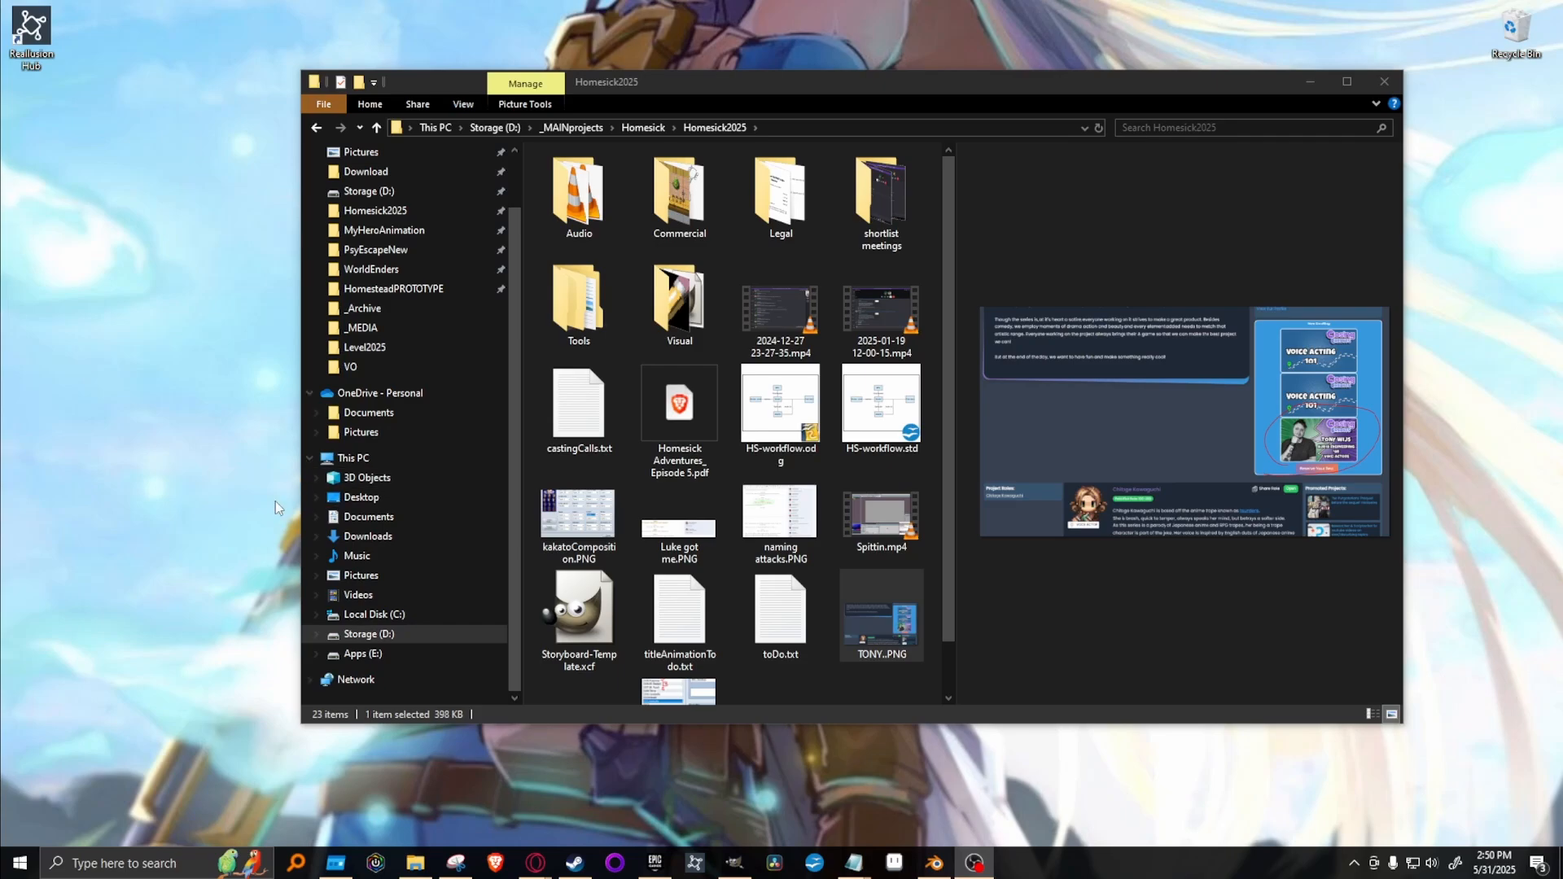
# Switch to the EP5-Storyboard file in GIMP and compare the Shot #302 drawing with Shot #301 by toggling their visibility.
pyautogui.click(733, 862)
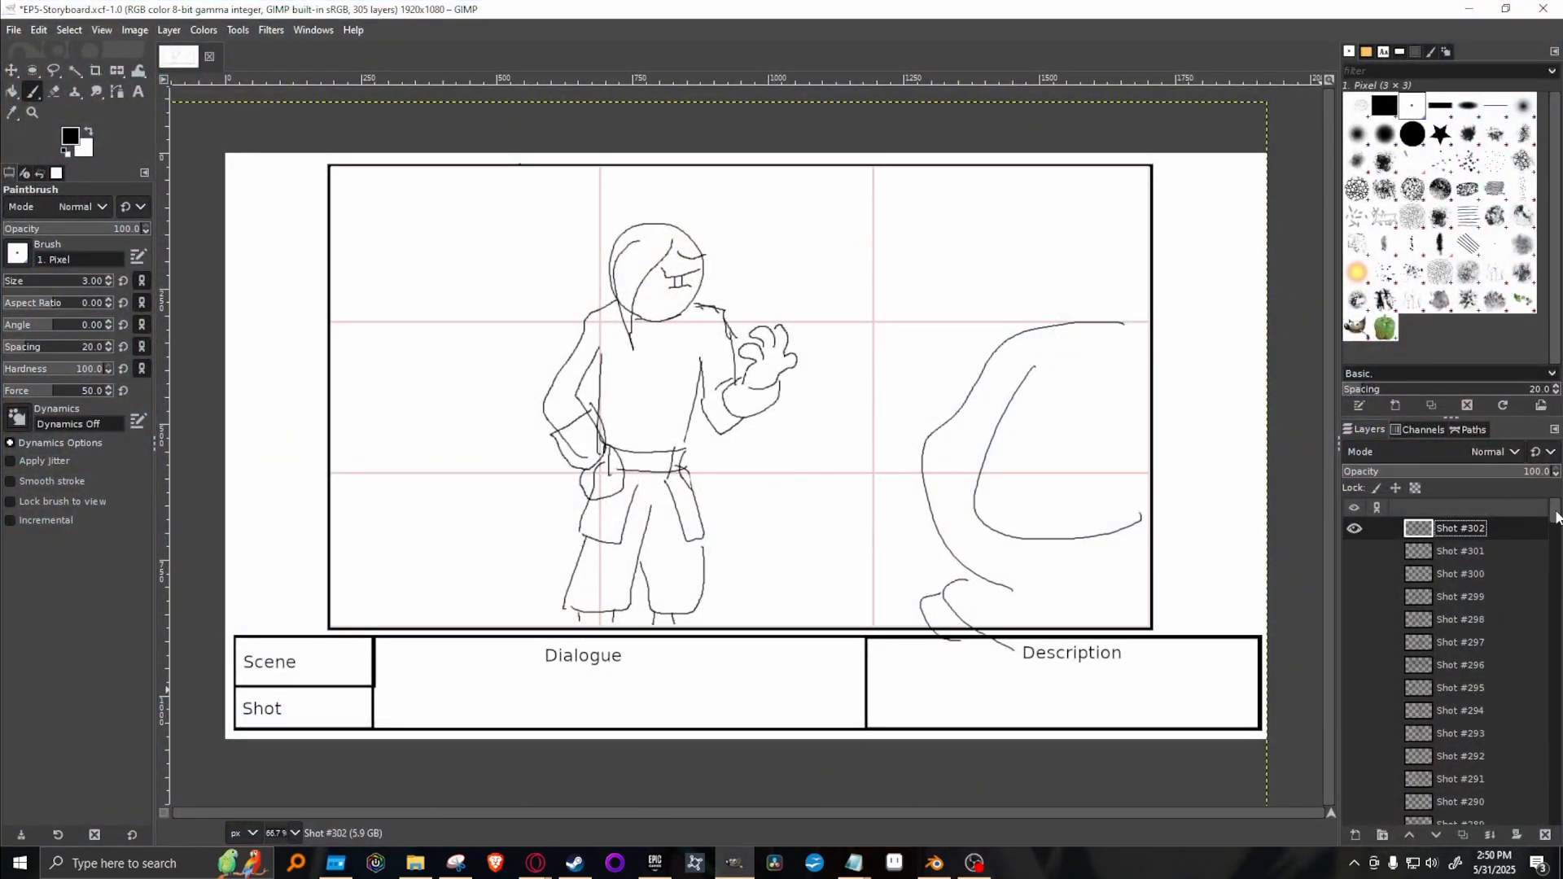
pyautogui.moveTo(1556, 519)
pyautogui.mouseDown()
pyautogui.moveTo(1557, 821)
pyautogui.moveTo(1557, 511)
pyautogui.mouseUp()
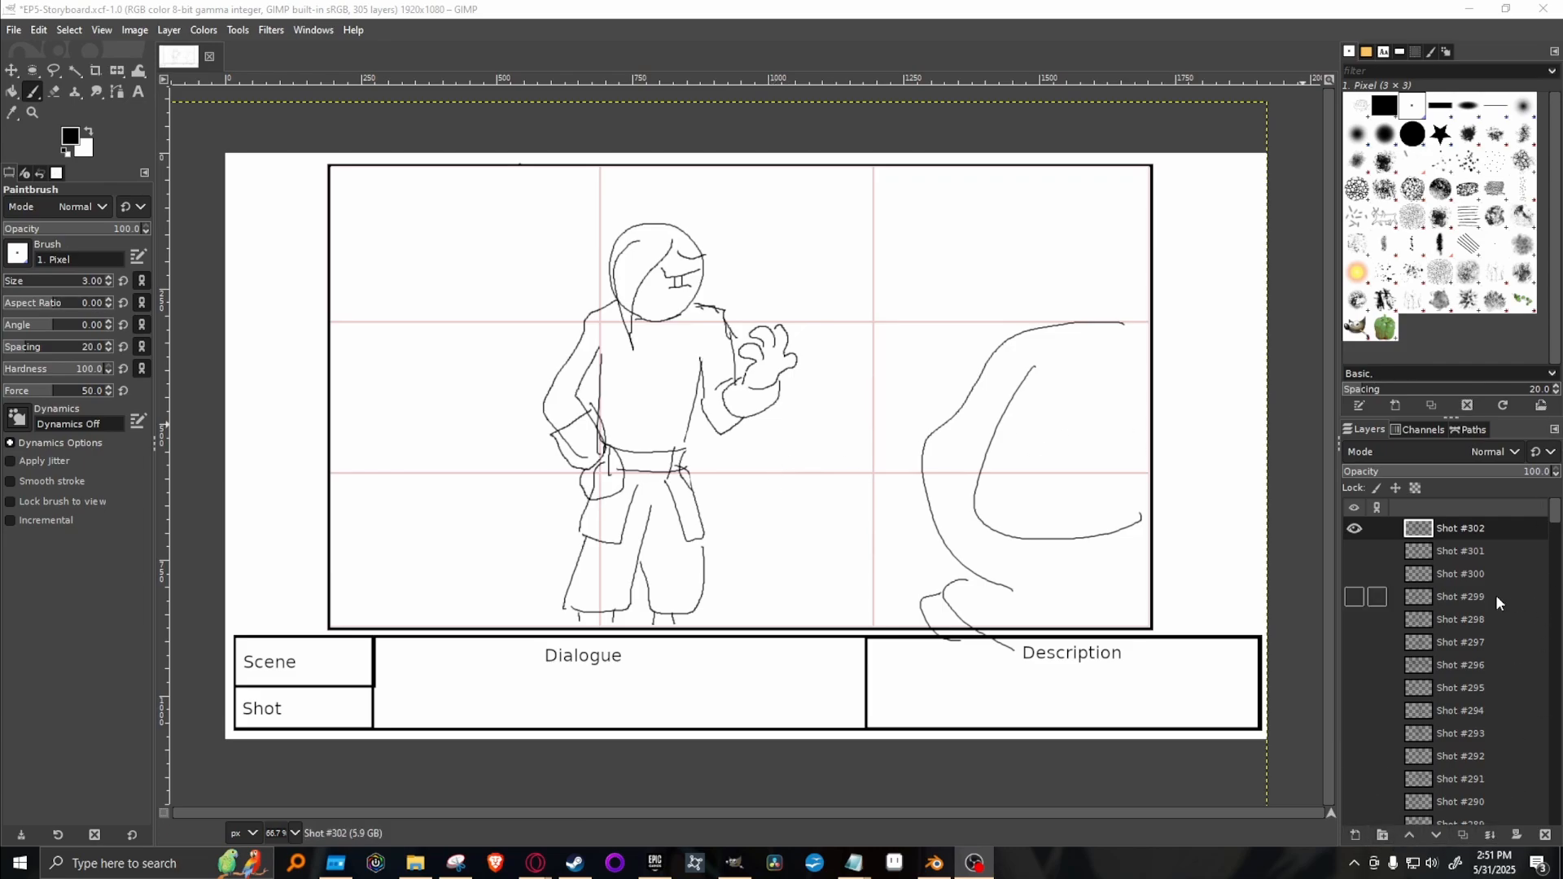
pyautogui.rightClick(1480, 528)
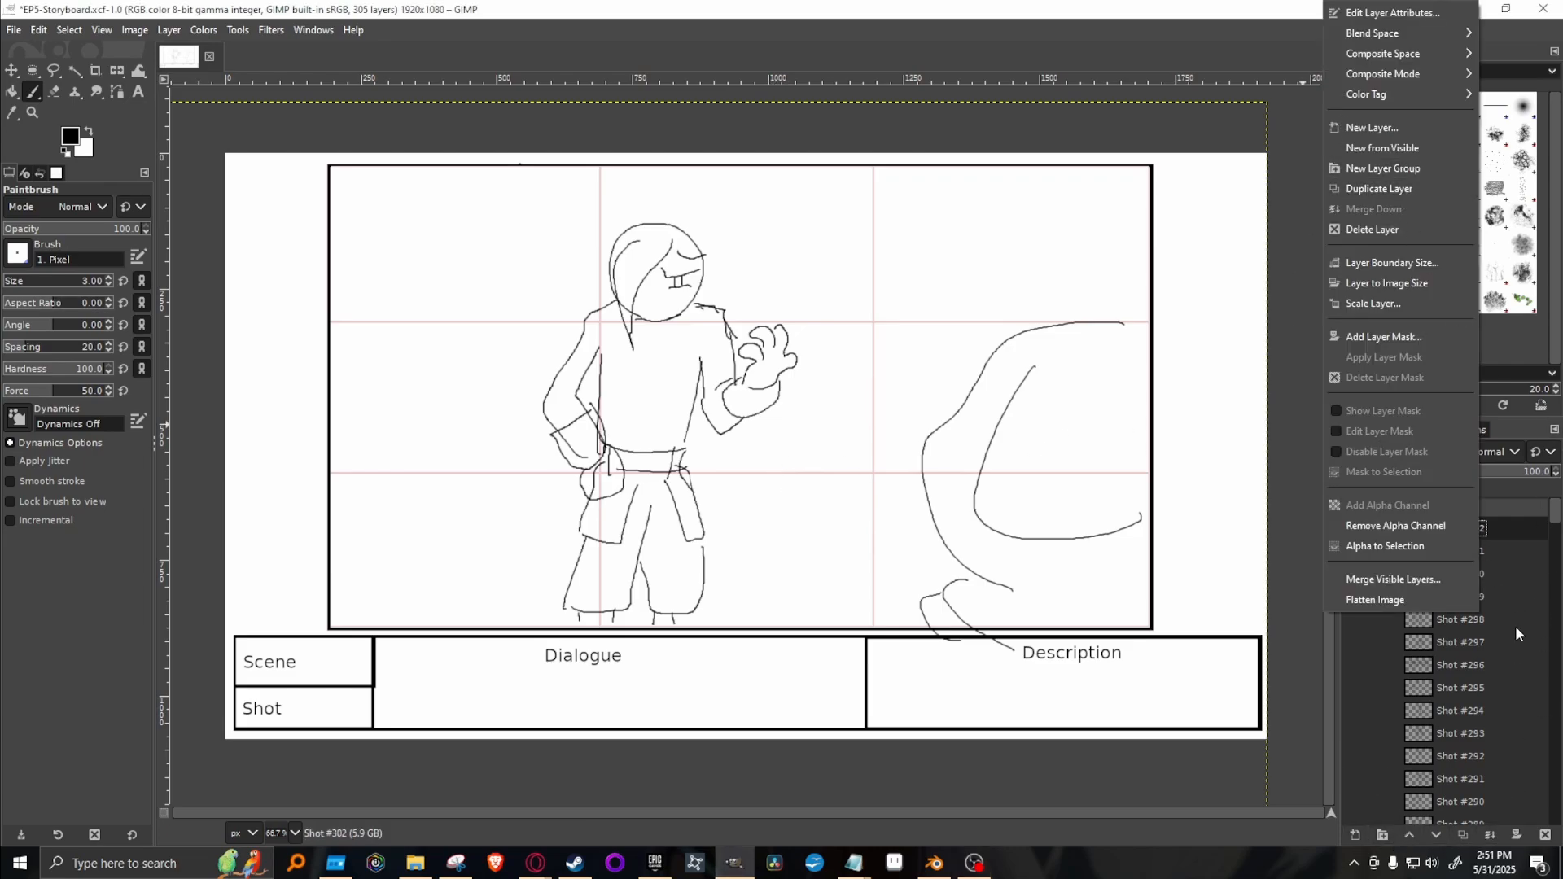
pyautogui.click(1530, 532)
pyautogui.click(1355, 550)
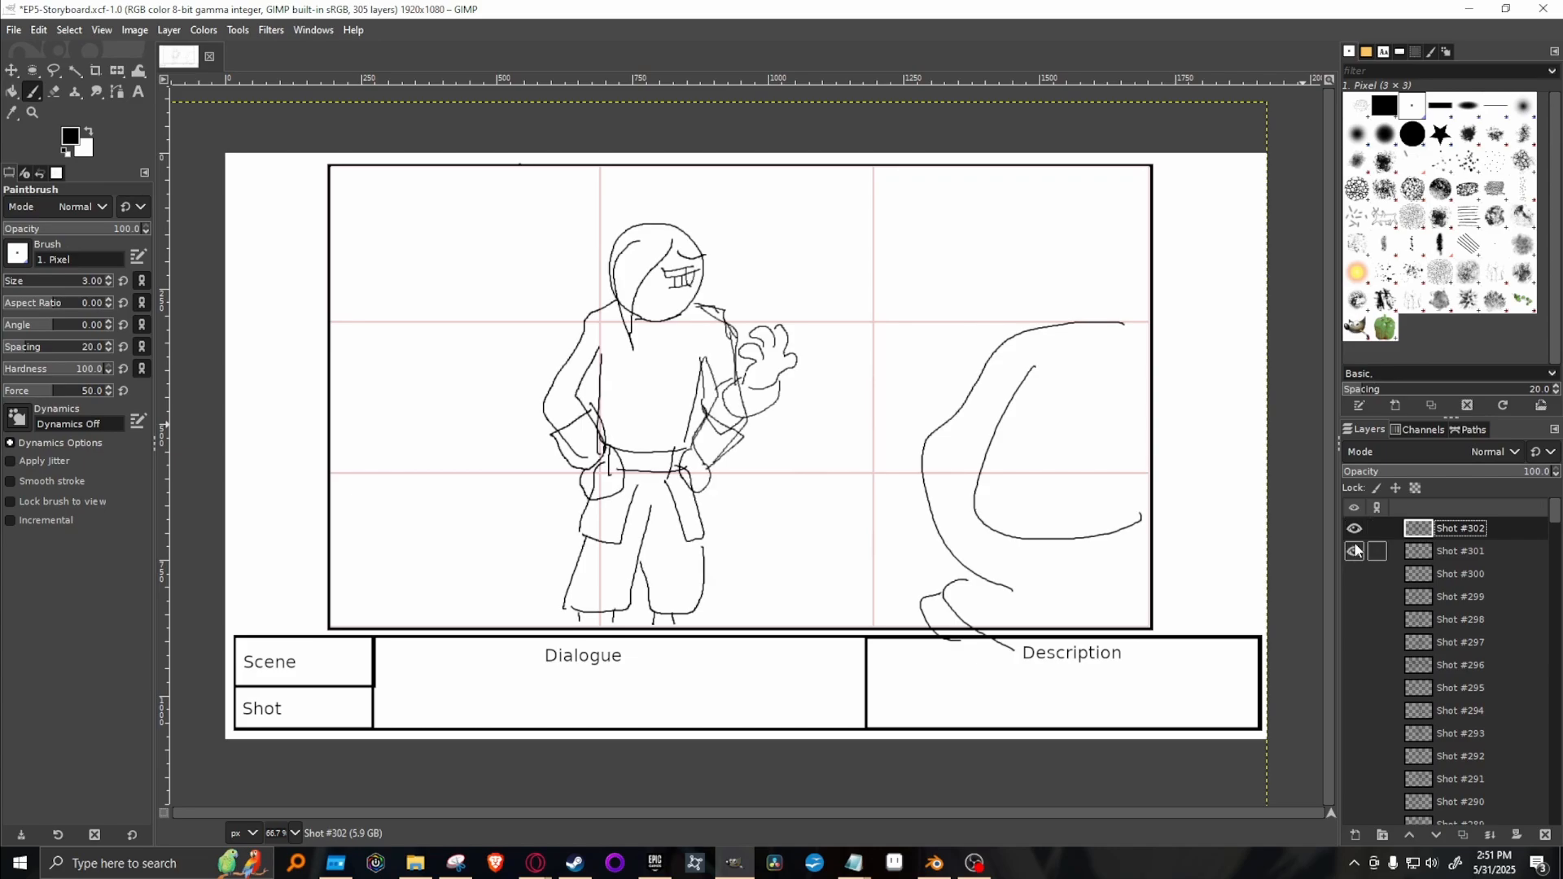
pyautogui.click(1355, 550)
pyautogui.click(1355, 529)
pyautogui.click(1354, 528)
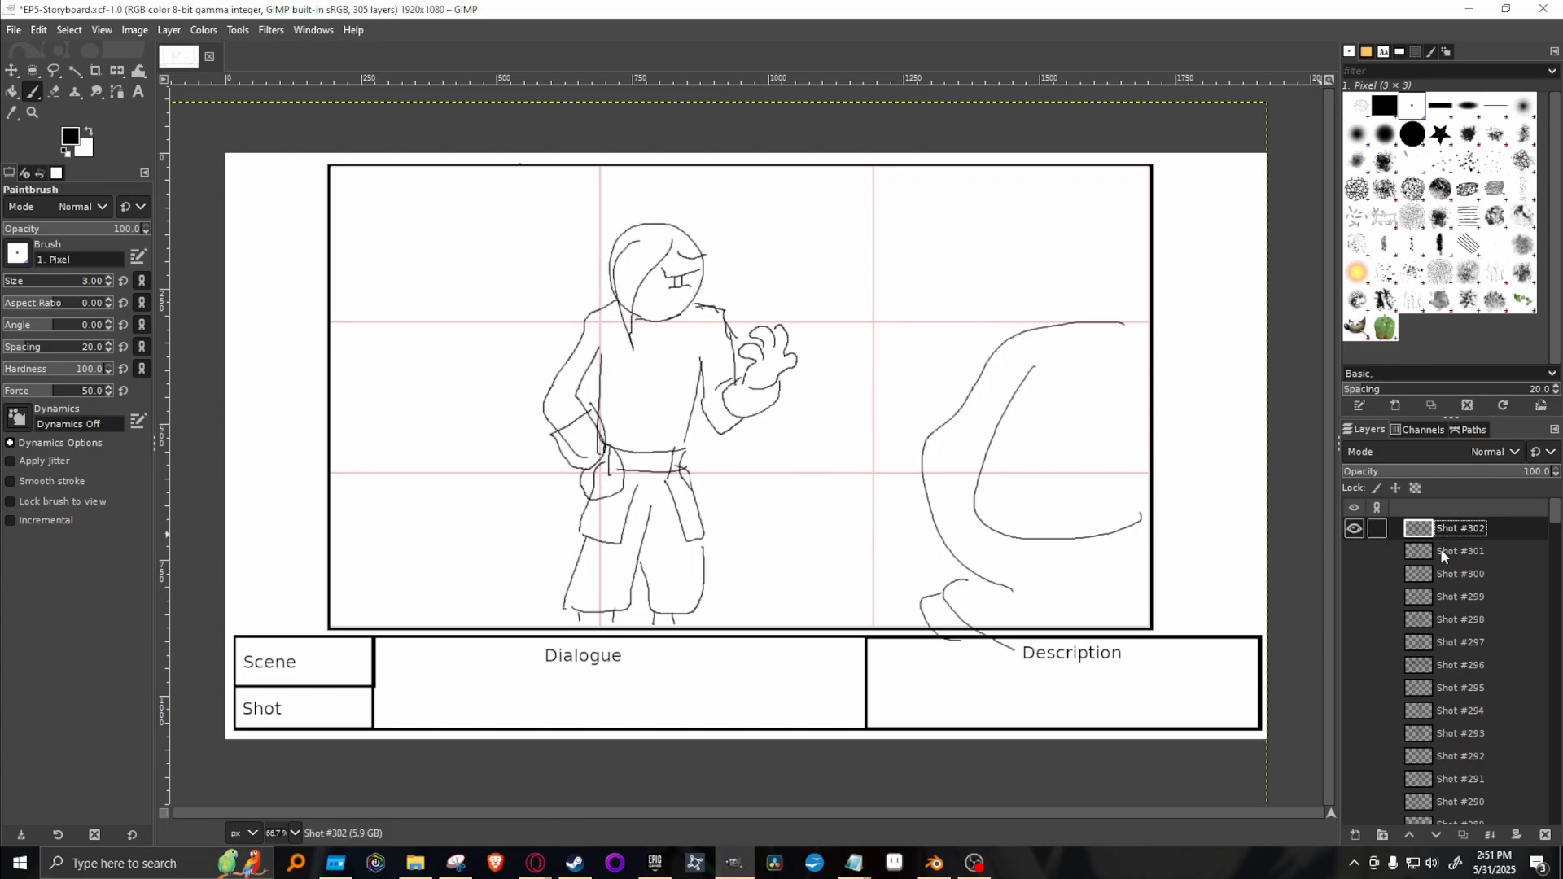
pyautogui.rightClick(1491, 526)
pyautogui.click(1405, 188)
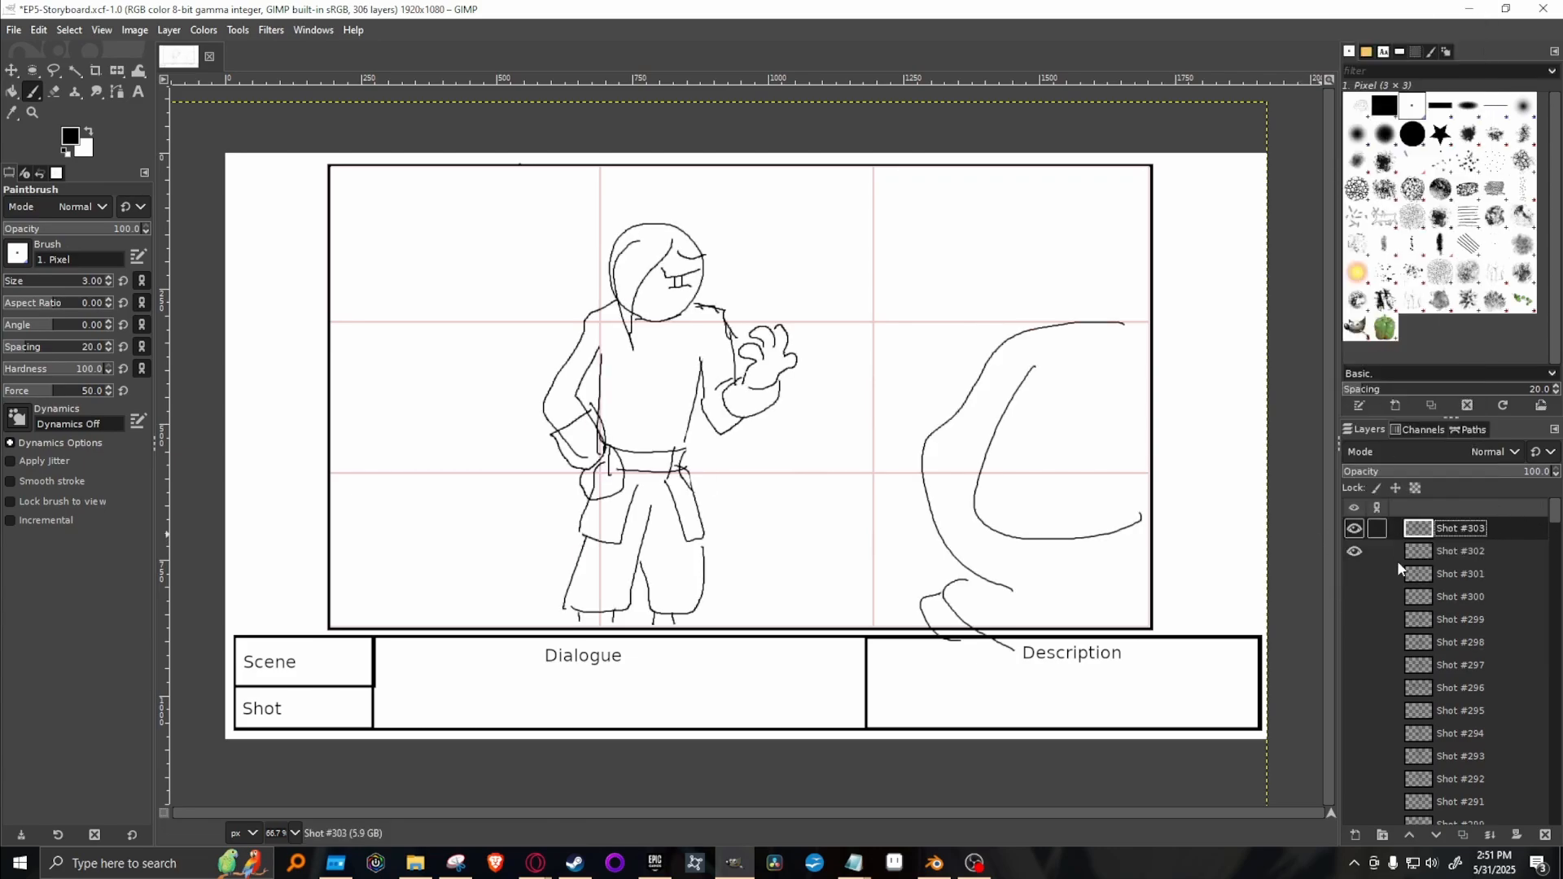
pyautogui.click(1355, 550)
pyautogui.press('Delete')
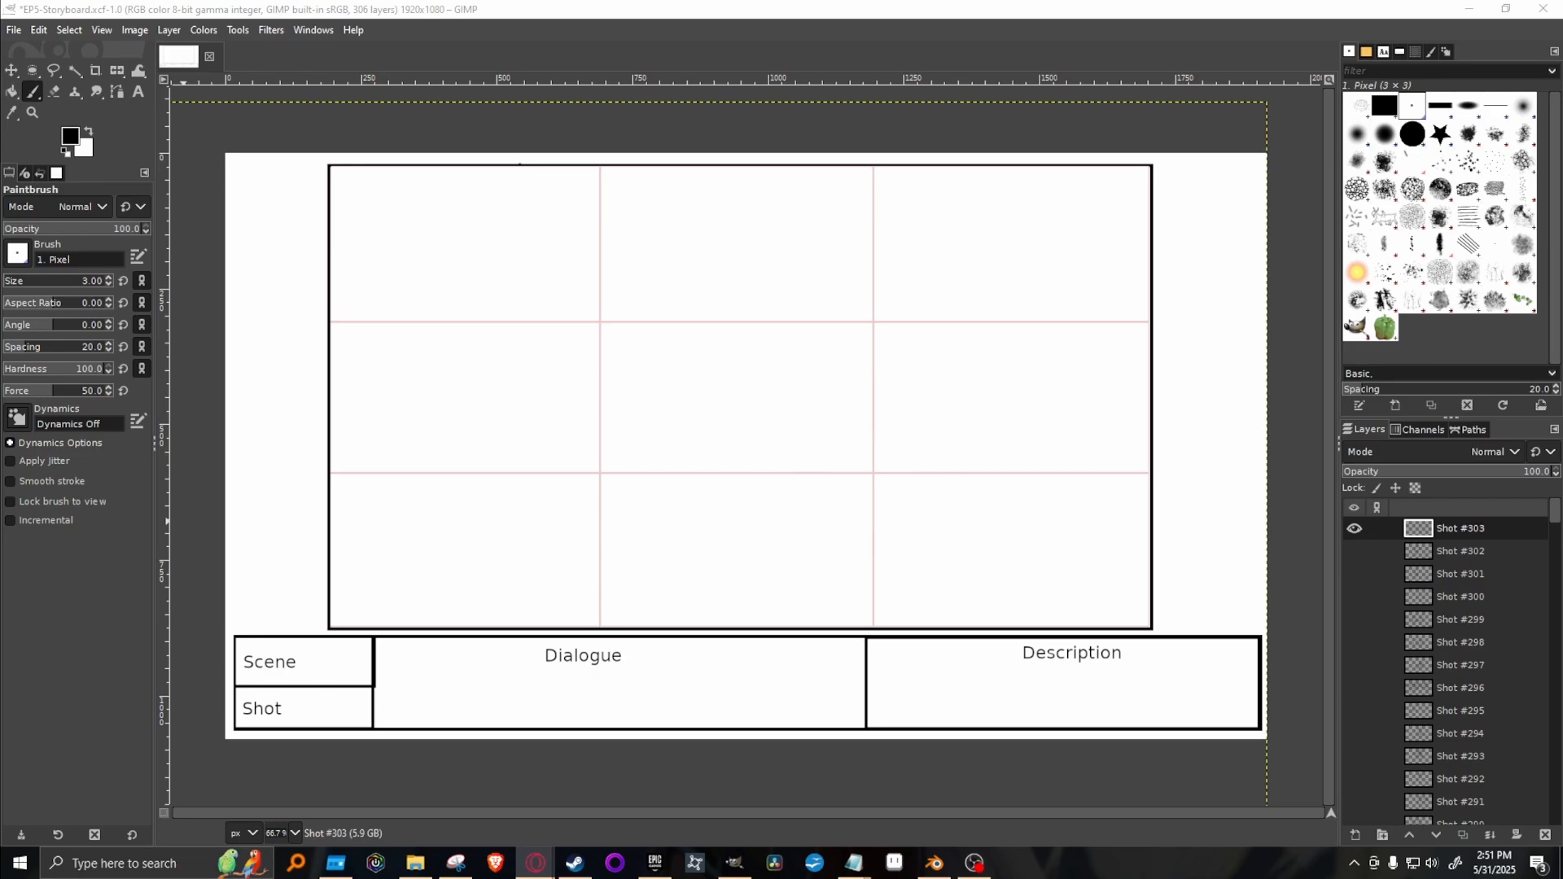
pyautogui.rightClick(1498, 528)
pyautogui.click(1393, 229)
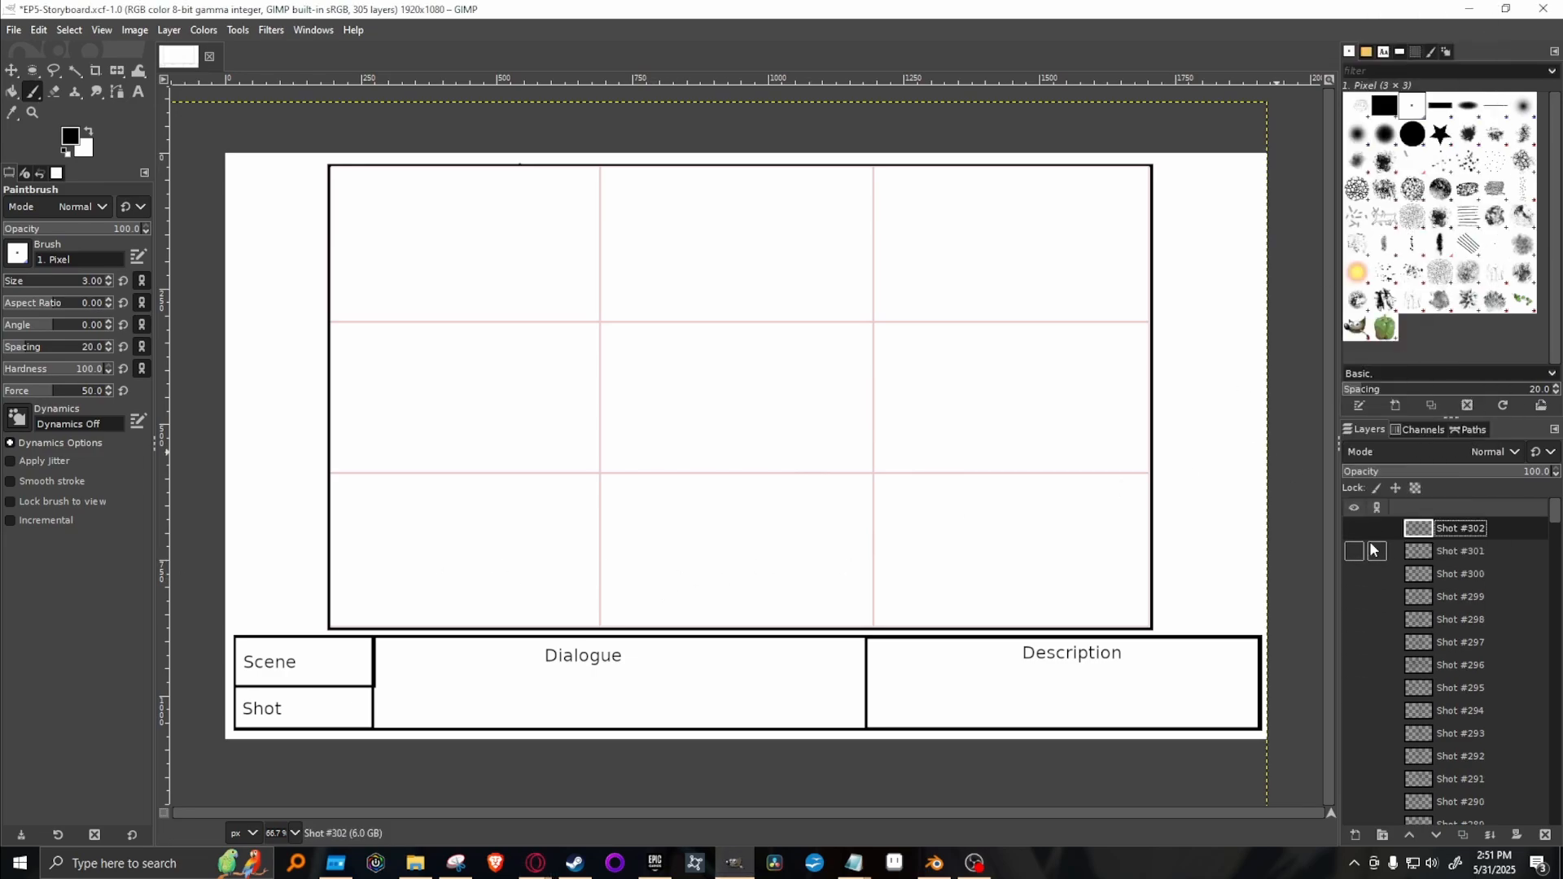
# Duplicate the Shot #300 dog layer, move the copy to the top of the layer stack, and hide the original.
pyautogui.click(1354, 576)
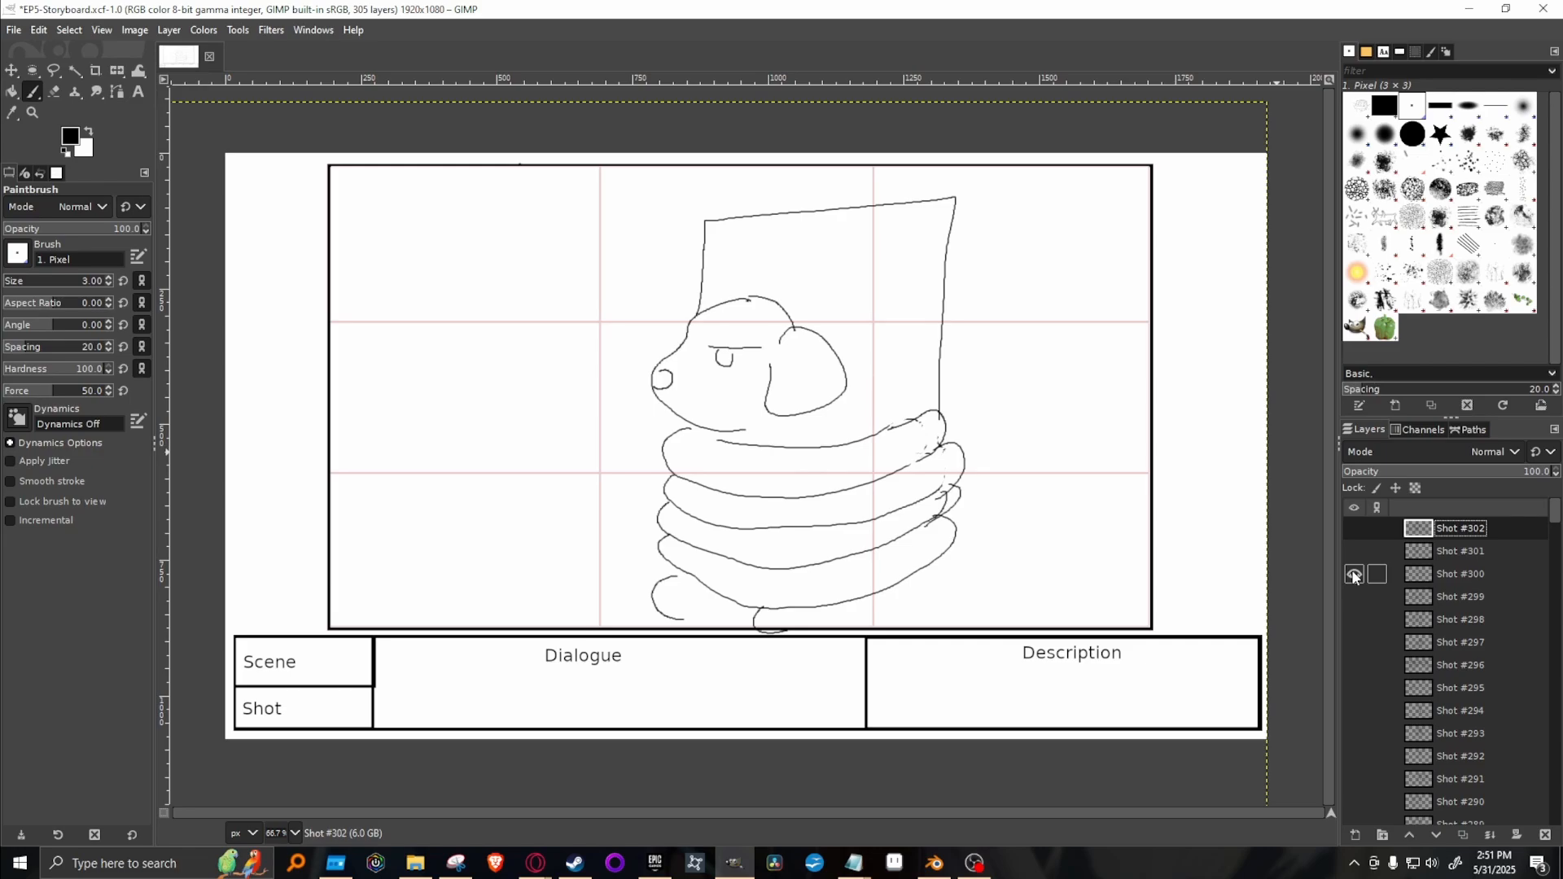
pyautogui.click(1353, 575)
pyautogui.click(1354, 596)
pyautogui.click(1354, 597)
pyautogui.click(1354, 575)
pyautogui.click(1495, 575)
pyautogui.rightClick(1534, 580)
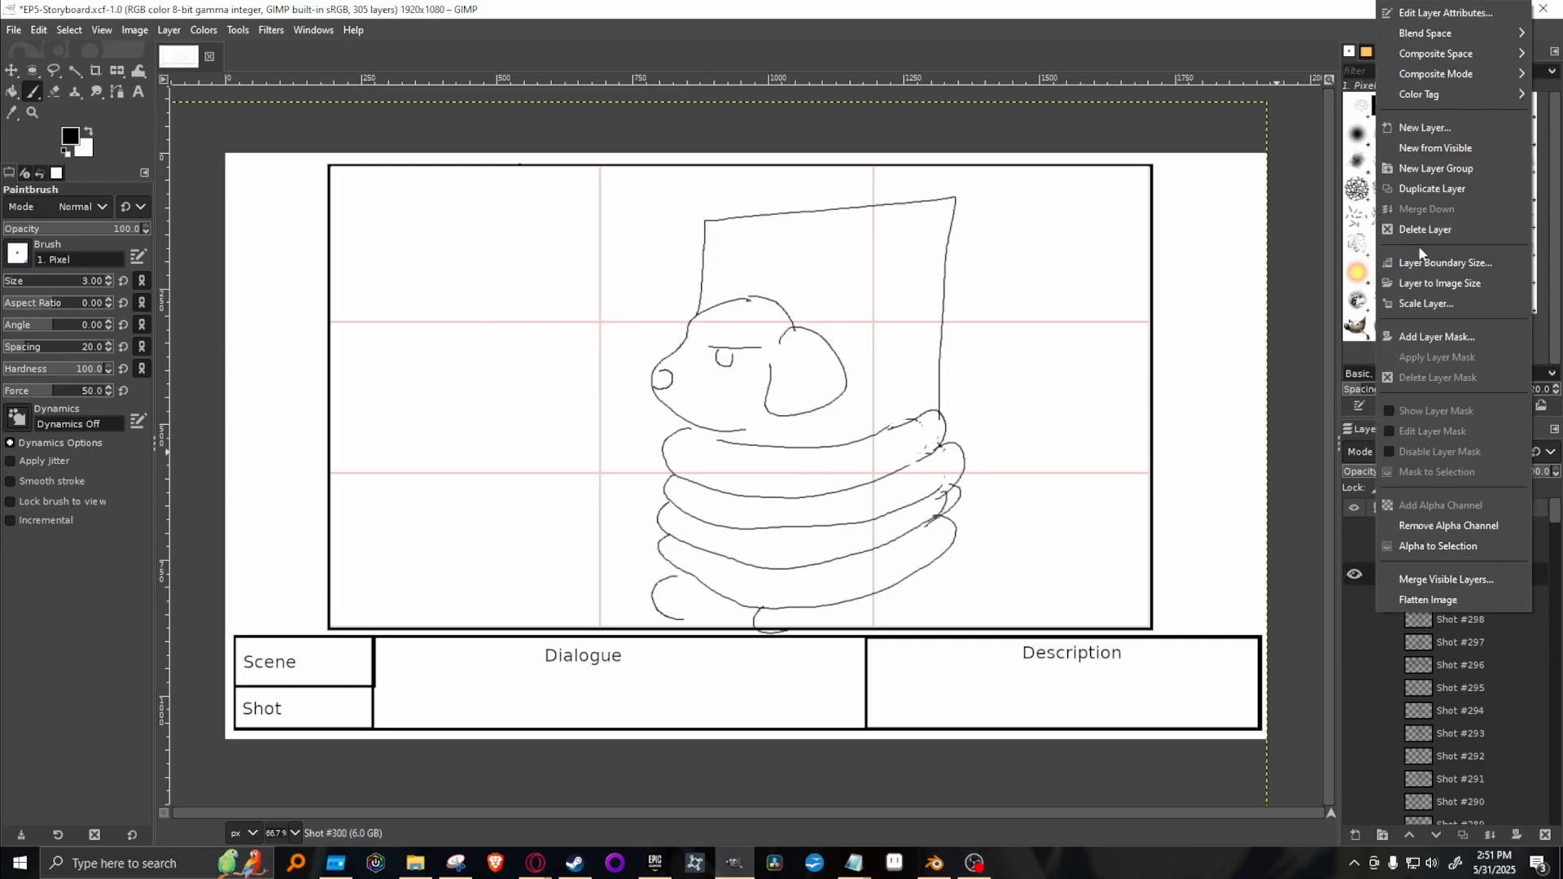
pyautogui.click(1451, 192)
pyautogui.moveTo(1503, 574); pyautogui.dragTo(1457, 521)
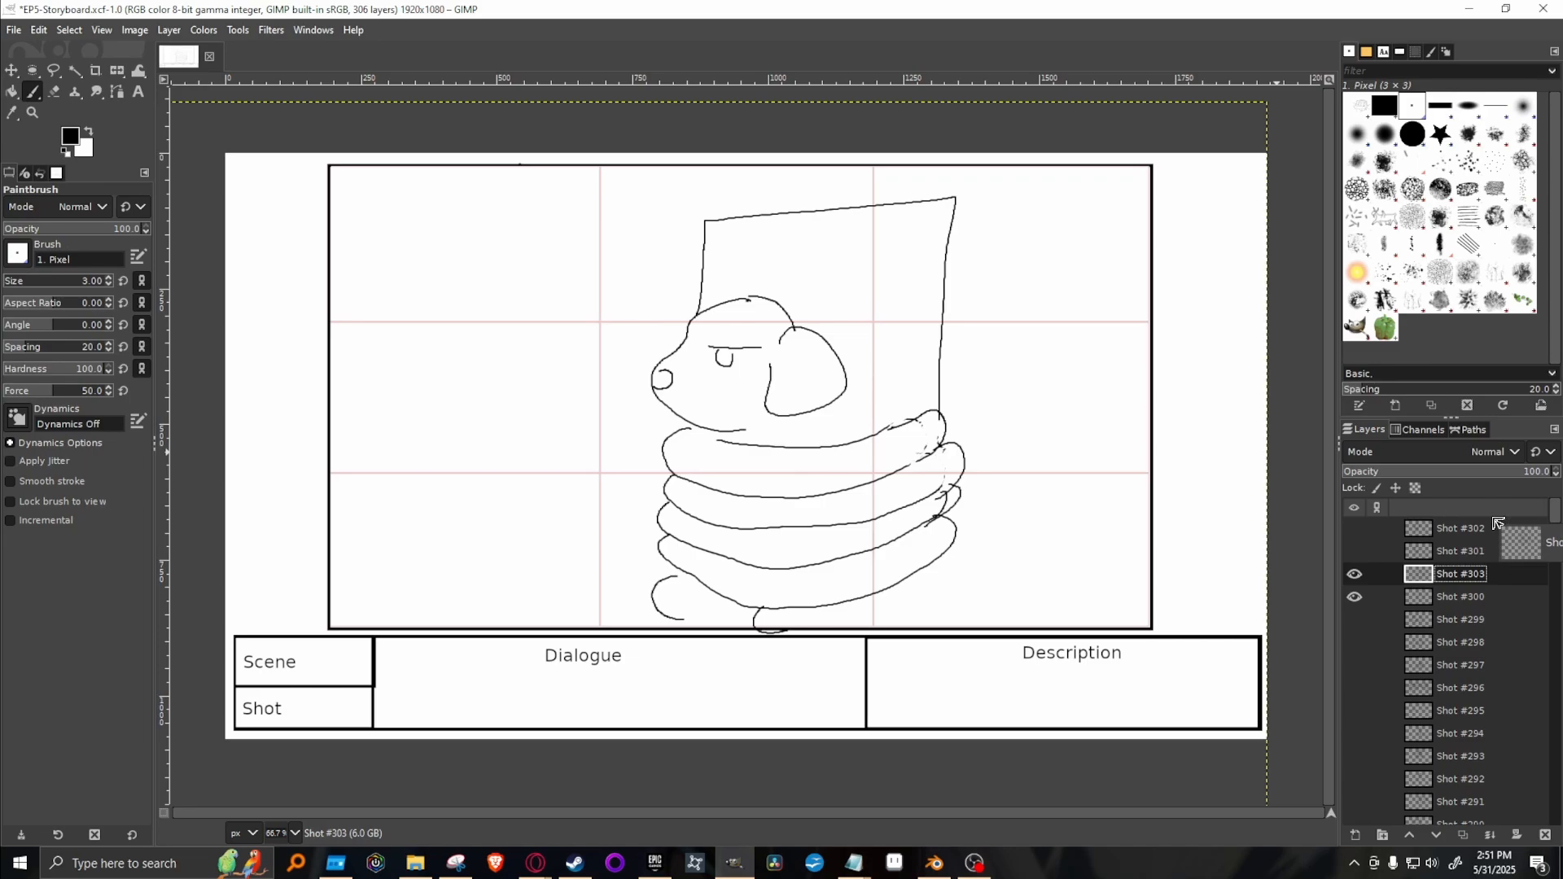
pyautogui.click(1353, 598)
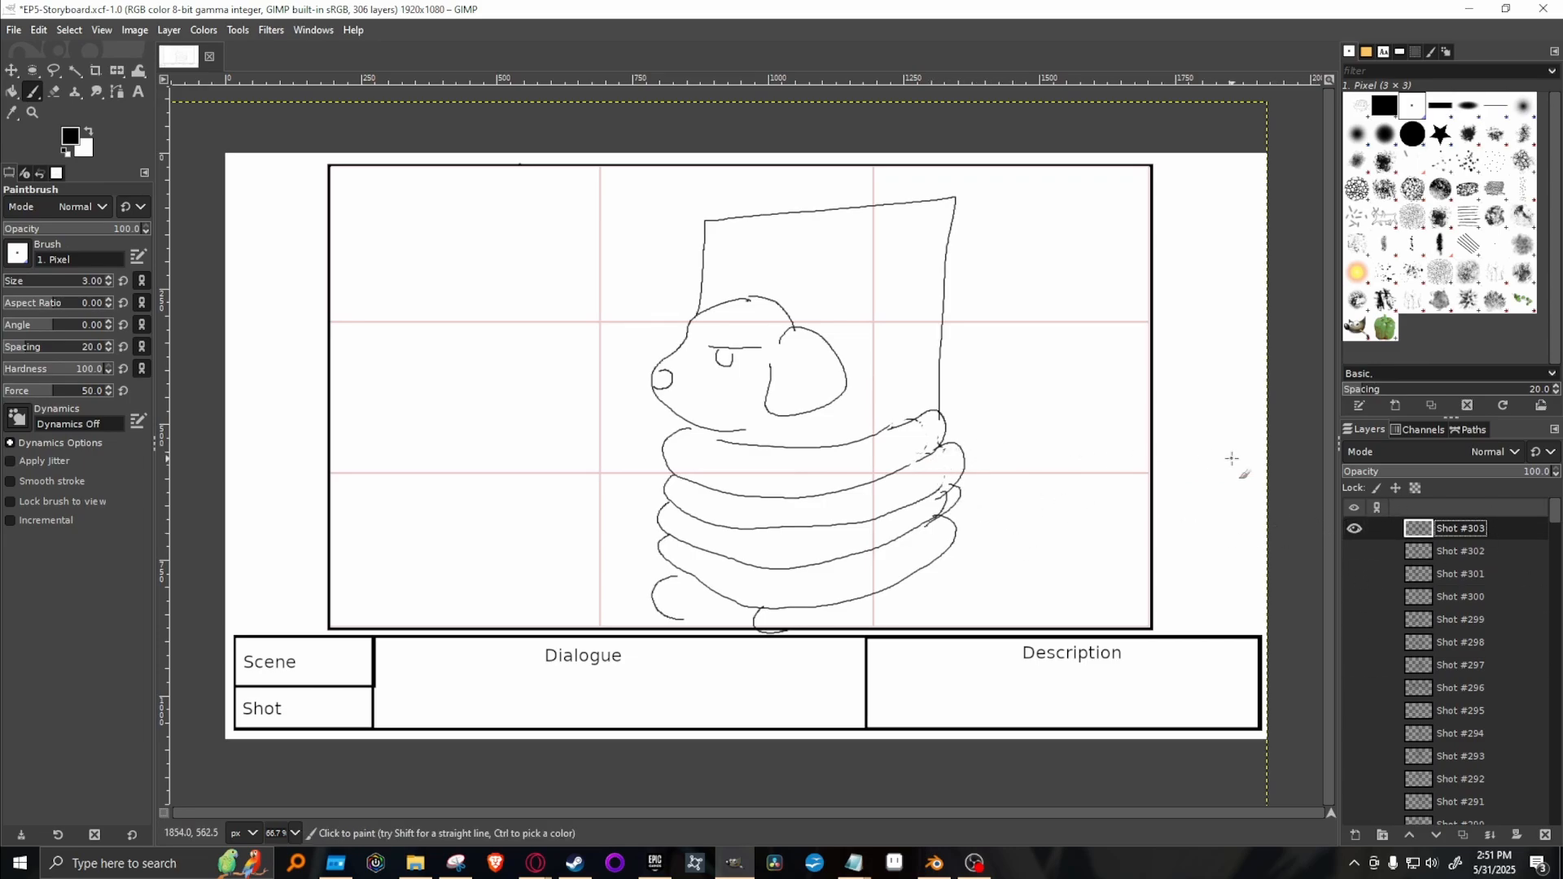
# Erase the dog's eye and brow on the Shot #303 layer and paint a narrow open eye with the 1. Pixel brush.
pyautogui.hotkey('shift', 'e')
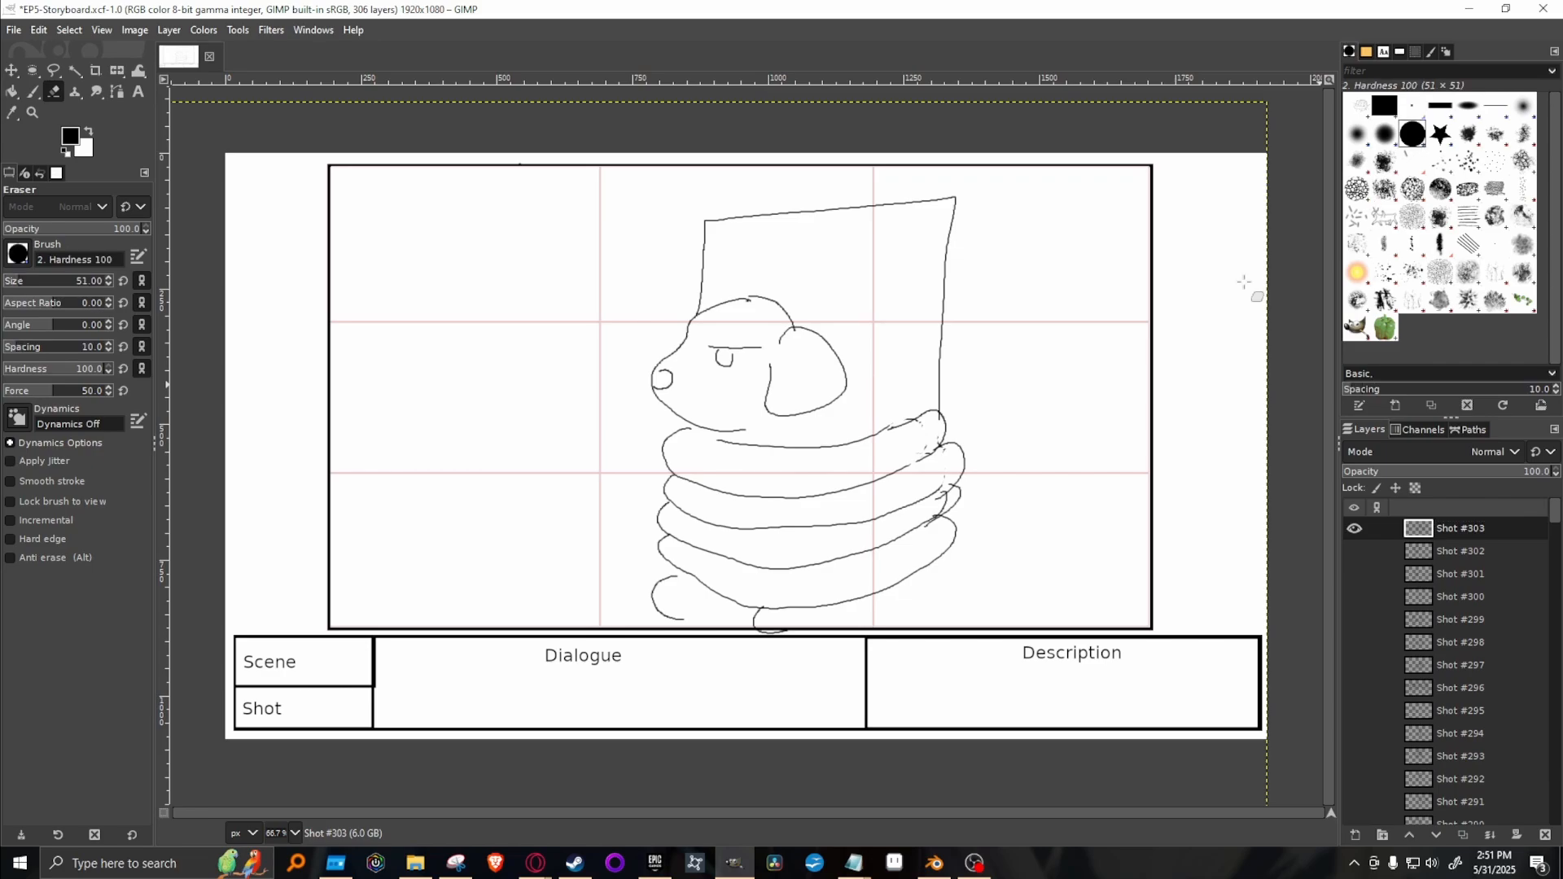
pyautogui.moveTo(713, 349)
pyautogui.mouseDown()
pyautogui.moveTo(741, 350)
pyautogui.moveTo(721, 360)
pyautogui.moveTo(744, 373)
pyautogui.mouseUp()
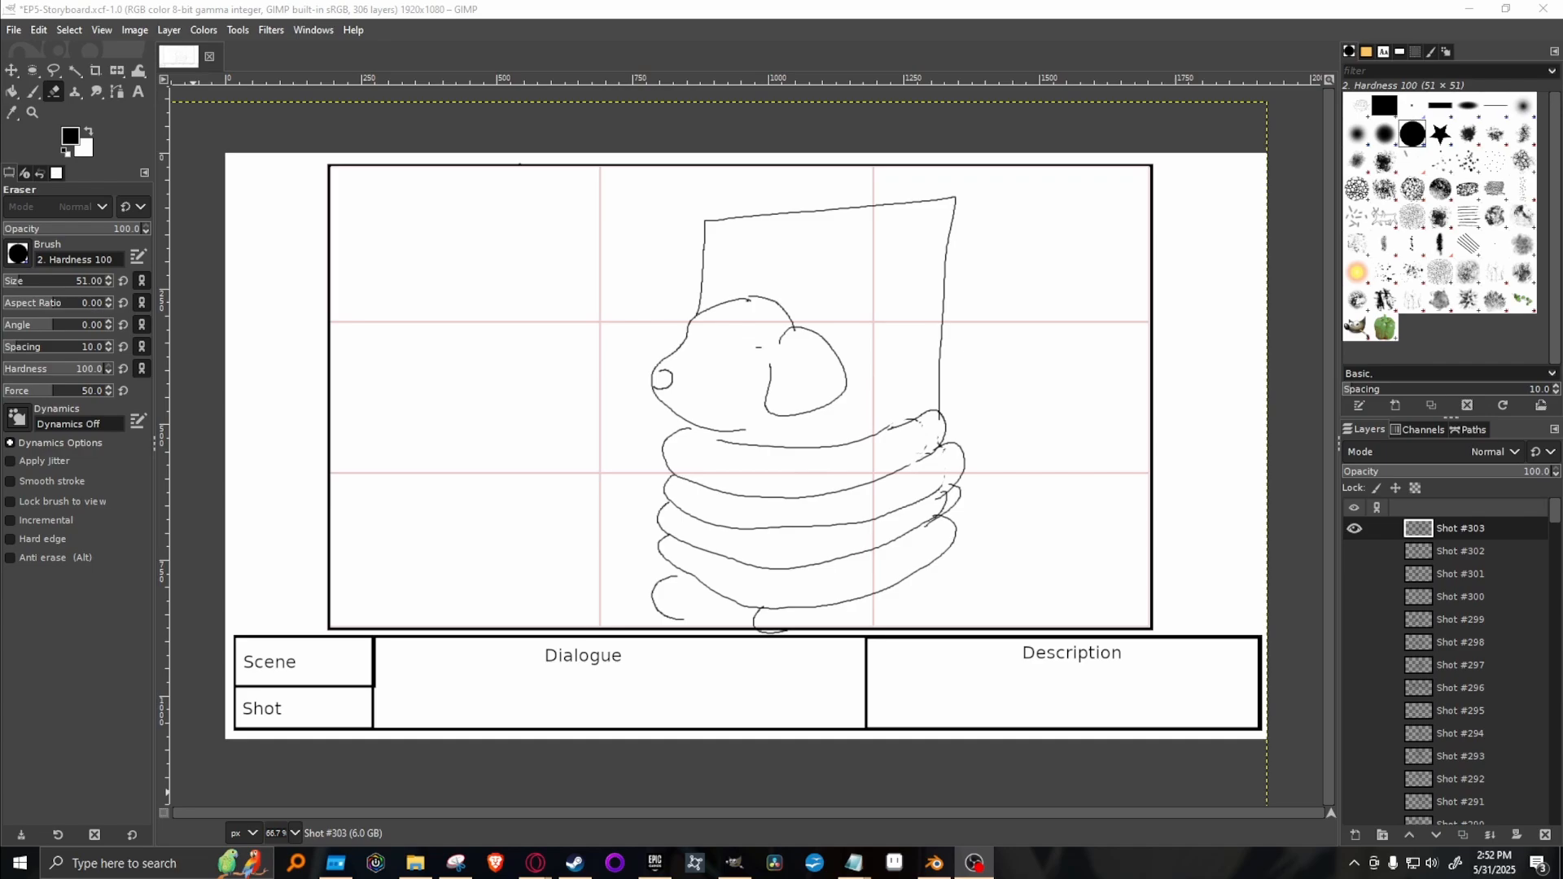
pyautogui.click(758, 348)
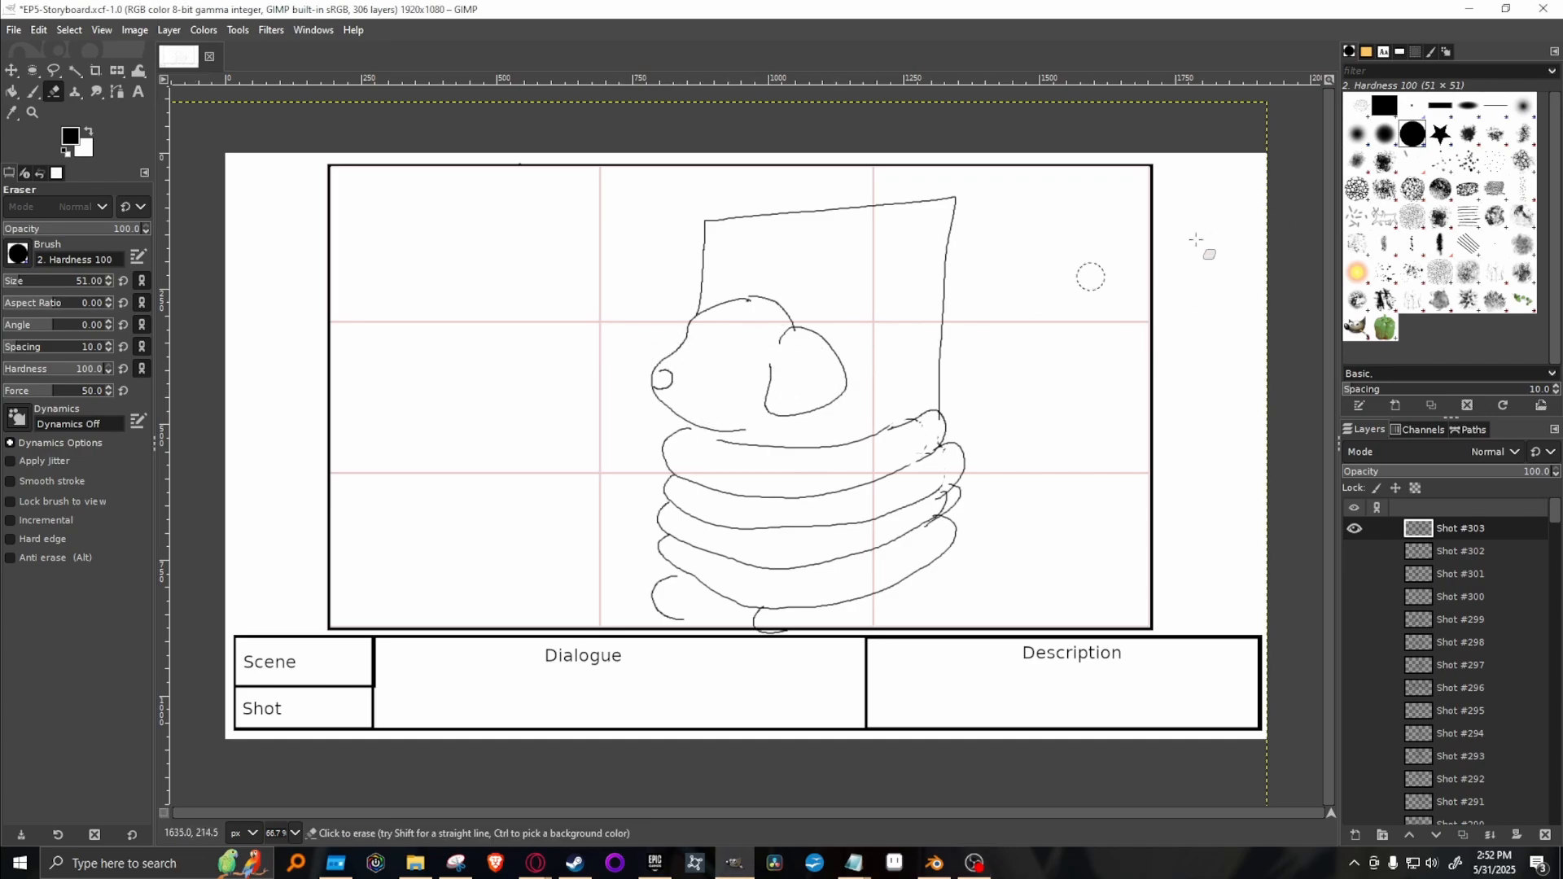
pyautogui.click(1411, 106)
pyautogui.press('p')
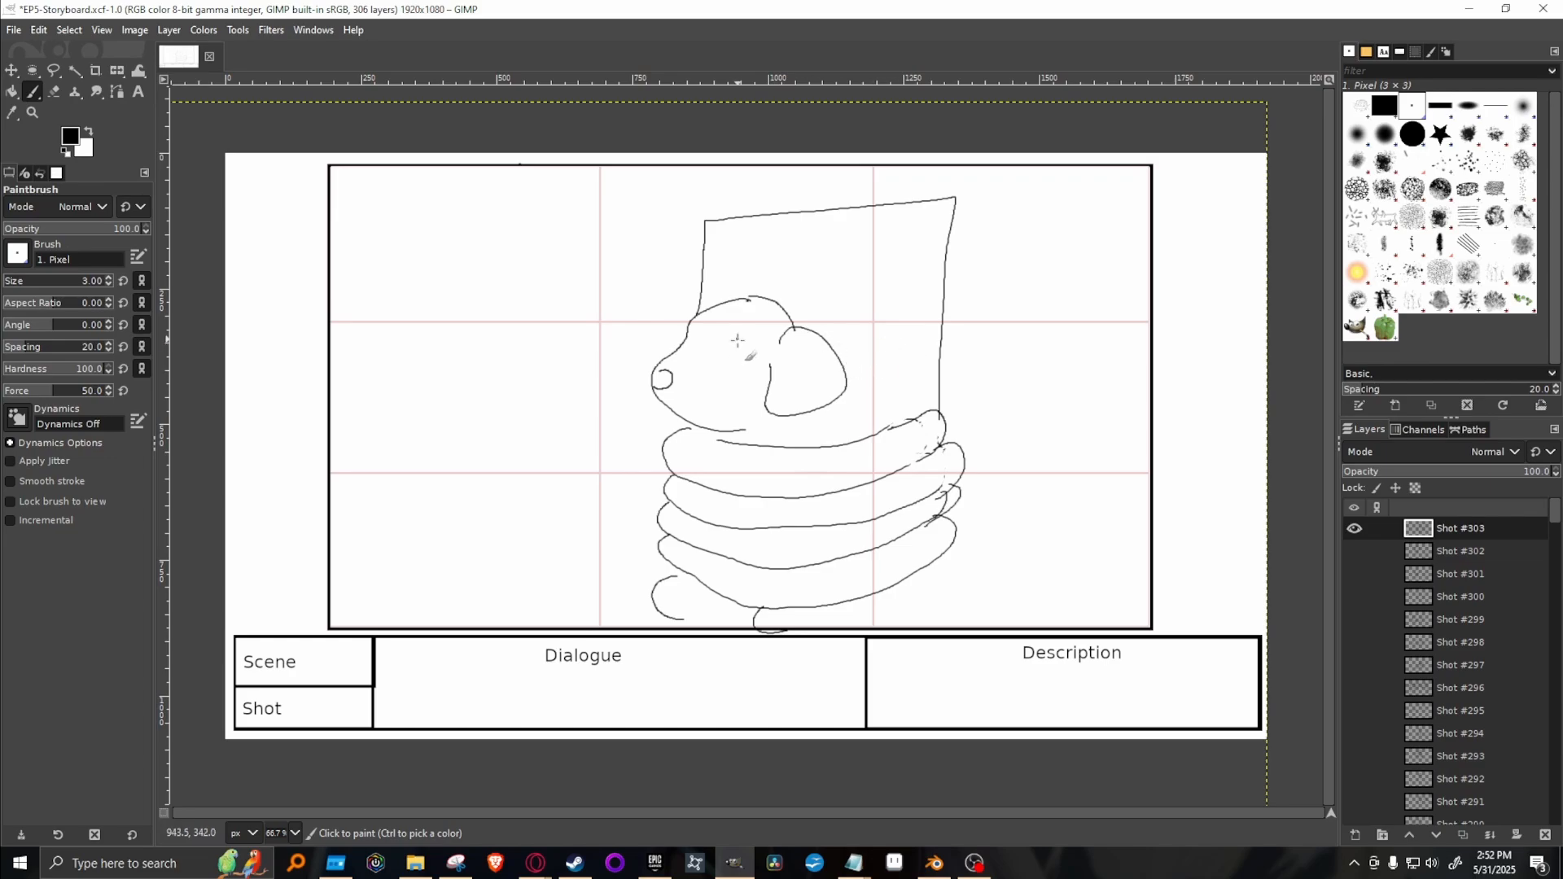
pyautogui.moveTo(727, 344); pyautogui.dragTo(726, 368)
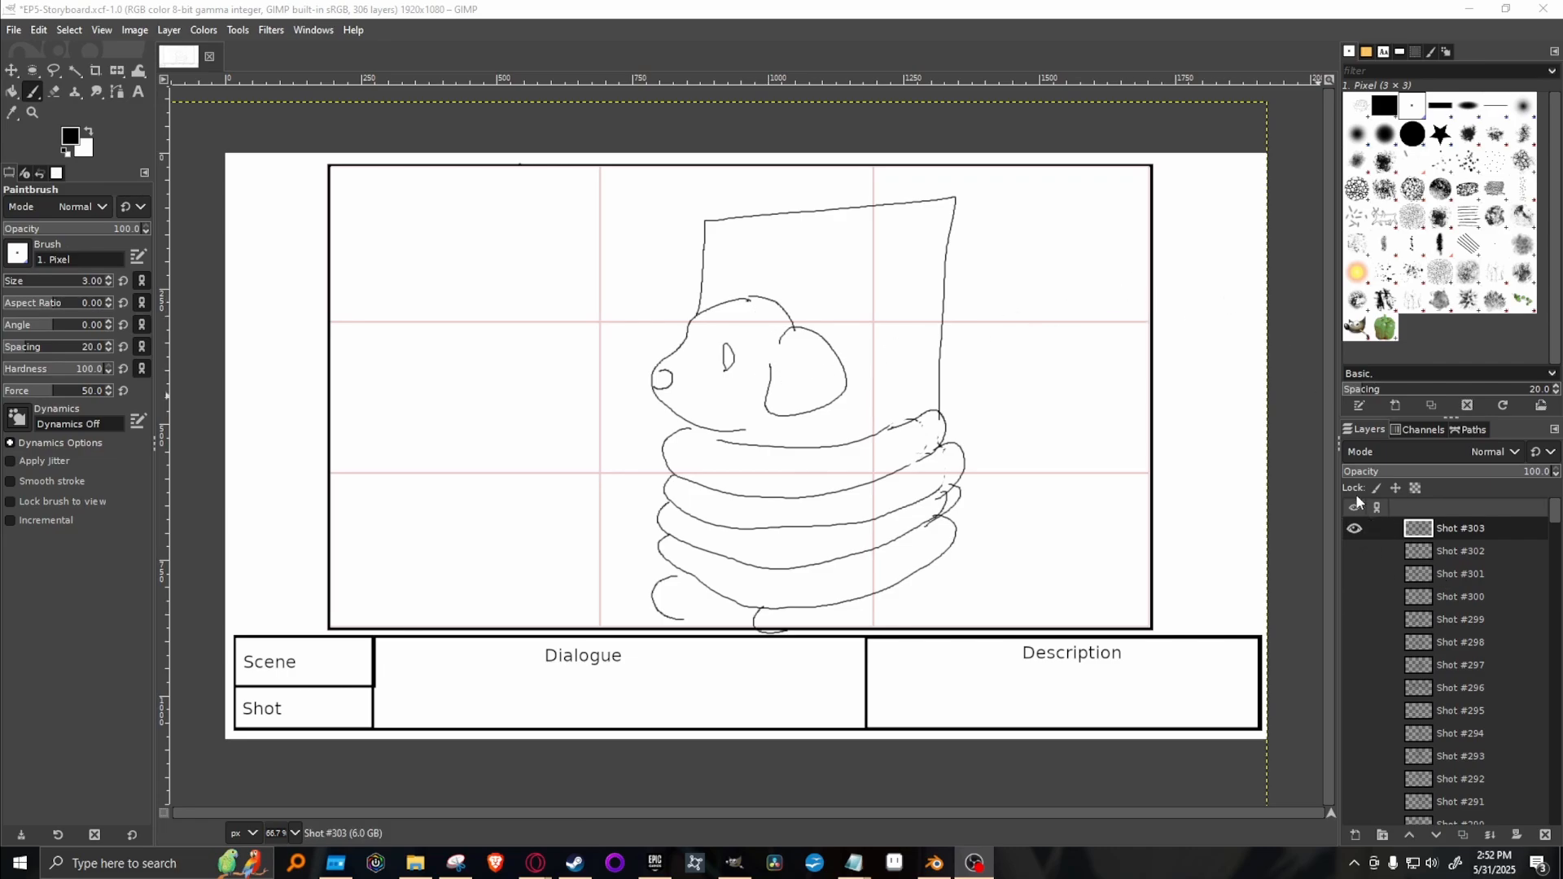
# Check Shot #303 against Shot #302, and duplicate the Shot #303 layer with the original hidden.
pyautogui.click(1353, 529)
pyautogui.click(1354, 552)
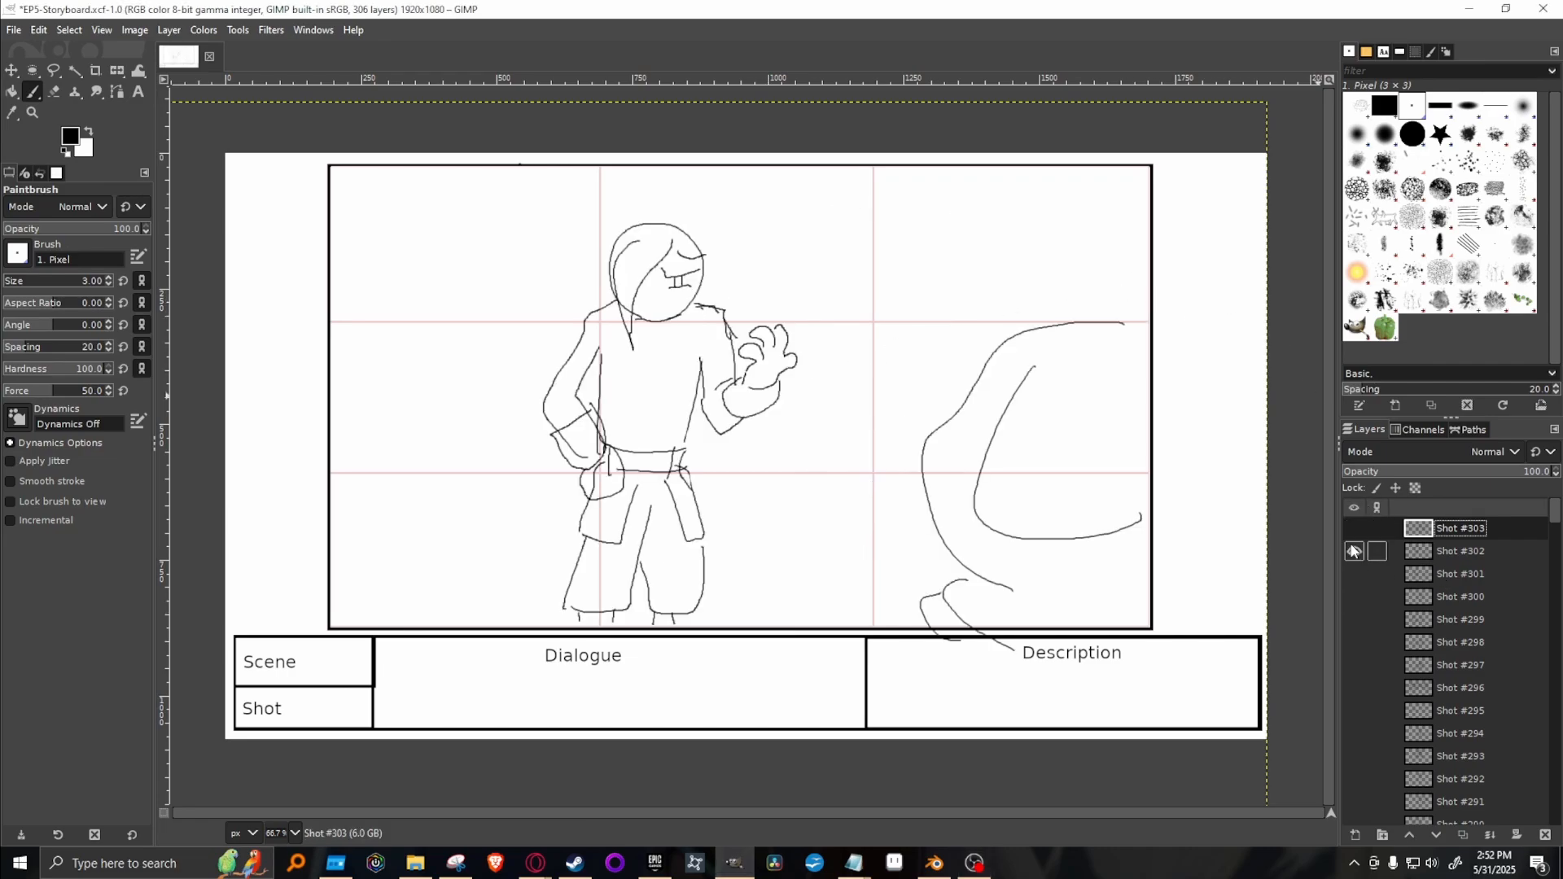
pyautogui.click(1354, 552)
pyautogui.click(1353, 529)
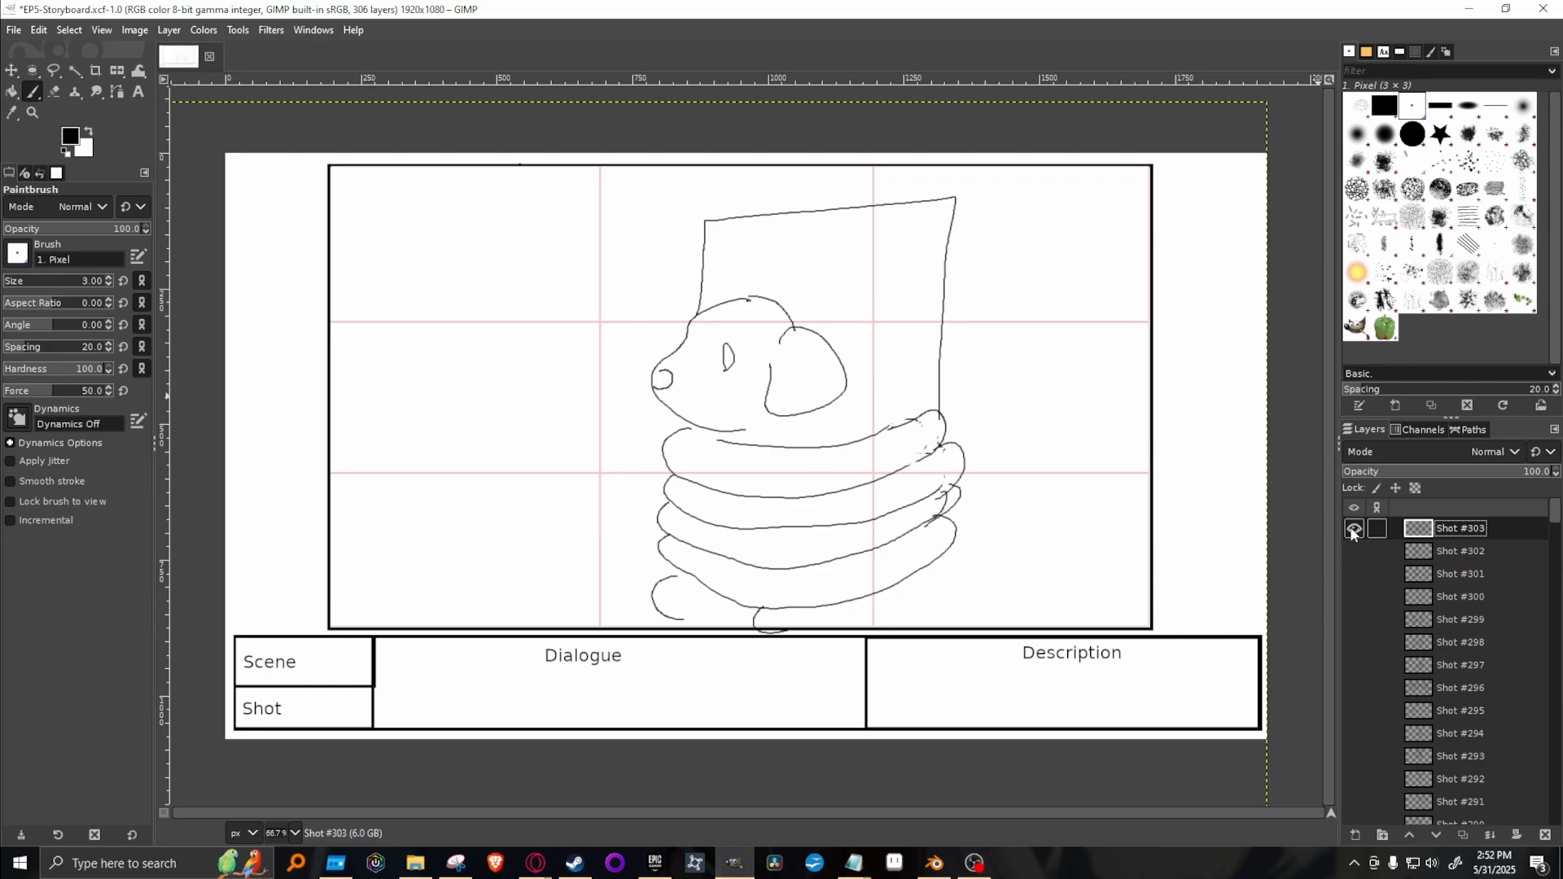
pyautogui.click(1353, 530)
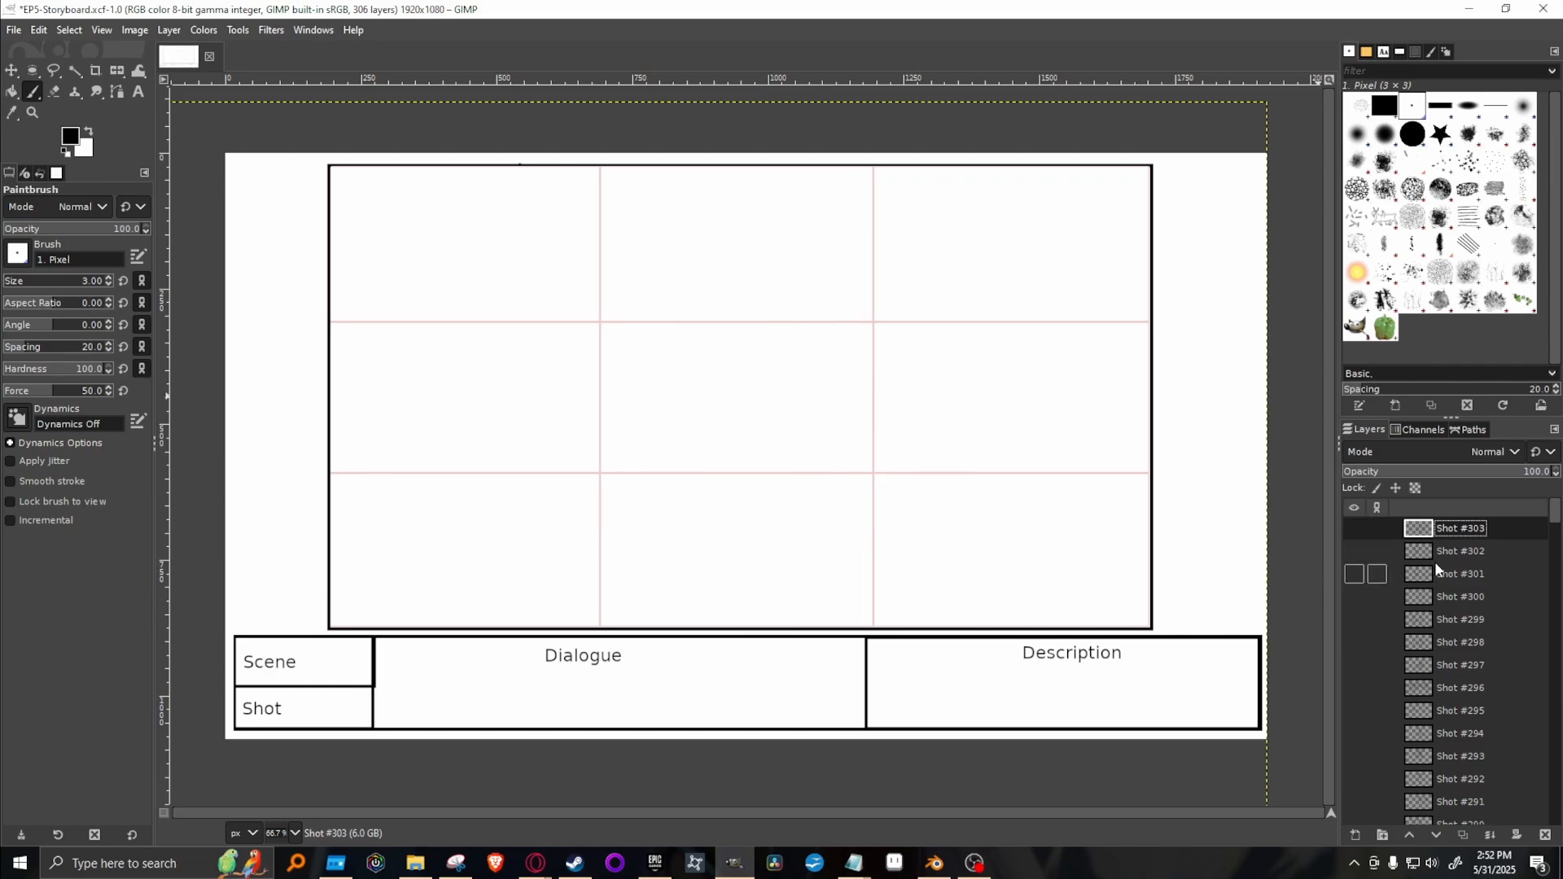
pyautogui.click(1354, 528)
pyautogui.rightClick(1463, 529)
pyautogui.click(1378, 190)
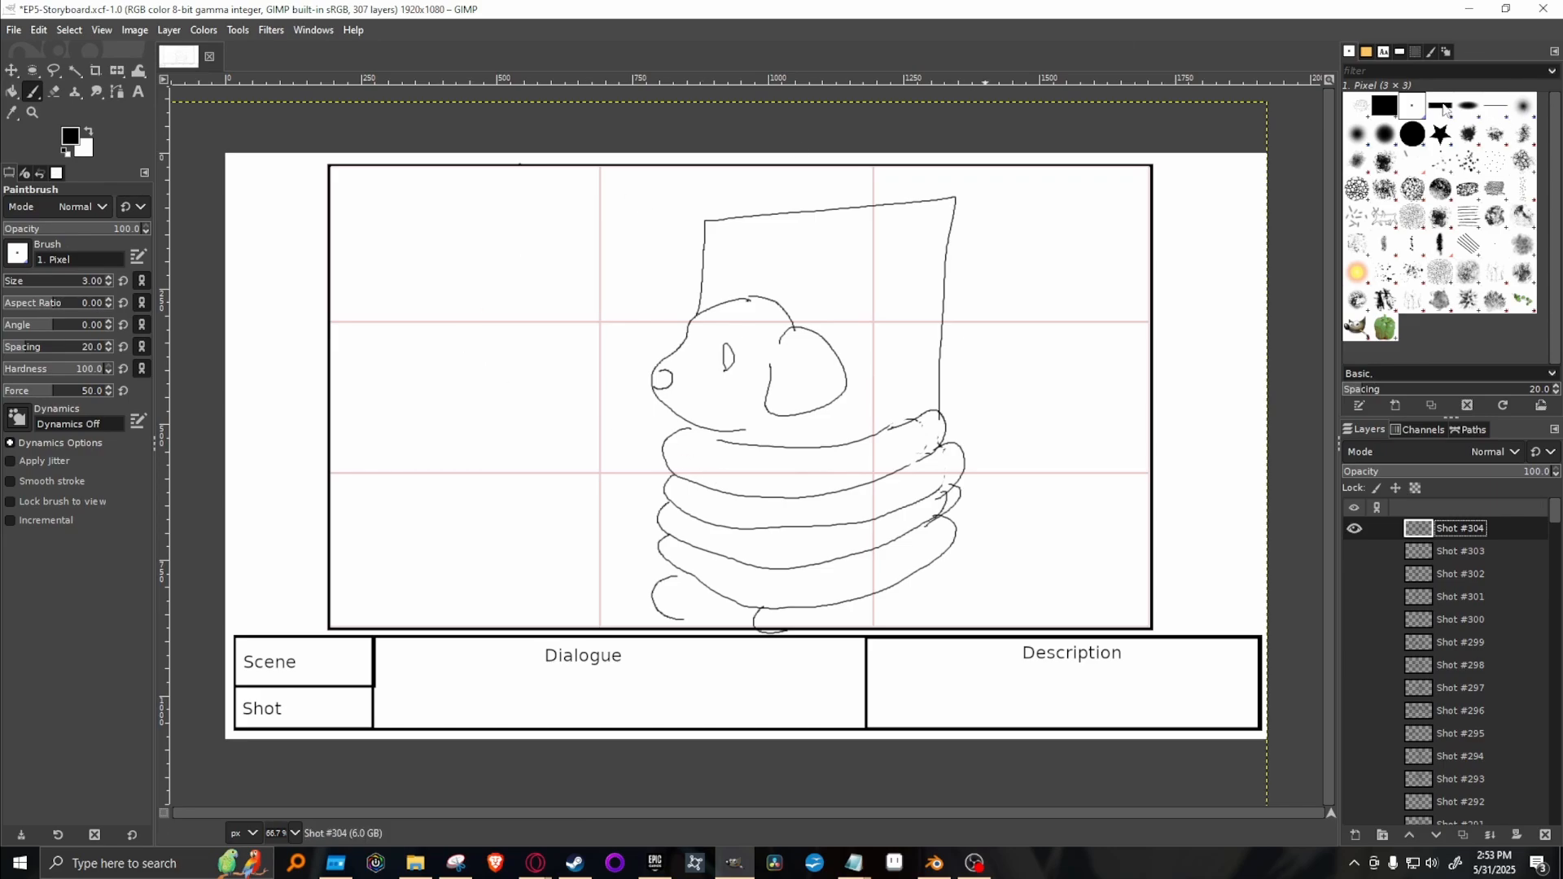
# Erase the dog's head on the Shot #304 layer with the 2. Hardness 100 brush, keeping the coils and the panel outline.
pyautogui.click(1413, 133)
pyautogui.click(53, 92)
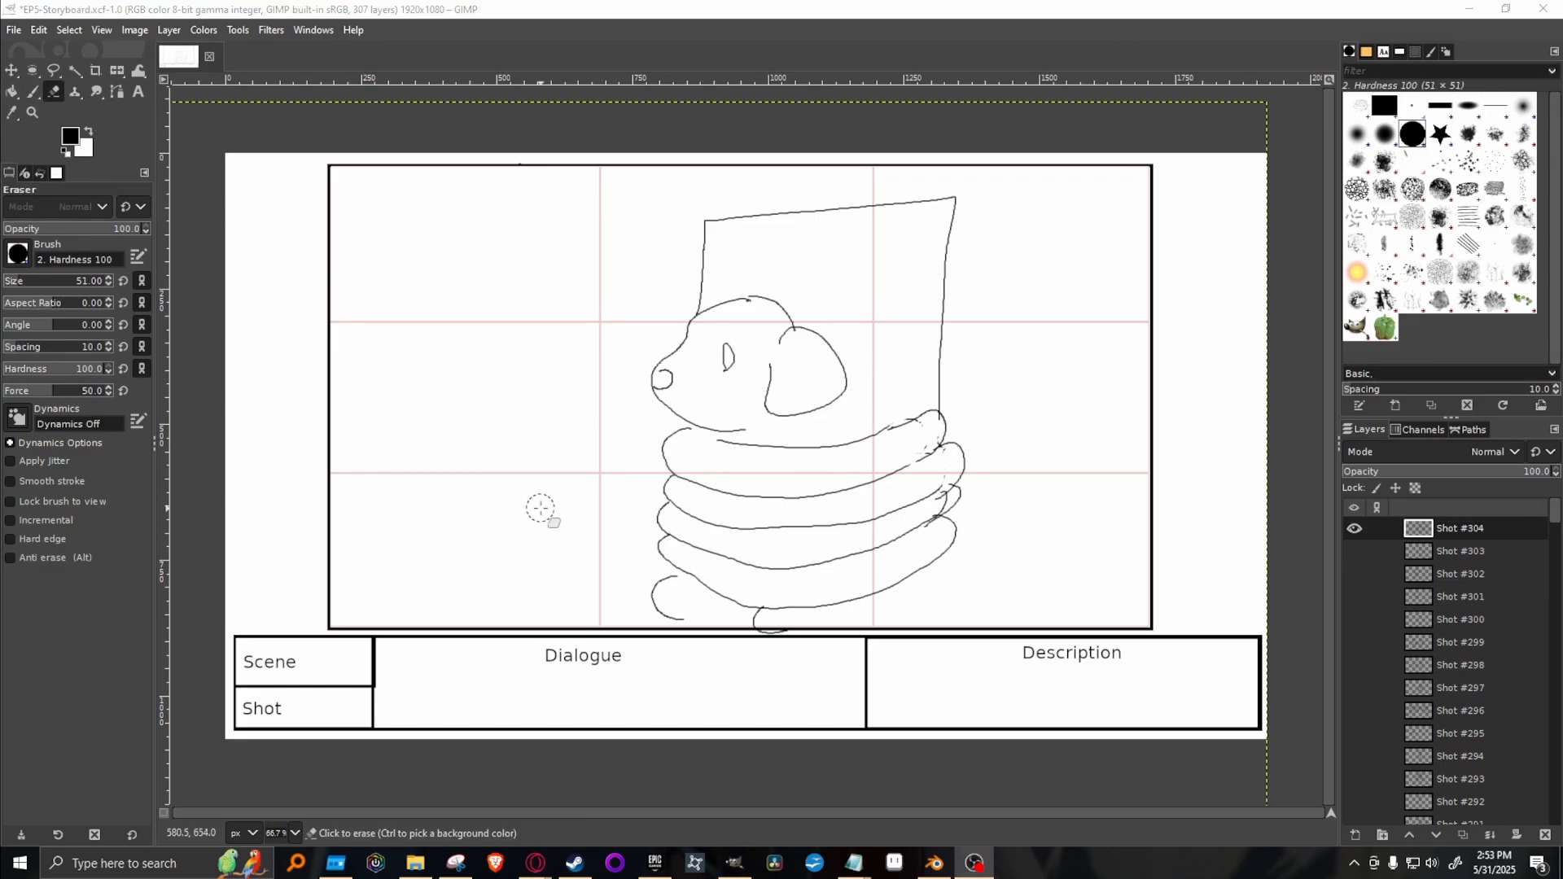
pyautogui.moveTo(683, 348)
pyautogui.mouseDown()
pyautogui.moveTo(650, 366)
pyautogui.moveTo(679, 414)
pyautogui.moveTo(728, 426)
pyautogui.moveTo(658, 382)
pyautogui.moveTo(742, 309)
pyautogui.moveTo(790, 386)
pyautogui.moveTo(798, 335)
pyautogui.mouseUp()
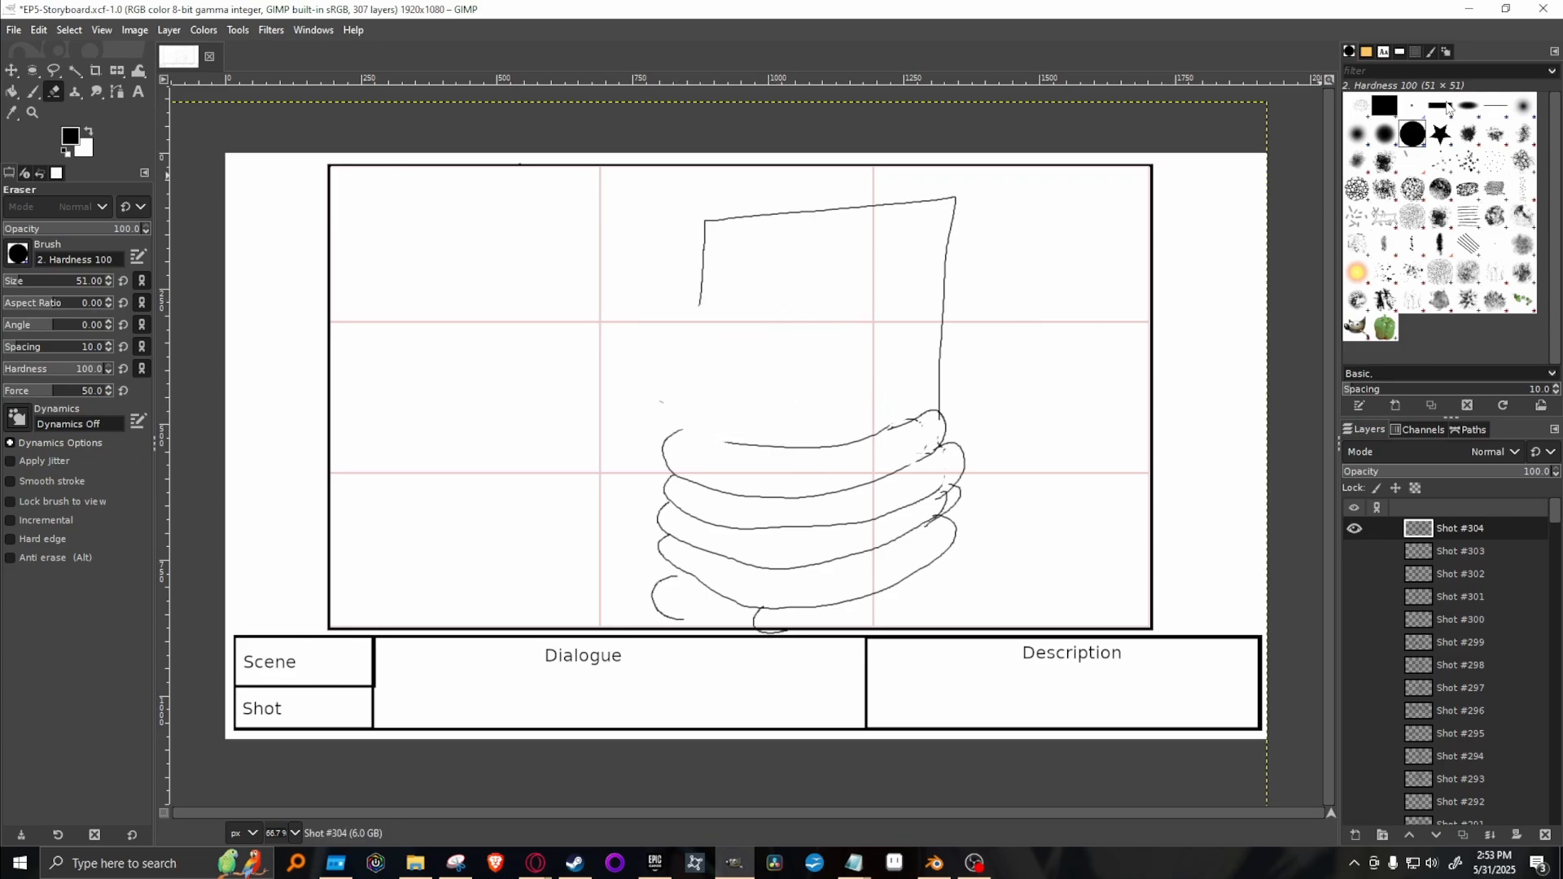
# Redraw the dog's head slightly higher with the 1. Pixel paintbrush, adding a floppy ear, two oval eyes and a nose.
pyautogui.click(1413, 106)
pyautogui.press('p')
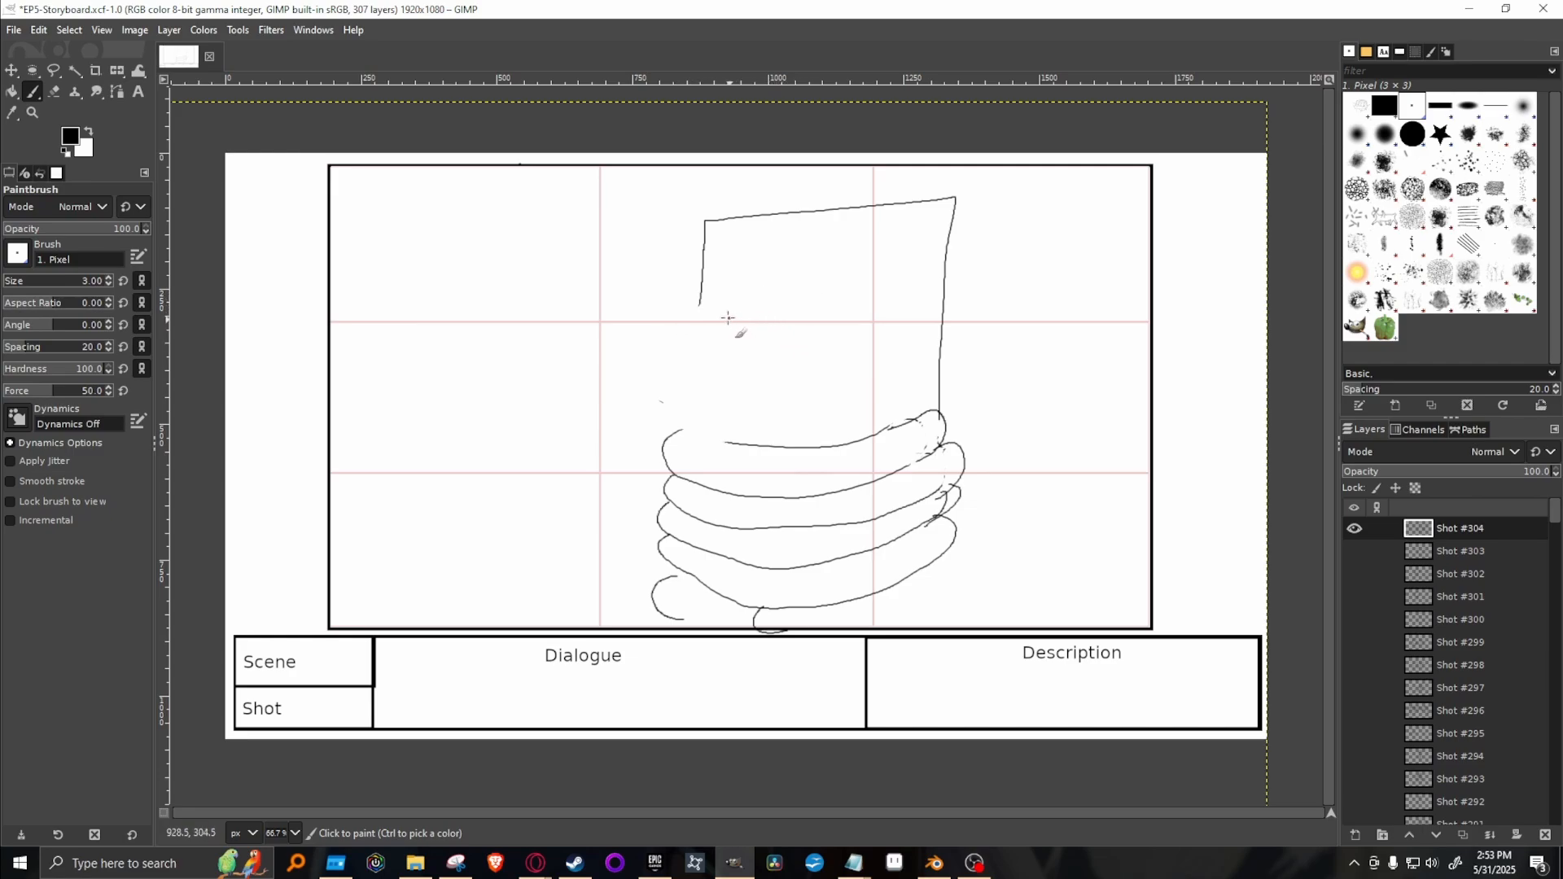
pyautogui.moveTo(761, 298)
pyautogui.mouseDown()
pyautogui.moveTo(726, 288)
pyautogui.moveTo(687, 315)
pyautogui.moveTo(680, 354)
pyautogui.mouseUp()
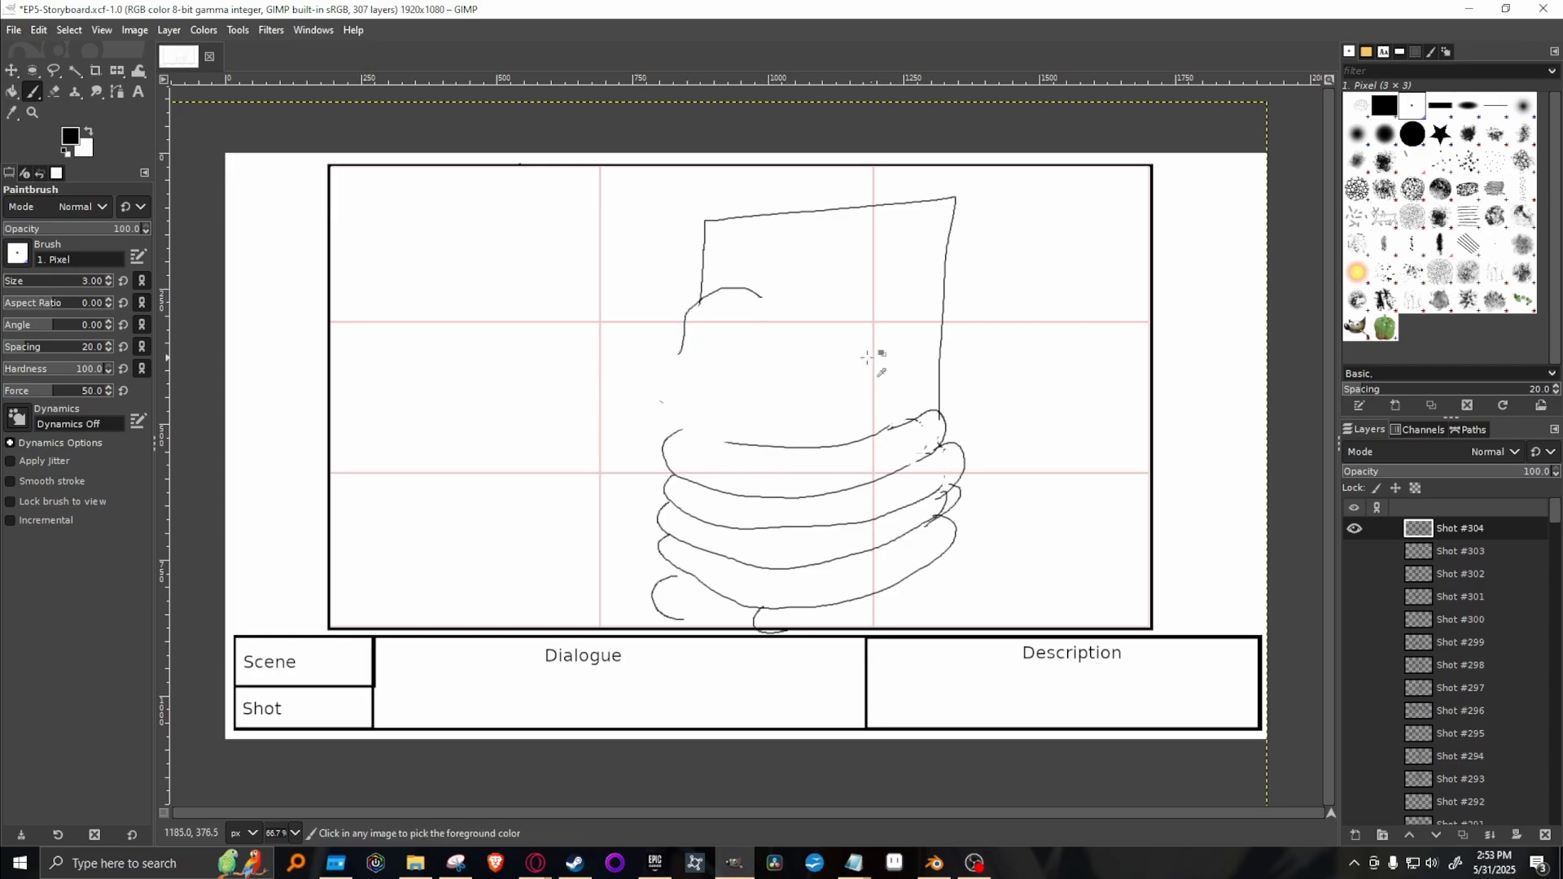
pyautogui.hotkey('ctrl', 'z')
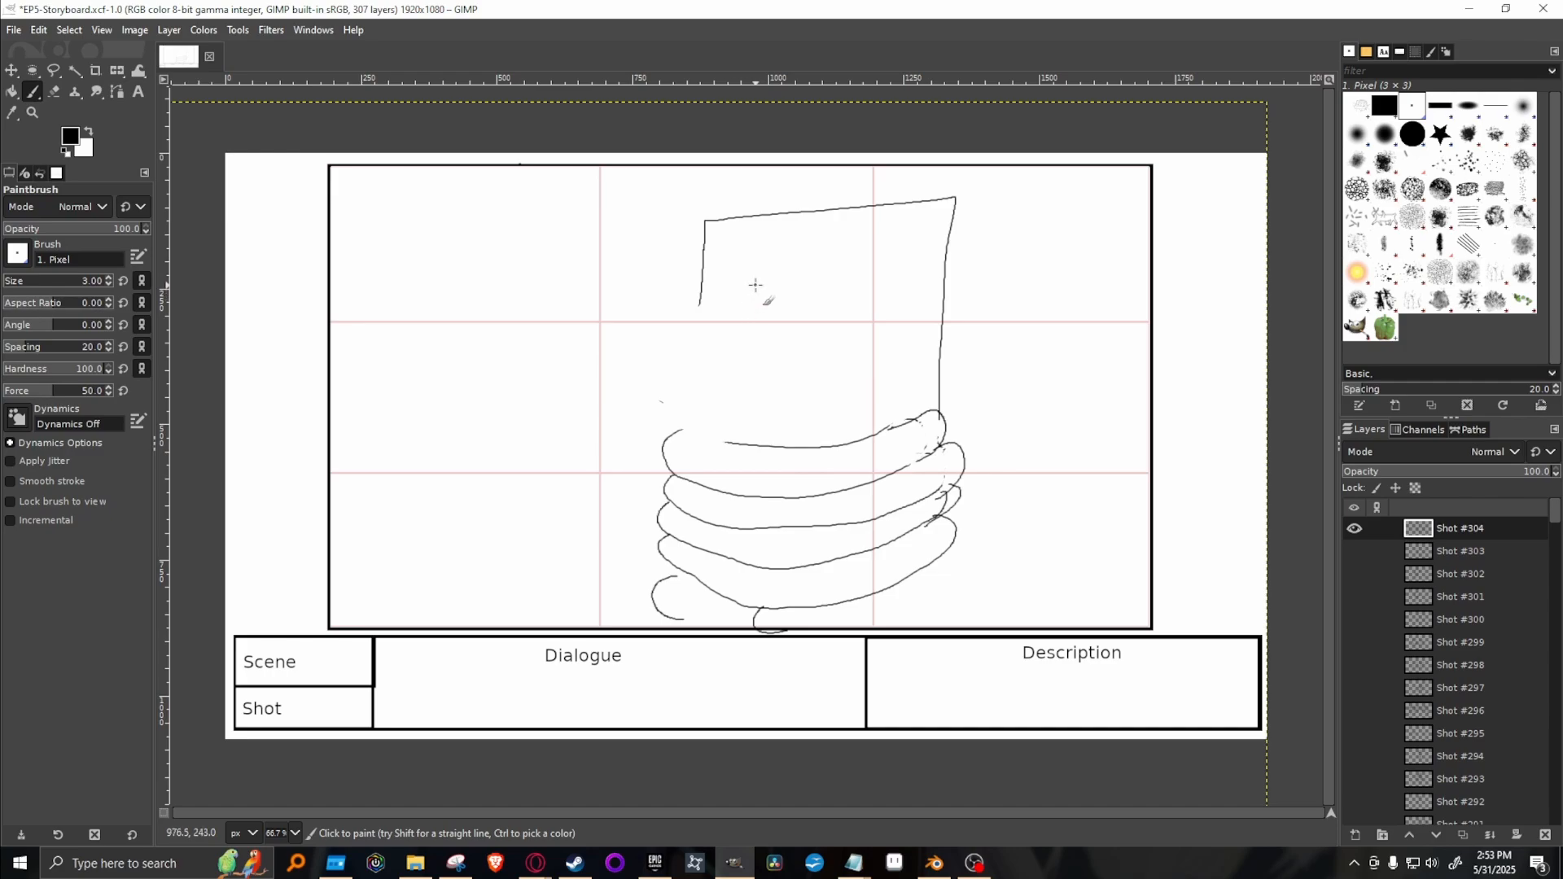
pyautogui.moveTo(766, 280)
pyautogui.mouseDown()
pyautogui.moveTo(724, 277)
pyautogui.moveTo(654, 366)
pyautogui.moveTo(673, 405)
pyautogui.moveTo(743, 435)
pyautogui.moveTo(797, 425)
pyautogui.moveTo(821, 383)
pyautogui.mouseUp()
pyautogui.moveTo(784, 313)
pyautogui.mouseDown()
pyautogui.moveTo(837, 387)
pyautogui.moveTo(853, 354)
pyautogui.moveTo(829, 301)
pyautogui.moveTo(782, 290)
pyautogui.mouseUp()
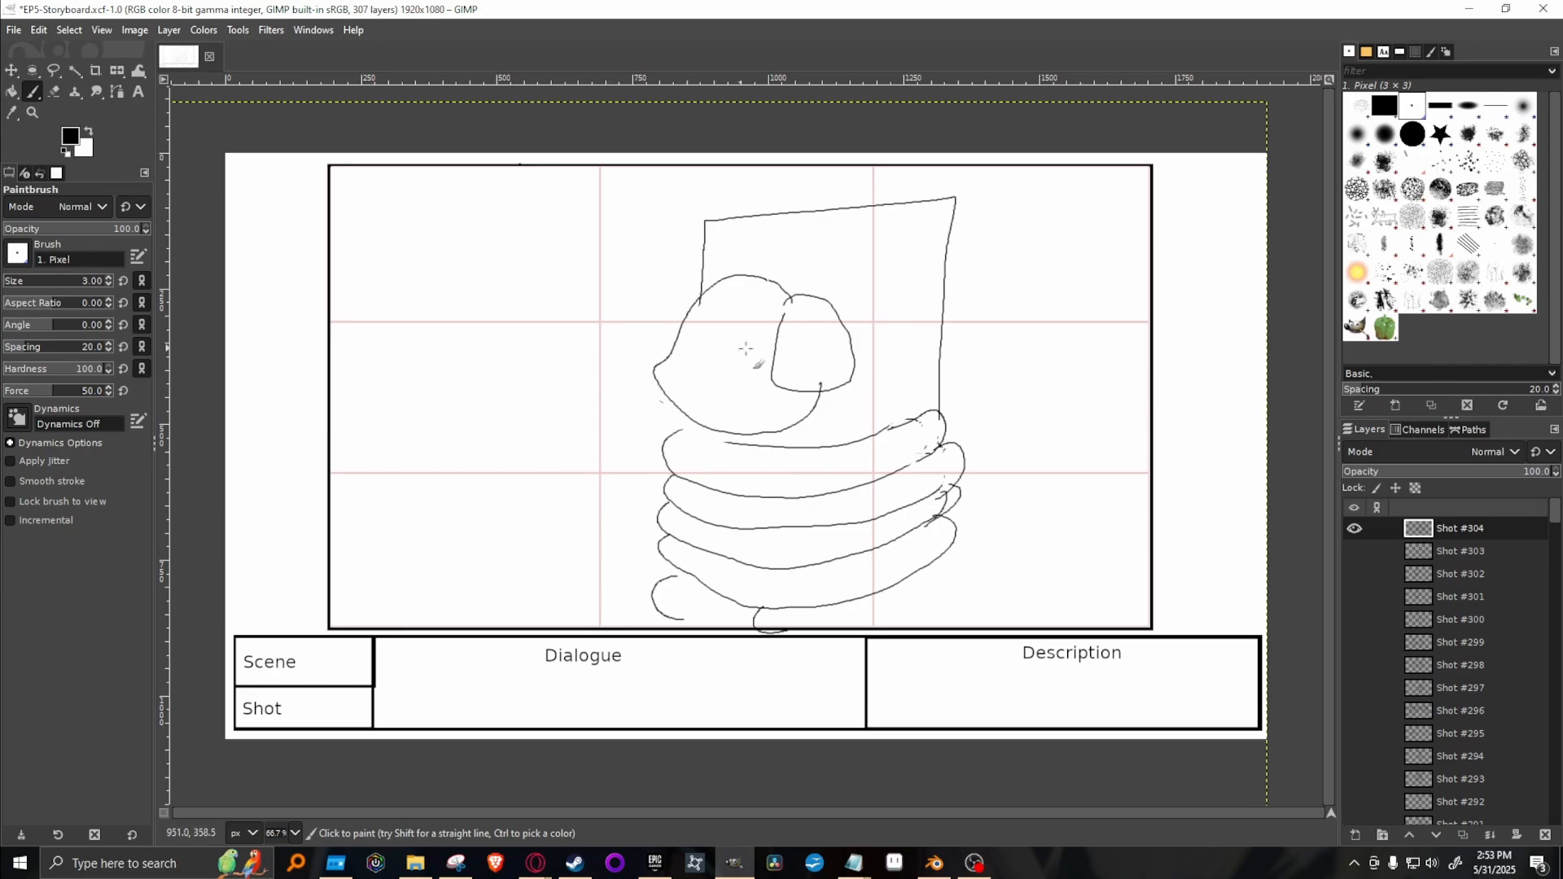
pyautogui.moveTo(742, 340)
pyautogui.mouseDown()
pyautogui.moveTo(730, 319)
pyautogui.moveTo(738, 341)
pyautogui.moveTo(694, 319)
pyautogui.mouseUp()
pyautogui.moveTo(656, 373); pyautogui.dragTo(680, 383)
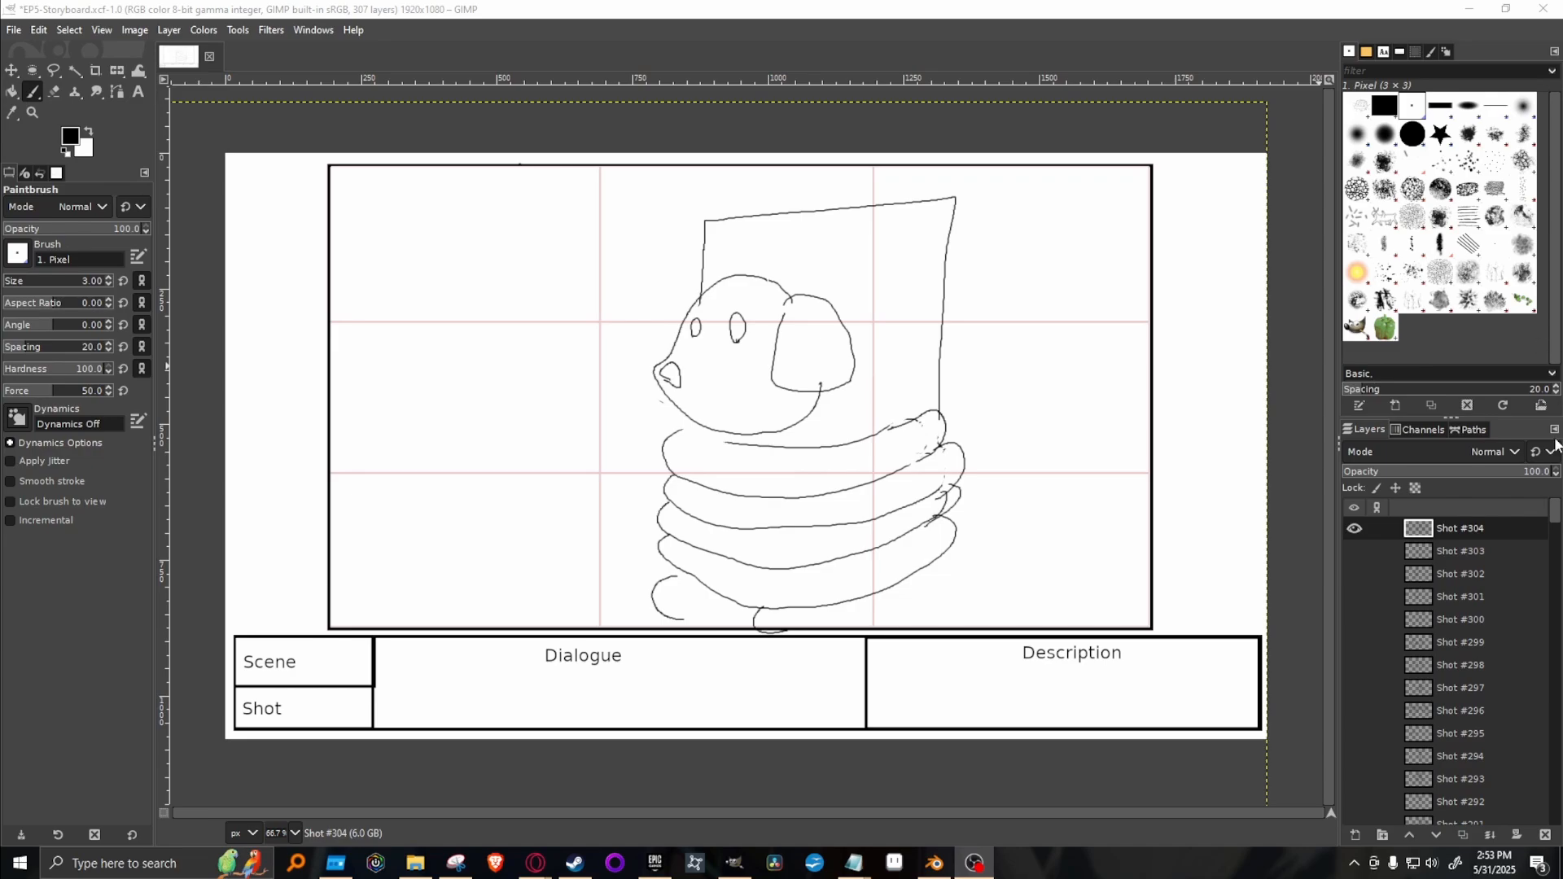
# Review the storyboard sequence by showing Shots #301 to #304 one at a time, leaving only Shot #302 displayed.
pyautogui.click(1357, 530)
pyautogui.click(1355, 573)
pyautogui.click(1356, 573)
pyautogui.click(1358, 551)
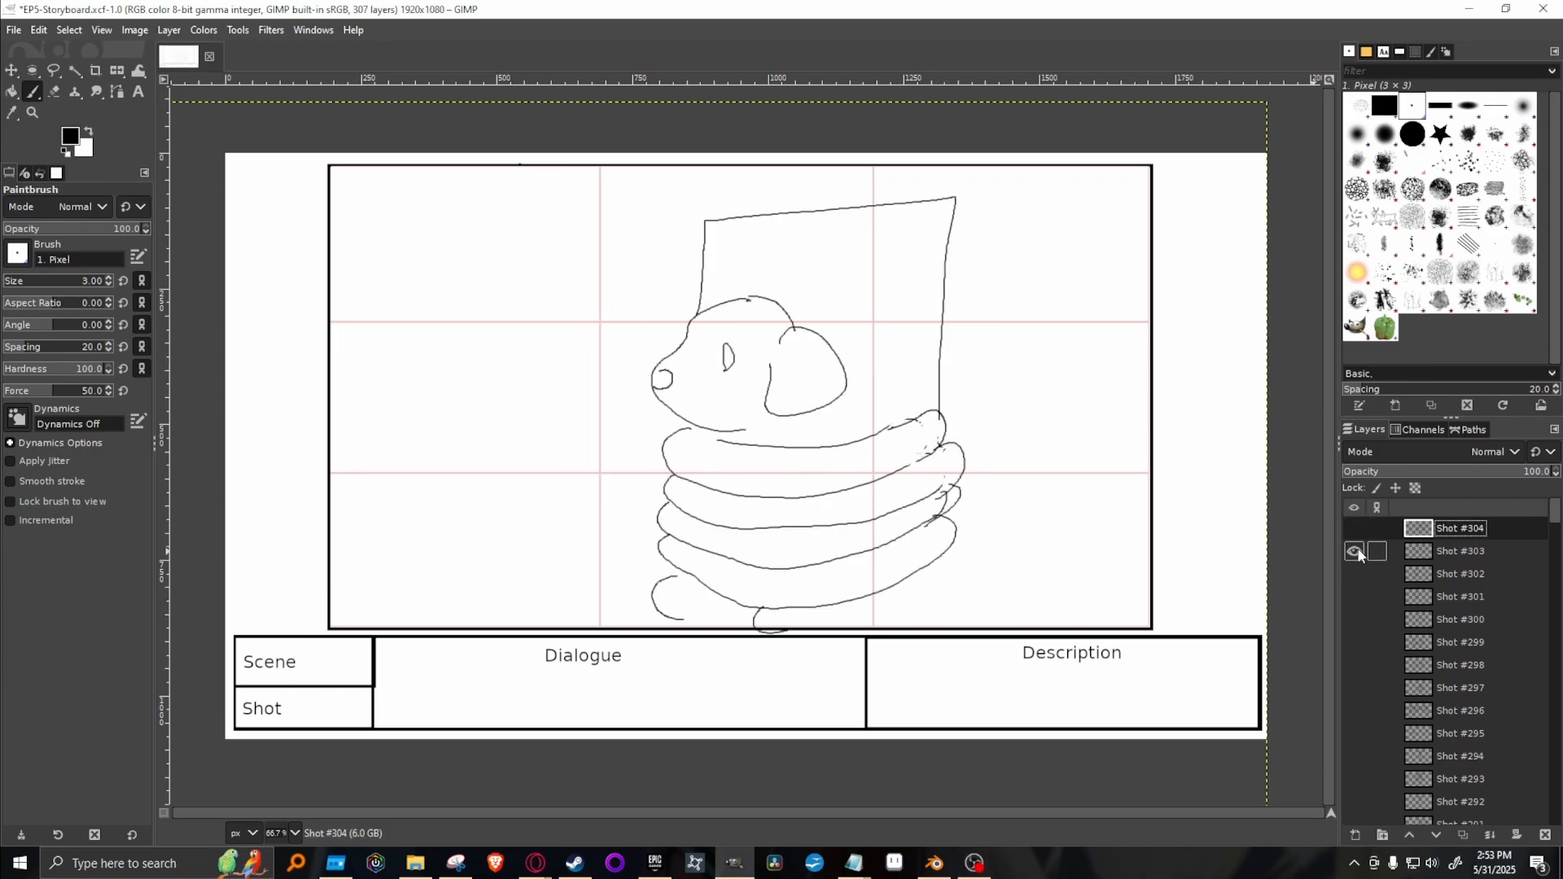
pyautogui.click(1357, 551)
pyautogui.click(1355, 598)
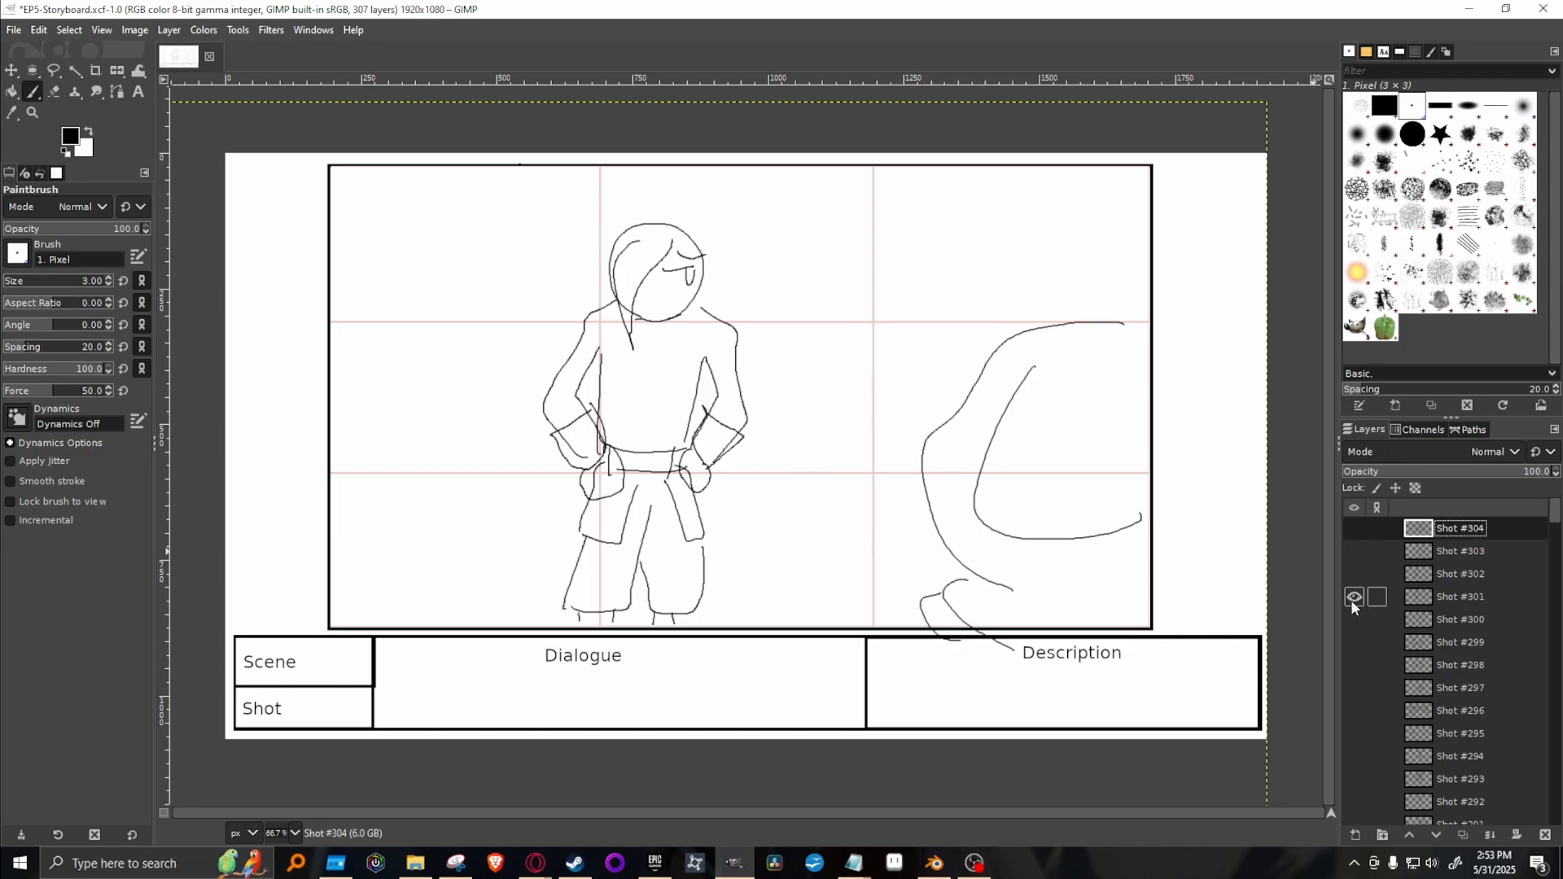
pyautogui.click(1462, 597)
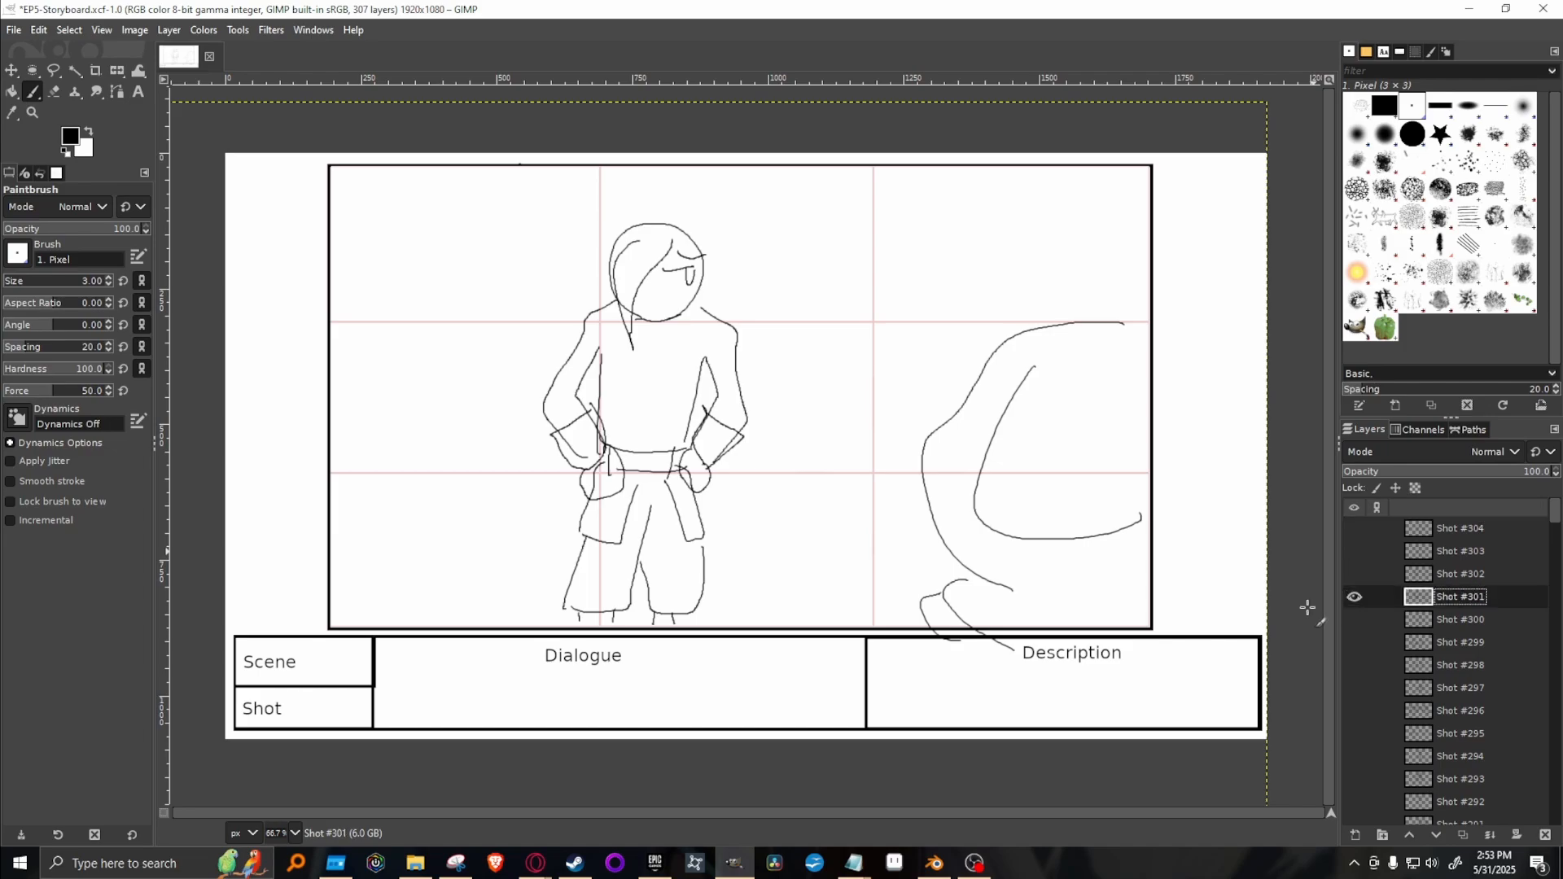
pyautogui.click(1355, 597)
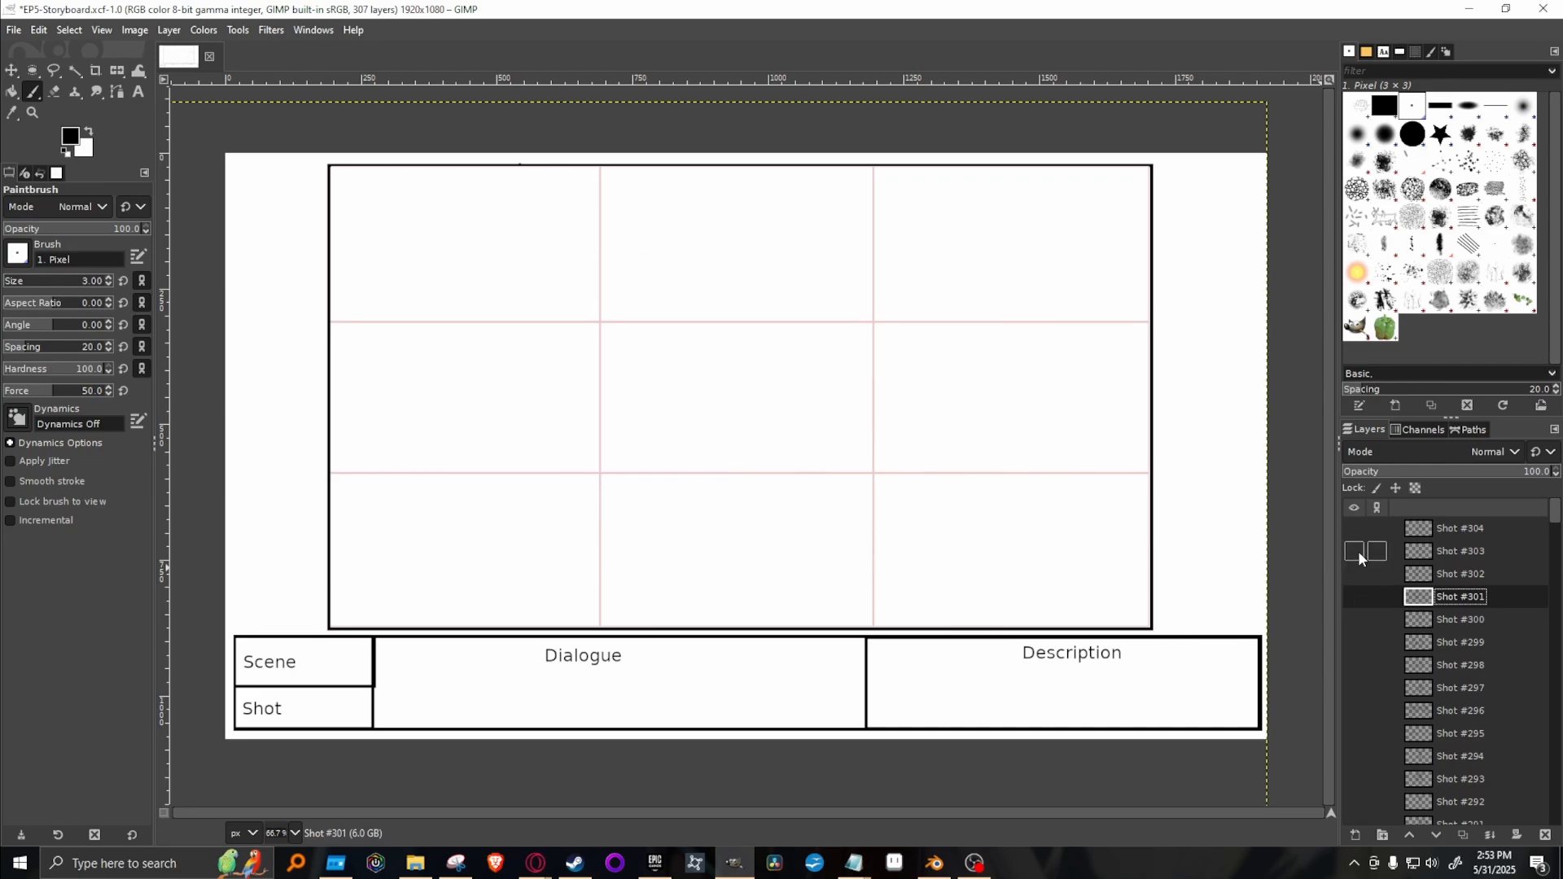
pyautogui.click(1355, 551)
pyautogui.click(1354, 551)
pyautogui.click(1355, 528)
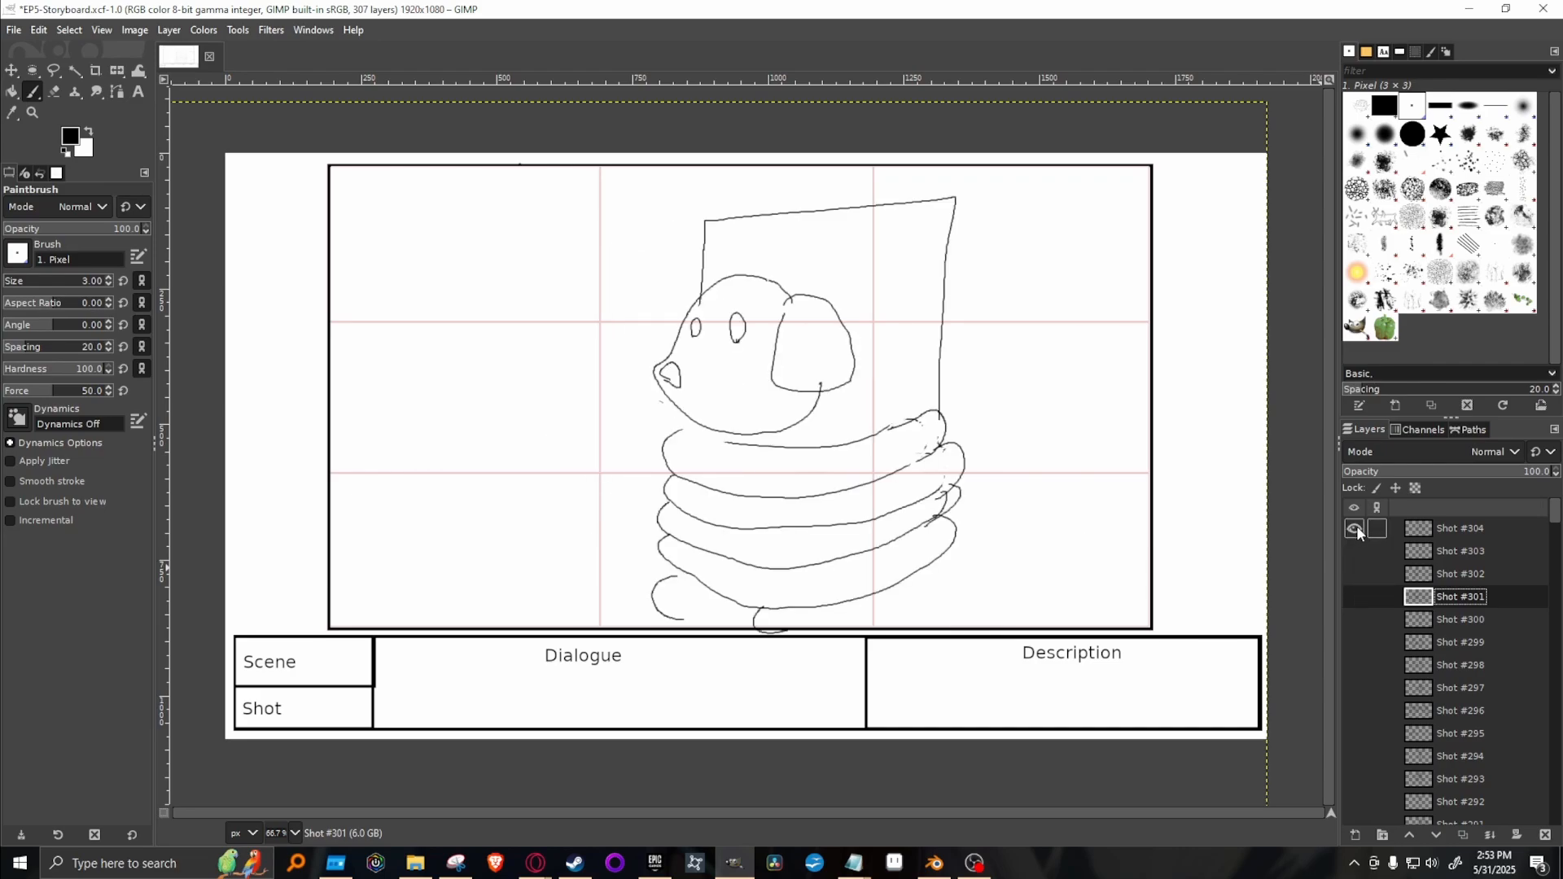
pyautogui.click(1354, 528)
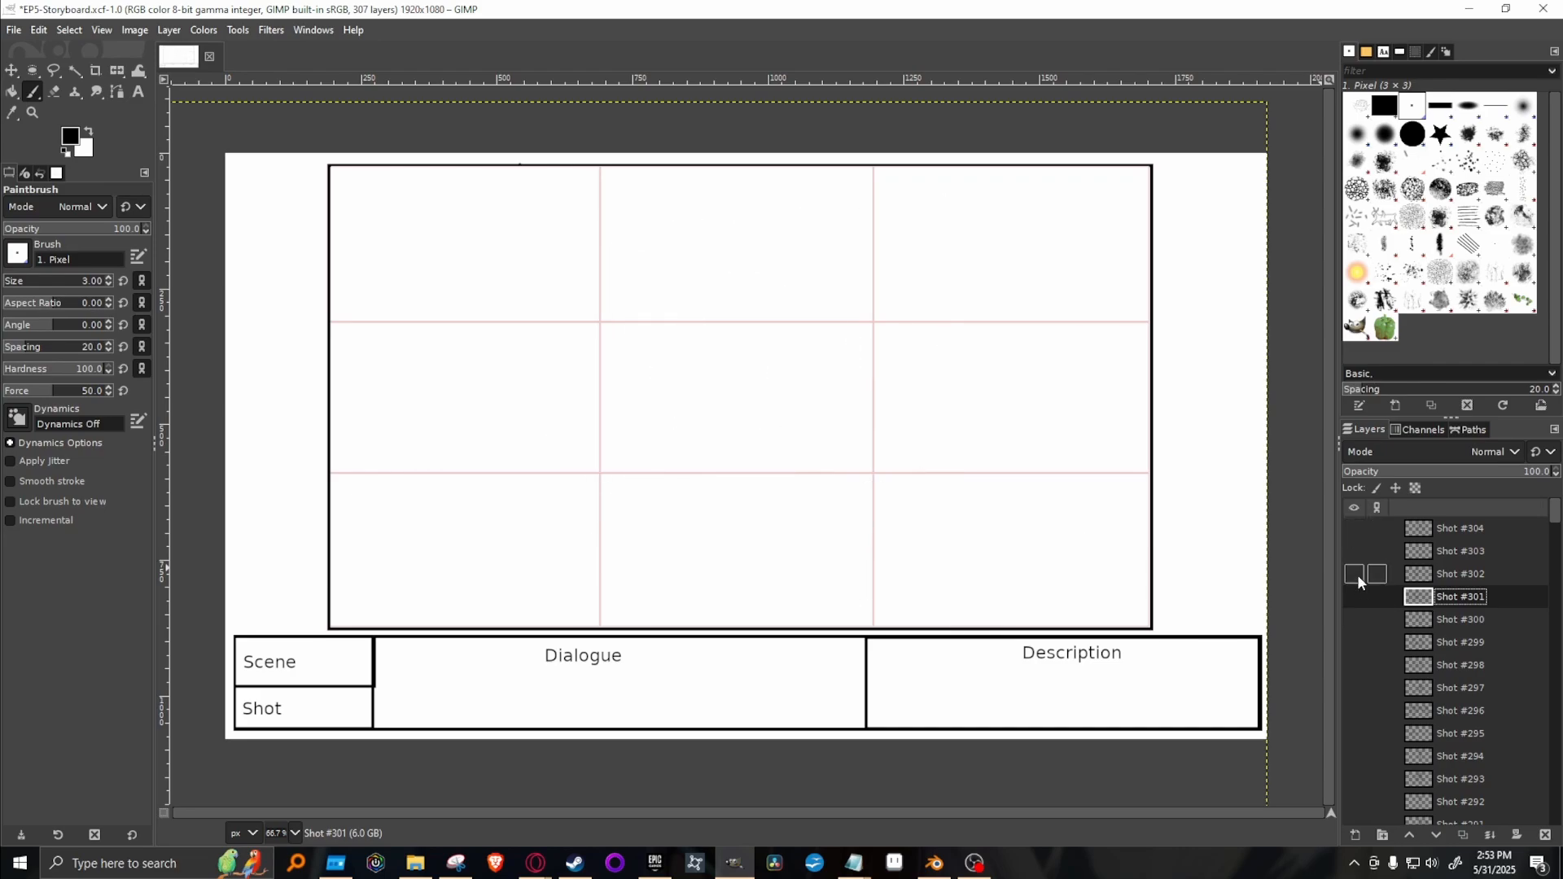
pyautogui.click(1355, 574)
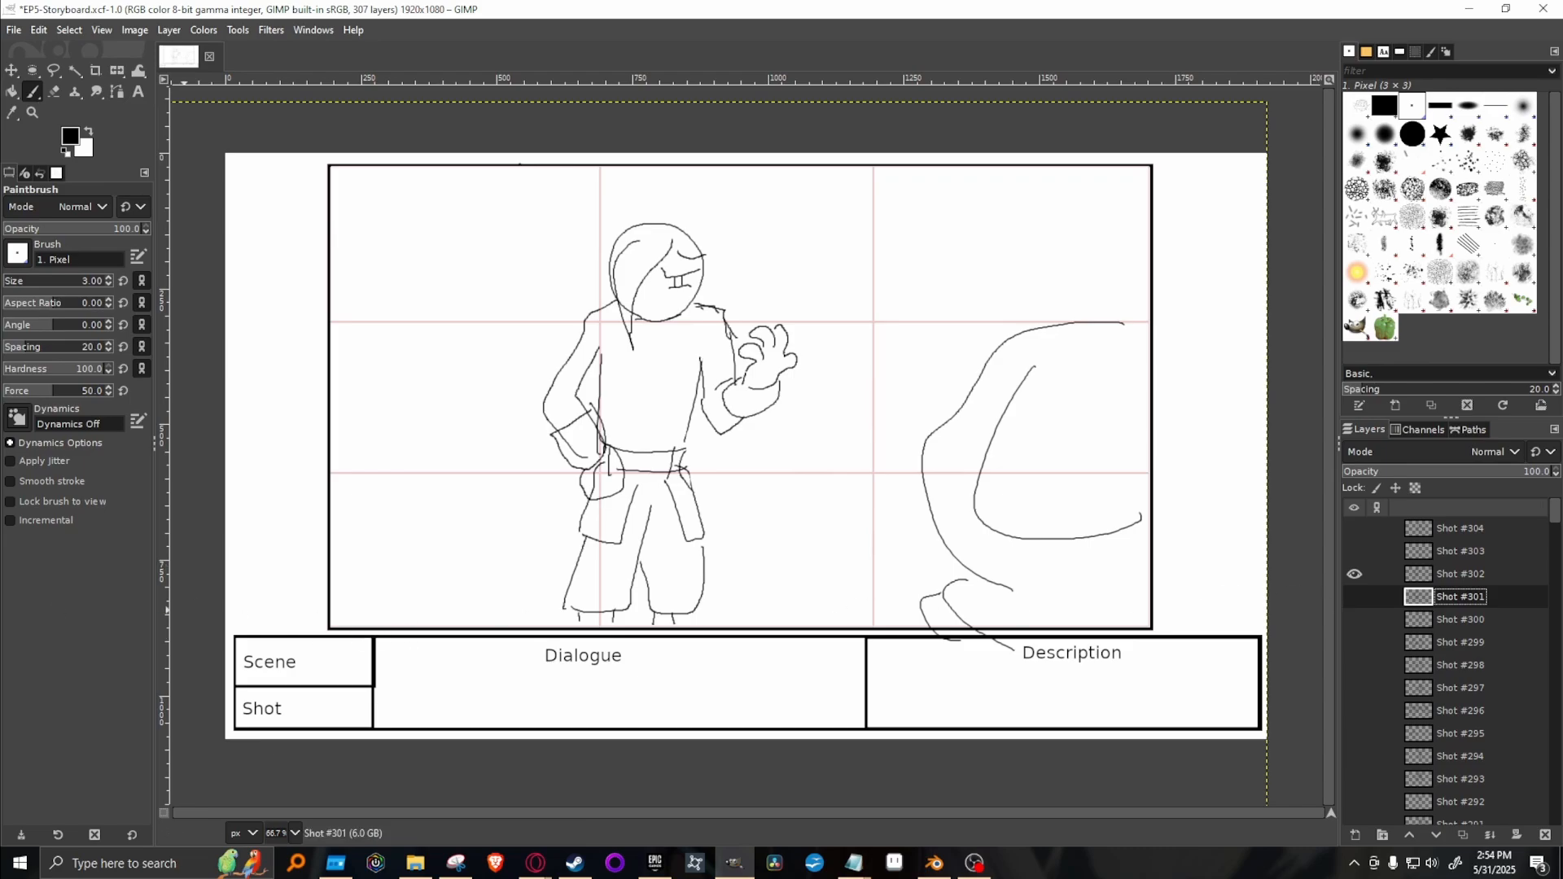
# Switch to the Episode 5 script in Google Docs and read the warehouse dialogue through Kakato's line about his tortured backstory.
pyautogui.hotkey('alt', 'Tab')
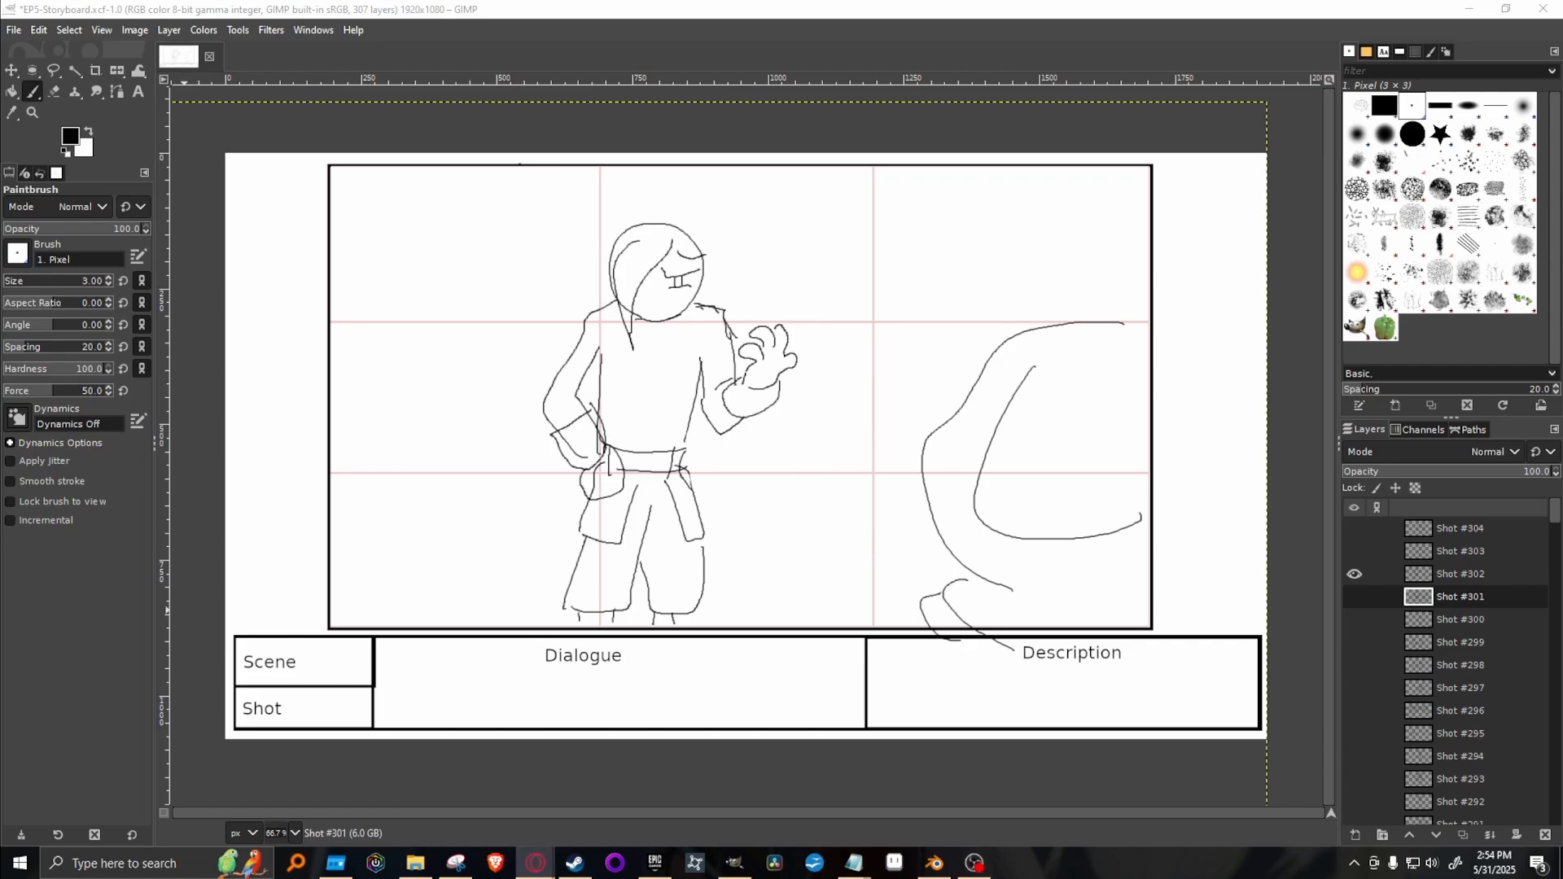
pyautogui.click(535, 863)
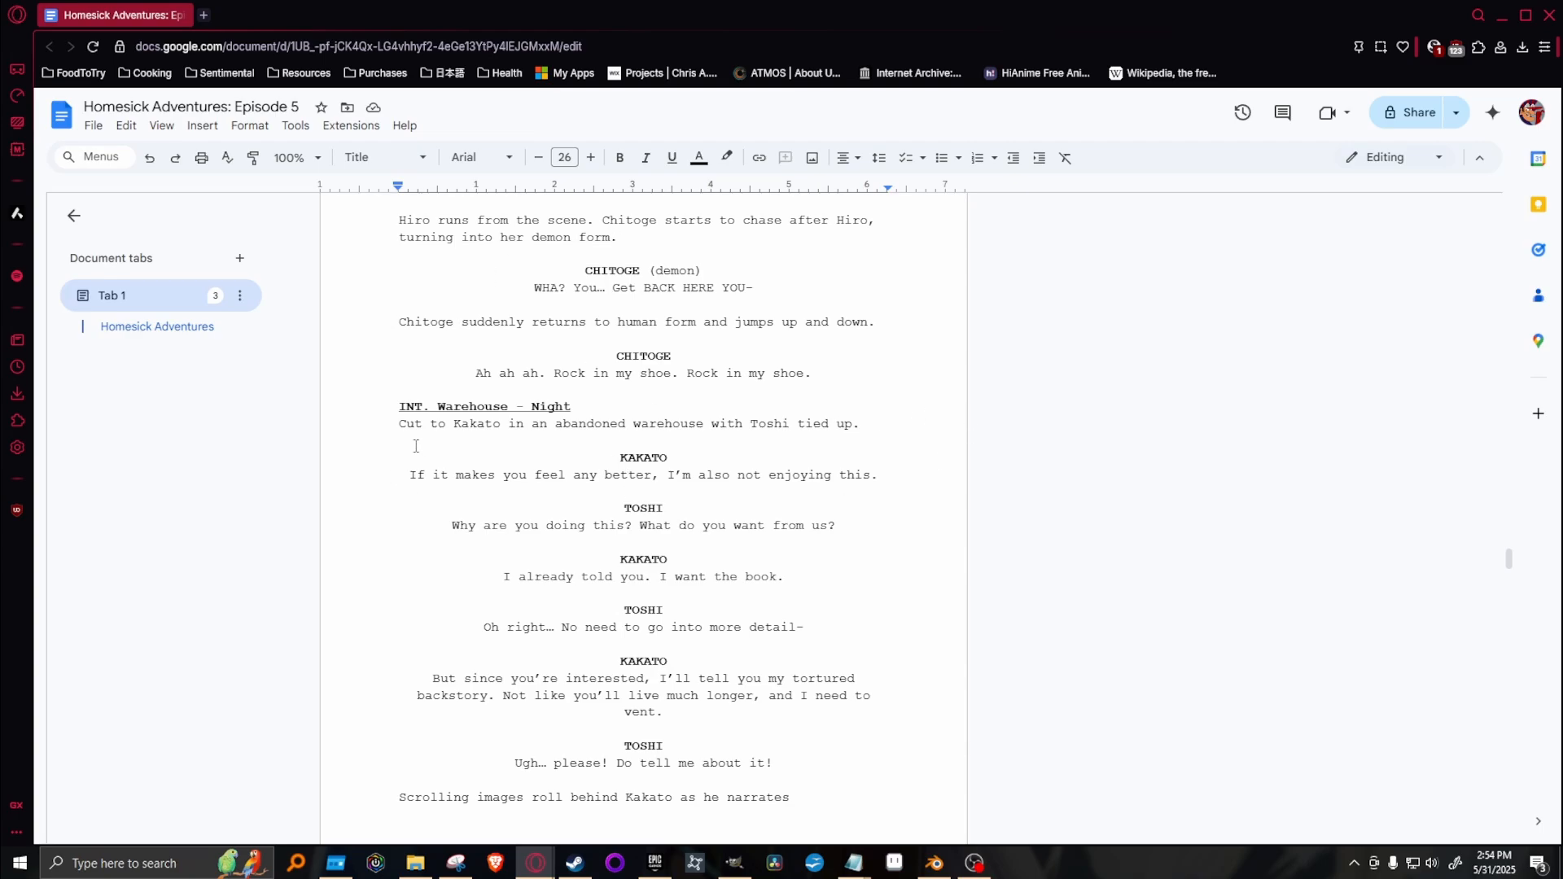
pyautogui.moveTo(414, 452); pyautogui.dragTo(763, 631)
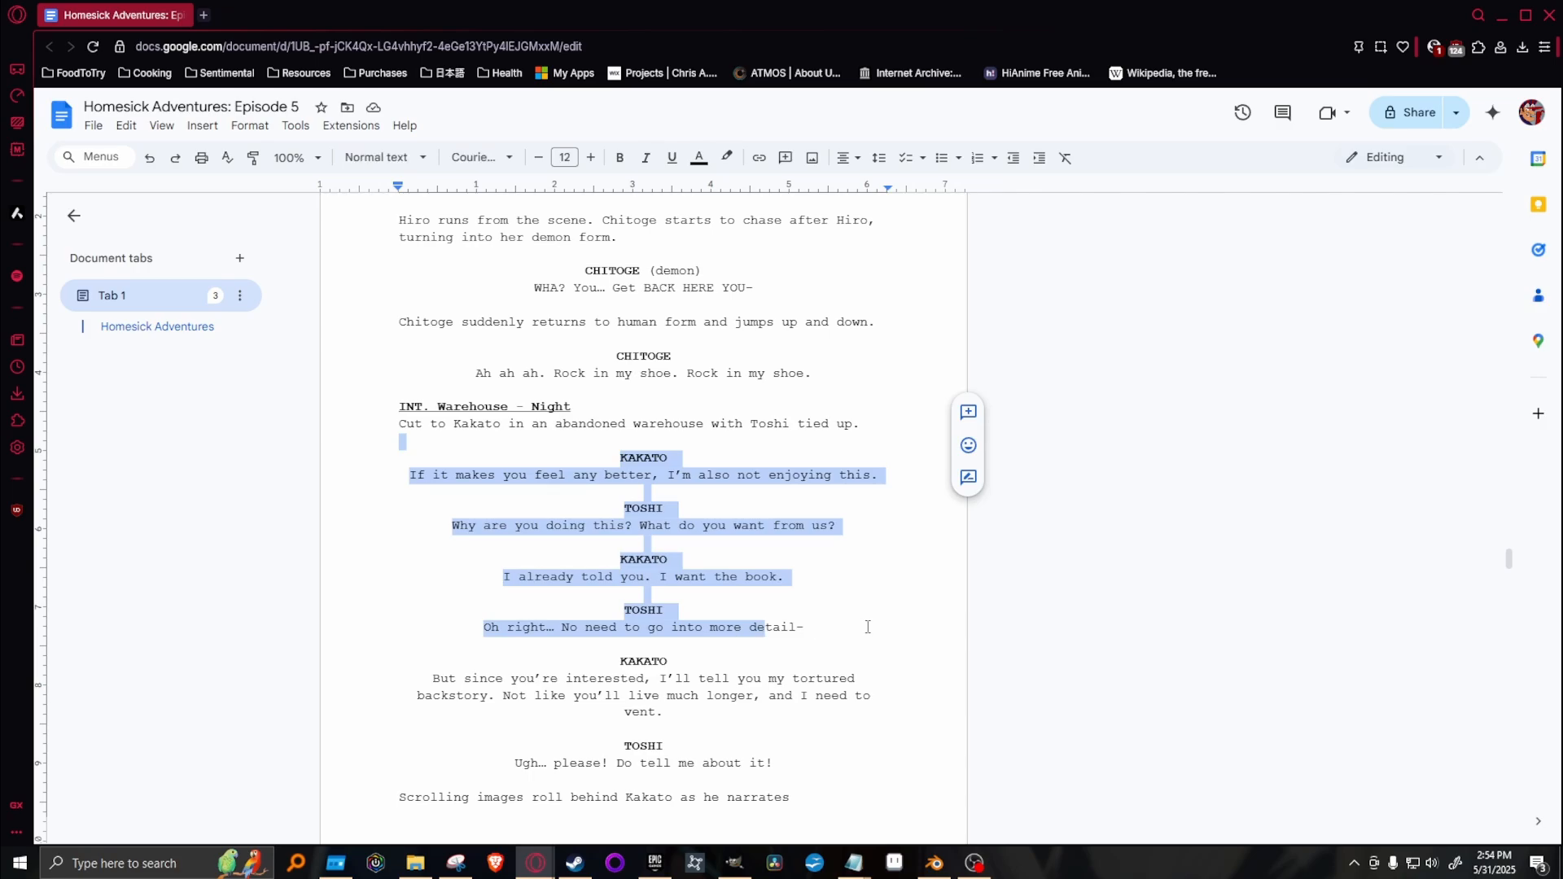
pyautogui.moveTo(867, 628); pyautogui.dragTo(820, 626)
pyautogui.moveTo(463, 628); pyautogui.dragTo(821, 629)
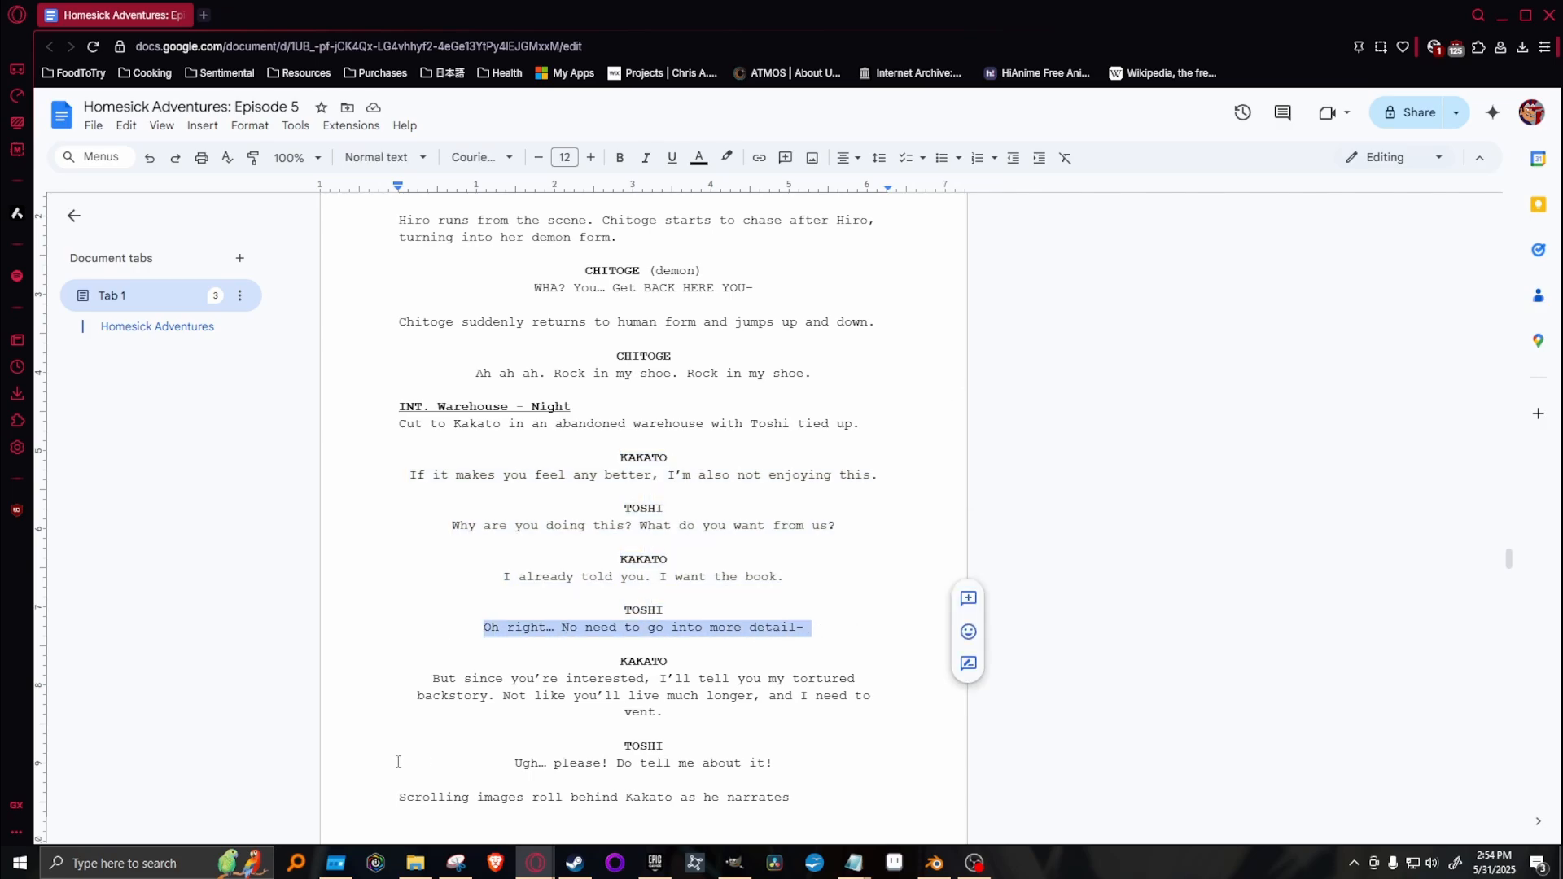
pyautogui.click(456, 651)
pyautogui.scroll(-4, 440, 618)
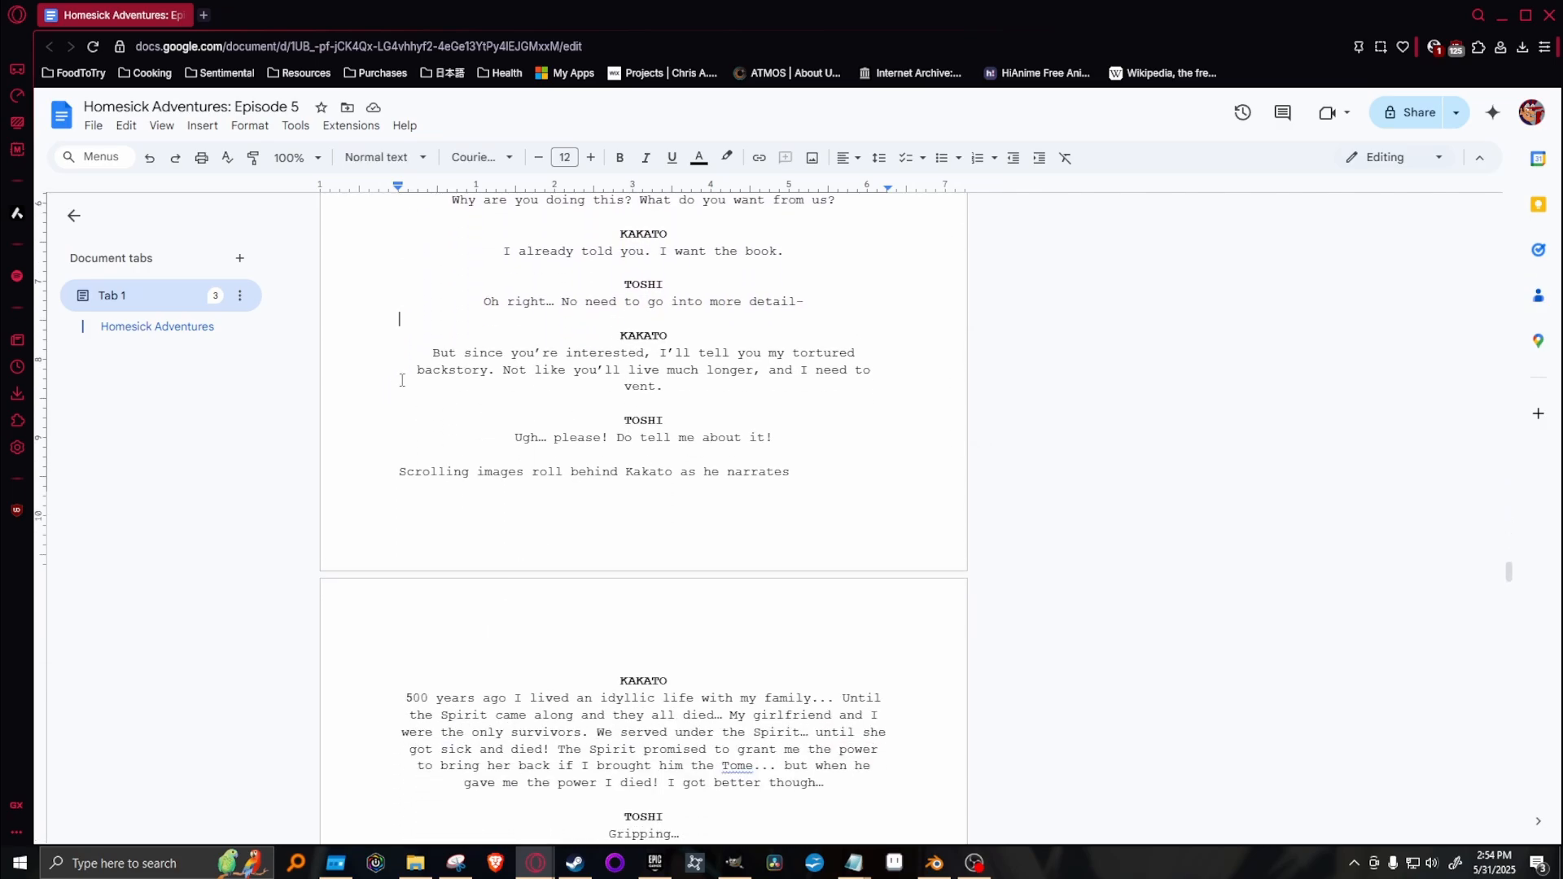
pyautogui.moveTo(432, 350); pyautogui.dragTo(873, 384)
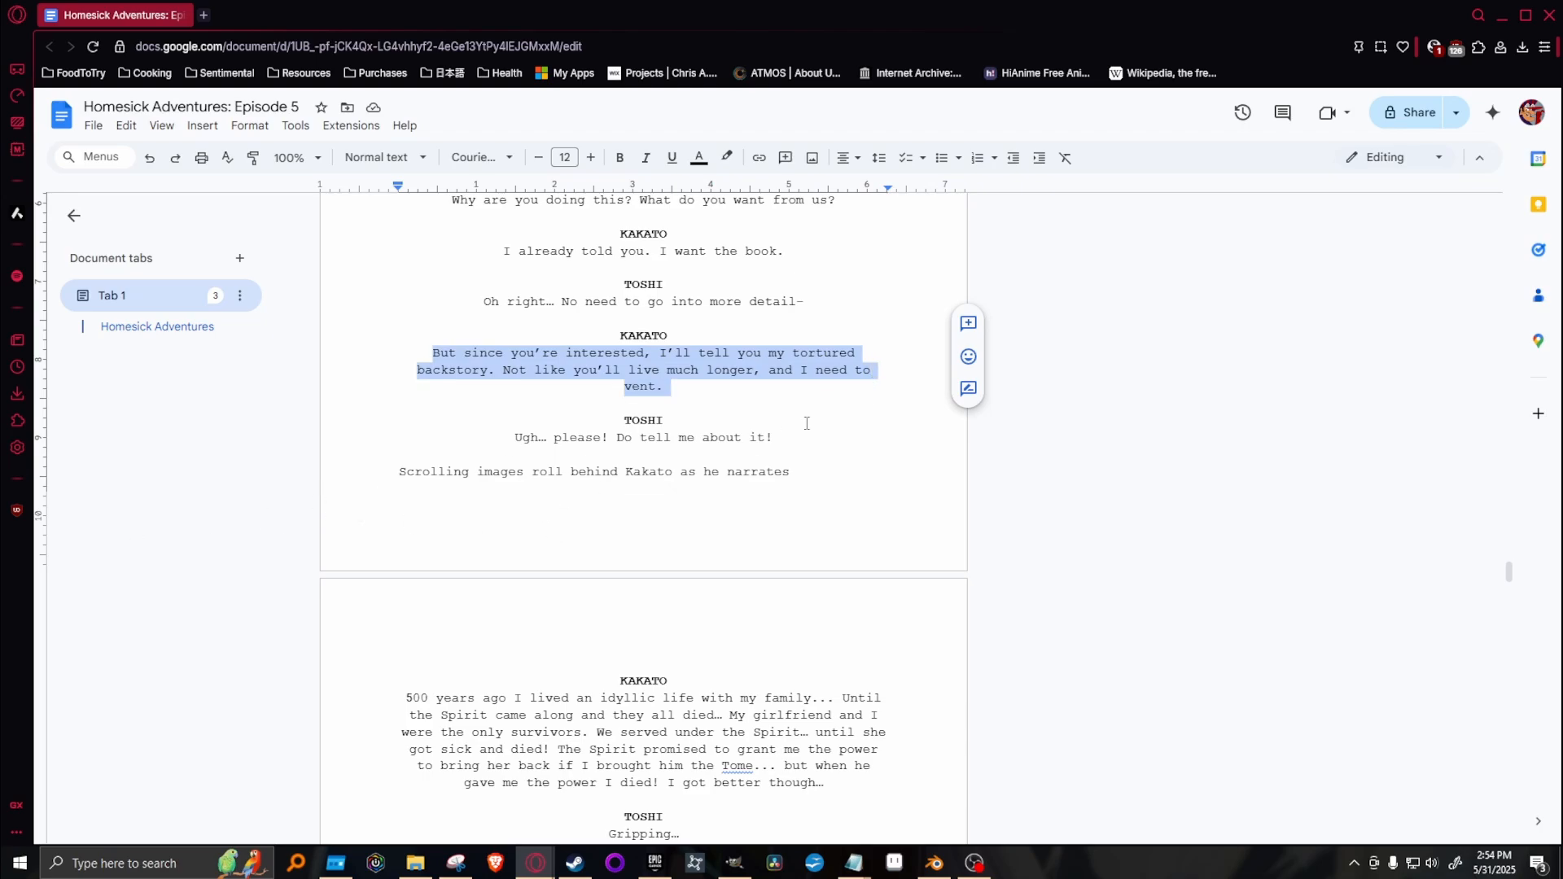
# Return to GIMP, hide Shot #302, duplicate the Shot #301 layer, move the copy above Shot #304 and hide the original.
pyautogui.click(971, 863)
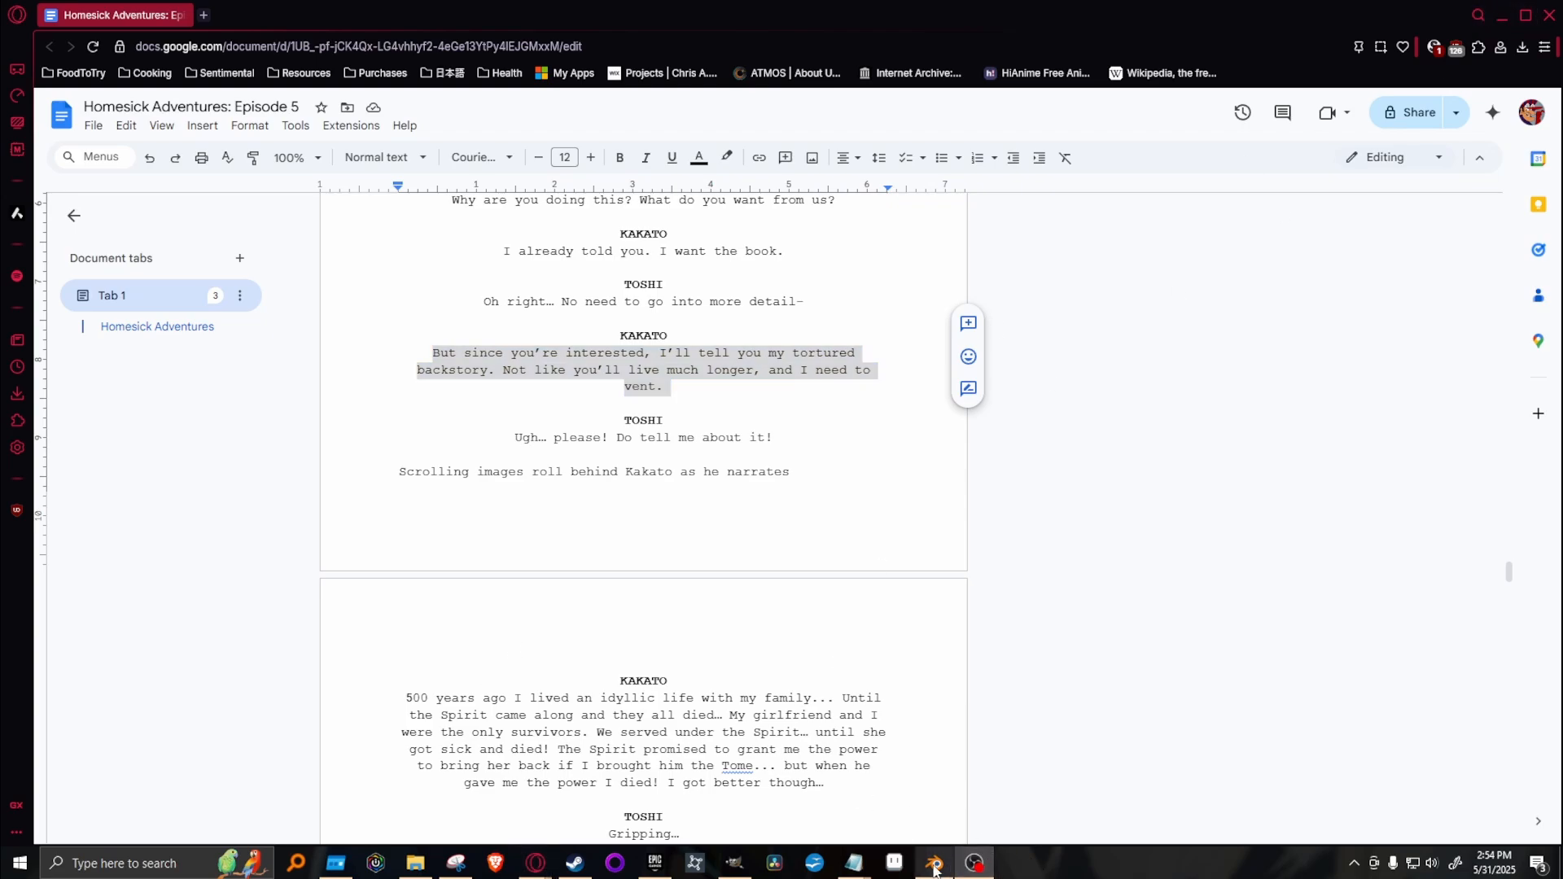
pyautogui.click(694, 863)
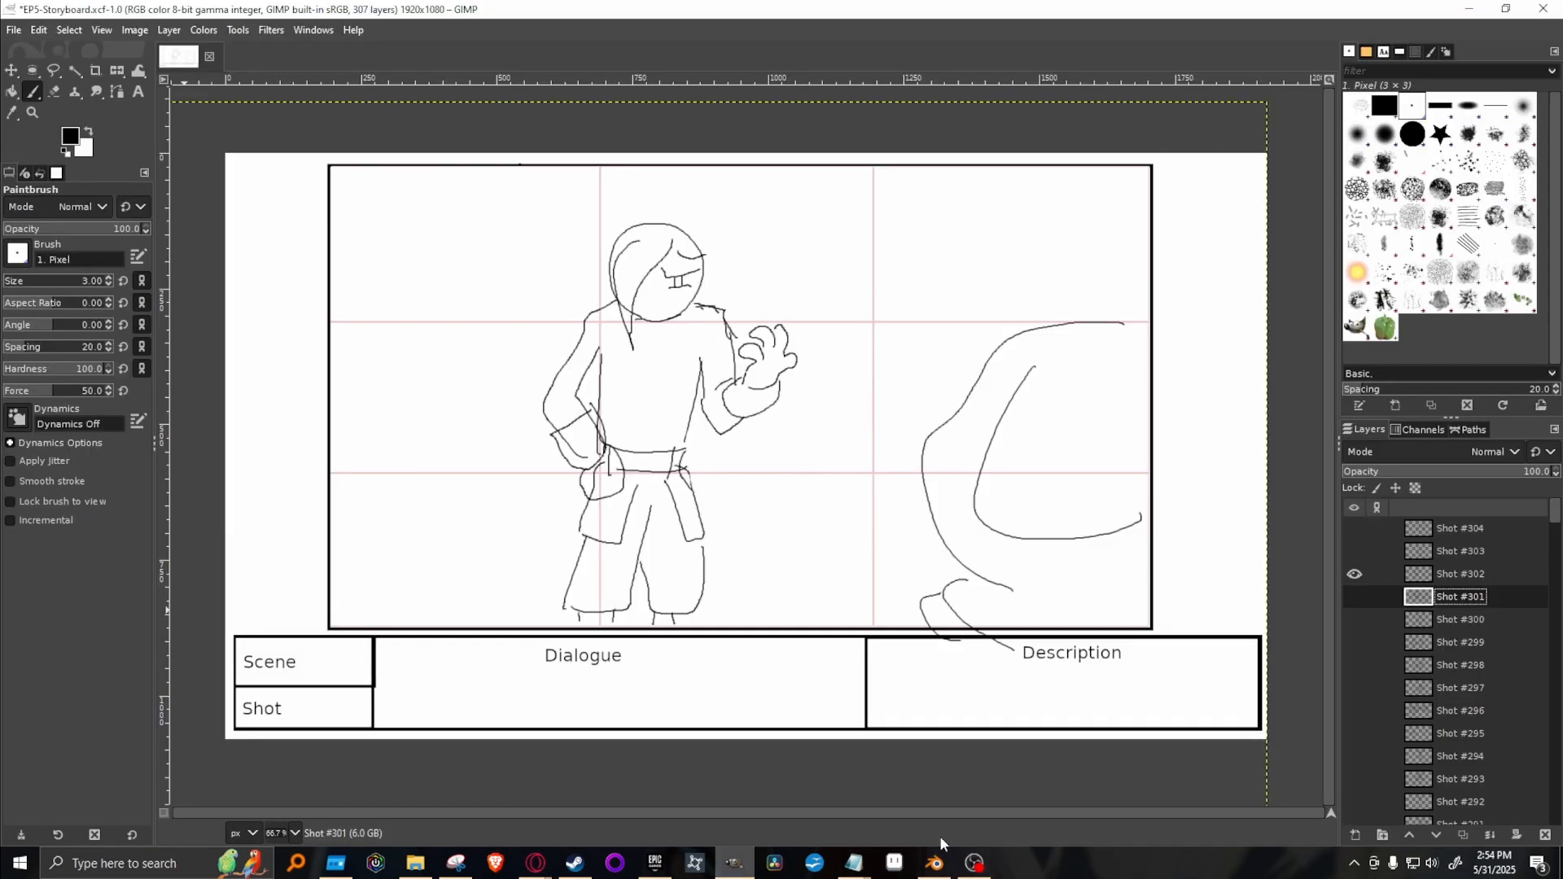
pyautogui.click(1347, 576)
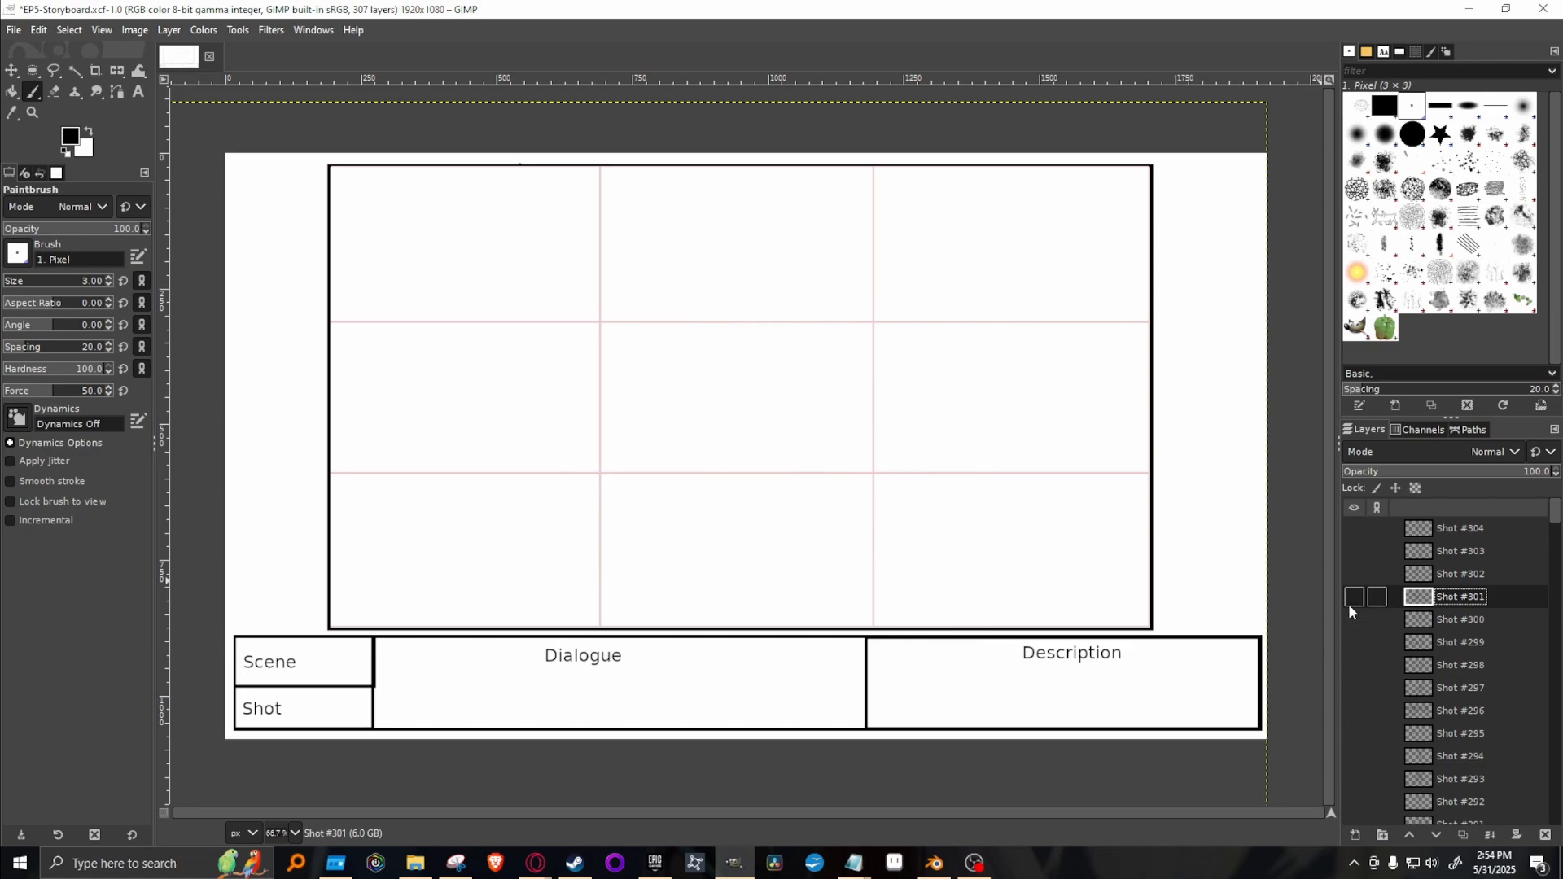
pyautogui.click(1349, 603)
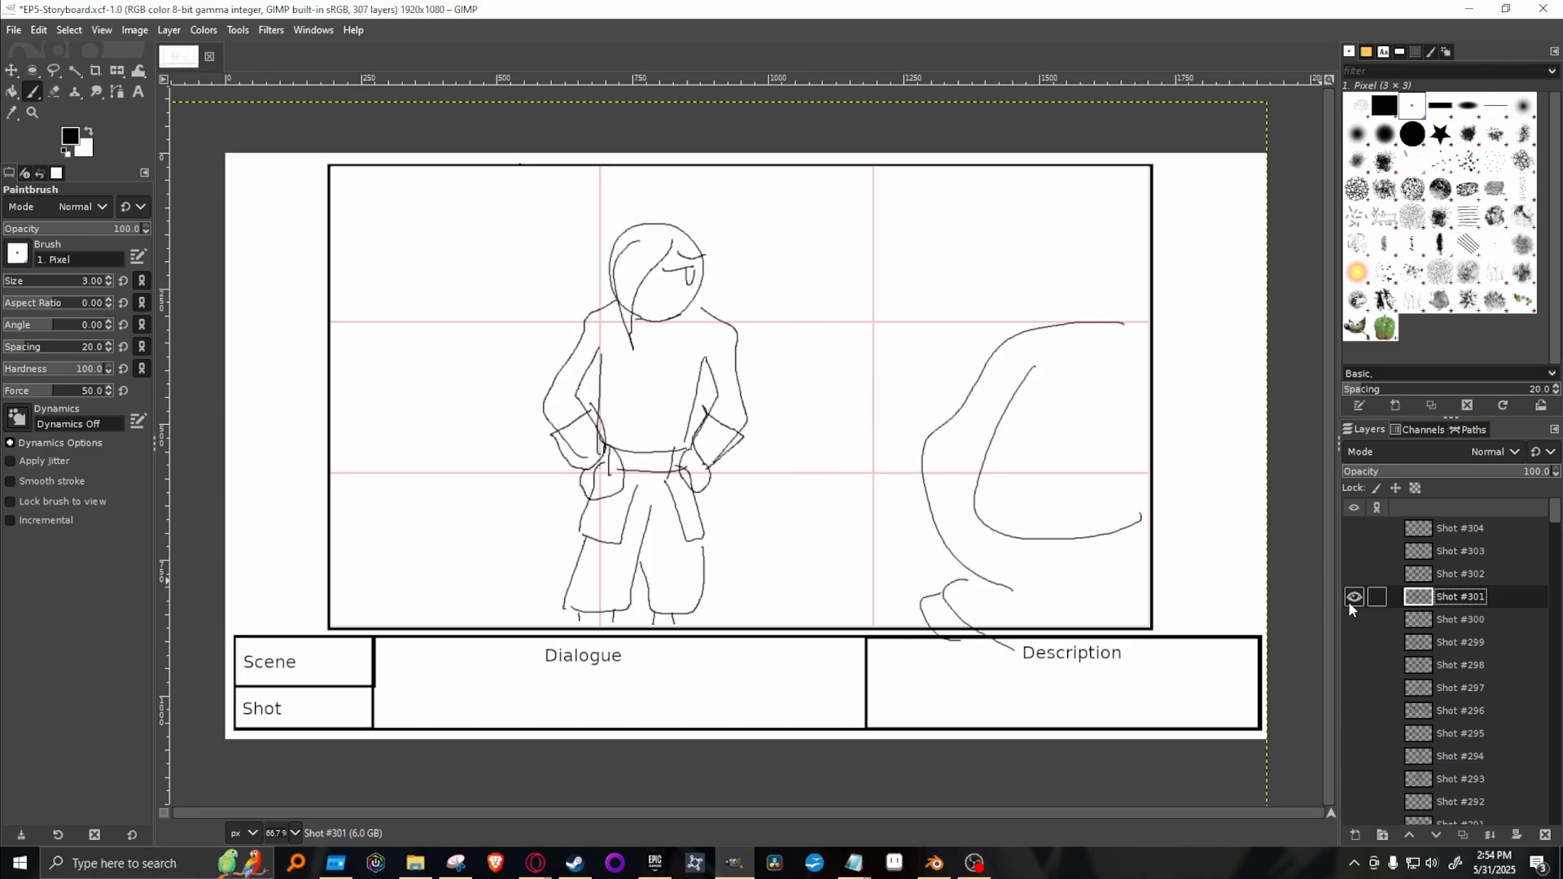
pyautogui.click(1352, 597)
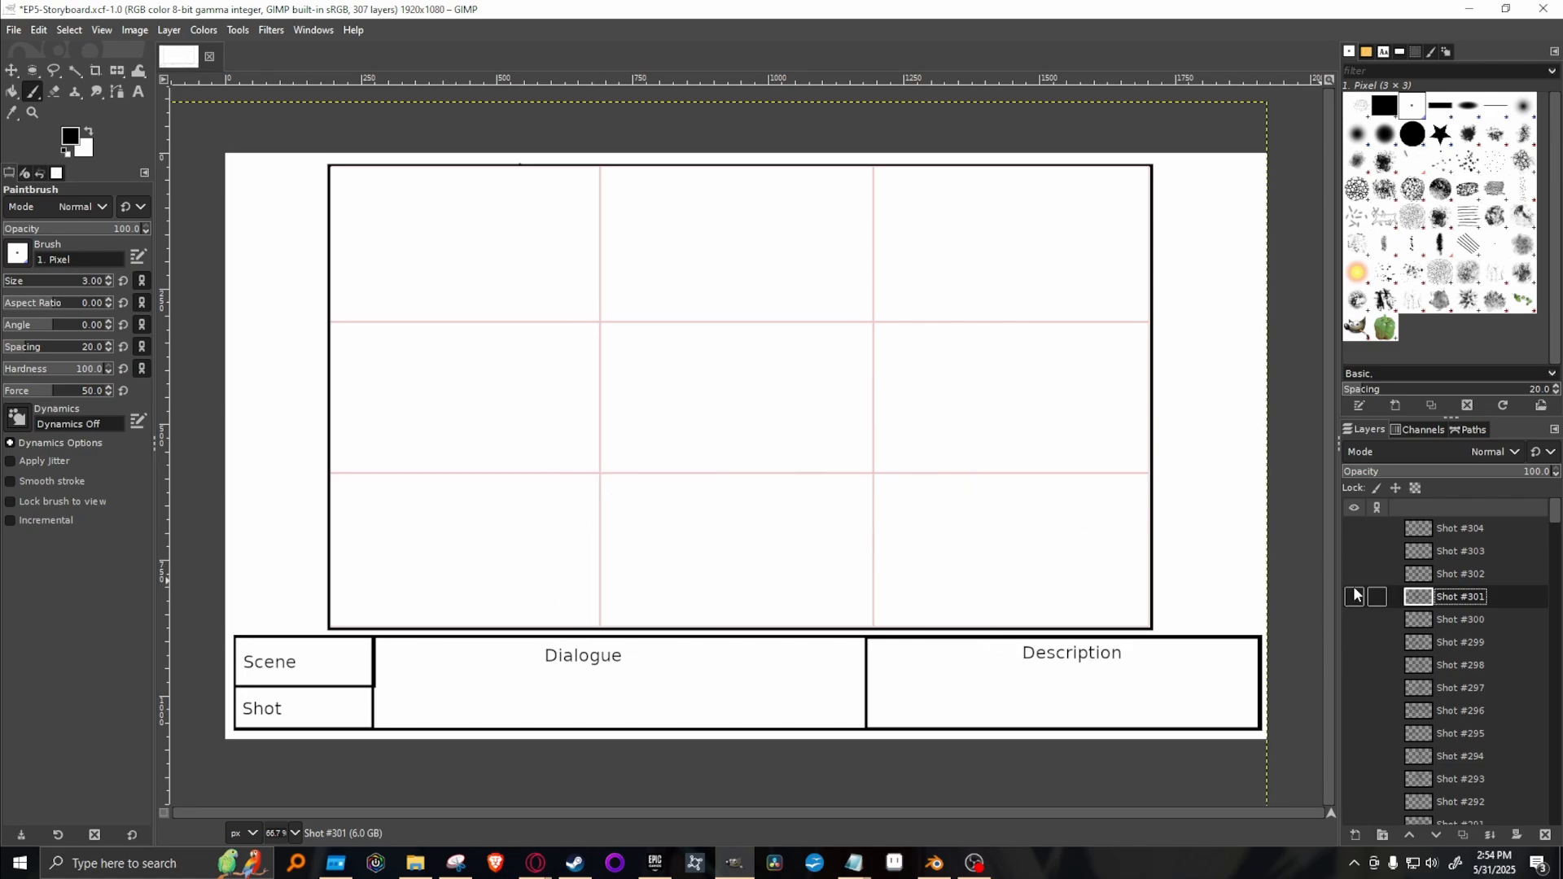
pyautogui.click(1354, 597)
pyautogui.rightClick(1491, 594)
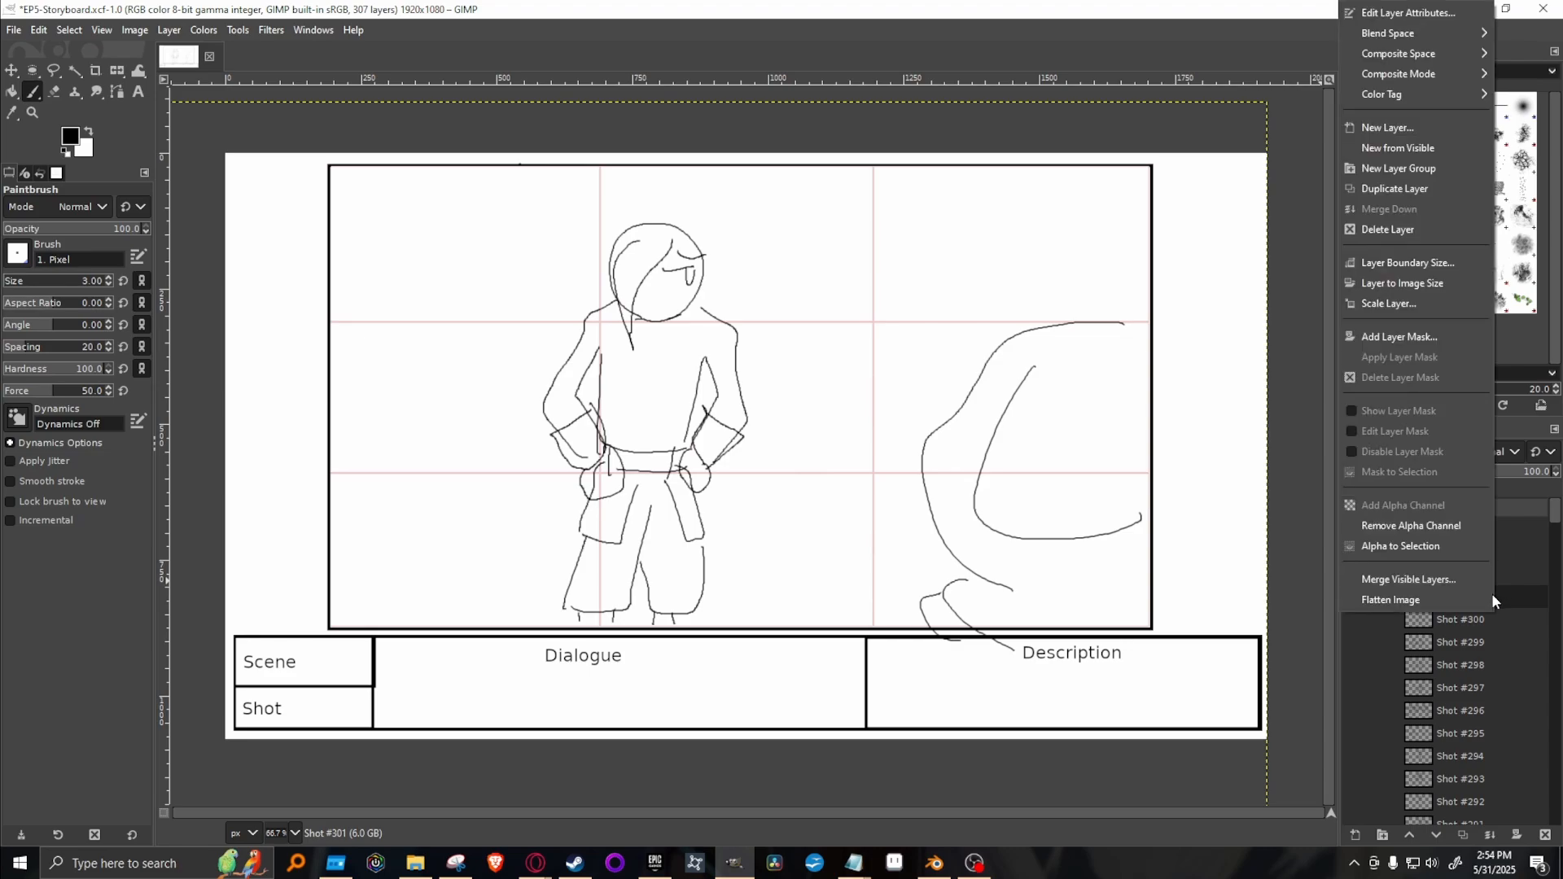
pyautogui.click(1394, 190)
pyautogui.moveTo(1501, 597); pyautogui.dragTo(1490, 527)
pyautogui.click(1354, 620)
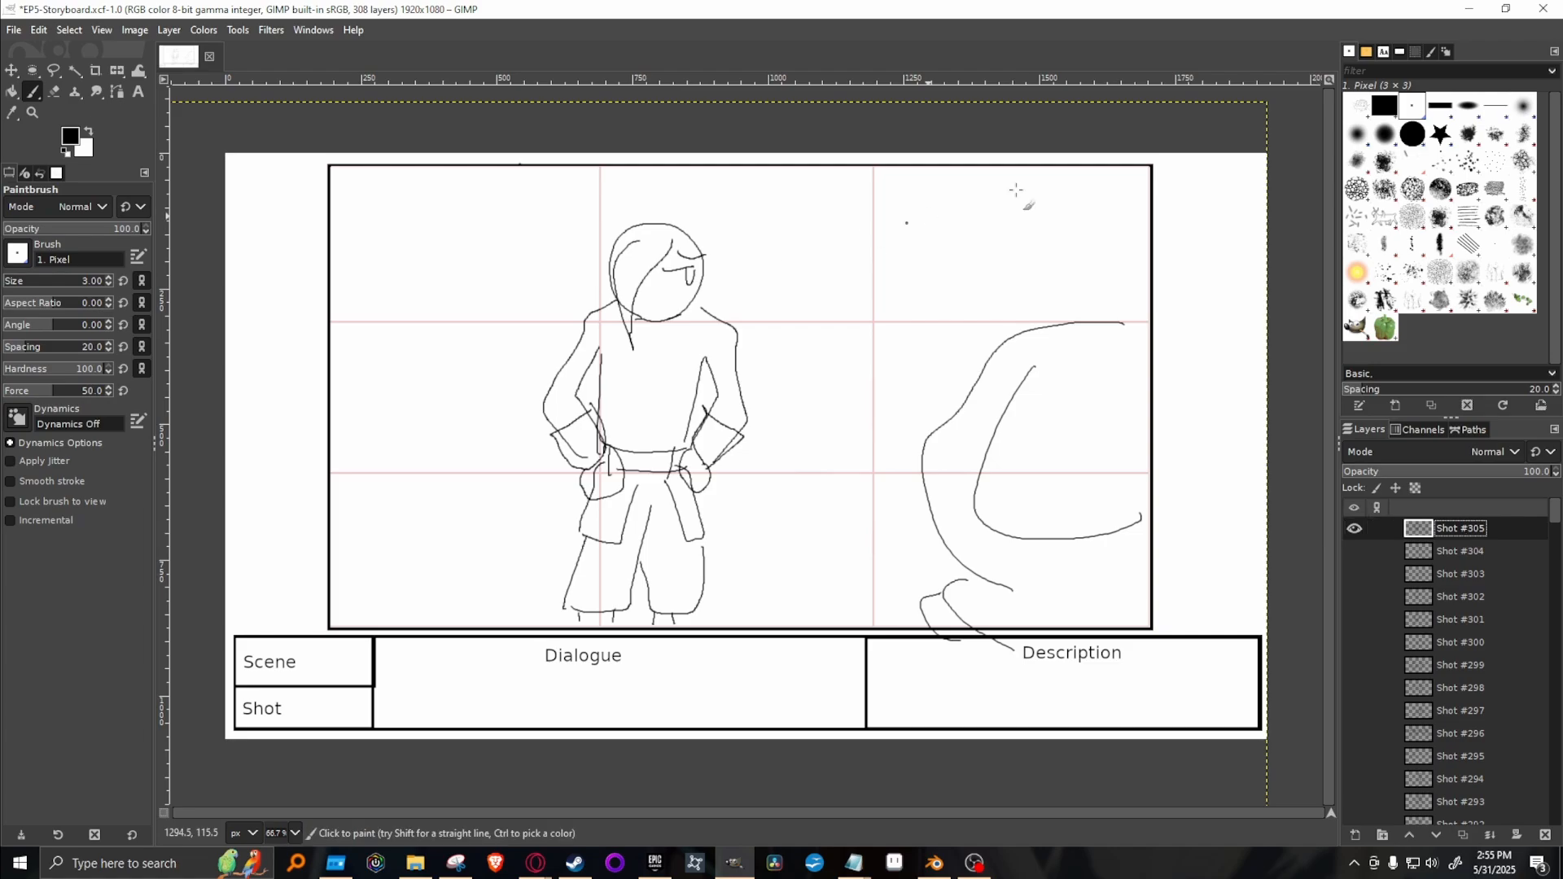
# Recheck the script and erase the forearms, the hands on the hips and the belt ends with the 2. Hardness 100 eraser.
pyautogui.click(1413, 134)
pyautogui.hotkey('shift', 'e')
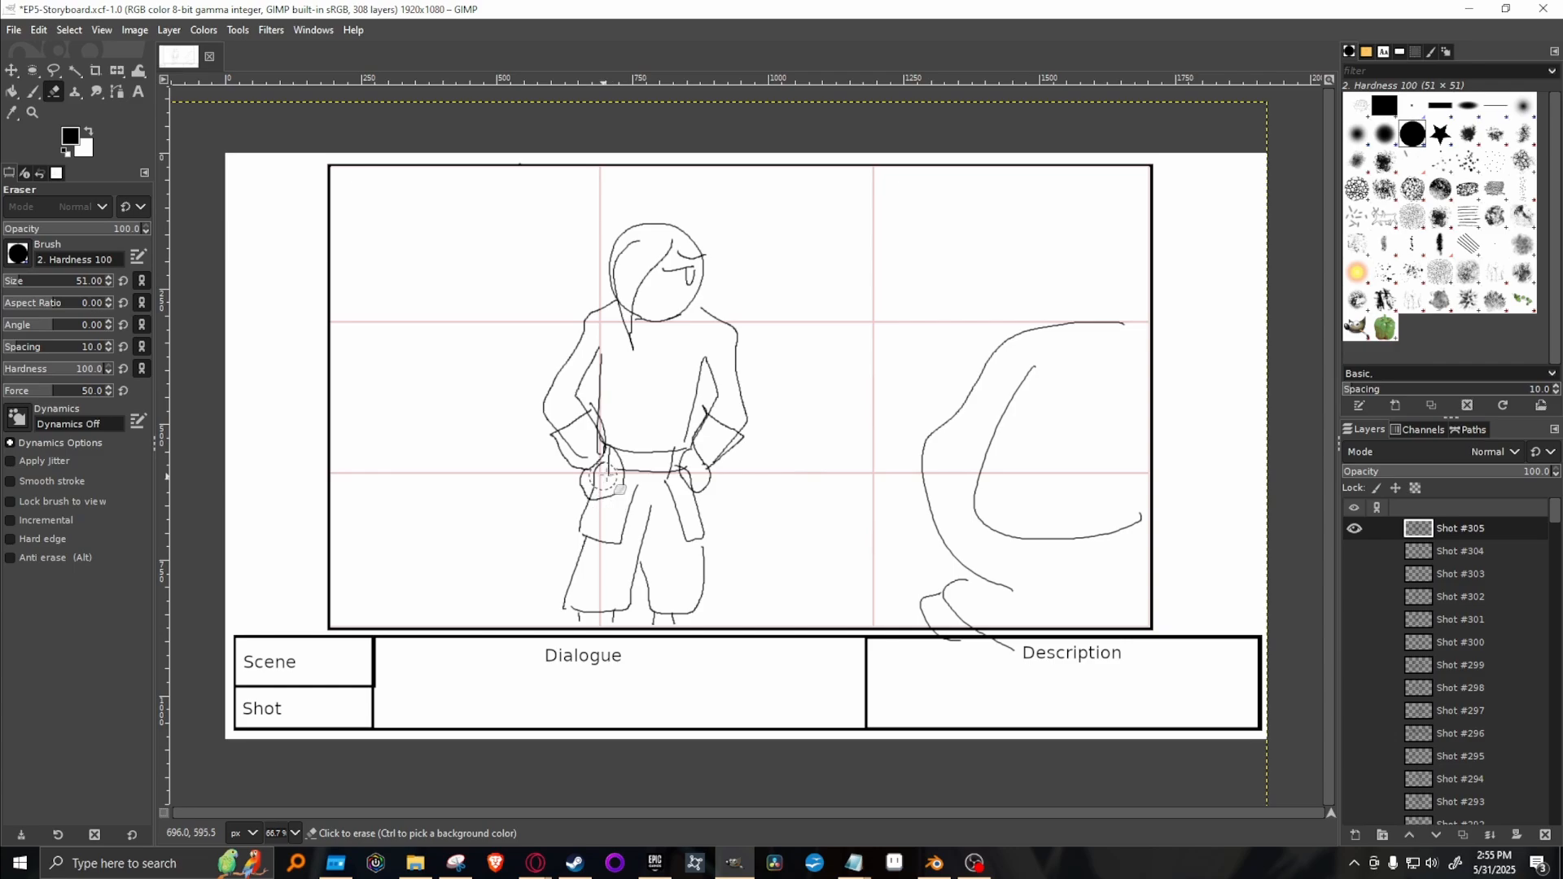
pyautogui.moveTo(527, 871)
pyautogui.click(799, 796)
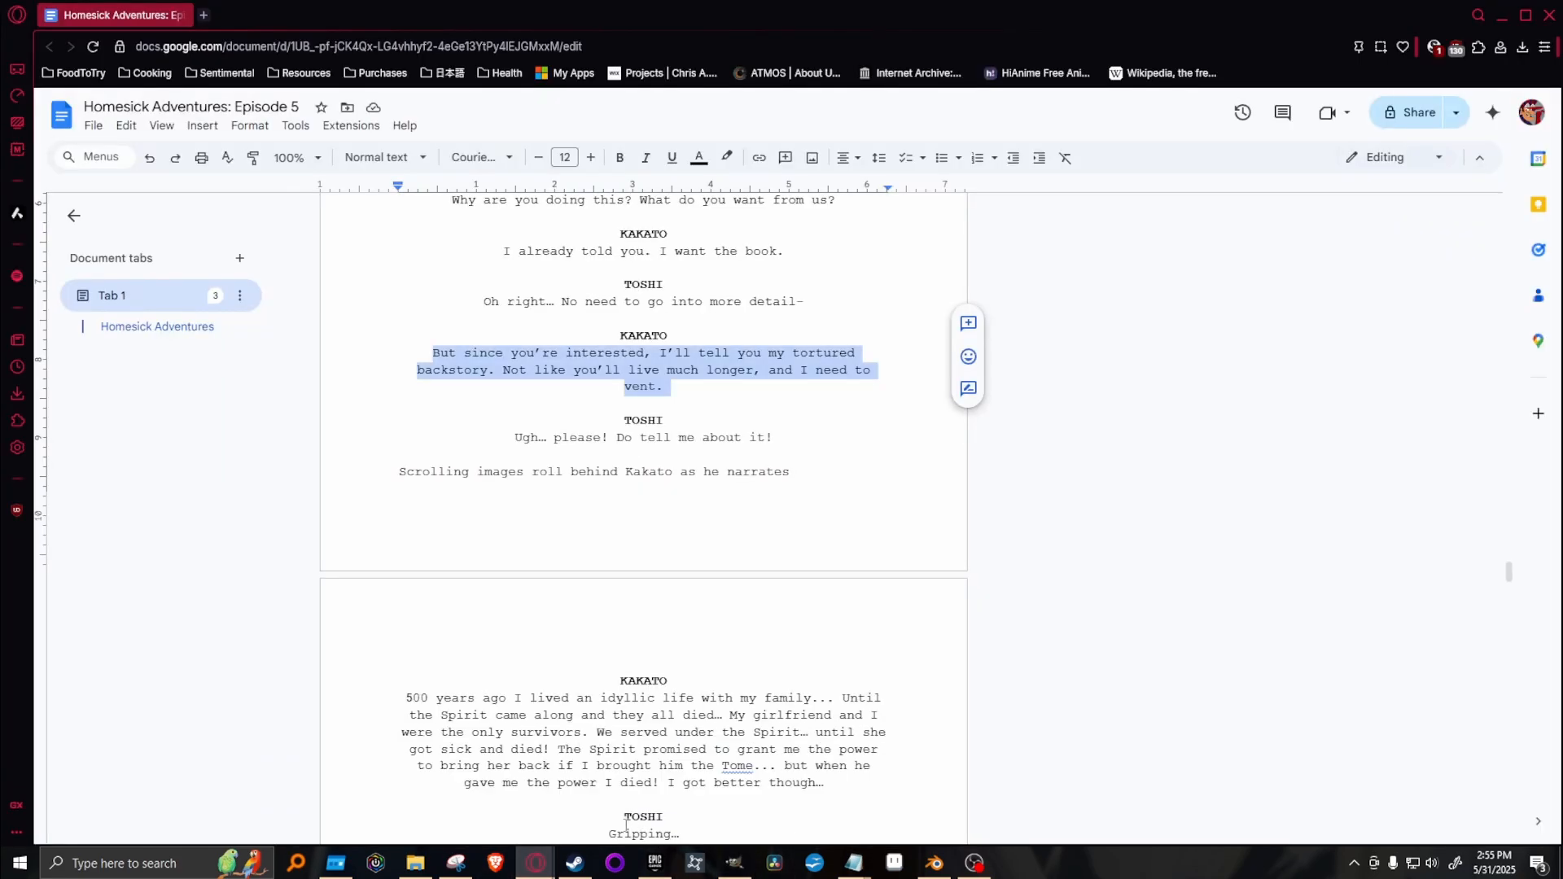
pyautogui.hotkey('alt', 'Tab')
pyautogui.hotkey('alt', 'Tab')
pyautogui.hotkey('alt', 'Tab')
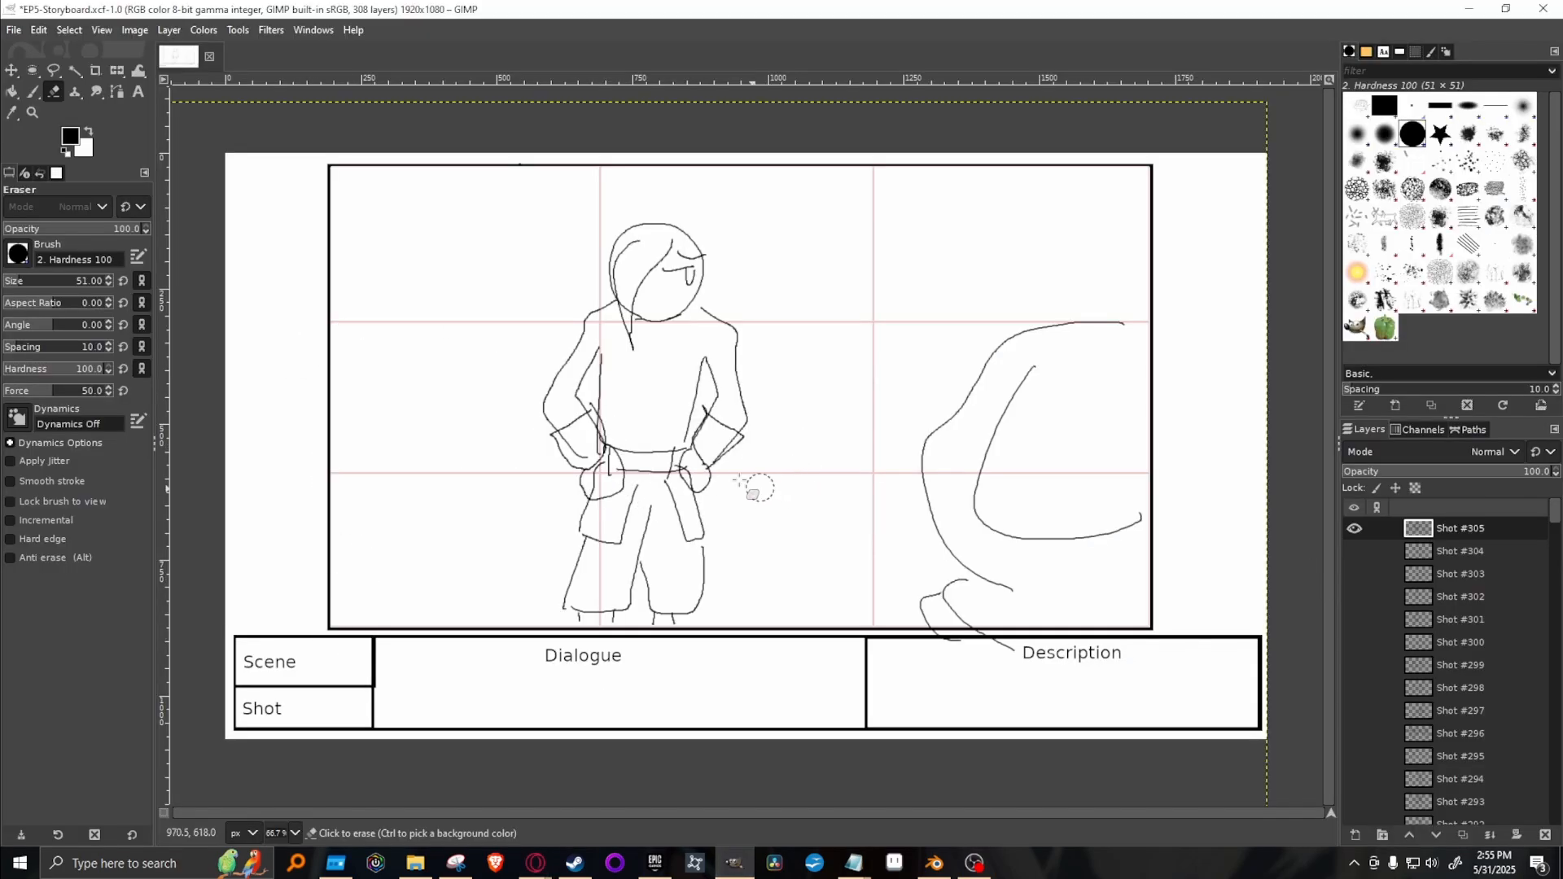
pyautogui.moveTo(759, 489)
pyautogui.mouseDown()
pyautogui.moveTo(742, 448)
pyautogui.moveTo(694, 476)
pyautogui.moveTo(702, 448)
pyautogui.moveTo(742, 436)
pyautogui.moveTo(723, 495)
pyautogui.mouseUp()
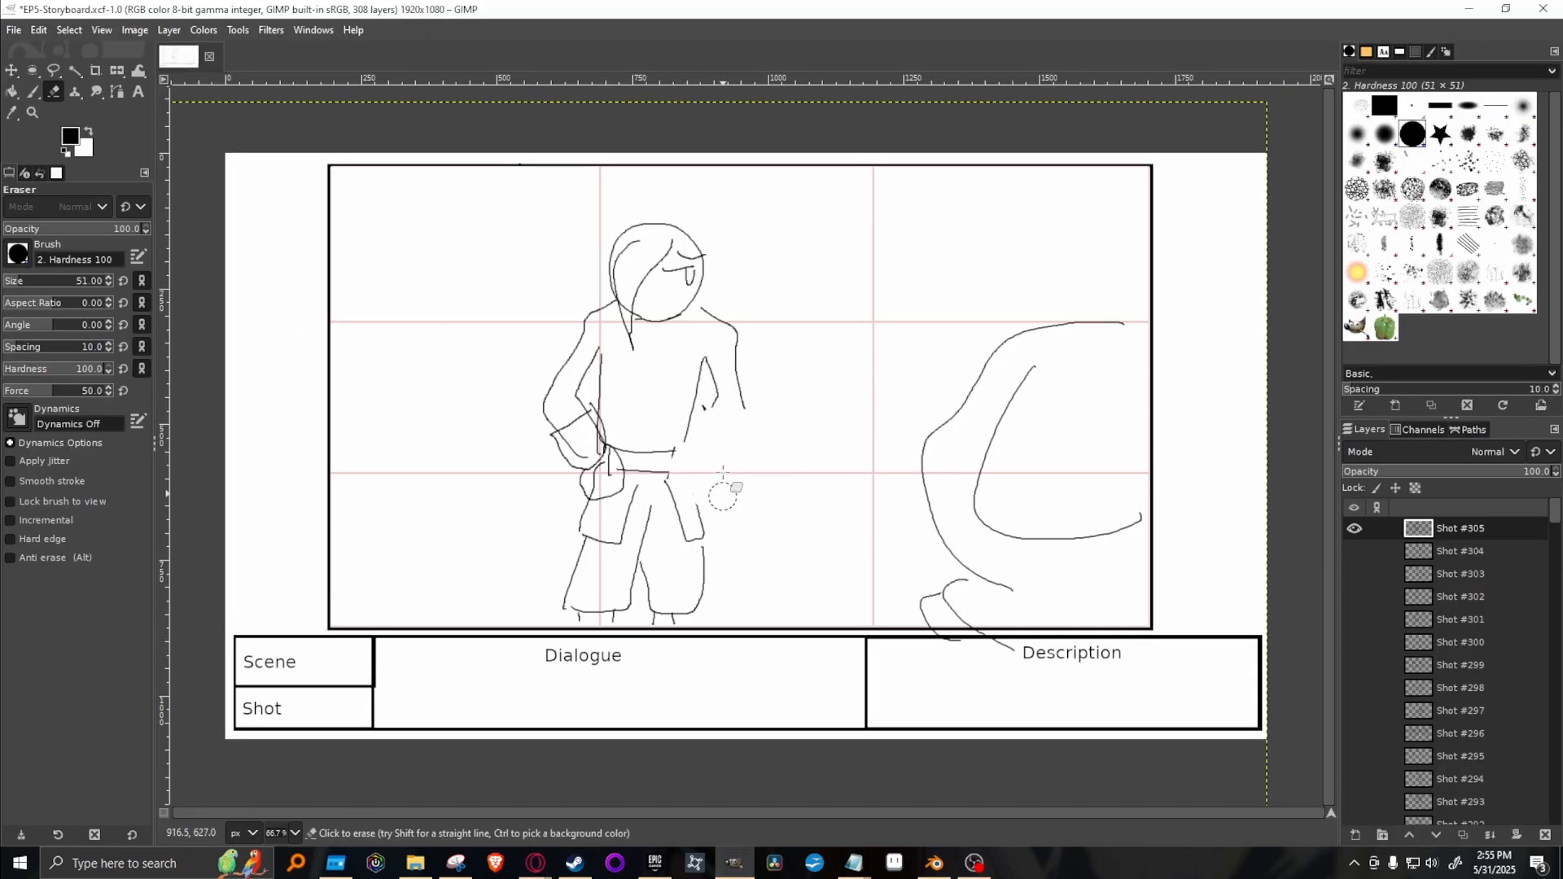
pyautogui.moveTo(598, 502)
pyautogui.mouseDown()
pyautogui.moveTo(619, 485)
pyautogui.moveTo(579, 473)
pyautogui.moveTo(596, 444)
pyautogui.moveTo(611, 460)
pyautogui.moveTo(601, 436)
pyautogui.mouseUp()
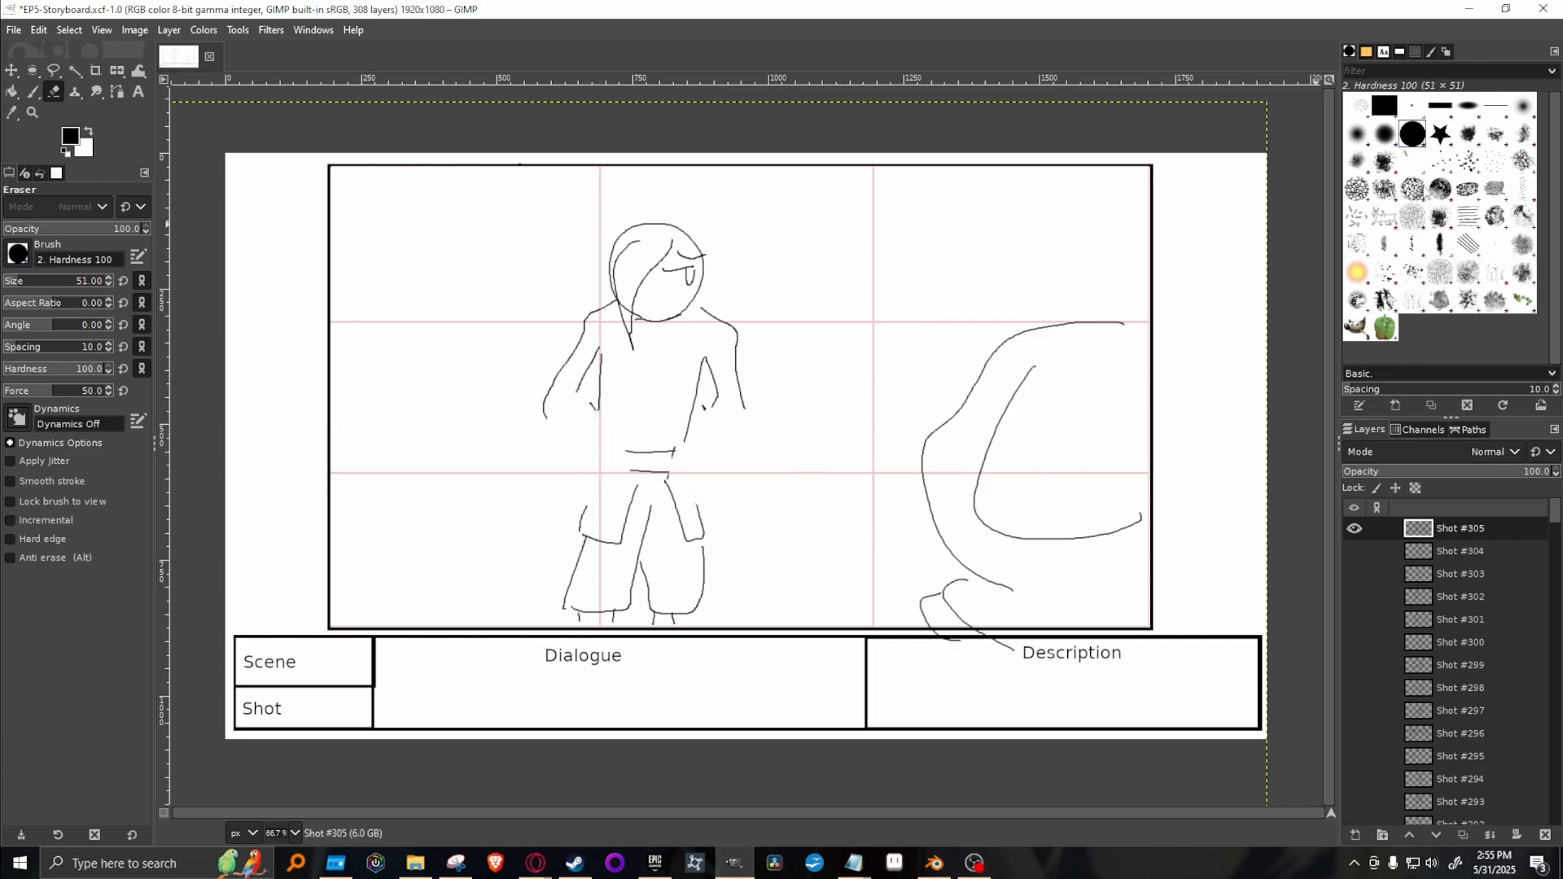
# Redraw the forearms stretched outward with open palms and close the waist and trouser outlines using the 1. Pixel paintbrush.
pyautogui.click(1413, 105)
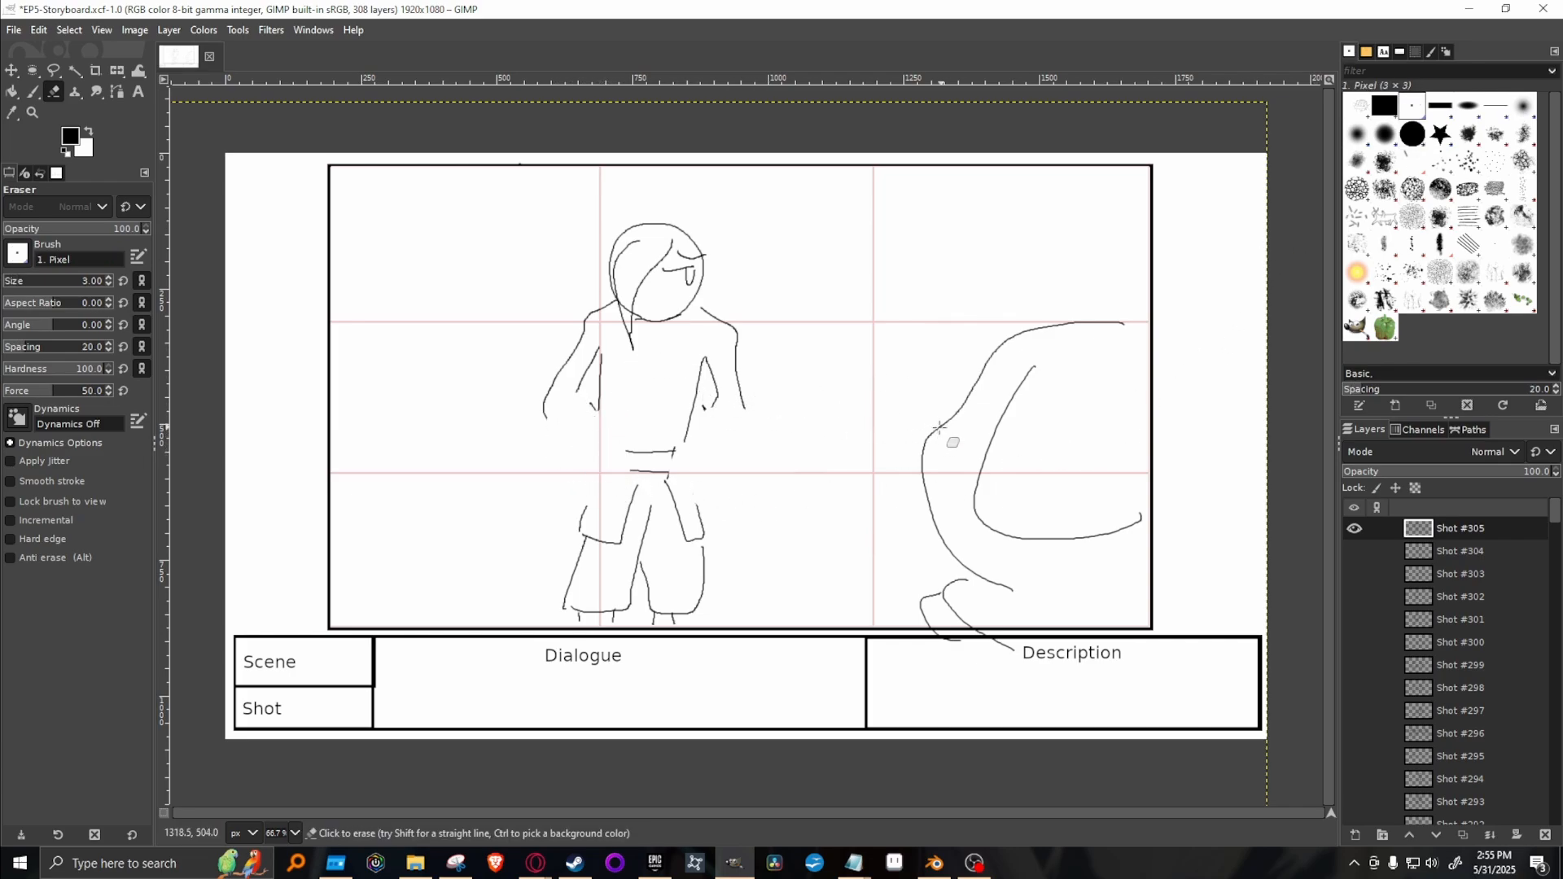
pyautogui.press('p')
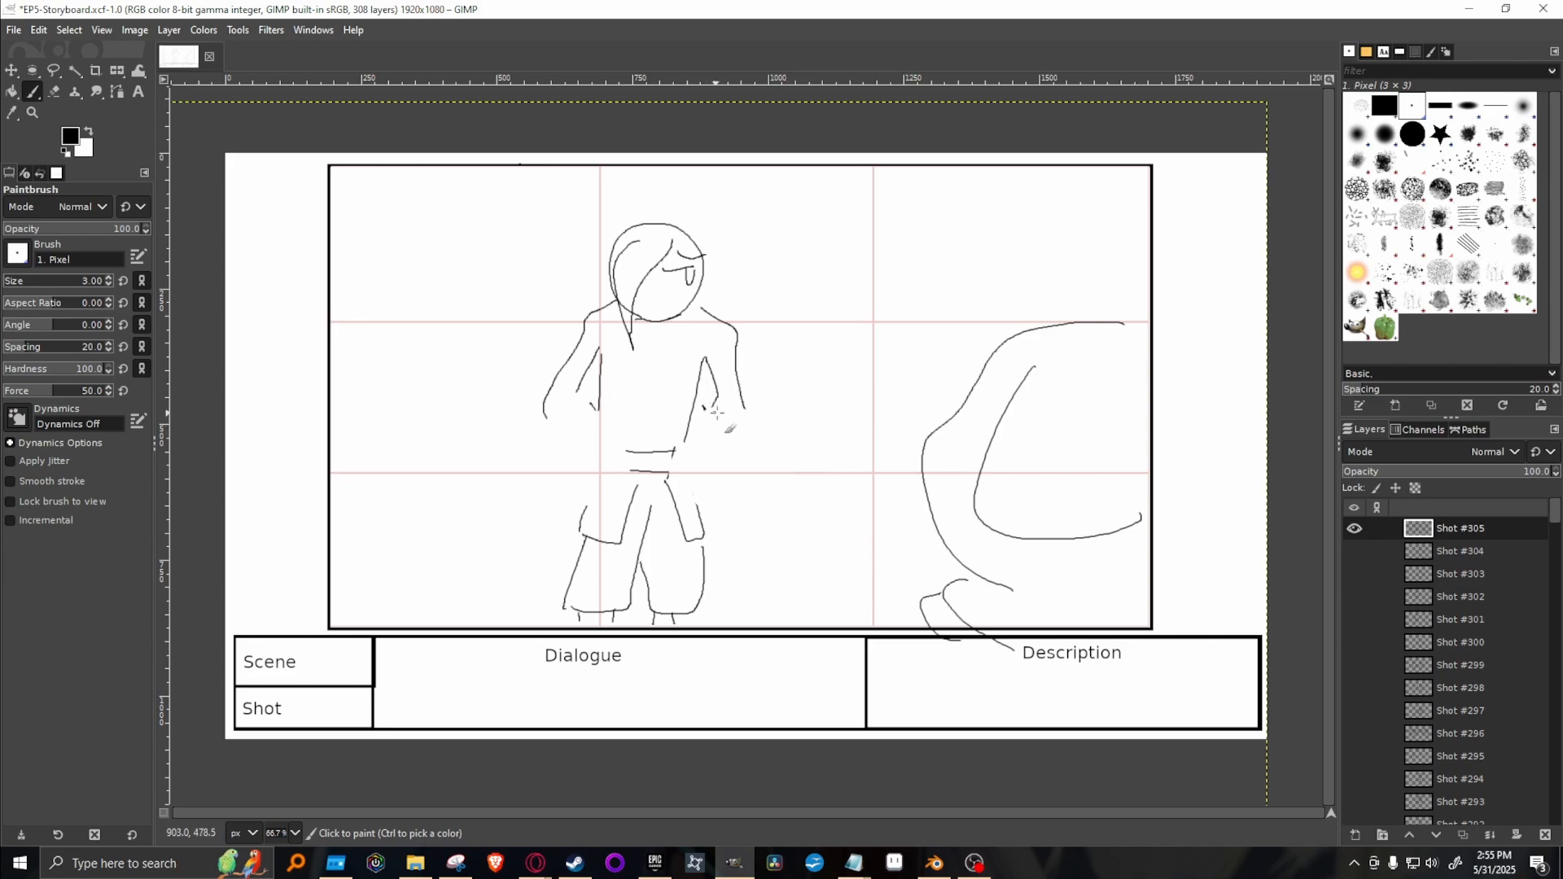
pyautogui.moveTo(715, 395)
pyautogui.mouseDown()
pyautogui.moveTo(731, 447)
pyautogui.moveTo(745, 424)
pyautogui.moveTo(760, 430)
pyautogui.moveTo(735, 418)
pyautogui.moveTo(763, 403)
pyautogui.moveTo(744, 449)
pyautogui.moveTo(772, 443)
pyautogui.moveTo(734, 453)
pyautogui.moveTo(745, 430)
pyautogui.moveTo(769, 466)
pyautogui.moveTo(834, 398)
pyautogui.mouseUp()
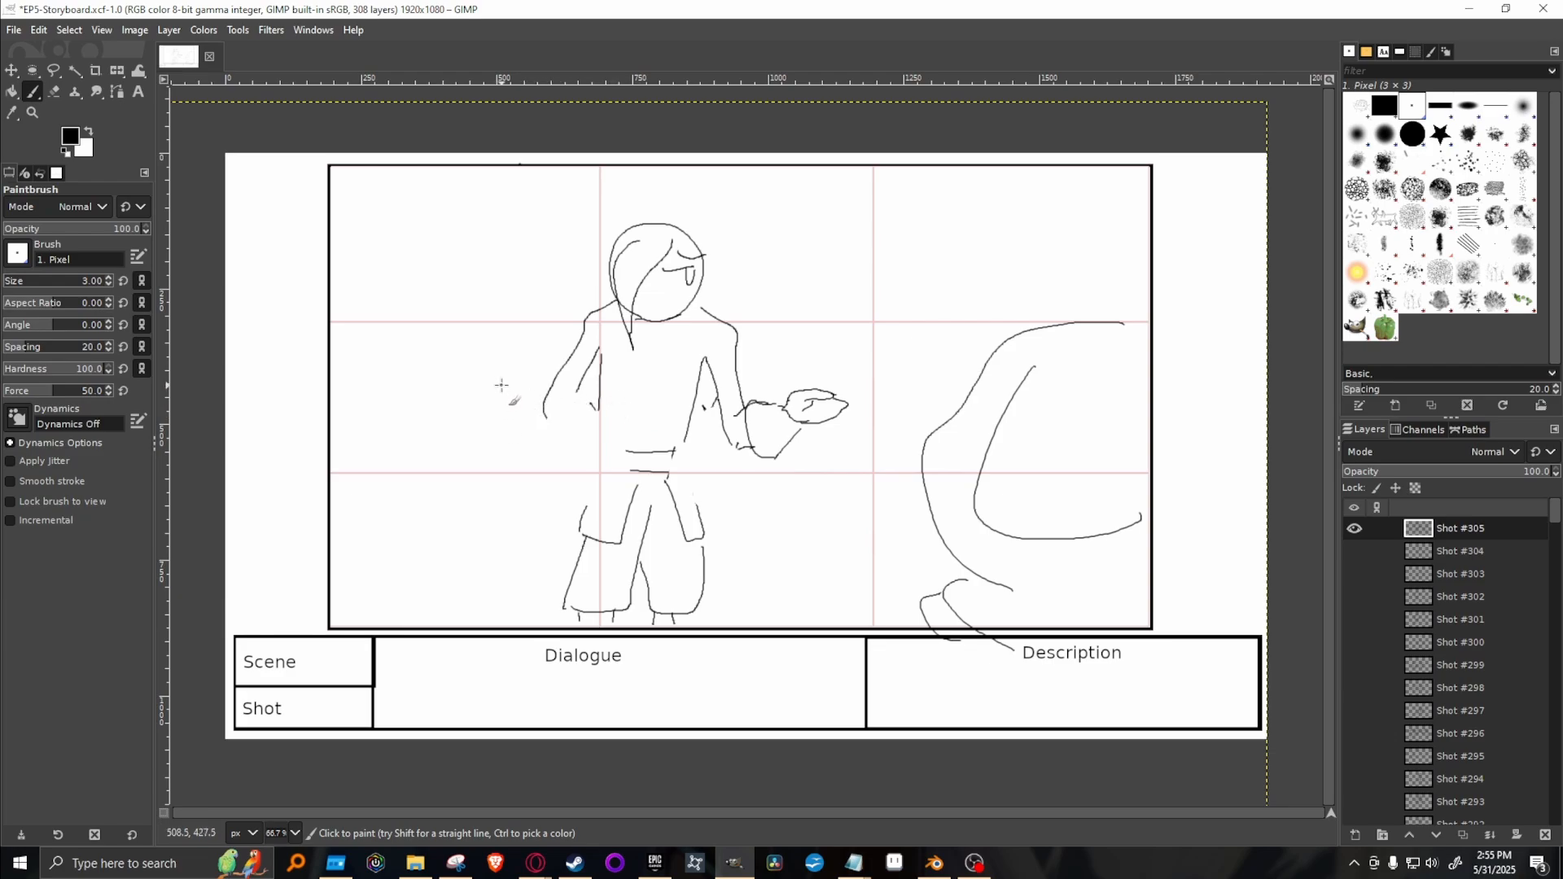
pyautogui.moveTo(501, 386)
pyautogui.mouseDown()
pyautogui.moveTo(477, 429)
pyautogui.moveTo(502, 430)
pyautogui.moveTo(518, 409)
pyautogui.moveTo(505, 384)
pyautogui.moveTo(523, 409)
pyautogui.moveTo(539, 388)
pyautogui.moveTo(560, 400)
pyautogui.moveTo(541, 427)
pyautogui.moveTo(673, 462)
pyautogui.moveTo(611, 442)
pyautogui.moveTo(607, 474)
pyautogui.moveTo(593, 470)
pyautogui.moveTo(633, 471)
pyautogui.moveTo(586, 512)
pyautogui.mouseUp()
pyautogui.moveTo(672, 473)
pyautogui.mouseDown()
pyautogui.moveTo(694, 511)
pyautogui.moveTo(675, 468)
pyautogui.mouseUp()
pyautogui.moveTo(605, 314); pyautogui.dragTo(618, 328)
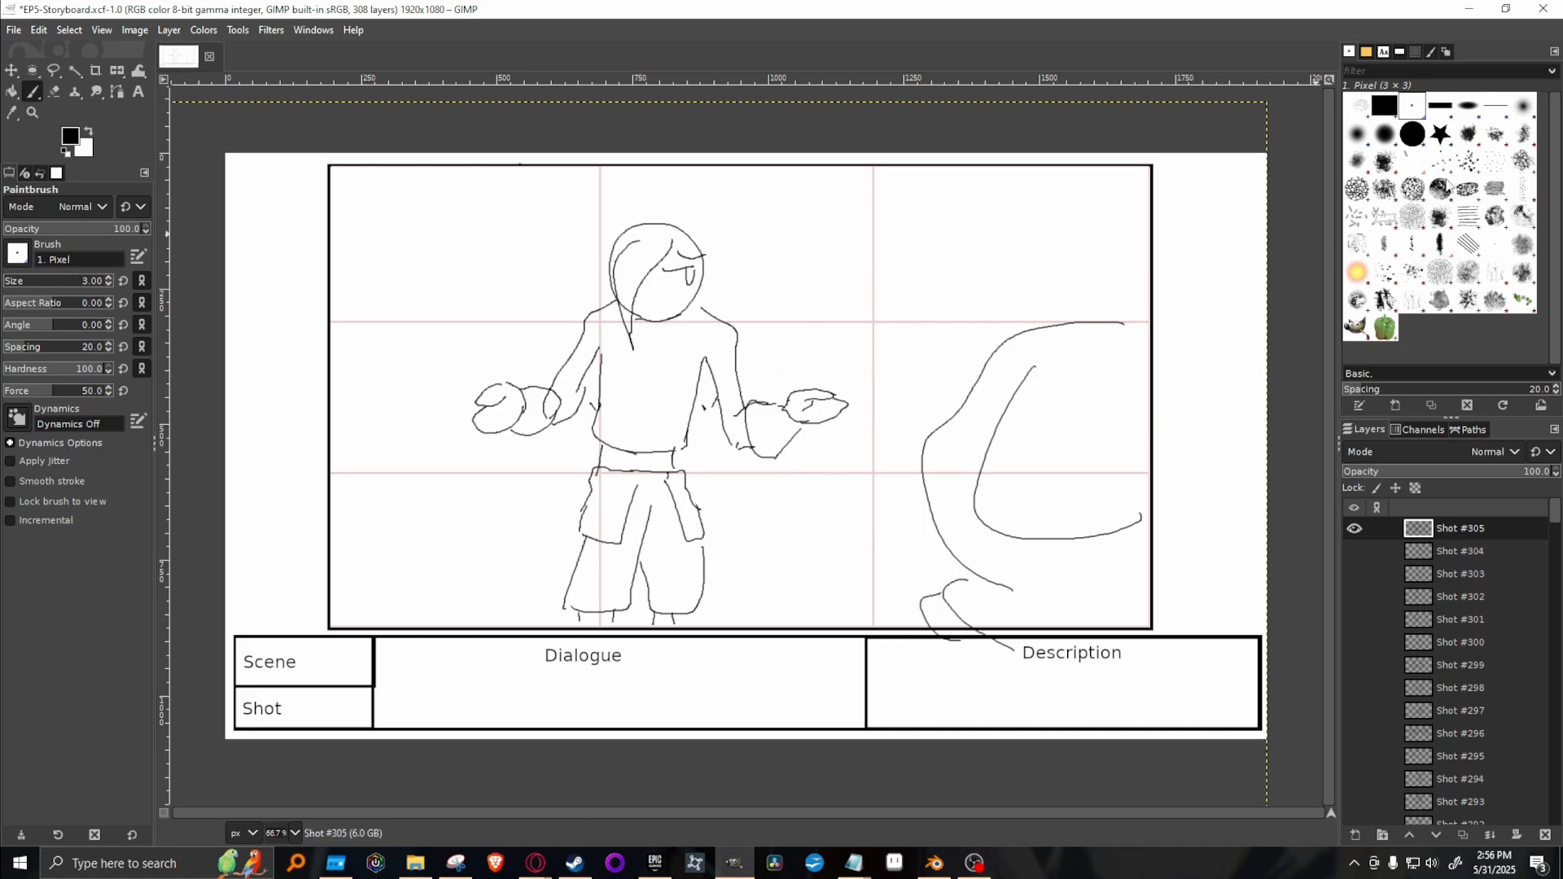
# Erase the overlapping line where the sleeve meets the redrawn forearm on the character's right arm.
pyautogui.hotkey('shift', 'e')
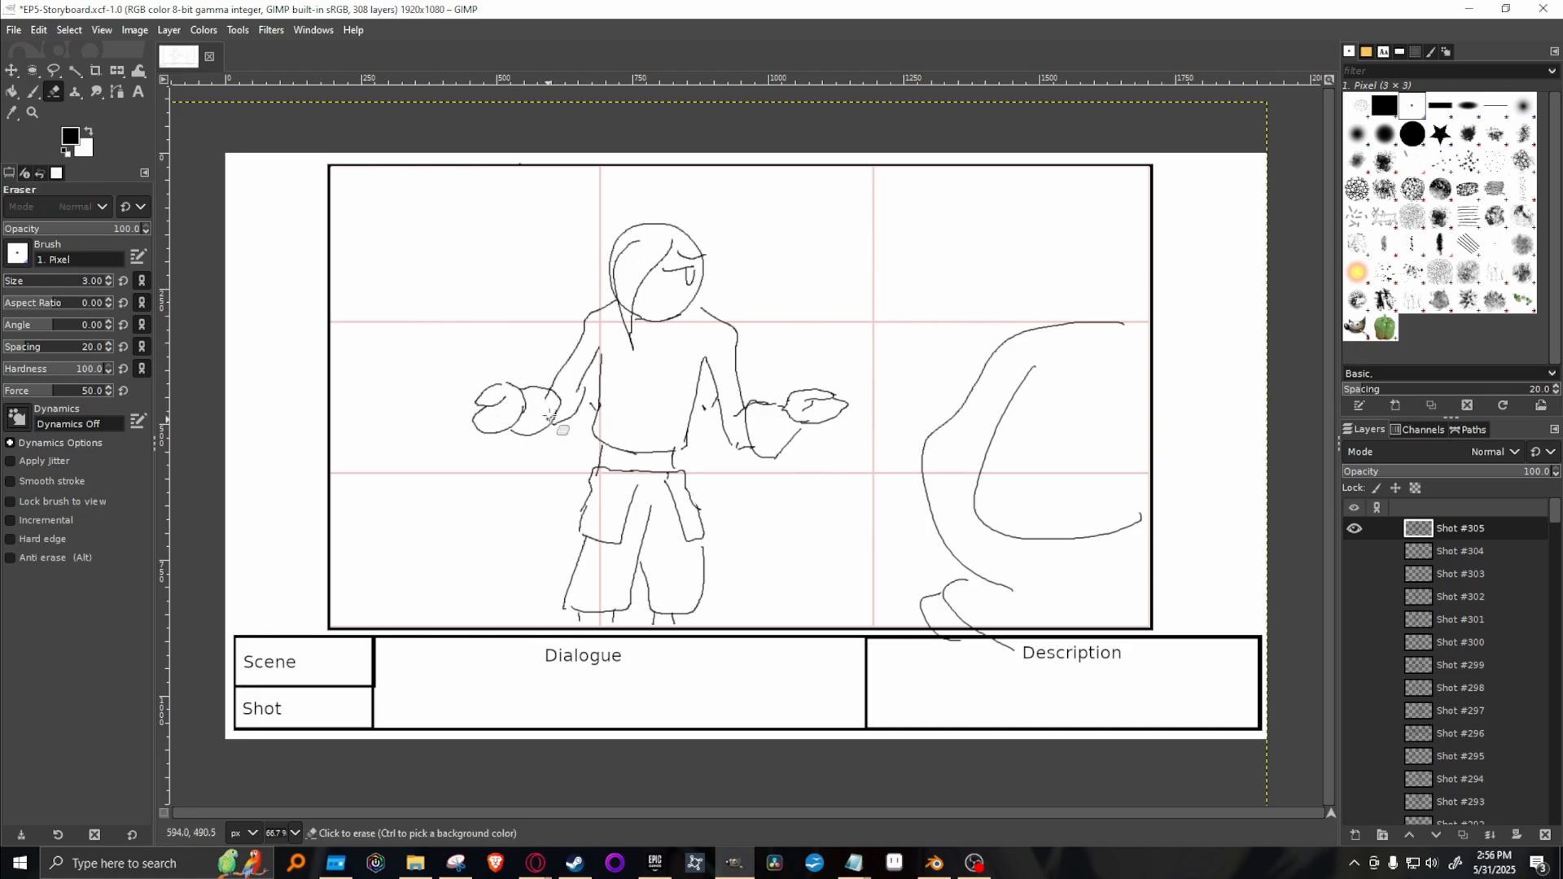
pyautogui.moveTo(546, 396); pyautogui.dragTo(549, 394)
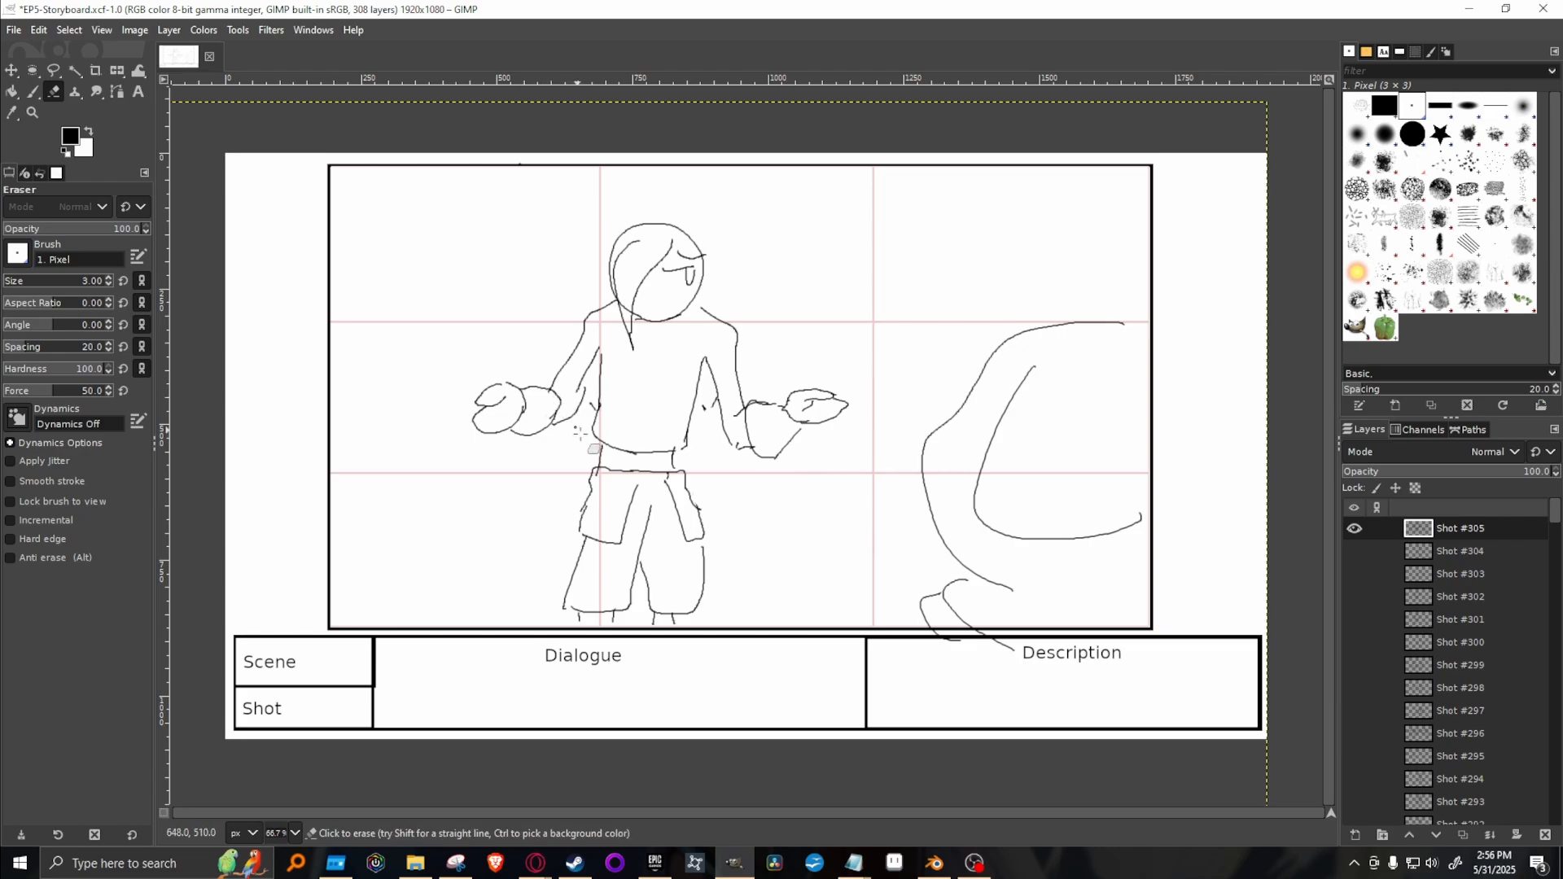
pyautogui.press('p')
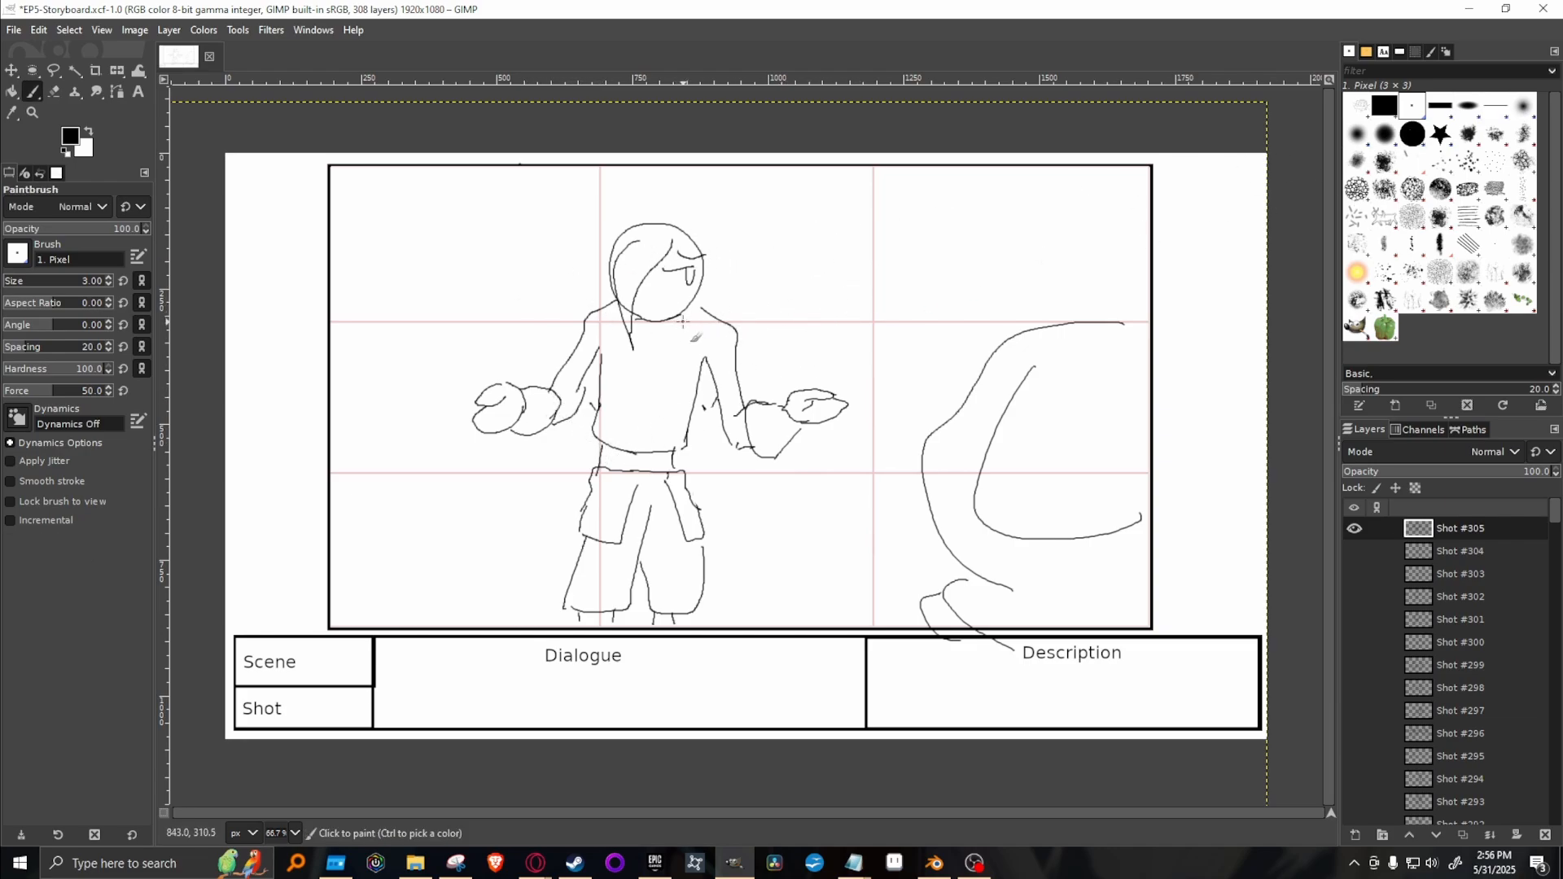
# Erase the character's open eye and replace it with a closed eye made of curved lid lines in the 1. Pixel brush.
pyautogui.hotkey('shift', 'e')
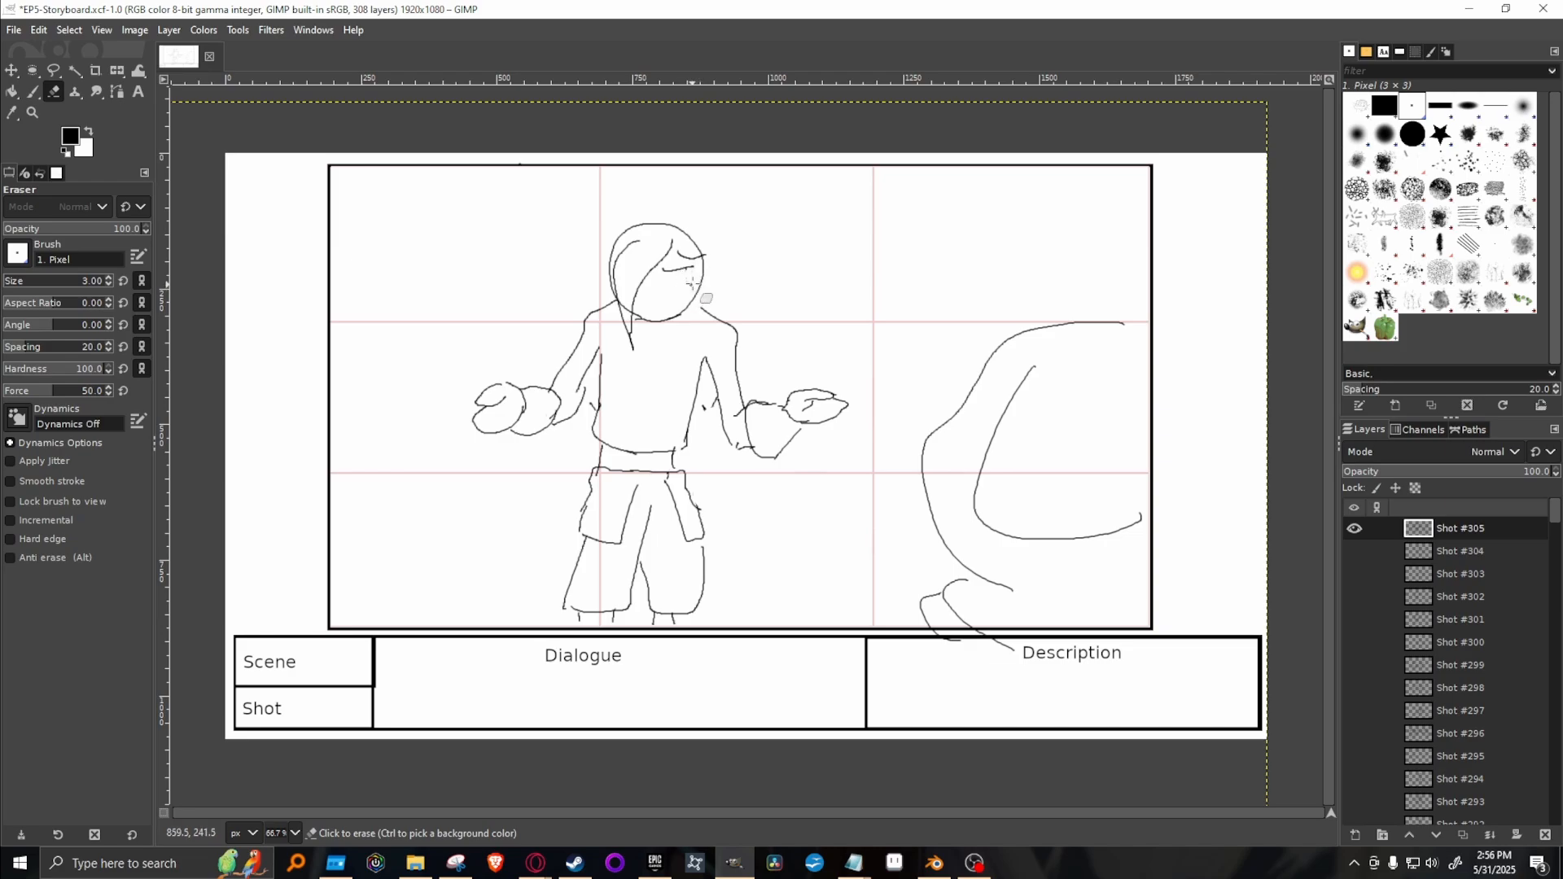
pyautogui.press('p')
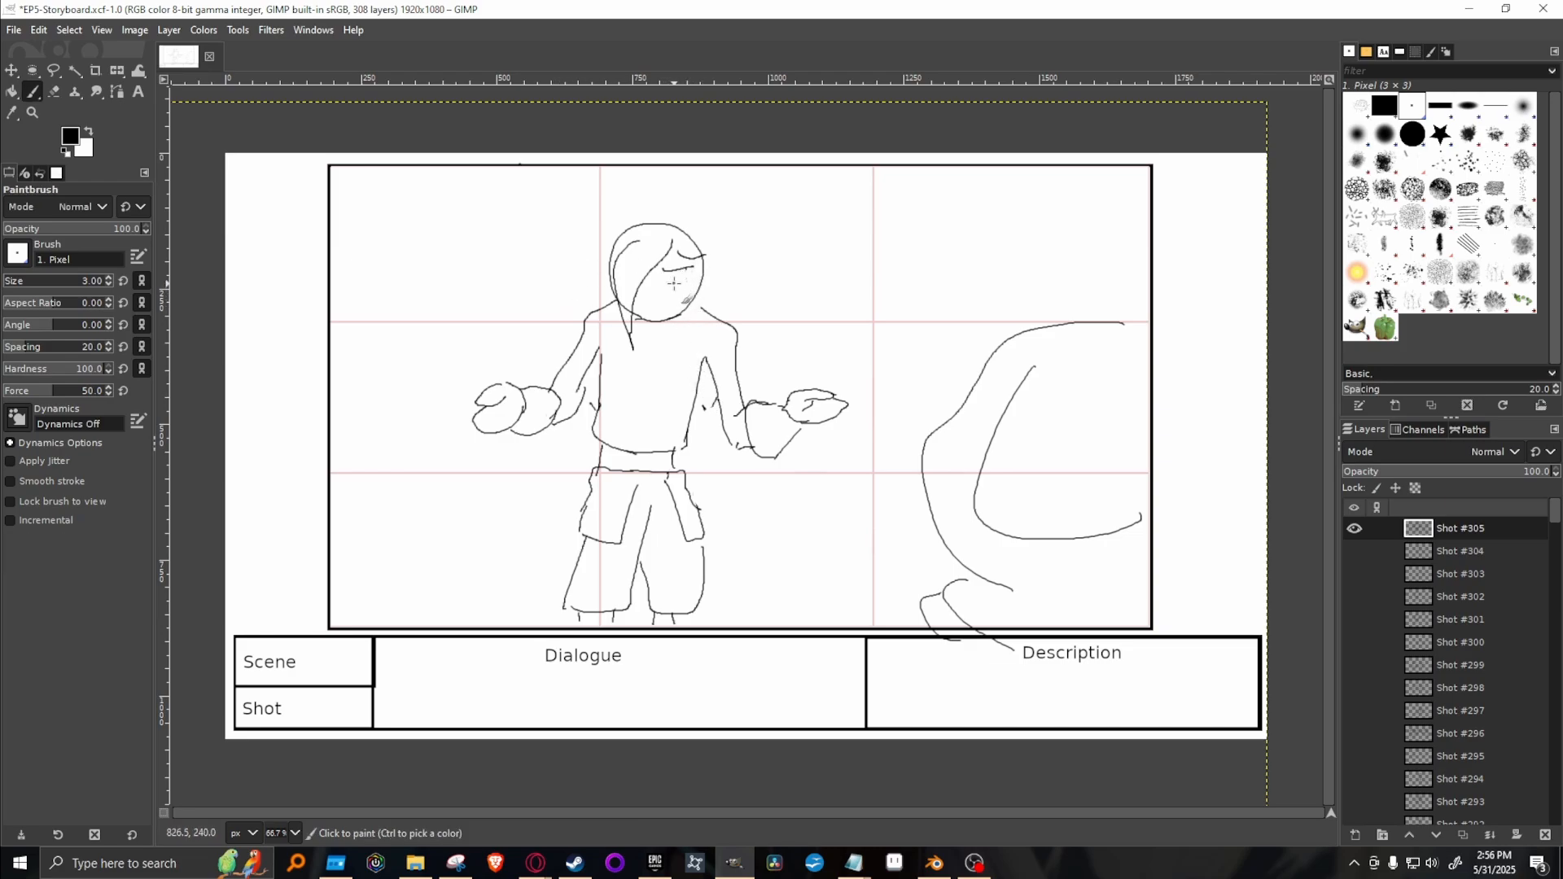
pyautogui.click(1411, 135)
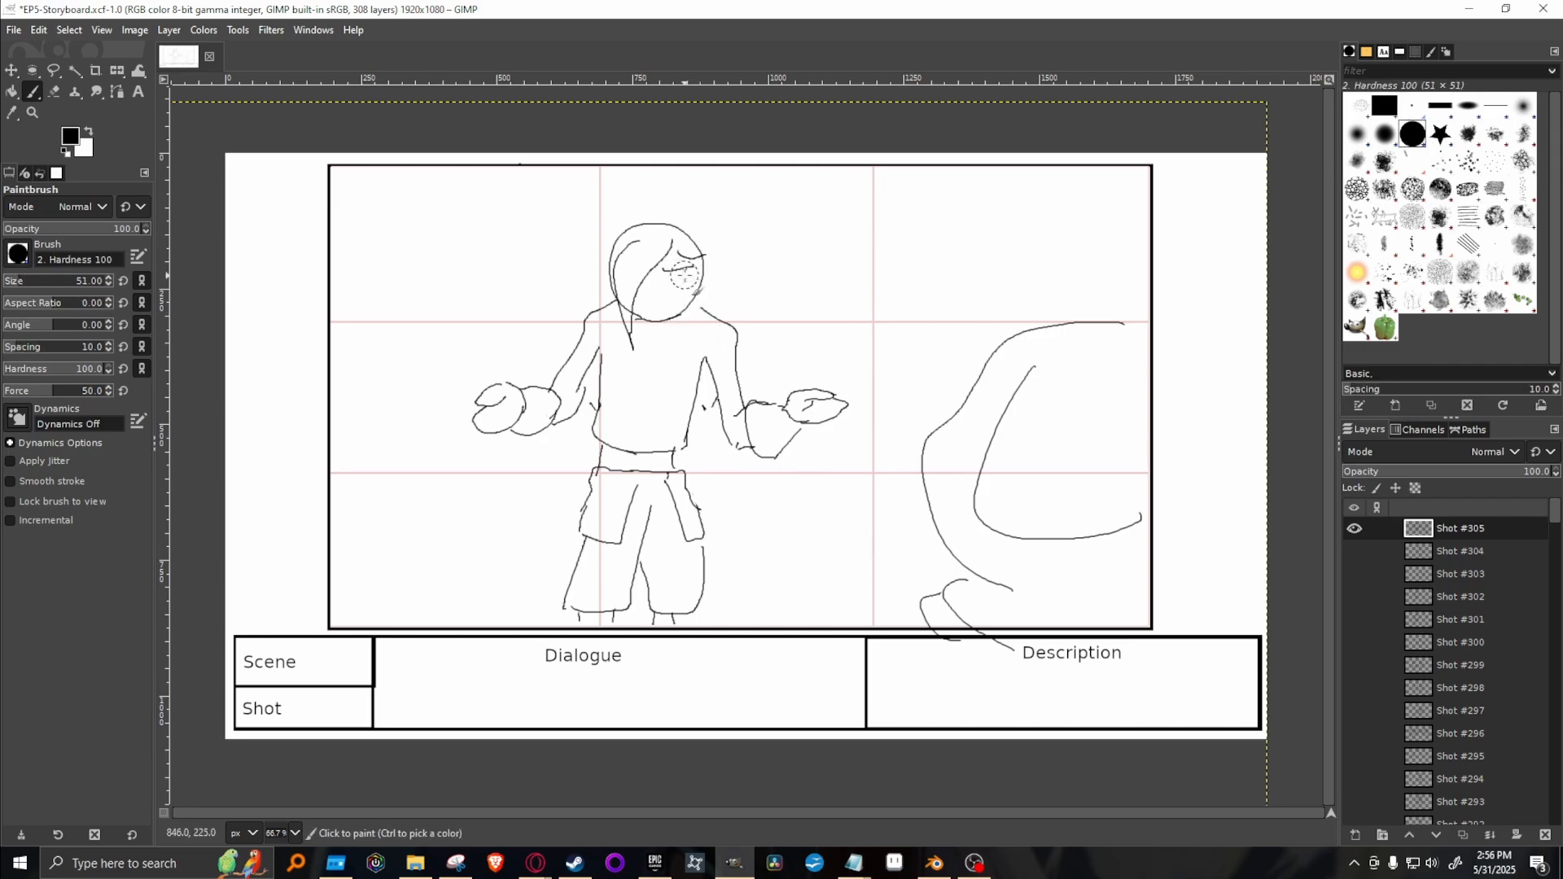
pyautogui.hotkey('shift', 'e')
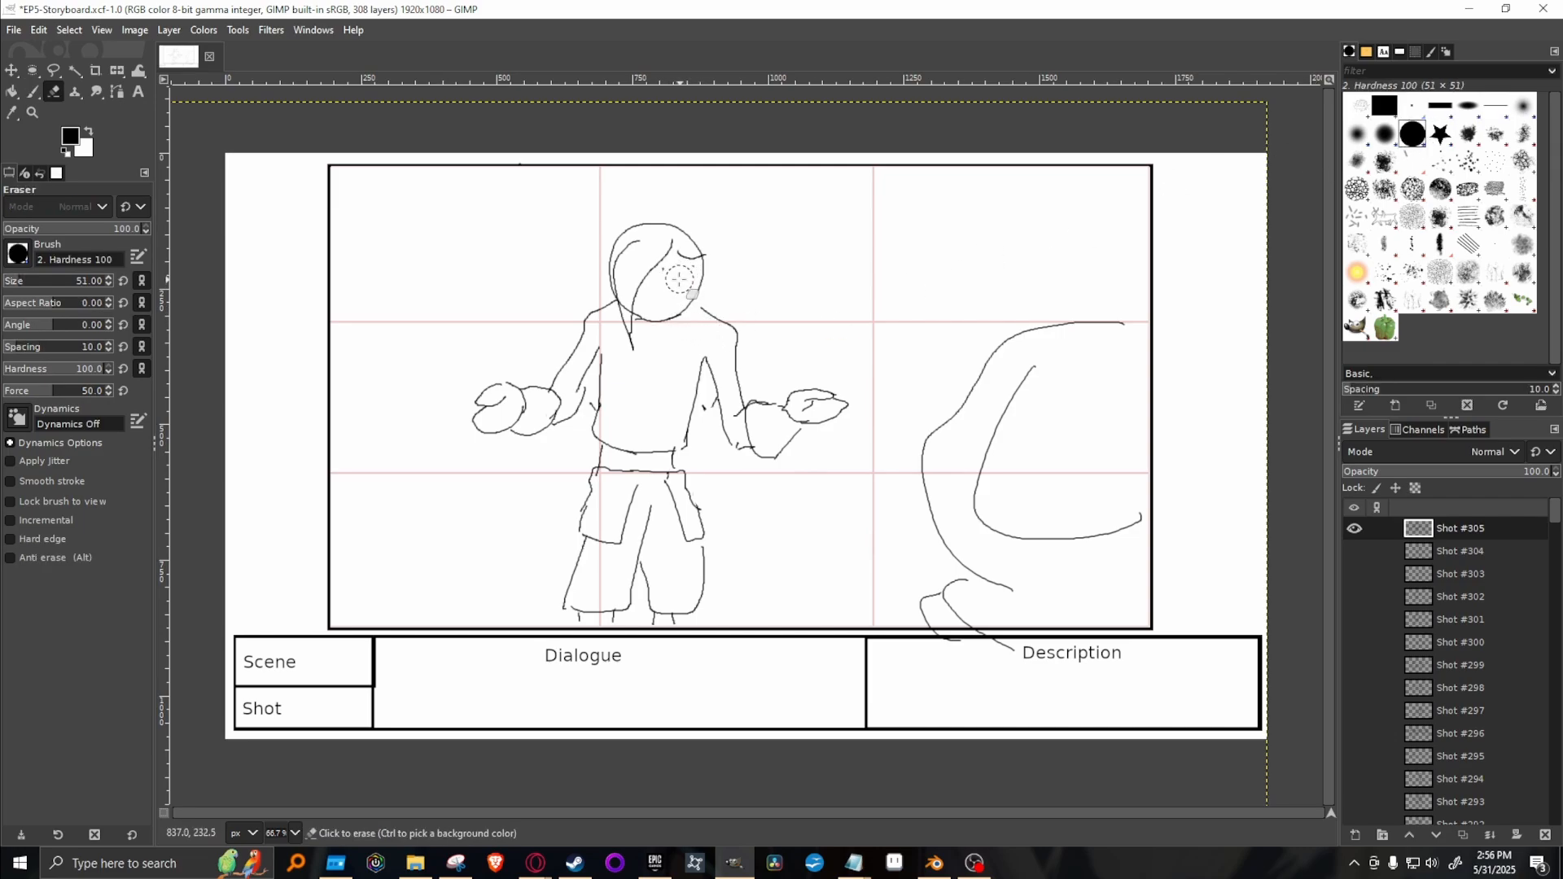
pyautogui.click(1413, 105)
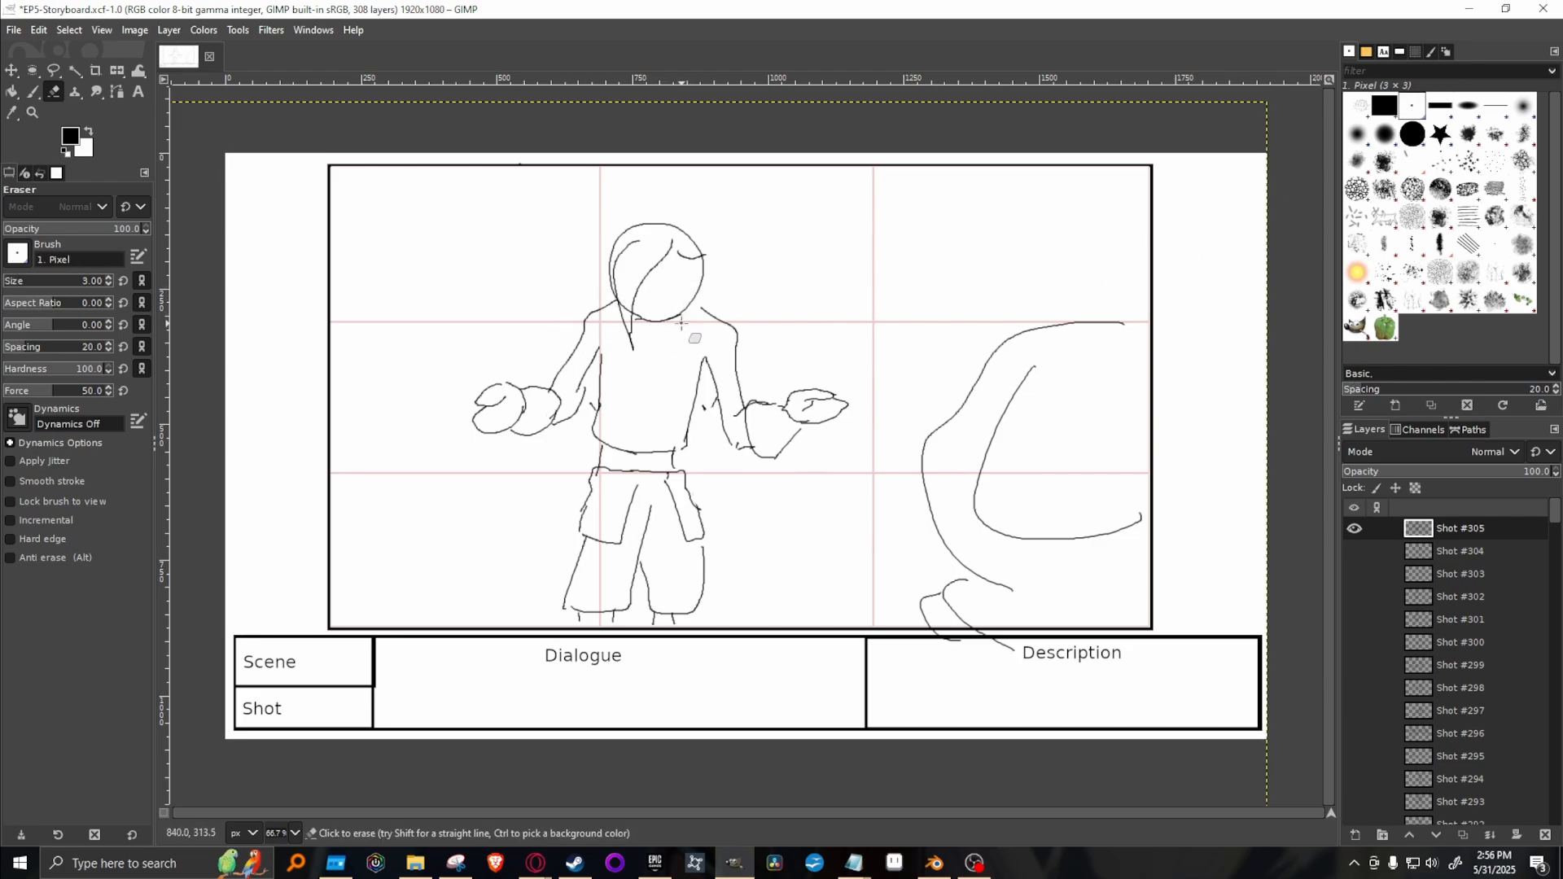
pyautogui.press('p')
pyautogui.moveTo(664, 283); pyautogui.dragTo(691, 279)
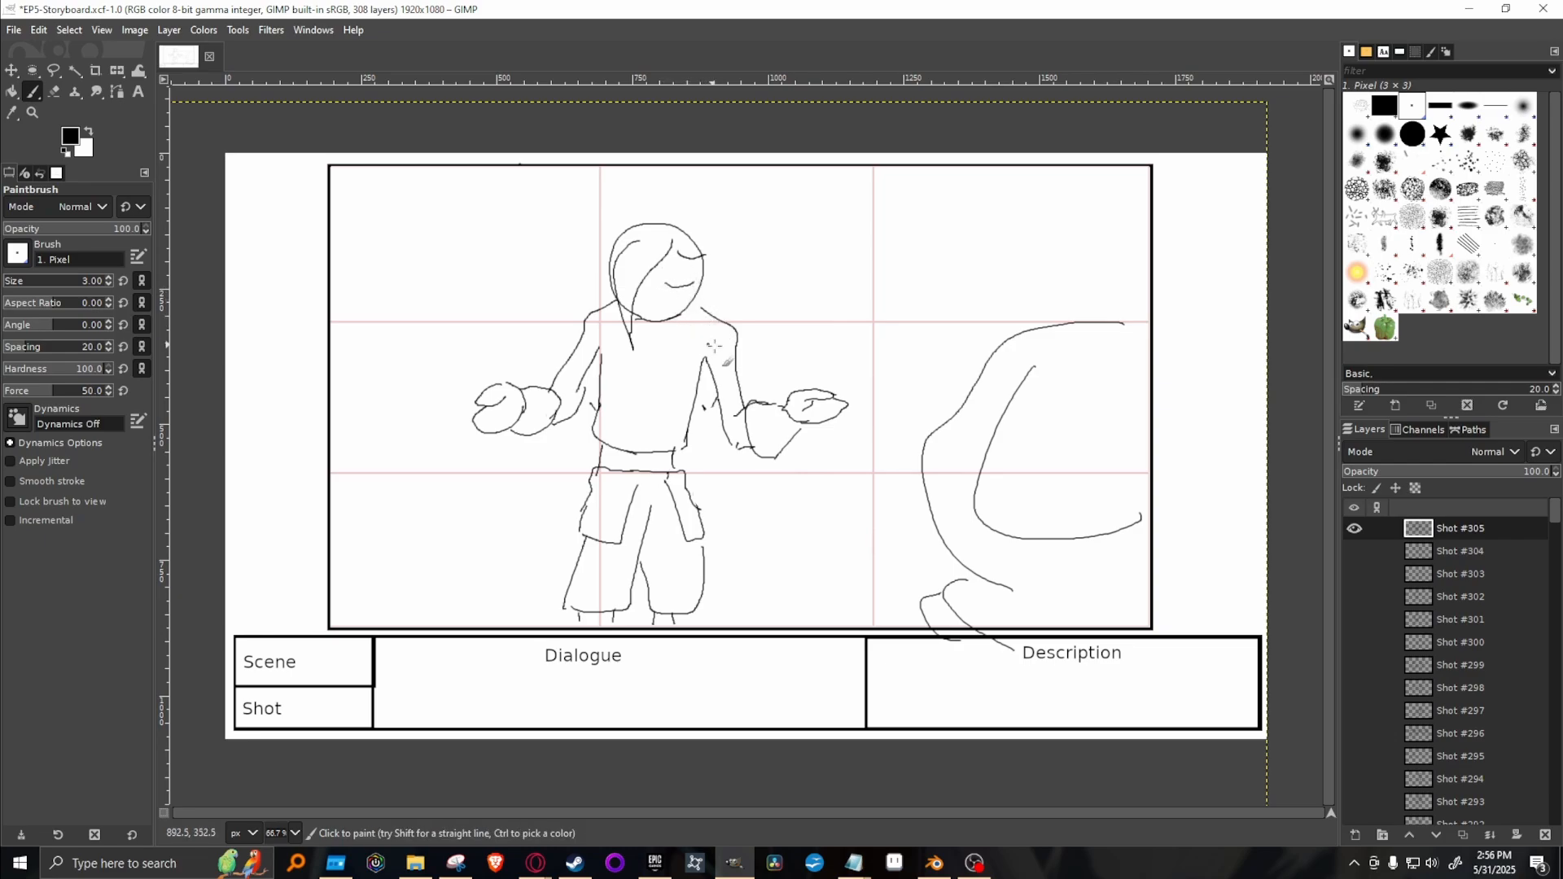
pyautogui.moveTo(670, 268); pyautogui.dragTo(693, 269)
# Erase the leftover stray marks between the torso and both arms.
pyautogui.hotkey('shift', 'e')
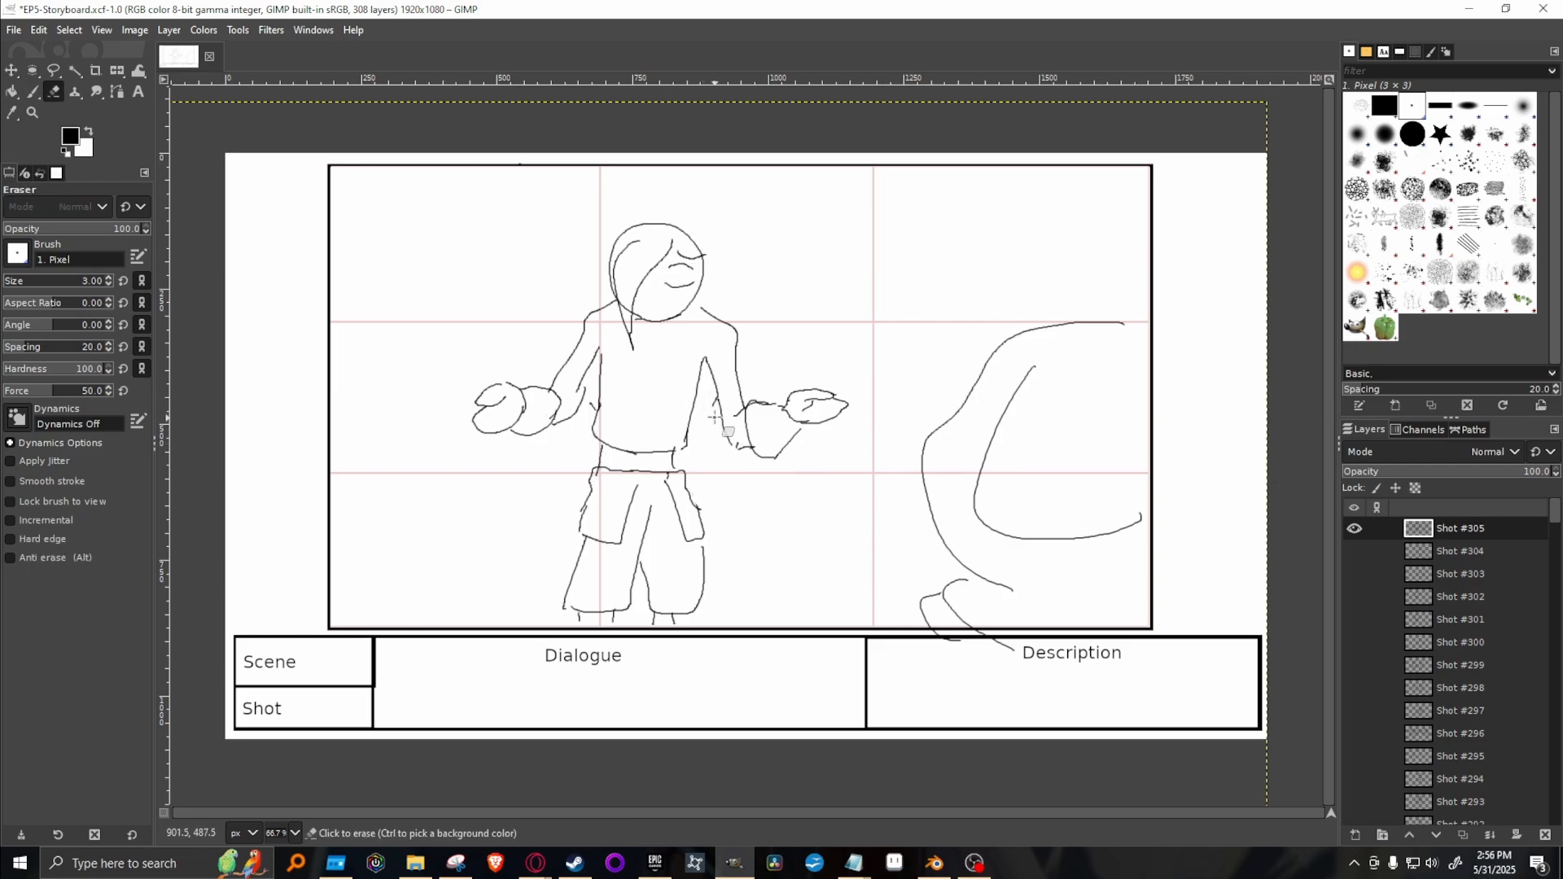
pyautogui.moveTo(712, 408); pyautogui.dragTo(716, 399)
pyautogui.moveTo(590, 415); pyautogui.dragTo(593, 408)
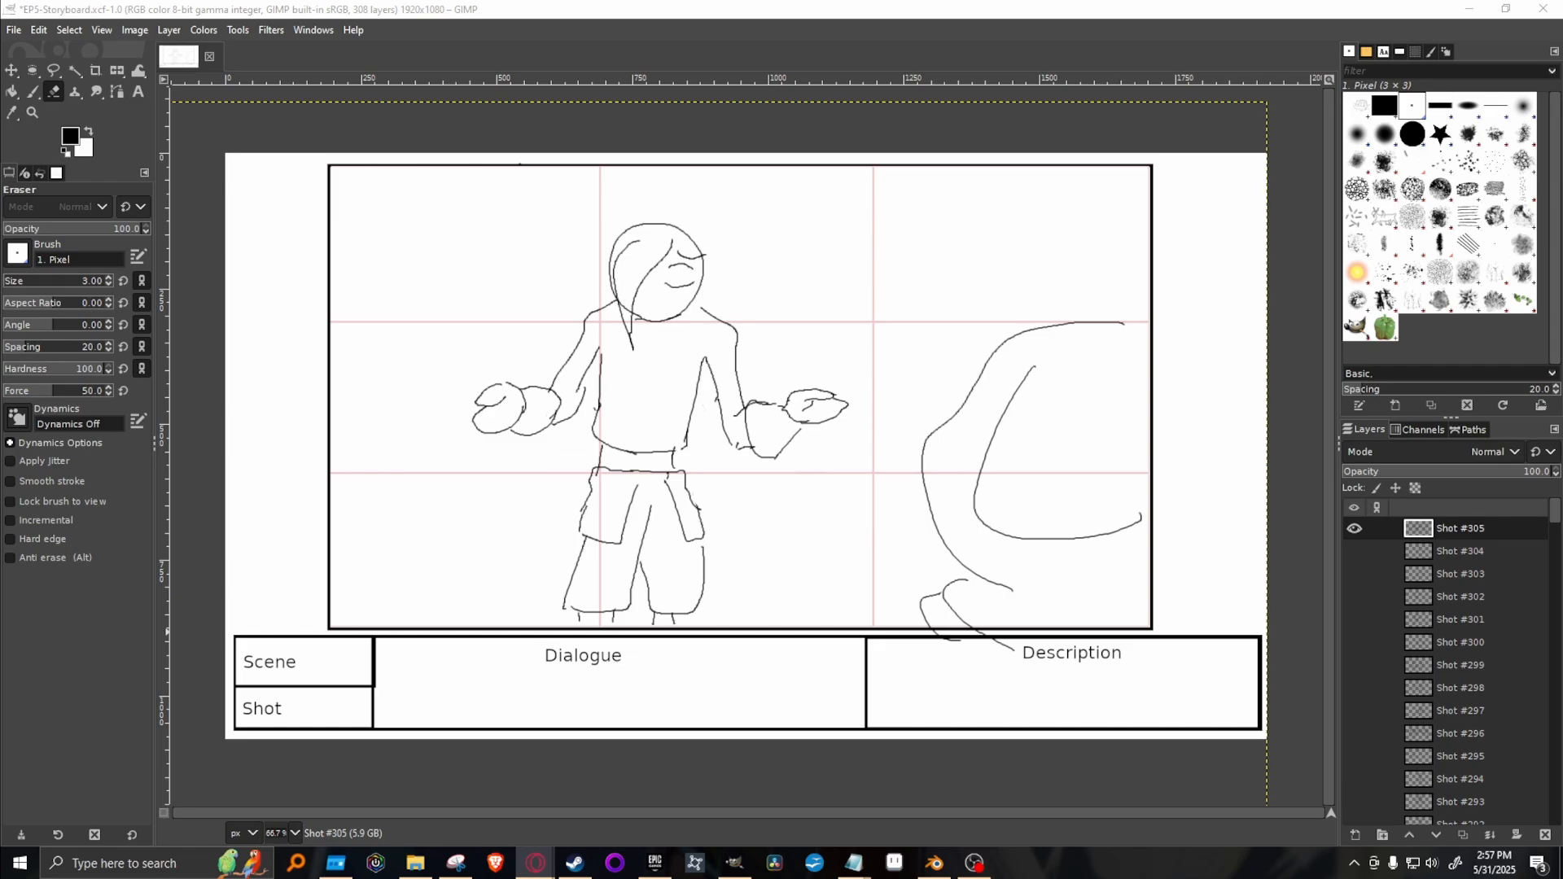
# Hide Shot #305 and review Shots #304 and #302 one at a time, leaving only Shot #302 displayed.
pyautogui.click(1356, 529)
pyautogui.click(1353, 553)
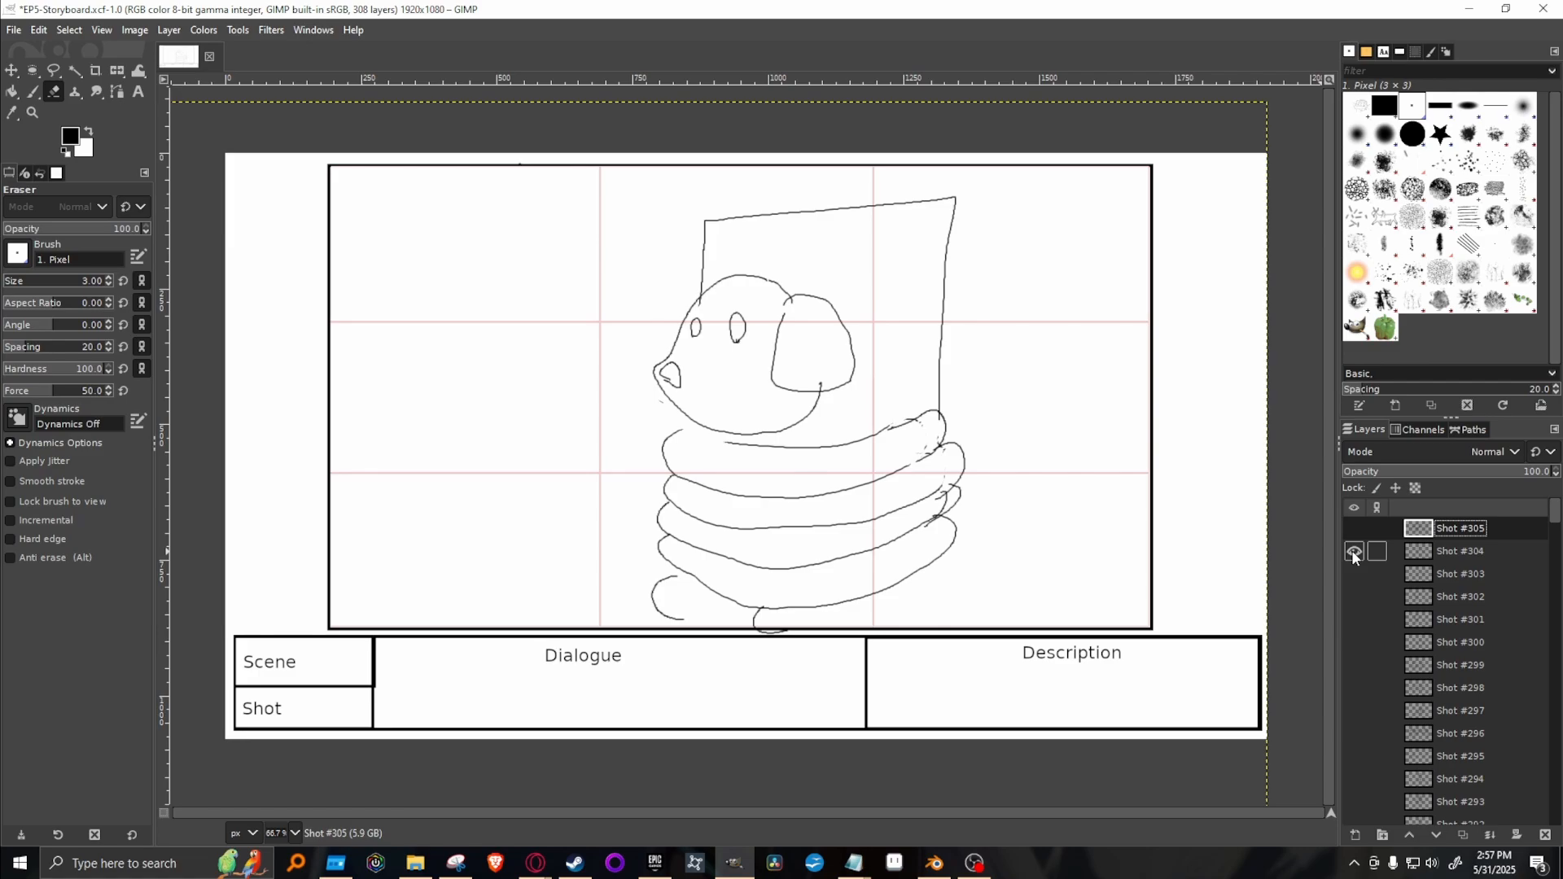
pyautogui.click(1353, 553)
pyautogui.click(1353, 597)
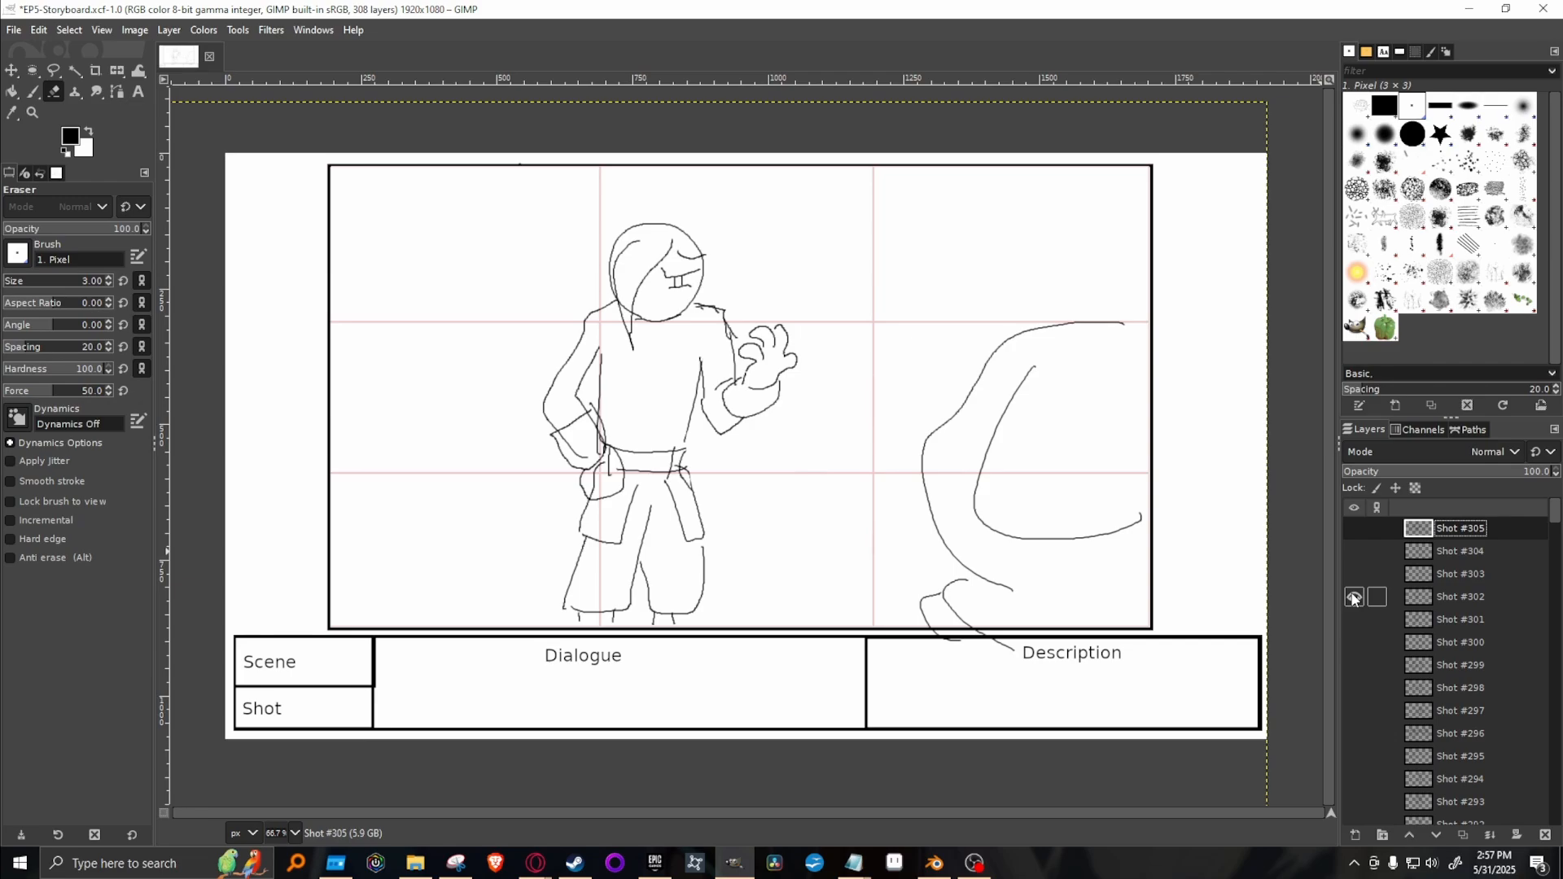
# Hide Shot #302, duplicate Shot #301, hide the original and move the copy to the top of the layer stack.
pyautogui.click(1353, 598)
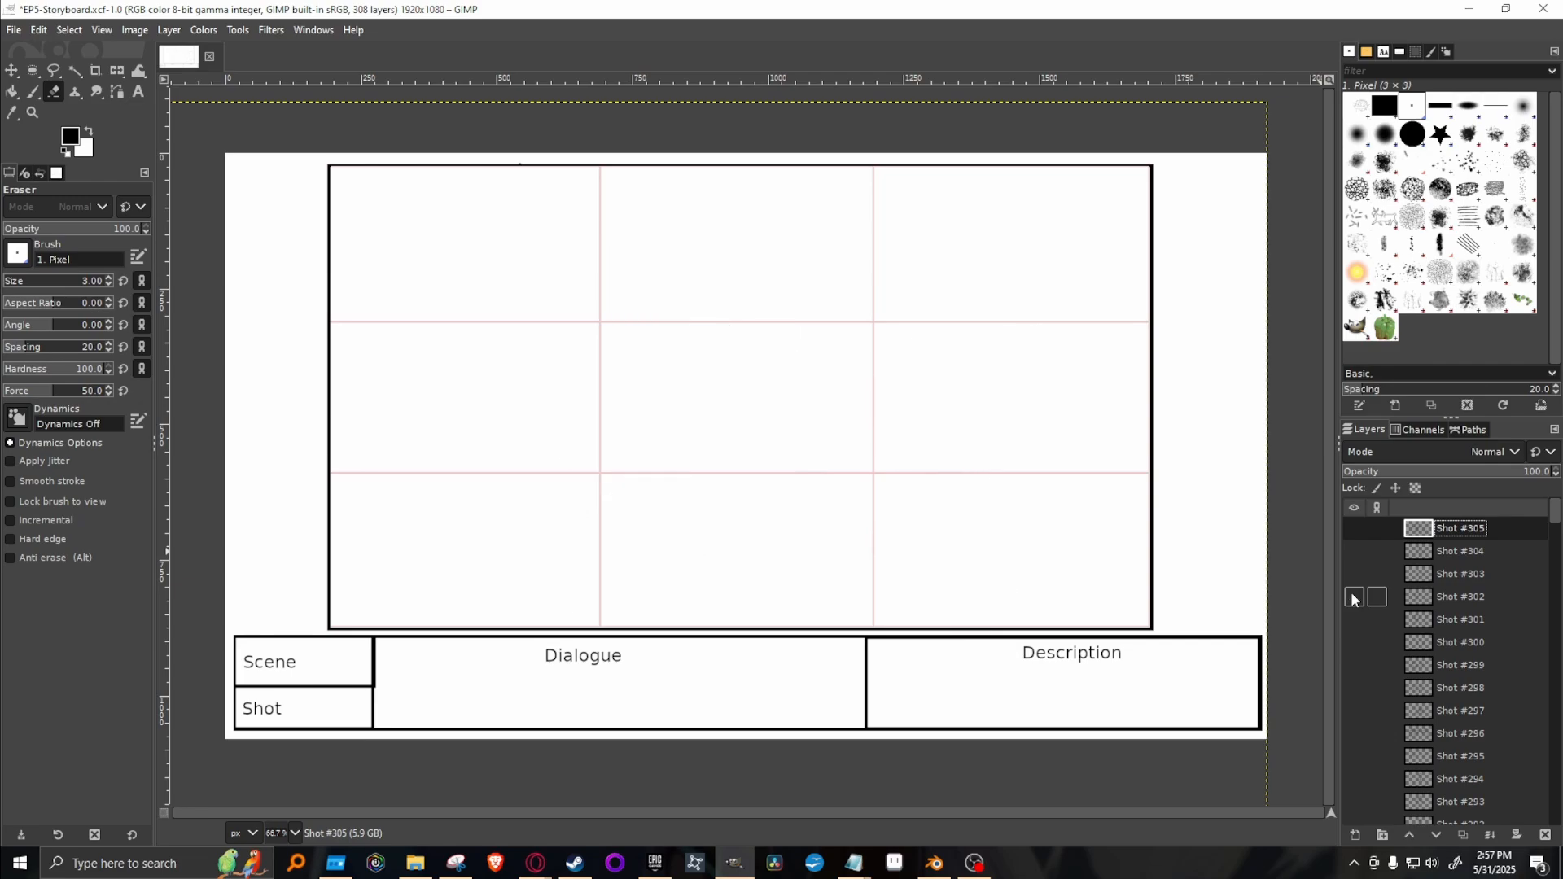
pyautogui.click(1353, 620)
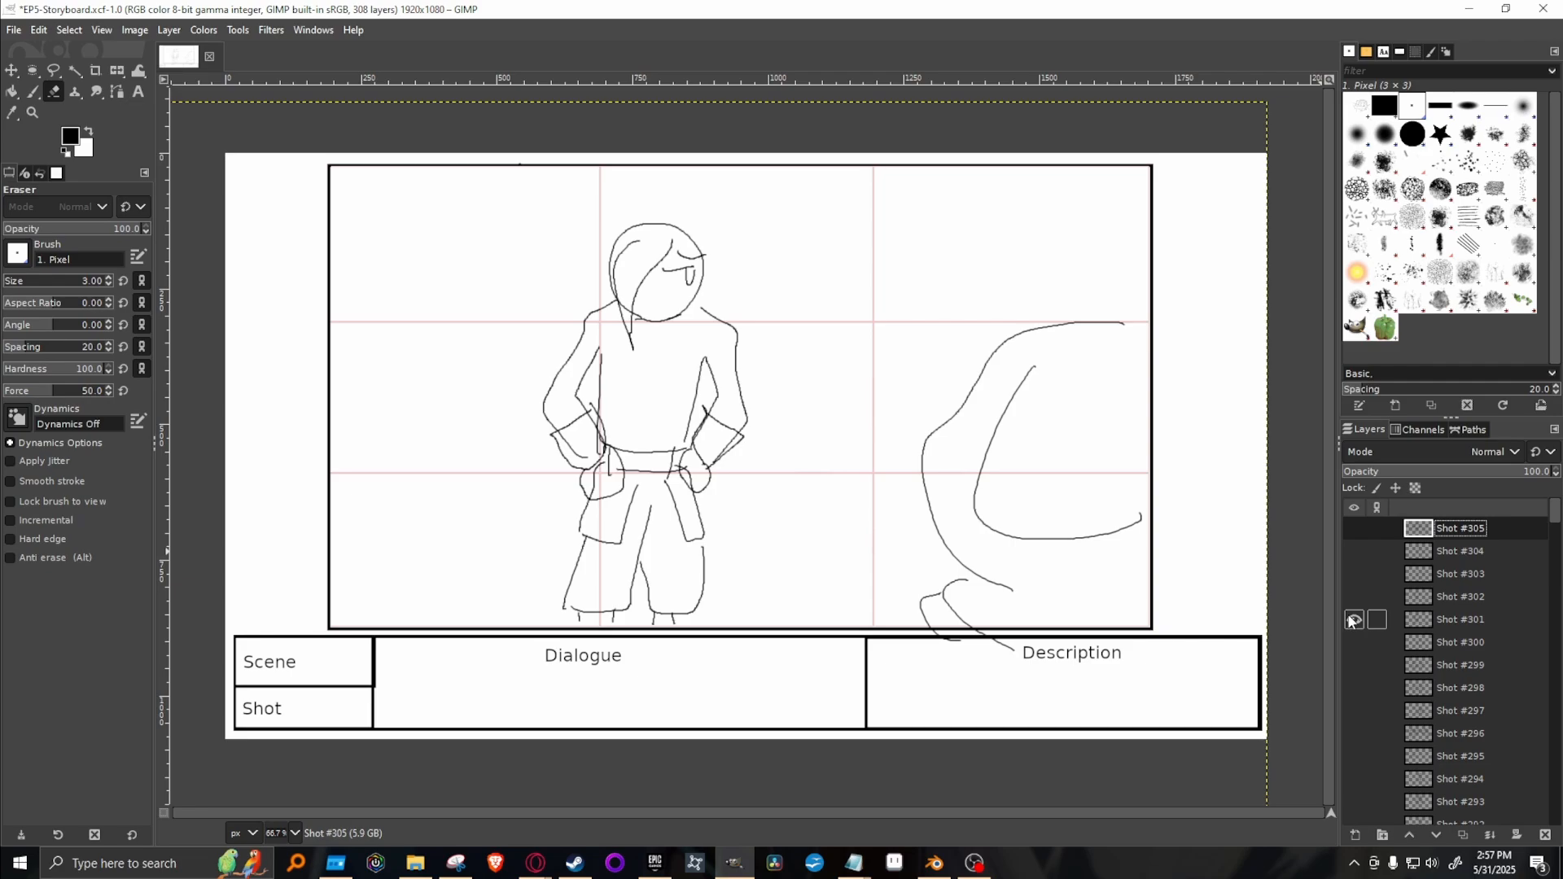
pyautogui.rightClick(1503, 613)
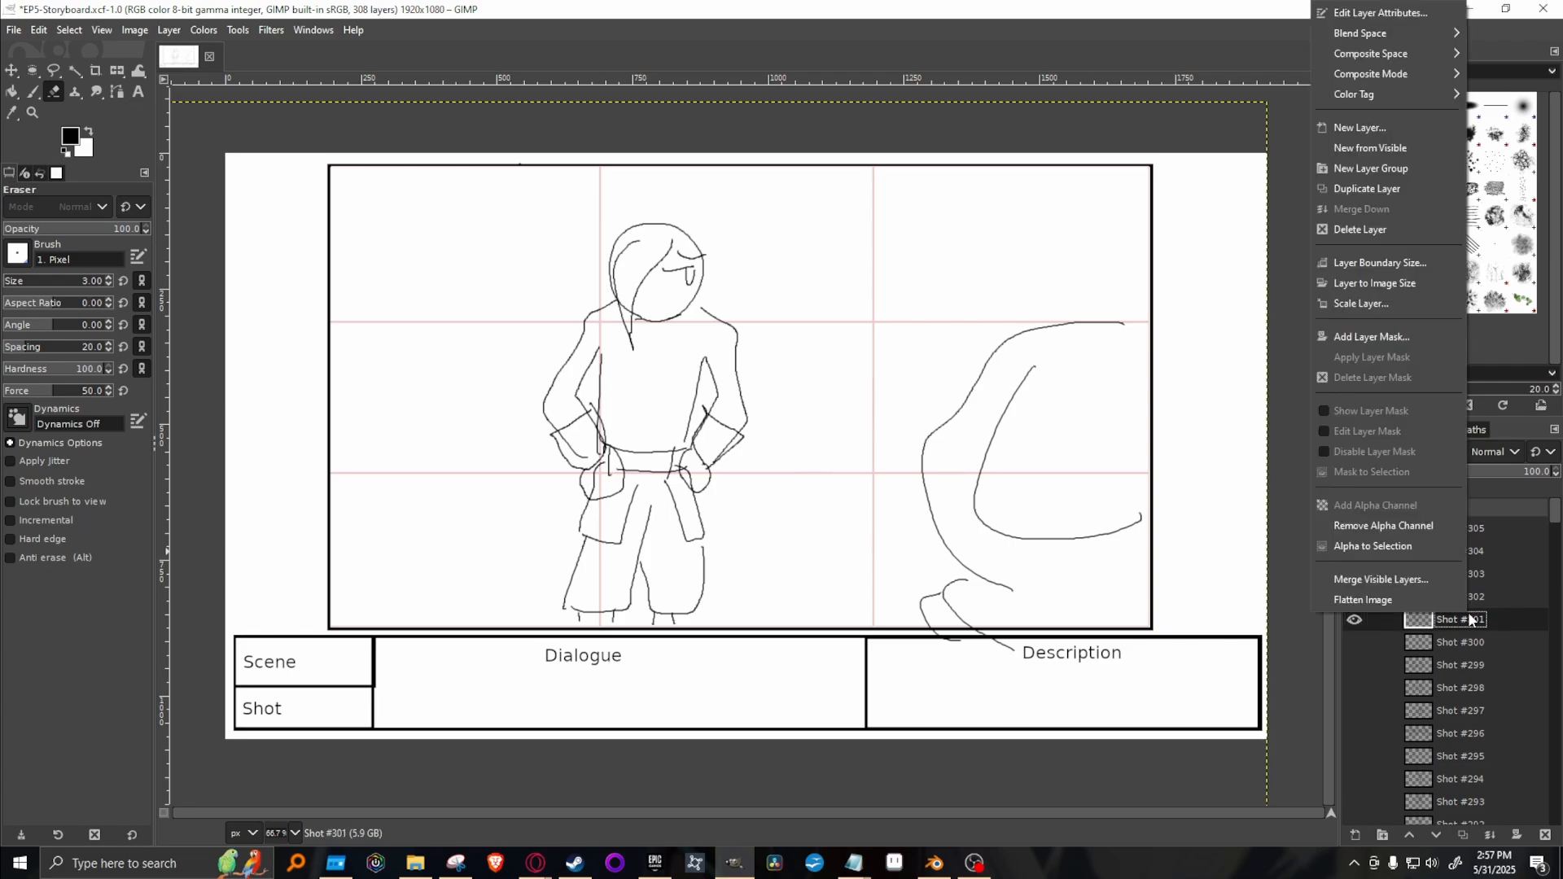
pyautogui.click(1382, 190)
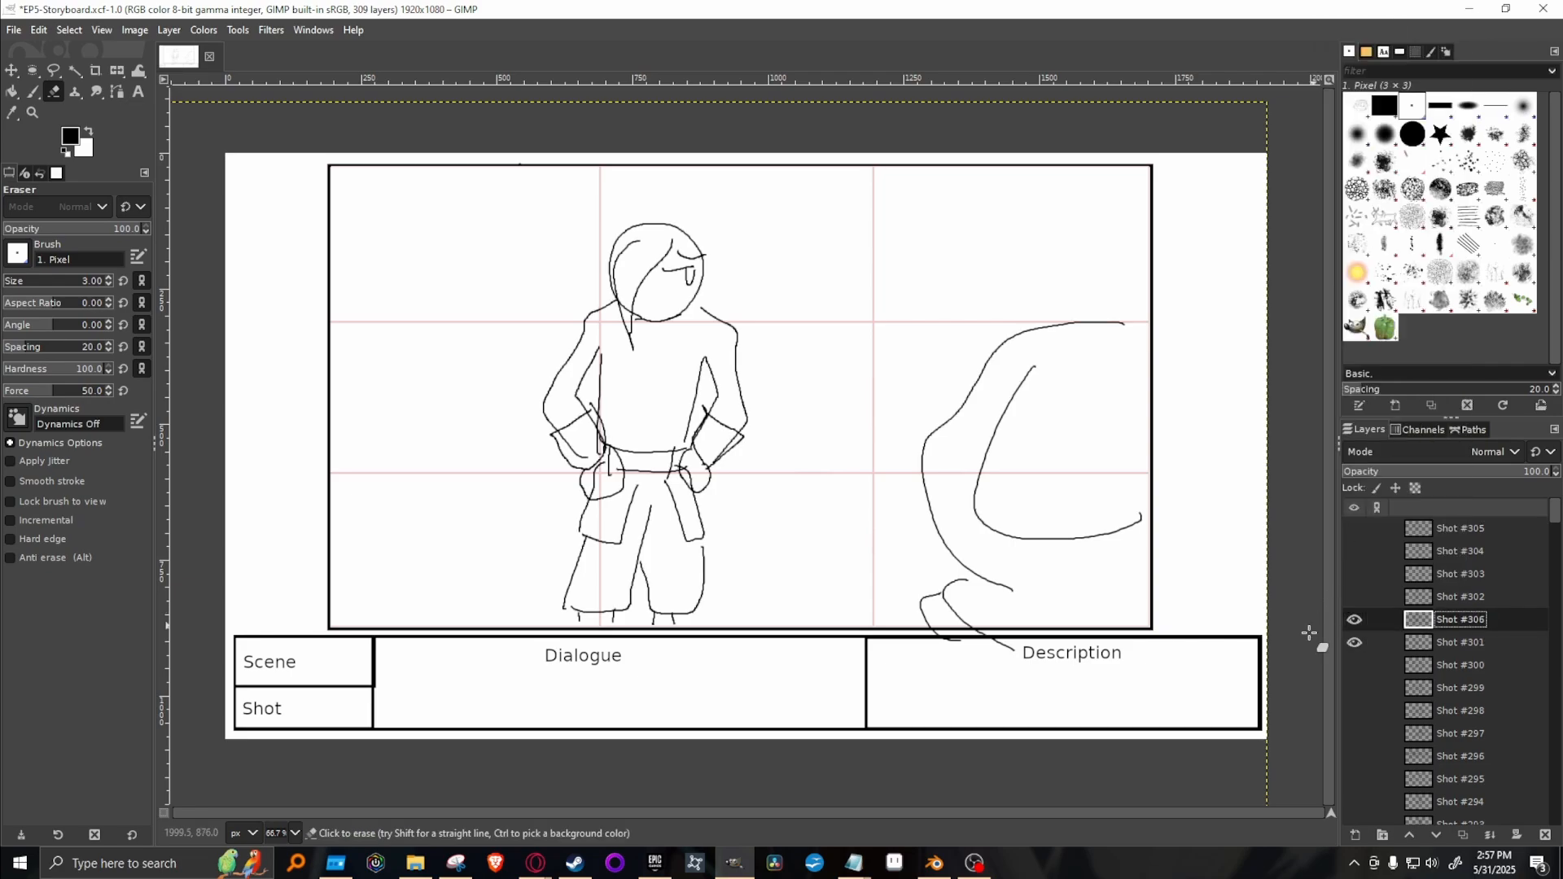
pyautogui.click(1353, 643)
pyautogui.moveTo(1502, 618); pyautogui.dragTo(1462, 536)
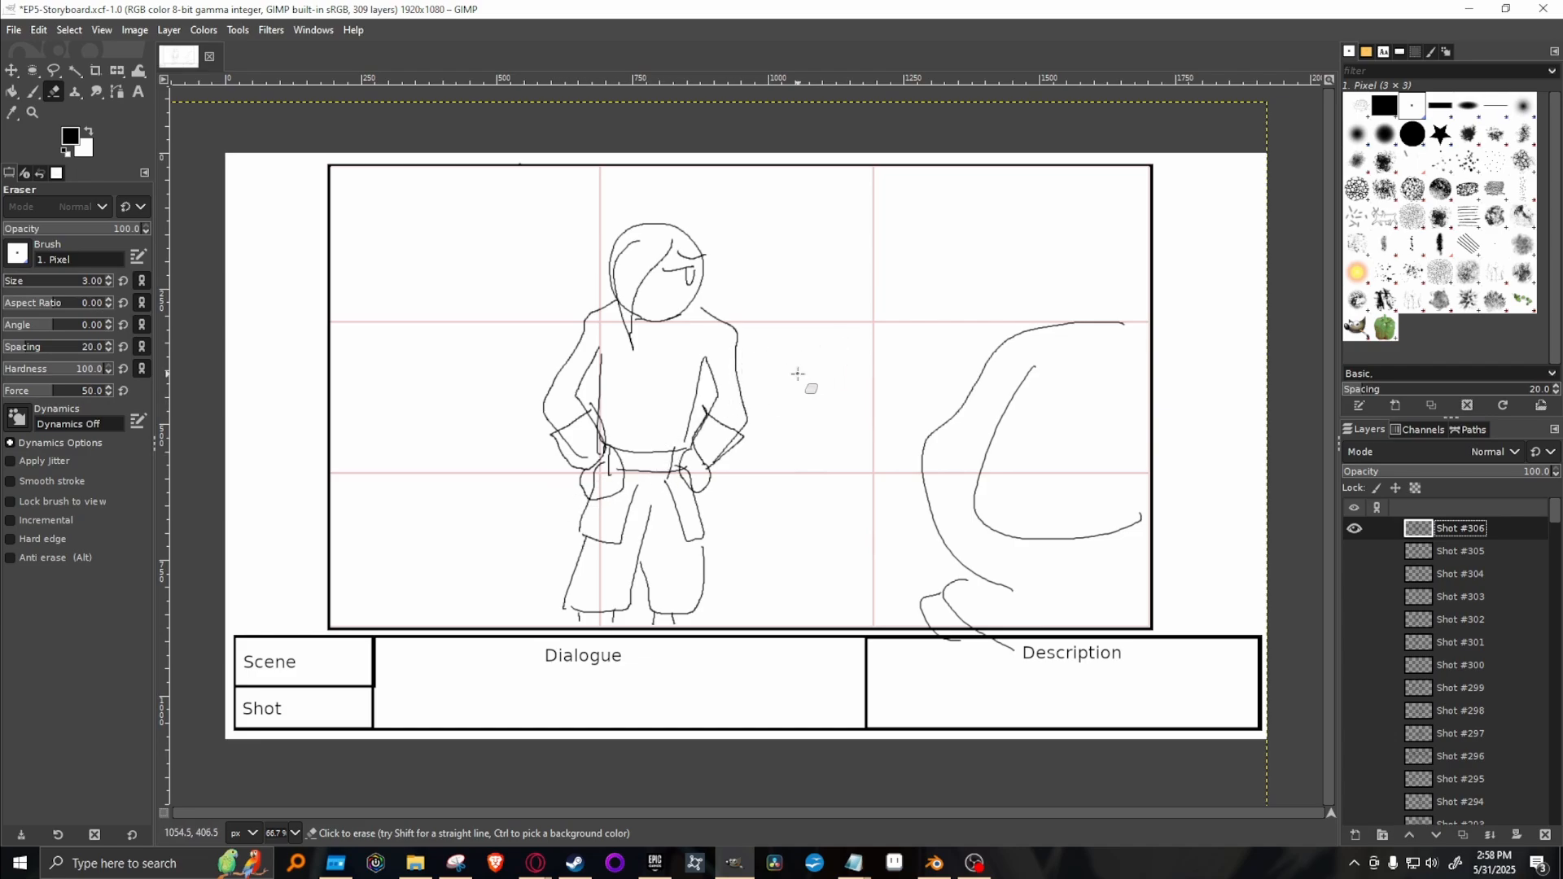
# Erase the character's bent arm on the side facing the large curved shape, using the 2. Hardness 100 brush.
pyautogui.click(1413, 135)
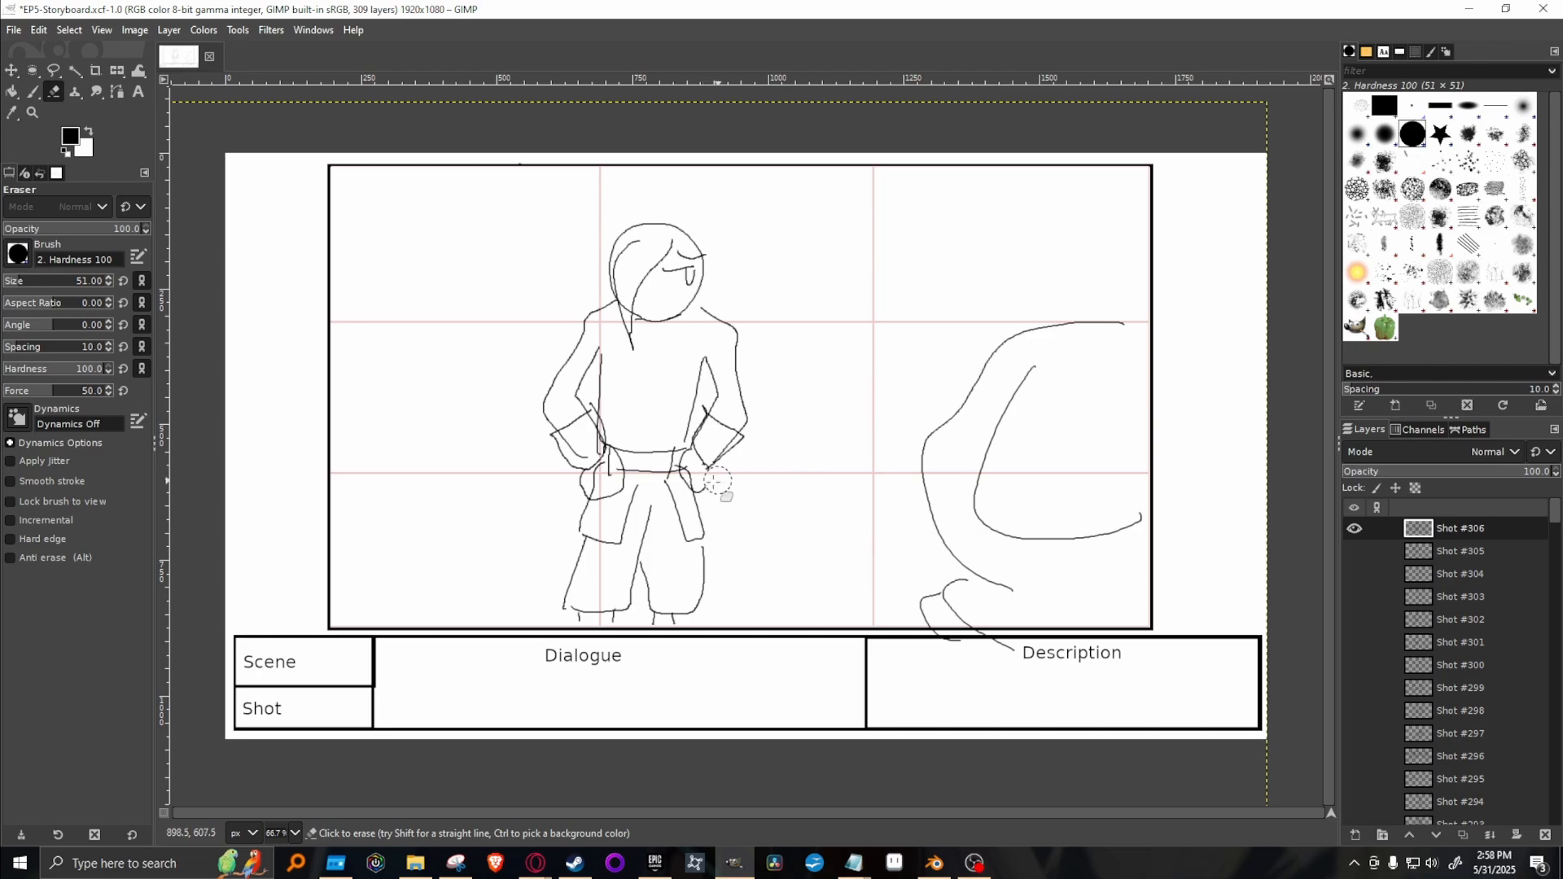
pyautogui.moveTo(717, 481)
pyautogui.mouseDown()
pyautogui.moveTo(724, 439)
pyautogui.moveTo(748, 446)
pyautogui.moveTo(730, 361)
pyautogui.moveTo(736, 399)
pyautogui.mouseUp()
# Draw the missing arm raised with a bent elbow and the hand at the brow, using the 1. Pixel brush.
pyautogui.press('p')
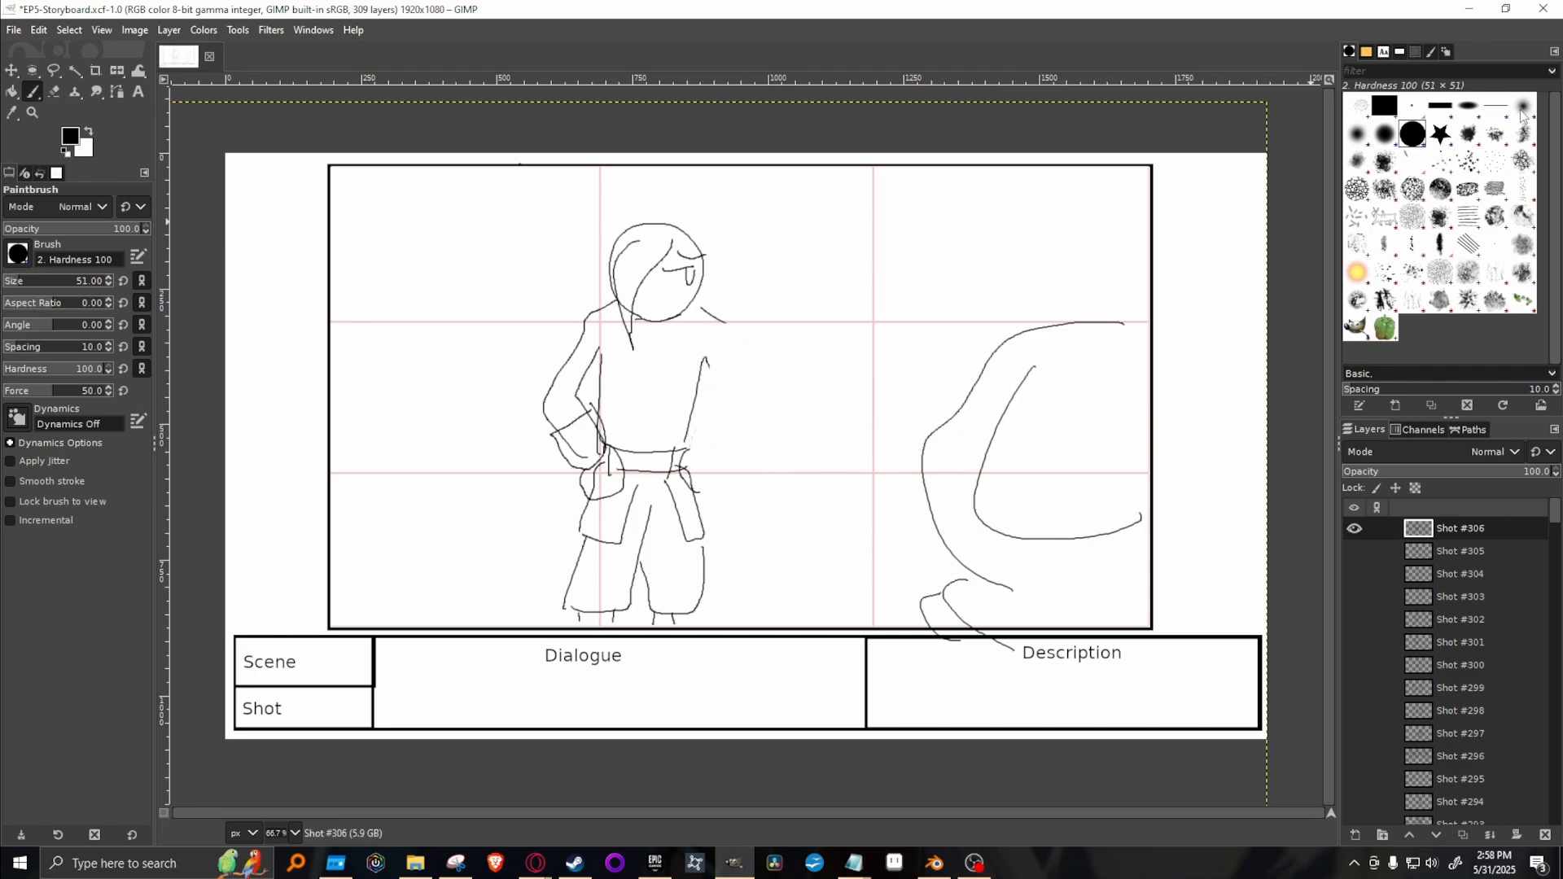
pyautogui.click(1413, 106)
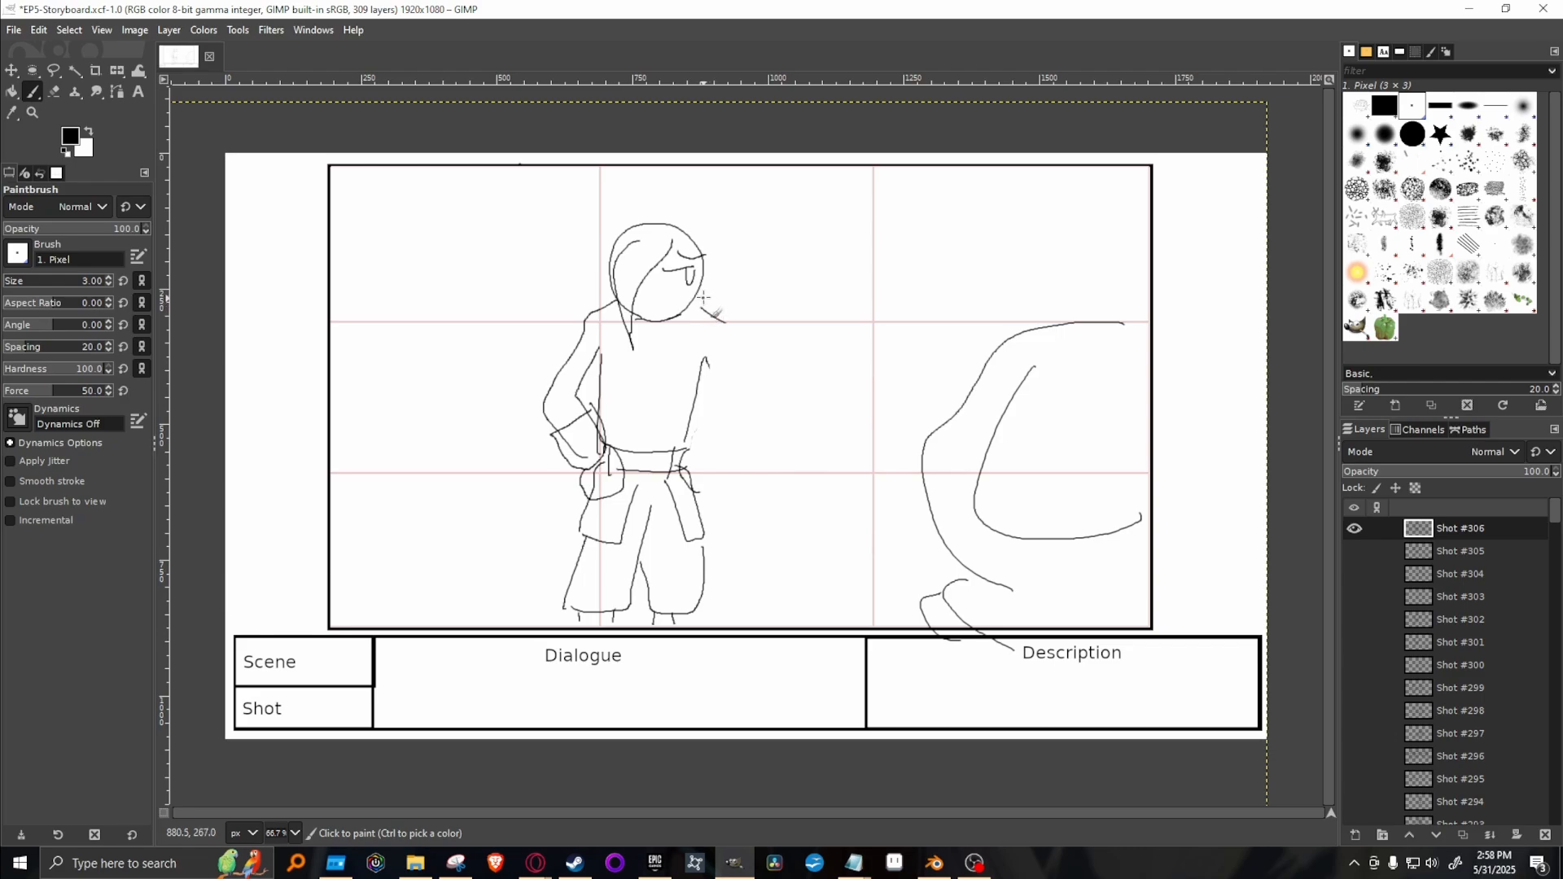
pyautogui.moveTo(700, 255)
pyautogui.mouseDown()
pyautogui.moveTo(742, 251)
pyautogui.moveTo(712, 265)
pyautogui.moveTo(751, 273)
pyautogui.moveTo(754, 252)
pyautogui.moveTo(791, 263)
pyautogui.moveTo(767, 289)
pyautogui.mouseUp()
pyautogui.moveTo(708, 359); pyautogui.dragTo(798, 310)
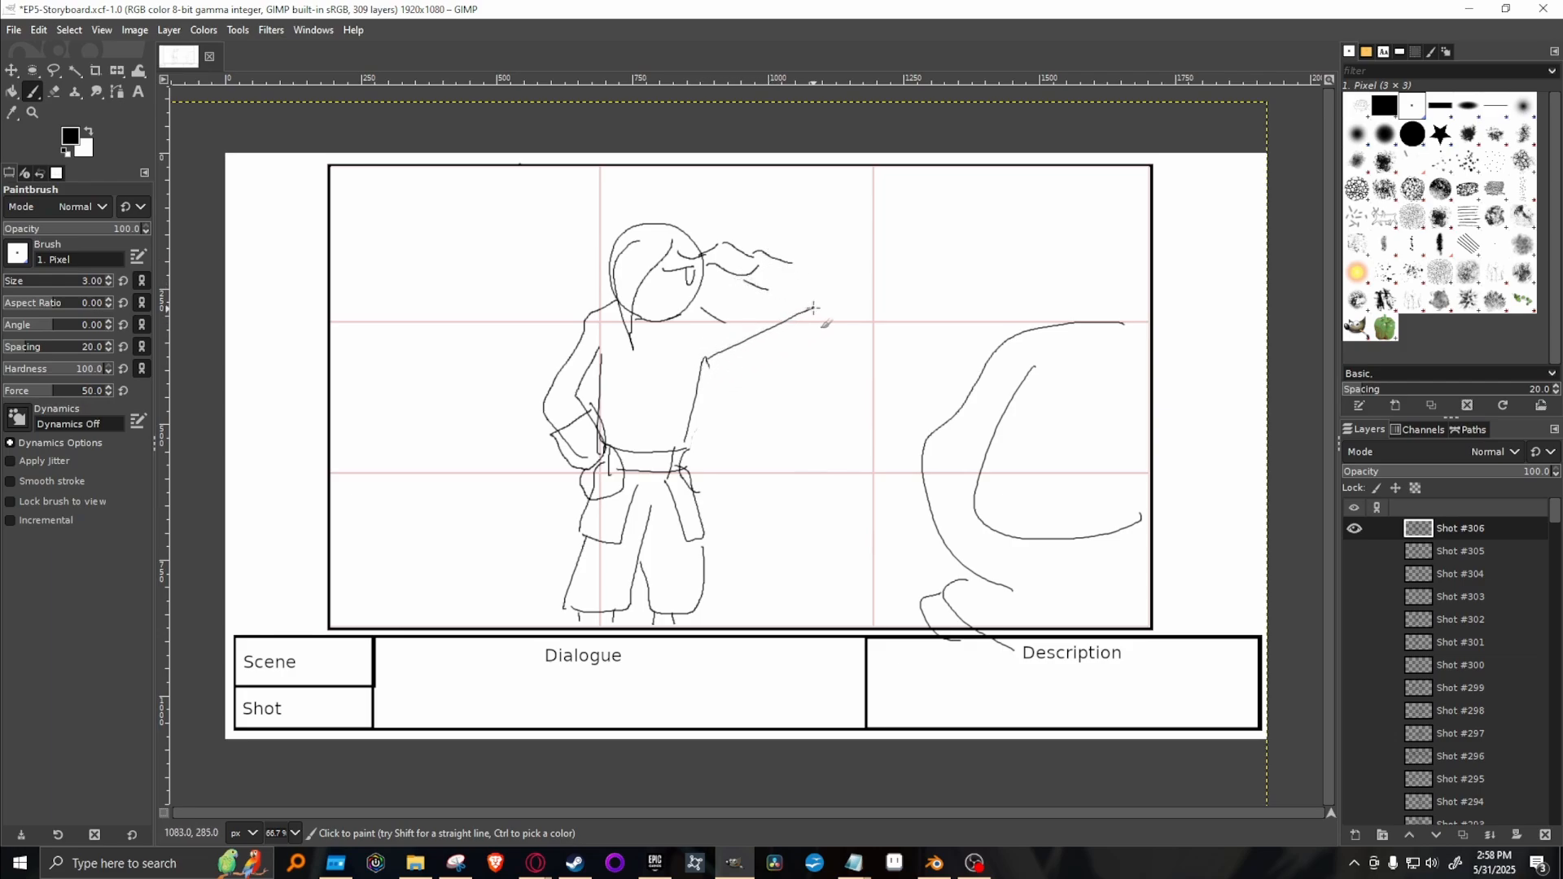
pyautogui.hotkey('ctrl', 'z')
pyautogui.moveTo(705, 360)
pyautogui.mouseDown()
pyautogui.moveTo(814, 308)
pyautogui.moveTo(773, 294)
pyautogui.moveTo(805, 276)
pyautogui.moveTo(819, 306)
pyautogui.mouseUp()
pyautogui.hotkey('ctrl', 'z')
pyautogui.moveTo(710, 359); pyautogui.dragTo(818, 307)
pyautogui.moveTo(701, 310); pyautogui.dragTo(788, 304)
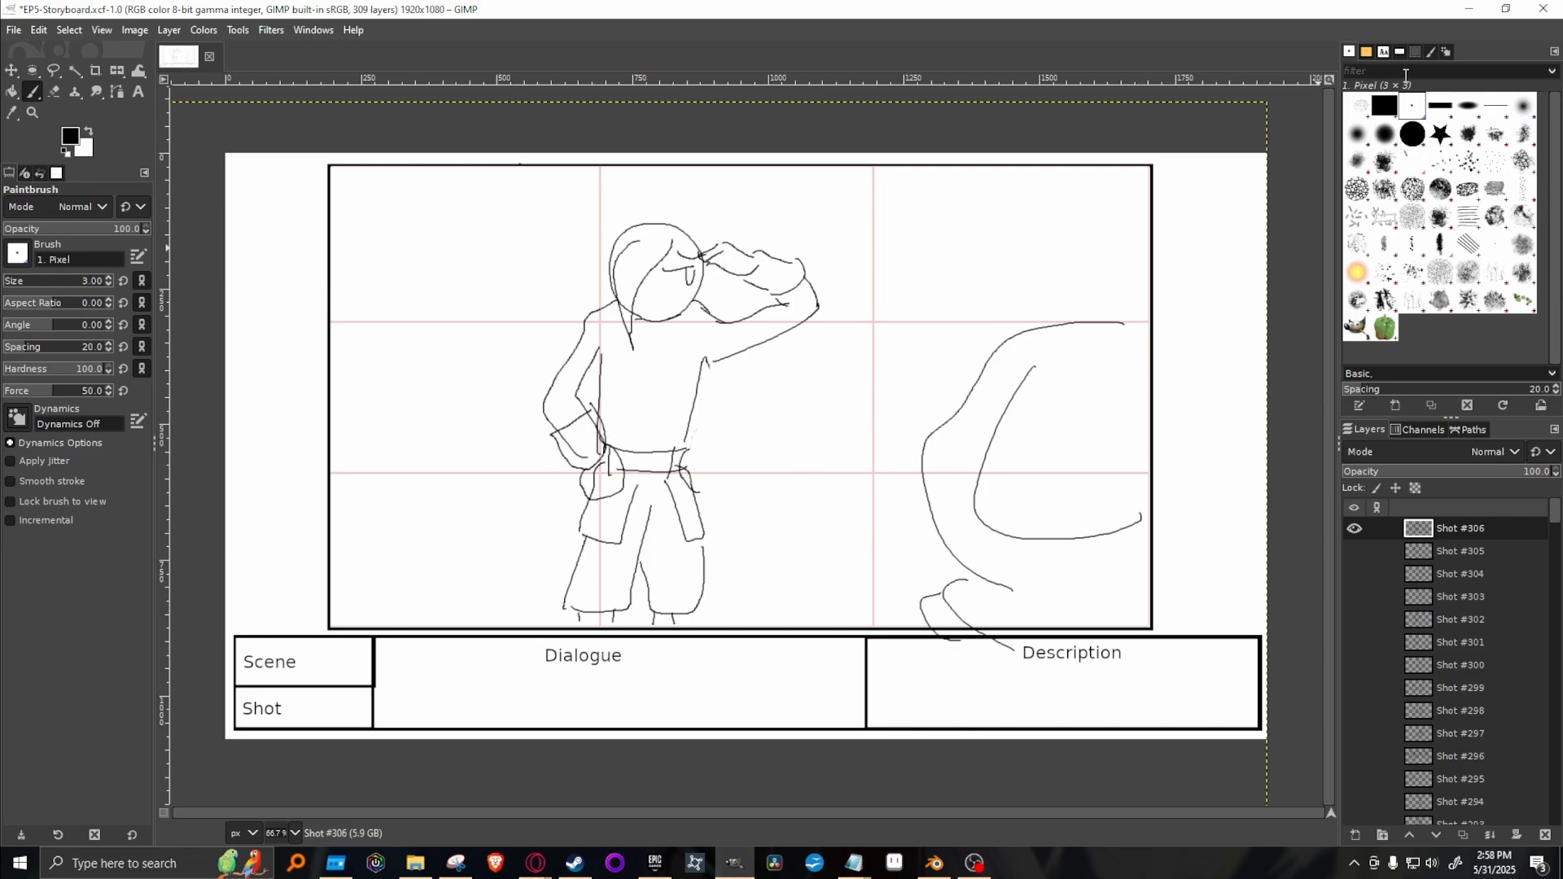
# Erase the raised arm and hand with the 2. Hardness 100 brush.
pyautogui.click(1412, 133)
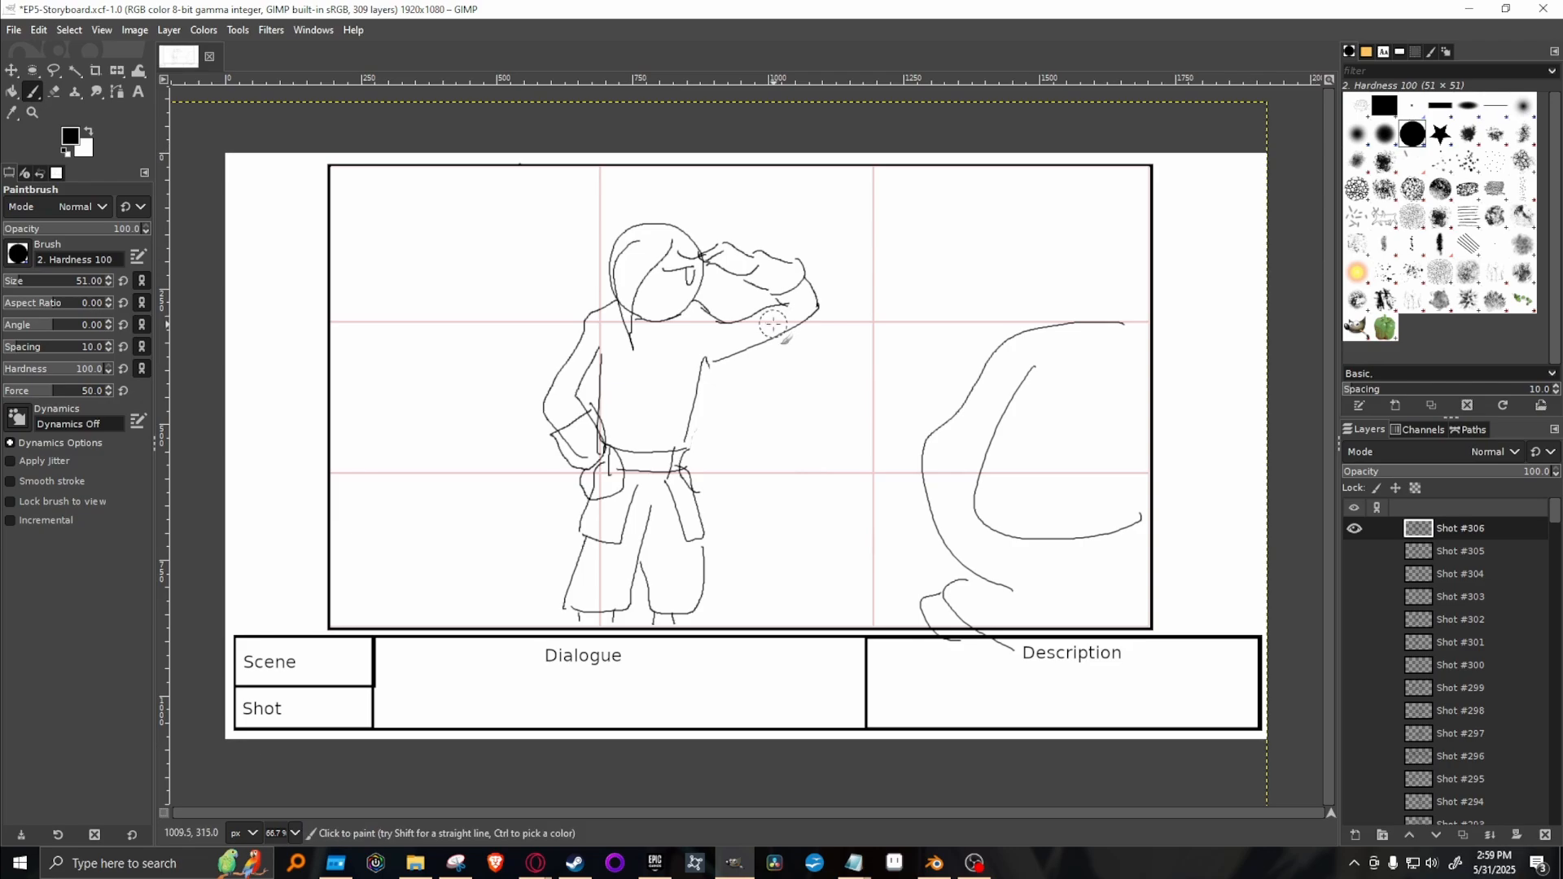
pyautogui.hotkey('shift', 'e')
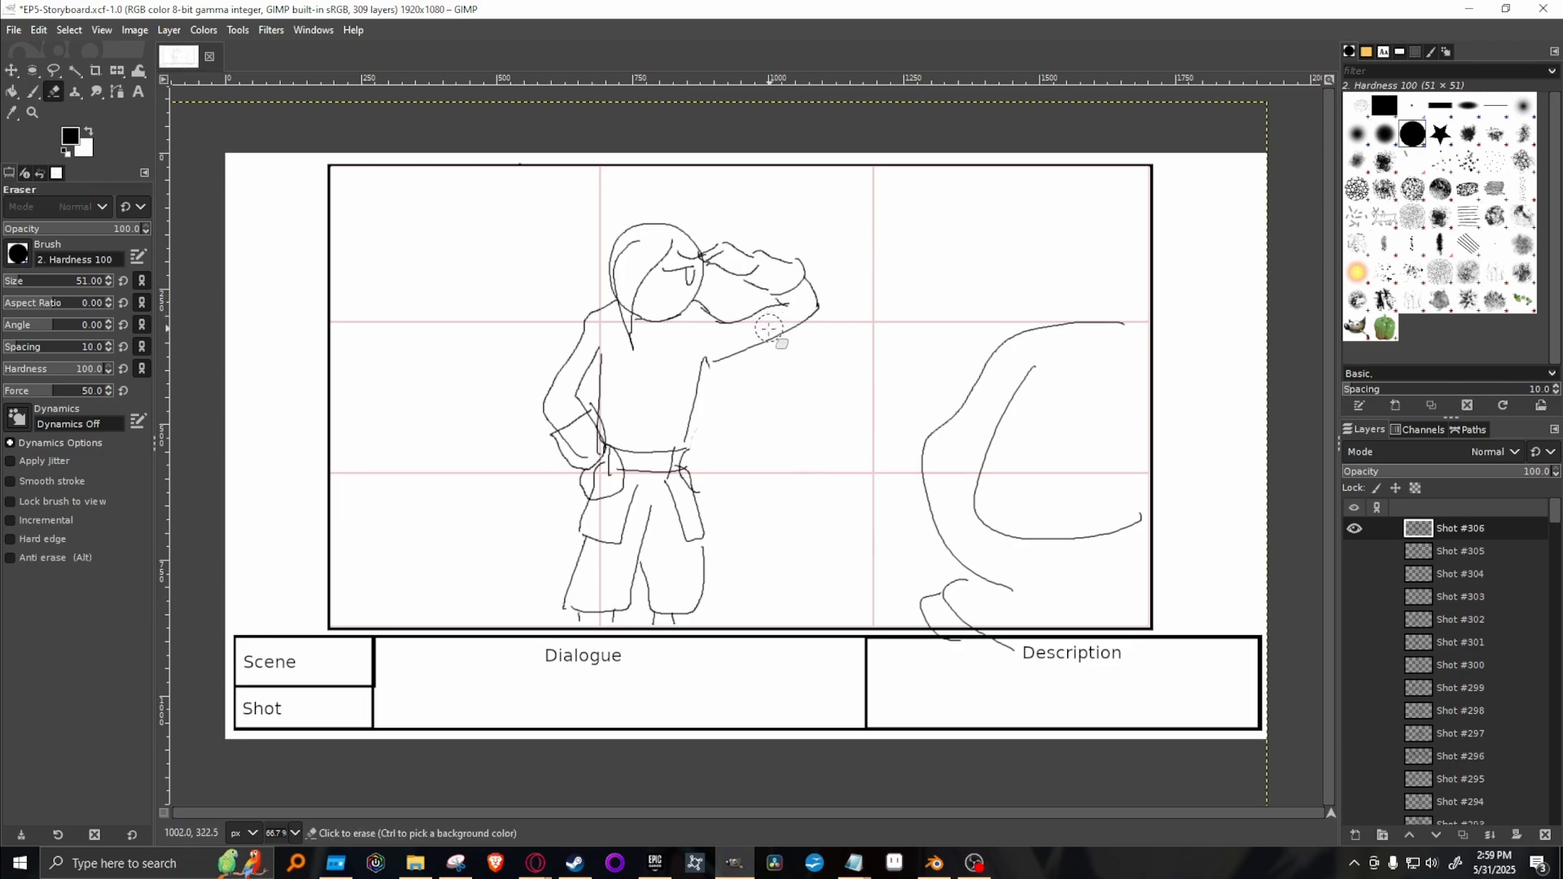
pyautogui.moveTo(771, 330)
pyautogui.mouseDown()
pyautogui.moveTo(796, 302)
pyautogui.moveTo(746, 303)
pyautogui.moveTo(731, 261)
pyautogui.moveTo(737, 346)
pyautogui.moveTo(792, 318)
pyautogui.moveTo(792, 342)
pyautogui.moveTo(771, 301)
pyautogui.moveTo(715, 358)
pyautogui.mouseUp()
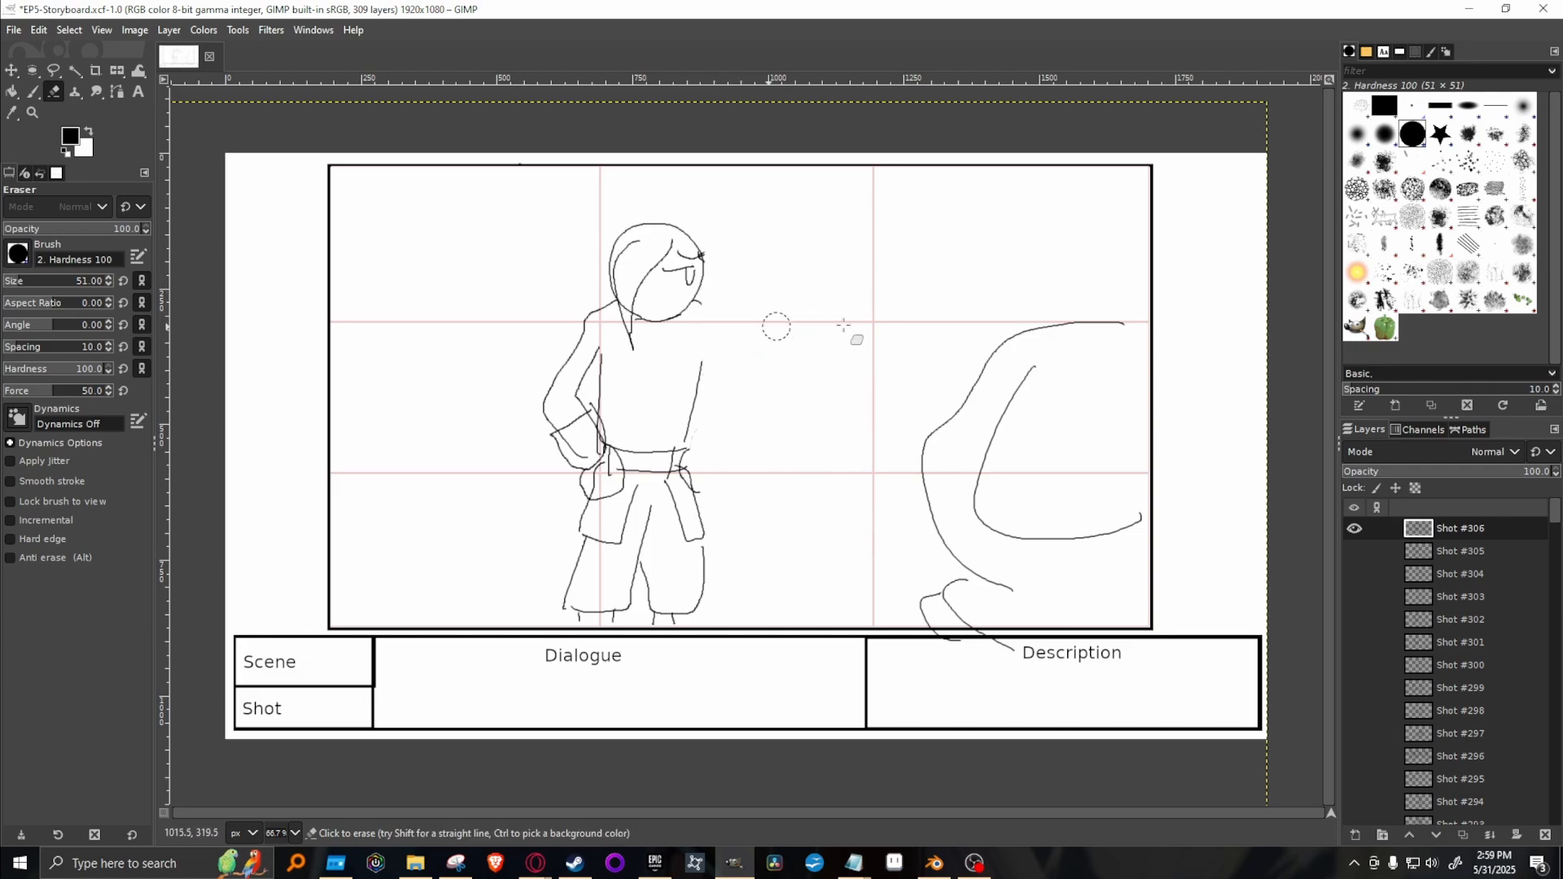
# Draw an open hand with spread fingers between the character and the large curved shape, using the 1. Pixel brush.
pyautogui.click(1413, 106)
pyautogui.press('p')
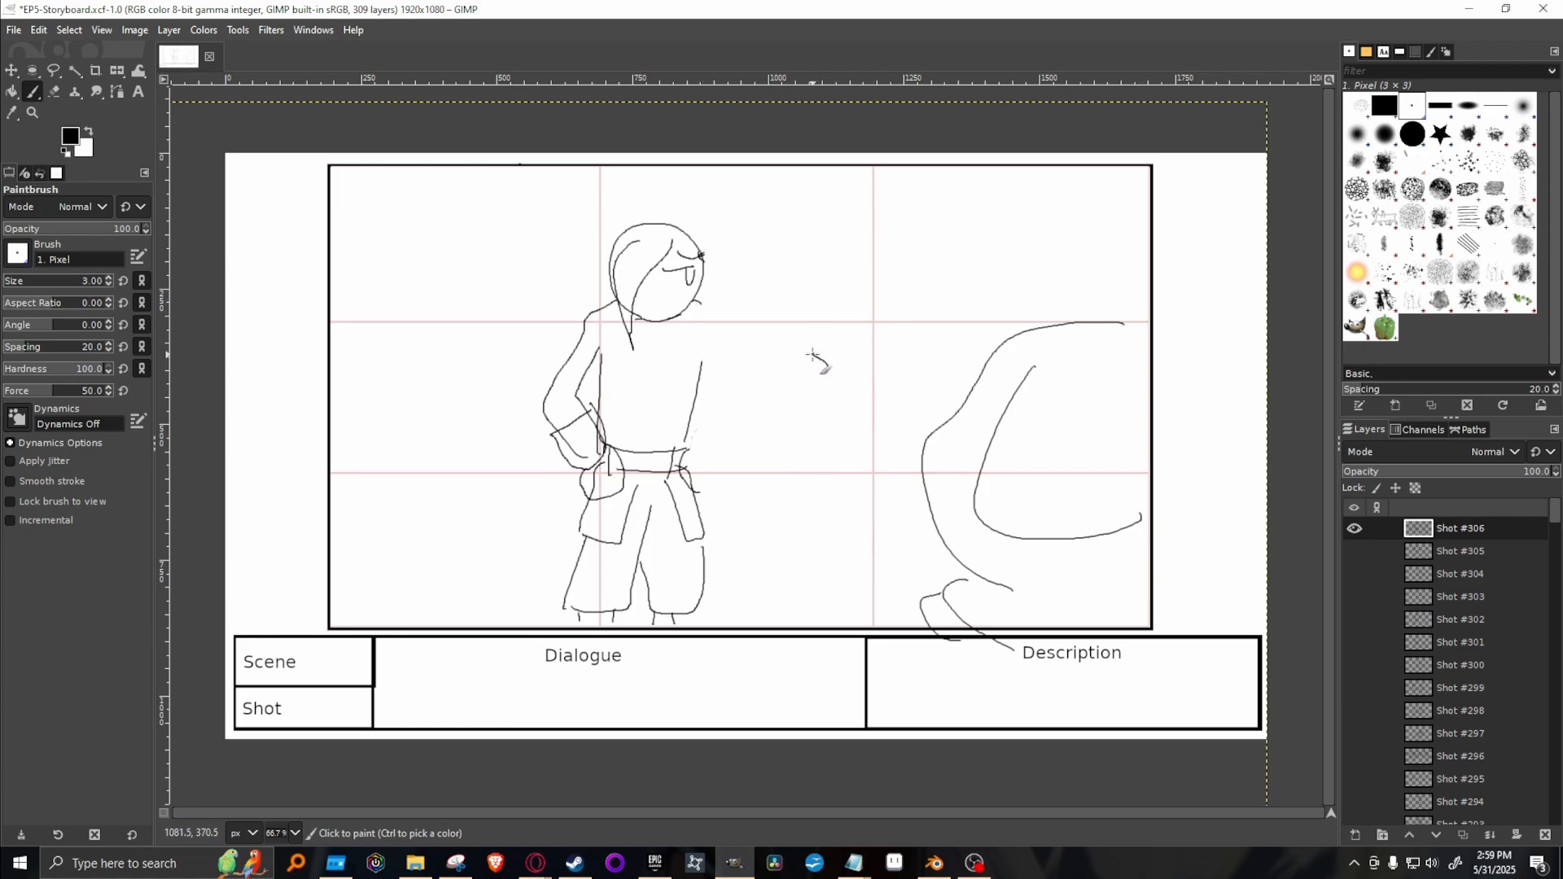
pyautogui.moveTo(812, 355)
pyautogui.mouseDown()
pyautogui.moveTo(840, 307)
pyautogui.moveTo(850, 342)
pyautogui.moveTo(867, 316)
pyautogui.moveTo(881, 315)
pyautogui.moveTo(872, 340)
pyautogui.moveTo(897, 323)
pyautogui.moveTo(887, 365)
pyautogui.moveTo(829, 368)
pyautogui.mouseUp()
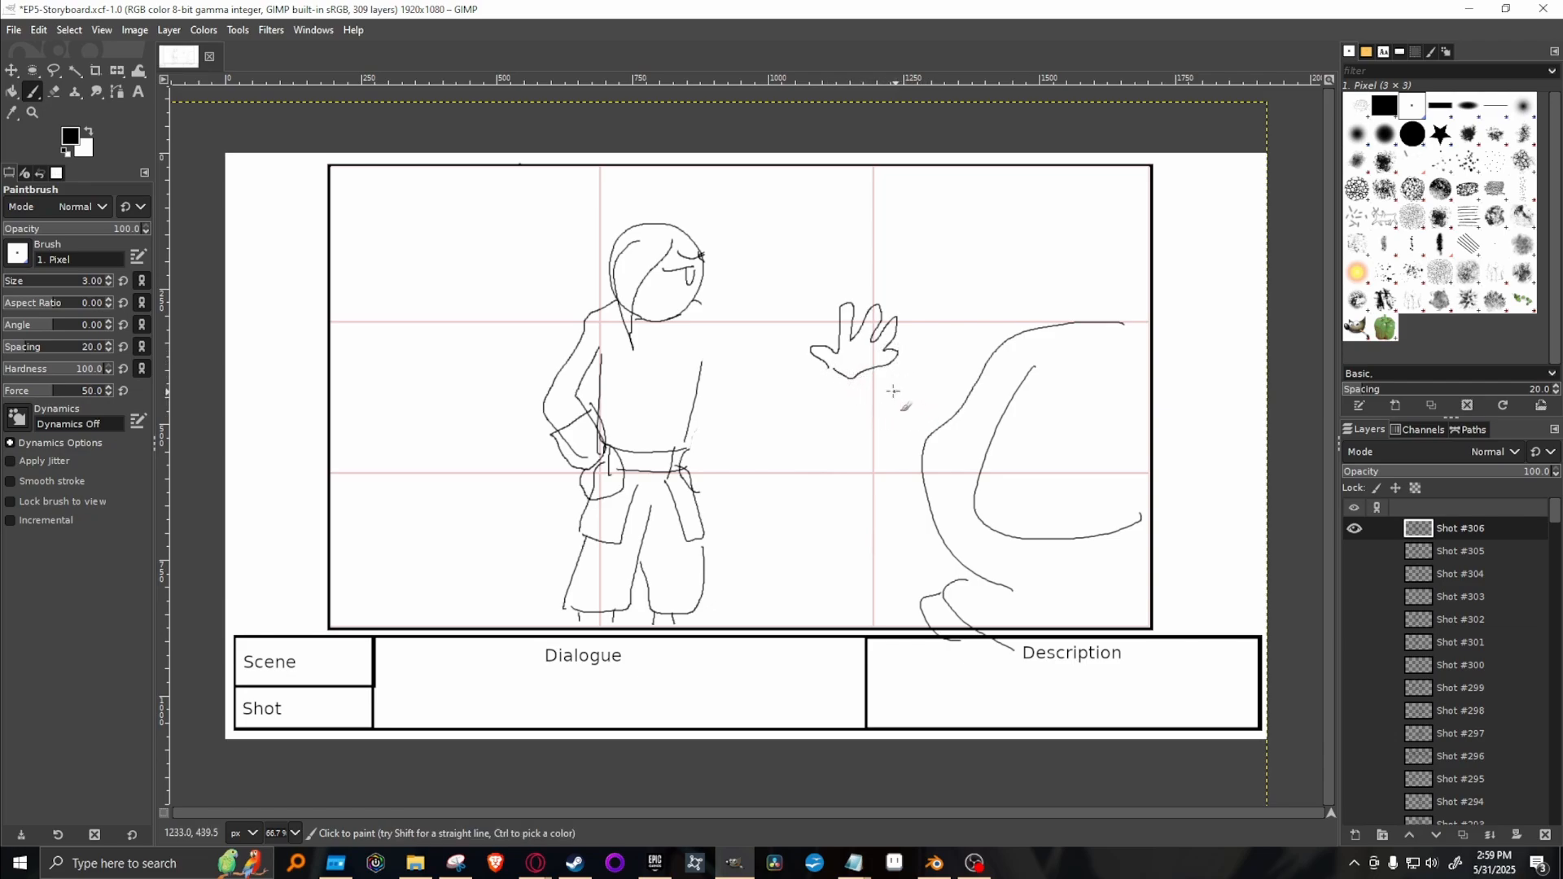
# Rework the open hand's lower edge and cuff, then connect it to the shoulder with two outstretched arm lines.
pyautogui.click(1412, 133)
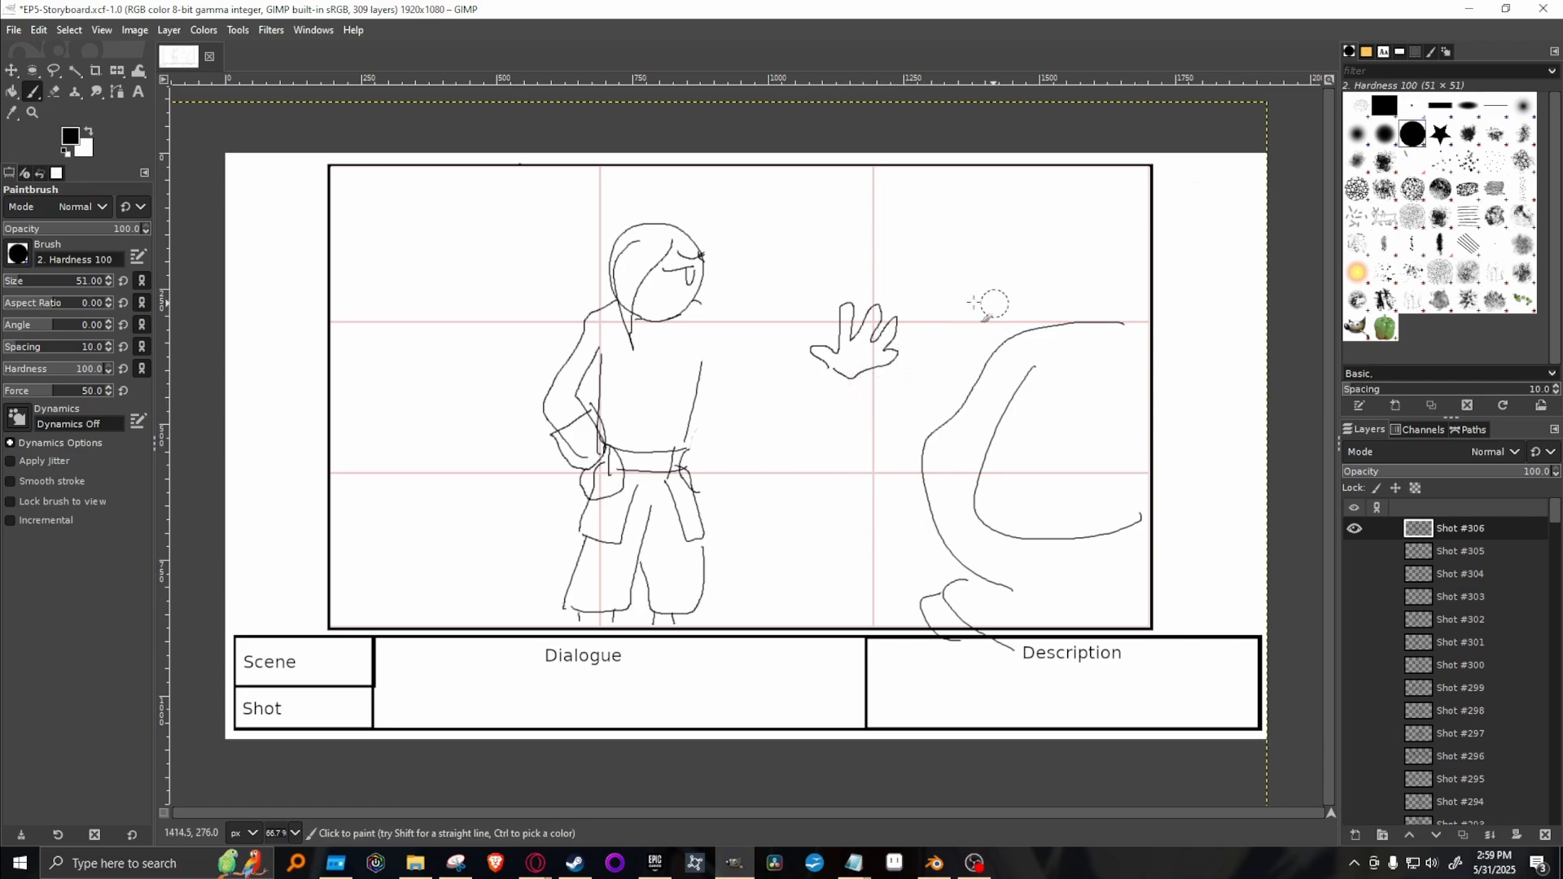
pyautogui.hotkey('shift', 'e')
pyautogui.moveTo(892, 363)
pyautogui.mouseDown()
pyautogui.moveTo(847, 387)
pyautogui.moveTo(1042, 366)
pyautogui.moveTo(1082, 311)
pyautogui.moveTo(831, 371)
pyautogui.moveTo(881, 382)
pyautogui.moveTo(915, 347)
pyautogui.moveTo(802, 334)
pyautogui.moveTo(800, 364)
pyautogui.moveTo(829, 382)
pyautogui.mouseUp()
pyautogui.press('p')
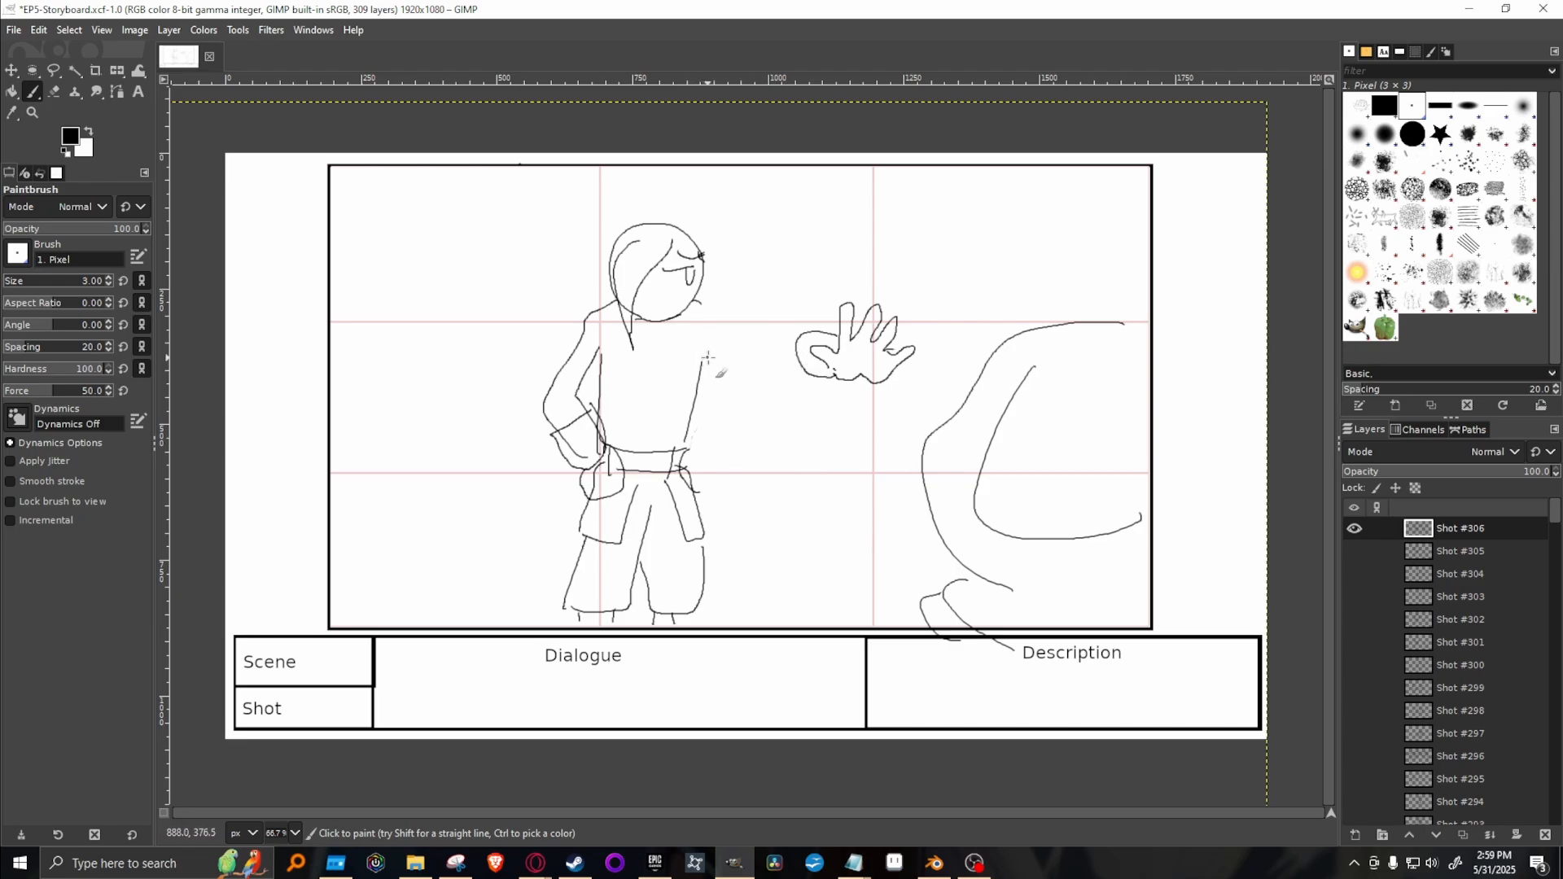
pyautogui.moveTo(706, 356); pyautogui.dragTo(797, 366)
pyautogui.moveTo(698, 308); pyautogui.dragTo(782, 334)
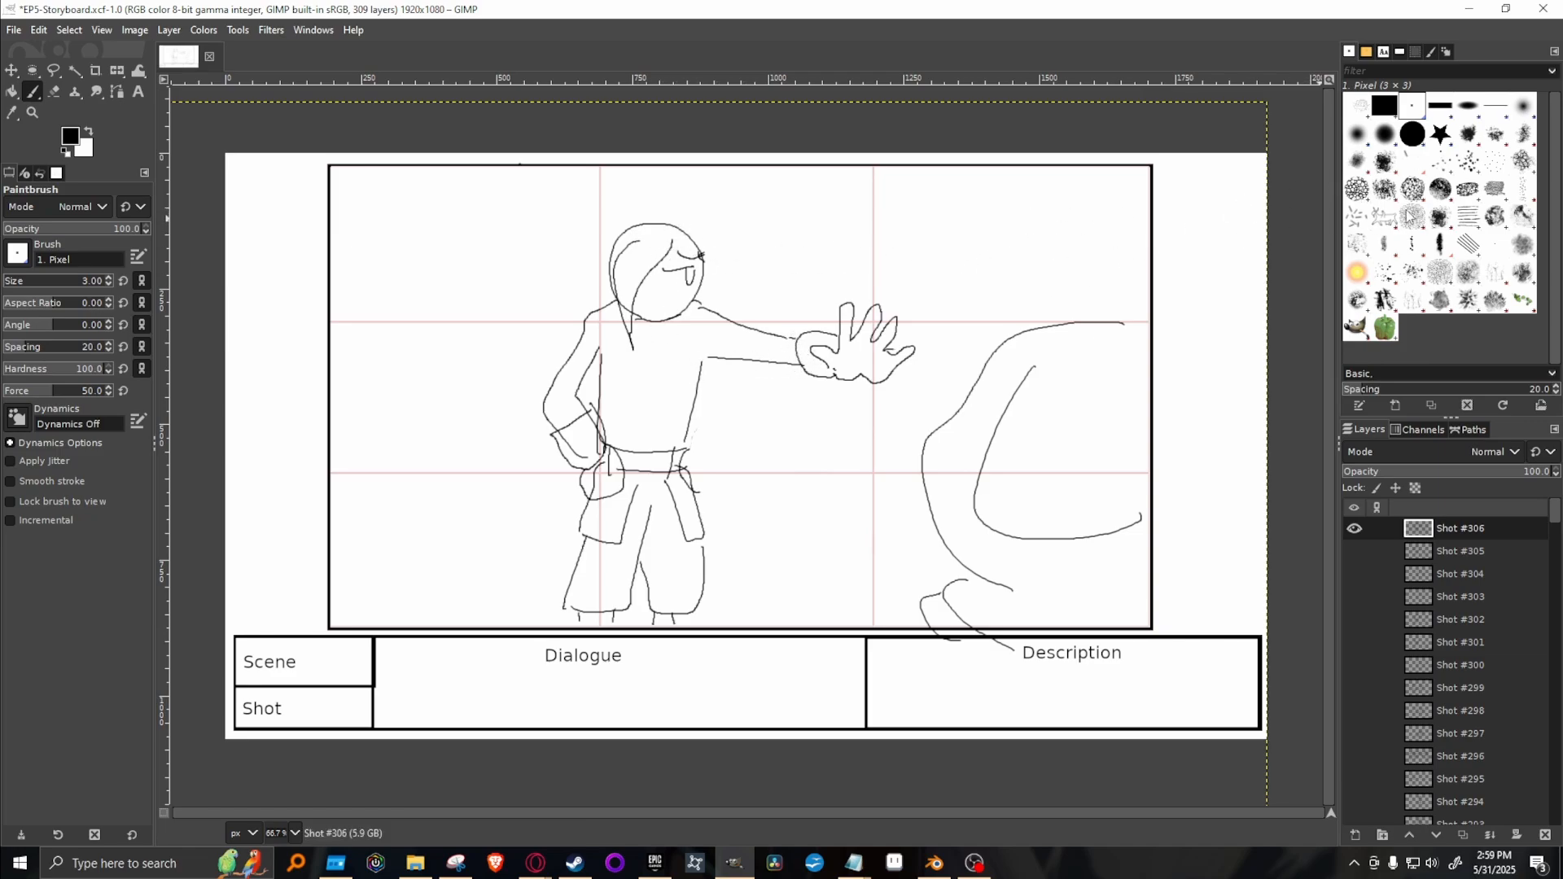
# Erase the hair and facial features inside the character's head with the 2. Hardness 100 brush.
pyautogui.click(1413, 133)
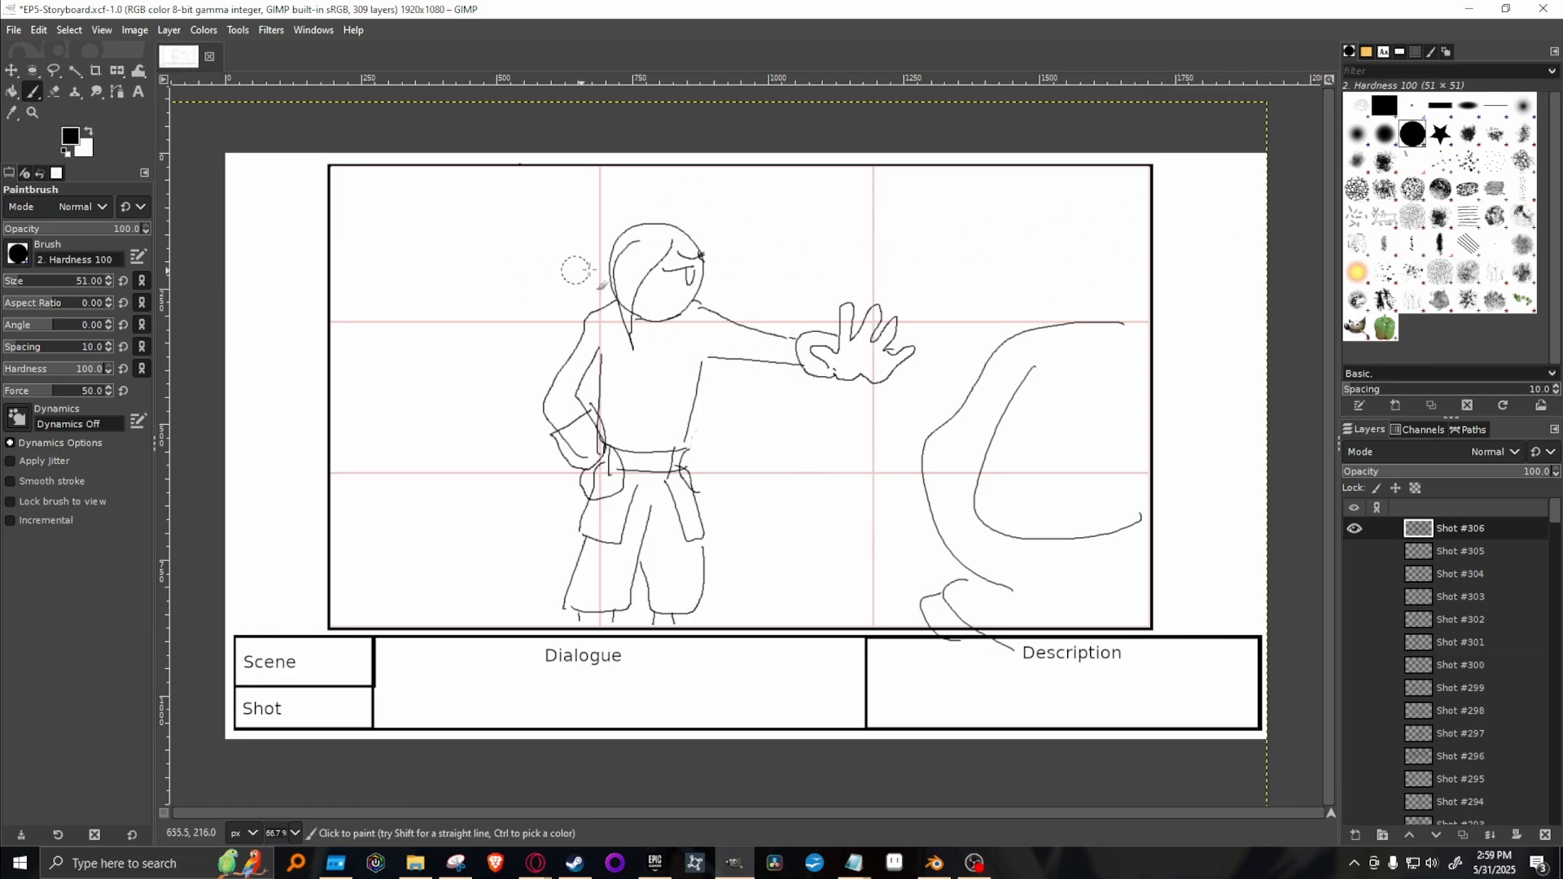
pyautogui.moveTo(683, 274)
pyautogui.mouseDown()
pyautogui.moveTo(649, 284)
pyautogui.moveTo(628, 282)
pyautogui.moveTo(642, 251)
pyautogui.moveTo(639, 298)
pyautogui.mouseUp()
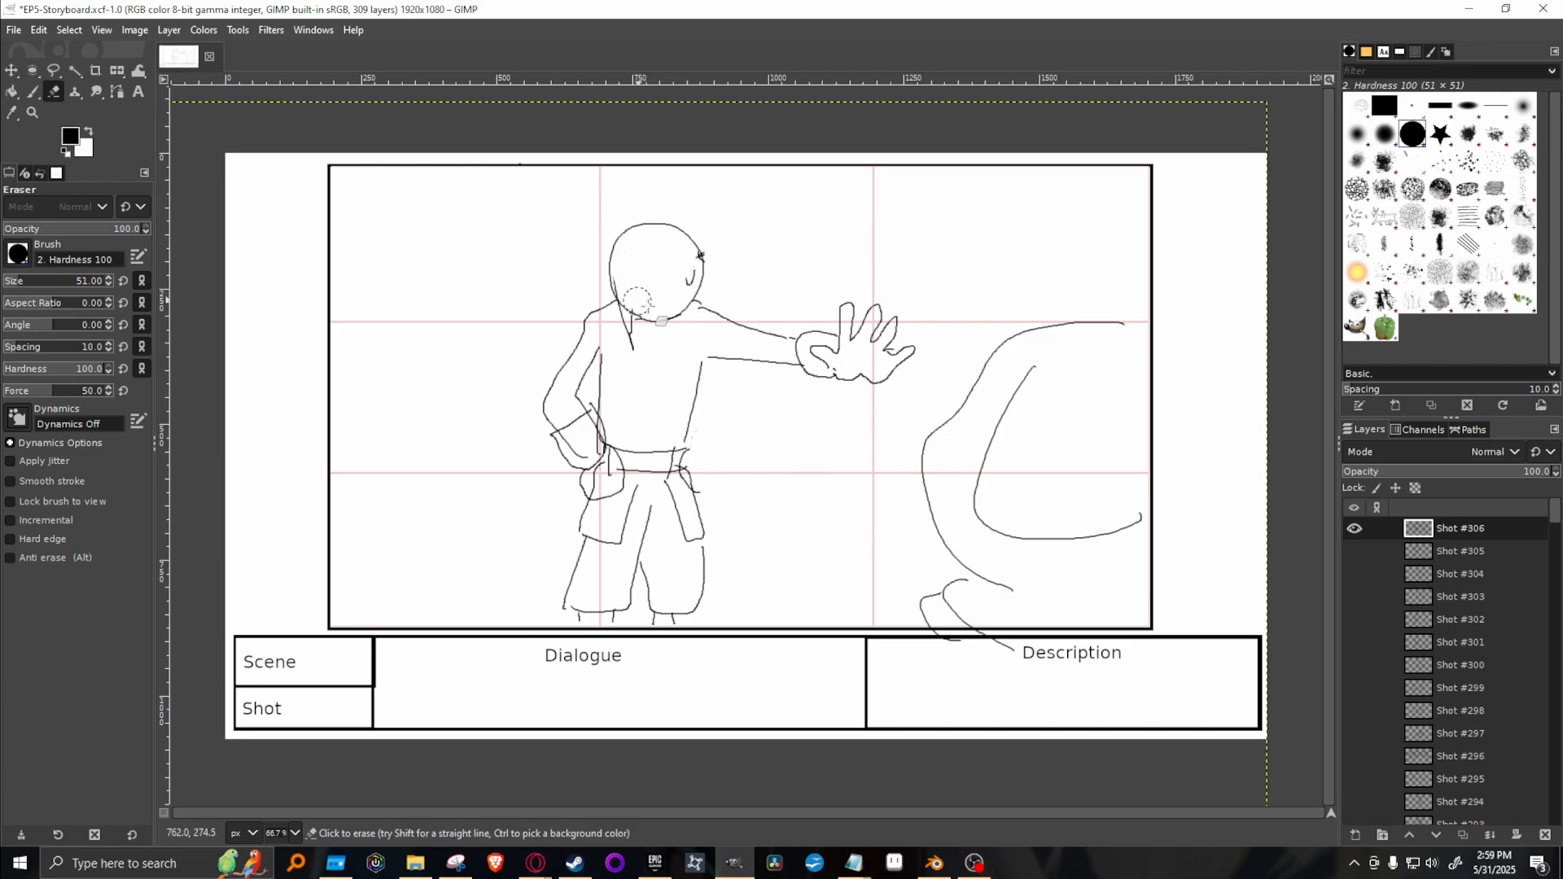
# Check Shots #303 and #304 against the current drawing by showing each briefly and hiding it again.
pyautogui.click(1355, 597)
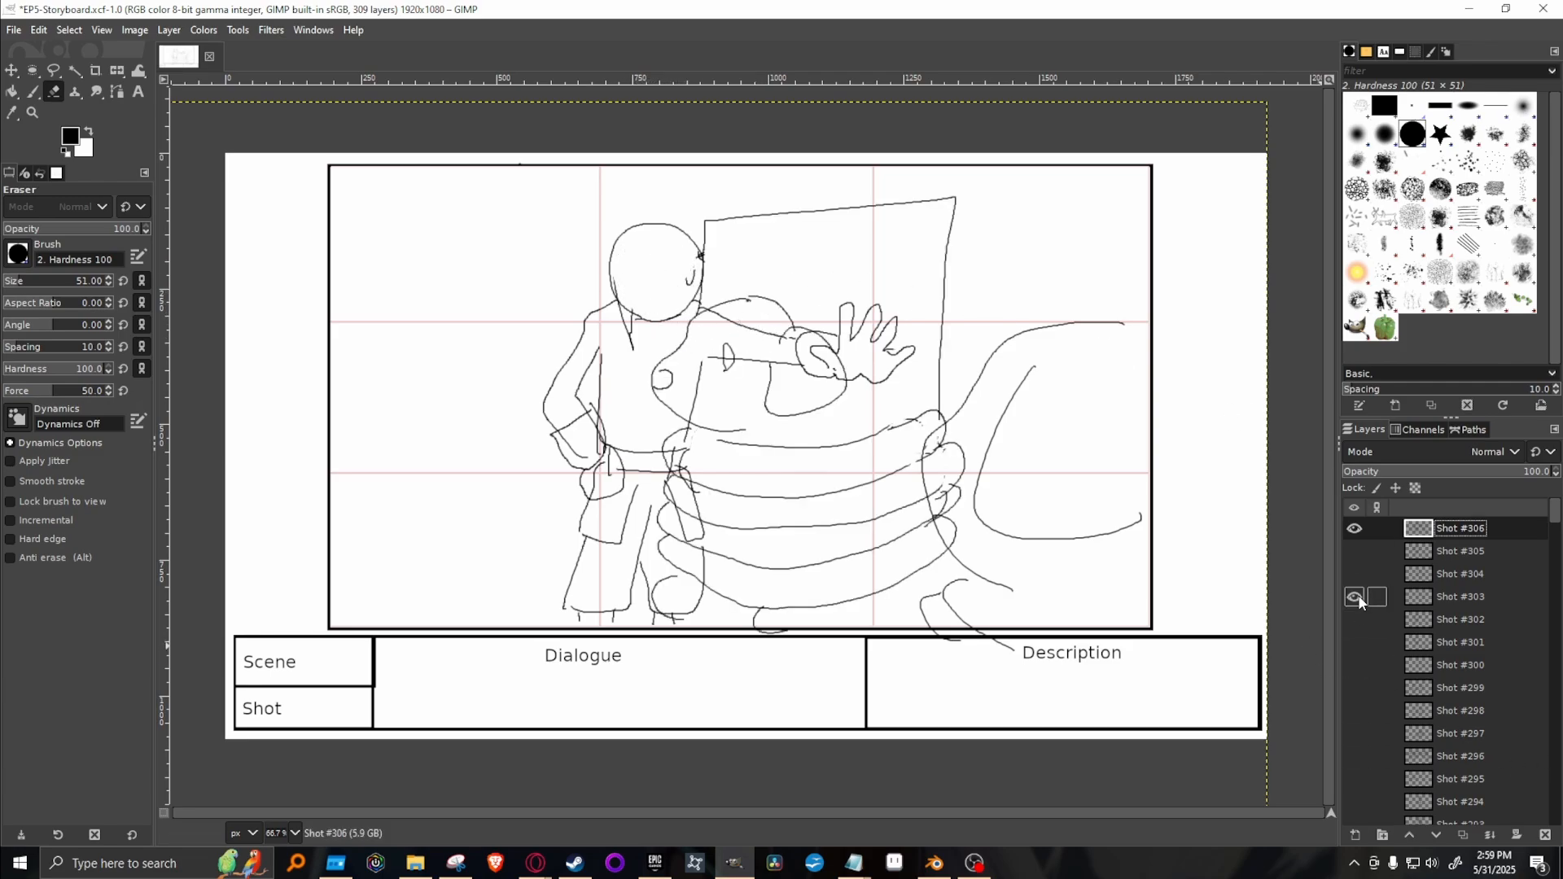
pyautogui.click(1355, 597)
pyautogui.click(1355, 574)
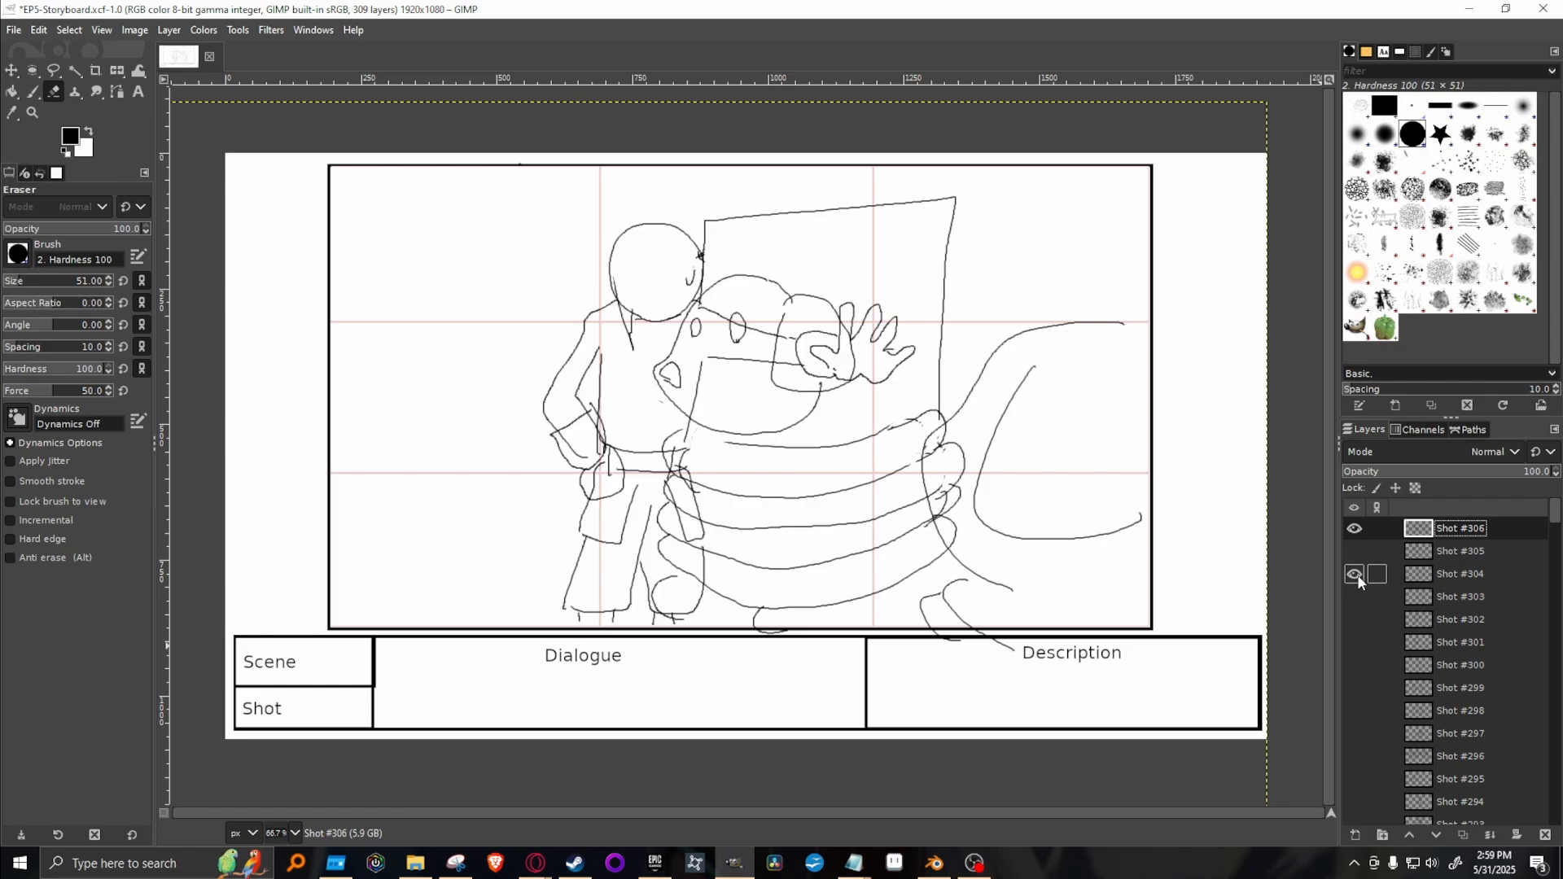
pyautogui.click(1355, 575)
pyautogui.click(1355, 597)
pyautogui.click(1354, 597)
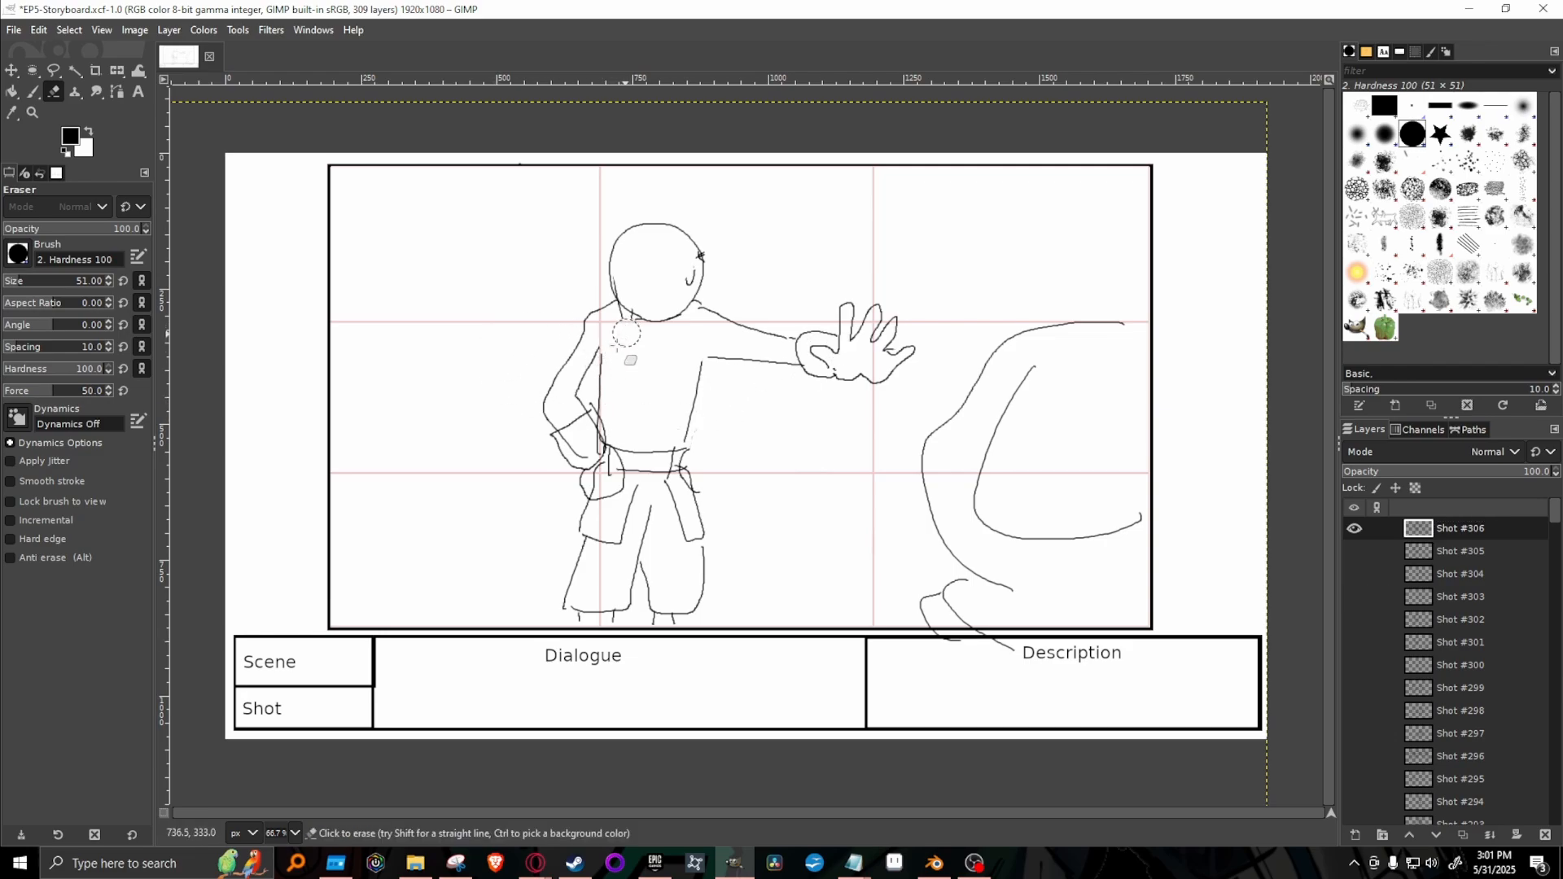
# Erase the leftover eye mark inside the head with the 1. Pixel brush.
pyautogui.click(1412, 106)
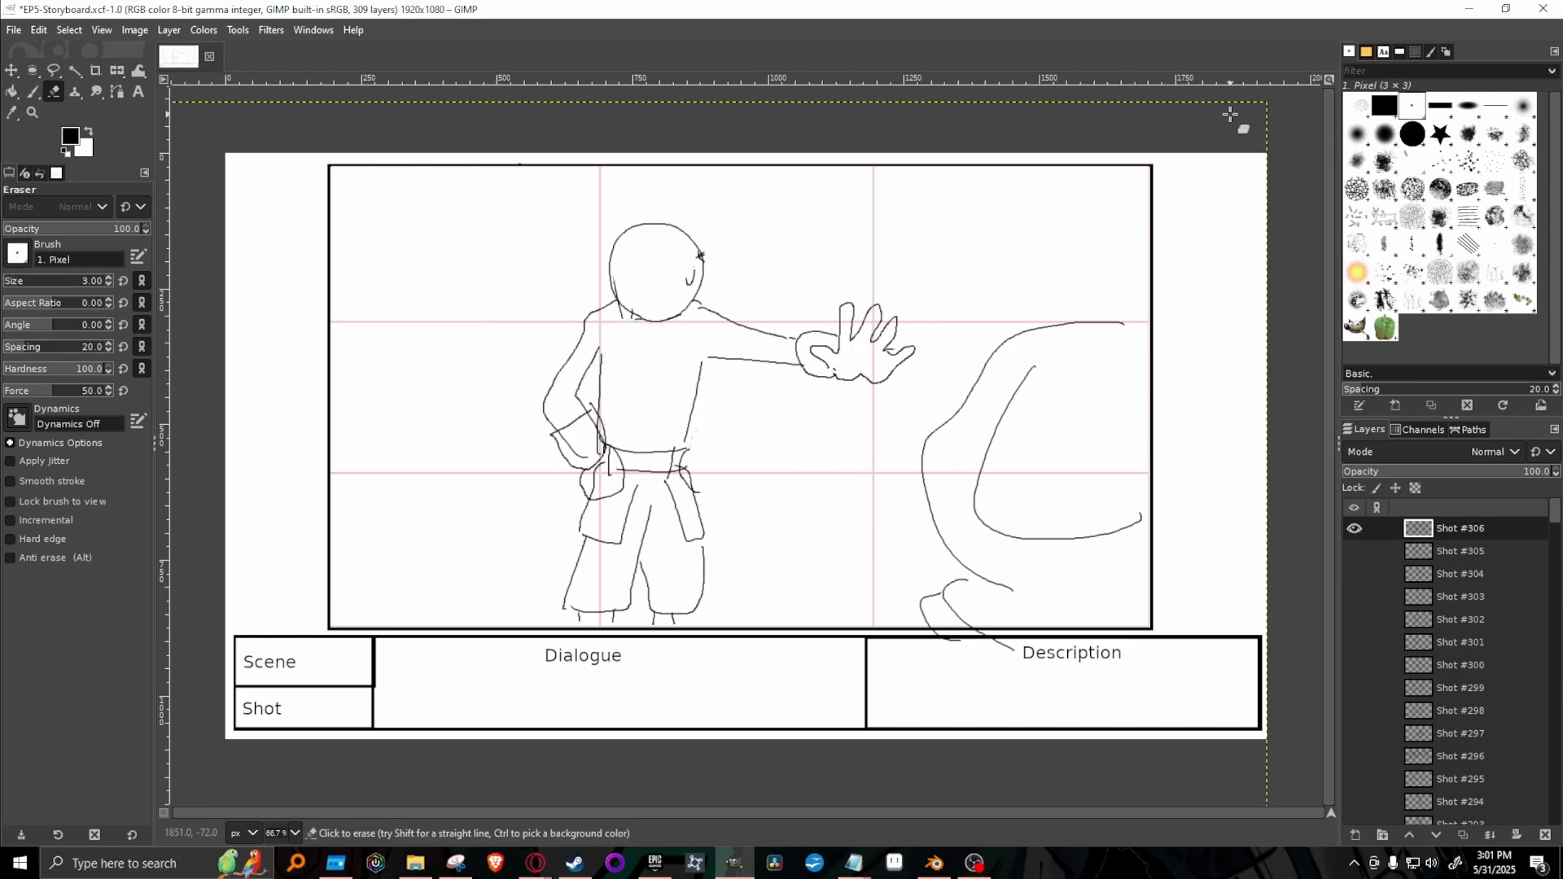
pyautogui.press('p')
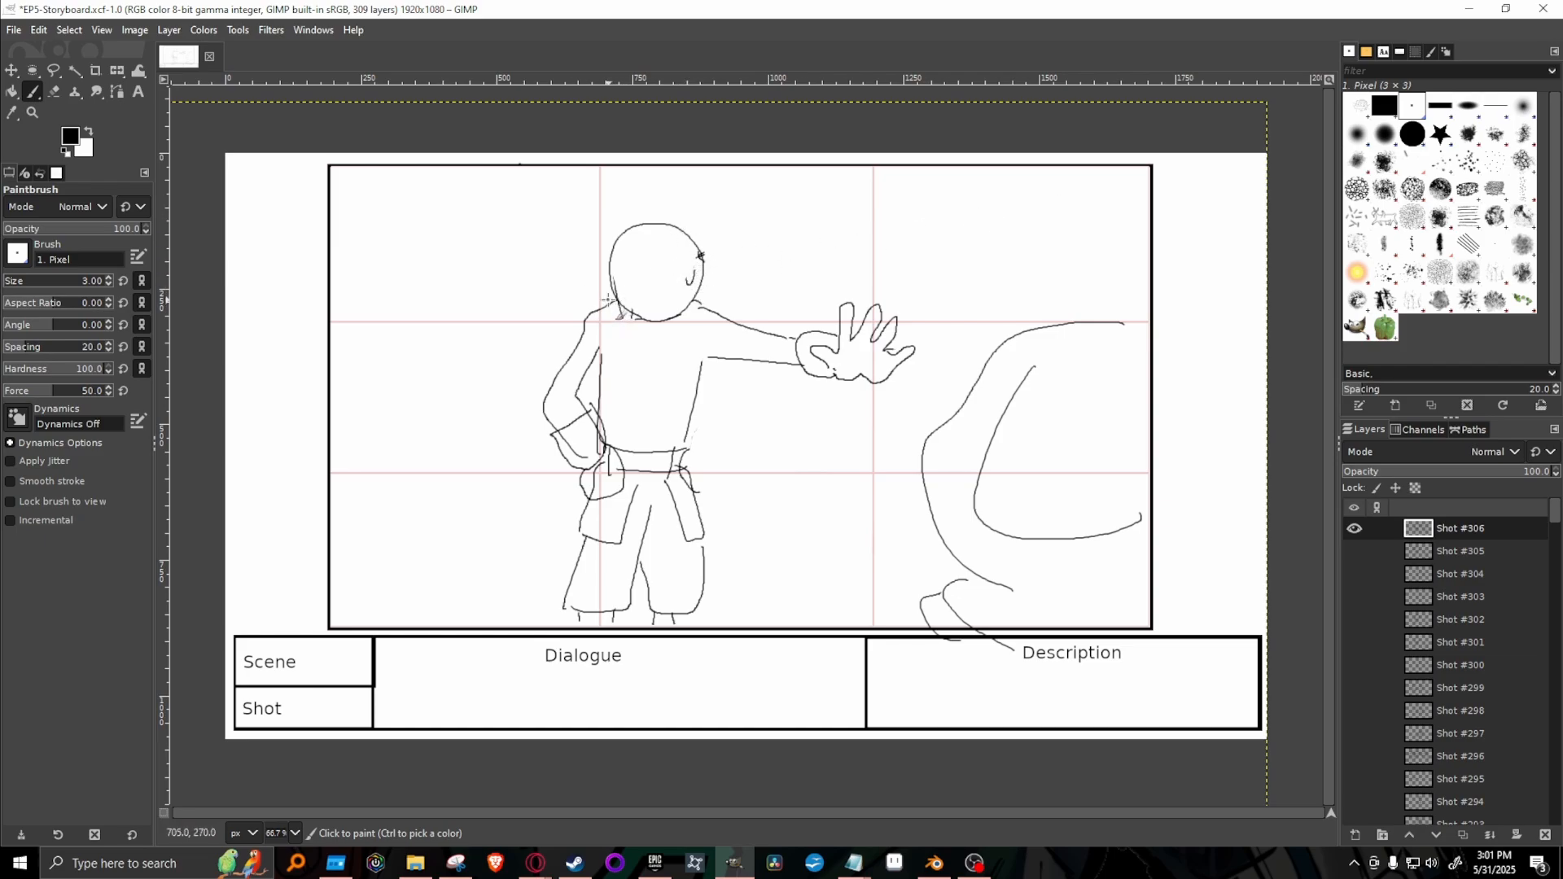
pyautogui.hotkey('shift', 'e')
pyautogui.moveTo(688, 283); pyautogui.dragTo(694, 278)
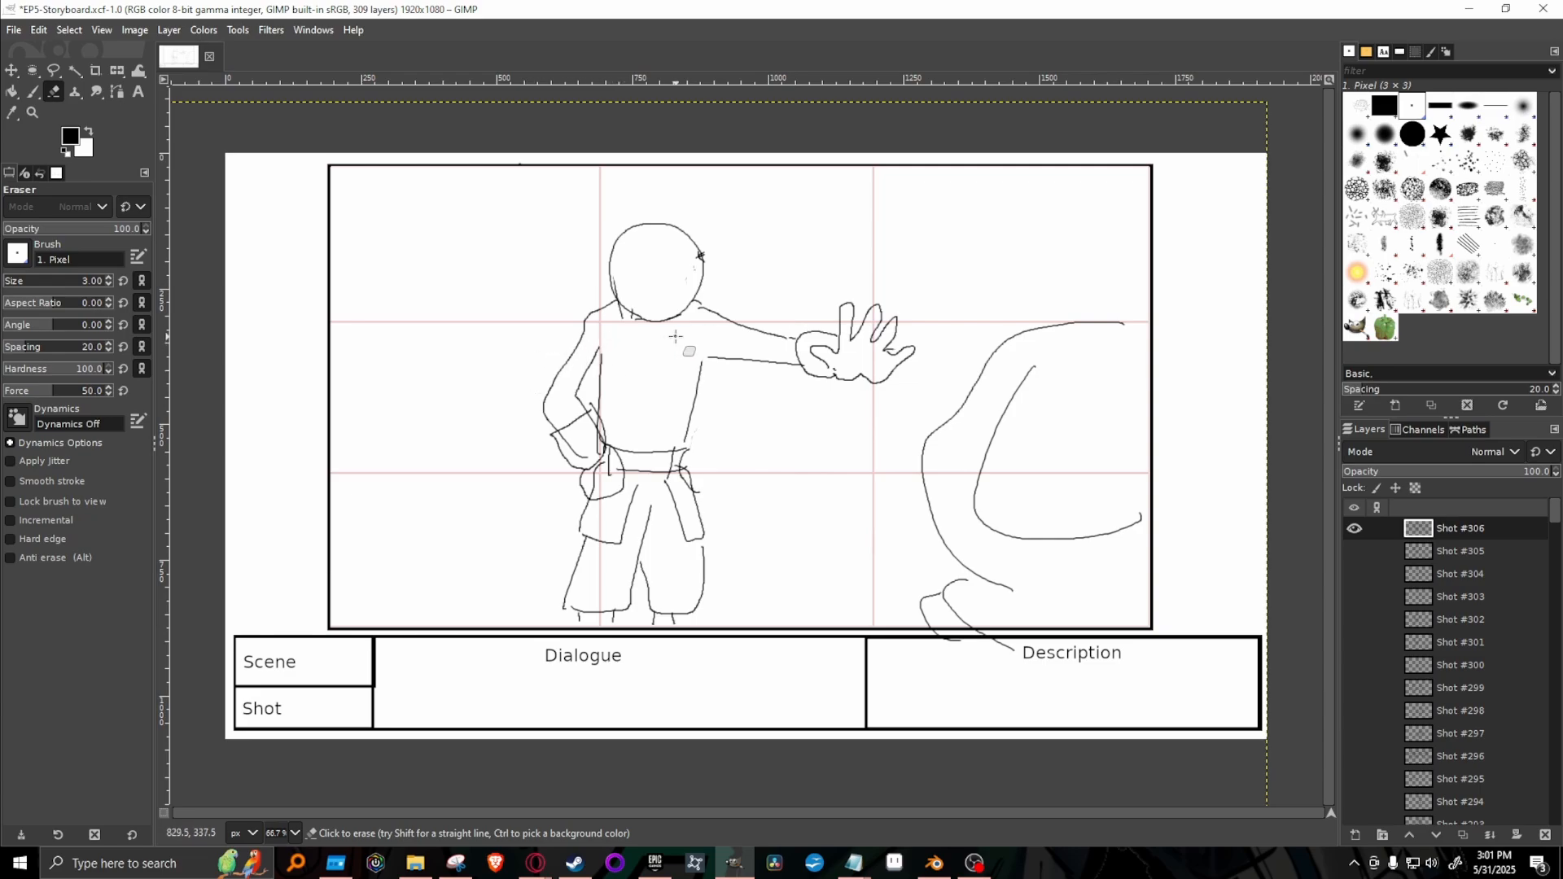
# Draw new hair down the back of the head and new fringe and facial lines with the Paintbrush.
pyautogui.press('p')
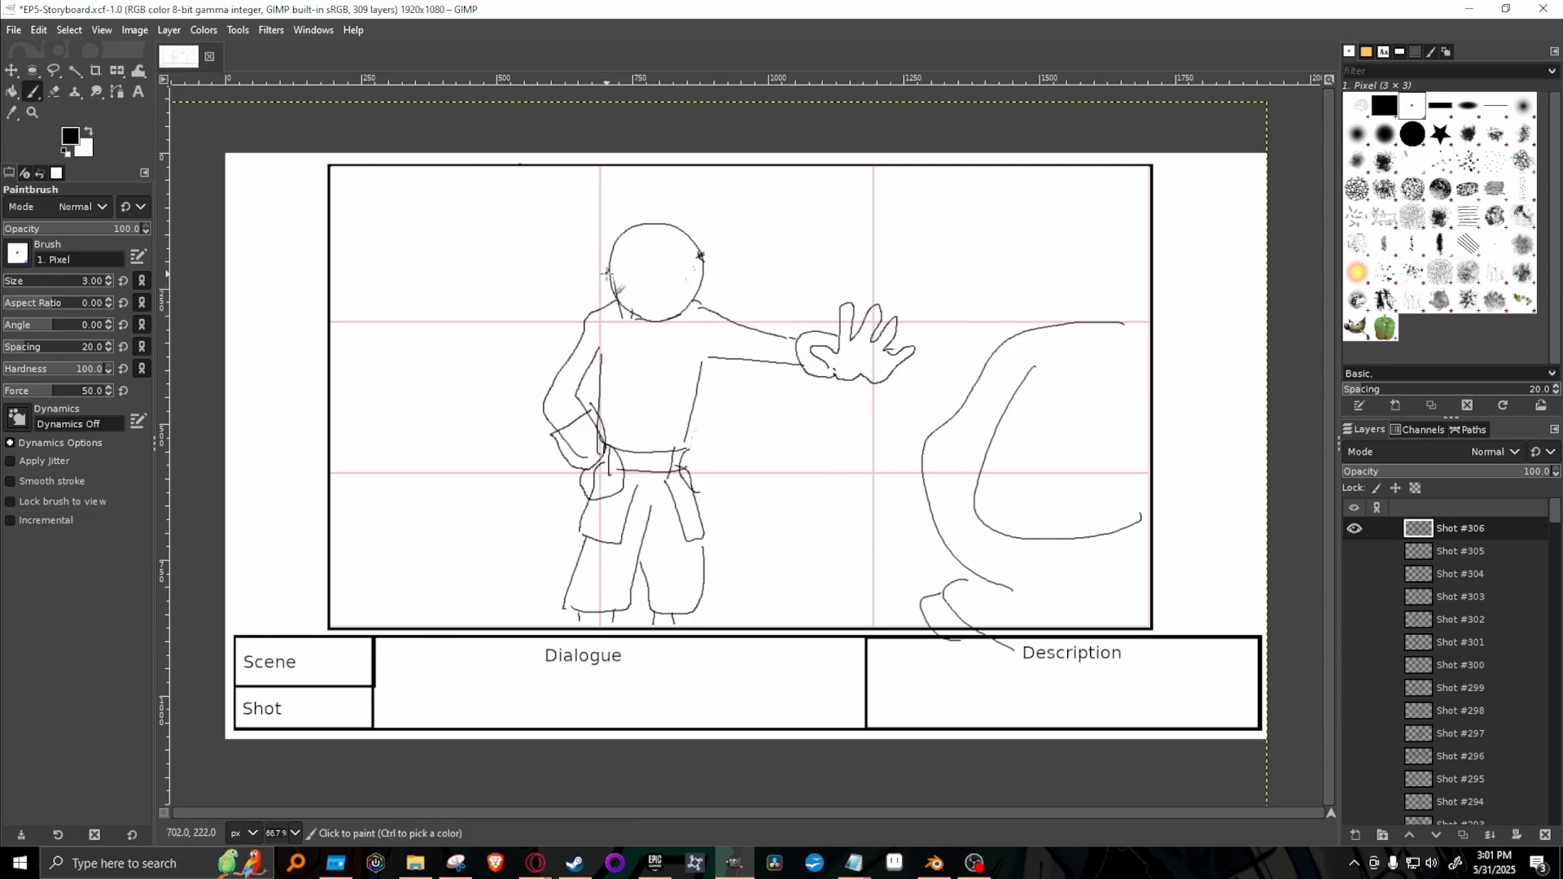
pyautogui.moveTo(608, 269); pyautogui.dragTo(616, 324)
pyautogui.hotkey('ctrl', 'z')
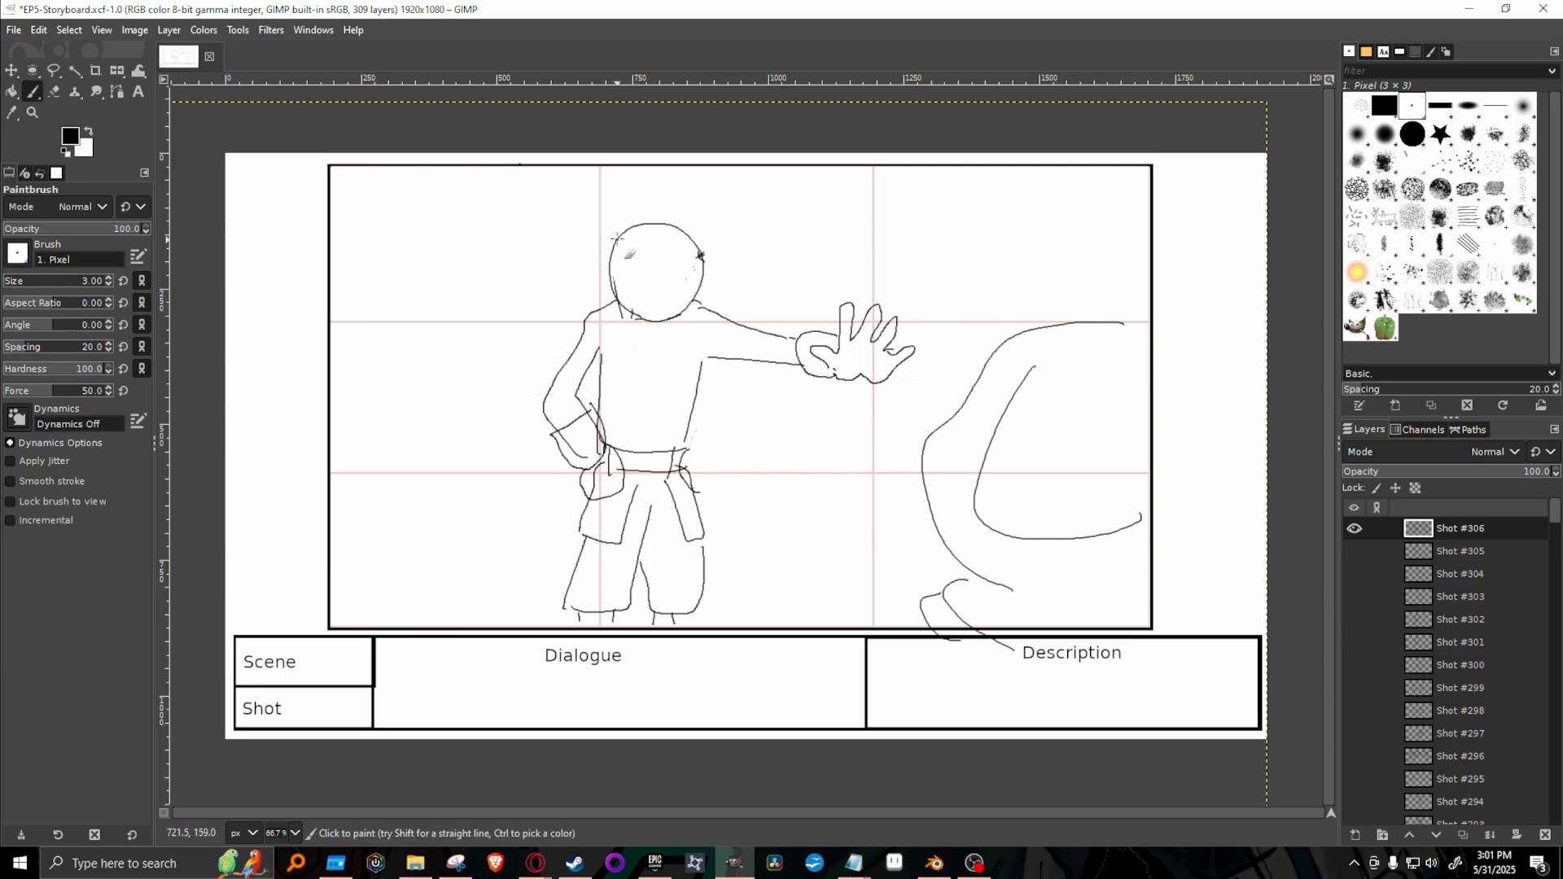
pyautogui.moveTo(621, 227)
pyautogui.mouseDown()
pyautogui.moveTo(619, 340)
pyautogui.moveTo(639, 226)
pyautogui.moveTo(645, 260)
pyautogui.moveTo(693, 266)
pyautogui.moveTo(692, 288)
pyautogui.moveTo(632, 282)
pyautogui.moveTo(661, 287)
pyautogui.mouseUp()
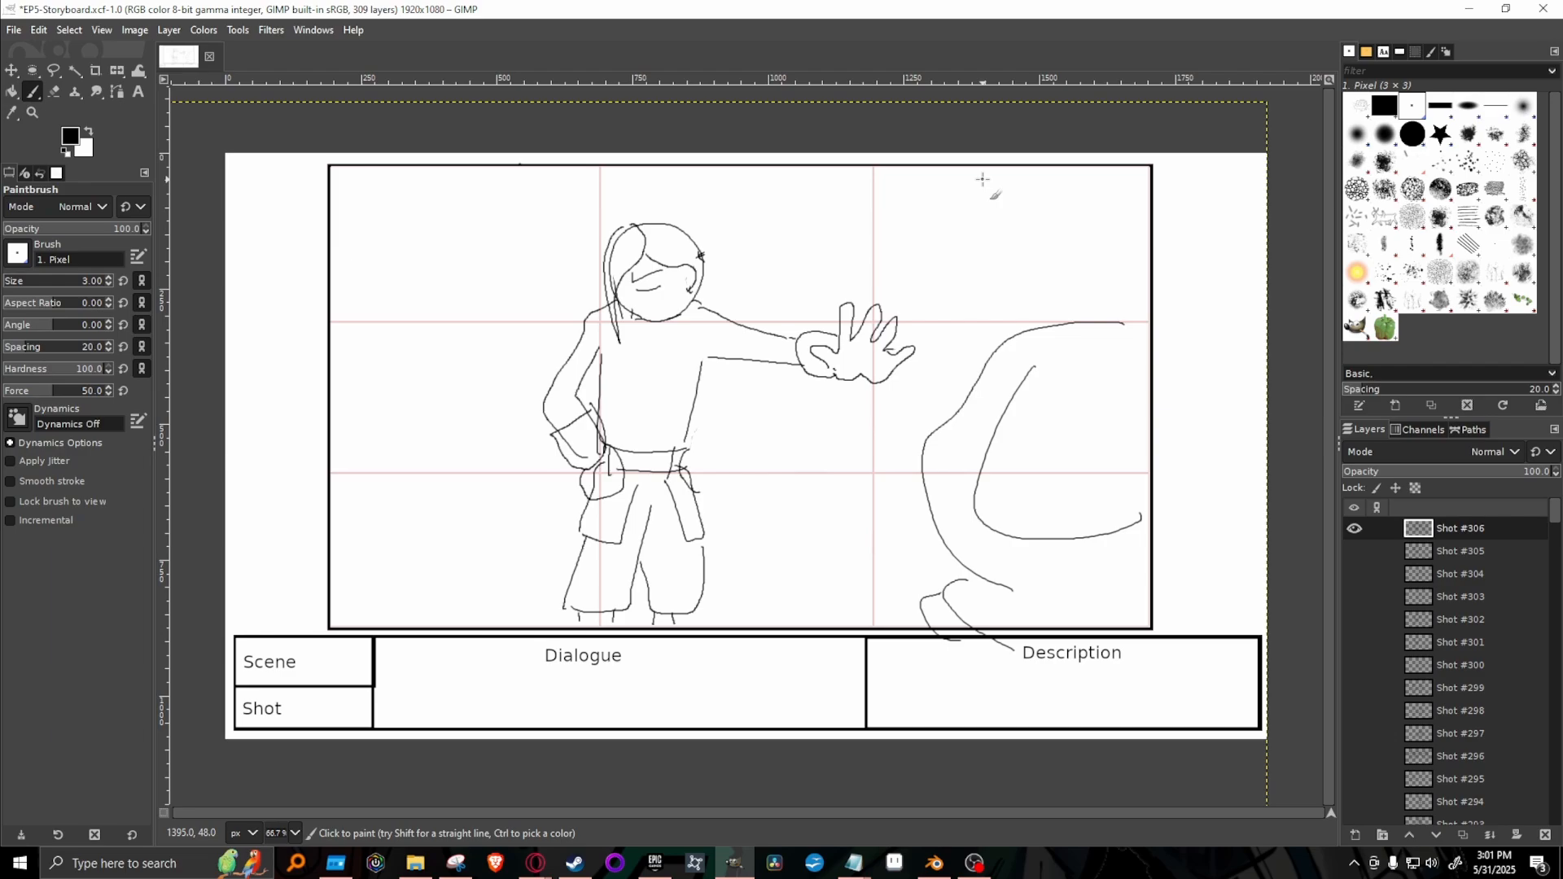
pyautogui.click(1412, 133)
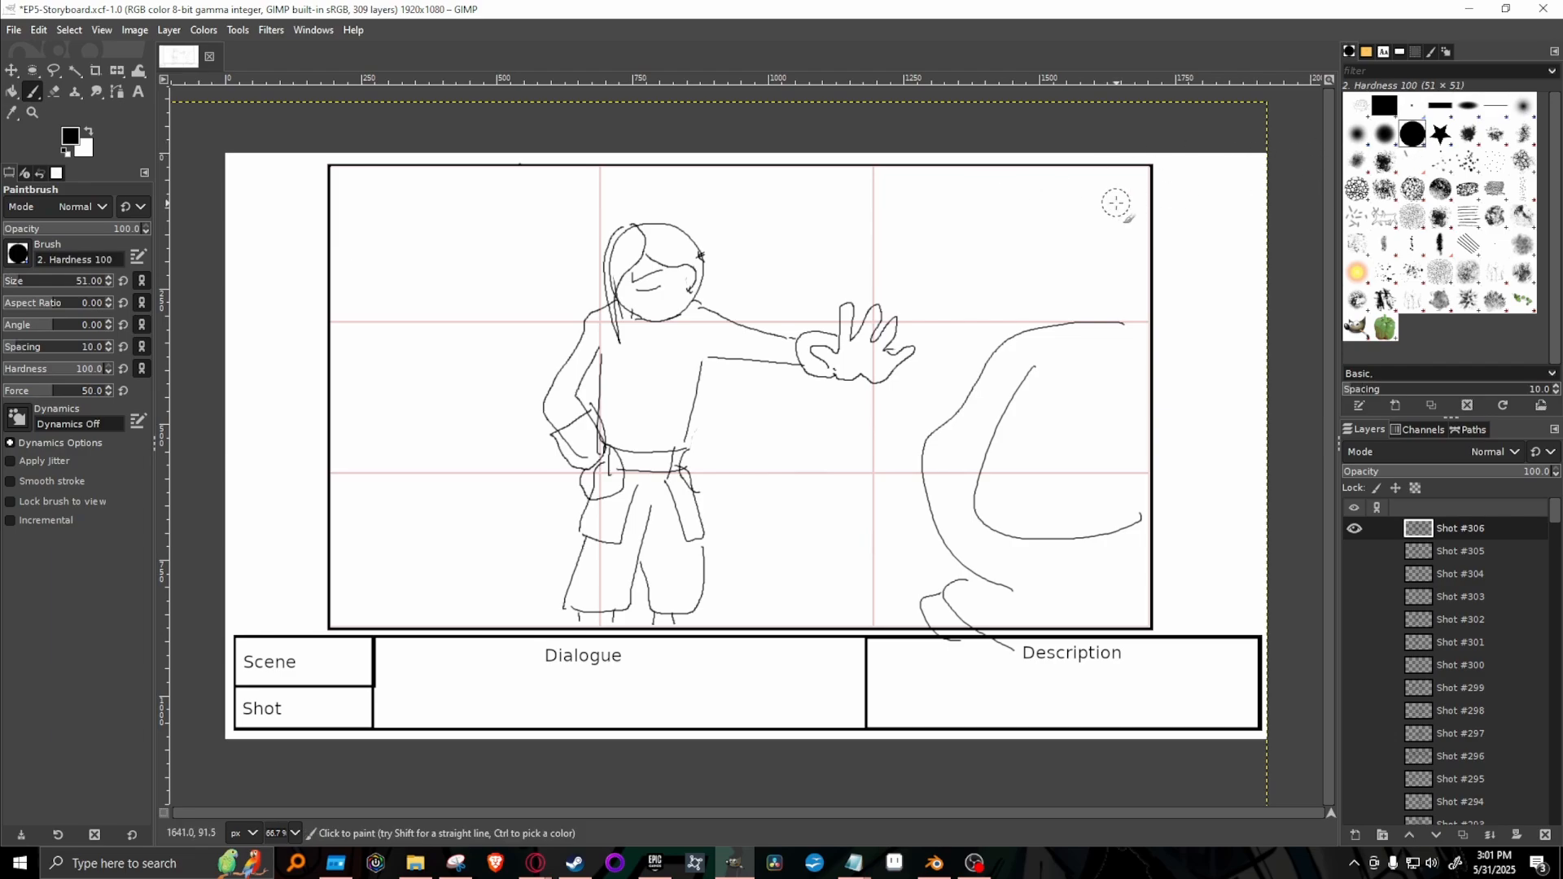
pyautogui.hotkey('alt', 'Tab')
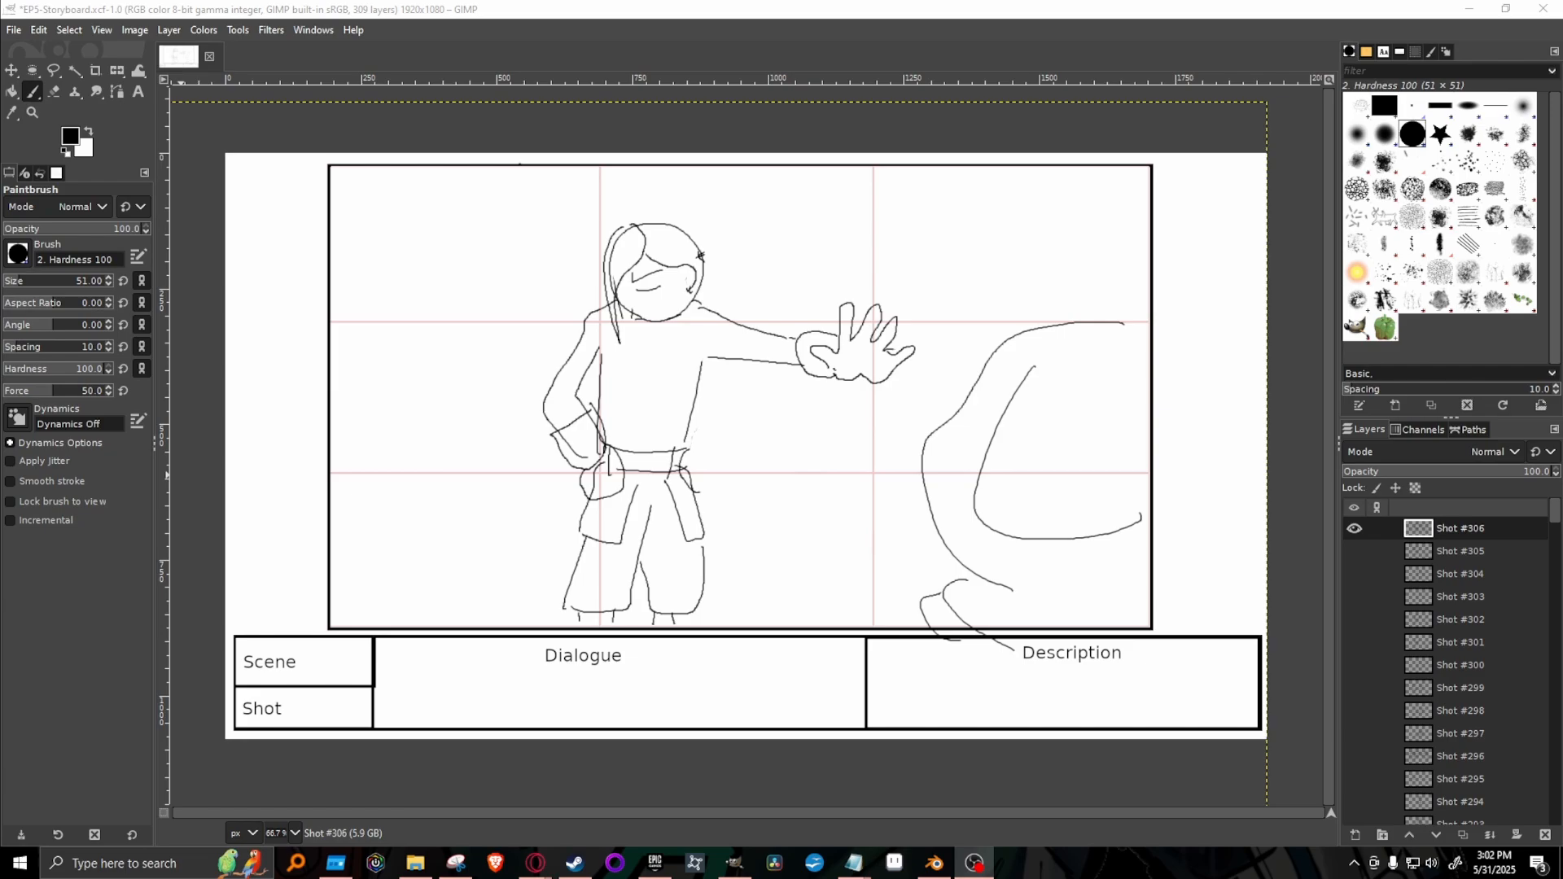
pyautogui.click(1411, 106)
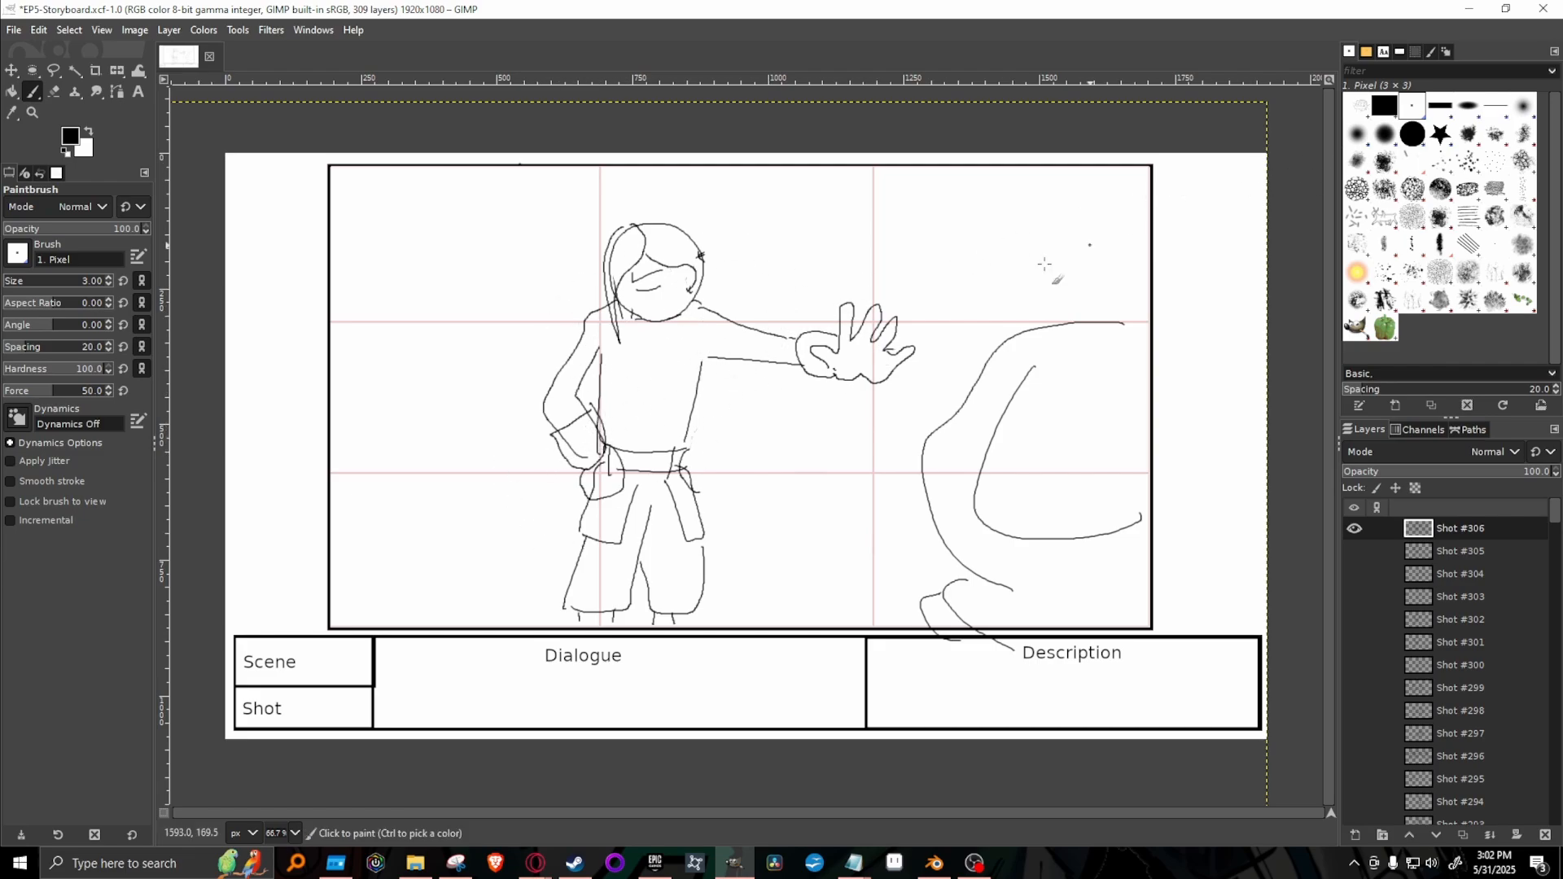
# Erase the character's other arm and the hand resting on the hip with the 2. Hardness 100 brush.
pyautogui.hotkey('shift', 'e')
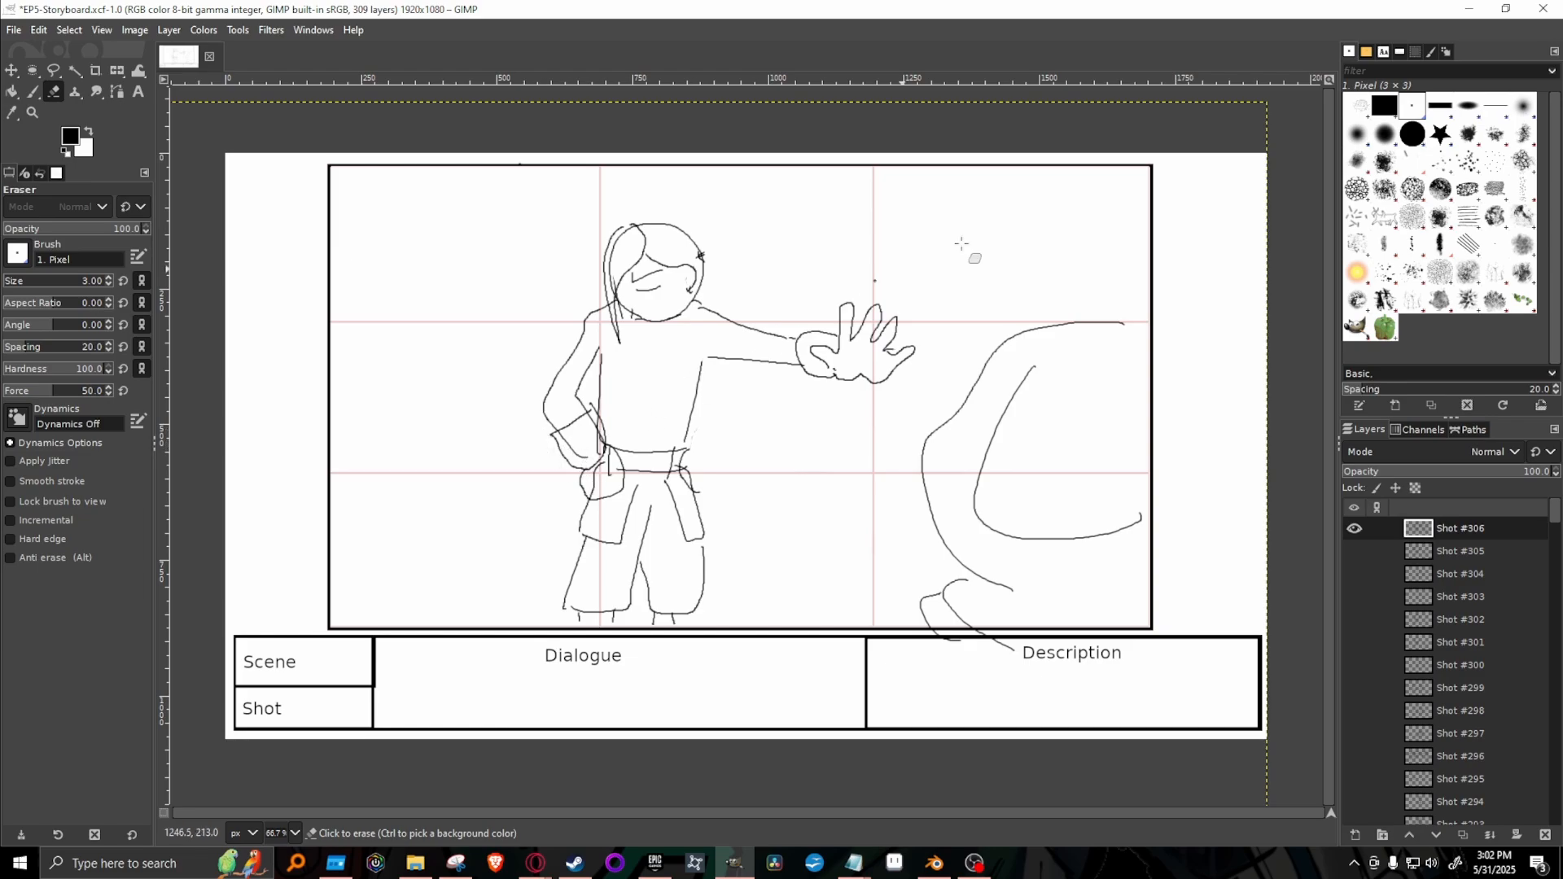
pyautogui.moveTo(577, 460)
pyautogui.mouseDown()
pyautogui.moveTo(569, 470)
pyautogui.moveTo(554, 368)
pyautogui.moveTo(560, 419)
pyautogui.mouseUp()
pyautogui.moveTo(611, 498); pyautogui.dragTo(615, 498)
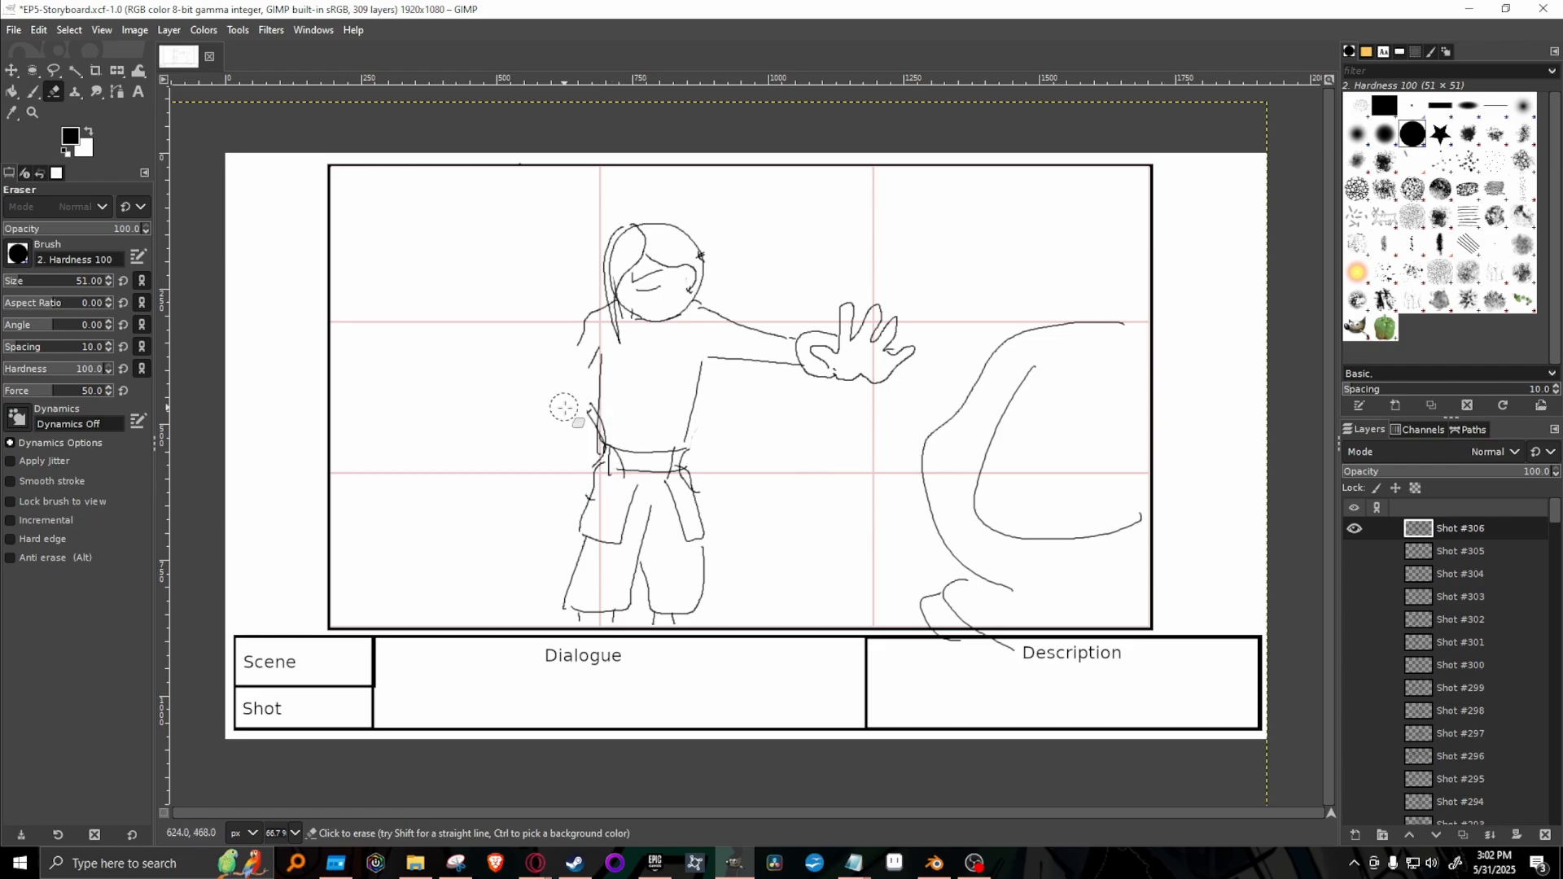
pyautogui.moveTo(565, 408); pyautogui.dragTo(582, 415)
# Draw a bent arm with its open hand raised beside the character's face, using the Paintbrush and 1. Pixel brush.
pyautogui.press('p')
pyautogui.click(1413, 106)
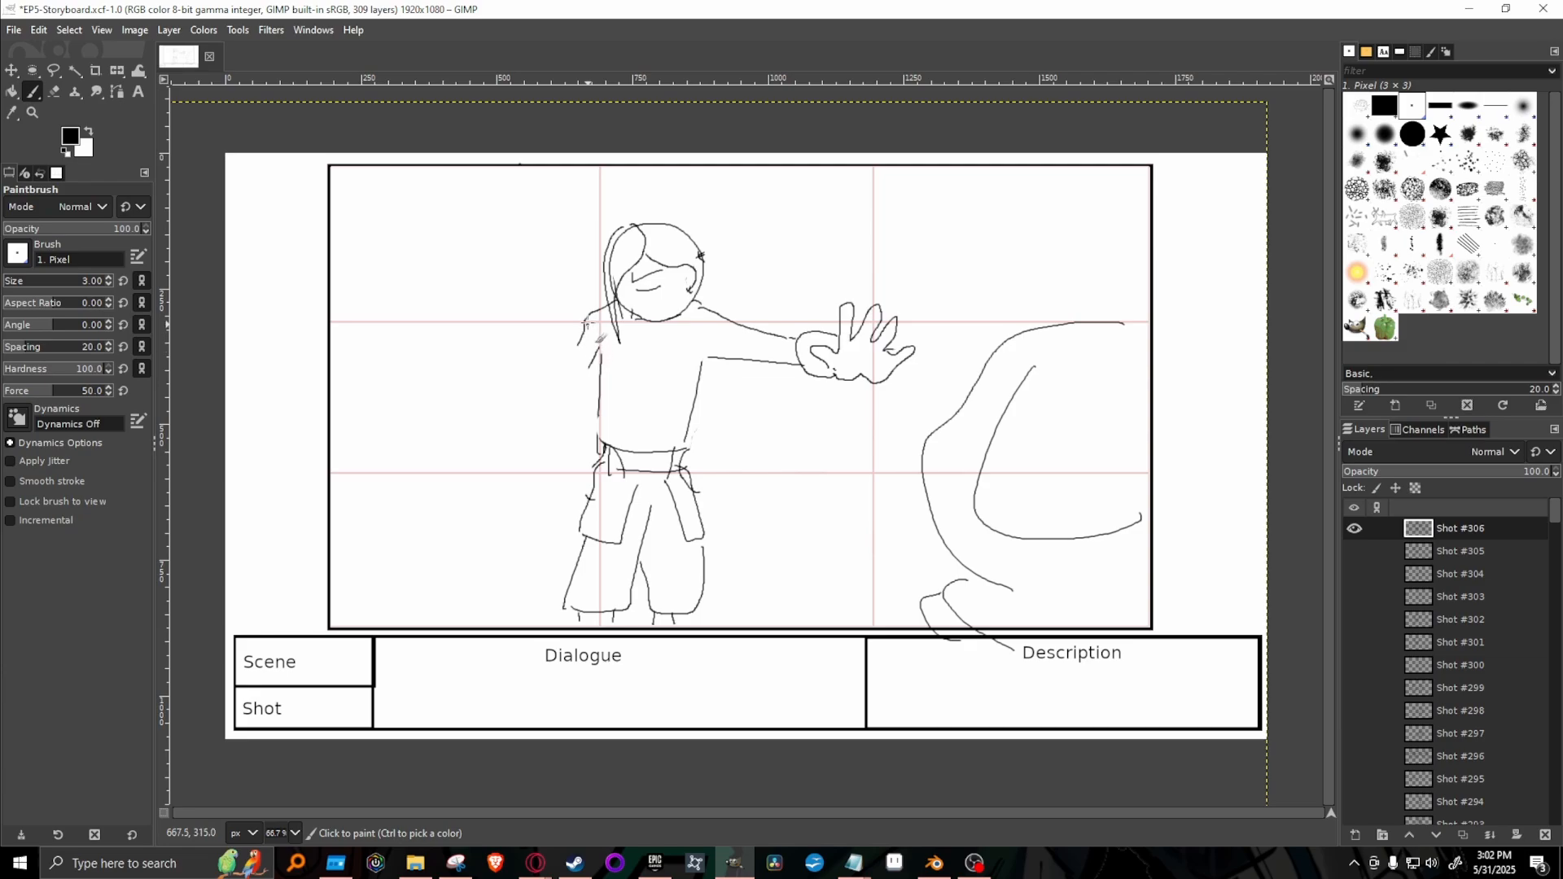
pyautogui.moveTo(578, 300)
pyautogui.mouseDown()
pyautogui.moveTo(594, 319)
pyautogui.moveTo(597, 263)
pyautogui.moveTo(594, 297)
pyautogui.moveTo(612, 281)
pyautogui.moveTo(616, 313)
pyautogui.moveTo(621, 276)
pyautogui.moveTo(634, 335)
pyautogui.moveTo(578, 307)
pyautogui.moveTo(588, 337)
pyautogui.moveTo(596, 302)
pyautogui.moveTo(580, 295)
pyautogui.moveTo(574, 332)
pyautogui.moveTo(570, 319)
pyautogui.moveTo(542, 338)
pyautogui.moveTo(560, 365)
pyautogui.moveTo(604, 364)
pyautogui.moveTo(551, 389)
pyautogui.moveTo(551, 405)
pyautogui.moveTo(602, 381)
pyautogui.moveTo(593, 368)
pyautogui.moveTo(578, 401)
pyautogui.mouseUp()
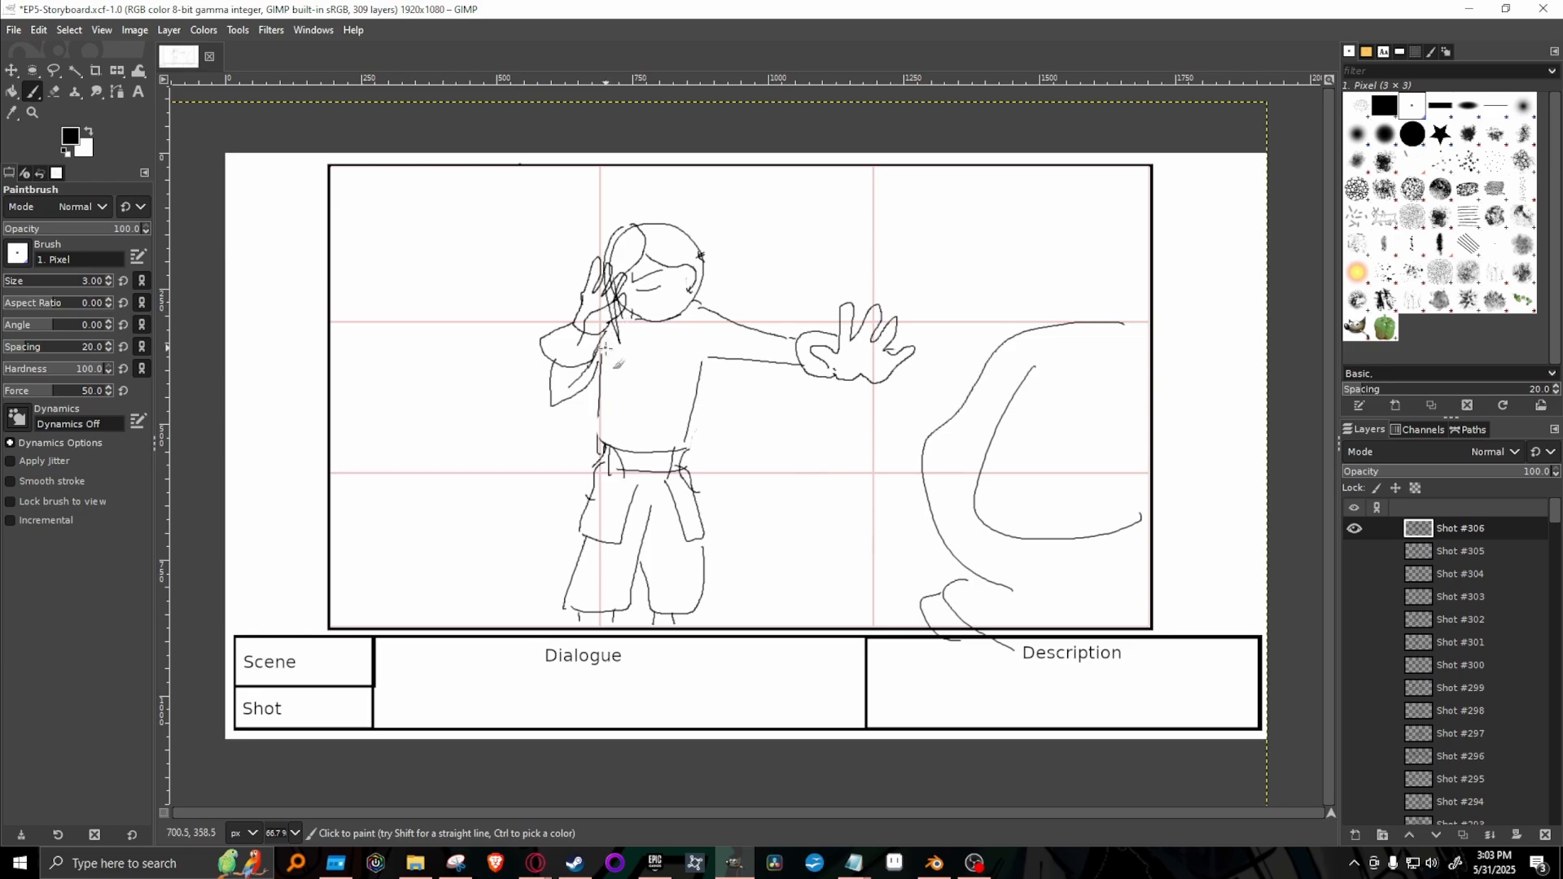
# Erase the hair and shoulder lines overlapping the raised hand and the stray mark at the face's edge with the 1. Pixel brush.
pyautogui.hotkey('shift', 'e')
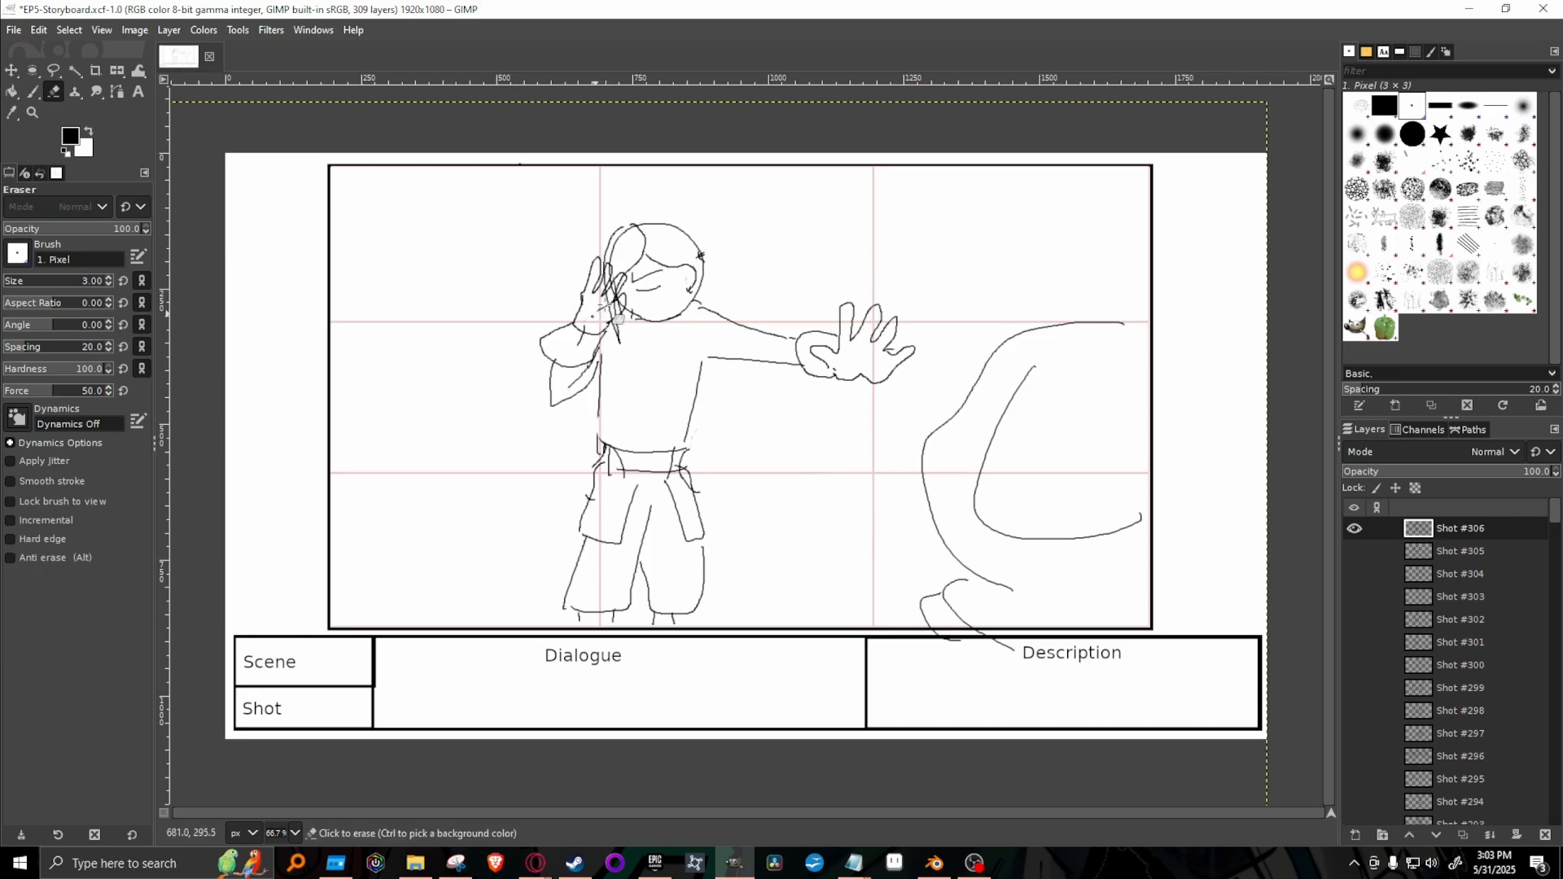
pyautogui.moveTo(597, 310)
pyautogui.mouseDown()
pyautogui.moveTo(607, 269)
pyautogui.moveTo(611, 312)
pyautogui.mouseUp()
pyautogui.moveTo(576, 348); pyautogui.dragTo(577, 336)
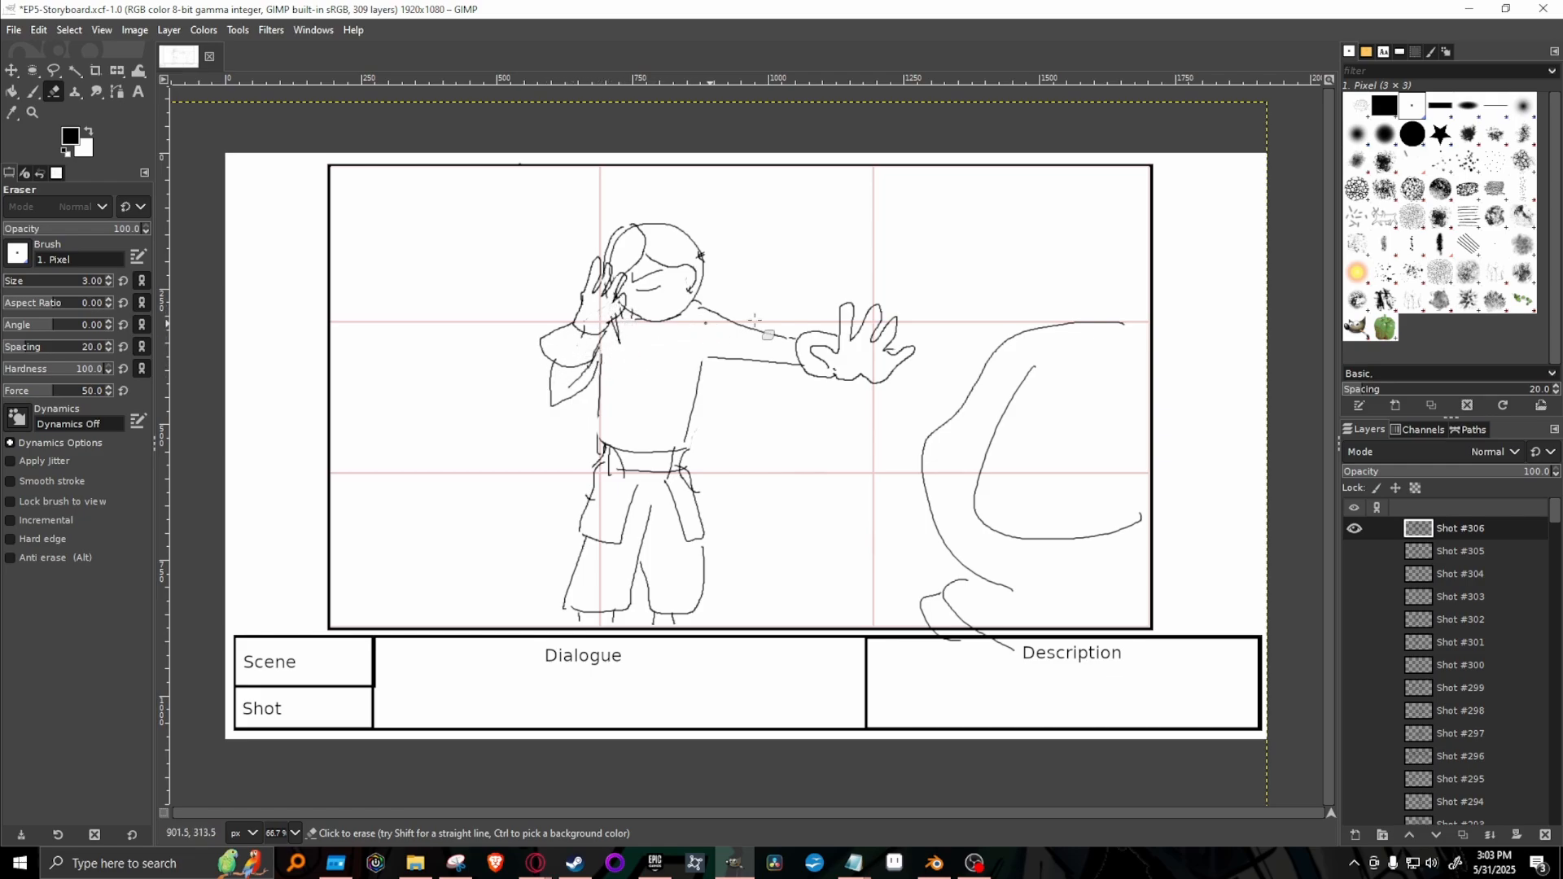
pyautogui.moveTo(616, 244); pyautogui.dragTo(625, 233)
pyautogui.moveTo(614, 288); pyautogui.dragTo(613, 316)
pyautogui.moveTo(695, 255); pyautogui.dragTo(698, 257)
pyautogui.press('p')
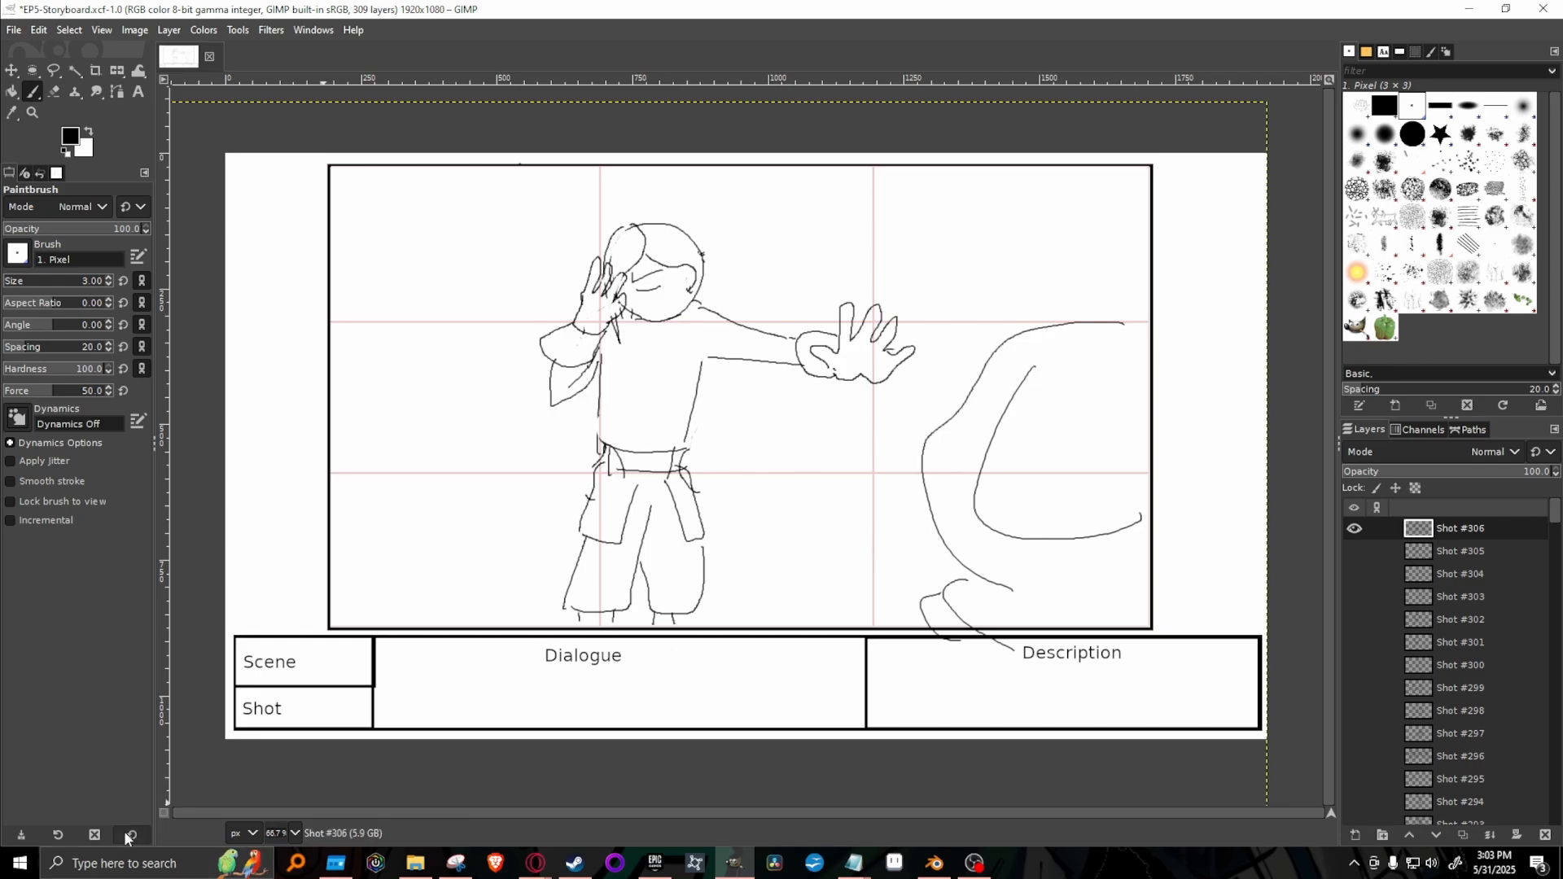
pyautogui.hotkey('alt', 'Tab')
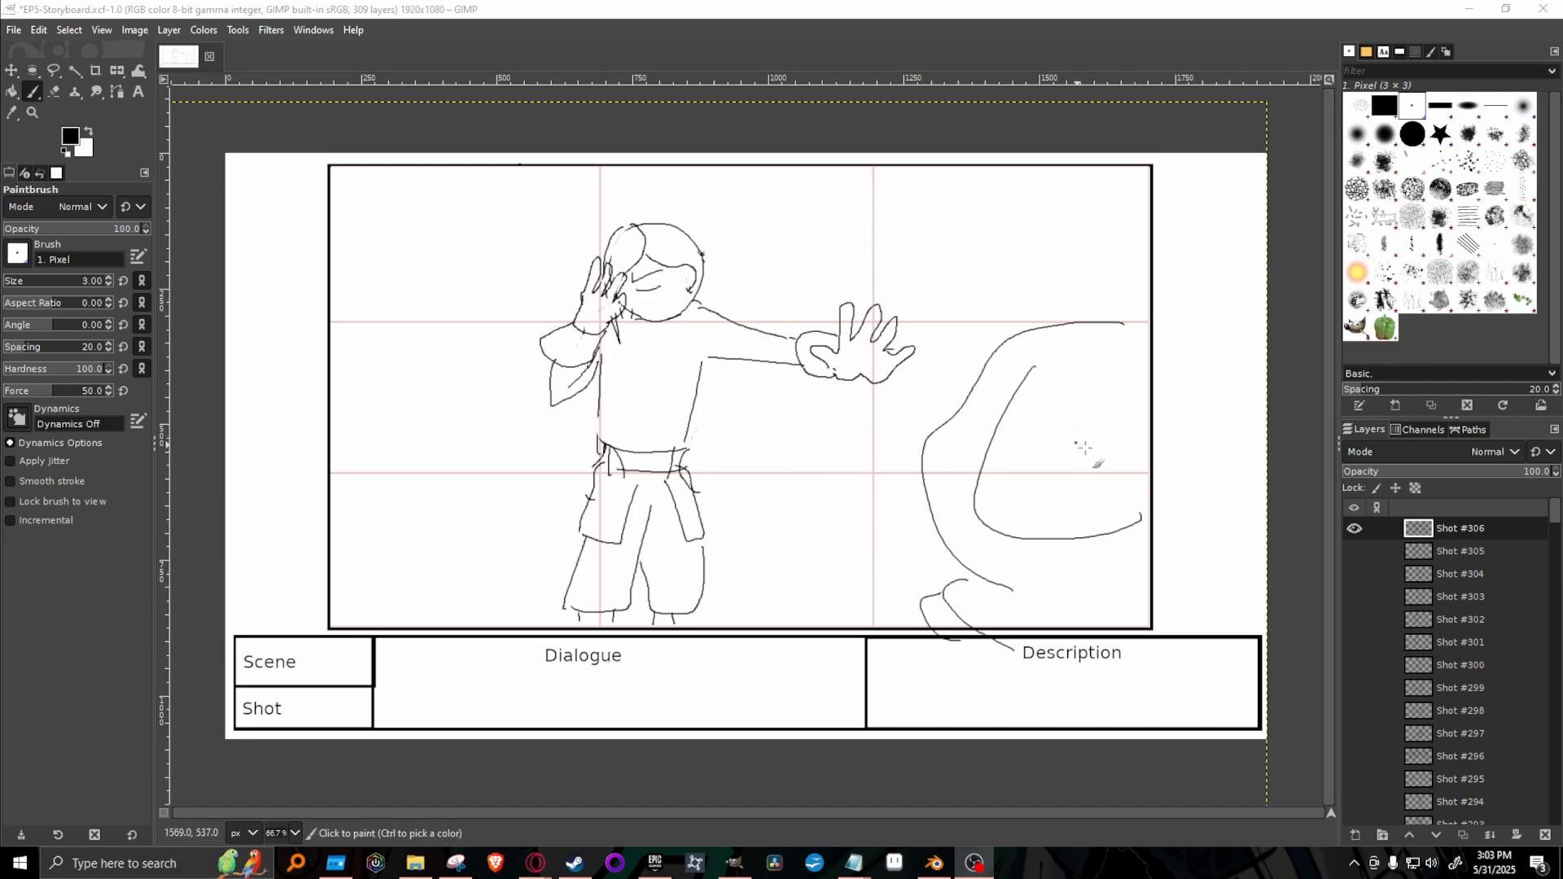
pyautogui.click(1141, 13)
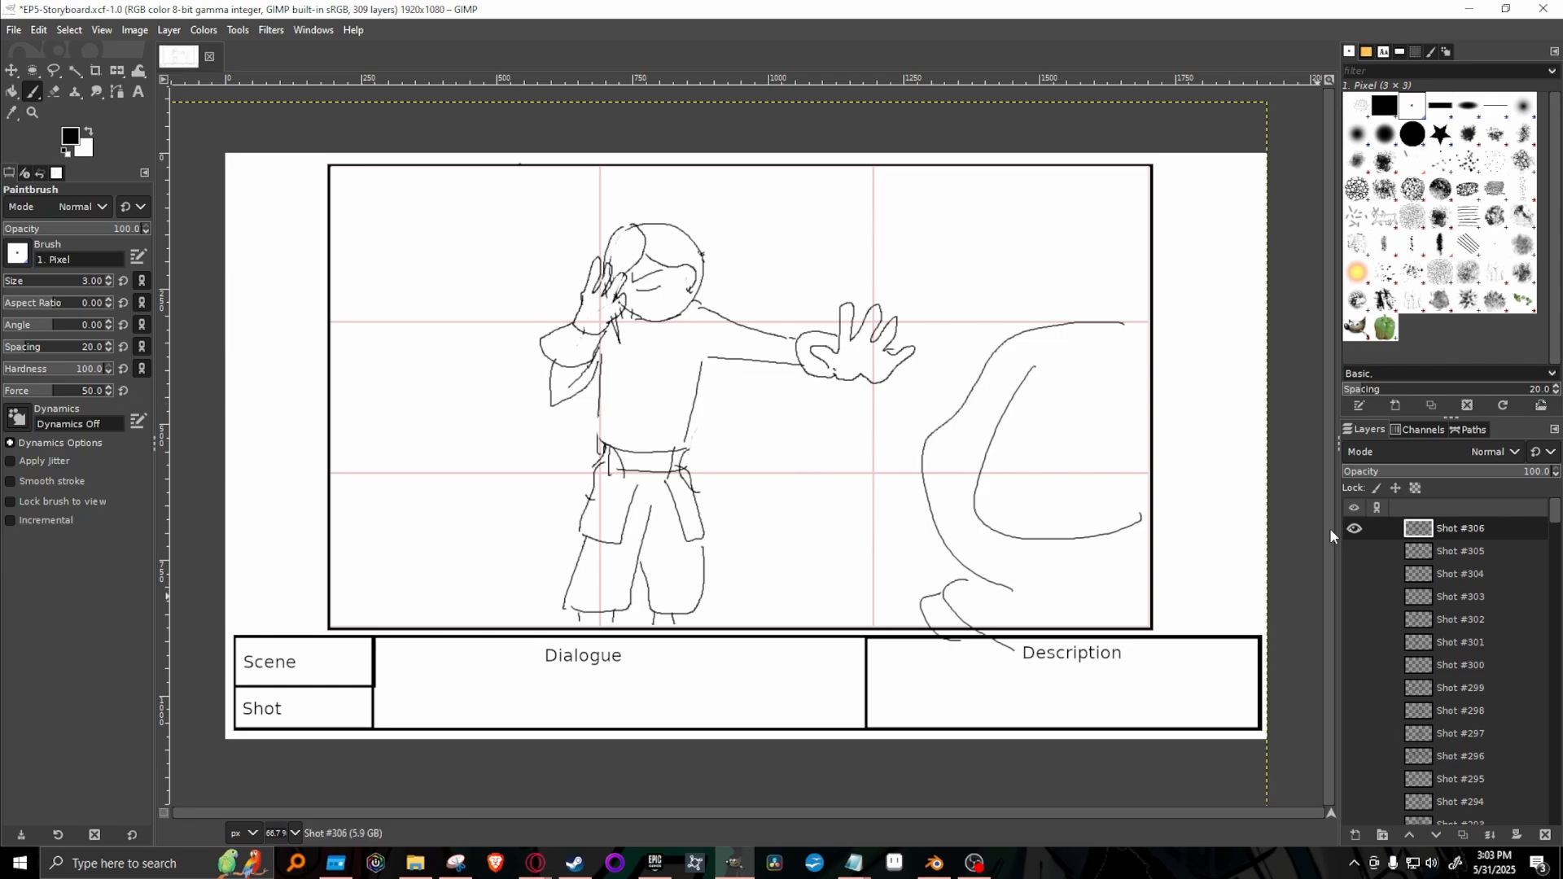
# Compare the Shot #304, #305 and #306 drawings by showing and hiding each layer in turn.
pyautogui.click(1353, 530)
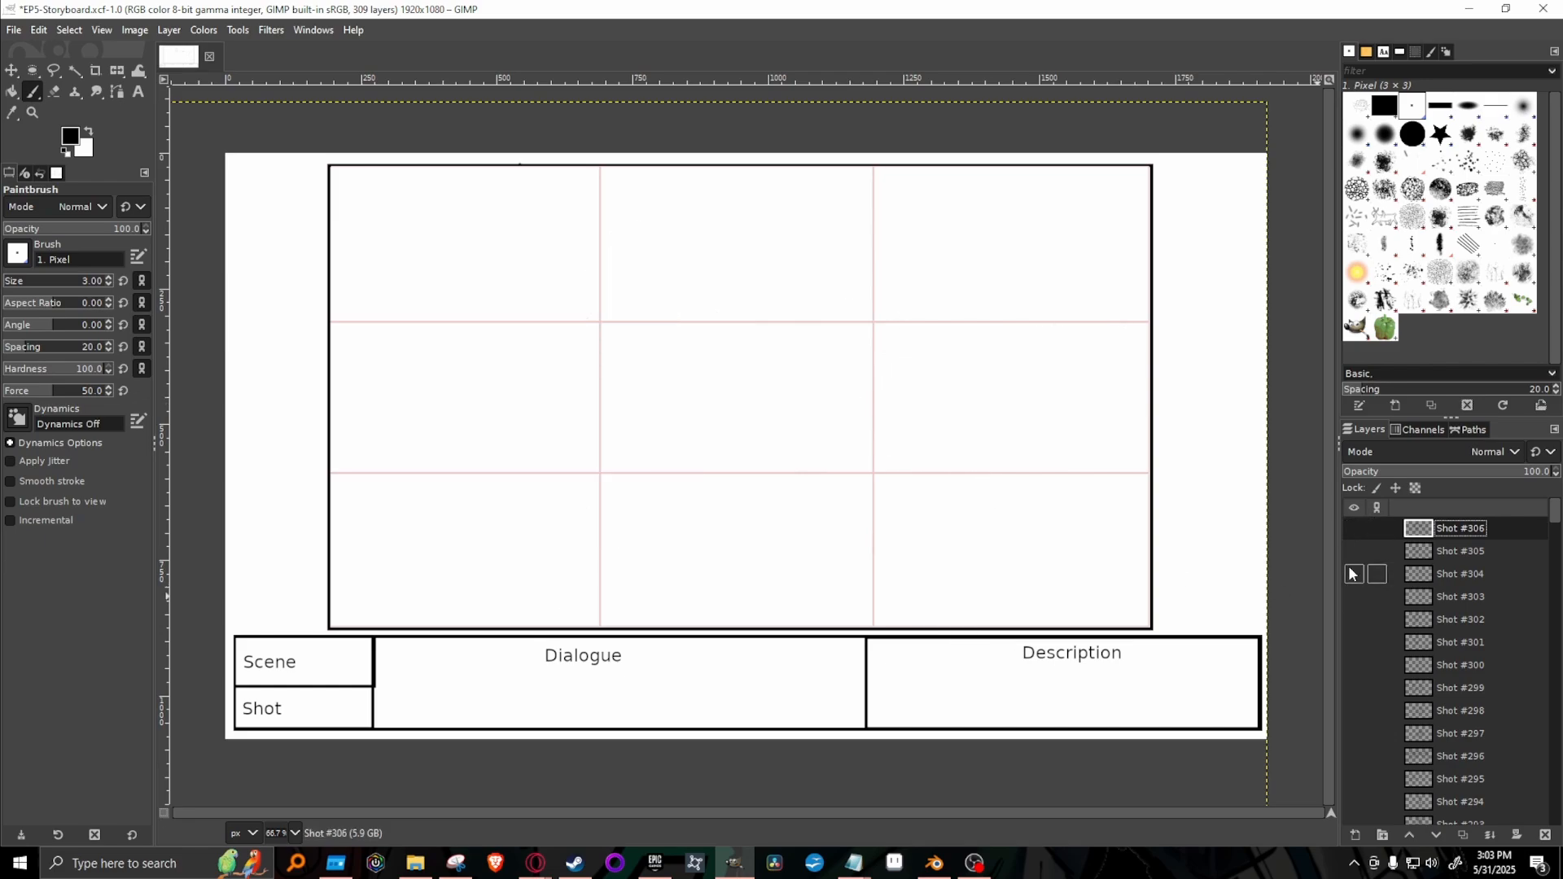
pyautogui.click(1353, 574)
pyautogui.click(1354, 575)
pyautogui.click(1354, 552)
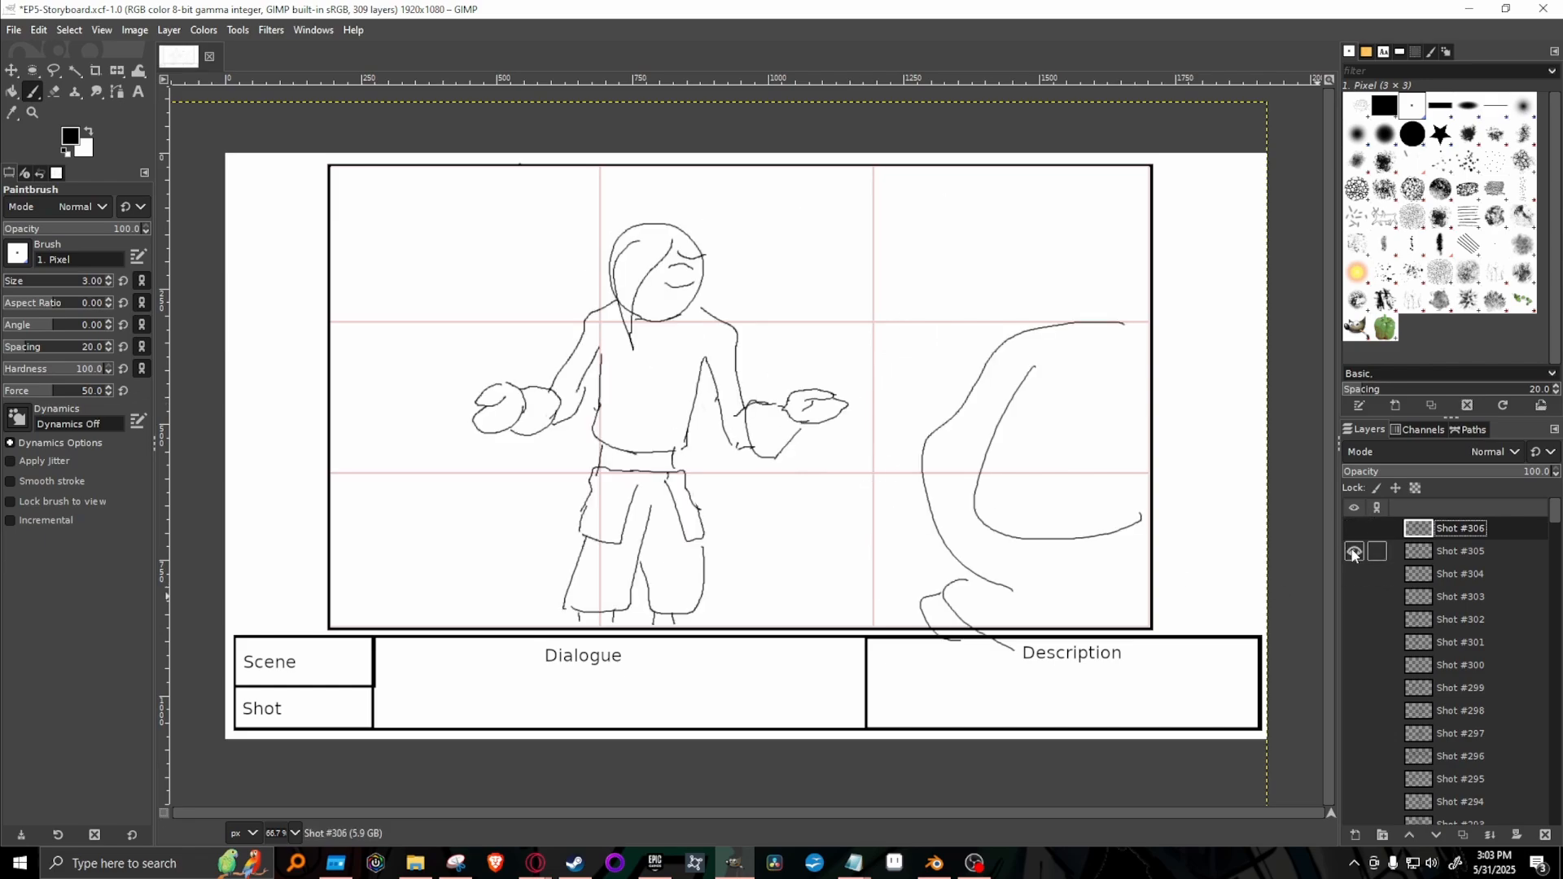
pyautogui.click(1354, 552)
pyautogui.click(1352, 531)
pyautogui.click(1352, 532)
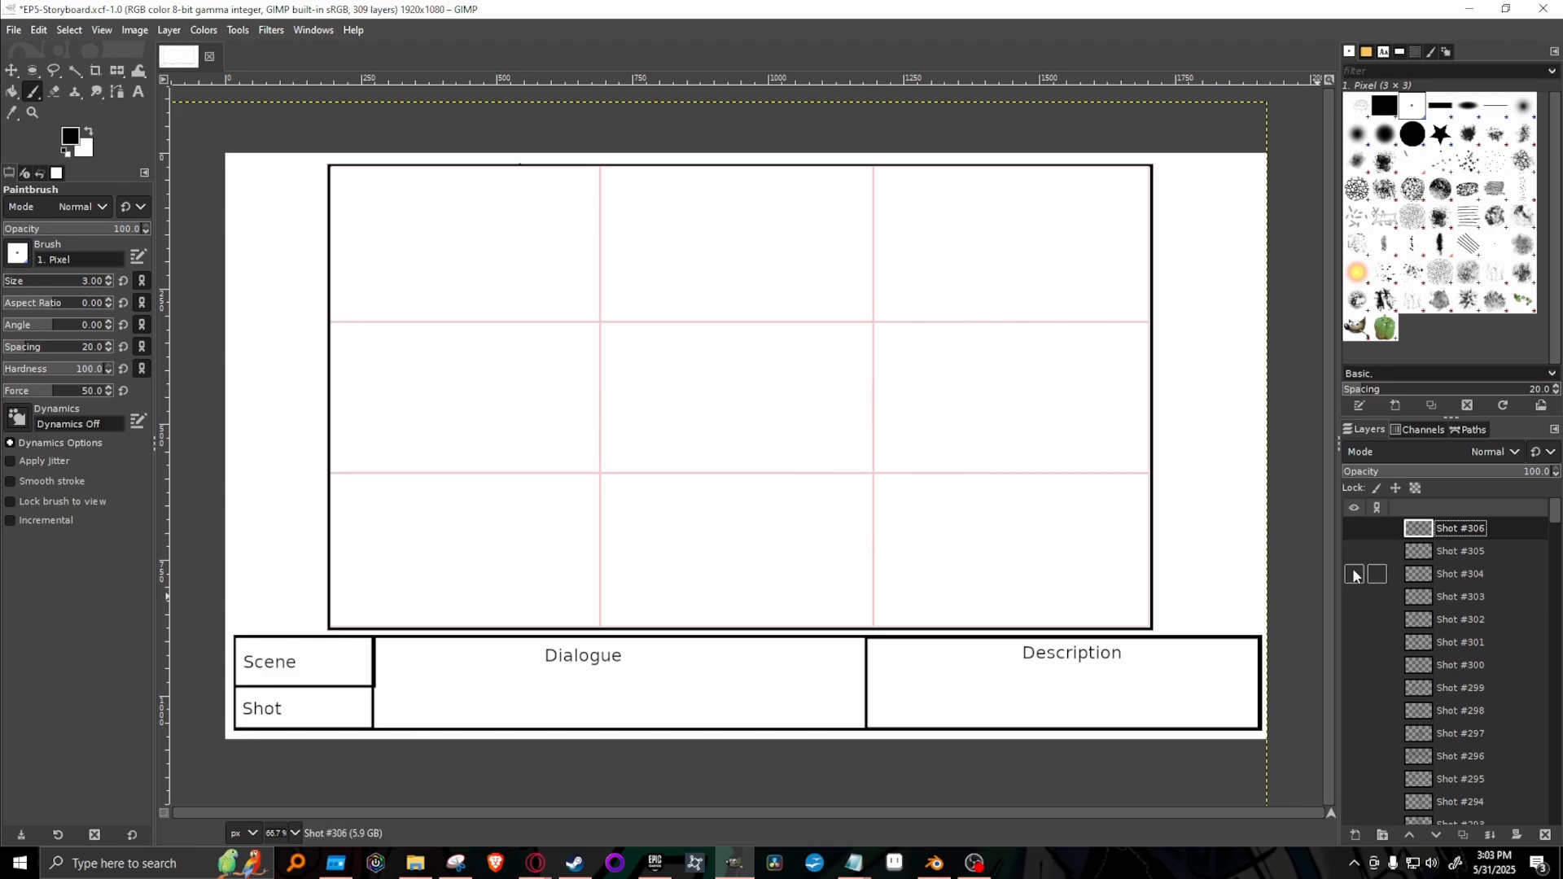
pyautogui.click(1354, 552)
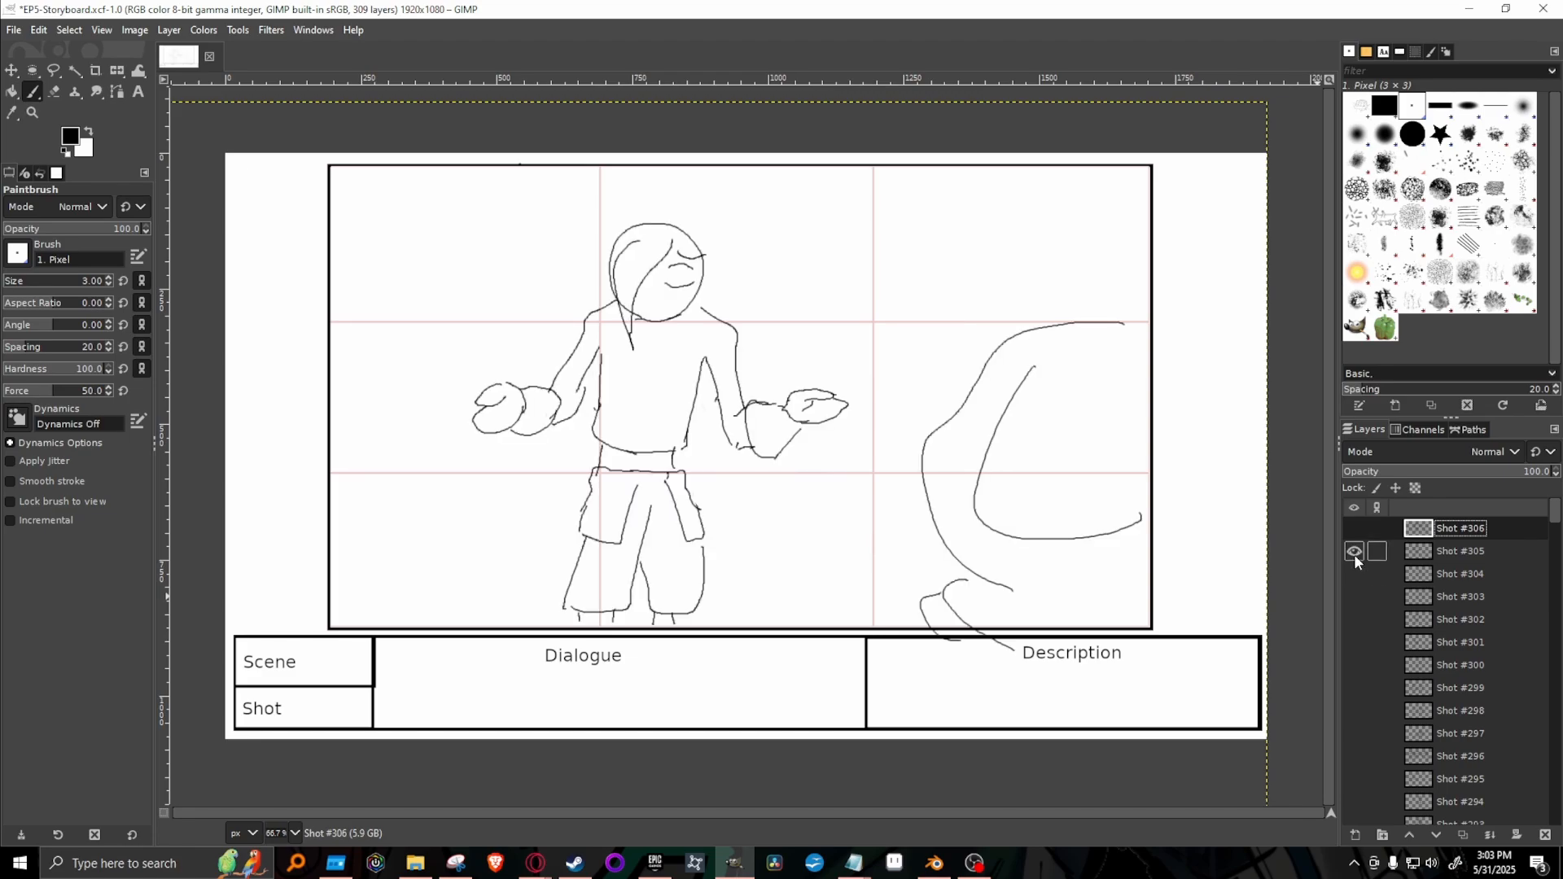
pyautogui.click(1355, 555)
pyautogui.click(1354, 529)
pyautogui.click(1355, 529)
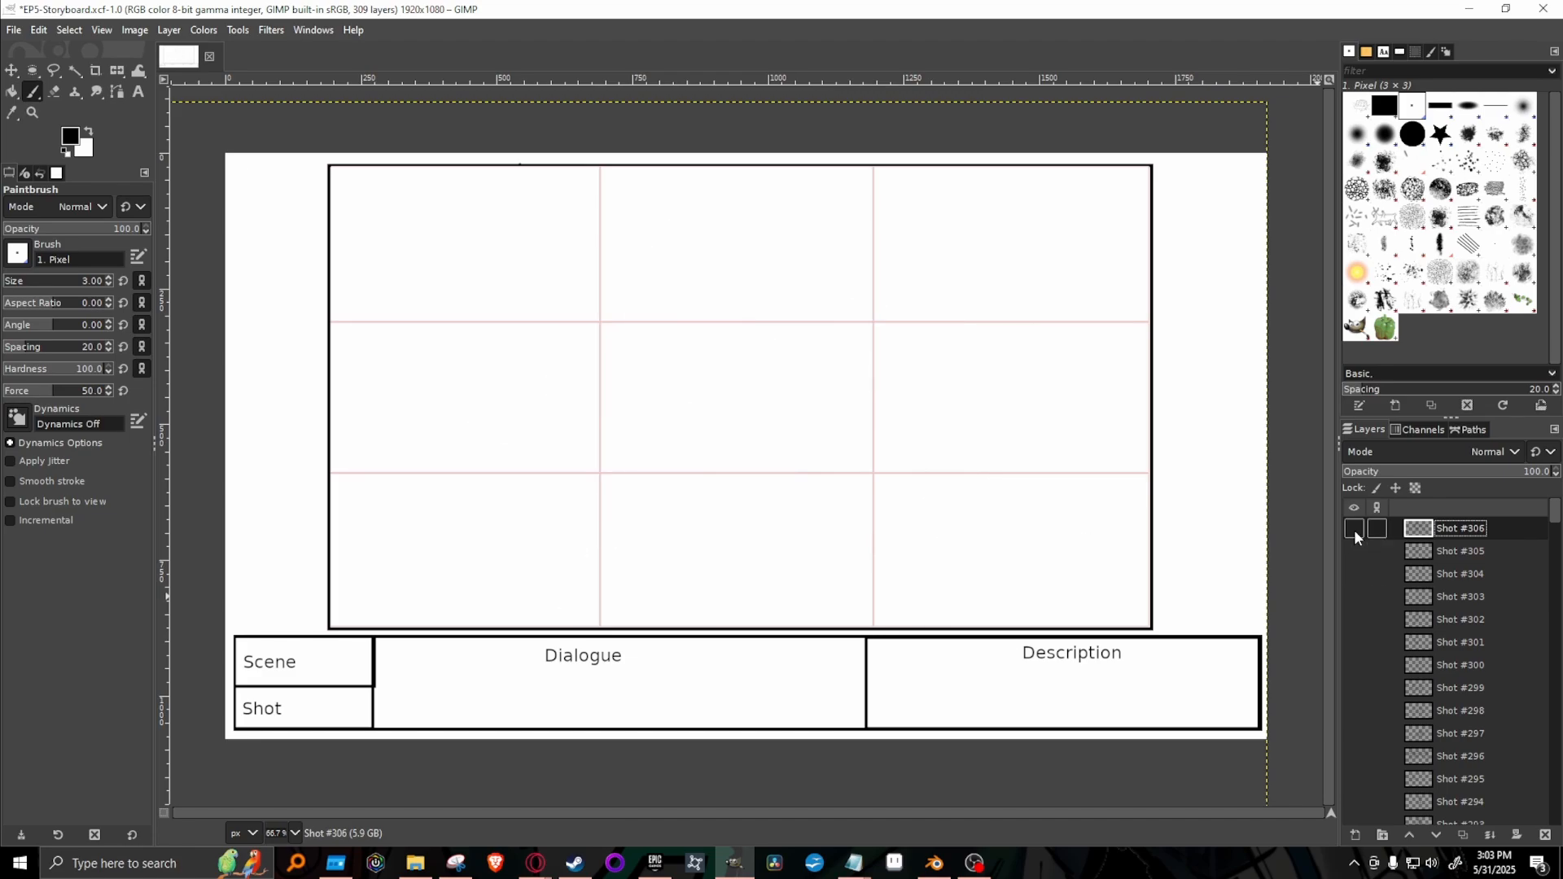
pyautogui.click(1353, 530)
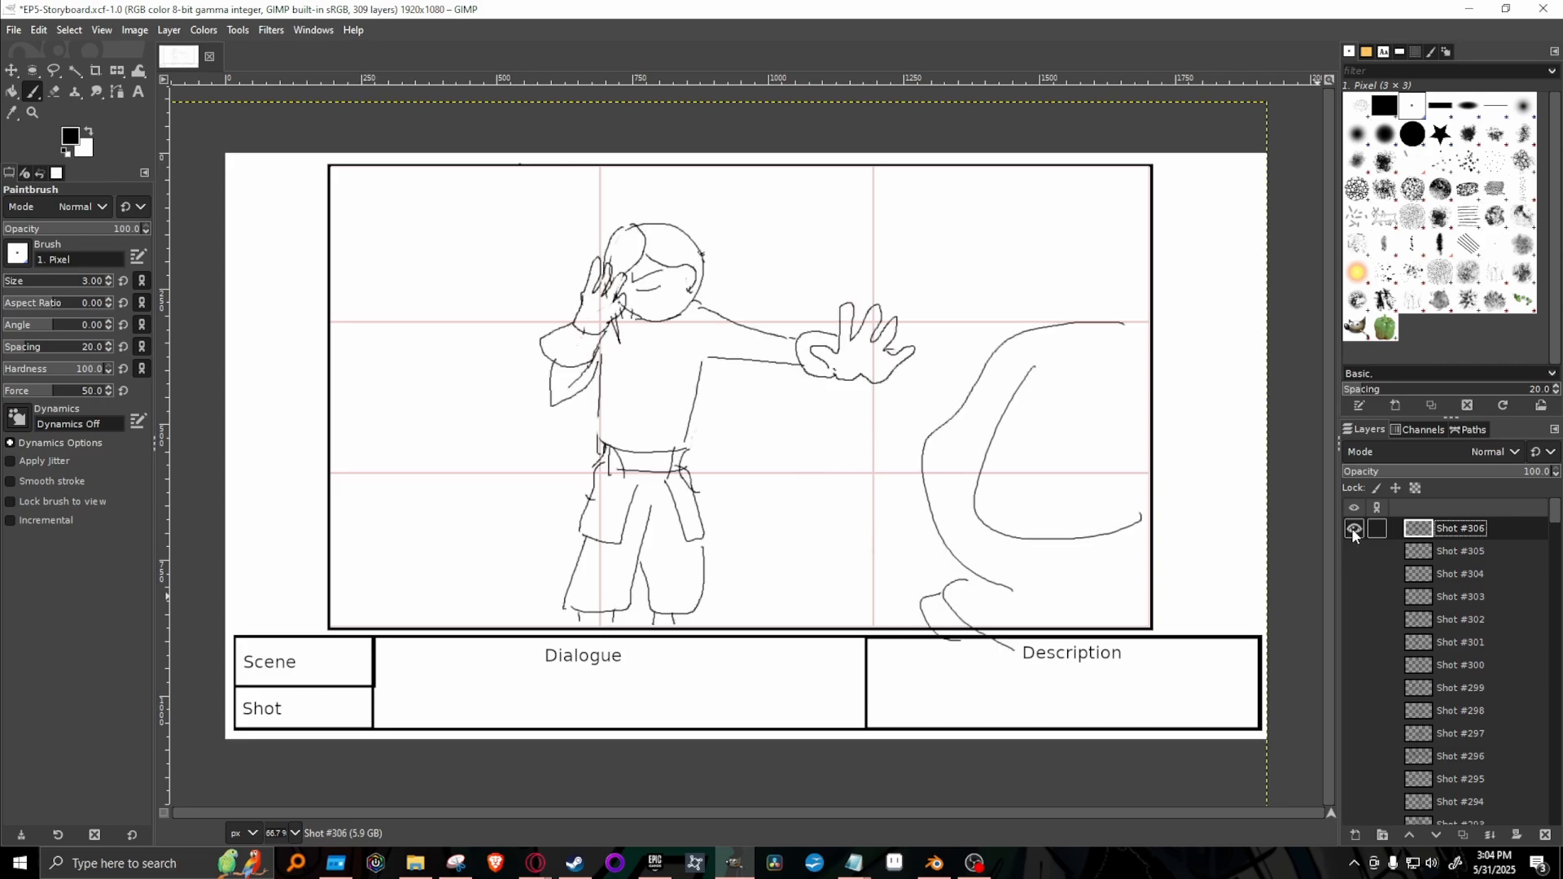
pyautogui.click(1353, 529)
# Review the Shot #302 to #305 drawings one at a time, hiding each layer again after viewing it.
pyautogui.click(1353, 619)
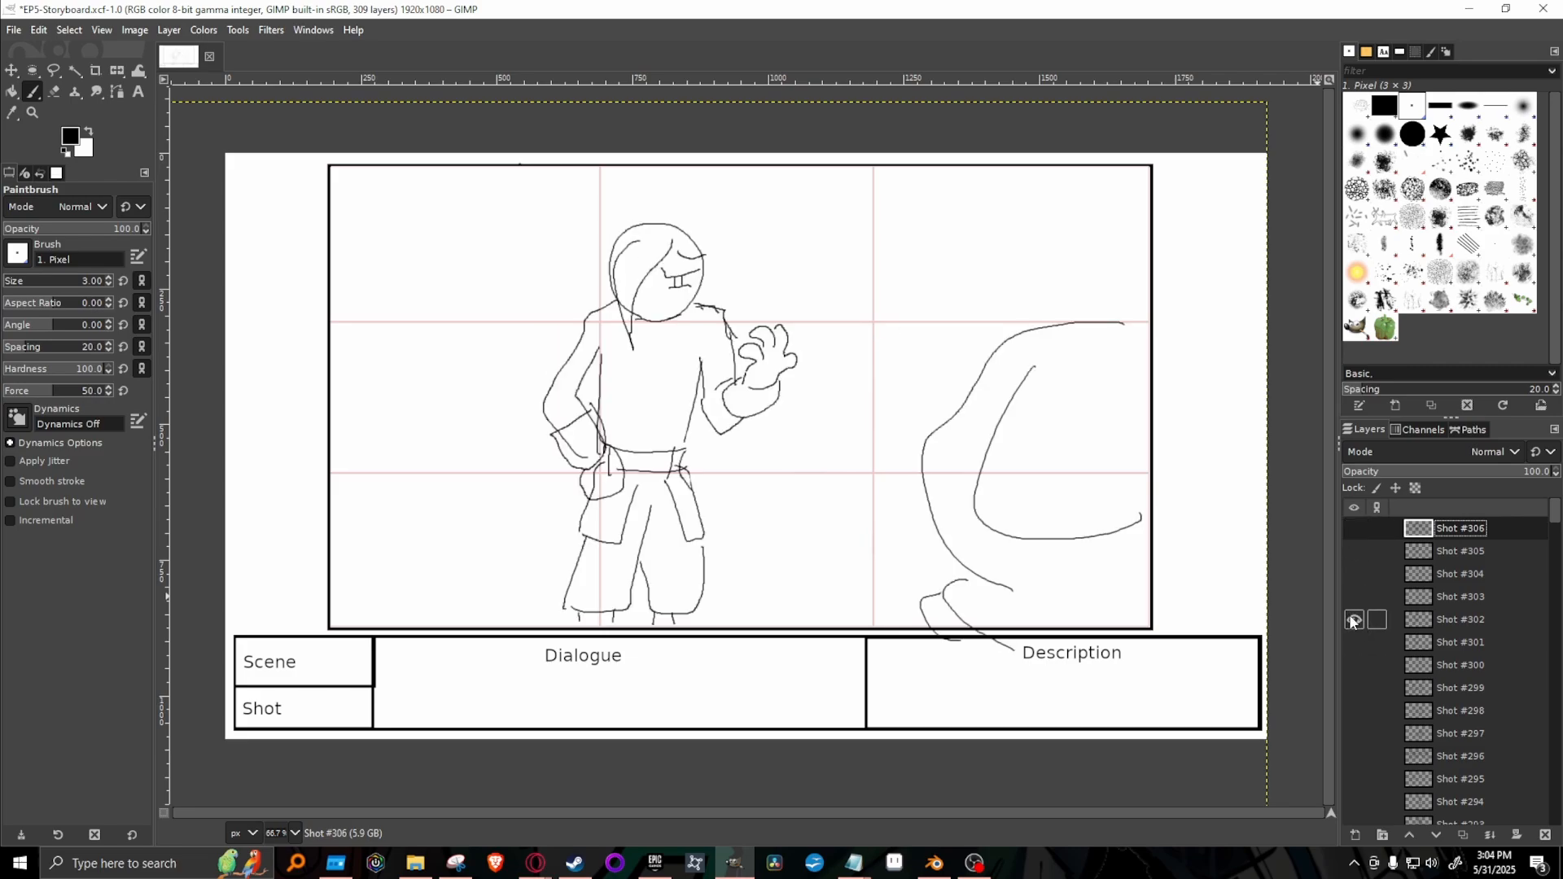
pyautogui.click(1353, 620)
pyautogui.click(1353, 596)
pyautogui.click(1353, 597)
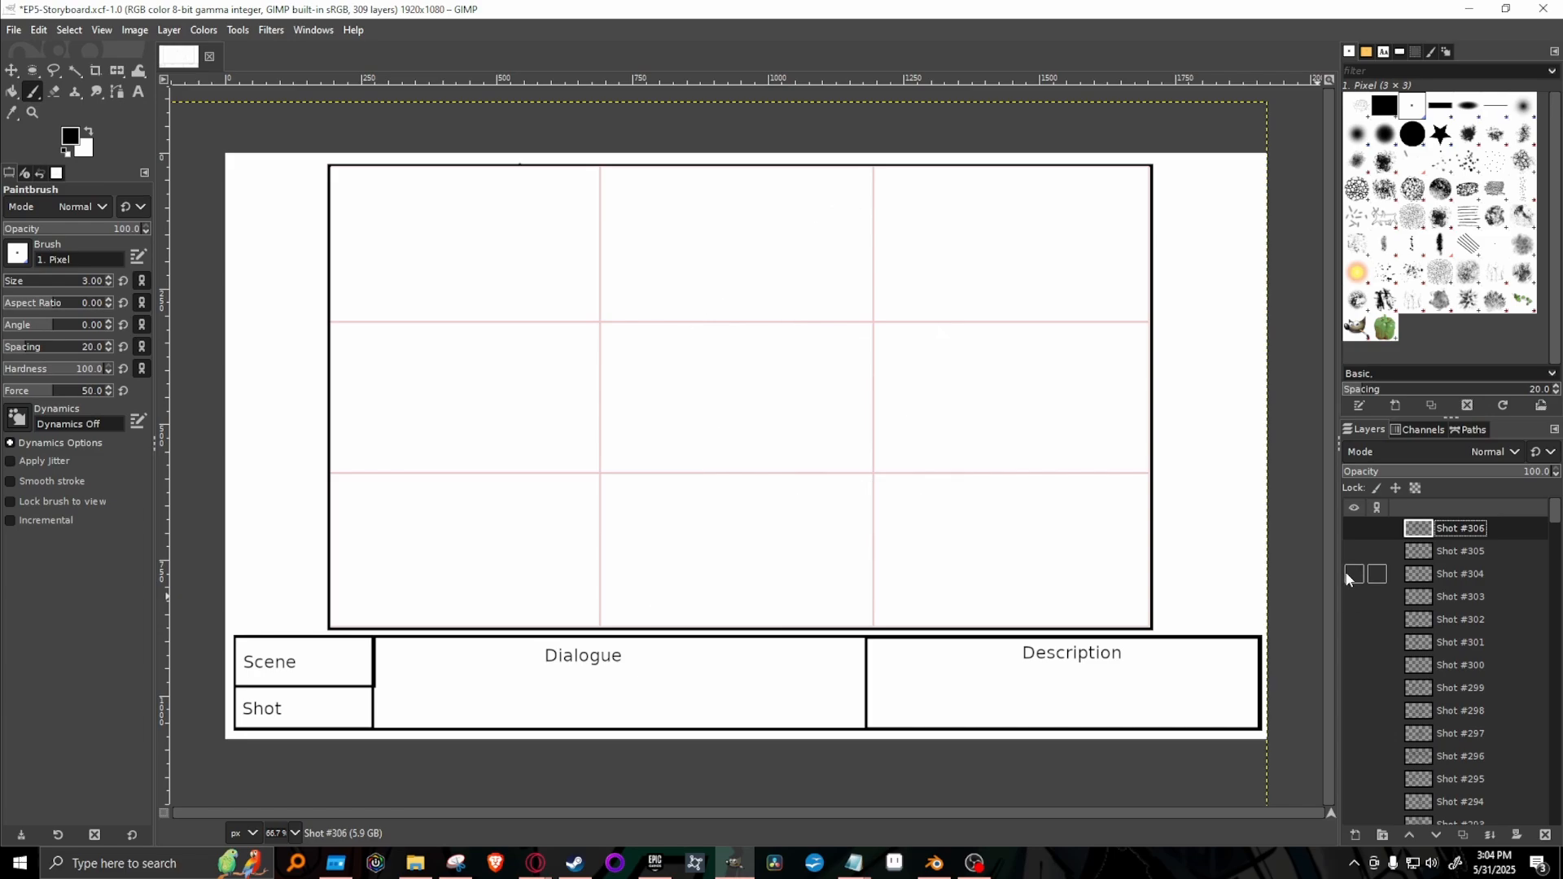
pyautogui.click(1352, 574)
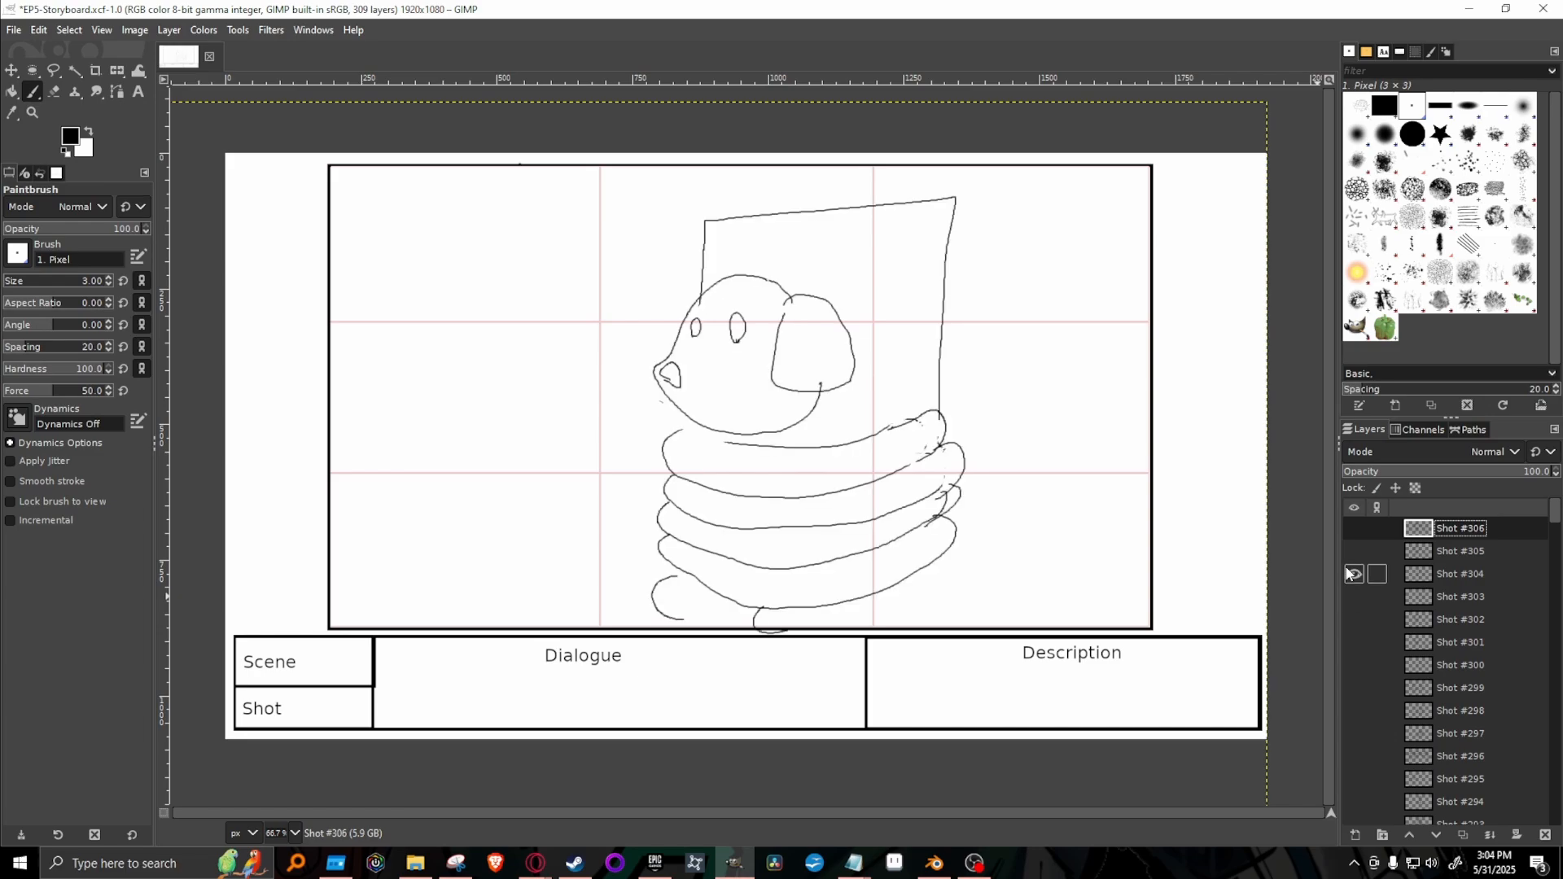
pyautogui.click(1351, 574)
pyautogui.click(1354, 551)
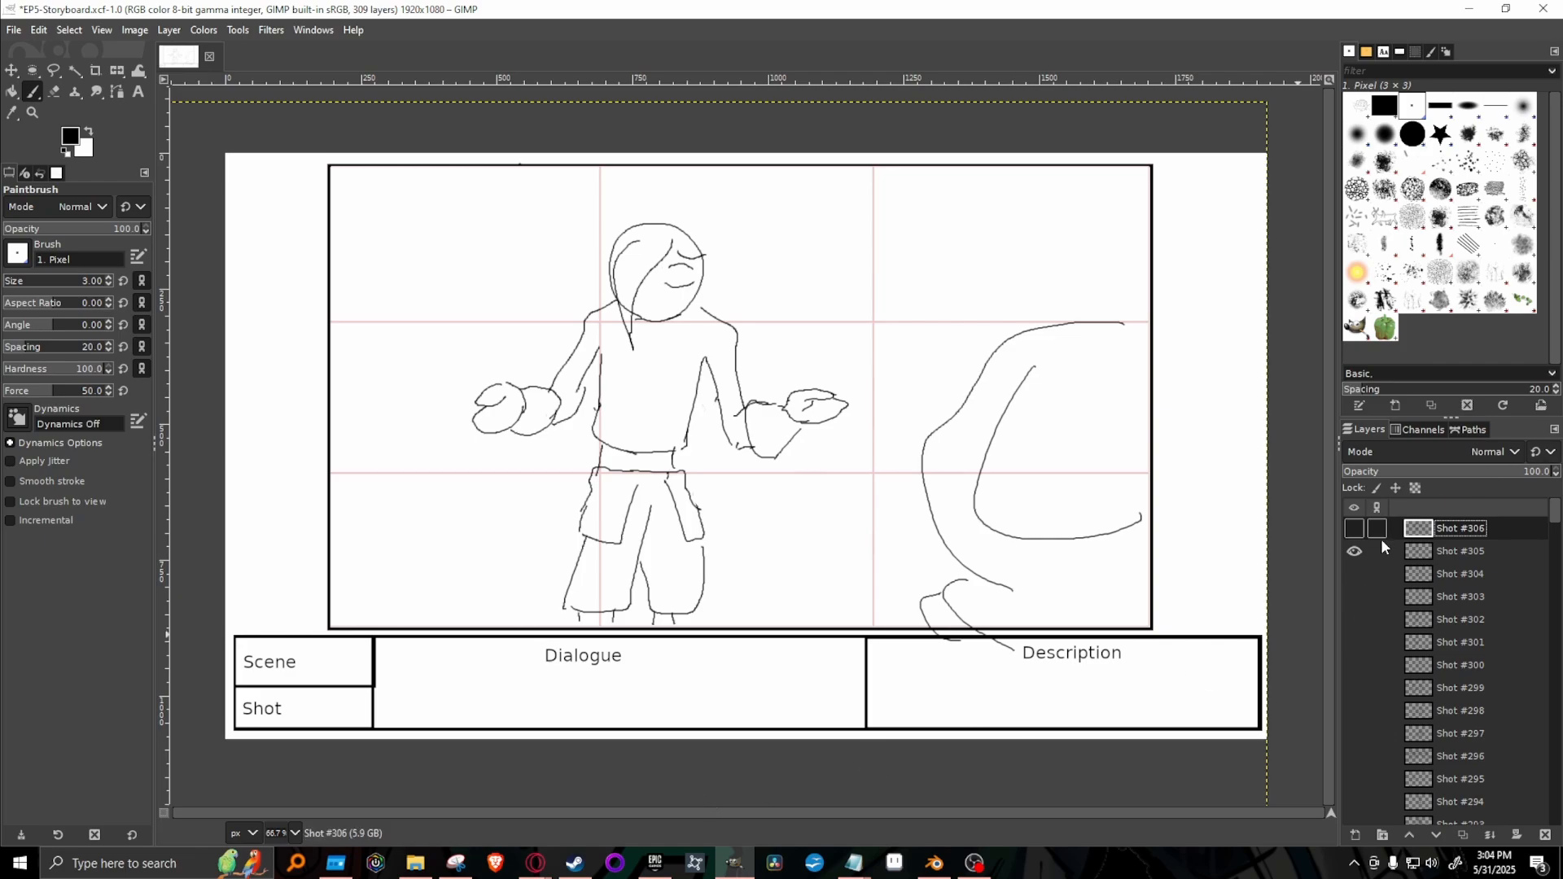
pyautogui.click(1355, 552)
pyautogui.click(1353, 620)
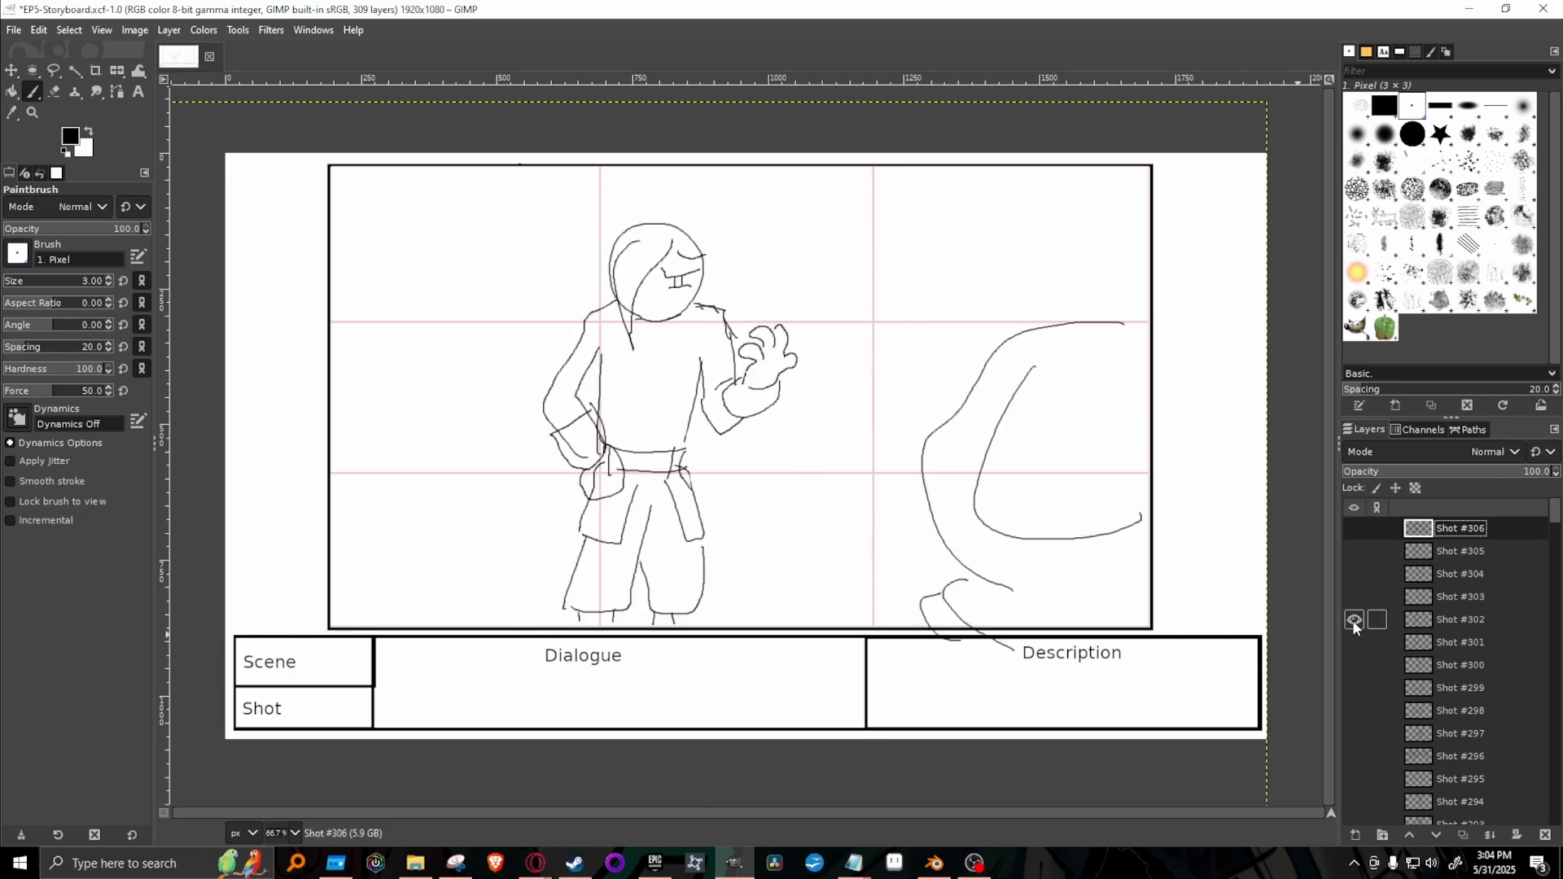
pyautogui.click(1354, 620)
# Duplicate the Shot #301 layer, move the copy to the top of the layer stack and hide the original.
pyautogui.click(1354, 642)
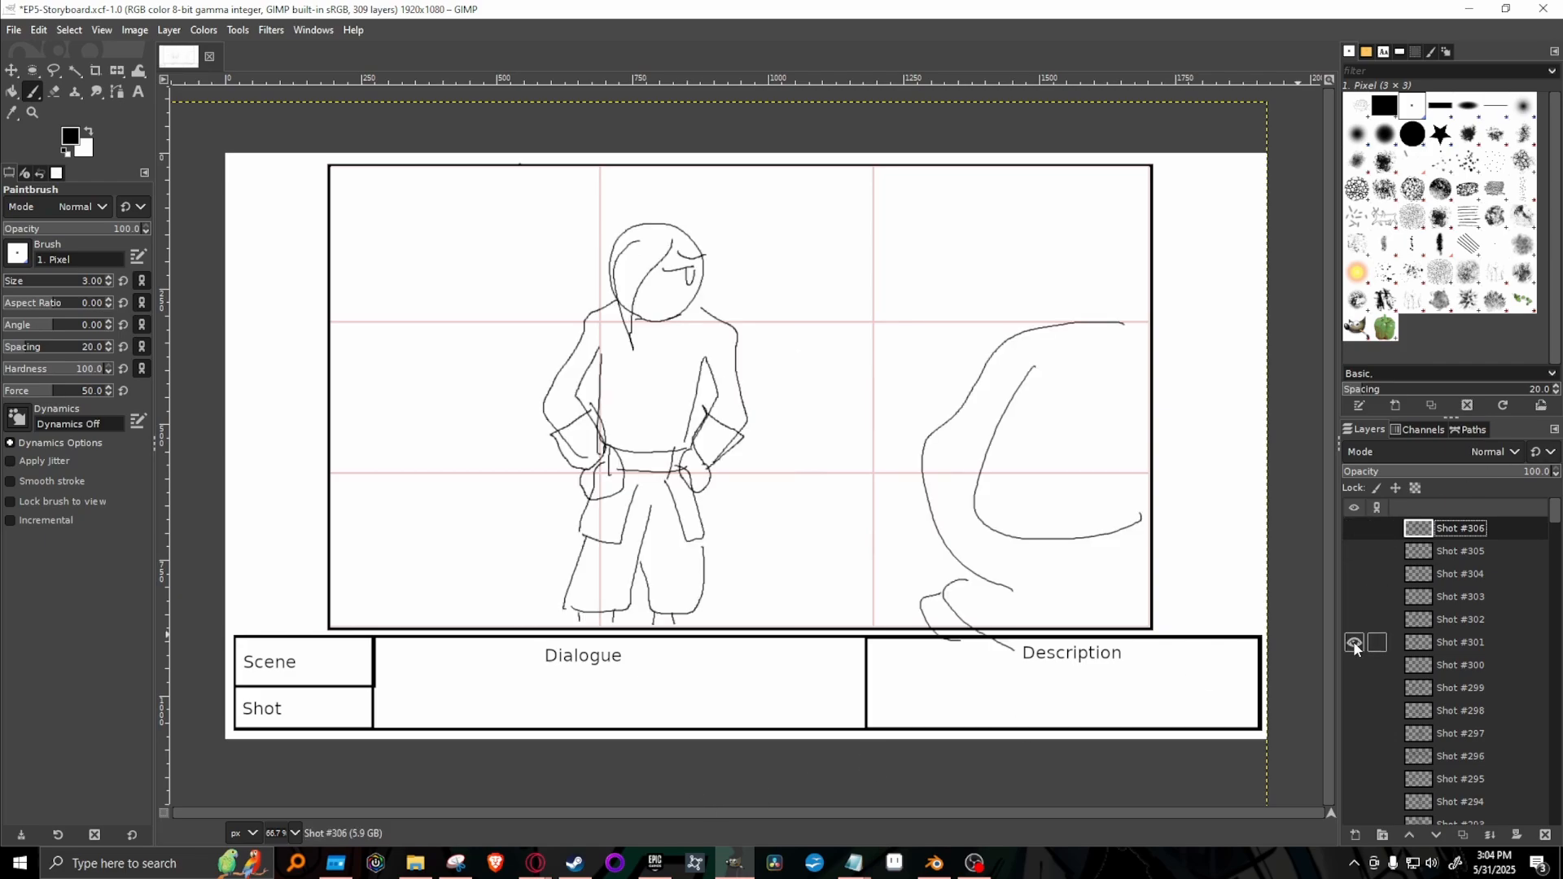
pyautogui.rightClick(1486, 643)
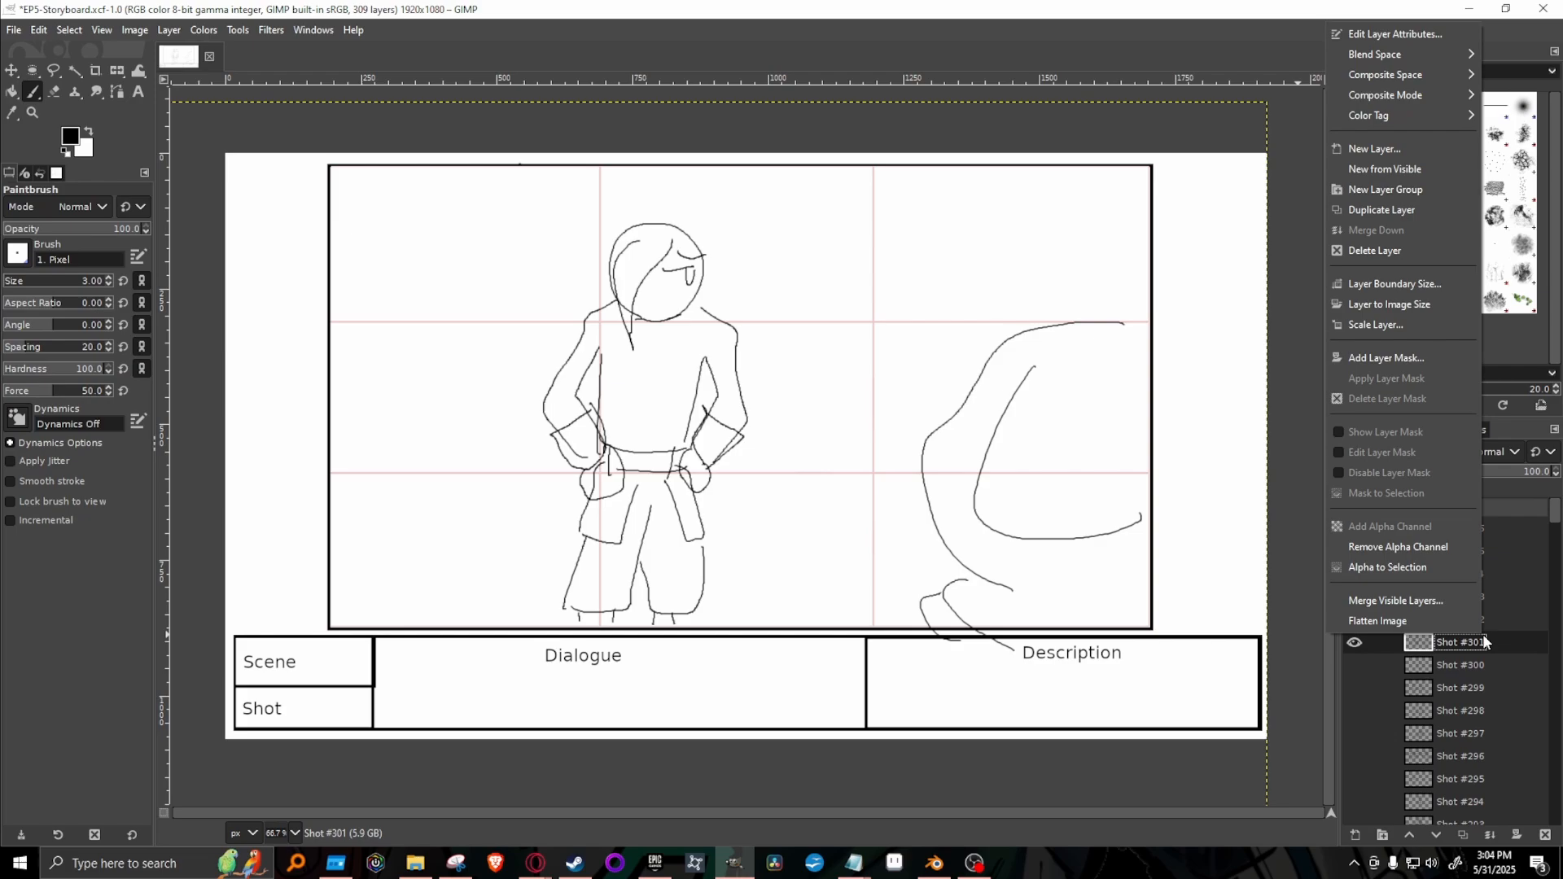
pyautogui.click(1409, 190)
pyautogui.moveTo(1495, 643); pyautogui.dragTo(1498, 523)
pyautogui.click(1354, 666)
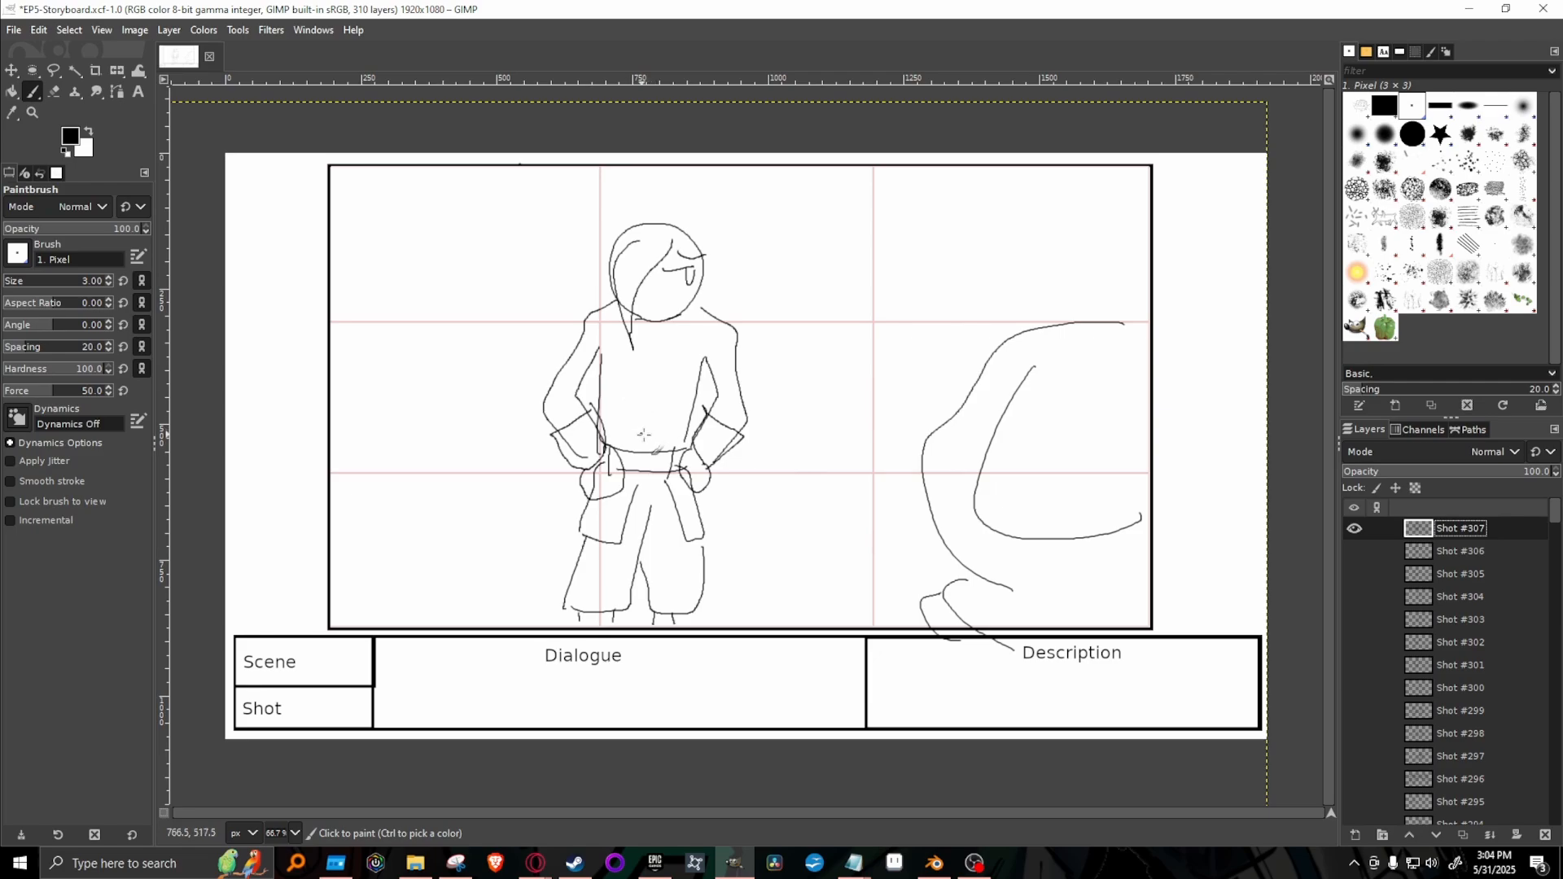
# Erase both of the character's arms and the hands on the hips with the 2. Hardness 100 brush.
pyautogui.hotkey('shift', 'e')
pyautogui.click(1418, 142)
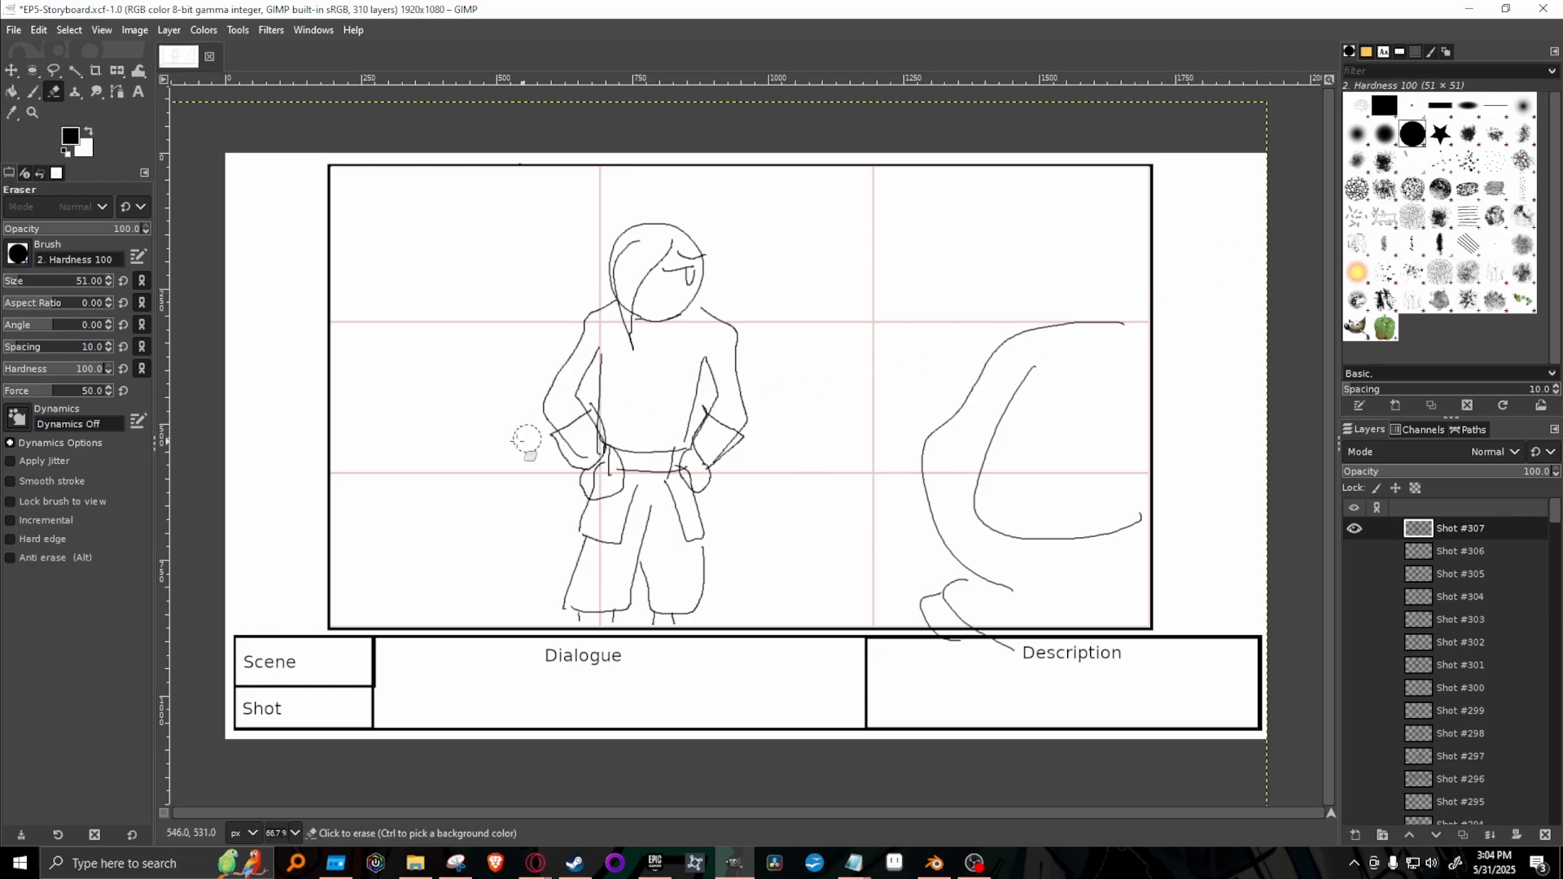
pyautogui.moveTo(713, 463)
pyautogui.mouseDown()
pyautogui.moveTo(710, 417)
pyautogui.moveTo(701, 435)
pyautogui.moveTo(740, 445)
pyautogui.moveTo(728, 377)
pyautogui.moveTo(753, 403)
pyautogui.mouseUp()
pyautogui.moveTo(503, 443)
pyautogui.mouseDown()
pyautogui.moveTo(535, 386)
pyautogui.moveTo(551, 457)
pyautogui.moveTo(558, 420)
pyautogui.moveTo(574, 456)
pyautogui.moveTo(570, 391)
pyautogui.moveTo(571, 422)
pyautogui.mouseUp()
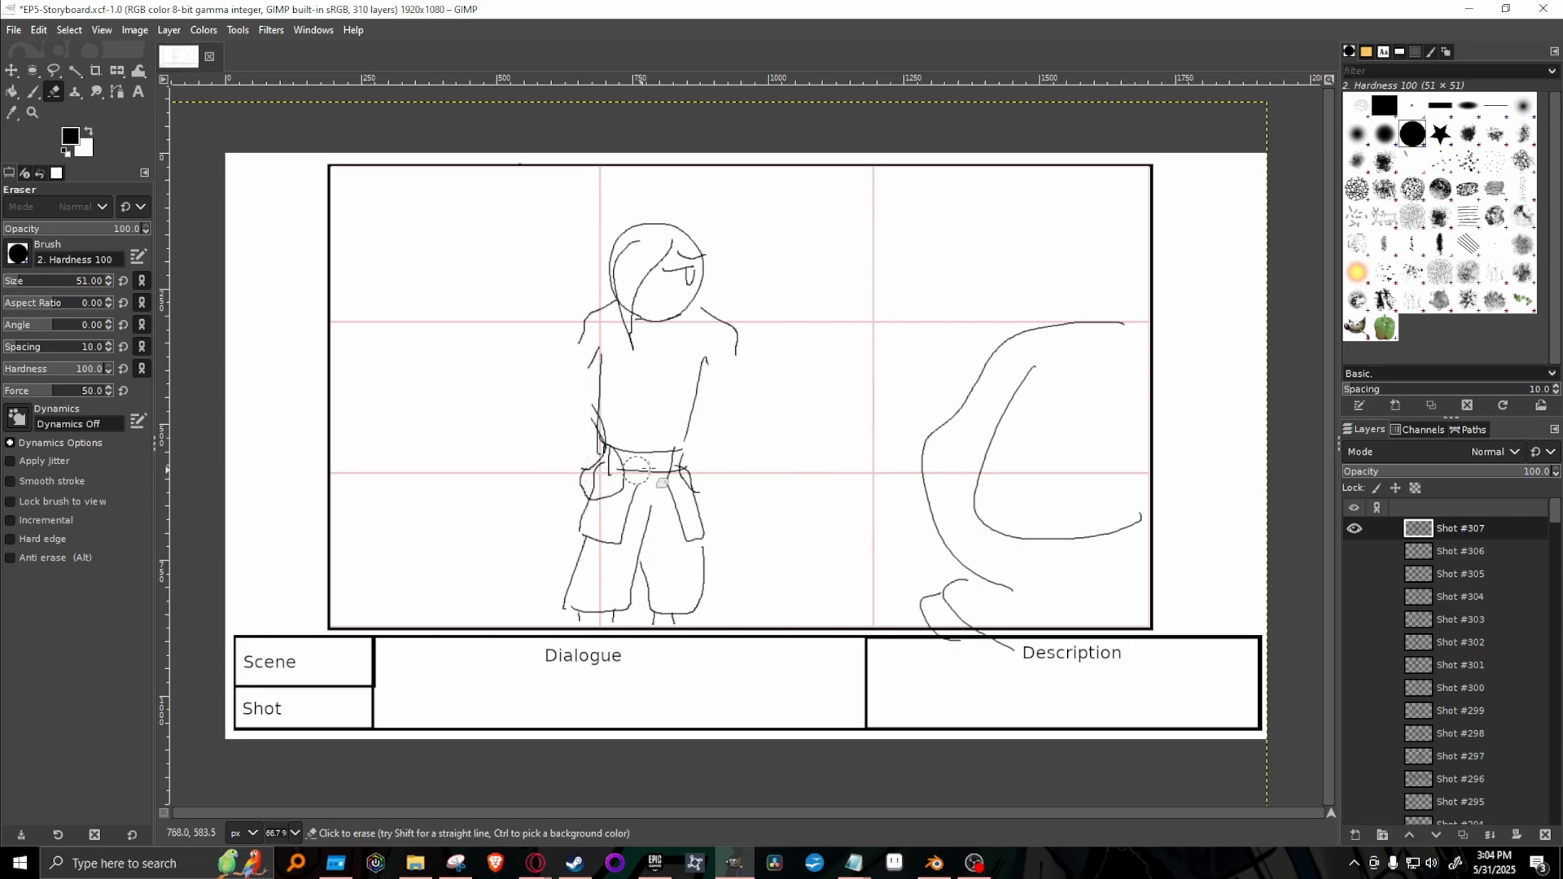
pyautogui.moveTo(608, 512)
pyautogui.mouseDown()
pyautogui.moveTo(621, 489)
pyautogui.moveTo(576, 489)
pyautogui.moveTo(627, 486)
pyautogui.mouseUp()
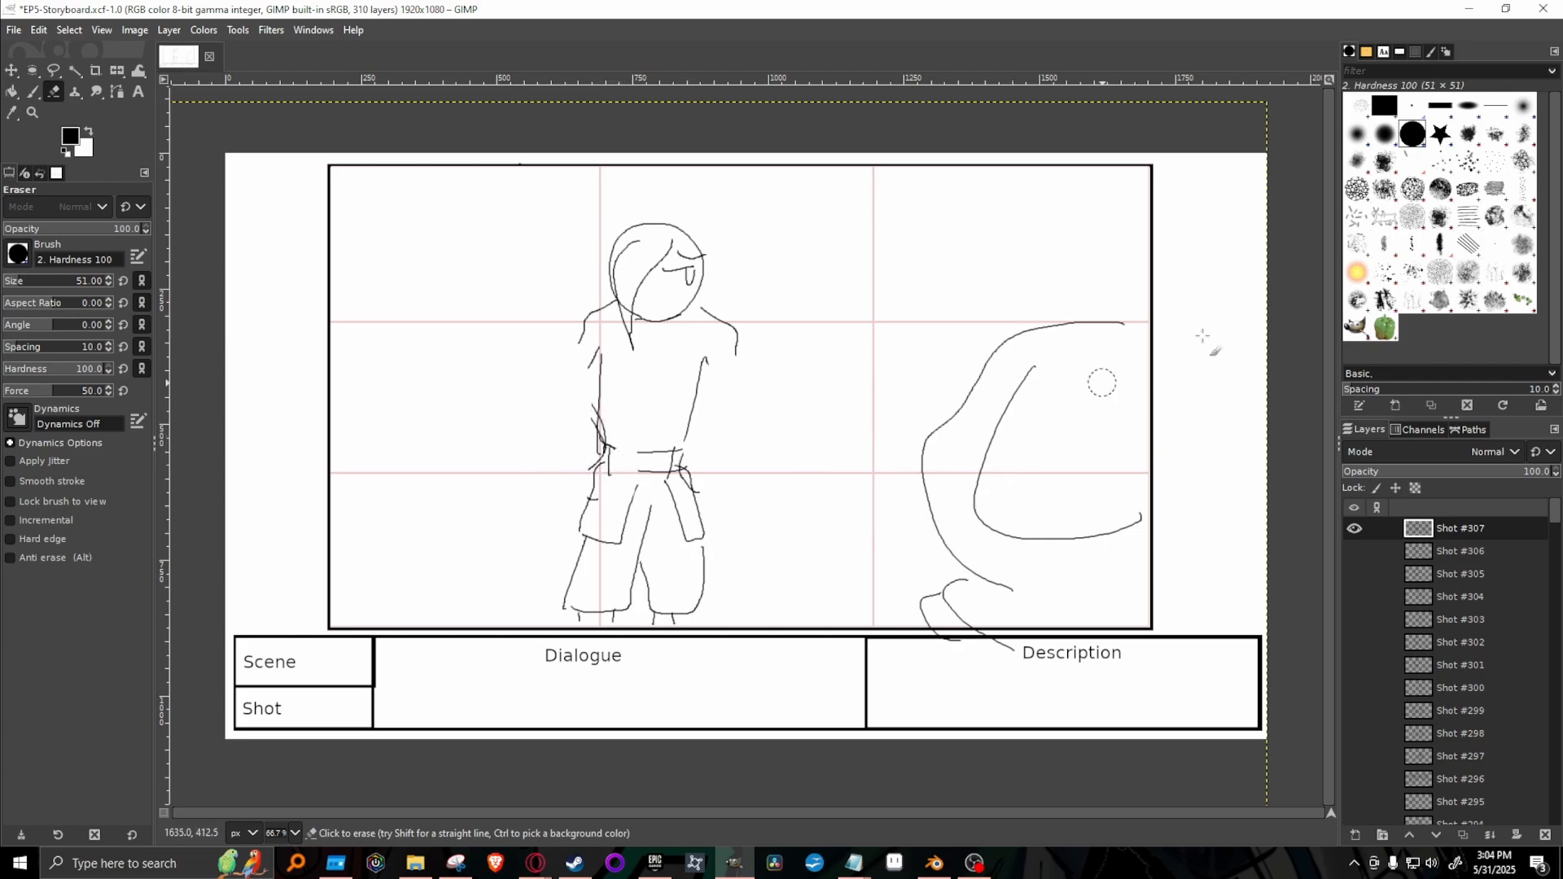
# Redraw the broken waistband lines and draw the character's arms folded across the chest with the Paintbrush.
pyautogui.press('p')
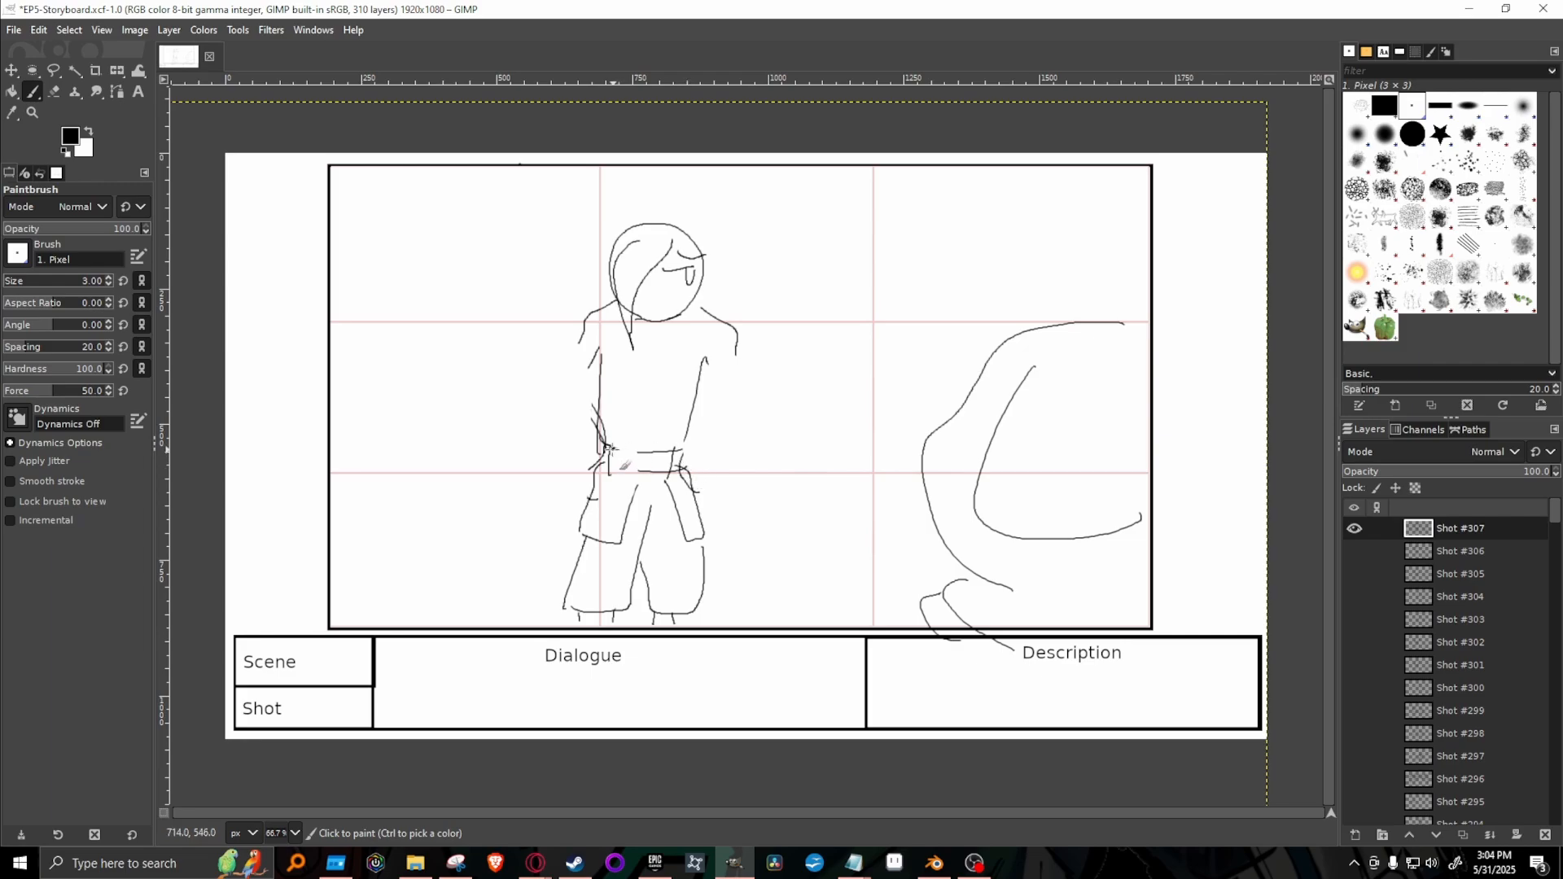
pyautogui.moveTo(607, 447)
pyautogui.mouseDown()
pyautogui.moveTo(656, 449)
pyautogui.moveTo(655, 469)
pyautogui.mouseUp()
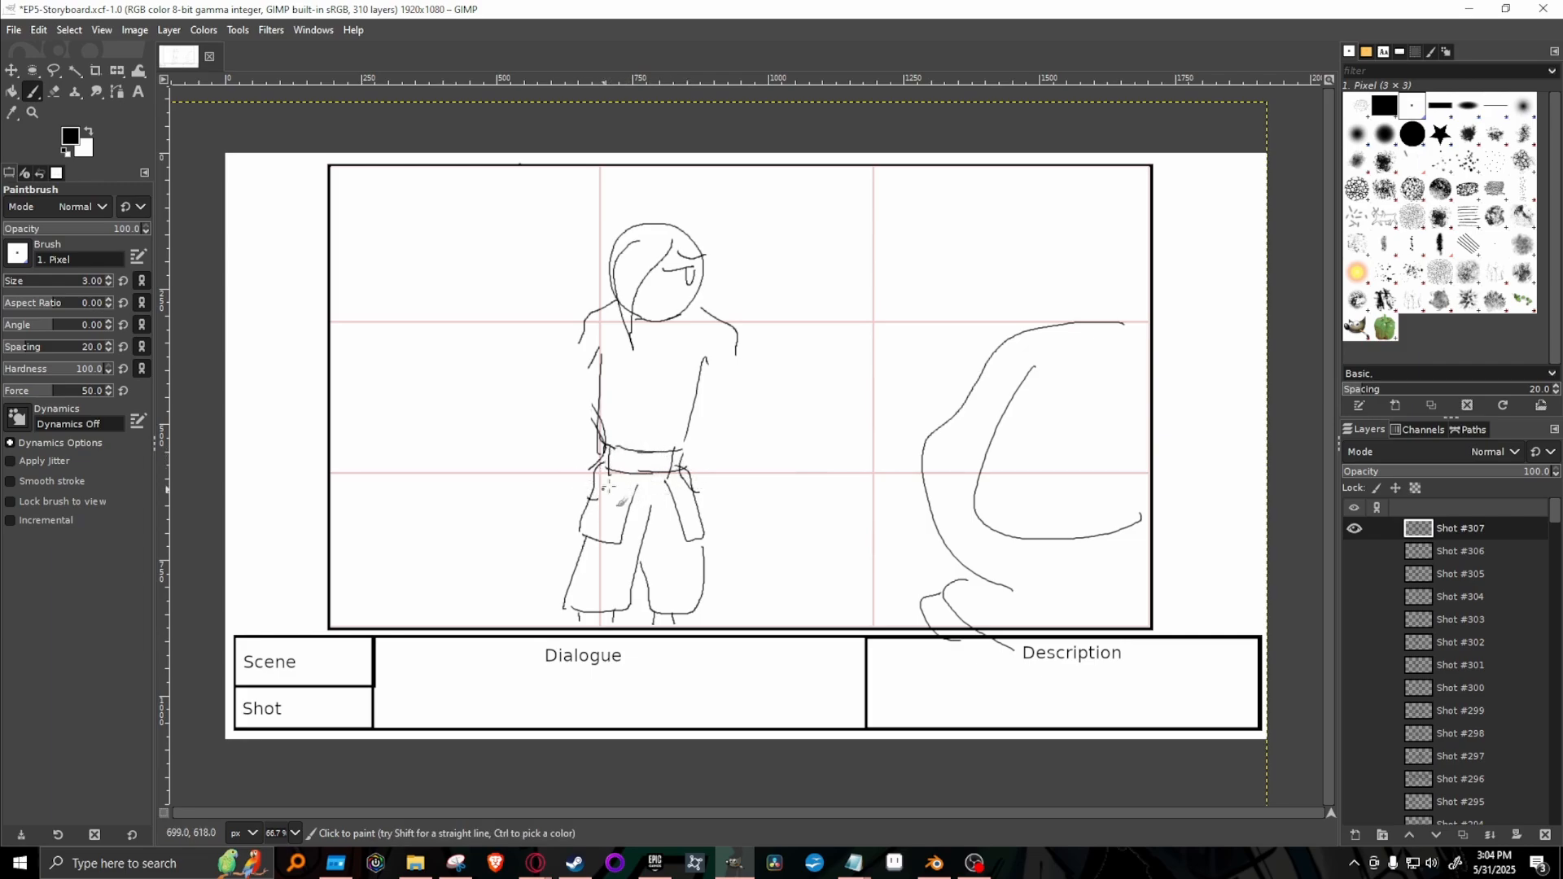
pyautogui.moveTo(581, 350)
pyautogui.mouseDown()
pyautogui.moveTo(573, 391)
pyautogui.moveTo(716, 411)
pyautogui.moveTo(737, 344)
pyautogui.moveTo(610, 376)
pyautogui.mouseUp()
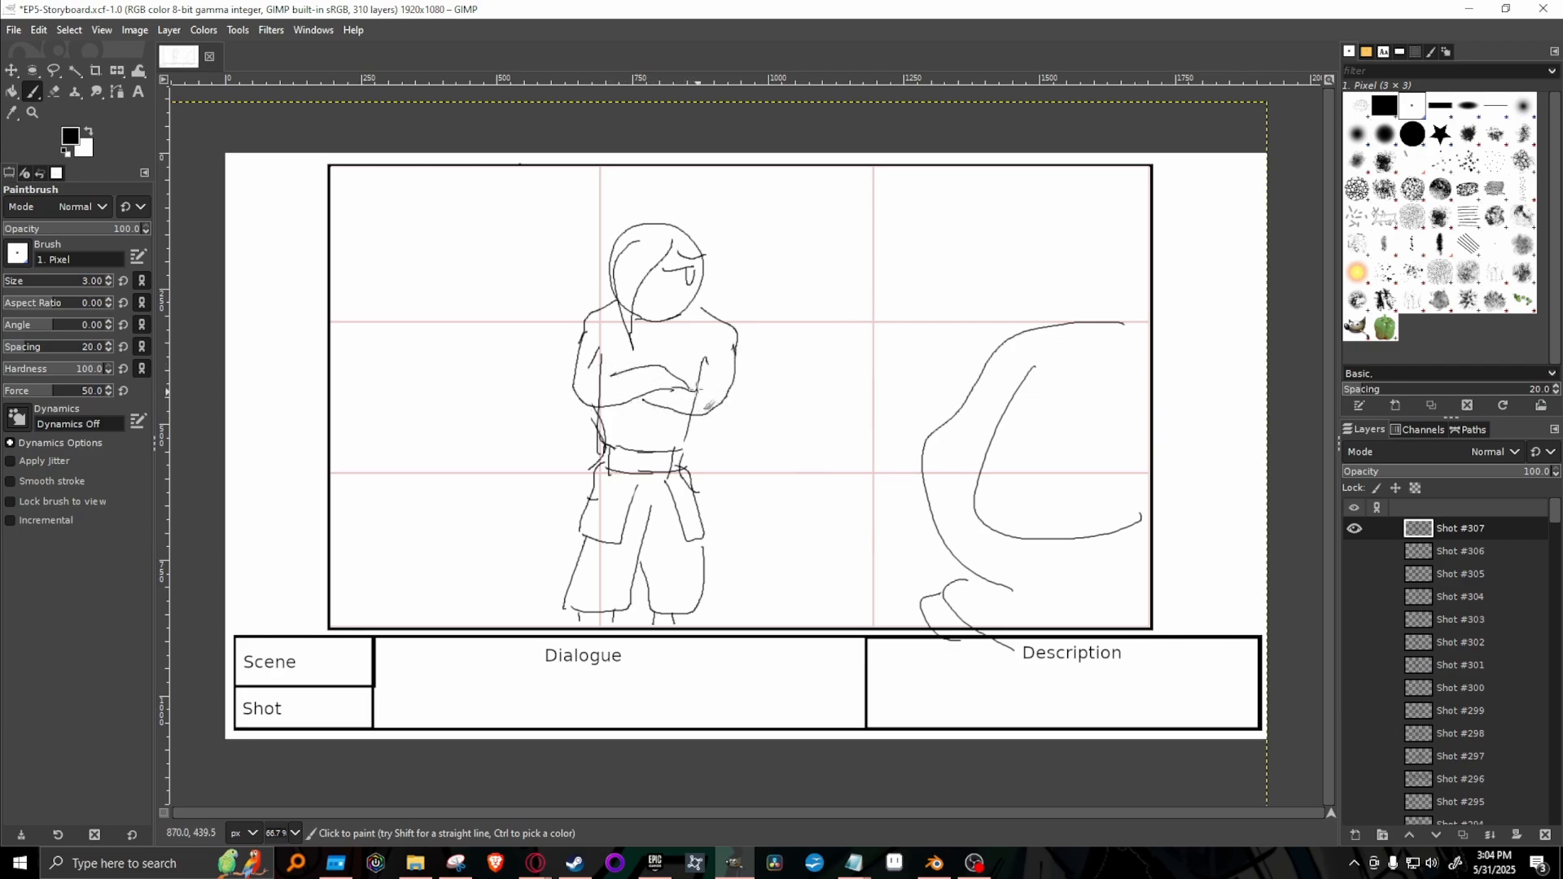
pyautogui.moveTo(609, 375); pyautogui.dragTo(610, 346)
# Erase the torso lines crossing the folded arms and the stray hip marks with the 2. Hardness 100 brush, reducing its size to 31.
pyautogui.click(1412, 134)
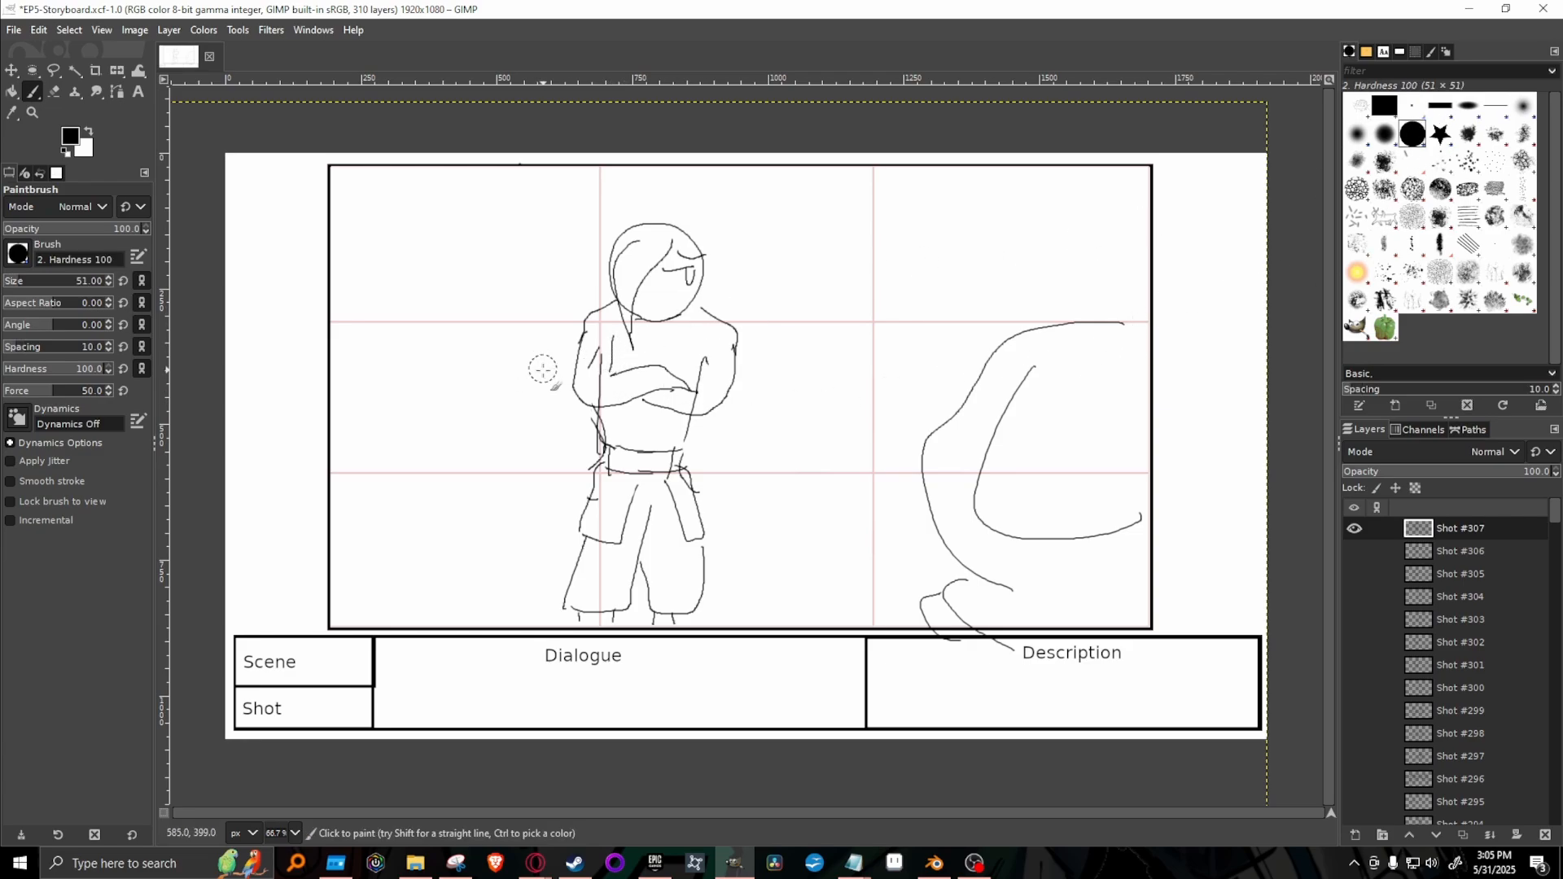
pyautogui.hotkey('shift', 'e')
pyautogui.moveTo(597, 374)
pyautogui.mouseDown()
pyautogui.moveTo(594, 354)
pyautogui.moveTo(596, 390)
pyautogui.mouseUp()
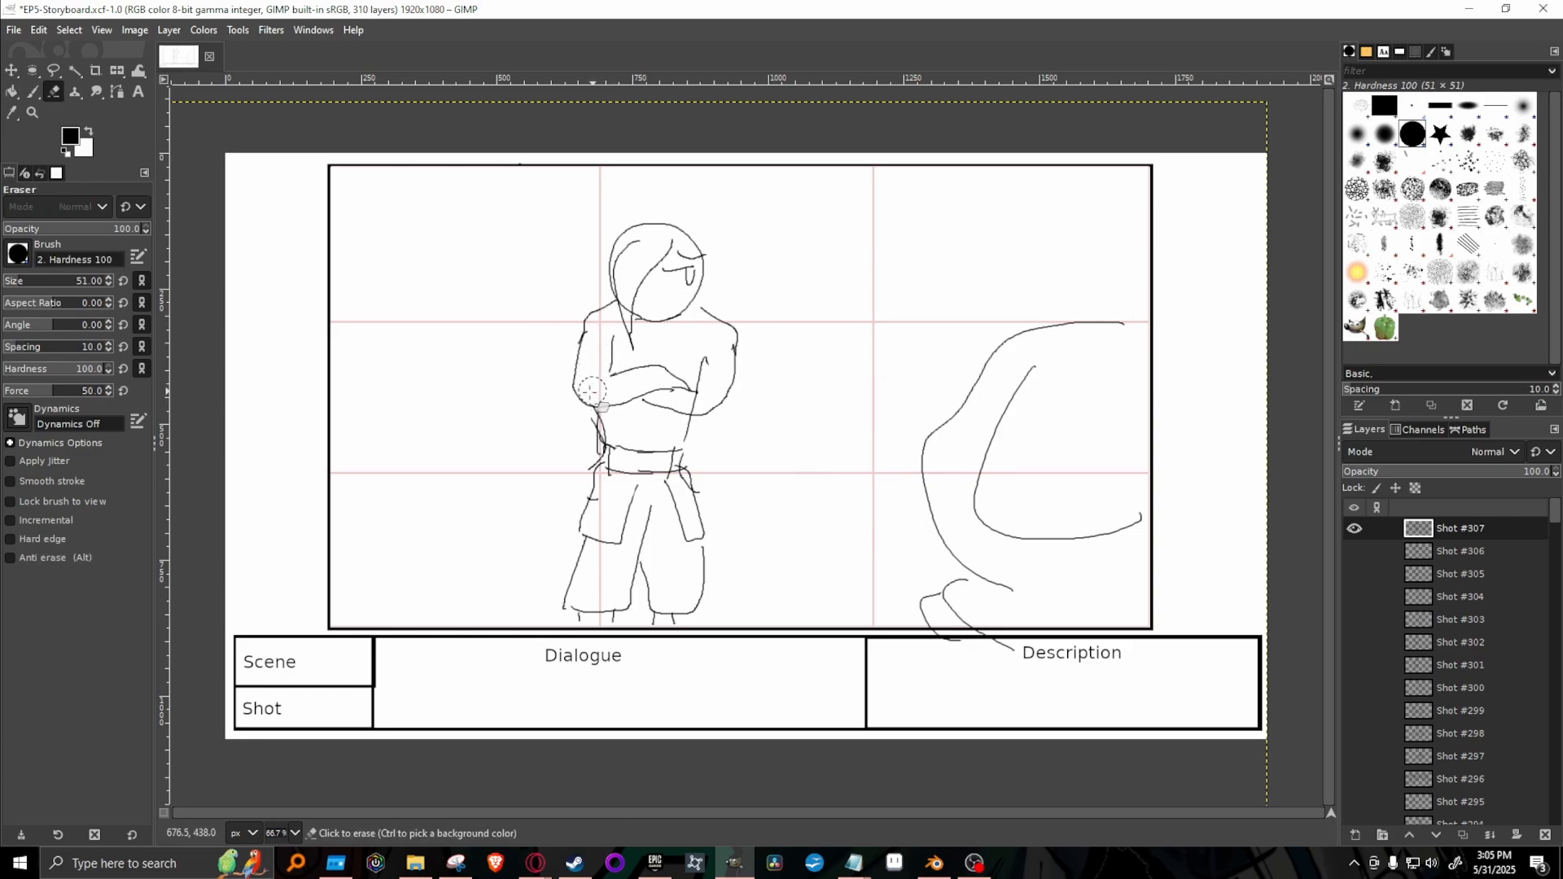
pyautogui.press('[')
pyautogui.press('[')
pyautogui.press('[')
pyautogui.press('[')
pyautogui.press('[')
pyautogui.press('[')
pyautogui.press('[')
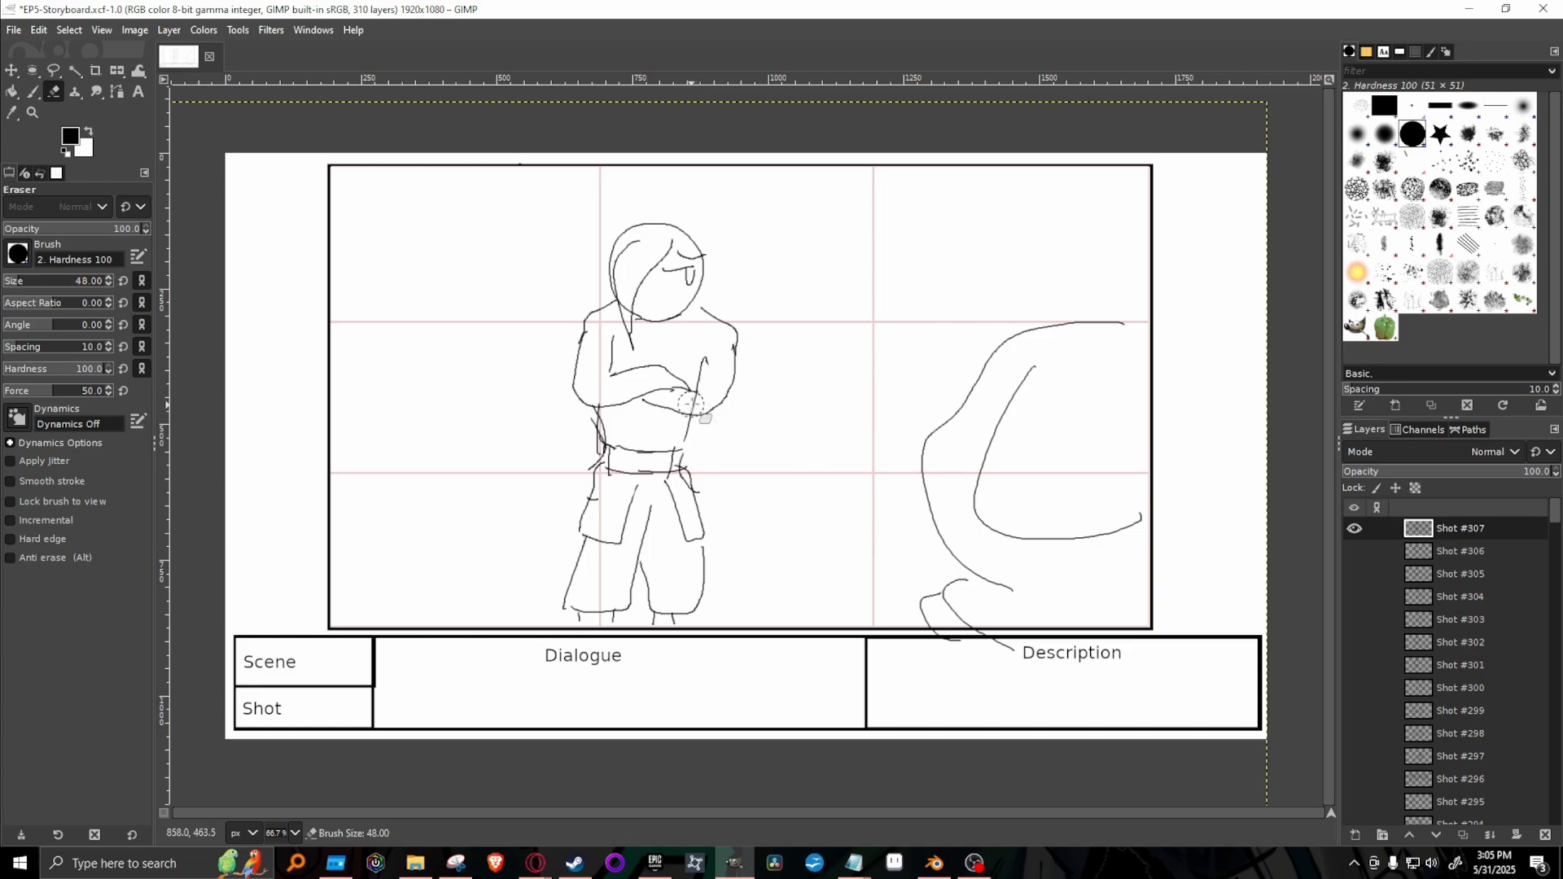
pyautogui.press('[')
pyautogui.press('[')
pyautogui.press('[')
pyautogui.press('[')
pyautogui.press('[')
pyautogui.press('[')
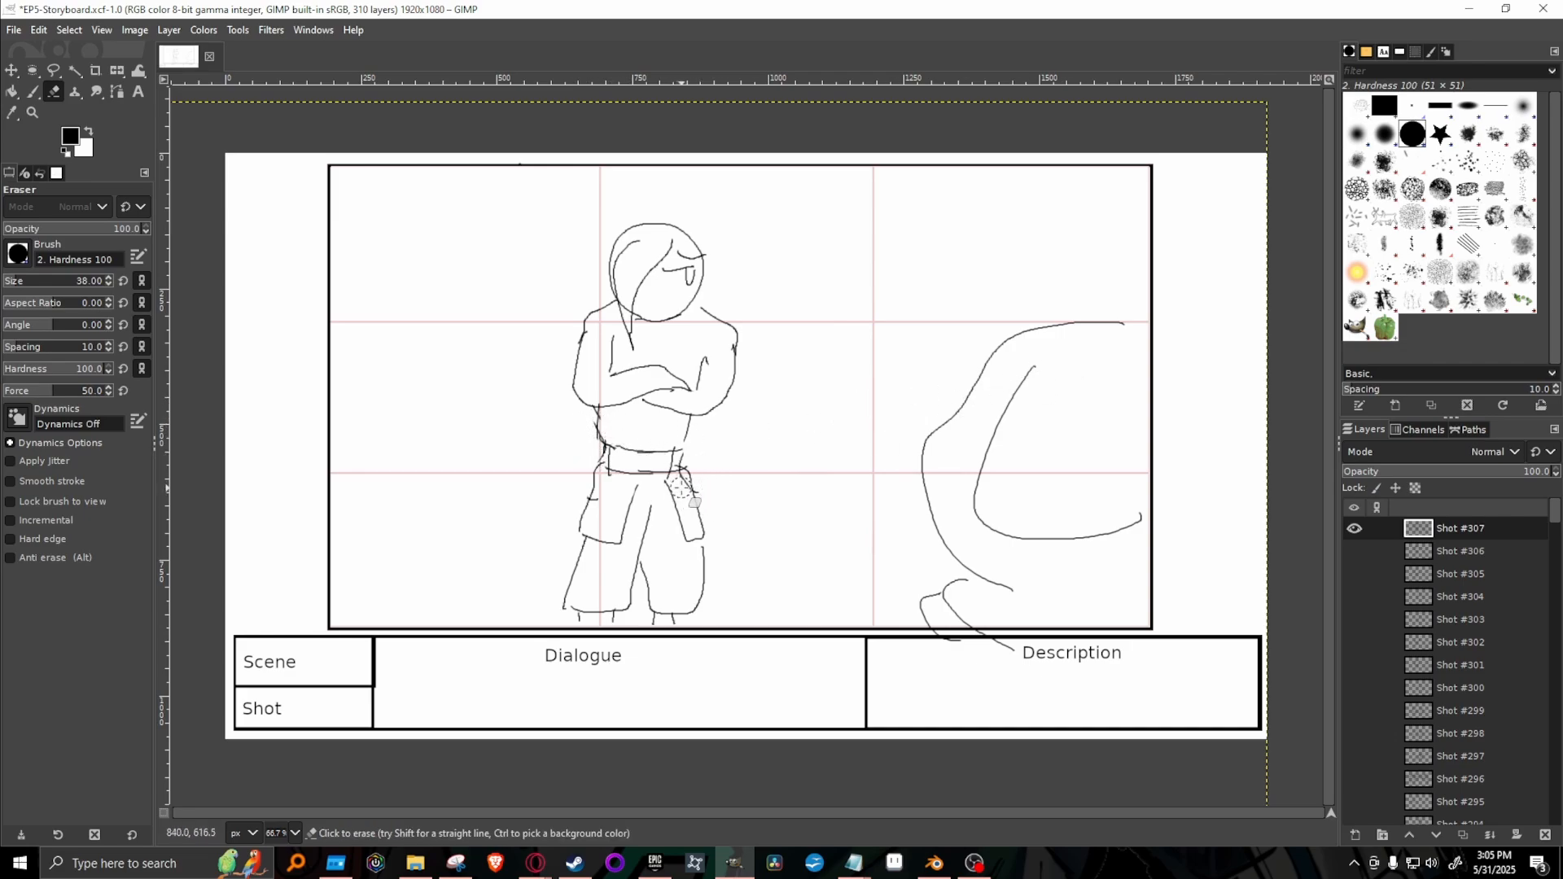
pyautogui.press('[')
pyautogui.press('[')
pyautogui.press('[')
pyautogui.press('[')
pyautogui.press('[')
pyautogui.press('[')
pyautogui.press('[')
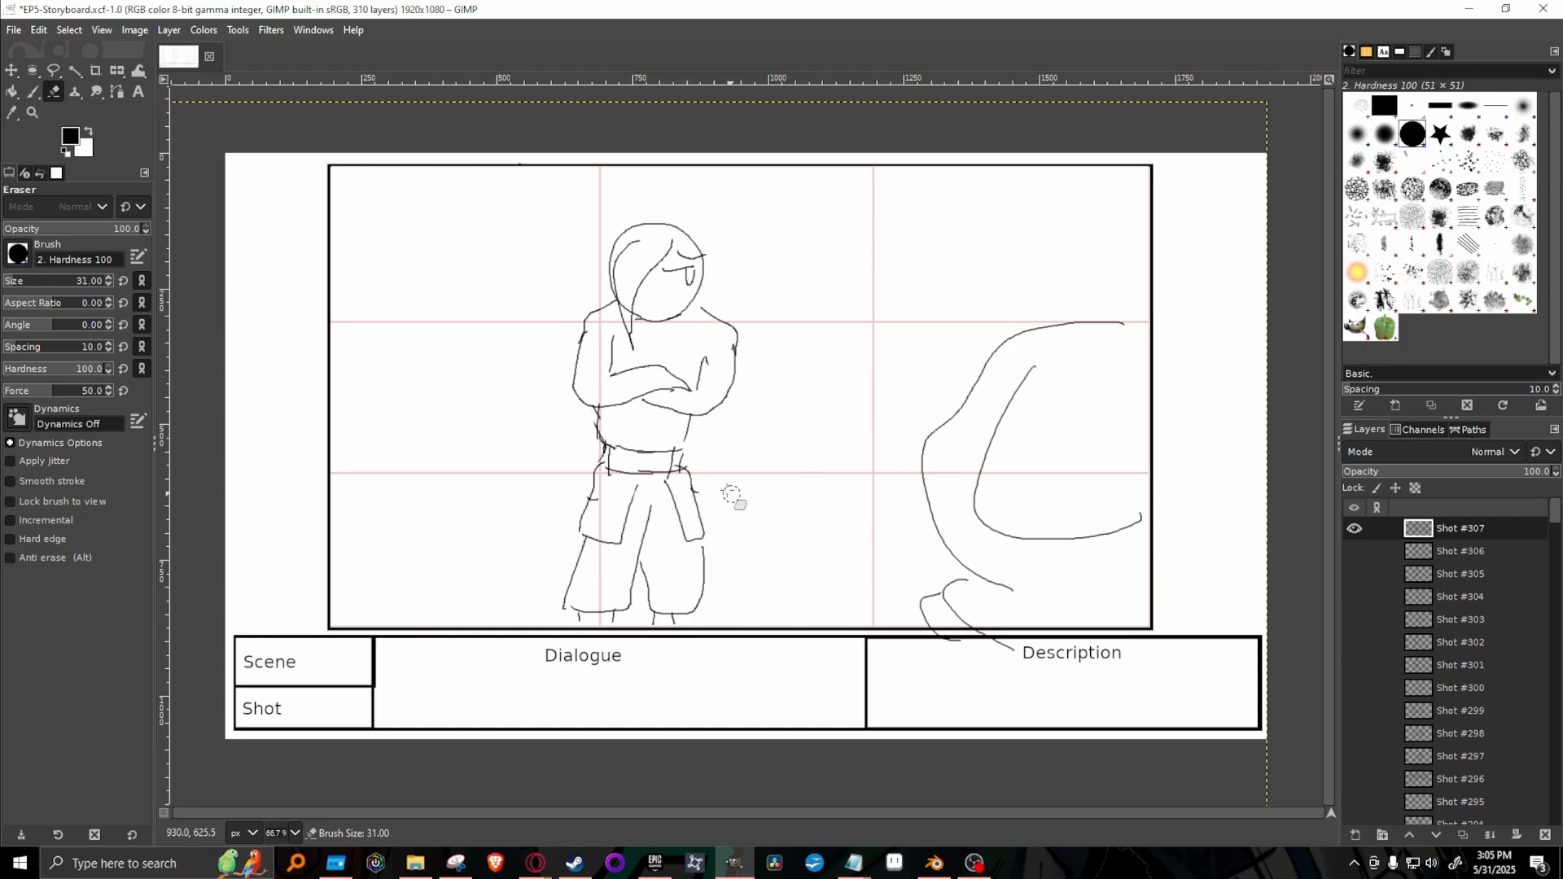
pyautogui.click(1413, 107)
pyautogui.press('p')
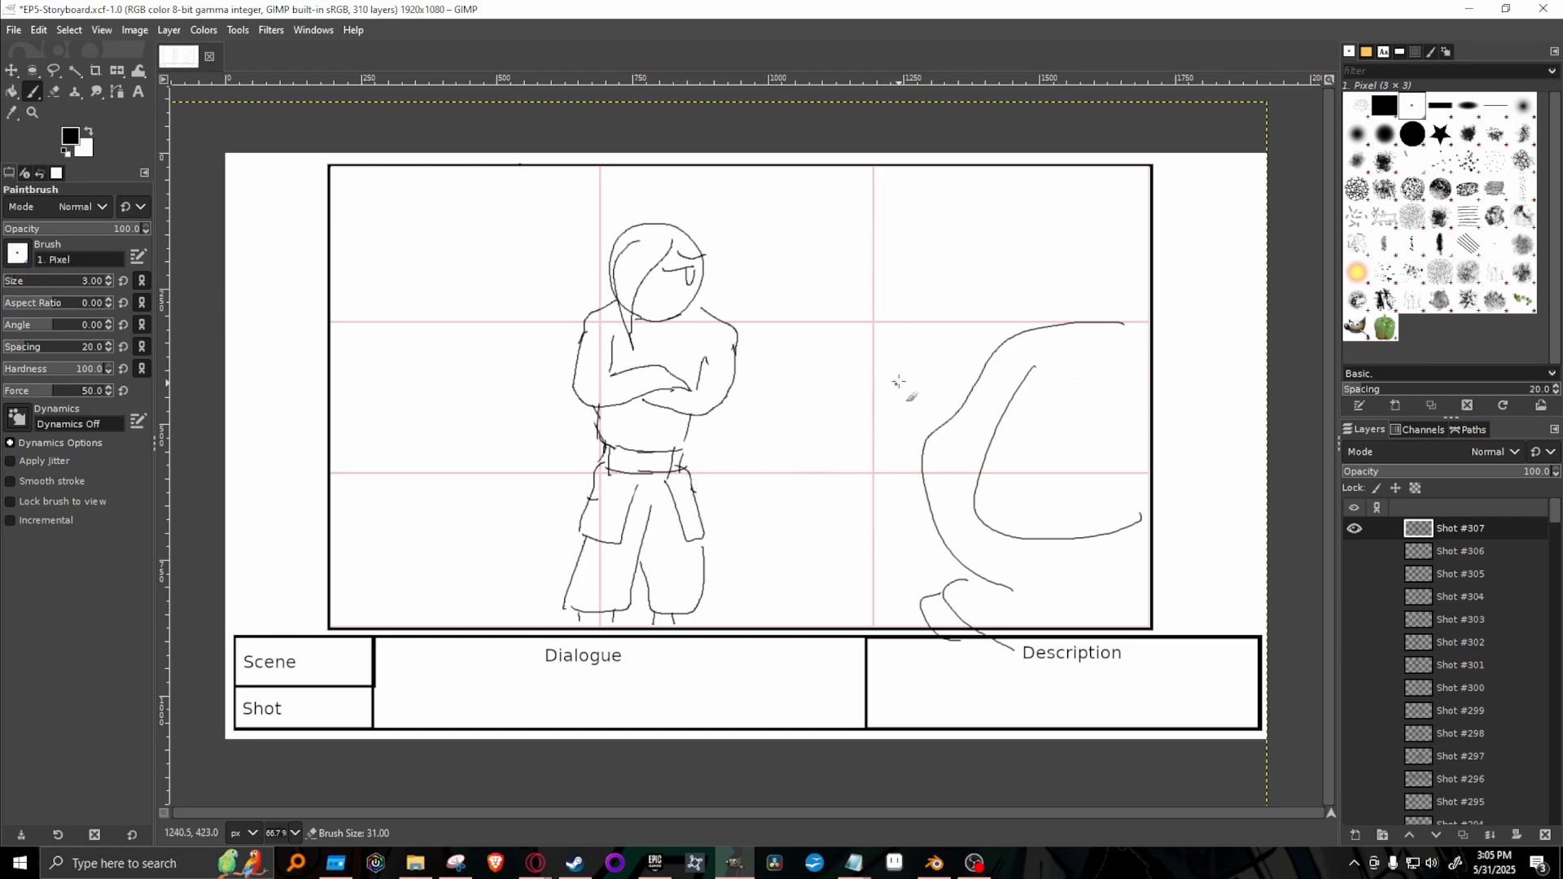
# Select the standing character with an ellipse, shift it down about 50 px with Unified Transform and anchor it to the Shot #307 layer.
pyautogui.click(32, 73)
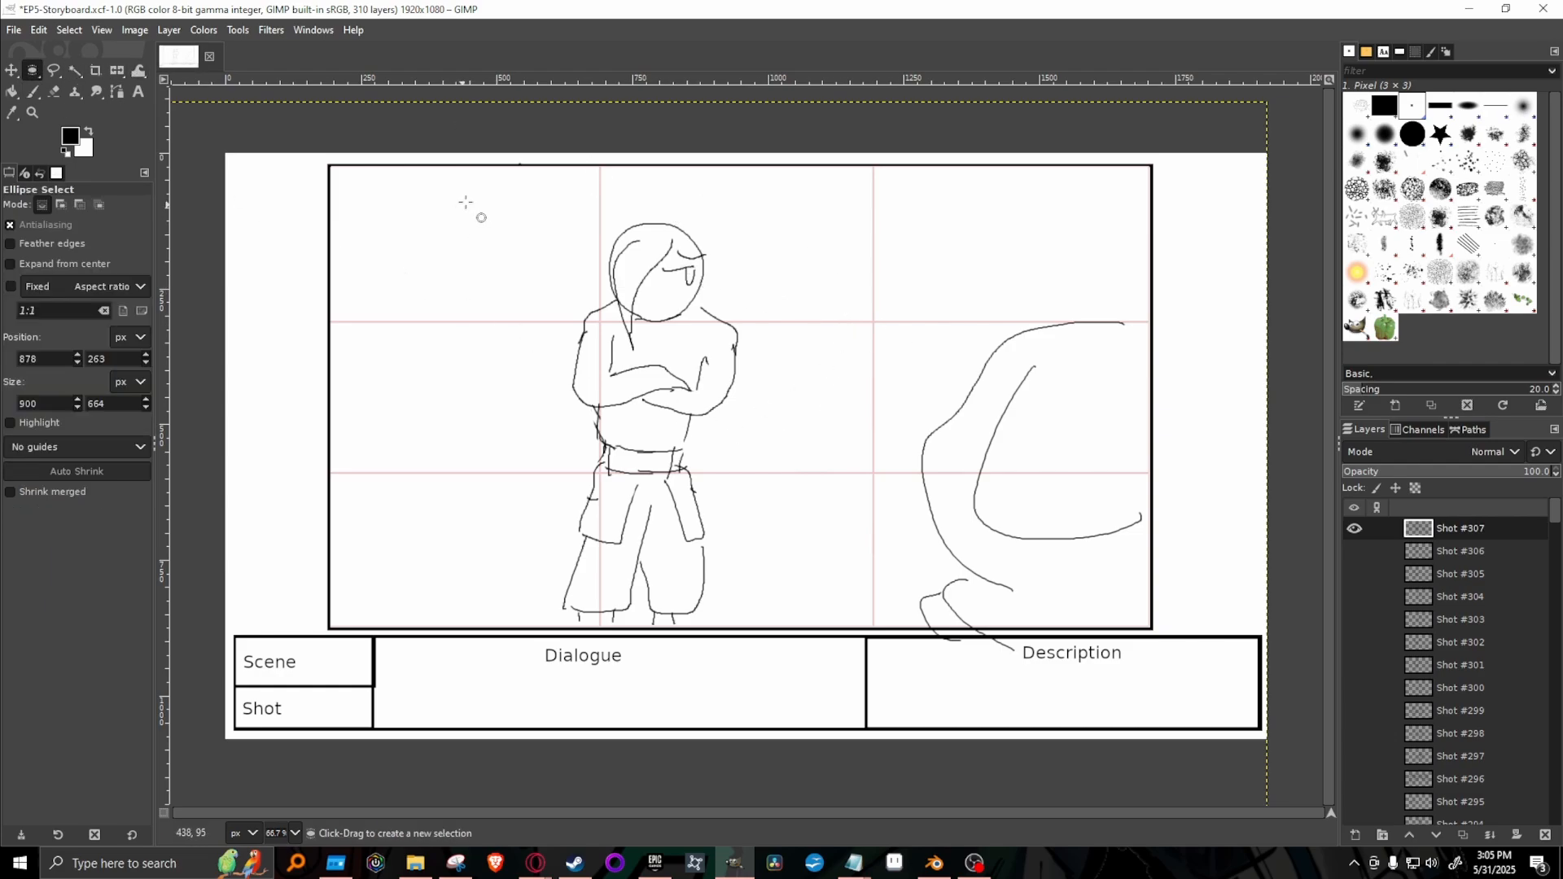
pyautogui.moveTo(468, 202); pyautogui.dragTo(850, 662)
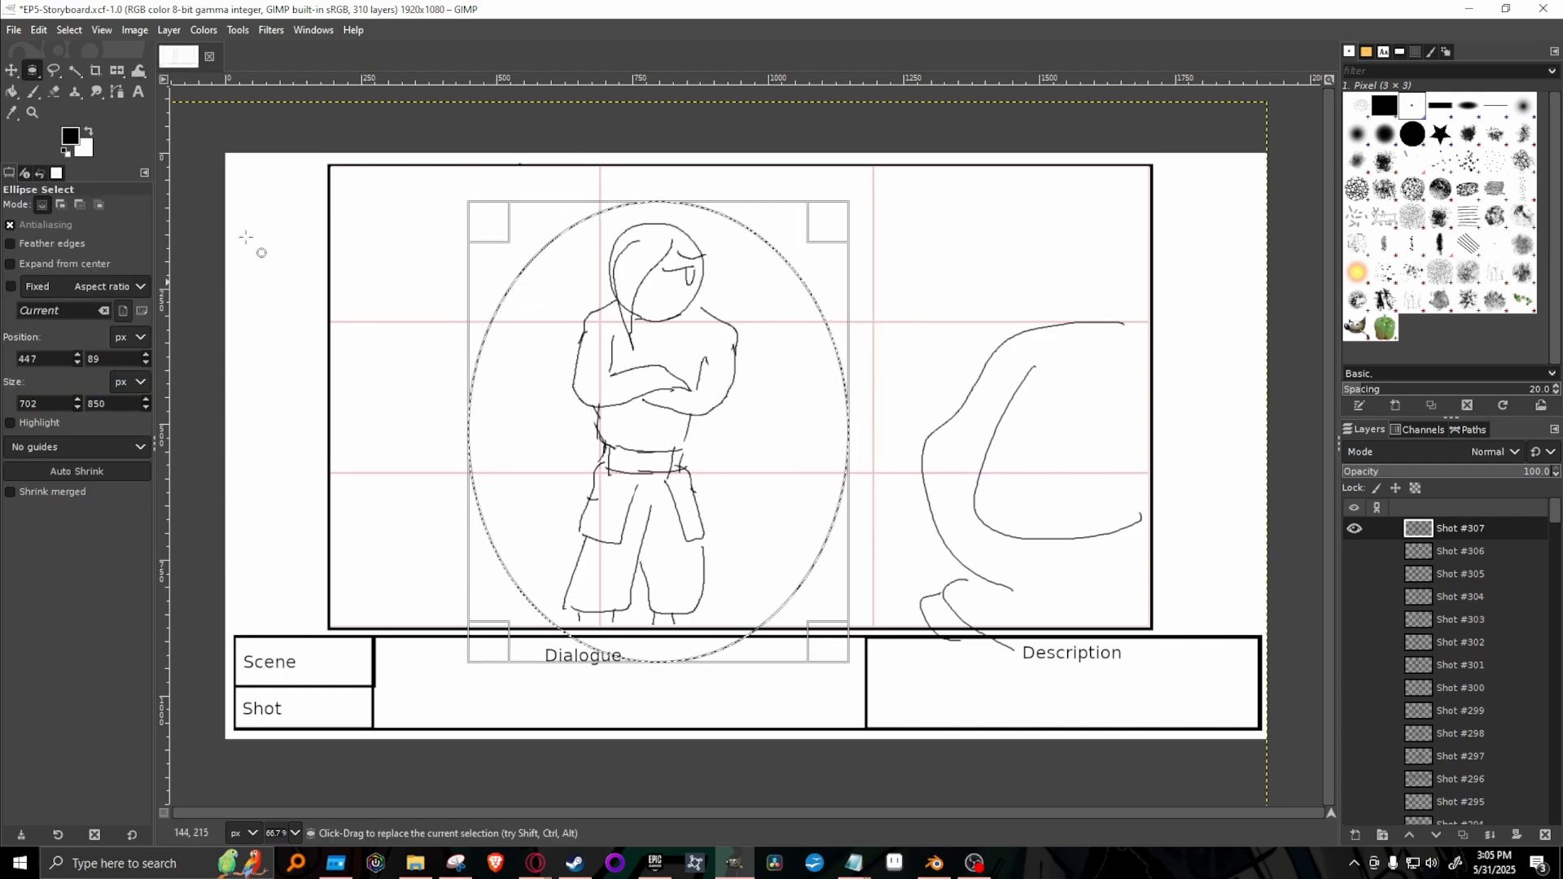
pyautogui.click(163, 70)
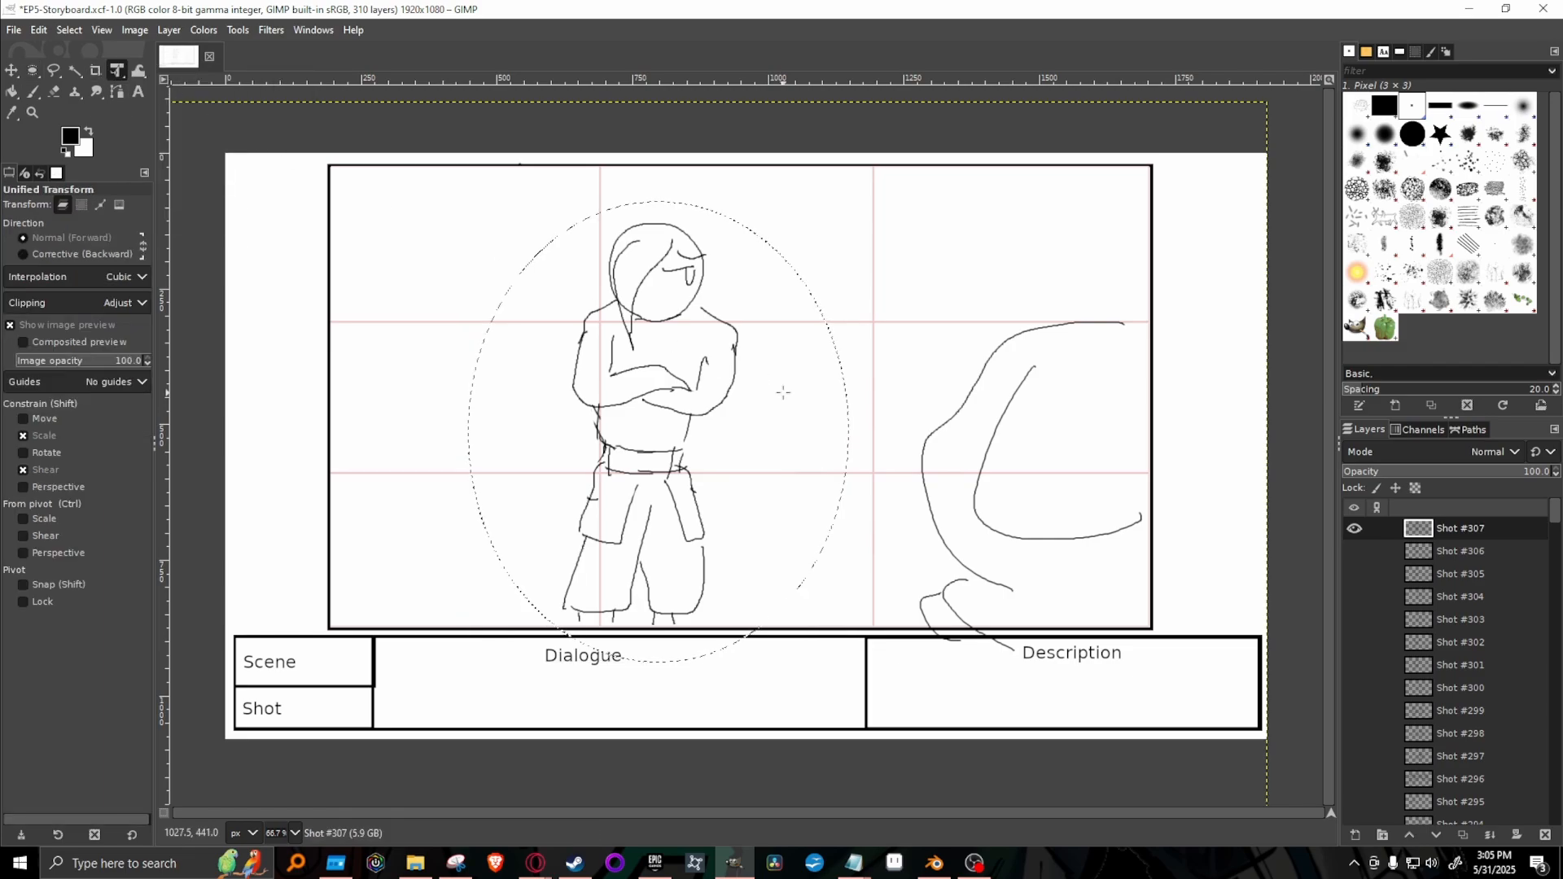
pyautogui.click(655, 352)
pyautogui.moveTo(651, 378); pyautogui.dragTo(651, 404)
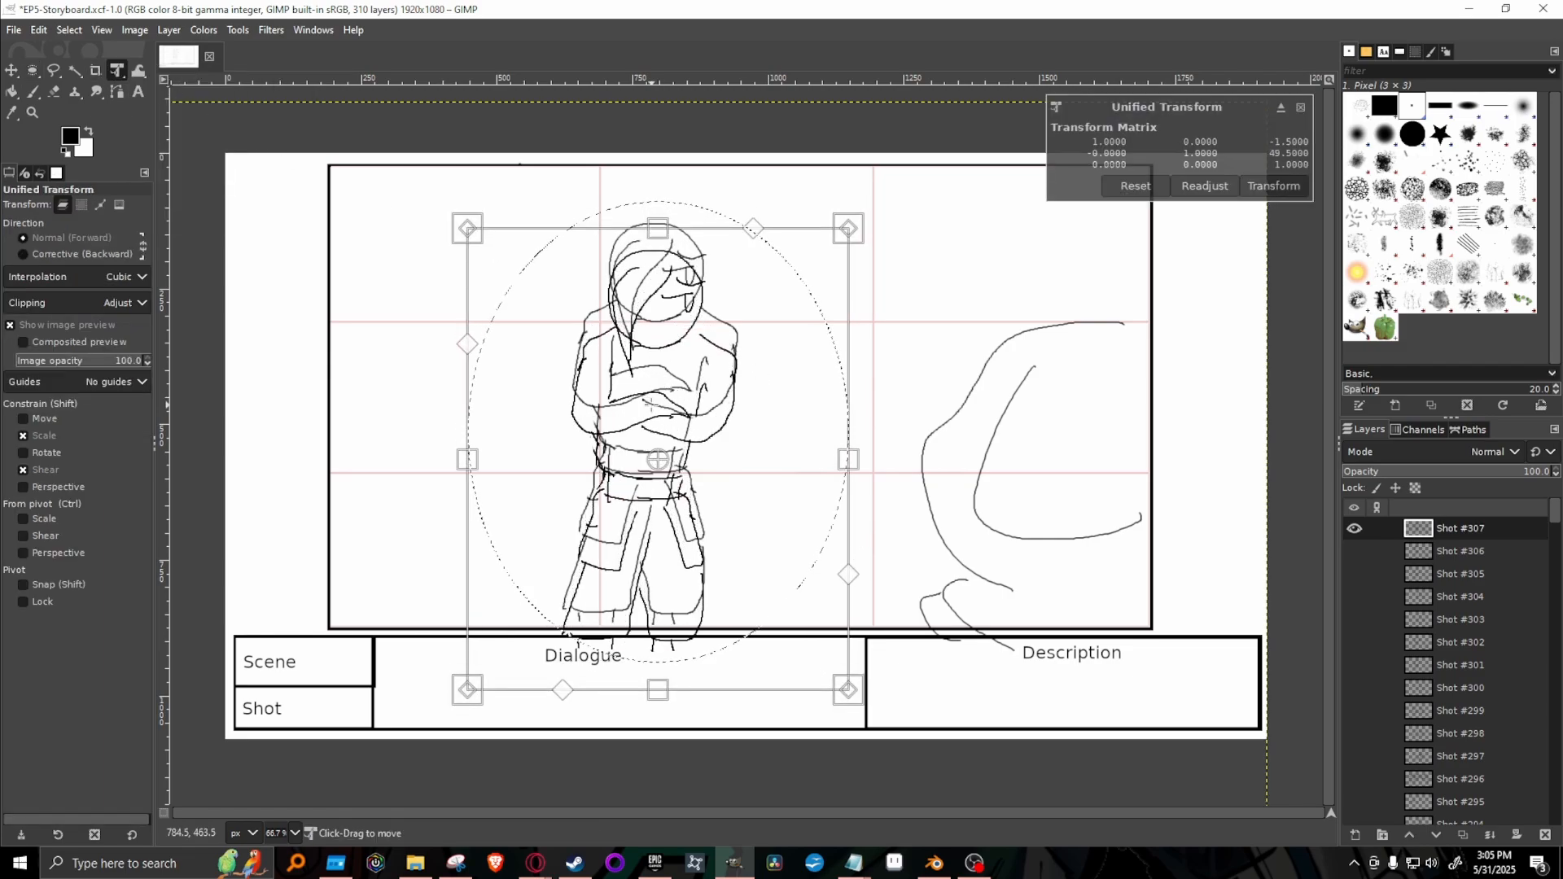
pyautogui.press('Return')
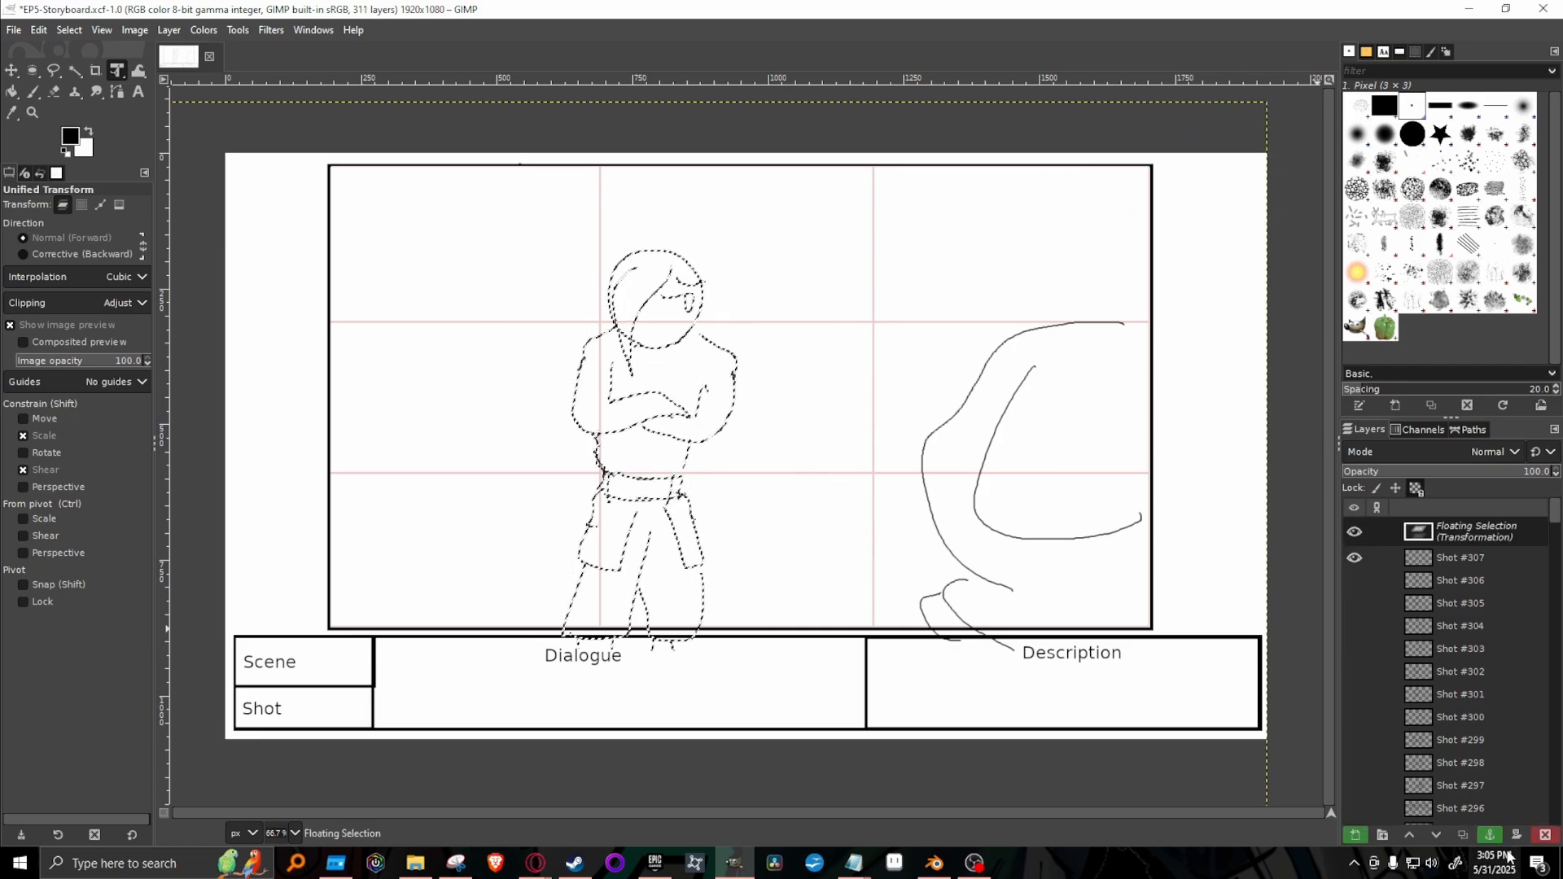
pyautogui.click(1490, 835)
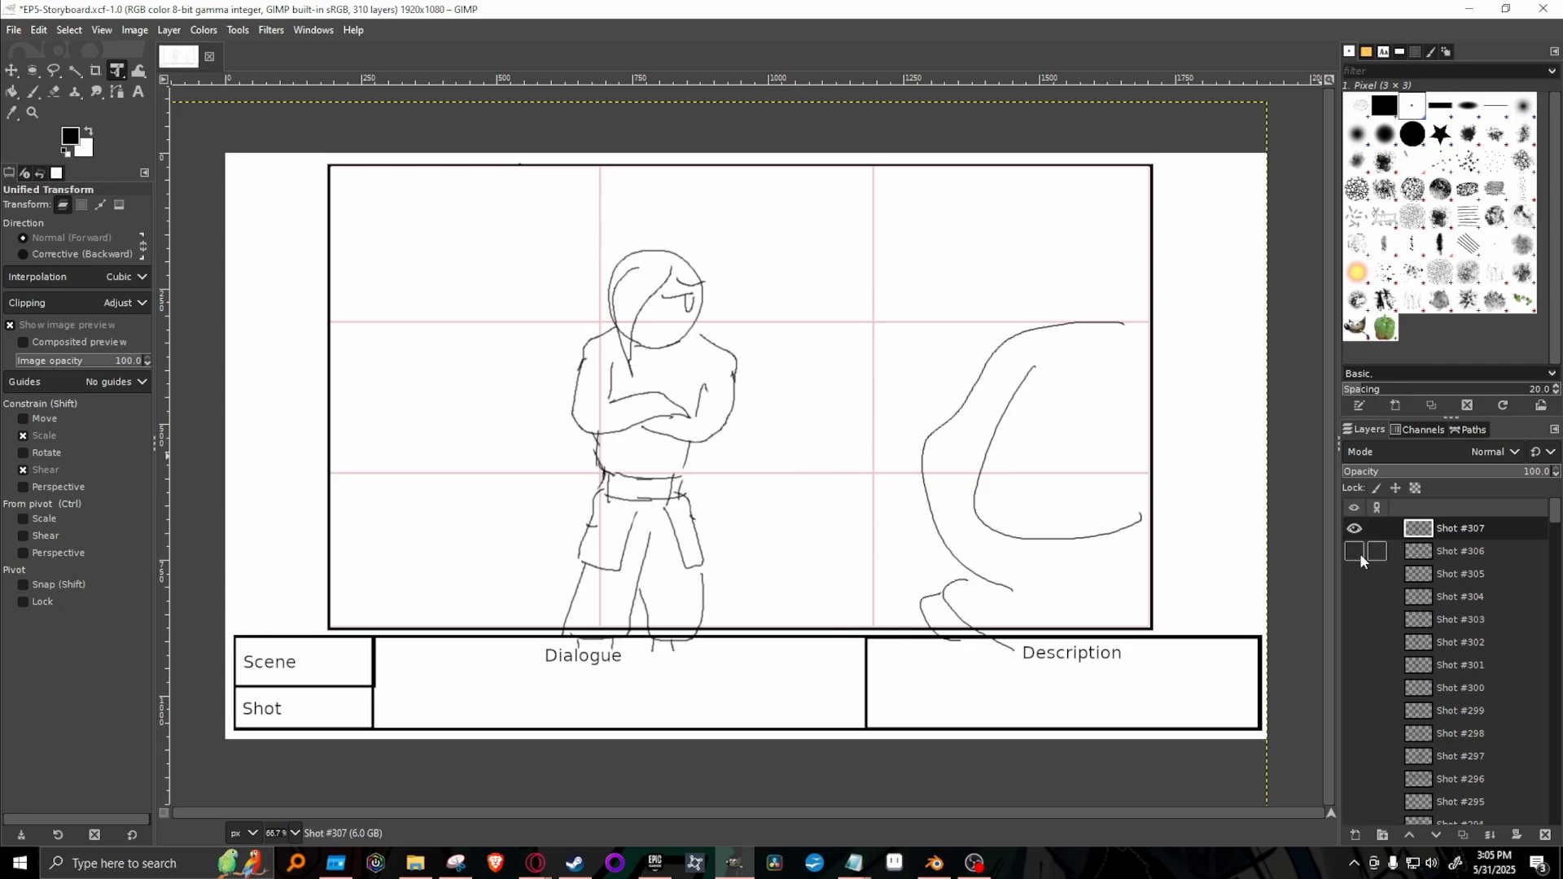
# Hide Shot #307 and preview the earlier shot layers between #299 and #305 one at a time.
pyautogui.click(1355, 529)
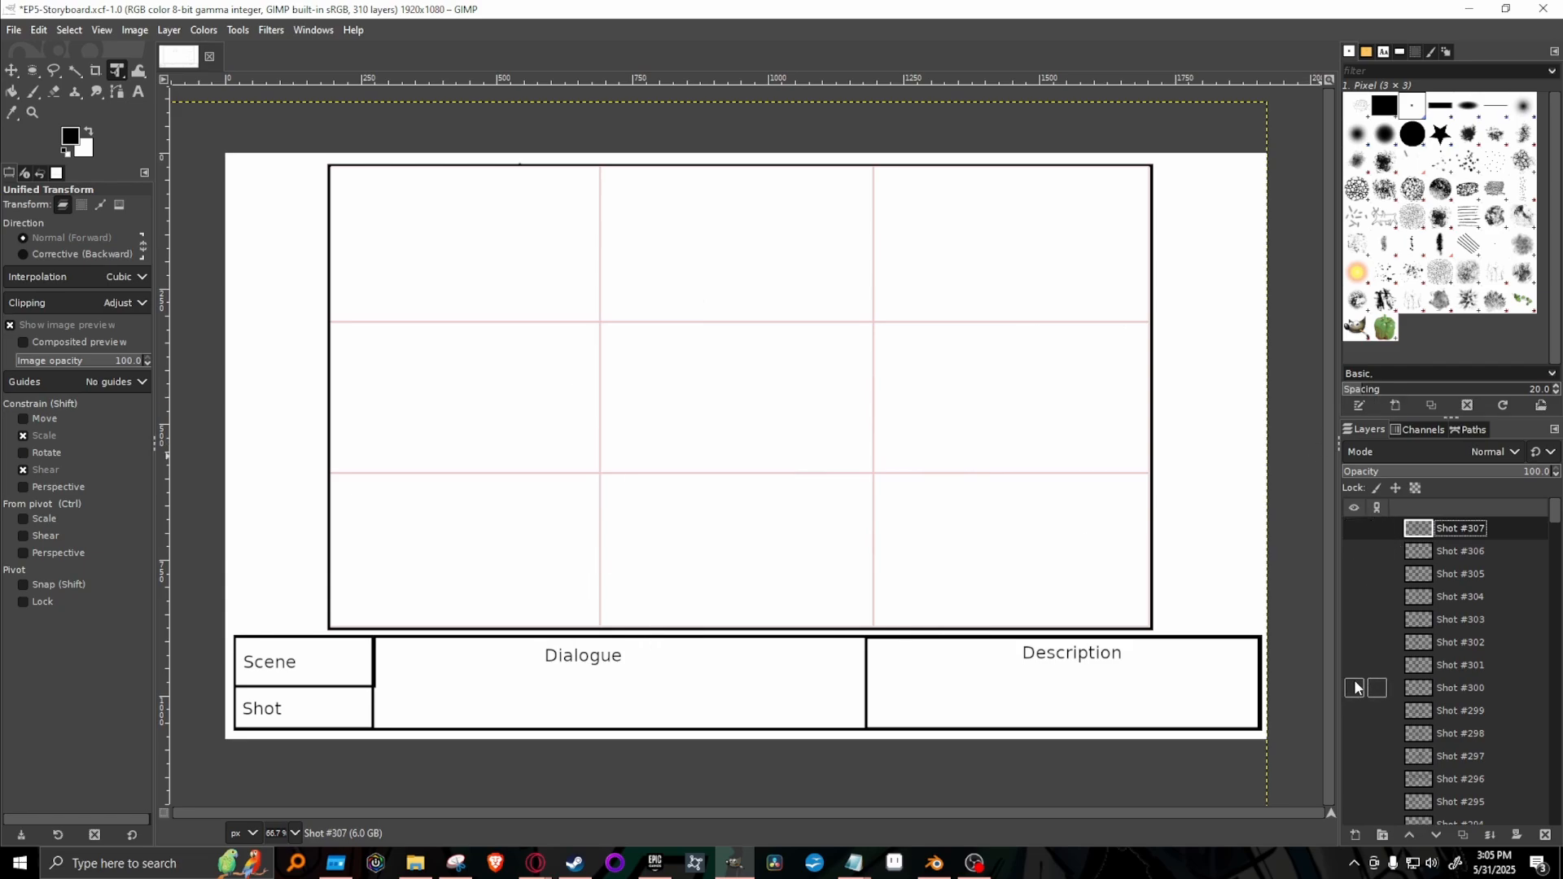
pyautogui.click(1355, 688)
pyautogui.click(1355, 688)
pyautogui.click(1355, 688)
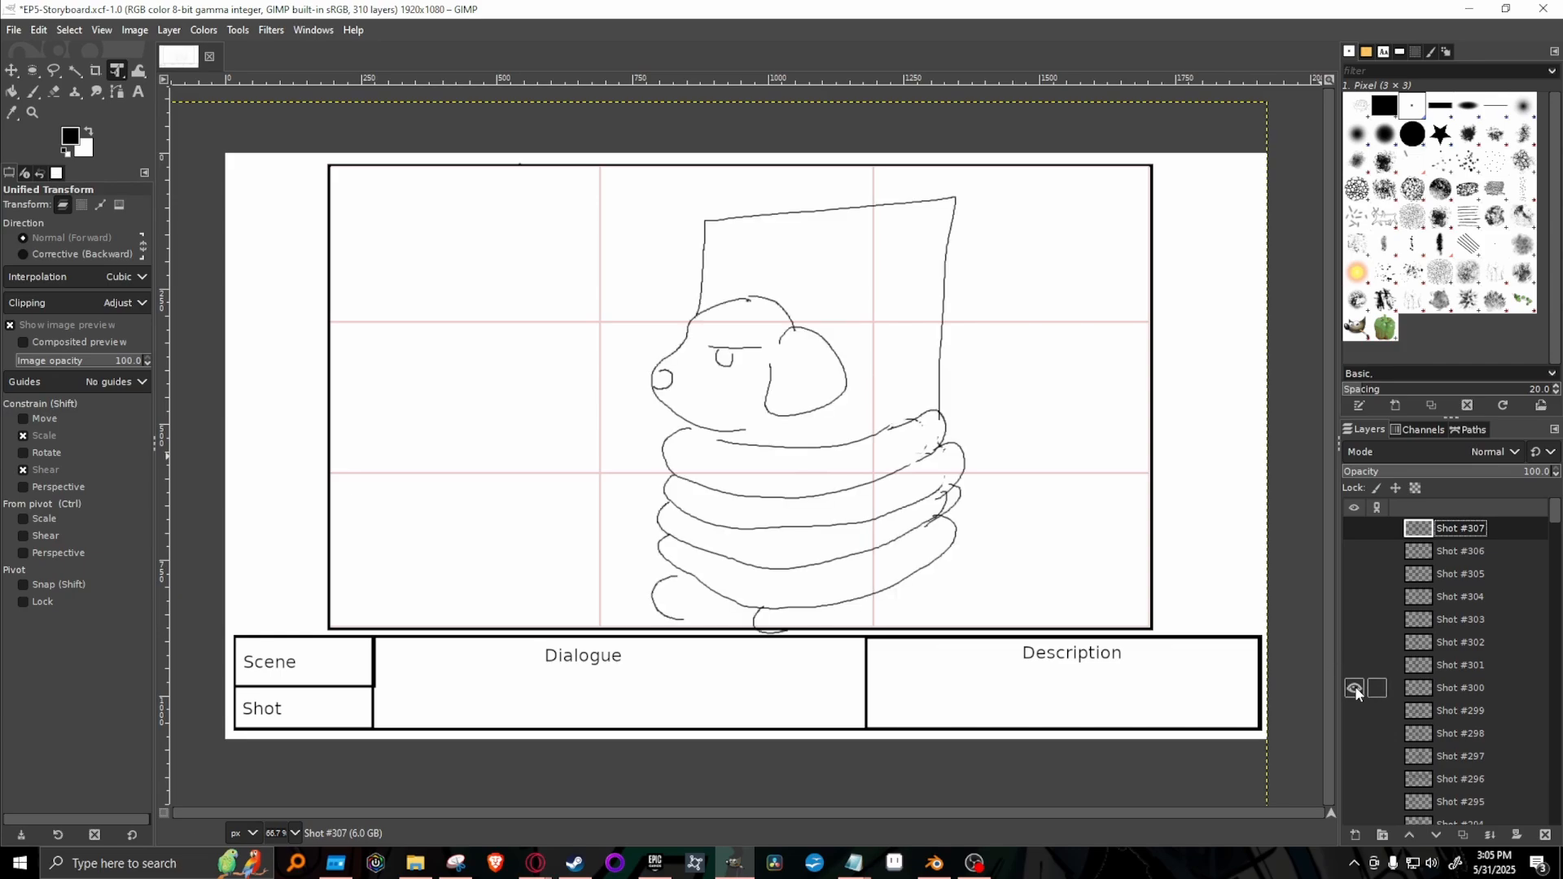
pyautogui.click(1355, 688)
pyautogui.click(1354, 712)
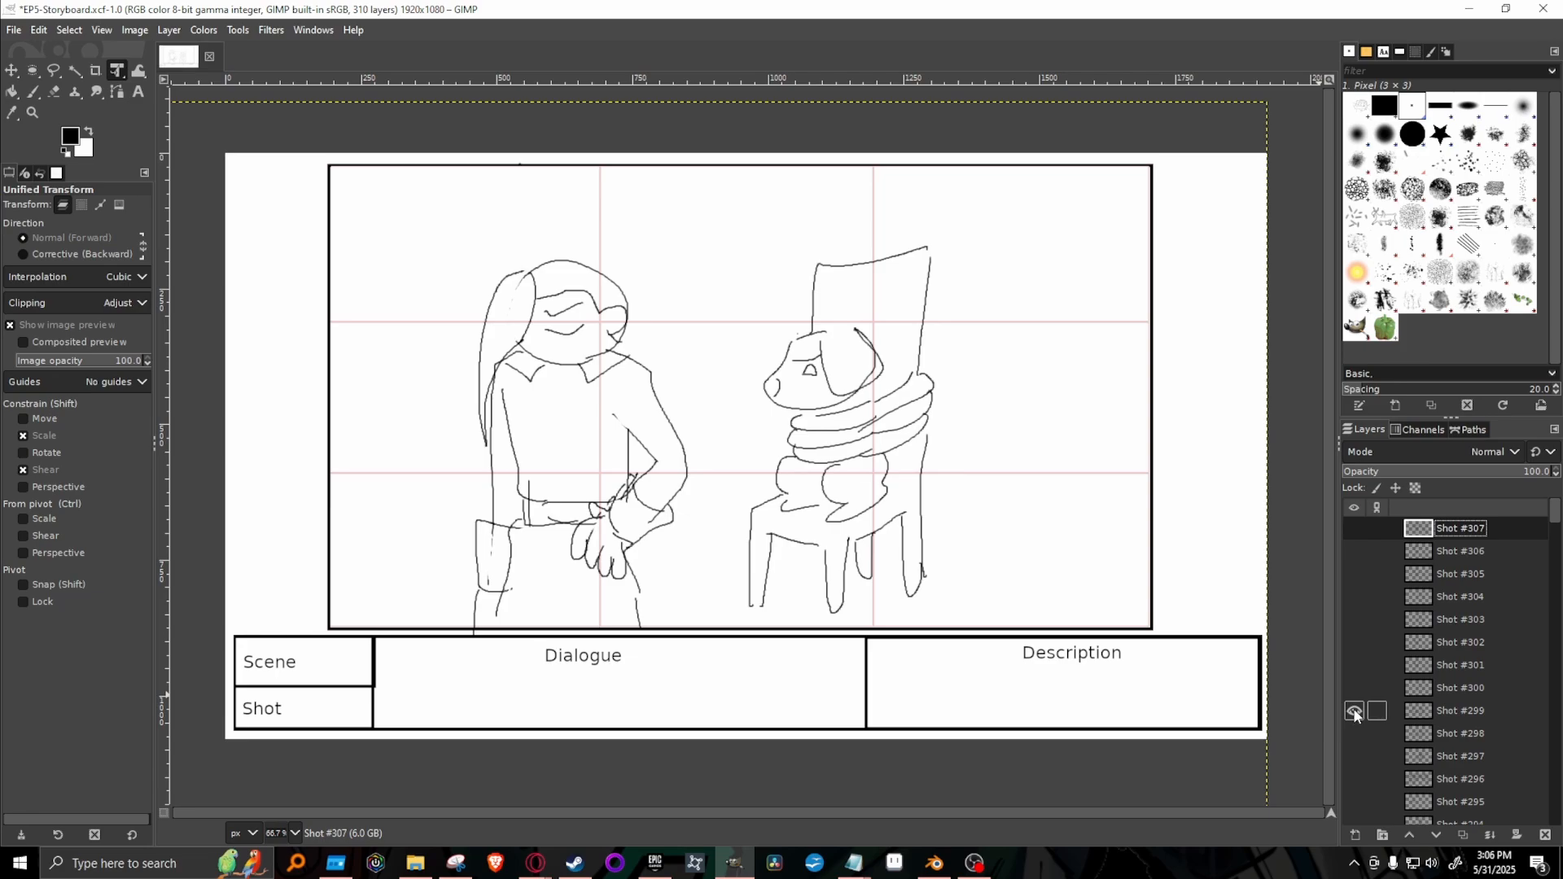
pyautogui.click(1354, 710)
pyautogui.click(1354, 689)
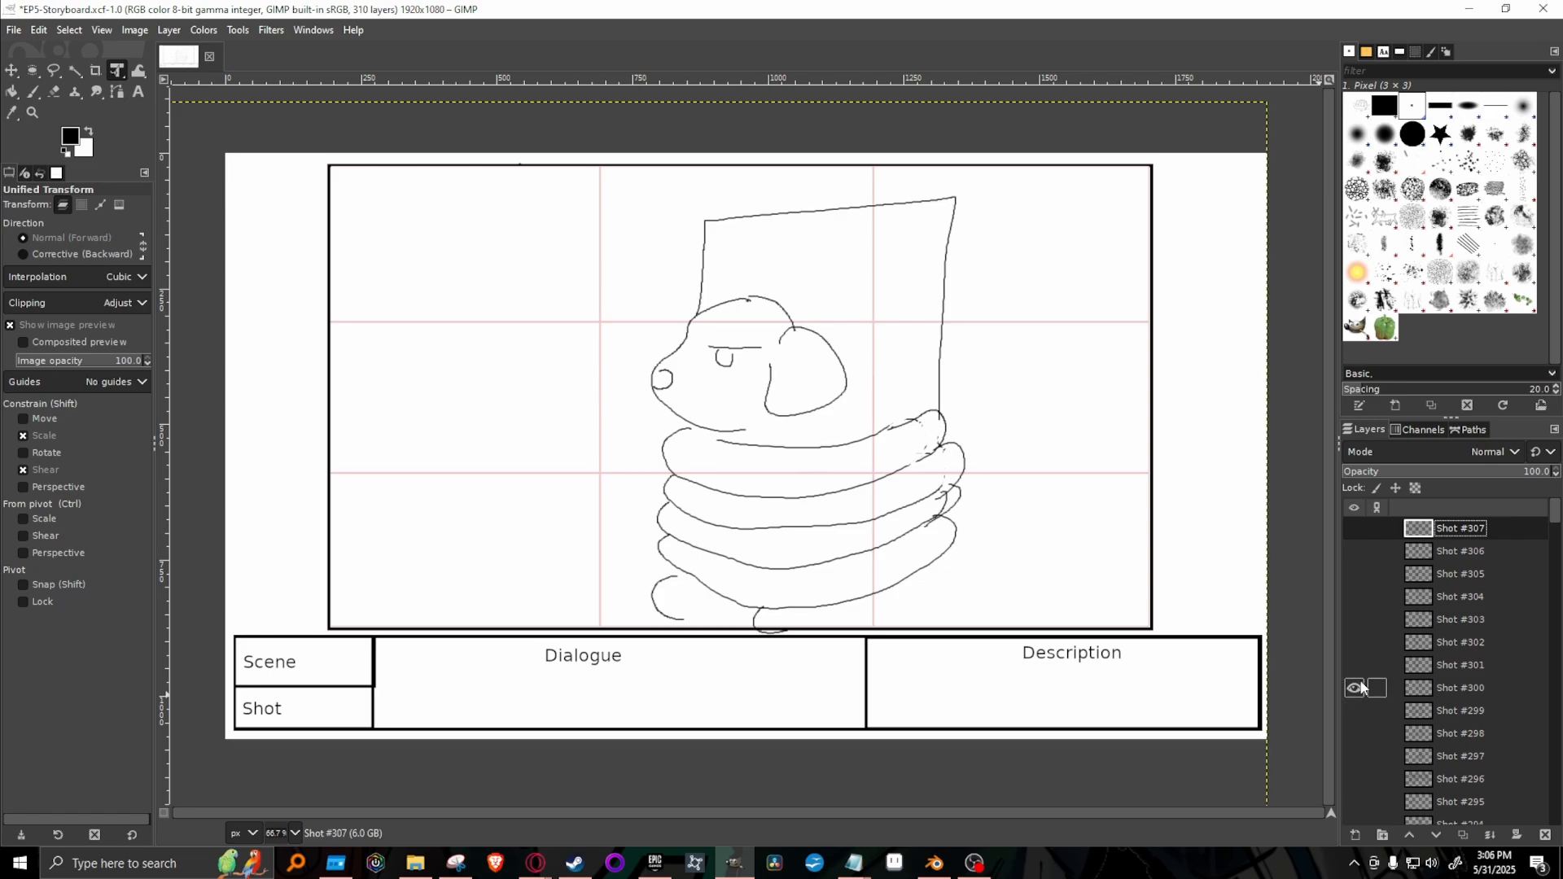
pyautogui.click(1354, 688)
pyautogui.click(1354, 666)
pyautogui.click(1354, 666)
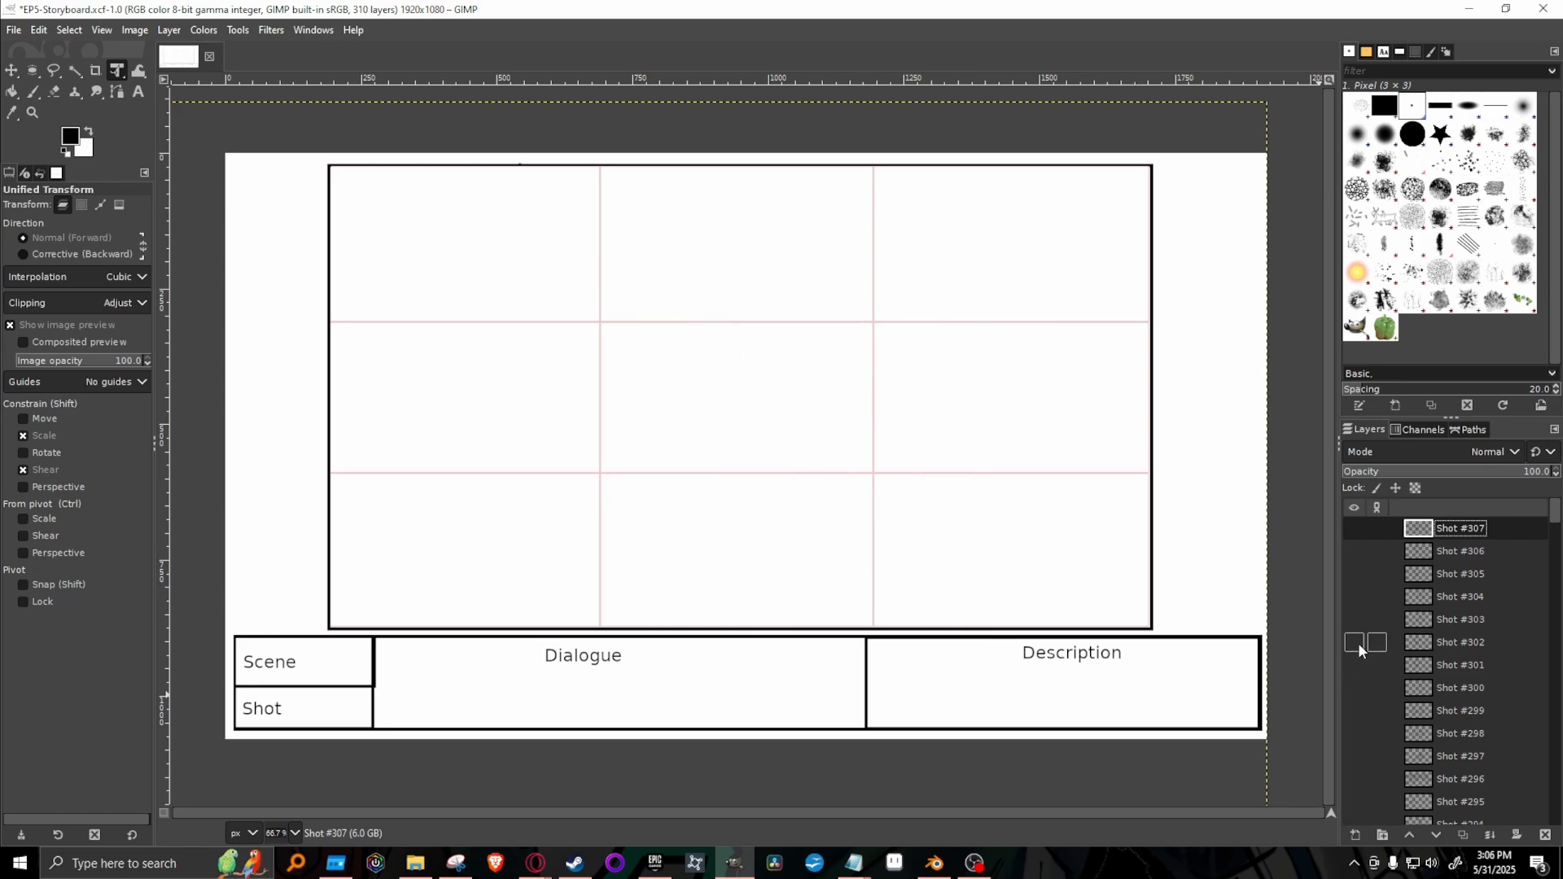
pyautogui.click(1354, 644)
pyautogui.click(1354, 644)
pyautogui.click(1354, 620)
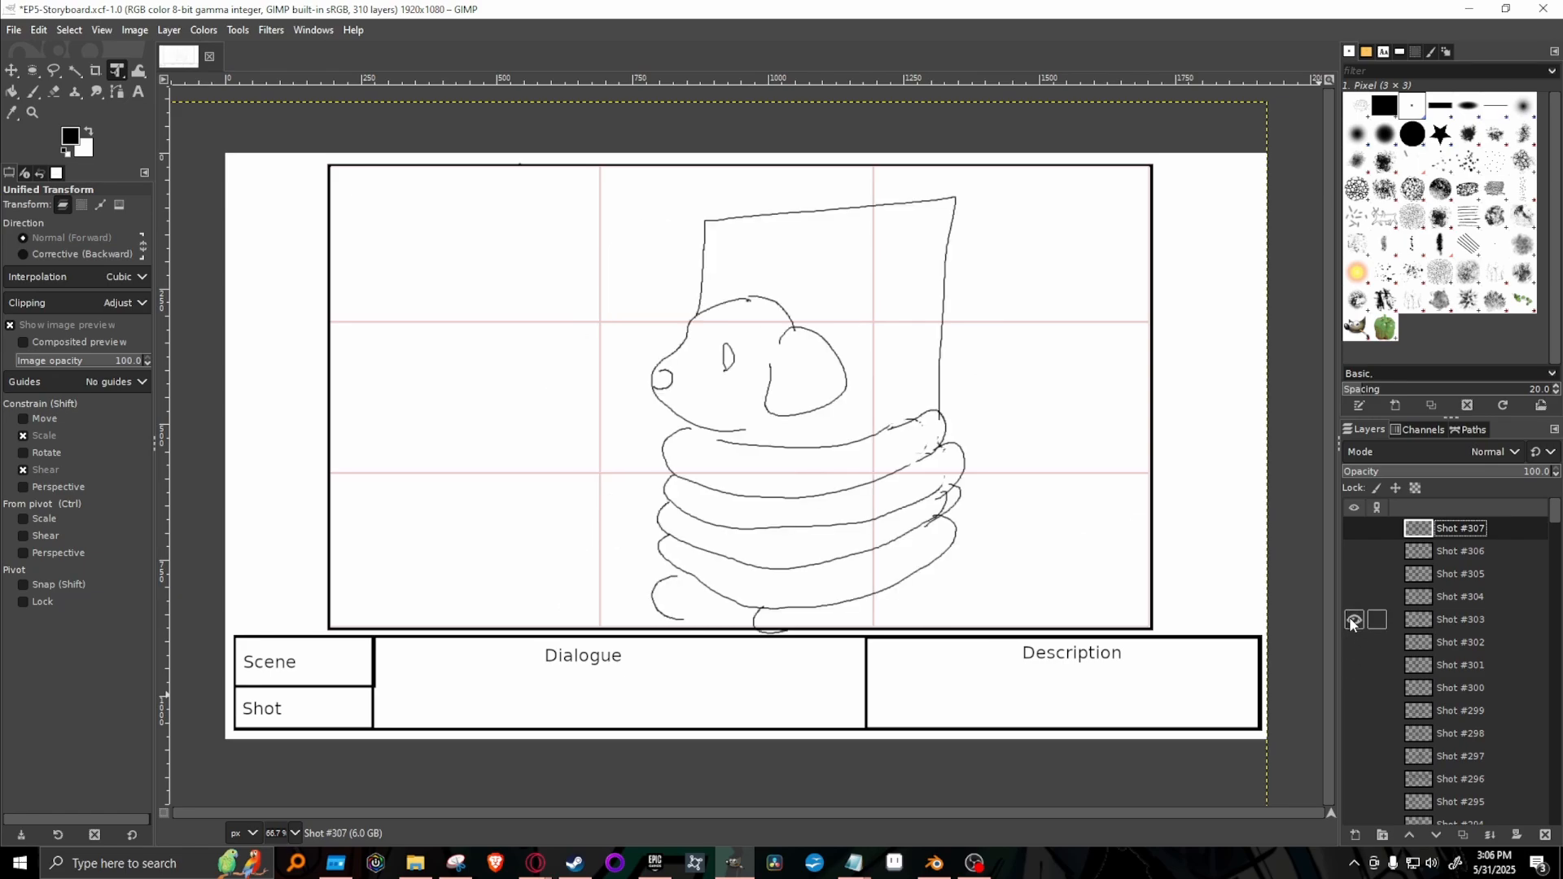
pyautogui.click(1354, 620)
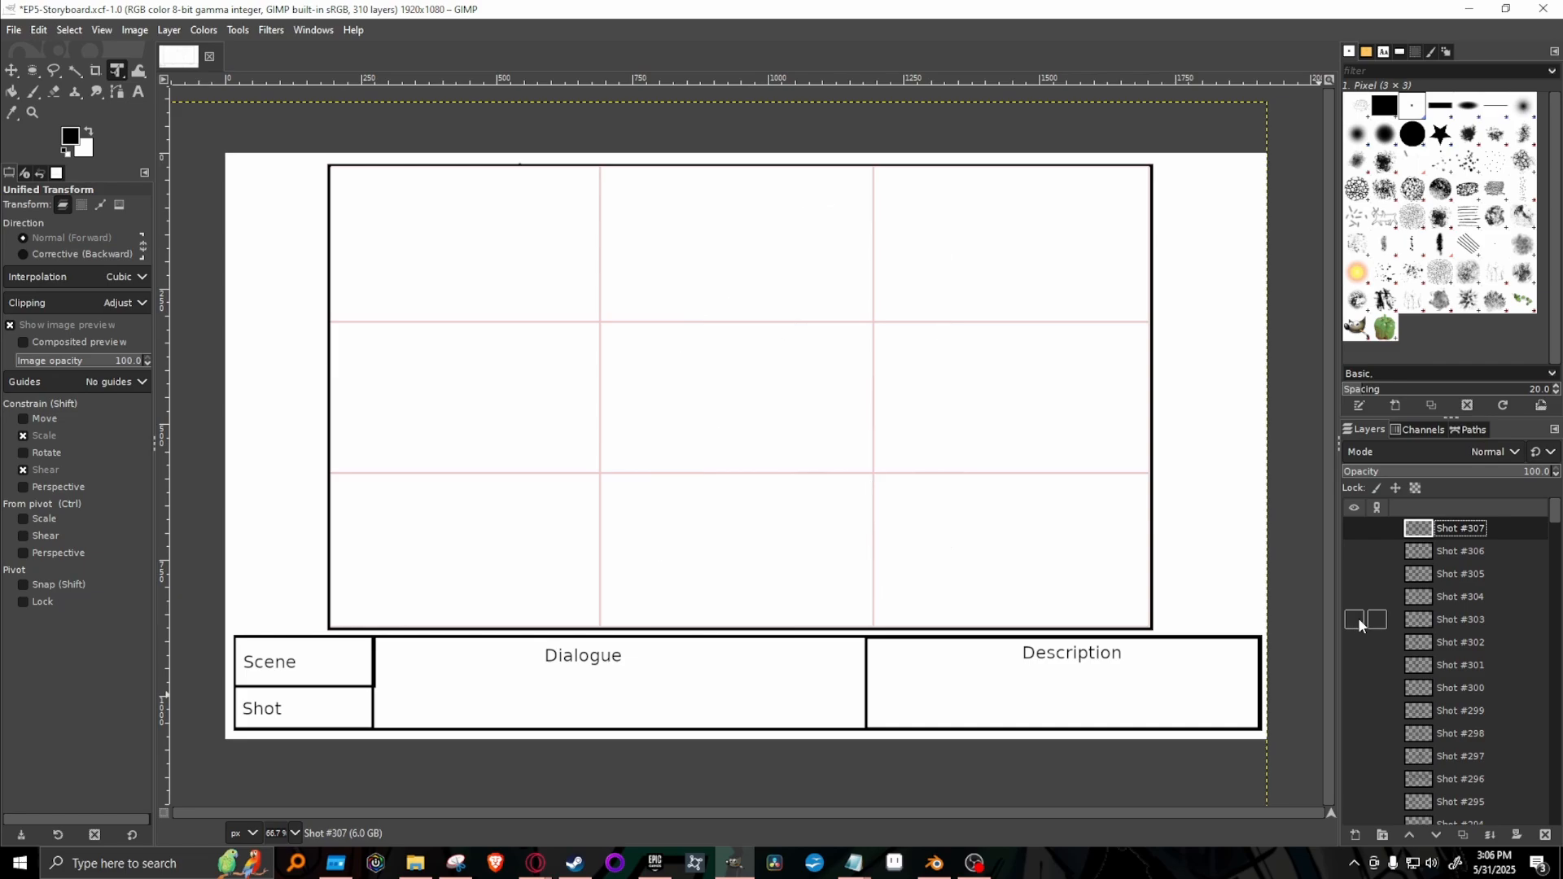
pyautogui.click(1354, 597)
pyautogui.click(1354, 597)
pyautogui.click(1354, 575)
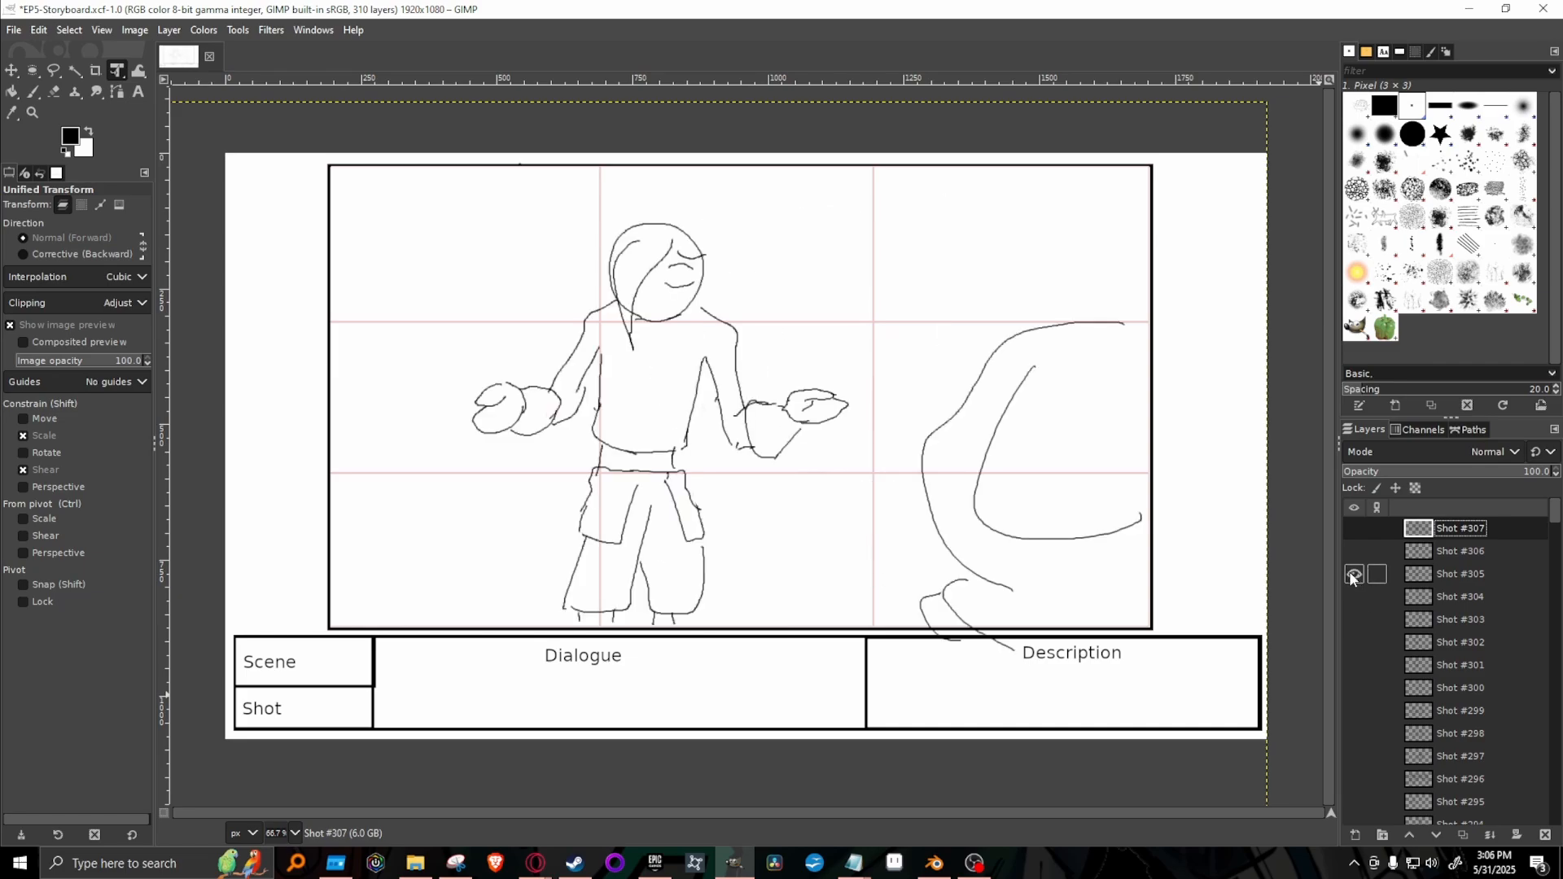
pyautogui.click(1351, 574)
# Compare the standing character's poses in Shots #305, #306 and #307 by showing each layer on its own.
pyautogui.click(1353, 531)
pyautogui.click(1353, 530)
pyautogui.click(1357, 552)
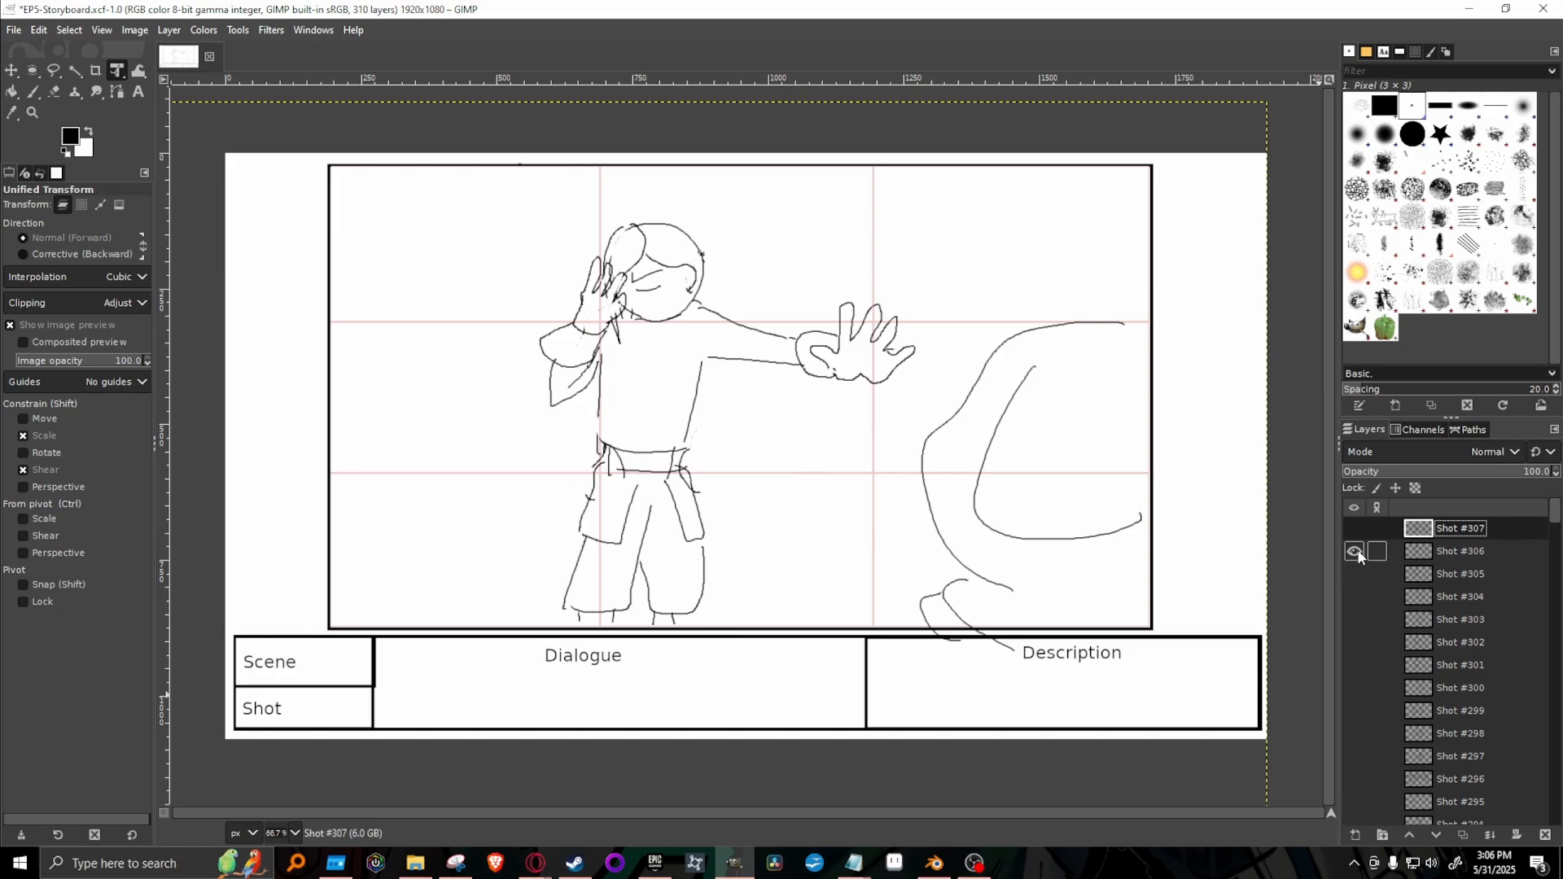
pyautogui.click(1356, 552)
pyautogui.click(1354, 574)
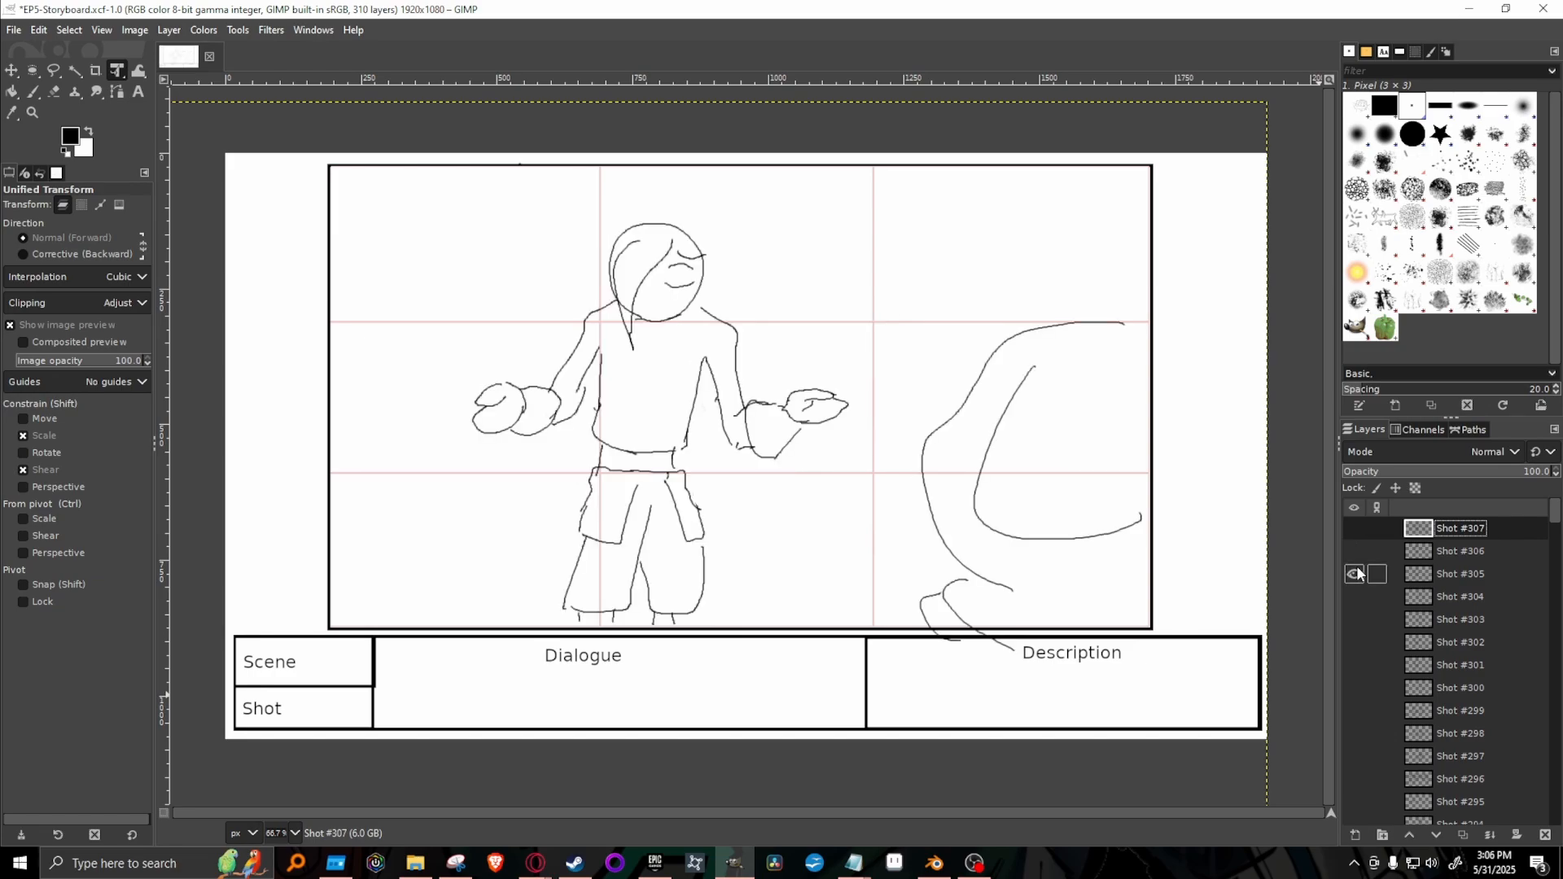
pyautogui.click(1354, 575)
pyautogui.click(1354, 530)
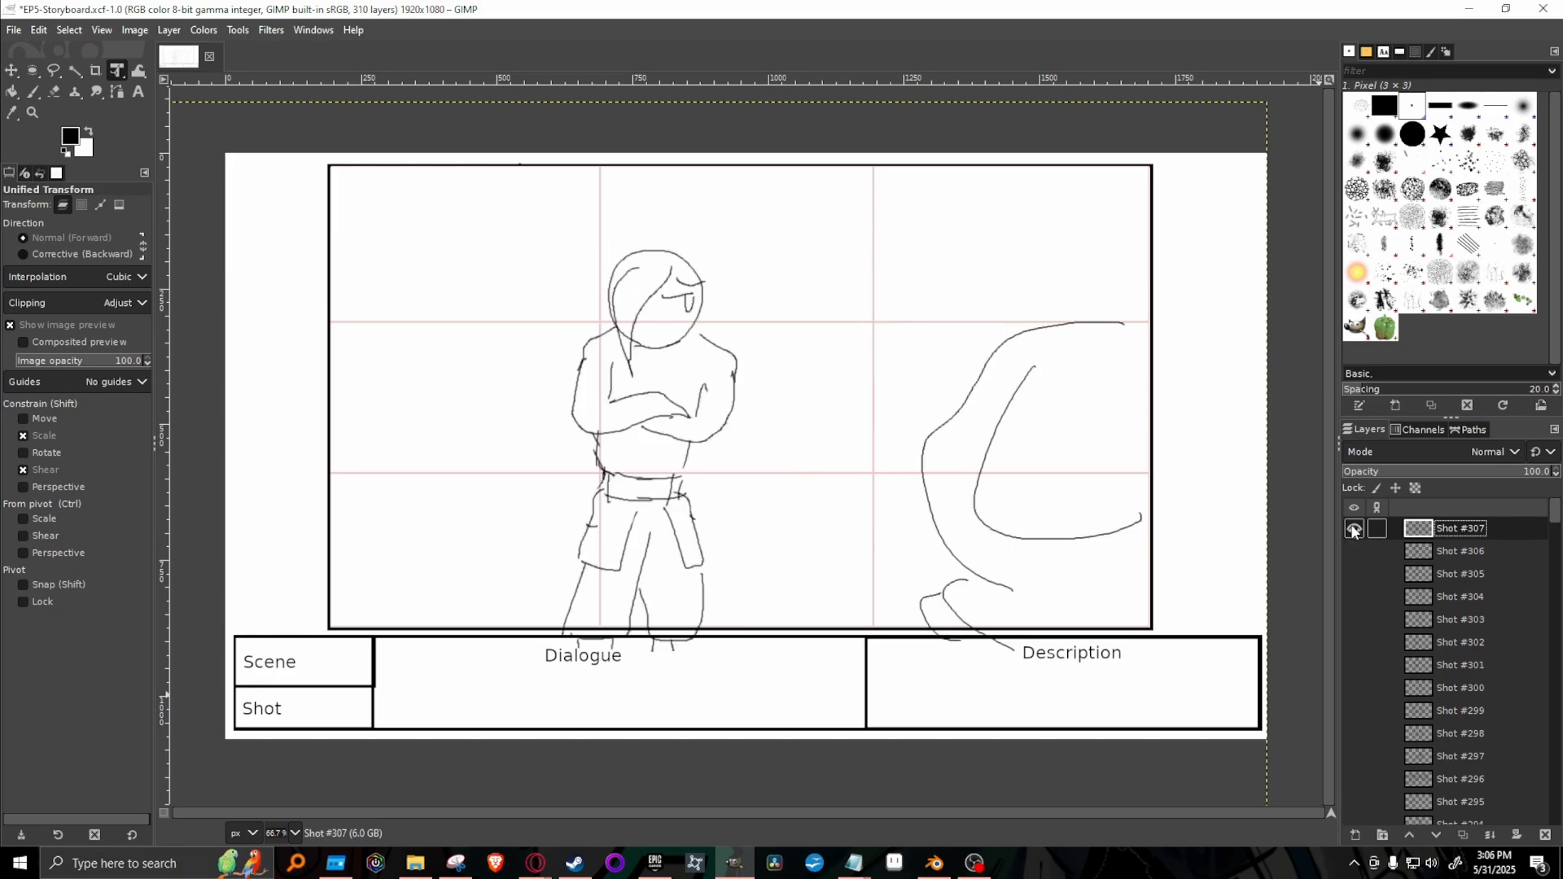
pyautogui.click(1354, 531)
pyautogui.click(1356, 525)
pyautogui.click(1356, 530)
# Review the close-ups of the tied-up dog in Shots #300 to #304 as candidates for the next shot.
pyautogui.click(1353, 598)
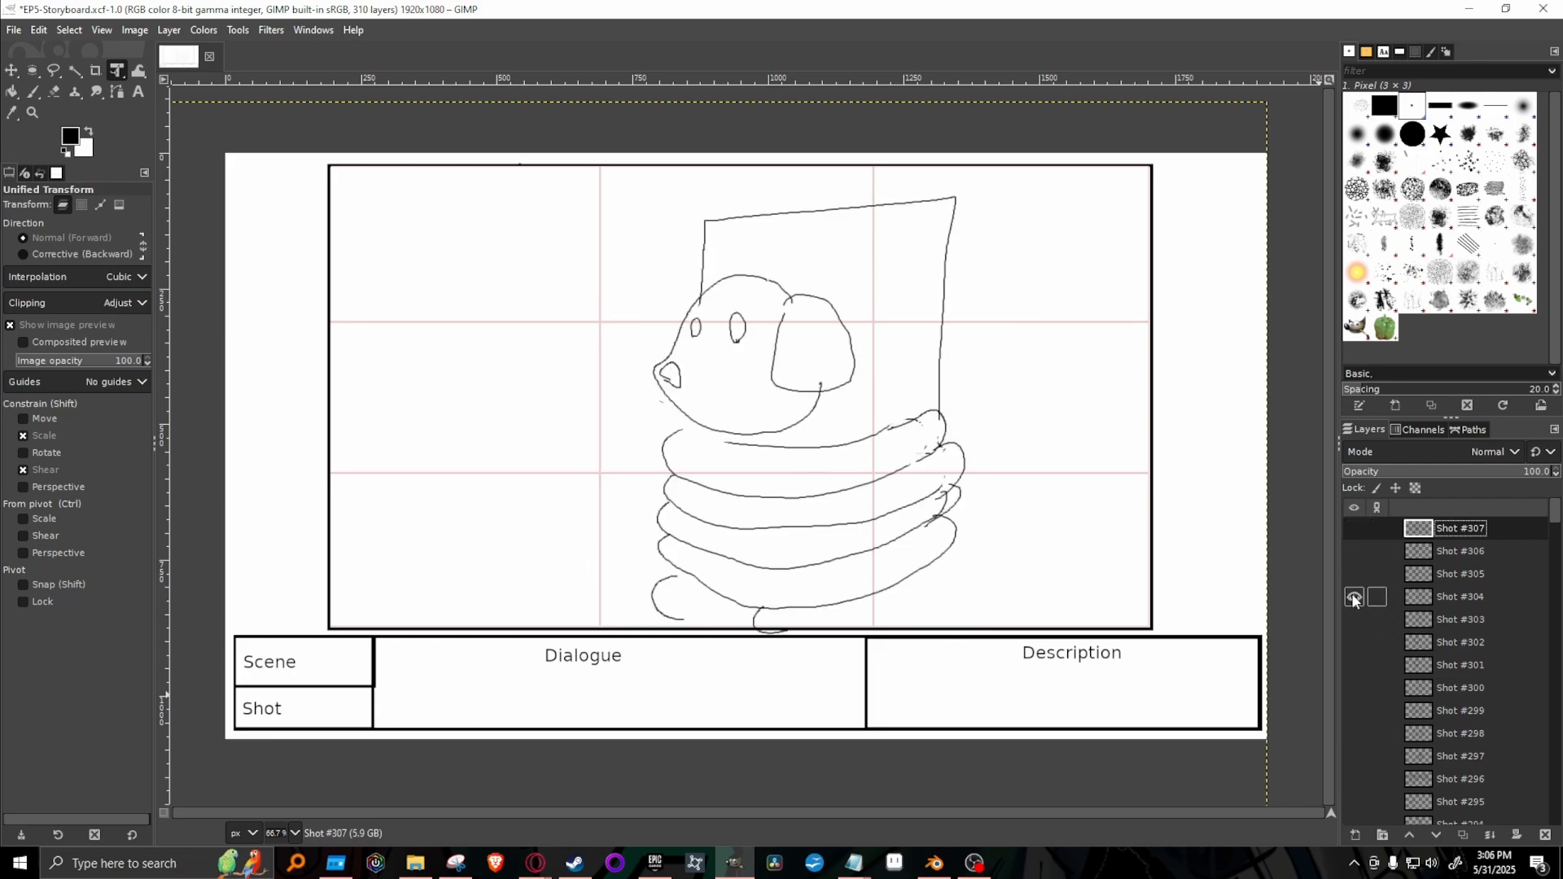
pyautogui.click(1354, 598)
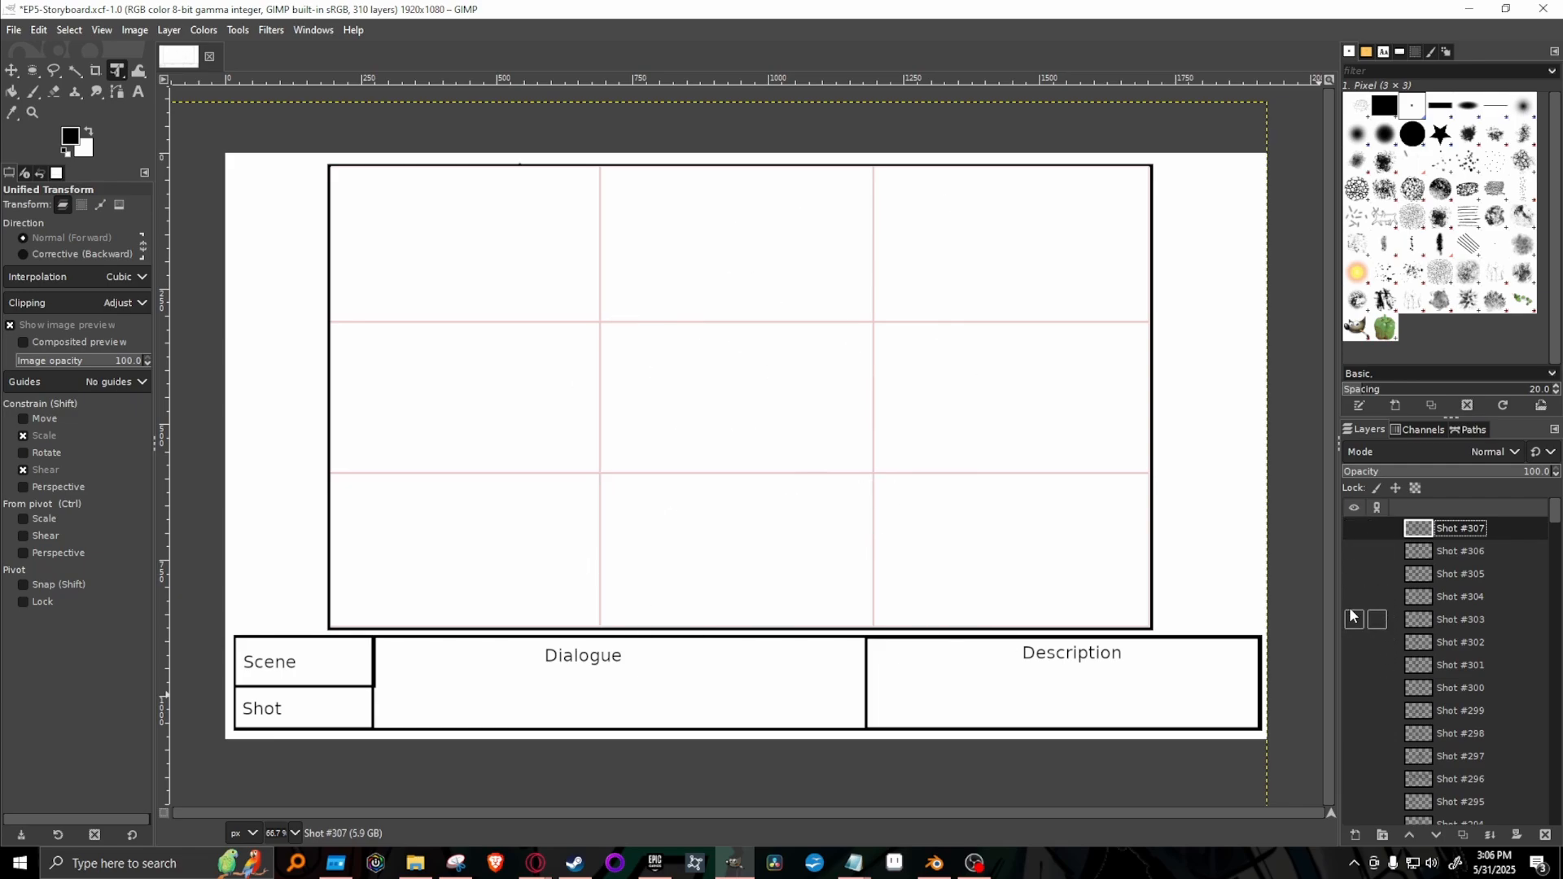
pyautogui.click(1354, 598)
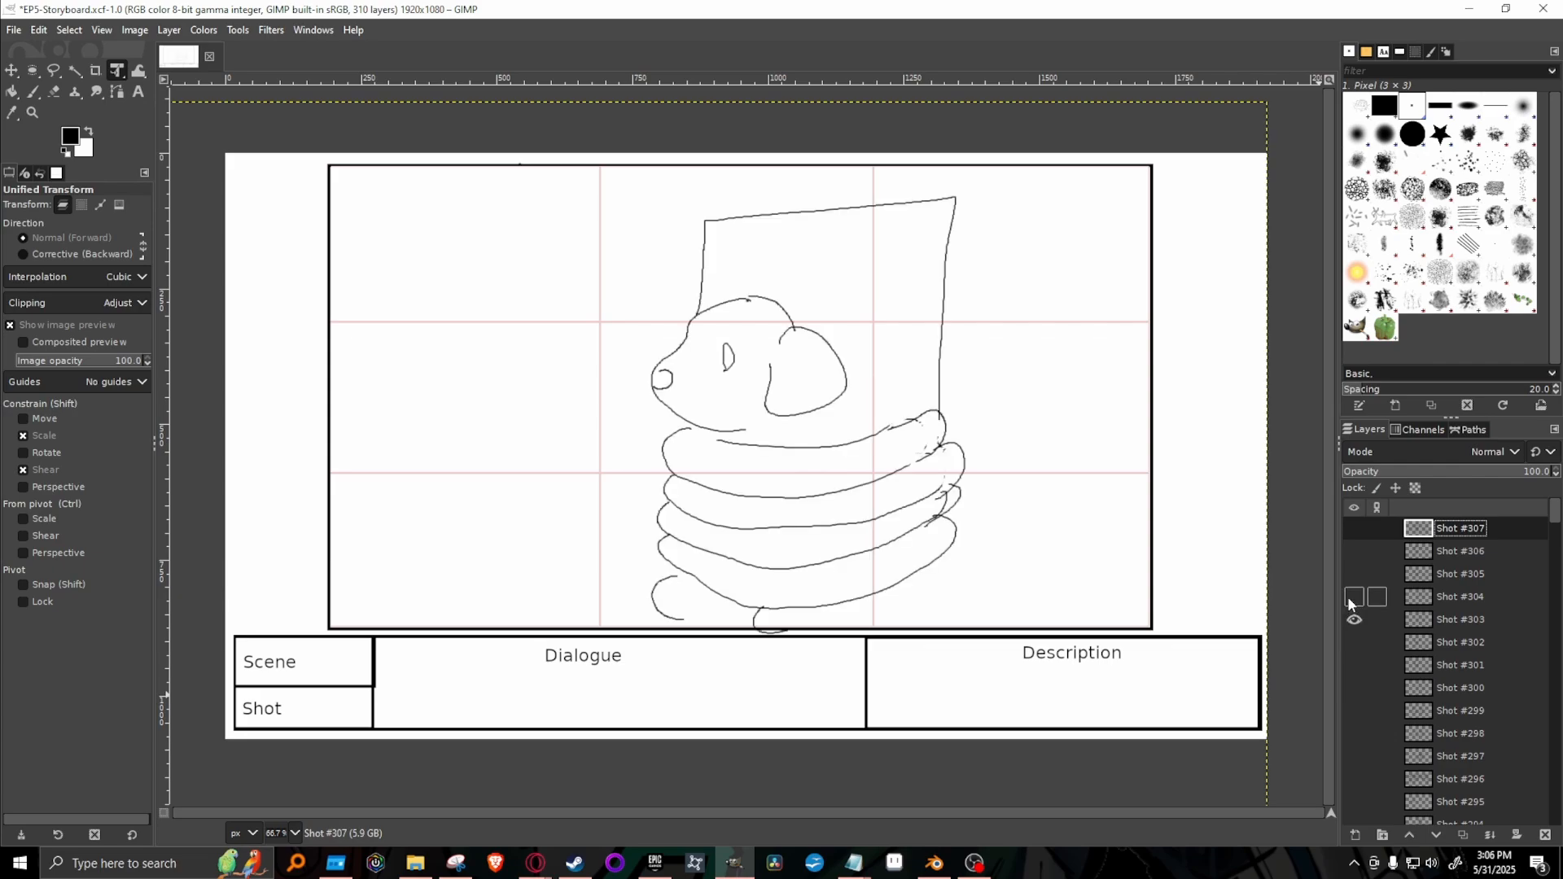
pyautogui.click(1354, 598)
pyautogui.click(1354, 643)
pyautogui.click(1354, 643)
pyautogui.click(1354, 621)
pyautogui.click(1354, 621)
pyautogui.click(1354, 597)
pyautogui.click(1354, 598)
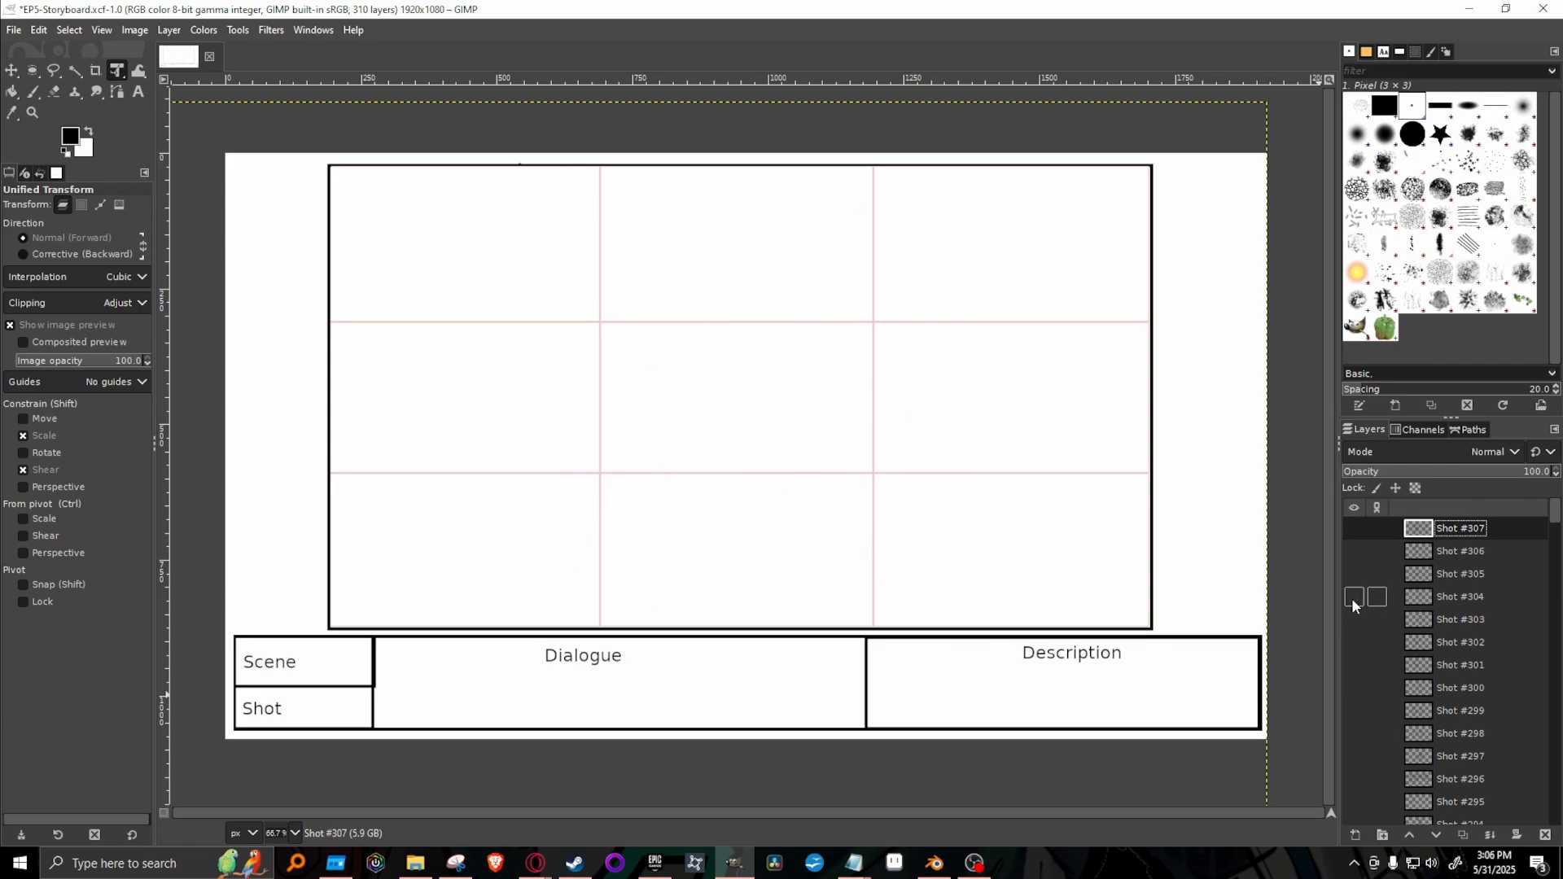
pyautogui.click(1354, 689)
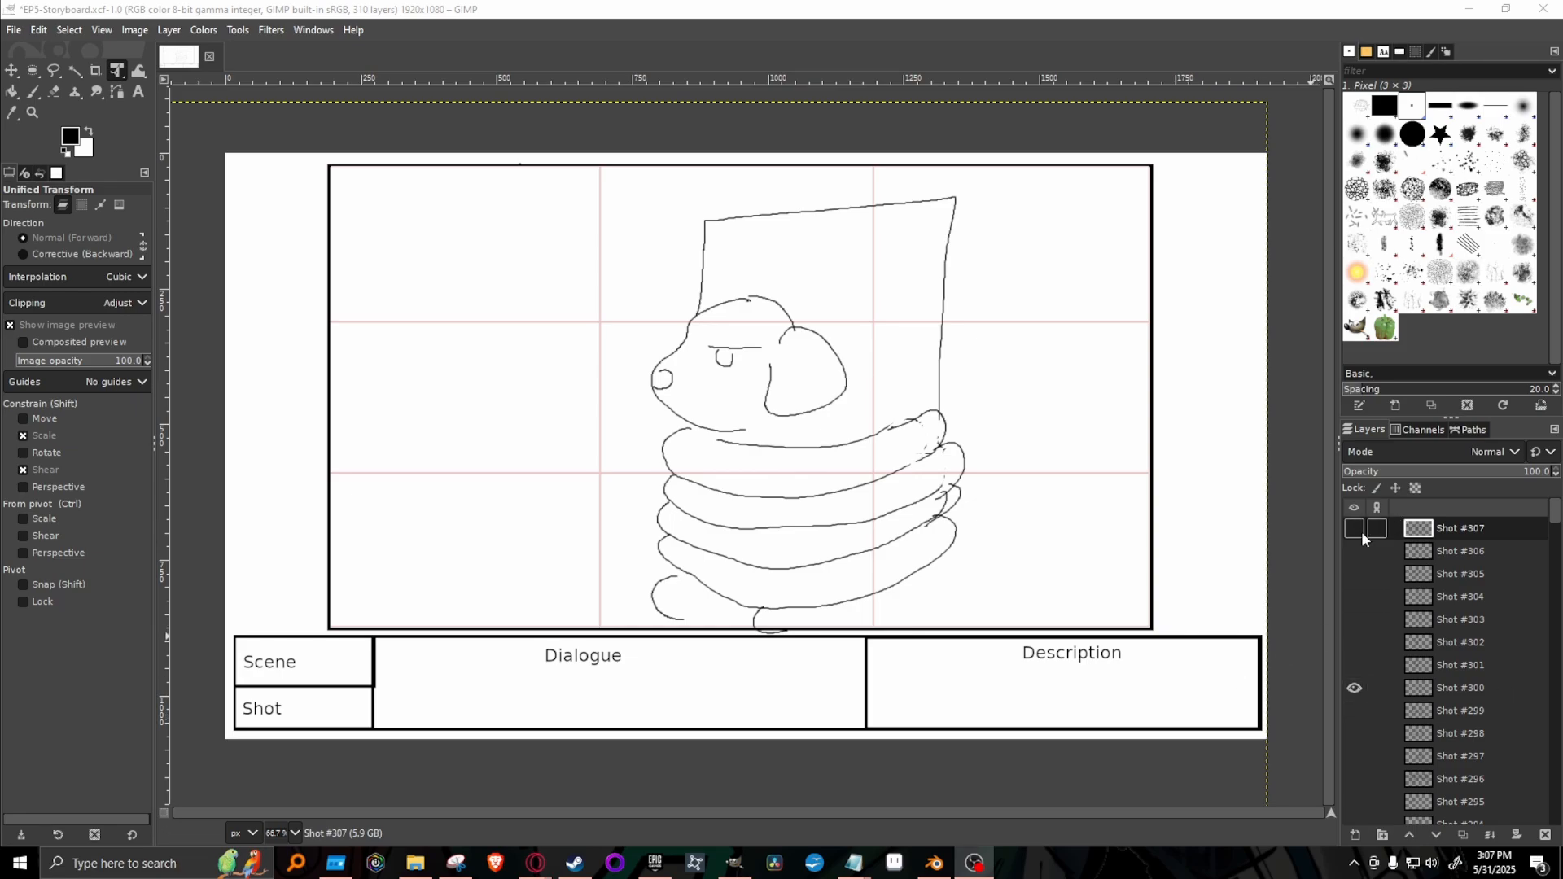
pyautogui.click(1354, 688)
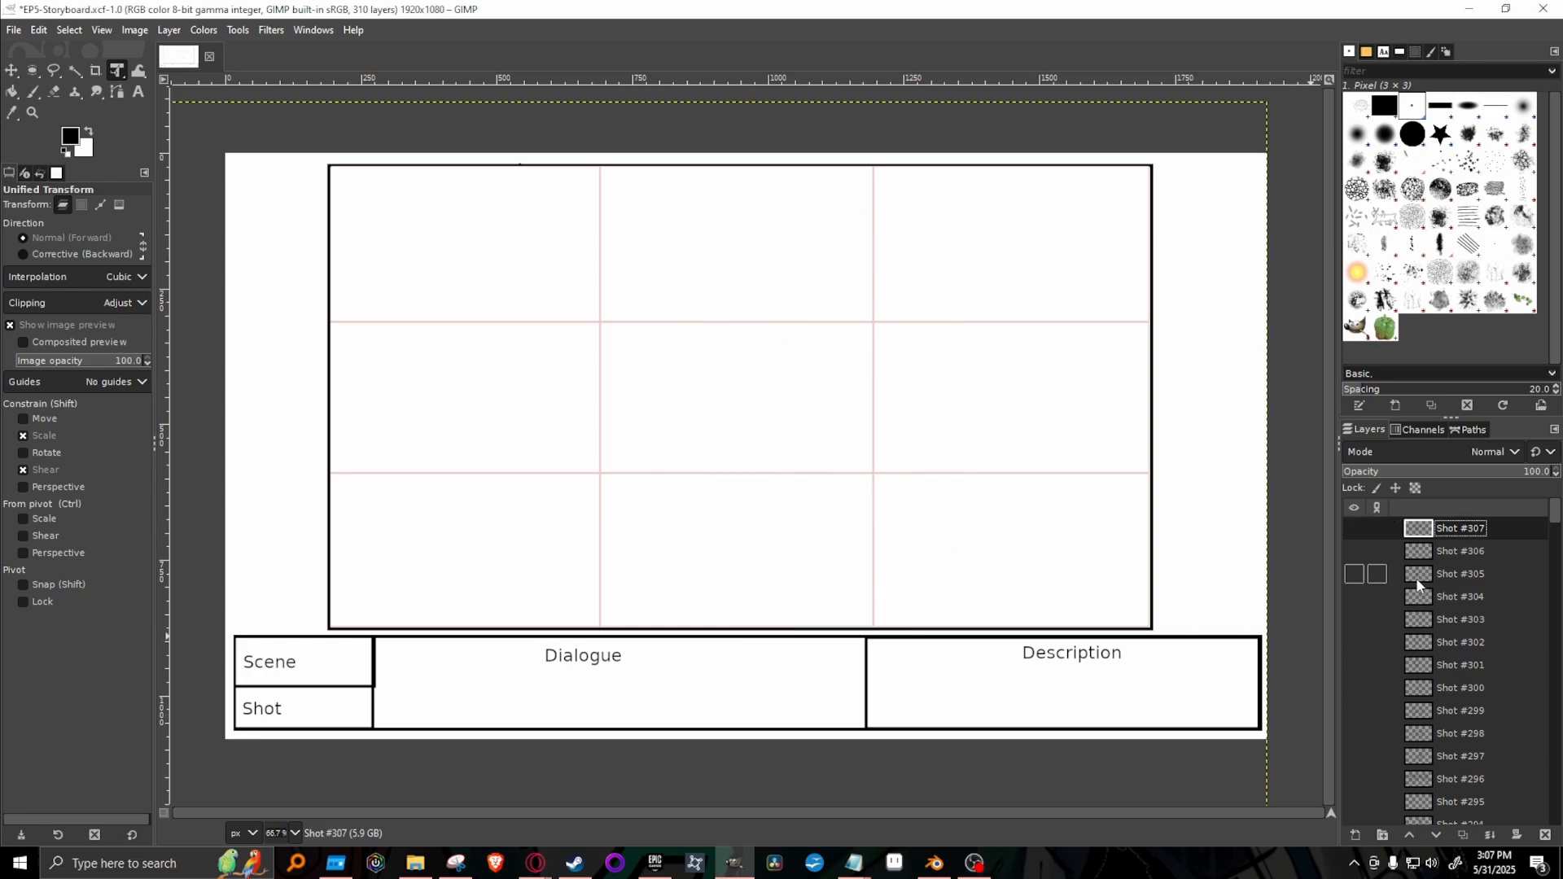
# Duplicate the Shot #304 layer, move the copy to the top of the layer stack and hide the original.
pyautogui.click(1354, 597)
pyautogui.click(1460, 603)
pyautogui.rightClick(1458, 600)
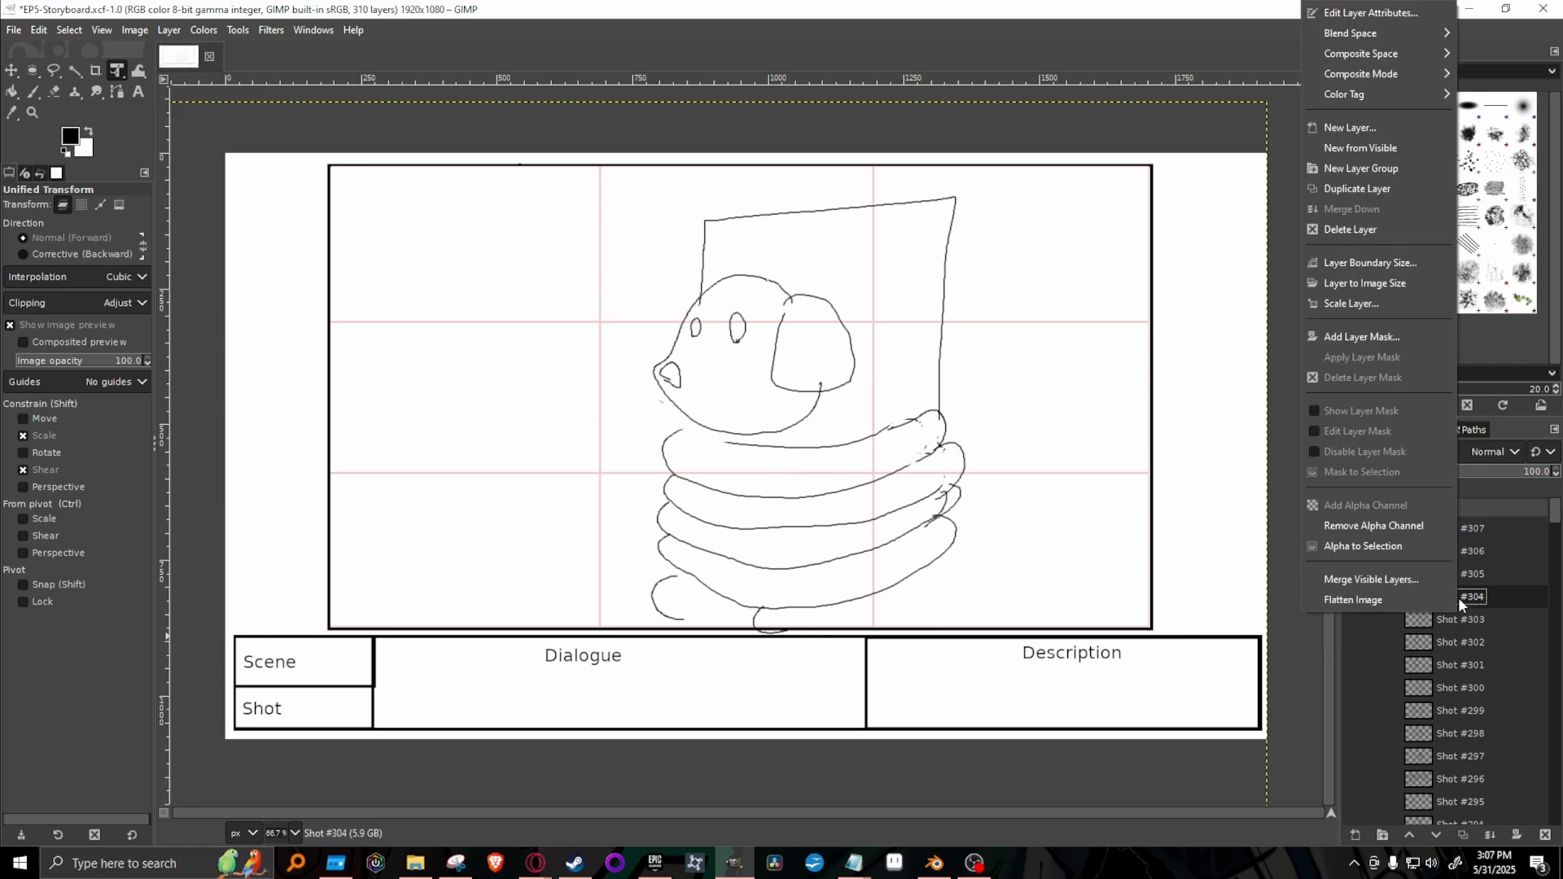
pyautogui.click(1343, 191)
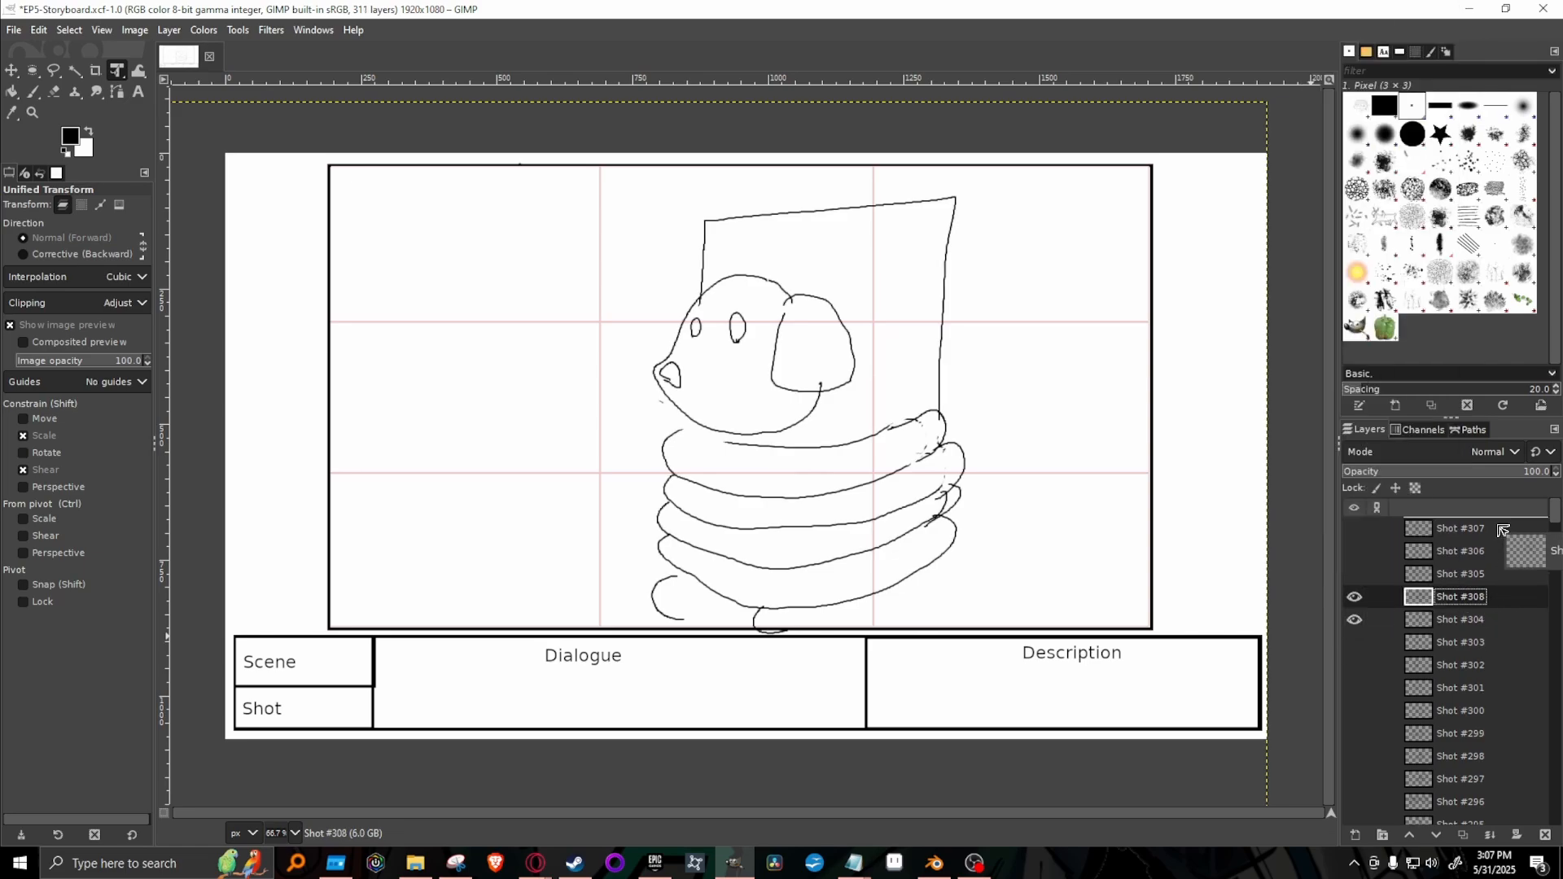
pyautogui.click(1354, 620)
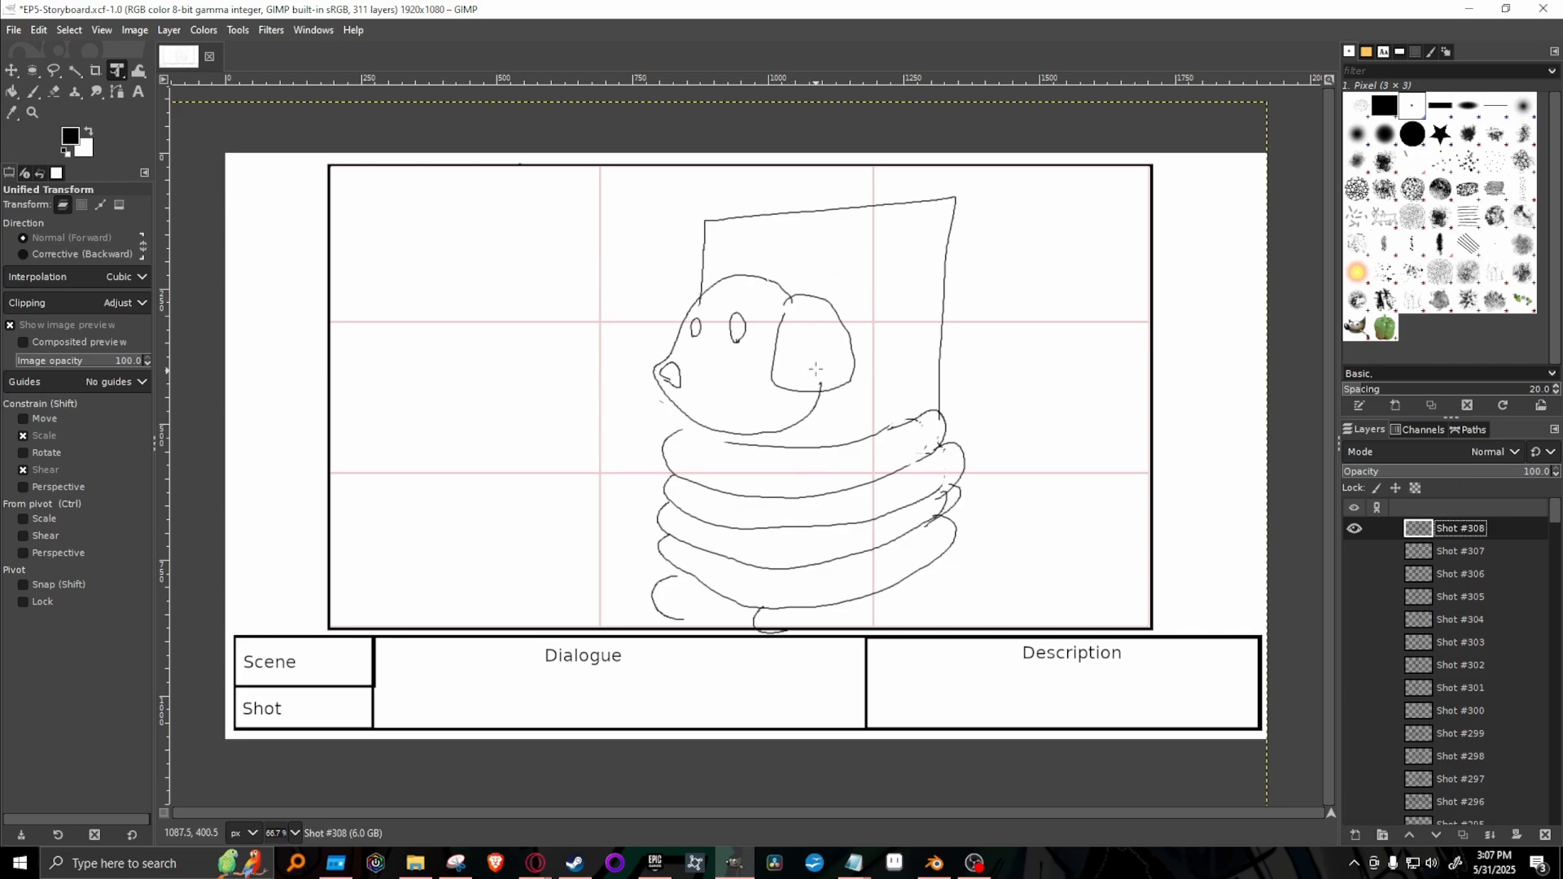
# Draw angry eyebrow lines above both of the dog's eyes with the Paintbrush and undo the extra outline around the larger eye.
pyautogui.press('p')
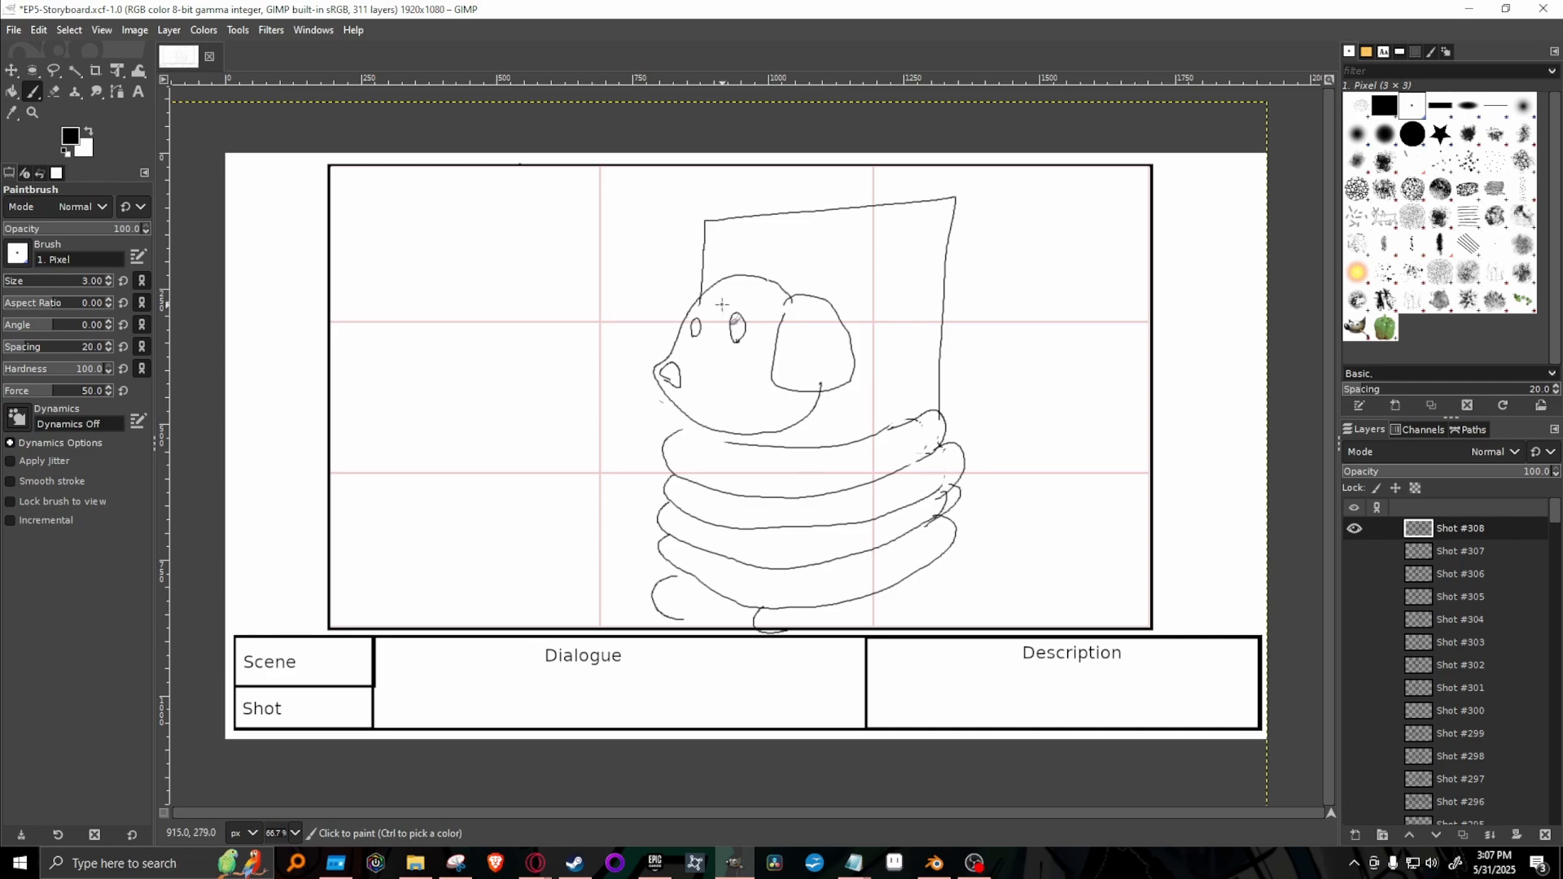
pyautogui.moveTo(721, 306); pyautogui.dragTo(752, 311)
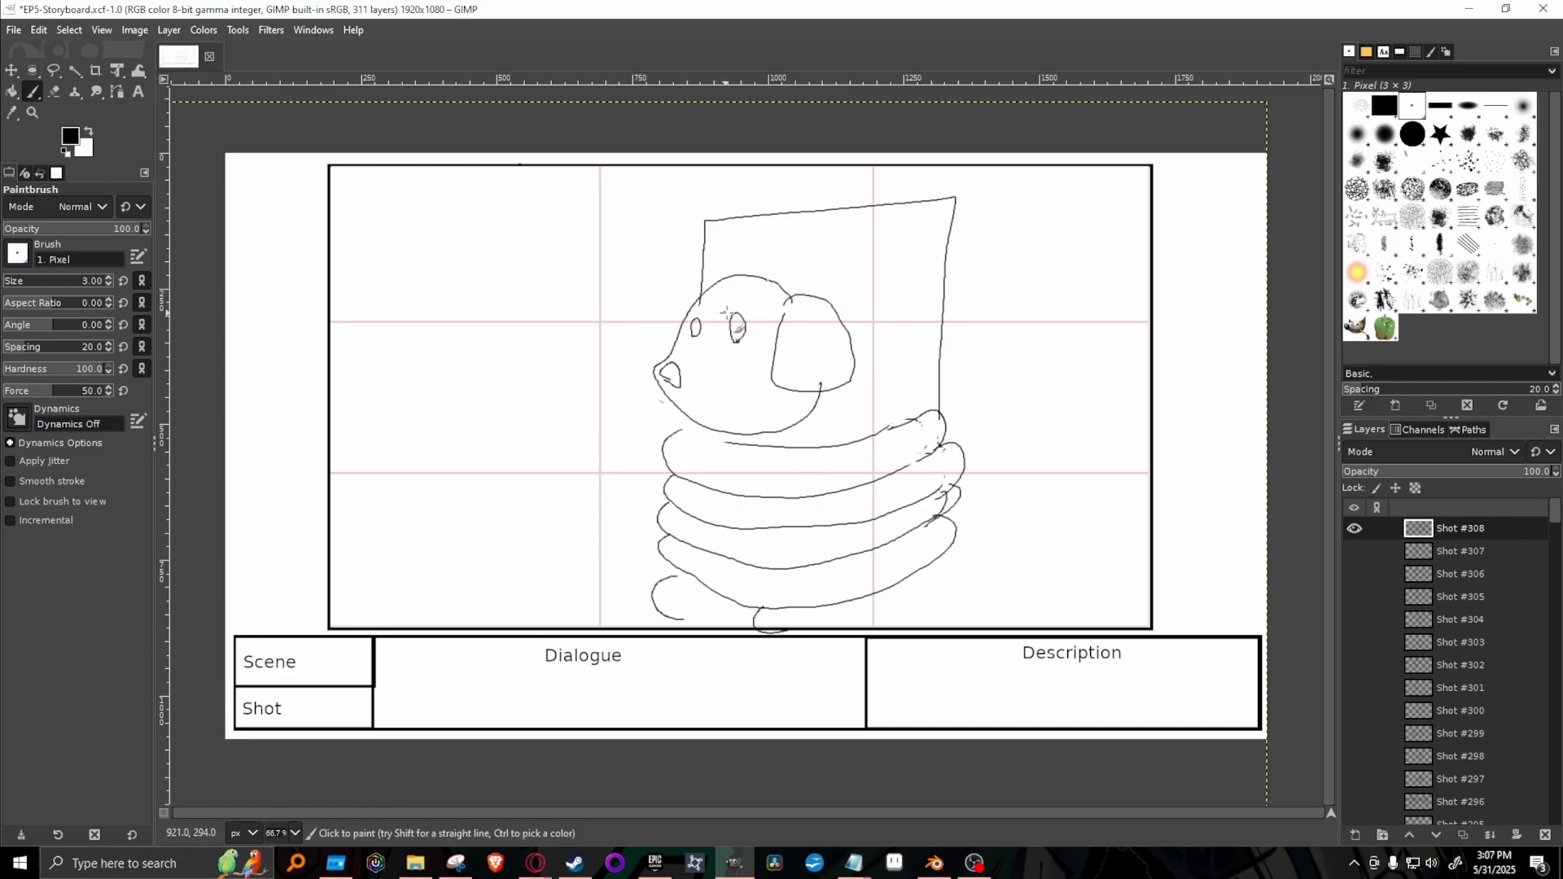
pyautogui.moveTo(750, 313)
pyautogui.mouseDown()
pyautogui.moveTo(700, 315)
pyautogui.moveTo(714, 309)
pyautogui.mouseUp()
pyautogui.moveTo(720, 341)
pyautogui.mouseDown()
pyautogui.moveTo(747, 331)
pyautogui.moveTo(681, 335)
pyautogui.moveTo(701, 324)
pyautogui.mouseUp()
pyautogui.hotkey('ctrl', 'z')
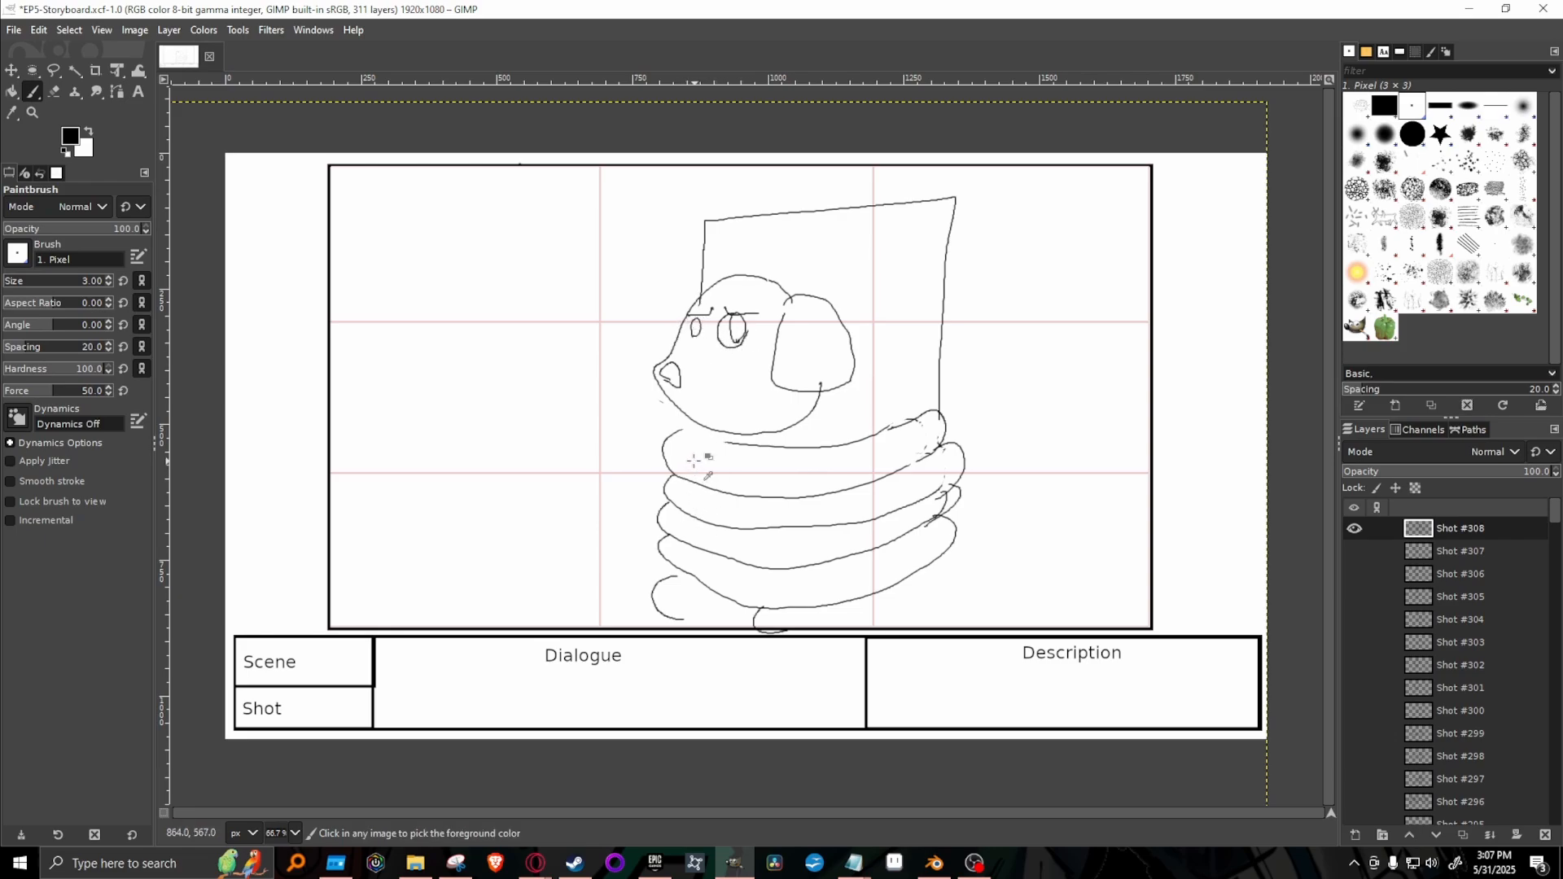
pyautogui.hotkey('ctrl', 'z')
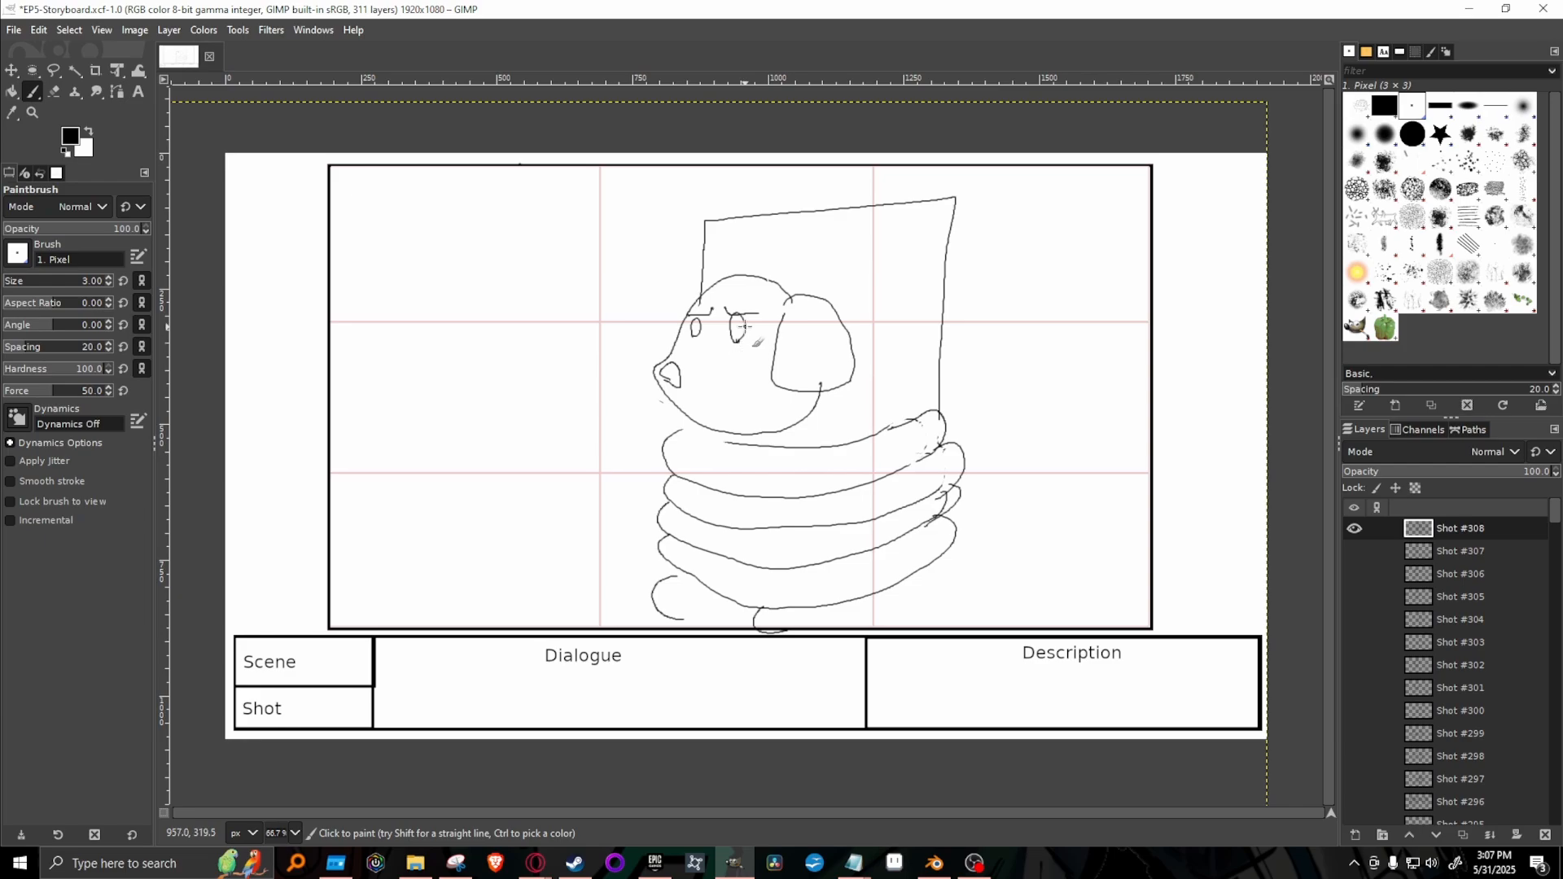
# Erase the dog's eyes with the 2. Hardness 100 brush and redraw them as small round eyes under the brows with 1. Pixel.
pyautogui.click(1413, 134)
pyautogui.hotkey('shift', 'e')
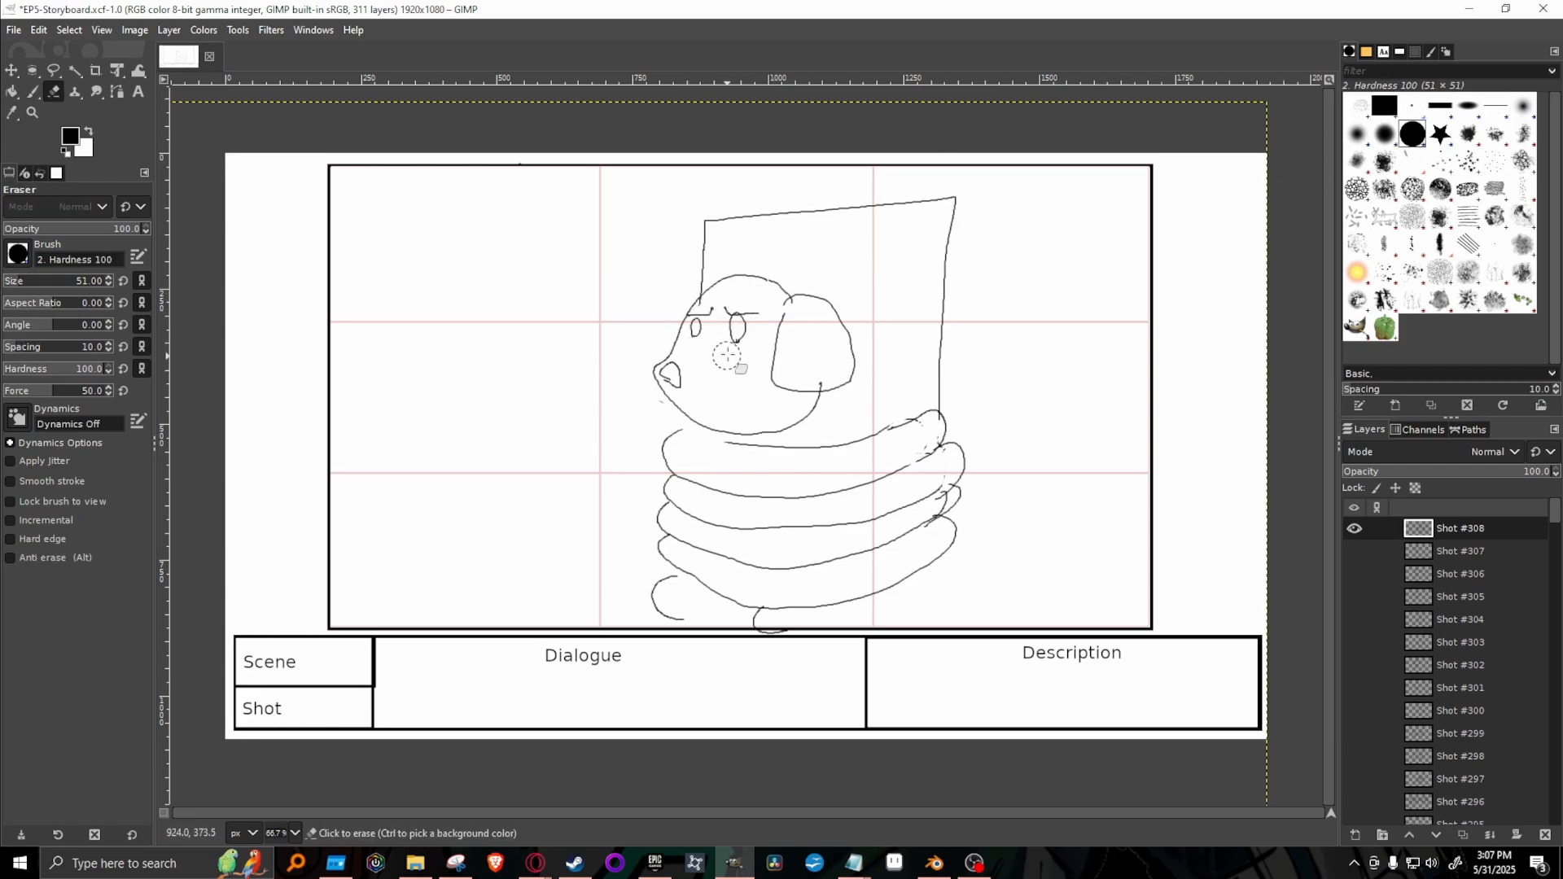
pyautogui.moveTo(728, 355)
pyautogui.mouseDown()
pyautogui.moveTo(731, 335)
pyautogui.moveTo(693, 335)
pyautogui.mouseUp()
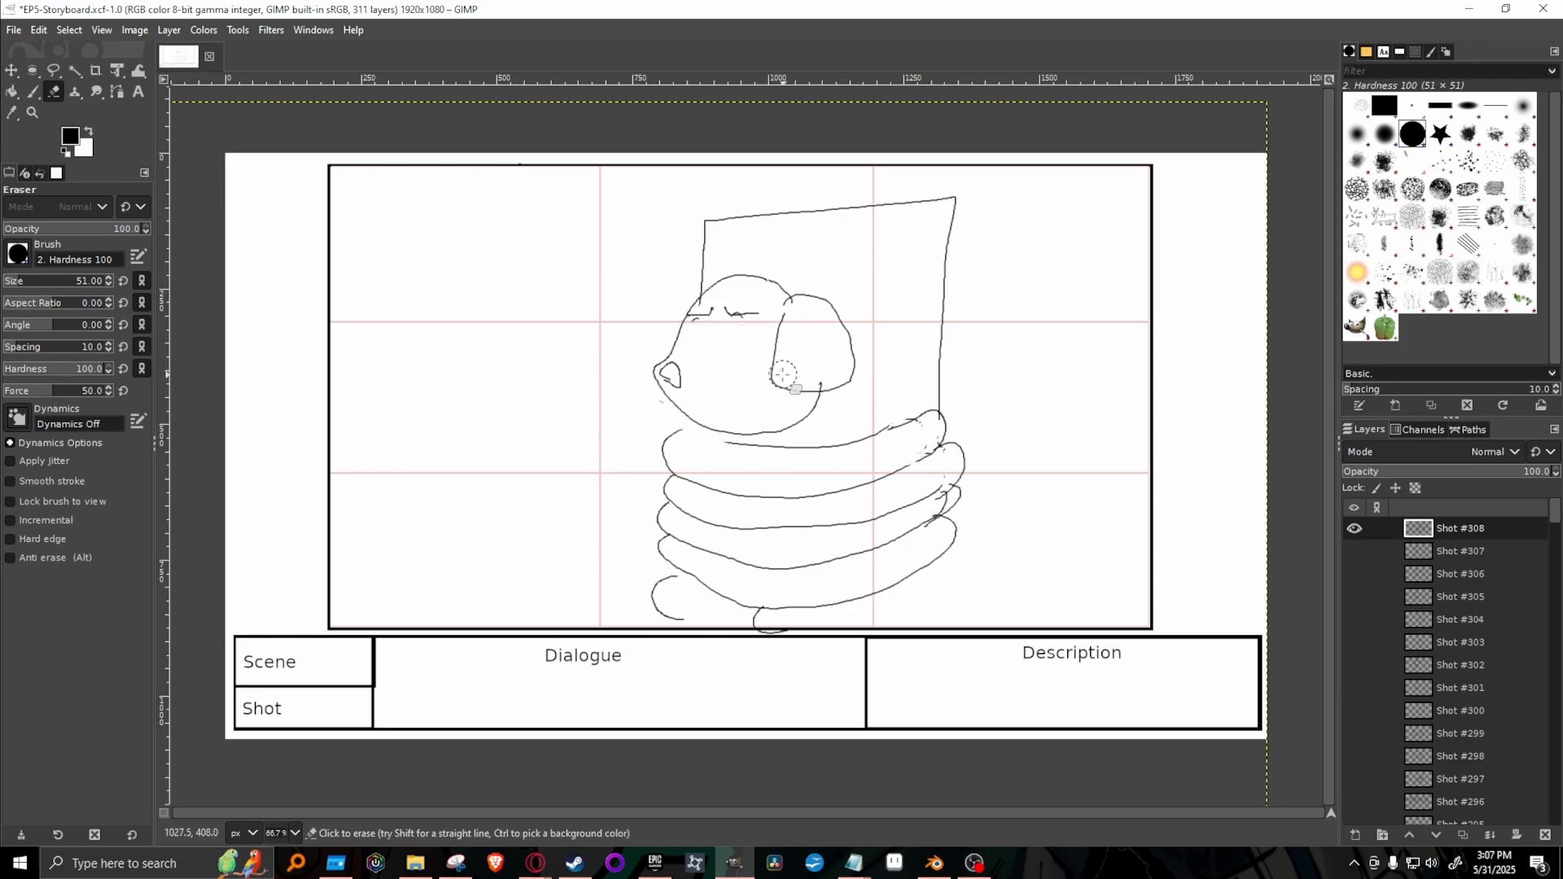
pyautogui.press('p')
pyautogui.click(1412, 106)
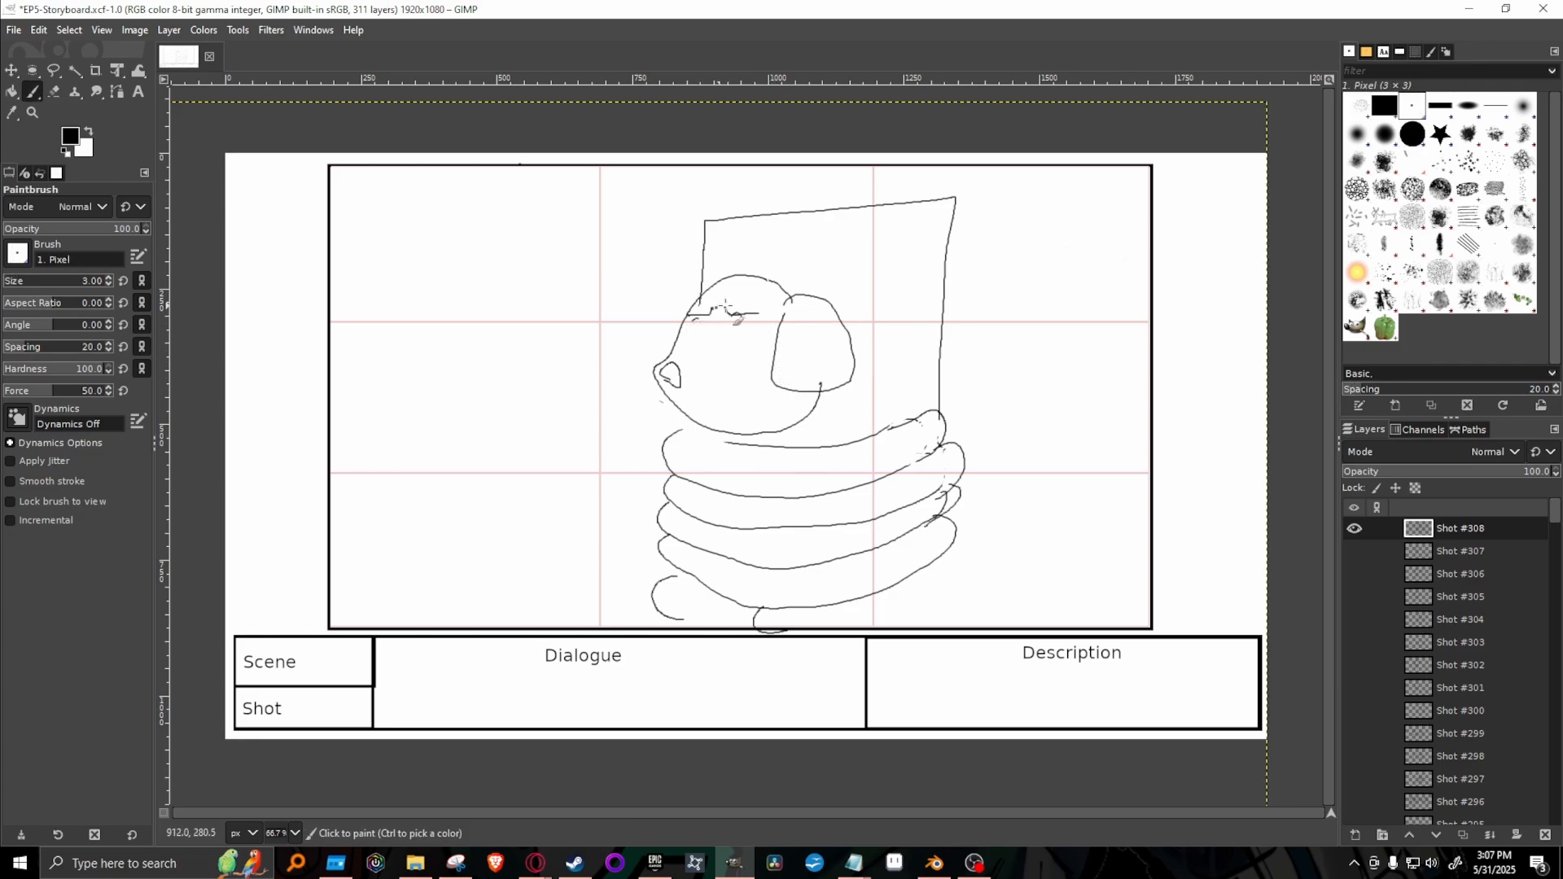
pyautogui.moveTo(754, 335)
pyautogui.mouseDown()
pyautogui.moveTo(764, 328)
pyautogui.moveTo(746, 314)
pyautogui.moveTo(694, 330)
pyautogui.moveTo(710, 319)
pyautogui.mouseUp()
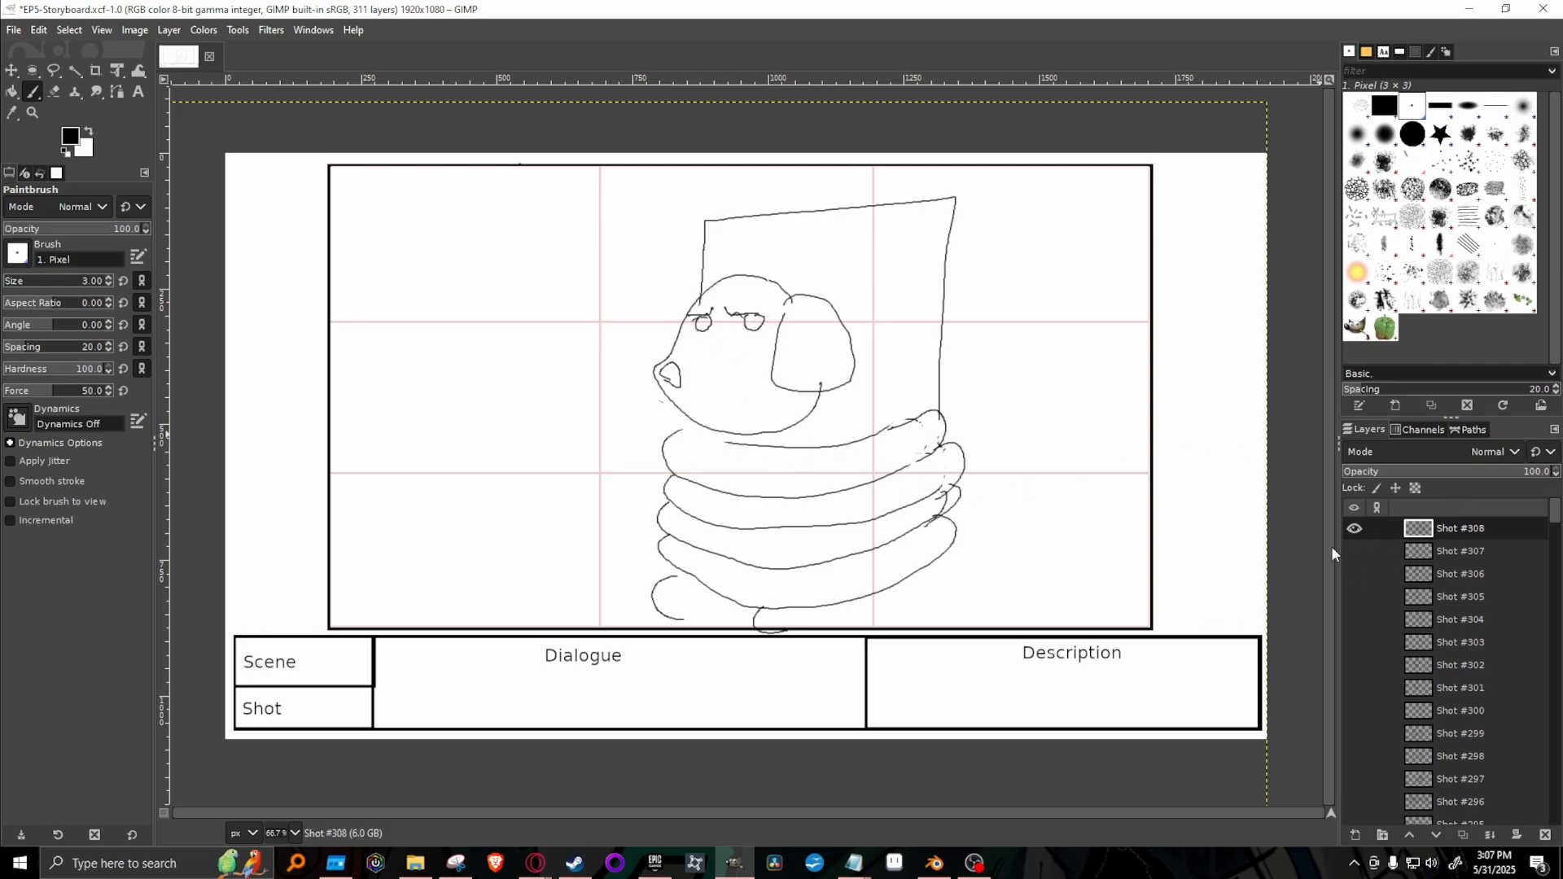
# Hide Shot #308 and review the sketches in Shots #305, #302, #303 and #301 as candidates for the next shot.
pyautogui.click(1354, 529)
pyautogui.click(1354, 597)
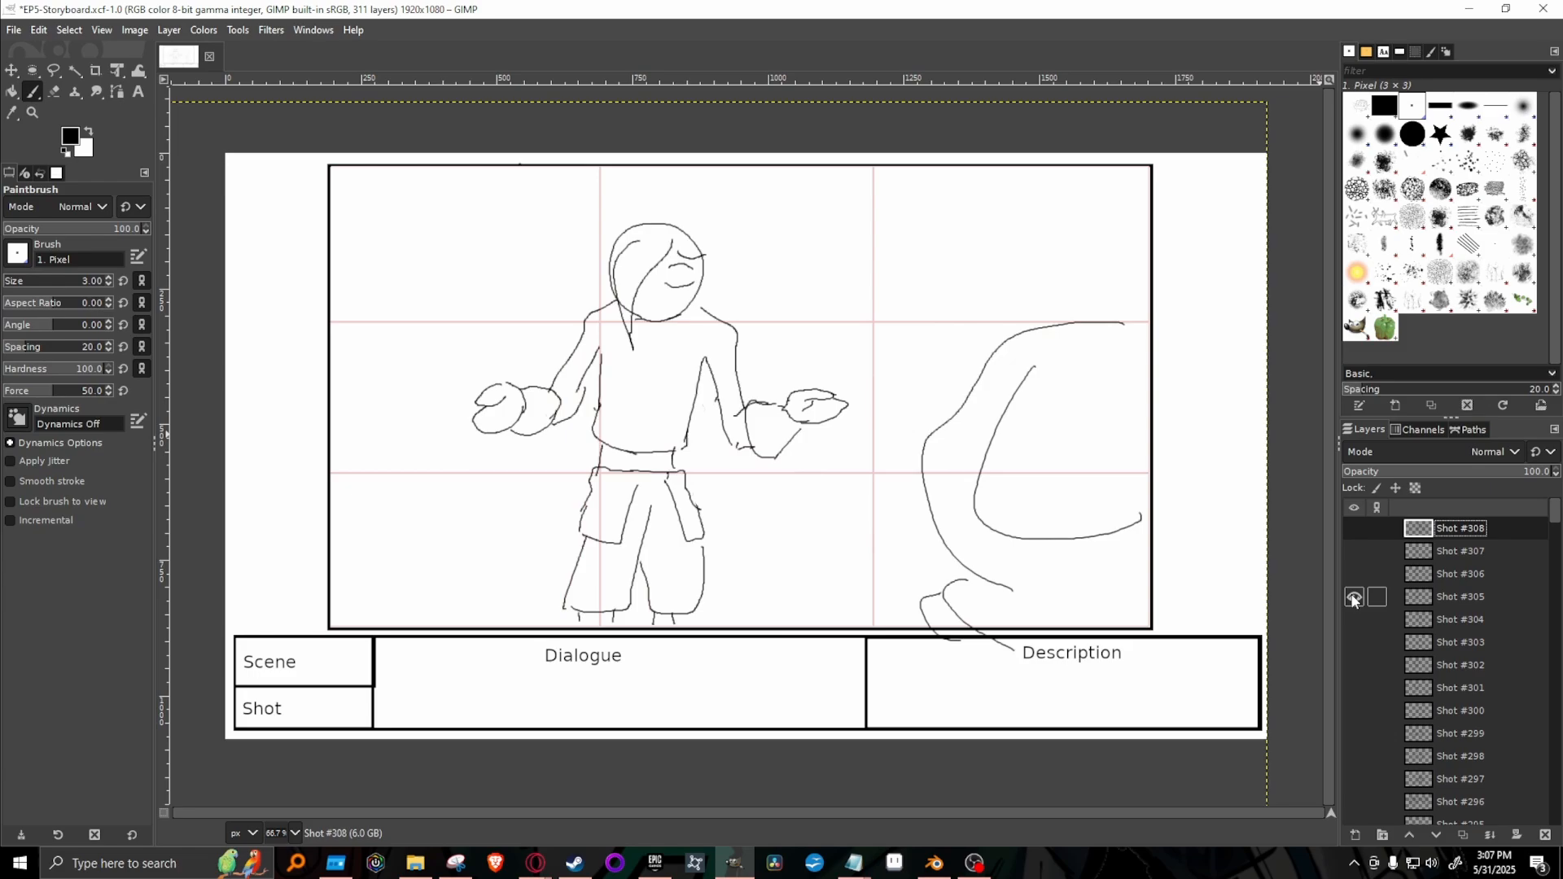
pyautogui.click(1354, 596)
pyautogui.click(1354, 666)
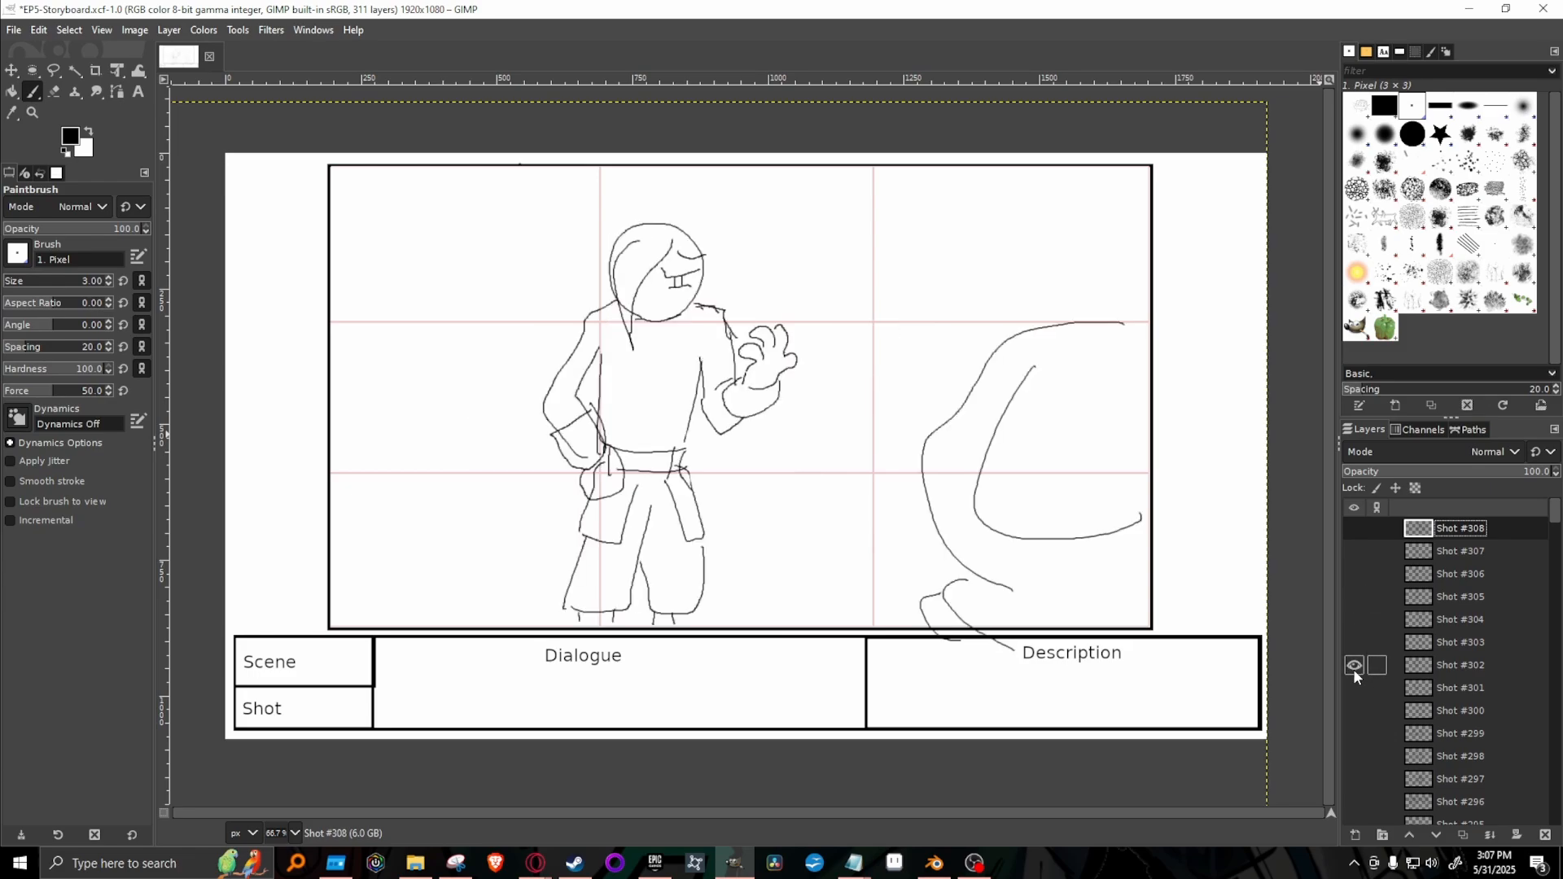
pyautogui.click(1354, 665)
pyautogui.click(1354, 642)
pyautogui.click(1354, 642)
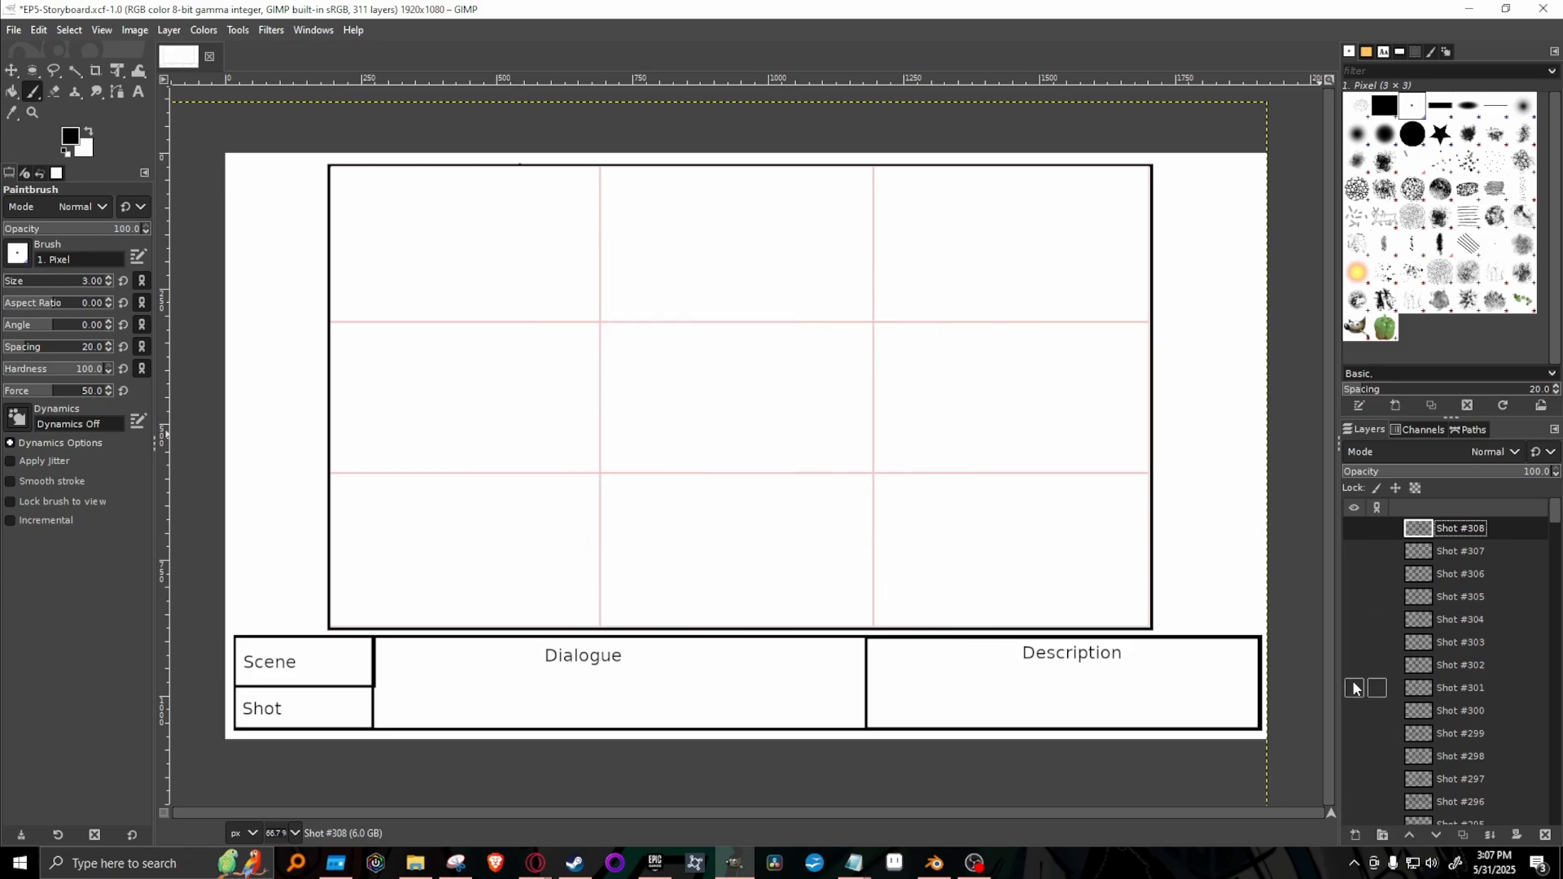
pyautogui.click(1354, 688)
pyautogui.click(1354, 688)
# Duplicate the Shot #300 layer with the tied-up dog, move the copy to the top of the layer stack and hide the original.
pyautogui.click(1354, 711)
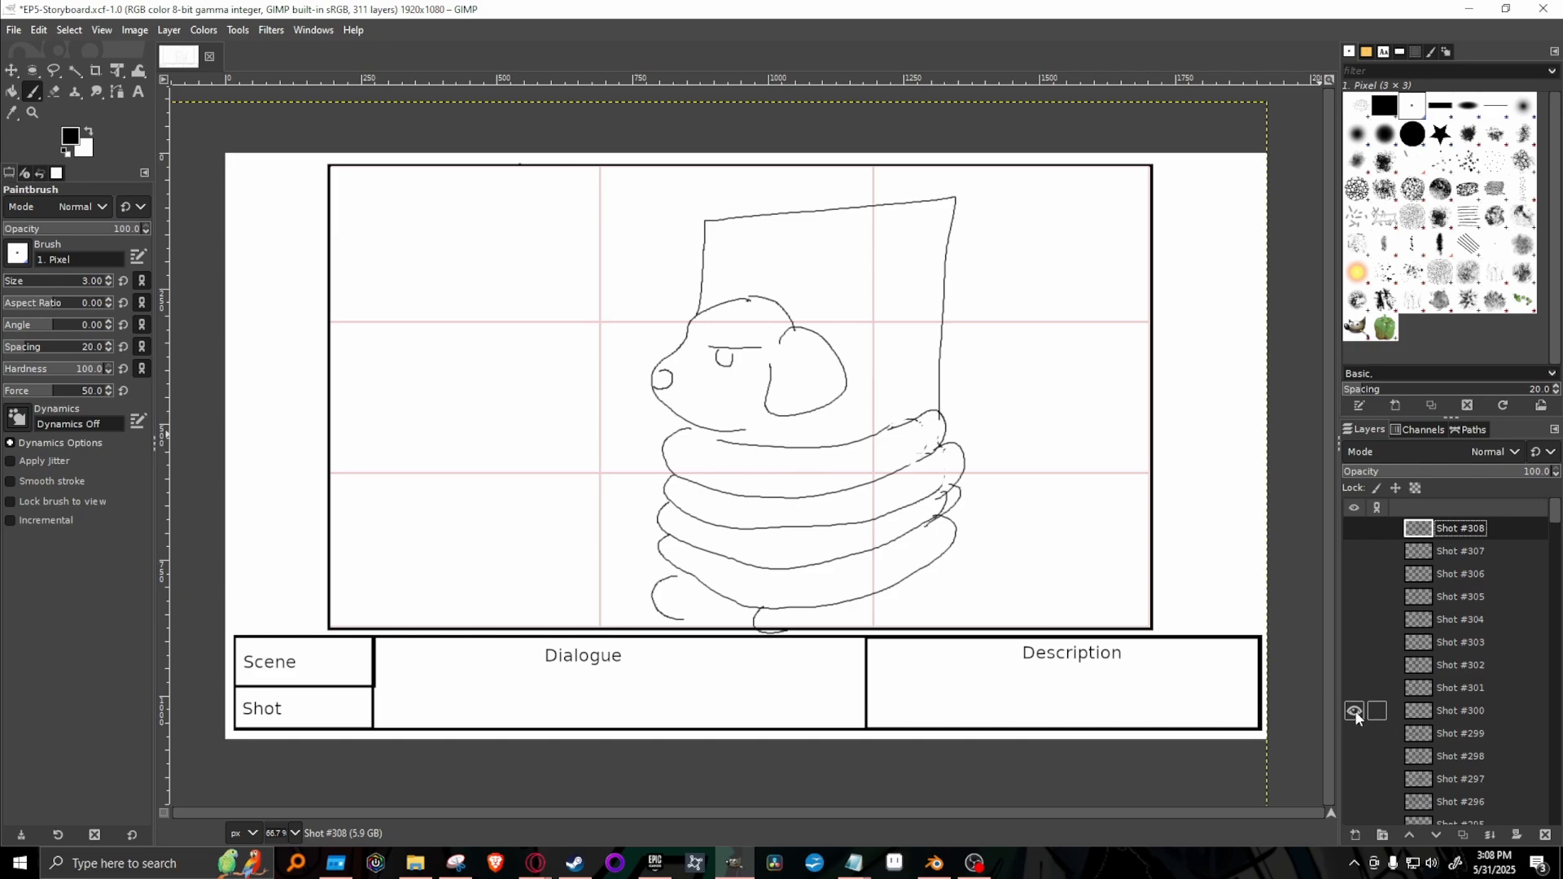
pyautogui.rightClick(1474, 710)
pyautogui.click(1423, 287)
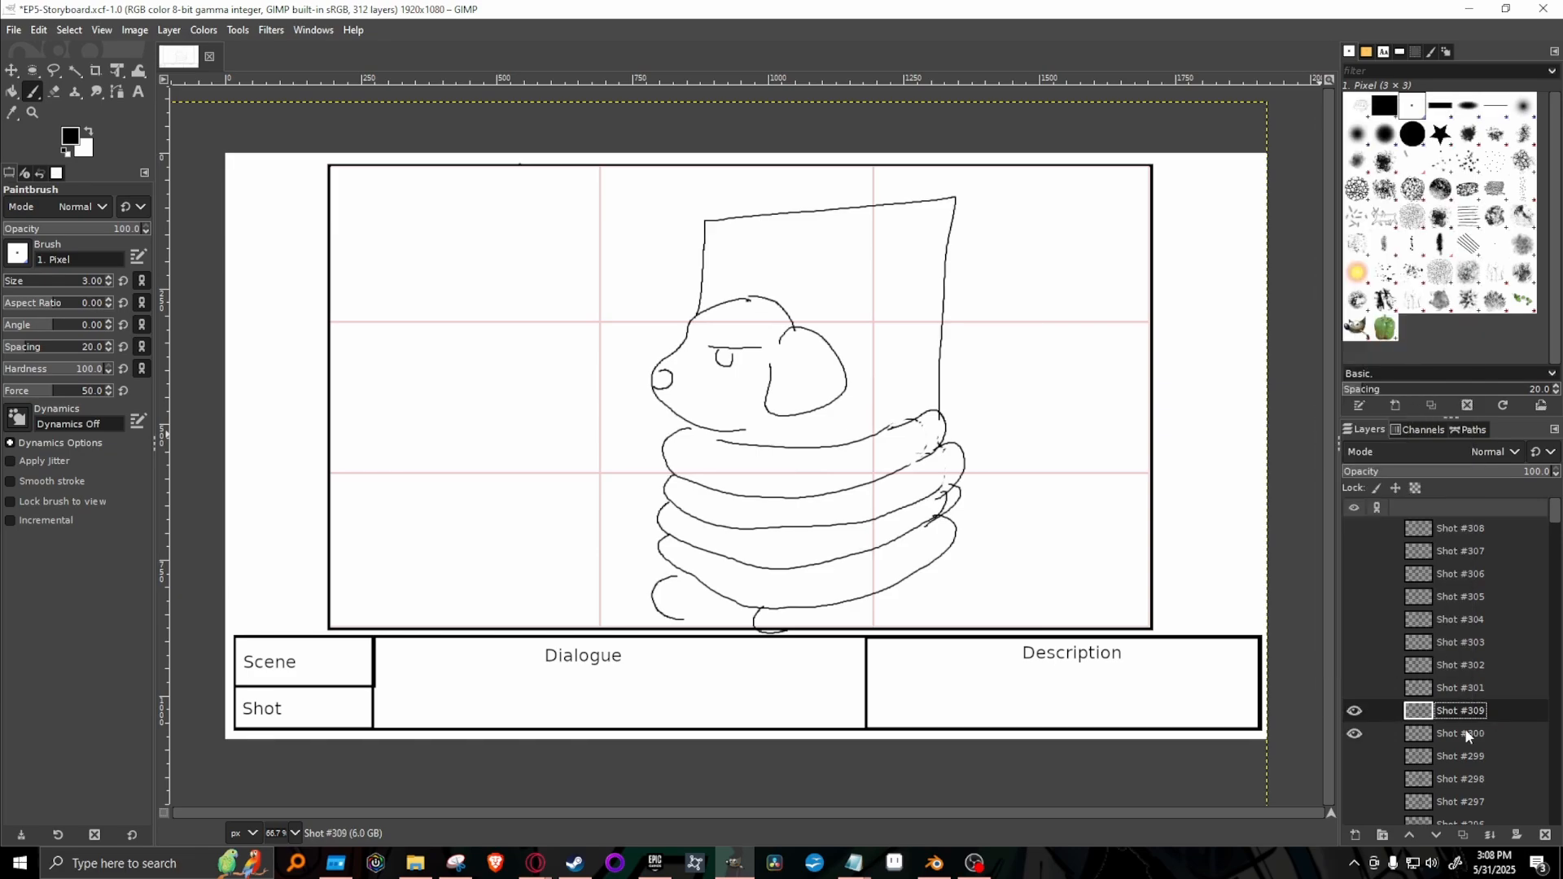
pyautogui.moveTo(1503, 708); pyautogui.dragTo(1480, 523)
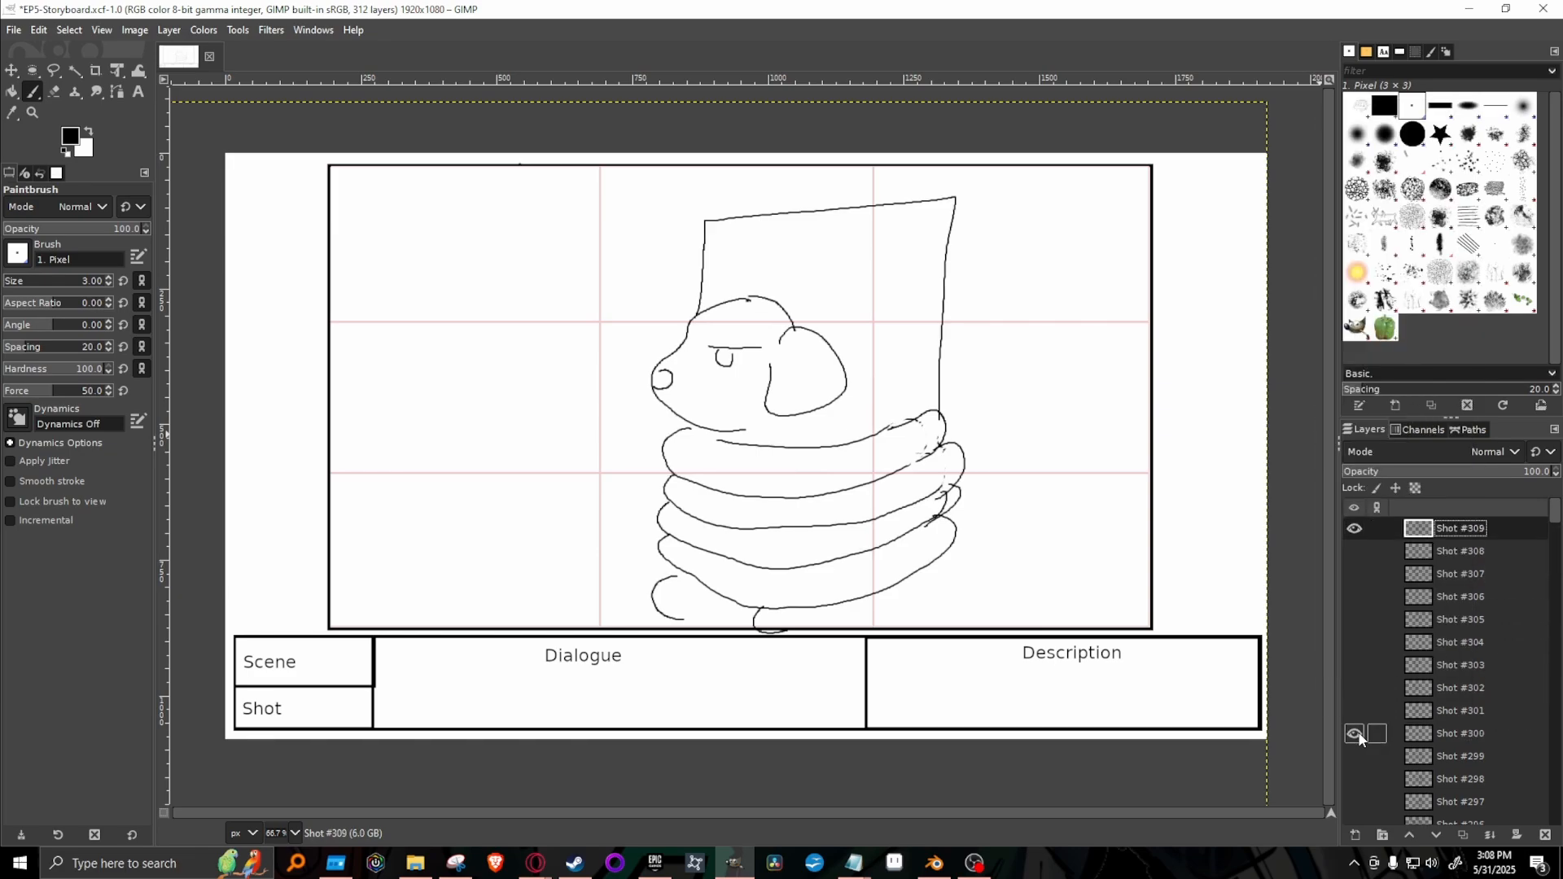
pyautogui.click(1354, 735)
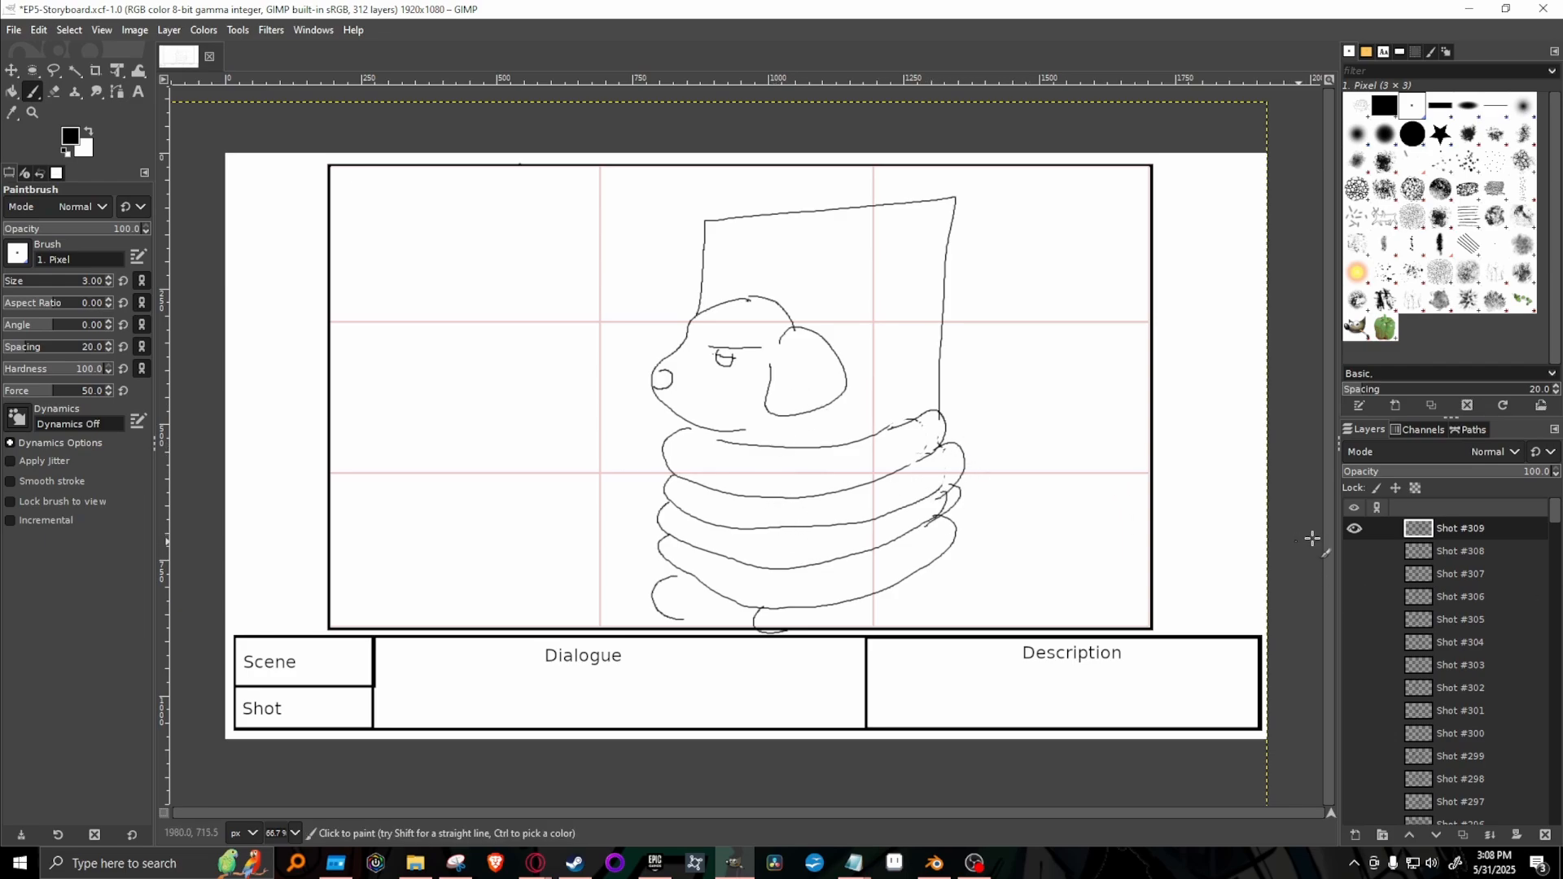
# Compare the sketches in Shots #307, #308 and #309 by showing each one alone.
pyautogui.click(1354, 528)
pyautogui.click(1355, 575)
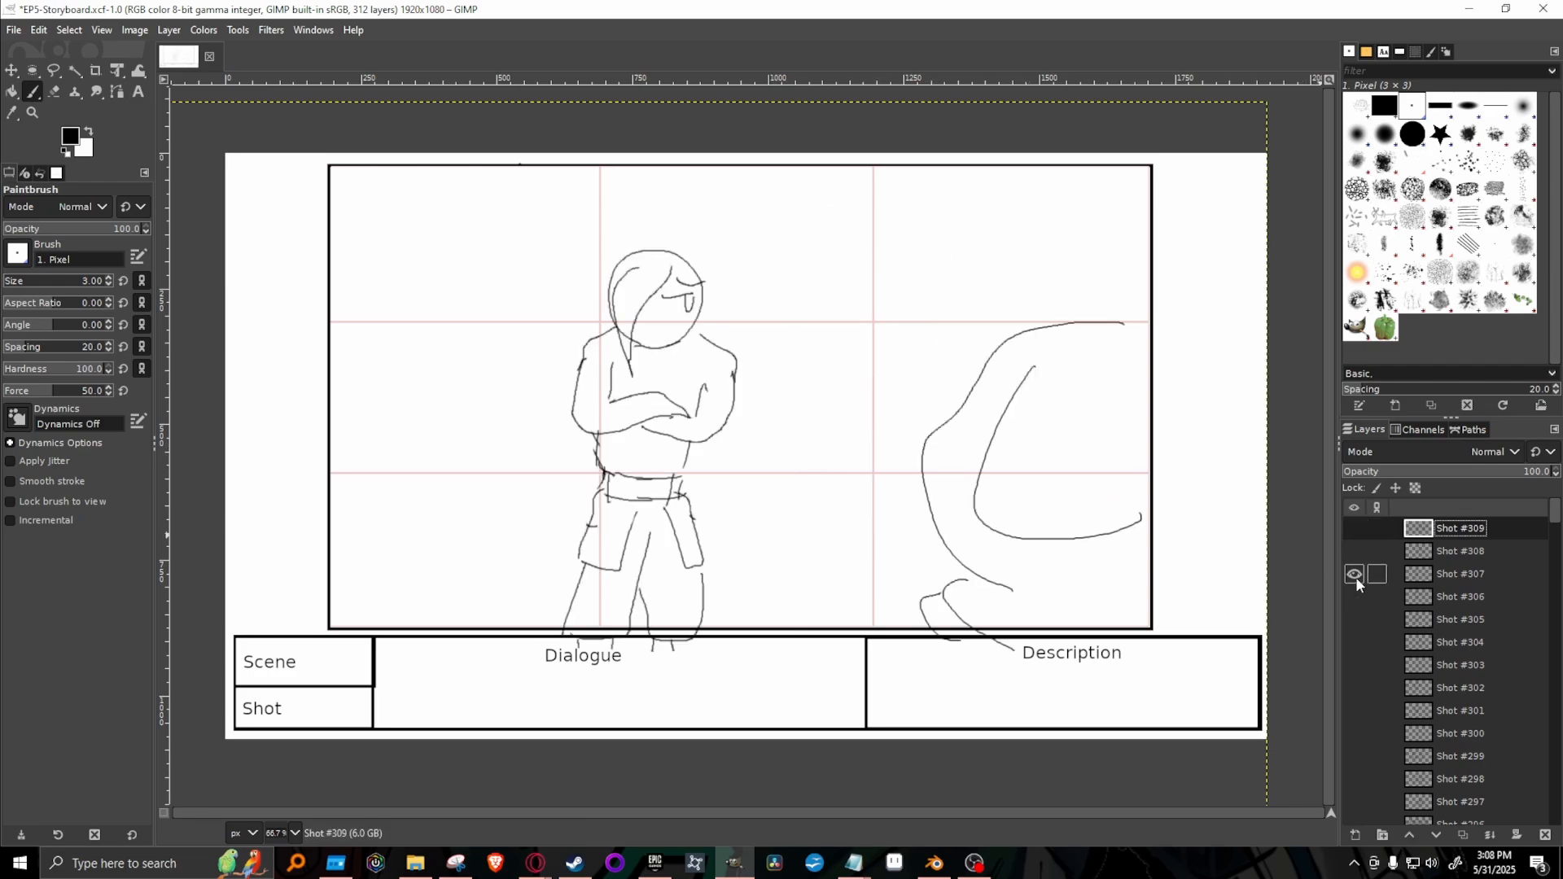
pyautogui.click(1356, 576)
pyautogui.click(1353, 553)
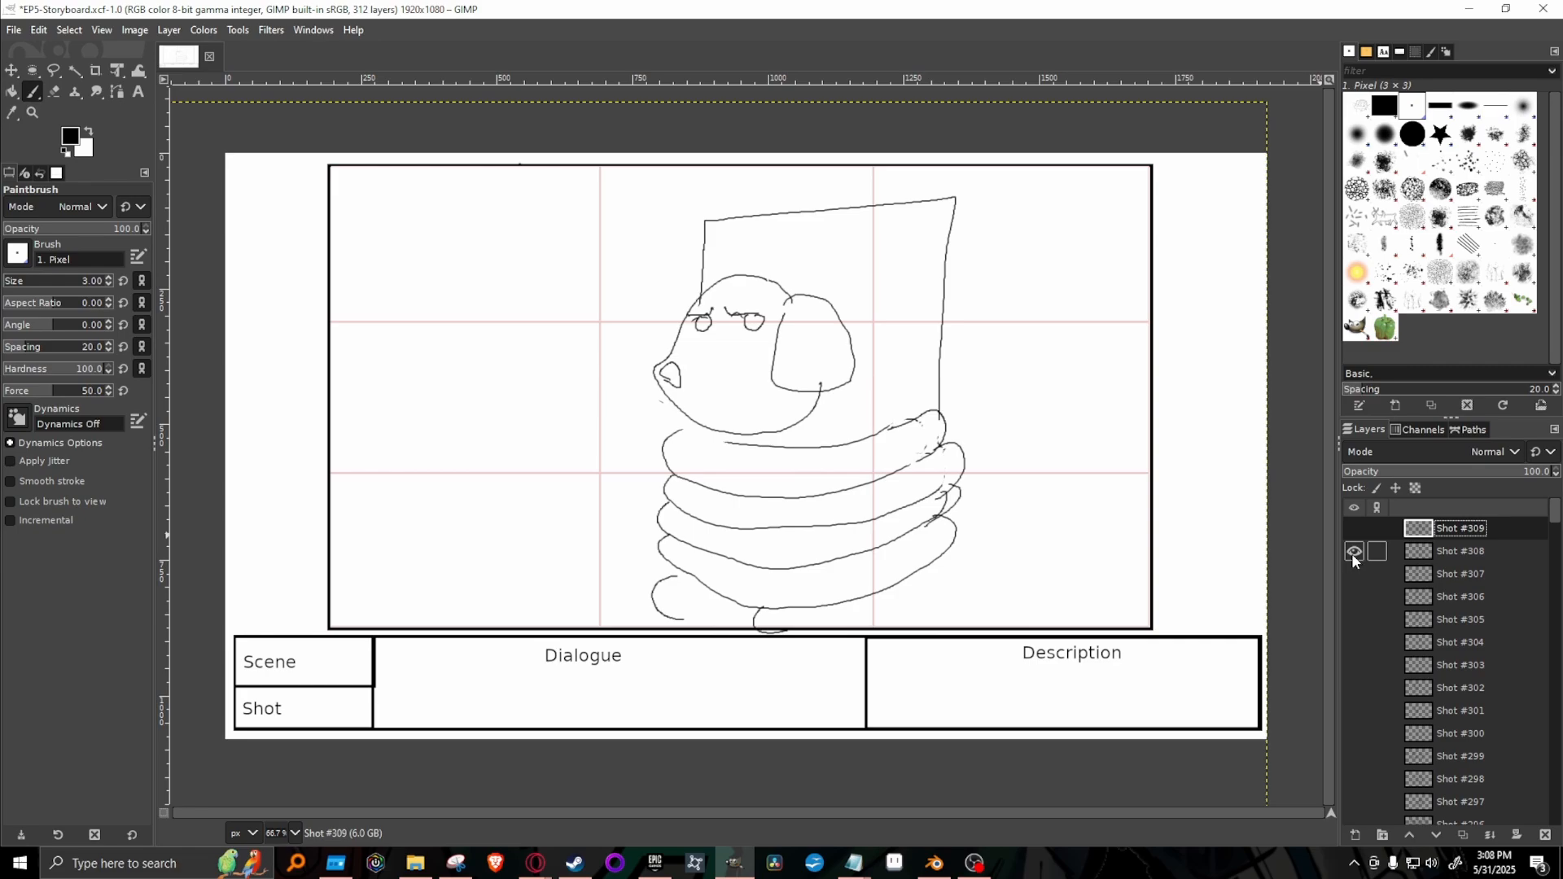
pyautogui.click(1354, 553)
pyautogui.click(1354, 529)
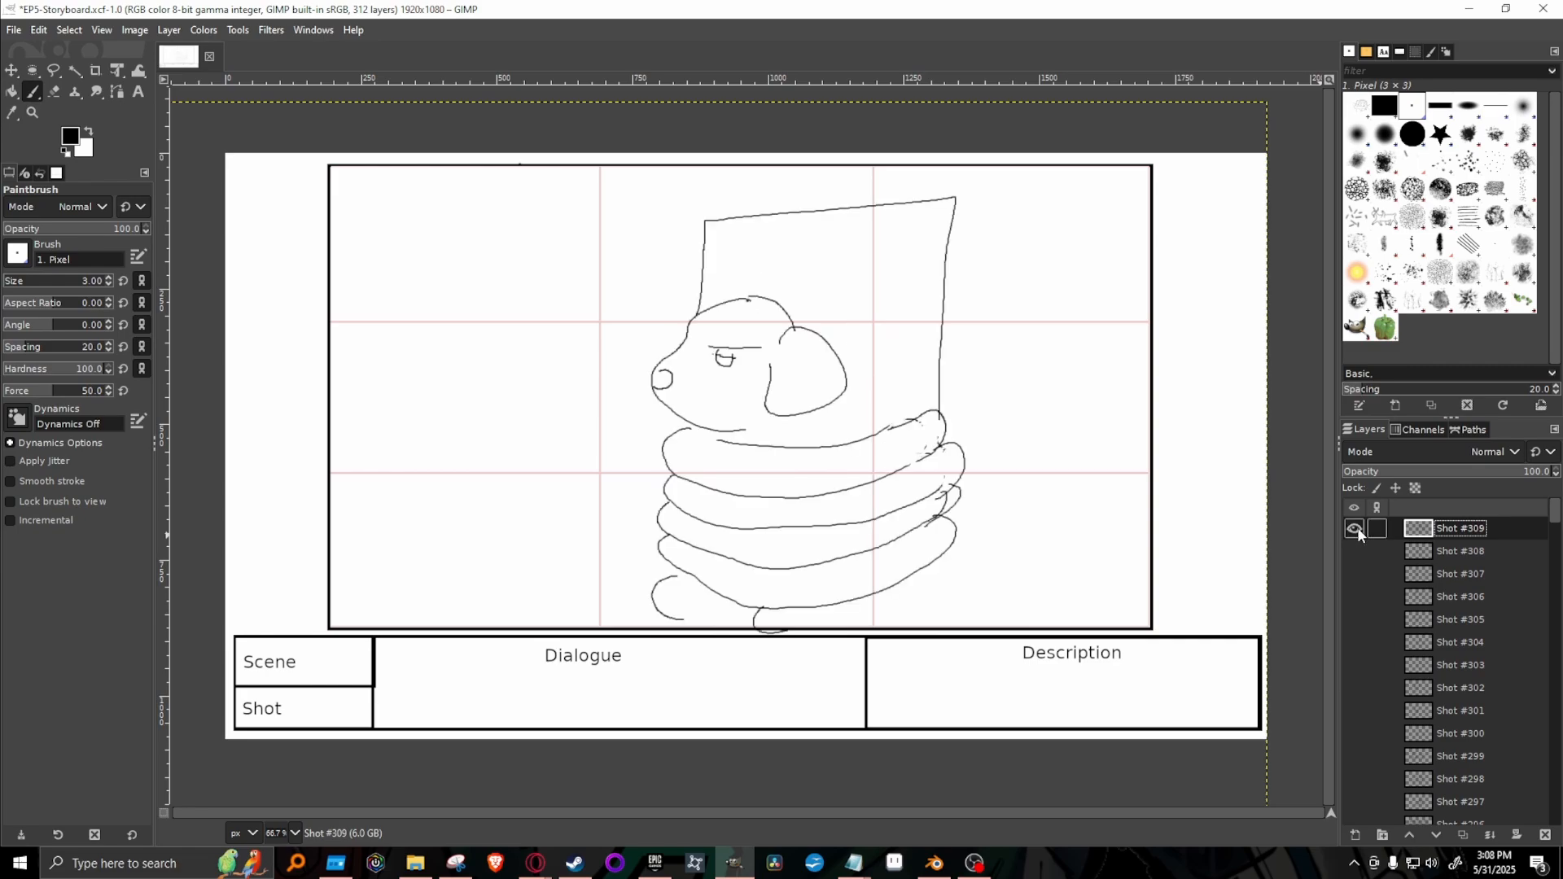
pyautogui.click(1355, 530)
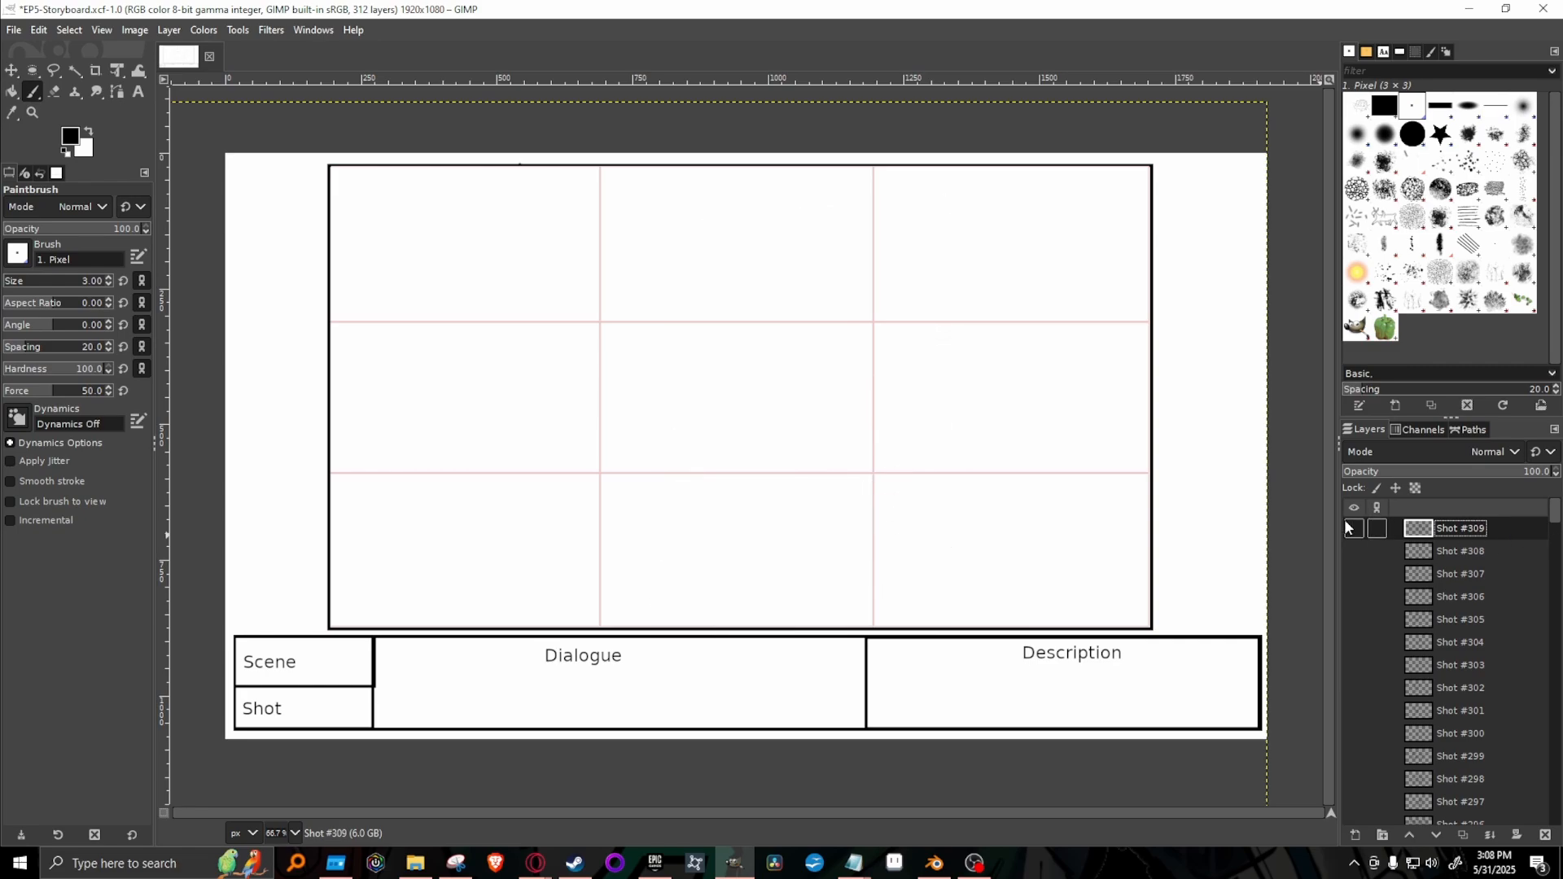
pyautogui.click(1355, 528)
# Duplicate the Shot #309 layer, hide the original and clear the copy's drawing for a blank new shot.
pyautogui.rightClick(1501, 526)
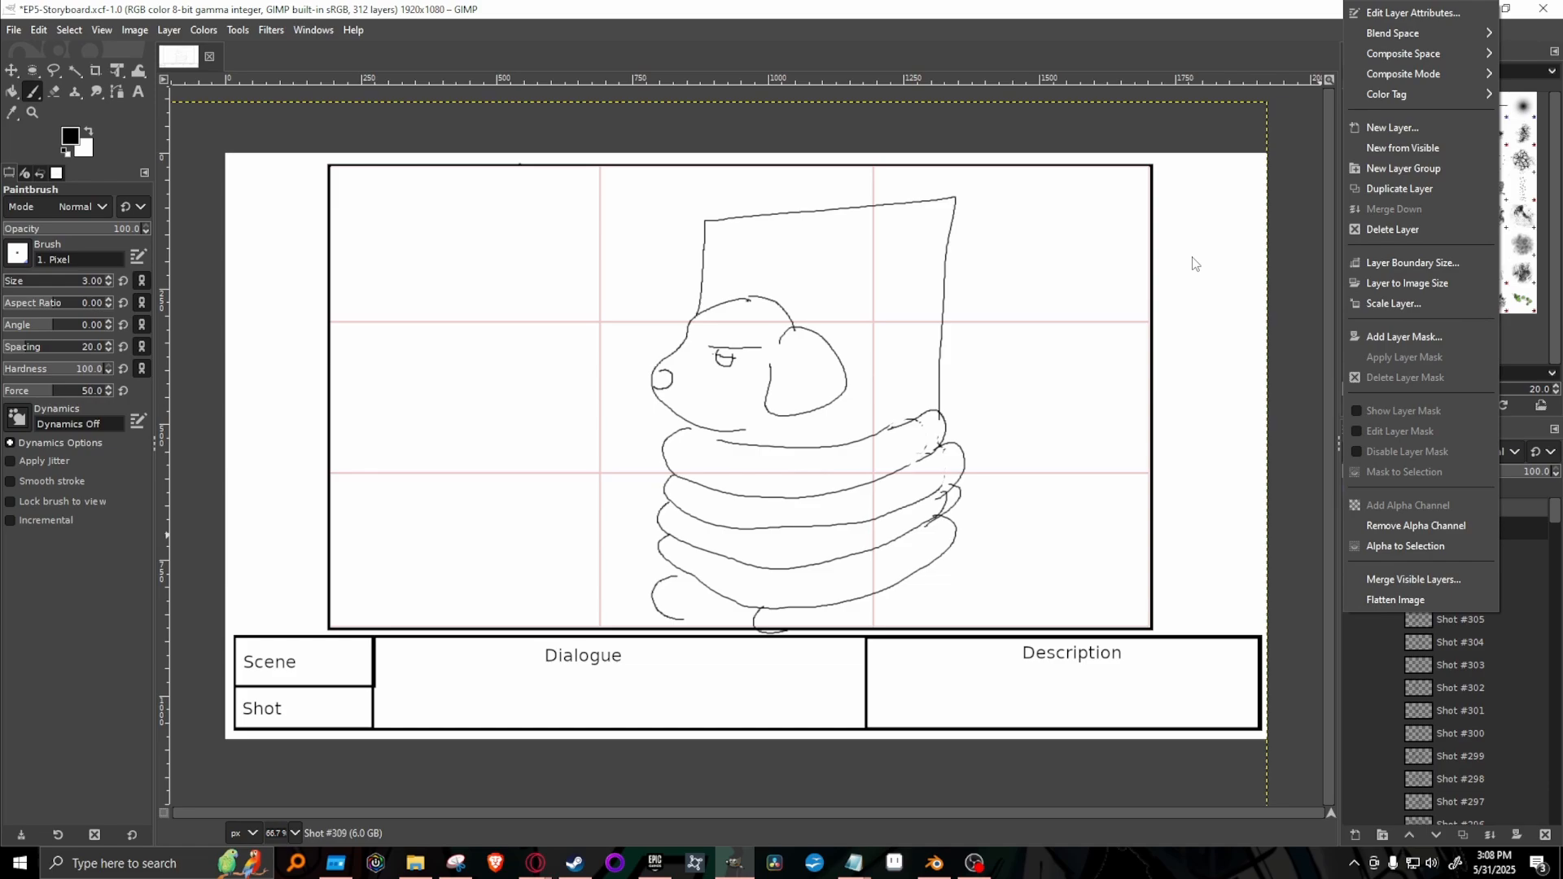
pyautogui.click(1383, 190)
pyautogui.click(1355, 552)
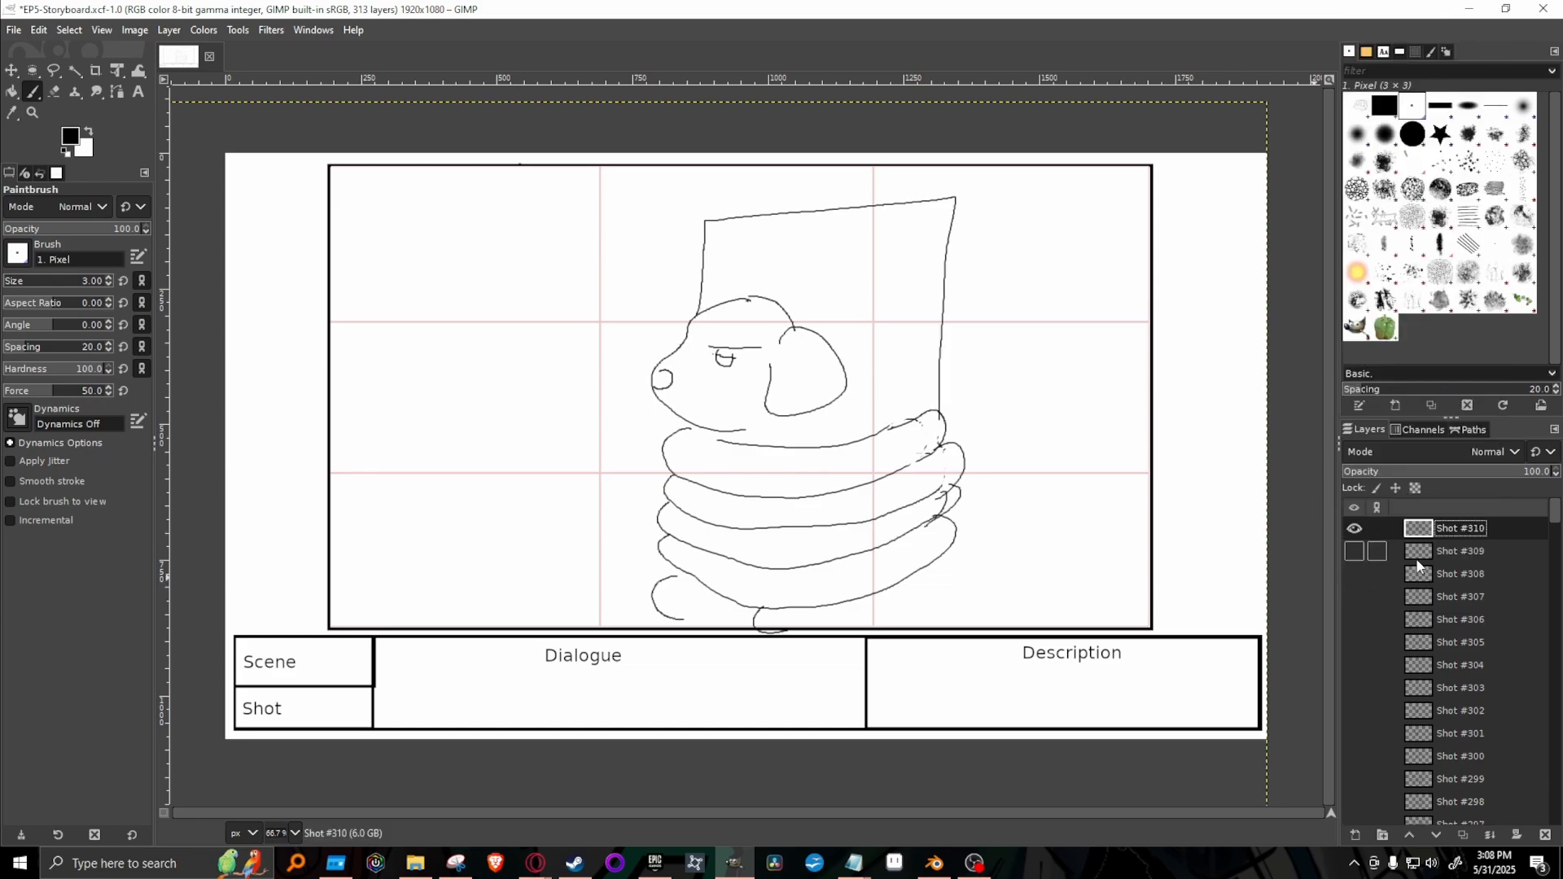
pyautogui.press('Delete')
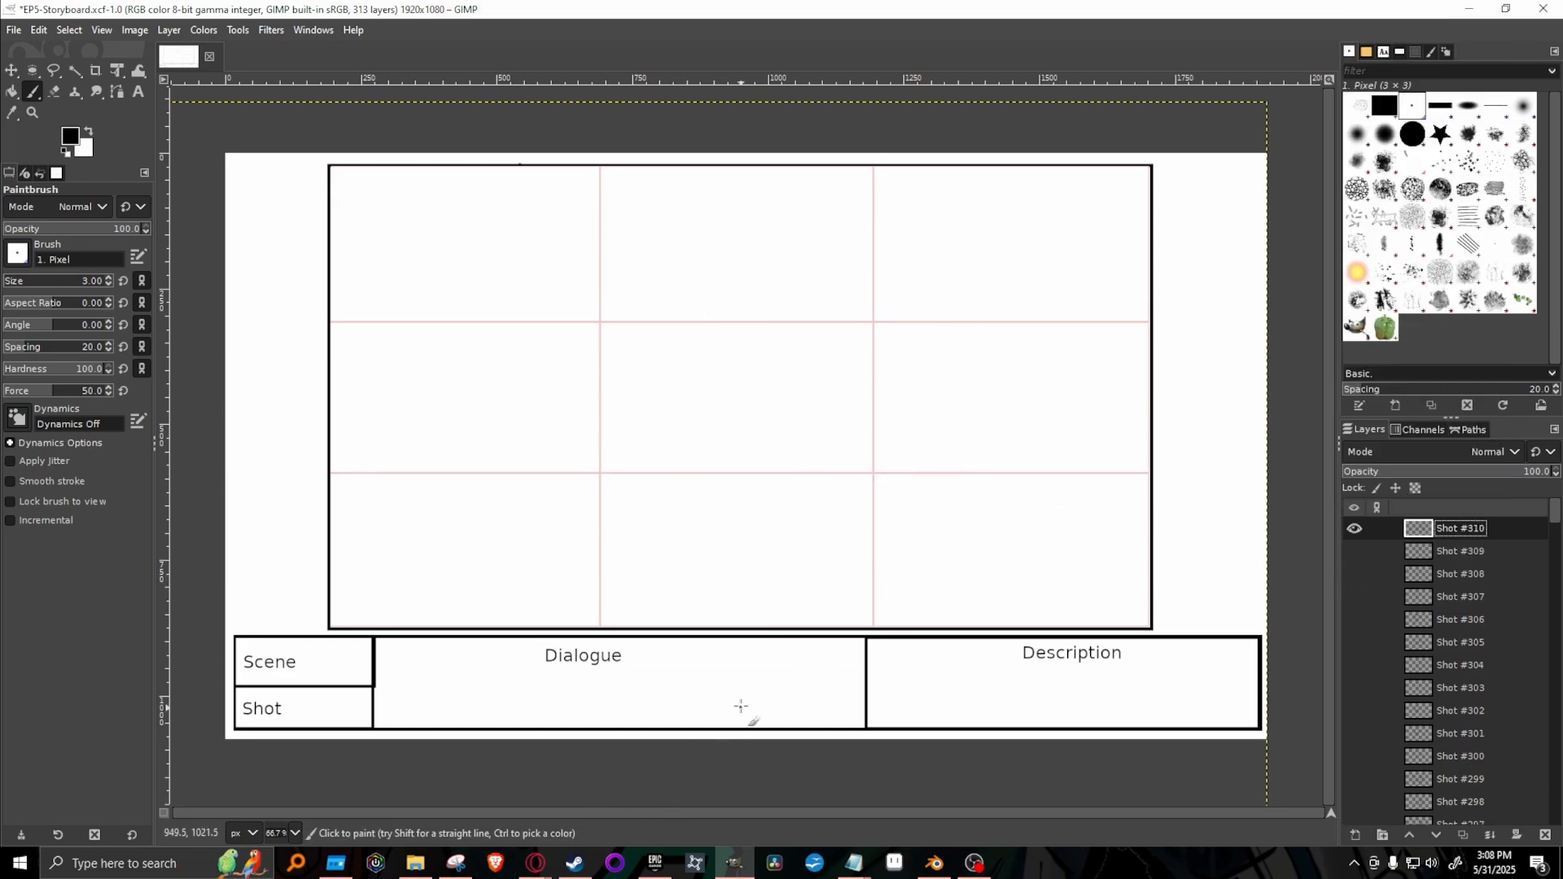
# Switch to the Homesick Adventures: Episode 5 script in Google Docs and read the scrolling-images direction and Kakato's narration.
pyautogui.moveTo(564, 847)
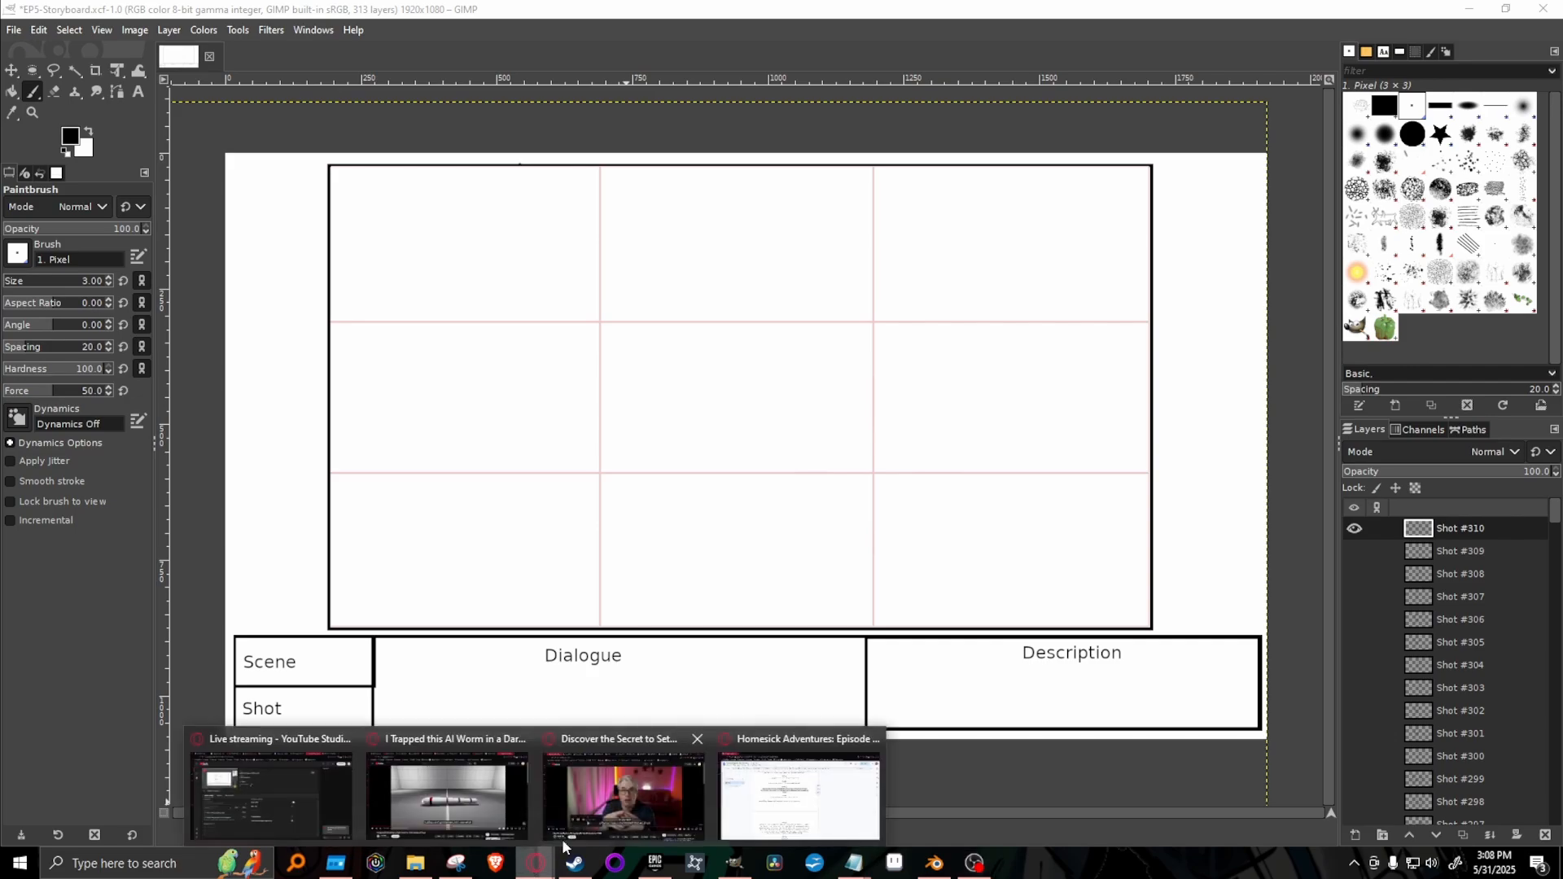
pyautogui.click(844, 815)
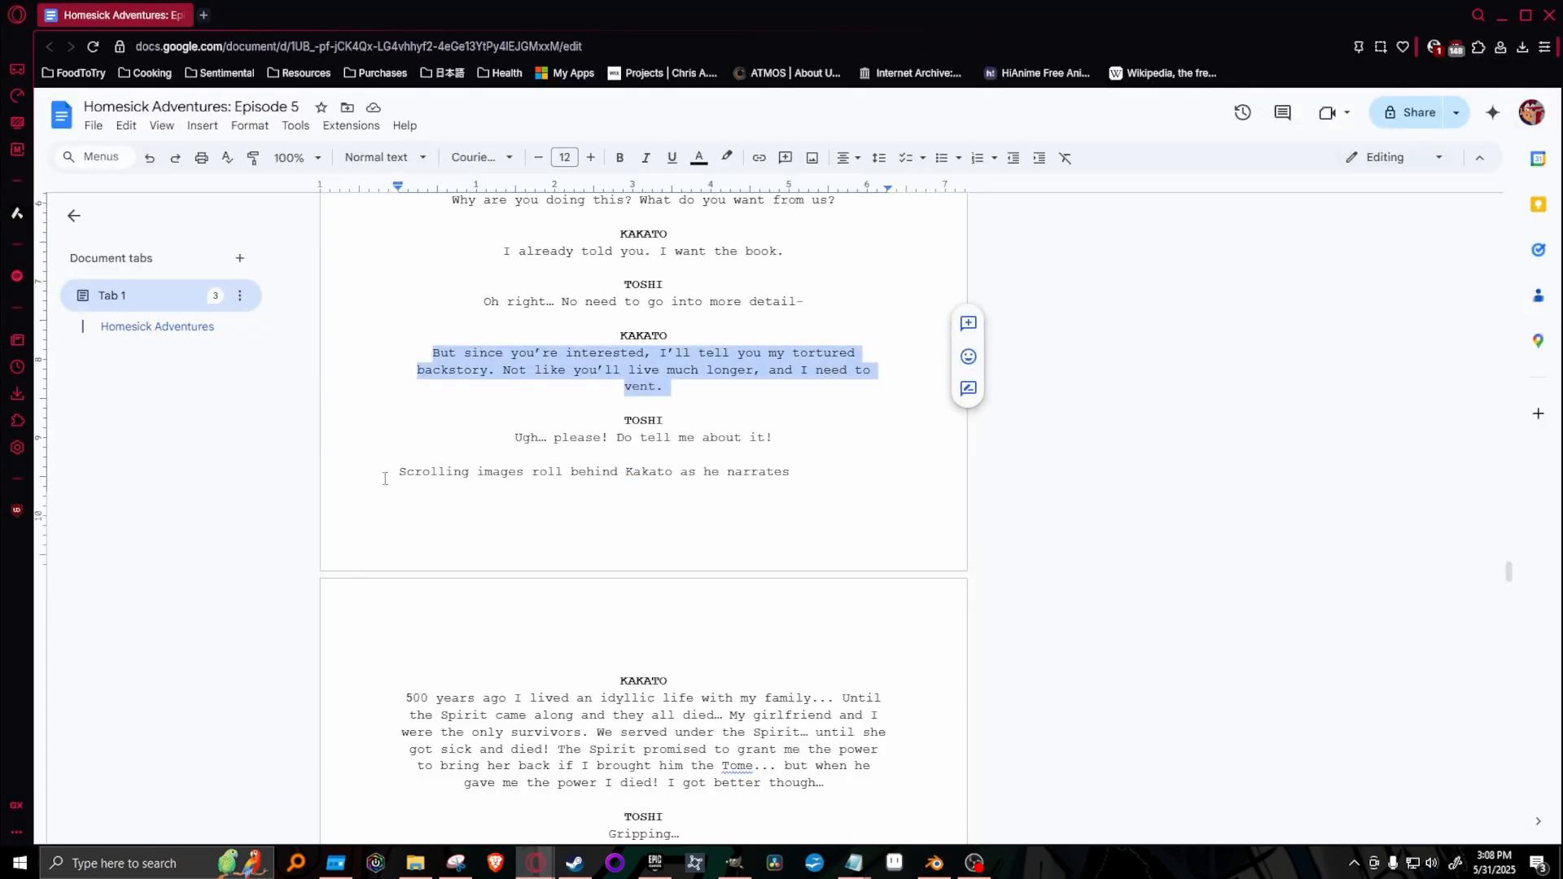
pyautogui.moveTo(385, 479); pyautogui.dragTo(830, 478)
pyautogui.scroll(-3, 656, 531)
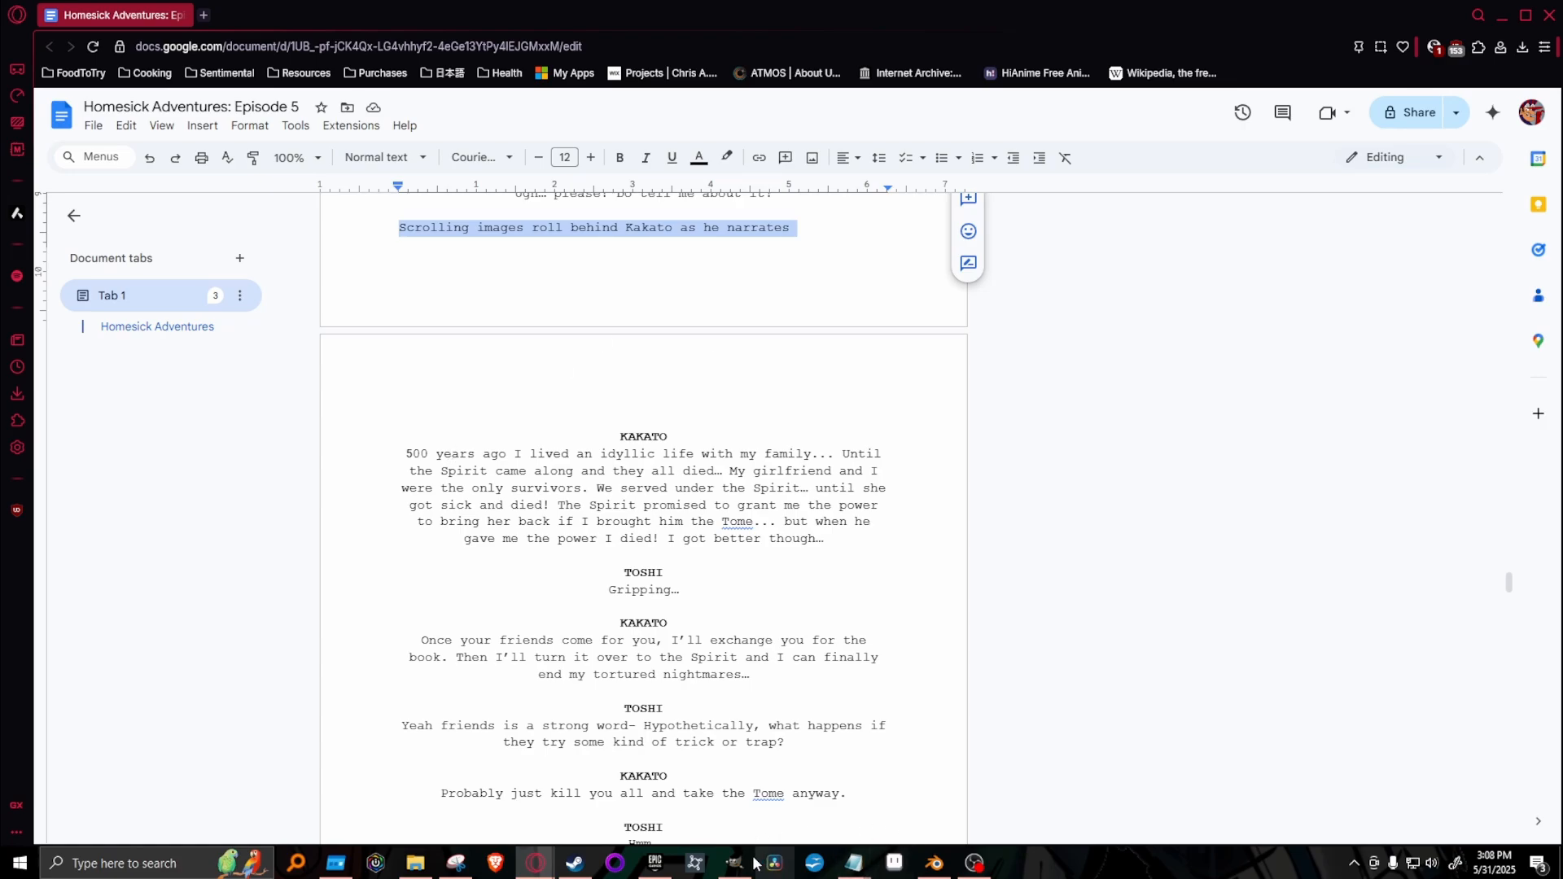
pyautogui.moveTo(735, 863)
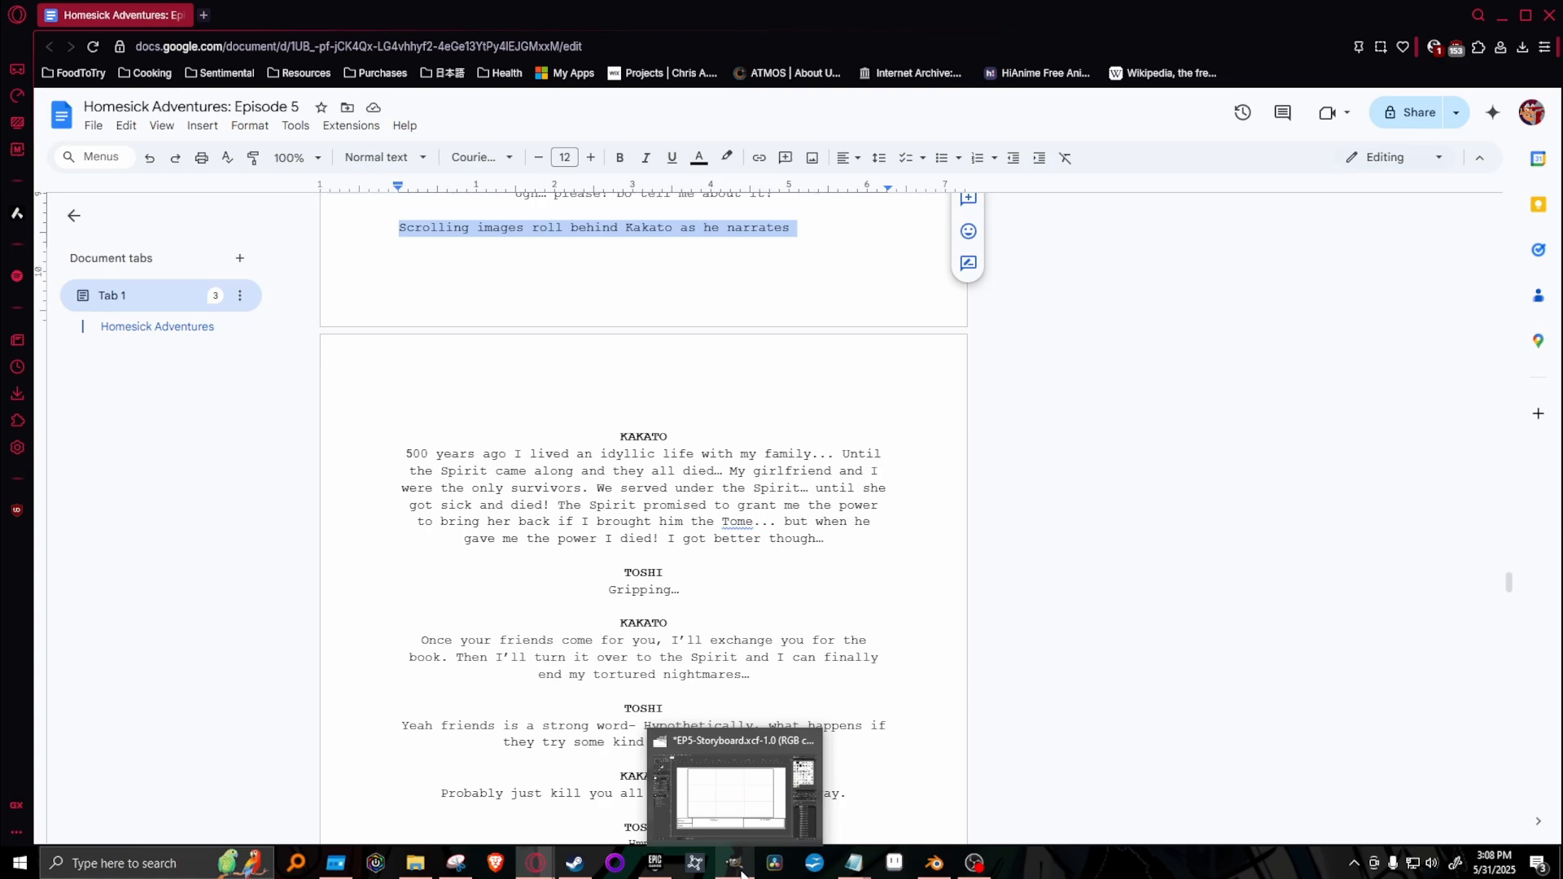
# Switch back to GIMP and review the storyboard's earliest sketches, Shots #1 to #6, as reference for the flashback.
pyautogui.click(737, 785)
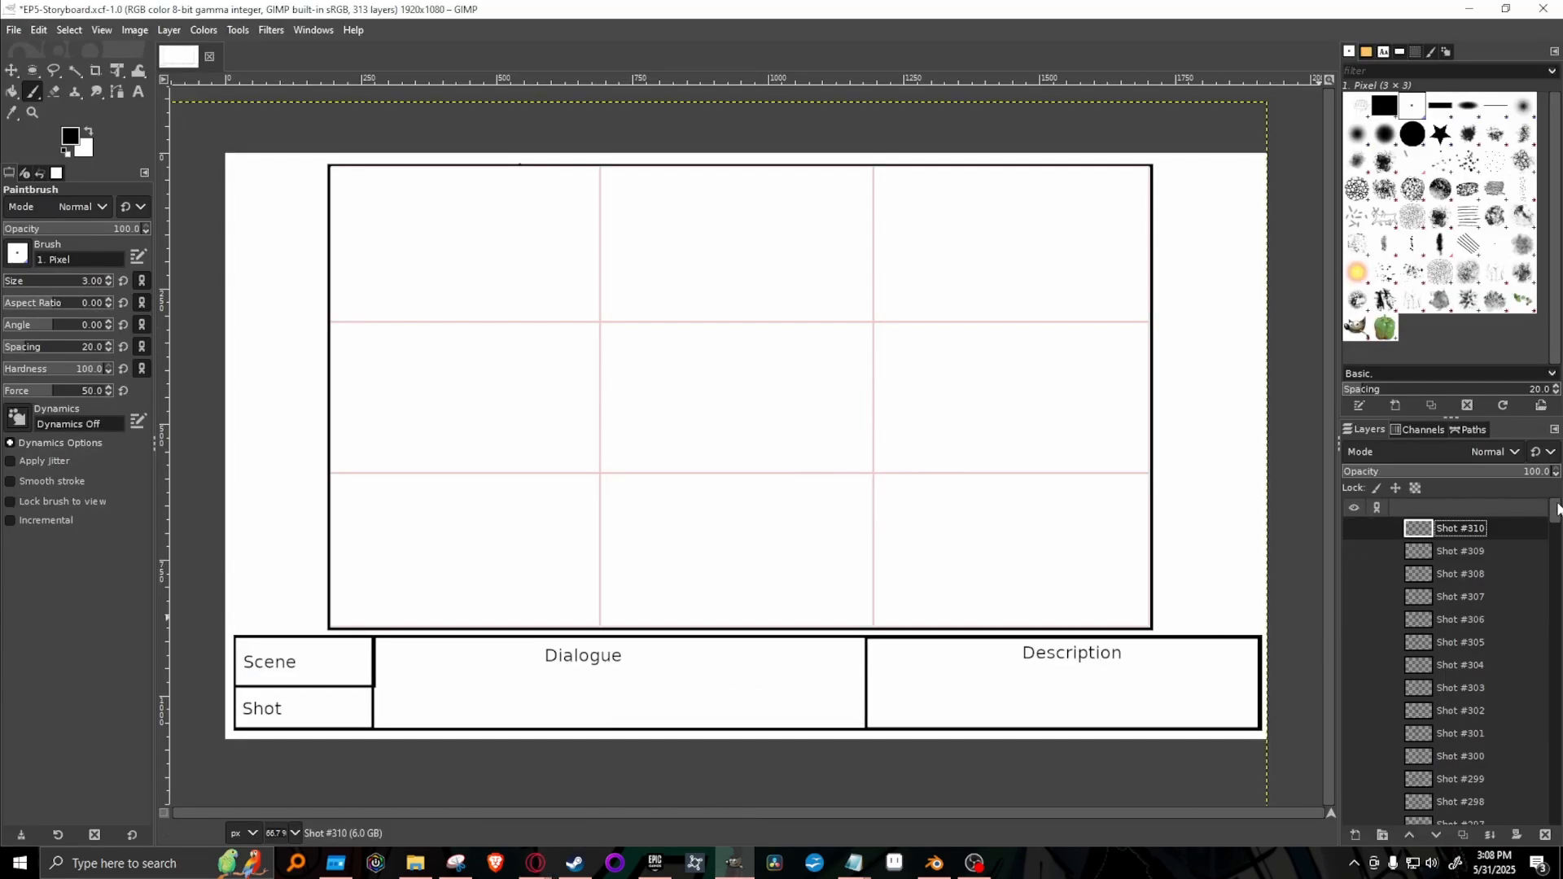
pyautogui.moveTo(1558, 510); pyautogui.dragTo(1557, 806)
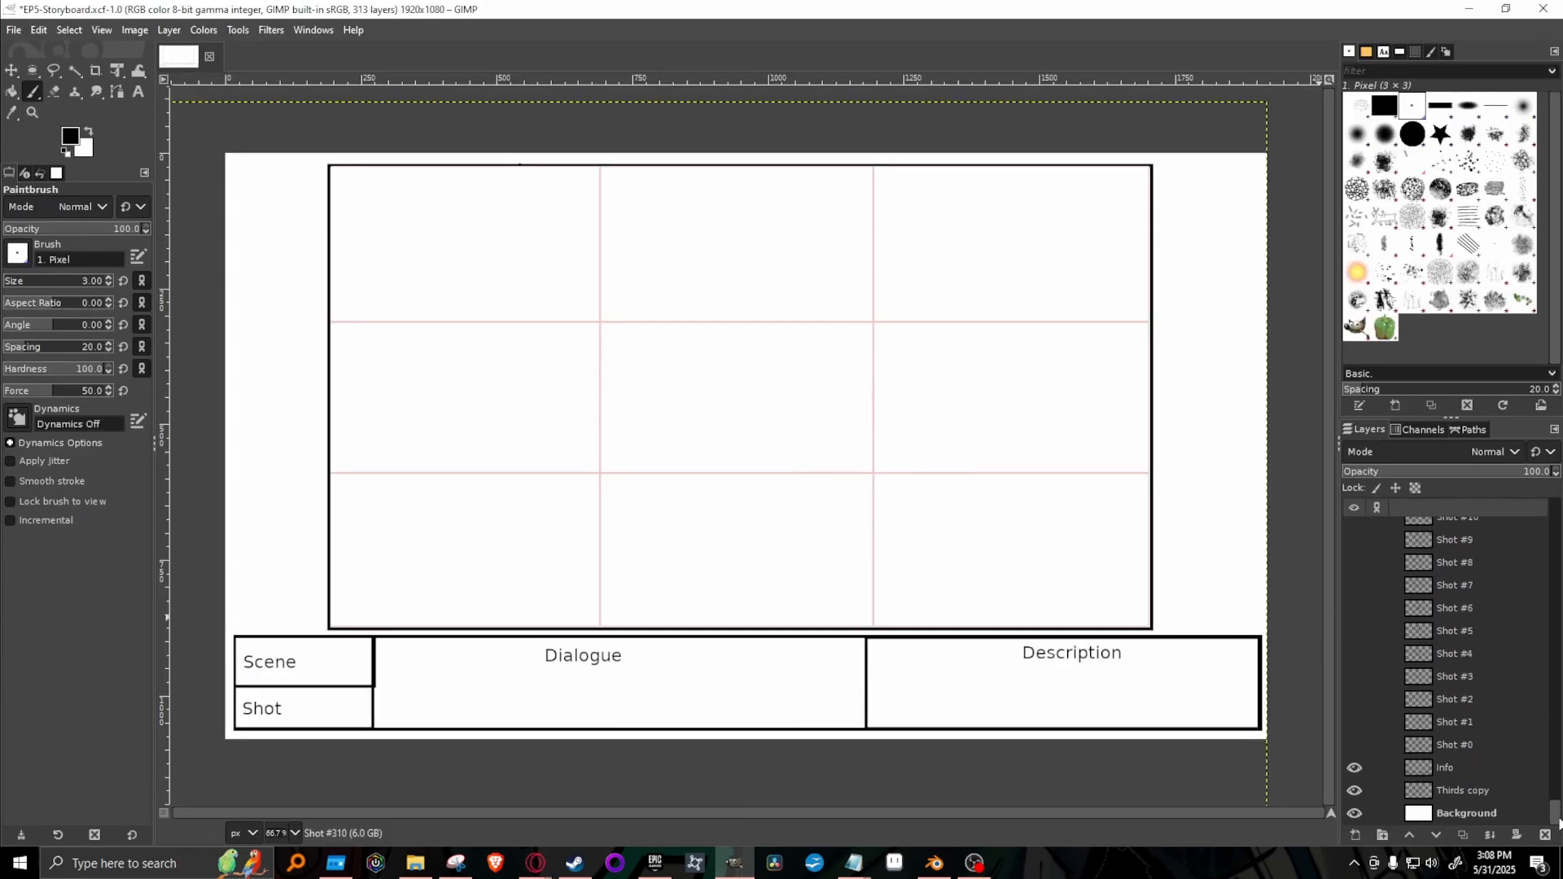
pyautogui.click(1353, 722)
pyautogui.click(1352, 722)
pyautogui.click(1354, 699)
pyautogui.click(1354, 699)
pyautogui.click(1354, 677)
pyautogui.click(1354, 677)
pyautogui.click(1355, 674)
pyautogui.click(1355, 674)
pyautogui.click(1354, 677)
pyautogui.click(1355, 677)
pyautogui.click(1355, 699)
pyautogui.click(1355, 700)
pyautogui.click(1352, 723)
pyautogui.click(1353, 722)
pyautogui.click(1353, 699)
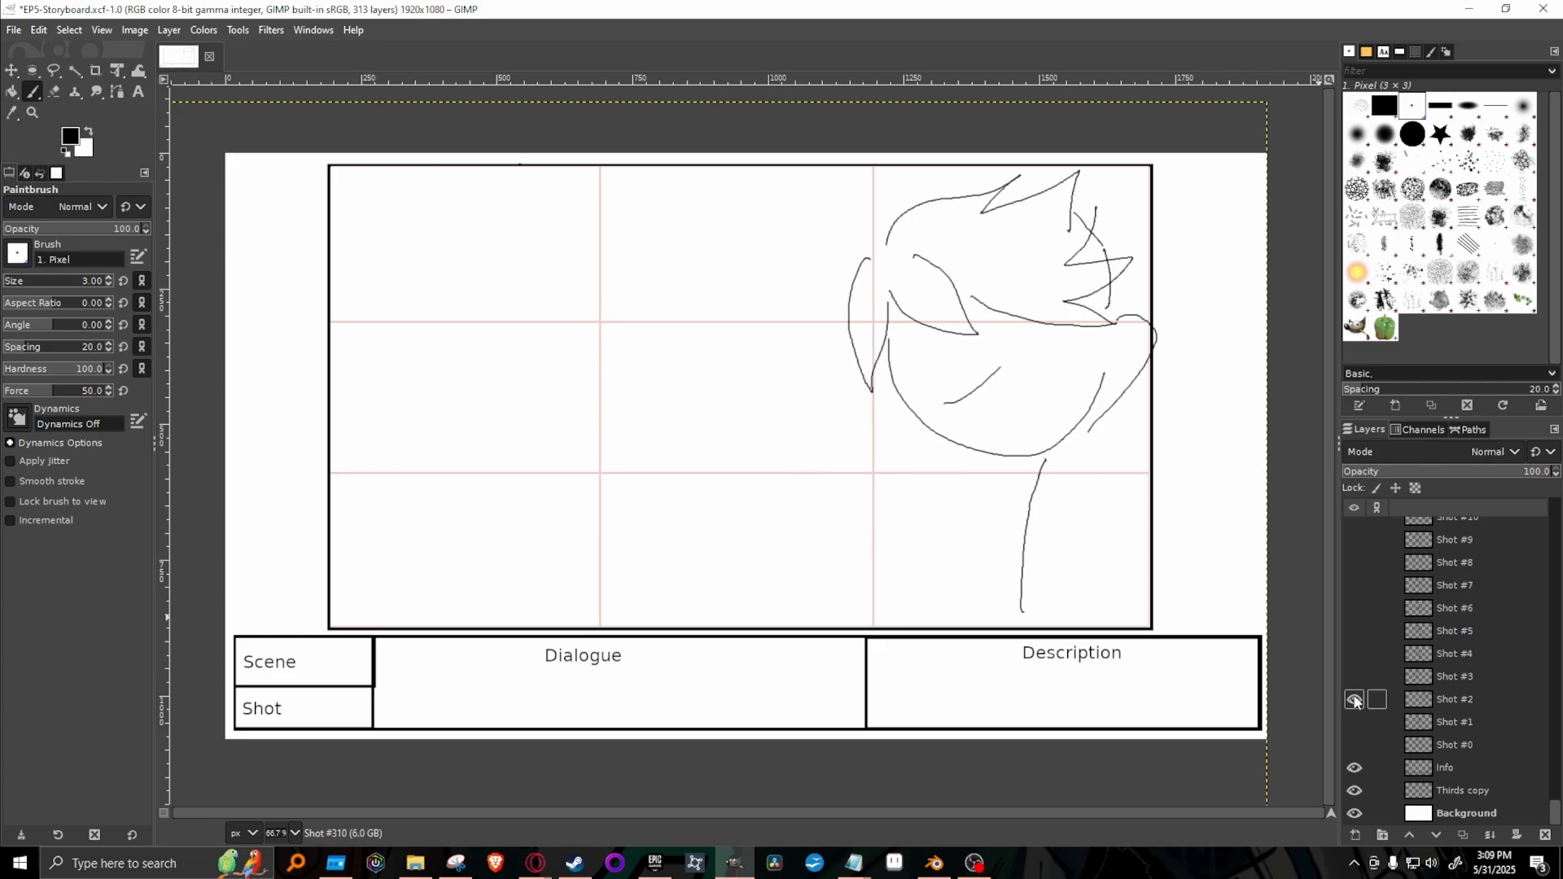
pyautogui.click(1354, 699)
pyautogui.click(1353, 677)
pyautogui.click(1354, 676)
pyautogui.click(1354, 654)
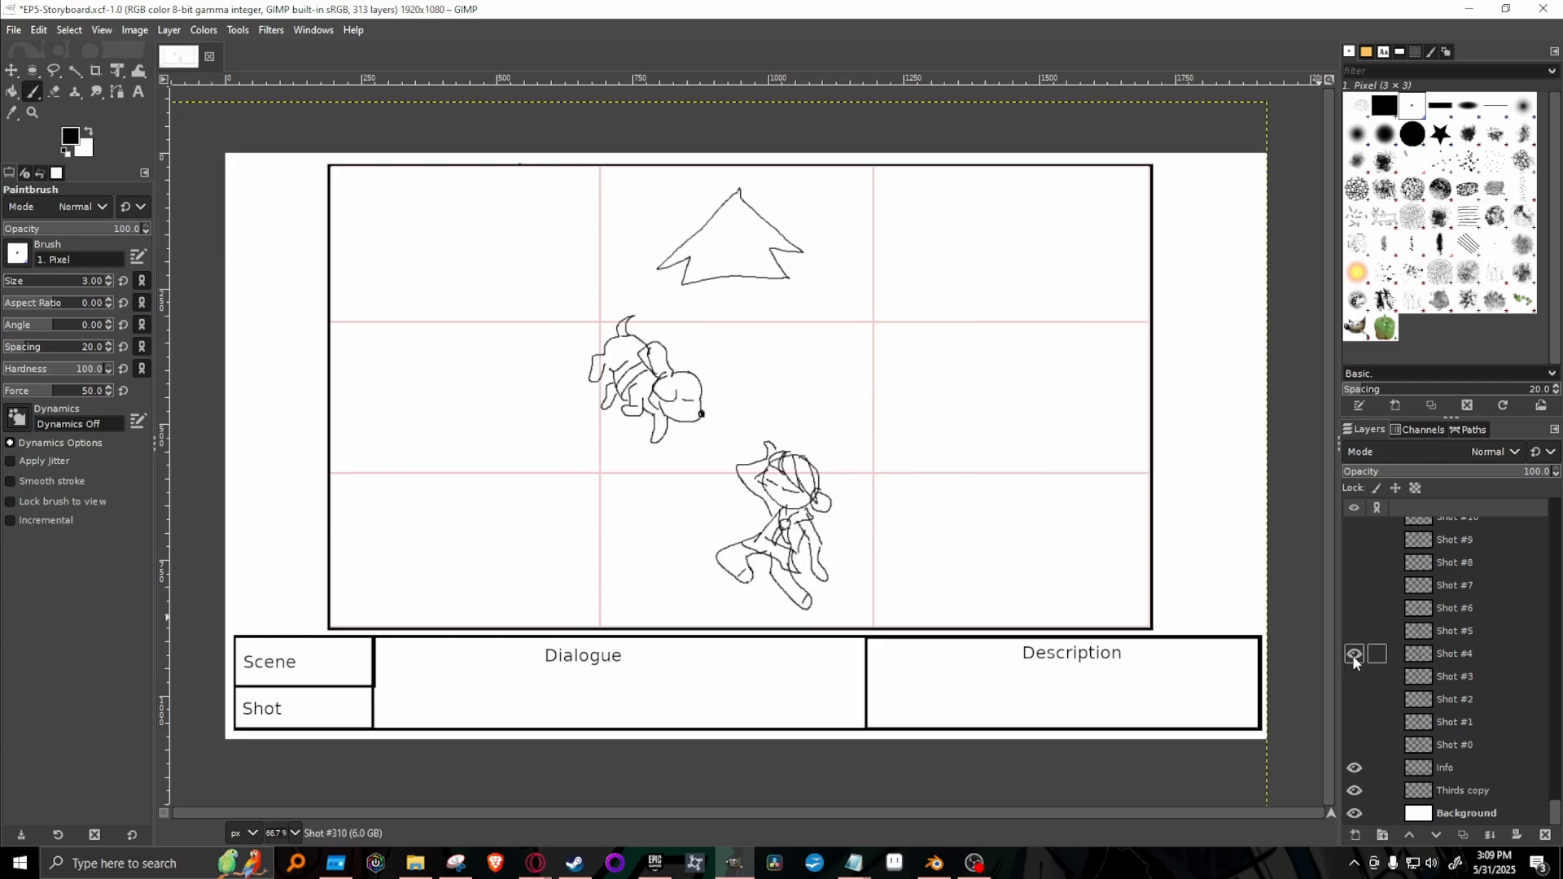
pyautogui.click(1354, 654)
pyautogui.click(1354, 631)
pyautogui.click(1354, 631)
pyautogui.click(1354, 608)
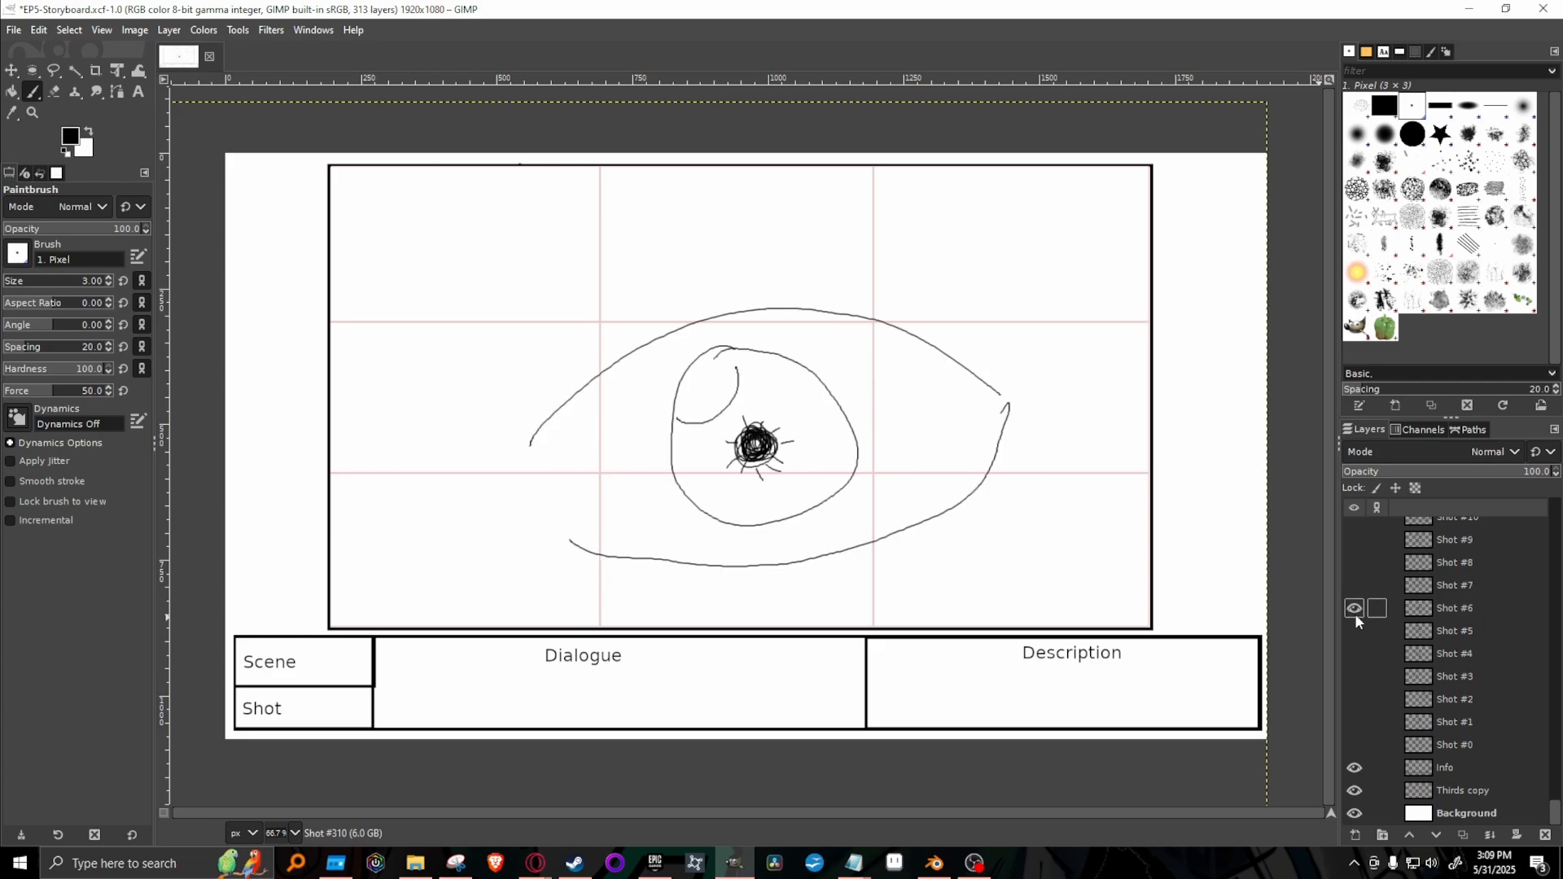
pyautogui.click(1355, 611)
# In Shot #310, sketch a large character's head at the frame's left edge with a shoulder line and hair strands across the face.
pyautogui.moveTo(1554, 814); pyautogui.dragTo(1535, 492)
pyautogui.click(1352, 529)
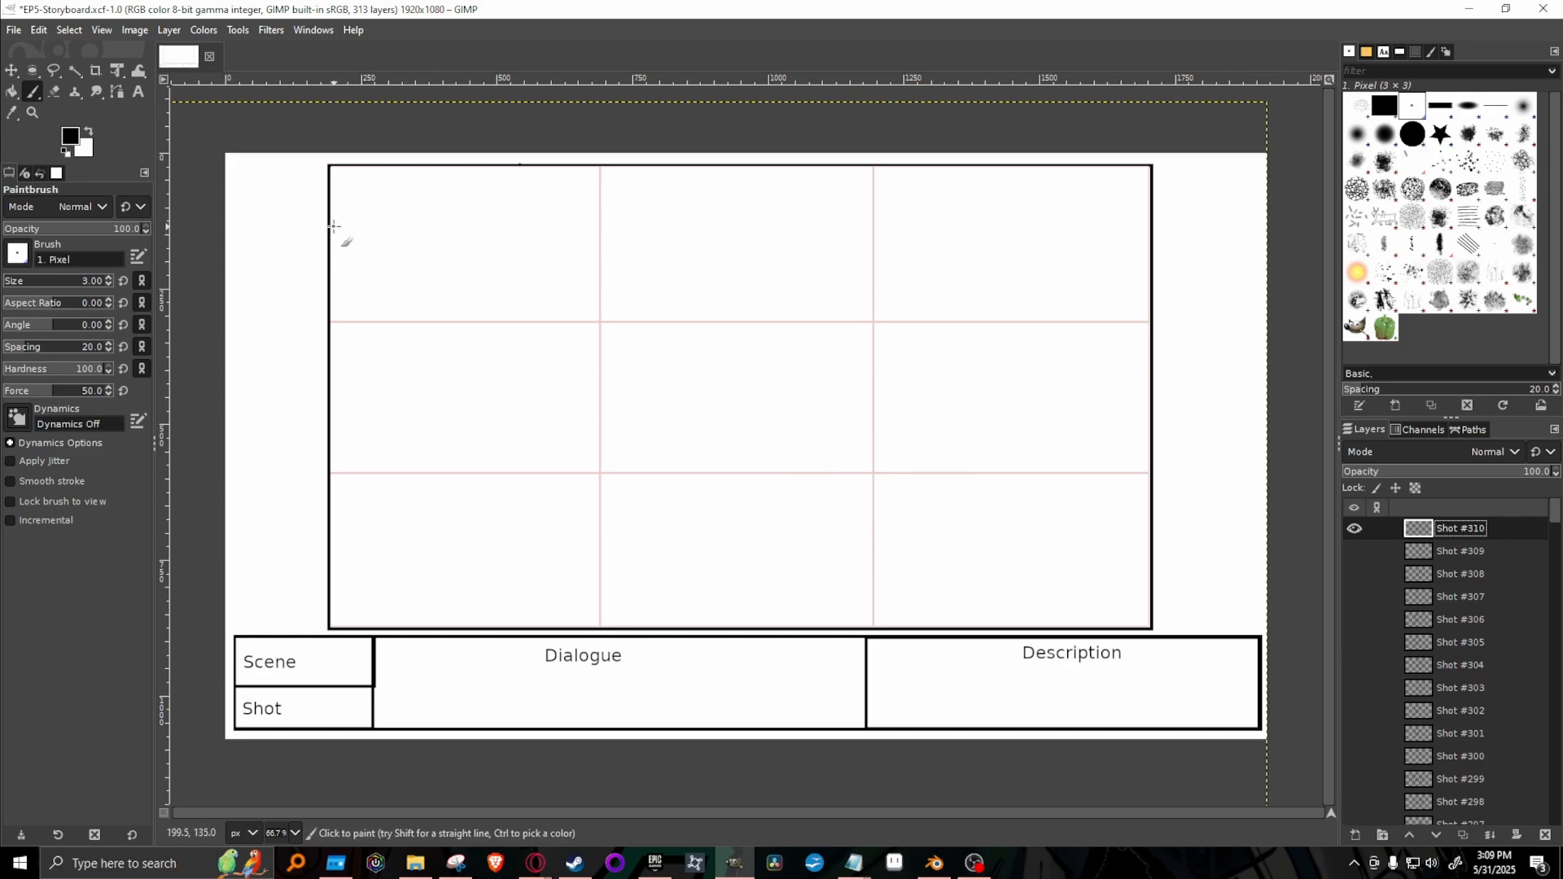
pyautogui.moveTo(332, 225)
pyautogui.mouseDown()
pyautogui.moveTo(512, 231)
pyautogui.moveTo(560, 252)
pyautogui.mouseUp()
pyautogui.hotkey('ctrl', 'z')
pyautogui.moveTo(339, 219)
pyautogui.mouseDown()
pyautogui.moveTo(419, 209)
pyautogui.moveTo(600, 377)
pyautogui.moveTo(507, 562)
pyautogui.moveTo(341, 575)
pyautogui.mouseUp()
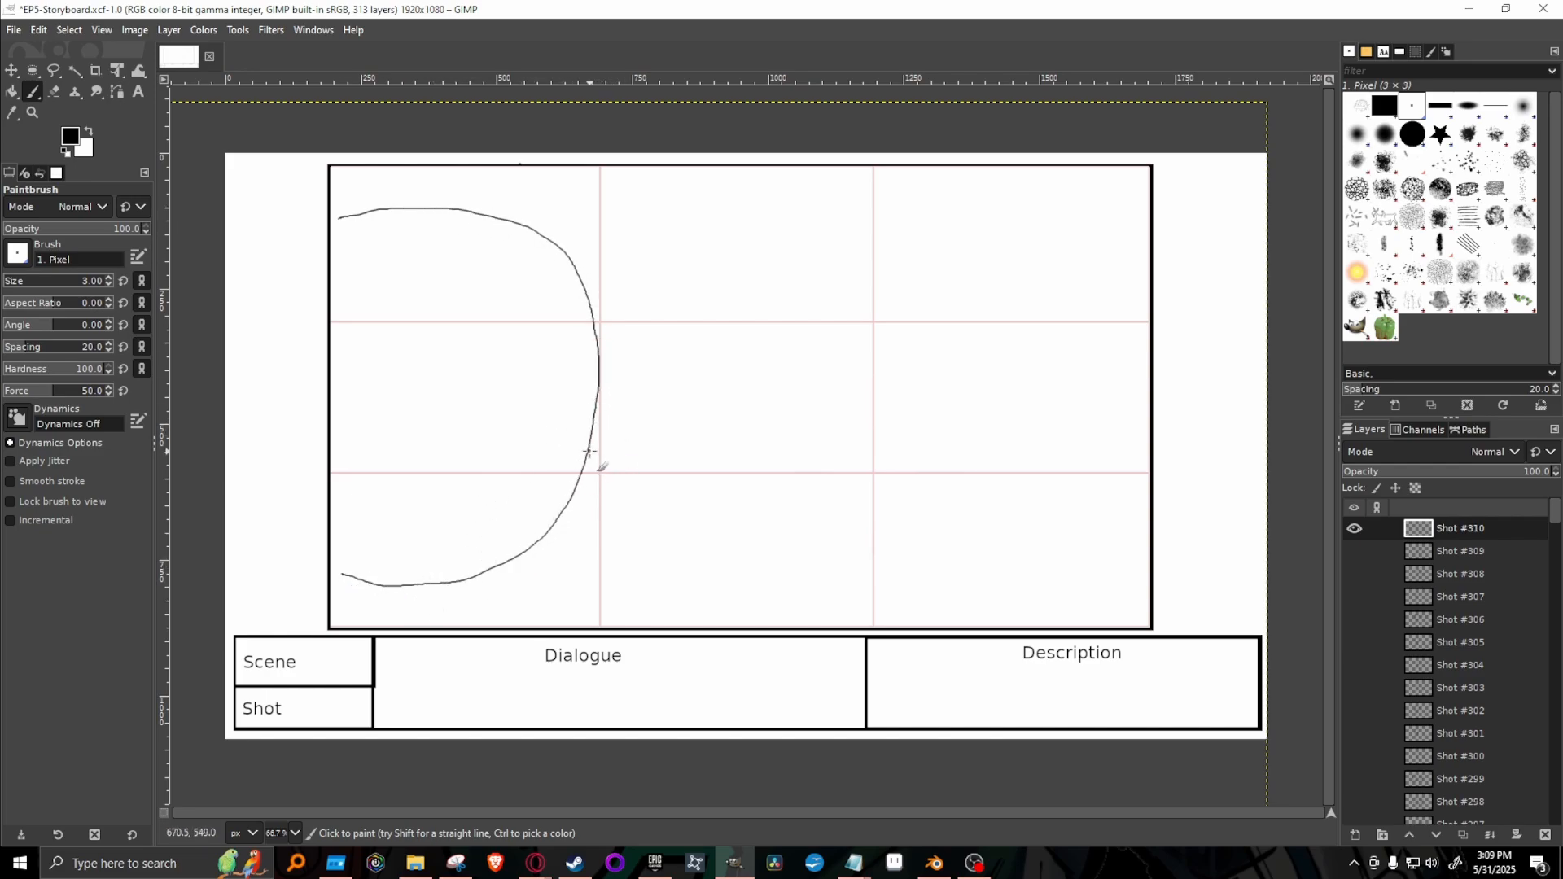
pyautogui.moveTo(592, 419)
pyautogui.mouseDown()
pyautogui.moveTo(650, 445)
pyautogui.moveTo(660, 600)
pyautogui.mouseUp()
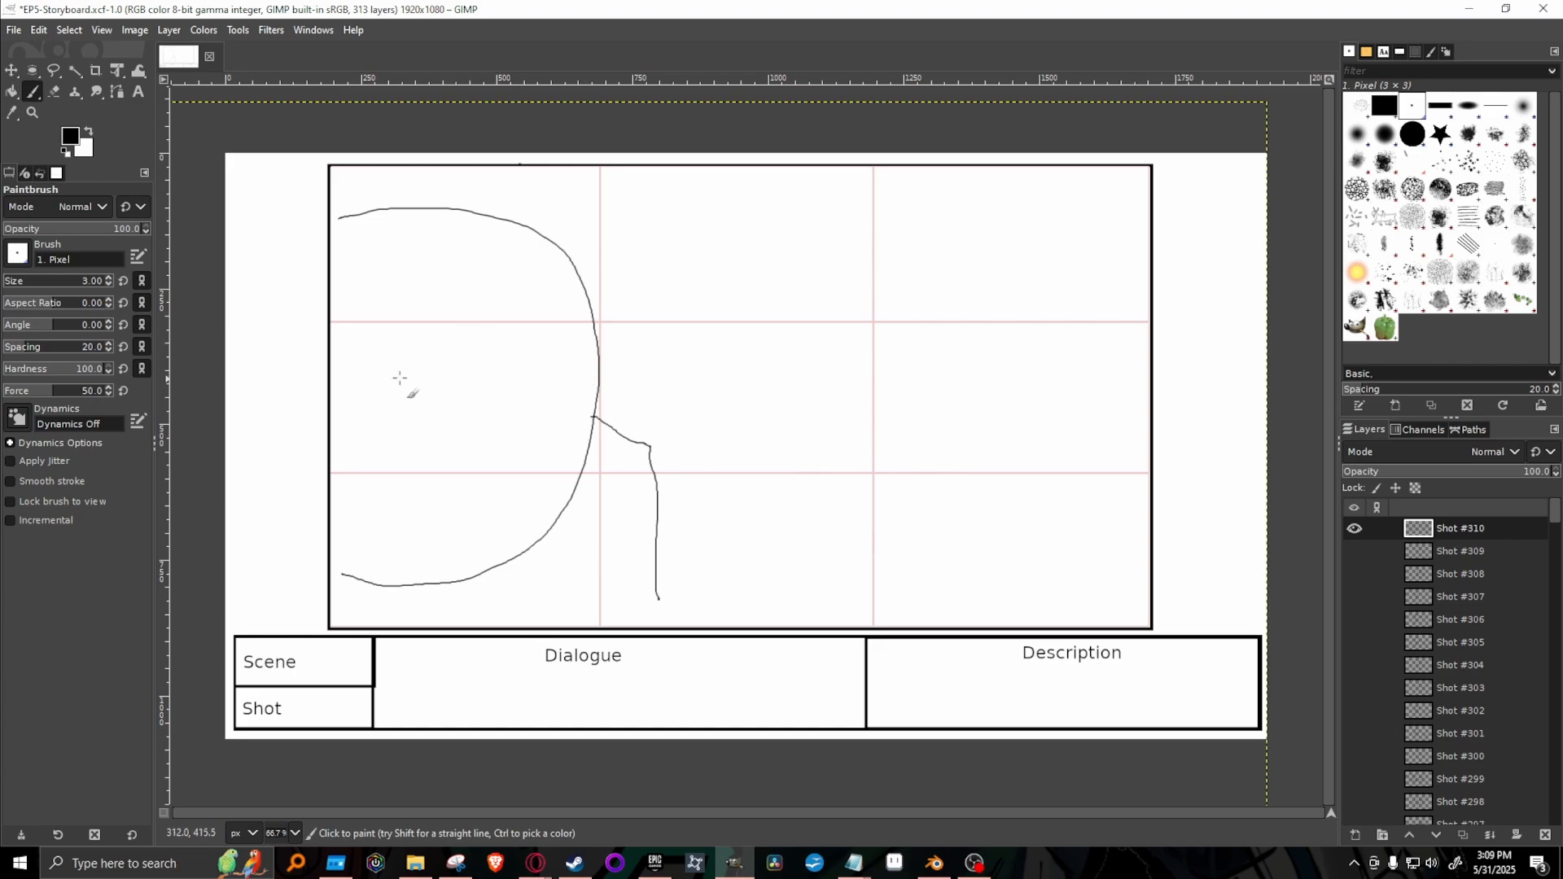
pyautogui.moveTo(400, 228); pyautogui.dragTo(309, 539)
pyautogui.moveTo(392, 326)
pyautogui.mouseDown()
pyautogui.moveTo(544, 325)
pyautogui.moveTo(586, 345)
pyautogui.mouseUp()
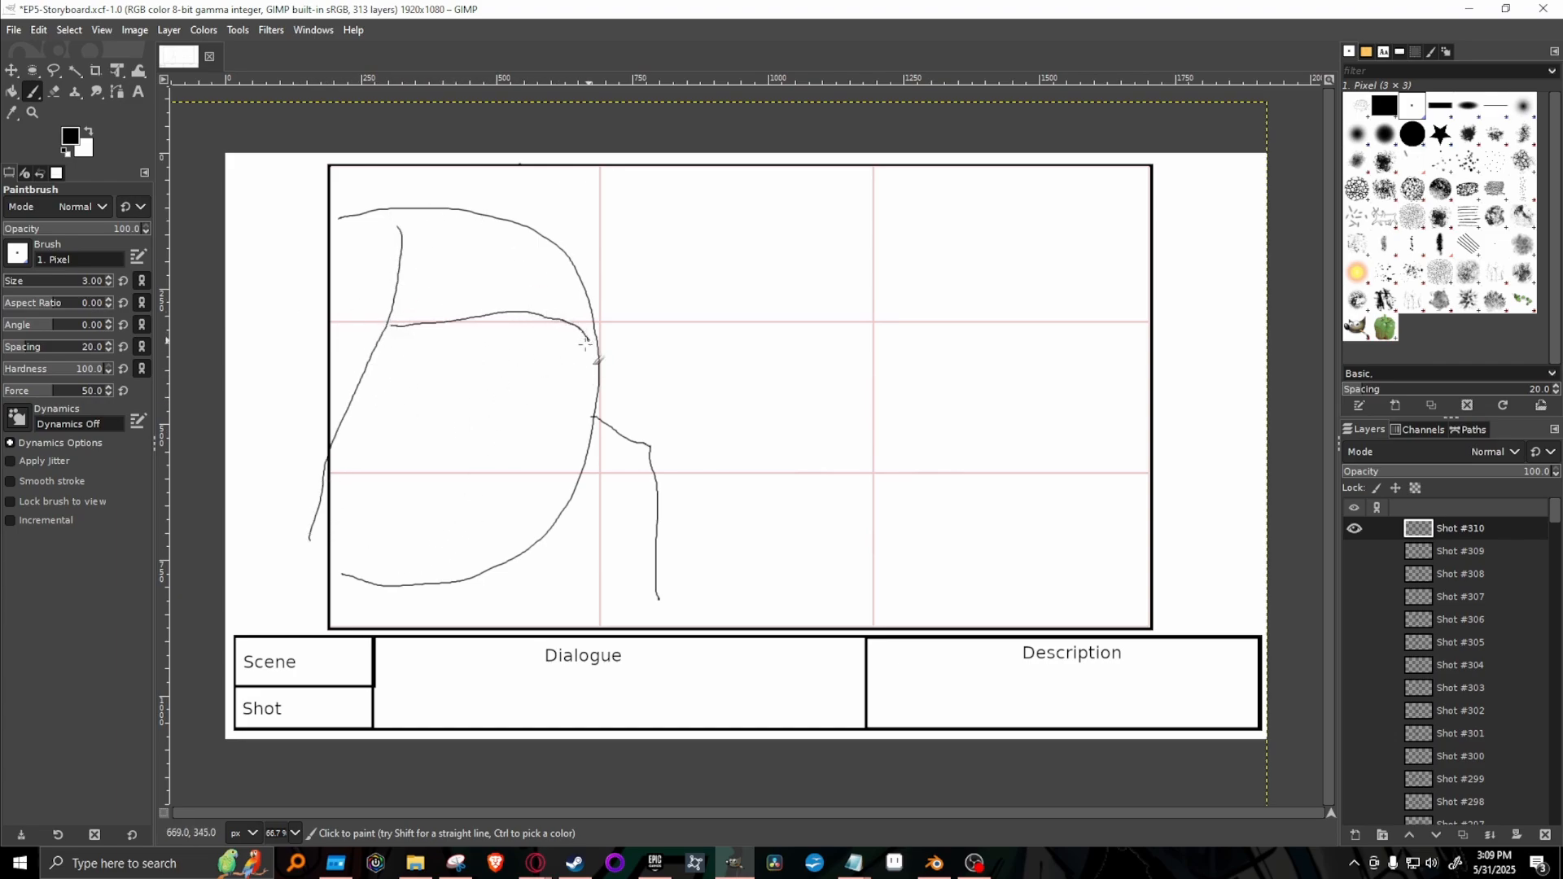
pyautogui.click(402, 394)
# Switch to the script in Google Docs and read Kakato's backstory speech about his family, his girlfriend and the Spirit.
pyautogui.hotkey('alt', 'Tab')
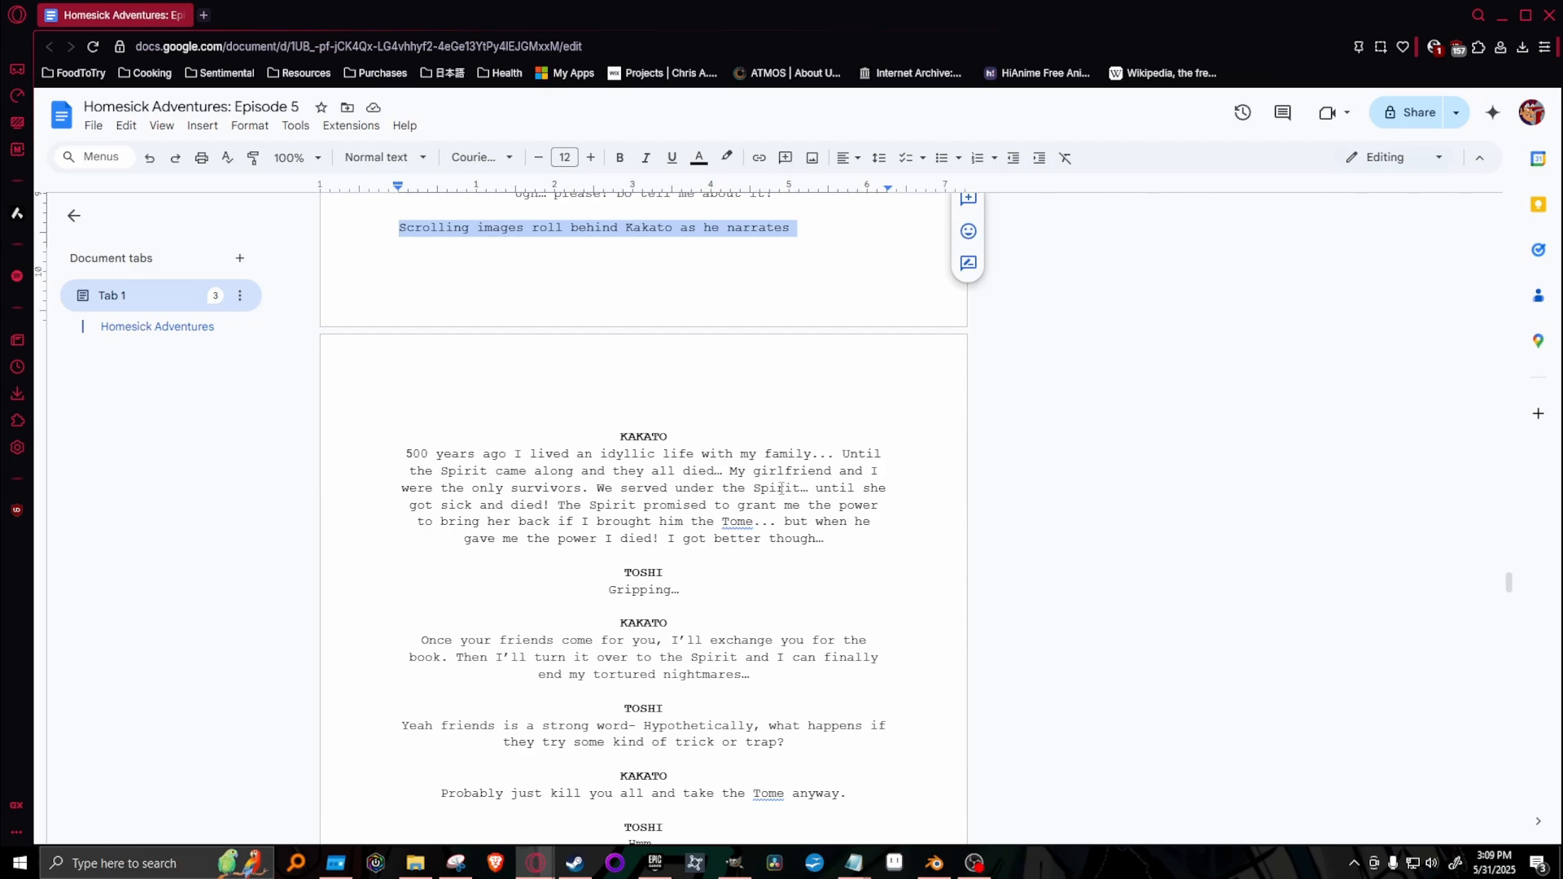
pyautogui.moveTo(407, 453); pyautogui.dragTo(822, 461)
pyautogui.moveTo(408, 471); pyautogui.dragTo(581, 509)
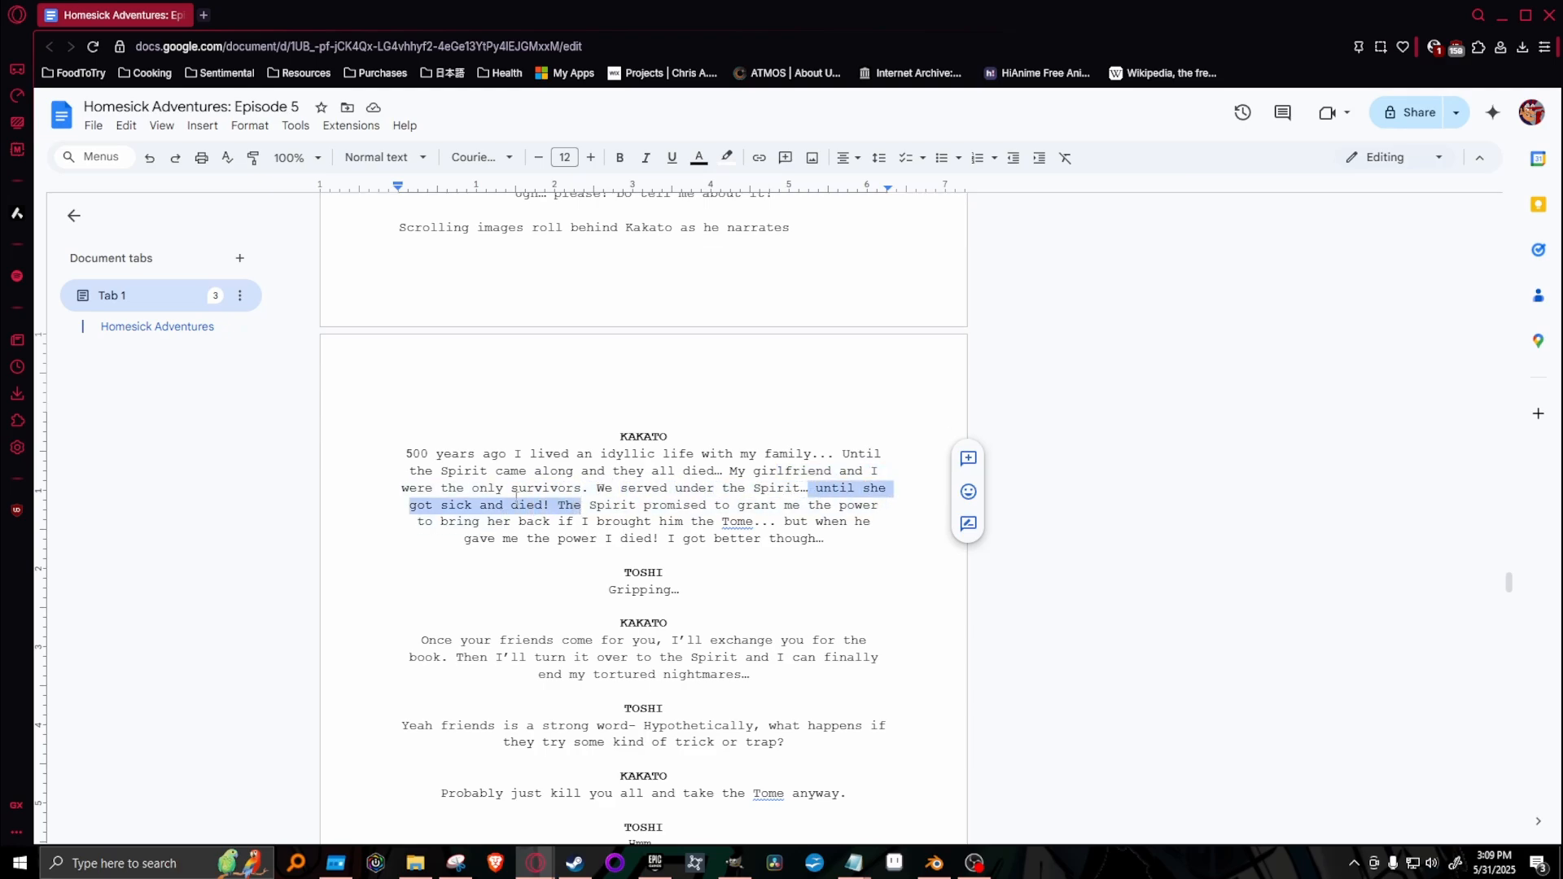
# Switch back to GIMP and draw the angled line and the curved line beneath it on the large face in Shot #310.
pyautogui.hotkey('alt', 'Tab')
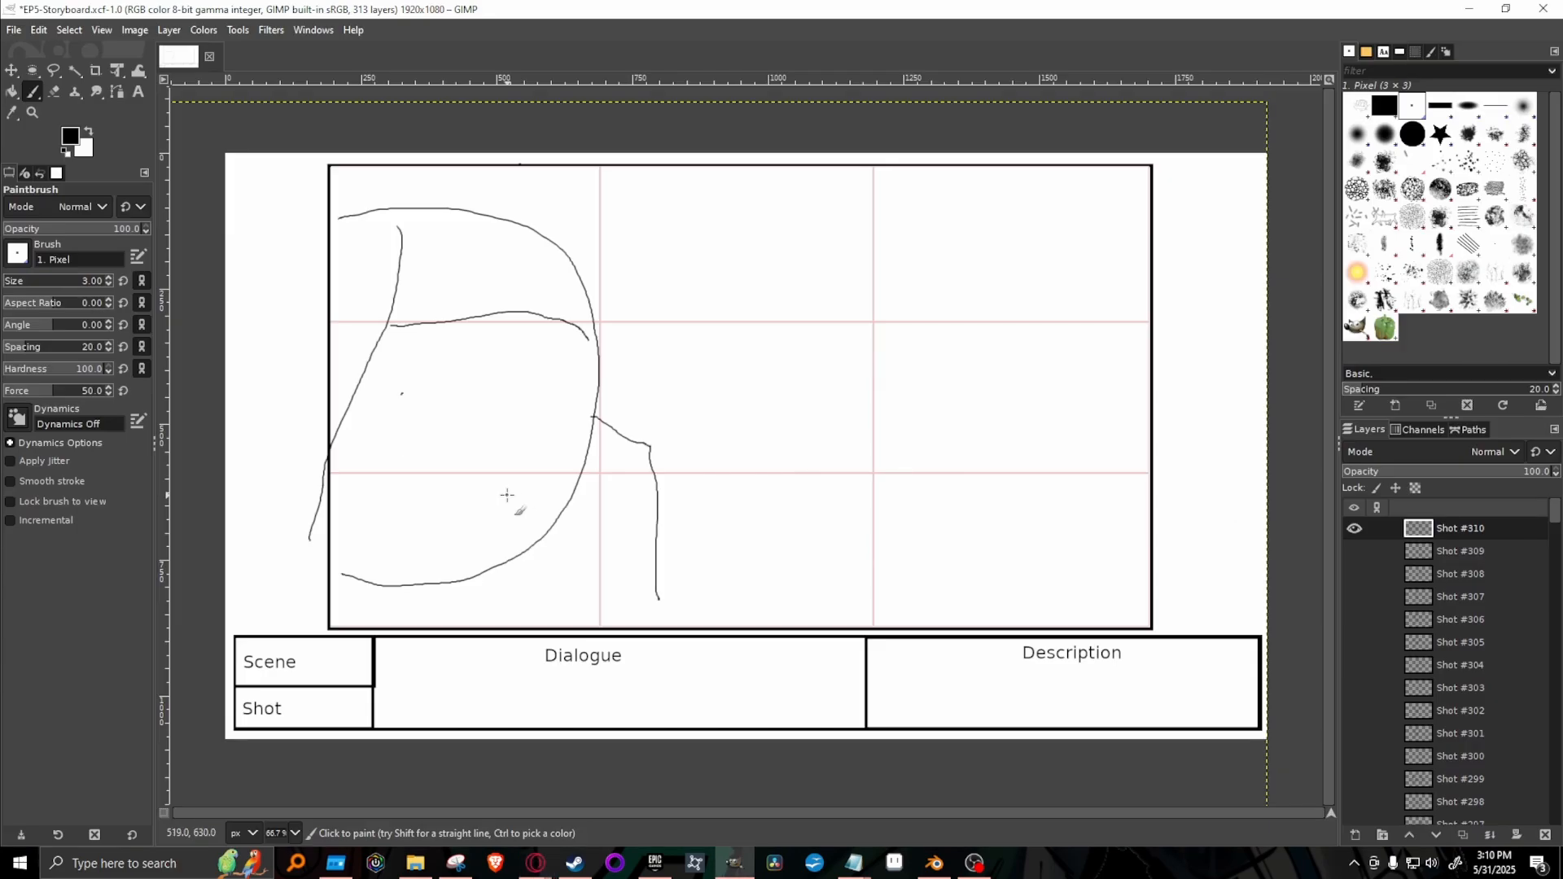
pyautogui.moveTo(402, 392)
pyautogui.mouseDown()
pyautogui.moveTo(404, 413)
pyautogui.moveTo(582, 361)
pyautogui.mouseUp()
pyautogui.moveTo(415, 461); pyautogui.dragTo(547, 431)
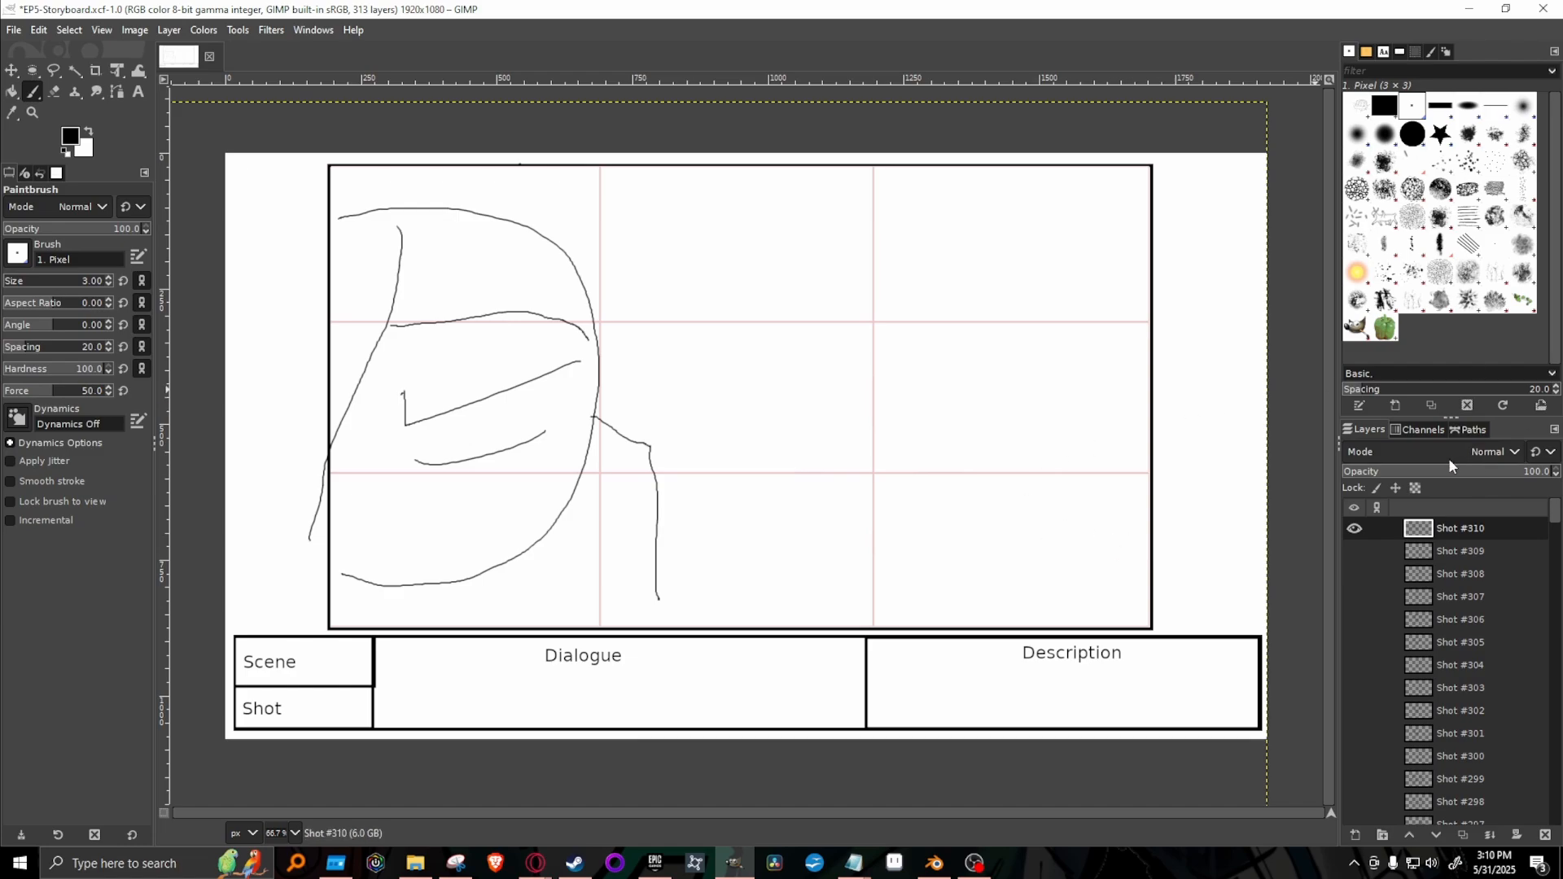
# Duplicate the Shot #310 layer and clear the copy's drawing to get a blank Shot #311.
pyautogui.rightClick(1352, 529)
pyautogui.click(1392, 193)
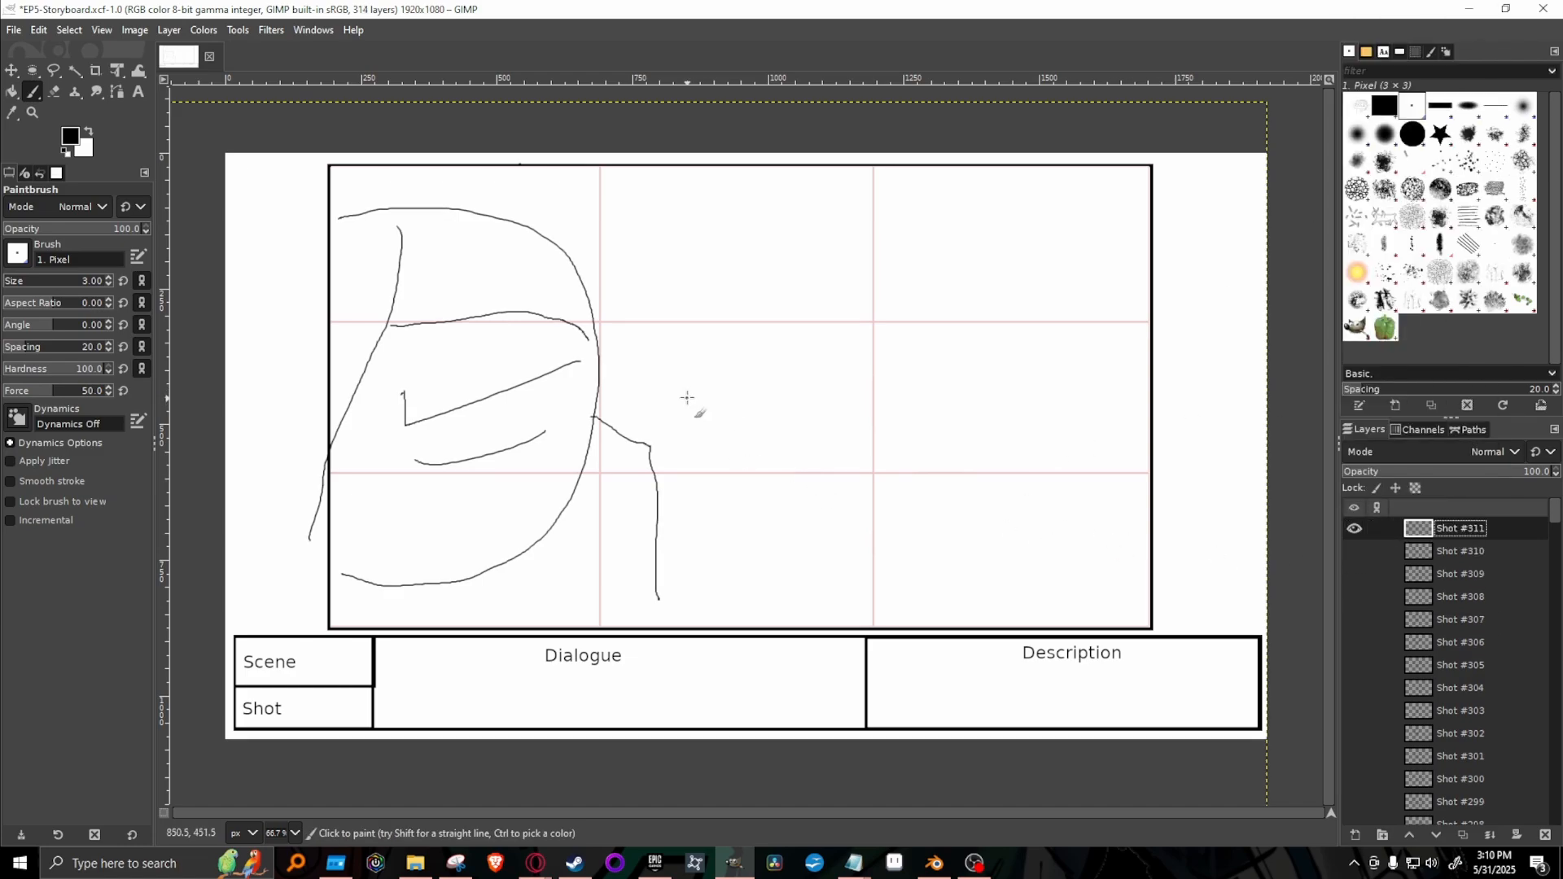
pyautogui.press('Delete')
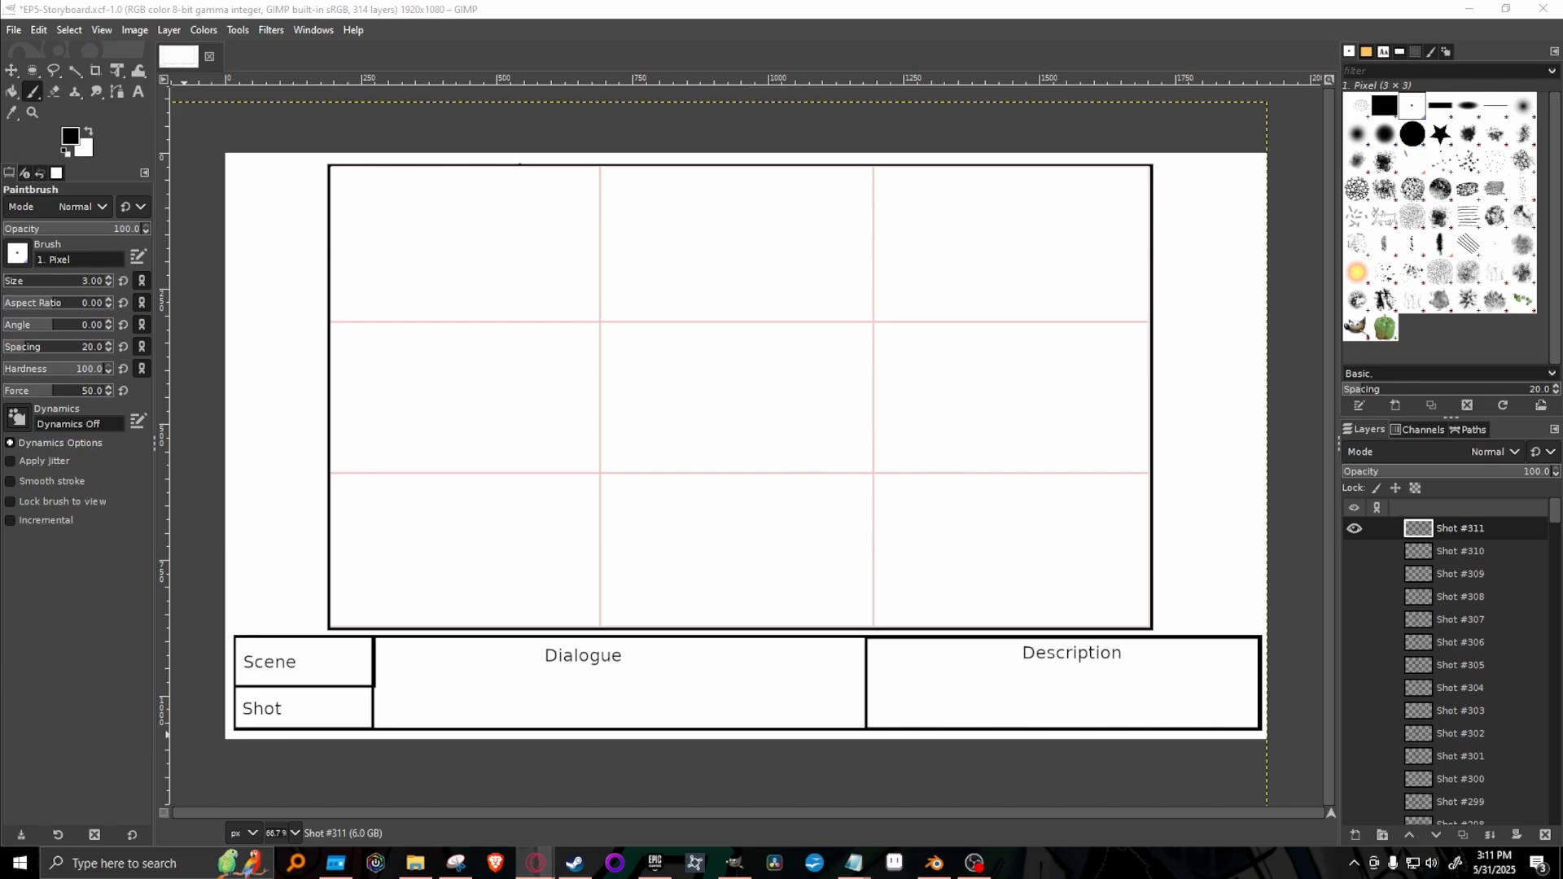
pyautogui.hotkey('alt', 'Tab')
pyautogui.hotkey('alt', 'Tab')
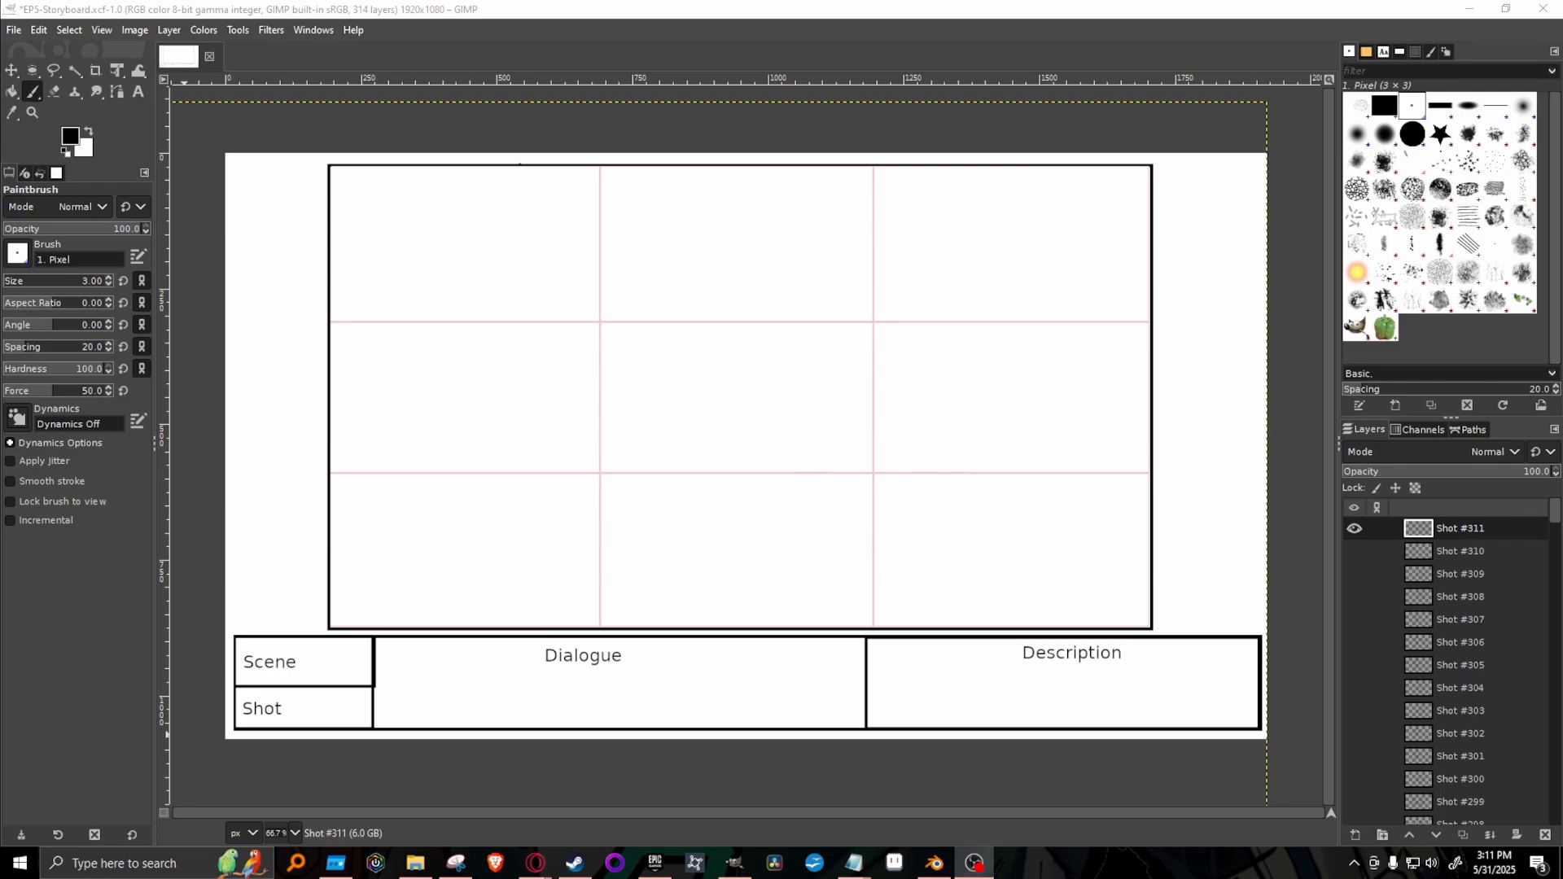
pyautogui.click(1117, 20)
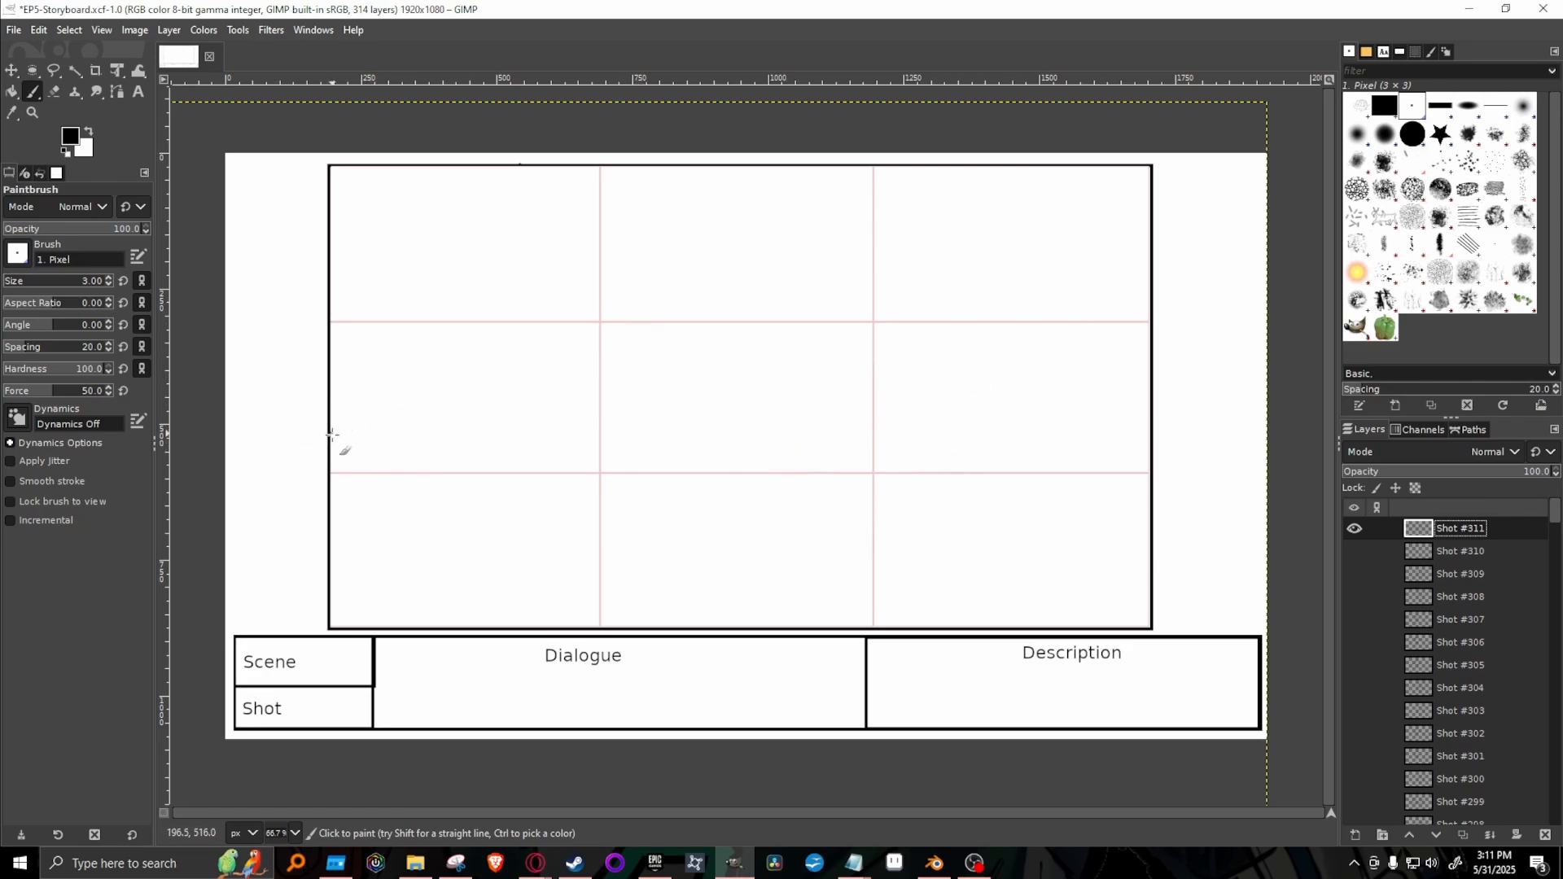
# In Shot #311, sketch three overlapping, gently sloping hill lines across the middle of the frame.
pyautogui.click(359, 339)
pyautogui.moveTo(346, 318)
pyautogui.mouseDown()
pyautogui.moveTo(614, 377)
pyautogui.moveTo(684, 416)
pyautogui.mouseUp()
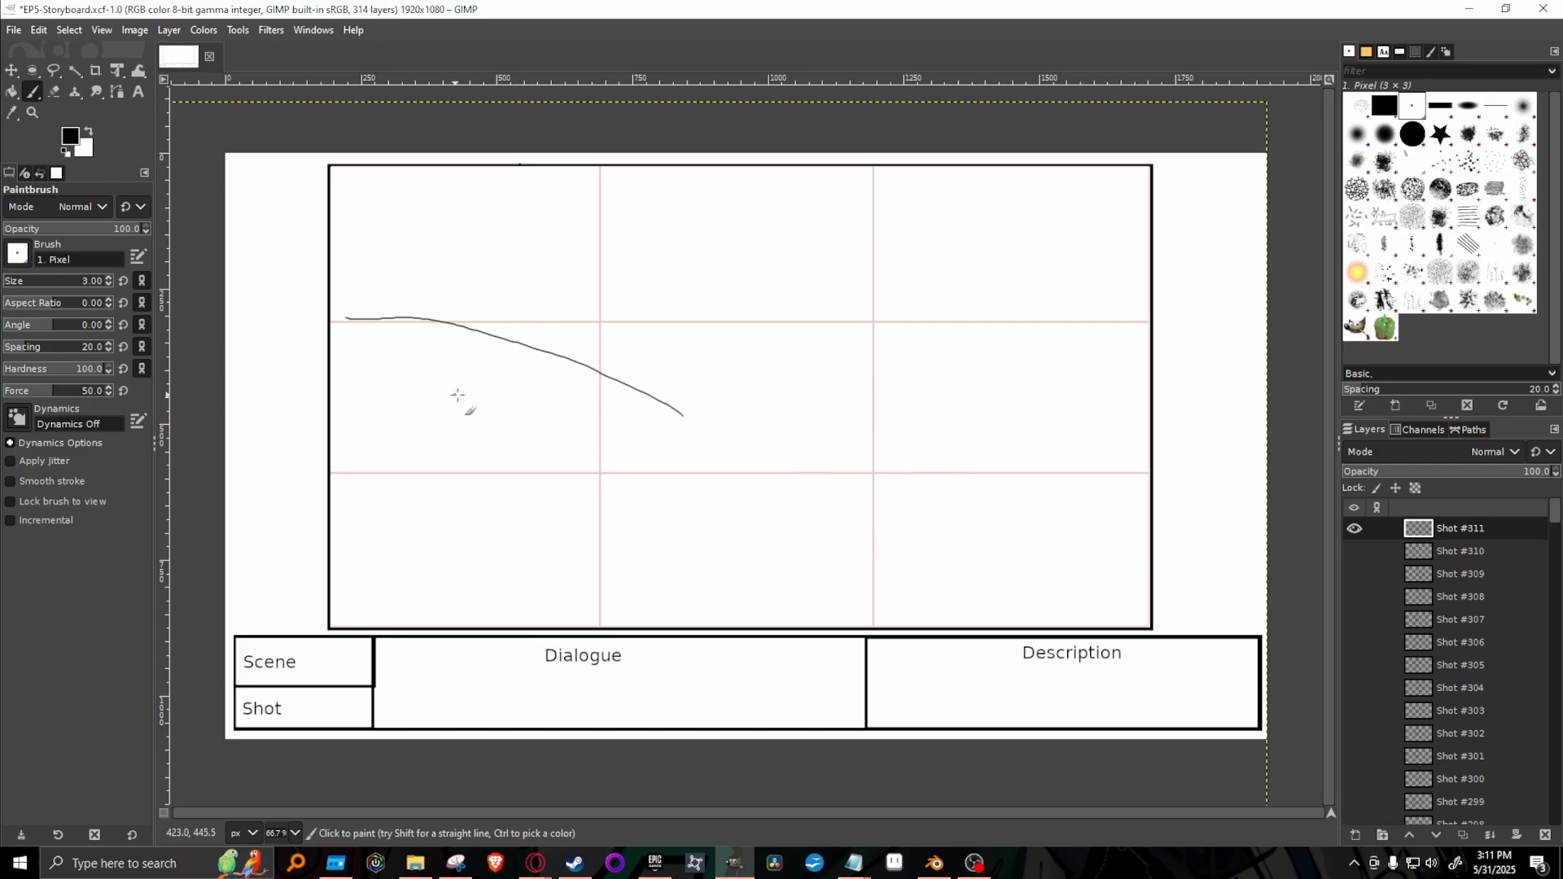
pyautogui.moveTo(458, 394)
pyautogui.mouseDown()
pyautogui.moveTo(738, 362)
pyautogui.moveTo(988, 369)
pyautogui.mouseUp()
pyautogui.moveTo(775, 353); pyautogui.dragTo(1142, 289)
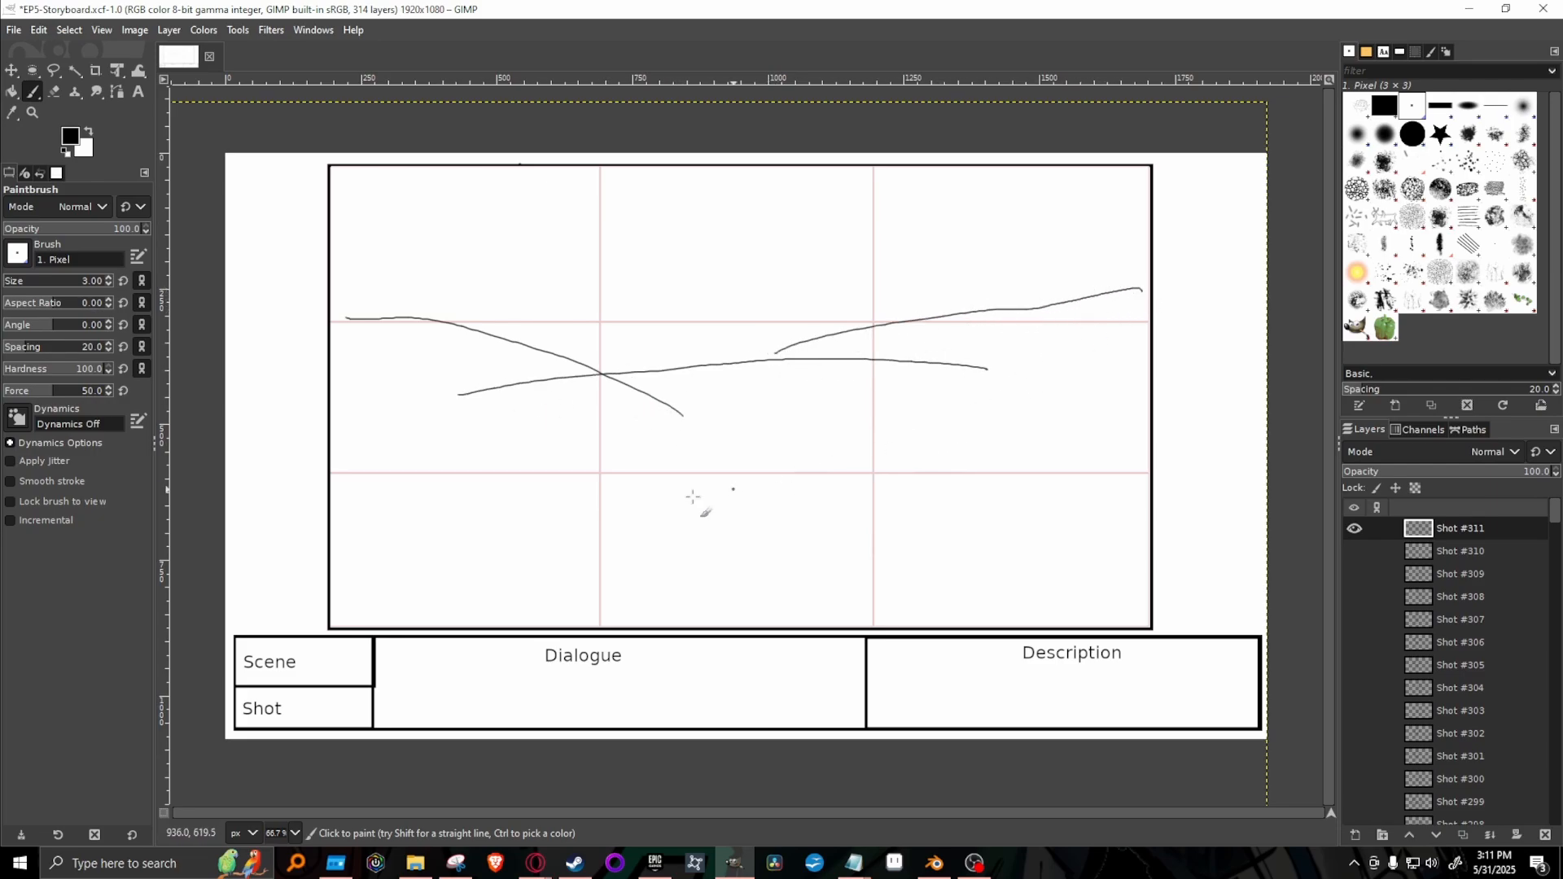
# Erase the end of the left hill line where it crosses the middle hill, and redraw the gap in the middle line.
pyautogui.hotkey('shift', 'e')
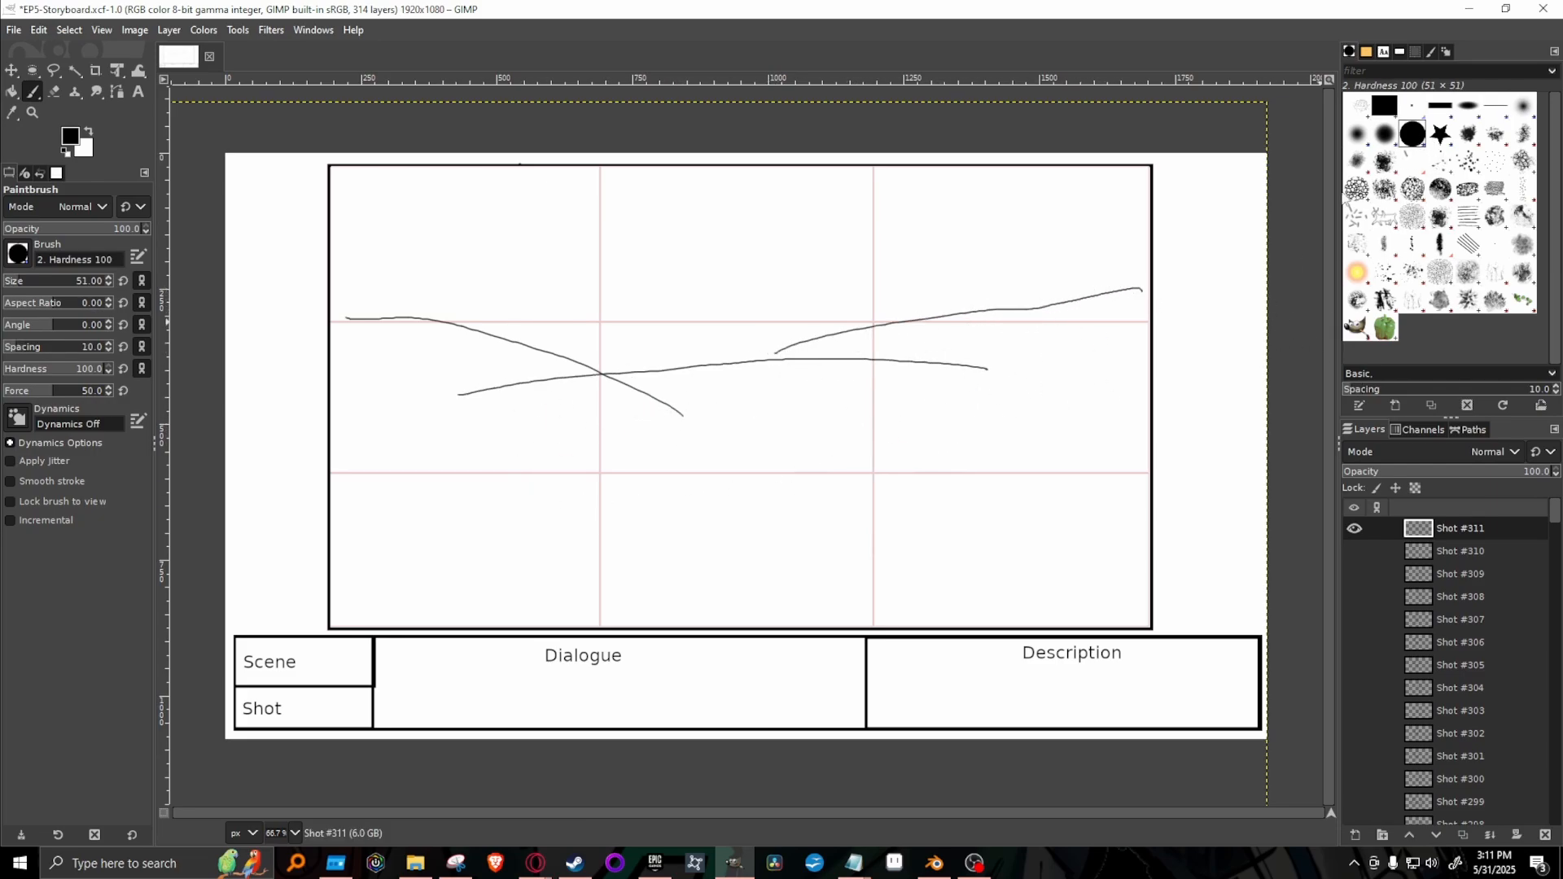
pyautogui.moveTo(613, 418); pyautogui.dragTo(618, 382)
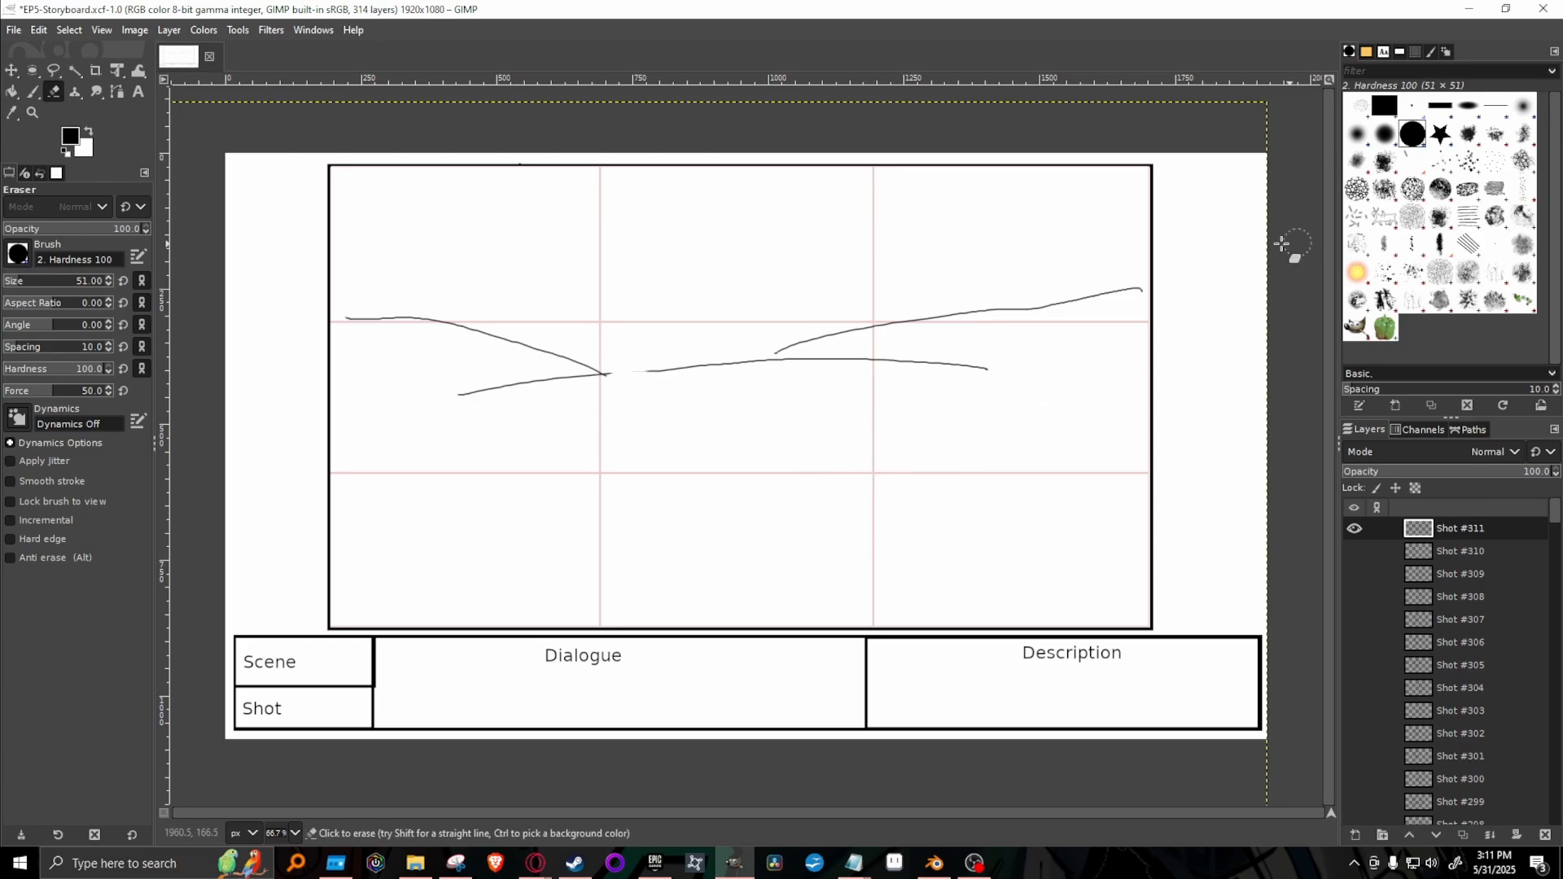
pyautogui.press('p')
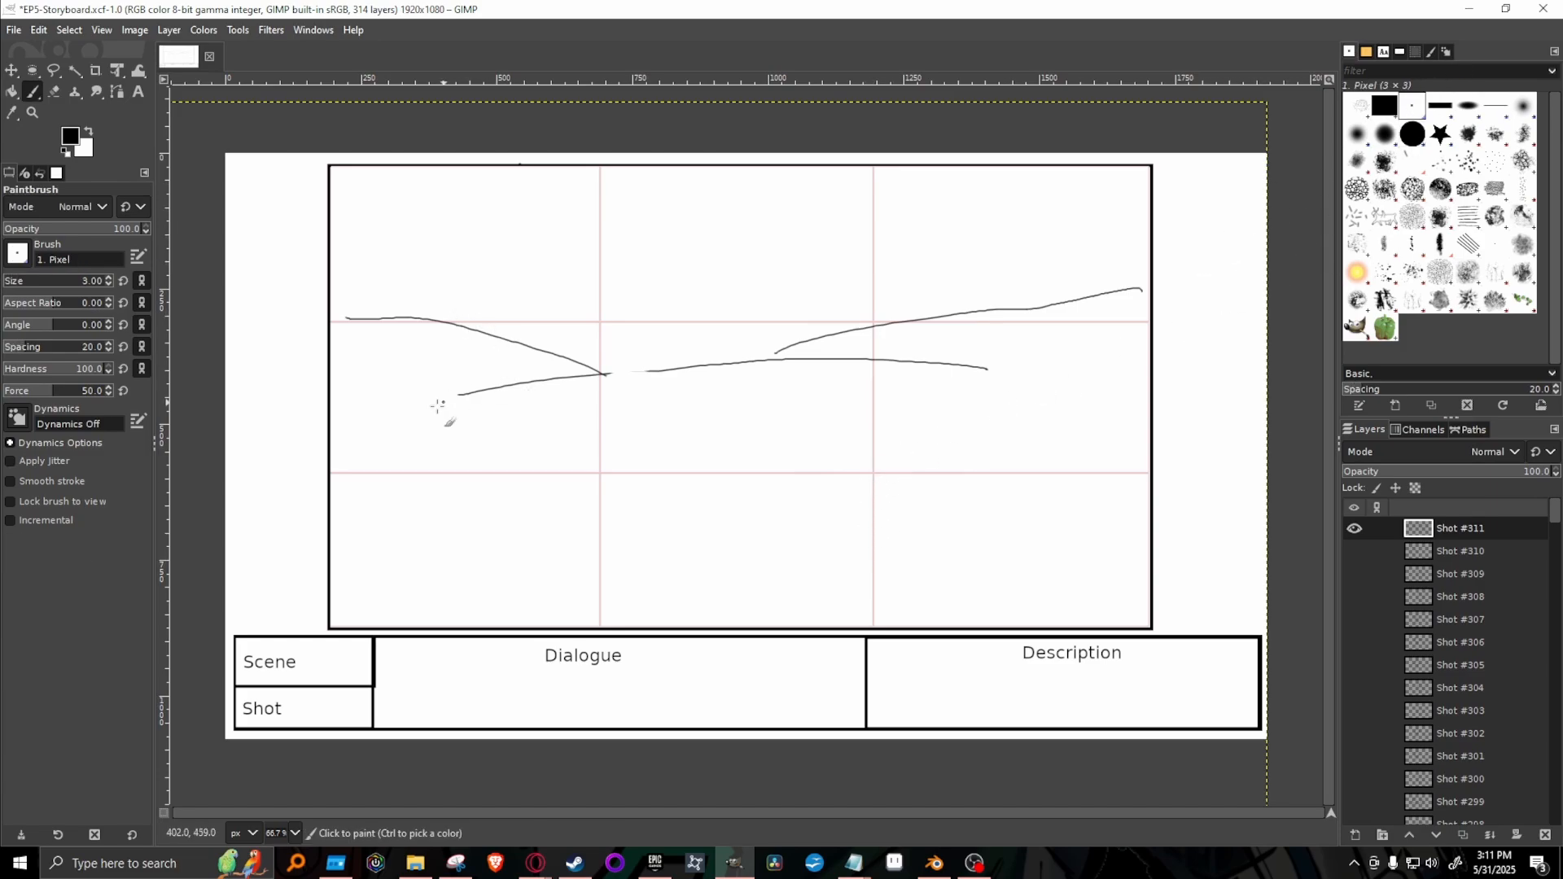
pyautogui.moveTo(592, 376); pyautogui.dragTo(769, 359)
pyautogui.hotkey('ctrl', 'z')
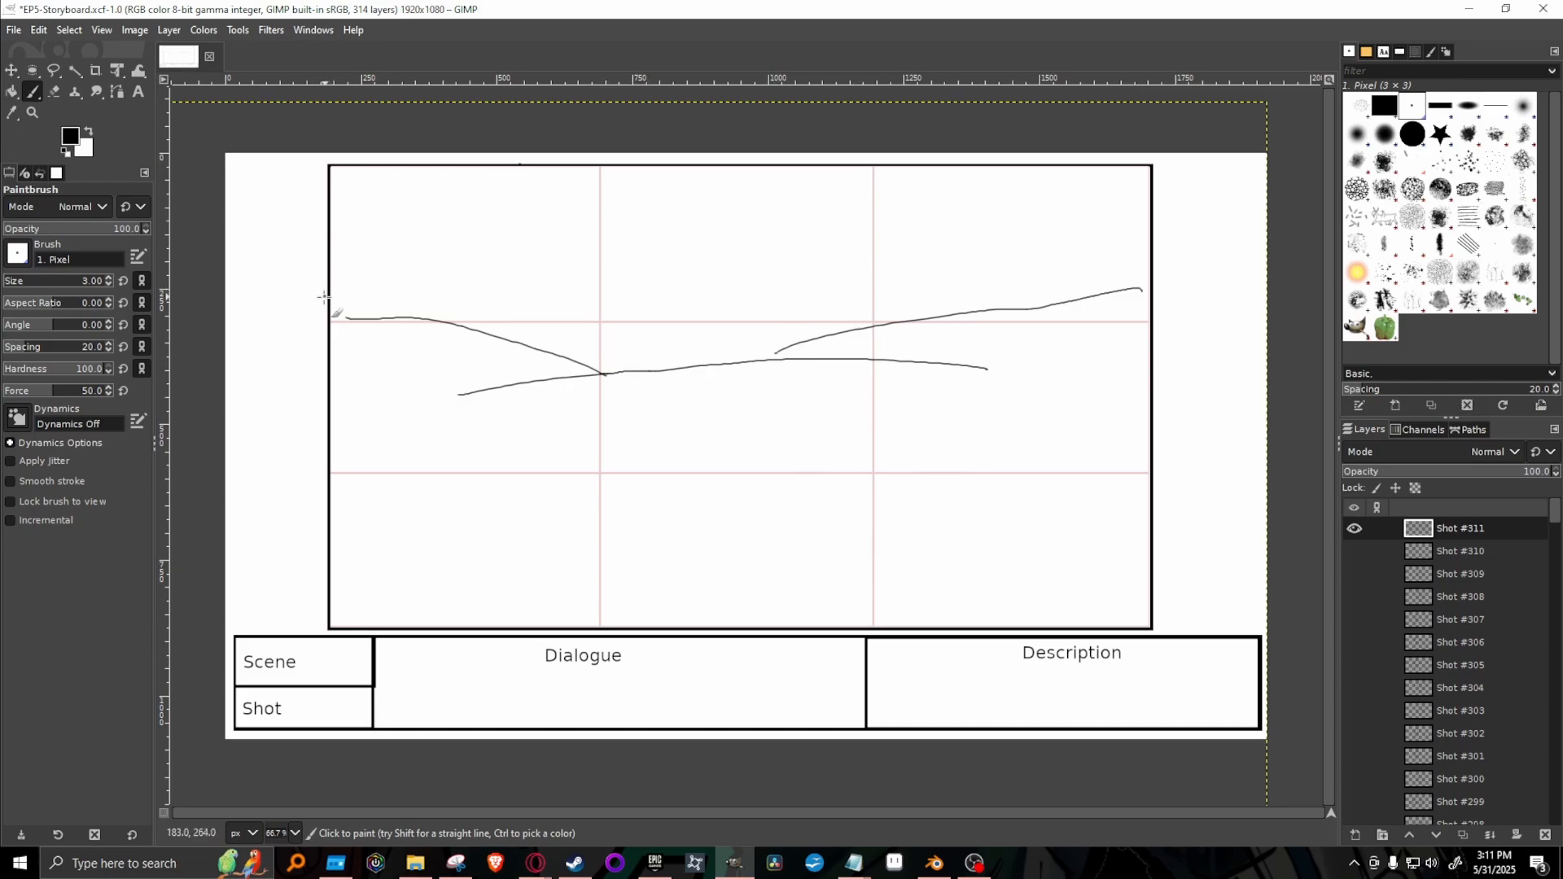
# Sketch a row of mountain peaks across the frame above the hills and briefly show Shot #310 to compare the drawings.
pyautogui.moveTo(339, 289)
pyautogui.mouseDown()
pyautogui.moveTo(456, 226)
pyautogui.moveTo(523, 273)
pyautogui.moveTo(490, 259)
pyautogui.moveTo(594, 295)
pyautogui.mouseUp()
pyautogui.moveTo(579, 284)
pyautogui.mouseDown()
pyautogui.moveTo(705, 234)
pyautogui.moveTo(842, 302)
pyautogui.moveTo(919, 243)
pyautogui.moveTo(1066, 275)
pyautogui.moveTo(1143, 242)
pyautogui.mouseUp()
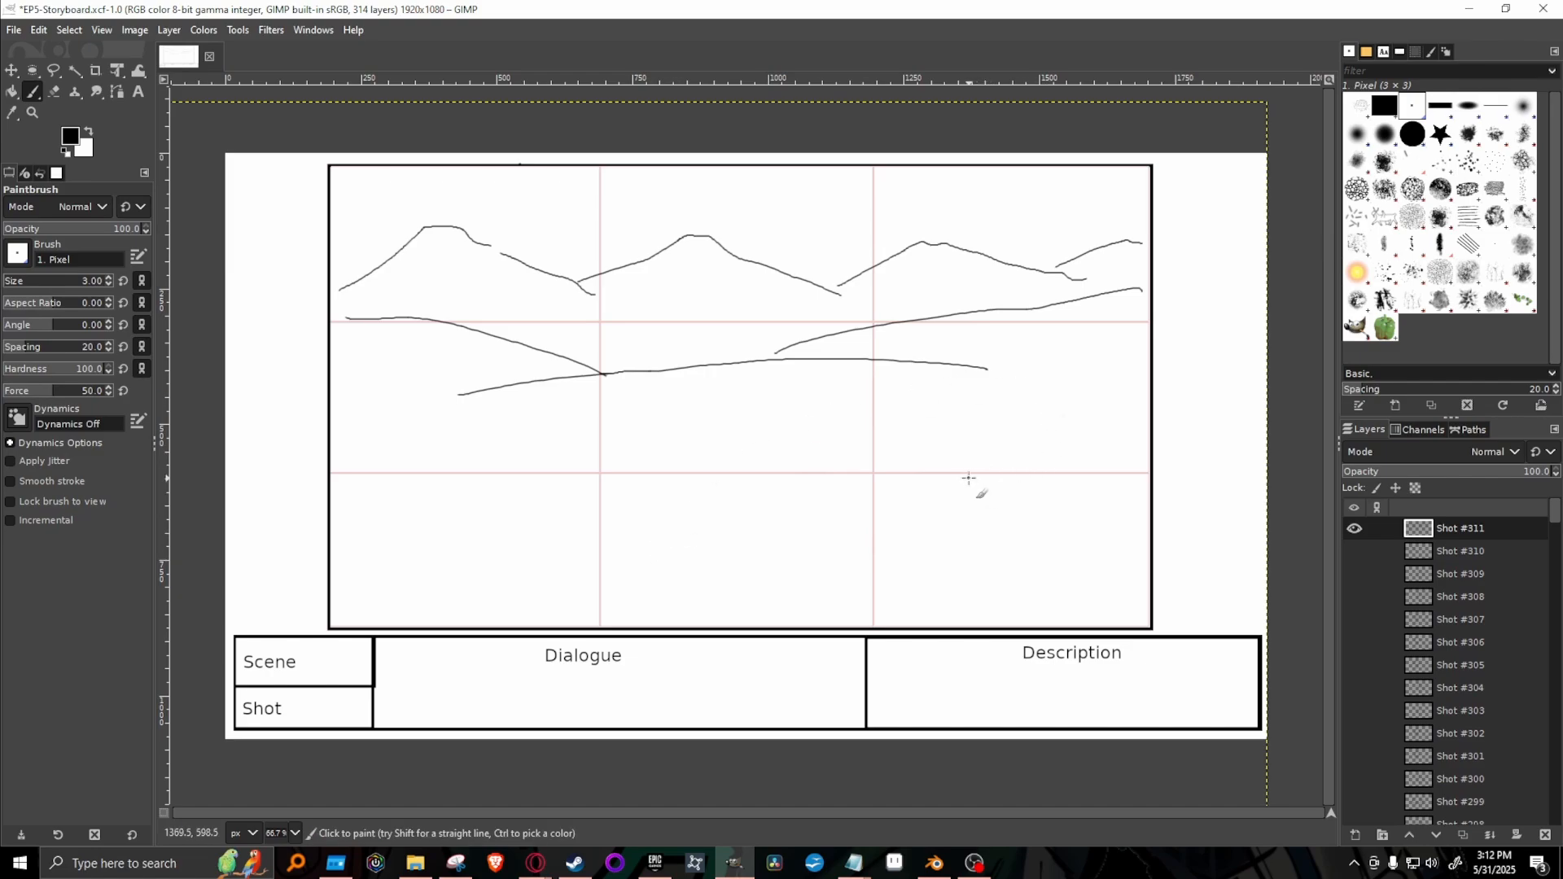
pyautogui.click(1354, 553)
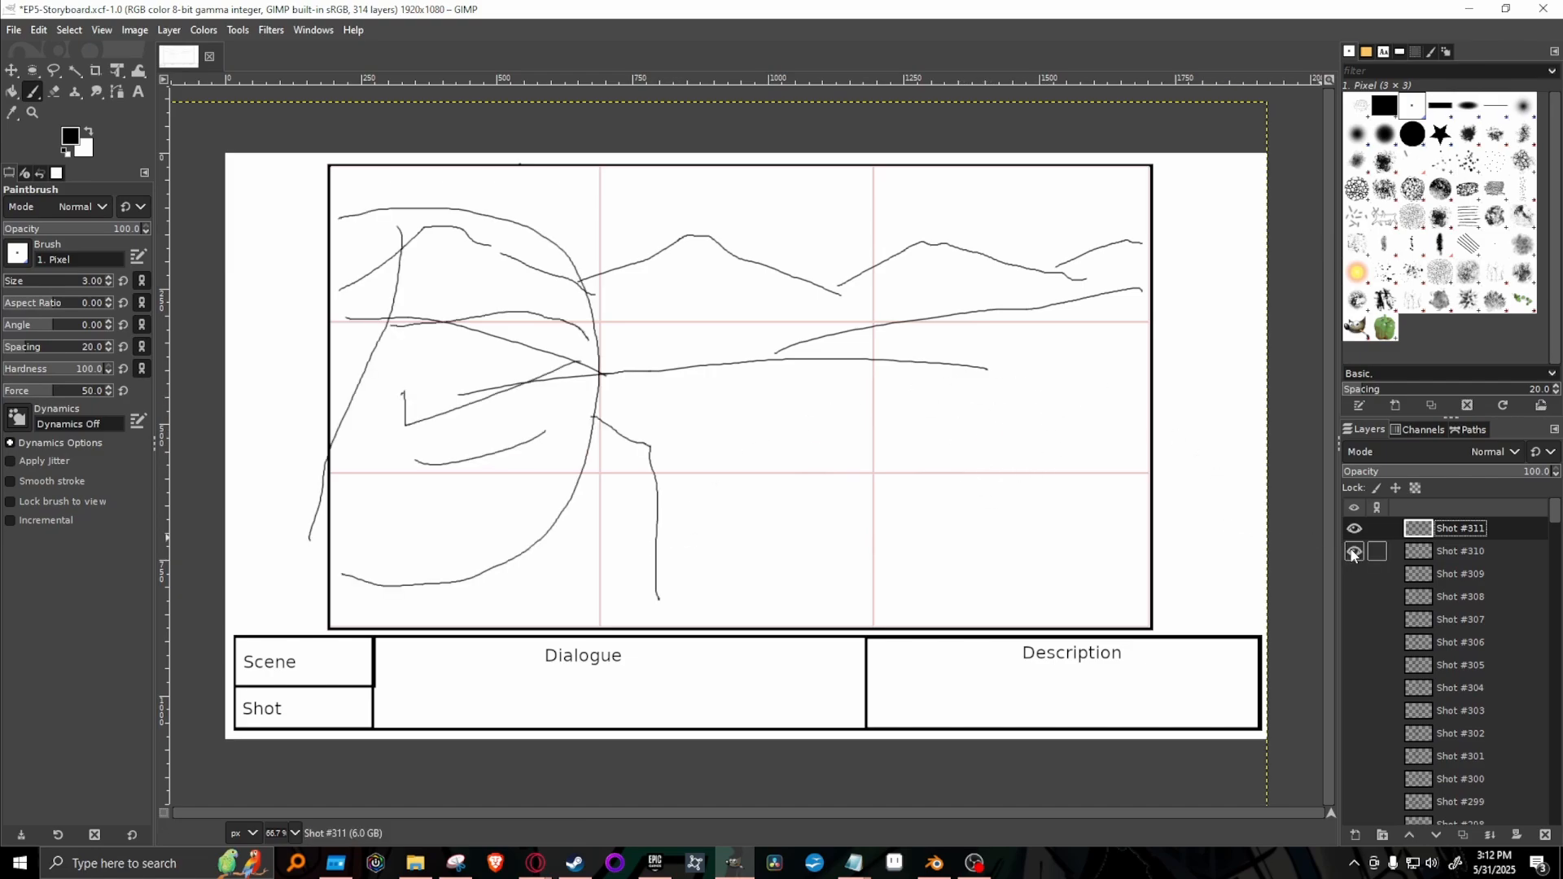
pyautogui.click(1354, 553)
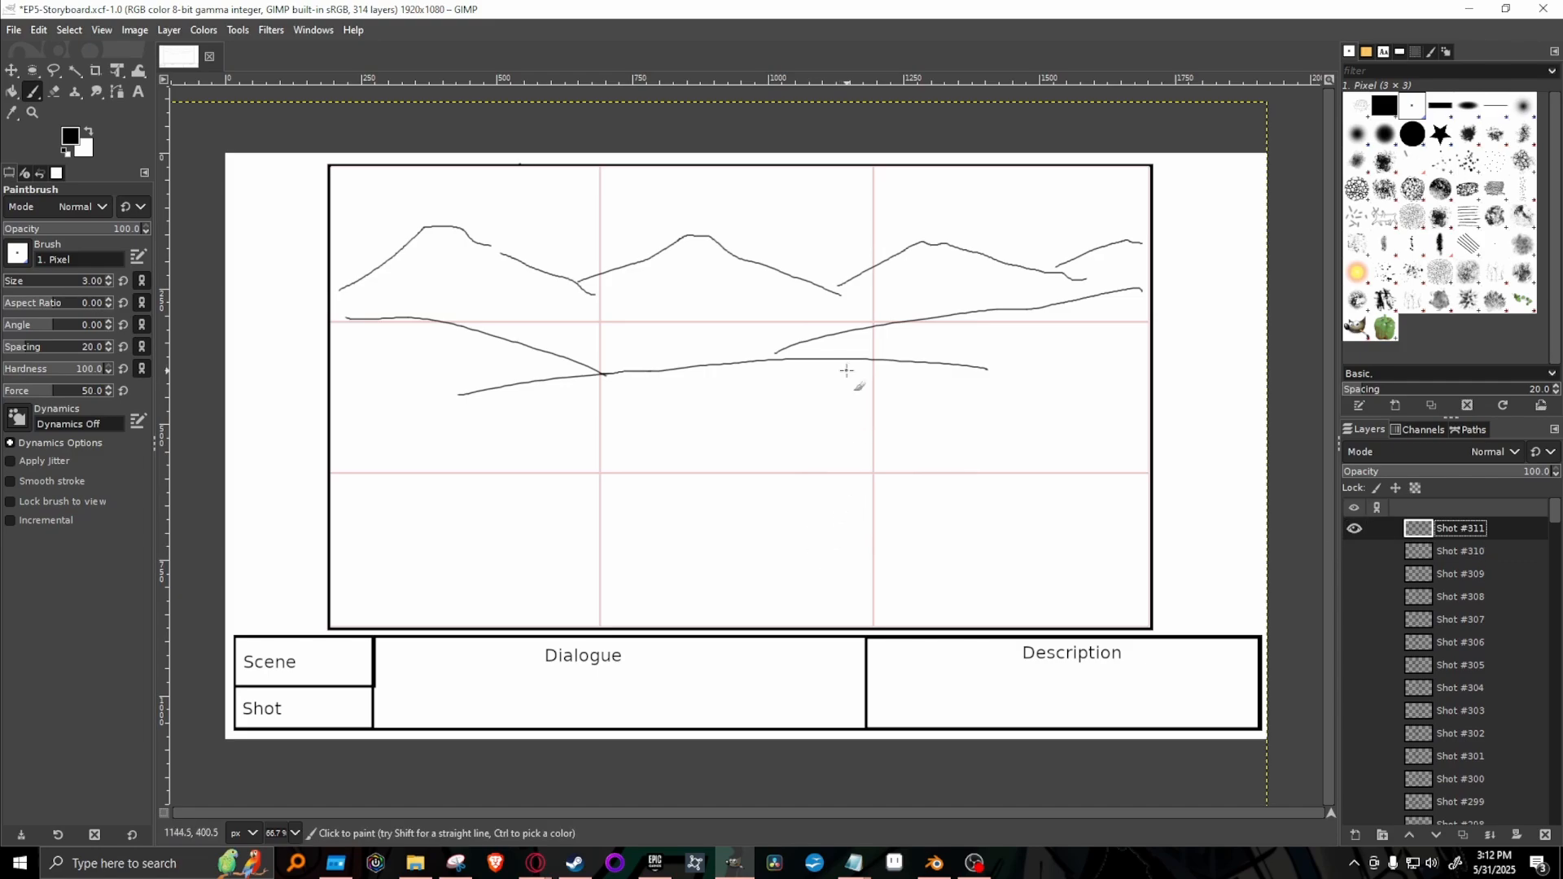
# Switch to the Google Docs script to reread Kakato's line about his idyllic life 500 years ago, and return to GIMP.
pyautogui.moveTo(535, 861)
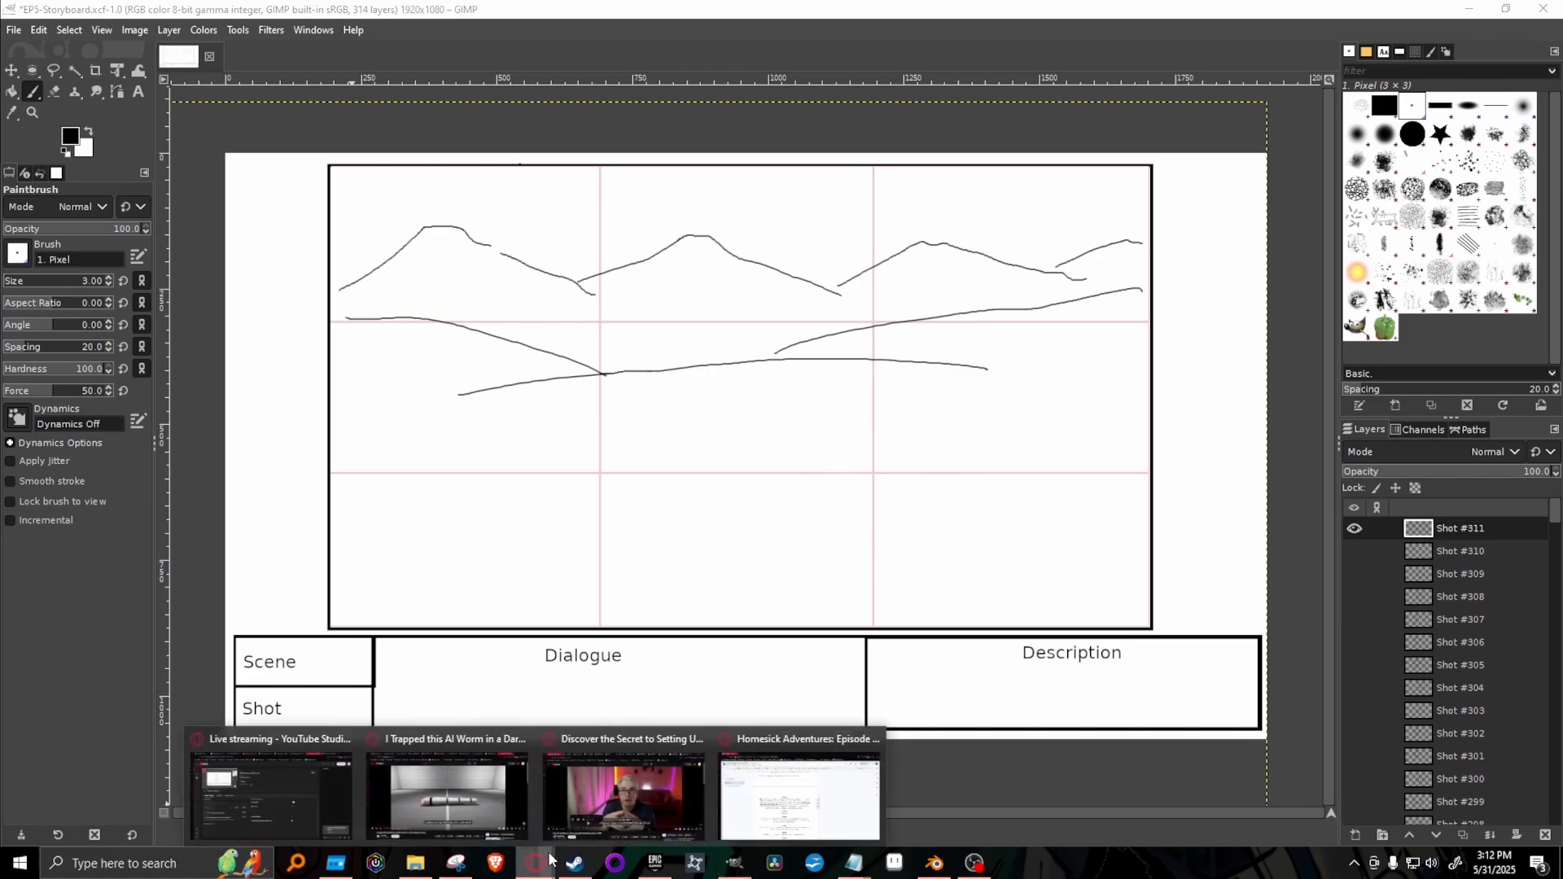
pyautogui.click(761, 807)
pyautogui.click(482, 458)
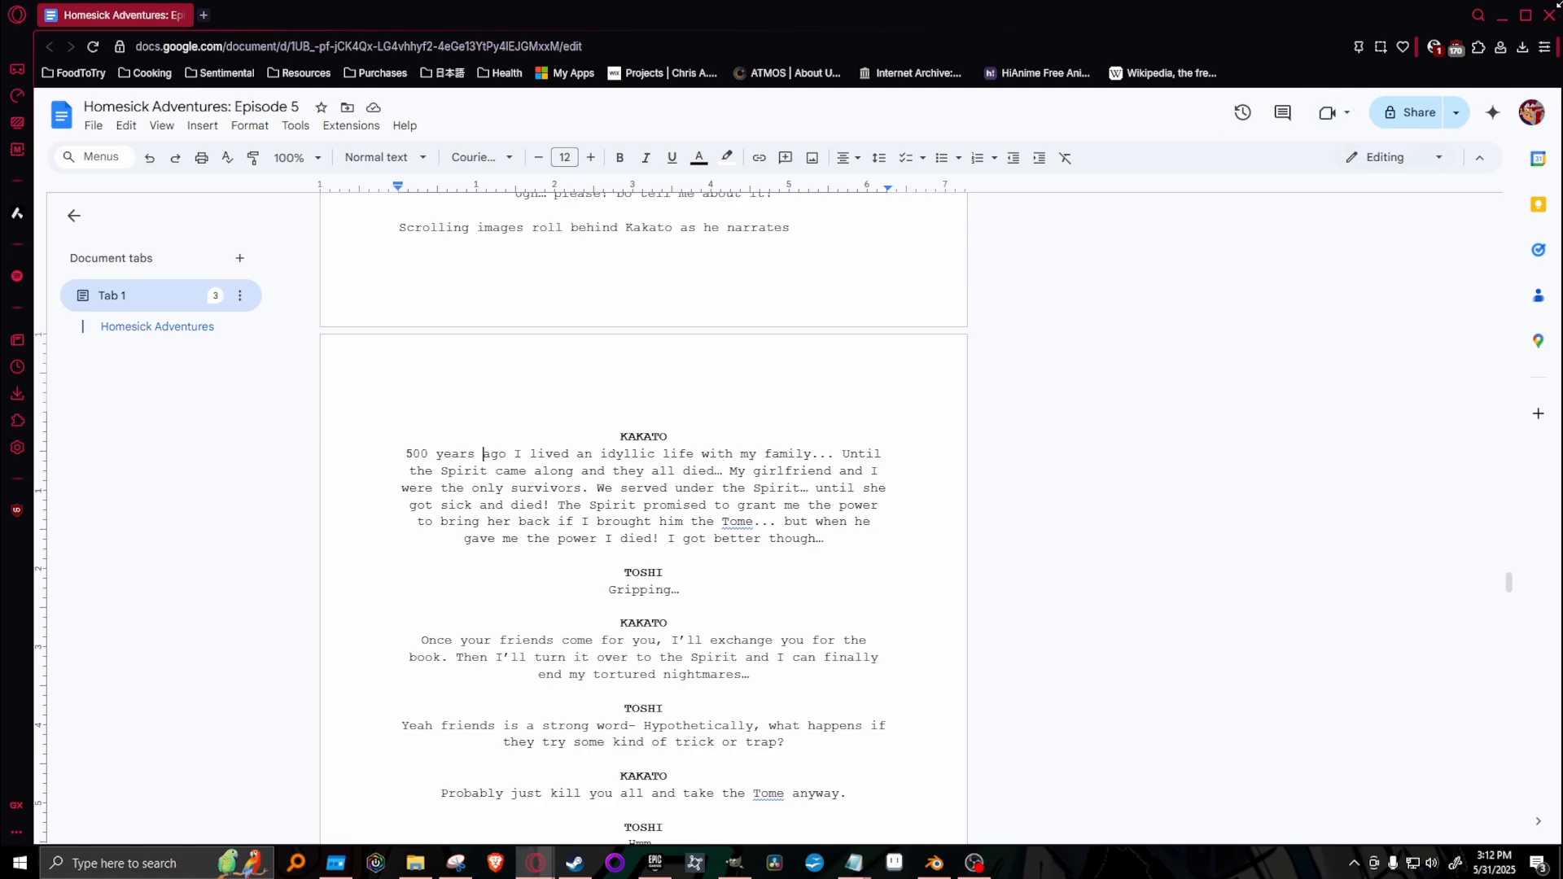
pyautogui.click(1501, 16)
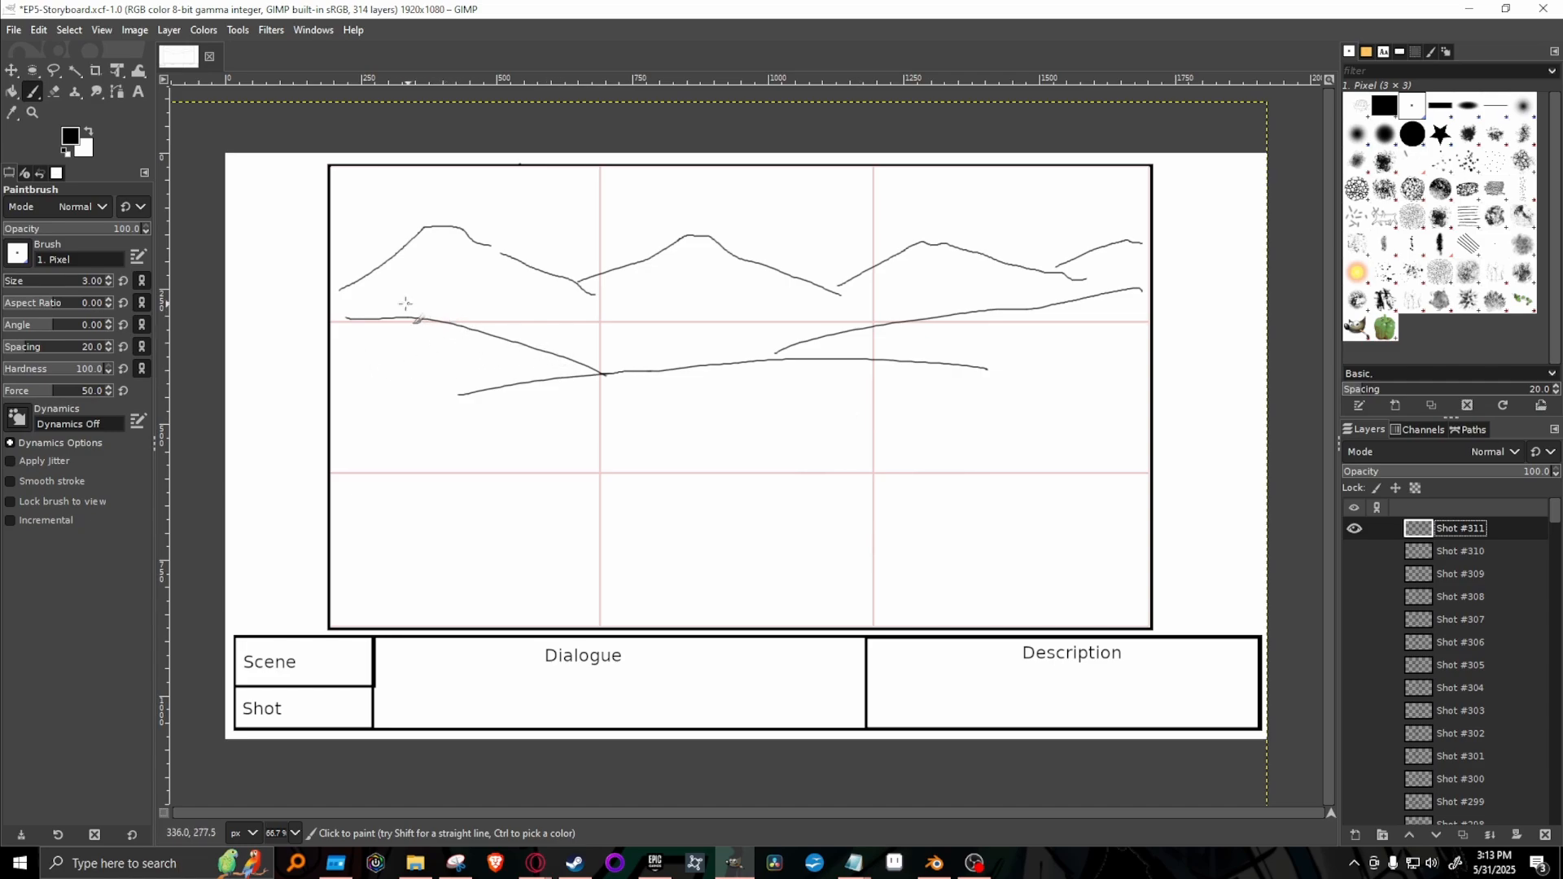
# Sketch a row of pointed trees along the left hill and another along the right hill in Shot #311.
pyautogui.moveTo(379, 315)
pyautogui.mouseDown()
pyautogui.moveTo(410, 296)
pyautogui.moveTo(419, 322)
pyautogui.moveTo(440, 317)
pyautogui.moveTo(448, 290)
pyautogui.moveTo(449, 322)
pyautogui.mouseUp()
pyautogui.moveTo(450, 314)
pyautogui.mouseDown()
pyautogui.moveTo(459, 295)
pyautogui.moveTo(471, 314)
pyautogui.moveTo(430, 282)
pyautogui.mouseUp()
pyautogui.moveTo(512, 343)
pyautogui.mouseDown()
pyautogui.moveTo(518, 315)
pyautogui.moveTo(528, 346)
pyautogui.mouseUp()
pyautogui.moveTo(766, 354)
pyautogui.mouseDown()
pyautogui.moveTo(777, 321)
pyautogui.moveTo(782, 342)
pyautogui.moveTo(796, 316)
pyautogui.moveTo(810, 330)
pyautogui.moveTo(815, 301)
pyautogui.moveTo(818, 333)
pyautogui.moveTo(801, 322)
pyautogui.moveTo(877, 311)
pyautogui.moveTo(856, 298)
pyautogui.moveTo(848, 319)
pyautogui.moveTo(838, 293)
pyautogui.moveTo(823, 317)
pyautogui.moveTo(956, 309)
pyautogui.mouseUp()
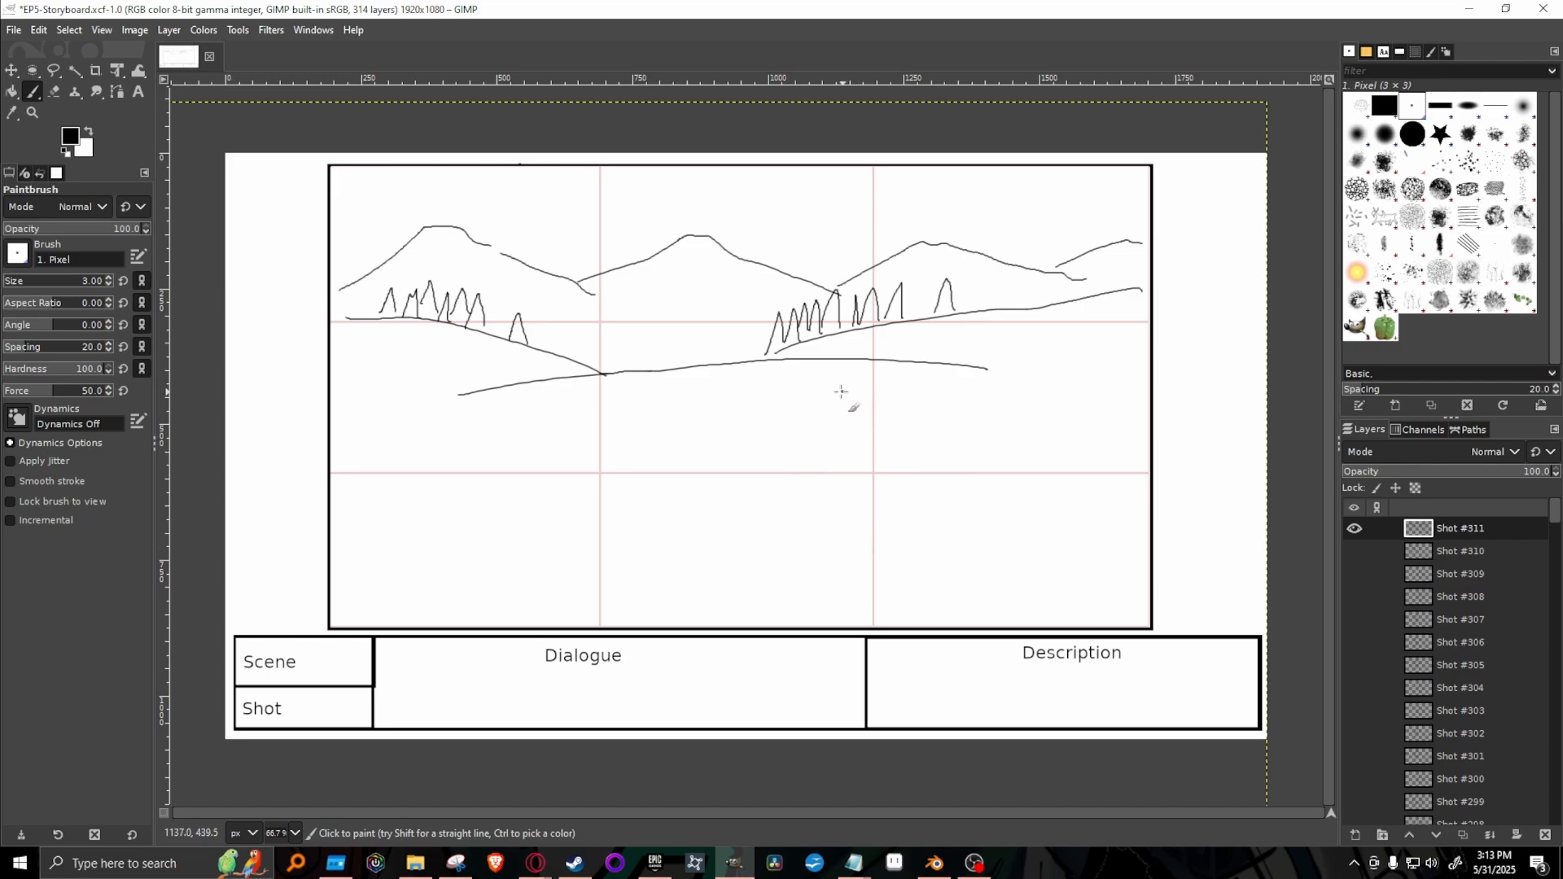
# Sketch a walking long-haired figure carrying a basket in the foreground right of centre, with a smiling closed eye and clothing details.
pyautogui.moveTo(880, 381)
pyautogui.mouseDown()
pyautogui.moveTo(860, 409)
pyautogui.moveTo(888, 419)
pyautogui.moveTo(903, 400)
pyautogui.moveTo(885, 380)
pyautogui.moveTo(829, 461)
pyautogui.mouseUp()
pyautogui.moveTo(898, 422)
pyautogui.mouseDown()
pyautogui.moveTo(881, 468)
pyautogui.moveTo(817, 467)
pyautogui.moveTo(847, 458)
pyautogui.moveTo(824, 476)
pyautogui.moveTo(844, 460)
pyautogui.moveTo(826, 508)
pyautogui.moveTo(870, 503)
pyautogui.moveTo(890, 435)
pyautogui.moveTo(865, 471)
pyautogui.moveTo(892, 487)
pyautogui.moveTo(802, 563)
pyautogui.moveTo(847, 584)
pyautogui.moveTo(875, 517)
pyautogui.moveTo(896, 562)
pyautogui.moveTo(879, 585)
pyautogui.moveTo(912, 564)
pyautogui.moveTo(881, 423)
pyautogui.moveTo(862, 431)
pyautogui.moveTo(884, 380)
pyautogui.mouseUp()
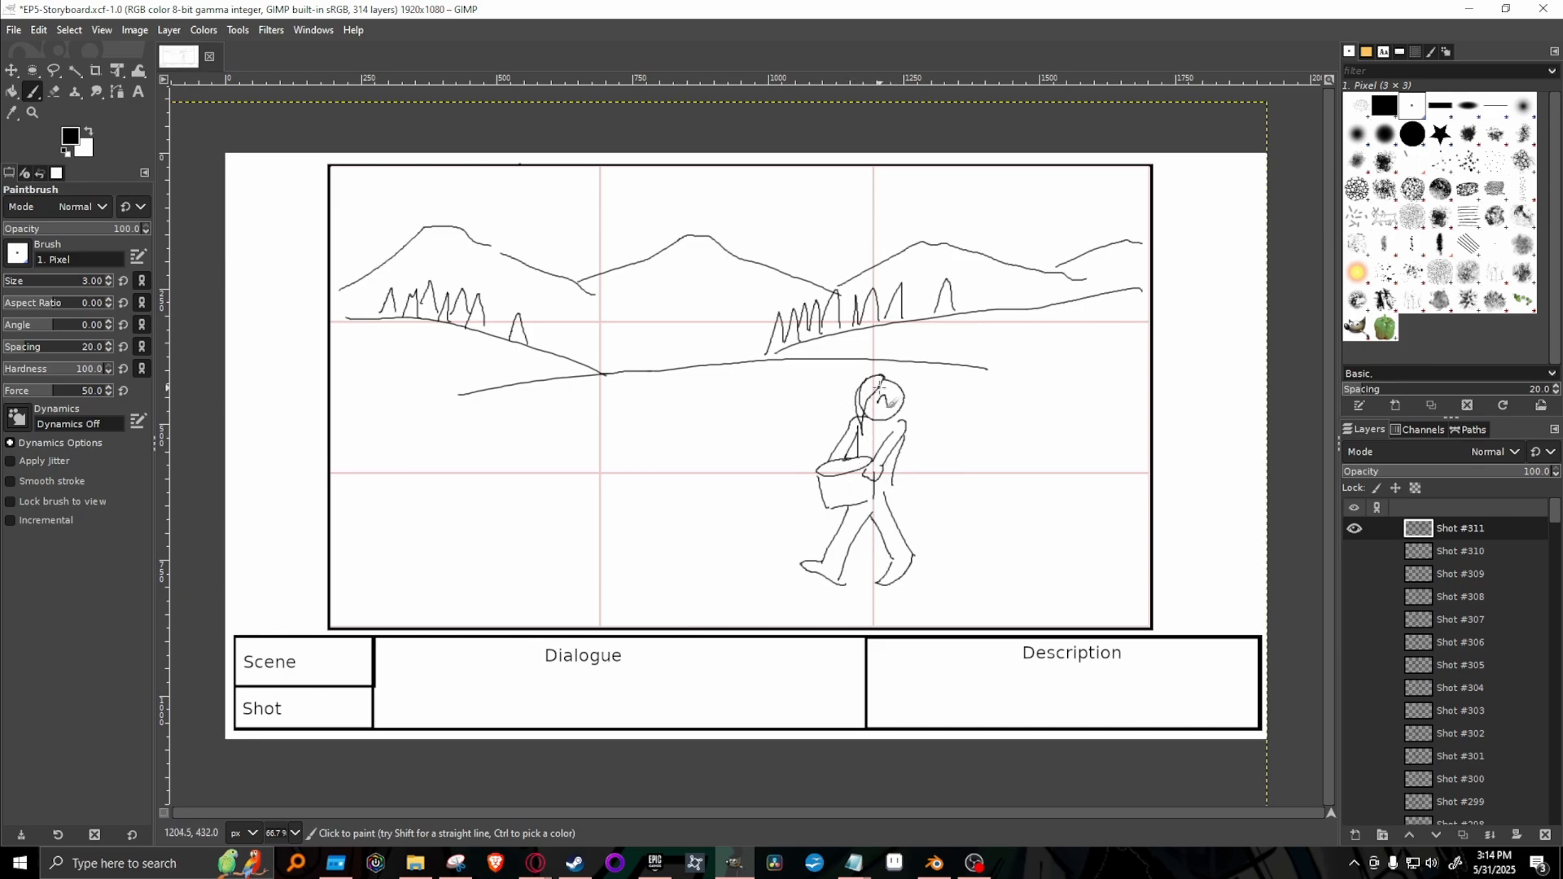
pyautogui.moveTo(885, 389); pyautogui.dragTo(896, 403)
pyautogui.moveTo(886, 469); pyautogui.dragTo(838, 542)
pyautogui.moveTo(893, 479); pyautogui.dragTo(898, 513)
pyautogui.moveTo(888, 501); pyautogui.dragTo(898, 515)
pyautogui.moveTo(902, 416); pyautogui.dragTo(895, 428)
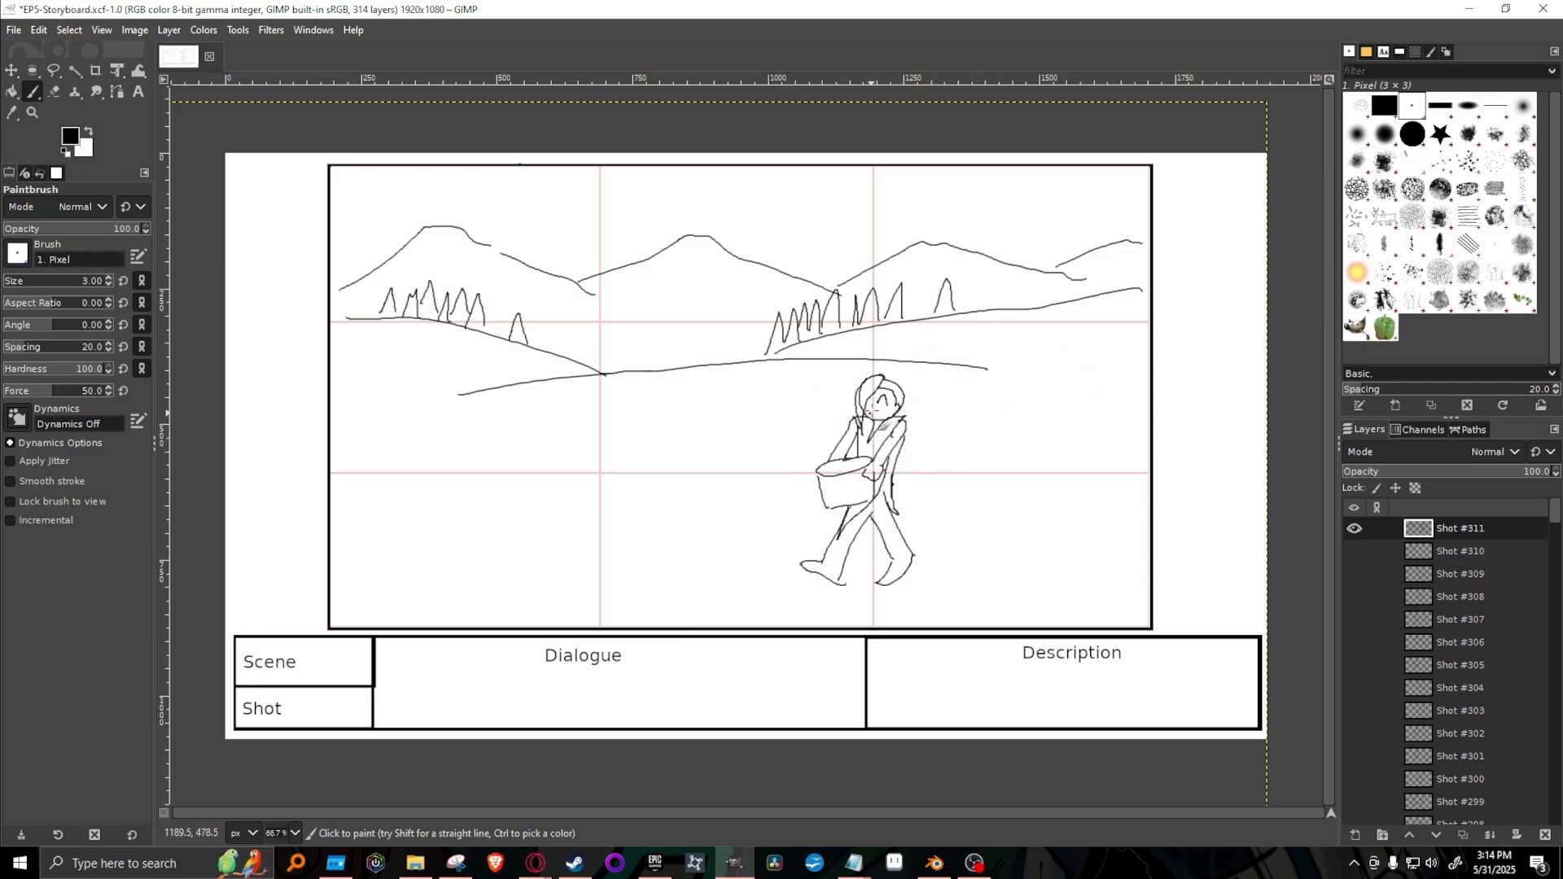
pyautogui.hotkey('shift', 'e')
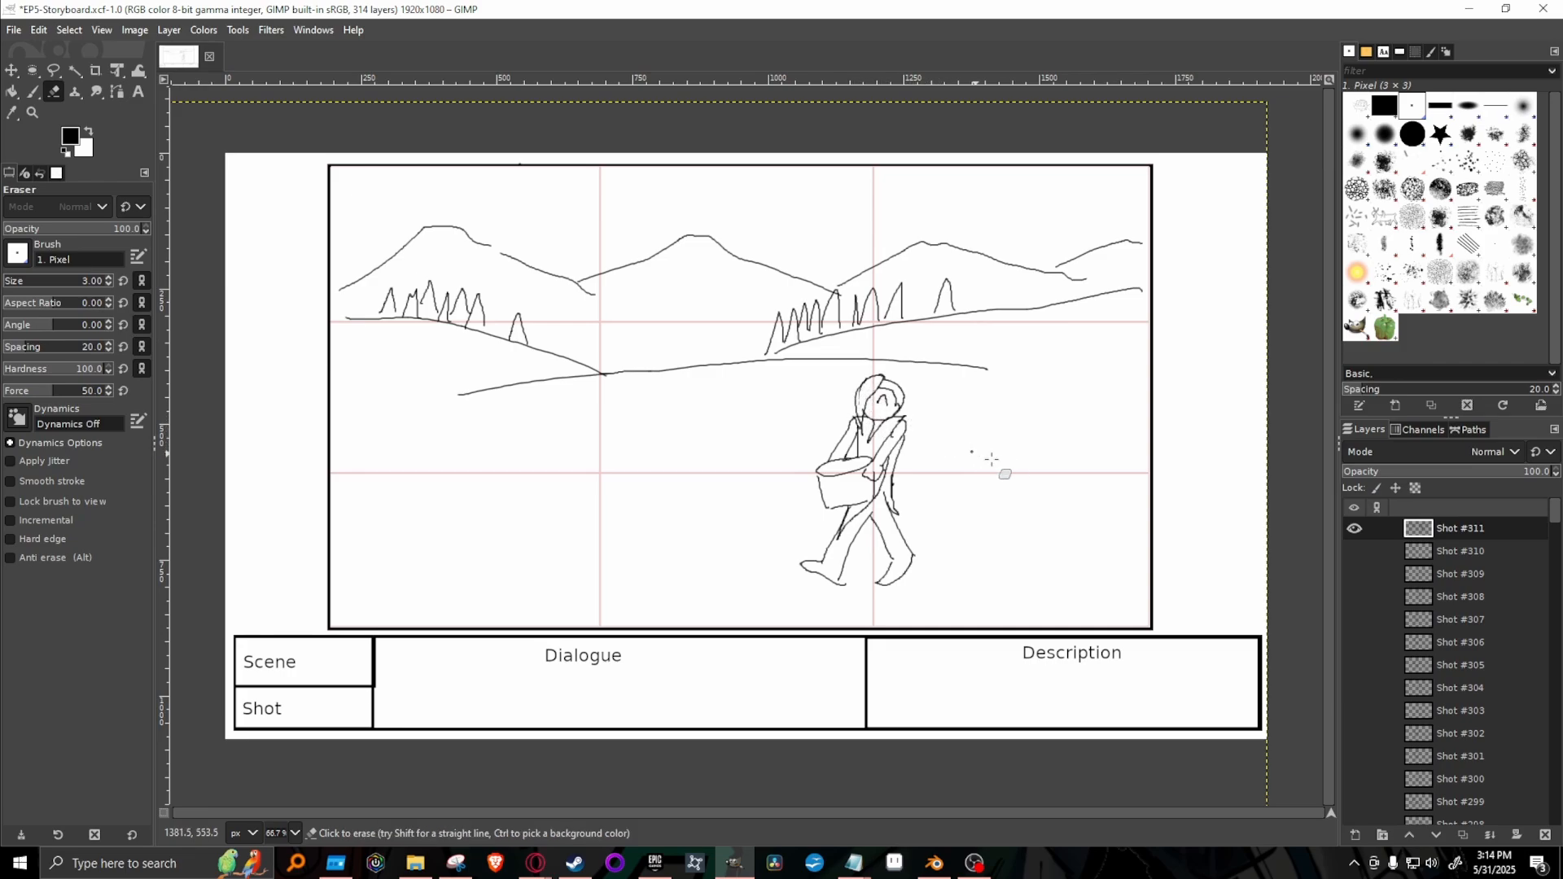
# Sketch a small hunched figure with one arm behind the back near the frame's right edge, behind the walking figure.
pyautogui.press('p')
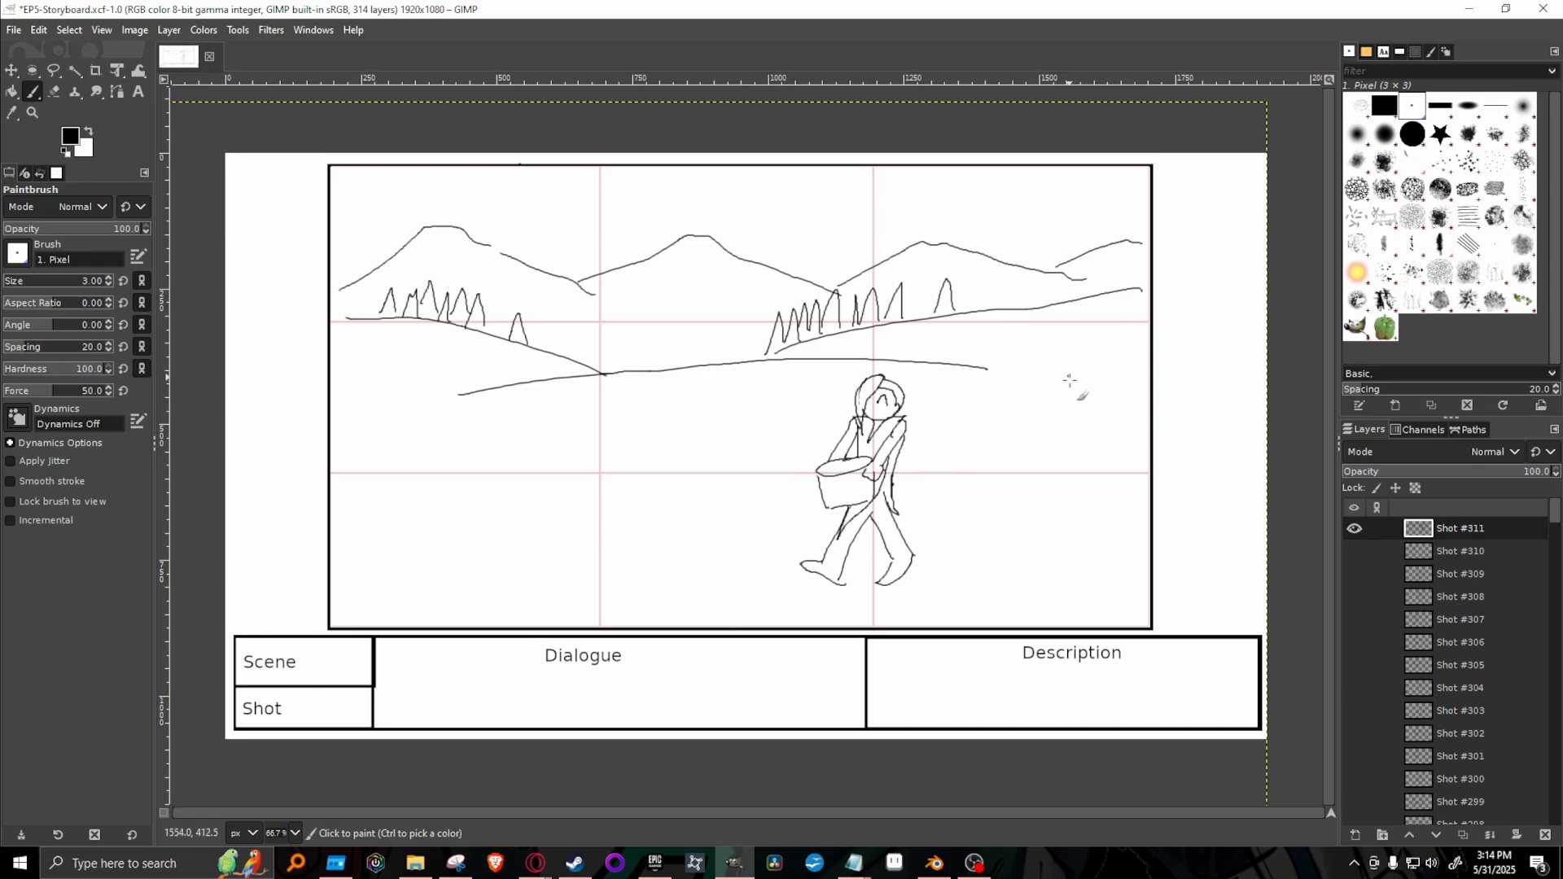
pyautogui.moveTo(1080, 395); pyautogui.dragTo(1079, 400)
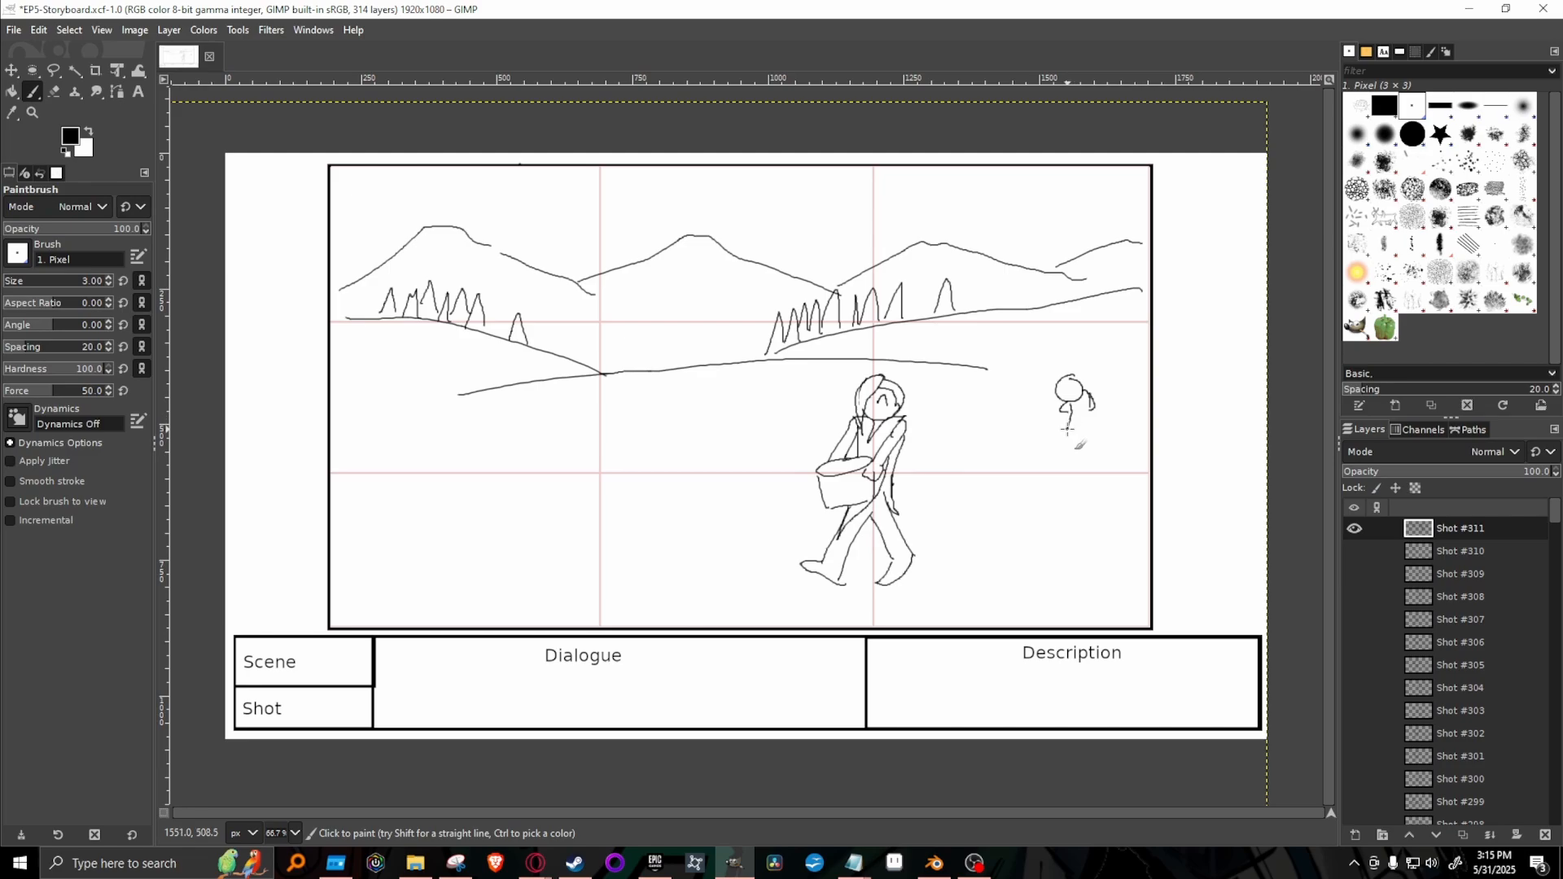
pyautogui.moveTo(1064, 433); pyautogui.dragTo(1079, 437)
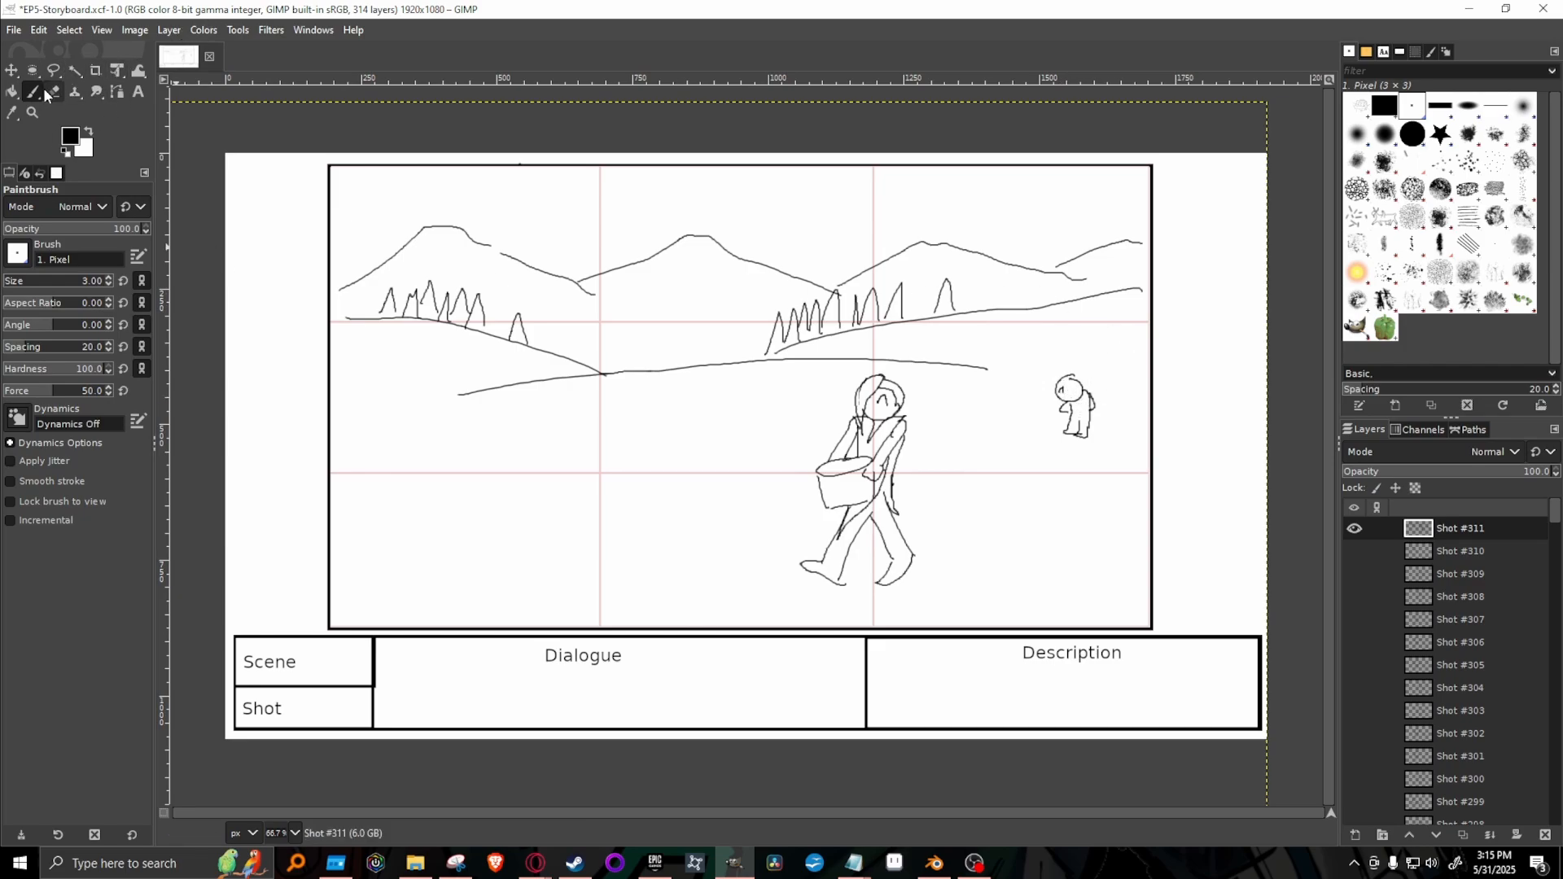
# Detail the small hunched figure's head with a second closed eye, a closed crown outline, a moustache and a pointed beard.
pyautogui.click(31, 114)
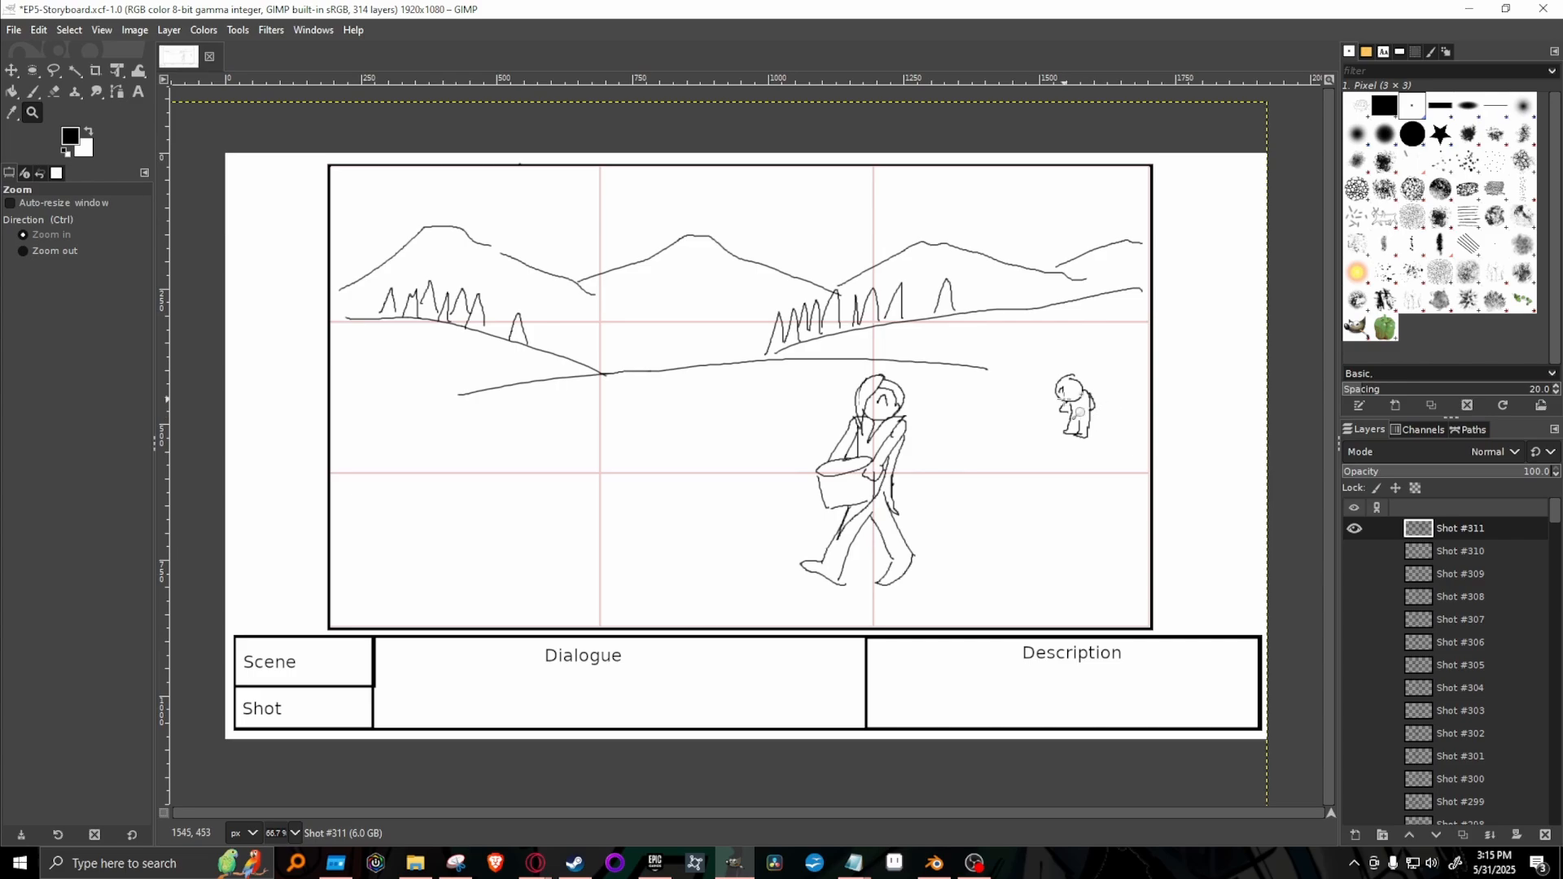
pyautogui.click(1063, 397)
pyautogui.moveTo(1107, 394); pyautogui.dragTo(1103, 393)
pyautogui.scroll(-1, 991, 392)
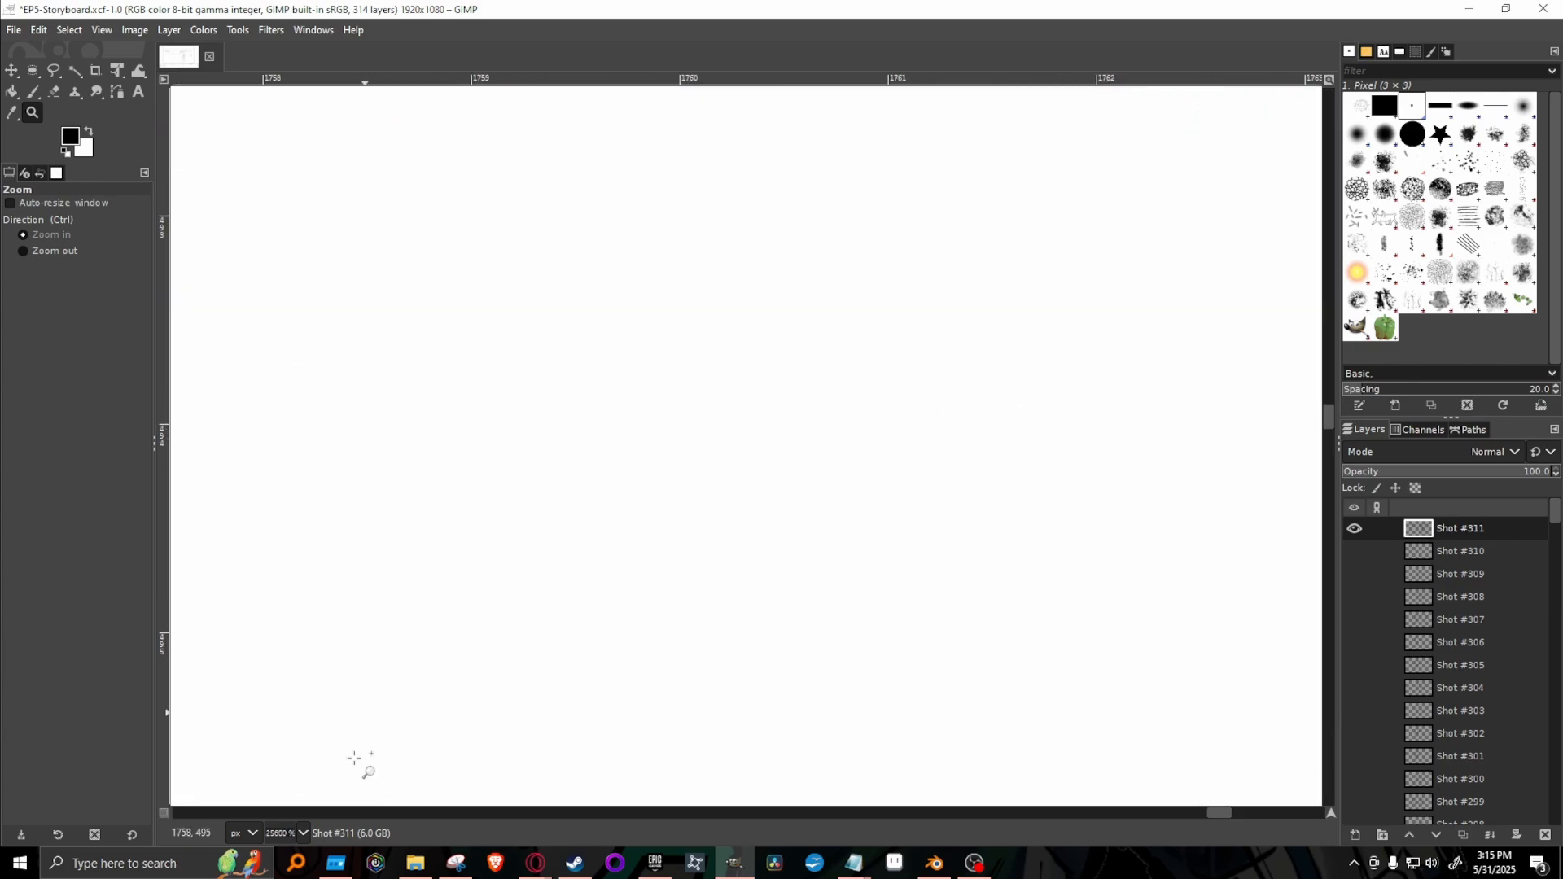
pyautogui.click(302, 834)
pyautogui.click(306, 705)
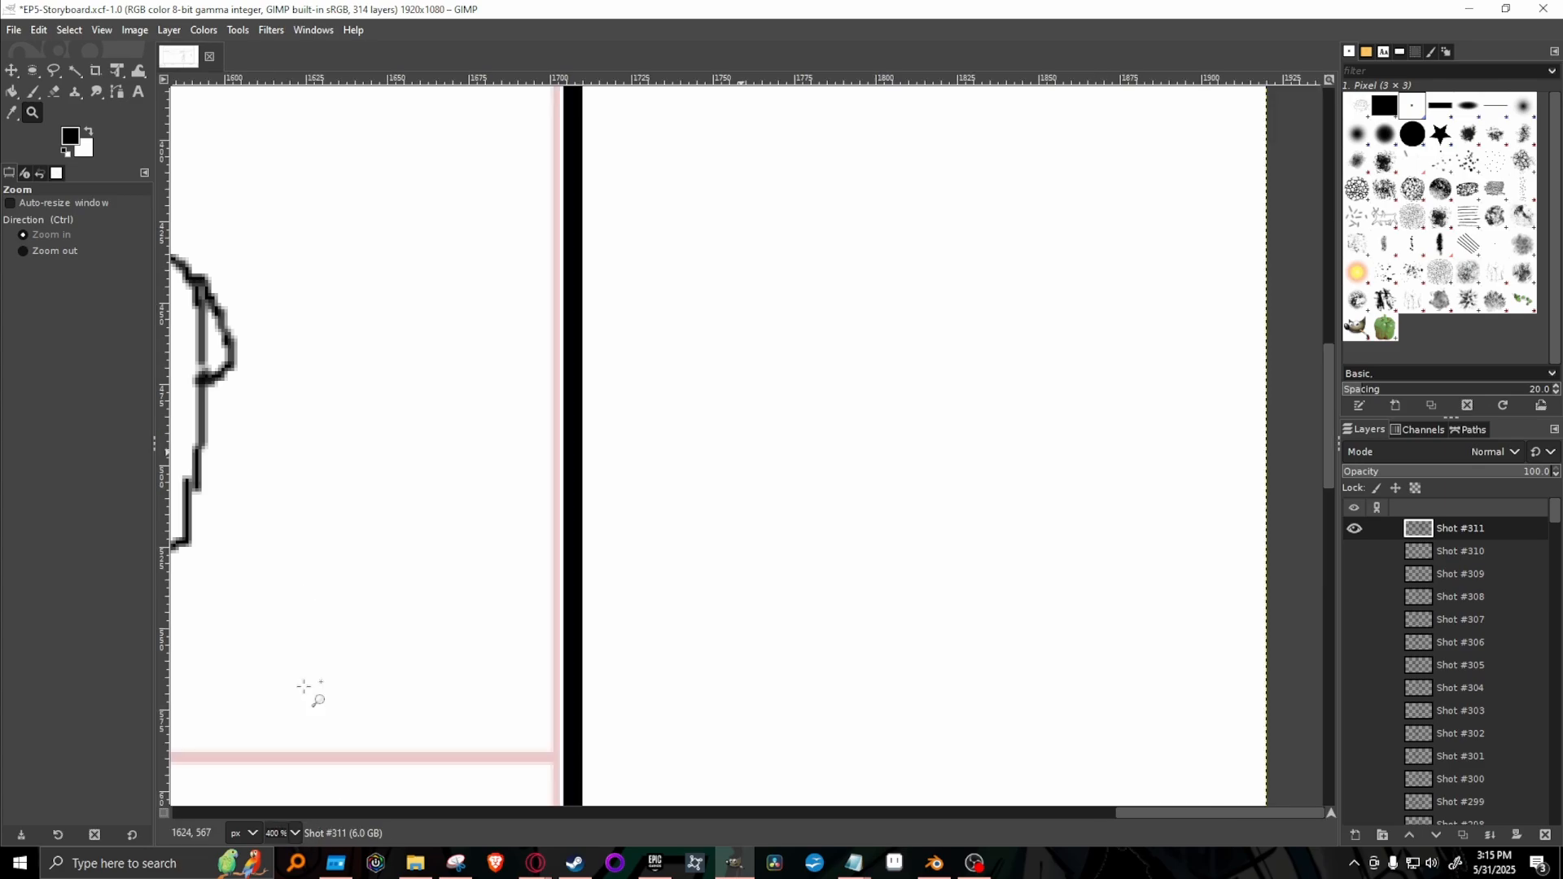
pyautogui.click(746, 814)
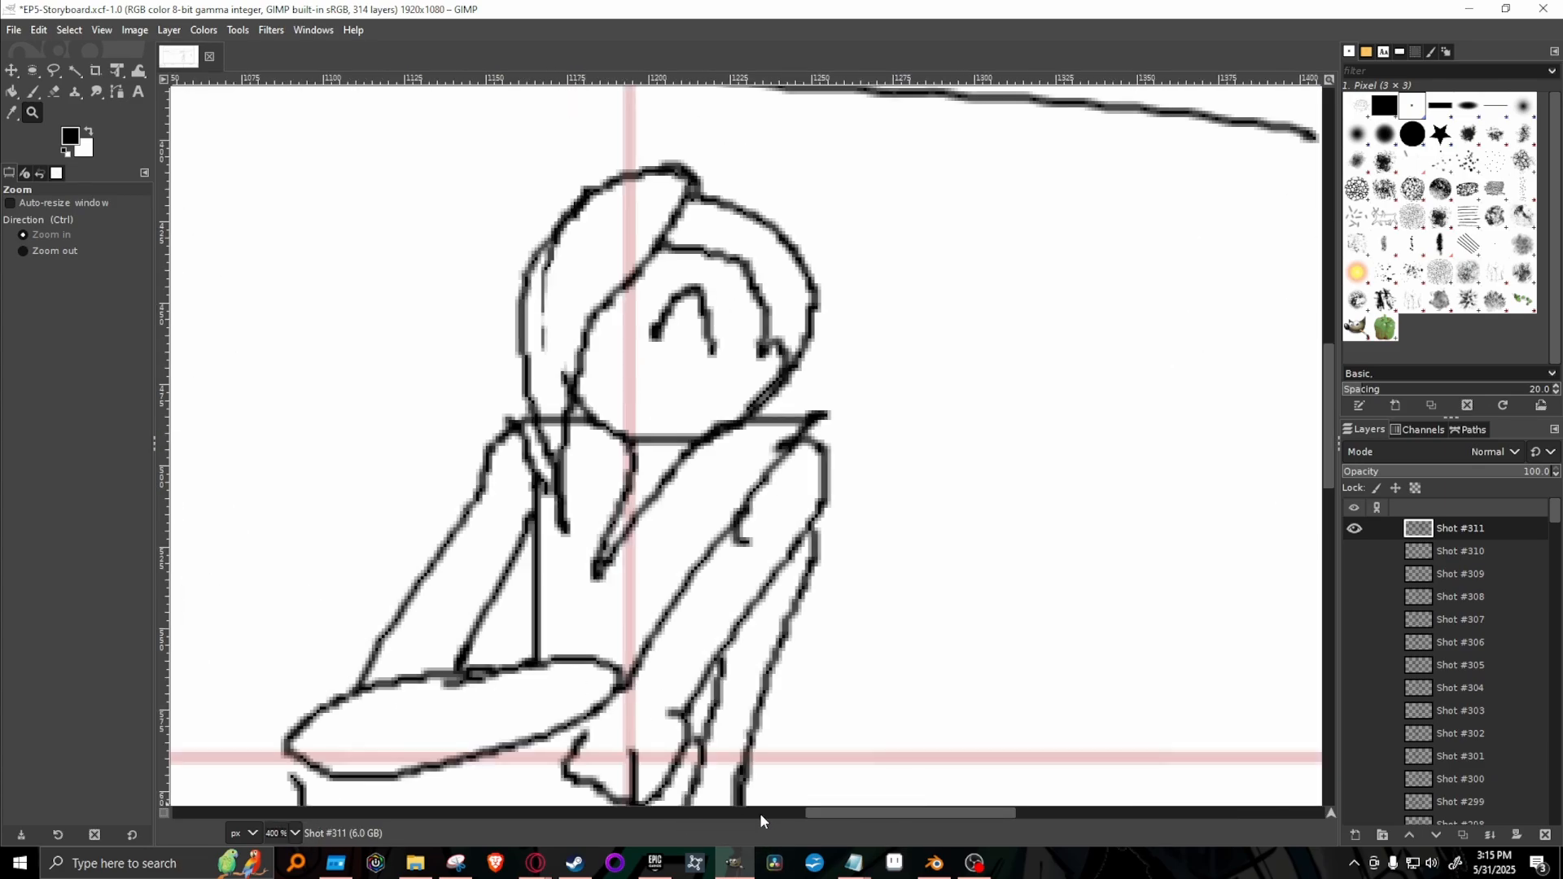
pyautogui.moveTo(848, 813); pyautogui.dragTo(1023, 829)
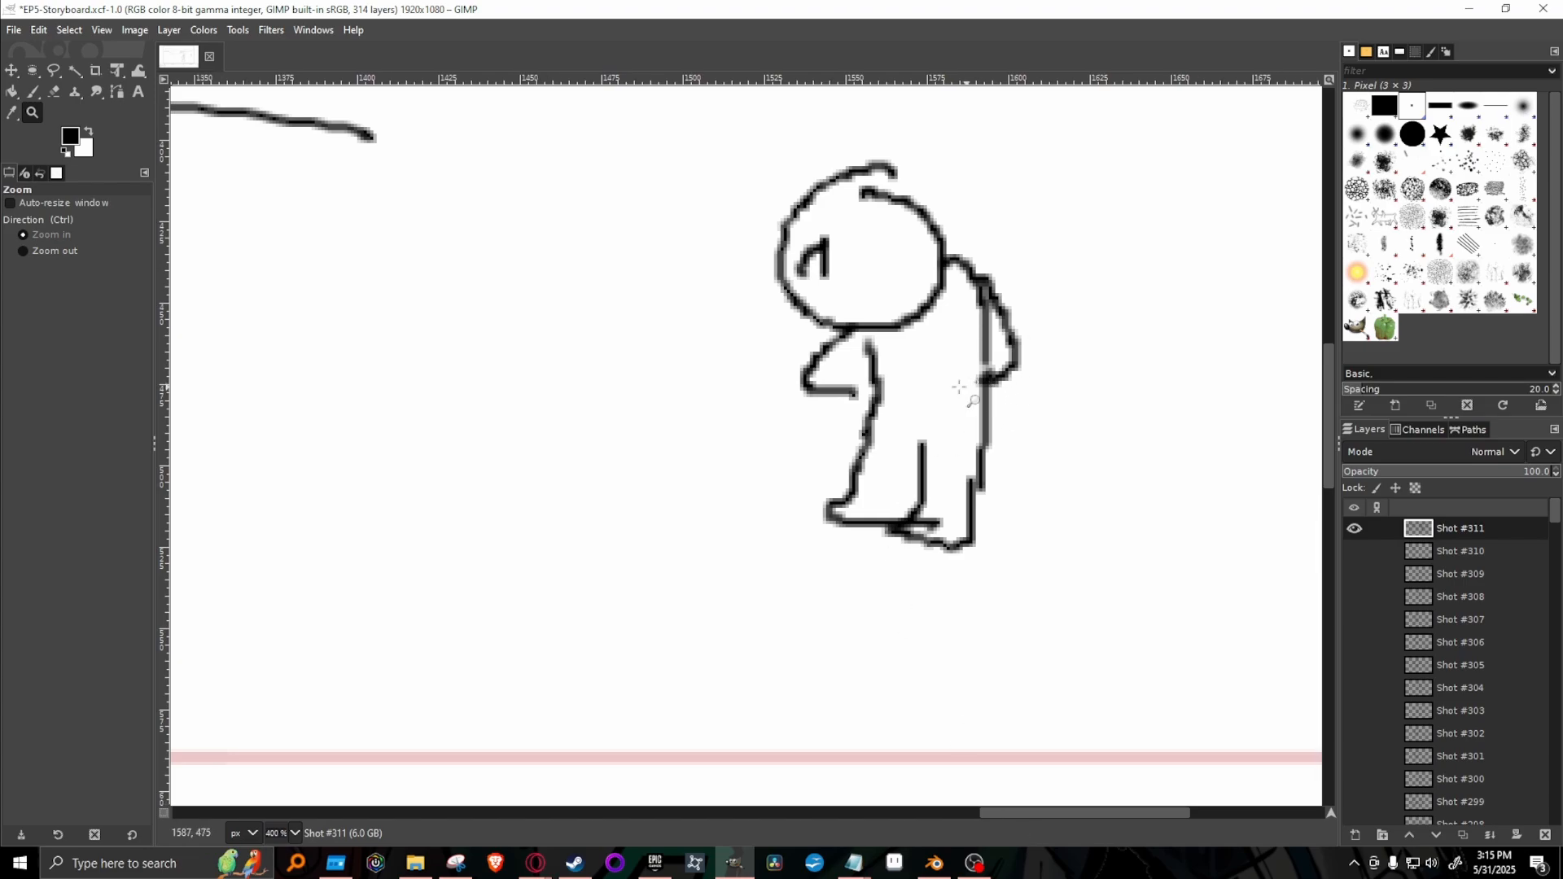
pyautogui.press('p')
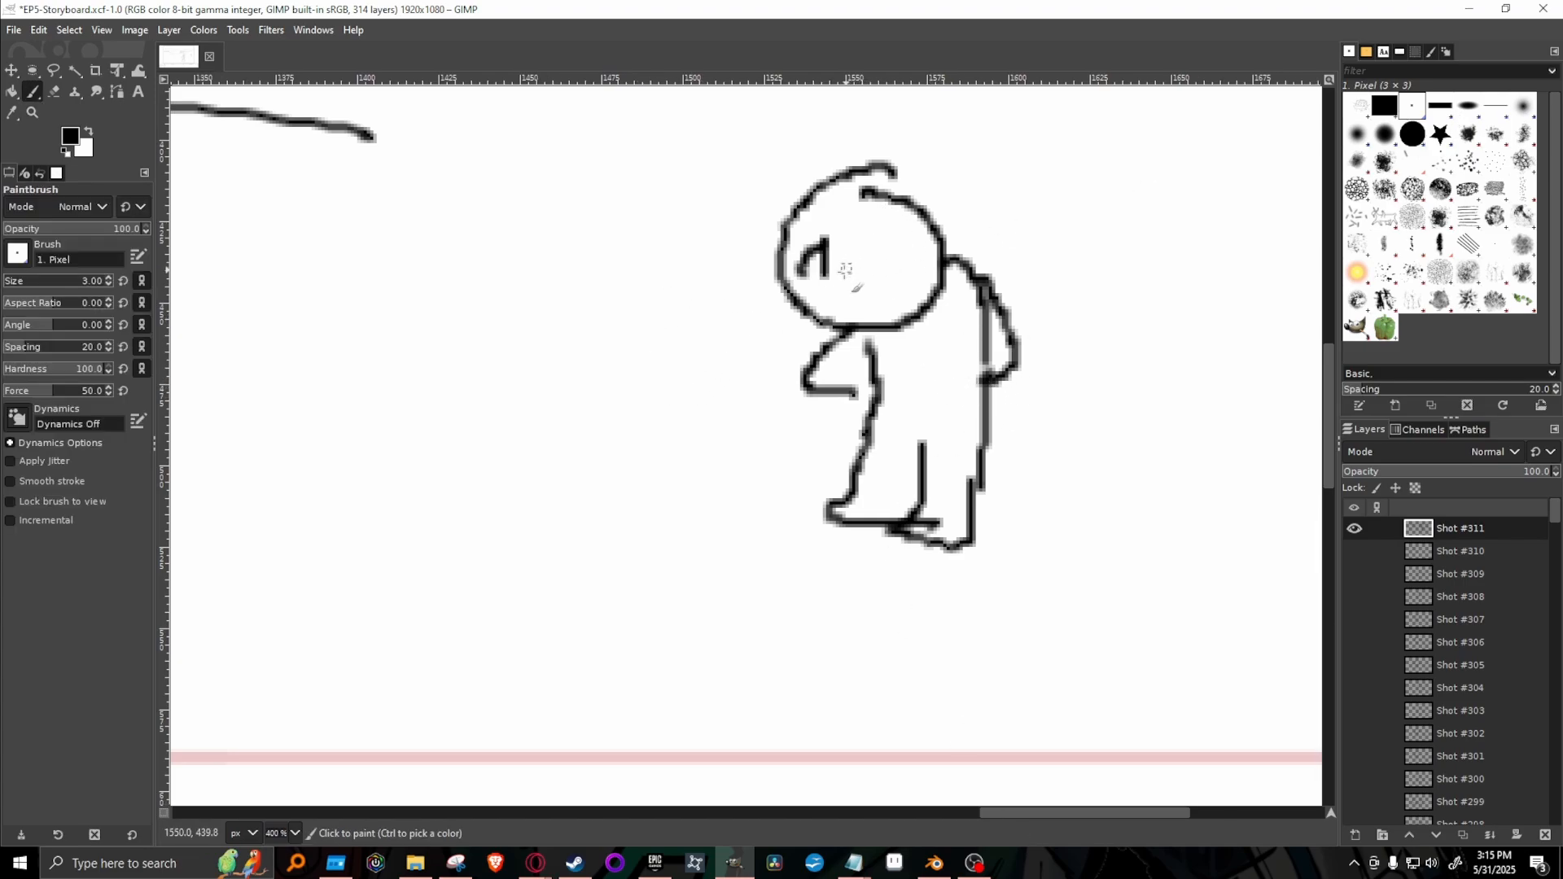
pyautogui.moveTo(849, 273)
pyautogui.mouseDown()
pyautogui.moveTo(860, 244)
pyautogui.moveTo(885, 282)
pyautogui.mouseUp()
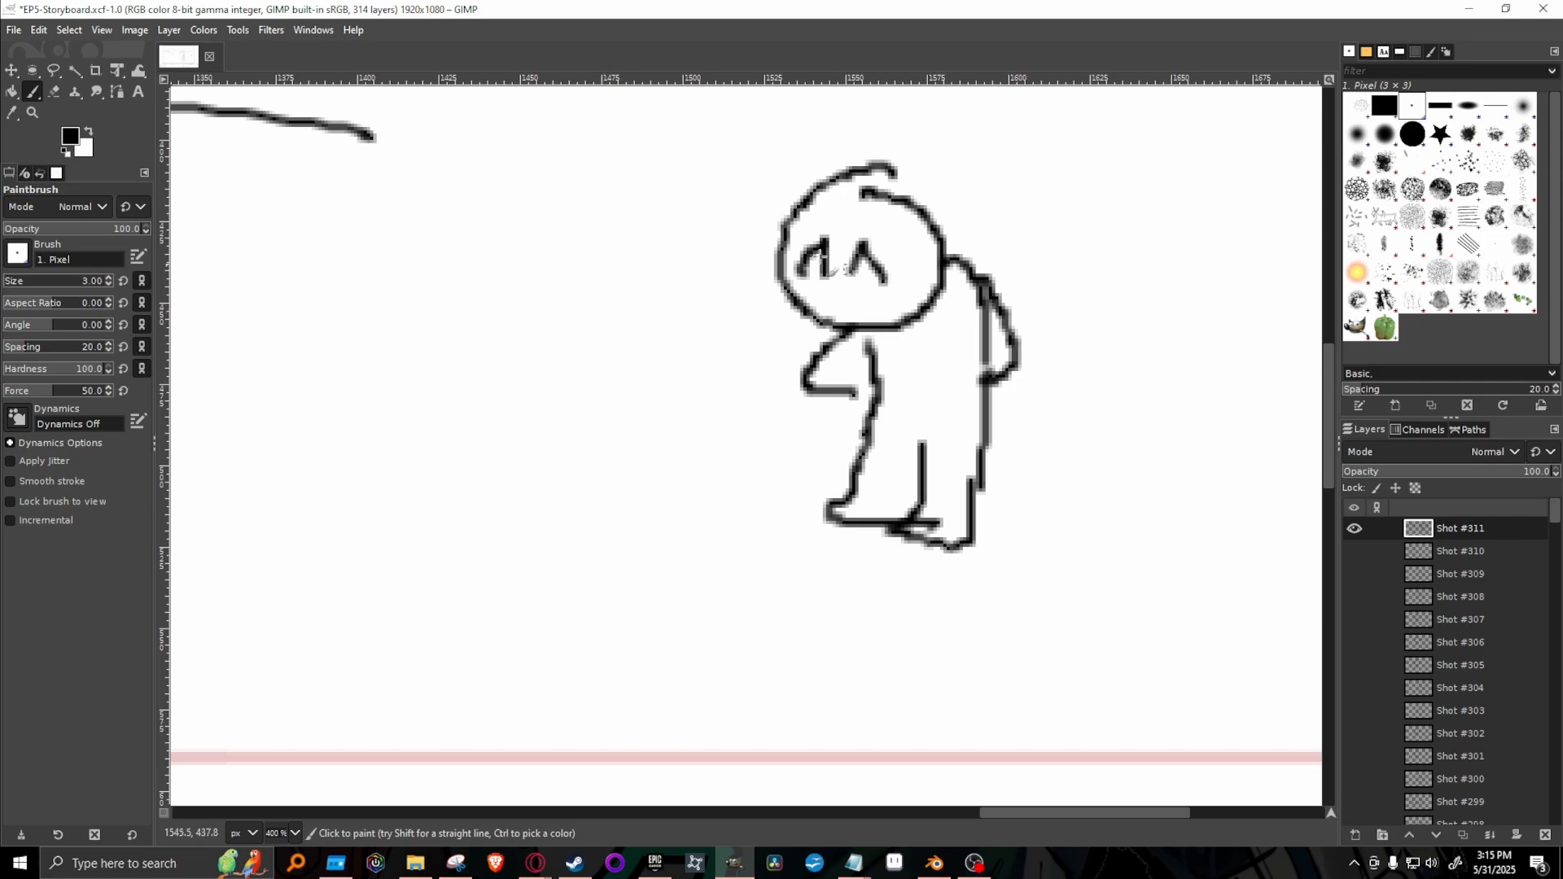
pyautogui.moveTo(846, 179); pyautogui.dragTo(894, 176)
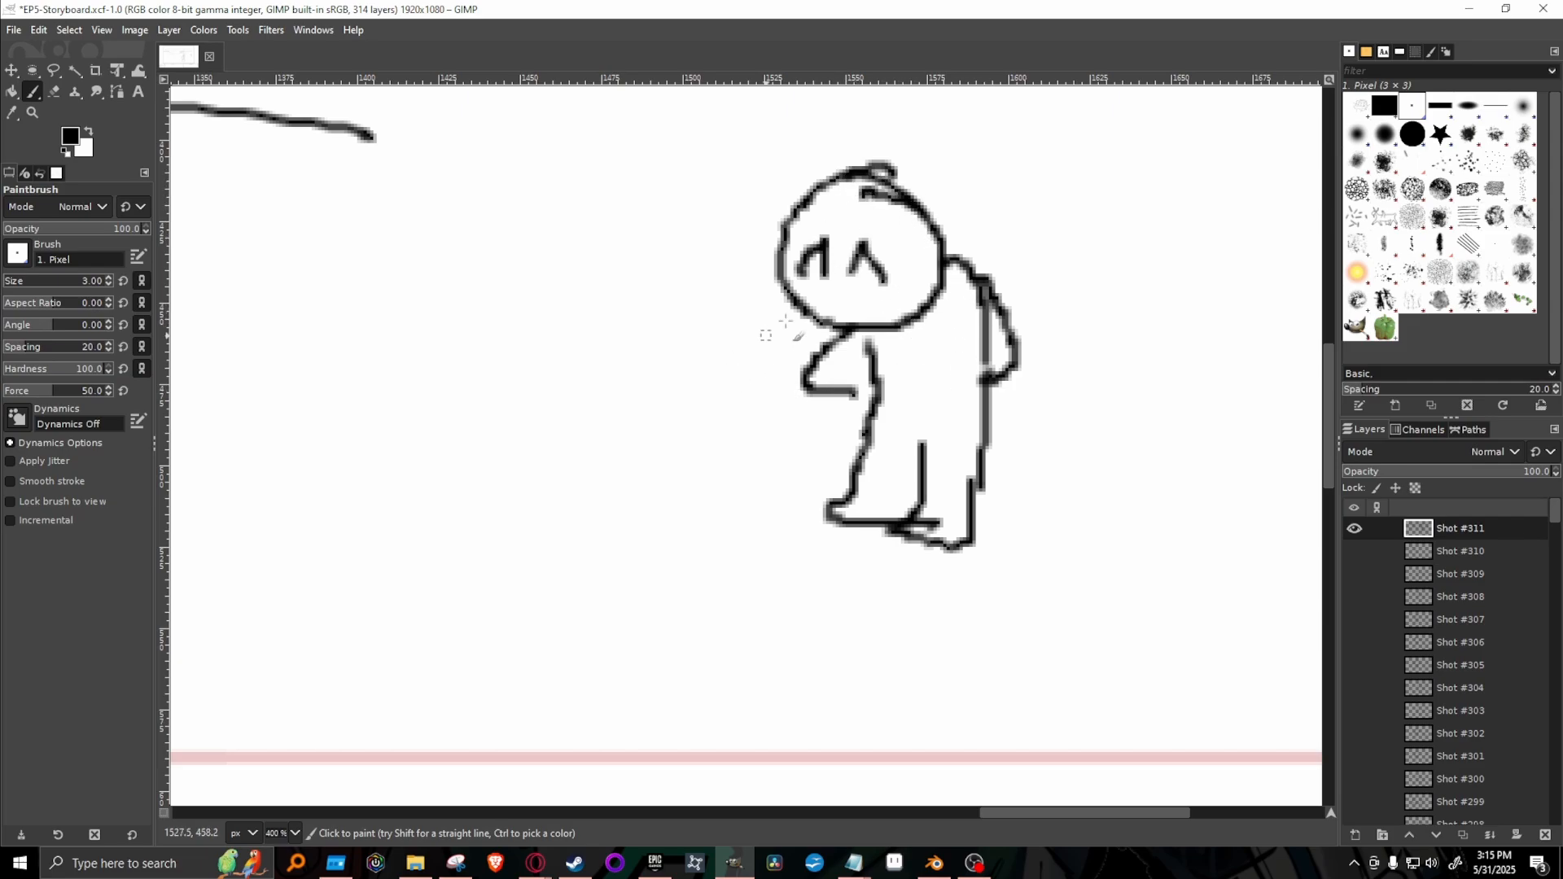
pyautogui.moveTo(819, 296)
pyautogui.mouseDown()
pyautogui.moveTo(823, 342)
pyautogui.moveTo(845, 306)
pyautogui.moveTo(865, 330)
pyautogui.moveTo(877, 300)
pyautogui.moveTo(837, 296)
pyautogui.moveTo(881, 319)
pyautogui.moveTo(850, 375)
pyautogui.moveTo(856, 332)
pyautogui.mouseUp()
pyautogui.hotkey('shift', 'e')
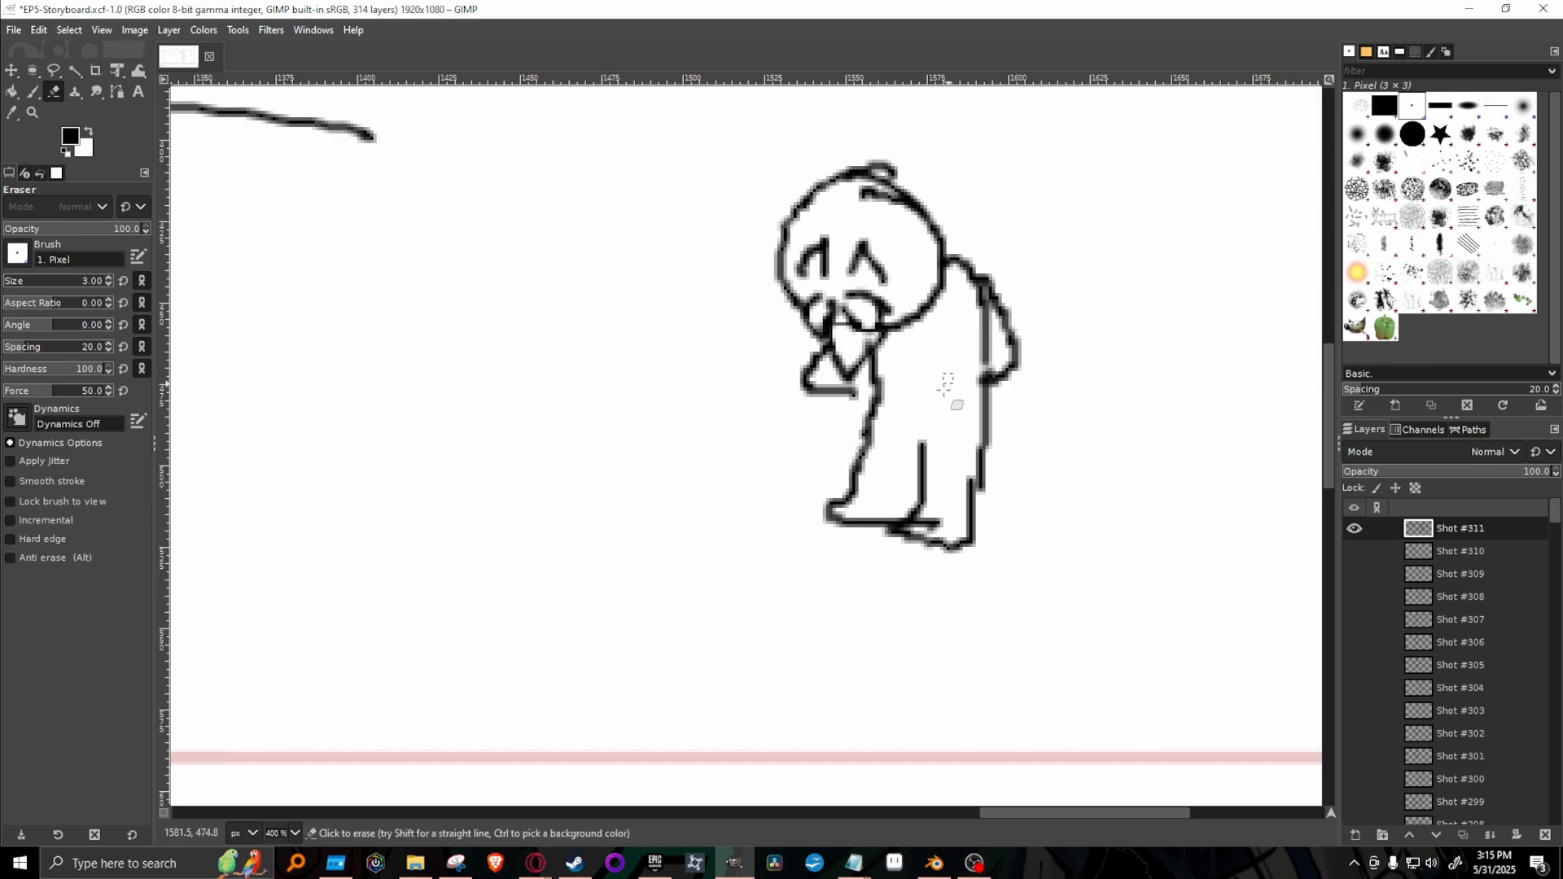
pyautogui.press('p')
pyautogui.moveTo(1026, 814); pyautogui.dragTo(982, 809)
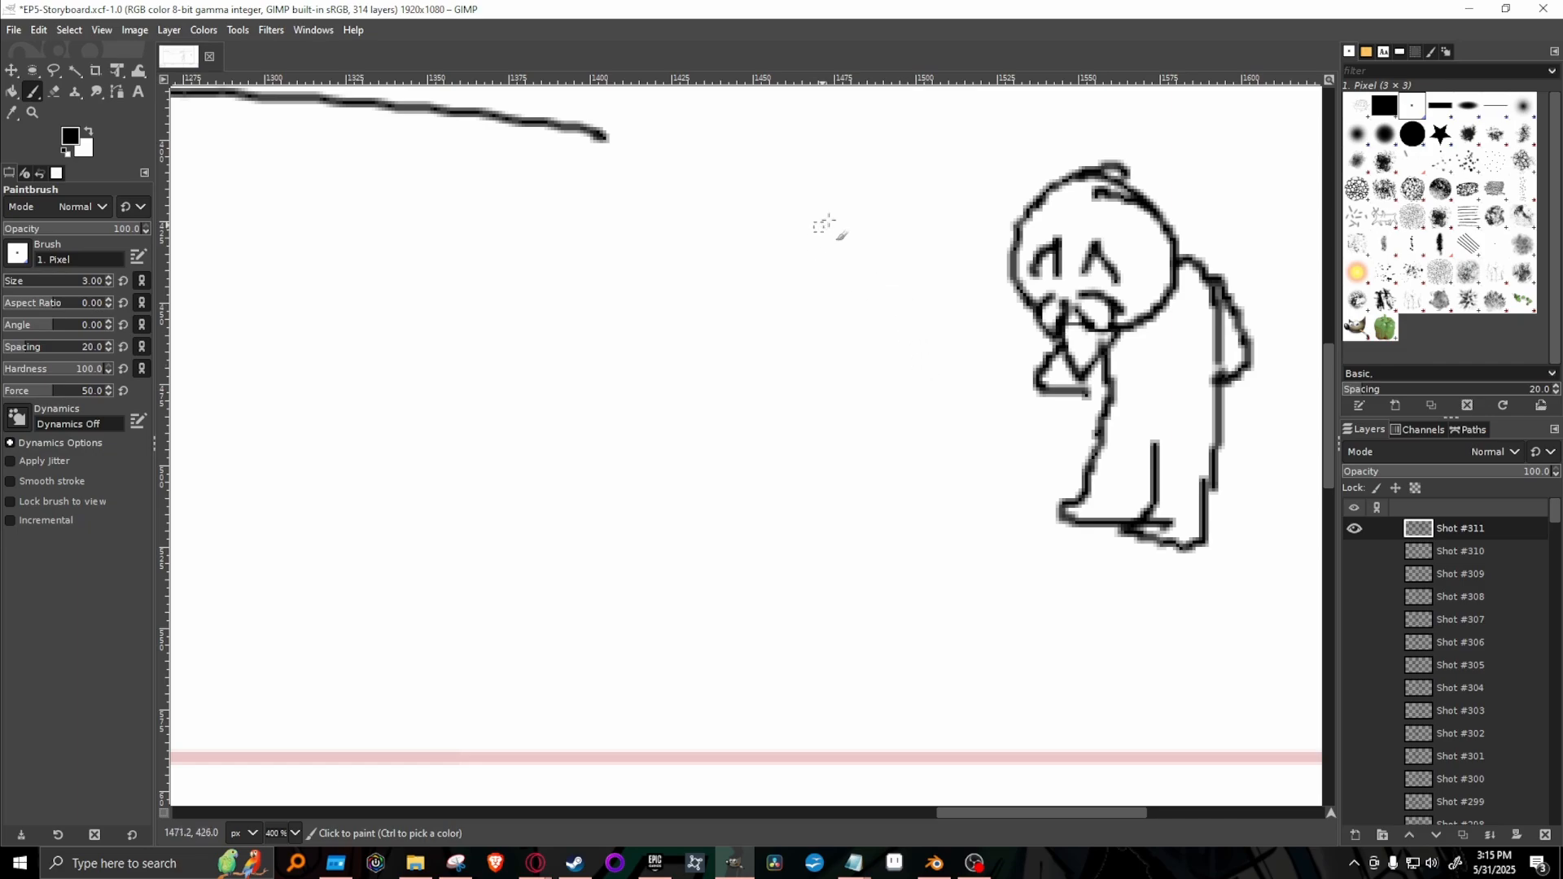
pyautogui.moveTo(869, 196)
pyautogui.mouseDown()
pyautogui.moveTo(822, 221)
pyautogui.moveTo(861, 296)
pyautogui.moveTo(940, 297)
pyautogui.mouseUp()
pyautogui.hotkey('ctrl', 'z')
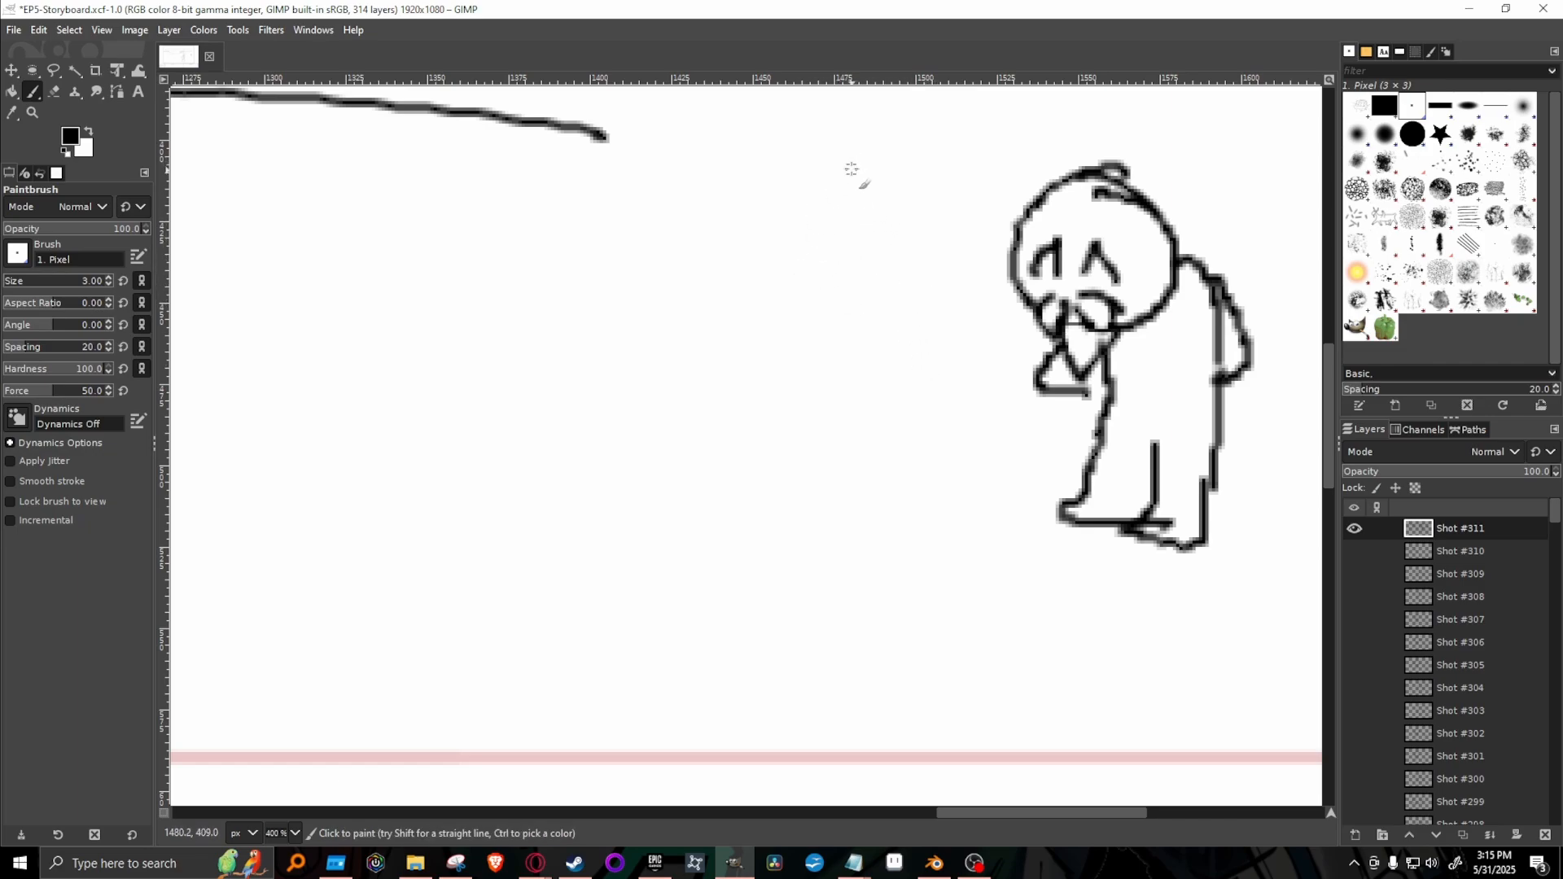
pyautogui.moveTo(847, 165)
pyautogui.mouseDown()
pyautogui.moveTo(835, 297)
pyautogui.moveTo(982, 221)
pyautogui.mouseUp()
pyautogui.hotkey('ctrl', 'z')
# Sketch an elderly woman's head beside the old man, with a hair bun, parted hair, closed smiling eyes and cheek lines.
pyautogui.moveTo(907, 158)
pyautogui.mouseDown()
pyautogui.moveTo(866, 163)
pyautogui.moveTo(856, 266)
pyautogui.moveTo(964, 272)
pyautogui.moveTo(983, 188)
pyautogui.moveTo(901, 143)
pyautogui.mouseUp()
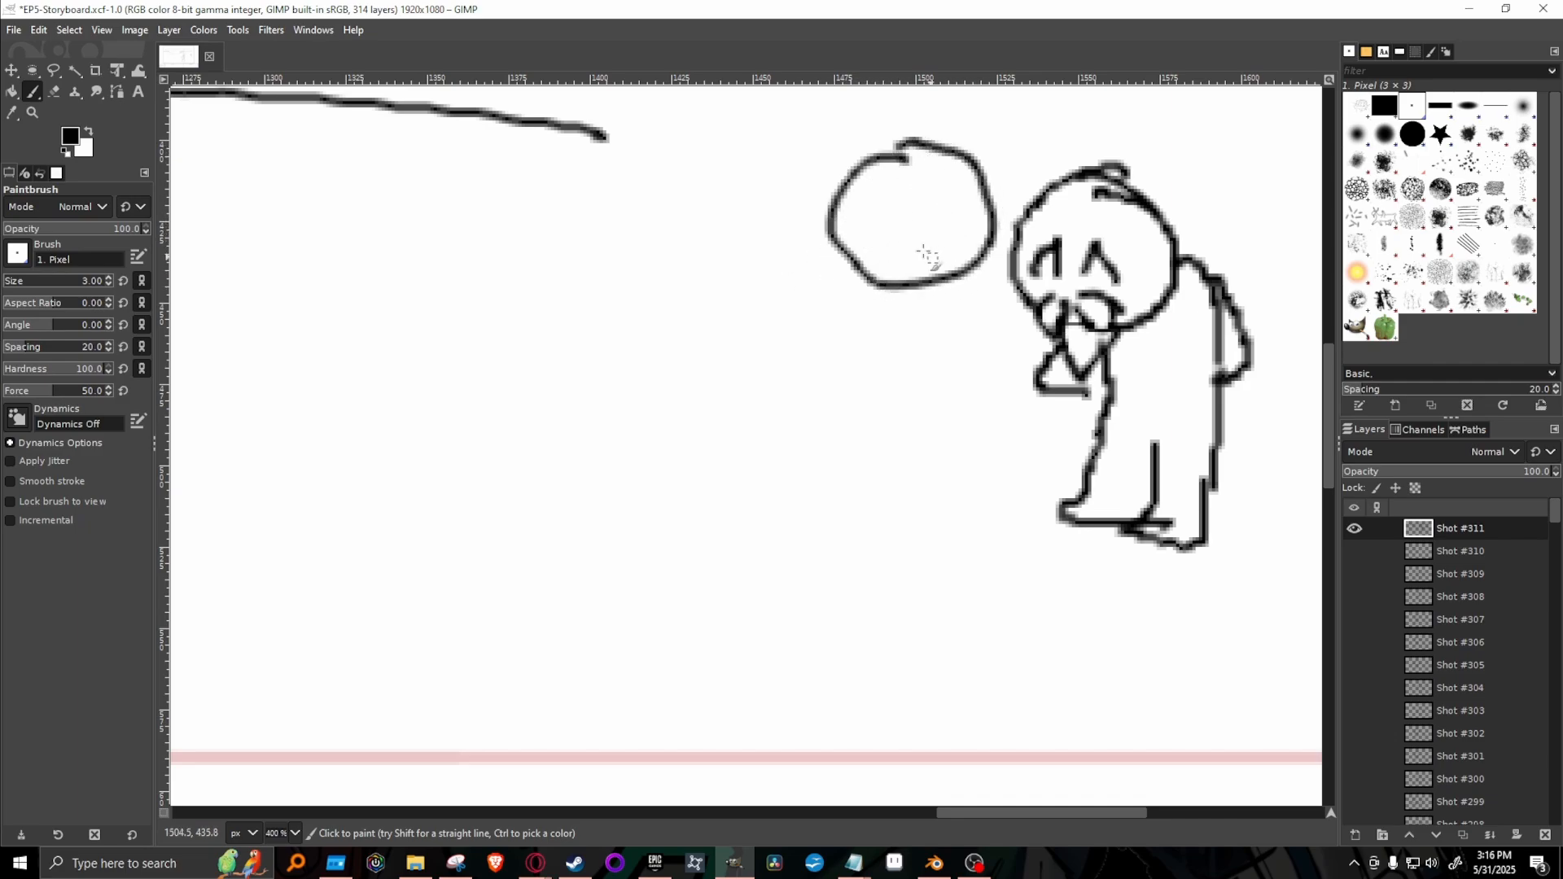
pyautogui.moveTo(906, 148)
pyautogui.mouseDown()
pyautogui.moveTo(842, 216)
pyautogui.moveTo(945, 190)
pyautogui.moveTo(990, 233)
pyautogui.moveTo(897, 151)
pyautogui.moveTo(907, 114)
pyautogui.moveTo(961, 121)
pyautogui.moveTo(959, 159)
pyautogui.mouseUp()
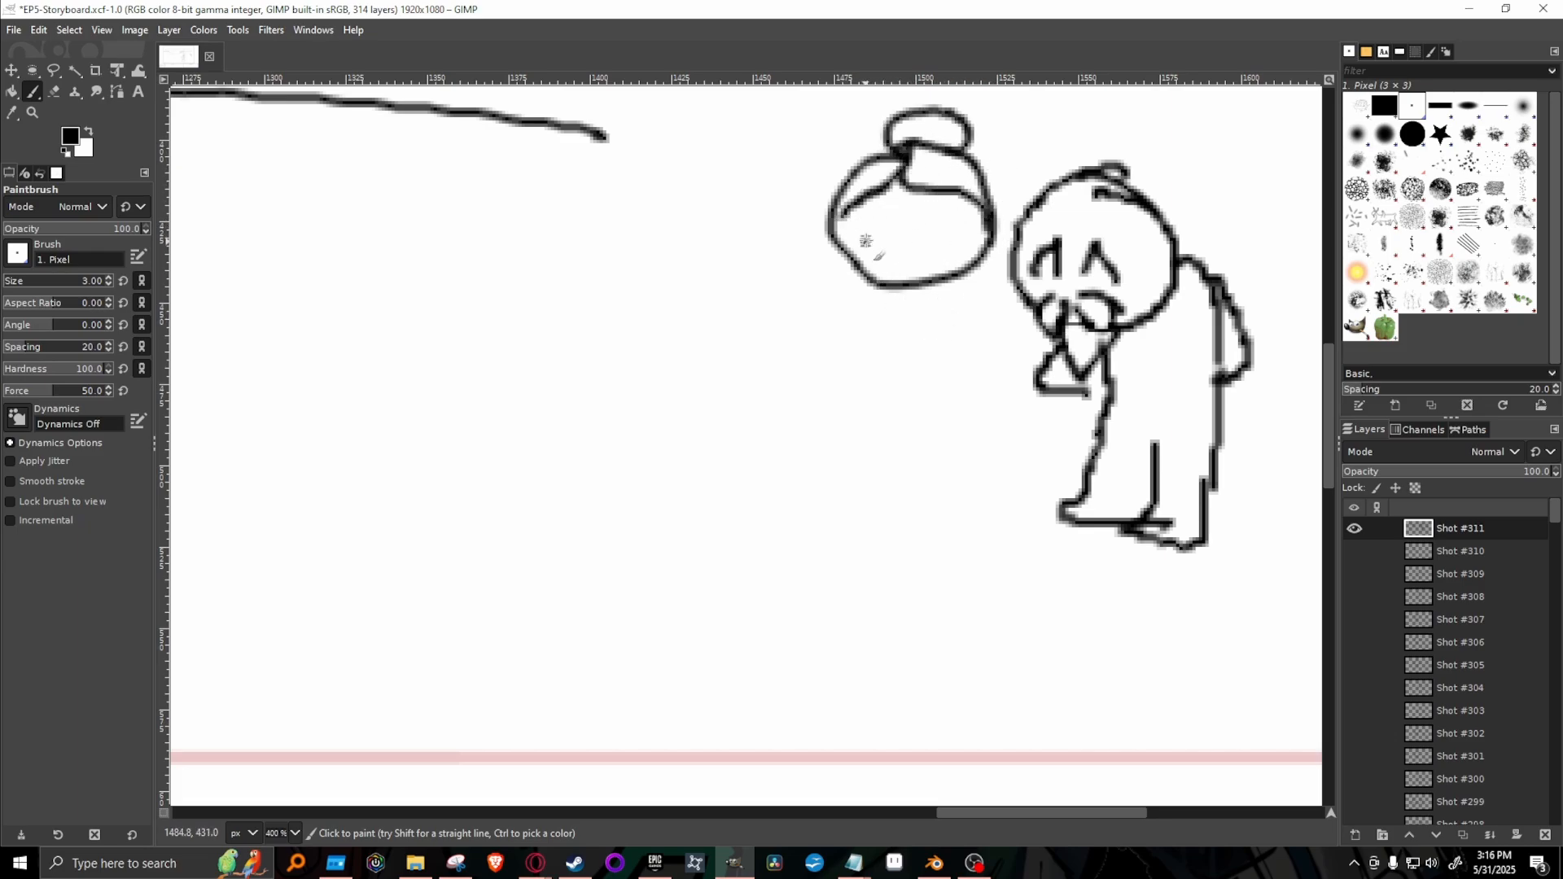
pyautogui.moveTo(865, 243)
pyautogui.mouseDown()
pyautogui.moveTo(930, 222)
pyautogui.moveTo(919, 283)
pyautogui.moveTo(877, 270)
pyautogui.mouseUp()
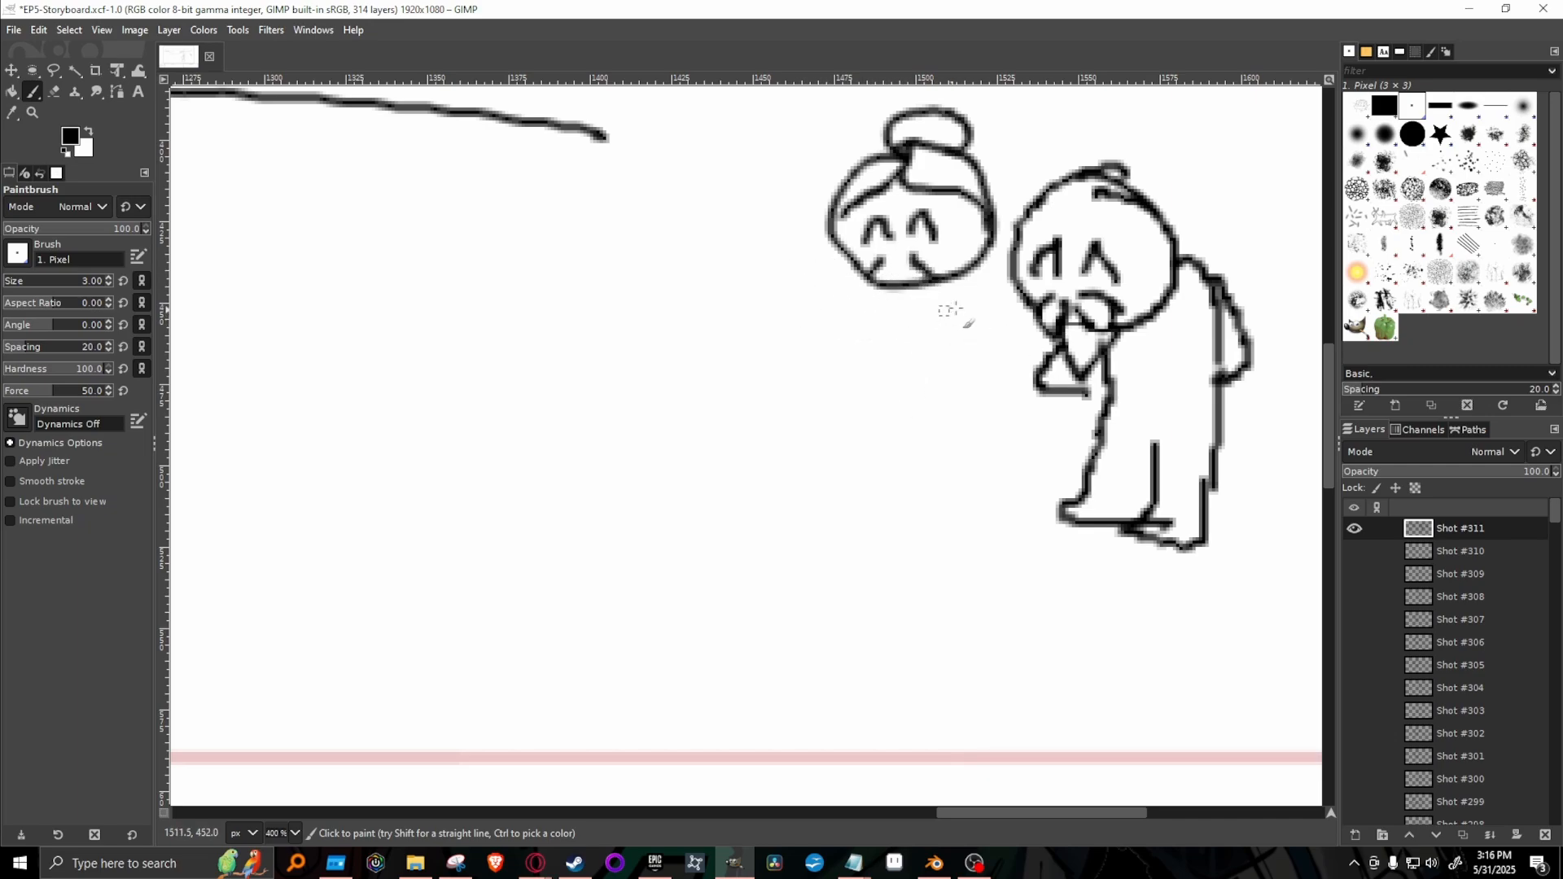
pyautogui.moveTo(924, 294); pyautogui.dragTo(865, 358)
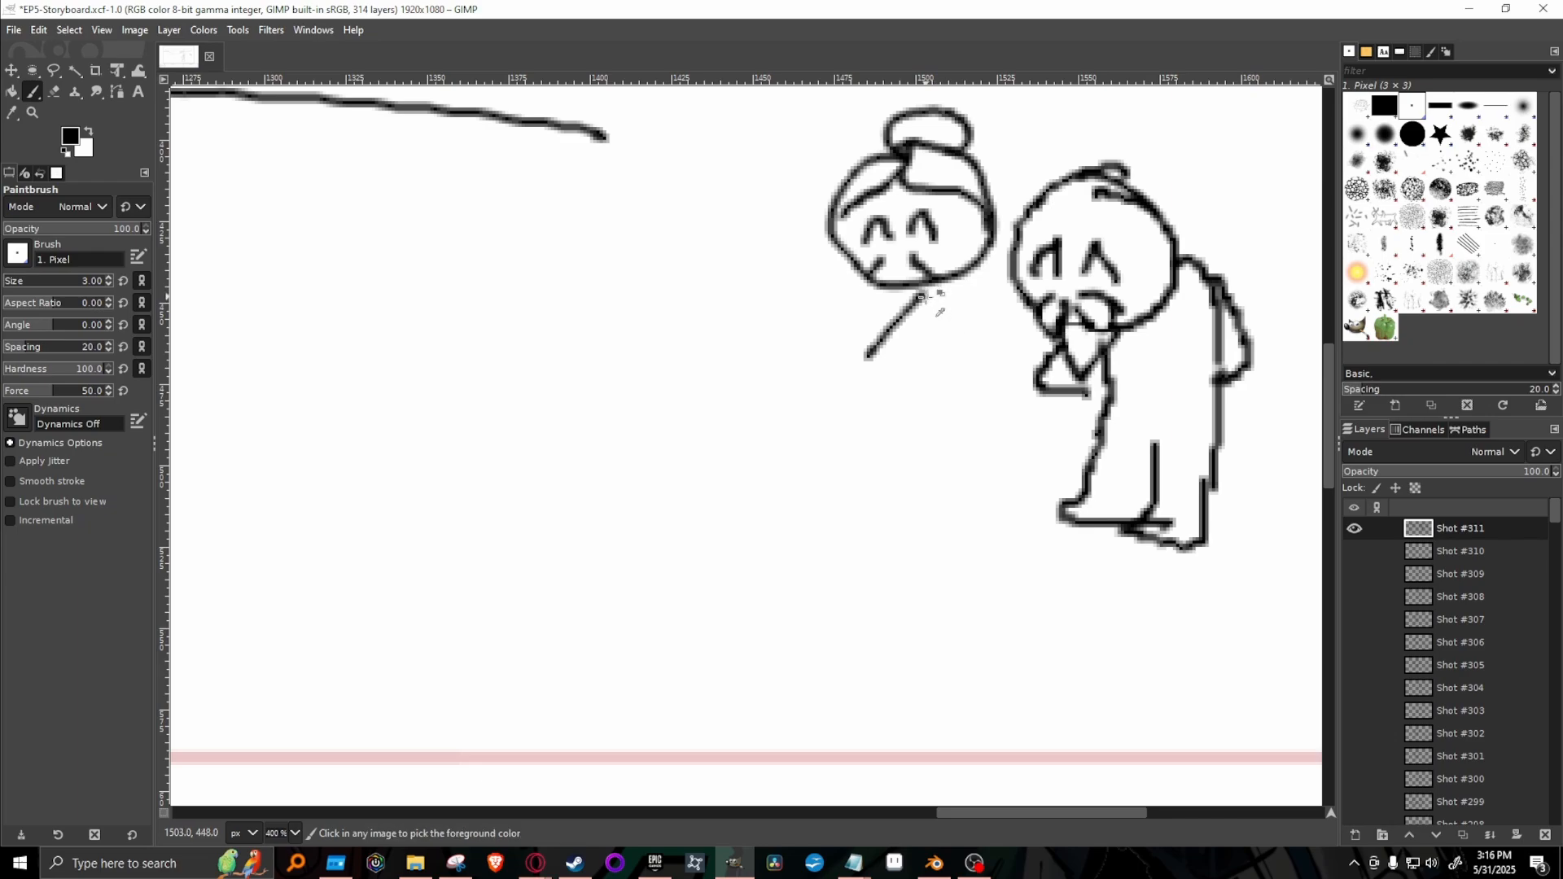
pyautogui.hotkey('ctrl', 'z')
pyautogui.moveTo(926, 287)
pyautogui.mouseDown()
pyautogui.moveTo(886, 382)
pyautogui.moveTo(925, 383)
pyautogui.mouseUp()
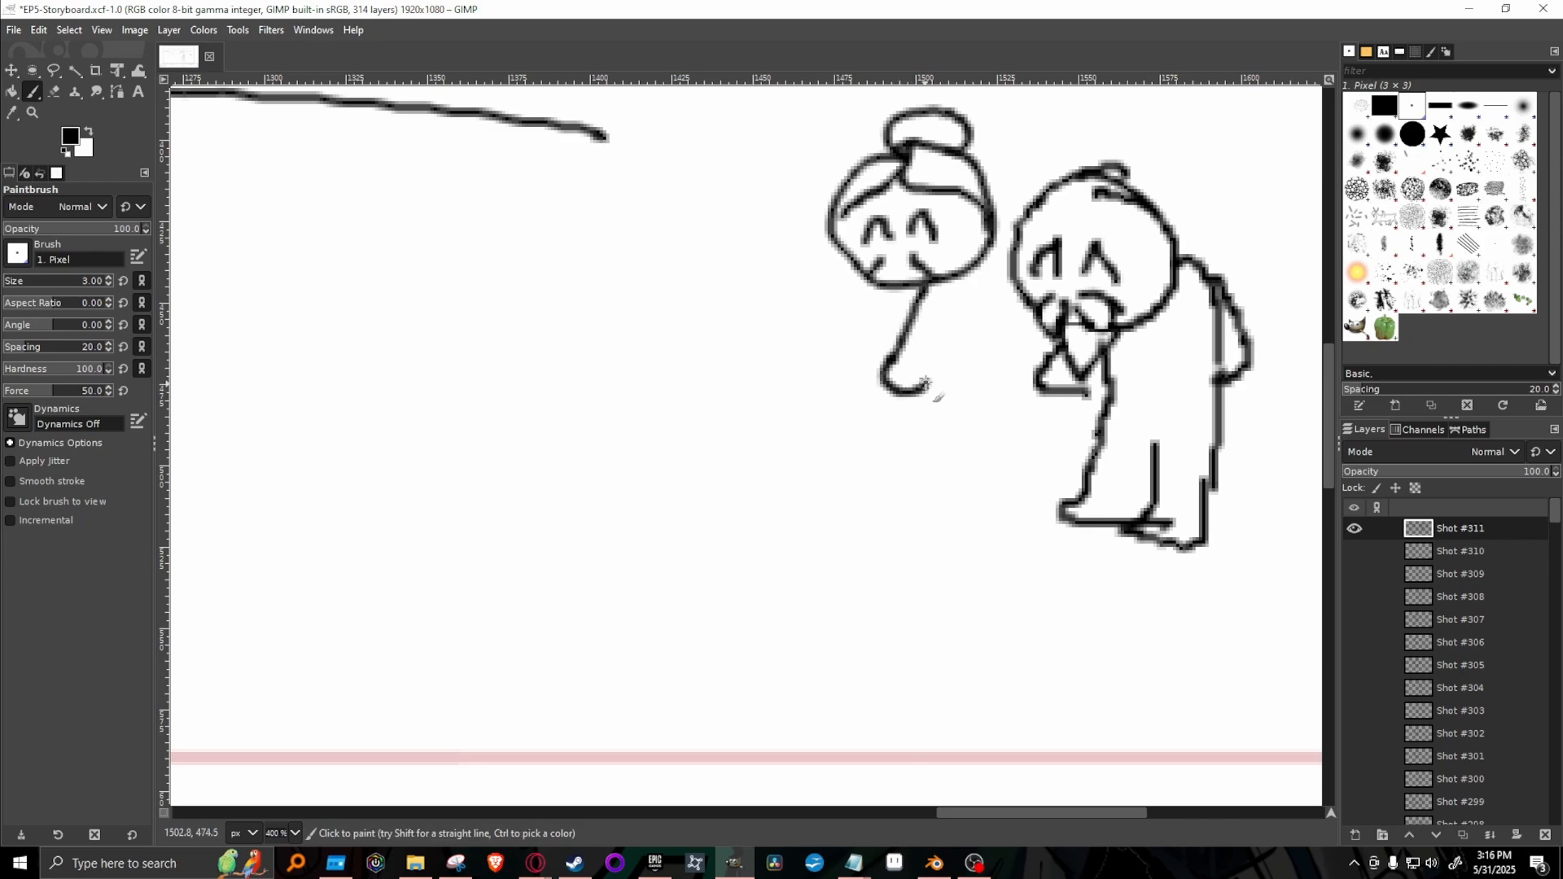
pyautogui.hotkey('ctrl', 'z')
pyautogui.hotkey('ctrl', 'z')
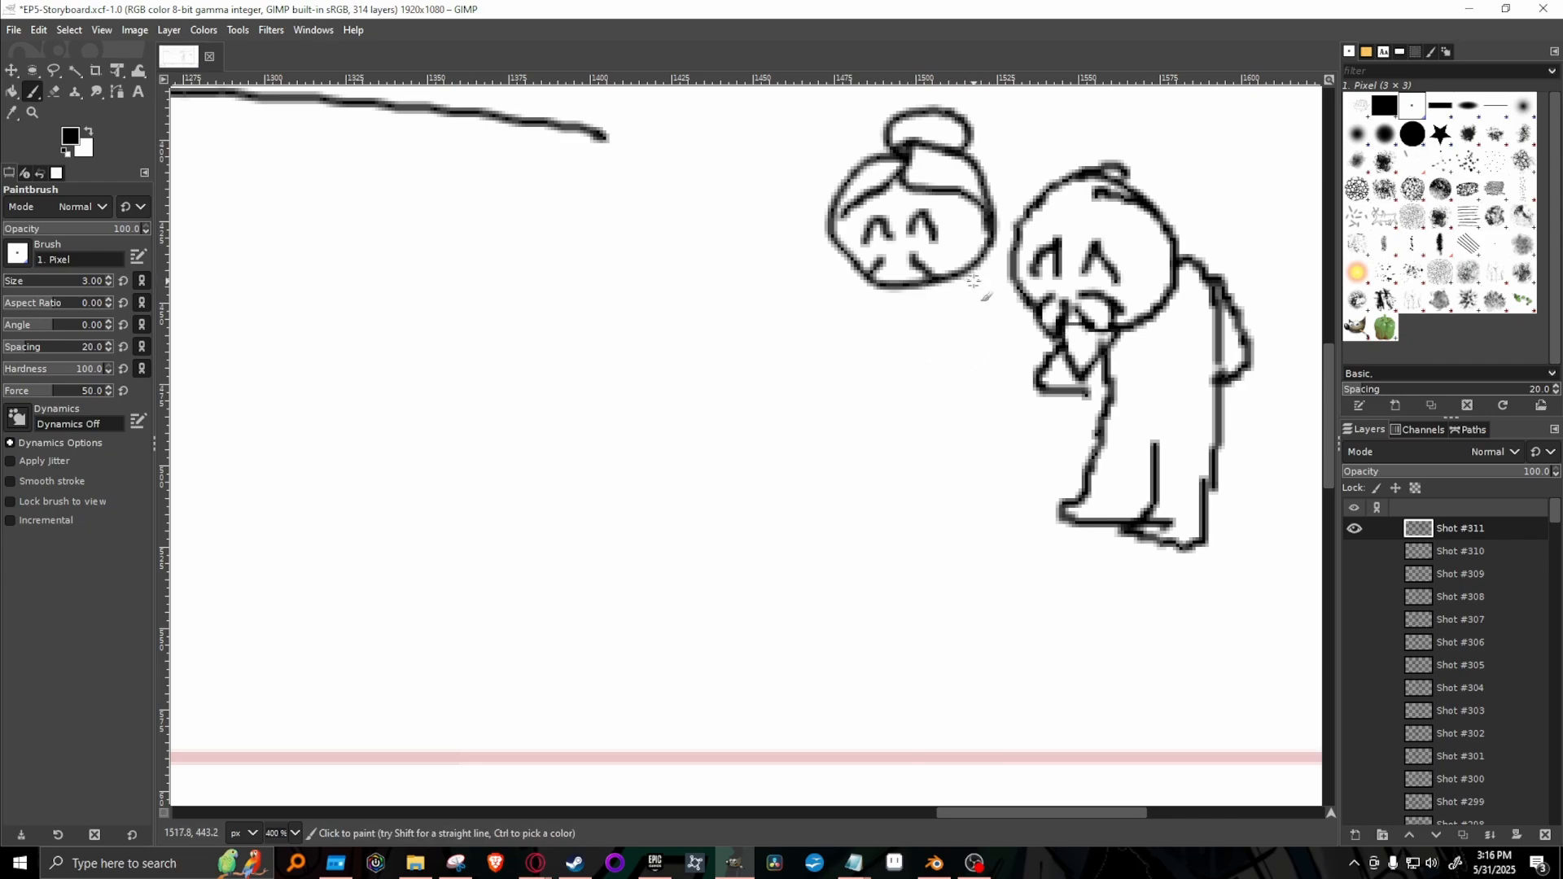
# Sketch the elderly woman's body with hands joined in front, a collar, an apron-like skirt and two feet.
pyautogui.moveTo(966, 277)
pyautogui.mouseDown()
pyautogui.moveTo(938, 317)
pyautogui.moveTo(958, 329)
pyautogui.moveTo(919, 374)
pyautogui.moveTo(902, 364)
pyautogui.moveTo(926, 394)
pyautogui.mouseUp()
pyautogui.moveTo(846, 275)
pyautogui.mouseDown()
pyautogui.moveTo(849, 310)
pyautogui.moveTo(881, 380)
pyautogui.mouseUp()
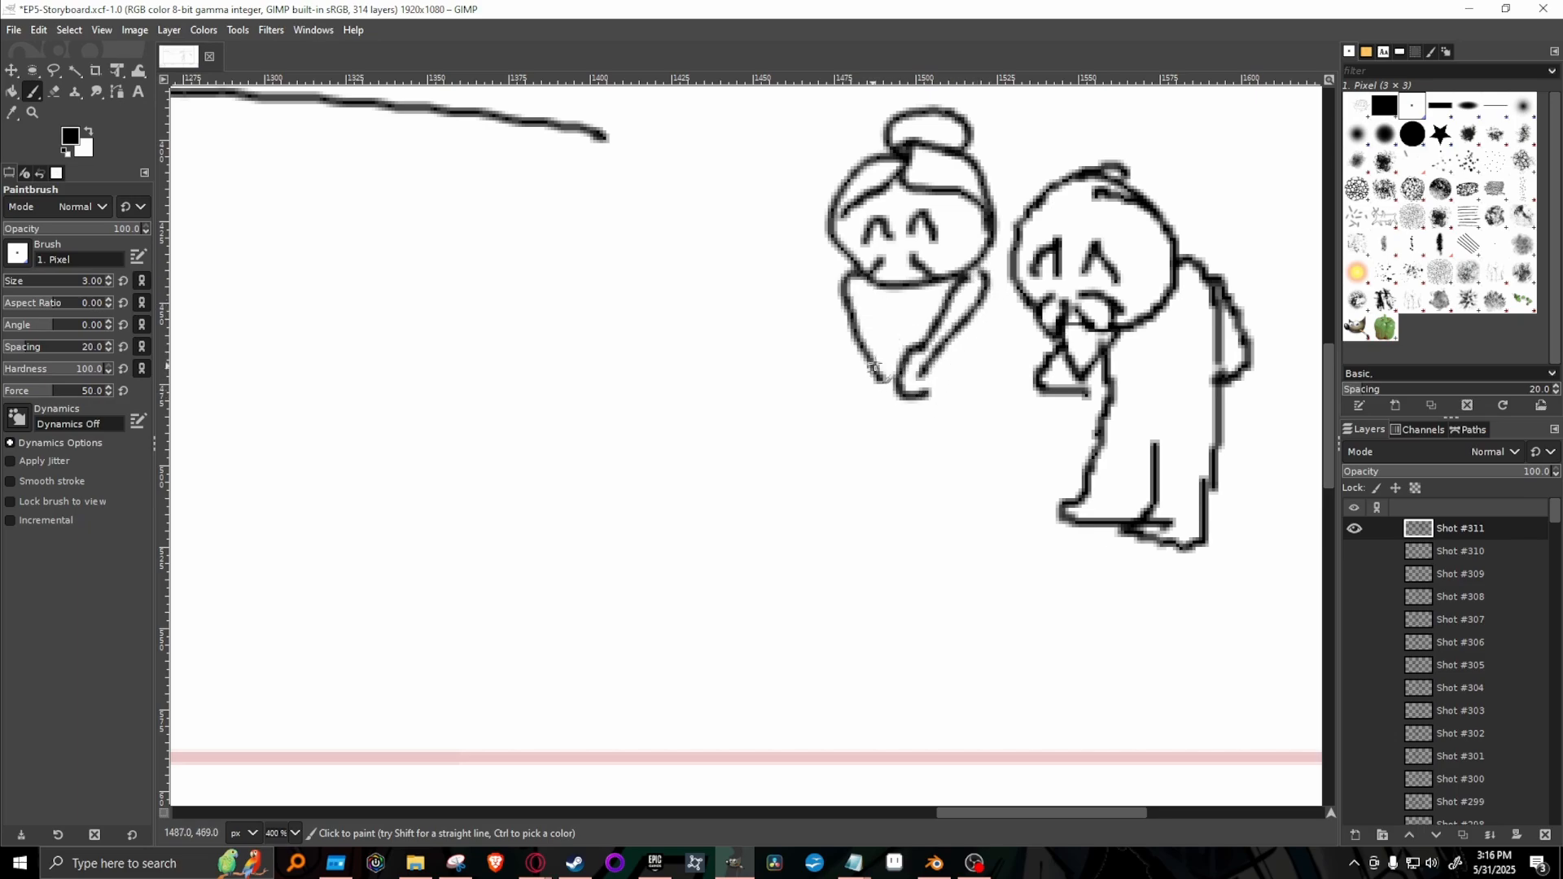
pyautogui.moveTo(869, 289); pyautogui.dragTo(896, 355)
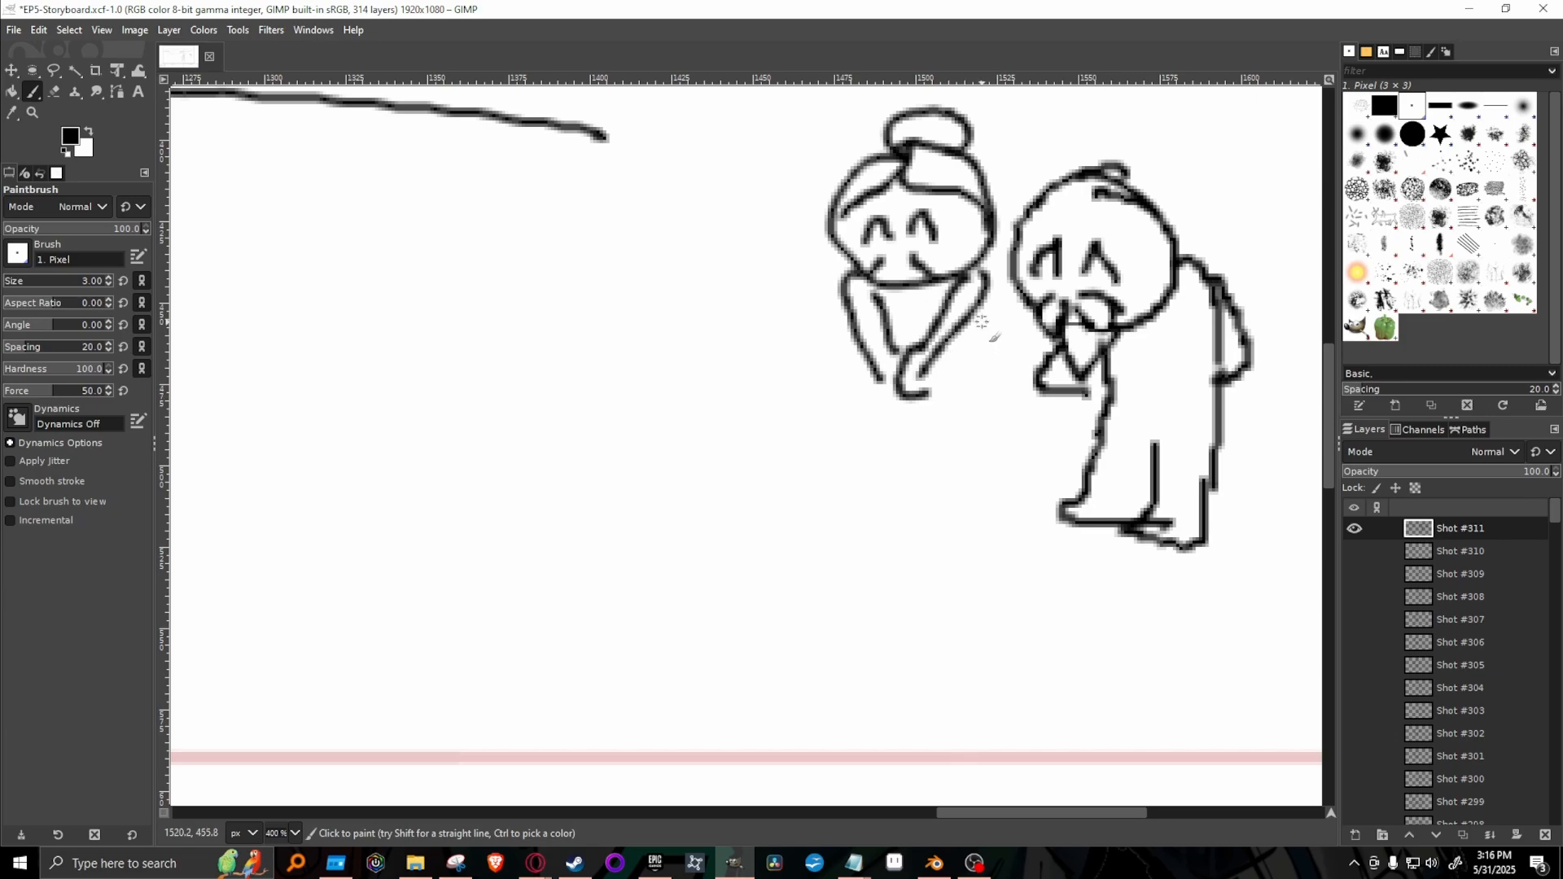
pyautogui.moveTo(986, 280); pyautogui.dragTo(977, 399)
pyautogui.moveTo(855, 359)
pyautogui.mouseDown()
pyautogui.moveTo(863, 446)
pyautogui.moveTo(916, 447)
pyautogui.moveTo(967, 397)
pyautogui.moveTo(971, 344)
pyautogui.mouseUp()
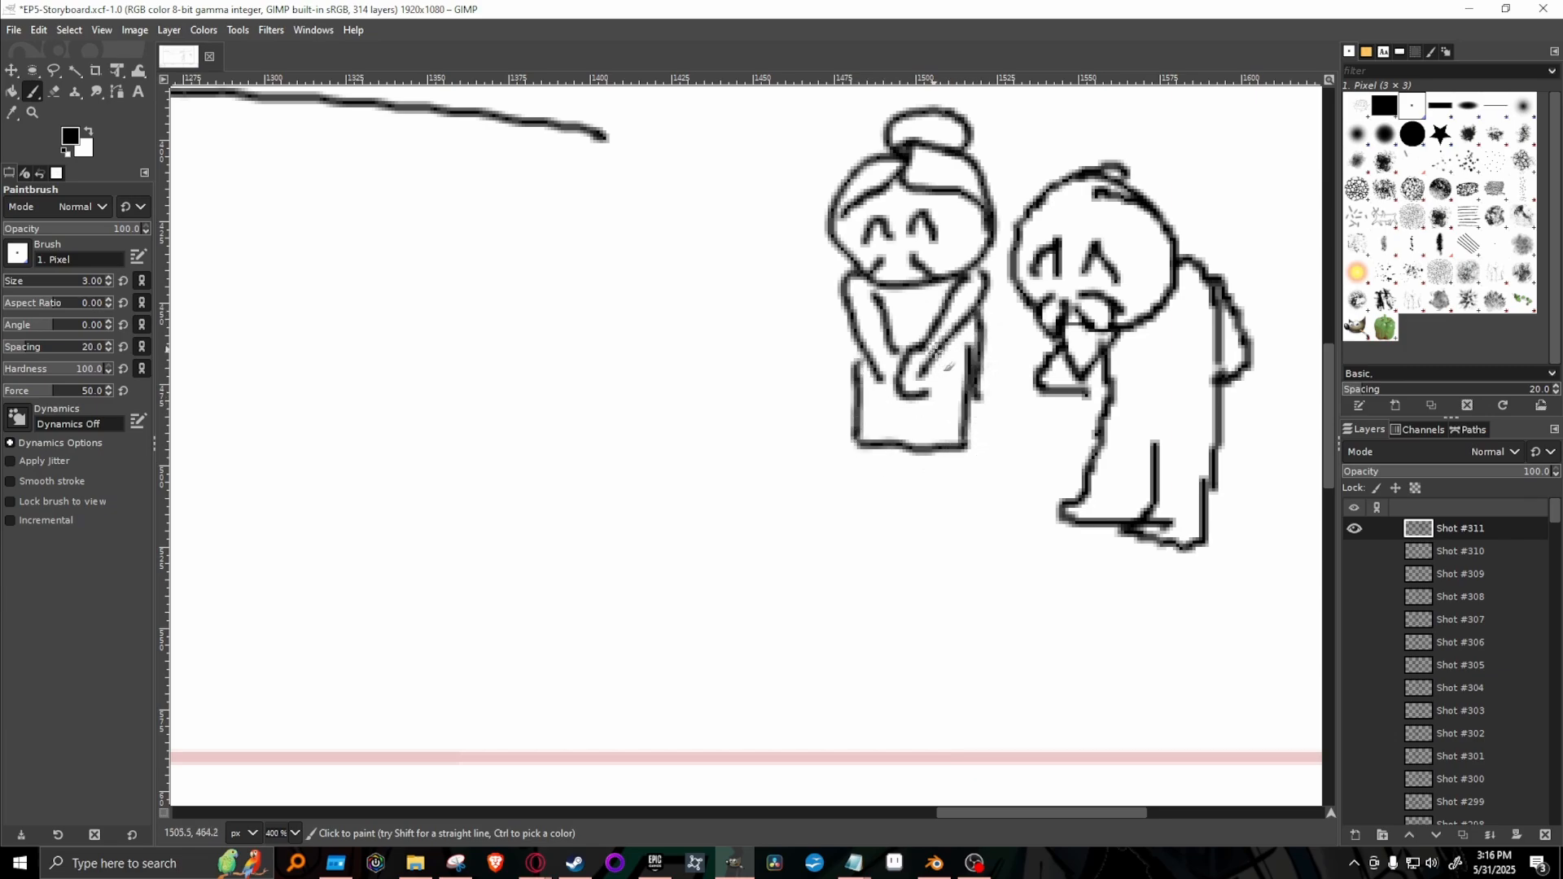
pyautogui.moveTo(892, 290); pyautogui.dragTo(920, 288)
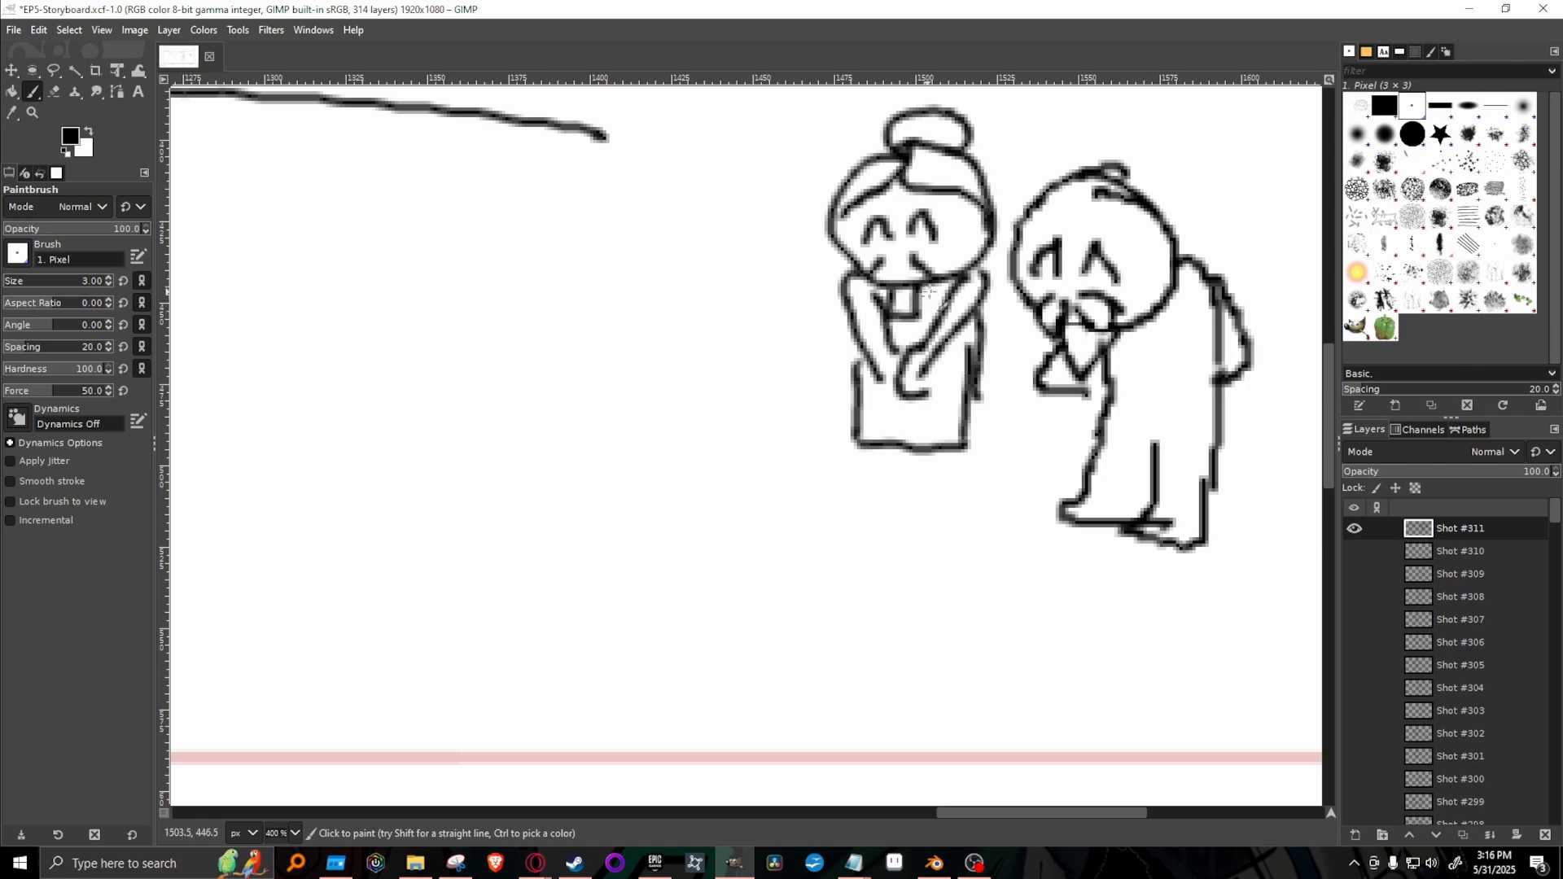
pyautogui.moveTo(984, 383); pyautogui.dragTo(989, 441)
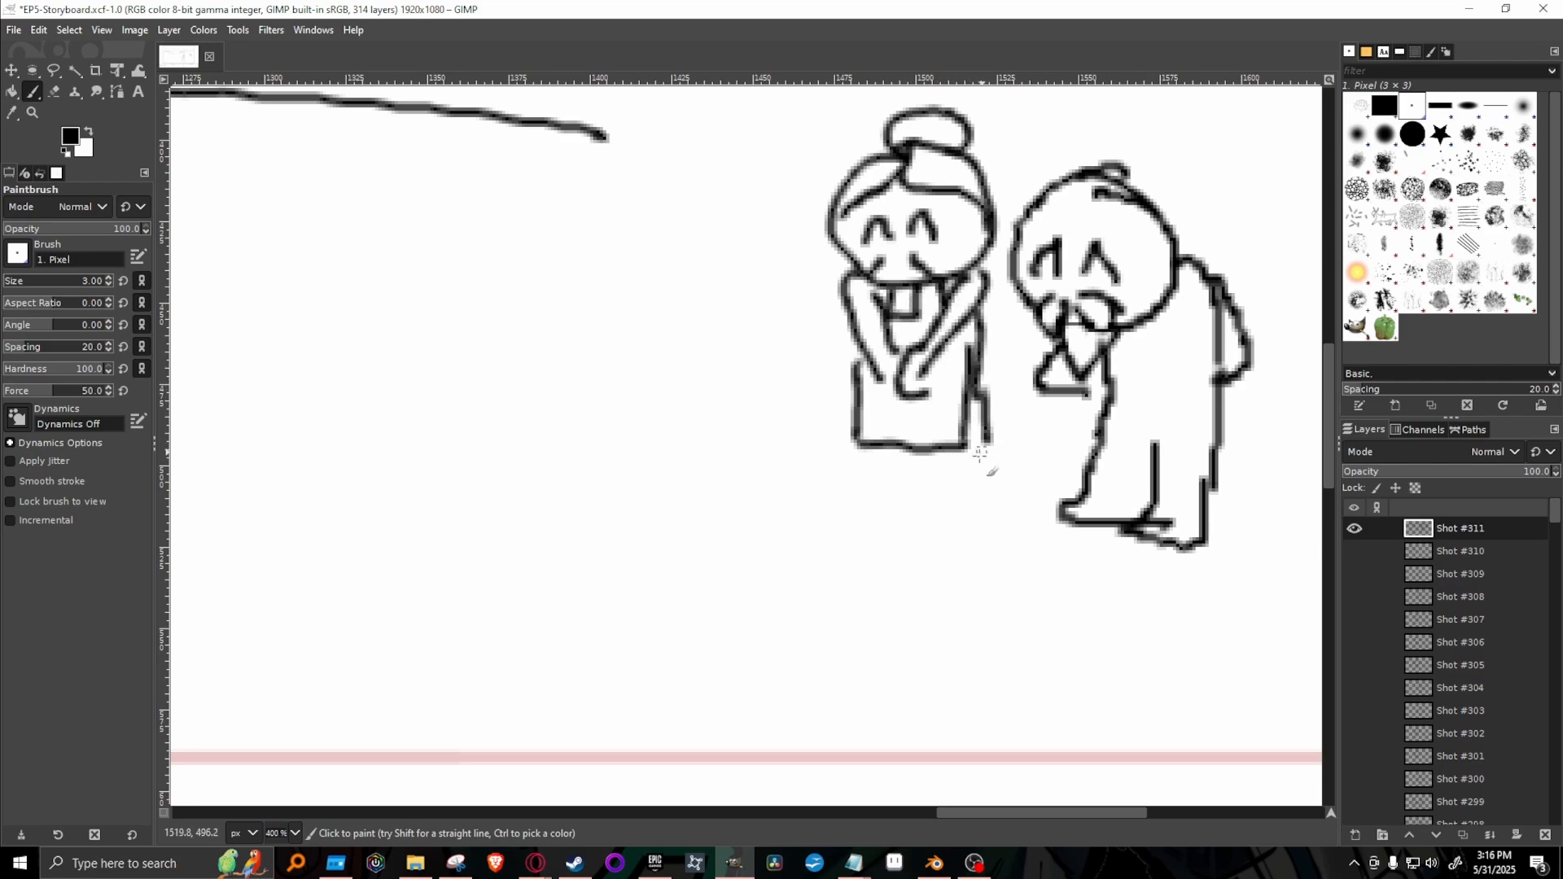
pyautogui.moveTo(876, 446)
pyautogui.mouseDown()
pyautogui.moveTo(855, 472)
pyautogui.moveTo(901, 480)
pyautogui.moveTo(933, 472)
pyautogui.moveTo(925, 453)
pyautogui.moveTo(915, 497)
pyautogui.moveTo(963, 493)
pyautogui.moveTo(983, 486)
pyautogui.moveTo(990, 435)
pyautogui.mouseUp()
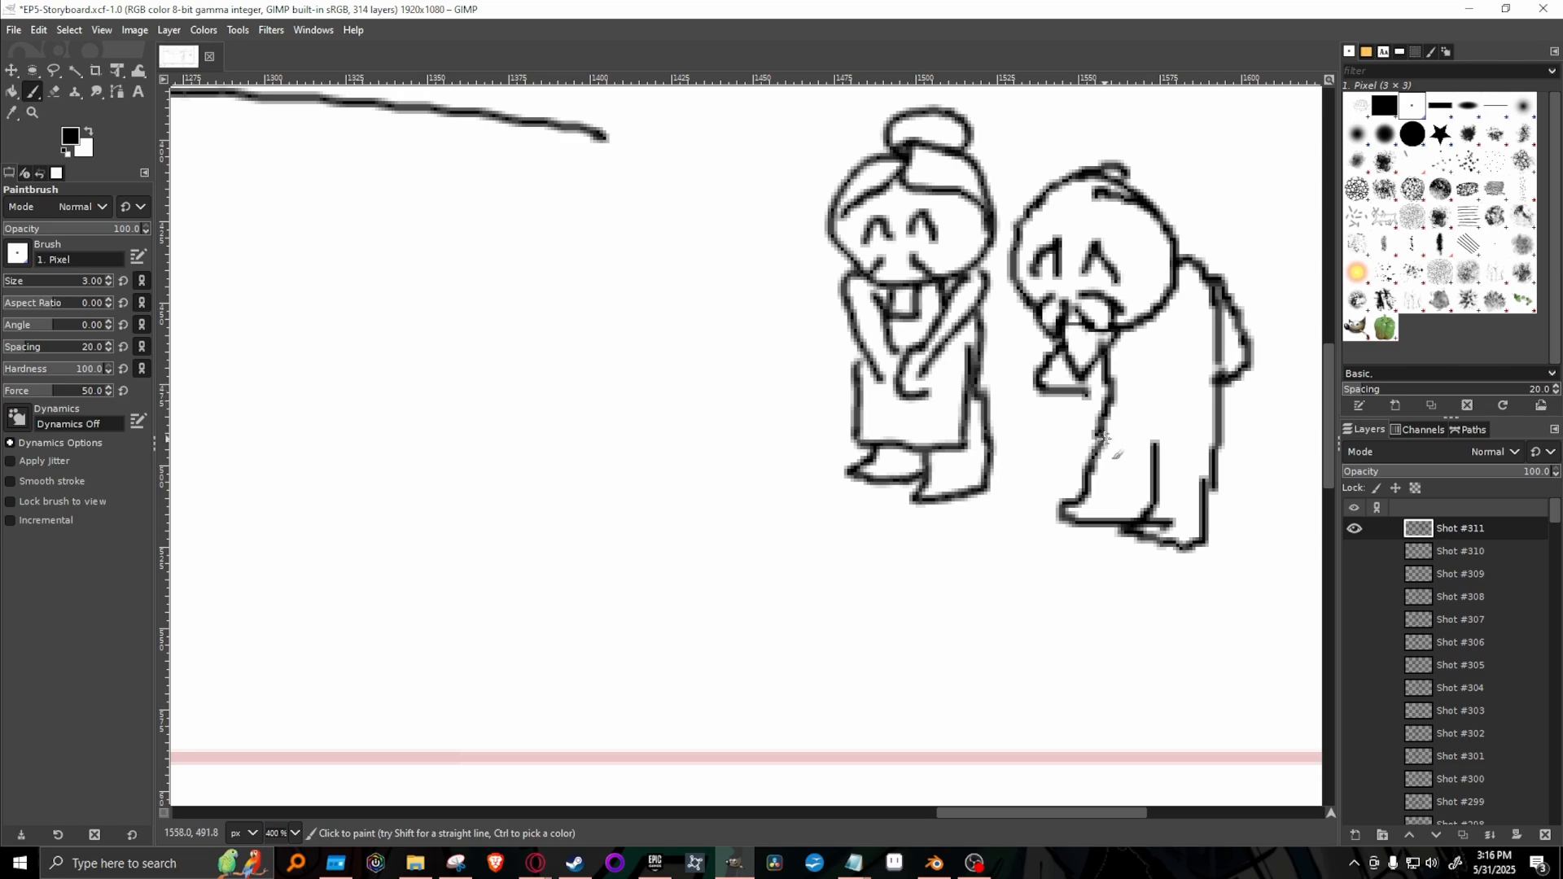
# Draw a walking cane beneath the old man's front hand, undoing and redrawing its inner edge.
pyautogui.moveTo(1045, 384)
pyautogui.mouseDown()
pyautogui.moveTo(1039, 501)
pyautogui.moveTo(1062, 397)
pyautogui.mouseUp()
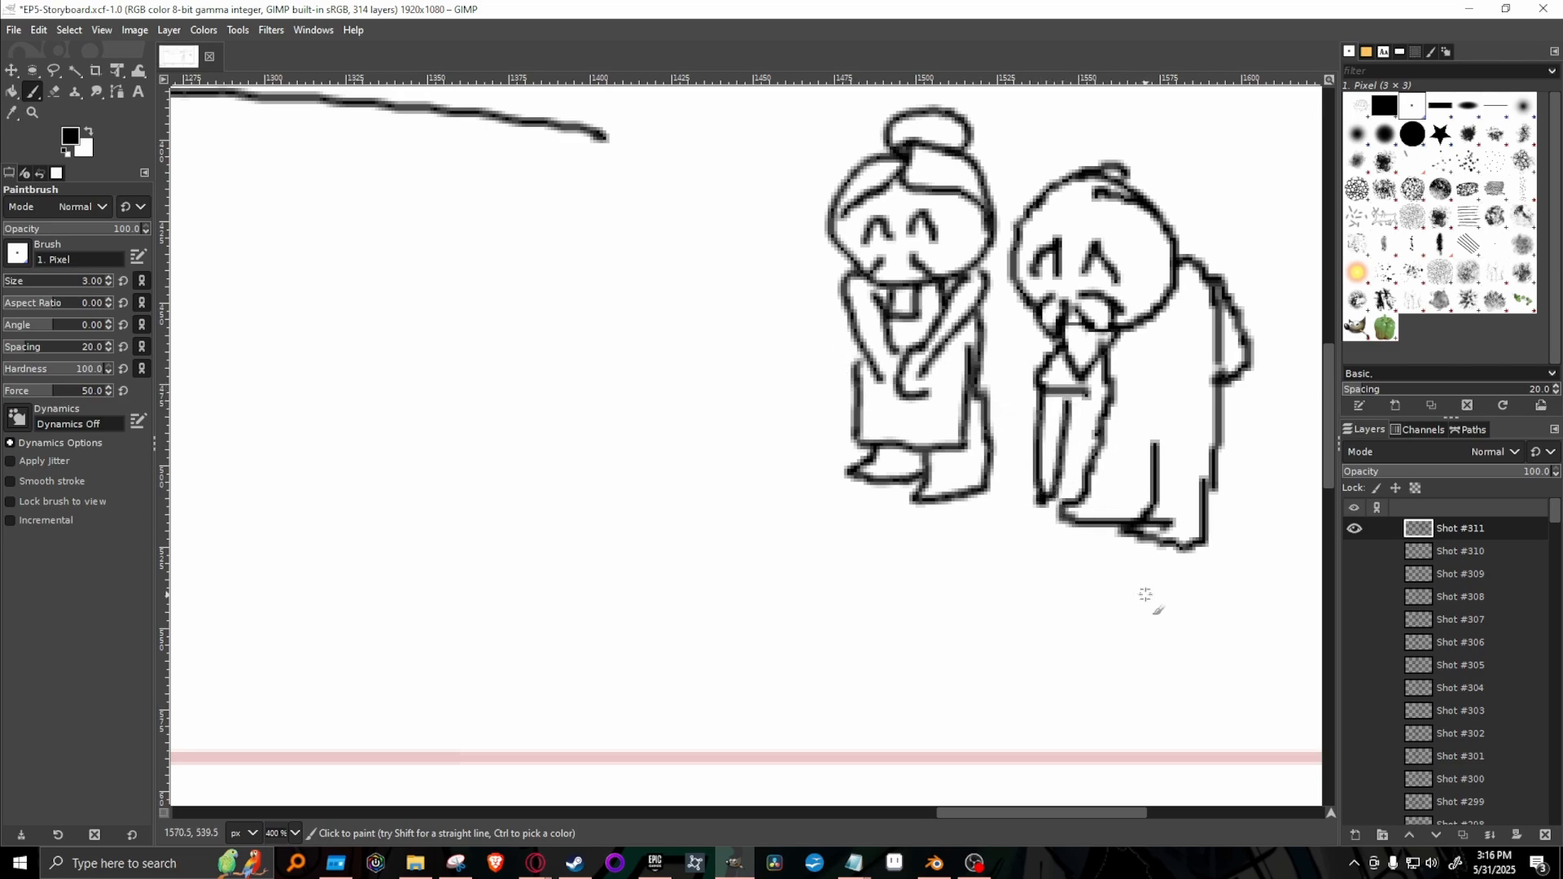
pyautogui.hotkey('ctrl', 'z')
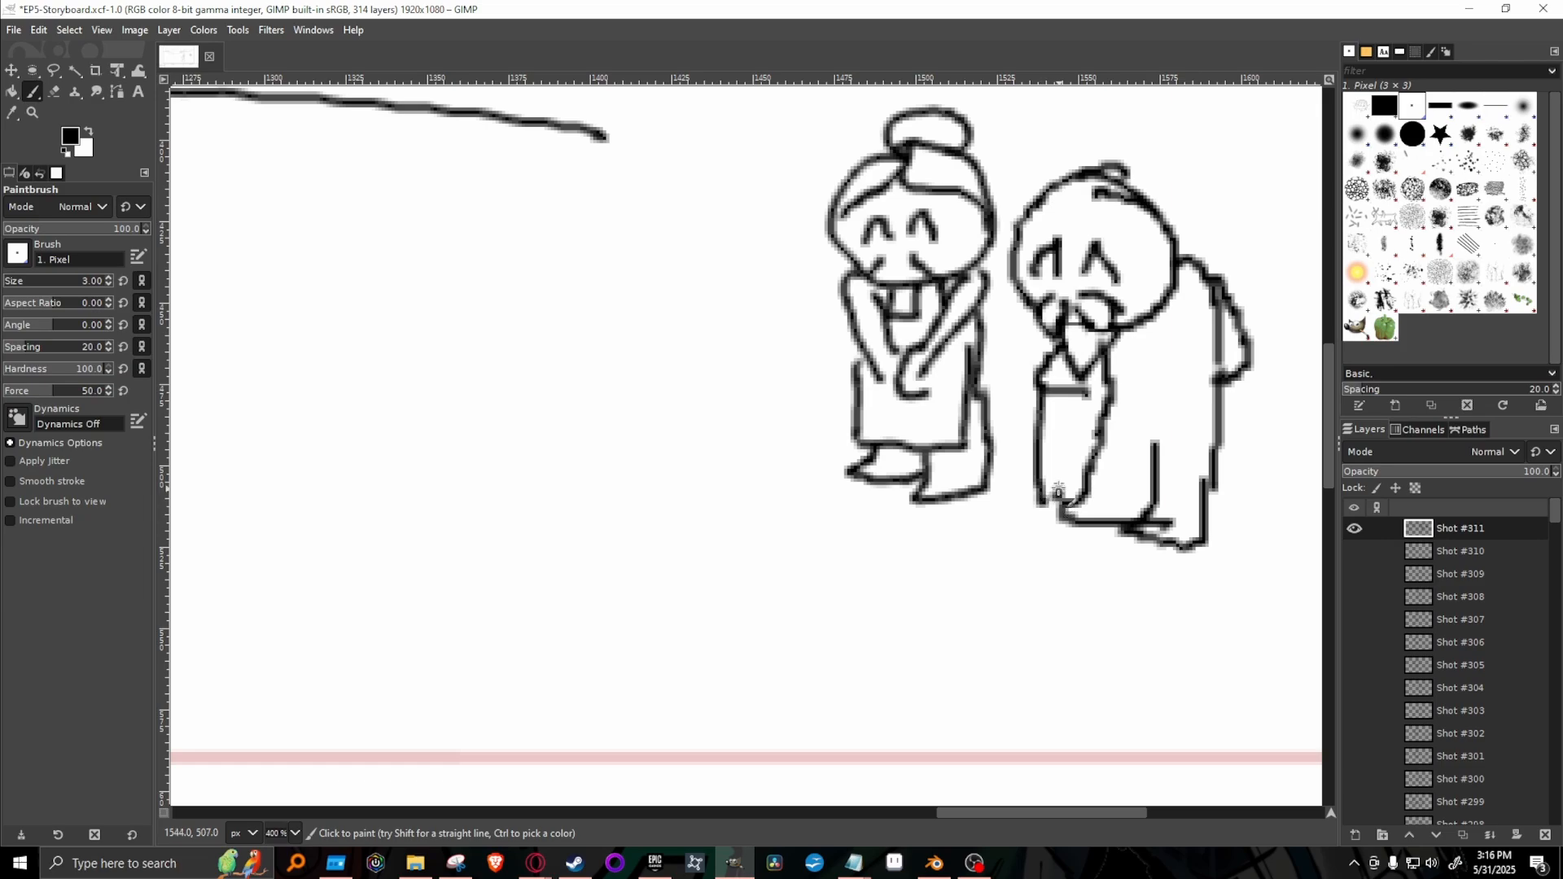
pyautogui.moveTo(1059, 490); pyautogui.dragTo(1054, 385)
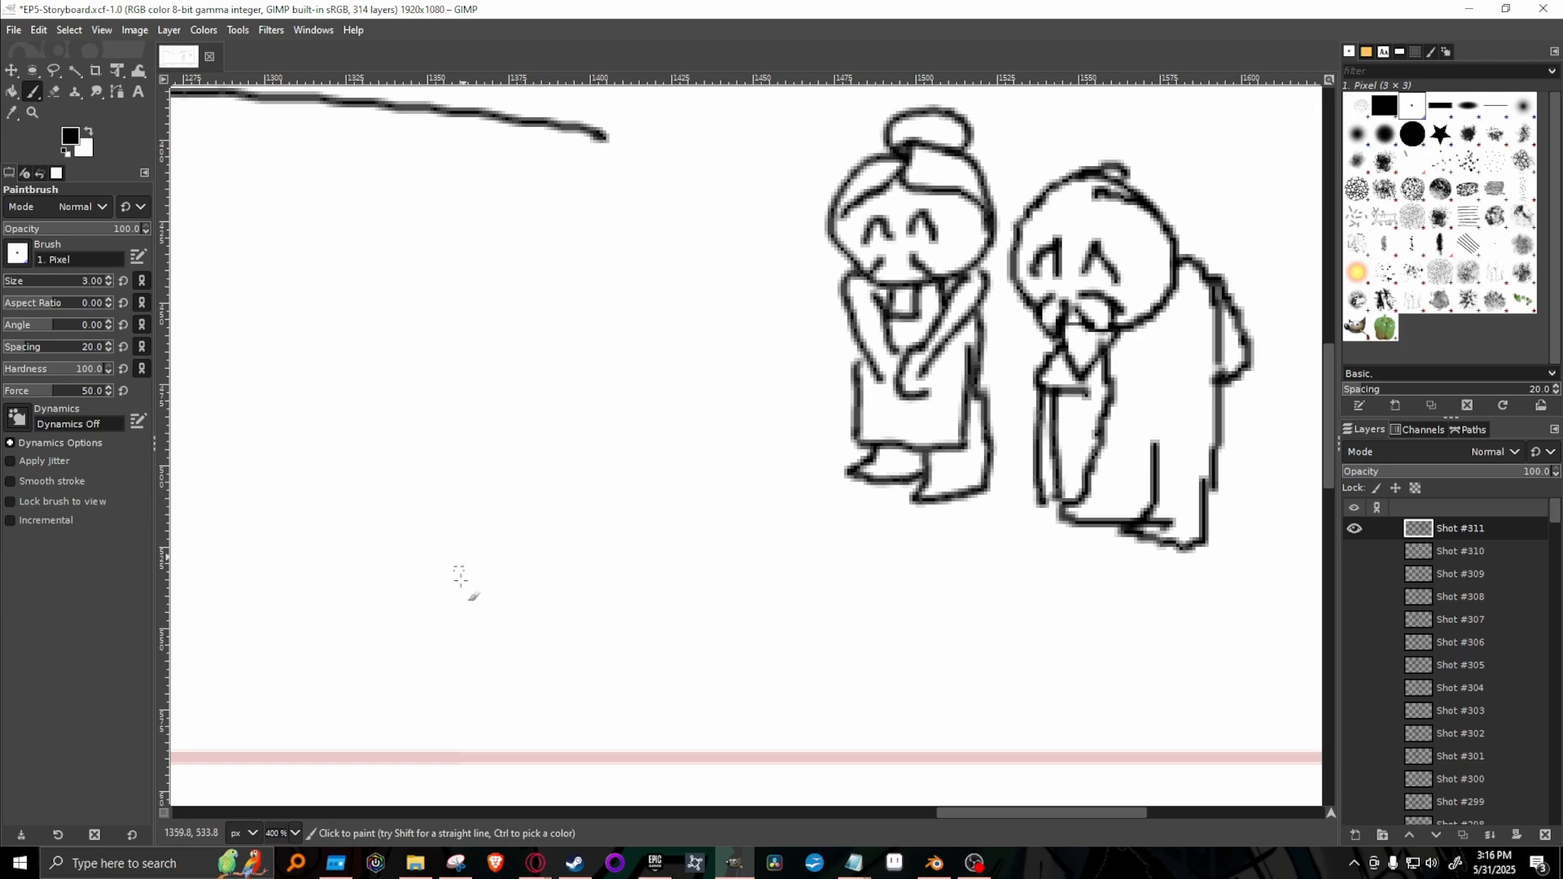
pyautogui.click(295, 833)
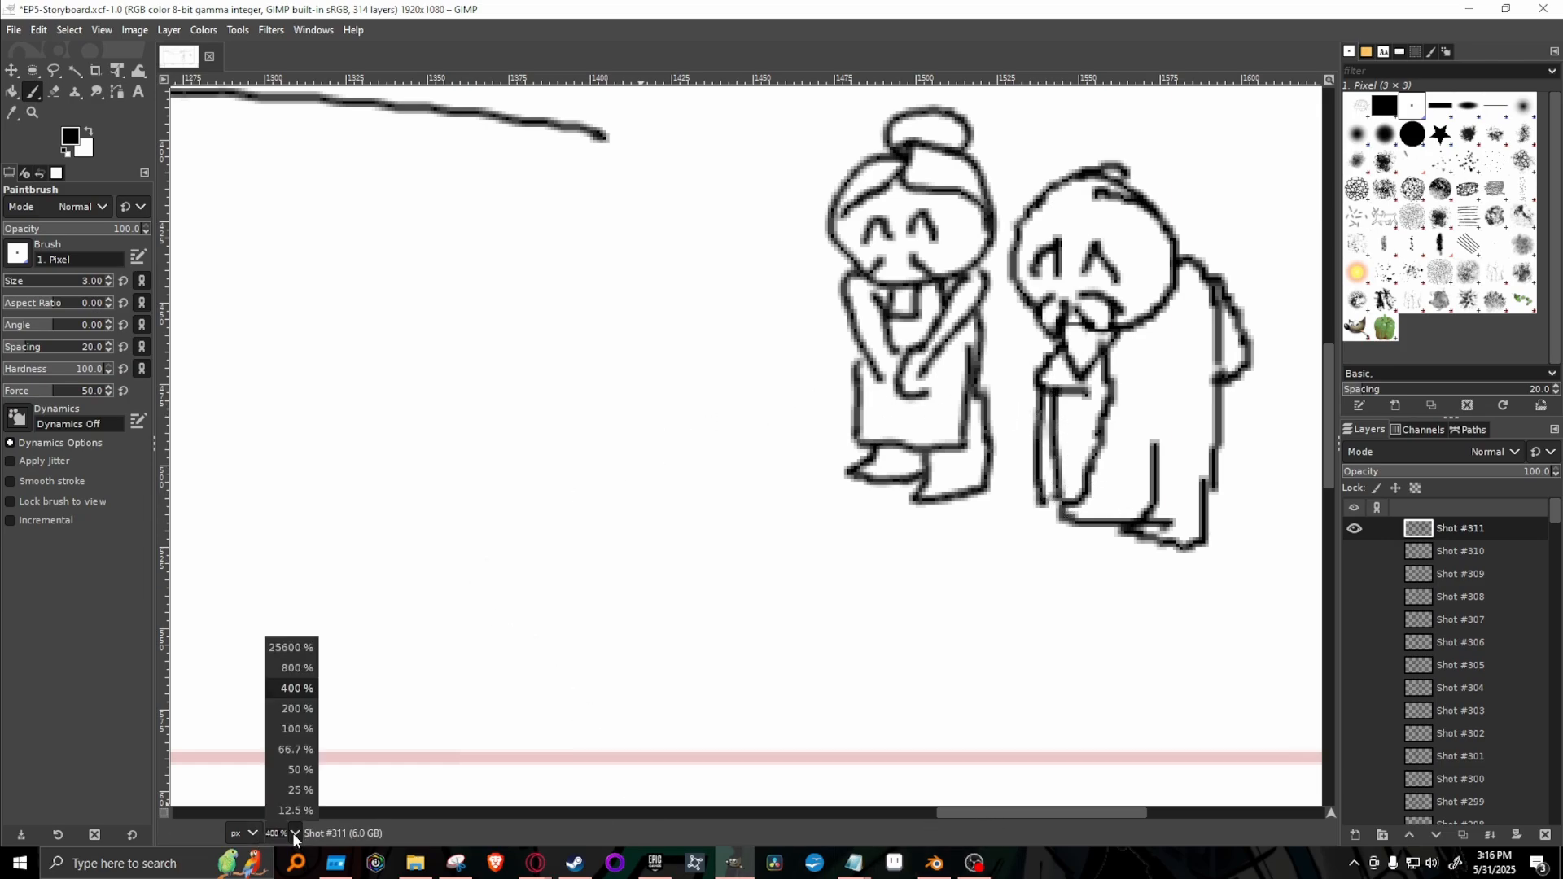
pyautogui.click(307, 724)
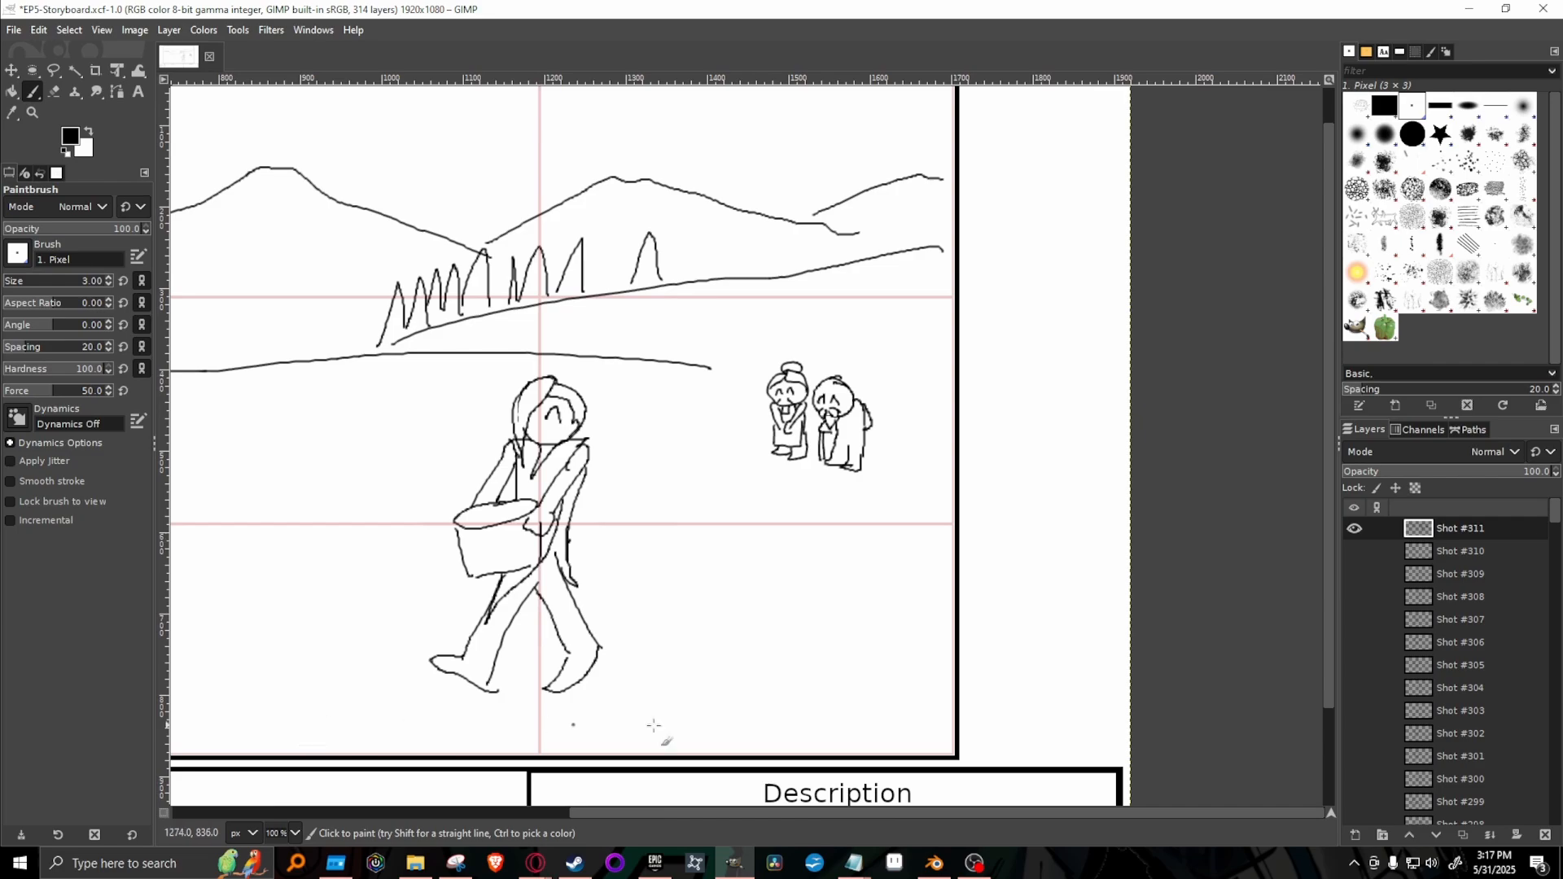
# Briefly show Shot #310 for comparison, and sketch a left-pointing block arrow ahead of the walker and round items filling the basket.
pyautogui.moveTo(819, 809); pyautogui.dragTo(611, 812)
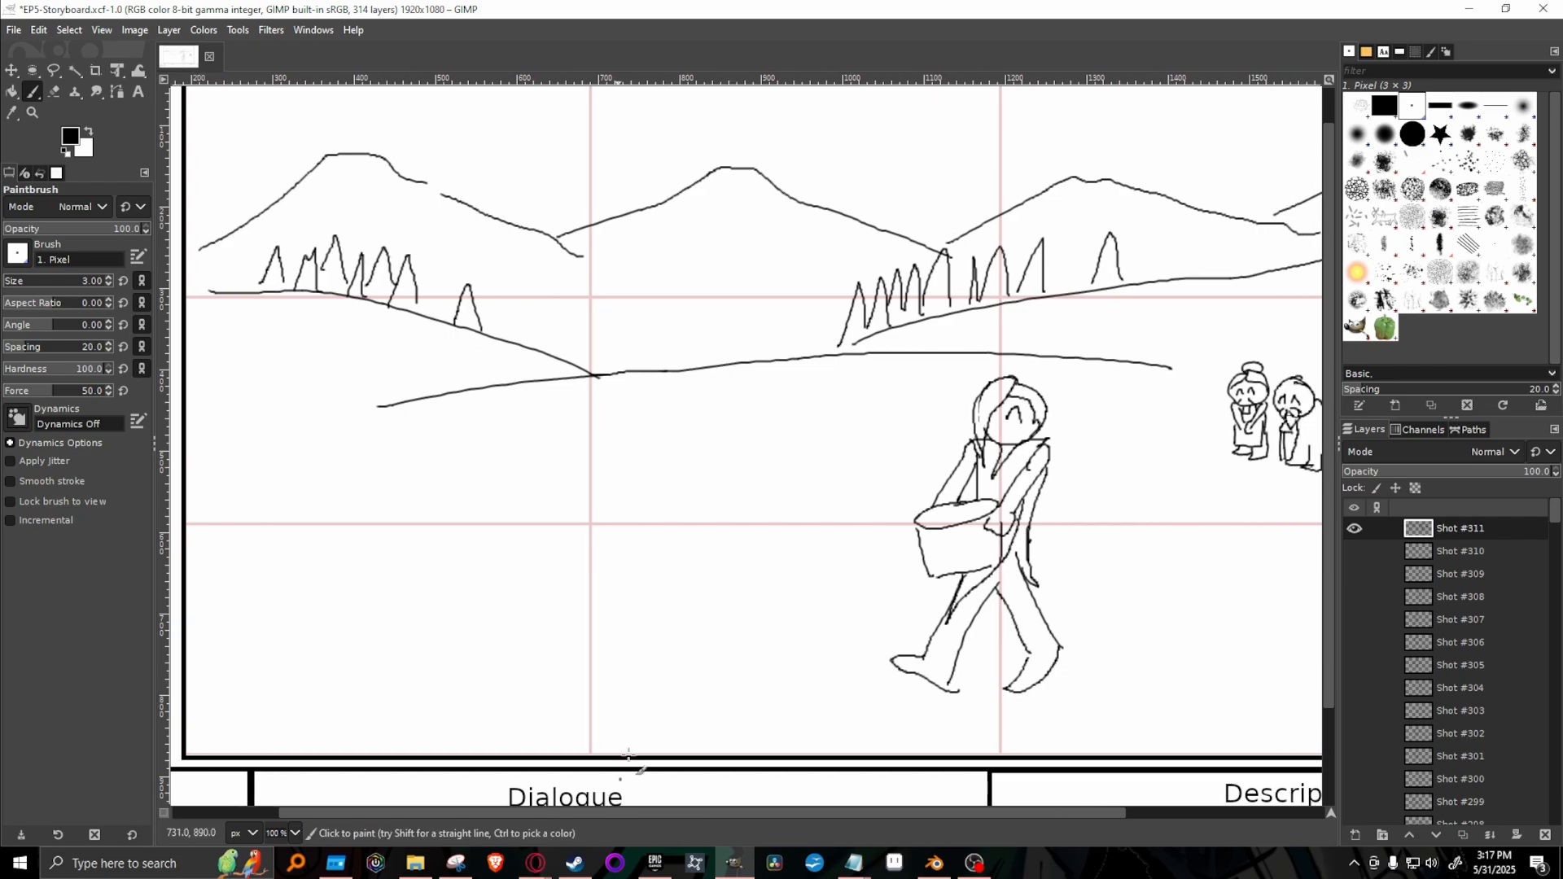
pyautogui.click(1354, 552)
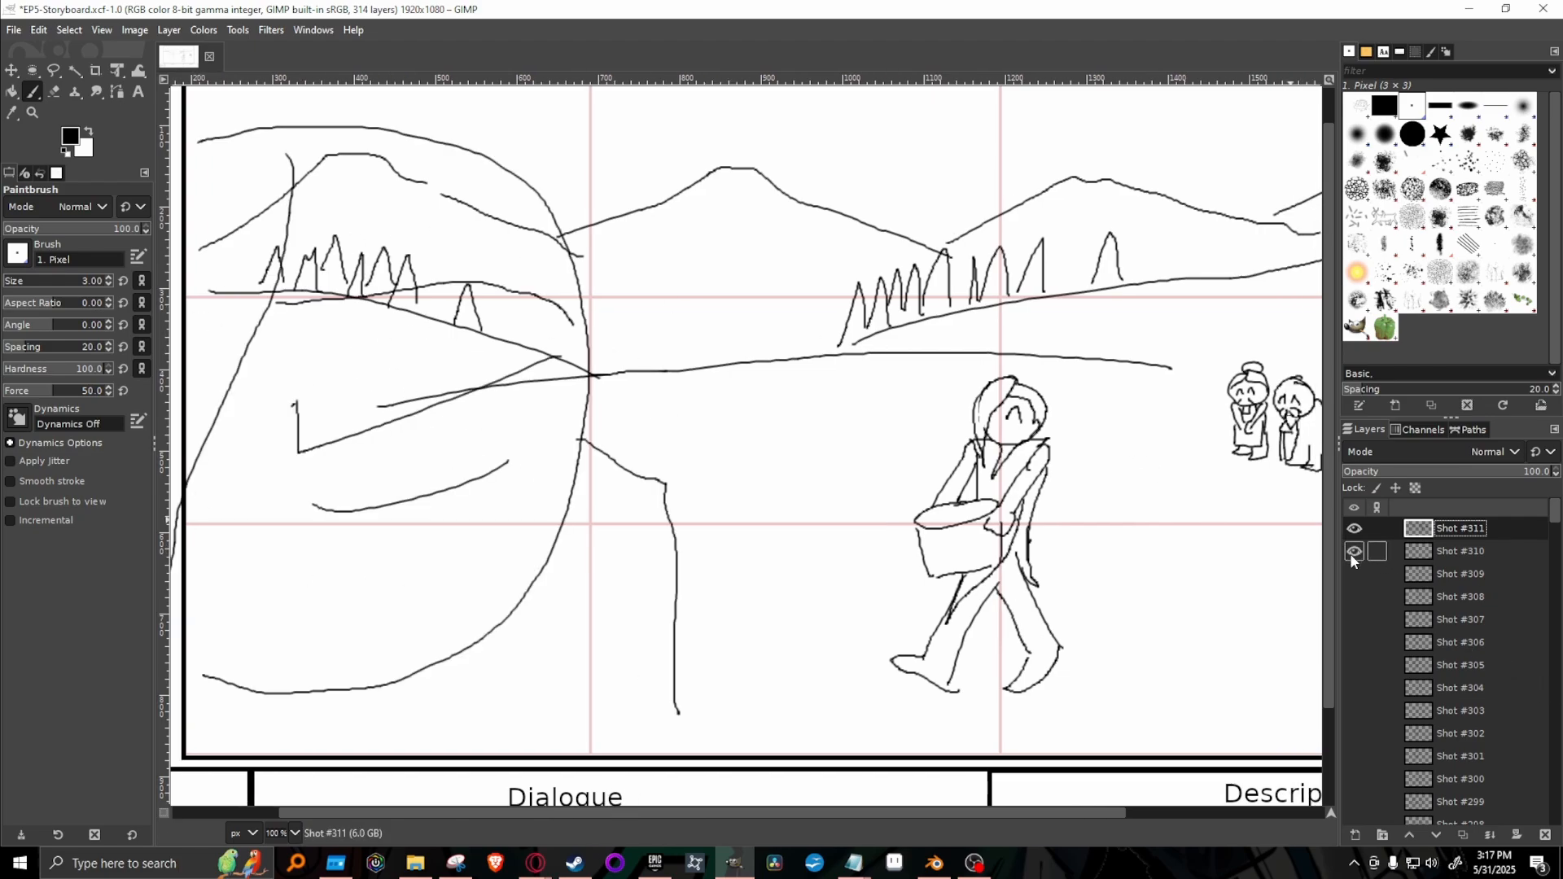
pyautogui.click(1354, 553)
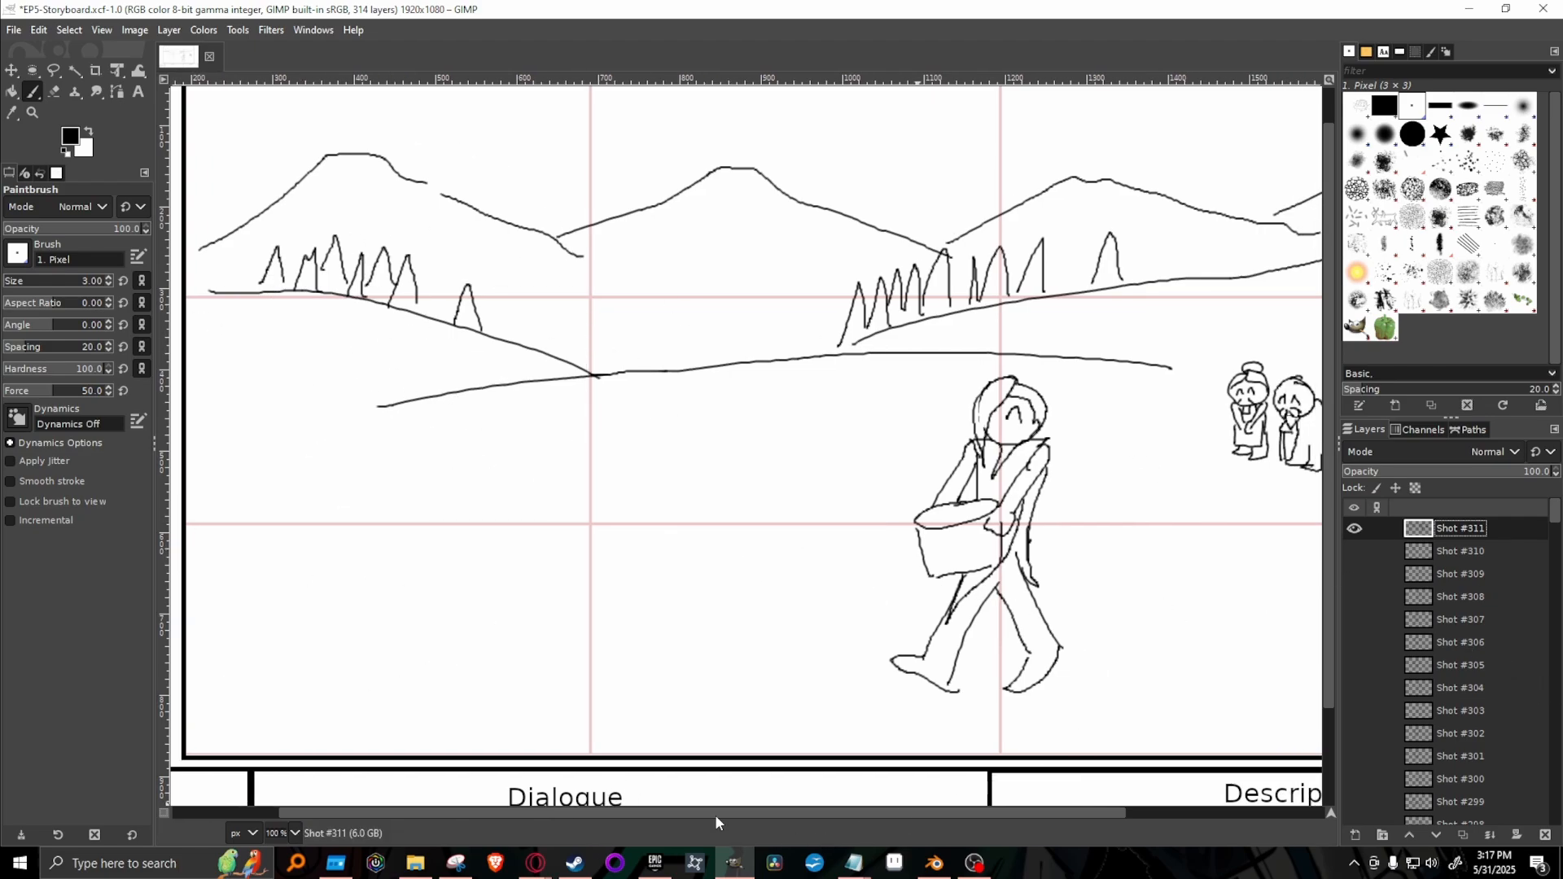
pyautogui.moveTo(714, 814); pyautogui.dragTo(891, 814)
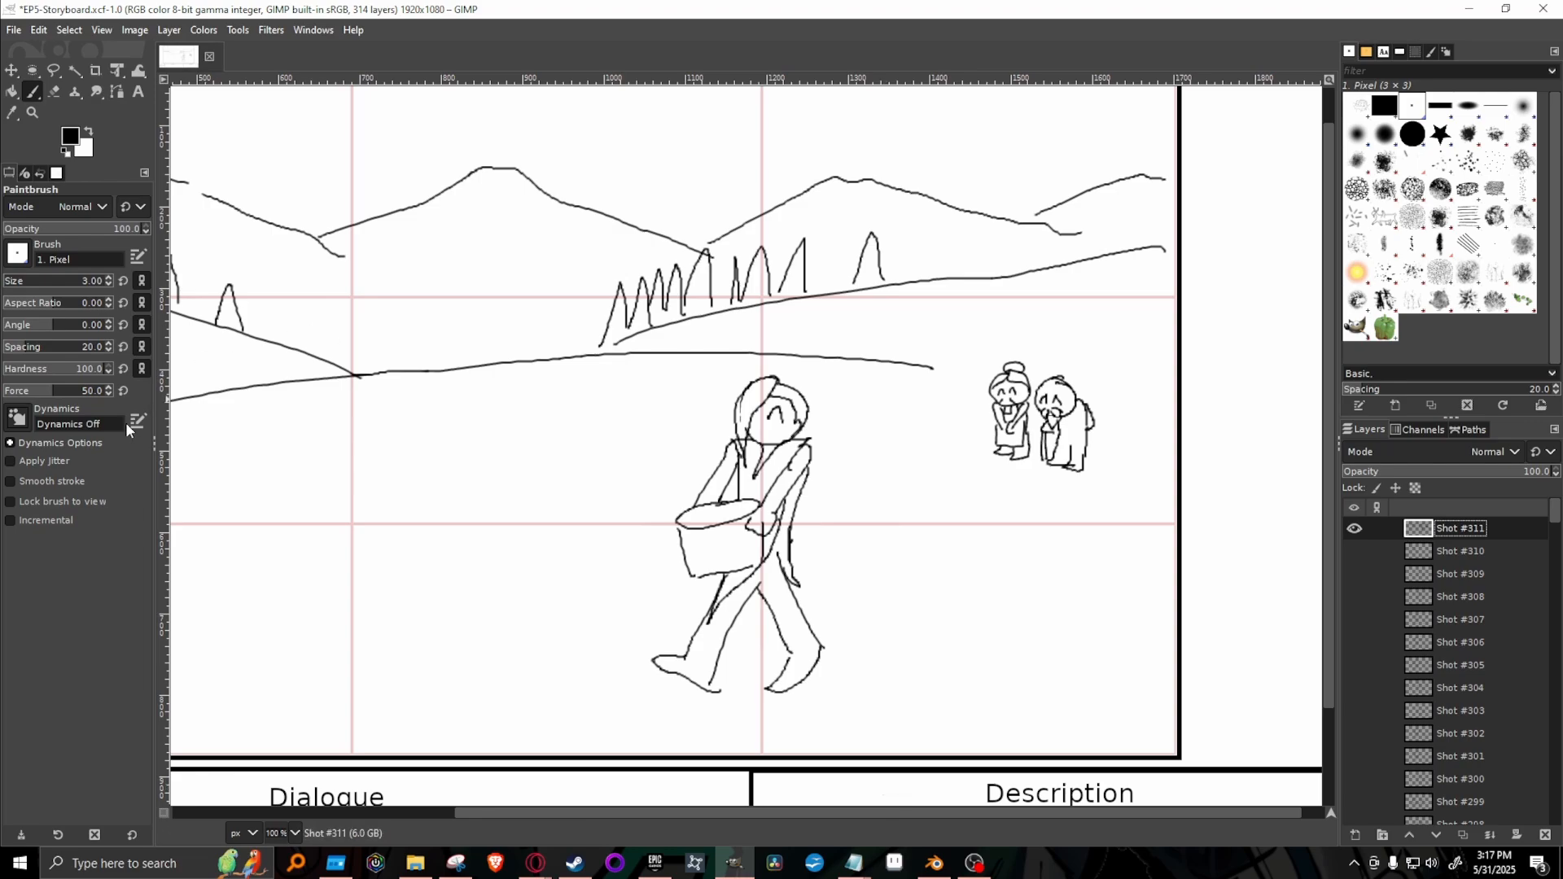
pyautogui.moveTo(439, 387)
pyautogui.mouseDown()
pyautogui.moveTo(356, 466)
pyautogui.moveTo(463, 528)
pyautogui.moveTo(468, 503)
pyautogui.moveTo(534, 490)
pyautogui.moveTo(530, 427)
pyautogui.moveTo(521, 407)
pyautogui.moveTo(444, 384)
pyautogui.mouseUp()
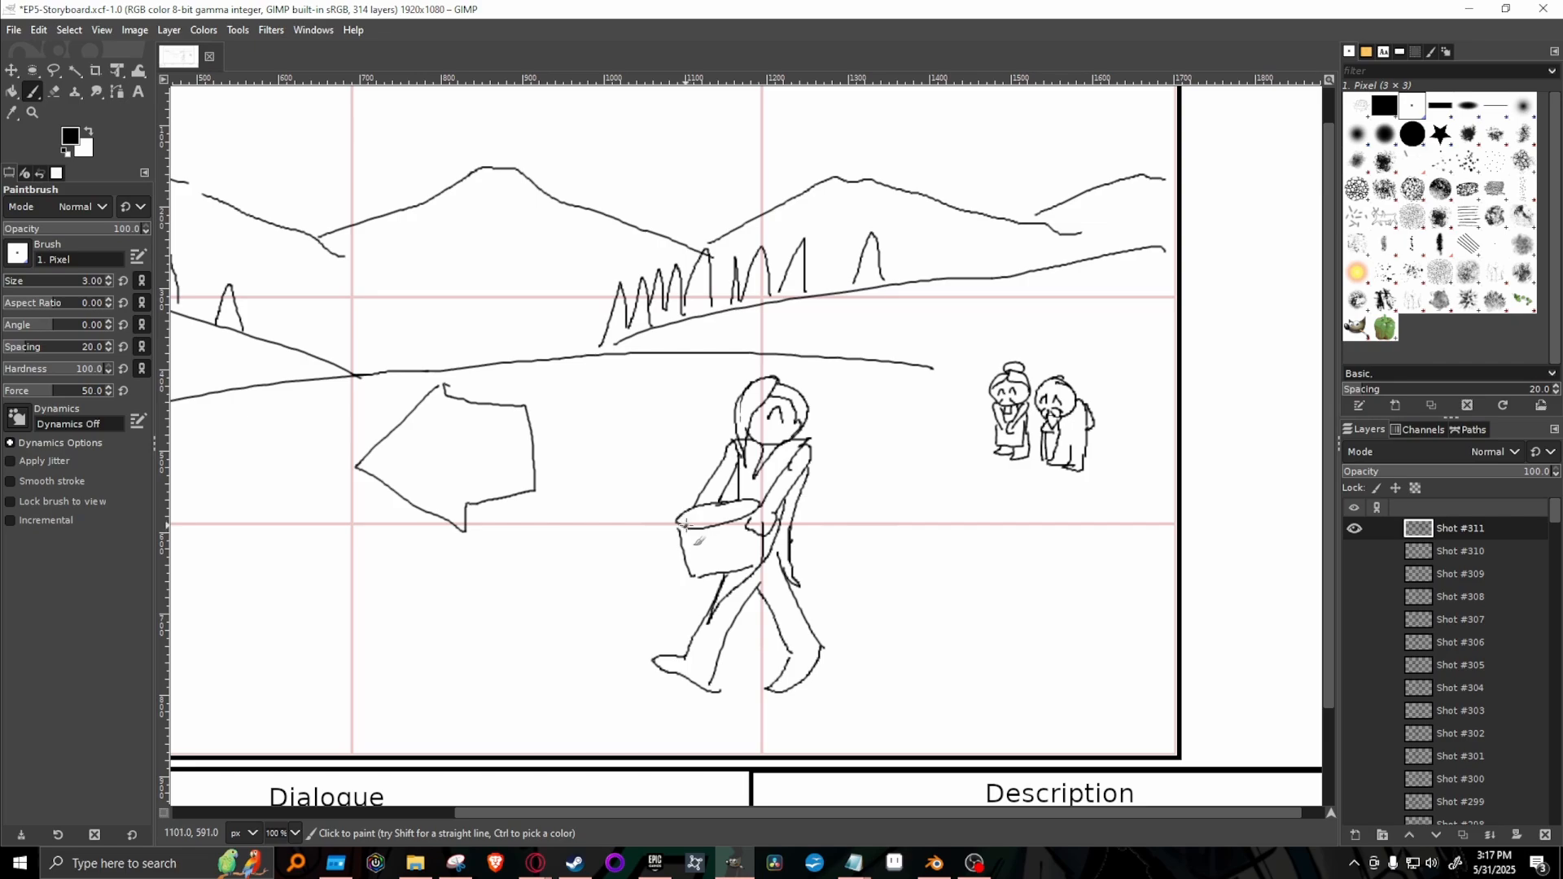
pyautogui.moveTo(687, 526); pyautogui.dragTo(752, 513)
# Sketch a small running child below the elderly couple with bent arms, striding legs and closed smiling eyes, redrawing the strokes that go wrong.
pyautogui.moveTo(1108, 547)
pyautogui.mouseDown()
pyautogui.moveTo(1122, 549)
pyautogui.moveTo(1075, 572)
pyautogui.mouseUp()
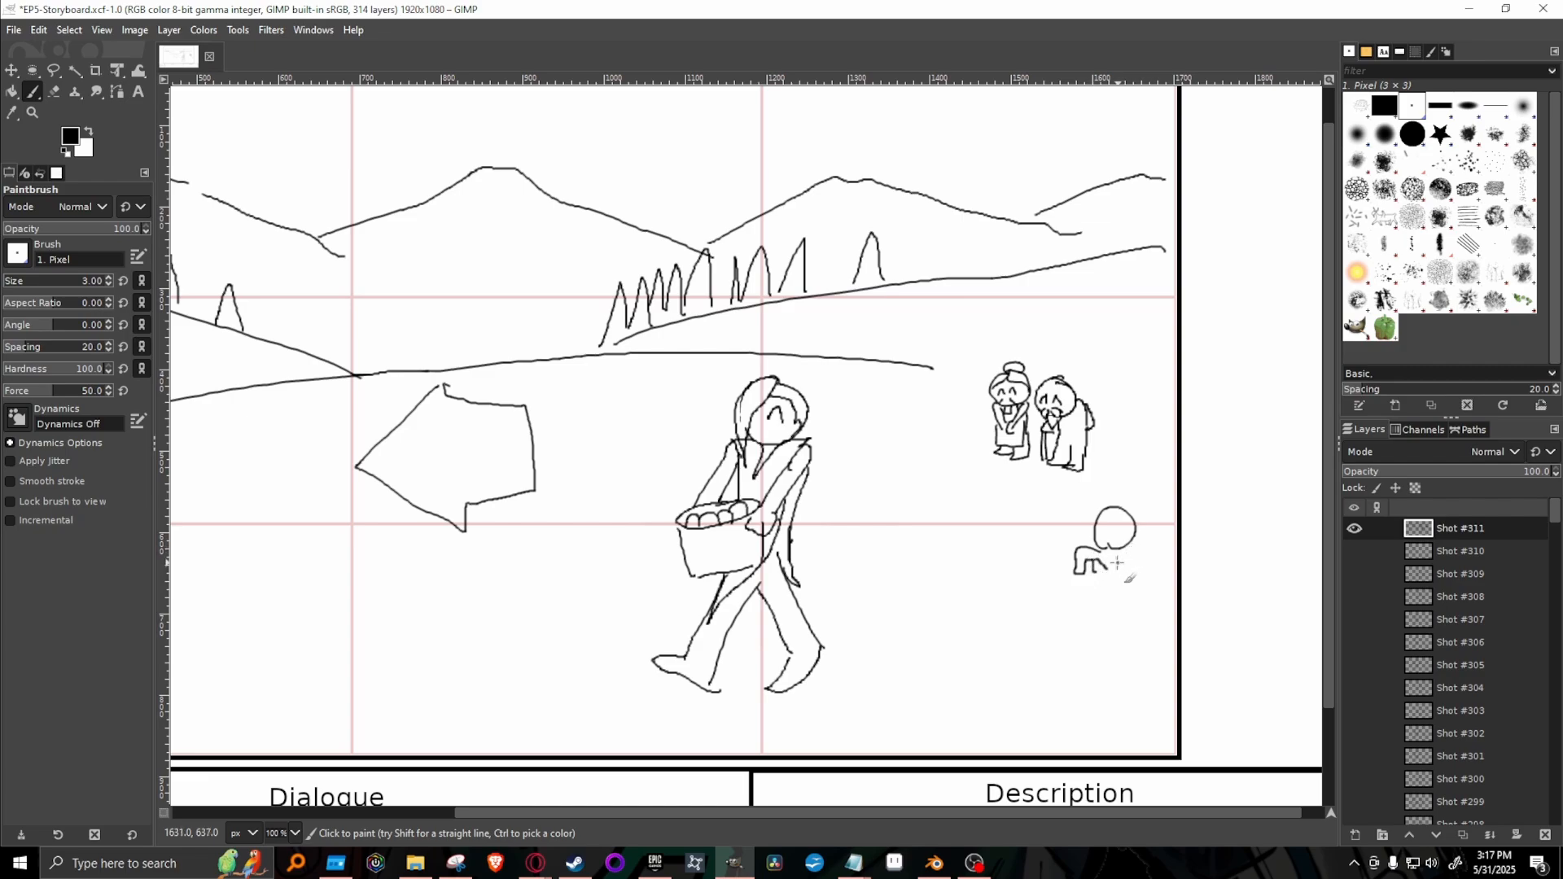
pyautogui.hotkey('ctrl', 'z')
pyautogui.moveTo(1131, 552)
pyautogui.mouseDown()
pyautogui.moveTo(1147, 537)
pyautogui.moveTo(1153, 558)
pyautogui.moveTo(1130, 566)
pyautogui.mouseUp()
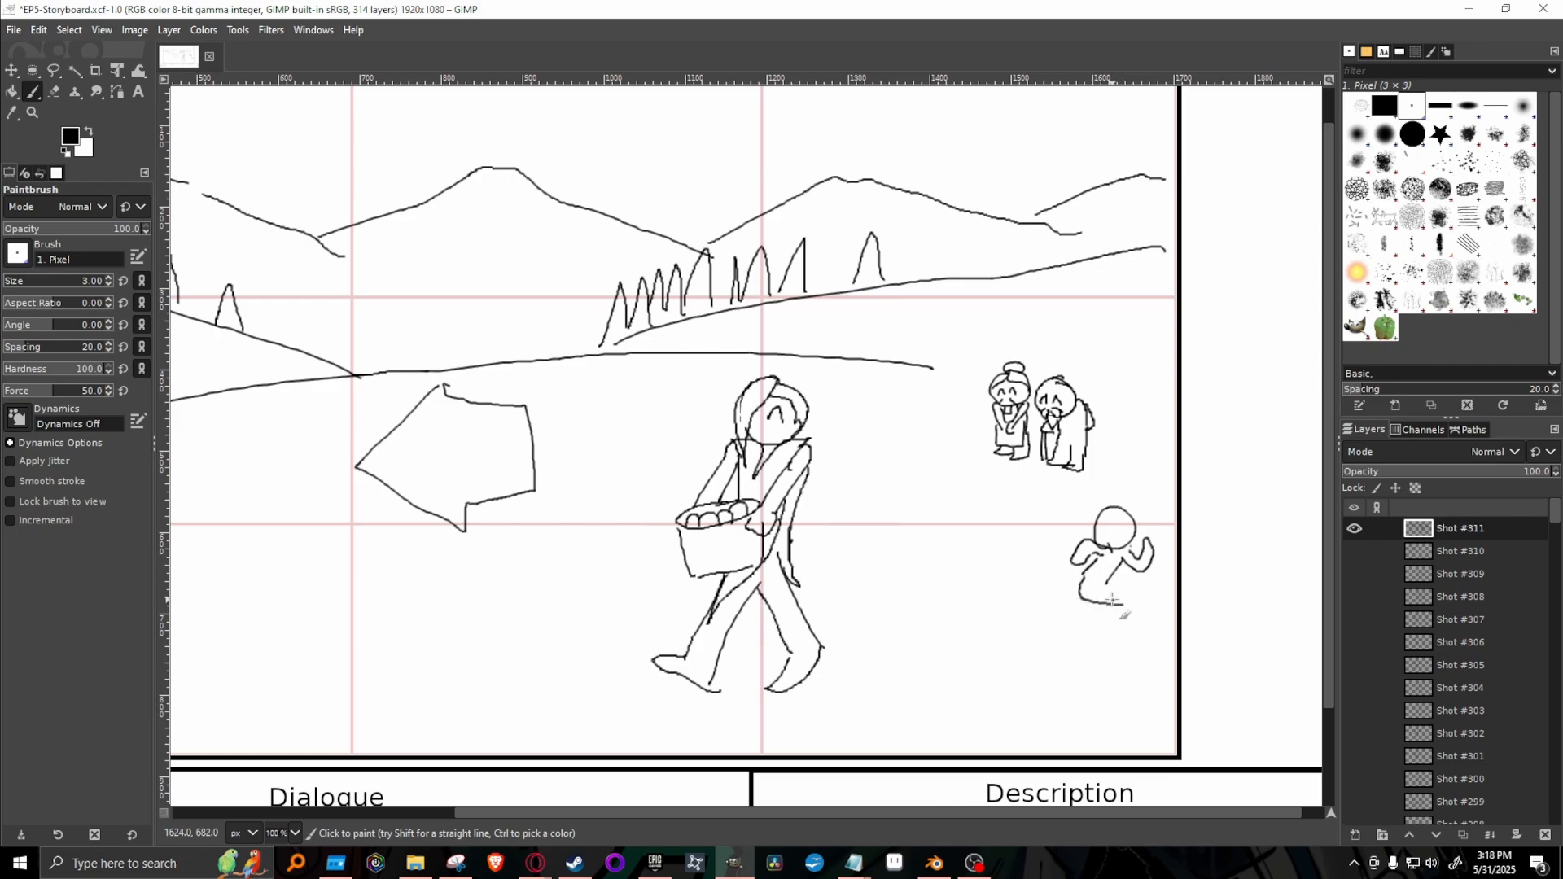
pyautogui.moveTo(1086, 578); pyautogui.dragTo(1137, 595)
pyautogui.hotkey('ctrl', 'z')
pyautogui.hotkey('ctrl', 'z')
pyautogui.hotkey('ctrl', 'z')
pyautogui.moveTo(1125, 588)
pyautogui.mouseDown()
pyautogui.moveTo(1120, 615)
pyautogui.moveTo(1119, 598)
pyautogui.moveTo(1079, 564)
pyautogui.moveTo(1047, 598)
pyautogui.moveTo(1098, 597)
pyautogui.mouseUp()
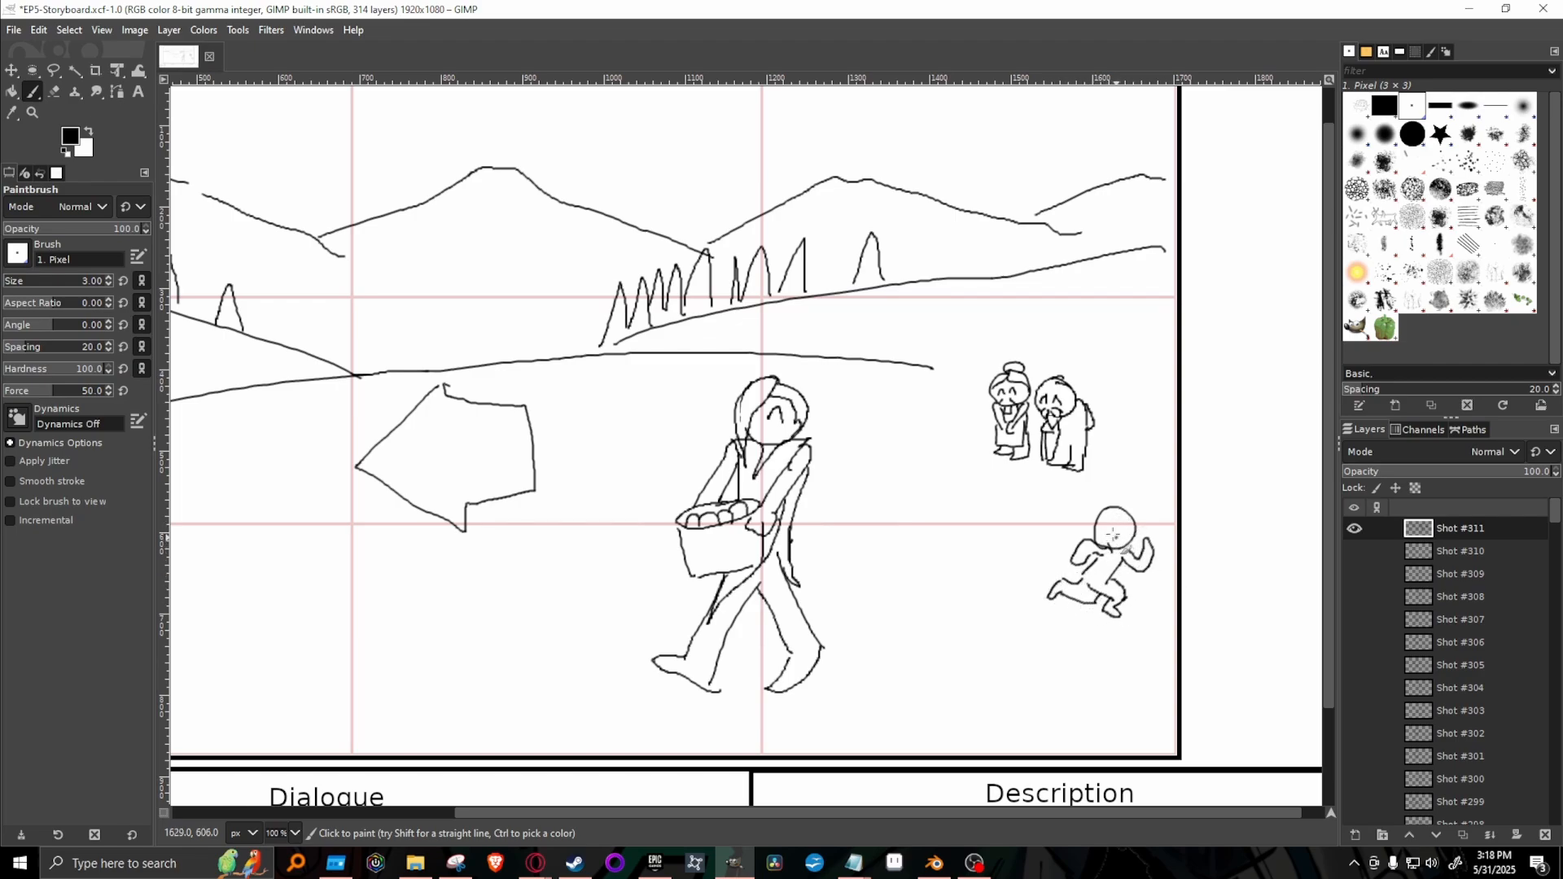
pyautogui.moveTo(1112, 534); pyautogui.dragTo(1111, 535)
# Sketch a second child between the walker and the running child, with raised arms, leaping legs and closed smiling eyes.
pyautogui.moveTo(995, 532)
pyautogui.mouseDown()
pyautogui.moveTo(990, 513)
pyautogui.moveTo(1023, 528)
pyautogui.moveTo(997, 539)
pyautogui.moveTo(1030, 516)
pyautogui.moveTo(1019, 549)
pyautogui.moveTo(974, 491)
pyautogui.moveTo(985, 511)
pyautogui.moveTo(1030, 504)
pyautogui.moveTo(1017, 568)
pyautogui.mouseUp()
pyautogui.hotkey('ctrl', 'z')
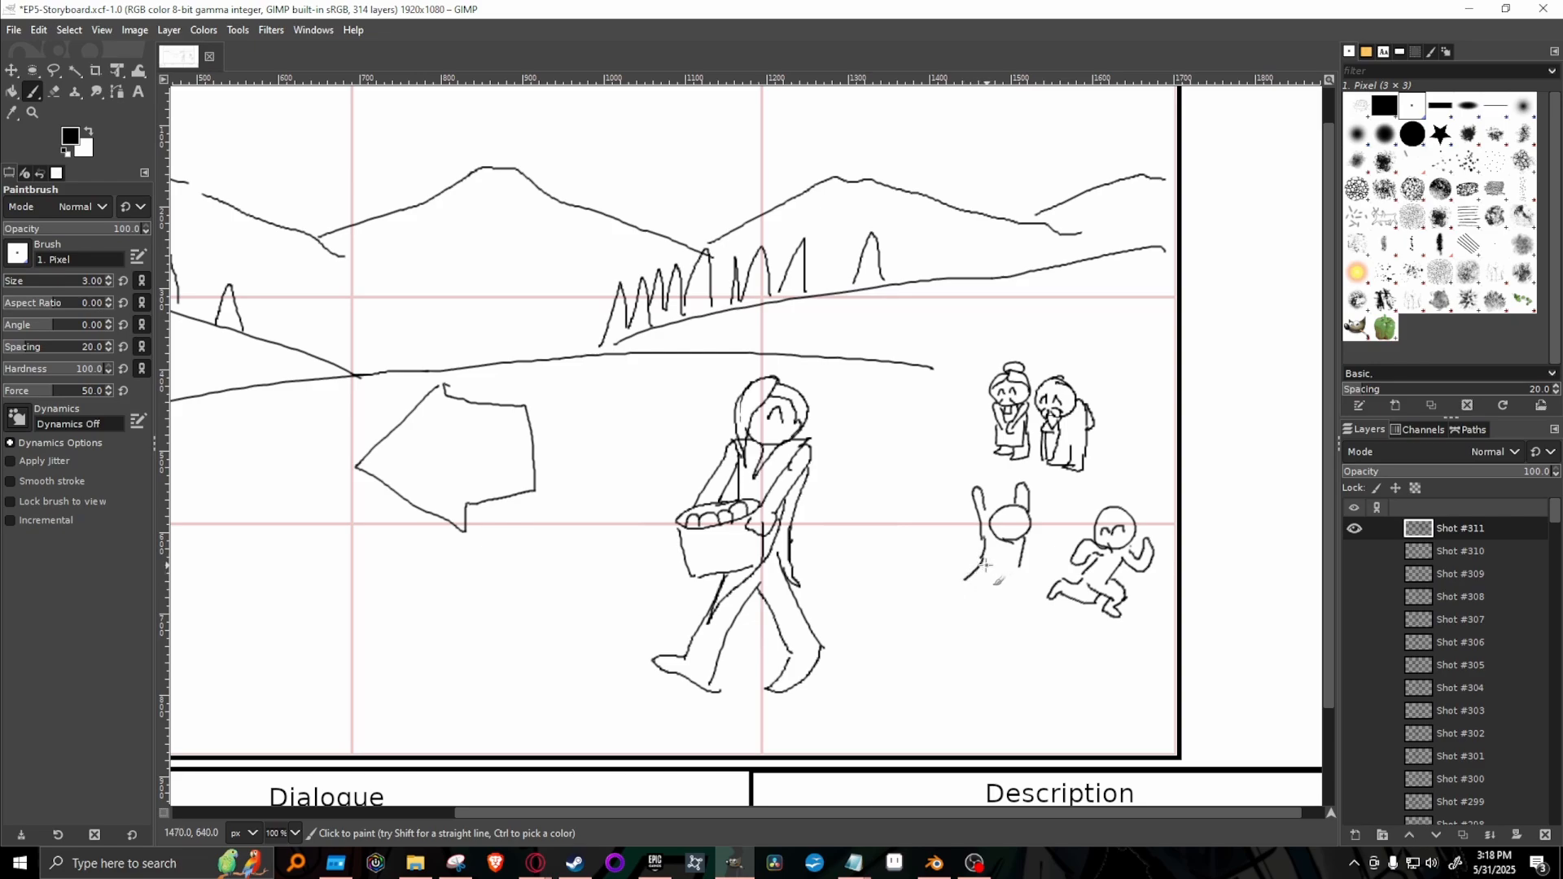
pyautogui.hotkey('ctrl', 'z')
pyautogui.moveTo(984, 557)
pyautogui.mouseDown()
pyautogui.moveTo(951, 592)
pyautogui.moveTo(1028, 576)
pyautogui.moveTo(1016, 599)
pyautogui.moveTo(1036, 584)
pyautogui.mouseUp()
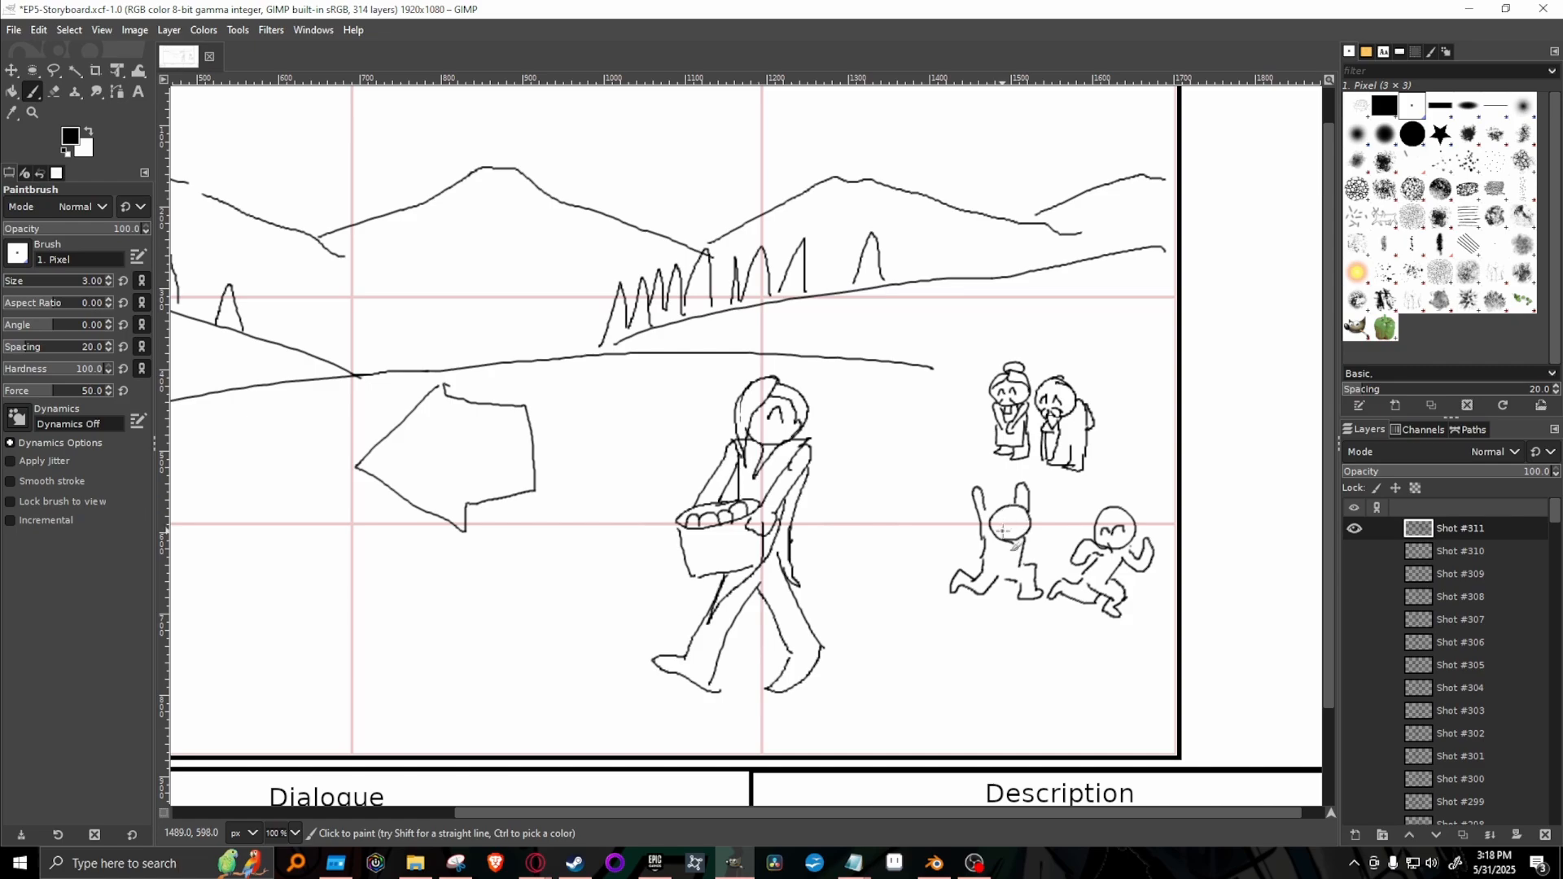
pyautogui.moveTo(1004, 531); pyautogui.dragTo(1026, 529)
# Outline a house at the frame's right edge with a vertical wall, a base line and a slanted roof, redoing the first wall line.
pyautogui.moveTo(1077, 379); pyautogui.dragTo(1086, 246)
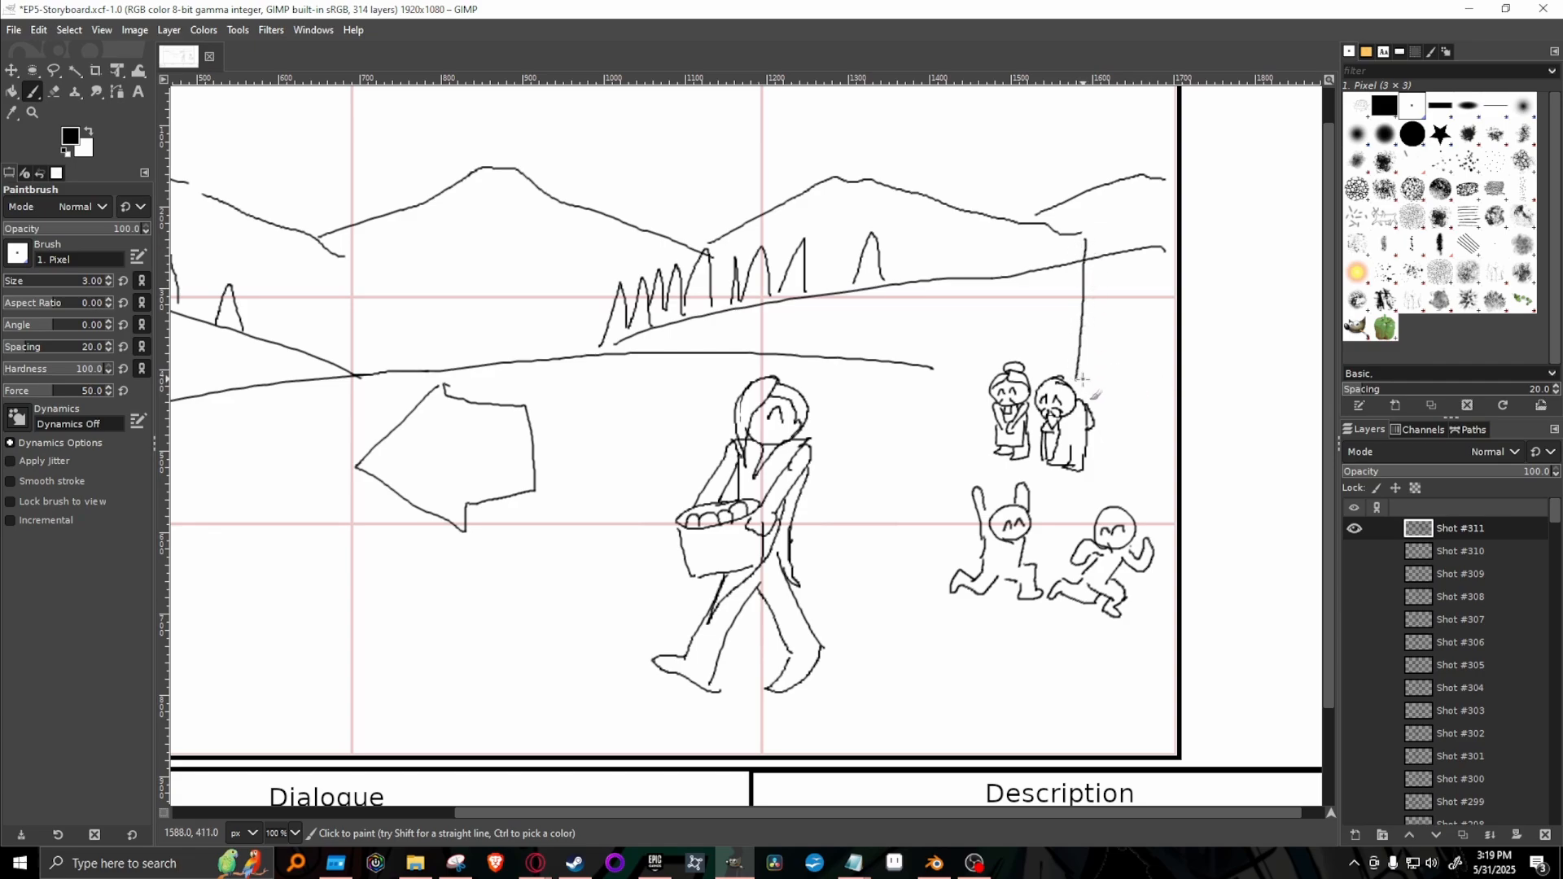
pyautogui.hotkey('ctrl', 'z')
pyautogui.moveTo(1086, 355)
pyautogui.mouseDown()
pyautogui.moveTo(1085, 230)
pyautogui.moveTo(1085, 356)
pyautogui.moveTo(1169, 349)
pyautogui.mouseUp()
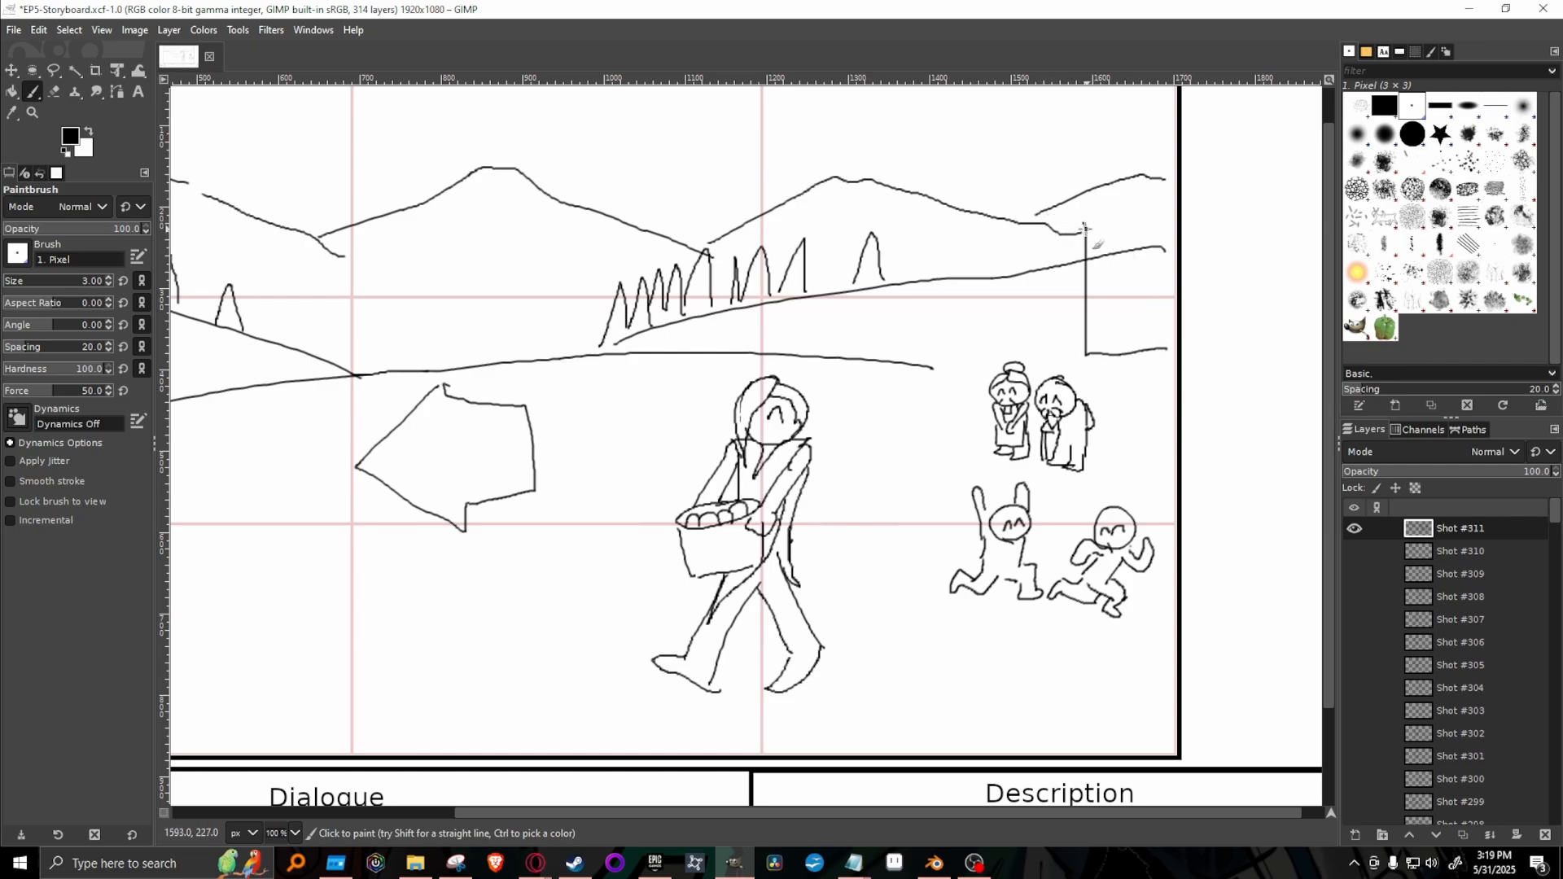
pyautogui.moveTo(1074, 219)
pyautogui.mouseDown()
pyautogui.moveTo(1046, 209)
pyautogui.moveTo(1152, 145)
pyautogui.moveTo(1159, 158)
pyautogui.mouseUp()
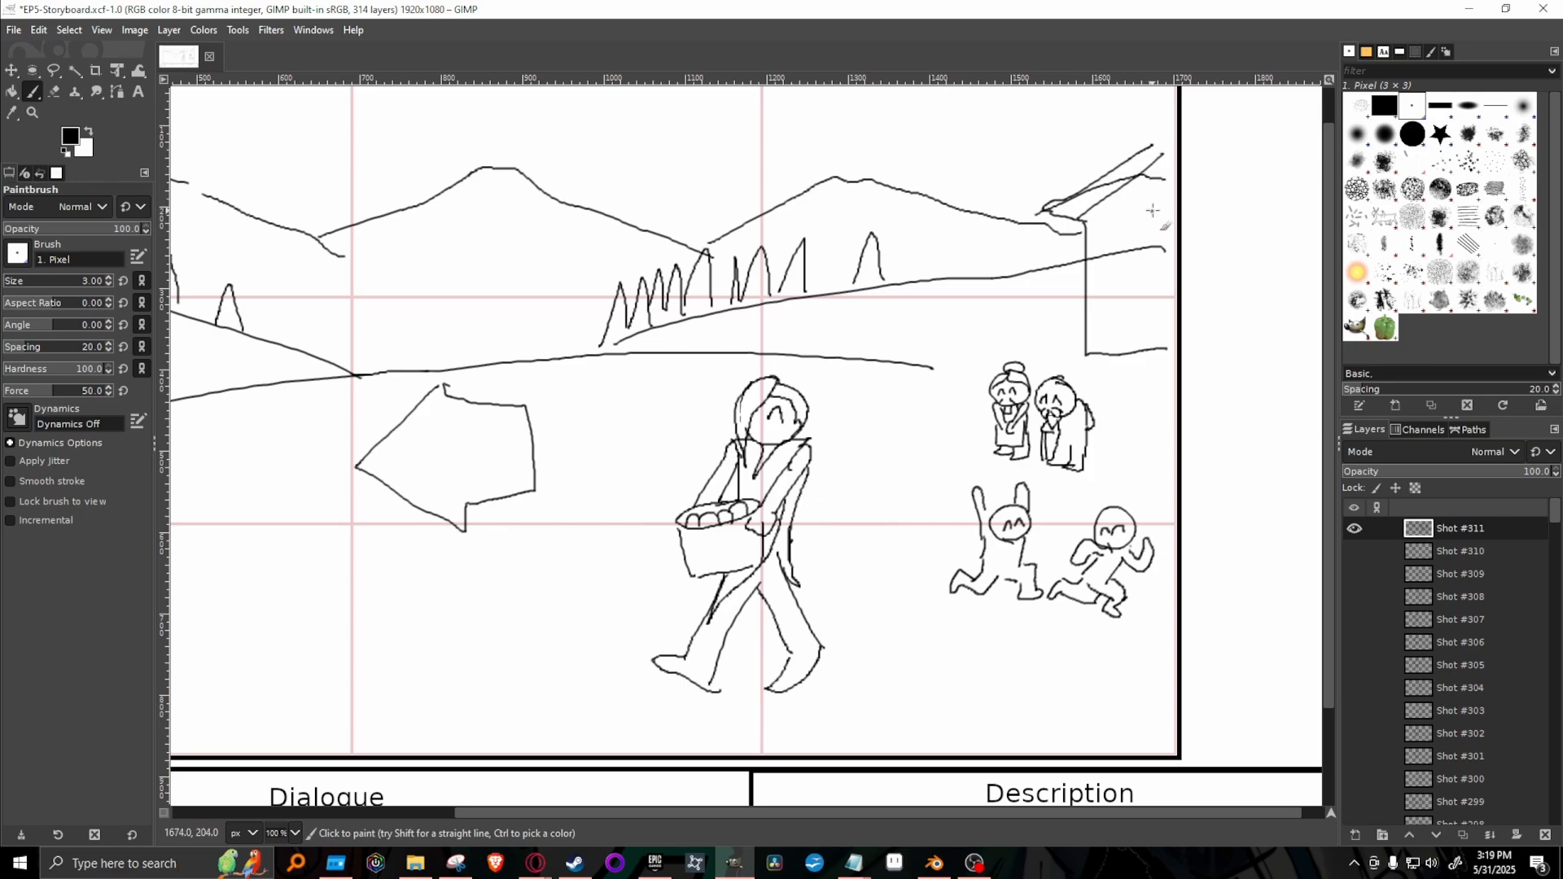
# Erase the hill and mountain lines running through the house's wall and roof, reducing the eraser size to 18 for the tighter areas.
pyautogui.hotkey('shift', 'e')
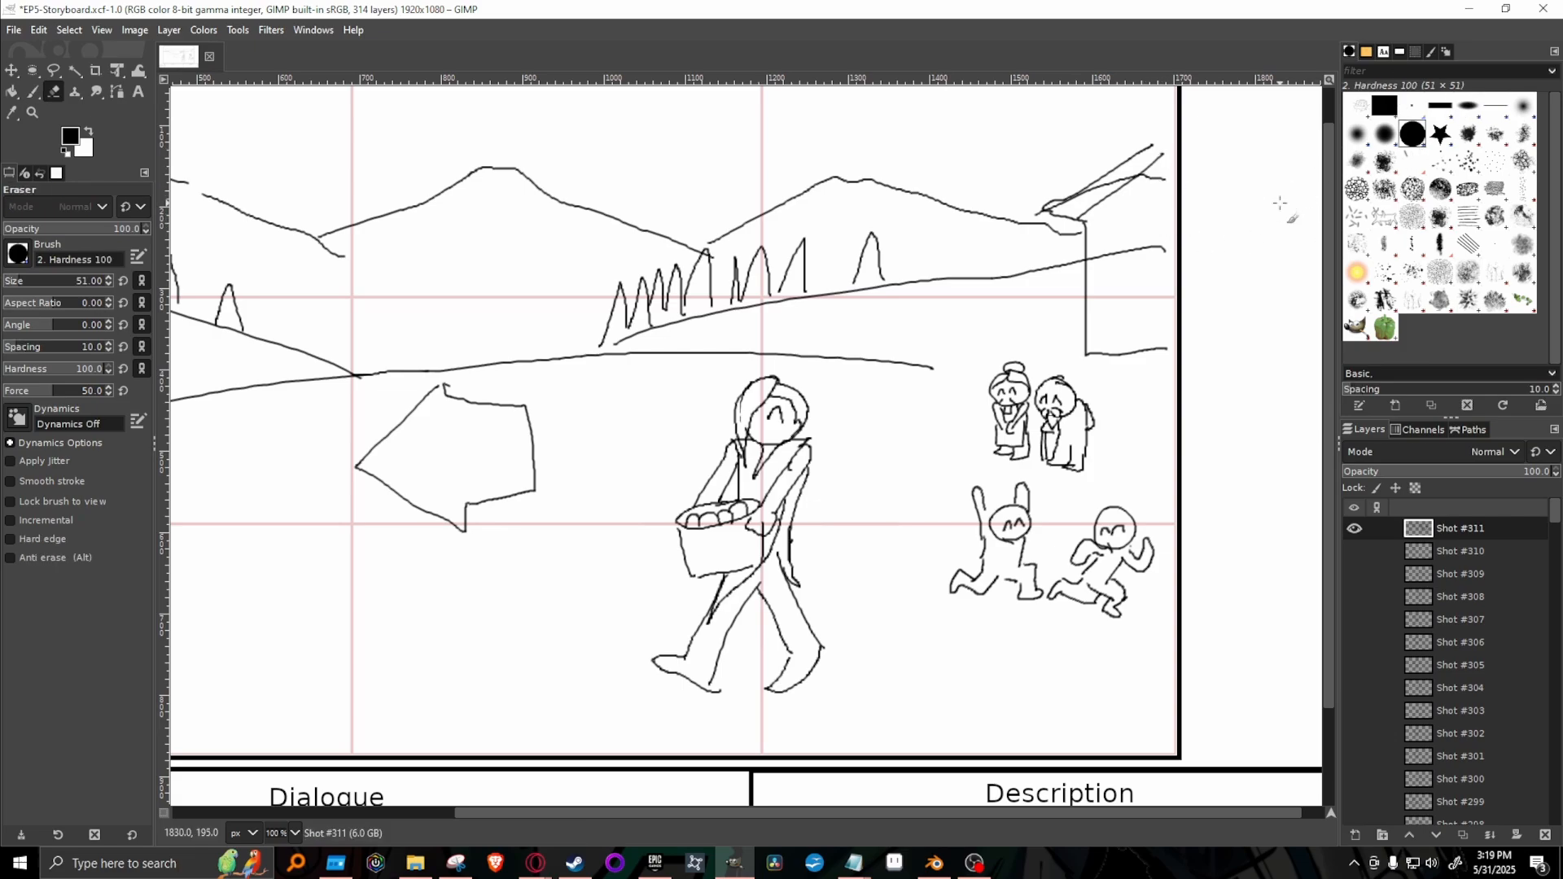
pyautogui.moveTo(1110, 272); pyautogui.dragTo(1124, 251)
pyautogui.press('[')
pyautogui.press('[')
pyautogui.press('[')
pyautogui.press('[')
pyautogui.press('[')
pyautogui.press('[')
pyautogui.press('[')
pyautogui.press('[')
pyautogui.press('[')
pyautogui.press('[')
pyautogui.press('[')
pyautogui.press('[')
pyautogui.press('[')
pyautogui.press('[')
pyautogui.press('[')
pyautogui.press('[')
pyautogui.press('[')
pyautogui.press('[')
pyautogui.press('[')
pyautogui.press('[')
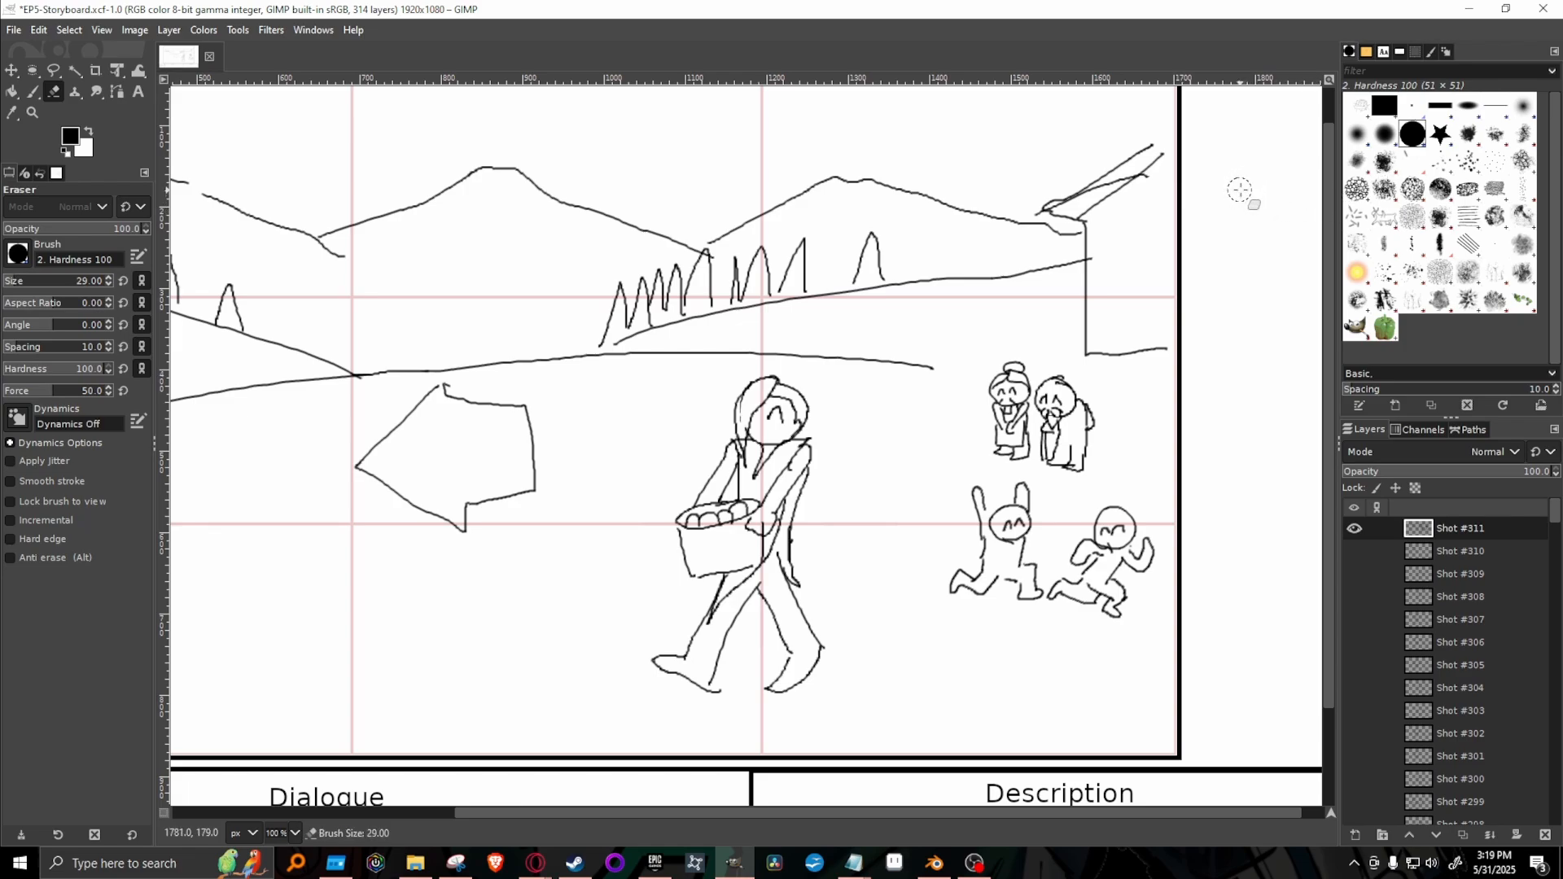
pyautogui.press('[')
pyautogui.press('[')
pyautogui.press('[')
pyautogui.press('[')
pyautogui.press('[')
pyautogui.press('[')
pyautogui.press('[')
pyautogui.press('[')
pyautogui.press('[')
pyautogui.press('[')
pyautogui.press('[')
# Paint a doorway and front steps on the house and extend its roof lines to the frame's edge.
pyautogui.press('p')
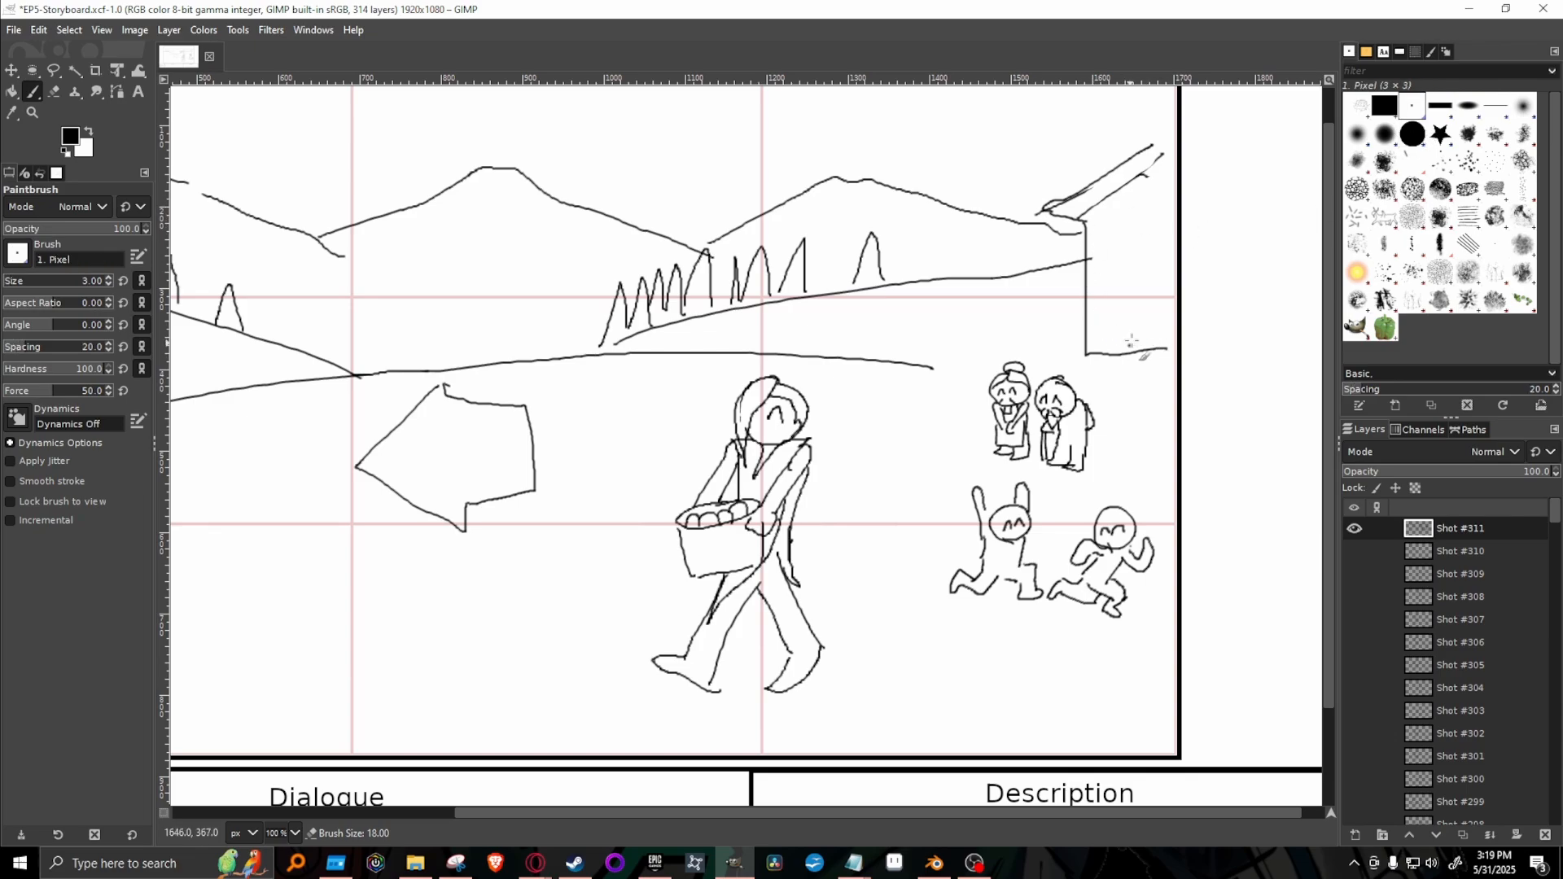
pyautogui.moveTo(1141, 328)
pyautogui.mouseDown()
pyautogui.moveTo(1126, 356)
pyautogui.moveTo(1169, 347)
pyautogui.moveTo(1131, 342)
pyautogui.moveTo(1164, 340)
pyautogui.moveTo(1134, 328)
pyautogui.moveTo(1166, 326)
pyautogui.moveTo(1136, 310)
pyautogui.moveTo(1170, 235)
pyautogui.mouseUp()
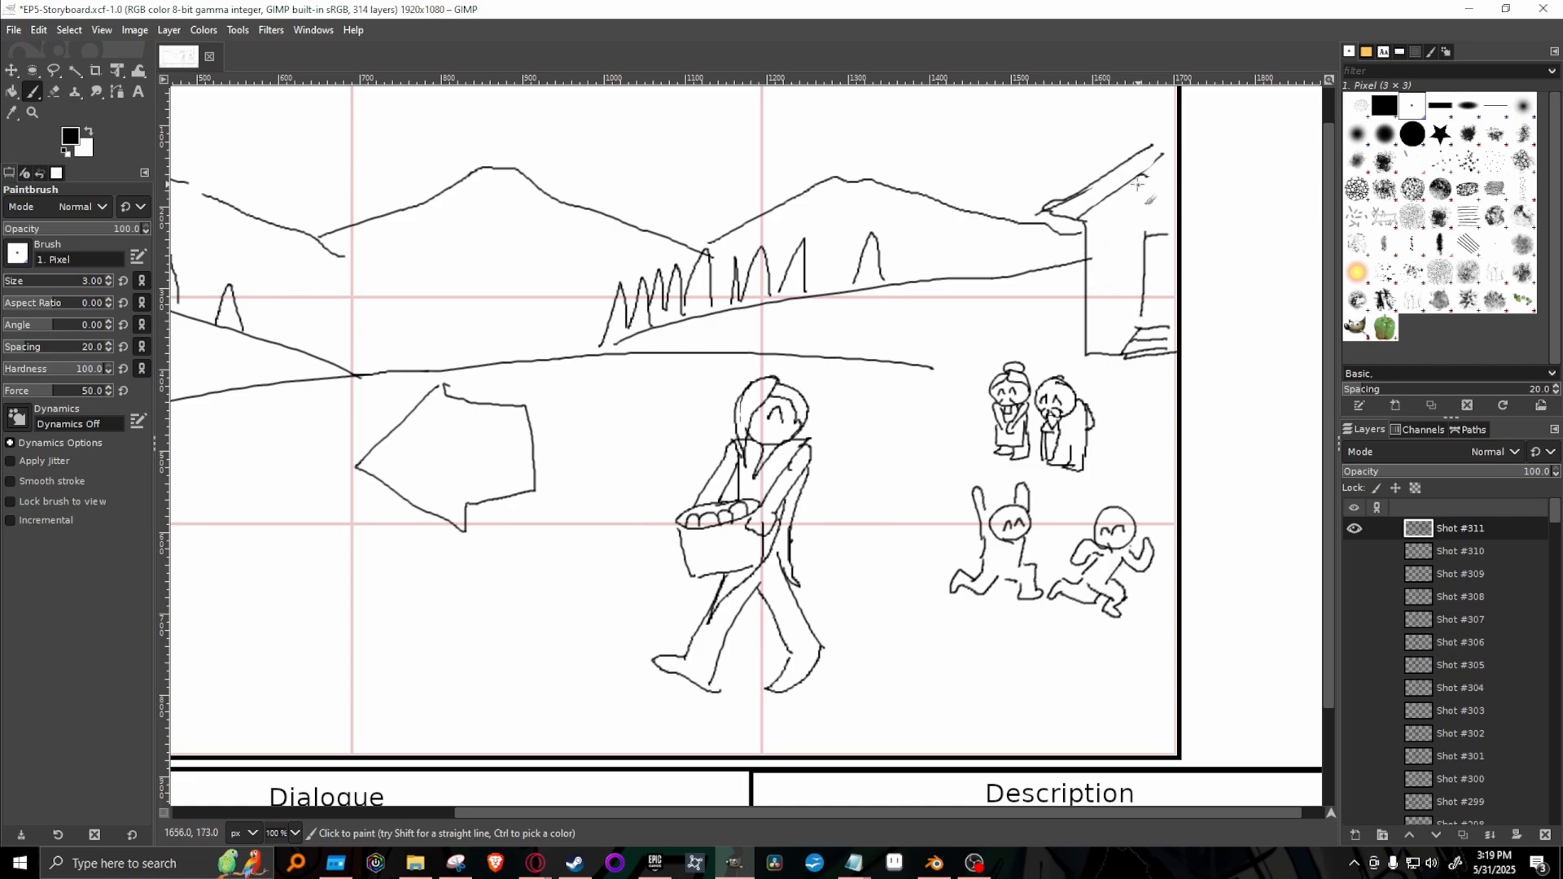
pyautogui.moveTo(1142, 177); pyautogui.dragTo(1178, 130)
# Sketch two small distant houses with doors, one below the right-hand trees and a smaller one on the slope near the large house.
pyautogui.moveTo(781, 345); pyautogui.dragTo(789, 300)
pyautogui.moveTo(850, 343); pyautogui.dragTo(846, 301)
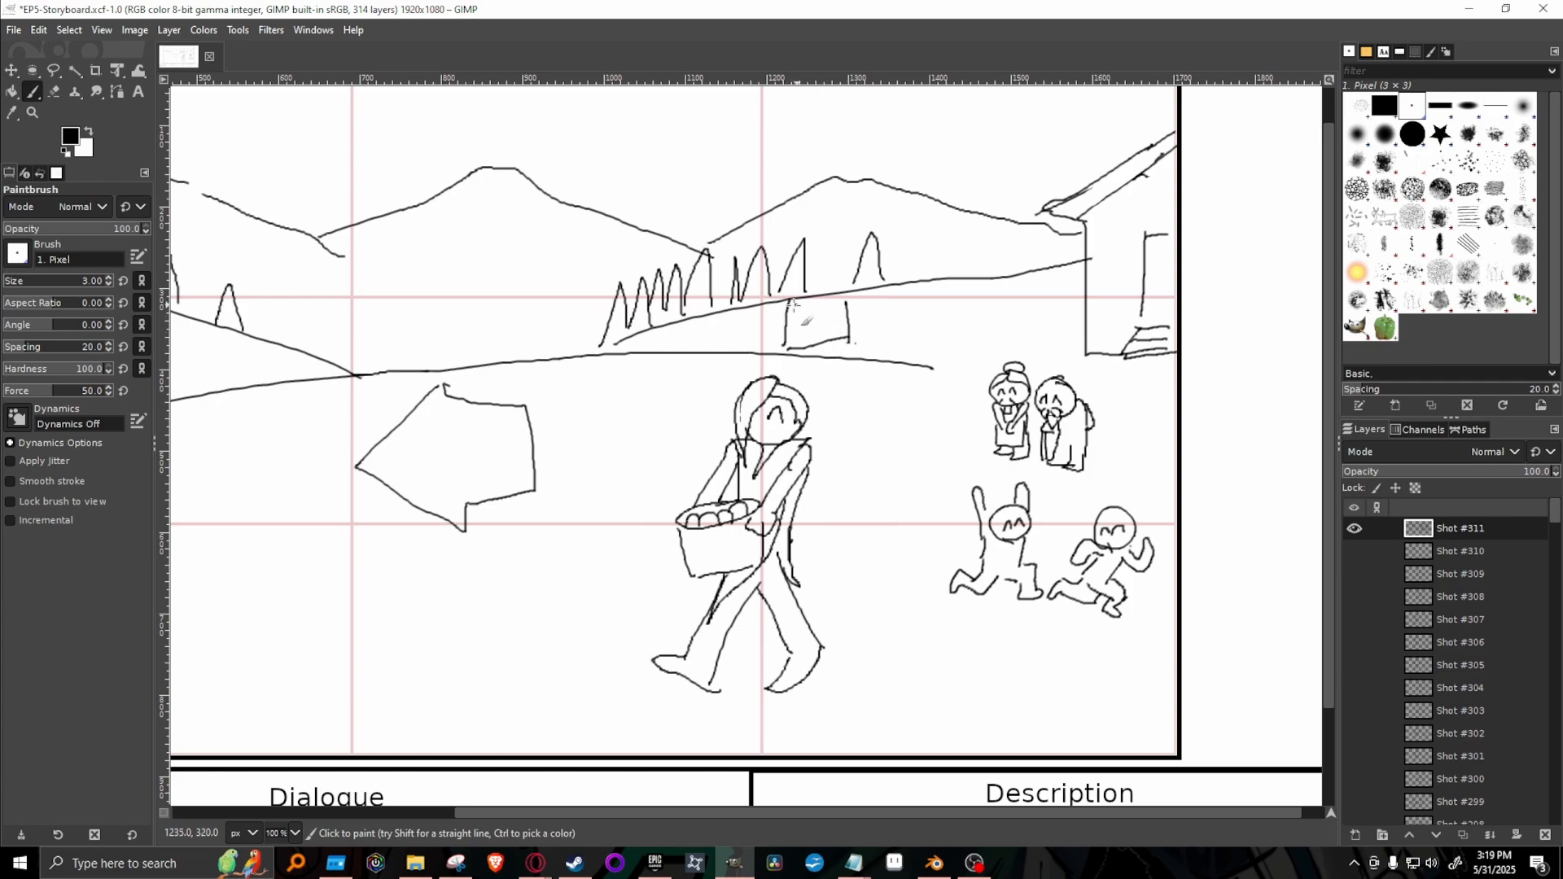
pyautogui.moveTo(789, 303)
pyautogui.mouseDown()
pyautogui.moveTo(843, 298)
pyautogui.moveTo(780, 316)
pyautogui.moveTo(804, 309)
pyautogui.moveTo(814, 331)
pyautogui.moveTo(805, 302)
pyautogui.moveTo(836, 338)
pyautogui.mouseUp()
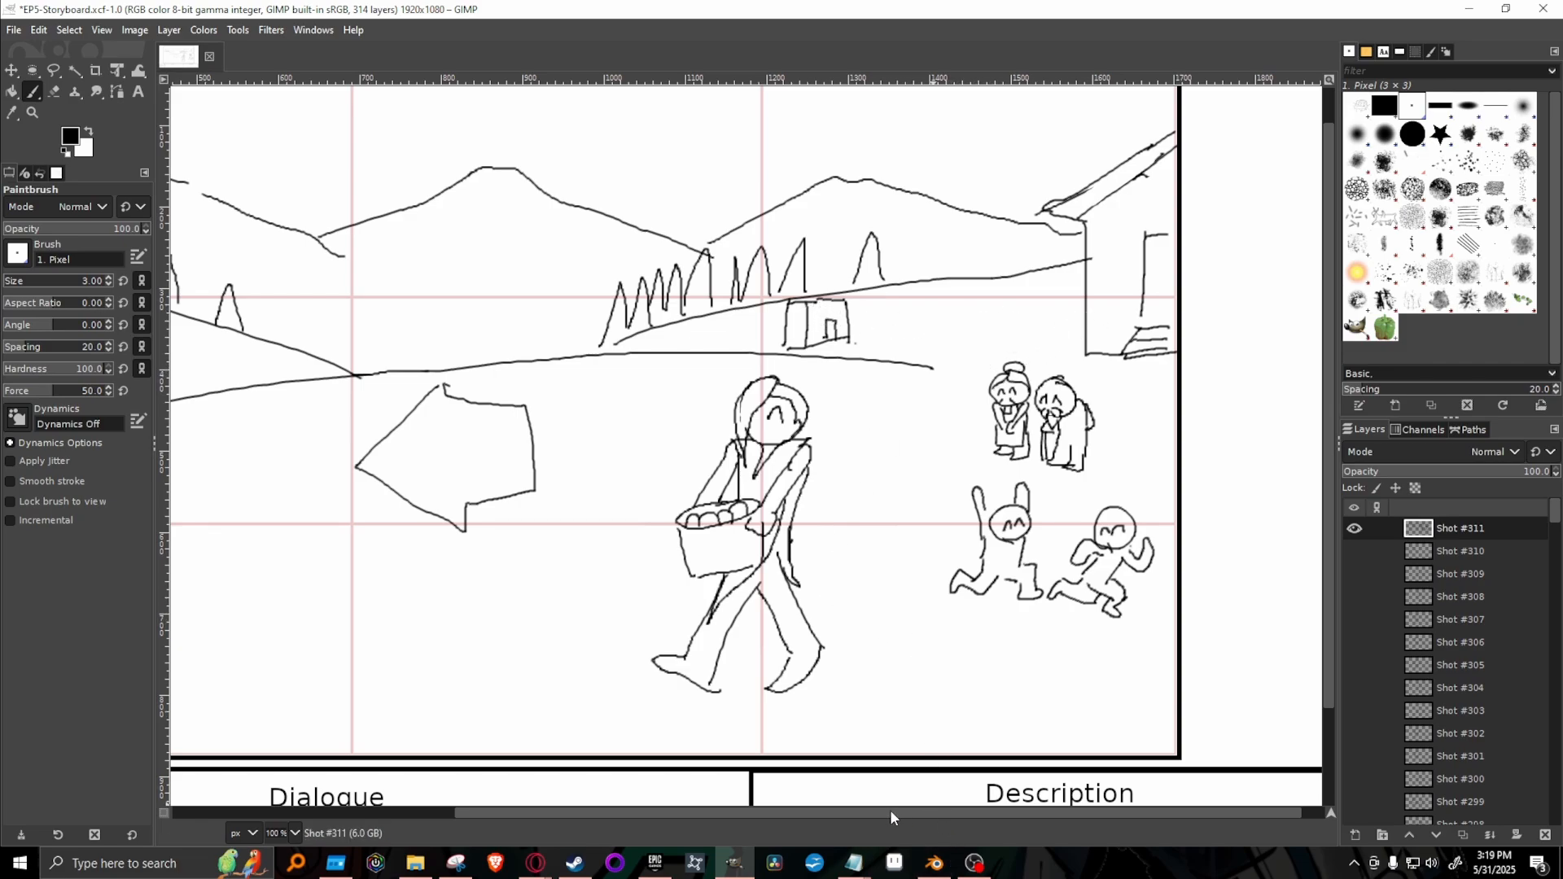
pyautogui.moveTo(891, 810)
pyautogui.mouseDown()
pyautogui.moveTo(759, 817)
pyautogui.moveTo(907, 807)
pyautogui.mouseUp()
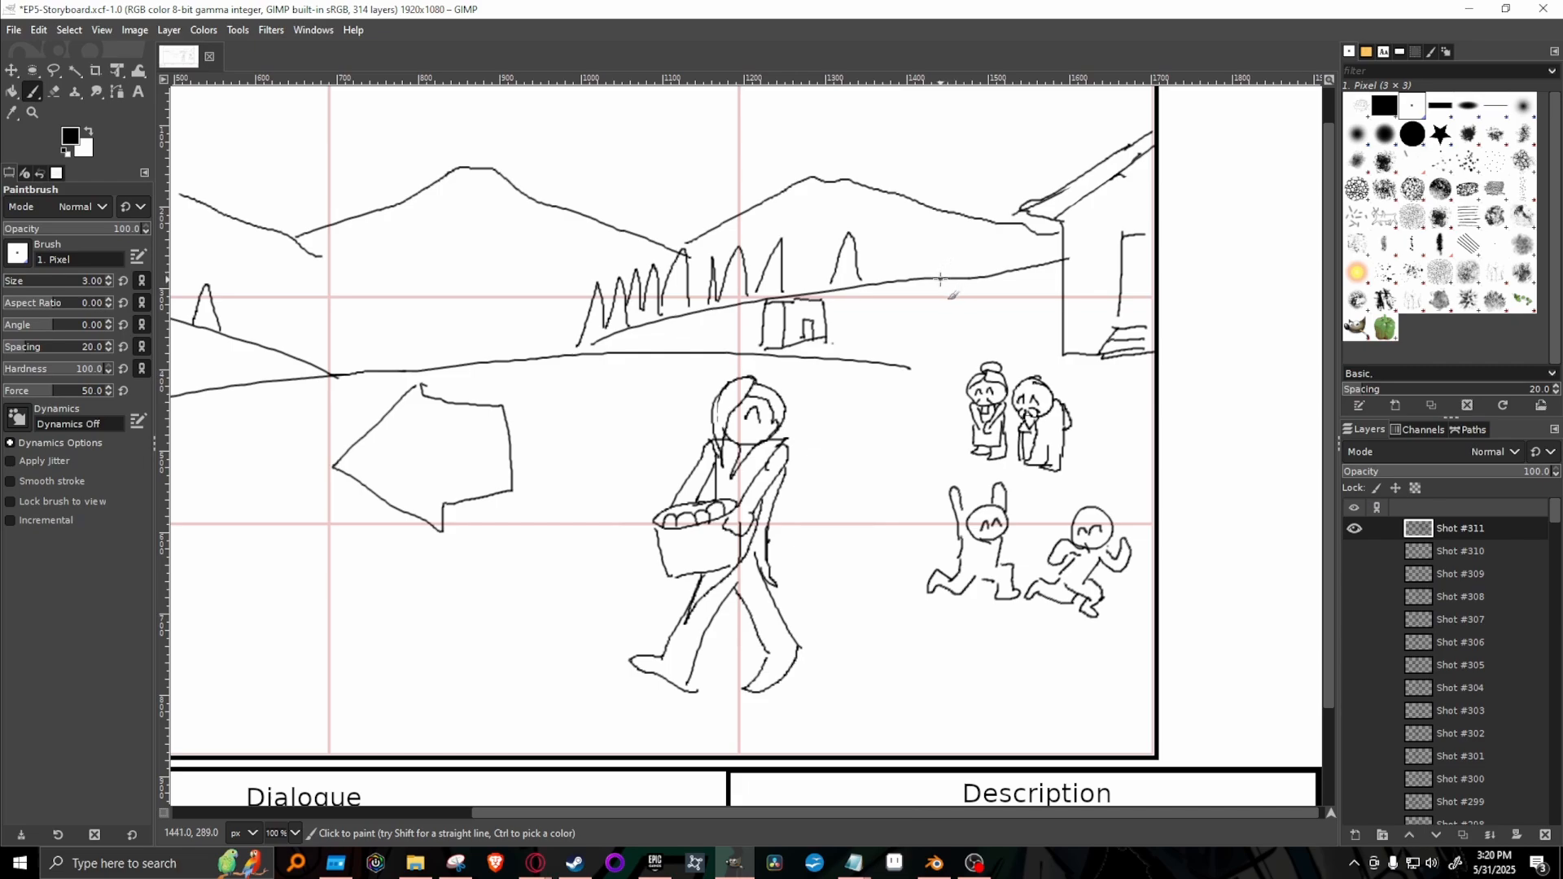
pyautogui.moveTo(941, 280)
pyautogui.mouseDown()
pyautogui.moveTo(941, 258)
pyautogui.moveTo(965, 255)
pyautogui.moveTo(974, 277)
pyautogui.moveTo(960, 257)
pyautogui.mouseUp()
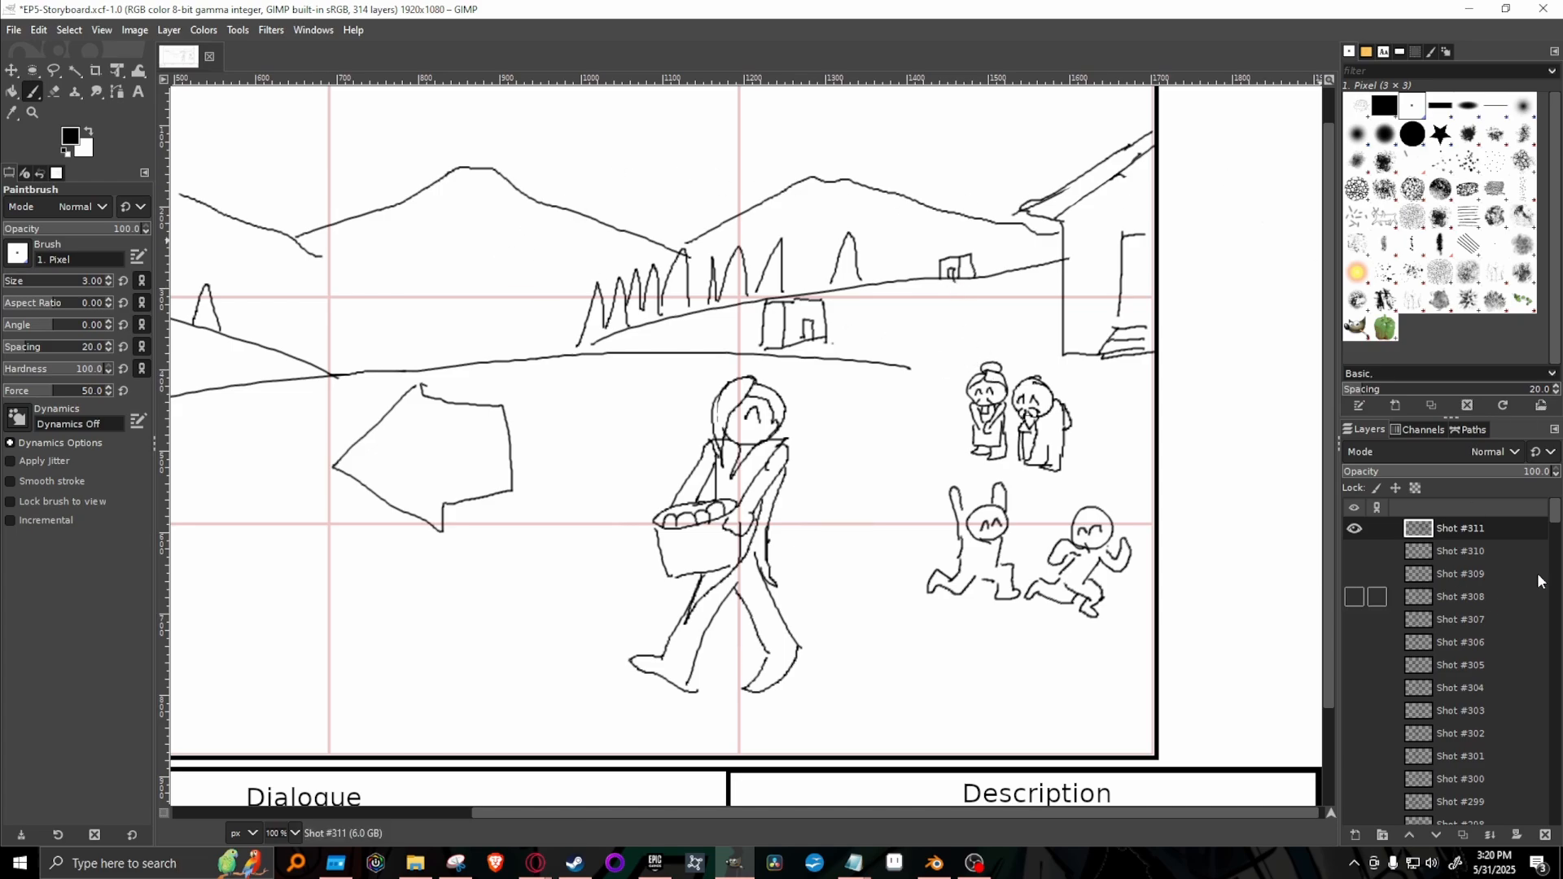
# Switch to the Episode 5 script in Google Docs and read Kakato's narration about his family and the Spirit.
pyautogui.rightClick(1527, 524)
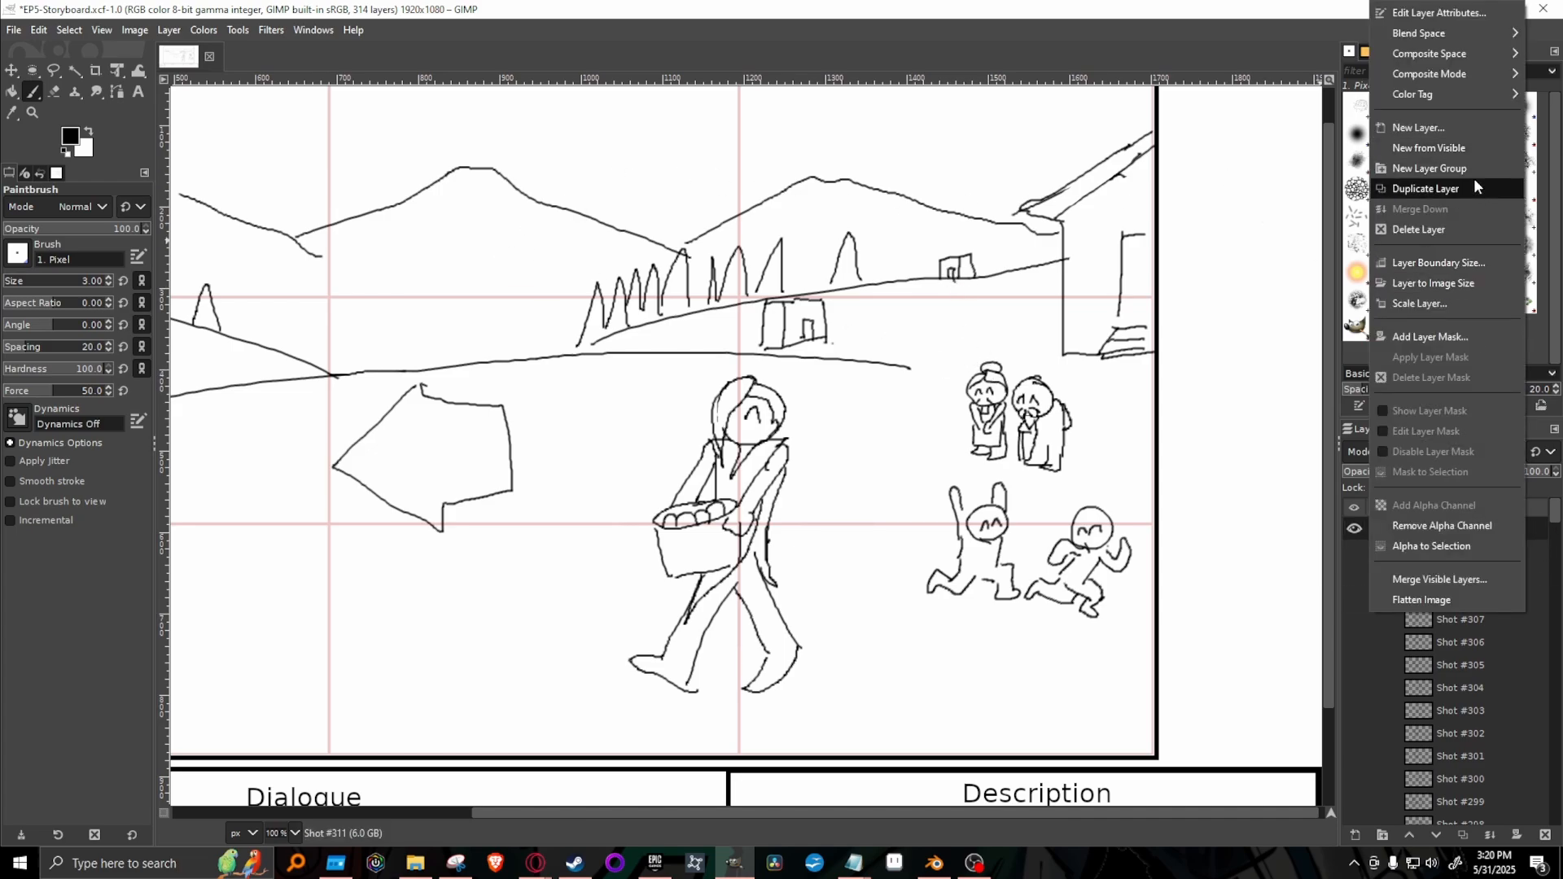
pyautogui.click(535, 863)
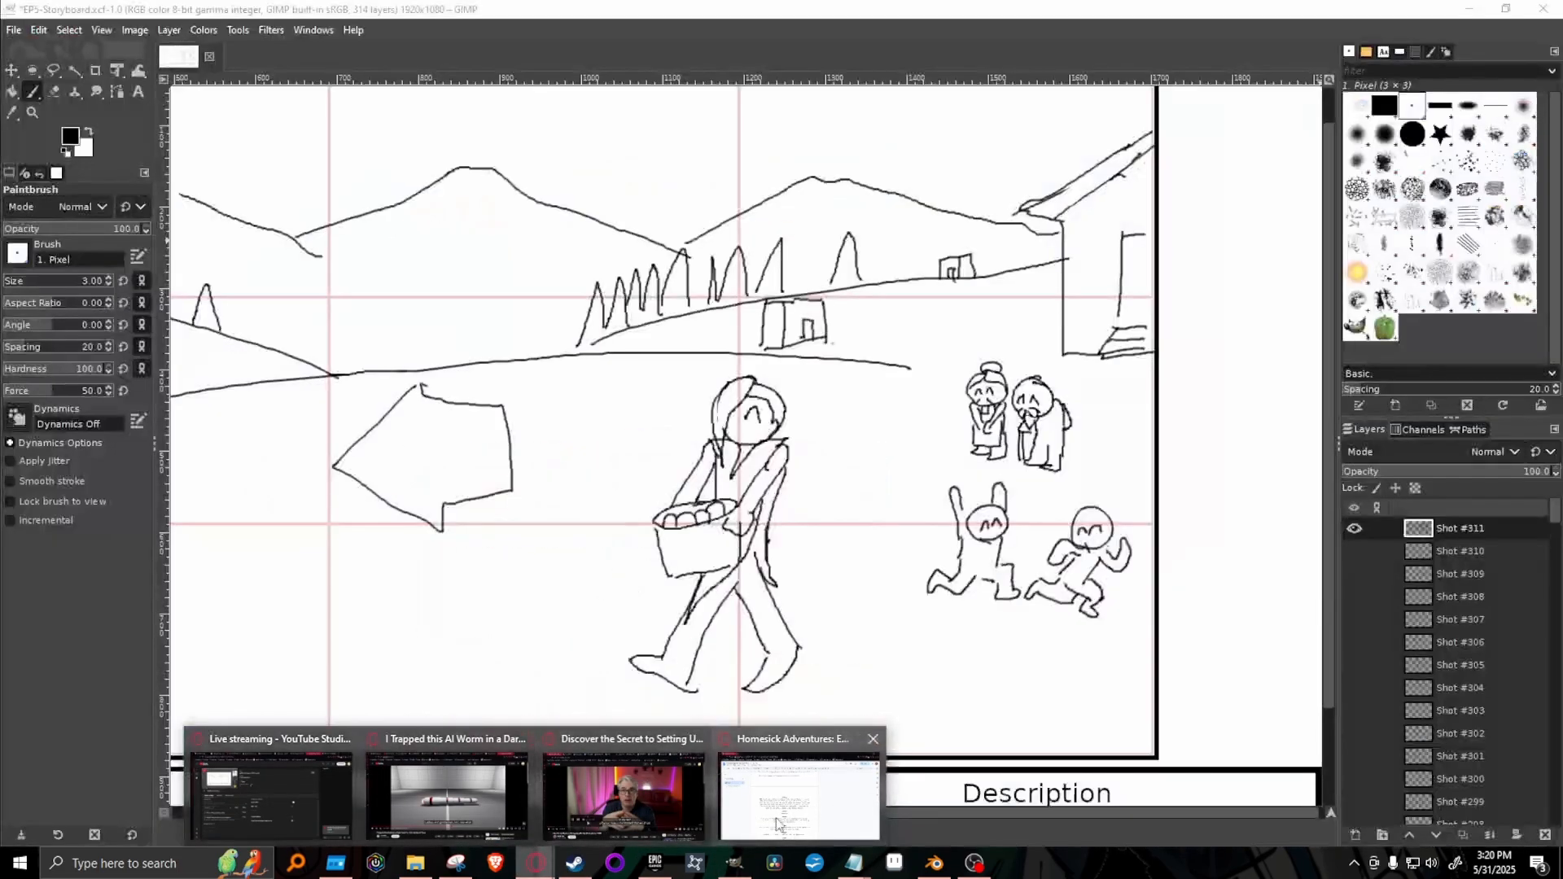
pyautogui.click(777, 817)
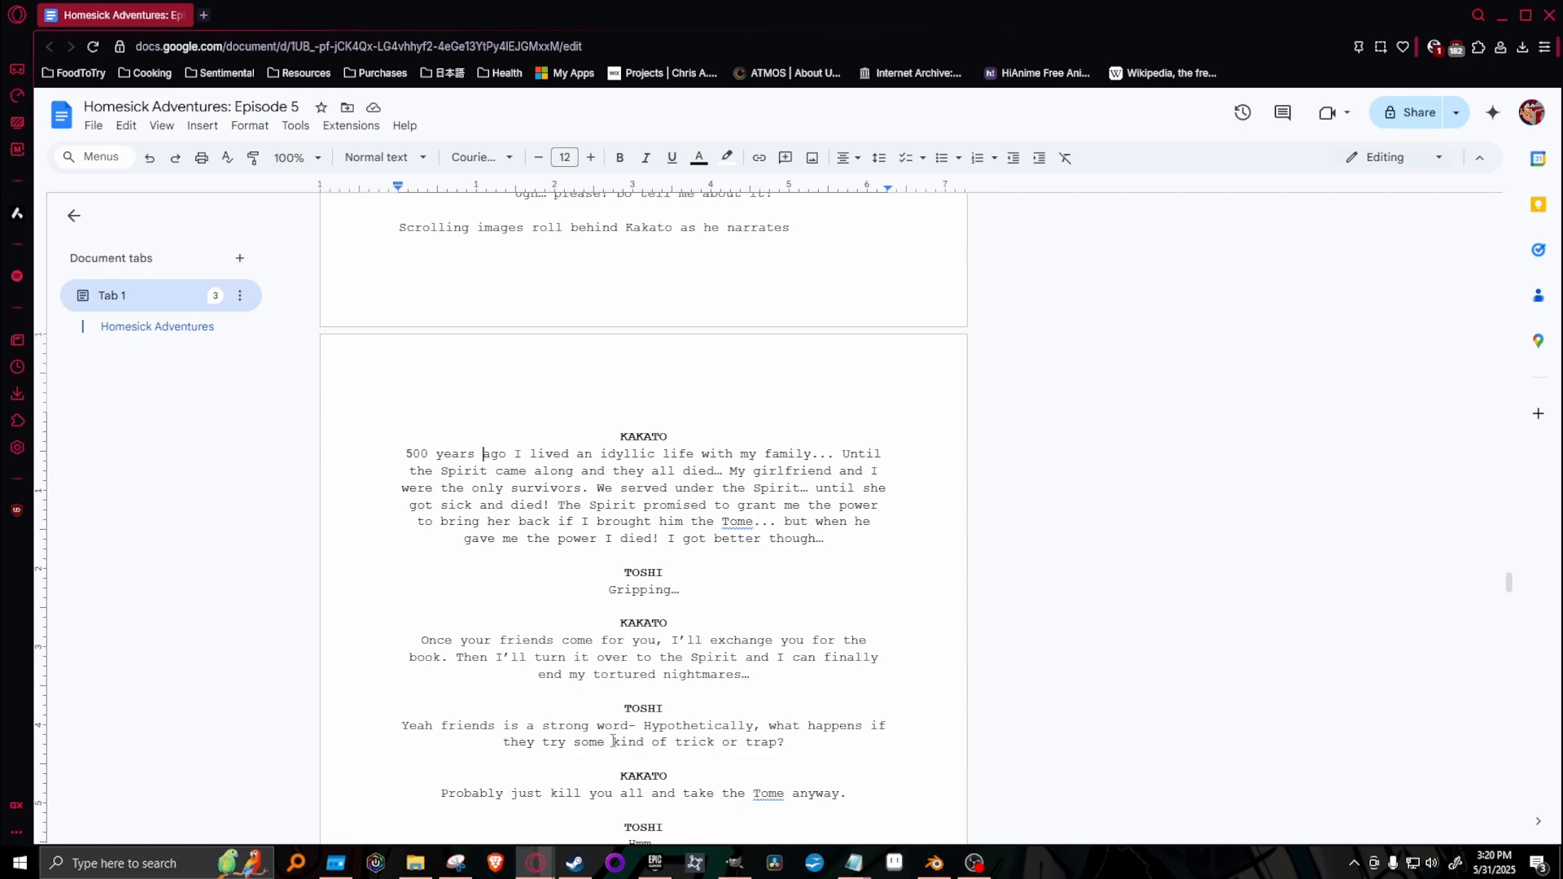
pyautogui.moveTo(405, 452); pyautogui.dragTo(818, 453)
pyautogui.click(849, 488)
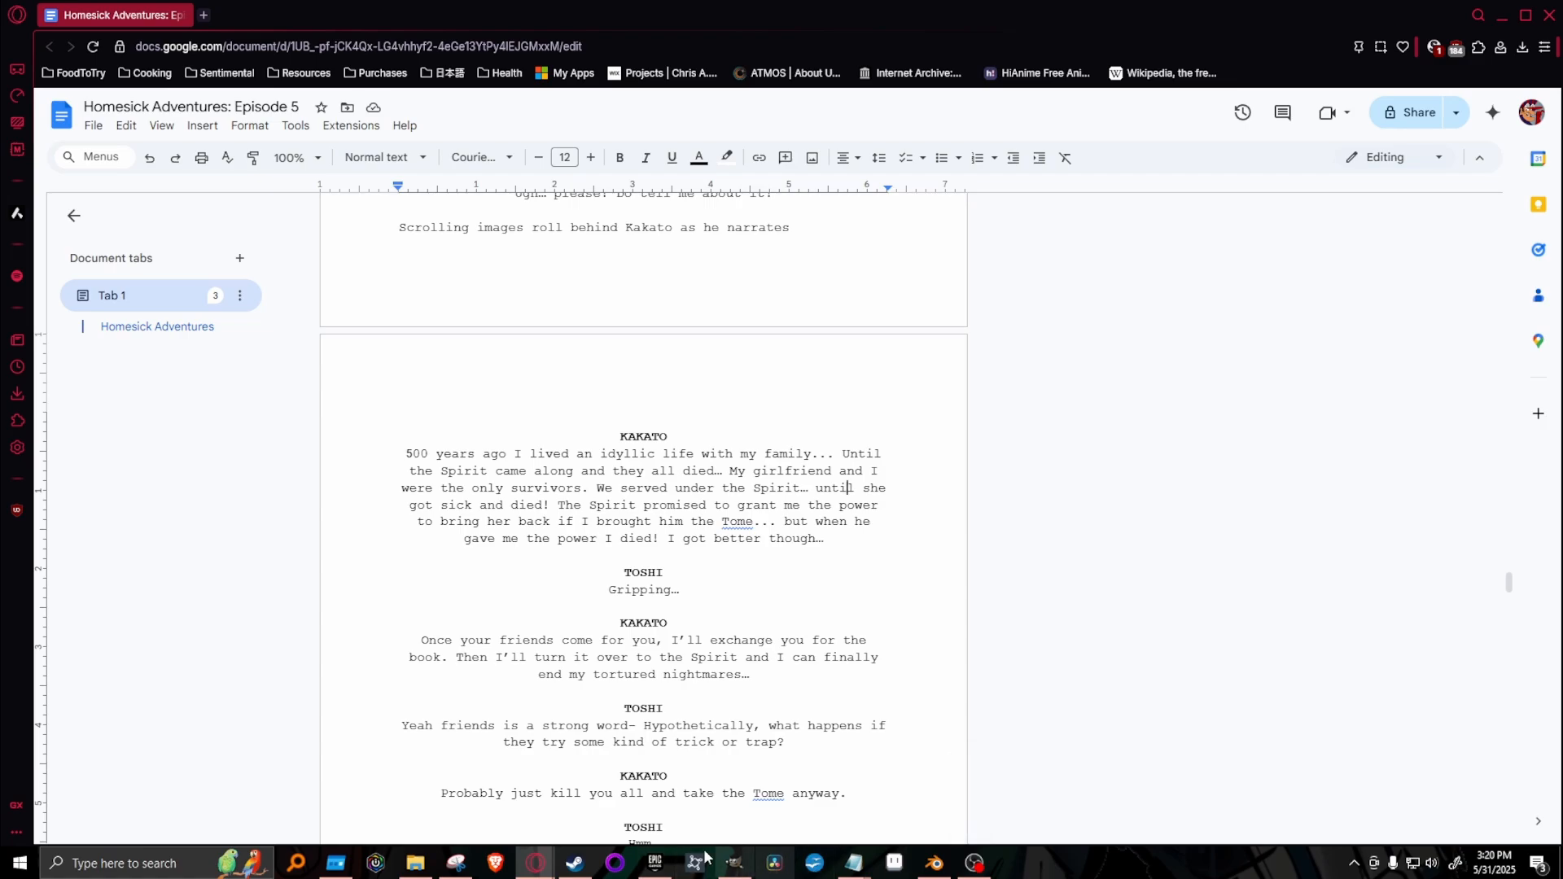
# Return to GIMP and look back through the earlier shot layers, briefly showing Shot #303 and hiding it again.
pyautogui.click(734, 863)
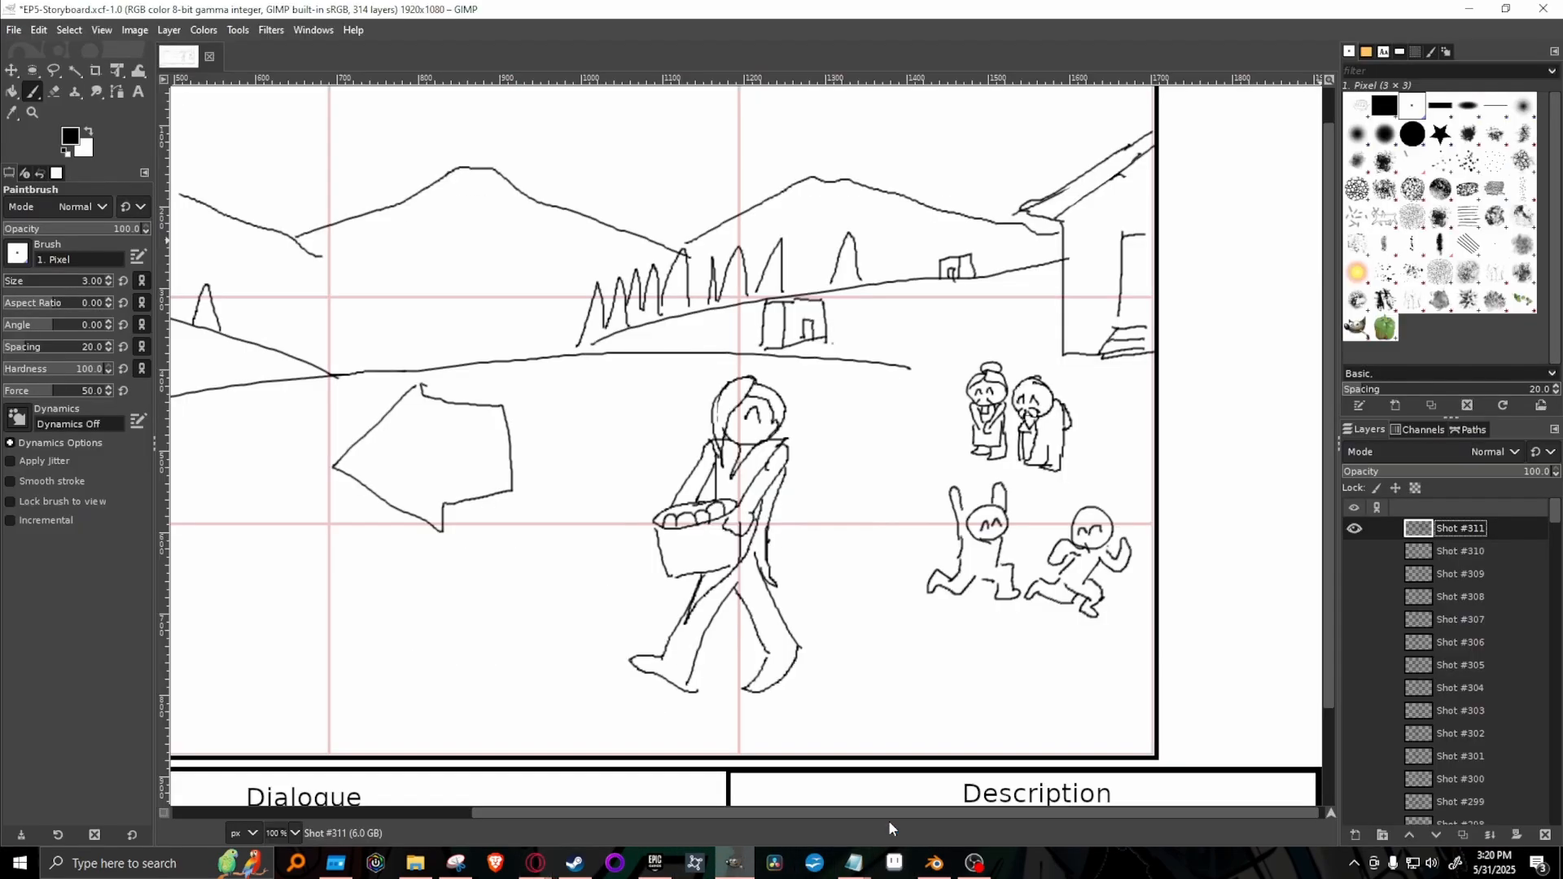
pyautogui.scroll(-3, 1516, 566)
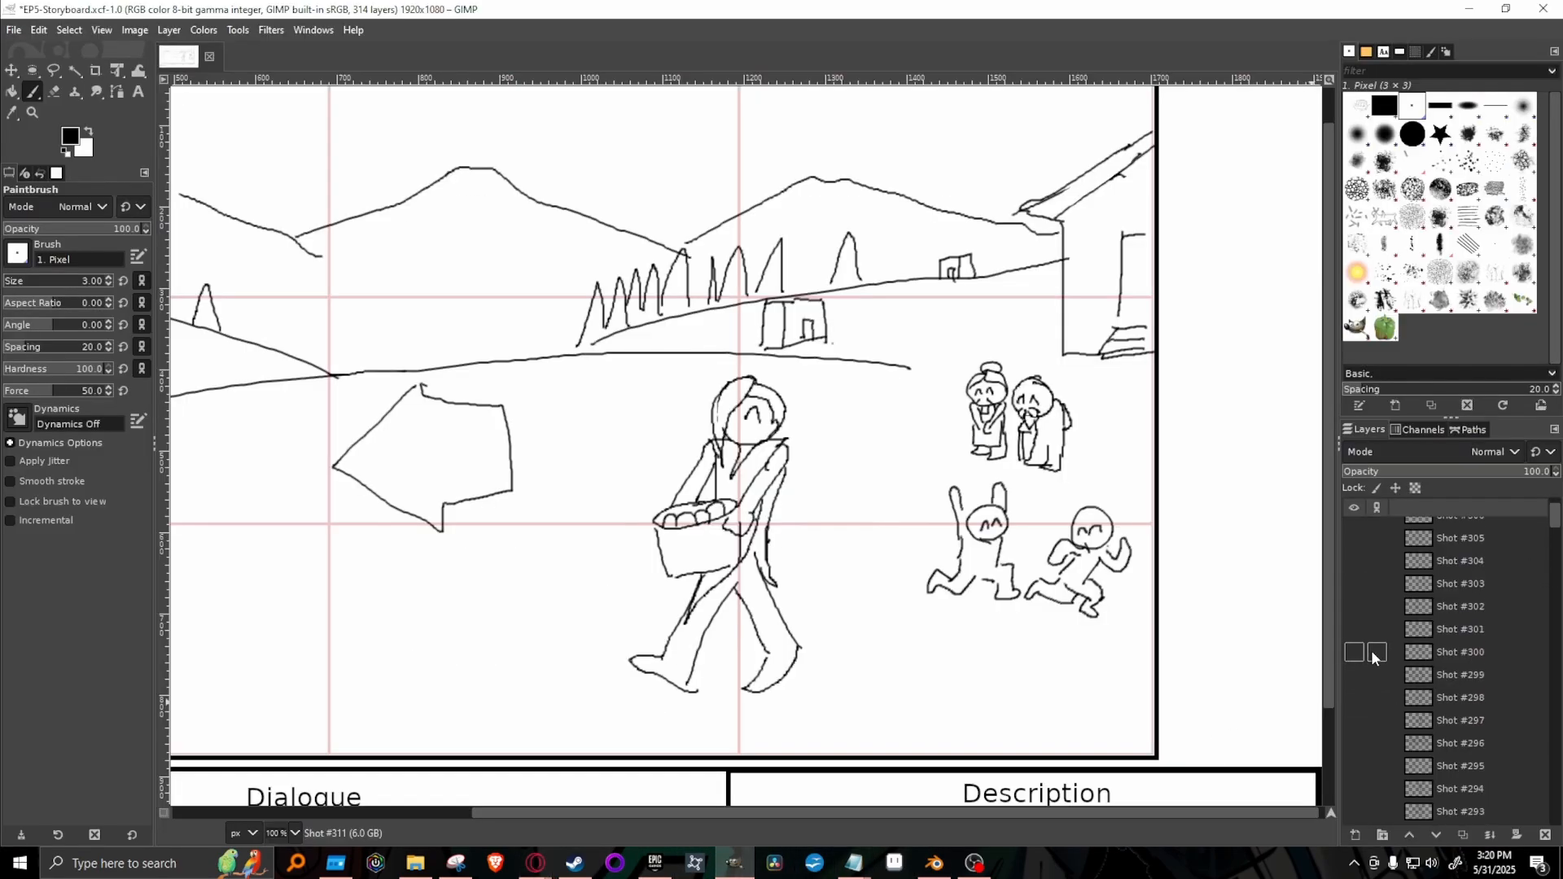
pyautogui.click(1355, 583)
pyautogui.click(1355, 583)
pyautogui.scroll(3, 1362, 584)
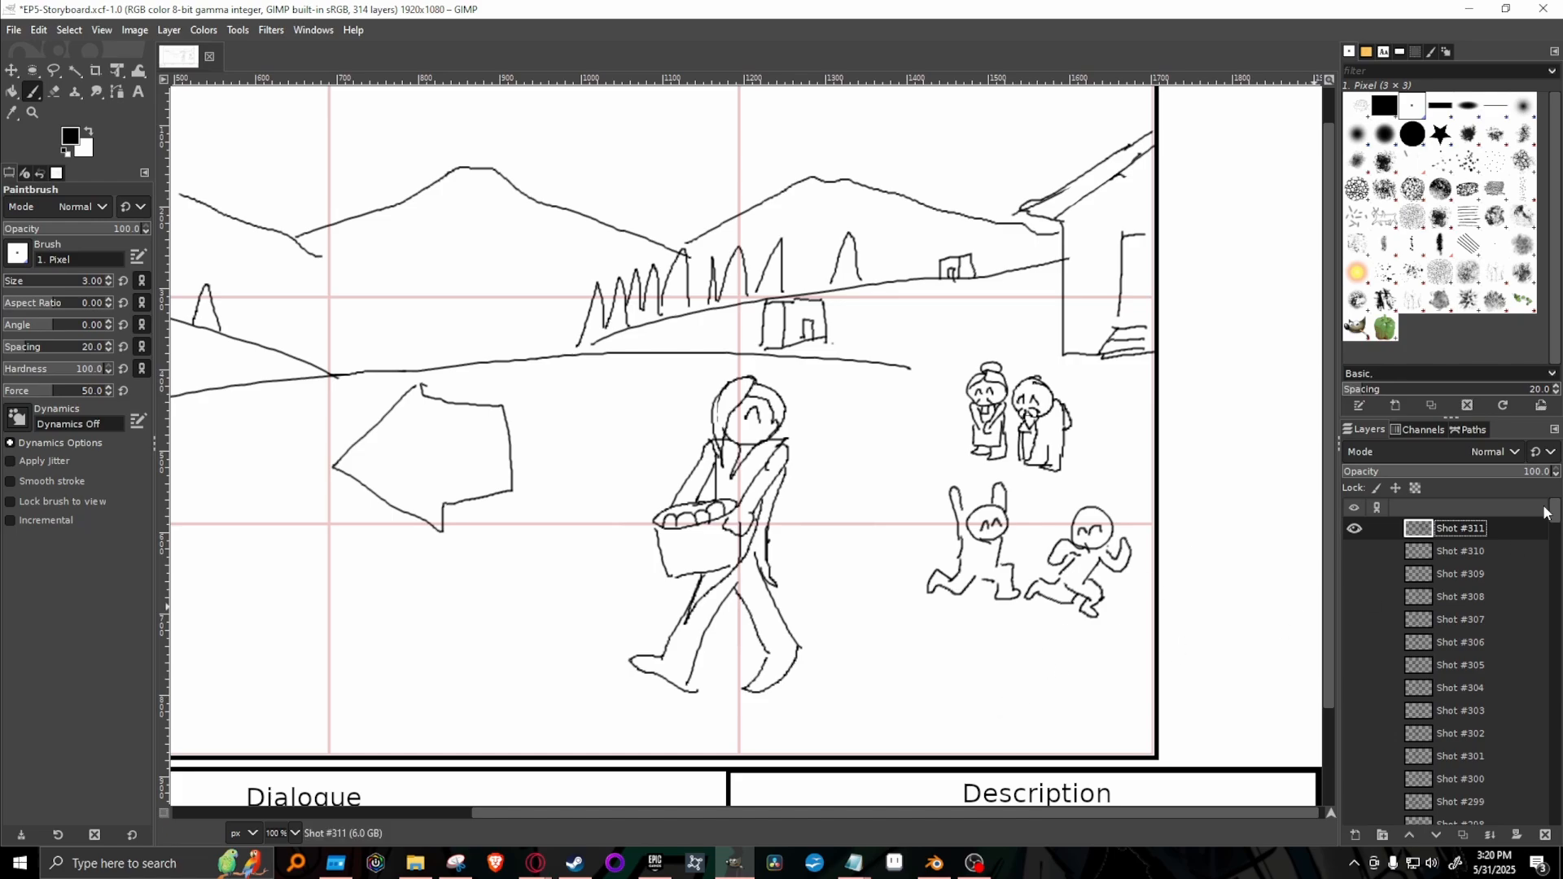
# Duplicate the Shot #311 layer, hide the original, clear the copy's drawing and show the whole storyboard frame at 66.7%.
pyautogui.rightClick(1488, 530)
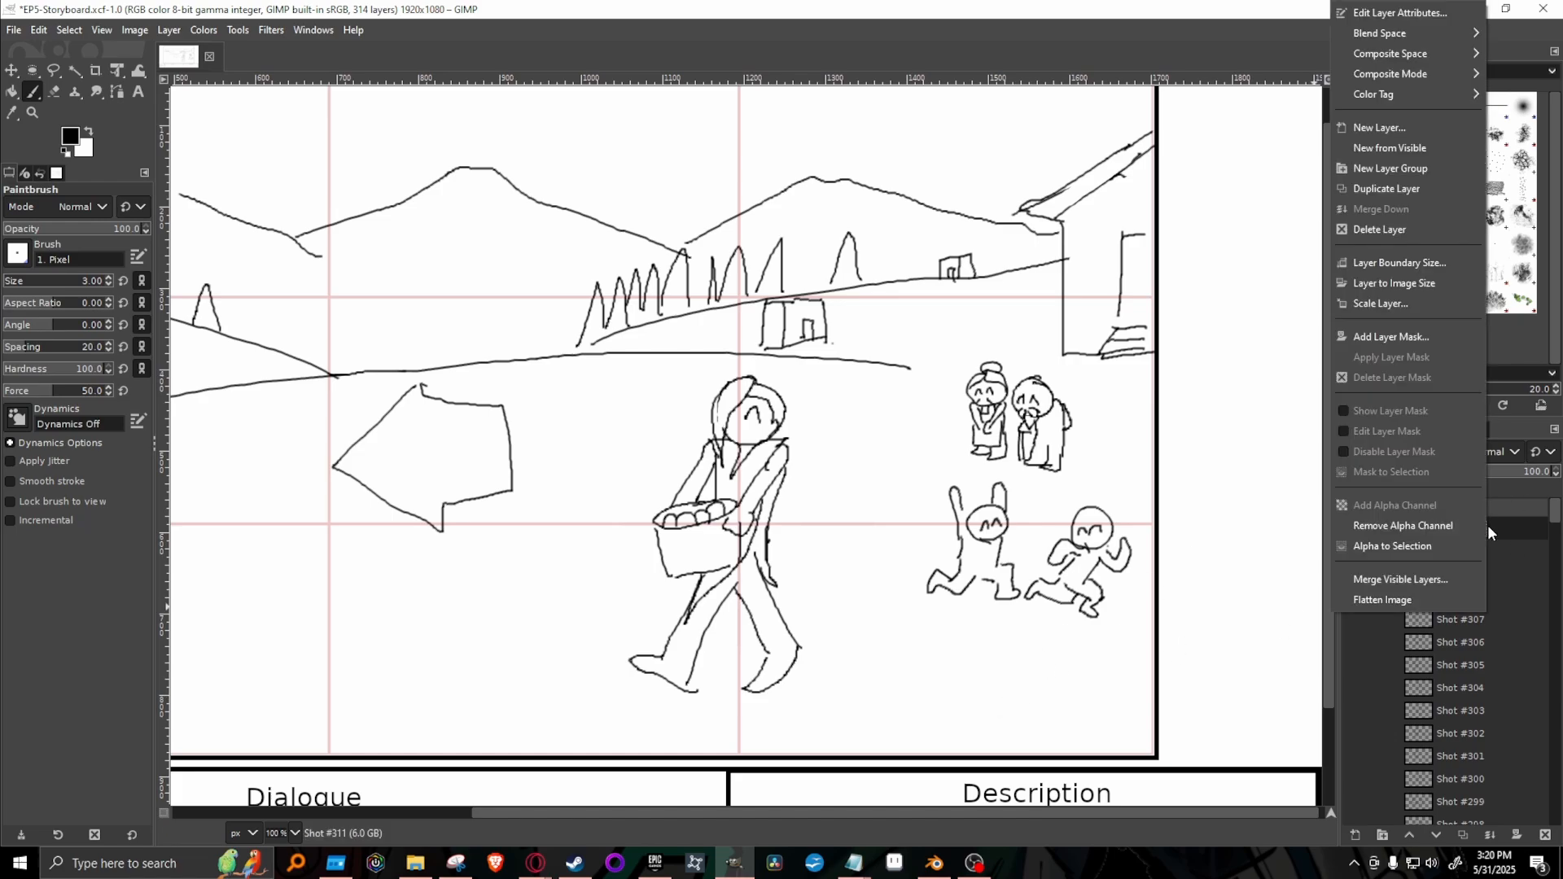
pyautogui.click(1394, 190)
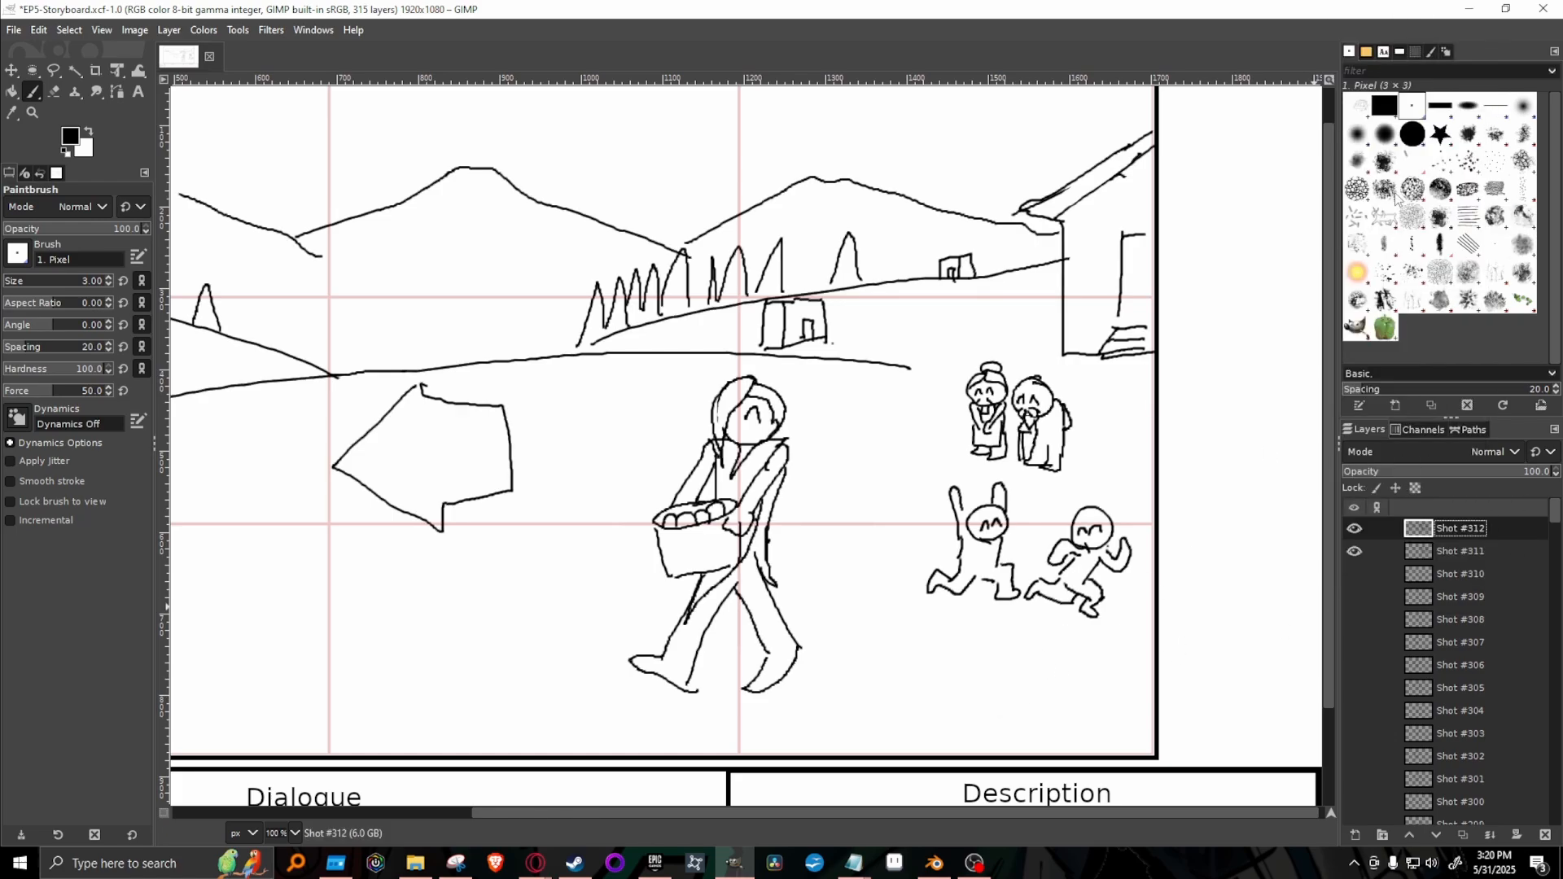
pyautogui.click(1351, 553)
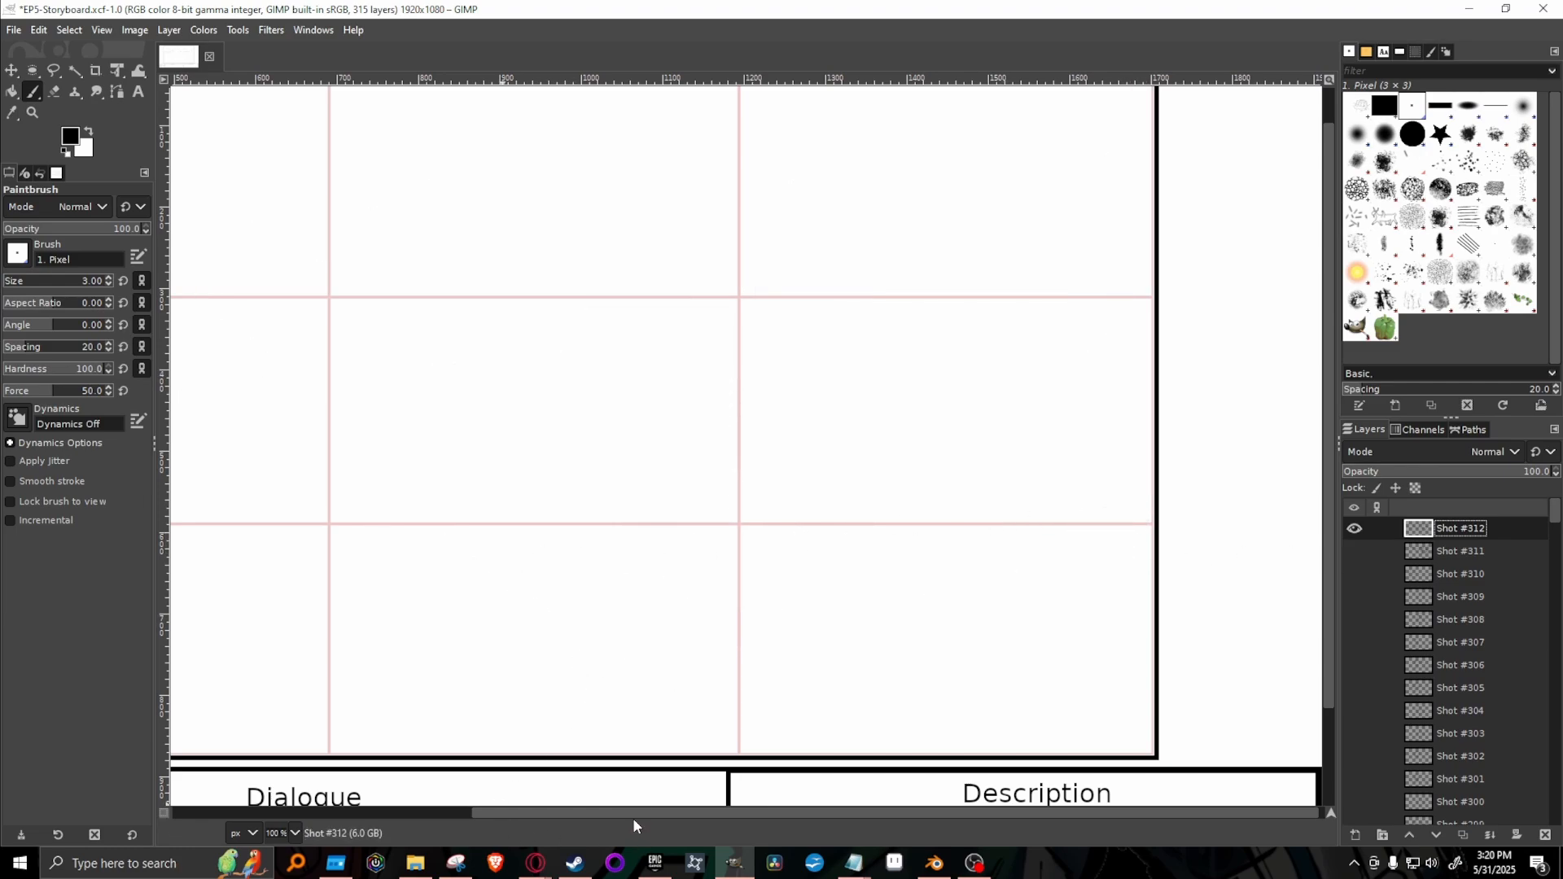
pyautogui.moveTo(633, 813); pyautogui.dragTo(589, 813)
pyautogui.click(294, 833)
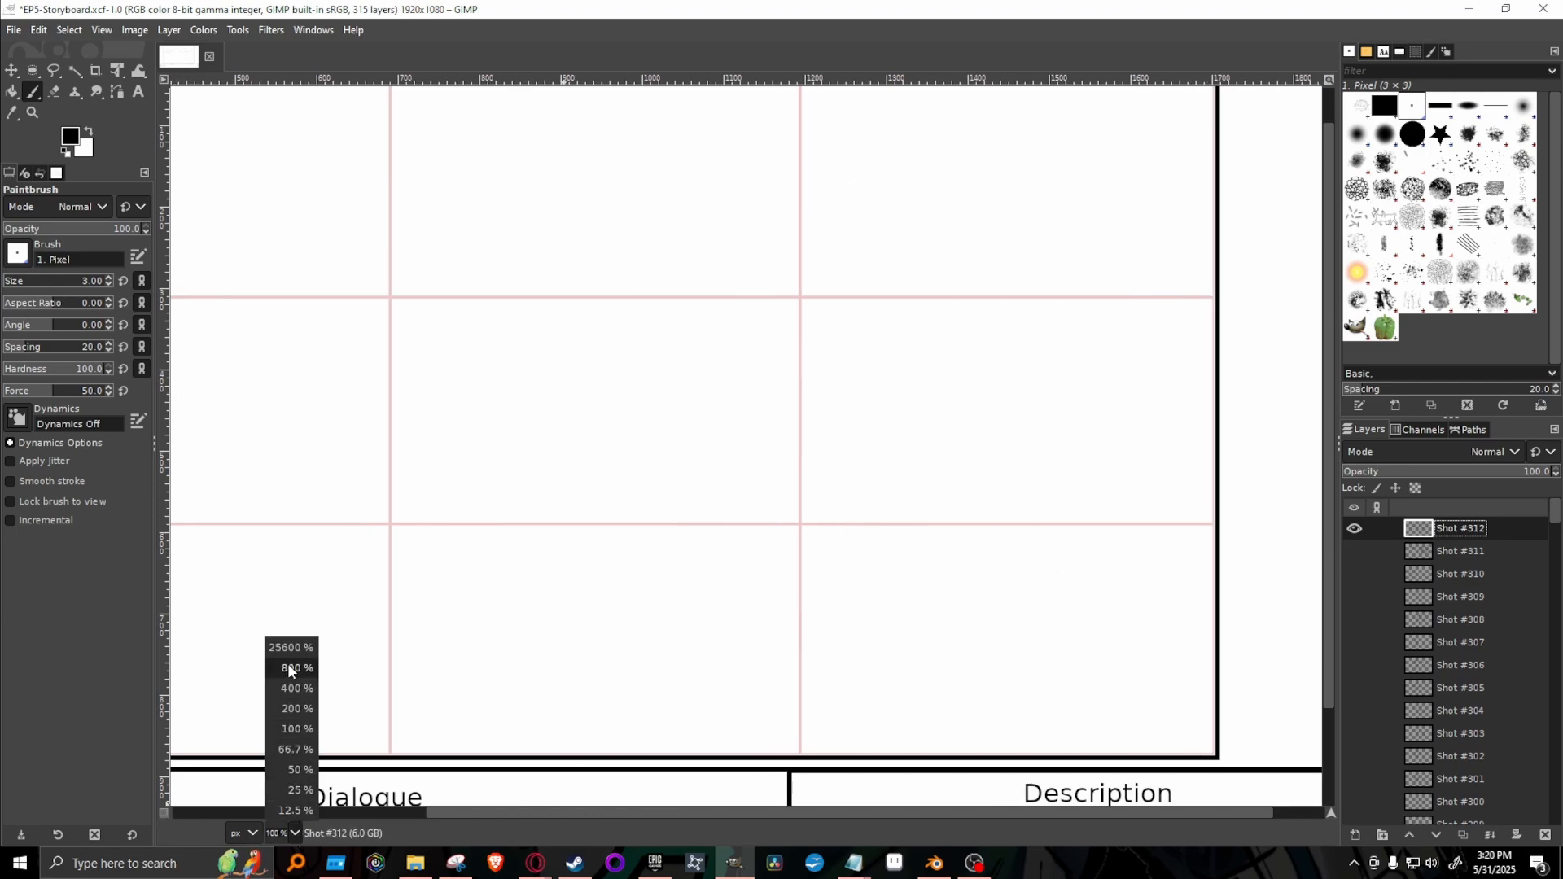
pyautogui.click(298, 751)
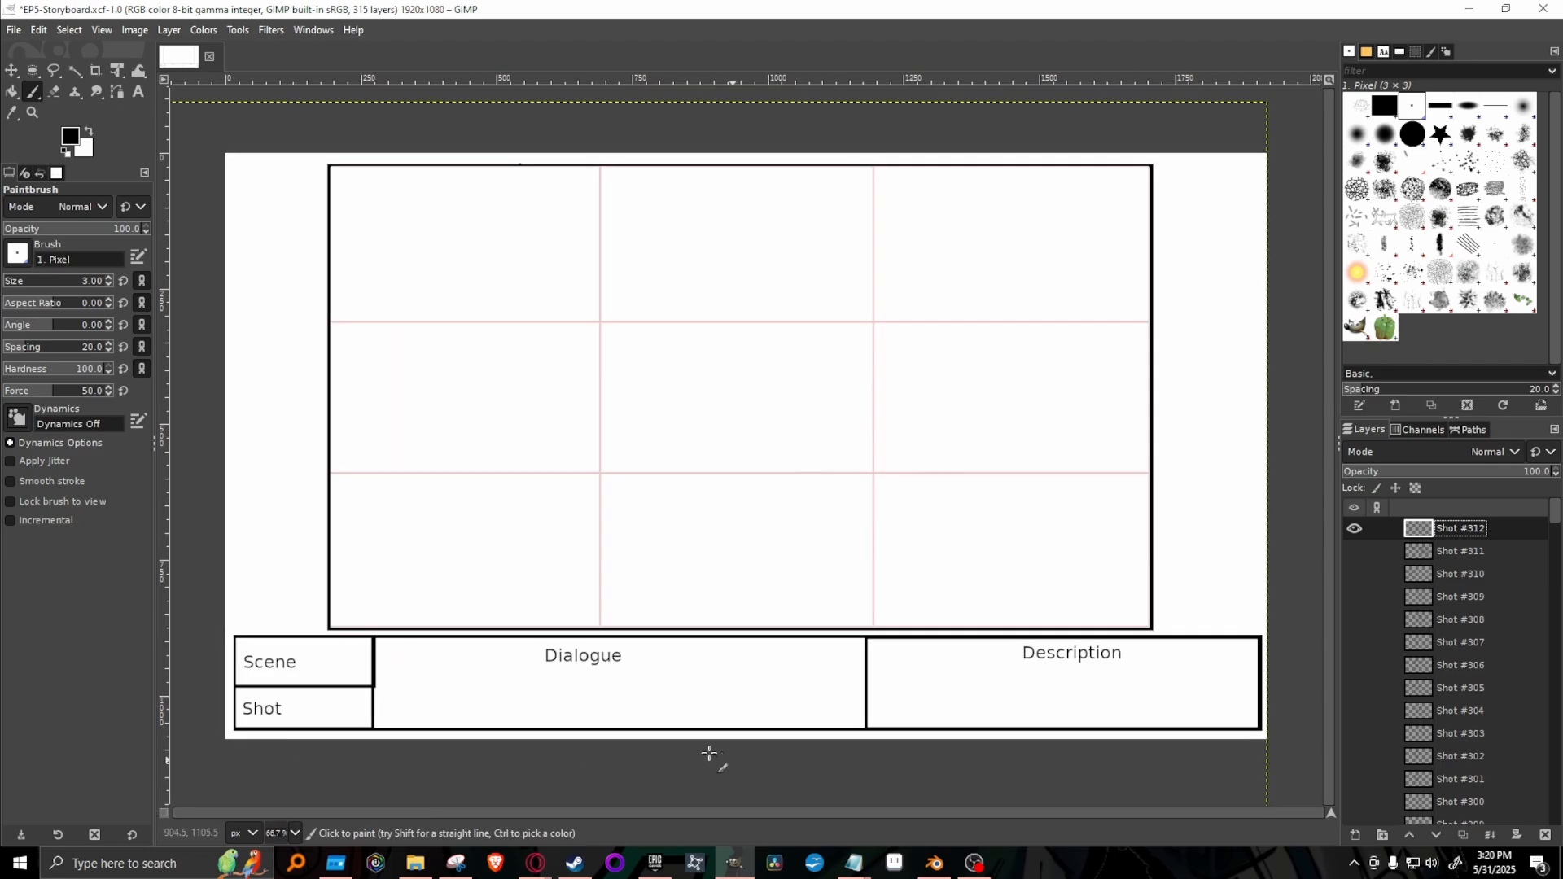
# Re-read Kakato's narration in the Google Docs script, return to GIMP and examine the Shot #310 close-up.
pyautogui.moveTo(536, 861)
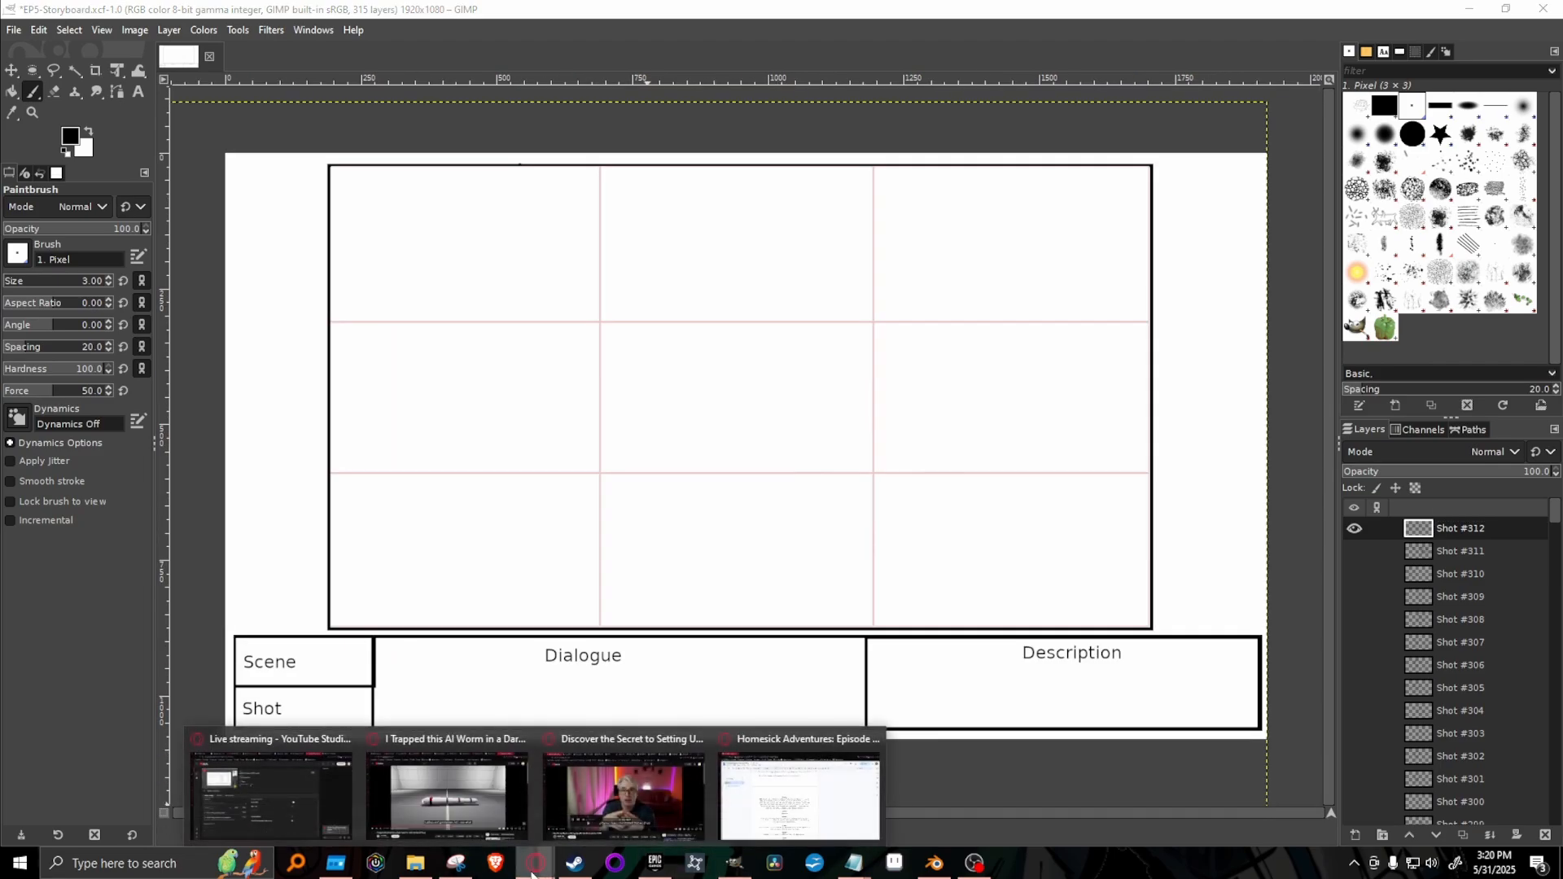
pyautogui.click(838, 788)
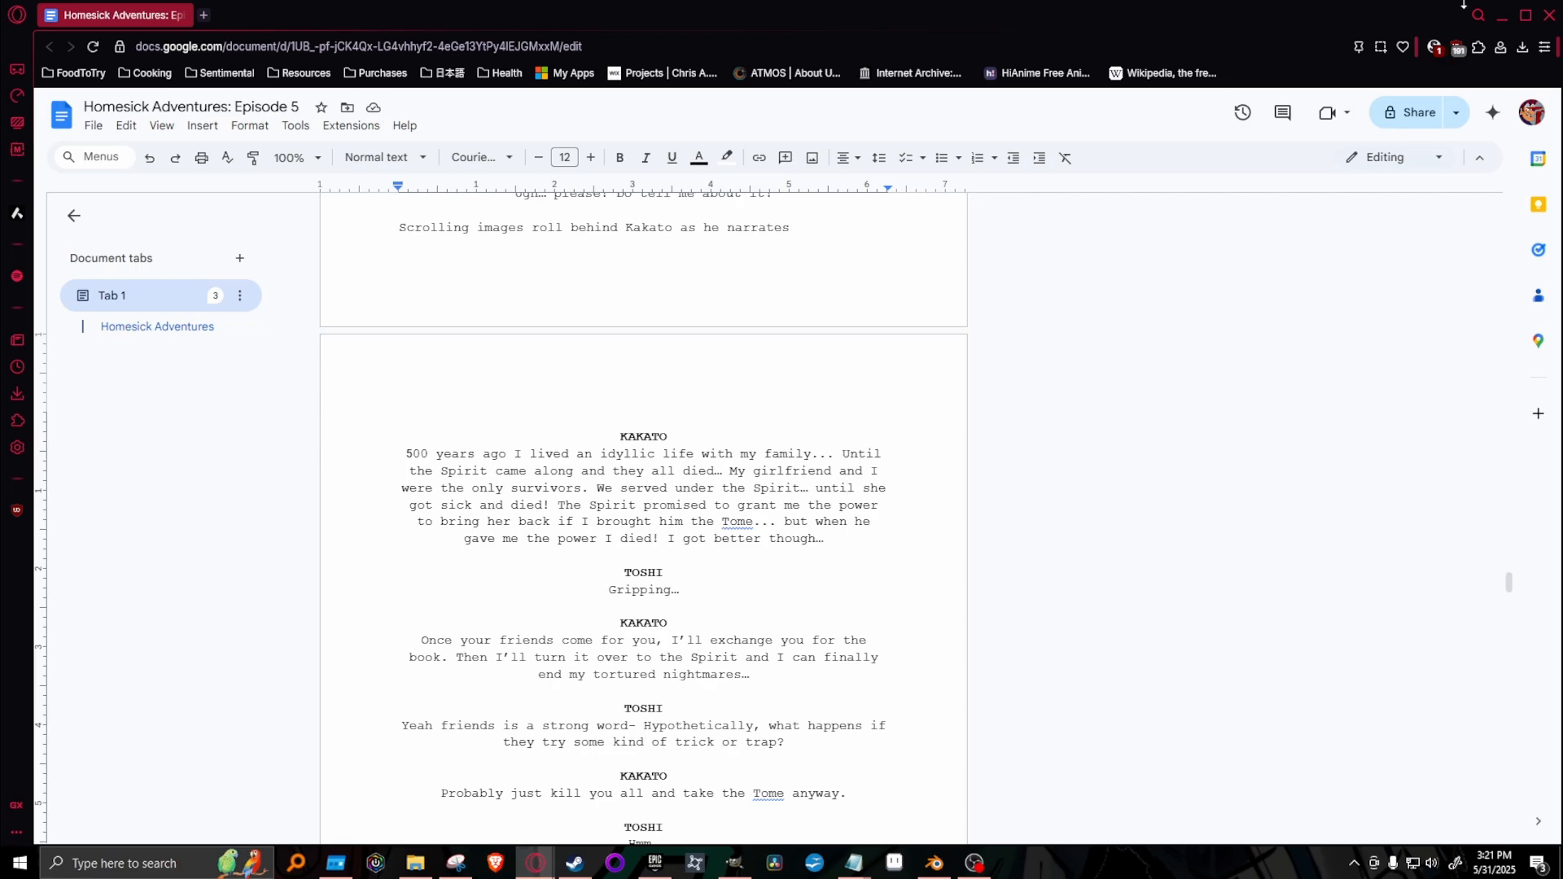
pyautogui.click(1501, 16)
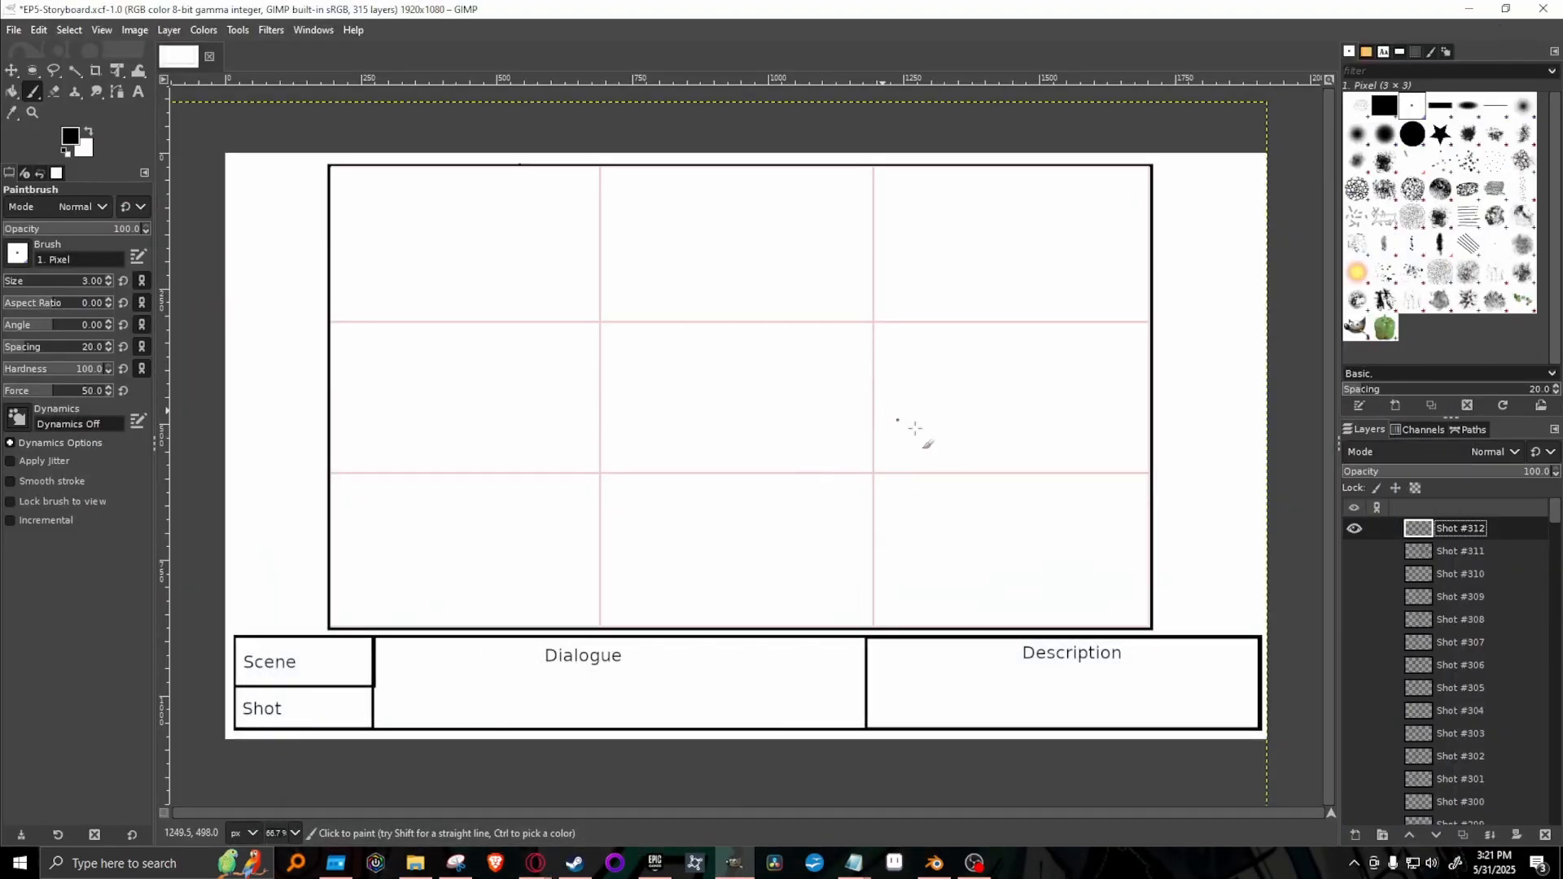
pyautogui.click(1353, 575)
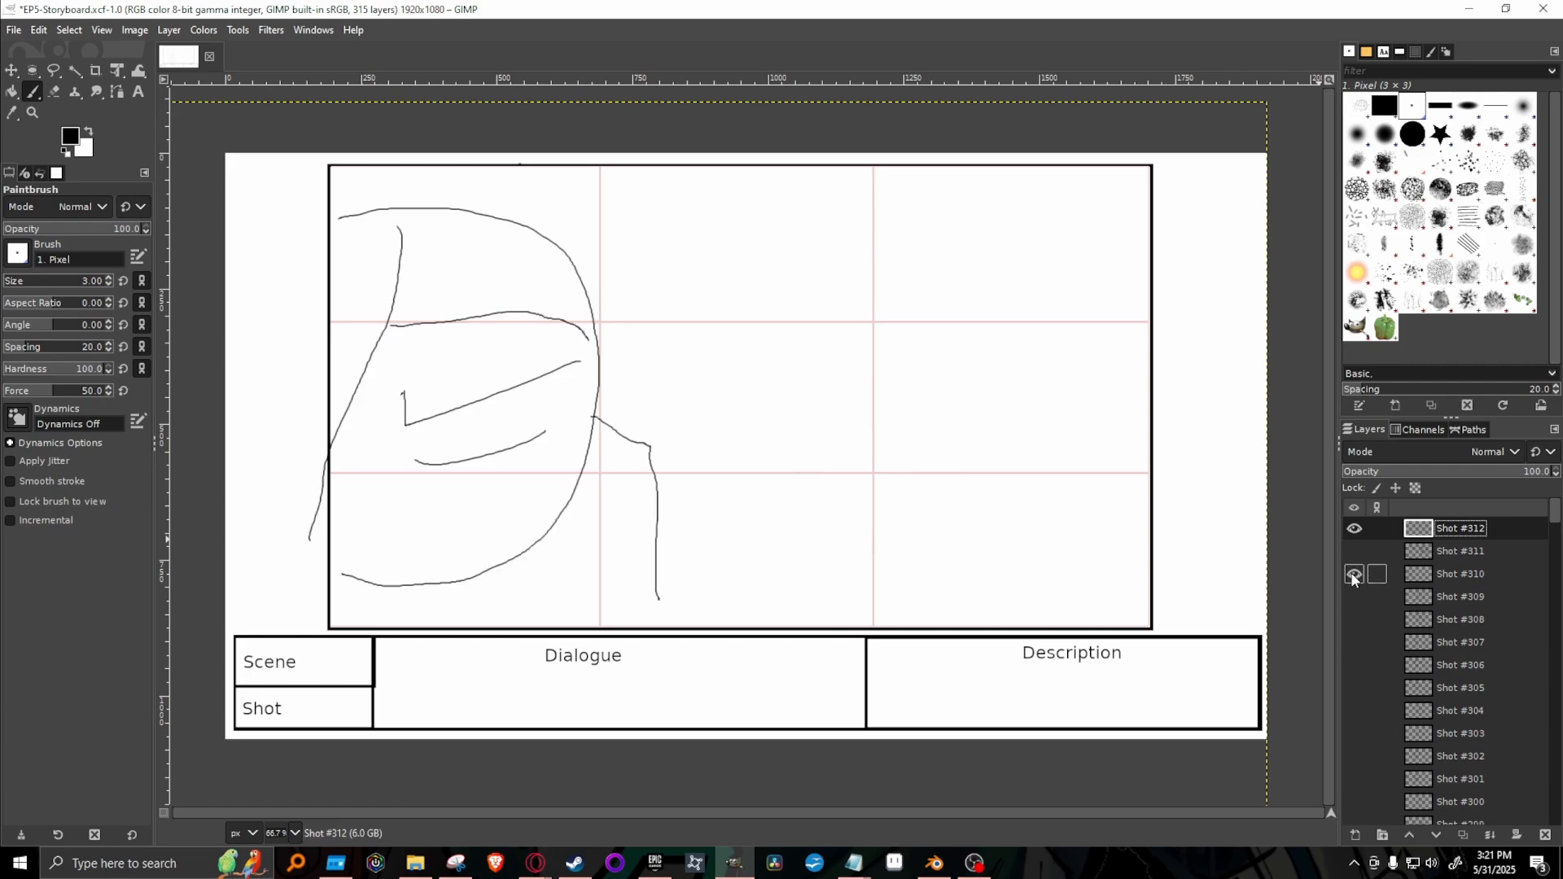
pyautogui.click(1354, 575)
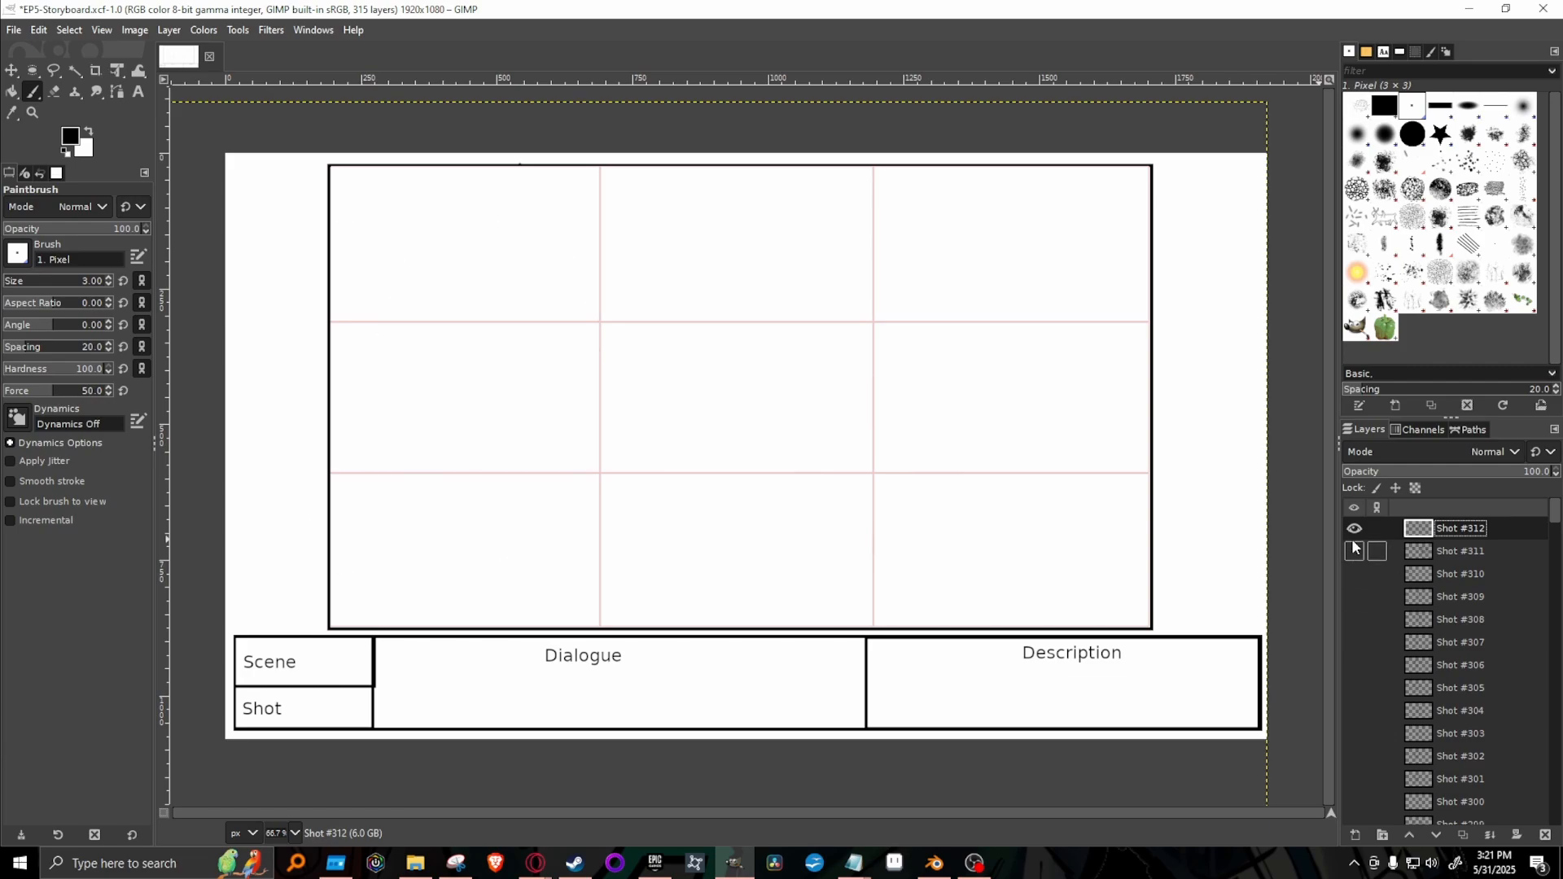
# Delete the blank Shot #312 layer and show the Shot #310 face drawing.
pyautogui.rightClick(1530, 527)
pyautogui.click(1423, 229)
pyautogui.click(1353, 575)
pyautogui.click(1353, 574)
pyautogui.click(1352, 553)
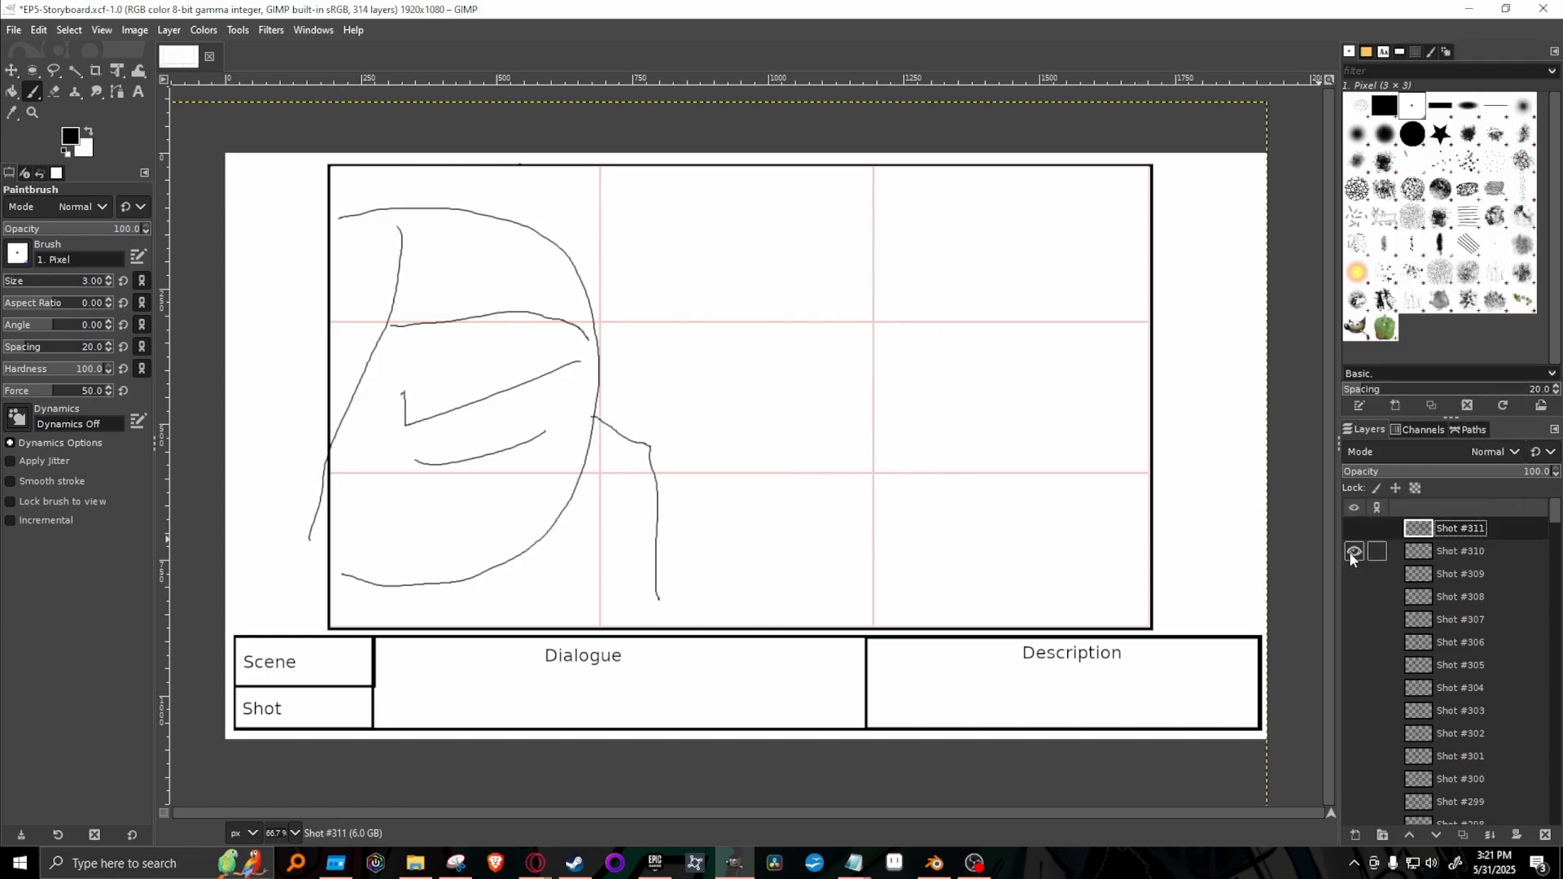
# Duplicate the Shot #310 layer, move the copy to the top of the stack and hide the original.
pyautogui.rightClick(1492, 552)
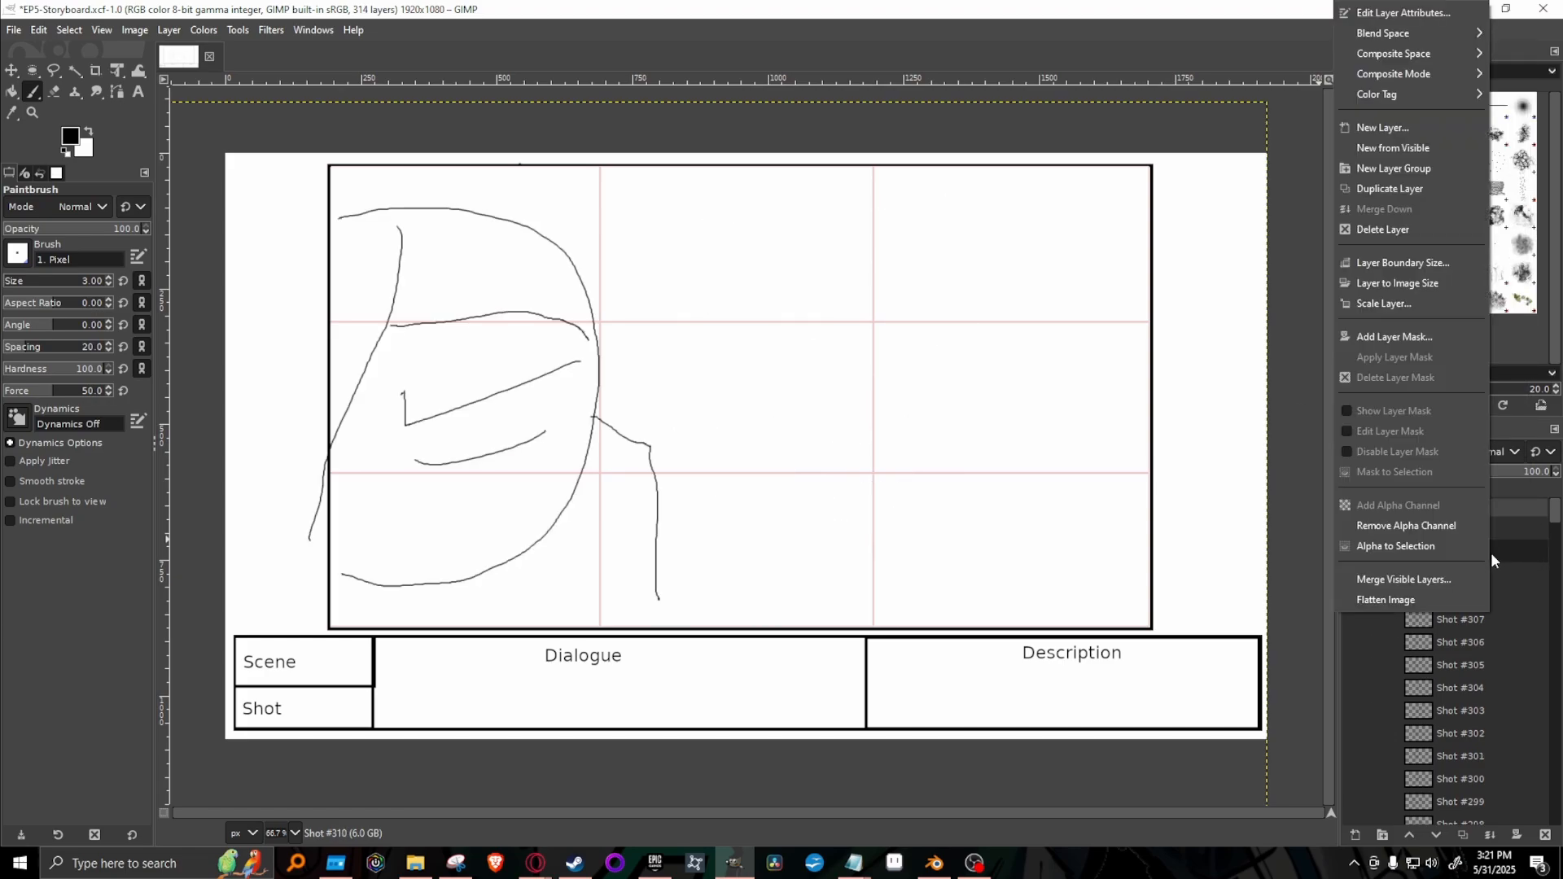
pyautogui.click(1400, 189)
pyautogui.moveTo(1534, 550); pyautogui.dragTo(1497, 522)
pyautogui.click(1353, 574)
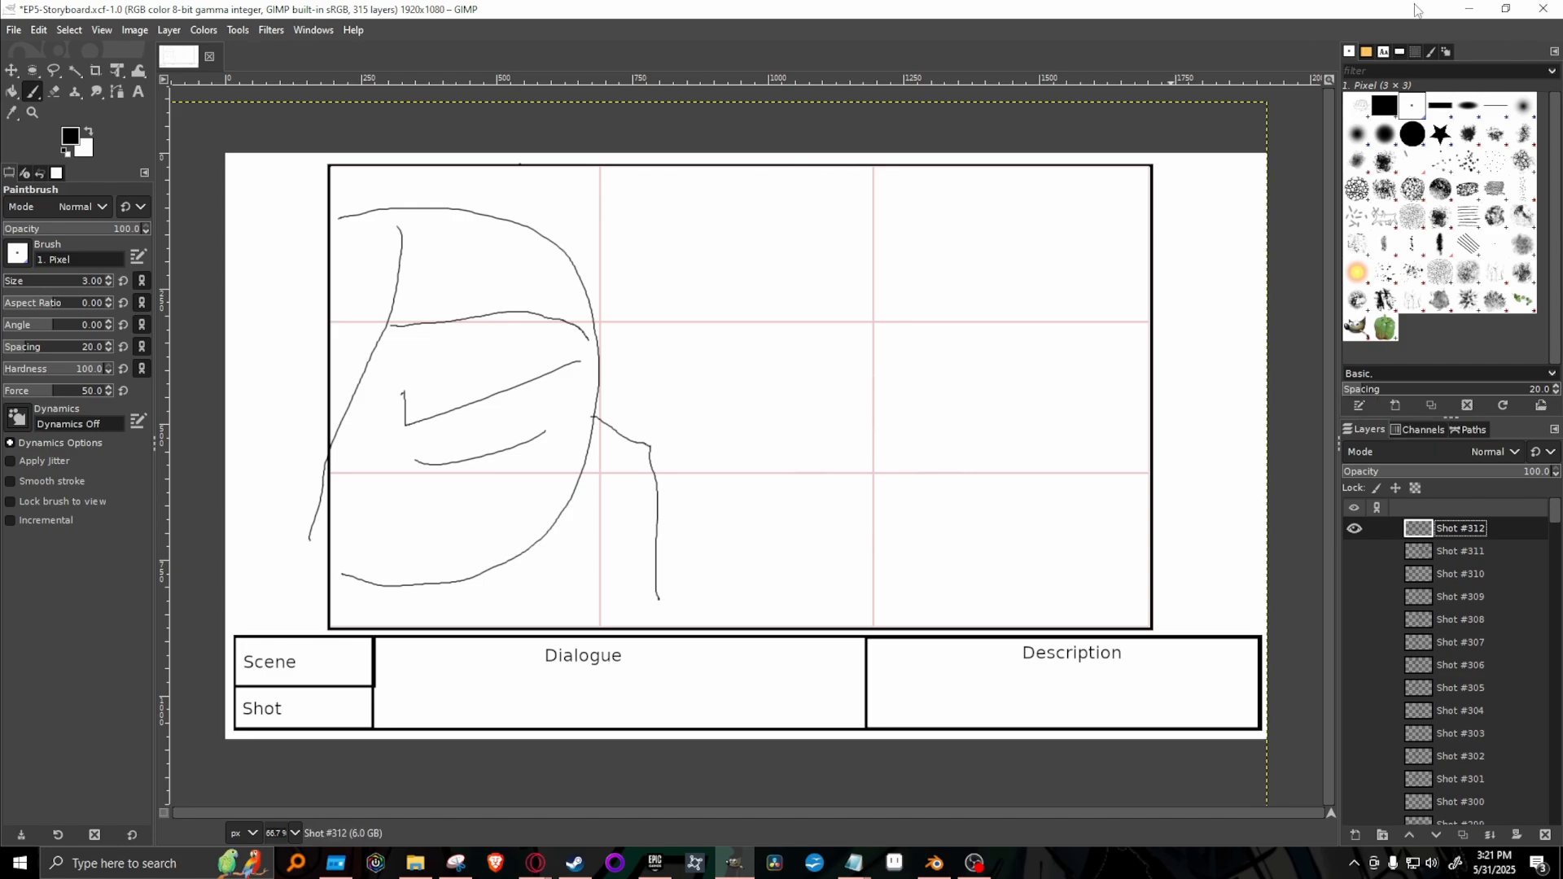
# Erase the curve under the eye line using the 2. Hardness 100 brush, then restore the Paintbrush with 1. Pixel.
pyautogui.click(1410, 135)
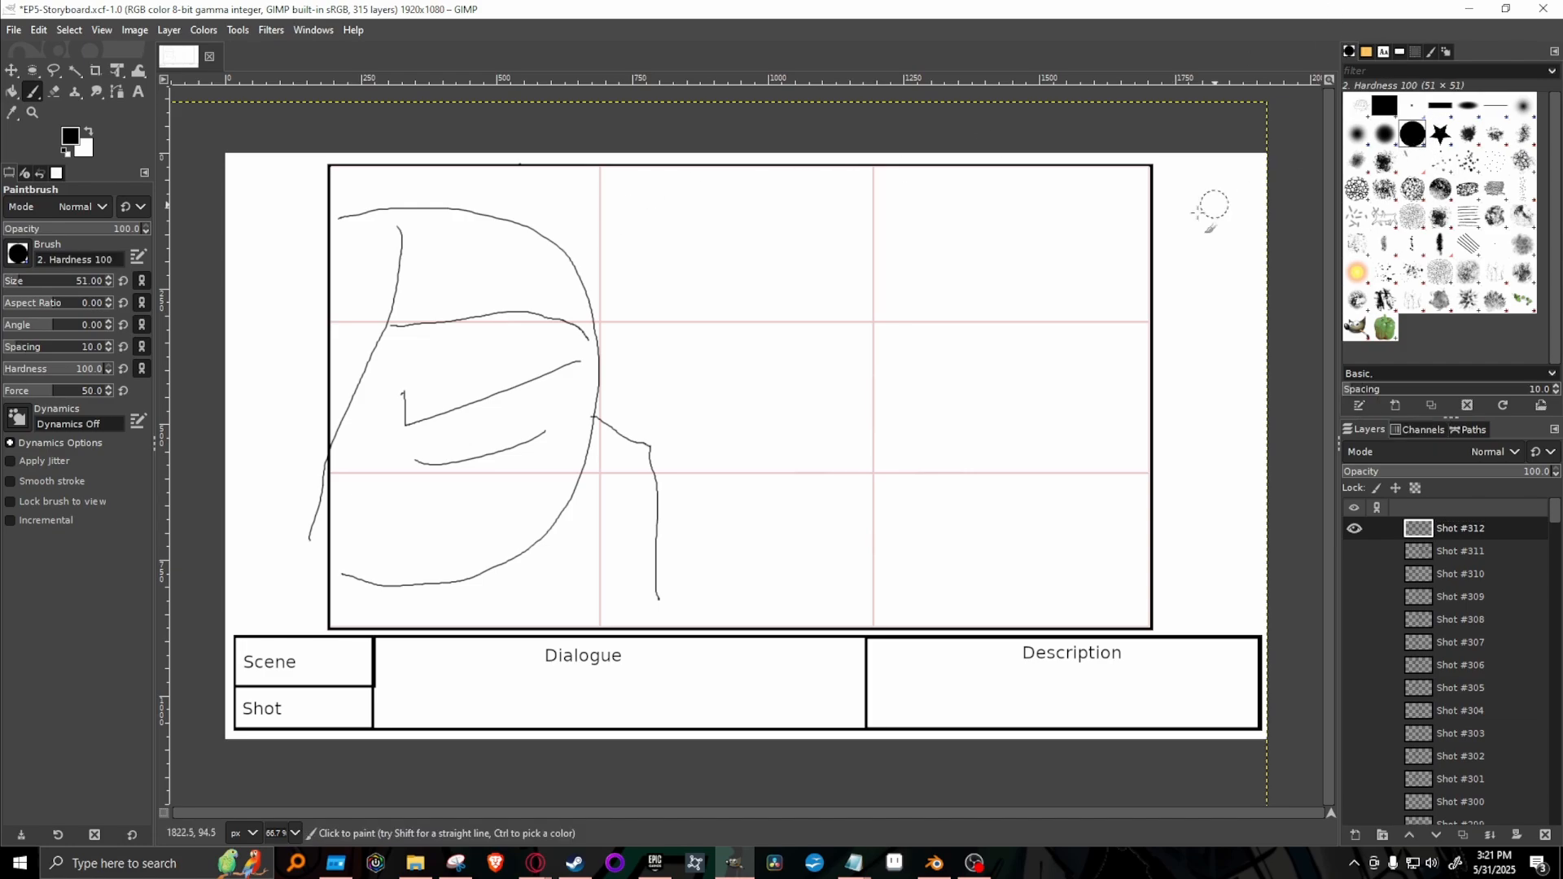
pyautogui.hotkey('shift', 'e')
pyautogui.moveTo(415, 462); pyautogui.dragTo(546, 432)
pyautogui.click(1412, 106)
pyautogui.press('p')
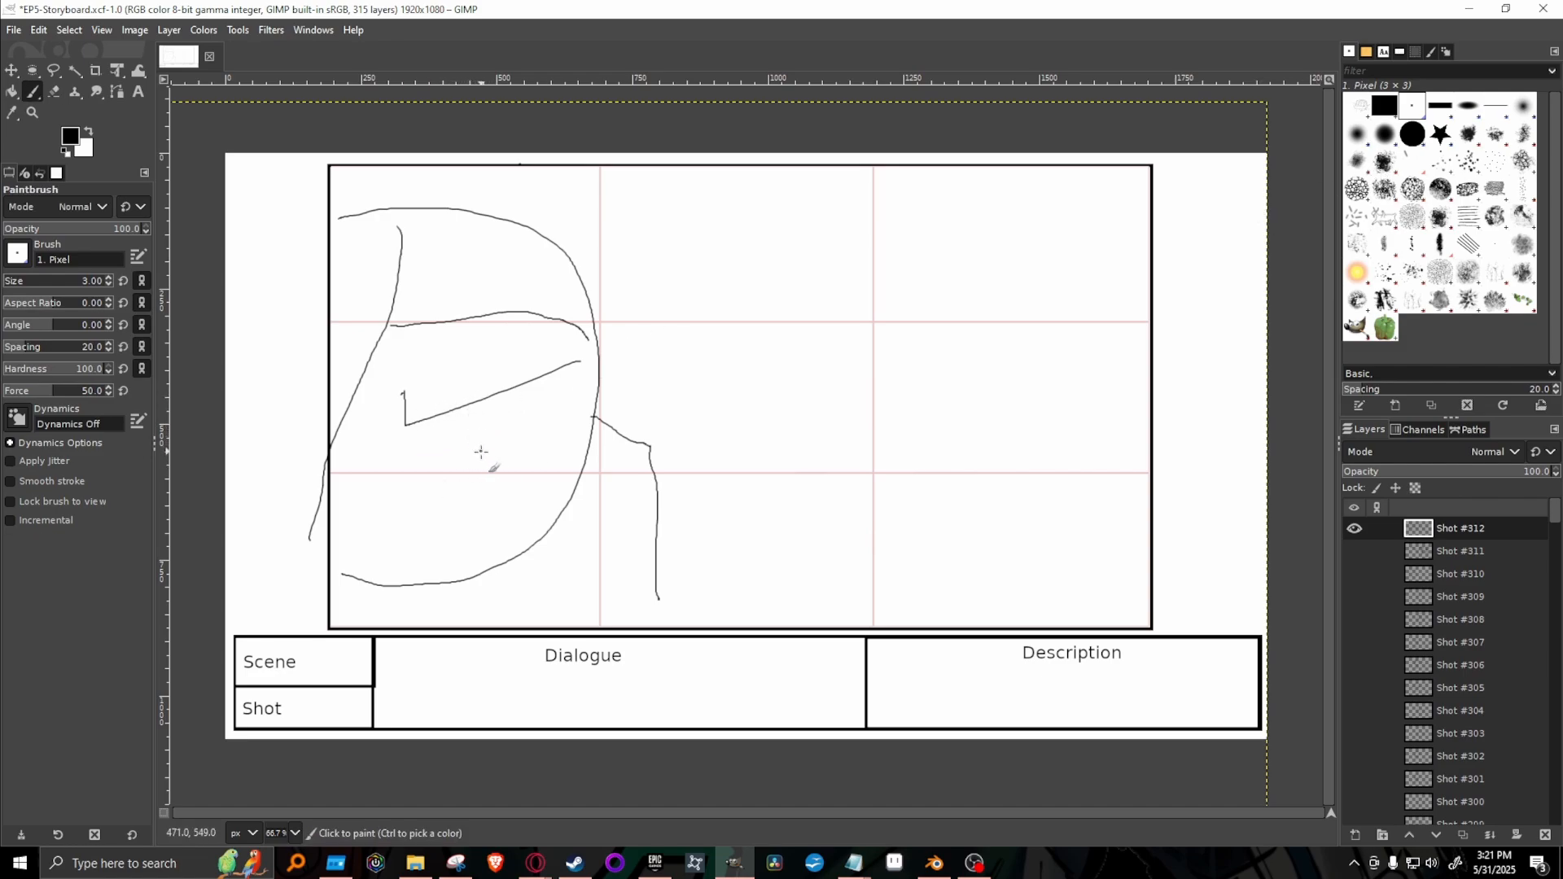
# Draw a wide round eye with an oval pupil under the slanted brow, adding small vein marks and creases around it.
pyautogui.moveTo(478, 456)
pyautogui.mouseDown()
pyautogui.moveTo(496, 414)
pyautogui.moveTo(478, 460)
pyautogui.moveTo(467, 432)
pyautogui.moveTo(454, 450)
pyautogui.moveTo(487, 482)
pyautogui.moveTo(530, 466)
pyautogui.moveTo(535, 423)
pyautogui.moveTo(494, 406)
pyautogui.moveTo(467, 407)
pyautogui.moveTo(445, 453)
pyautogui.moveTo(487, 480)
pyautogui.moveTo(537, 459)
pyautogui.moveTo(543, 421)
pyautogui.moveTo(503, 395)
pyautogui.mouseUp()
pyautogui.hotkey('ctrl', 'z')
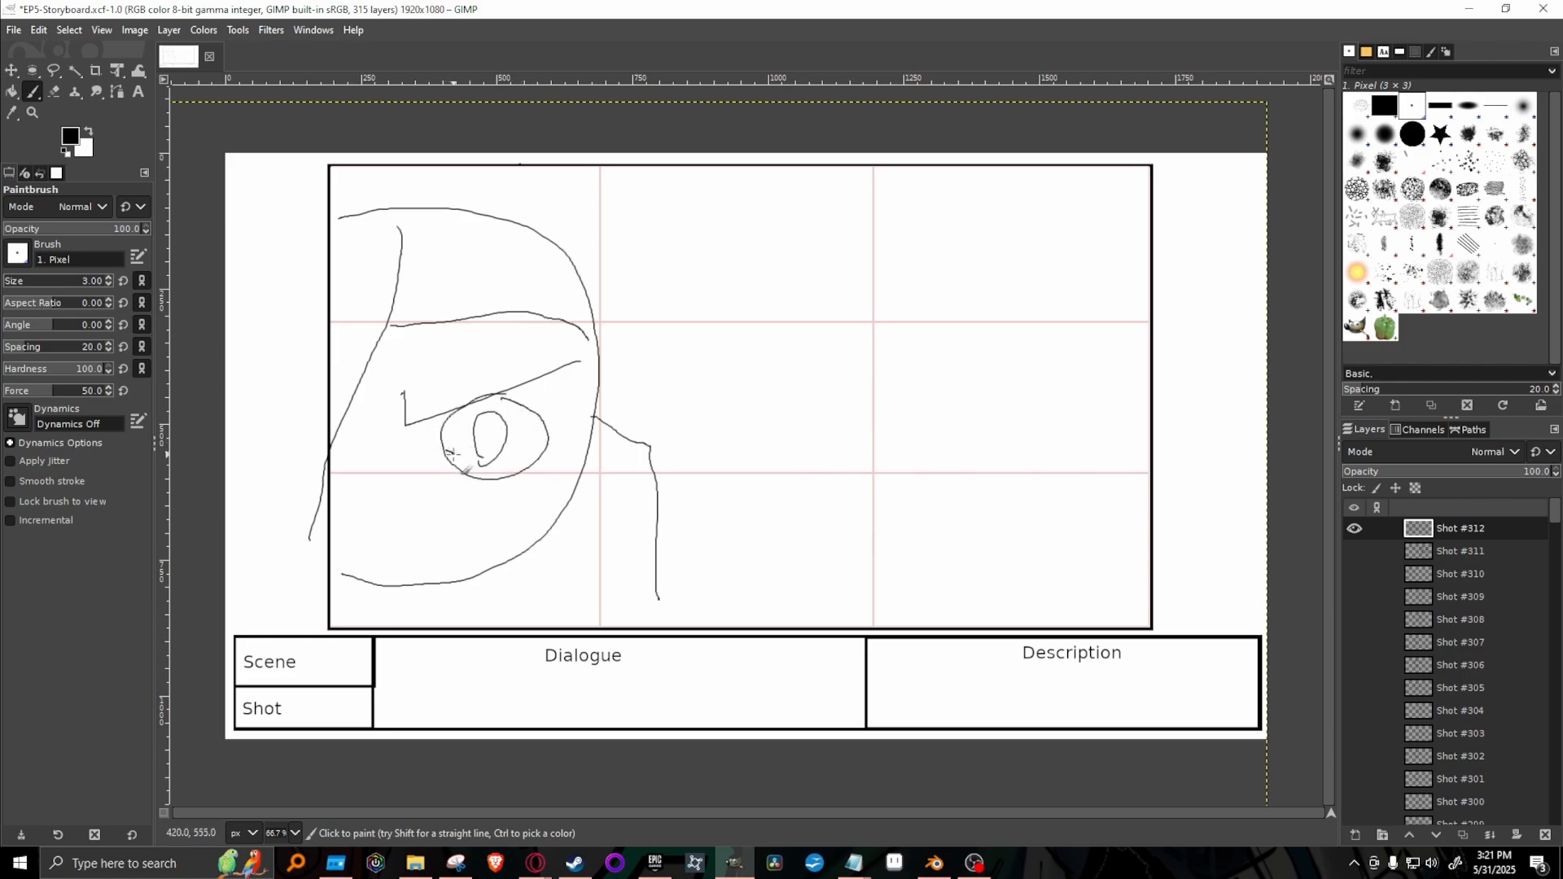
pyautogui.moveTo(454, 454)
pyautogui.mouseDown()
pyautogui.moveTo(467, 444)
pyautogui.moveTo(449, 443)
pyautogui.moveTo(516, 468)
pyautogui.mouseUp()
pyautogui.moveTo(525, 448)
pyautogui.mouseDown()
pyautogui.moveTo(542, 444)
pyautogui.moveTo(525, 422)
pyautogui.moveTo(464, 425)
pyautogui.mouseUp()
pyautogui.moveTo(374, 405)
pyautogui.mouseDown()
pyautogui.moveTo(378, 427)
pyautogui.moveTo(393, 407)
pyautogui.mouseUp()
pyautogui.moveTo(575, 413)
pyautogui.mouseDown()
pyautogui.moveTo(560, 411)
pyautogui.moveTo(563, 442)
pyautogui.mouseUp()
pyautogui.moveTo(437, 491); pyautogui.dragTo(481, 560)
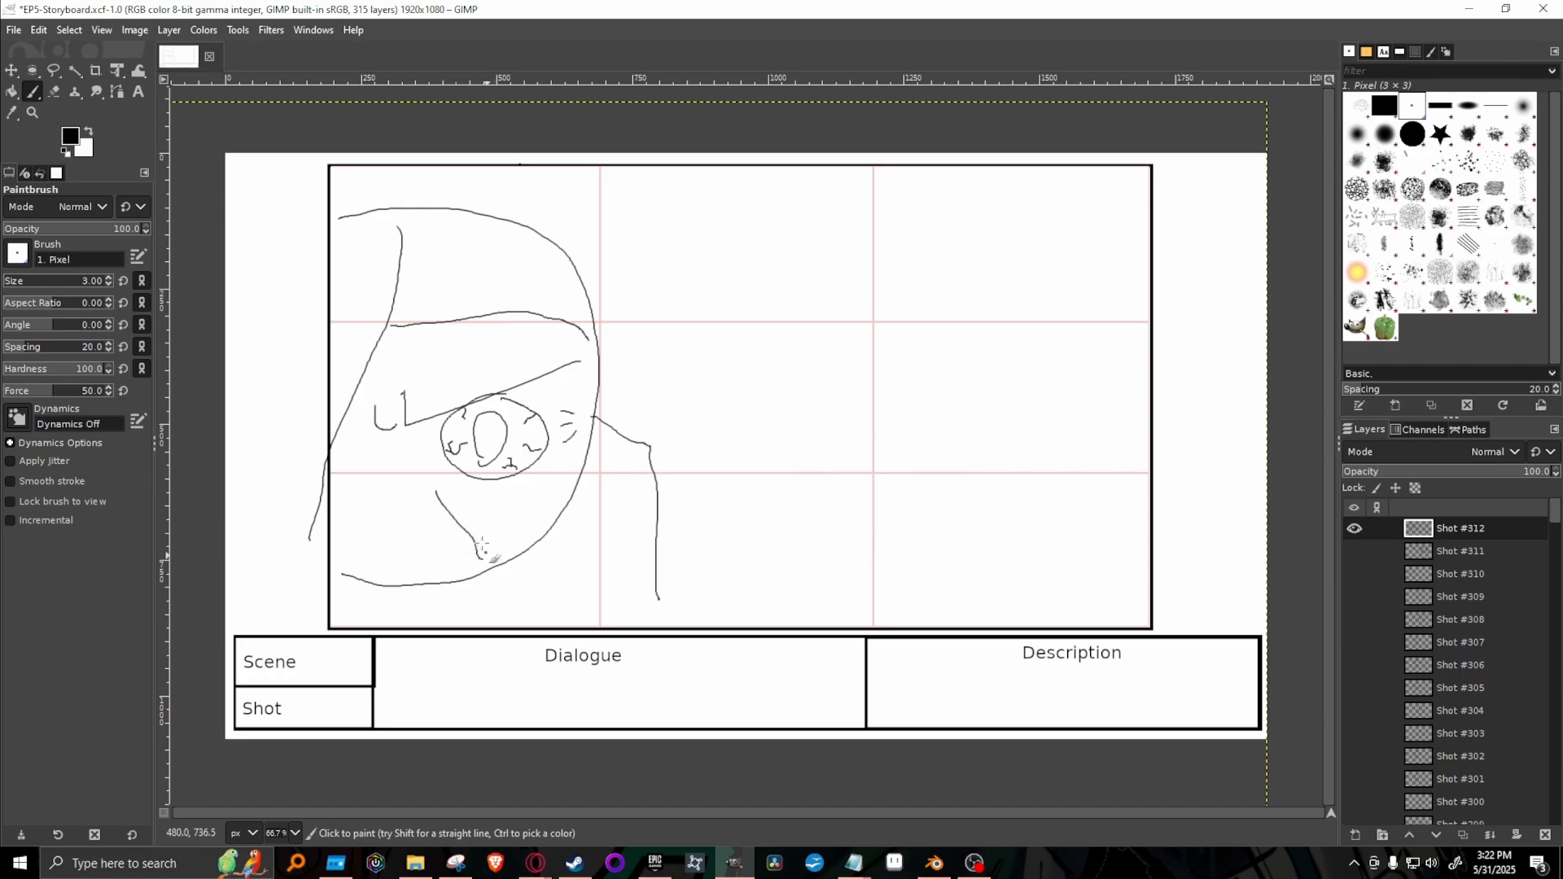
pyautogui.moveTo(477, 492); pyautogui.dragTo(528, 490)
pyautogui.click(613, 474)
pyautogui.moveTo(405, 361); pyautogui.dragTo(475, 345)
pyautogui.hotkey('ctrl', 'z')
pyautogui.hotkey('ctrl', 'z')
# Draw a small oval with a curved line beside it below the eye, and undo the extra forehead stroke.
pyautogui.moveTo(403, 504); pyautogui.dragTo(411, 521)
pyautogui.moveTo(391, 365); pyautogui.dragTo(507, 329)
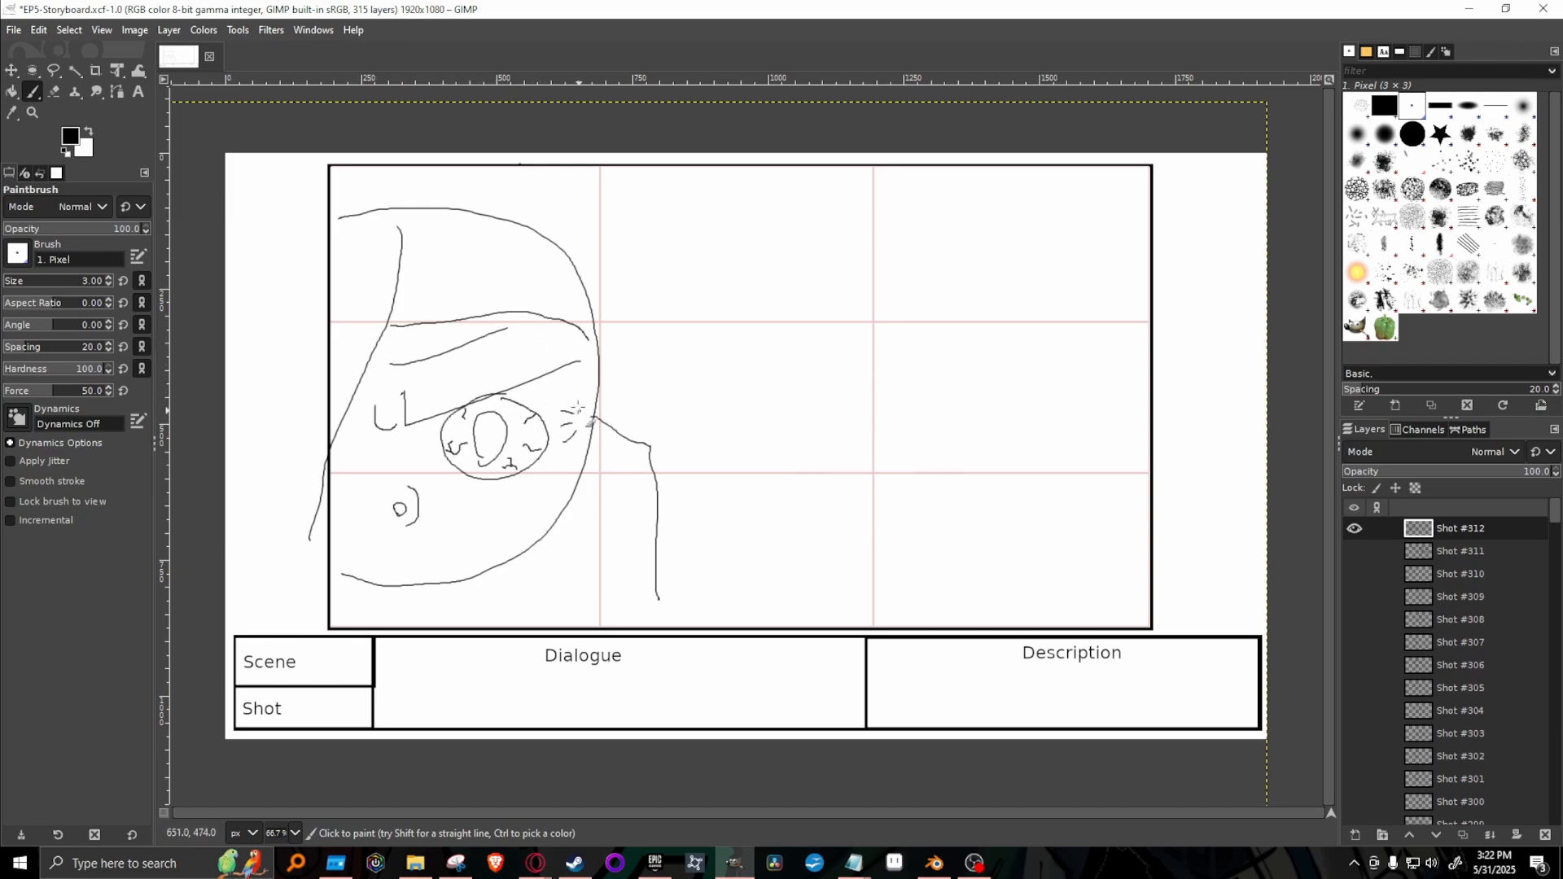
pyautogui.hotkey('ctrl', 'z')
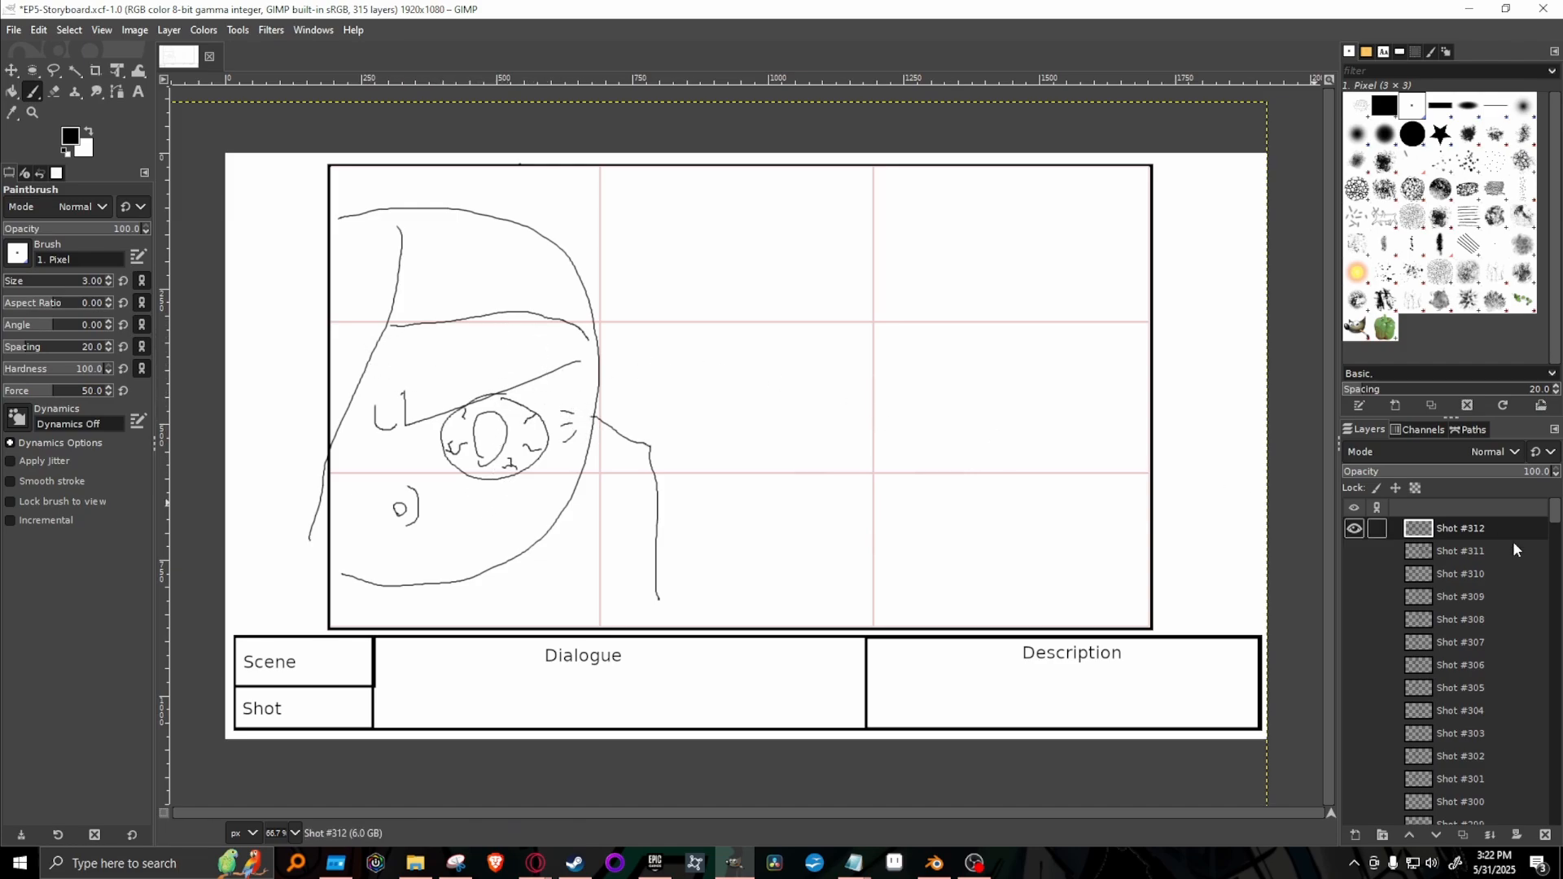
# Hide Shot #312, duplicate the Shot #311 village layer, and hide both the copy and the original.
pyautogui.click(1354, 527)
pyautogui.click(1354, 551)
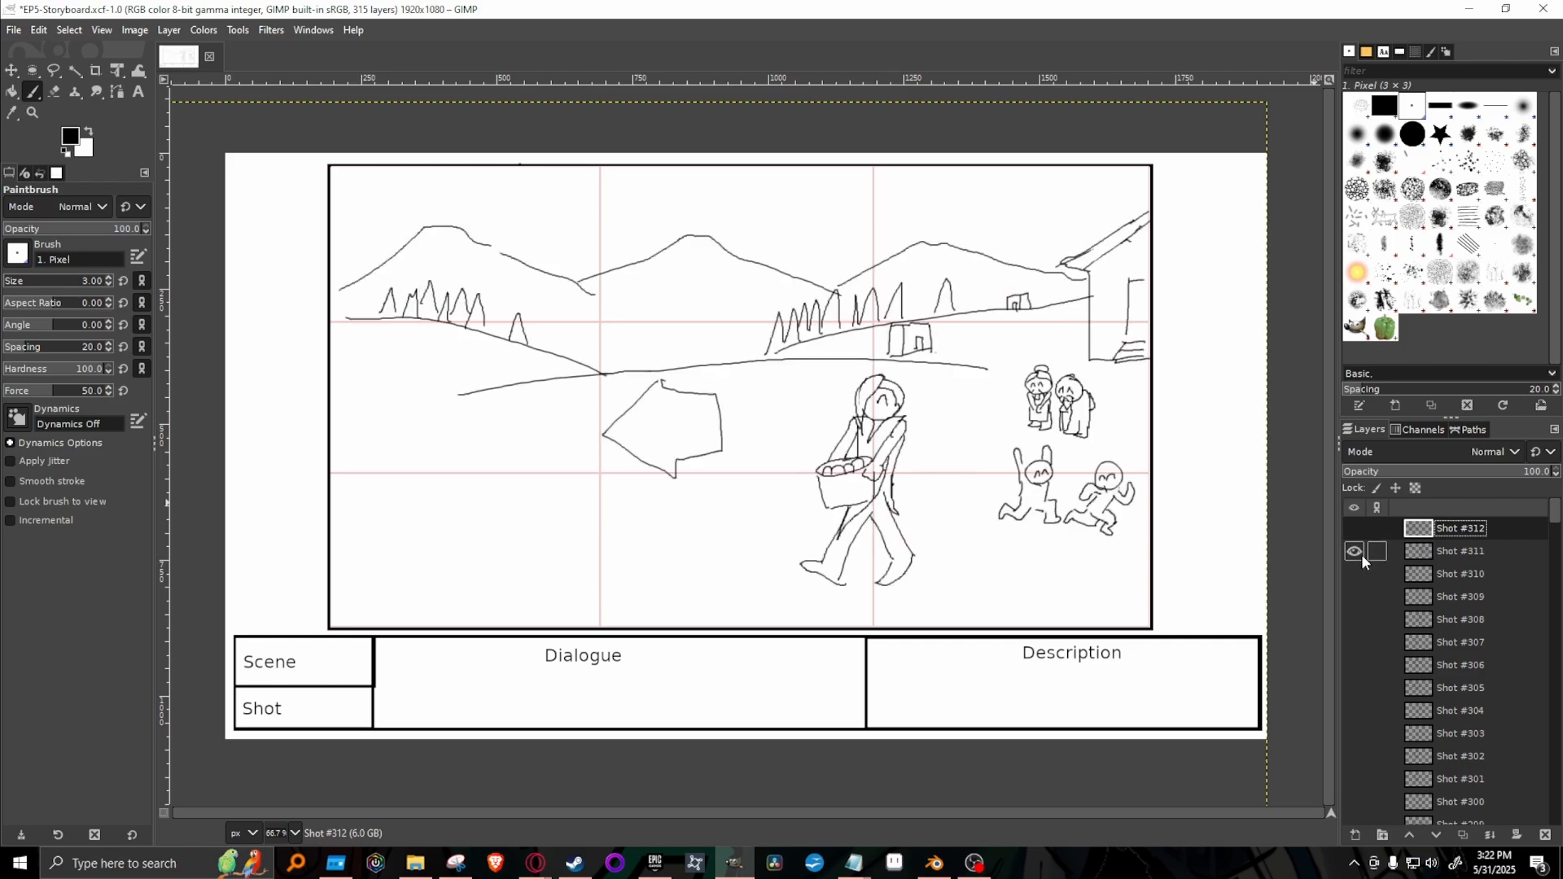
pyautogui.click(1495, 557)
pyautogui.rightClick(1496, 555)
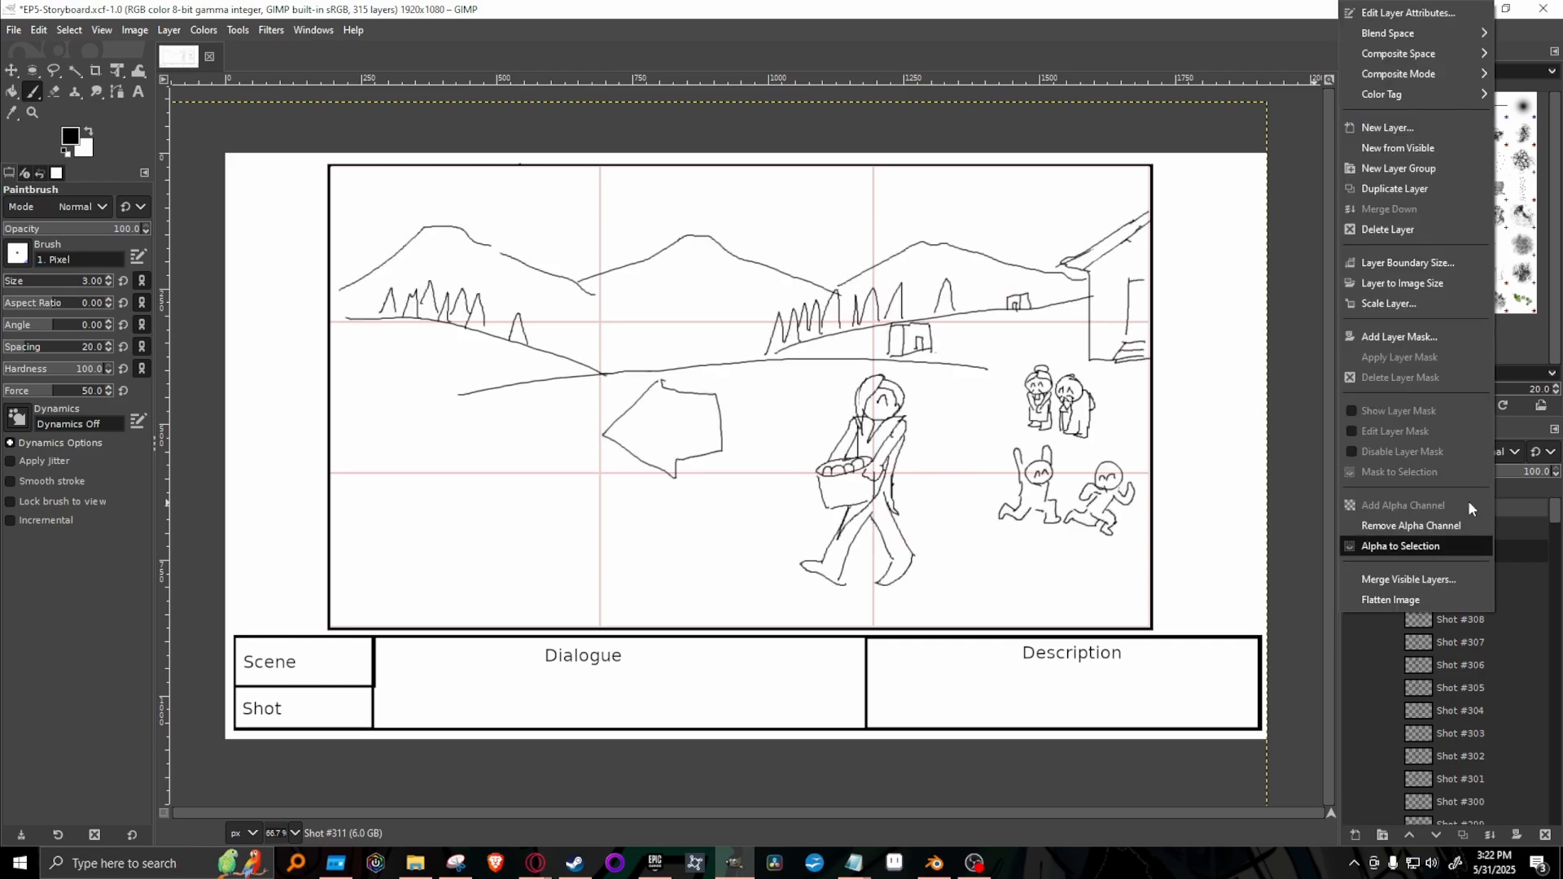
pyautogui.click(1439, 189)
pyautogui.click(1354, 551)
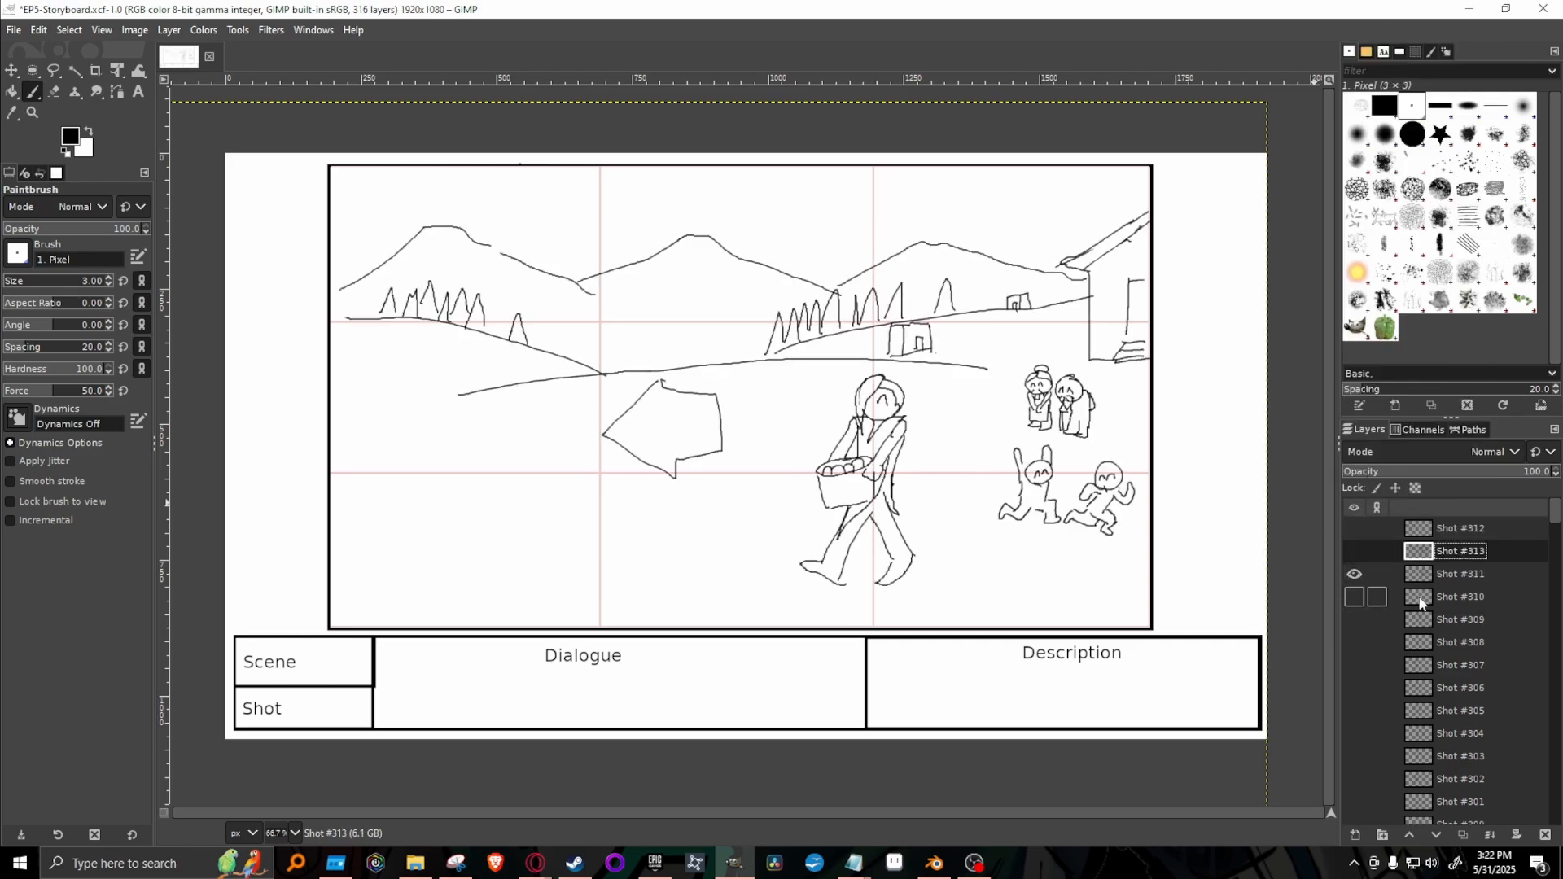
pyautogui.click(1354, 574)
# Toggle Shot #312 and Shot #310 on and off to compare the face drawings.
pyautogui.click(1354, 528)
pyautogui.click(1354, 529)
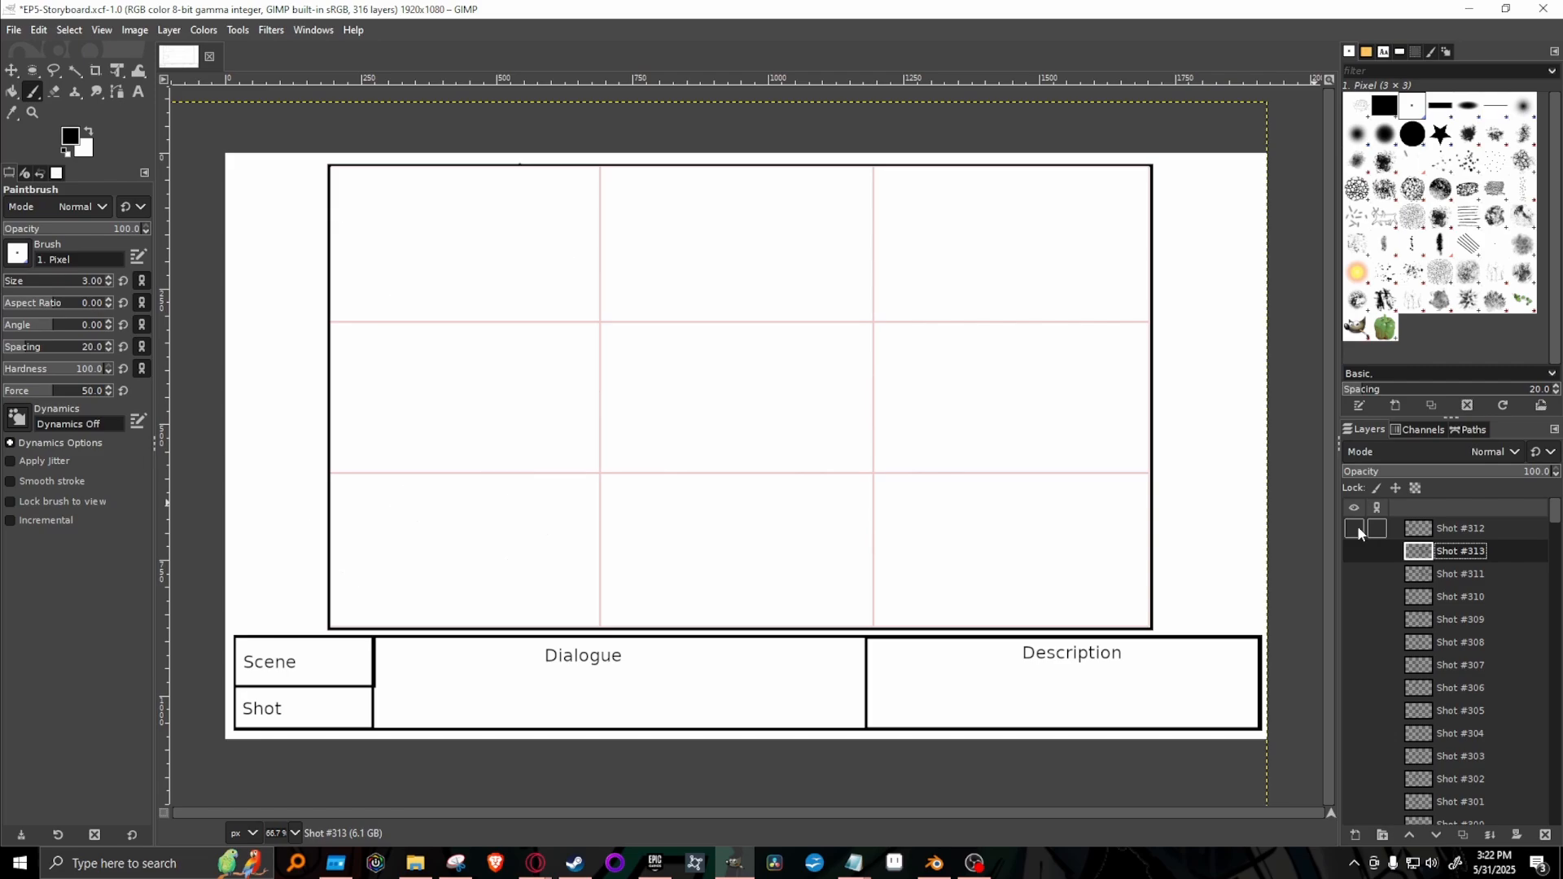
pyautogui.click(1354, 597)
pyautogui.click(1354, 597)
pyautogui.click(1354, 529)
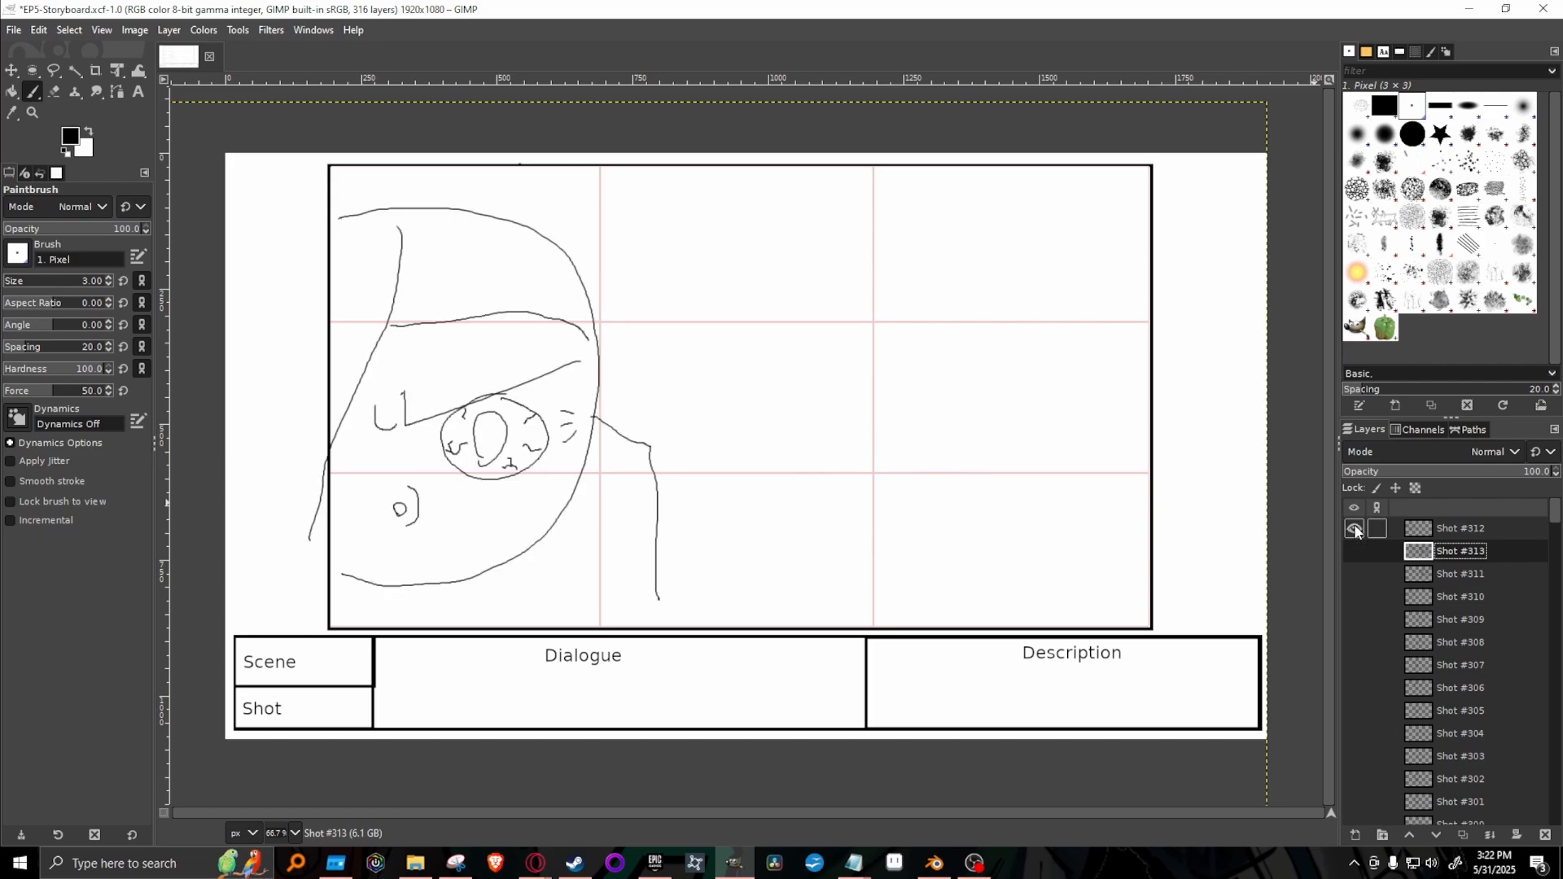
pyautogui.click(1354, 529)
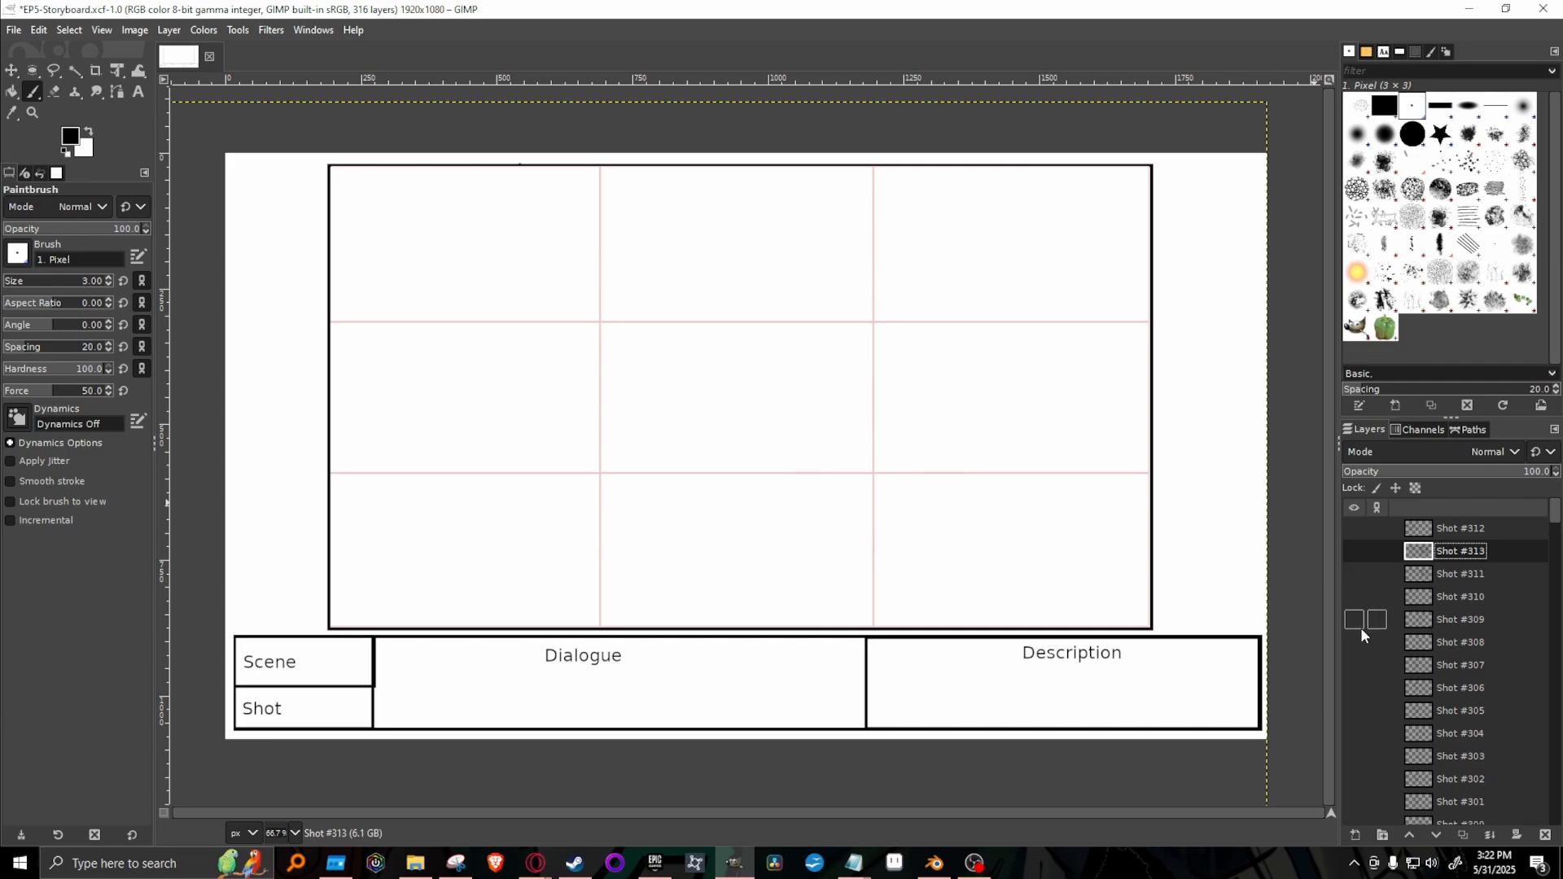
pyautogui.click(1360, 530)
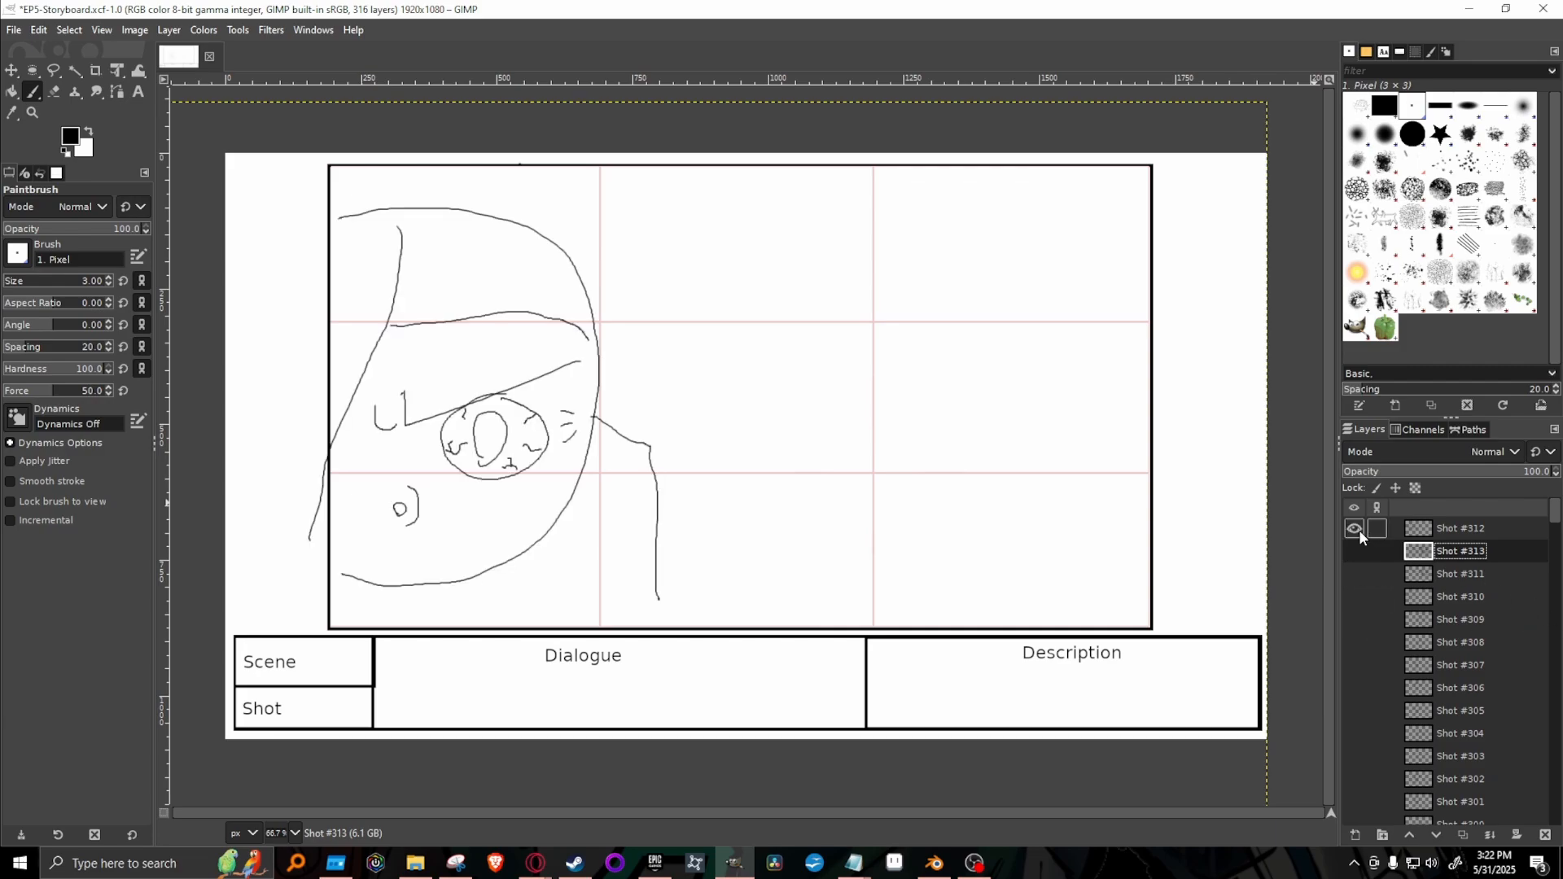
pyautogui.click(1361, 530)
# Show the Shot #313 layer, move it to the top of the stack and clear its copied village drawing.
pyautogui.click(1355, 553)
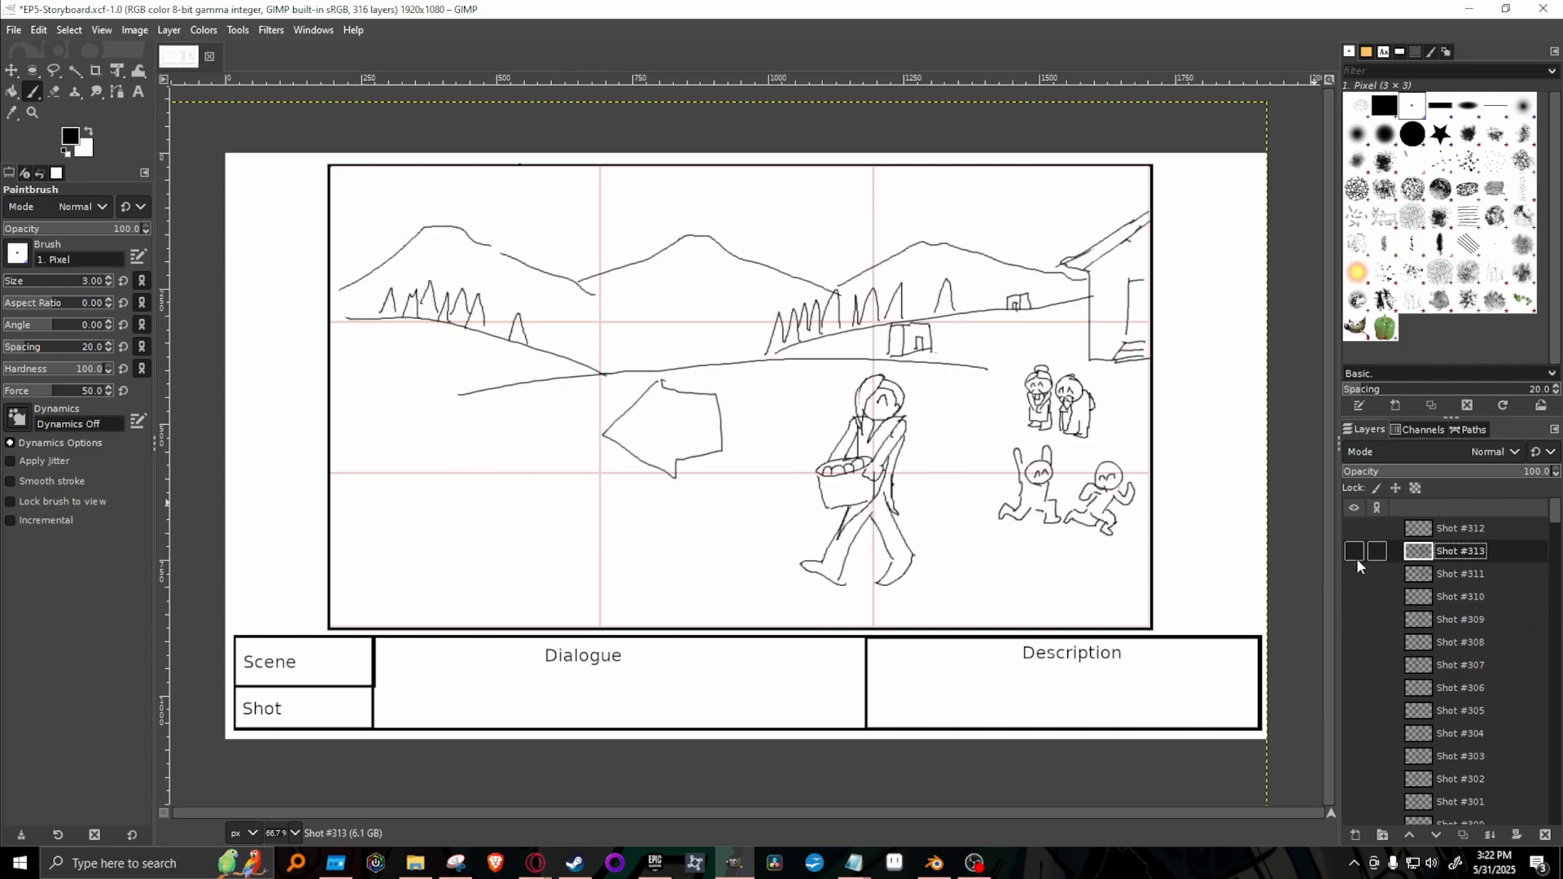
pyautogui.click(1356, 557)
pyautogui.click(1357, 575)
pyautogui.click(1356, 555)
pyautogui.moveTo(1459, 560); pyautogui.dragTo(1507, 523)
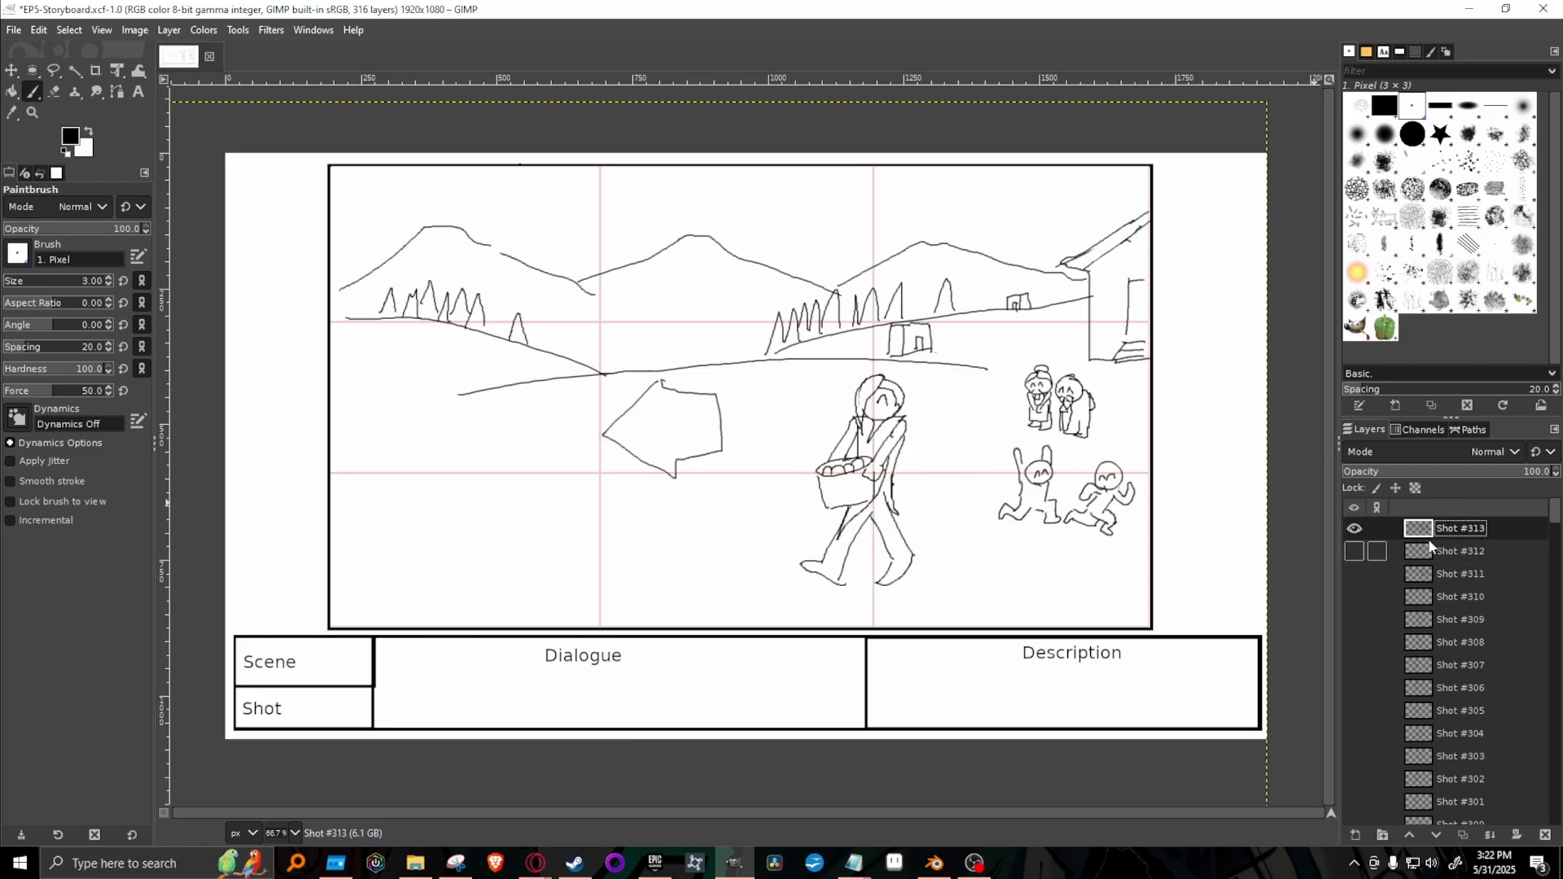
pyautogui.press('Delete')
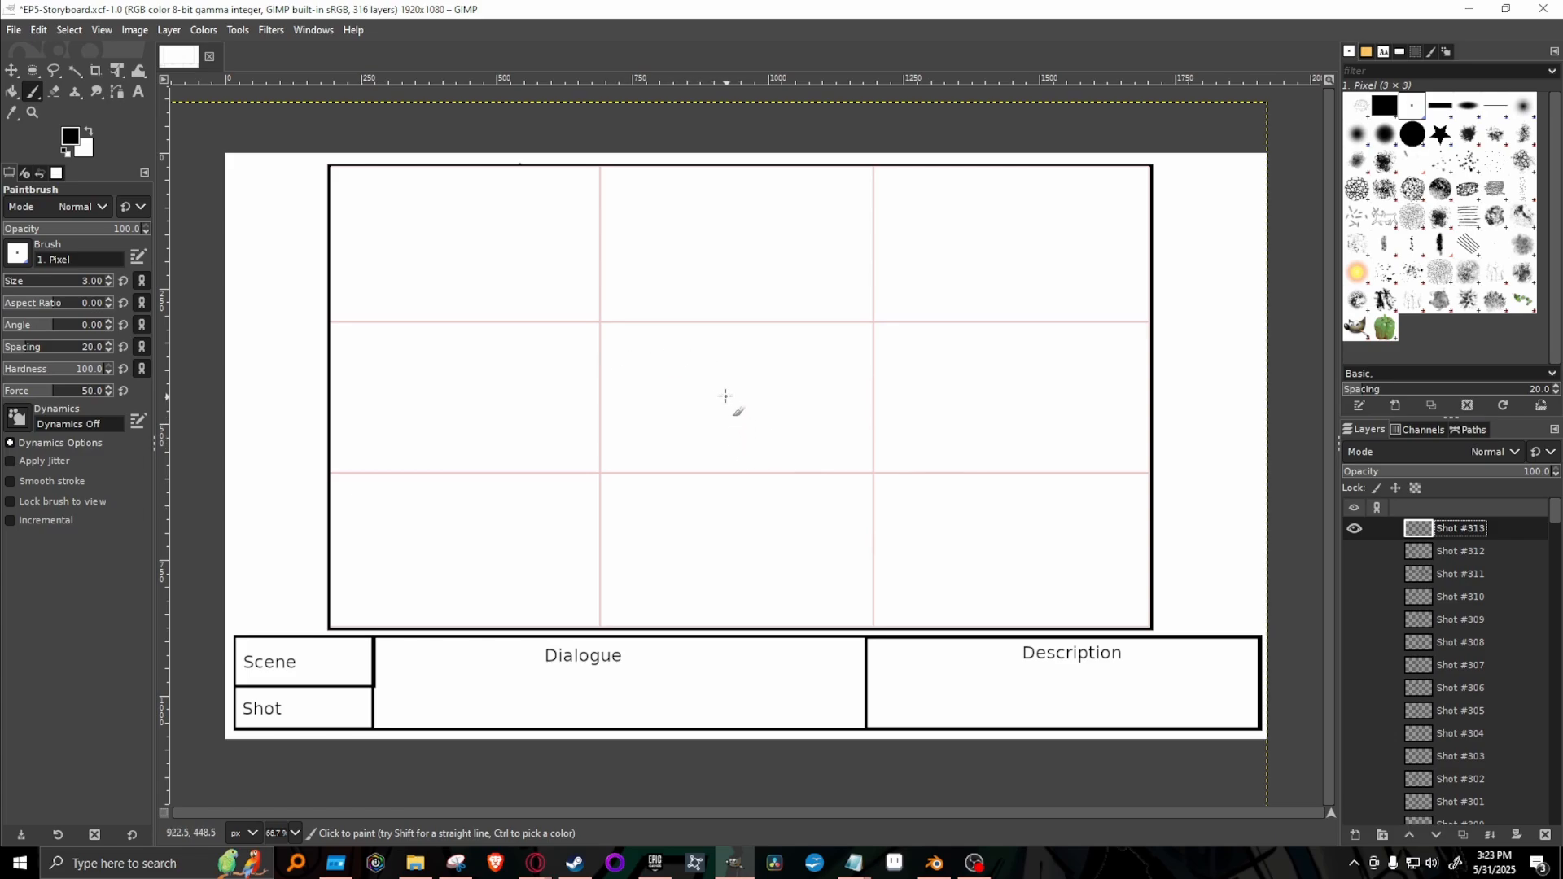
# Draw a small round head near the centre of the Shot #313 frame, redoing the first attempt.
pyautogui.moveTo(729, 370)
pyautogui.mouseDown()
pyautogui.moveTo(720, 400)
pyautogui.moveTo(748, 382)
pyautogui.moveTo(752, 408)
pyautogui.mouseUp()
pyautogui.hotkey('ctrl', 'z')
pyautogui.moveTo(738, 368)
pyautogui.mouseDown()
pyautogui.moveTo(743, 406)
pyautogui.moveTo(760, 381)
pyautogui.moveTo(738, 370)
pyautogui.mouseUp()
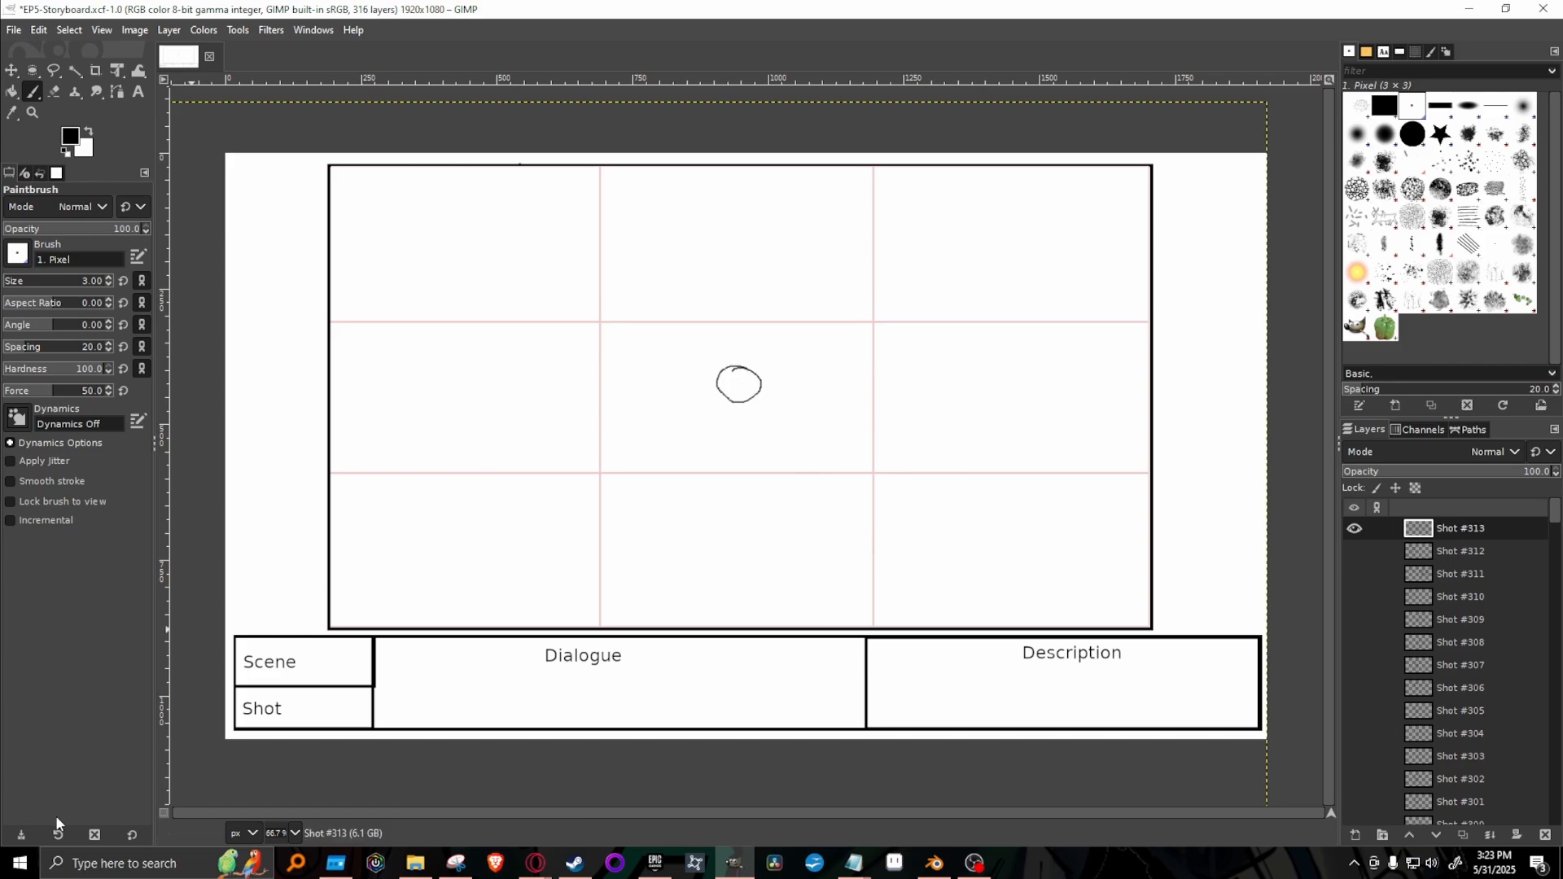
# At 100% zoom, sketch the standing figure's arms, torso, belt and spread legs beneath the head.
pyautogui.click(295, 834)
pyautogui.click(298, 724)
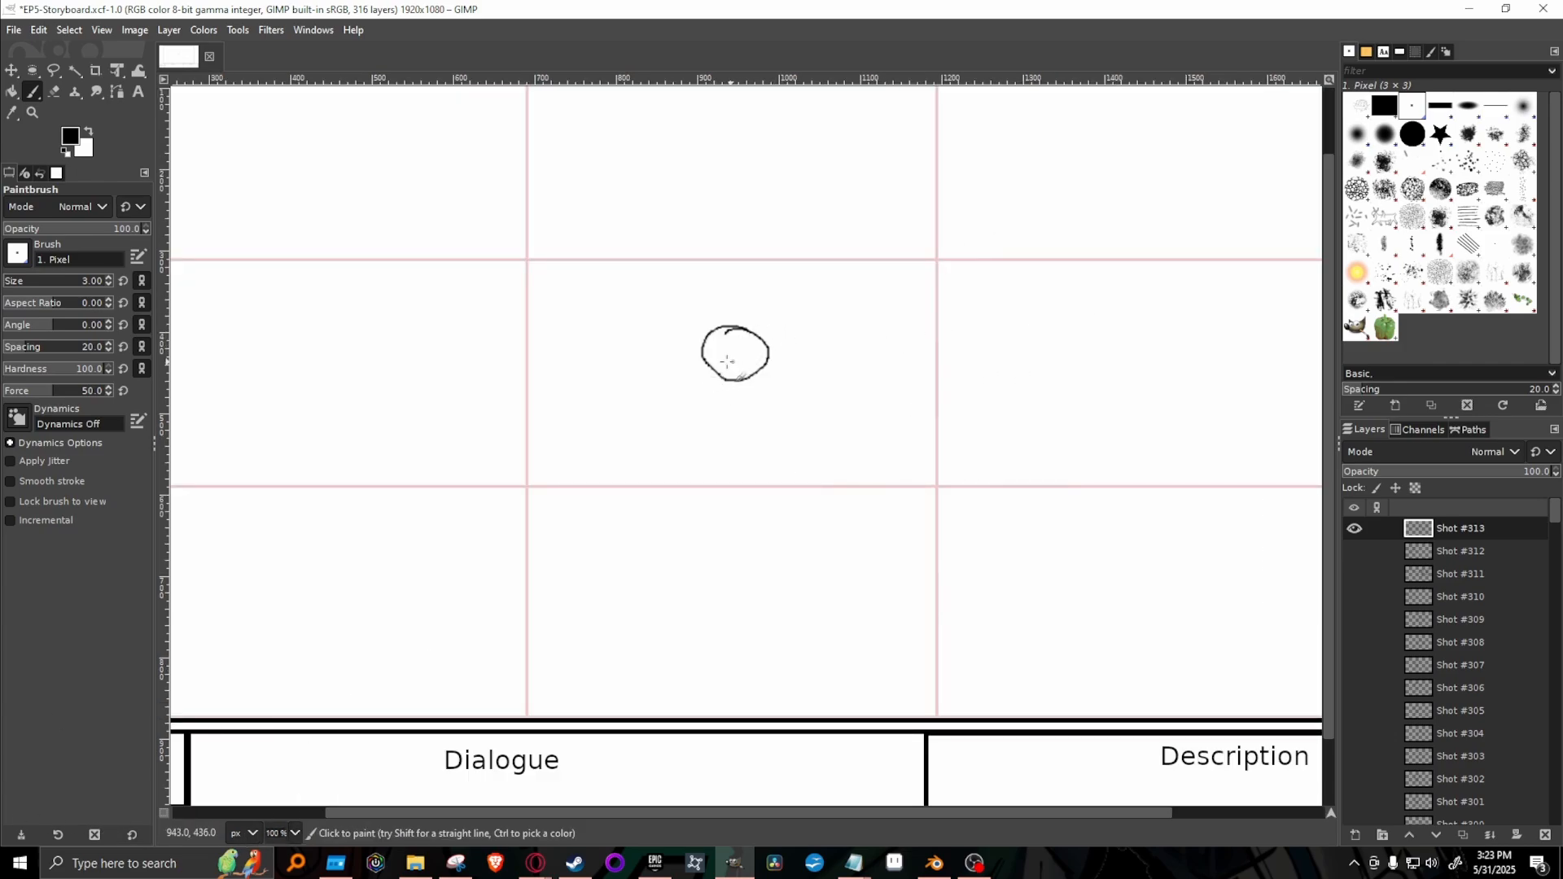
pyautogui.moveTo(707, 373)
pyautogui.mouseDown()
pyautogui.moveTo(662, 449)
pyautogui.moveTo(713, 407)
pyautogui.mouseUp()
pyautogui.moveTo(766, 370)
pyautogui.mouseDown()
pyautogui.moveTo(804, 419)
pyautogui.moveTo(798, 446)
pyautogui.moveTo(766, 400)
pyautogui.mouseUp()
pyautogui.hotkey('ctrl', 'z')
pyautogui.moveTo(774, 383)
pyautogui.mouseDown()
pyautogui.moveTo(796, 456)
pyautogui.moveTo(764, 413)
pyautogui.moveTo(711, 419)
pyautogui.moveTo(711, 434)
pyautogui.moveTo(762, 426)
pyautogui.moveTo(755, 382)
pyautogui.mouseUp()
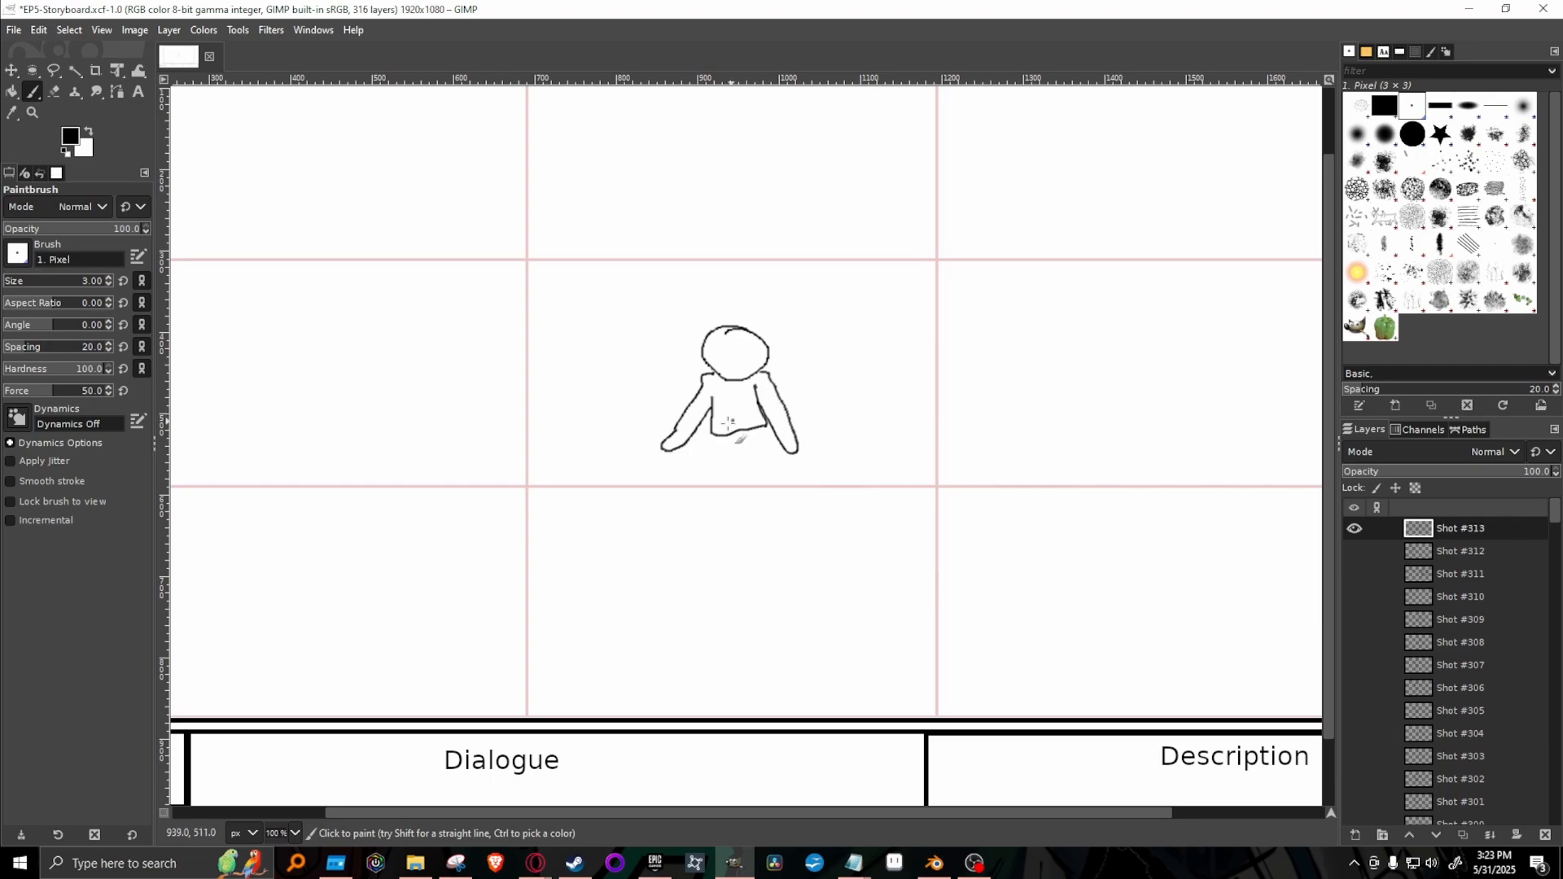
pyautogui.moveTo(723, 441)
pyautogui.mouseDown()
pyautogui.moveTo(755, 432)
pyautogui.moveTo(718, 441)
pyautogui.moveTo(692, 483)
pyautogui.moveTo(726, 478)
pyautogui.moveTo(697, 473)
pyautogui.moveTo(686, 499)
pyautogui.moveTo(717, 499)
pyautogui.moveTo(764, 437)
pyautogui.moveTo(791, 502)
pyautogui.moveTo(731, 474)
pyautogui.mouseUp()
pyautogui.hotkey('ctrl', 'z')
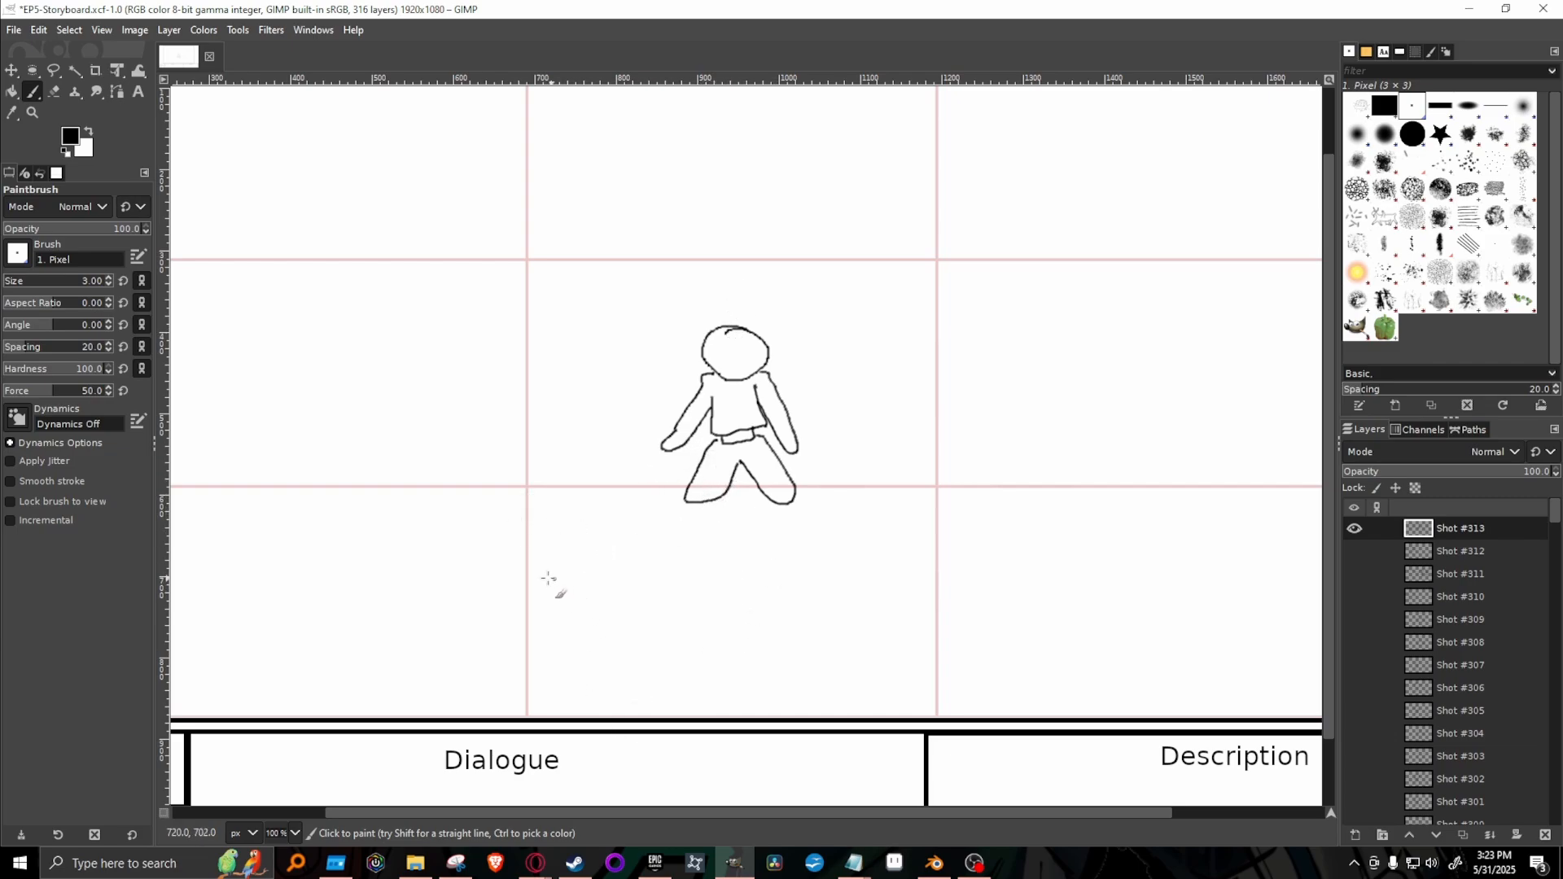
# Sketch a fallen figure lying below and to the left of the standing figure, with outstretched arm and bent legs.
pyautogui.moveTo(585, 590)
pyautogui.mouseDown()
pyautogui.moveTo(578, 528)
pyautogui.moveTo(637, 561)
pyautogui.moveTo(587, 587)
pyautogui.mouseUp()
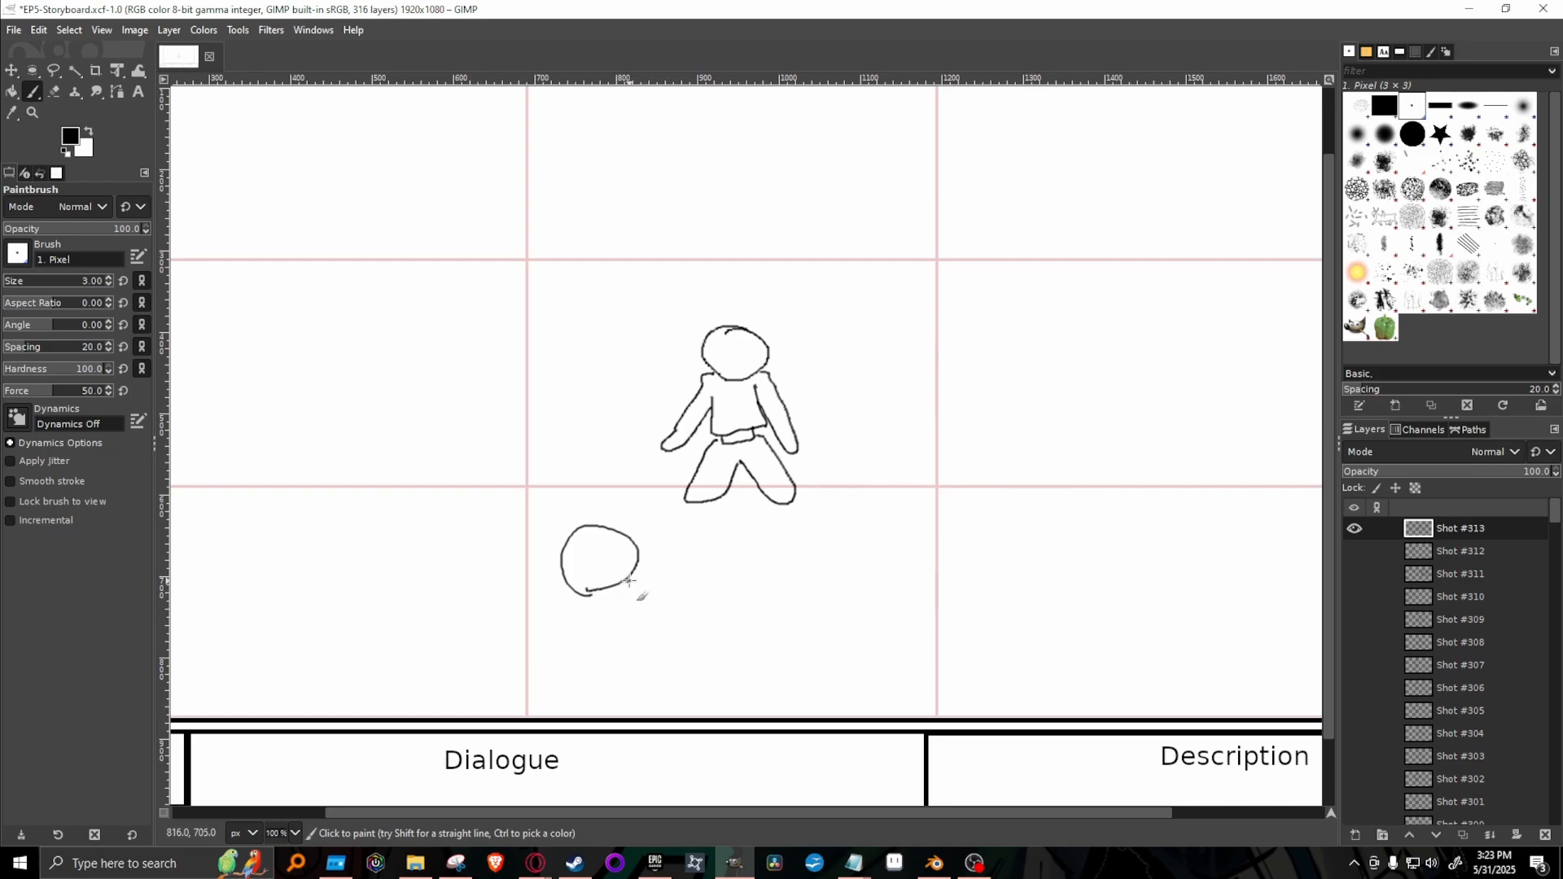
pyautogui.moveTo(625, 579)
pyautogui.mouseDown()
pyautogui.moveTo(543, 623)
pyautogui.moveTo(637, 603)
pyautogui.mouseUp()
pyautogui.moveTo(640, 534)
pyautogui.mouseDown()
pyautogui.moveTo(649, 575)
pyautogui.moveTo(666, 582)
pyautogui.moveTo(675, 538)
pyautogui.moveTo(745, 524)
pyautogui.moveTo(729, 549)
pyautogui.moveTo(757, 550)
pyautogui.moveTo(758, 531)
pyautogui.moveTo(728, 630)
pyautogui.moveTo(710, 628)
pyautogui.moveTo(717, 608)
pyautogui.moveTo(644, 600)
pyautogui.moveTo(731, 611)
pyautogui.mouseUp()
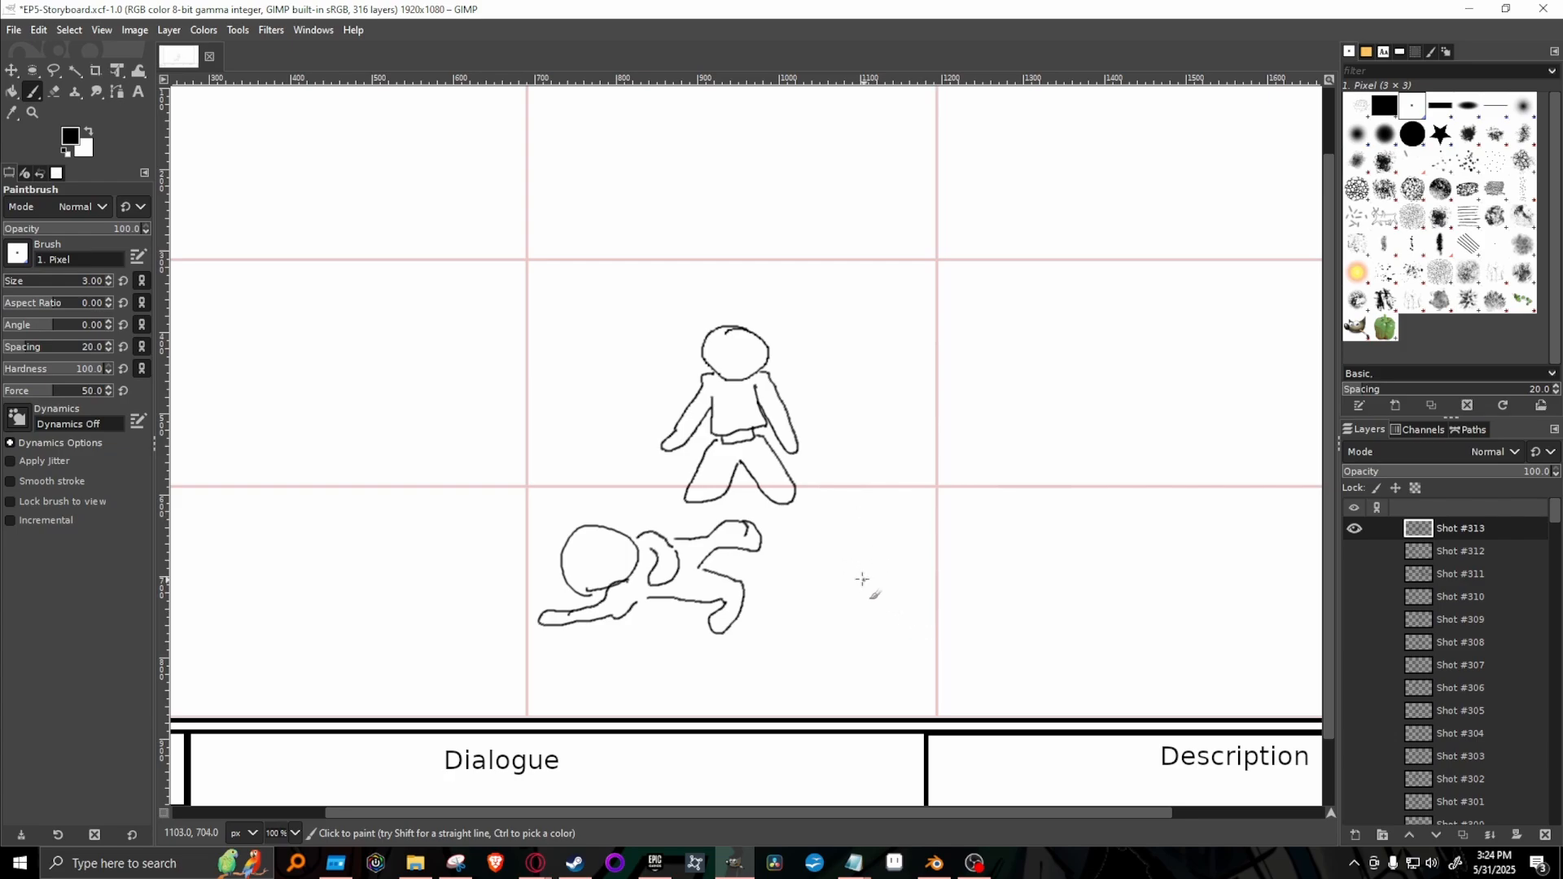
# Sketch a second fallen figure at the lower right of the standing one, head down with legs pointing up-left.
pyautogui.moveTo(929, 583)
pyautogui.mouseDown()
pyautogui.moveTo(944, 604)
pyautogui.moveTo(989, 562)
pyautogui.moveTo(927, 561)
pyautogui.moveTo(929, 591)
pyautogui.moveTo(908, 590)
pyautogui.moveTo(921, 613)
pyautogui.moveTo(873, 596)
pyautogui.moveTo(920, 630)
pyautogui.mouseUp()
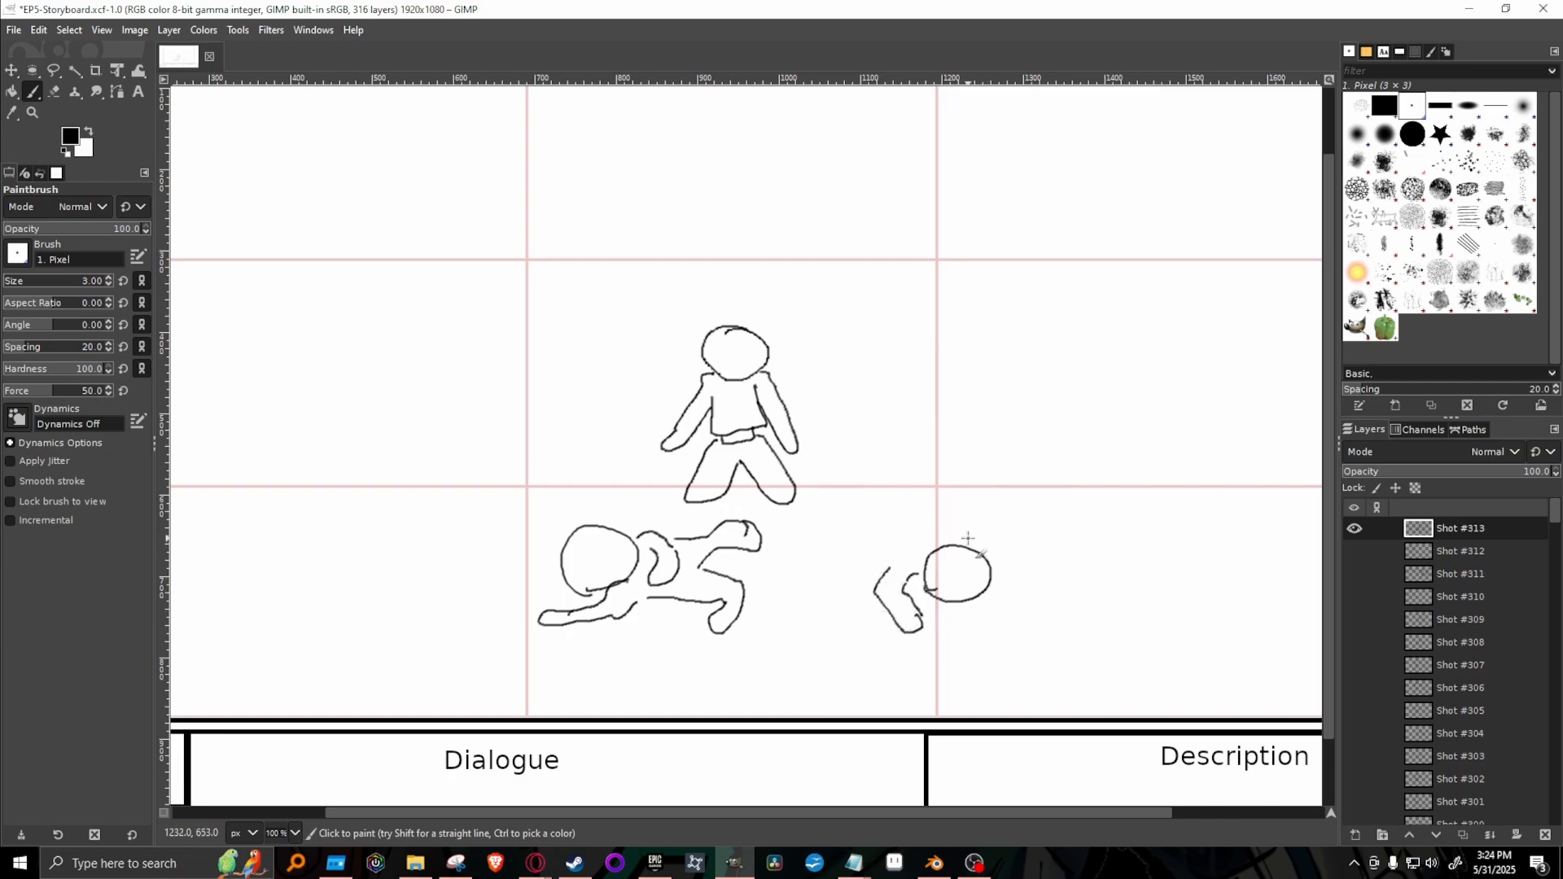
pyautogui.moveTo(977, 541)
pyautogui.mouseDown()
pyautogui.moveTo(1024, 562)
pyautogui.moveTo(989, 528)
pyautogui.moveTo(963, 529)
pyautogui.mouseUp()
pyautogui.moveTo(890, 568)
pyautogui.mouseDown()
pyautogui.moveTo(868, 535)
pyautogui.moveTo(834, 525)
pyautogui.moveTo(821, 490)
pyautogui.moveTo(855, 489)
pyautogui.moveTo(879, 511)
pyautogui.moveTo(920, 466)
pyautogui.moveTo(962, 537)
pyautogui.mouseUp()
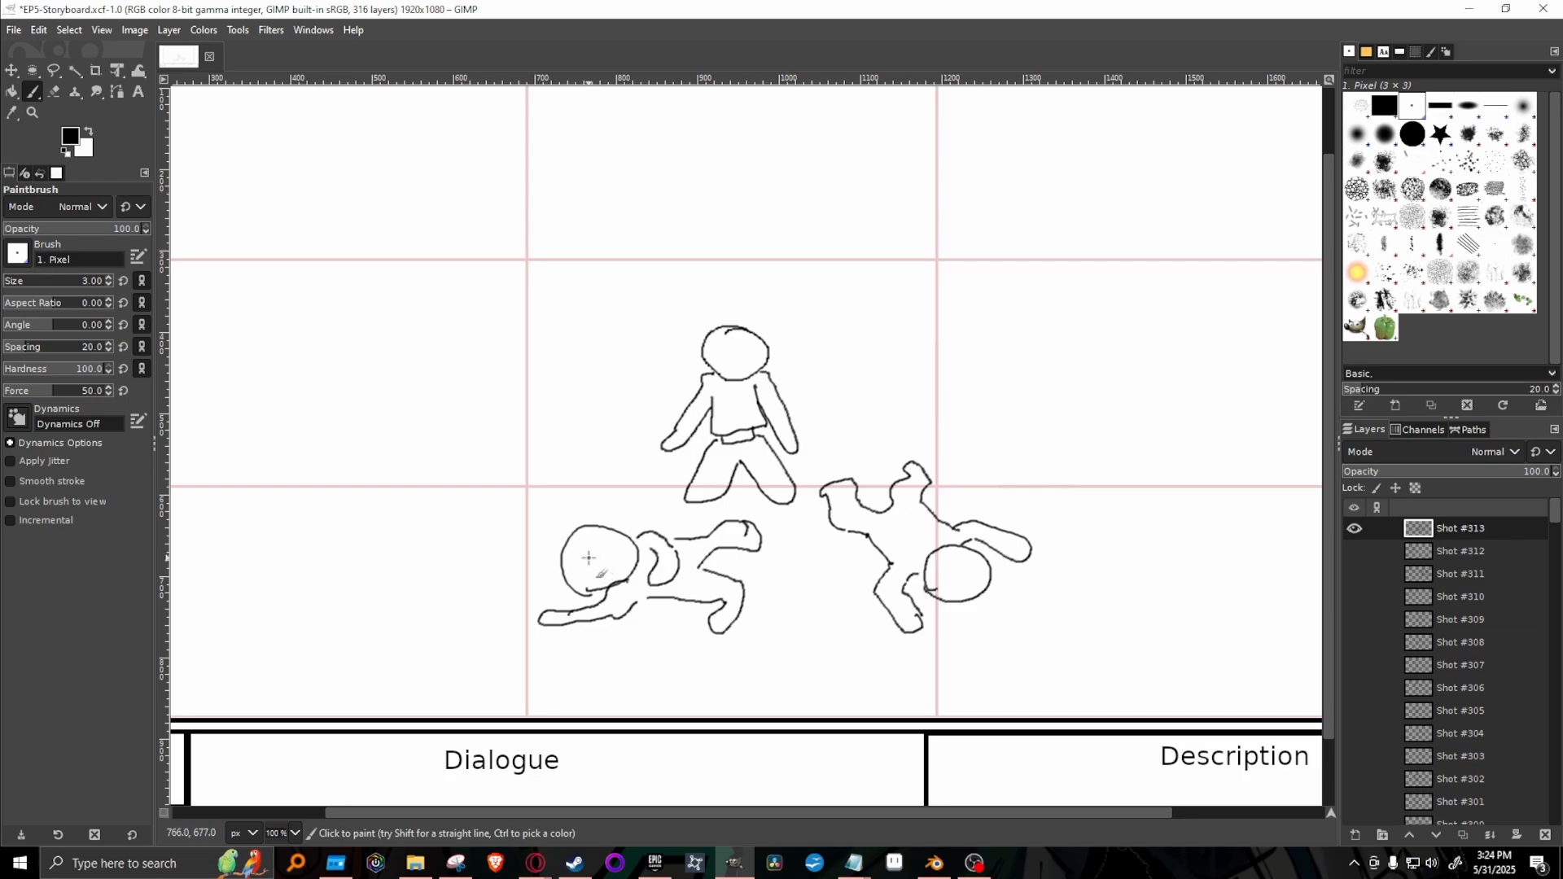
# Add X-shaped eyes to the face of the fallen figure on the left.
pyautogui.moveTo(592, 557); pyautogui.dragTo(609, 569)
pyautogui.moveTo(590, 572); pyautogui.dragTo(596, 543)
pyautogui.moveTo(1331, 496); pyautogui.dragTo(1327, 422)
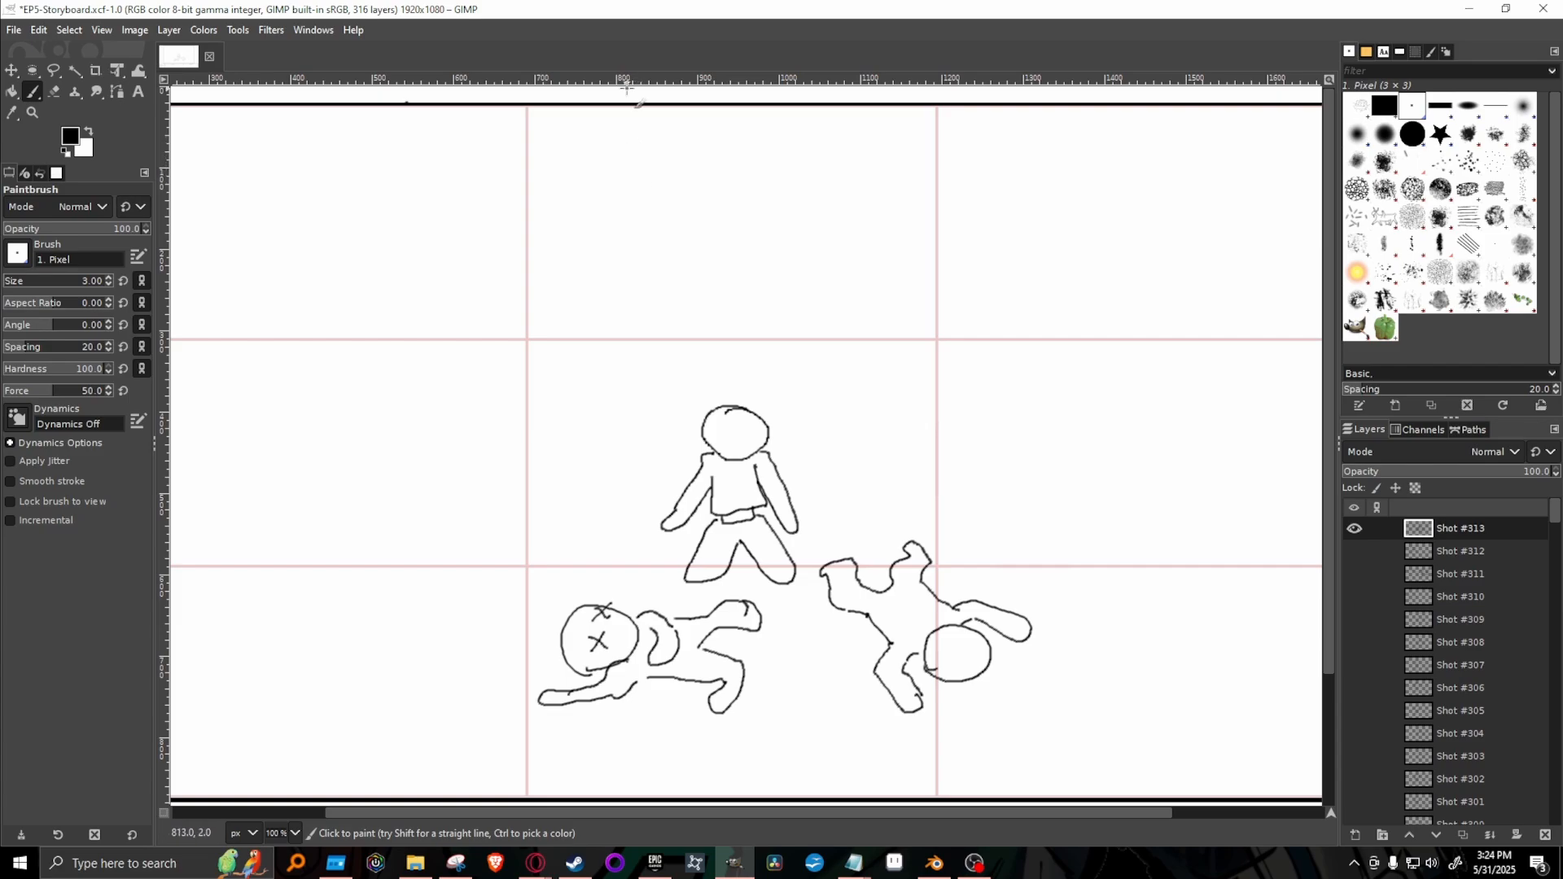
# Hide Shot #313 and show Shot #311 to examine the village scene's characters and houses.
pyautogui.click(1355, 529)
pyautogui.click(1355, 530)
pyautogui.click(1355, 529)
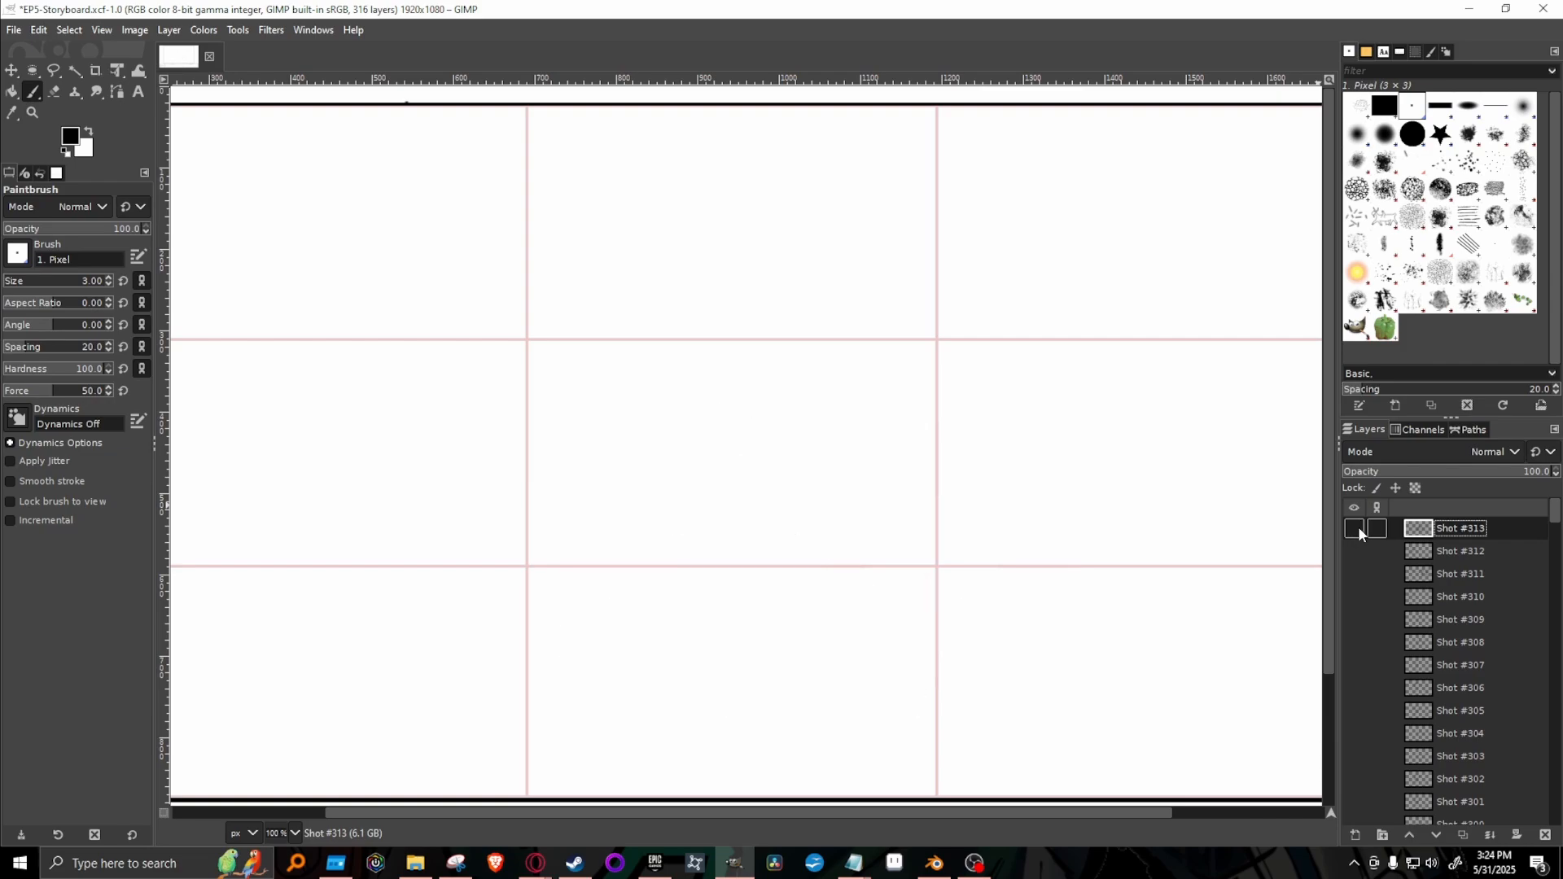
pyautogui.click(1354, 574)
pyautogui.moveTo(886, 812); pyautogui.dragTo(987, 809)
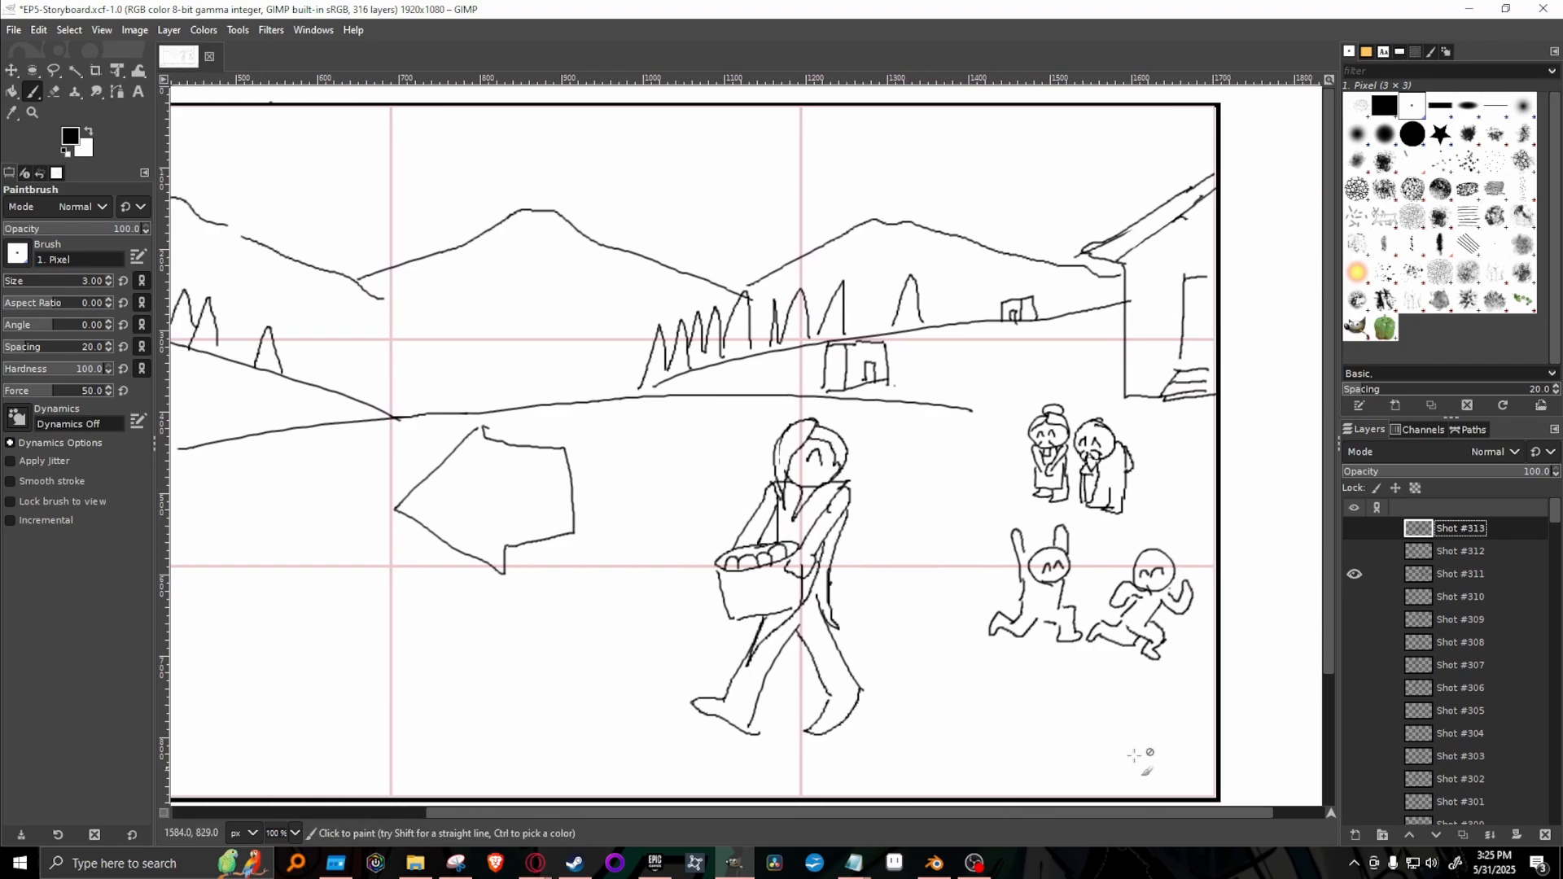
# Duplicate the Shot #311 layer, move the copy to the top of the layer stack, and hide the original.
pyautogui.rightClick(1473, 580)
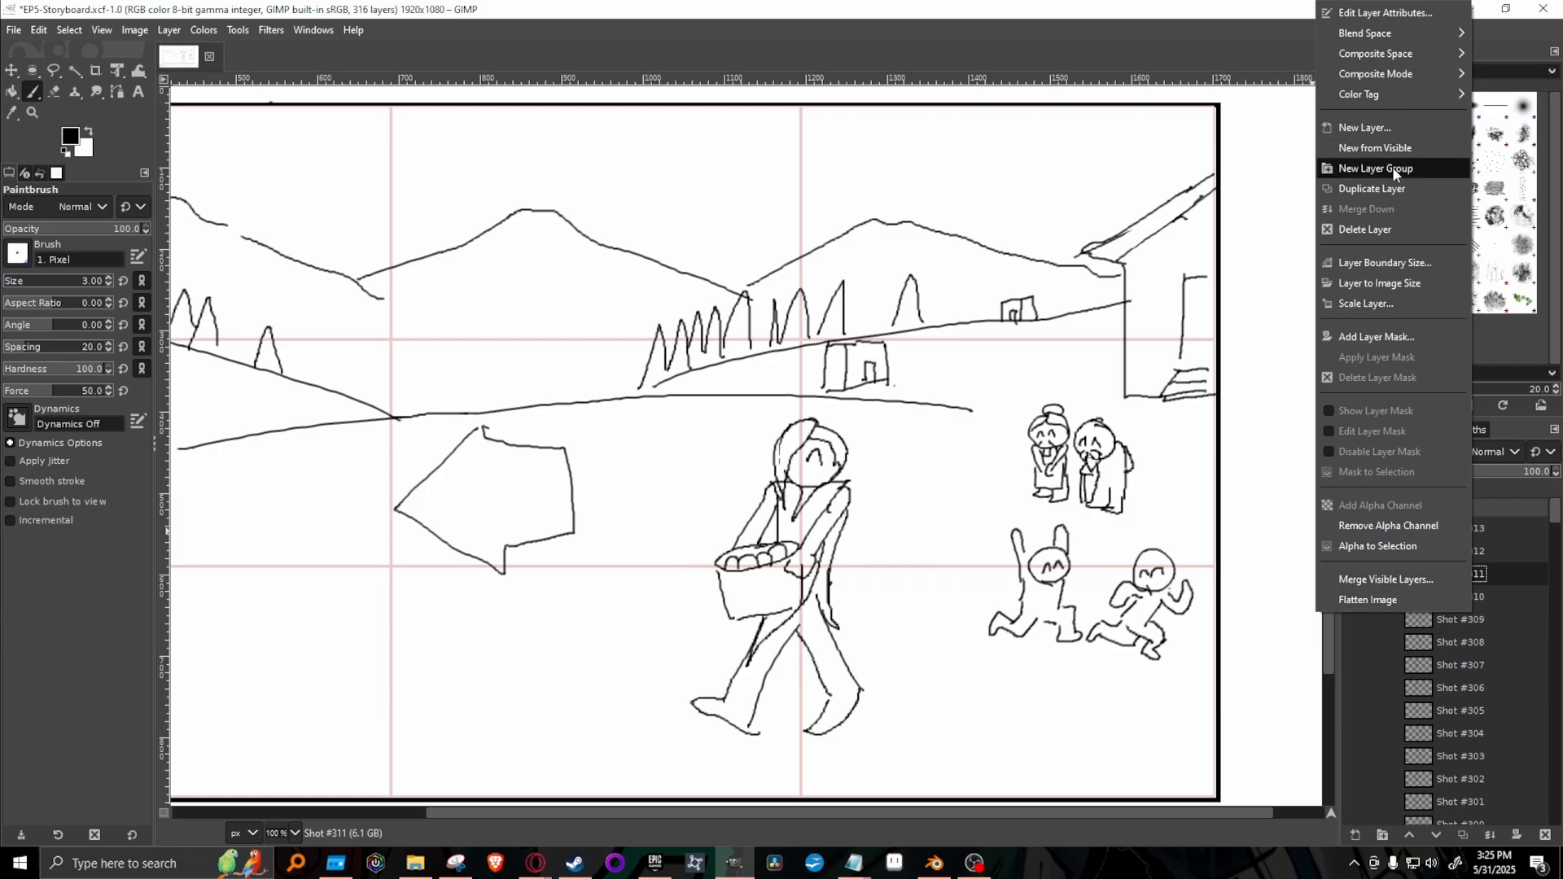
pyautogui.click(1397, 190)
pyautogui.moveTo(1523, 574); pyautogui.dragTo(1507, 521)
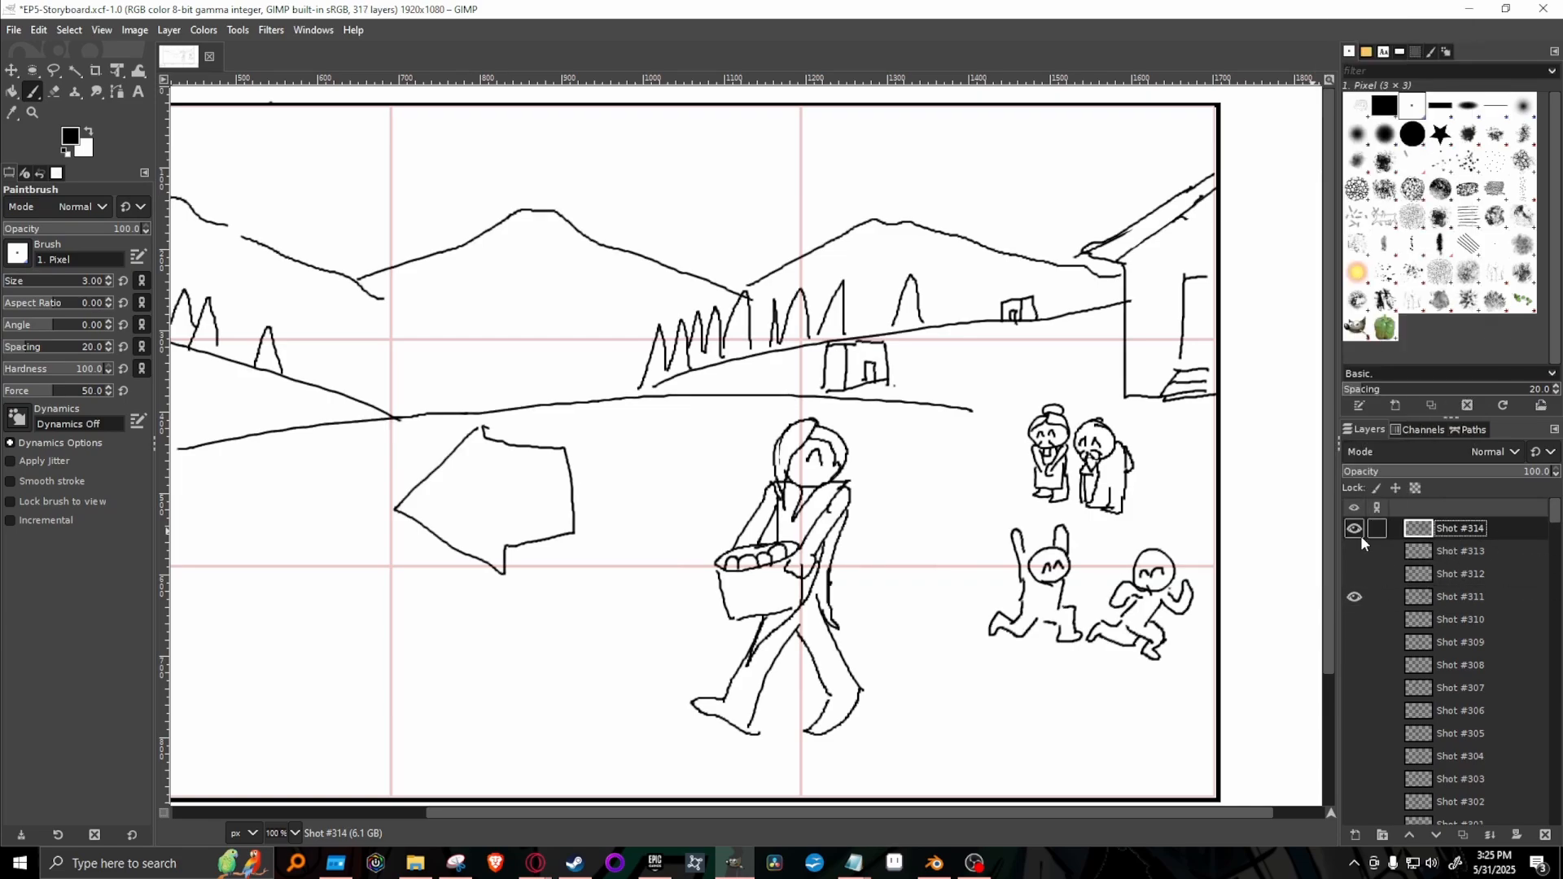
pyautogui.click(1354, 597)
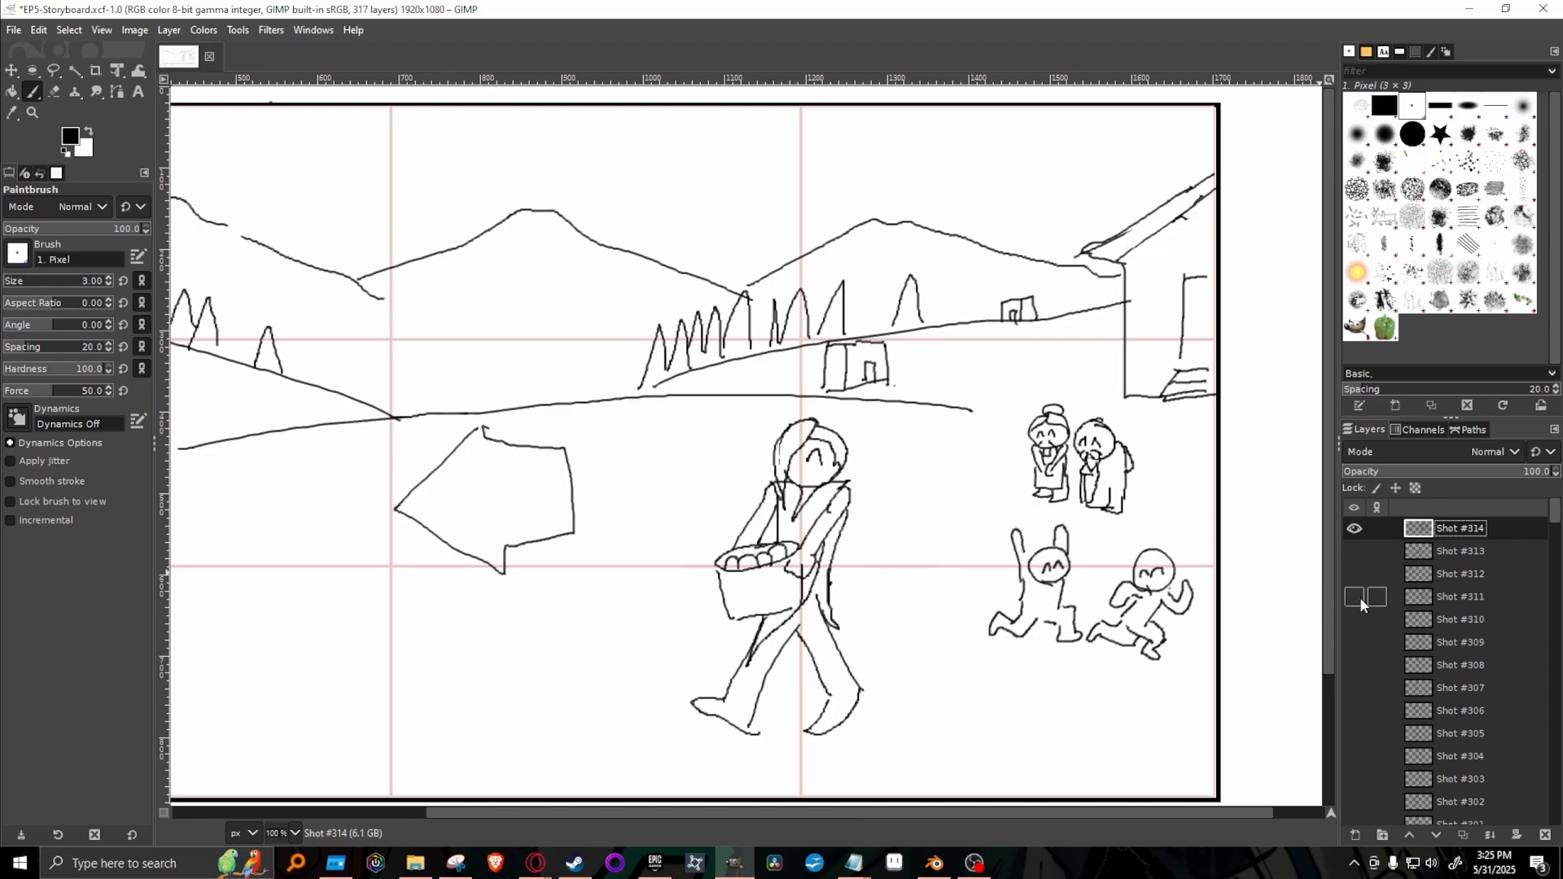
# Erase the basket carrier, elderly couple and running children from the duplicated village scene with the 2. Hardness 100 brush at size 51.
pyautogui.click(1413, 135)
pyautogui.moveTo(753, 680)
pyautogui.mouseDown()
pyautogui.moveTo(705, 755)
pyautogui.moveTo(743, 669)
pyautogui.mouseUp()
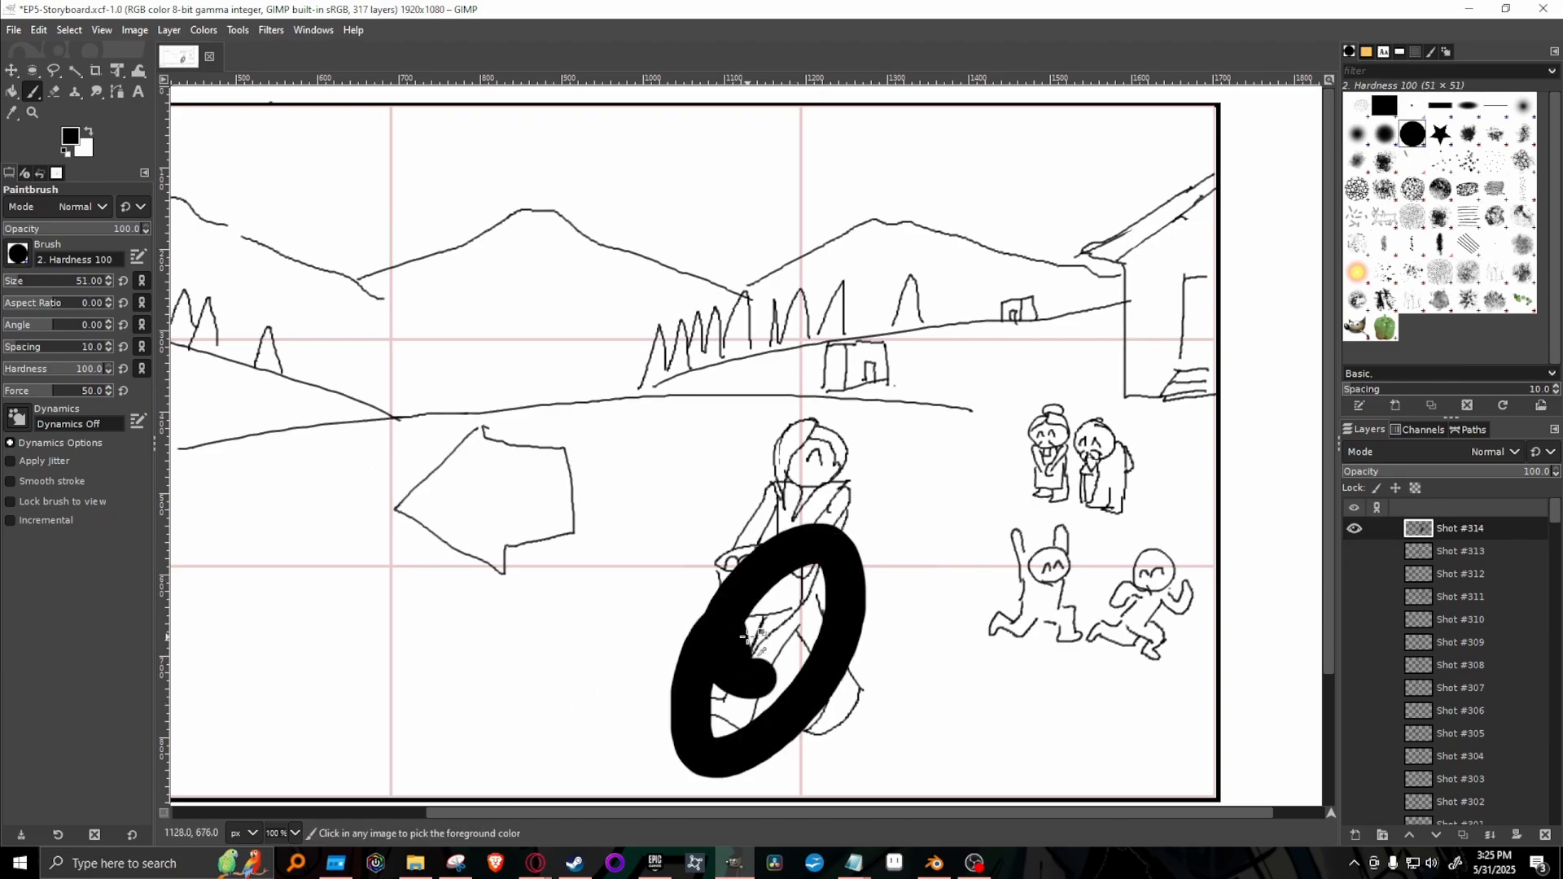
pyautogui.hotkey('ctrl', 'z')
pyautogui.hotkey('shift', 'e')
pyautogui.moveTo(846, 668)
pyautogui.mouseDown()
pyautogui.moveTo(851, 583)
pyautogui.moveTo(790, 580)
pyautogui.moveTo(872, 481)
pyautogui.moveTo(782, 433)
pyautogui.moveTo(749, 578)
pyautogui.moveTo(808, 425)
pyautogui.mouseUp()
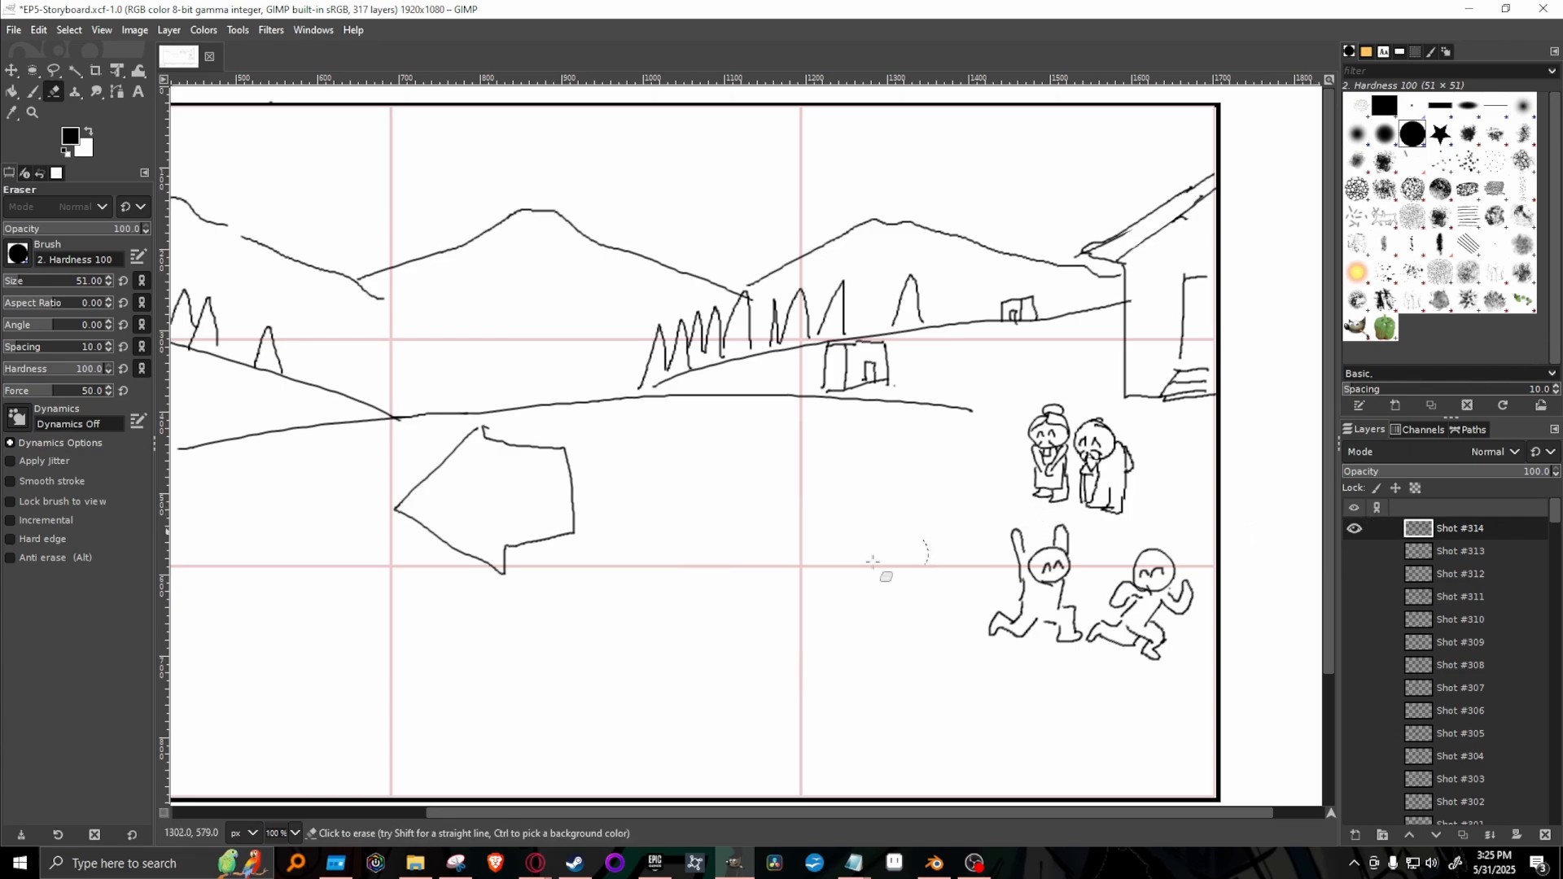
pyautogui.moveTo(1063, 630)
pyautogui.mouseDown()
pyautogui.moveTo(946, 600)
pyautogui.moveTo(1083, 615)
pyautogui.moveTo(1160, 584)
pyautogui.moveTo(1129, 522)
pyautogui.moveTo(1042, 515)
pyautogui.moveTo(1051, 534)
pyautogui.moveTo(967, 582)
pyautogui.moveTo(1114, 531)
pyautogui.moveTo(1085, 426)
pyautogui.moveTo(1189, 646)
pyautogui.moveTo(1095, 467)
pyautogui.moveTo(1137, 477)
pyautogui.moveTo(1199, 536)
pyautogui.moveTo(977, 539)
pyautogui.mouseUp()
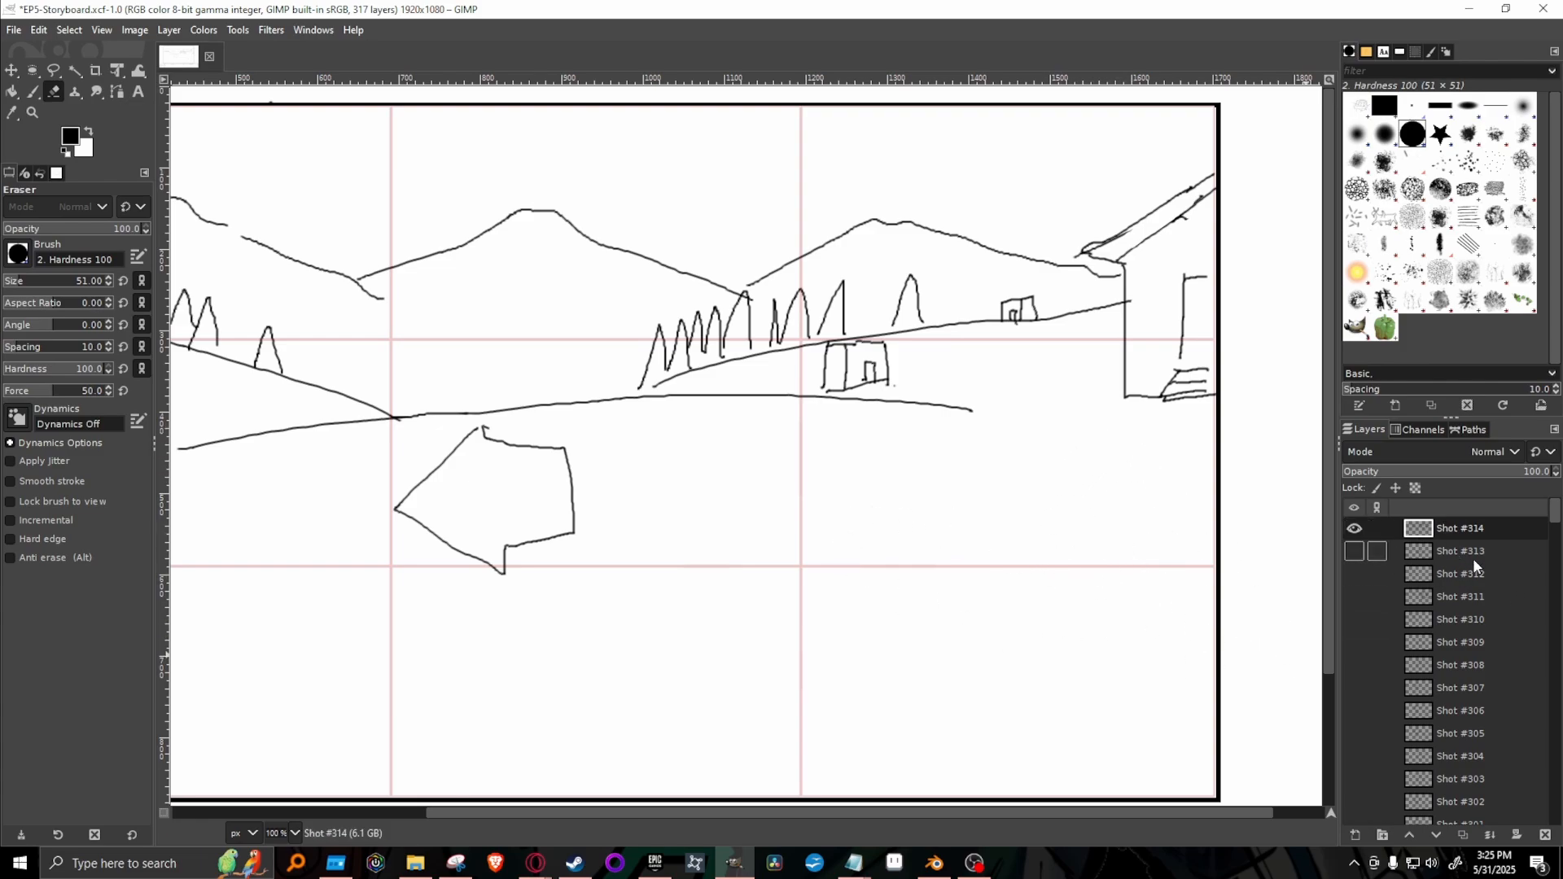
# Compare the cleaned background with Shot #313 and erase the large arrow from the background layer.
pyautogui.click(1355, 551)
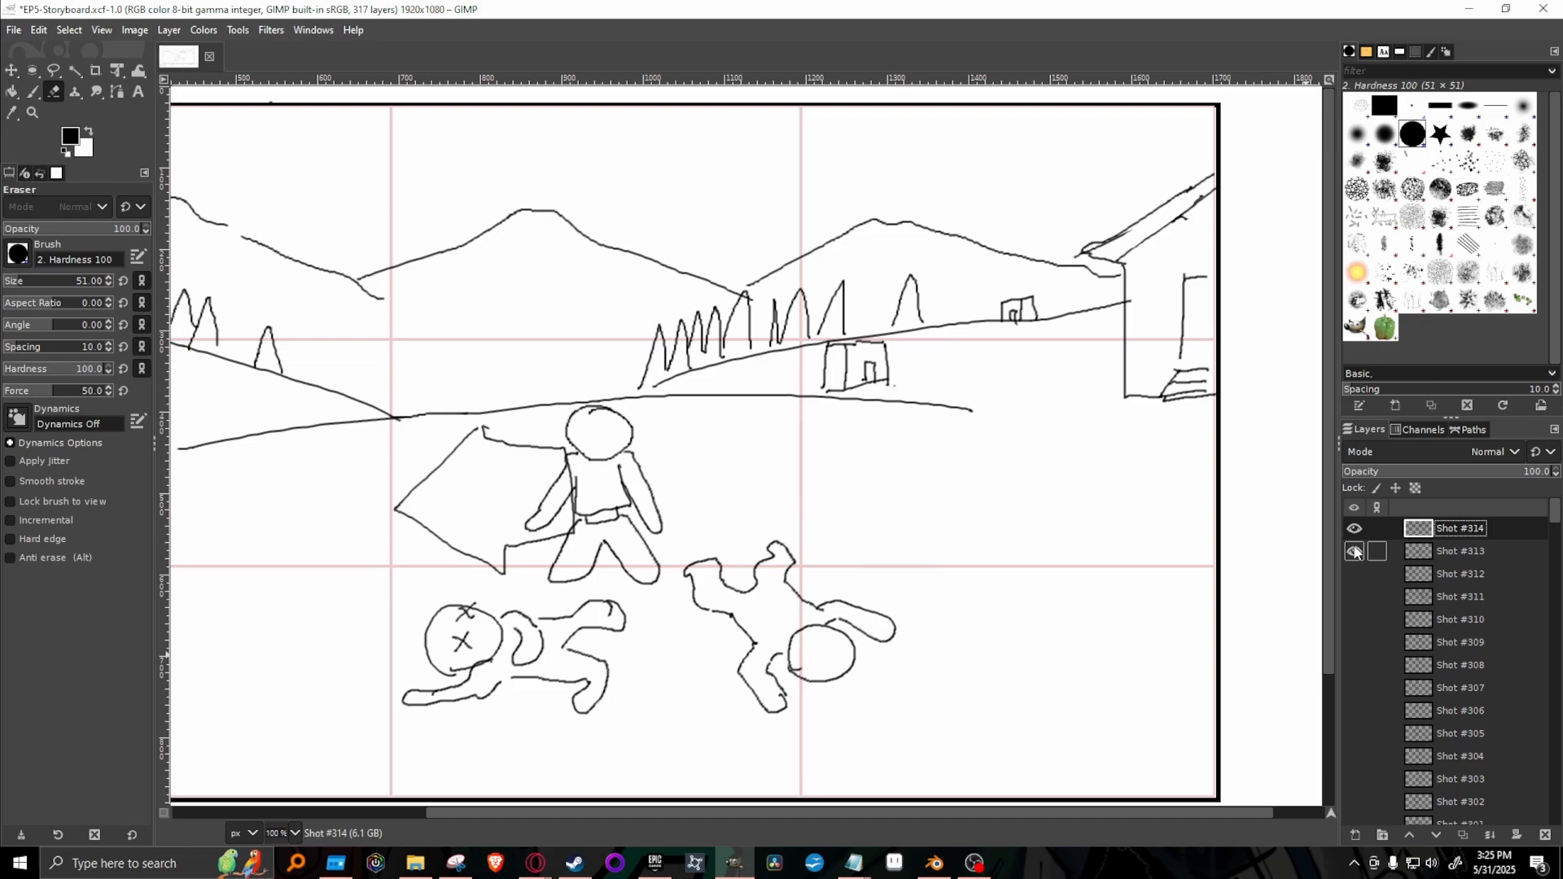
pyautogui.click(1355, 551)
pyautogui.click(1355, 551)
pyautogui.click(1355, 552)
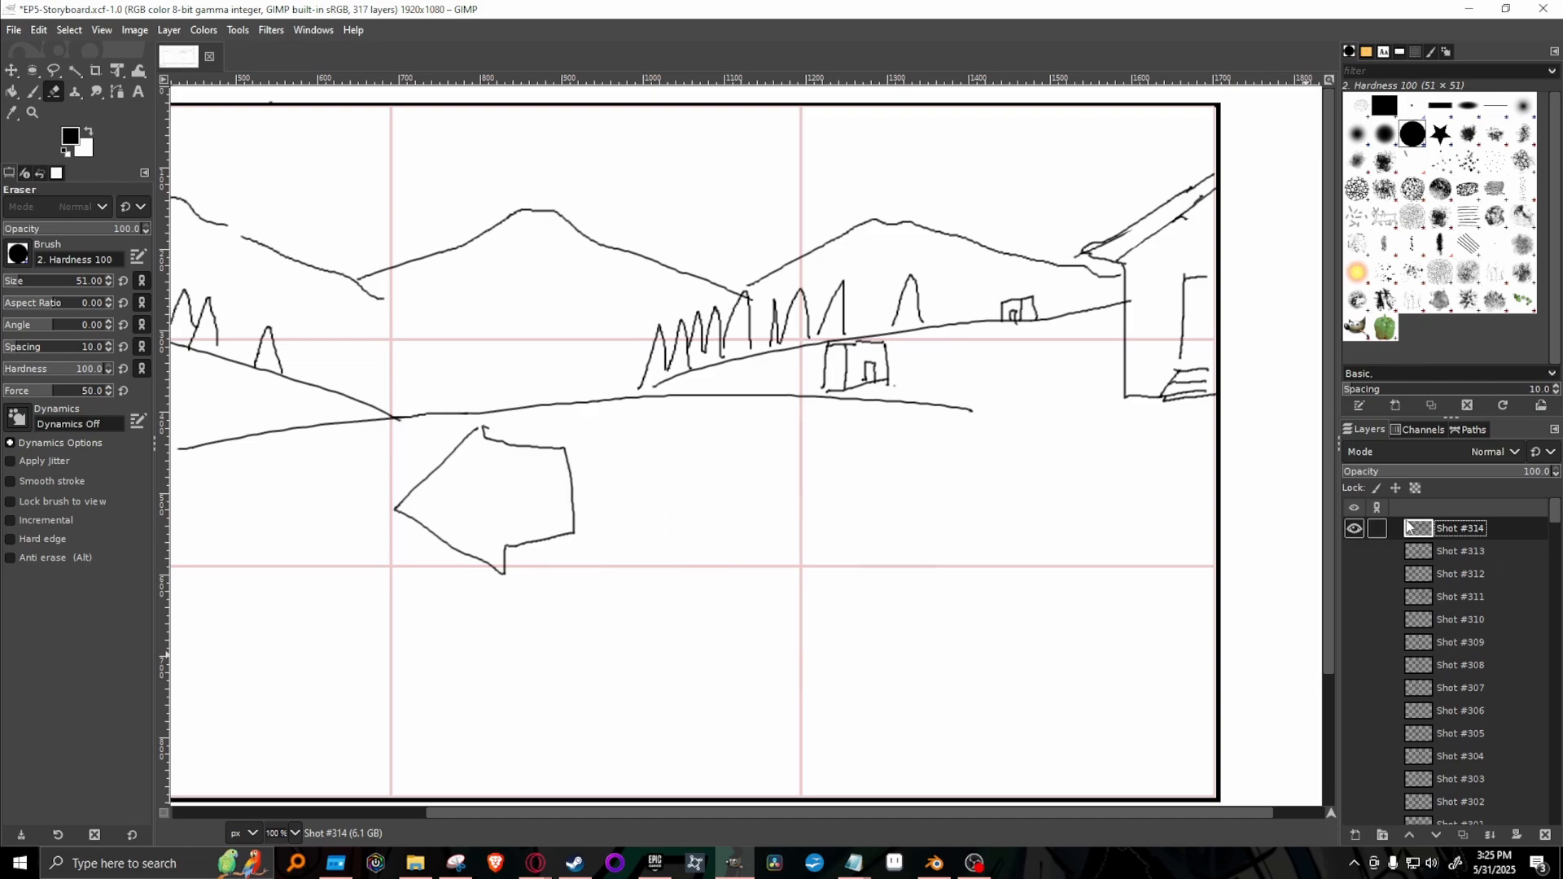
pyautogui.moveTo(570, 477)
pyautogui.mouseDown()
pyautogui.moveTo(537, 556)
pyautogui.moveTo(576, 485)
pyautogui.moveTo(422, 489)
pyautogui.moveTo(547, 465)
pyautogui.moveTo(570, 480)
pyautogui.mouseUp()
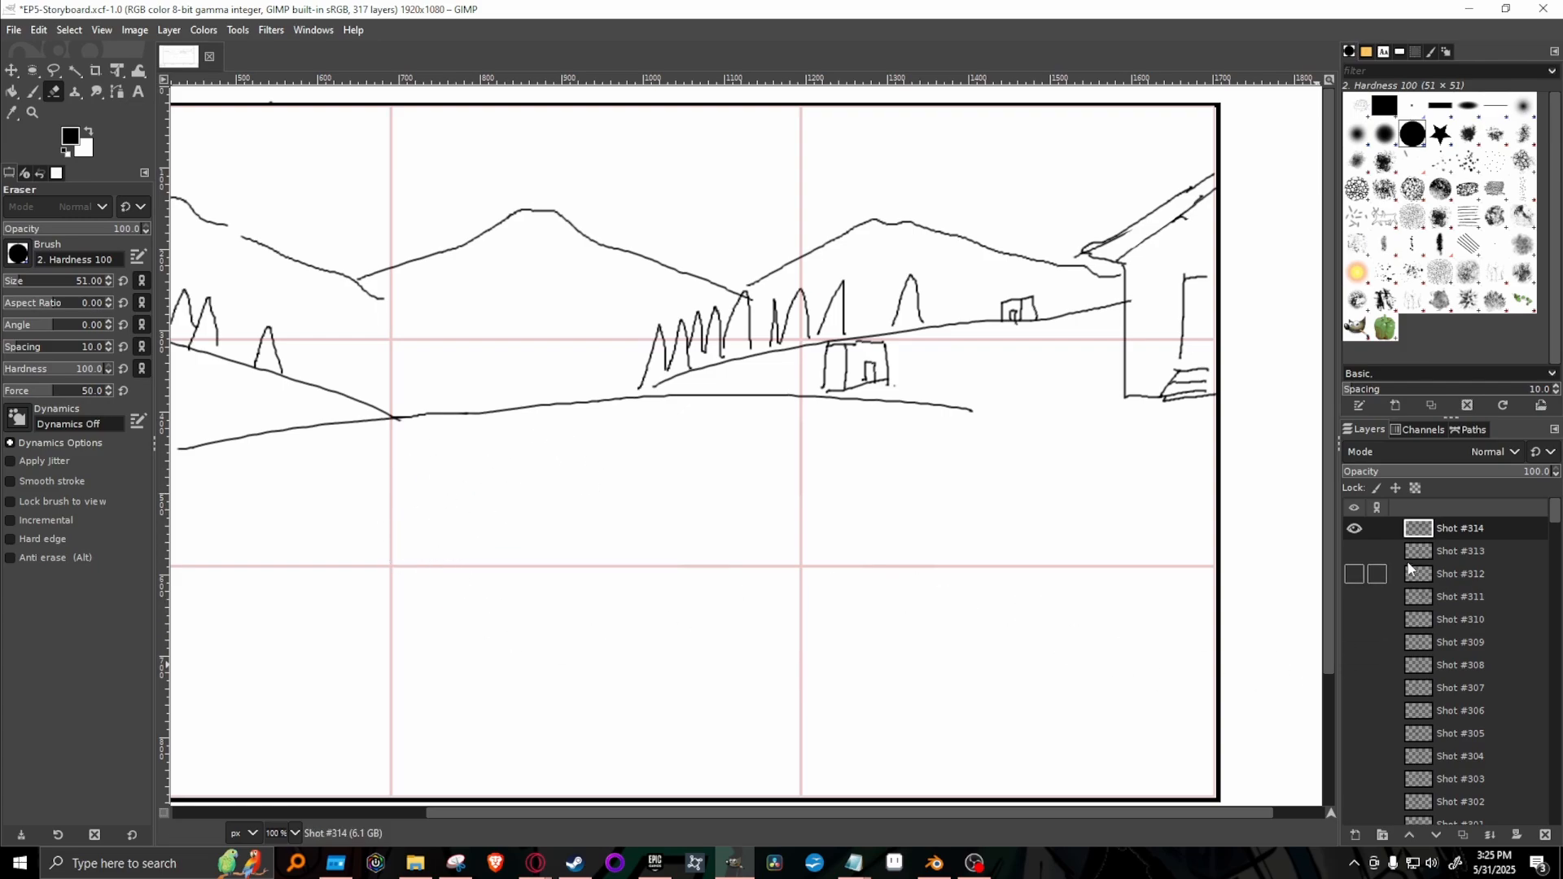
# Show Shot #313 and merge the Shot #314 background layer down into it.
pyautogui.click(1354, 551)
pyautogui.rightClick(1484, 551)
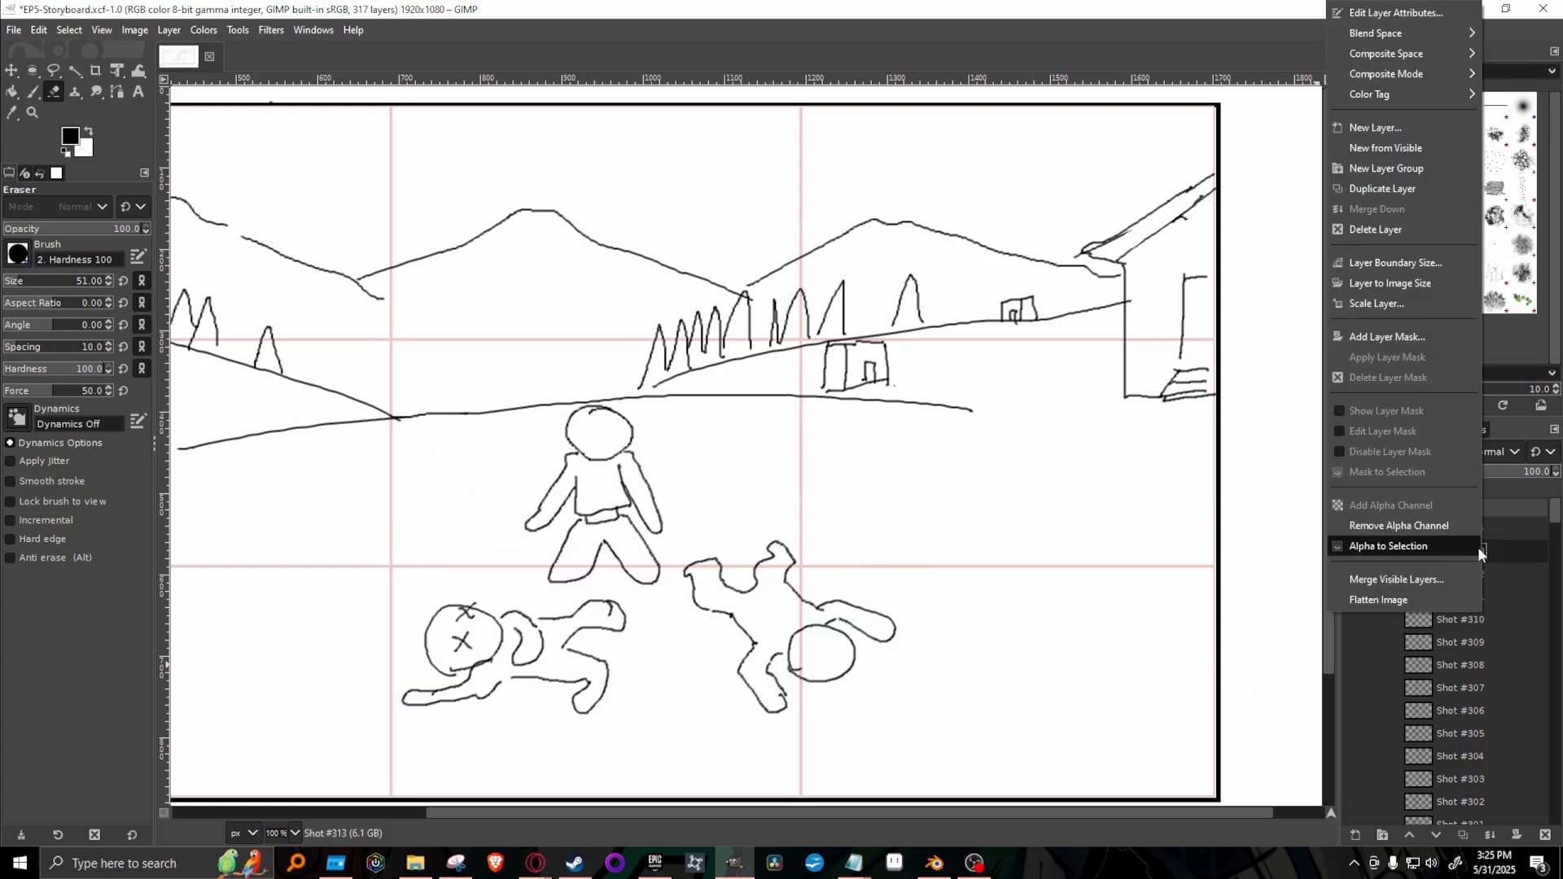
pyautogui.press('Escape')
pyautogui.rightClick(1445, 529)
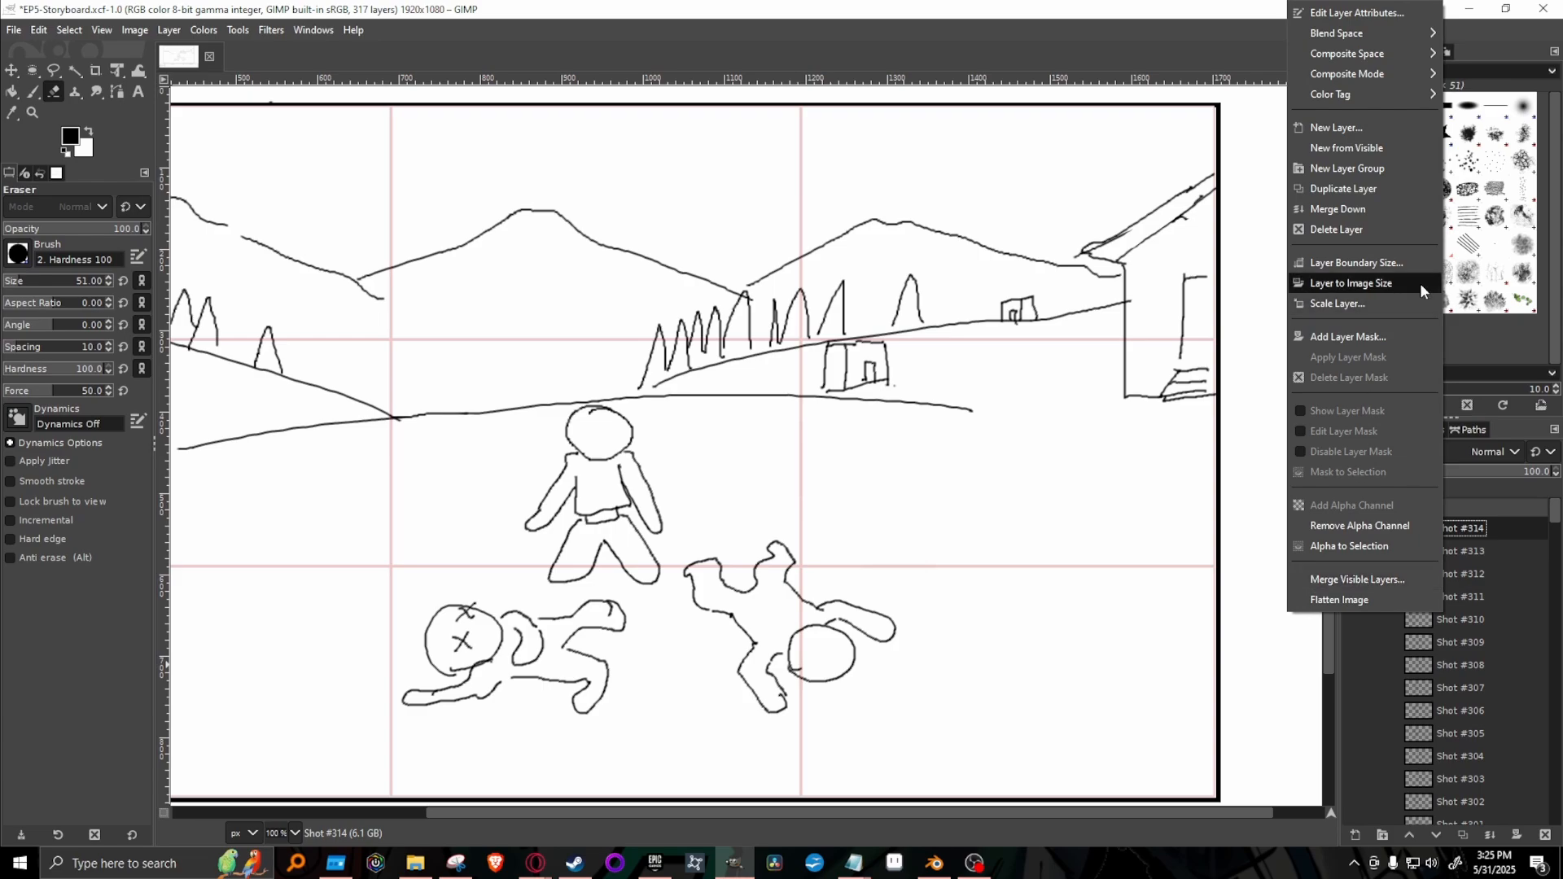
pyautogui.click(1376, 203)
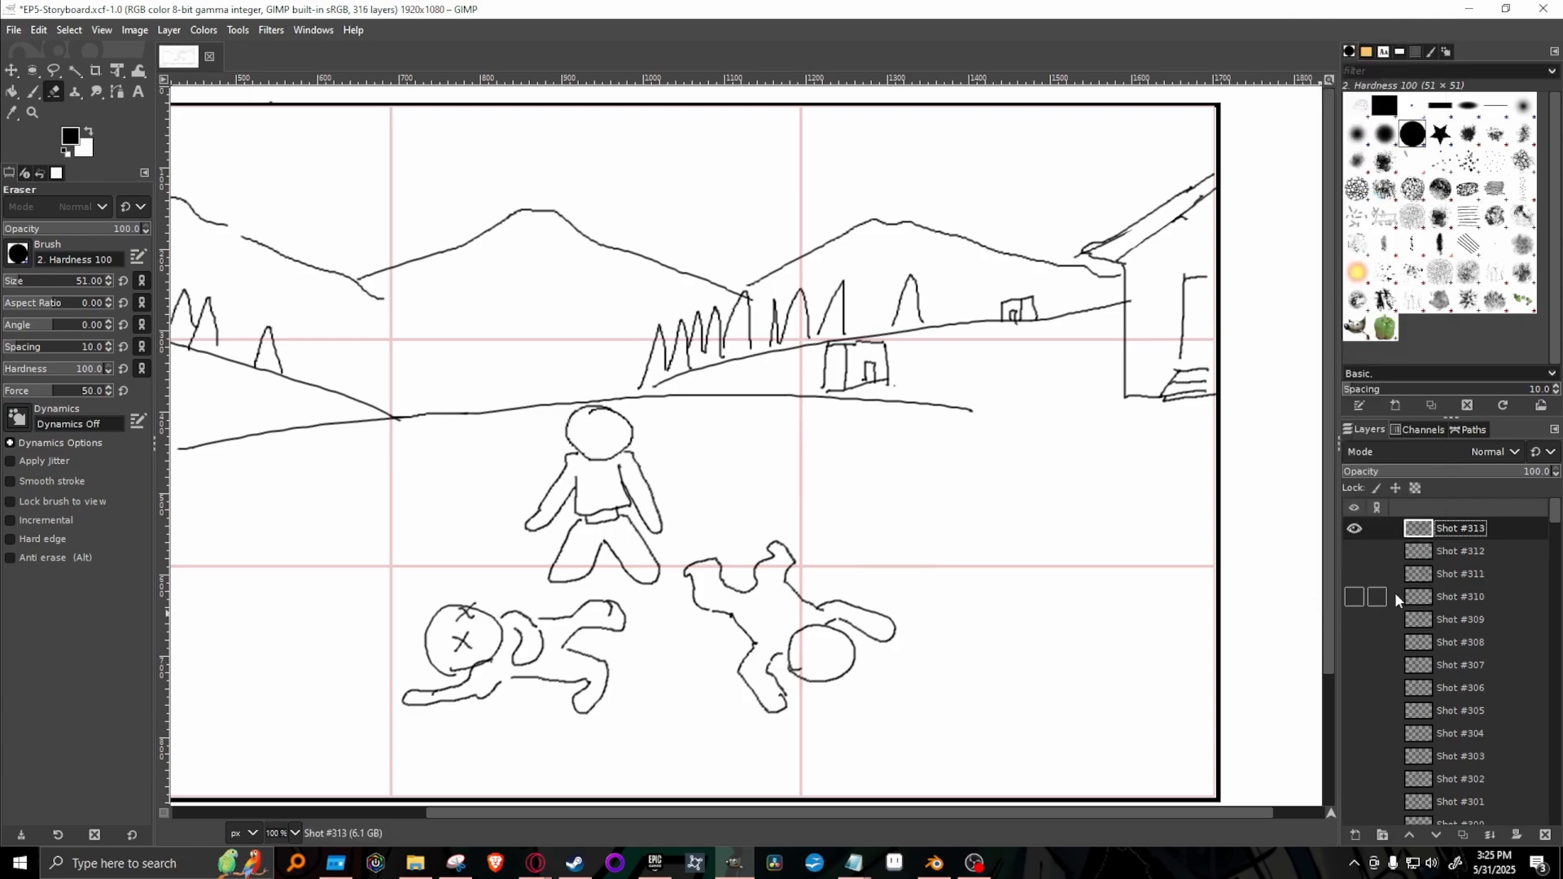
# Show and hide Shot #312 to compare its face close-up with the Shot #313 scene.
pyautogui.click(1355, 551)
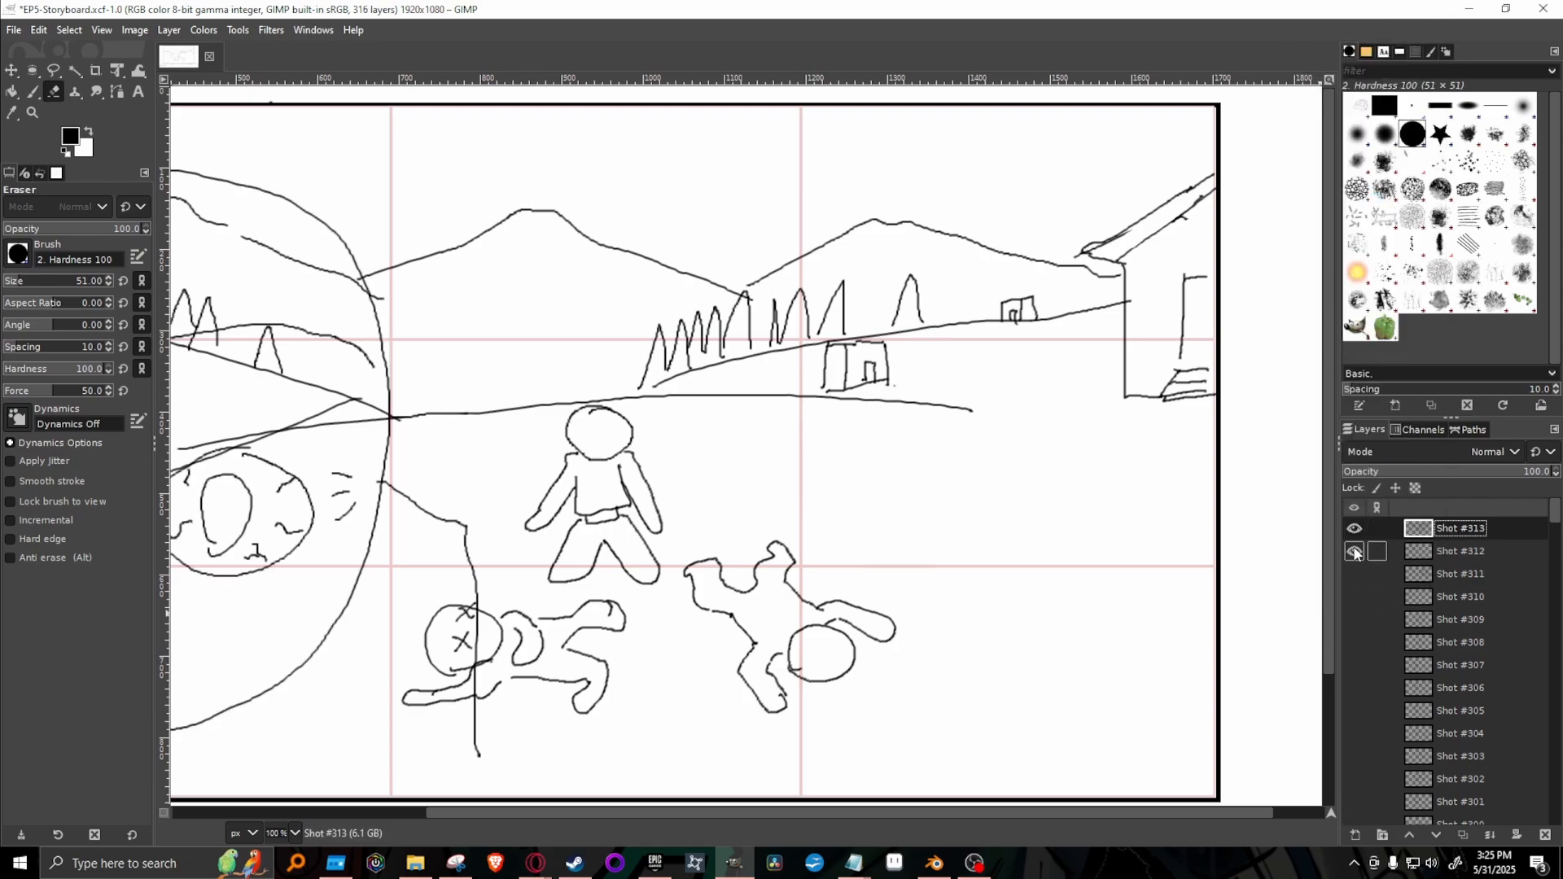
pyautogui.click(1355, 552)
pyautogui.click(1355, 552)
pyautogui.click(1354, 552)
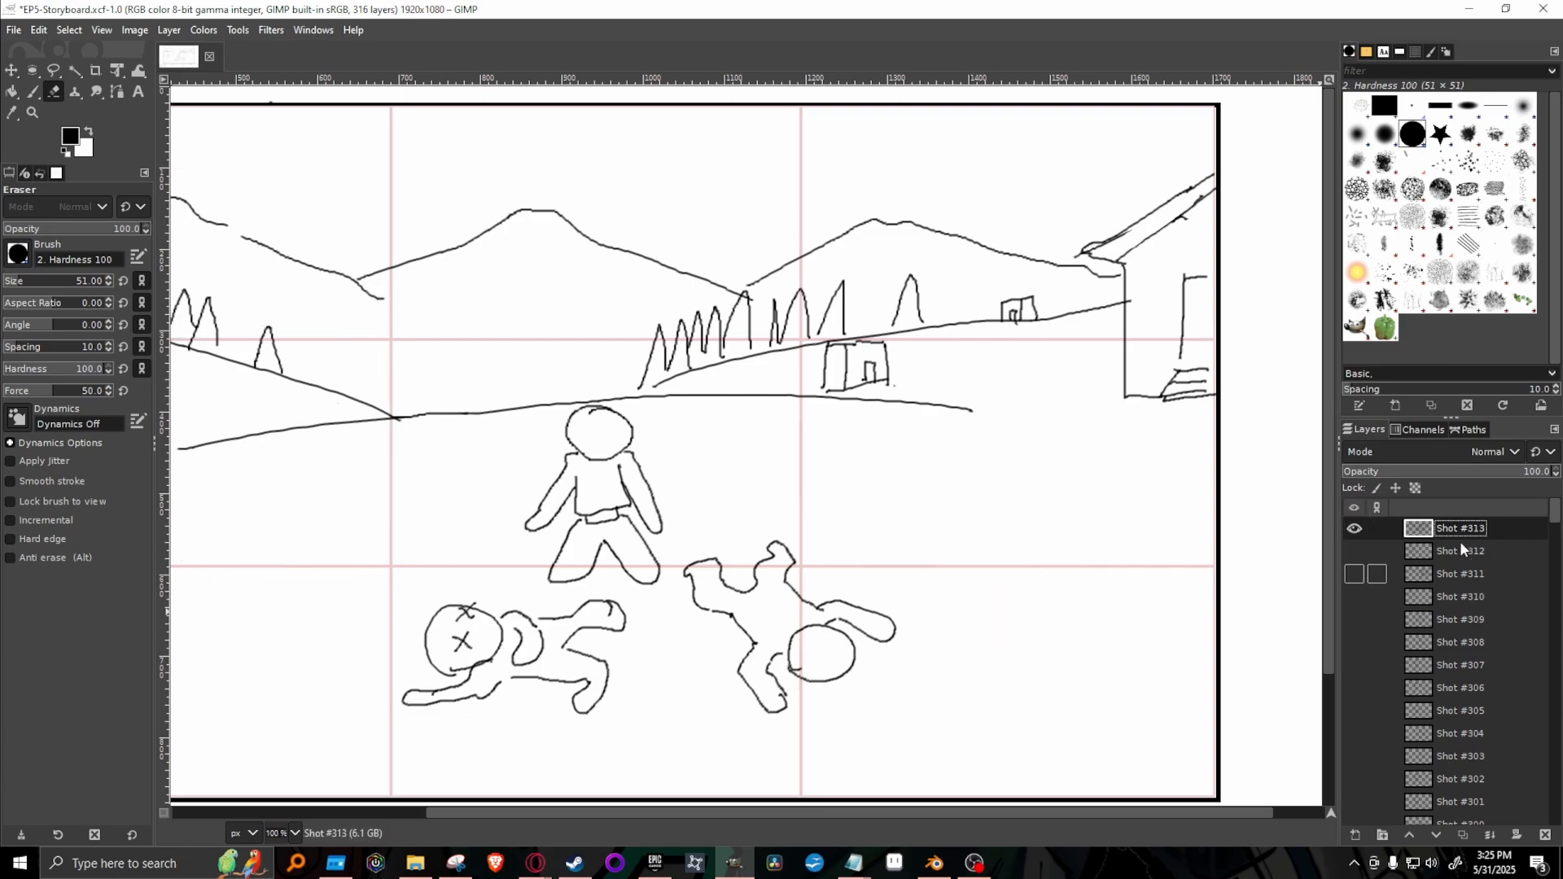
# With the 1. Pixel paintbrush at size 3, sketch flames on the large house's roof and a fire below it at the frame's right edge.
pyautogui.press('p')
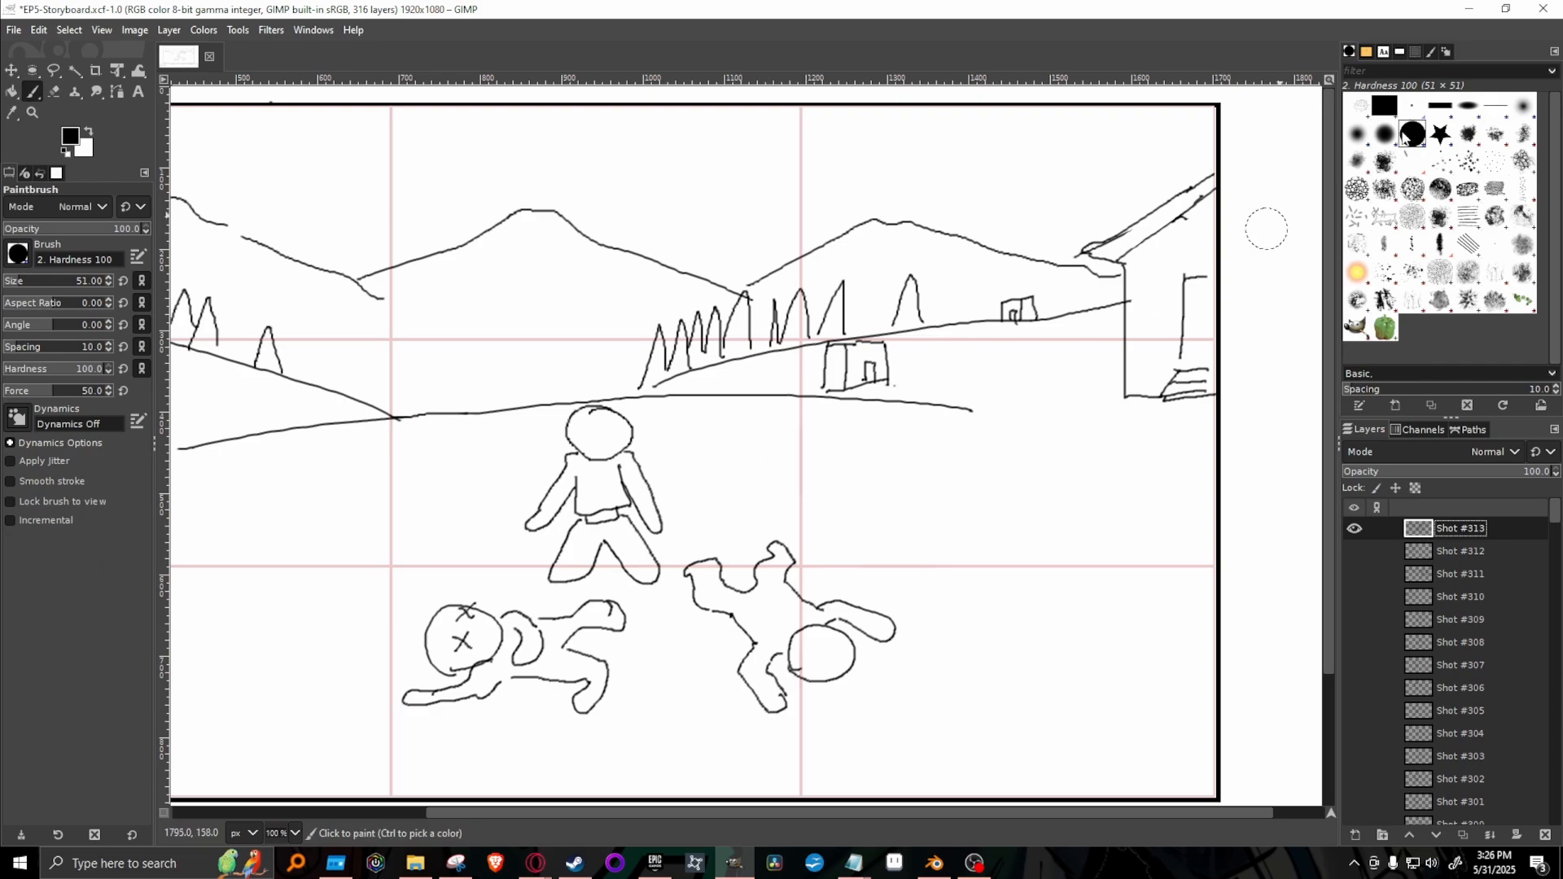
pyautogui.moveTo(751, 811); pyautogui.dragTo(651, 800)
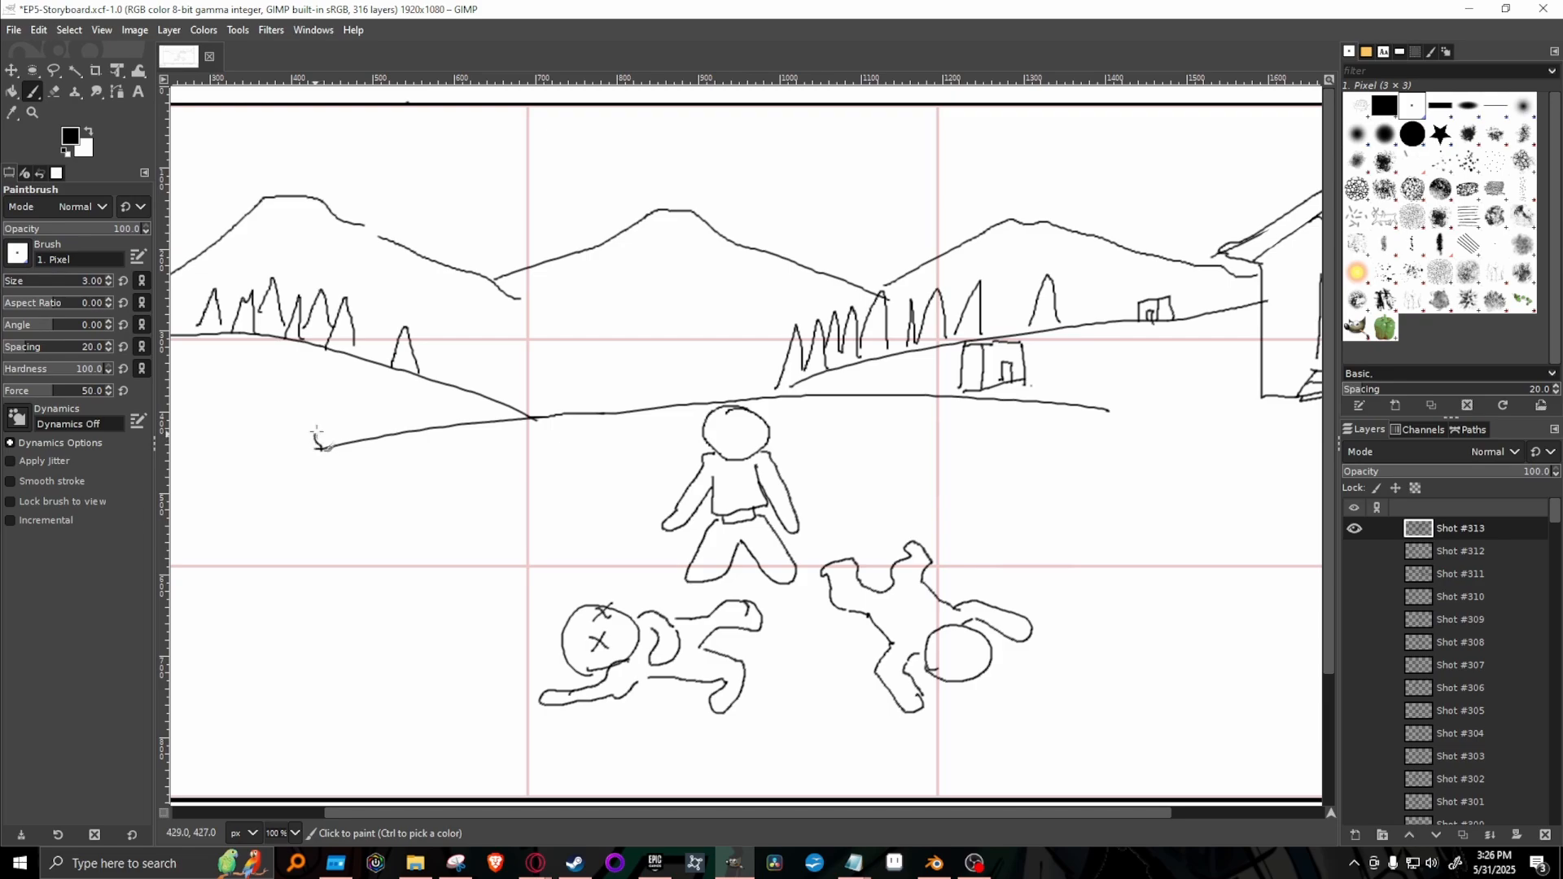
pyautogui.moveTo(317, 440)
pyautogui.mouseDown()
pyautogui.moveTo(324, 359)
pyautogui.moveTo(336, 405)
pyautogui.moveTo(366, 263)
pyautogui.moveTo(382, 398)
pyautogui.moveTo(412, 264)
pyautogui.moveTo(416, 337)
pyautogui.moveTo(436, 377)
pyautogui.moveTo(446, 349)
pyautogui.moveTo(487, 403)
pyautogui.mouseUp()
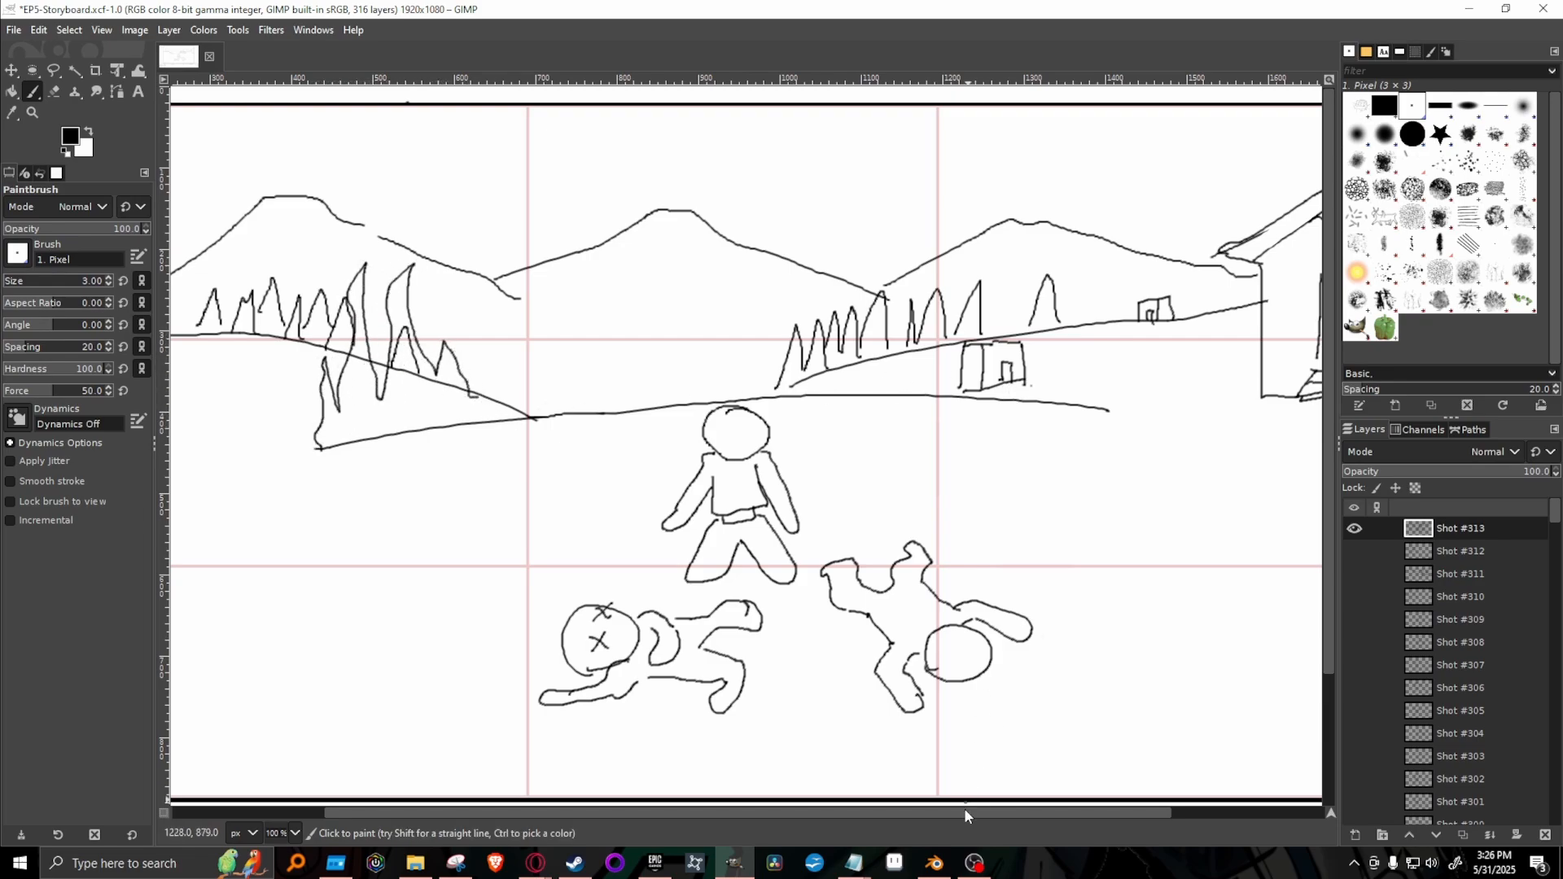
pyautogui.moveTo(985, 813)
pyautogui.mouseDown()
pyautogui.moveTo(999, 817)
pyautogui.moveTo(962, 810)
pyautogui.moveTo(1202, 813)
pyautogui.mouseUp()
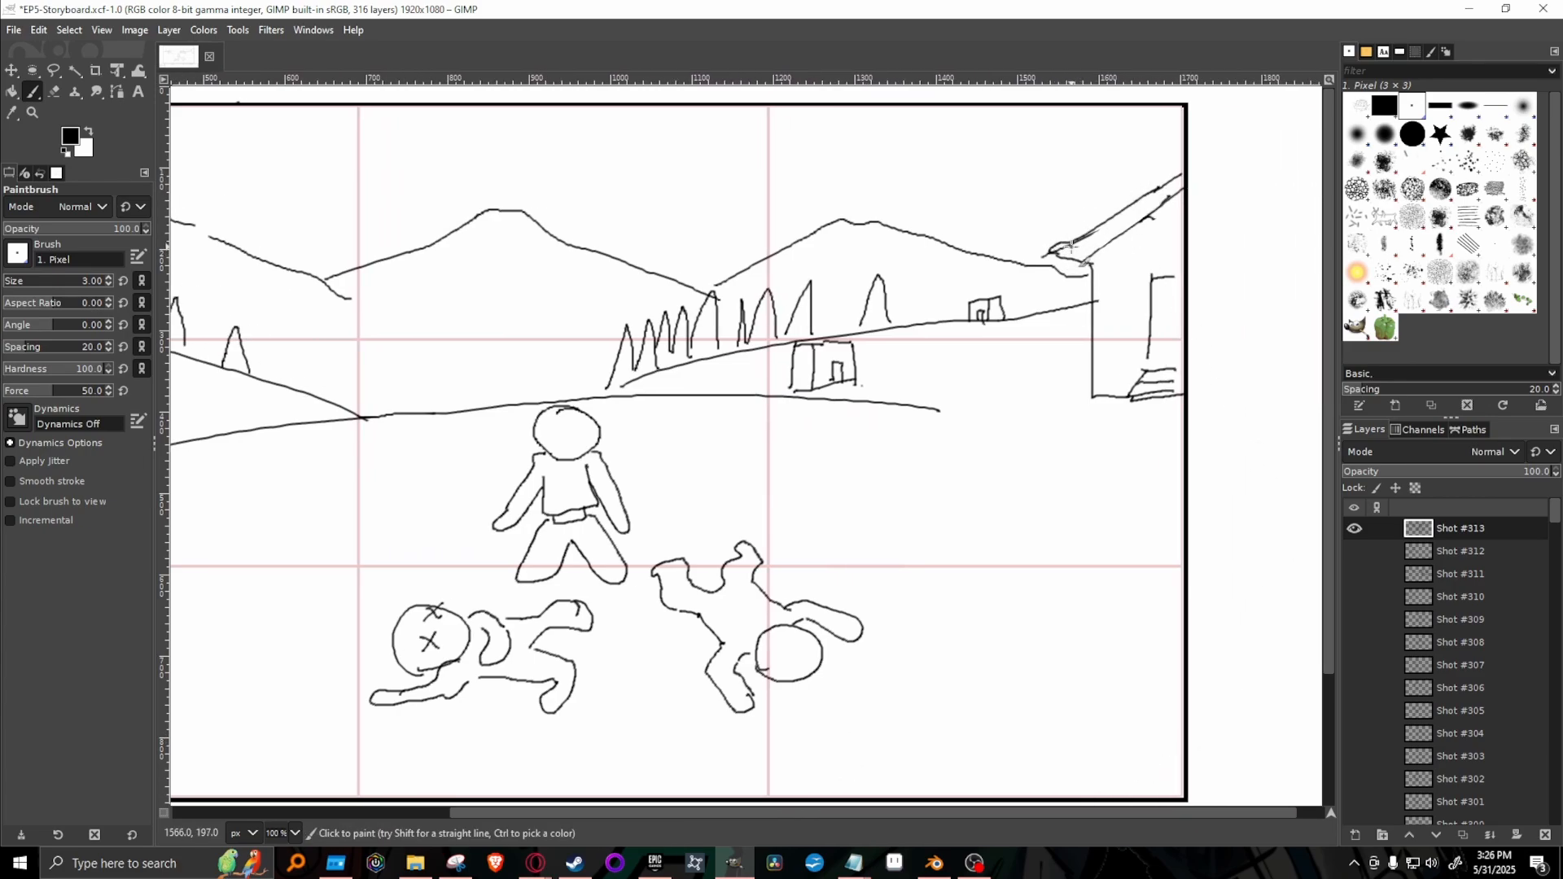
pyautogui.moveTo(1071, 245)
pyautogui.mouseDown()
pyautogui.moveTo(1066, 194)
pyautogui.moveTo(1075, 204)
pyautogui.moveTo(1097, 139)
pyautogui.moveTo(1108, 211)
pyautogui.mouseUp()
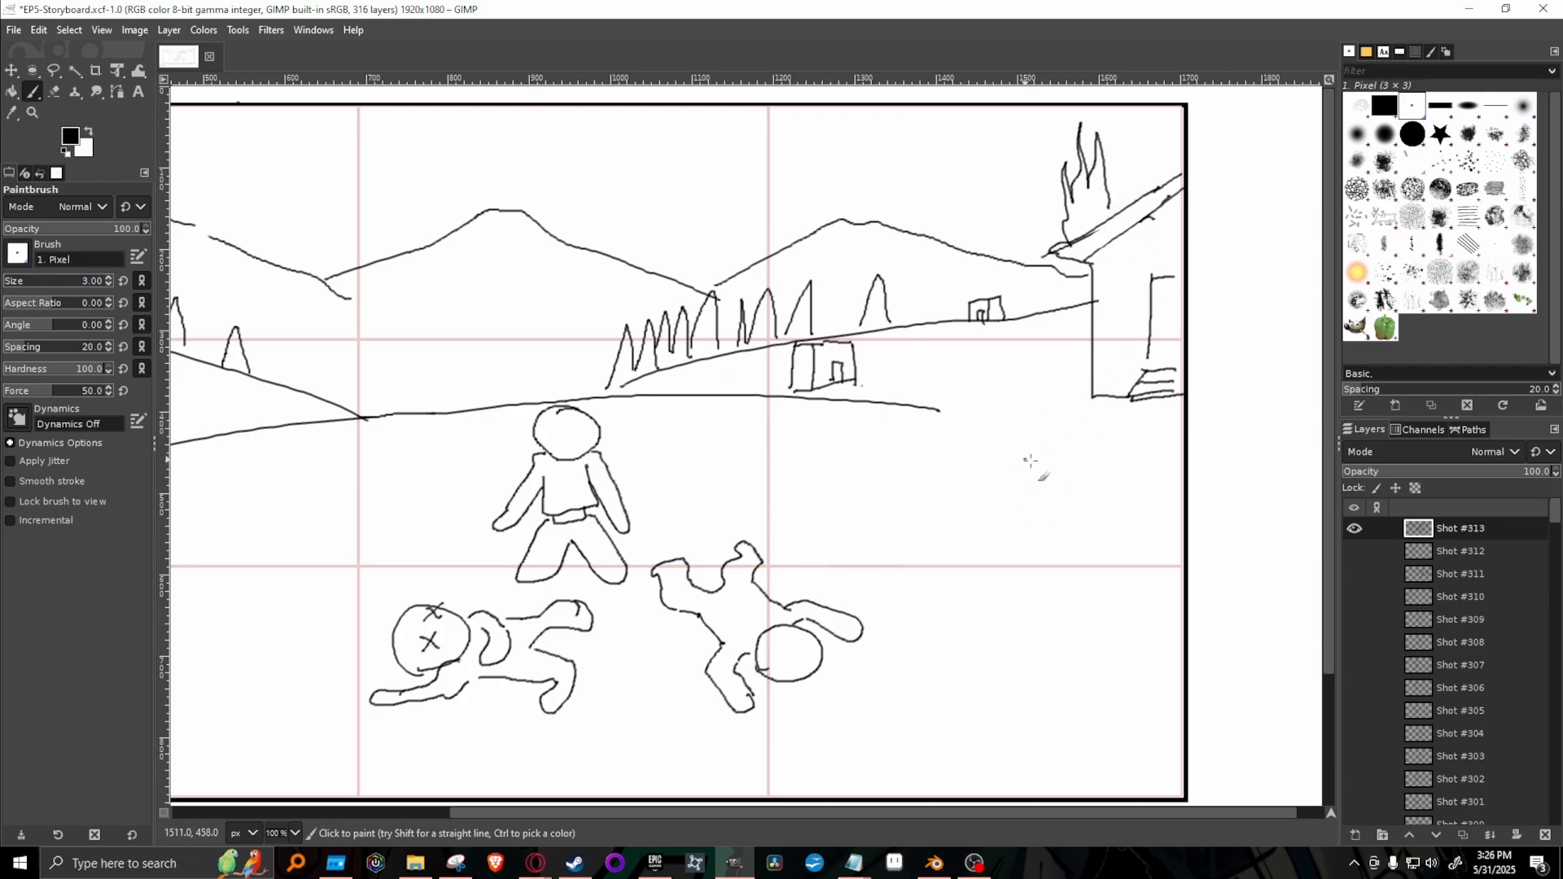
pyautogui.moveTo(1116, 640)
pyautogui.mouseDown()
pyautogui.moveTo(1104, 551)
pyautogui.moveTo(1114, 567)
pyautogui.moveTo(1128, 455)
pyautogui.moveTo(1139, 547)
pyautogui.moveTo(1151, 507)
pyautogui.moveTo(1180, 555)
pyautogui.mouseUp()
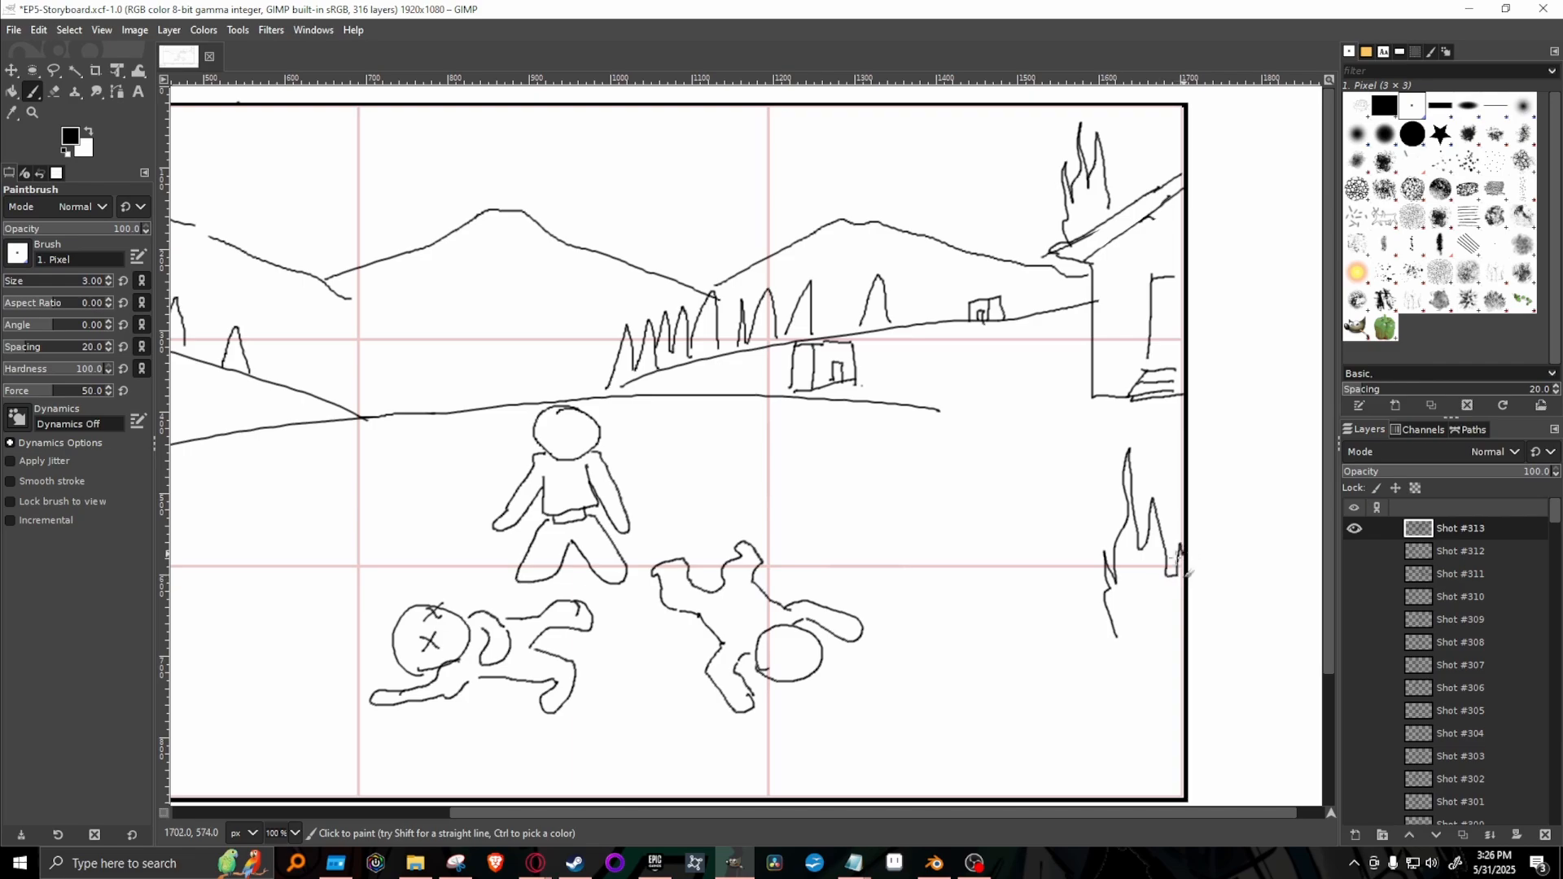
pyautogui.moveTo(1114, 638)
pyautogui.mouseDown()
pyautogui.moveTo(1136, 664)
pyautogui.moveTo(1186, 667)
pyautogui.mouseUp()
# Sketch a tiny fallen body near the ground line's right end and a small slumped figure where the left hill meets the ground.
pyautogui.hscroll(-4, 934, 814)
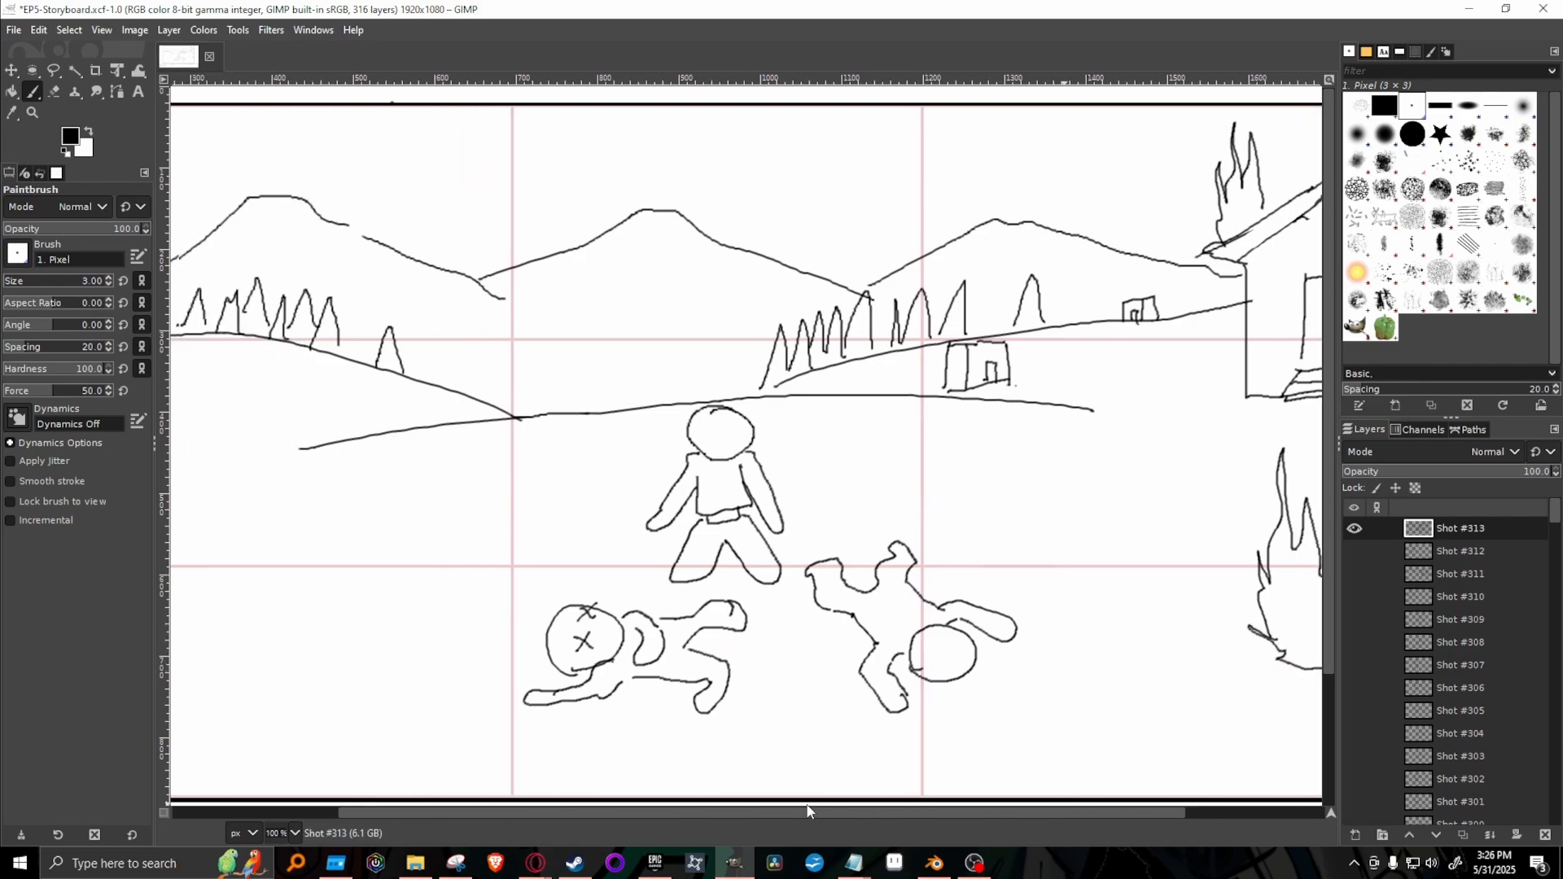
pyautogui.moveTo(1079, 438); pyautogui.dragTo(1105, 435)
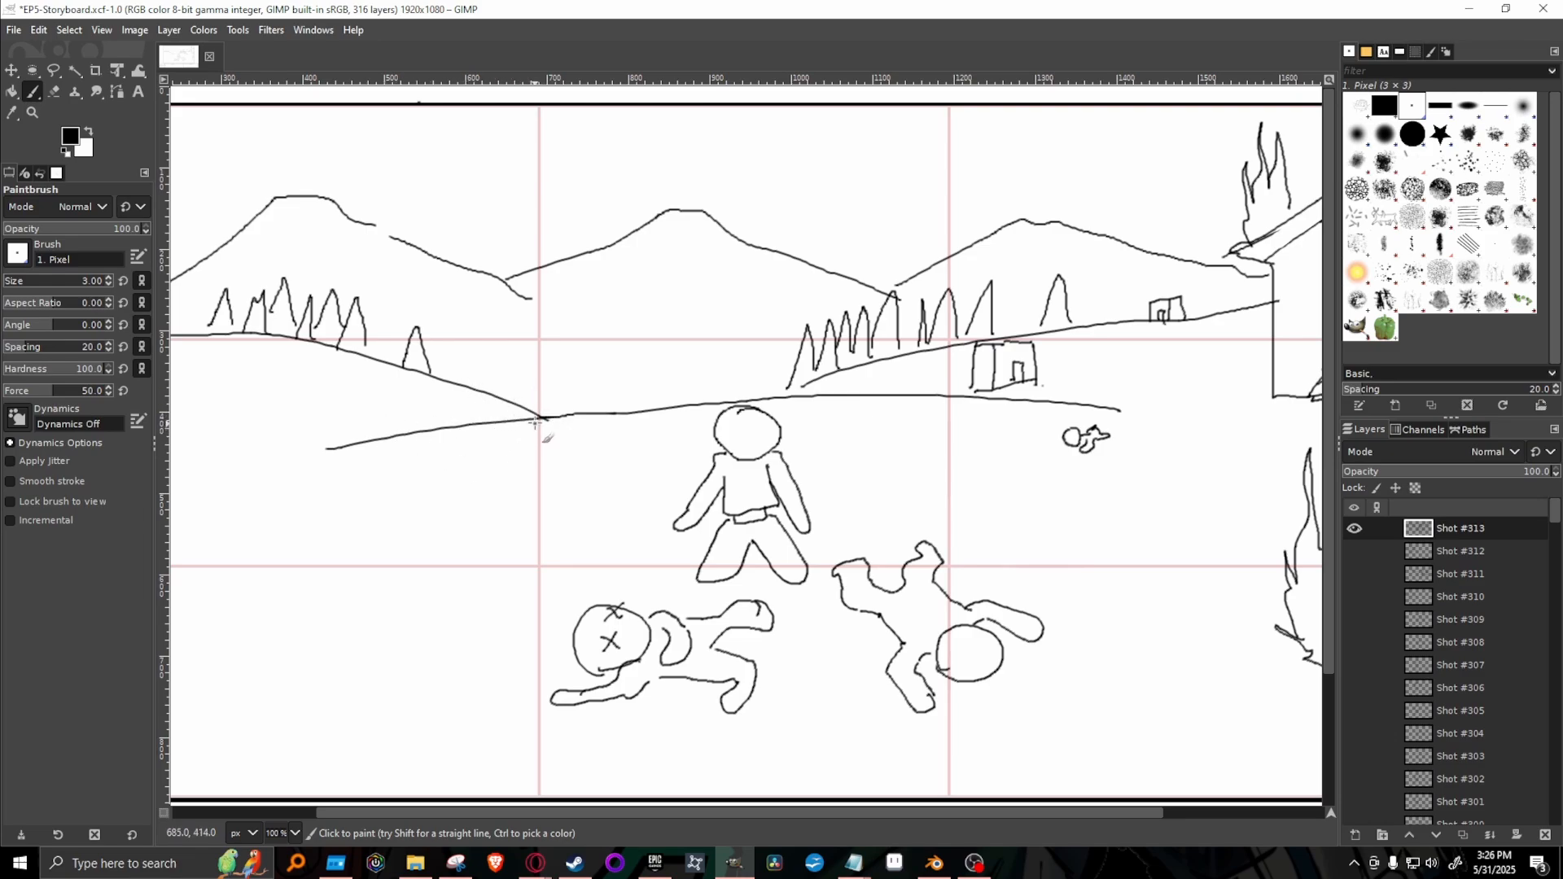
pyautogui.moveTo(536, 425); pyautogui.dragTo(568, 375)
pyautogui.moveTo(539, 427)
pyautogui.mouseDown()
pyautogui.moveTo(570, 374)
pyautogui.moveTo(542, 374)
pyautogui.moveTo(546, 396)
pyautogui.moveTo(577, 380)
pyautogui.moveTo(572, 413)
pyautogui.moveTo(585, 385)
pyautogui.mouseUp()
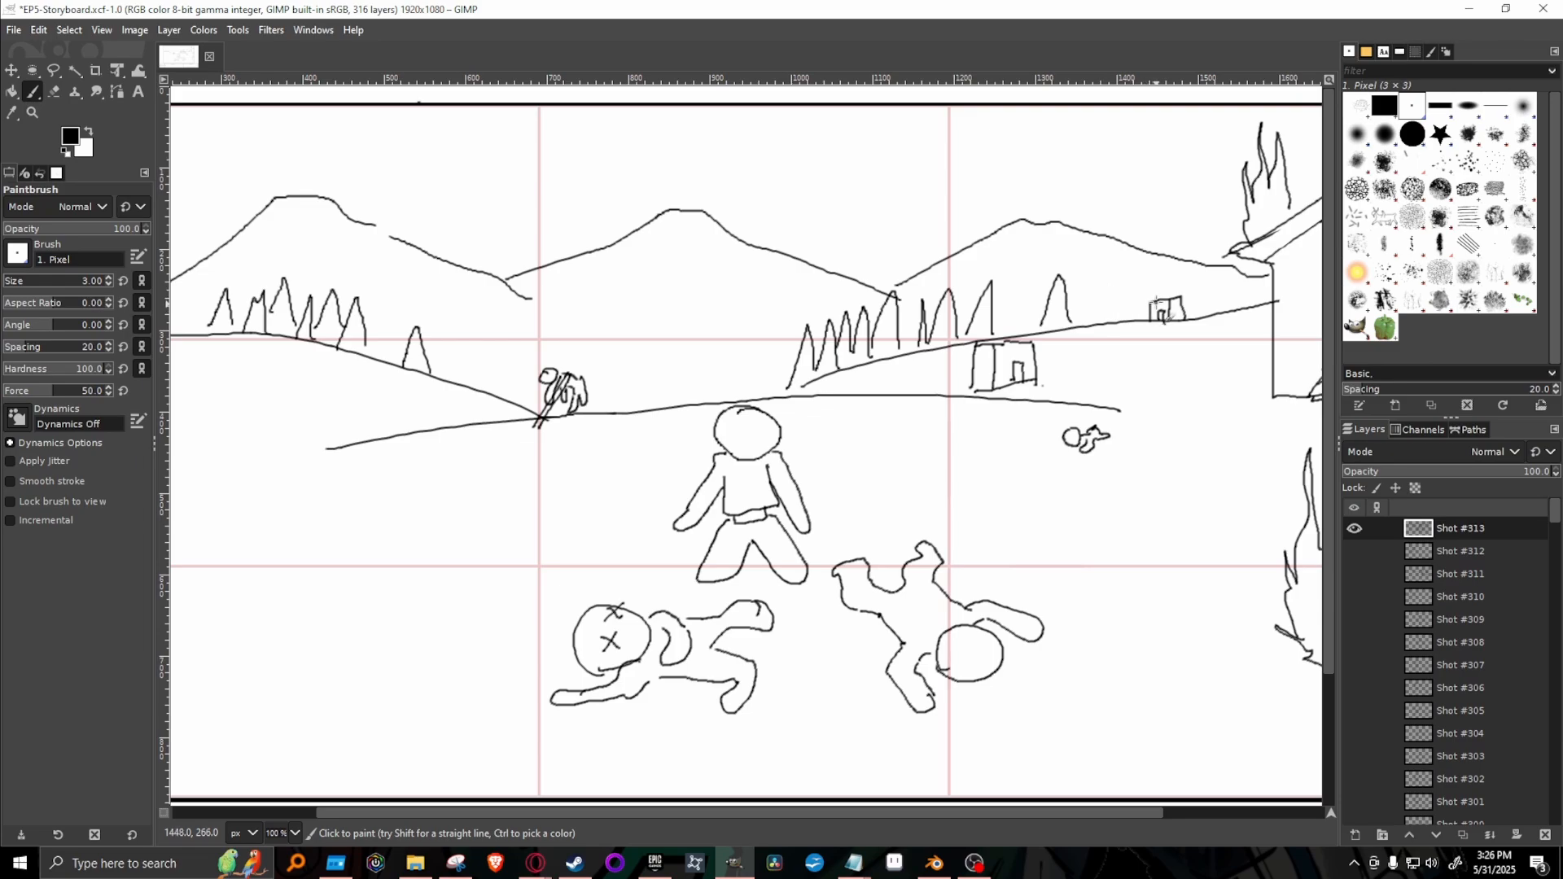
# Draw flames on the two distant houses and a tiny fallen body on the hillside beside the farther one.
pyautogui.moveTo(1157, 301)
pyautogui.mouseDown()
pyautogui.moveTo(1166, 263)
pyautogui.moveTo(1181, 301)
pyautogui.mouseUp()
pyautogui.moveTo(971, 376)
pyautogui.mouseDown()
pyautogui.moveTo(964, 346)
pyautogui.moveTo(977, 365)
pyautogui.moveTo(1019, 316)
pyautogui.moveTo(1024, 334)
pyautogui.moveTo(1031, 298)
pyautogui.moveTo(1038, 336)
pyautogui.mouseUp()
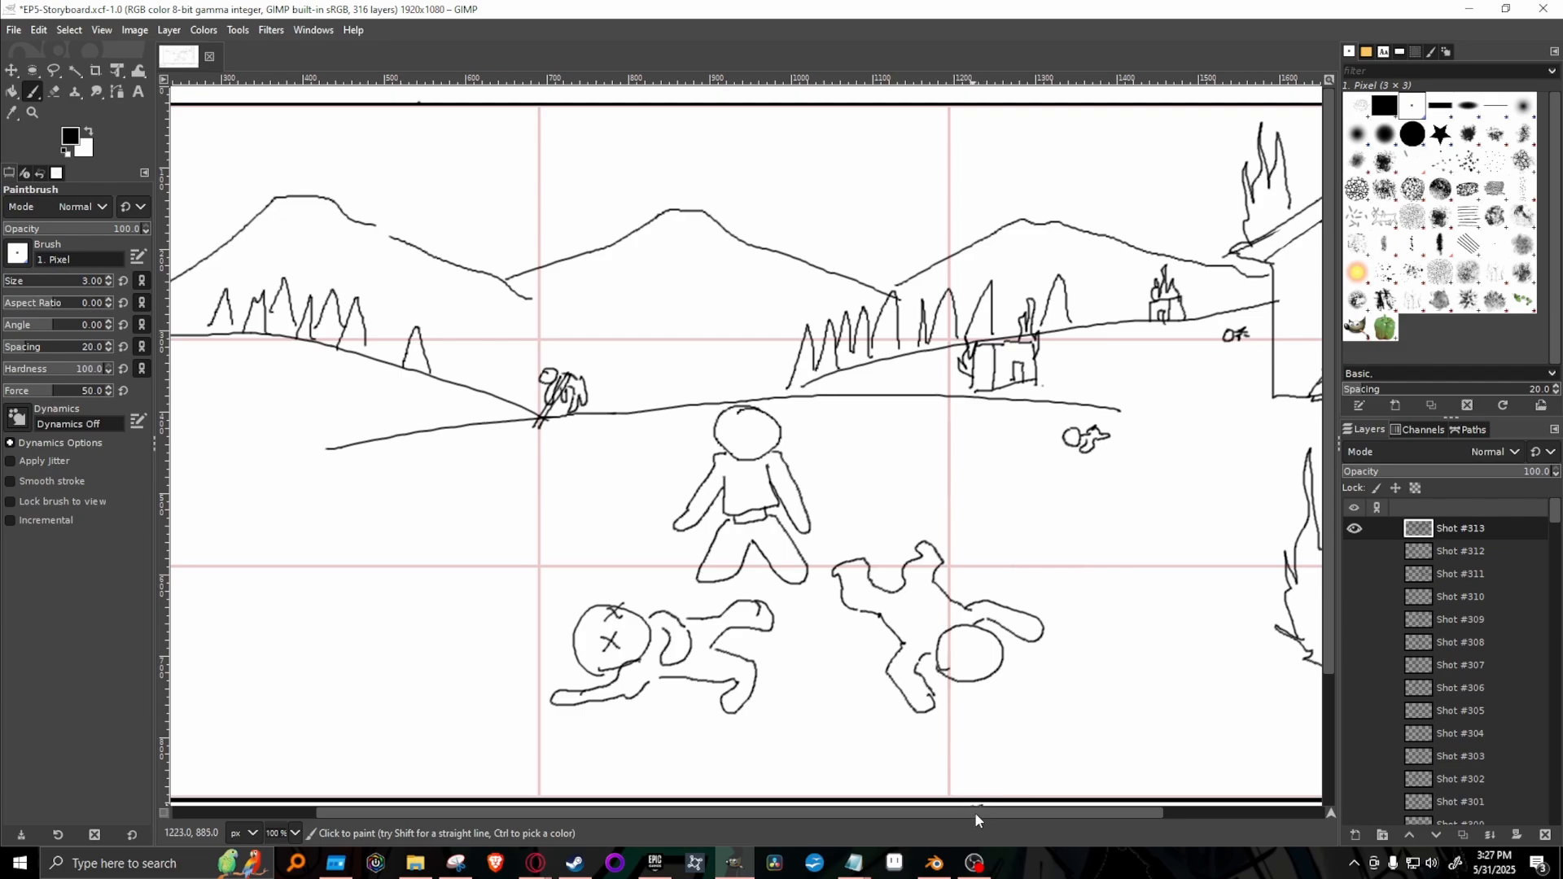
# Add a small beard-like detail at the left fallen figure's chin and a curved cane on the ground below the body.
pyautogui.hscroll(-1, 980, 809)
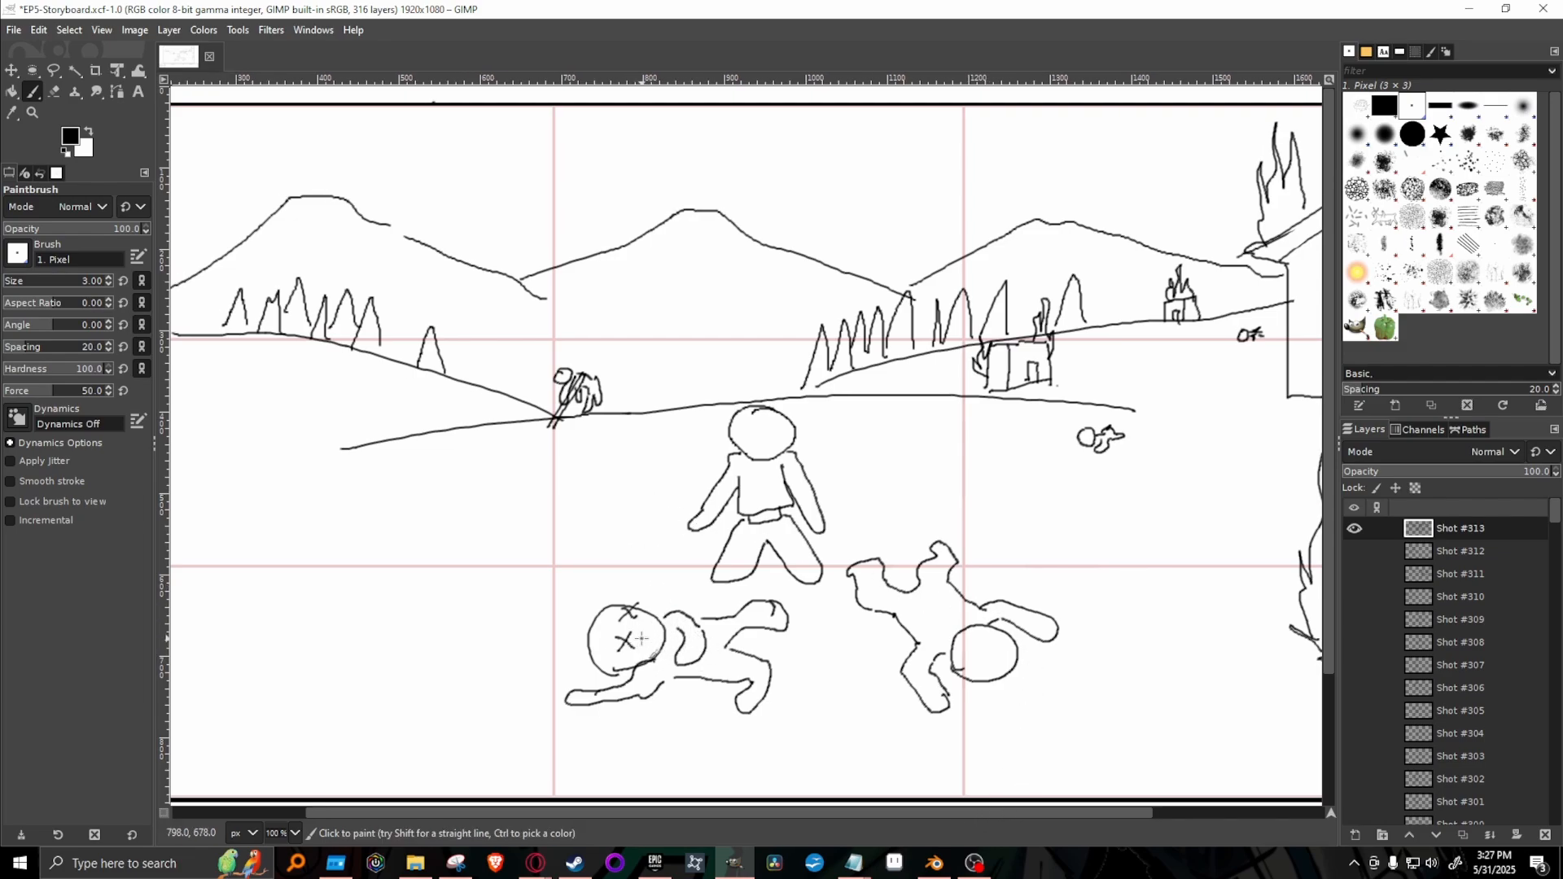
pyautogui.moveTo(643, 632)
pyautogui.mouseDown()
pyautogui.moveTo(656, 647)
pyautogui.moveTo(645, 627)
pyautogui.moveTo(661, 617)
pyautogui.moveTo(672, 637)
pyautogui.moveTo(657, 637)
pyautogui.mouseUp()
pyautogui.moveTo(613, 725)
pyautogui.mouseDown()
pyautogui.moveTo(607, 745)
pyautogui.moveTo(688, 745)
pyautogui.moveTo(611, 728)
pyautogui.mouseUp()
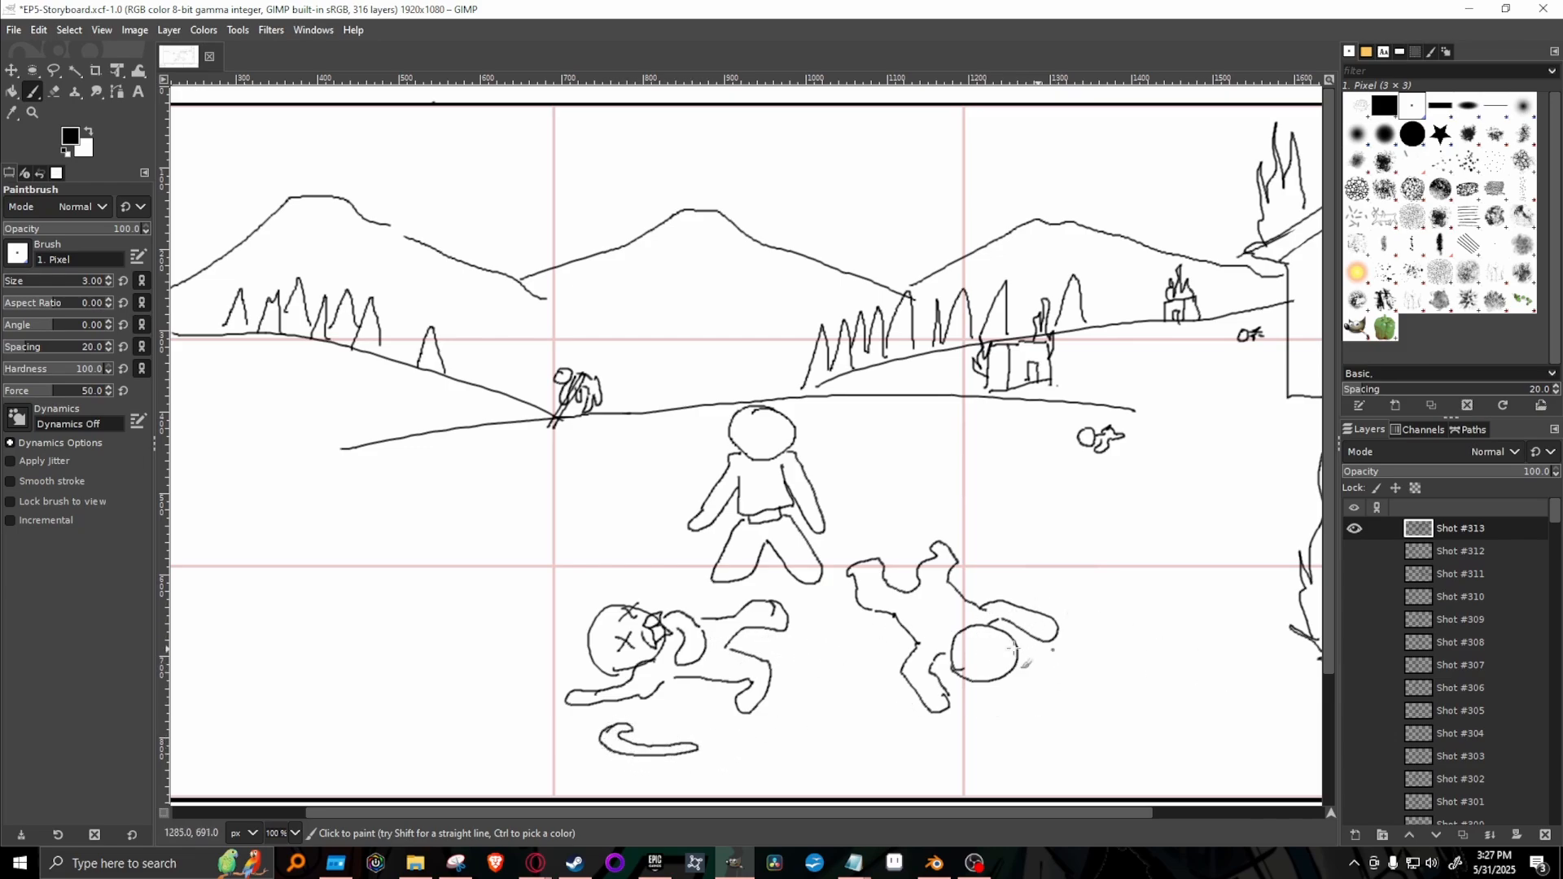
# Add a round hair bun to the right fallen figure's head and a looped bow at the waist, cleaning up the overlapping line.
pyautogui.moveTo(1014, 653)
pyautogui.mouseDown()
pyautogui.moveTo(995, 661)
pyautogui.moveTo(1013, 634)
pyautogui.moveTo(1026, 656)
pyautogui.moveTo(1006, 669)
pyautogui.mouseUp()
pyautogui.hotkey('shift', 'e')
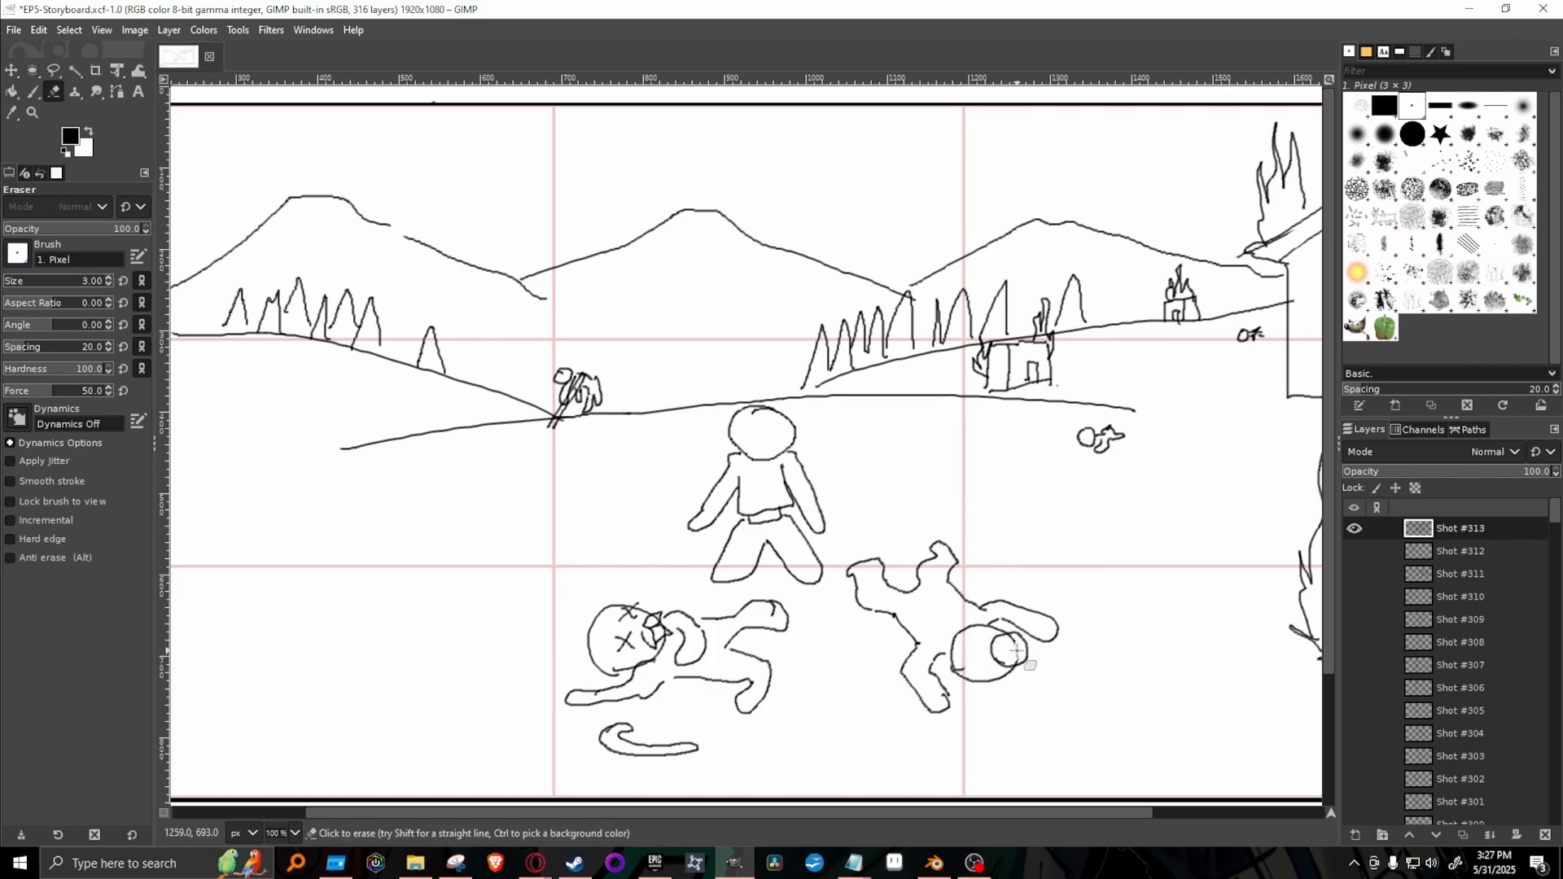
pyautogui.moveTo(1018, 653)
pyautogui.mouseDown()
pyautogui.moveTo(1010, 640)
pyautogui.moveTo(1017, 652)
pyautogui.mouseUp()
pyautogui.press('p')
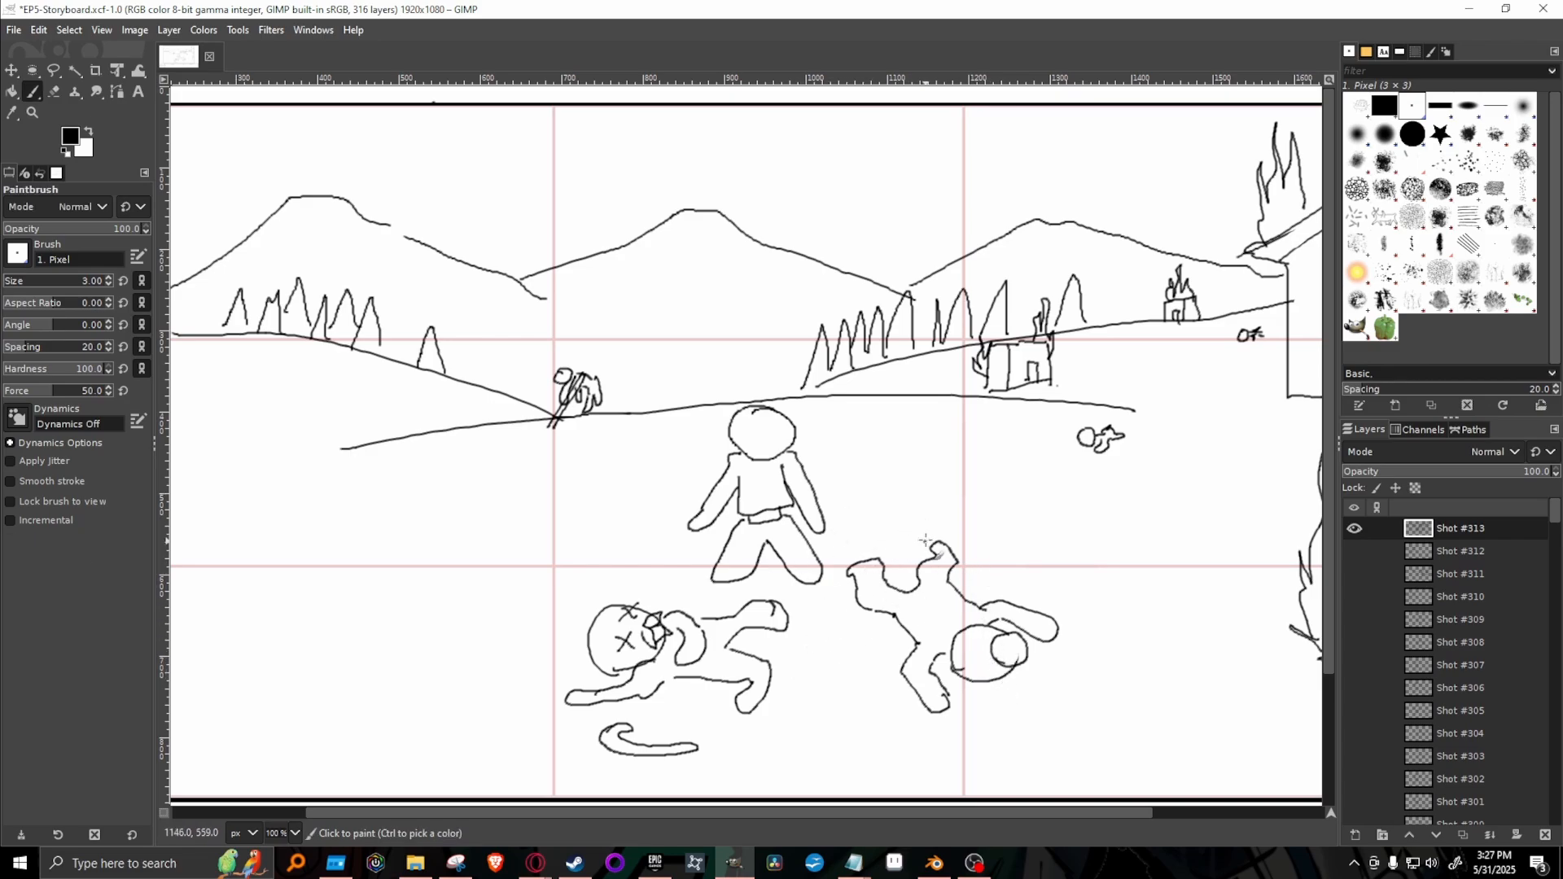
pyautogui.moveTo(912, 613)
pyautogui.mouseDown()
pyautogui.moveTo(946, 596)
pyautogui.moveTo(905, 627)
pyautogui.moveTo(966, 592)
pyautogui.mouseUp()
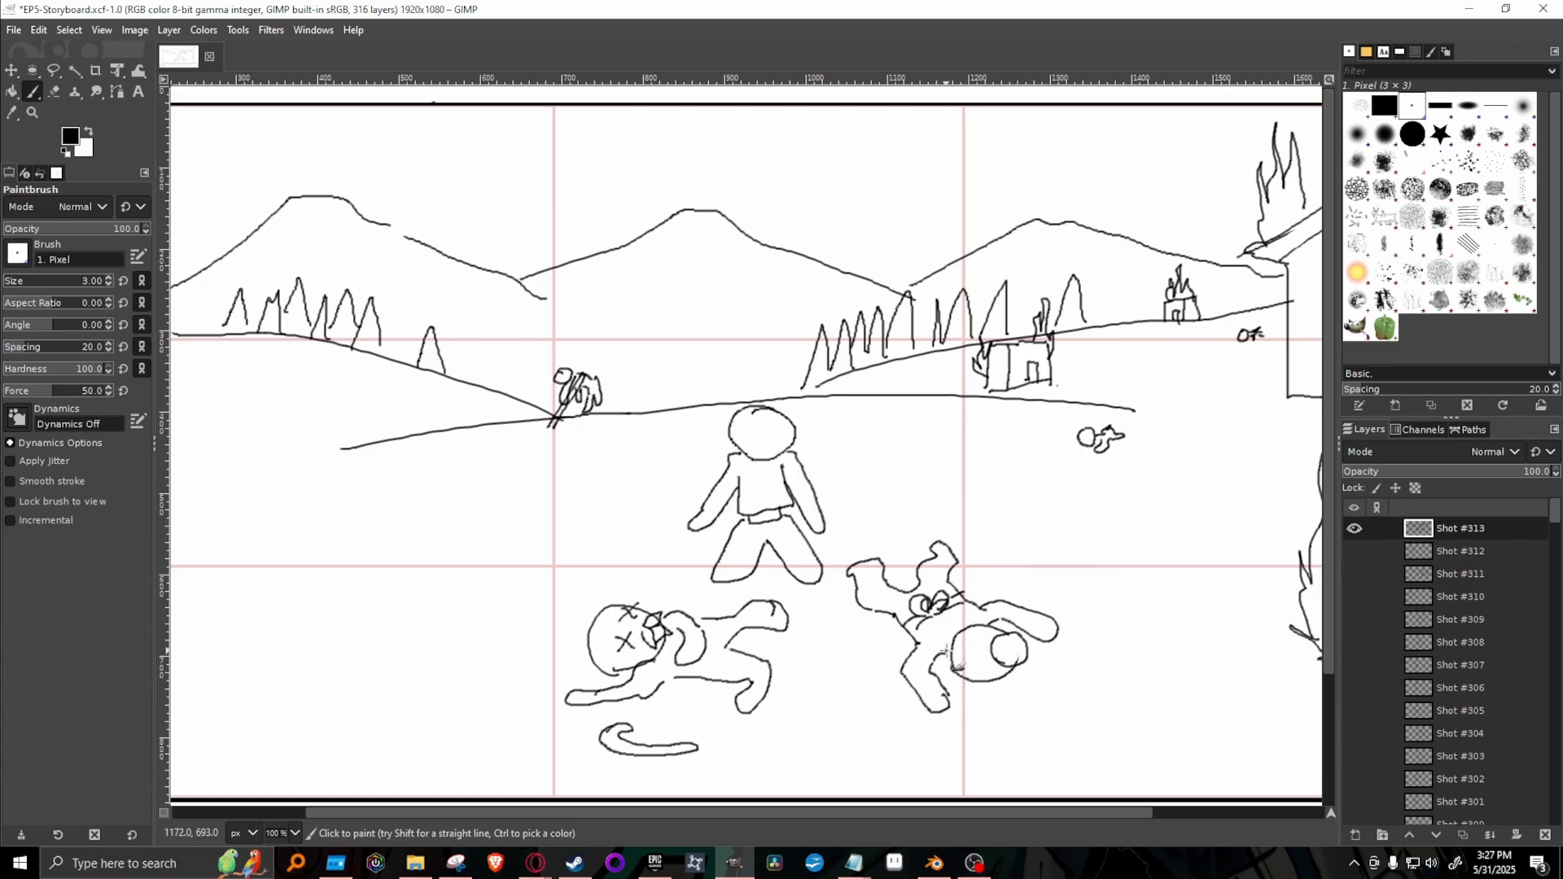
pyautogui.moveTo(962, 627)
pyautogui.mouseDown()
pyautogui.moveTo(937, 648)
pyautogui.moveTo(954, 670)
pyautogui.moveTo(977, 639)
pyautogui.moveTo(1010, 634)
pyautogui.mouseUp()
# Sketch a large fire in the left foreground and a smaller fire beside the nearer burning house.
pyautogui.moveTo(365, 561)
pyautogui.mouseDown()
pyautogui.moveTo(385, 399)
pyautogui.moveTo(406, 509)
pyautogui.moveTo(423, 441)
pyautogui.moveTo(451, 548)
pyautogui.moveTo(474, 498)
pyautogui.moveTo(455, 608)
pyautogui.moveTo(500, 536)
pyautogui.moveTo(486, 598)
pyautogui.moveTo(436, 638)
pyautogui.moveTo(372, 629)
pyautogui.moveTo(337, 600)
pyautogui.moveTo(357, 603)
pyautogui.moveTo(335, 526)
pyautogui.moveTo(365, 570)
pyautogui.mouseUp()
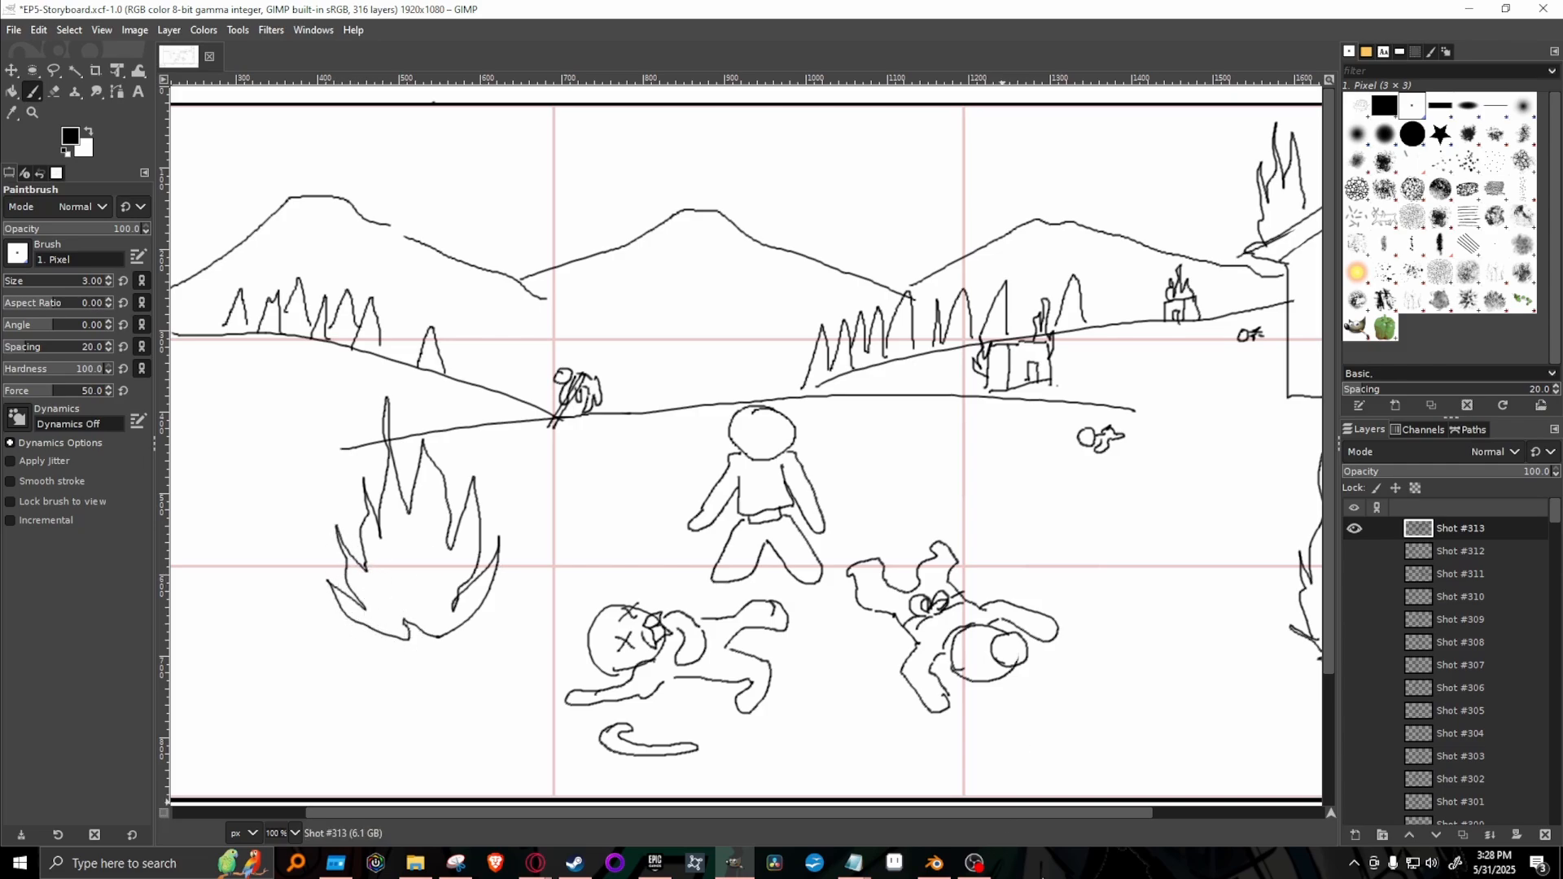
pyautogui.hscroll(5, 1014, 815)
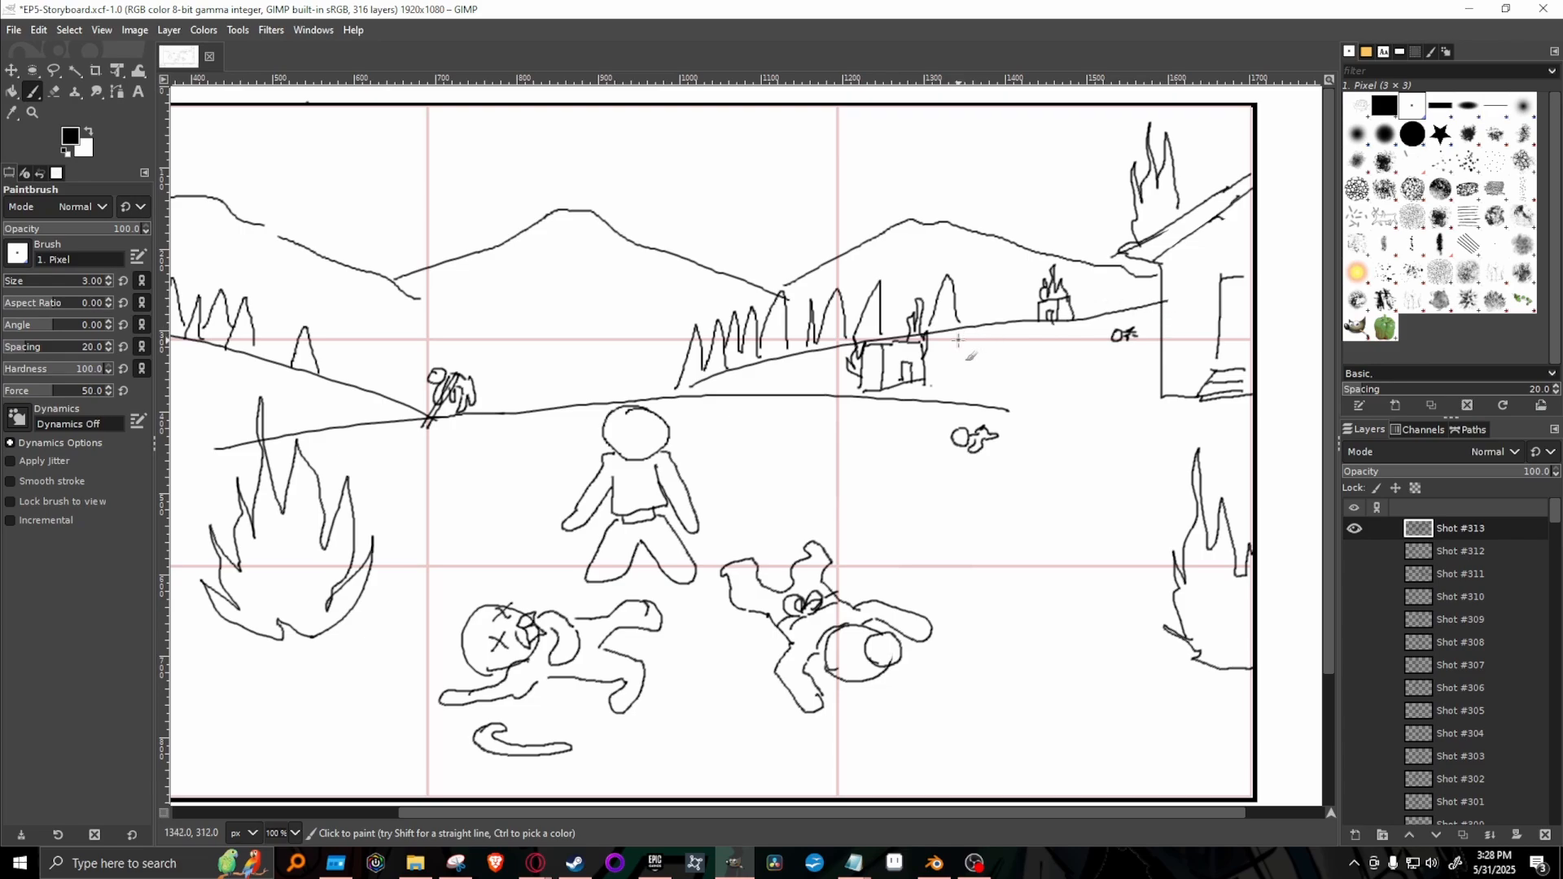
pyautogui.moveTo(961, 398)
pyautogui.mouseDown()
pyautogui.moveTo(980, 343)
pyautogui.moveTo(1014, 405)
pyautogui.mouseUp()
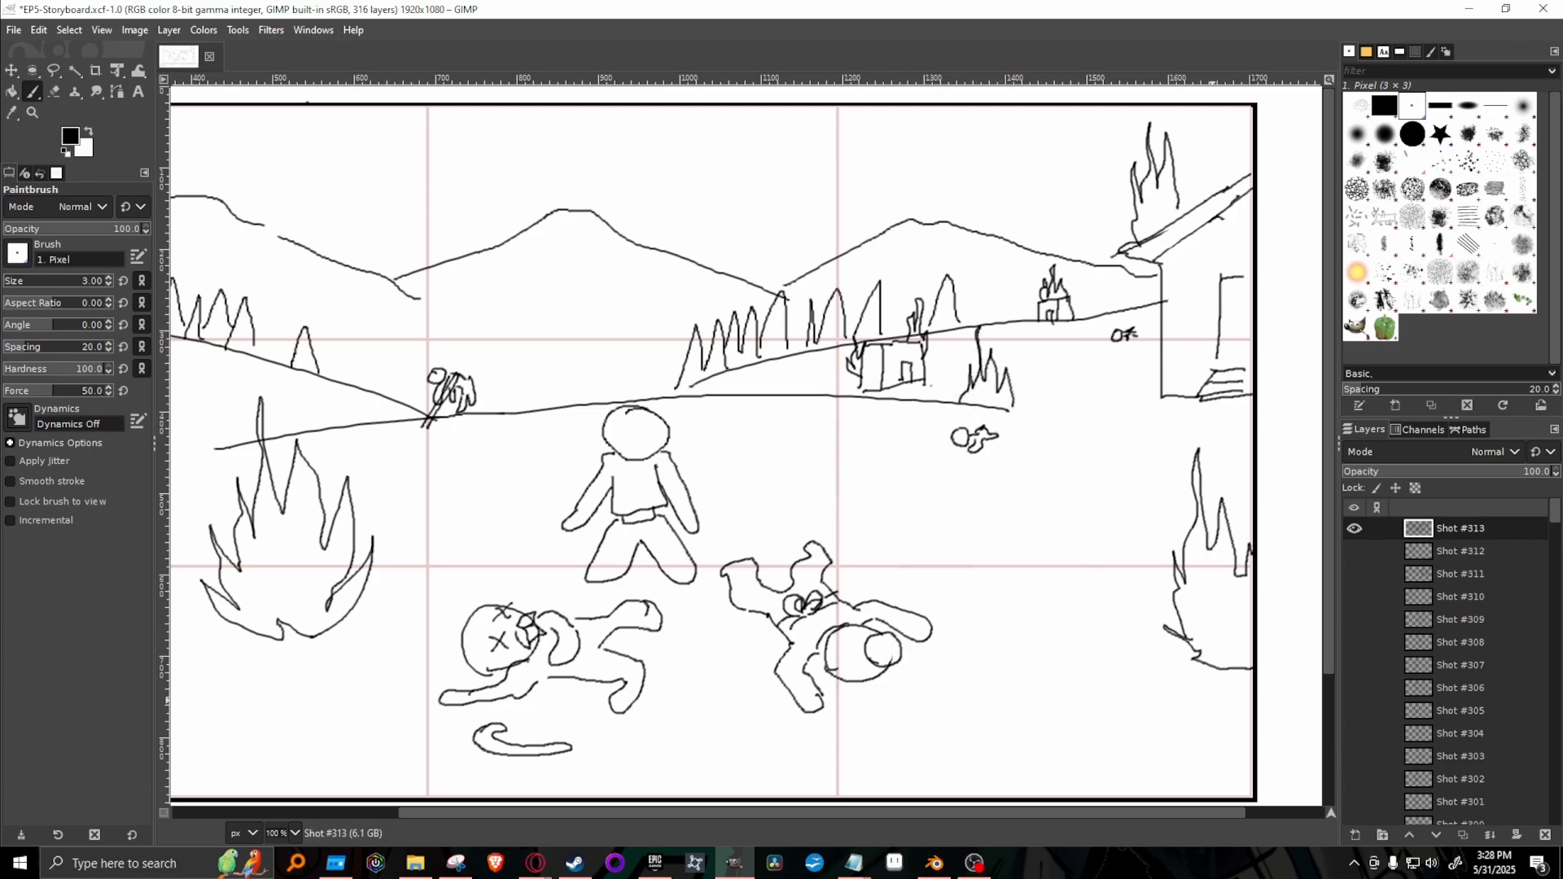
# Draw flames above the trees on the left hill and around the small slumped figure at the hill's base.
pyautogui.moveTo(1175, 811); pyautogui.dragTo(1052, 817)
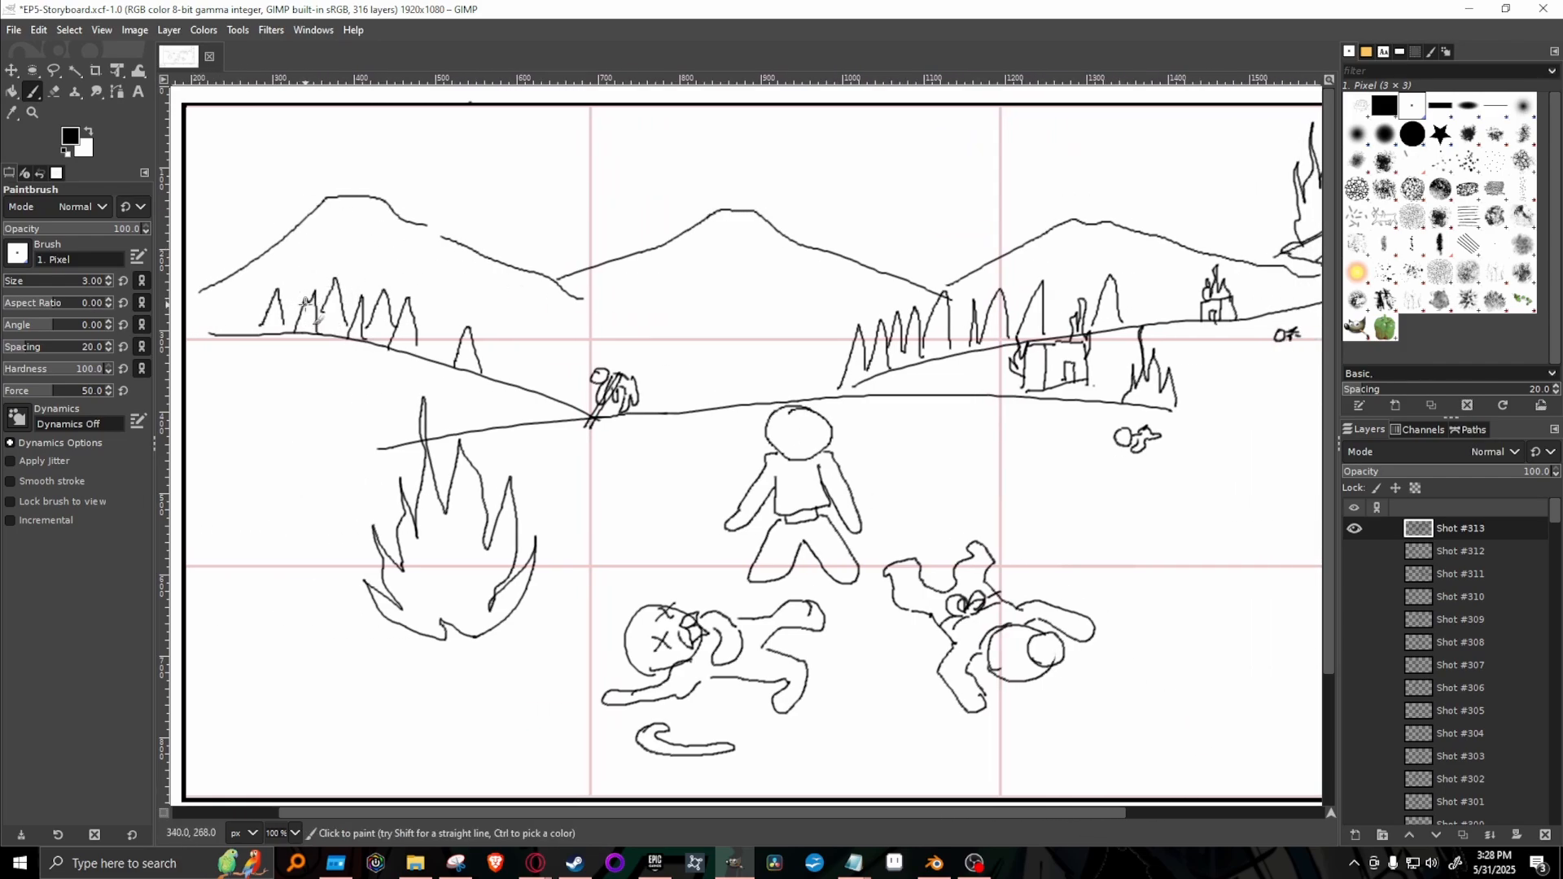
pyautogui.moveTo(301, 287)
pyautogui.mouseDown()
pyautogui.moveTo(322, 226)
pyautogui.moveTo(372, 305)
pyautogui.mouseUp()
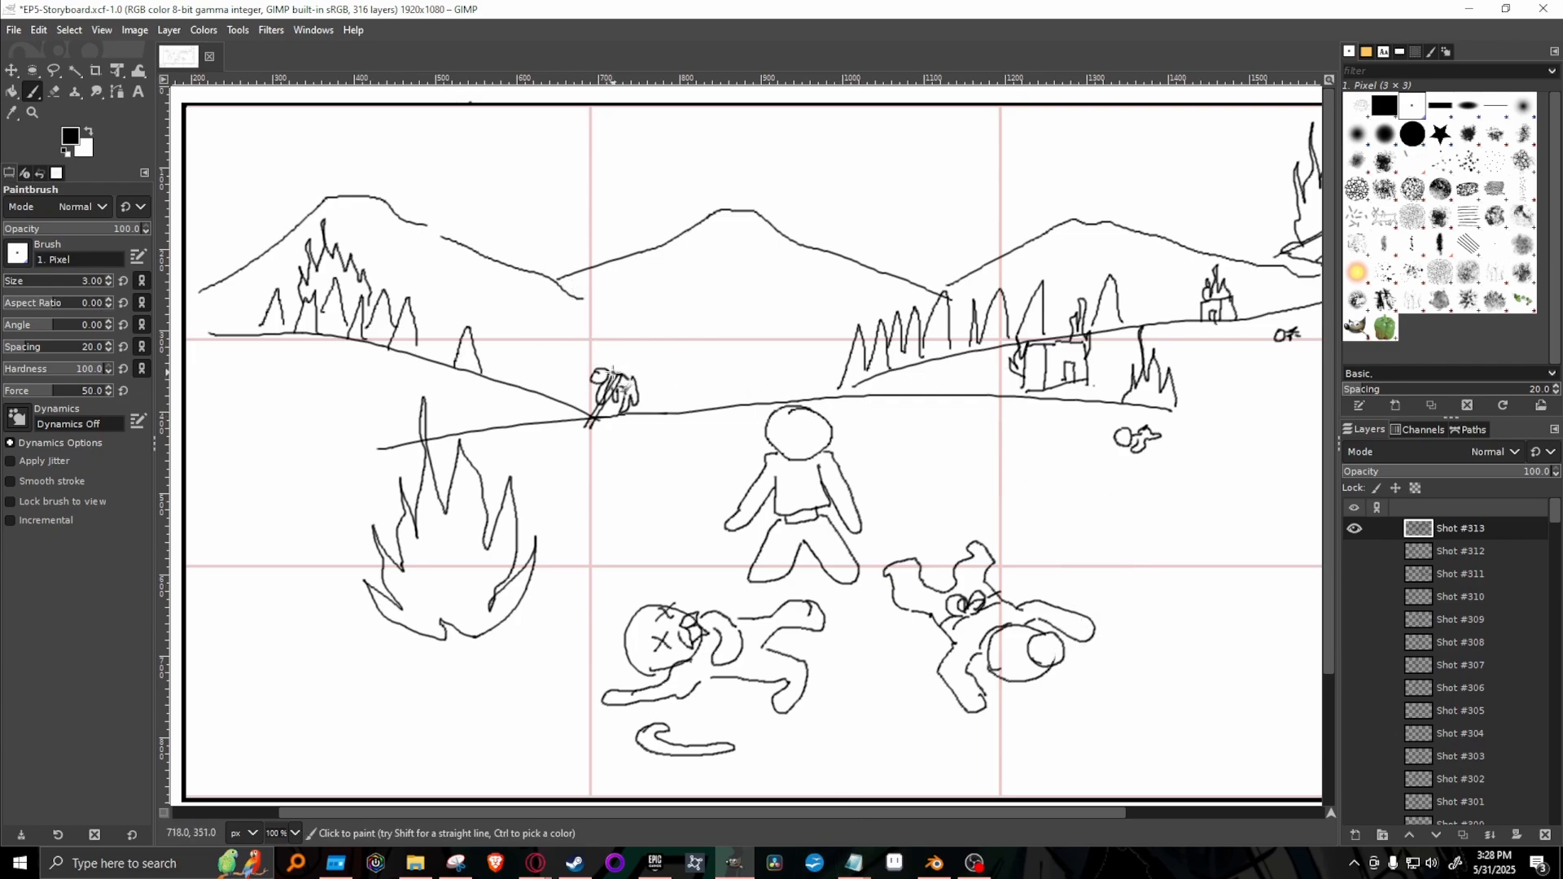
pyautogui.moveTo(612, 372)
pyautogui.mouseDown()
pyautogui.moveTo(618, 334)
pyautogui.moveTo(637, 382)
pyautogui.mouseUp()
pyautogui.moveTo(1068, 810); pyautogui.dragTo(1168, 809)
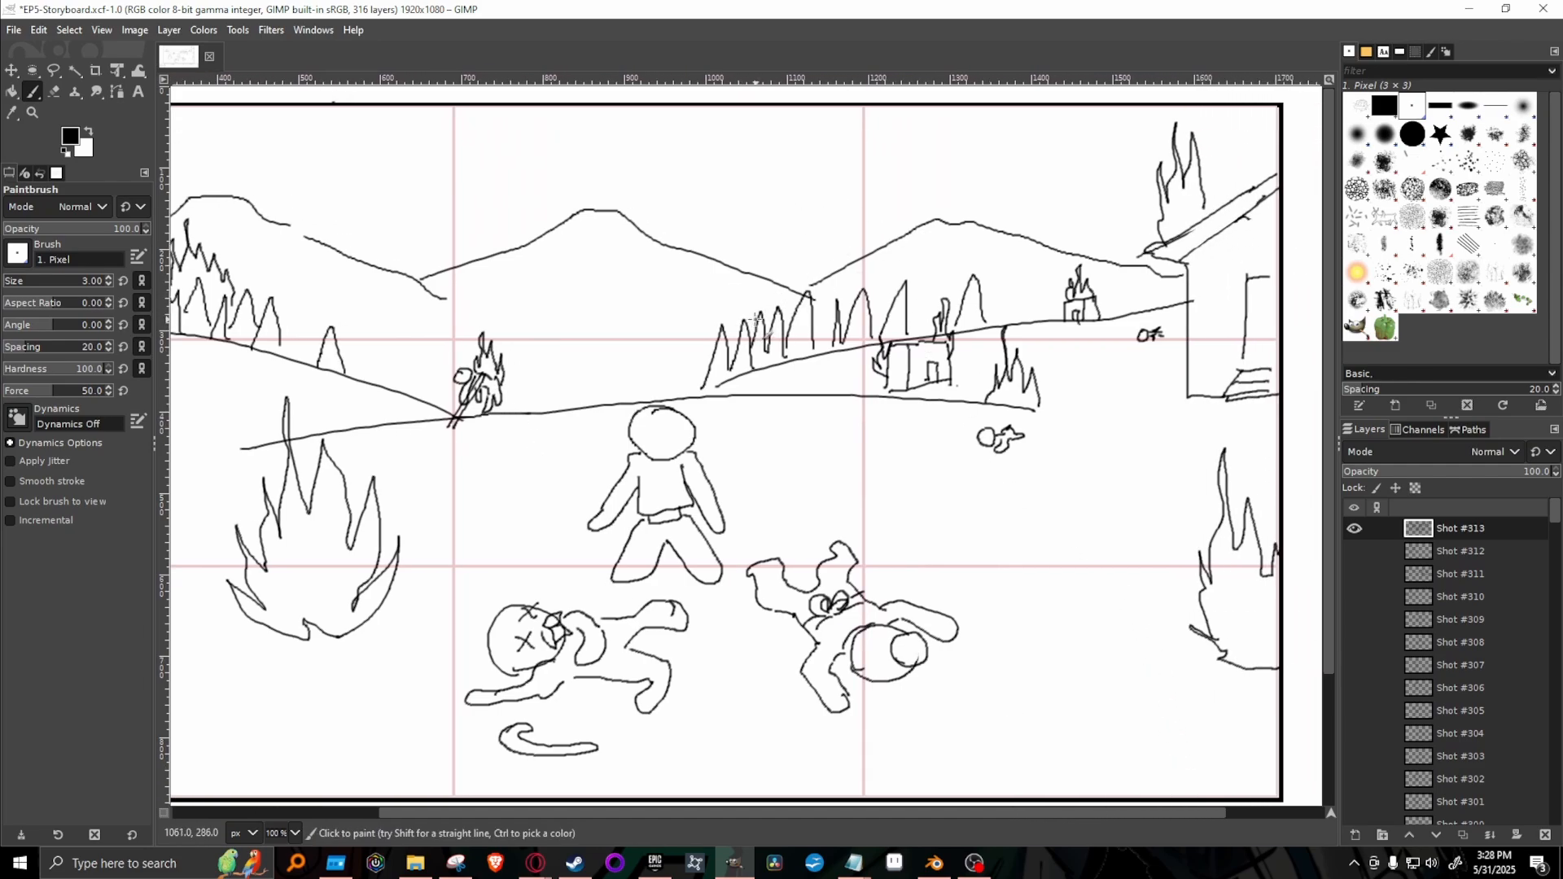
# Draw flames above the trees on the middle hill, then scatter a burning box and small debris across the village ground.
pyautogui.moveTo(739, 328)
pyautogui.mouseDown()
pyautogui.moveTo(748, 264)
pyautogui.moveTo(776, 310)
pyautogui.mouseUp()
pyautogui.moveTo(1172, 813)
pyautogui.mouseDown()
pyautogui.moveTo(1222, 809)
pyautogui.moveTo(1124, 802)
pyautogui.moveTo(1073, 778)
pyautogui.moveTo(1122, 778)
pyautogui.mouseUp()
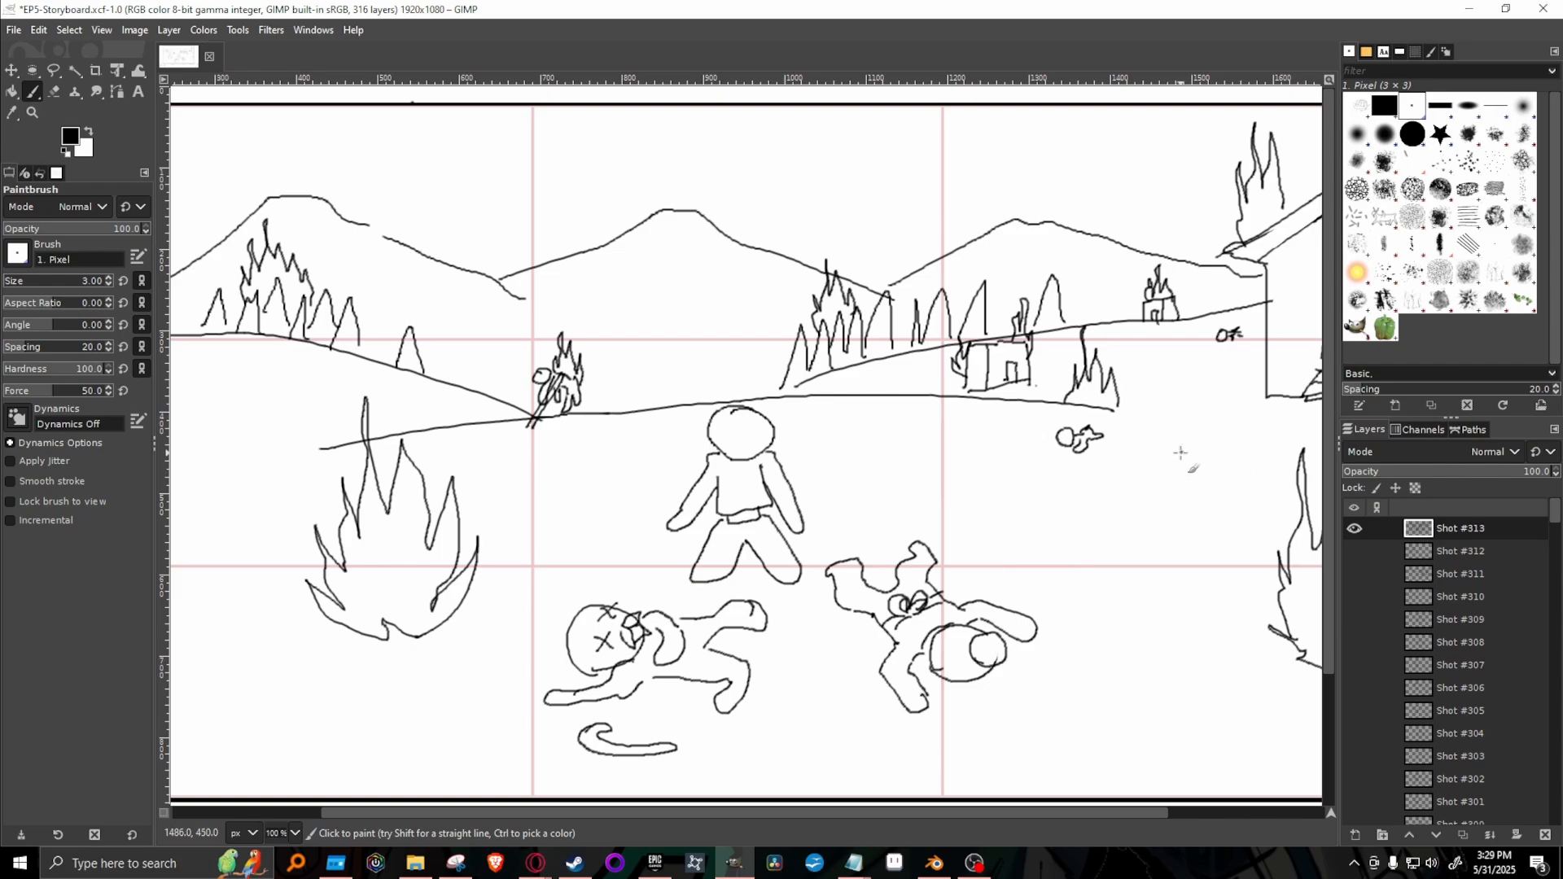
pyautogui.moveTo(1181, 453)
pyautogui.mouseDown()
pyautogui.moveTo(1215, 426)
pyautogui.moveTo(1182, 452)
pyautogui.mouseUp()
pyautogui.moveTo(953, 432)
pyautogui.mouseDown()
pyautogui.moveTo(935, 443)
pyautogui.moveTo(967, 443)
pyautogui.moveTo(951, 423)
pyautogui.mouseUp()
pyautogui.moveTo(520, 475)
pyautogui.mouseDown()
pyautogui.moveTo(531, 461)
pyautogui.moveTo(508, 466)
pyautogui.mouseUp()
pyautogui.moveTo(939, 422)
pyautogui.mouseDown()
pyautogui.moveTo(958, 417)
pyautogui.moveTo(951, 389)
pyautogui.moveTo(974, 440)
pyautogui.mouseUp()
# Add a small fire on the far hill beside the large house and draw flames inside the house's doorway.
pyautogui.moveTo(1038, 814); pyautogui.dragTo(1094, 818)
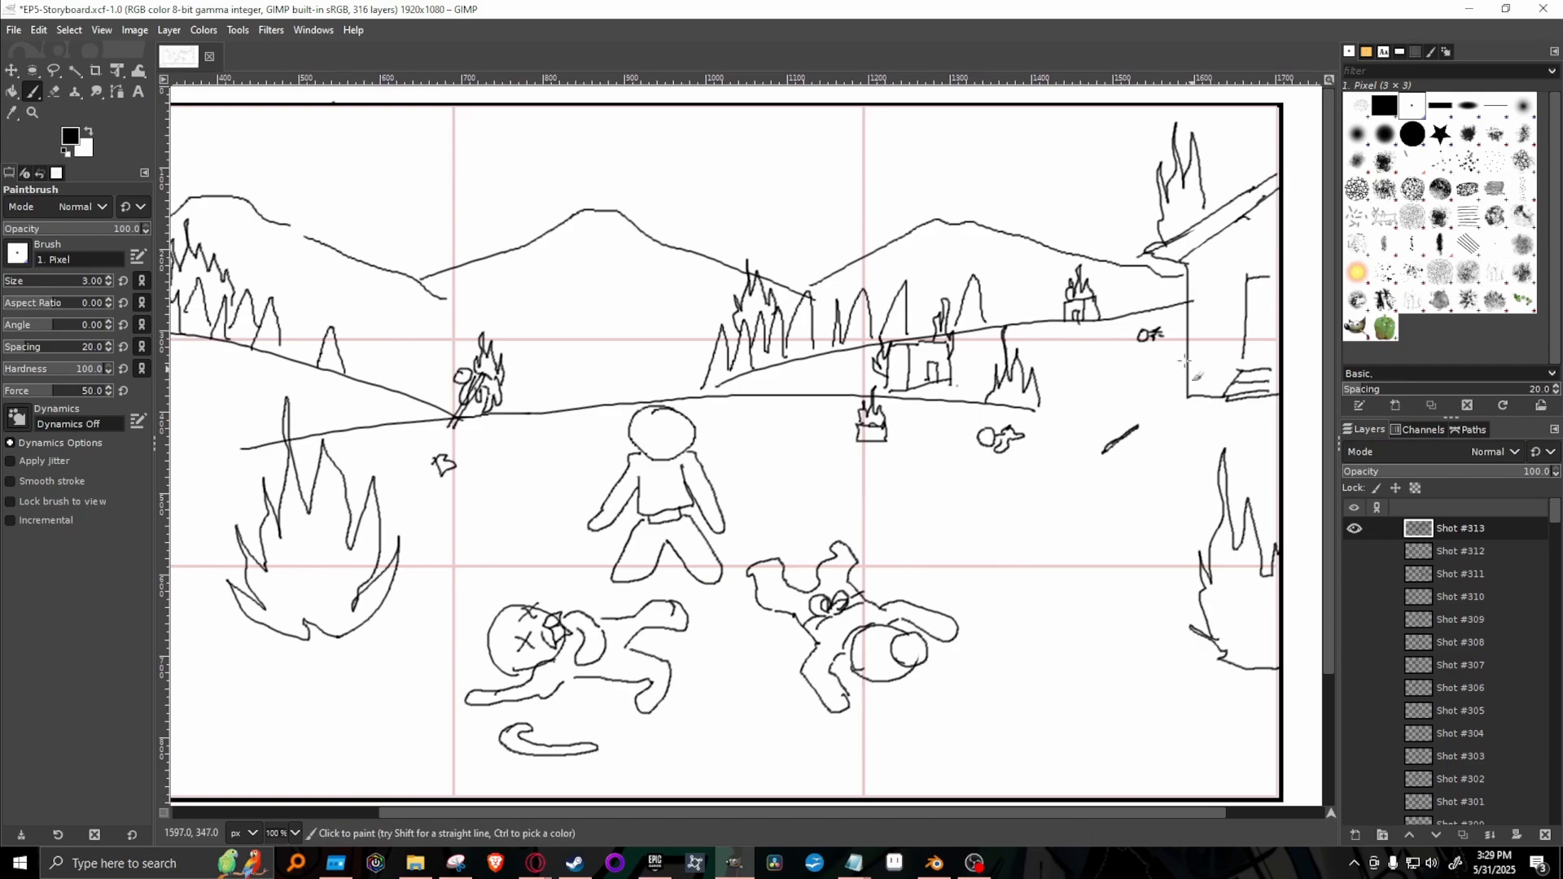
pyautogui.moveTo(1134, 305)
pyautogui.mouseDown()
pyautogui.moveTo(1137, 290)
pyautogui.moveTo(1156, 302)
pyautogui.moveTo(1153, 281)
pyautogui.moveTo(1160, 310)
pyautogui.mouseUp()
pyautogui.moveTo(1204, 589); pyautogui.dragTo(1211, 631)
pyautogui.moveTo(1248, 362)
pyautogui.mouseDown()
pyautogui.moveTo(1265, 302)
pyautogui.moveTo(1276, 350)
pyautogui.mouseUp()
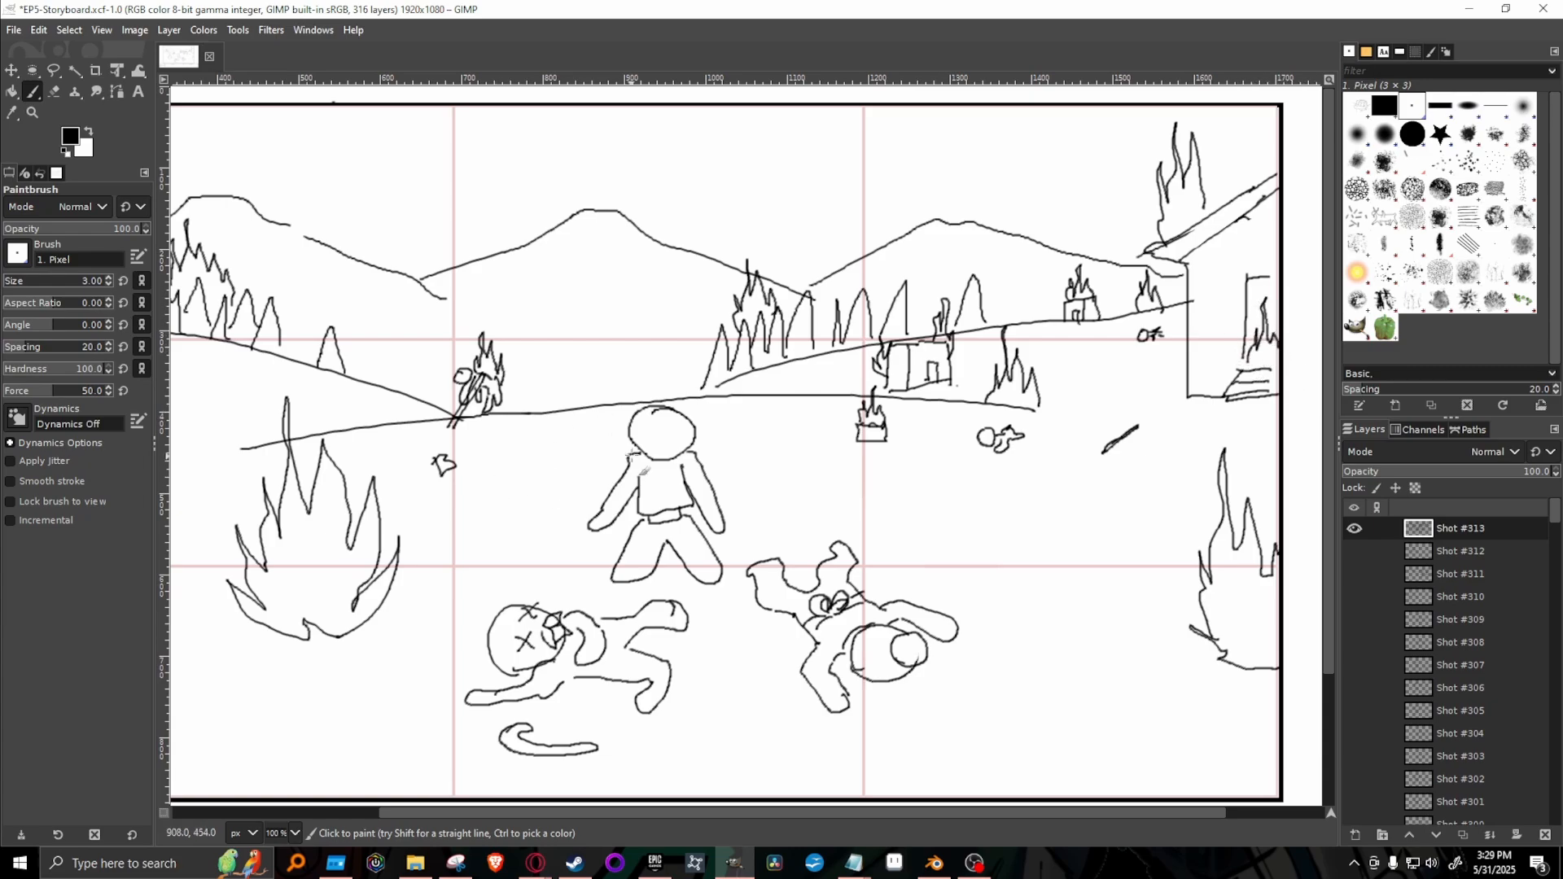
# Lower the brush opacity to 47.6 and sketch a huge faint hood with an inner opening looming behind the standing figure.
pyautogui.moveTo(815, 815); pyautogui.dragTo(785, 813)
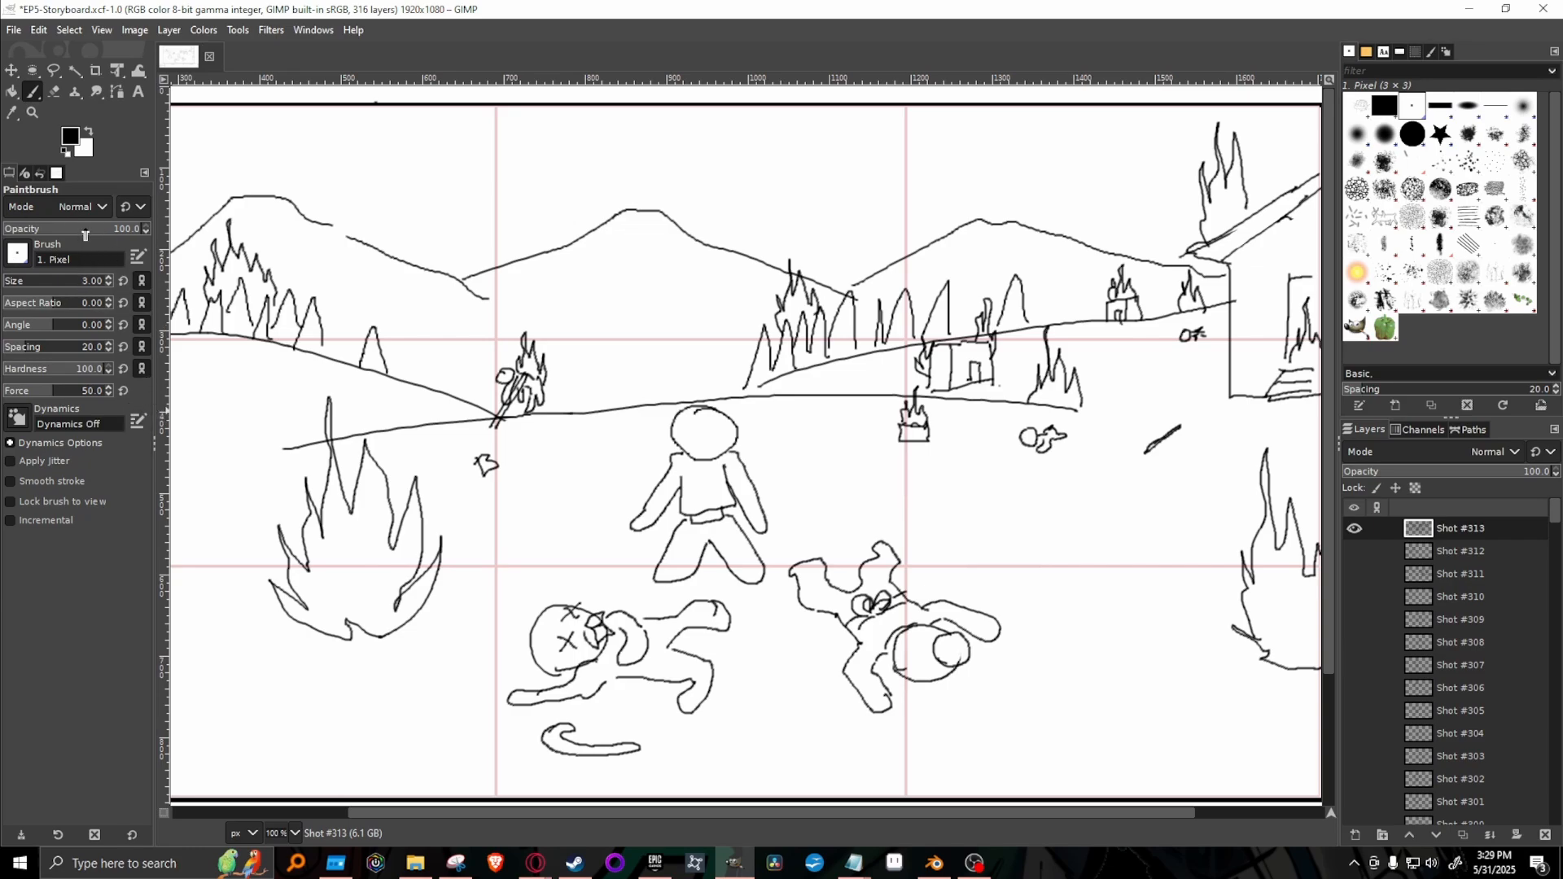
pyautogui.moveTo(85, 235); pyautogui.dragTo(70, 236)
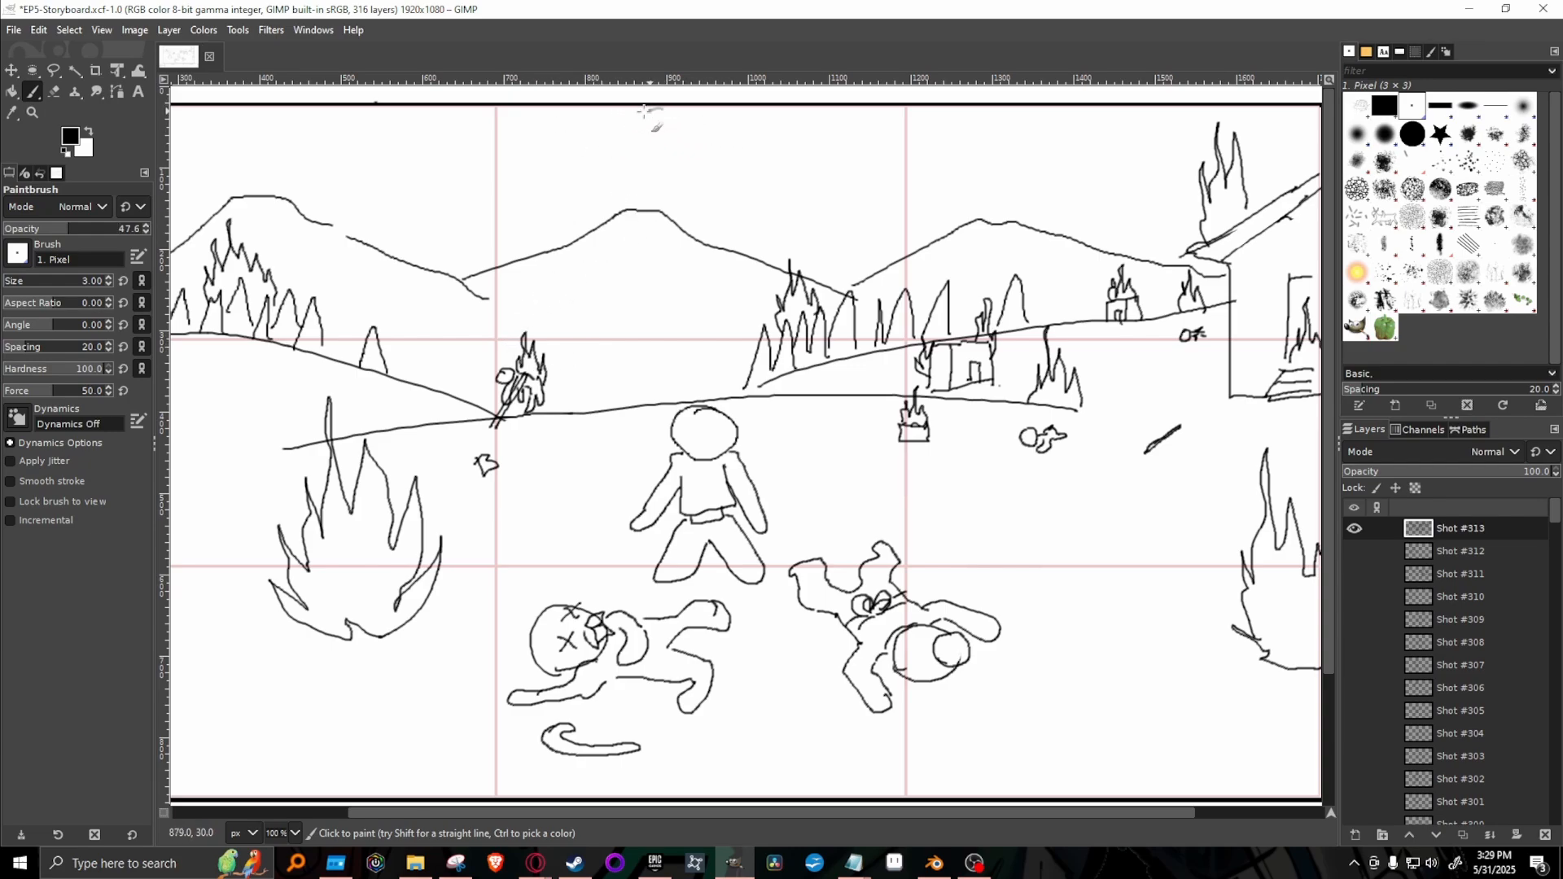
pyautogui.moveTo(643, 110); pyautogui.dragTo(502, 253)
pyautogui.moveTo(518, 356); pyautogui.dragTo(578, 390)
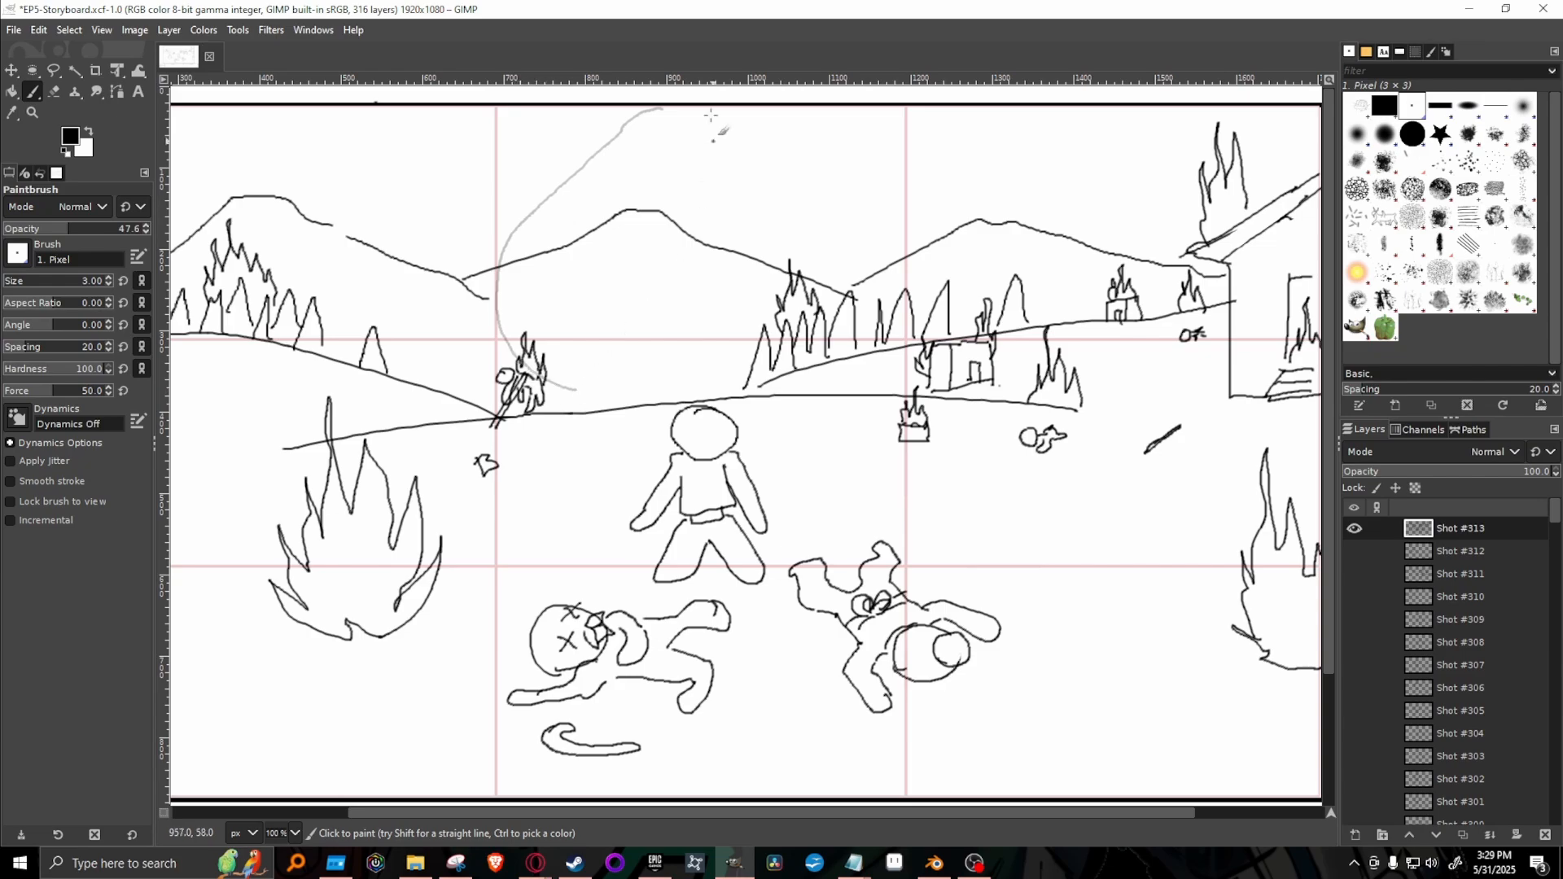
pyautogui.moveTo(661, 108)
pyautogui.mouseDown()
pyautogui.moveTo(714, 110)
pyautogui.moveTo(824, 189)
pyautogui.moveTo(886, 303)
pyautogui.moveTo(882, 359)
pyautogui.moveTo(830, 389)
pyautogui.mouseUp()
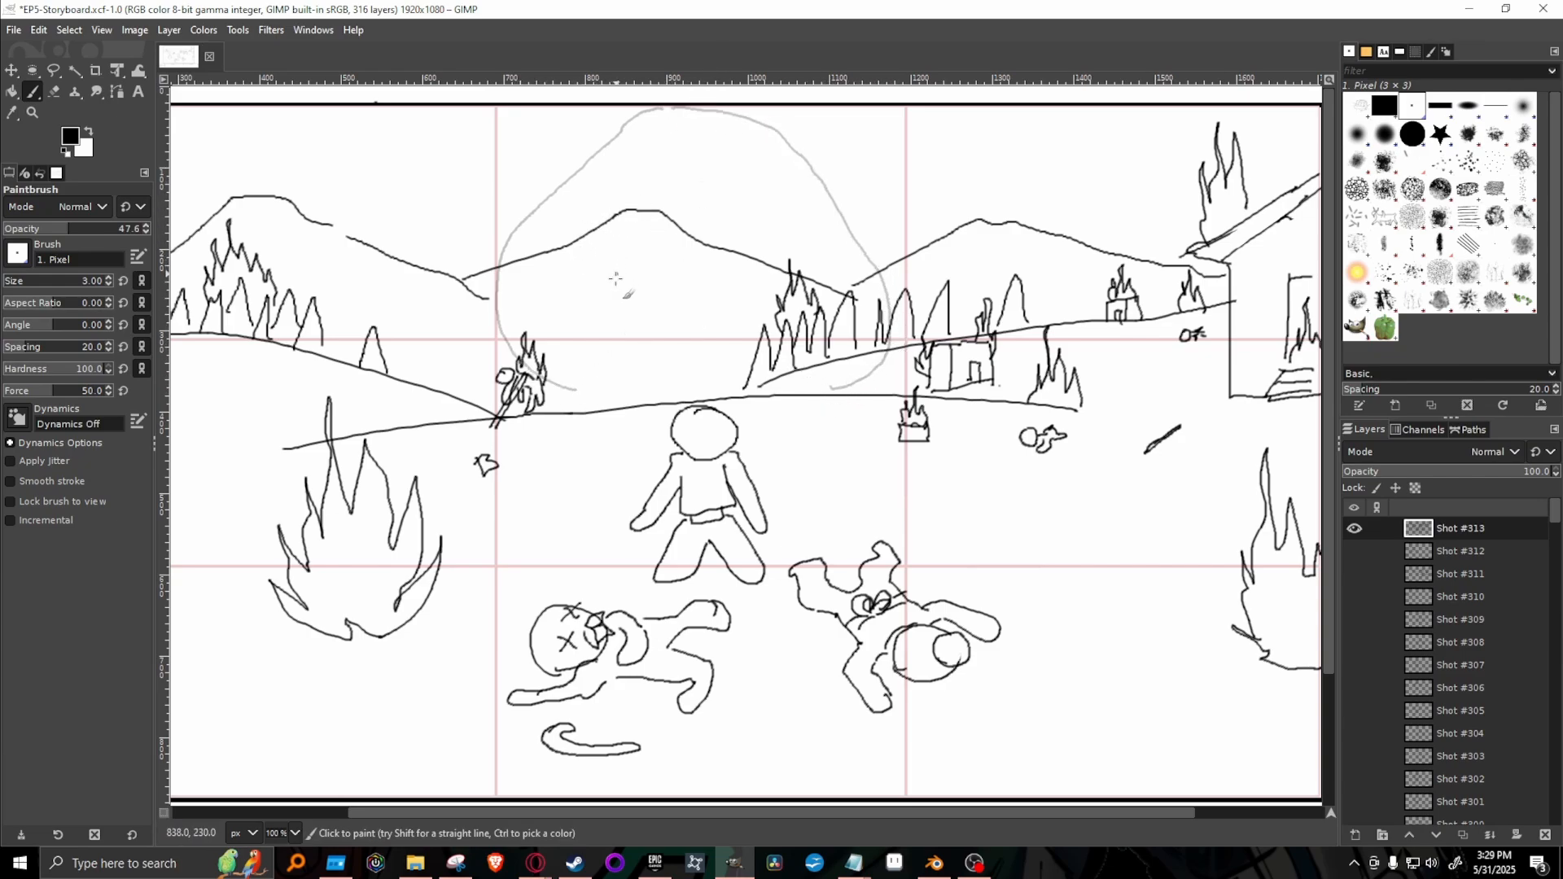
pyautogui.moveTo(576, 391)
pyautogui.mouseDown()
pyautogui.moveTo(605, 242)
pyautogui.moveTo(675, 151)
pyautogui.moveTo(837, 274)
pyautogui.moveTo(835, 391)
pyautogui.mouseUp()
# Sketch faint shoulder lines sloping down from both sides of the hood and retrace the hood's outer and inner contours.
pyautogui.moveTo(506, 398)
pyautogui.mouseDown()
pyautogui.moveTo(537, 370)
pyautogui.moveTo(489, 383)
pyautogui.moveTo(305, 539)
pyautogui.mouseUp()
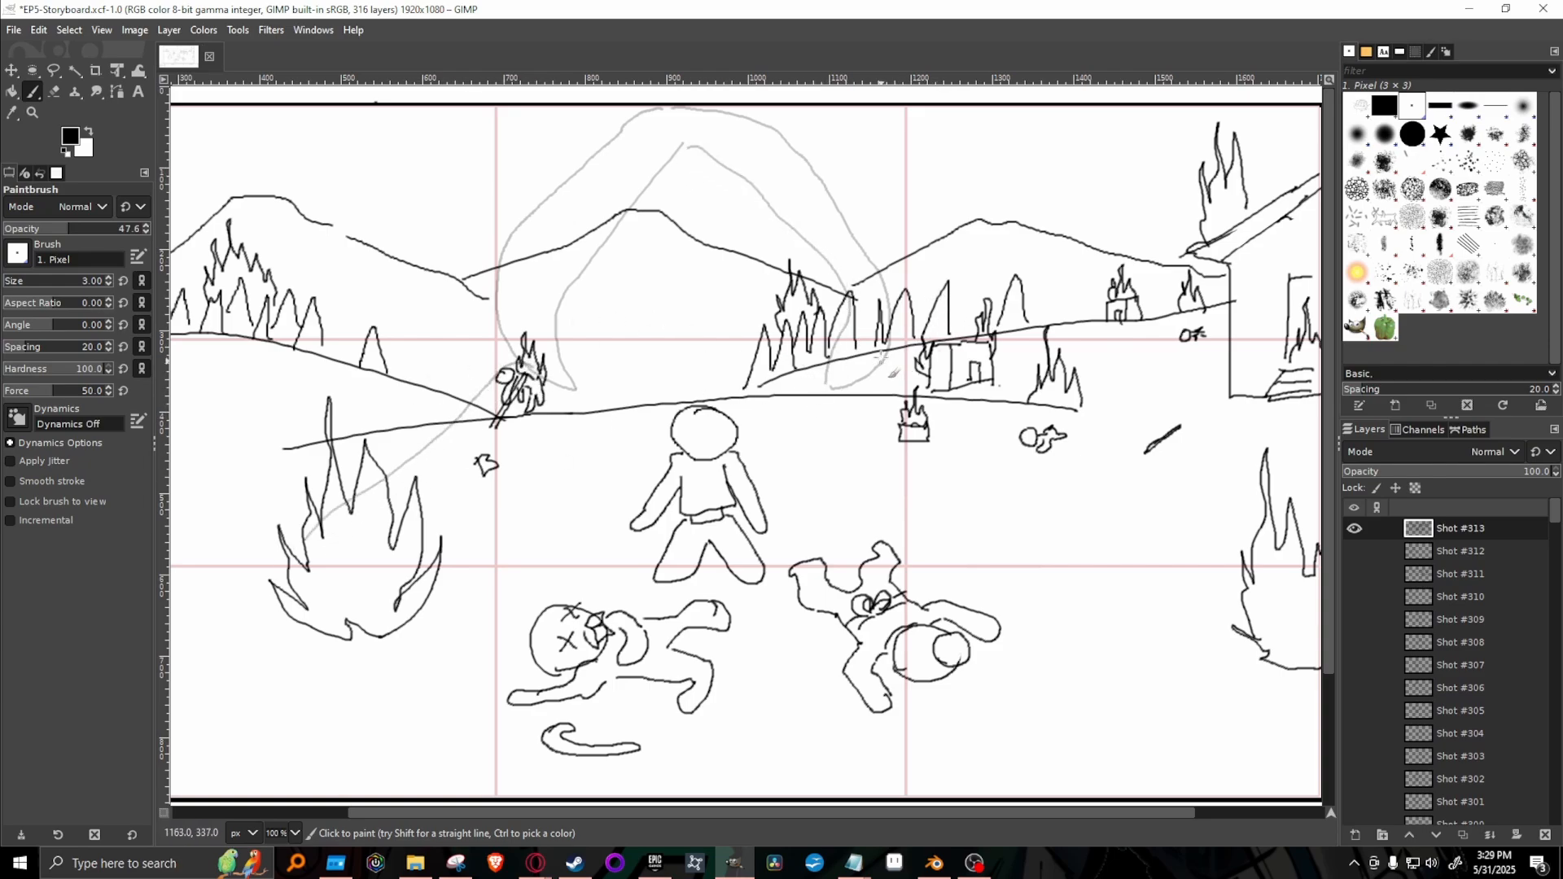
pyautogui.moveTo(918, 347); pyautogui.dragTo(1192, 655)
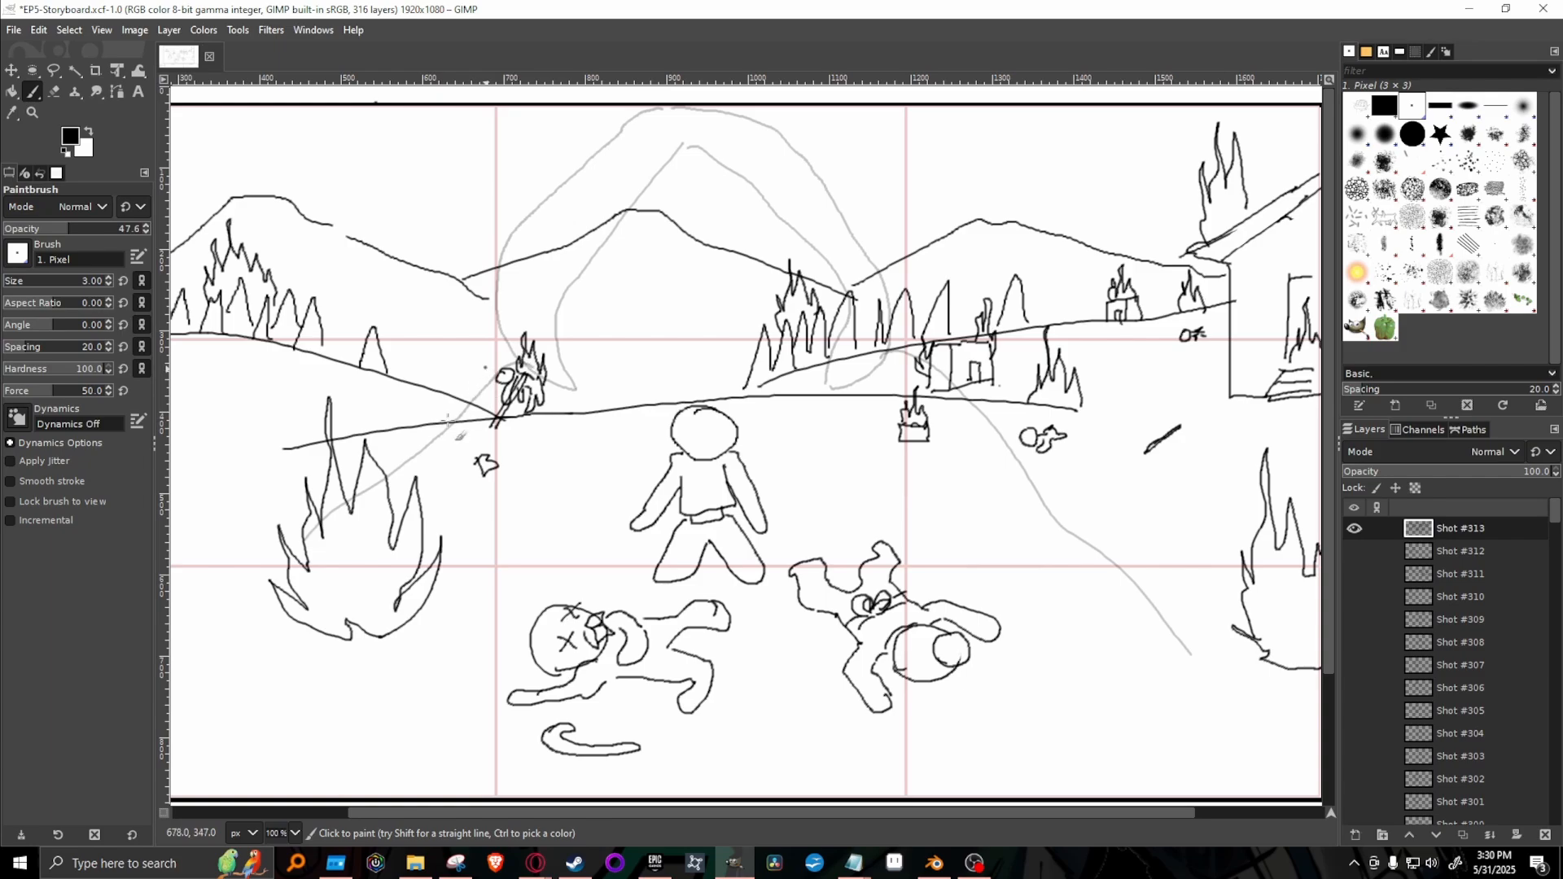
pyautogui.moveTo(522, 349)
pyautogui.mouseDown()
pyautogui.moveTo(331, 498)
pyautogui.moveTo(435, 413)
pyautogui.mouseUp()
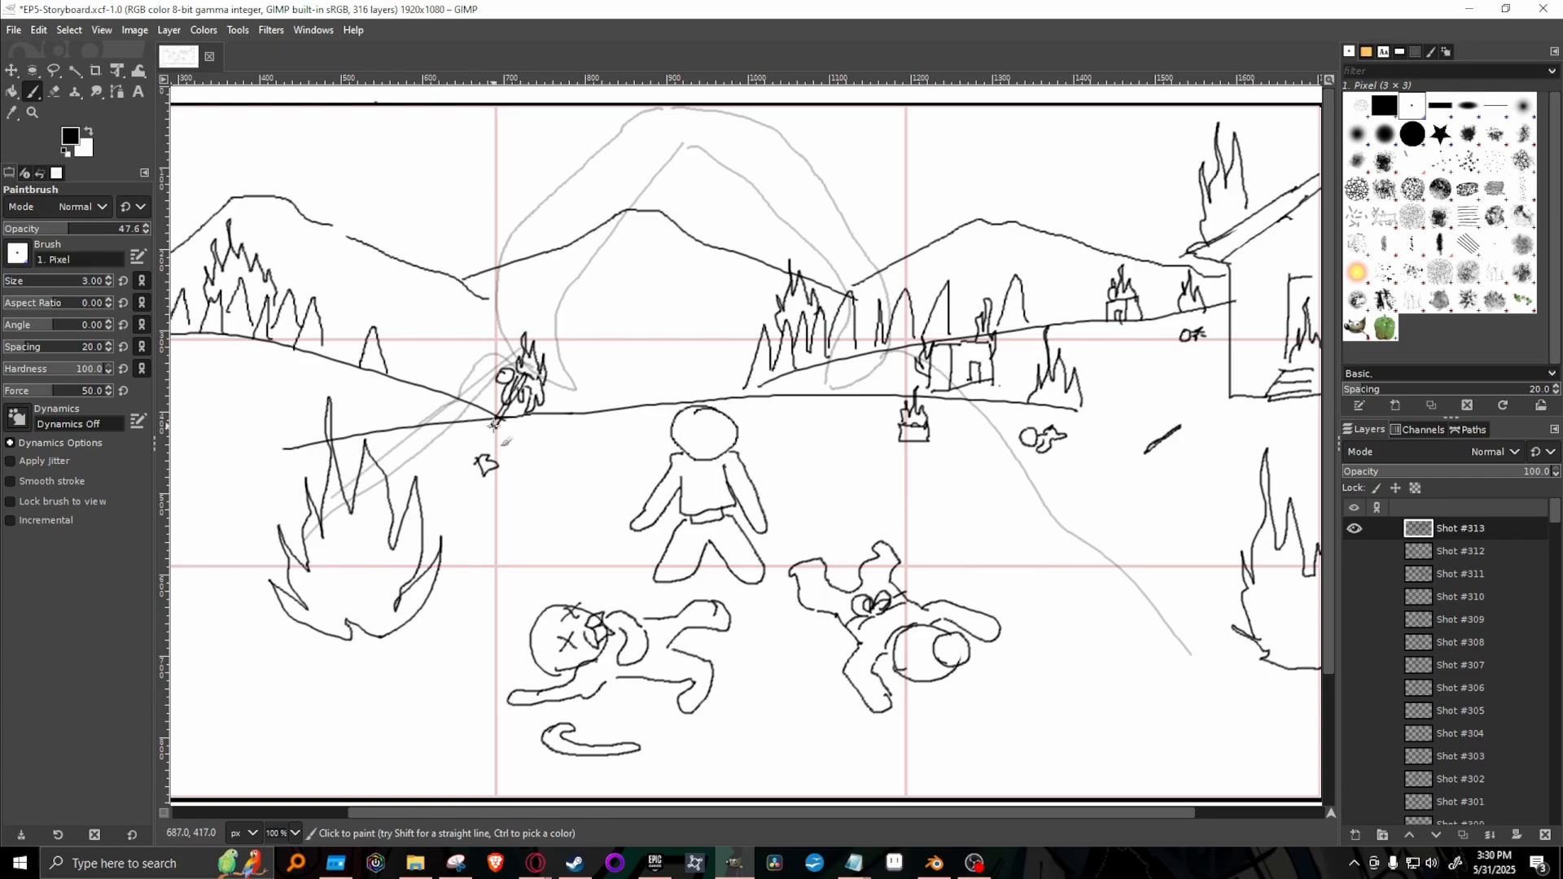
pyautogui.hotkey('ctrl', 'z')
pyautogui.moveTo(521, 362); pyautogui.dragTo(303, 537)
pyautogui.moveTo(531, 381)
pyautogui.mouseDown()
pyautogui.moveTo(487, 313)
pyautogui.moveTo(590, 154)
pyautogui.mouseUp()
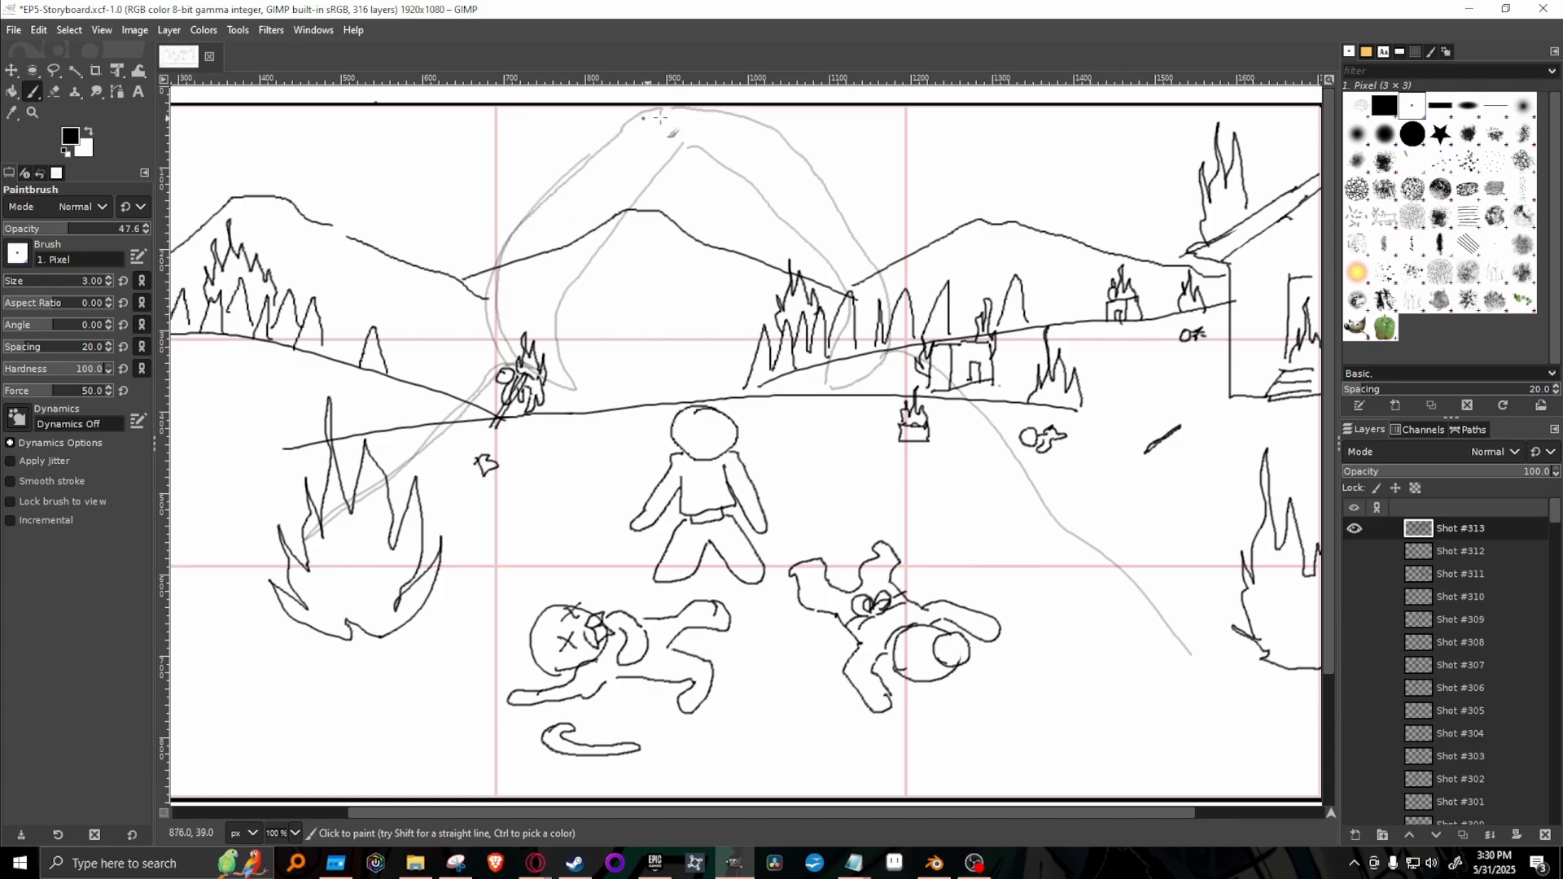
pyautogui.moveTo(576, 365)
pyautogui.mouseDown()
pyautogui.moveTo(589, 271)
pyautogui.moveTo(680, 155)
pyautogui.moveTo(740, 153)
pyautogui.moveTo(697, 155)
pyautogui.moveTo(754, 169)
pyautogui.moveTo(830, 266)
pyautogui.moveTo(828, 386)
pyautogui.moveTo(852, 374)
pyautogui.moveTo(753, 127)
pyautogui.mouseUp()
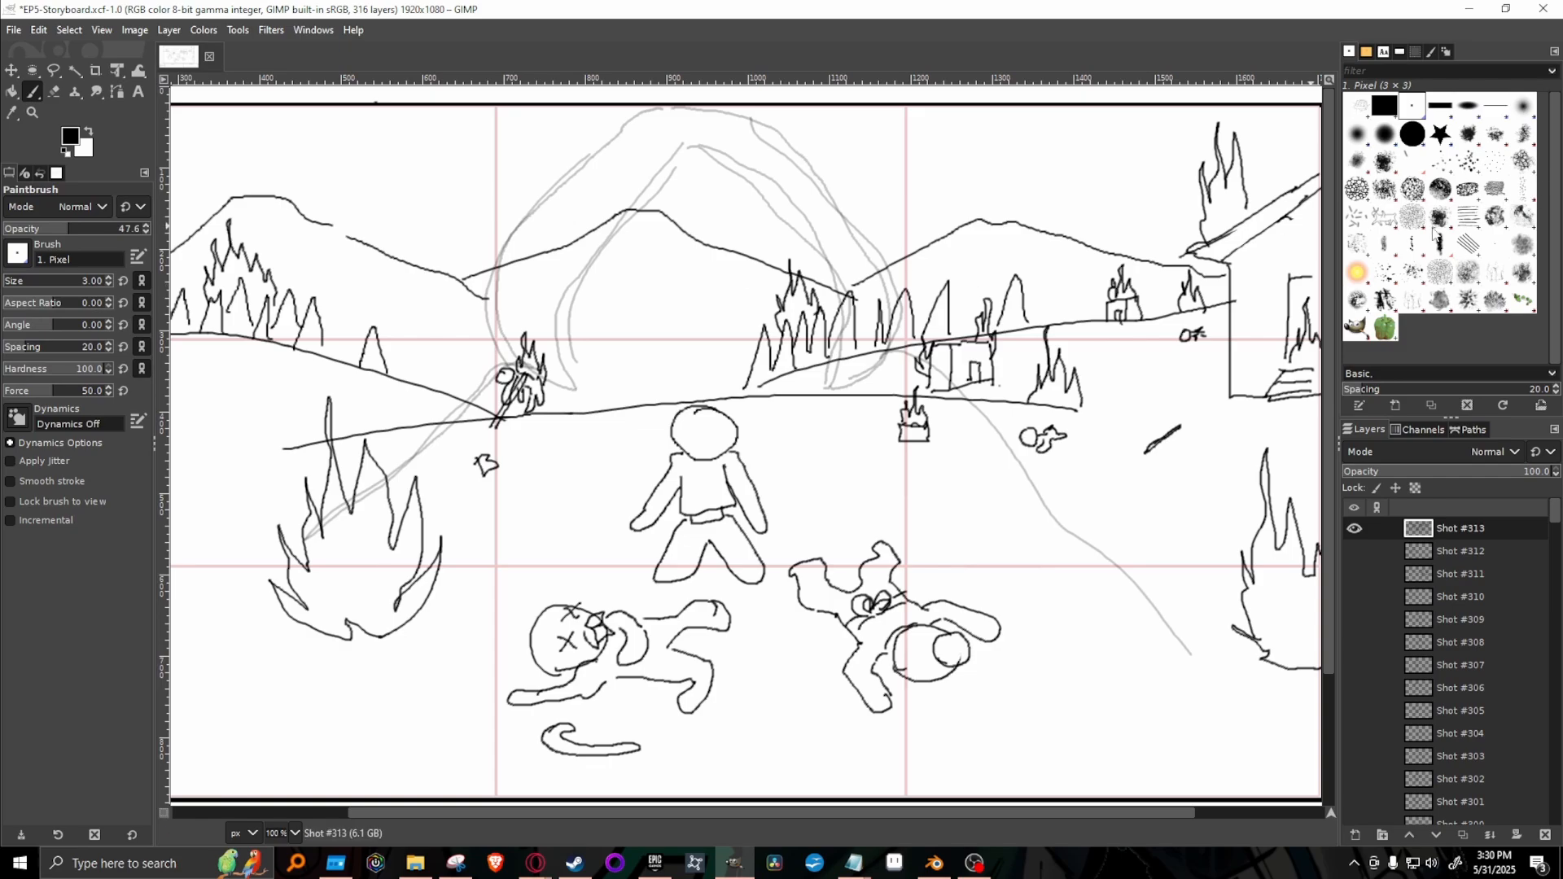
# Change the foreground color to bright red and scribble two glowing star-shaped eyes inside the hood.
pyautogui.click(77, 137)
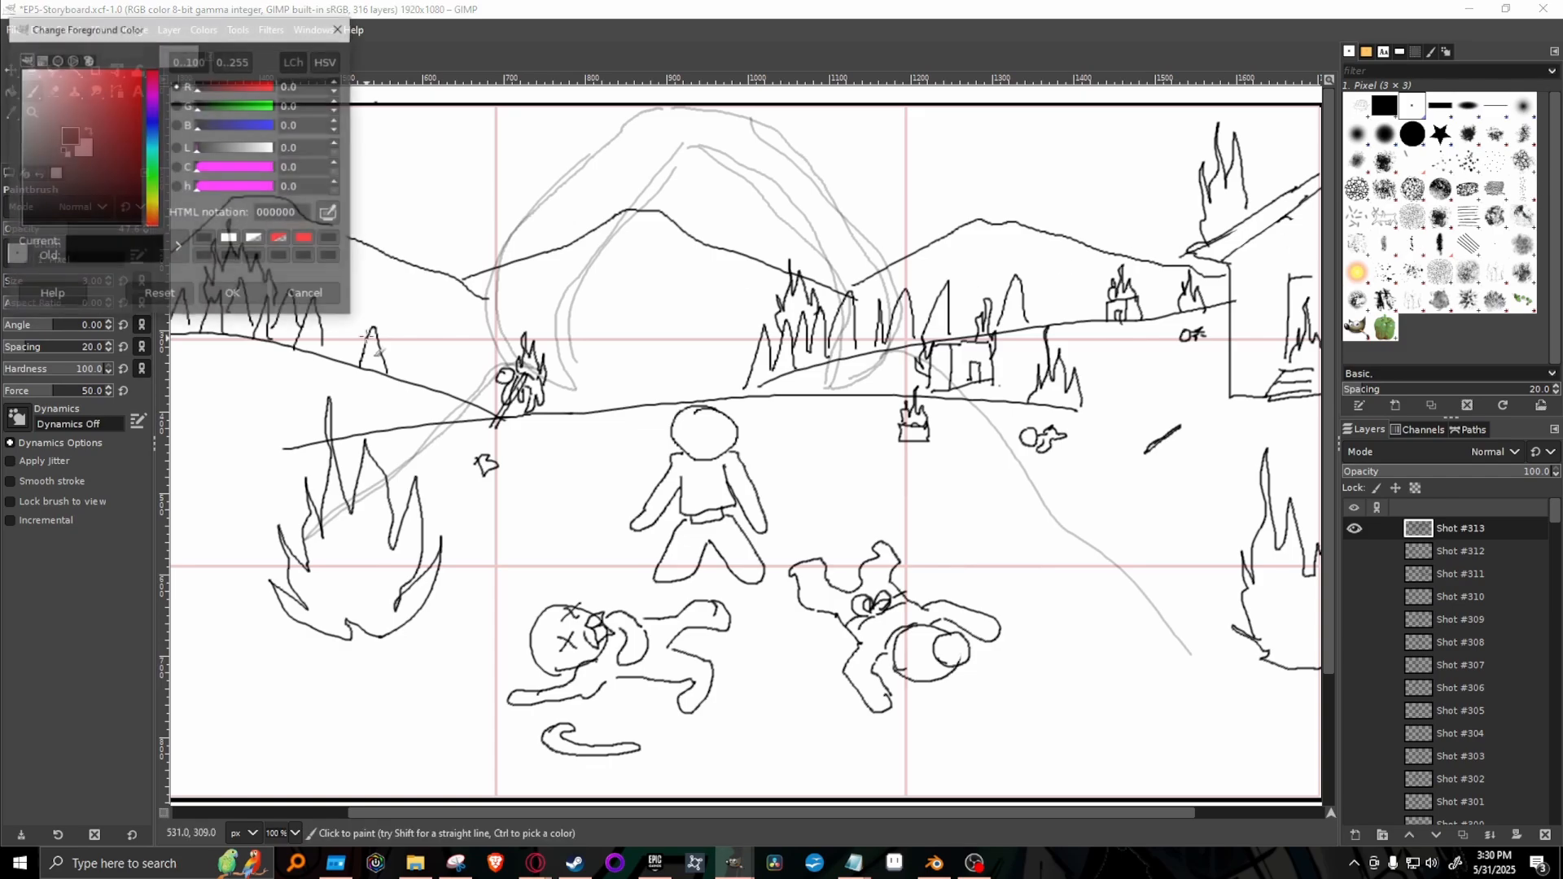
pyautogui.moveTo(136, 127); pyautogui.dragTo(145, 67)
pyautogui.click(224, 294)
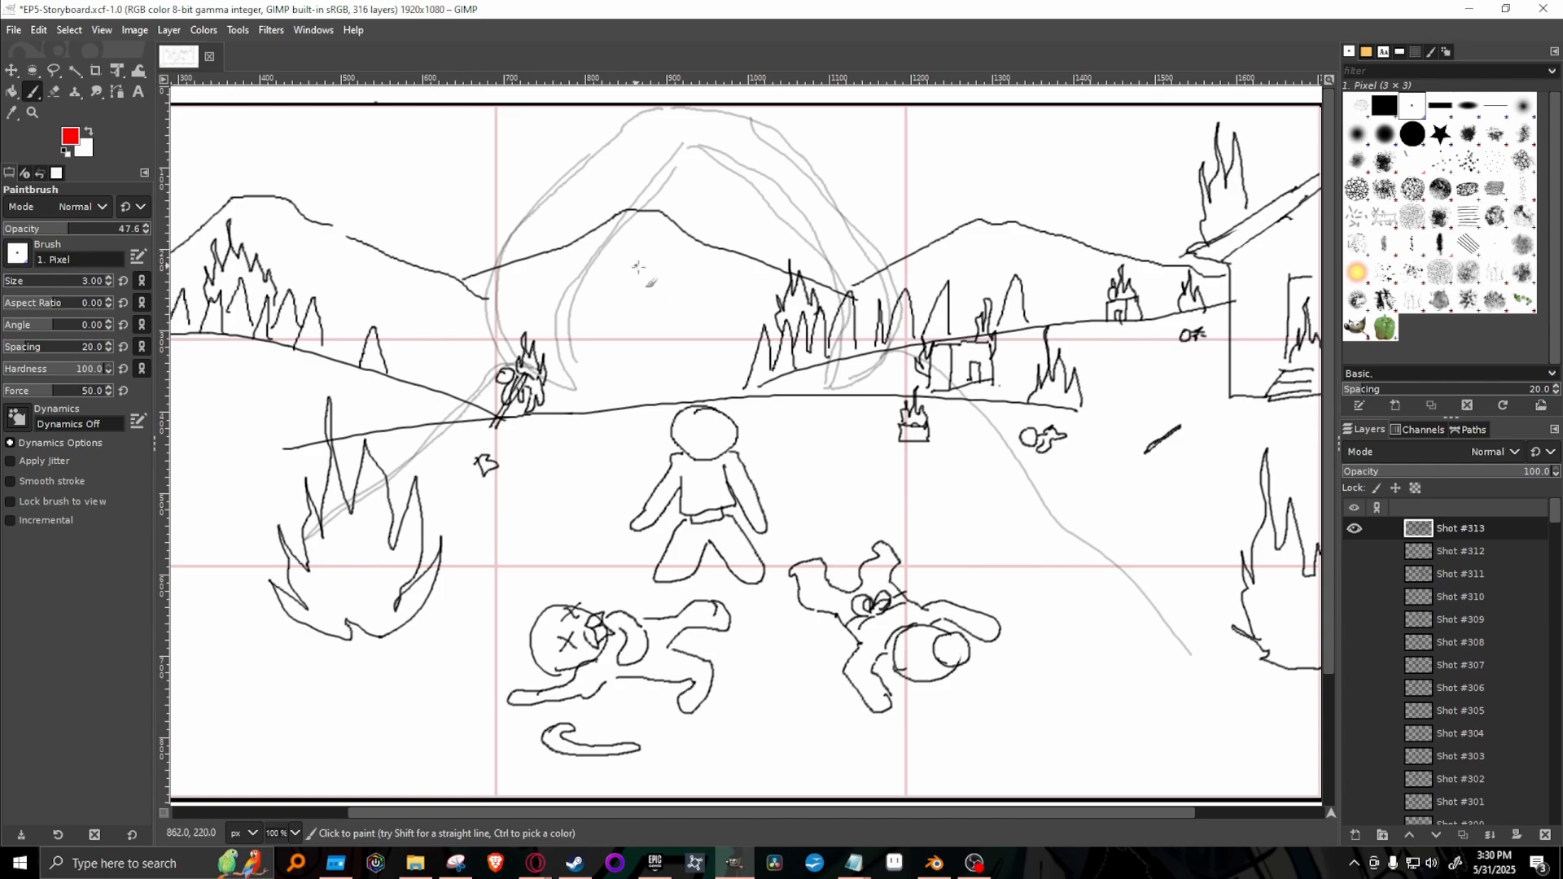
pyautogui.moveTo(642, 231)
pyautogui.mouseDown()
pyautogui.moveTo(653, 312)
pyautogui.moveTo(644, 244)
pyautogui.moveTo(617, 273)
pyautogui.moveTo(680, 271)
pyautogui.mouseUp()
pyautogui.moveTo(815, 262)
pyautogui.mouseDown()
pyautogui.moveTo(741, 265)
pyautogui.moveTo(810, 260)
pyautogui.moveTo(770, 266)
pyautogui.moveTo(773, 289)
pyautogui.moveTo(762, 227)
pyautogui.moveTo(767, 300)
pyautogui.moveTo(763, 224)
pyautogui.moveTo(767, 303)
pyautogui.mouseUp()
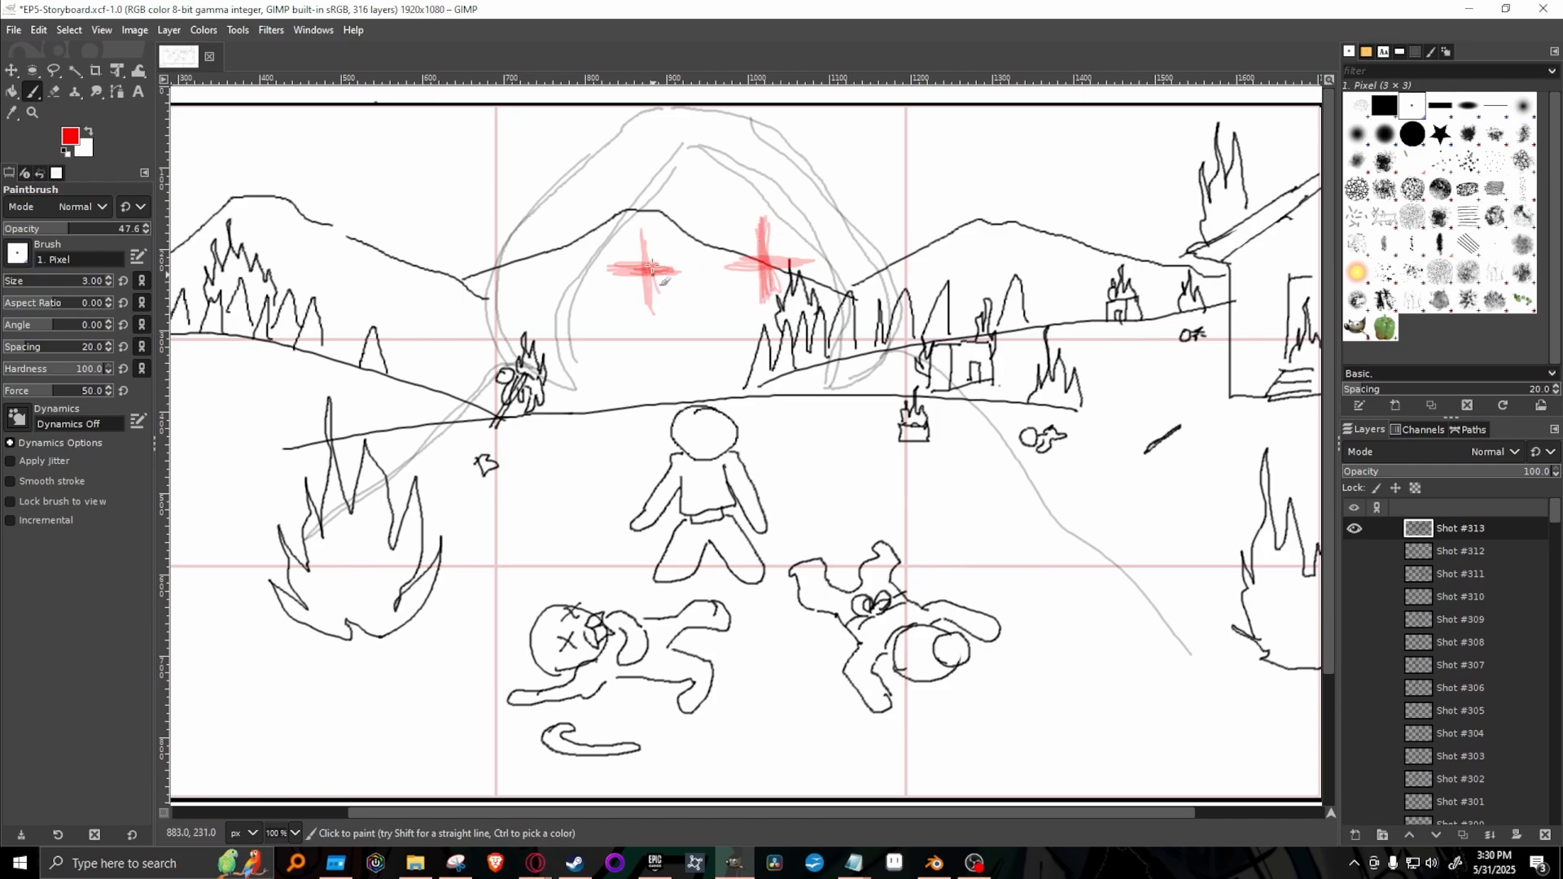
pyautogui.moveTo(649, 299)
pyautogui.mouseDown()
pyautogui.moveTo(640, 231)
pyautogui.moveTo(644, 293)
pyautogui.moveTo(622, 294)
pyautogui.moveTo(653, 276)
pyautogui.moveTo(629, 265)
pyautogui.moveTo(642, 290)
pyautogui.moveTo(665, 253)
pyautogui.moveTo(632, 268)
pyautogui.mouseUp()
pyautogui.moveTo(760, 260)
pyautogui.mouseDown()
pyautogui.moveTo(787, 278)
pyautogui.moveTo(768, 261)
pyautogui.moveTo(744, 276)
pyautogui.moveTo(780, 245)
pyautogui.moveTo(769, 285)
pyautogui.moveTo(785, 240)
pyautogui.moveTo(755, 265)
pyautogui.moveTo(795, 263)
pyautogui.moveTo(760, 272)
pyautogui.mouseUp()
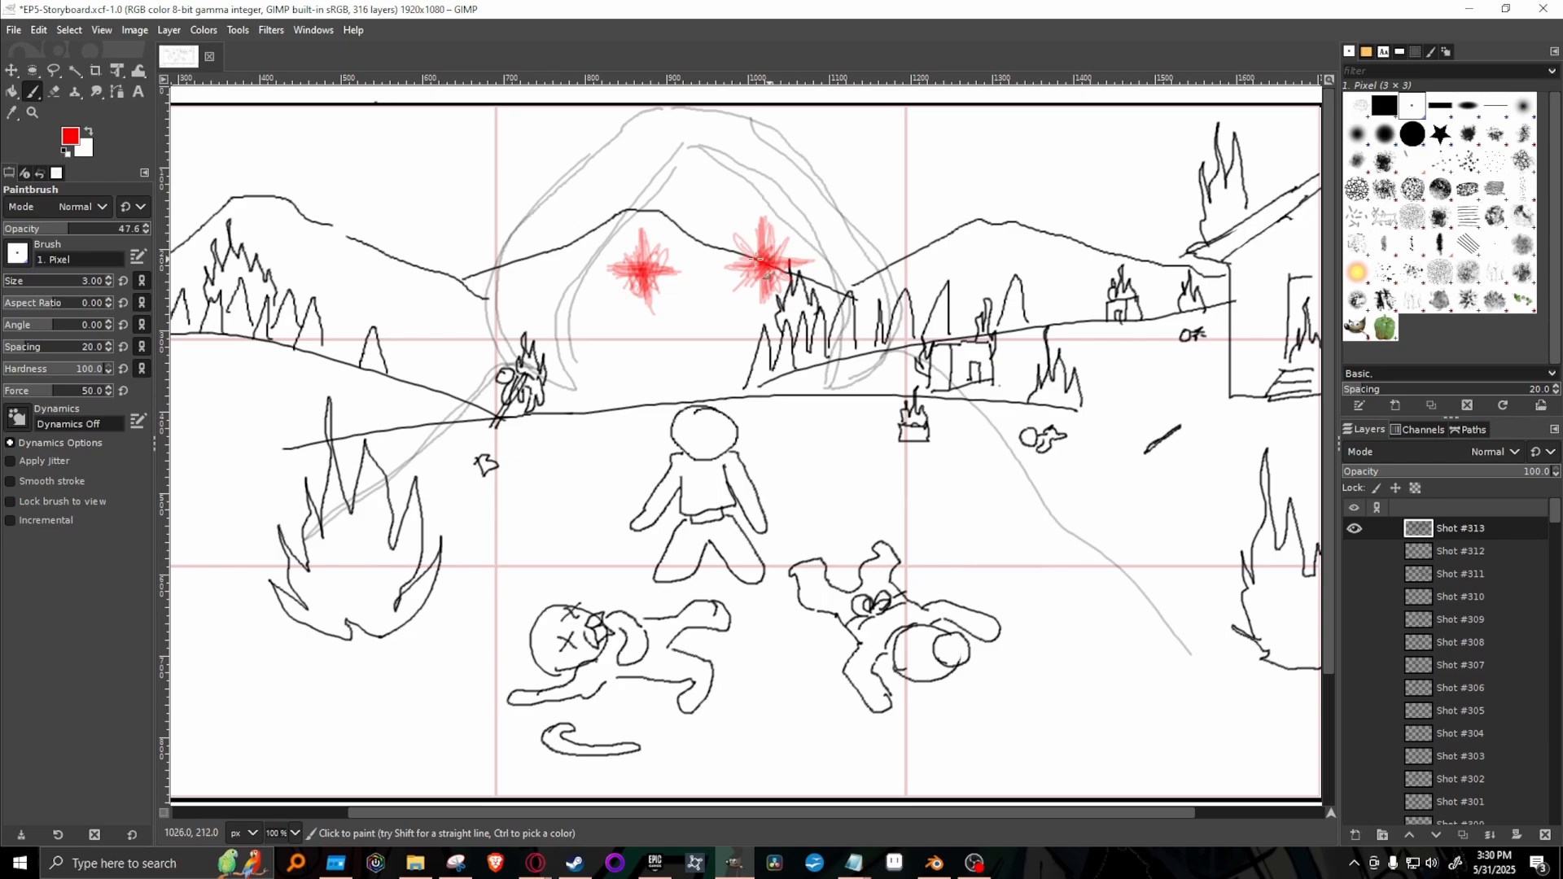
pyautogui.moveTo(651, 308)
pyautogui.mouseDown()
pyautogui.moveTo(639, 231)
pyautogui.moveTo(639, 259)
pyautogui.moveTo(617, 271)
pyautogui.moveTo(675, 273)
pyautogui.mouseUp()
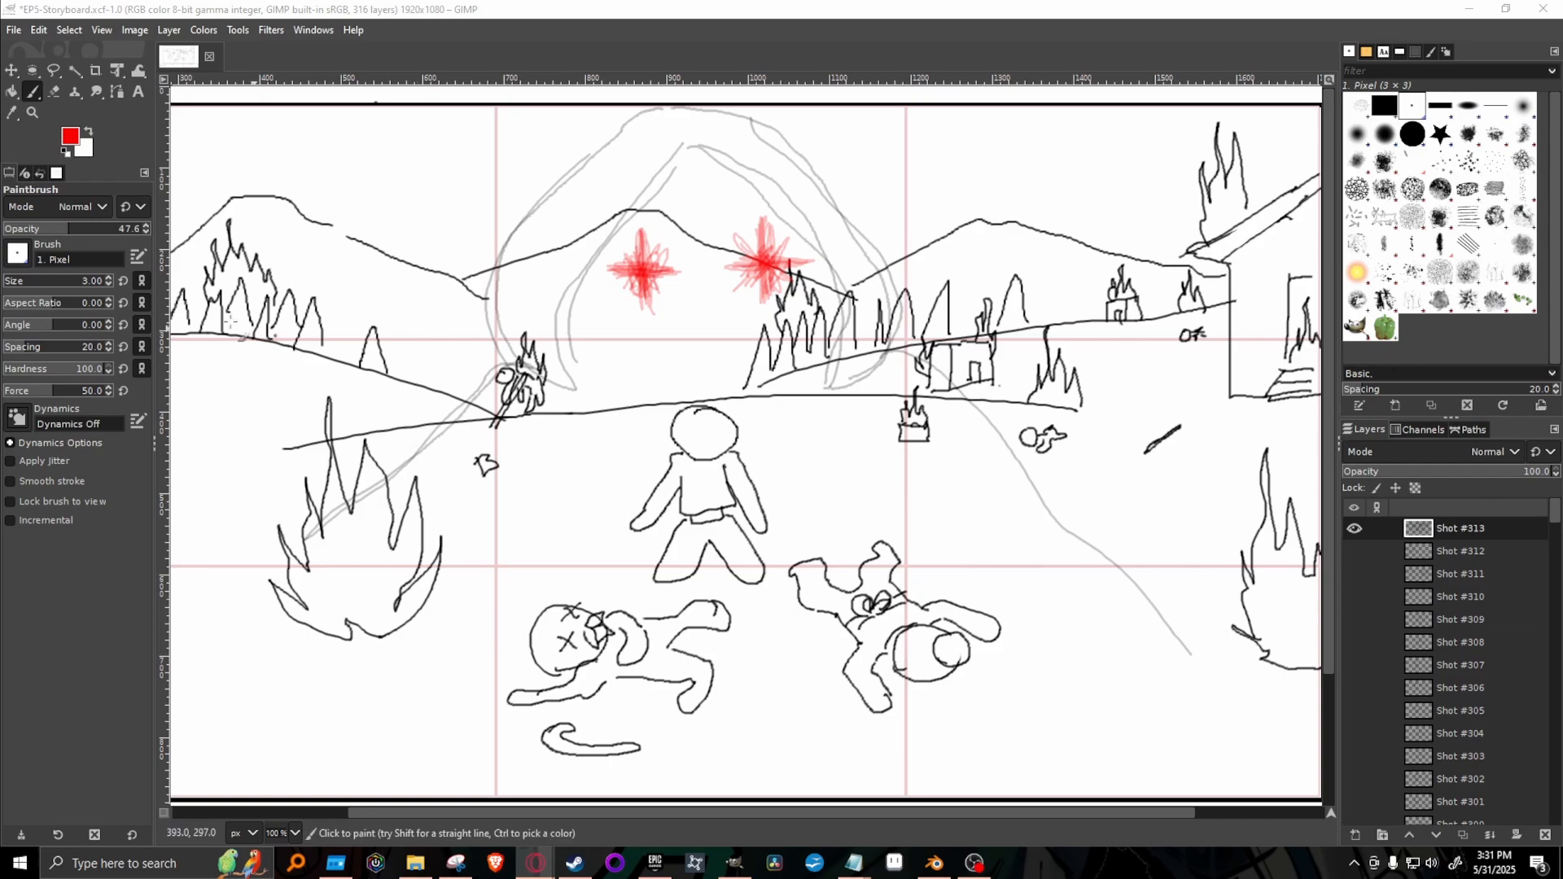
# Restore black at 100 opacity and draw a small circle and a curved line on the standing figure's head.
pyautogui.click(71, 137)
pyautogui.moveTo(102, 132); pyautogui.dragTo(2, 246)
pyautogui.click(219, 294)
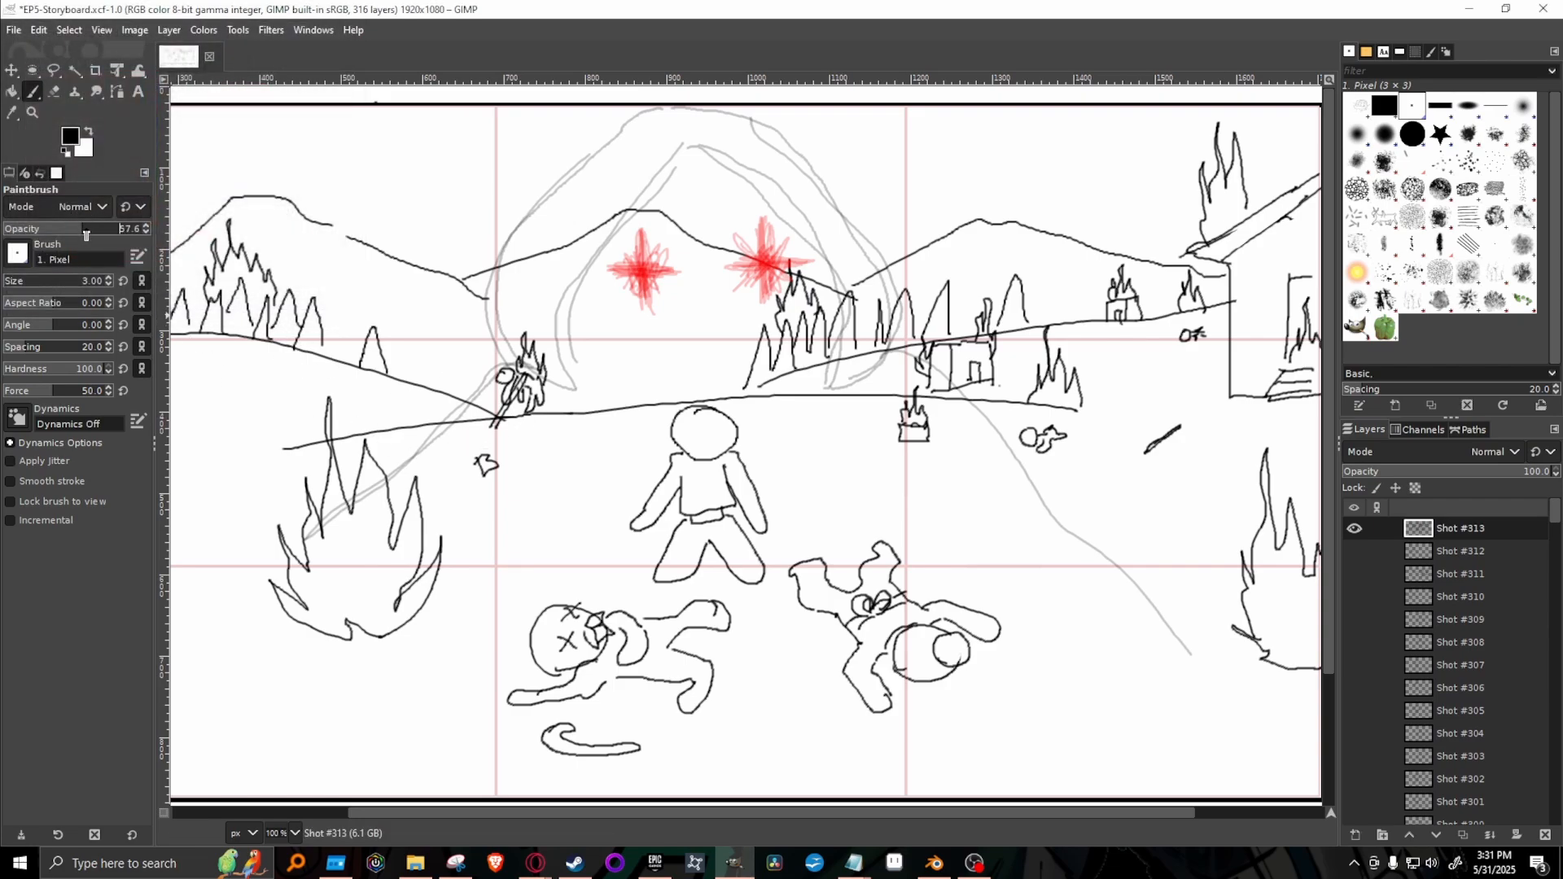
pyautogui.moveTo(86, 236); pyautogui.dragTo(151, 233)
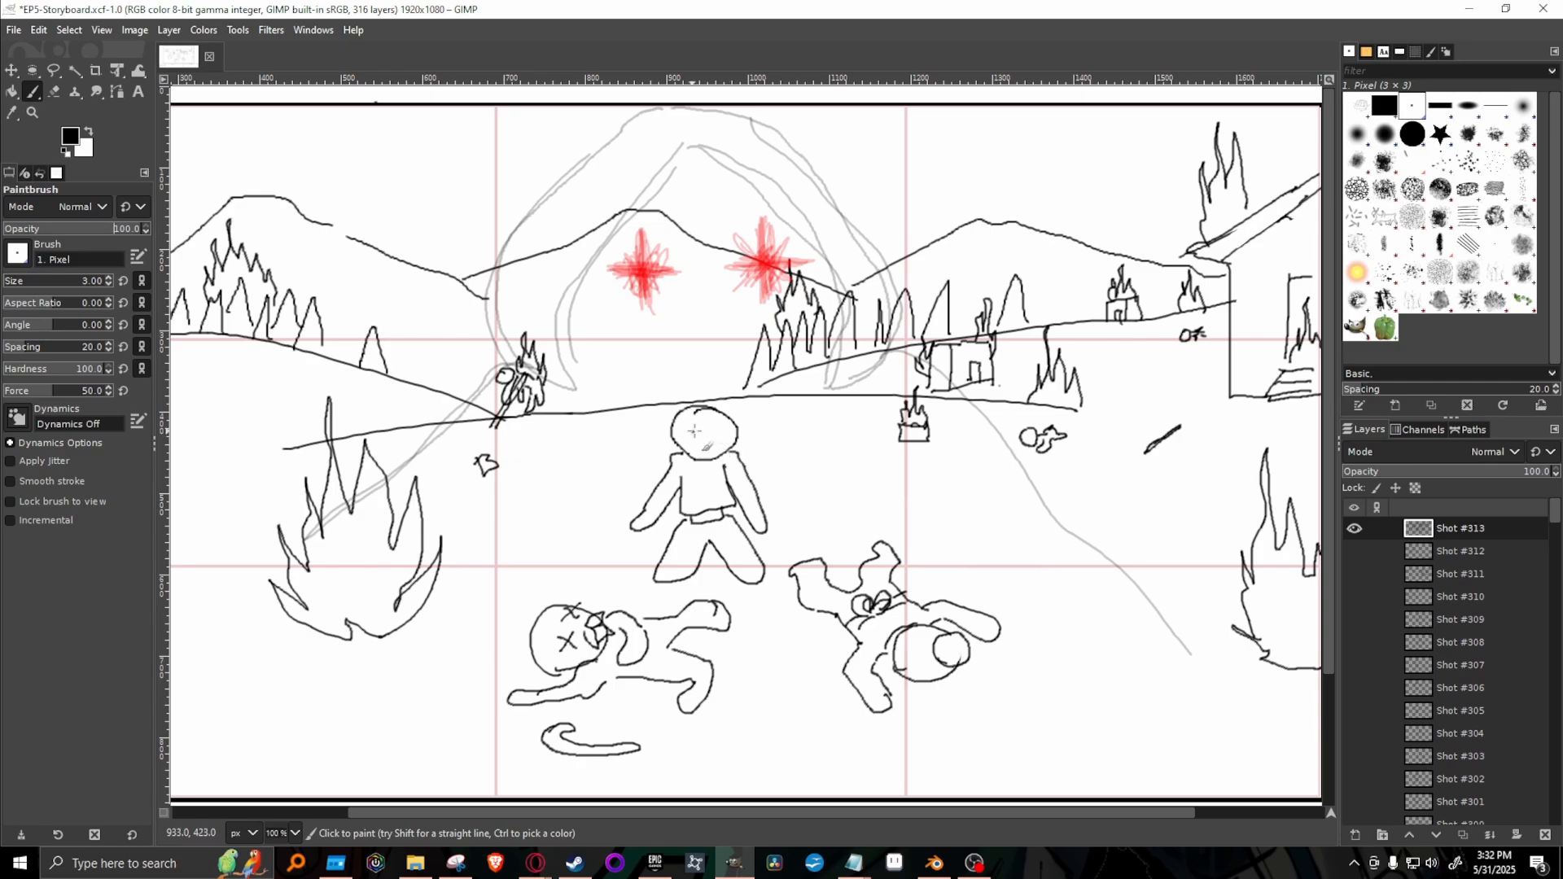
pyautogui.moveTo(673, 440)
pyautogui.mouseDown()
pyautogui.moveTo(693, 409)
pyautogui.moveTo(731, 431)
pyautogui.moveTo(694, 453)
pyautogui.moveTo(700, 425)
pyautogui.moveTo(710, 457)
pyautogui.mouseUp()
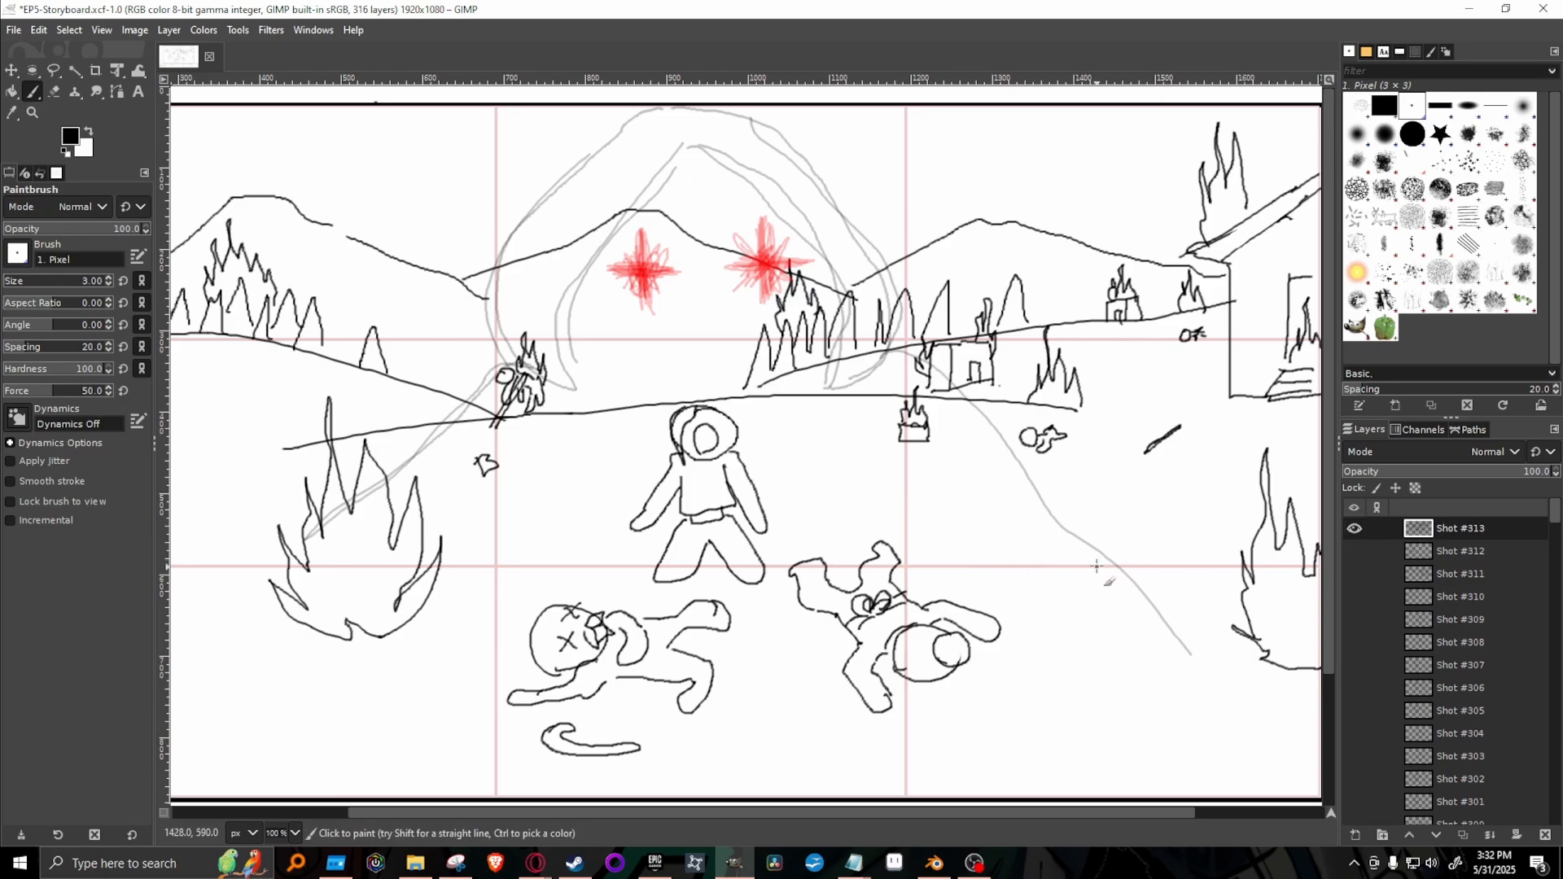
# Hide Shot #313 to check the Shot #312 drawing, and restore Shot #313 as the only shown shot.
pyautogui.click(1355, 528)
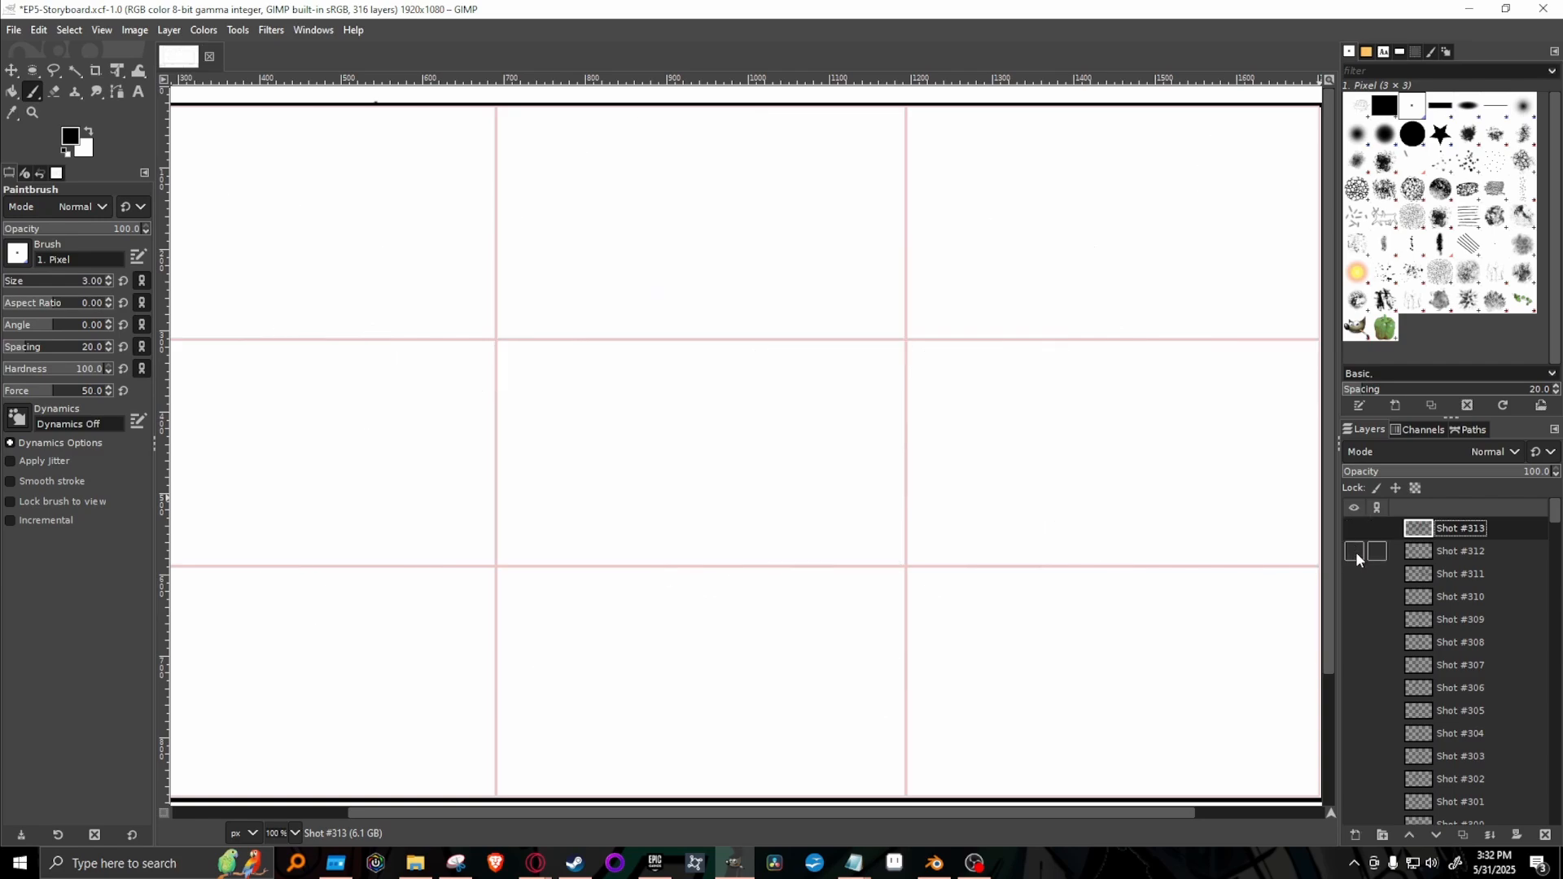
pyautogui.click(1355, 552)
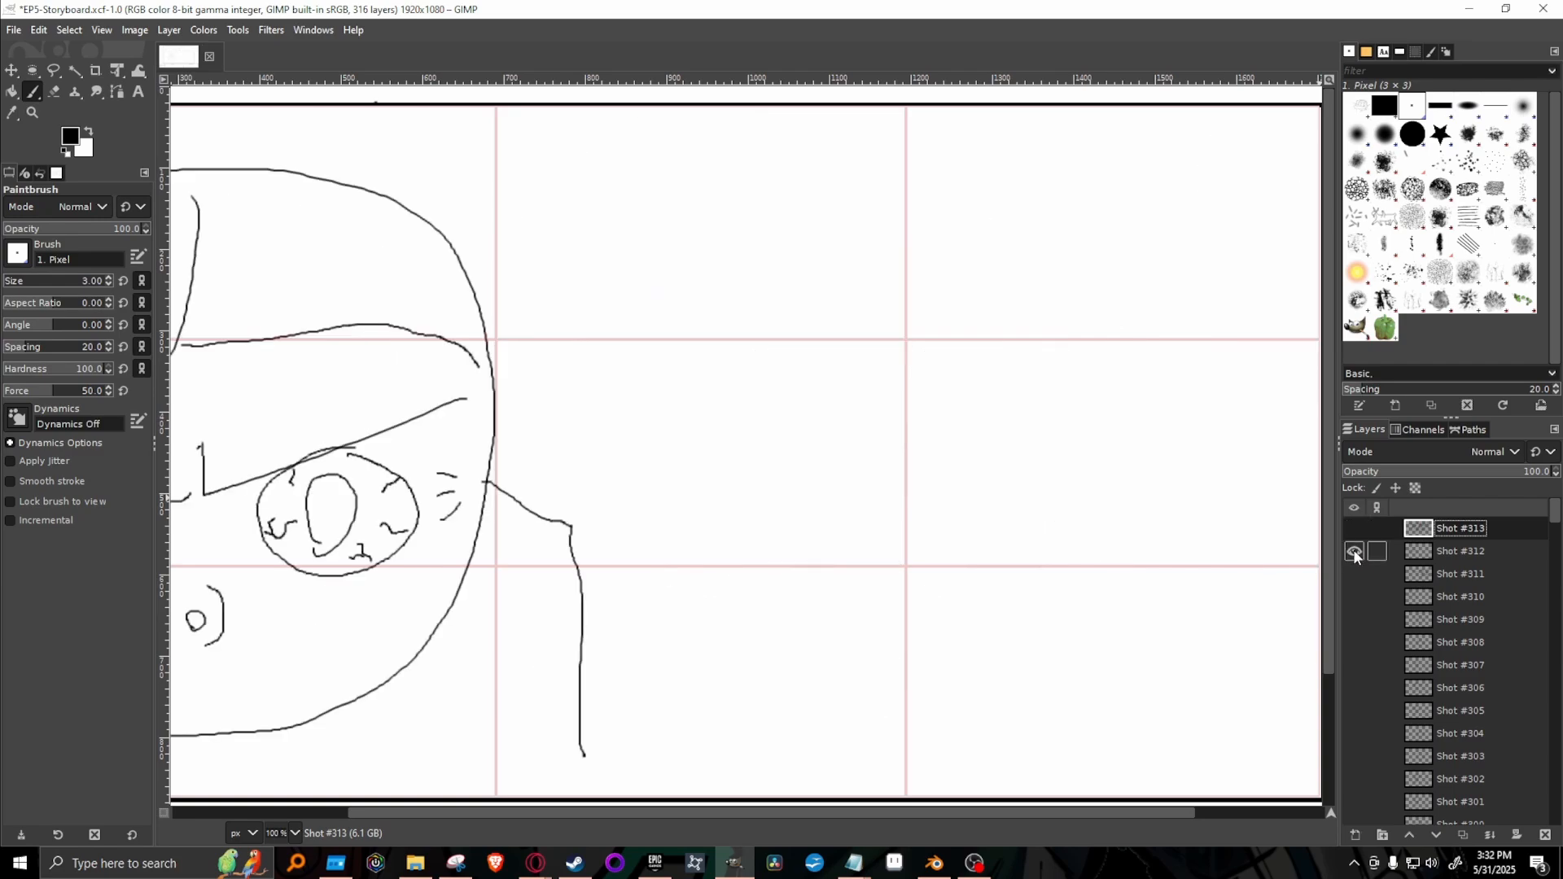
pyautogui.click(1354, 552)
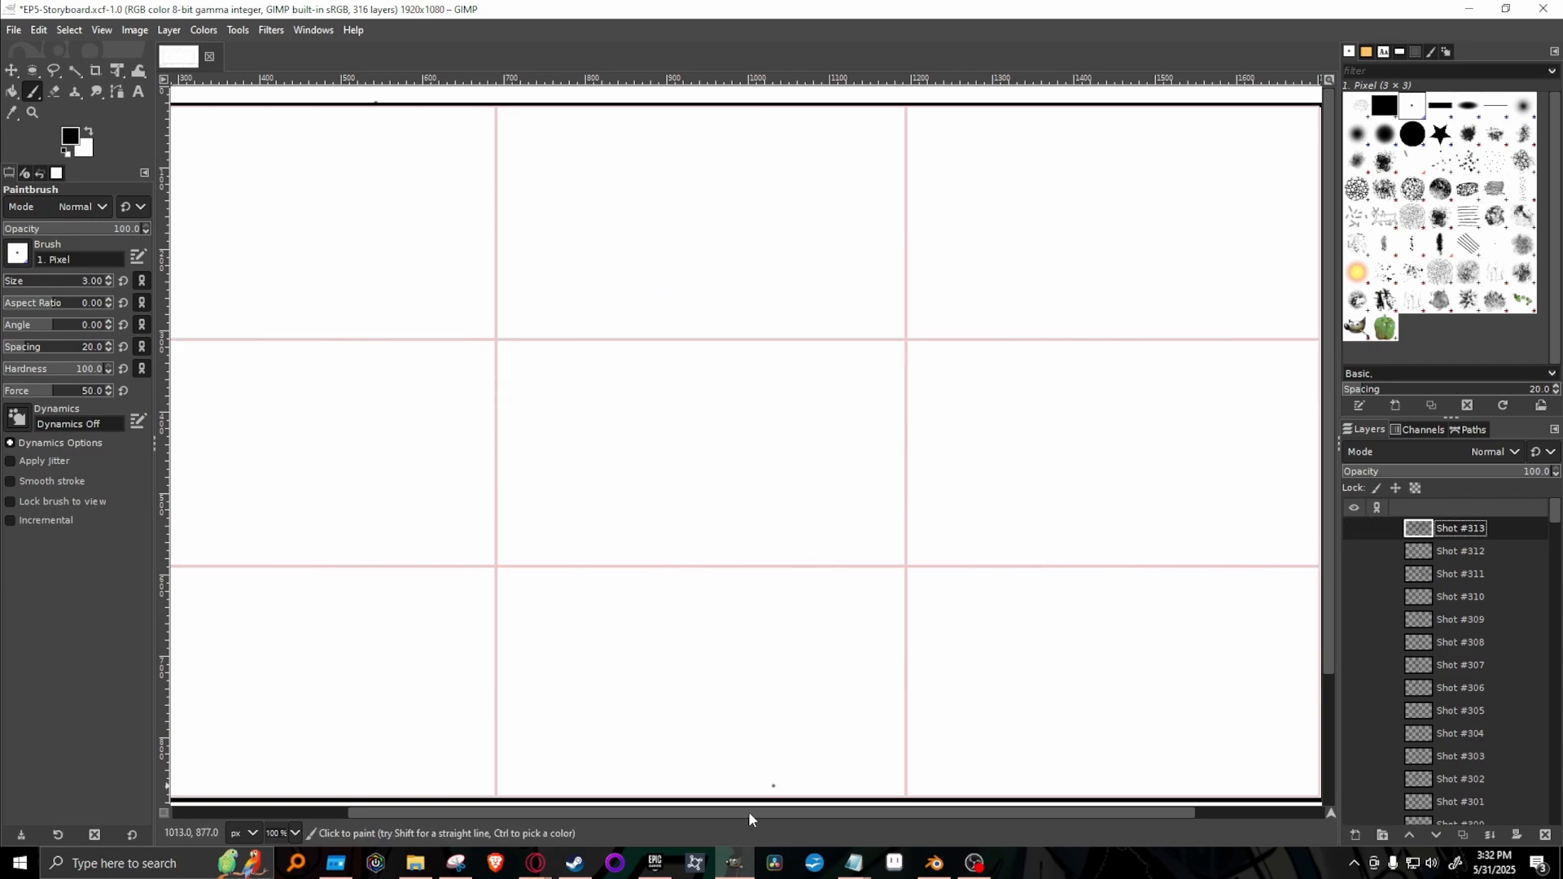
pyautogui.click(1353, 530)
# Switch to the Homesick Adventures: Episode 5 script in Google Docs and review Kakato's lines about his girlfriend and serving the Spirit.
pyautogui.moveTo(547, 868)
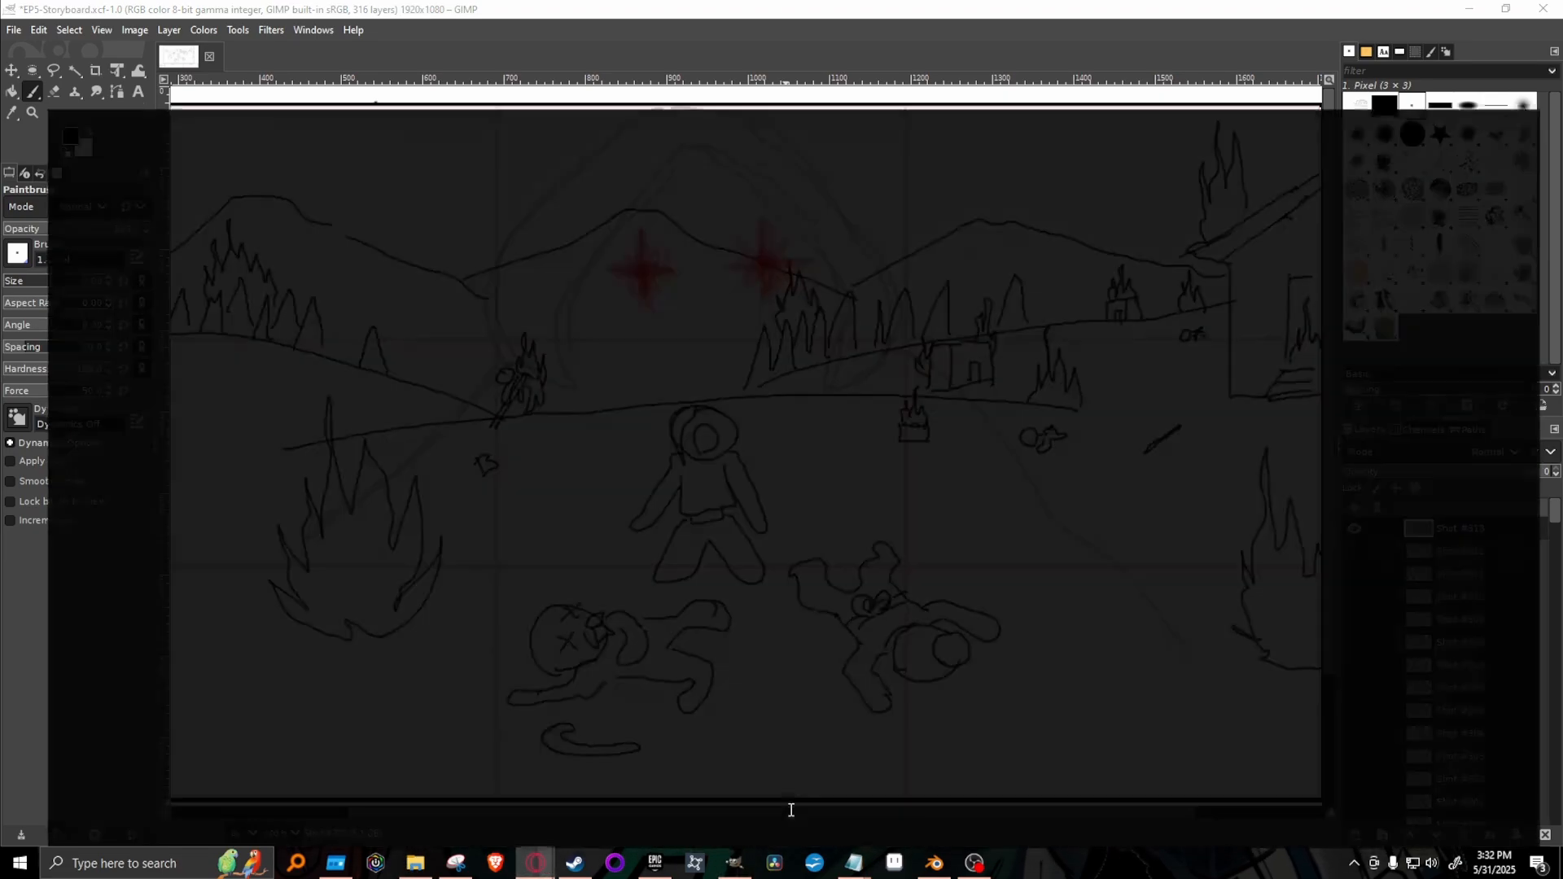
pyautogui.click(785, 813)
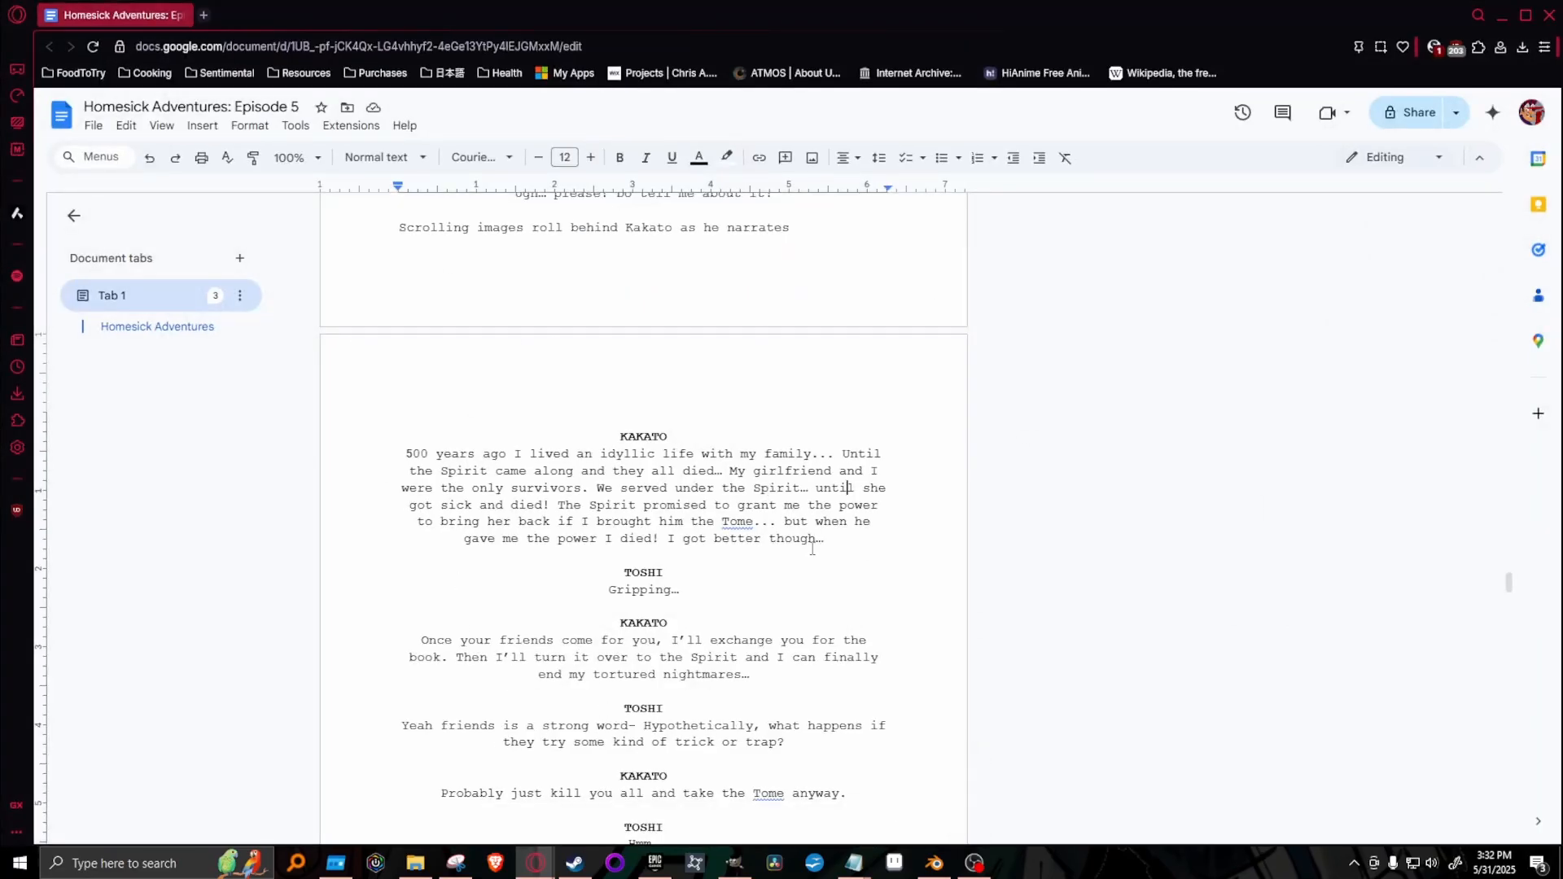
pyautogui.moveTo(730, 471); pyautogui.dragTo(836, 496)
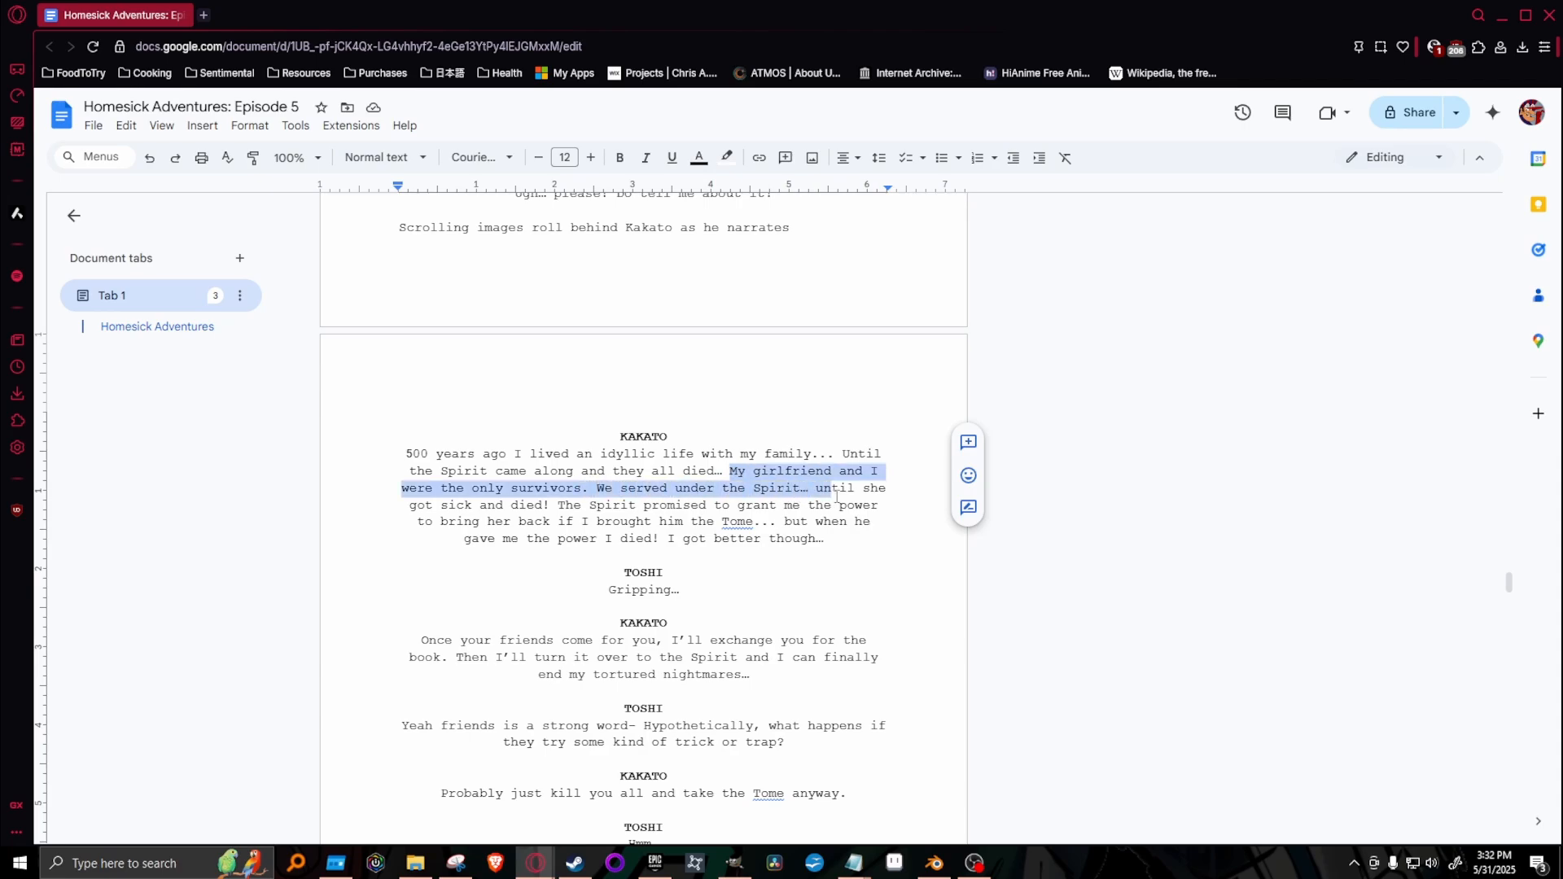
pyautogui.moveTo(836, 493)
pyautogui.mouseDown()
pyautogui.moveTo(810, 490)
pyautogui.moveTo(824, 472)
pyautogui.mouseUp()
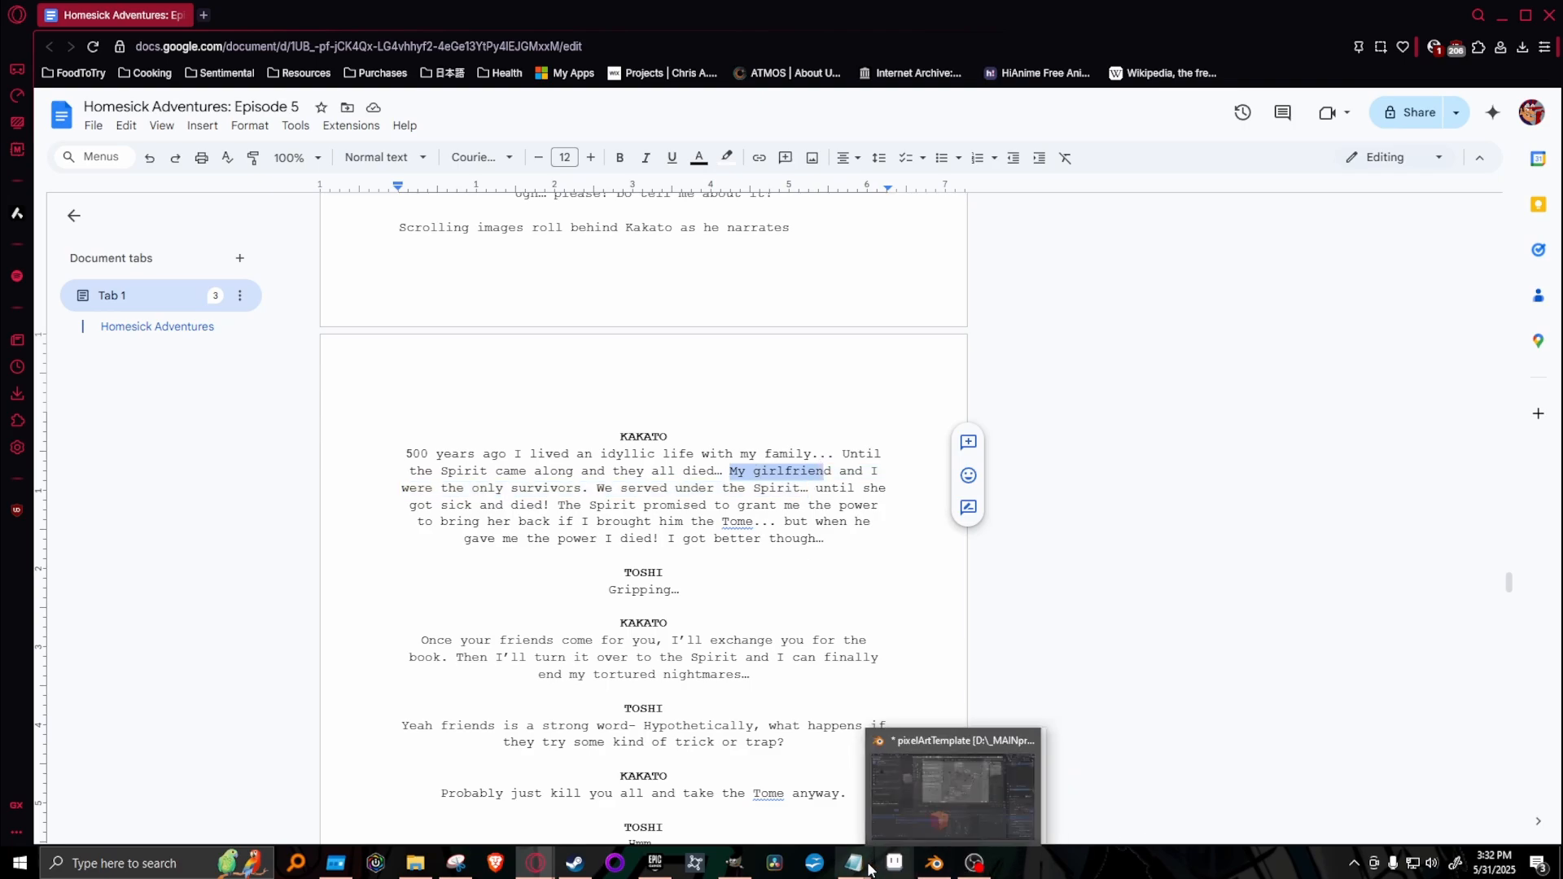
# Return to GIMP, duplicate the Shot #313 layer as a cleared Shot #314 with the original hidden, and save the storyboard.
pyautogui.click(733, 870)
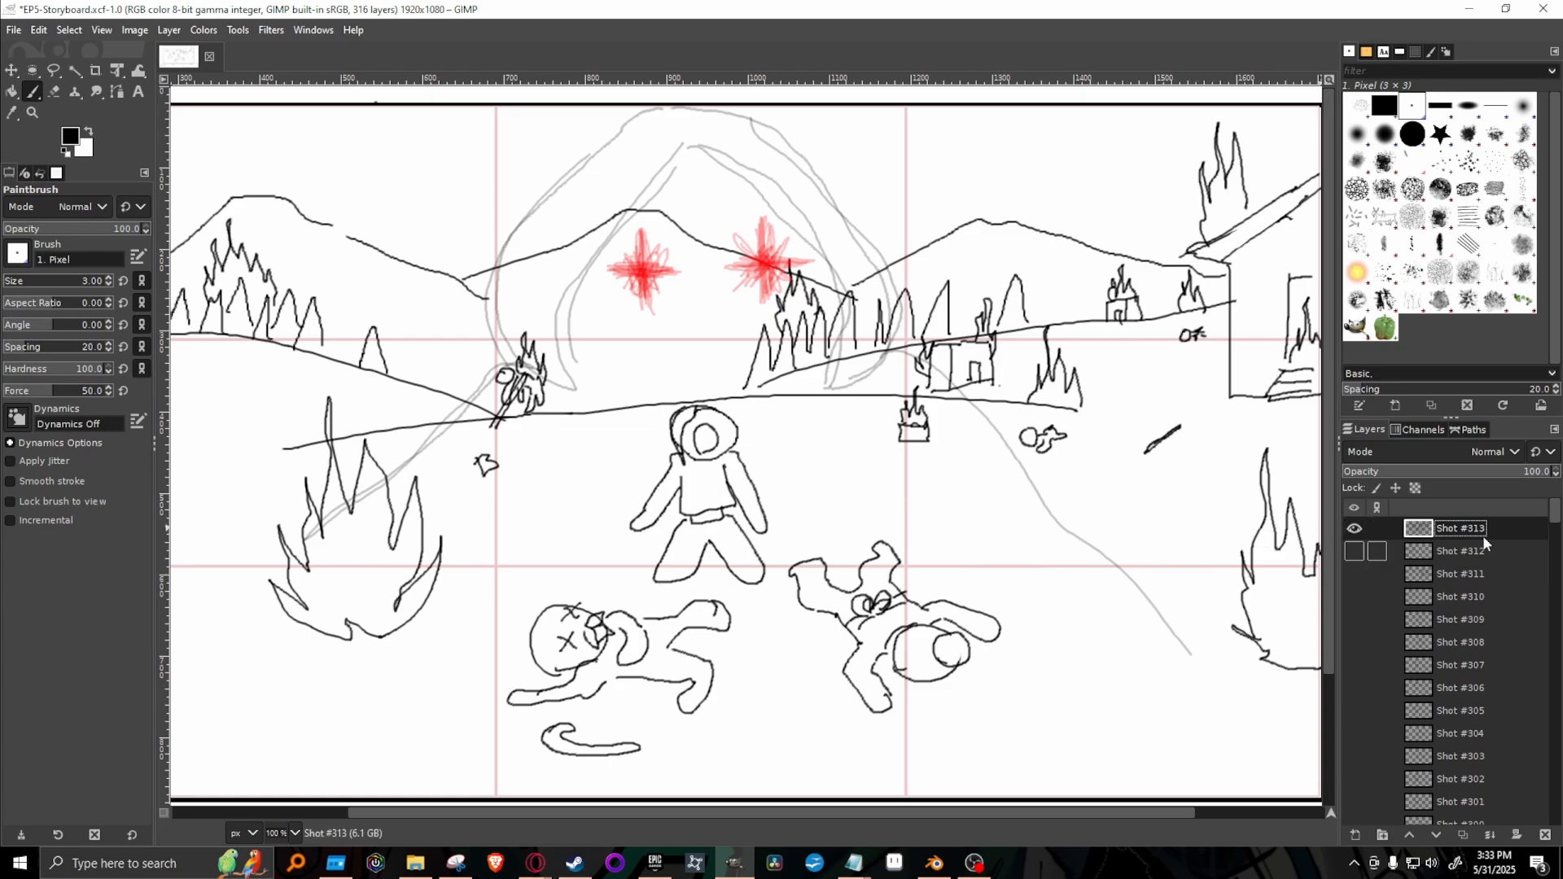
pyautogui.rightClick(1503, 529)
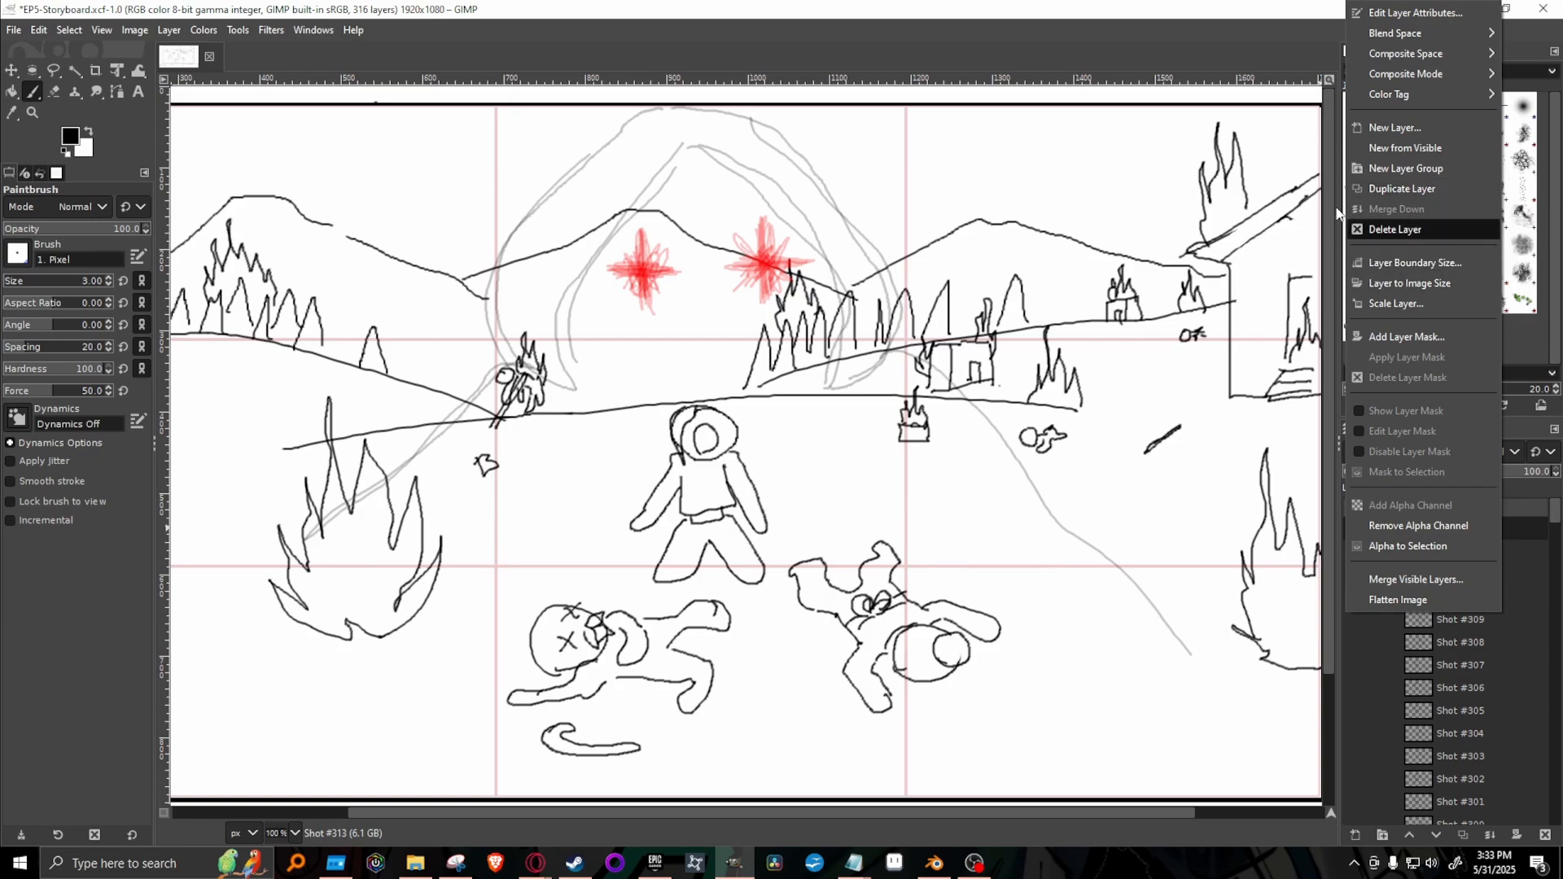
pyautogui.click(1394, 188)
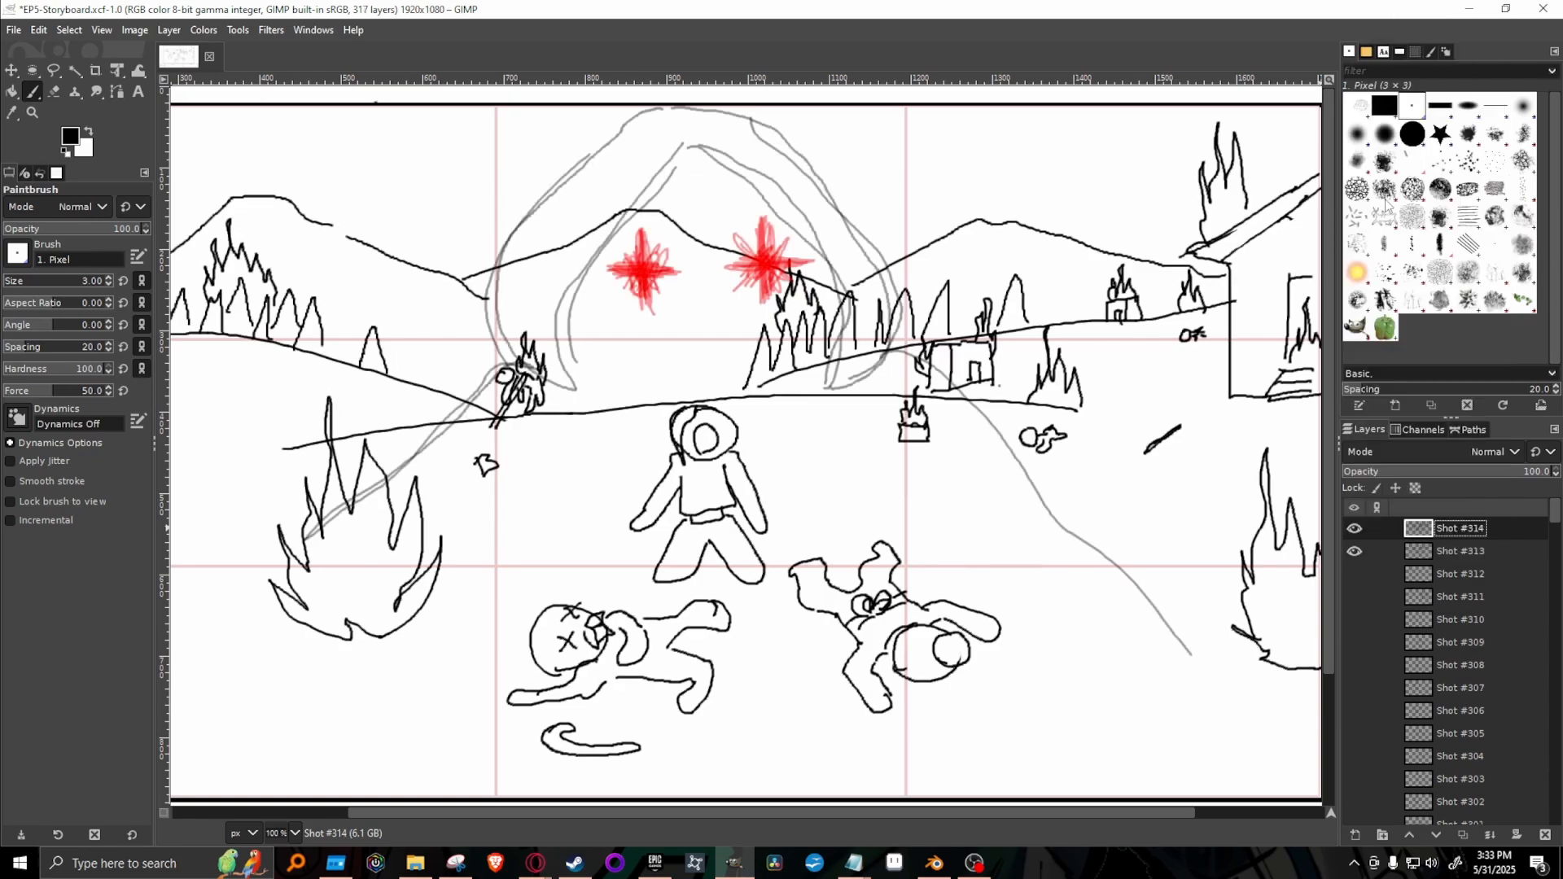
pyautogui.click(1354, 551)
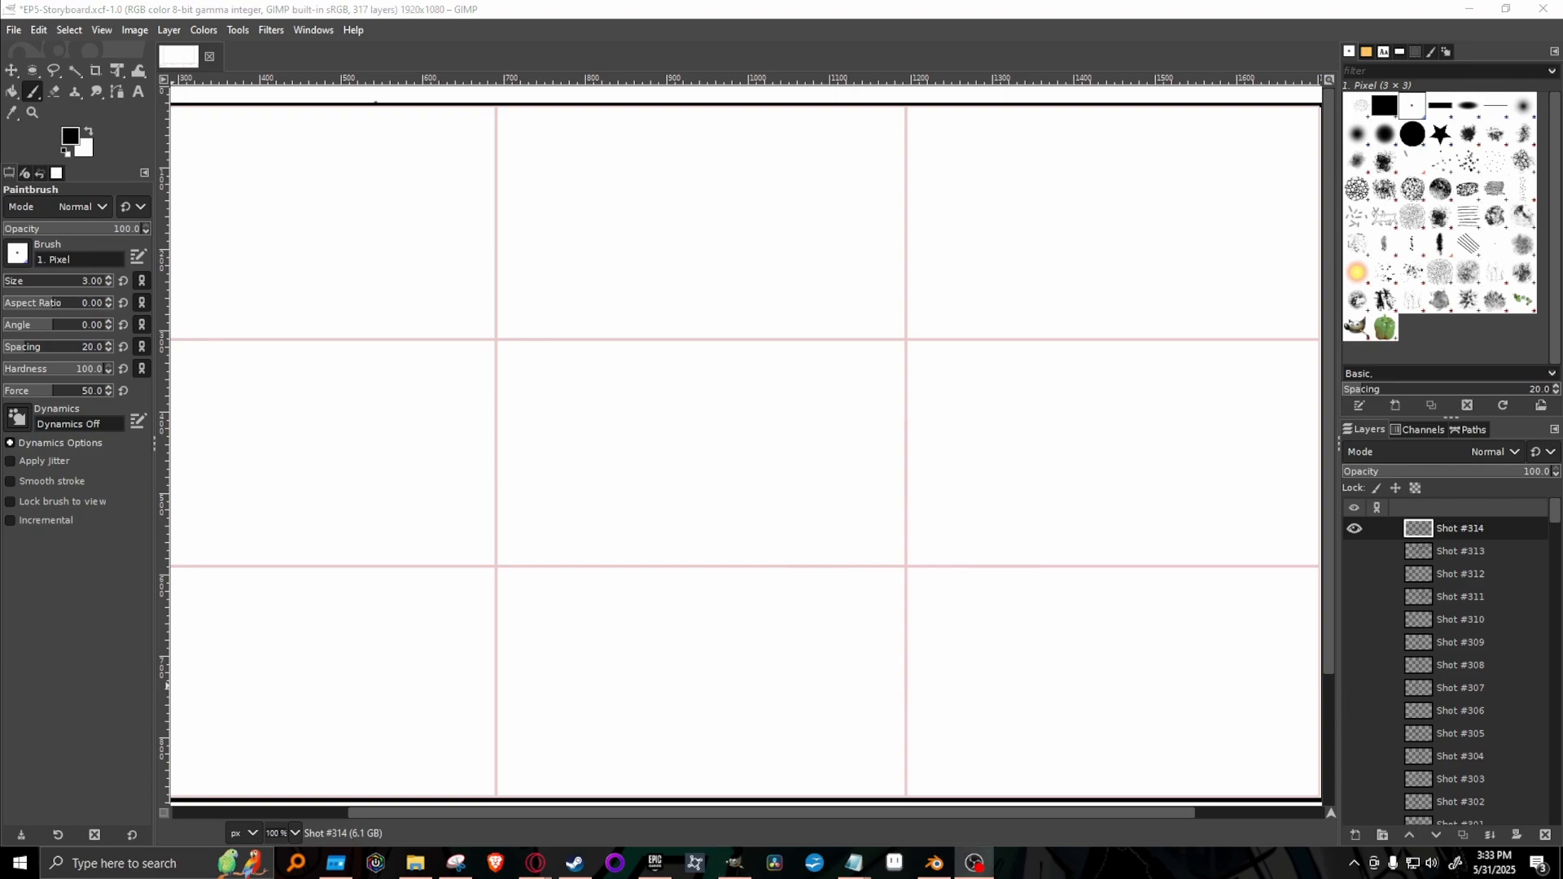
pyautogui.hotkey('alt', 'Tab')
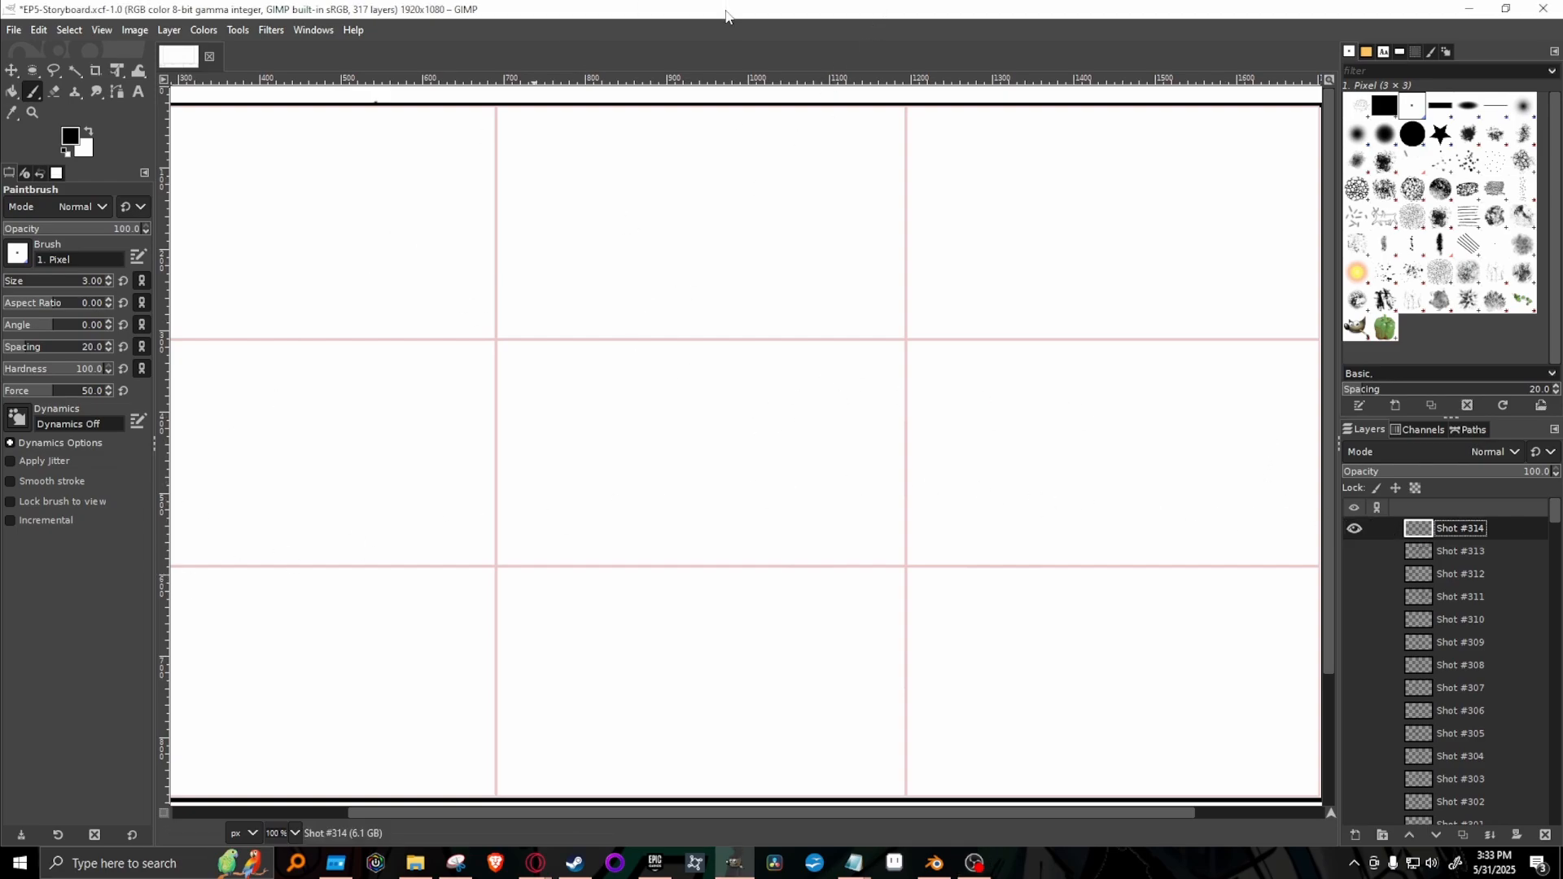
pyautogui.hotkey('ctrl', 's')
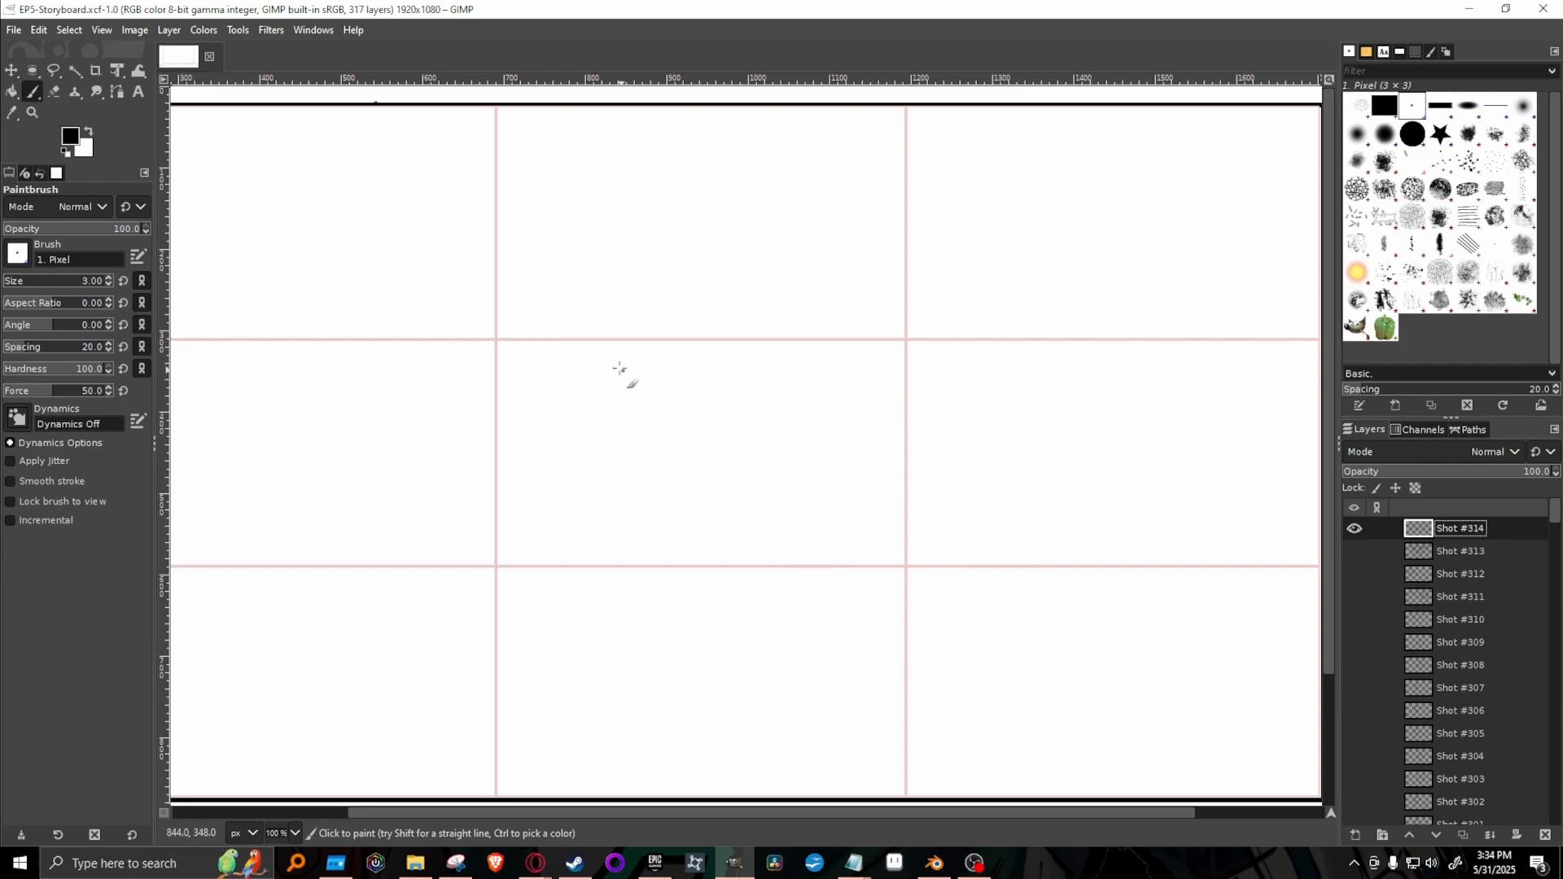
# Draw the shorter figure's rounded head around the grid's upper-left intersection, with a neck and bent arm beneath it.
pyautogui.moveTo(622, 384)
pyautogui.mouseDown()
pyautogui.moveTo(666, 372)
pyautogui.moveTo(541, 336)
pyautogui.moveTo(687, 329)
pyautogui.moveTo(617, 403)
pyautogui.moveTo(546, 360)
pyautogui.moveTo(669, 326)
pyautogui.moveTo(616, 399)
pyautogui.mouseUp()
pyautogui.hotkey('ctrl', 'z')
pyautogui.hotkey('ctrl', 'z')
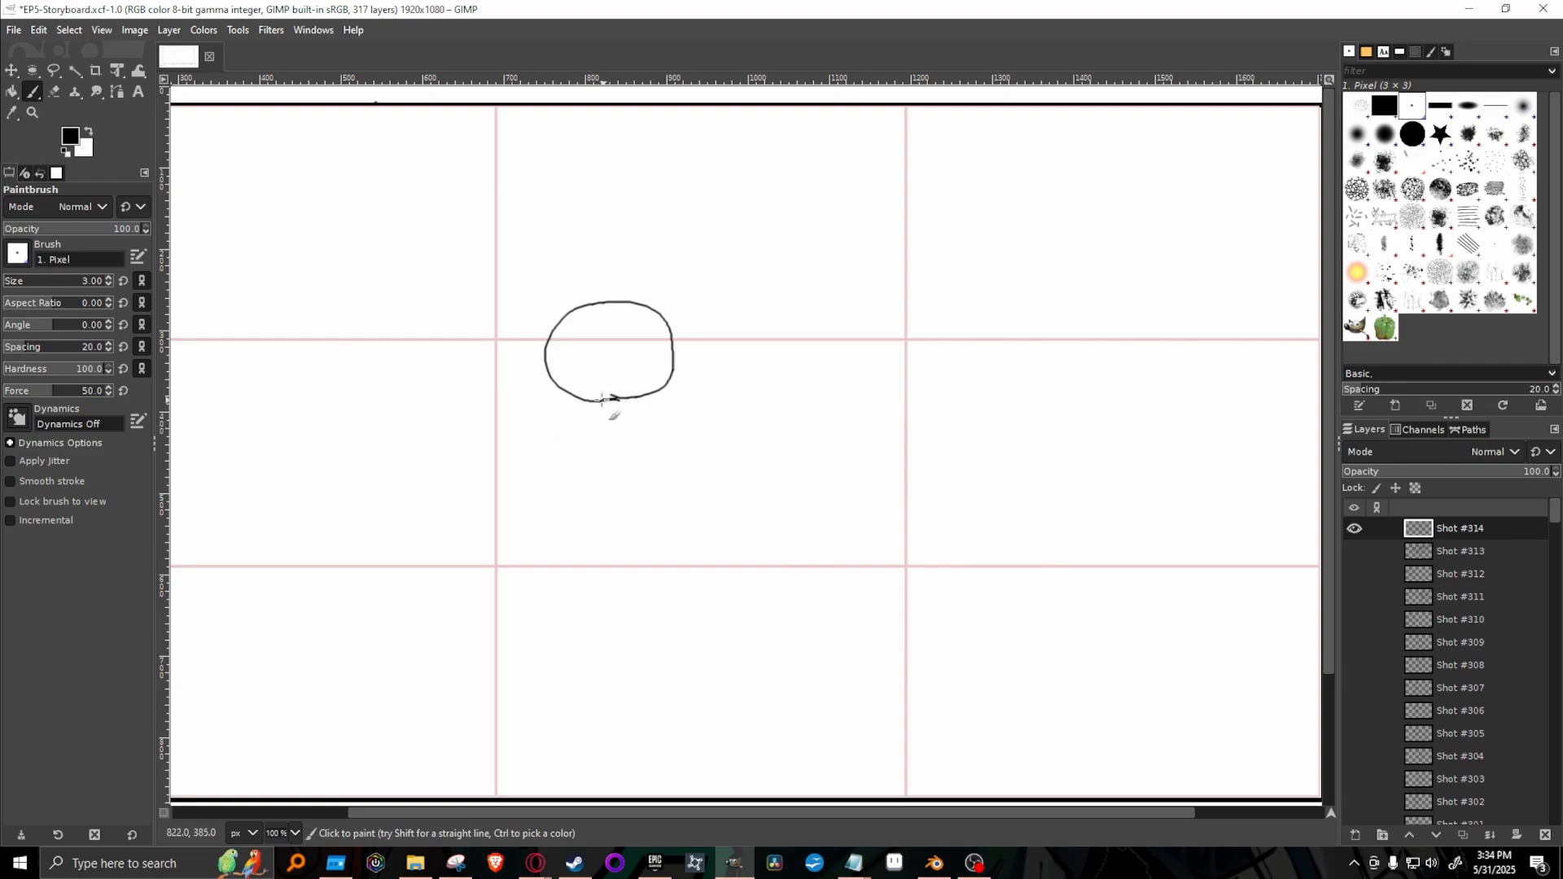
pyautogui.moveTo(616, 398)
pyautogui.mouseDown()
pyautogui.moveTo(595, 495)
pyautogui.moveTo(676, 444)
pyautogui.moveTo(679, 414)
pyautogui.moveTo(629, 419)
pyautogui.moveTo(664, 422)
pyautogui.moveTo(679, 382)
pyautogui.moveTo(685, 418)
pyautogui.mouseUp()
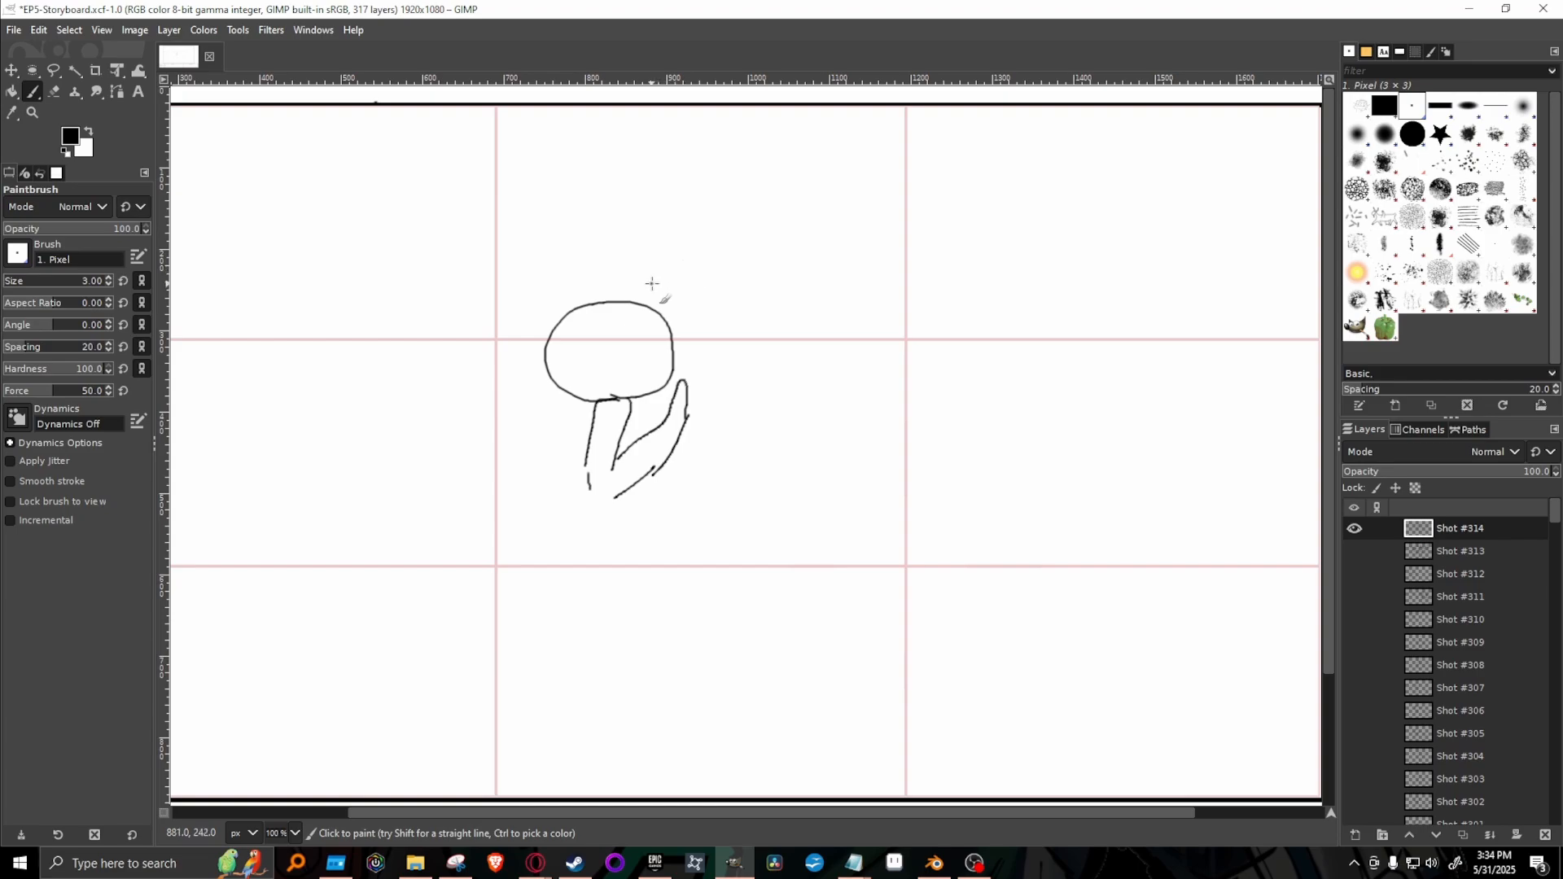
# Draw the taller figure's round head overlapping the first head's upper right, with a curved line from its crown down to the neck.
pyautogui.moveTo(664, 317)
pyautogui.mouseDown()
pyautogui.moveTo(642, 268)
pyautogui.moveTo(653, 254)
pyautogui.moveTo(700, 328)
pyautogui.moveTo(739, 304)
pyautogui.moveTo(745, 266)
pyautogui.moveTo(684, 236)
pyautogui.mouseUp()
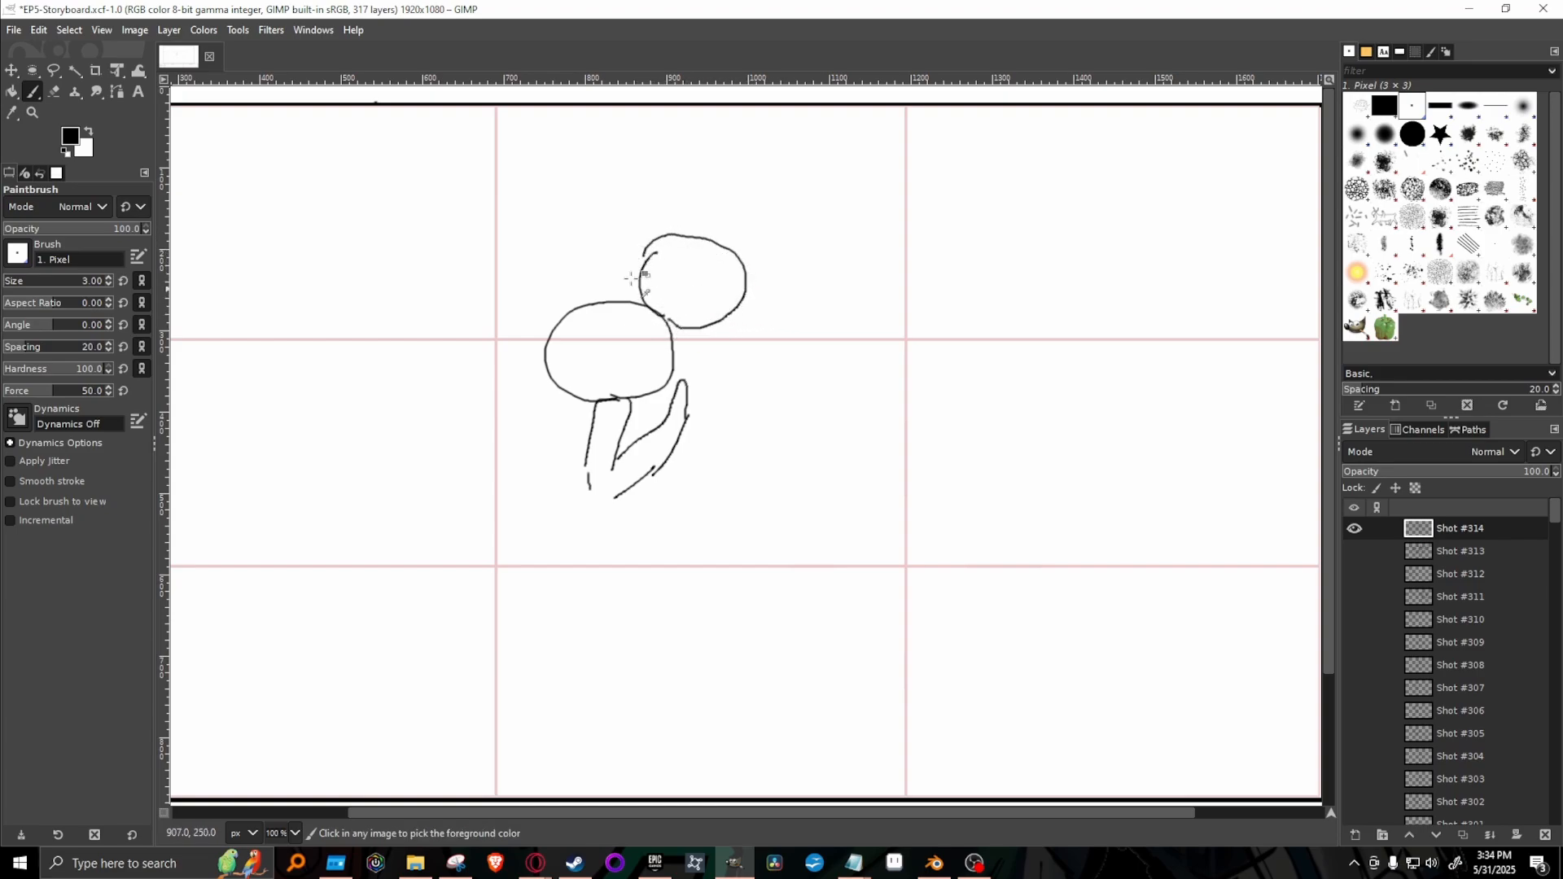
pyautogui.hotkey('ctrl', 'z')
pyautogui.hotkey('ctrl', 'z')
pyautogui.moveTo(676, 328)
pyautogui.mouseDown()
pyautogui.moveTo(628, 273)
pyautogui.moveTo(638, 237)
pyautogui.moveTo(716, 230)
pyautogui.moveTo(688, 329)
pyautogui.moveTo(741, 303)
pyautogui.moveTo(742, 245)
pyautogui.moveTo(710, 220)
pyautogui.moveTo(651, 229)
pyautogui.mouseUp()
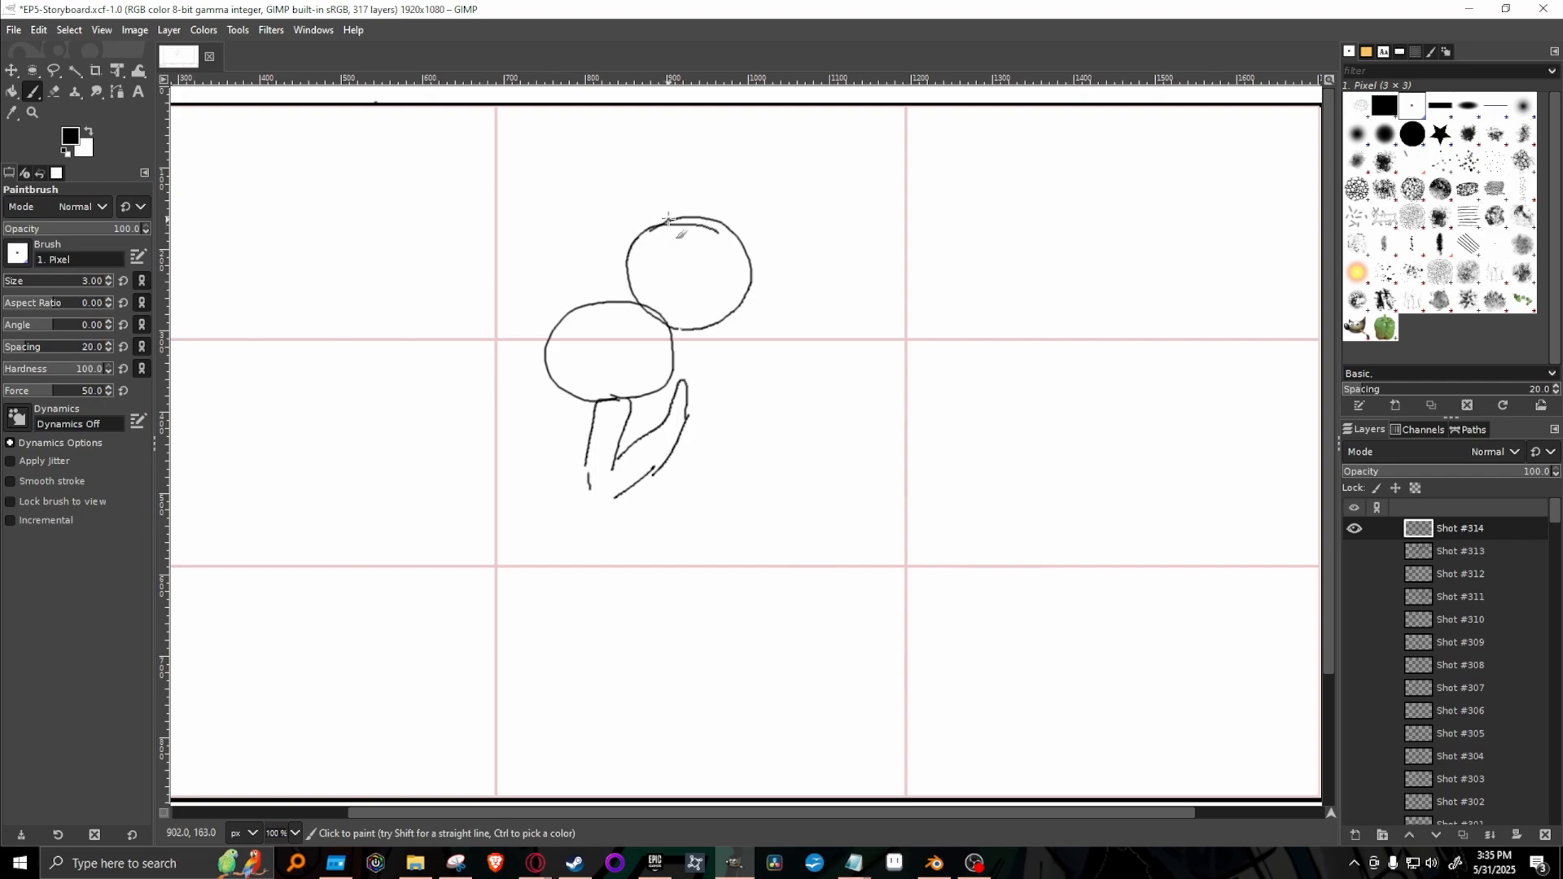
pyautogui.moveTo(667, 219)
pyautogui.mouseDown()
pyautogui.moveTo(685, 353)
pyautogui.moveTo(673, 321)
pyautogui.mouseUp()
pyautogui.hotkey('ctrl', 'z')
pyautogui.hotkey('ctrl', 'z')
pyautogui.moveTo(675, 216)
pyautogui.mouseDown()
pyautogui.moveTo(653, 261)
pyautogui.moveTo(684, 359)
pyautogui.mouseUp()
# Draw the taller figure's shoulder and bent arm wrapped around the shorter figure, and close the shorter figure's elbow inside the embrace.
pyautogui.moveTo(734, 317)
pyautogui.mouseDown()
pyautogui.moveTo(766, 350)
pyautogui.moveTo(735, 450)
pyautogui.moveTo(628, 524)
pyautogui.mouseUp()
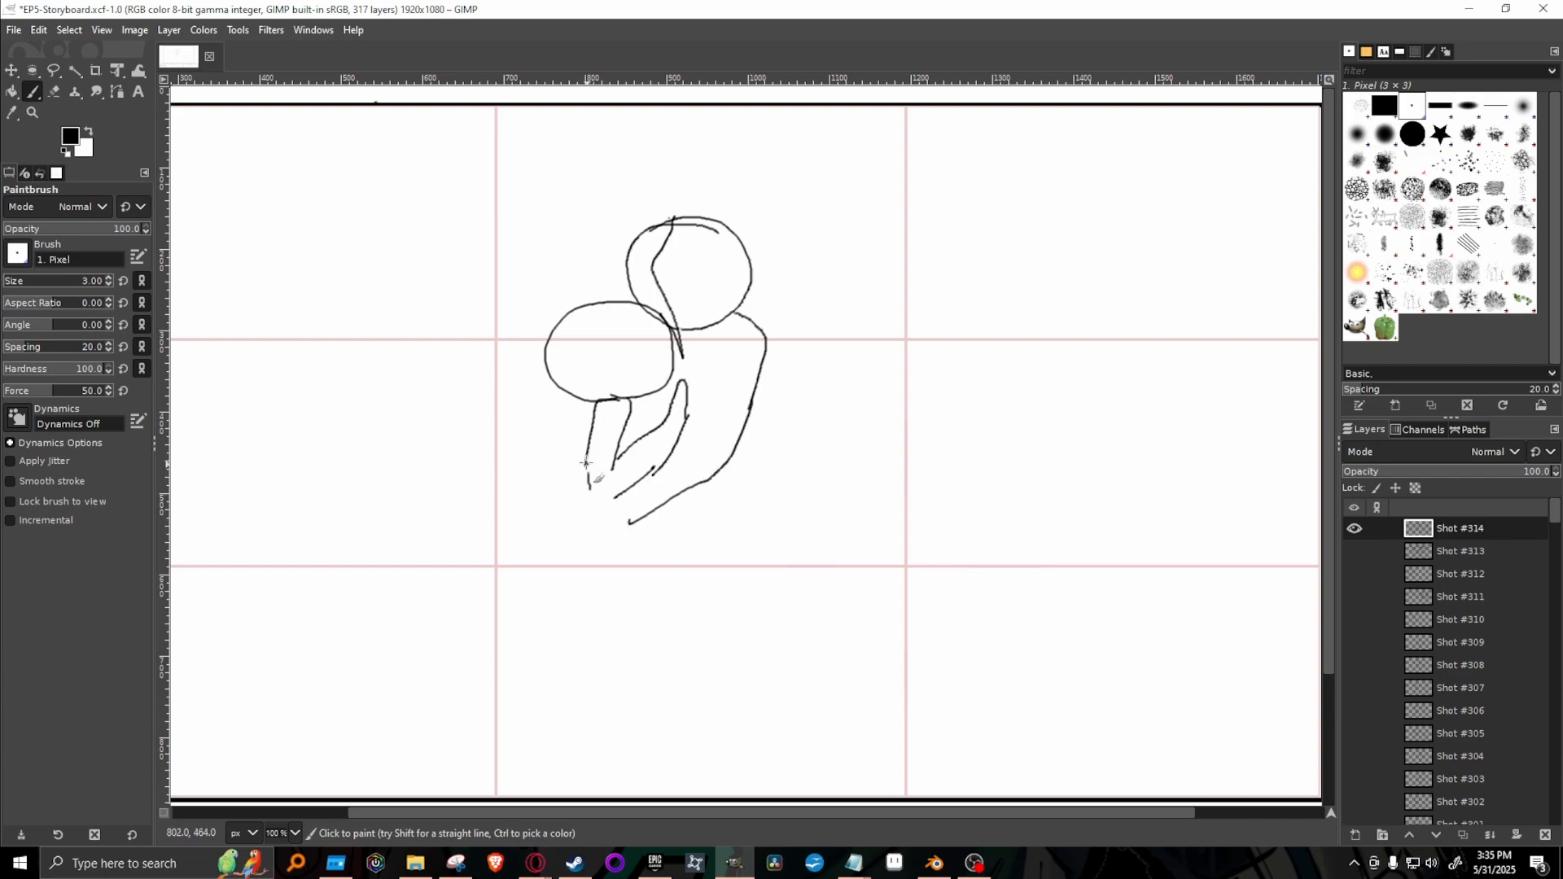
pyautogui.moveTo(588, 466)
pyautogui.mouseDown()
pyautogui.moveTo(589, 500)
pyautogui.moveTo(620, 492)
pyautogui.mouseUp()
pyautogui.moveTo(579, 490)
pyautogui.mouseDown()
pyautogui.moveTo(616, 522)
pyautogui.moveTo(594, 521)
pyautogui.moveTo(695, 489)
pyautogui.moveTo(678, 462)
pyautogui.moveTo(710, 441)
pyautogui.moveTo(688, 435)
pyautogui.moveTo(725, 356)
pyautogui.mouseUp()
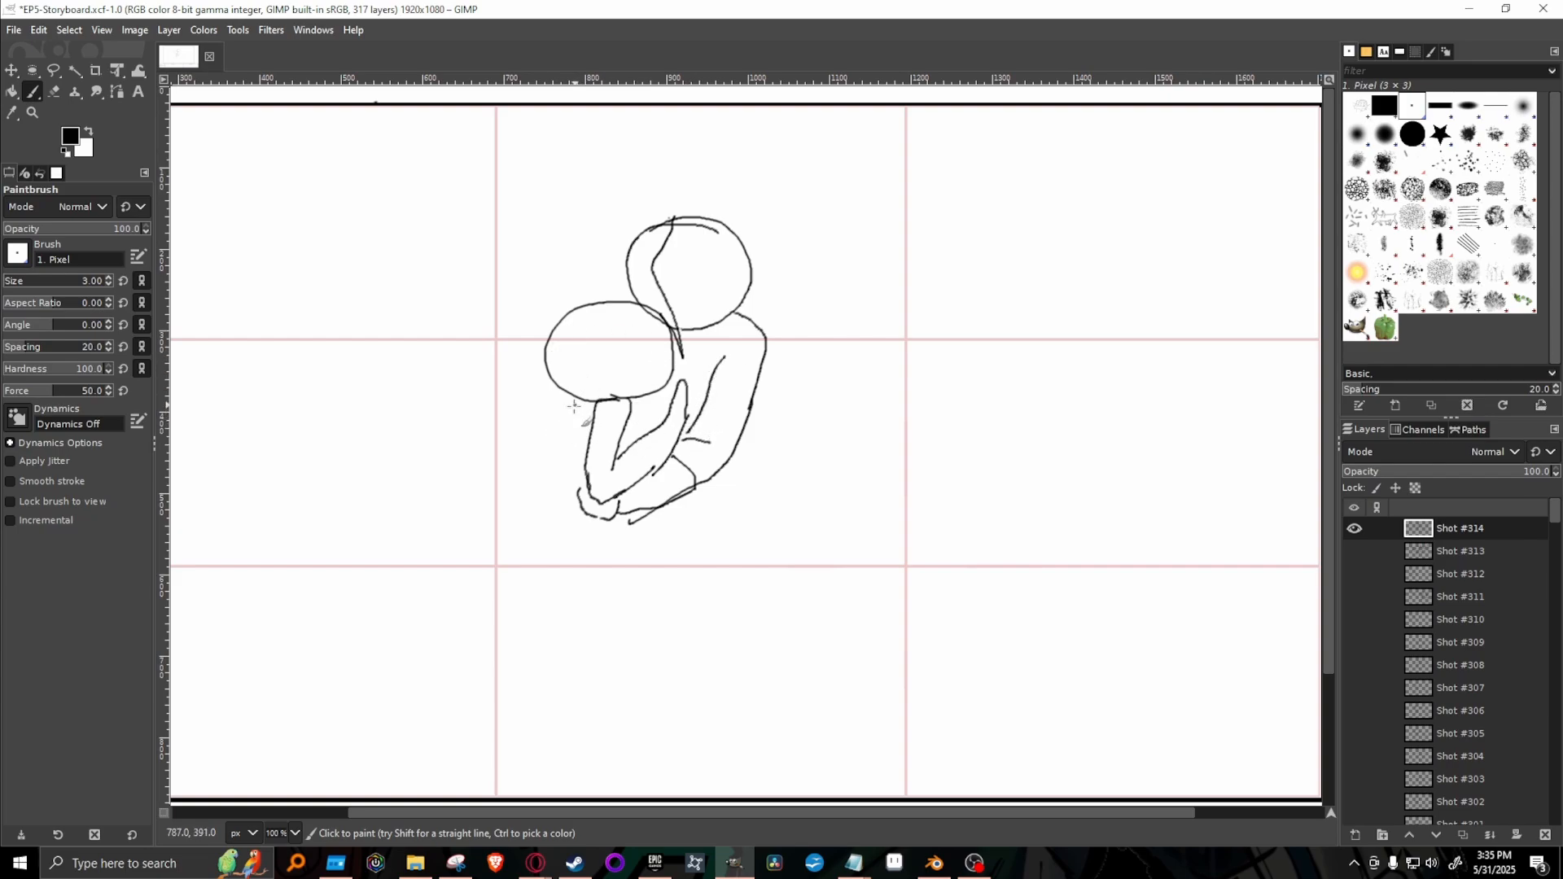
# Draw the shorter figure's back and a long dress trailing toward the frame's lower left, with inner fold lines and a front edge.
pyautogui.moveTo(578, 400)
pyautogui.mouseDown()
pyautogui.moveTo(607, 491)
pyautogui.moveTo(504, 641)
pyautogui.moveTo(278, 776)
pyautogui.mouseUp()
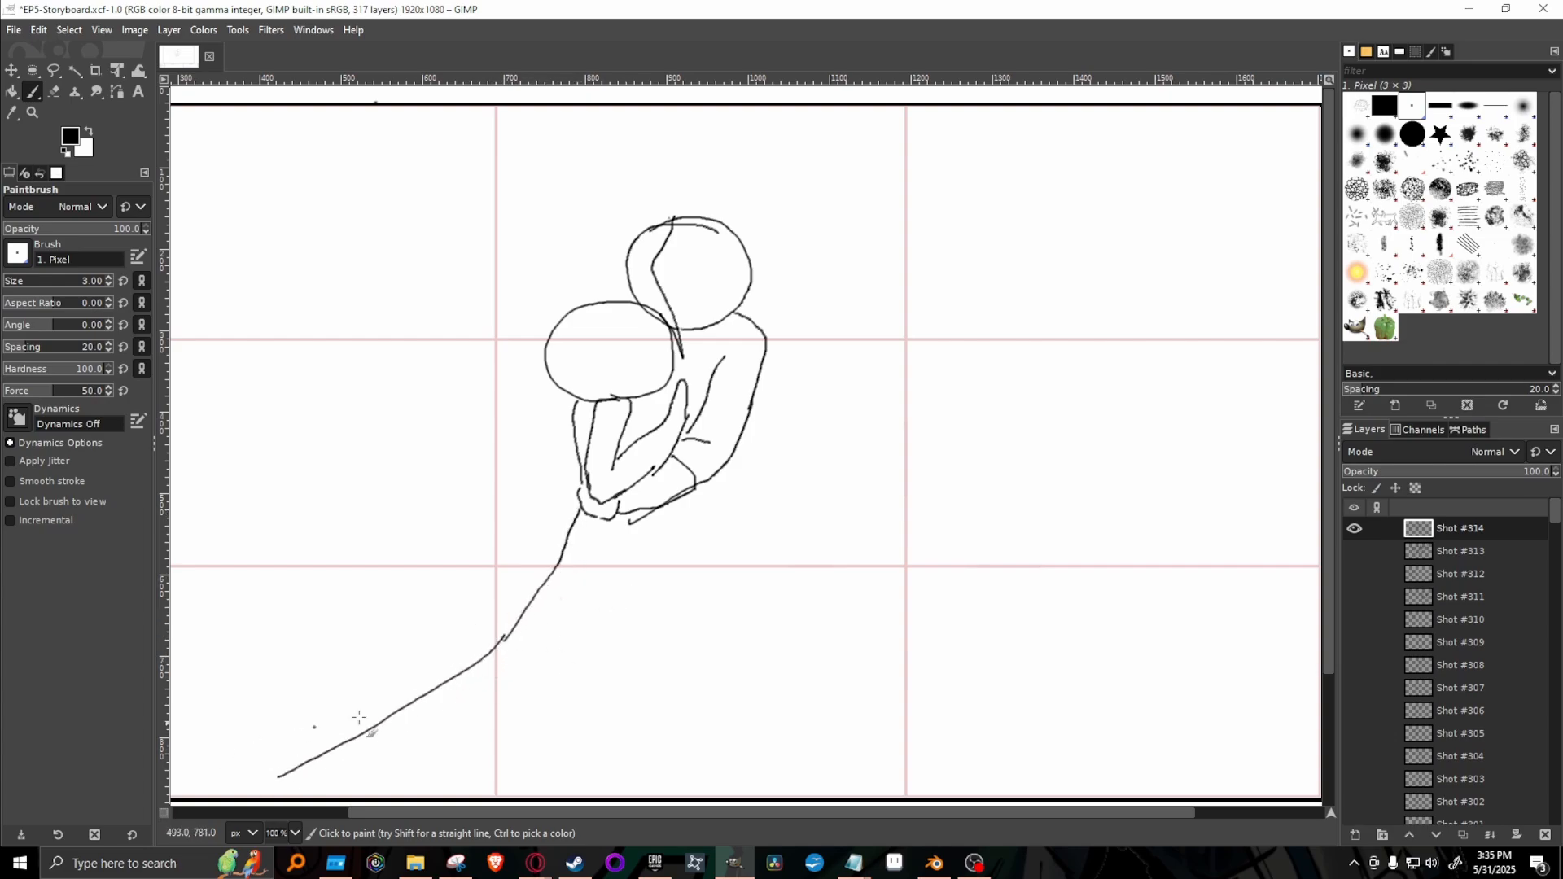
pyautogui.moveTo(1330, 495); pyautogui.dragTo(1330, 547)
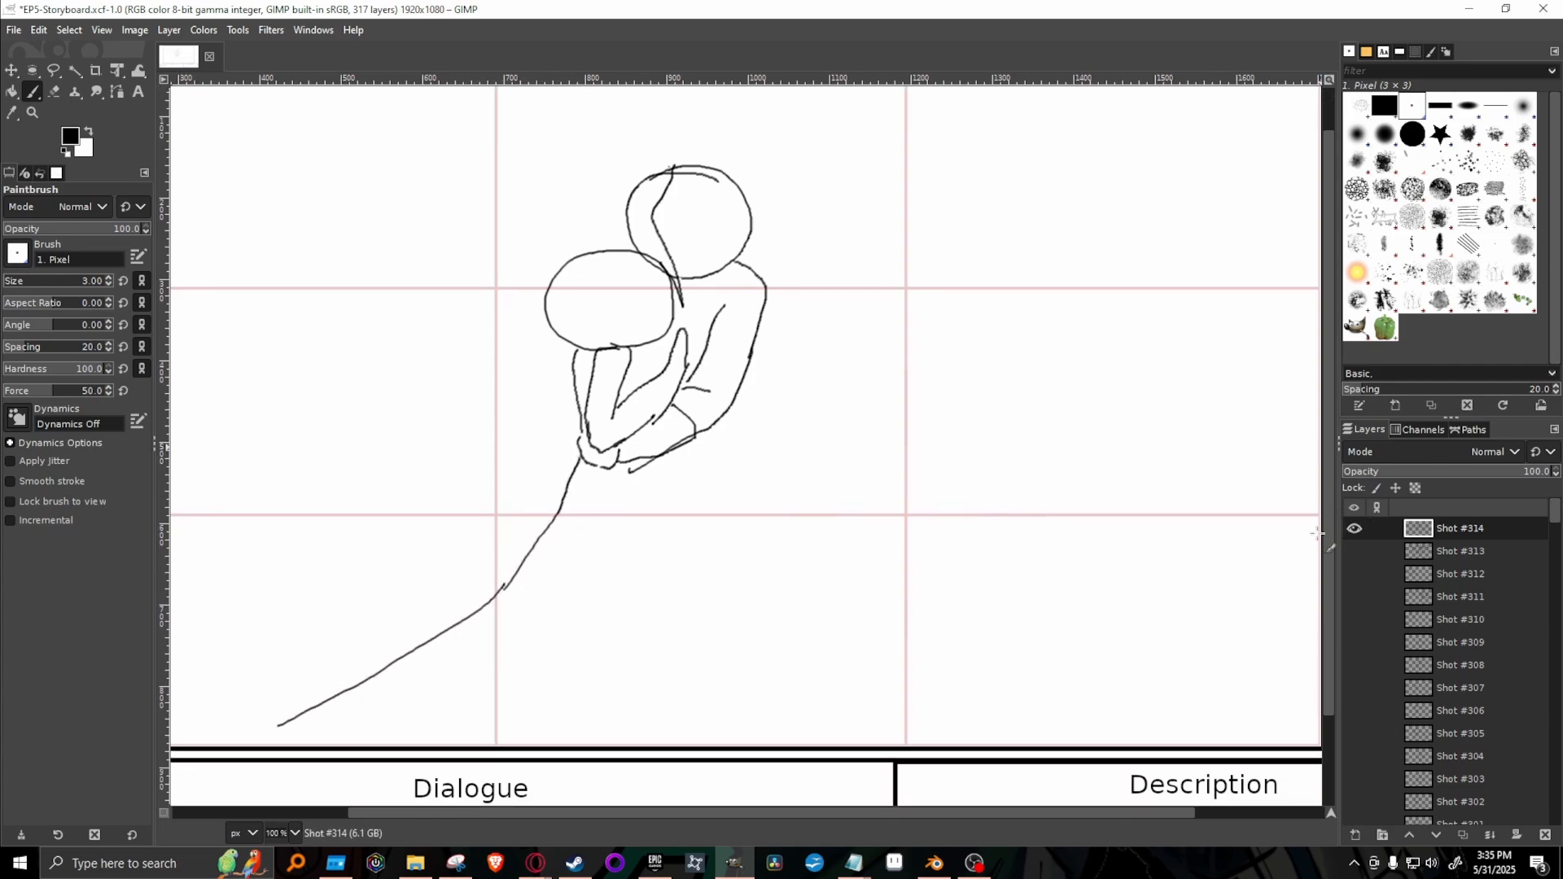
pyautogui.moveTo(544, 583)
pyautogui.mouseDown()
pyautogui.moveTo(505, 637)
pyautogui.moveTo(371, 724)
pyautogui.mouseUp()
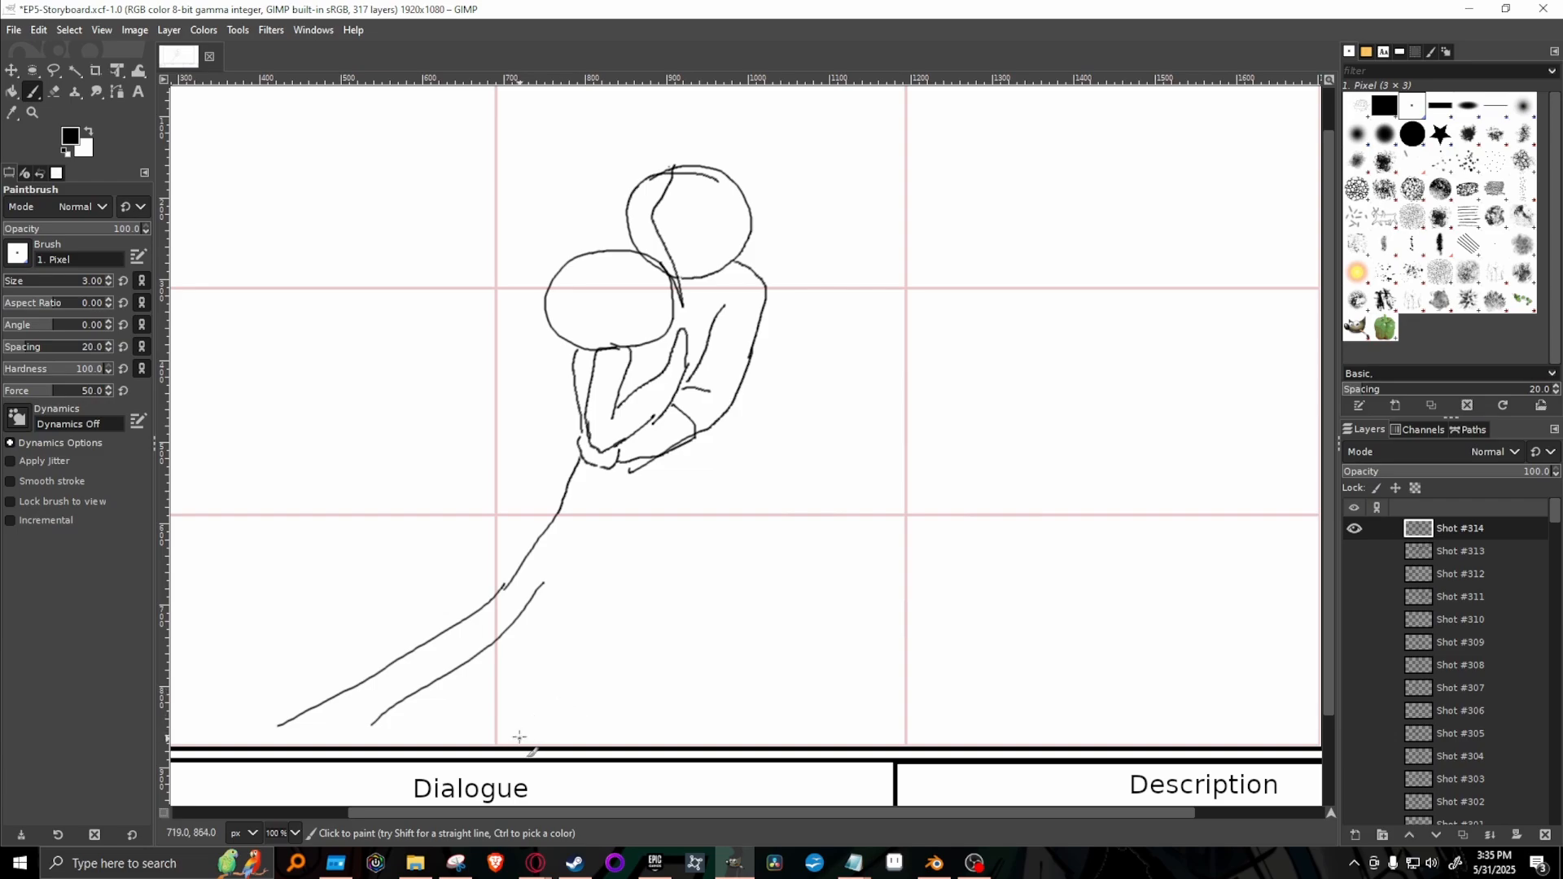
pyautogui.moveTo(651, 468)
pyautogui.mouseDown()
pyautogui.moveTo(653, 610)
pyautogui.moveTo(620, 709)
pyautogui.mouseUp()
pyautogui.moveTo(590, 610); pyautogui.dragTo(507, 786)
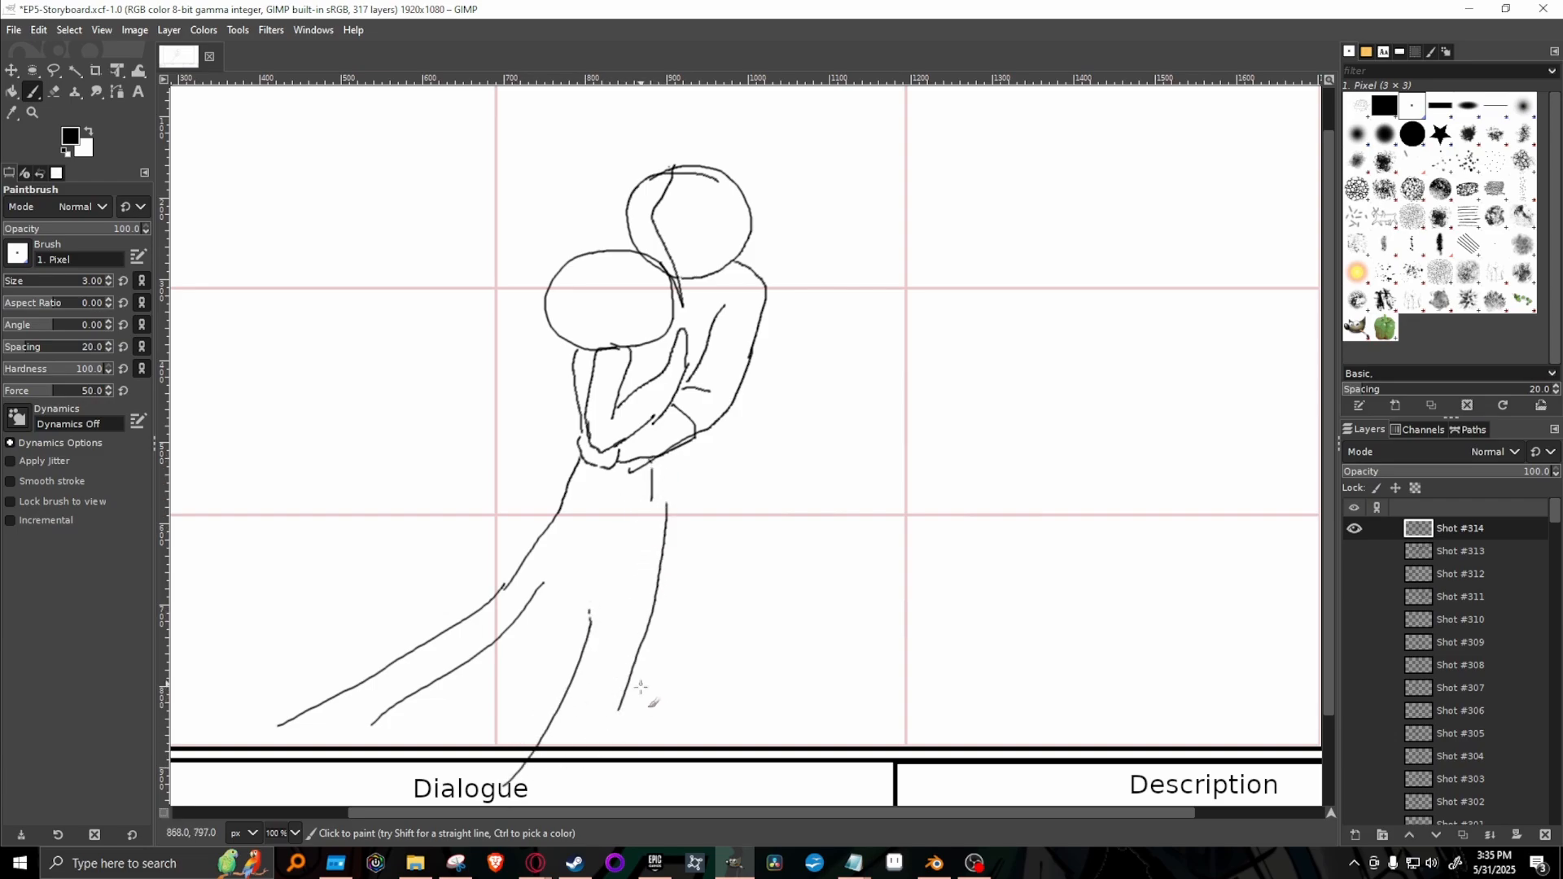
# Draw the taller figure's lower back, layered clothing and legs down to the frame's bottom edge, and extend the dress's front line to the waist.
pyautogui.moveTo(656, 646); pyautogui.dragTo(650, 746)
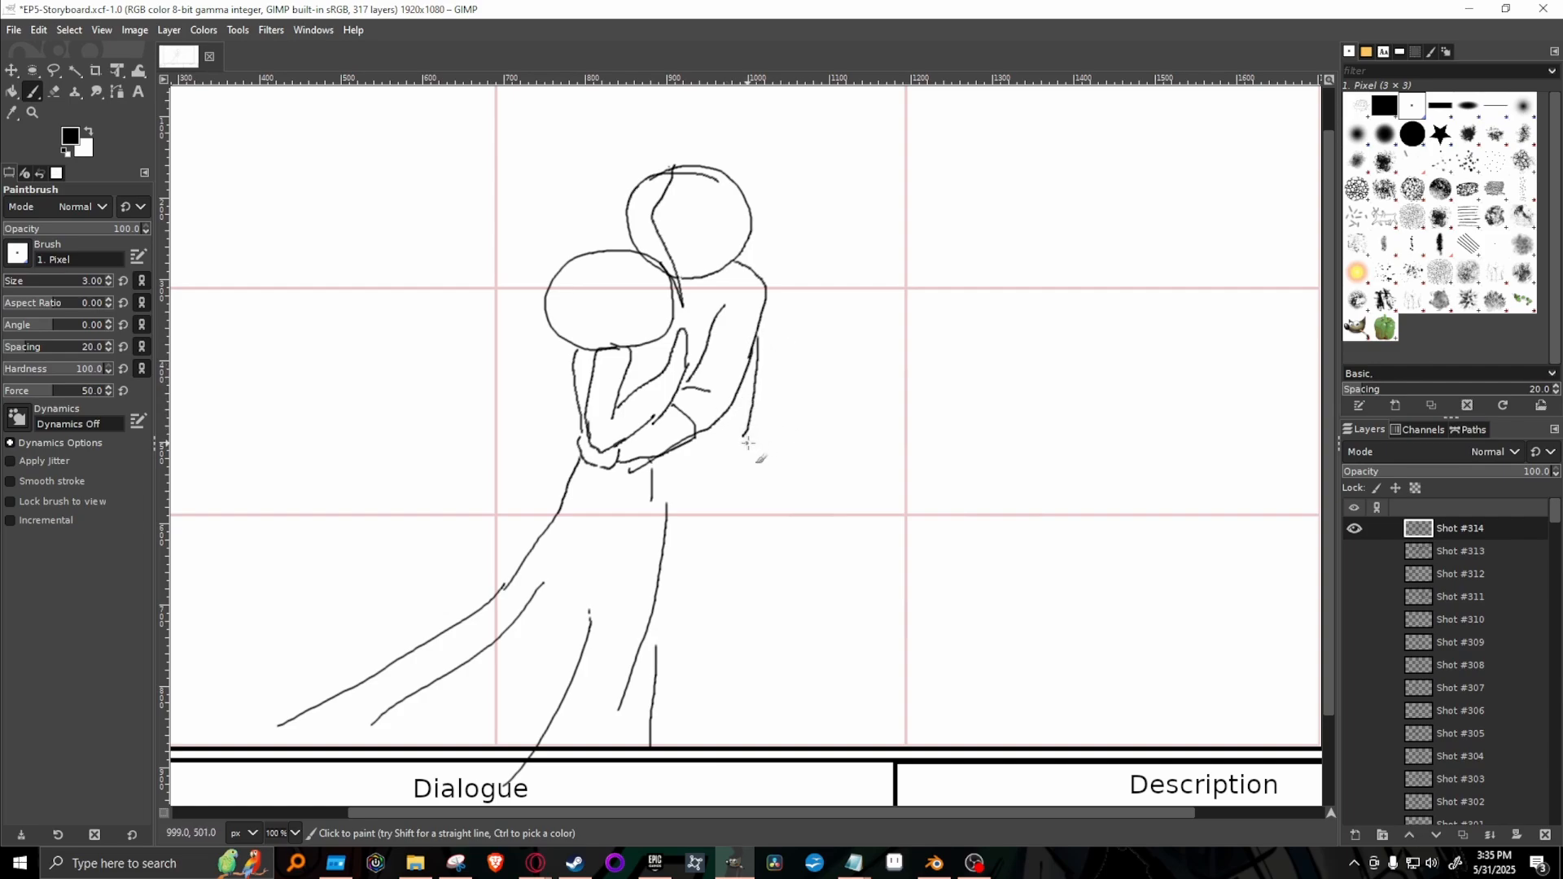
pyautogui.moveTo(749, 361)
pyautogui.mouseDown()
pyautogui.moveTo(713, 430)
pyautogui.moveTo(749, 389)
pyautogui.moveTo(749, 359)
pyautogui.mouseUp()
pyautogui.moveTo(737, 414)
pyautogui.mouseDown()
pyautogui.moveTo(747, 439)
pyautogui.moveTo(748, 531)
pyautogui.moveTo(681, 559)
pyautogui.moveTo(749, 527)
pyautogui.mouseUp()
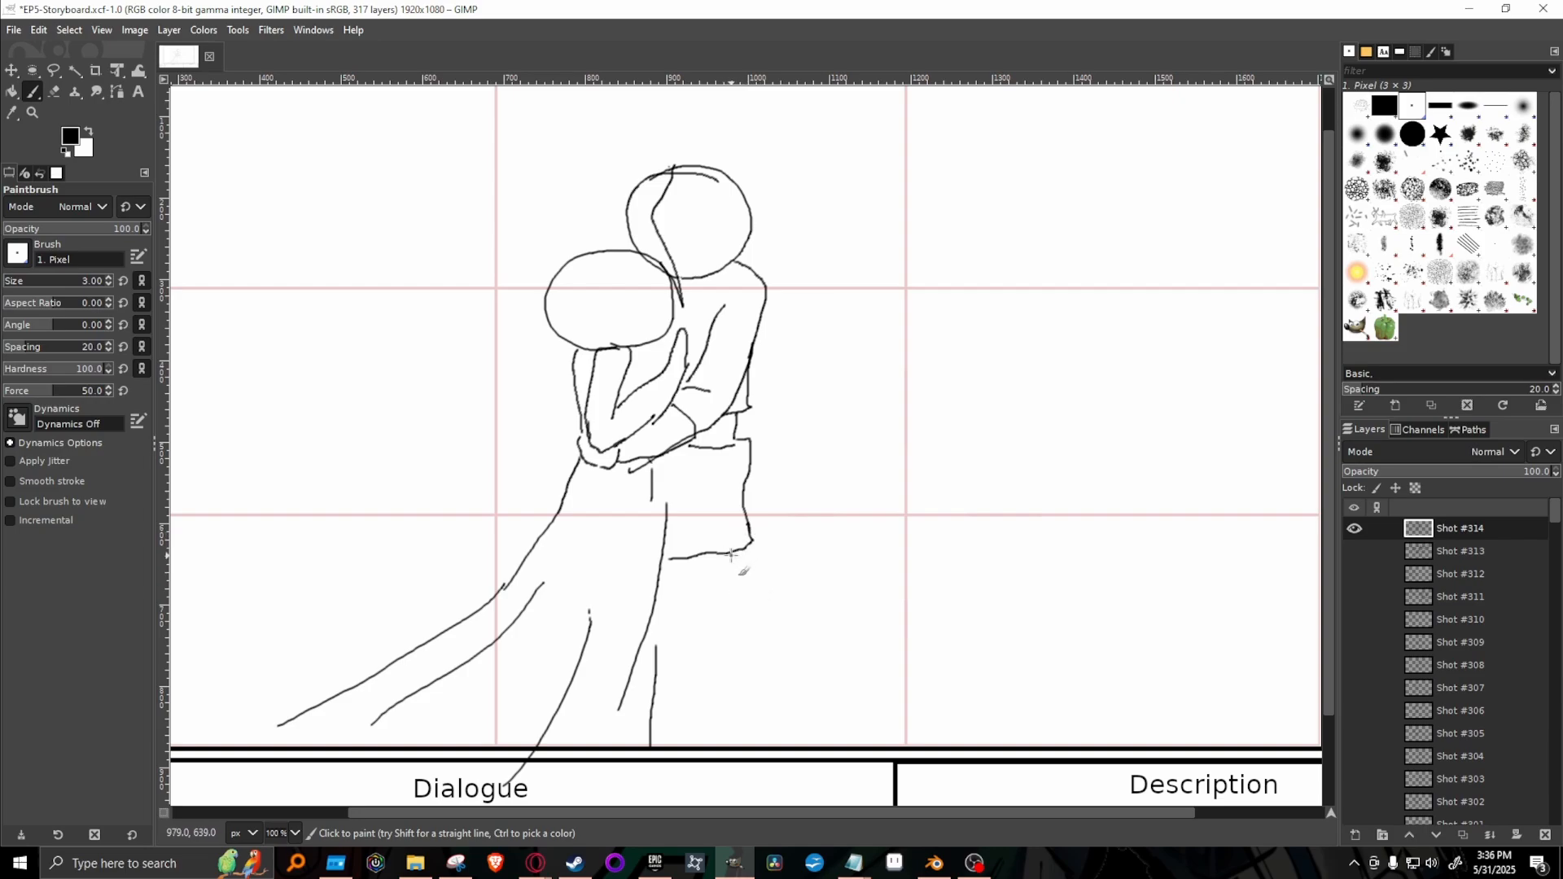
pyautogui.moveTo(730, 556)
pyautogui.mouseDown()
pyautogui.moveTo(741, 666)
pyautogui.moveTo(694, 689)
pyautogui.moveTo(668, 679)
pyautogui.moveTo(729, 731)
pyautogui.mouseUp()
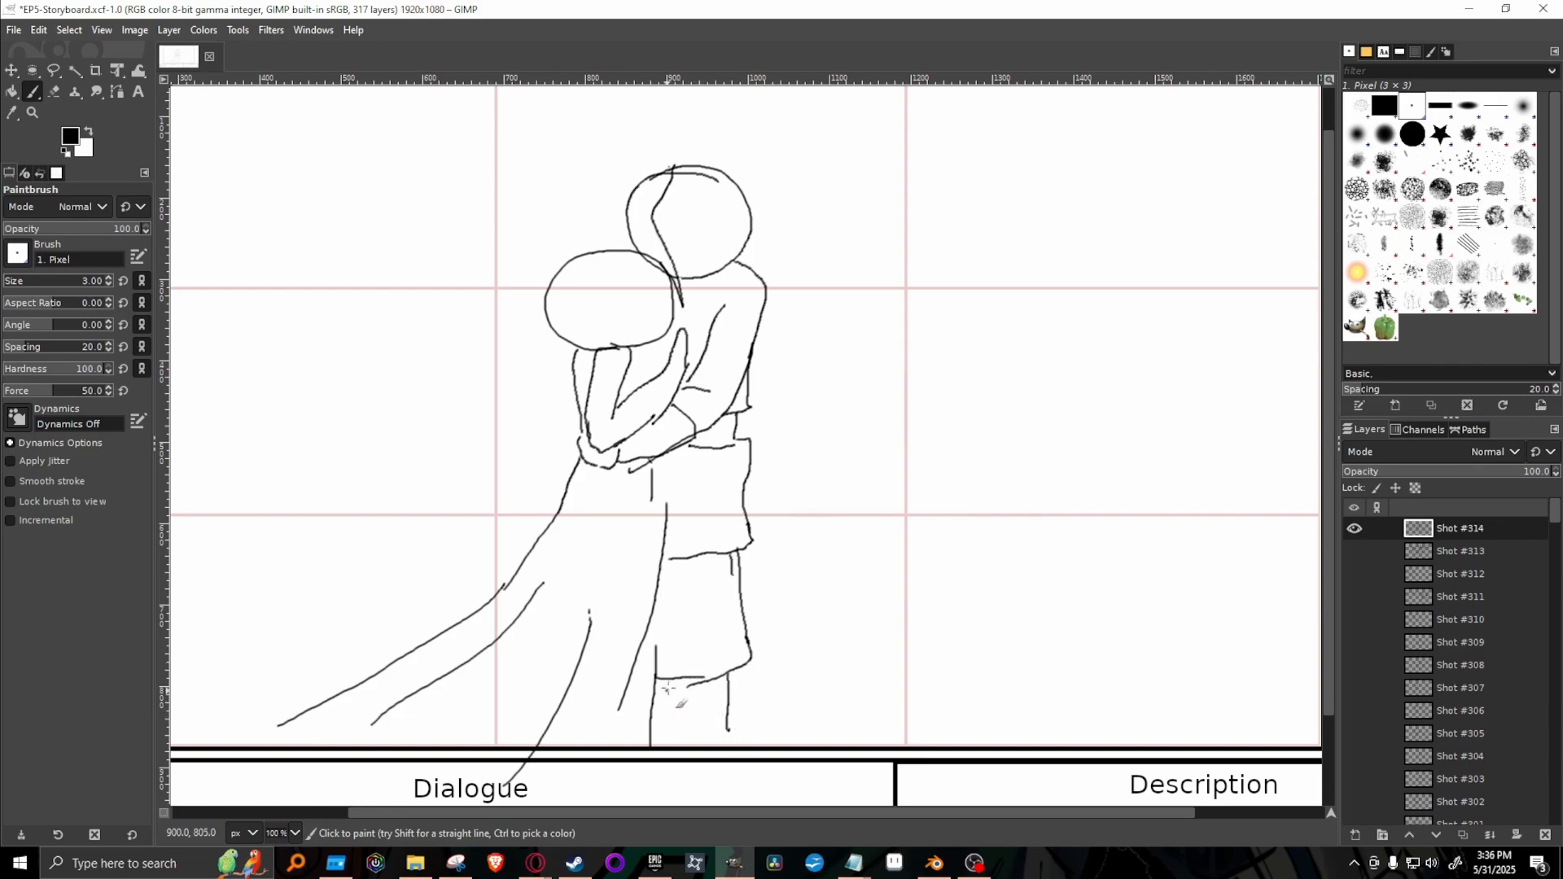
pyautogui.moveTo(674, 684); pyautogui.dragTo(671, 743)
pyautogui.moveTo(666, 511); pyautogui.dragTo(661, 461)
# Add a hand behind the shorter figure's waist, and draw the taller figure's hairline and ear and a curved facial line on each head.
pyautogui.moveTo(573, 414); pyautogui.dragTo(582, 445)
pyautogui.moveTo(665, 201)
pyautogui.mouseDown()
pyautogui.moveTo(732, 199)
pyautogui.moveTo(739, 236)
pyautogui.moveTo(710, 236)
pyautogui.mouseUp()
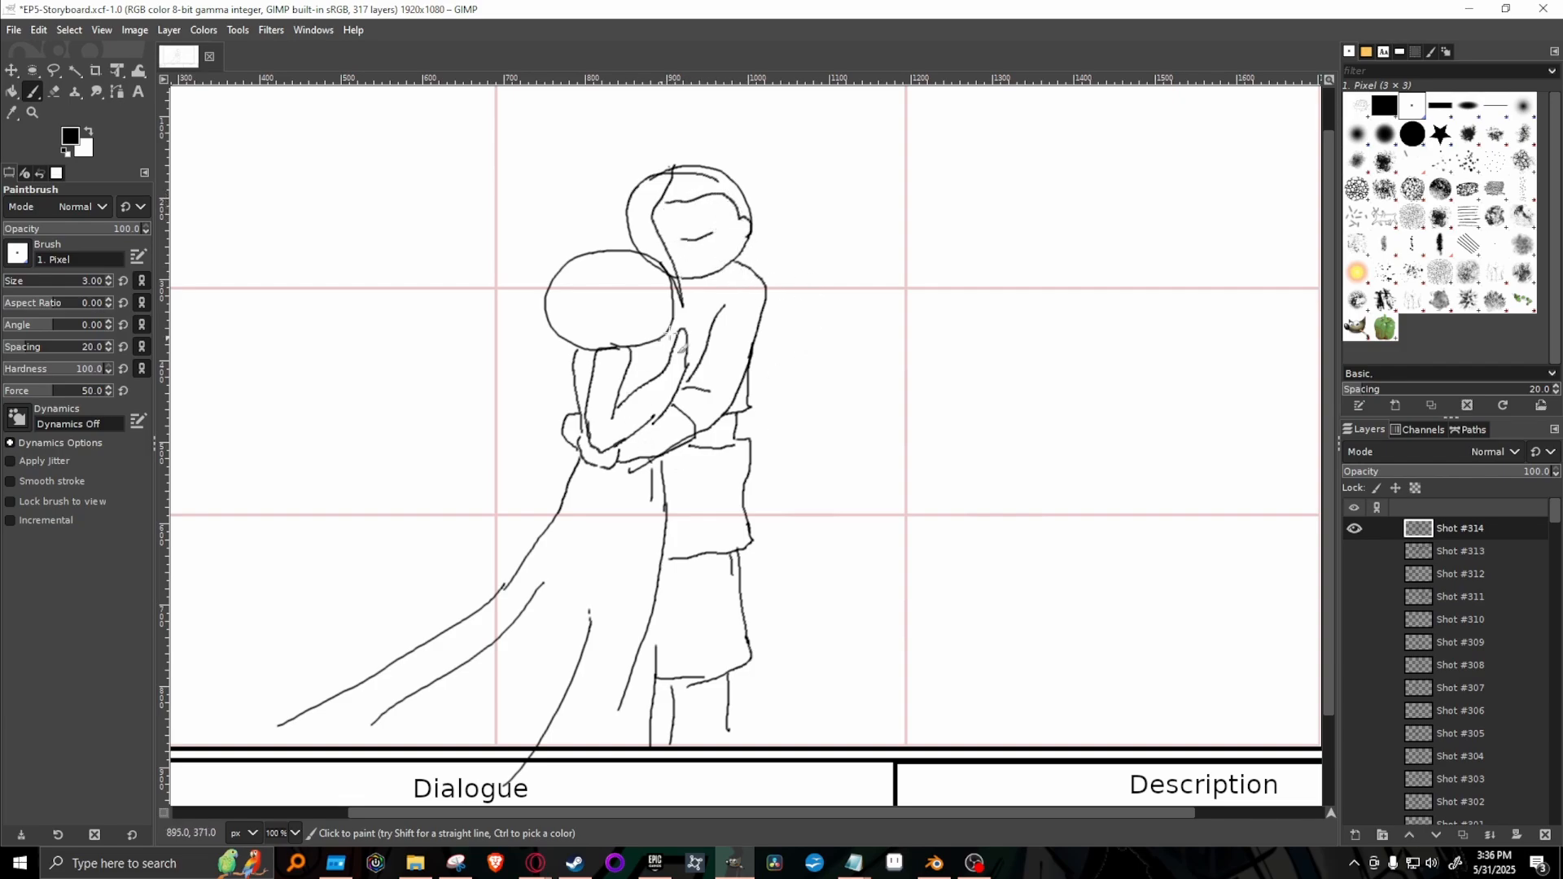
pyautogui.moveTo(646, 344); pyautogui.dragTo(656, 356)
pyautogui.moveTo(638, 313); pyautogui.dragTo(670, 300)
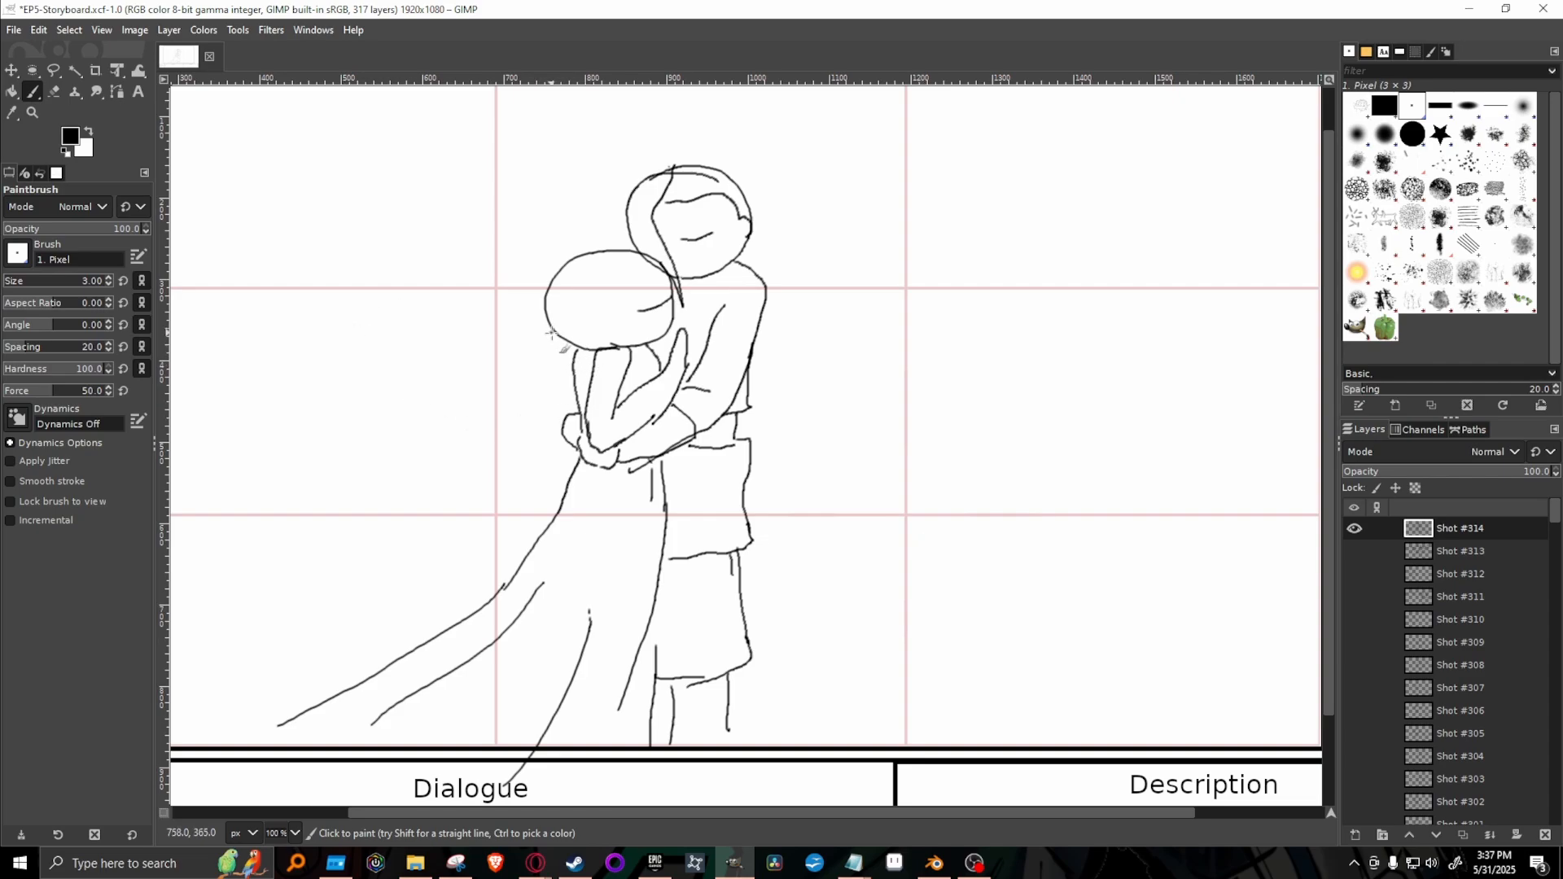
# Draw the shorter figure's long wavy hair flowing down behind her and fringe strands over her face, and save the storyboard.
pyautogui.moveTo(564, 335)
pyautogui.mouseDown()
pyautogui.moveTo(548, 349)
pyautogui.moveTo(572, 350)
pyautogui.moveTo(534, 355)
pyautogui.moveTo(464, 459)
pyautogui.moveTo(482, 454)
pyautogui.moveTo(420, 493)
pyautogui.moveTo(505, 447)
pyautogui.moveTo(512, 485)
pyautogui.moveTo(488, 540)
pyautogui.moveTo(544, 481)
pyautogui.moveTo(574, 352)
pyautogui.mouseUp()
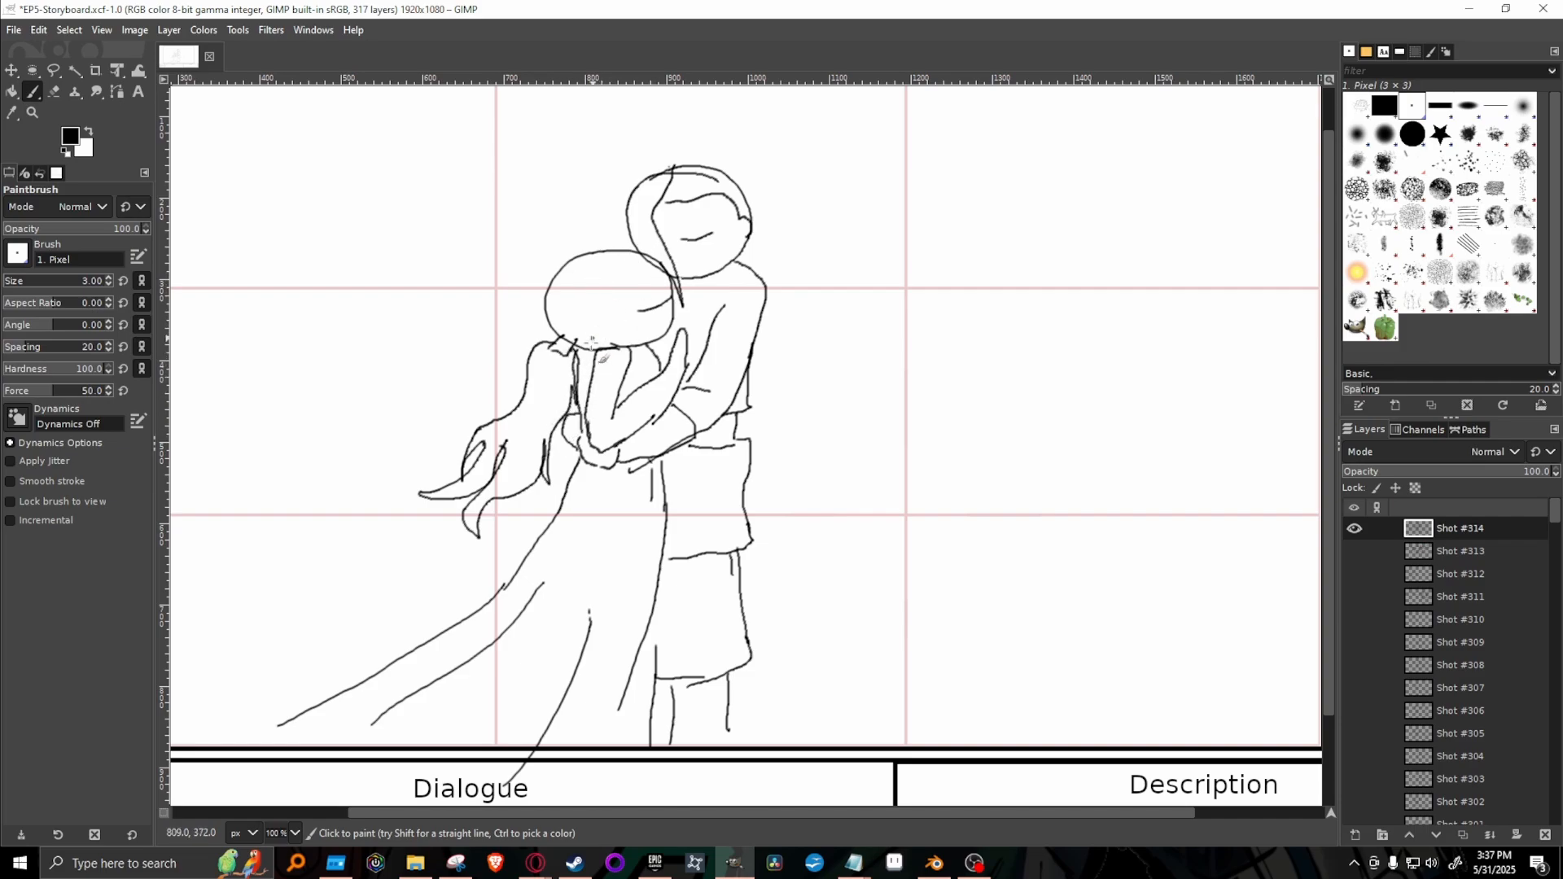
pyautogui.moveTo(595, 346)
pyautogui.mouseDown()
pyautogui.moveTo(635, 264)
pyautogui.moveTo(623, 322)
pyautogui.moveTo(642, 322)
pyautogui.moveTo(651, 281)
pyautogui.moveTo(682, 303)
pyautogui.moveTo(666, 268)
pyautogui.mouseUp()
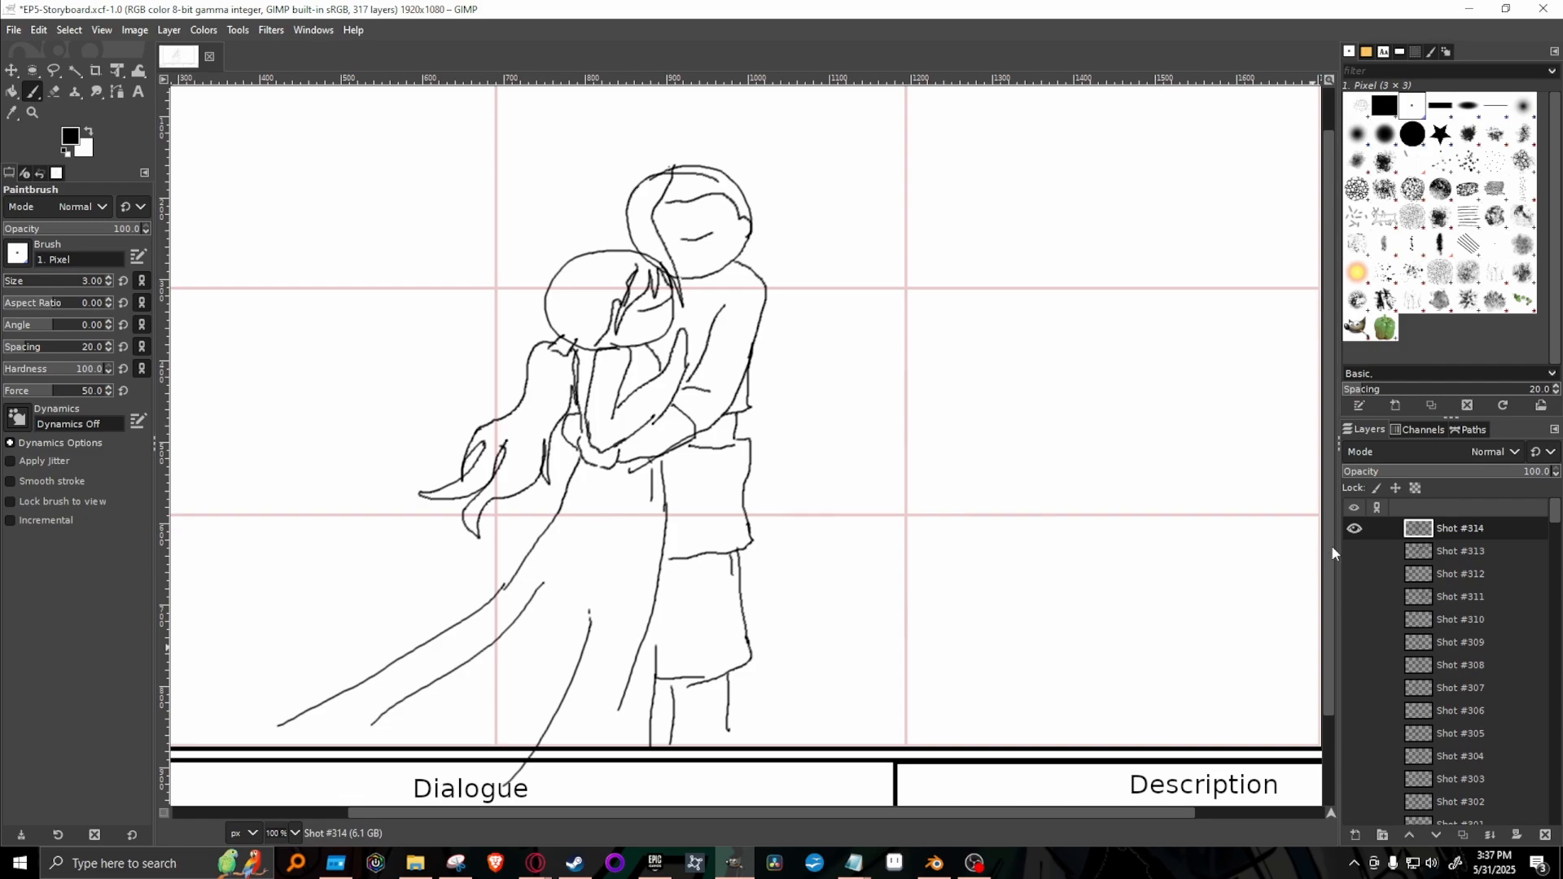
pyautogui.scroll(1, 1332, 545)
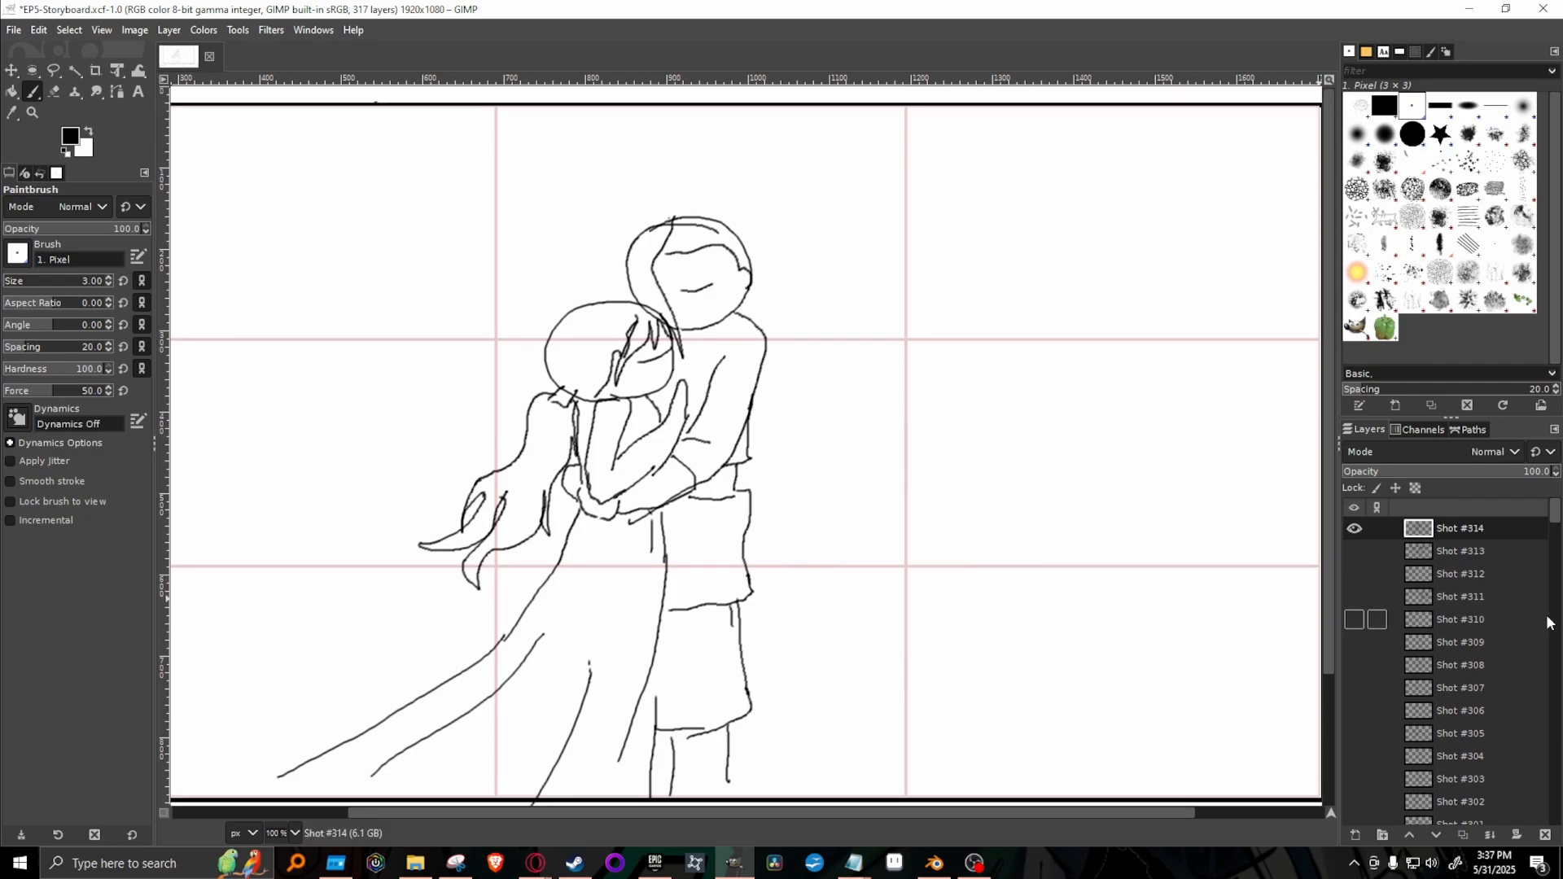
pyautogui.rightClick(1502, 529)
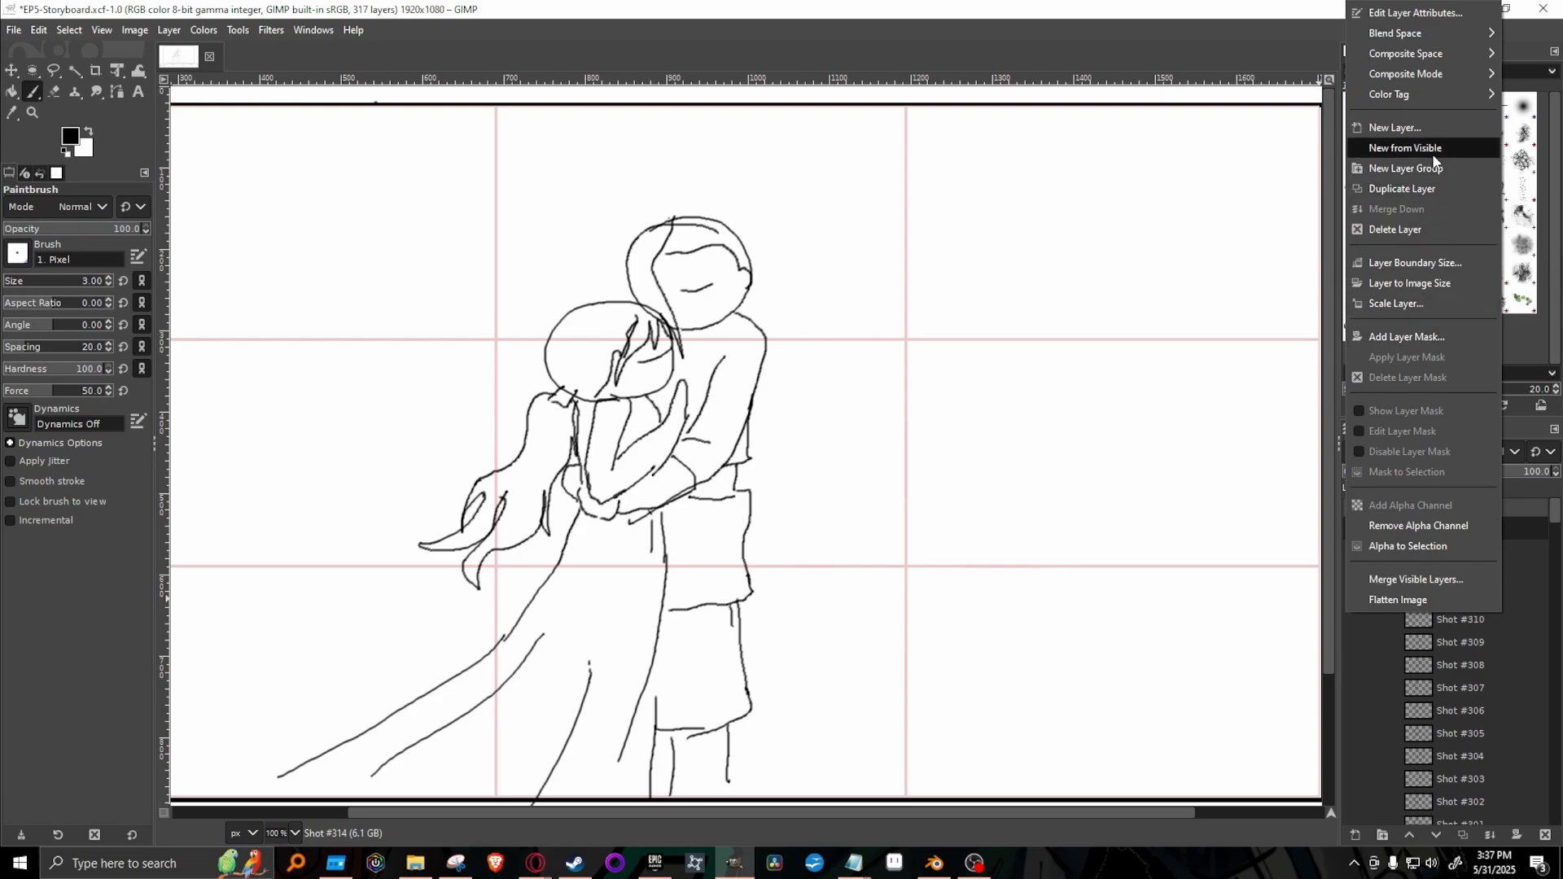
pyautogui.press('Escape')
pyautogui.hotkey('ctrl', 's')
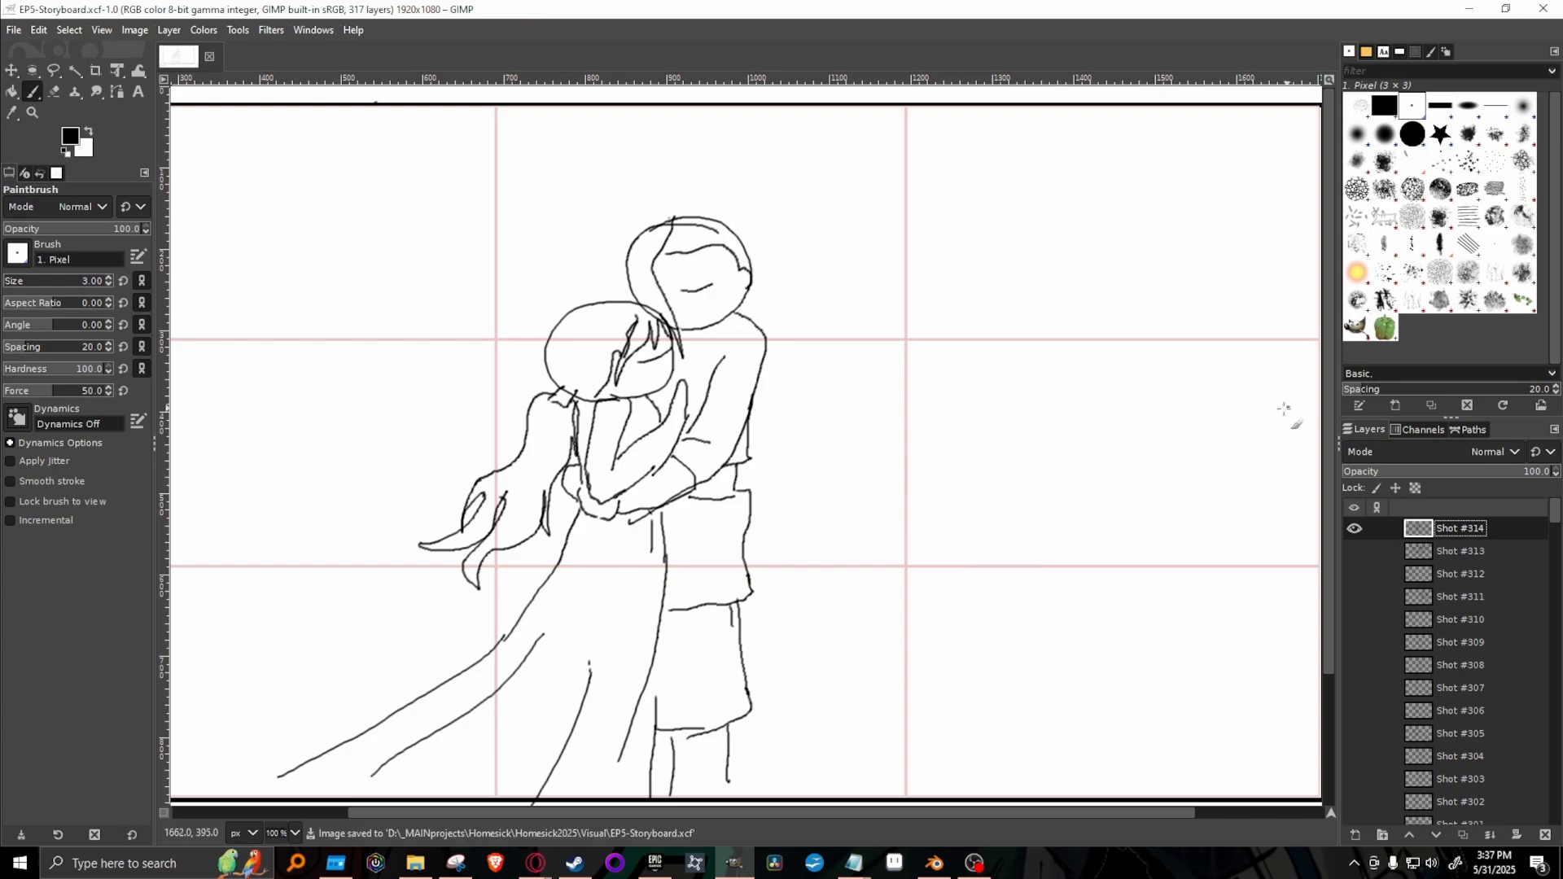
# Hide Shot #314 and look back through earlier shots such as #79 and #64, showing each one briefly.
pyautogui.click(1360, 527)
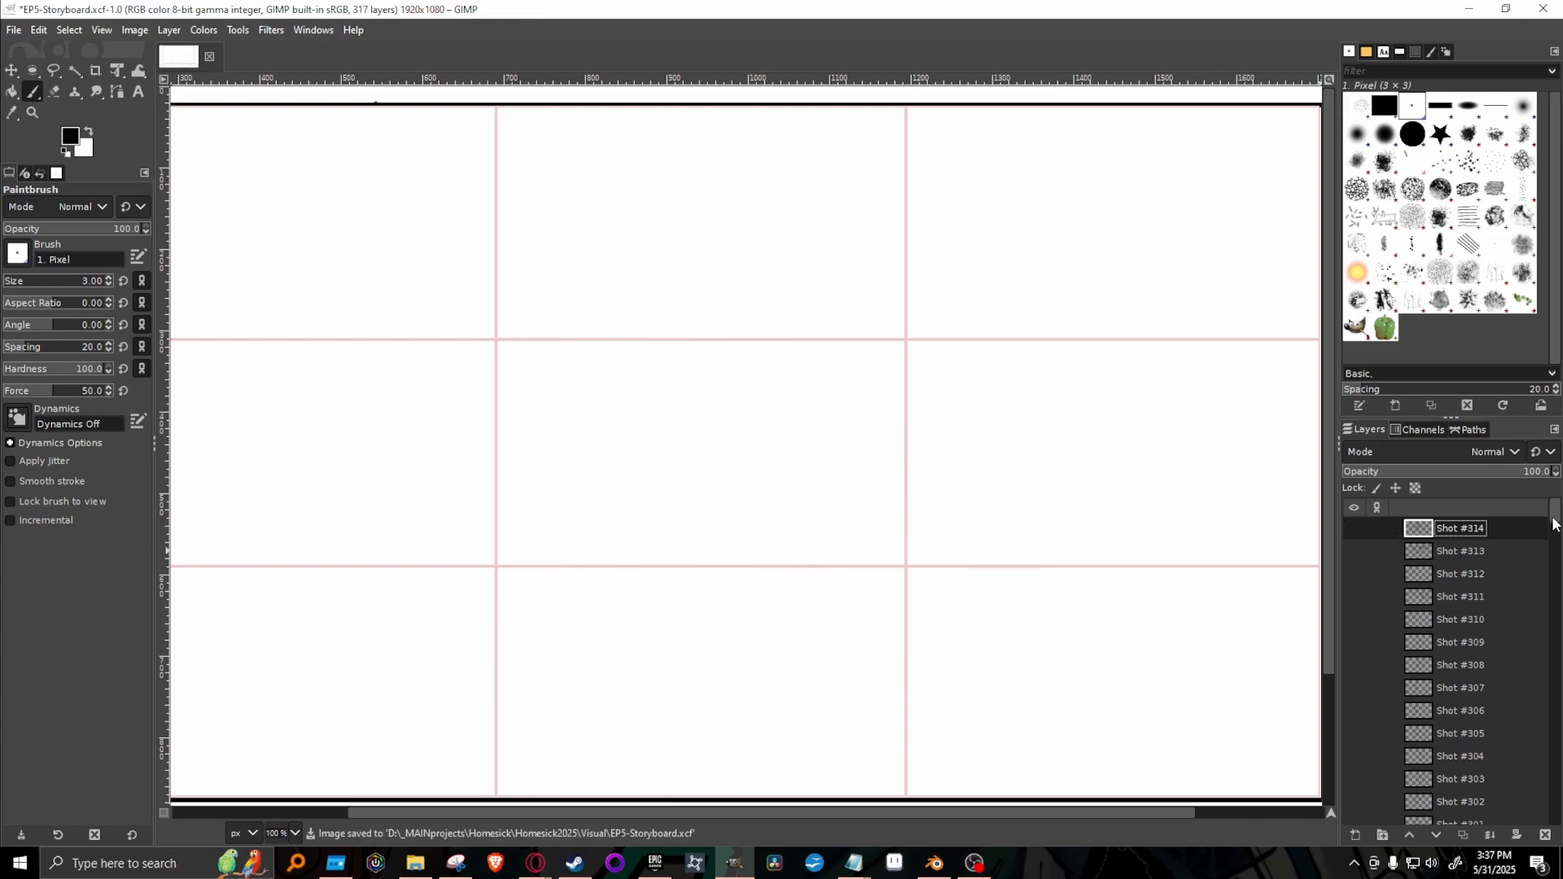
pyautogui.scroll(-20, 1412, 707)
pyautogui.click(1352, 677)
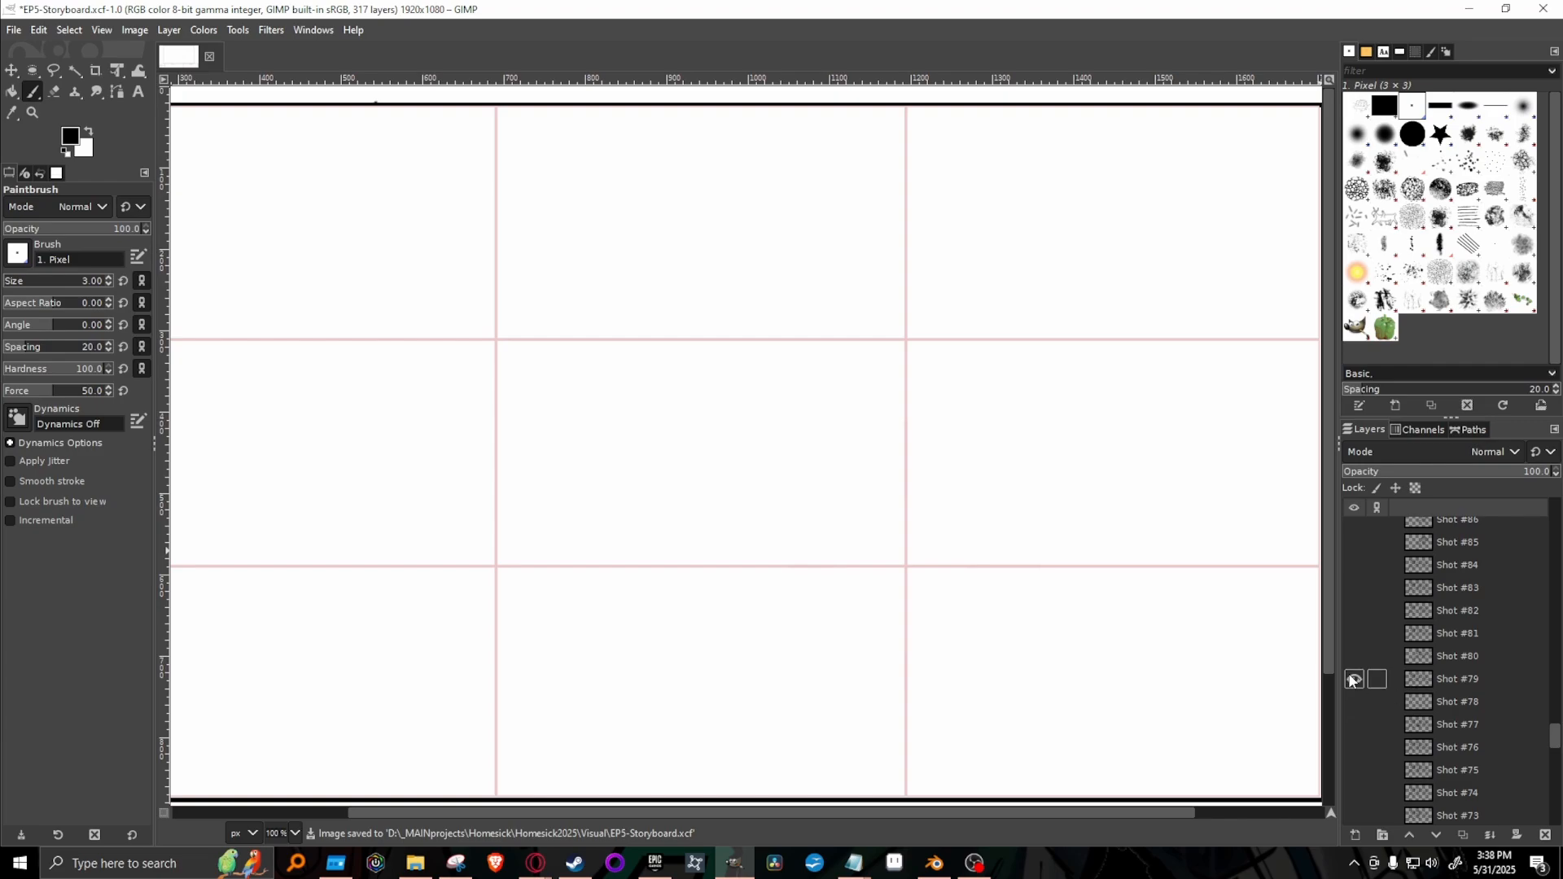
pyautogui.click(1353, 677)
pyautogui.scroll(-5, 1413, 751)
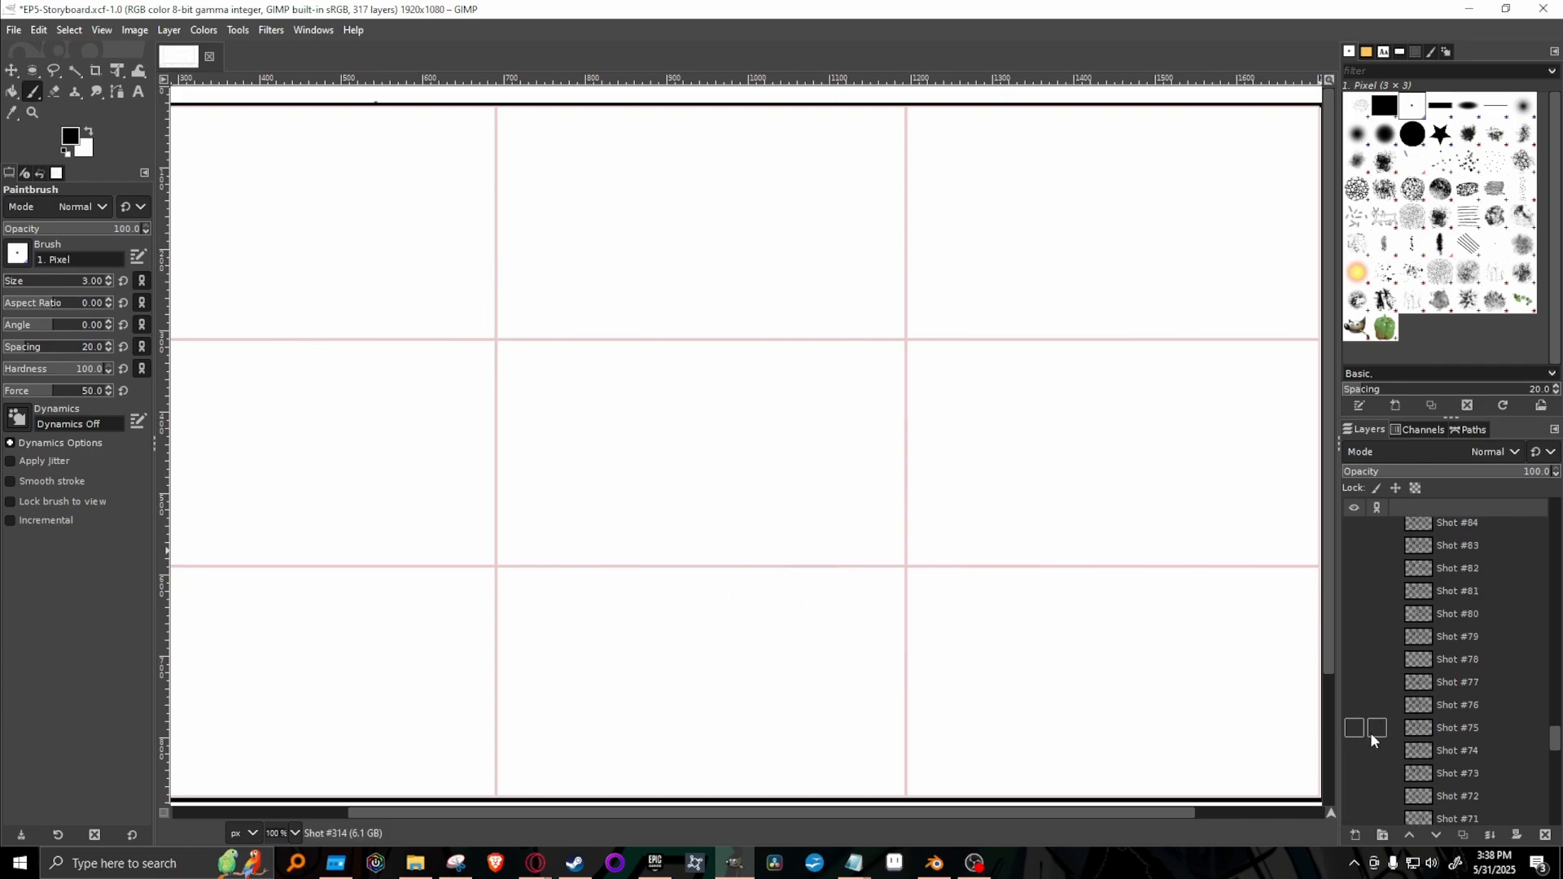
pyautogui.click(1360, 744)
pyautogui.click(1360, 744)
pyautogui.scroll(-2, 1364, 749)
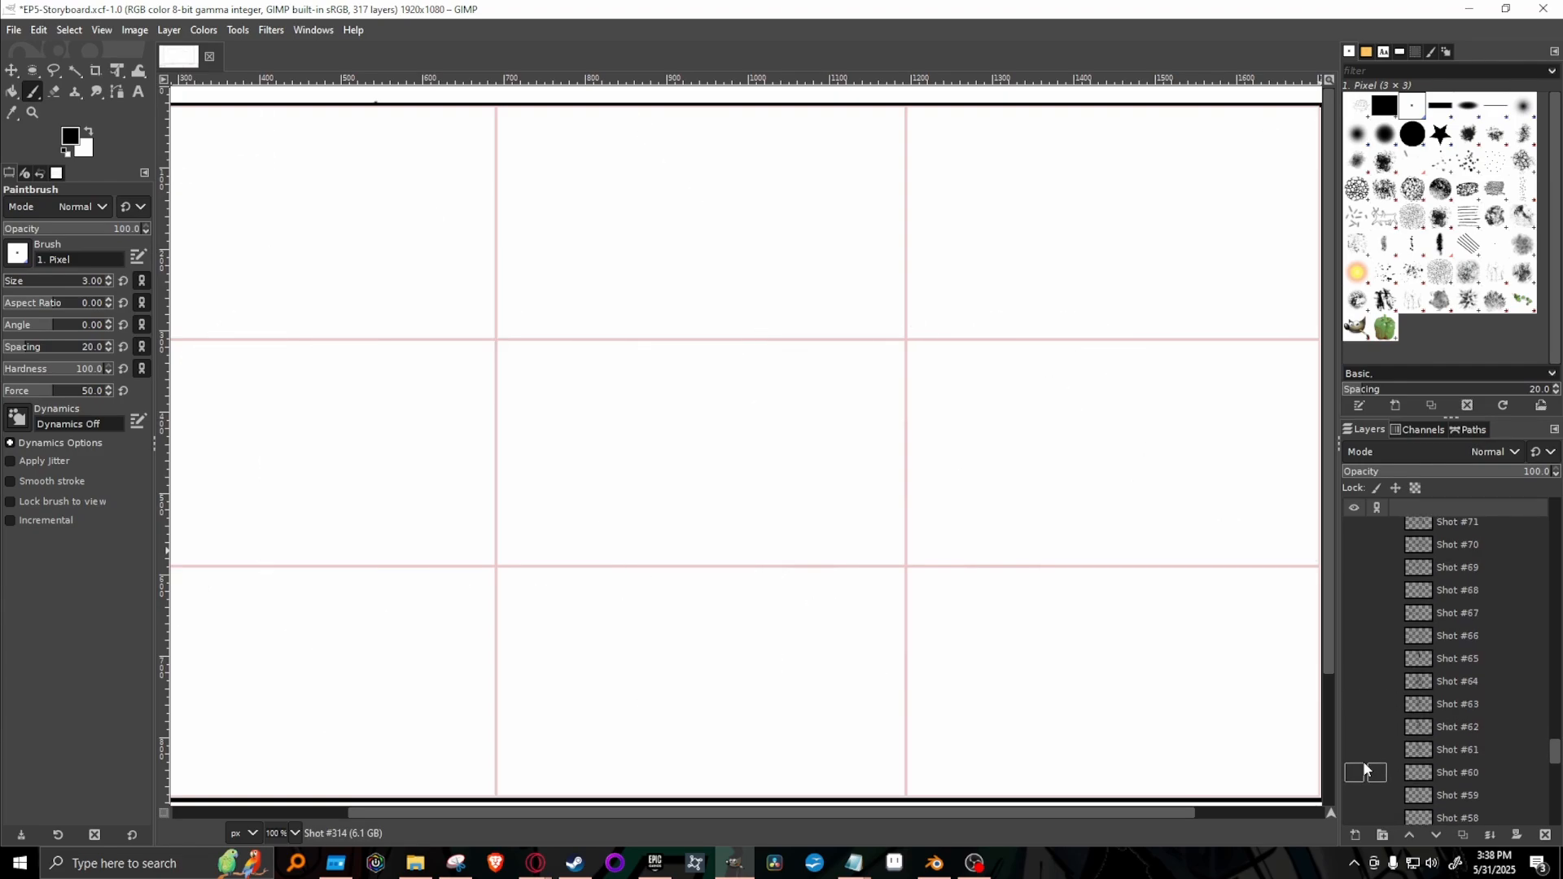
pyautogui.click(1356, 677)
pyautogui.click(1355, 678)
pyautogui.click(1356, 682)
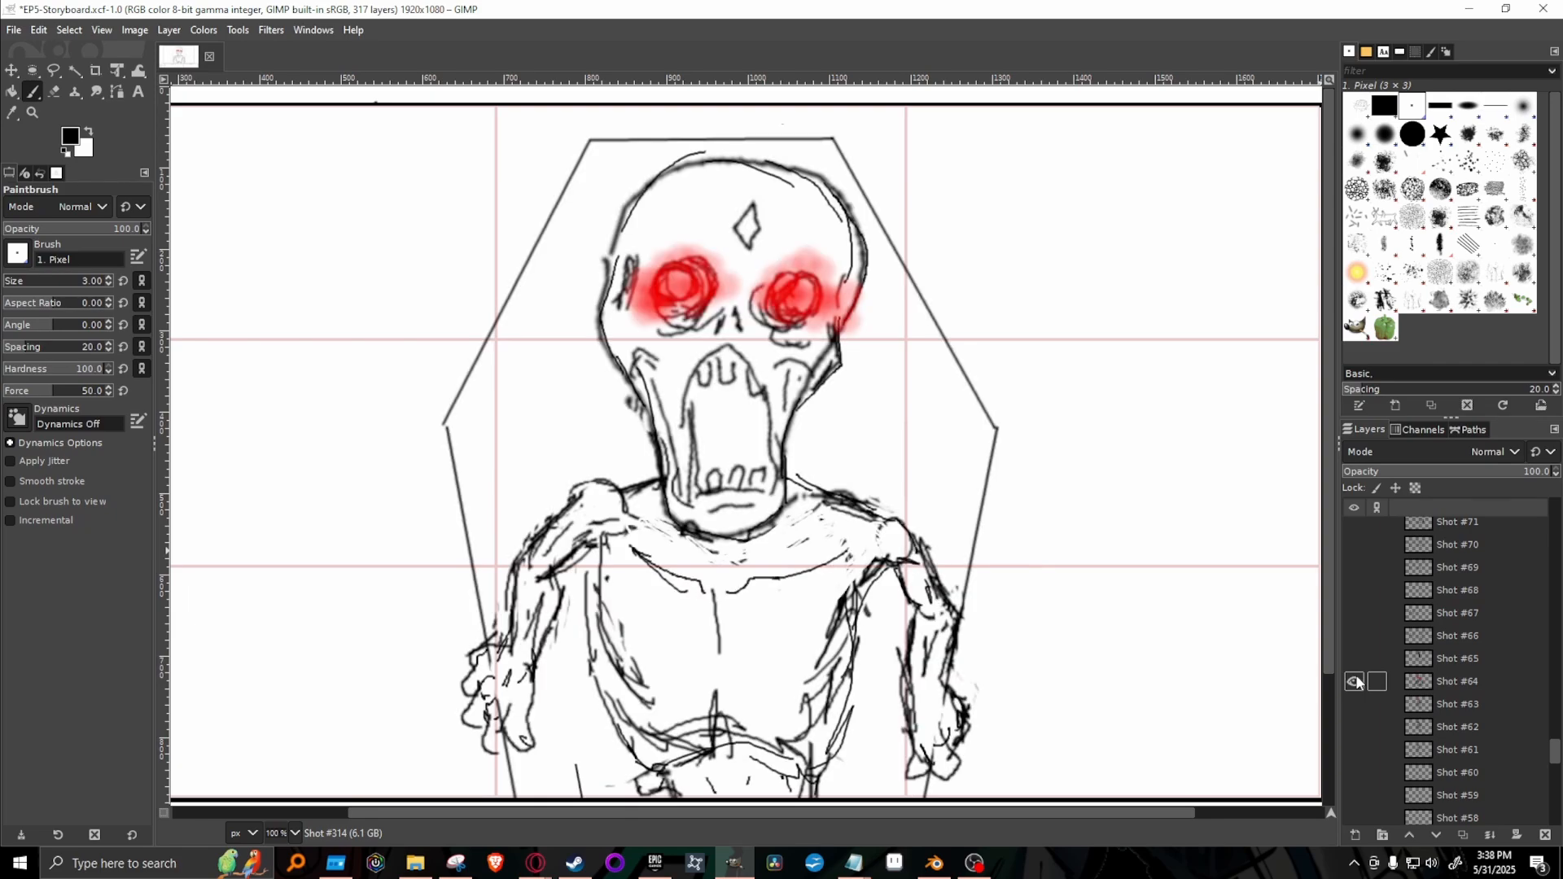
pyautogui.click(1356, 681)
# Check Shot #56 and examine the coffin composition in Shot #57 at 66.7% zoom, and hide both shots again.
pyautogui.scroll(-3, 1366, 717)
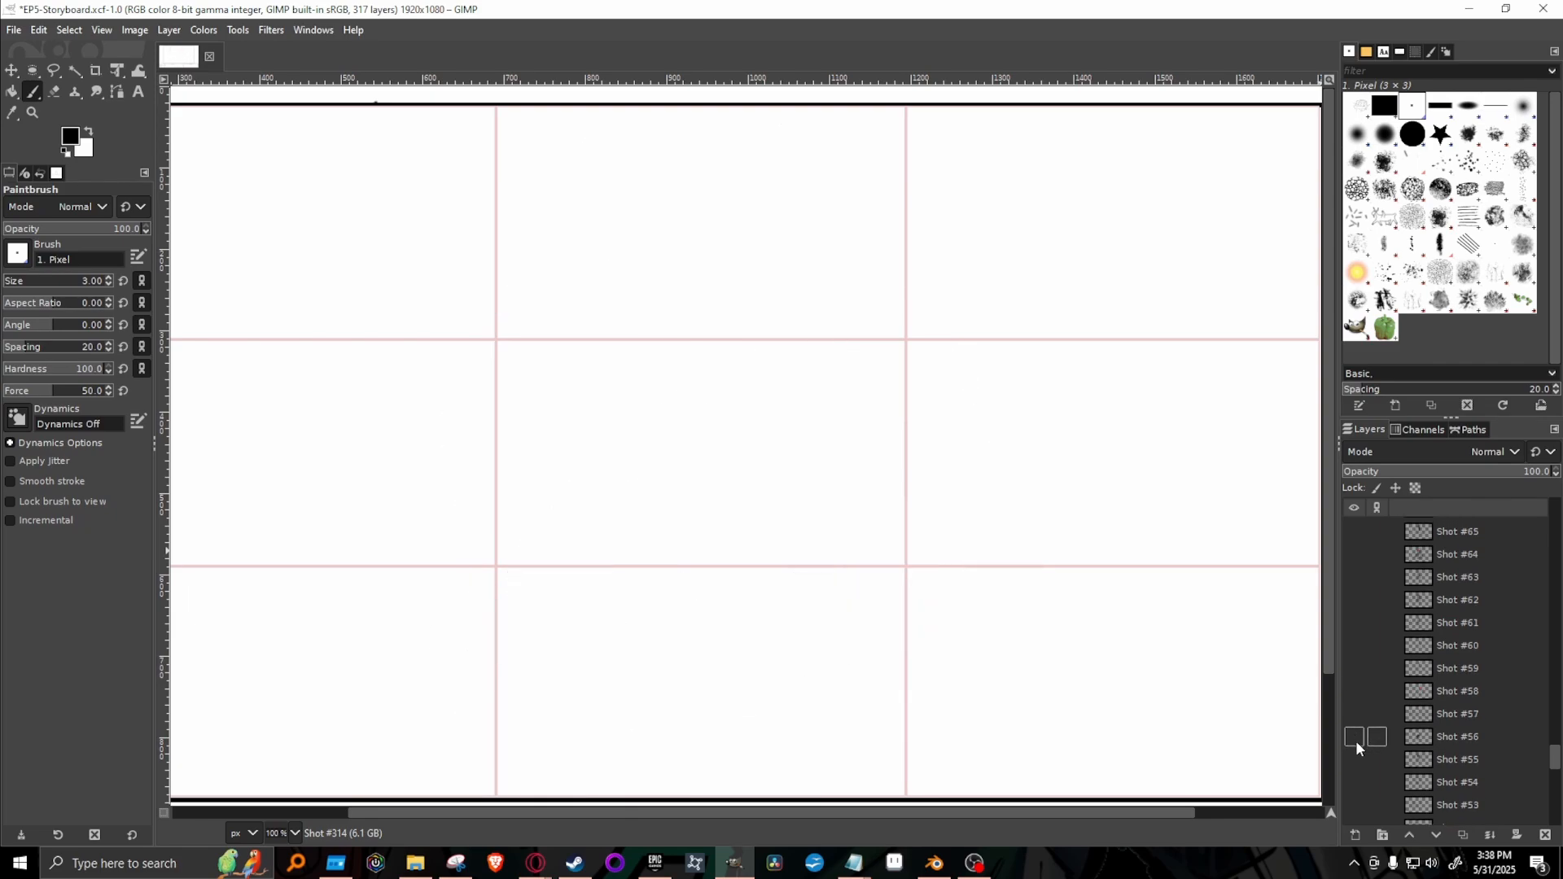
pyautogui.click(1355, 737)
pyautogui.click(1354, 736)
pyautogui.click(1354, 714)
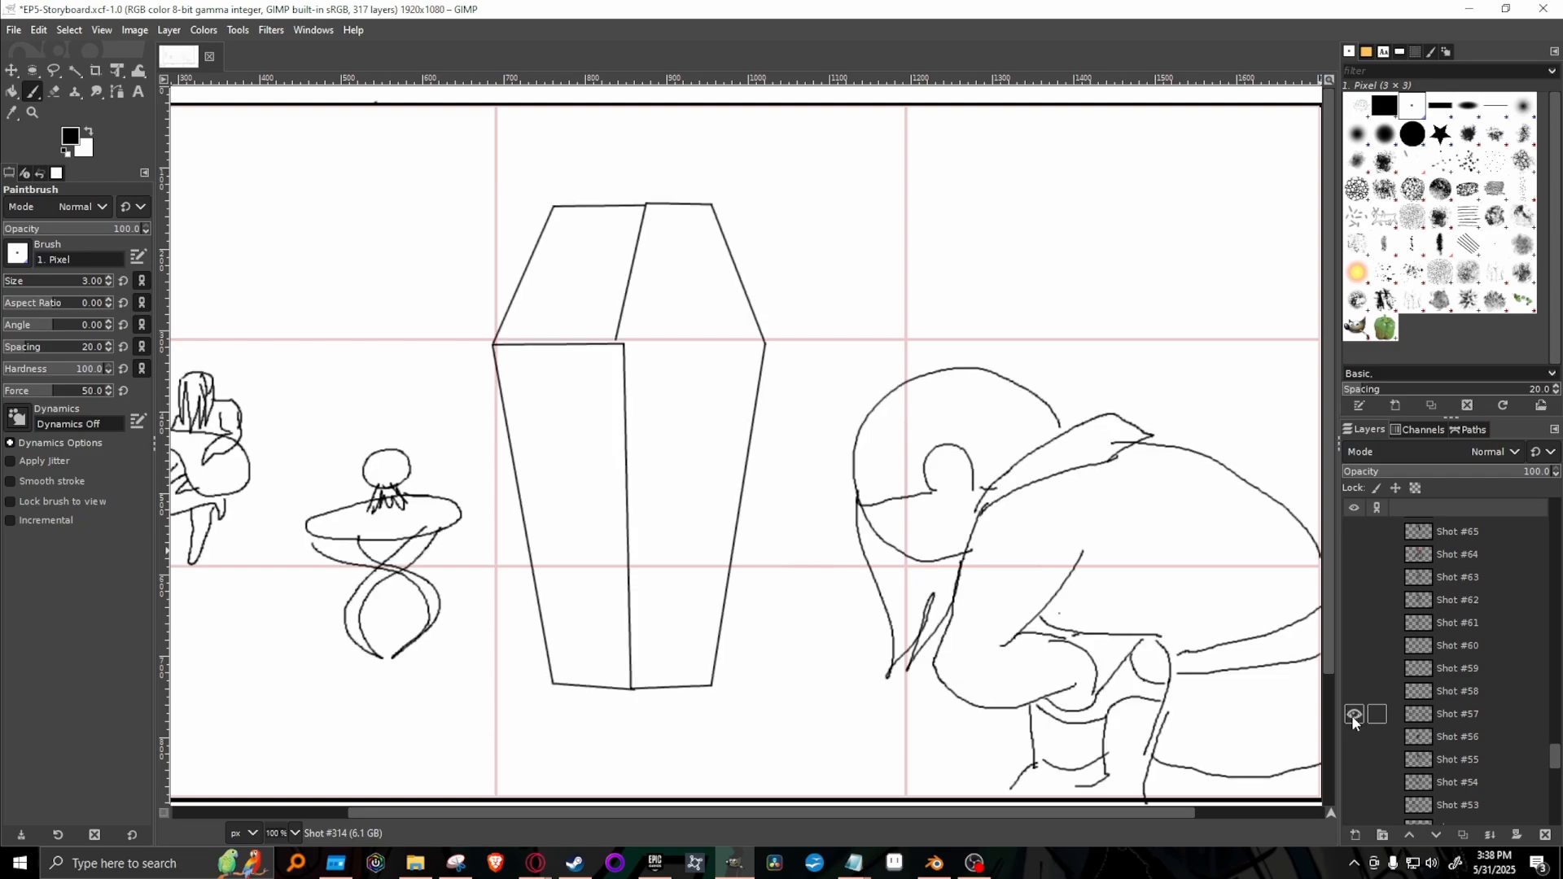
pyautogui.scroll(-5, 782, 647)
pyautogui.scroll(5, 794, 700)
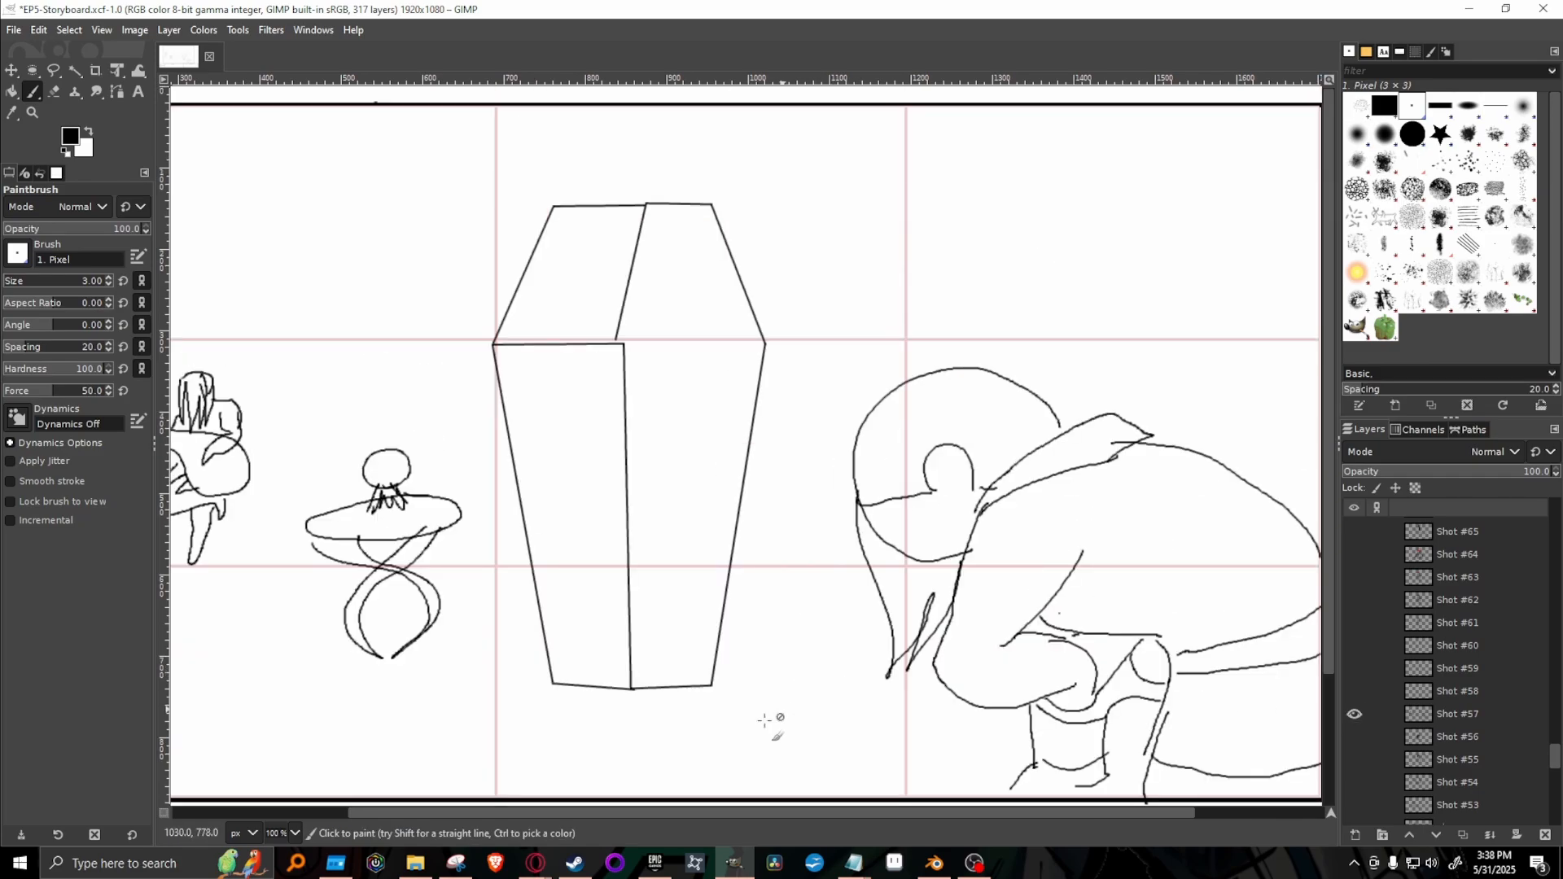
pyautogui.click(295, 833)
pyautogui.click(303, 746)
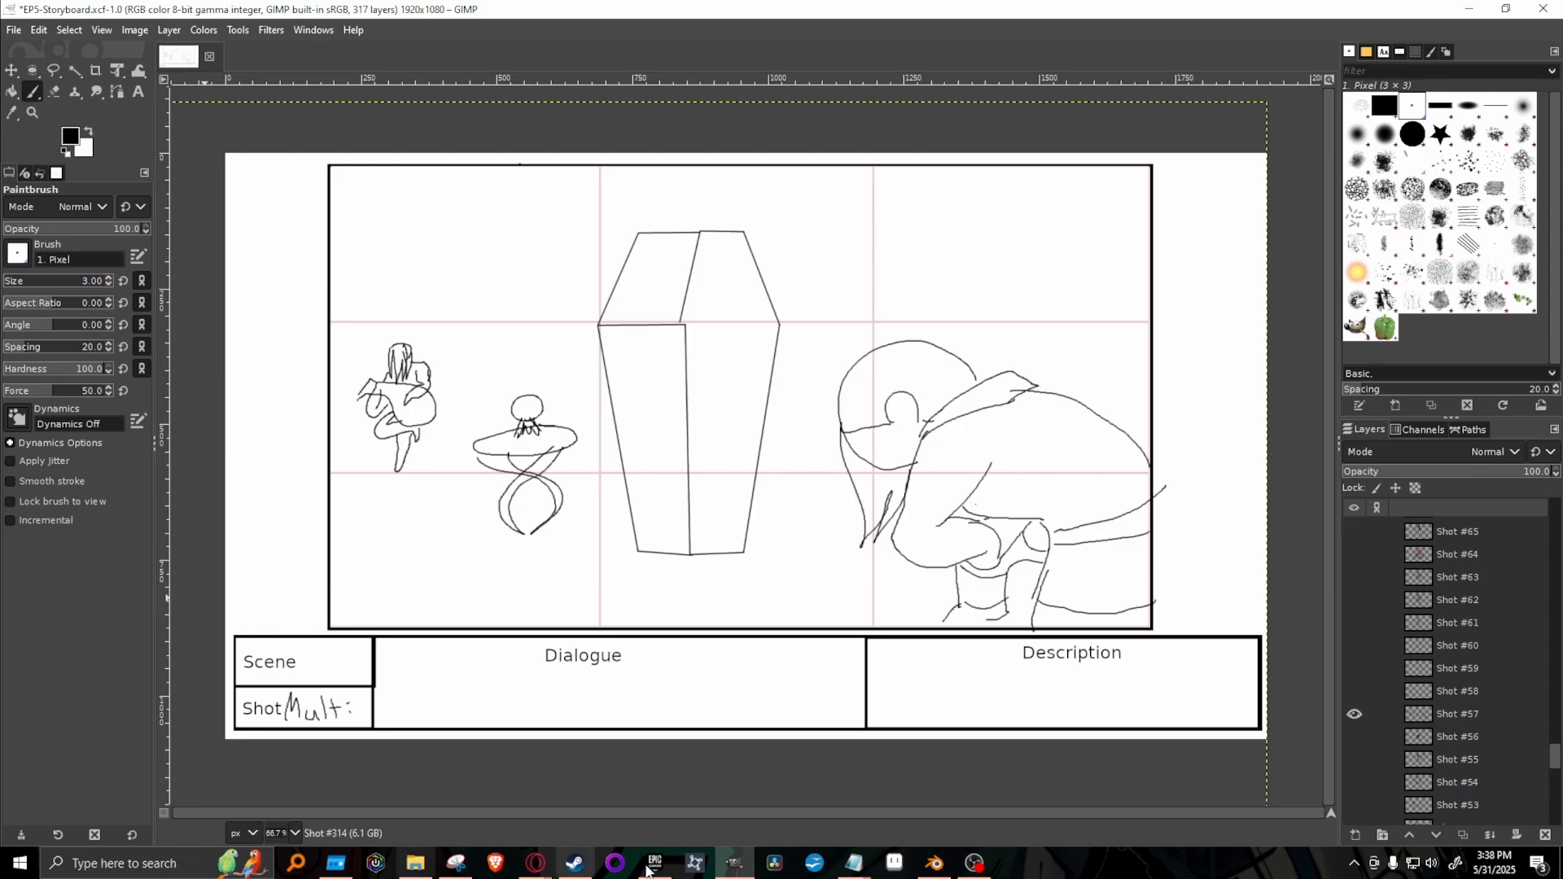
pyautogui.click(1354, 714)
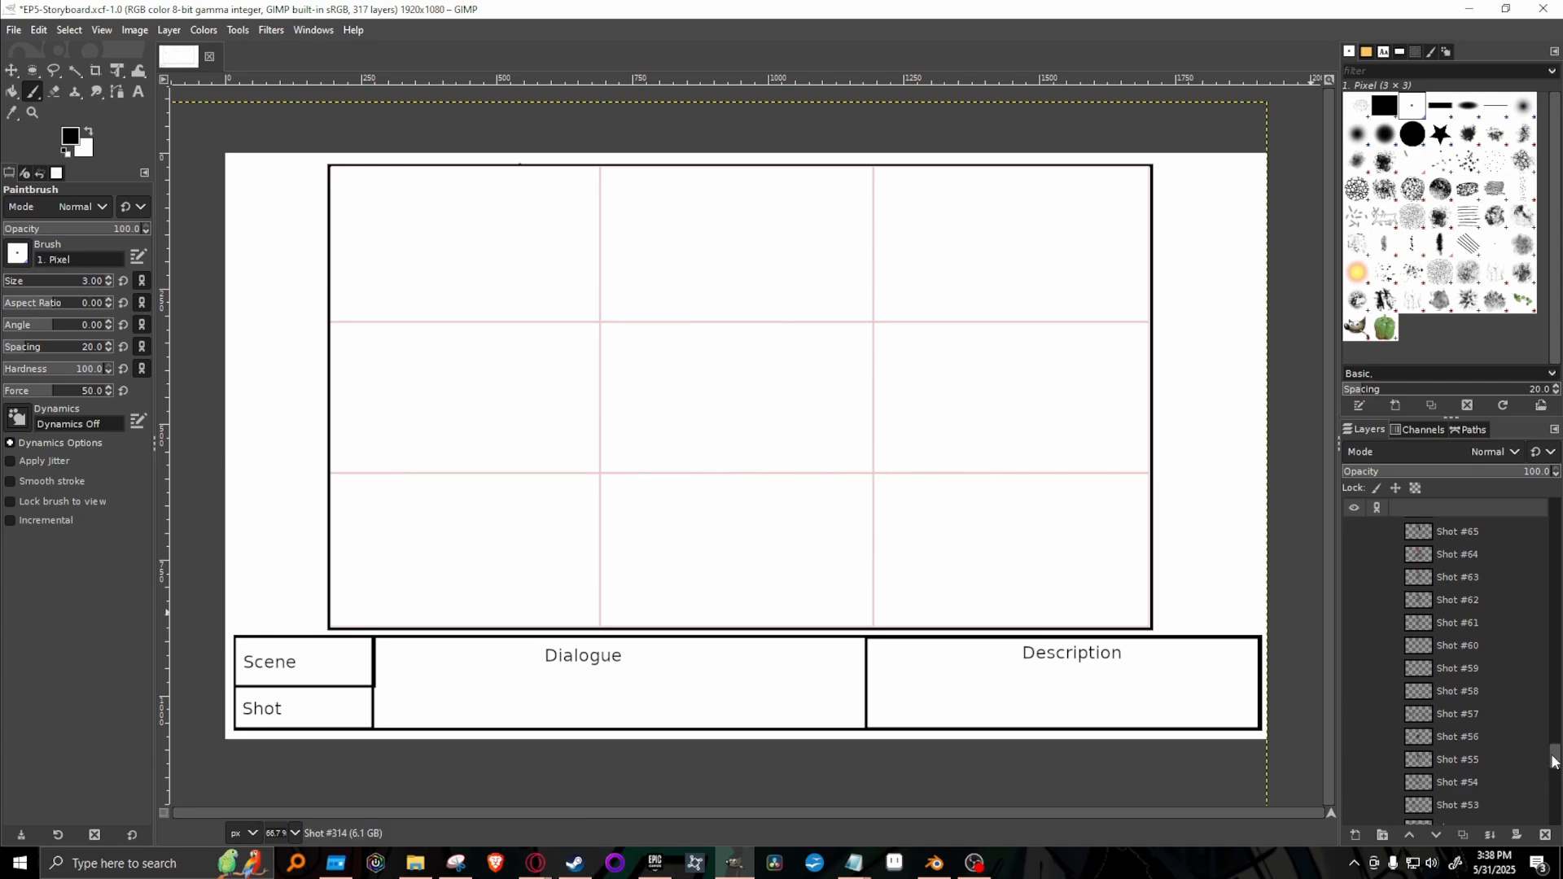
# Add an empty Shot #315 layer above Shot #314, leaving Shot #314 hidden.
pyautogui.moveTo(1555, 760); pyautogui.dragTo(1555, 507)
pyautogui.click(1354, 530)
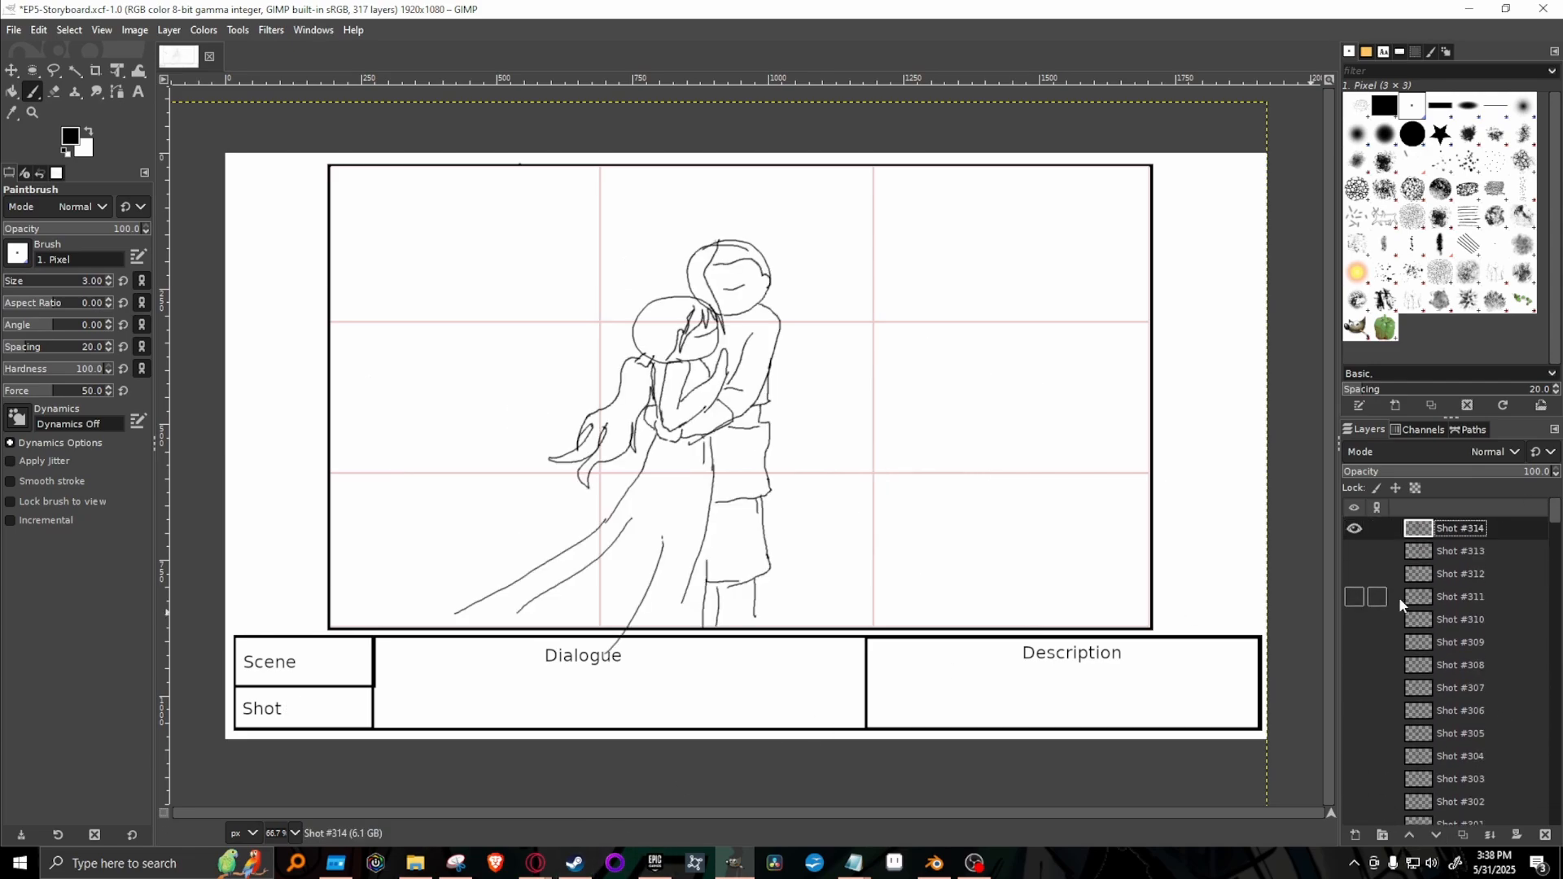
pyautogui.rightClick(1462, 528)
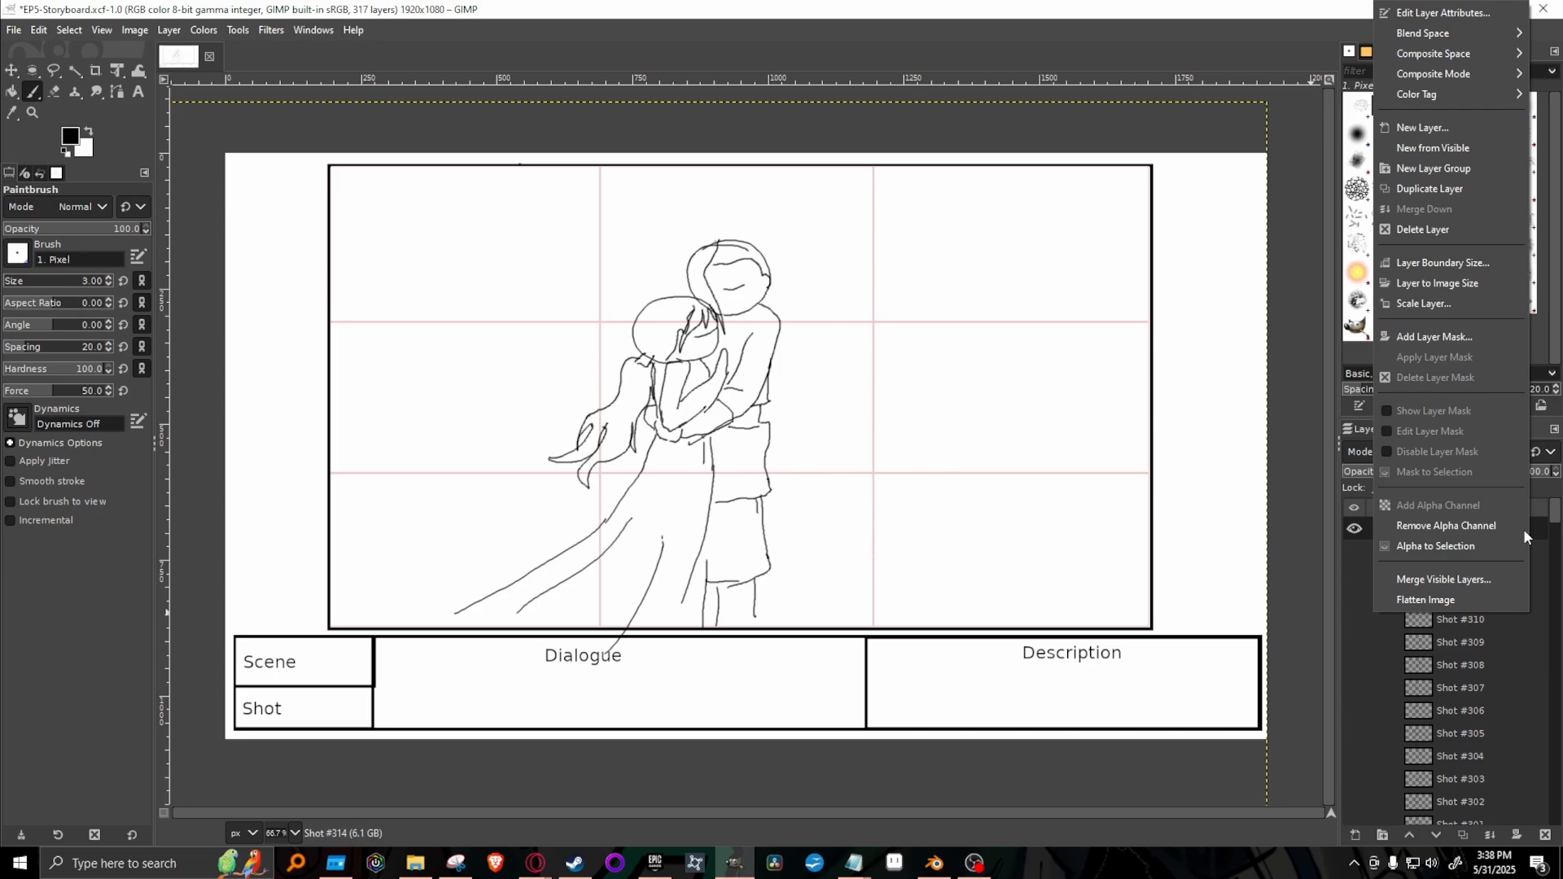
pyautogui.click(1457, 190)
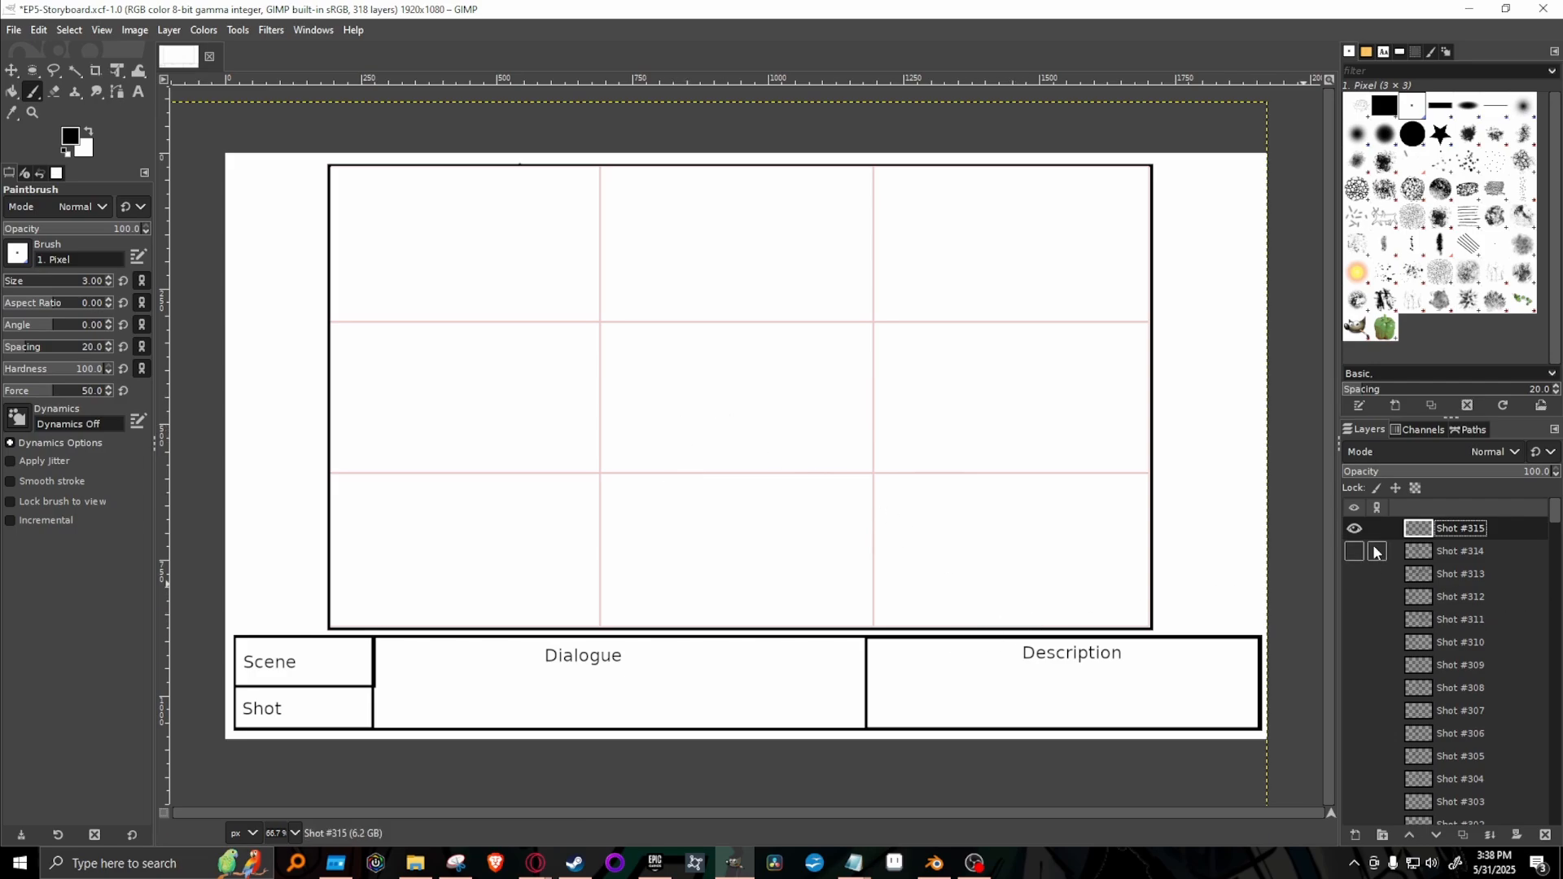
# Review the drawings in Shots #310 and #309 by showing and hiding each layer.
pyautogui.click(1355, 644)
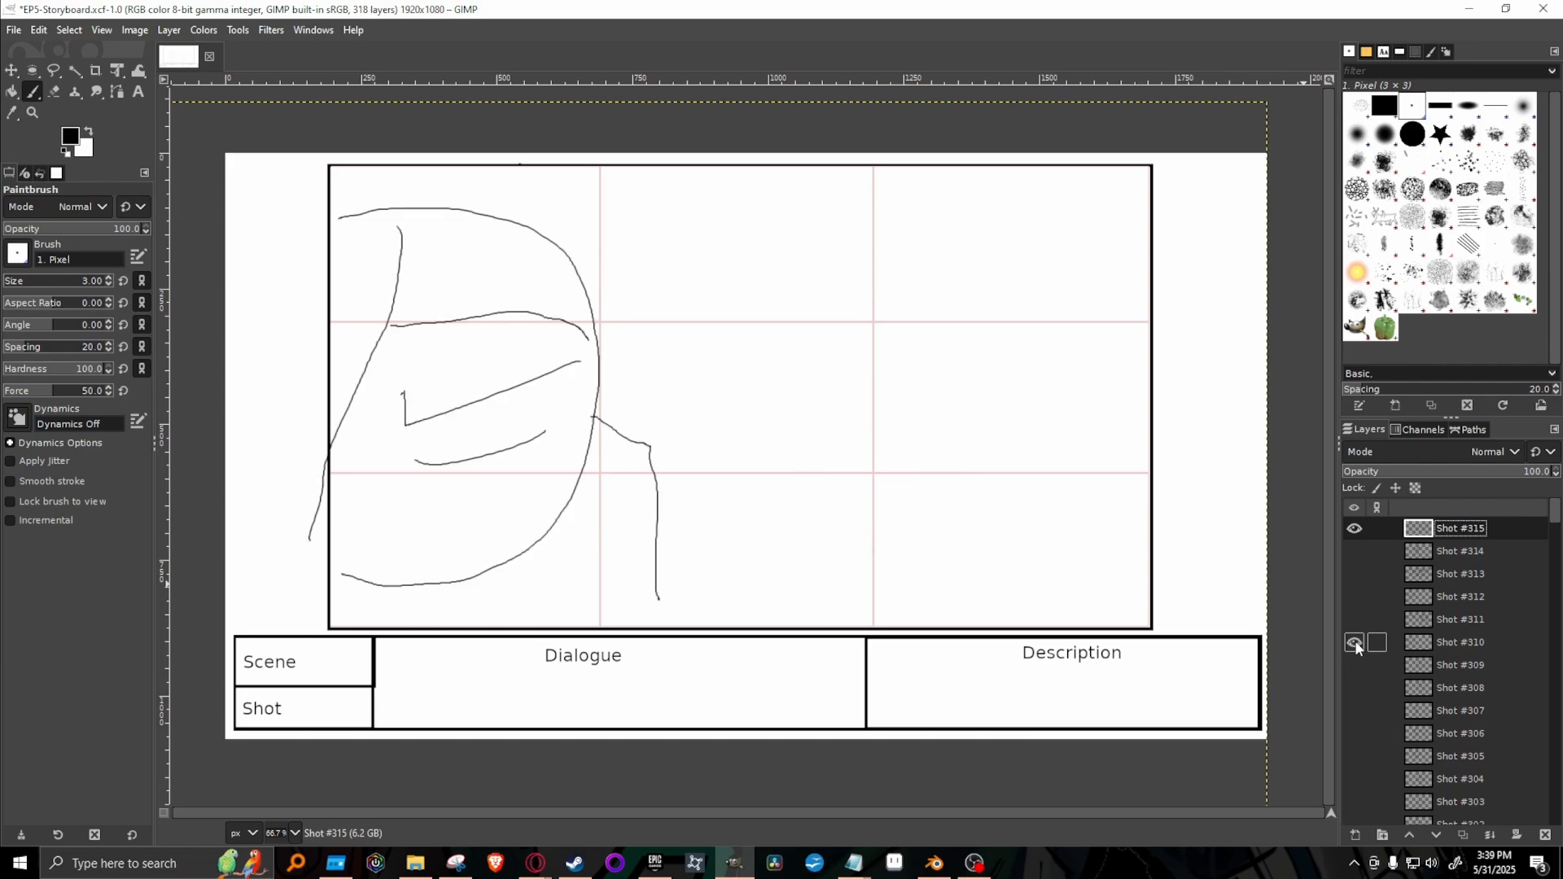
pyautogui.click(1355, 643)
pyautogui.click(1355, 666)
pyautogui.click(1355, 666)
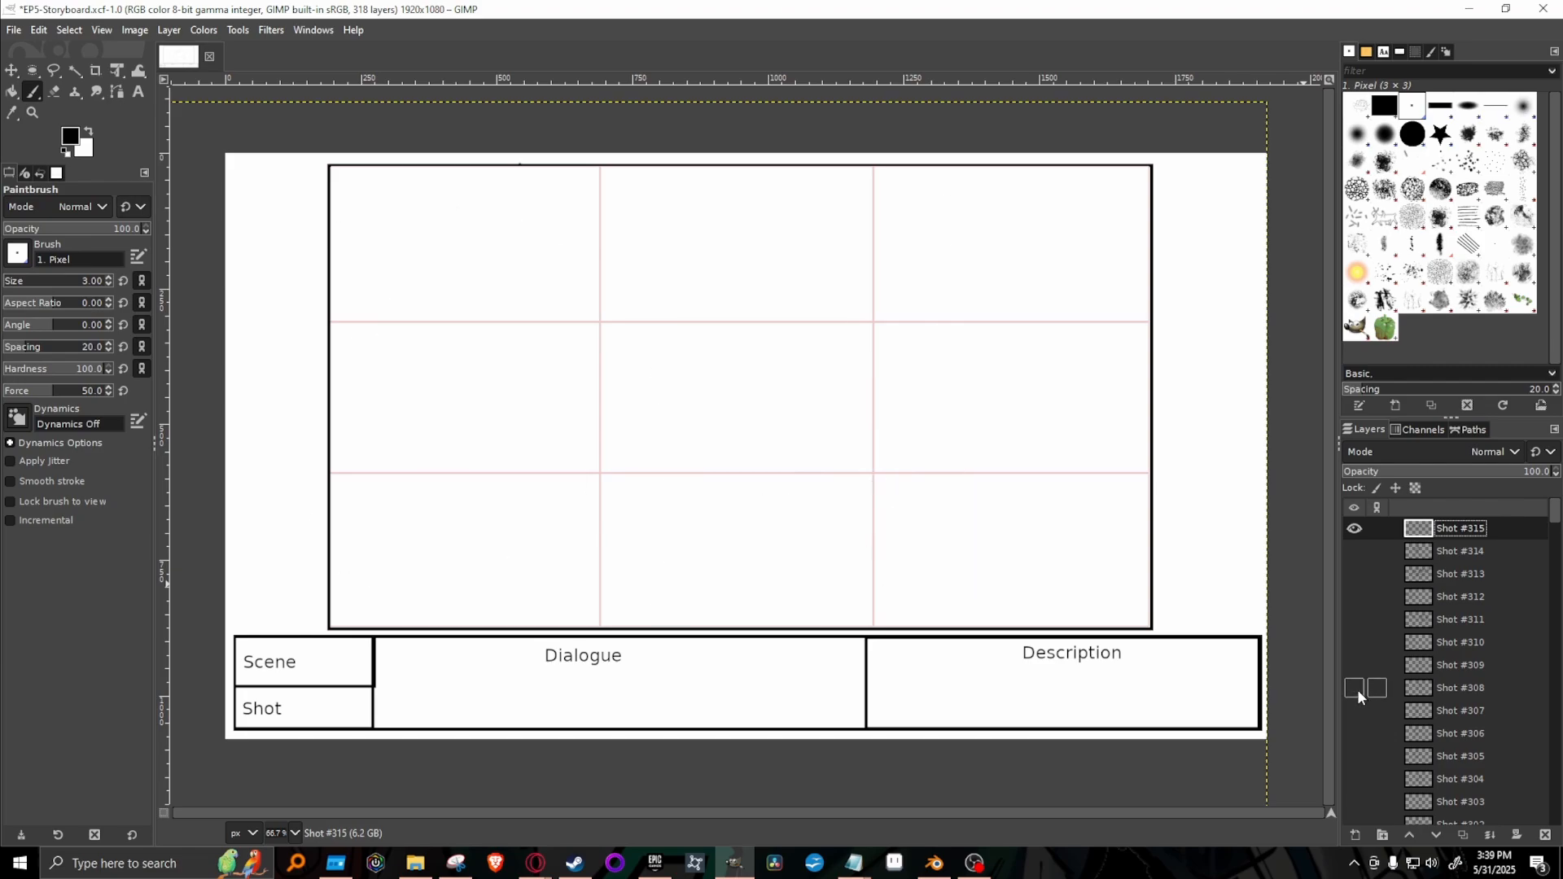
pyautogui.click(1355, 666)
pyautogui.click(1355, 666)
pyautogui.click(1355, 643)
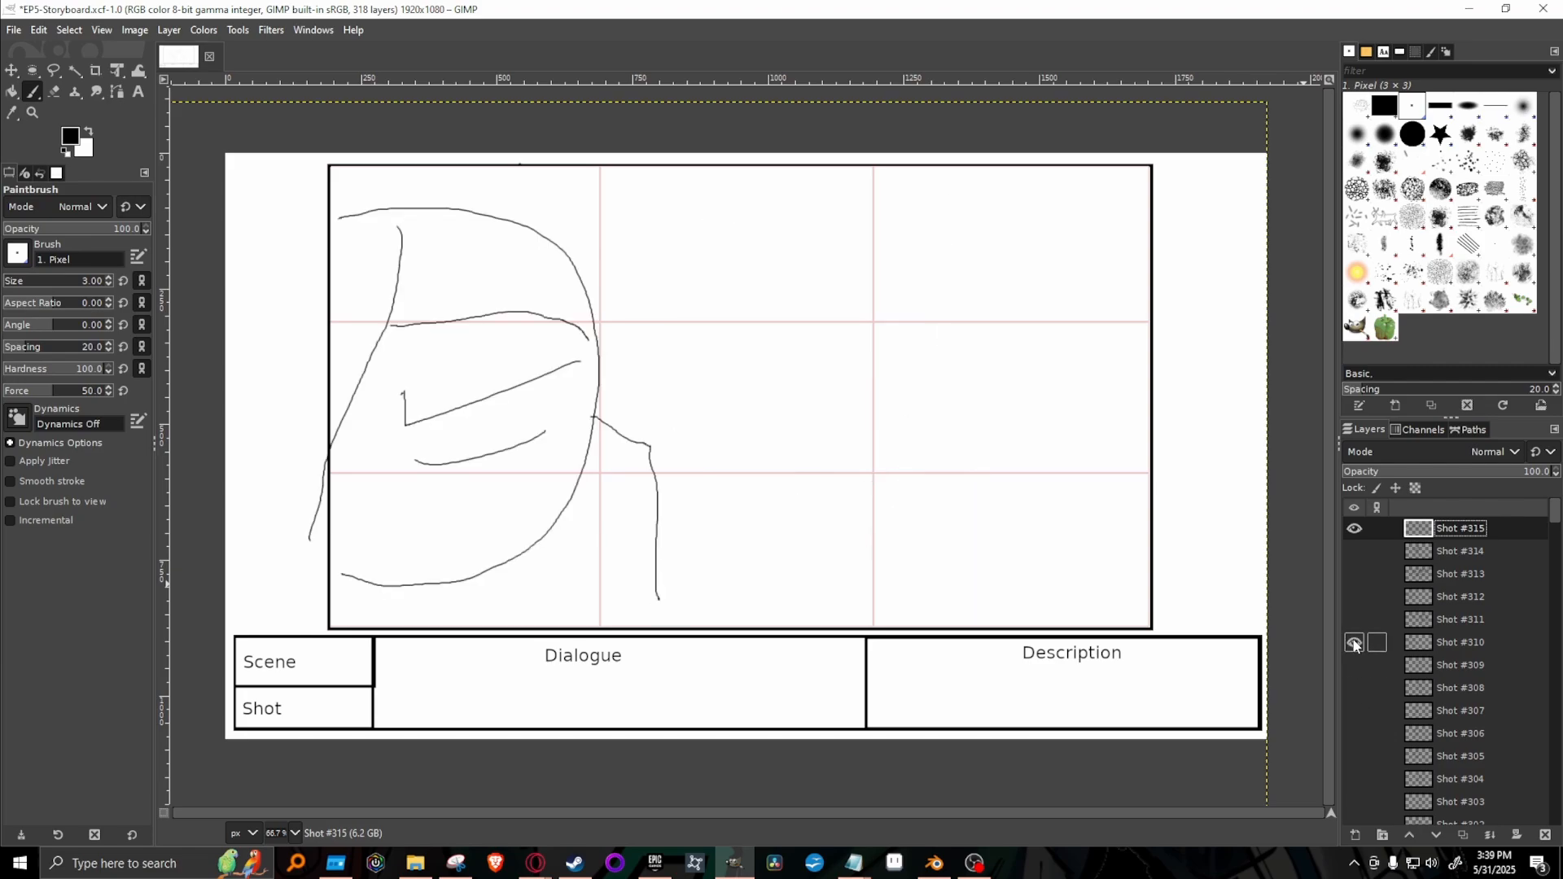
pyautogui.click(1355, 643)
pyautogui.click(1355, 643)
pyautogui.click(1354, 644)
# Look through Shots #305 to #311 in story order, hiding each one again after viewing.
pyautogui.click(1355, 758)
pyautogui.click(1355, 758)
pyautogui.click(1356, 735)
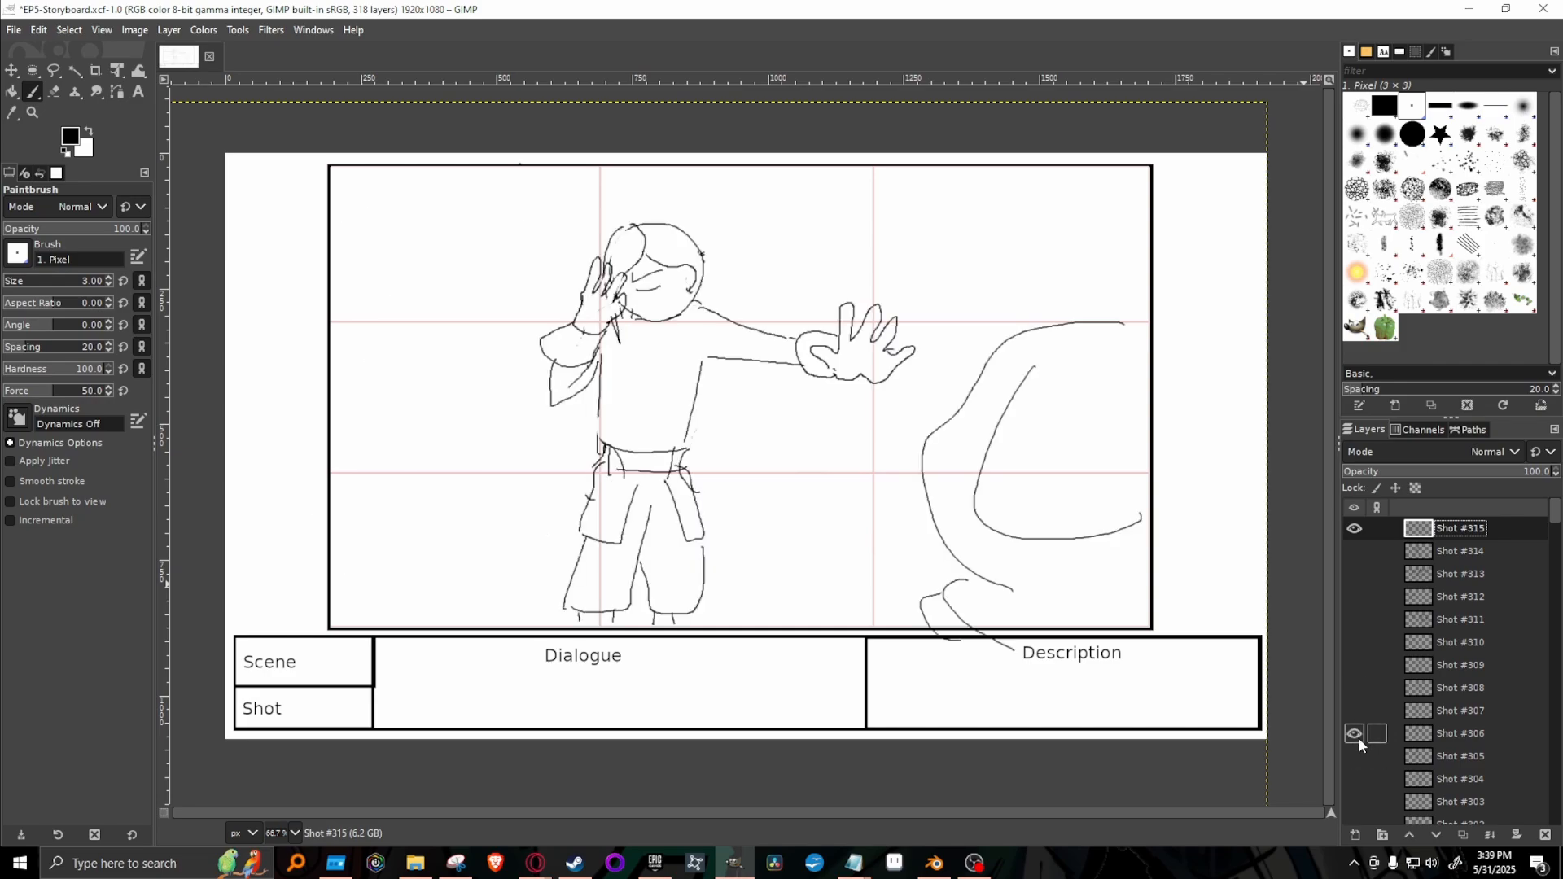
pyautogui.click(1356, 734)
pyautogui.click(1356, 711)
pyautogui.click(1356, 711)
pyautogui.click(1354, 689)
pyautogui.click(1354, 689)
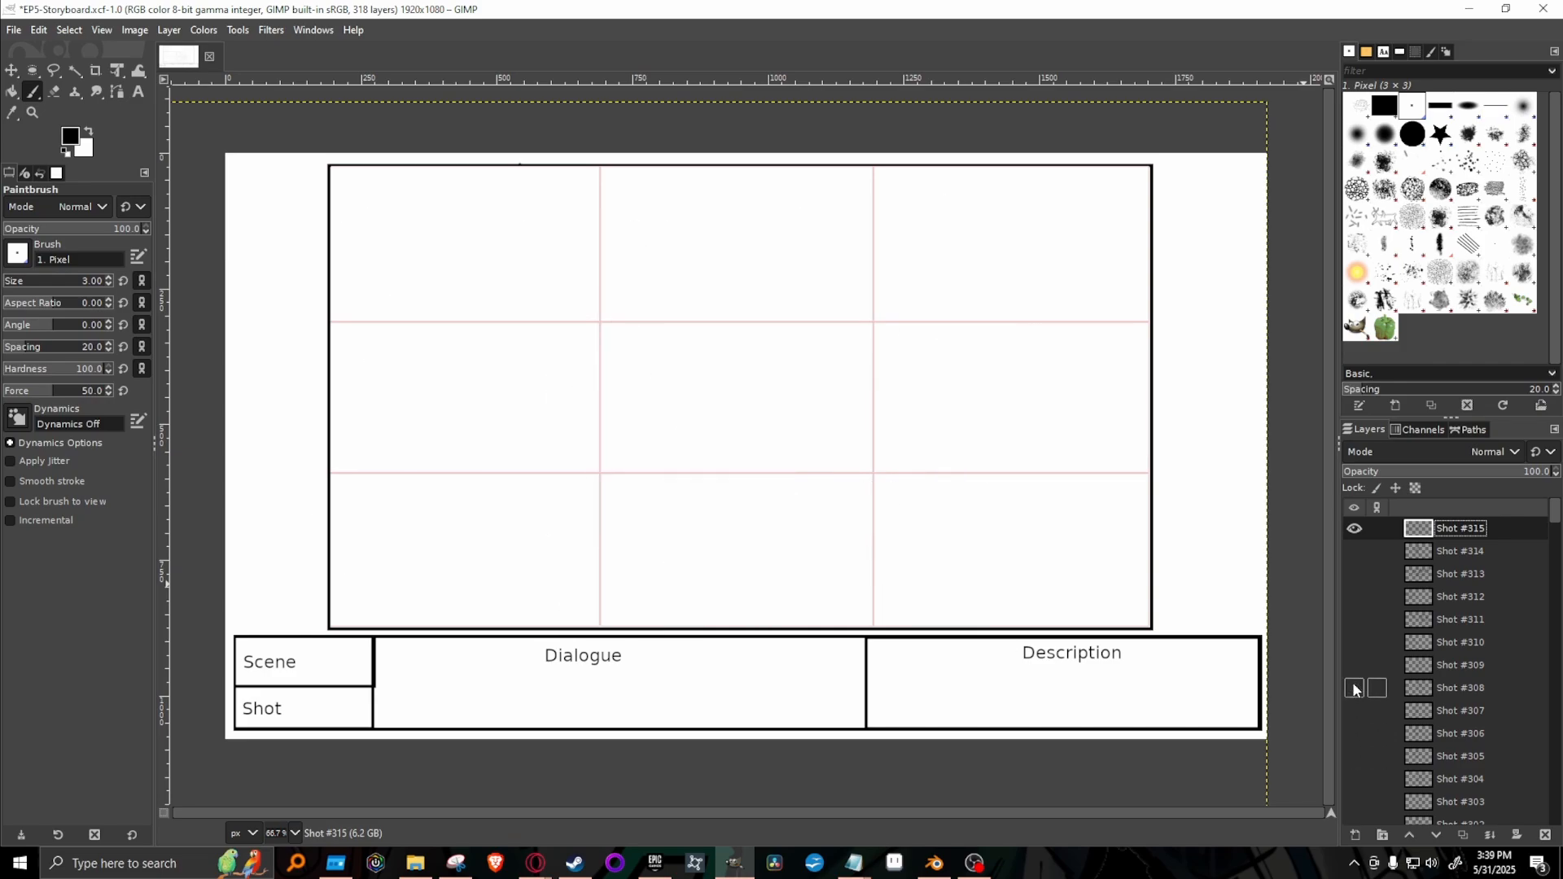
pyautogui.click(1354, 666)
pyautogui.click(1355, 666)
pyautogui.click(1355, 643)
pyautogui.click(1355, 643)
pyautogui.click(1354, 620)
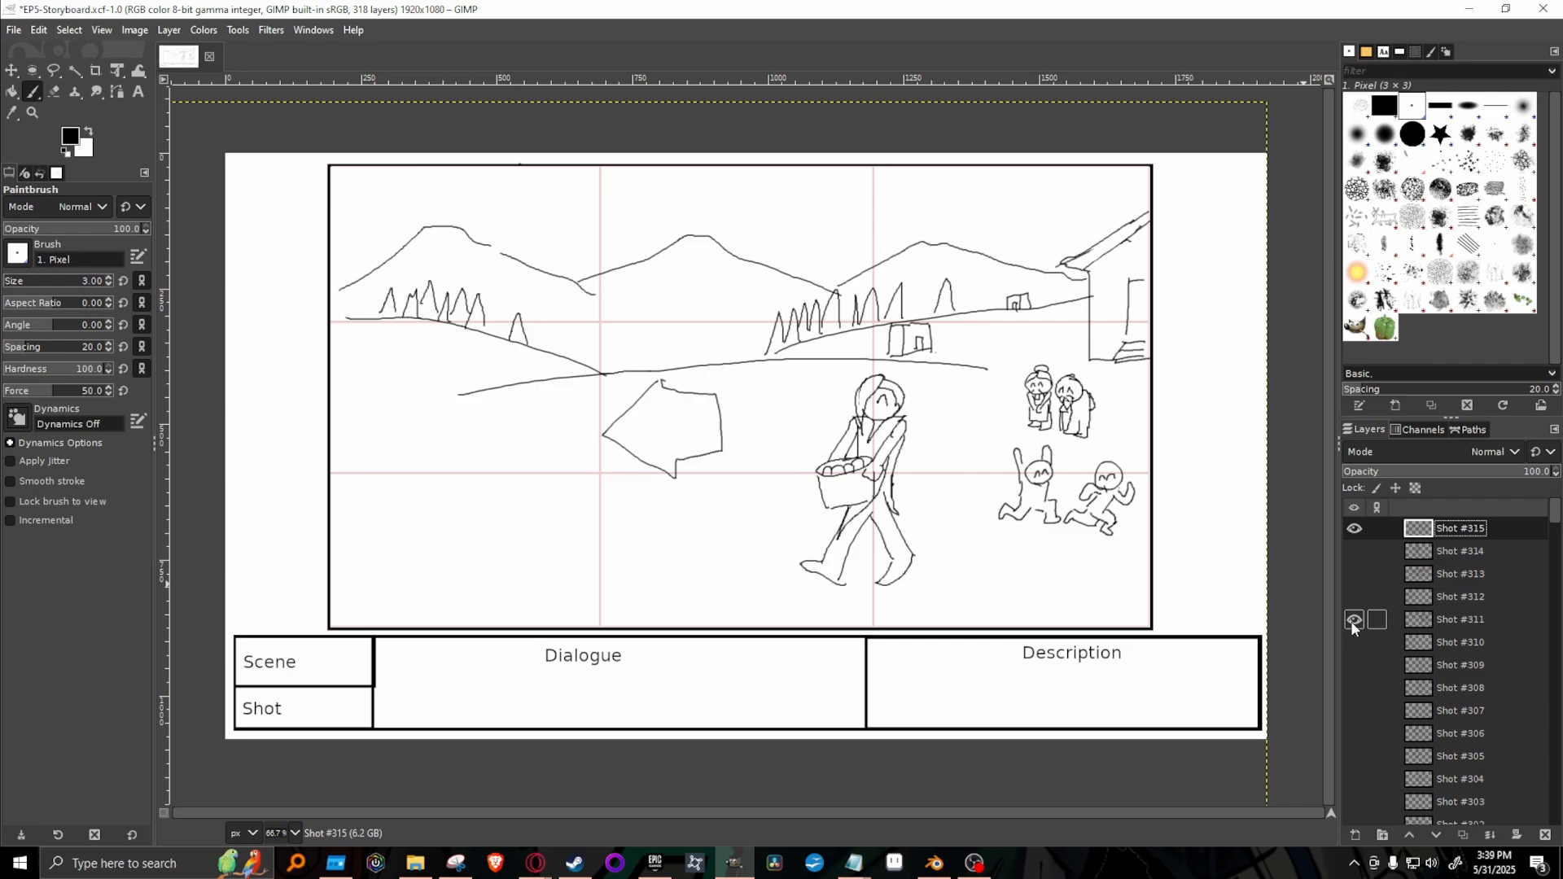
pyautogui.click(1354, 621)
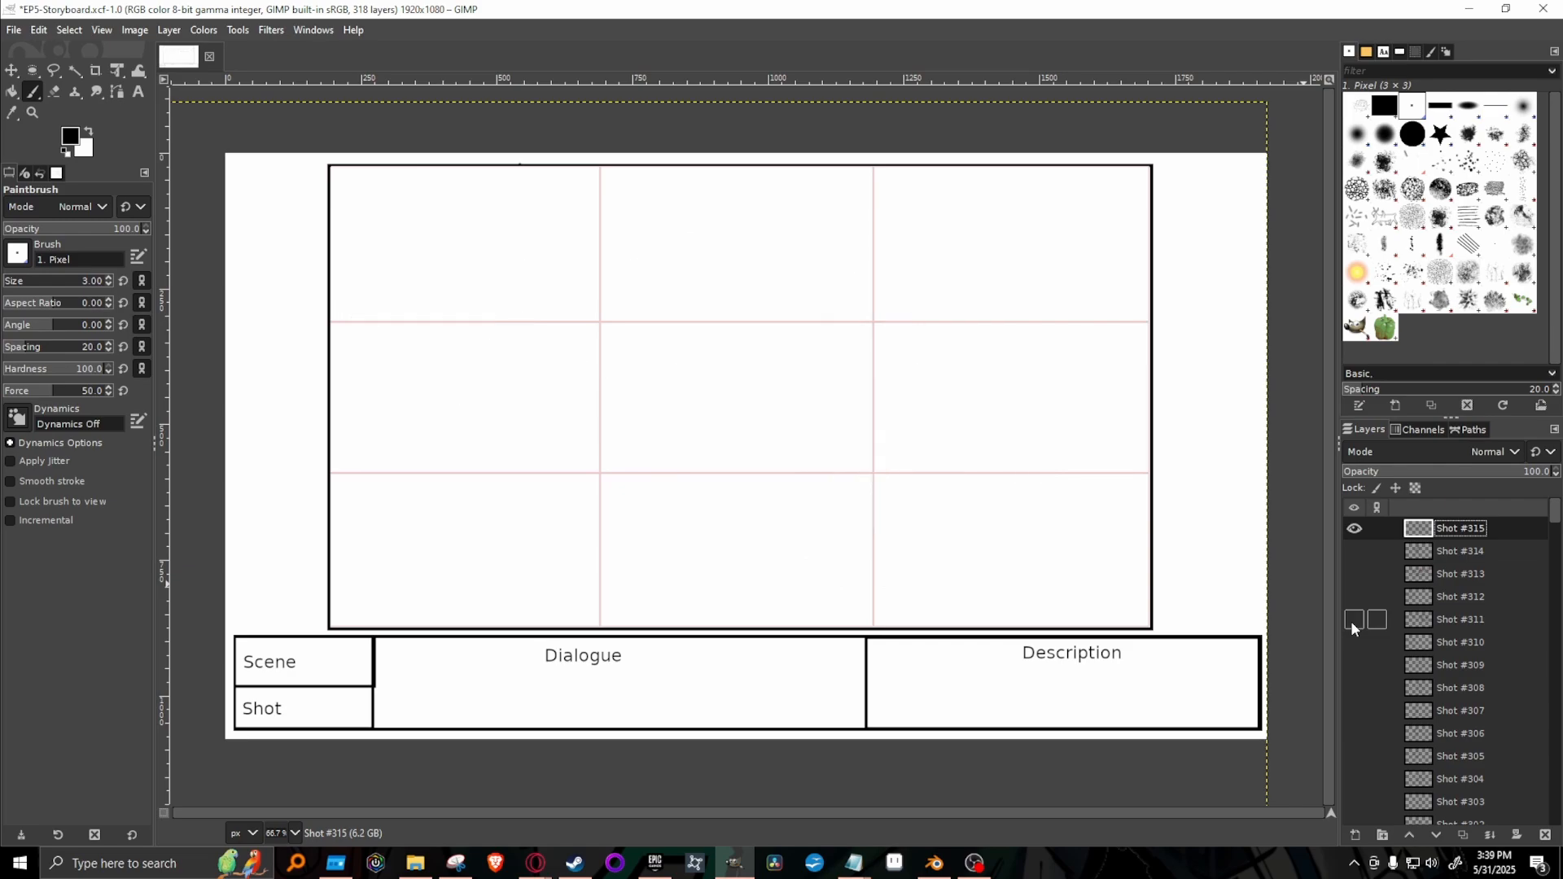
# Examine Shots #312 to #314, and recheck the village scenes in Shots #313 and #311.
pyautogui.click(1354, 597)
pyautogui.click(1354, 597)
pyautogui.click(1354, 575)
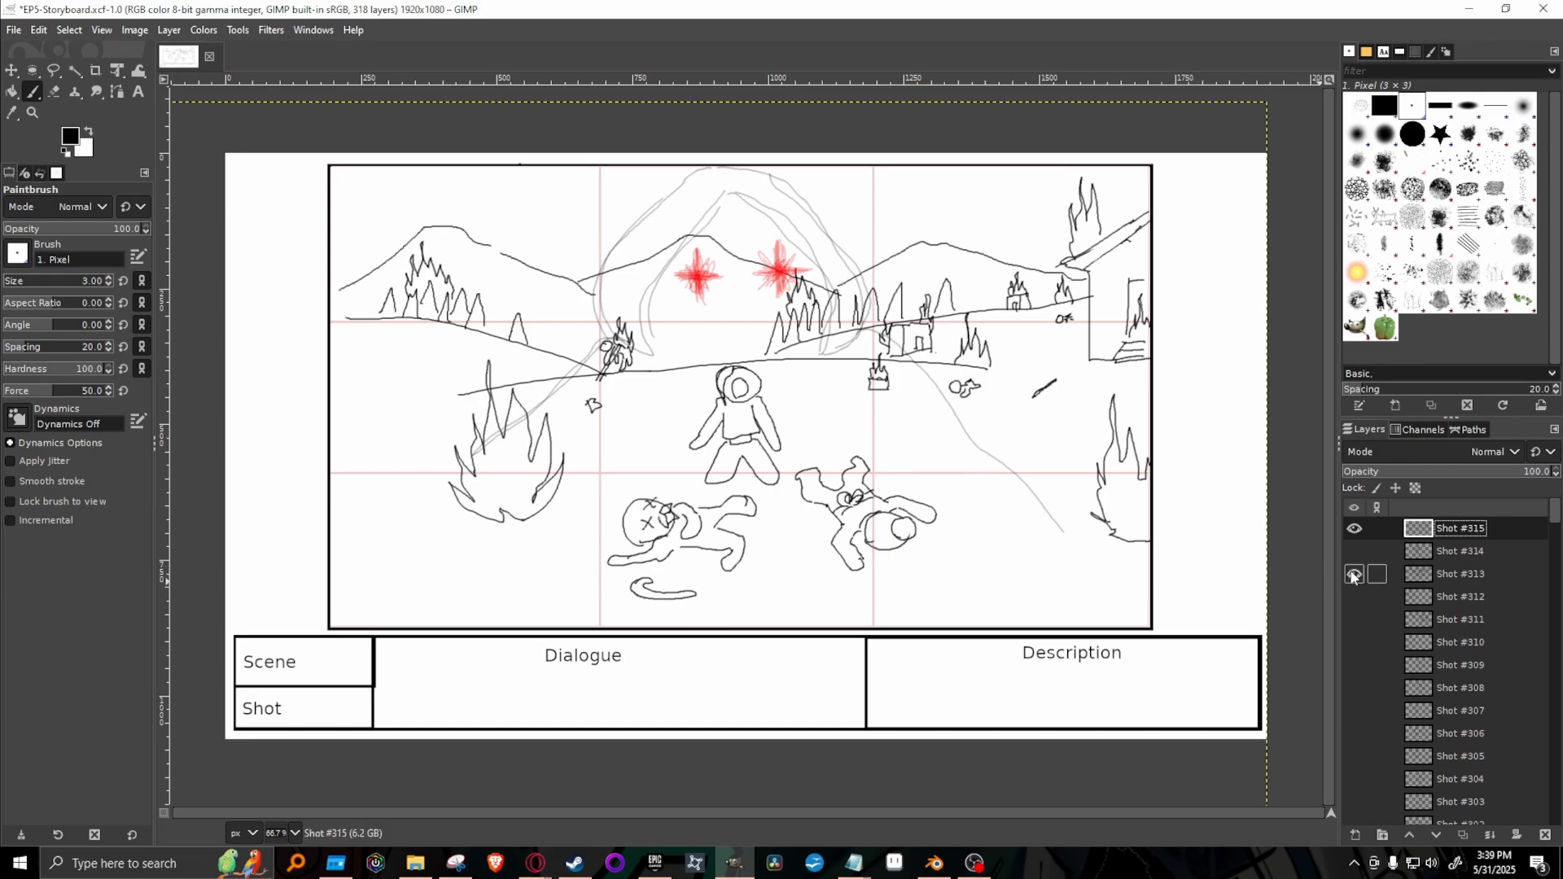
pyautogui.click(1354, 575)
pyautogui.click(1354, 552)
pyautogui.click(1354, 553)
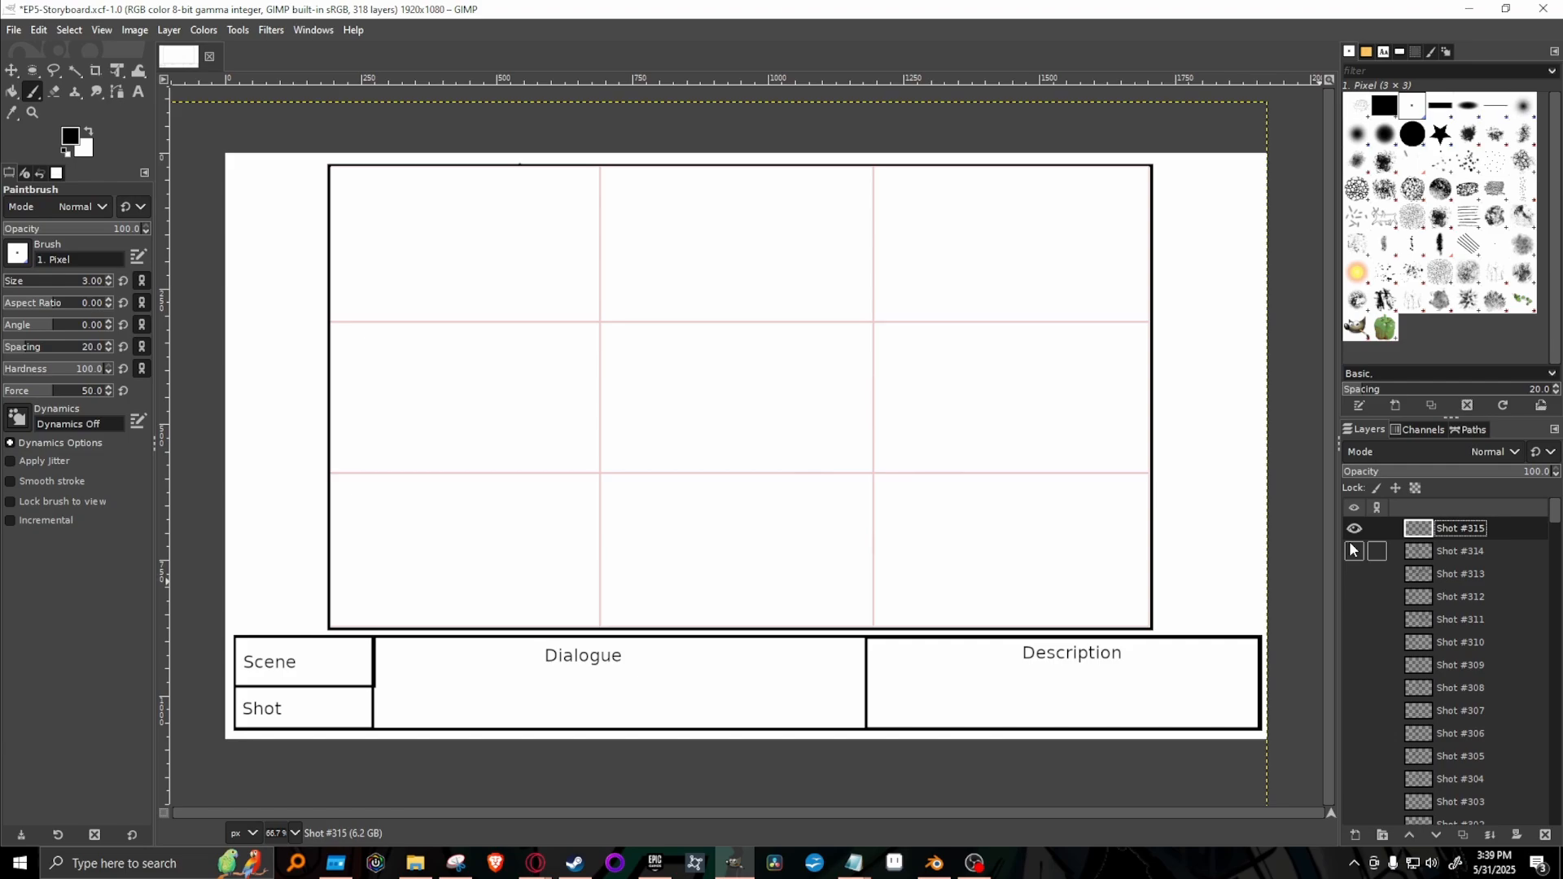
pyautogui.click(1354, 574)
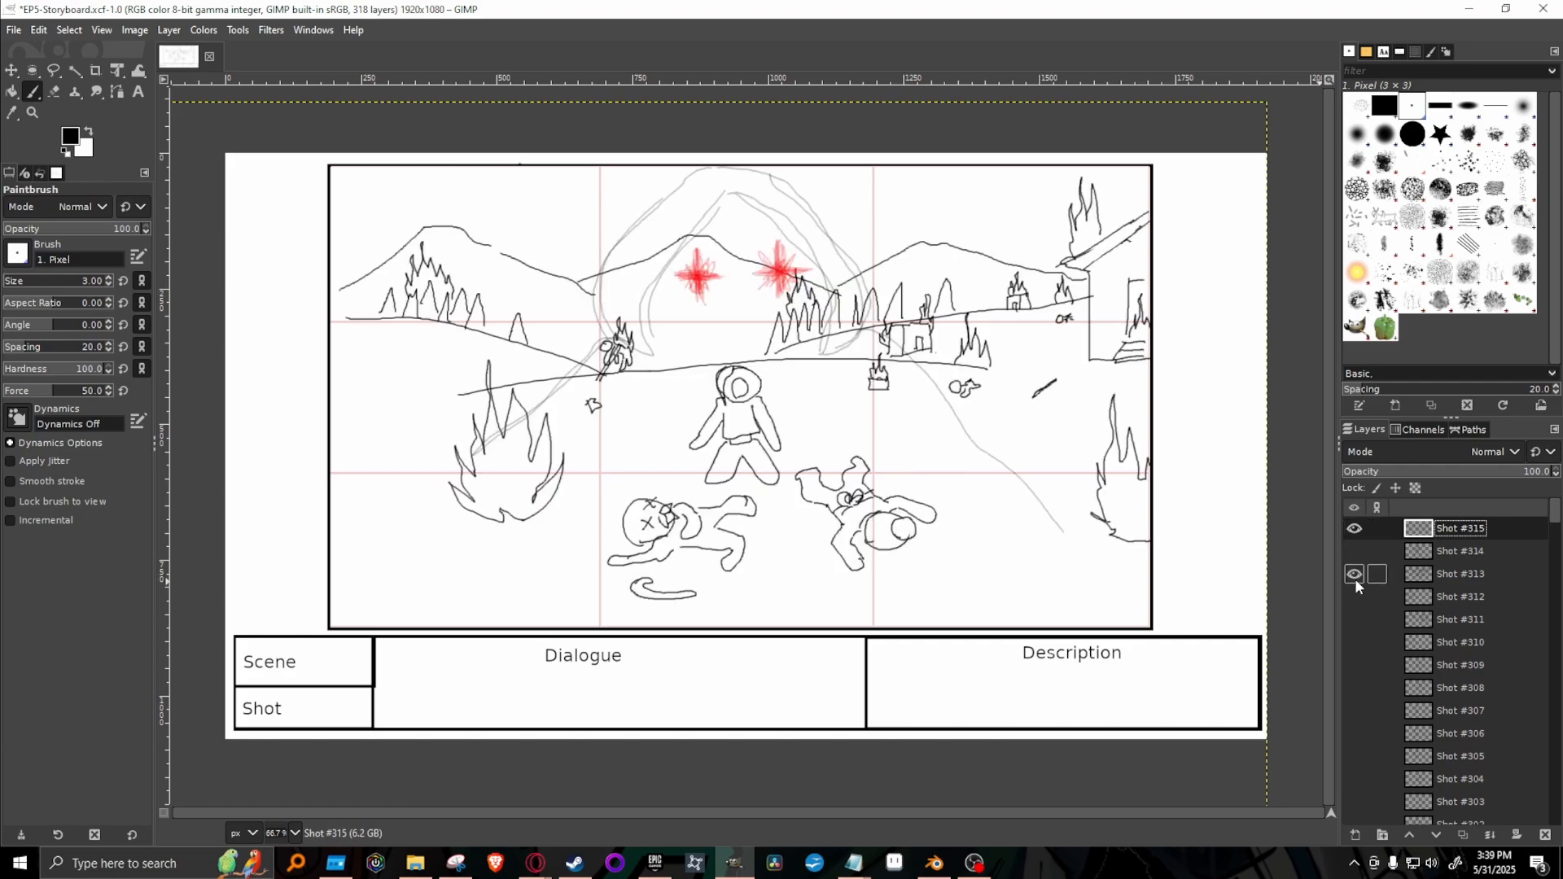
pyautogui.click(1354, 575)
pyautogui.click(1361, 619)
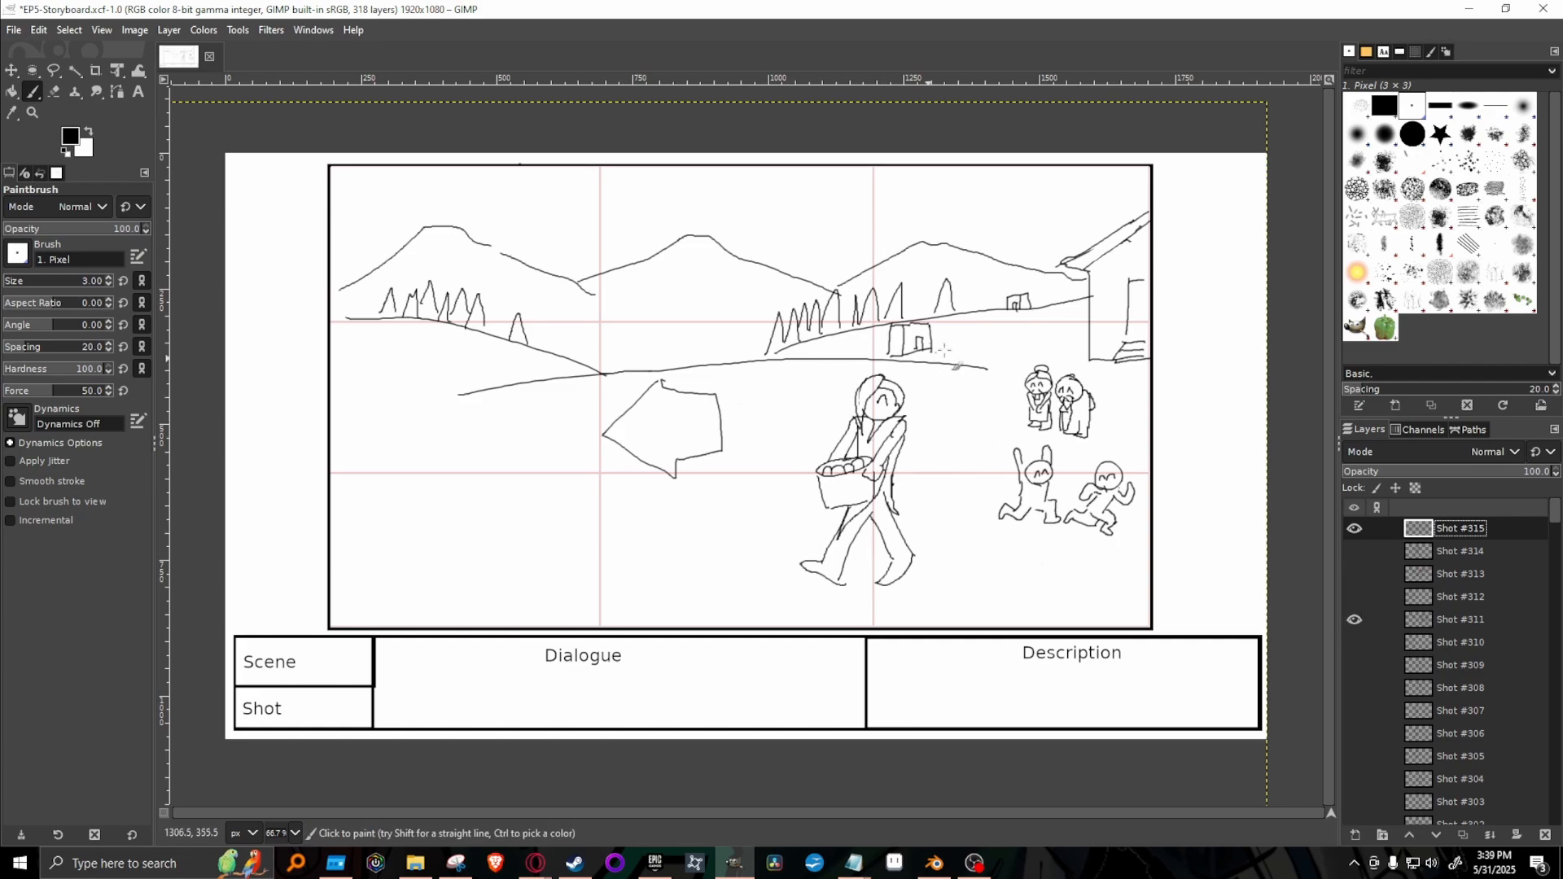
pyautogui.click(1353, 620)
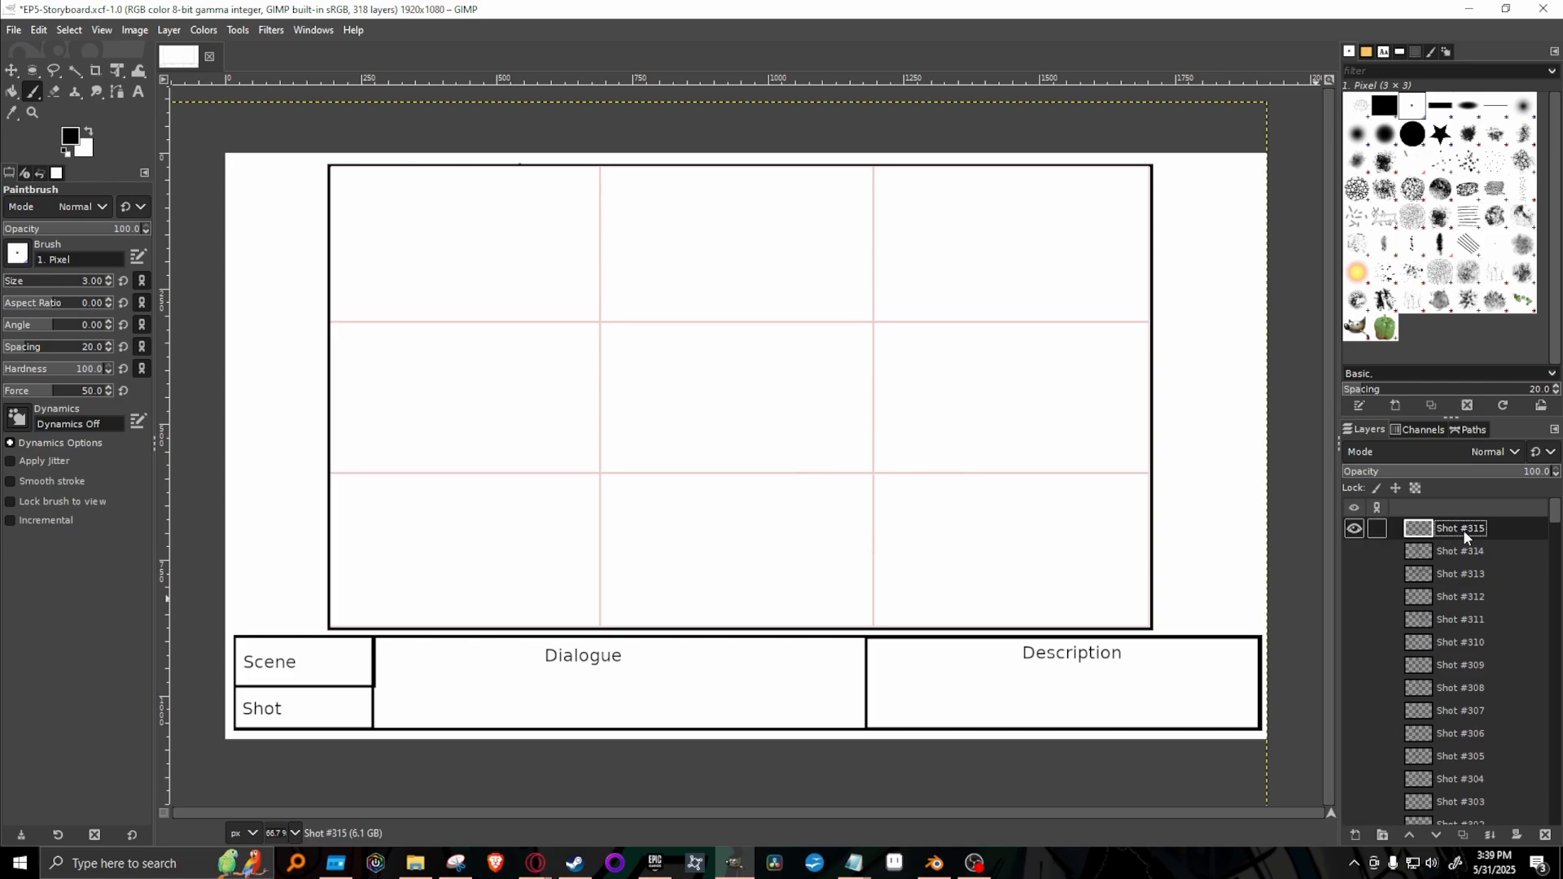
# Check the embracing couple in Shot #314 as reference, and hide it so only Shot #315 shows.
pyautogui.click(1355, 552)
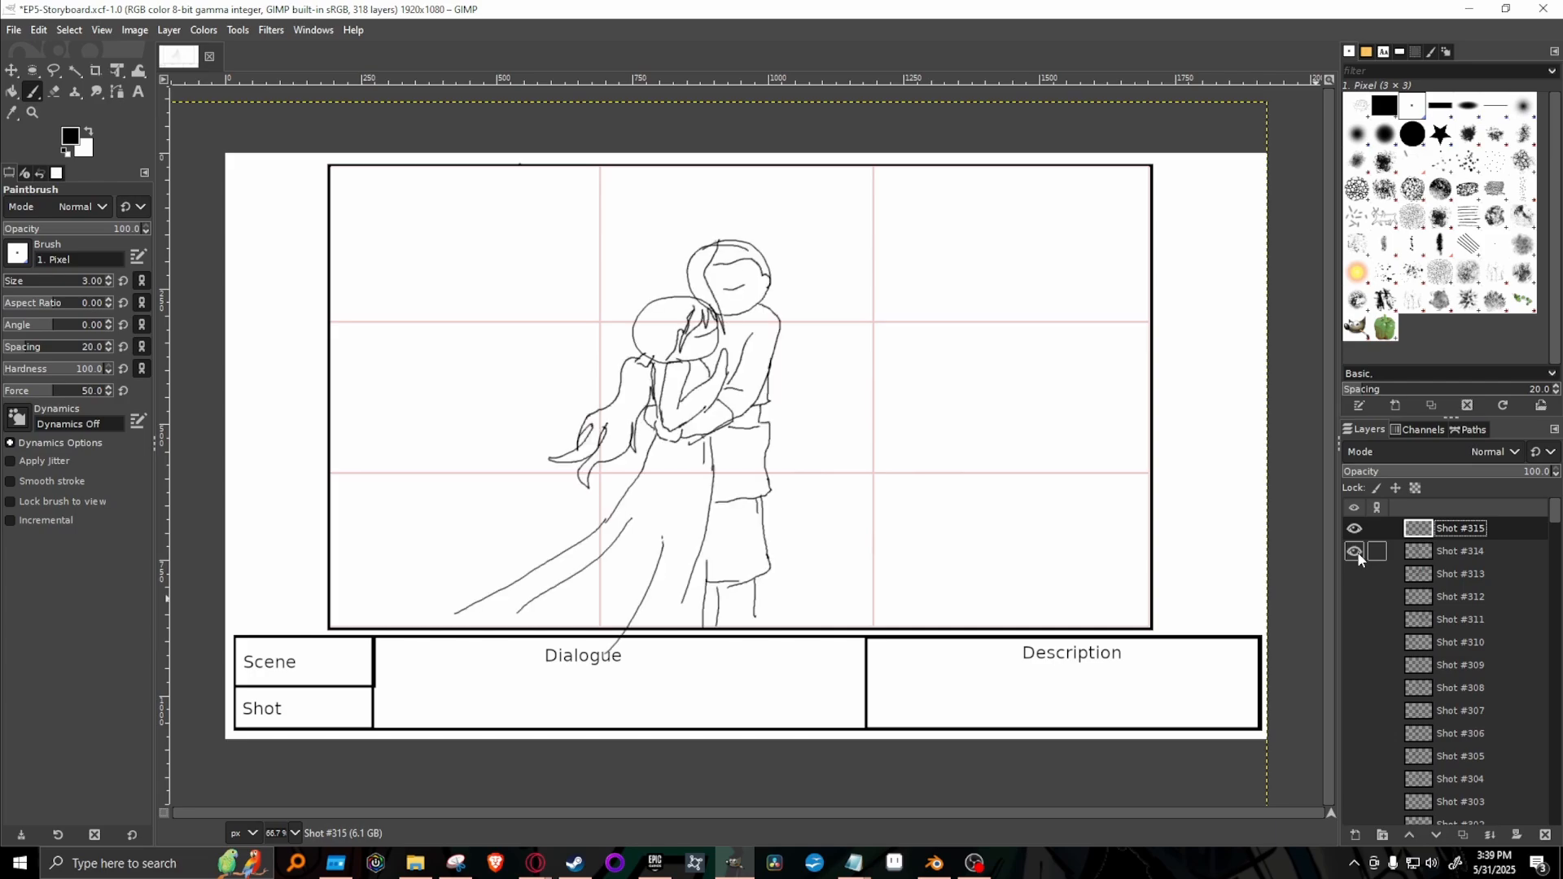
pyautogui.click(1355, 552)
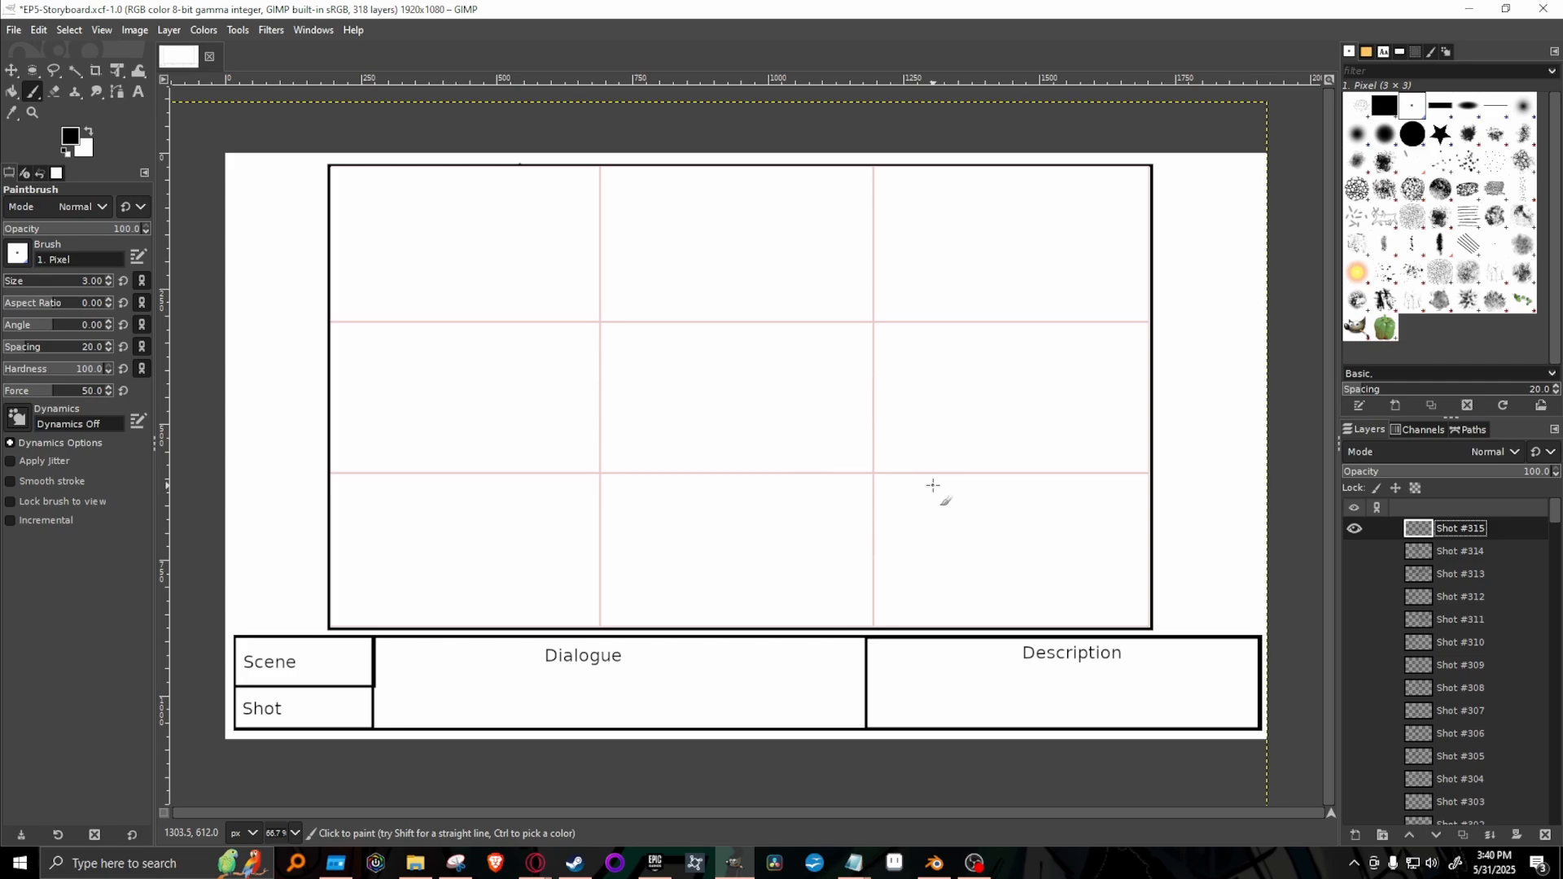
pyautogui.click(1354, 551)
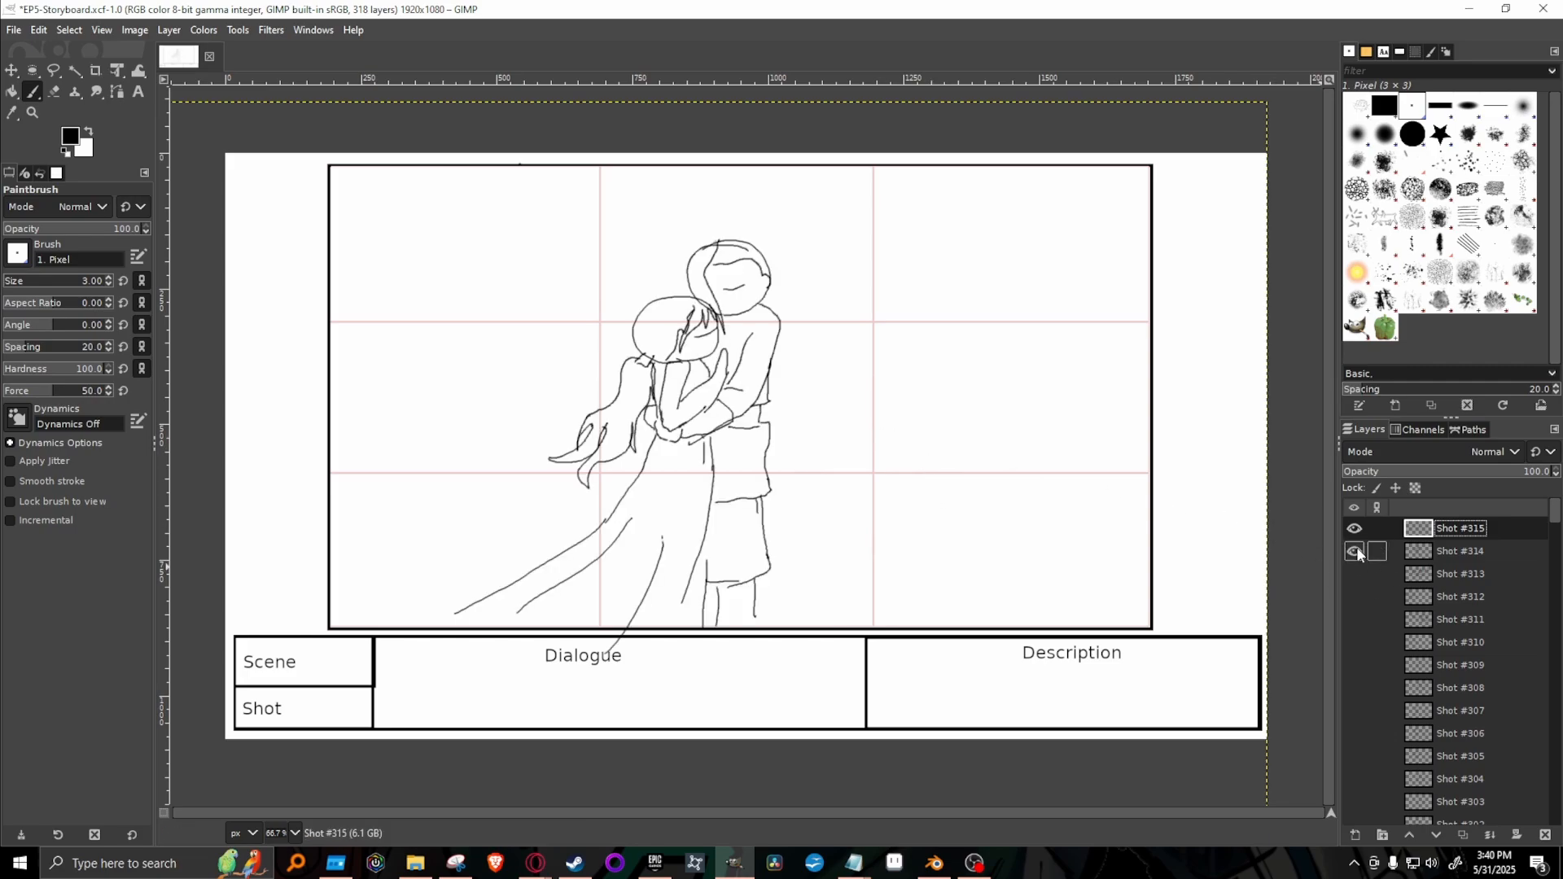
pyautogui.click(1354, 551)
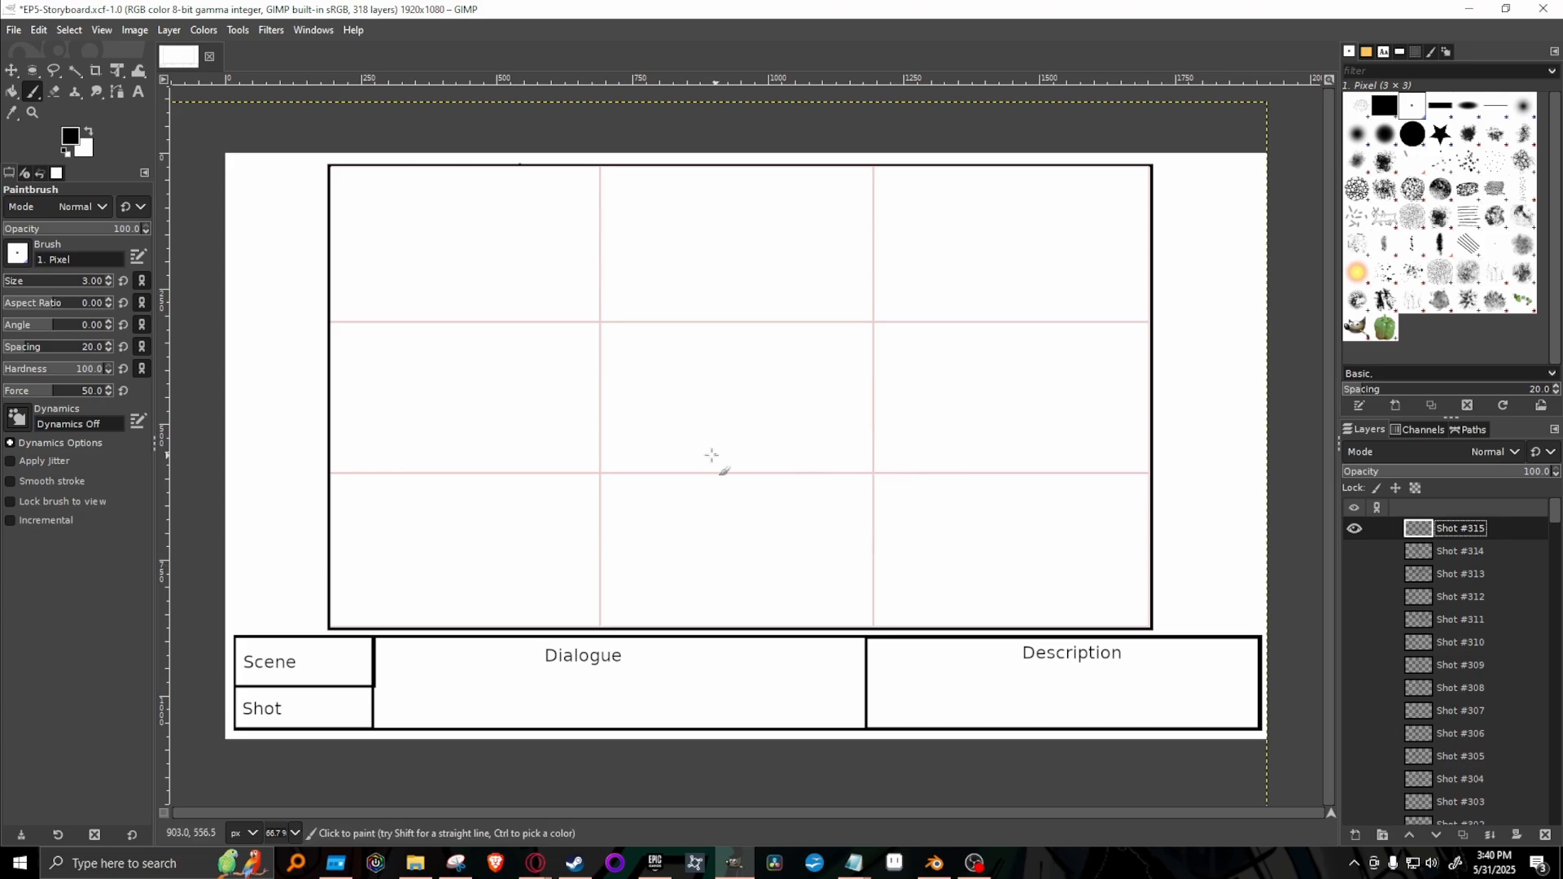
# Sketch a crouching figure in the lower middle of Shot #315's frame, with a round head, hunched back, bent legs and an arm reaching down.
pyautogui.click(296, 833)
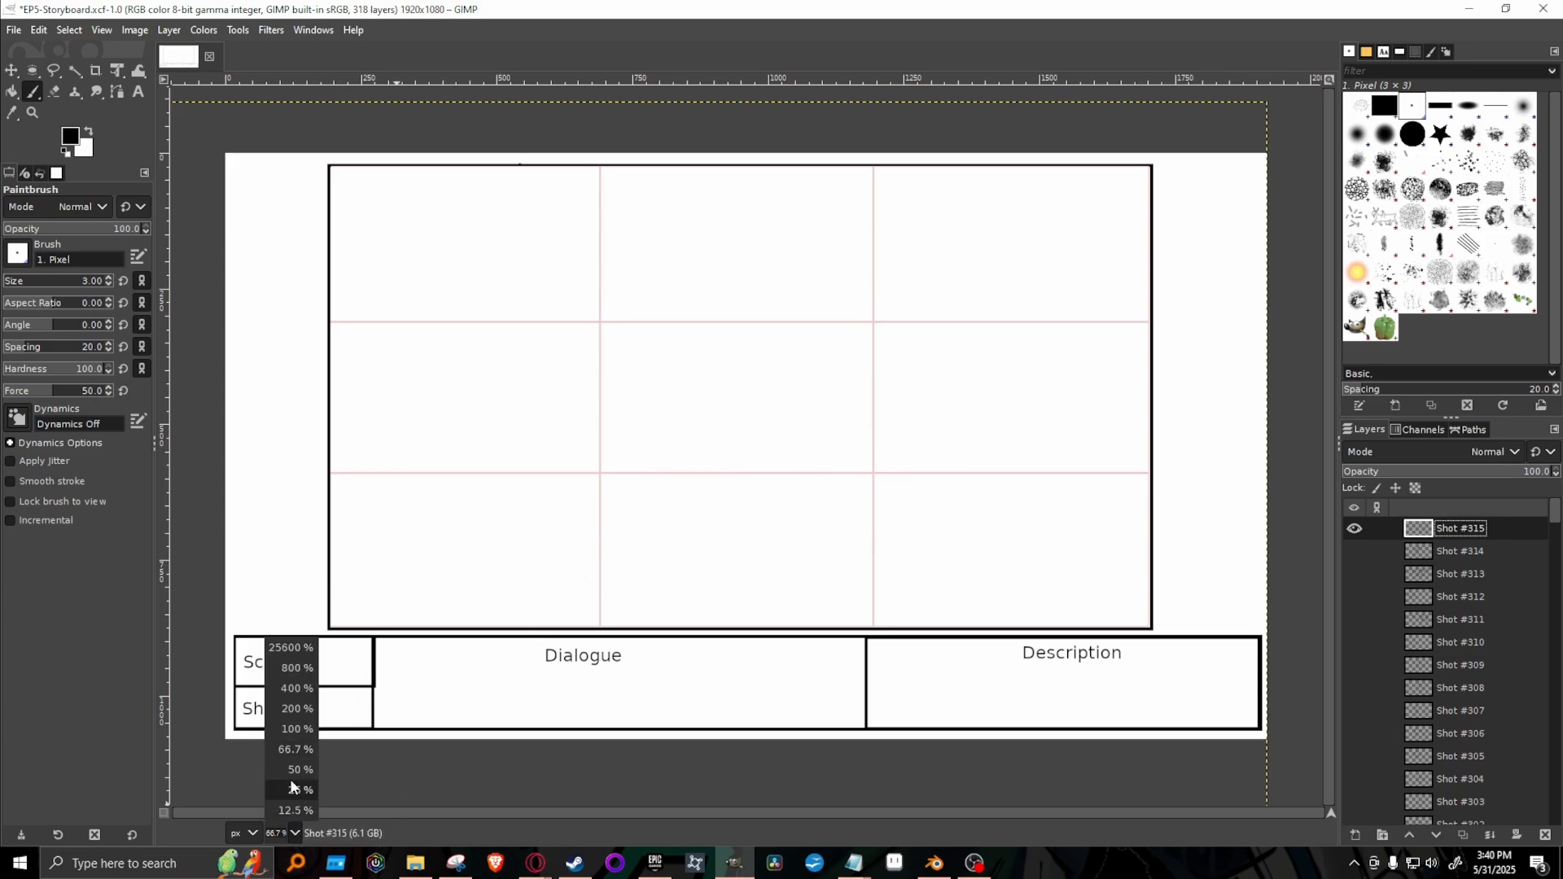
pyautogui.click(293, 728)
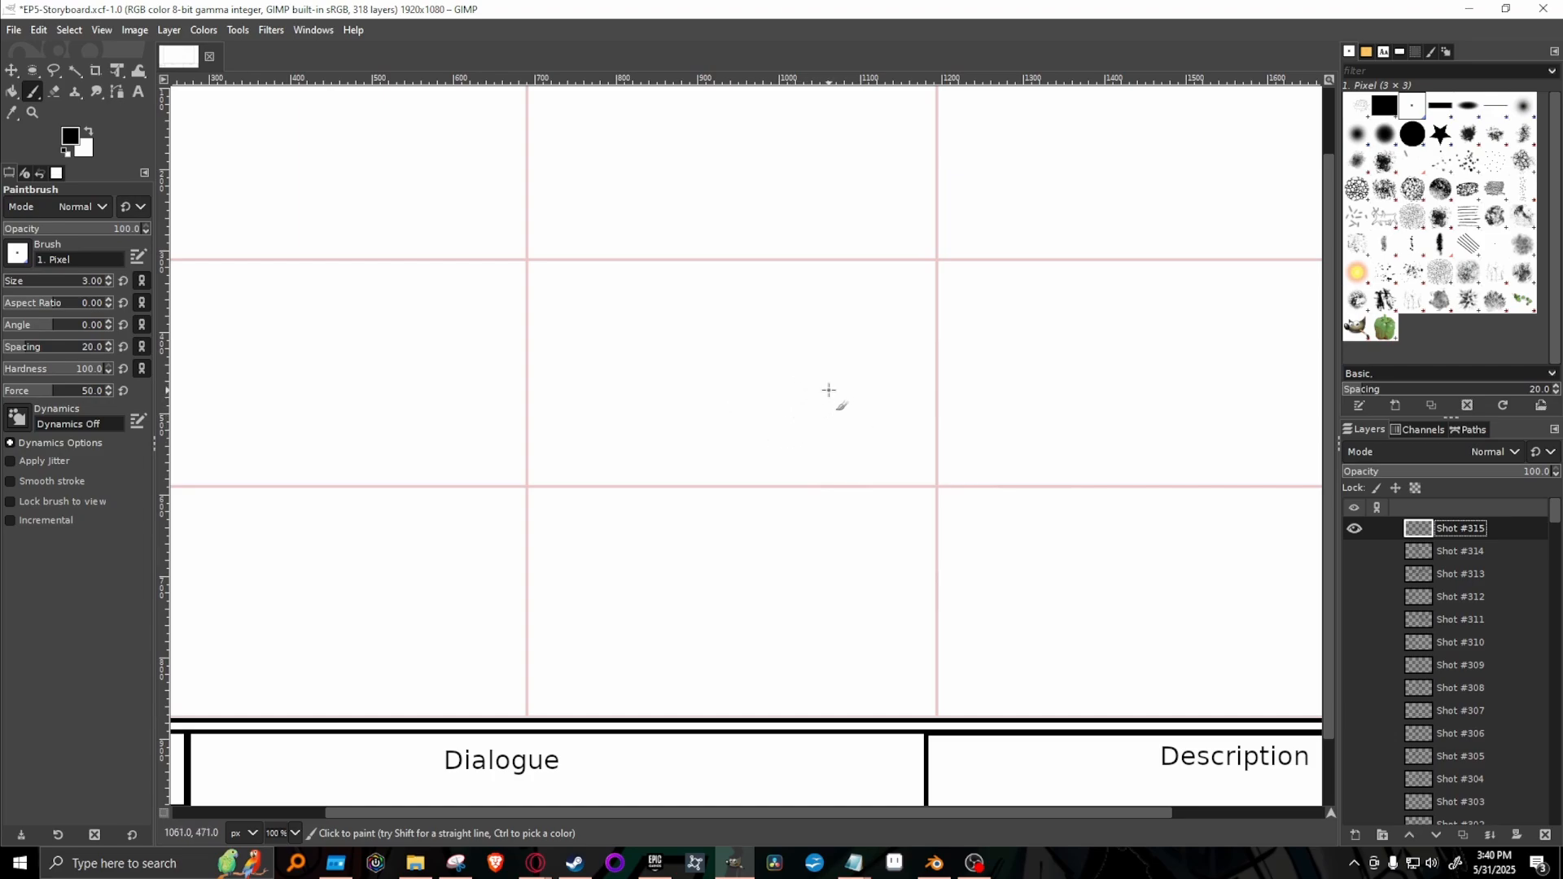
pyautogui.moveTo(827, 384)
pyautogui.mouseDown()
pyautogui.moveTo(806, 454)
pyautogui.moveTo(865, 391)
pyautogui.moveTo(826, 377)
pyautogui.mouseUp()
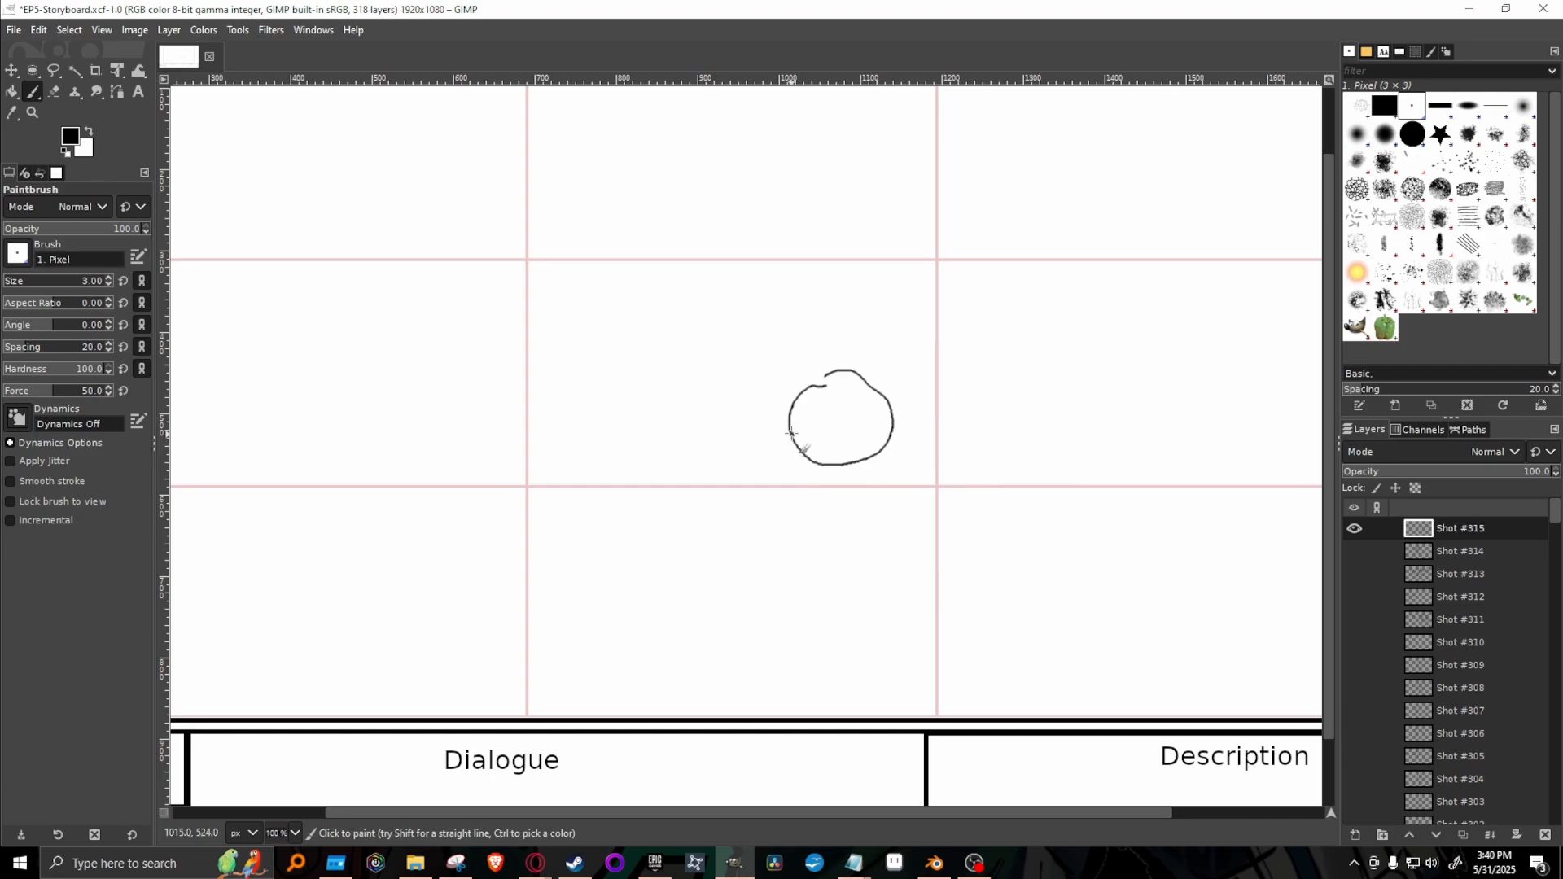
pyautogui.moveTo(789, 433)
pyautogui.mouseDown()
pyautogui.moveTo(748, 436)
pyautogui.moveTo(714, 467)
pyautogui.moveTo(682, 565)
pyautogui.moveTo(696, 606)
pyautogui.moveTo(733, 615)
pyautogui.moveTo(829, 575)
pyautogui.mouseUp()
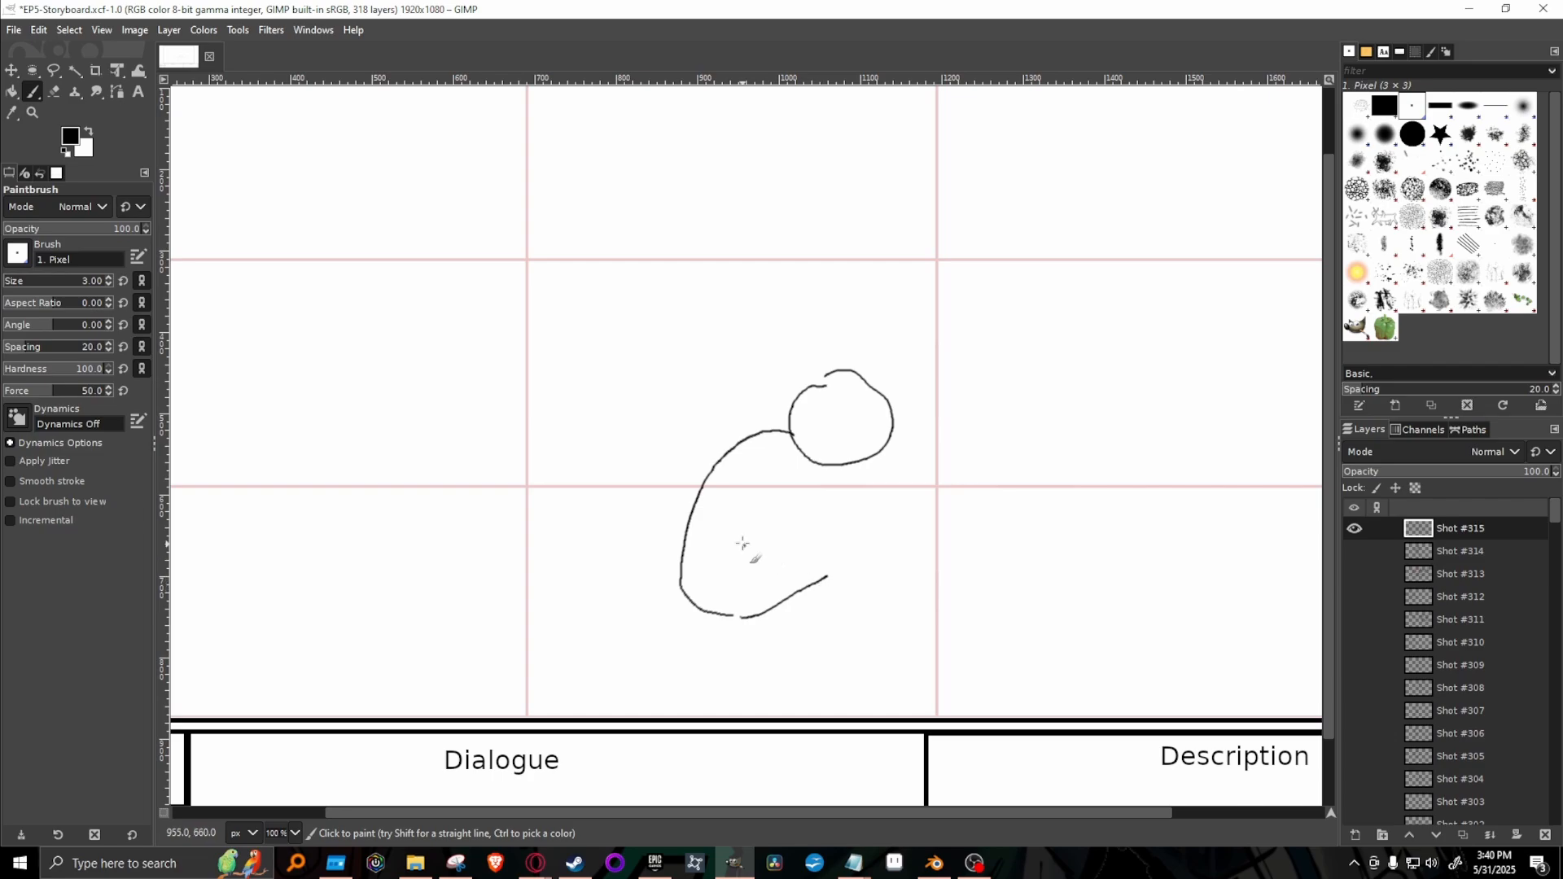
pyautogui.moveTo(762, 546)
pyautogui.mouseDown()
pyautogui.moveTo(798, 511)
pyautogui.moveTo(872, 499)
pyautogui.moveTo(878, 526)
pyautogui.moveTo(841, 515)
pyautogui.moveTo(854, 590)
pyautogui.mouseUp()
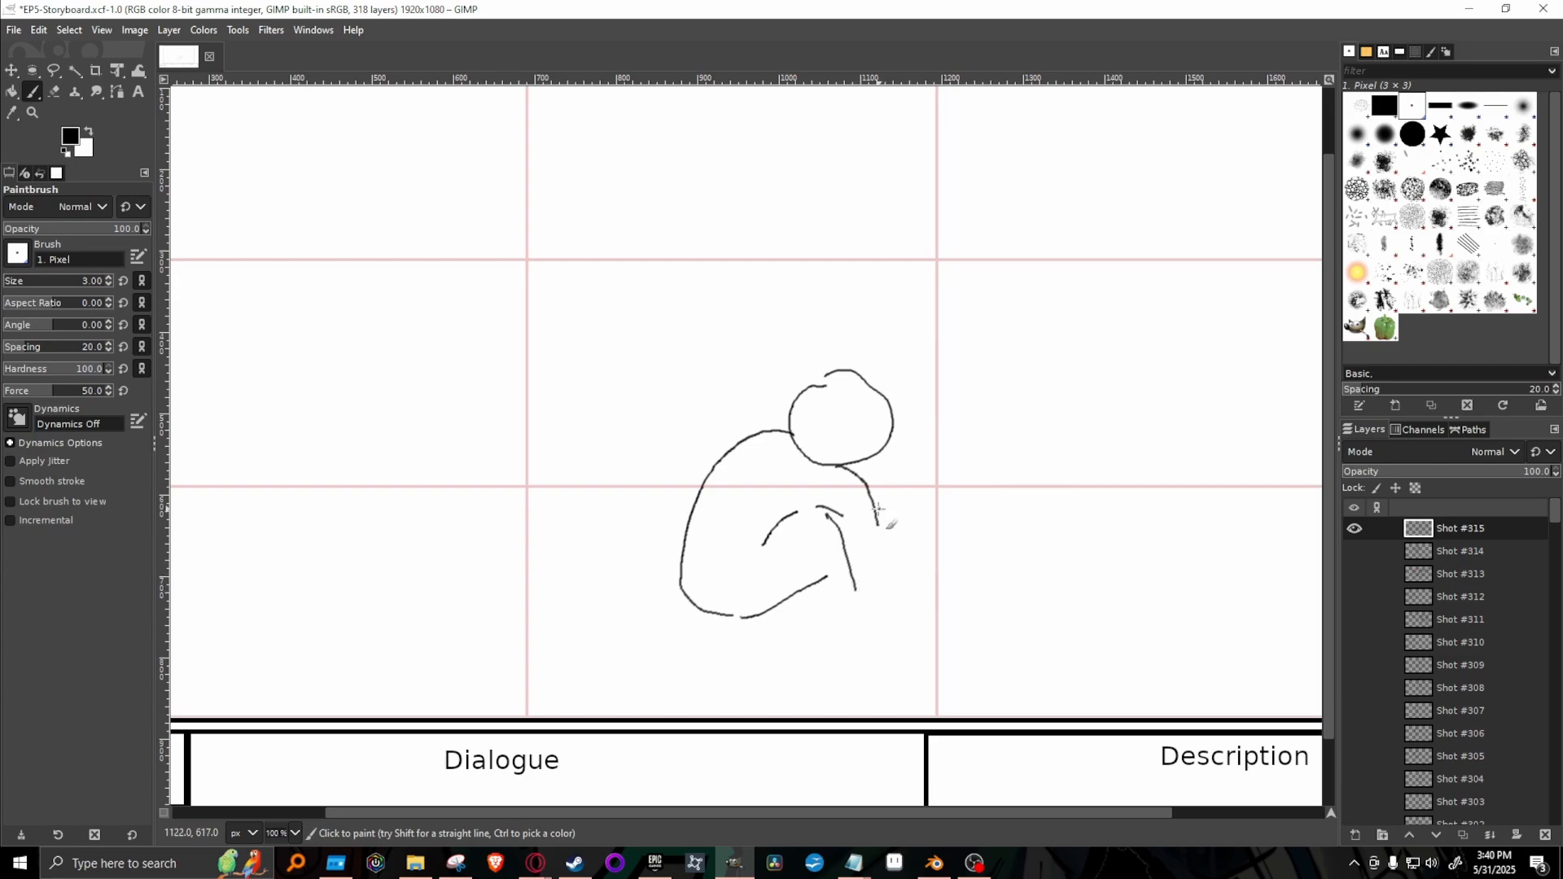
pyautogui.moveTo(877, 523)
pyautogui.mouseDown()
pyautogui.moveTo(880, 568)
pyautogui.moveTo(853, 628)
pyautogui.moveTo(871, 669)
pyautogui.moveTo(887, 662)
pyautogui.moveTo(883, 591)
pyautogui.moveTo(848, 647)
pyautogui.mouseUp()
pyautogui.moveTo(851, 595)
pyautogui.mouseDown()
pyautogui.moveTo(884, 598)
pyautogui.moveTo(812, 606)
pyautogui.moveTo(812, 636)
pyautogui.moveTo(850, 630)
pyautogui.mouseUp()
pyautogui.moveTo(766, 544)
pyautogui.mouseDown()
pyautogui.moveTo(834, 539)
pyautogui.moveTo(854, 629)
pyautogui.mouseUp()
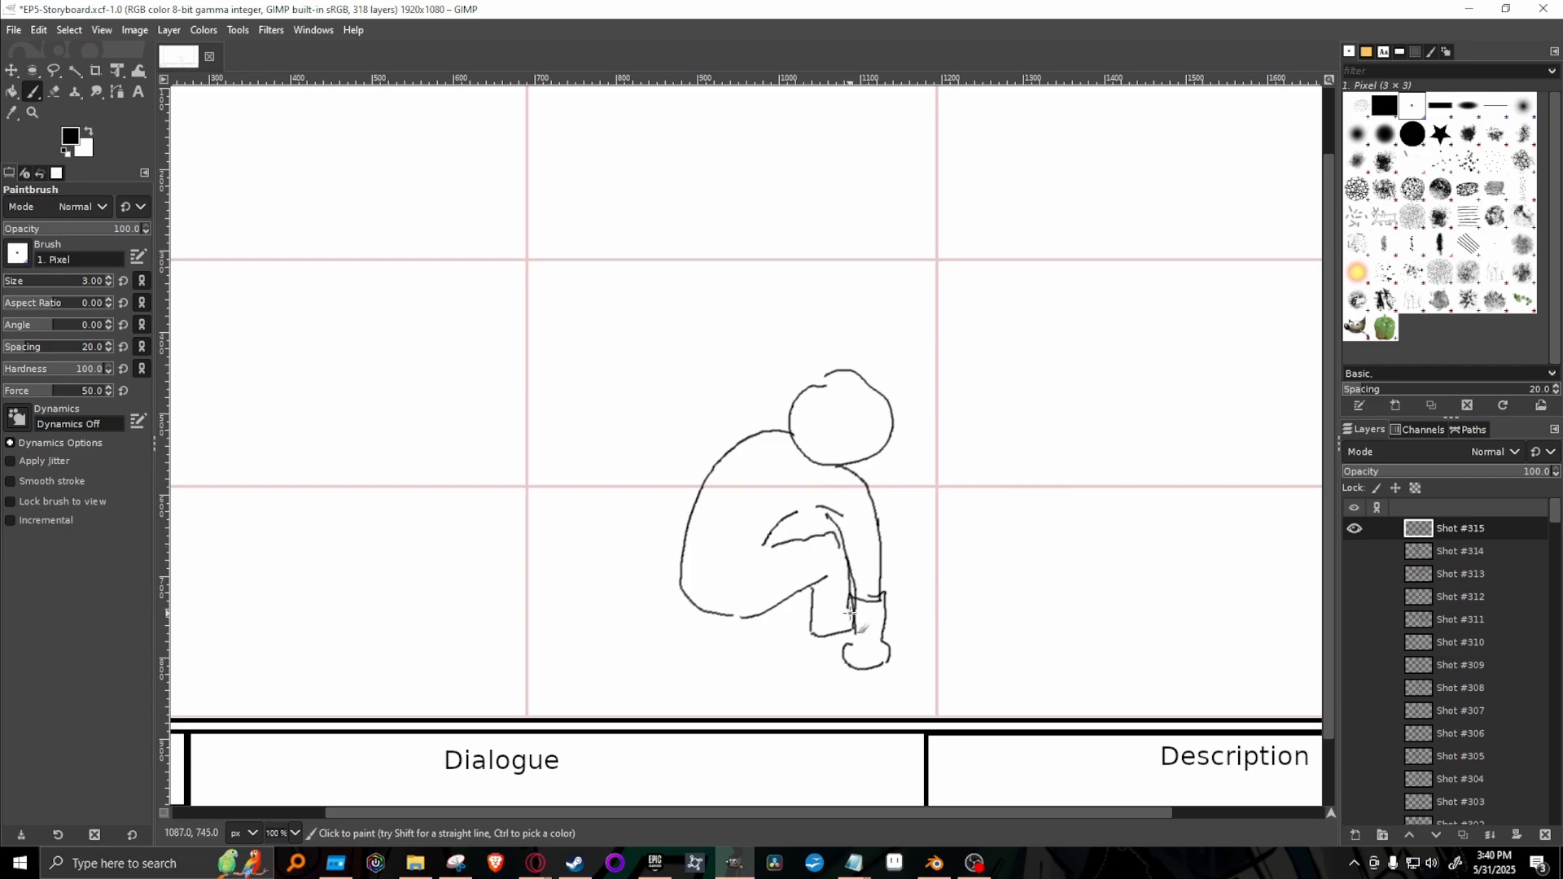
pyautogui.moveTo(713, 613)
pyautogui.mouseDown()
pyautogui.moveTo(675, 623)
pyautogui.moveTo(687, 618)
pyautogui.moveTo(687, 657)
pyautogui.moveTo(731, 658)
pyautogui.moveTo(718, 644)
pyautogui.moveTo(792, 626)
pyautogui.moveTo(795, 594)
pyautogui.mouseUp()
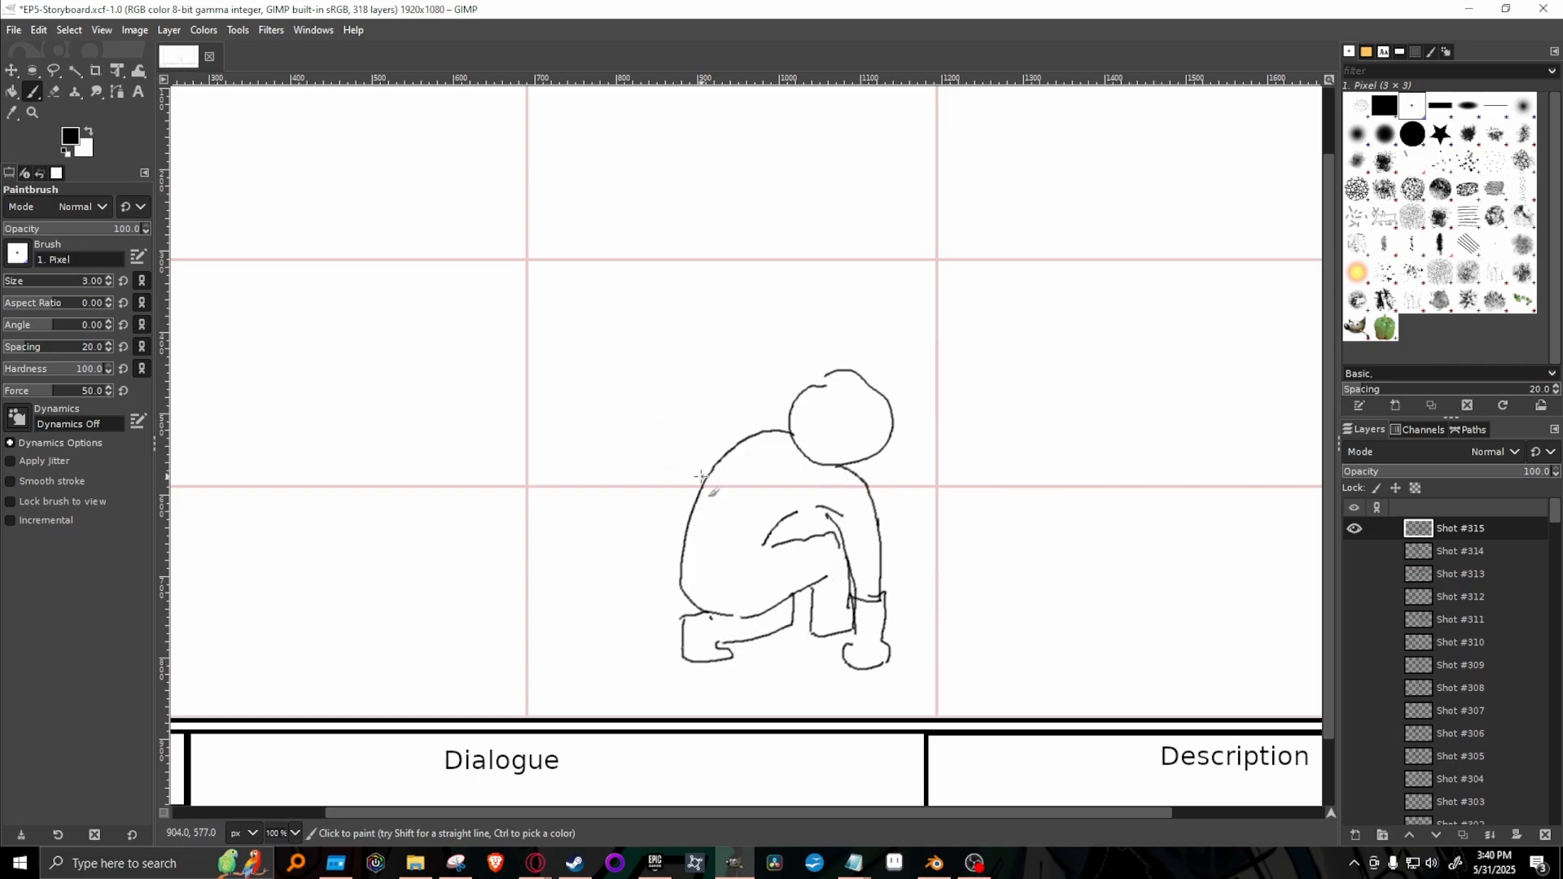
# Add the waistband, leg fold and hairline details to the crouching figure.
pyautogui.moveTo(802, 511); pyautogui.dragTo(829, 515)
pyautogui.moveTo(1332, 443)
pyautogui.mouseDown()
pyautogui.moveTo(1324, 339)
pyautogui.moveTo(1306, 442)
pyautogui.mouseUp()
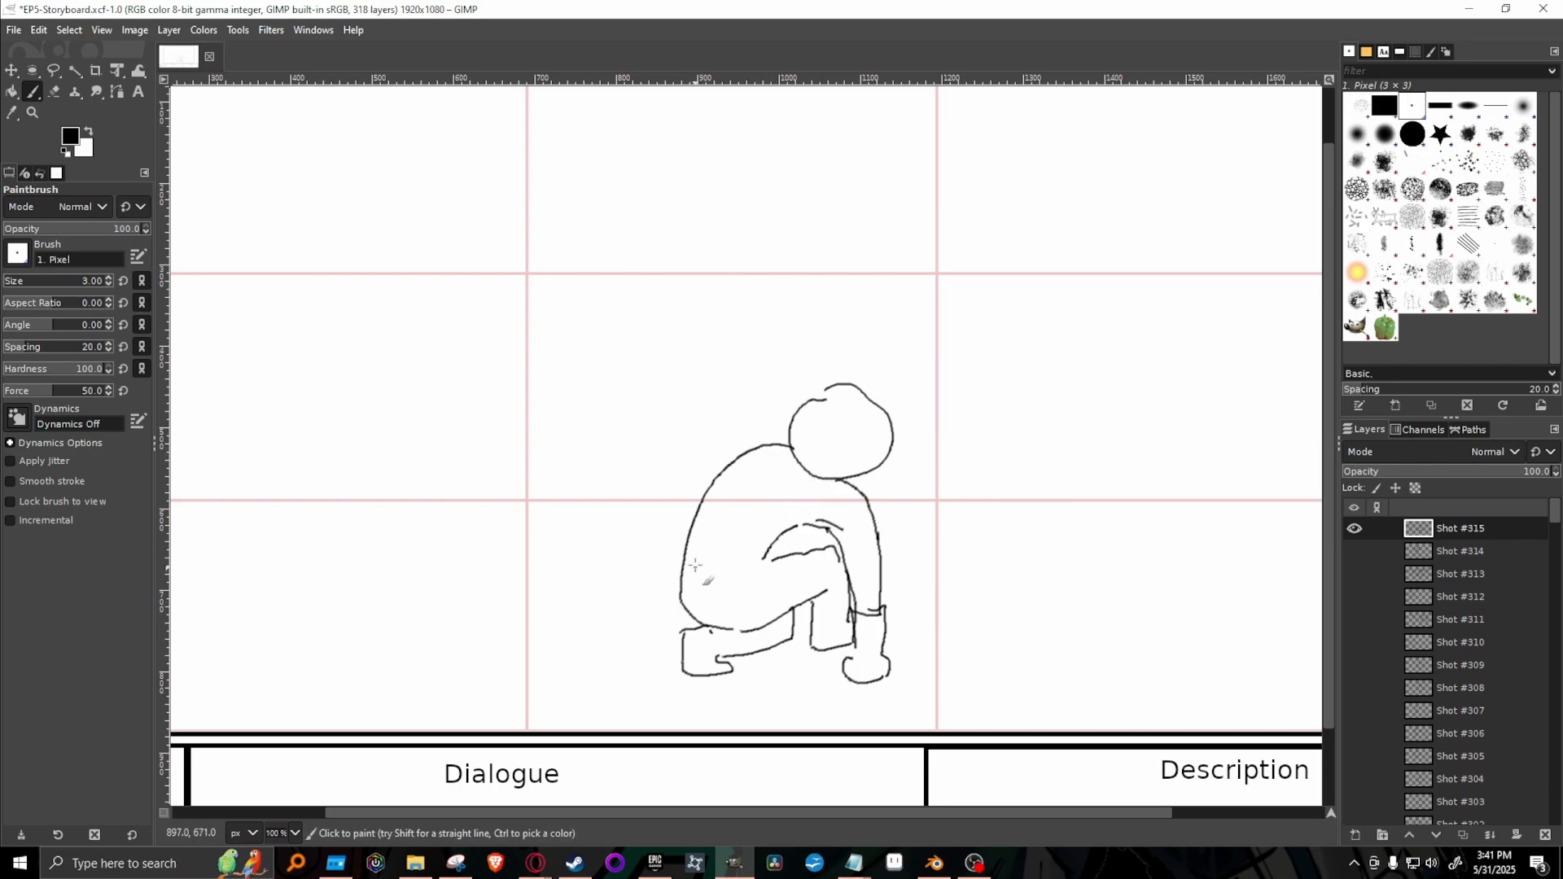
pyautogui.moveTo(686, 555)
pyautogui.mouseDown()
pyautogui.moveTo(760, 559)
pyautogui.moveTo(691, 581)
pyautogui.moveTo(770, 568)
pyautogui.moveTo(778, 616)
pyautogui.moveTo(800, 599)
pyautogui.moveTo(787, 565)
pyautogui.mouseUp()
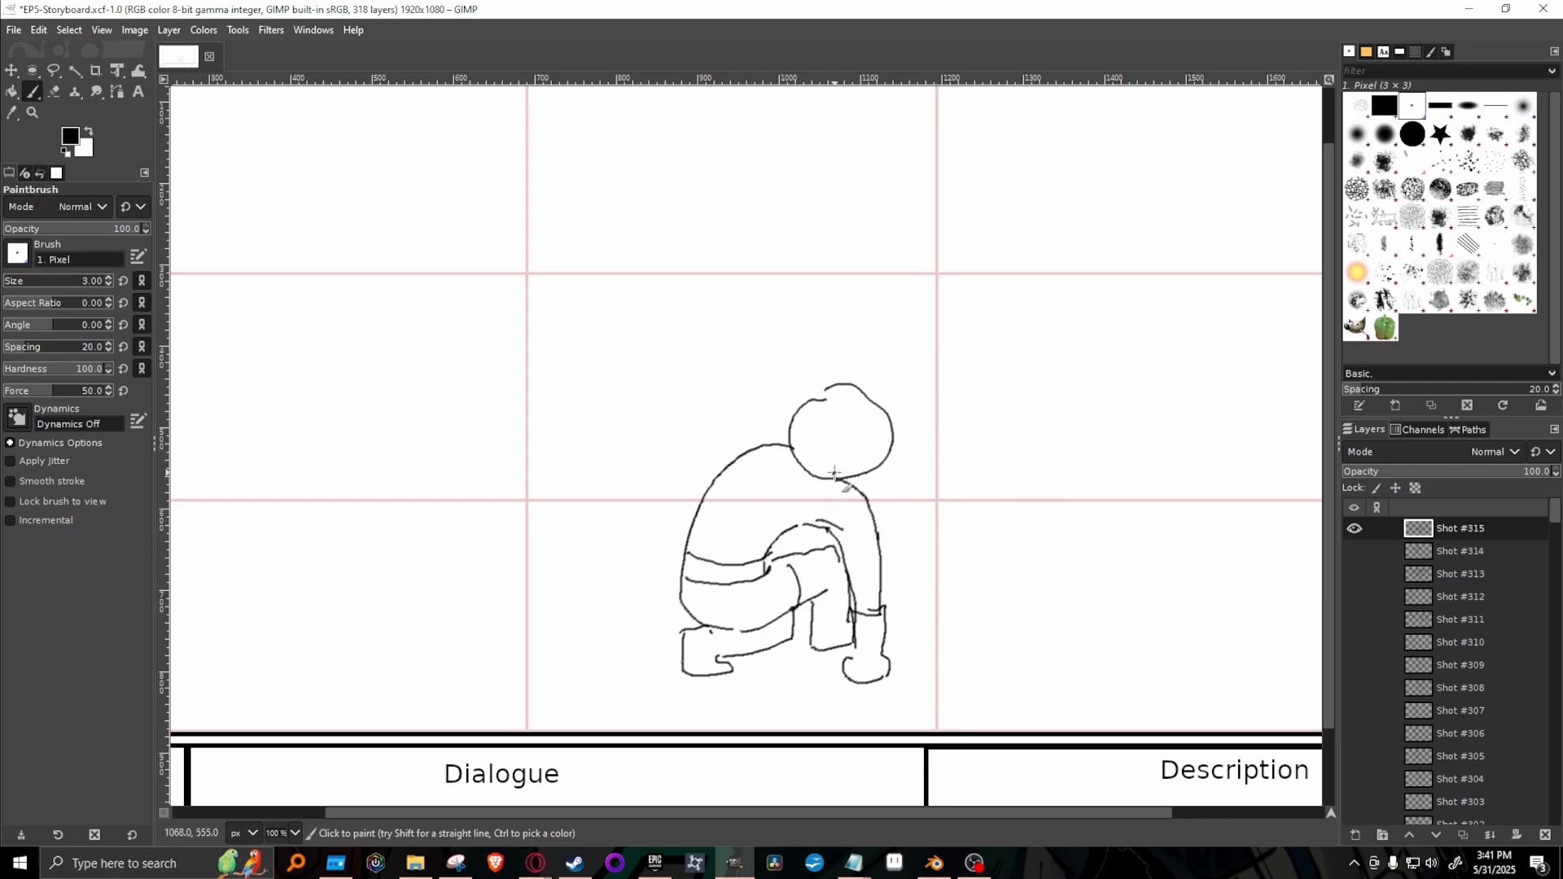
pyautogui.moveTo(839, 451)
pyautogui.mouseDown()
pyautogui.moveTo(881, 428)
pyautogui.moveTo(808, 404)
pyautogui.moveTo(855, 394)
pyautogui.mouseUp()
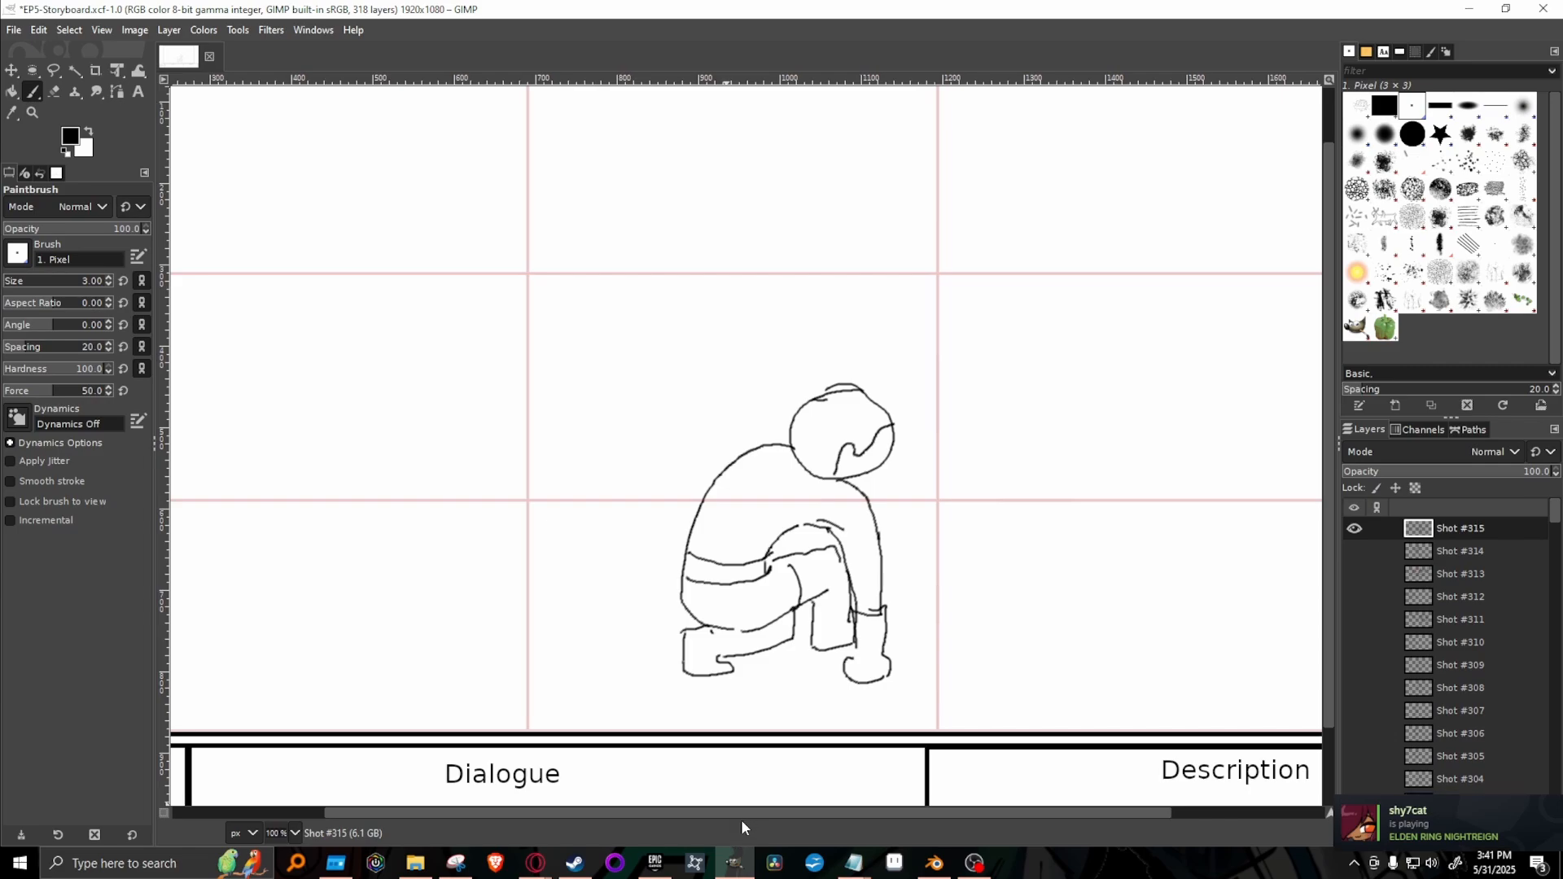
# Draw a second figure's oval head and hunched upper body directly behind the crouching figure.
pyautogui.moveTo(741, 814); pyautogui.dragTo(673, 823)
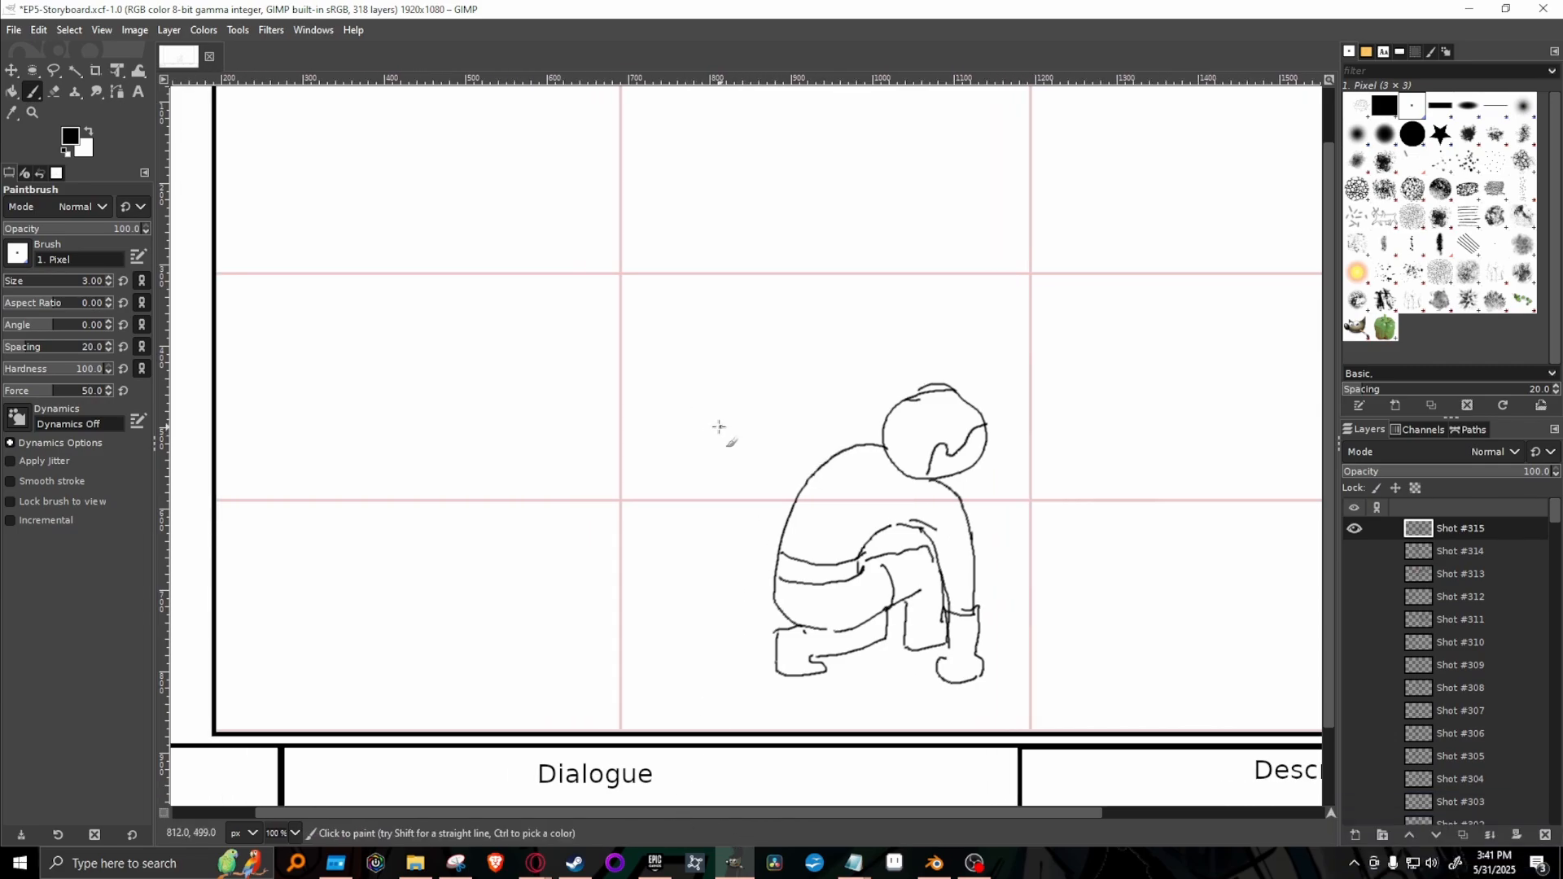
pyautogui.moveTo(719, 427)
pyautogui.mouseDown()
pyautogui.moveTo(676, 451)
pyautogui.moveTo(658, 507)
pyautogui.moveTo(660, 542)
pyautogui.moveTo(720, 554)
pyautogui.mouseUp()
pyautogui.moveTo(724, 425)
pyautogui.mouseDown()
pyautogui.moveTo(763, 430)
pyautogui.moveTo(744, 392)
pyautogui.moveTo(801, 359)
pyautogui.moveTo(838, 392)
pyautogui.moveTo(833, 419)
pyautogui.moveTo(780, 429)
pyautogui.moveTo(794, 454)
pyautogui.moveTo(828, 461)
pyautogui.mouseUp()
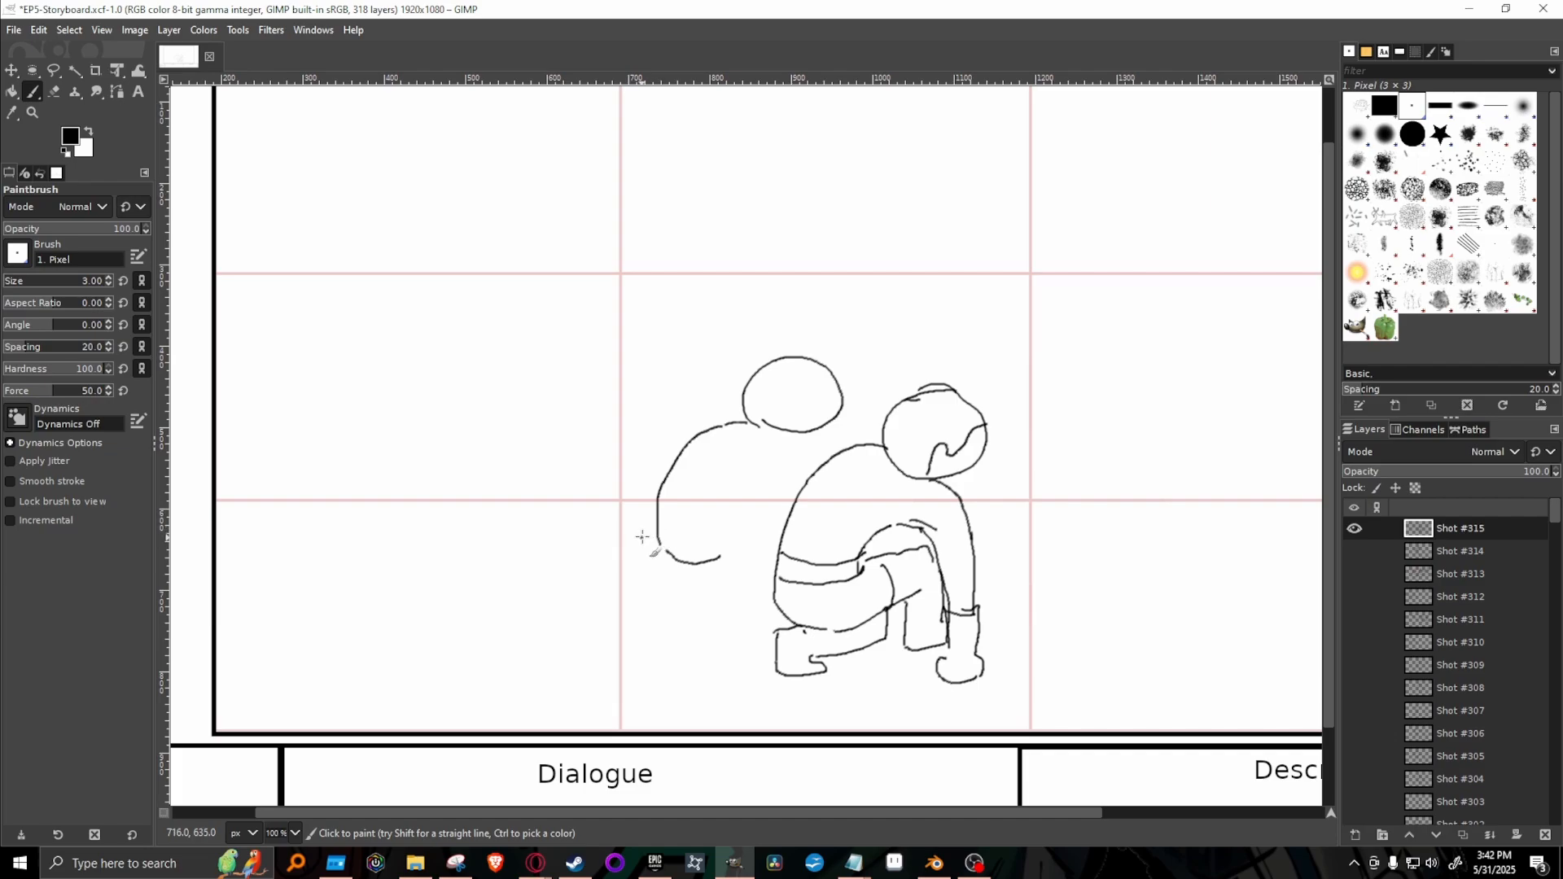
# Draw a wide scalloped skirt spreading behind the second figure, with fold lines running out from the waist.
pyautogui.moveTo(657, 499)
pyautogui.mouseDown()
pyautogui.moveTo(629, 491)
pyautogui.moveTo(553, 528)
pyautogui.moveTo(533, 574)
pyautogui.moveTo(551, 647)
pyautogui.moveTo(661, 682)
pyautogui.moveTo(812, 661)
pyautogui.mouseUp()
pyautogui.hotkey('ctrl', 'z')
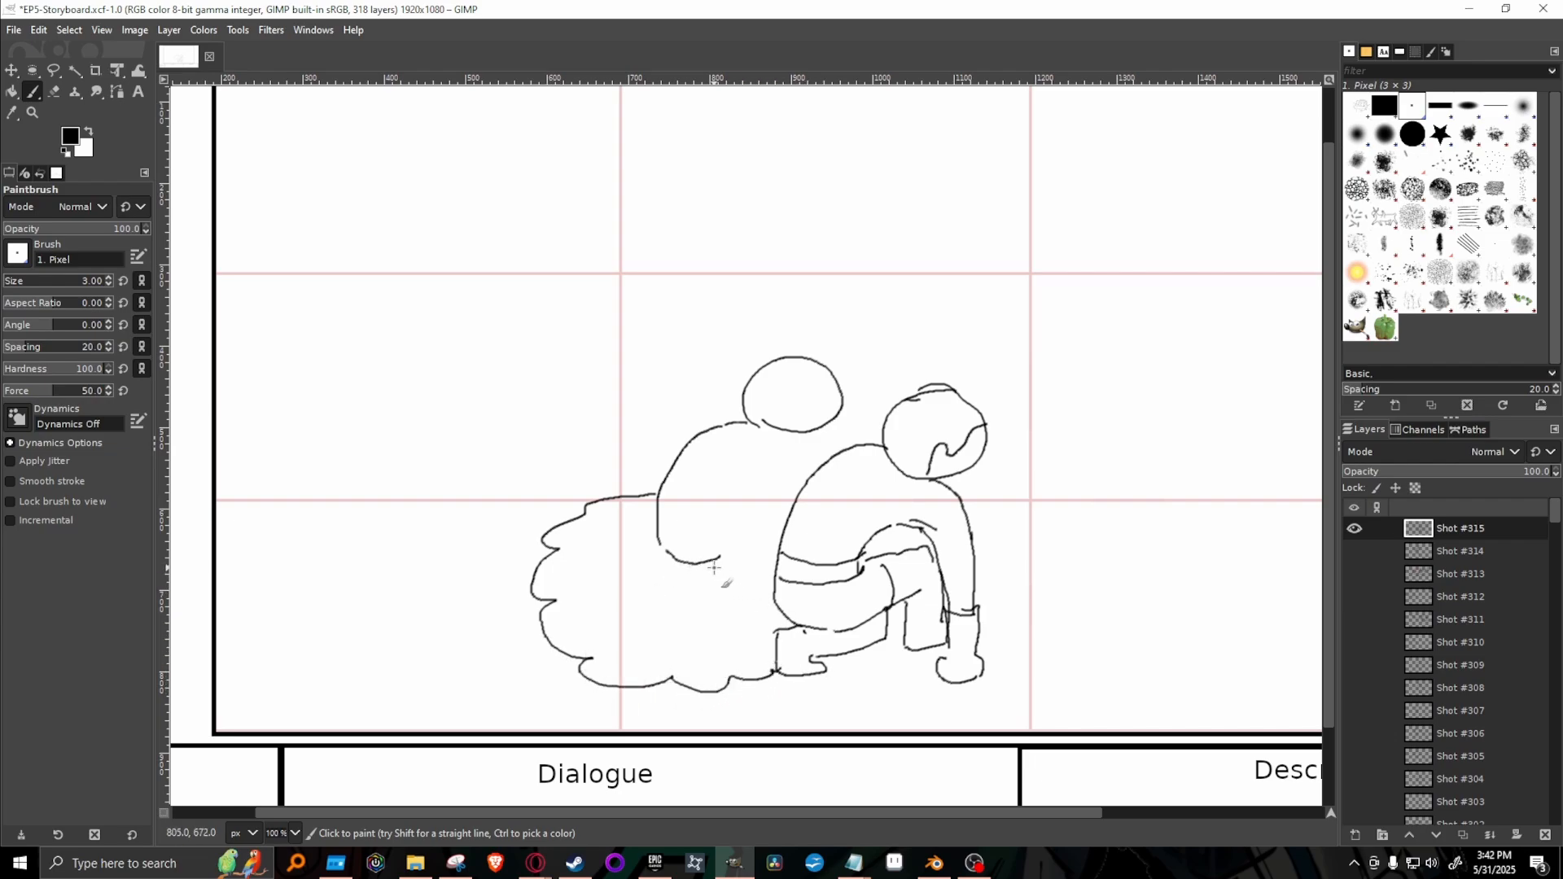
pyautogui.moveTo(710, 561); pyautogui.dragTo(731, 567)
pyautogui.moveTo(614, 511)
pyautogui.mouseDown()
pyautogui.moveTo(651, 529)
pyautogui.moveTo(583, 550)
pyautogui.moveTo(577, 607)
pyautogui.mouseUp()
pyautogui.moveTo(677, 585); pyautogui.dragTo(645, 648)
pyautogui.moveTo(721, 609)
pyautogui.mouseDown()
pyautogui.moveTo(726, 648)
pyautogui.moveTo(769, 637)
pyautogui.mouseUp()
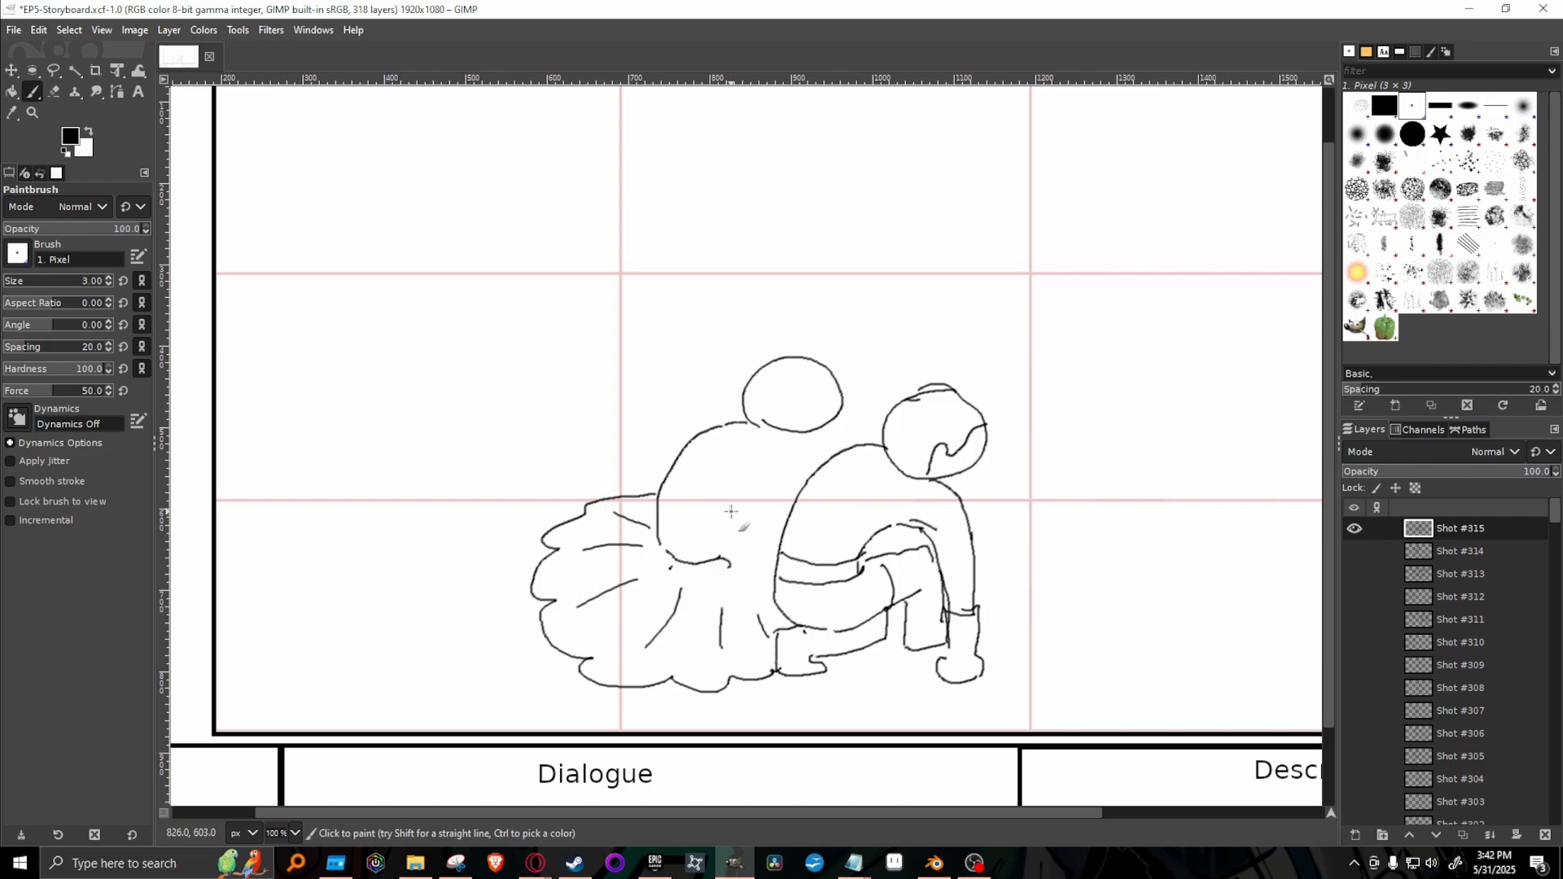
# Draw the second figure's bent arms and hands held against the chest, redoing unsatisfactory strokes.
pyautogui.moveTo(728, 511); pyautogui.dragTo(761, 488)
pyautogui.moveTo(792, 437); pyautogui.dragTo(811, 469)
pyautogui.hotkey('ctrl', 'z')
pyautogui.moveTo(737, 508); pyautogui.dragTo(795, 507)
pyautogui.moveTo(746, 446)
pyautogui.mouseDown()
pyautogui.moveTo(711, 500)
pyautogui.moveTo(713, 483)
pyautogui.moveTo(711, 500)
pyautogui.moveTo(746, 504)
pyautogui.mouseUp()
pyautogui.moveTo(775, 447)
pyautogui.mouseDown()
pyautogui.moveTo(751, 491)
pyautogui.moveTo(773, 476)
pyautogui.moveTo(762, 501)
pyautogui.mouseUp()
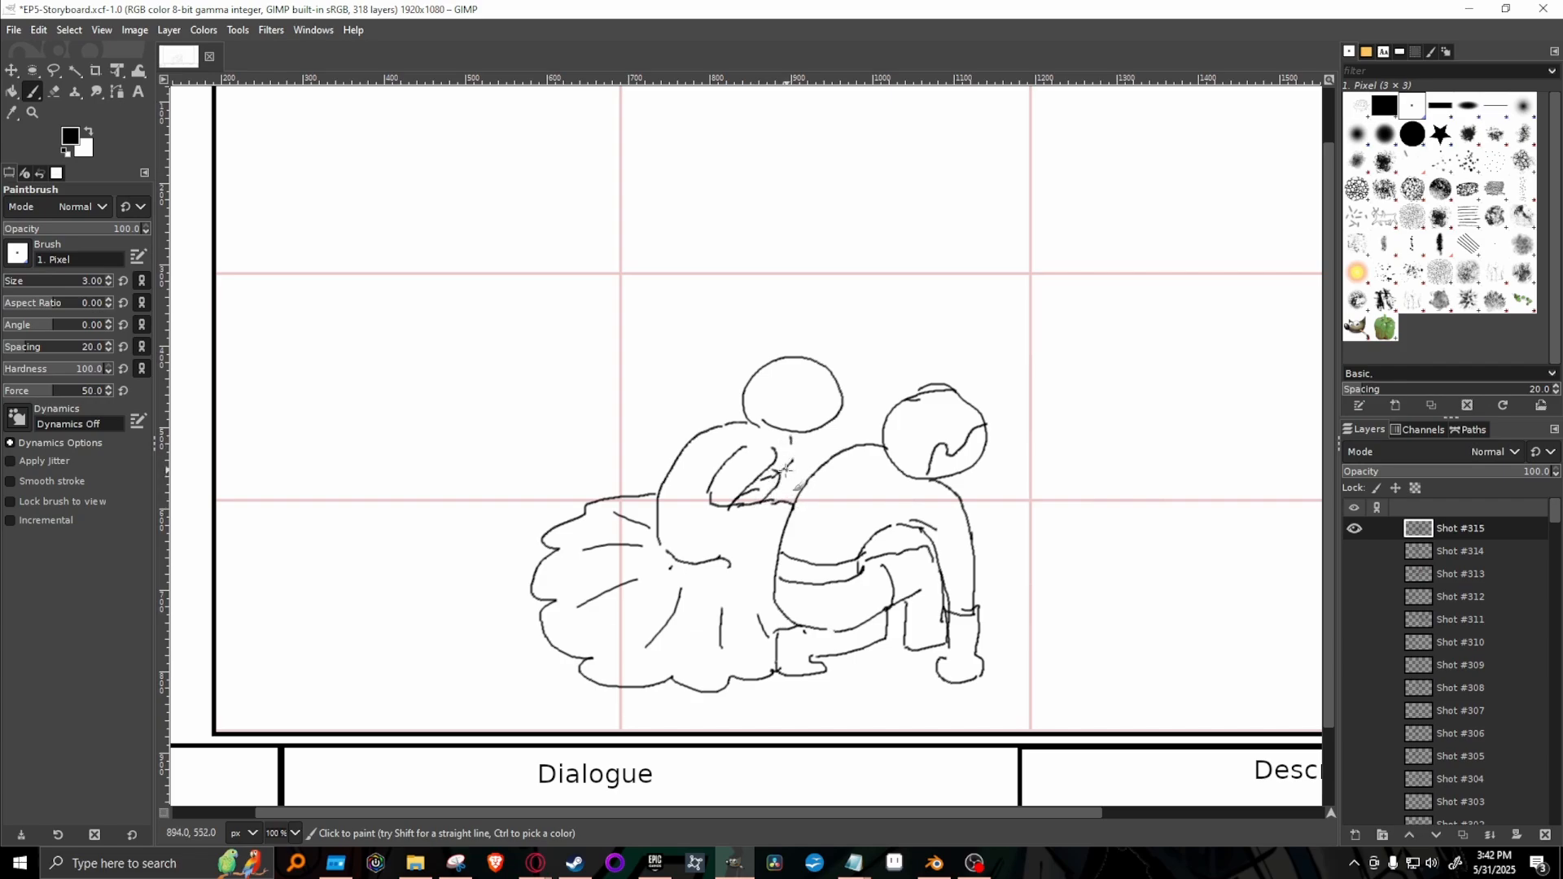
pyautogui.moveTo(783, 472); pyautogui.dragTo(790, 433)
# Give the second figure a long ponytail and a curved hairline across the face.
pyautogui.moveTo(767, 367)
pyautogui.mouseDown()
pyautogui.moveTo(745, 340)
pyautogui.moveTo(699, 342)
pyautogui.moveTo(674, 422)
pyautogui.moveTo(691, 411)
pyautogui.moveTo(676, 442)
pyautogui.moveTo(696, 433)
pyautogui.mouseUp()
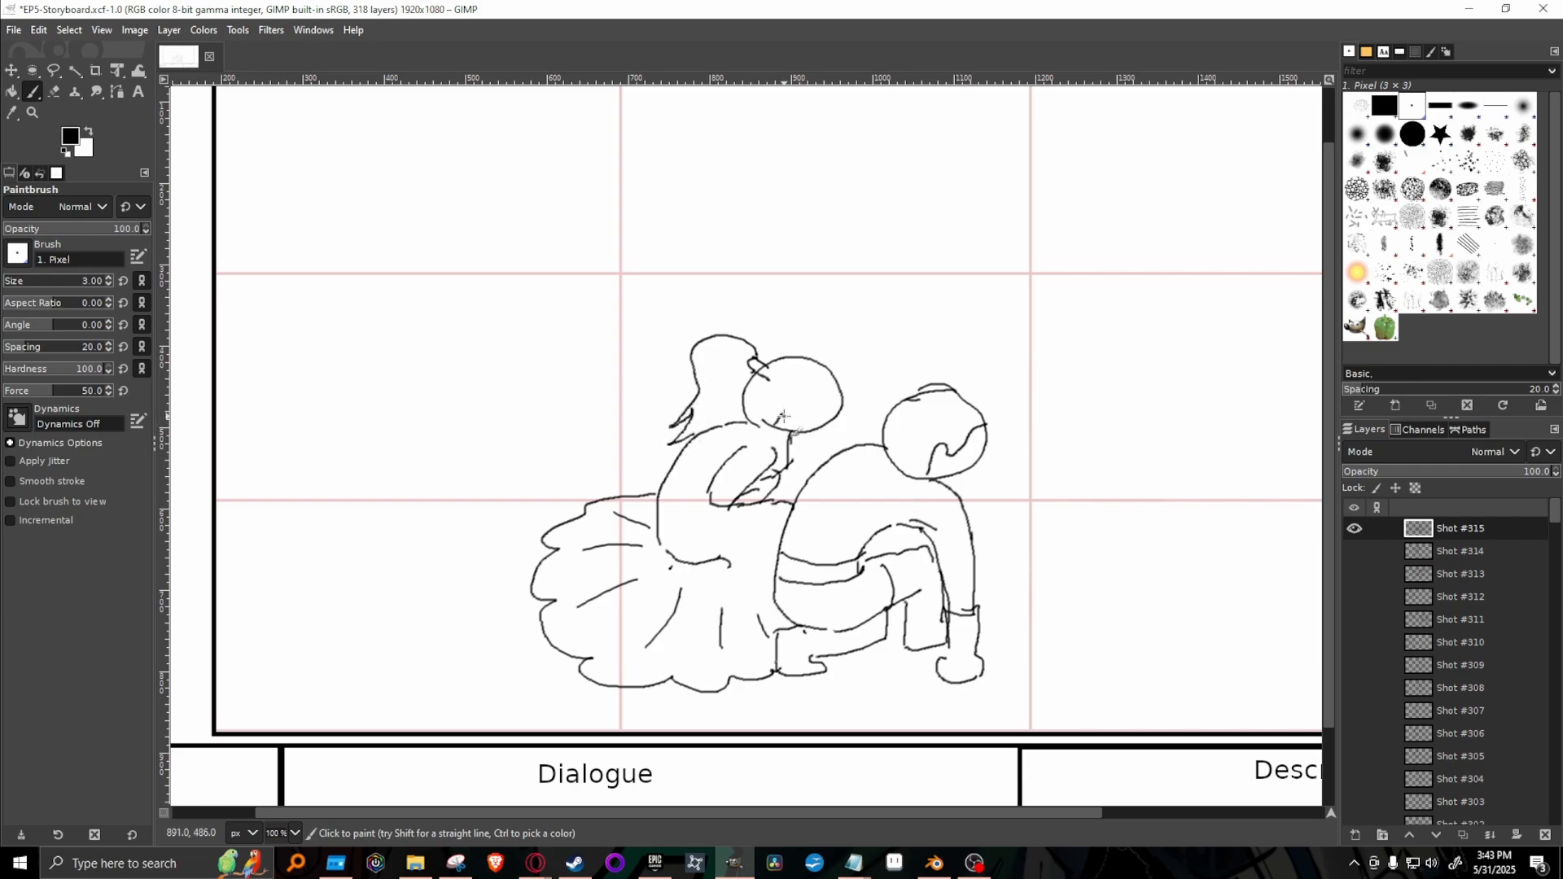
pyautogui.moveTo(783, 416)
pyautogui.mouseDown()
pyautogui.moveTo(811, 401)
pyautogui.moveTo(826, 416)
pyautogui.mouseUp()
pyautogui.moveTo(749, 374); pyautogui.dragTo(712, 430)
# Sketch a tall helmeted figure in the right third of the frame, wearing a long cloak with ragged, layered edges.
pyautogui.moveTo(798, 815); pyautogui.dragTo(1000, 813)
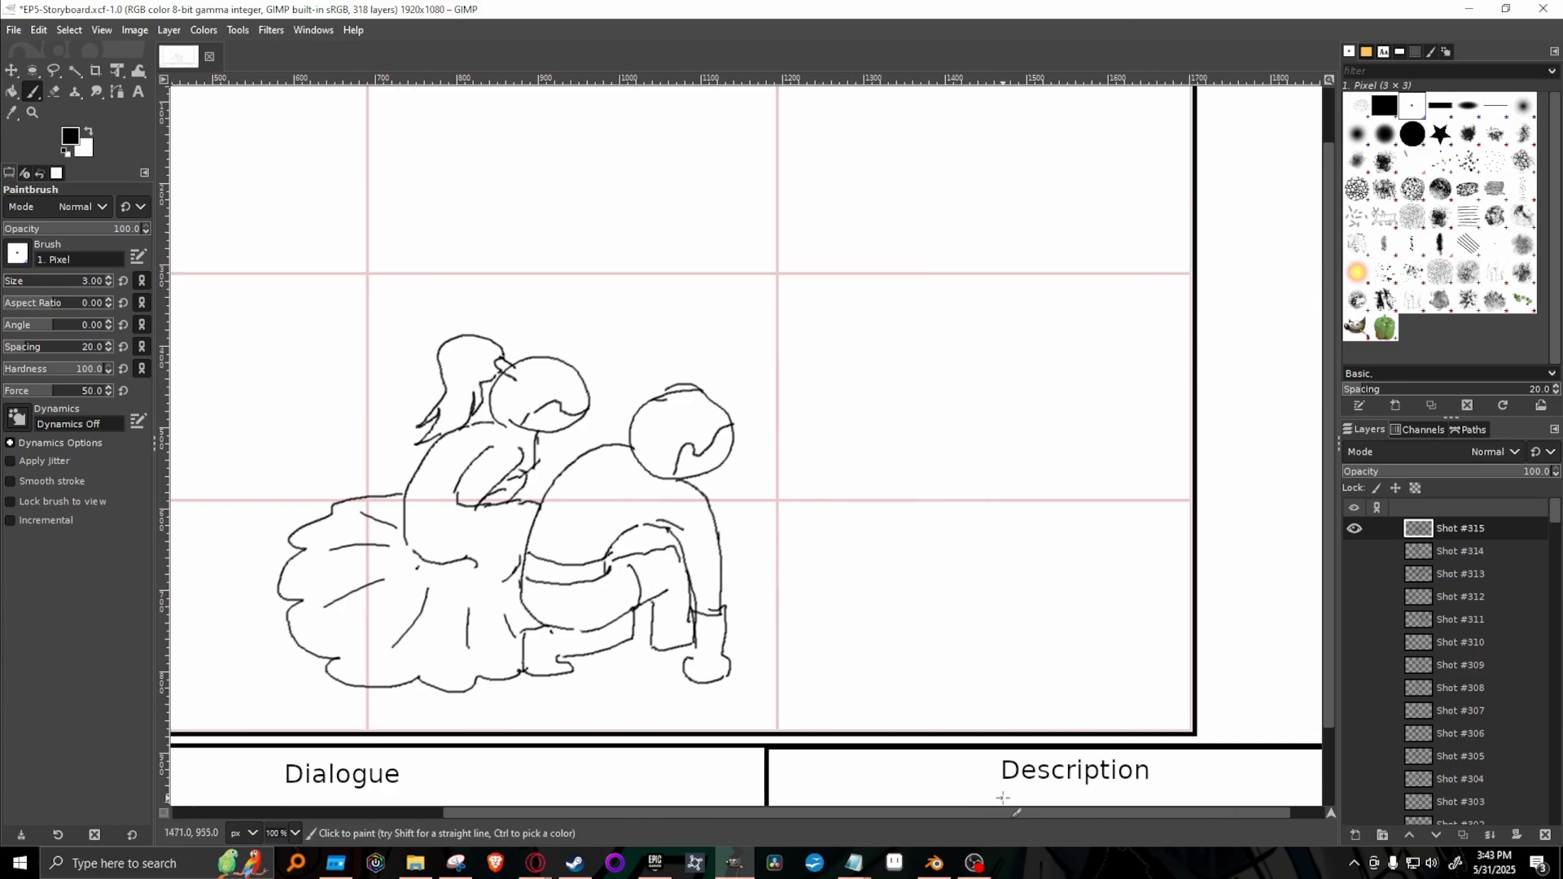
pyautogui.moveTo(1328, 583); pyautogui.dragTo(1330, 510)
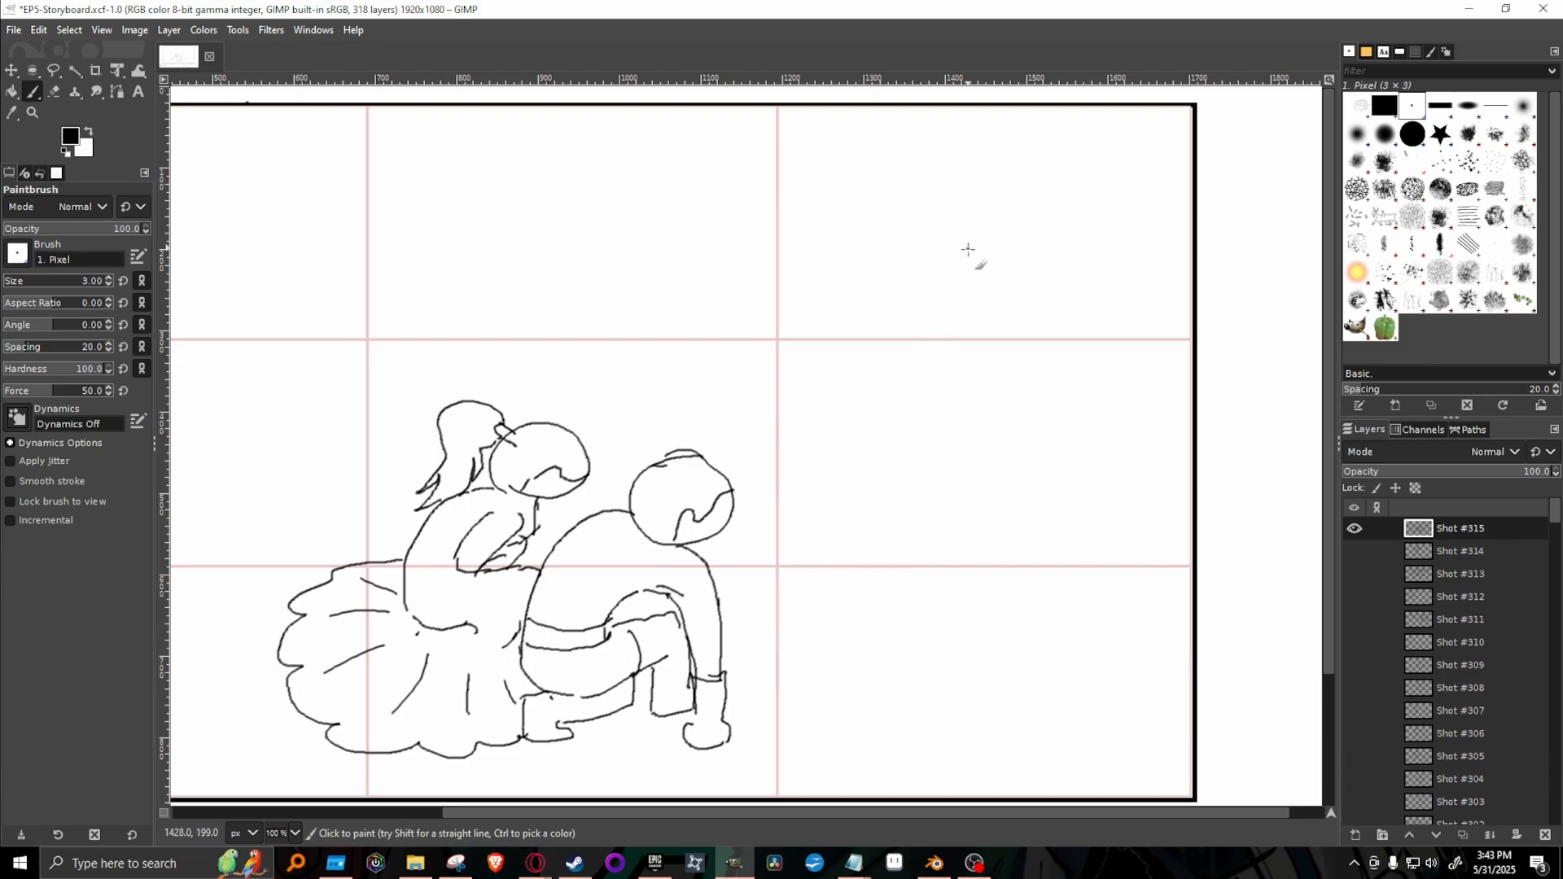
pyautogui.moveTo(985, 224)
pyautogui.mouseDown()
pyautogui.moveTo(955, 247)
pyautogui.moveTo(972, 235)
pyautogui.moveTo(950, 269)
pyautogui.moveTo(974, 265)
pyautogui.moveTo(943, 296)
pyautogui.moveTo(961, 316)
pyautogui.moveTo(1019, 315)
pyautogui.mouseUp()
pyautogui.moveTo(993, 219)
pyautogui.mouseDown()
pyautogui.moveTo(1032, 212)
pyautogui.moveTo(1070, 241)
pyautogui.moveTo(1071, 324)
pyautogui.moveTo(1006, 314)
pyautogui.moveTo(927, 362)
pyautogui.moveTo(930, 342)
pyautogui.moveTo(899, 555)
pyautogui.moveTo(908, 577)
pyautogui.moveTo(938, 488)
pyautogui.moveTo(954, 601)
pyautogui.moveTo(977, 506)
pyautogui.moveTo(993, 604)
pyautogui.moveTo(1014, 550)
pyautogui.moveTo(1017, 609)
pyautogui.moveTo(1044, 574)
pyautogui.moveTo(1052, 463)
pyautogui.moveTo(1086, 568)
pyautogui.mouseUp()
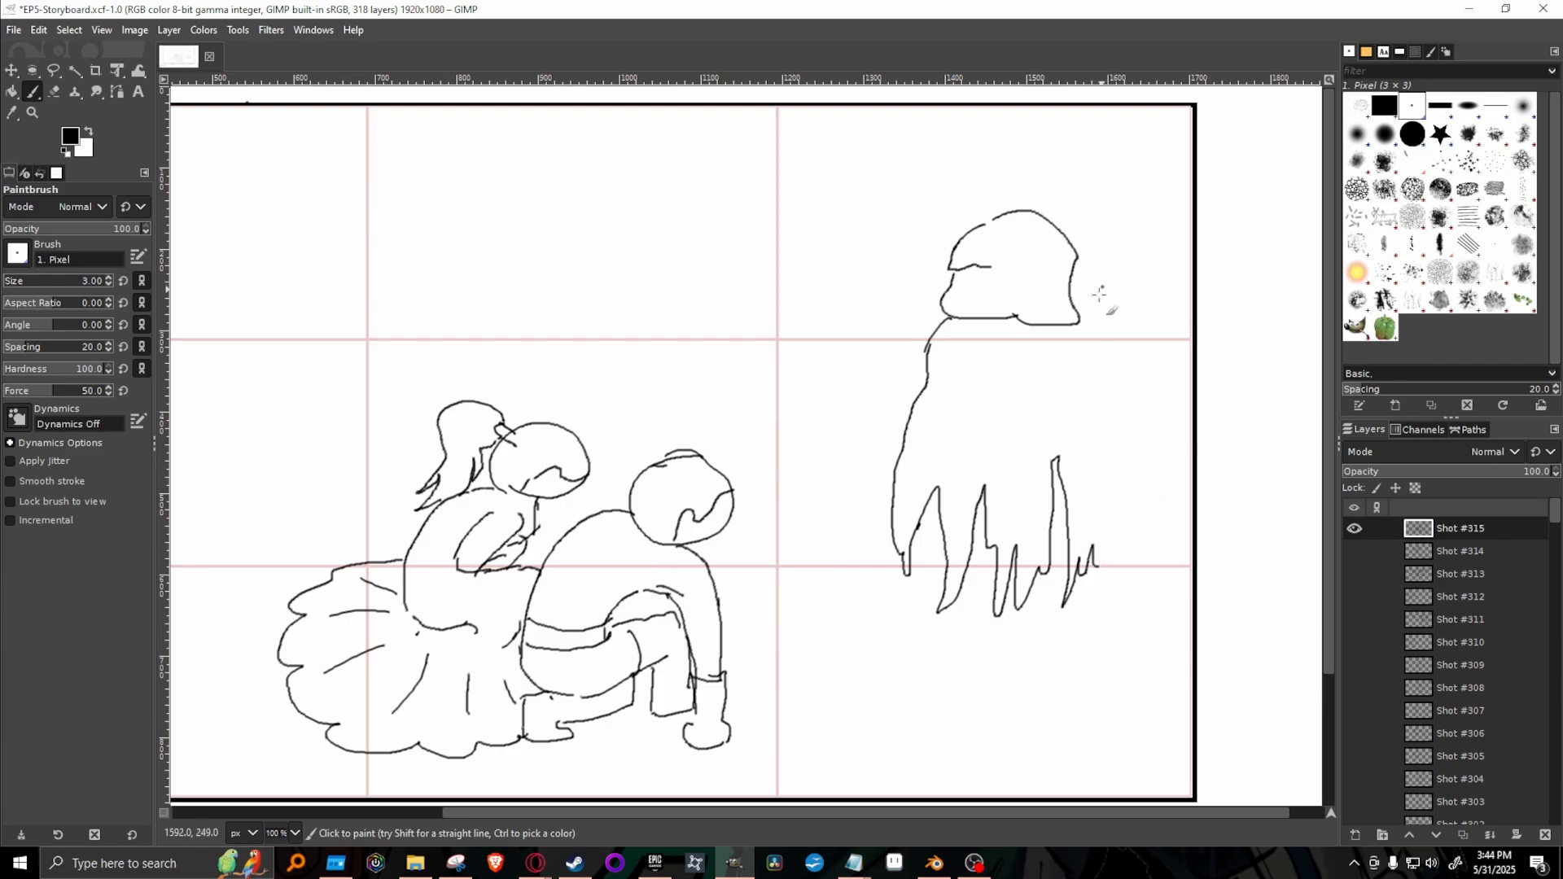
pyautogui.moveTo(1082, 325)
pyautogui.mouseDown()
pyautogui.moveTo(1106, 432)
pyautogui.moveTo(1101, 566)
pyautogui.moveTo(1107, 527)
pyautogui.mouseUp()
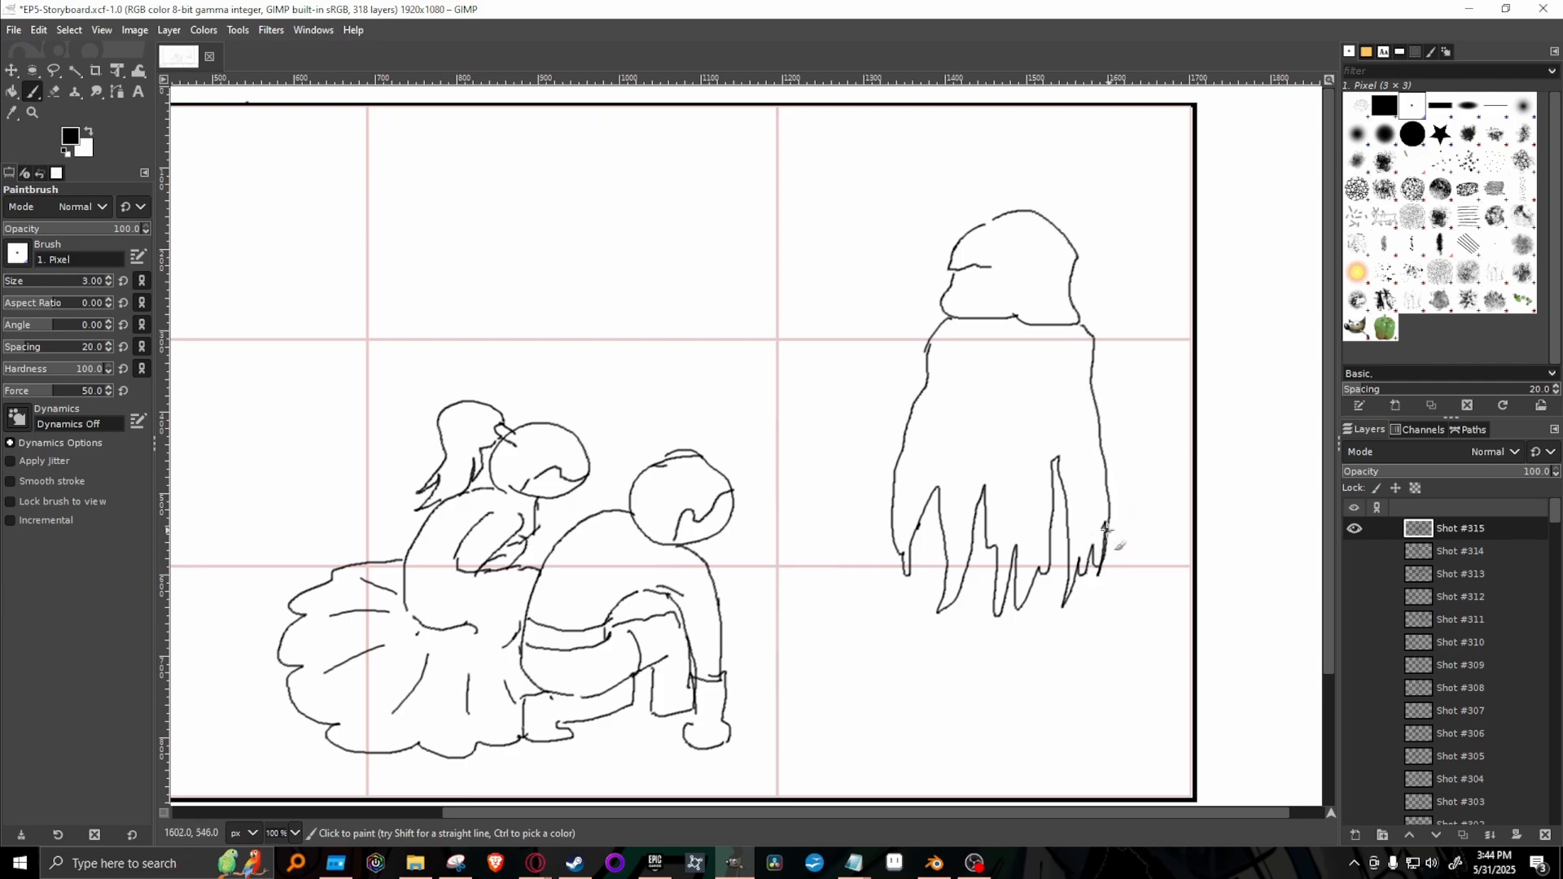
pyautogui.moveTo(934, 558)
pyautogui.mouseDown()
pyautogui.moveTo(859, 664)
pyautogui.moveTo(908, 637)
pyautogui.moveTo(891, 675)
pyautogui.moveTo(988, 608)
pyautogui.moveTo(966, 667)
pyautogui.moveTo(1036, 628)
pyautogui.moveTo(1051, 642)
pyautogui.moveTo(1041, 685)
pyautogui.moveTo(1070, 641)
pyautogui.moveTo(1100, 678)
pyautogui.moveTo(1102, 613)
pyautogui.moveTo(1122, 655)
pyautogui.moveTo(1110, 603)
pyautogui.mouseUp()
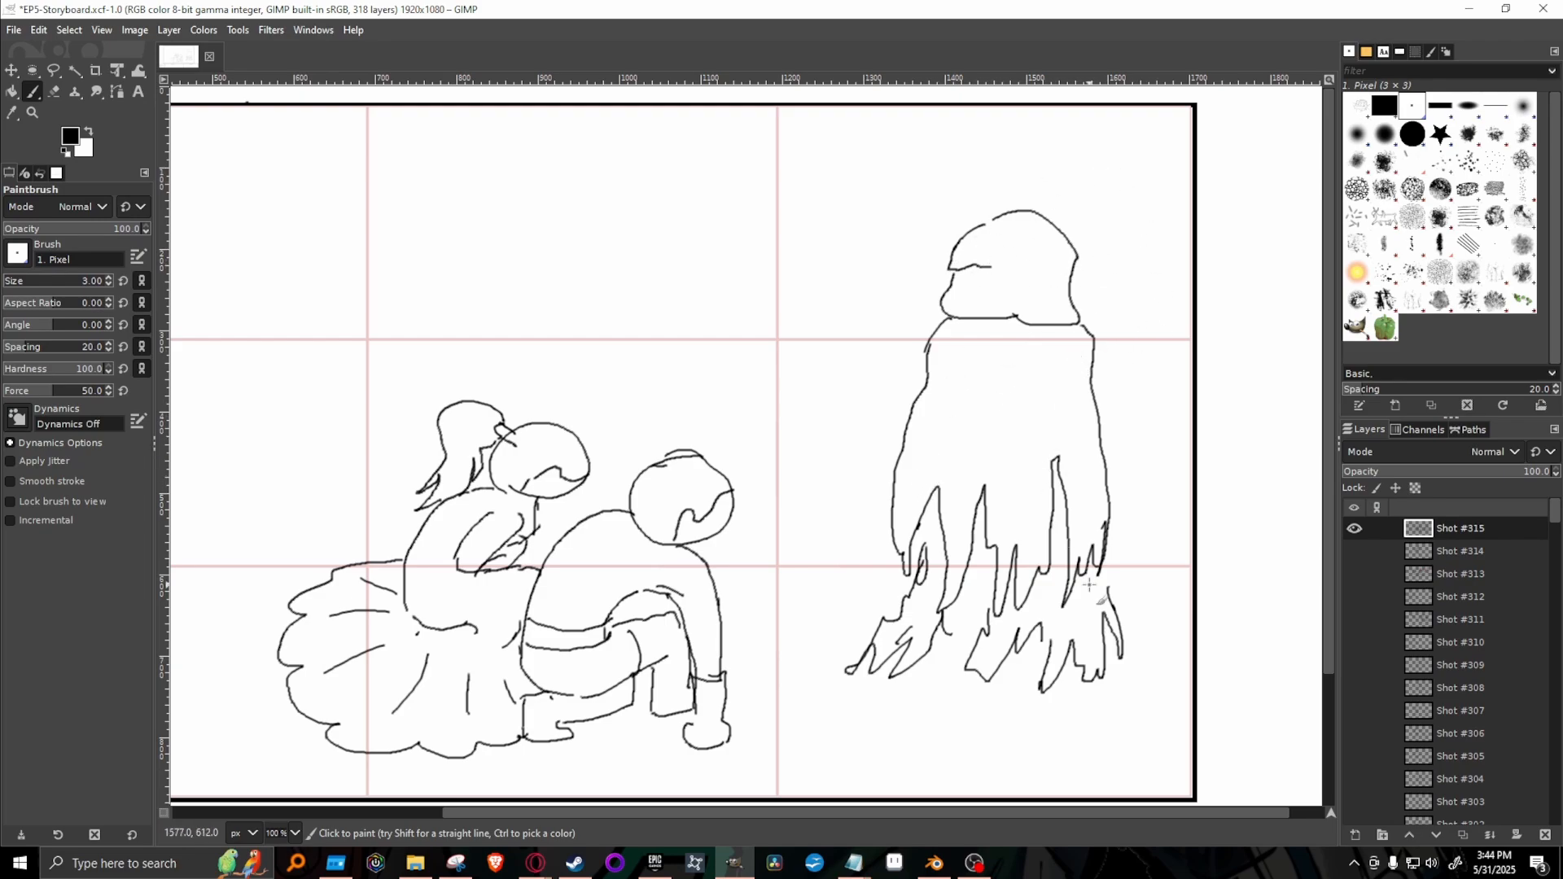
# Select the crouching pair with Free Select and scale it down to about 71% with Unified Transform, keeping it near the frame's bottom.
pyautogui.moveTo(979, 811); pyautogui.dragTo(798, 832)
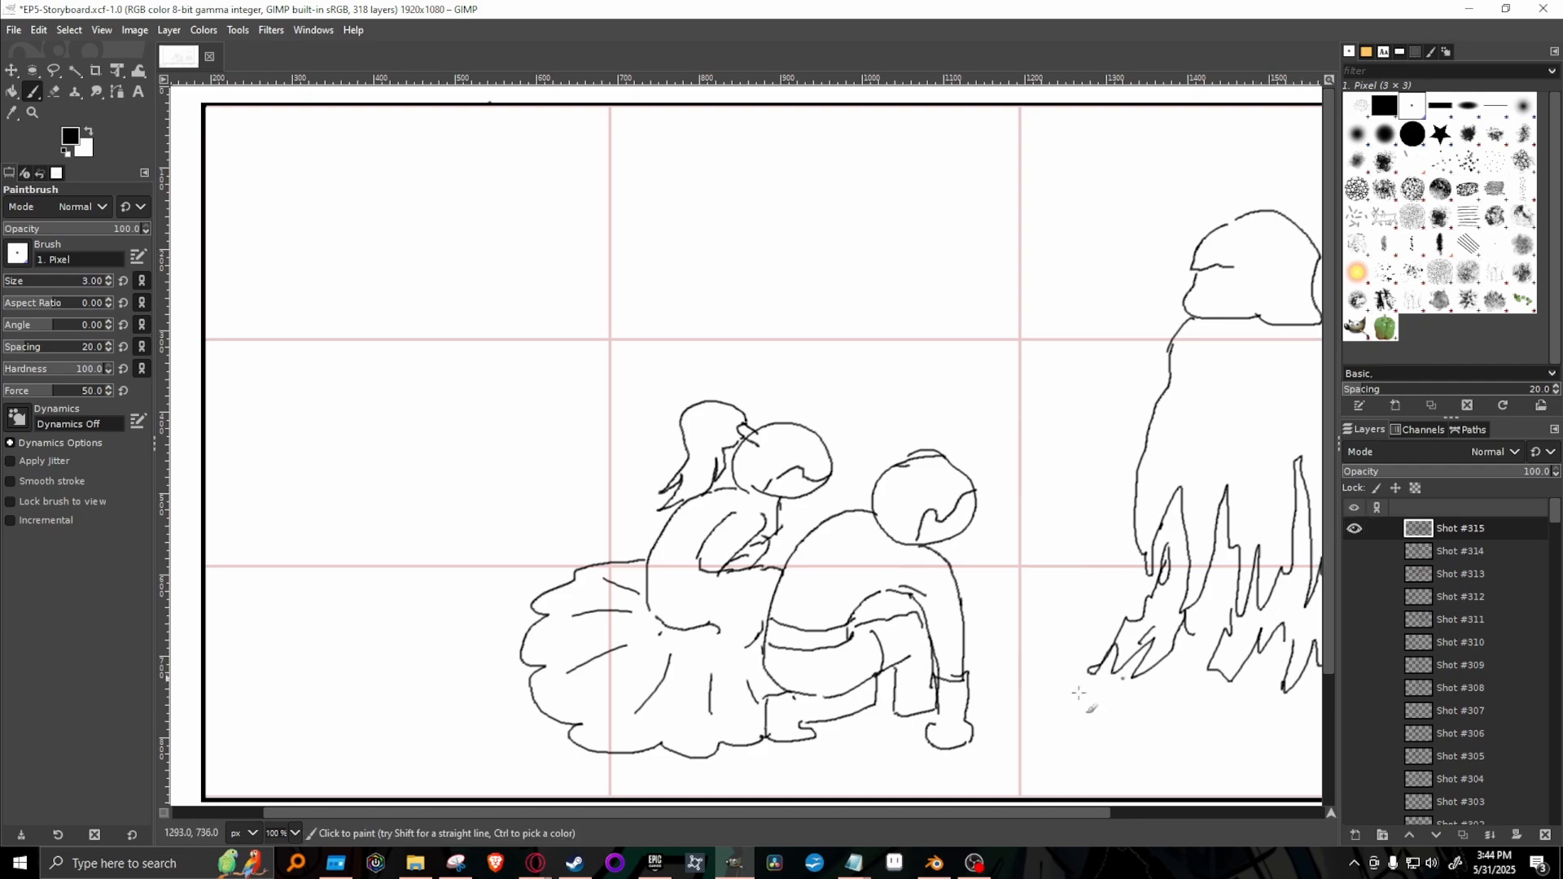
pyautogui.moveTo(920, 806)
pyautogui.mouseDown()
pyautogui.moveTo(1210, 835)
pyautogui.moveTo(1105, 819)
pyautogui.mouseUp()
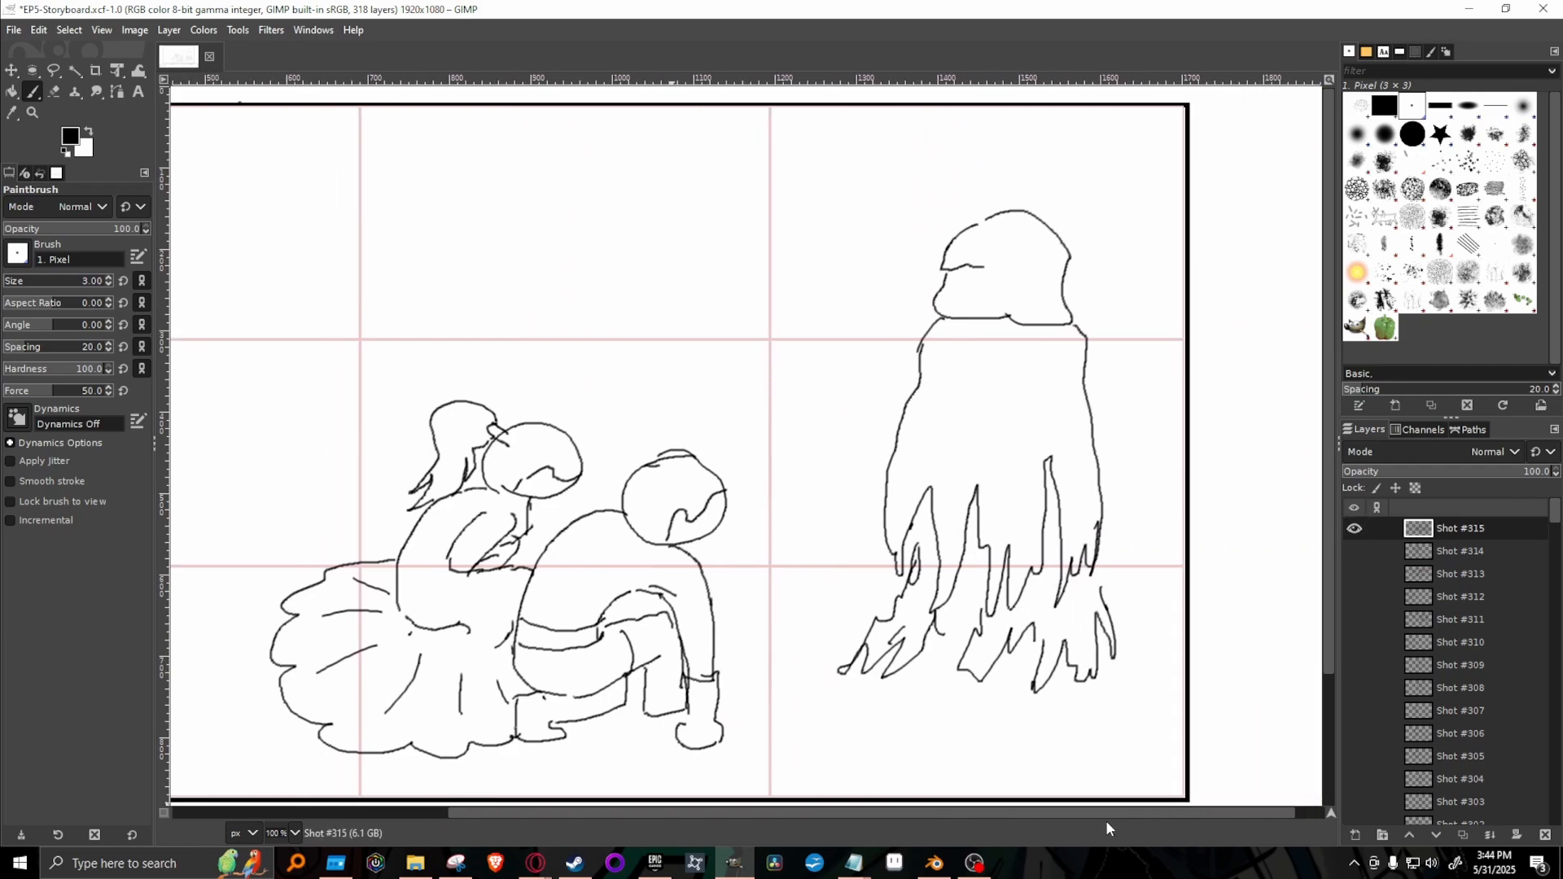
pyautogui.click(53, 71)
pyautogui.moveTo(238, 733)
pyautogui.mouseDown()
pyautogui.moveTo(245, 447)
pyautogui.moveTo(446, 366)
pyautogui.moveTo(762, 356)
pyautogui.moveTo(812, 580)
pyautogui.moveTo(746, 749)
pyautogui.moveTo(621, 776)
pyautogui.moveTo(366, 772)
pyautogui.moveTo(239, 743)
pyautogui.mouseUp()
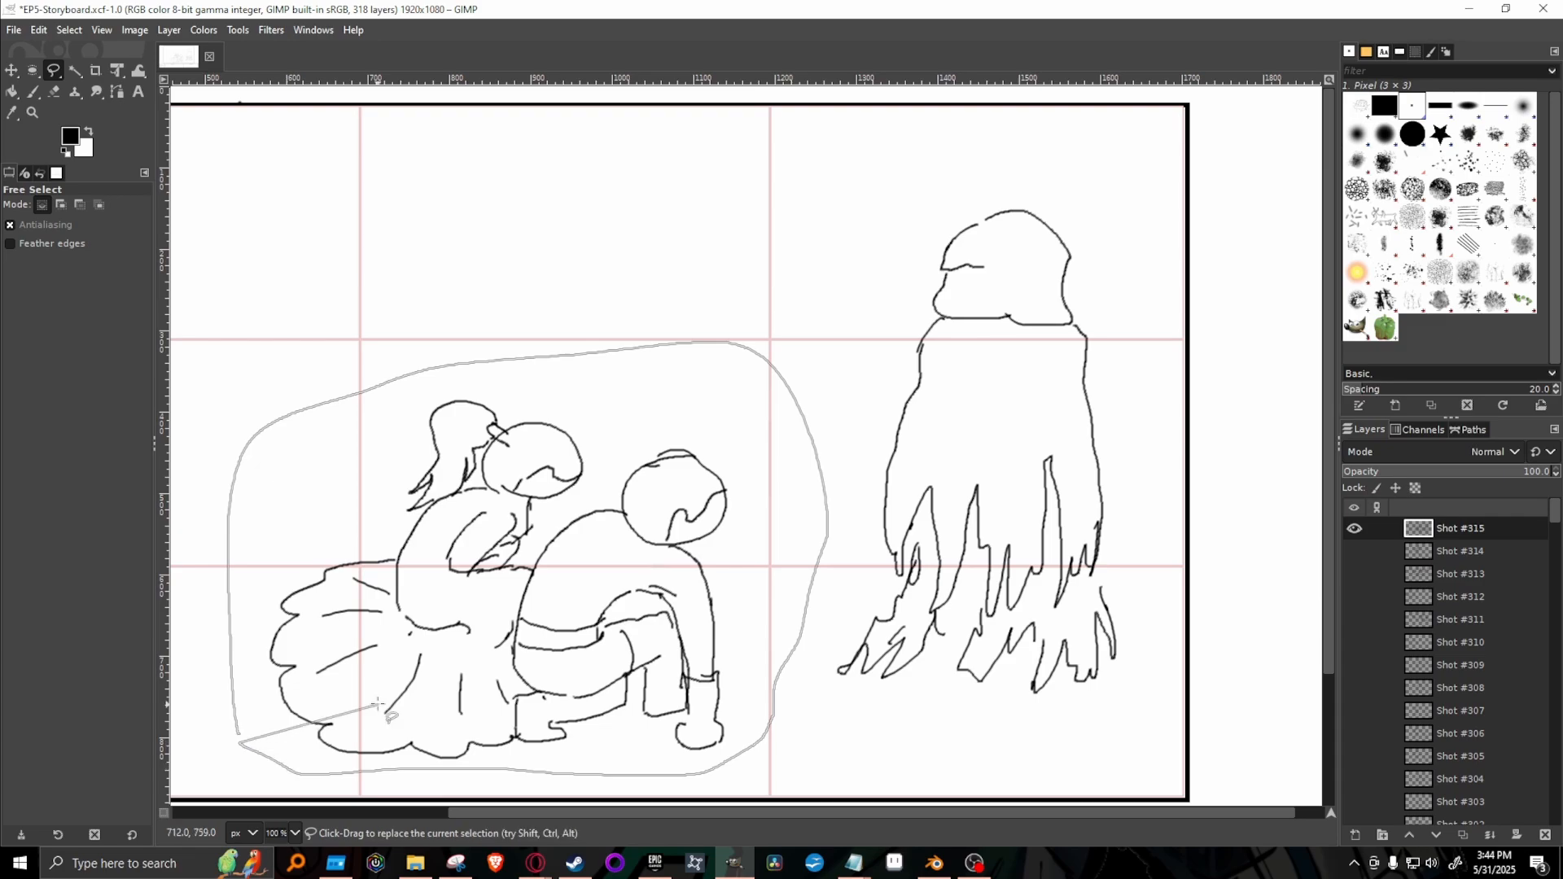
pyautogui.click(238, 736)
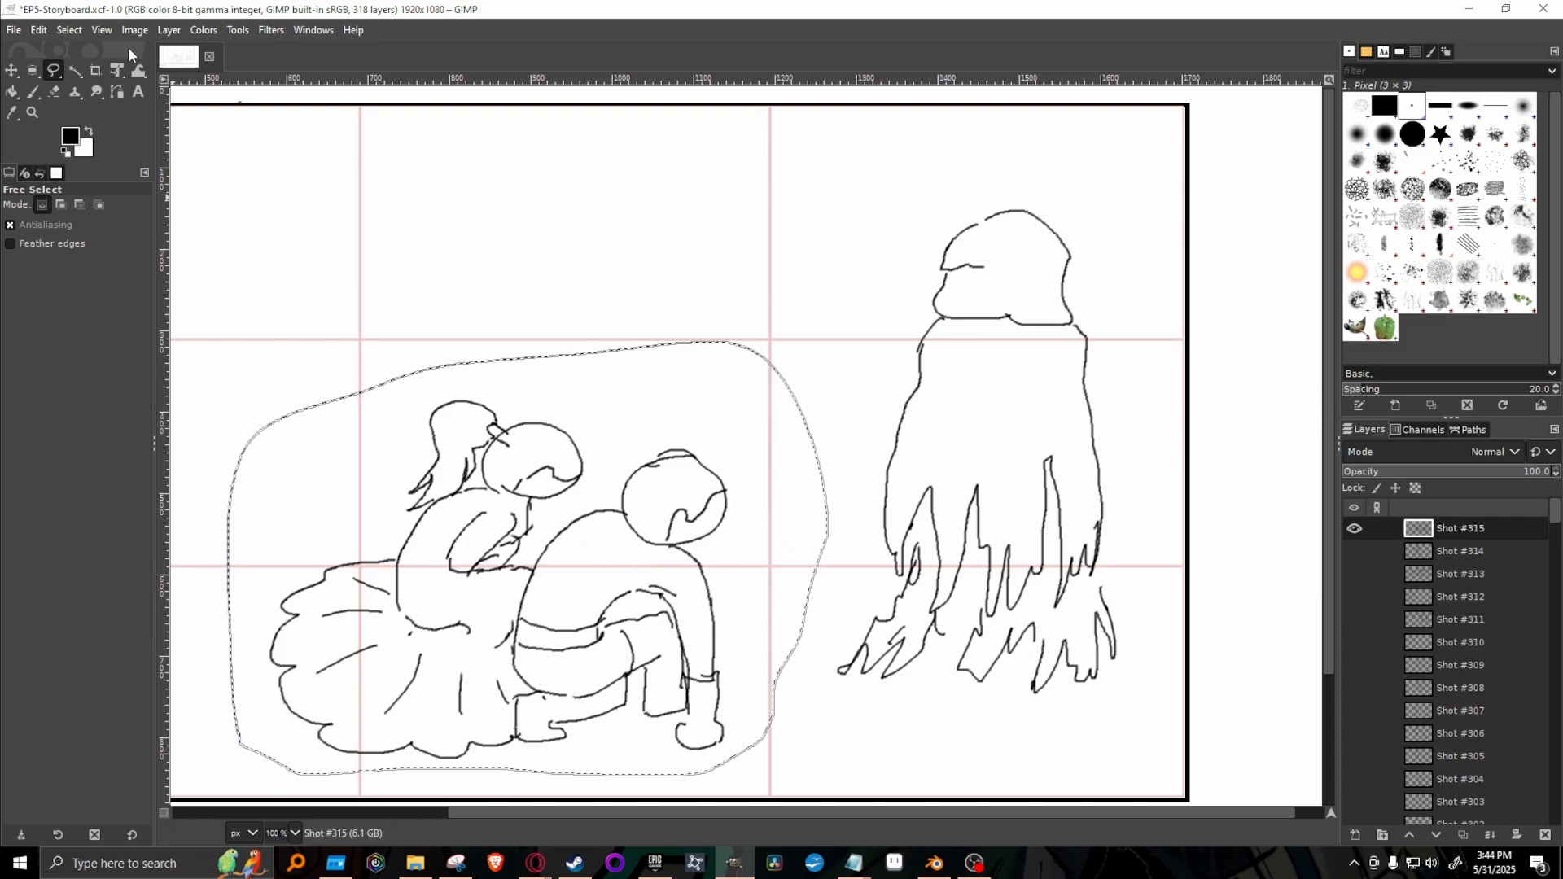
pyautogui.click(116, 70)
pyautogui.click(839, 349)
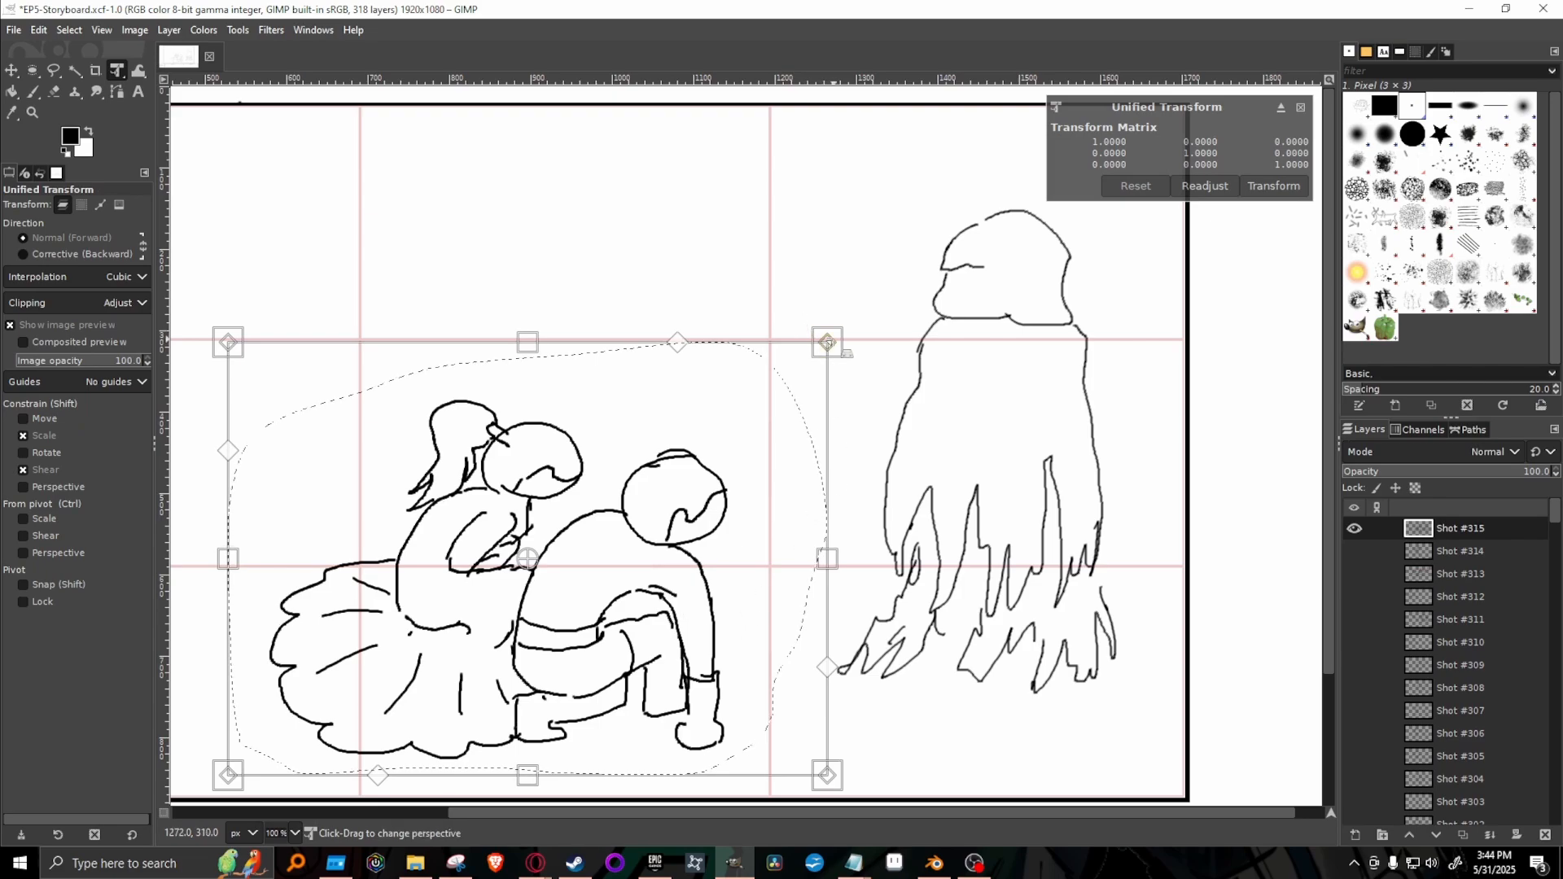
pyautogui.moveTo(846, 352); pyautogui.dragTo(684, 468)
pyautogui.moveTo(585, 613); pyautogui.dragTo(708, 600)
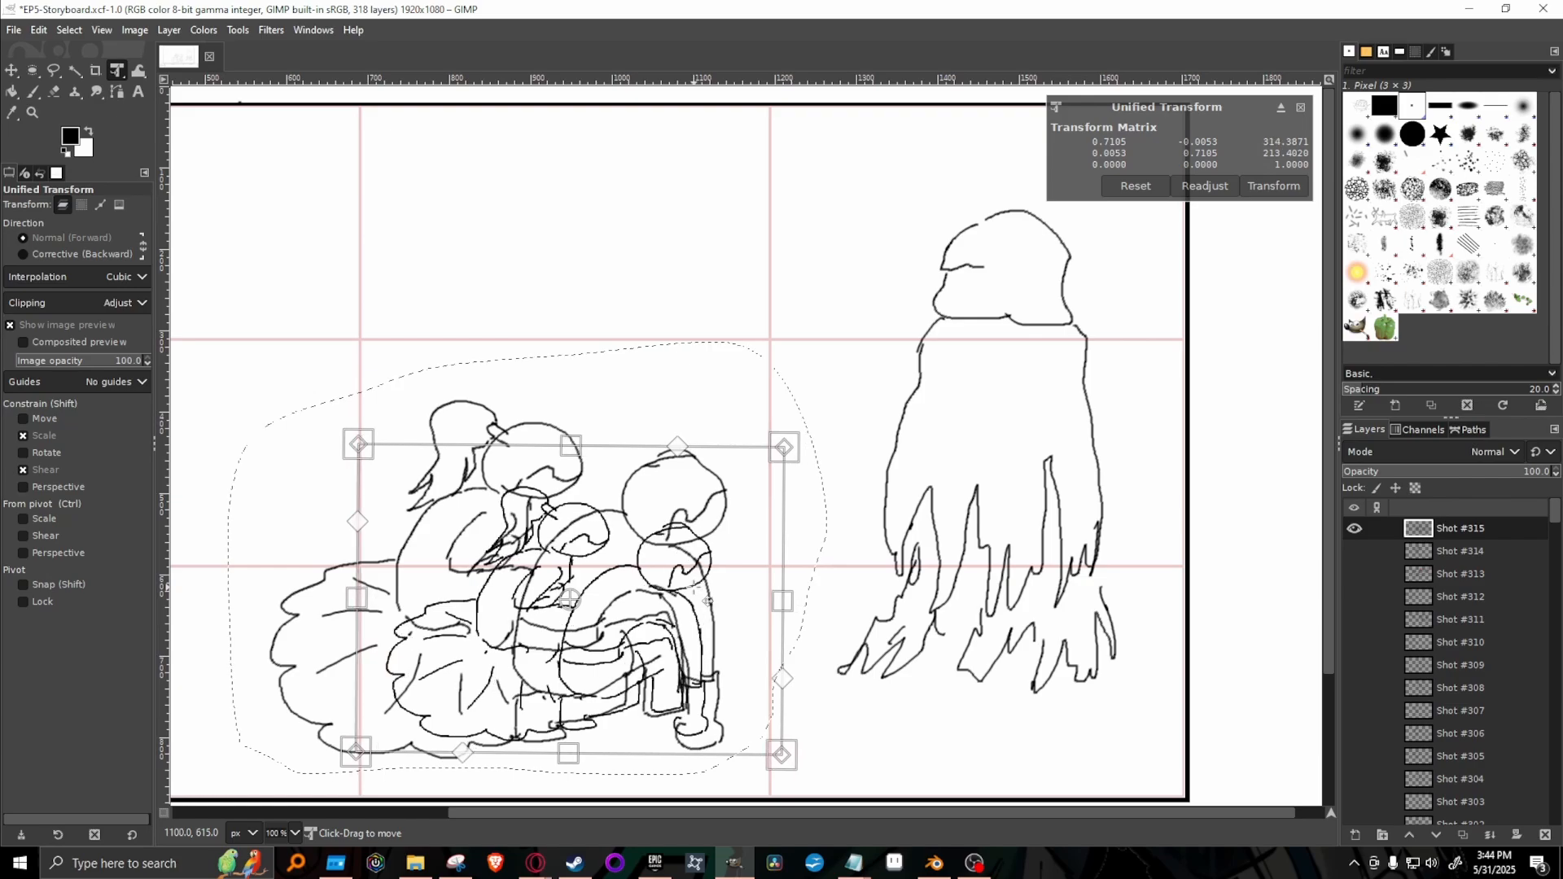
pyautogui.press('Return')
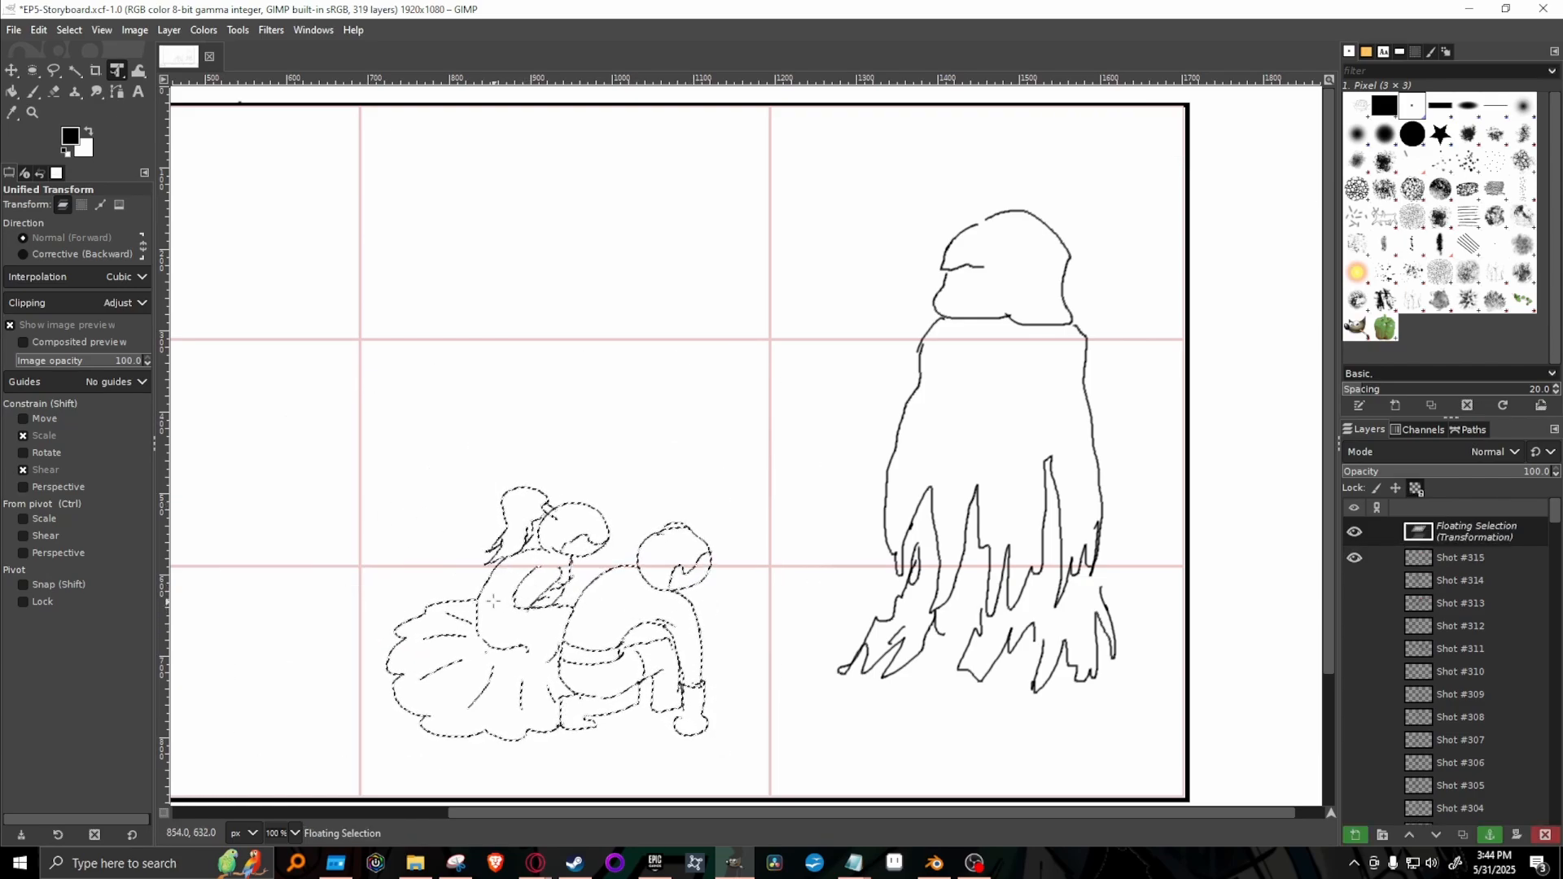
# Move the reduced pair 51 px to the left and anchor it to the Shot #315 layer.
pyautogui.click(630, 603)
pyautogui.moveTo(630, 603); pyautogui.dragTo(588, 603)
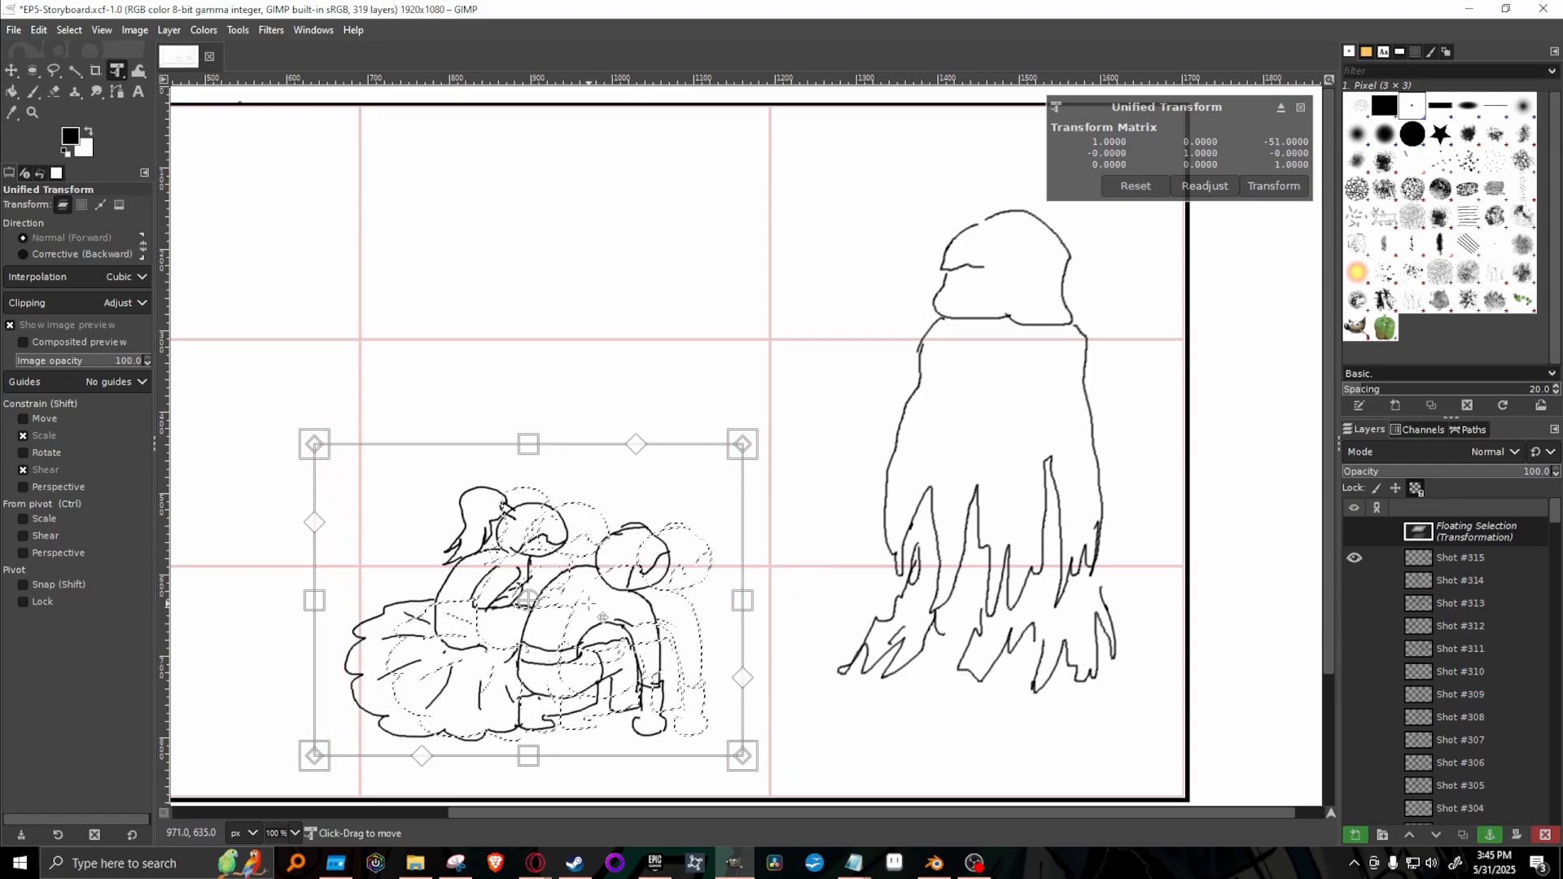
pyautogui.press('Return')
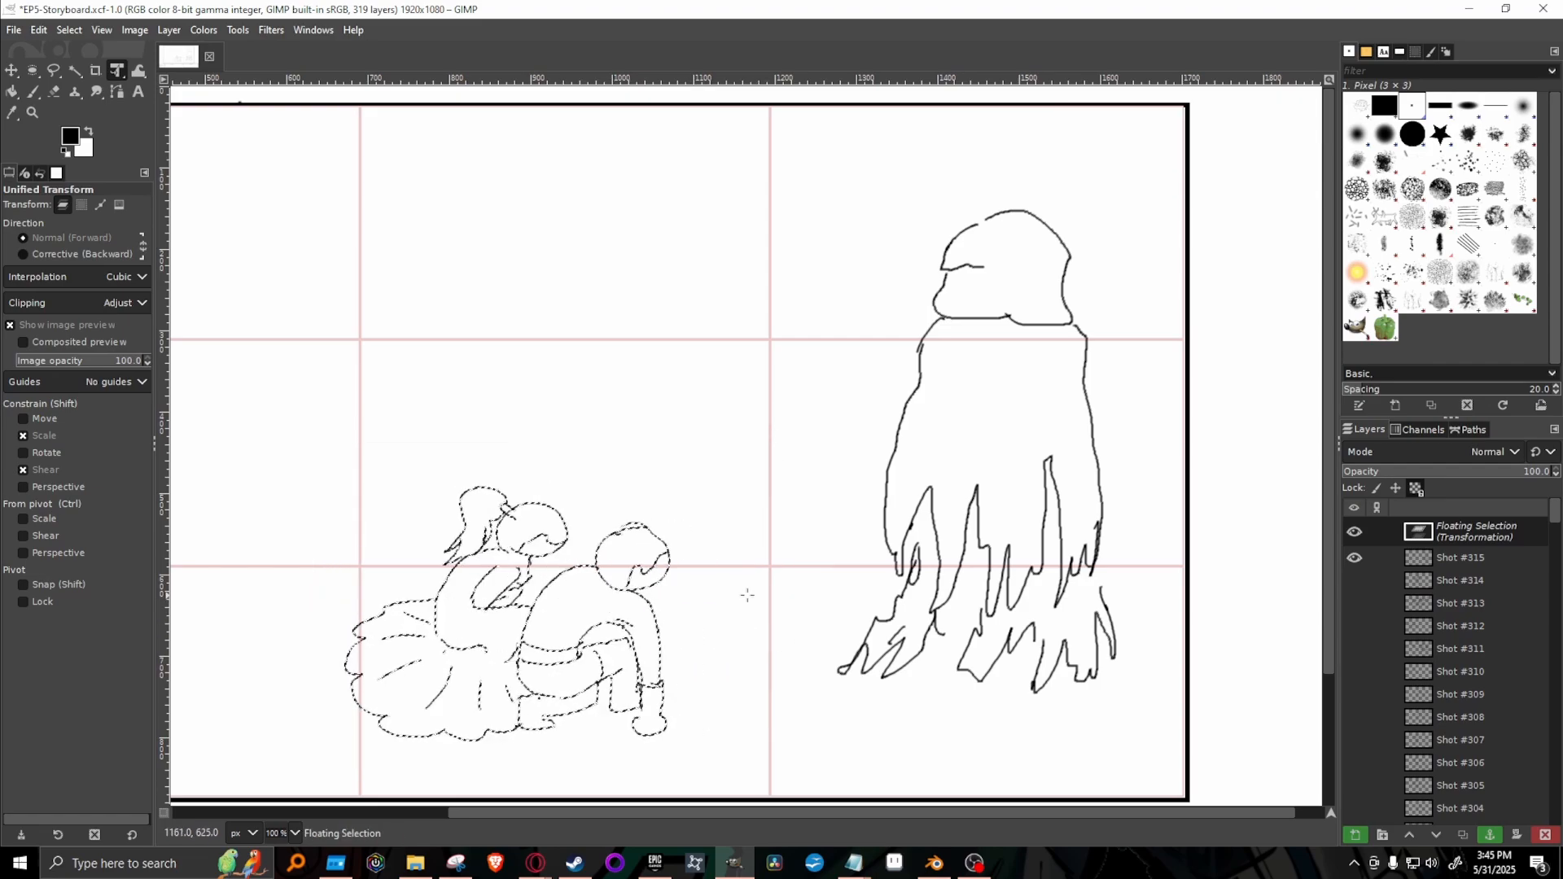
pyautogui.click(1490, 834)
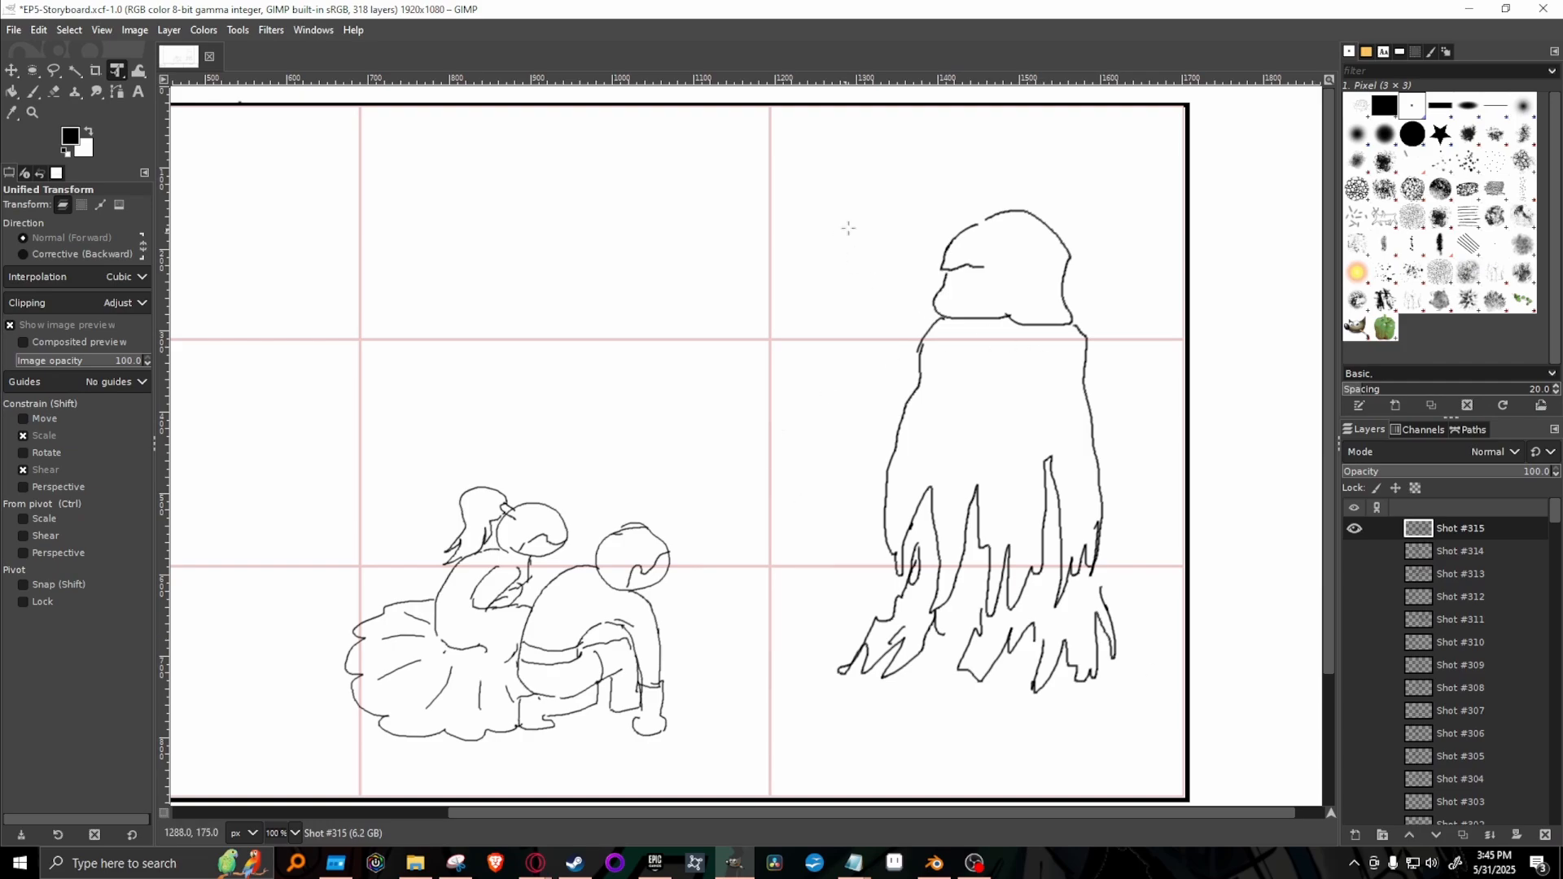
# Select the tall cloaked figure with Free Select and move it left and slightly up, closer to the crouching pair, using Unified Transform.
pyautogui.click(54, 70)
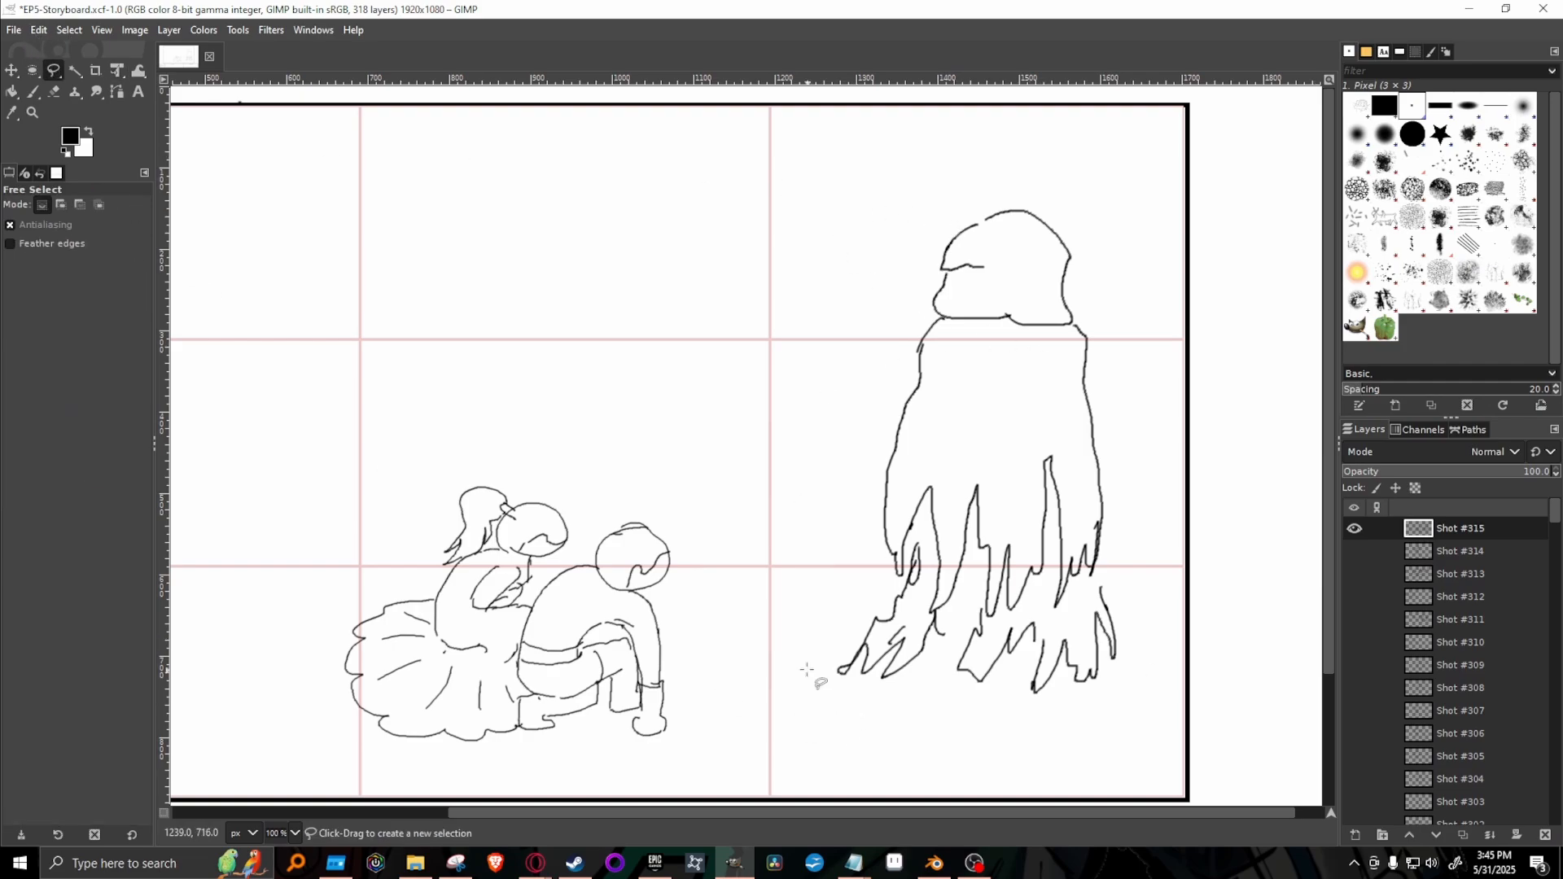
pyautogui.moveTo(807, 653)
pyautogui.mouseDown()
pyautogui.moveTo(770, 333)
pyautogui.moveTo(1076, 176)
pyautogui.moveTo(1200, 701)
pyautogui.moveTo(895, 743)
pyautogui.moveTo(808, 654)
pyautogui.mouseUp()
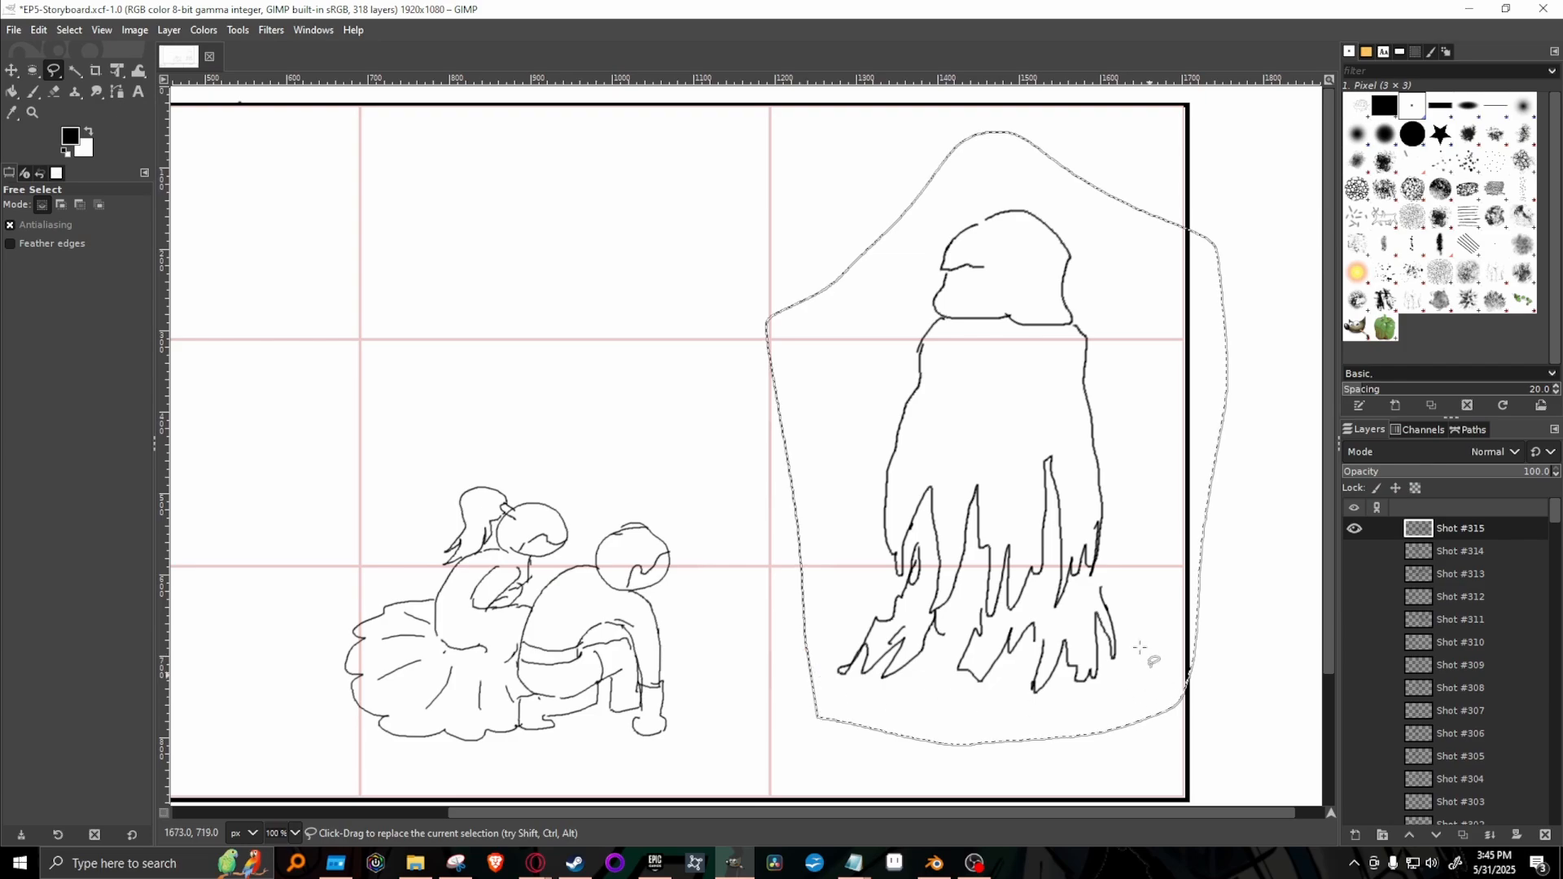
pyautogui.click(1011, 527)
pyautogui.click(117, 72)
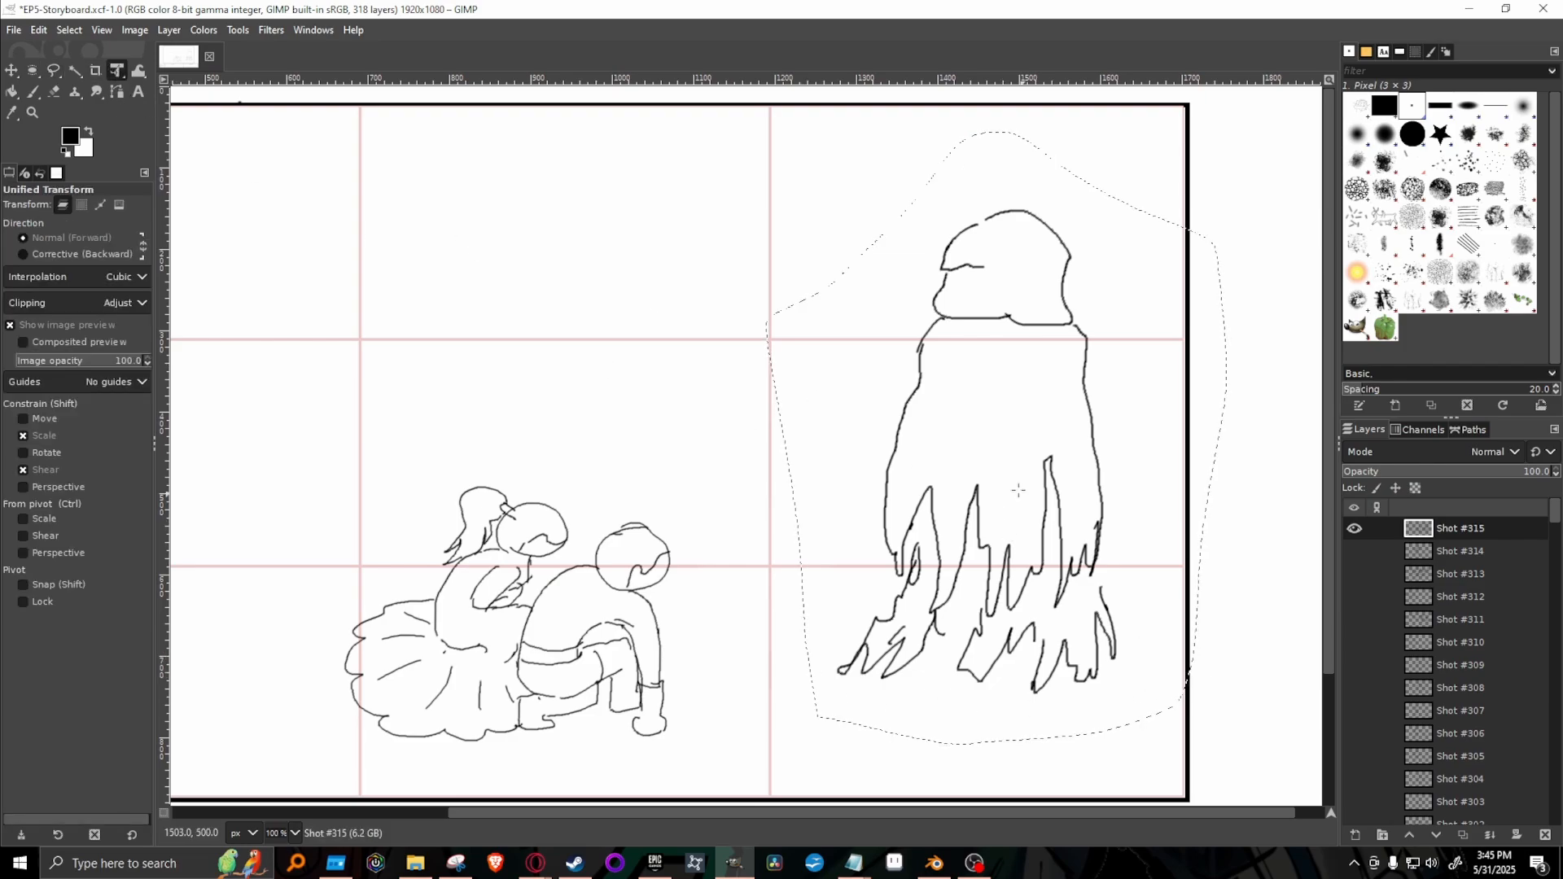
pyautogui.click(1019, 487)
pyautogui.moveTo(1019, 487); pyautogui.dragTo(905, 466)
pyautogui.press('Return')
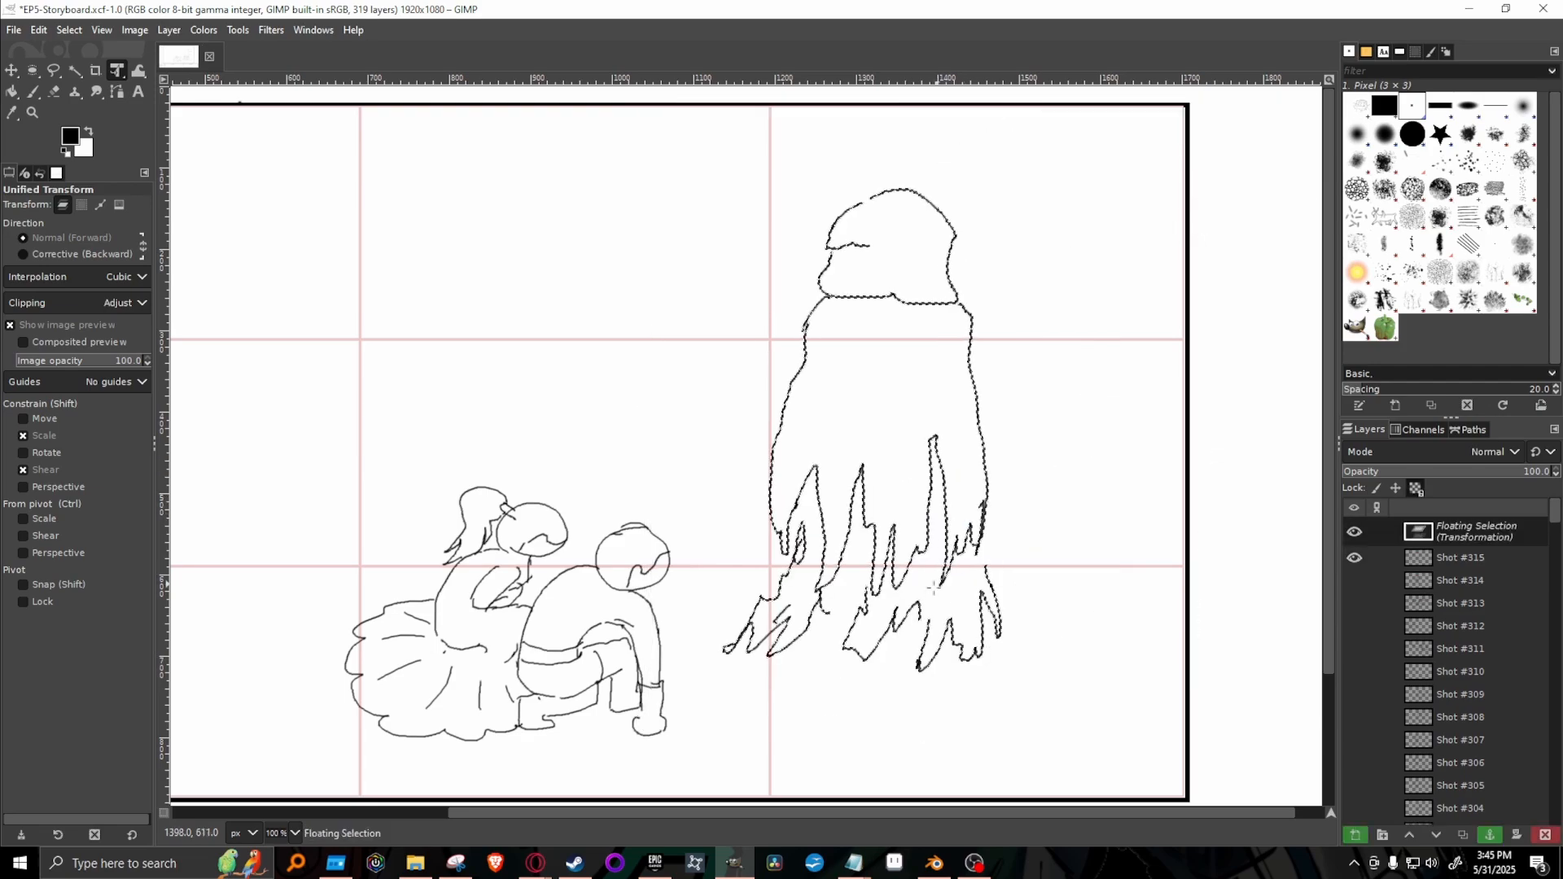
# View the whole frame at 66.7% zoom and anchor the moved cloaked figure to the Shot #315 layer.
pyautogui.moveTo(743, 812)
pyautogui.mouseDown()
pyautogui.moveTo(617, 812)
pyautogui.moveTo(651, 814)
pyautogui.mouseUp()
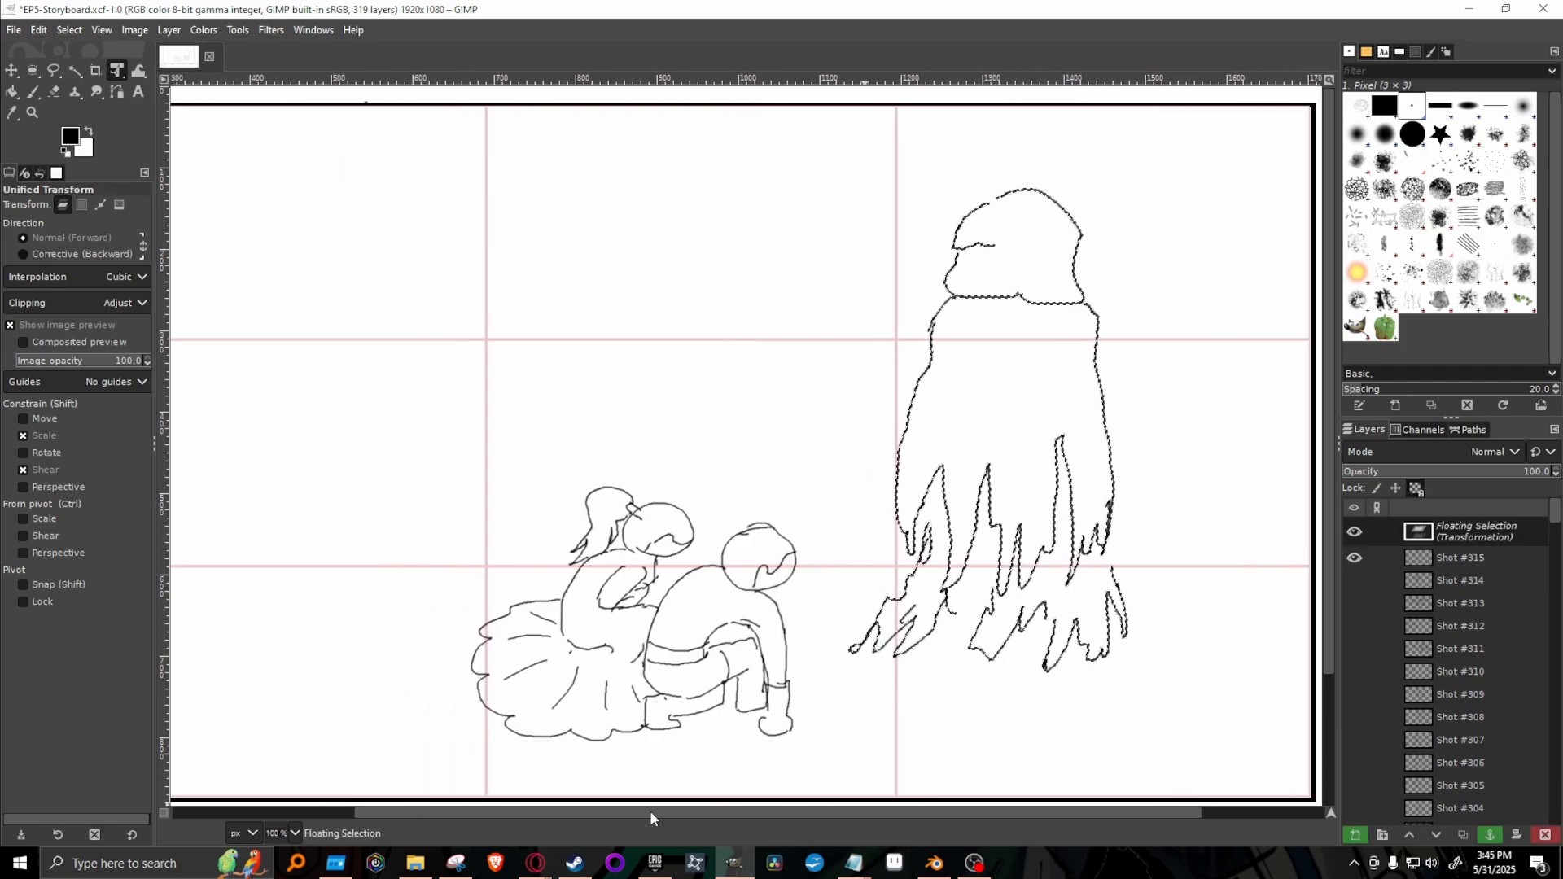
pyautogui.click(291, 832)
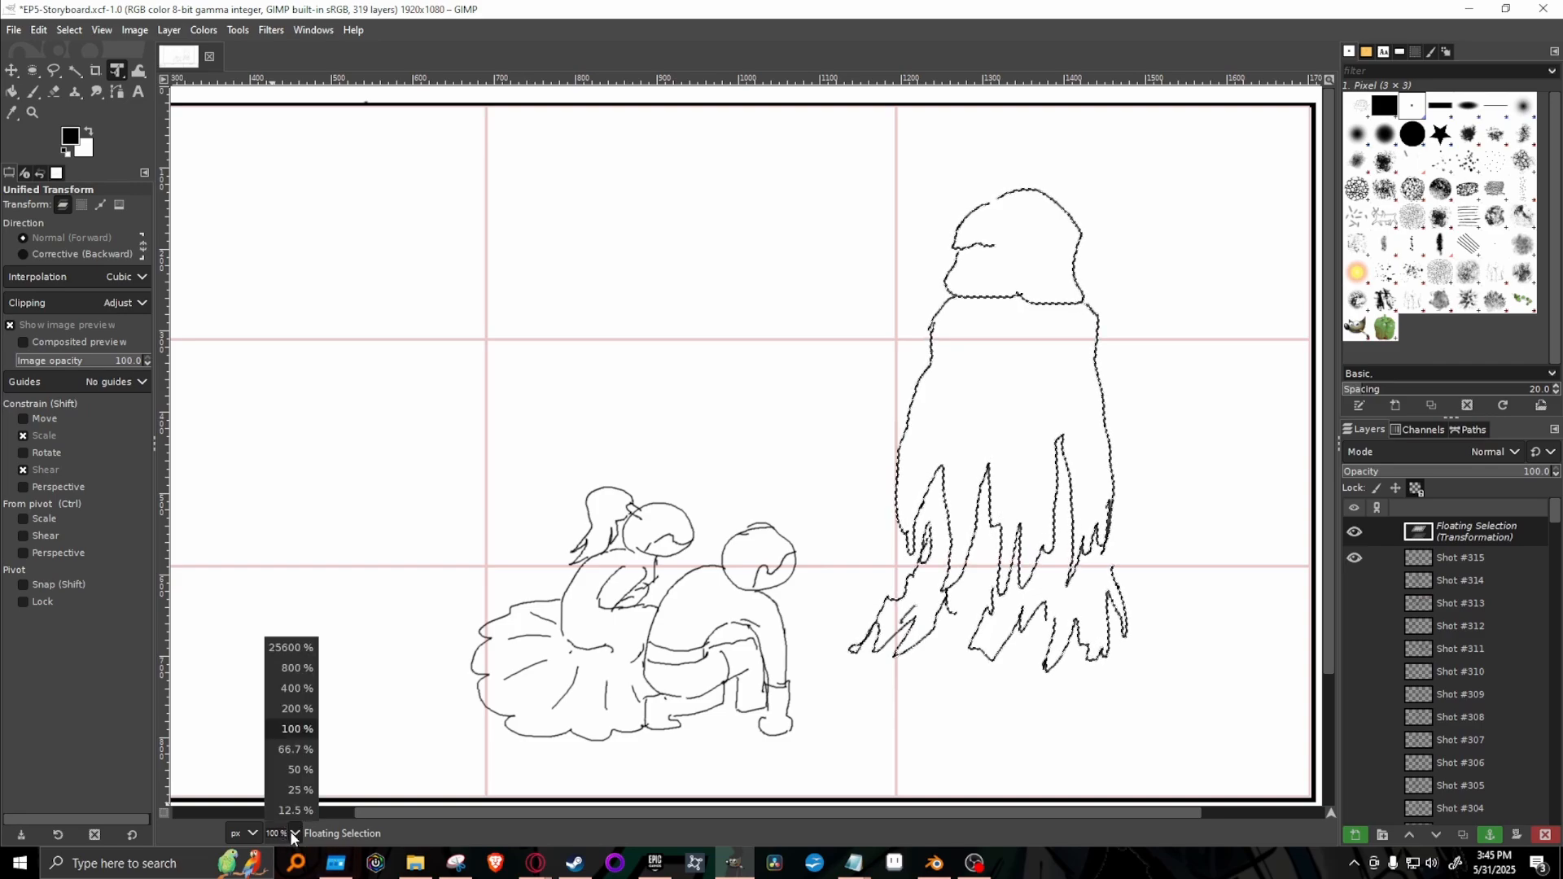
pyautogui.click(295, 749)
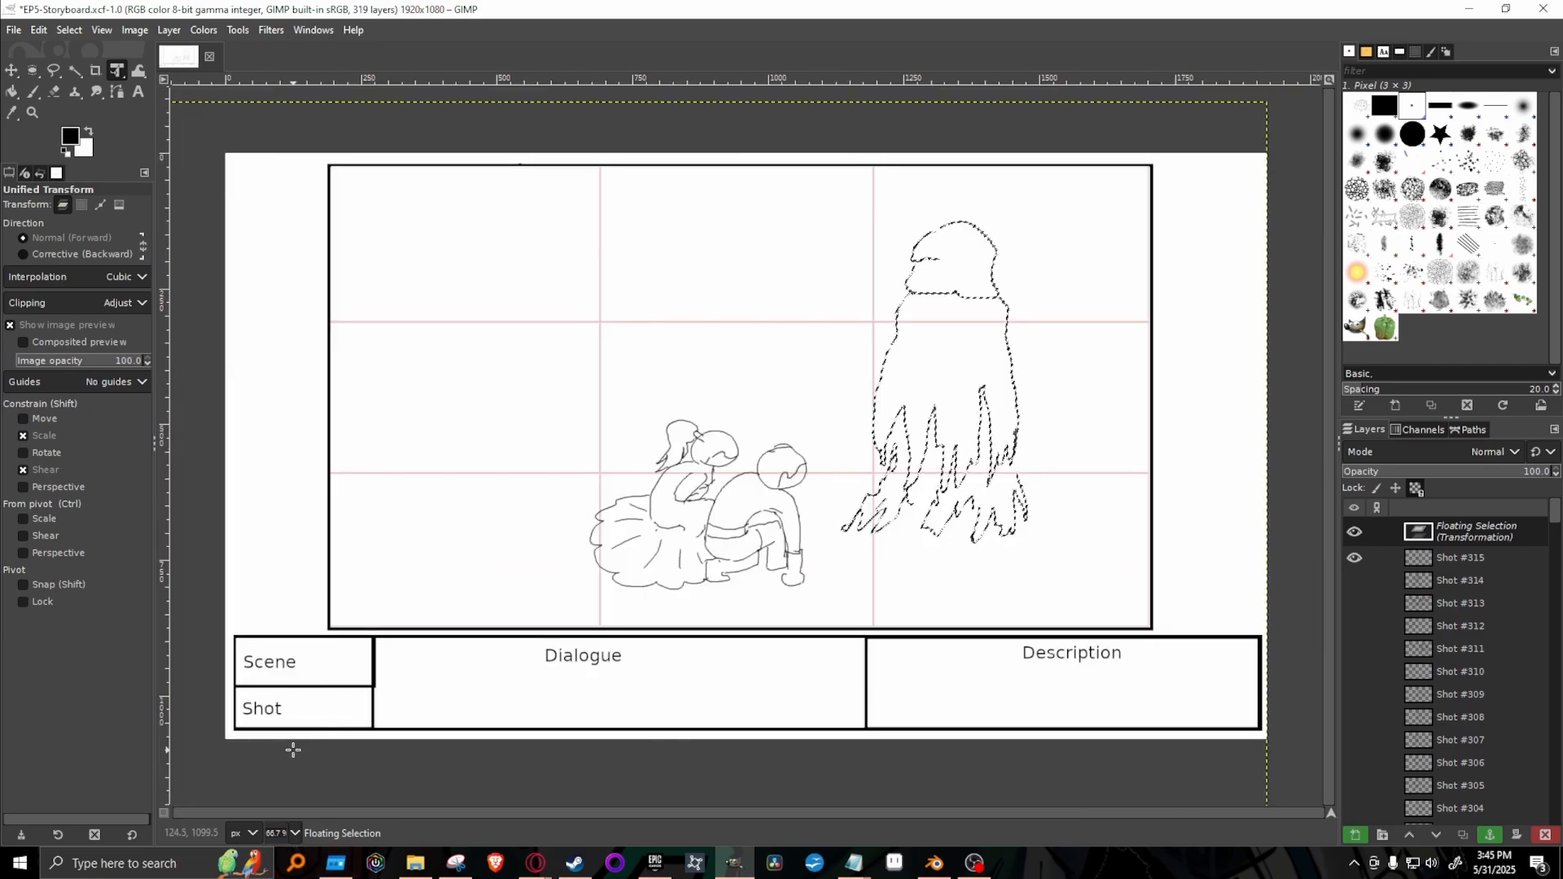
pyautogui.click(1354, 582)
pyautogui.click(1354, 583)
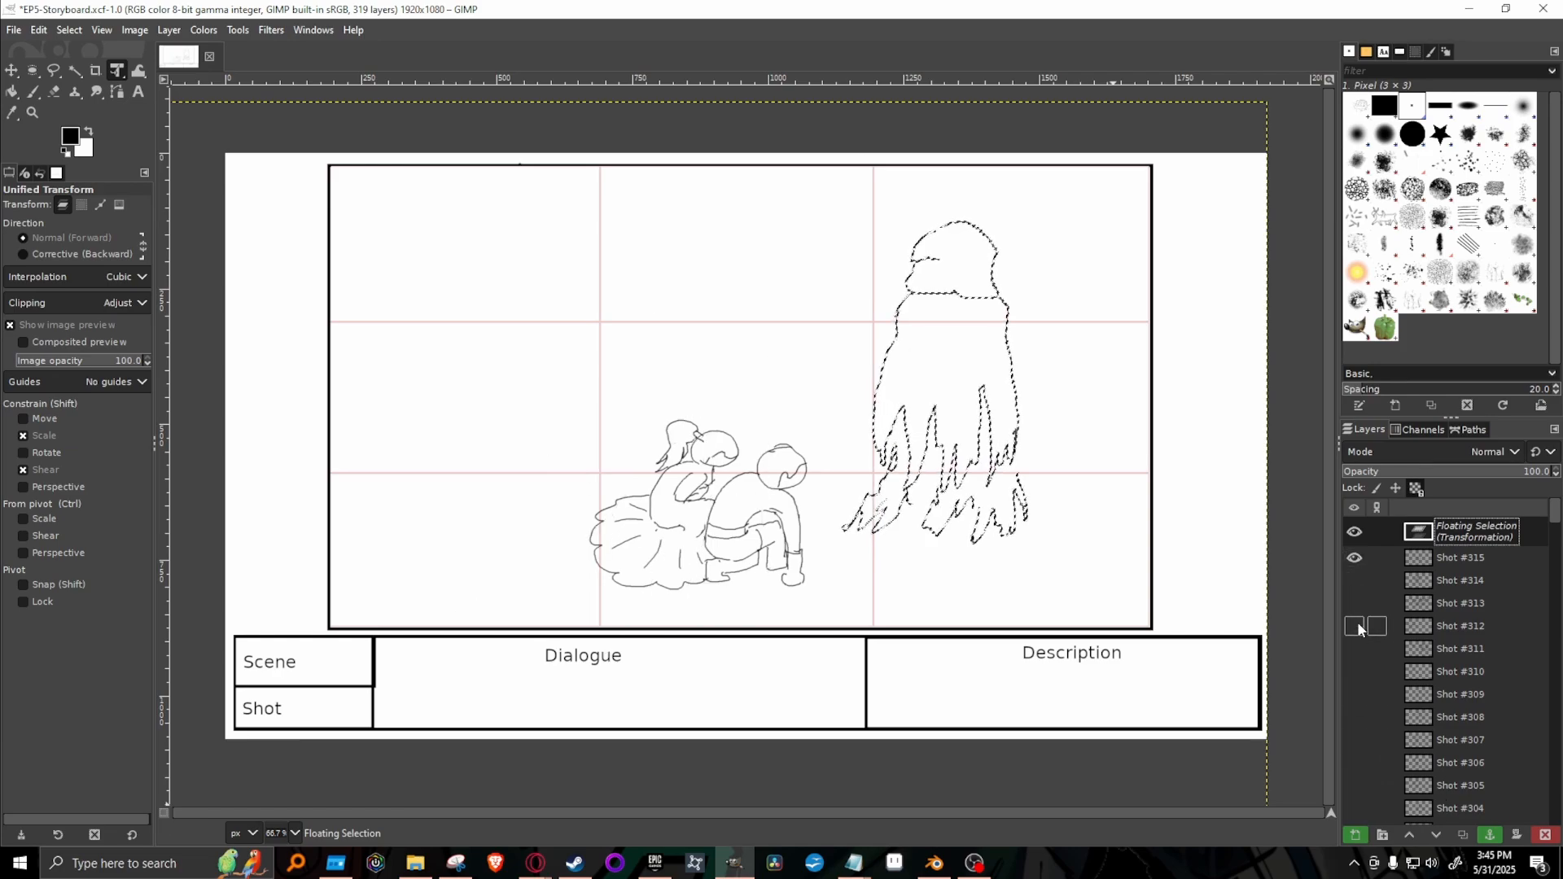
pyautogui.click(1356, 622)
pyautogui.click(1356, 624)
pyautogui.click(1490, 834)
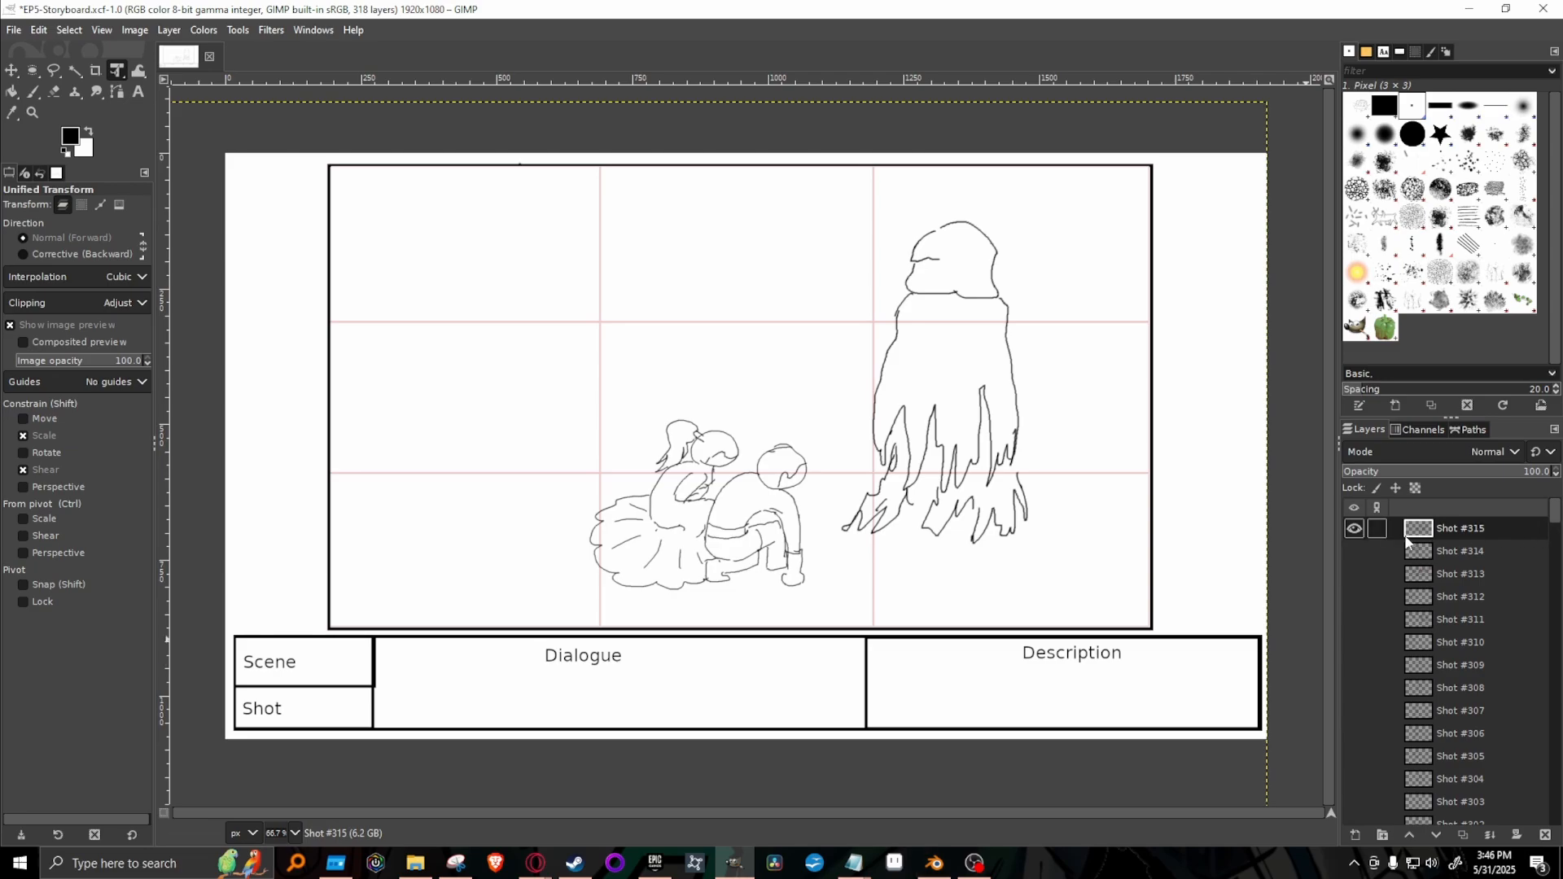
# Duplicate the Shot #315 layer as Shot #316, hide Shot #315 and clear the new layer's drawing.
pyautogui.rightClick(1473, 580)
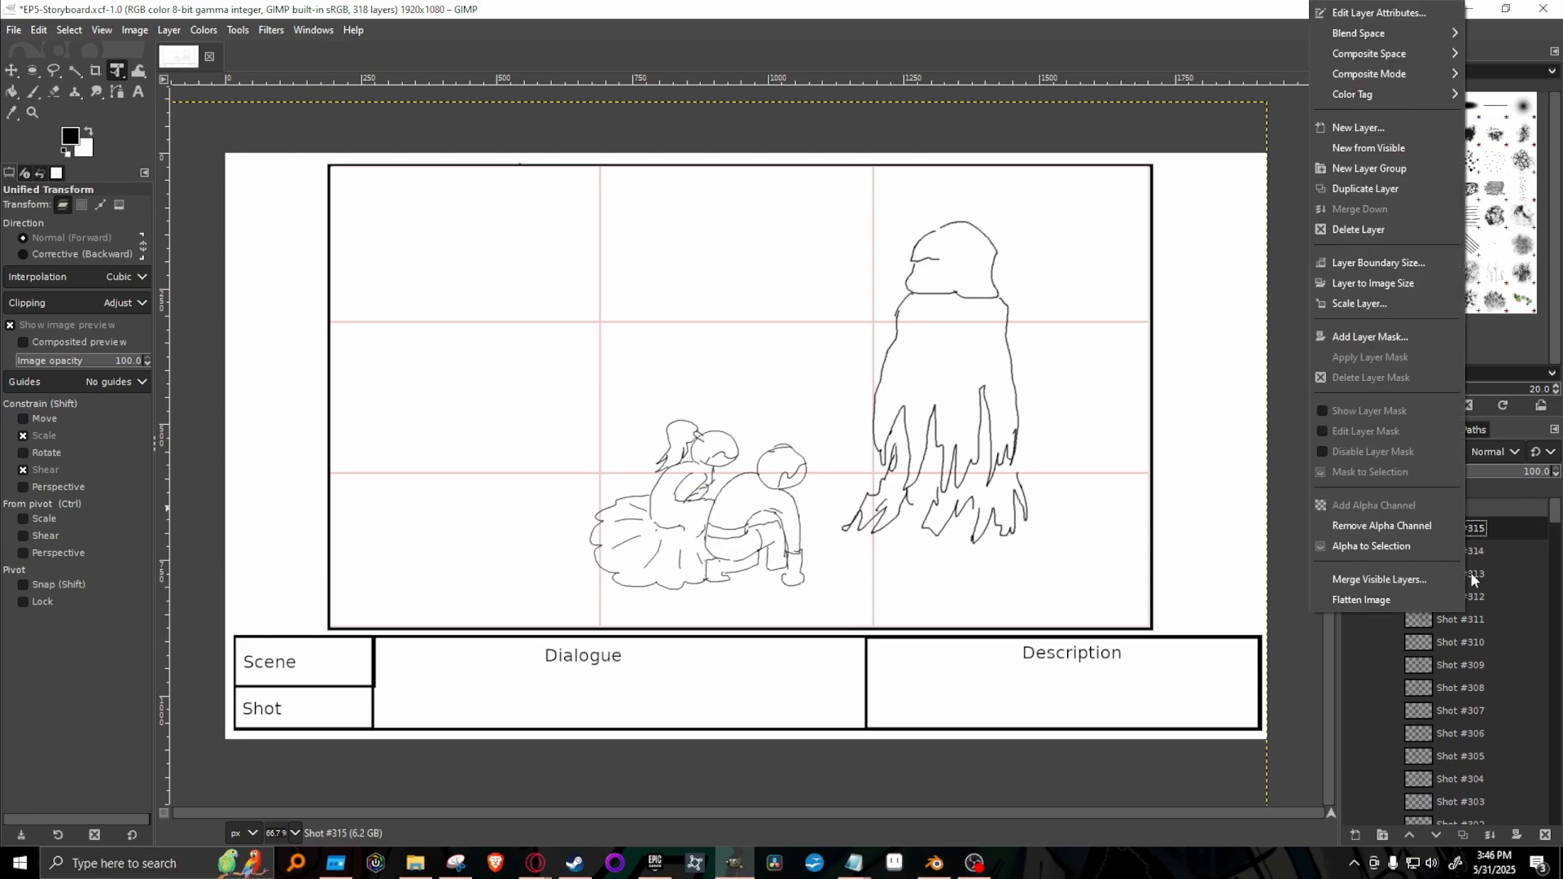
pyautogui.click(1371, 188)
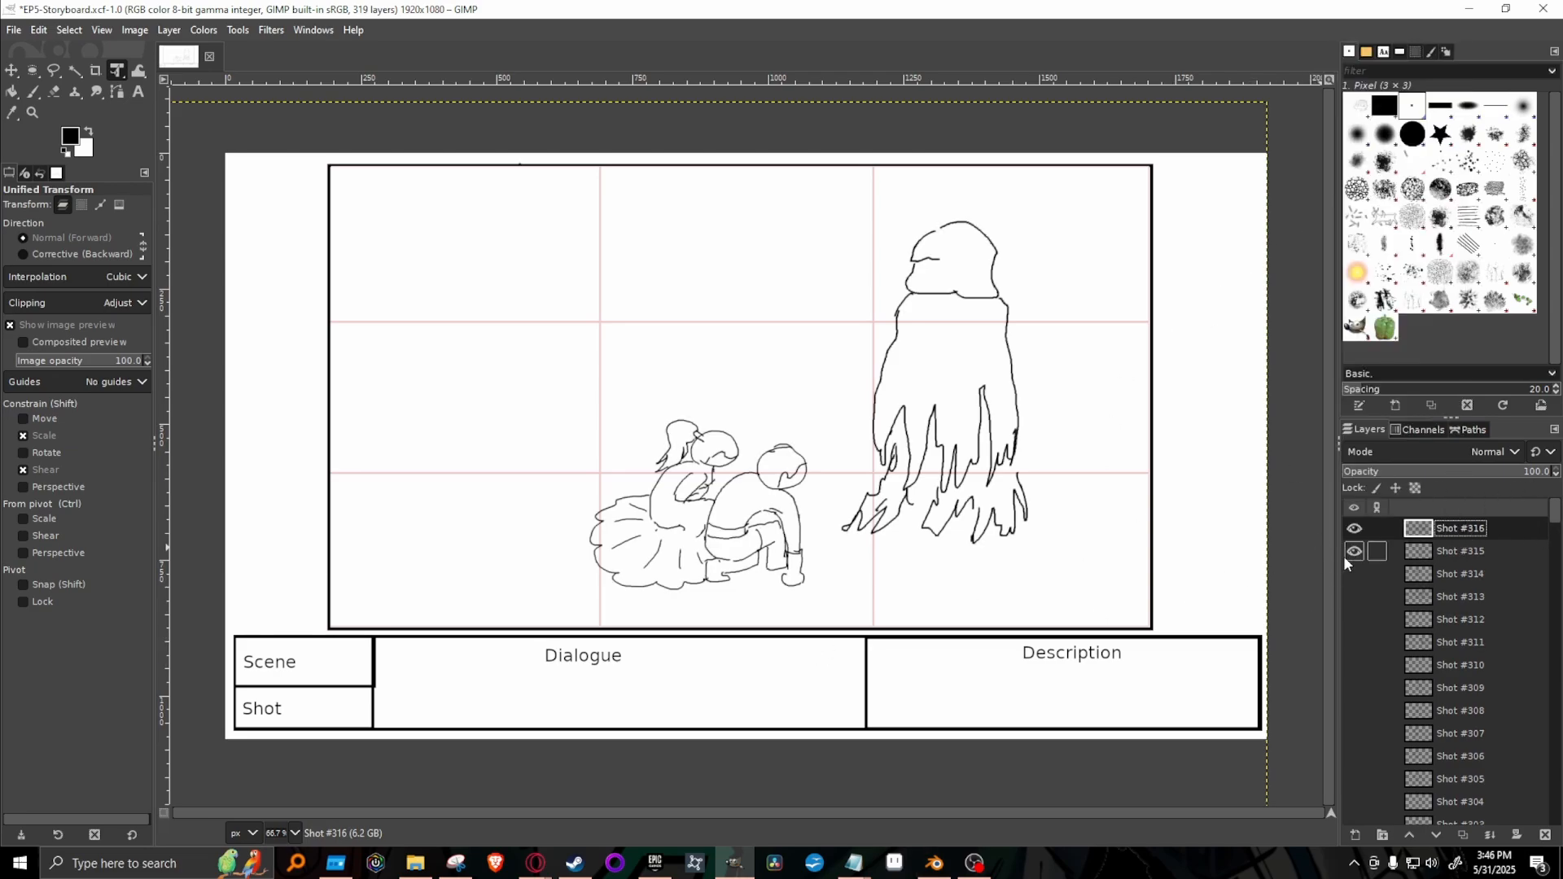
pyautogui.press('Delete')
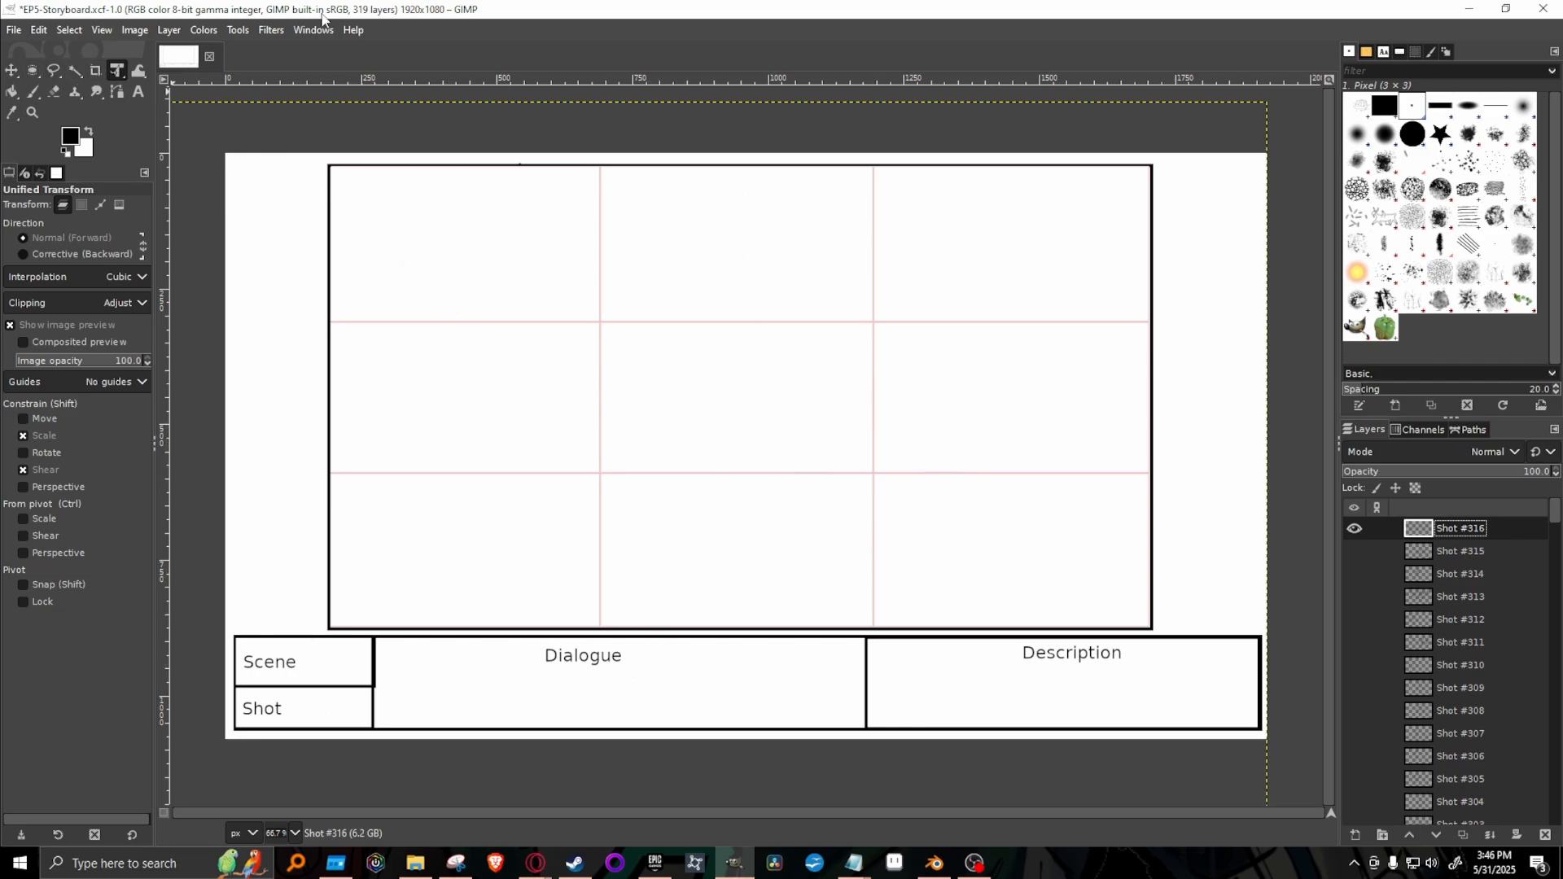
# Sketch a lying figure with the size 3 Paintbrush: a round head near the lower-left thirds crossing, the upper body, a bent arm and a hand.
pyautogui.press('p')
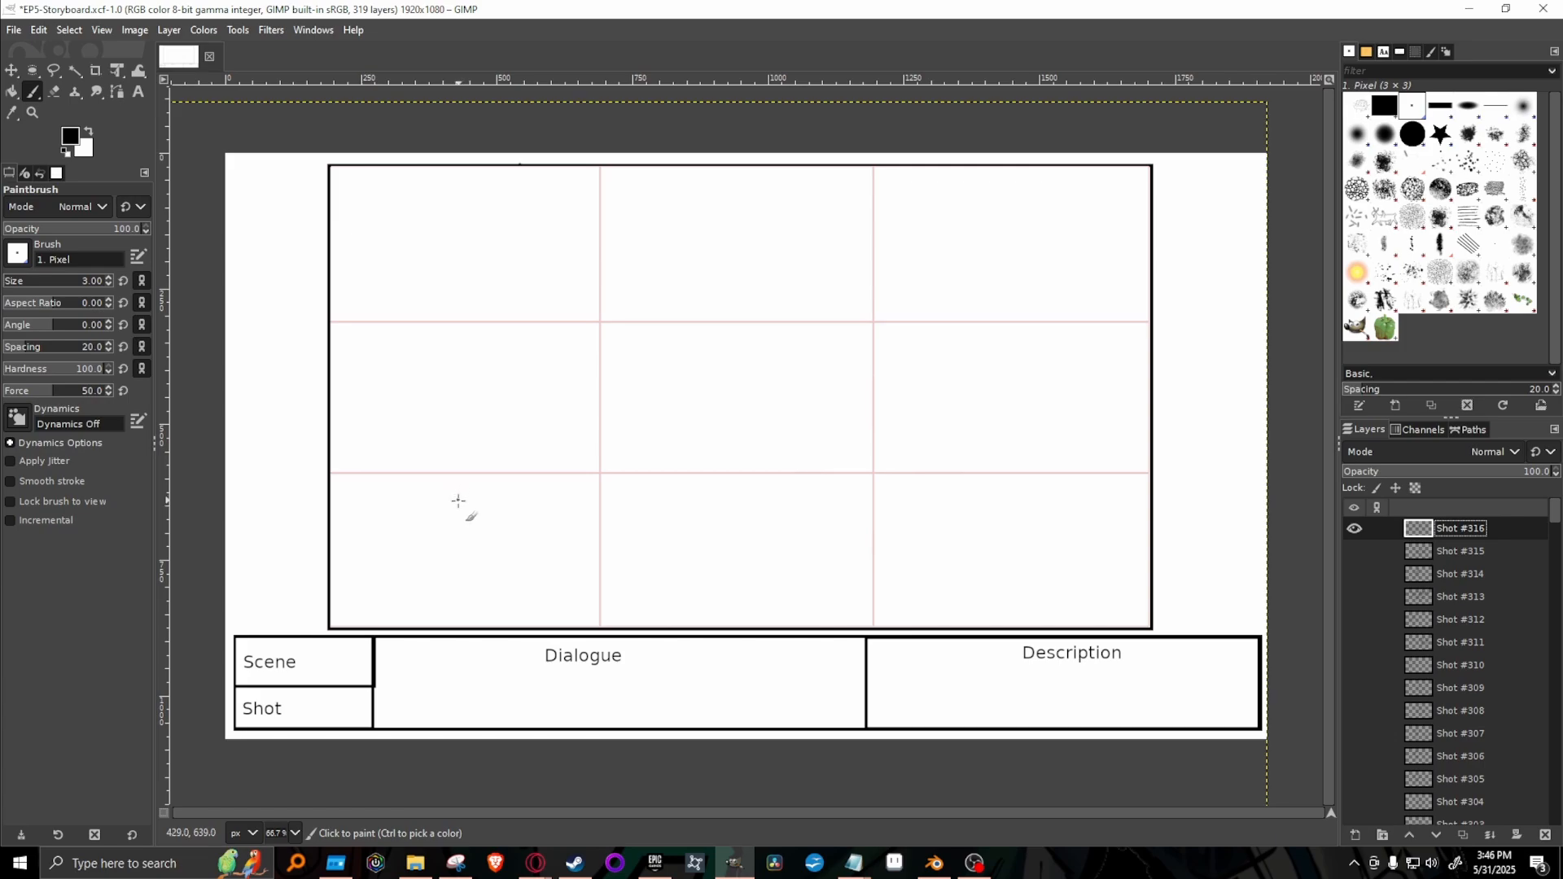
pyautogui.click(509, 456)
pyautogui.moveTo(583, 502)
pyautogui.mouseDown()
pyautogui.moveTo(520, 473)
pyautogui.moveTo(550, 426)
pyautogui.moveTo(612, 439)
pyautogui.moveTo(580, 494)
pyautogui.mouseUp()
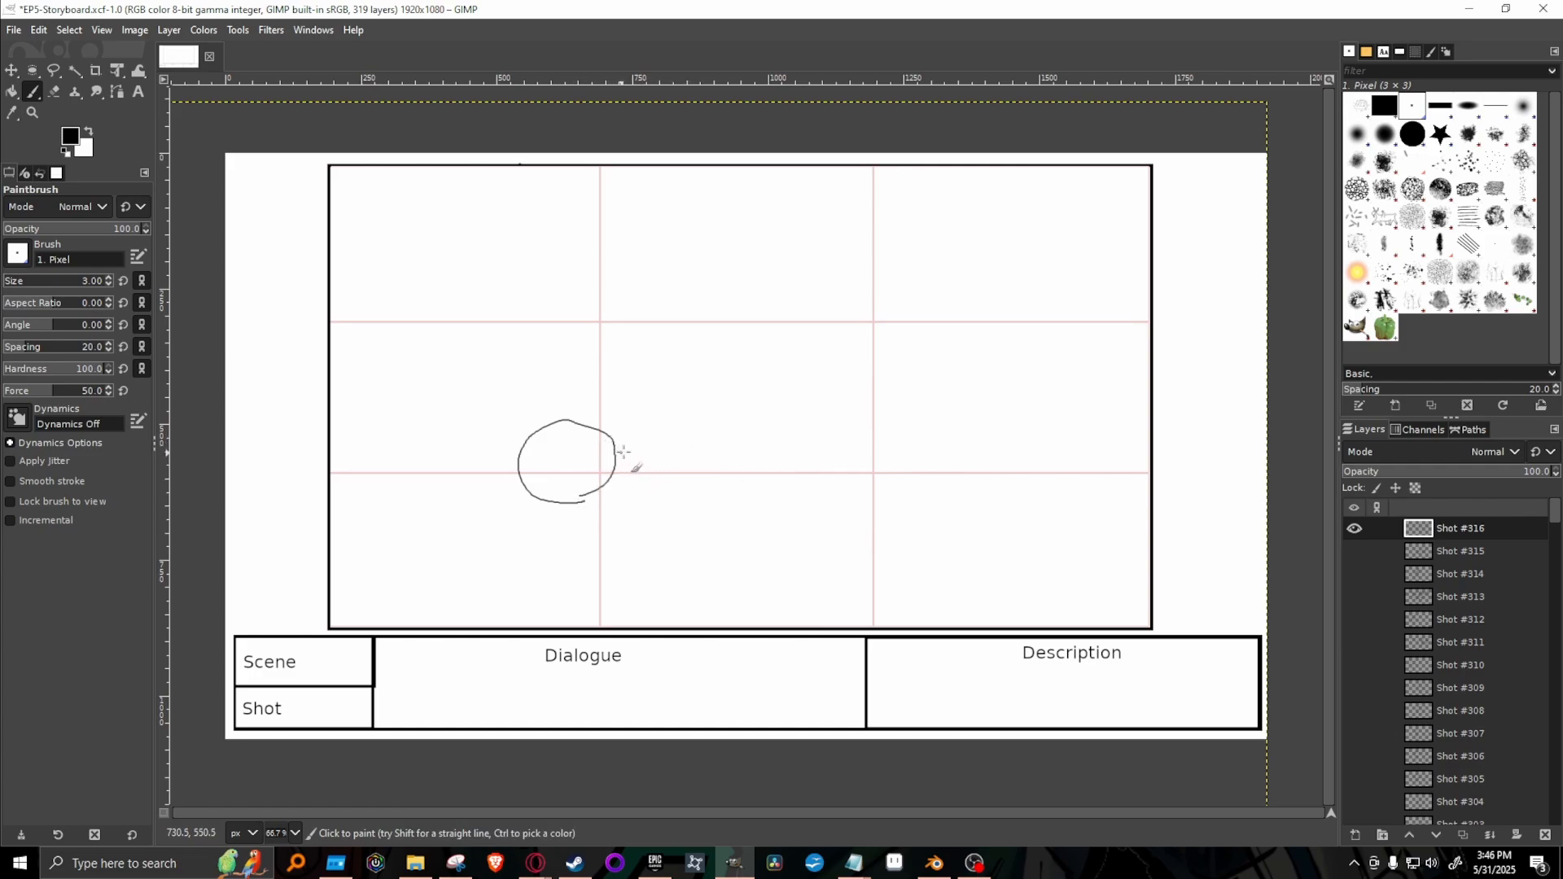
pyautogui.moveTo(624, 452)
pyautogui.mouseDown()
pyautogui.moveTo(684, 426)
pyautogui.moveTo(718, 439)
pyautogui.mouseUp()
pyautogui.moveTo(628, 474)
pyautogui.mouseDown()
pyautogui.moveTo(658, 496)
pyautogui.moveTo(720, 490)
pyautogui.moveTo(688, 463)
pyautogui.moveTo(766, 468)
pyautogui.moveTo(739, 425)
pyautogui.moveTo(730, 434)
pyautogui.mouseUp()
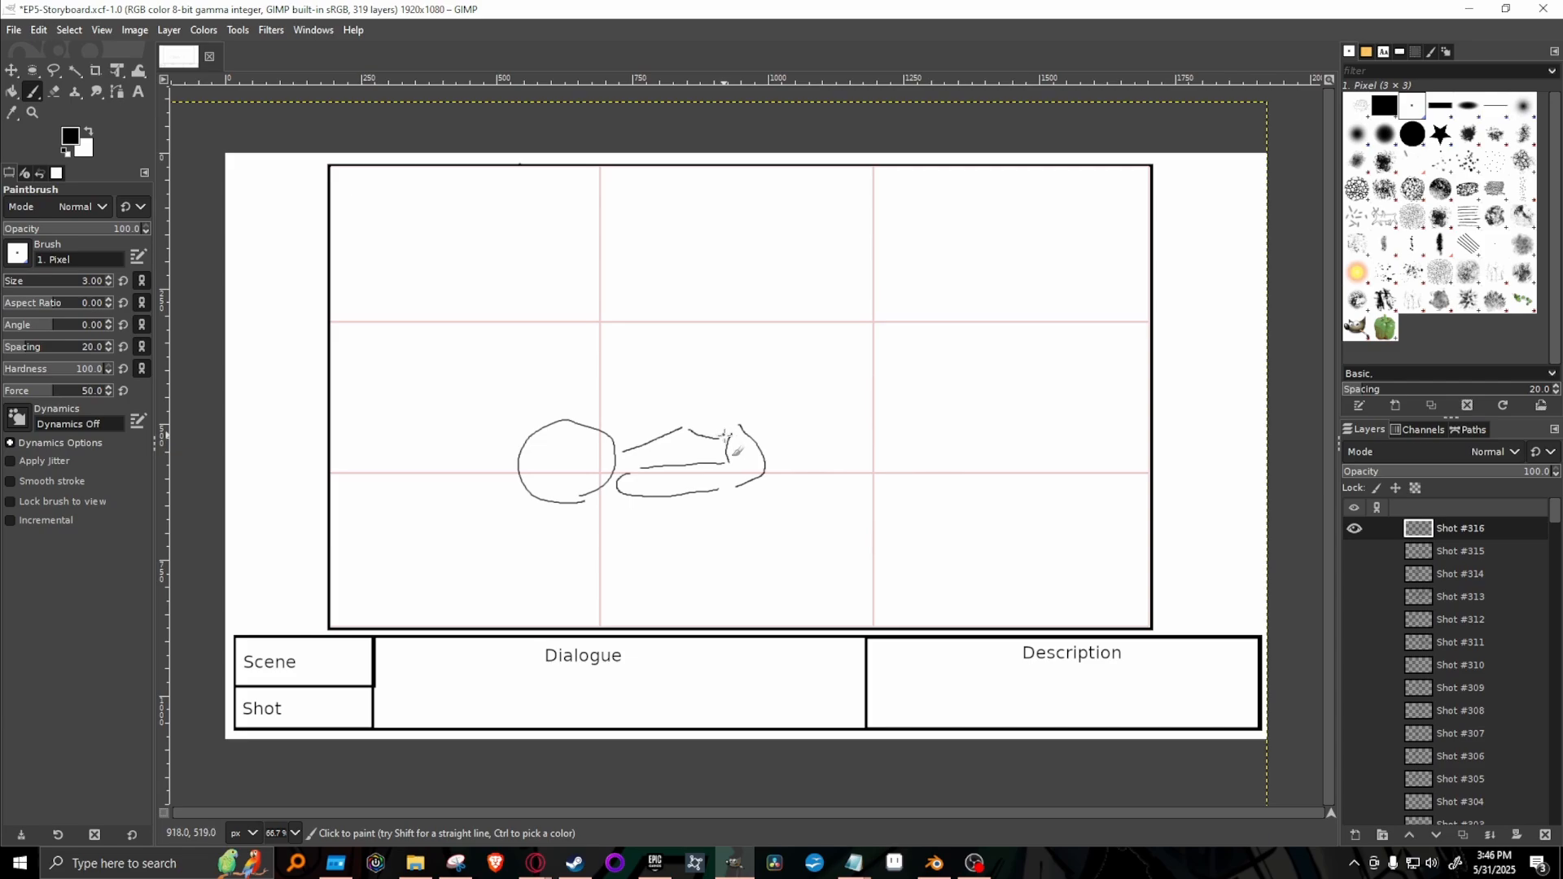
pyautogui.moveTo(716, 421)
pyautogui.mouseDown()
pyautogui.moveTo(745, 414)
pyautogui.moveTo(746, 430)
pyautogui.mouseUp()
# Extend the lying figure's body to the frame's right edge with long horizontal lines and curved folds draping downward.
pyautogui.moveTo(763, 435)
pyautogui.mouseDown()
pyautogui.moveTo(973, 431)
pyautogui.moveTo(1042, 434)
pyautogui.mouseUp()
pyautogui.moveTo(763, 487)
pyautogui.mouseDown()
pyautogui.moveTo(926, 498)
pyautogui.moveTo(989, 531)
pyautogui.moveTo(1036, 611)
pyautogui.mouseUp()
pyautogui.moveTo(958, 475); pyautogui.dragTo(1068, 603)
pyautogui.moveTo(1047, 465); pyautogui.dragTo(1133, 563)
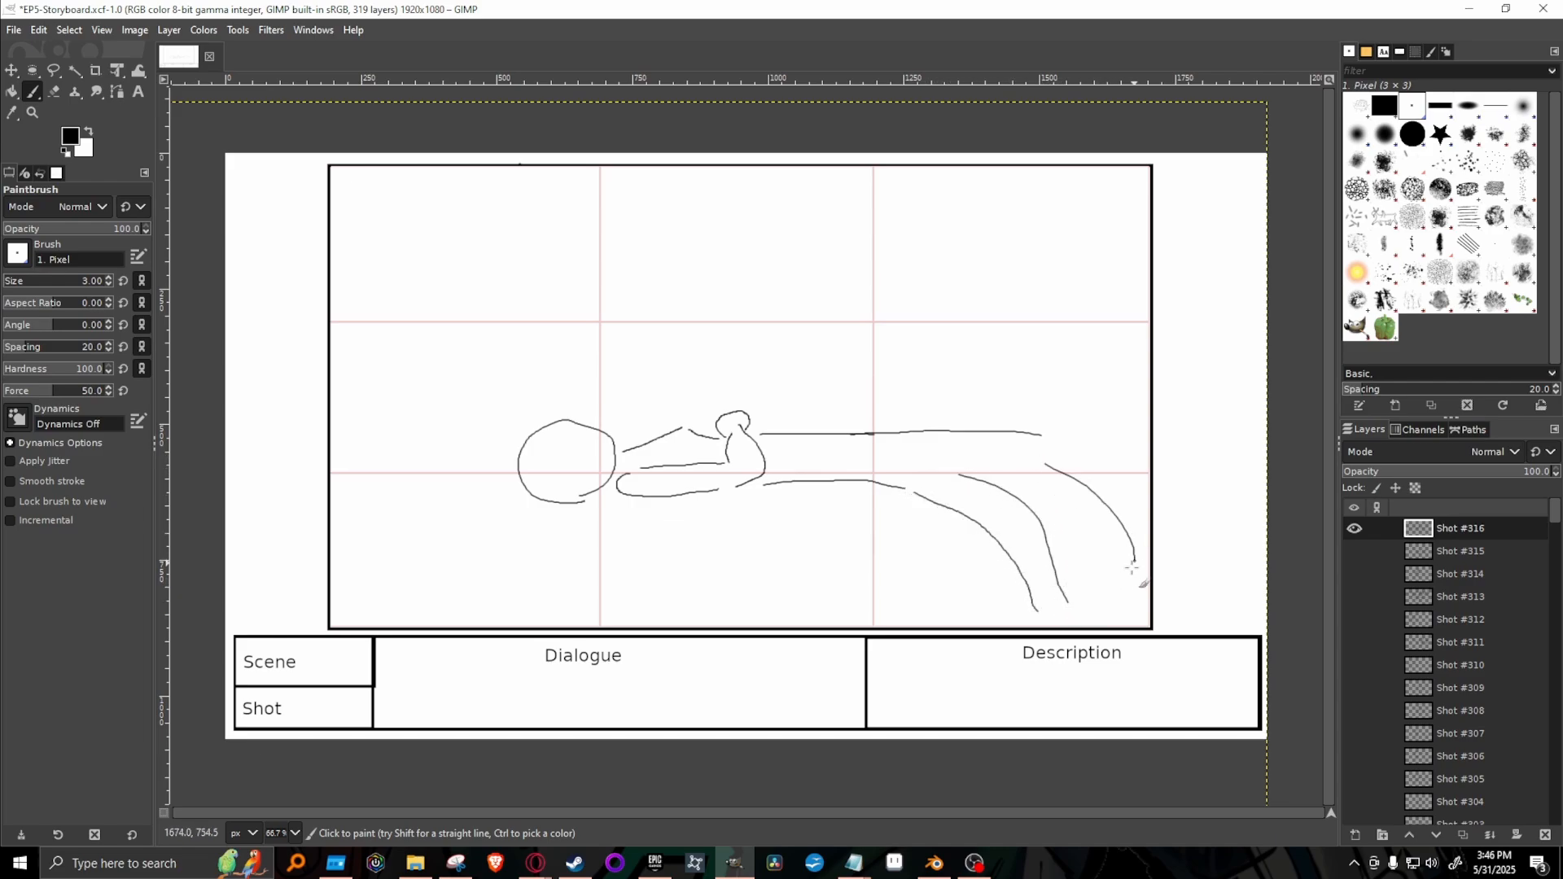
pyautogui.moveTo(1072, 449); pyautogui.dragTo(1153, 505)
pyautogui.moveTo(1045, 435); pyautogui.dragTo(1139, 435)
# Draw a slanting line from the lower left of the lying figure's head toward the frame's bottom, undoing the first try.
pyautogui.moveTo(392, 627); pyautogui.dragTo(530, 494)
pyautogui.hotkey('ctrl', 'z')
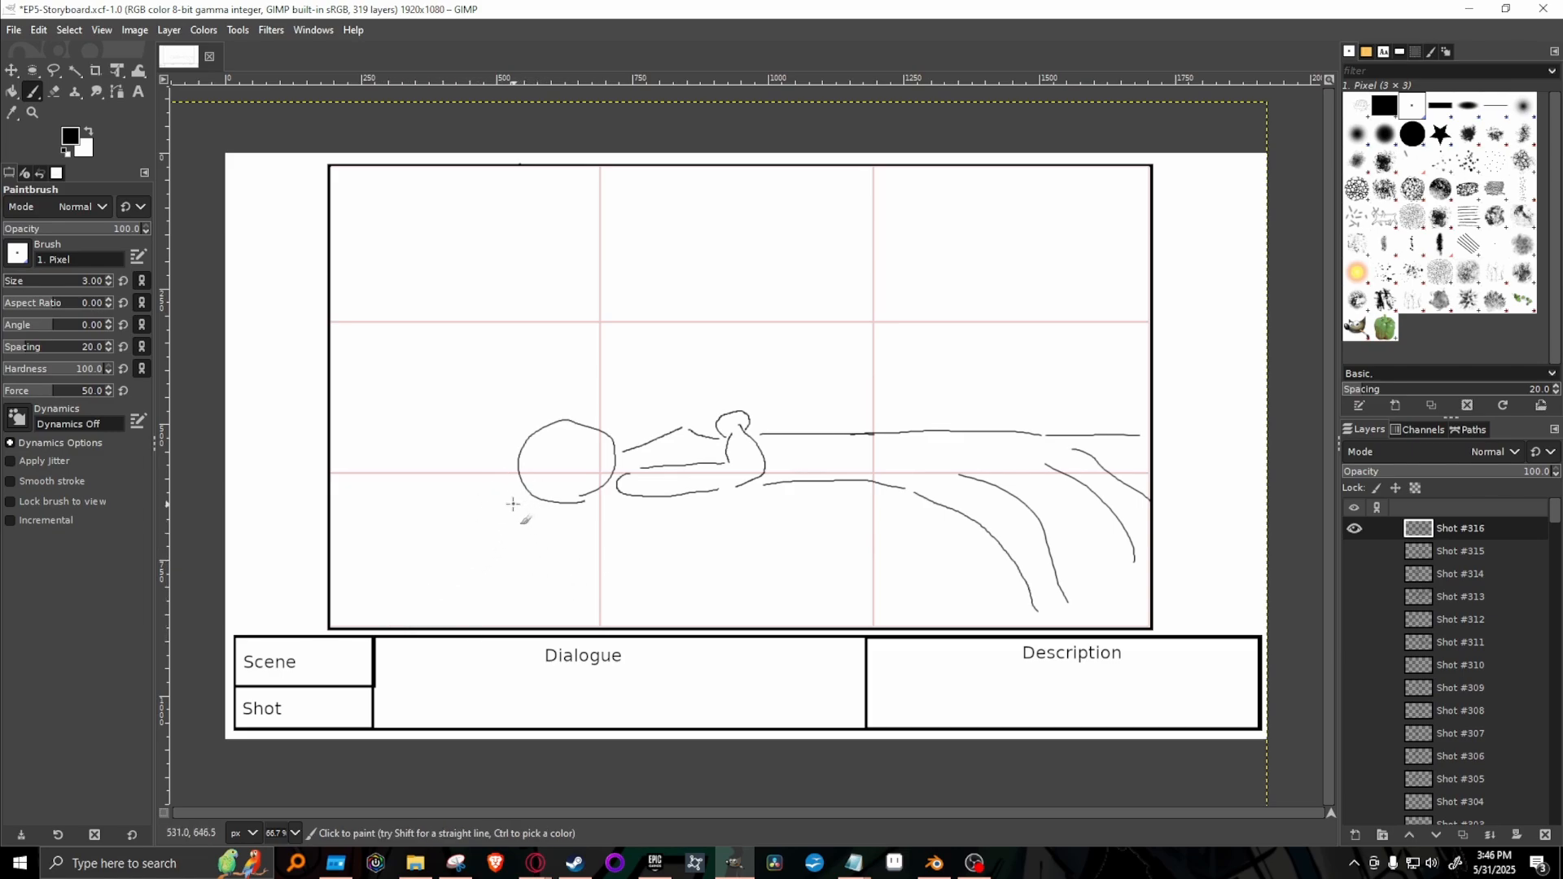
pyautogui.moveTo(517, 491); pyautogui.dragTo(473, 608)
# Give the lying figure a curved hairline with strands across the head and long, jagged hair hanging below it.
pyautogui.moveTo(543, 434)
pyautogui.mouseDown()
pyautogui.moveTo(557, 472)
pyautogui.moveTo(609, 475)
pyautogui.mouseUp()
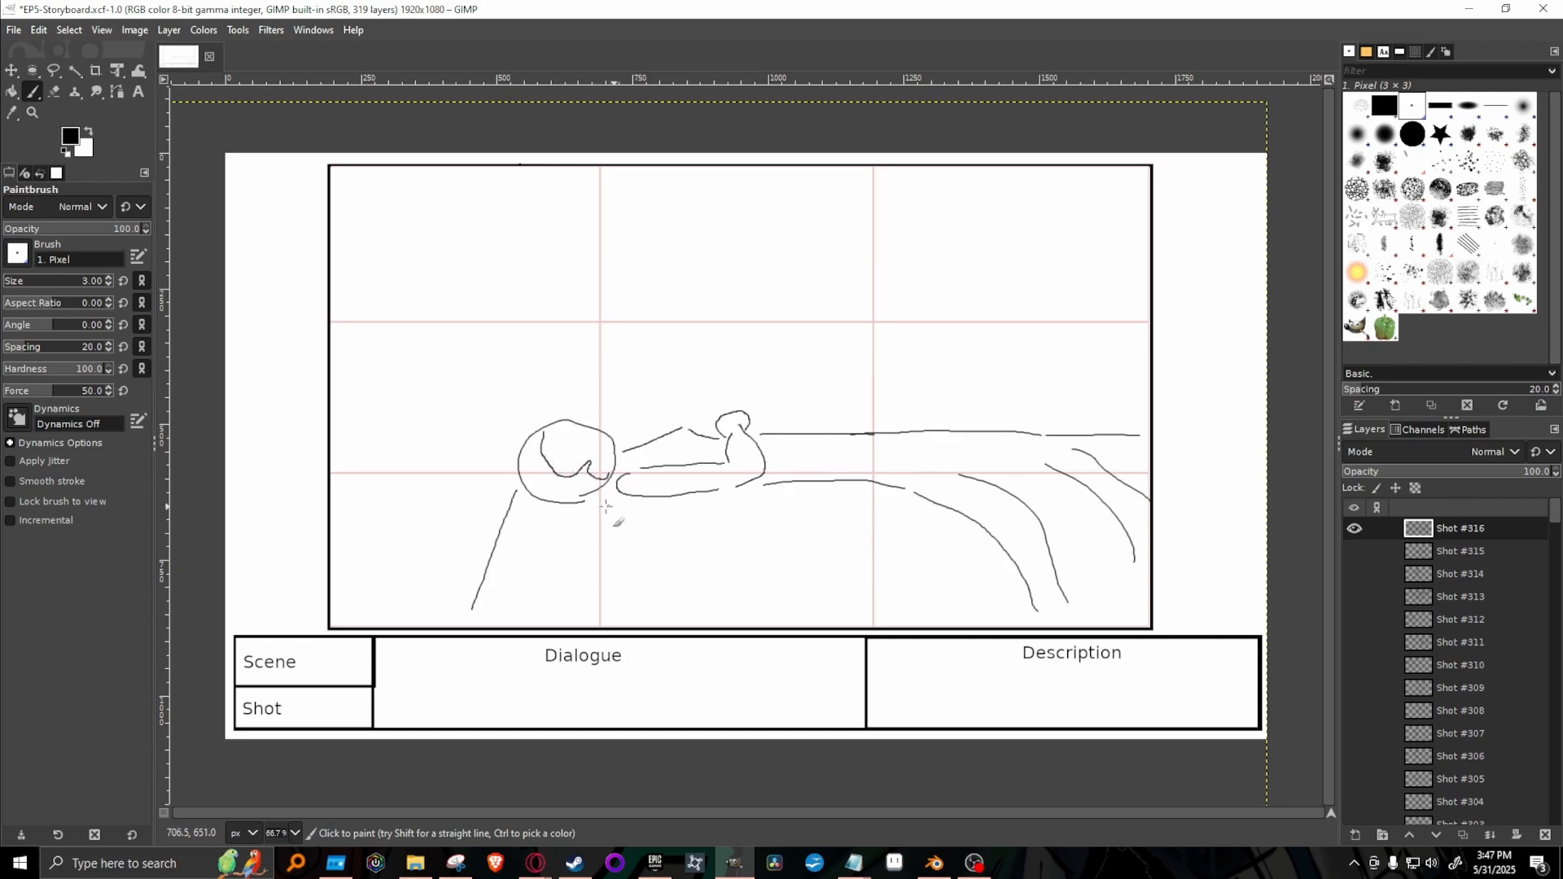
pyautogui.hotkey('ctrl', 'z')
pyautogui.moveTo(540, 431)
pyautogui.mouseDown()
pyautogui.moveTo(554, 468)
pyautogui.moveTo(609, 471)
pyautogui.mouseUp()
pyautogui.hotkey('ctrl', 'z')
pyautogui.hotkey('ctrl', 'z')
pyautogui.moveTo(548, 473); pyautogui.dragTo(533, 439)
pyautogui.moveTo(548, 426)
pyautogui.mouseDown()
pyautogui.moveTo(549, 497)
pyautogui.moveTo(533, 429)
pyautogui.mouseUp()
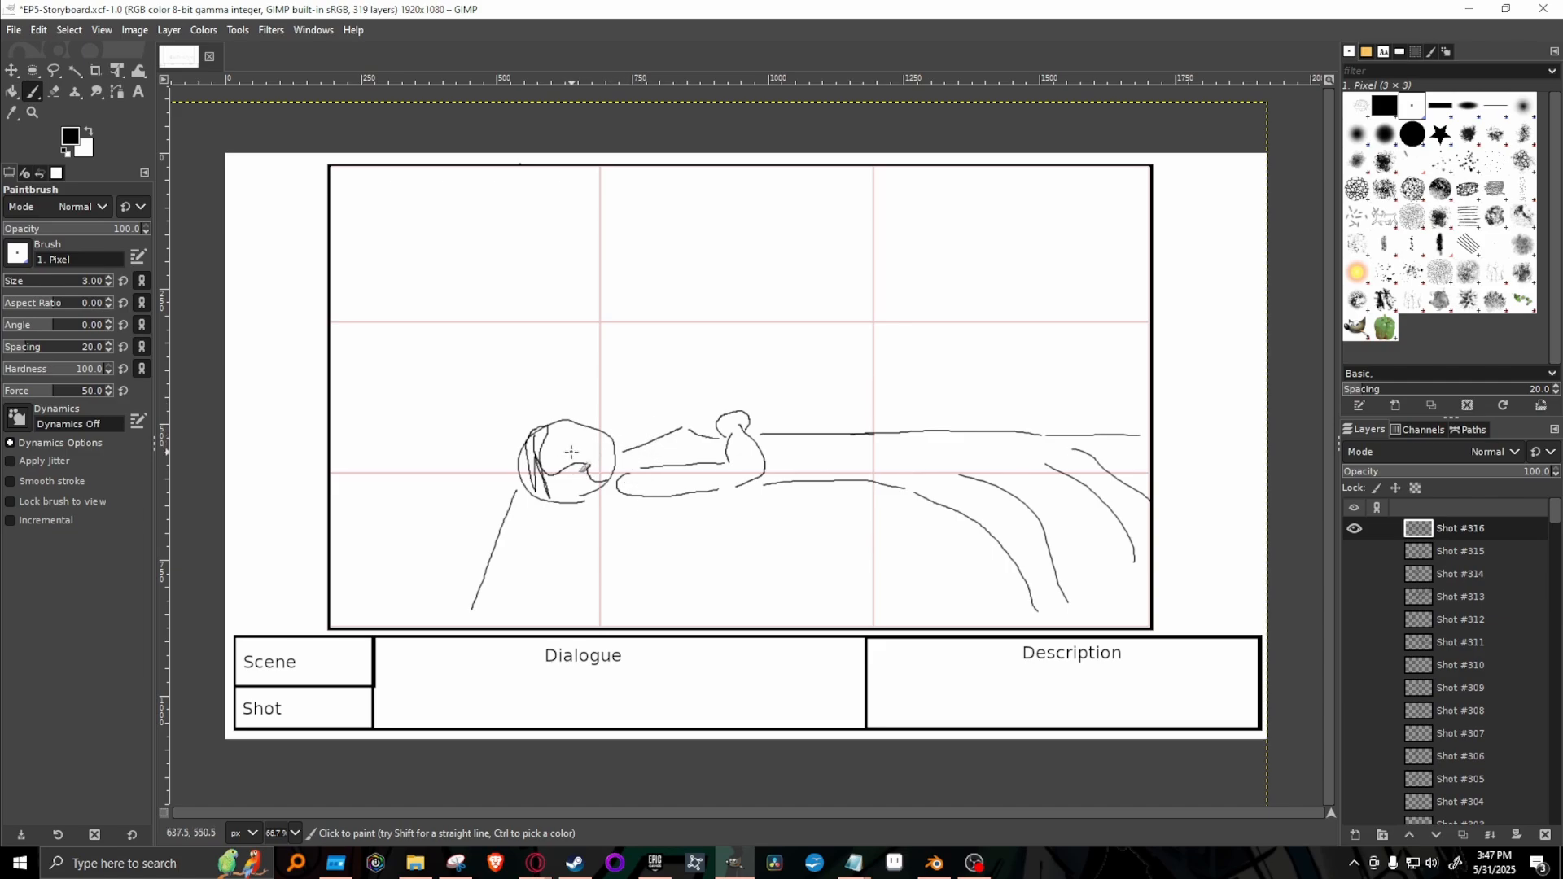
pyautogui.moveTo(571, 451); pyautogui.dragTo(567, 426)
pyautogui.moveTo(545, 506)
pyautogui.mouseDown()
pyautogui.moveTo(539, 564)
pyautogui.moveTo(555, 580)
pyautogui.moveTo(569, 544)
pyautogui.moveTo(561, 627)
pyautogui.moveTo(578, 556)
pyautogui.moveTo(594, 593)
pyautogui.mouseUp()
pyautogui.moveTo(594, 593); pyautogui.dragTo(570, 504)
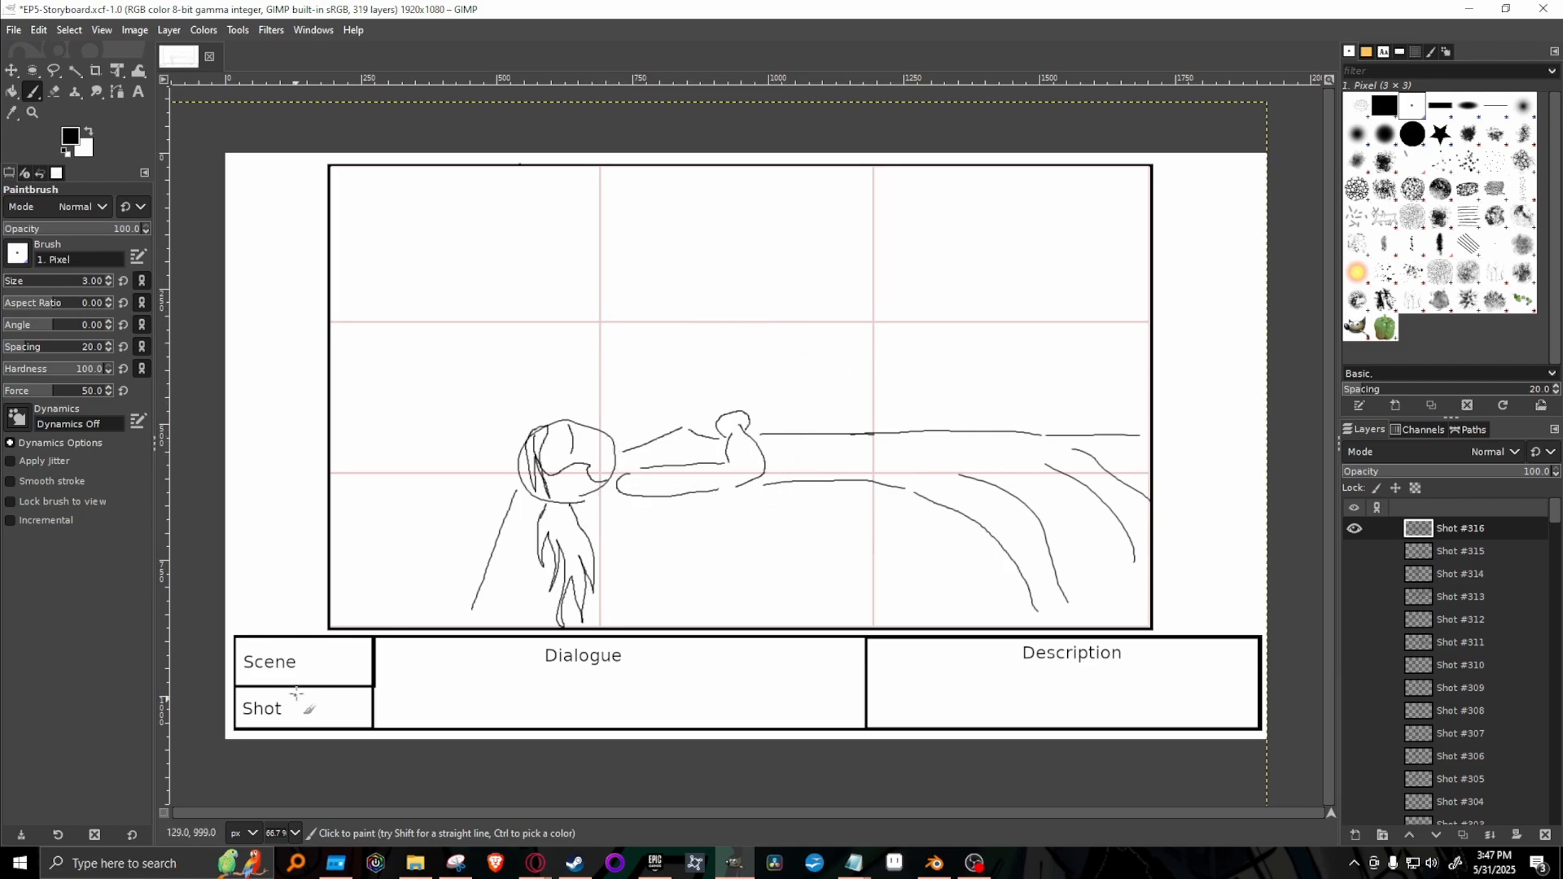
# Sketch a second figure's round head above the lying figure's body, plus an open raised hand with a cuff above the lying figure's head.
pyautogui.click(296, 833)
pyautogui.click(293, 730)
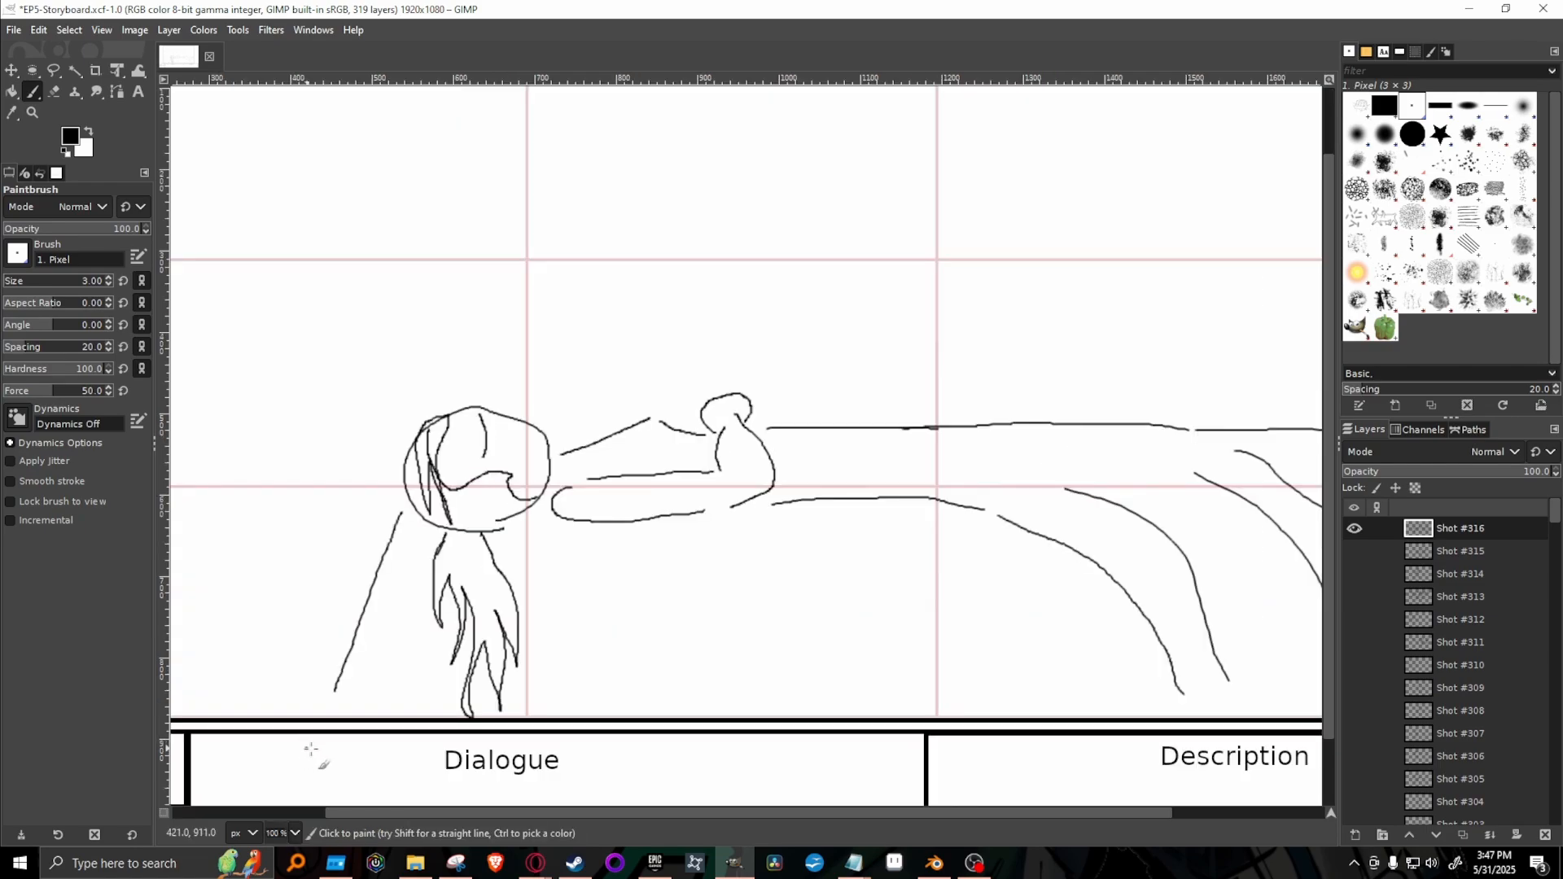
pyautogui.scroll(2, 1298, 342)
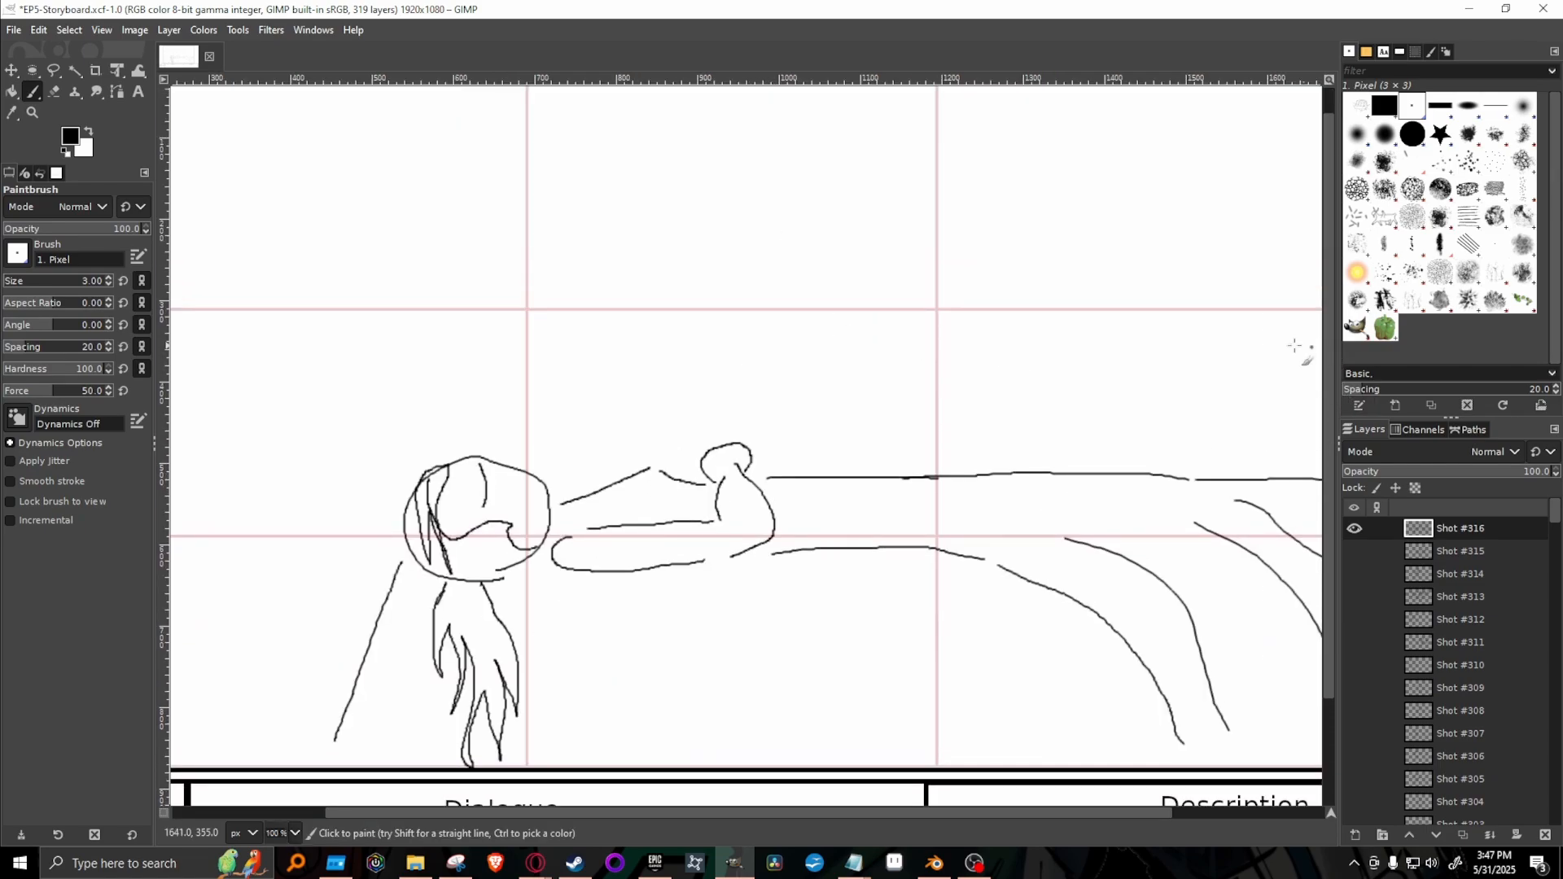
pyautogui.moveTo(884, 363); pyautogui.dragTo(893, 413)
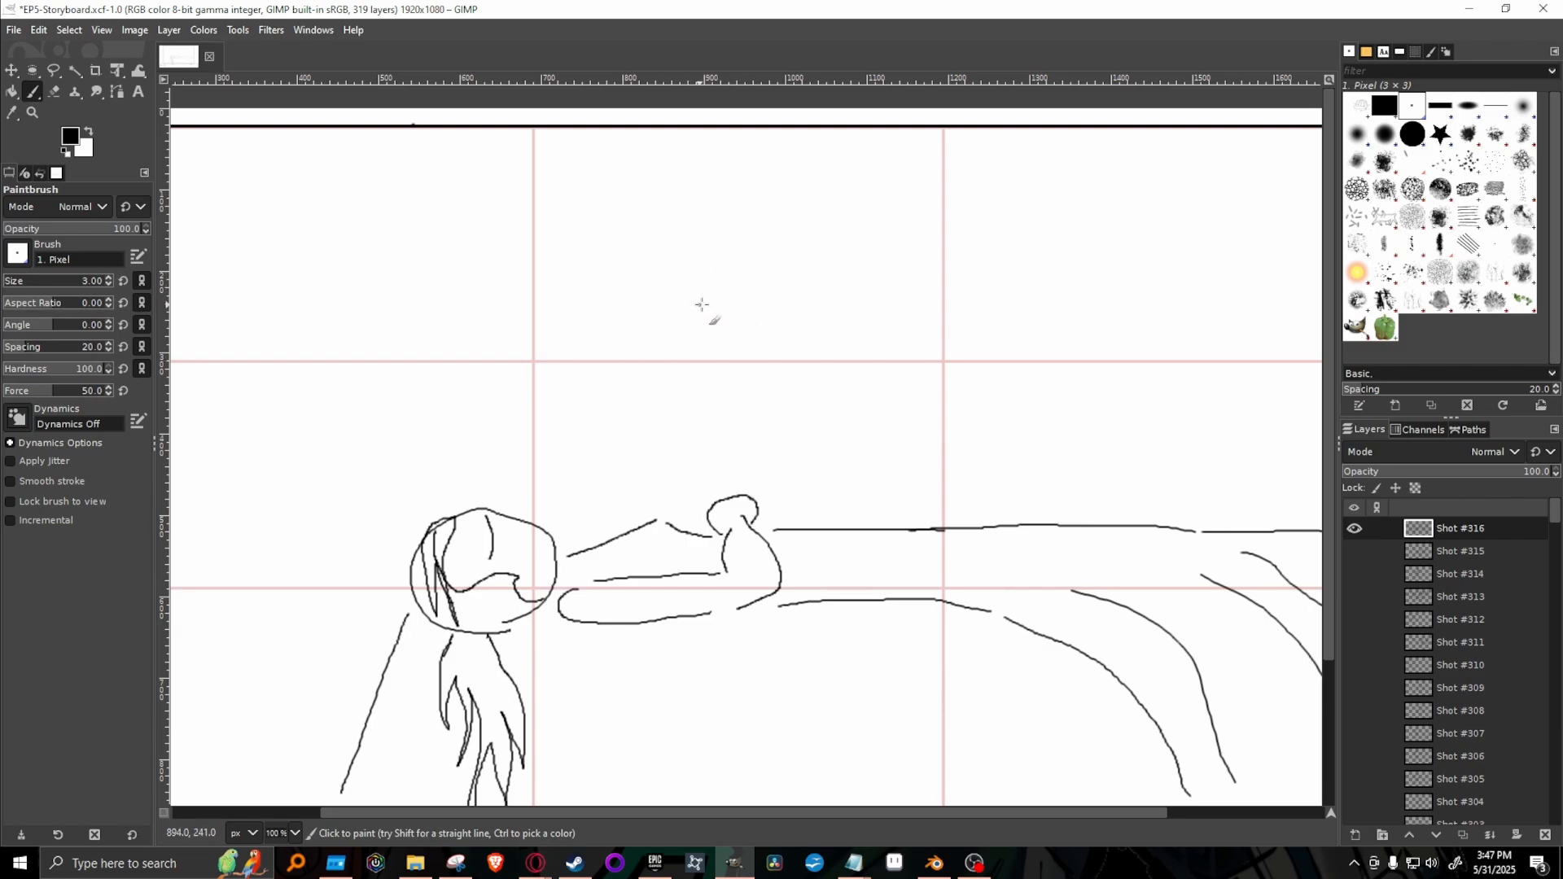
pyautogui.moveTo(724, 317)
pyautogui.mouseDown()
pyautogui.moveTo(664, 278)
pyautogui.moveTo(719, 218)
pyautogui.moveTo(786, 248)
pyautogui.moveTo(786, 300)
pyautogui.moveTo(654, 332)
pyautogui.moveTo(605, 383)
pyautogui.mouseUp()
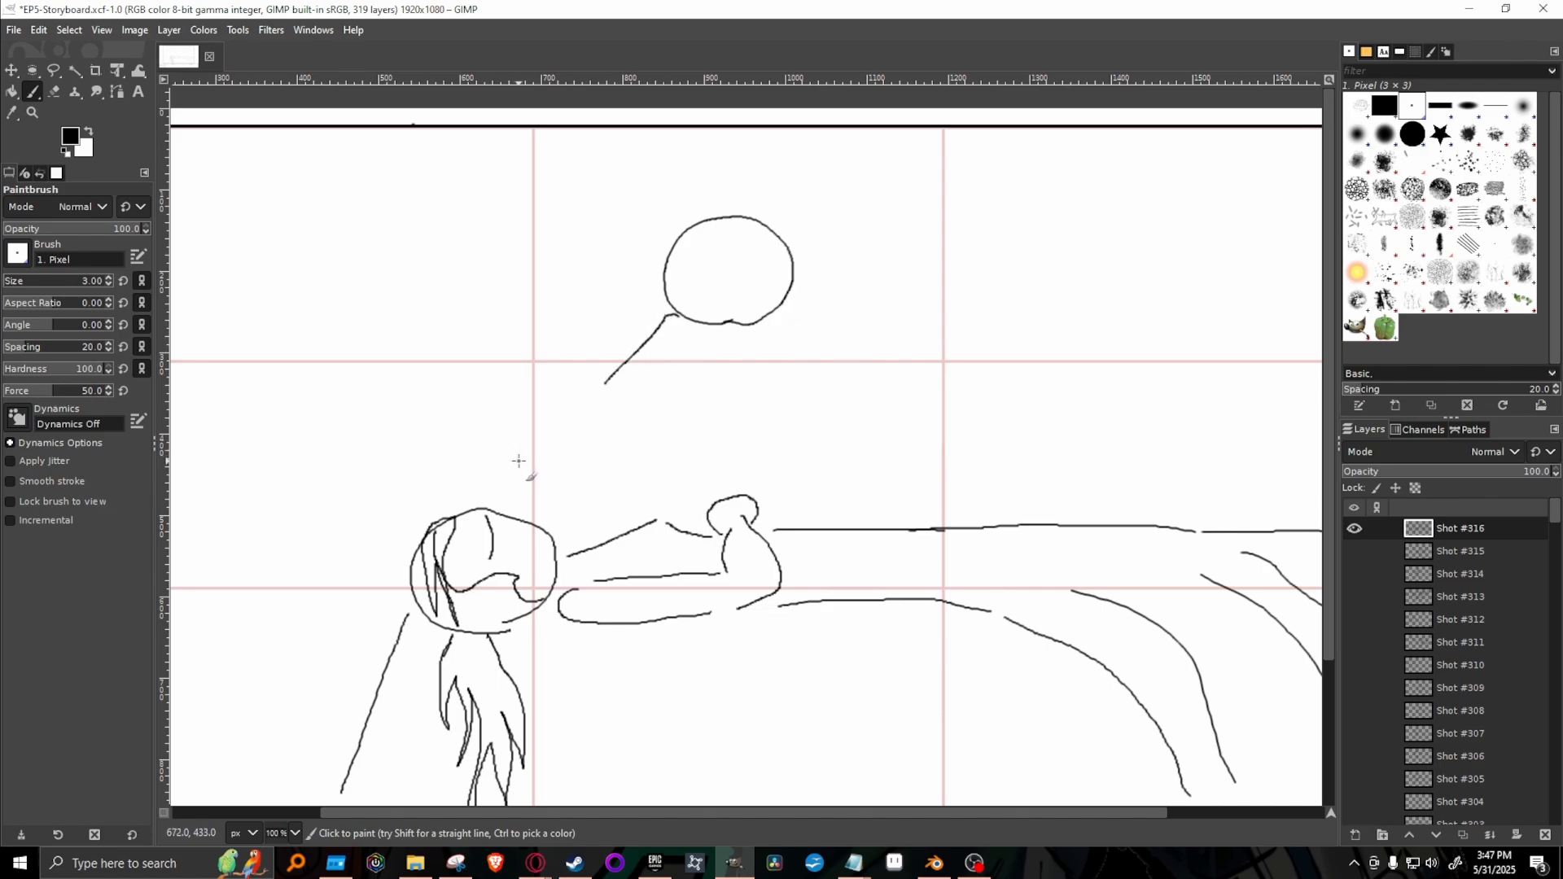
pyautogui.moveTo(515, 428); pyautogui.dragTo(522, 466)
pyautogui.moveTo(518, 411)
pyautogui.mouseDown()
pyautogui.moveTo(554, 434)
pyautogui.moveTo(574, 412)
pyautogui.moveTo(579, 442)
pyautogui.moveTo(564, 476)
pyautogui.moveTo(527, 472)
pyautogui.moveTo(536, 503)
pyautogui.moveTo(570, 511)
pyautogui.moveTo(599, 486)
pyautogui.moveTo(576, 461)
pyautogui.mouseUp()
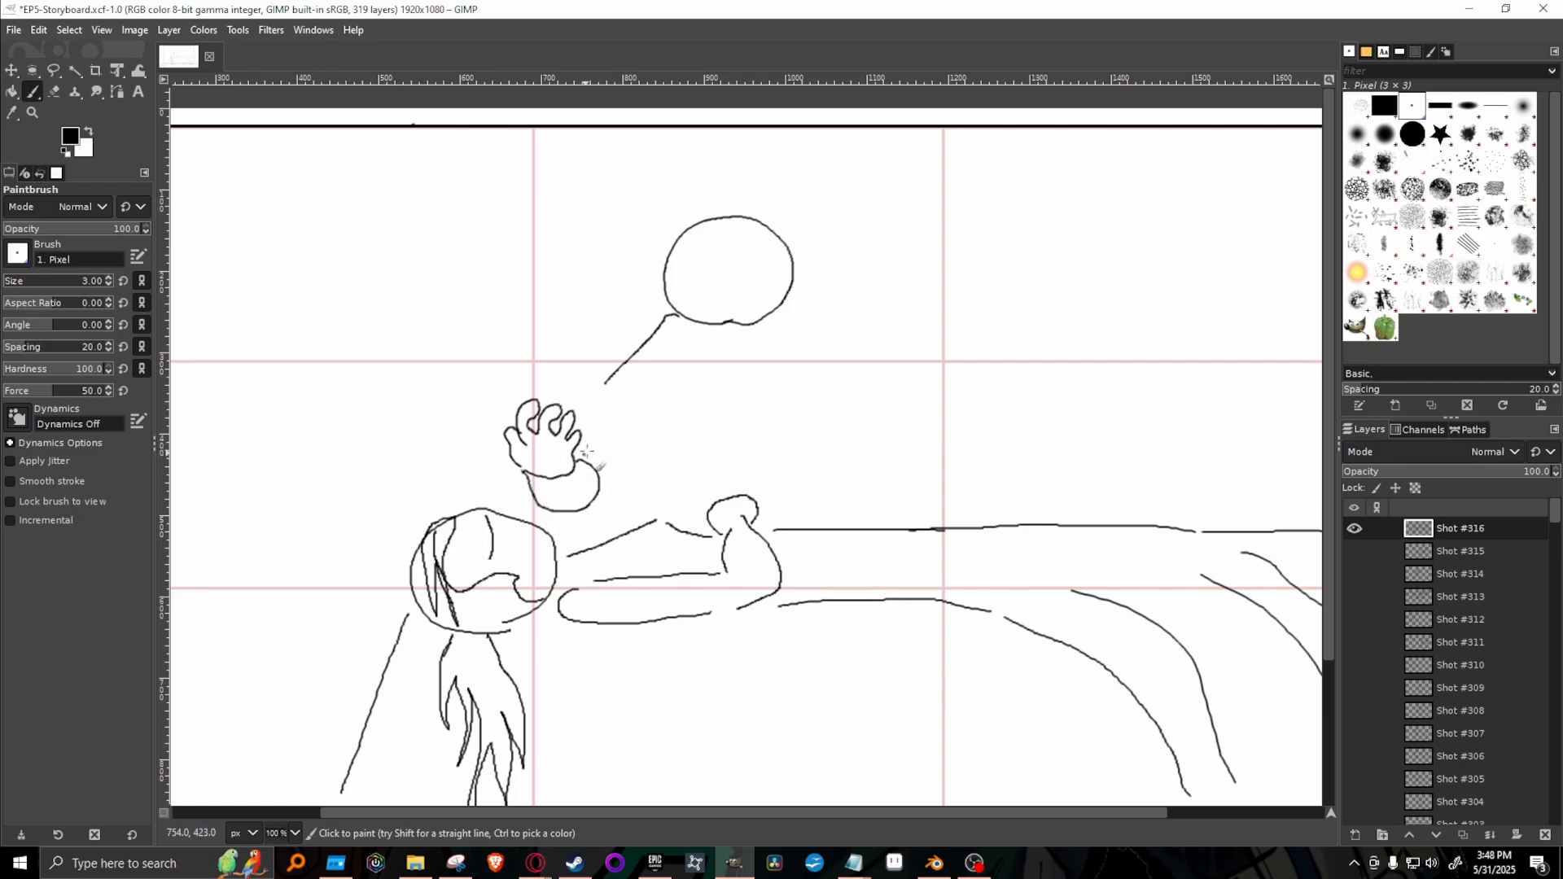
# Draw the second figure's shoulders and the arm joining the raised hand, and erase the stray diagonal line at the shoulder.
pyautogui.moveTo(681, 318)
pyautogui.mouseDown()
pyautogui.moveTo(616, 341)
pyautogui.moveTo(604, 437)
pyautogui.mouseUp()
pyautogui.moveTo(782, 313)
pyautogui.mouseDown()
pyautogui.moveTo(838, 344)
pyautogui.moveTo(852, 410)
pyautogui.mouseUp()
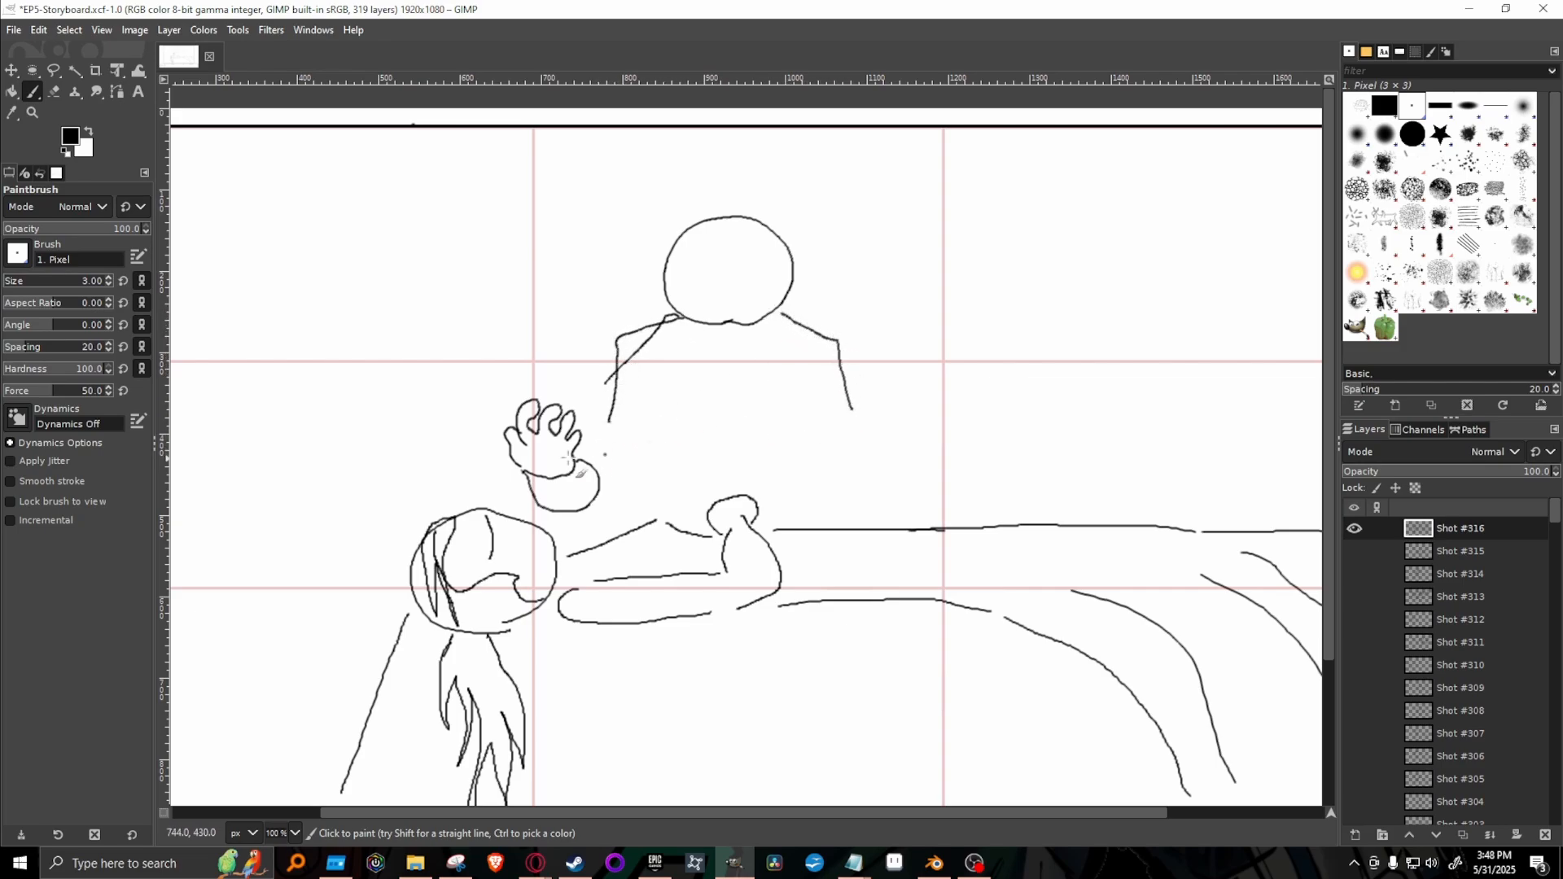
pyautogui.moveTo(580, 462)
pyautogui.mouseDown()
pyautogui.moveTo(627, 461)
pyautogui.moveTo(608, 428)
pyautogui.moveTo(632, 458)
pyautogui.moveTo(592, 514)
pyautogui.moveTo(640, 498)
pyautogui.moveTo(664, 398)
pyautogui.mouseUp()
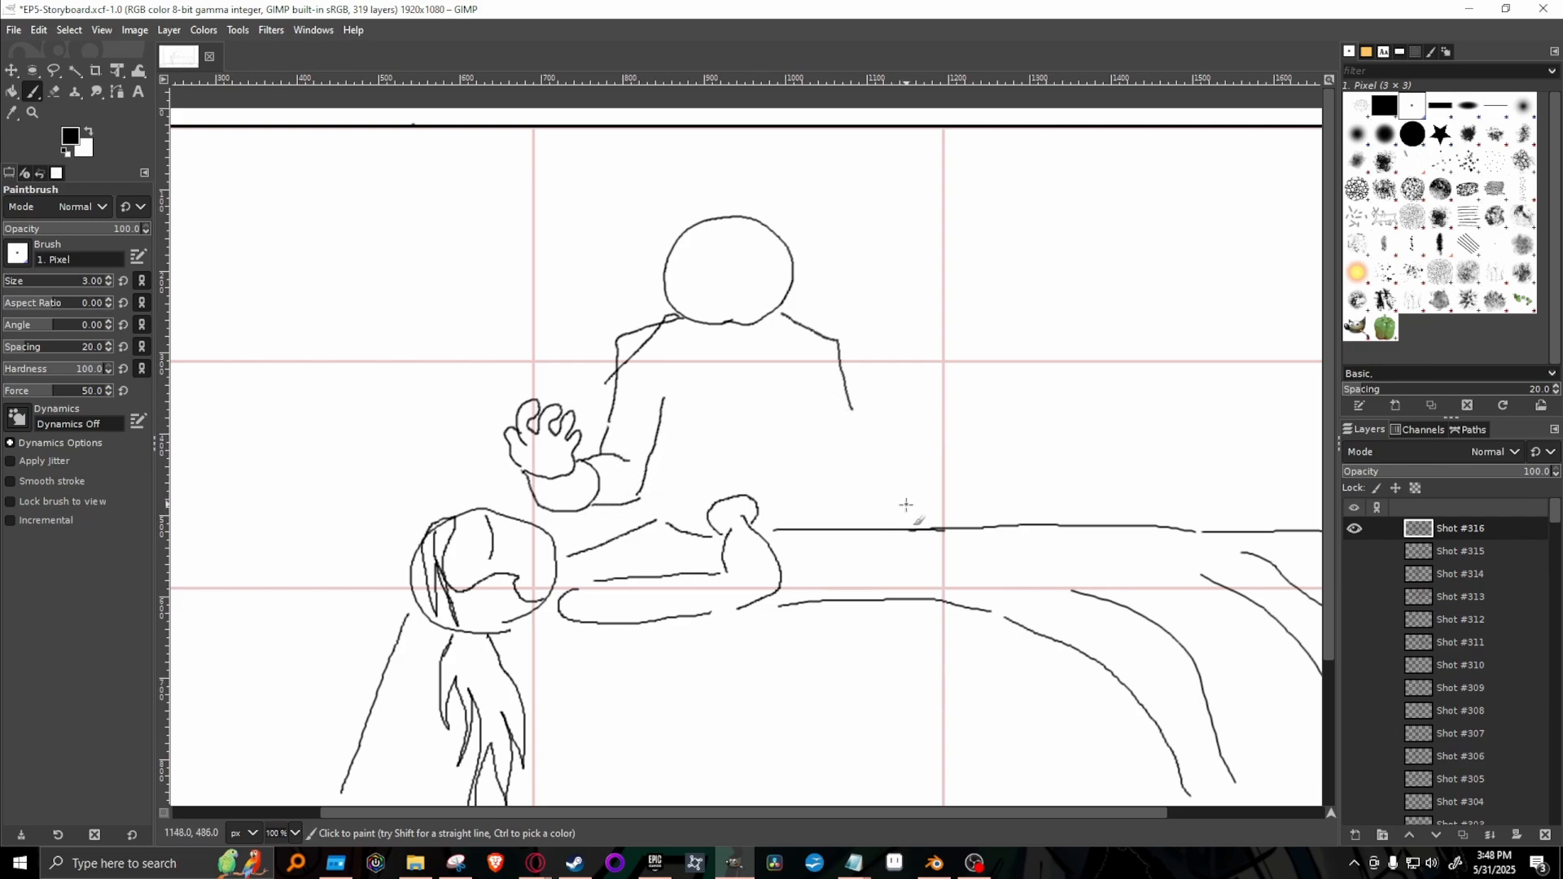
pyautogui.hotkey('shift', 'e')
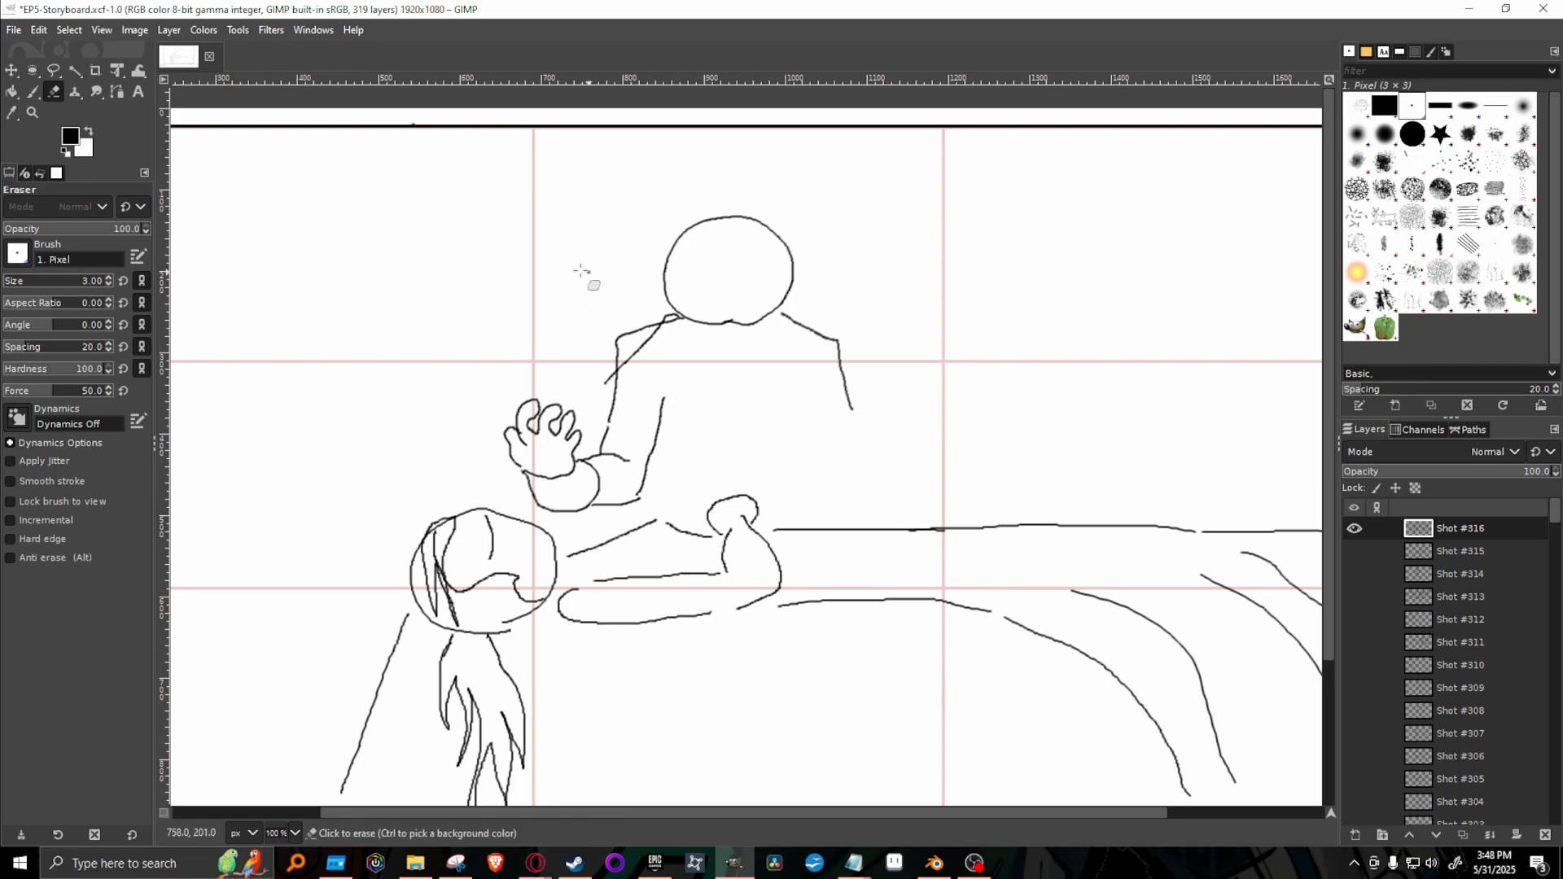
pyautogui.moveTo(609, 392)
pyautogui.mouseDown()
pyautogui.moveTo(662, 346)
pyautogui.moveTo(624, 369)
pyautogui.moveTo(682, 335)
pyautogui.mouseUp()
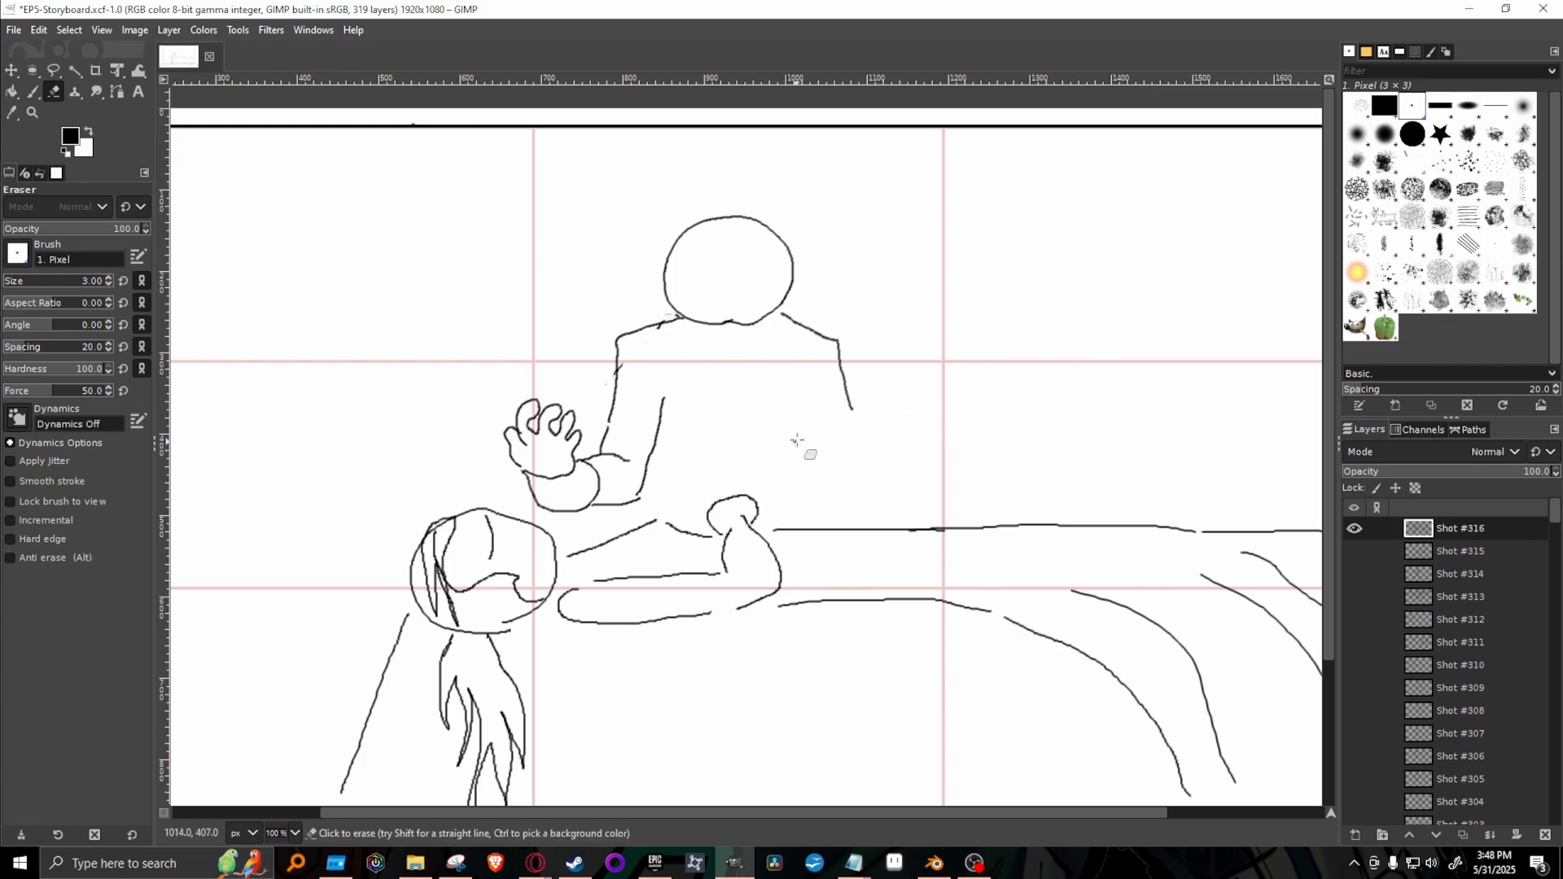
# Draw the second figure's other open hand with its cuff, mirroring the first, and connect it to the shoulder with the arm lines.
pyautogui.press('p')
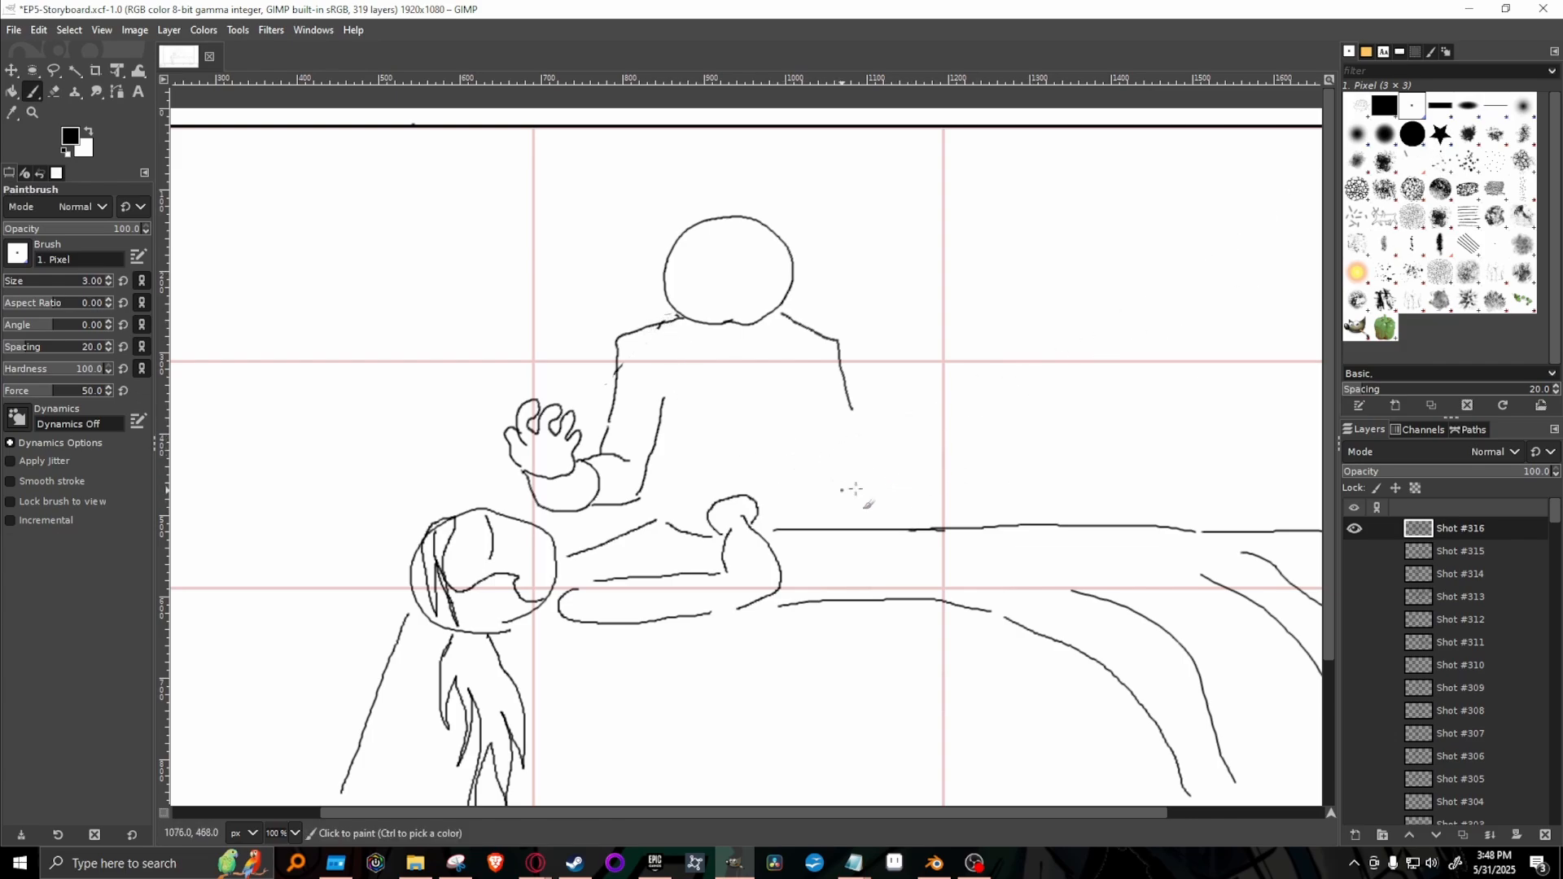
pyautogui.moveTo(913, 469)
pyautogui.mouseDown()
pyautogui.moveTo(975, 445)
pyautogui.moveTo(950, 454)
pyautogui.moveTo(963, 411)
pyautogui.moveTo(945, 430)
pyautogui.moveTo(933, 405)
pyautogui.moveTo(926, 431)
pyautogui.moveTo(909, 415)
pyautogui.moveTo(912, 438)
pyautogui.moveTo(894, 435)
pyautogui.moveTo(905, 460)
pyautogui.moveTo(887, 484)
pyautogui.moveTo(936, 501)
pyautogui.moveTo(957, 474)
pyautogui.moveTo(849, 454)
pyautogui.mouseUp()
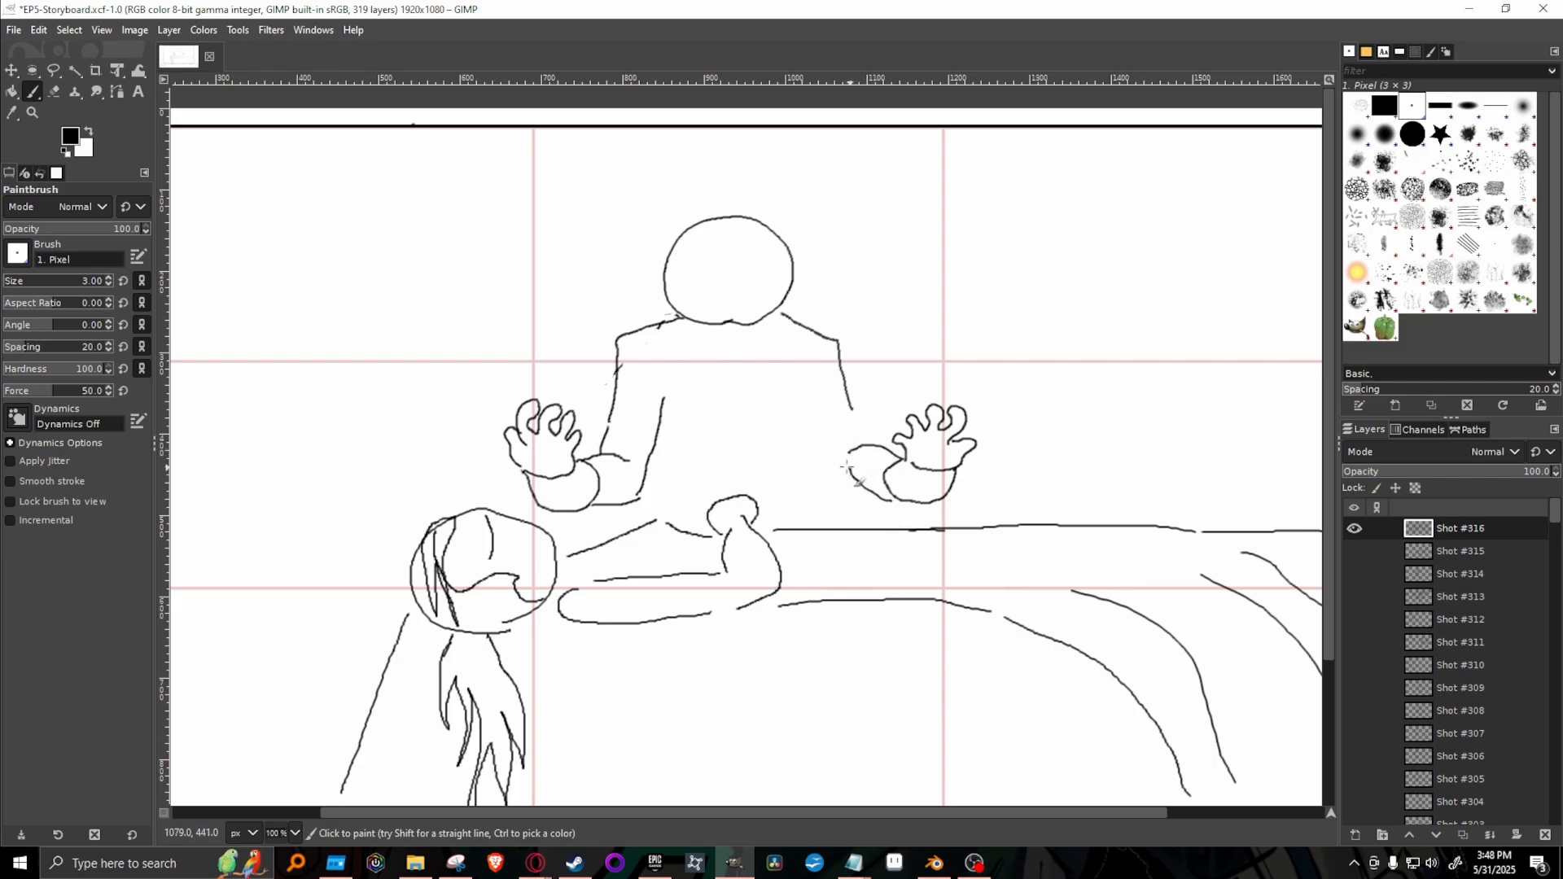
pyautogui.moveTo(805, 376); pyautogui.dragTo(838, 476)
pyautogui.moveTo(853, 406); pyautogui.dragTo(865, 452)
# Draw the second figure's torso sides, a curved belt at the waist and the hip lines down to the lying body.
pyautogui.moveTo(661, 380); pyautogui.dragTo(669, 457)
pyautogui.moveTo(811, 389); pyautogui.dragTo(795, 470)
pyautogui.moveTo(679, 469)
pyautogui.mouseDown()
pyautogui.moveTo(765, 464)
pyautogui.moveTo(784, 486)
pyautogui.mouseUp()
pyautogui.moveTo(681, 489)
pyautogui.mouseDown()
pyautogui.moveTo(733, 474)
pyautogui.moveTo(791, 492)
pyautogui.mouseUp()
pyautogui.moveTo(668, 456); pyautogui.dragTo(674, 475)
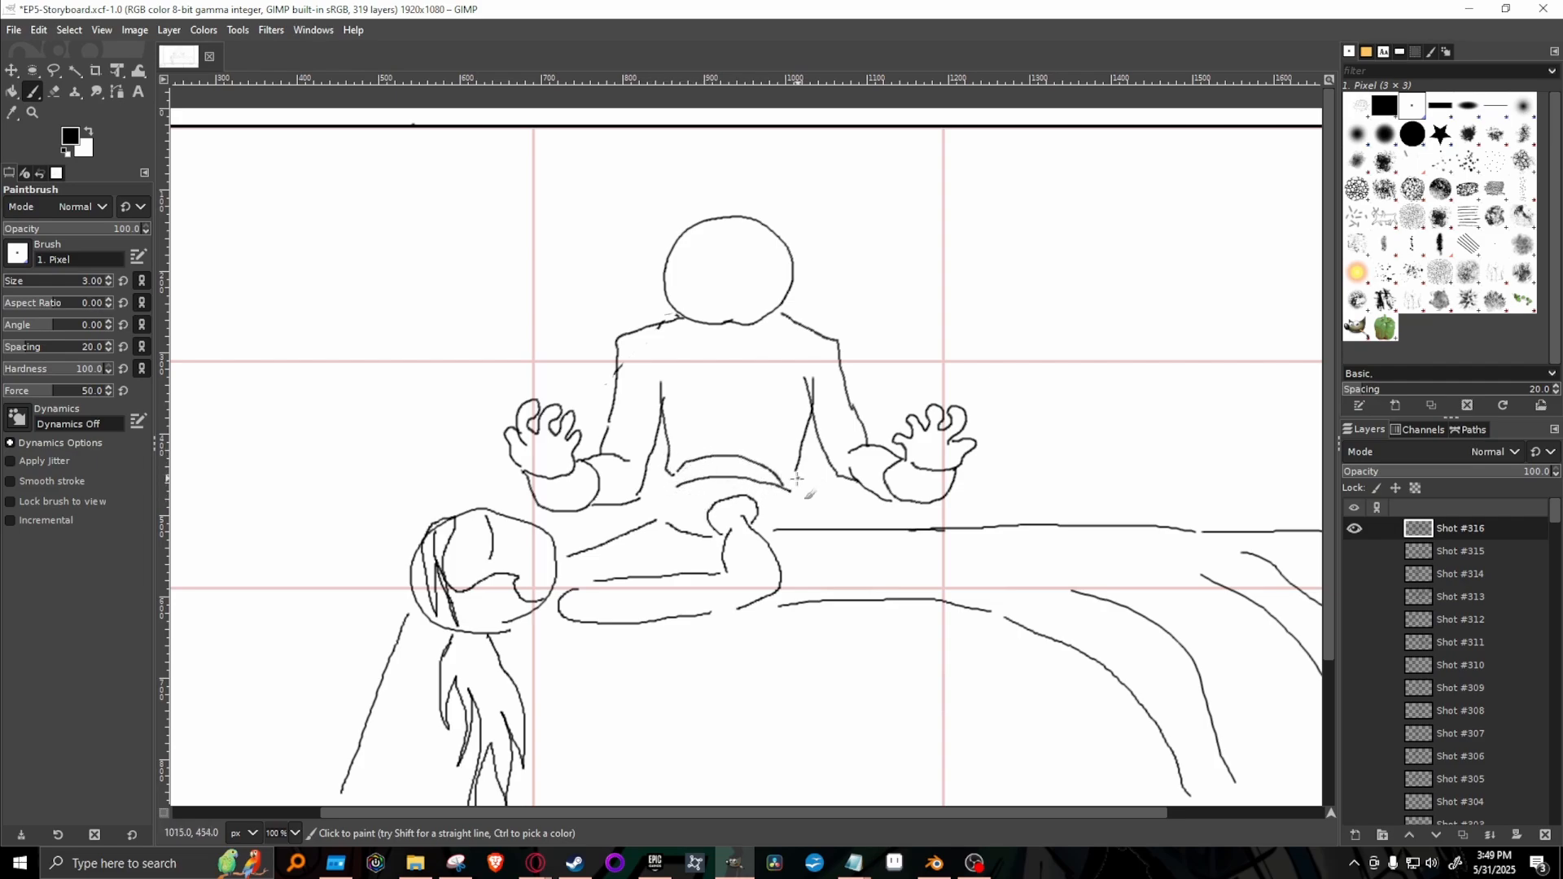
pyautogui.moveTo(798, 470); pyautogui.dragTo(781, 482)
pyautogui.moveTo(676, 489); pyautogui.dragTo(653, 525)
pyautogui.moveTo(787, 491); pyautogui.dragTo(819, 527)
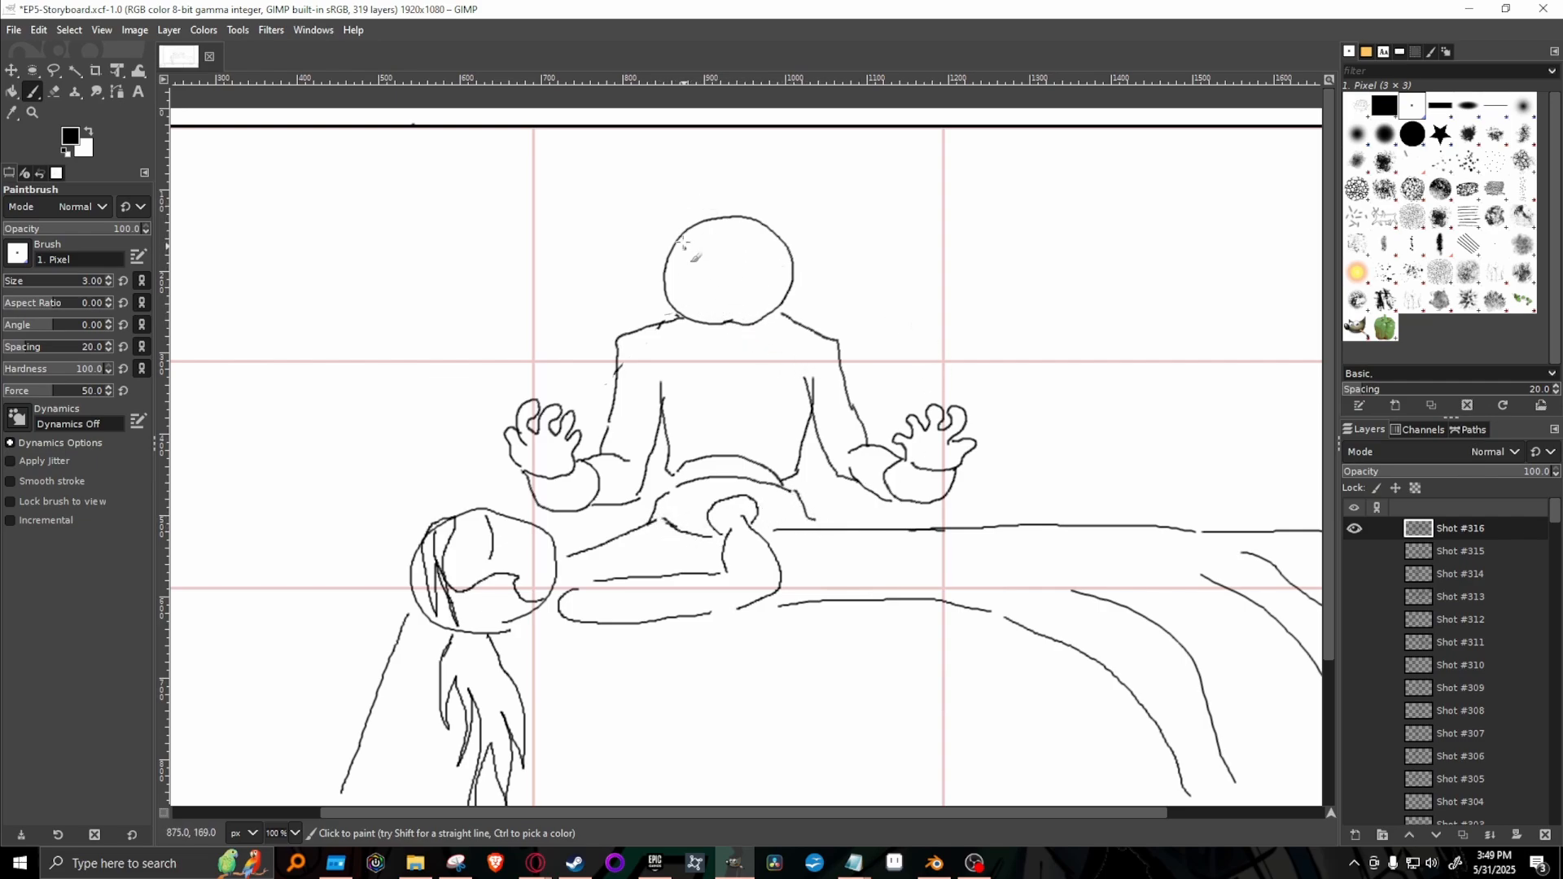
# Give the second figure a long lock of hair over one side of the face, one eye with a brow line, and a pointed collar.
pyautogui.moveTo(719, 217)
pyautogui.mouseDown()
pyautogui.moveTo(697, 273)
pyautogui.moveTo(697, 370)
pyautogui.moveTo(666, 265)
pyautogui.mouseUp()
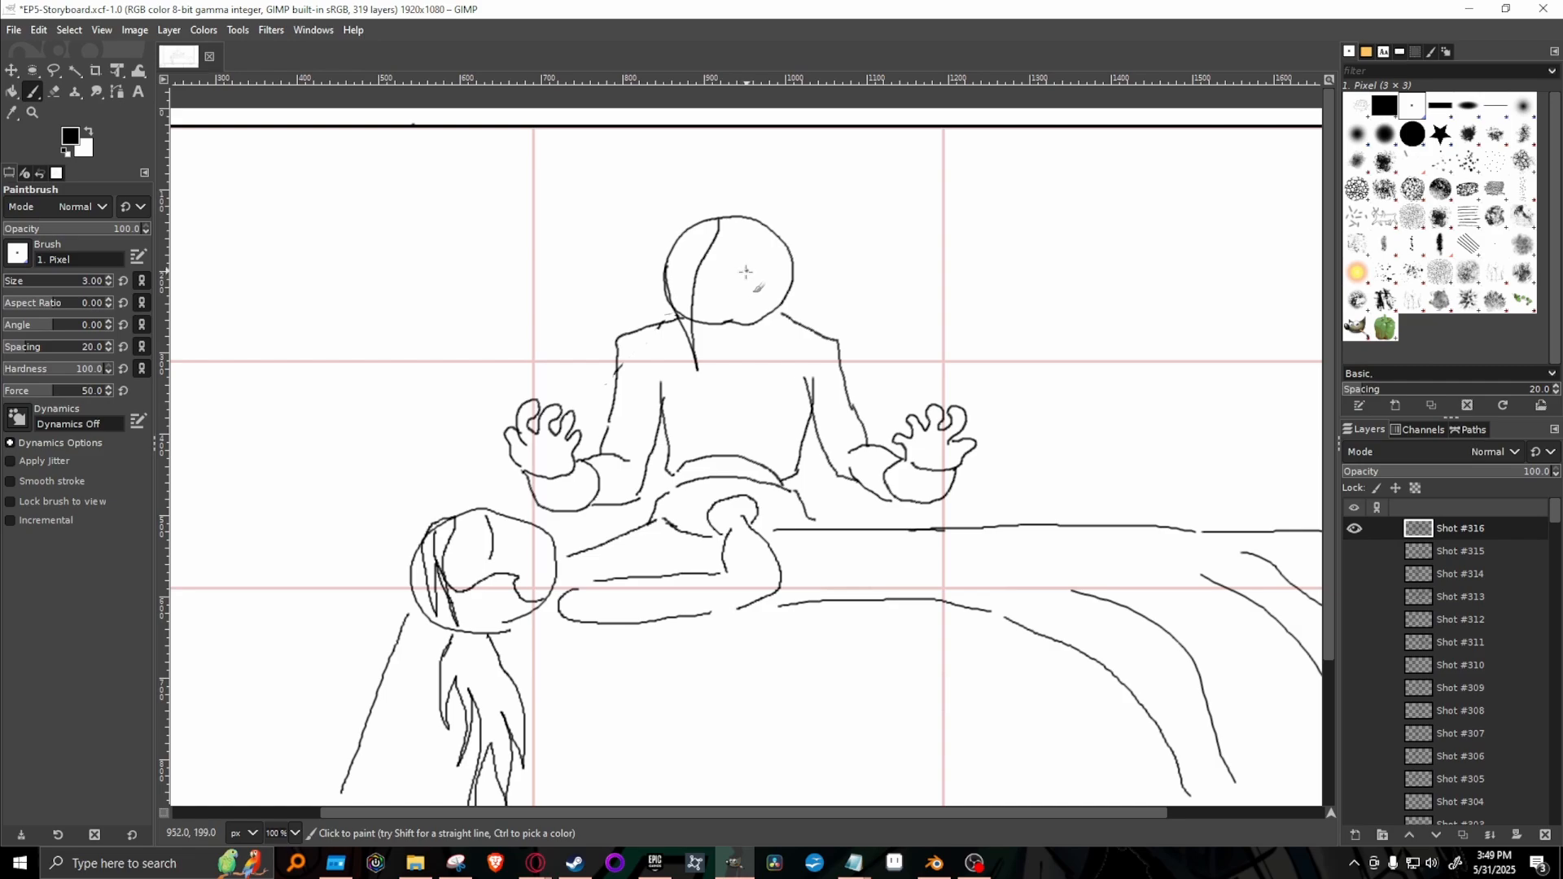
pyautogui.moveTo(747, 273)
pyautogui.mouseDown()
pyautogui.moveTo(772, 274)
pyautogui.moveTo(752, 249)
pyautogui.moveTo(765, 272)
pyautogui.mouseUp()
pyautogui.moveTo(737, 243); pyautogui.dragTo(766, 243)
pyautogui.moveTo(744, 330)
pyautogui.mouseDown()
pyautogui.moveTo(786, 350)
pyautogui.moveTo(798, 322)
pyautogui.mouseUp()
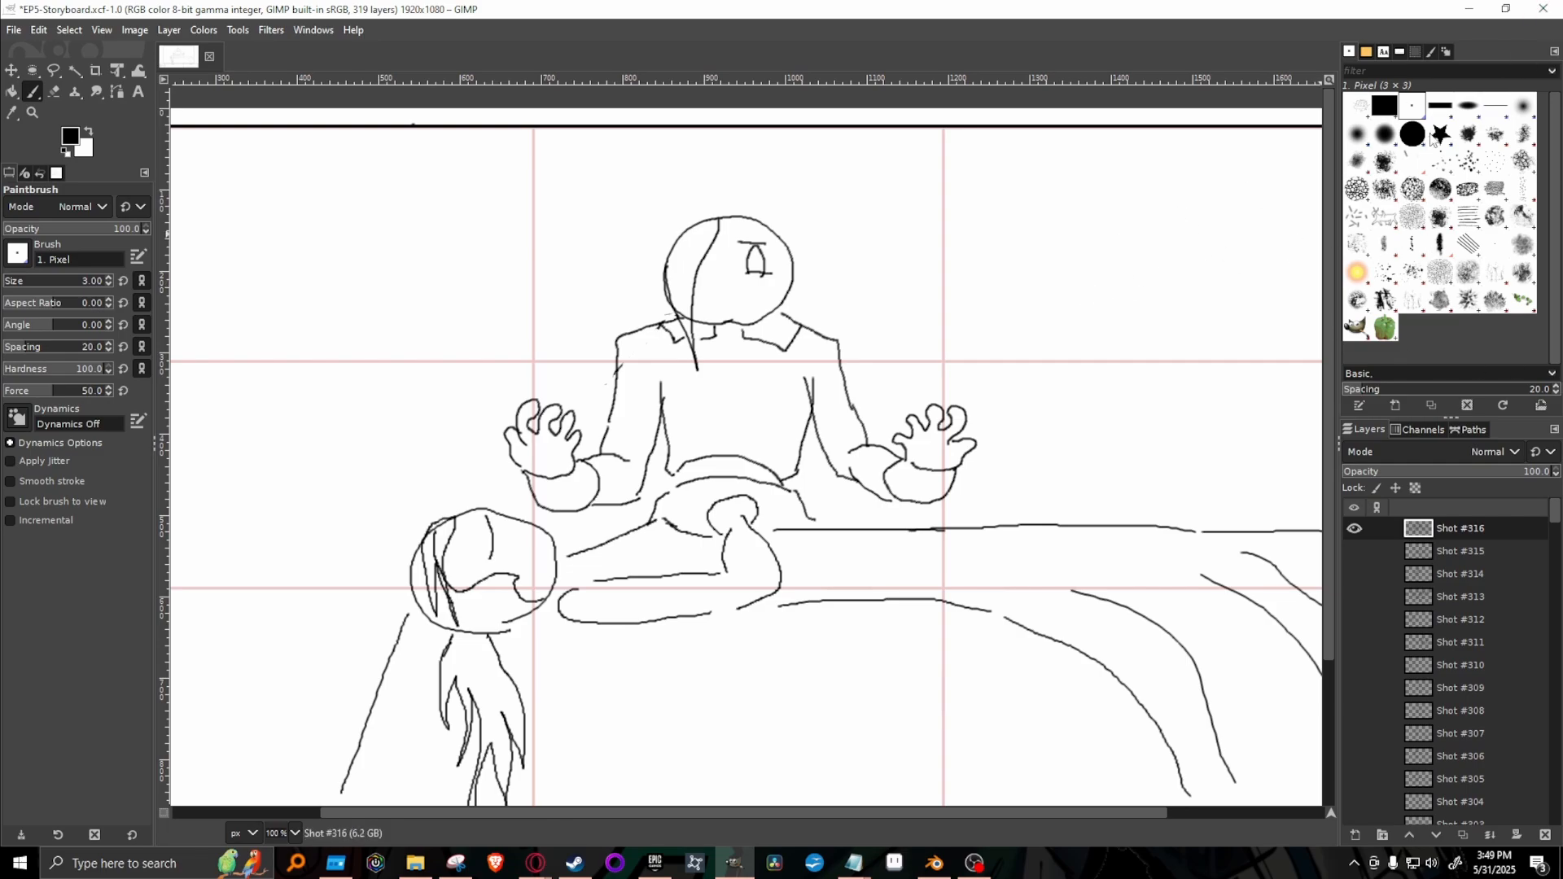
# Replace the second figure's eye and brow with a boxy four-sided outline using the 1. Pixel brush, and save the storyboard.
pyautogui.hotkey('shift', 'e')
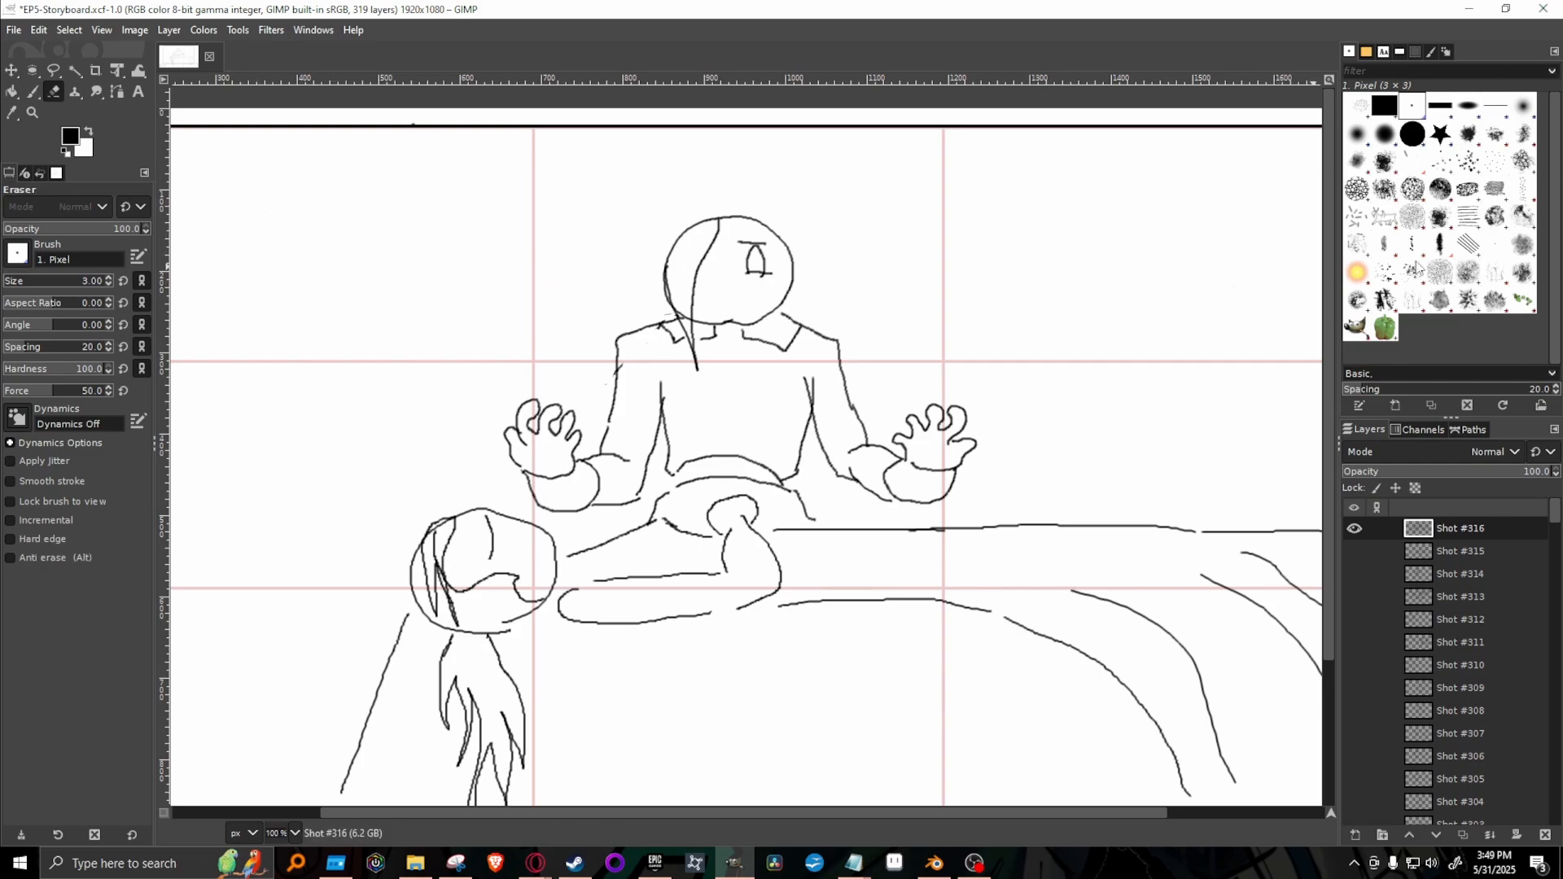
pyautogui.click(1416, 135)
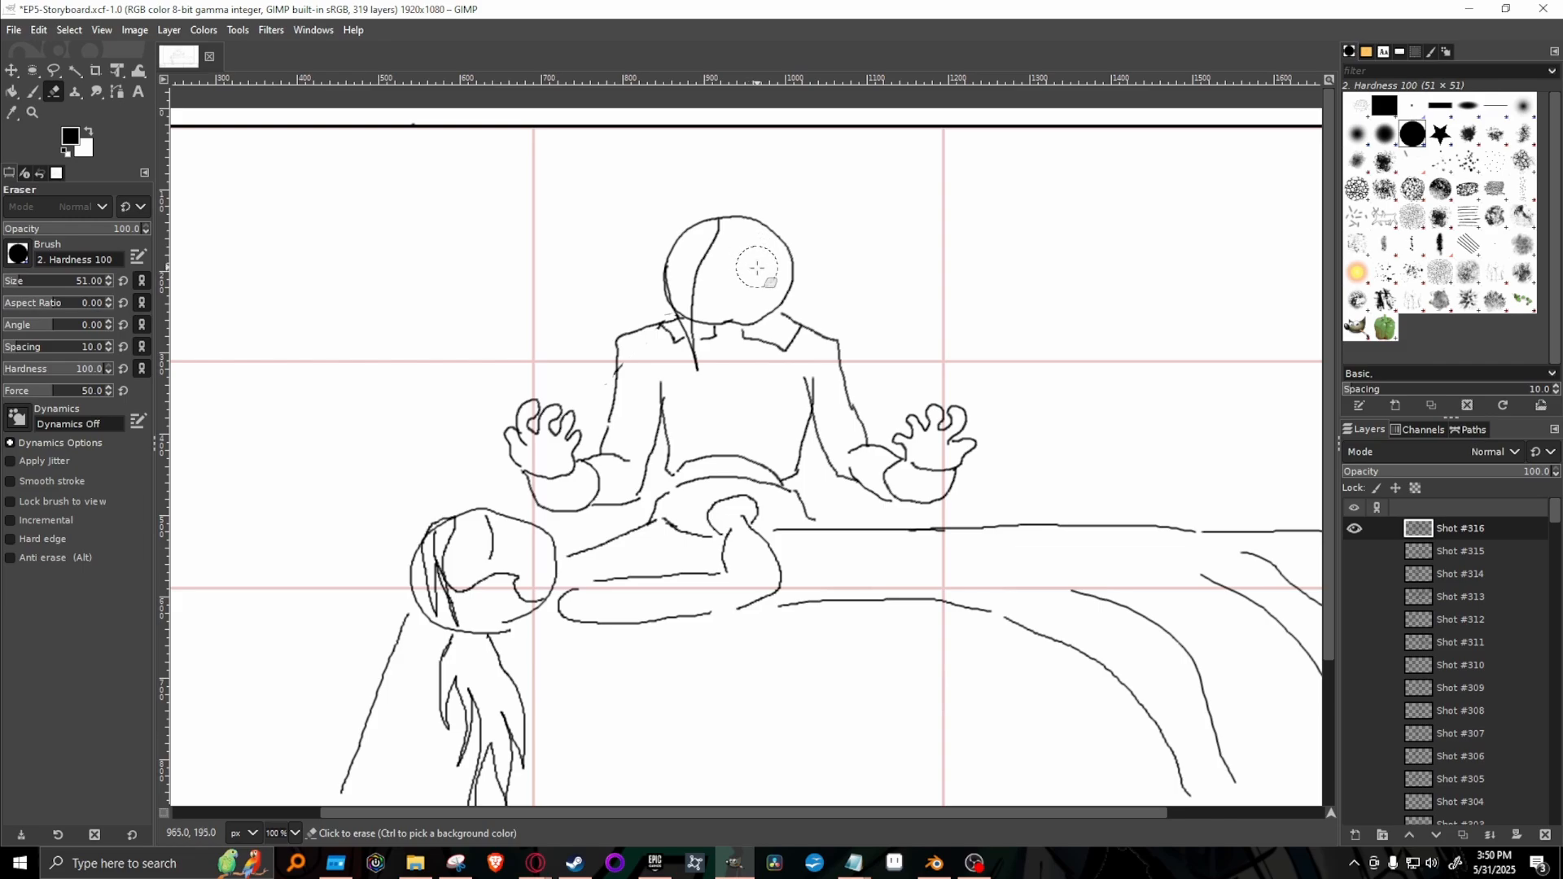
pyautogui.press('p')
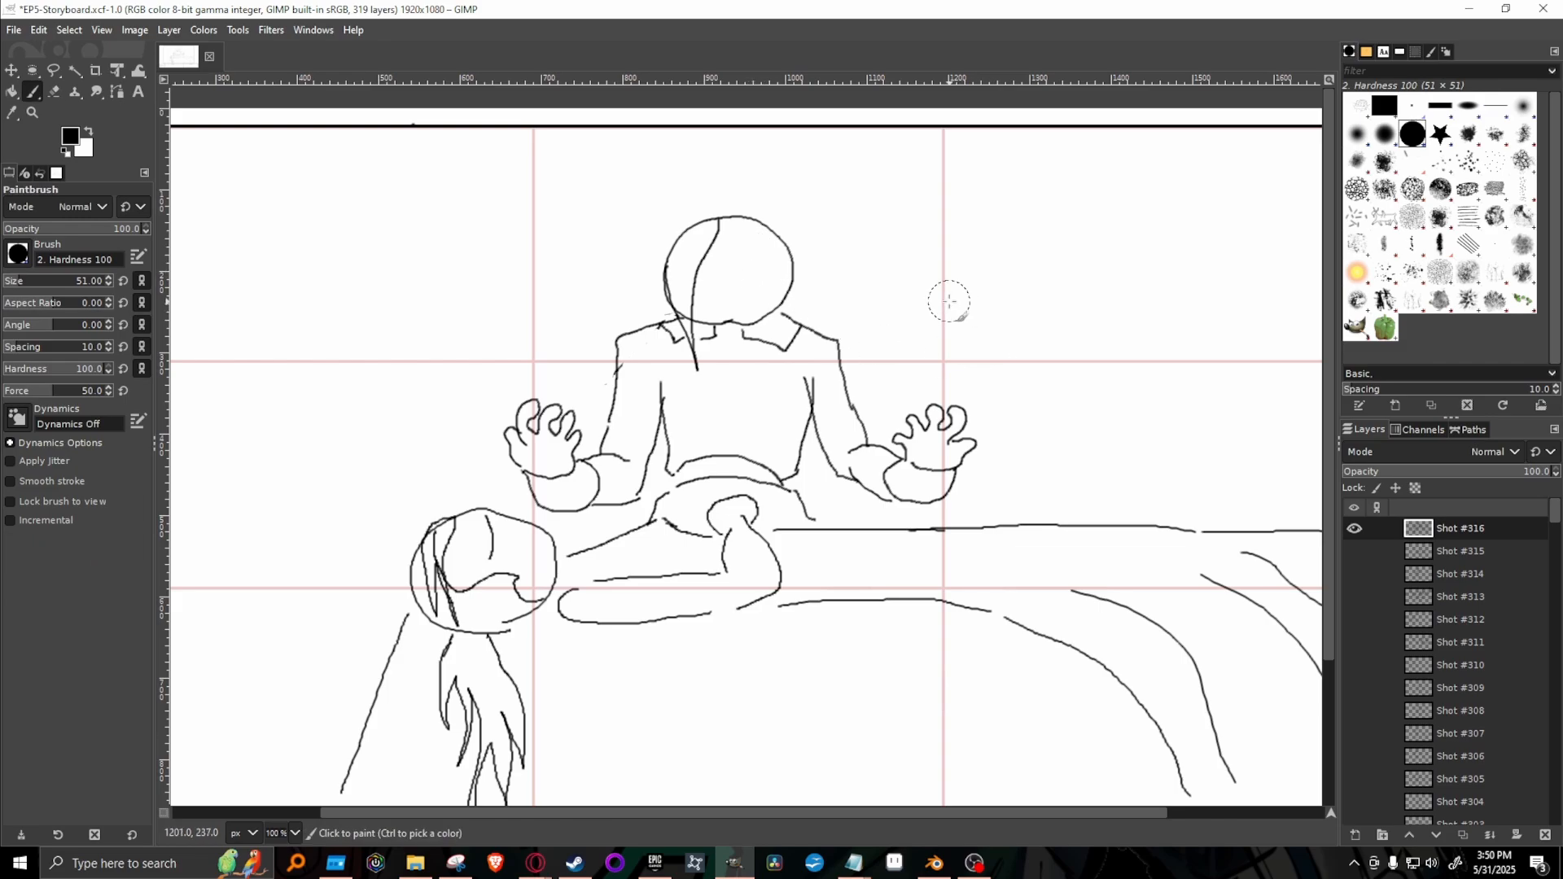
pyautogui.click(1413, 106)
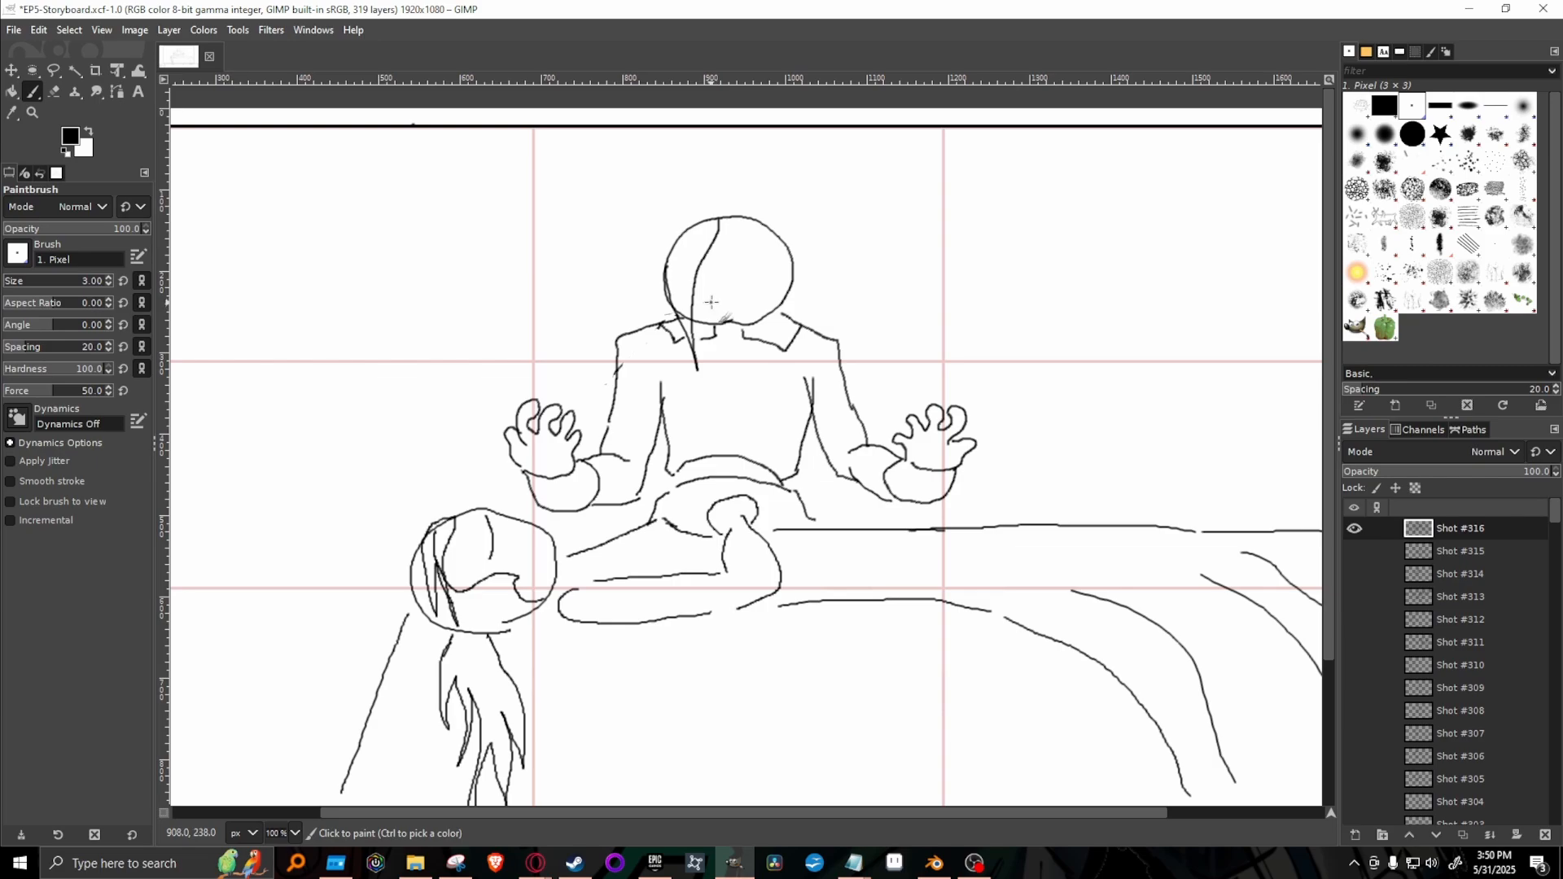
pyautogui.moveTo(711, 302)
pyautogui.mouseDown()
pyautogui.moveTo(757, 298)
pyautogui.moveTo(764, 260)
pyautogui.moveTo(709, 259)
pyautogui.moveTo(709, 302)
pyautogui.mouseUp()
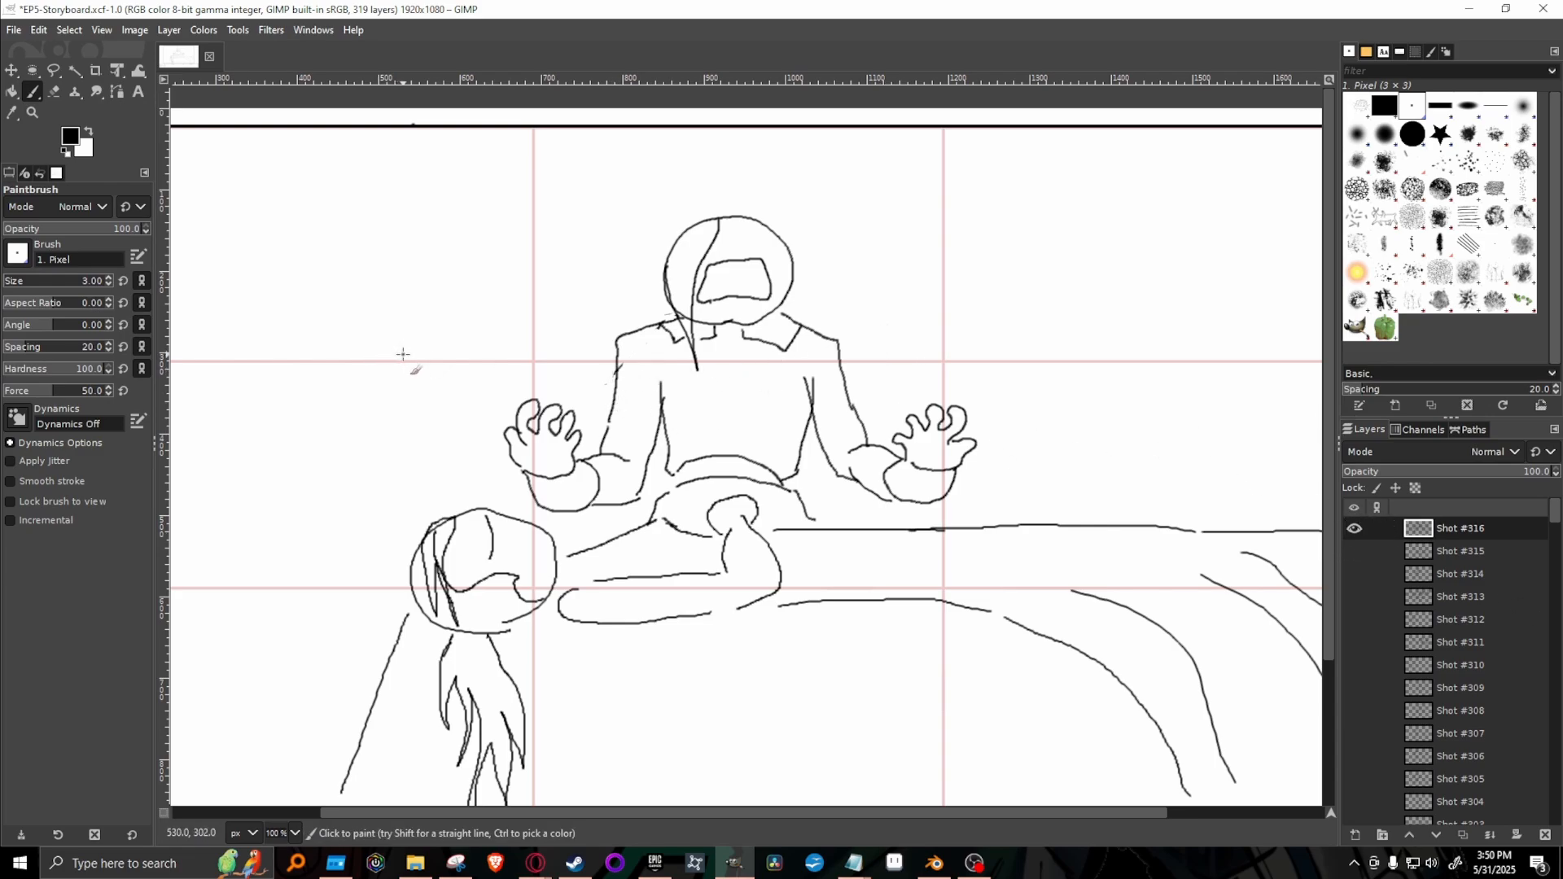
pyautogui.hotkey('ctrl', 's')
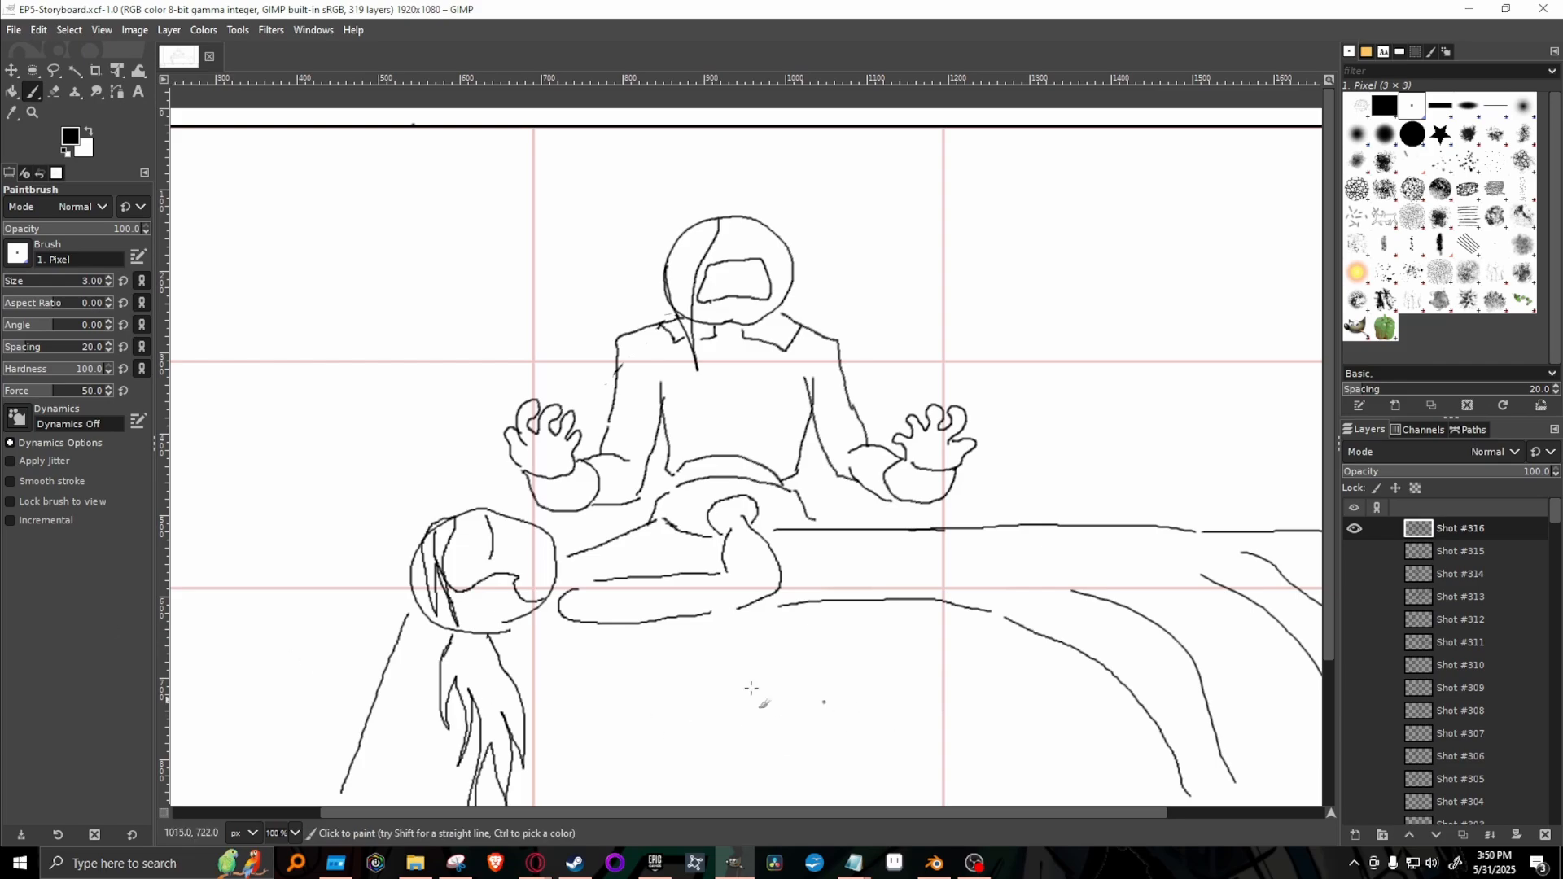
# Show the Shot #315 layer briefly for comparison and hide it again.
pyautogui.moveTo(524, 863)
pyautogui.click(1354, 551)
pyautogui.click(1354, 551)
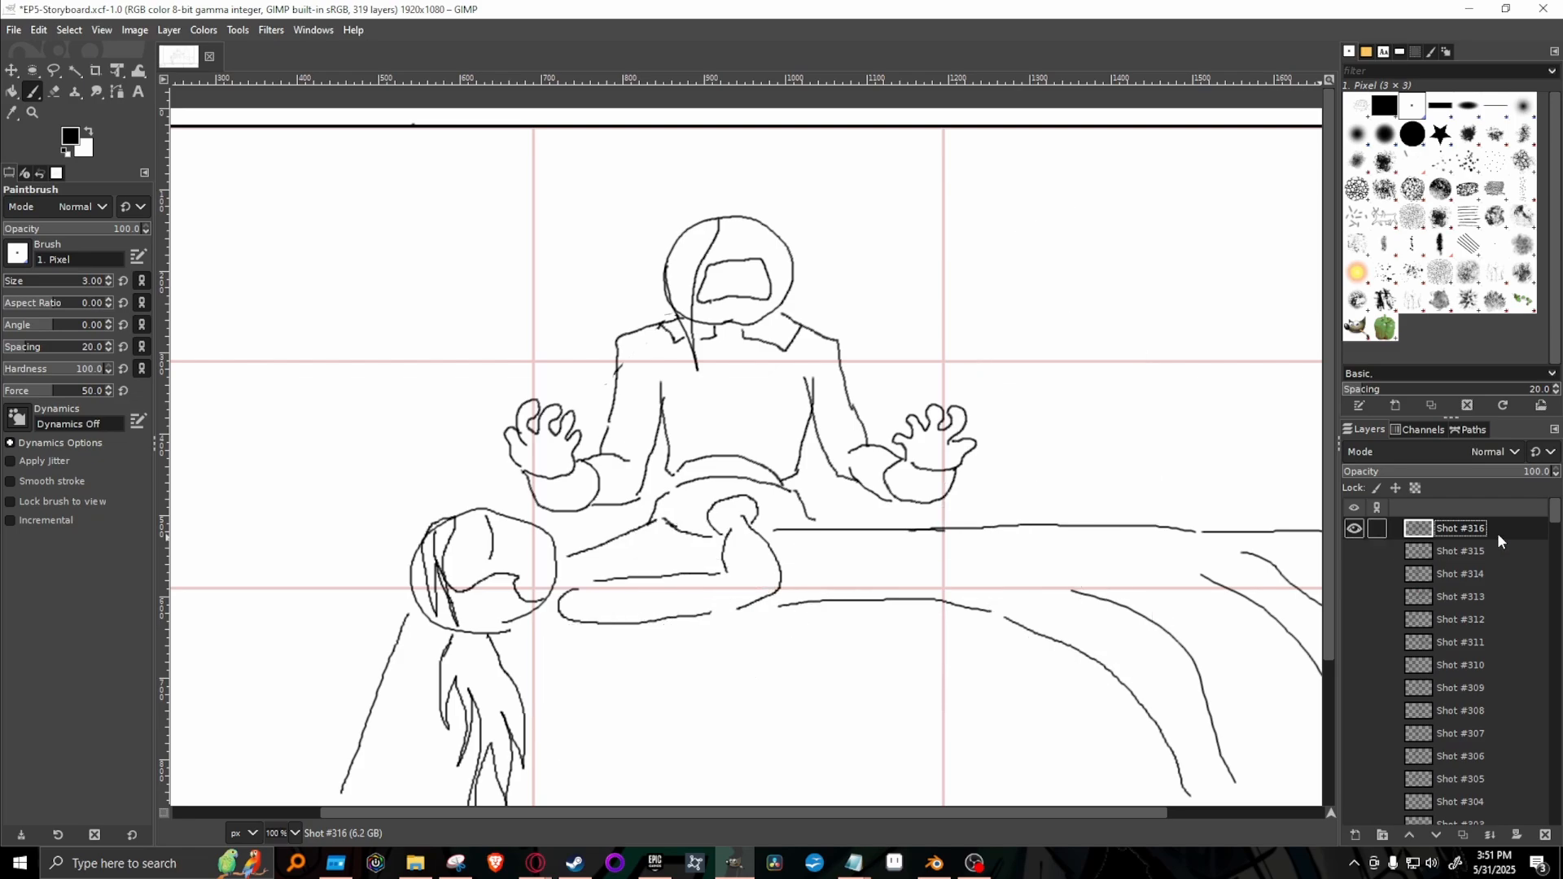
# Prepare a blank layer for the next shot by duplicating Shot #316, clearing the copy and hiding Shot #316.
pyautogui.rightClick(1485, 533)
pyautogui.click(1384, 188)
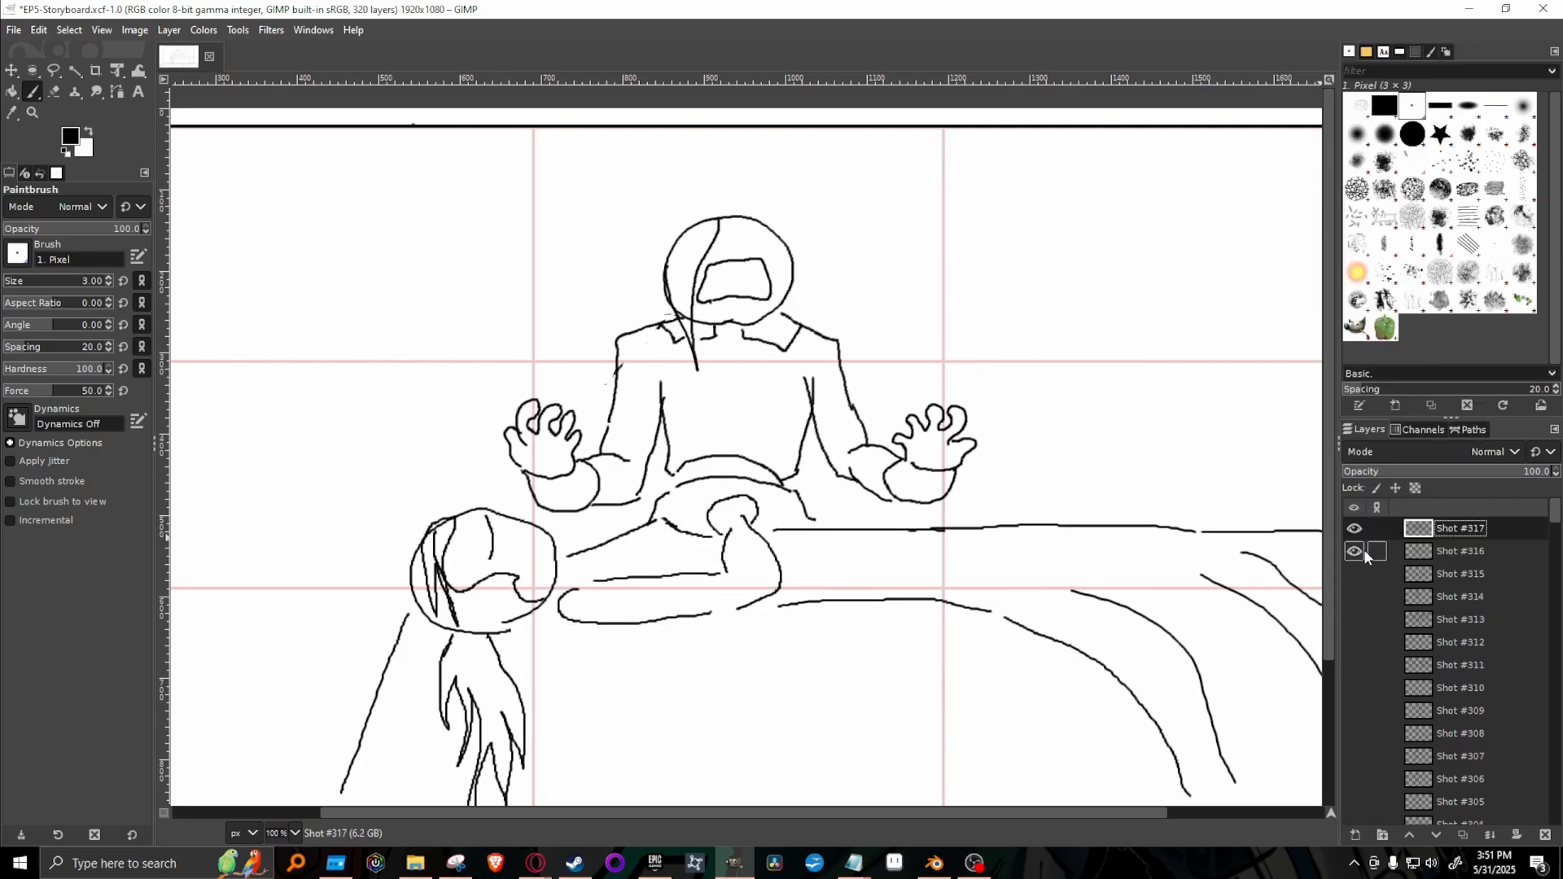
pyautogui.press('Delete')
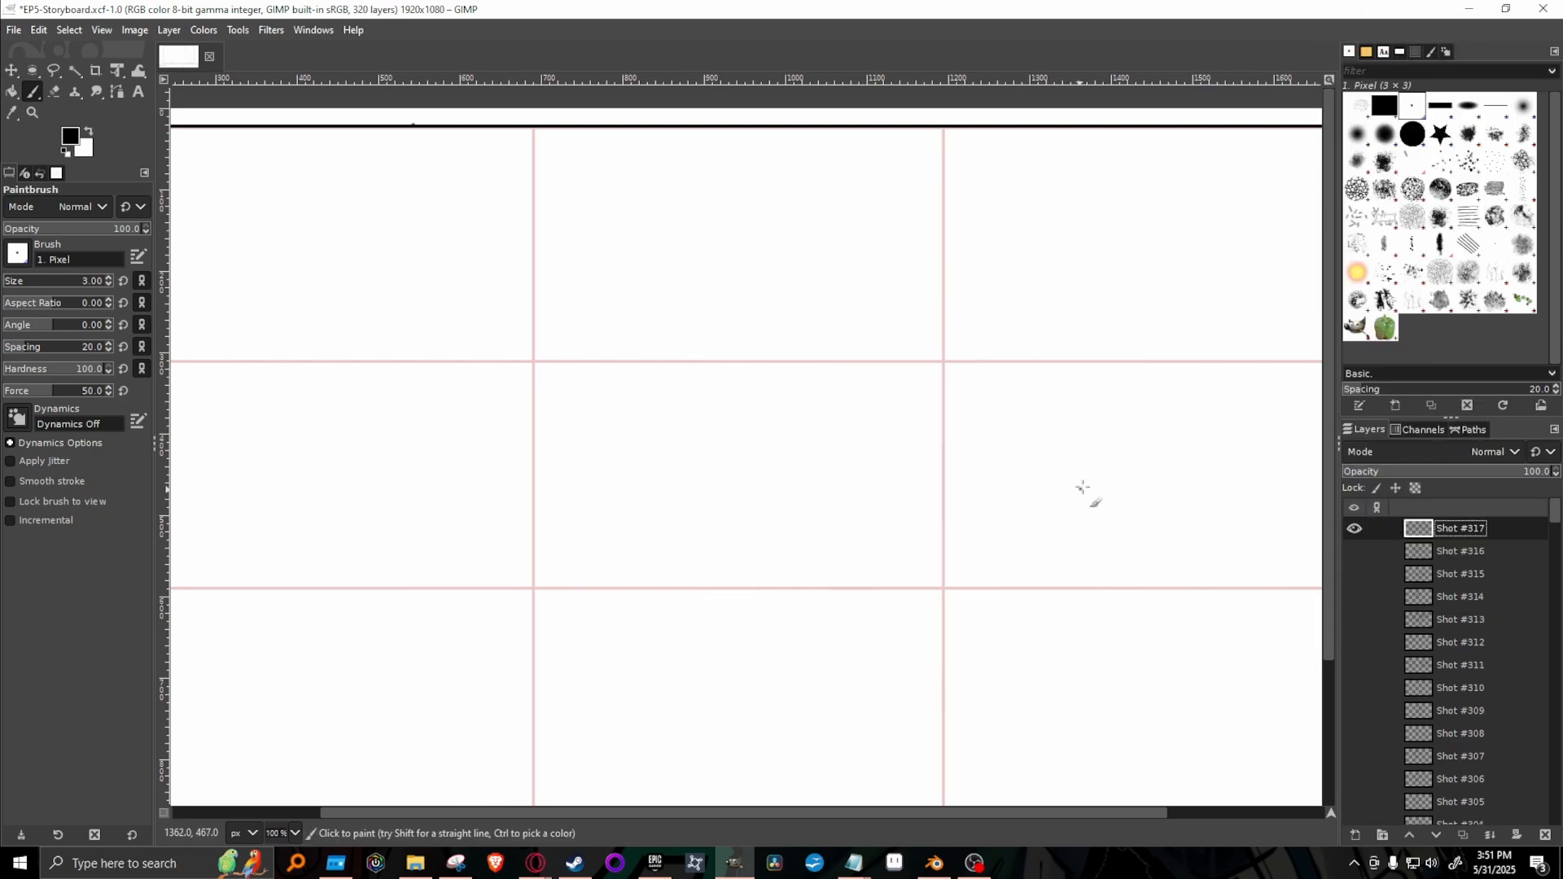
# Show the Shot #303 and Shot #316 layers one at a time for reference, hiding each again.
pyautogui.scroll(-3, 1454, 716)
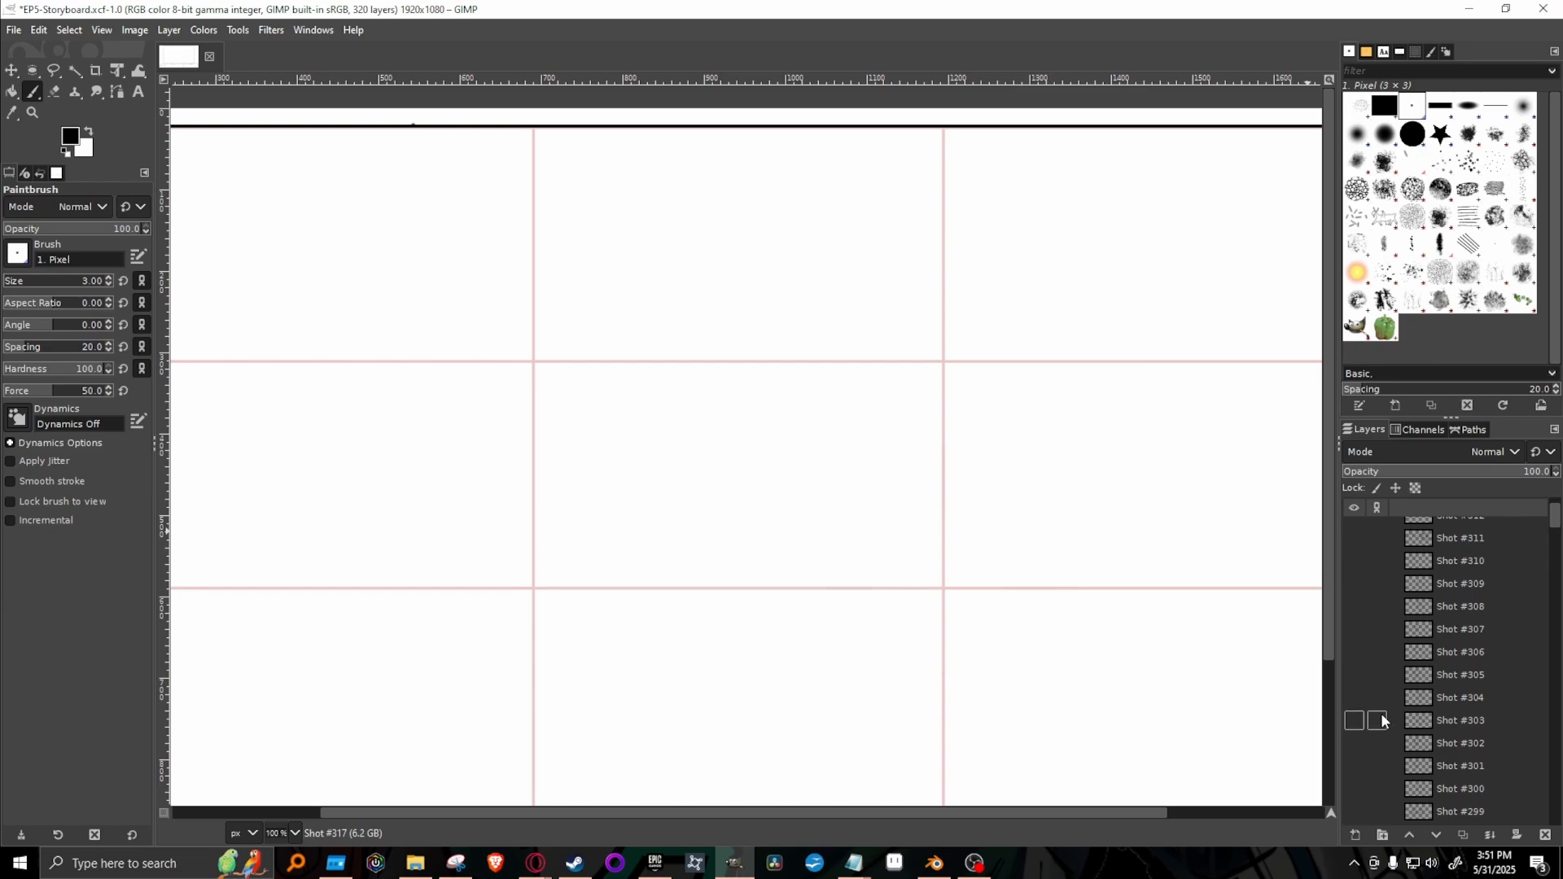
pyautogui.click(1353, 720)
pyautogui.click(1353, 721)
pyautogui.scroll(5, 1539, 538)
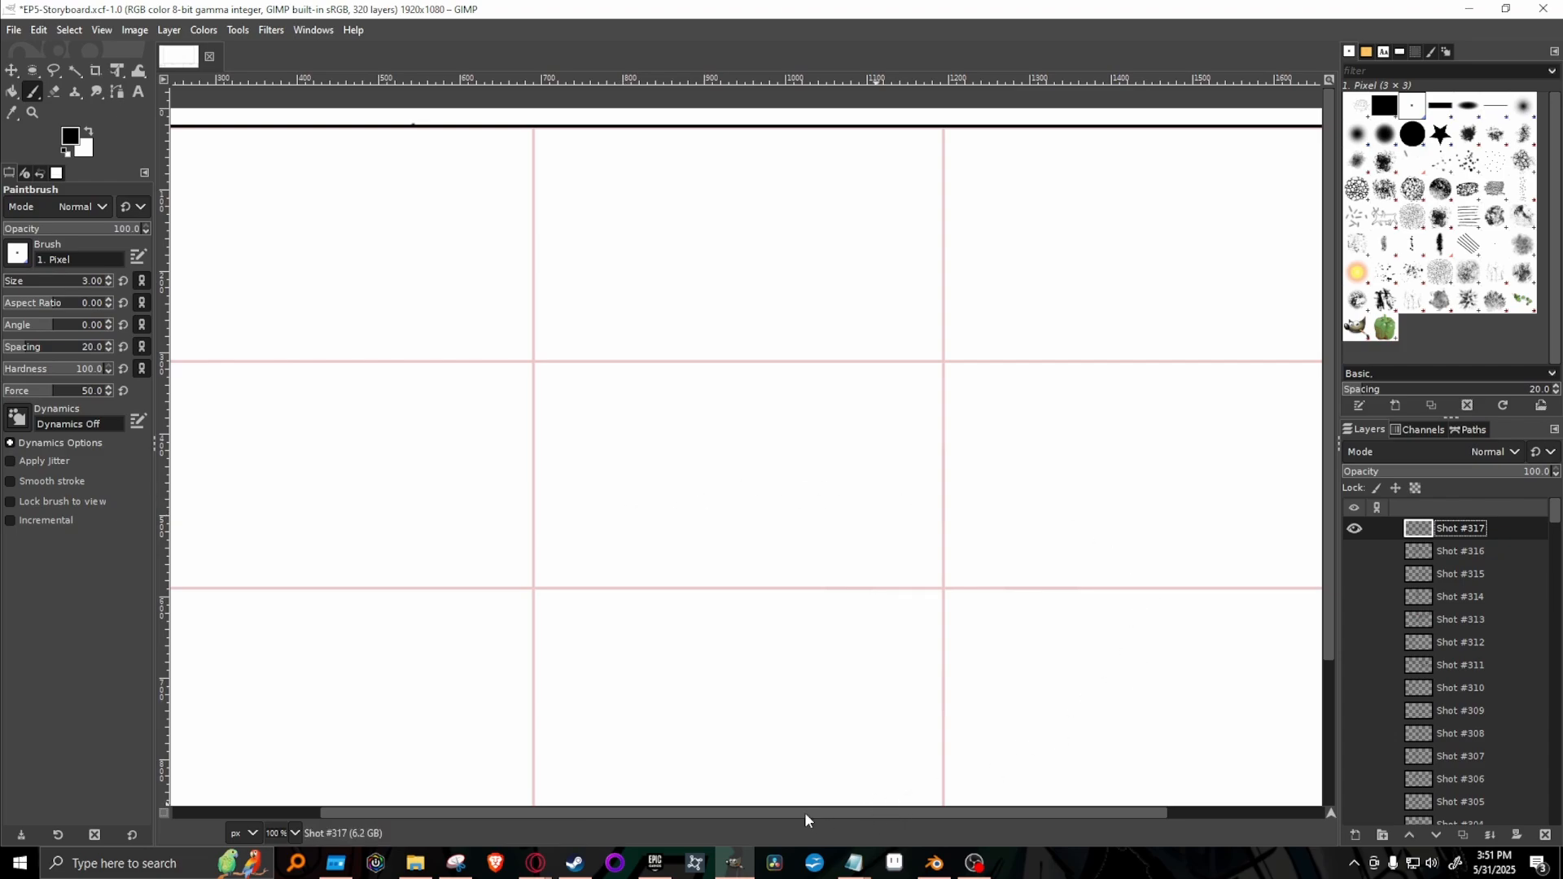
pyautogui.click(295, 831)
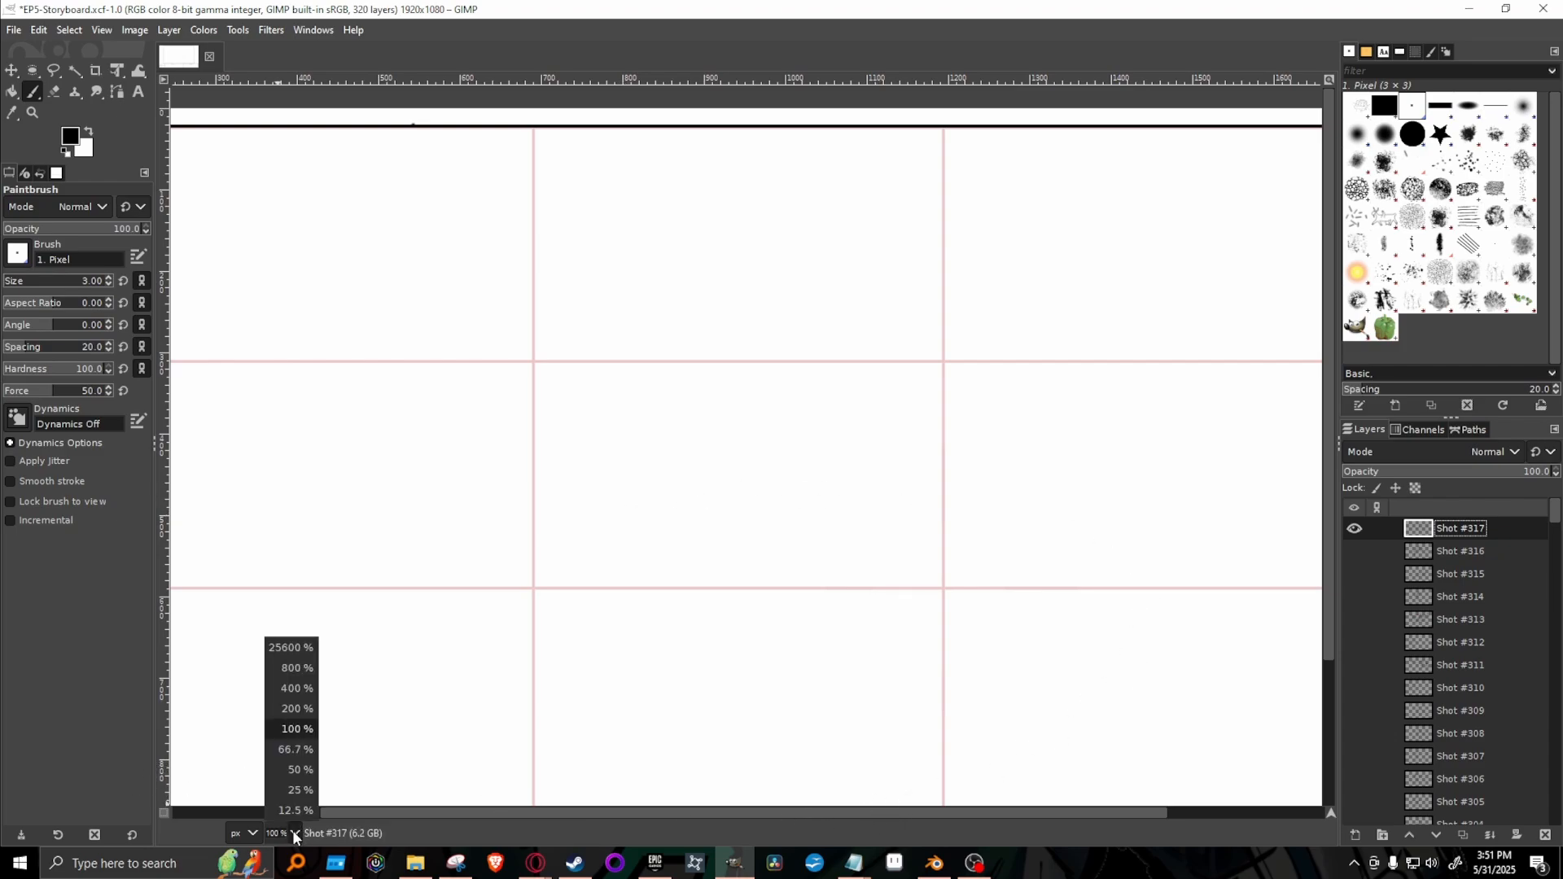
pyautogui.click(293, 751)
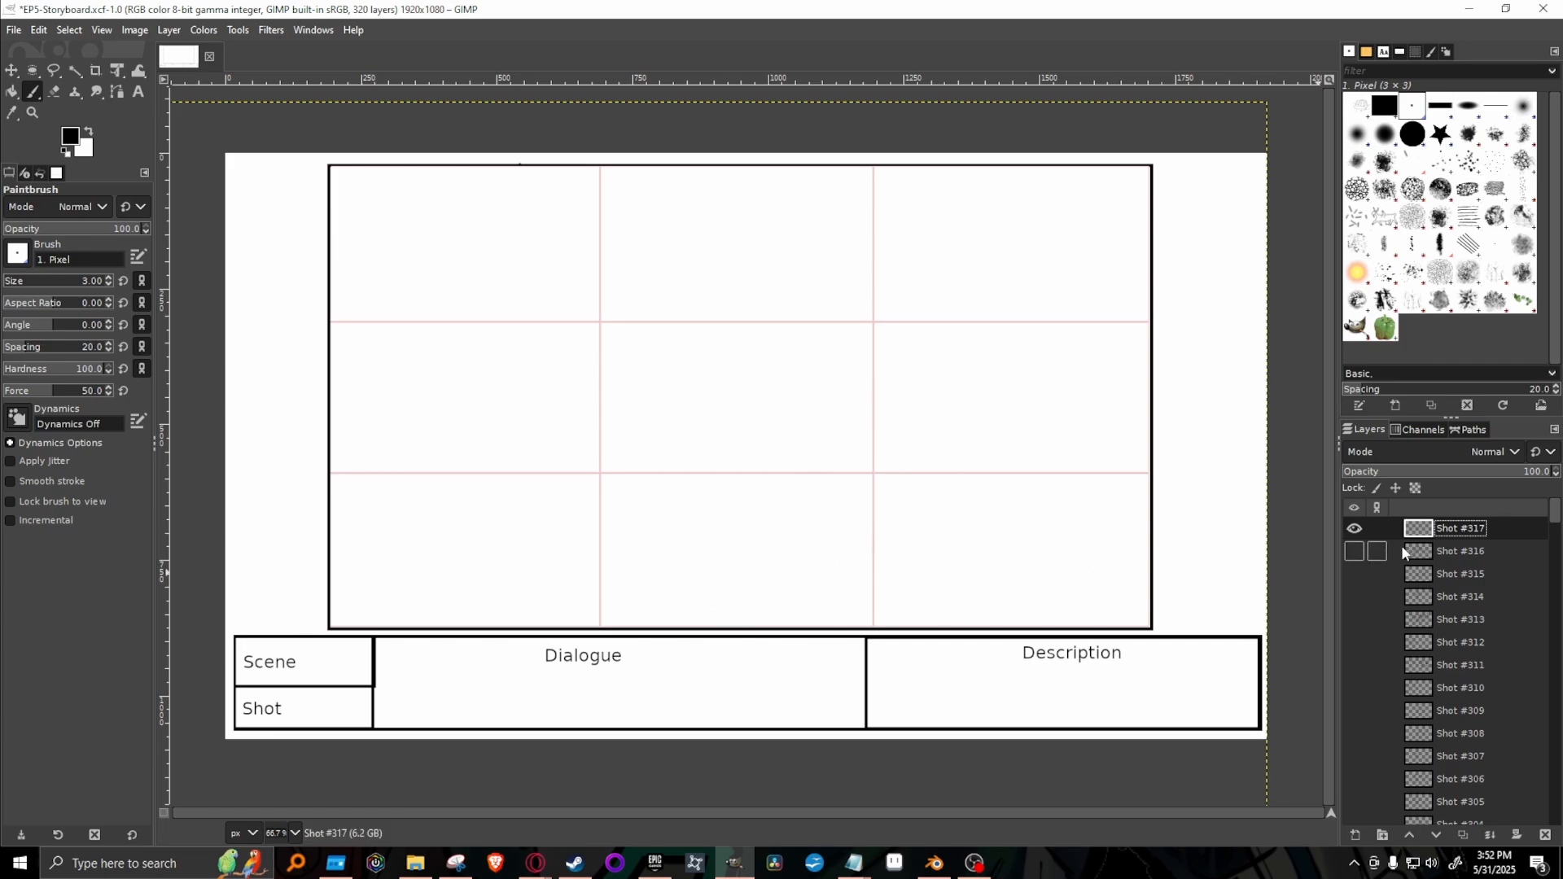
pyautogui.click(1355, 552)
pyautogui.click(1355, 552)
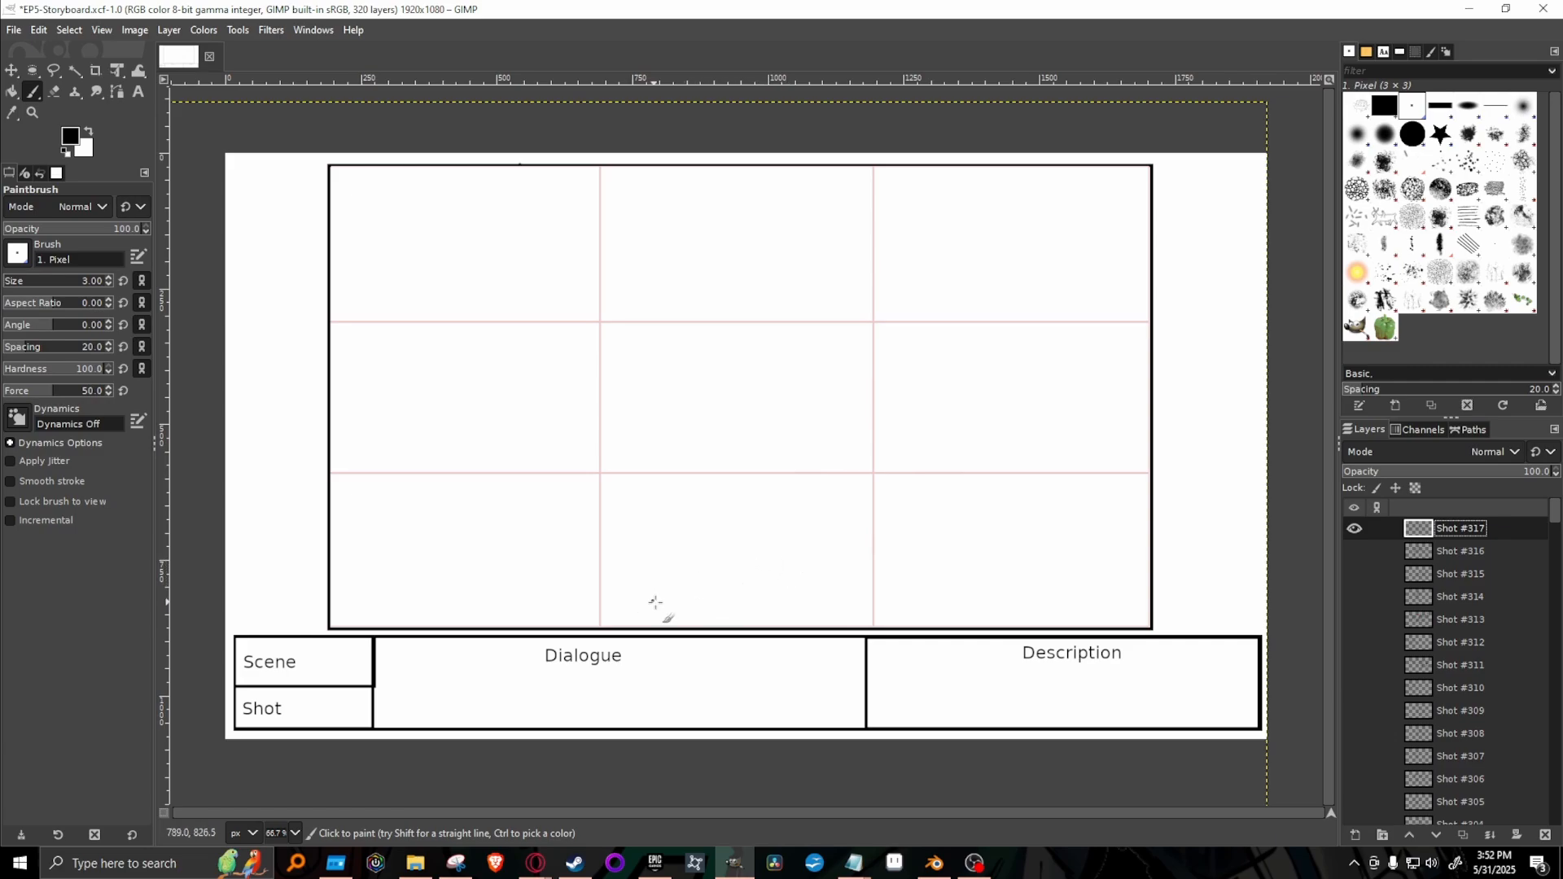
# Draw the lying figure's round head with hair and face lines near the frame's lower centre, and bent arms meeting at clasped hands.
pyautogui.moveTo(696, 613)
pyautogui.mouseDown()
pyautogui.moveTo(743, 534)
pyautogui.moveTo(737, 600)
pyautogui.moveTo(730, 538)
pyautogui.moveTo(694, 612)
pyautogui.mouseUp()
pyautogui.hotkey('ctrl', 'z')
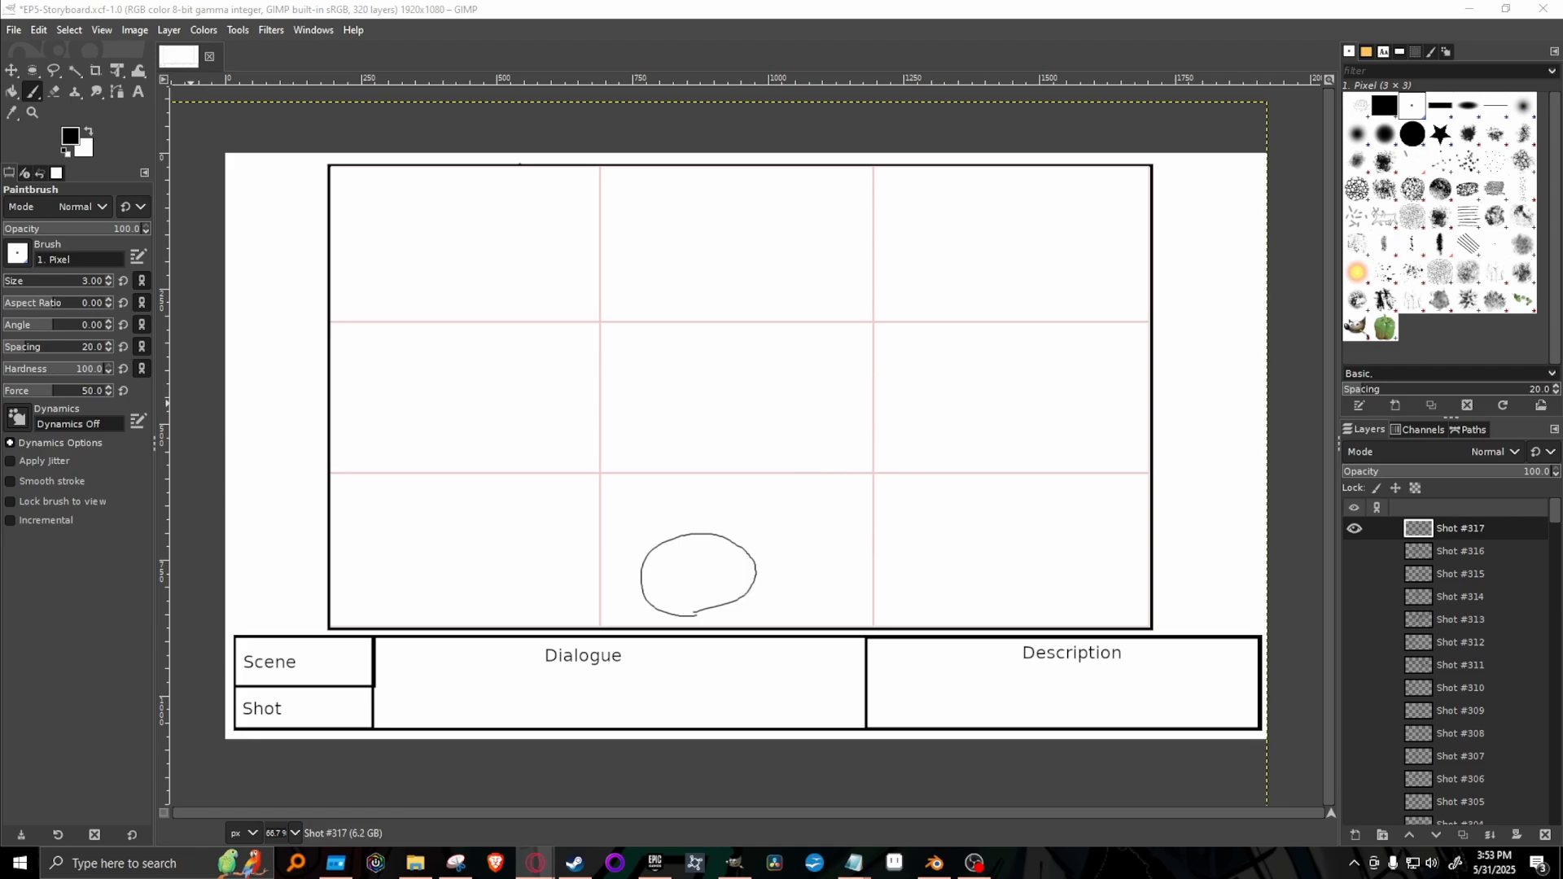
pyautogui.click(923, 9)
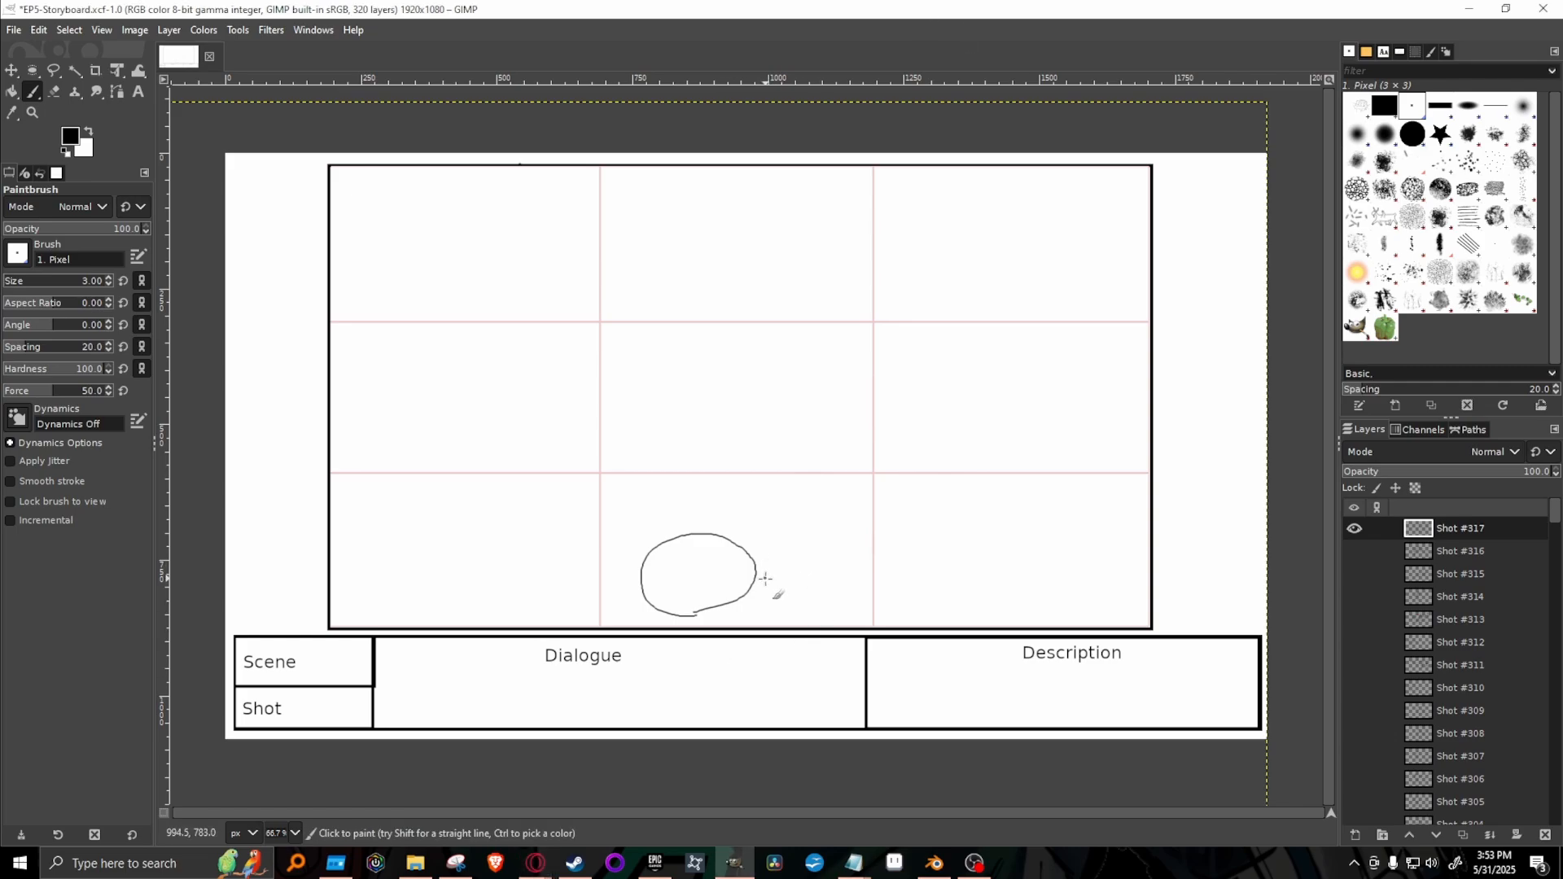
pyautogui.moveTo(757, 580)
pyautogui.mouseDown()
pyautogui.moveTo(794, 562)
pyautogui.moveTo(774, 542)
pyautogui.moveTo(811, 546)
pyautogui.moveTo(830, 523)
pyautogui.moveTo(794, 500)
pyautogui.mouseUp()
pyautogui.moveTo(671, 539)
pyautogui.mouseDown()
pyautogui.moveTo(725, 489)
pyautogui.moveTo(787, 489)
pyautogui.moveTo(766, 515)
pyautogui.moveTo(796, 499)
pyautogui.mouseUp()
pyautogui.click(717, 520)
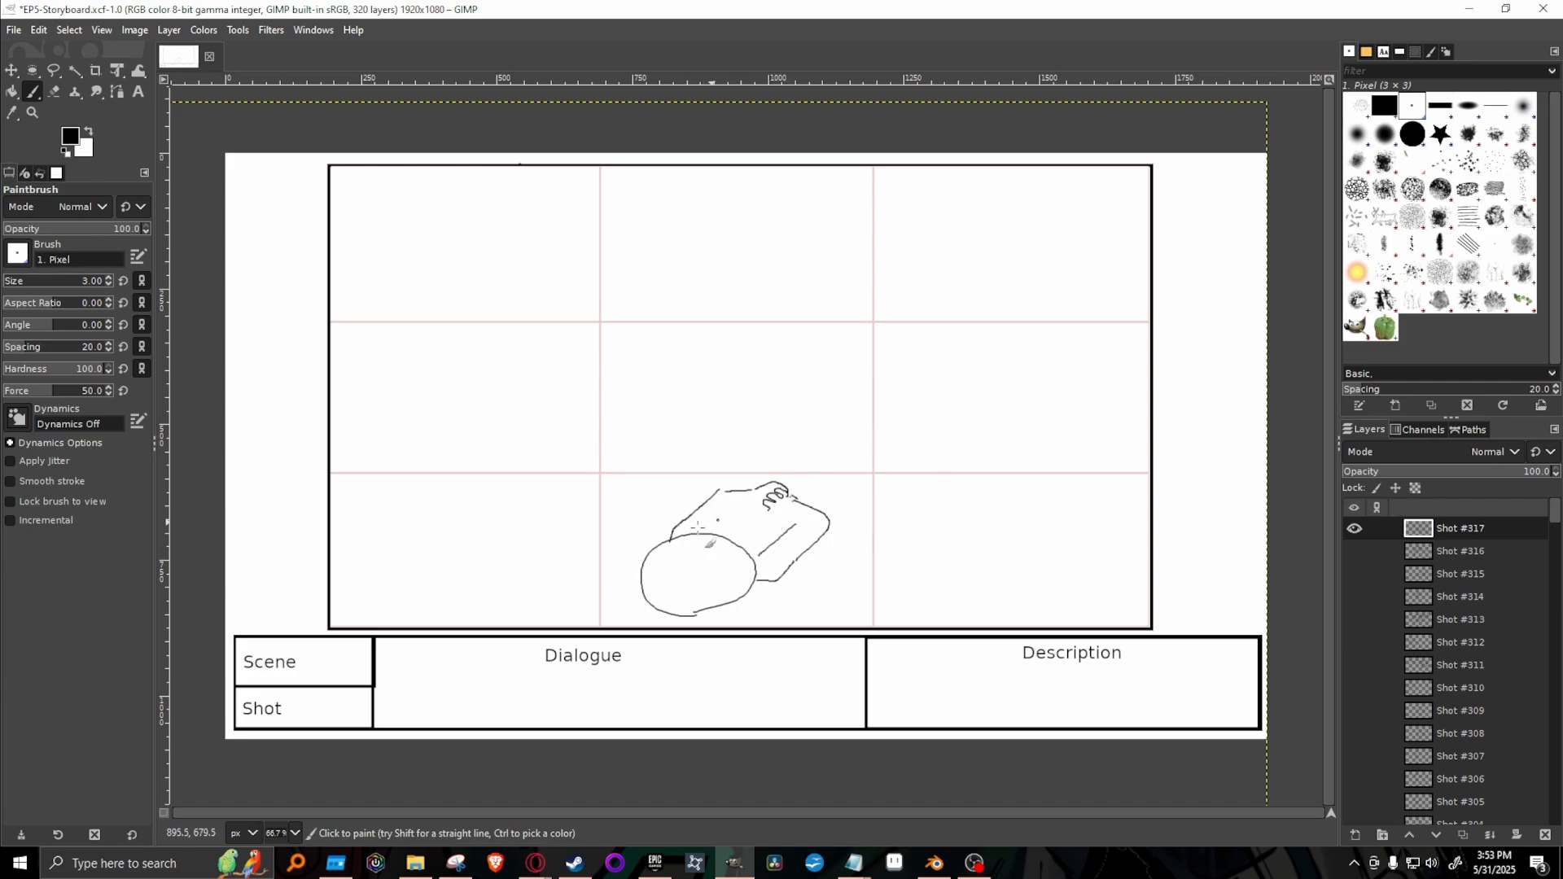
pyautogui.moveTo(696, 533); pyautogui.dragTo(719, 503)
pyautogui.moveTo(681, 570)
pyautogui.mouseDown()
pyautogui.moveTo(698, 602)
pyautogui.moveTo(708, 576)
pyautogui.moveTo(713, 607)
pyautogui.moveTo(705, 557)
pyautogui.moveTo(659, 549)
pyautogui.moveTo(638, 580)
pyautogui.moveTo(667, 563)
pyautogui.moveTo(727, 570)
pyautogui.moveTo(723, 609)
pyautogui.moveTo(690, 569)
pyautogui.moveTo(717, 578)
pyautogui.moveTo(714, 554)
pyautogui.moveTo(725, 595)
pyautogui.moveTo(720, 582)
pyautogui.moveTo(760, 581)
pyautogui.moveTo(724, 555)
pyautogui.mouseUp()
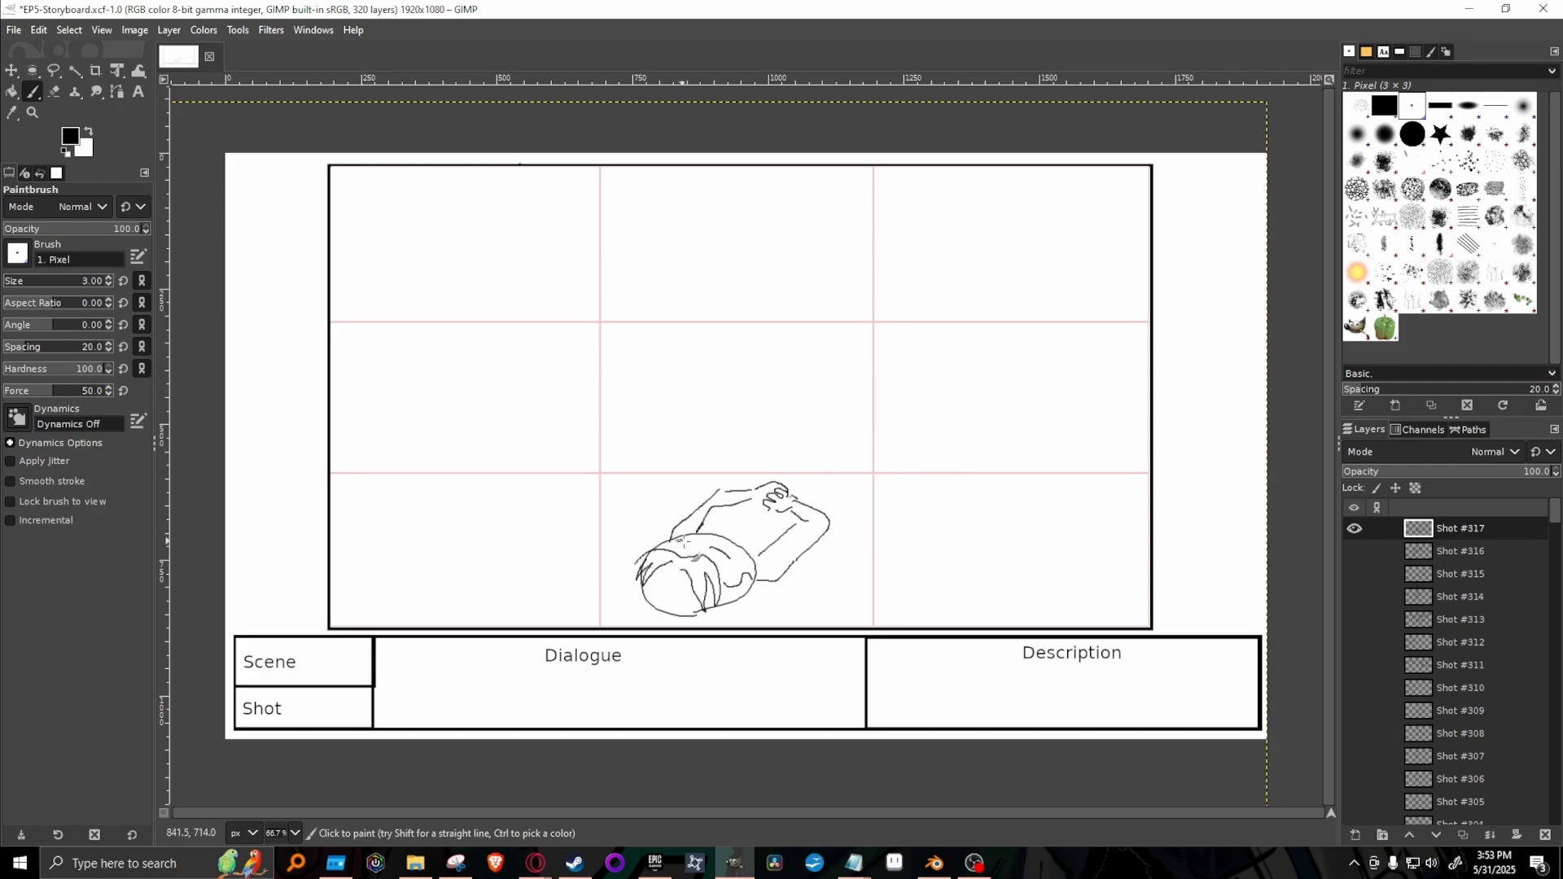
# Draw the blanket over the lying body, with two long side edges, a rounded far end and curved fold lines inside.
pyautogui.moveTo(744, 489)
pyautogui.mouseDown()
pyautogui.moveTo(781, 470)
pyautogui.moveTo(754, 487)
pyautogui.moveTo(879, 398)
pyautogui.mouseUp()
pyautogui.moveTo(829, 537)
pyautogui.mouseDown()
pyautogui.moveTo(957, 525)
pyautogui.moveTo(1002, 544)
pyautogui.mouseUp()
pyautogui.moveTo(979, 408)
pyautogui.mouseDown()
pyautogui.moveTo(1028, 454)
pyautogui.moveTo(1017, 574)
pyautogui.mouseUp()
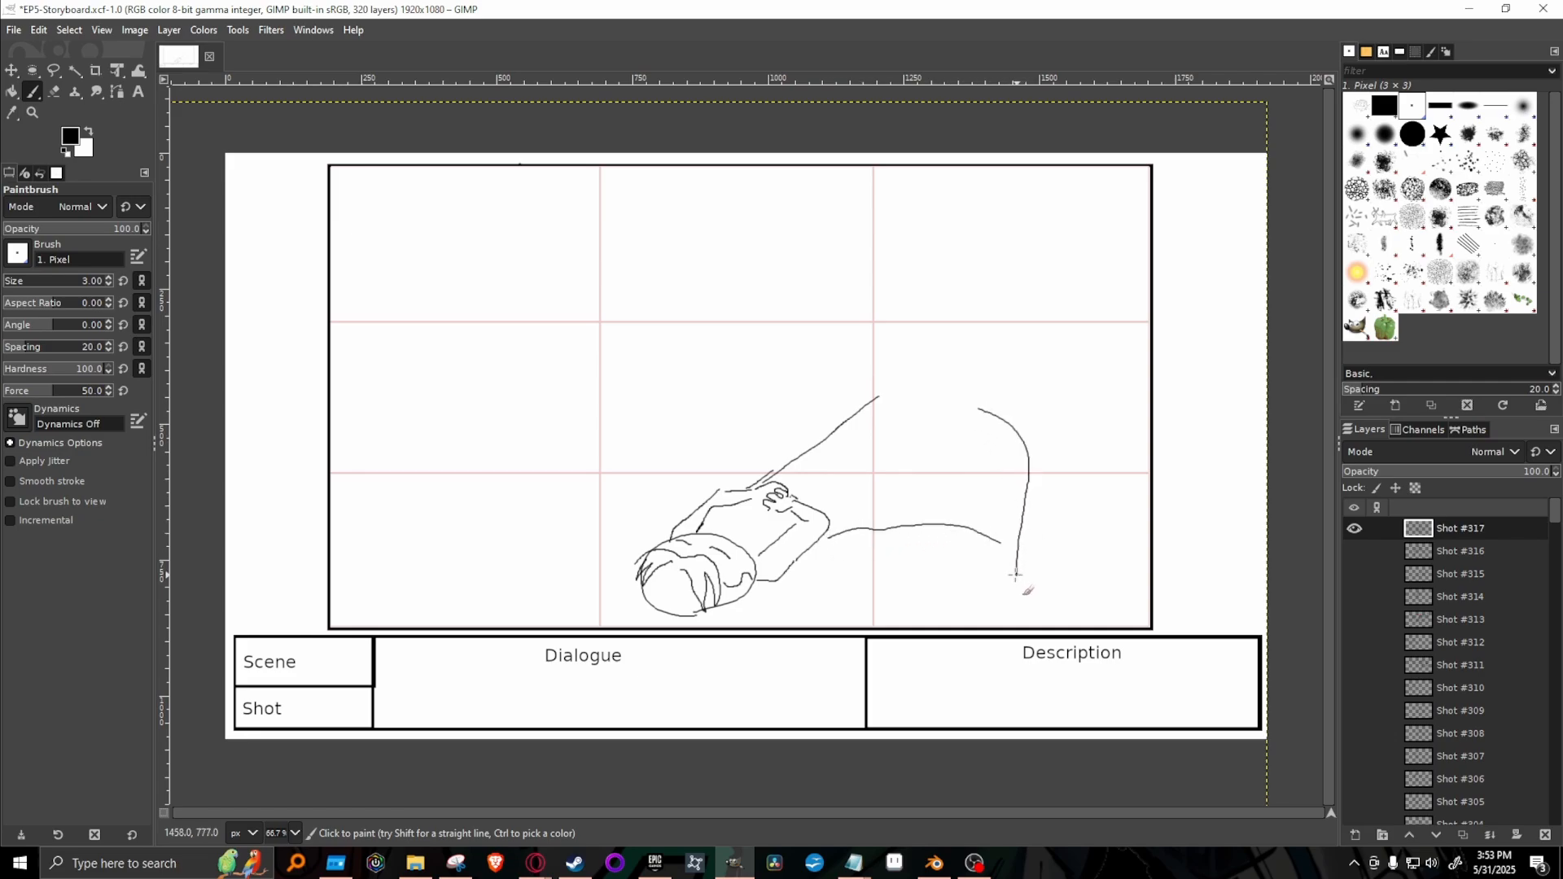
pyautogui.moveTo(896, 511); pyautogui.dragTo(1002, 565)
pyautogui.moveTo(924, 473); pyautogui.dragTo(1003, 542)
pyautogui.moveTo(887, 456); pyautogui.dragTo(1017, 453)
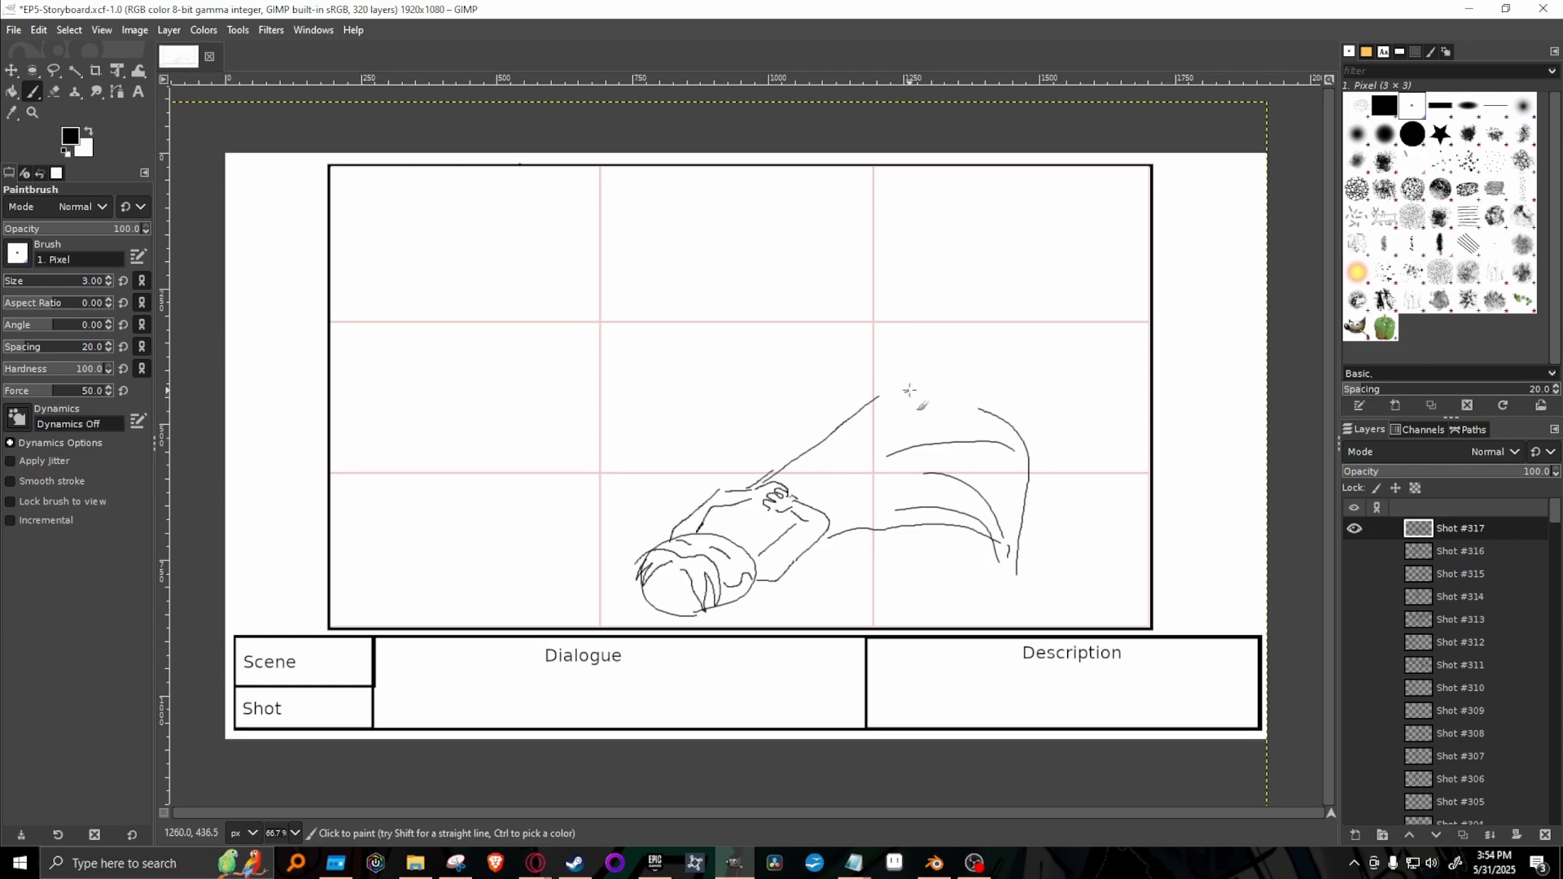
# Close the gap in the blanket's upper edge with a rounded curve, undoing the first strokes and redrawing it.
pyautogui.moveTo(890, 392)
pyautogui.mouseDown()
pyautogui.moveTo(973, 397)
pyautogui.moveTo(995, 422)
pyautogui.mouseUp()
pyautogui.moveTo(902, 387)
pyautogui.mouseDown()
pyautogui.moveTo(919, 360)
pyautogui.moveTo(928, 379)
pyautogui.moveTo(989, 377)
pyautogui.moveTo(998, 400)
pyautogui.mouseUp()
pyautogui.hotkey('ctrl', 'z')
pyautogui.hotkey('ctrl', 'z')
pyautogui.hotkey('ctrl', 'z')
pyautogui.moveTo(868, 403)
pyautogui.mouseDown()
pyautogui.moveTo(922, 383)
pyautogui.moveTo(1010, 424)
pyautogui.mouseUp()
# Draw the bed edges at the head and foot ends, short strands below the head, and drape lines hanging from the blanket's far end.
pyautogui.moveTo(743, 596); pyautogui.dragTo(772, 623)
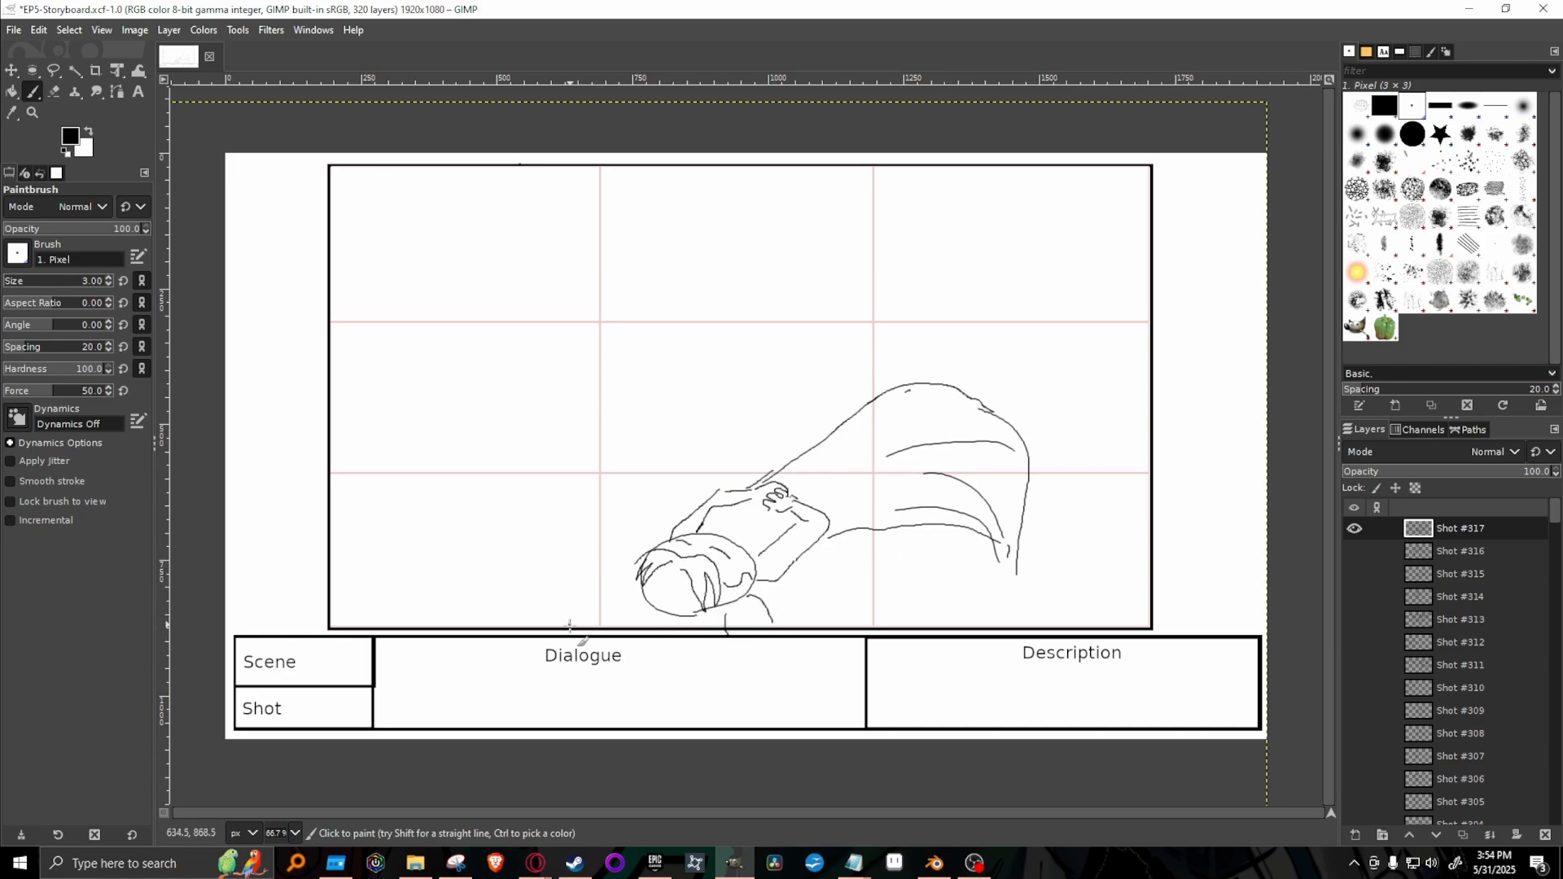
pyautogui.moveTo(570, 625)
pyautogui.mouseDown()
pyautogui.moveTo(596, 577)
pyautogui.moveTo(586, 616)
pyautogui.moveTo(600, 578)
pyautogui.moveTo(668, 534)
pyautogui.mouseUp()
pyautogui.moveTo(1035, 464); pyautogui.dragTo(1059, 531)
pyautogui.moveTo(995, 627); pyautogui.dragTo(1098, 525)
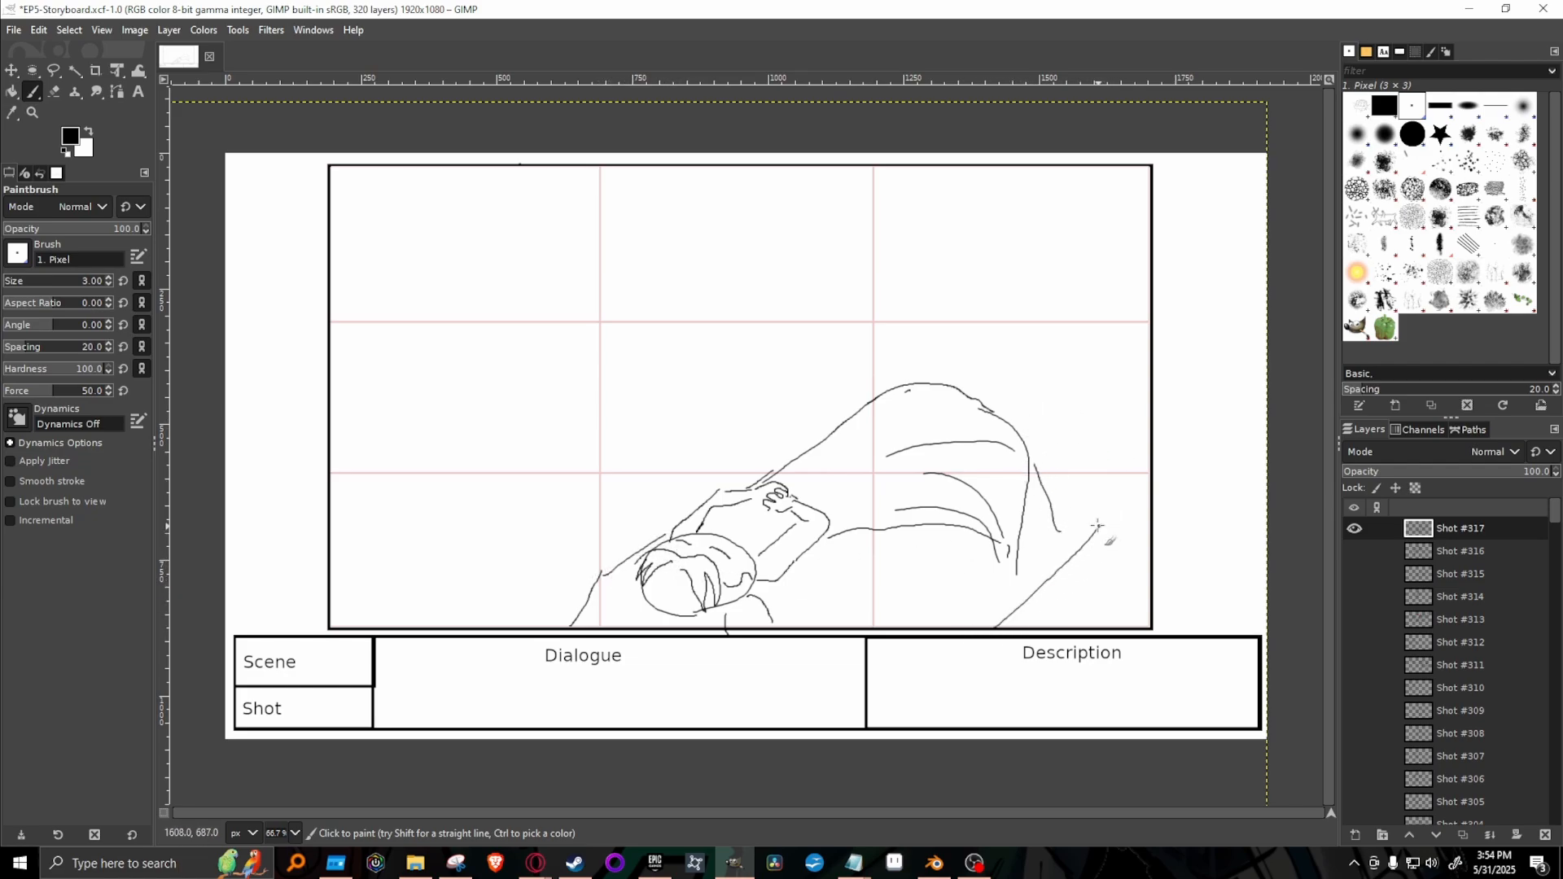
pyautogui.moveTo(1031, 450); pyautogui.dragTo(1100, 525)
pyautogui.moveTo(596, 629); pyautogui.dragTo(601, 574)
pyautogui.moveTo(1036, 457); pyautogui.dragTo(1078, 542)
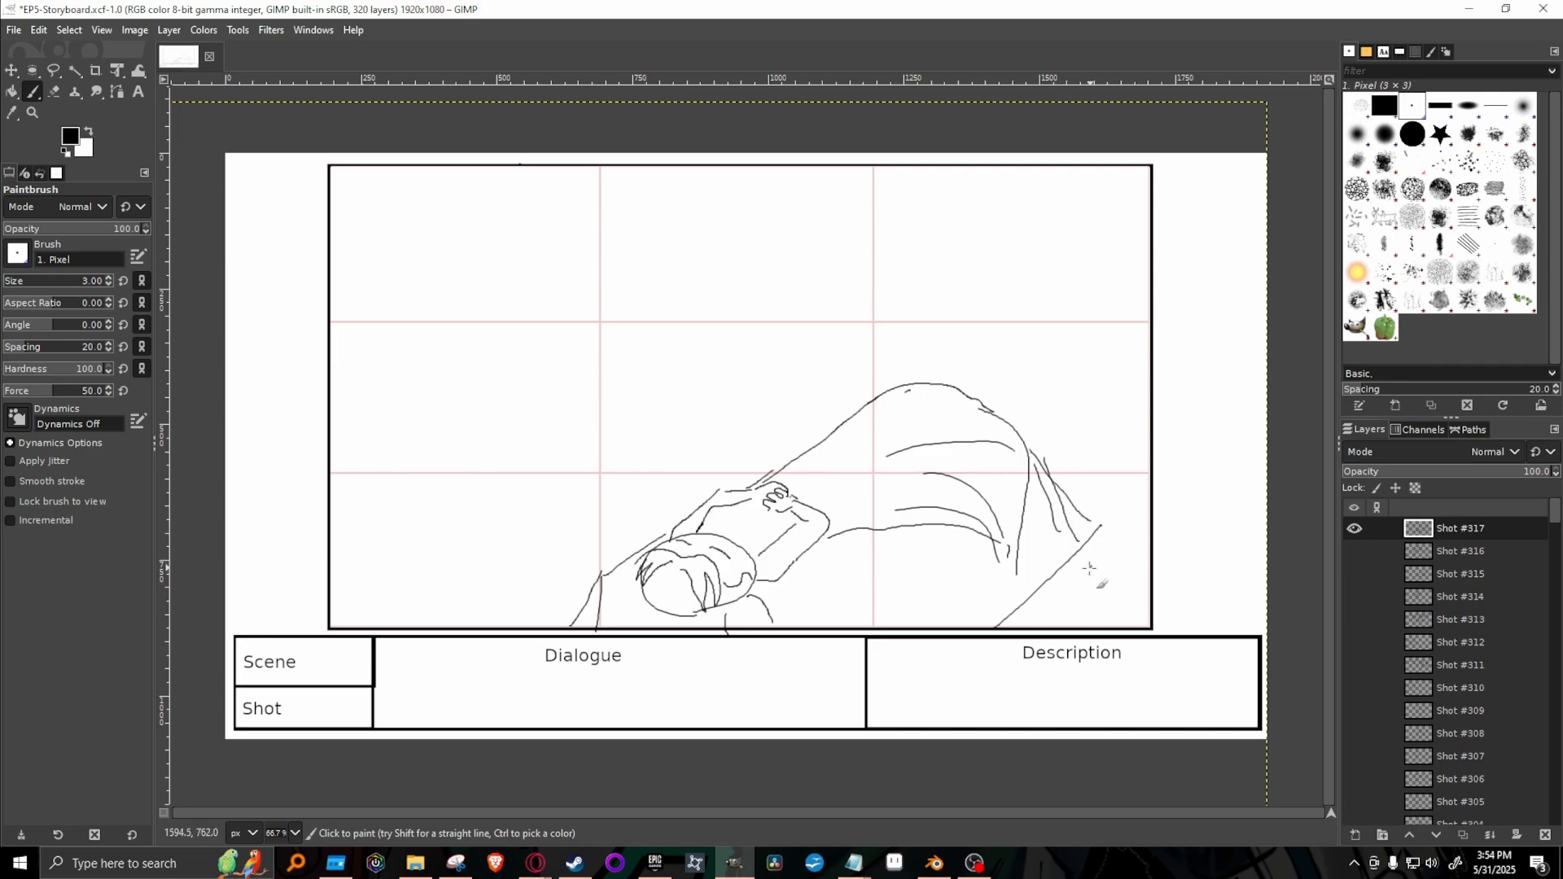
# Erase the stray slanted line at the bed's head end and the extra drape lines, and redraw the drape down to the bed edge.
pyautogui.hotkey('shift', 'e')
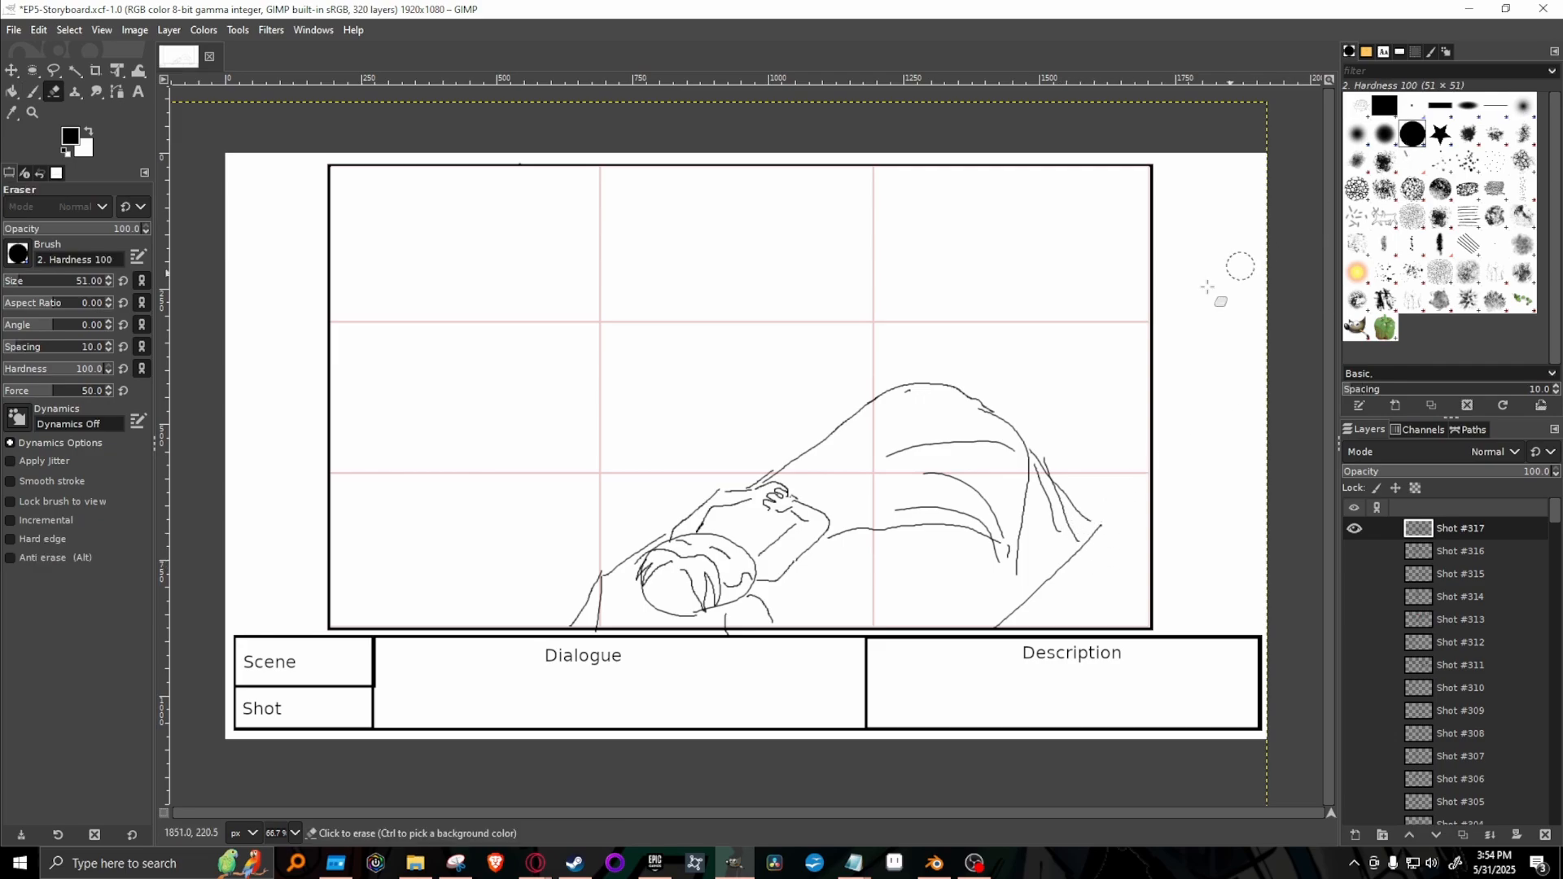
pyautogui.moveTo(583, 552); pyautogui.dragTo(578, 620)
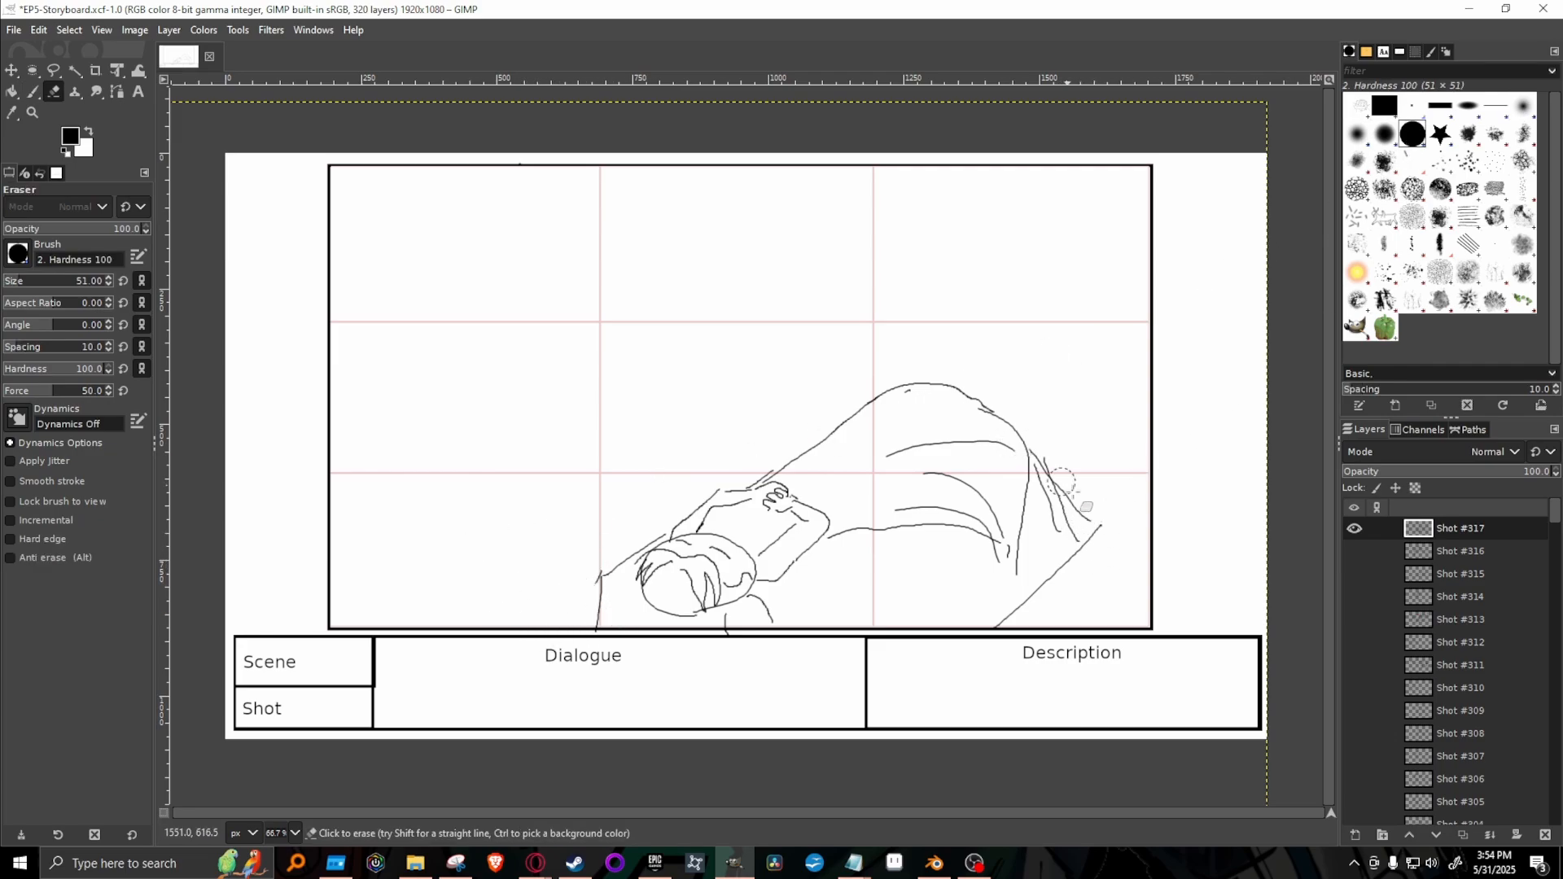
pyautogui.moveTo(1092, 540); pyautogui.dragTo(1100, 570)
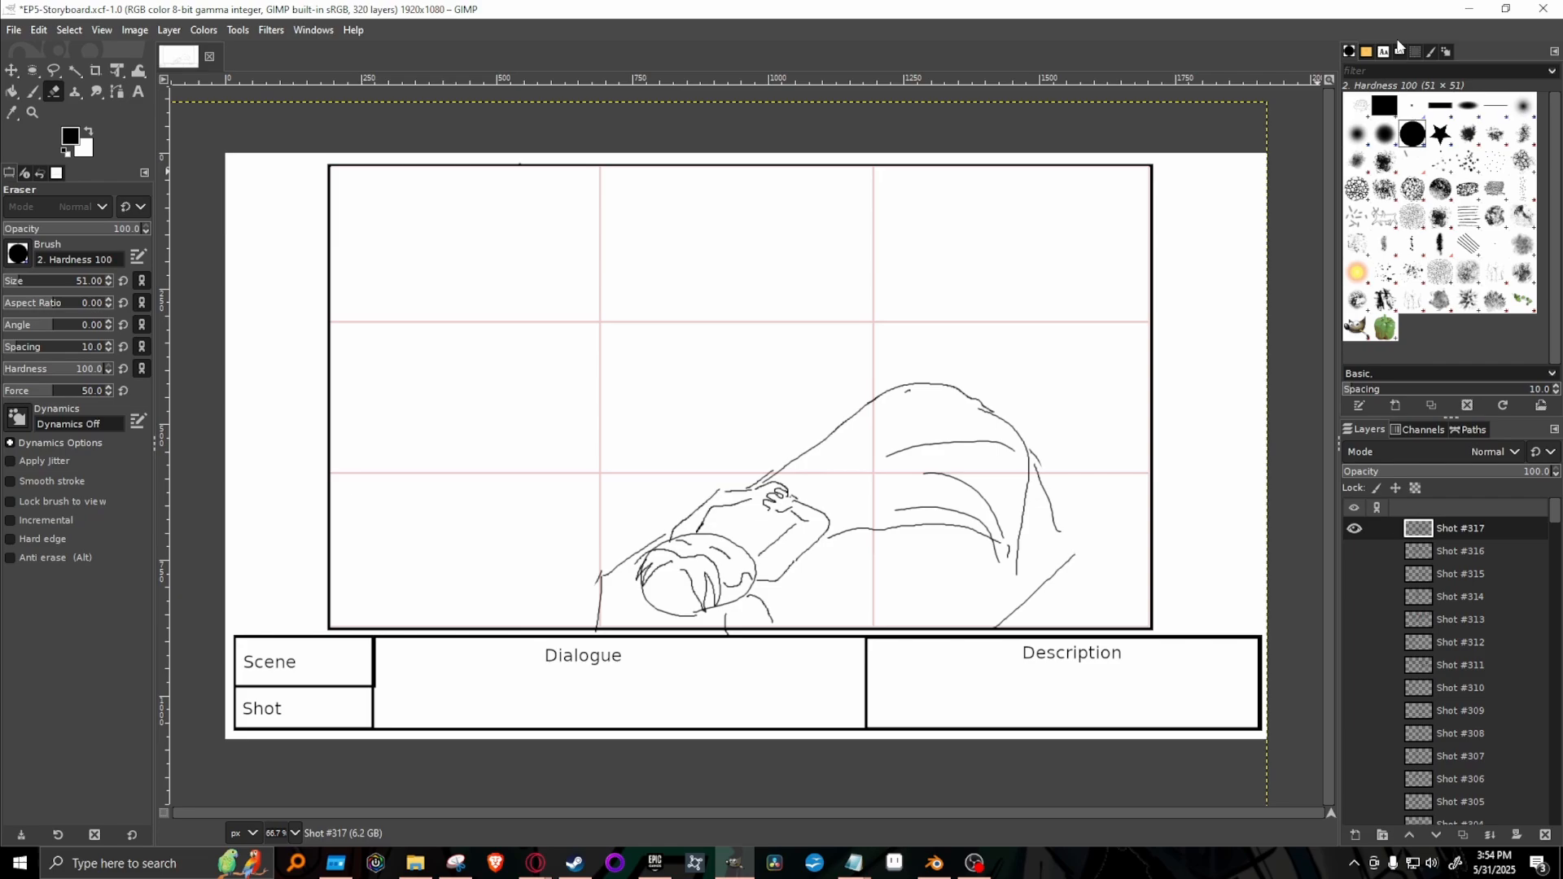
pyautogui.click(1413, 107)
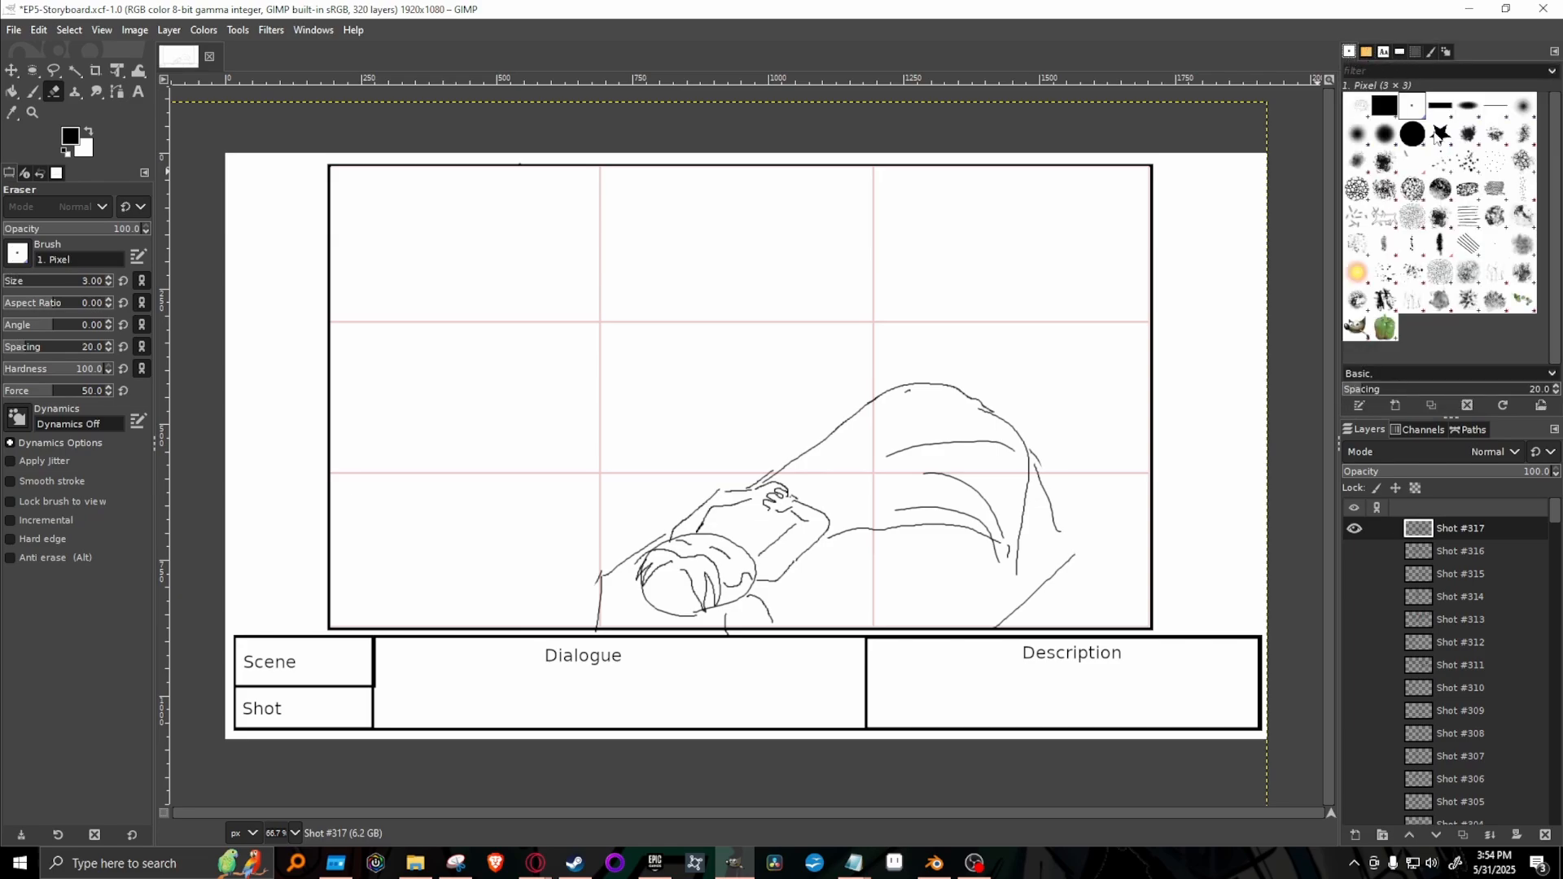
pyautogui.press('p')
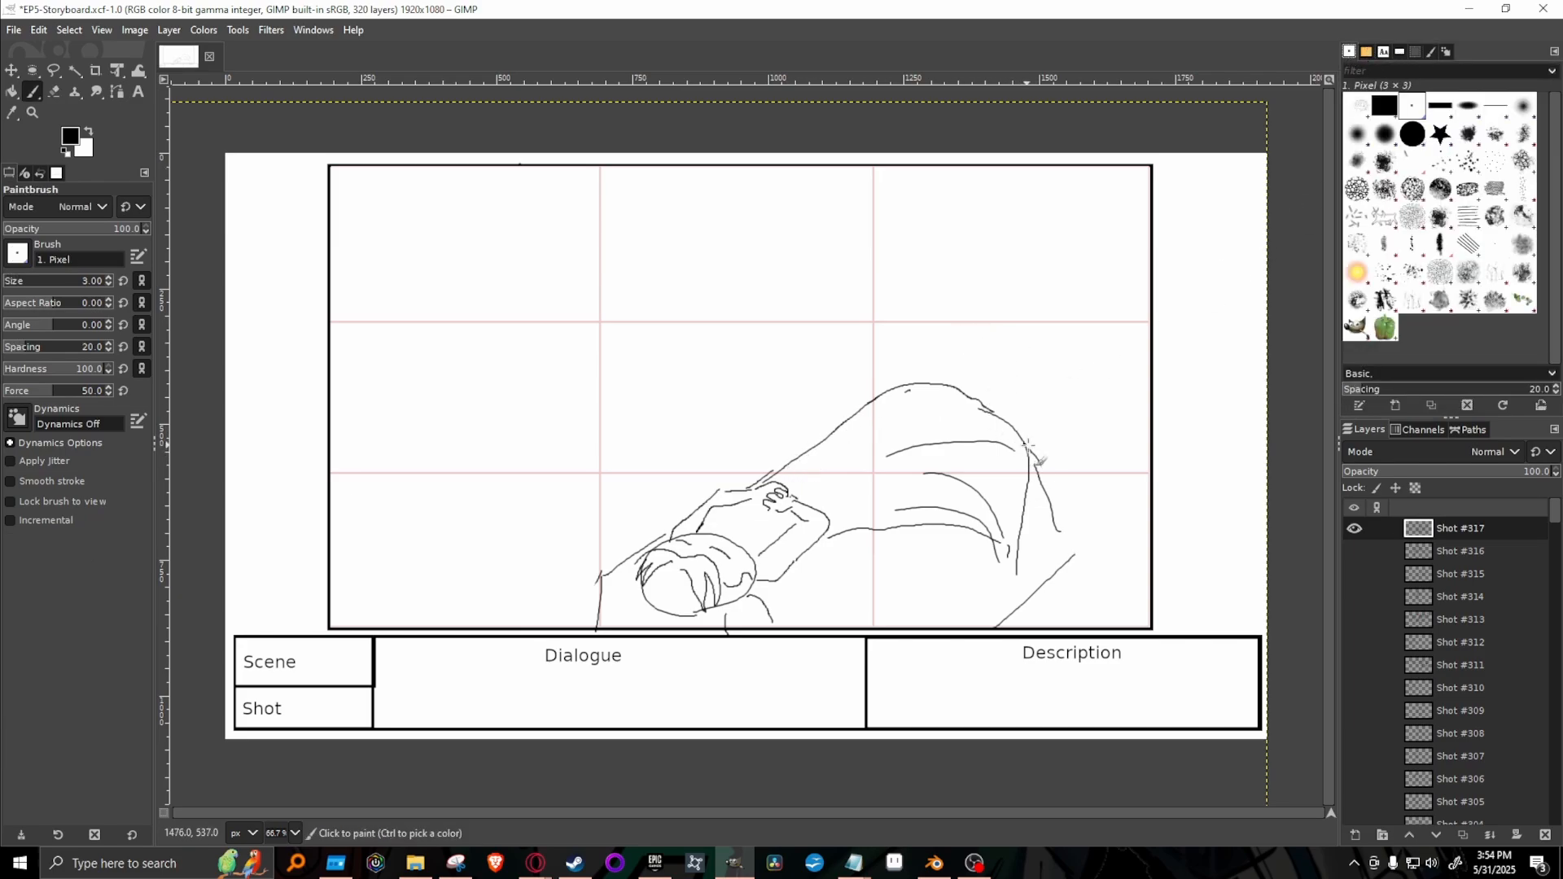
pyautogui.moveTo(1034, 458); pyautogui.dragTo(1071, 562)
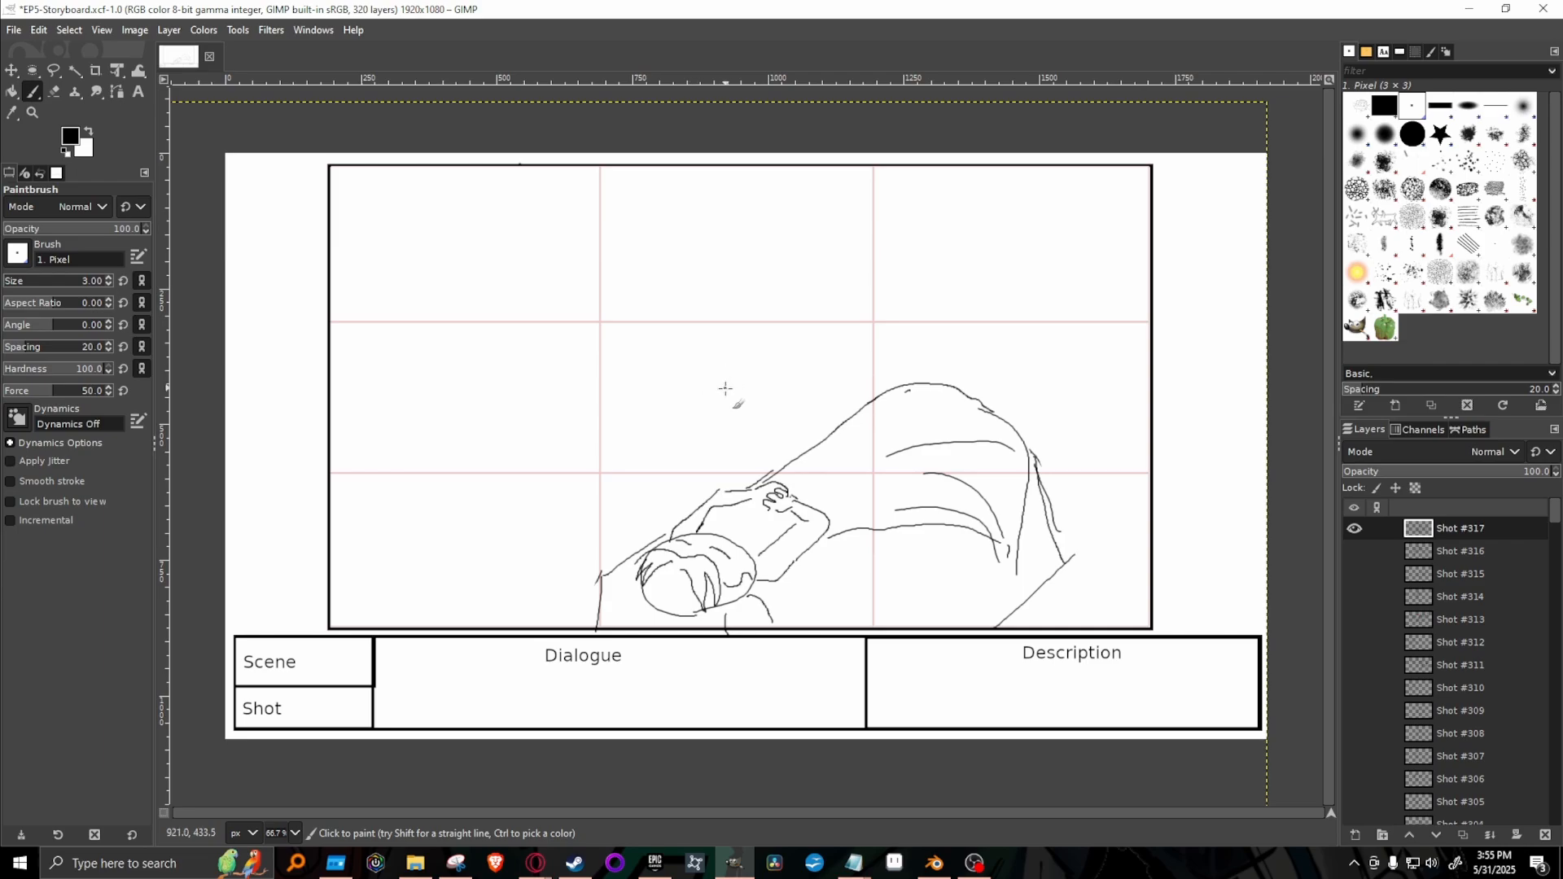
# Draw a second figure leaning over the lying one, with a round head, a long pointed lock of hair, reaching arms and a curved back.
pyautogui.moveTo(721, 394)
pyautogui.mouseDown()
pyautogui.moveTo(750, 334)
pyautogui.moveTo(741, 410)
pyautogui.moveTo(716, 393)
pyautogui.moveTo(755, 432)
pyautogui.moveTo(750, 453)
pyautogui.moveTo(715, 365)
pyautogui.moveTo(765, 360)
pyautogui.moveTo(714, 358)
pyautogui.moveTo(784, 368)
pyautogui.moveTo(717, 391)
pyautogui.moveTo(676, 383)
pyautogui.moveTo(635, 519)
pyautogui.mouseUp()
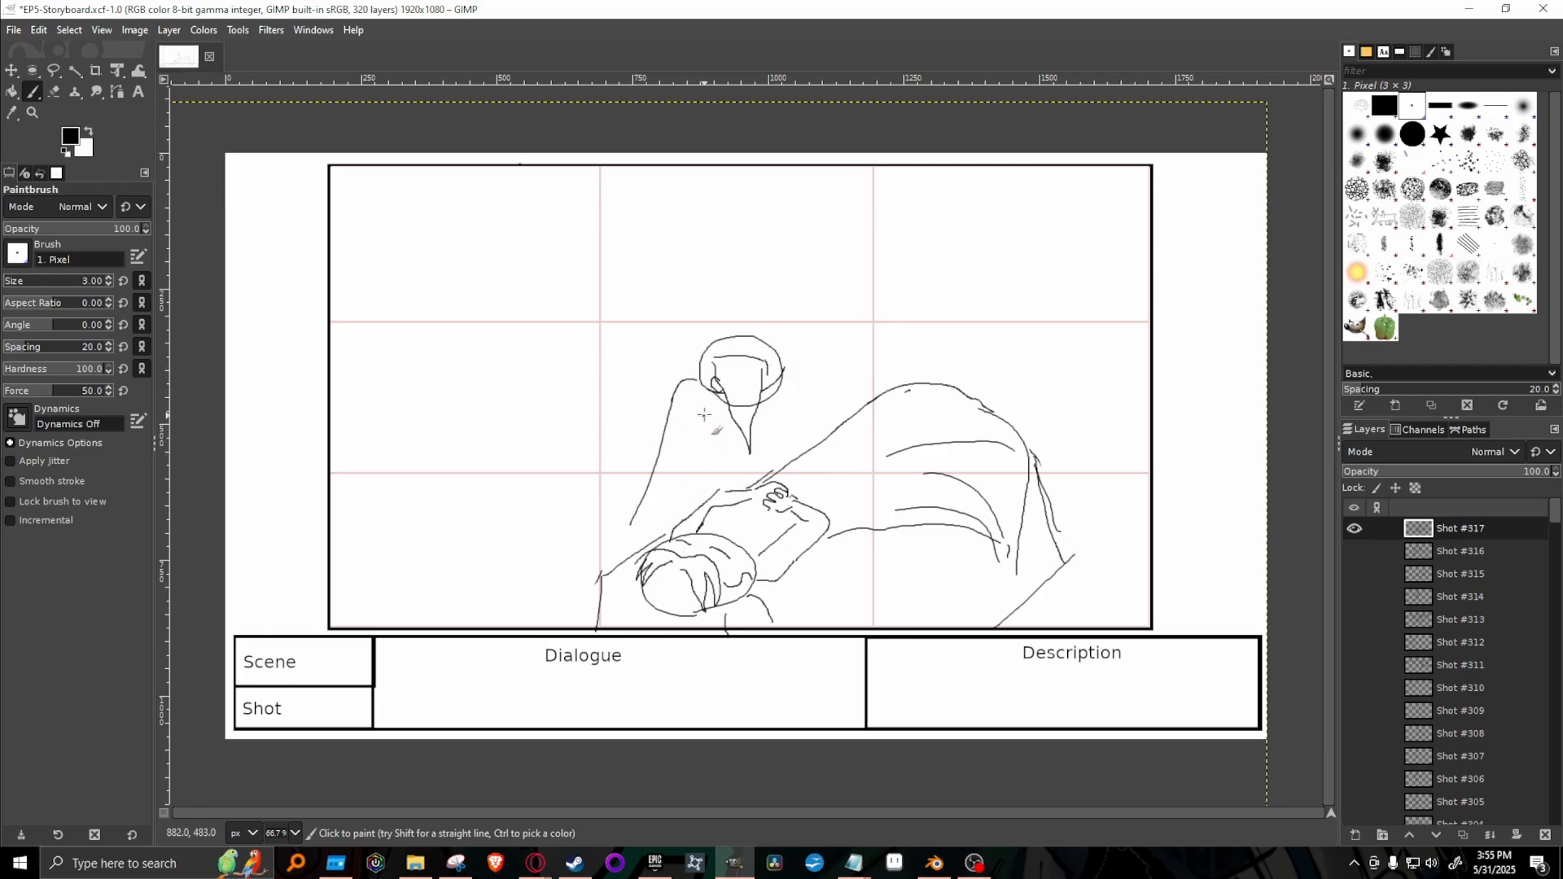
pyautogui.moveTo(705, 413); pyautogui.dragTo(678, 515)
pyautogui.moveTo(782, 359)
pyautogui.mouseDown()
pyautogui.moveTo(825, 426)
pyautogui.moveTo(814, 440)
pyautogui.mouseUp()
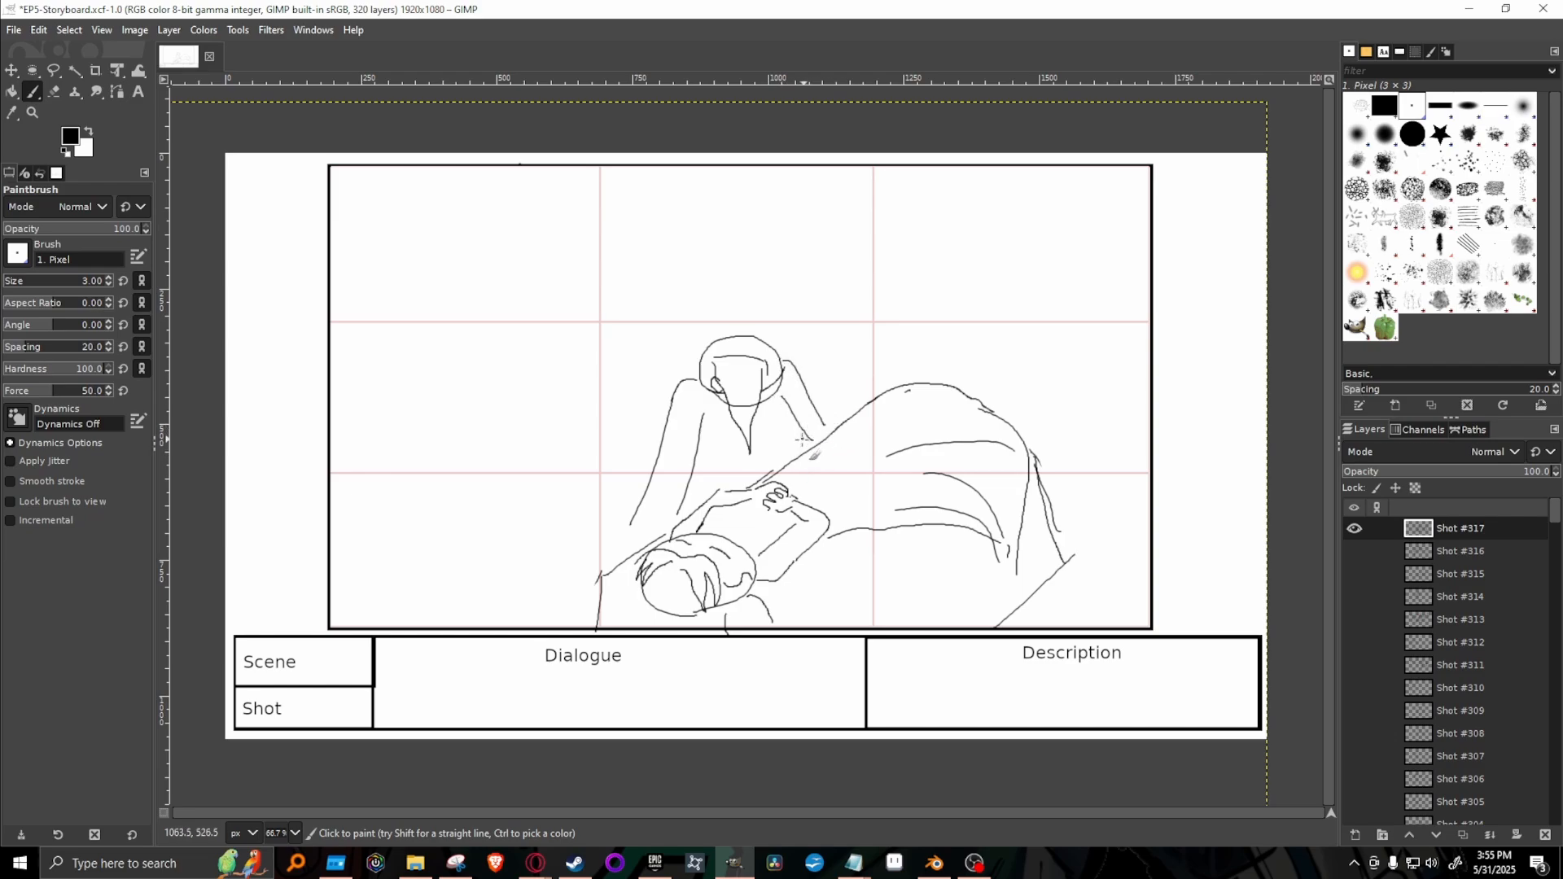
pyautogui.moveTo(702, 346)
pyautogui.mouseDown()
pyautogui.moveTo(633, 388)
pyautogui.moveTo(610, 493)
pyautogui.mouseUp()
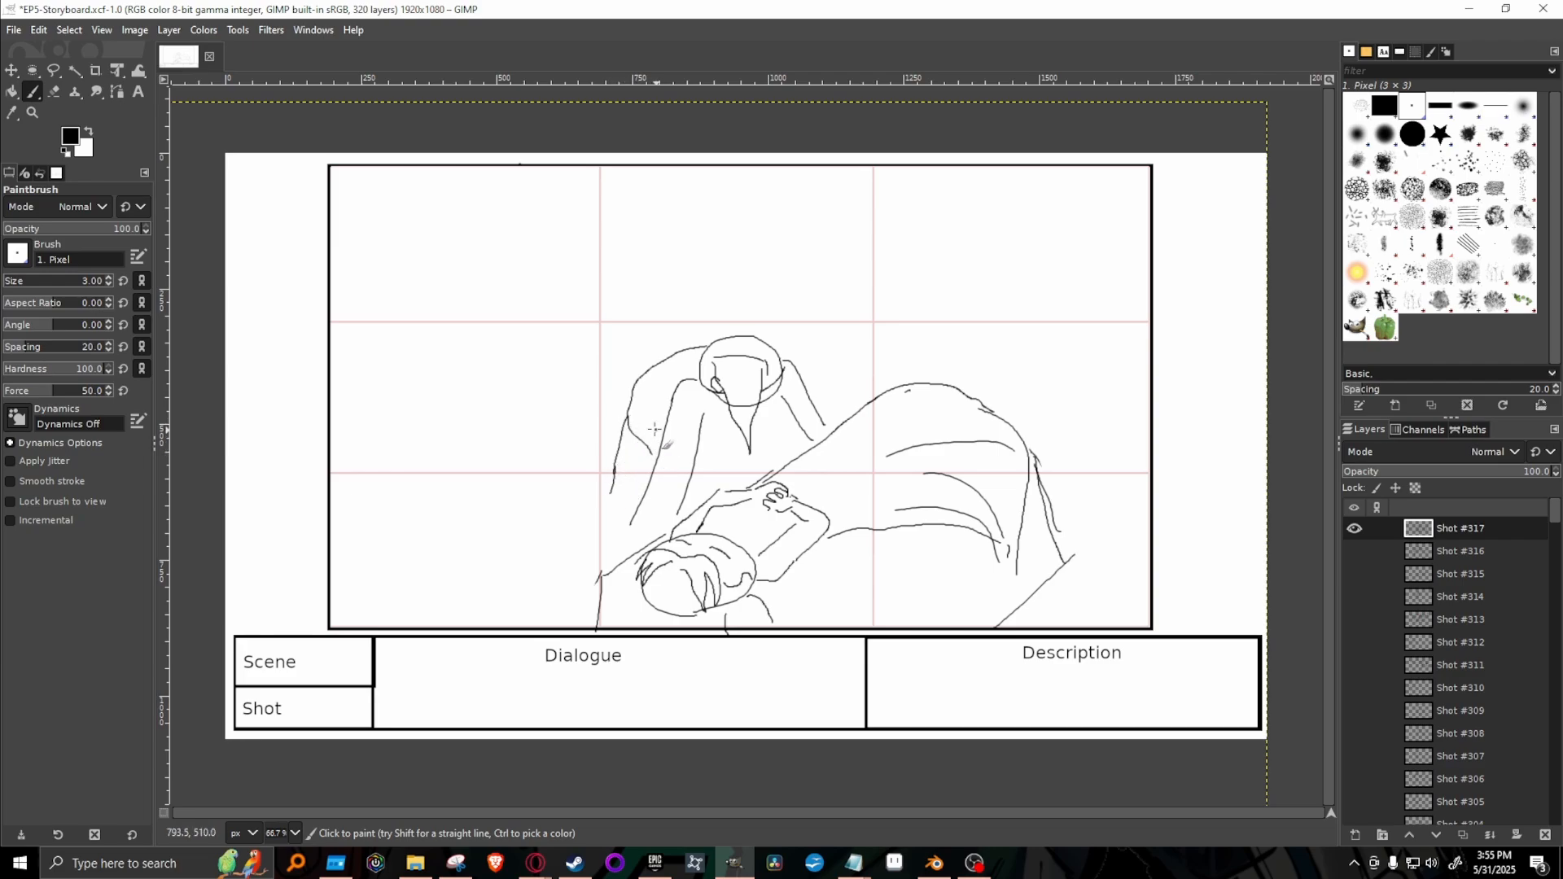
# Add the leaning figure's torso lines, a sleeve cuff, and hands placed beside the lying figure's head and on the blanket.
pyautogui.moveTo(631, 407)
pyautogui.mouseDown()
pyautogui.moveTo(665, 442)
pyautogui.moveTo(759, 421)
pyautogui.moveTo(731, 492)
pyautogui.mouseUp()
pyautogui.moveTo(631, 544)
pyautogui.mouseDown()
pyautogui.moveTo(638, 492)
pyautogui.moveTo(681, 504)
pyautogui.moveTo(689, 490)
pyautogui.moveTo(667, 536)
pyautogui.moveTo(638, 540)
pyautogui.moveTo(678, 526)
pyautogui.mouseUp()
pyautogui.moveTo(744, 482)
pyautogui.mouseDown()
pyautogui.moveTo(801, 425)
pyautogui.moveTo(811, 447)
pyautogui.moveTo(798, 428)
pyautogui.moveTo(828, 429)
pyautogui.mouseUp()
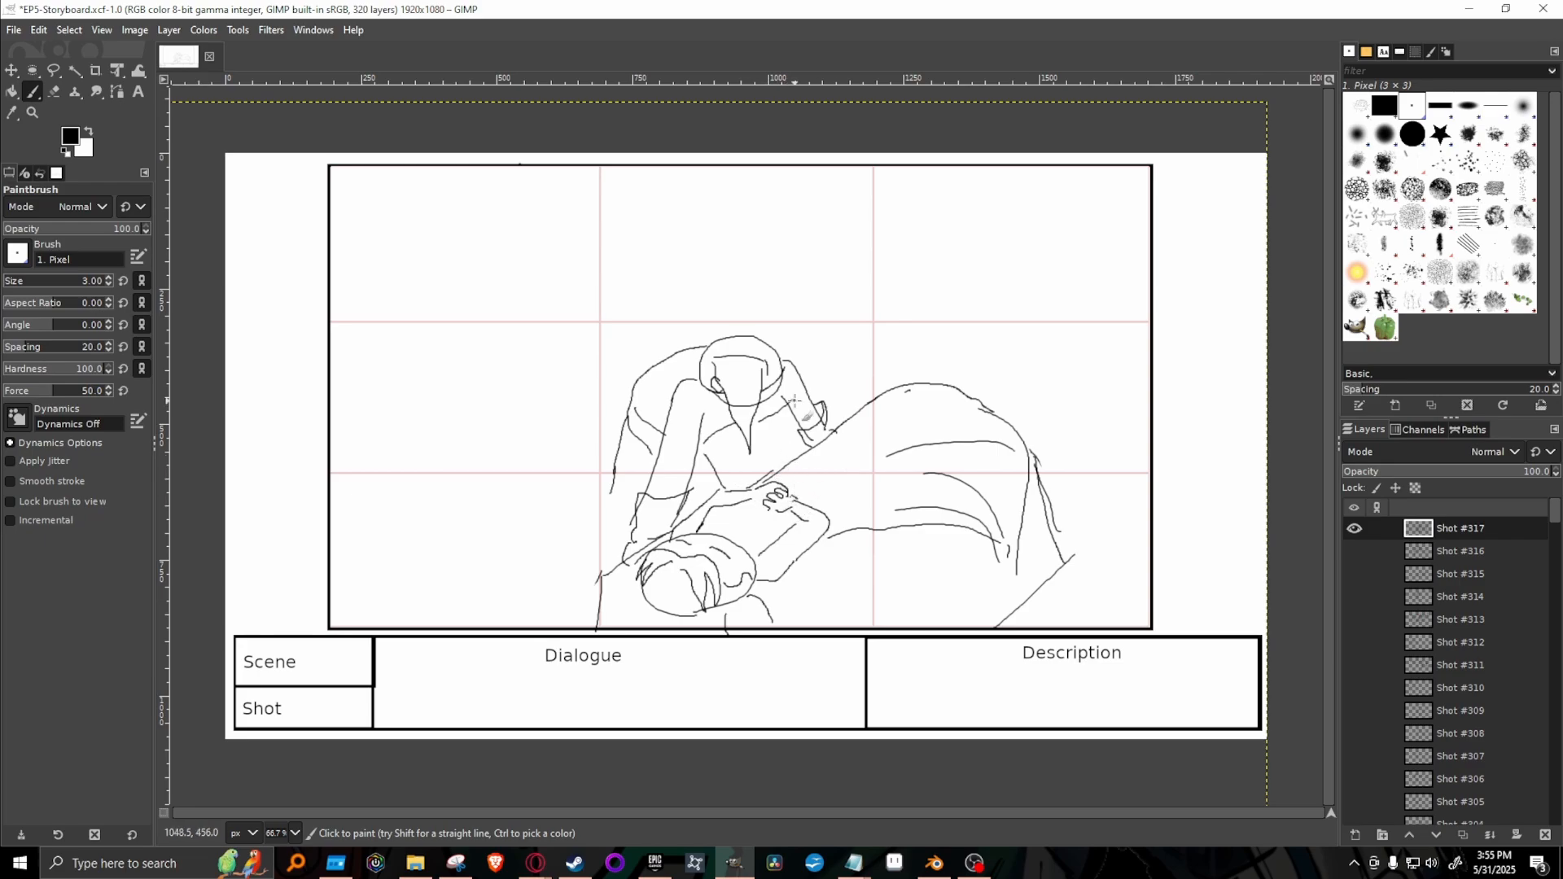
pyautogui.moveTo(757, 419); pyautogui.dragTo(787, 400)
pyautogui.hotkey('shift', 'e')
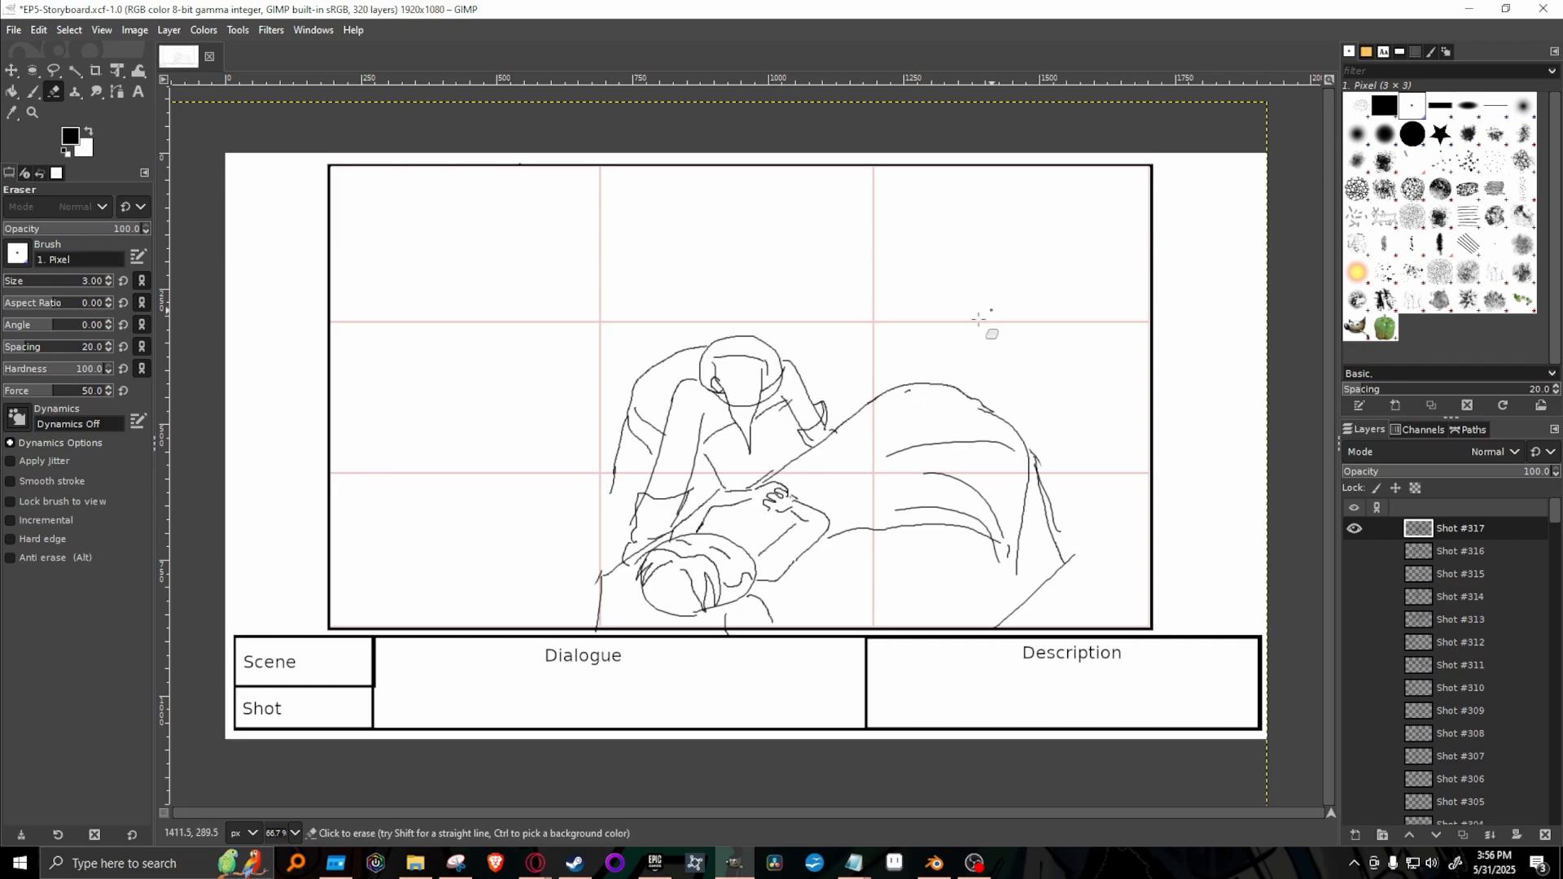
pyautogui.press('p')
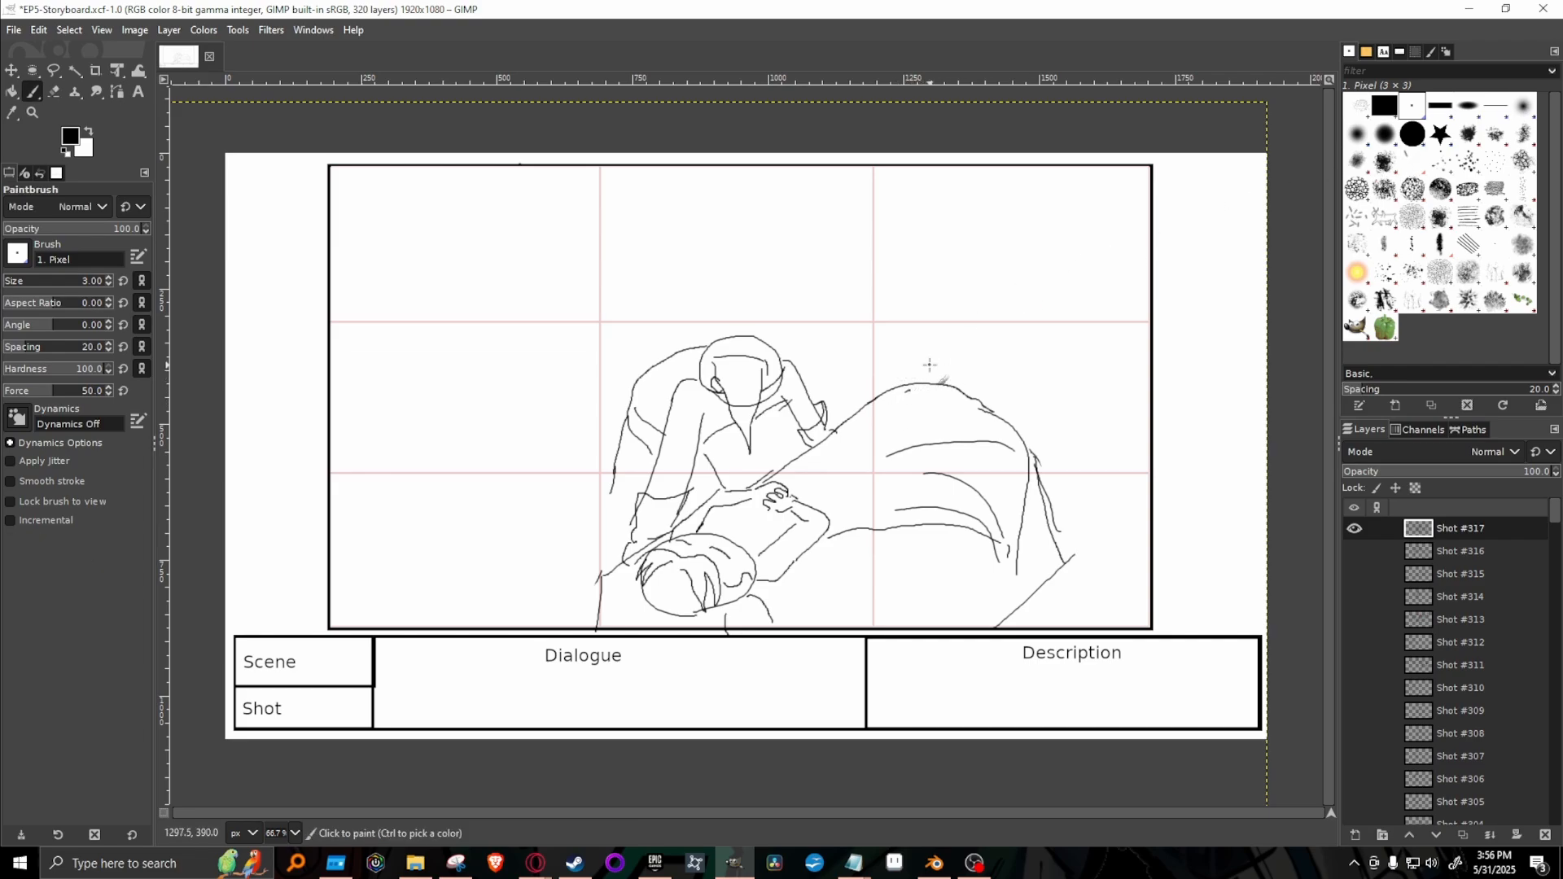
# Duplicate the Shot #317 layer as Shot #318 and hide the Shot #317 layer.
pyautogui.hotkey('shift', 'e')
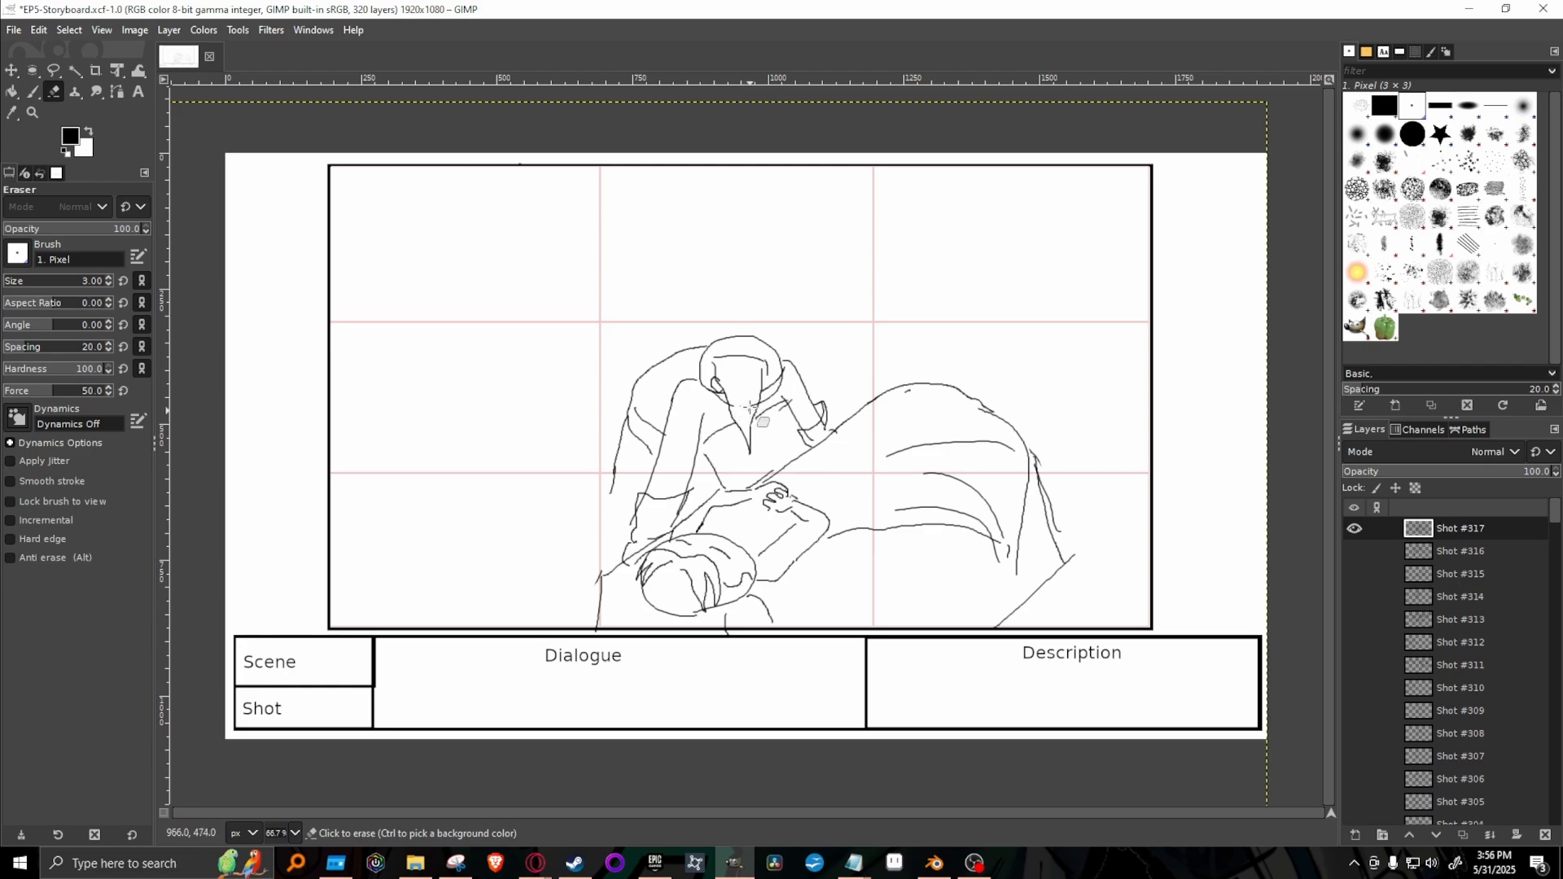
pyautogui.press('p')
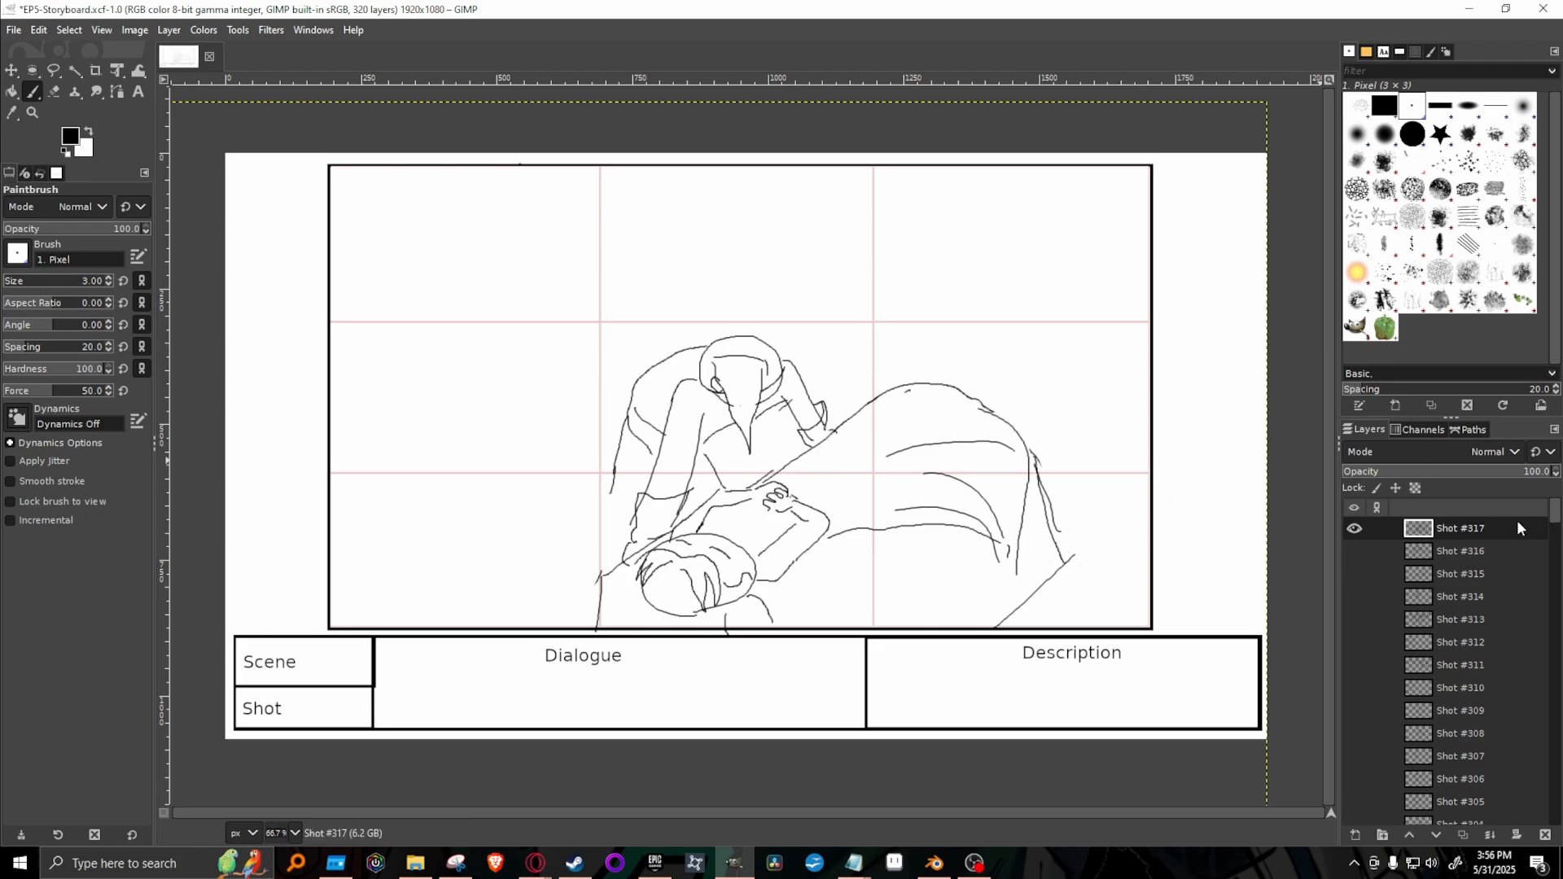
pyautogui.rightClick(1482, 530)
pyautogui.click(1384, 188)
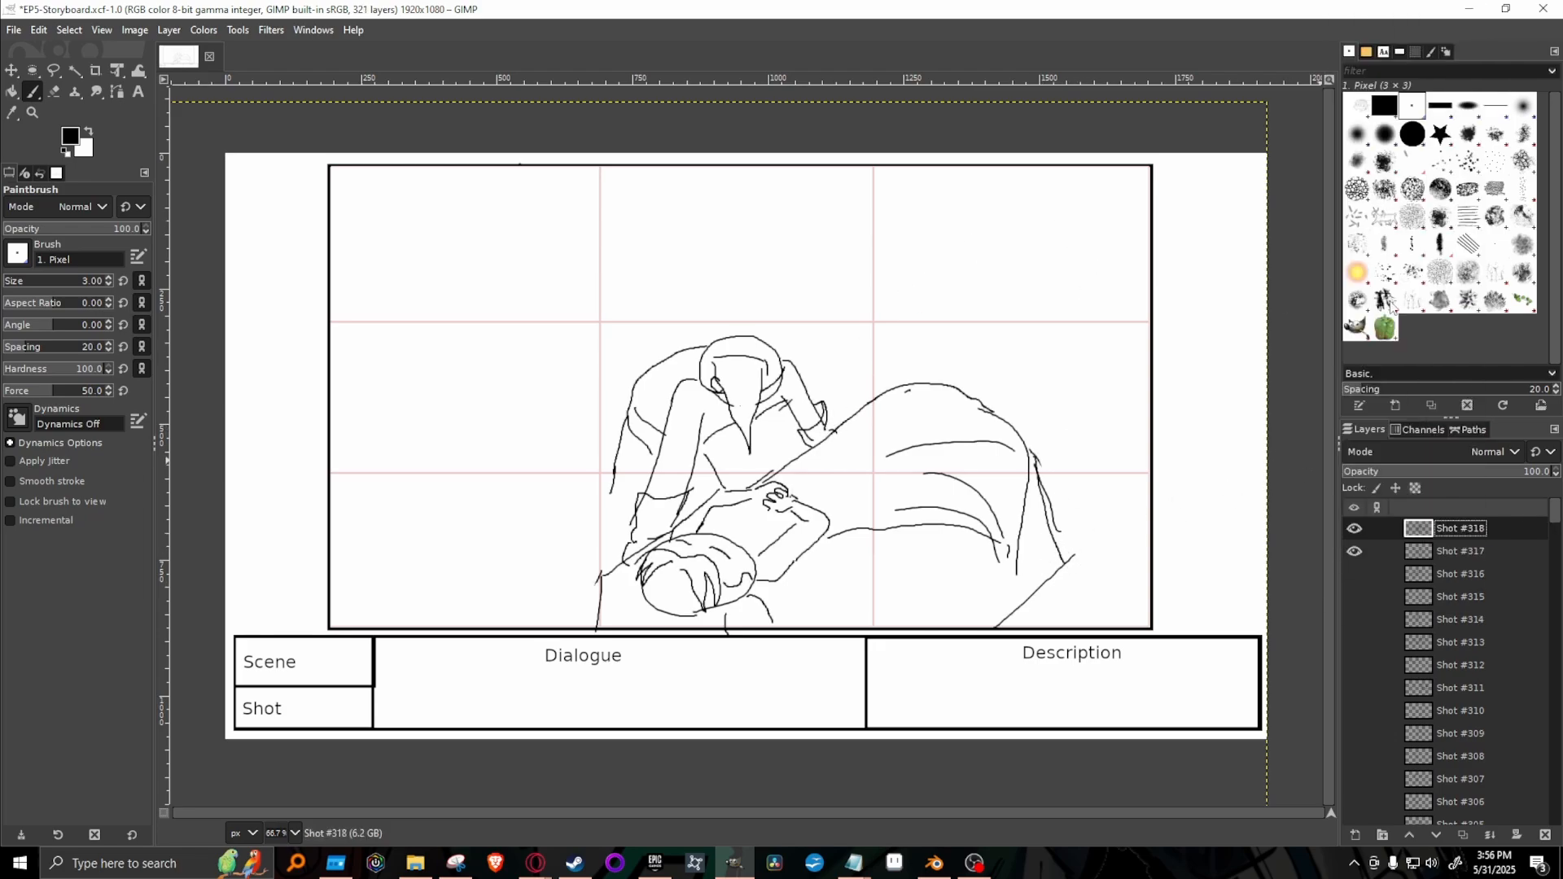
pyautogui.click(1354, 551)
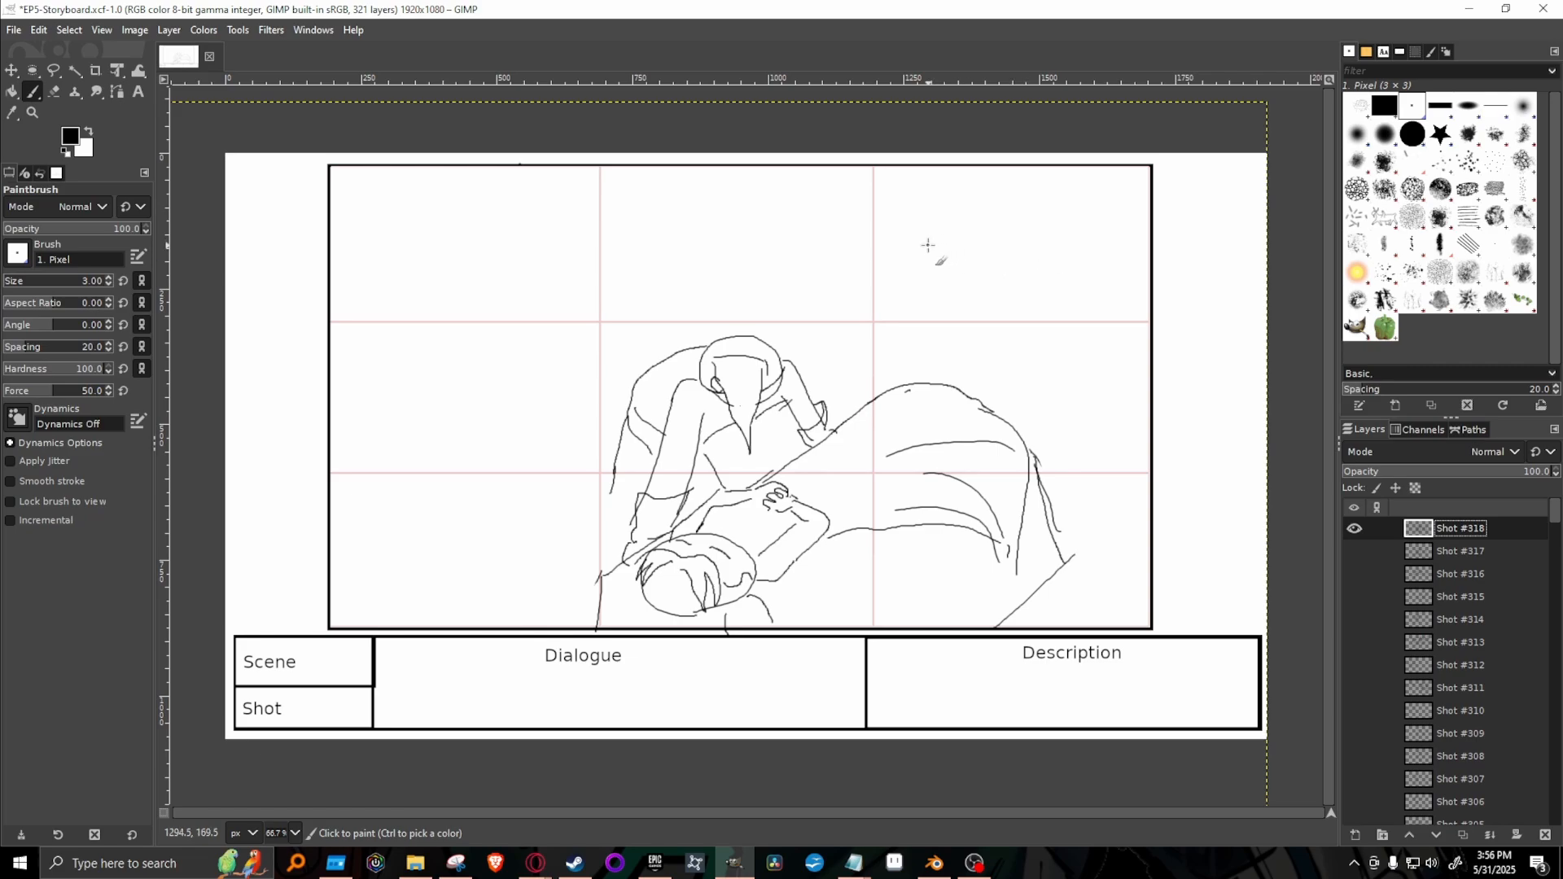
# Draw a looming figure above the blanket's raised far end, with a round head, a face outline and a ragged, spiky cloak.
pyautogui.moveTo(933, 218)
pyautogui.mouseDown()
pyautogui.moveTo(920, 272)
pyautogui.moveTo(928, 219)
pyautogui.moveTo(989, 231)
pyautogui.moveTo(1001, 258)
pyautogui.moveTo(974, 284)
pyautogui.mouseUp()
pyautogui.moveTo(943, 289); pyautogui.dragTo(1000, 286)
pyautogui.moveTo(948, 200)
pyautogui.mouseDown()
pyautogui.moveTo(971, 193)
pyautogui.moveTo(1045, 251)
pyautogui.moveTo(1027, 285)
pyautogui.moveTo(926, 321)
pyautogui.moveTo(946, 354)
pyautogui.mouseUp()
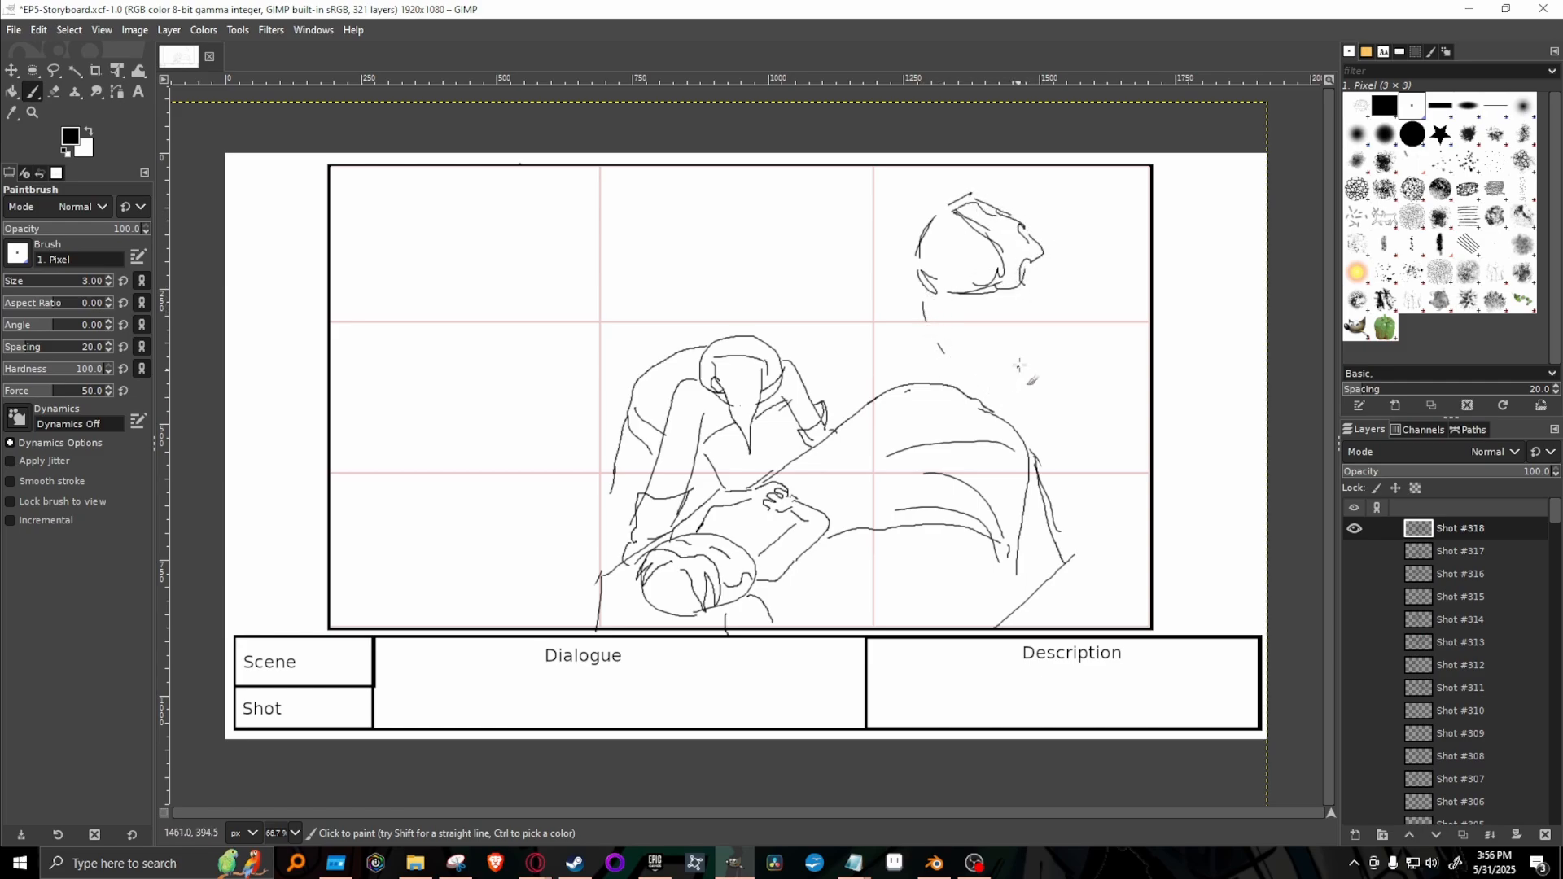
pyautogui.moveTo(1044, 269)
pyautogui.mouseDown()
pyautogui.moveTo(1078, 306)
pyautogui.moveTo(1077, 290)
pyautogui.moveTo(1147, 355)
pyautogui.moveTo(1123, 319)
pyautogui.moveTo(1153, 335)
pyautogui.moveTo(1097, 375)
pyautogui.moveTo(1120, 391)
pyautogui.moveTo(1153, 373)
pyautogui.moveTo(1127, 418)
pyautogui.moveTo(1151, 441)
pyautogui.moveTo(1041, 439)
pyautogui.moveTo(1006, 395)
pyautogui.mouseUp()
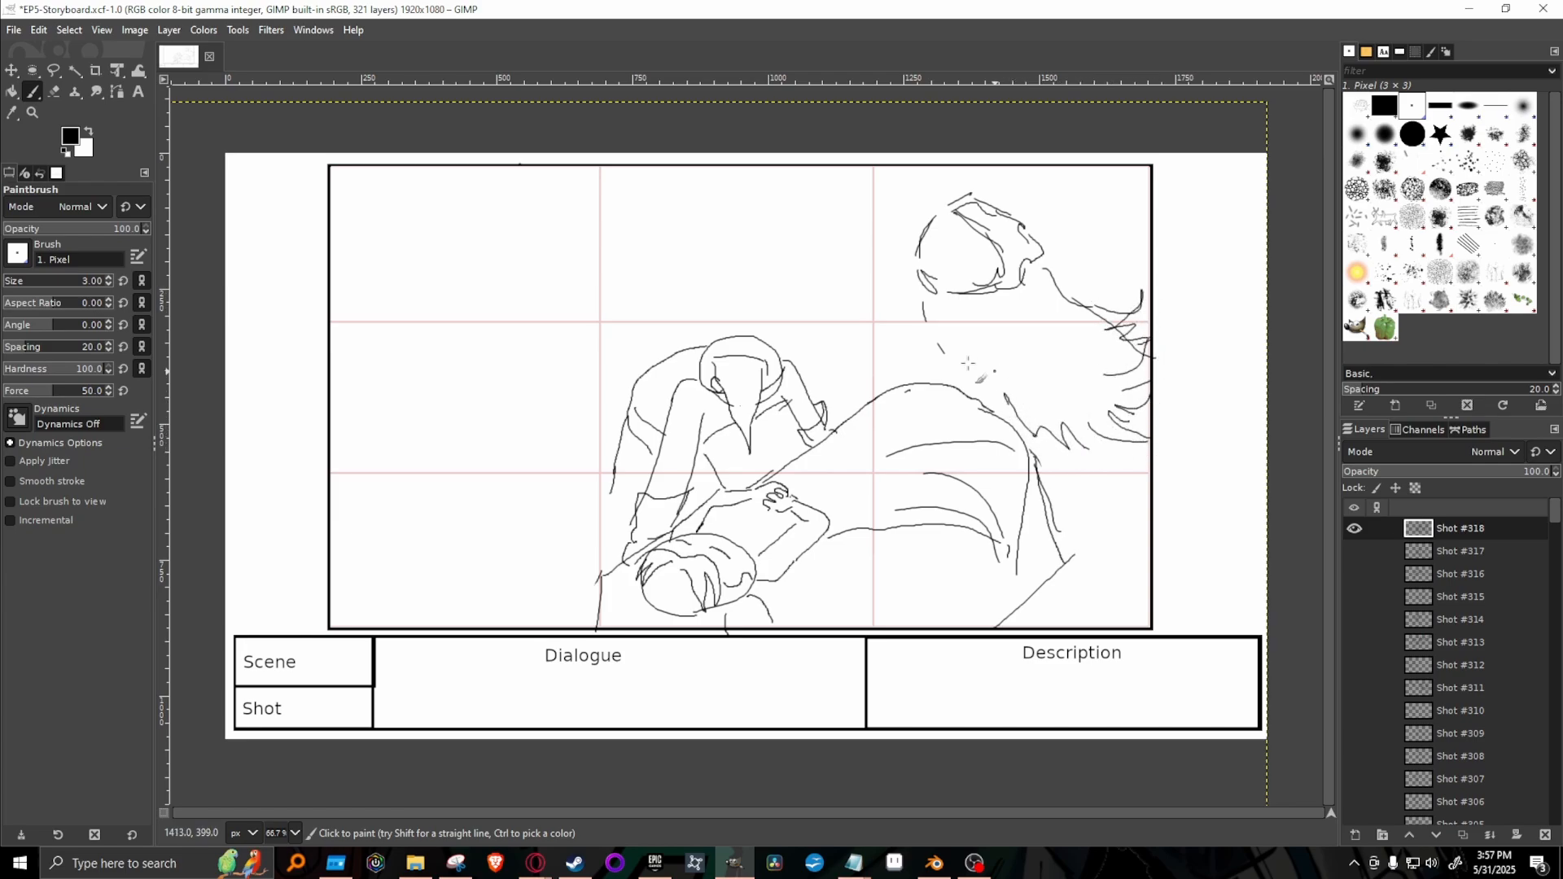
pyautogui.moveTo(931, 344)
pyautogui.mouseDown()
pyautogui.moveTo(946, 379)
pyautogui.moveTo(988, 384)
pyautogui.moveTo(1022, 417)
pyautogui.moveTo(1124, 411)
pyautogui.mouseUp()
pyautogui.moveTo(1061, 275); pyautogui.dragTo(1073, 285)
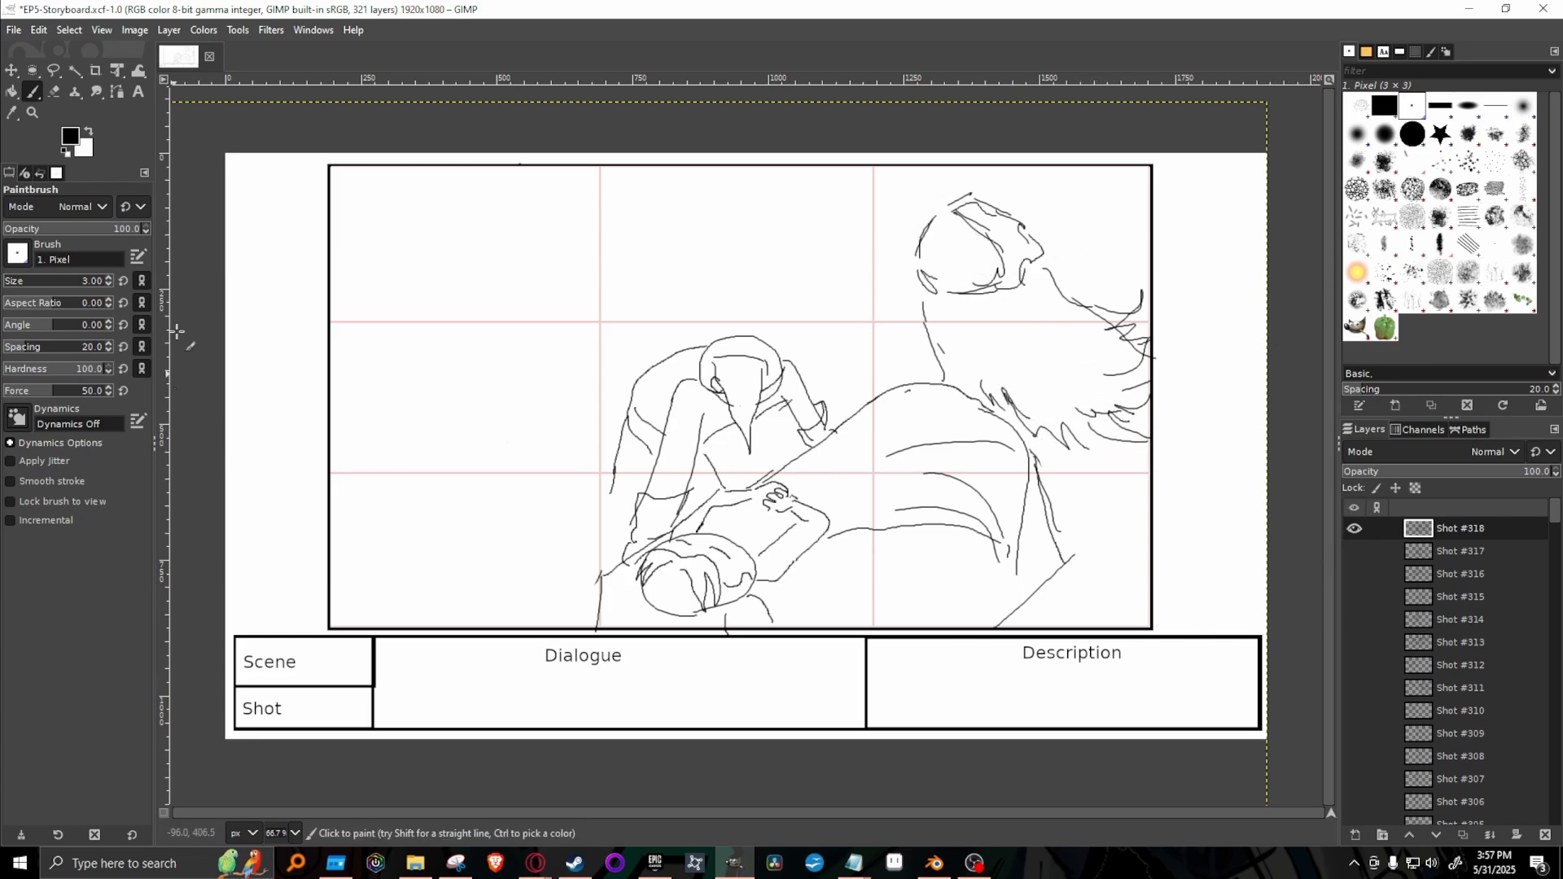
# Paint red (ff0000) eyes on the looming figure's face and discard the foreground colour change.
pyautogui.click(70, 136)
pyautogui.click(255, 238)
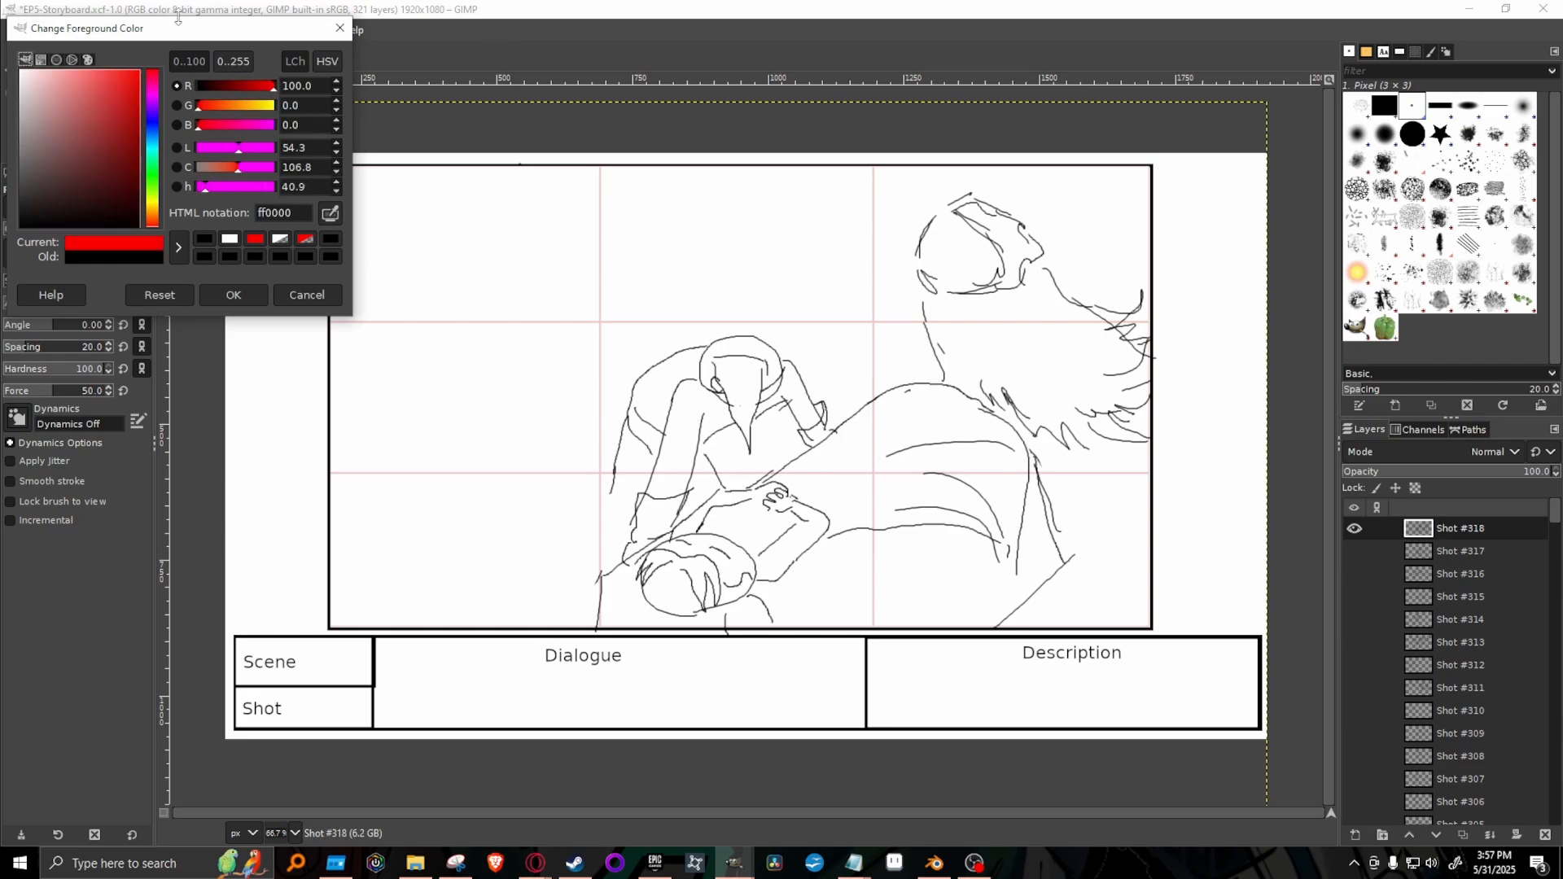
pyautogui.moveTo(981, 254); pyautogui.dragTo(943, 257)
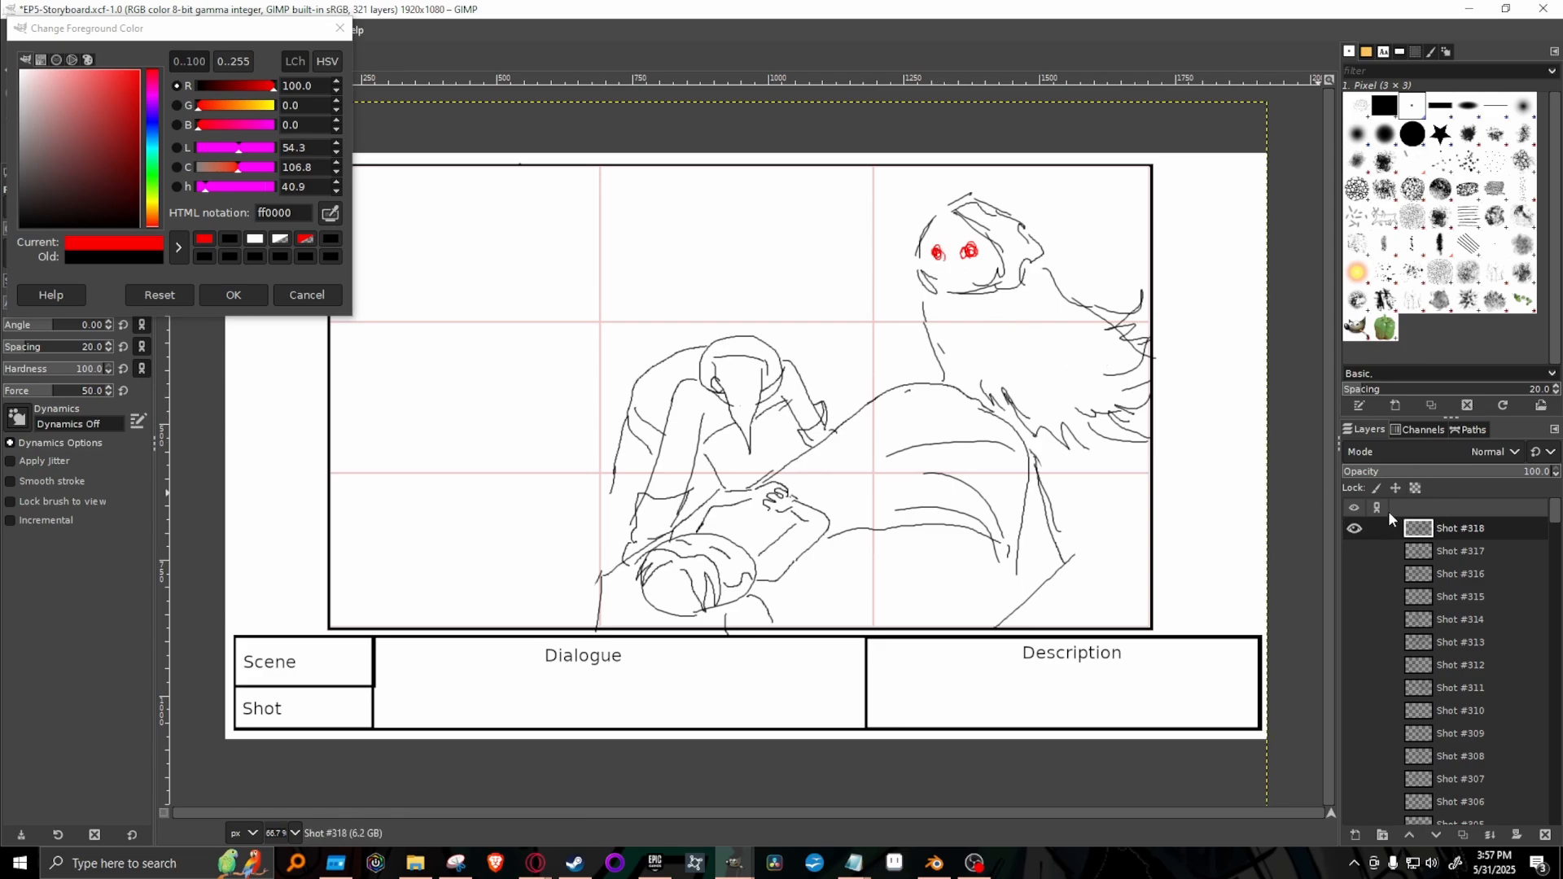
pyautogui.click(338, 28)
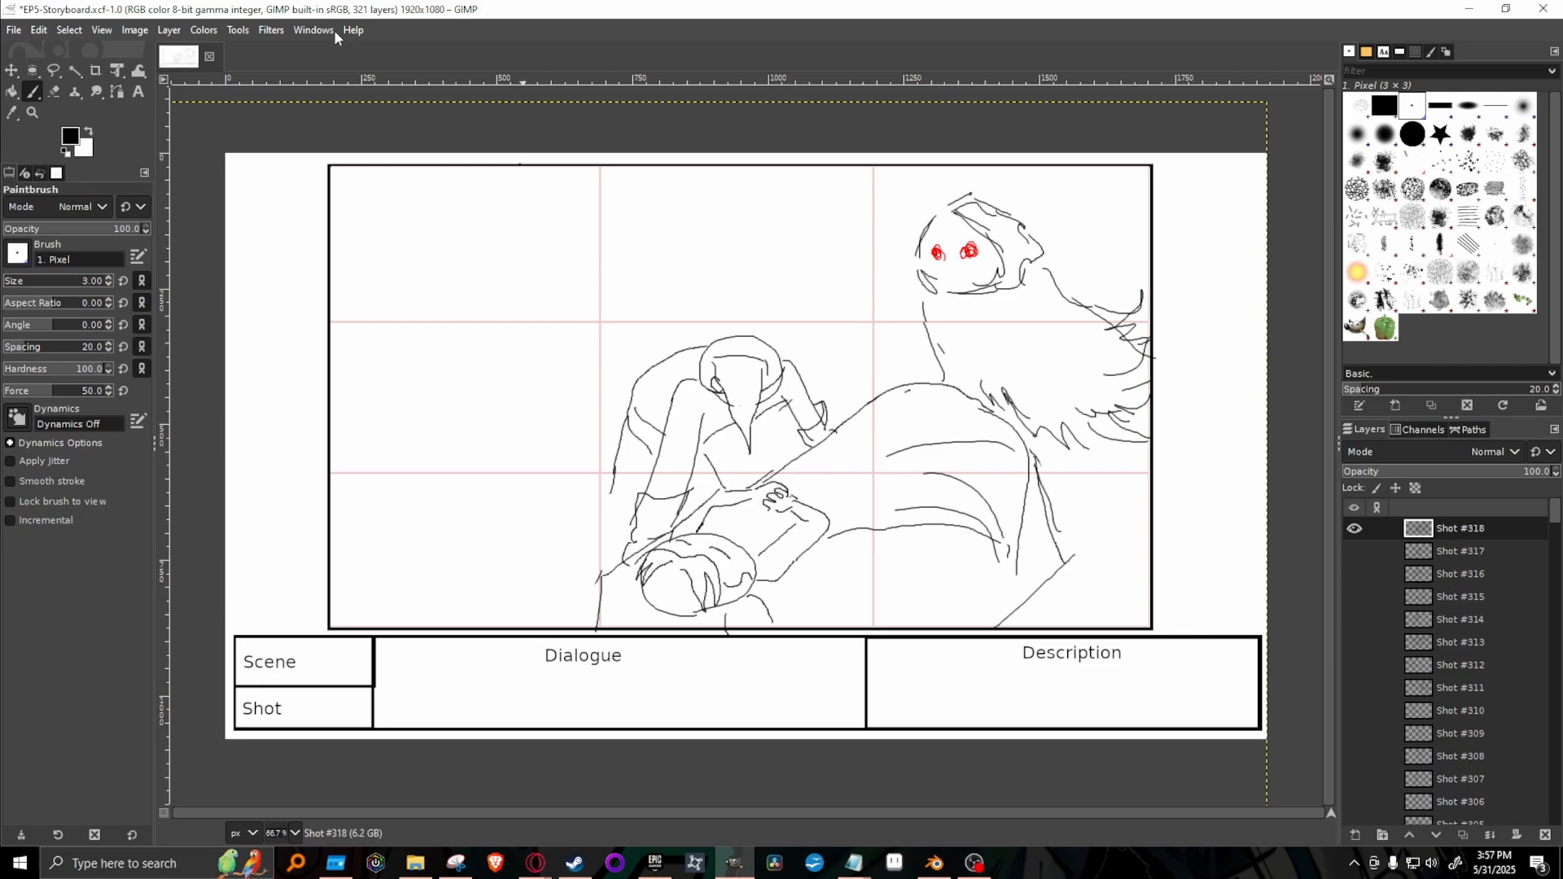
# Erase the looming figure above the blanket using the 2. Hardness 100 brush, and return to the paintbrush with 1. Pixel.
pyautogui.click(1413, 133)
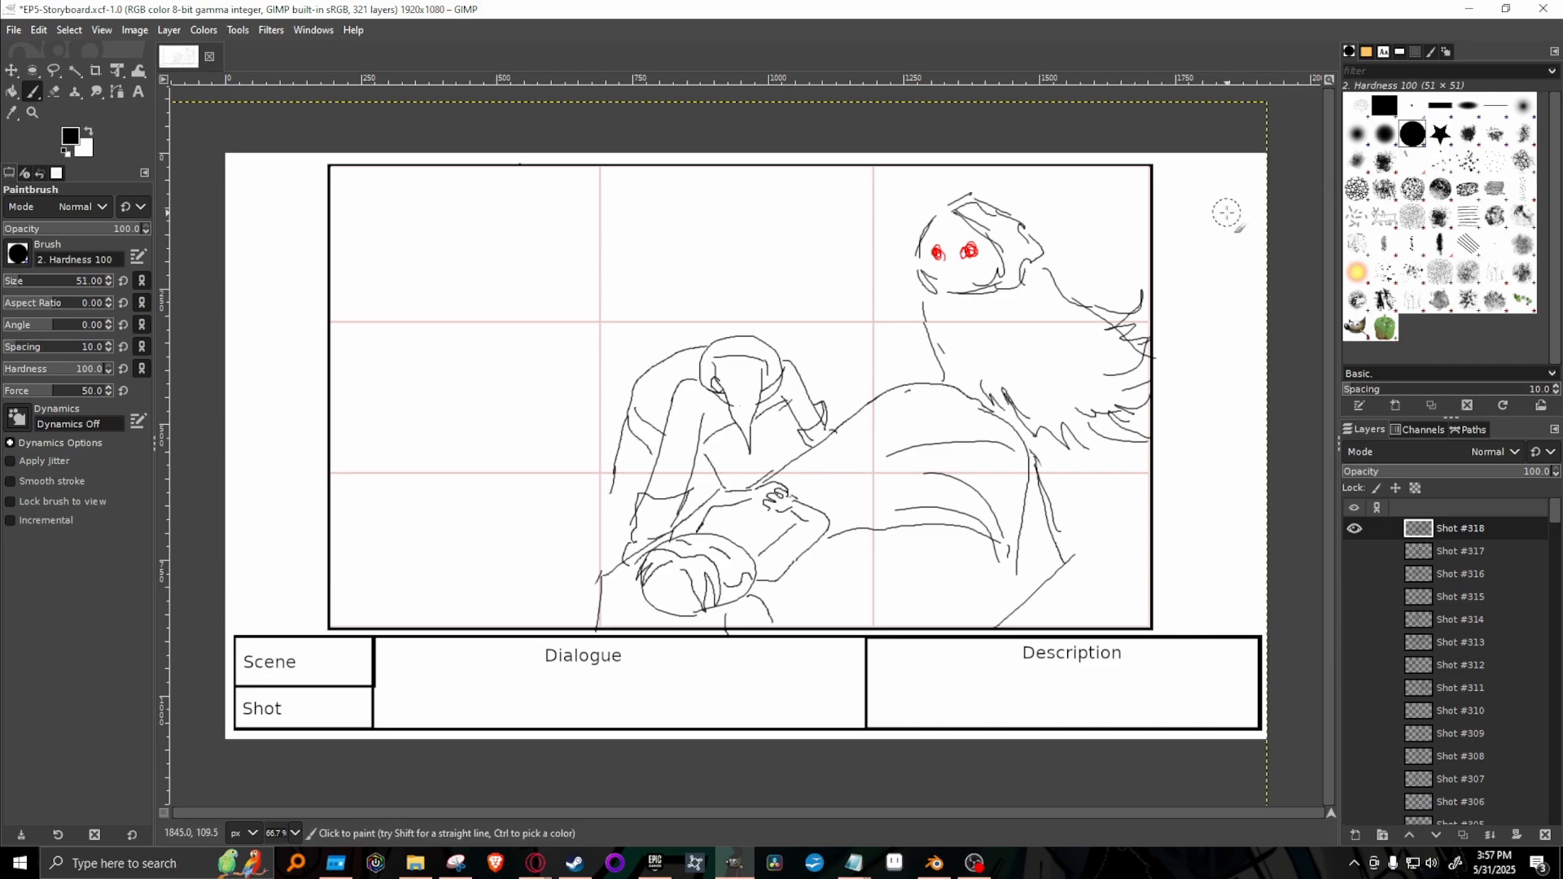
pyautogui.hotkey('shift', 'e')
pyautogui.moveTo(956, 210)
pyautogui.mouseDown()
pyautogui.moveTo(928, 325)
pyautogui.moveTo(949, 365)
pyautogui.moveTo(909, 251)
pyautogui.moveTo(959, 168)
pyautogui.moveTo(985, 258)
pyautogui.moveTo(997, 204)
pyautogui.moveTo(1010, 295)
pyautogui.moveTo(1050, 226)
pyautogui.moveTo(1119, 367)
pyautogui.moveTo(1139, 357)
pyautogui.moveTo(1131, 259)
pyautogui.moveTo(1133, 452)
pyautogui.moveTo(1038, 388)
pyautogui.moveTo(1051, 420)
pyautogui.moveTo(1004, 371)
pyautogui.moveTo(1018, 396)
pyautogui.moveTo(989, 378)
pyautogui.moveTo(1087, 446)
pyautogui.mouseUp()
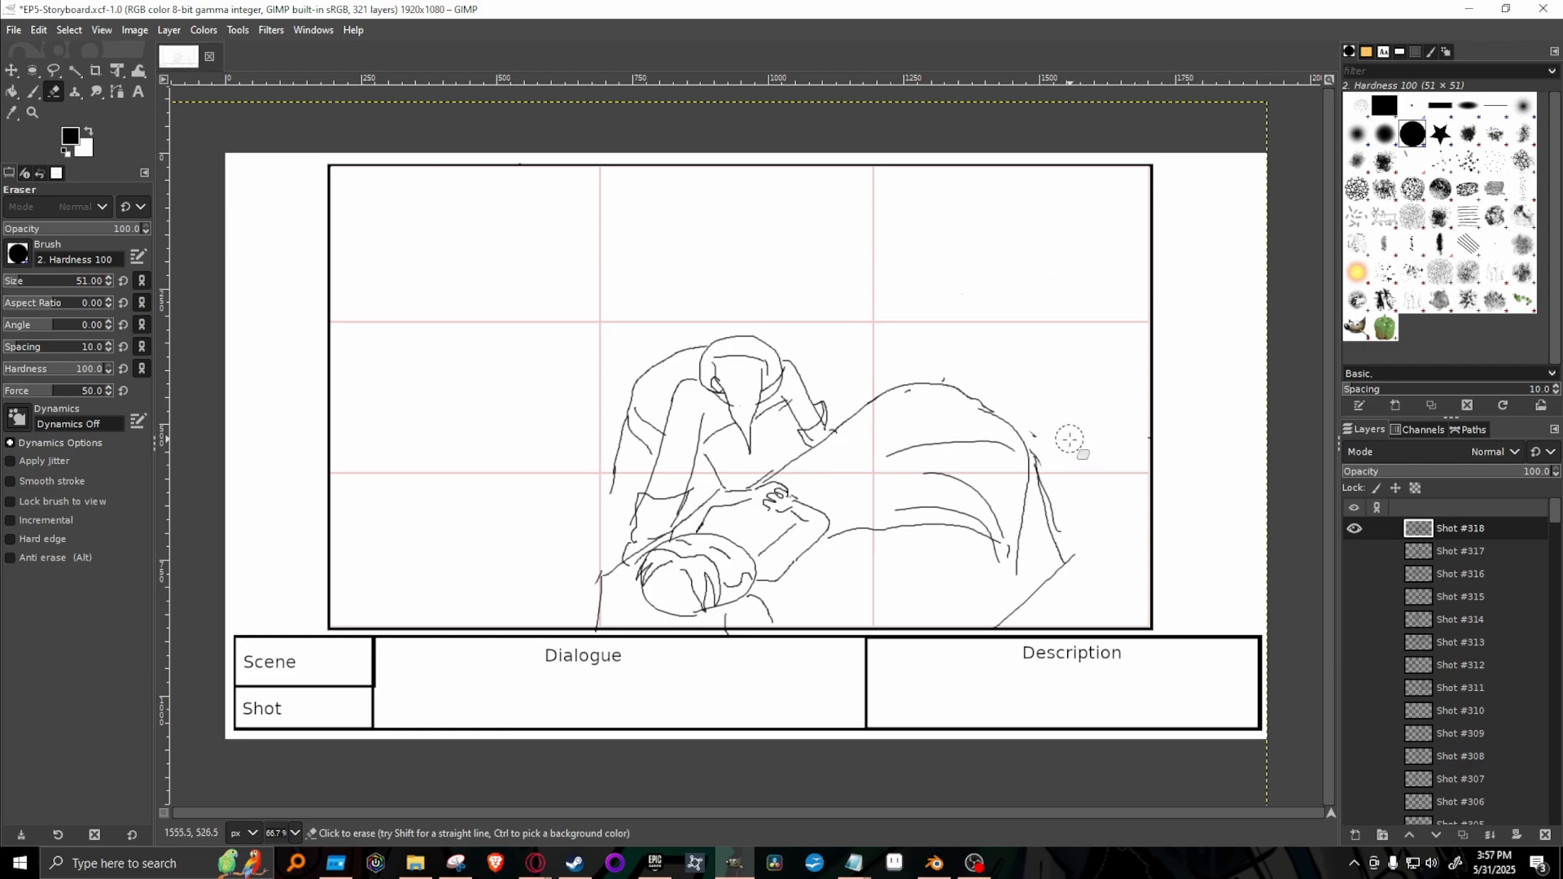
pyautogui.press('p')
pyautogui.click(1413, 106)
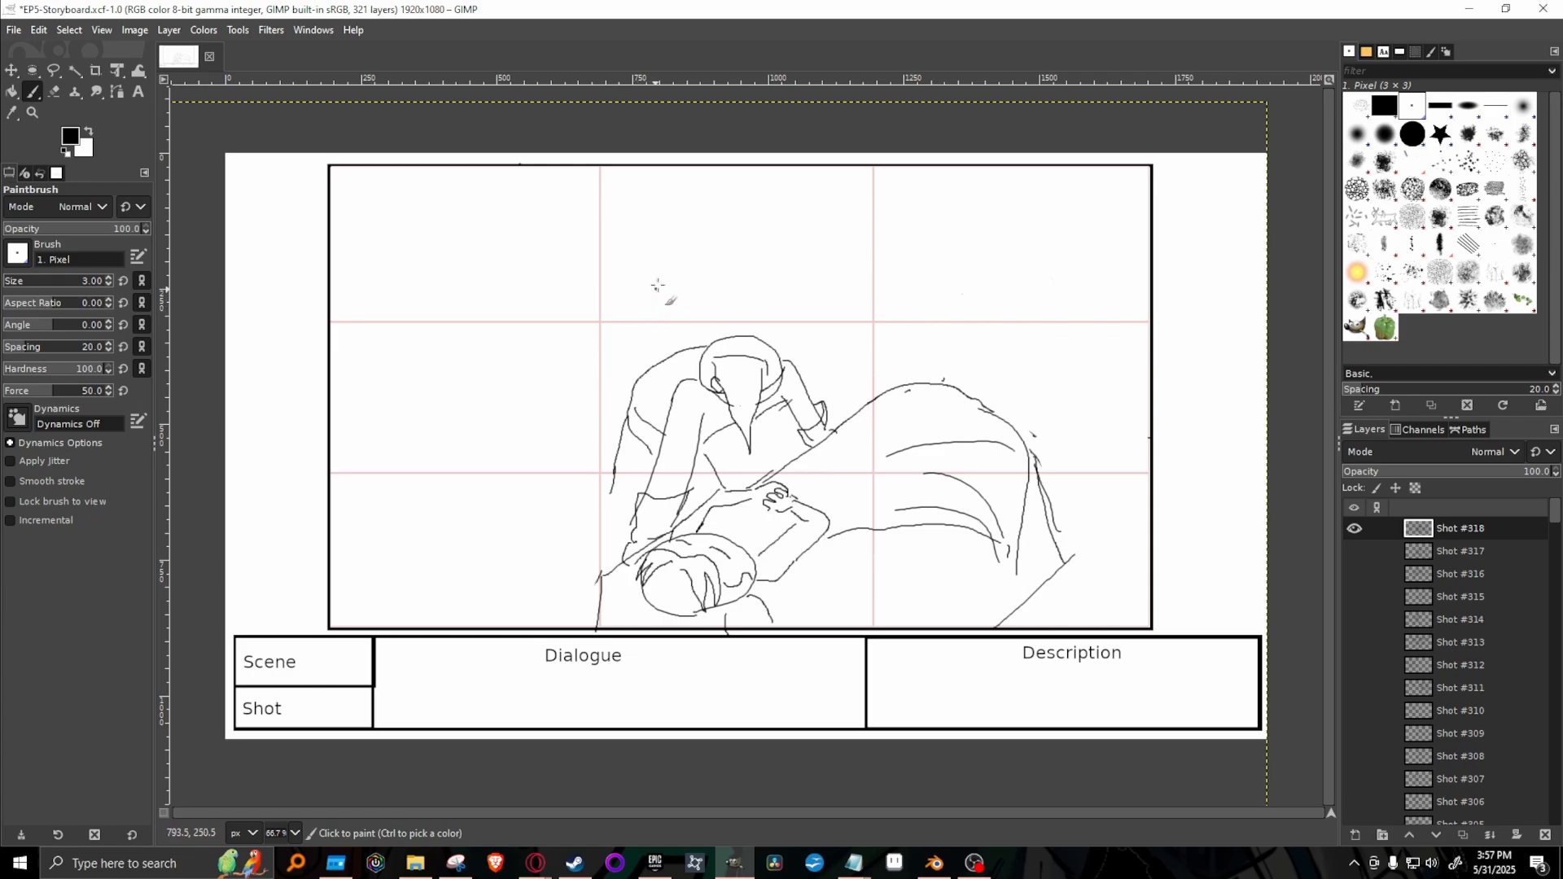
# Sketch the first head outline strokes of a new figure directly above the leaning figure's back, checking the Shot #318 layer's visibility.
pyautogui.click(614, 307)
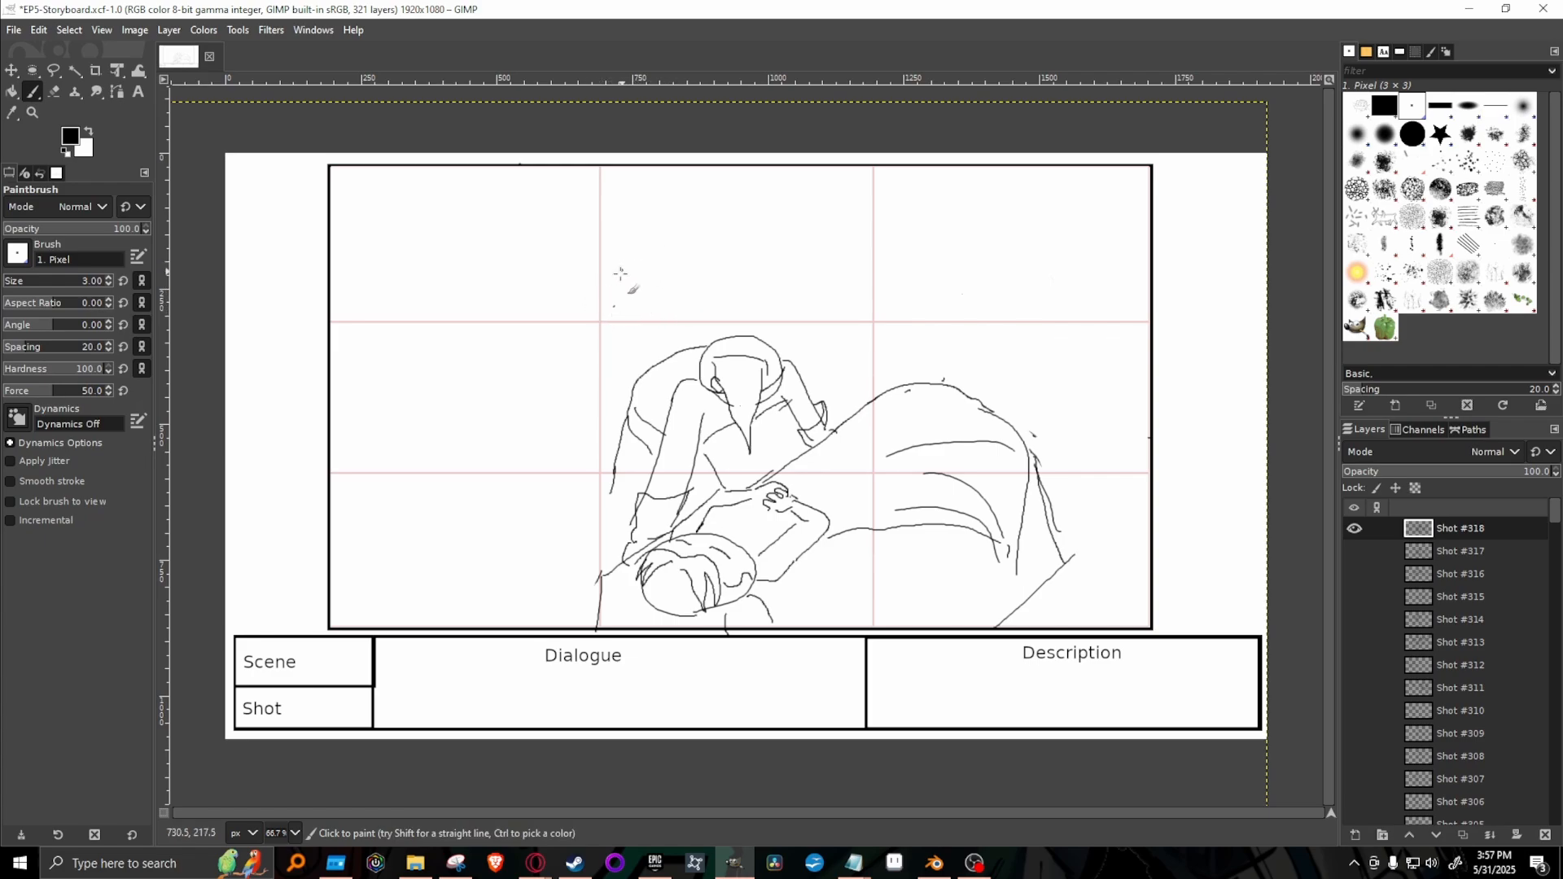
pyautogui.moveTo(626, 294)
pyautogui.mouseDown()
pyautogui.moveTo(658, 260)
pyautogui.moveTo(692, 256)
pyautogui.mouseUp()
pyautogui.moveTo(694, 243); pyautogui.dragTo(725, 272)
pyautogui.moveTo(713, 259); pyautogui.dragTo(717, 295)
pyautogui.moveTo(620, 315)
pyautogui.mouseDown()
pyautogui.moveTo(656, 325)
pyautogui.moveTo(724, 312)
pyautogui.moveTo(709, 257)
pyautogui.mouseUp()
pyautogui.click(1353, 531)
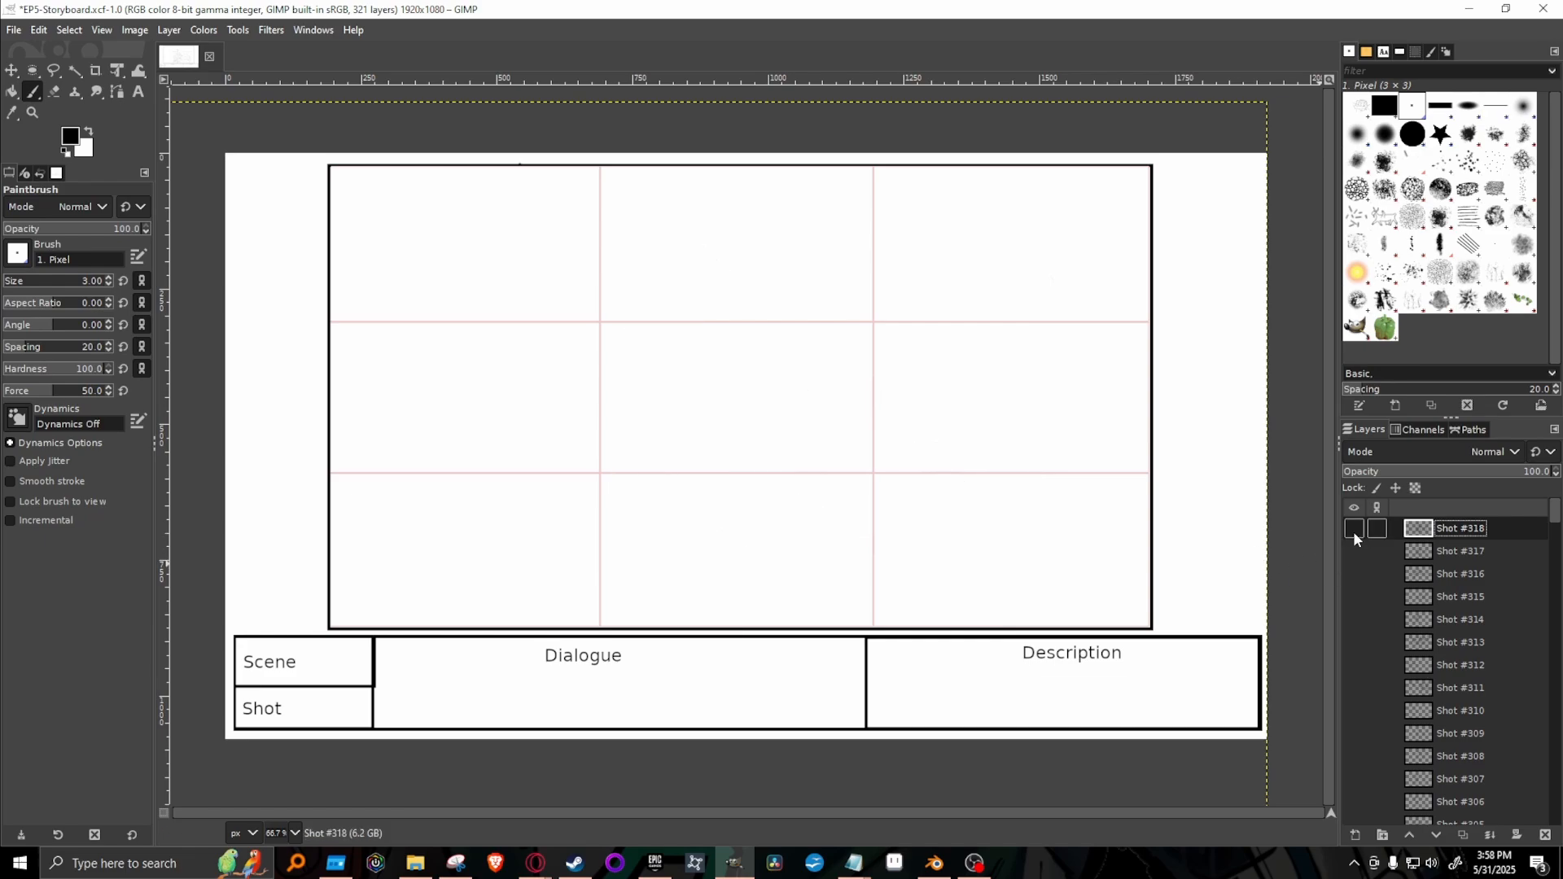
pyautogui.click(1353, 531)
pyautogui.click(1356, 530)
pyautogui.click(1355, 530)
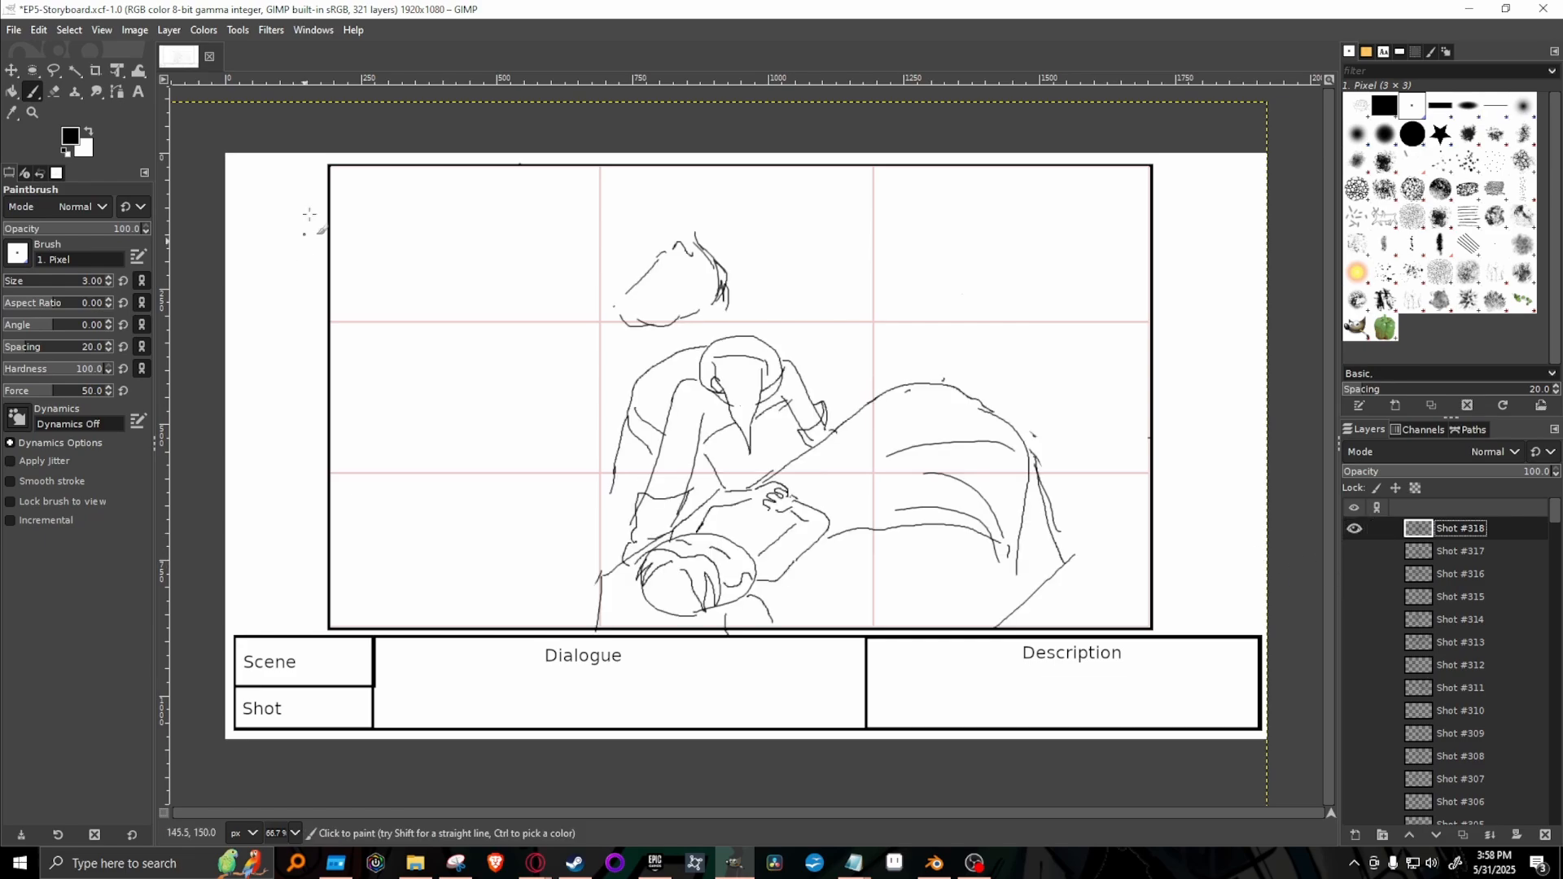
# Complete the new figure's head with shaggy hair and a face outline, and draw ragged pointed strands trailing behind it.
pyautogui.moveTo(712, 247)
pyautogui.mouseDown()
pyautogui.moveTo(628, 214)
pyautogui.moveTo(647, 207)
pyautogui.moveTo(624, 214)
pyautogui.moveTo(594, 237)
pyautogui.moveTo(613, 238)
pyautogui.moveTo(586, 298)
pyautogui.moveTo(607, 321)
pyautogui.moveTo(567, 343)
pyautogui.moveTo(588, 310)
pyautogui.moveTo(560, 355)
pyautogui.moveTo(511, 361)
pyautogui.moveTo(554, 370)
pyautogui.moveTo(467, 353)
pyautogui.moveTo(484, 370)
pyautogui.moveTo(472, 394)
pyautogui.moveTo(434, 391)
pyautogui.moveTo(507, 435)
pyautogui.moveTo(469, 431)
pyautogui.moveTo(528, 458)
pyautogui.moveTo(560, 447)
pyautogui.moveTo(525, 476)
pyautogui.moveTo(562, 480)
pyautogui.mouseUp()
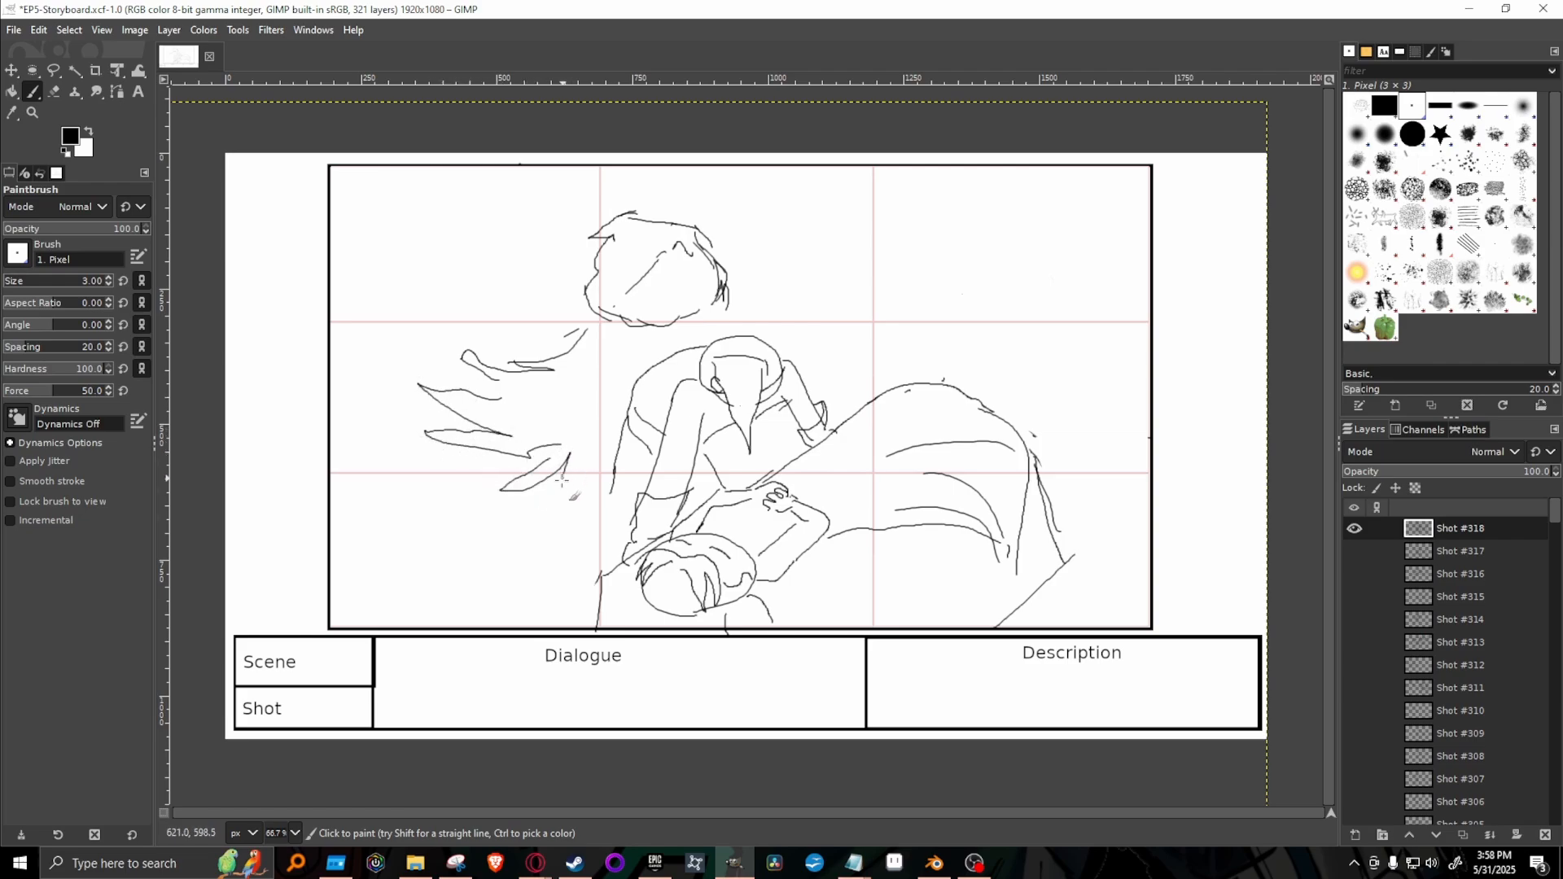
pyautogui.moveTo(722, 290); pyautogui.dragTo(744, 318)
pyautogui.moveTo(605, 321); pyautogui.dragTo(577, 338)
pyautogui.moveTo(643, 321)
pyautogui.mouseDown()
pyautogui.moveTo(631, 297)
pyautogui.moveTo(651, 262)
pyautogui.mouseUp()
# Draw the new figure's hand on the leaning figure's shoulder and darken it with dense scribbled shading.
pyautogui.moveTo(662, 364)
pyautogui.mouseDown()
pyautogui.moveTo(643, 372)
pyautogui.moveTo(641, 350)
pyautogui.moveTo(697, 342)
pyautogui.moveTo(720, 366)
pyautogui.moveTo(698, 333)
pyautogui.mouseUp()
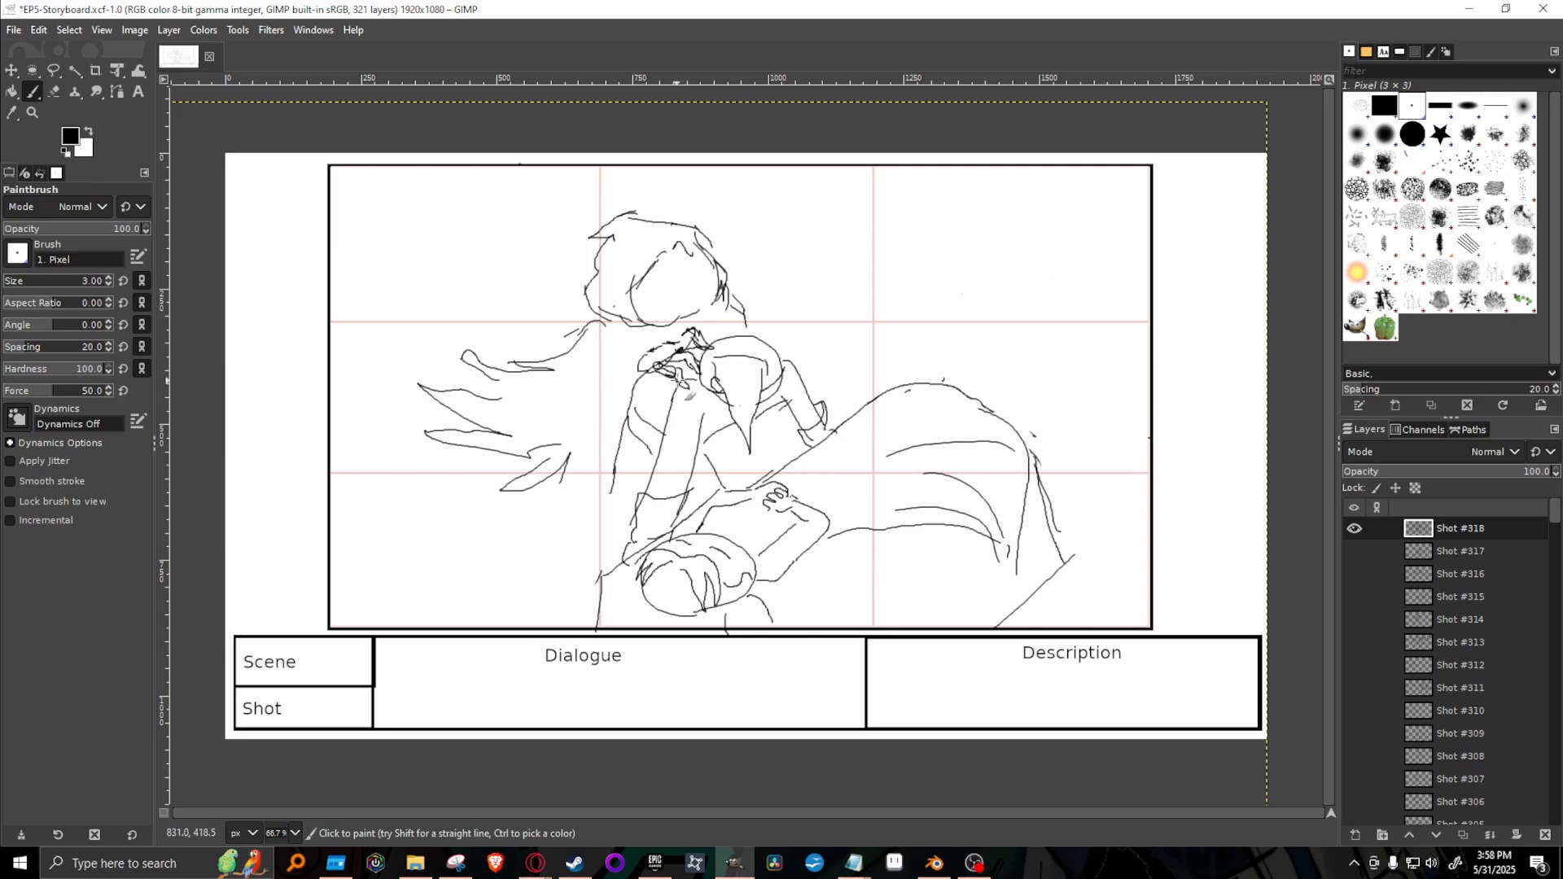
pyautogui.moveTo(639, 369)
pyautogui.mouseDown()
pyautogui.moveTo(653, 348)
pyautogui.moveTo(643, 389)
pyautogui.moveTo(632, 361)
pyautogui.moveTo(686, 340)
pyautogui.moveTo(710, 351)
pyautogui.mouseUp()
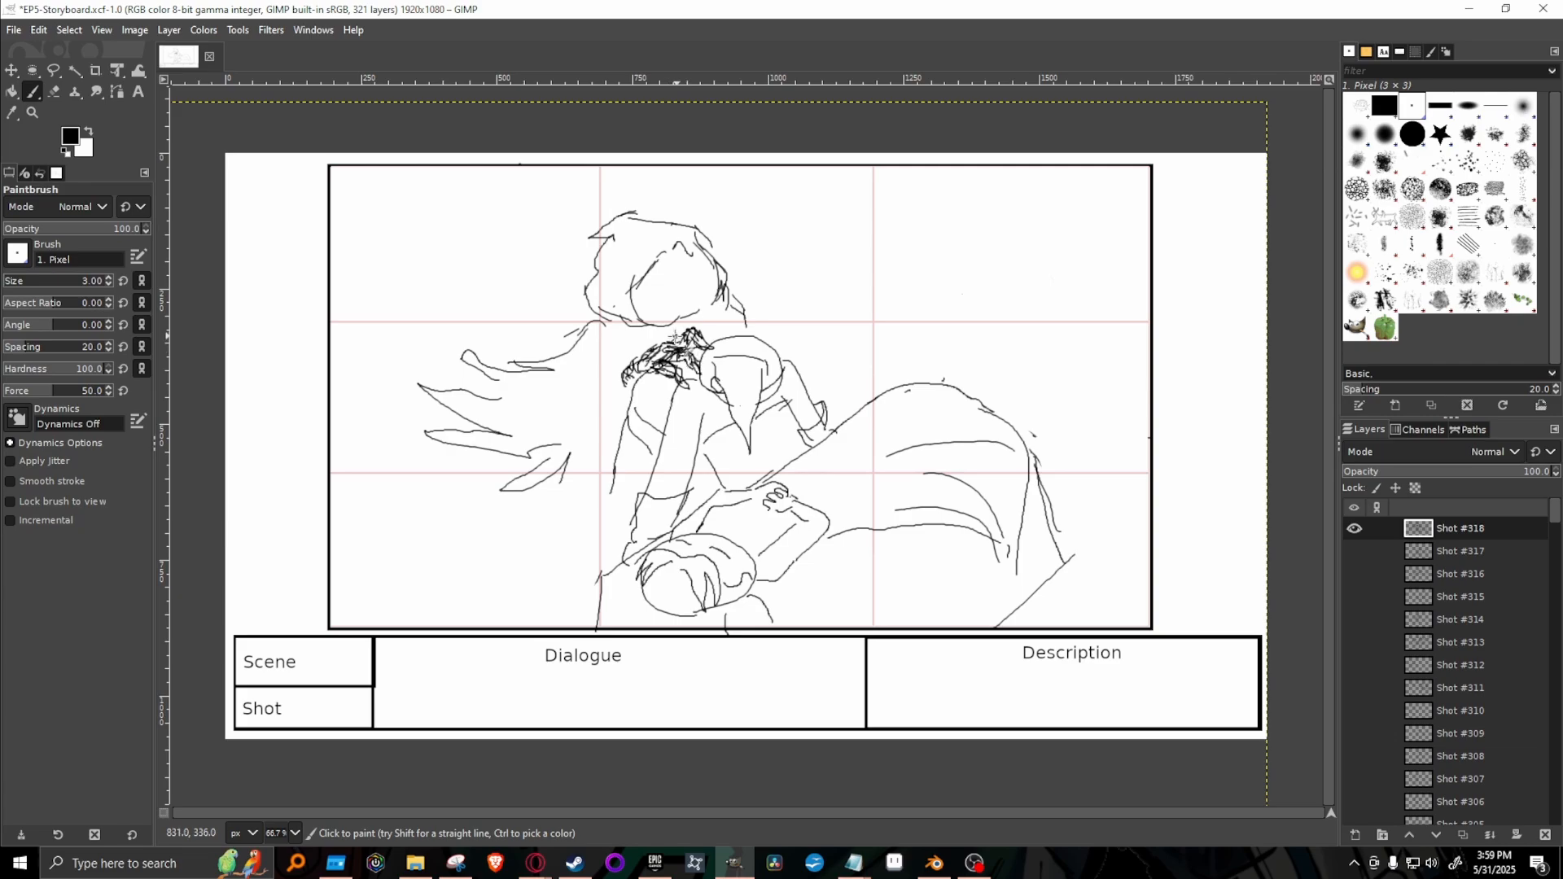
pyautogui.moveTo(679, 335)
pyautogui.mouseDown()
pyautogui.moveTo(715, 361)
pyautogui.moveTo(679, 385)
pyautogui.moveTo(650, 369)
pyautogui.moveTo(648, 383)
pyautogui.moveTo(650, 348)
pyautogui.moveTo(648, 375)
pyautogui.moveTo(632, 365)
pyautogui.moveTo(673, 345)
pyautogui.mouseUp()
# Compare Shot #318 with Shot #317, and check the drawings on the Shot #315, #311 and #310 layers.
pyautogui.click(1355, 552)
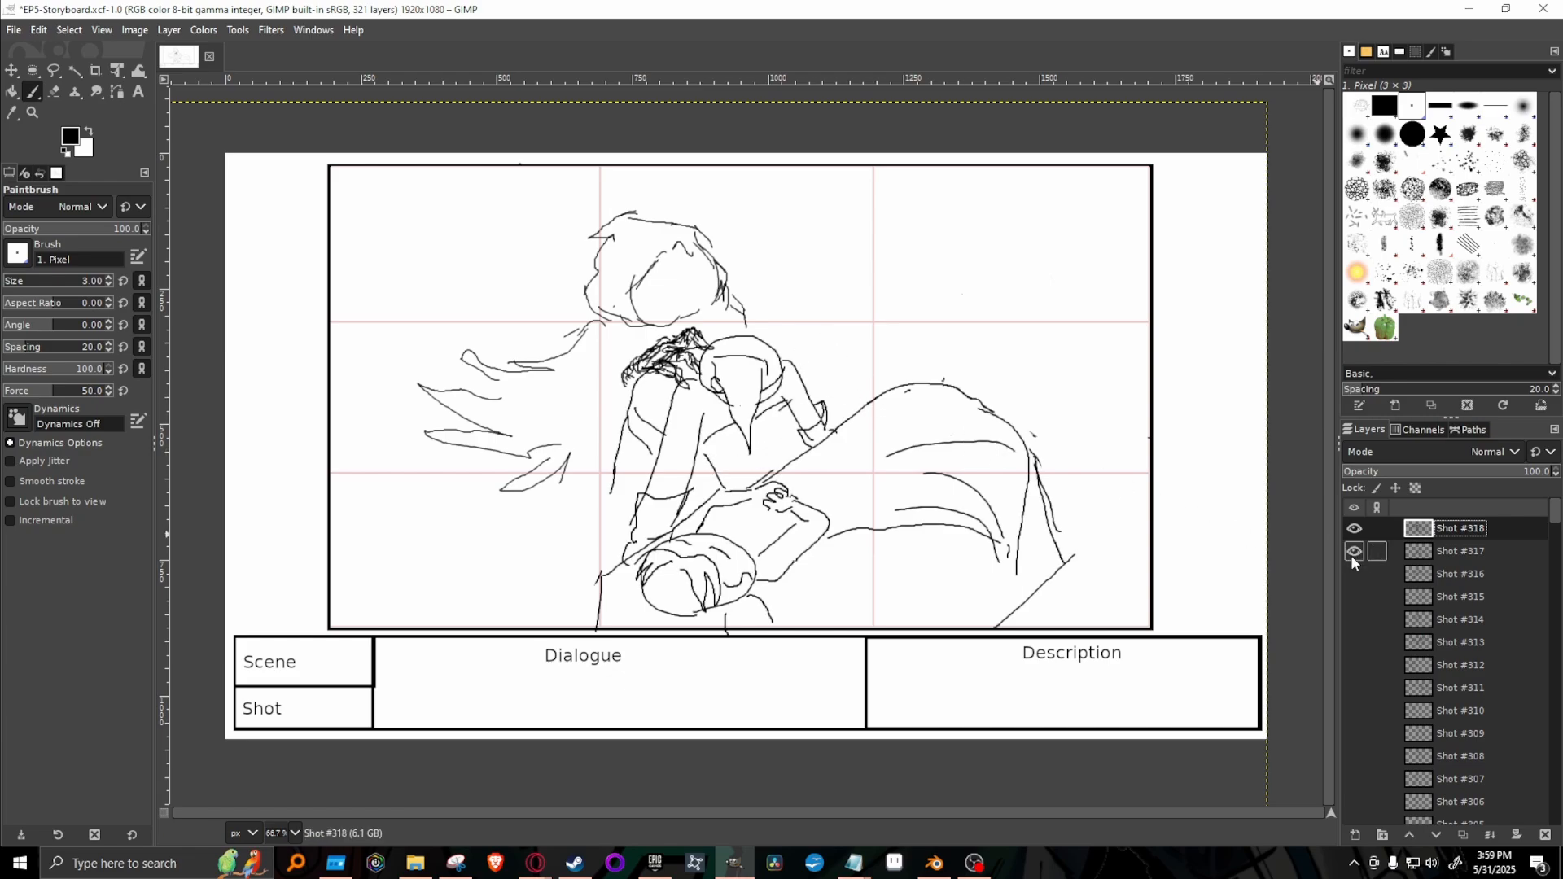
pyautogui.click(1356, 529)
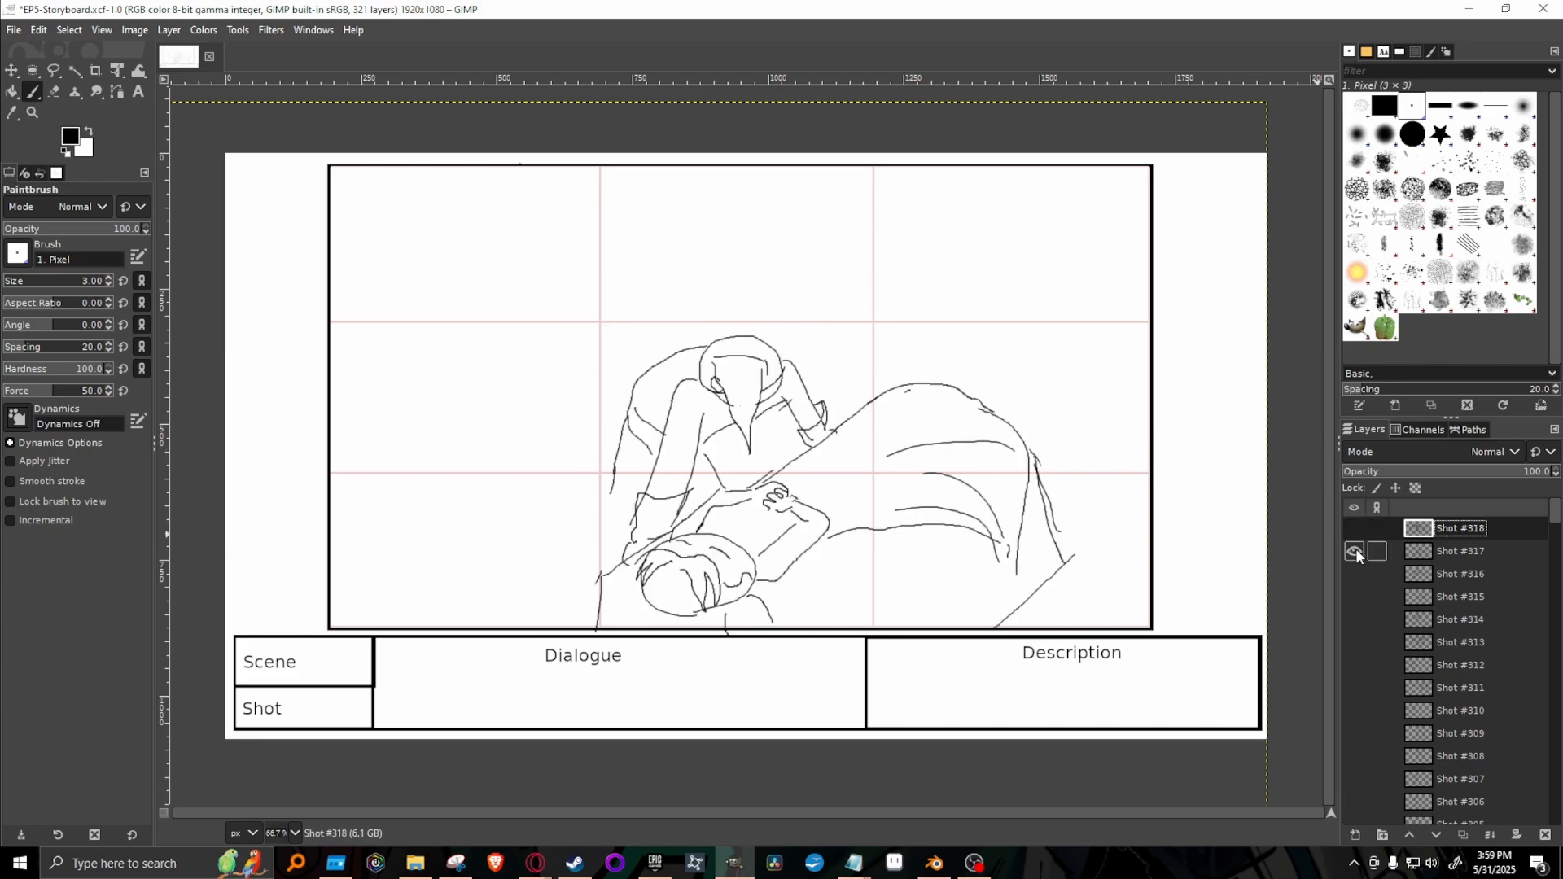
pyautogui.click(1354, 552)
pyautogui.click(1355, 529)
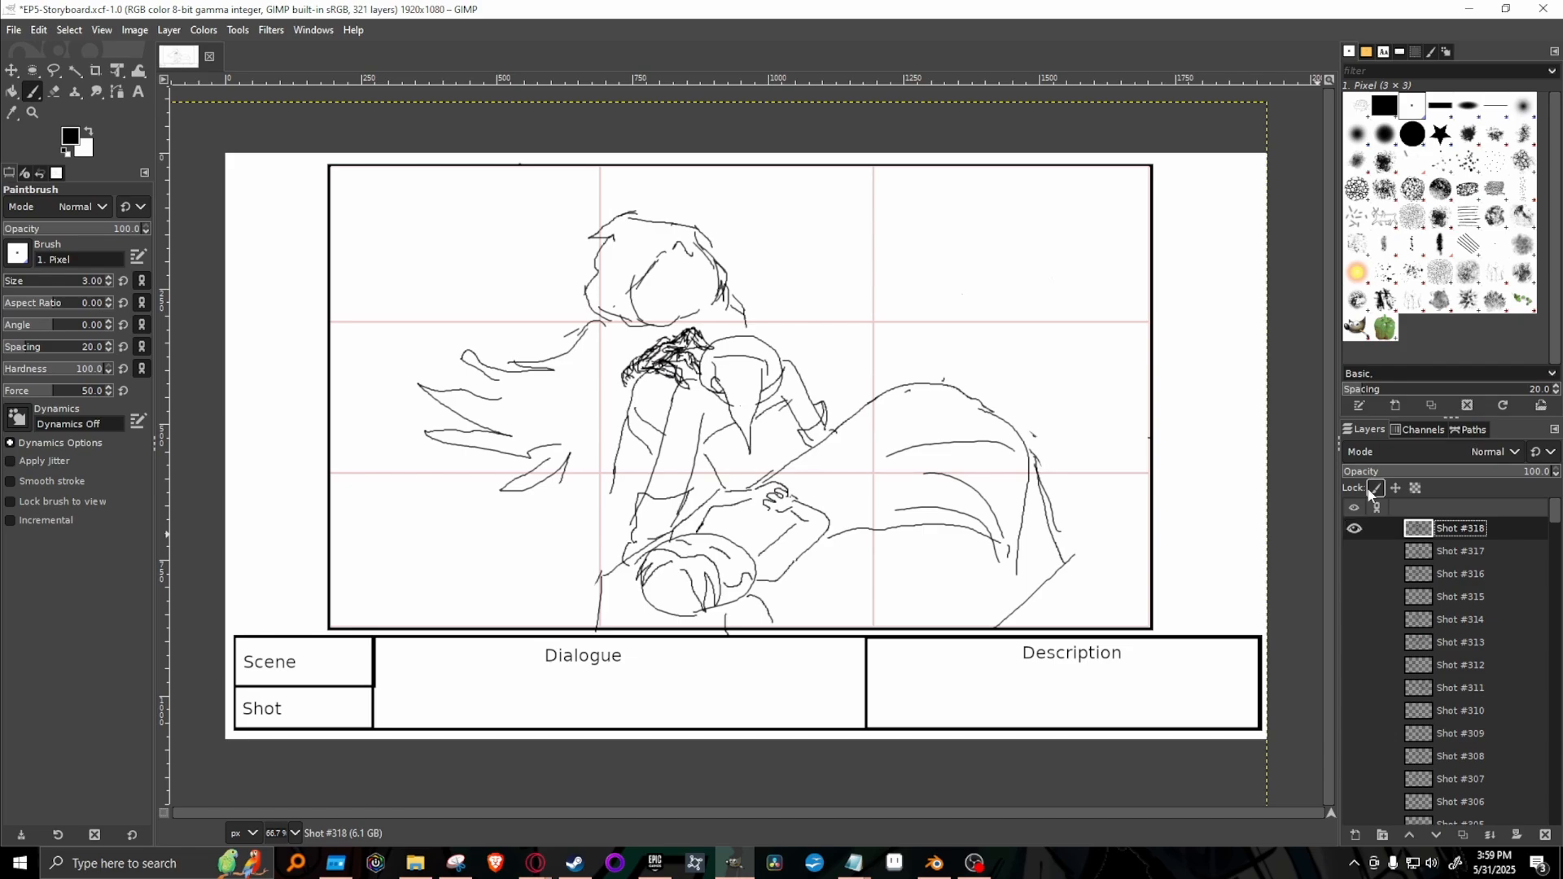
pyautogui.click(1354, 598)
pyautogui.click(1354, 599)
pyautogui.click(1355, 688)
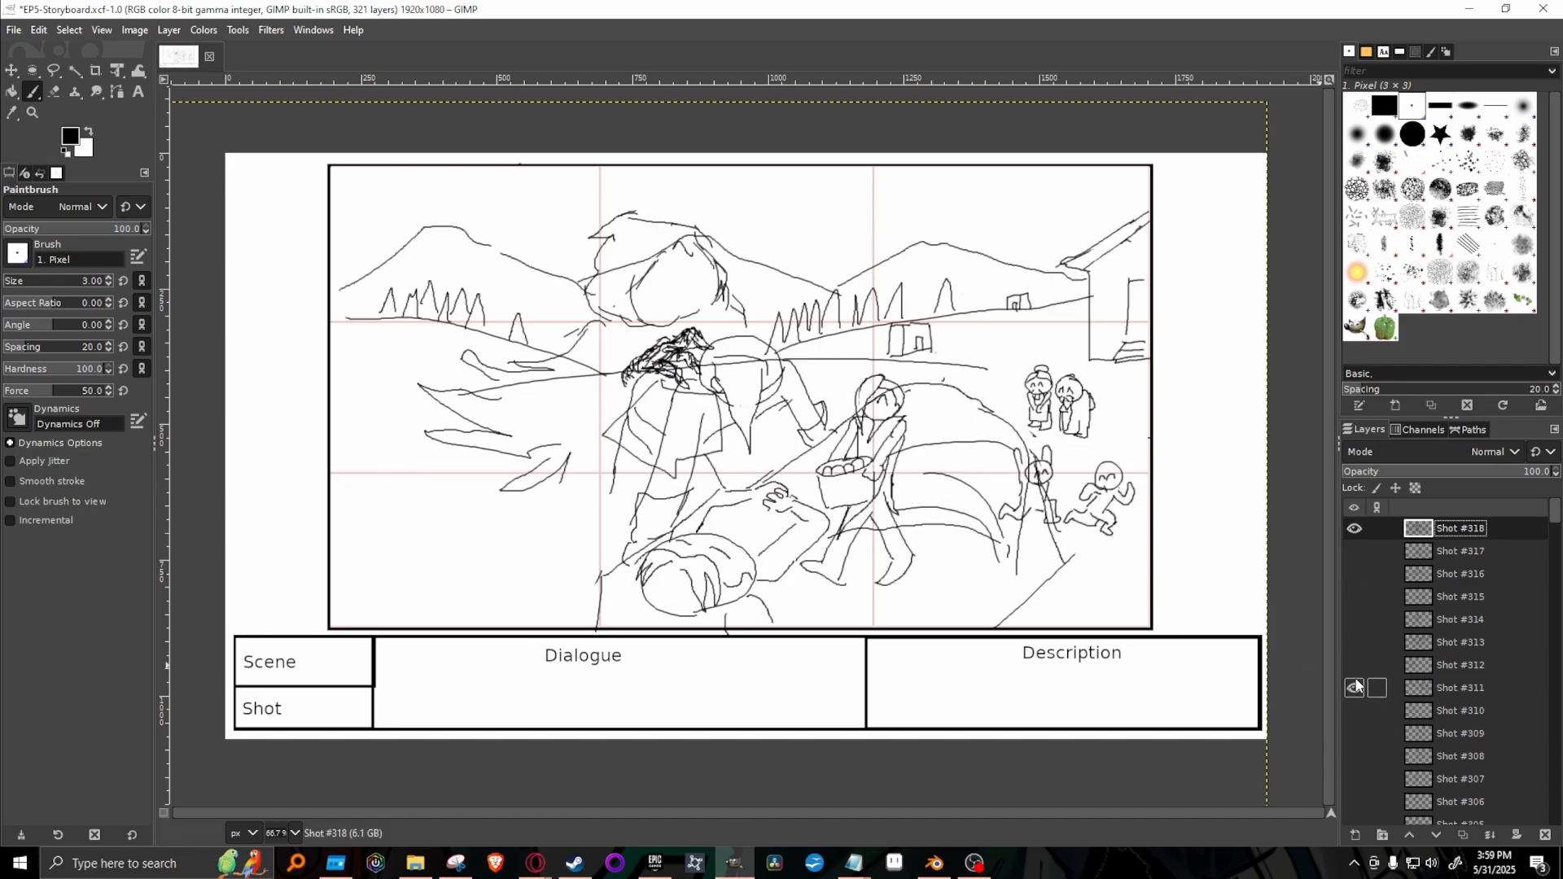
pyautogui.click(1355, 688)
pyautogui.click(1355, 711)
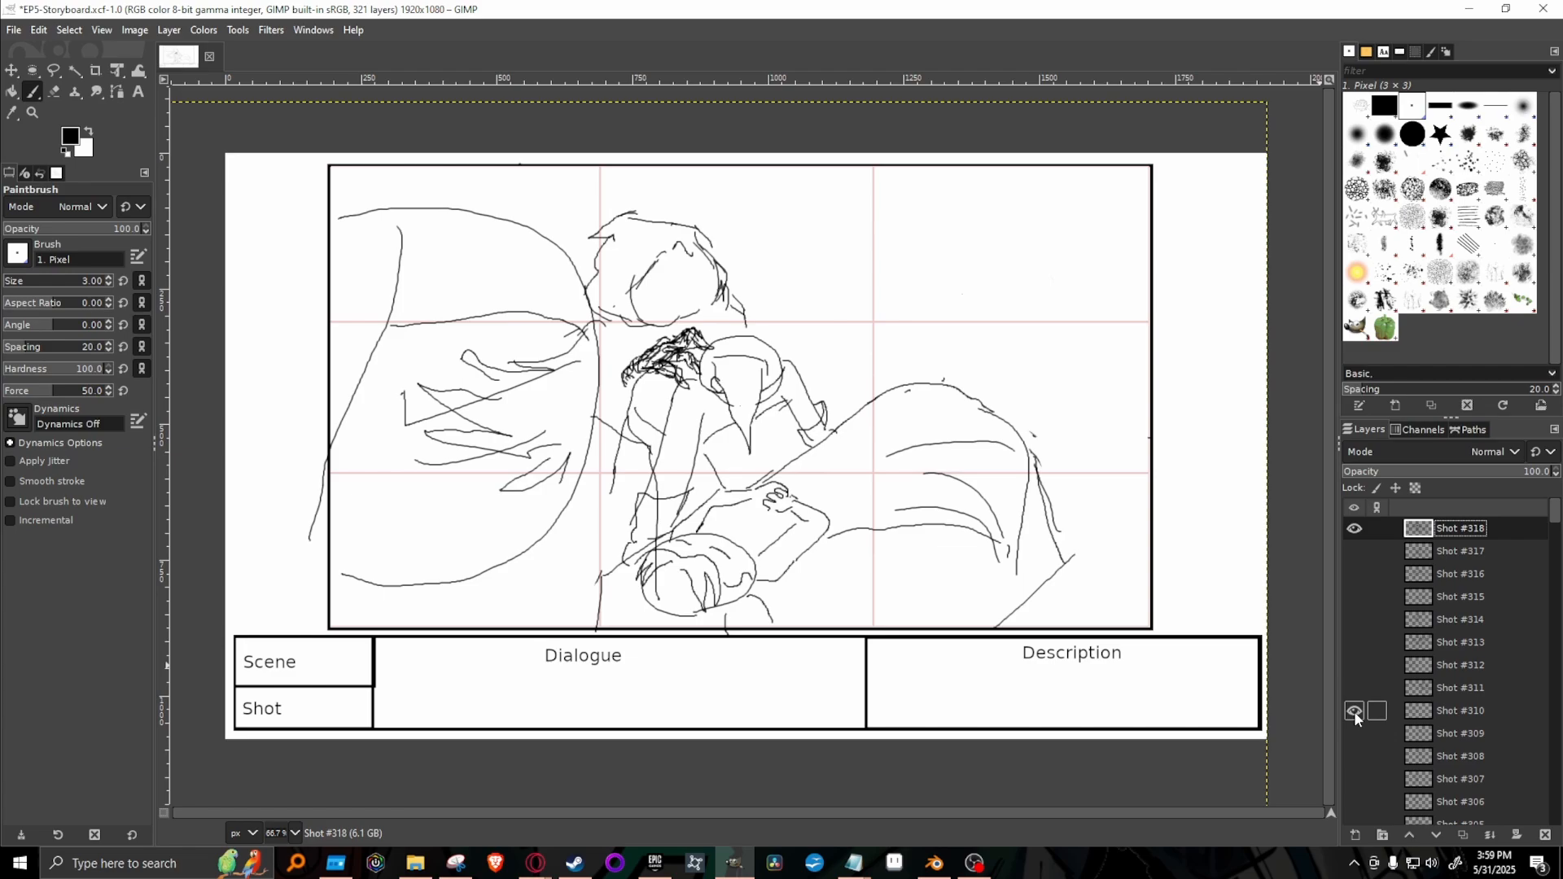
pyautogui.click(1355, 711)
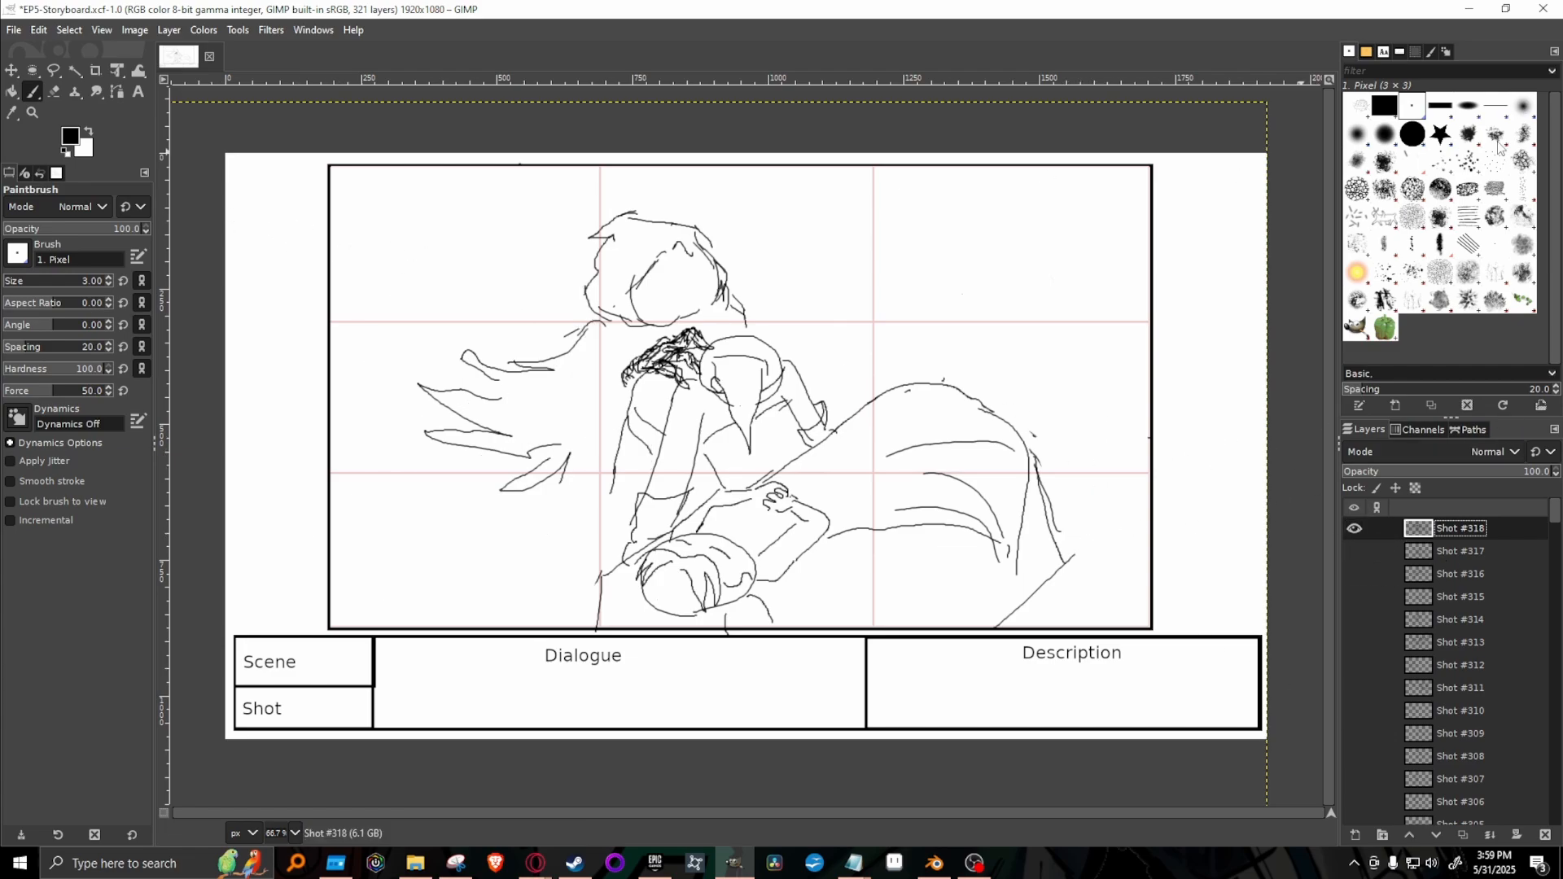
# Set the foreground to red (ff0000) and the brush opacity to 50.6, and paint glowing eyes with a streak on the new figure.
pyautogui.click(70, 136)
pyautogui.click(229, 239)
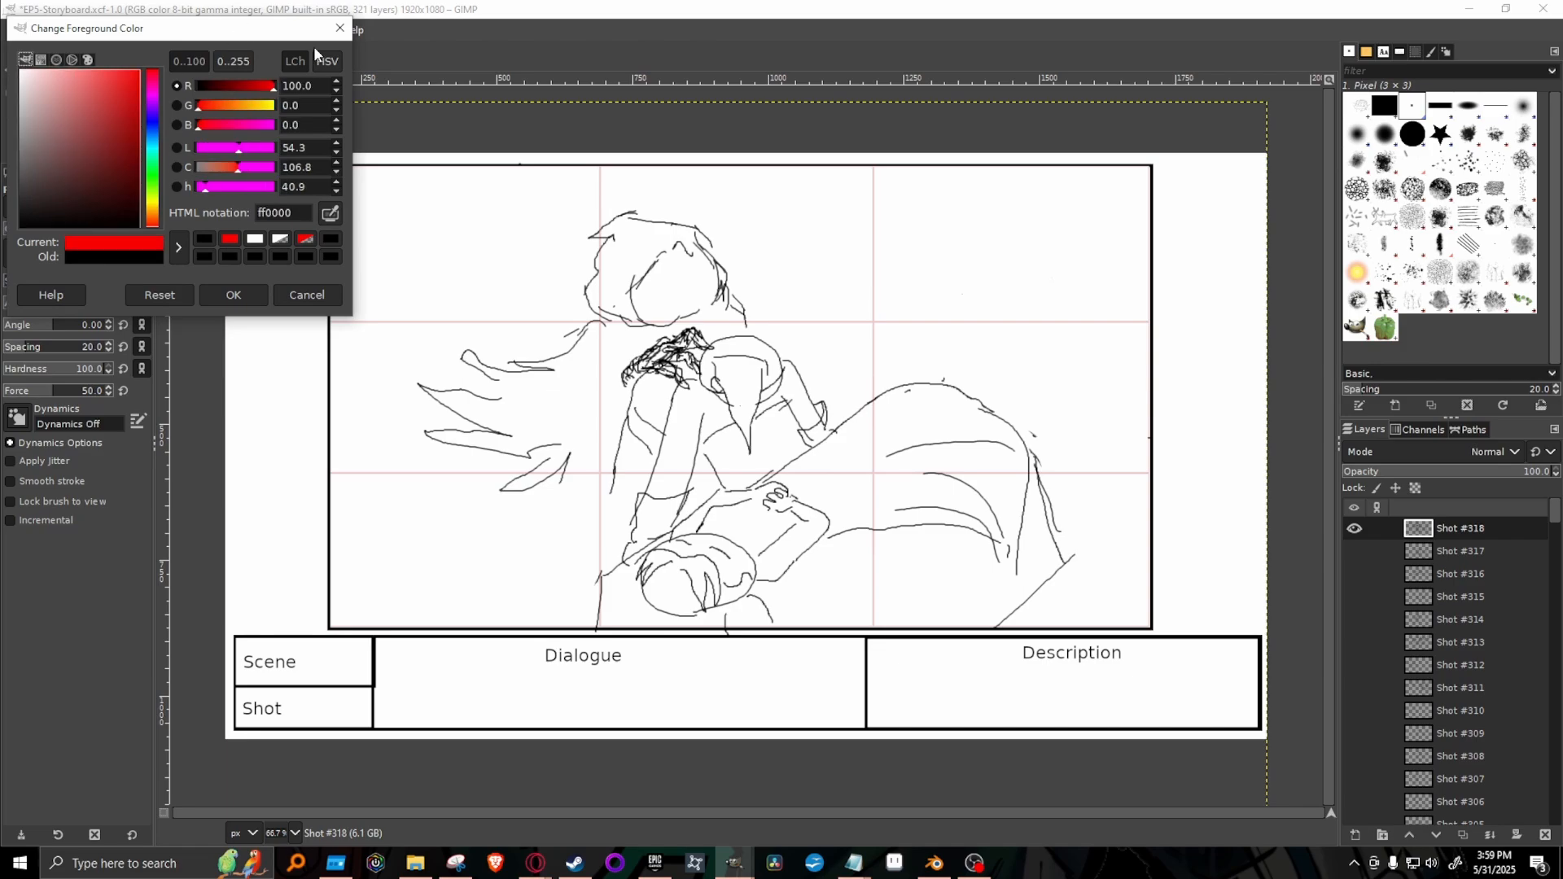
pyautogui.click(231, 297)
pyautogui.click(60, 228)
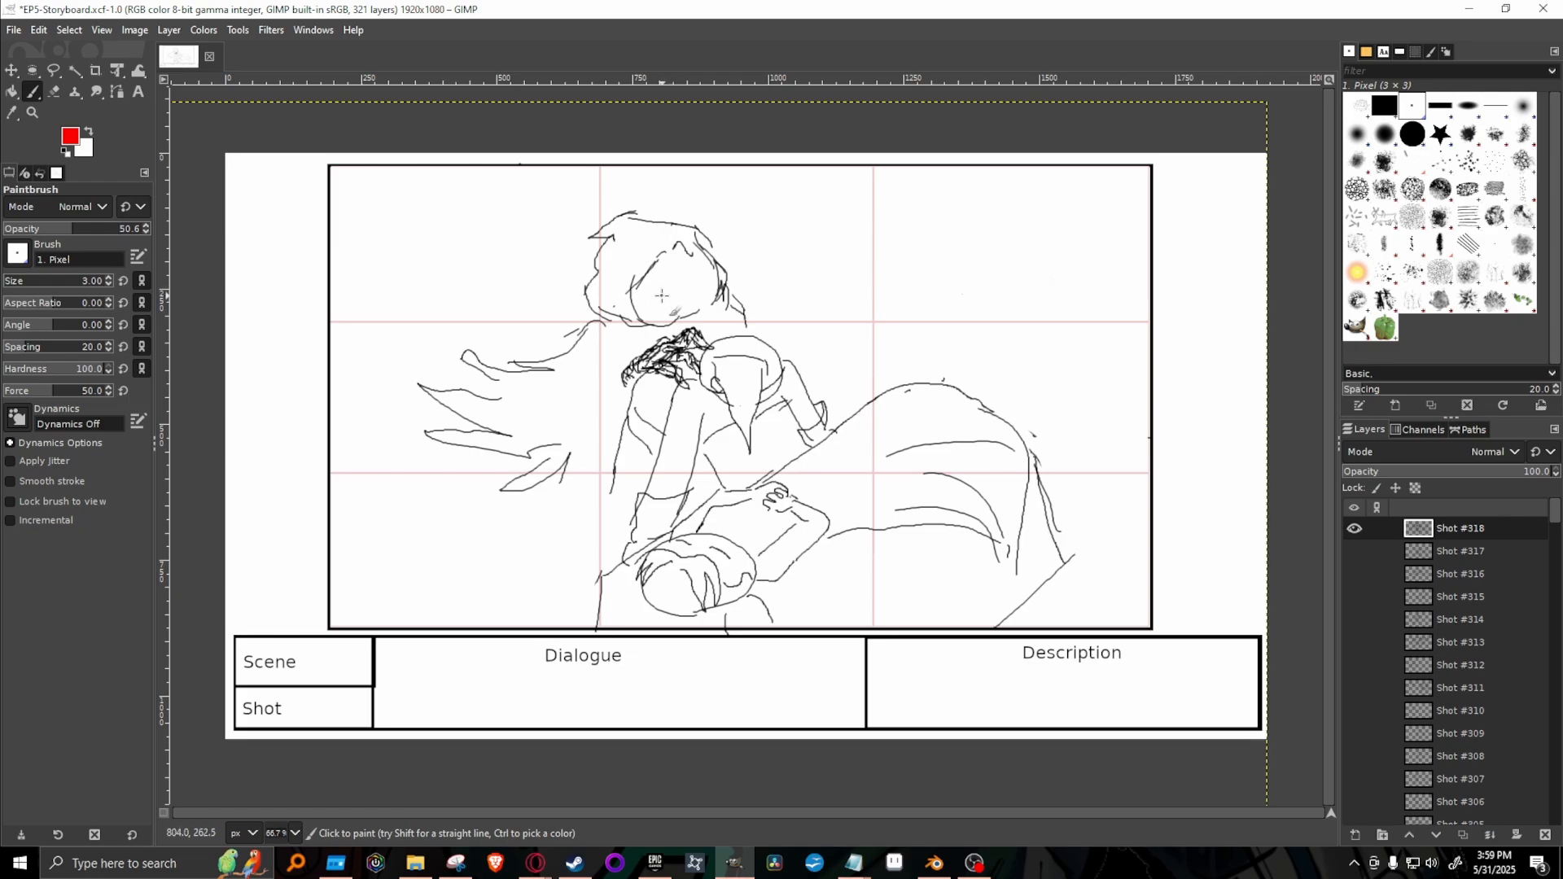
pyautogui.moveTo(666, 290); pyautogui.dragTo(666, 293)
pyautogui.moveTo(699, 271)
pyautogui.mouseDown()
pyautogui.moveTo(712, 277)
pyautogui.moveTo(728, 244)
pyautogui.moveTo(721, 261)
pyautogui.mouseUp()
pyautogui.moveTo(714, 263)
pyautogui.mouseDown()
pyautogui.moveTo(740, 226)
pyautogui.moveTo(689, 276)
pyautogui.moveTo(706, 273)
pyautogui.moveTo(725, 246)
pyautogui.moveTo(662, 288)
pyautogui.moveTo(704, 255)
pyautogui.moveTo(678, 282)
pyautogui.moveTo(690, 244)
pyautogui.moveTo(668, 291)
pyautogui.moveTo(687, 245)
pyautogui.moveTo(689, 289)
pyautogui.moveTo(725, 242)
pyautogui.mouseUp()
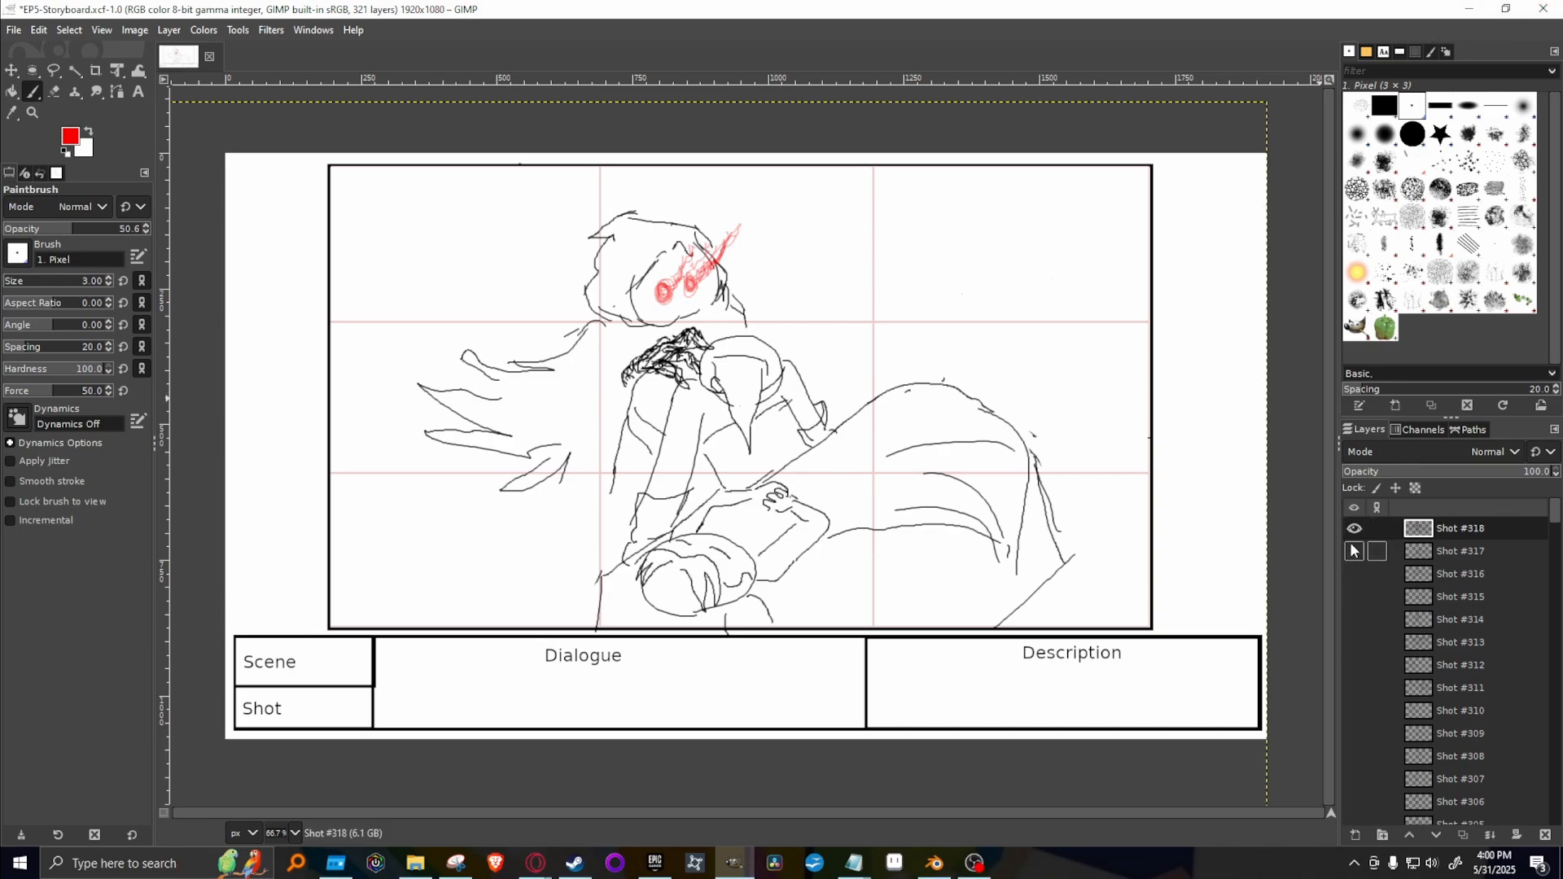
# Switch to the Homesick Adventures: Episode 5 script in the browser and read Kakato's narration about the Spirit.
pyautogui.moveTo(535, 863)
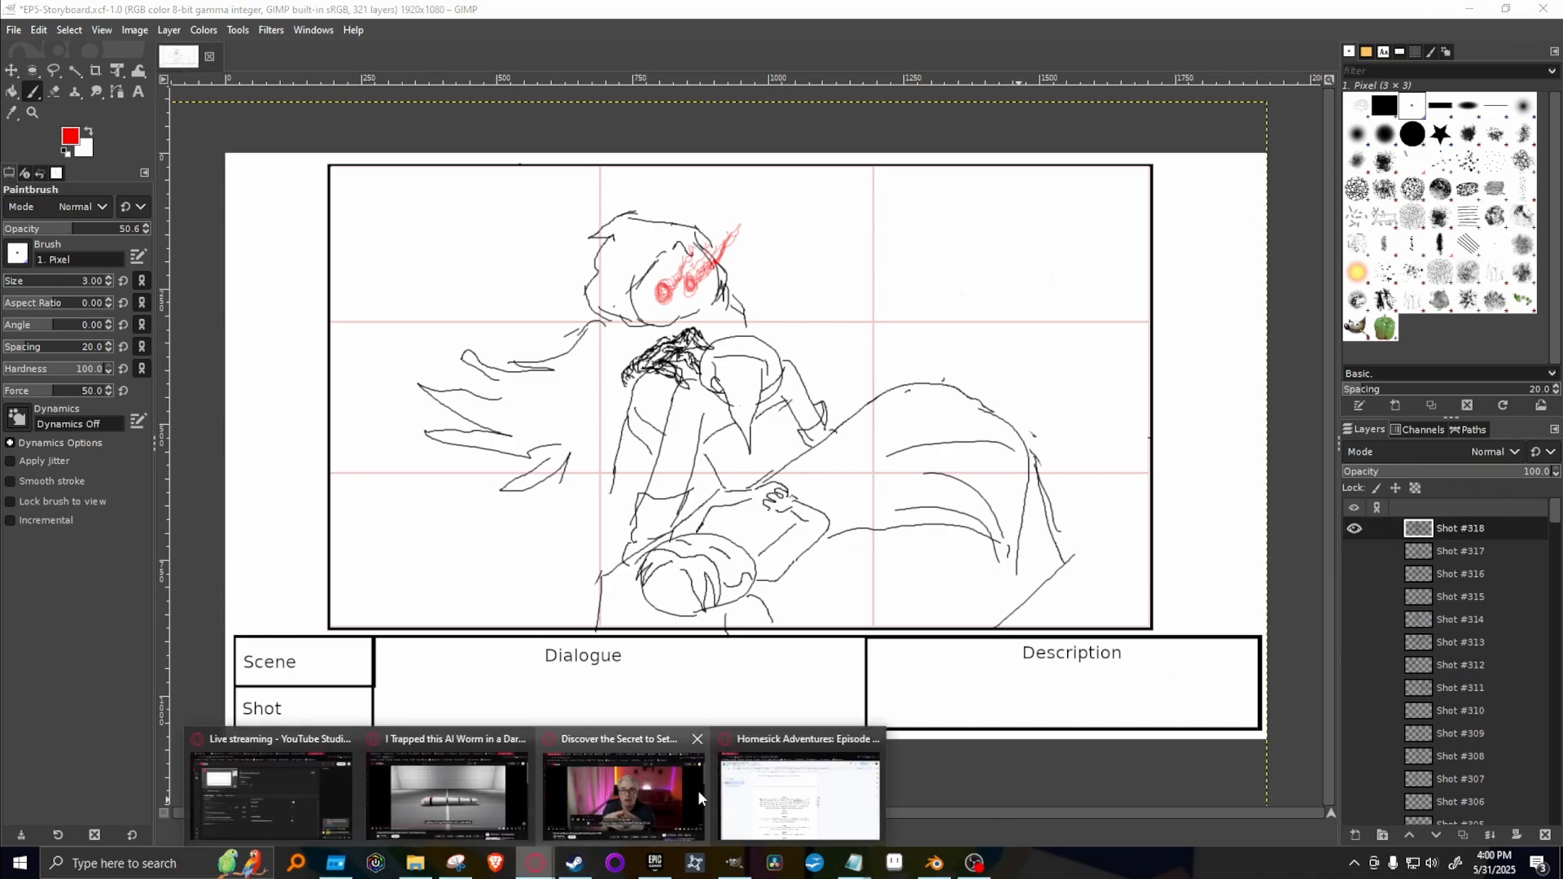
pyautogui.click(791, 794)
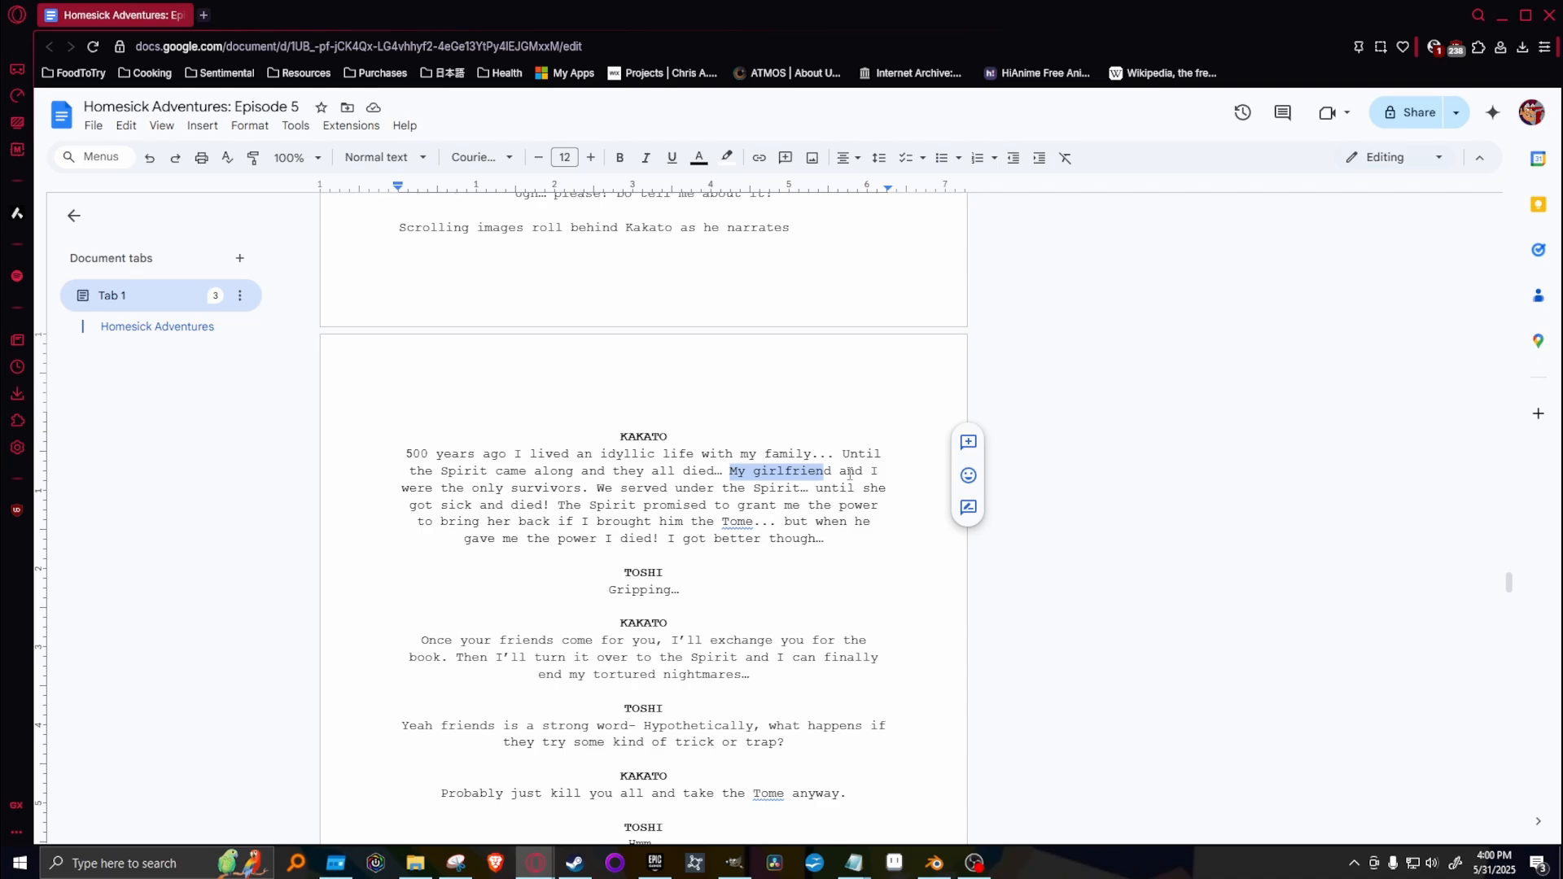
pyautogui.moveTo(817, 488)
pyautogui.mouseDown()
pyautogui.moveTo(562, 506)
pyautogui.moveTo(869, 522)
pyautogui.moveTo(825, 507)
pyautogui.mouseUp()
pyautogui.click(825, 507)
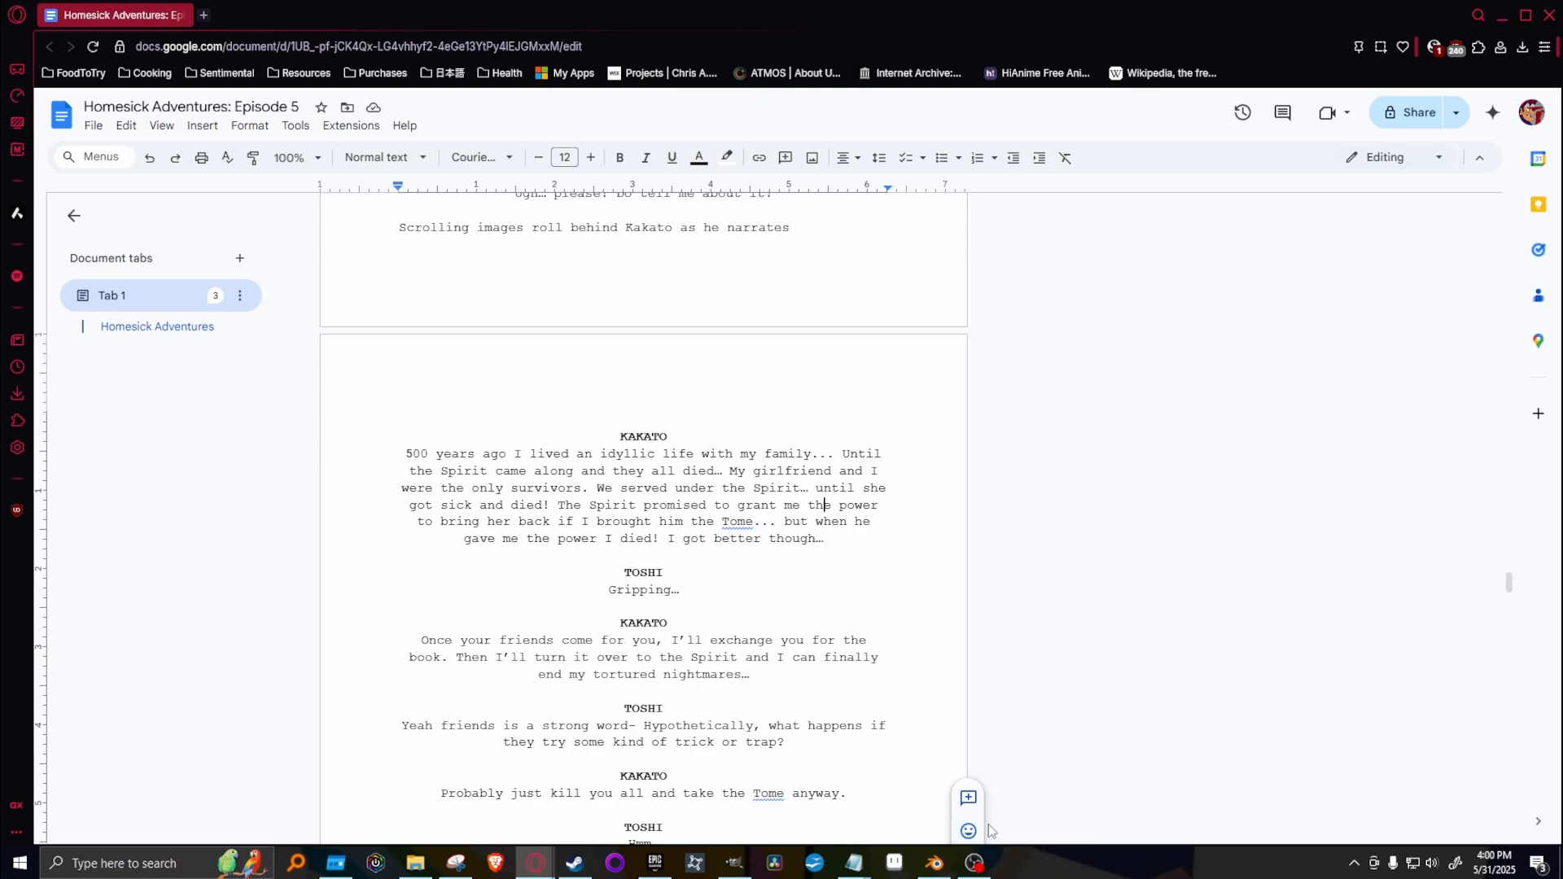
pyautogui.click(977, 863)
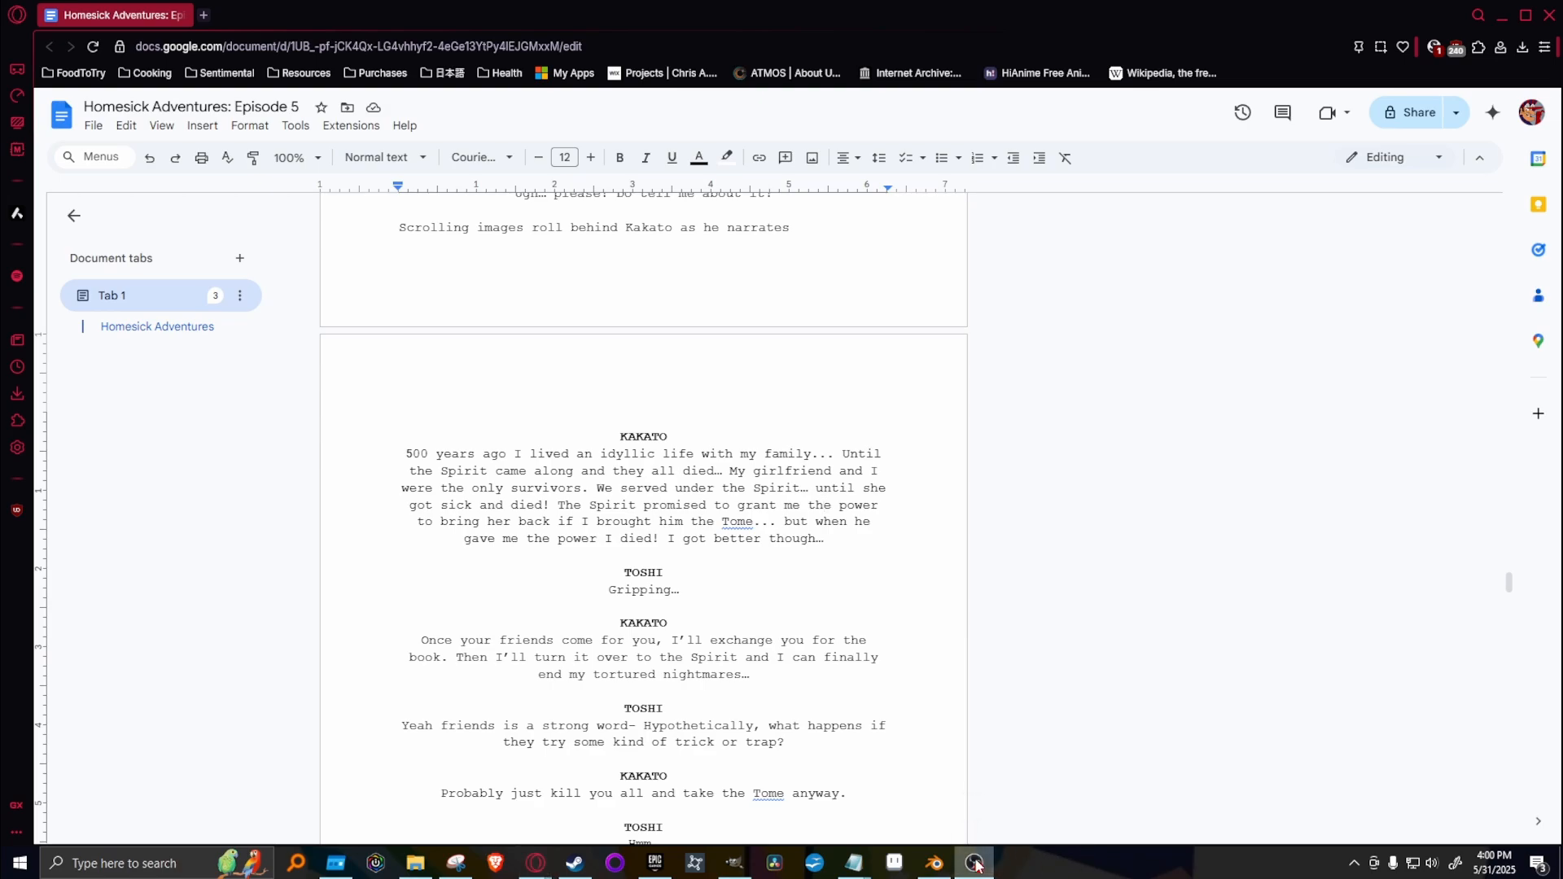
pyautogui.click(977, 863)
pyautogui.click(977, 863)
pyautogui.click(977, 863)
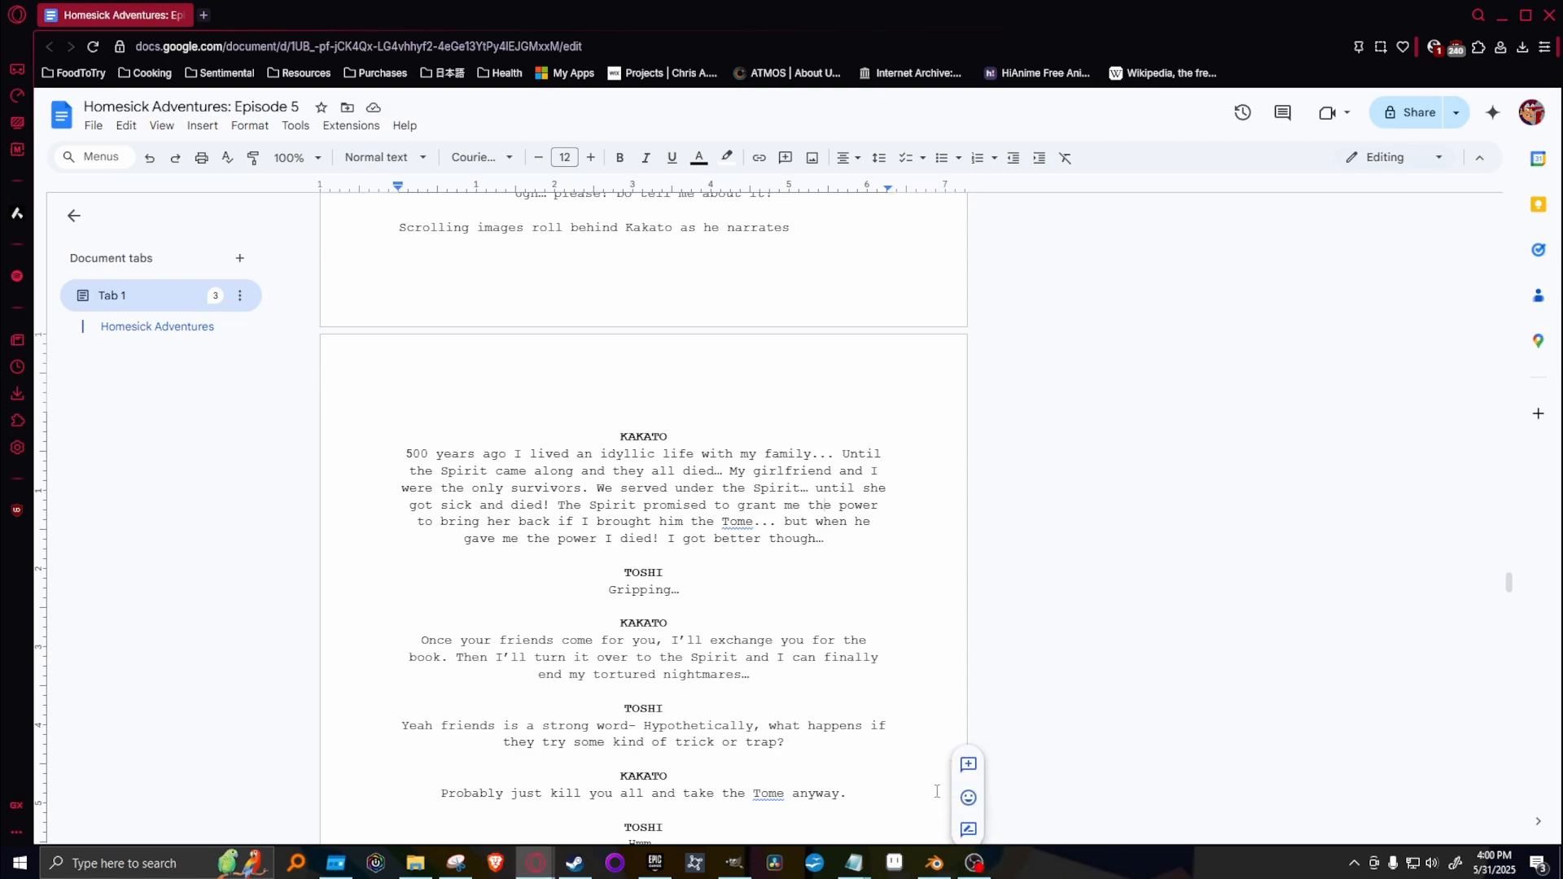
pyautogui.click(976, 864)
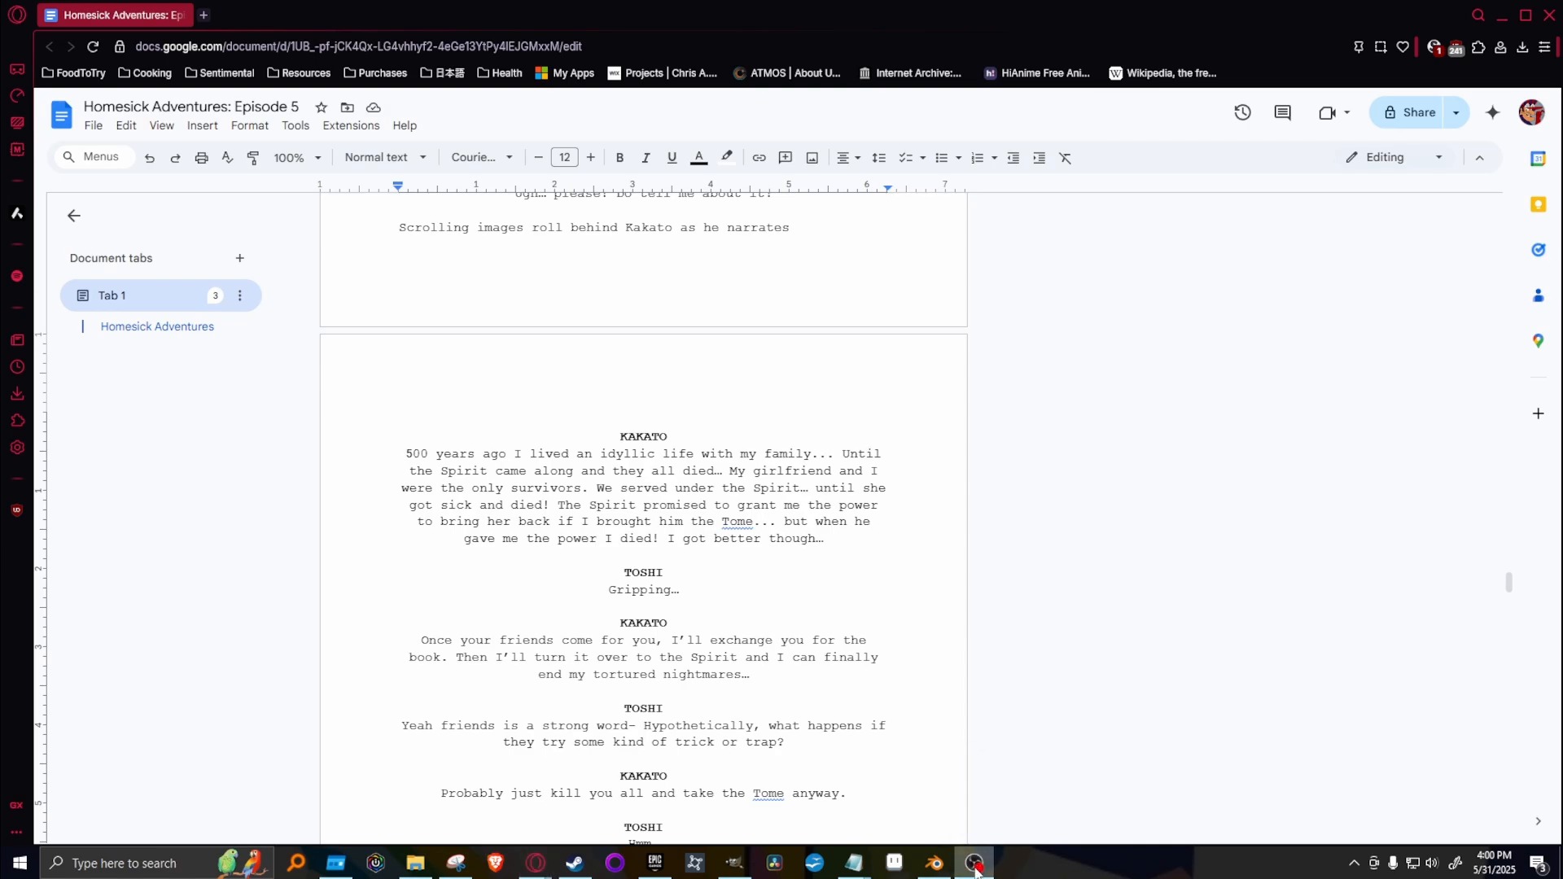
# Switch back to the EP5-Storyboard image in GIMP.
pyautogui.click(734, 863)
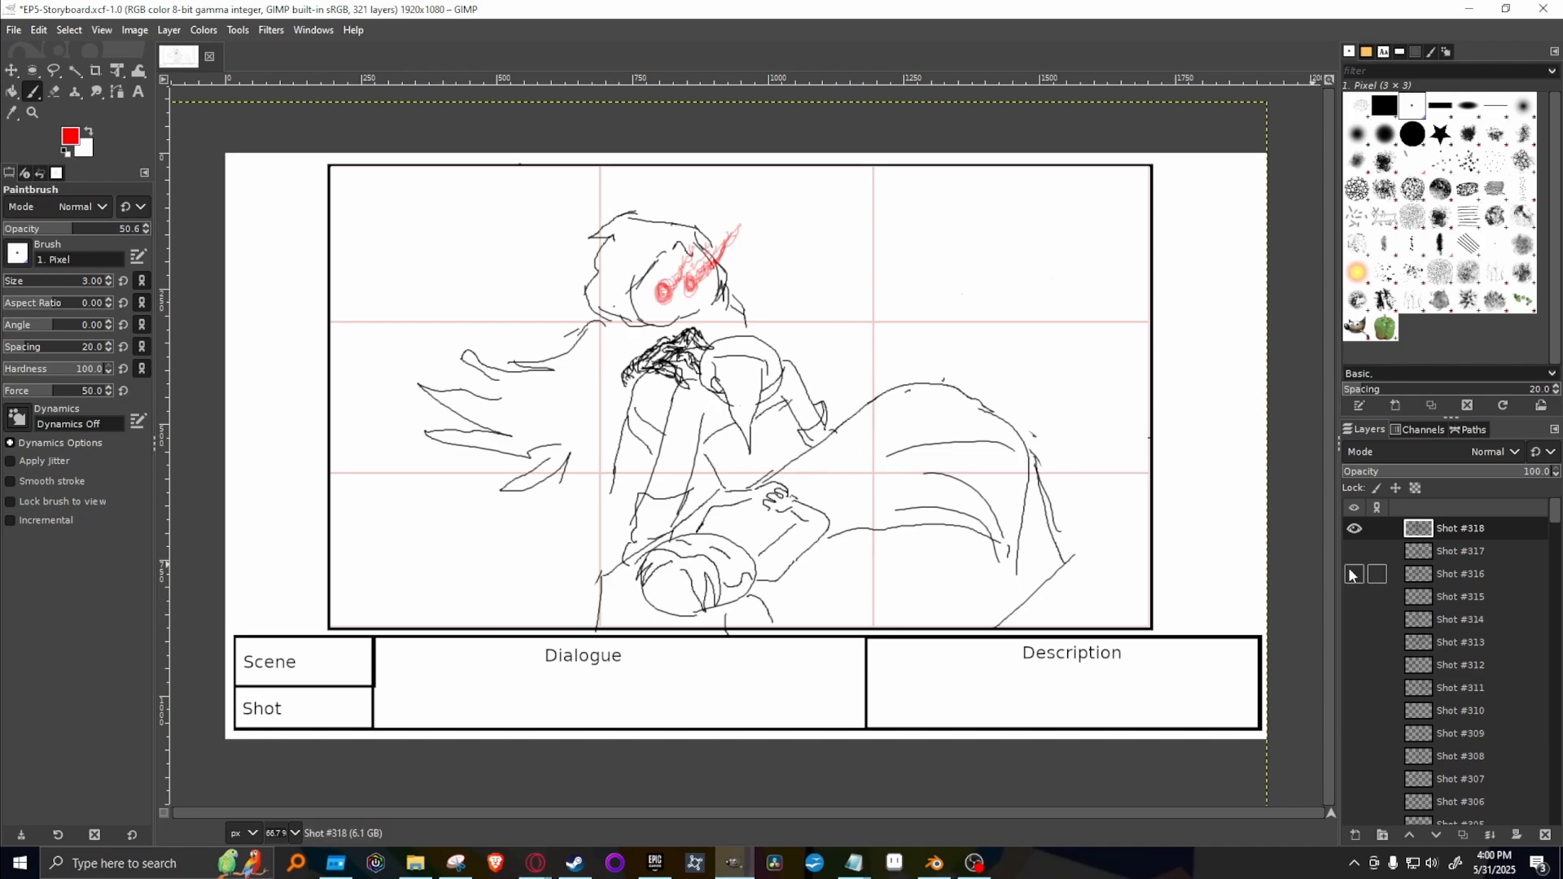
# Duplicate the Shot #318 layer for the next shot, hide the original and clear the drawing from the copy.
pyautogui.rightClick(1497, 540)
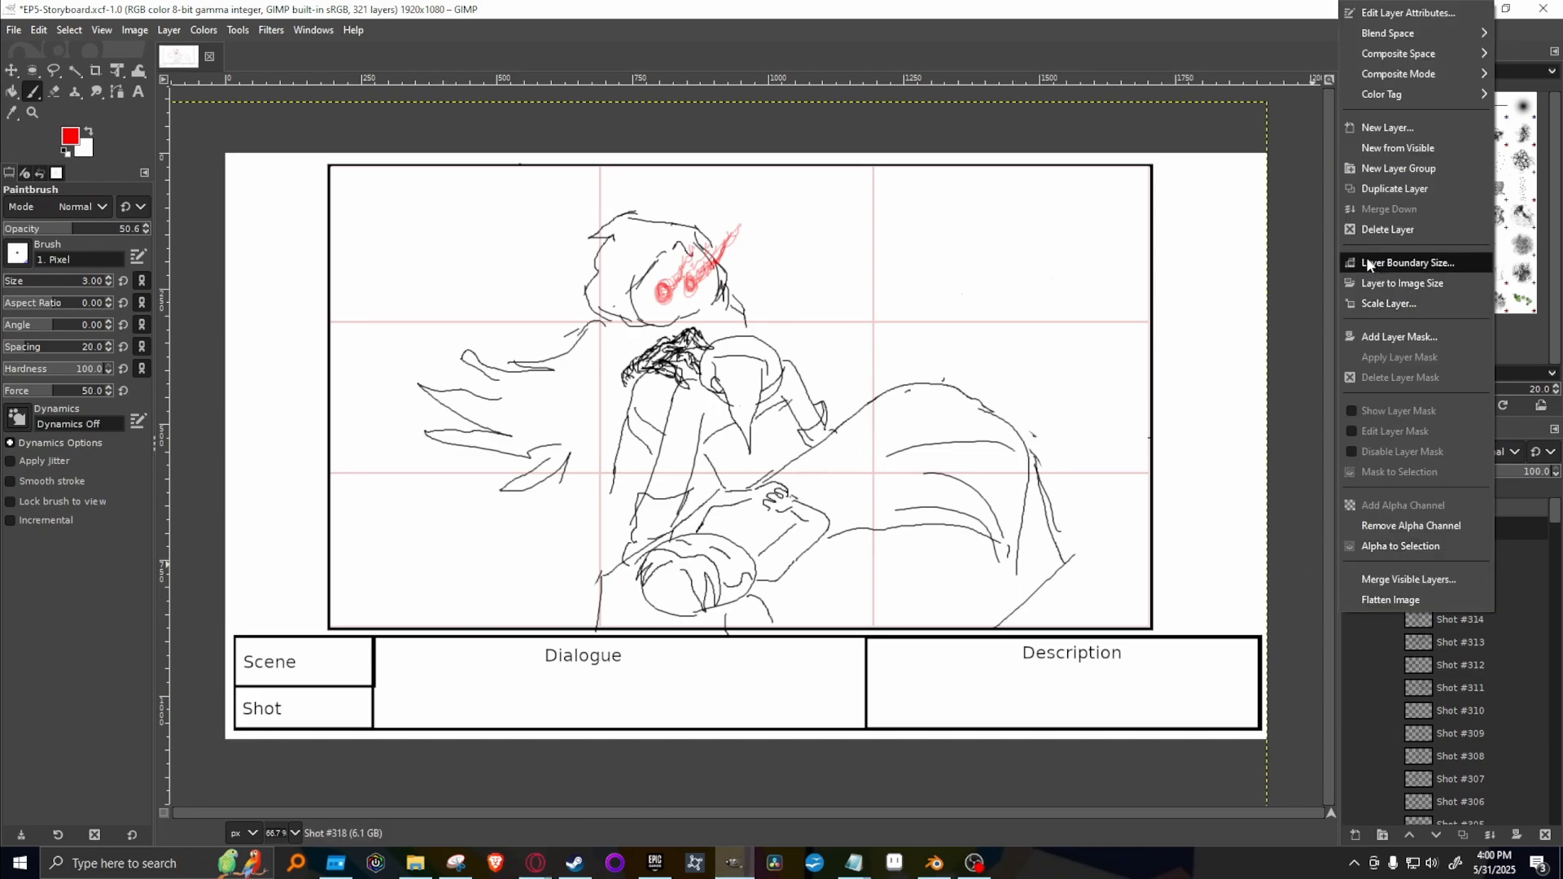
pyautogui.click(1410, 189)
pyautogui.click(1359, 553)
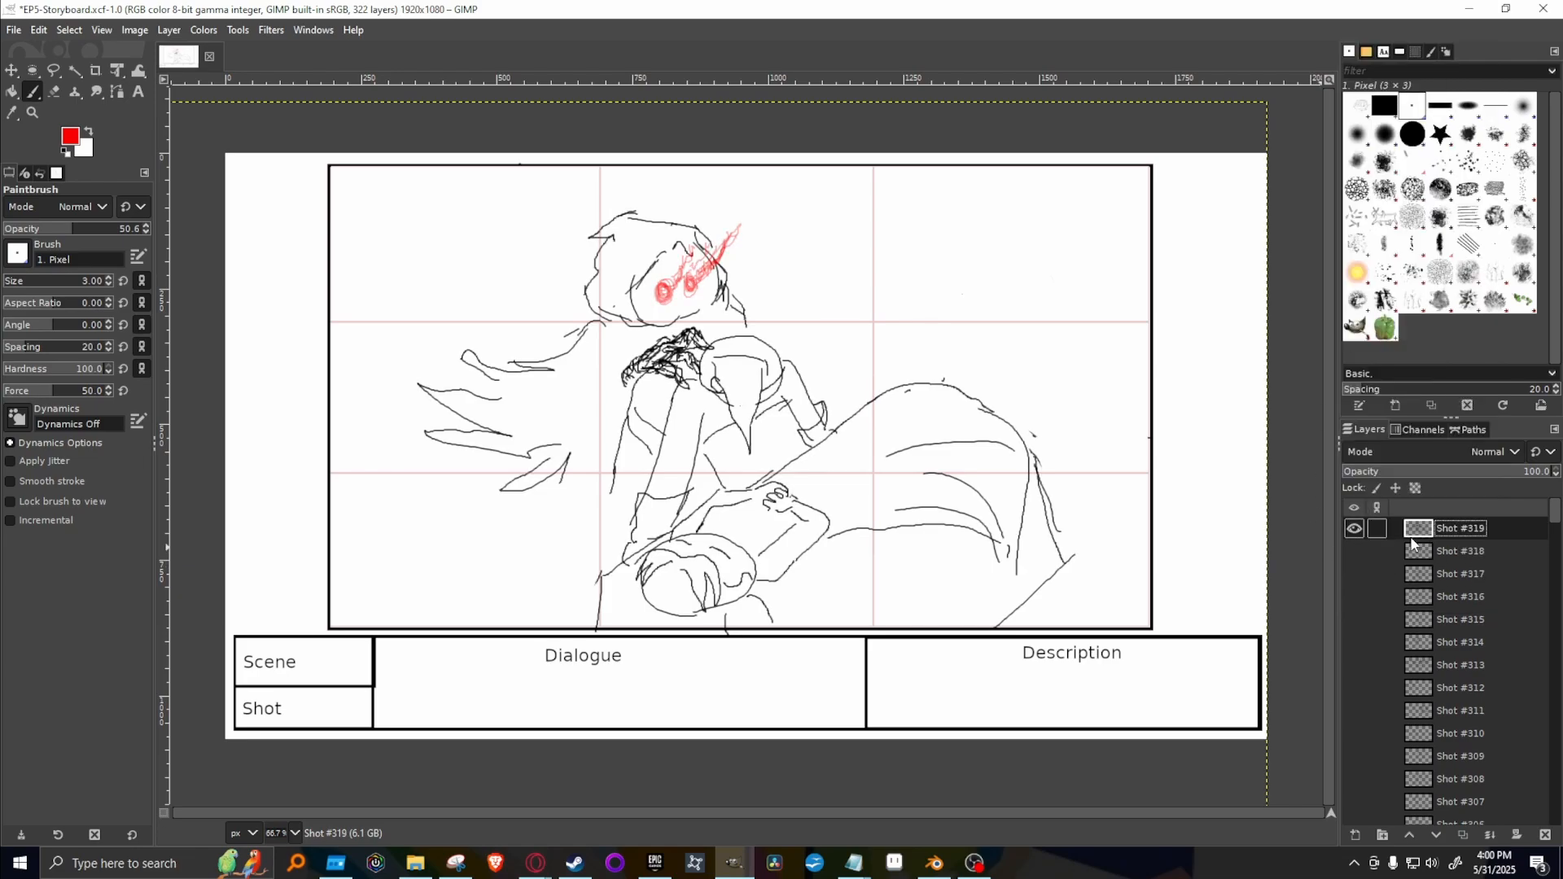
pyautogui.press('Delete')
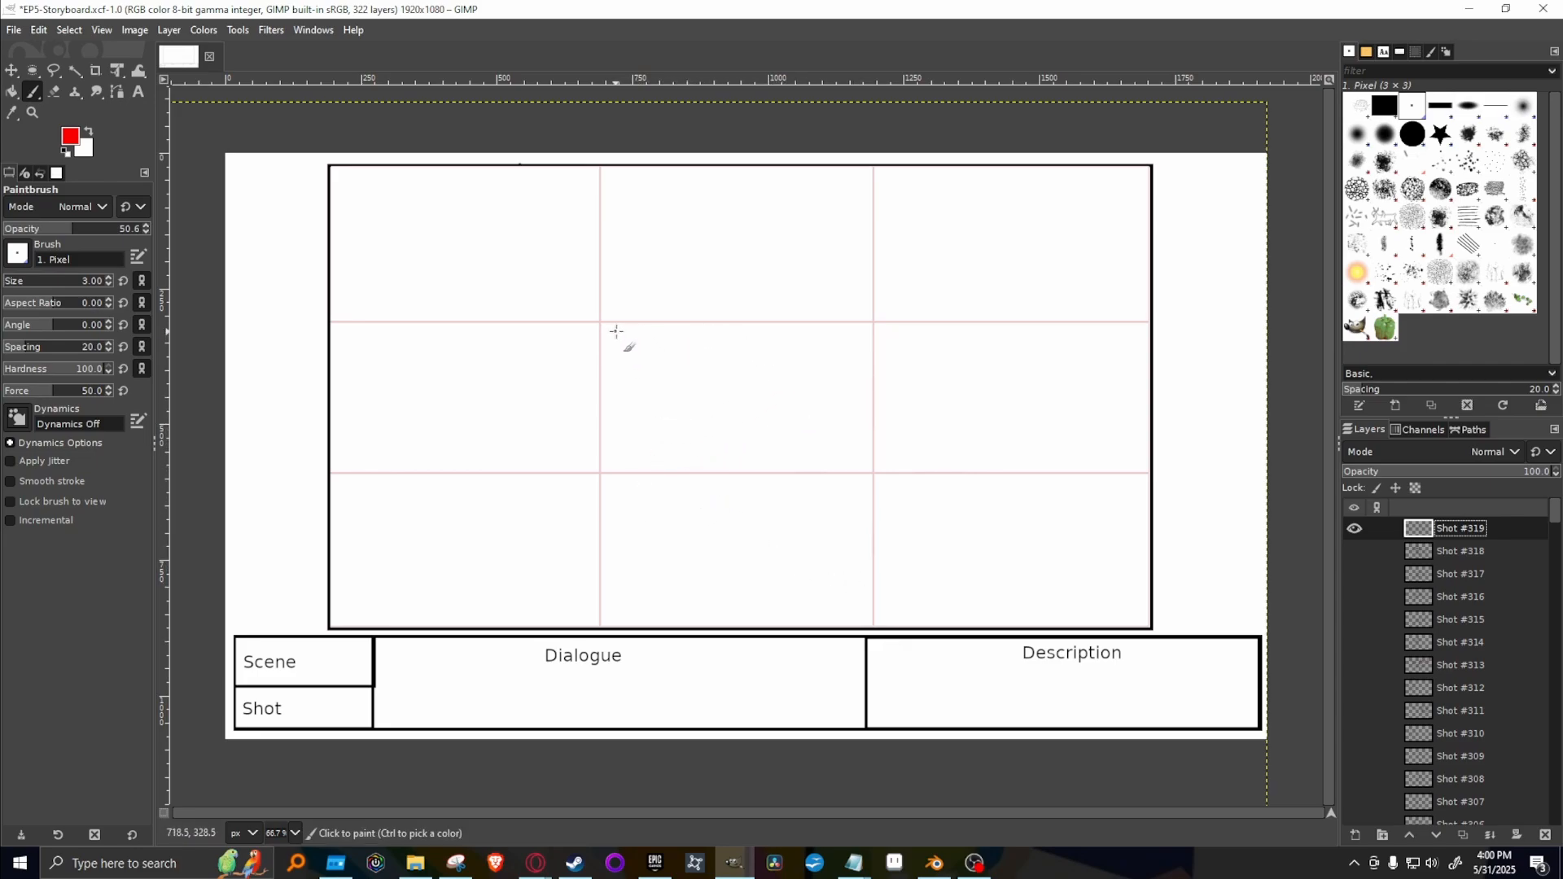
# Undo the red test stroke, and set the brush opacity to 100 and the foreground color to black (000000).
pyautogui.moveTo(605, 334)
pyautogui.mouseDown()
pyautogui.moveTo(653, 426)
pyautogui.moveTo(764, 475)
pyautogui.moveTo(847, 478)
pyautogui.mouseUp()
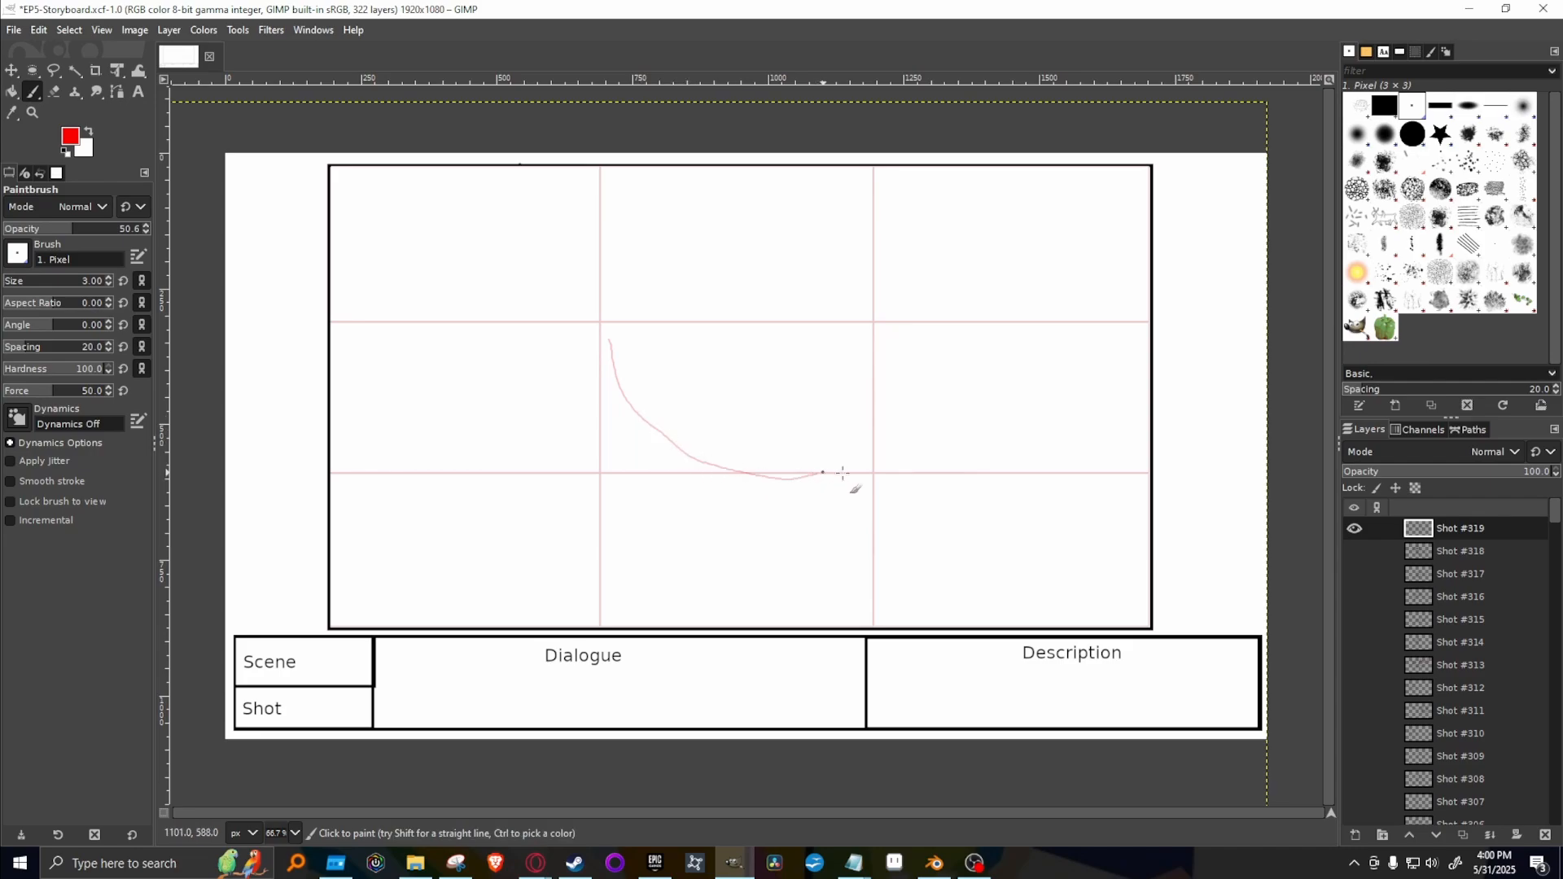
pyautogui.hotkey('ctrl', 'z')
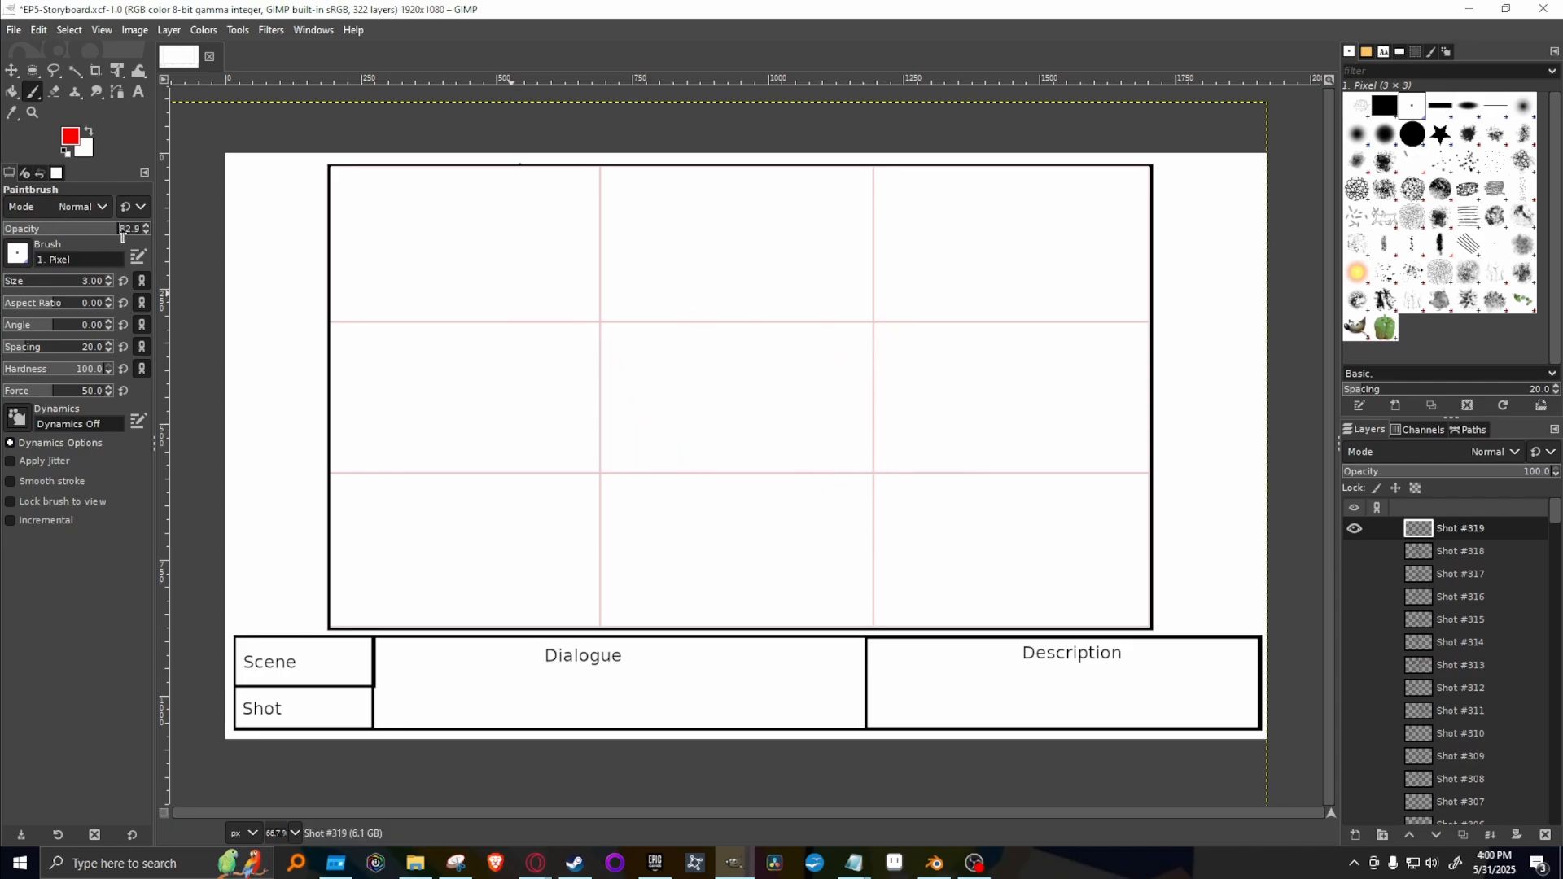
pyautogui.click(81, 147)
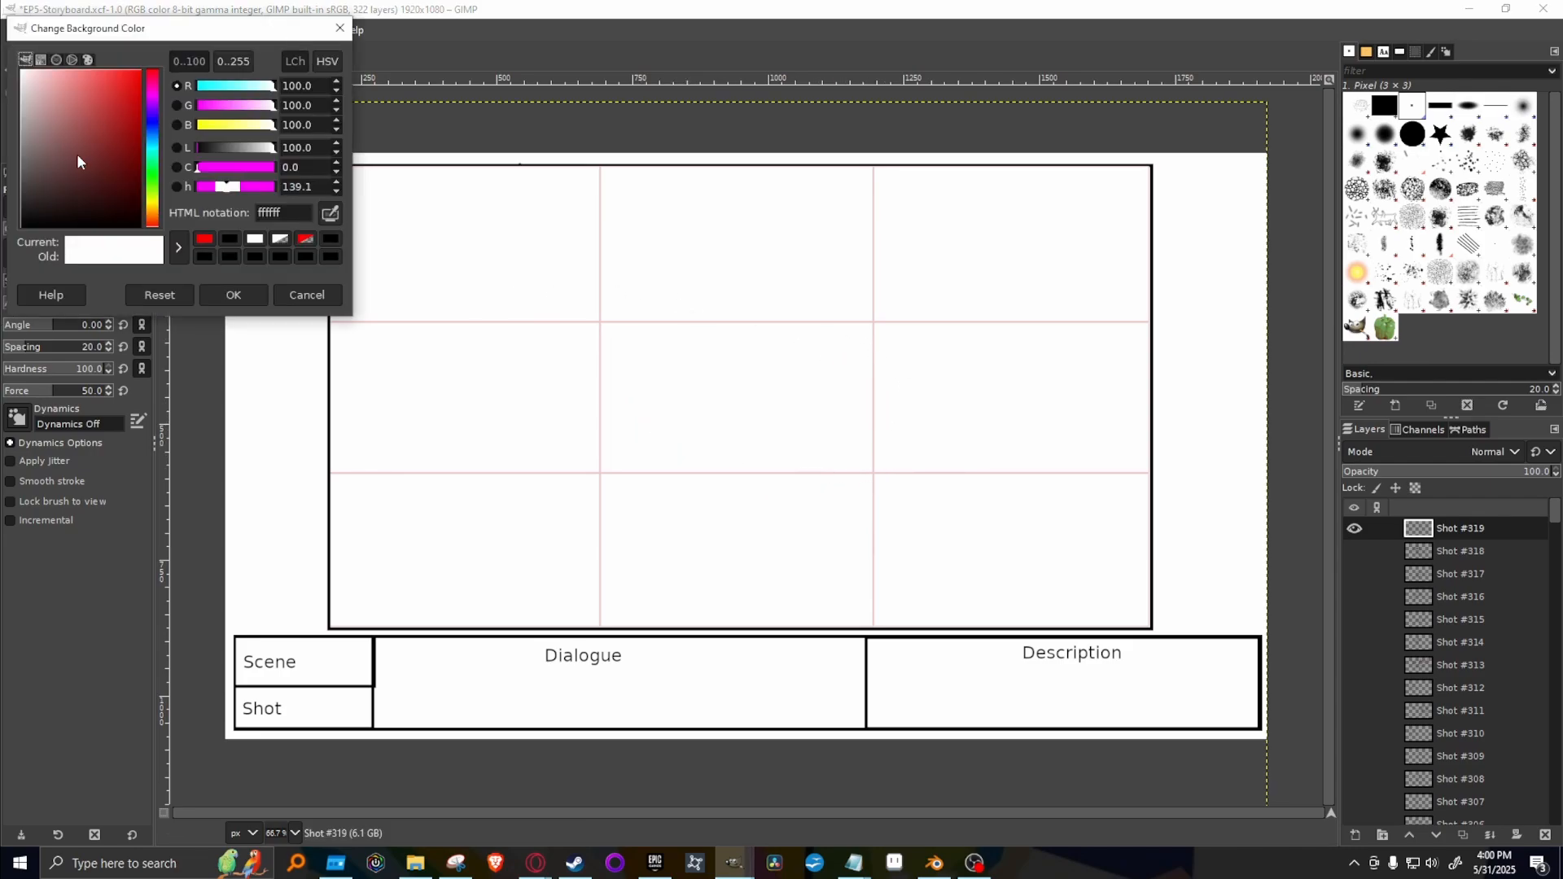
pyautogui.click(340, 28)
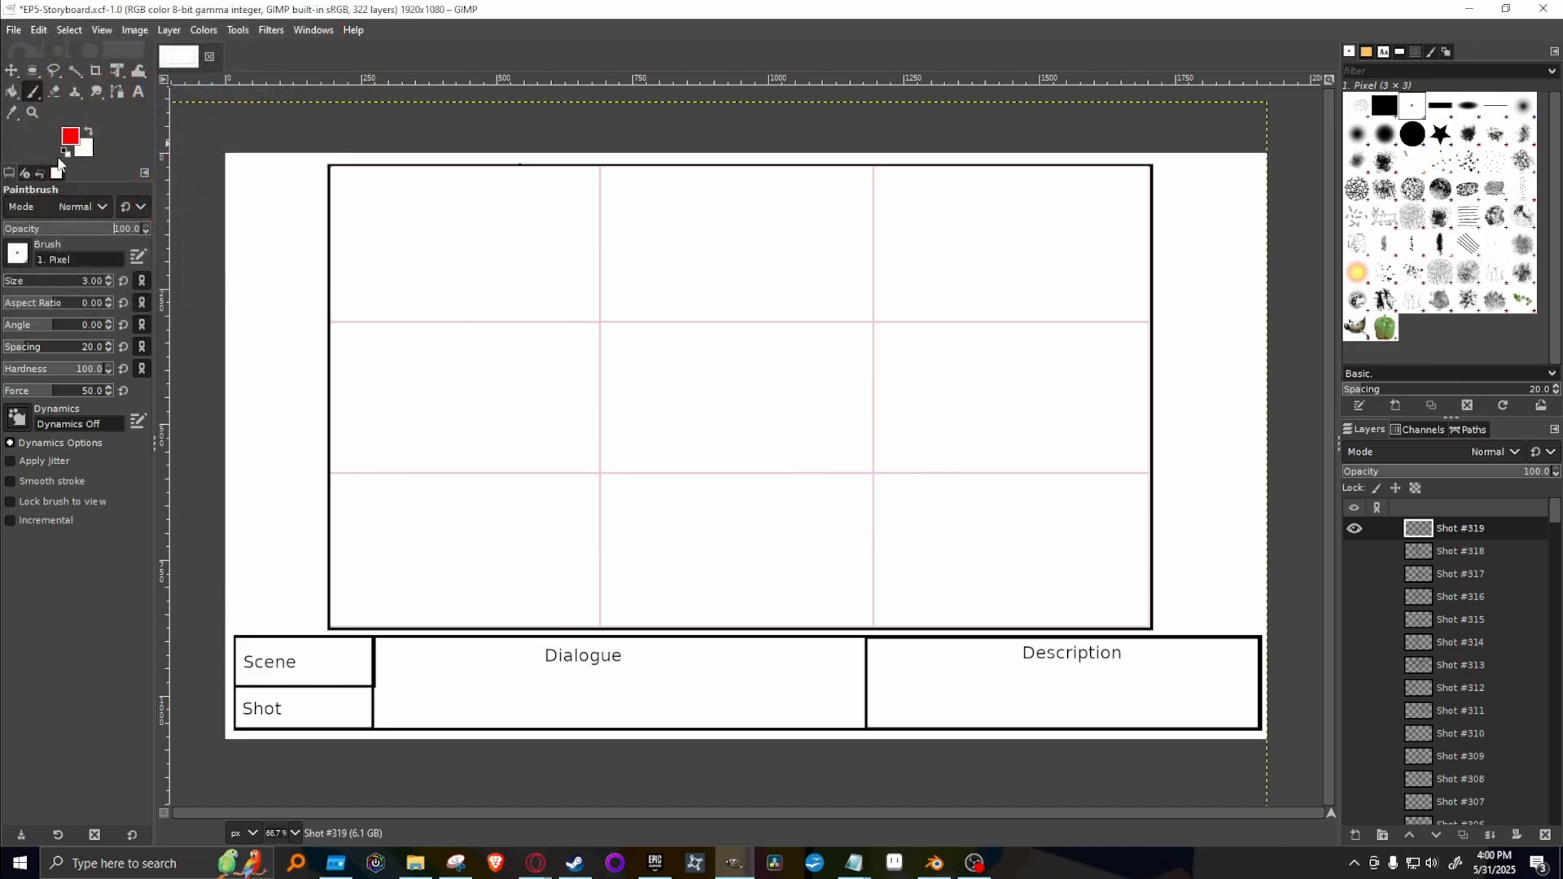
pyautogui.click(70, 139)
pyautogui.moveTo(81, 147); pyautogui.dragTo(4, 295)
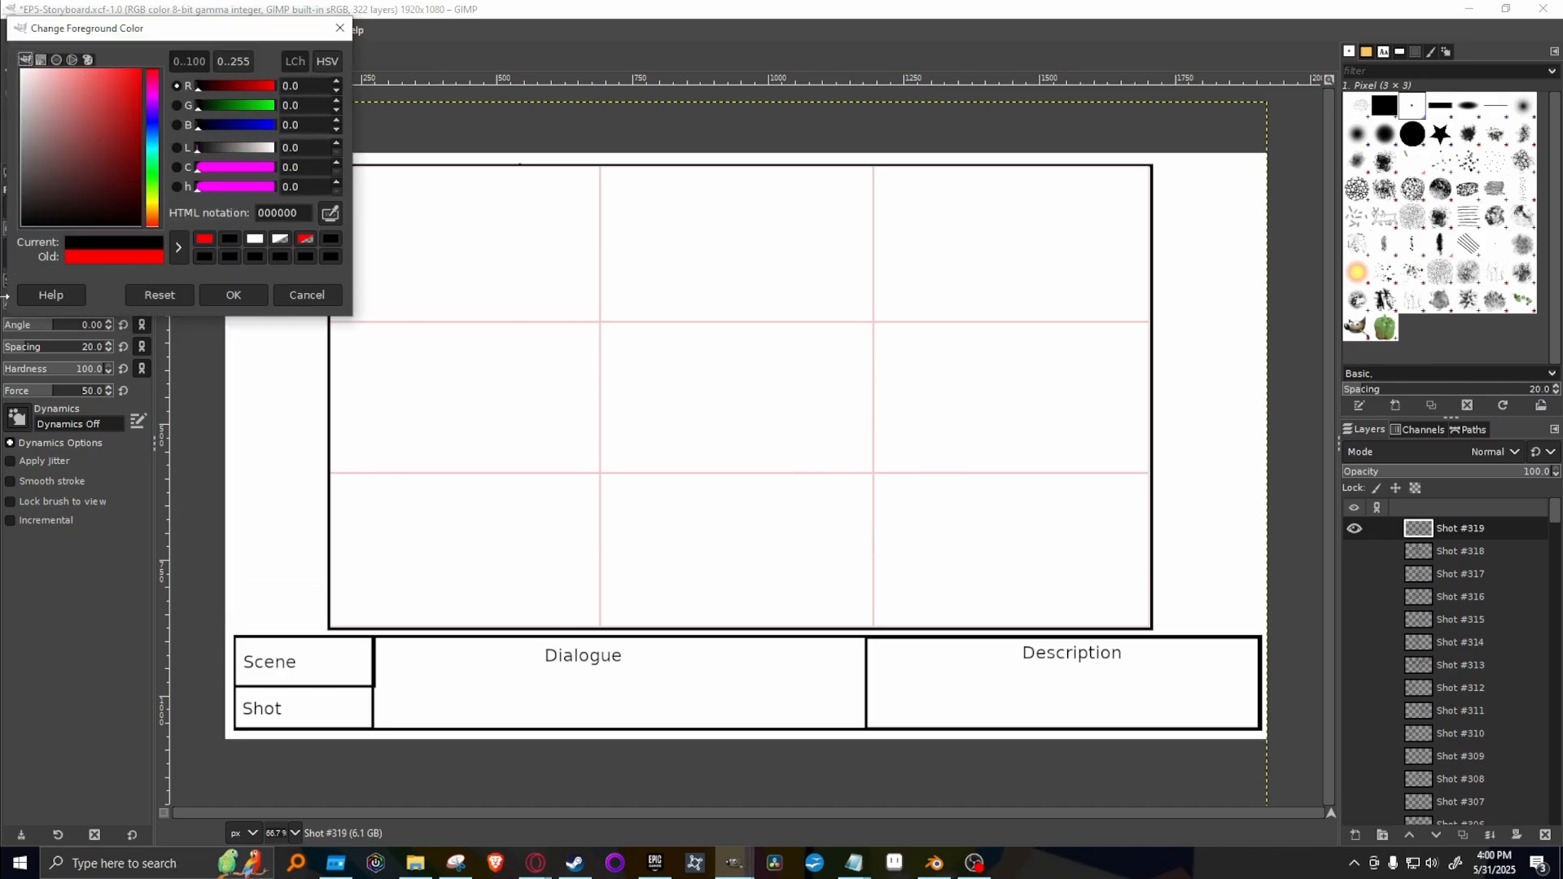
pyautogui.click(232, 296)
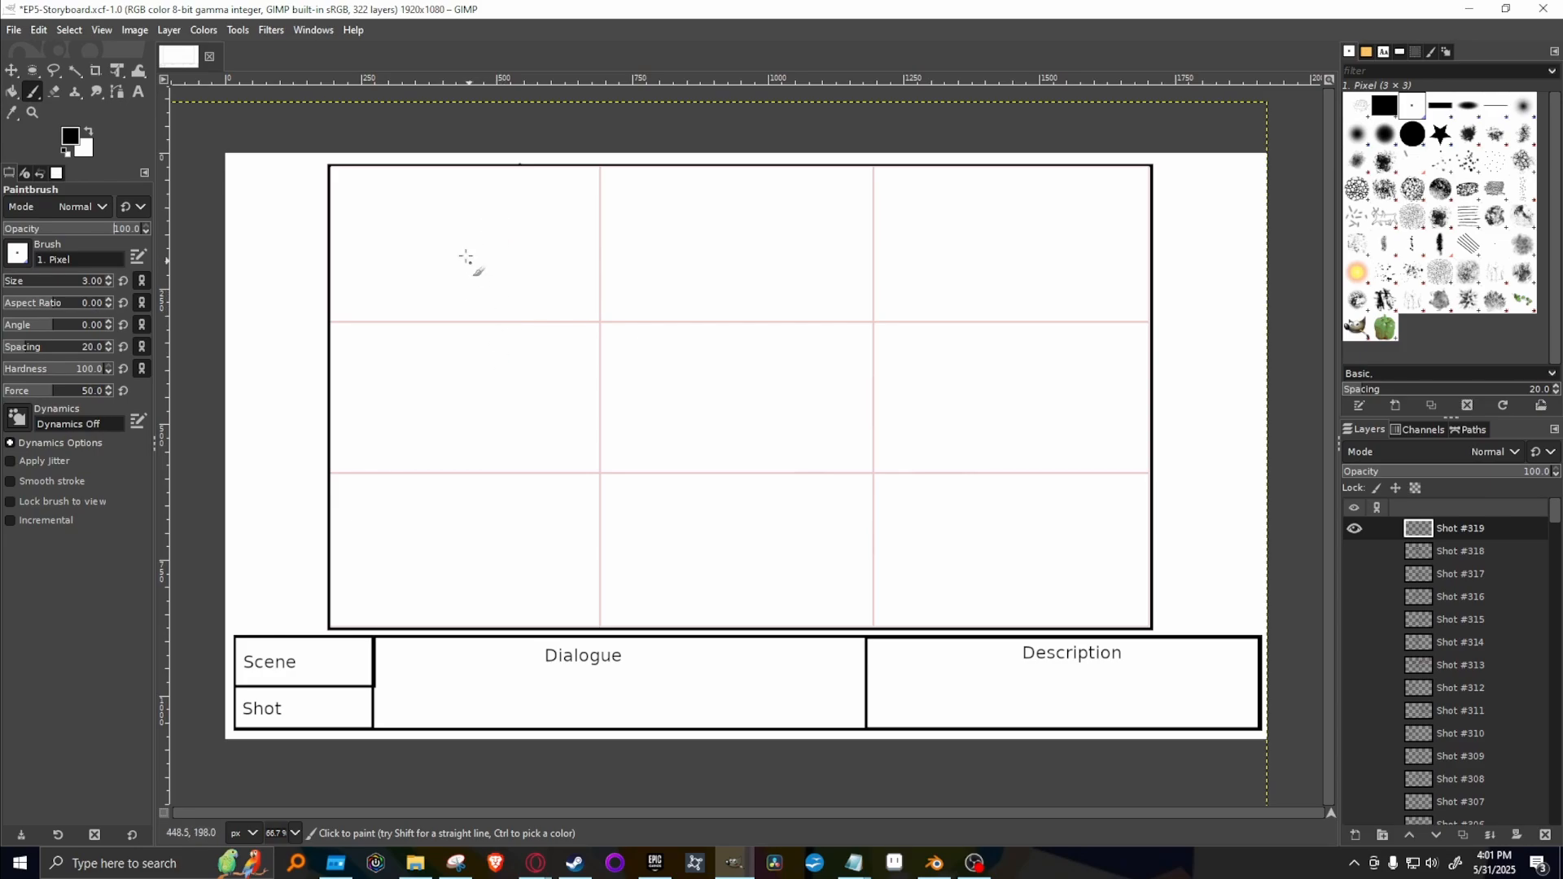
# On Shot #319, sketch a close-up of the character's lower face with jagged hair locks, a shoulder curve and two diagonal body lines.
pyautogui.moveTo(471, 278)
pyautogui.mouseDown()
pyautogui.moveTo(577, 433)
pyautogui.moveTo(716, 457)
pyautogui.moveTo(839, 399)
pyautogui.moveTo(937, 306)
pyautogui.moveTo(942, 181)
pyautogui.mouseUp()
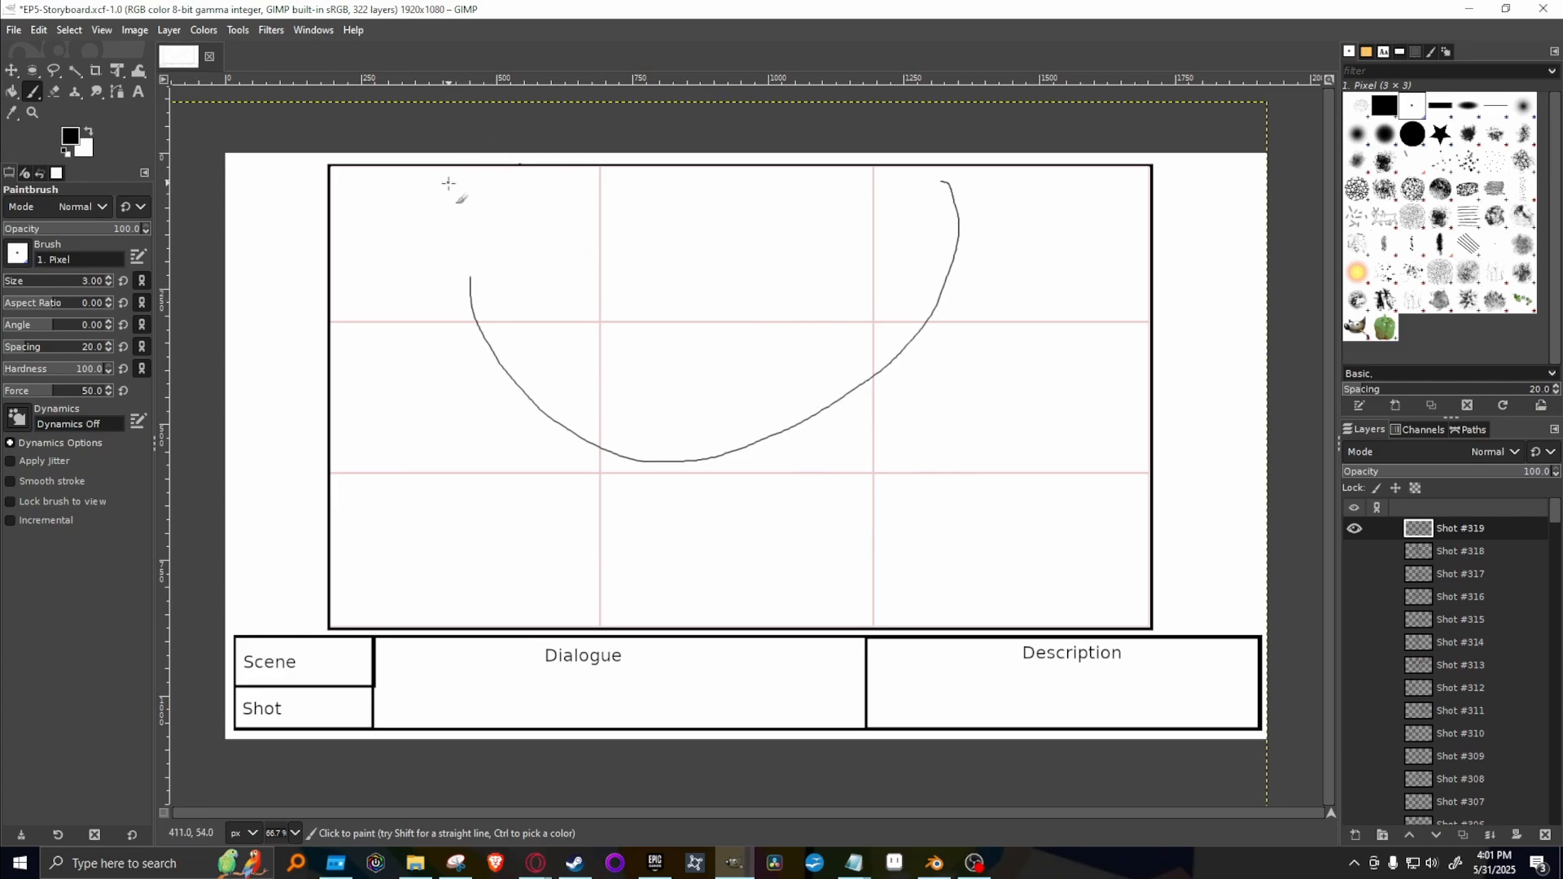
pyautogui.moveTo(454, 173)
pyautogui.mouseDown()
pyautogui.moveTo(529, 494)
pyautogui.moveTo(524, 422)
pyautogui.moveTo(641, 231)
pyautogui.moveTo(620, 296)
pyautogui.moveTo(704, 168)
pyautogui.moveTo(721, 186)
pyautogui.moveTo(672, 285)
pyautogui.moveTo(861, 170)
pyautogui.mouseUp()
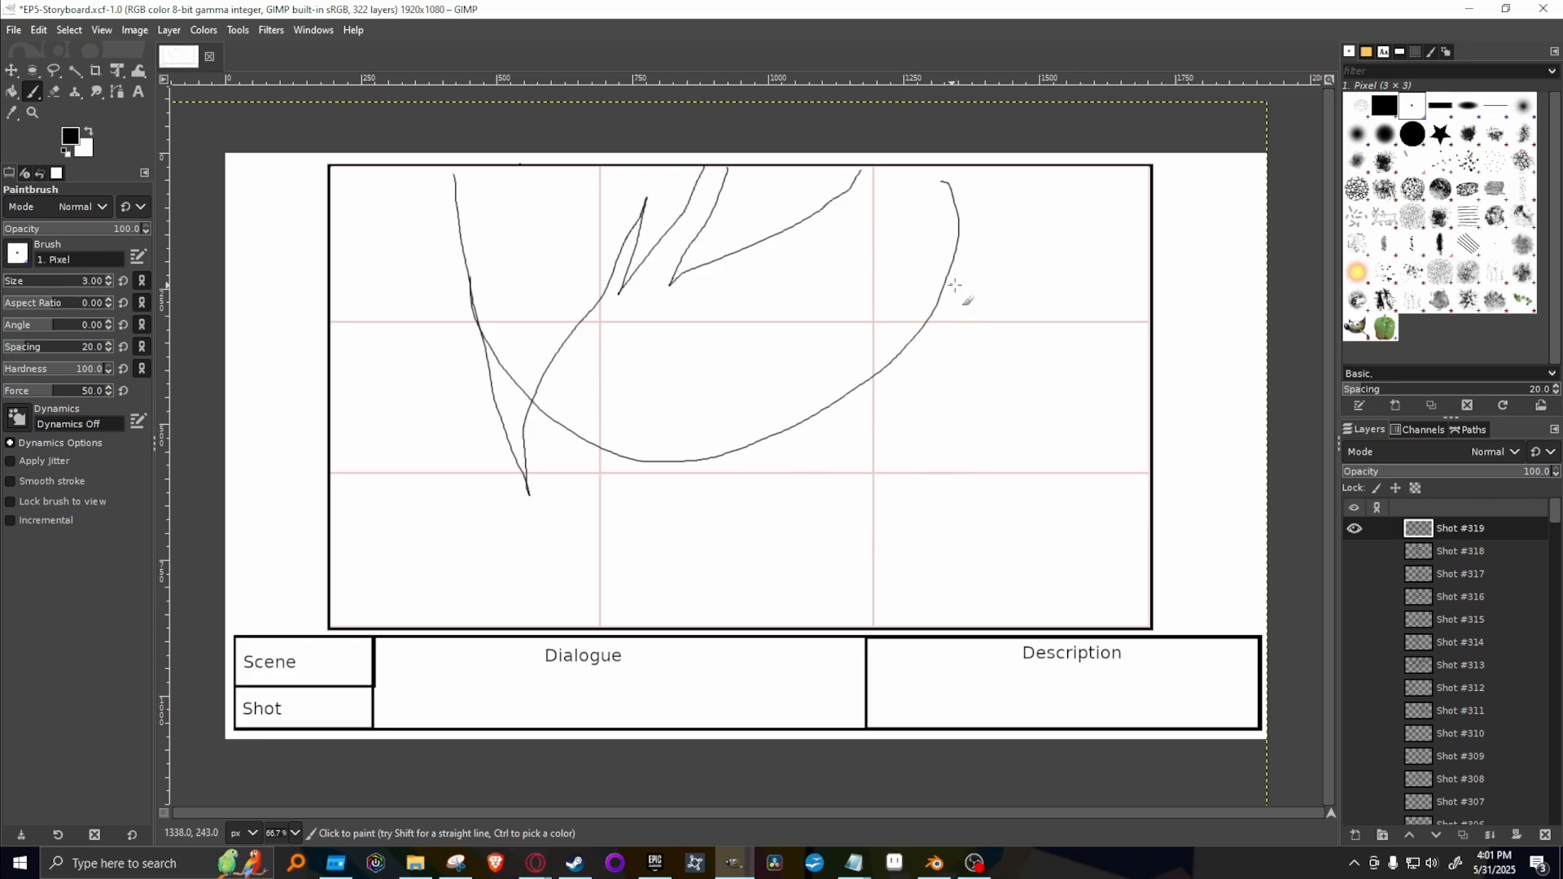
pyautogui.moveTo(953, 257)
pyautogui.mouseDown()
pyautogui.moveTo(990, 246)
pyautogui.moveTo(1030, 260)
pyautogui.moveTo(1148, 464)
pyautogui.mouseUp()
pyautogui.moveTo(942, 431); pyautogui.dragTo(1030, 619)
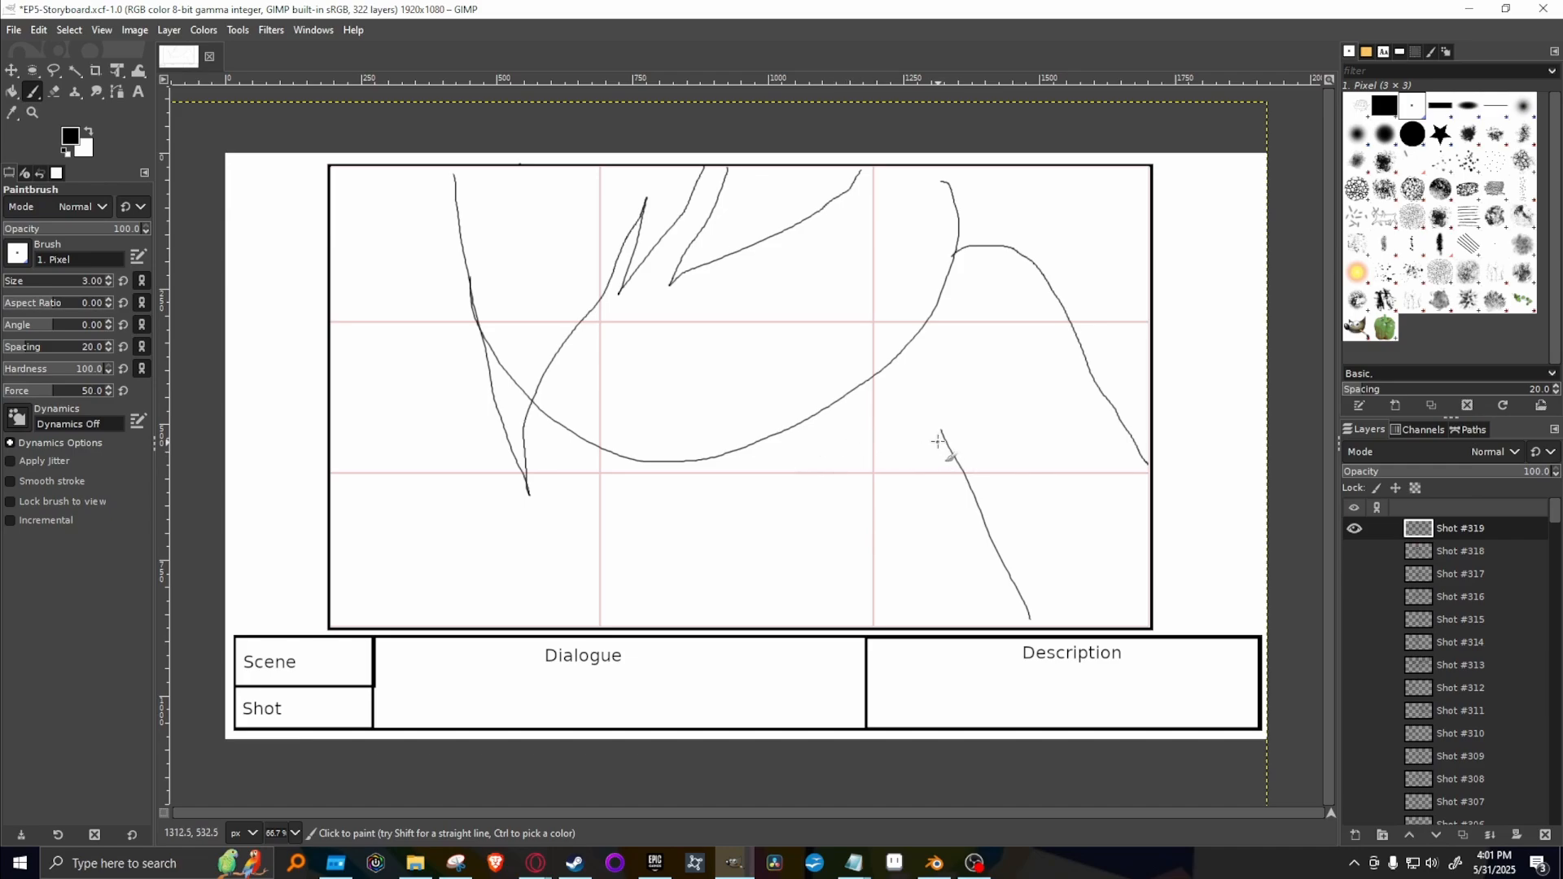
pyautogui.moveTo(918, 437)
pyautogui.mouseDown()
pyautogui.moveTo(780, 586)
pyautogui.moveTo(710, 628)
pyautogui.mouseUp()
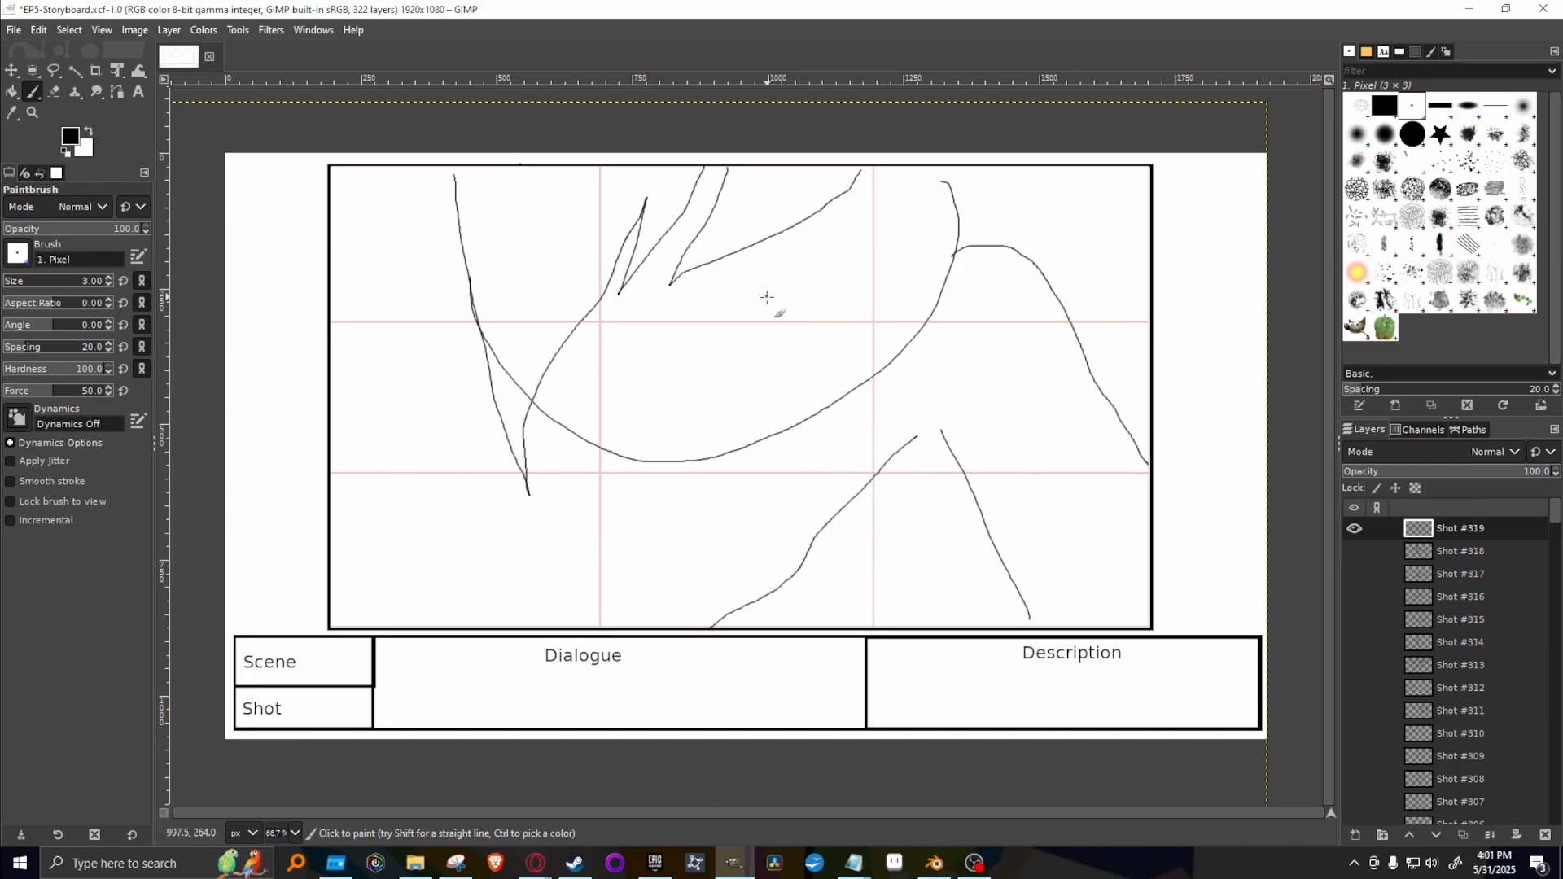
# Draw the mouth line with a half-circle beneath it, short curved marks on the chin, and a curve across the face below the fringe.
pyautogui.moveTo(765, 281)
pyautogui.mouseDown()
pyautogui.moveTo(777, 301)
pyautogui.moveTo(954, 282)
pyautogui.mouseUp()
pyautogui.moveTo(822, 302)
pyautogui.mouseDown()
pyautogui.moveTo(817, 330)
pyautogui.moveTo(868, 319)
pyautogui.moveTo(885, 295)
pyautogui.mouseUp()
pyautogui.moveTo(784, 335)
pyautogui.mouseDown()
pyautogui.moveTo(793, 357)
pyautogui.moveTo(837, 364)
pyautogui.moveTo(794, 375)
pyautogui.mouseUp()
pyautogui.click(856, 209)
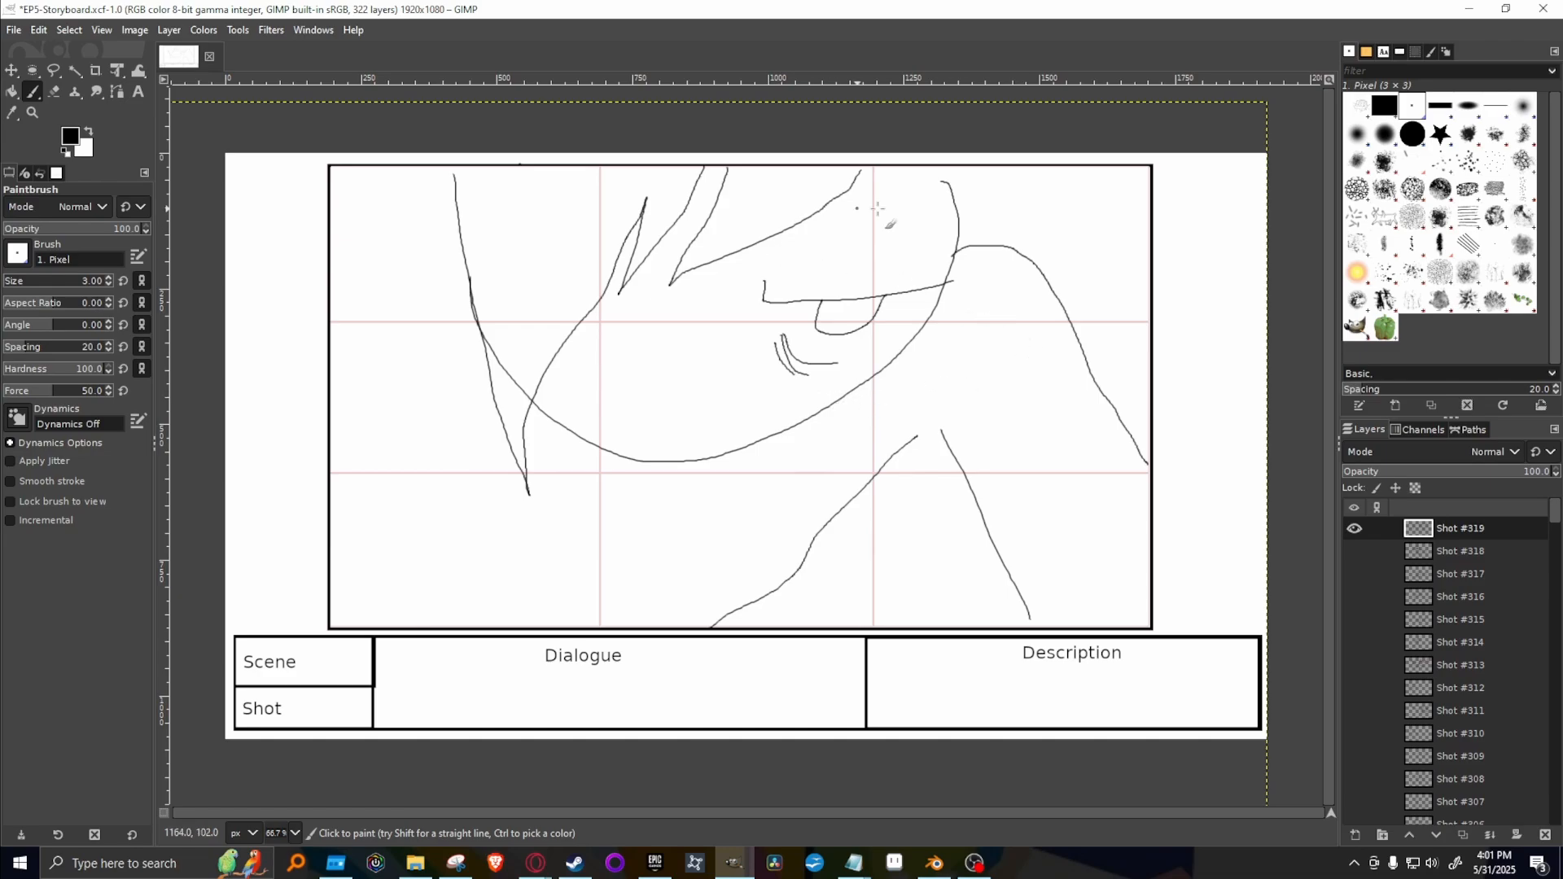
pyautogui.moveTo(851, 188)
pyautogui.mouseDown()
pyautogui.moveTo(959, 205)
pyautogui.moveTo(948, 167)
pyautogui.mouseUp()
# Add the outer hair and body lines beside the face, and draw an upward arrow above the shoulder.
pyautogui.moveTo(450, 199); pyautogui.dragTo(408, 159)
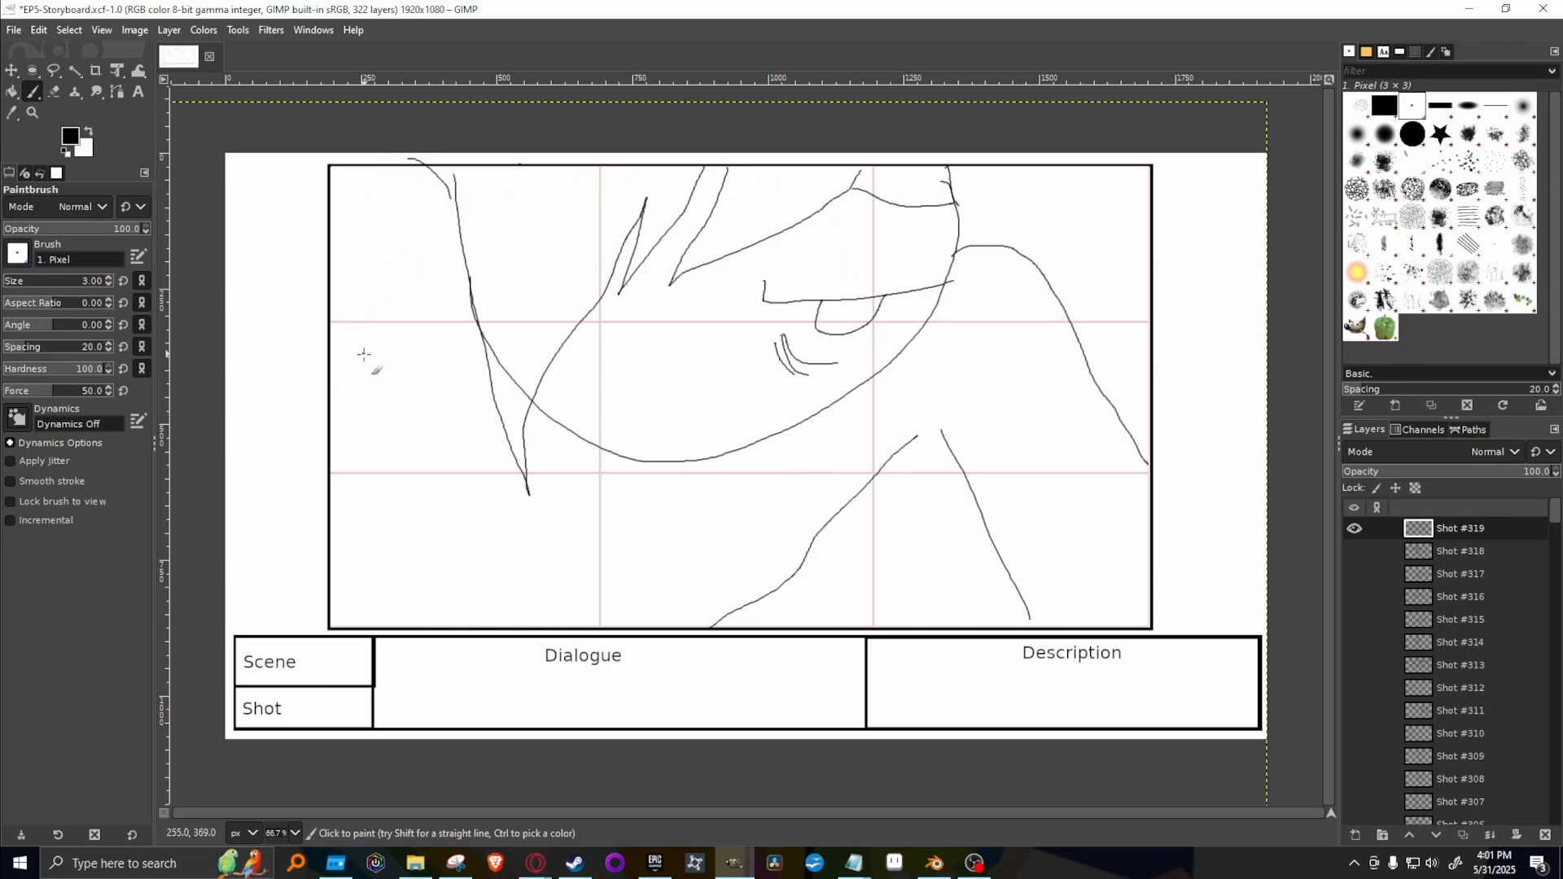
pyautogui.moveTo(420, 290); pyautogui.dragTo(353, 581)
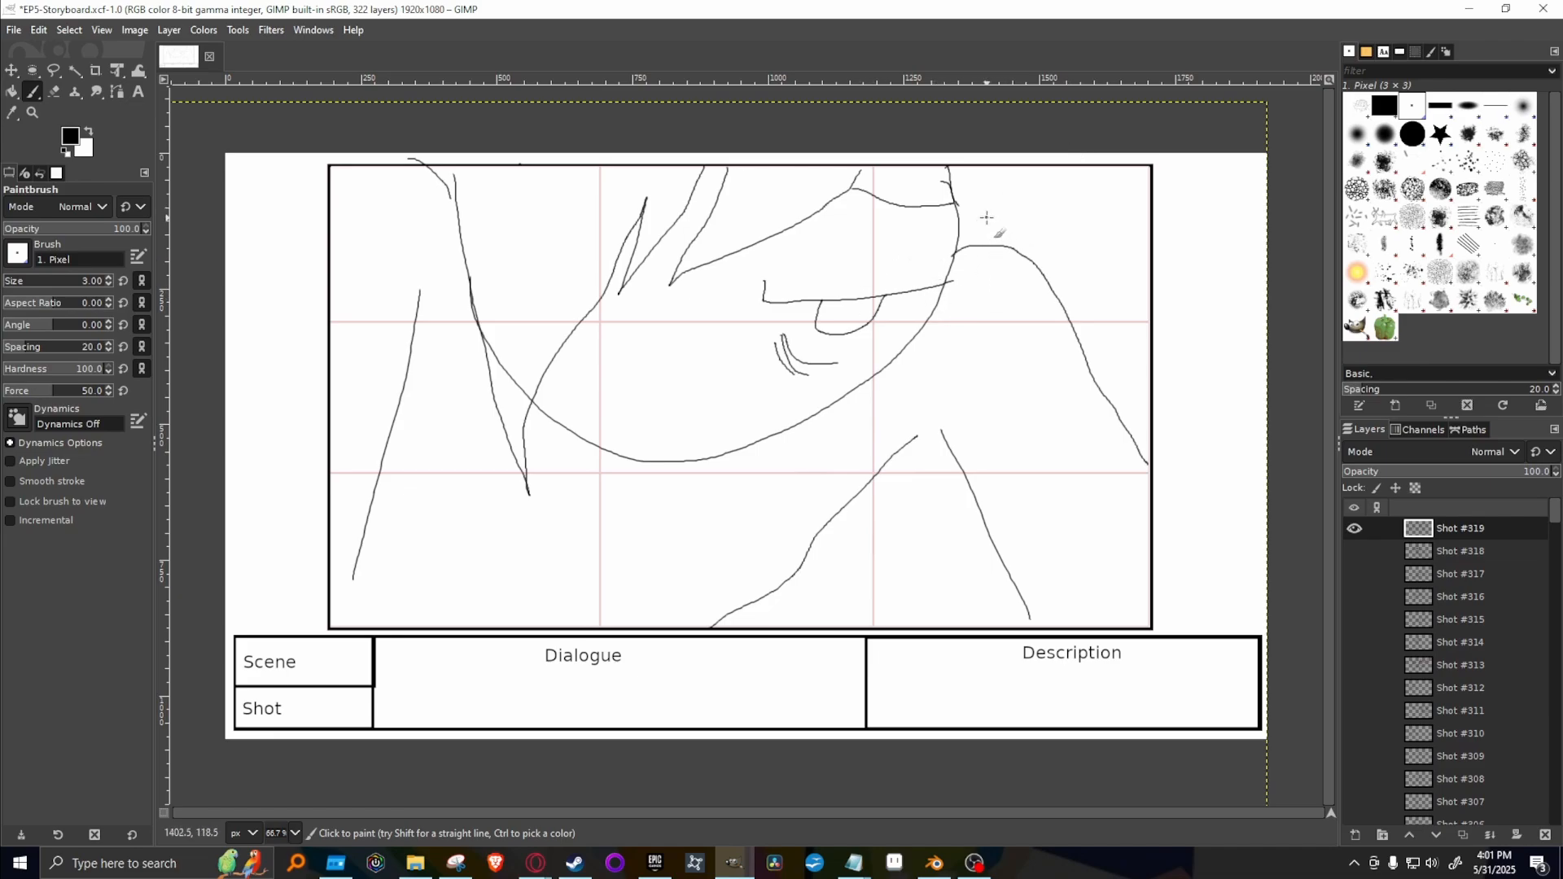
pyautogui.moveTo(992, 224)
pyautogui.mouseDown()
pyautogui.moveTo(1016, 225)
pyautogui.moveTo(994, 191)
pyautogui.moveTo(976, 193)
pyautogui.moveTo(995, 170)
pyautogui.moveTo(1027, 187)
pyautogui.moveTo(1021, 226)
pyautogui.mouseUp()
# Redraw the long side hair lock so it tapers to a point well below the jaw.
pyautogui.moveTo(450, 161); pyautogui.dragTo(540, 497)
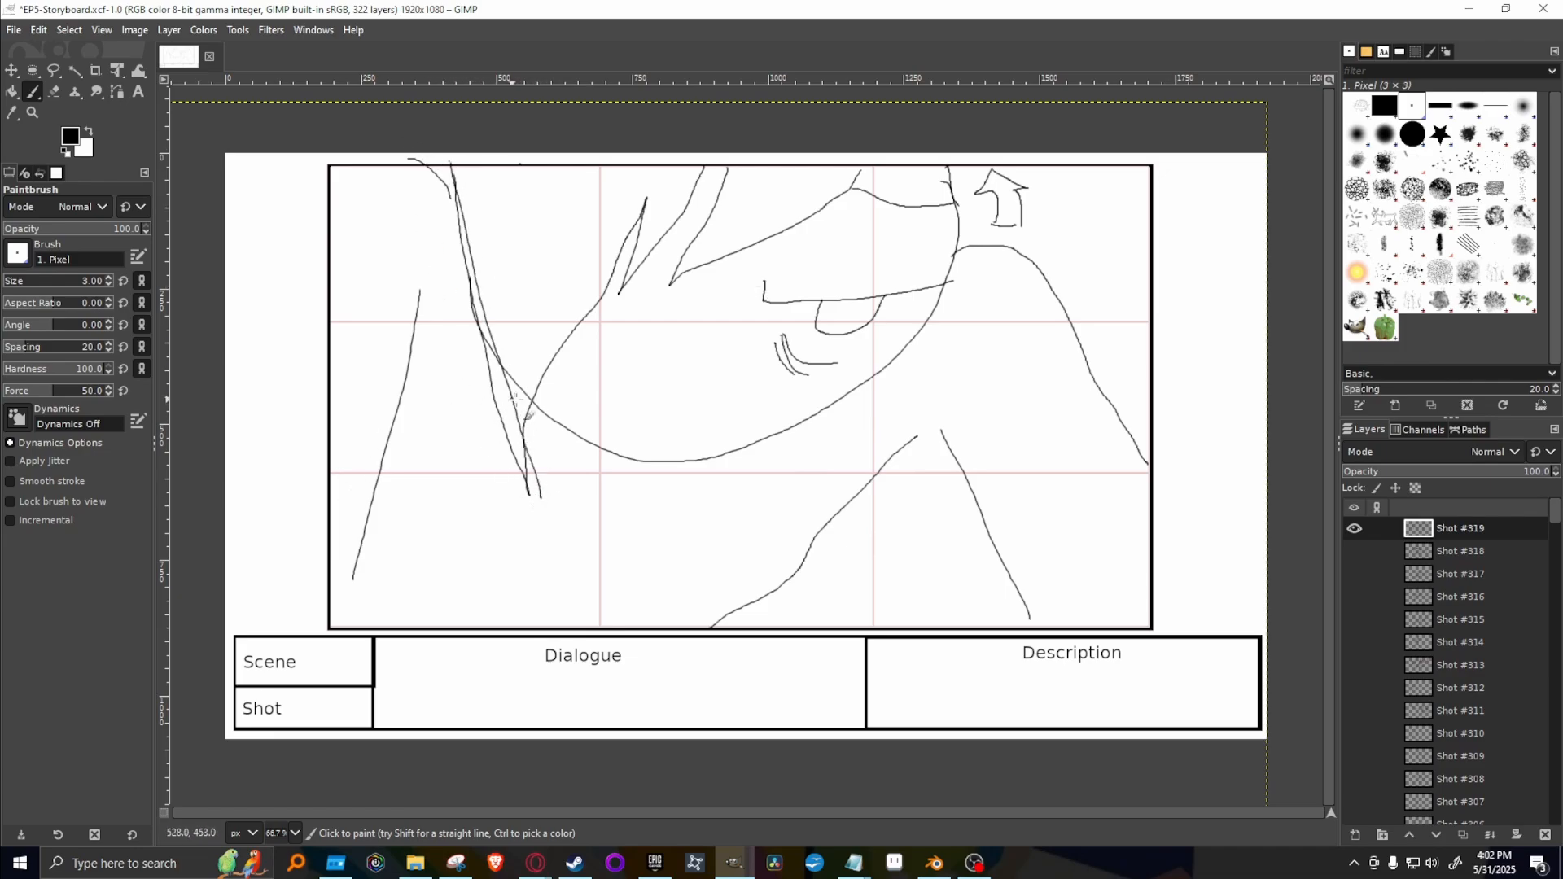
pyautogui.hotkey('ctrl', 'z')
pyautogui.moveTo(447, 163)
pyautogui.mouseDown()
pyautogui.moveTo(462, 314)
pyautogui.moveTo(544, 609)
pyautogui.mouseUp()
pyautogui.moveTo(522, 553)
pyautogui.mouseDown()
pyautogui.moveTo(534, 439)
pyautogui.moveTo(593, 287)
pyautogui.mouseUp()
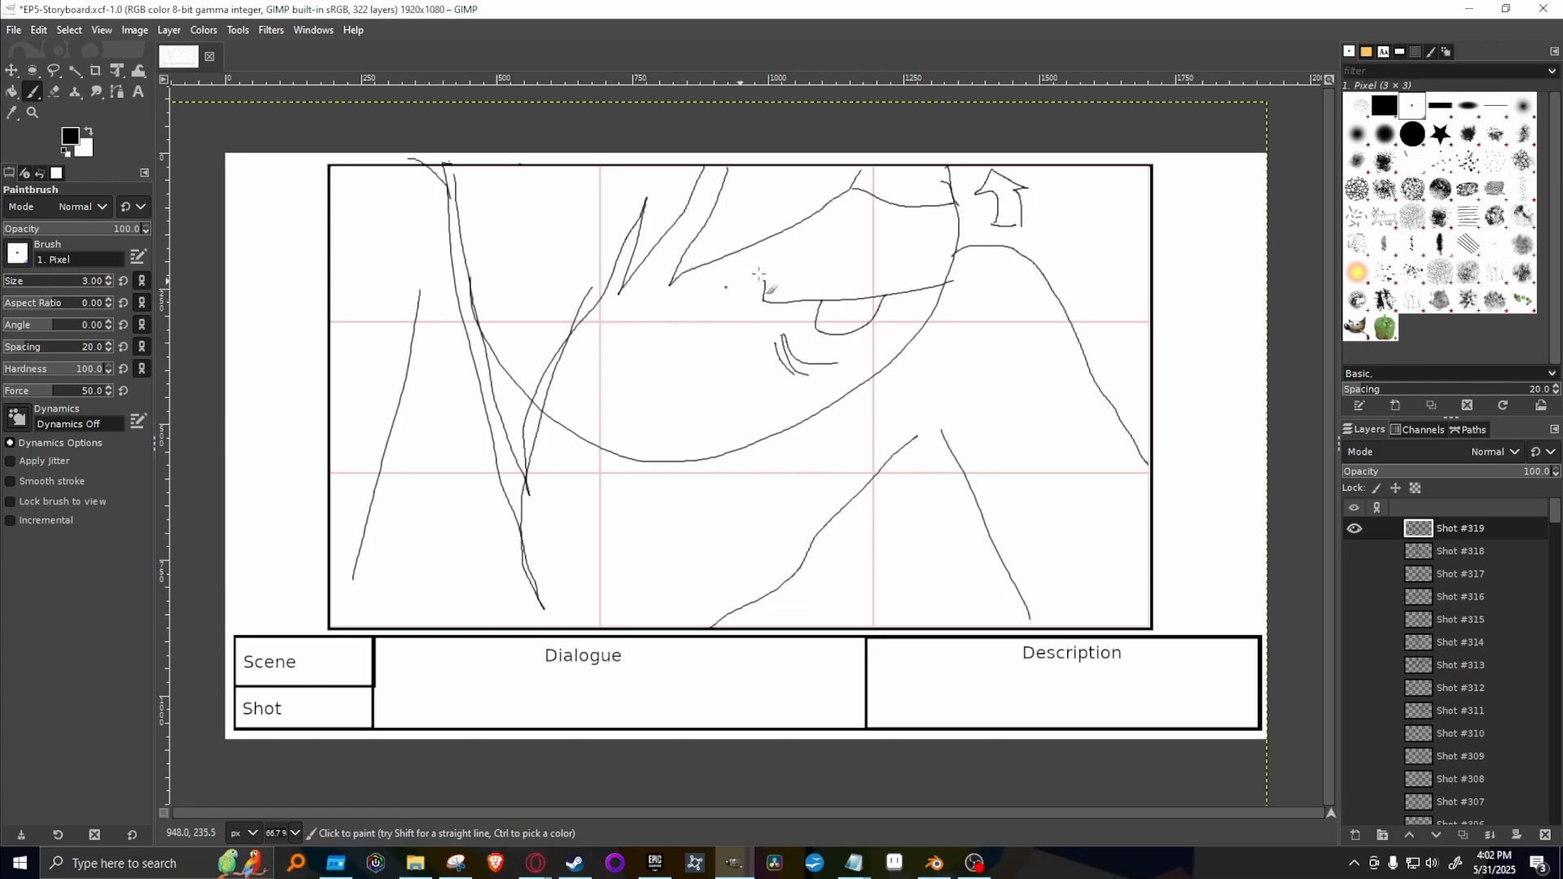
# Erase the overlapping jaw and hair lines inside the side lock with the 51 px Eraser, and repaint the lock's broken outer edge.
pyautogui.hotkey('shift', 'e')
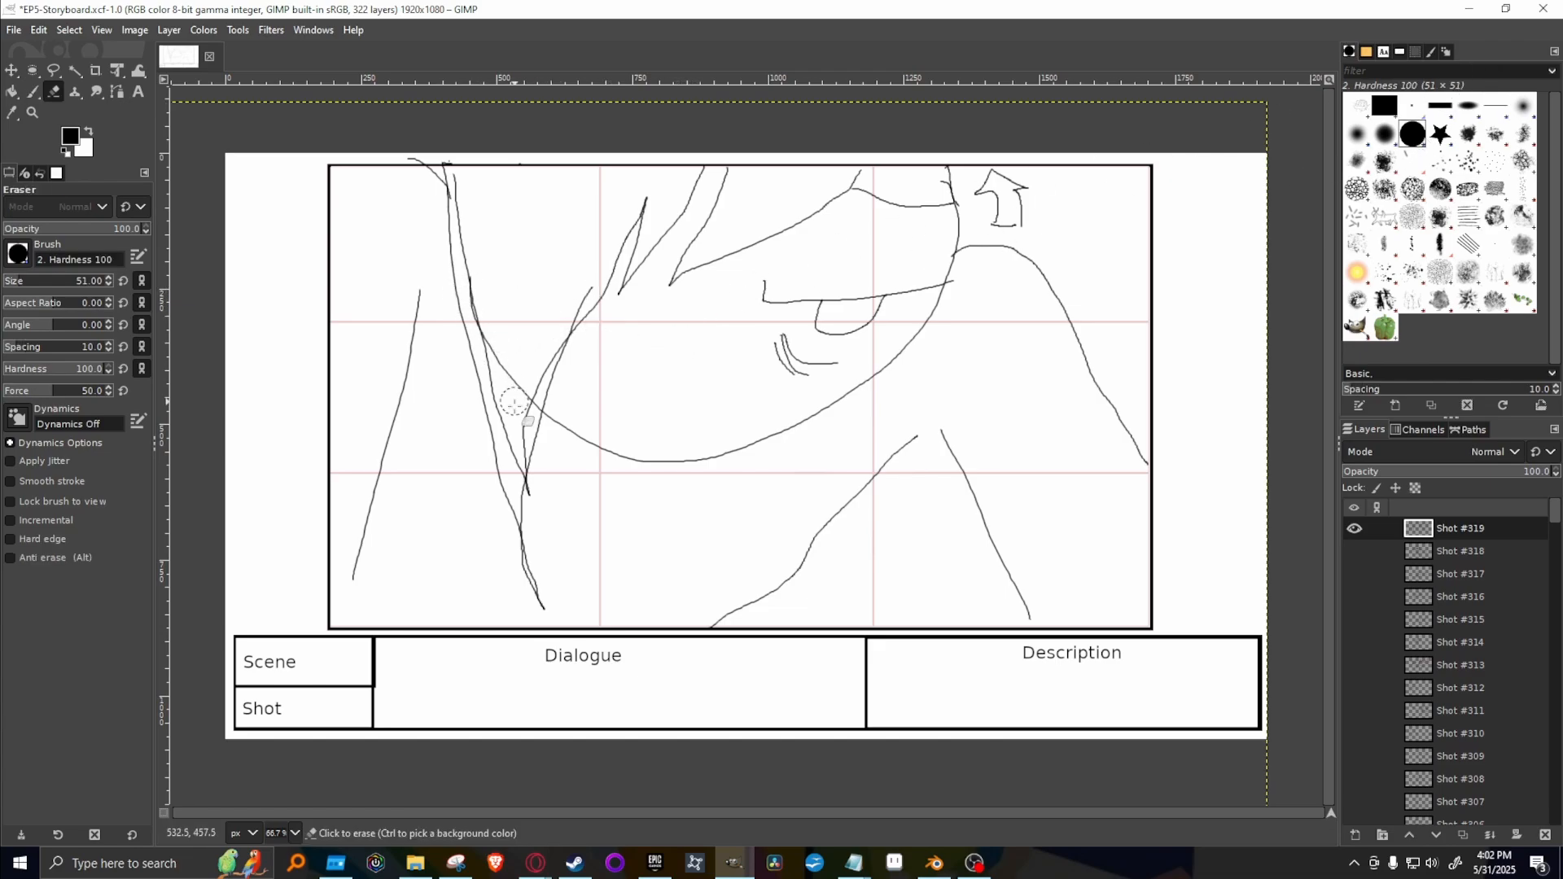
pyautogui.moveTo(513, 404)
pyautogui.mouseDown()
pyautogui.moveTo(522, 444)
pyautogui.moveTo(469, 259)
pyautogui.moveTo(558, 307)
pyautogui.moveTo(551, 296)
pyautogui.moveTo(530, 369)
pyautogui.moveTo(676, 302)
pyautogui.mouseUp()
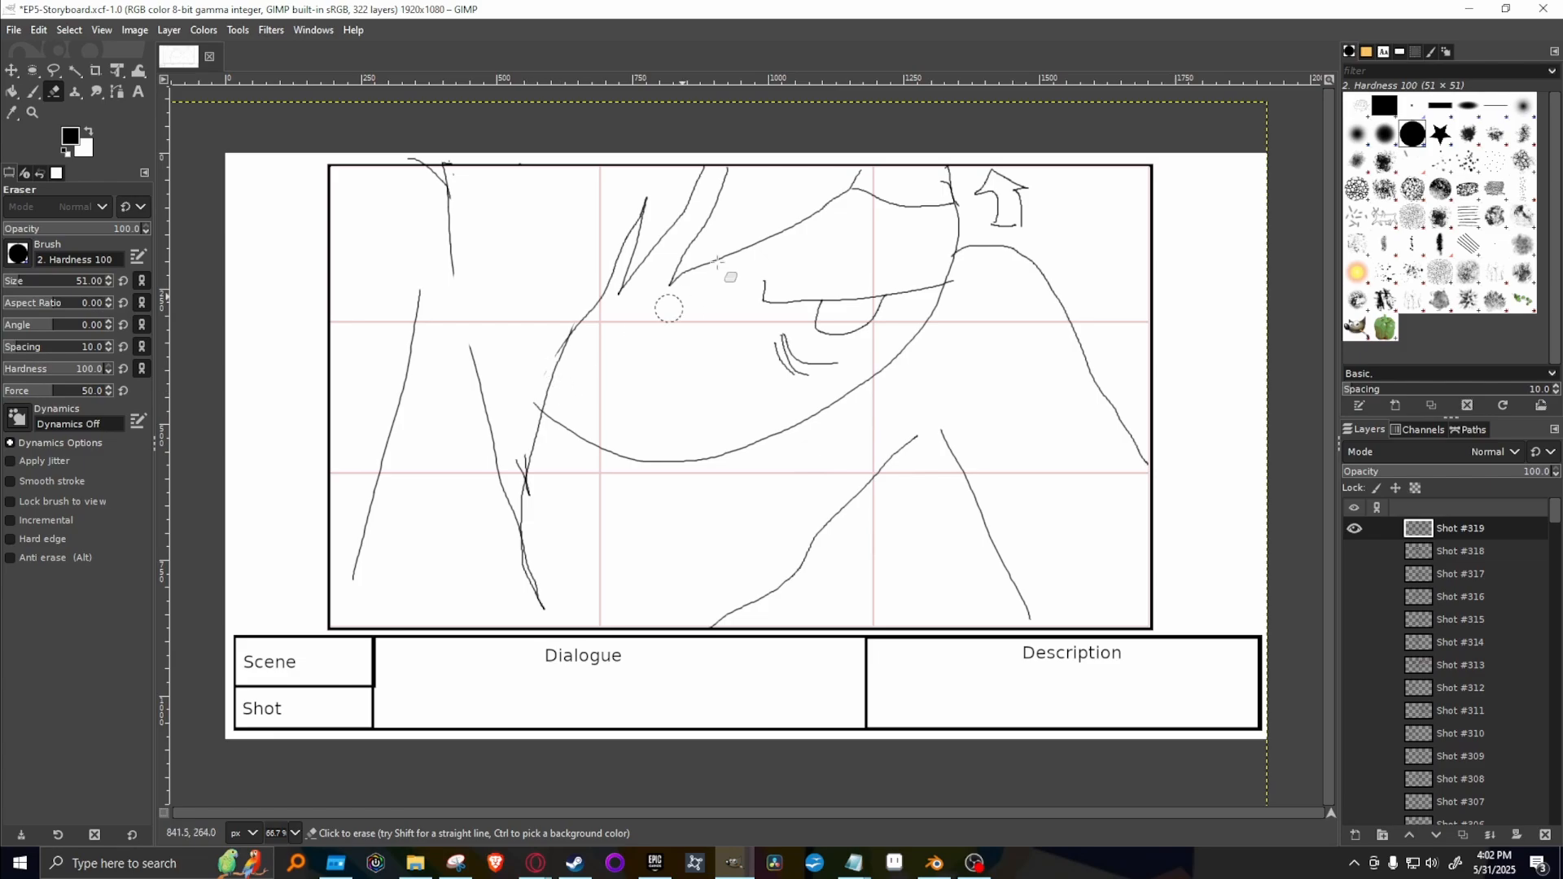
pyautogui.press('p')
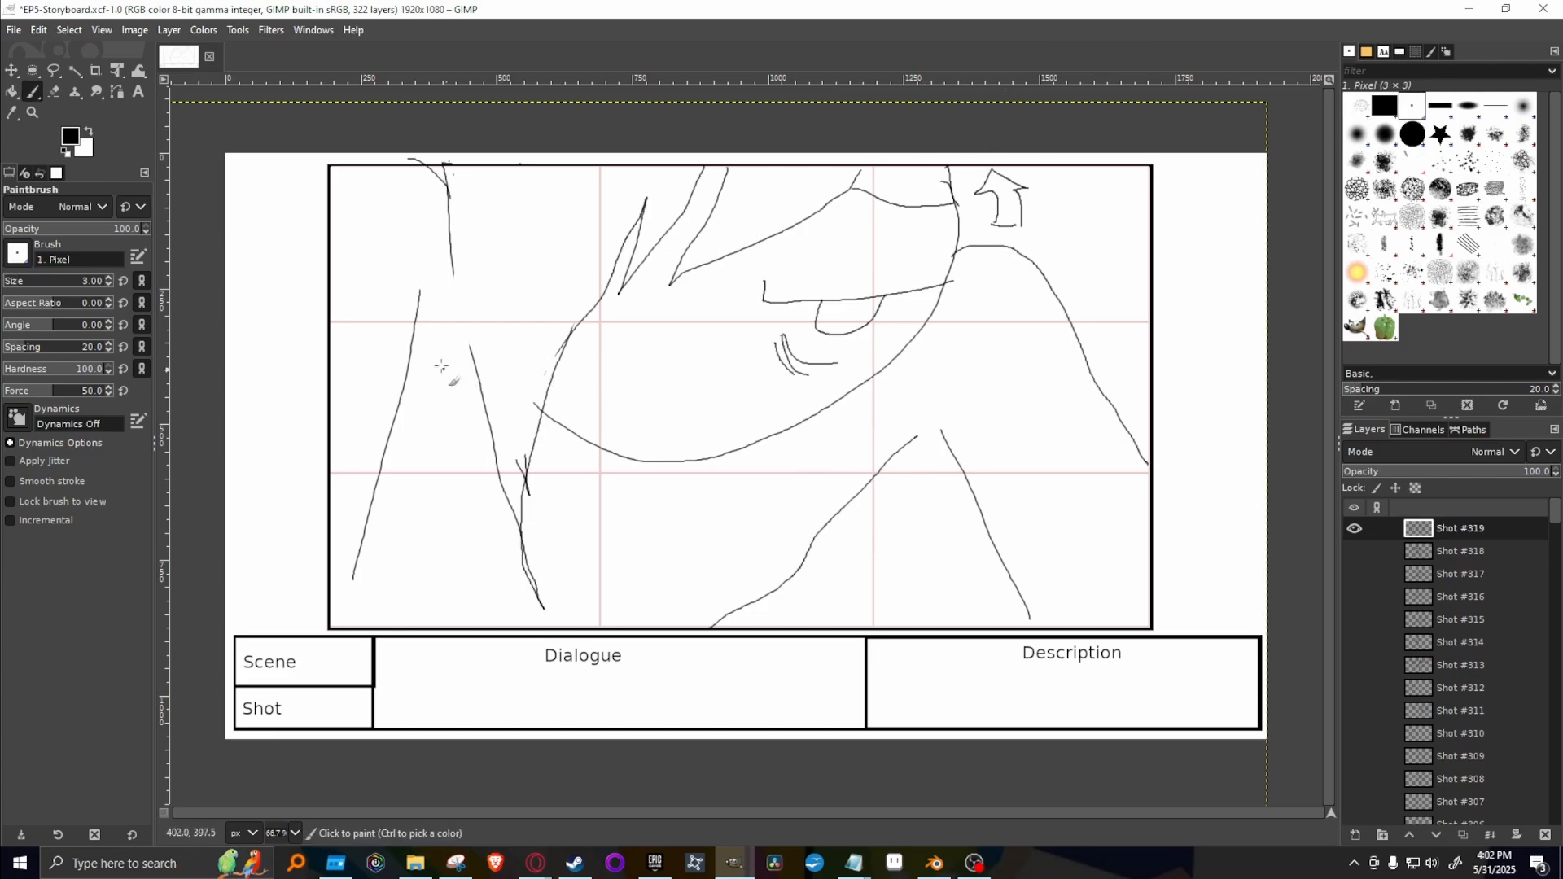
pyautogui.moveTo(470, 357); pyautogui.dragTo(445, 208)
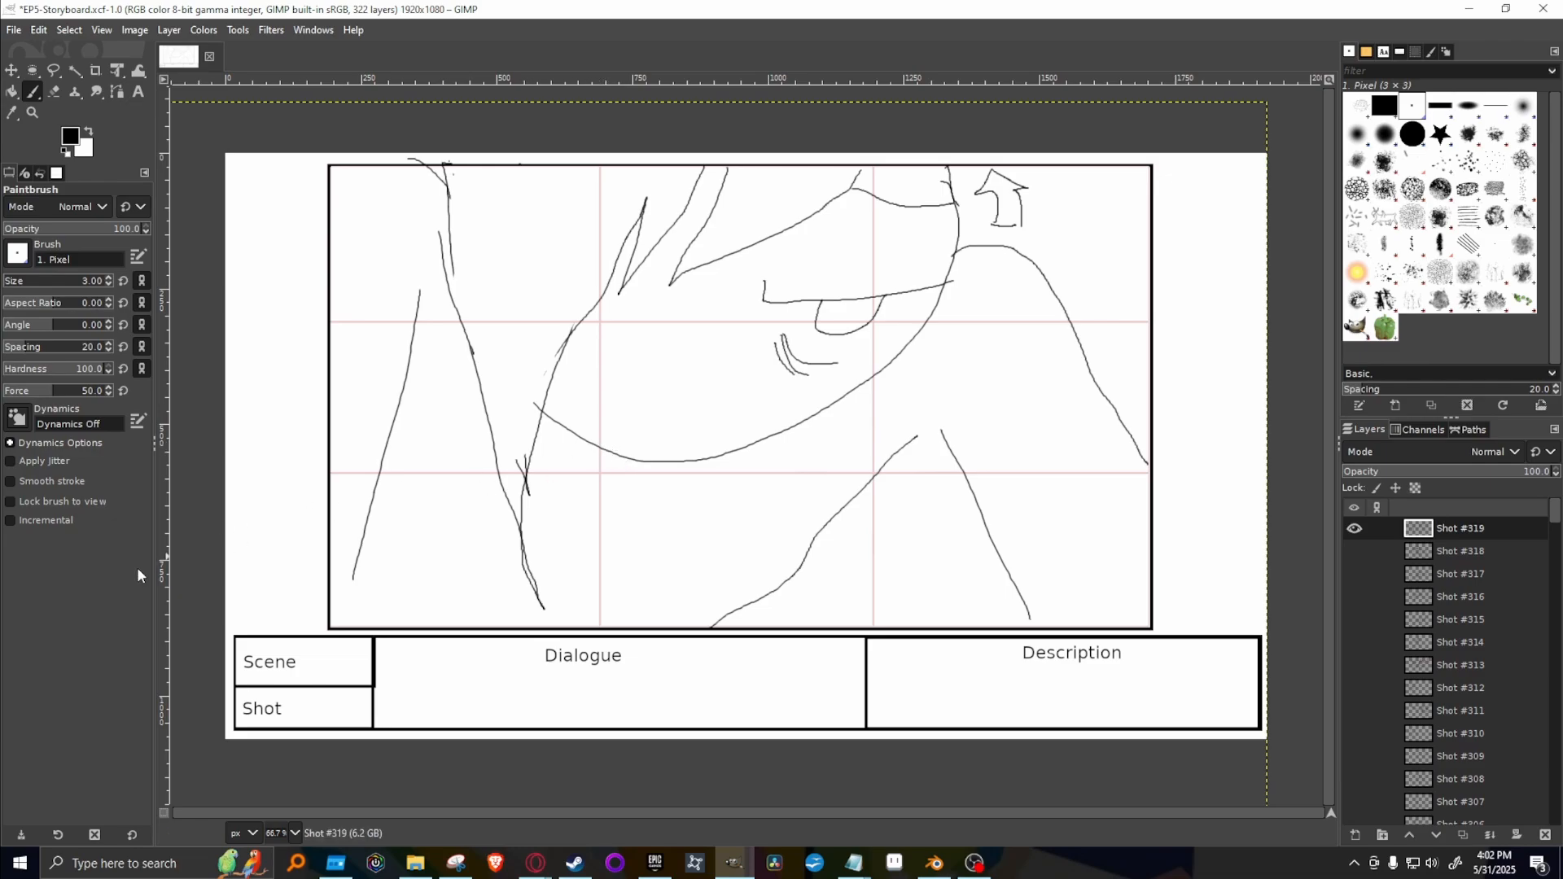
# Duplicate the Shot #319 layer for the next shot and clear the drawing from the copy.
pyautogui.hotkey('alt', 'Tab')
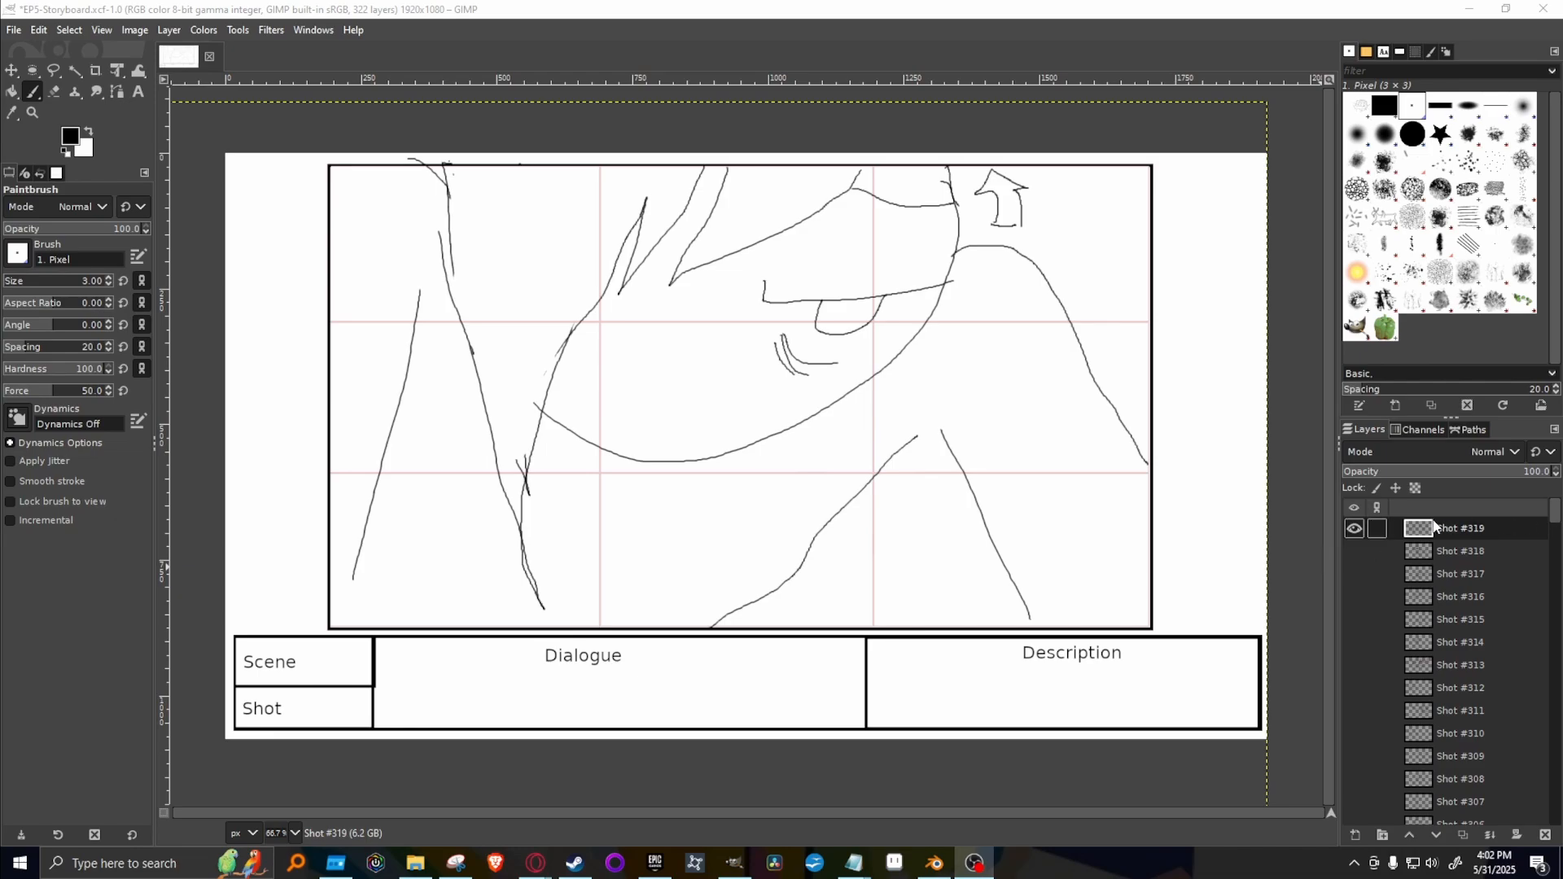
pyautogui.rightClick(1462, 540)
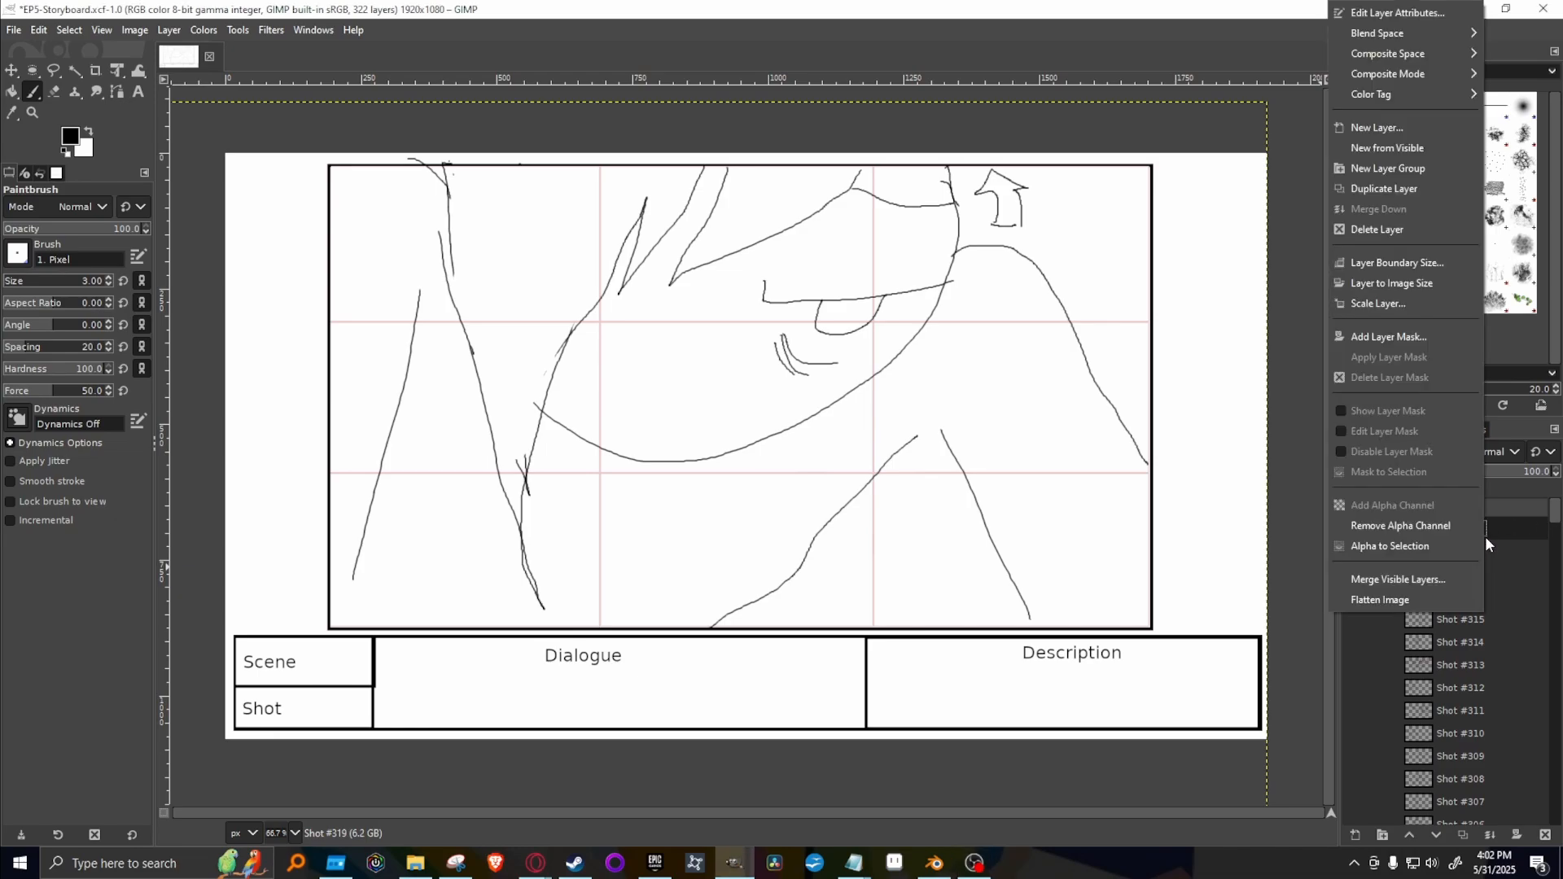
pyautogui.click(1411, 188)
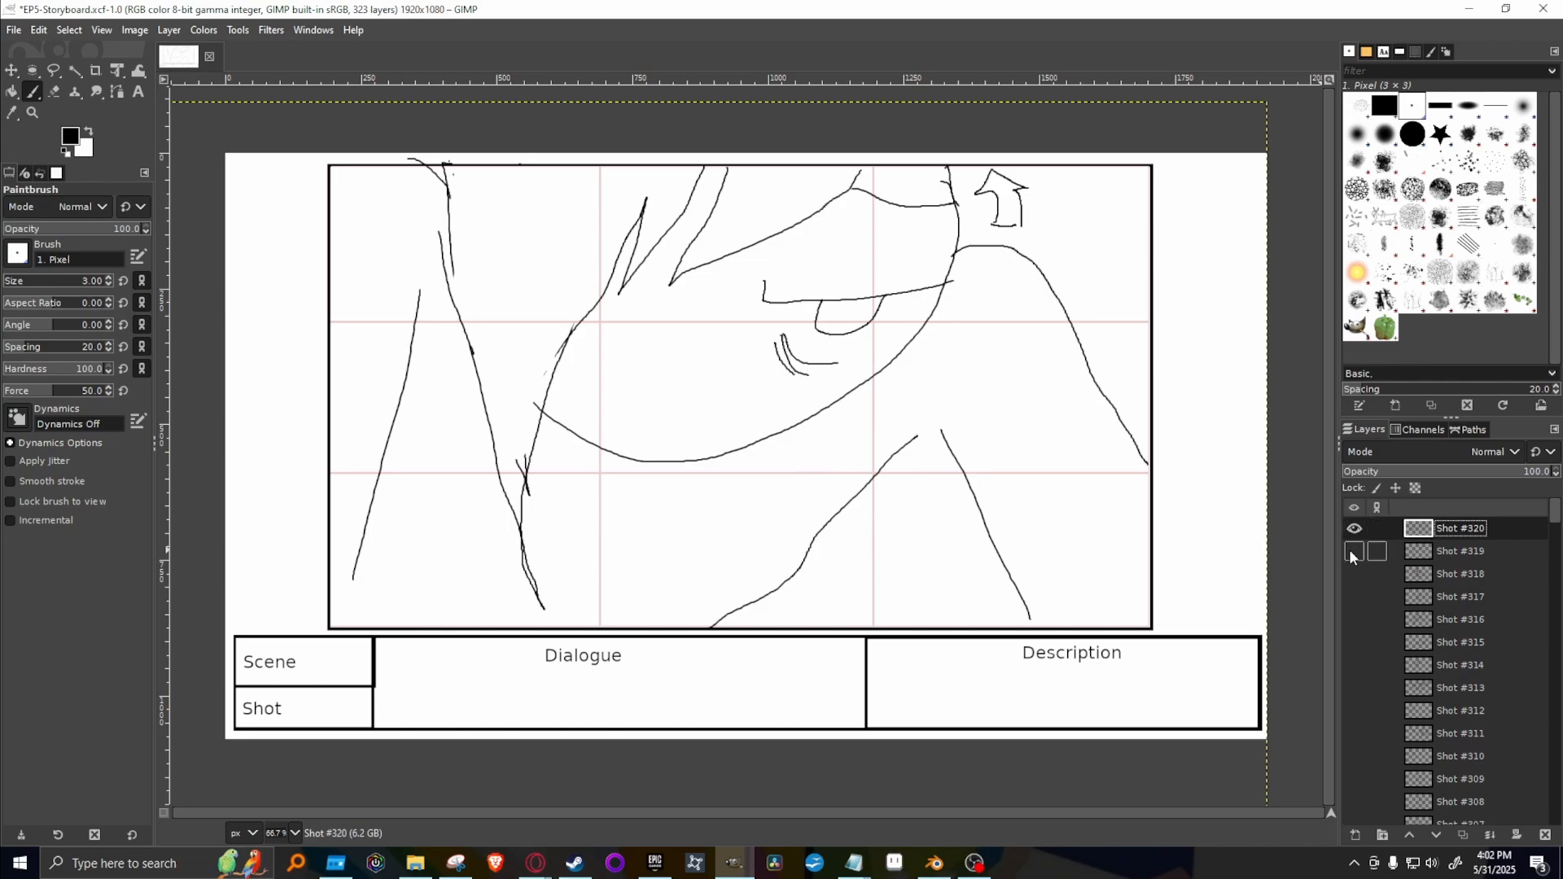
pyautogui.press('Delete')
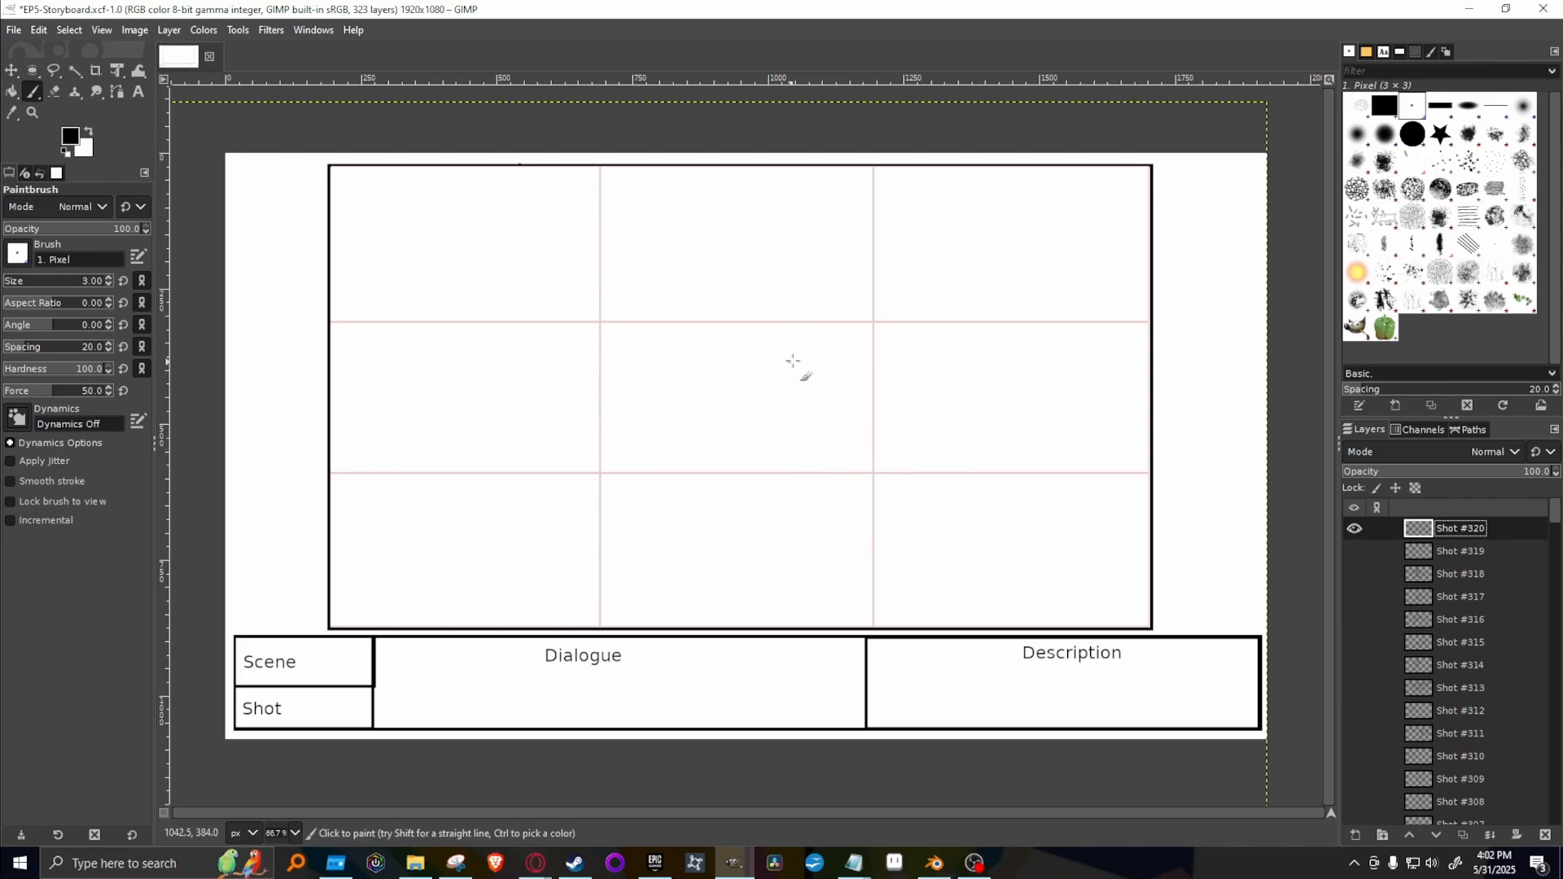
# Draw the outlines of two clasped hands in the middle of the Shot #320 frame, with thumbs and interlocking fingertips.
pyautogui.moveTo(797, 359)
pyautogui.mouseDown()
pyautogui.moveTo(736, 378)
pyautogui.moveTo(707, 416)
pyautogui.moveTo(710, 463)
pyautogui.moveTo(780, 406)
pyautogui.mouseUp()
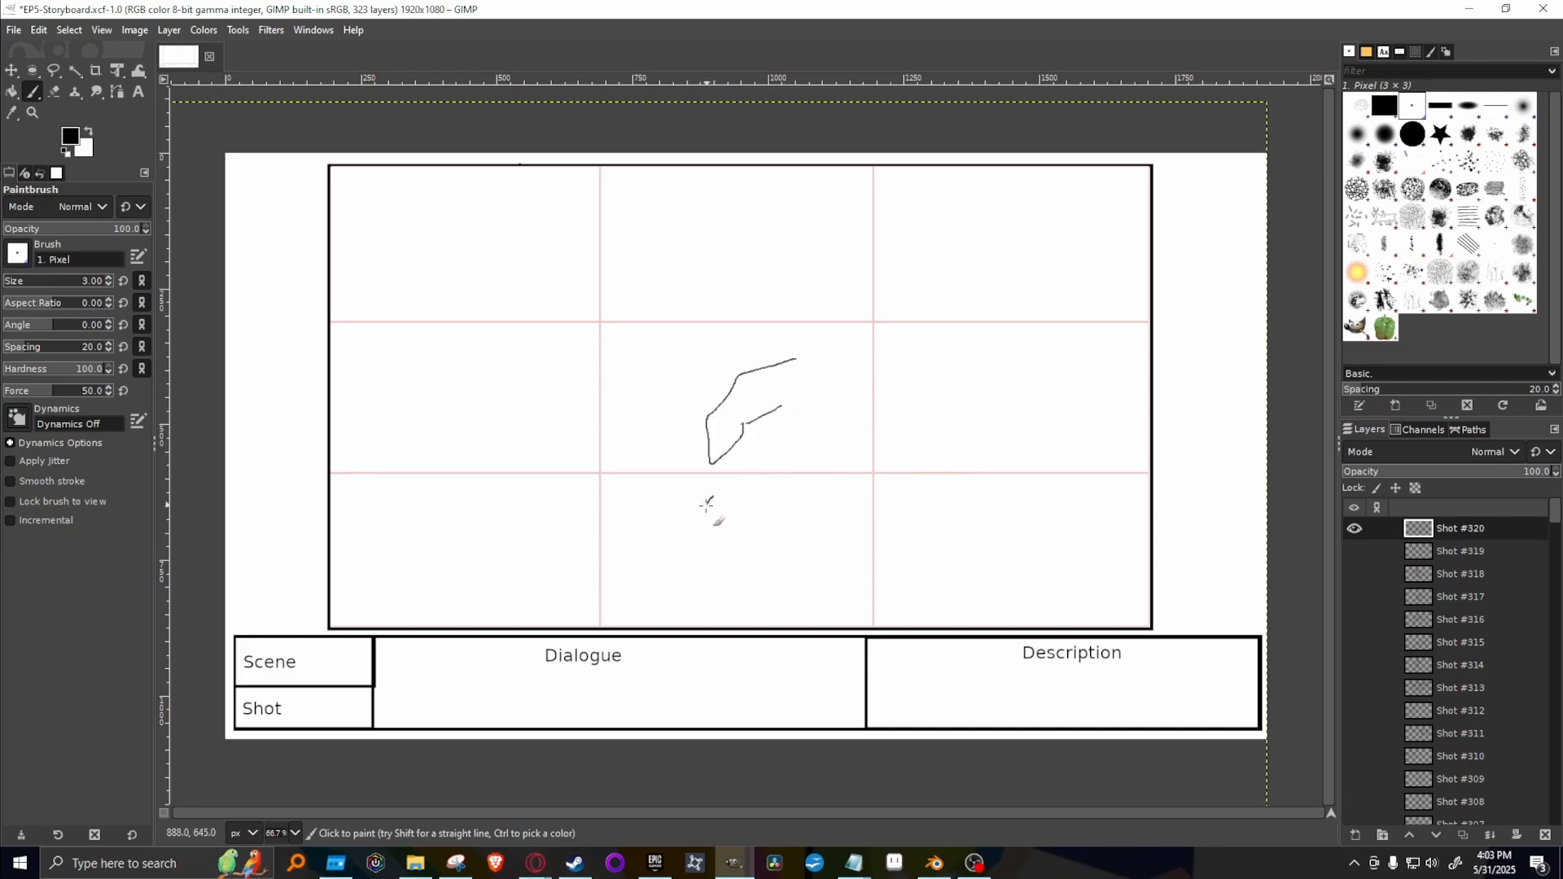
pyautogui.moveTo(706, 501)
pyautogui.mouseDown()
pyautogui.moveTo(729, 528)
pyautogui.moveTo(752, 493)
pyautogui.moveTo(736, 482)
pyautogui.moveTo(710, 494)
pyautogui.moveTo(769, 530)
pyautogui.mouseUp()
pyautogui.moveTo(785, 492)
pyautogui.mouseDown()
pyautogui.moveTo(756, 498)
pyautogui.moveTo(819, 505)
pyautogui.moveTo(824, 483)
pyautogui.moveTo(803, 552)
pyautogui.moveTo(829, 551)
pyautogui.mouseUp()
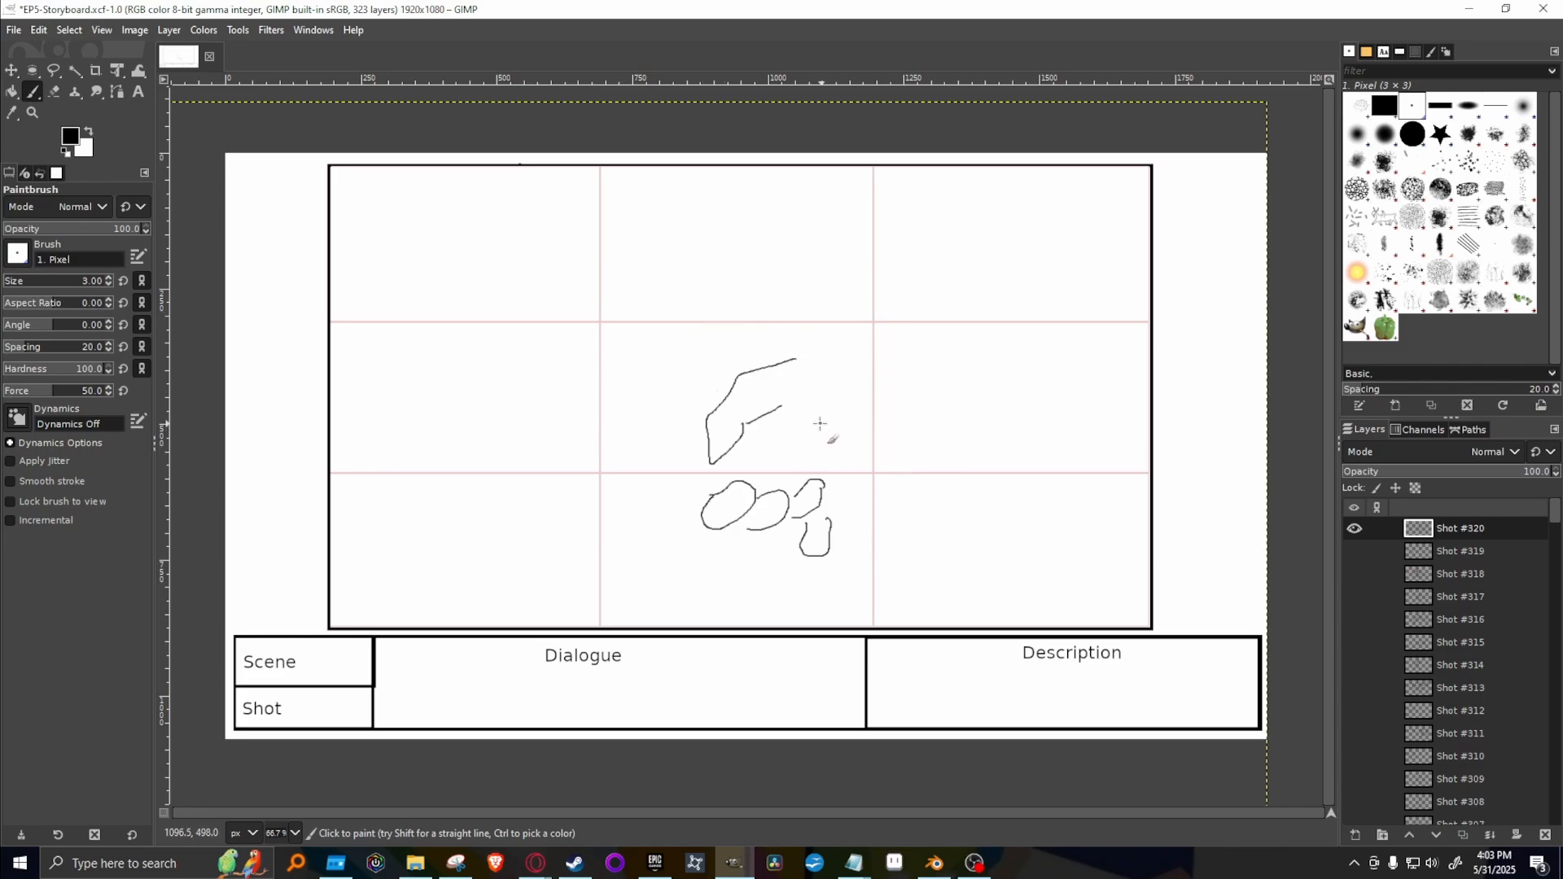
pyautogui.moveTo(819, 423)
pyautogui.mouseDown()
pyautogui.moveTo(860, 386)
pyautogui.moveTo(850, 353)
pyautogui.mouseUp()
pyautogui.moveTo(830, 518)
pyautogui.mouseDown()
pyautogui.moveTo(871, 525)
pyautogui.moveTo(839, 497)
pyautogui.moveTo(894, 465)
pyautogui.moveTo(868, 453)
pyautogui.moveTo(906, 419)
pyautogui.mouseUp()
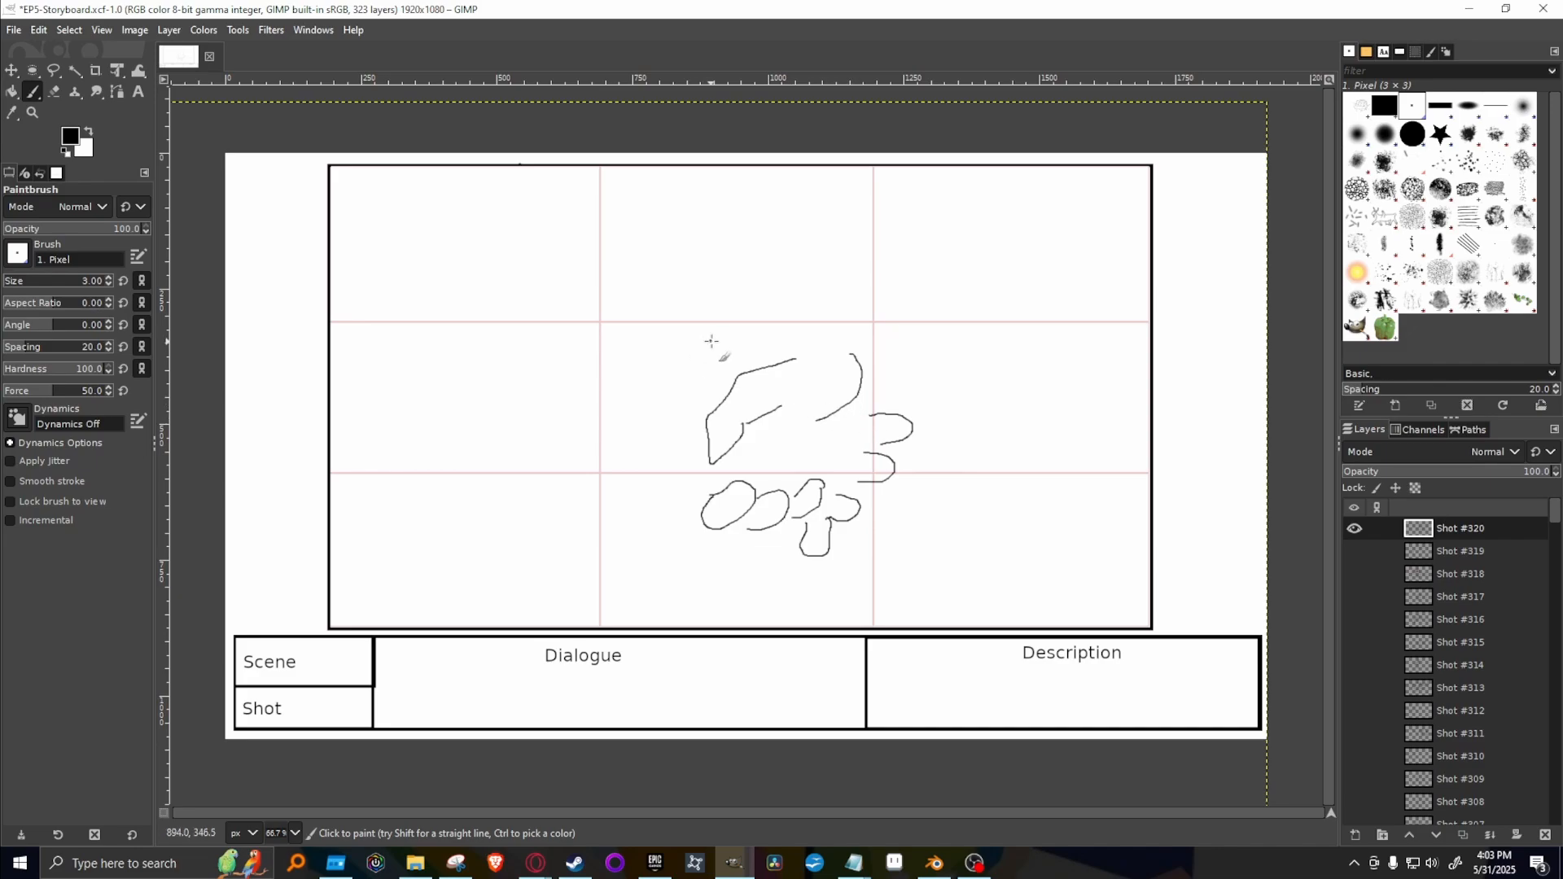
pyautogui.moveTo(704, 377)
pyautogui.mouseDown()
pyautogui.moveTo(782, 316)
pyautogui.moveTo(798, 334)
pyautogui.moveTo(779, 357)
pyautogui.moveTo(793, 286)
pyautogui.moveTo(783, 317)
pyautogui.moveTo(798, 330)
pyautogui.moveTo(796, 282)
pyautogui.moveTo(788, 320)
pyautogui.mouseUp()
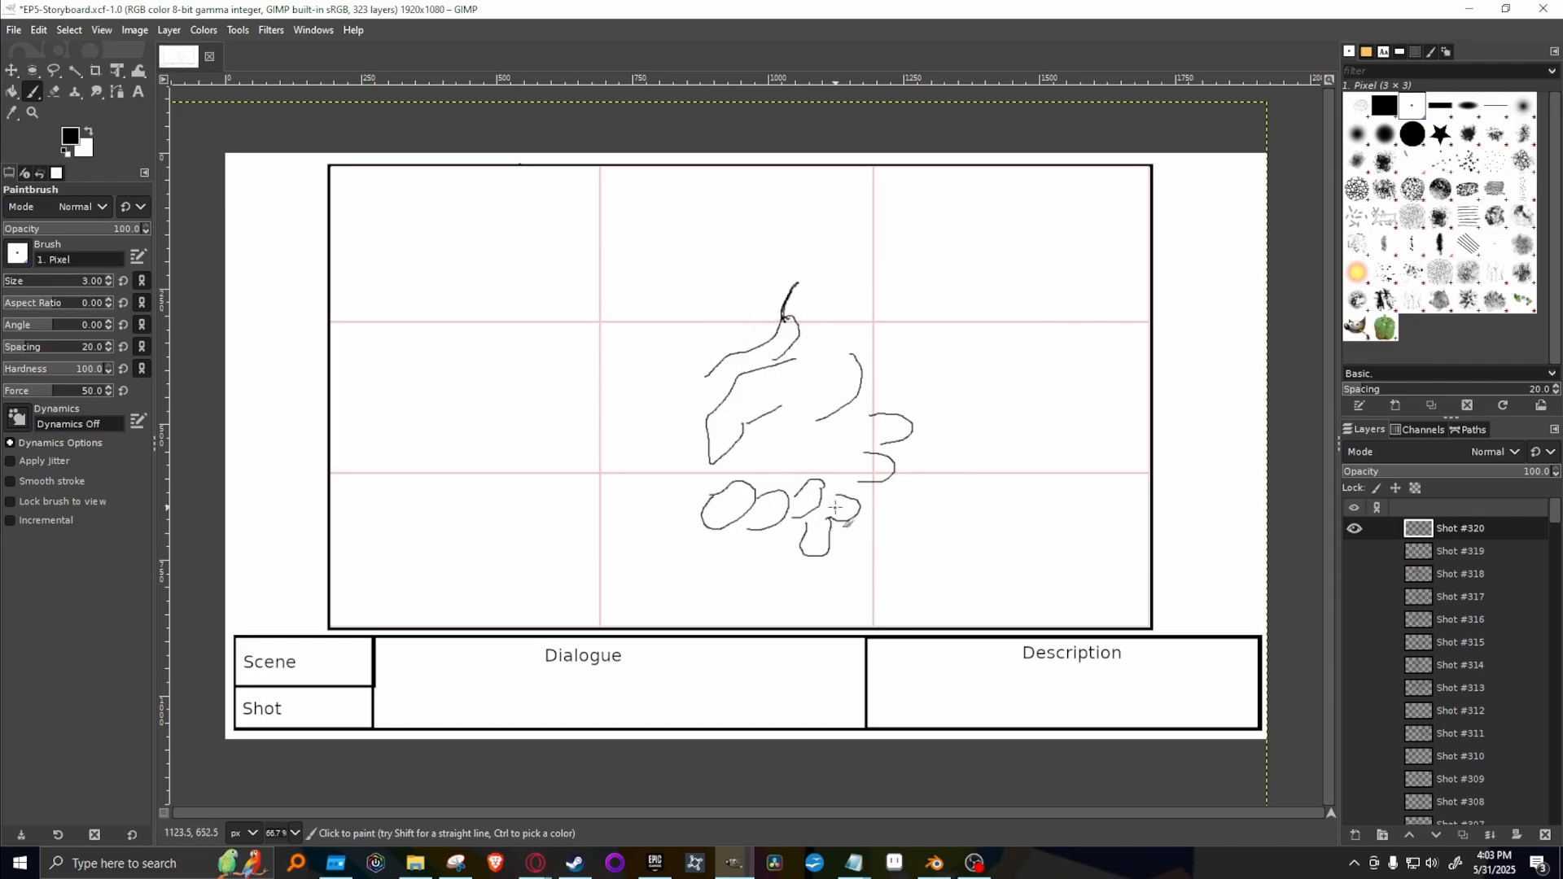
# Hatch the three dark fingertips wrapping around the grip and add the lines joining them to the palm.
pyautogui.moveTo(833, 511); pyautogui.dragTo(862, 515)
pyautogui.moveTo(872, 460)
pyautogui.mouseDown()
pyautogui.moveTo(863, 477)
pyautogui.moveTo(880, 477)
pyautogui.moveTo(886, 424)
pyautogui.moveTo(906, 441)
pyautogui.mouseUp()
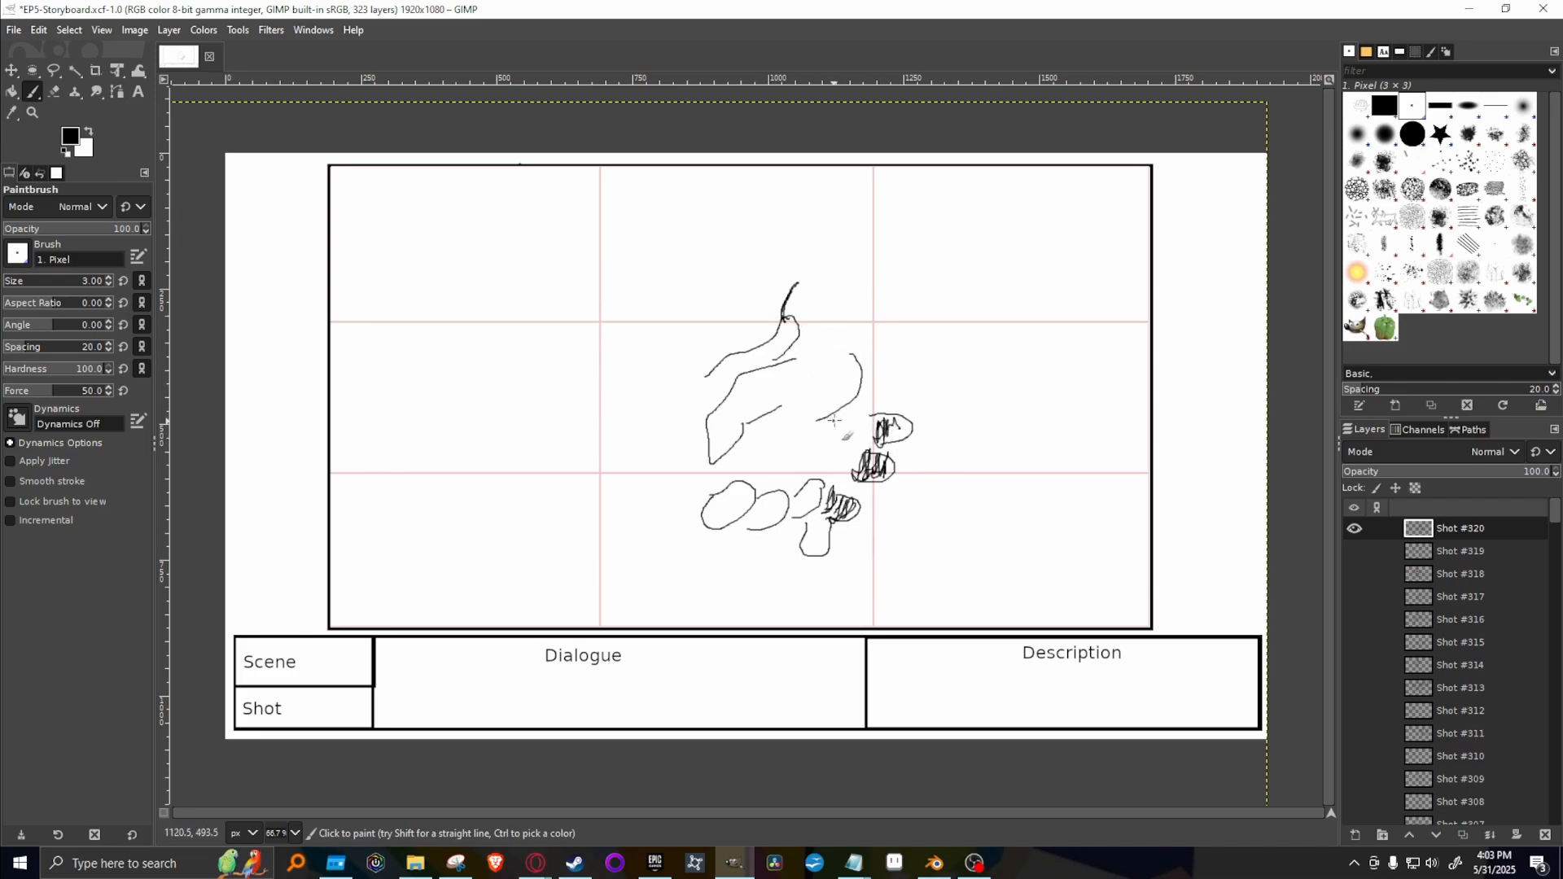
pyautogui.moveTo(777, 406)
pyautogui.mouseDown()
pyautogui.moveTo(868, 410)
pyautogui.moveTo(844, 422)
pyautogui.moveTo(878, 426)
pyautogui.moveTo(852, 430)
pyautogui.moveTo(895, 456)
pyautogui.moveTo(842, 443)
pyautogui.mouseUp()
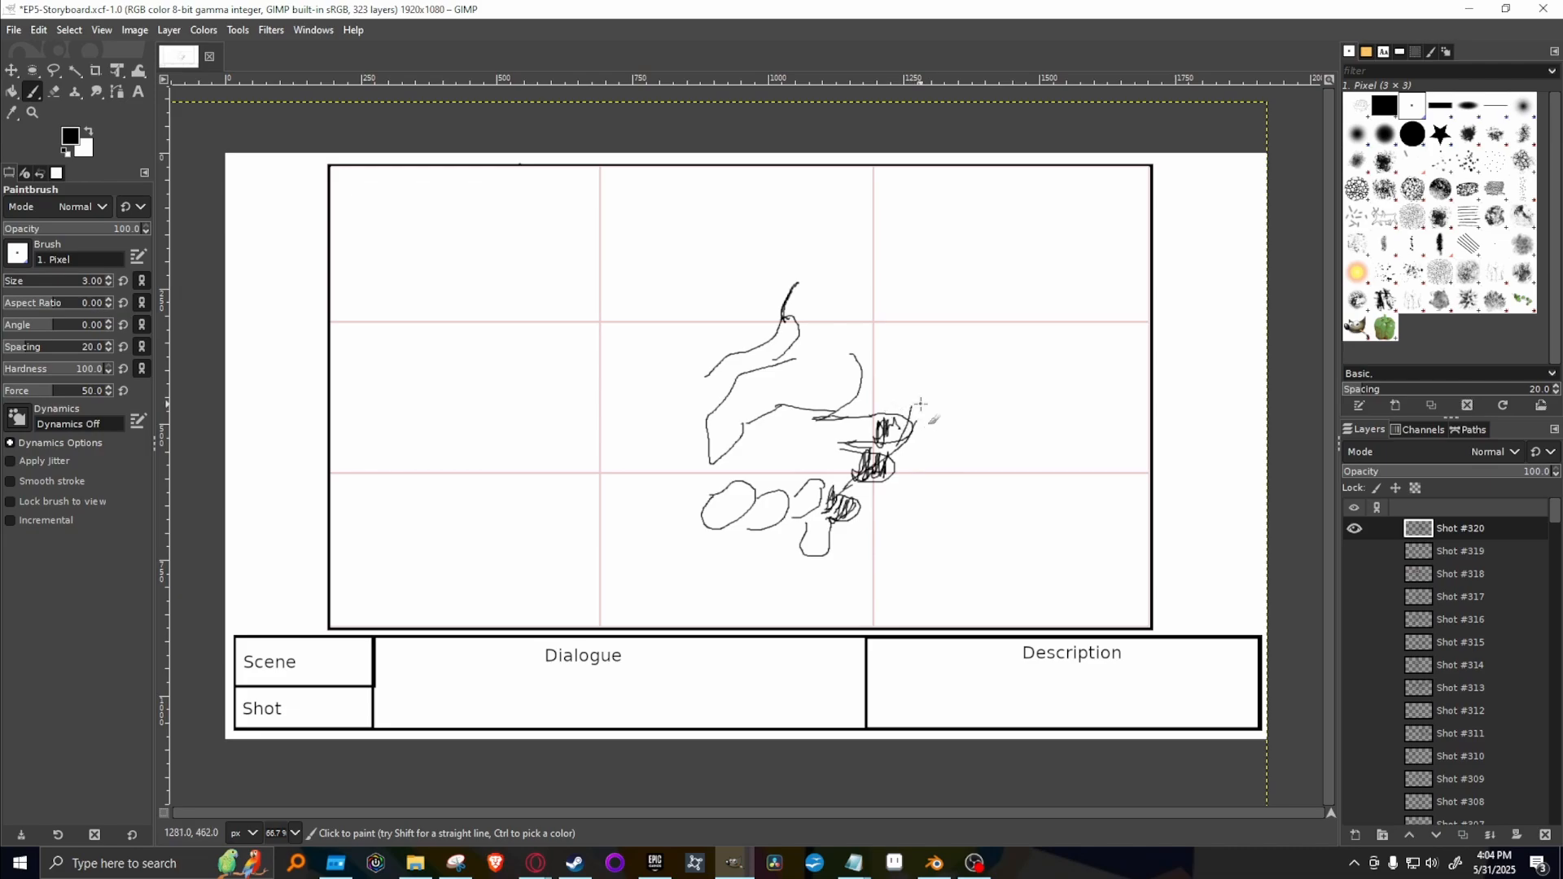
# Draw the upper hand's wrist, its wide flared sleeve cuff and the arm lines running to the frame's edge.
pyautogui.moveTo(916, 417); pyautogui.dragTo(909, 384)
pyautogui.moveTo(797, 358)
pyautogui.mouseDown()
pyautogui.moveTo(866, 345)
pyautogui.moveTo(842, 308)
pyautogui.moveTo(906, 251)
pyautogui.mouseUp()
pyautogui.moveTo(921, 397)
pyautogui.mouseDown()
pyautogui.moveTo(989, 393)
pyautogui.moveTo(1103, 340)
pyautogui.mouseUp()
pyautogui.moveTo(902, 252)
pyautogui.mouseDown()
pyautogui.moveTo(944, 221)
pyautogui.moveTo(1029, 255)
pyautogui.moveTo(1101, 340)
pyautogui.mouseUp()
pyautogui.moveTo(961, 225); pyautogui.dragTo(1007, 187)
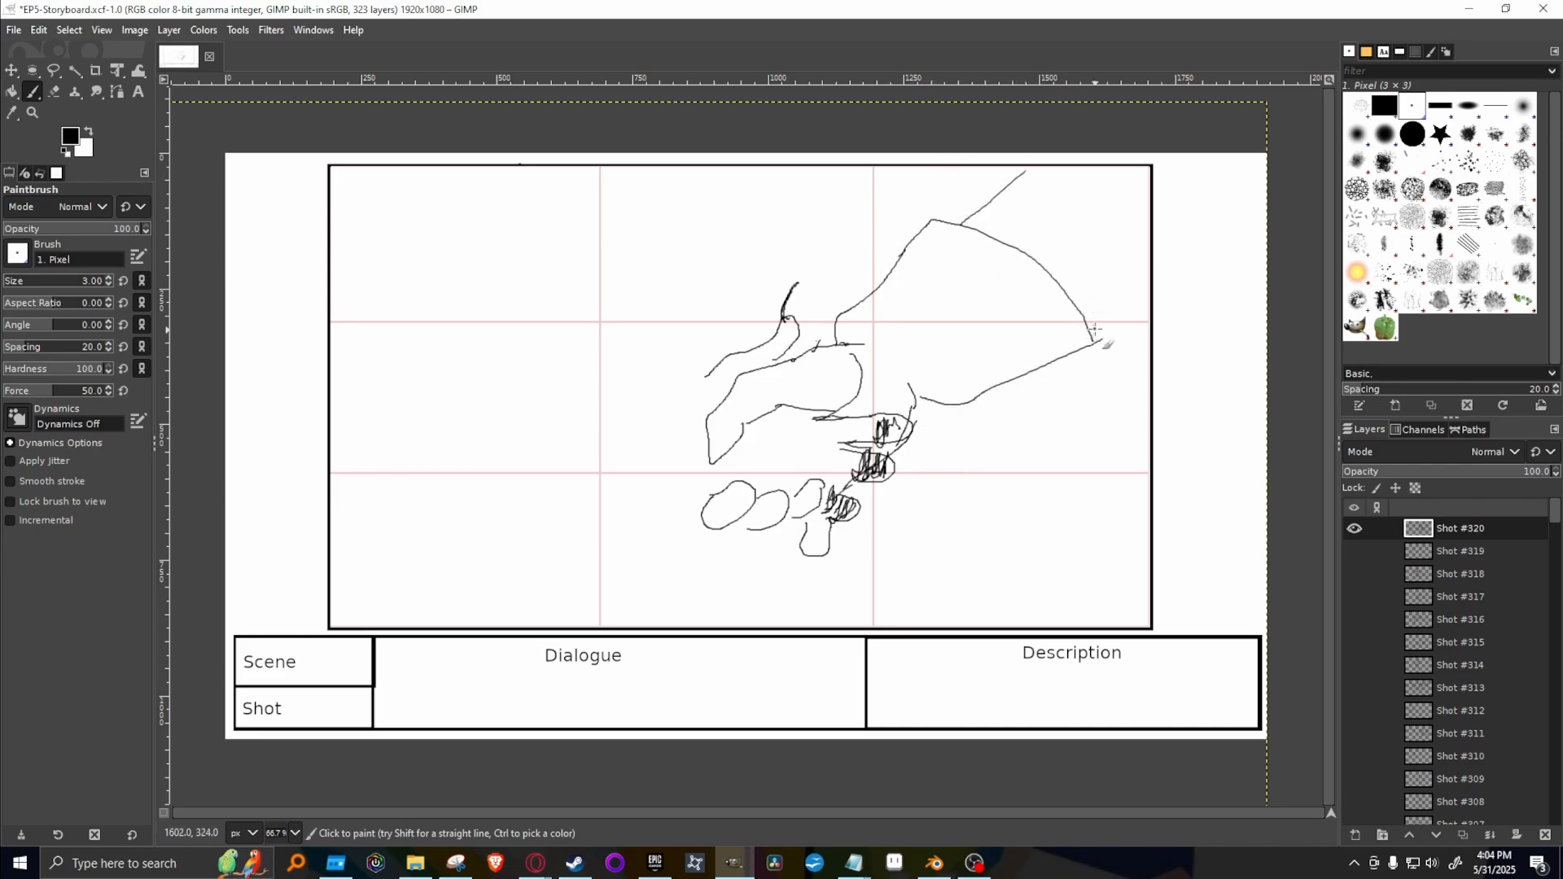
pyautogui.moveTo(1092, 313); pyautogui.dragTo(1147, 293)
# Draw the other hand's heel and wrist, with two forearm lines extending away from the handshake.
pyautogui.moveTo(700, 493)
pyautogui.mouseDown()
pyautogui.moveTo(634, 406)
pyautogui.moveTo(690, 485)
pyautogui.moveTo(610, 433)
pyautogui.mouseUp()
pyautogui.moveTo(707, 373)
pyautogui.mouseDown()
pyautogui.moveTo(632, 380)
pyautogui.moveTo(501, 295)
pyautogui.mouseUp()
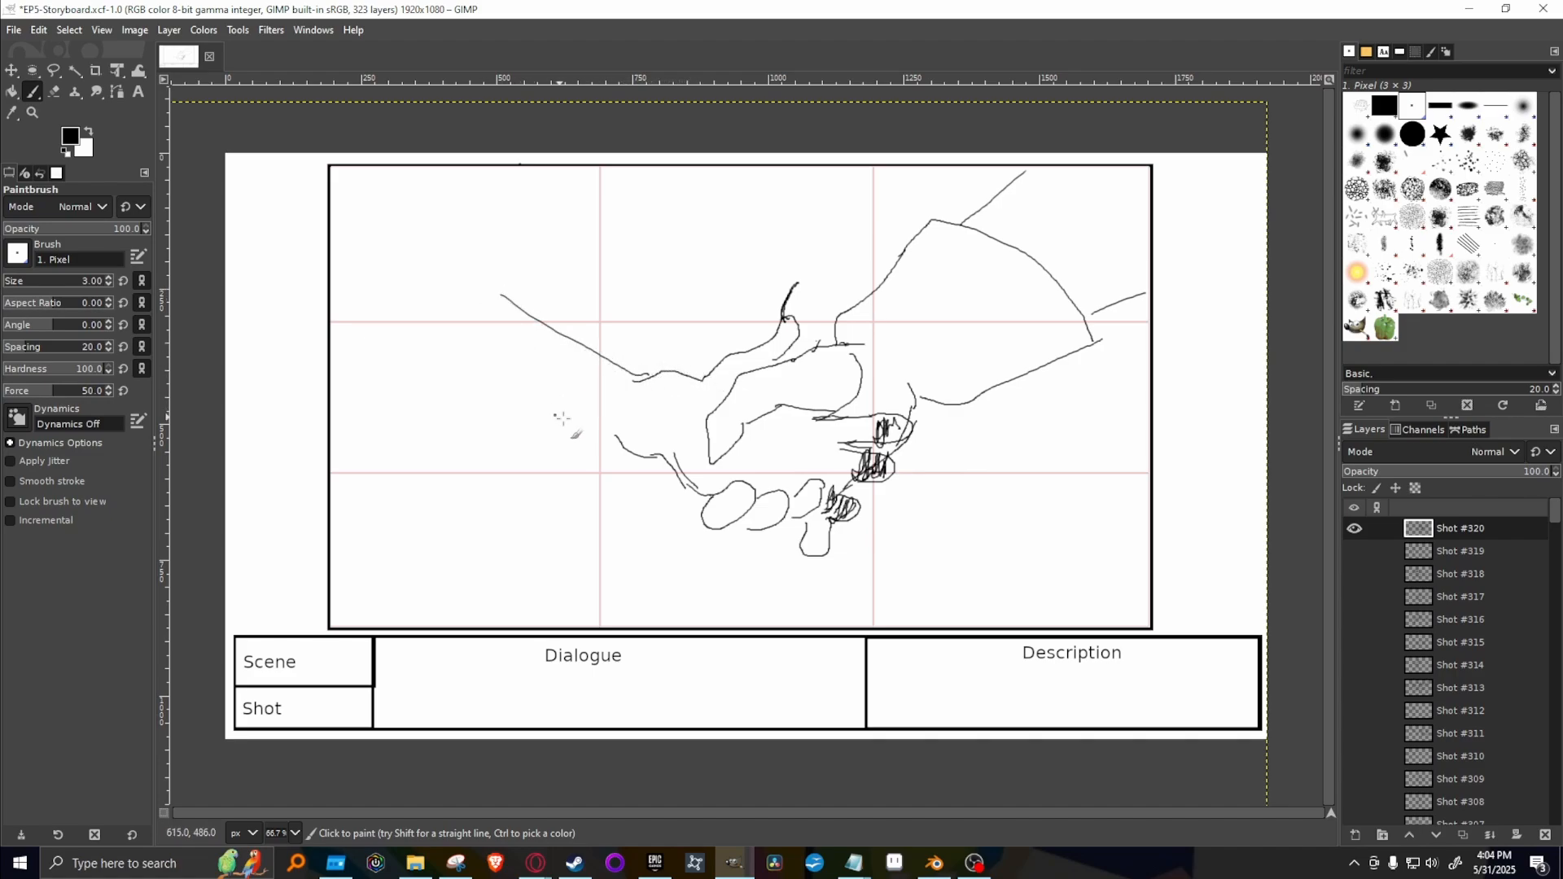
pyautogui.moveTo(617, 439); pyautogui.dragTo(425, 419)
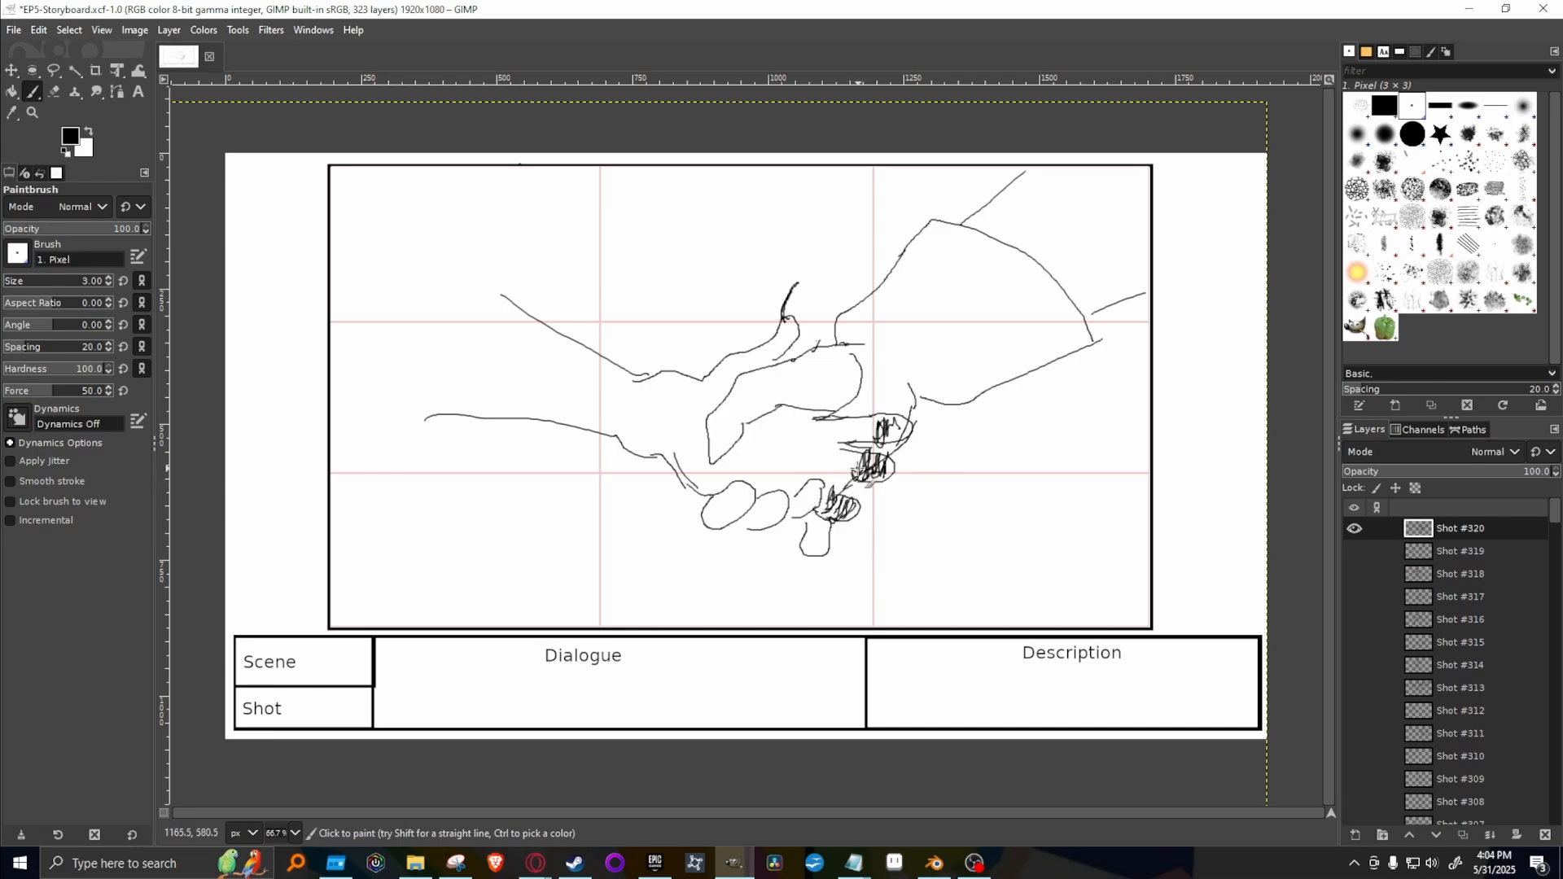
# Hatch the dark hand's fingers, thumb and palm densely, and add round scribbled joints at its wrist.
pyautogui.moveTo(839, 483)
pyautogui.mouseDown()
pyautogui.moveTo(840, 461)
pyautogui.moveTo(866, 470)
pyautogui.mouseUp()
pyautogui.moveTo(787, 336)
pyautogui.mouseDown()
pyautogui.moveTo(754, 361)
pyautogui.moveTo(777, 380)
pyautogui.moveTo(743, 358)
pyautogui.moveTo(751, 388)
pyautogui.moveTo(719, 370)
pyautogui.mouseUp()
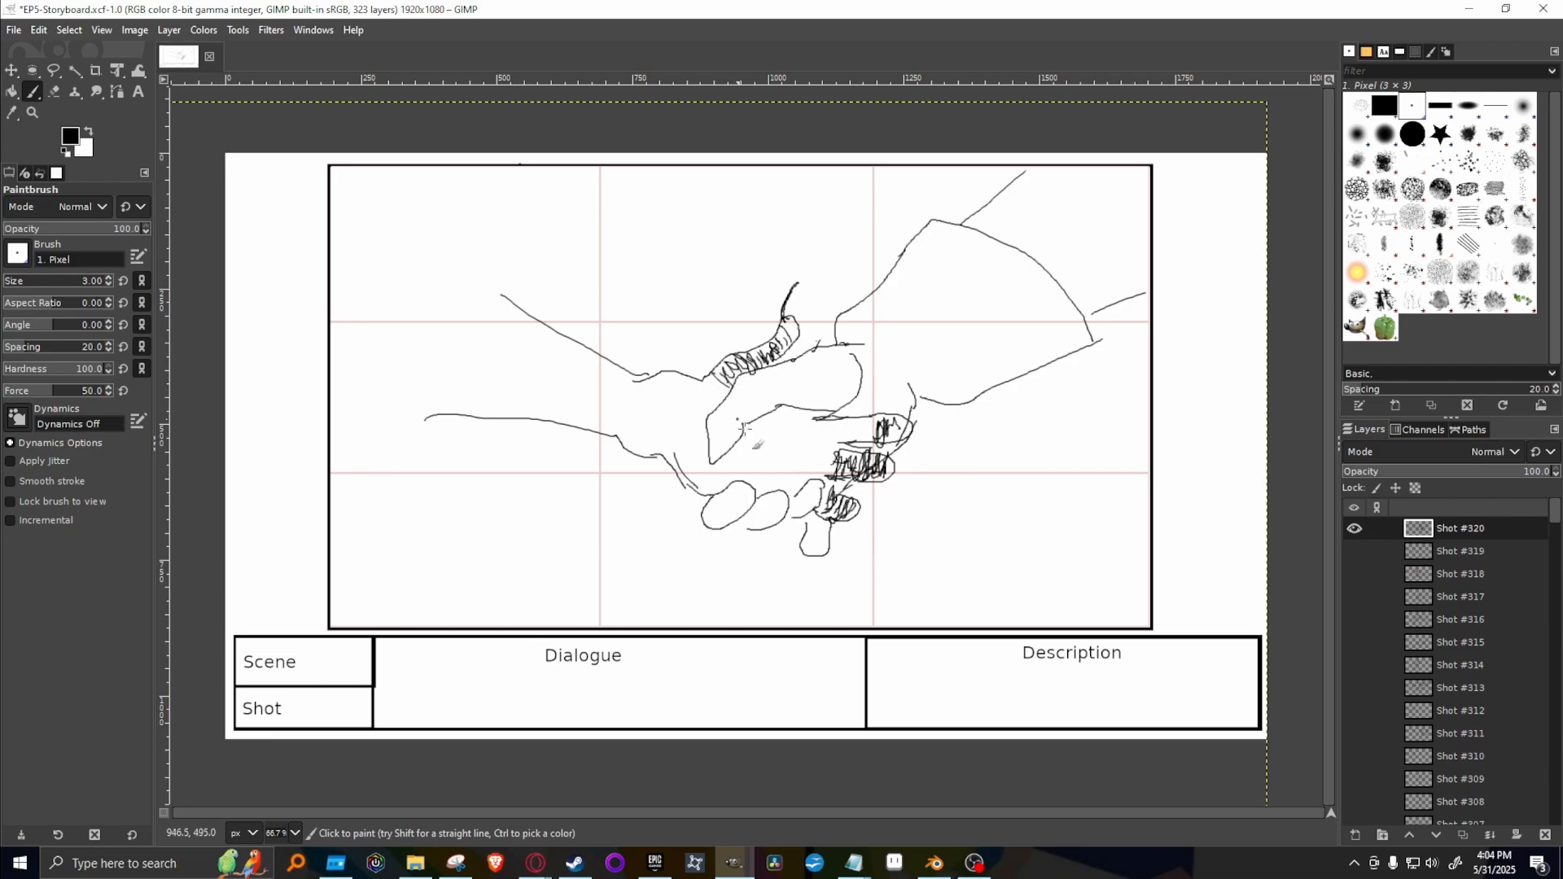
pyautogui.moveTo(847, 424)
pyautogui.mouseDown()
pyautogui.moveTo(816, 473)
pyautogui.moveTo(821, 446)
pyautogui.moveTo(825, 464)
pyautogui.moveTo(870, 452)
pyautogui.moveTo(857, 431)
pyautogui.moveTo(885, 428)
pyautogui.moveTo(850, 425)
pyautogui.moveTo(892, 427)
pyautogui.mouseUp()
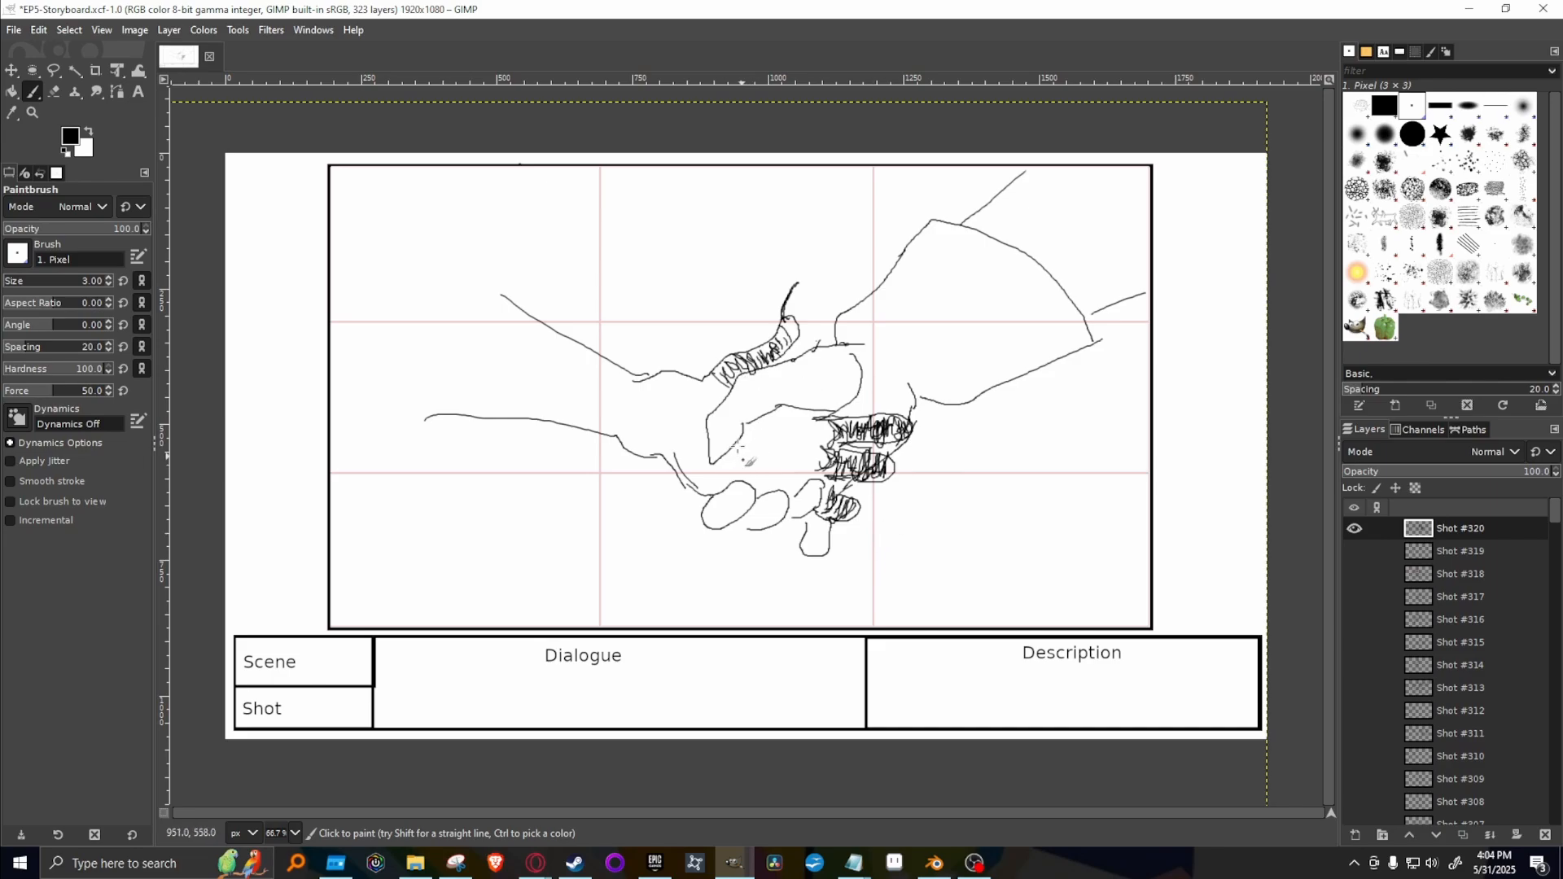
pyautogui.moveTo(740, 448)
pyautogui.mouseDown()
pyautogui.moveTo(689, 468)
pyautogui.moveTo(676, 446)
pyautogui.moveTo(705, 487)
pyautogui.moveTo(687, 423)
pyautogui.moveTo(694, 468)
pyautogui.moveTo(693, 451)
pyautogui.moveTo(717, 476)
pyautogui.moveTo(730, 472)
pyautogui.moveTo(693, 466)
pyautogui.moveTo(750, 463)
pyautogui.moveTo(785, 487)
pyautogui.moveTo(809, 458)
pyautogui.moveTo(806, 482)
pyautogui.moveTo(805, 422)
pyautogui.moveTo(806, 448)
pyautogui.moveTo(778, 460)
pyautogui.moveTo(780, 431)
pyautogui.moveTo(781, 460)
pyautogui.moveTo(842, 487)
pyautogui.moveTo(820, 500)
pyautogui.moveTo(821, 460)
pyautogui.moveTo(803, 456)
pyautogui.moveTo(827, 460)
pyautogui.moveTo(835, 433)
pyautogui.moveTo(780, 444)
pyautogui.moveTo(775, 421)
pyautogui.moveTo(738, 459)
pyautogui.moveTo(755, 428)
pyautogui.moveTo(772, 435)
pyautogui.moveTo(762, 479)
pyautogui.moveTo(800, 505)
pyautogui.moveTo(788, 464)
pyautogui.moveTo(808, 493)
pyautogui.moveTo(811, 470)
pyautogui.moveTo(822, 481)
pyautogui.moveTo(816, 431)
pyautogui.moveTo(781, 414)
pyautogui.moveTo(806, 412)
pyautogui.moveTo(749, 473)
pyautogui.moveTo(788, 486)
pyautogui.moveTo(712, 471)
pyautogui.moveTo(702, 421)
pyautogui.moveTo(625, 440)
pyautogui.moveTo(659, 430)
pyautogui.moveTo(655, 446)
pyautogui.moveTo(665, 438)
pyautogui.moveTo(643, 430)
pyautogui.moveTo(655, 462)
pyautogui.moveTo(656, 390)
pyautogui.moveTo(692, 399)
pyautogui.moveTo(675, 411)
pyautogui.moveTo(647, 395)
pyautogui.moveTo(682, 389)
pyautogui.moveTo(682, 470)
pyautogui.moveTo(692, 407)
pyautogui.moveTo(704, 430)
pyautogui.moveTo(728, 374)
pyautogui.moveTo(663, 403)
pyautogui.moveTo(668, 383)
pyautogui.moveTo(688, 390)
pyautogui.moveTo(650, 410)
pyautogui.mouseUp()
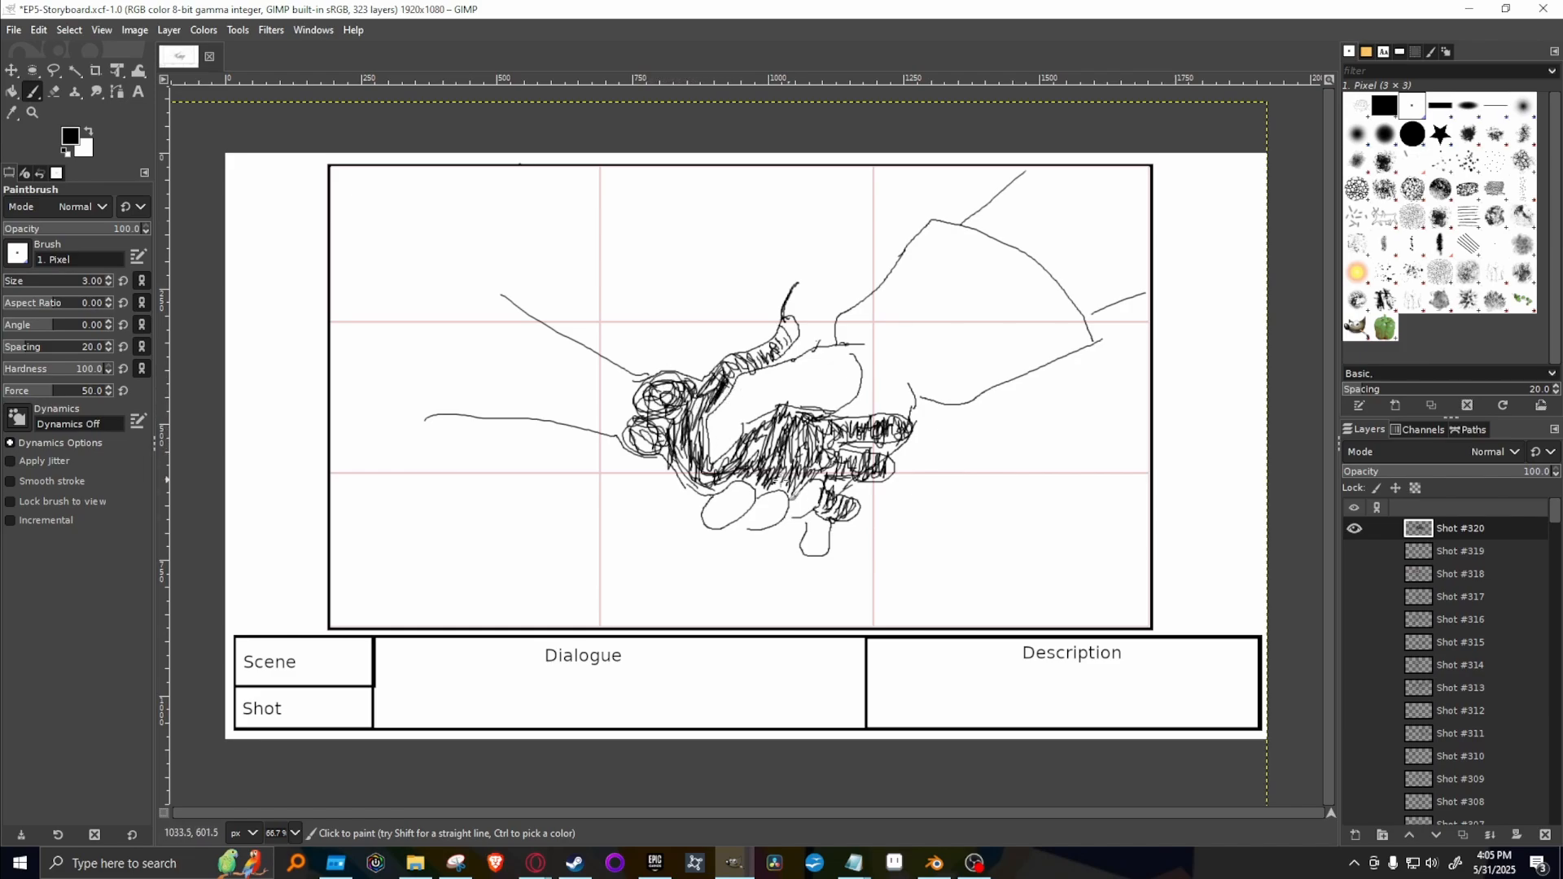
pyautogui.moveTo(789, 483)
pyautogui.mouseDown()
pyautogui.moveTo(739, 447)
pyautogui.moveTo(725, 464)
pyautogui.moveTo(825, 490)
pyautogui.moveTo(755, 492)
pyautogui.moveTo(776, 503)
pyautogui.moveTo(767, 462)
pyautogui.mouseUp()
# Draw a ragged, torn sleeve edge around the dark arm and add inner contour lines along the forearm.
pyautogui.moveTo(659, 460)
pyautogui.mouseDown()
pyautogui.moveTo(595, 418)
pyautogui.moveTo(492, 308)
pyautogui.mouseUp()
pyautogui.moveTo(327, 384)
pyautogui.mouseDown()
pyautogui.moveTo(422, 500)
pyautogui.moveTo(339, 354)
pyautogui.moveTo(380, 381)
pyautogui.moveTo(418, 465)
pyautogui.moveTo(440, 473)
pyautogui.moveTo(384, 375)
pyautogui.moveTo(376, 308)
pyautogui.moveTo(480, 367)
pyautogui.moveTo(398, 303)
pyautogui.moveTo(545, 269)
pyautogui.moveTo(537, 246)
pyautogui.moveTo(470, 207)
pyautogui.moveTo(530, 229)
pyautogui.mouseUp()
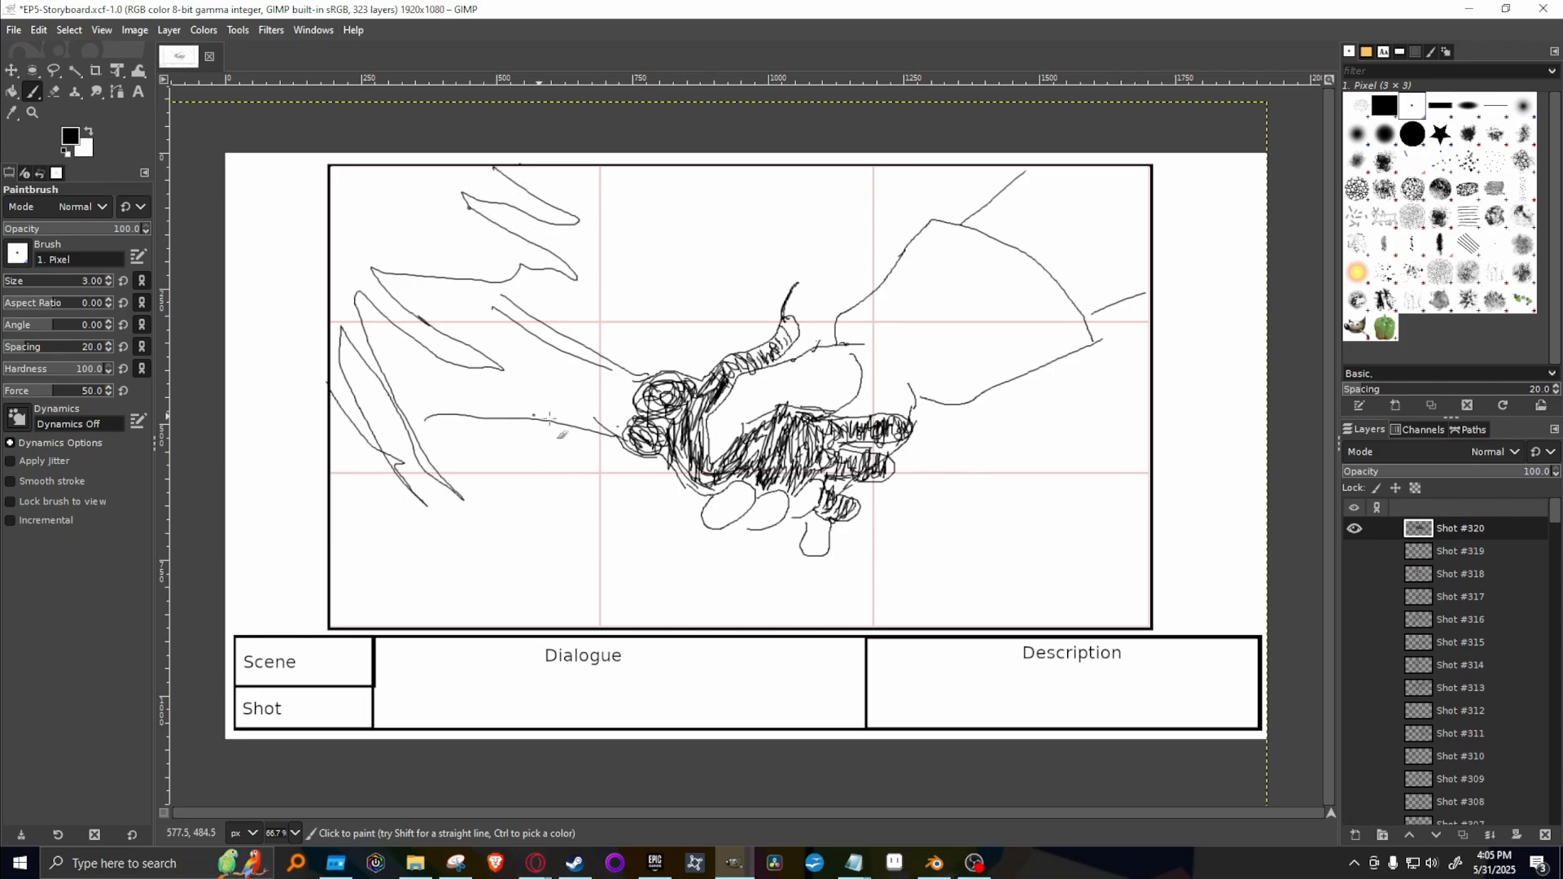
pyautogui.moveTo(413, 379)
pyautogui.mouseDown()
pyautogui.moveTo(566, 440)
pyautogui.moveTo(443, 402)
pyautogui.moveTo(564, 419)
pyautogui.moveTo(612, 404)
pyautogui.moveTo(563, 366)
pyautogui.moveTo(532, 374)
pyautogui.moveTo(487, 339)
pyautogui.mouseUp()
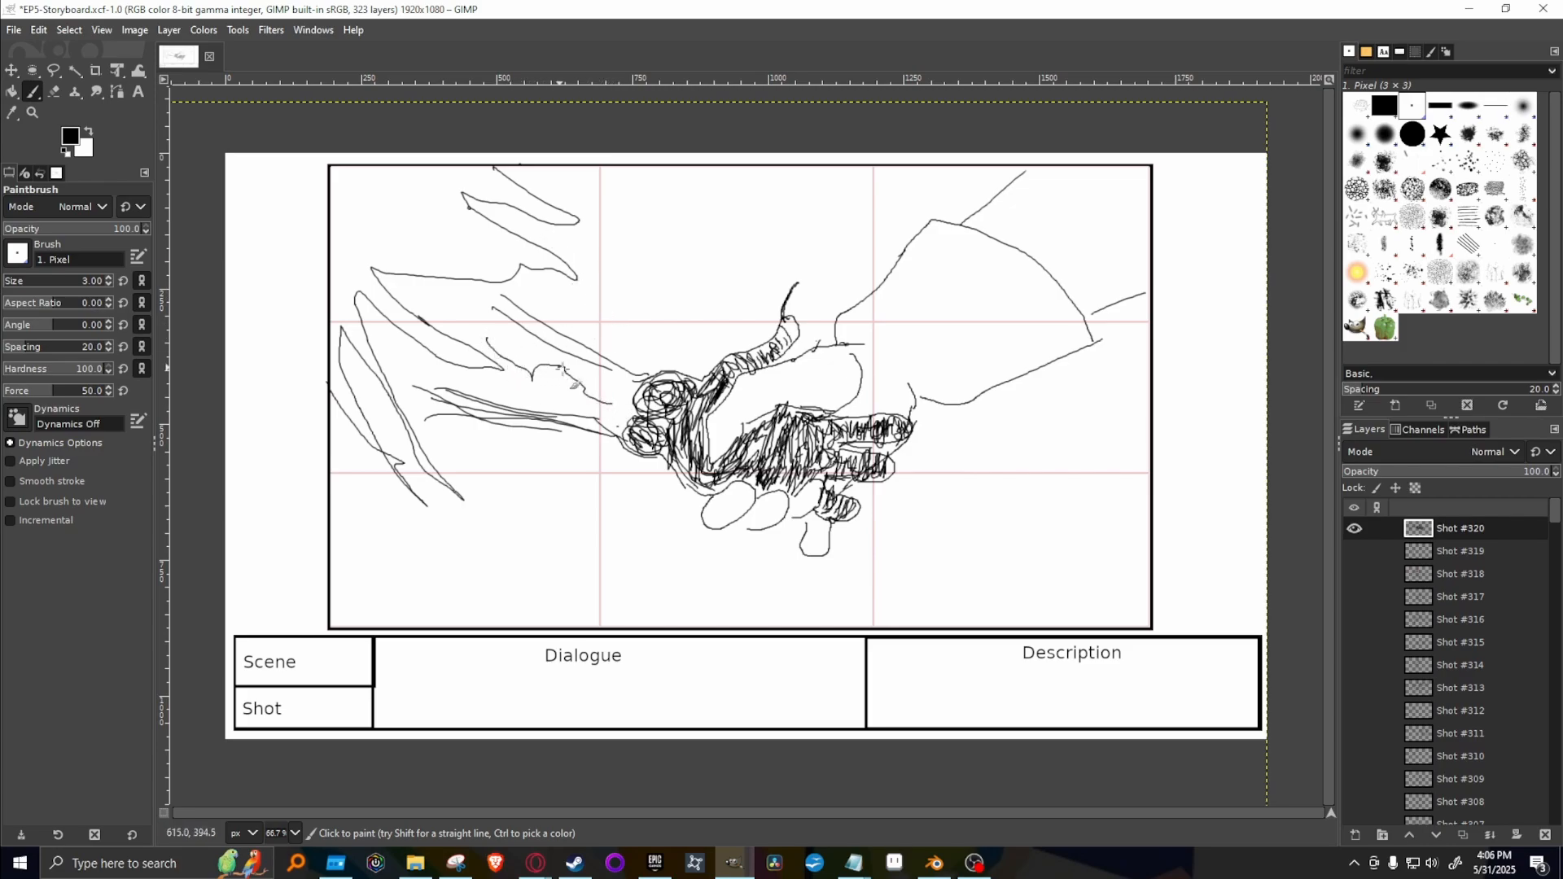
# Fill the dark forearm with dense lengthwise strokes from the wrist into the torn sleeve, and deepen the palm's shading.
pyautogui.moveTo(613, 396)
pyautogui.mouseDown()
pyautogui.moveTo(500, 319)
pyautogui.moveTo(510, 347)
pyautogui.moveTo(538, 370)
pyautogui.mouseUp()
pyautogui.moveTo(511, 317)
pyautogui.mouseDown()
pyautogui.moveTo(550, 425)
pyautogui.moveTo(537, 369)
pyautogui.moveTo(528, 408)
pyautogui.moveTo(502, 408)
pyautogui.moveTo(543, 407)
pyautogui.moveTo(478, 398)
pyautogui.moveTo(512, 421)
pyautogui.moveTo(512, 405)
pyautogui.moveTo(484, 431)
pyautogui.moveTo(501, 426)
pyautogui.moveTo(462, 419)
pyautogui.moveTo(484, 424)
pyautogui.moveTo(496, 398)
pyautogui.moveTo(494, 423)
pyautogui.moveTo(576, 389)
pyautogui.moveTo(629, 408)
pyautogui.moveTo(537, 395)
pyautogui.moveTo(512, 350)
pyautogui.moveTo(596, 400)
pyautogui.moveTo(446, 311)
pyautogui.moveTo(533, 373)
pyautogui.moveTo(611, 377)
pyautogui.moveTo(509, 318)
pyautogui.moveTo(610, 384)
pyautogui.moveTo(534, 362)
pyautogui.moveTo(612, 428)
pyautogui.mouseUp()
pyautogui.moveTo(463, 372)
pyautogui.mouseDown()
pyautogui.moveTo(424, 376)
pyautogui.moveTo(493, 411)
pyautogui.moveTo(415, 399)
pyautogui.moveTo(609, 416)
pyautogui.moveTo(513, 395)
pyautogui.moveTo(550, 395)
pyautogui.moveTo(622, 444)
pyautogui.moveTo(636, 426)
pyautogui.moveTo(604, 403)
pyautogui.moveTo(638, 382)
pyautogui.mouseUp()
pyautogui.moveTo(649, 391); pyautogui.dragTo(597, 374)
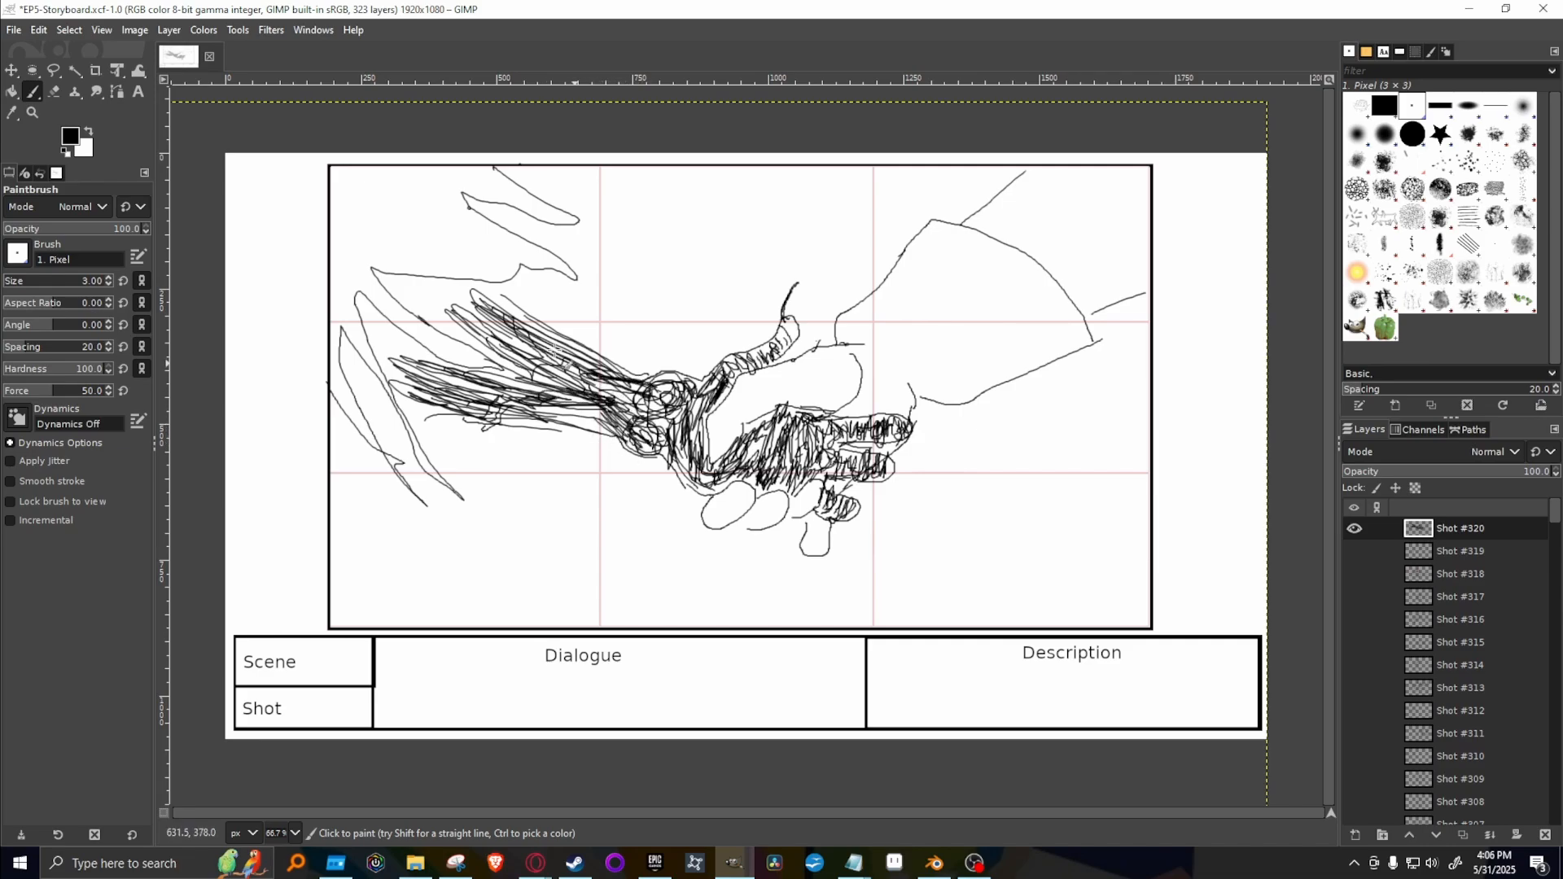
pyautogui.moveTo(481, 335)
pyautogui.mouseDown()
pyautogui.moveTo(507, 371)
pyautogui.moveTo(468, 326)
pyautogui.moveTo(407, 303)
pyautogui.moveTo(501, 322)
pyautogui.moveTo(419, 291)
pyautogui.moveTo(513, 320)
pyautogui.moveTo(490, 307)
pyautogui.moveTo(527, 342)
pyautogui.moveTo(509, 384)
pyautogui.moveTo(517, 358)
pyautogui.moveTo(479, 380)
pyautogui.moveTo(540, 379)
pyautogui.mouseUp()
pyautogui.moveTo(430, 382)
pyautogui.mouseDown()
pyautogui.moveTo(378, 346)
pyautogui.moveTo(423, 400)
pyautogui.moveTo(378, 334)
pyautogui.moveTo(443, 359)
pyautogui.moveTo(432, 289)
pyautogui.moveTo(395, 293)
pyautogui.moveTo(516, 306)
pyautogui.mouseUp()
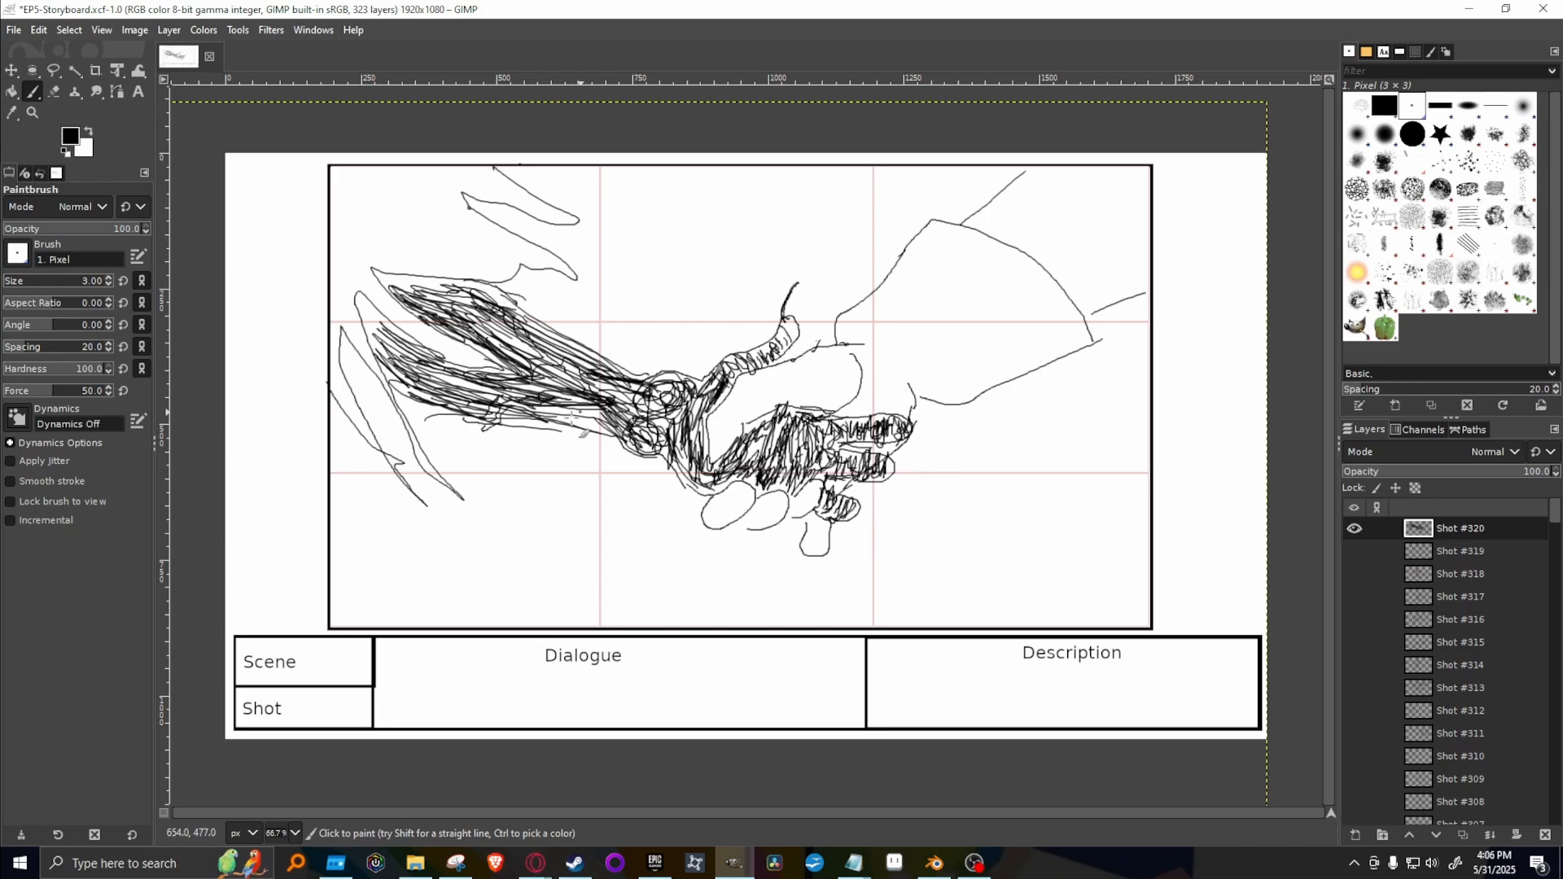
pyautogui.moveTo(485, 389)
pyautogui.mouseDown()
pyautogui.moveTo(646, 422)
pyautogui.moveTo(616, 382)
pyautogui.moveTo(653, 469)
pyautogui.moveTo(611, 404)
pyautogui.moveTo(709, 426)
pyautogui.moveTo(669, 452)
pyautogui.moveTo(734, 508)
pyautogui.moveTo(736, 475)
pyautogui.moveTo(701, 469)
pyautogui.moveTo(705, 441)
pyautogui.moveTo(776, 452)
pyautogui.moveTo(758, 440)
pyautogui.moveTo(778, 460)
pyautogui.moveTo(750, 461)
pyautogui.moveTo(727, 494)
pyautogui.moveTo(781, 427)
pyautogui.moveTo(823, 440)
pyautogui.moveTo(770, 428)
pyautogui.moveTo(811, 441)
pyautogui.moveTo(758, 453)
pyautogui.moveTo(786, 463)
pyautogui.moveTo(740, 453)
pyautogui.moveTo(796, 465)
pyautogui.moveTo(762, 453)
pyautogui.moveTo(773, 468)
pyautogui.moveTo(736, 481)
pyautogui.moveTo(823, 463)
pyautogui.moveTo(842, 416)
pyautogui.moveTo(829, 424)
pyautogui.moveTo(870, 427)
pyautogui.moveTo(834, 420)
pyautogui.moveTo(864, 422)
pyautogui.moveTo(826, 450)
pyautogui.mouseUp()
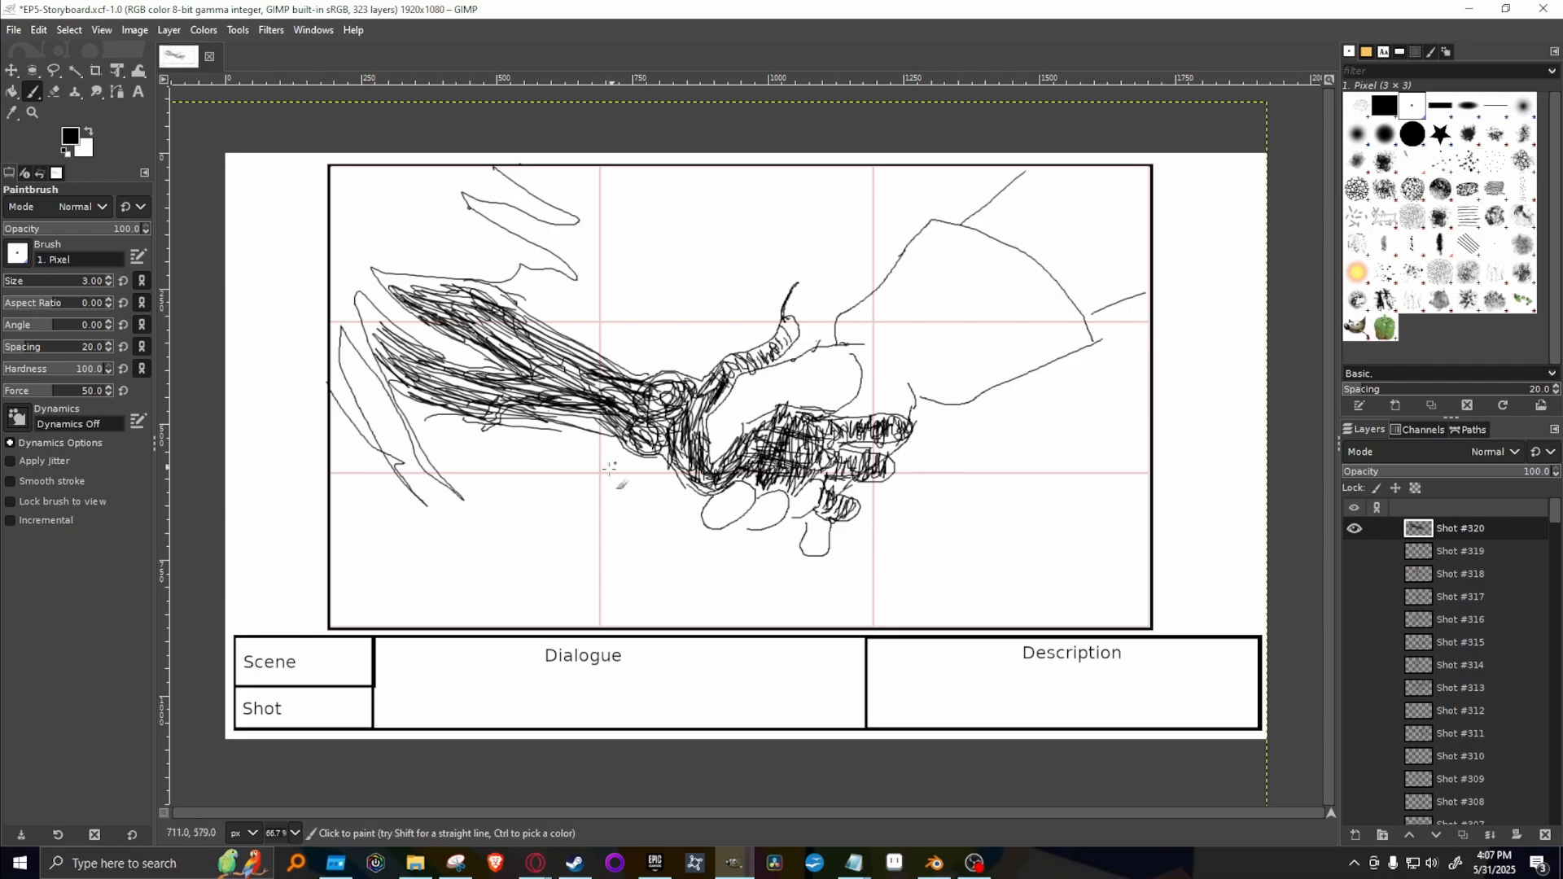
# Erase the stray line below the dark forearm with the 51 px Eraser, and extend the ragged sleeve down with the 3 px Paintbrush.
pyautogui.hotkey('shift', 'e')
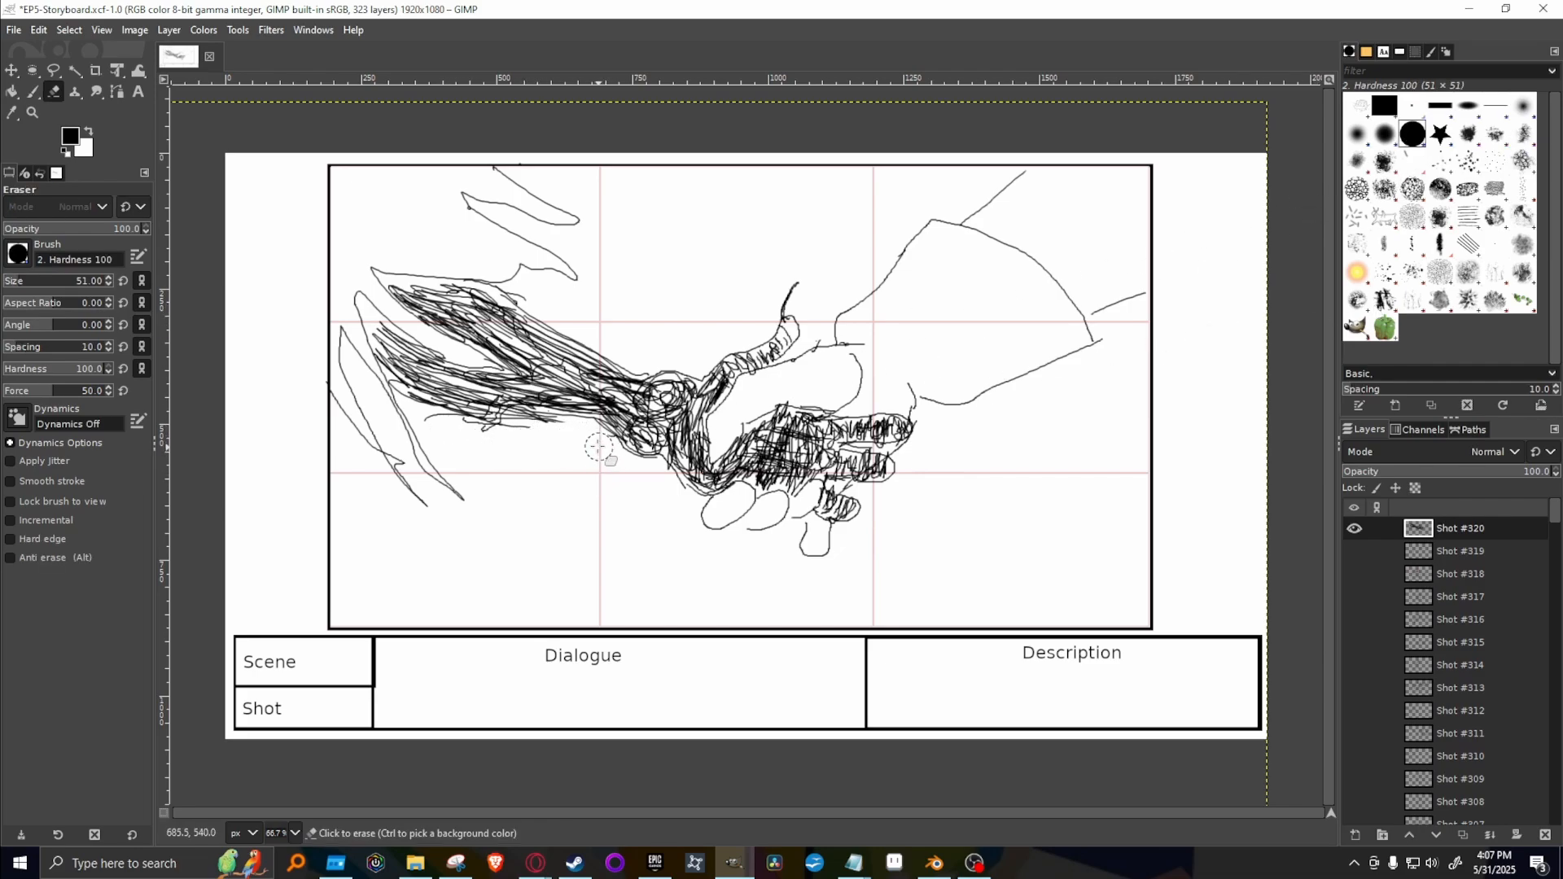
pyautogui.moveTo(541, 444)
pyautogui.mouseDown()
pyautogui.moveTo(513, 441)
pyautogui.moveTo(559, 437)
pyautogui.moveTo(490, 444)
pyautogui.mouseUp()
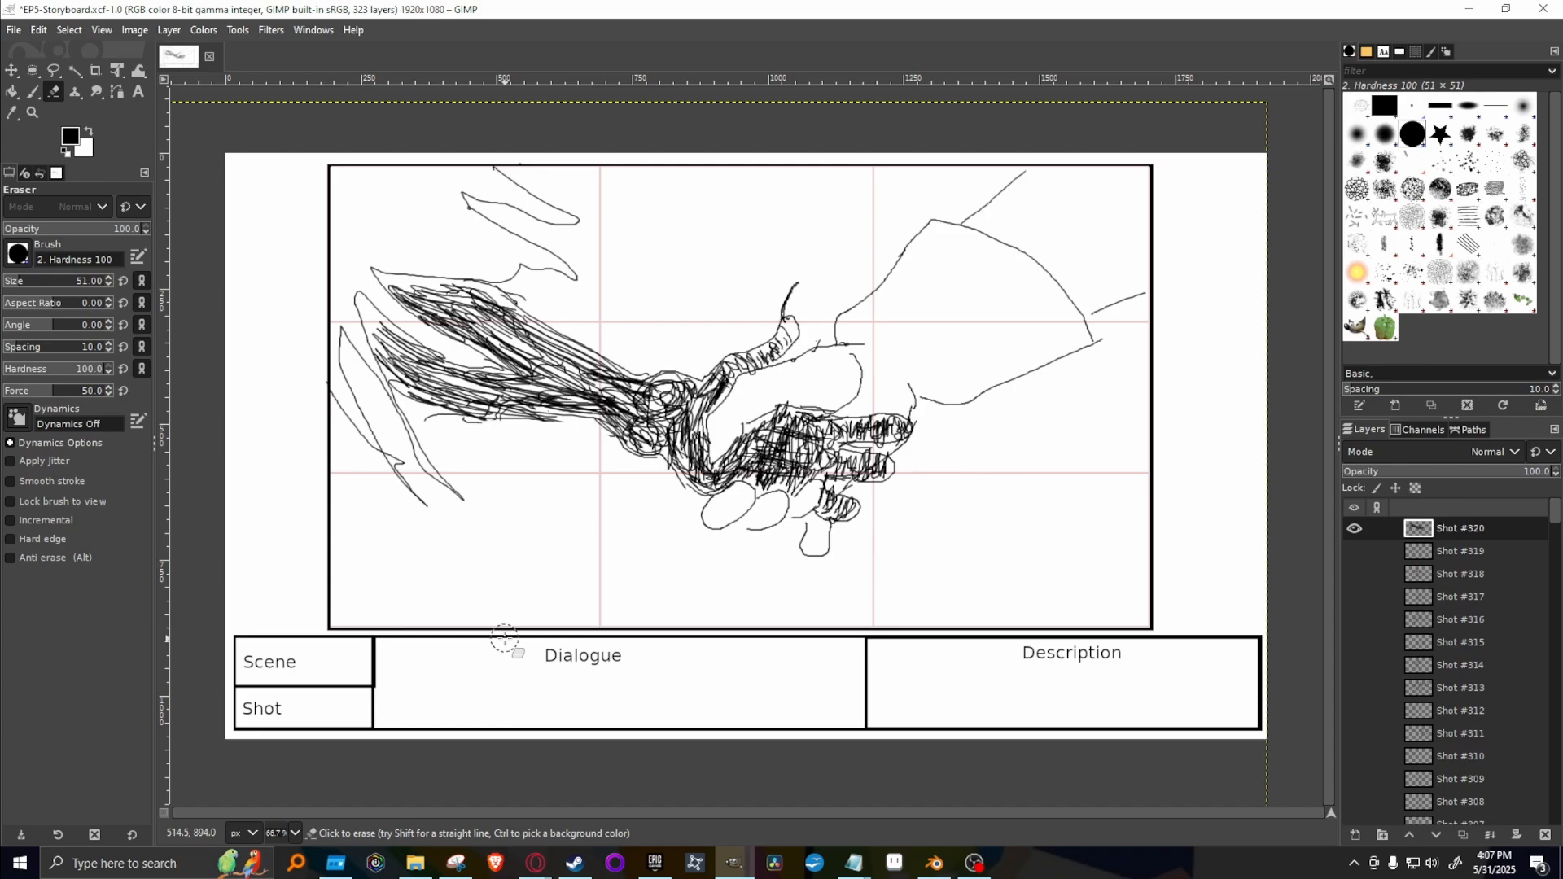
pyautogui.click(1413, 106)
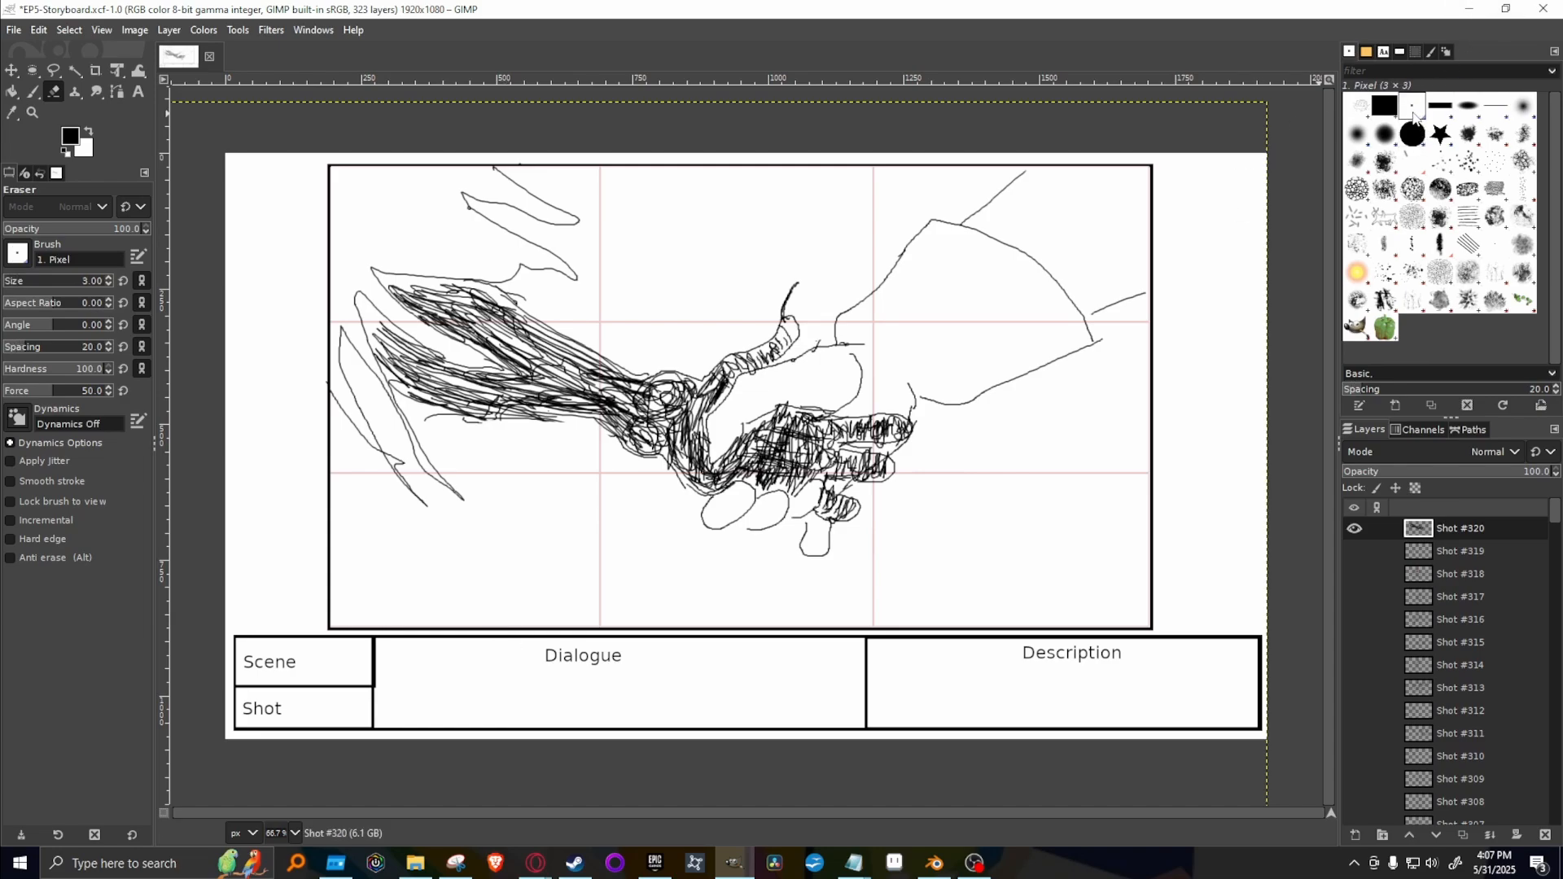
pyautogui.press('p')
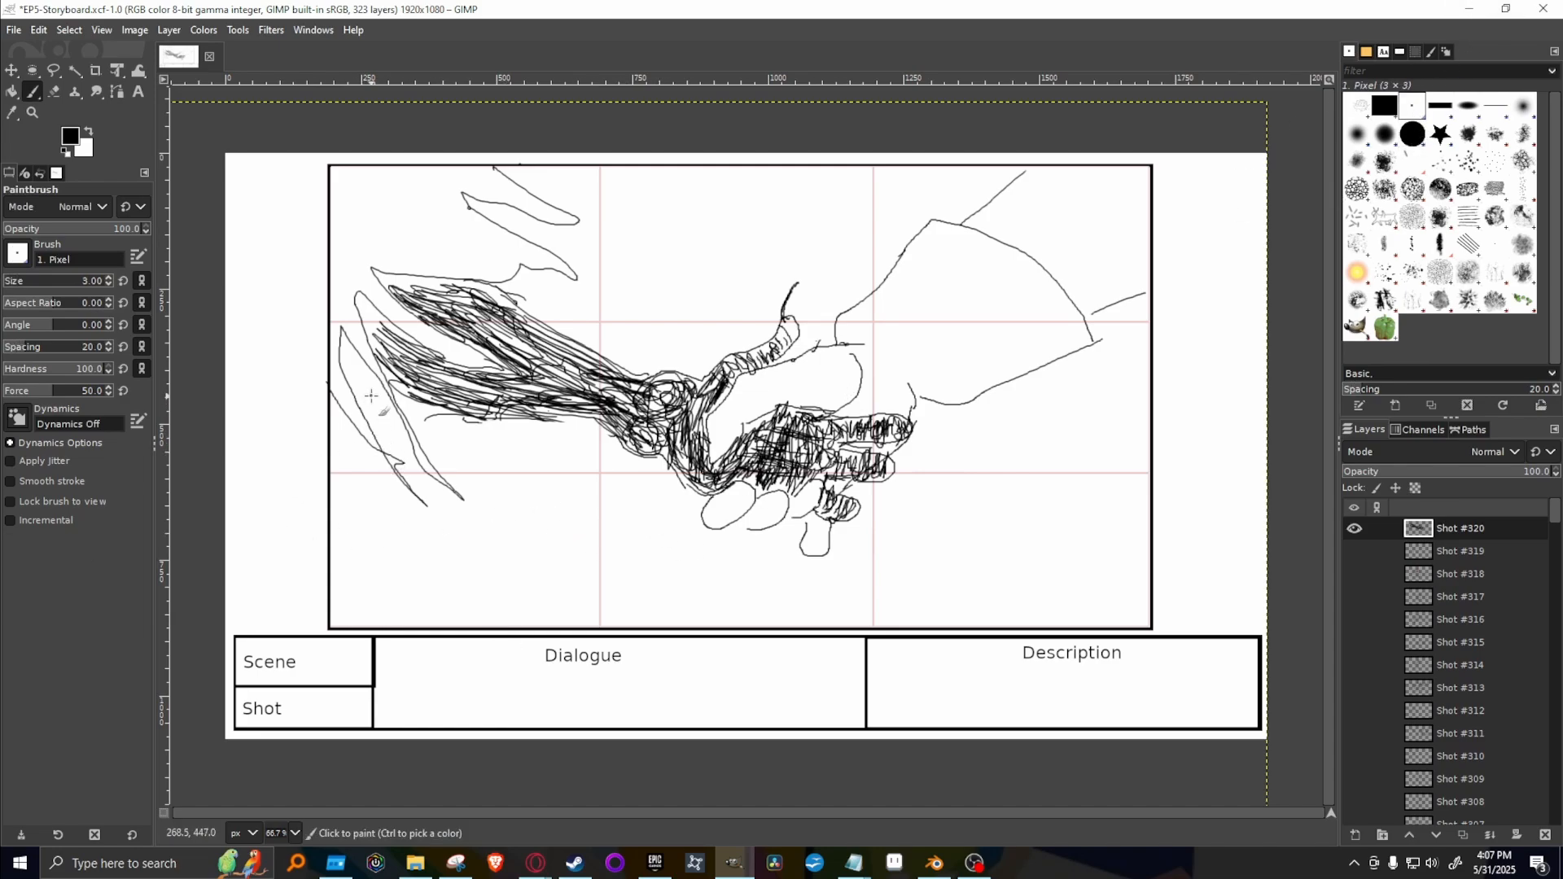
pyautogui.moveTo(372, 384)
pyautogui.mouseDown()
pyautogui.moveTo(413, 551)
pyautogui.moveTo(376, 510)
pyautogui.moveTo(390, 589)
pyautogui.moveTo(334, 580)
pyautogui.mouseUp()
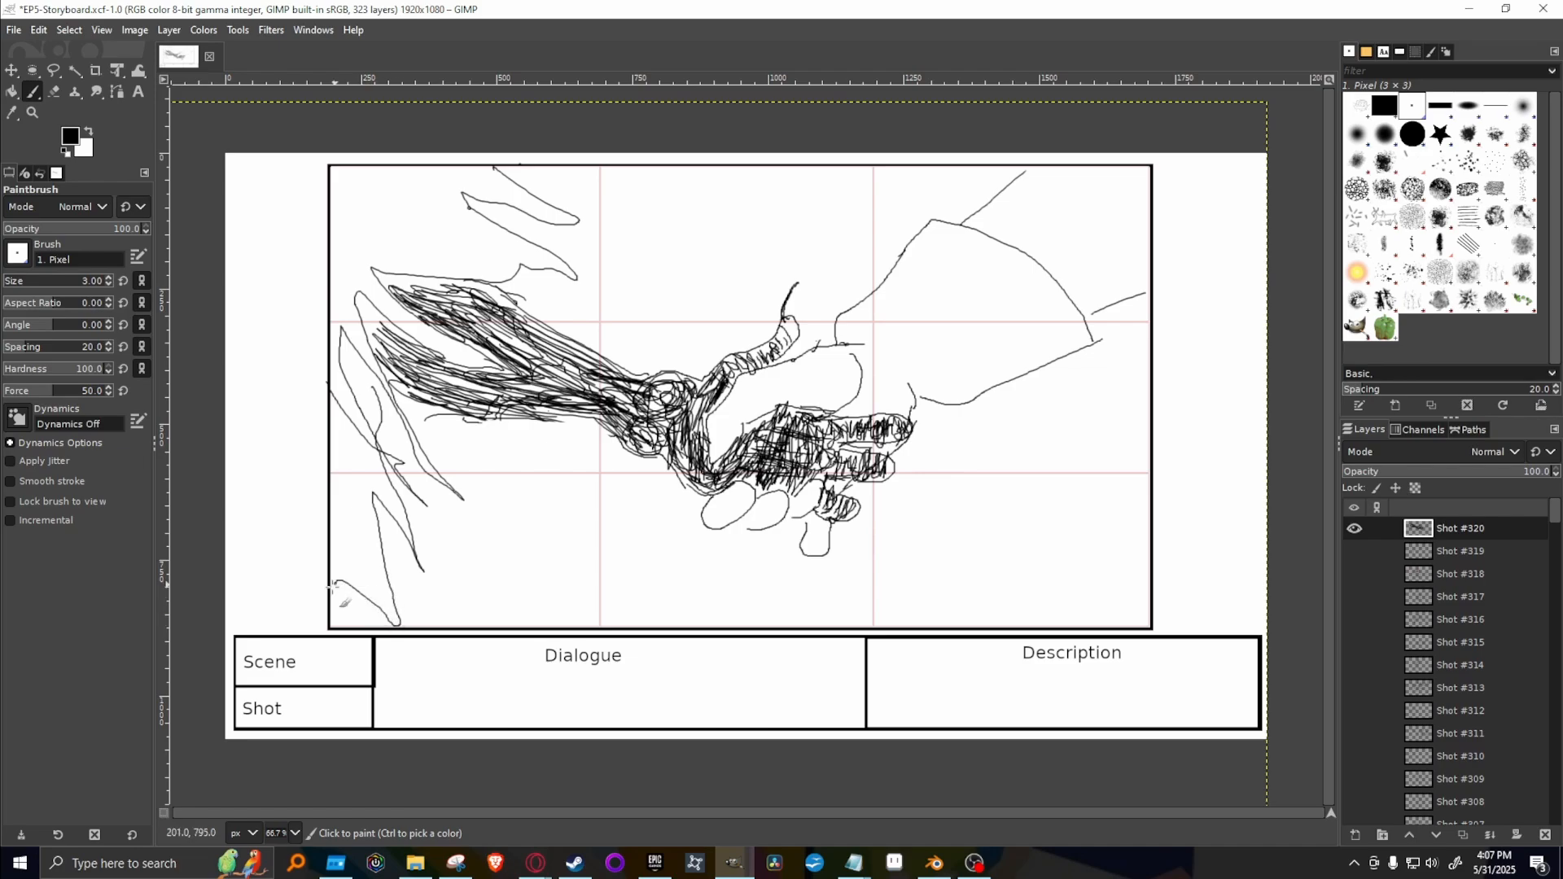
# Duplicate the Shot #320 layer for the next shot, hide the original and clear the drawing from the copy.
pyautogui.rightClick(1517, 521)
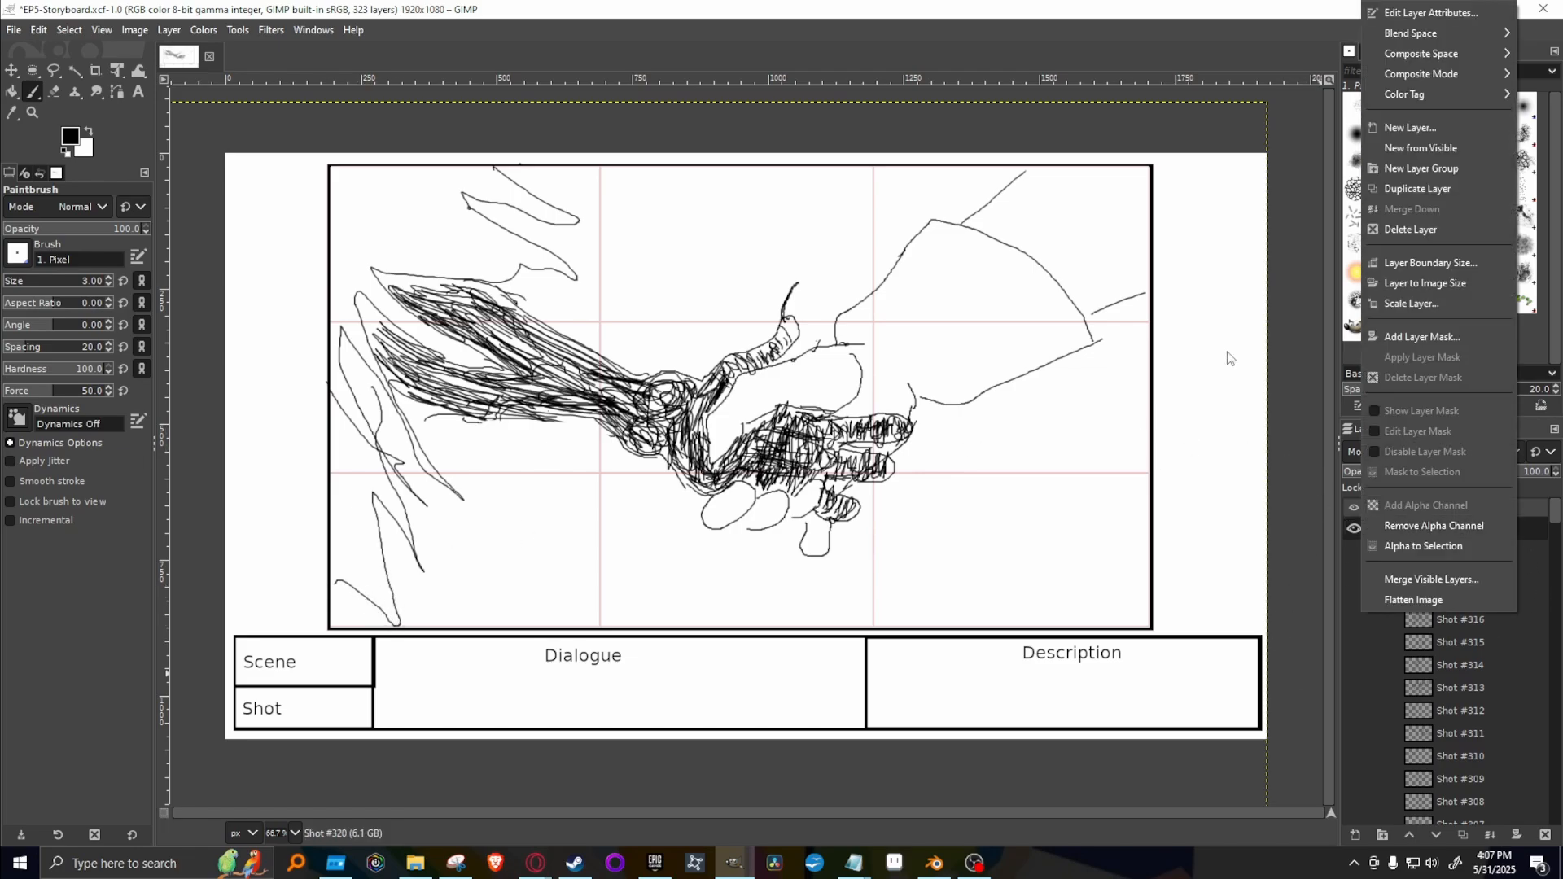
pyautogui.click(1445, 192)
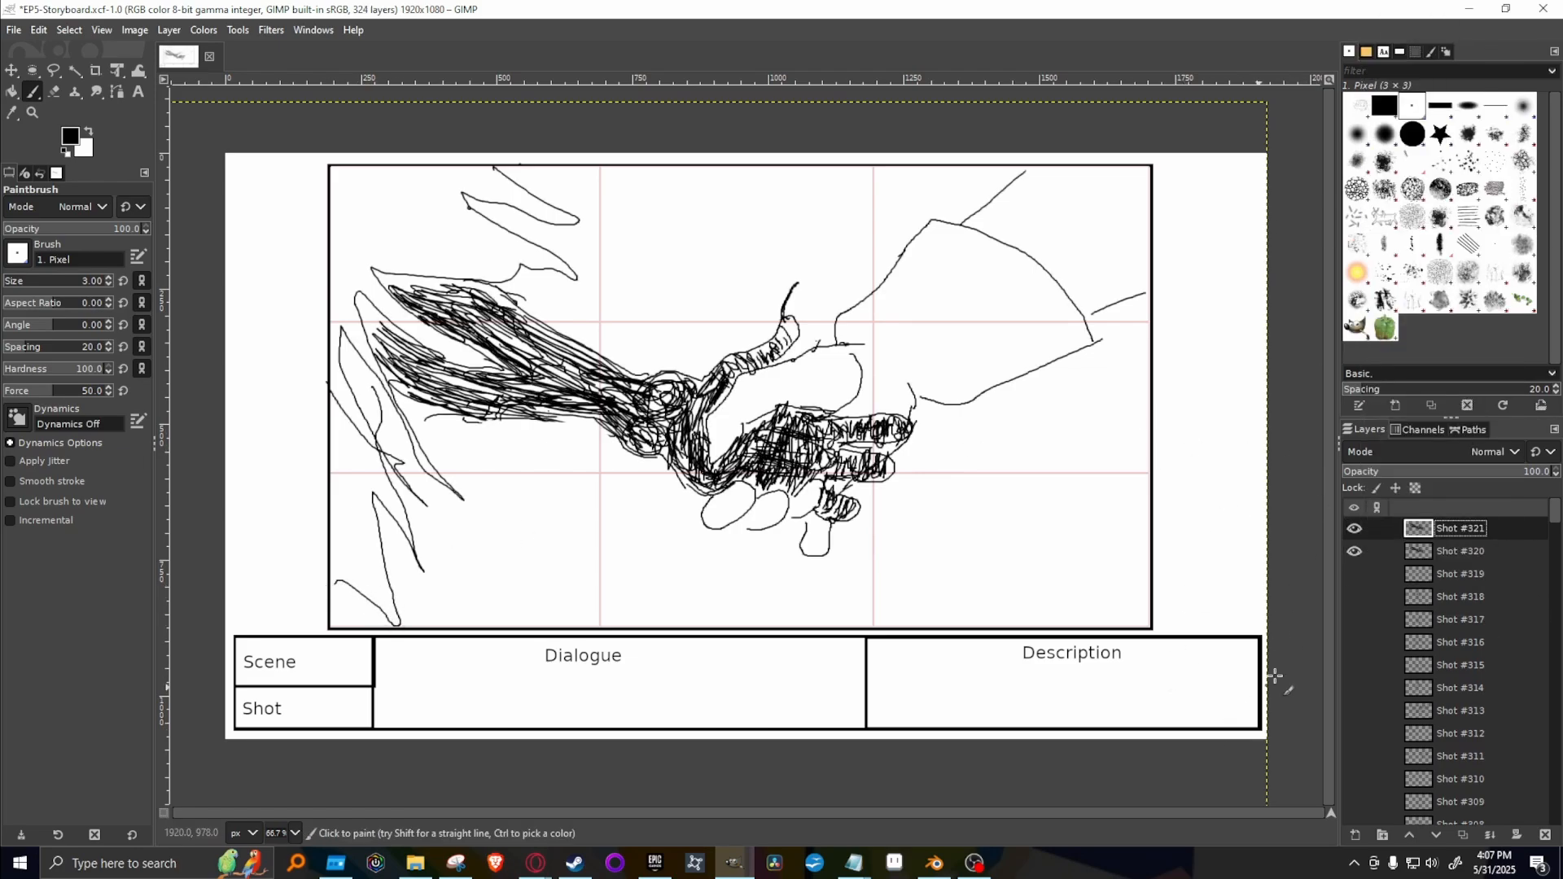
pyautogui.click(1355, 553)
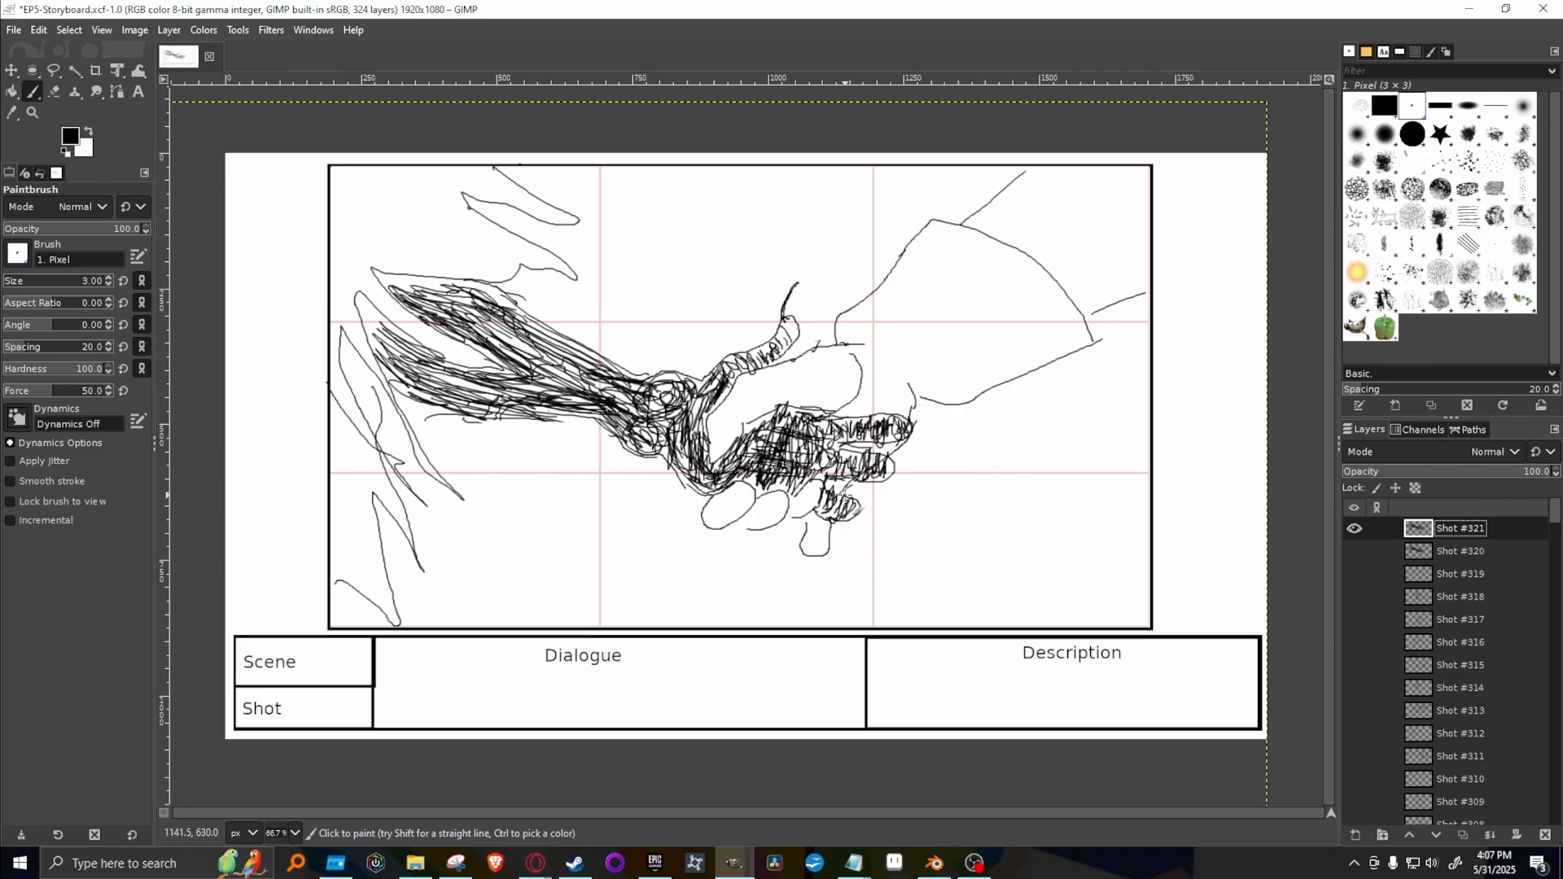
pyautogui.press('Delete')
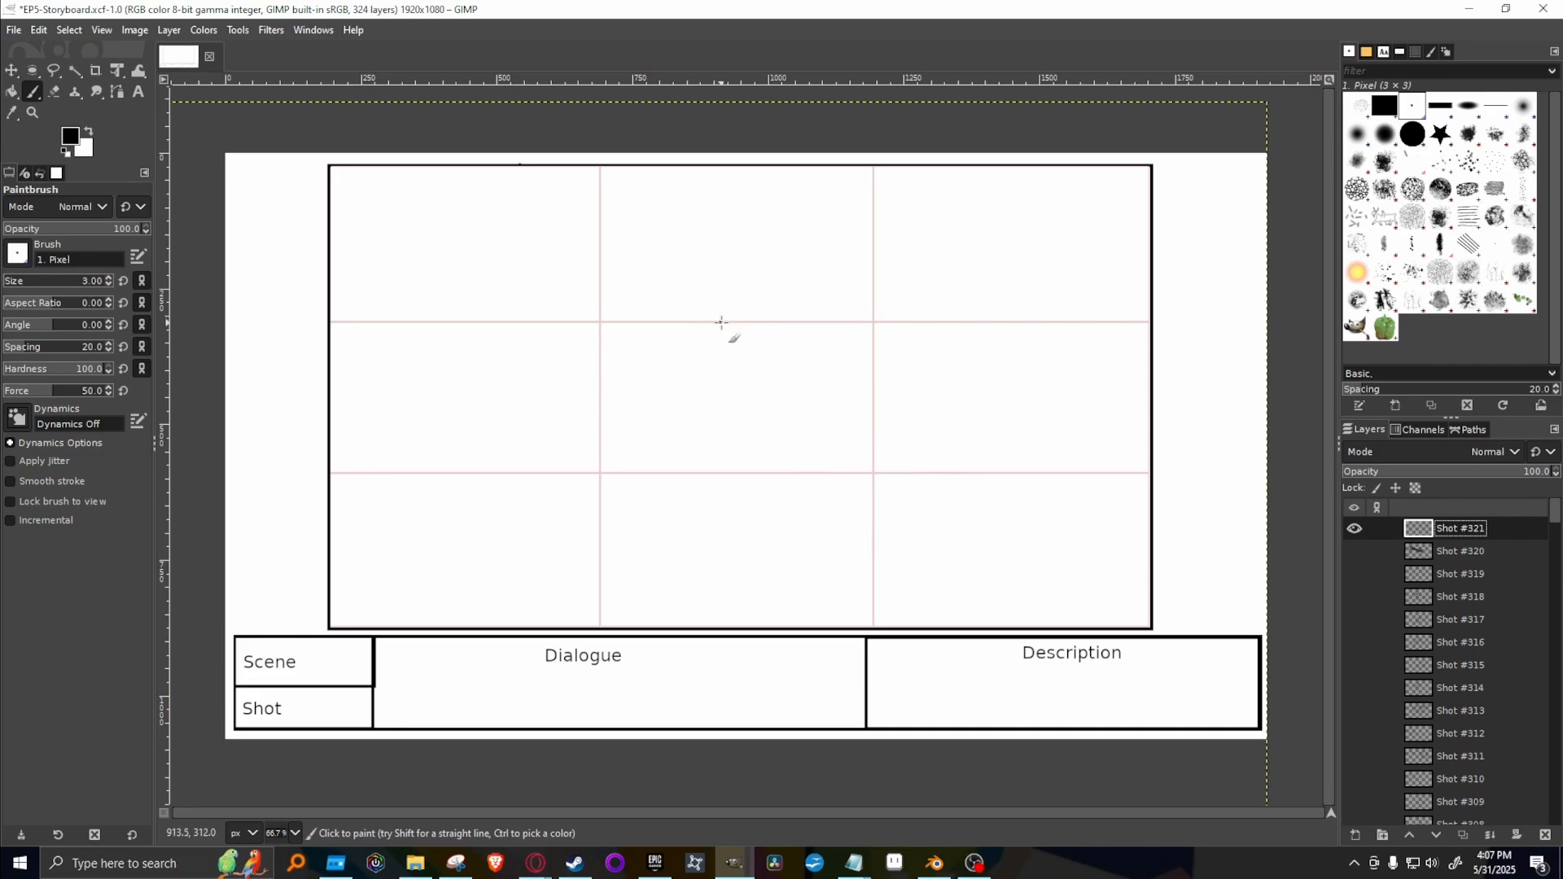
# Draw a round head in the upper middle of the Shot #321 frame with sloping shoulder lines on both sides.
pyautogui.moveTo(729, 323)
pyautogui.mouseDown()
pyautogui.moveTo(691, 259)
pyautogui.moveTo(729, 242)
pyautogui.moveTo(695, 275)
pyautogui.moveTo(737, 311)
pyautogui.moveTo(769, 278)
pyautogui.moveTo(738, 239)
pyautogui.mouseUp()
pyautogui.hotkey('ctrl', 'z')
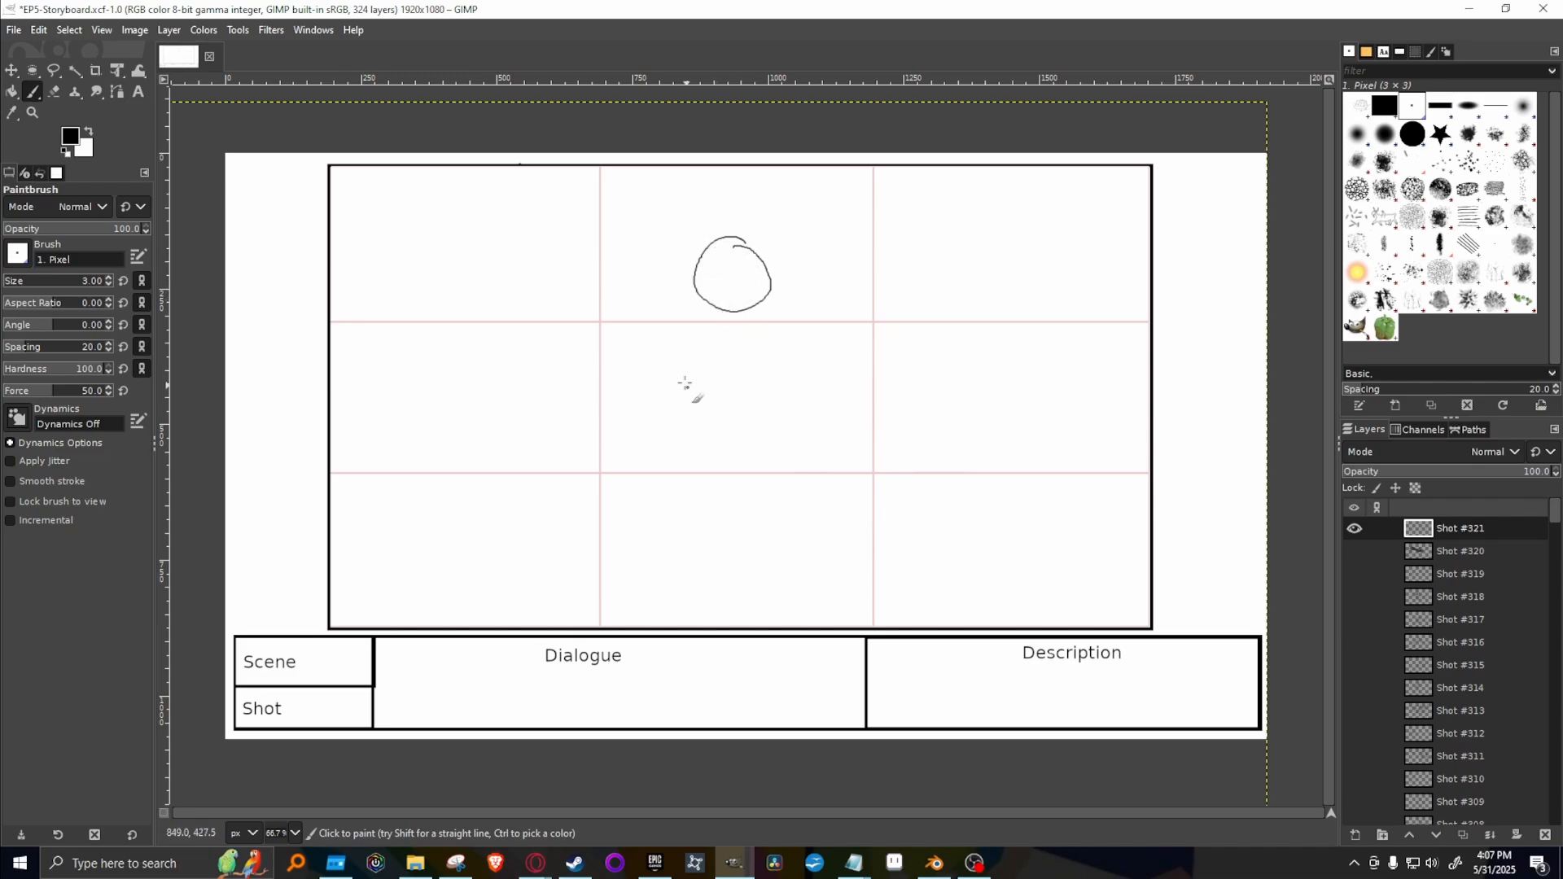
pyautogui.moveTo(687, 302); pyautogui.dragTo(613, 363)
pyautogui.moveTo(771, 302); pyautogui.dragTo(843, 391)
# Erase the long sloping arm lines with the 51 px Eraser, leaving only short shoulder stubs beside the head.
pyautogui.click(1412, 134)
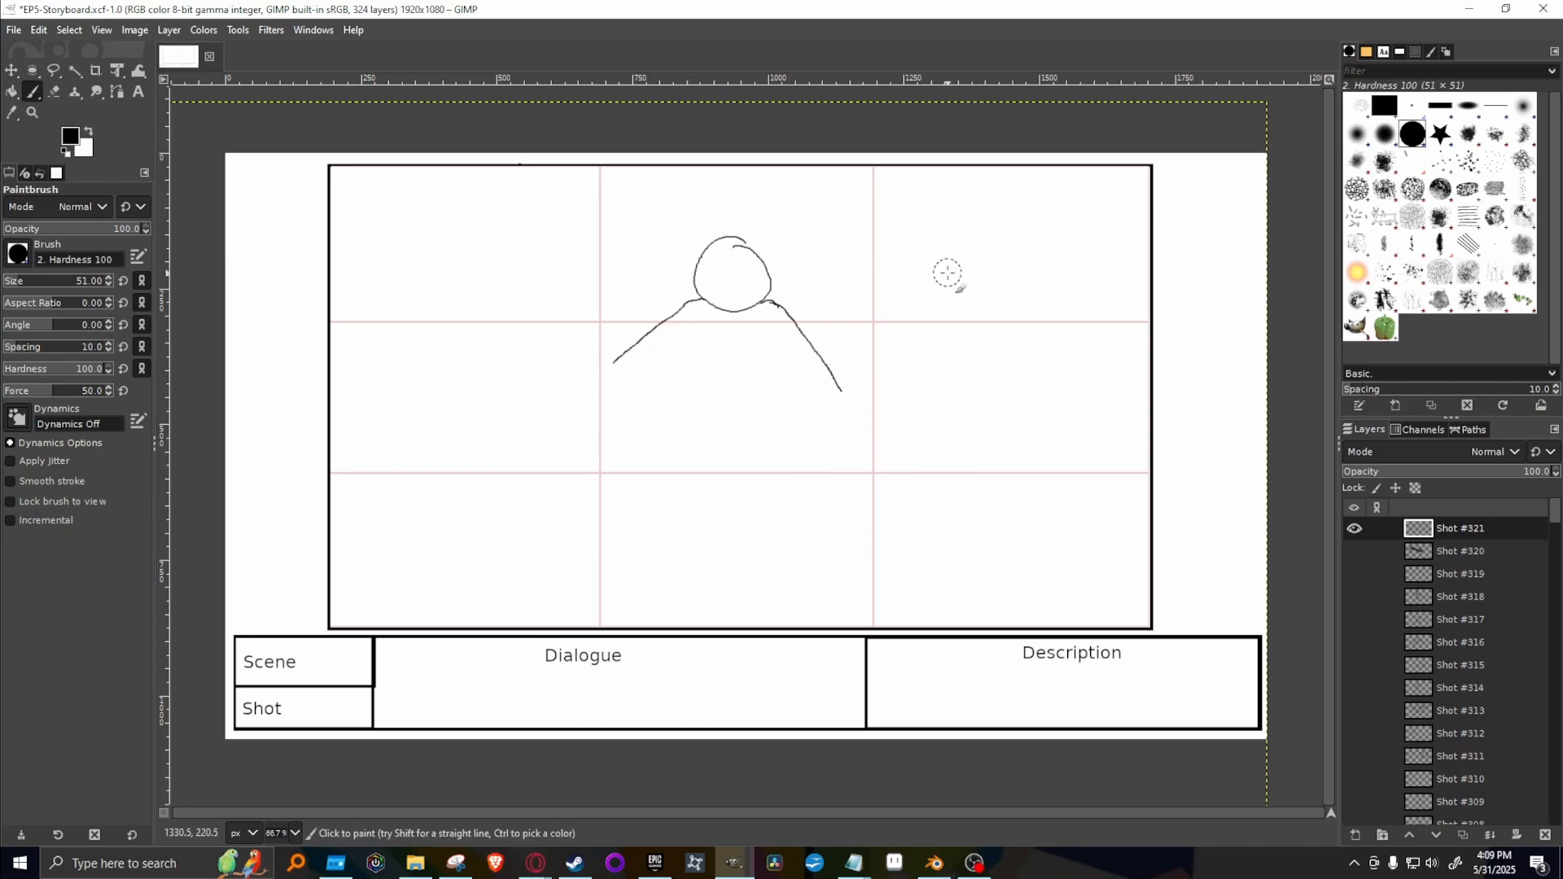
pyautogui.click(601, 404)
pyautogui.moveTo(600, 402); pyautogui.dragTo(643, 349)
pyautogui.hotkey('ctrl', 'z')
pyautogui.hotkey('shift', 'e')
pyautogui.moveTo(601, 405)
pyautogui.mouseDown()
pyautogui.moveTo(620, 347)
pyautogui.moveTo(587, 411)
pyautogui.moveTo(684, 310)
pyautogui.mouseUp()
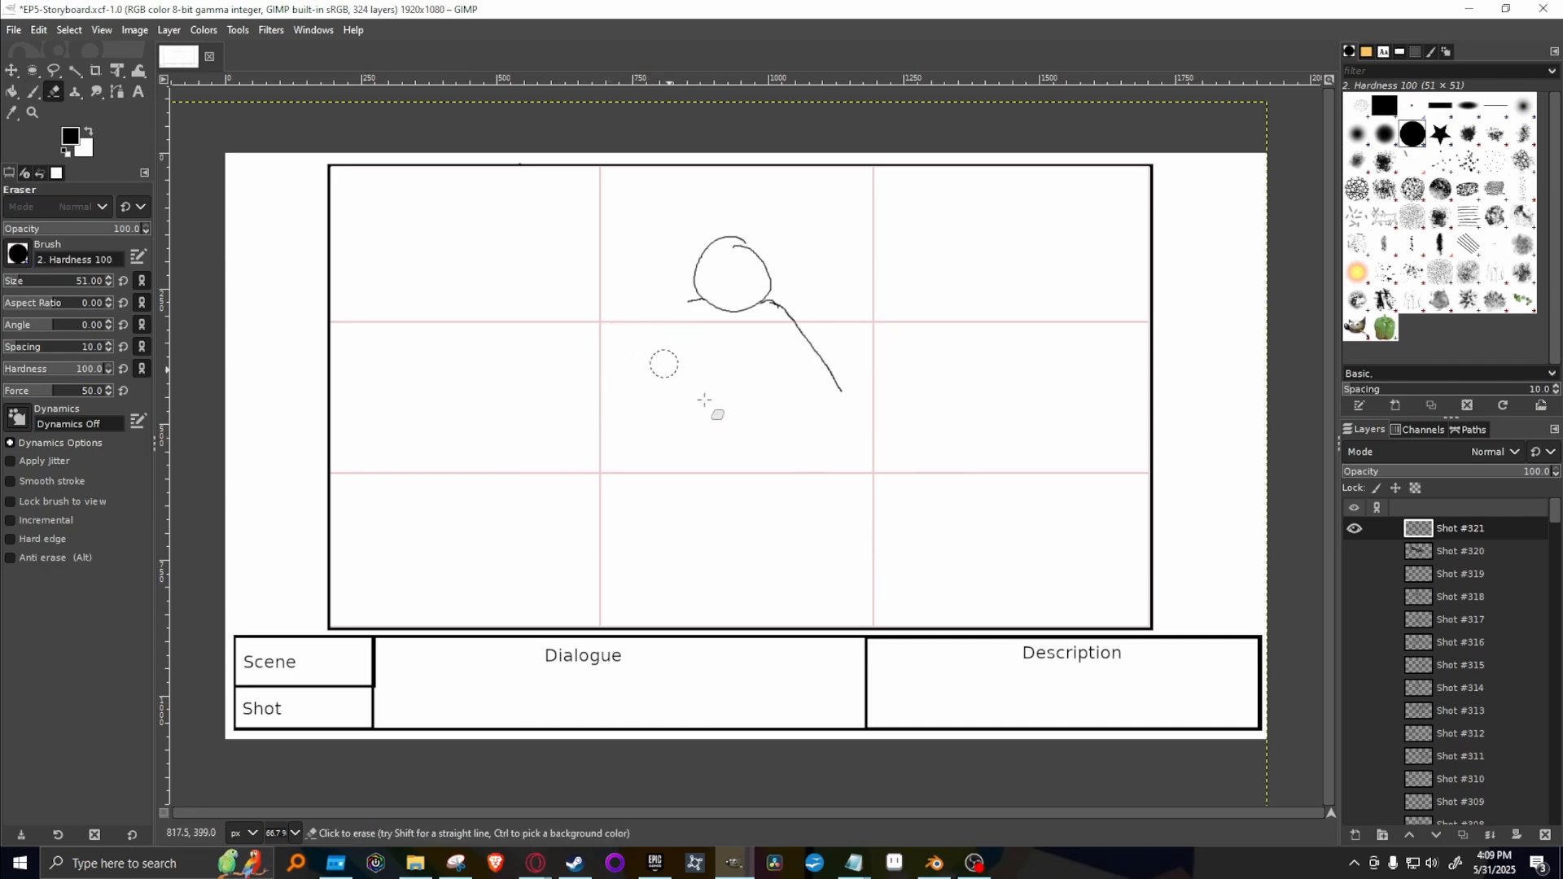
pyautogui.moveTo(842, 391)
pyautogui.mouseDown()
pyautogui.moveTo(841, 318)
pyautogui.moveTo(795, 349)
pyautogui.moveTo(786, 322)
pyautogui.mouseUp()
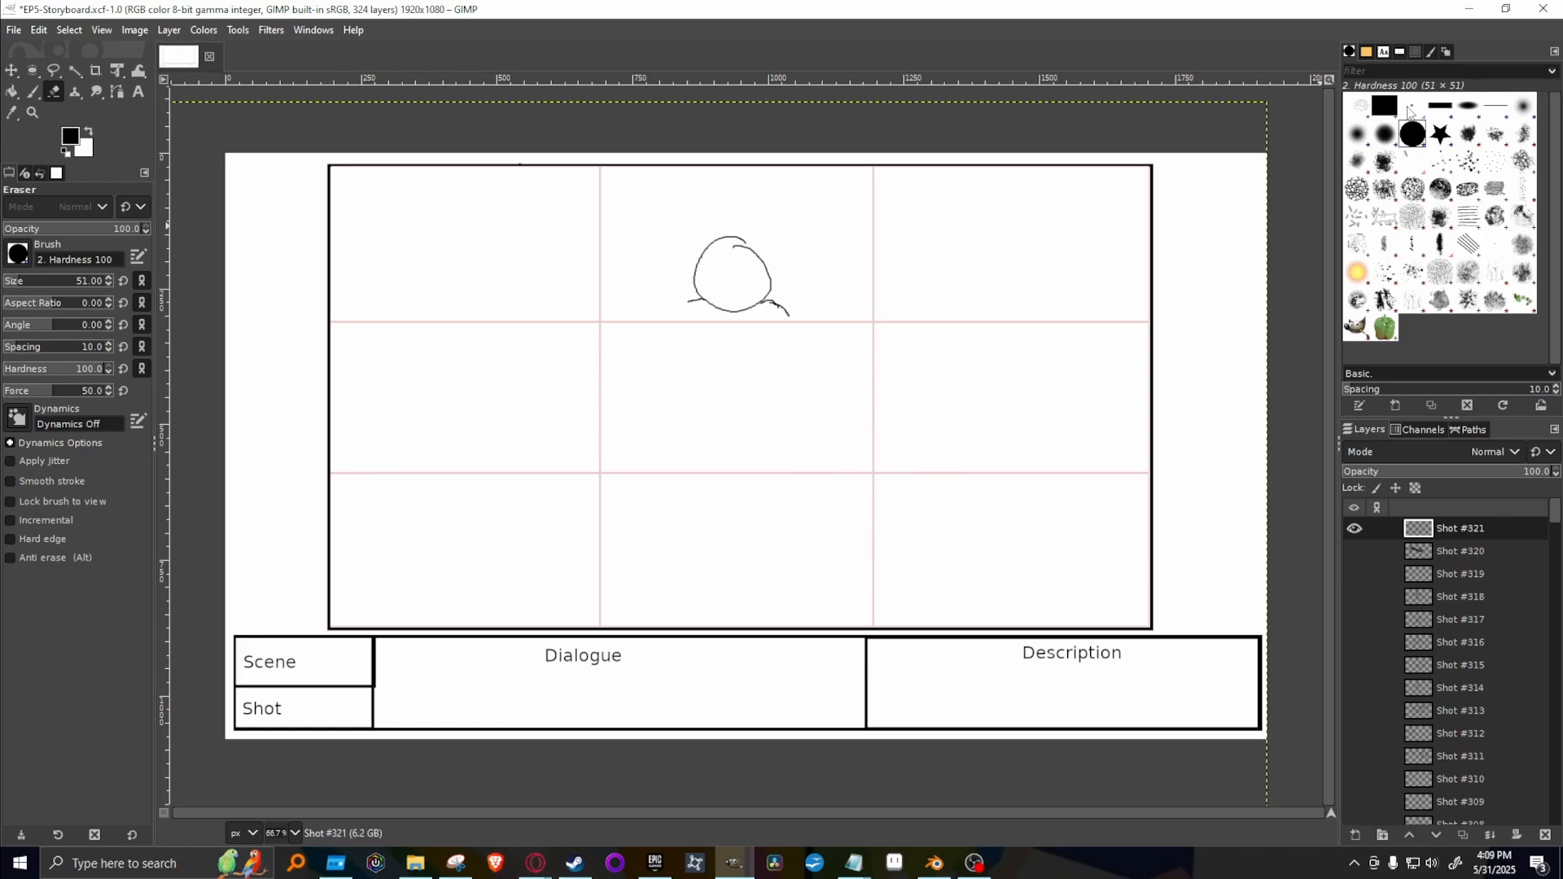
# Draw one outstretched arm with a wide cuff and hand using the 3 px Paintbrush, and add the torso's side below it.
pyautogui.click(1411, 107)
pyautogui.press('p')
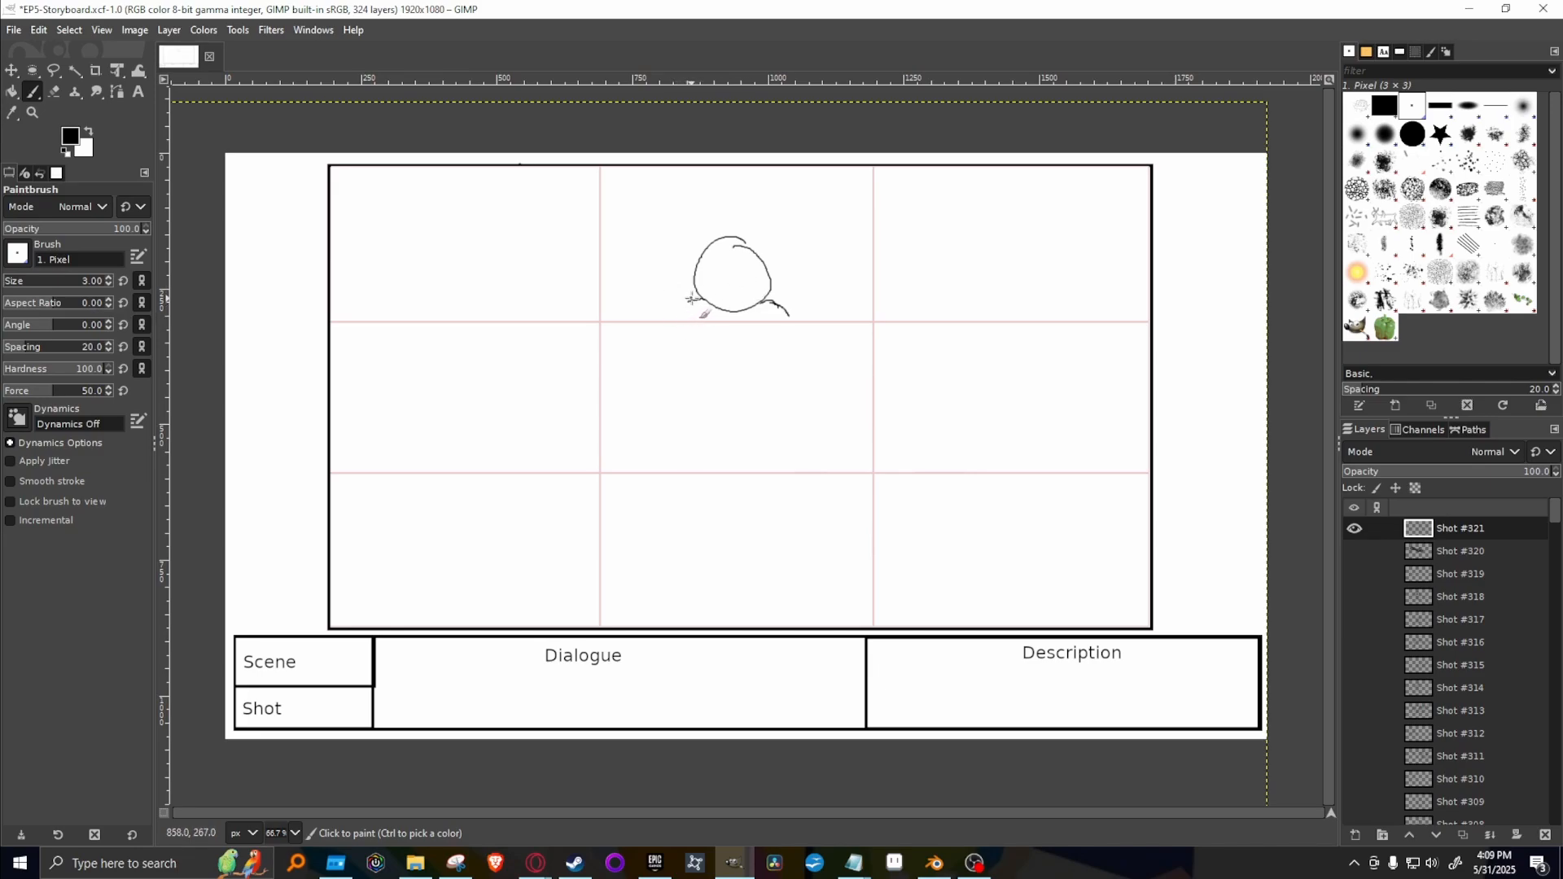
pyautogui.moveTo(705, 300); pyautogui.dragTo(590, 328)
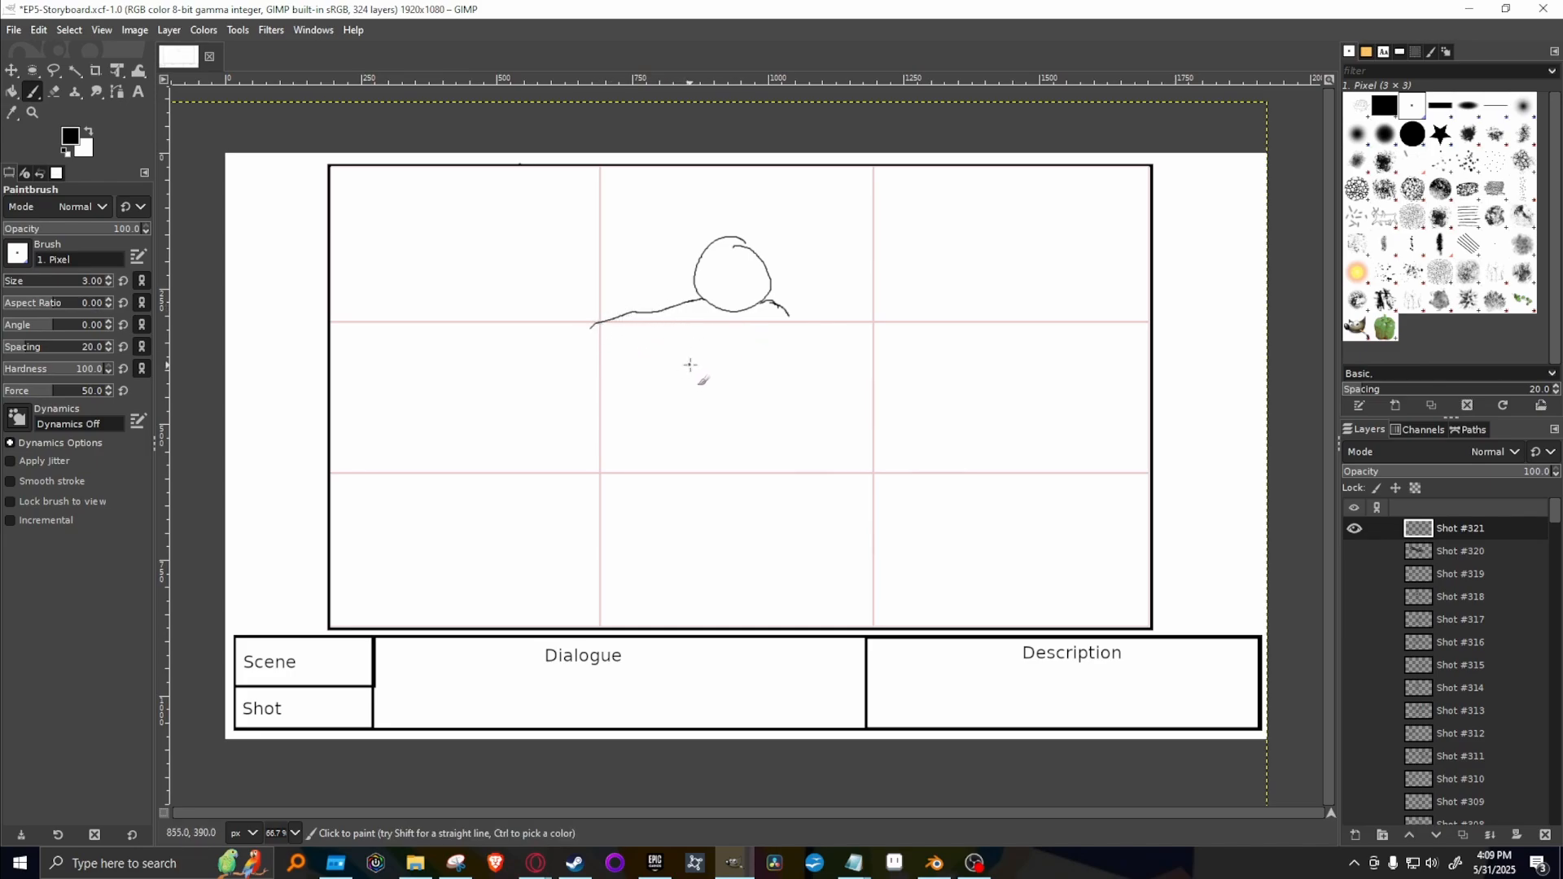
pyautogui.hotkey('ctrl', 'z')
pyautogui.moveTo(638, 352)
pyautogui.mouseDown()
pyautogui.moveTo(573, 443)
pyautogui.moveTo(546, 439)
pyautogui.moveTo(563, 432)
pyautogui.moveTo(551, 459)
pyautogui.moveTo(591, 447)
pyautogui.moveTo(588, 382)
pyautogui.moveTo(622, 400)
pyautogui.moveTo(609, 437)
pyautogui.moveTo(677, 356)
pyautogui.moveTo(712, 400)
pyautogui.mouseUp()
pyautogui.click(743, 405)
pyautogui.hotkey('ctrl', 'z')
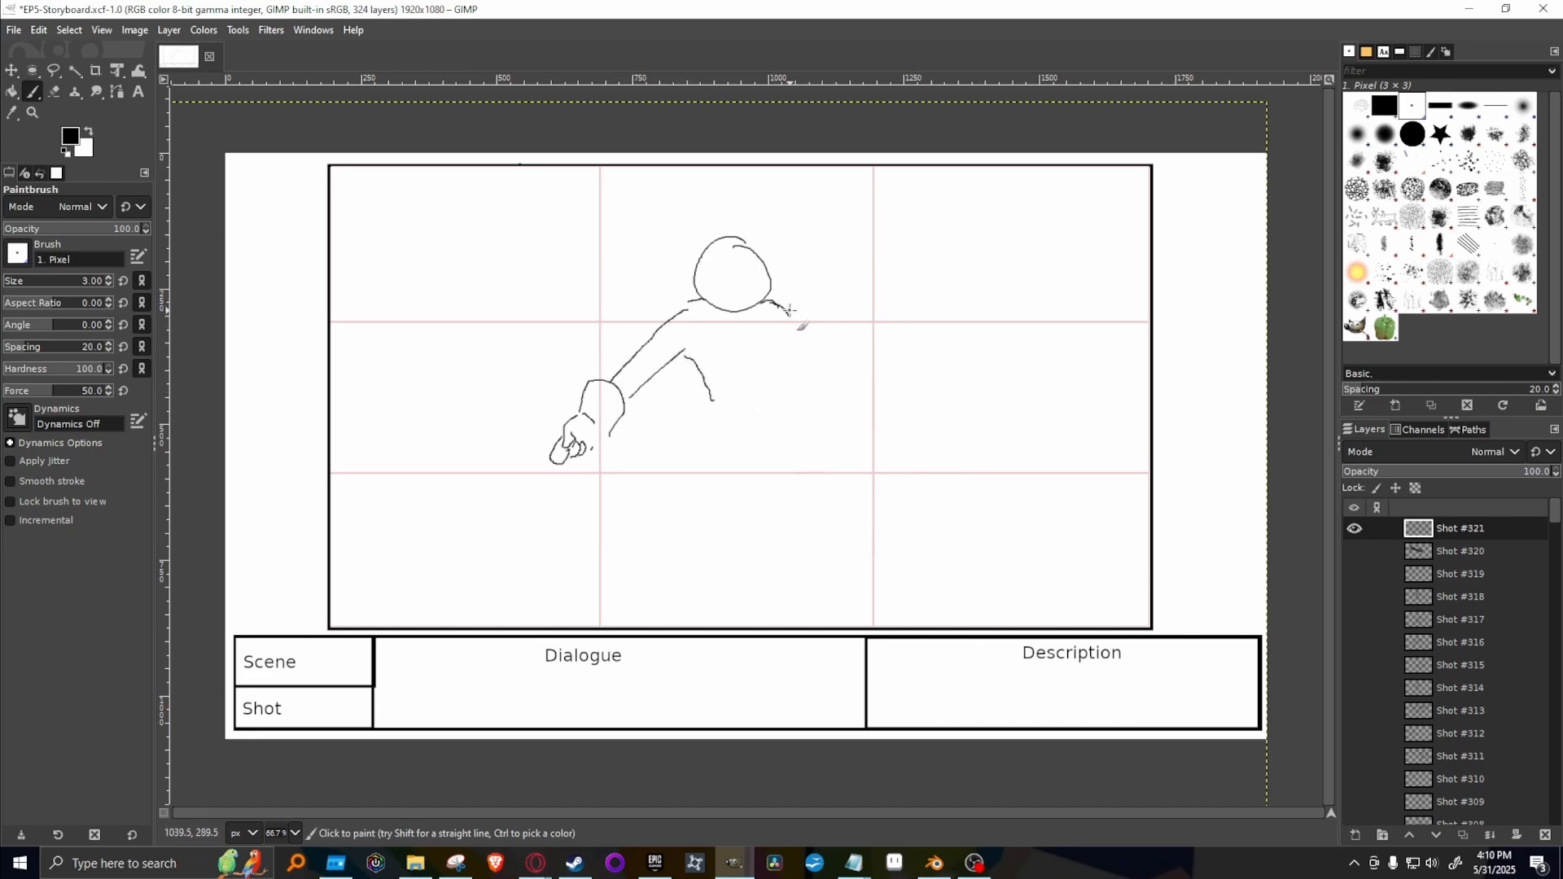
# Draw the torso's other side, both legs and the second outstretched arm with a wide cuff and clawed hand.
pyautogui.moveTo(782, 336)
pyautogui.mouseDown()
pyautogui.moveTo(778, 409)
pyautogui.moveTo(704, 429)
pyautogui.moveTo(642, 567)
pyautogui.moveTo(651, 618)
pyautogui.moveTo(676, 599)
pyautogui.moveTo(649, 579)
pyautogui.moveTo(681, 580)
pyautogui.moveTo(736, 481)
pyautogui.moveTo(755, 496)
pyautogui.moveTo(754, 578)
pyautogui.moveTo(778, 600)
pyautogui.moveTo(791, 586)
pyautogui.moveTo(791, 392)
pyautogui.mouseUp()
pyautogui.hotkey('ctrl', 'z')
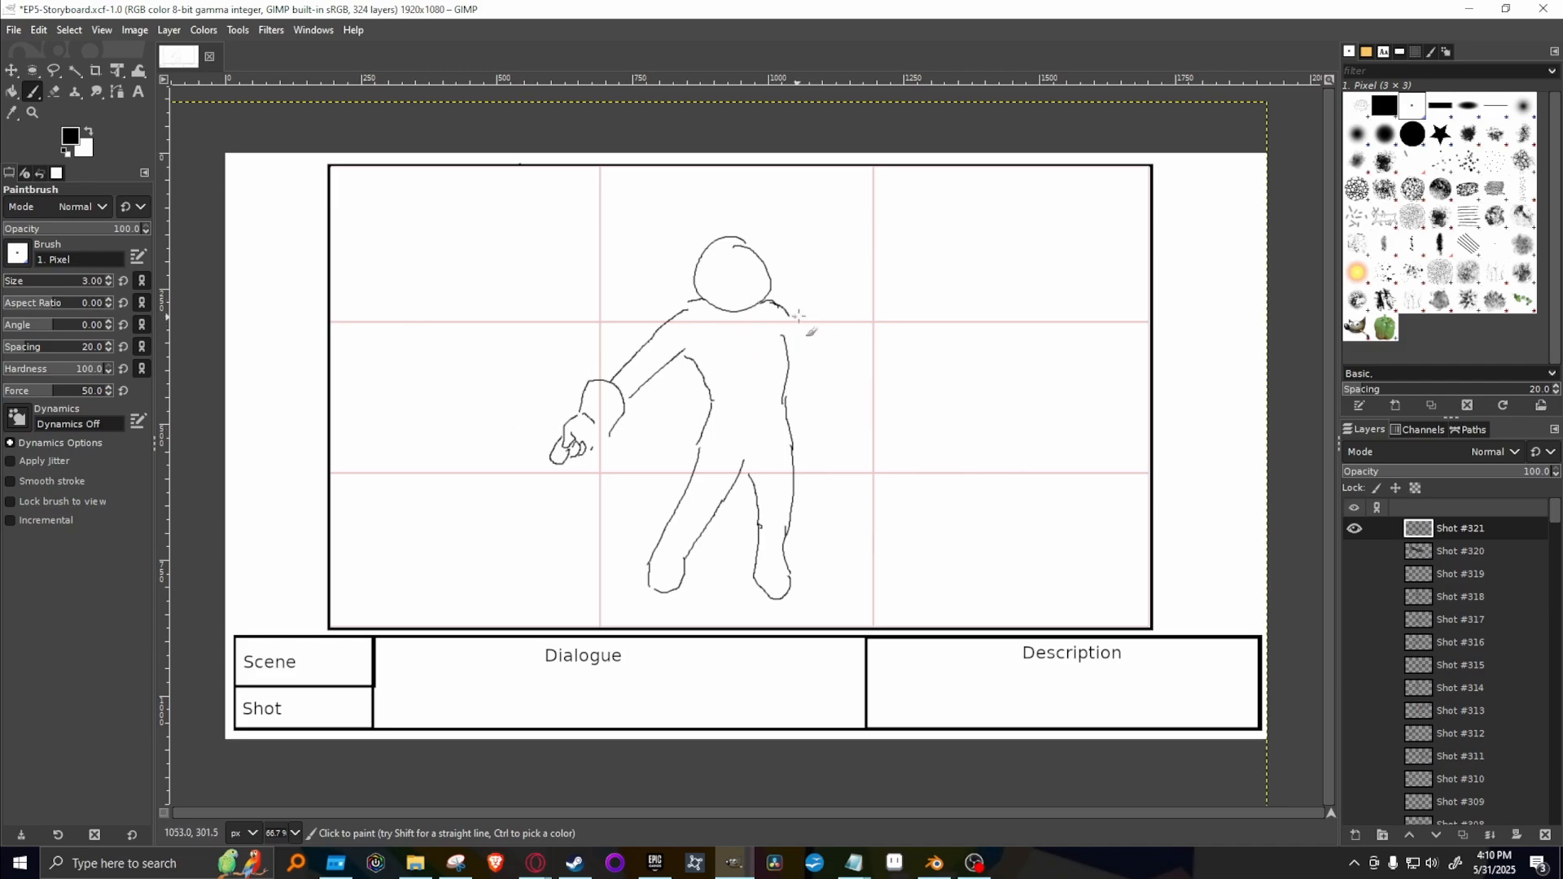
pyautogui.moveTo(792, 313)
pyautogui.mouseDown()
pyautogui.moveTo(838, 333)
pyautogui.moveTo(828, 367)
pyautogui.moveTo(860, 379)
pyautogui.moveTo(860, 344)
pyautogui.moveTo(887, 368)
pyautogui.moveTo(868, 389)
pyautogui.moveTo(906, 368)
pyautogui.mouseUp()
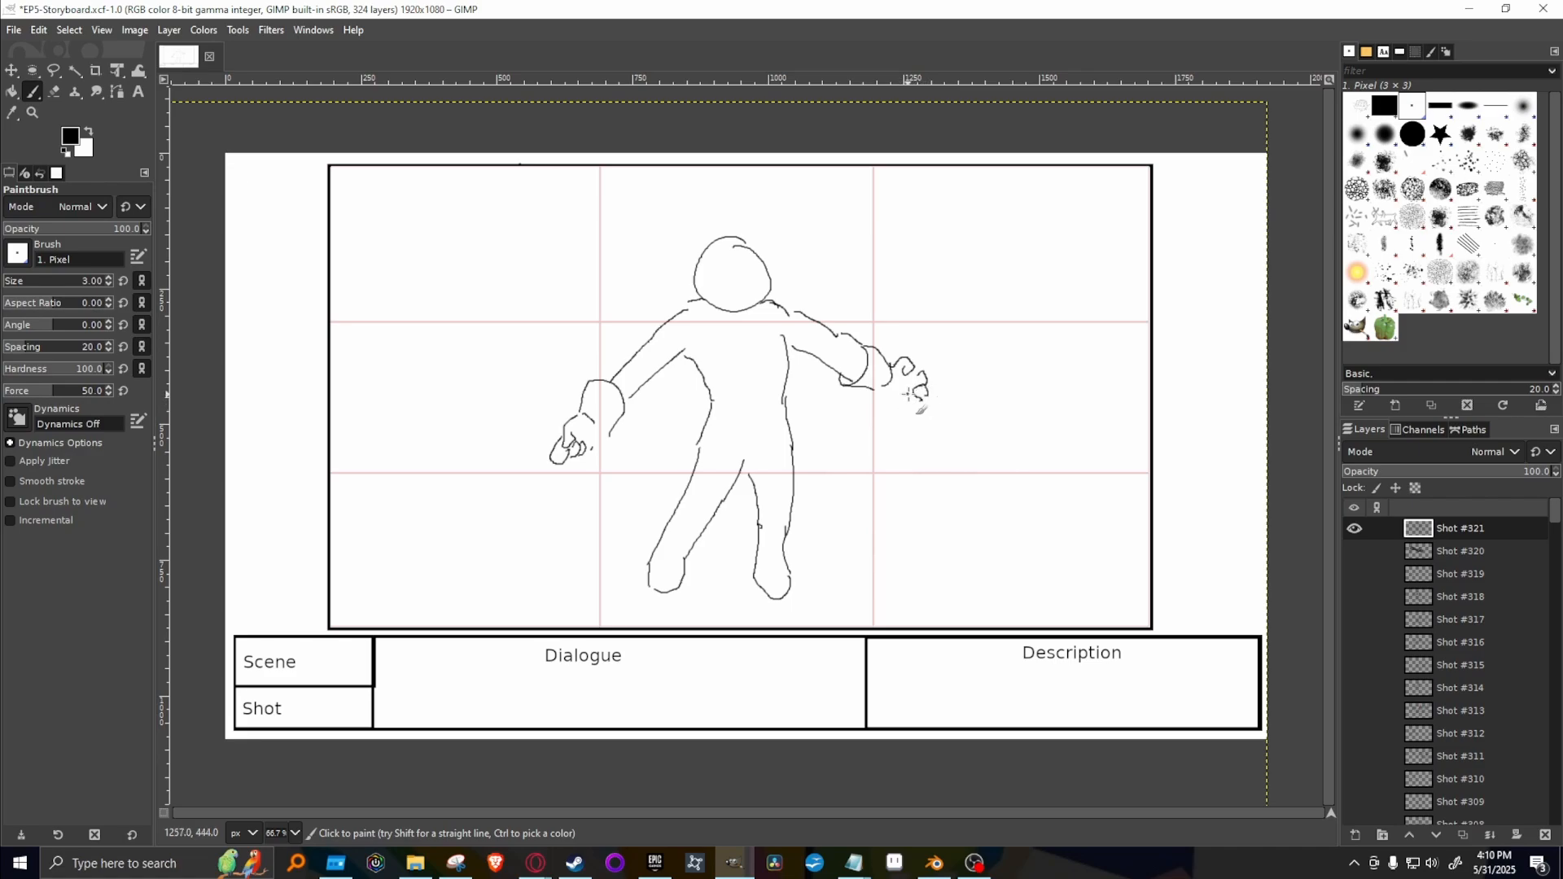
pyautogui.moveTo(928, 381); pyautogui.dragTo(922, 375)
pyautogui.hotkey('ctrl', 'z')
pyautogui.hotkey('ctrl', 'z')
# Draw a long pointed hair strand across the head and clean up the head outline near the face with the Eraser.
pyautogui.moveTo(719, 237)
pyautogui.mouseDown()
pyautogui.moveTo(733, 356)
pyautogui.moveTo(696, 282)
pyautogui.moveTo(705, 242)
pyautogui.mouseUp()
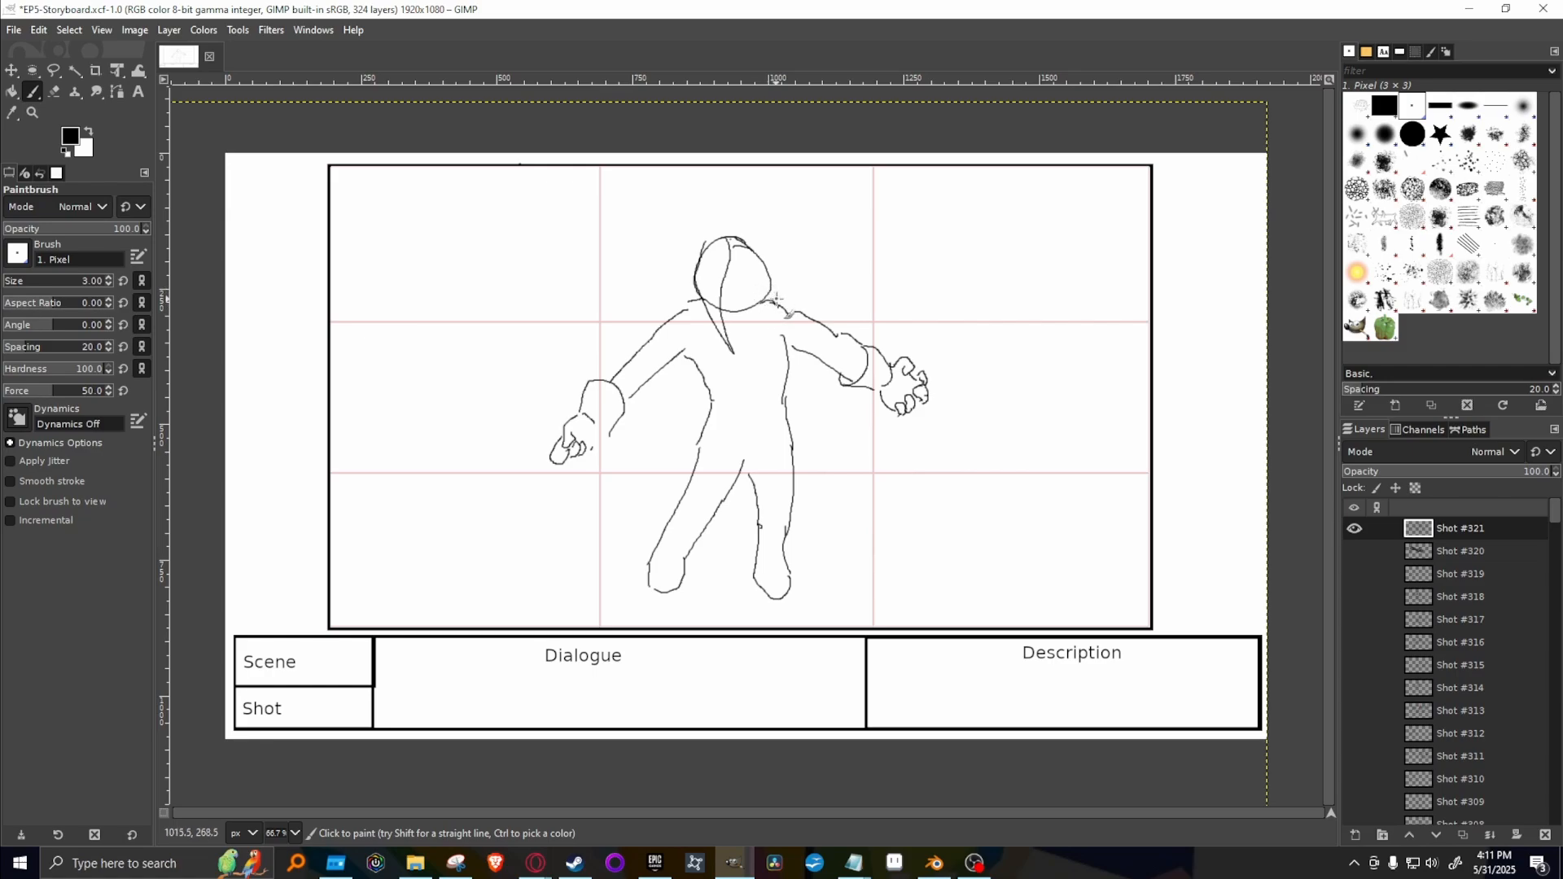
pyautogui.moveTo(771, 295); pyautogui.dragTo(770, 255)
pyautogui.click(1413, 134)
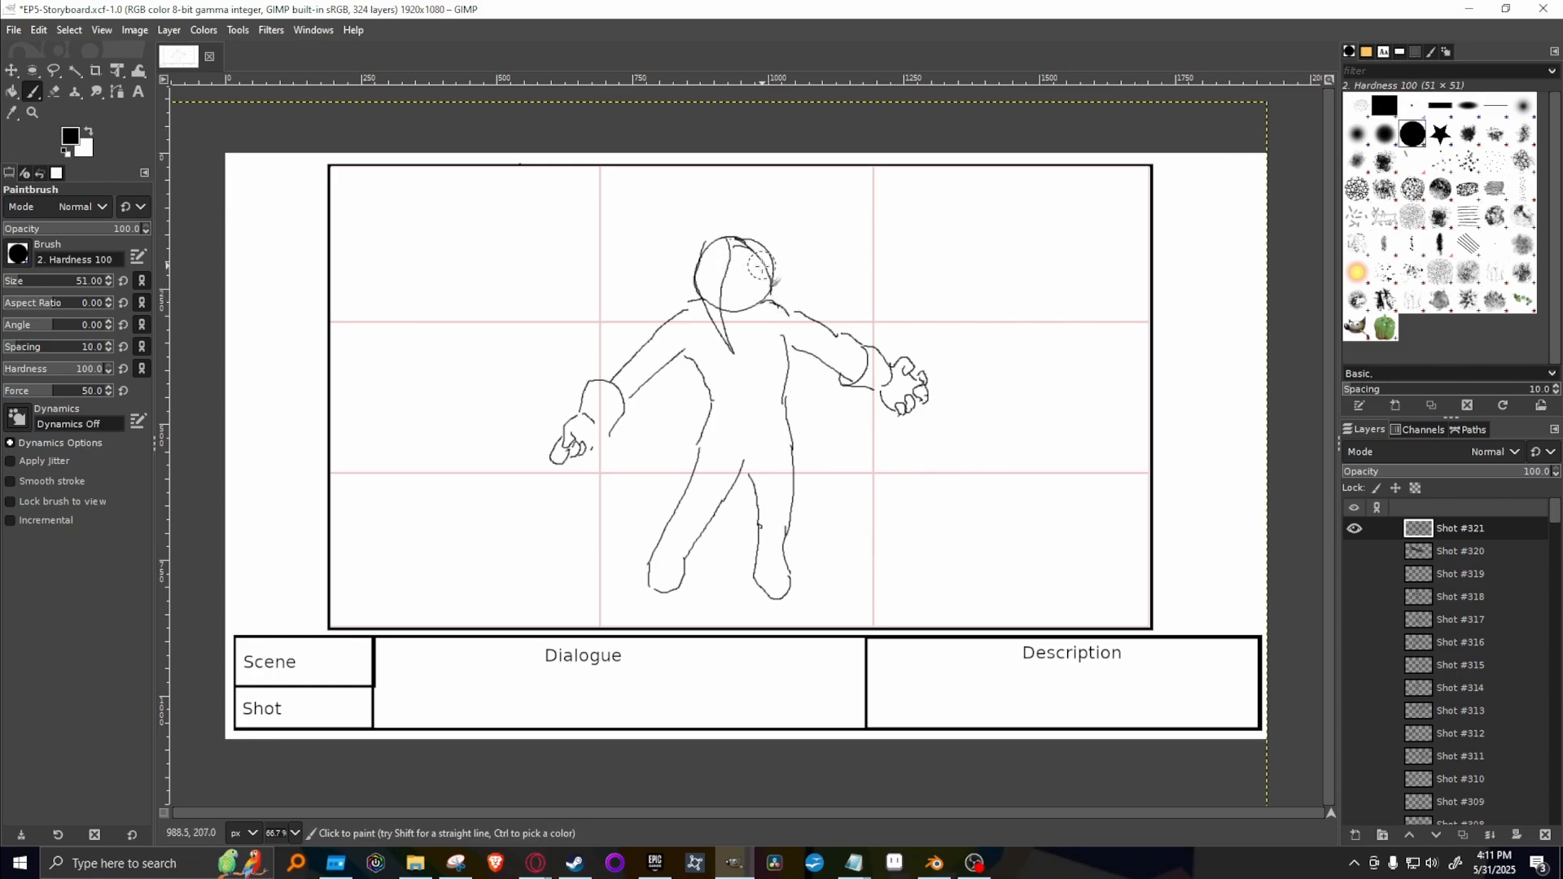
pyautogui.hotkey('shift', 'e')
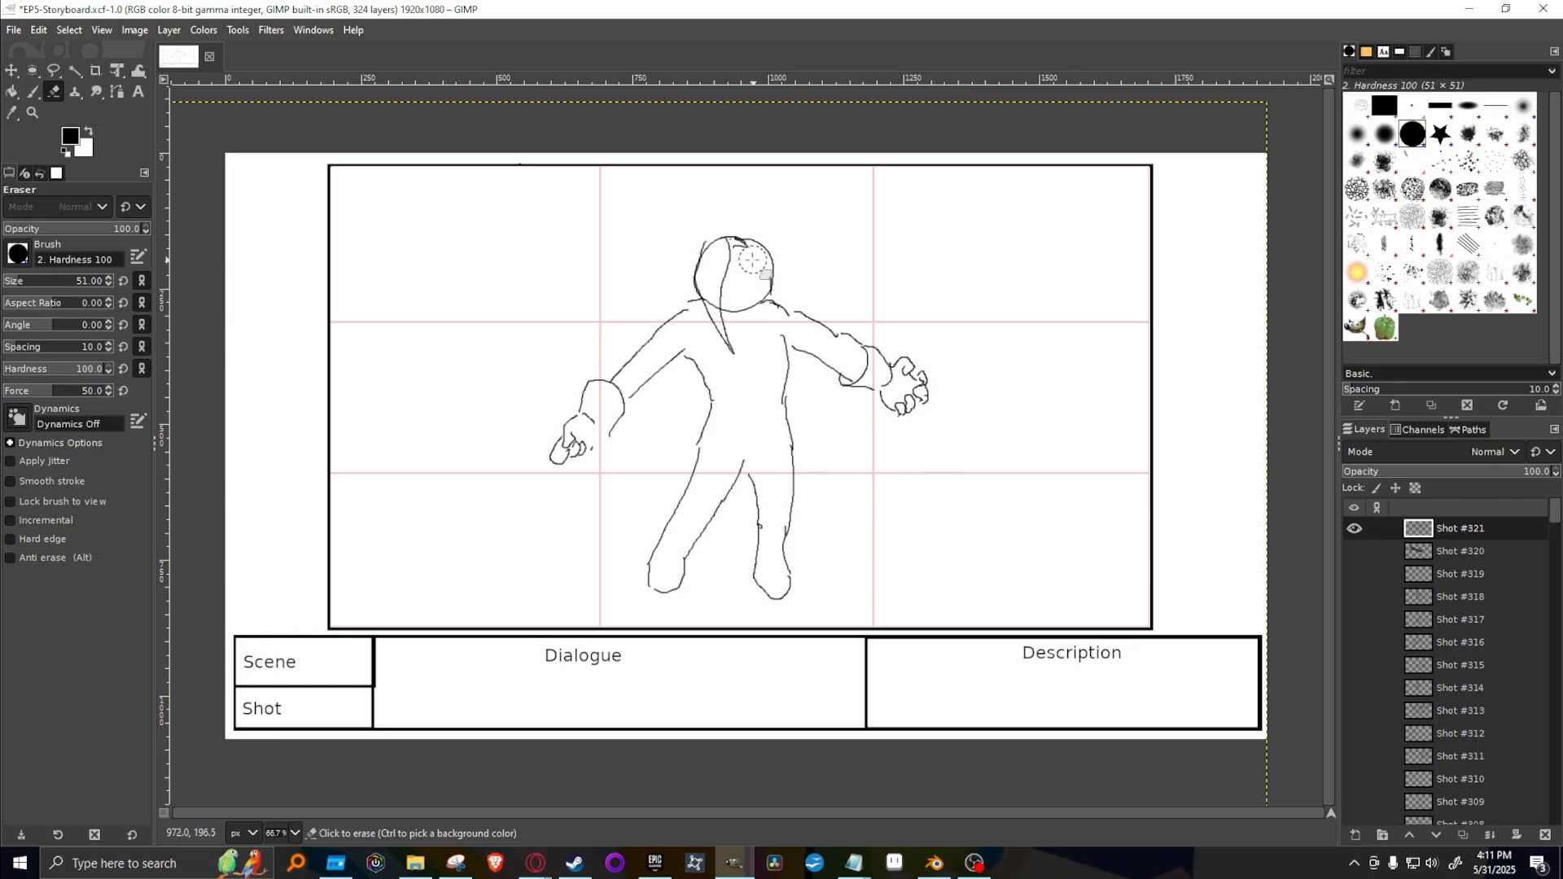
pyautogui.doubleClick(1409, 111)
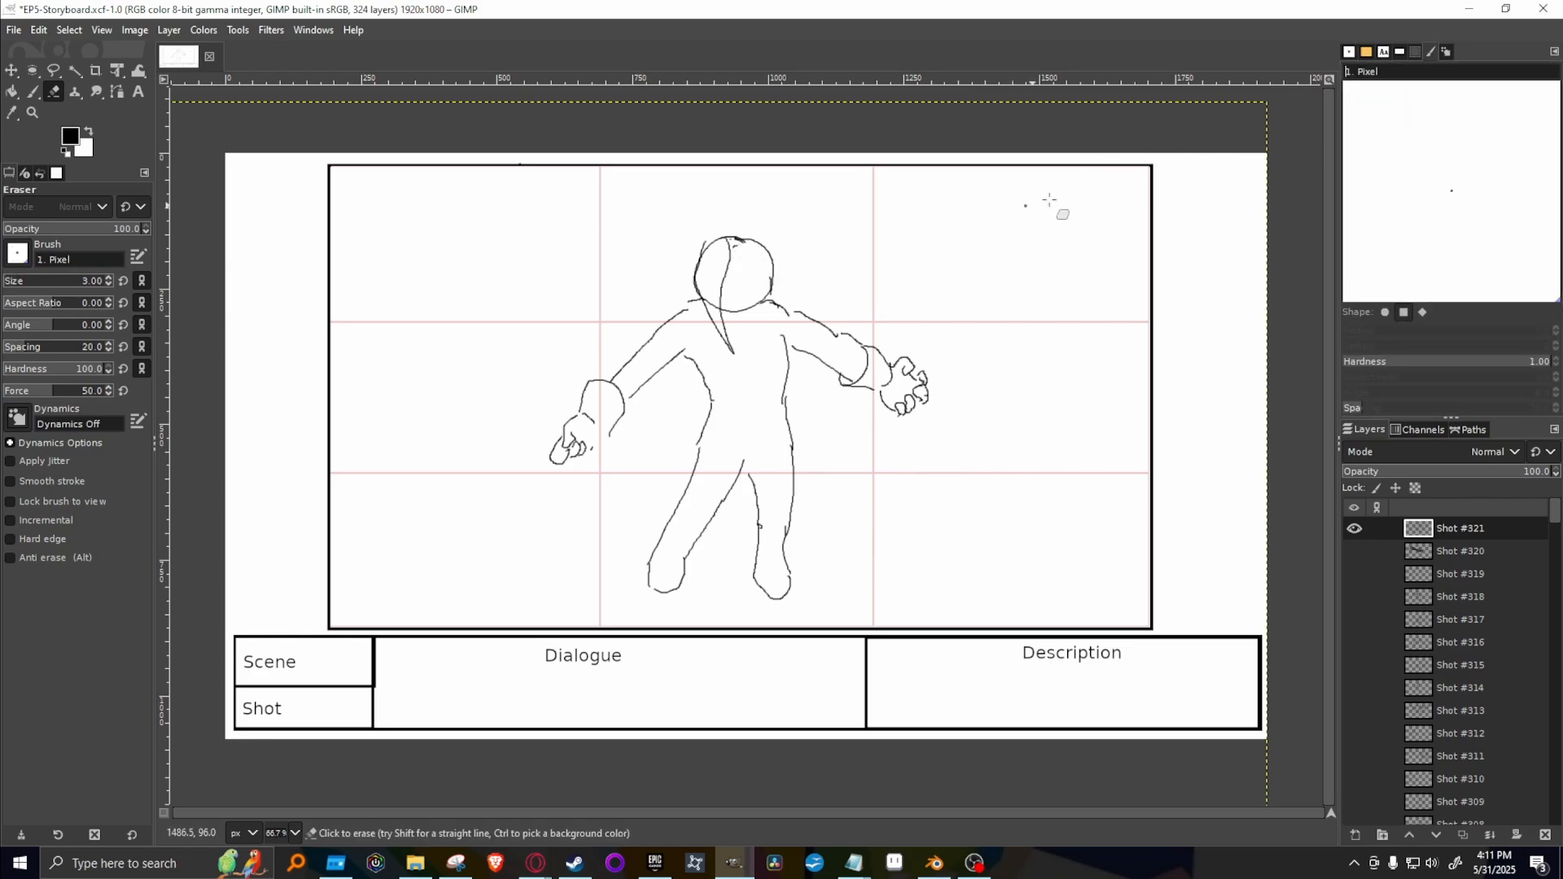
pyautogui.click(1349, 52)
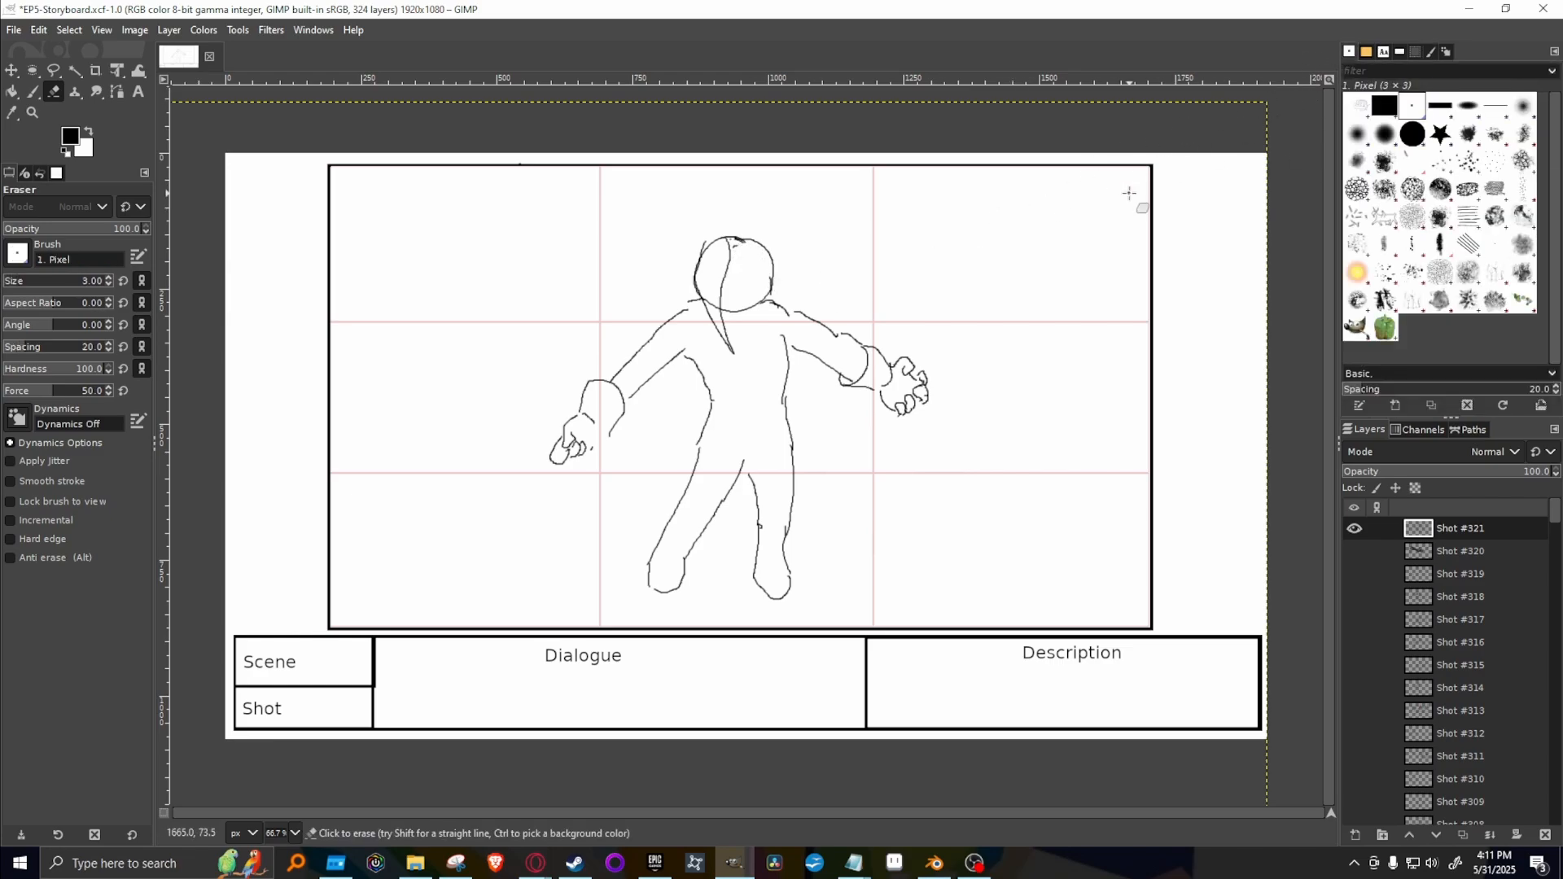
# Draw a wide open mouth and an eye with an angry brow on the face using the 3 px Paintbrush.
pyautogui.press('p')
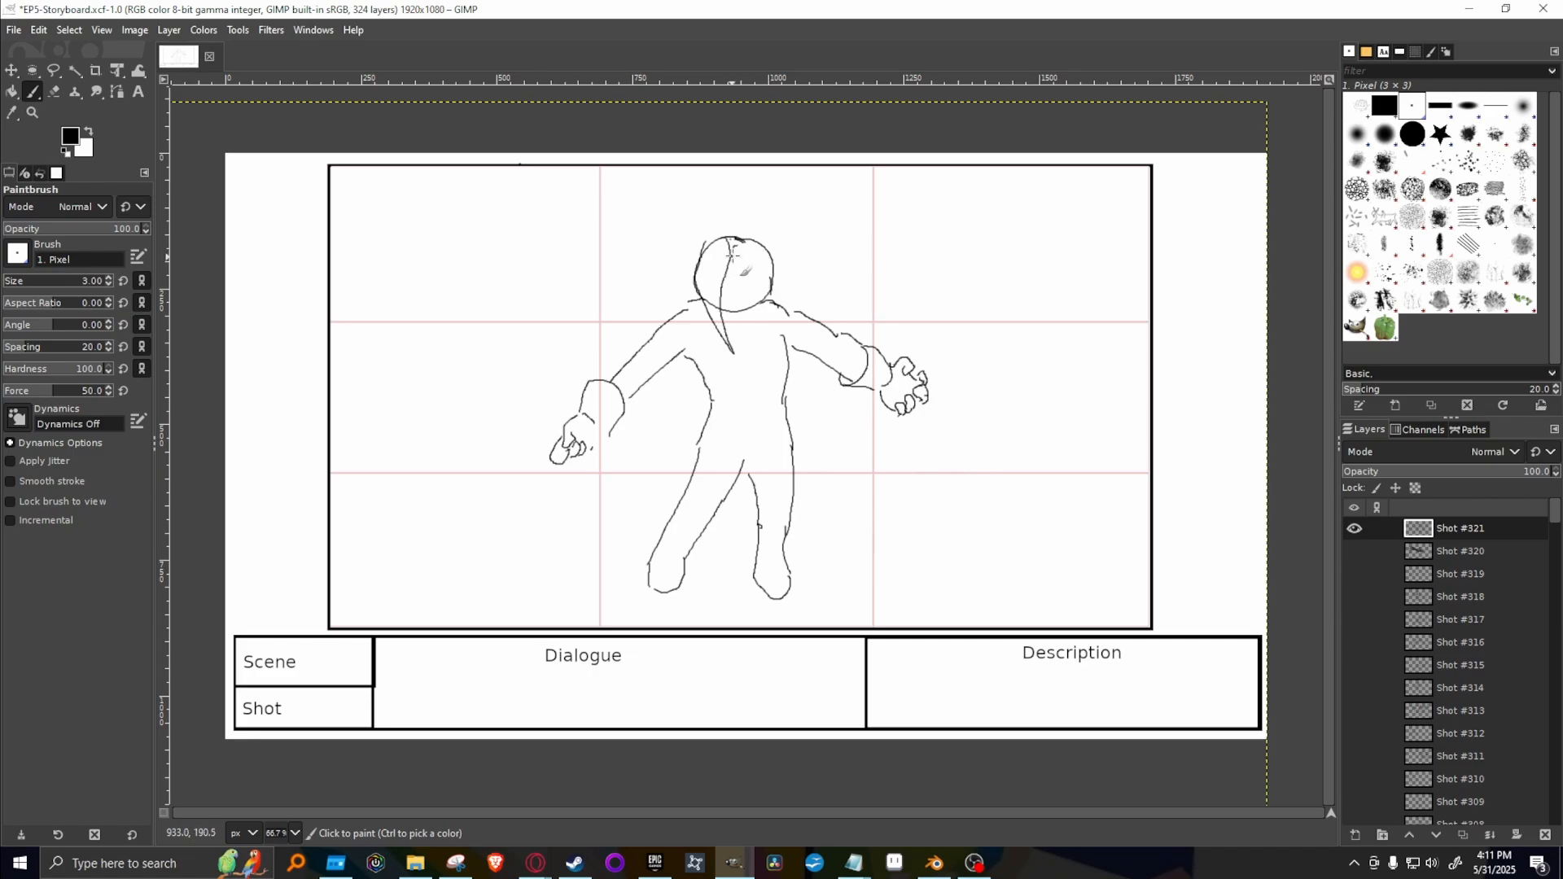
pyautogui.moveTo(773, 264); pyautogui.dragTo(773, 277)
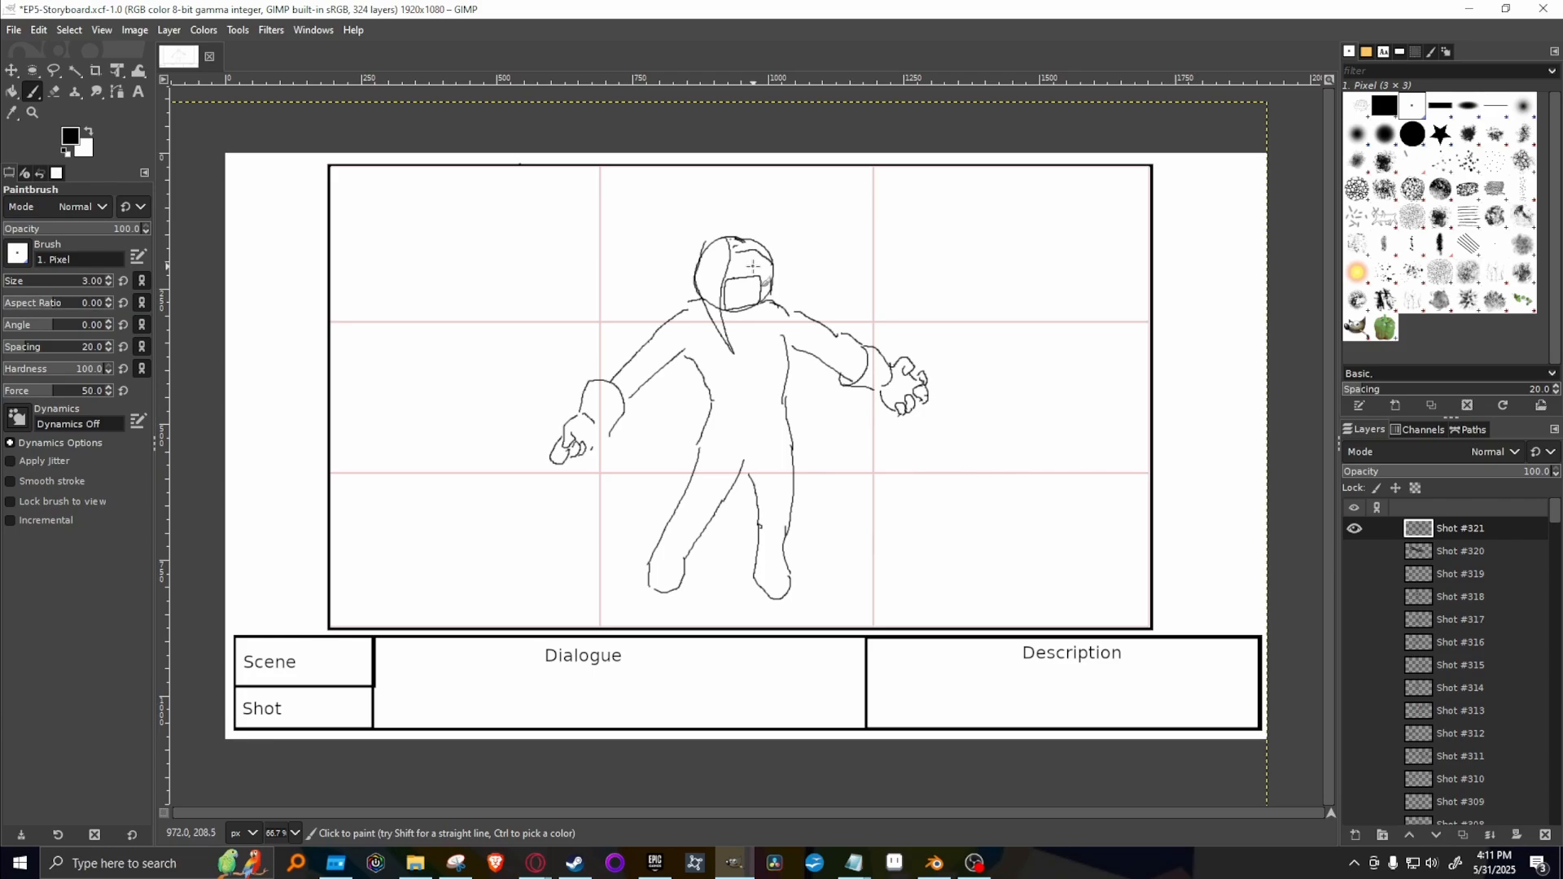
pyautogui.moveTo(753, 266); pyautogui.dragTo(747, 259)
# Add clothing details to the figure: a tunic hem, a waist belt, a collar and boot tops on both legs.
pyautogui.moveTo(699, 451)
pyautogui.mouseDown()
pyautogui.moveTo(798, 440)
pyautogui.moveTo(741, 446)
pyautogui.moveTo(796, 446)
pyautogui.mouseUp()
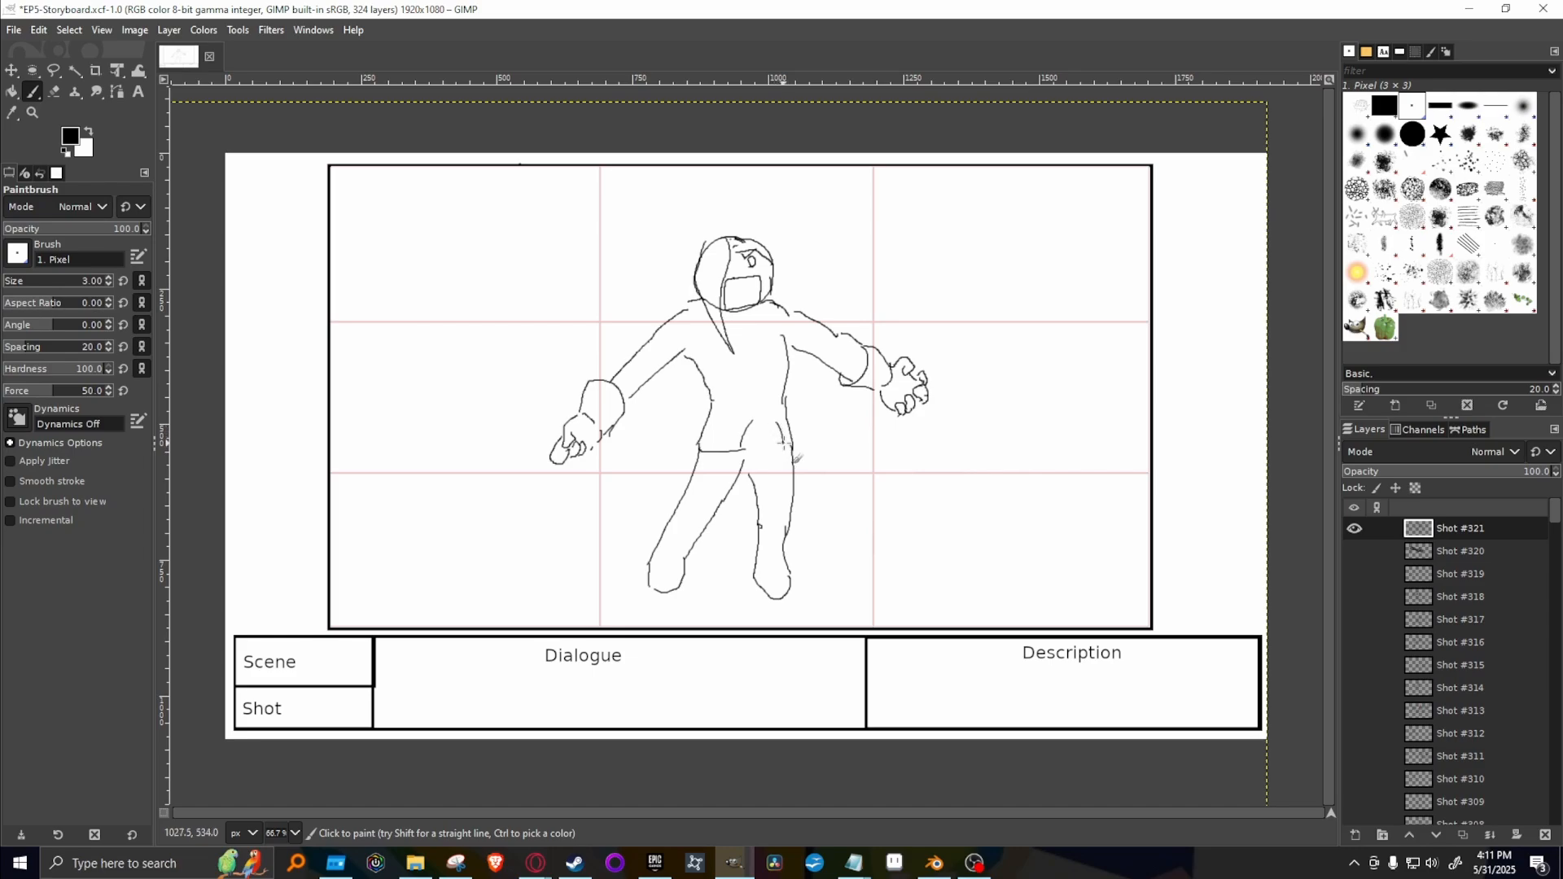
pyautogui.moveTo(714, 403); pyautogui.dragTo(783, 391)
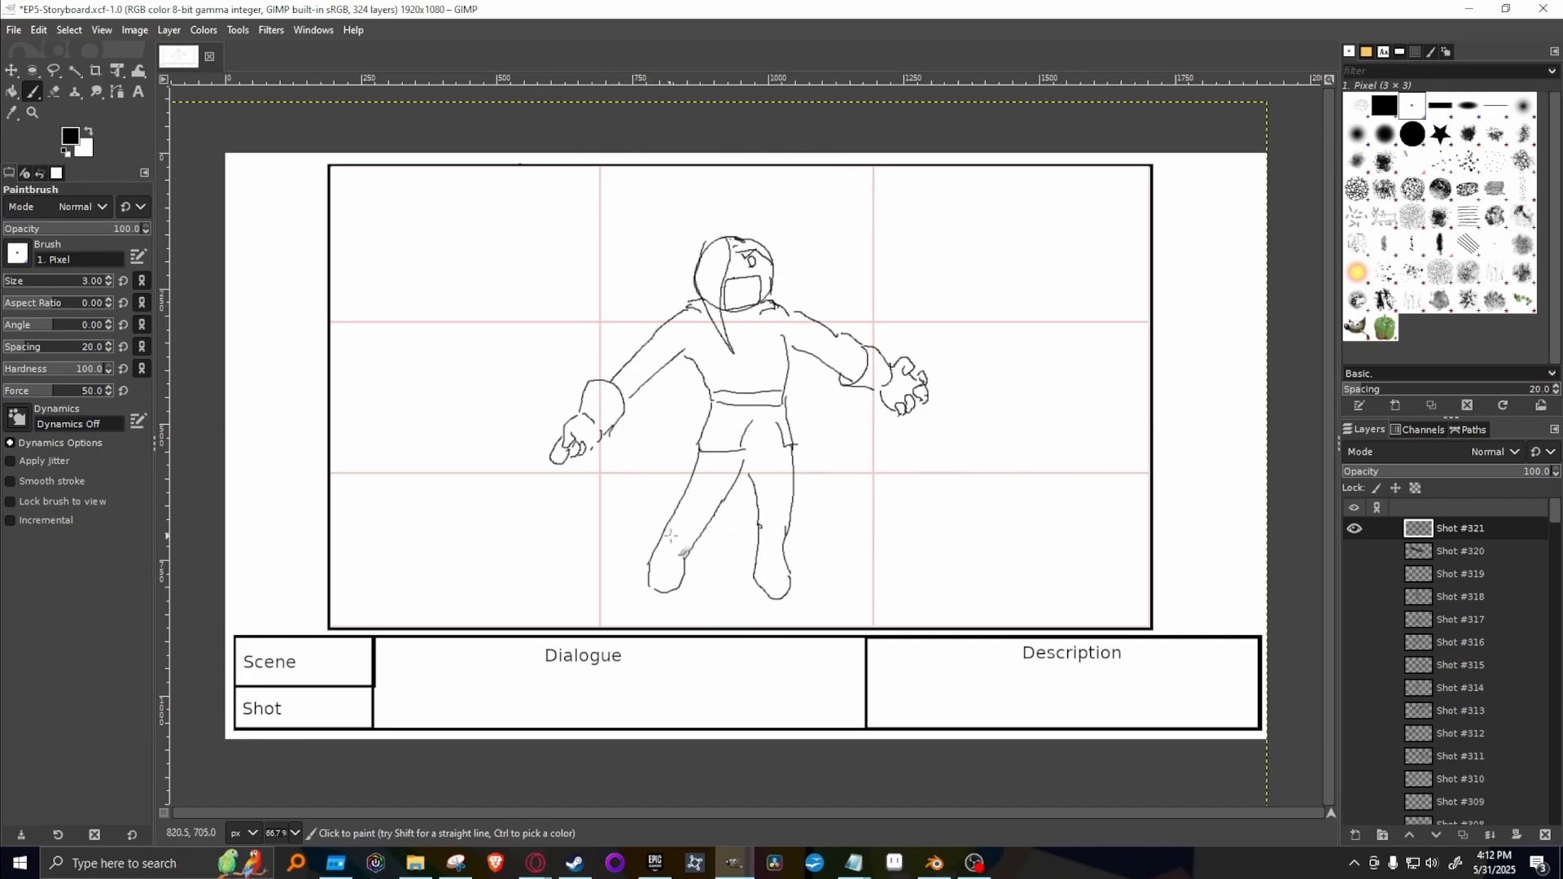
pyautogui.moveTo(670, 517); pyautogui.dragTo(786, 524)
# Draw short burst lines radiating outward all around the figure, from above the head down to the feet.
pyautogui.moveTo(591, 374); pyautogui.dragTo(479, 302)
pyautogui.moveTo(587, 329); pyautogui.dragTo(491, 245)
pyautogui.moveTo(587, 263)
pyautogui.mouseDown()
pyautogui.moveTo(528, 209)
pyautogui.moveTo(574, 244)
pyautogui.mouseUp()
pyautogui.moveTo(586, 191)
pyautogui.mouseDown()
pyautogui.moveTo(638, 244)
pyautogui.moveTo(658, 226)
pyautogui.mouseUp()
pyautogui.moveTo(668, 203); pyautogui.dragTo(697, 174)
pyautogui.moveTo(797, 189)
pyautogui.mouseDown()
pyautogui.moveTo(808, 167)
pyautogui.moveTo(802, 191)
pyautogui.mouseUp()
pyautogui.moveTo(811, 214)
pyautogui.mouseDown()
pyautogui.moveTo(863, 177)
pyautogui.moveTo(879, 188)
pyautogui.mouseUp()
pyautogui.moveTo(852, 230); pyautogui.dragTo(1000, 168)
pyautogui.moveTo(890, 220); pyautogui.dragTo(1064, 178)
pyautogui.moveTo(906, 242)
pyautogui.mouseDown()
pyautogui.moveTo(1057, 238)
pyautogui.moveTo(1054, 260)
pyautogui.mouseUp()
pyautogui.moveTo(997, 300); pyautogui.dragTo(1071, 318)
pyautogui.moveTo(1063, 324)
pyautogui.mouseDown()
pyautogui.moveTo(1038, 330)
pyautogui.moveTo(1039, 367)
pyautogui.mouseUp()
pyautogui.moveTo(1005, 357)
pyautogui.mouseDown()
pyautogui.moveTo(1055, 418)
pyautogui.moveTo(1046, 449)
pyautogui.moveTo(965, 440)
pyautogui.mouseUp()
pyautogui.moveTo(969, 458)
pyautogui.mouseDown()
pyautogui.moveTo(937, 442)
pyautogui.moveTo(965, 479)
pyautogui.mouseUp()
pyautogui.moveTo(871, 447); pyautogui.dragTo(896, 497)
pyautogui.moveTo(879, 452)
pyautogui.mouseDown()
pyautogui.moveTo(882, 490)
pyautogui.moveTo(844, 501)
pyautogui.moveTo(832, 598)
pyautogui.mouseUp()
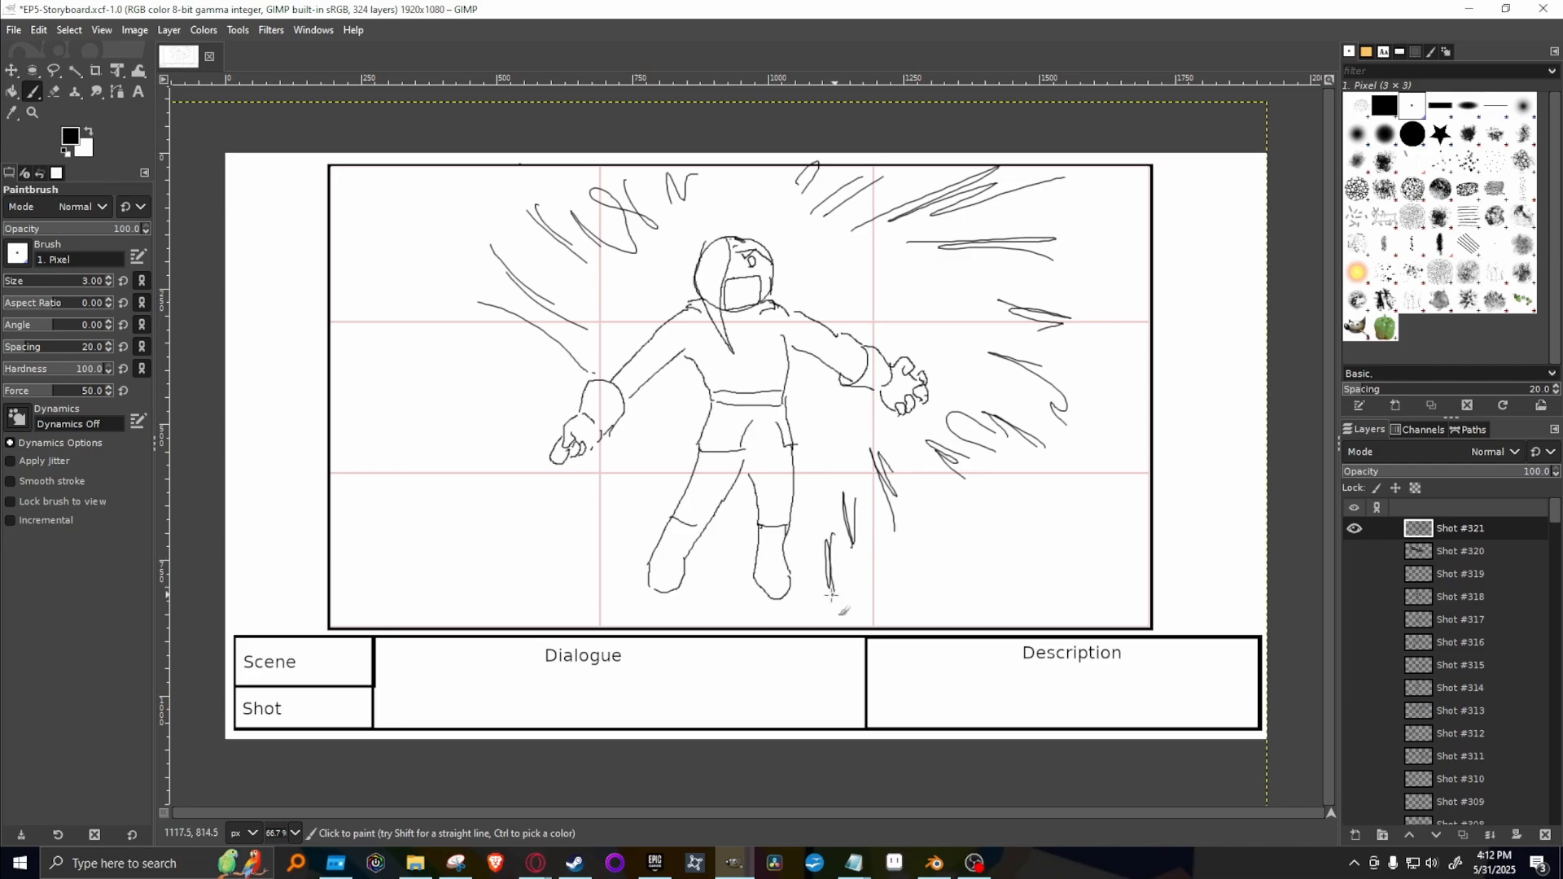
pyautogui.moveTo(718, 585); pyautogui.dragTo(709, 626)
pyautogui.moveTo(616, 559); pyautogui.dragTo(568, 600)
pyautogui.moveTo(611, 561); pyautogui.dragTo(574, 598)
pyautogui.moveTo(606, 500); pyautogui.dragTo(570, 557)
pyautogui.moveTo(627, 499); pyautogui.dragTo(622, 505)
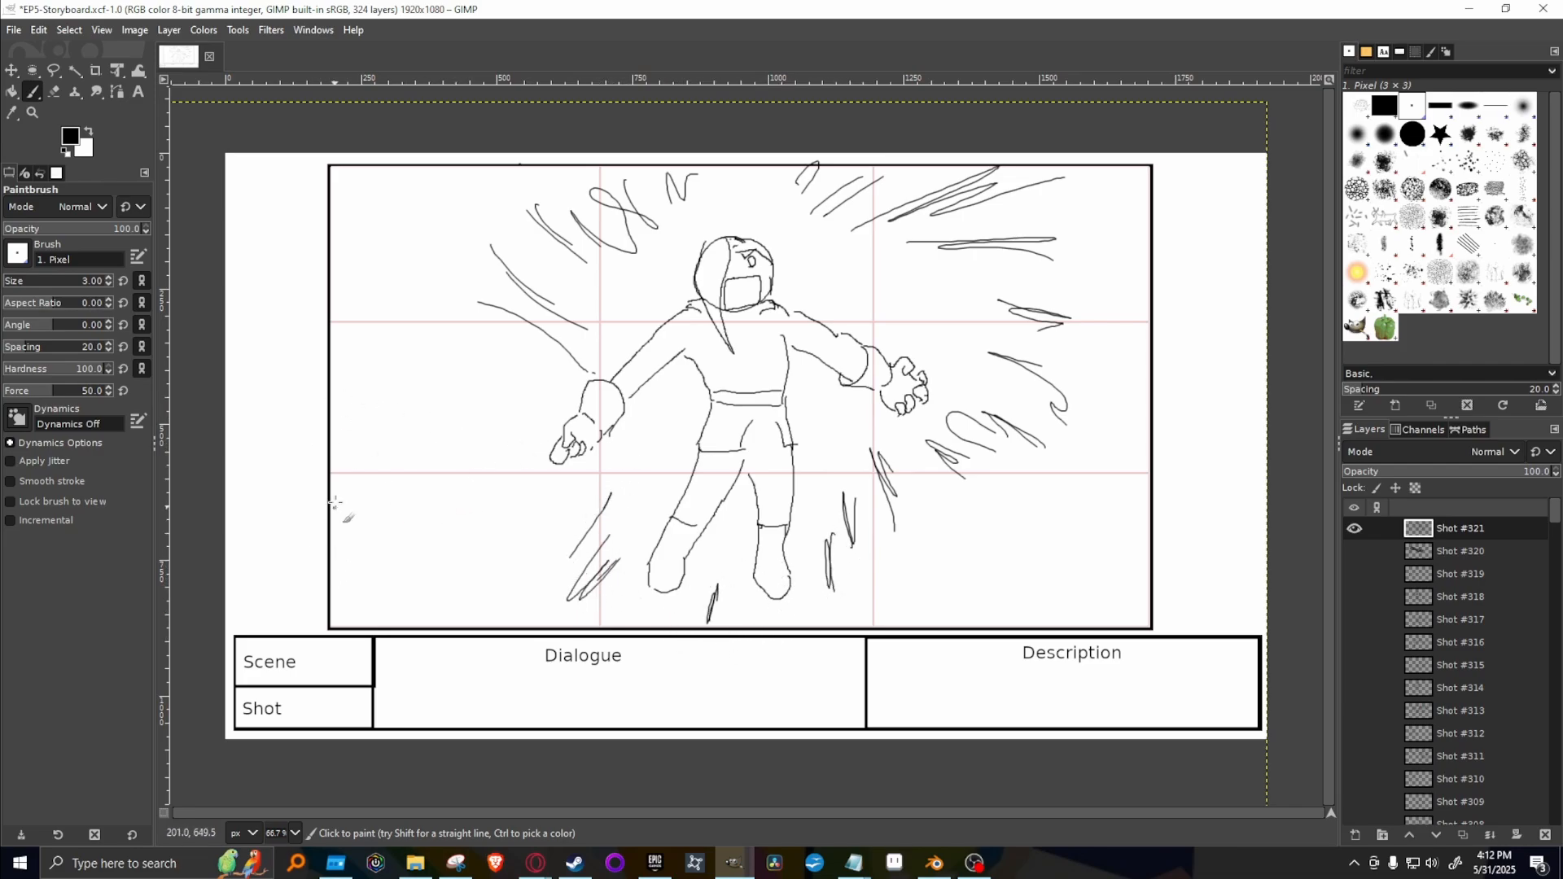
# Draw a jagged energy blast from the lowered hand to the frame's left edge, hatch its core densely and add burst lines around that hand.
pyautogui.moveTo(331, 509)
pyautogui.mouseDown()
pyautogui.moveTo(384, 469)
pyautogui.moveTo(366, 508)
pyautogui.moveTo(460, 473)
pyautogui.moveTo(418, 527)
pyautogui.moveTo(481, 502)
pyautogui.moveTo(501, 529)
pyautogui.moveTo(483, 576)
pyautogui.moveTo(533, 537)
pyautogui.moveTo(513, 610)
pyautogui.mouseUp()
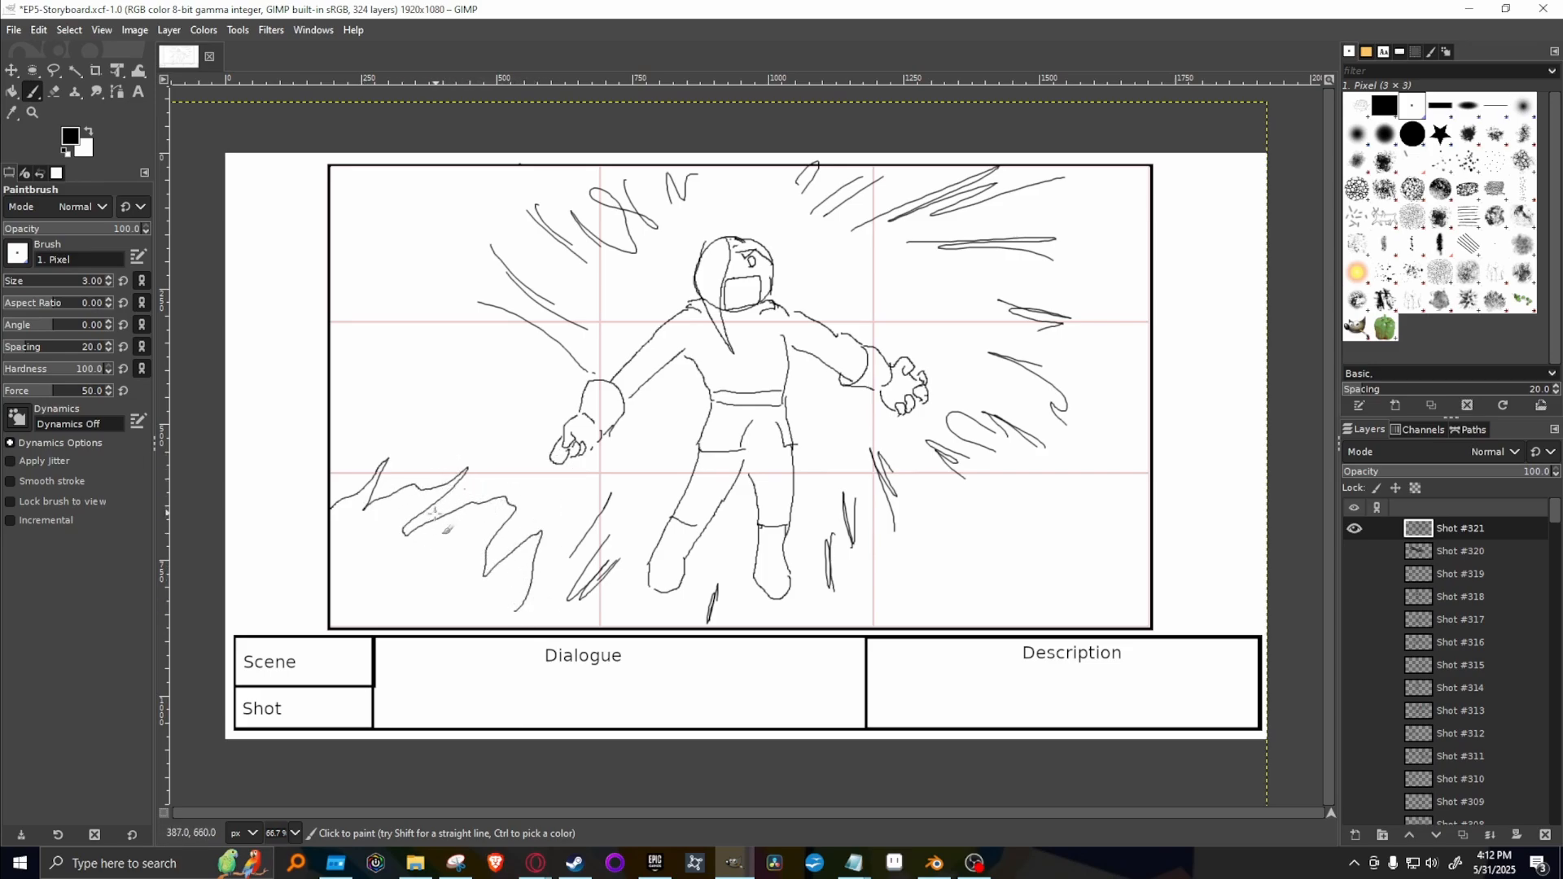
pyautogui.moveTo(440, 508)
pyautogui.mouseDown()
pyautogui.moveTo(508, 472)
pyautogui.moveTo(540, 489)
pyautogui.moveTo(549, 472)
pyautogui.moveTo(529, 458)
pyautogui.moveTo(561, 434)
pyautogui.moveTo(567, 397)
pyautogui.mouseUp()
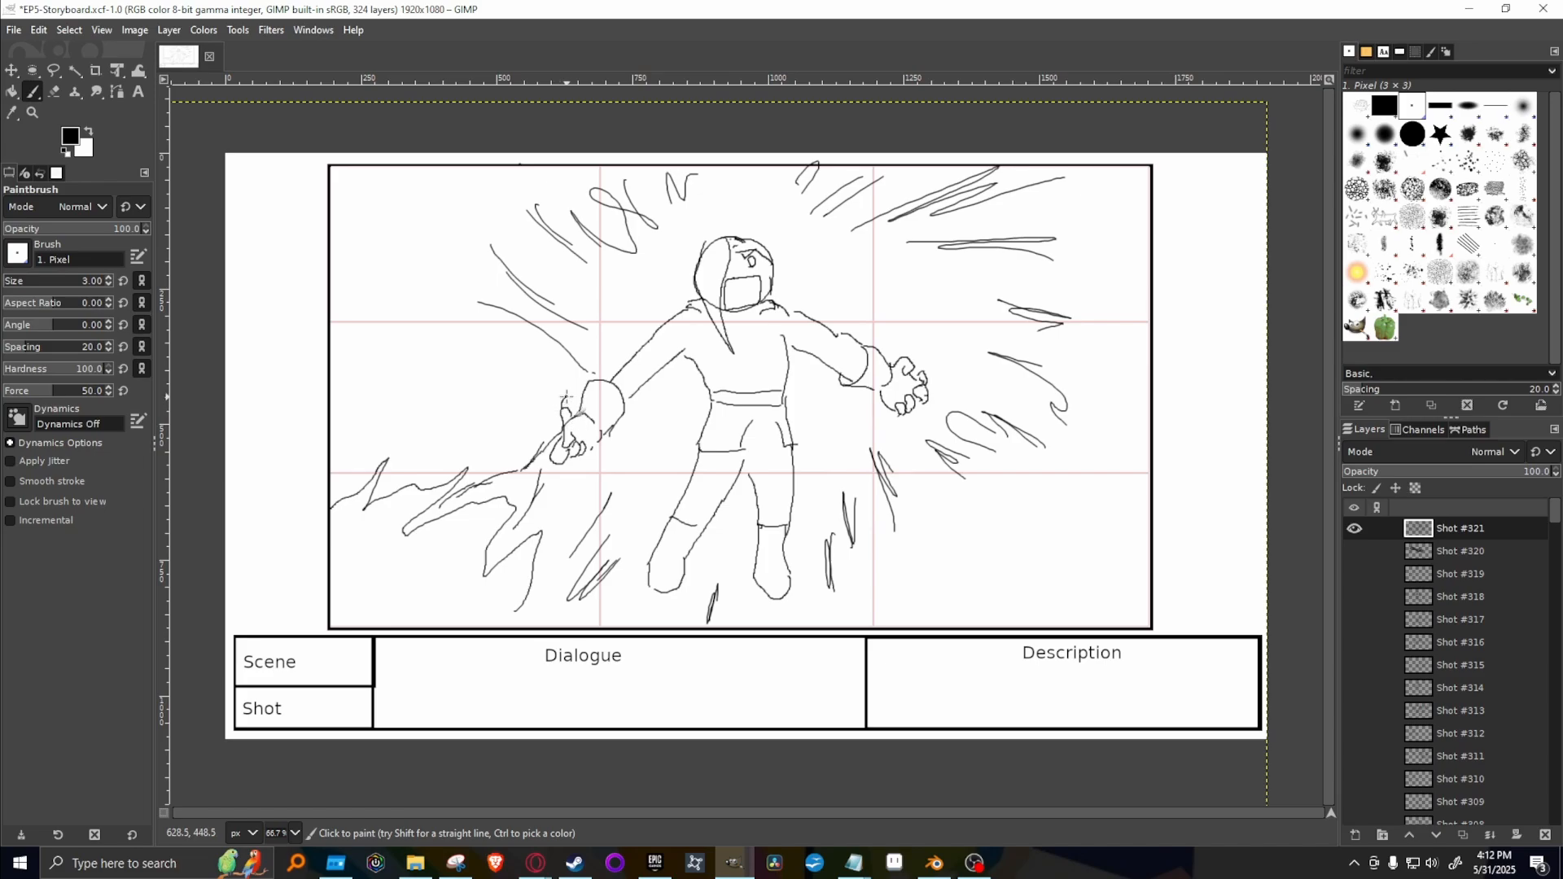
pyautogui.moveTo(601, 479)
pyautogui.mouseDown()
pyautogui.moveTo(611, 471)
pyautogui.moveTo(582, 443)
pyautogui.moveTo(521, 513)
pyautogui.moveTo(535, 462)
pyautogui.moveTo(456, 500)
pyautogui.moveTo(531, 478)
pyautogui.moveTo(499, 533)
pyautogui.moveTo(550, 450)
pyautogui.moveTo(537, 477)
pyautogui.moveTo(545, 464)
pyautogui.mouseUp()
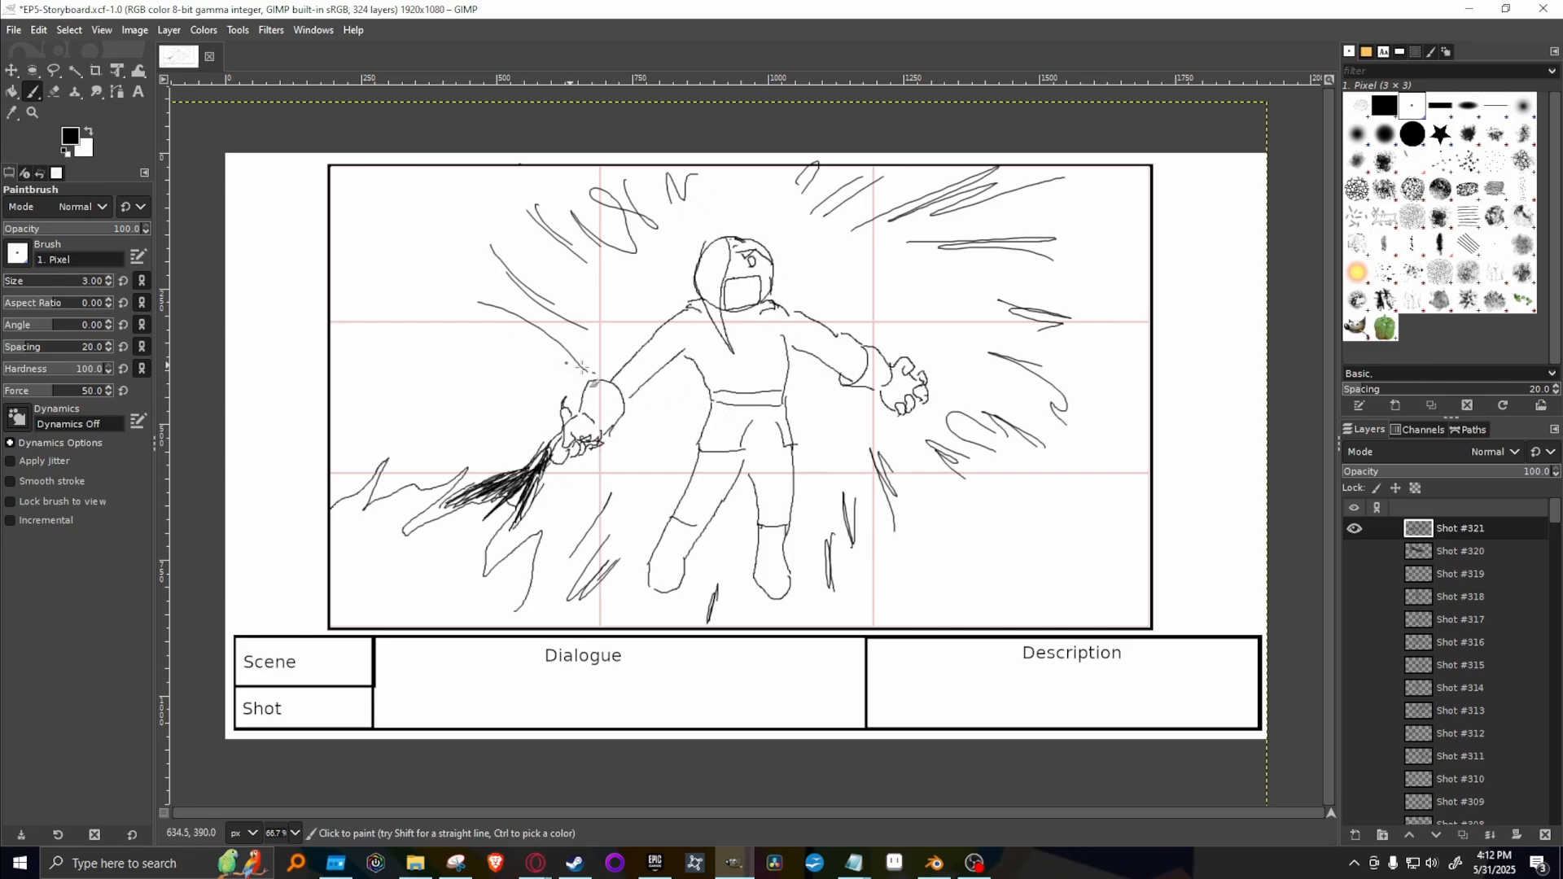
pyautogui.moveTo(572, 366)
pyautogui.mouseDown()
pyautogui.moveTo(492, 356)
pyautogui.moveTo(513, 386)
pyautogui.mouseUp()
pyautogui.moveTo(602, 446); pyautogui.dragTo(583, 505)
pyautogui.click(631, 453)
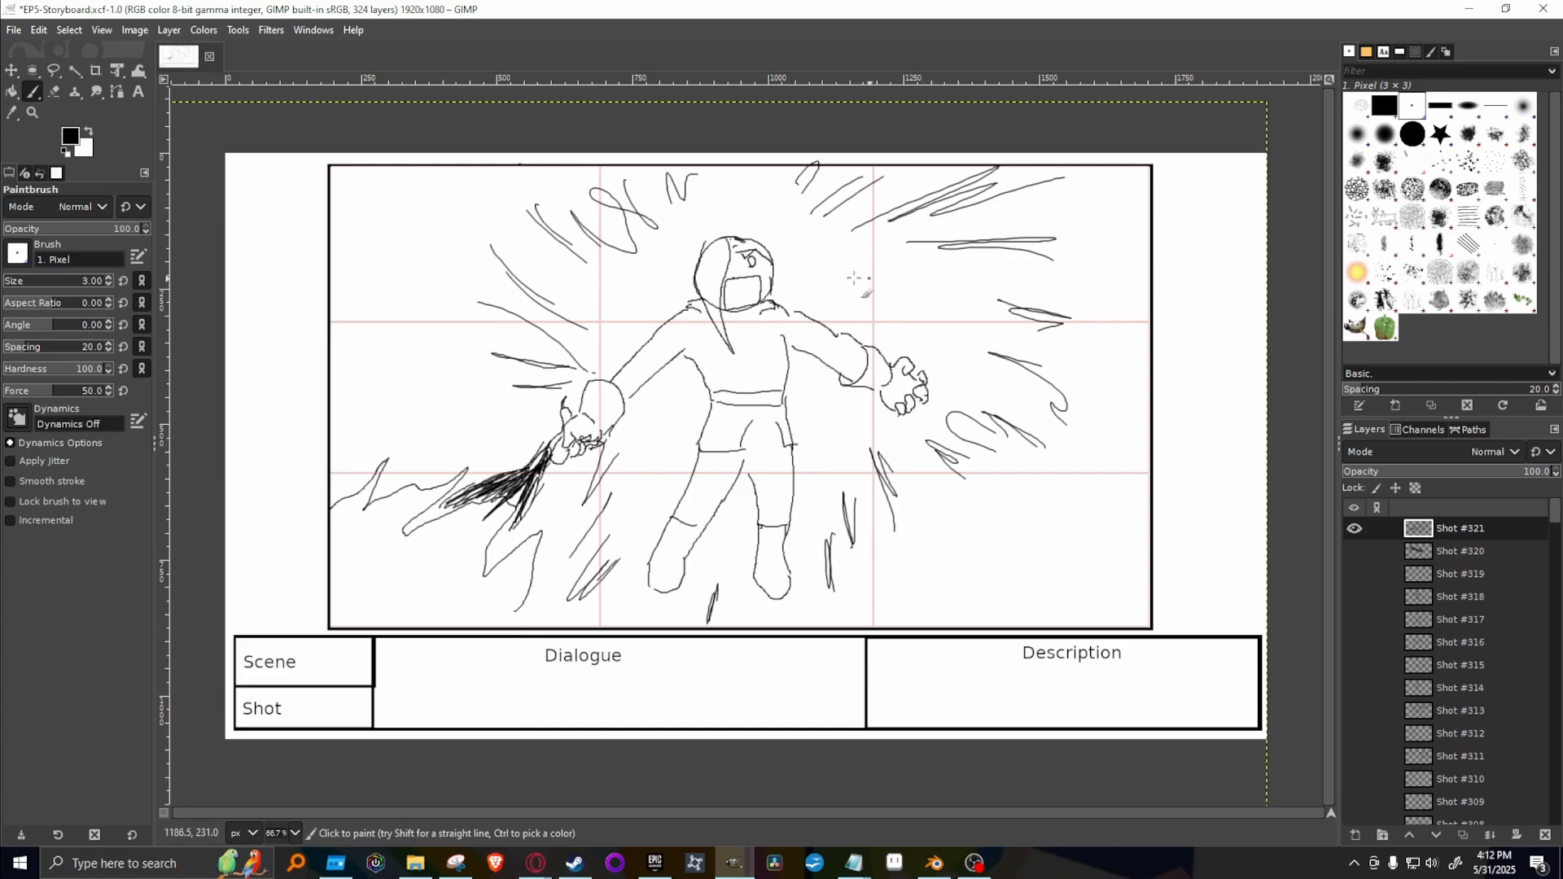
# Draw dense streaks shooting from the eye past the frame's top edge, thinner streaks beside the face, and a flame around the other hand.
pyautogui.moveTo(769, 260)
pyautogui.mouseDown()
pyautogui.moveTo(779, 216)
pyautogui.moveTo(769, 236)
pyautogui.moveTo(834, 192)
pyautogui.moveTo(737, 278)
pyautogui.mouseUp()
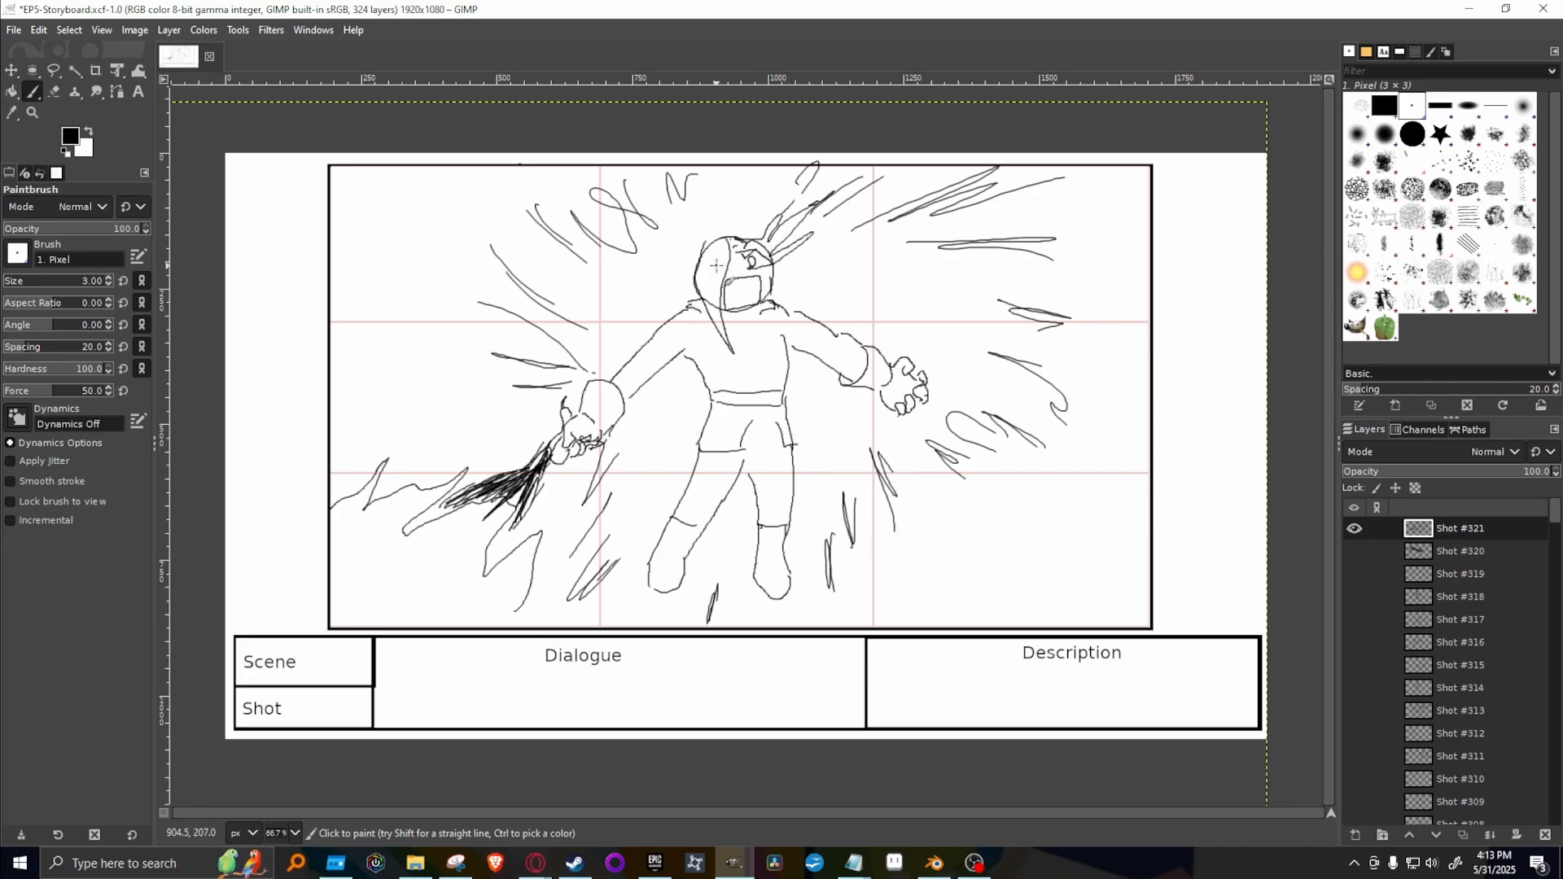
pyautogui.hotkey('ctrl', 'z')
pyautogui.moveTo(746, 243)
pyautogui.mouseDown()
pyautogui.moveTo(784, 195)
pyautogui.moveTo(786, 211)
pyautogui.moveTo(867, 169)
pyautogui.mouseUp()
pyautogui.moveTo(841, 198)
pyautogui.mouseDown()
pyautogui.moveTo(767, 265)
pyautogui.moveTo(858, 285)
pyautogui.mouseUp()
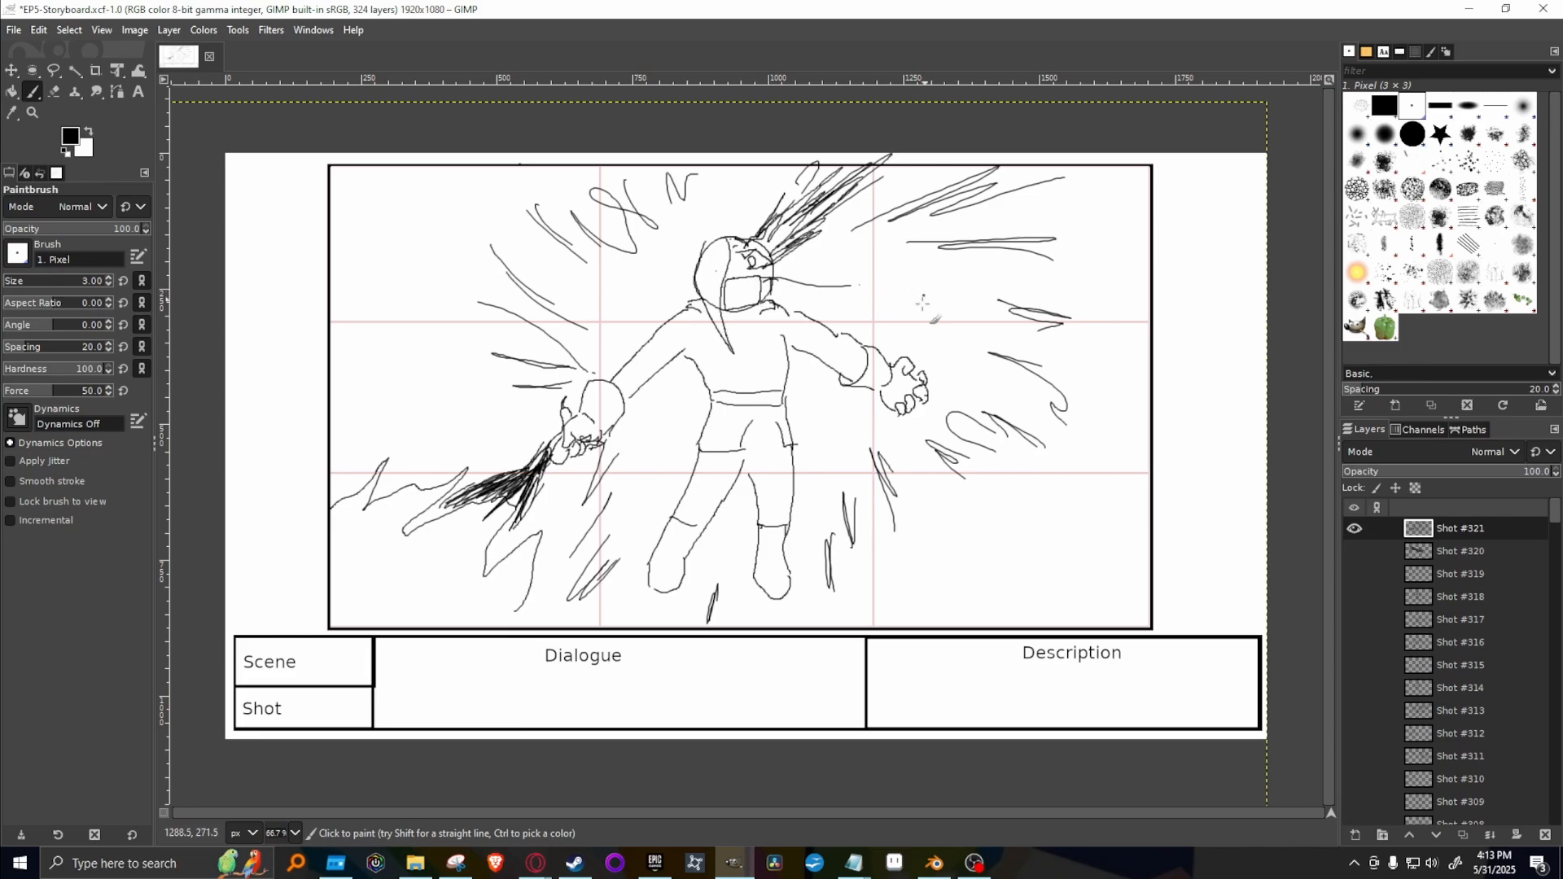
pyautogui.moveTo(747, 324)
pyautogui.mouseDown()
pyautogui.moveTo(776, 344)
pyautogui.moveTo(750, 325)
pyautogui.moveTo(791, 346)
pyautogui.moveTo(803, 334)
pyautogui.moveTo(773, 320)
pyautogui.moveTo(842, 338)
pyautogui.moveTo(762, 311)
pyautogui.moveTo(851, 336)
pyautogui.moveTo(771, 305)
pyautogui.moveTo(878, 321)
pyautogui.moveTo(921, 304)
pyautogui.mouseUp()
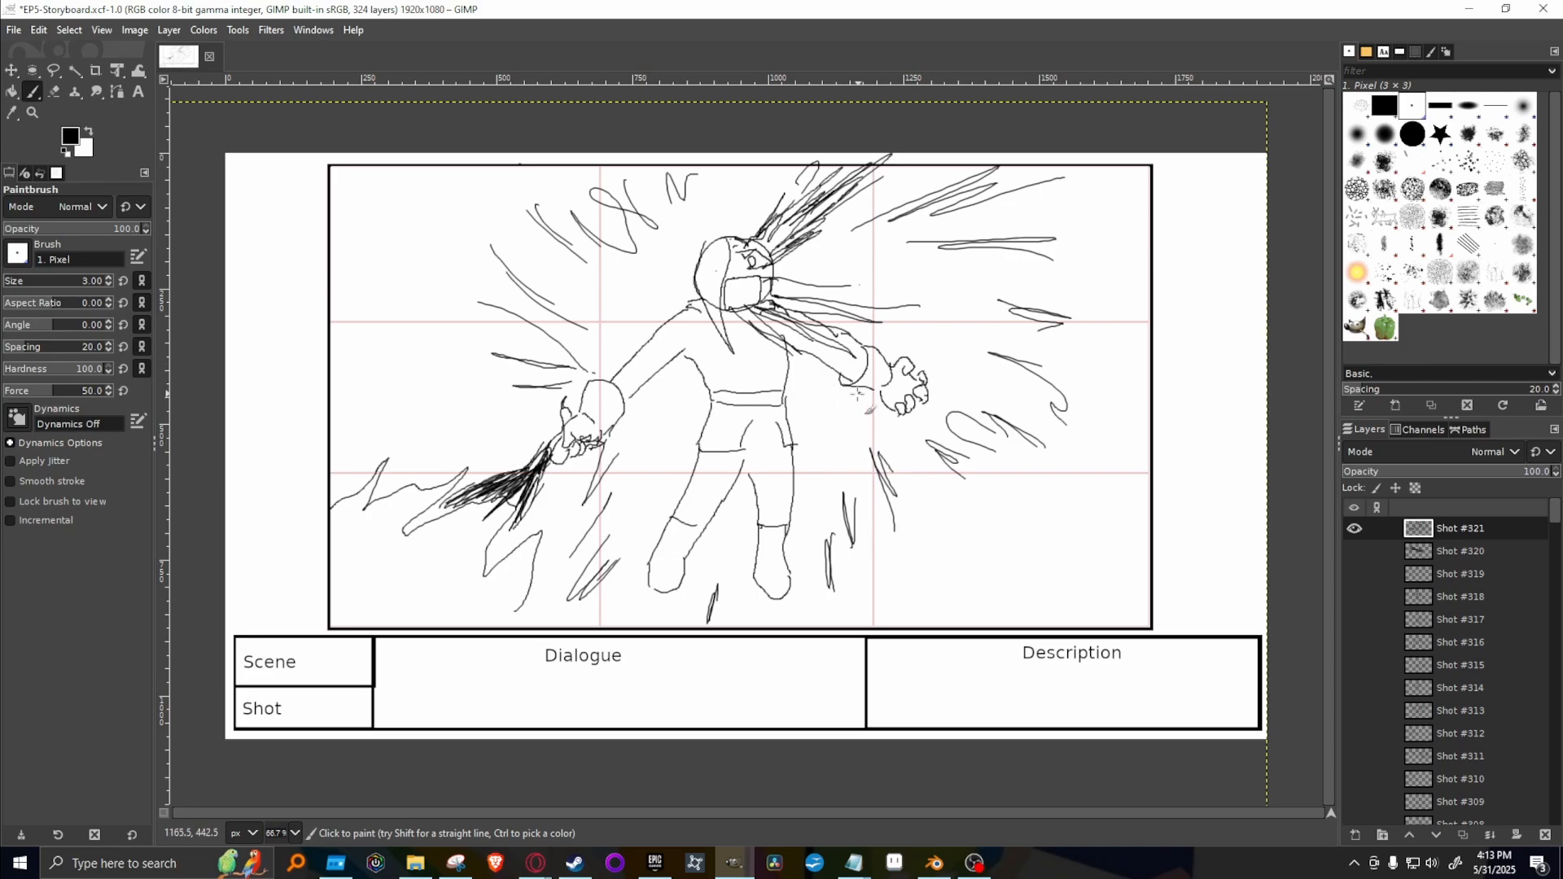
pyautogui.moveTo(868, 397)
pyautogui.mouseDown()
pyautogui.moveTo(911, 428)
pyautogui.moveTo(941, 421)
pyautogui.moveTo(960, 384)
pyautogui.moveTo(923, 350)
pyautogui.moveTo(892, 358)
pyautogui.moveTo(932, 327)
pyautogui.moveTo(918, 355)
pyautogui.moveTo(948, 316)
pyautogui.moveTo(954, 266)
pyautogui.moveTo(951, 345)
pyautogui.moveTo(965, 315)
pyautogui.moveTo(954, 394)
pyautogui.mouseUp()
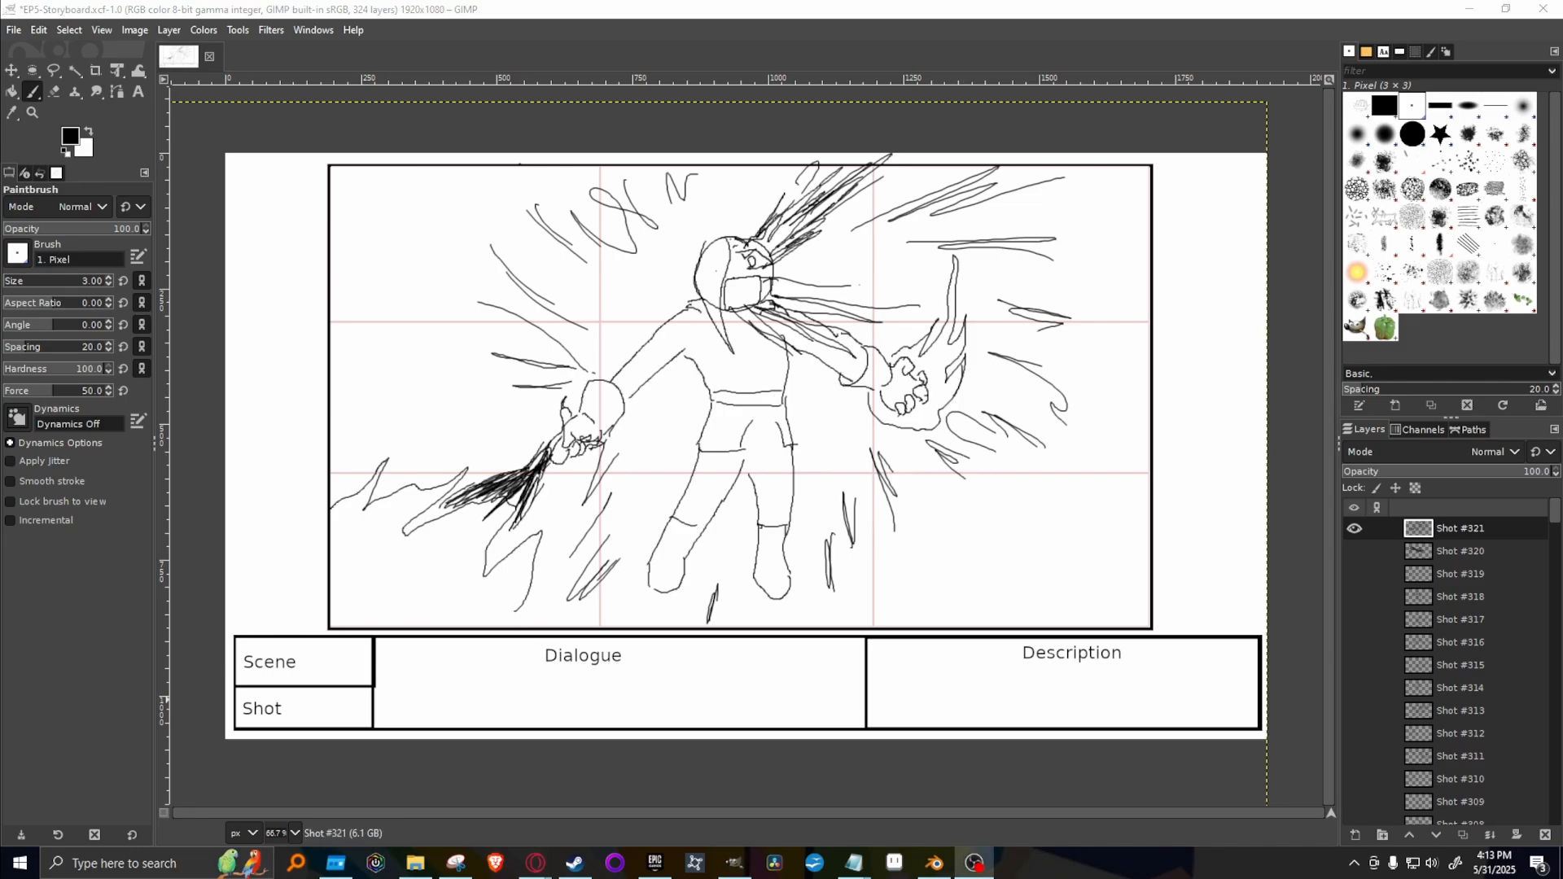
# Duplicate the Shot #321 layer for the next shot, hide the original and clear the drawing from the copy.
pyautogui.hotkey('alt', 'Tab')
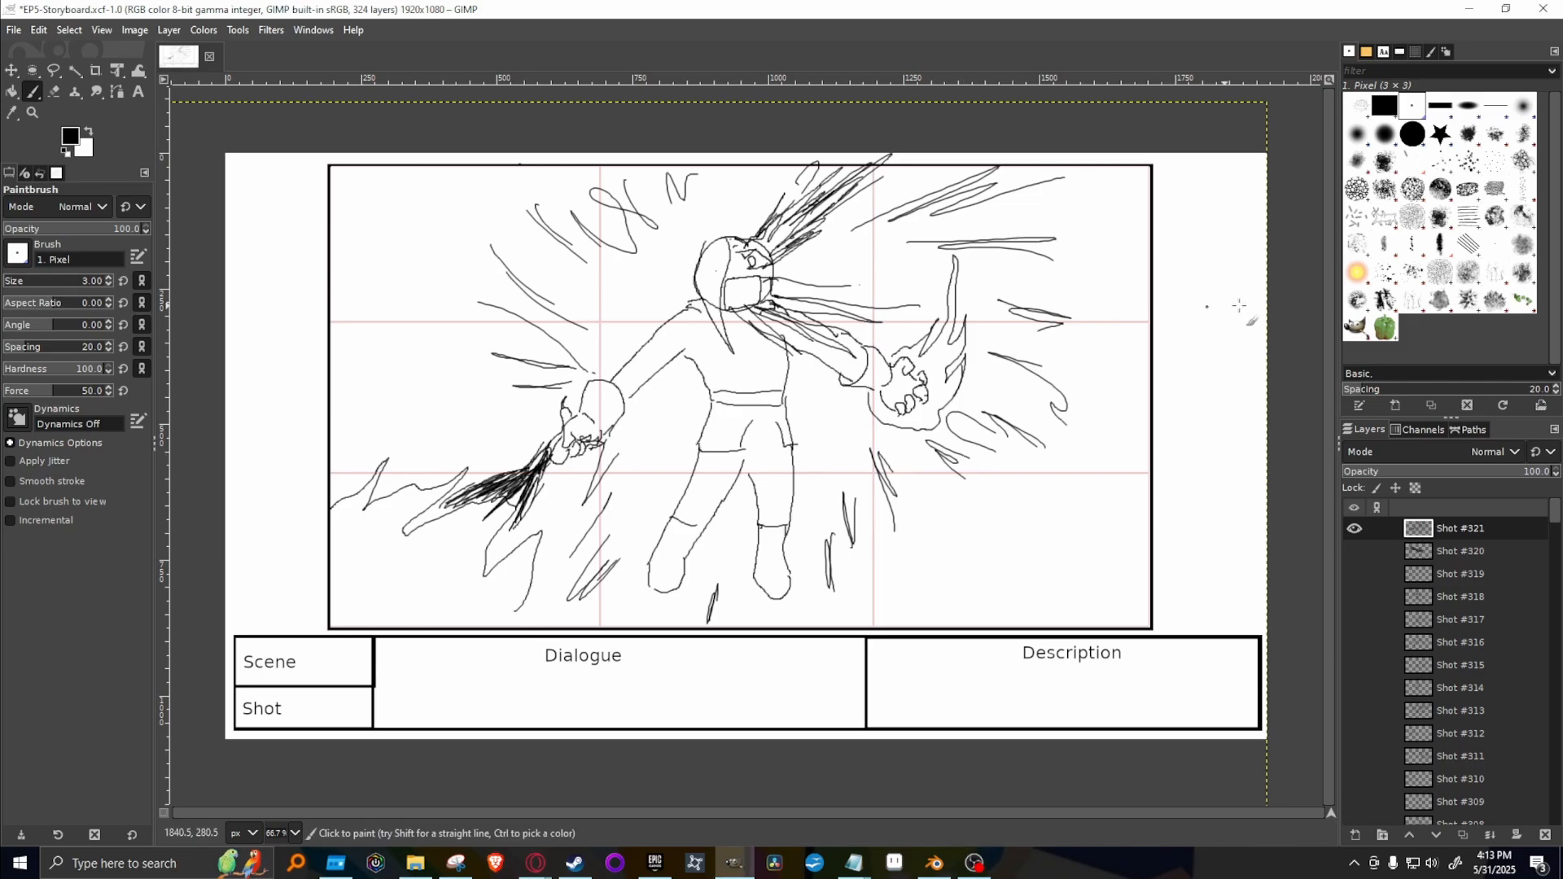
pyautogui.rightClick(1486, 526)
pyautogui.click(1390, 188)
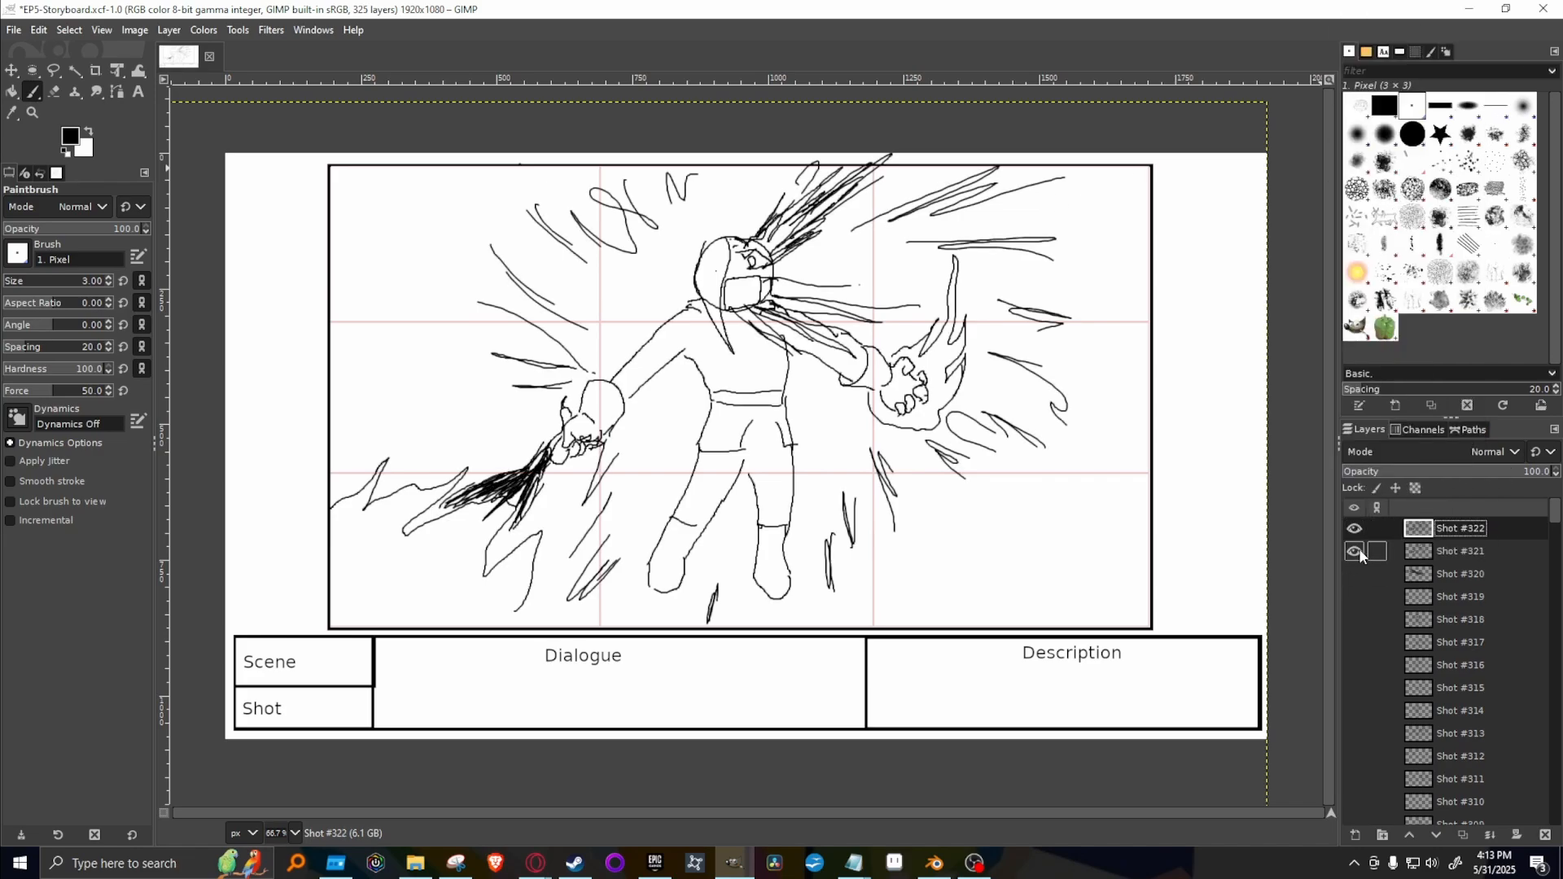
pyautogui.click(1355, 551)
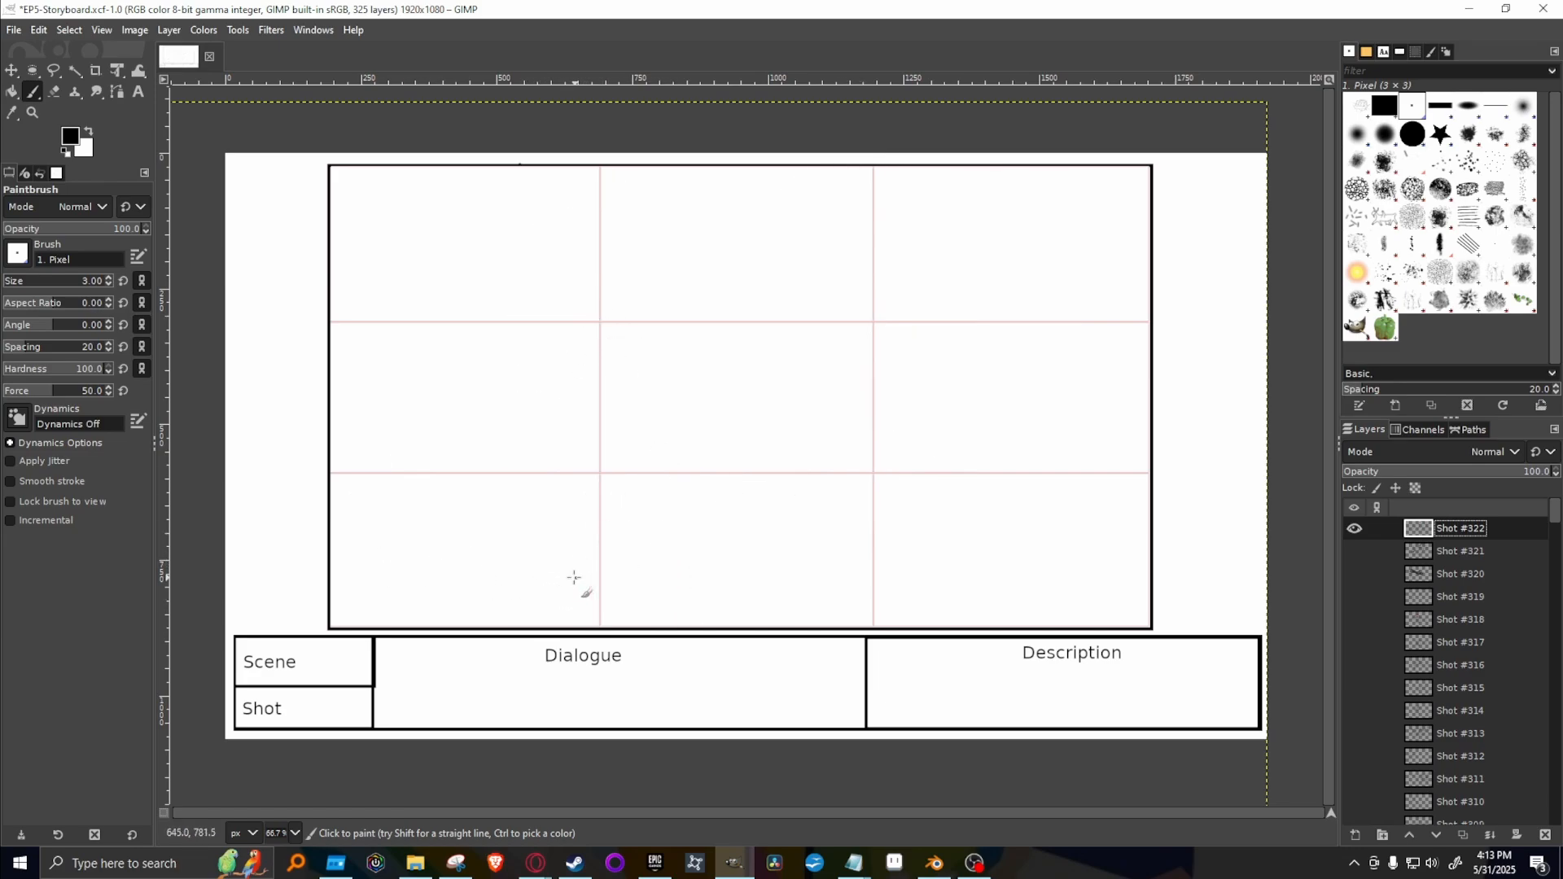
# Draw a figure lying on its back along the bottom of the Shot #322 frame, with a round head, long body and upturned feet.
pyautogui.moveTo(570, 598)
pyautogui.mouseDown()
pyautogui.moveTo(535, 554)
pyautogui.moveTo(611, 520)
pyautogui.moveTo(643, 573)
pyautogui.moveTo(578, 611)
pyautogui.mouseUp()
pyautogui.click(612, 609)
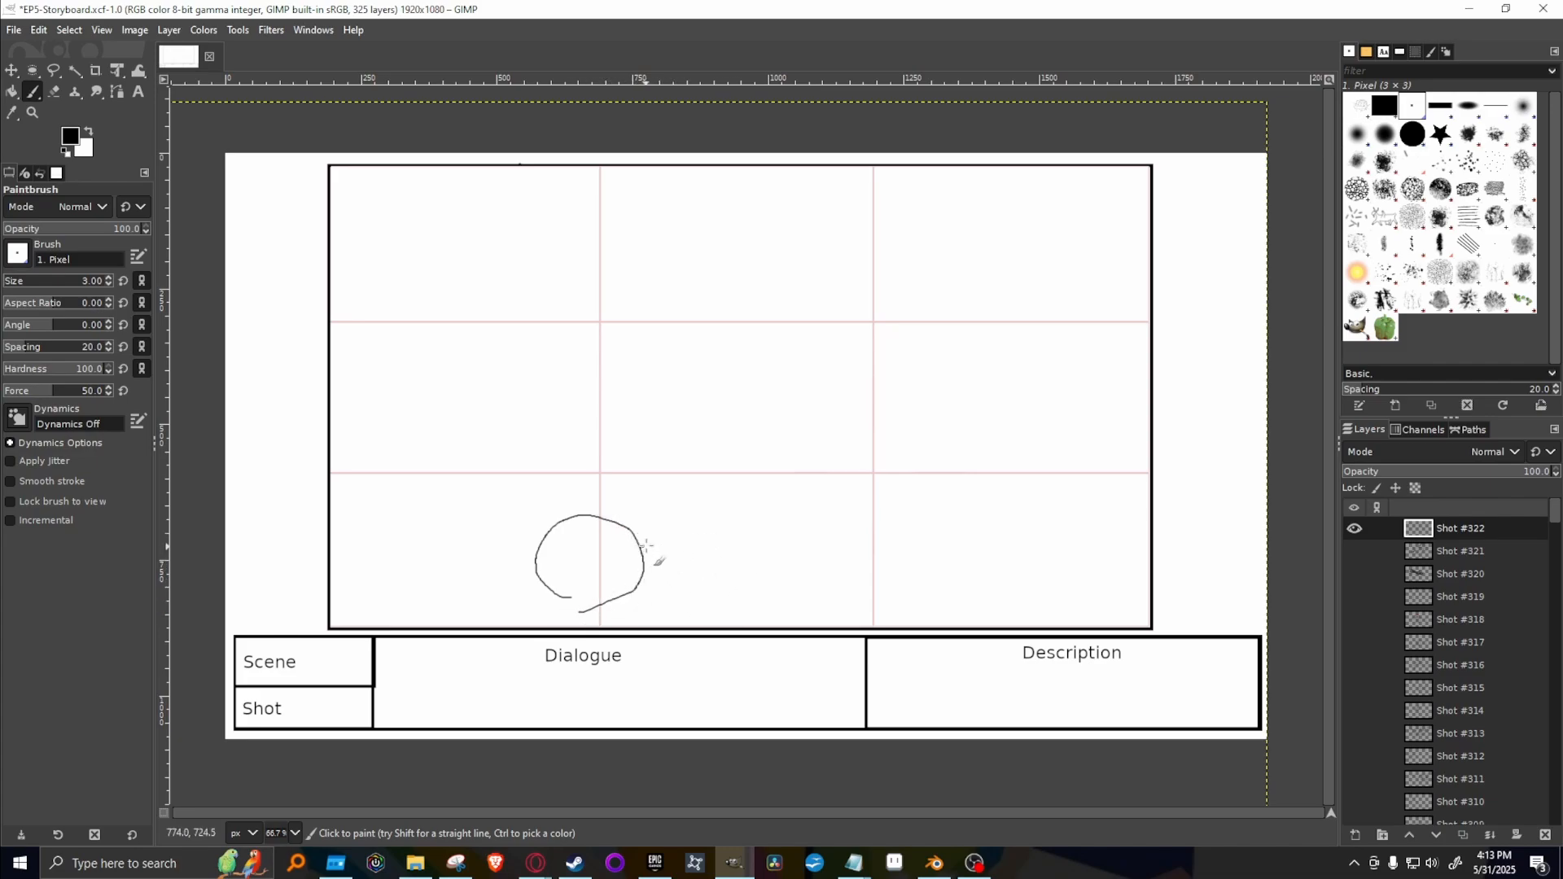
pyautogui.moveTo(643, 546)
pyautogui.mouseDown()
pyautogui.moveTo(984, 538)
pyautogui.moveTo(1054, 517)
pyautogui.moveTo(1073, 551)
pyautogui.mouseUp()
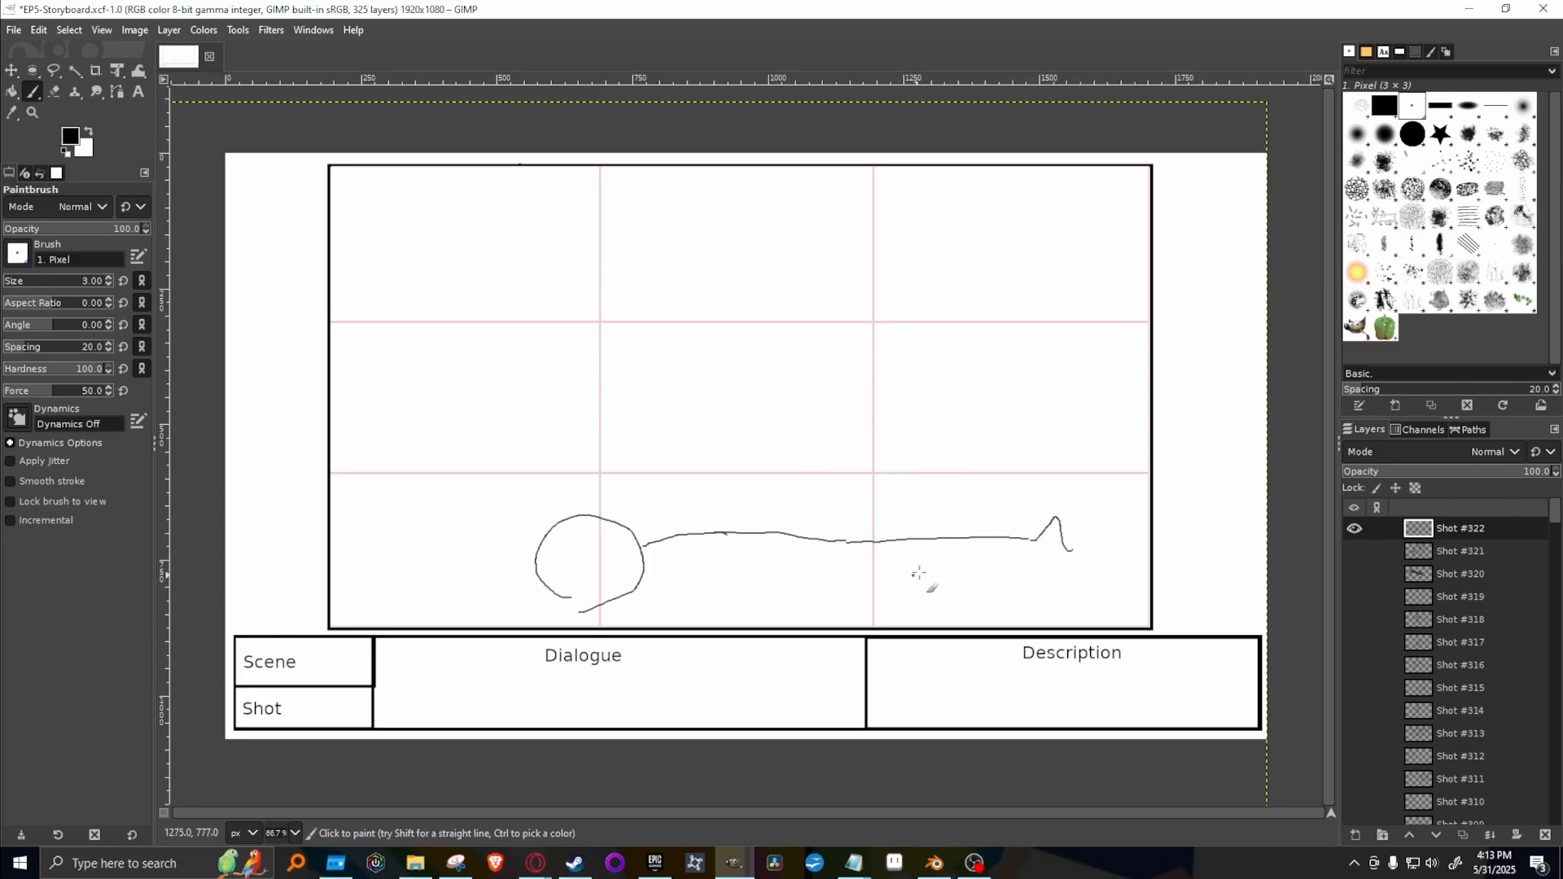
pyautogui.moveTo(869, 572)
pyautogui.mouseDown()
pyautogui.moveTo(1066, 569)
pyautogui.moveTo(1083, 540)
pyautogui.moveTo(1098, 595)
pyautogui.mouseUp()
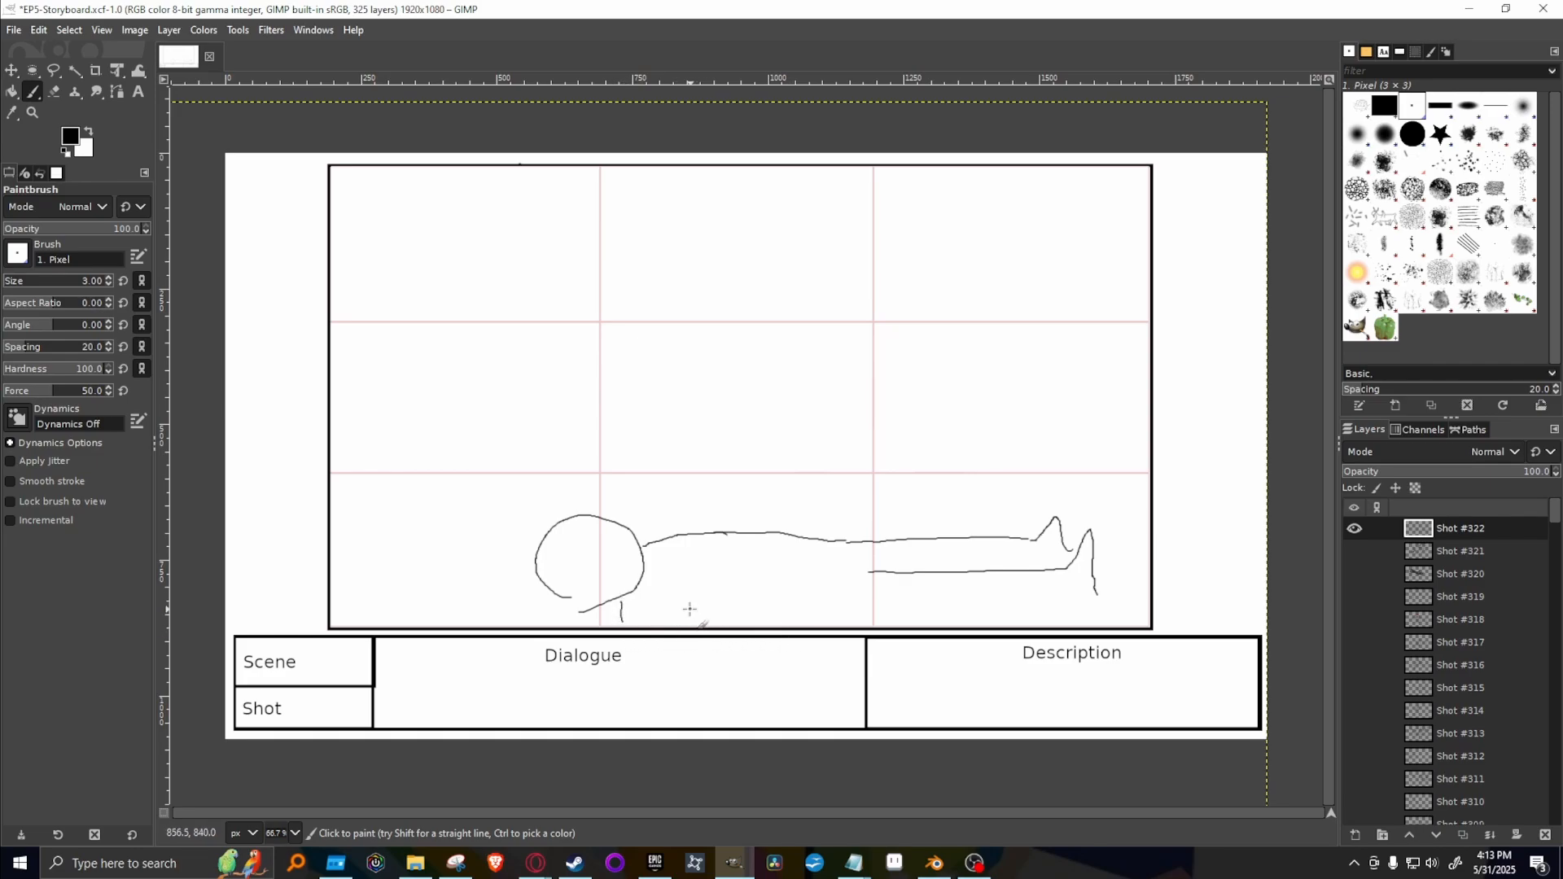
pyautogui.moveTo(691, 605)
pyautogui.mouseDown()
pyautogui.moveTo(749, 628)
pyautogui.moveTo(739, 615)
pyautogui.moveTo(821, 602)
pyautogui.moveTo(1096, 614)
pyautogui.moveTo(1102, 605)
pyautogui.mouseUp()
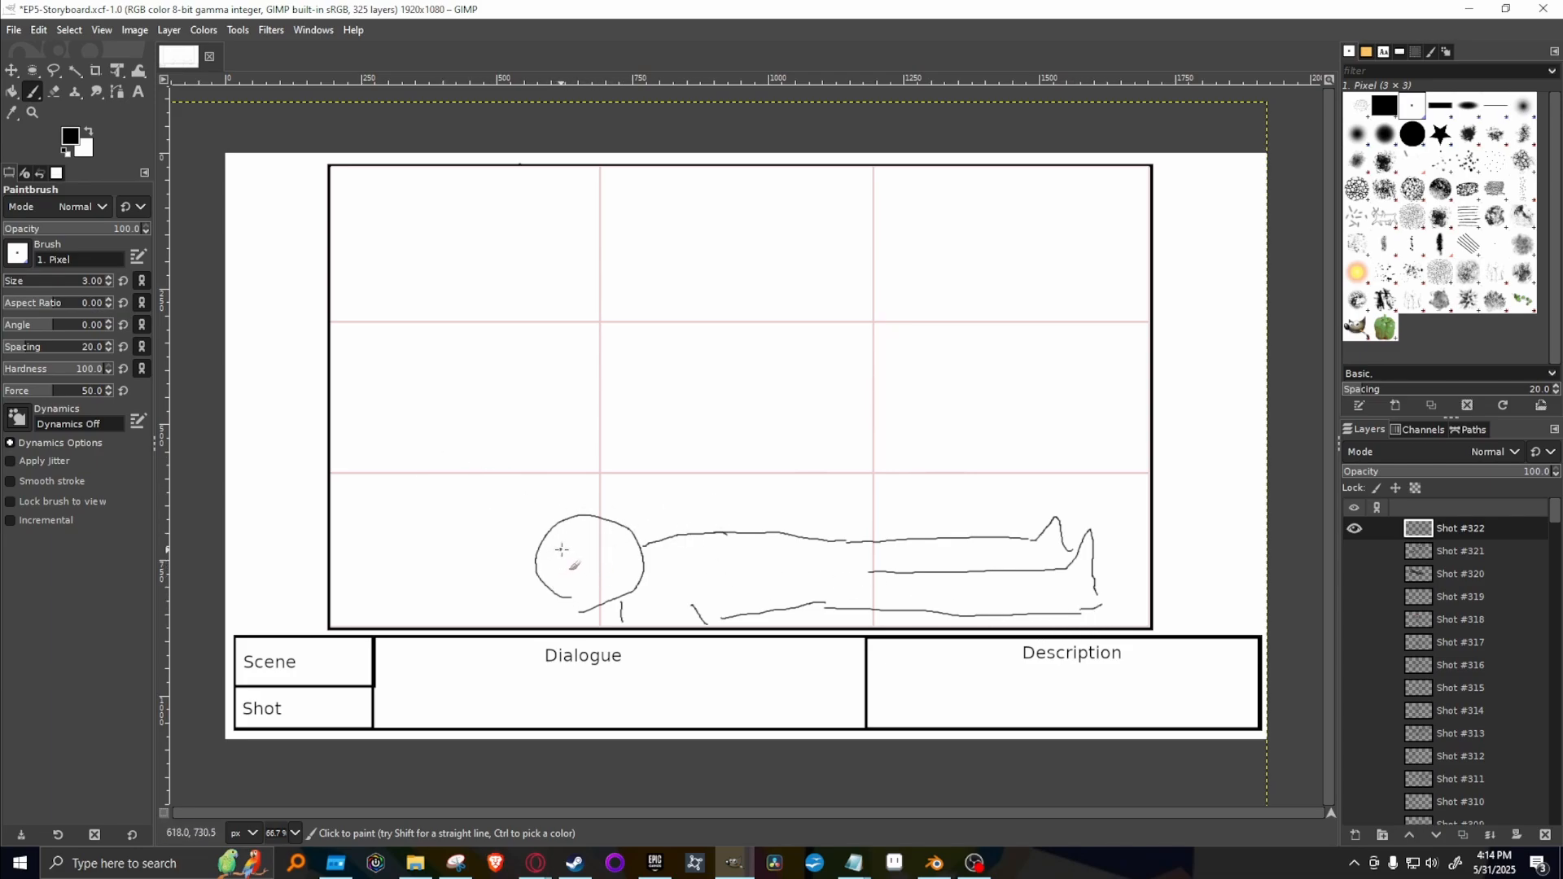
# Add a pointed hair strand on the lying figure's head, and a belt and tunic flap at the waist.
pyautogui.moveTo(553, 547)
pyautogui.mouseDown()
pyautogui.moveTo(687, 583)
pyautogui.moveTo(579, 609)
pyautogui.moveTo(536, 581)
pyautogui.moveTo(555, 598)
pyautogui.moveTo(538, 583)
pyautogui.moveTo(558, 547)
pyautogui.moveTo(537, 565)
pyautogui.moveTo(601, 513)
pyautogui.mouseUp()
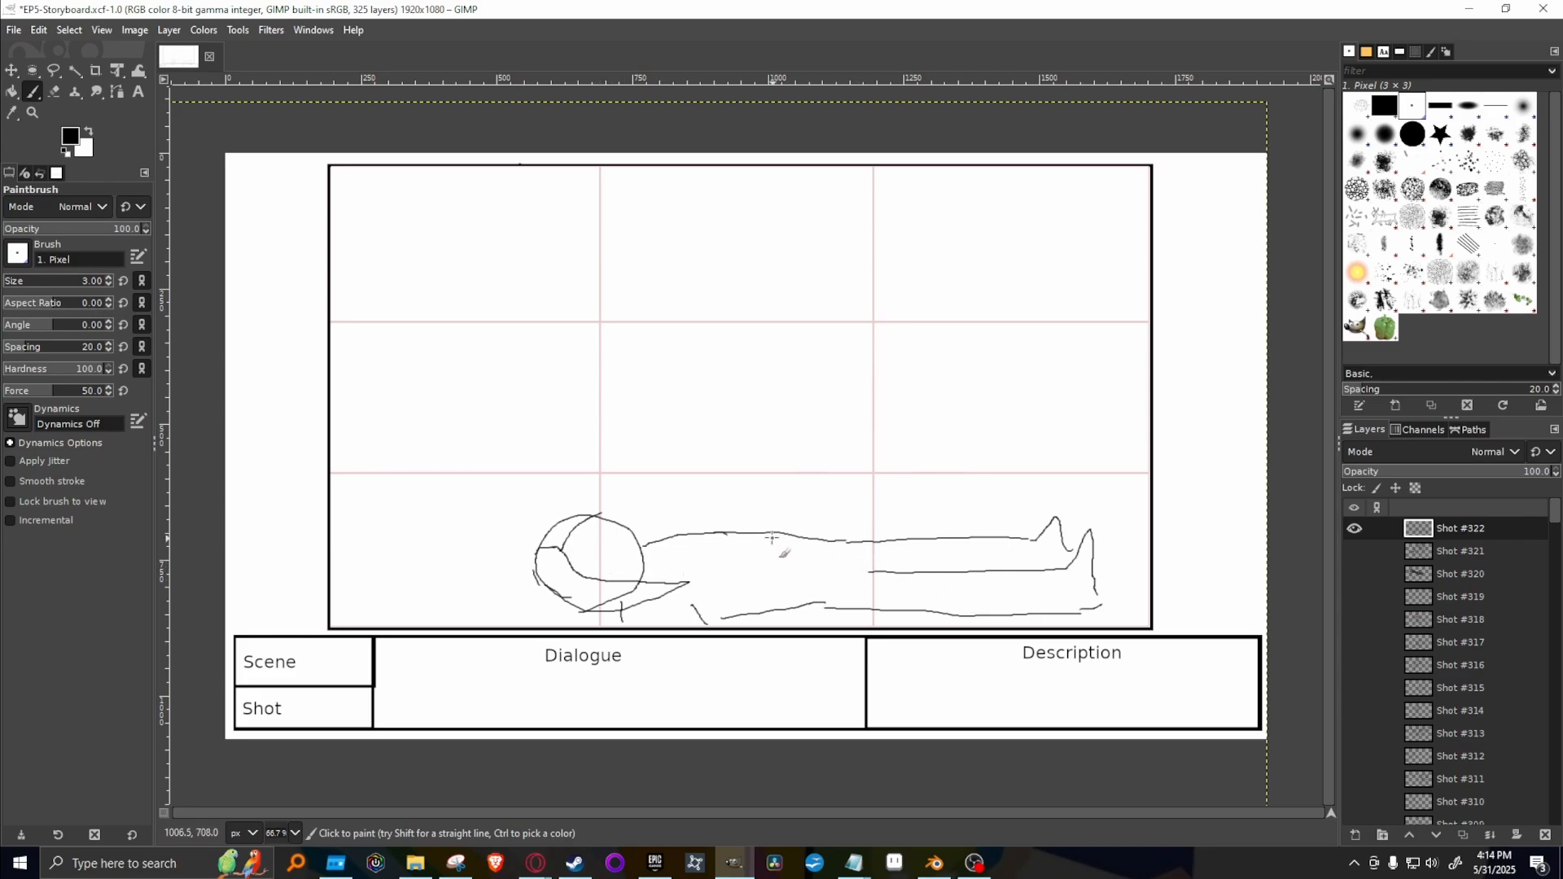
pyautogui.moveTo(775, 535)
pyautogui.mouseDown()
pyautogui.moveTo(783, 585)
pyautogui.moveTo(785, 536)
pyautogui.mouseUp()
pyautogui.moveTo(802, 603)
pyautogui.mouseDown()
pyautogui.moveTo(894, 607)
pyautogui.moveTo(886, 579)
pyautogui.moveTo(812, 564)
pyautogui.mouseUp()
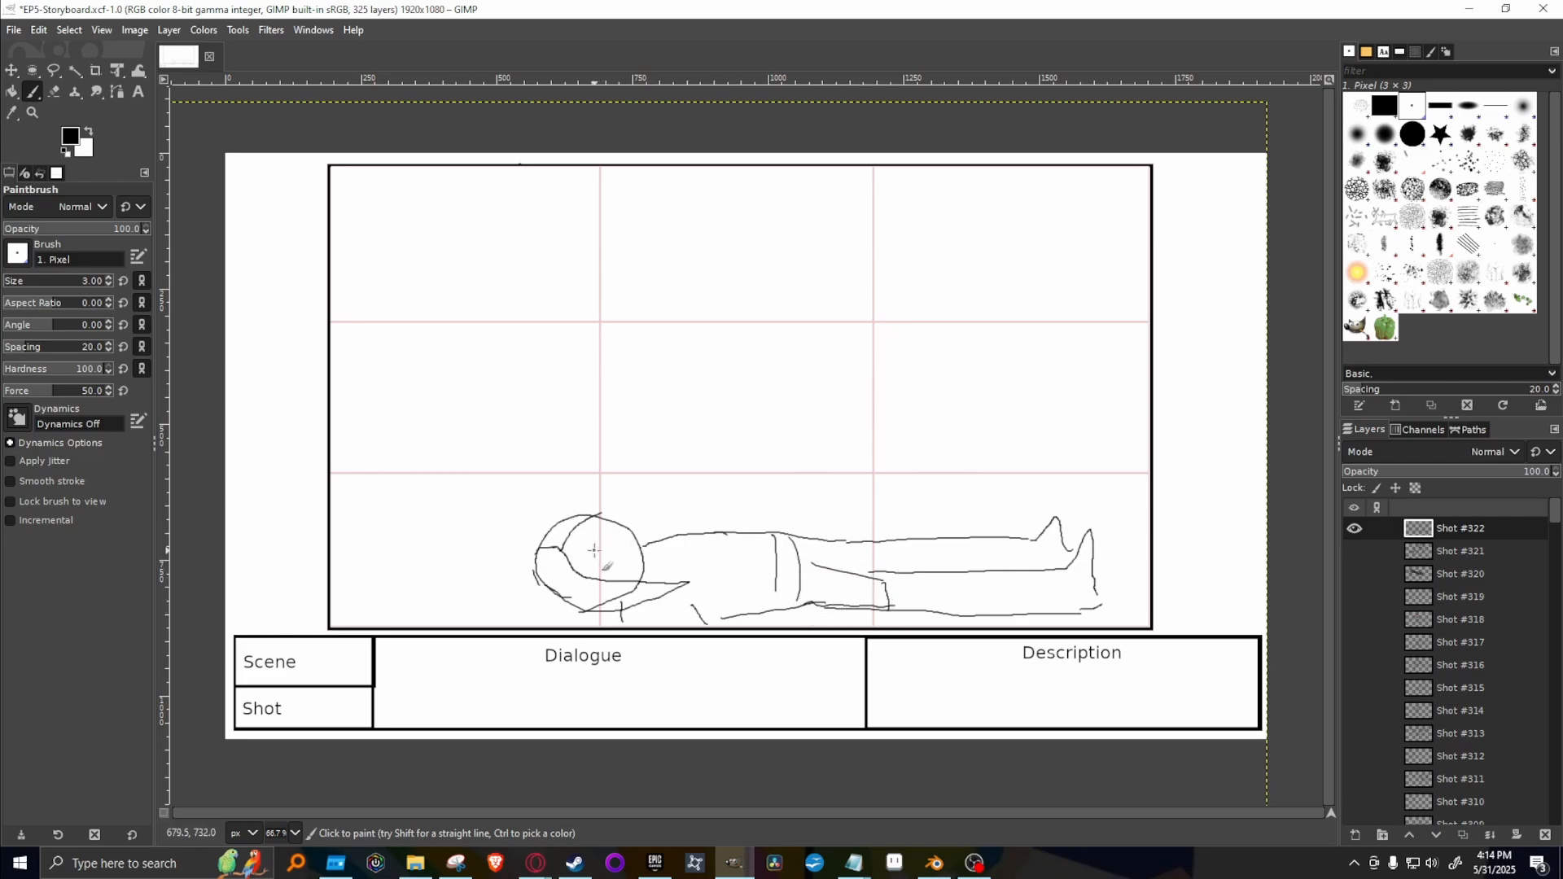
# Mark the lying figure's eye with an X and erase the stray line at the underside of the head with the 3 px Eraser.
pyautogui.moveTo(589, 528)
pyautogui.mouseDown()
pyautogui.moveTo(611, 548)
pyautogui.moveTo(592, 548)
pyautogui.mouseUp()
pyautogui.hotkey('shift', 'e')
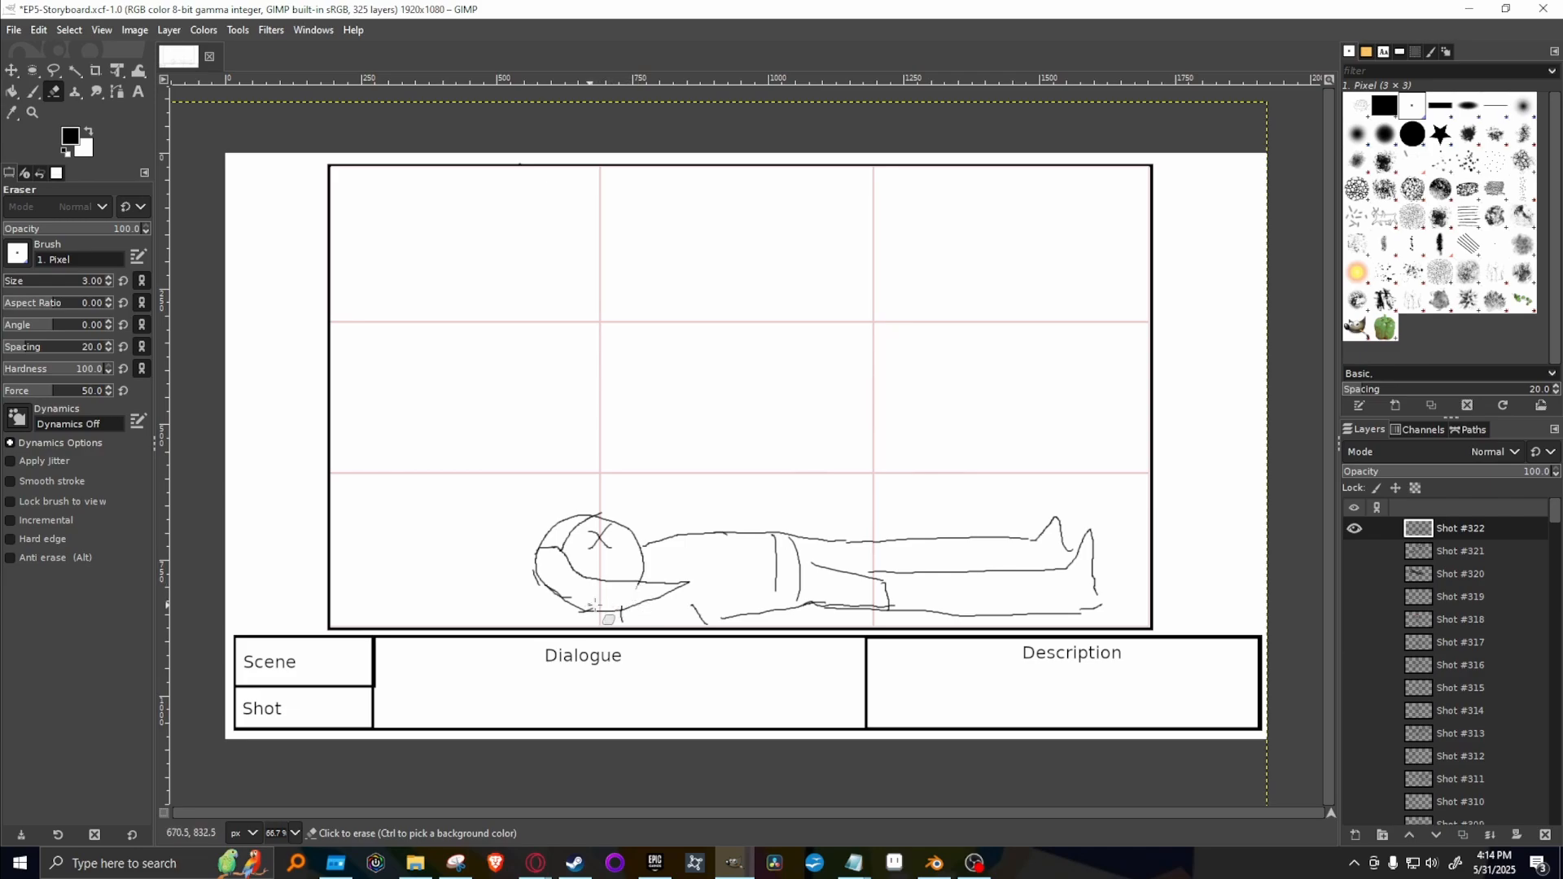
pyautogui.moveTo(600, 606); pyautogui.dragTo(594, 607)
# Sketch a small triangular shape near the frame's top edge and a downward block arrow above the lying body with the Paintbrush.
pyautogui.press('p')
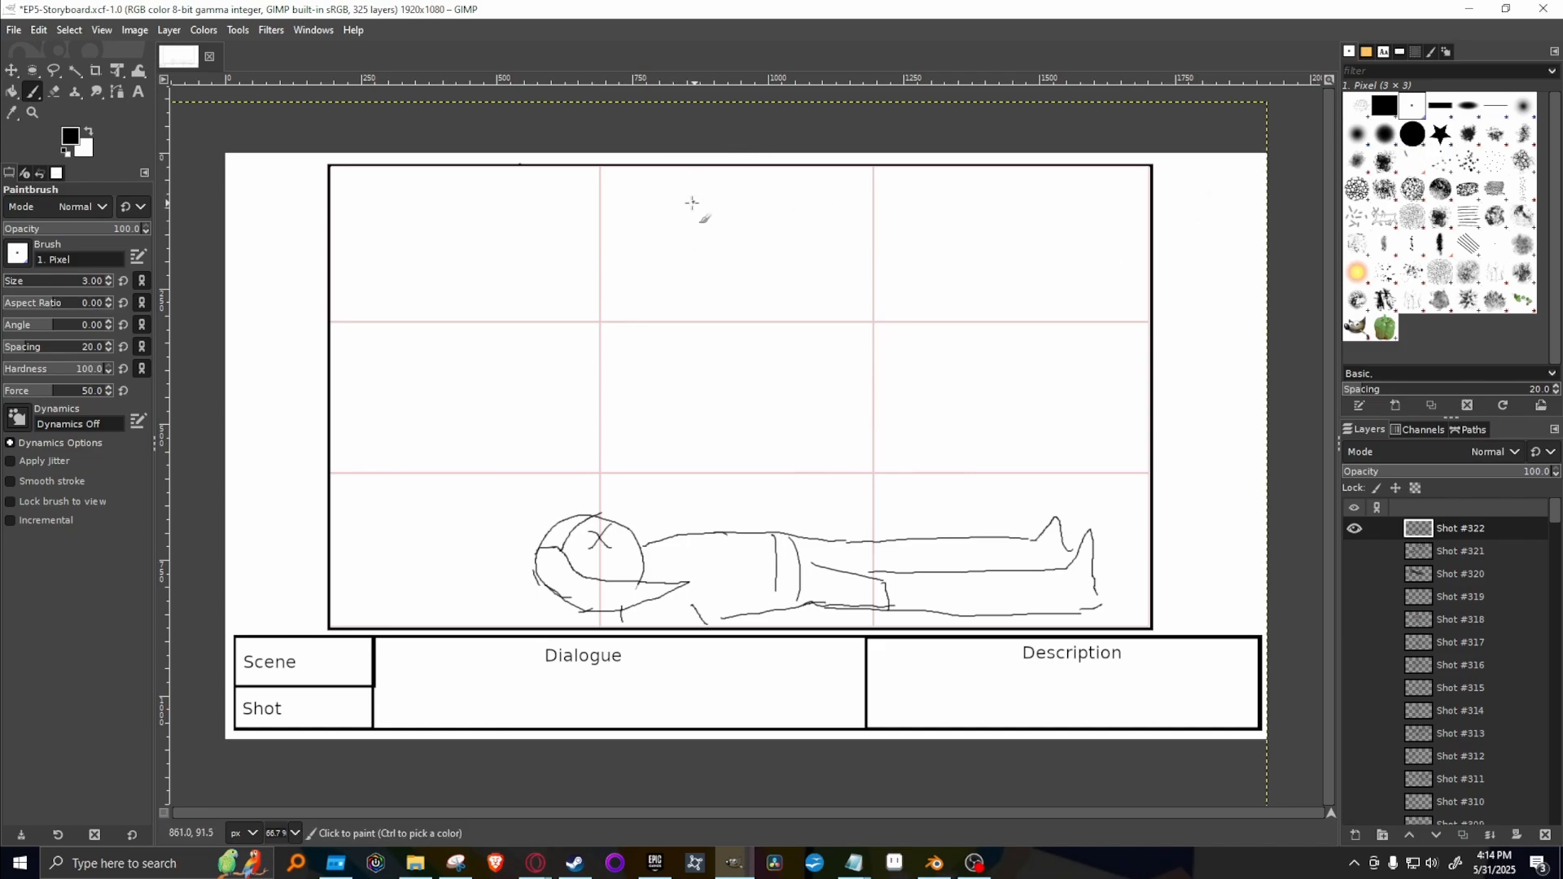
pyautogui.moveTo(692, 184)
pyautogui.mouseDown()
pyautogui.moveTo(673, 238)
pyautogui.moveTo(735, 222)
pyautogui.moveTo(708, 181)
pyautogui.moveTo(682, 192)
pyautogui.moveTo(680, 255)
pyautogui.mouseUp()
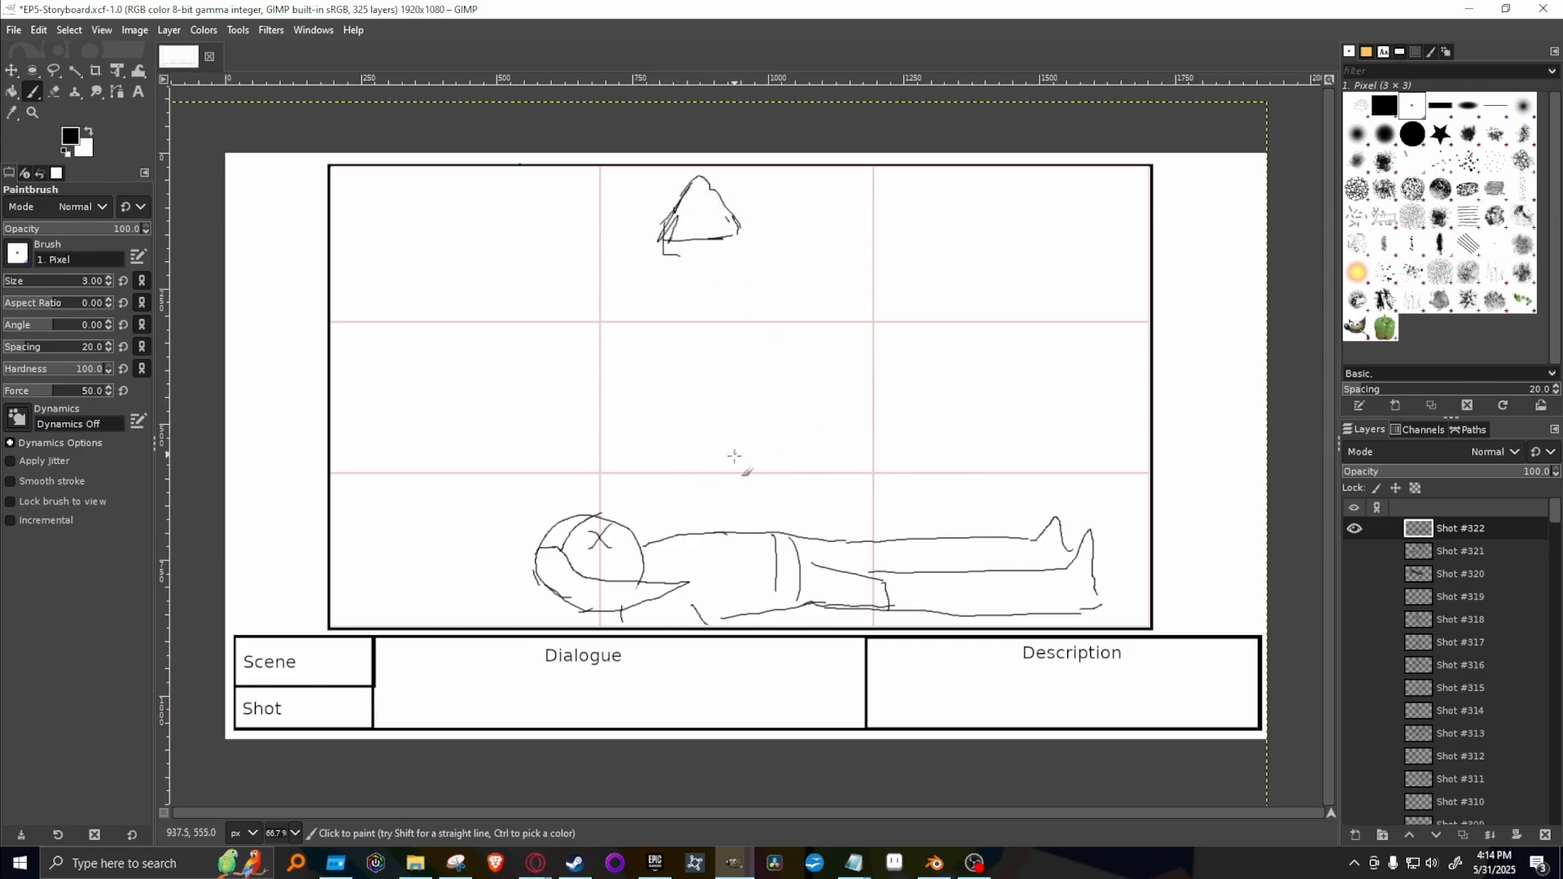
pyautogui.moveTo(737, 419)
pyautogui.mouseDown()
pyautogui.moveTo(733, 471)
pyautogui.moveTo(711, 472)
pyautogui.moveTo(752, 497)
pyautogui.moveTo(790, 465)
pyautogui.moveTo(764, 469)
pyautogui.moveTo(734, 415)
pyautogui.mouseUp()
# Erase the triangular shape near the frame's top edge with the 51 px Hardness 100 Eraser.
pyautogui.click(1413, 132)
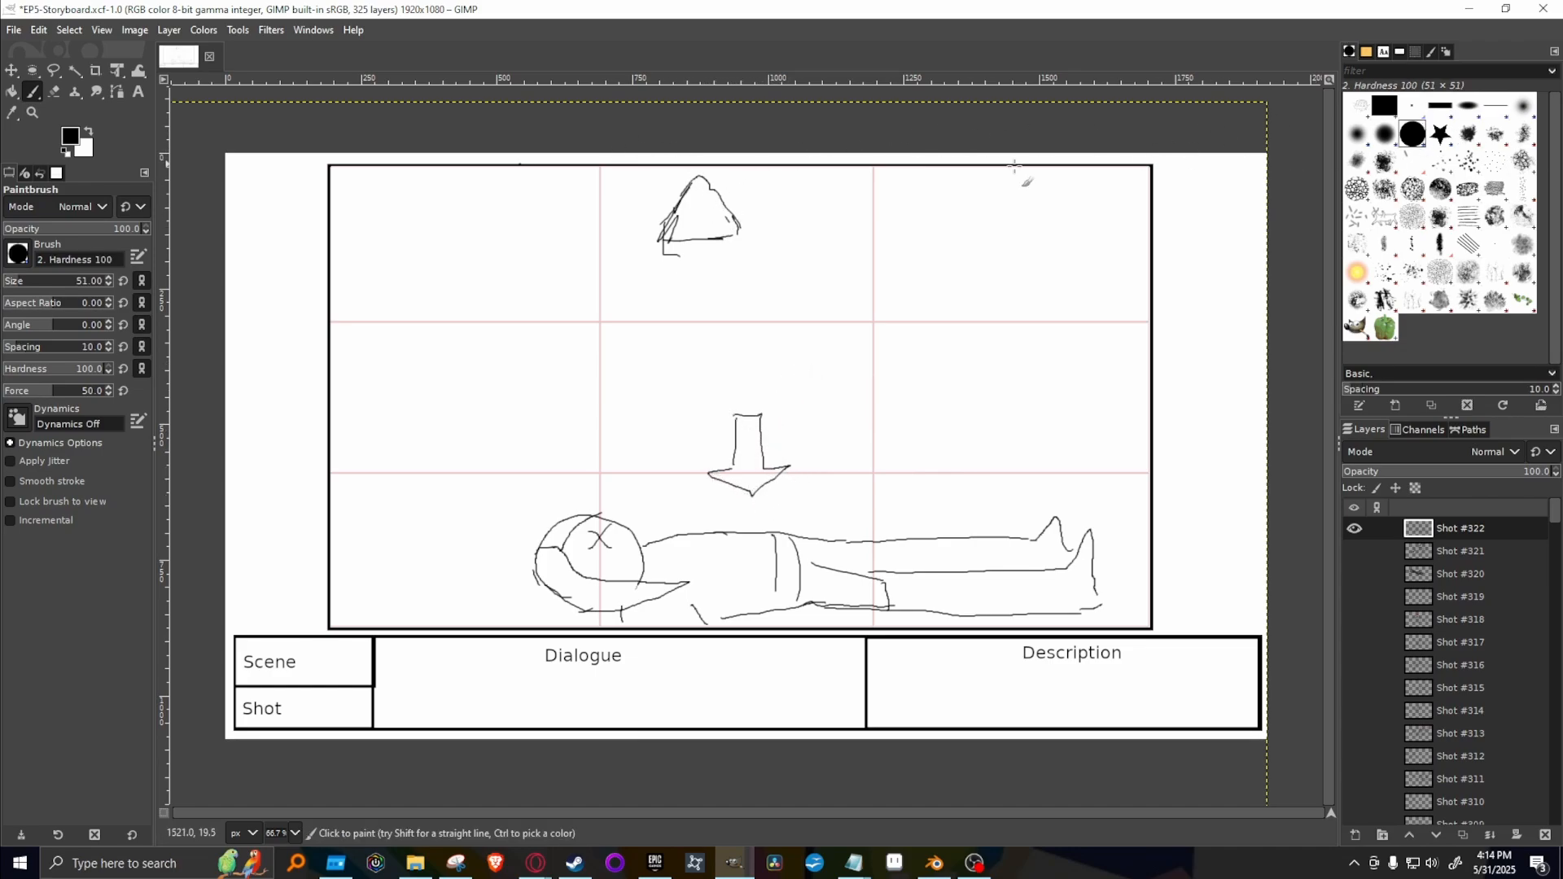
pyautogui.hotkey('shift', 'e')
pyautogui.moveTo(737, 169)
pyautogui.mouseDown()
pyautogui.moveTo(716, 181)
pyautogui.moveTo(704, 252)
pyautogui.mouseUp()
pyautogui.moveTo(716, 200); pyautogui.dragTo(719, 270)
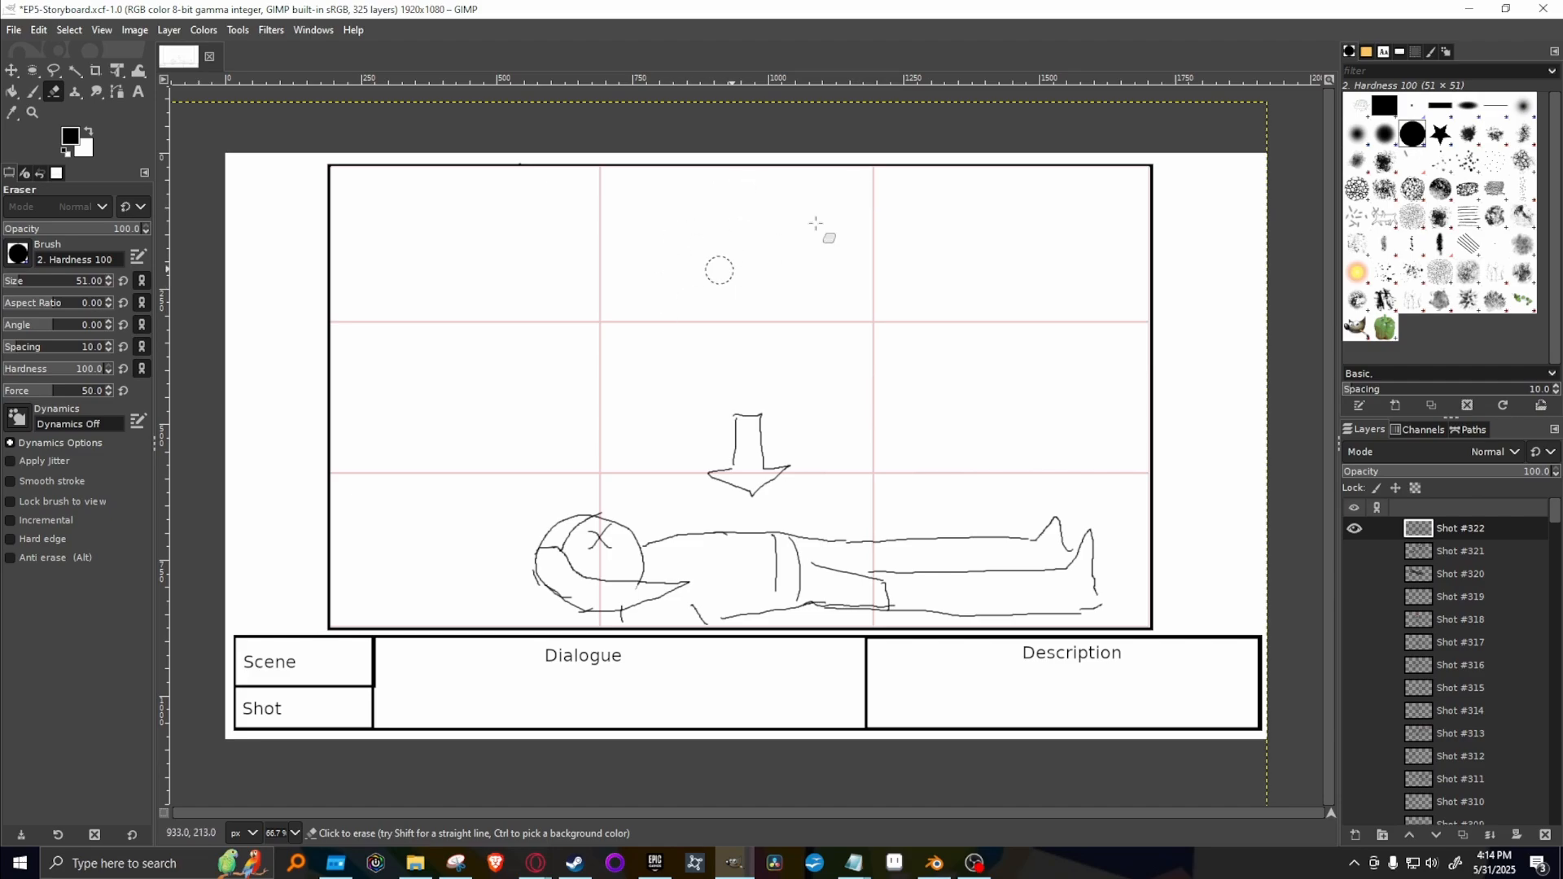
# Sketch a hooded spirit above the lying body with the 3 px Pixel Paintbrush, giving it a head and a tattered cloak trailing sideways.
pyautogui.press('p')
pyautogui.click(1413, 106)
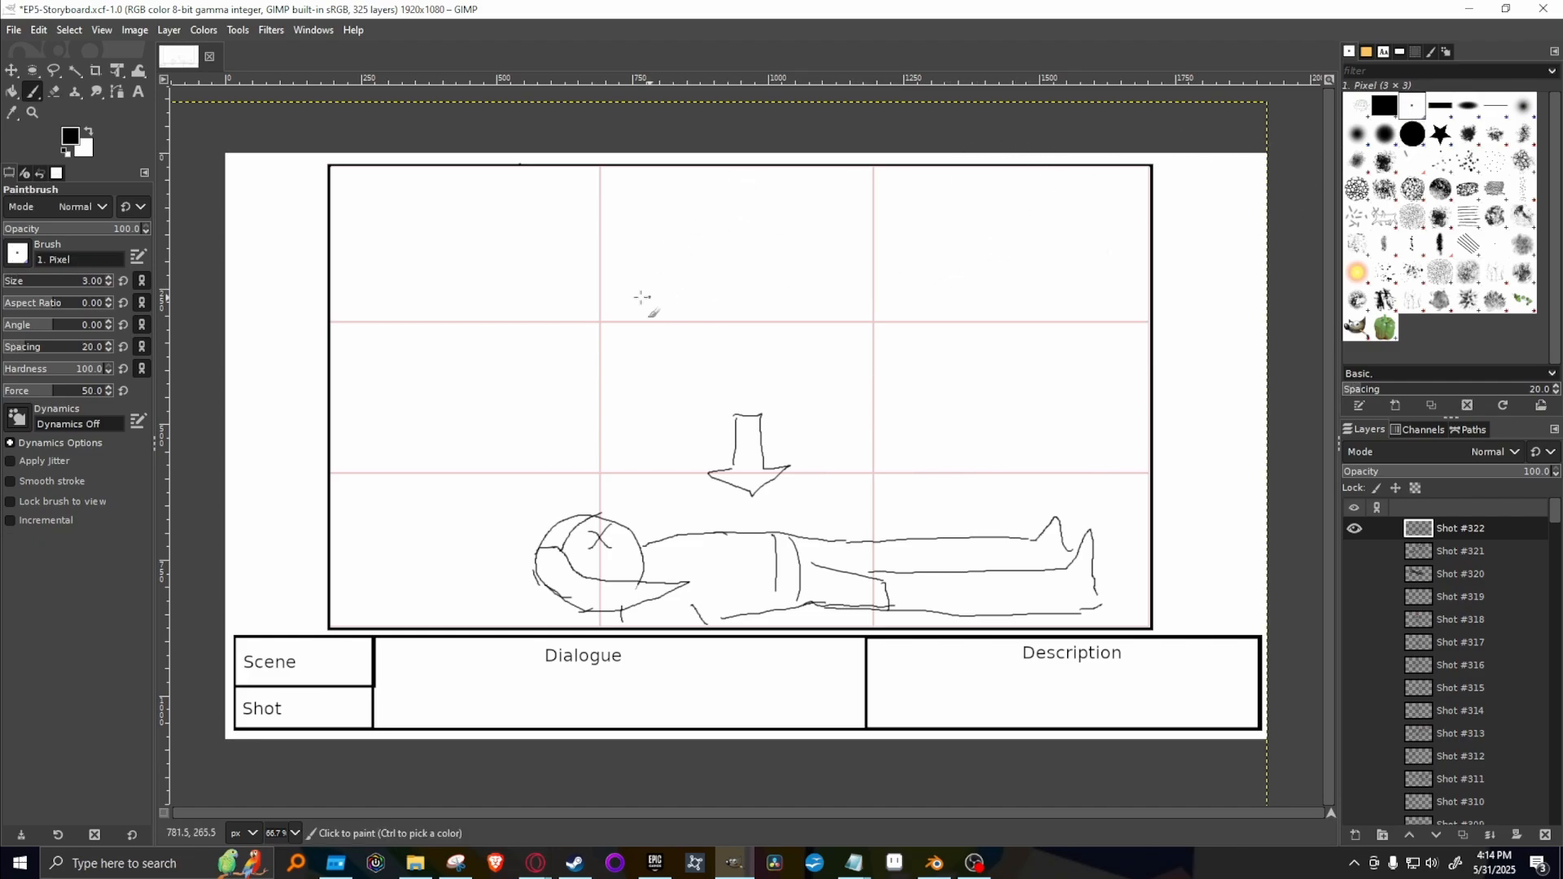
pyautogui.moveTo(721, 186)
pyautogui.mouseDown()
pyautogui.moveTo(700, 253)
pyautogui.moveTo(741, 236)
pyautogui.moveTo(771, 251)
pyautogui.moveTo(733, 183)
pyautogui.moveTo(774, 250)
pyautogui.mouseUp()
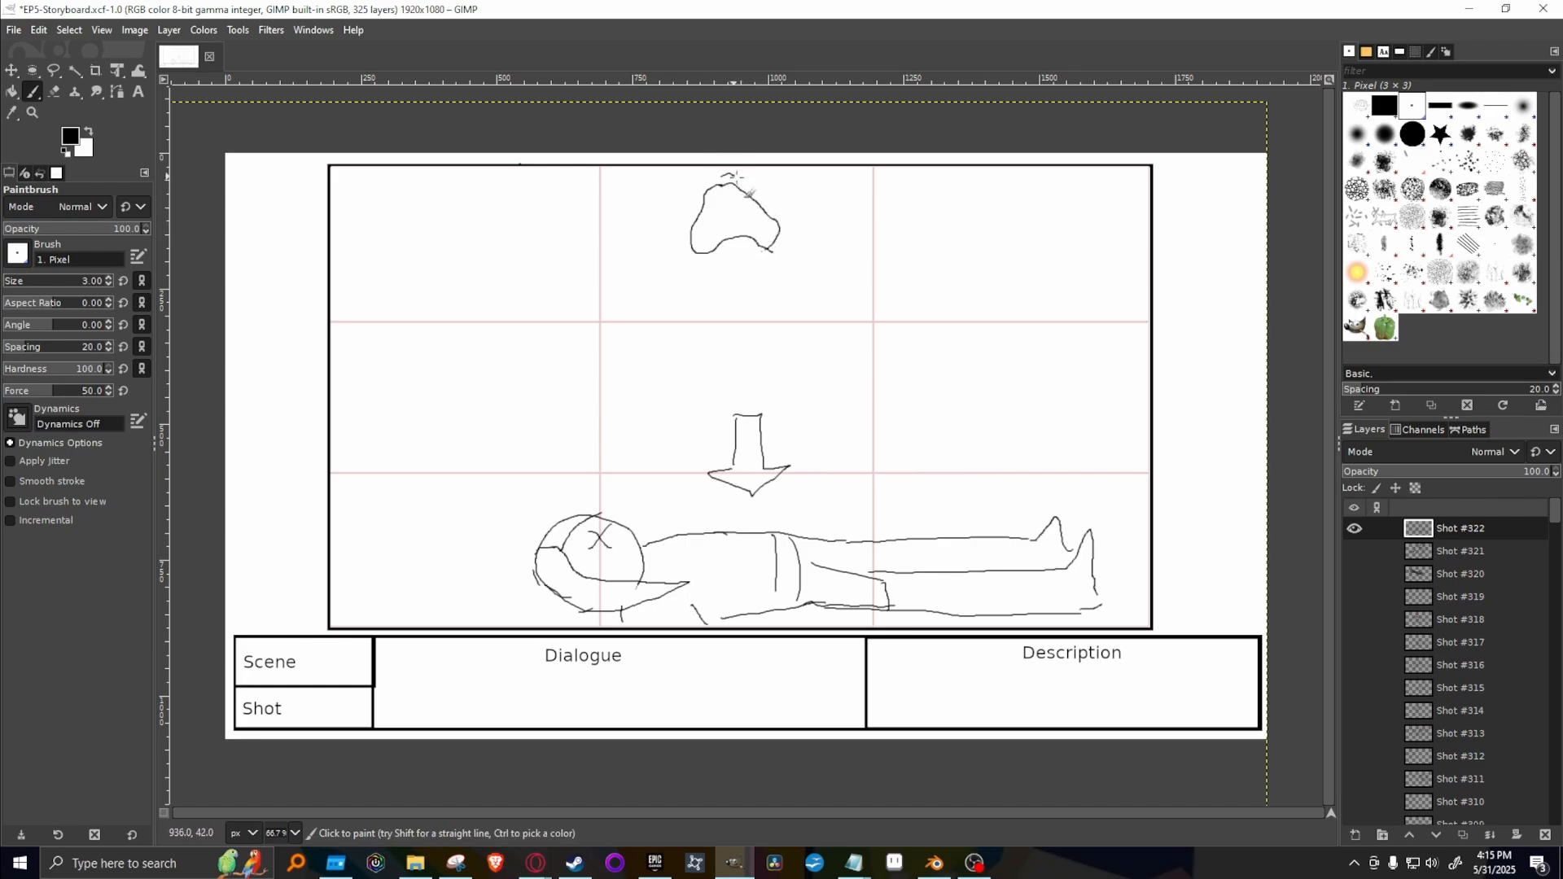
pyautogui.moveTo(736, 176)
pyautogui.mouseDown()
pyautogui.moveTo(790, 193)
pyautogui.moveTo(803, 240)
pyautogui.moveTo(783, 233)
pyautogui.mouseUp()
pyautogui.moveTo(692, 261)
pyautogui.mouseDown()
pyautogui.moveTo(682, 321)
pyautogui.moveTo(699, 248)
pyautogui.moveTo(669, 283)
pyautogui.moveTo(670, 377)
pyautogui.moveTo(692, 410)
pyautogui.moveTo(706, 388)
pyautogui.moveTo(837, 409)
pyautogui.moveTo(910, 440)
pyautogui.moveTo(872, 407)
pyautogui.moveTo(1056, 405)
pyautogui.moveTo(992, 395)
pyautogui.moveTo(1092, 418)
pyautogui.moveTo(1135, 405)
pyautogui.moveTo(979, 352)
pyautogui.mouseUp()
pyautogui.moveTo(784, 247)
pyautogui.mouseDown()
pyautogui.moveTo(854, 310)
pyautogui.moveTo(1024, 321)
pyautogui.moveTo(964, 328)
pyautogui.moveTo(1106, 377)
pyautogui.moveTo(986, 346)
pyautogui.moveTo(932, 379)
pyautogui.moveTo(917, 355)
pyautogui.moveTo(1075, 407)
pyautogui.mouseUp()
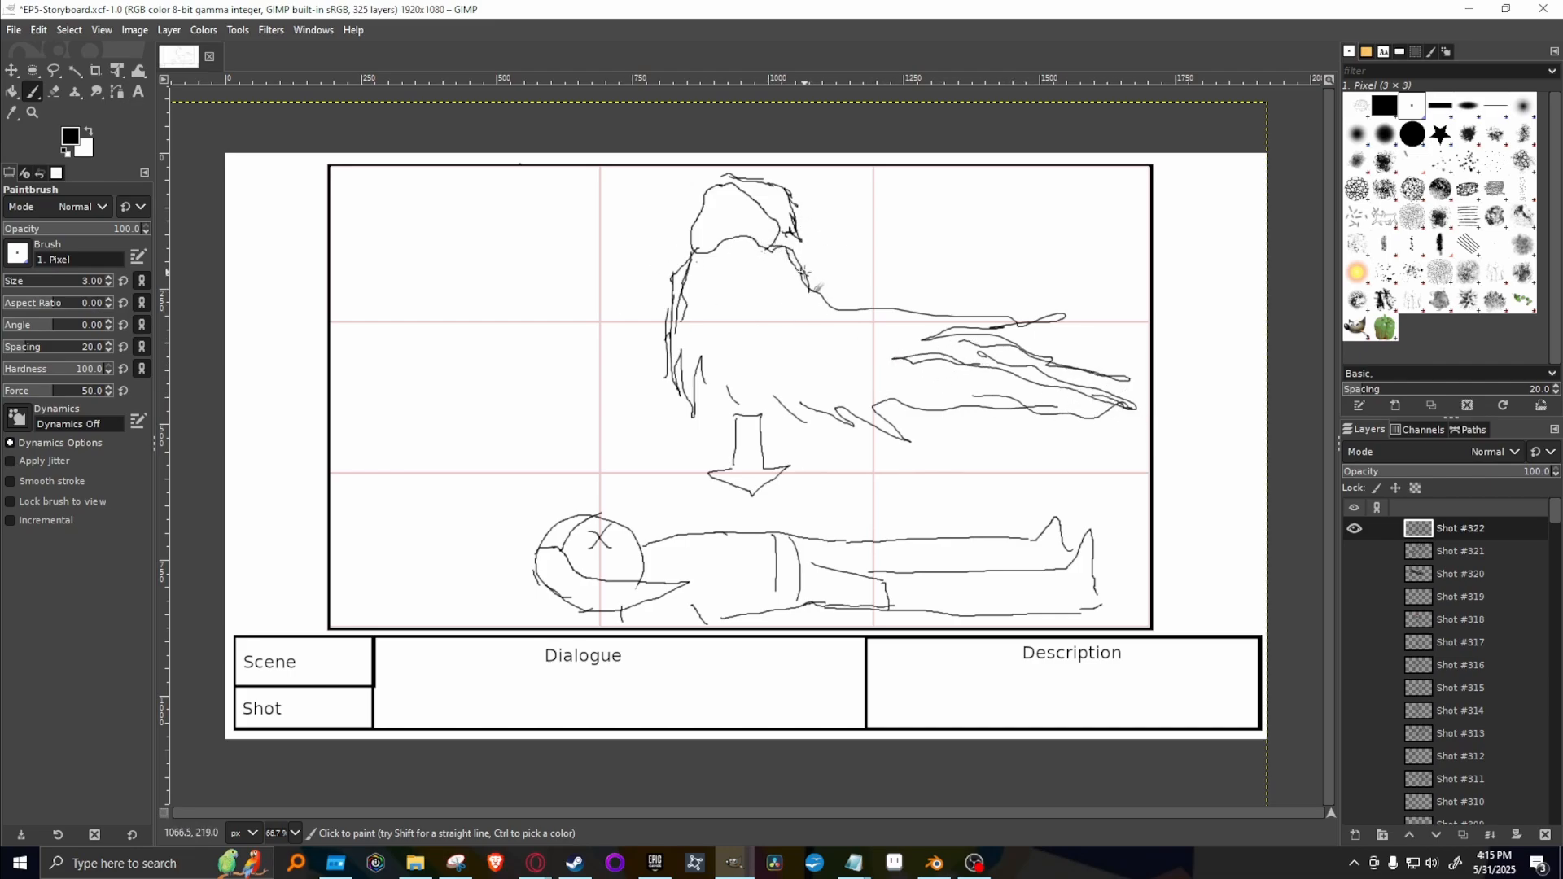
# Complete the outline of the spirit's hood and add more ragged, trailing strands along the cloak's lower edge.
pyautogui.moveTo(724, 176)
pyautogui.mouseDown()
pyautogui.moveTo(692, 230)
pyautogui.moveTo(747, 236)
pyautogui.mouseUp()
pyautogui.moveTo(674, 389)
pyautogui.mouseDown()
pyautogui.moveTo(708, 463)
pyautogui.moveTo(714, 419)
pyautogui.moveTo(896, 455)
pyautogui.moveTo(863, 451)
pyautogui.moveTo(1084, 457)
pyautogui.moveTo(960, 435)
pyautogui.moveTo(1063, 446)
pyautogui.mouseUp()
pyautogui.moveTo(929, 417)
pyautogui.mouseDown()
pyautogui.moveTo(1133, 424)
pyautogui.moveTo(970, 406)
pyautogui.mouseUp()
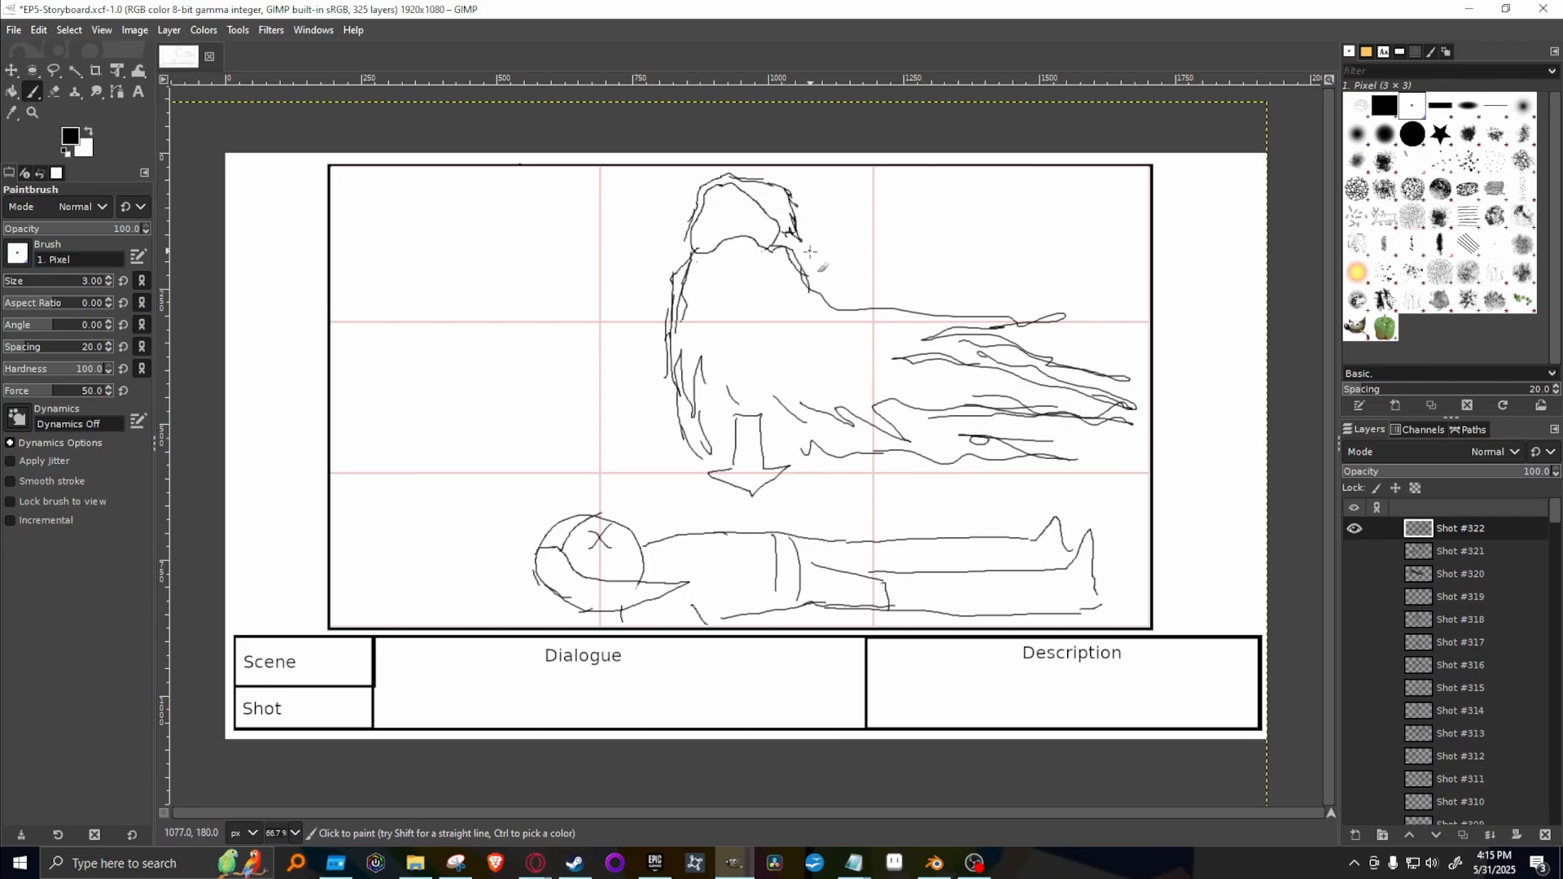
pyautogui.moveTo(797, 241)
pyautogui.mouseDown()
pyautogui.moveTo(783, 219)
pyautogui.moveTo(782, 244)
pyautogui.mouseUp()
# Draw short wavy smoke lines rising along the lying body and add cuff lines across both lower legs.
pyautogui.moveTo(569, 505); pyautogui.dragTo(567, 466)
pyautogui.moveTo(612, 517); pyautogui.dragTo(610, 482)
pyautogui.moveTo(679, 530); pyautogui.dragTo(675, 505)
pyautogui.moveTo(828, 521); pyautogui.dragTo(826, 497)
pyautogui.moveTo(906, 531); pyautogui.dragTo(904, 501)
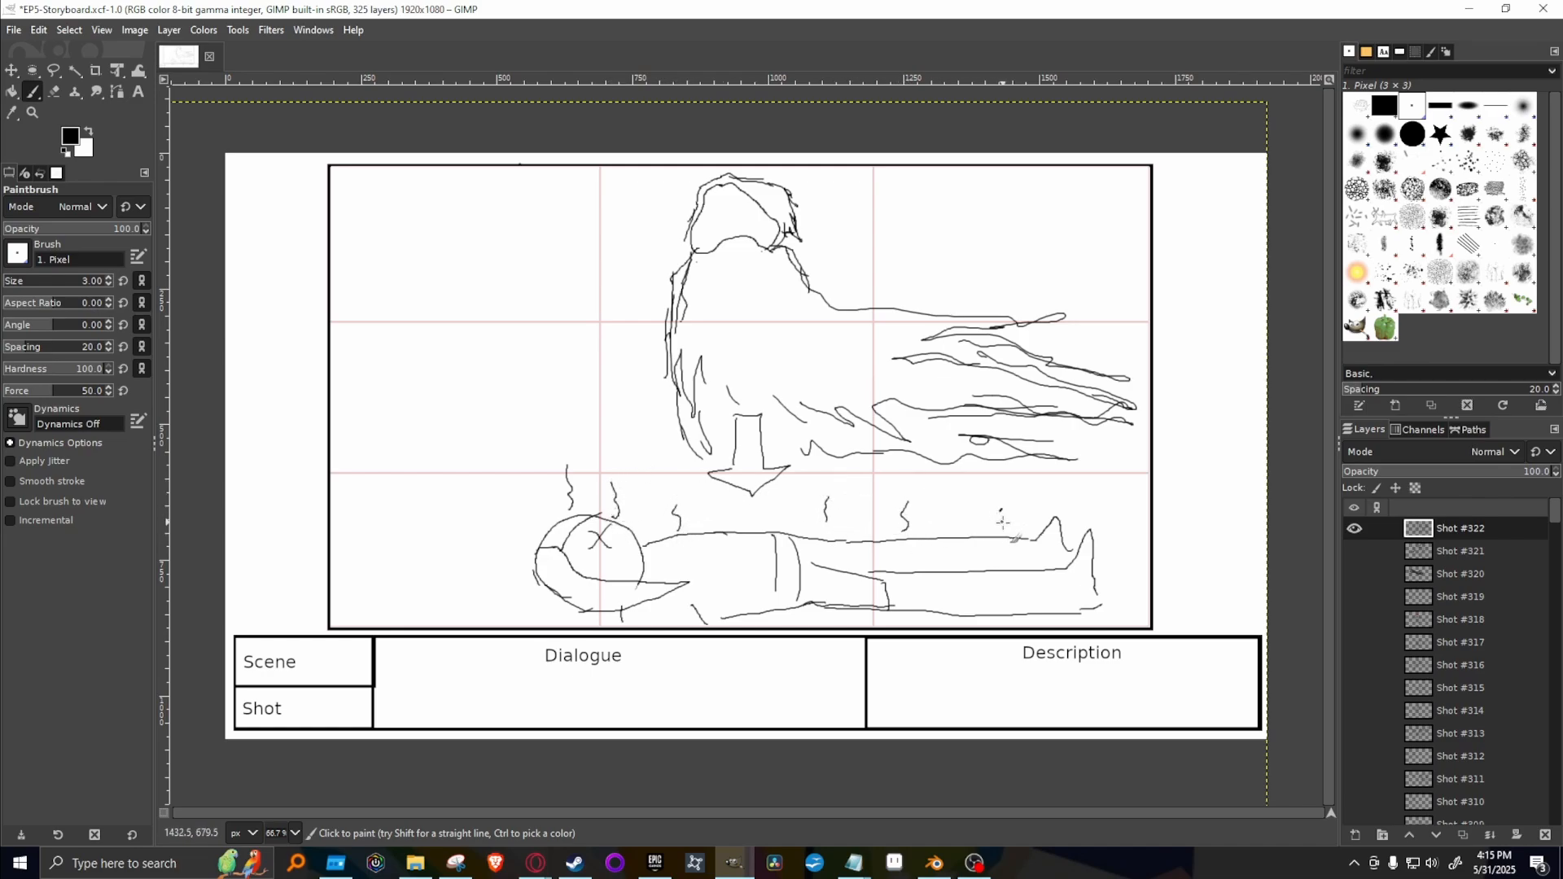
pyautogui.moveTo(1007, 532)
pyautogui.mouseDown()
pyautogui.moveTo(1002, 511)
pyautogui.moveTo(1041, 501)
pyautogui.moveTo(992, 564)
pyautogui.moveTo(1024, 610)
pyautogui.mouseUp()
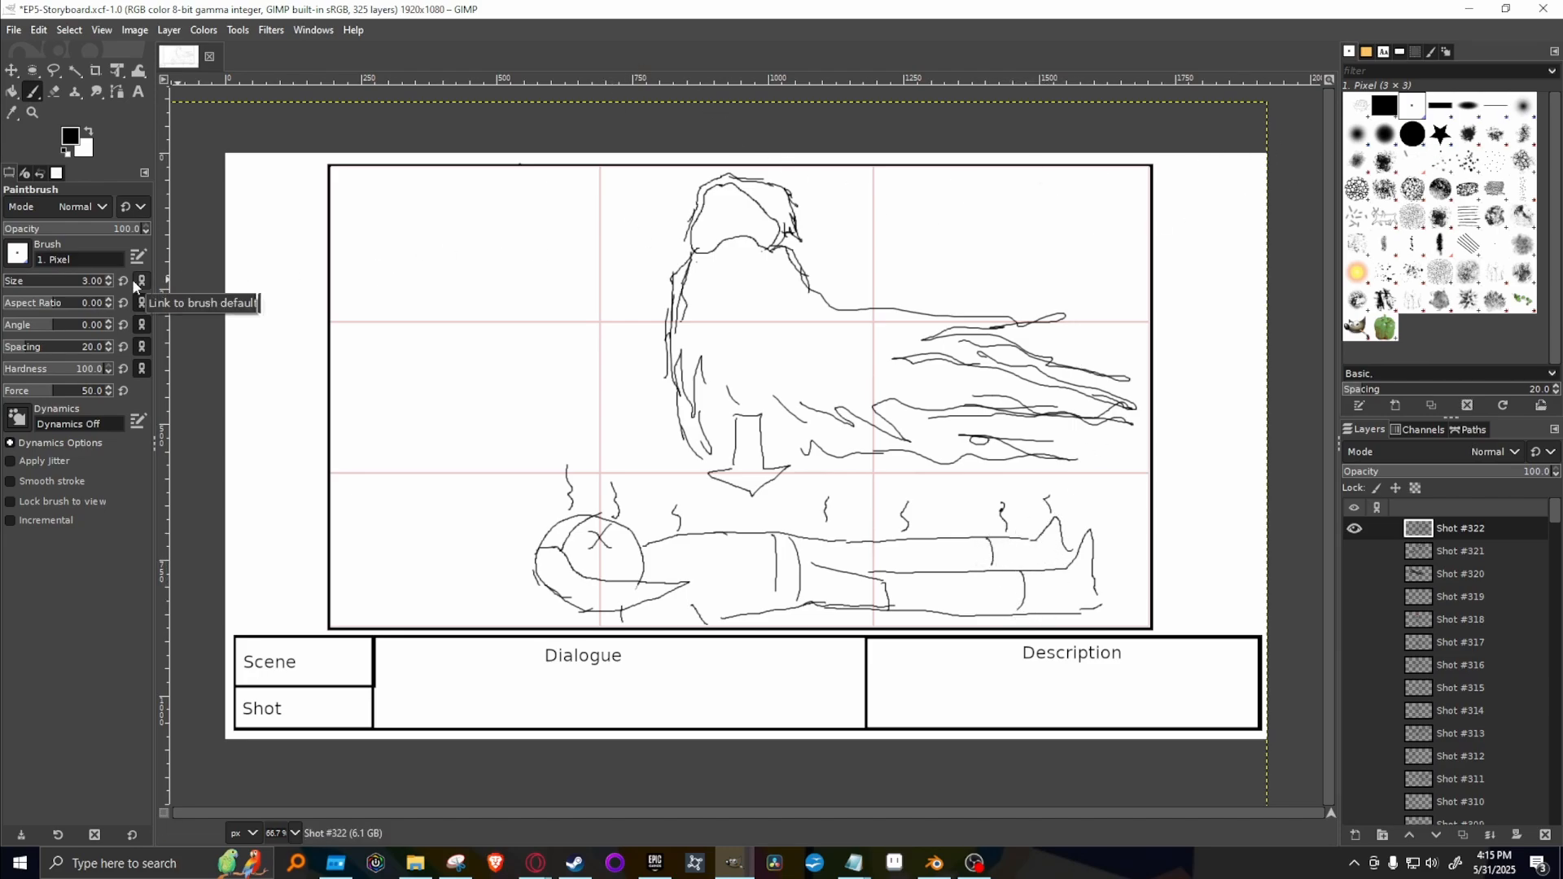
pyautogui.moveTo(80, 139); pyautogui.dragTo(131, 145)
pyautogui.click(72, 143)
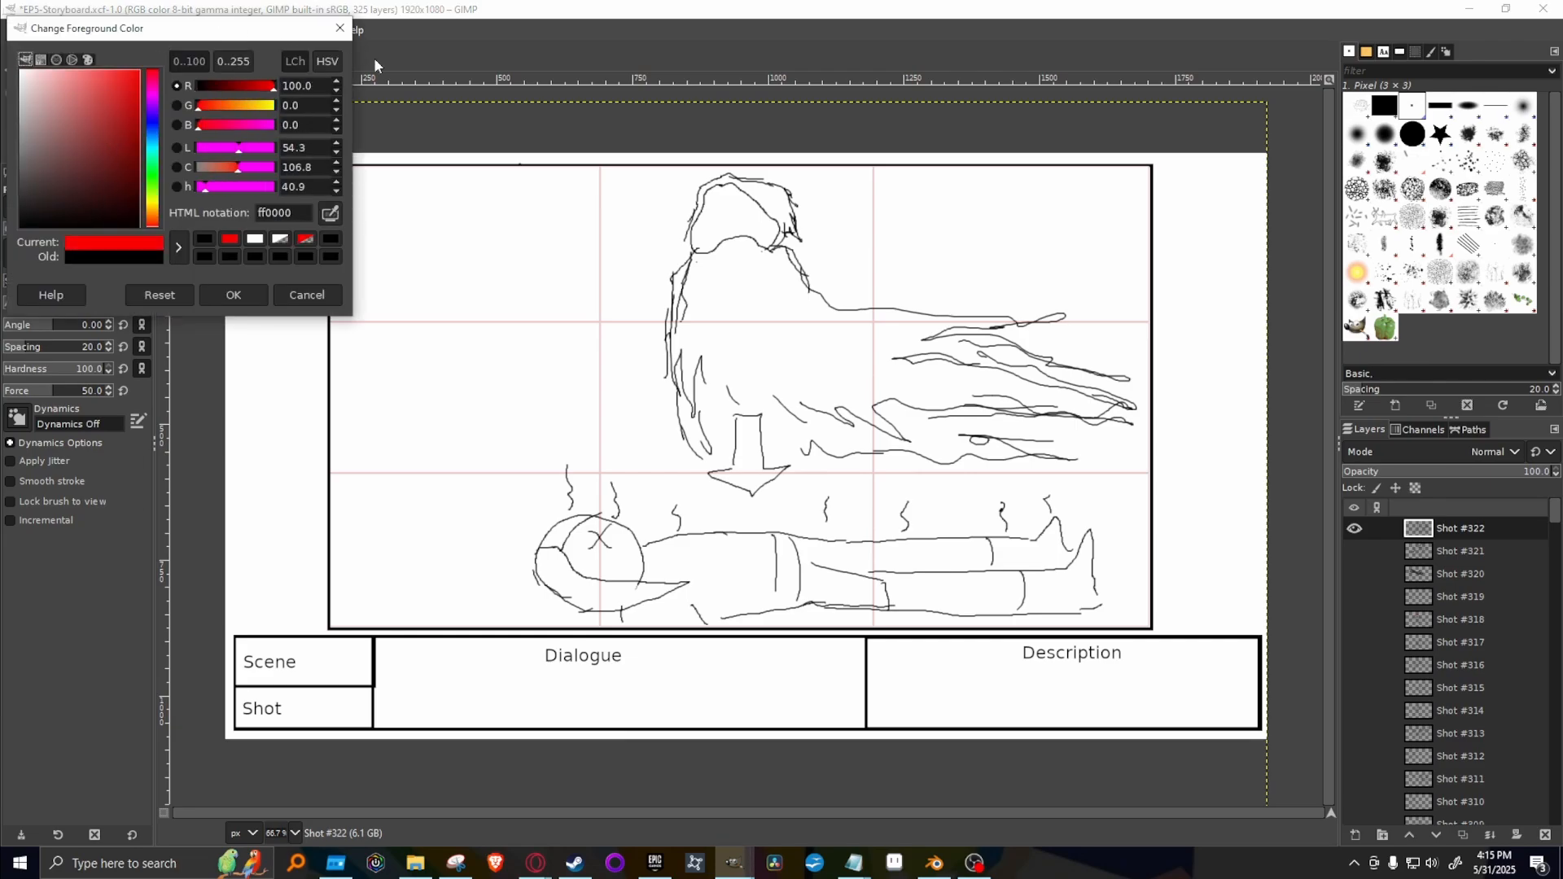
pyautogui.click(340, 24)
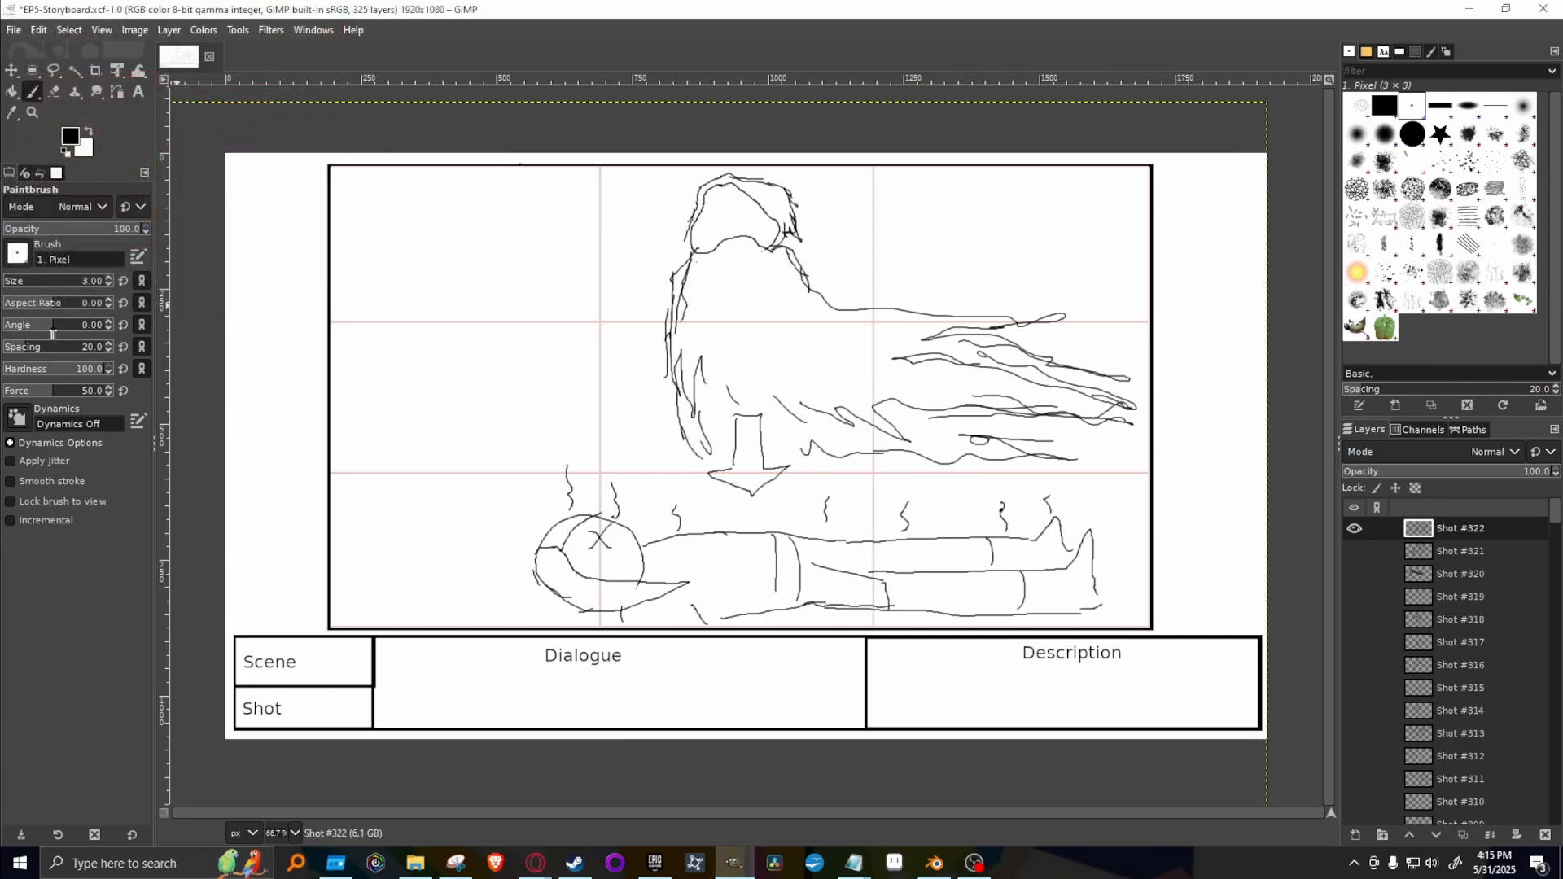
# Paint two red glowing eyes with rising wisps on the spirit's face, using the Paintbrush at 48.8 opacity.
pyautogui.click(70, 228)
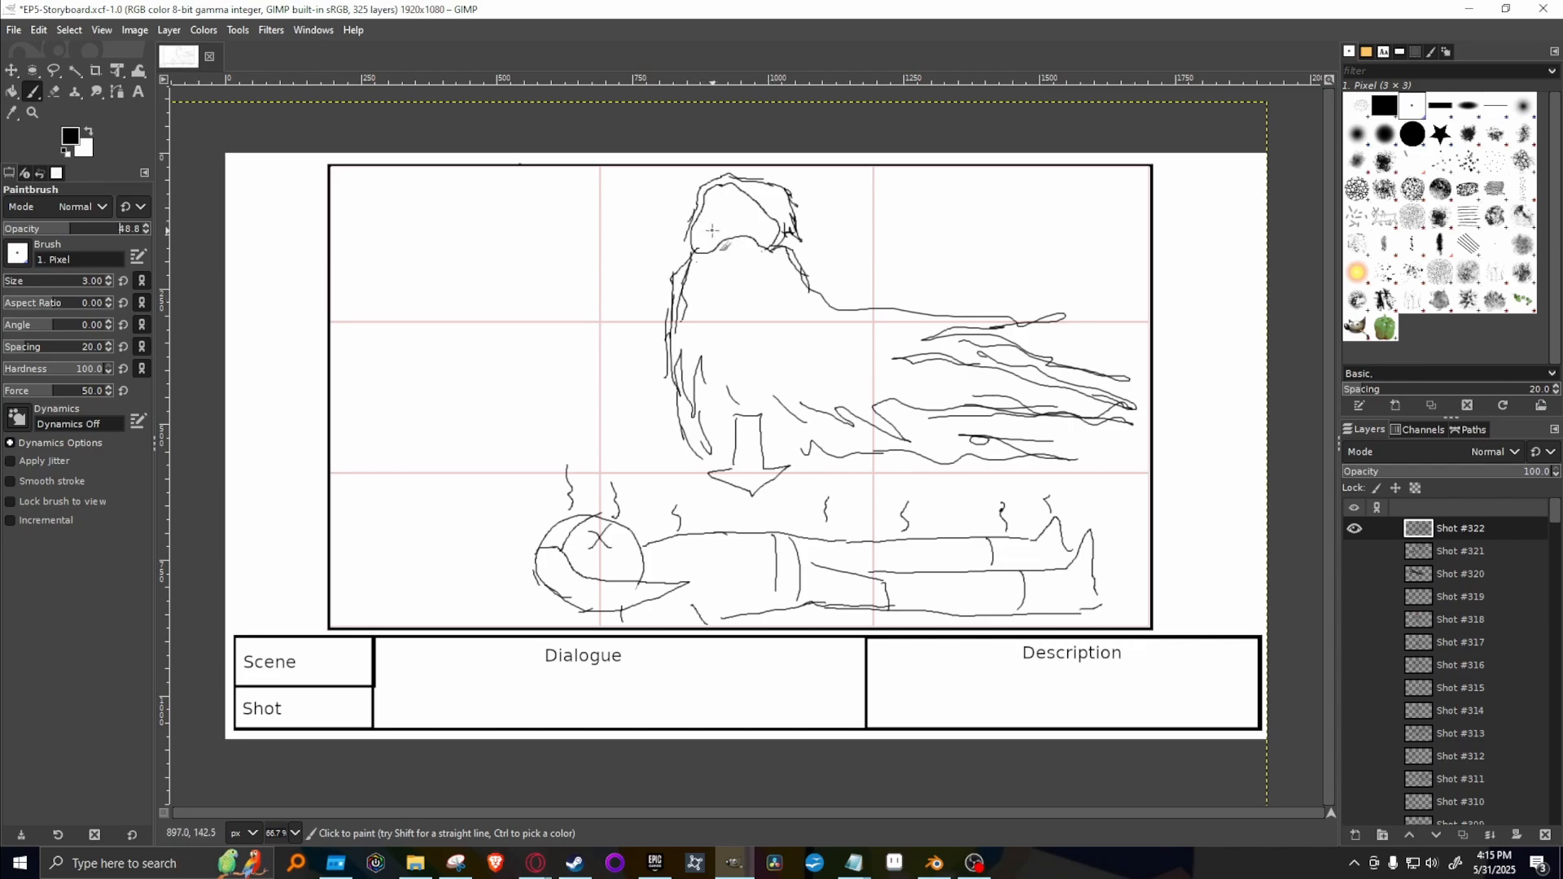
pyautogui.moveTo(713, 229); pyautogui.dragTo(718, 223)
pyautogui.click(71, 138)
pyautogui.click(99, 193)
pyautogui.click(241, 290)
pyautogui.moveTo(749, 224); pyautogui.dragTo(746, 229)
pyautogui.moveTo(741, 181); pyautogui.dragTo(744, 171)
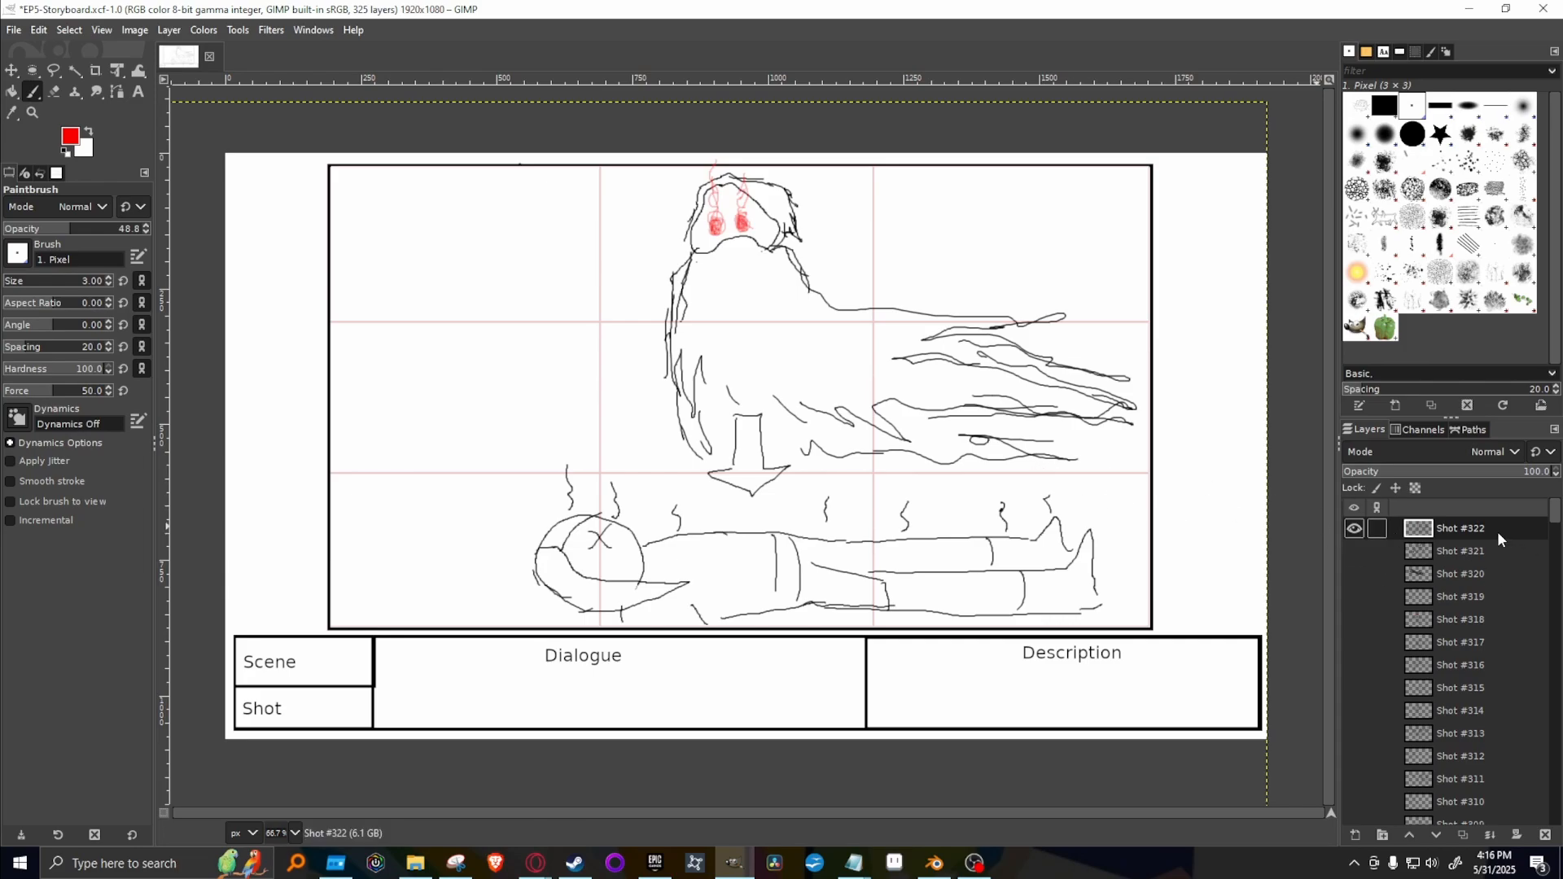
# Review the drawings on the Shot #315 to Shot #321 layers one at a time, and return to showing Shot #322.
pyautogui.click(1354, 529)
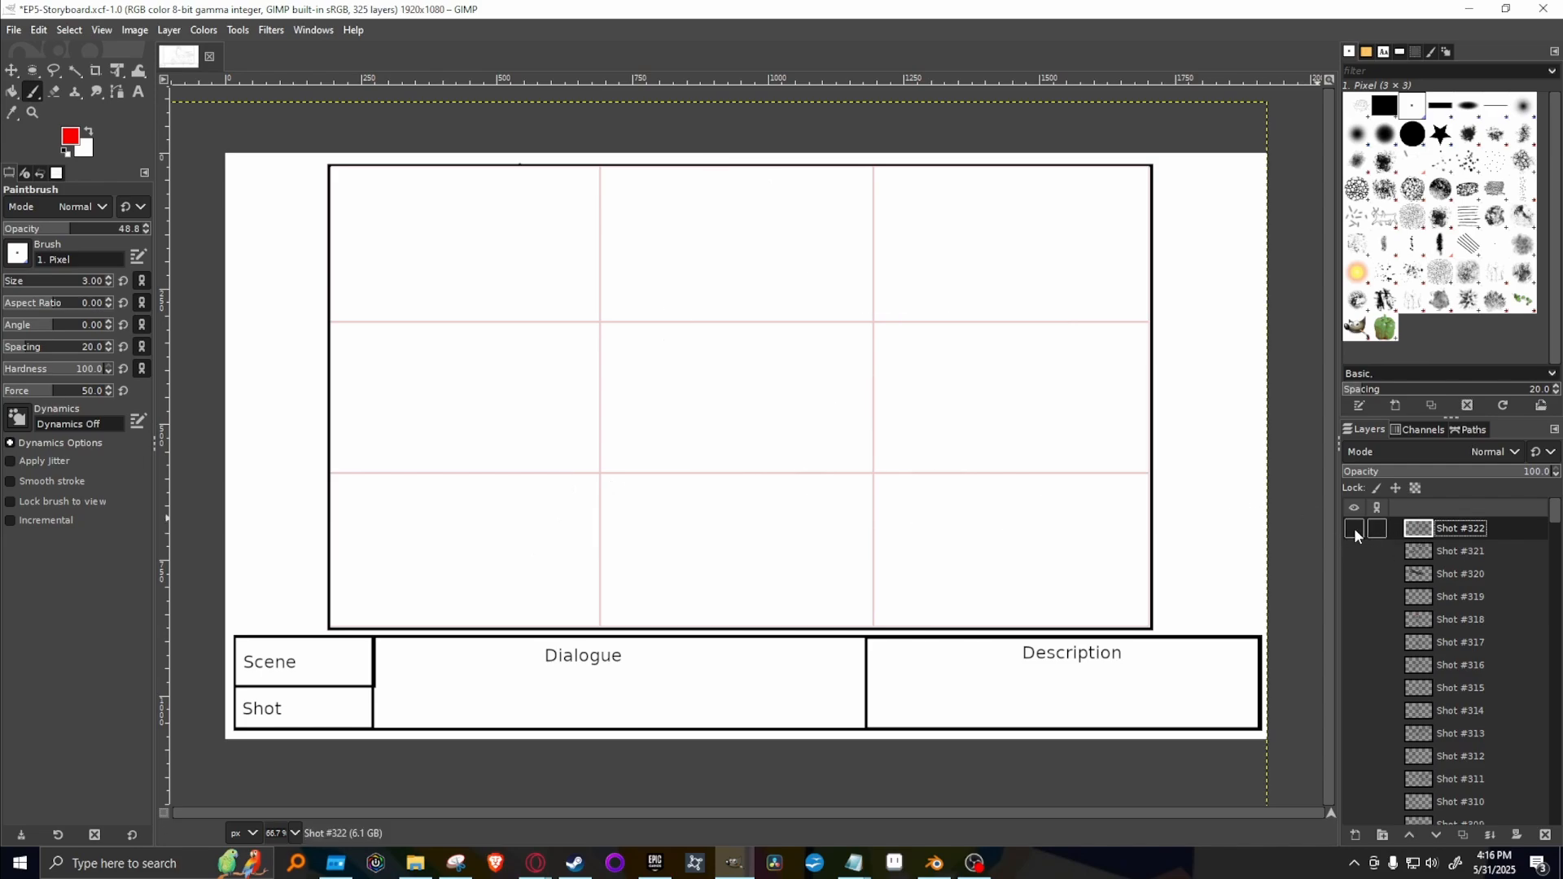
pyautogui.click(1355, 552)
pyautogui.click(1355, 552)
pyautogui.click(1354, 689)
pyautogui.click(1355, 689)
pyautogui.click(1355, 666)
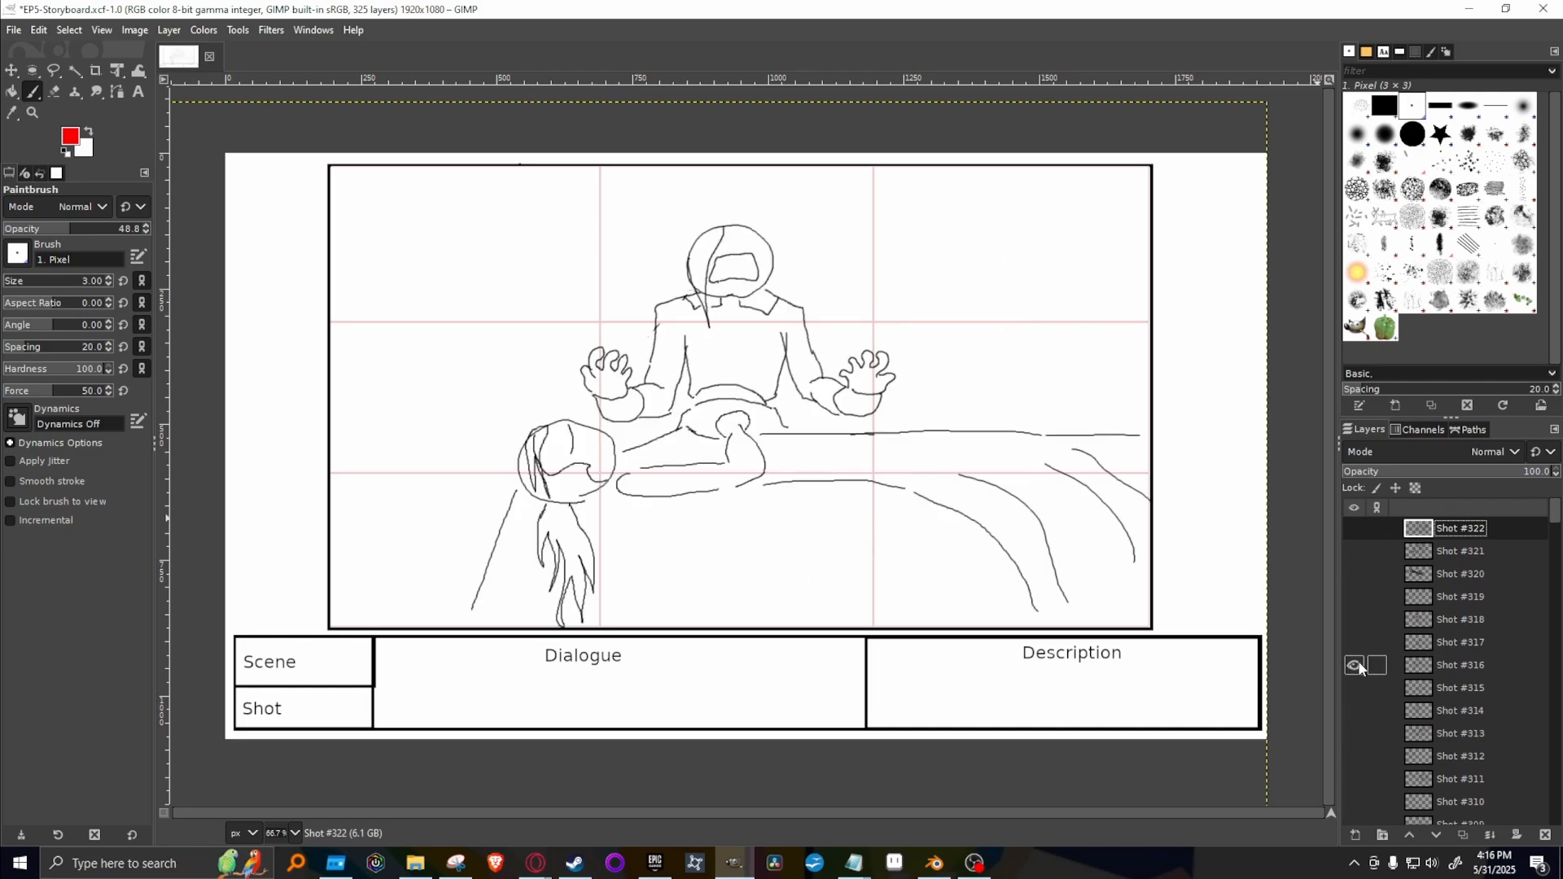
pyautogui.click(1355, 666)
pyautogui.click(1355, 644)
pyautogui.click(1355, 643)
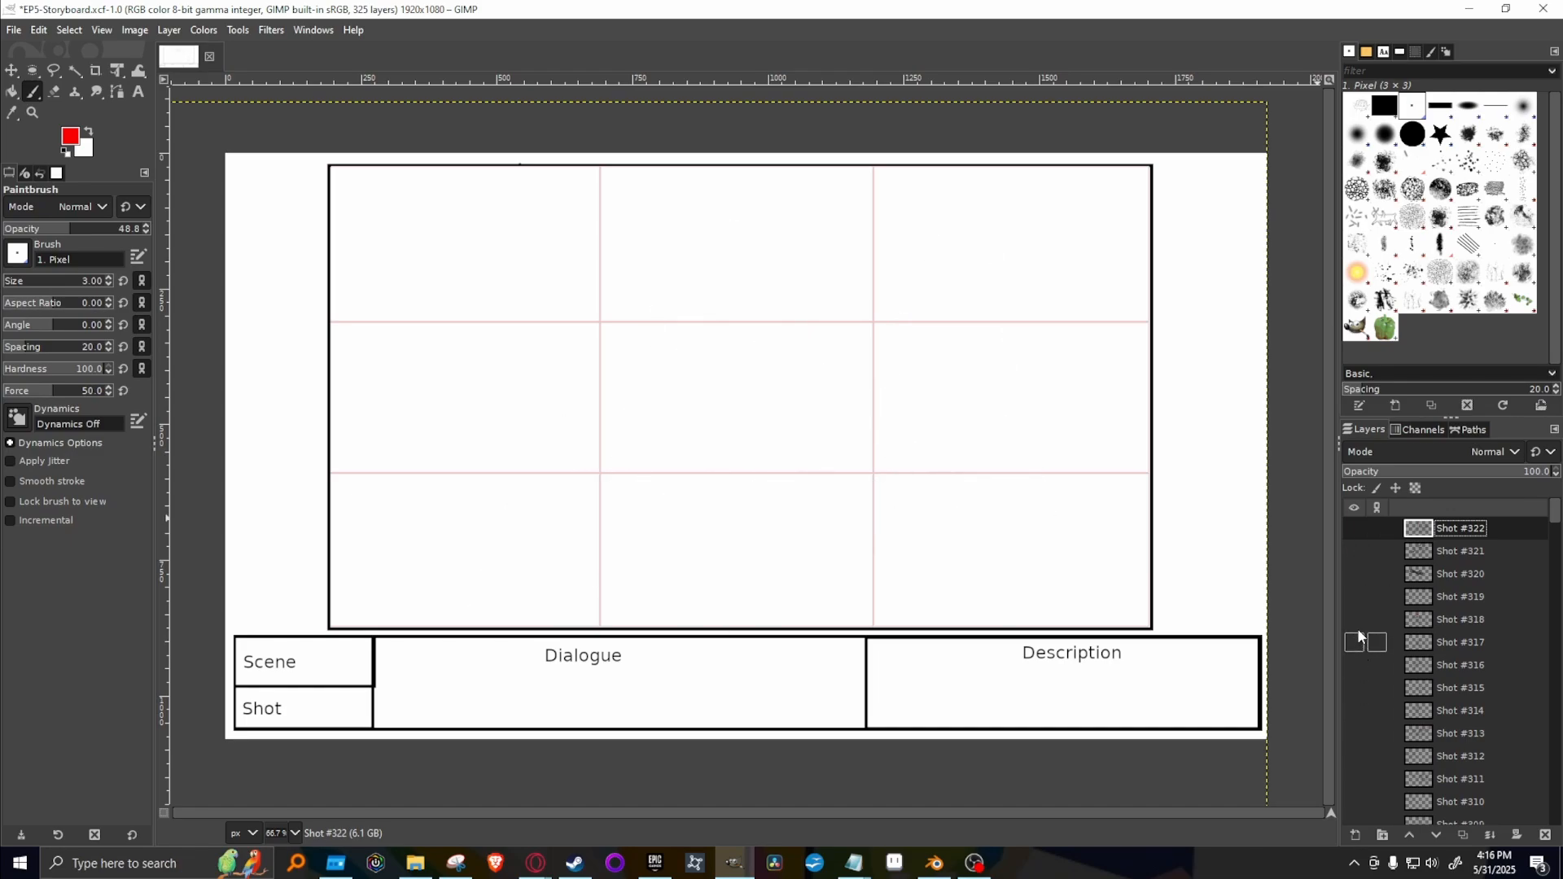
pyautogui.click(1355, 620)
pyautogui.click(1355, 620)
pyautogui.click(1355, 597)
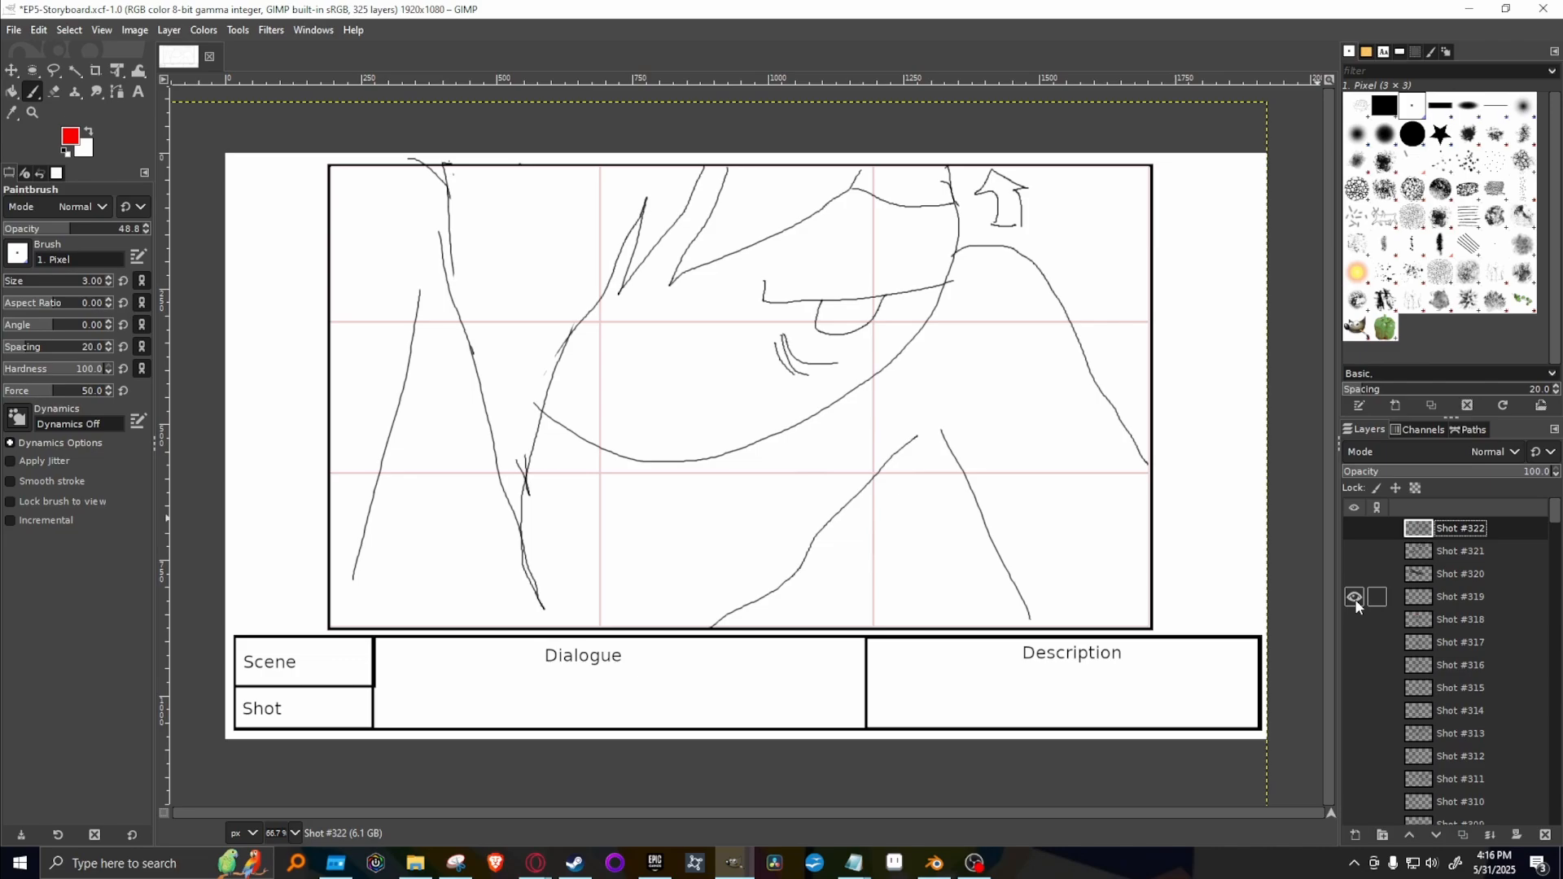
pyautogui.click(1354, 597)
pyautogui.click(1355, 575)
pyautogui.click(1355, 575)
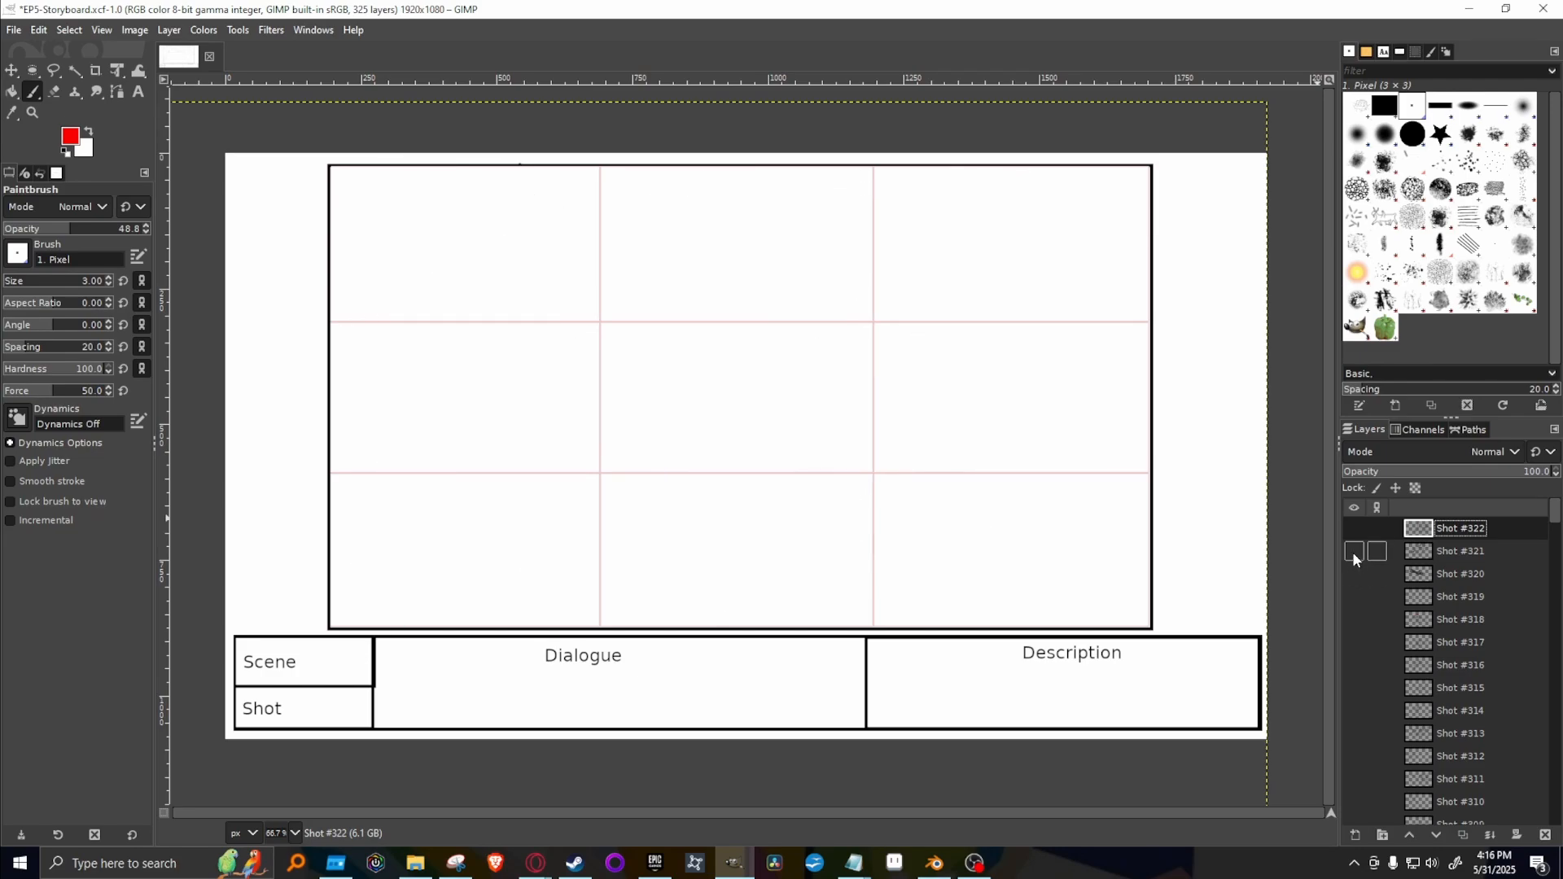
pyautogui.click(1354, 552)
pyautogui.click(1354, 552)
pyautogui.click(1354, 529)
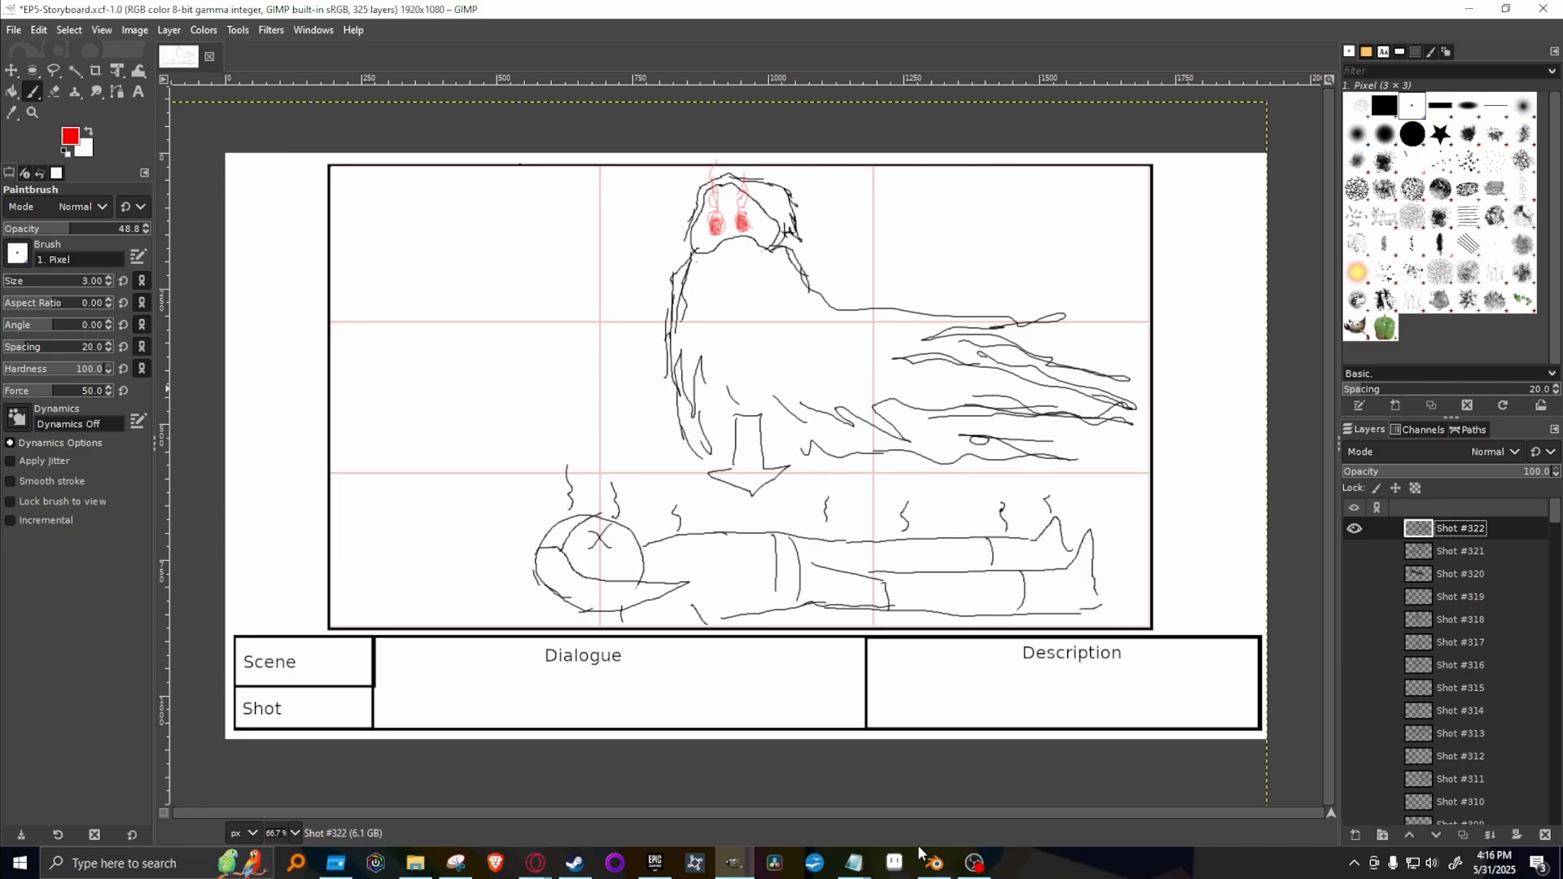
# Switch to the Homesick Adventures: Episode 5 script in Google Docs and read Kakato's 500-years-ago monologue and Toshi's reply.
pyautogui.click(974, 863)
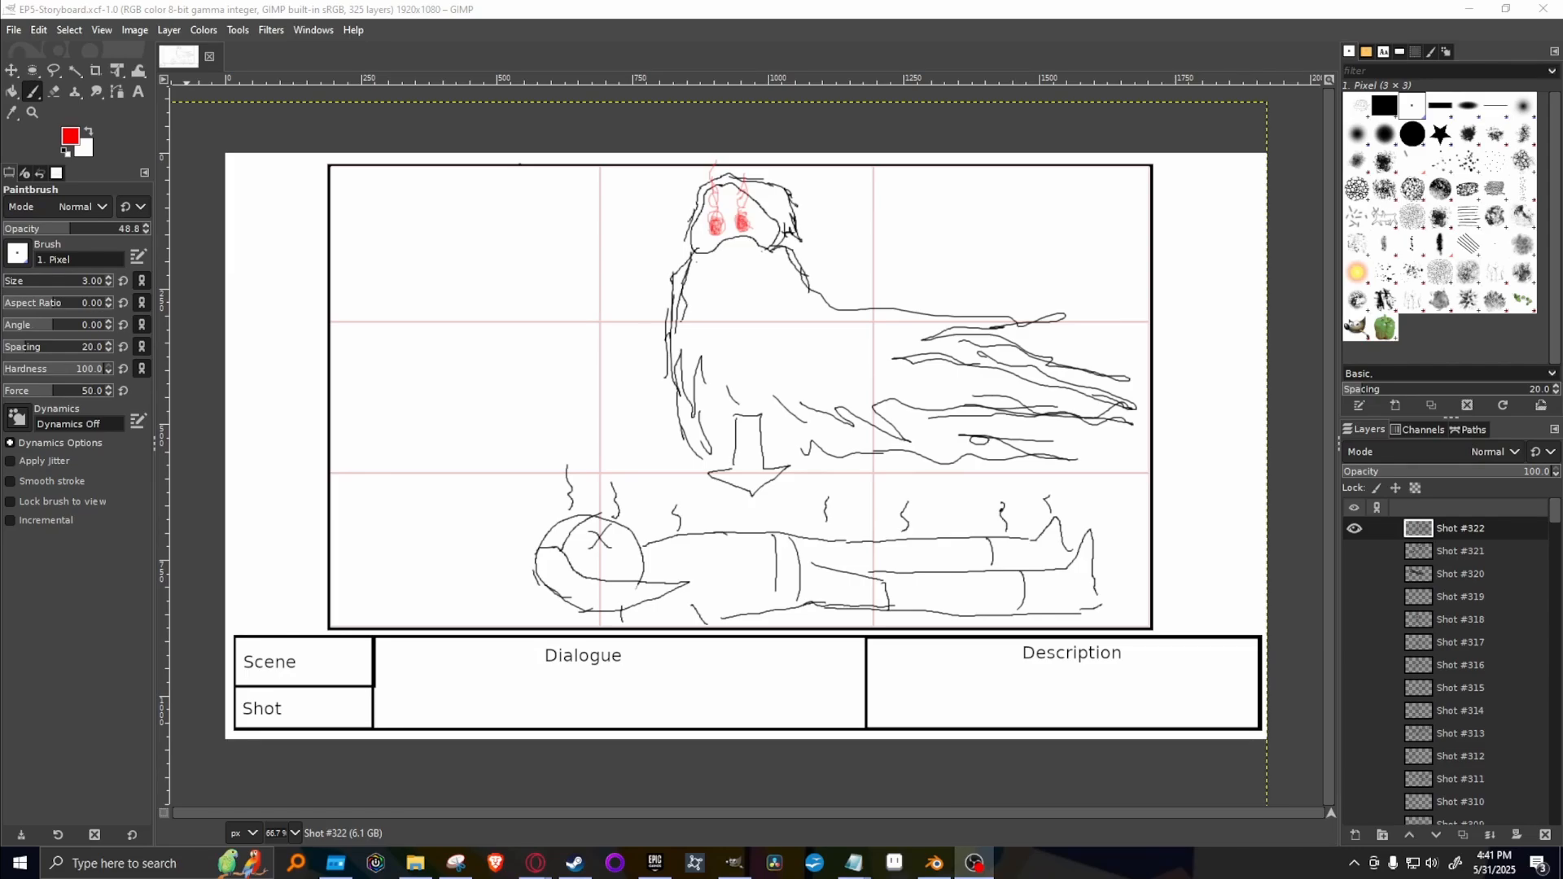
pyautogui.click(535, 863)
pyautogui.moveTo(551, 865)
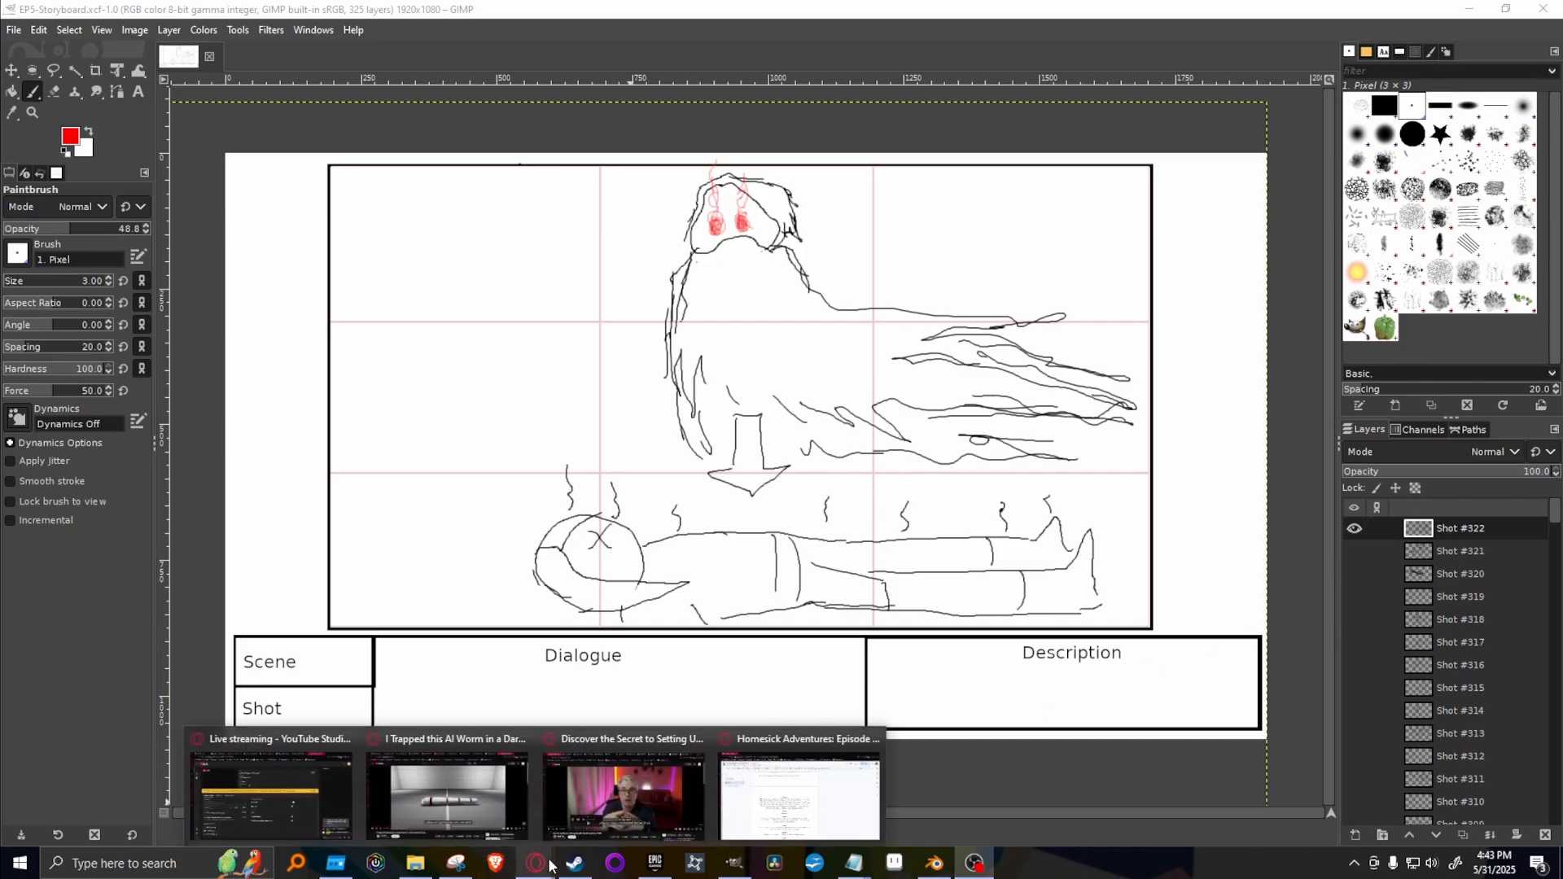
pyautogui.click(845, 815)
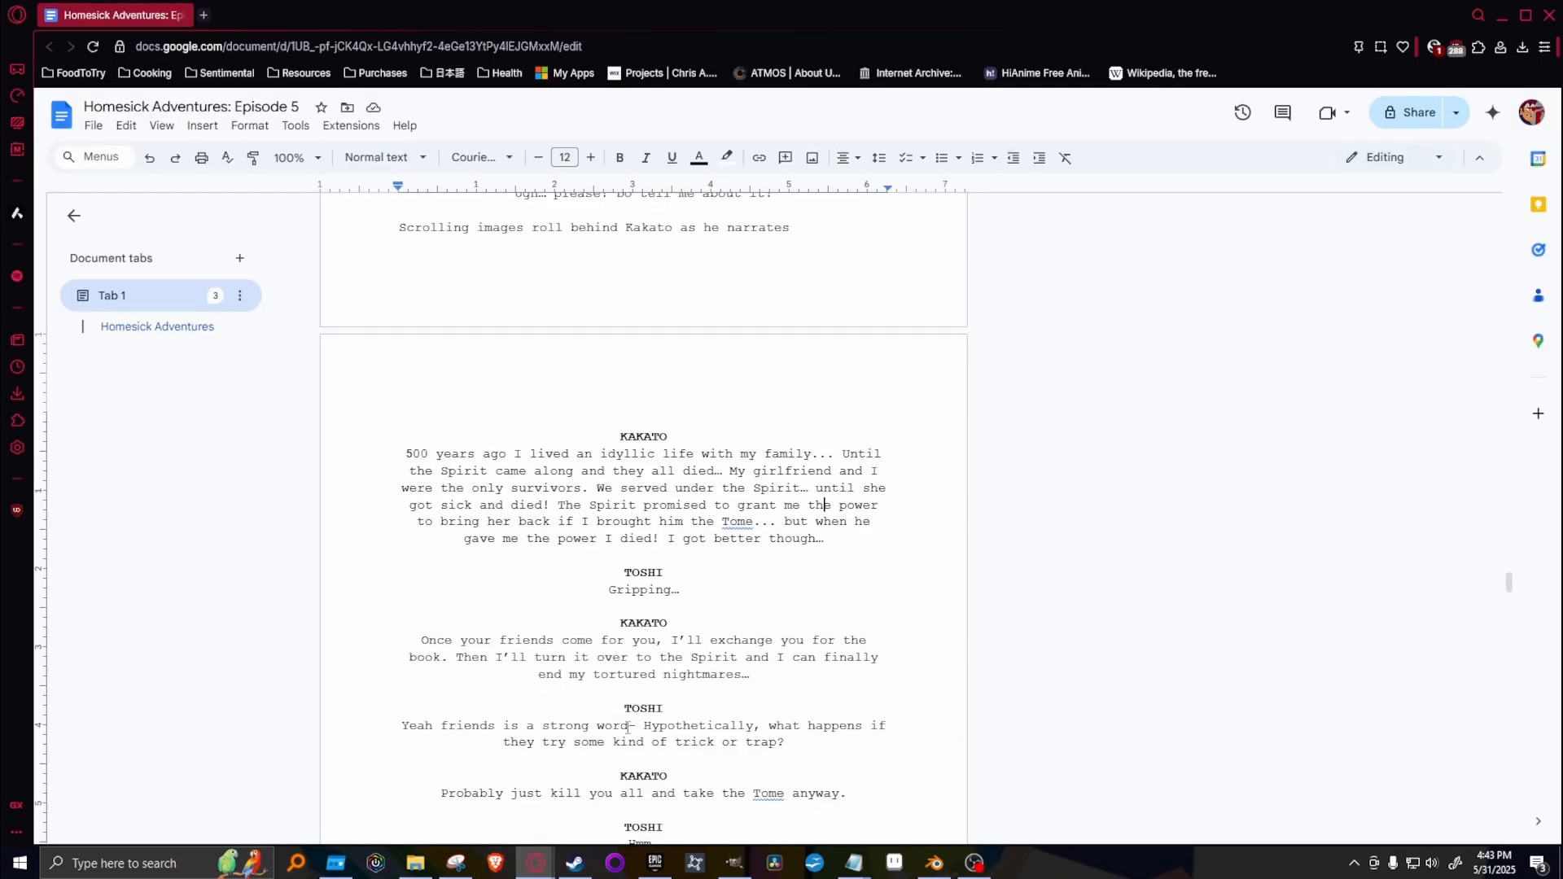
pyautogui.moveTo(392, 454); pyautogui.dragTo(834, 547)
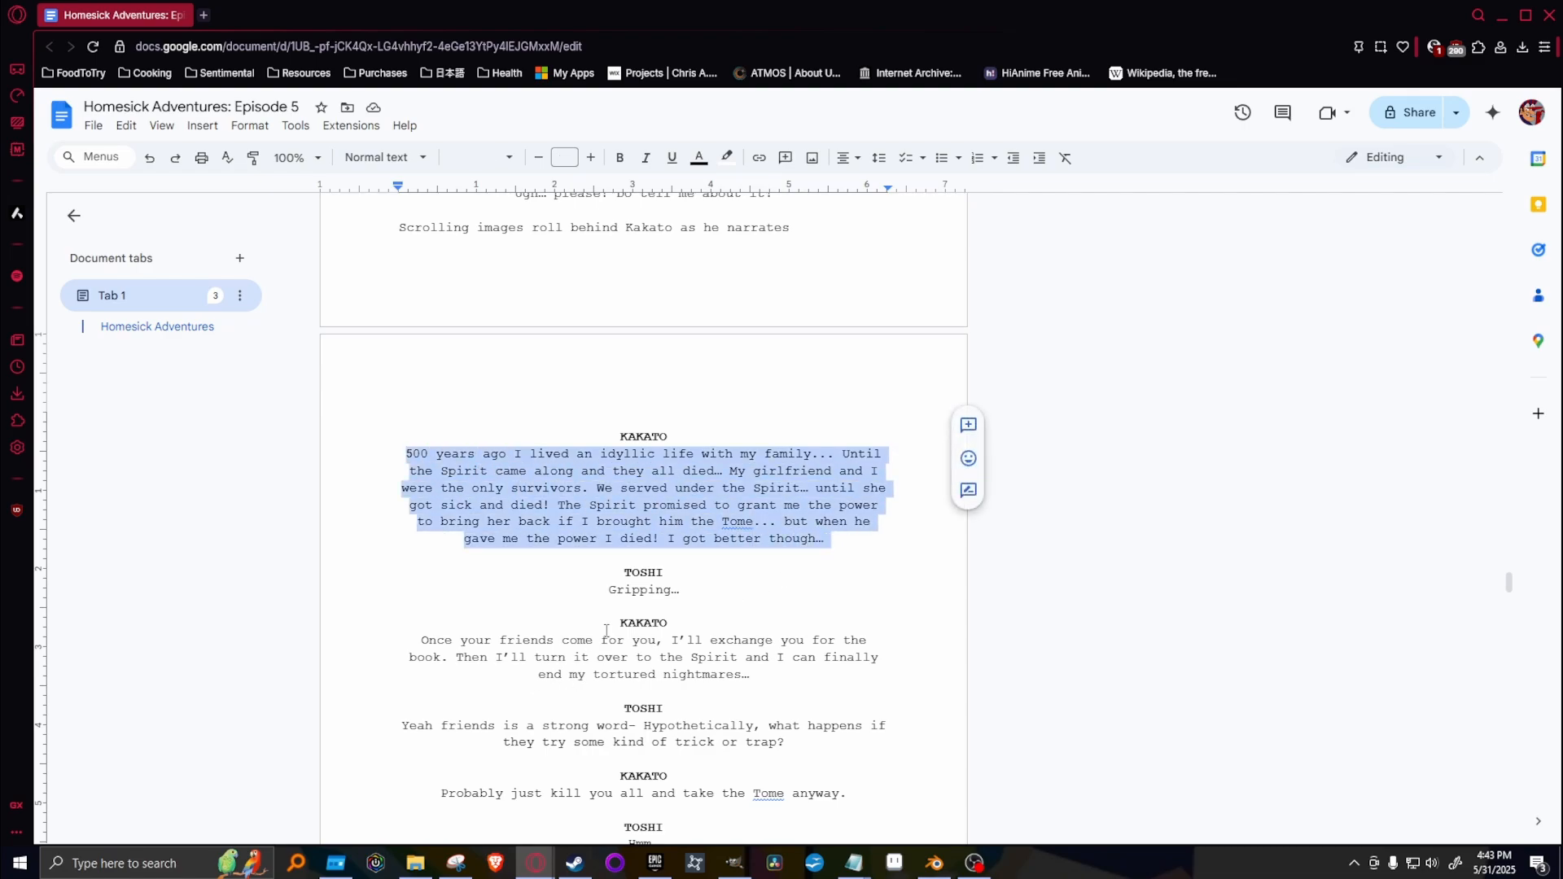
pyautogui.click(779, 624)
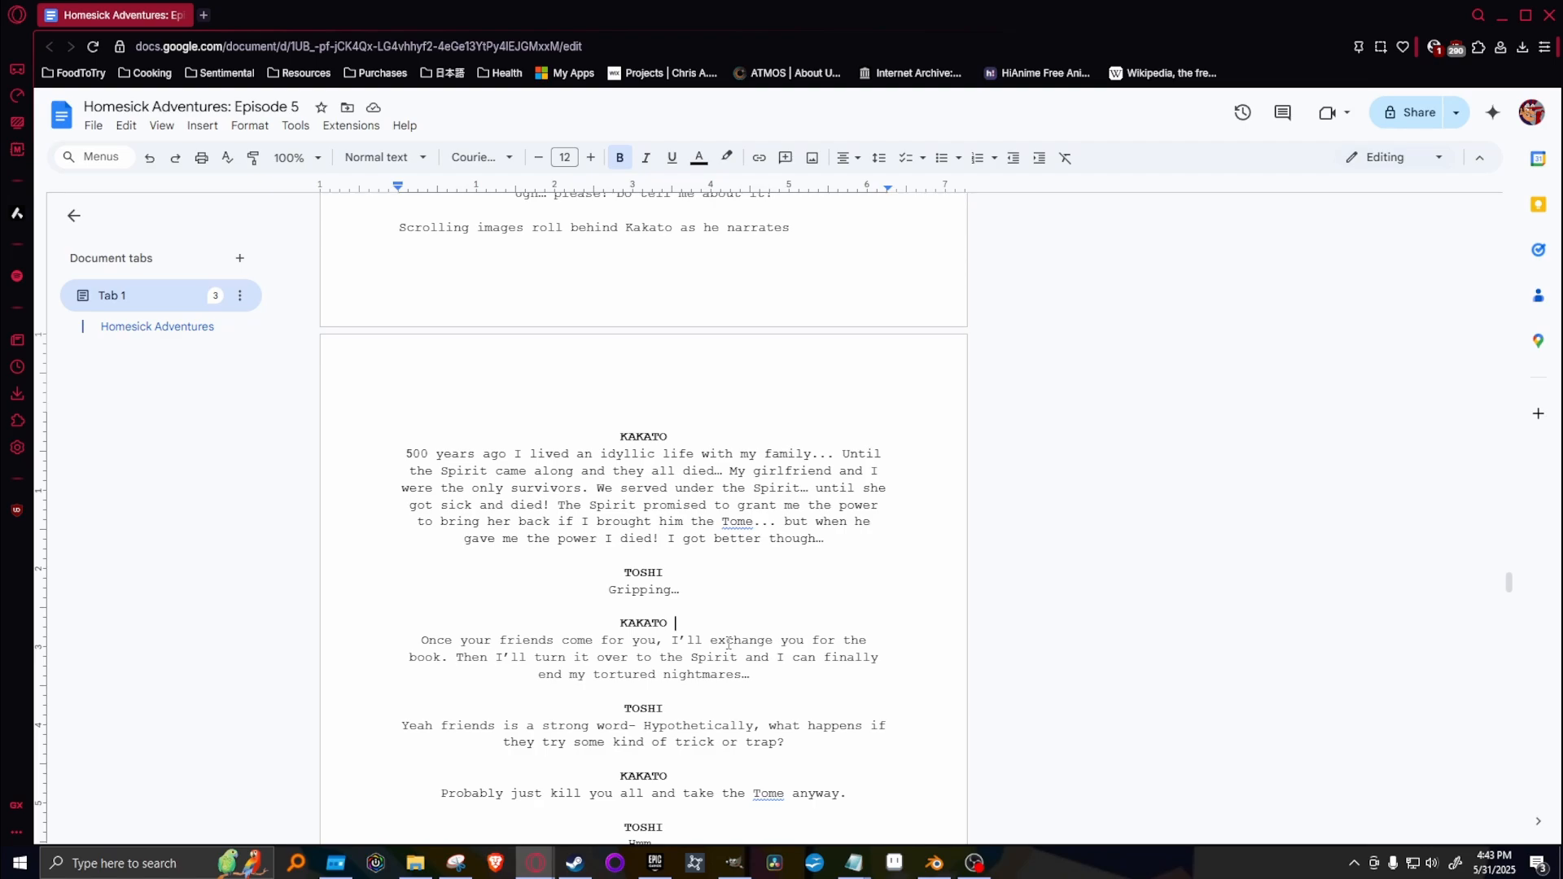
pyautogui.moveTo(503, 539); pyautogui.dragTo(815, 541)
pyautogui.click(709, 539)
pyautogui.moveTo(618, 565); pyautogui.dragTo(822, 590)
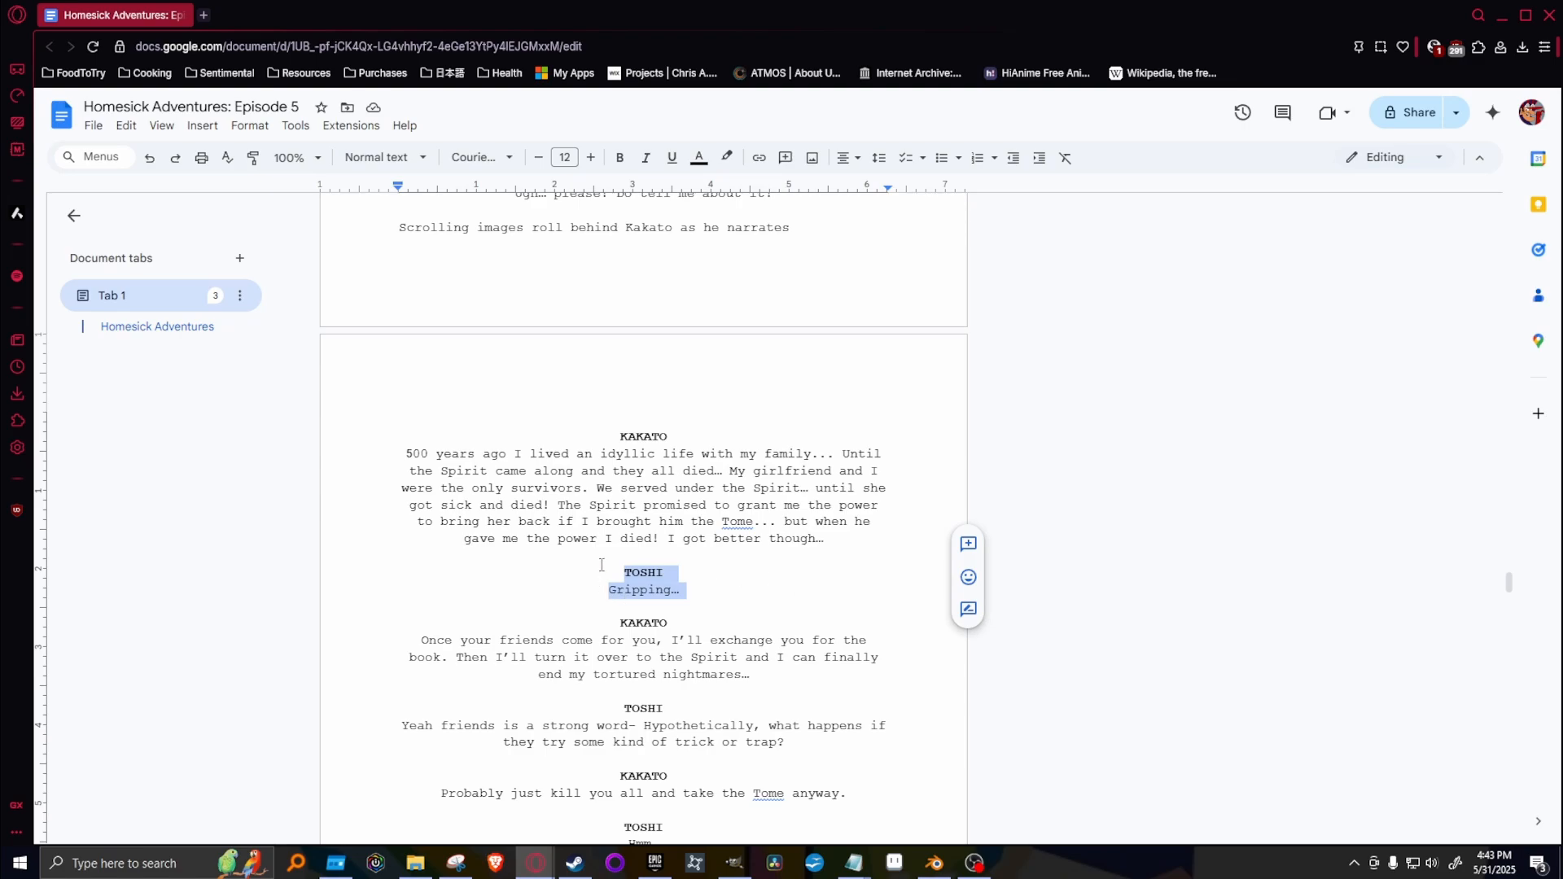
pyautogui.click(644, 521)
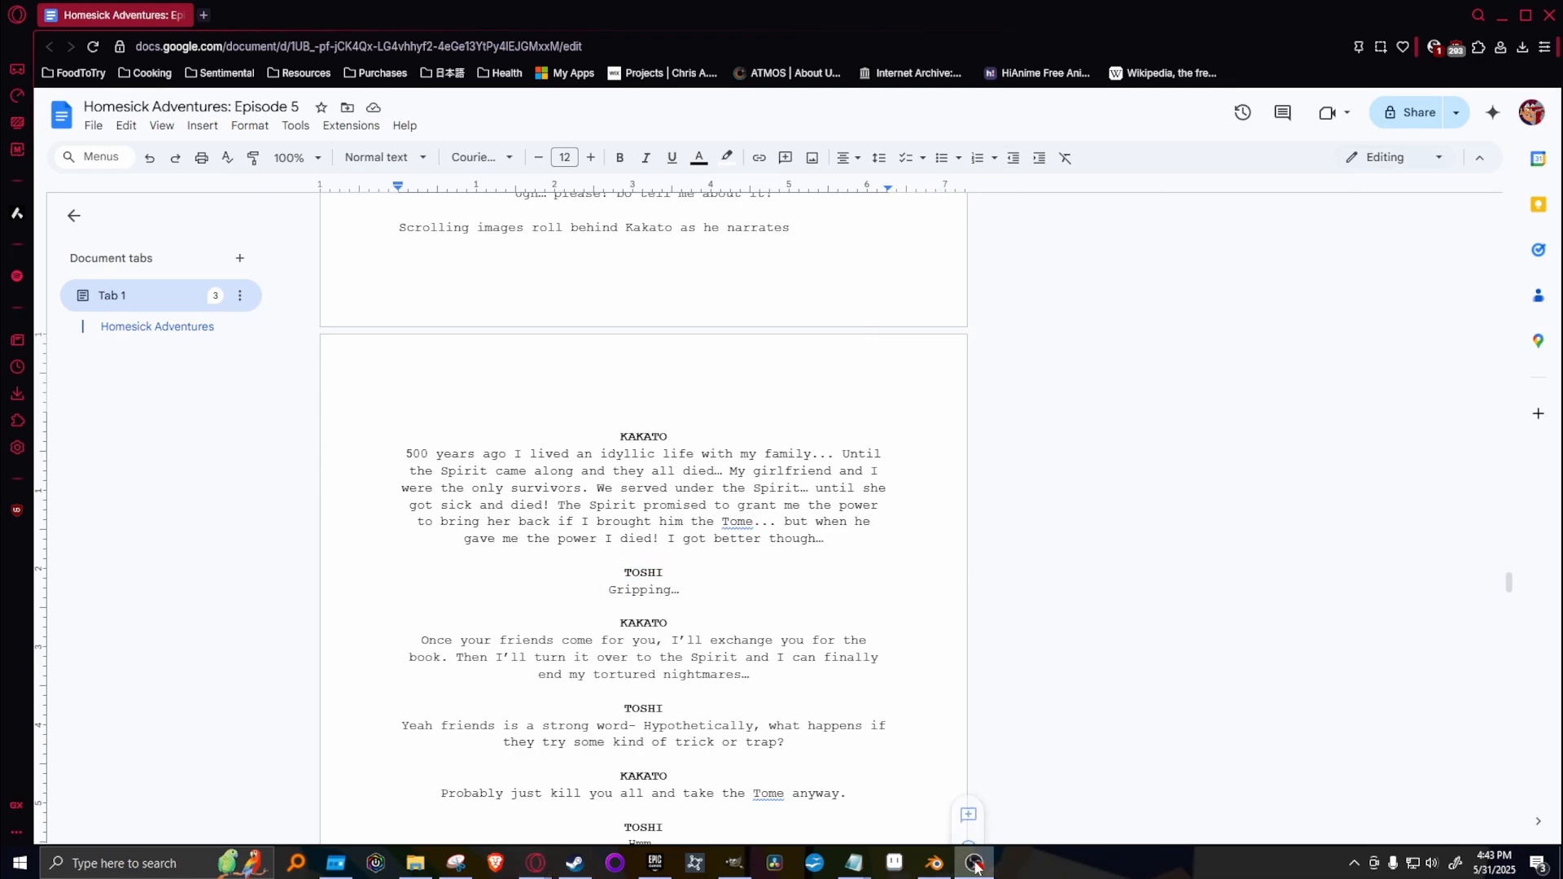
# Switch back to GIMP, hide Shot #322, and check the earlier shots around #300 to #304, leaving Shot #300 shown.
pyautogui.click(734, 870)
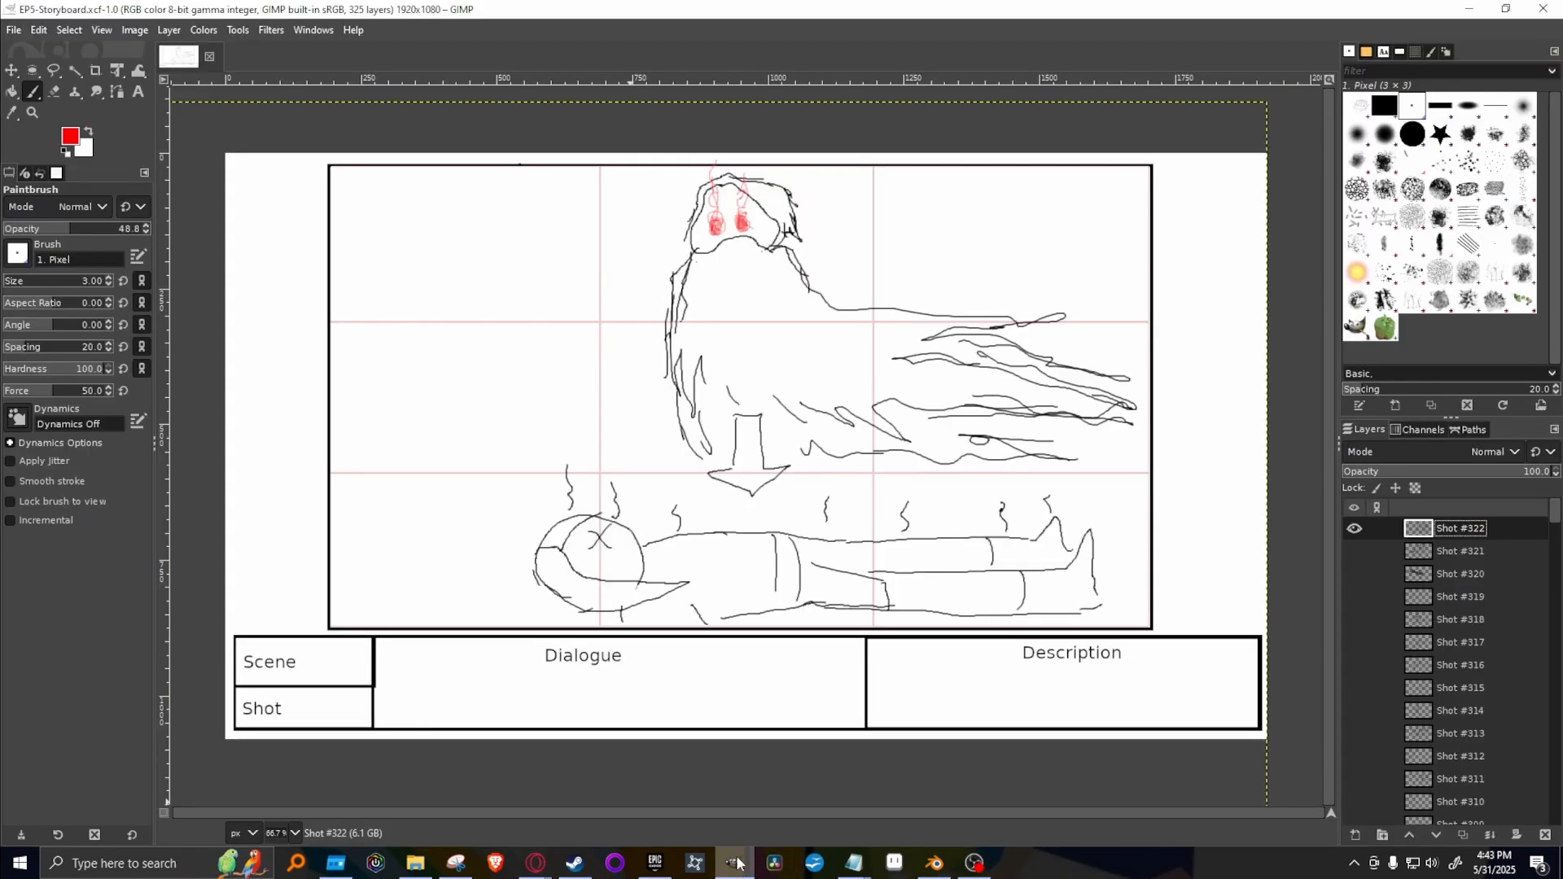
pyautogui.click(1356, 530)
pyautogui.scroll(-3, 1418, 719)
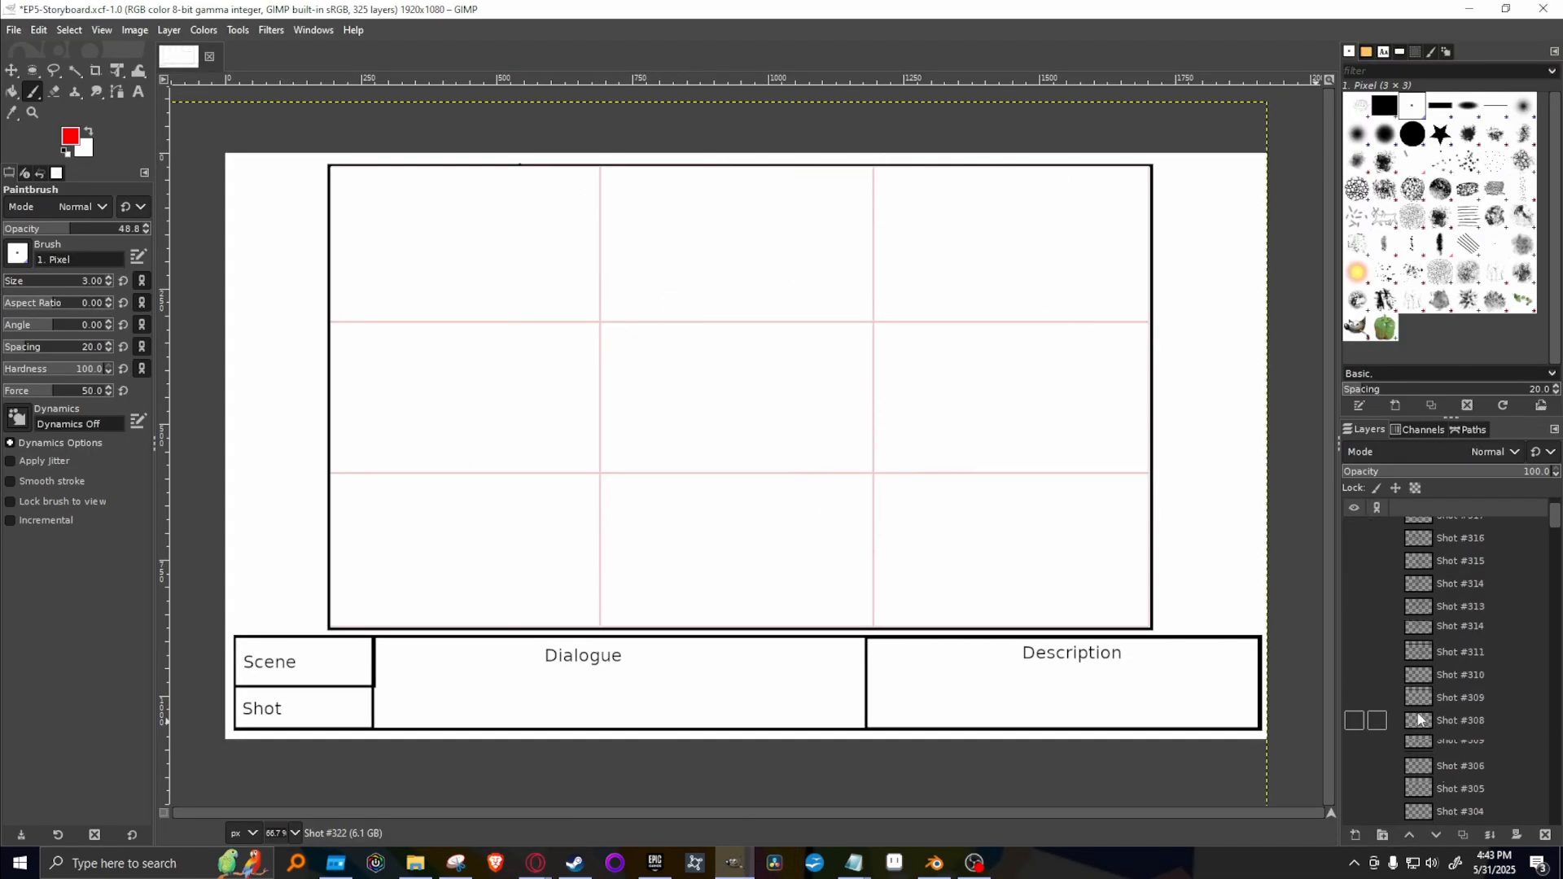
pyautogui.scroll(-3, 1419, 720)
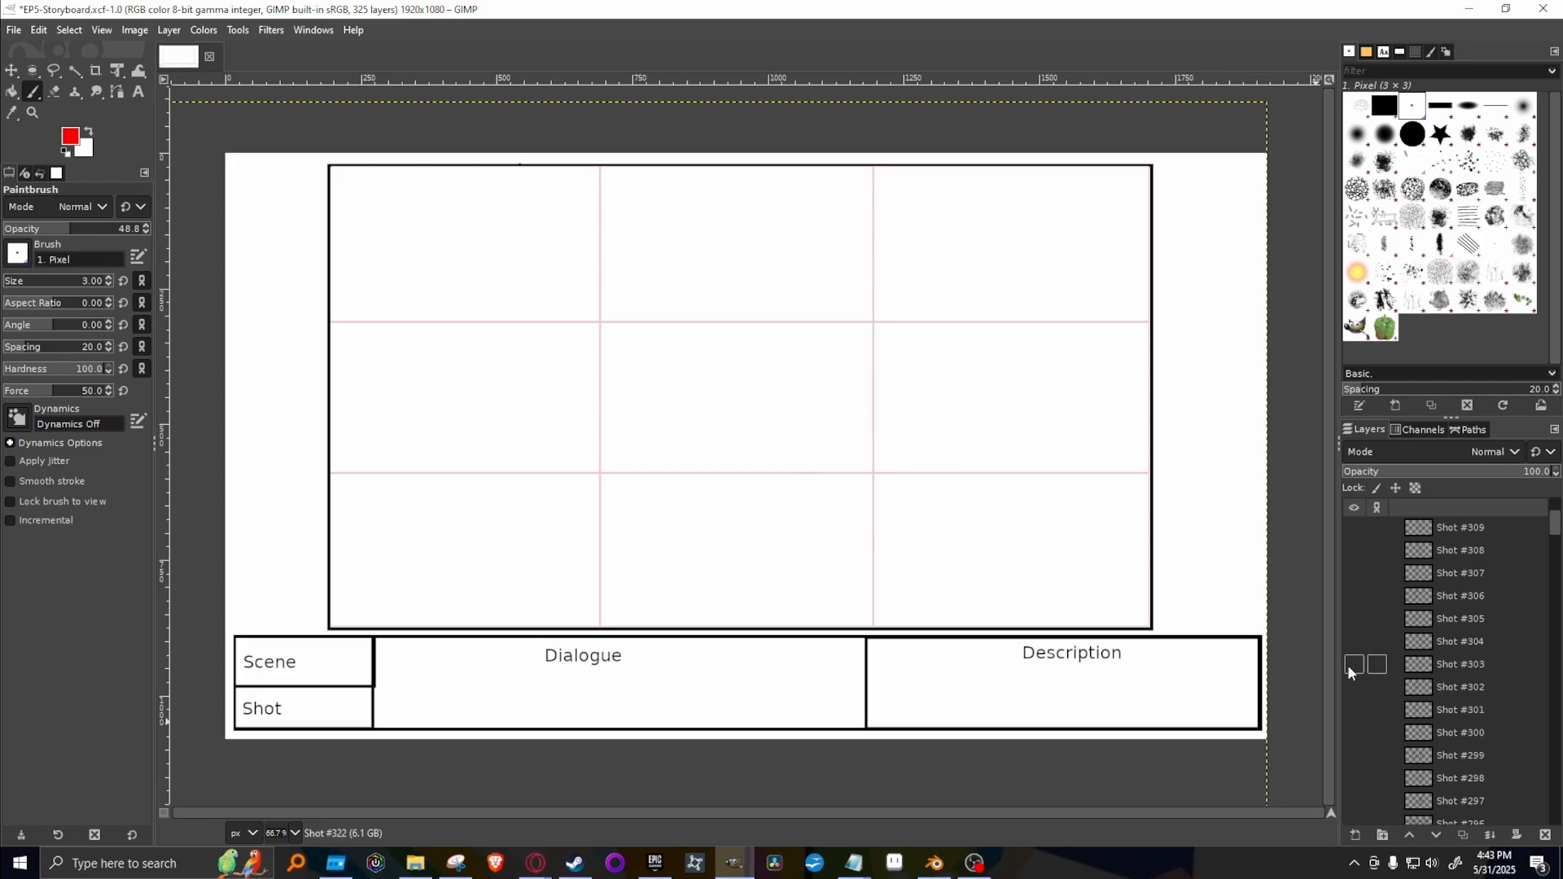
pyautogui.click(1346, 664)
pyautogui.click(1347, 663)
pyautogui.click(1346, 644)
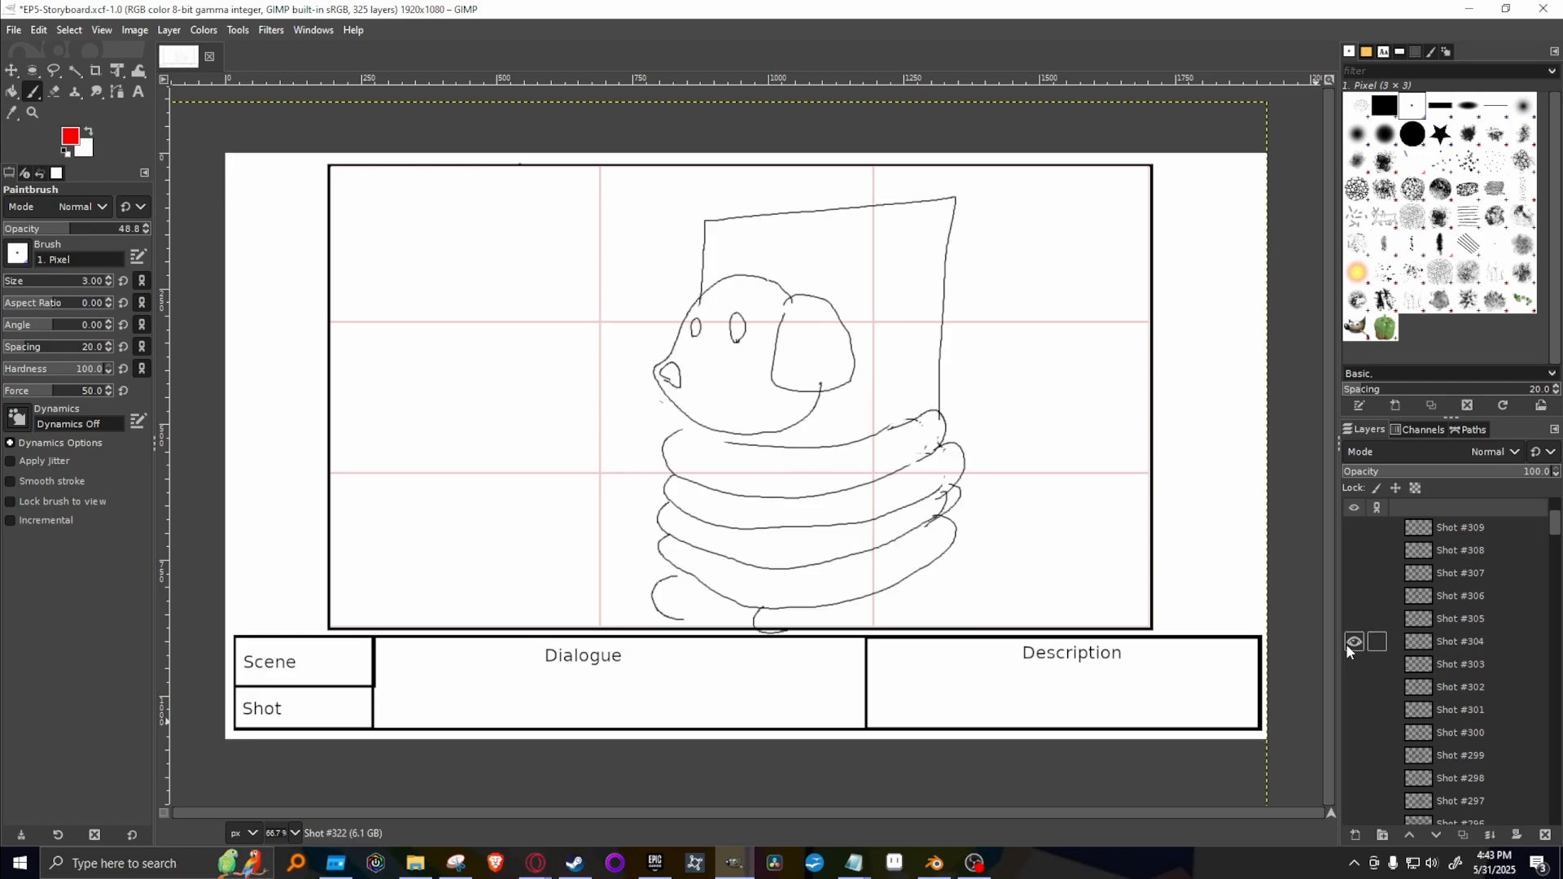
pyautogui.click(1346, 643)
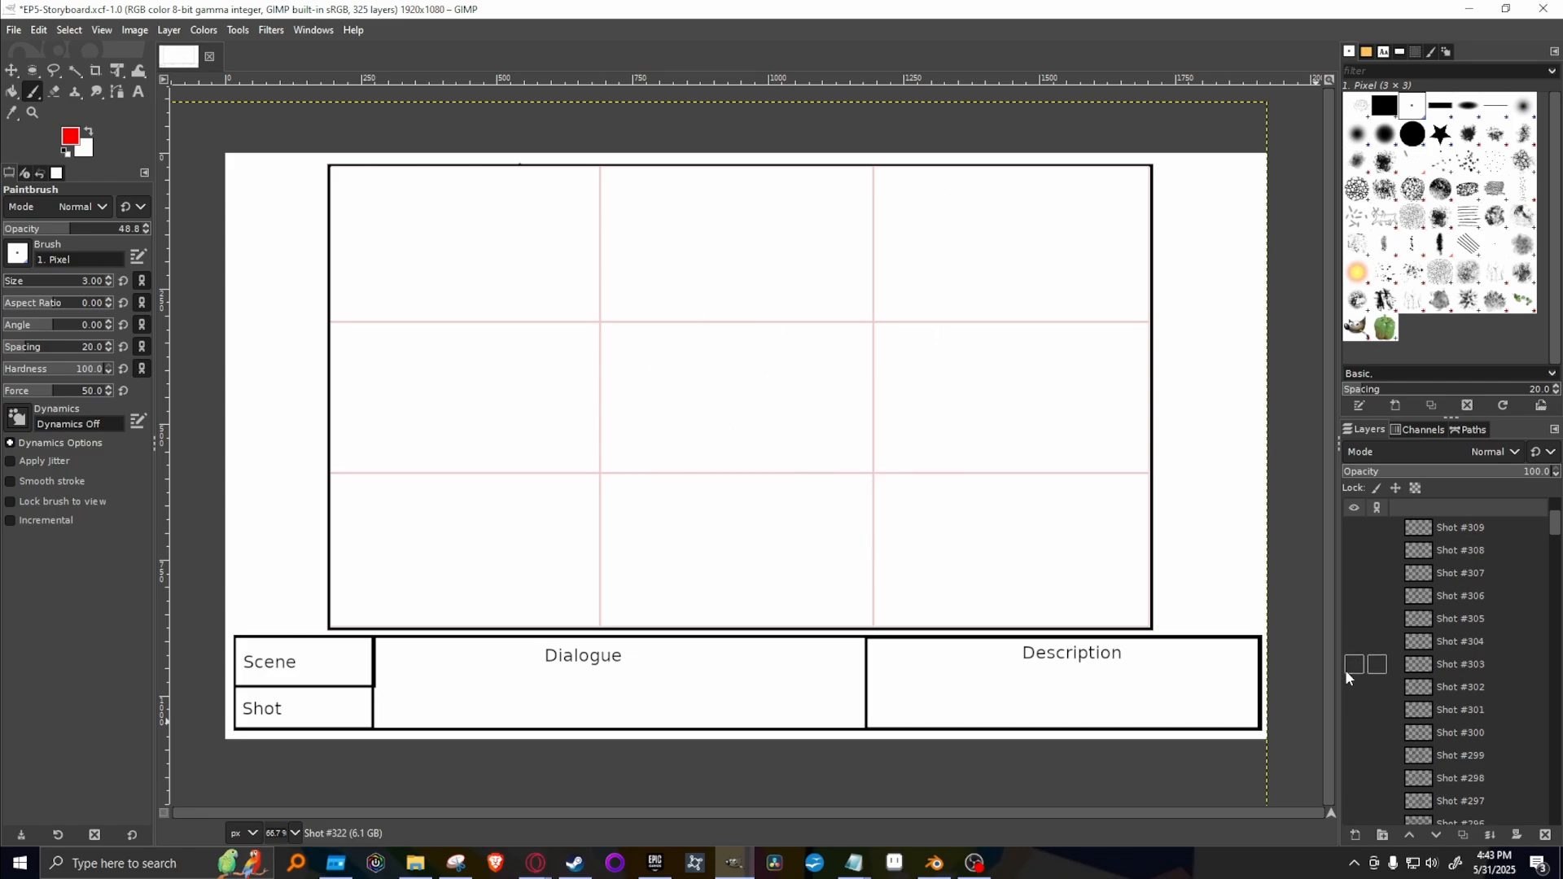
pyautogui.click(1347, 669)
pyautogui.click(1347, 669)
pyautogui.click(1355, 711)
pyautogui.click(1355, 711)
pyautogui.click(1354, 732)
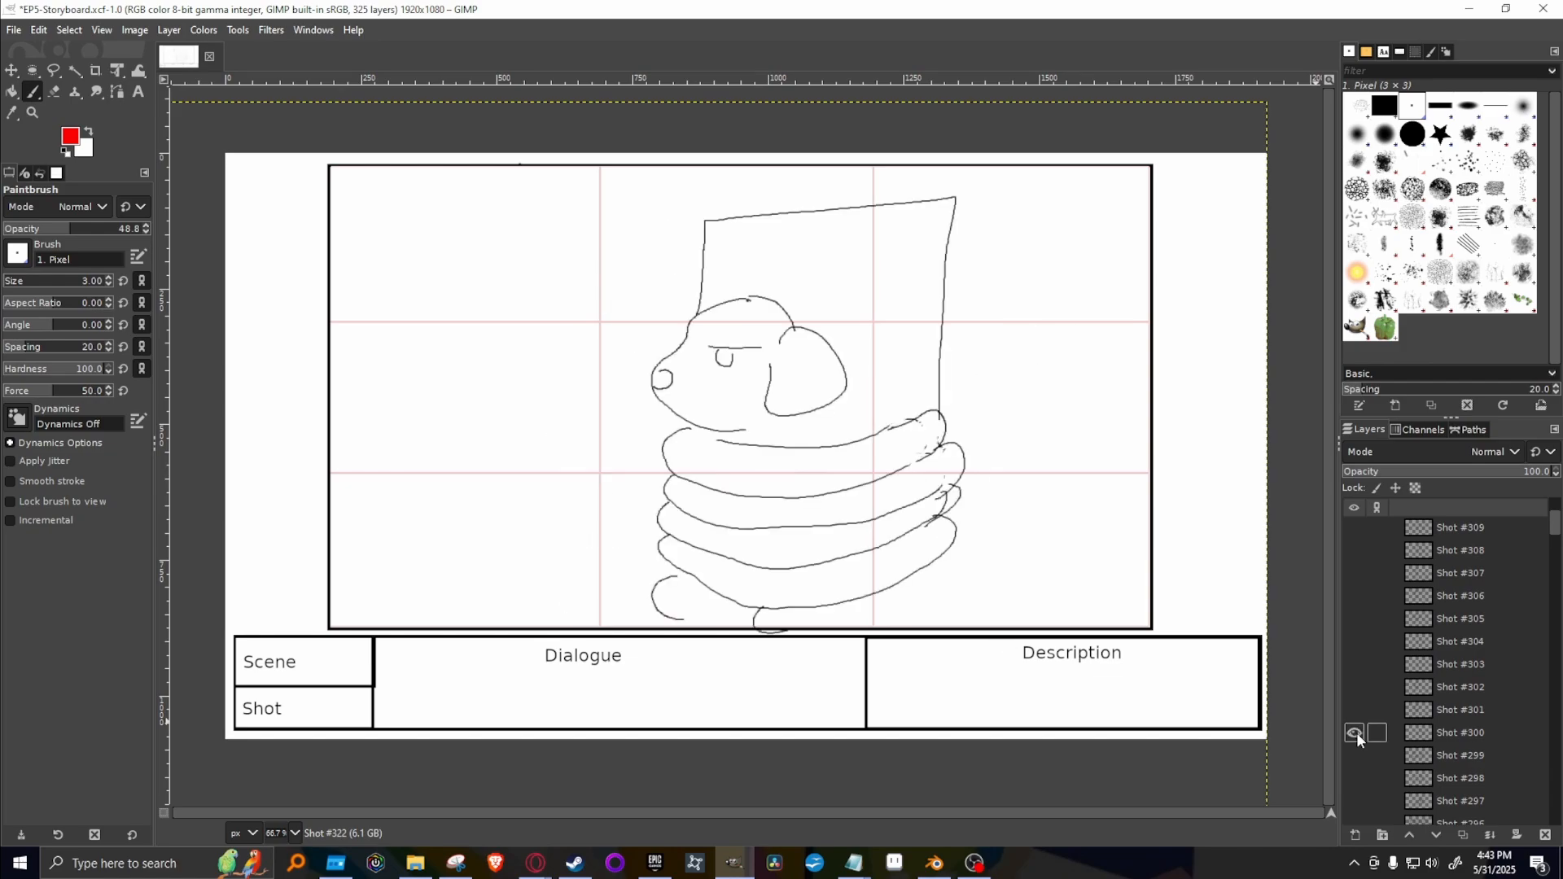
# Duplicate the Shot #300 layer and move the copy to the top of the layer stack.
pyautogui.rightClick(1454, 733)
pyautogui.click(1376, 306)
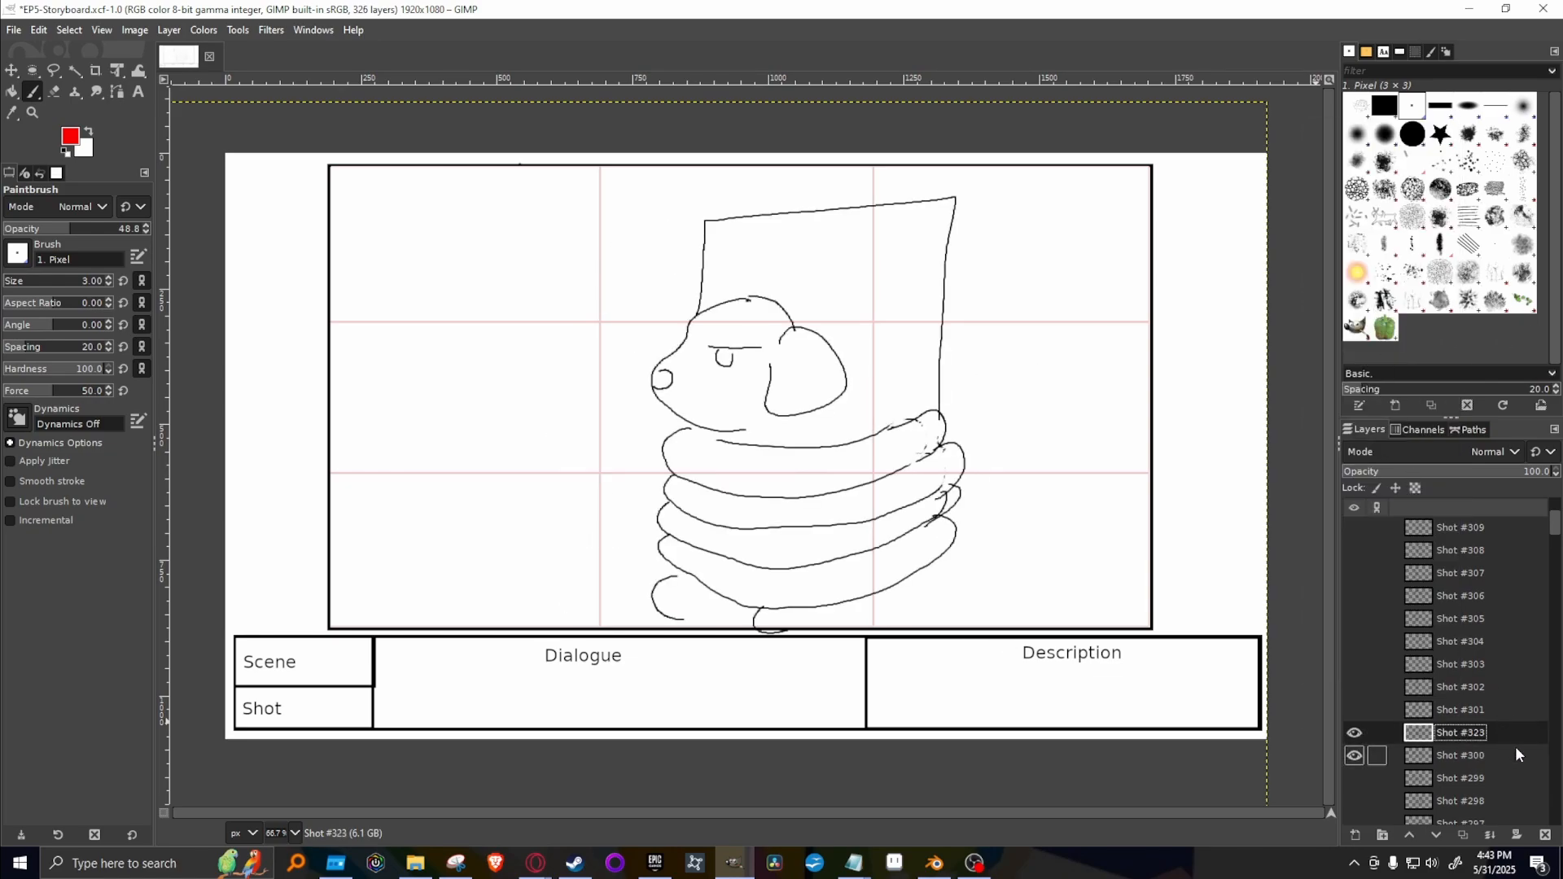
pyautogui.moveTo(1516, 745); pyautogui.dragTo(1461, 529)
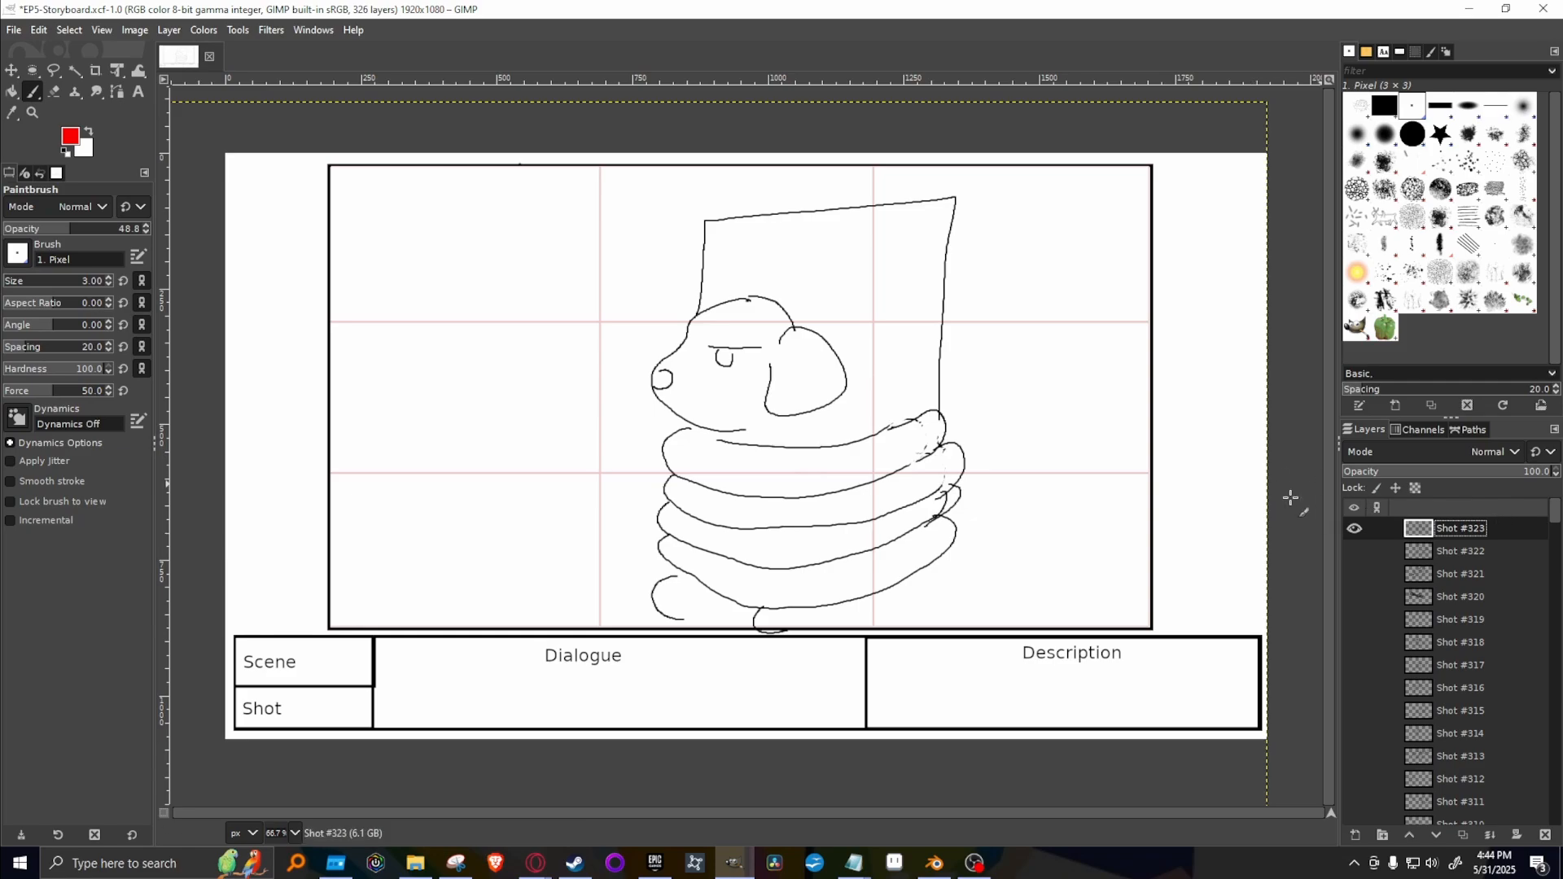
pyautogui.scroll(-5, 1465, 586)
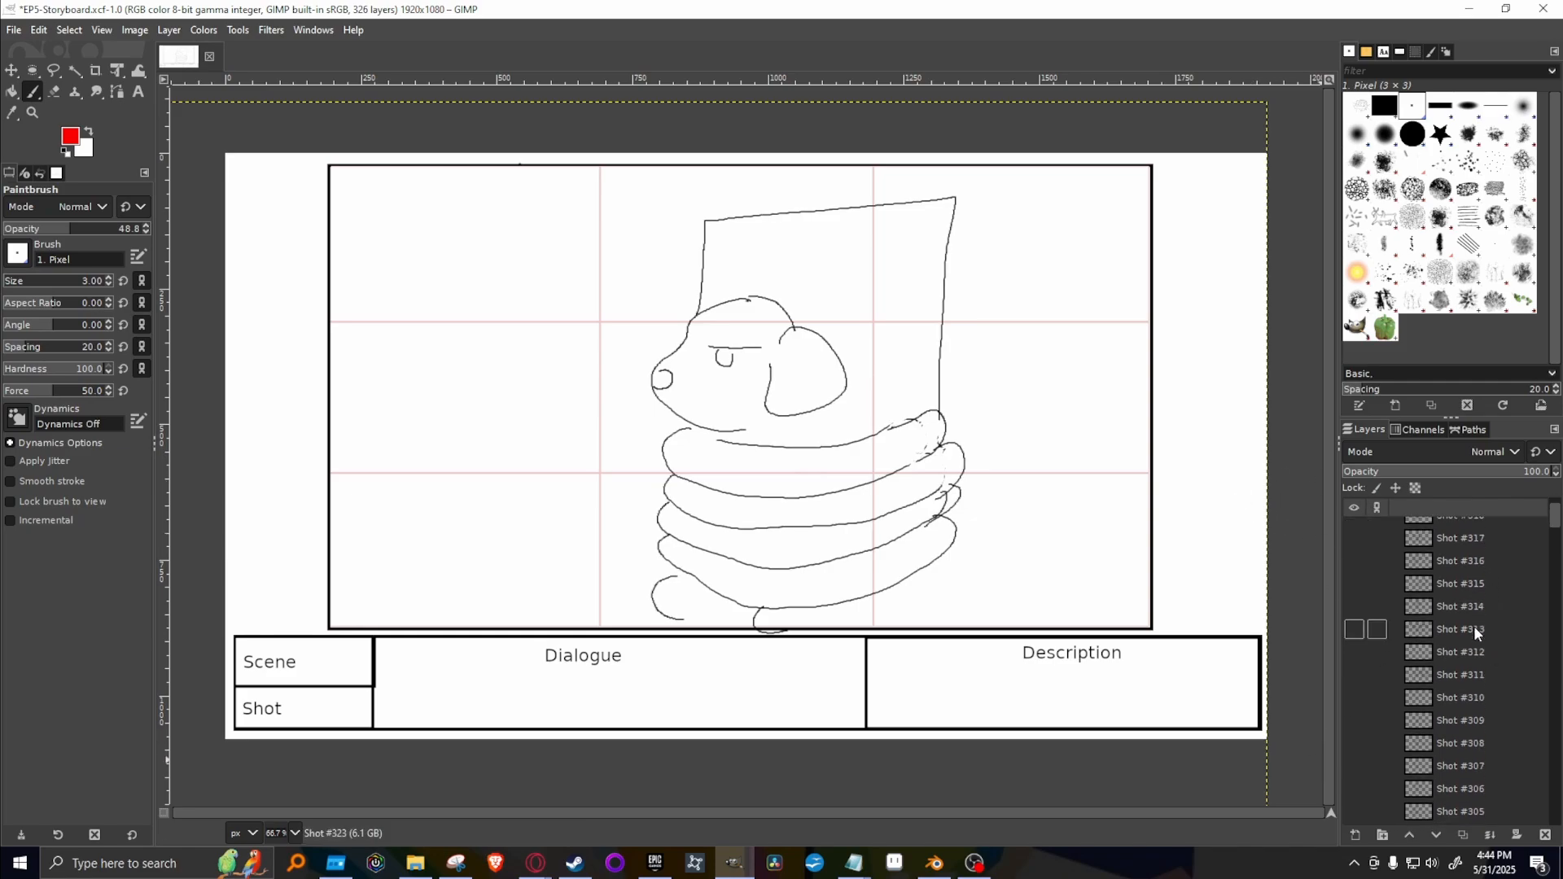
pyautogui.scroll(5, 1473, 627)
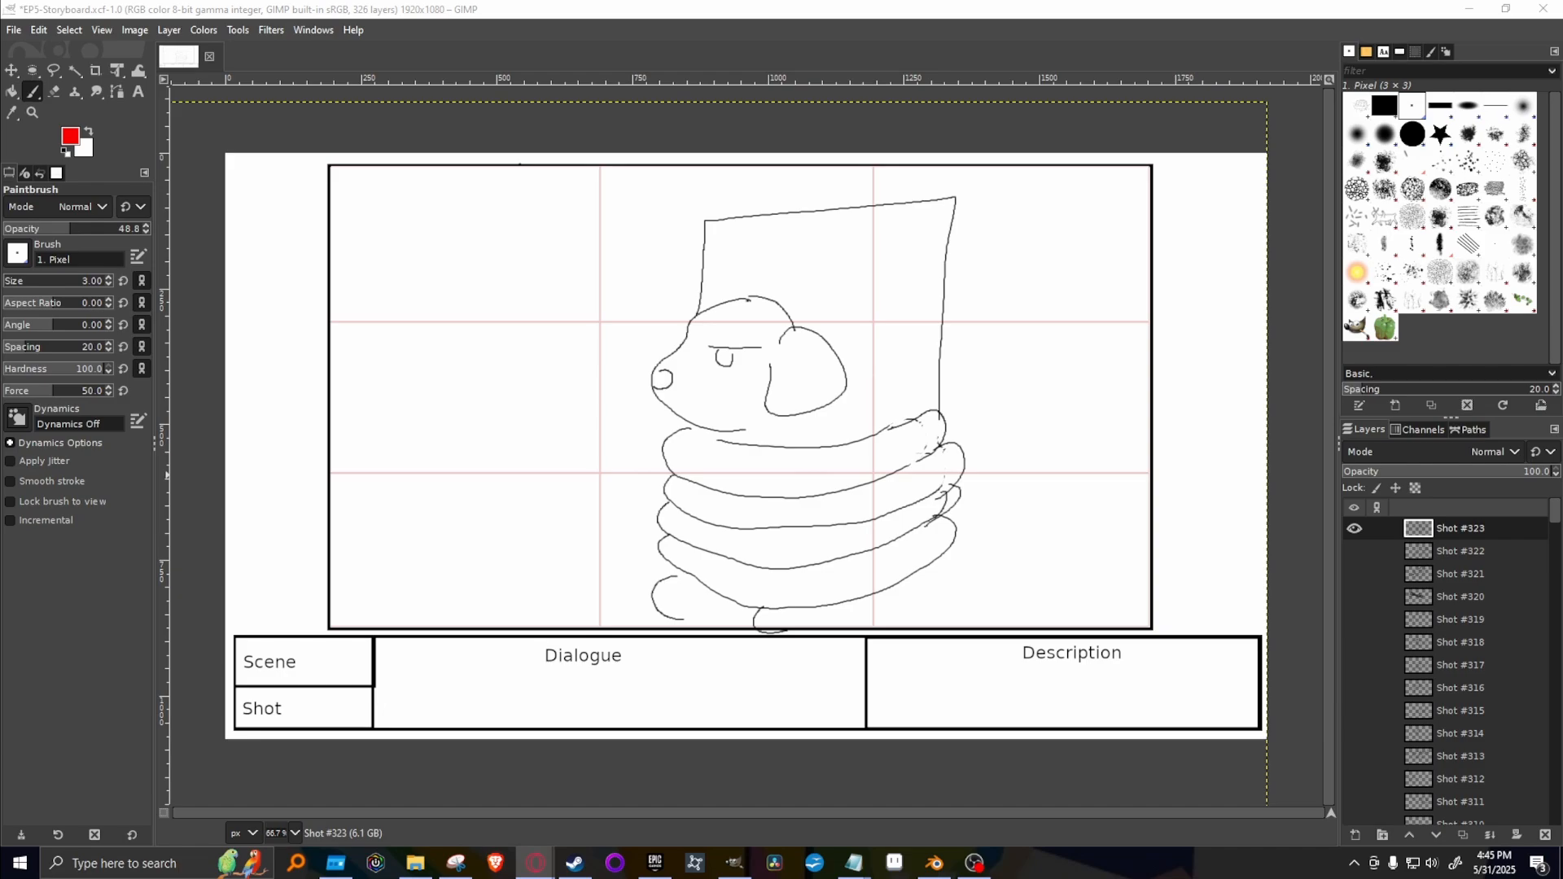
# Set the Paintbrush to 100 opacity with black (000000) as the foreground colour.
pyautogui.click(751, 349)
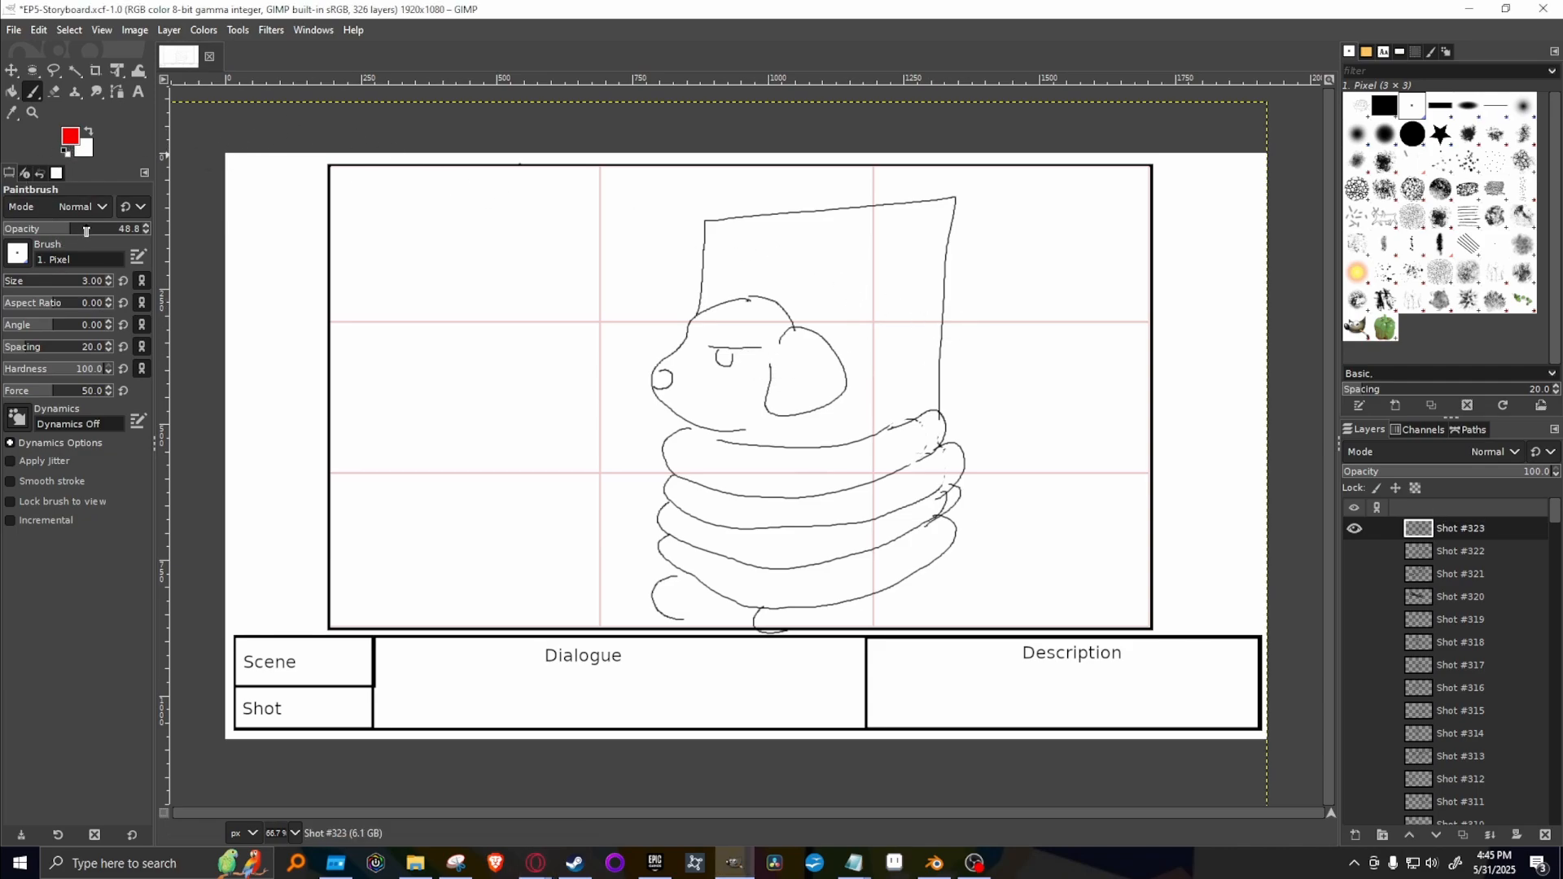
pyautogui.moveTo(86, 230); pyautogui.dragTo(174, 222)
pyautogui.click(78, 143)
pyautogui.click(92, 186)
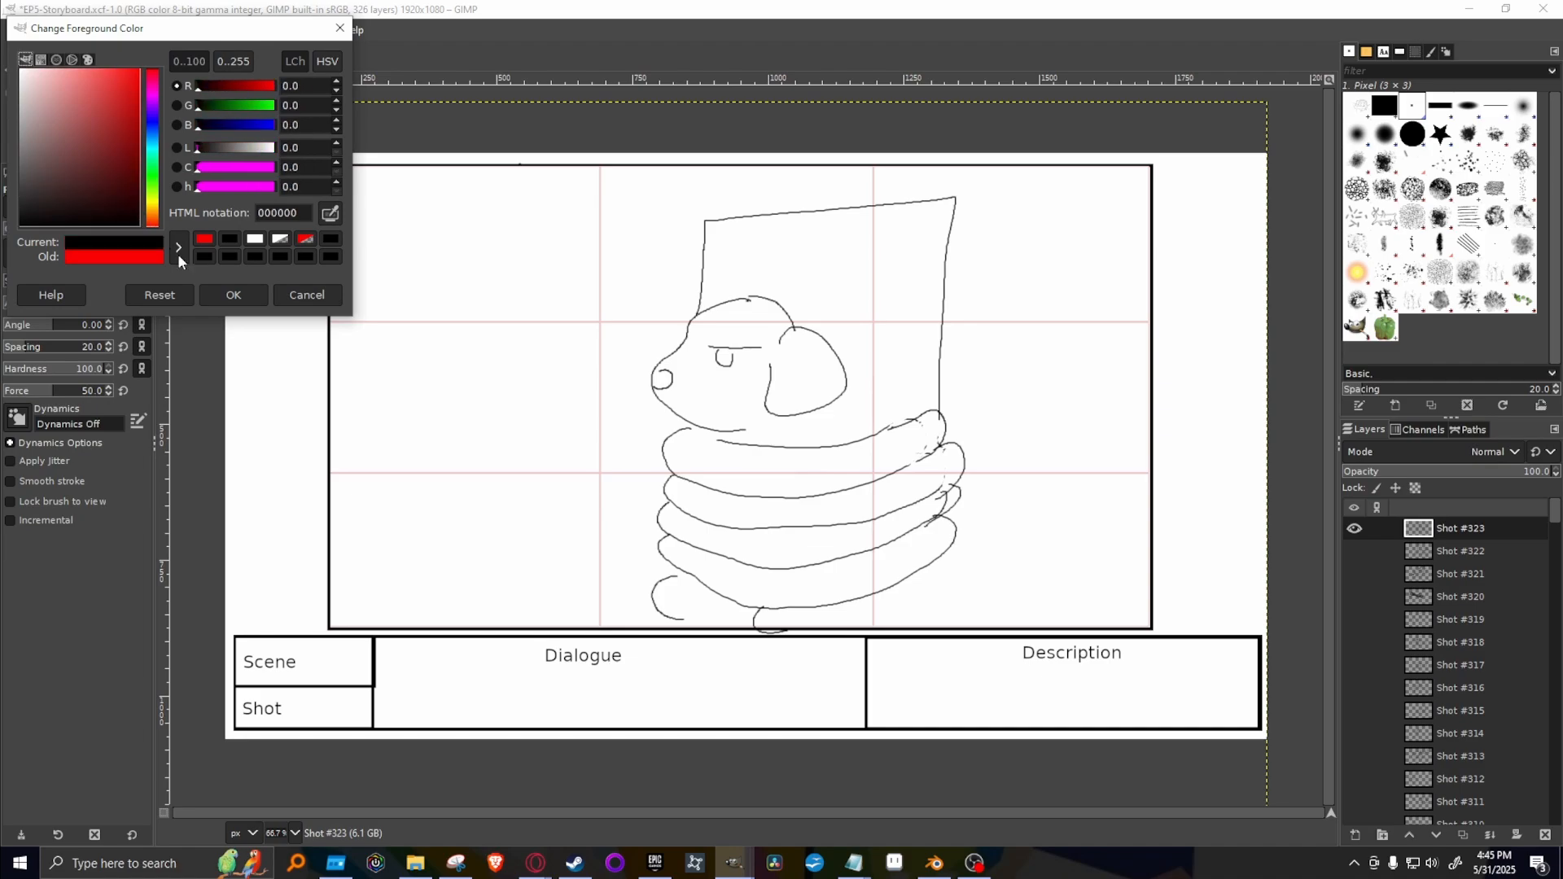
pyautogui.click(306, 295)
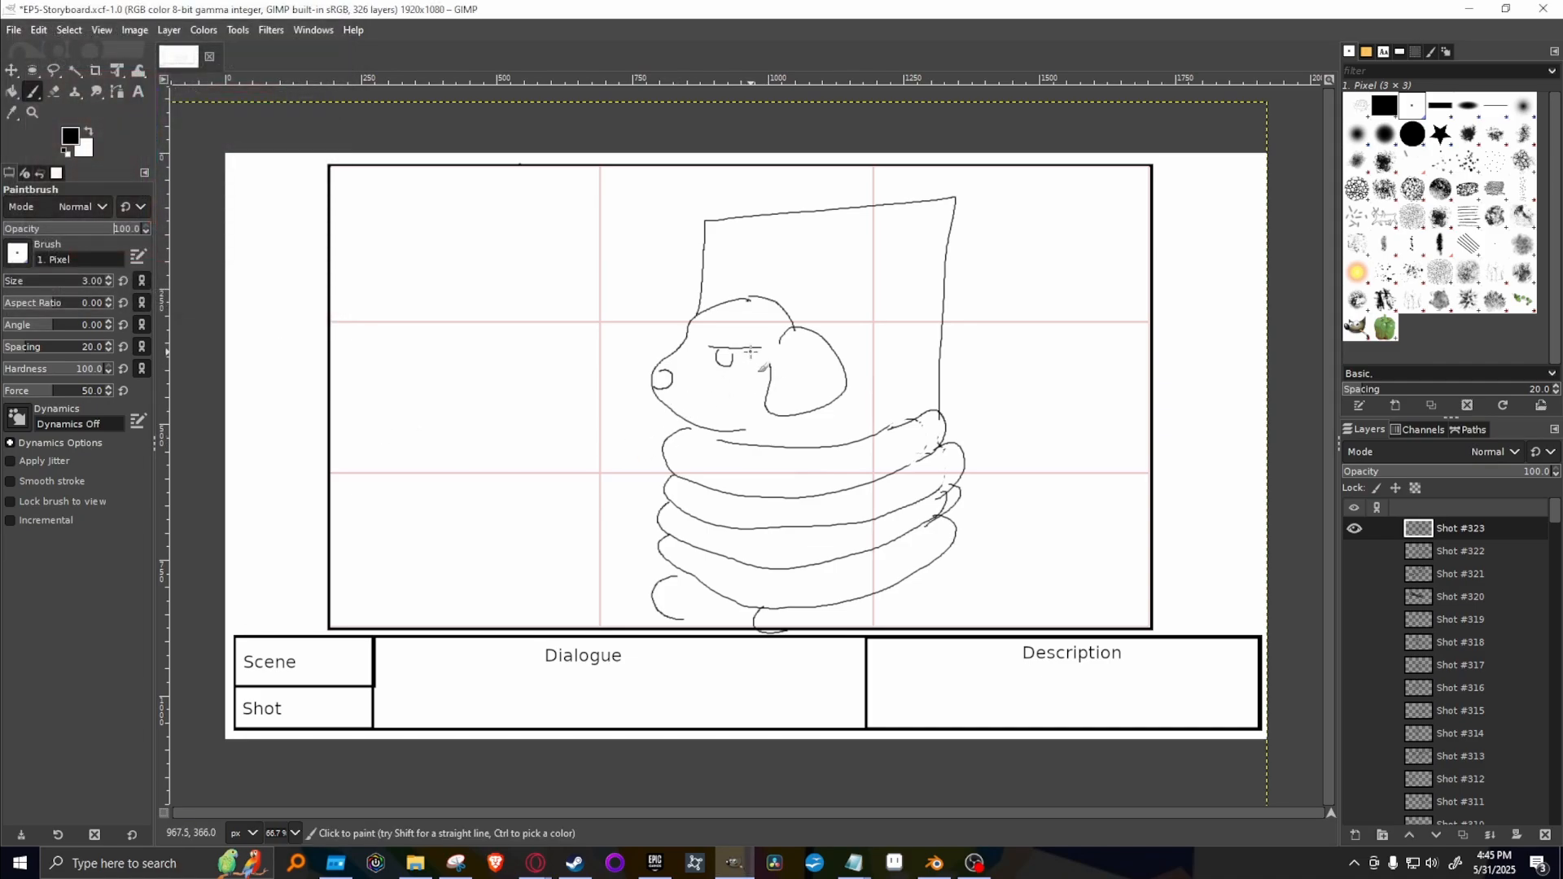
# Redraw the dog's eye at the rear end of the brow line on Shot #323, and erase the old eye using the 2. Hardness 100 brush.
pyautogui.moveTo(748, 348); pyautogui.dragTo(762, 350)
pyautogui.hotkey('shift', 'e')
pyautogui.click(1412, 135)
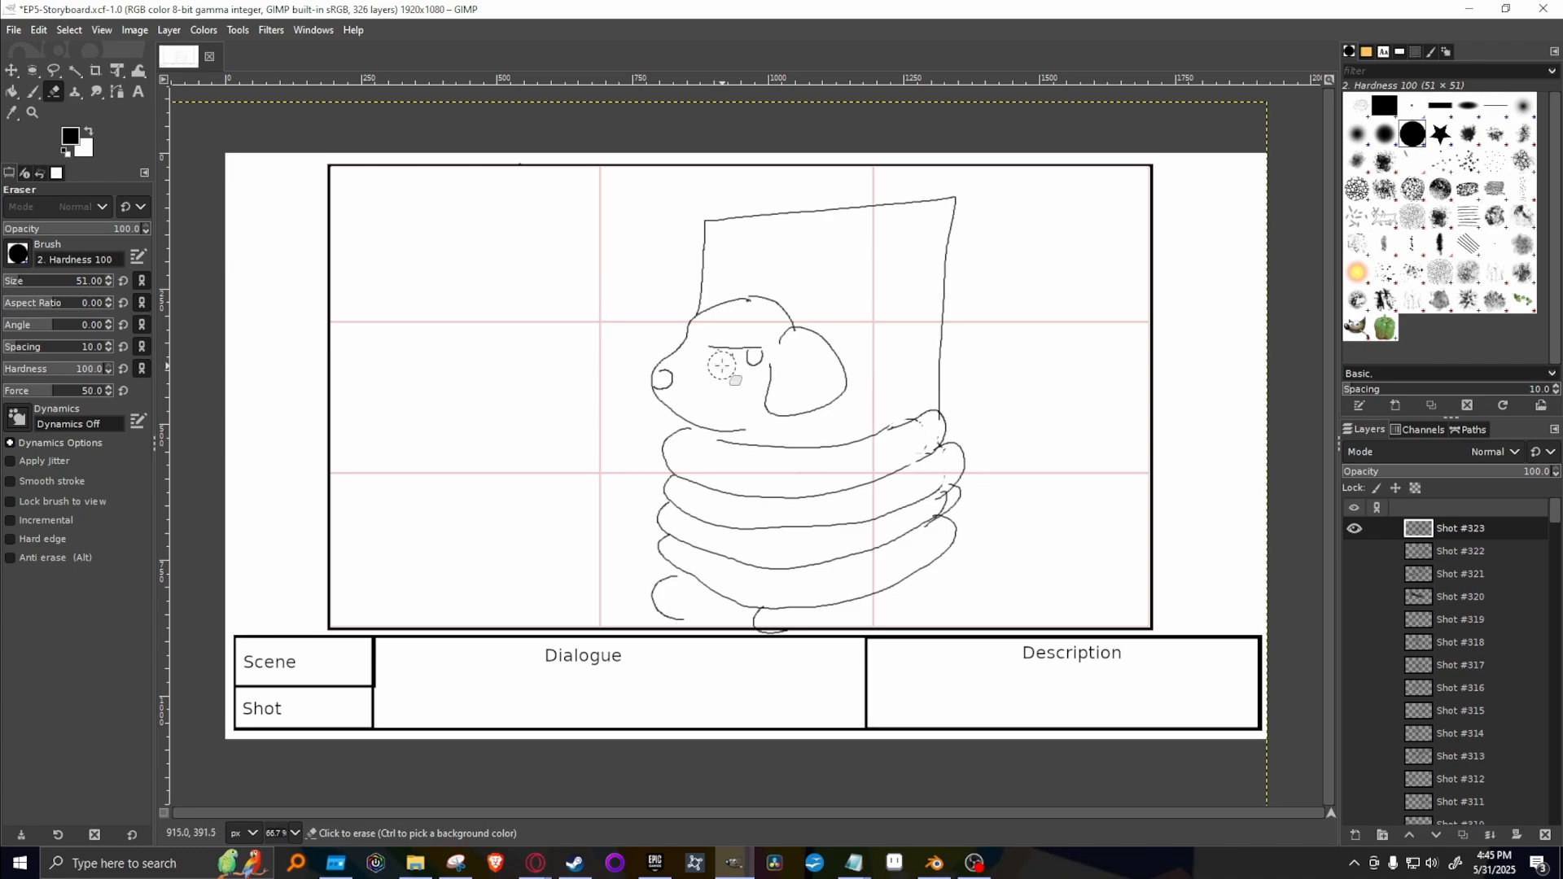
pyautogui.moveTo(722, 367); pyautogui.dragTo(722, 374)
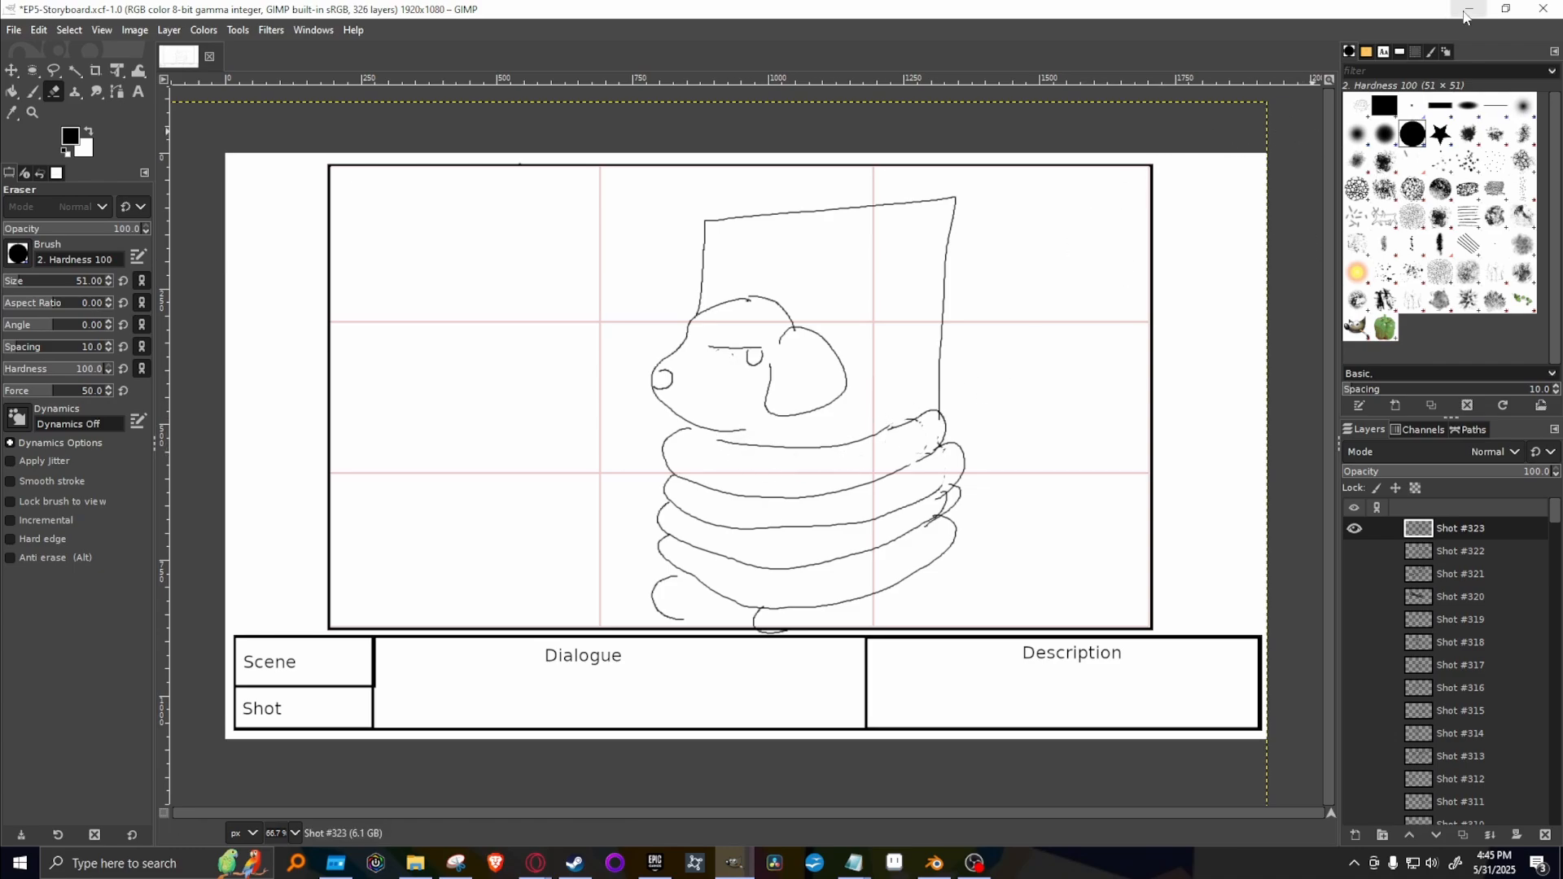
# Switch to the Episode 5 script in Google Docs, read Kakato's line about exchanging Toshi for the book, and return to GIMP.
pyautogui.moveTo(536, 862)
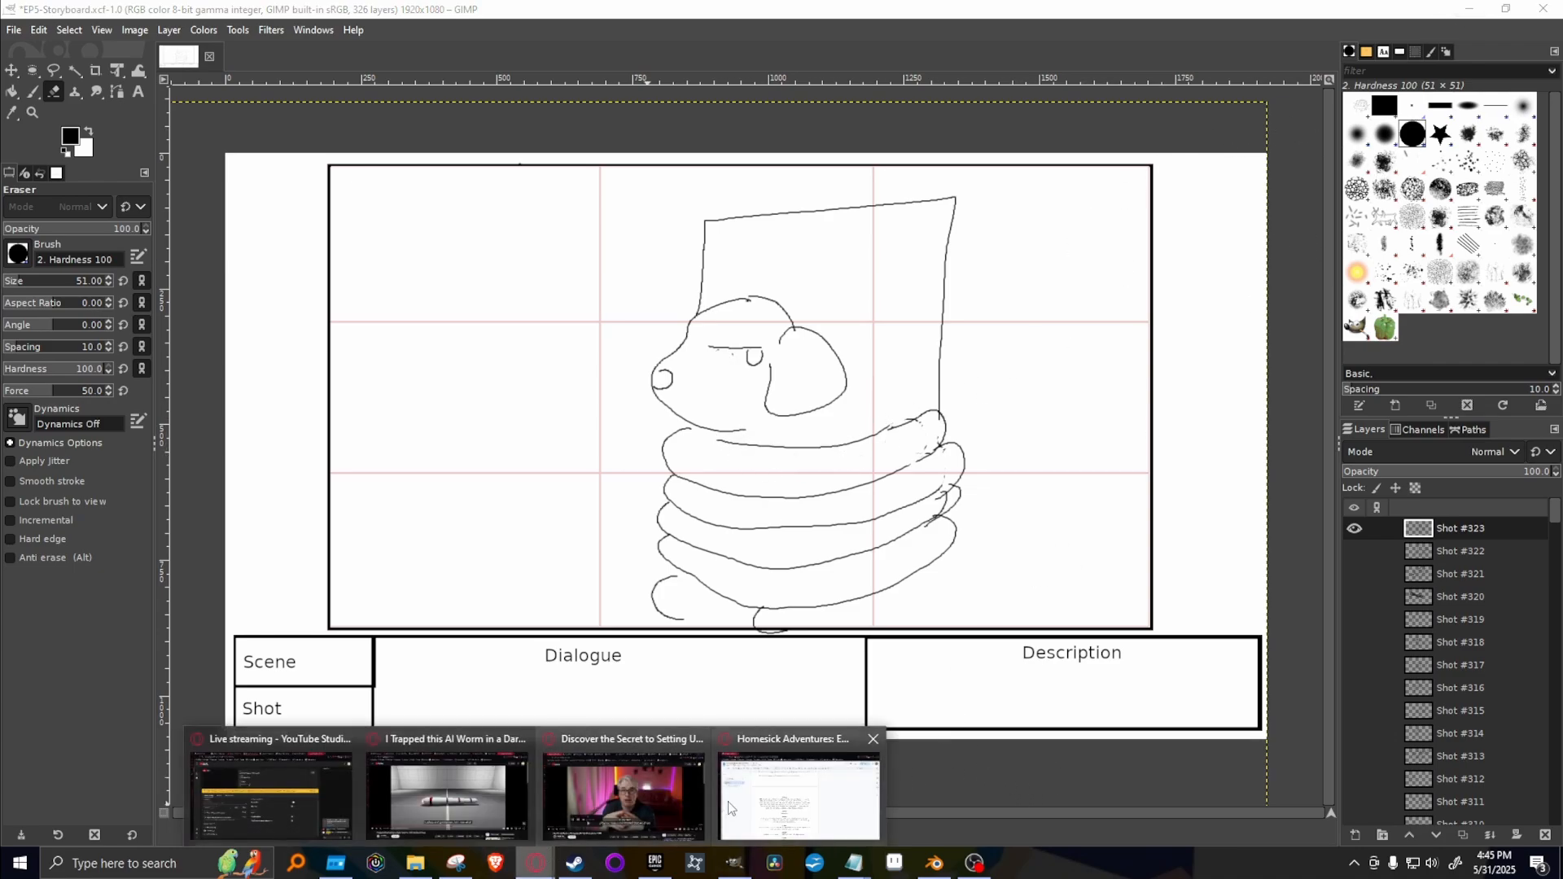
pyautogui.click(818, 804)
pyautogui.scroll(-3, 639, 569)
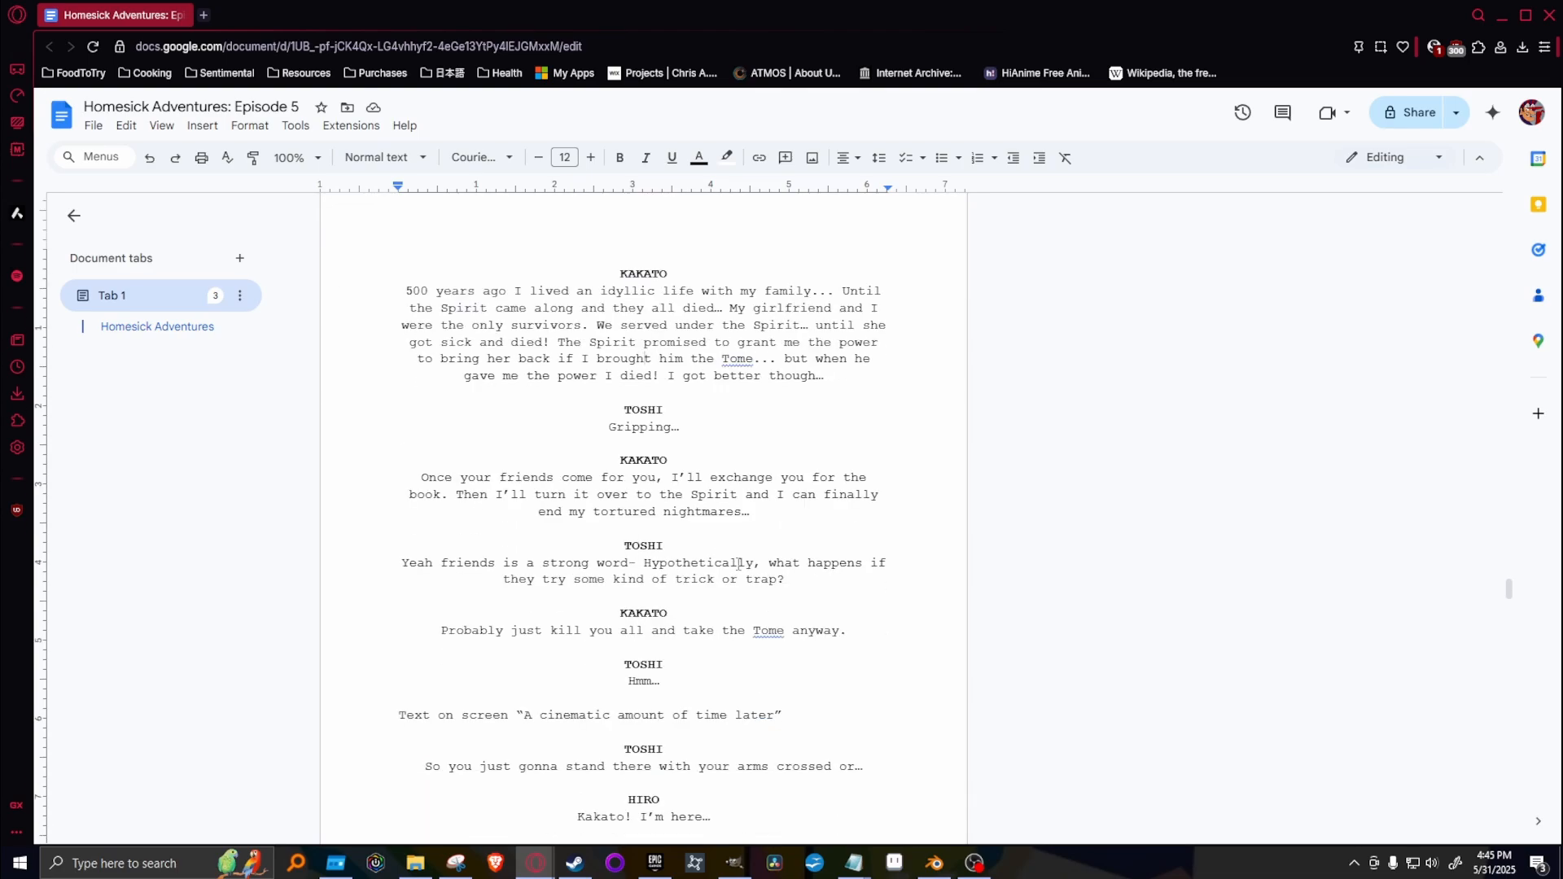
pyautogui.moveTo(423, 474); pyautogui.dragTo(745, 511)
pyautogui.click(622, 460)
pyautogui.click(734, 863)
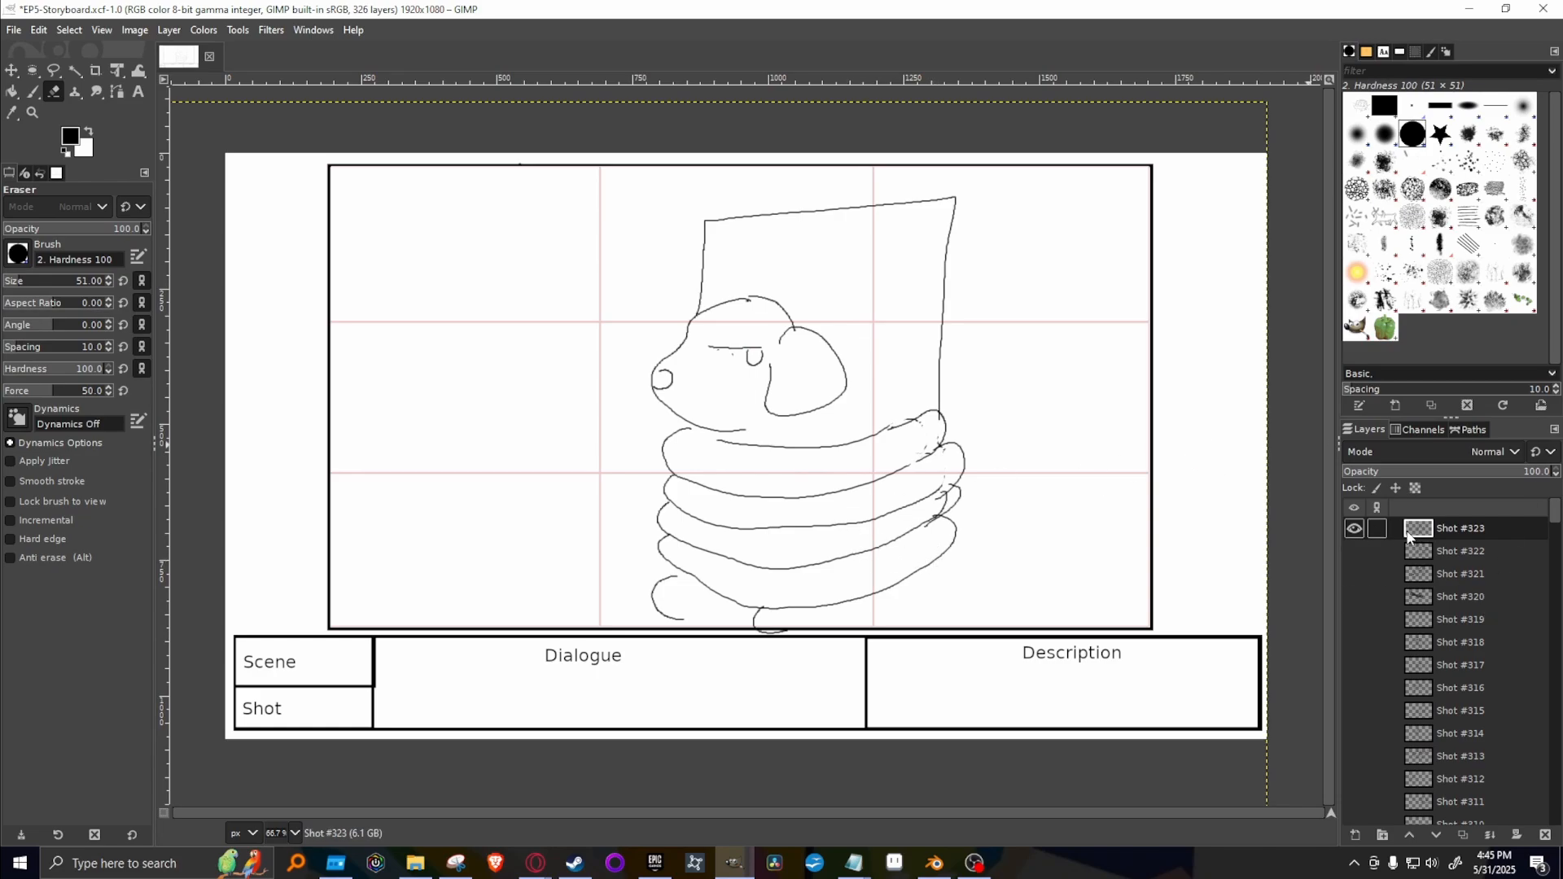
# Hide Shot #323 and view the drawings on Shot #307 to Shot #310 one at a time.
pyautogui.click(1354, 529)
pyautogui.scroll(-3, 1367, 711)
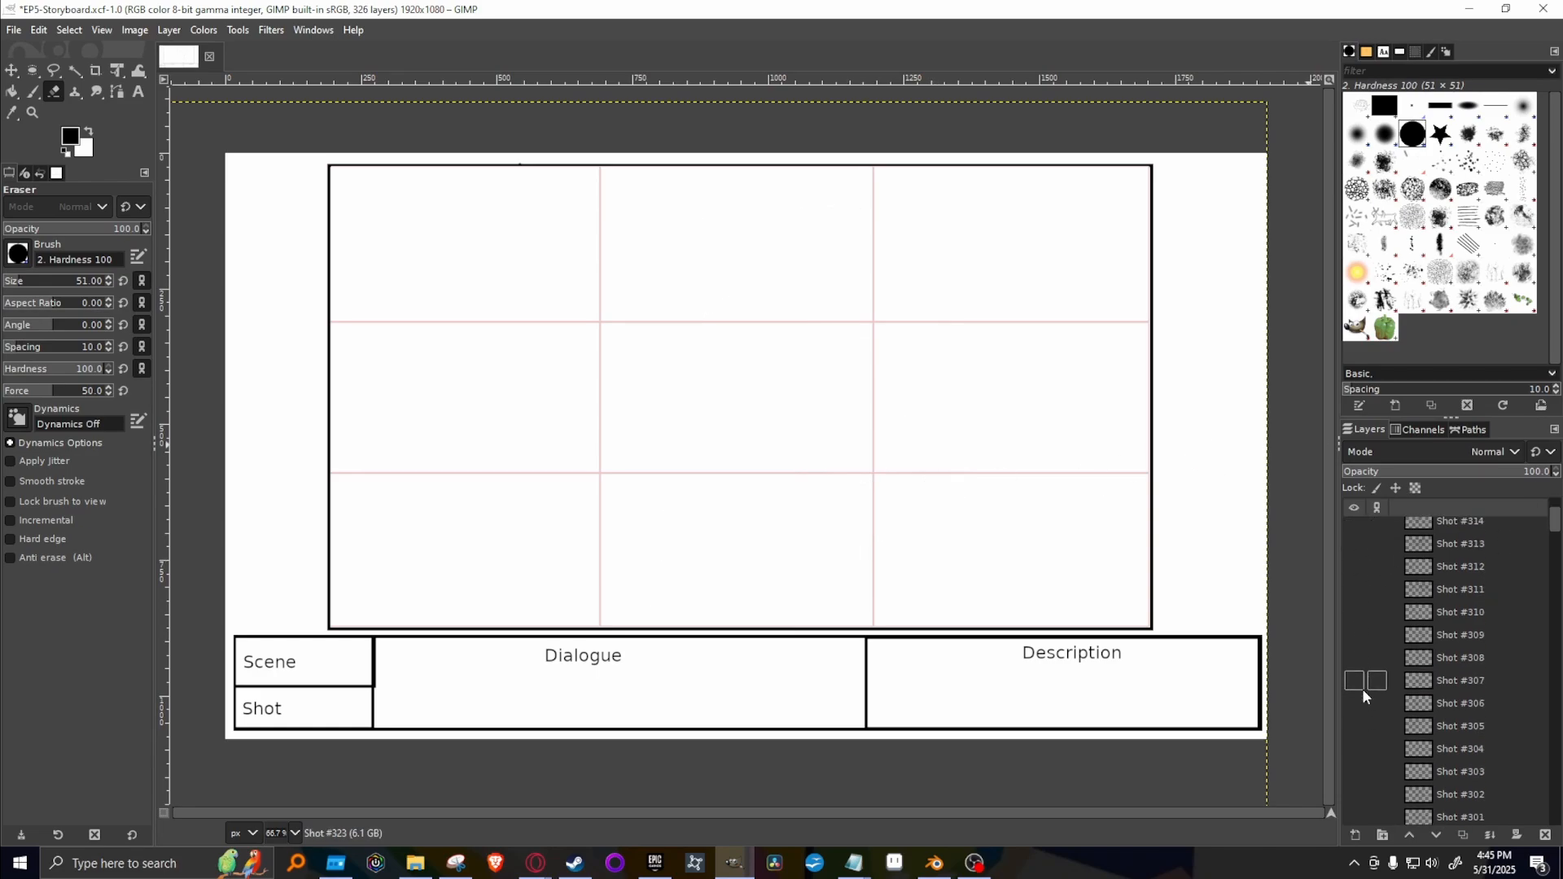
pyautogui.click(1354, 677)
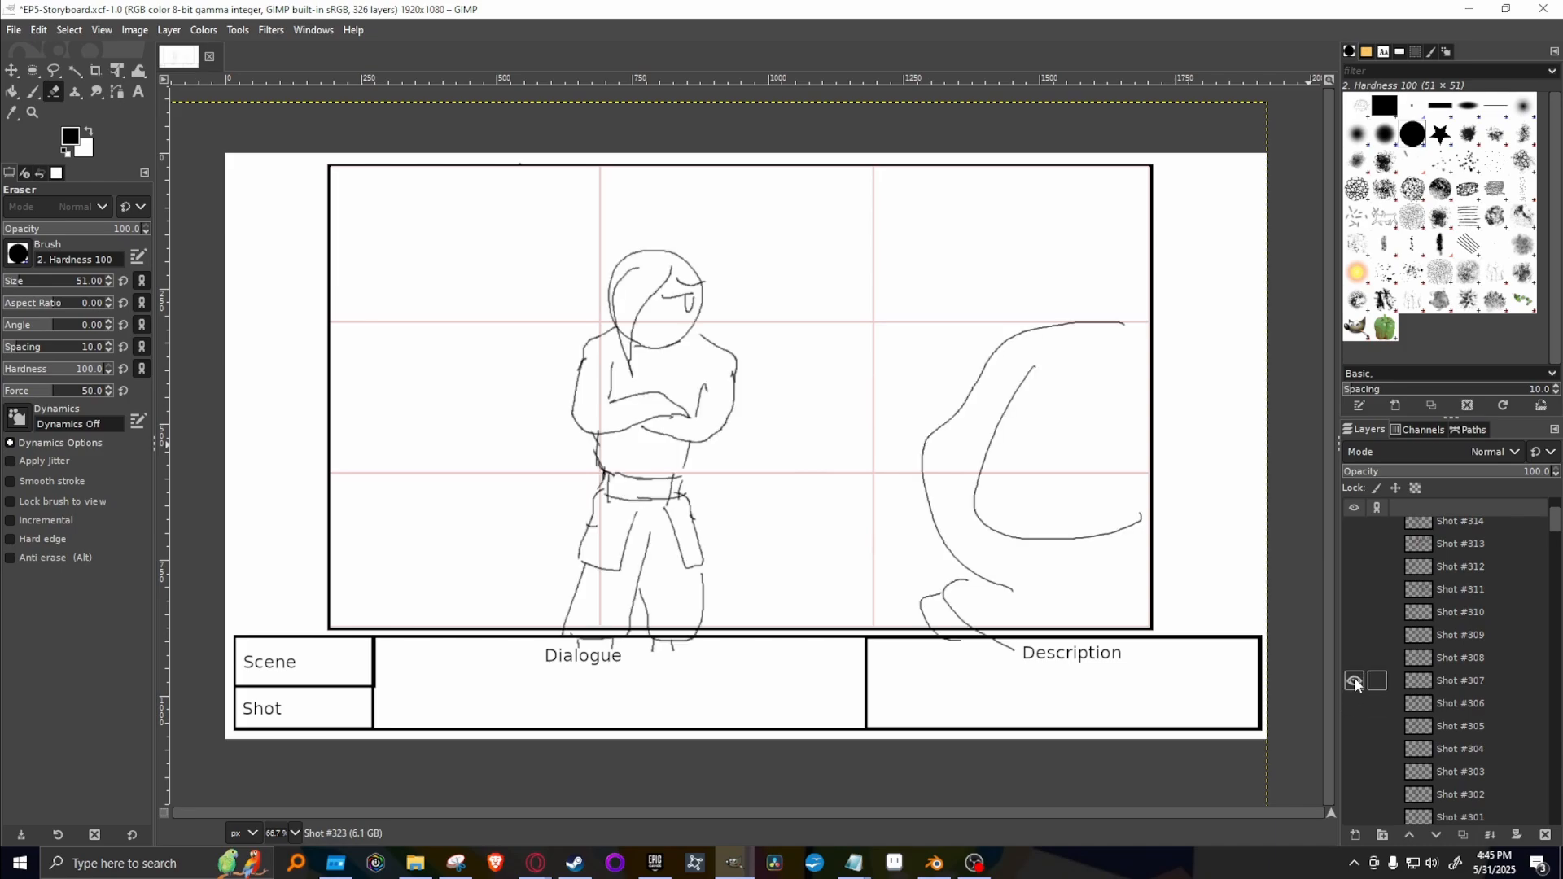
pyautogui.click(1355, 676)
pyautogui.click(1356, 657)
pyautogui.click(1355, 658)
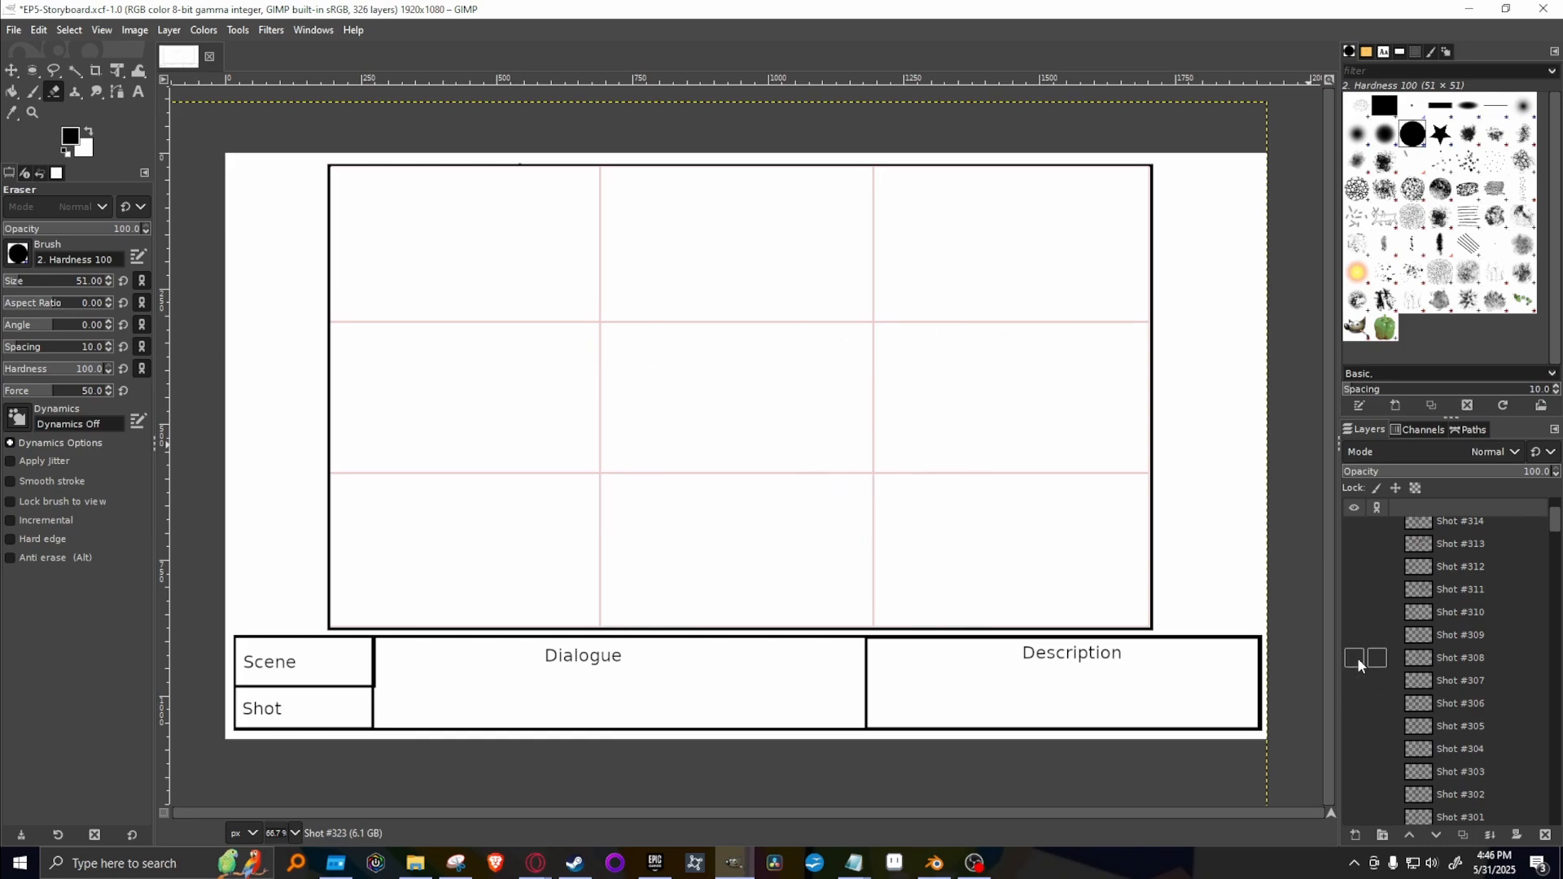
pyautogui.click(1355, 635)
pyautogui.click(1355, 635)
pyautogui.click(1354, 612)
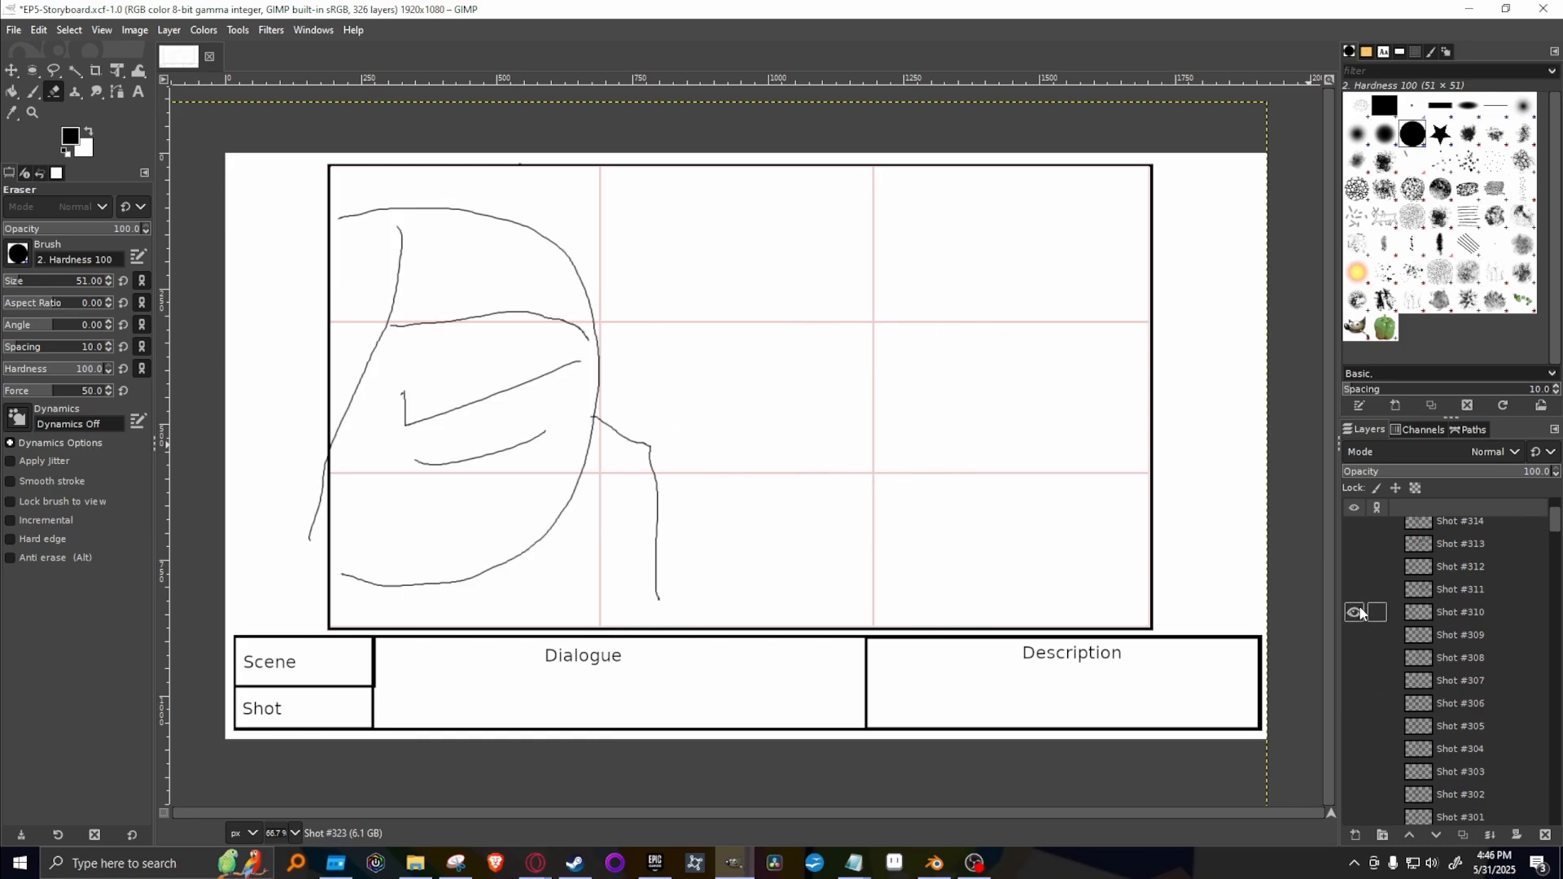
pyautogui.click(1354, 613)
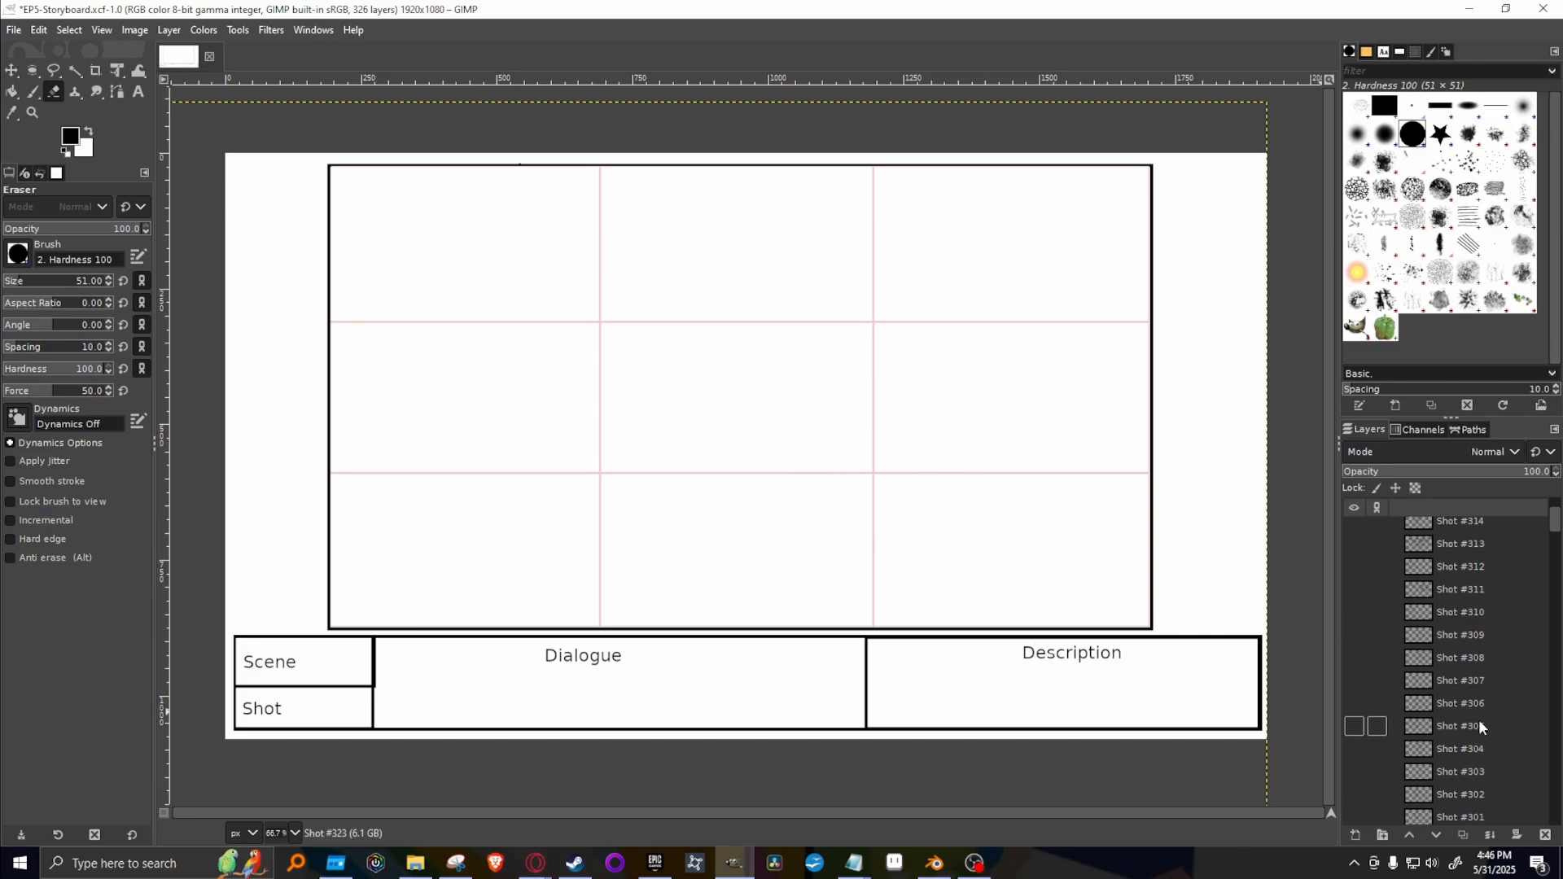
# View the standing-figure drawings between Shot #306 and Shot #301 one at a time, leaving Shot #301 shown.
pyautogui.scroll(3, 1384, 715)
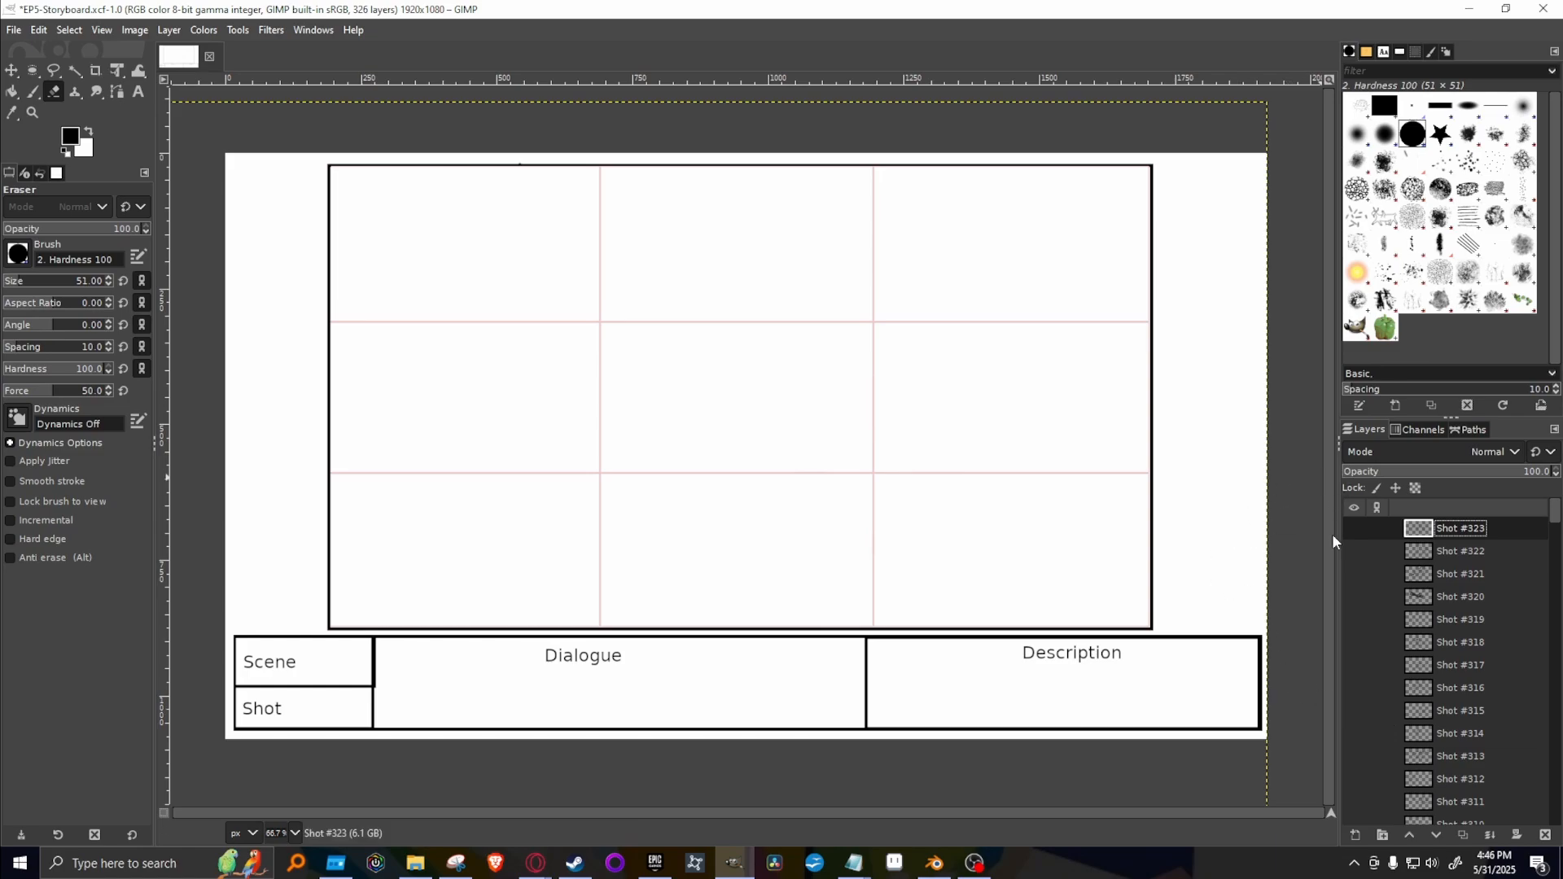
pyautogui.scroll(-3, 1402, 761)
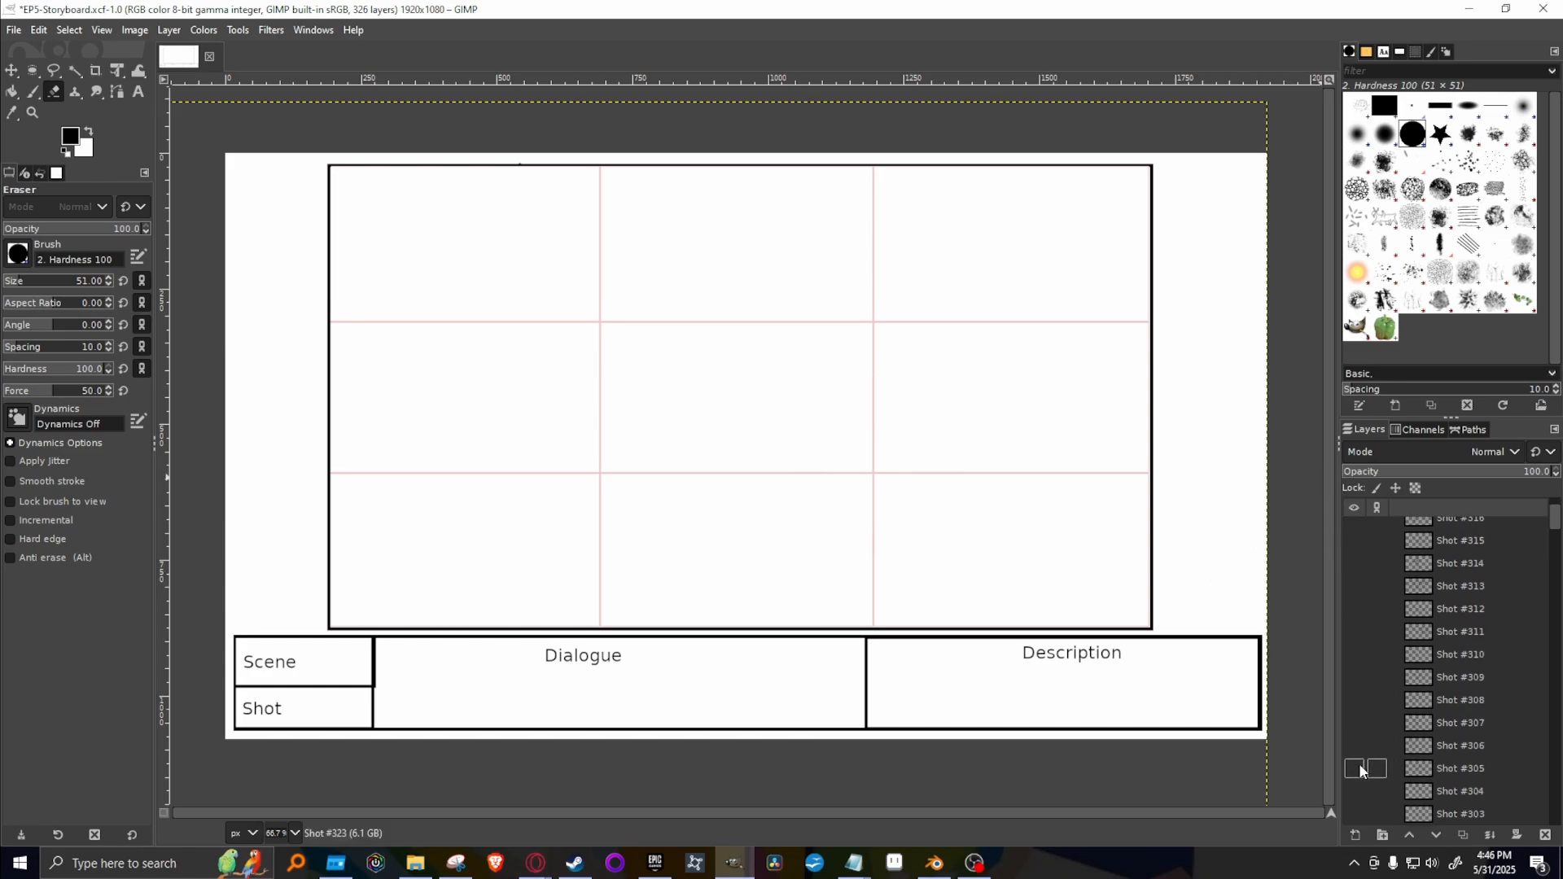
pyautogui.click(1354, 746)
pyautogui.click(1354, 746)
pyautogui.click(1354, 768)
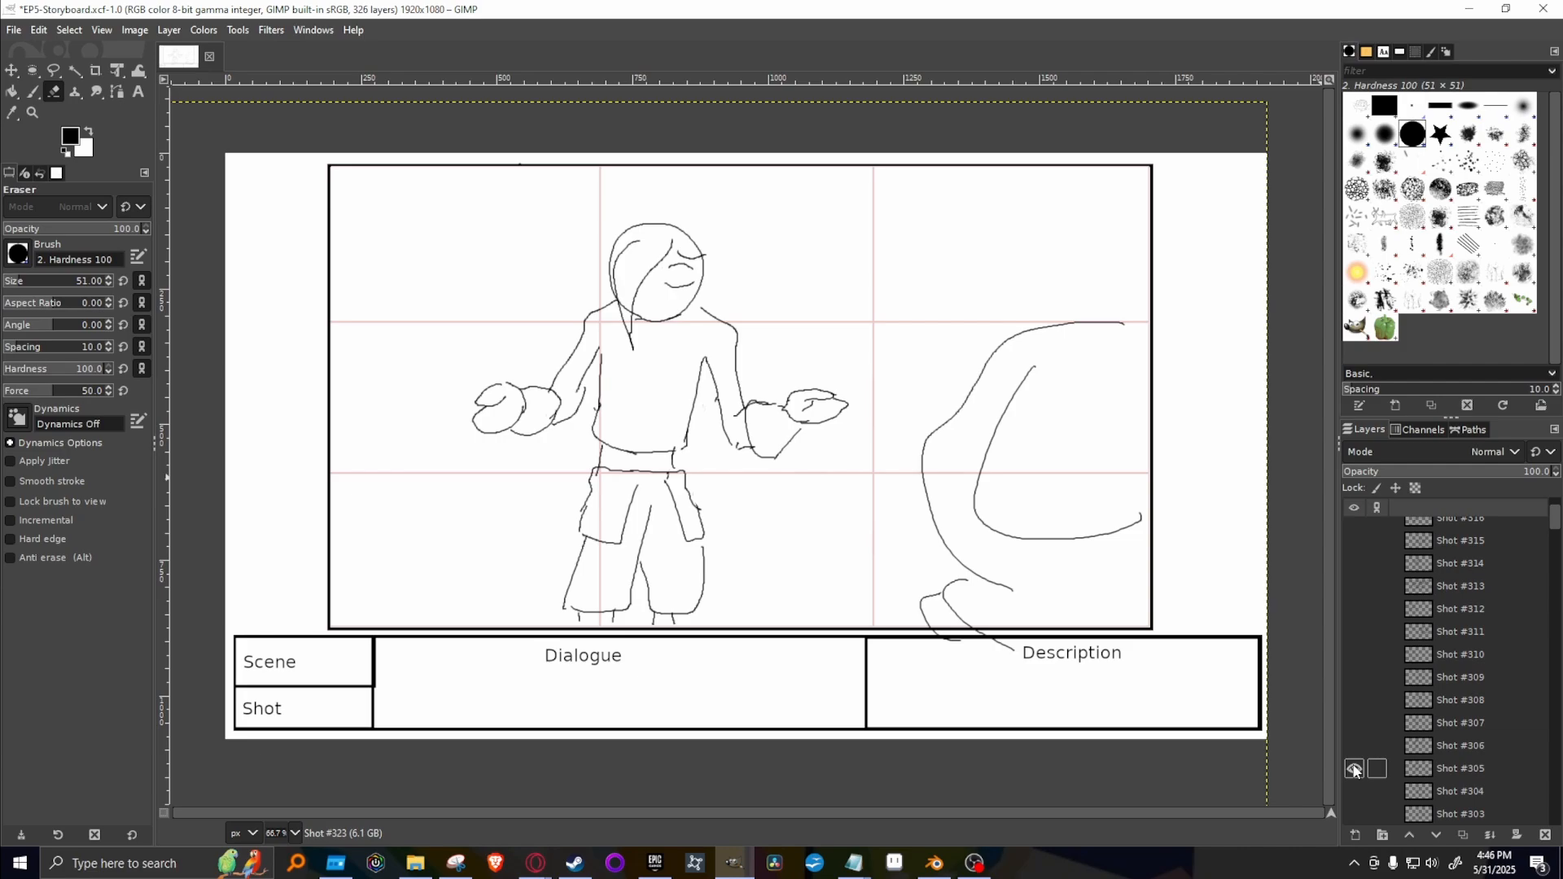
pyautogui.click(1354, 769)
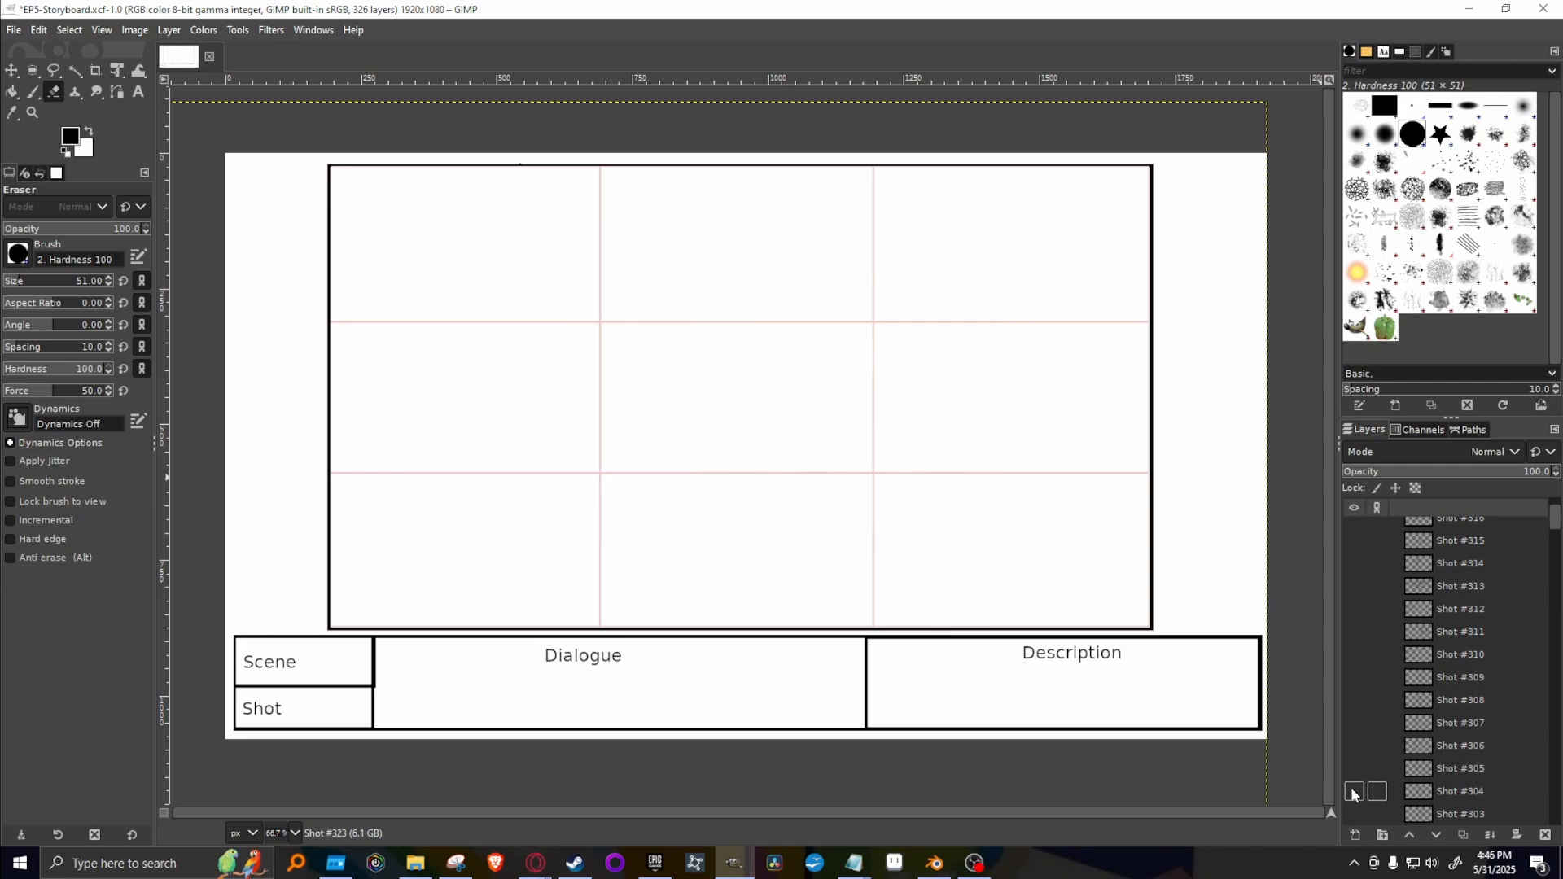
pyautogui.click(1354, 791)
pyautogui.click(1354, 792)
pyautogui.scroll(-1, 1354, 798)
pyautogui.click(1354, 794)
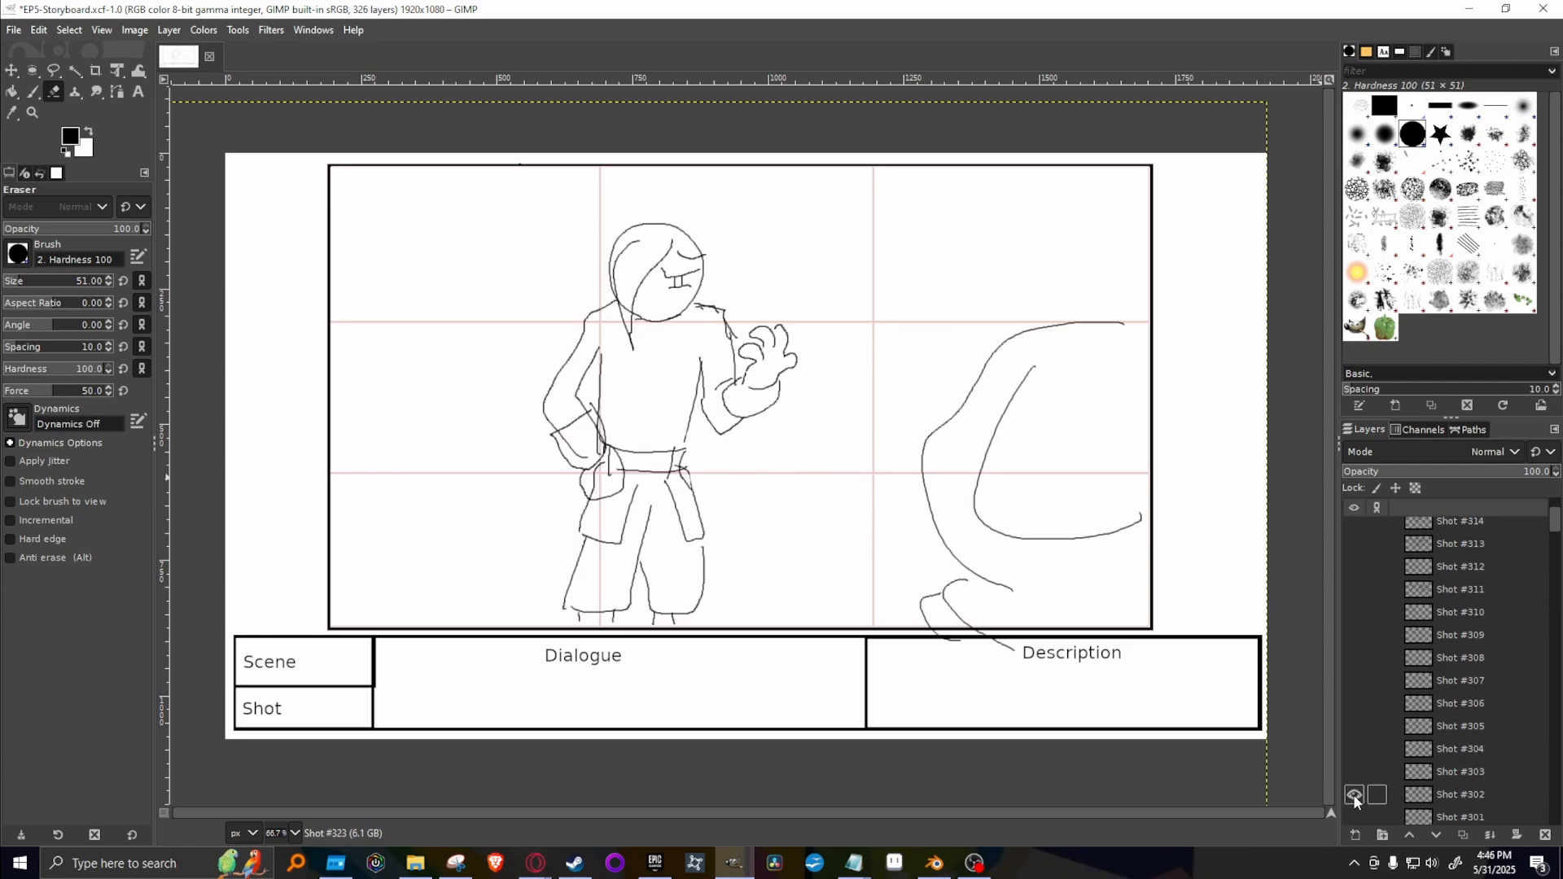
pyautogui.click(1354, 795)
pyautogui.click(1354, 817)
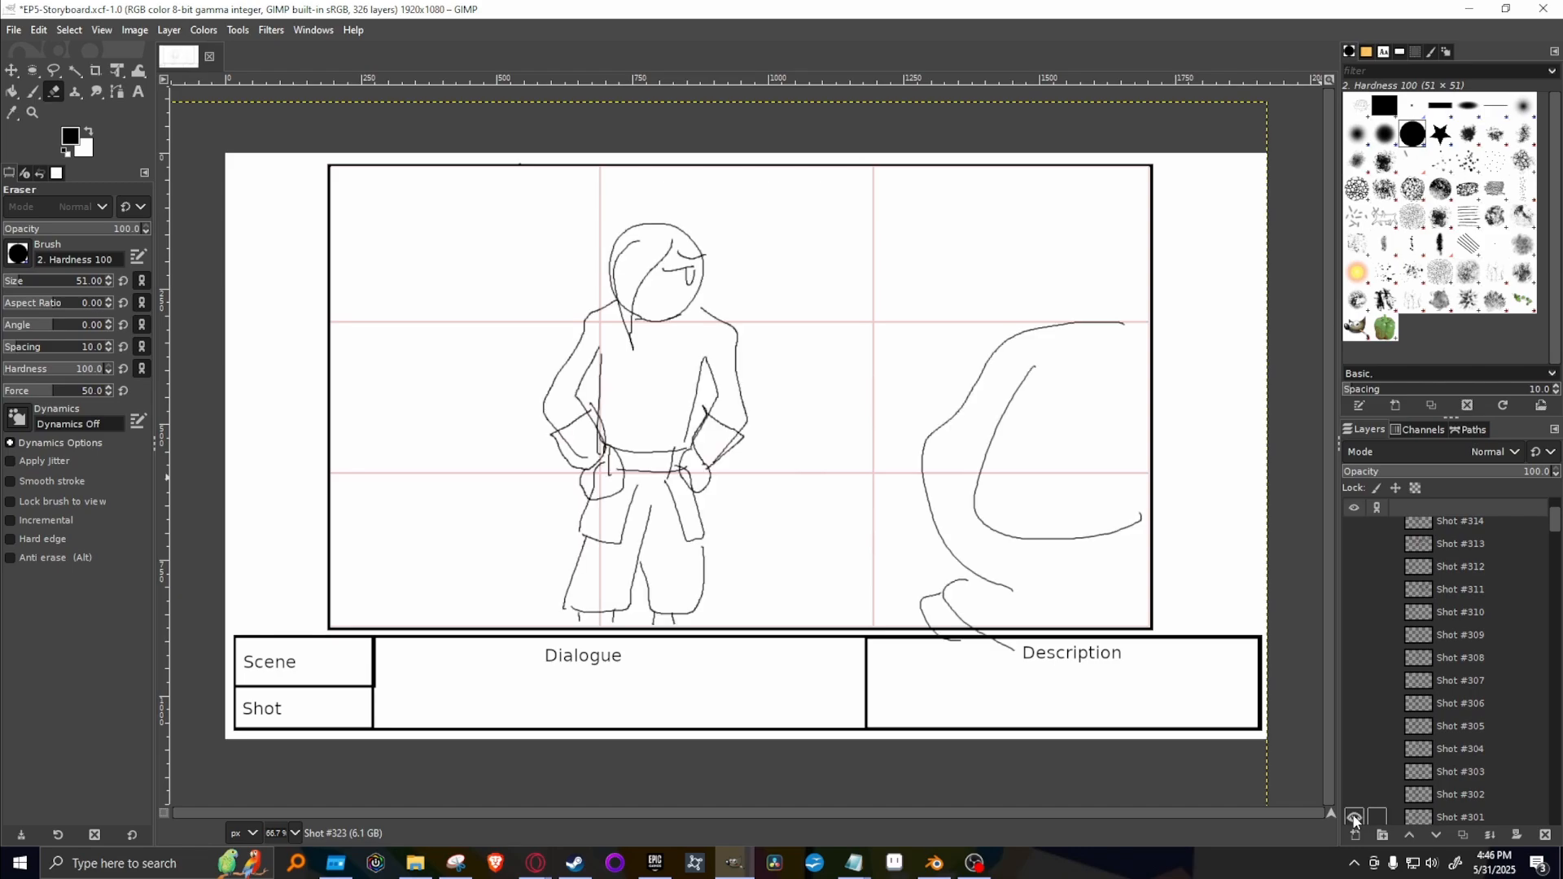
# Reread Kakato's exchange line in the Google Docs script and switch back to the GIMP storyboard.
pyautogui.moveTo(536, 863)
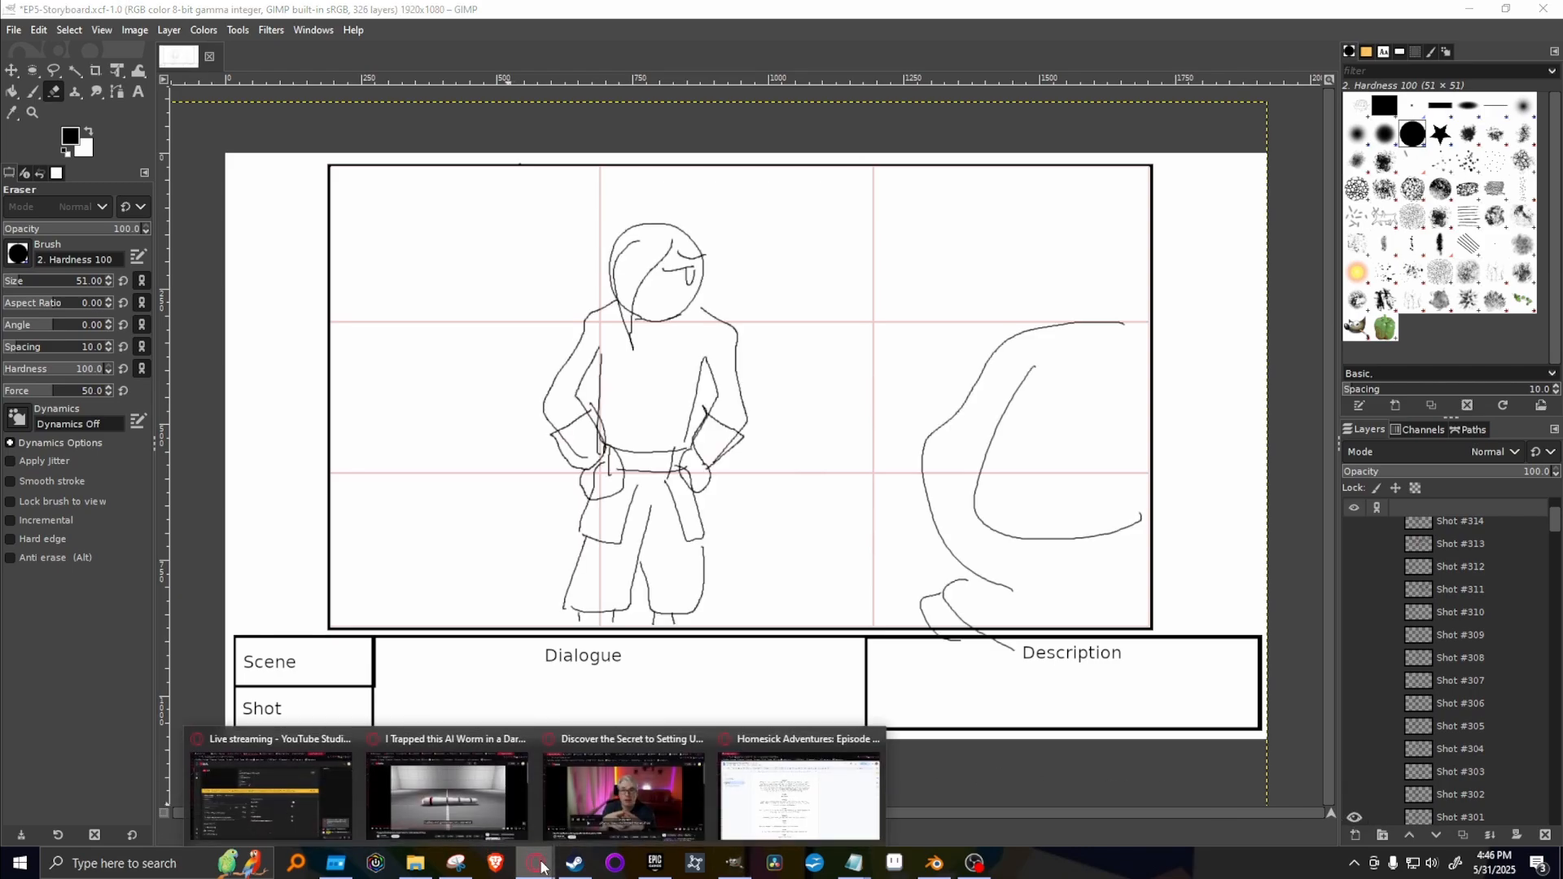
pyautogui.click(766, 820)
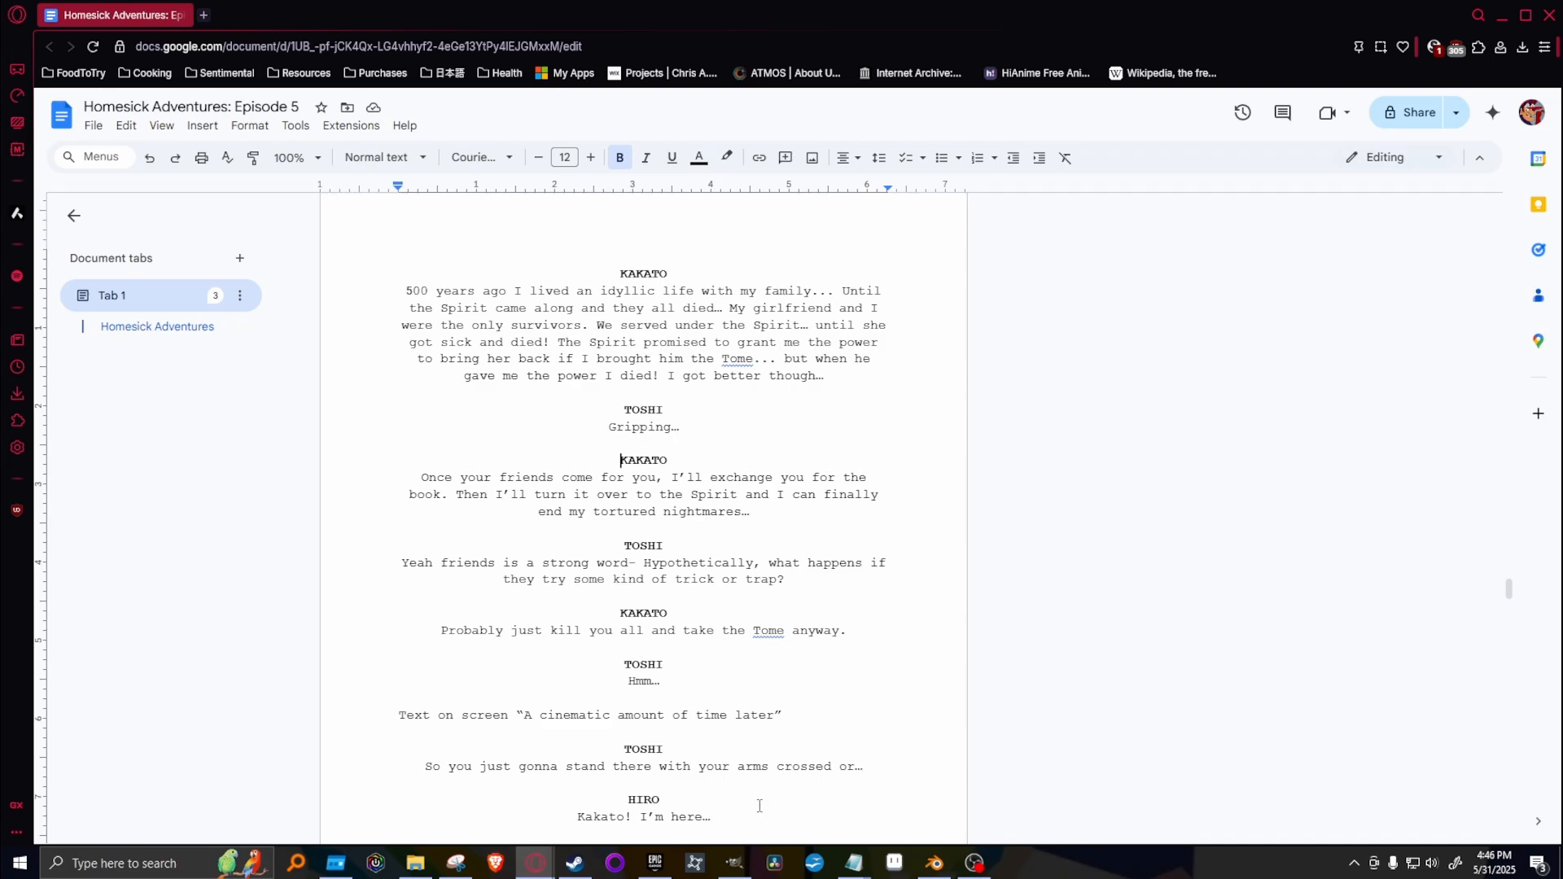
pyautogui.moveTo(969, 414)
pyautogui.click(733, 863)
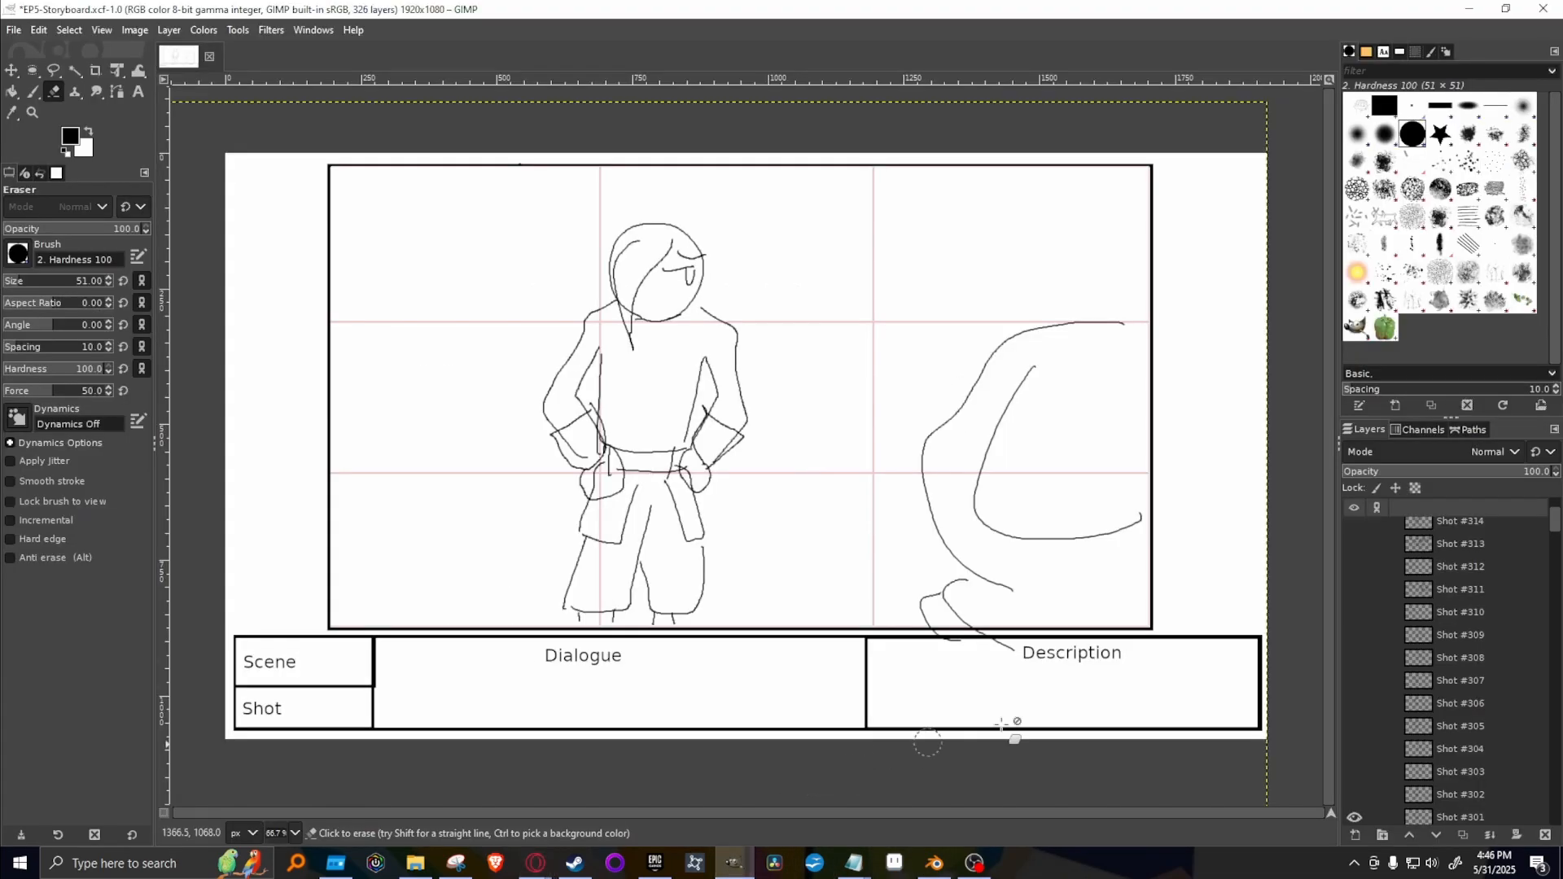
# Show Shot #302 instead of Shot #301, duplicate it, and move the copy to the top of the layer stack.
pyautogui.scroll(3, 1491, 710)
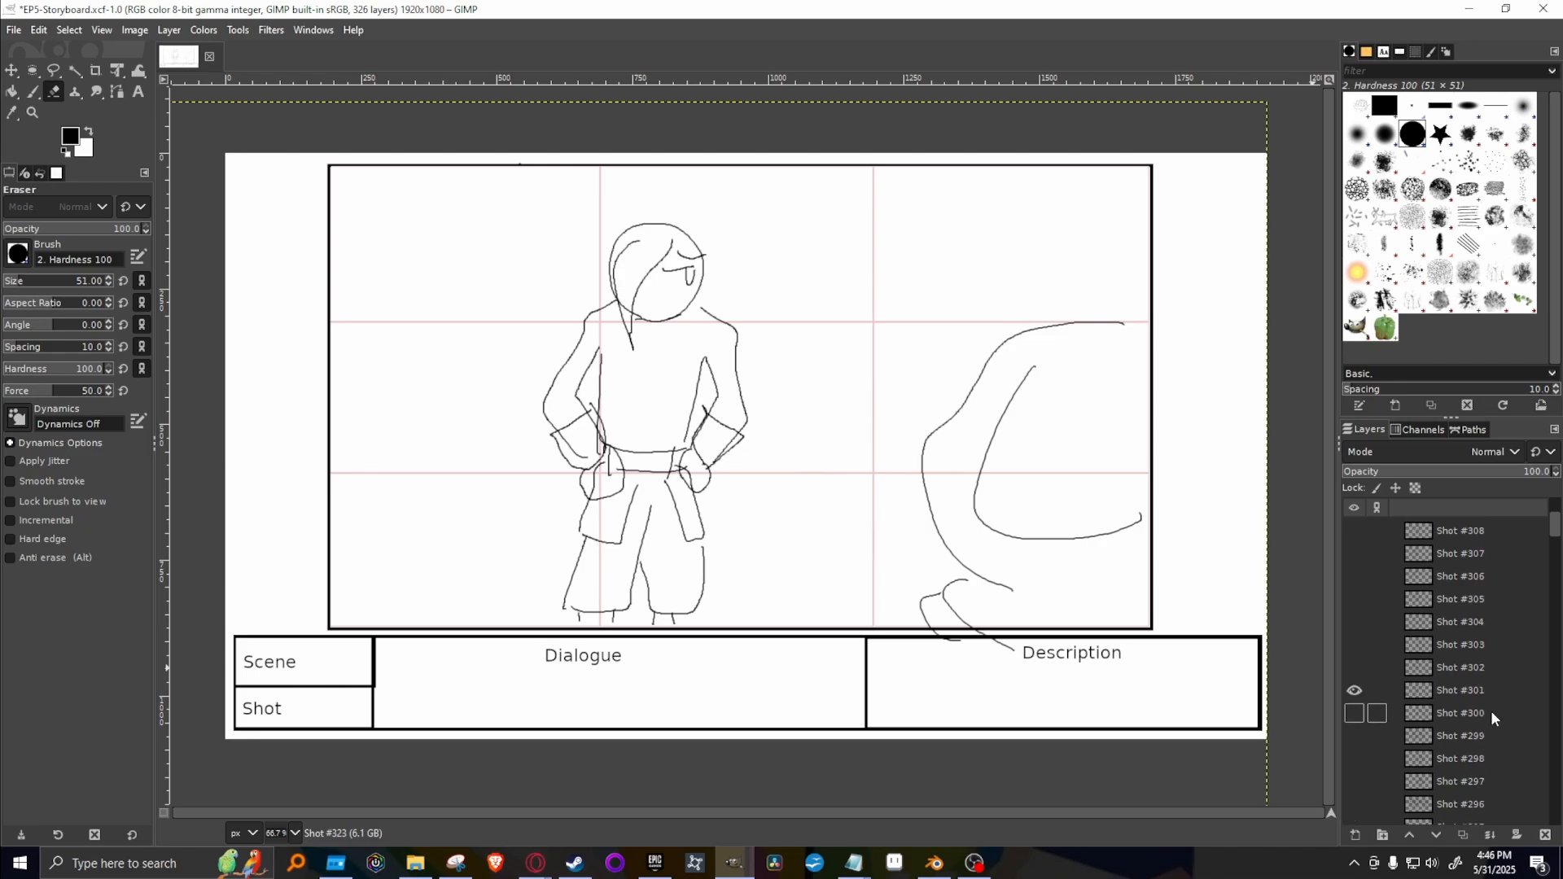
pyautogui.scroll(-6, 1487, 707)
pyautogui.click(1355, 668)
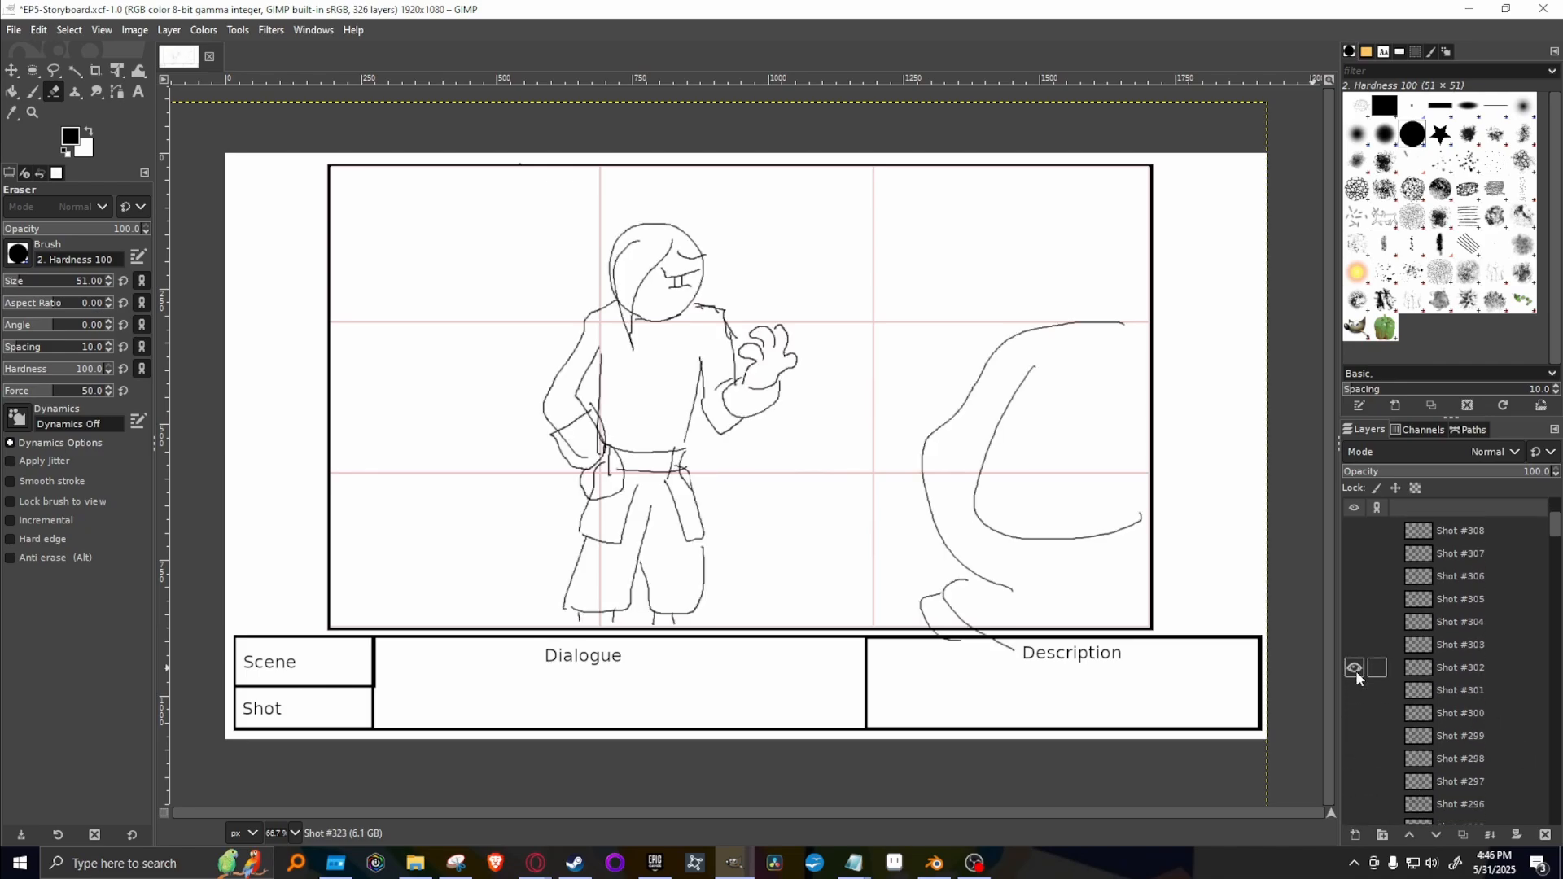
pyautogui.click(1439, 666)
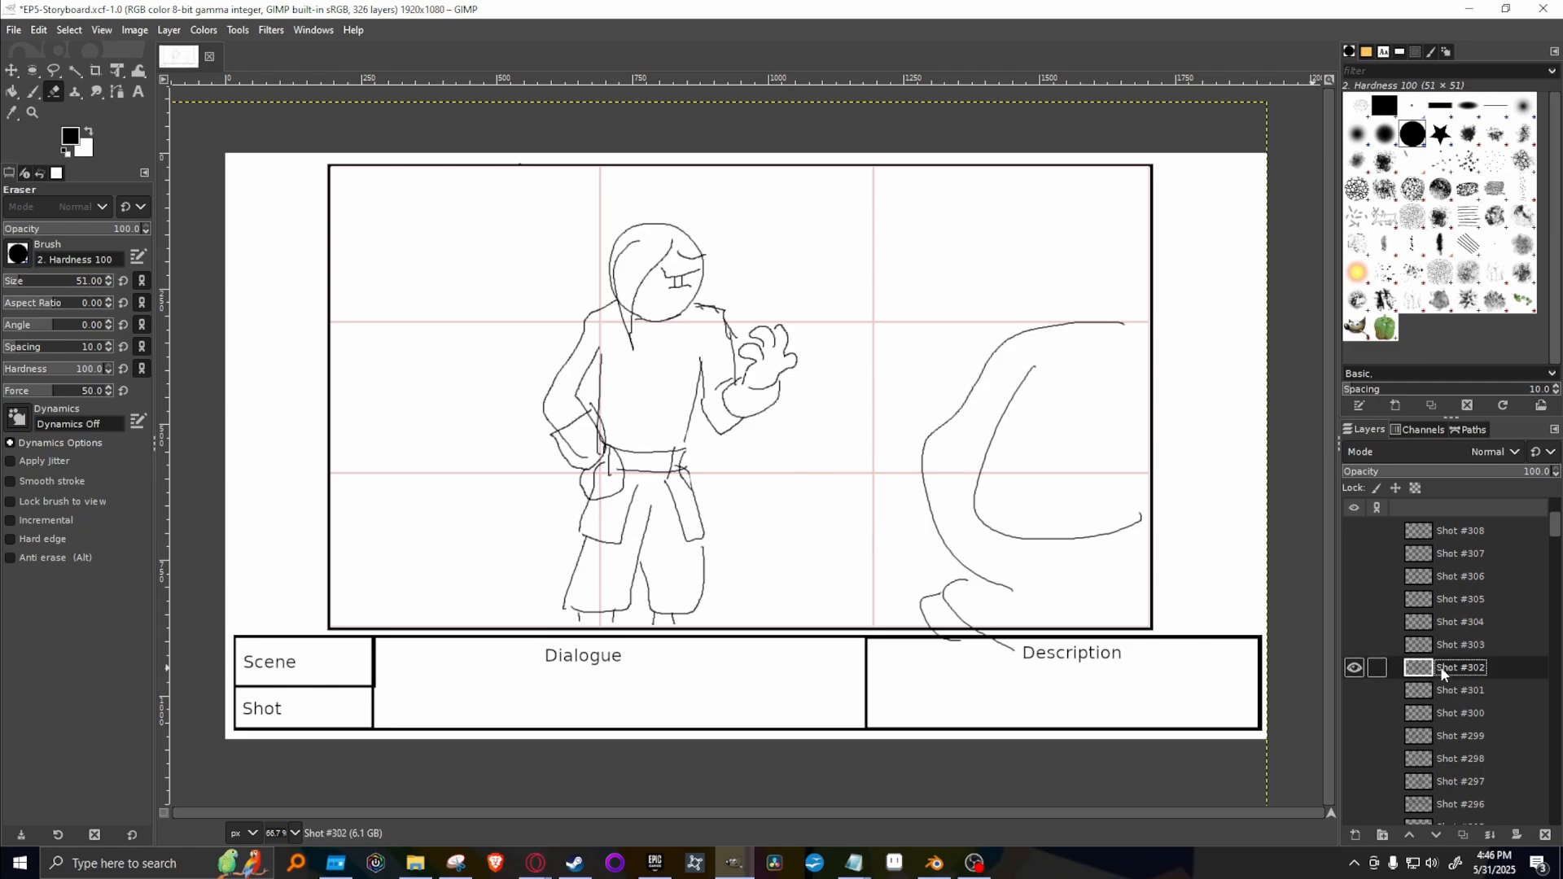
pyautogui.rightClick(1443, 667)
pyautogui.click(1357, 246)
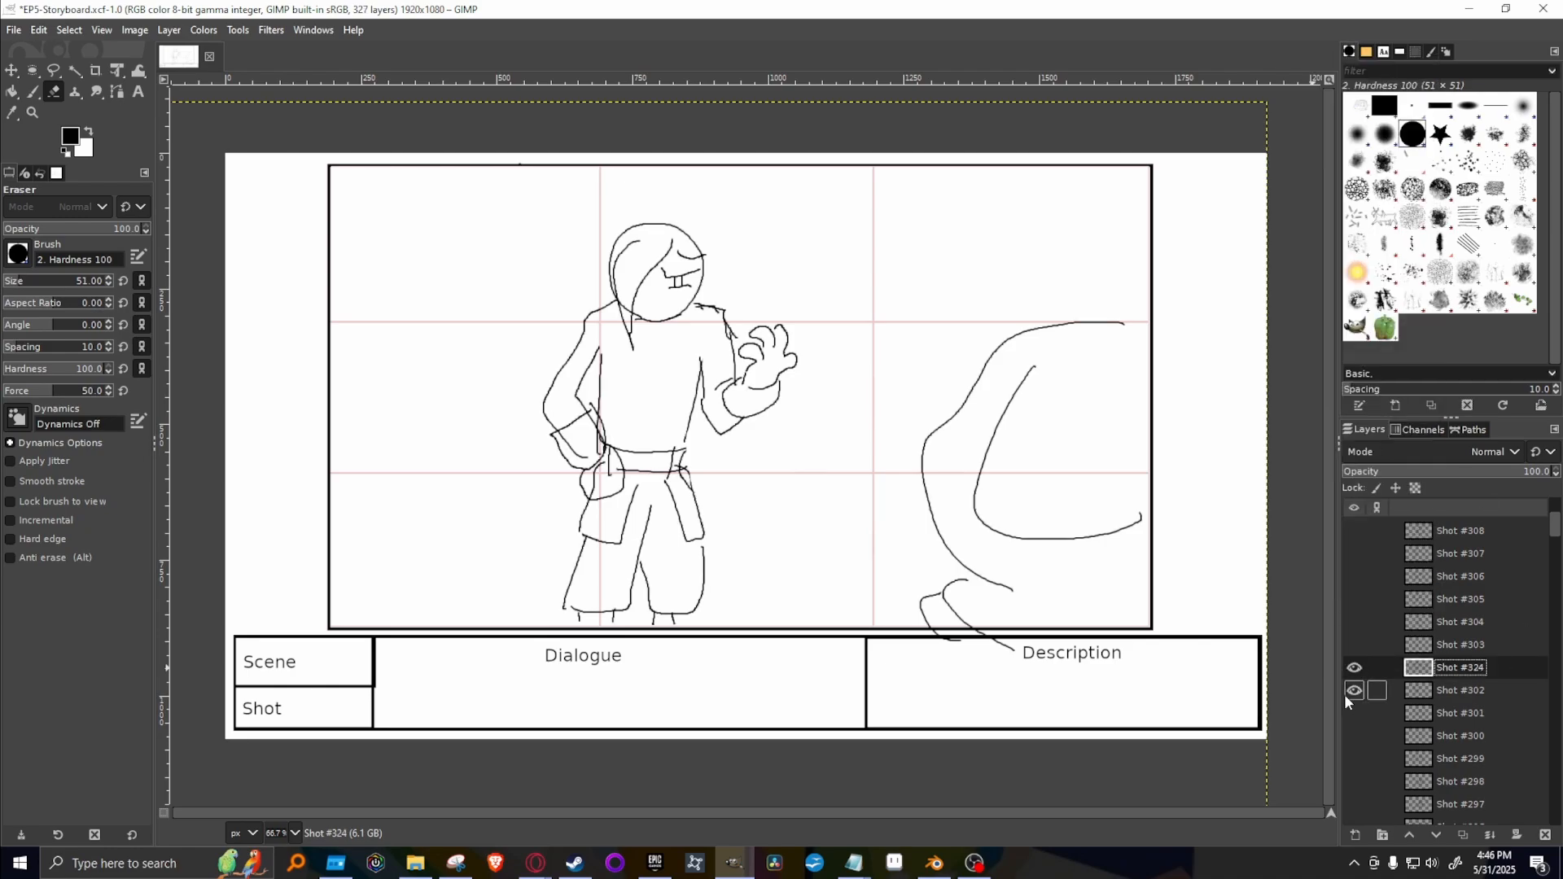
pyautogui.moveTo(1485, 677); pyautogui.dragTo(1424, 528)
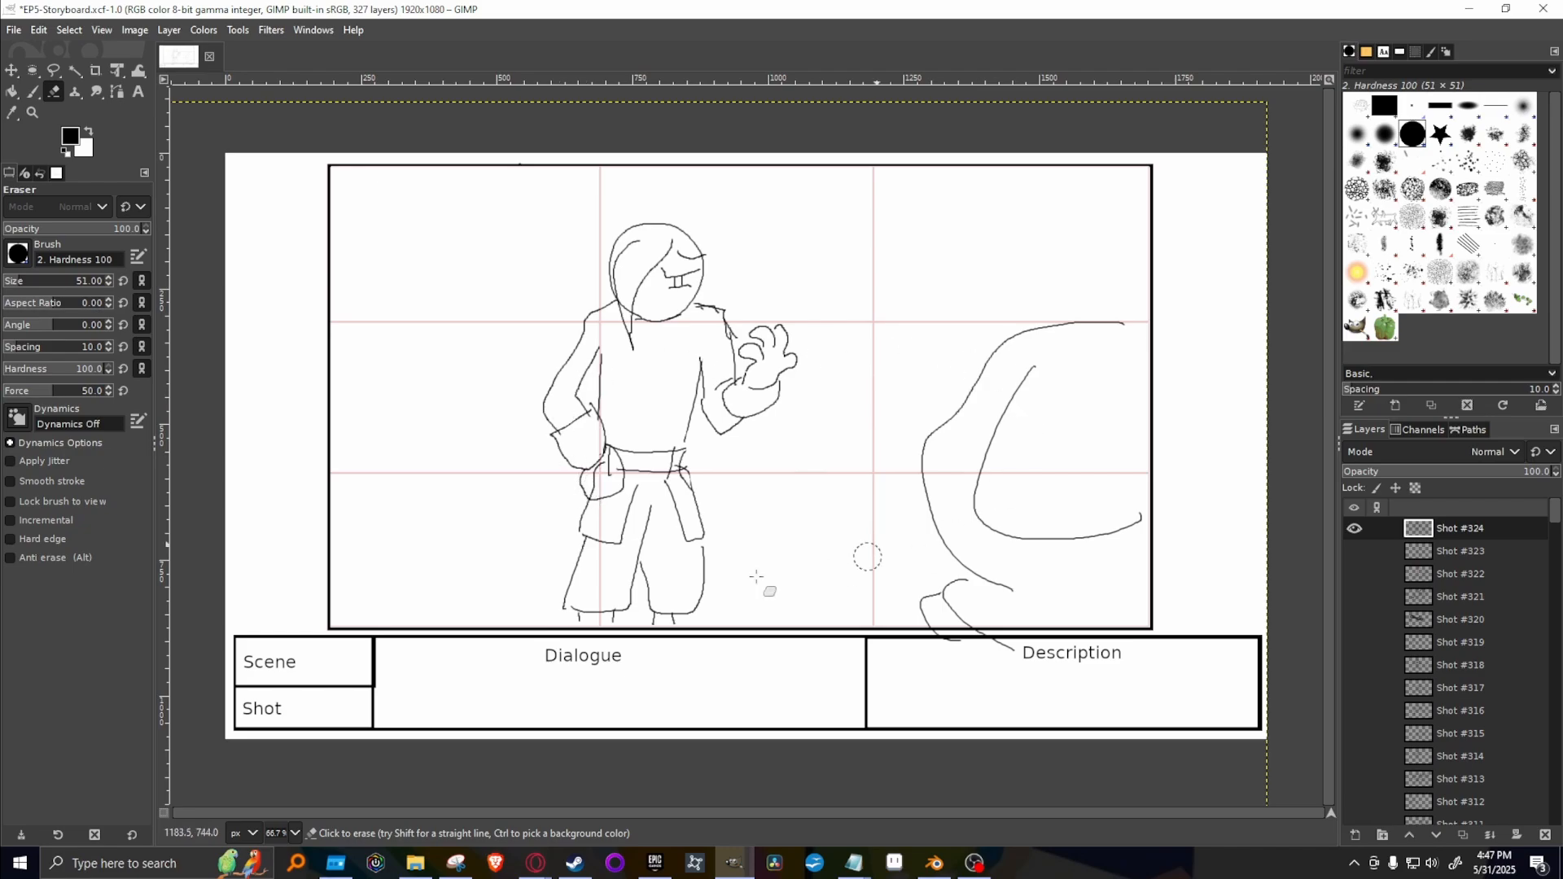
# Check Kakato's and Toshi's lines in the Google Docs script once more and return to the storyboard.
pyautogui.moveTo(535, 868)
pyautogui.click(807, 808)
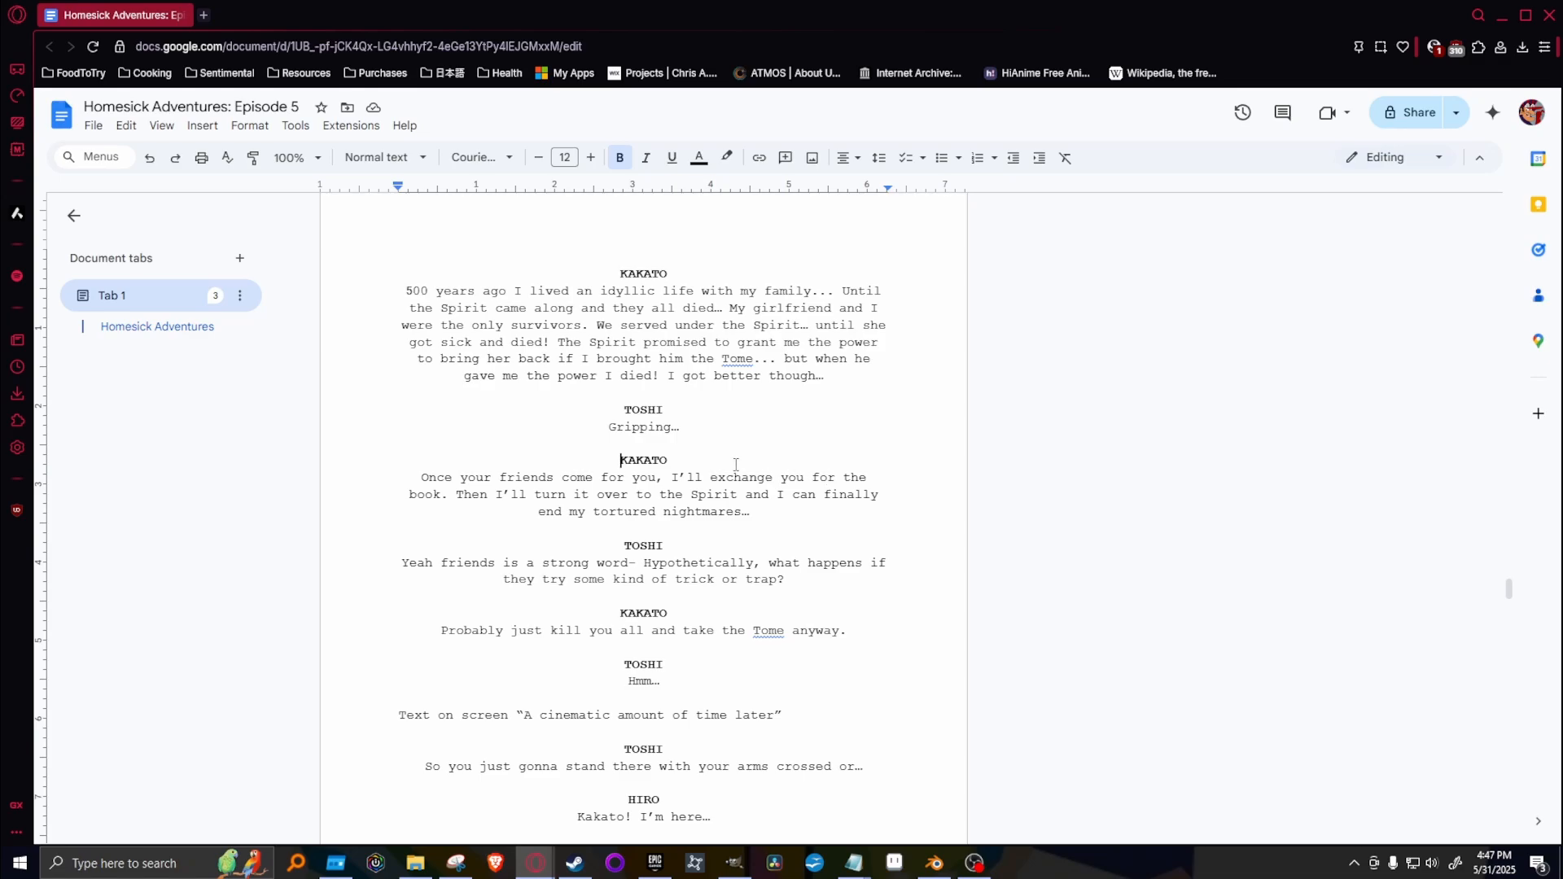
pyautogui.click(1498, 15)
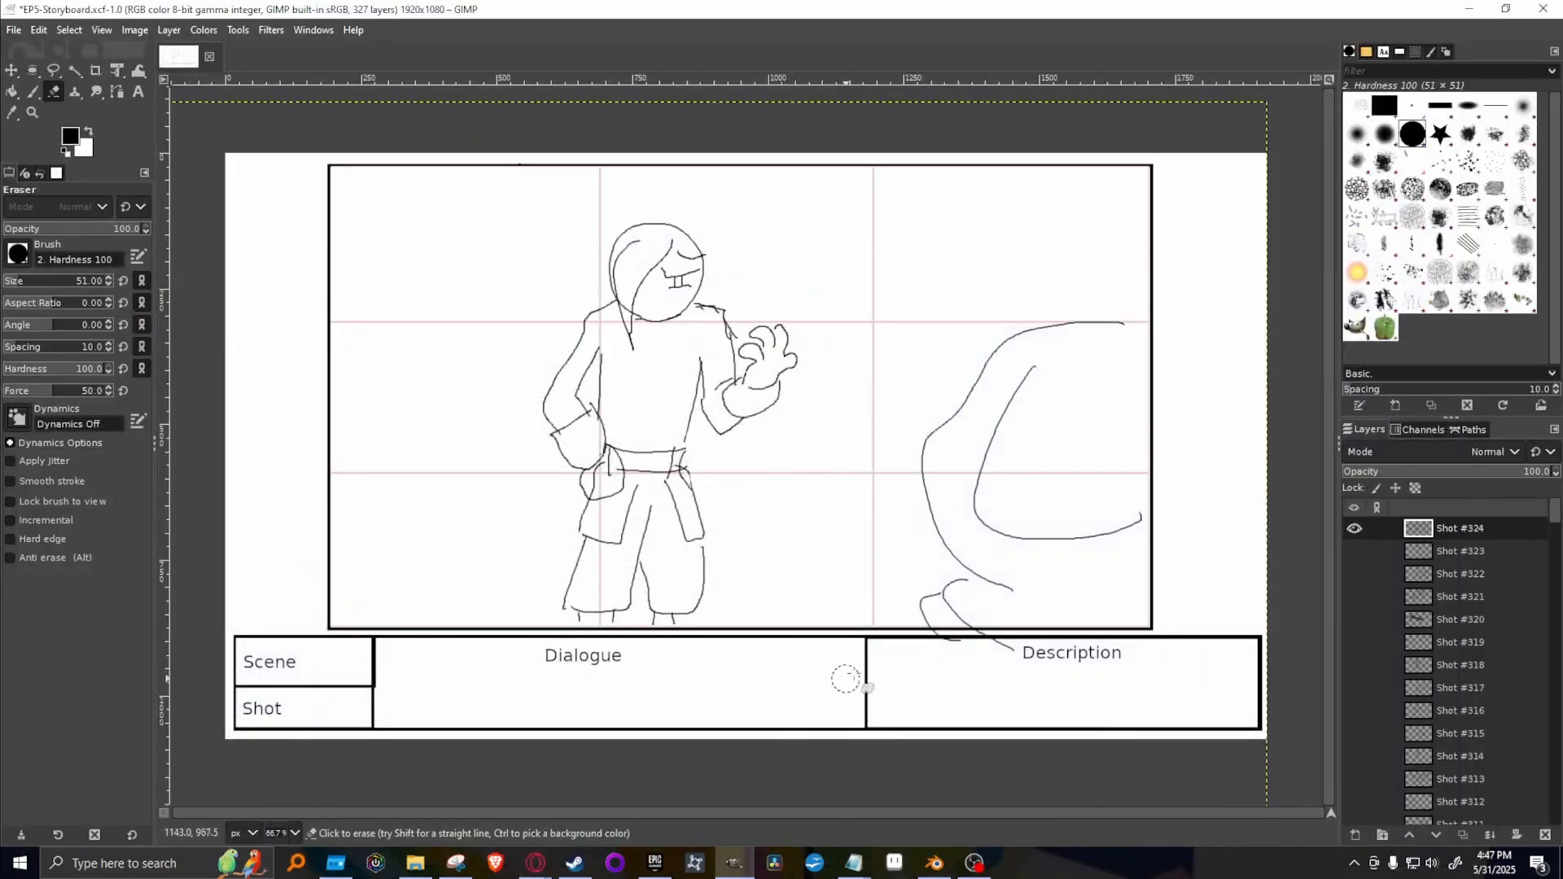
# Hide Shot #324 and compare the drawings on Shot #299 to Shot #301 one at a time, leaving Shot #300 shown.
pyautogui.scroll(-5, 1493, 672)
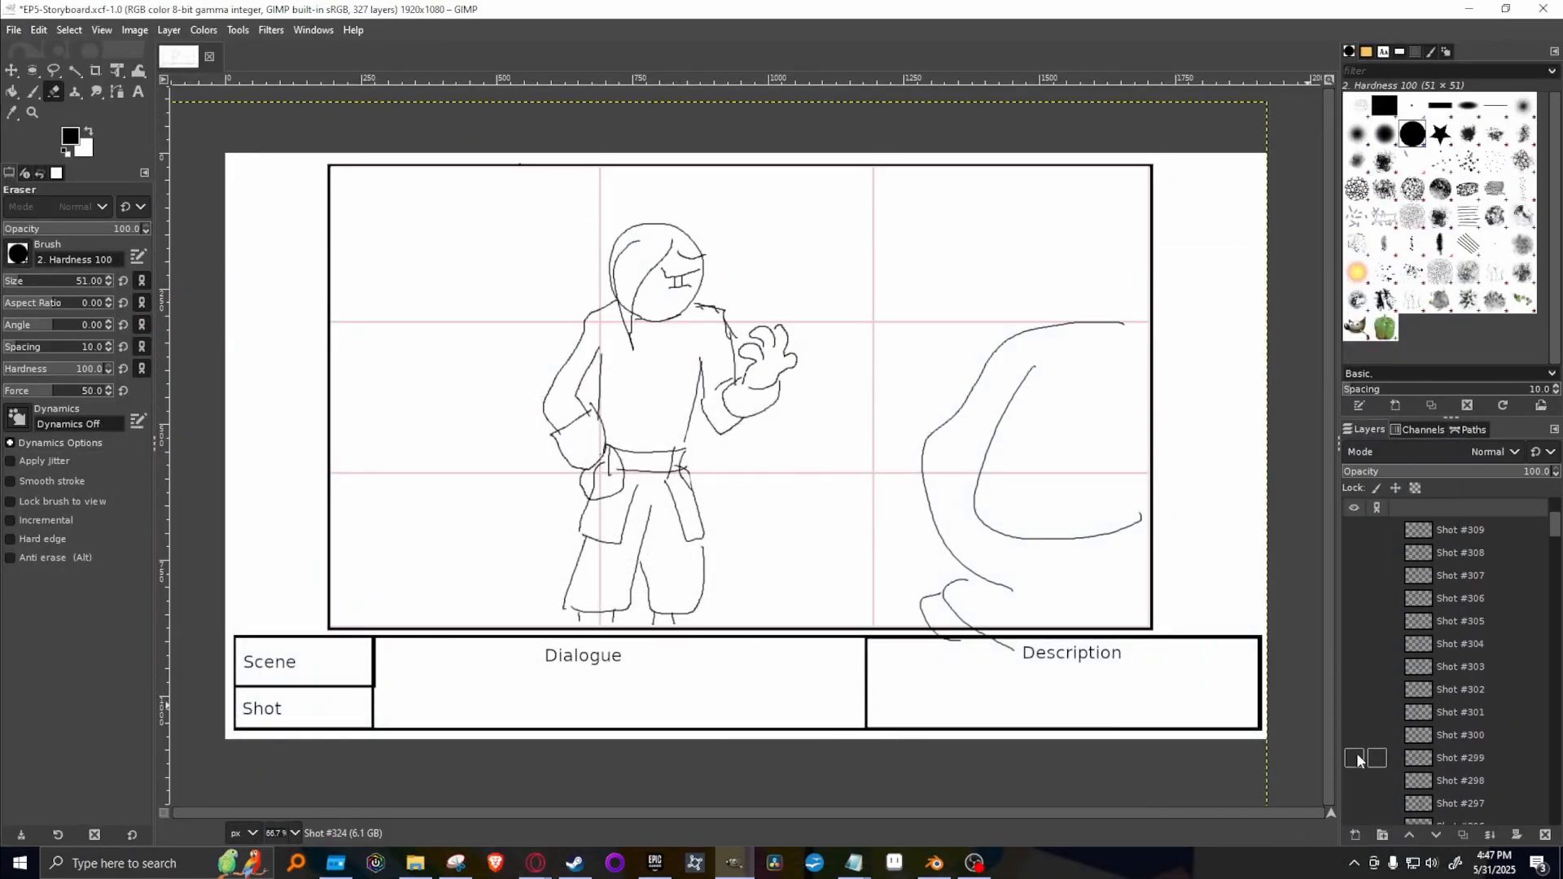
pyautogui.click(1345, 733)
pyautogui.click(1345, 733)
pyautogui.scroll(4, 1402, 687)
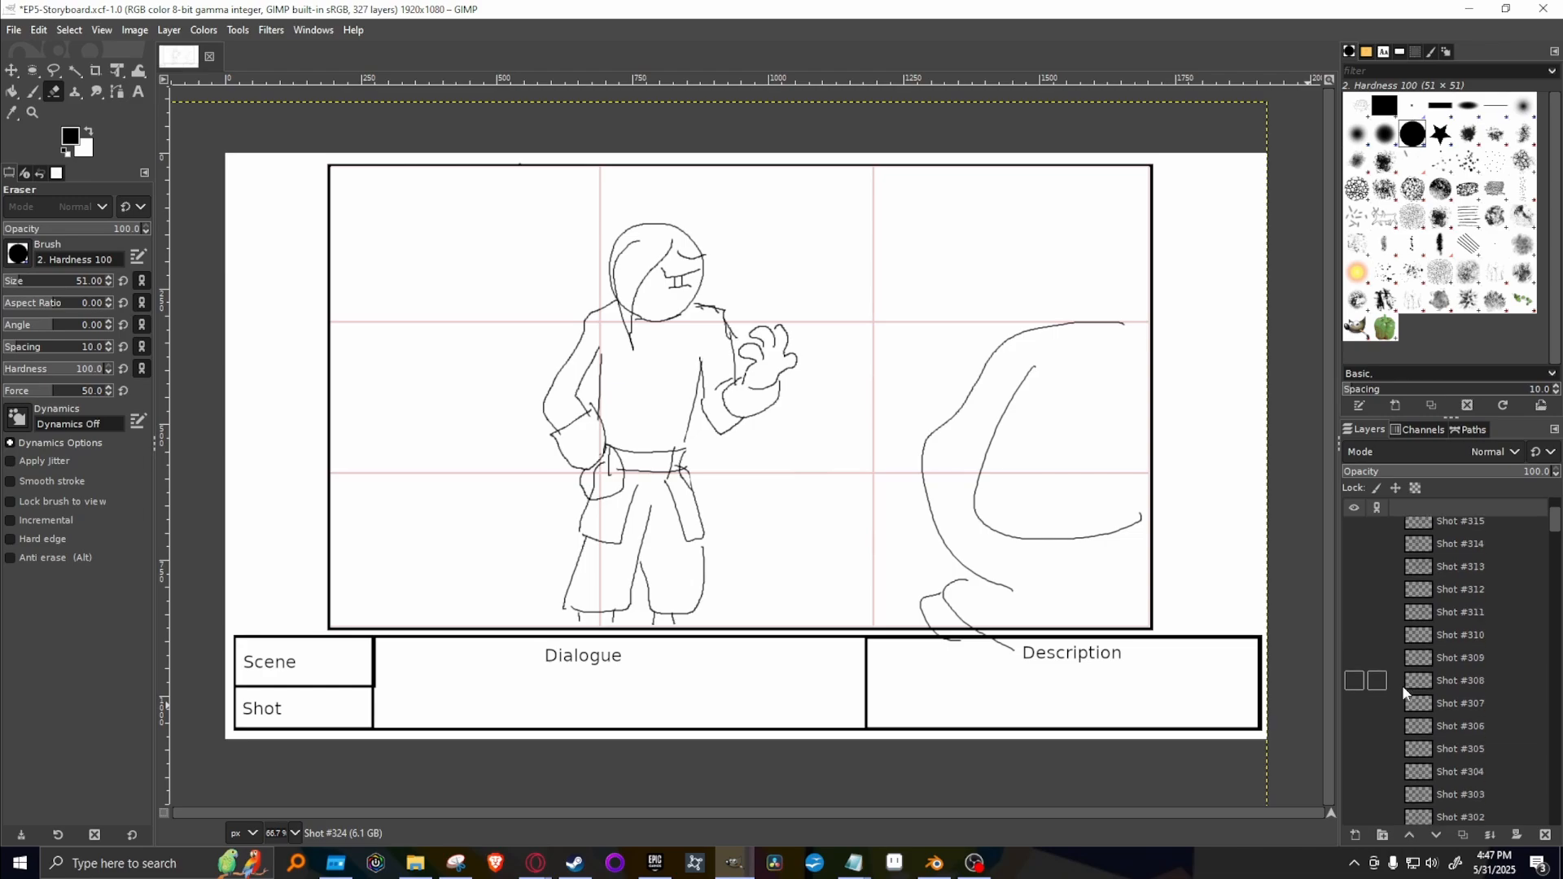
pyautogui.scroll(1, 1402, 690)
pyautogui.click(1349, 533)
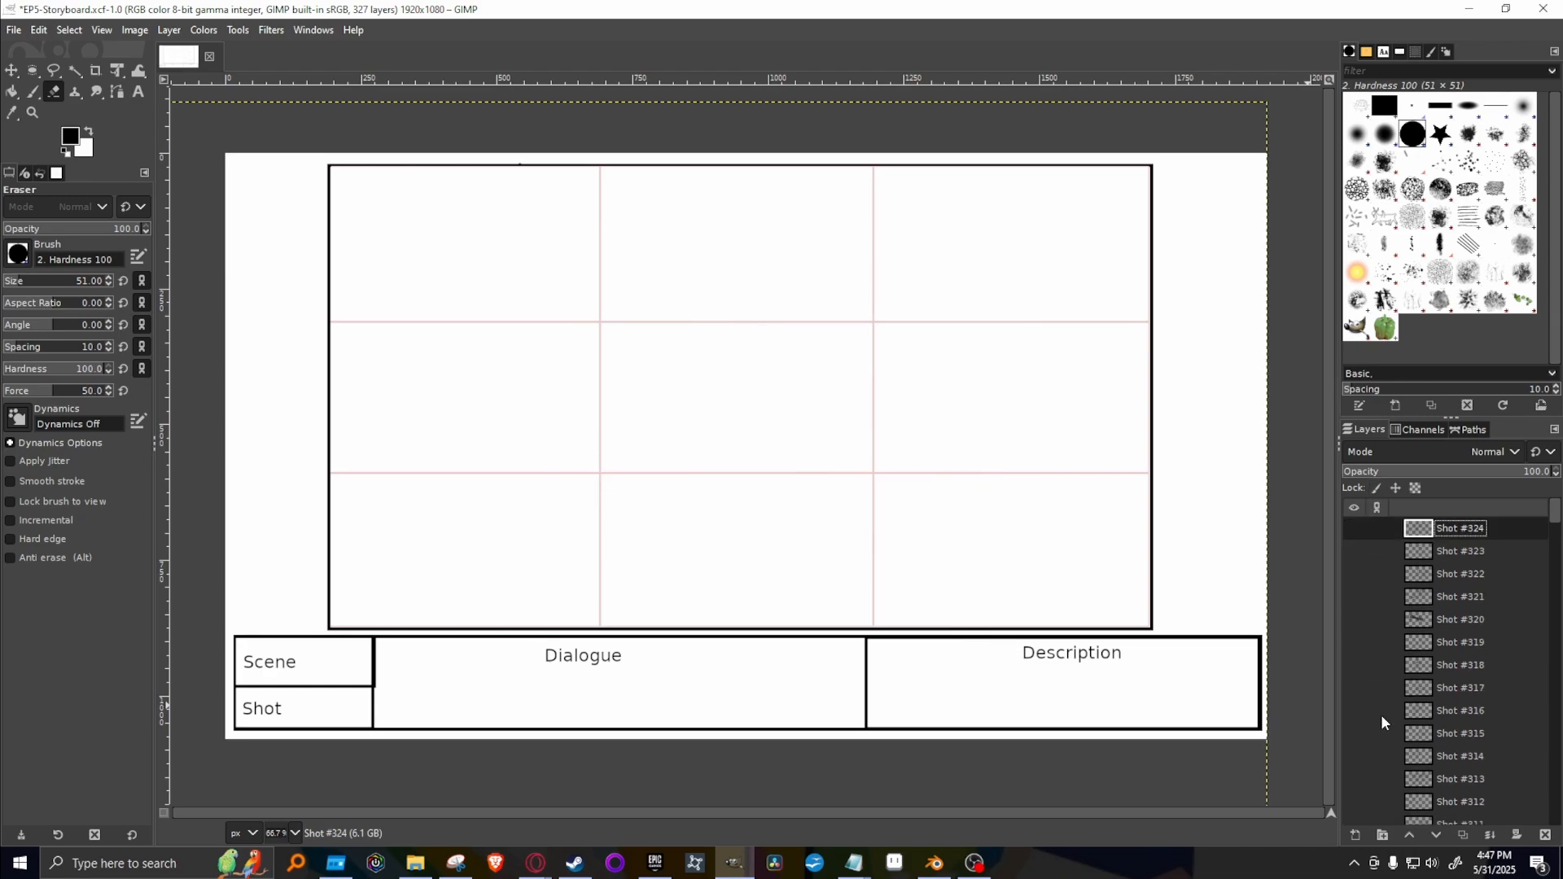
pyautogui.scroll(-4, 1381, 717)
pyautogui.click(1354, 799)
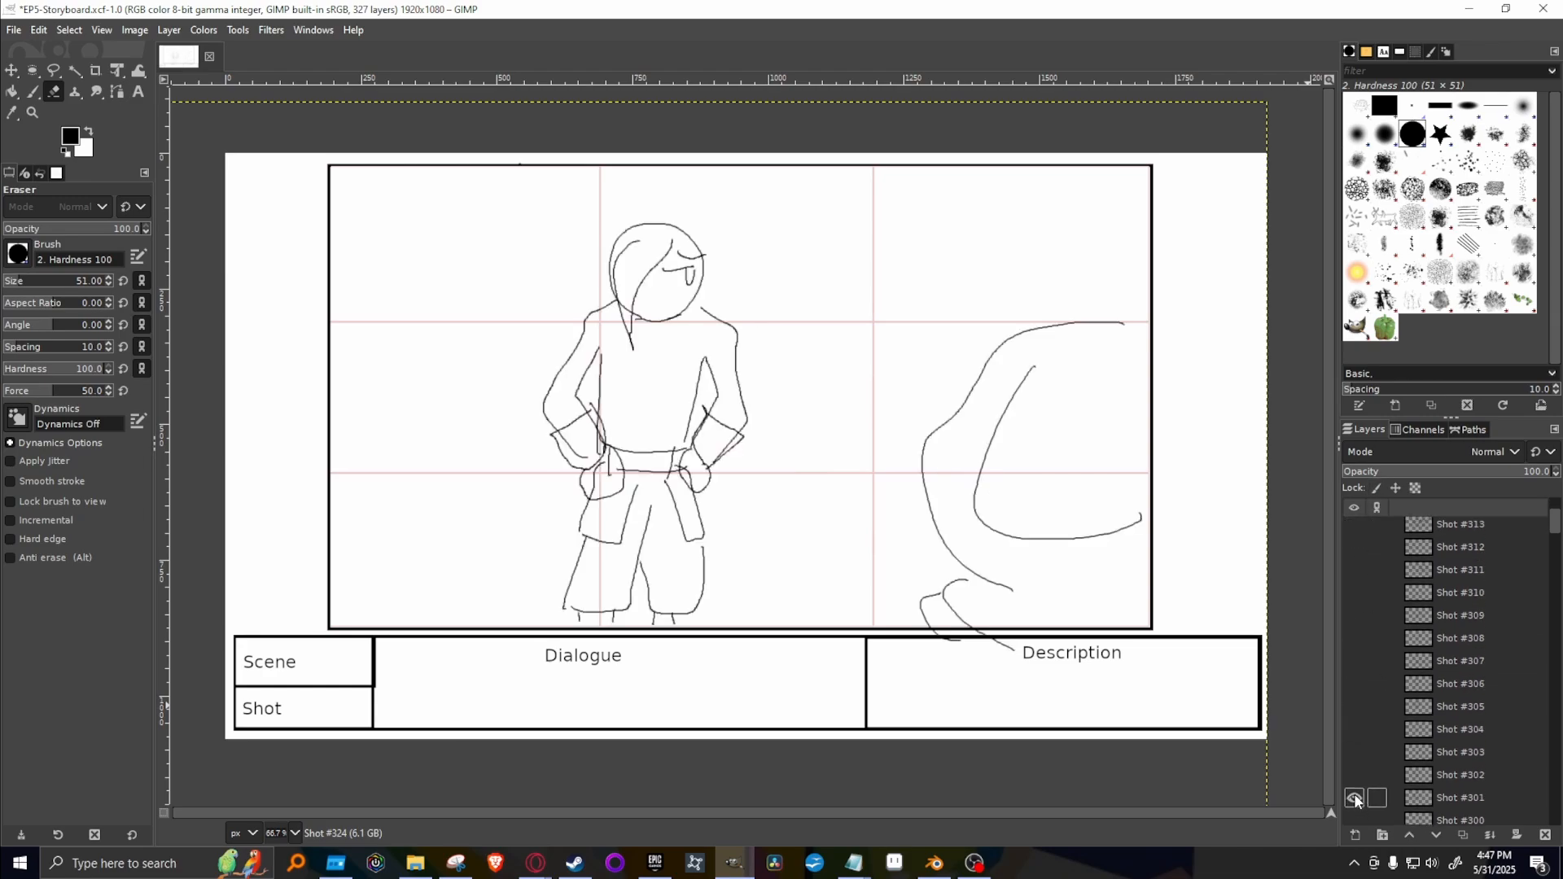
pyautogui.click(1355, 799)
pyautogui.scroll(-1, 1356, 802)
pyautogui.click(1355, 801)
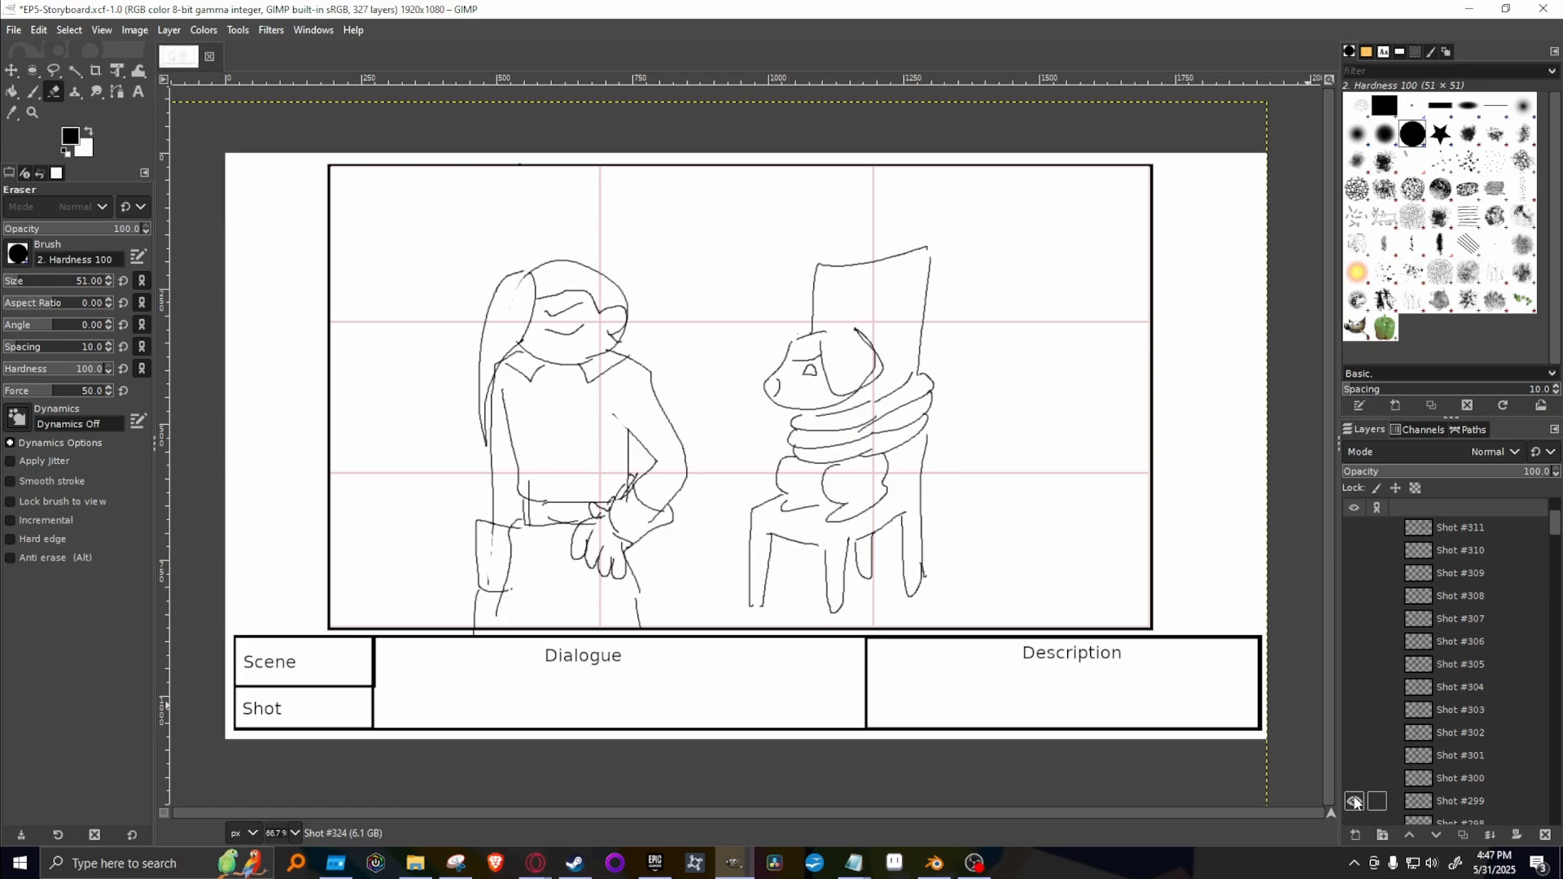
pyautogui.click(1354, 802)
pyautogui.click(1354, 801)
pyautogui.click(1358, 803)
pyautogui.click(1362, 779)
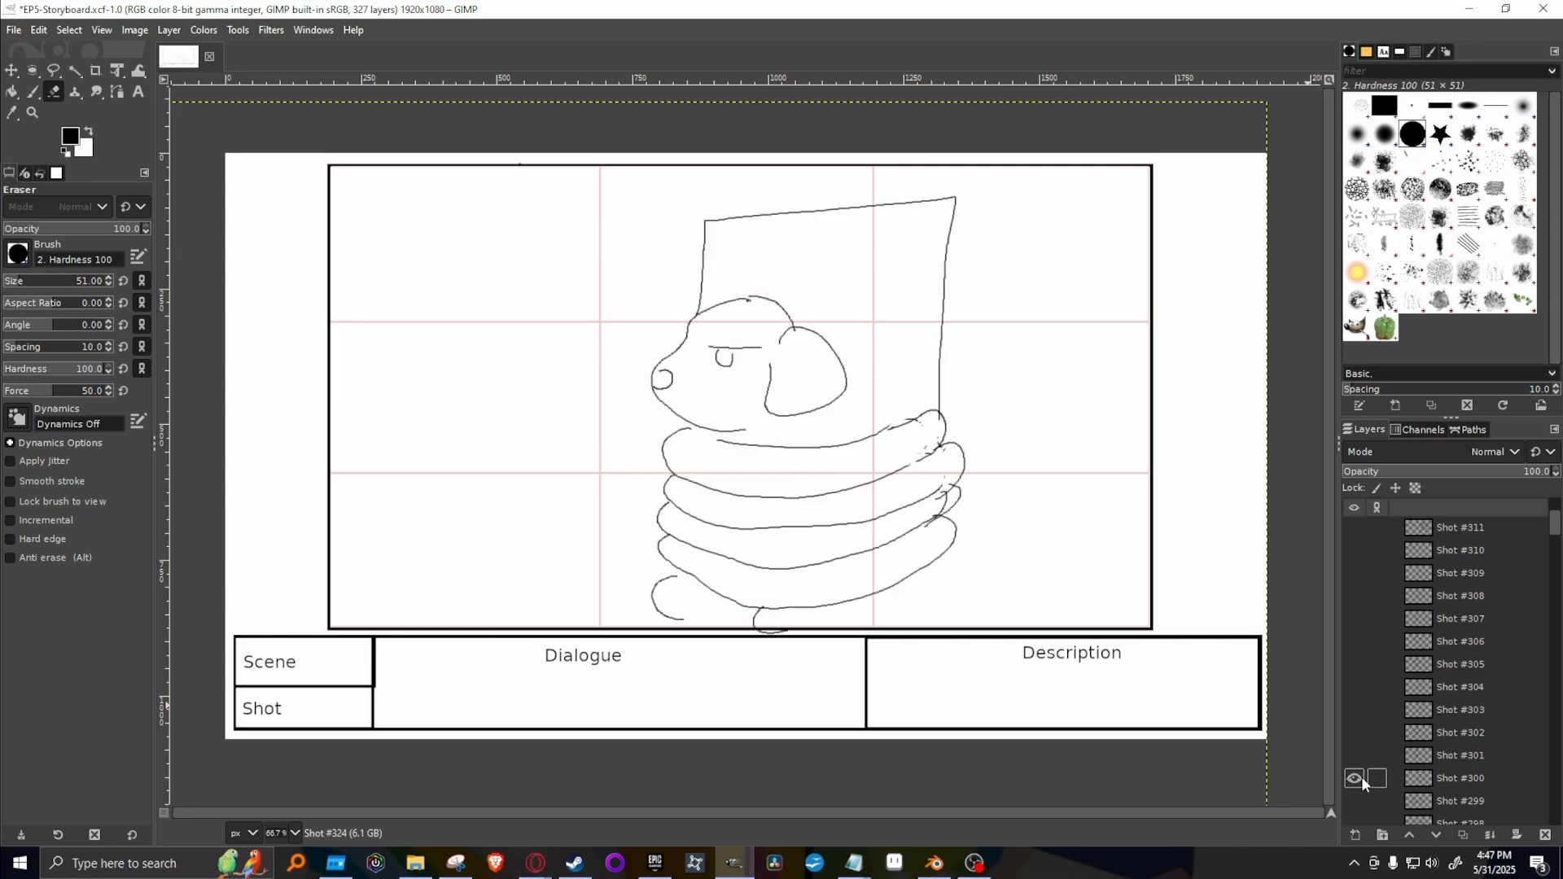
# Compare the drawings on Shot #300 to Shot #303 by showing and hiding them one at a time.
pyautogui.click(1362, 778)
pyautogui.click(1361, 754)
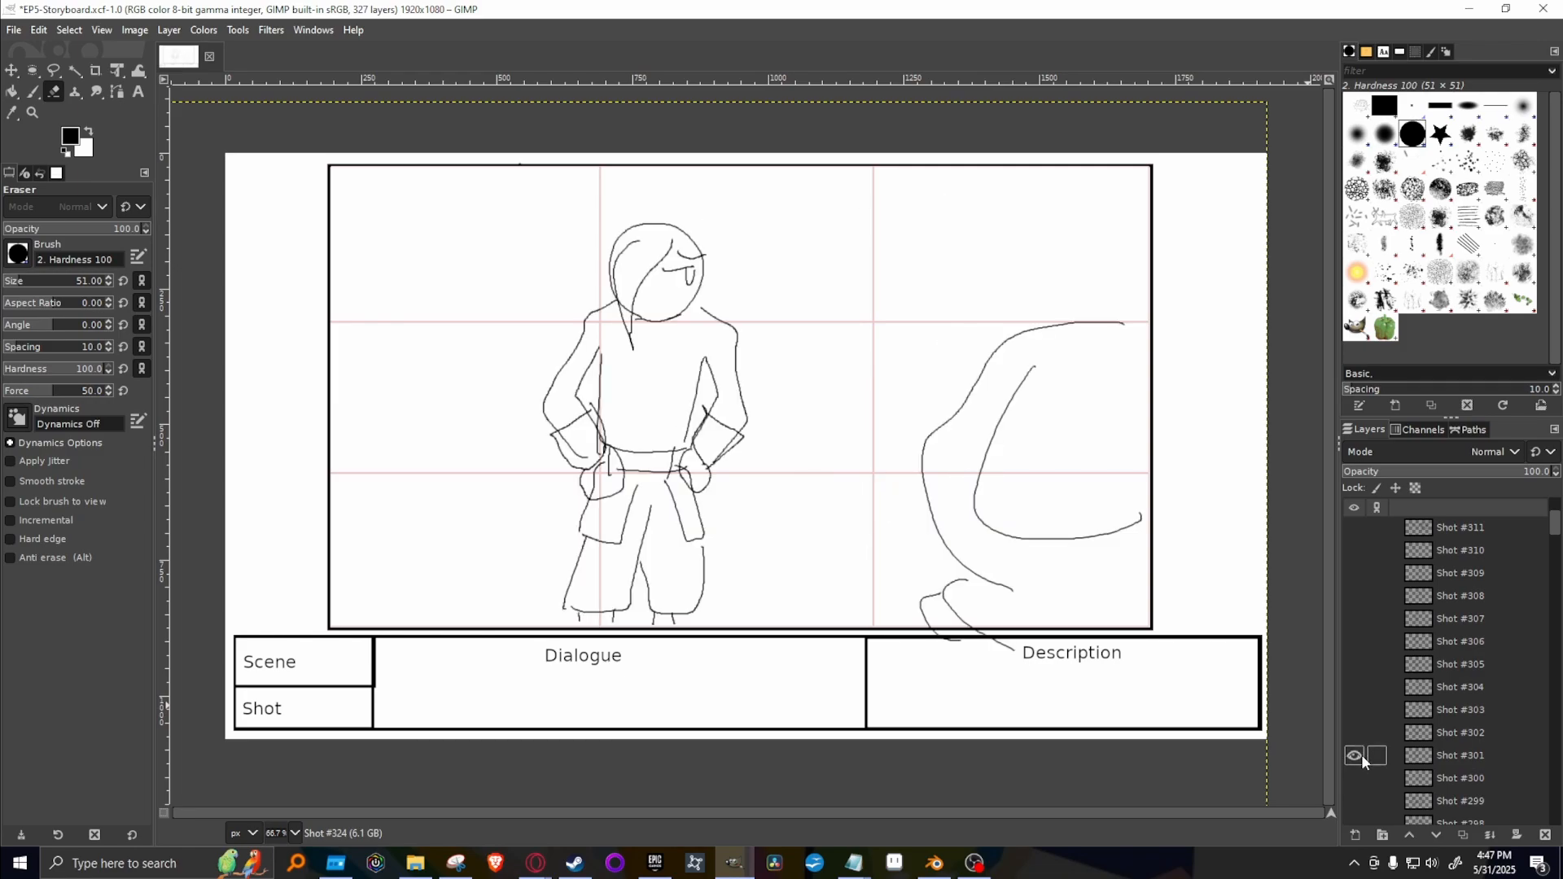
pyautogui.click(1361, 754)
pyautogui.click(1361, 736)
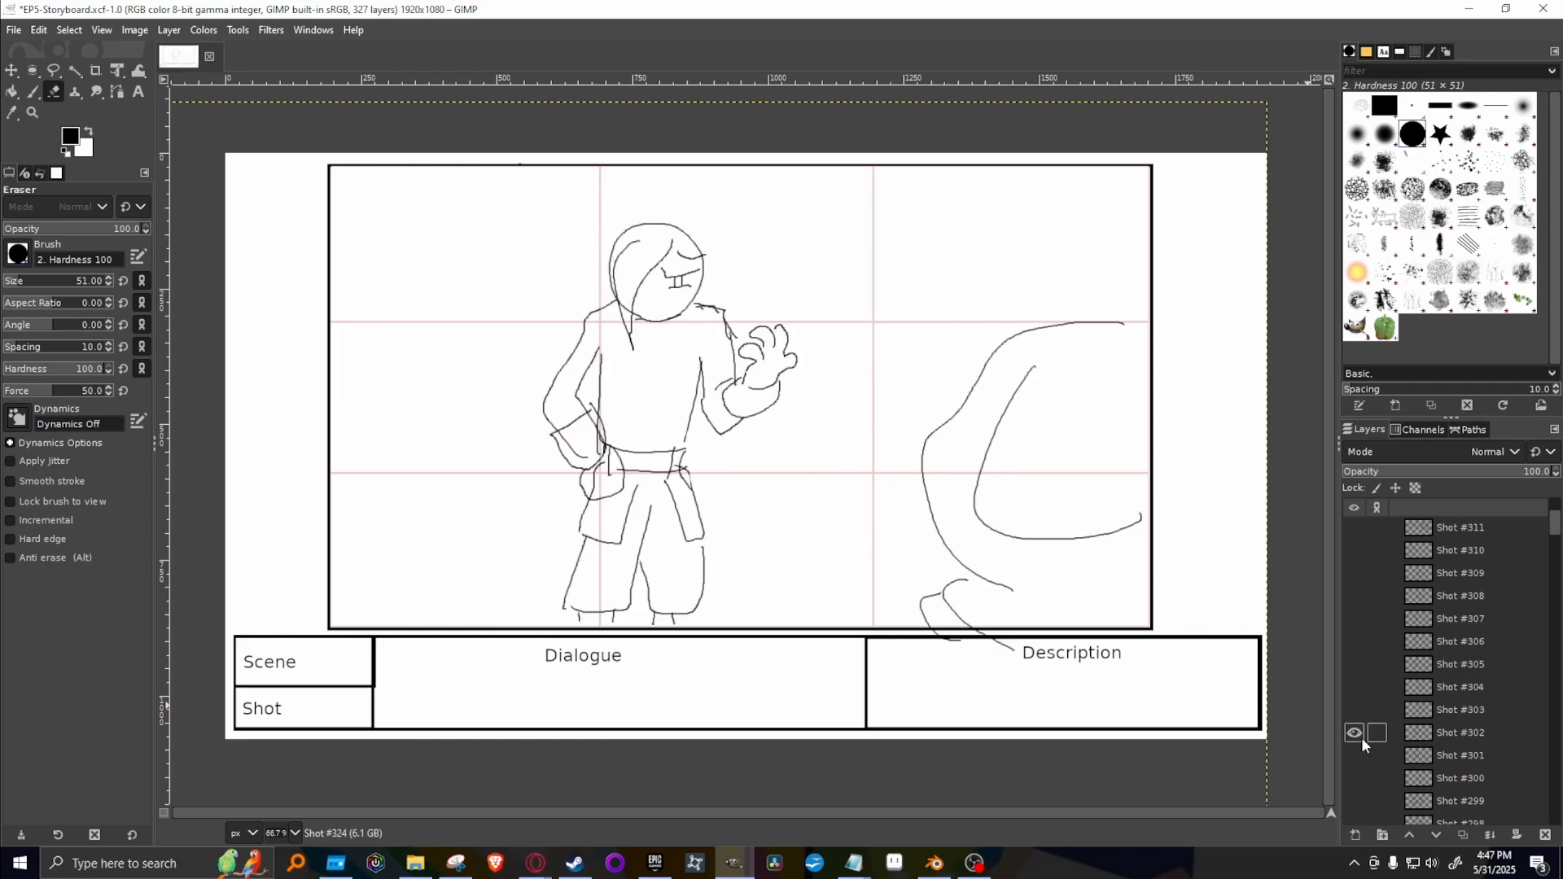
pyautogui.click(1361, 736)
pyautogui.click(1355, 708)
pyautogui.click(1355, 708)
pyautogui.click(1356, 733)
pyautogui.click(1357, 733)
# Duplicate Shot #301, move the copy to the top of the layer stack, and leave both the original and the copy hidden.
pyautogui.click(1356, 755)
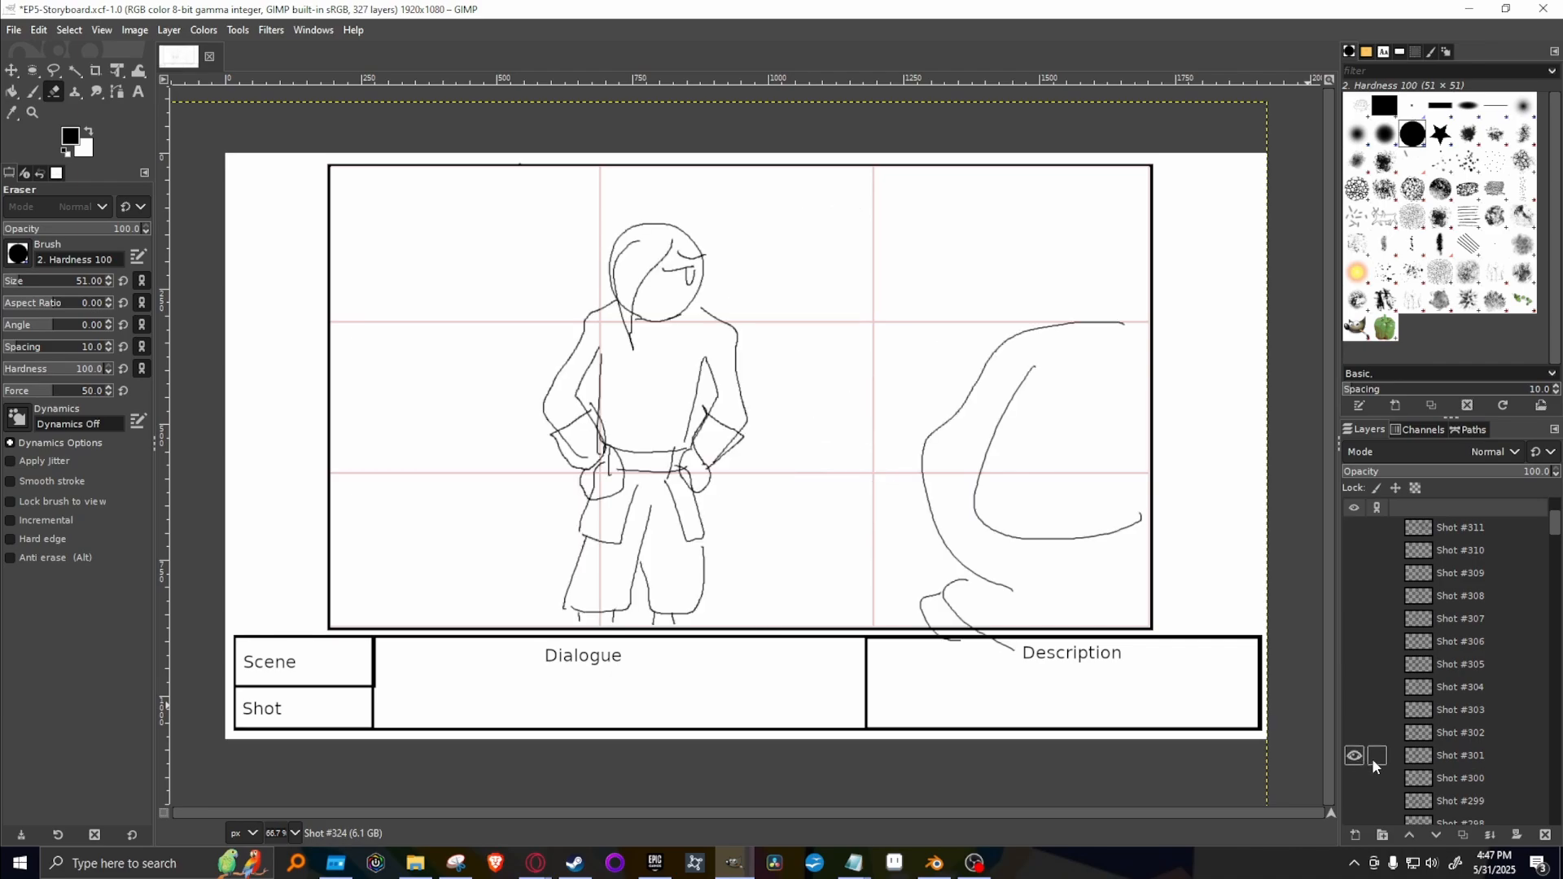
pyautogui.click(1446, 755)
pyautogui.rightClick(1447, 749)
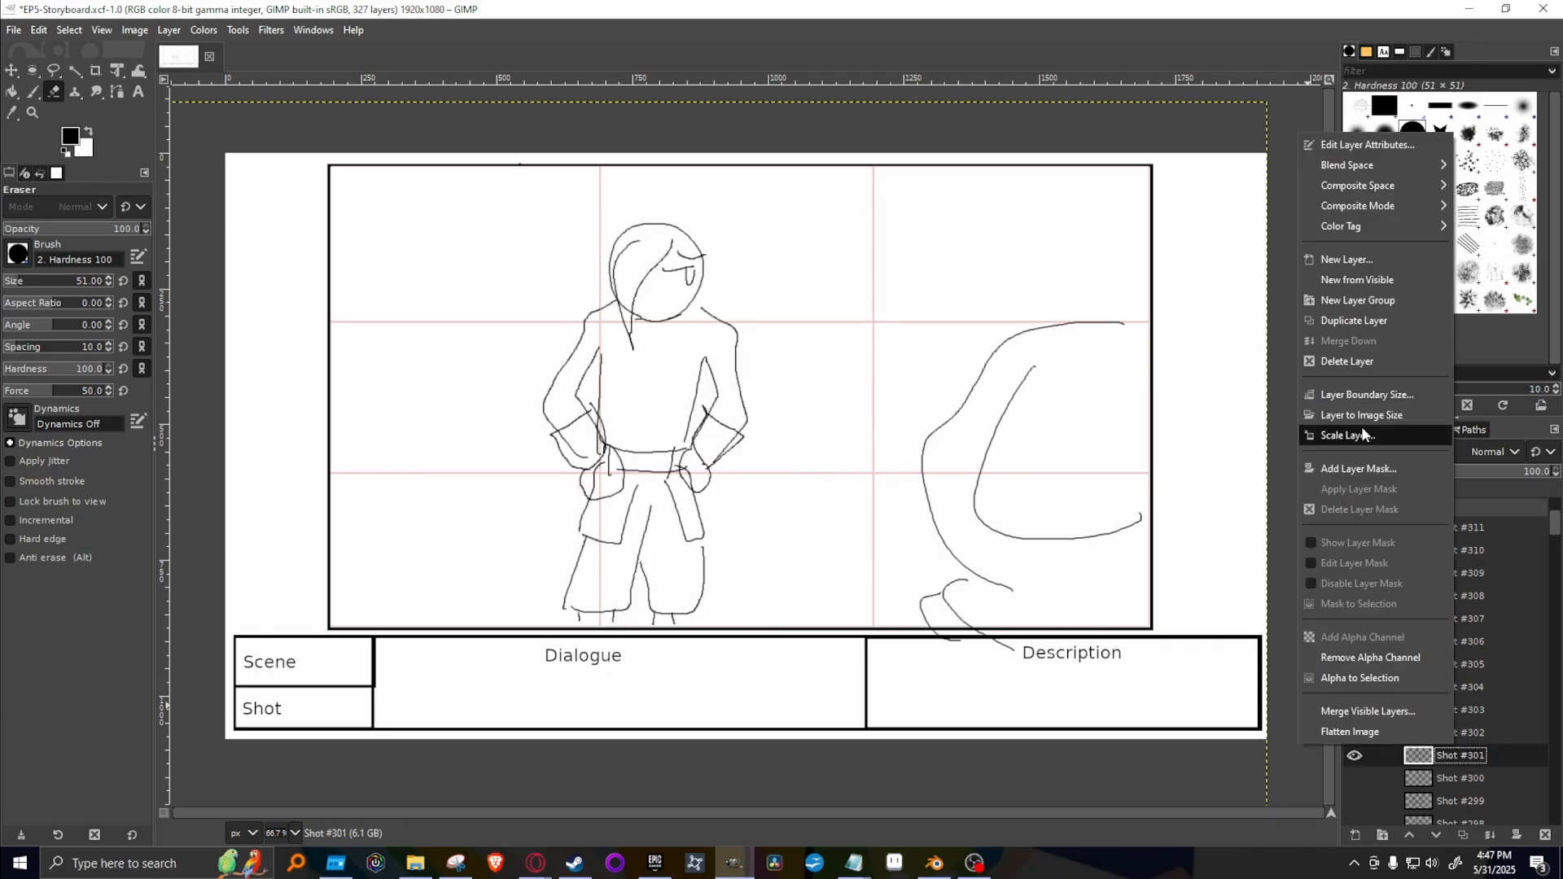
pyautogui.click(1396, 321)
pyautogui.click(1355, 778)
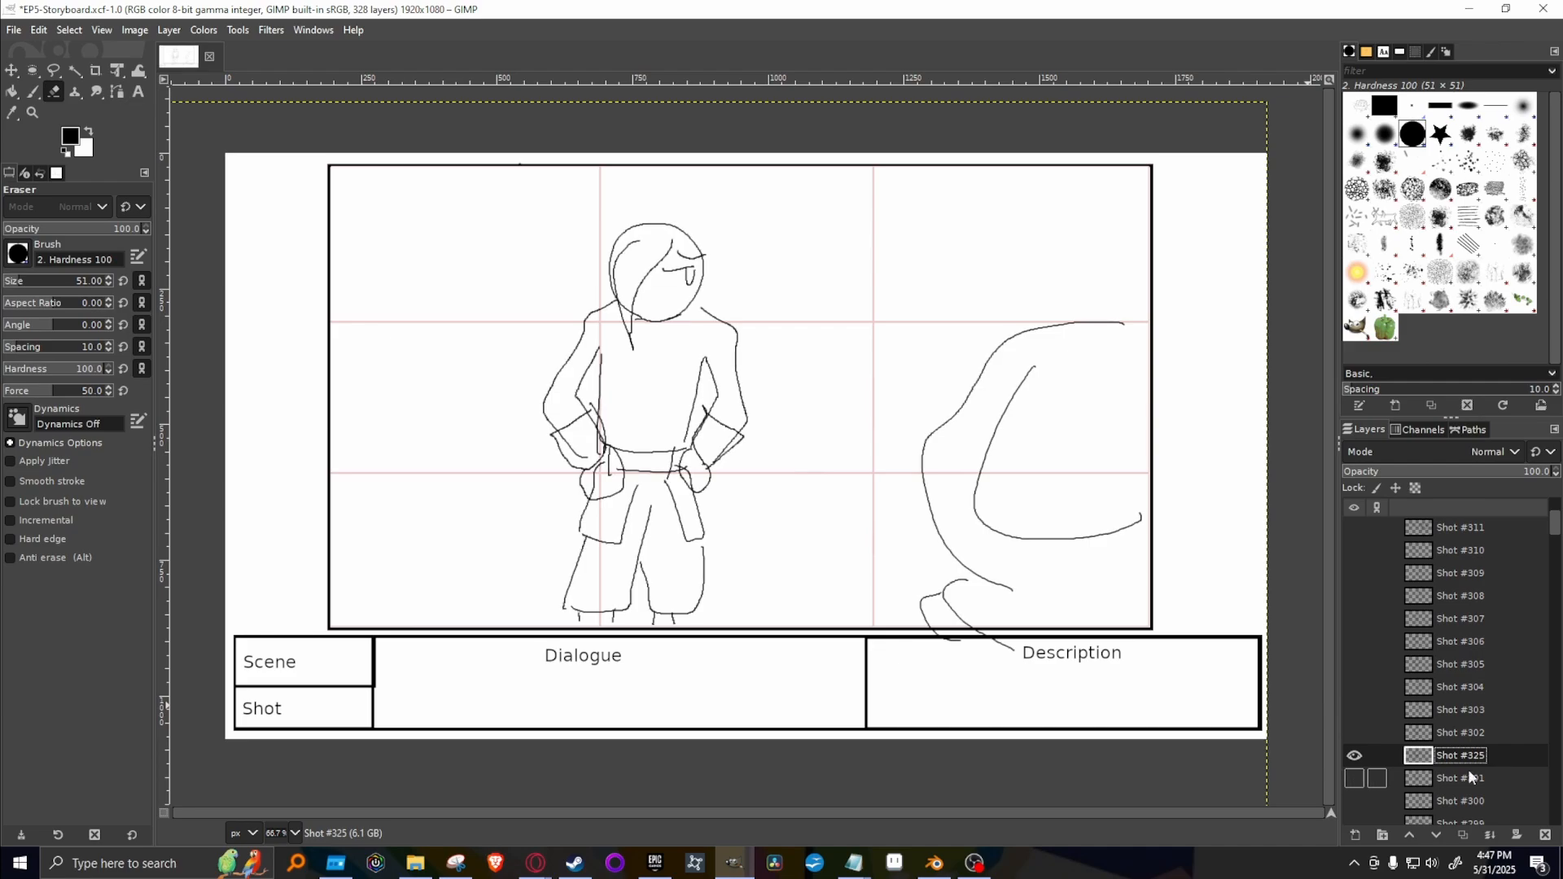
pyautogui.moveTo(1506, 752); pyautogui.dragTo(1472, 518)
pyautogui.click(1356, 530)
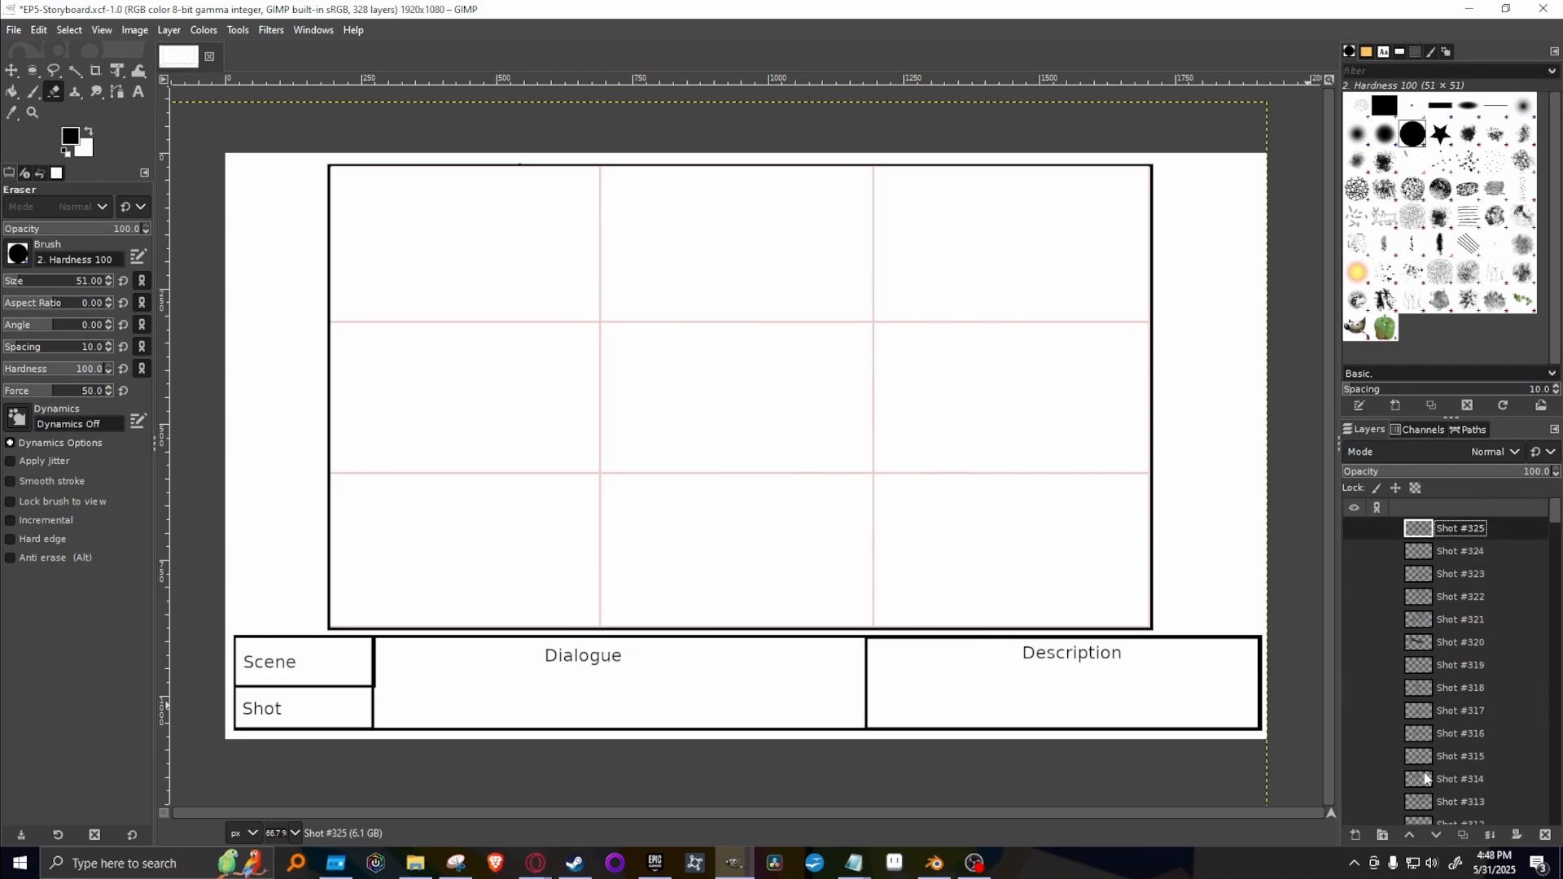
# Review the drawings on Shot #300 to Shot #305 in ascending order, hiding each one after viewing it.
pyautogui.scroll(-5, 1425, 758)
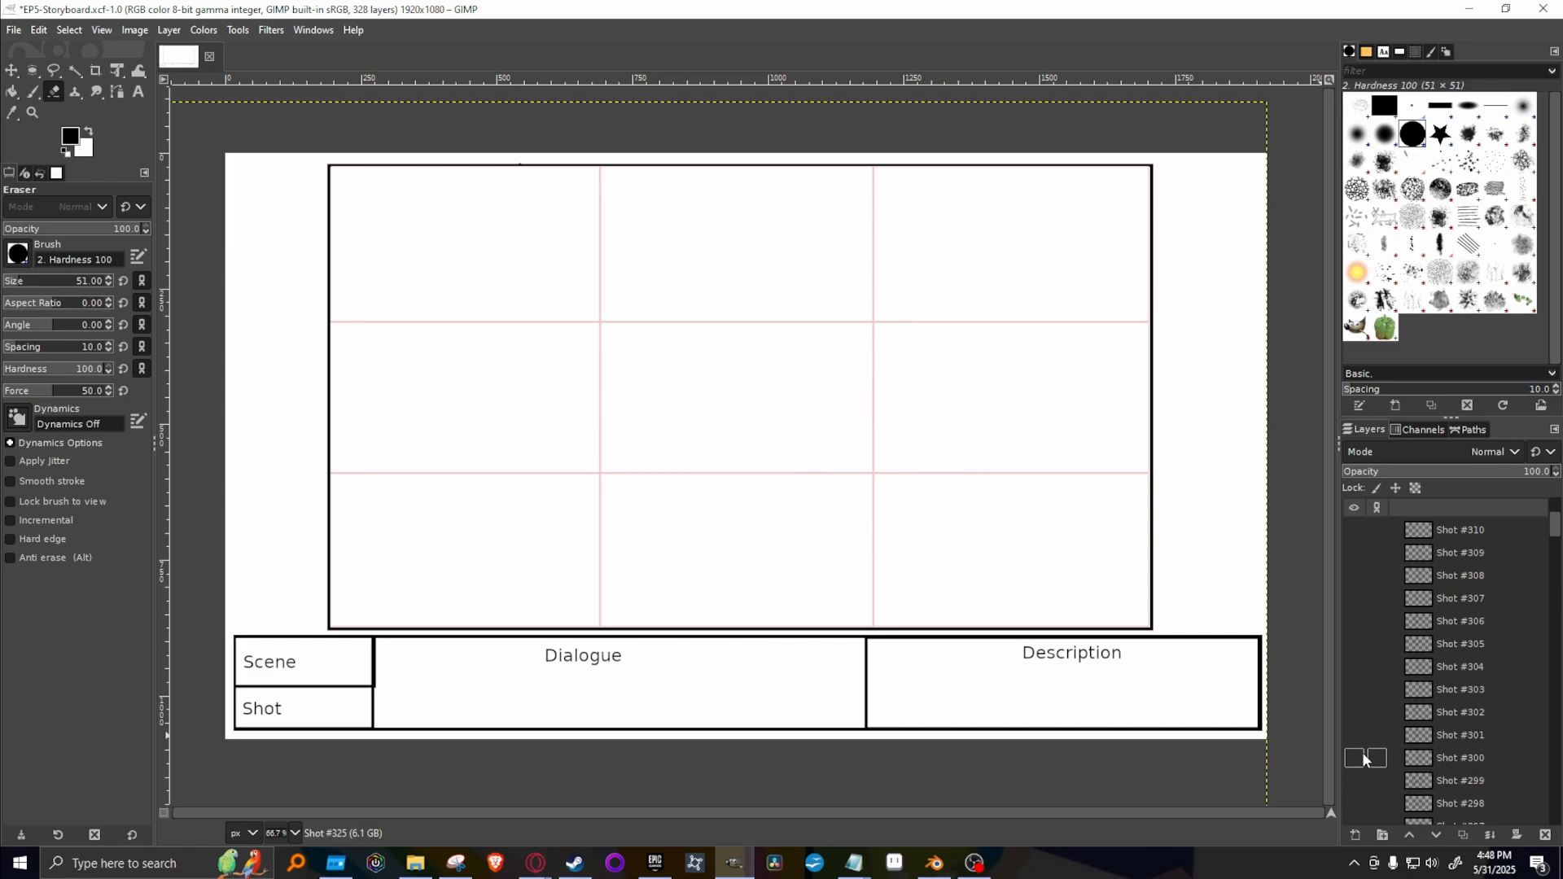
pyautogui.click(1363, 758)
pyautogui.click(1362, 759)
pyautogui.click(1350, 735)
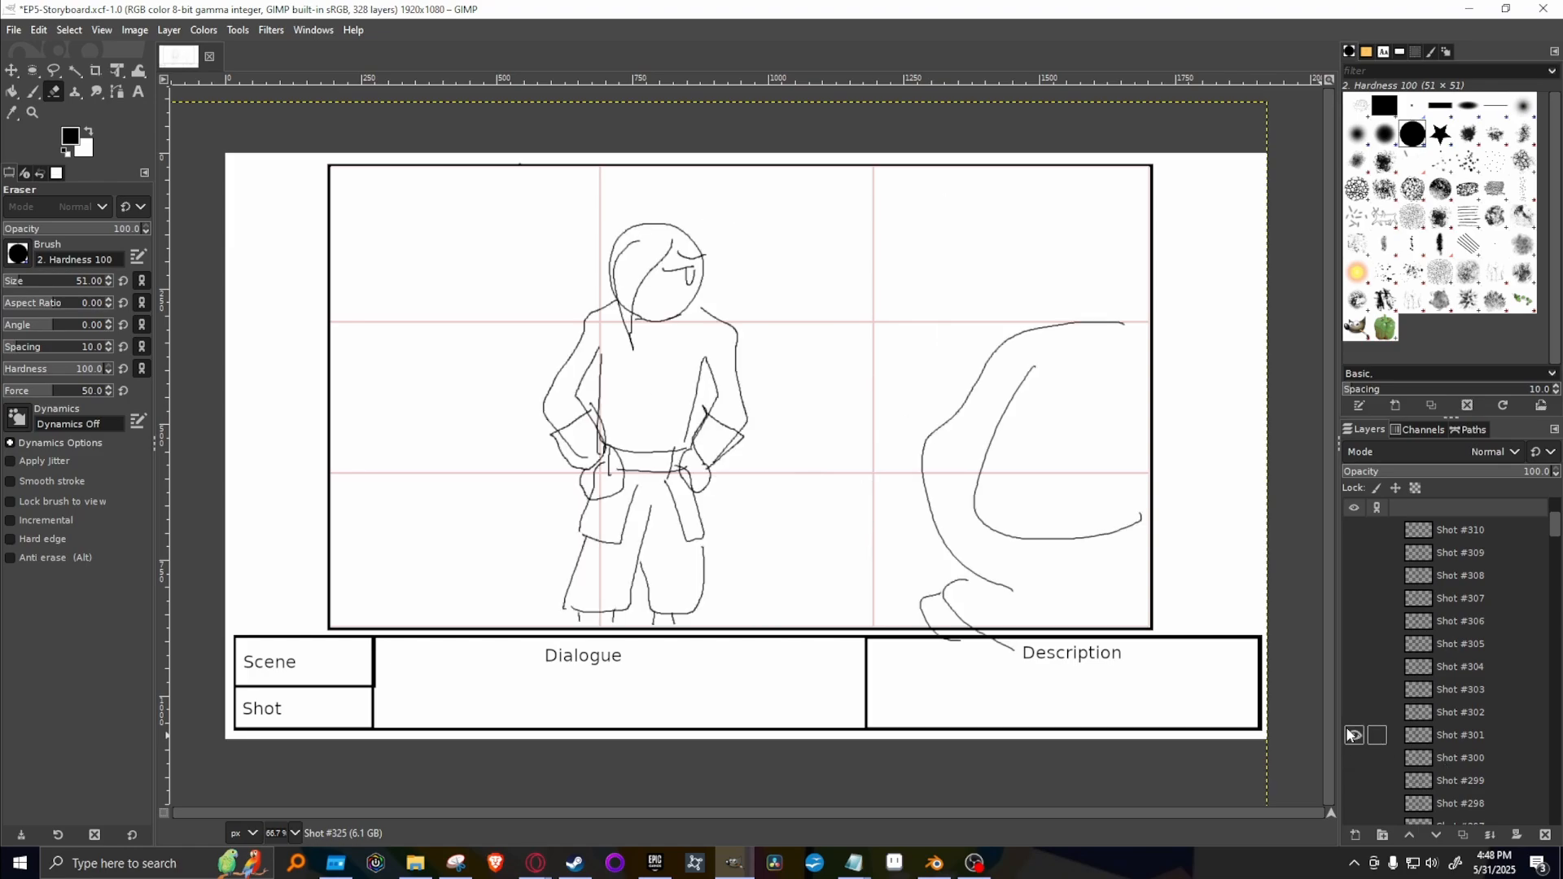
pyautogui.click(1351, 735)
pyautogui.click(1352, 713)
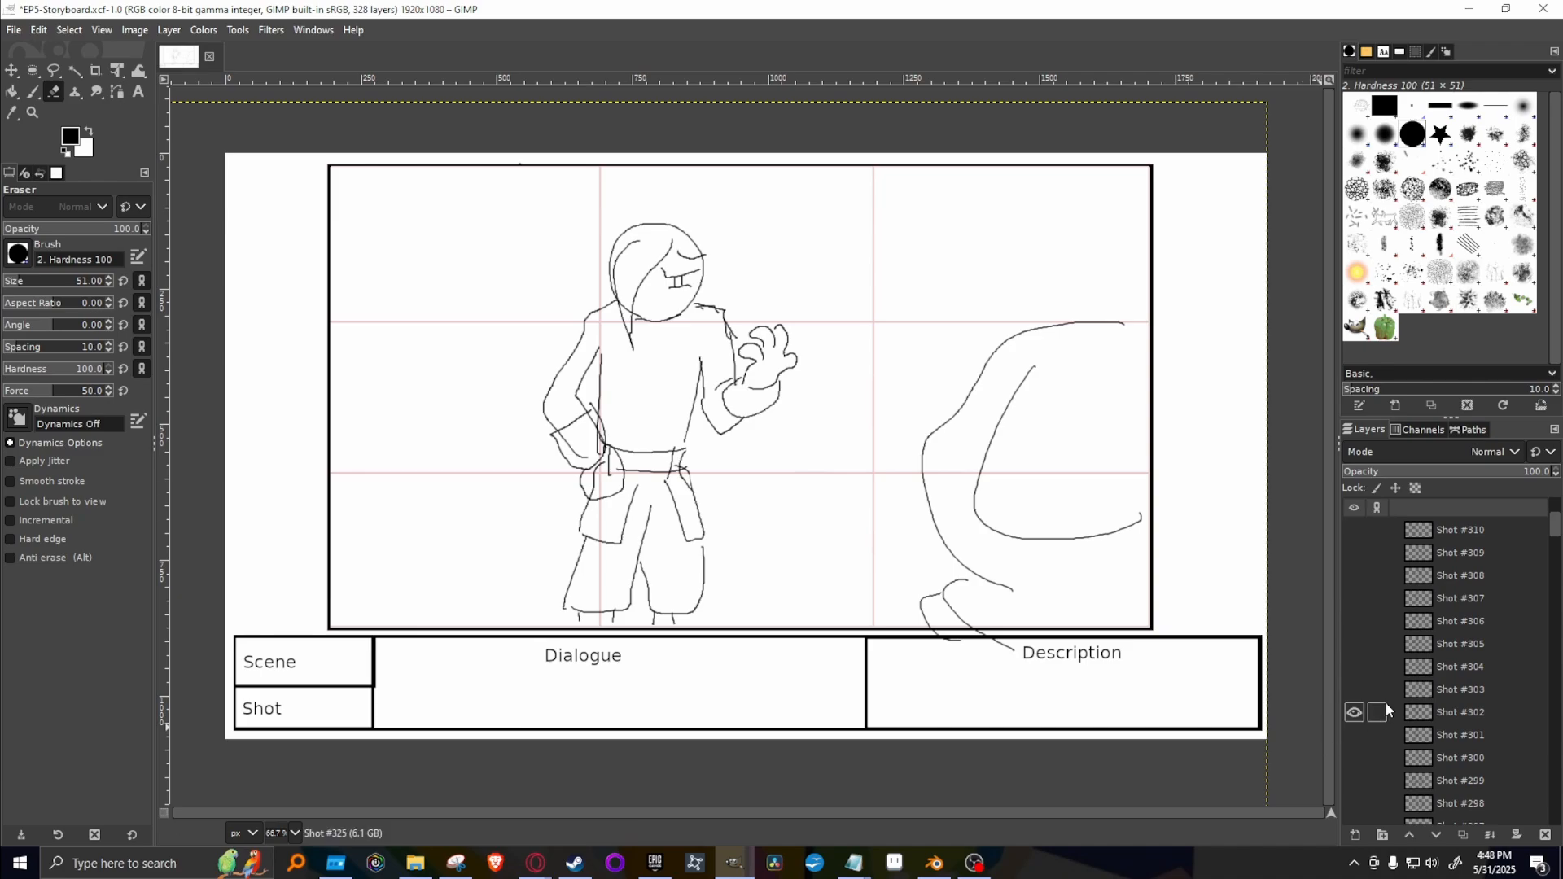
pyautogui.click(1352, 713)
pyautogui.click(1352, 689)
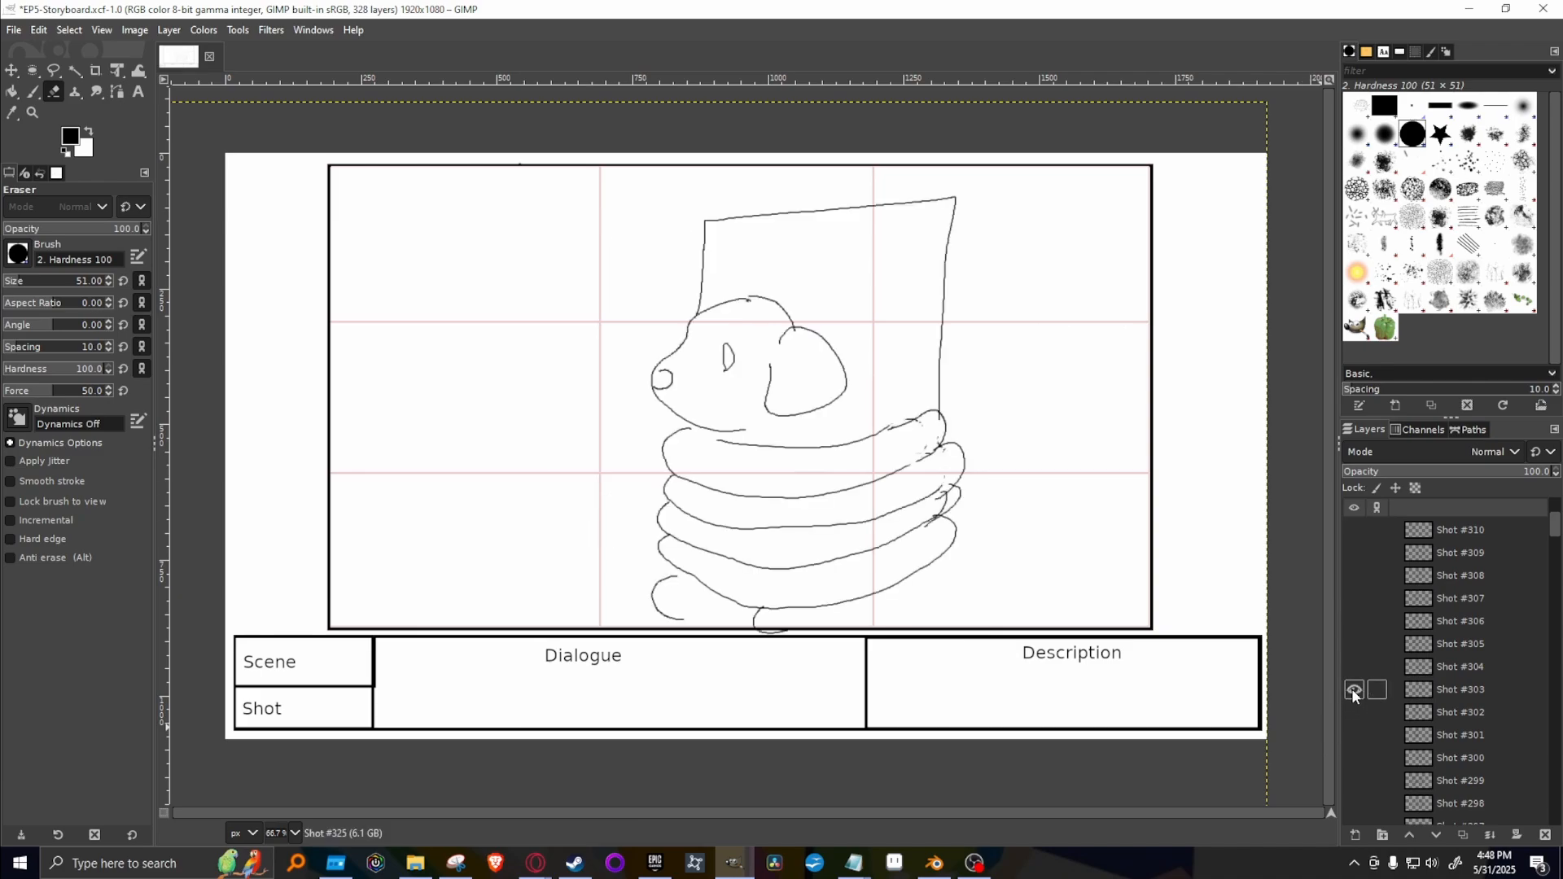
pyautogui.click(1352, 690)
pyautogui.click(1351, 668)
pyautogui.click(1352, 668)
pyautogui.click(1351, 645)
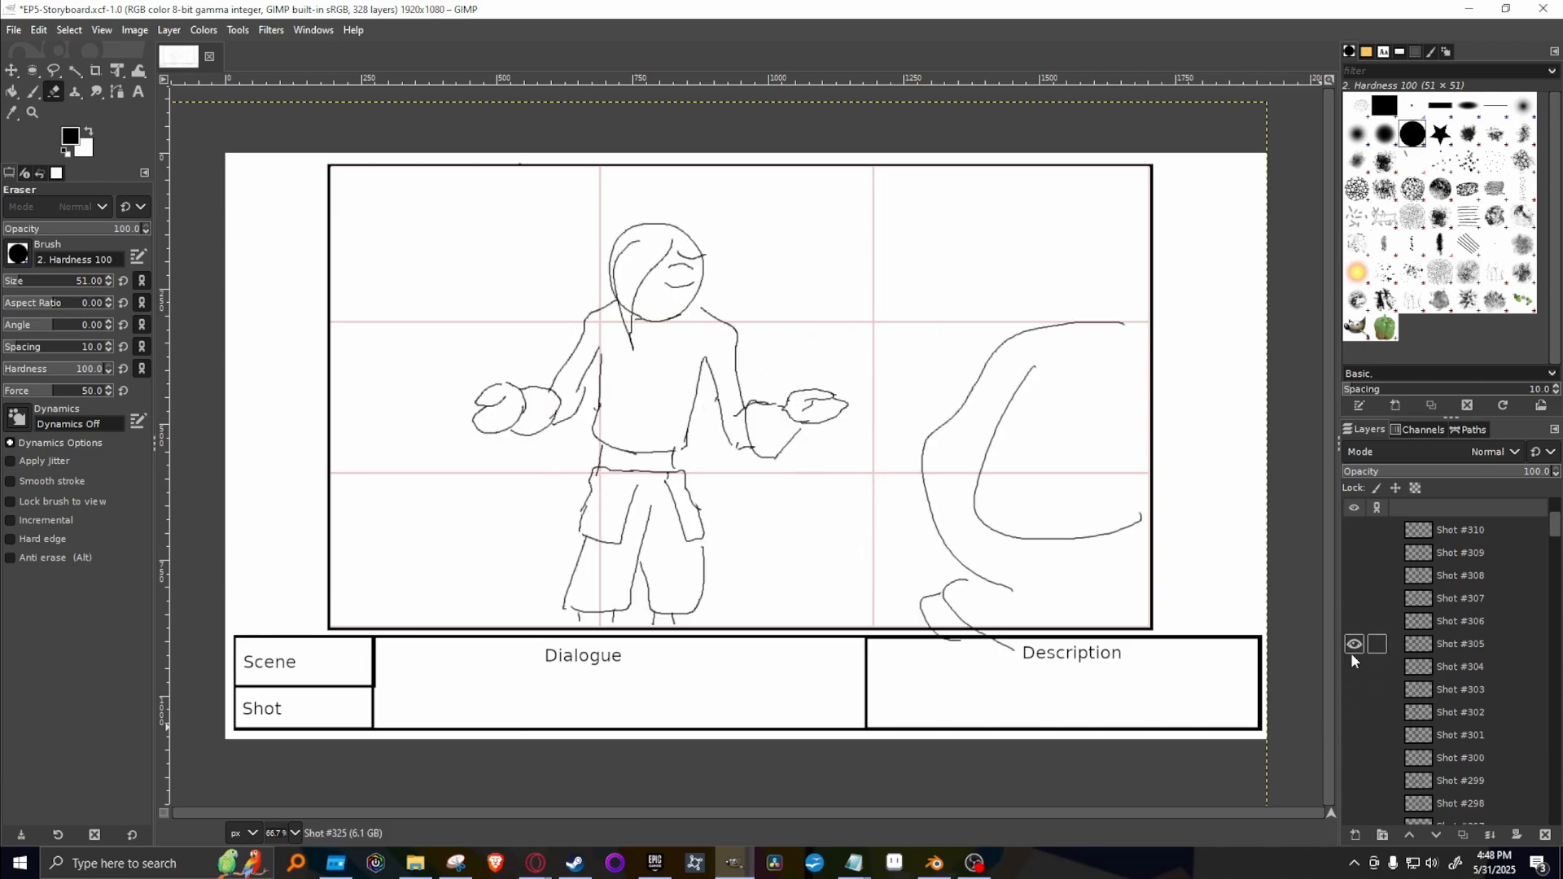
pyautogui.click(1352, 645)
# Show Shot #306, duplicate it, hide the original, and move the copy to the top of the layer stack.
pyautogui.click(1353, 623)
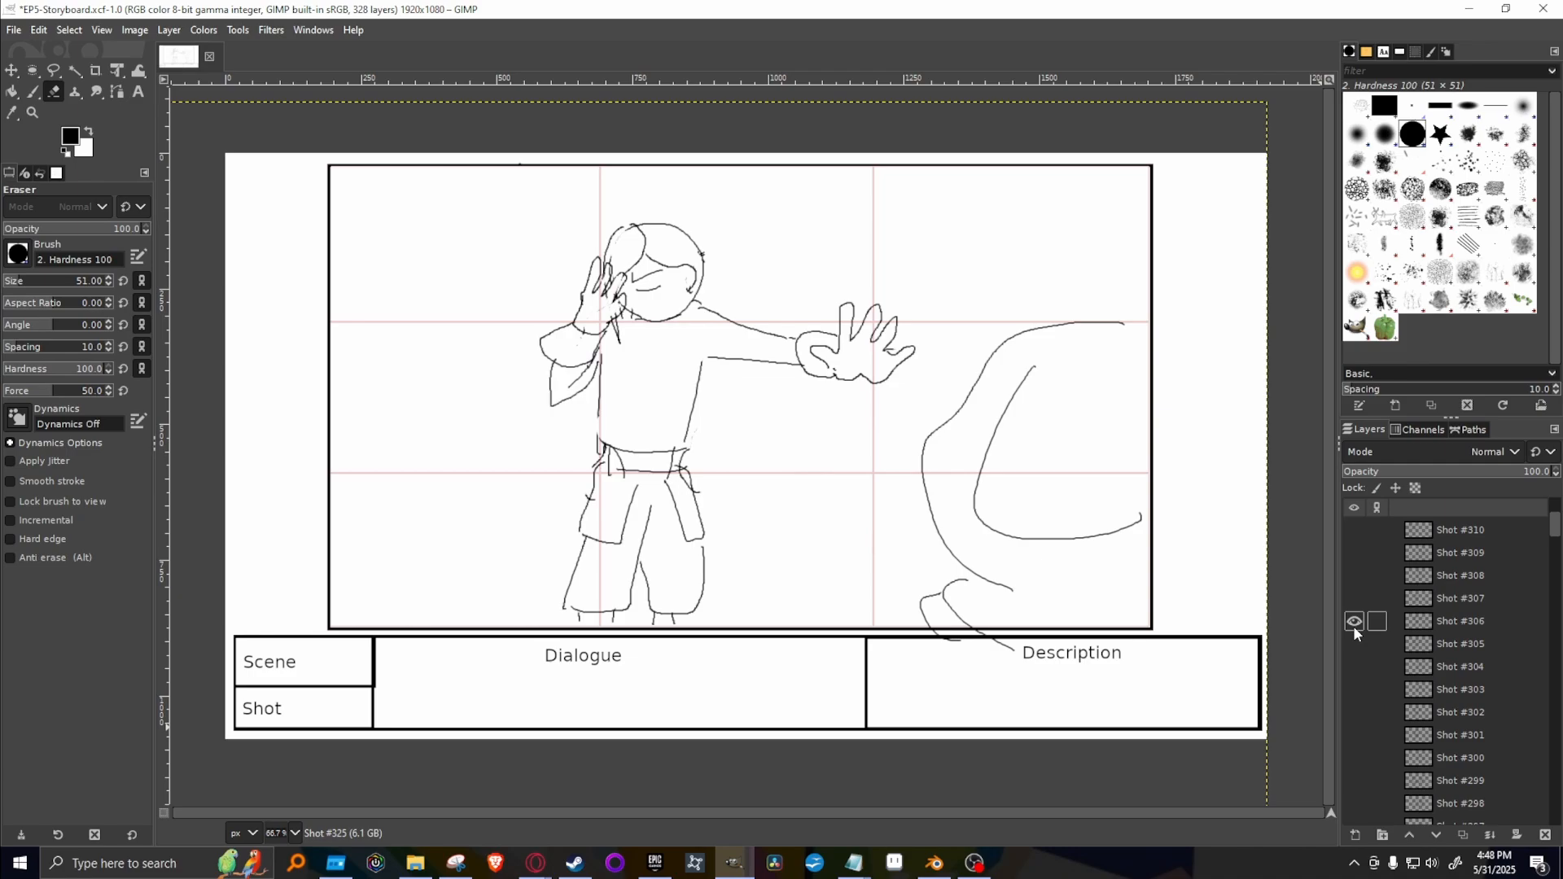
pyautogui.rightClick(1469, 621)
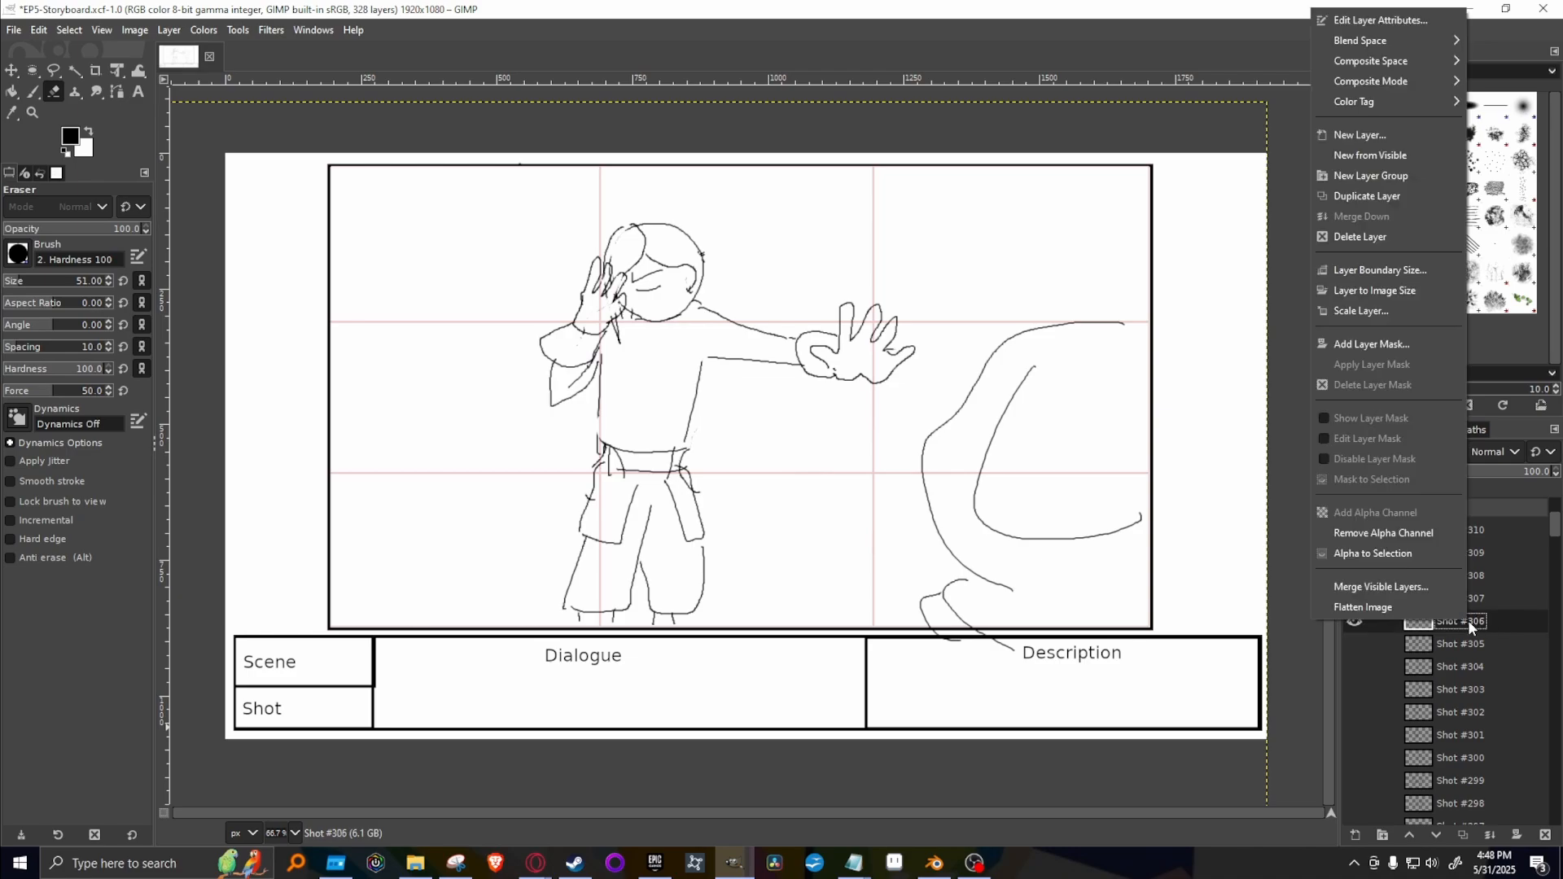
pyautogui.click(1347, 199)
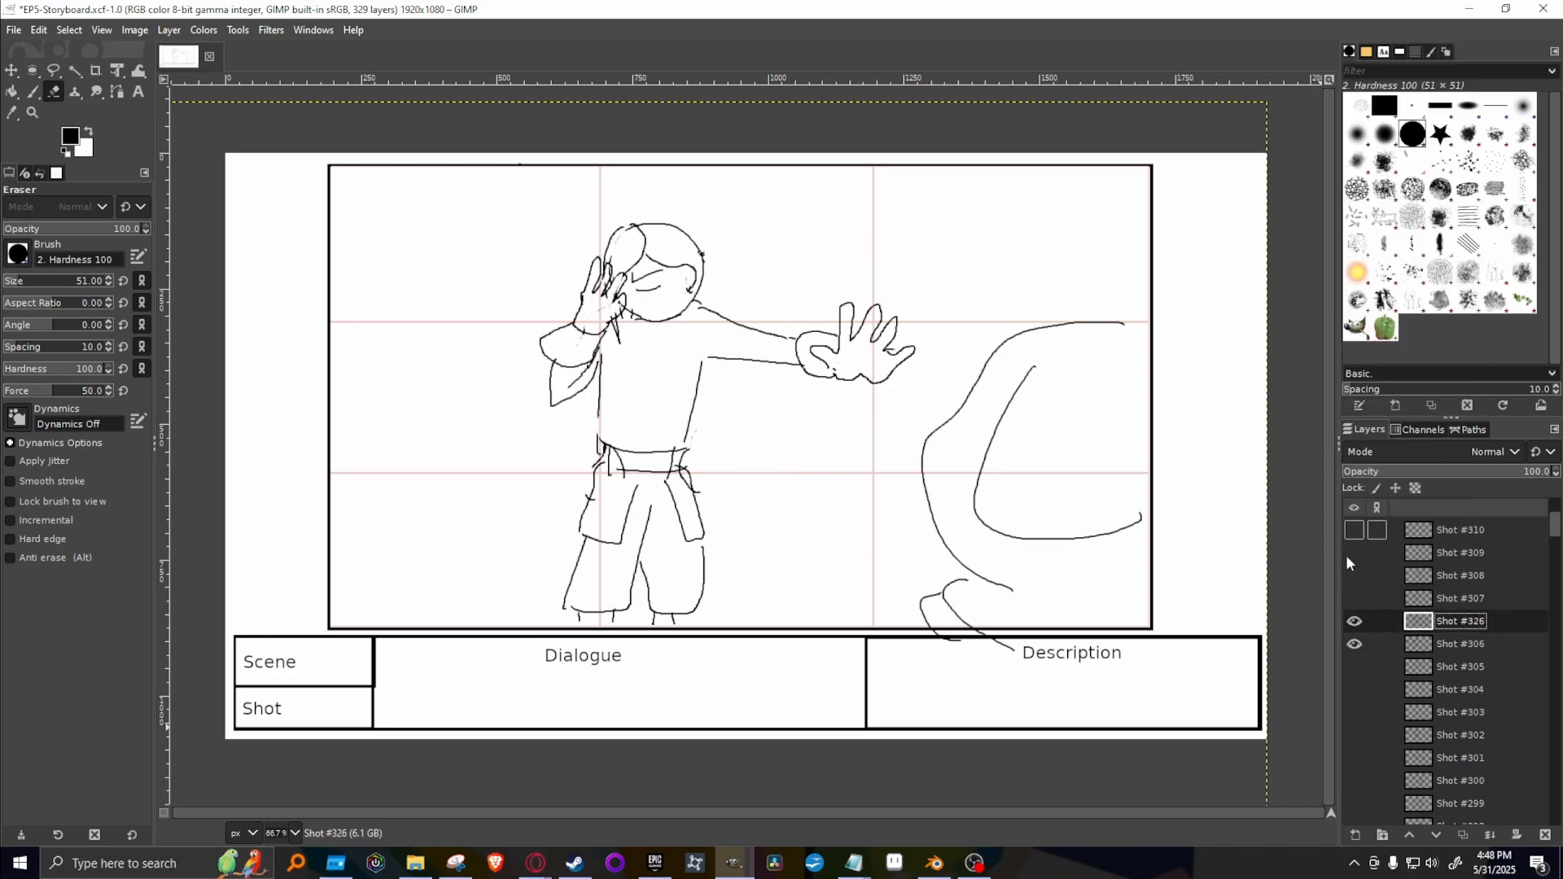
pyautogui.click(1354, 644)
pyautogui.moveTo(1497, 622); pyautogui.dragTo(1466, 513)
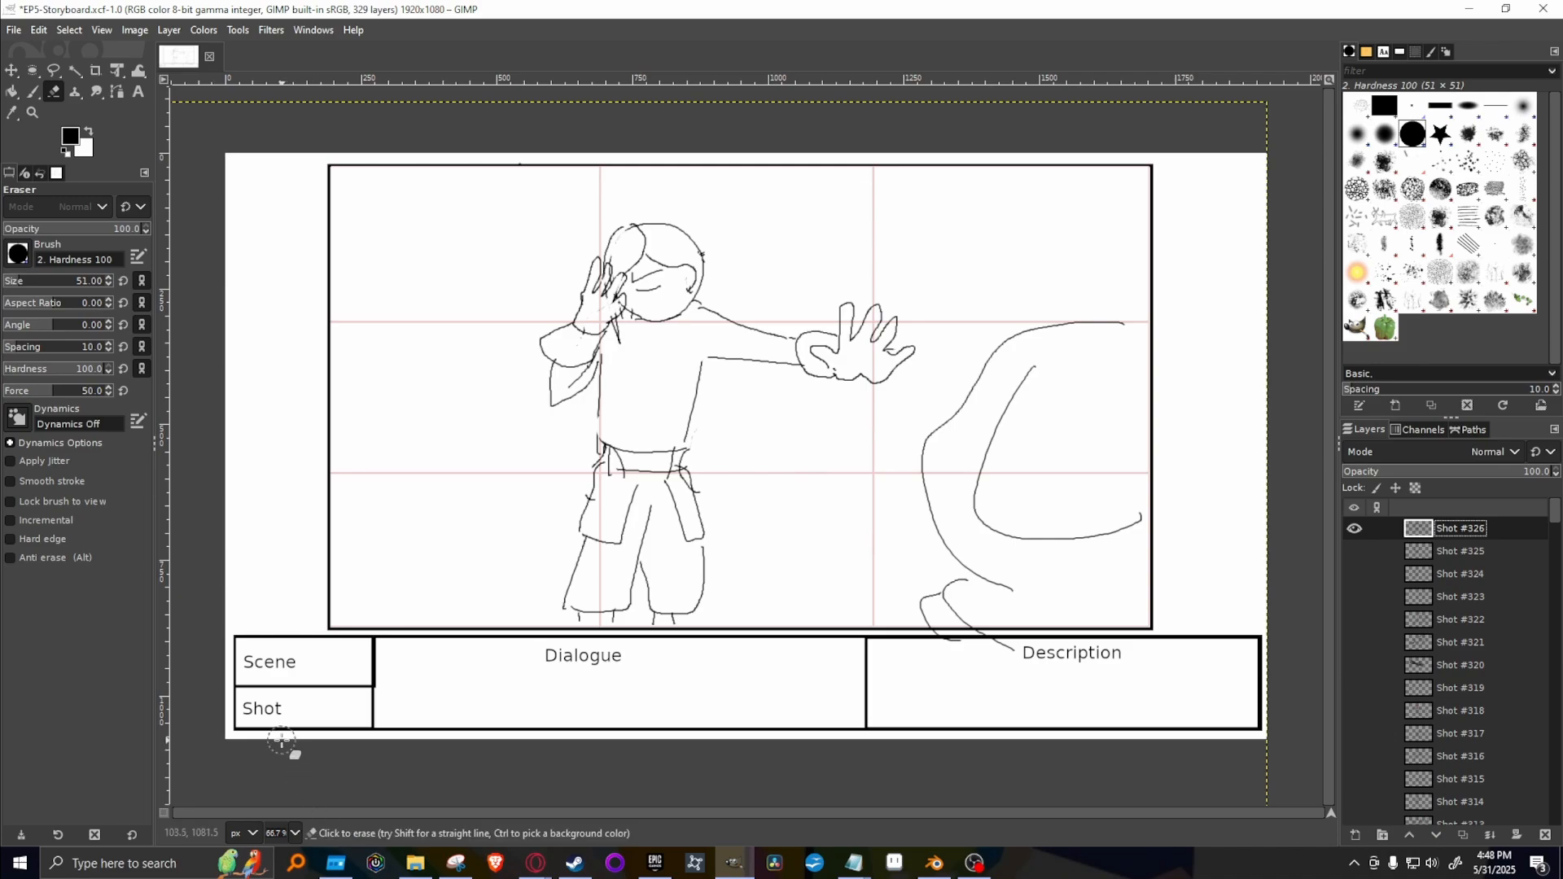
# Switch to the Google Docs script and highlight Kakato's line about exchanging Toshi for the book.
pyautogui.moveTo(535, 861)
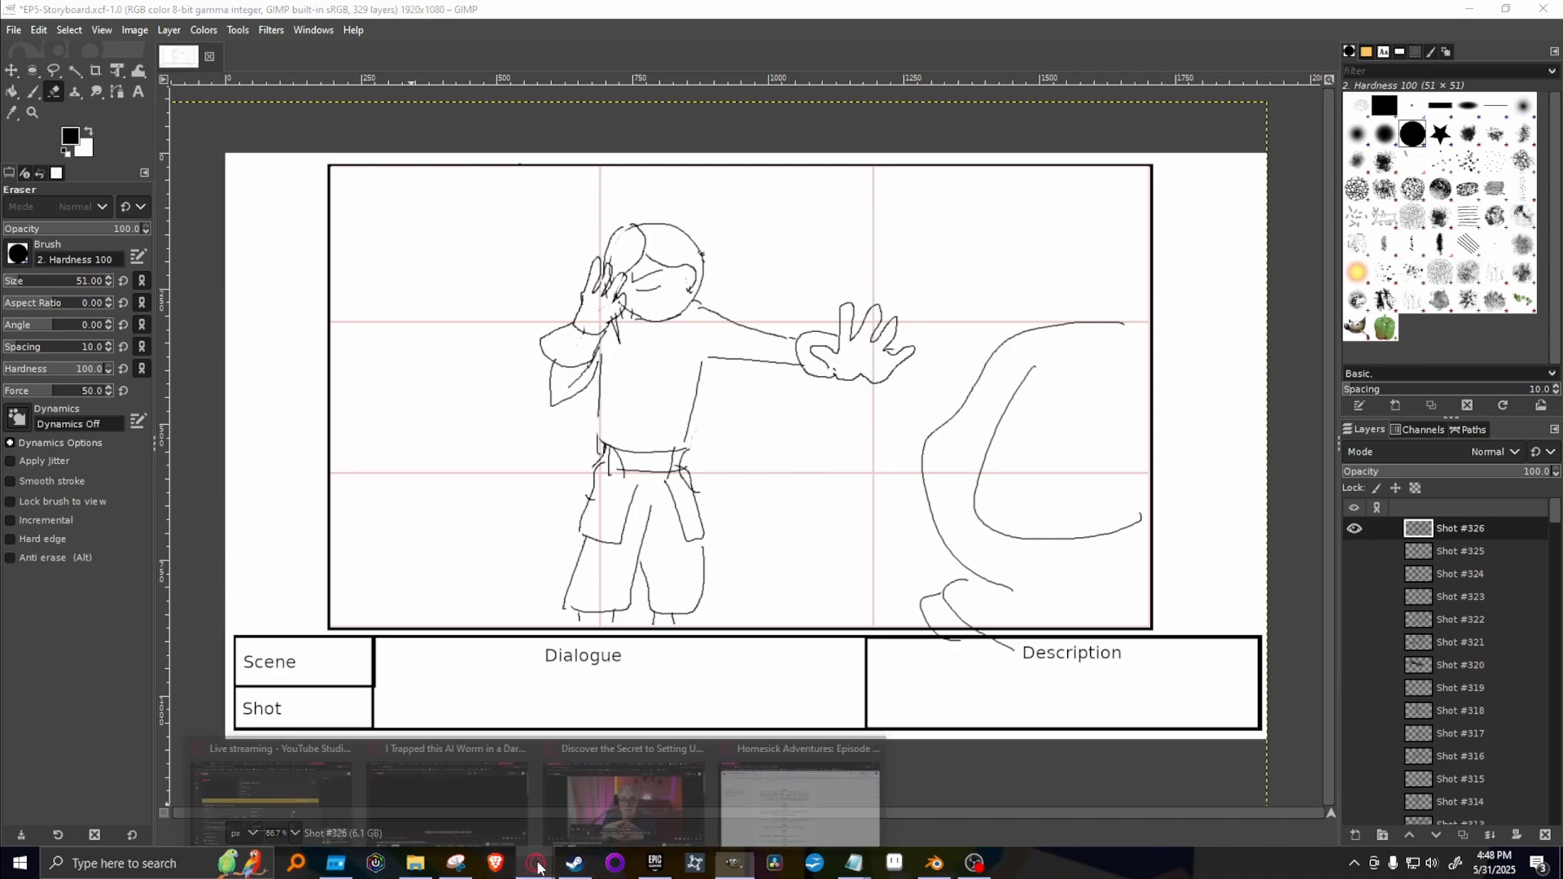
pyautogui.click(801, 802)
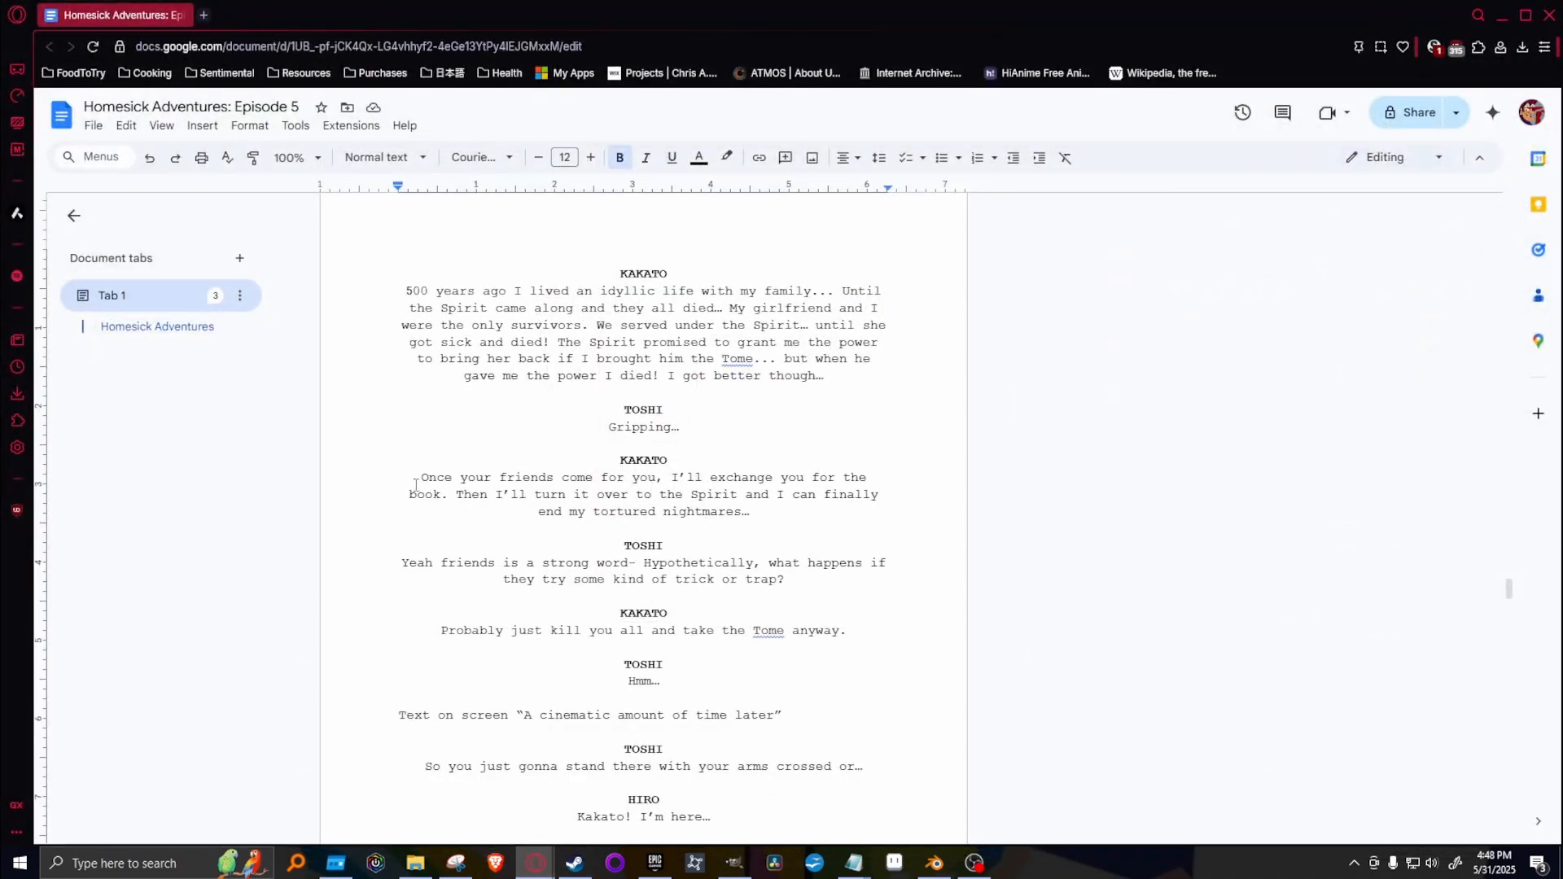
pyautogui.moveTo(420, 478); pyautogui.dragTo(783, 515)
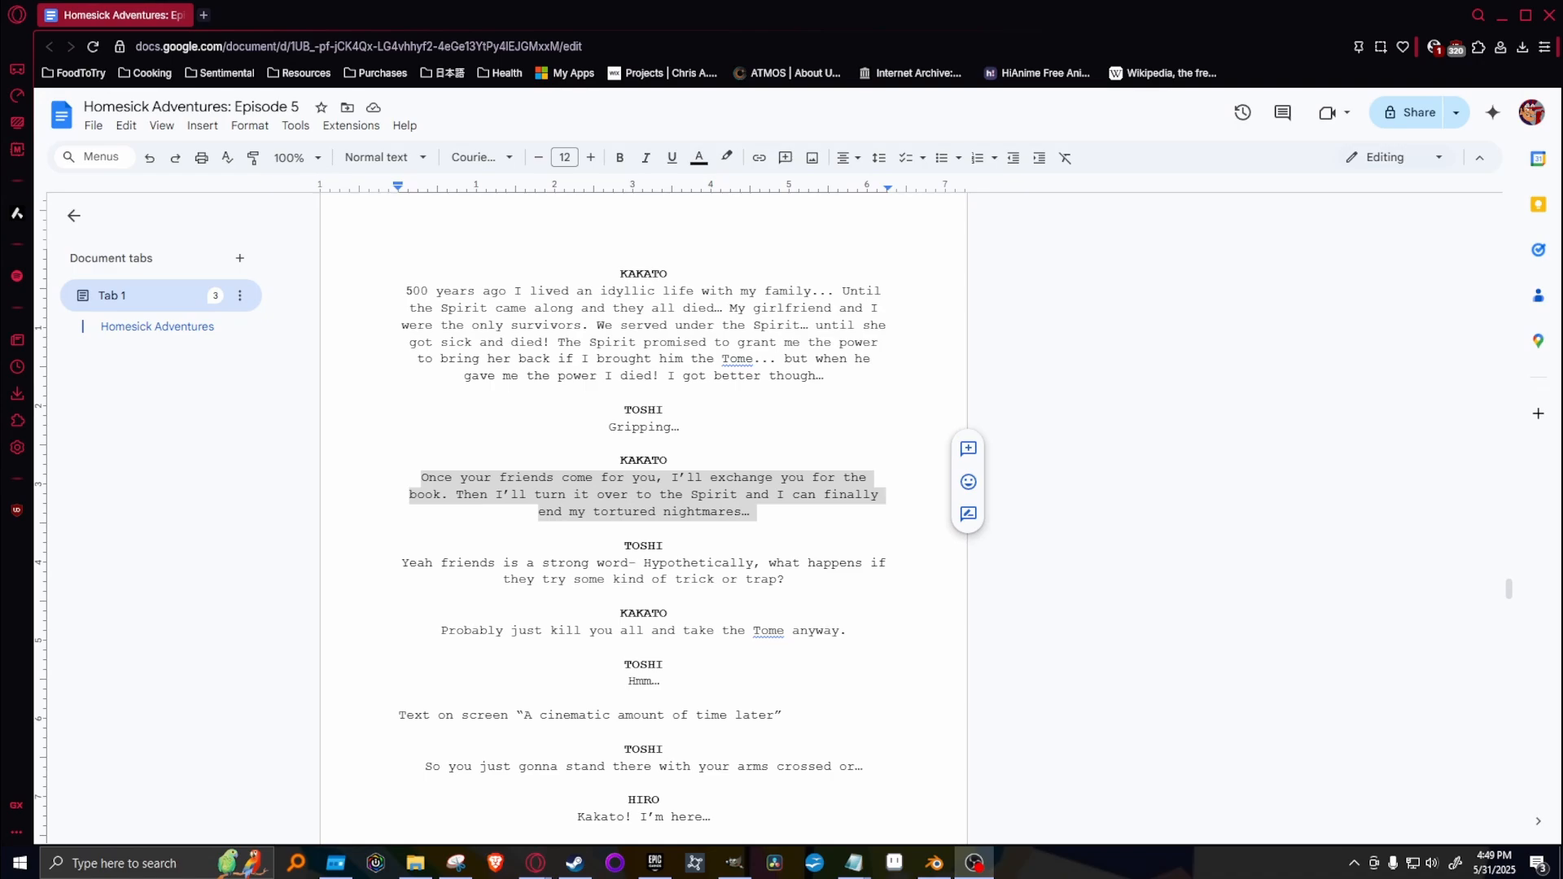
pyautogui.hotkey('alt', 'Tab')
pyautogui.hotkey('alt', 'Tab')
# Reread Kakato's backstory and exchange lines and Toshi's trick-or-trap question in the script, and return to the GIMP storyboard.
pyautogui.moveTo(423, 276); pyautogui.dragTo(894, 377)
pyautogui.moveTo(417, 464); pyautogui.dragTo(807, 510)
pyautogui.click(625, 544)
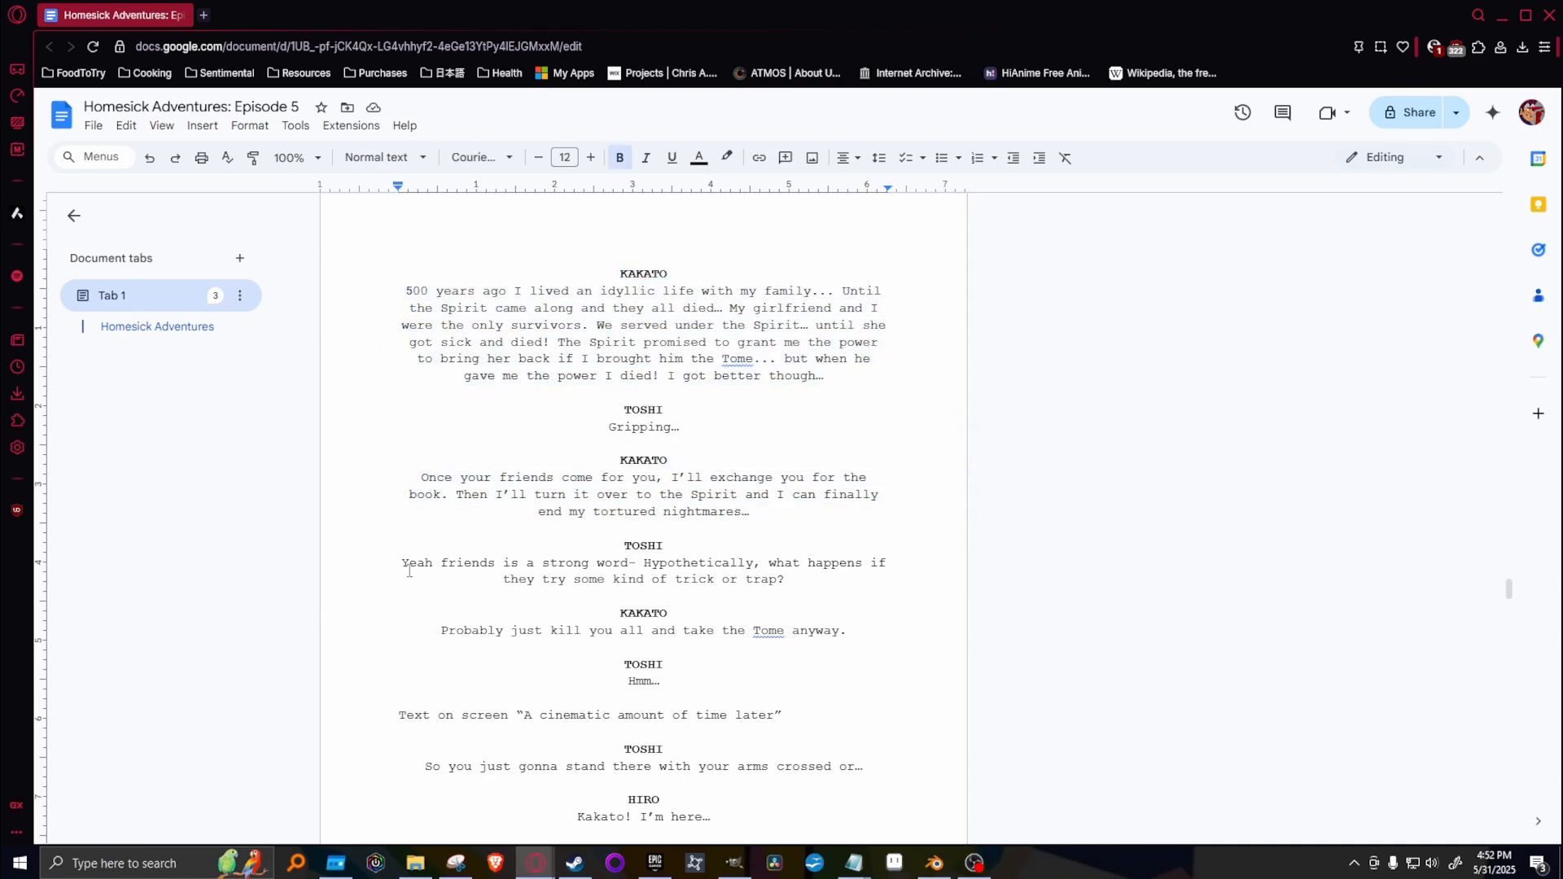
pyautogui.scroll(-1, 626, 530)
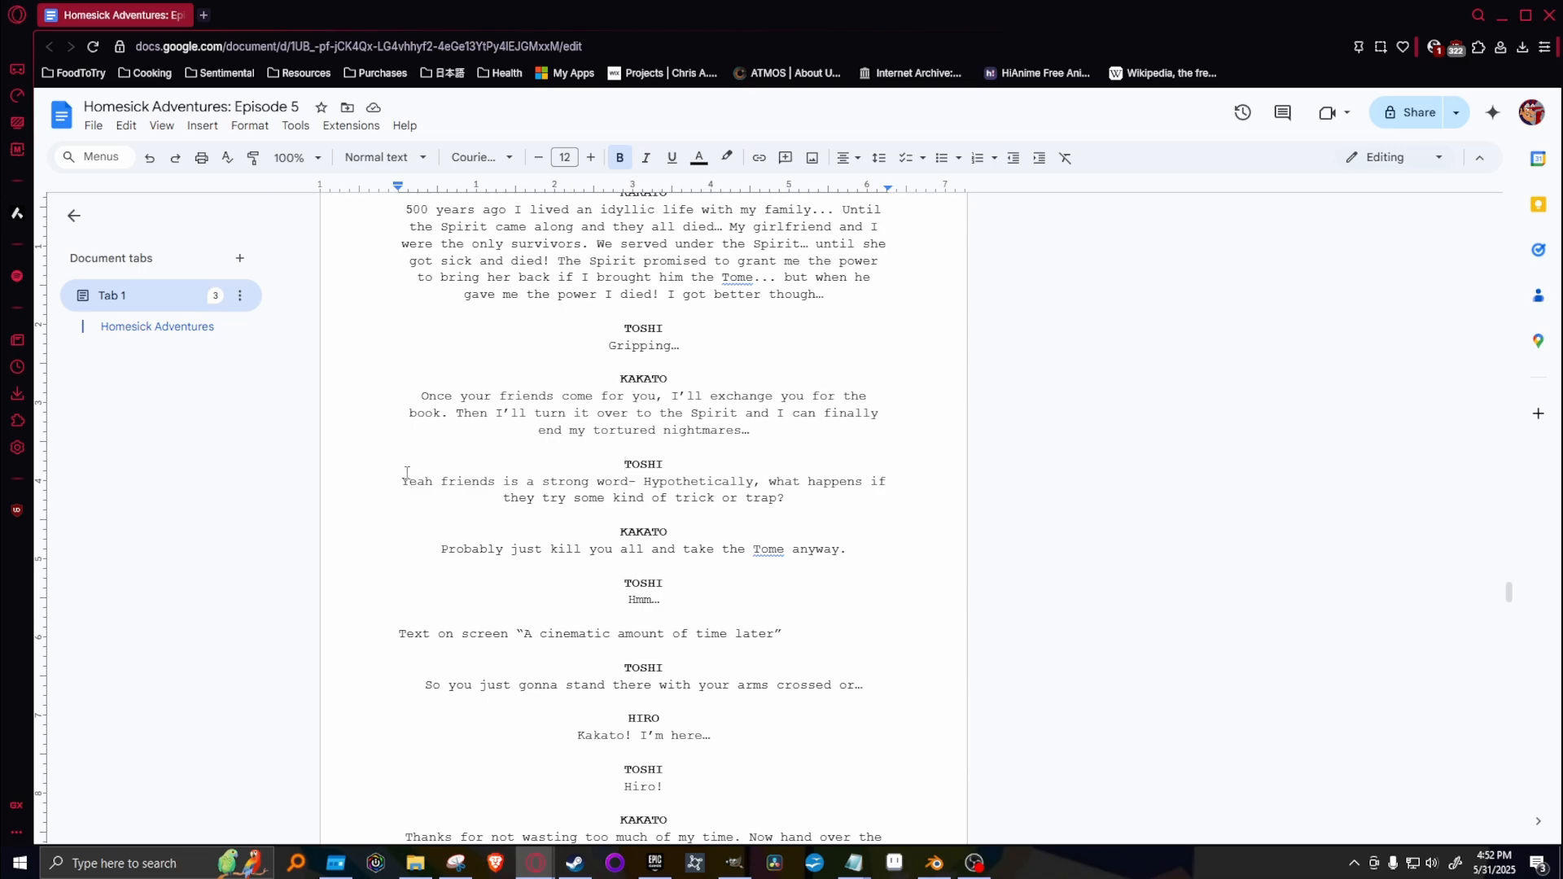
pyautogui.moveTo(406, 472); pyautogui.dragTo(789, 504)
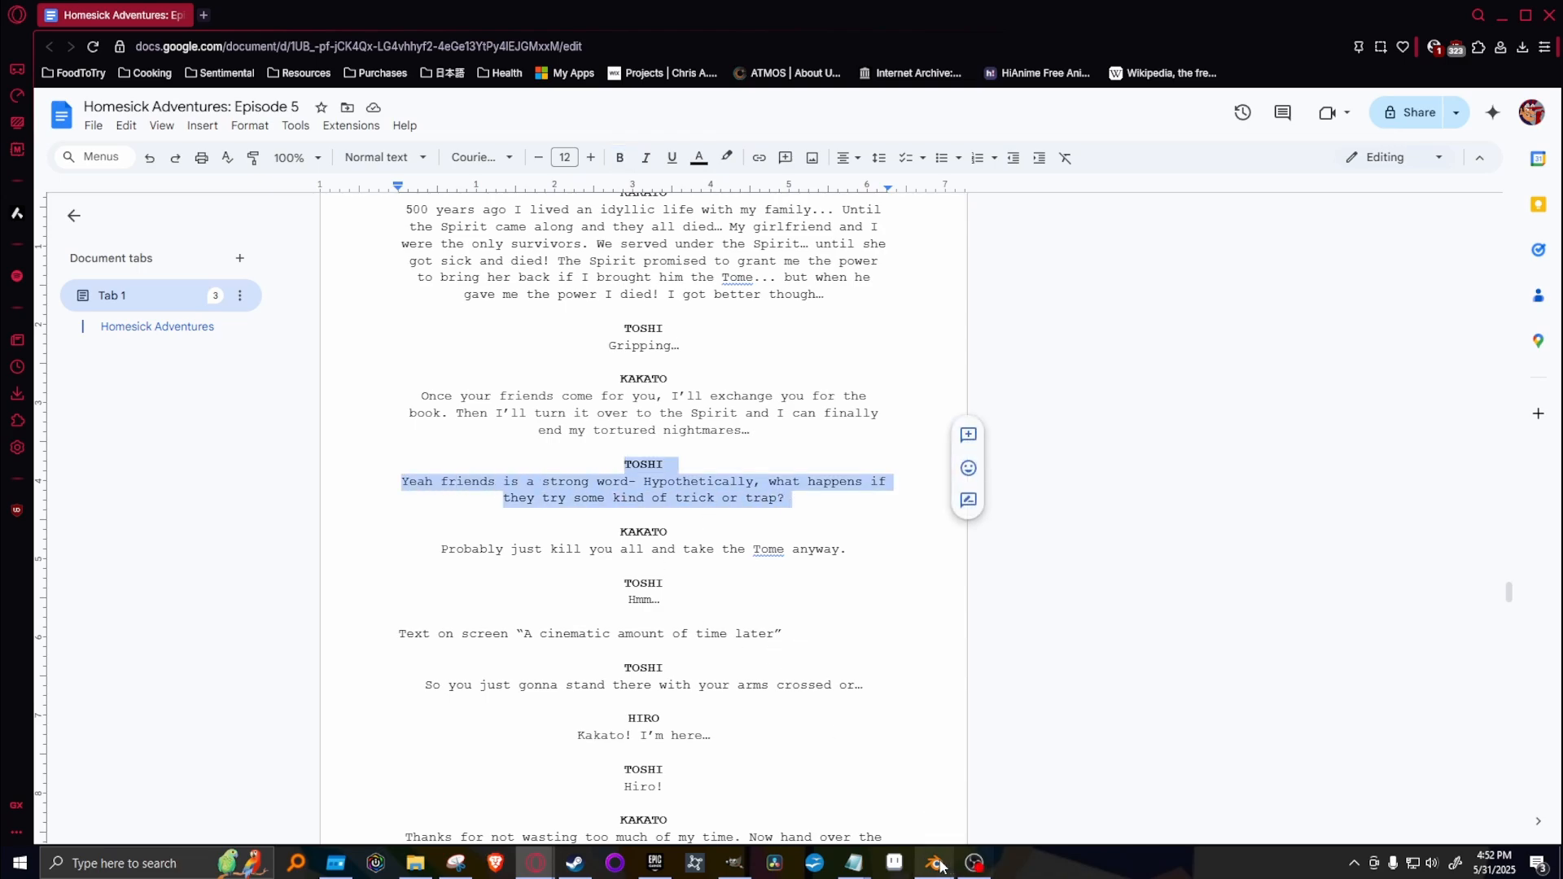
pyautogui.click(733, 865)
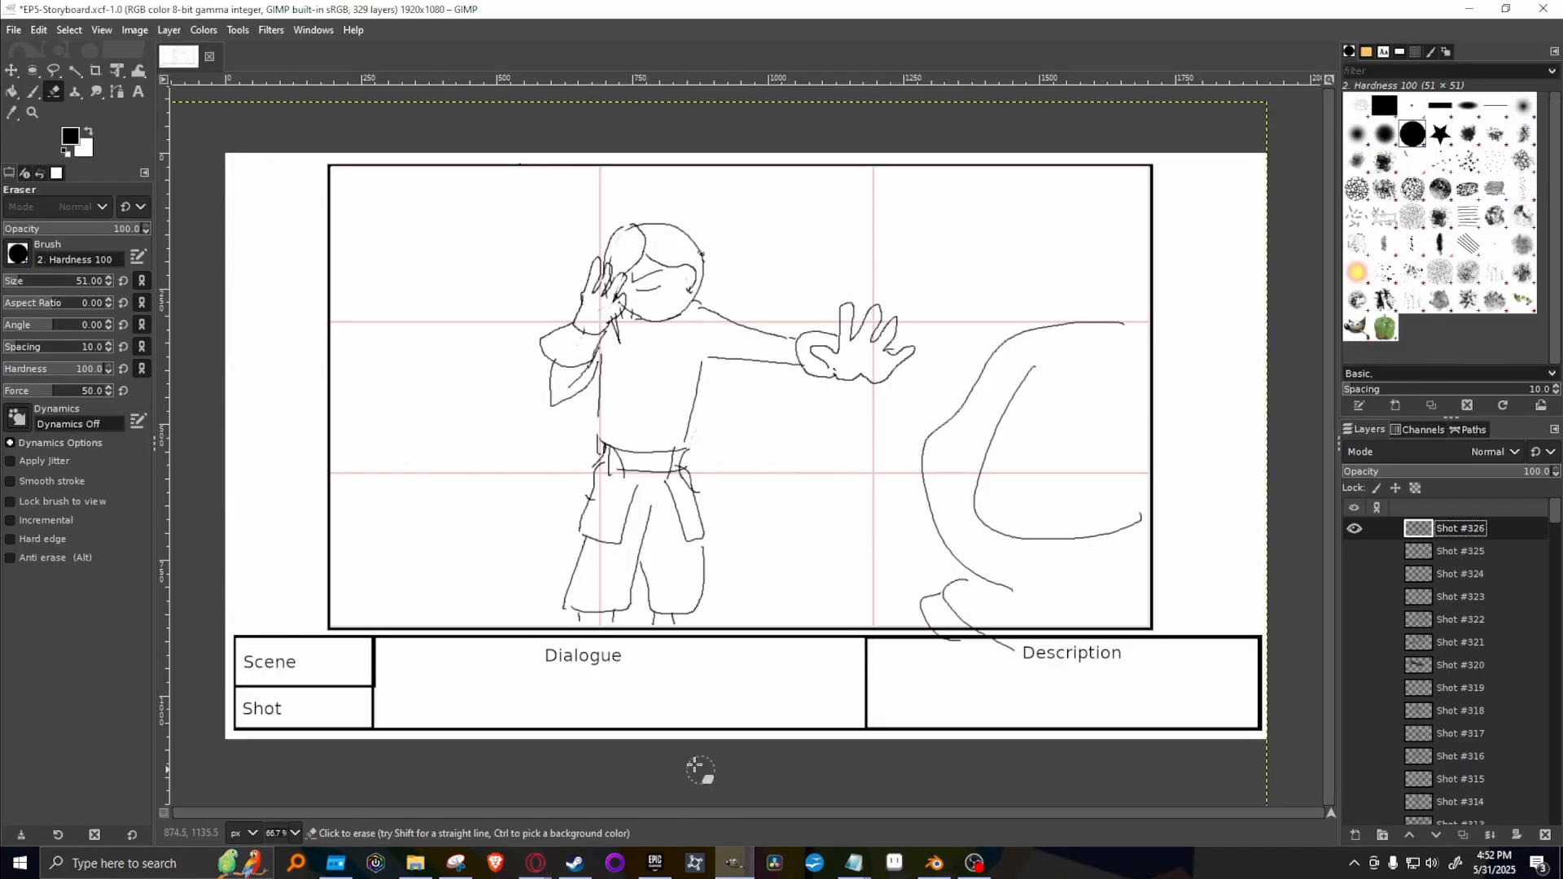
# Hide Shot #326 and check the drawings on Shot #322 and Shot #324, leaving both hidden.
pyautogui.click(1354, 528)
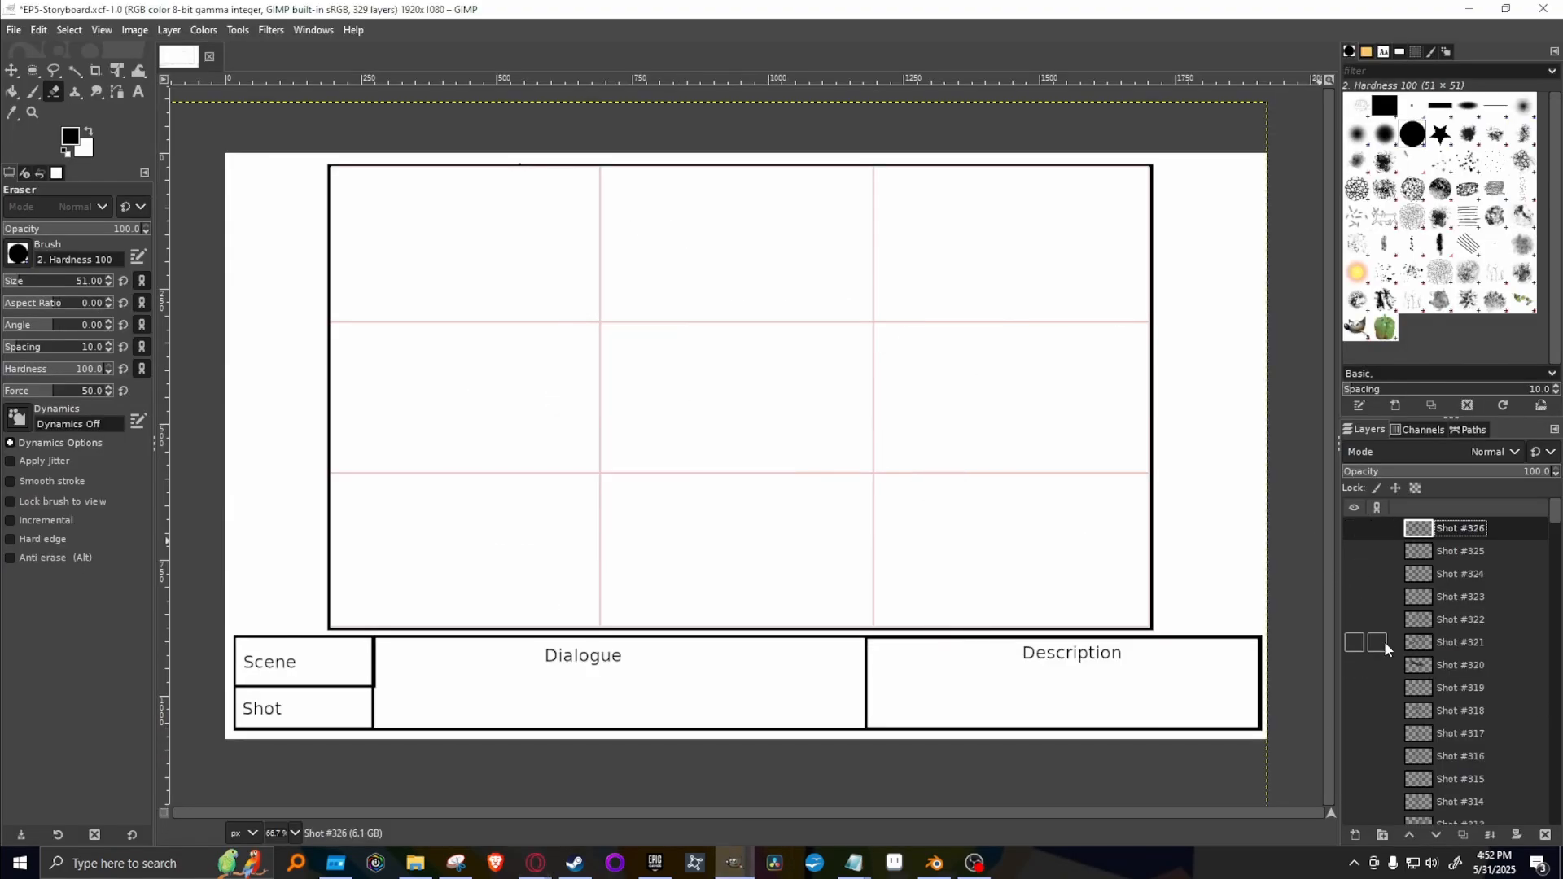
pyautogui.click(1354, 620)
pyautogui.click(1355, 622)
pyautogui.click(1354, 621)
pyautogui.click(1354, 621)
pyautogui.click(1343, 583)
pyautogui.click(1353, 576)
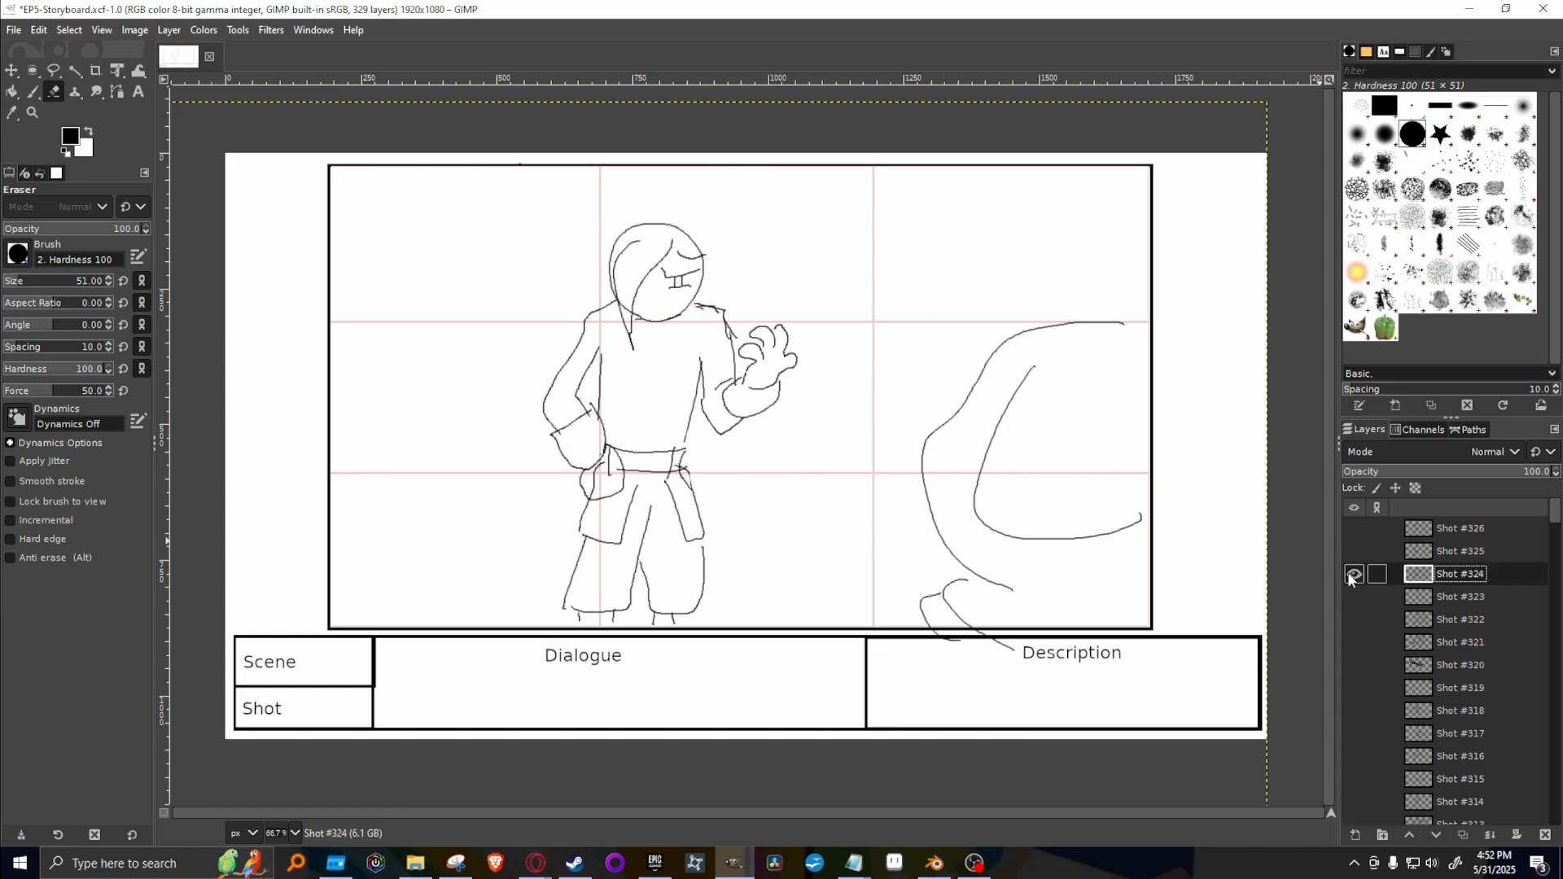
pyautogui.click(1352, 576)
# Duplicate Shot #323, move the copy to the top of the layer stack, and leave both the original and the copy hidden.
pyautogui.click(1354, 597)
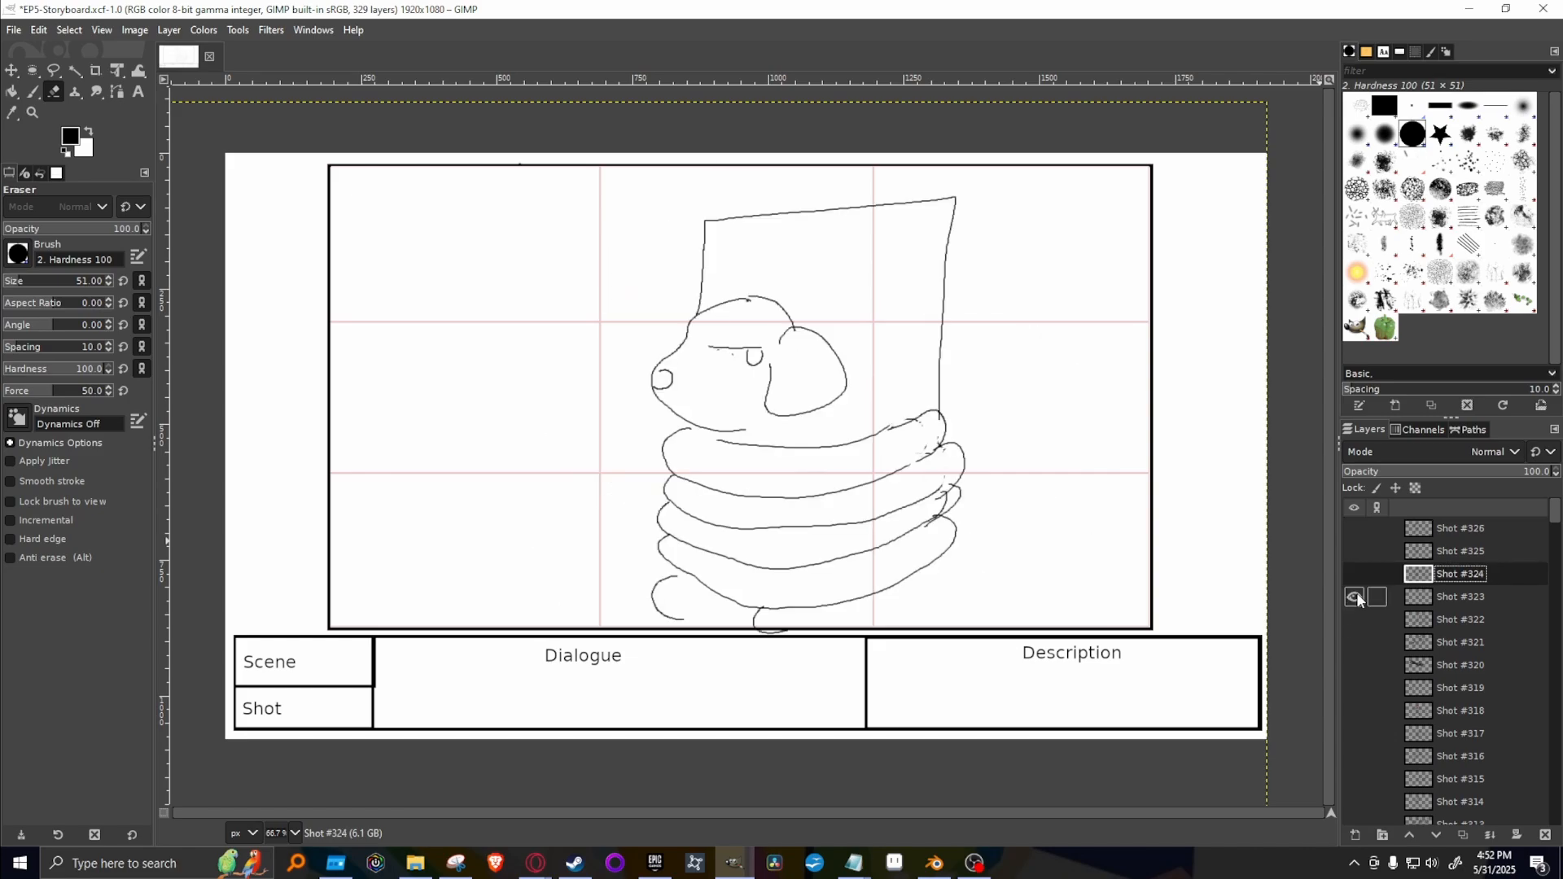
pyautogui.rightClick(1485, 597)
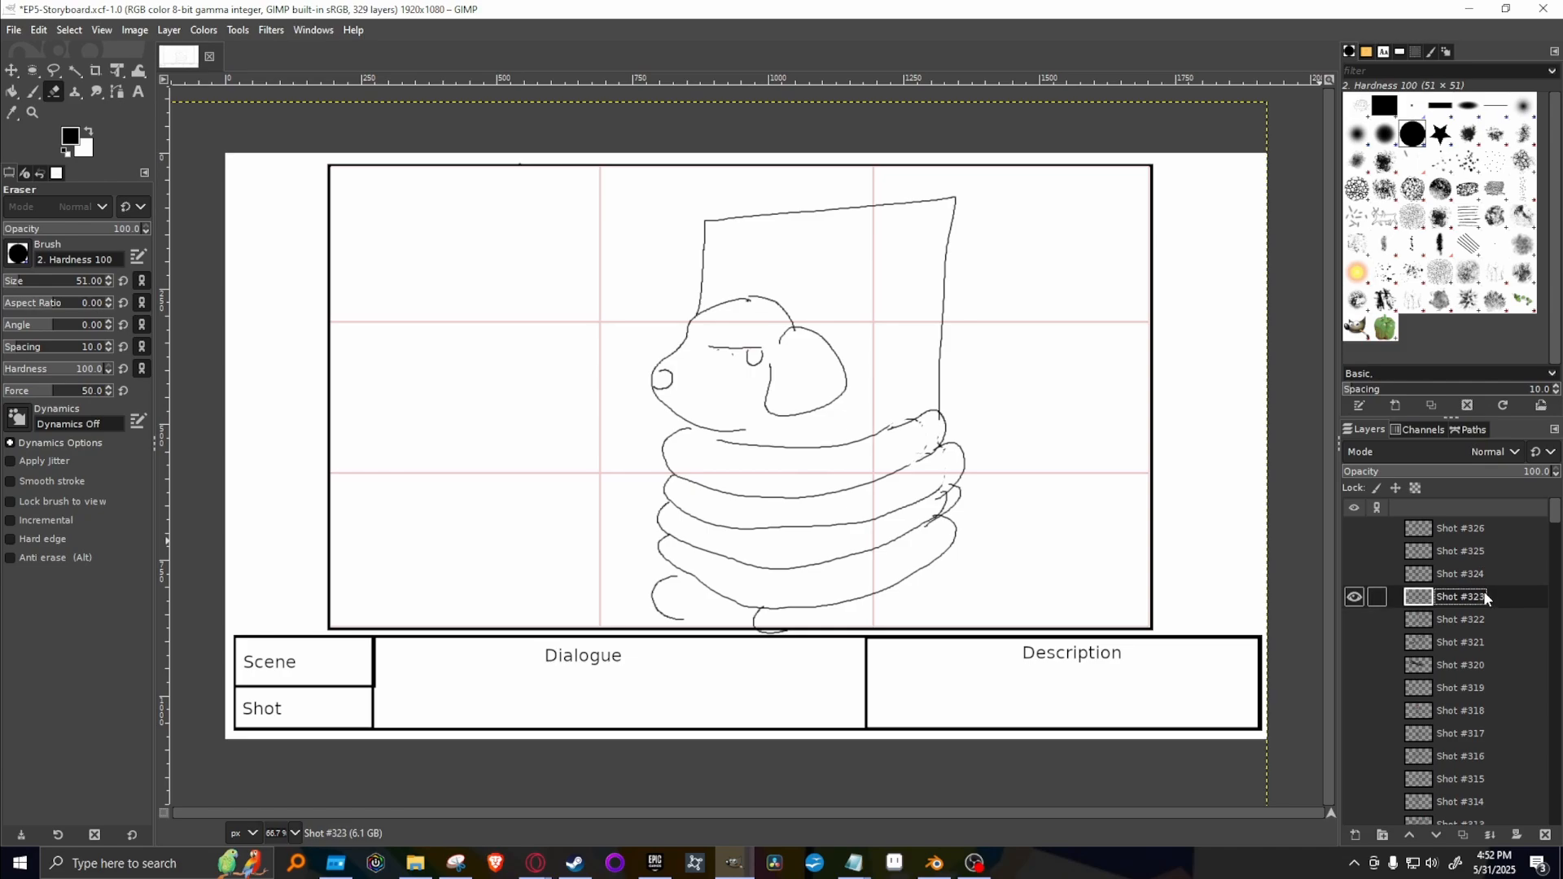
pyautogui.click(1412, 188)
pyautogui.click(1355, 620)
pyautogui.moveTo(1512, 600); pyautogui.dragTo(1457, 525)
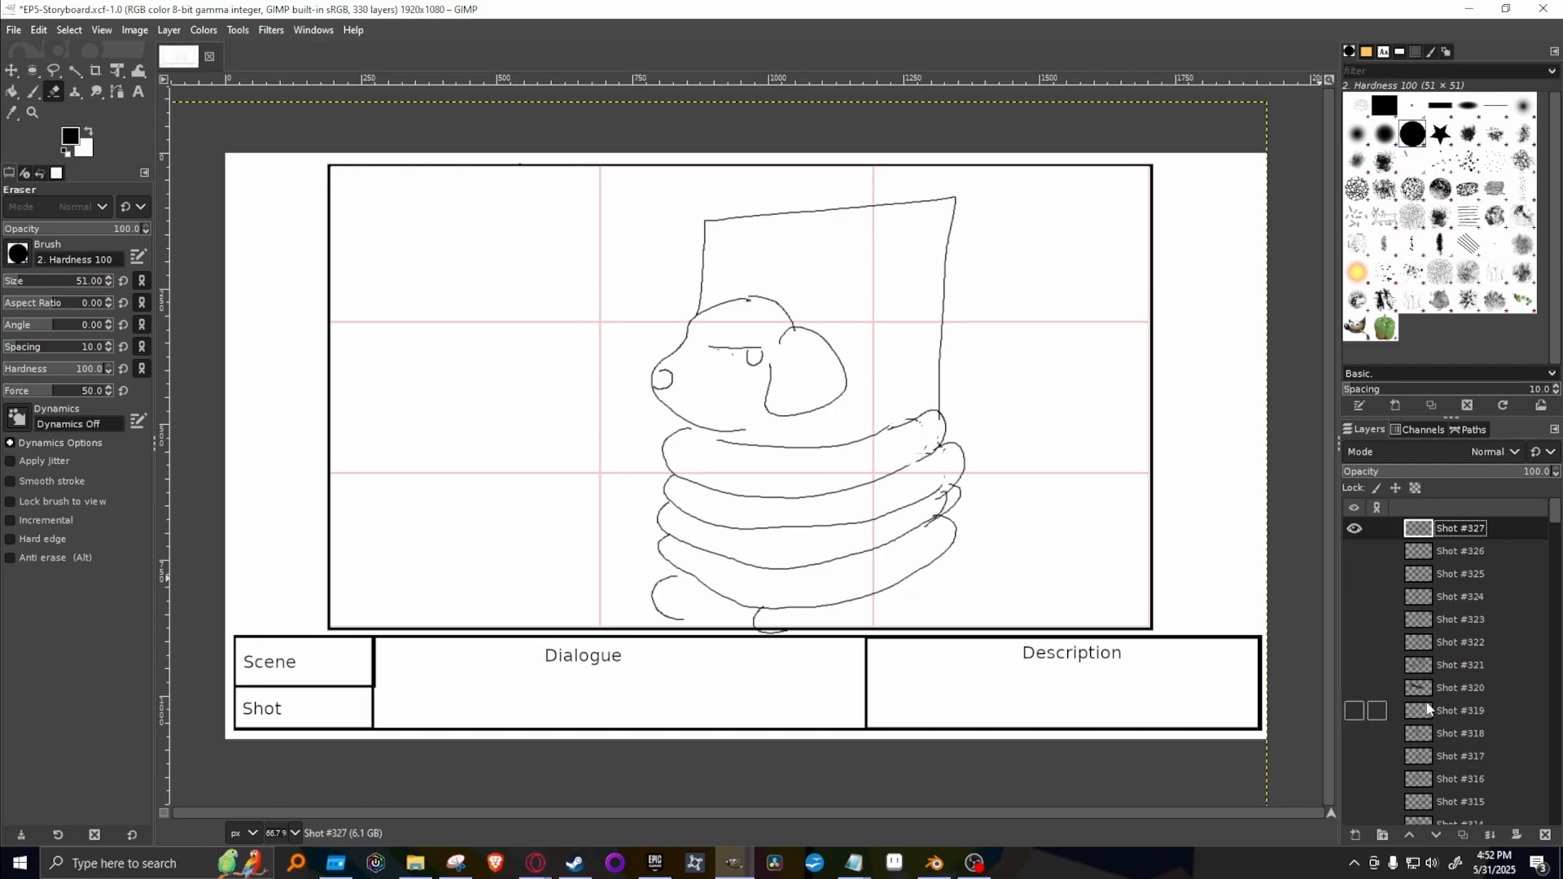
pyautogui.scroll(-2, 1393, 587)
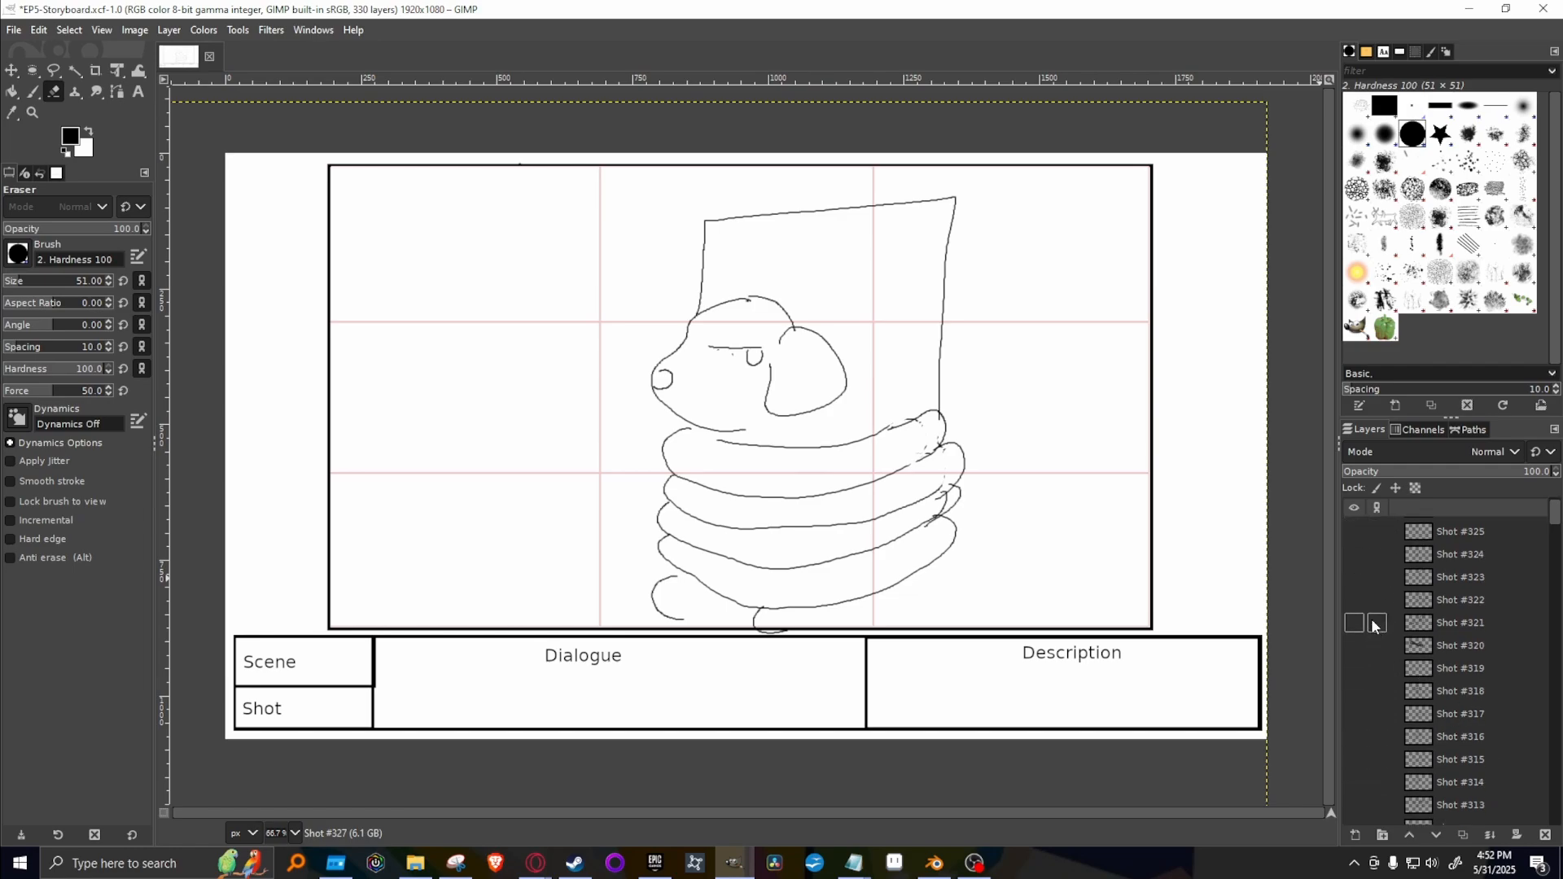
pyautogui.scroll(2, 1367, 536)
pyautogui.click(1355, 529)
pyautogui.scroll(-6, 1384, 733)
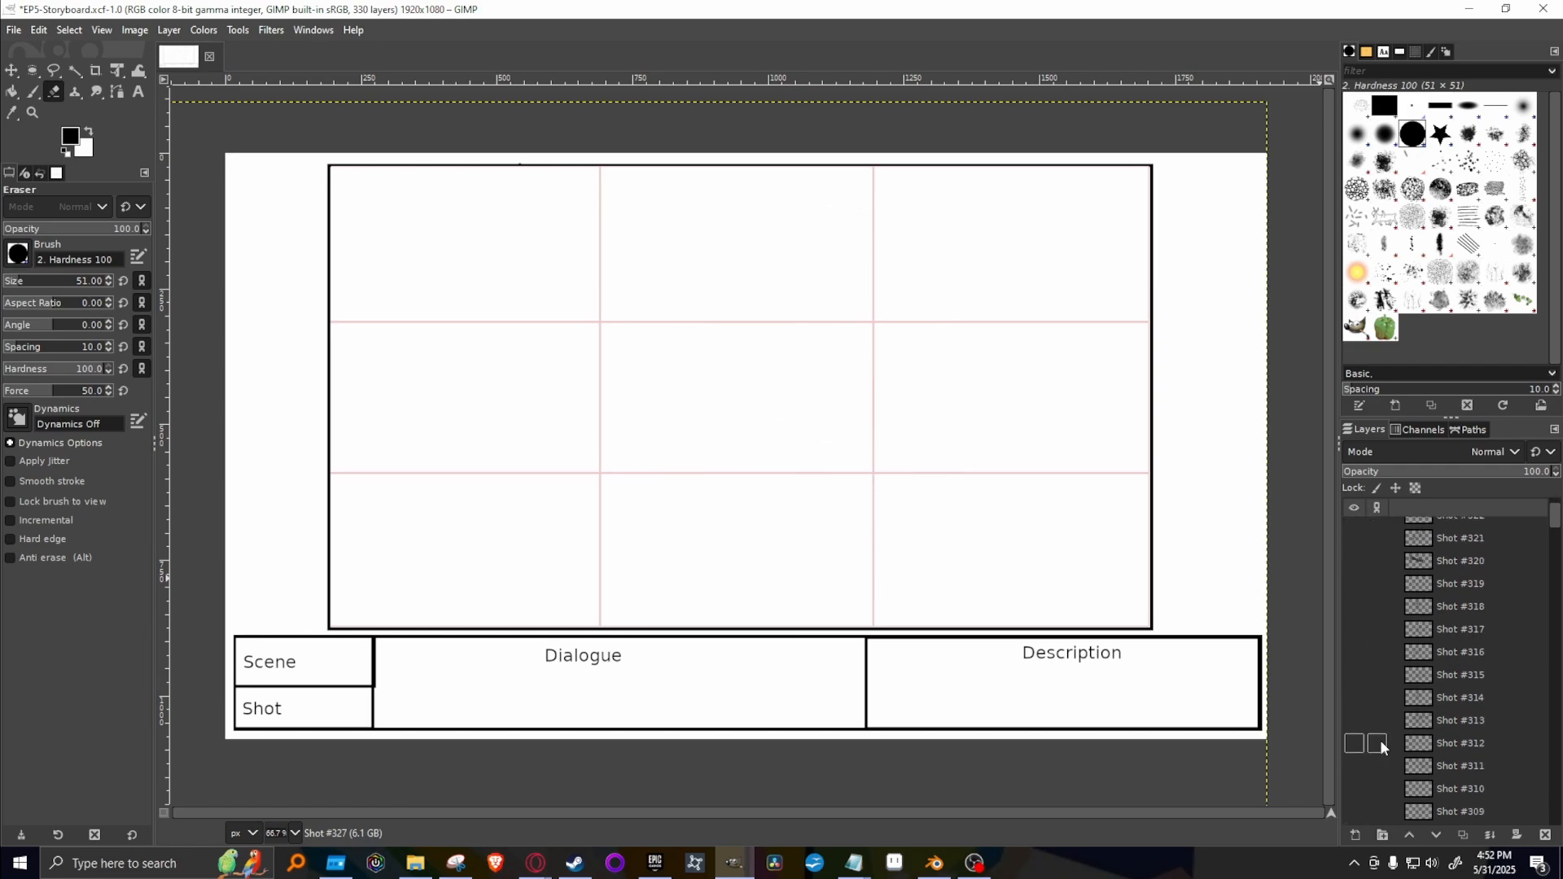
pyautogui.click(1354, 673)
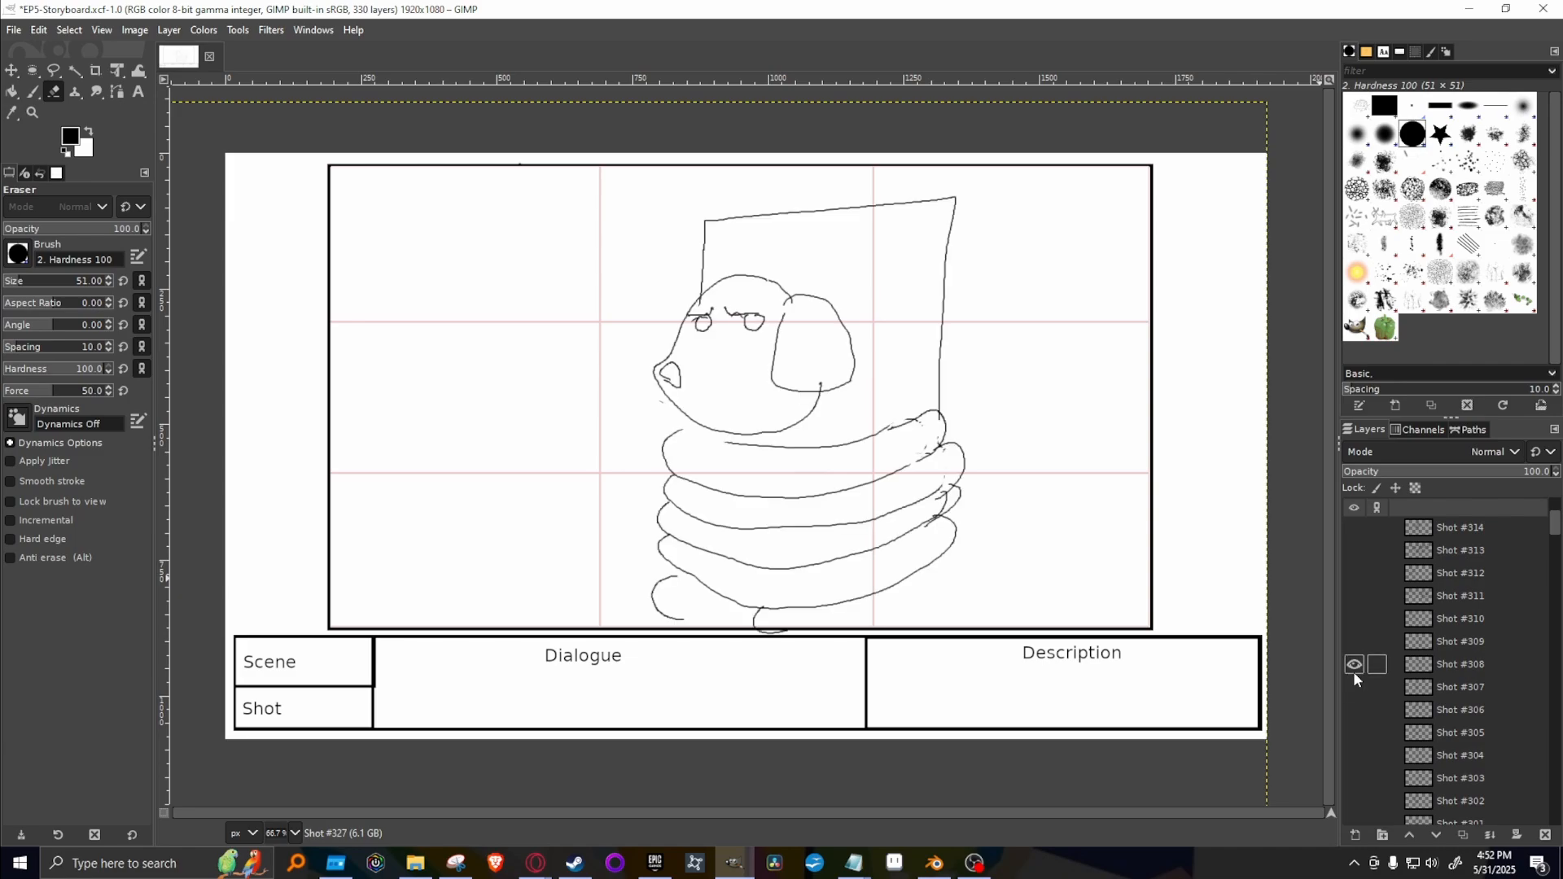
pyautogui.click(1468, 669)
pyautogui.rightClick(1467, 669)
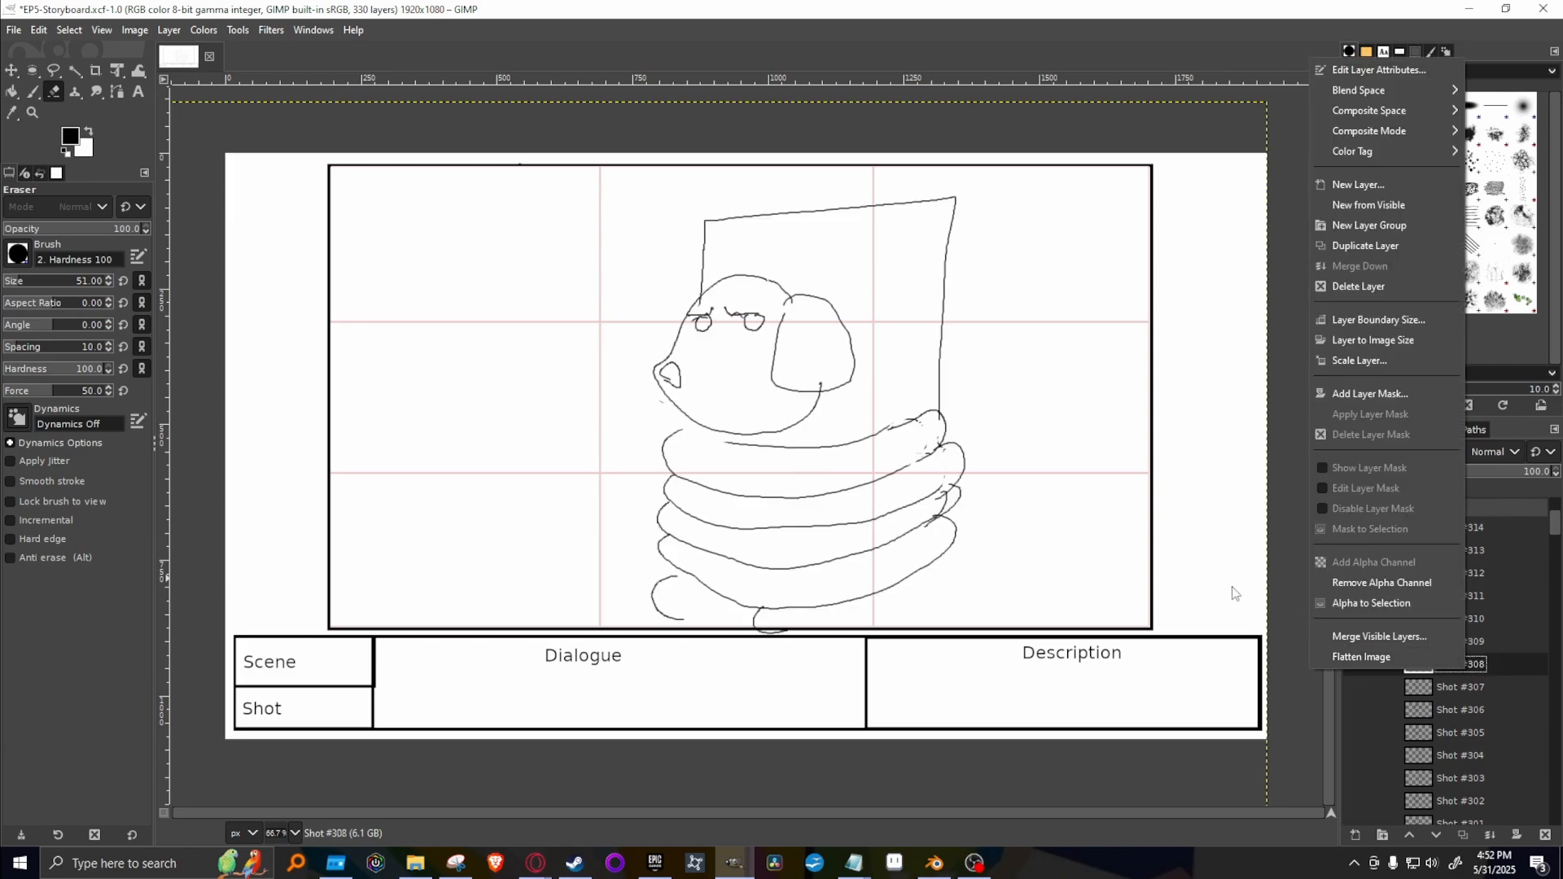
pyautogui.click(1398, 242)
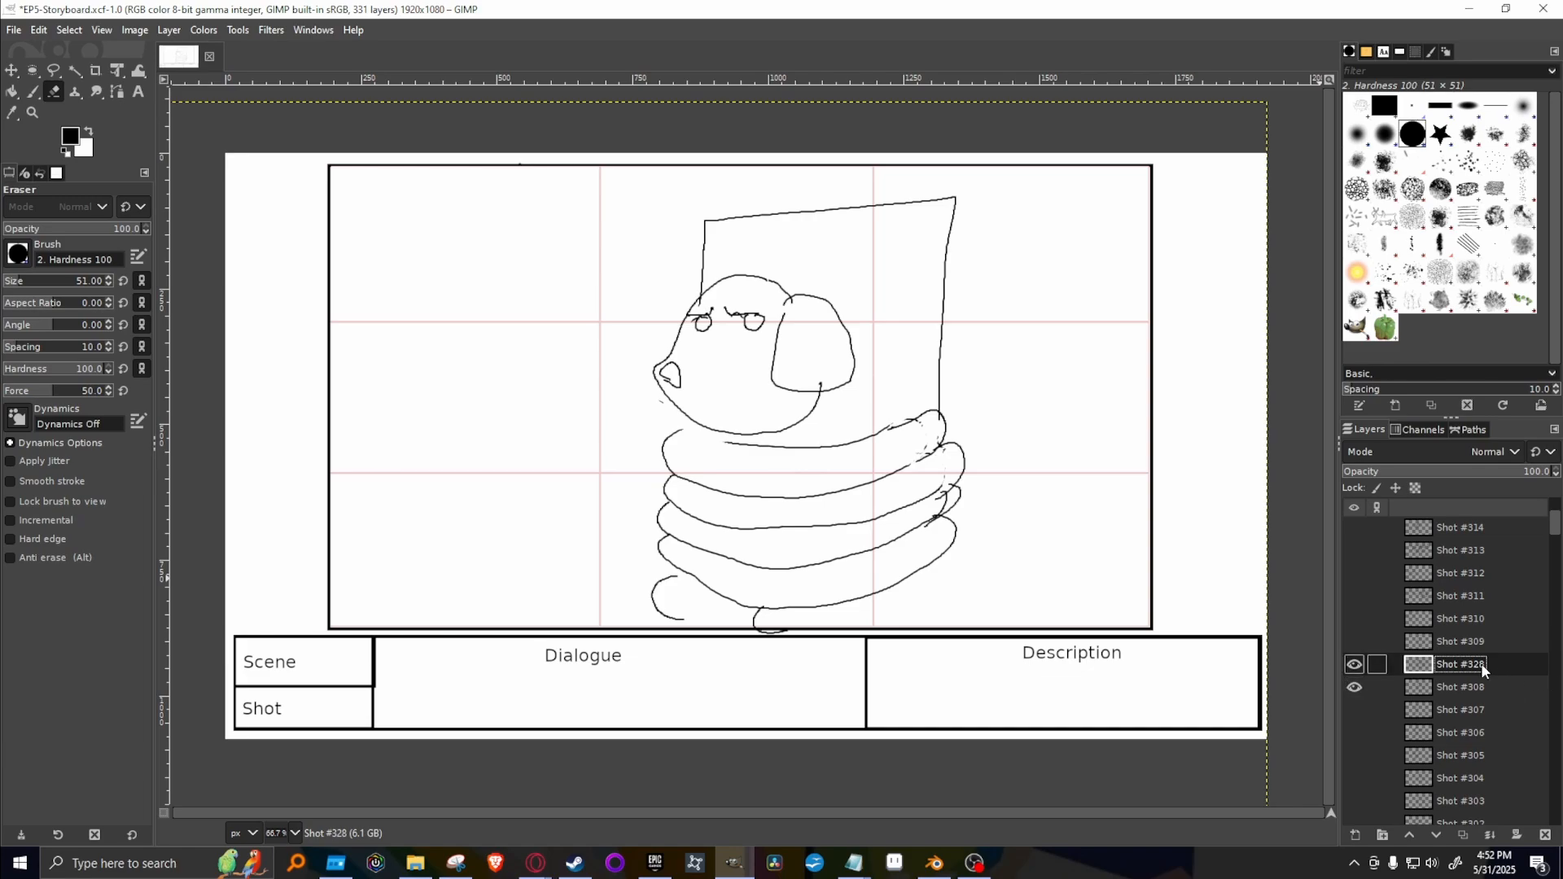
pyautogui.rightClick(1502, 669)
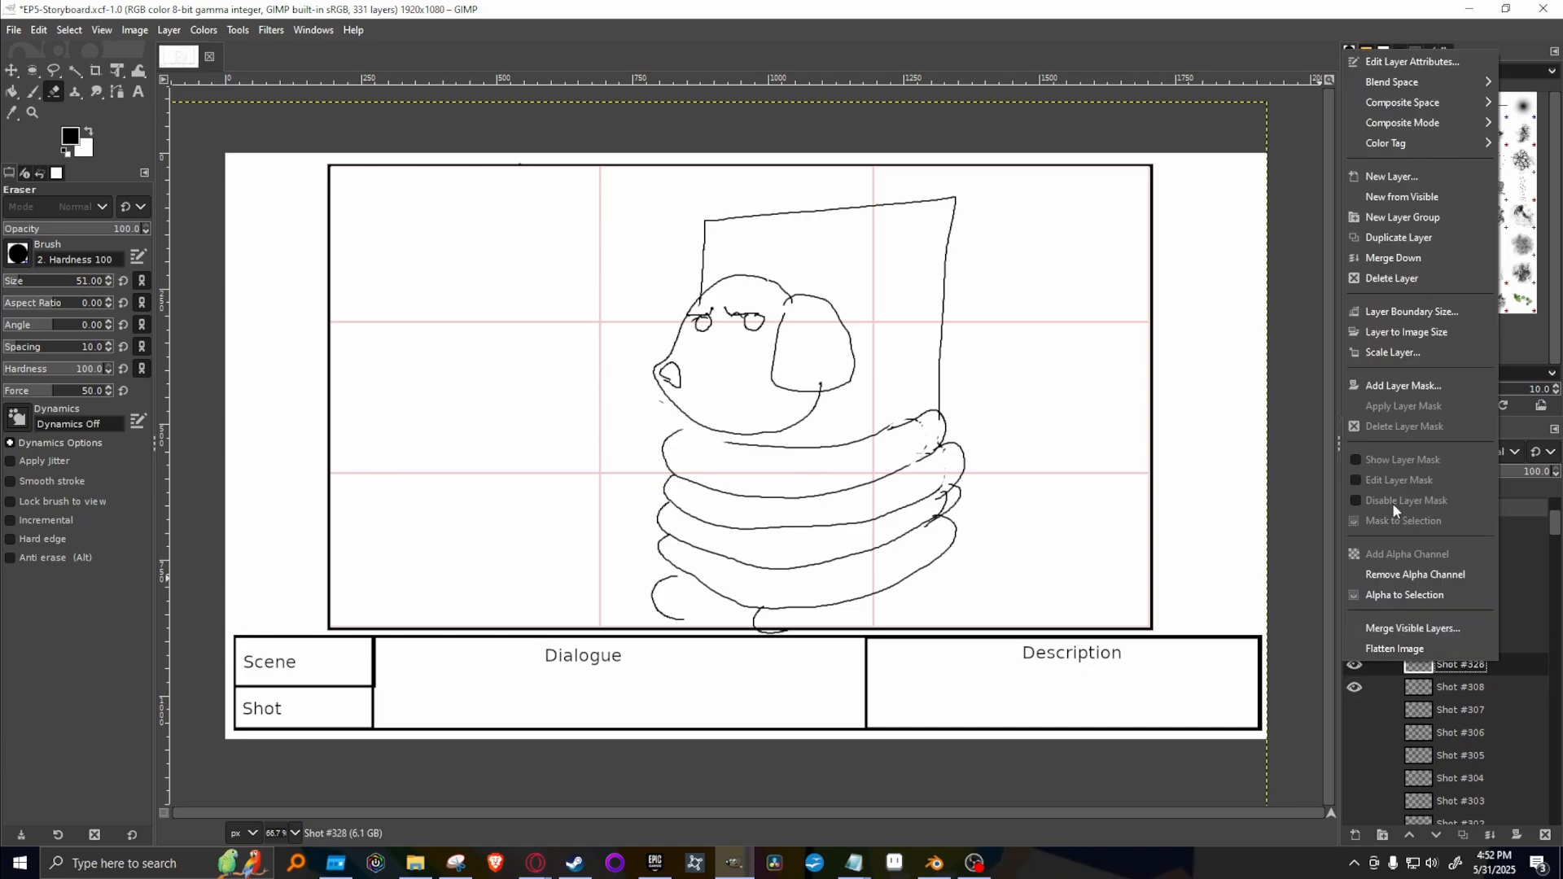
pyautogui.click(1455, 286)
pyautogui.click(1355, 664)
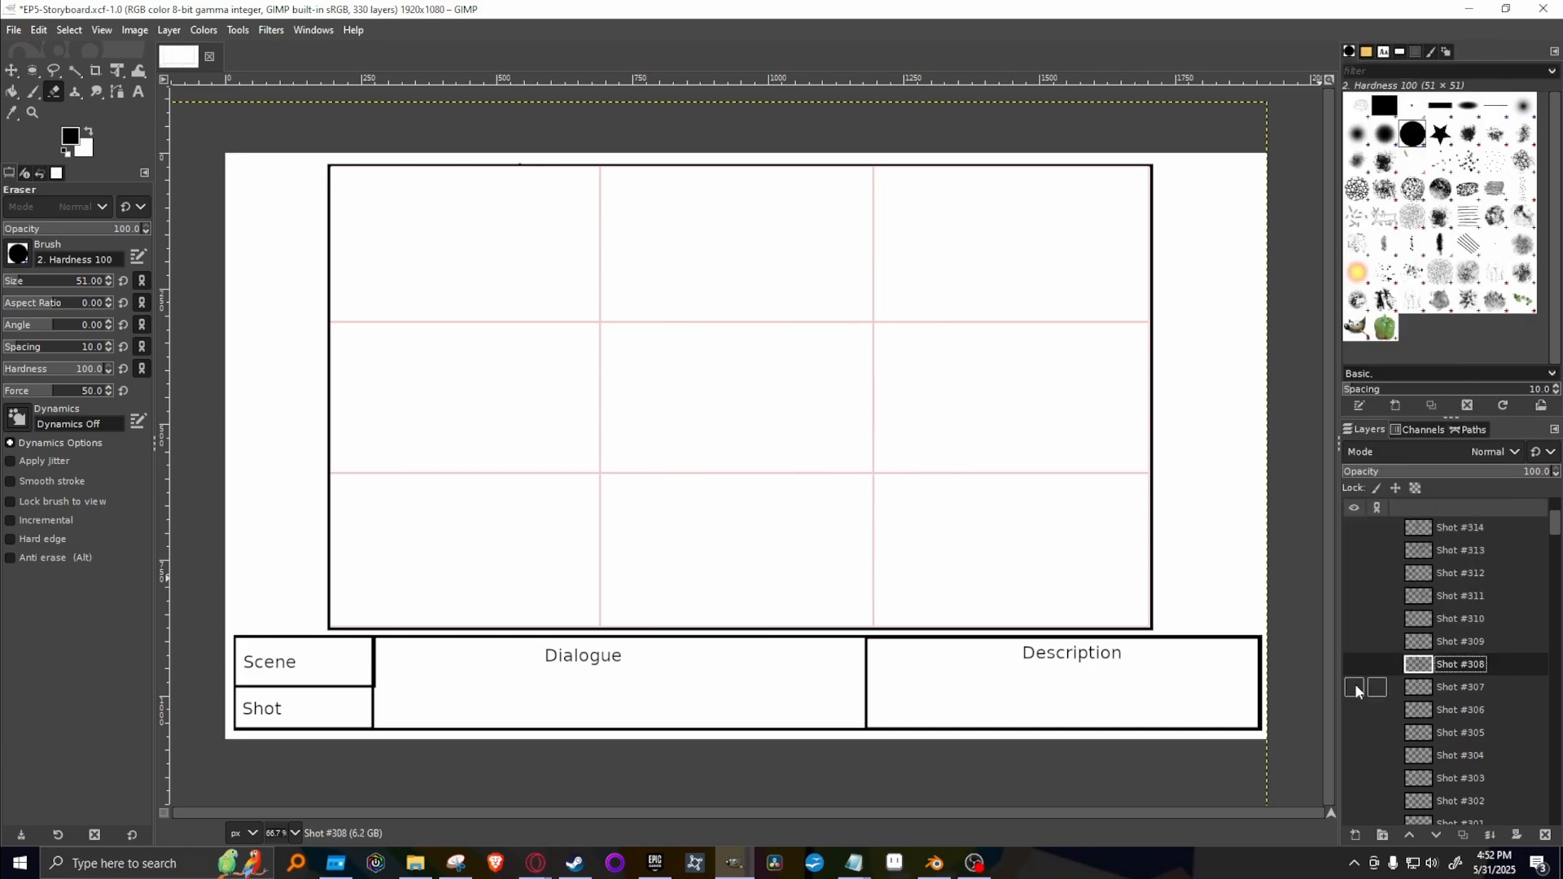
# Compare the drawings on Shot #307 down to Shot #304 one at a time, leaving Shot #304 shown.
pyautogui.click(1355, 687)
pyautogui.click(1355, 688)
pyautogui.click(1355, 710)
pyautogui.click(1355, 710)
pyautogui.click(1354, 733)
pyautogui.click(1354, 733)
pyautogui.click(1354, 755)
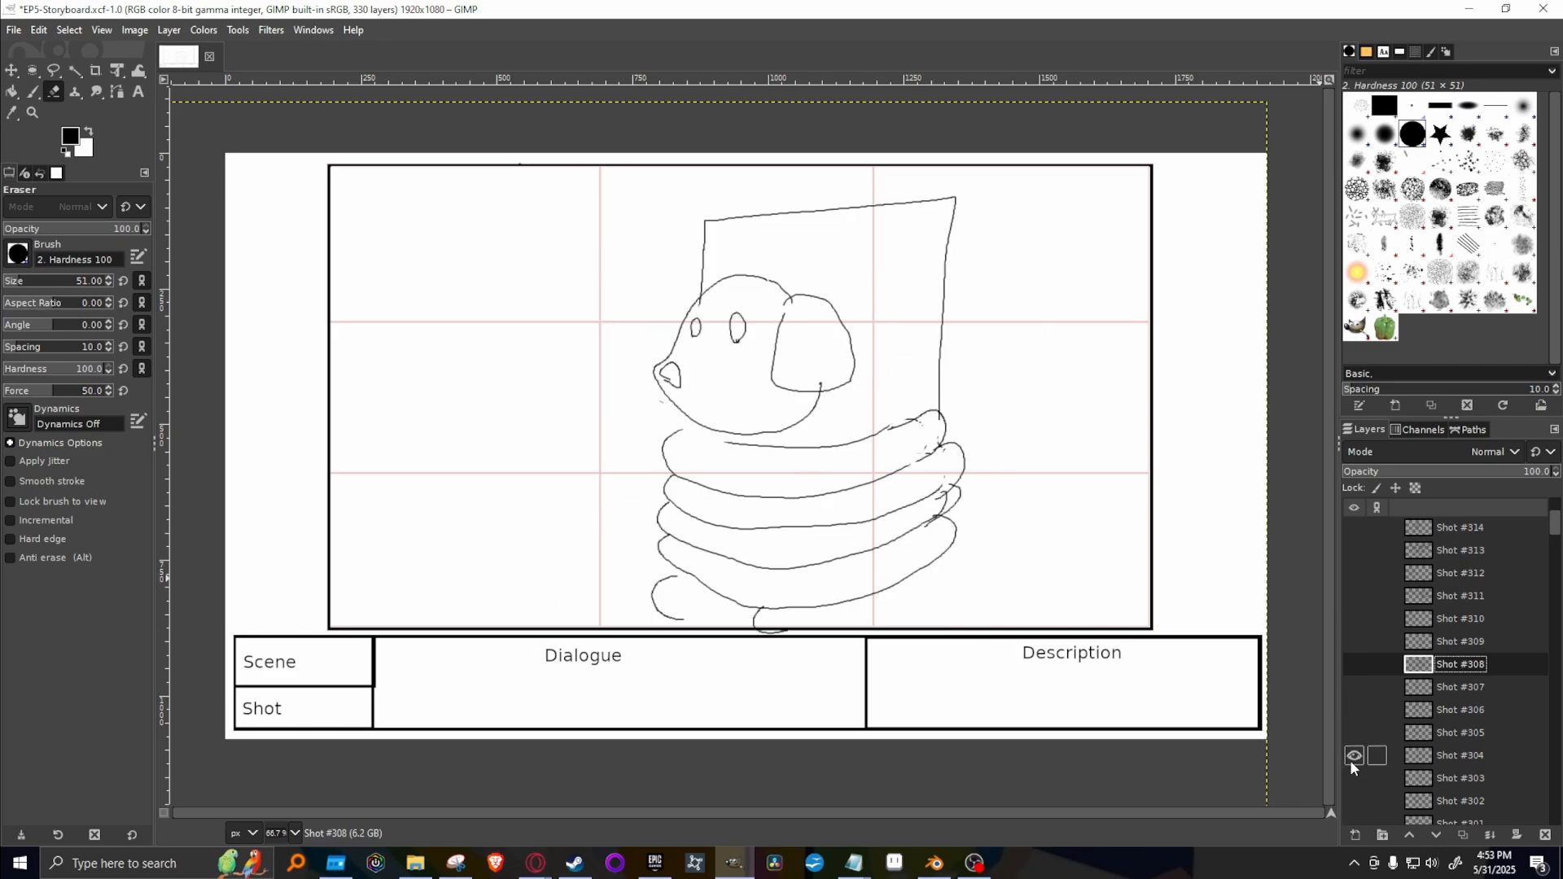
# Check Shot #303 against Shot #304, duplicate Shot #304, and move the copy to the top of the layer stack.
pyautogui.click(1353, 757)
pyautogui.click(1353, 757)
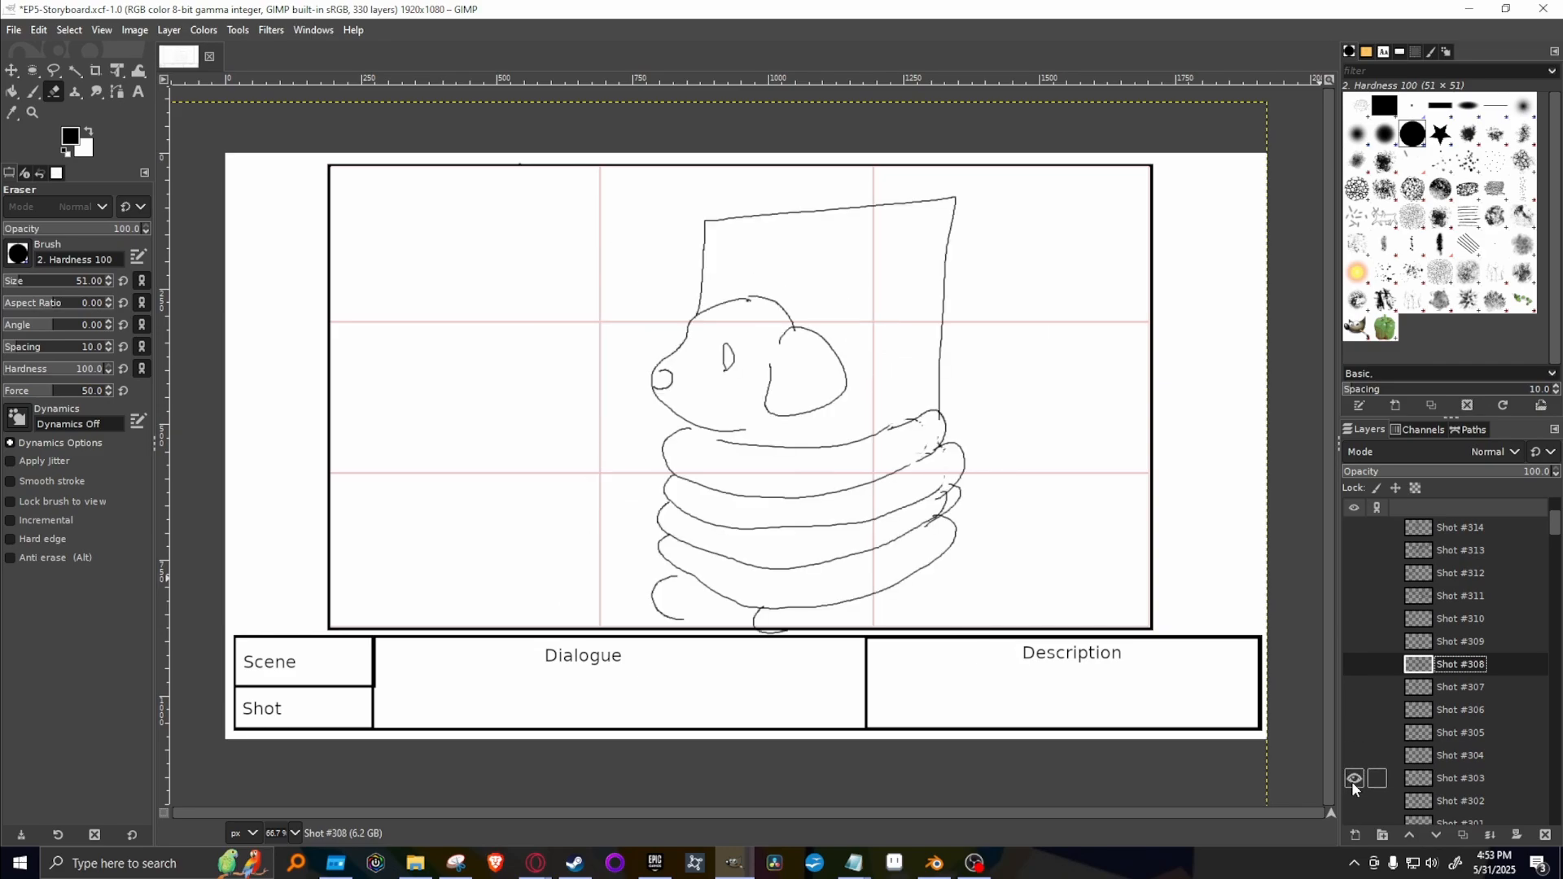
pyautogui.click(1354, 757)
pyautogui.click(1353, 757)
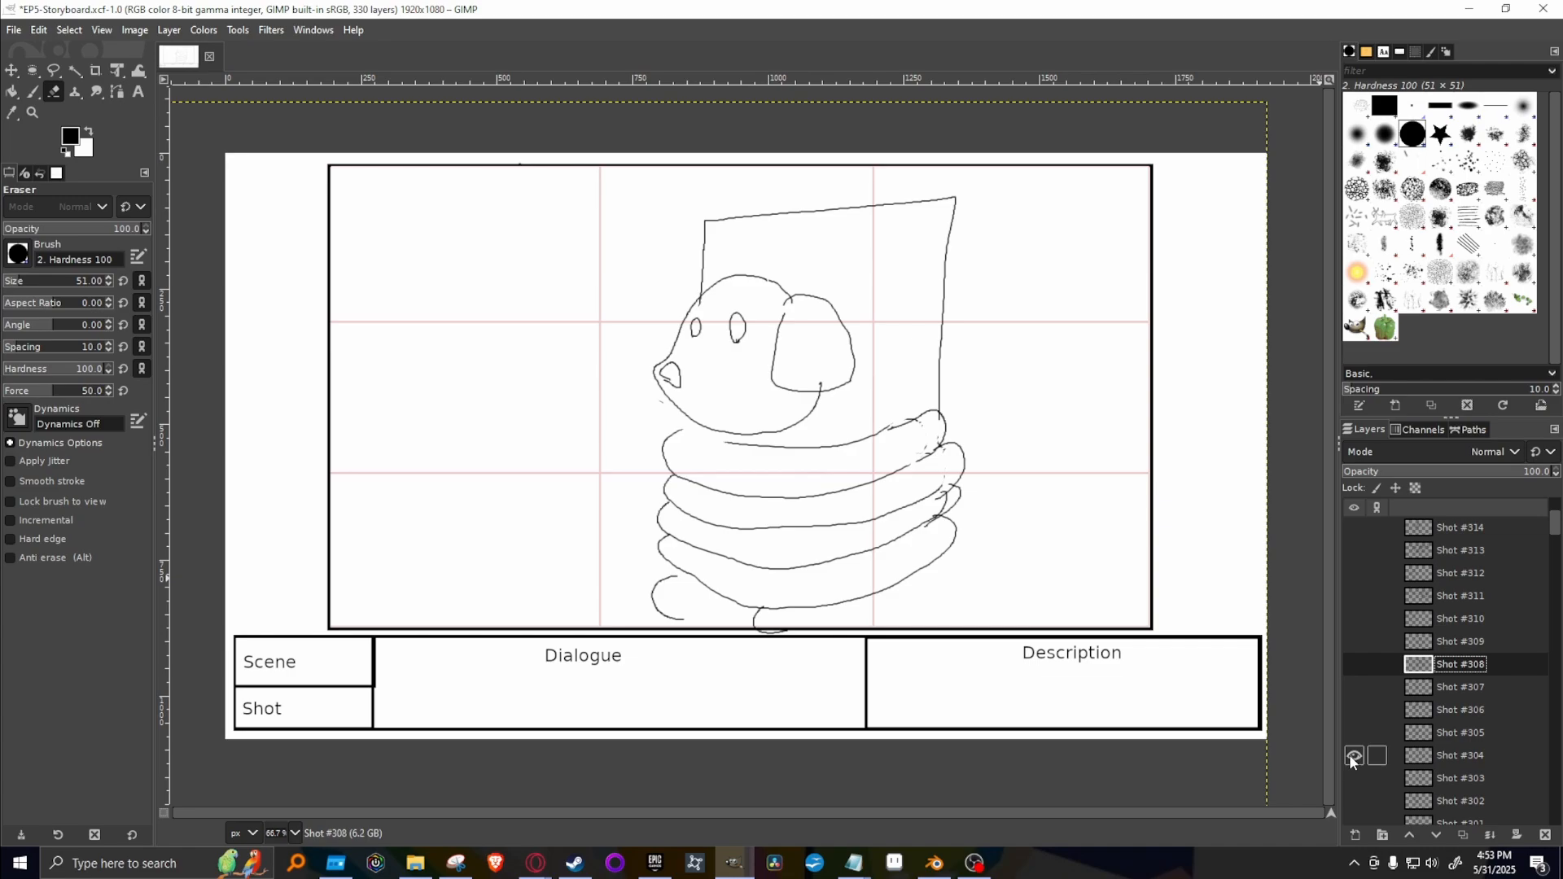
pyautogui.click(1481, 754)
pyautogui.rightClick(1480, 755)
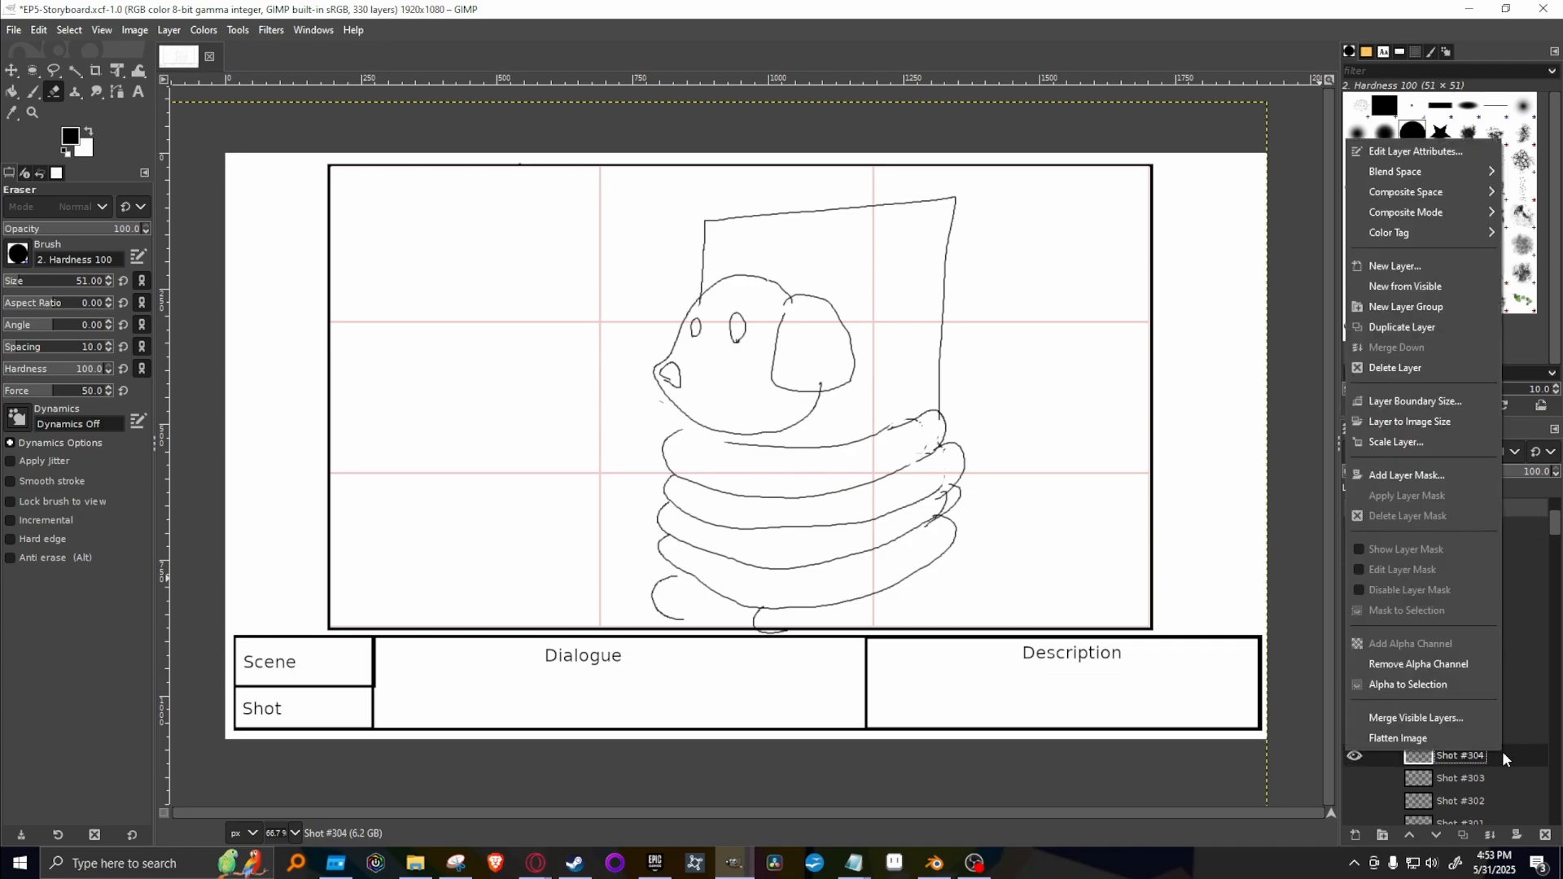
pyautogui.click(1430, 328)
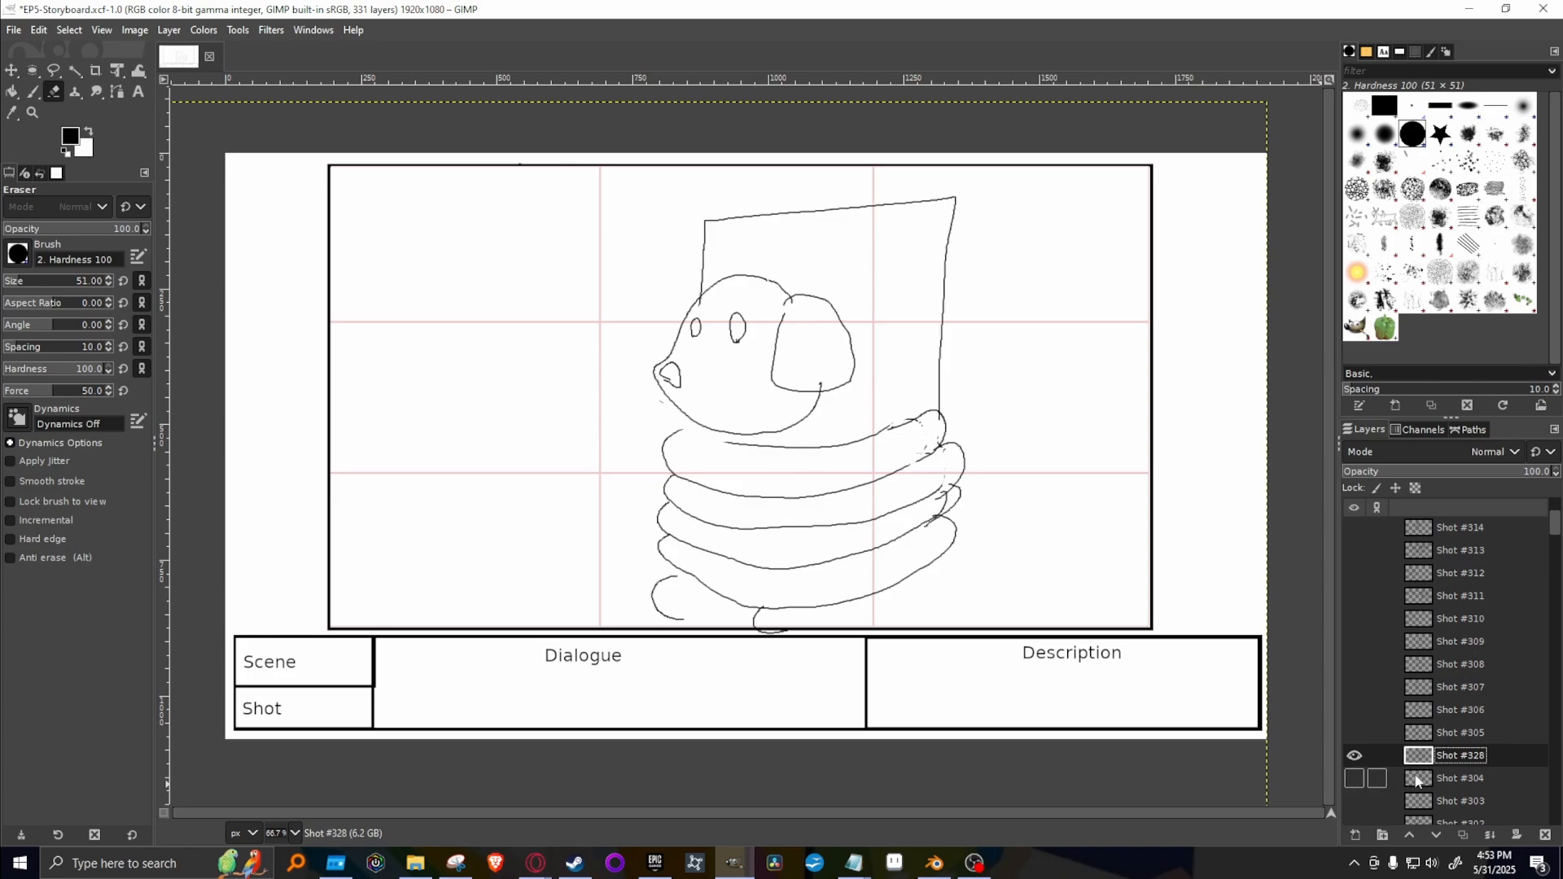
pyautogui.moveTo(1504, 754); pyautogui.dragTo(1498, 519)
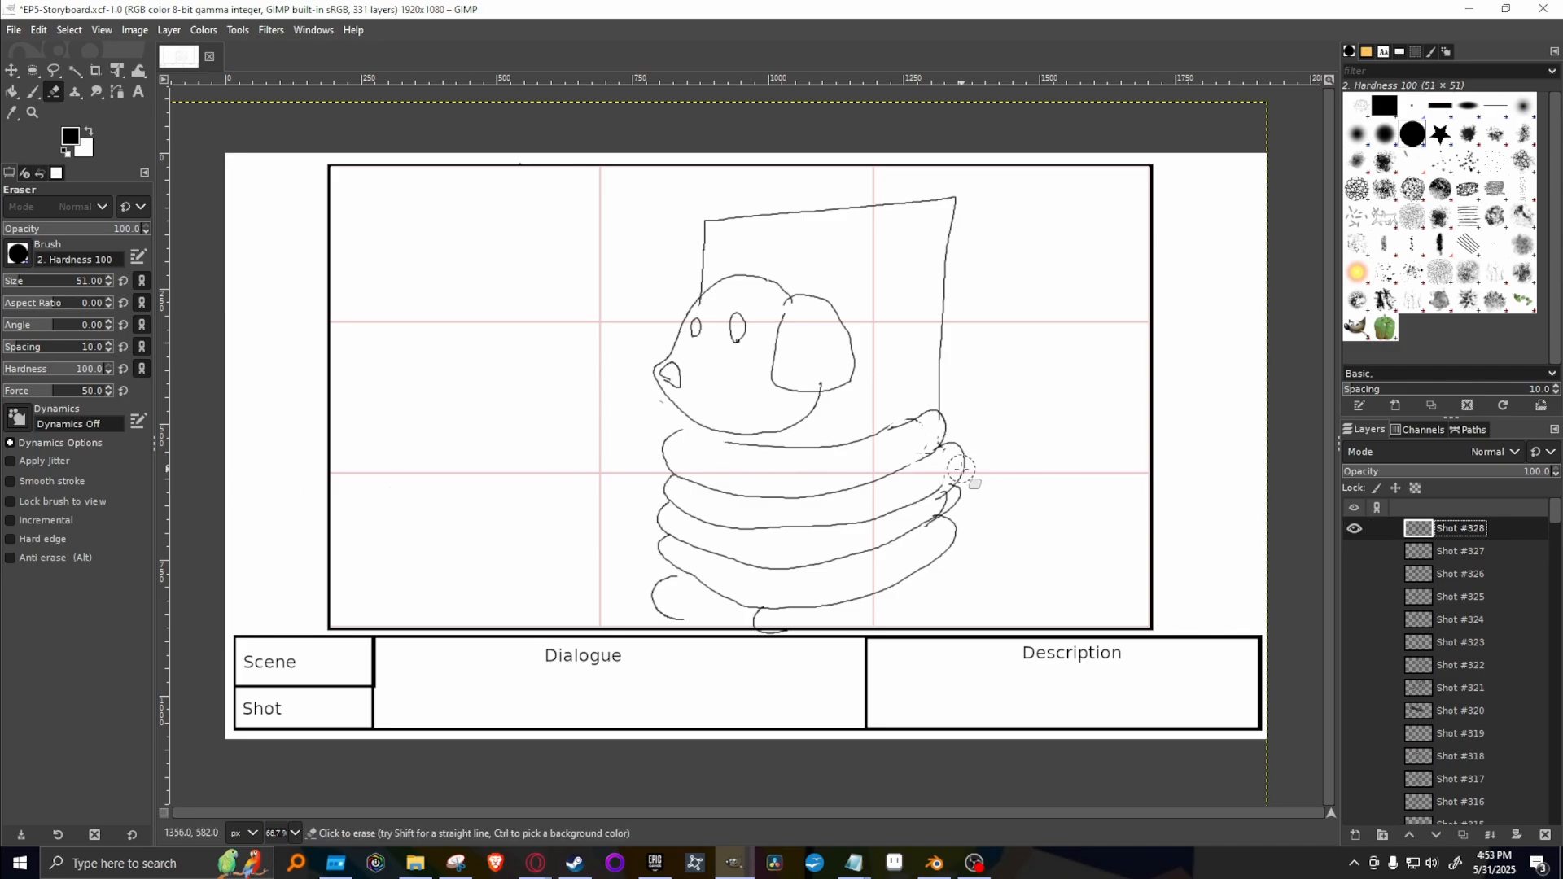
pyautogui.click(53, 70)
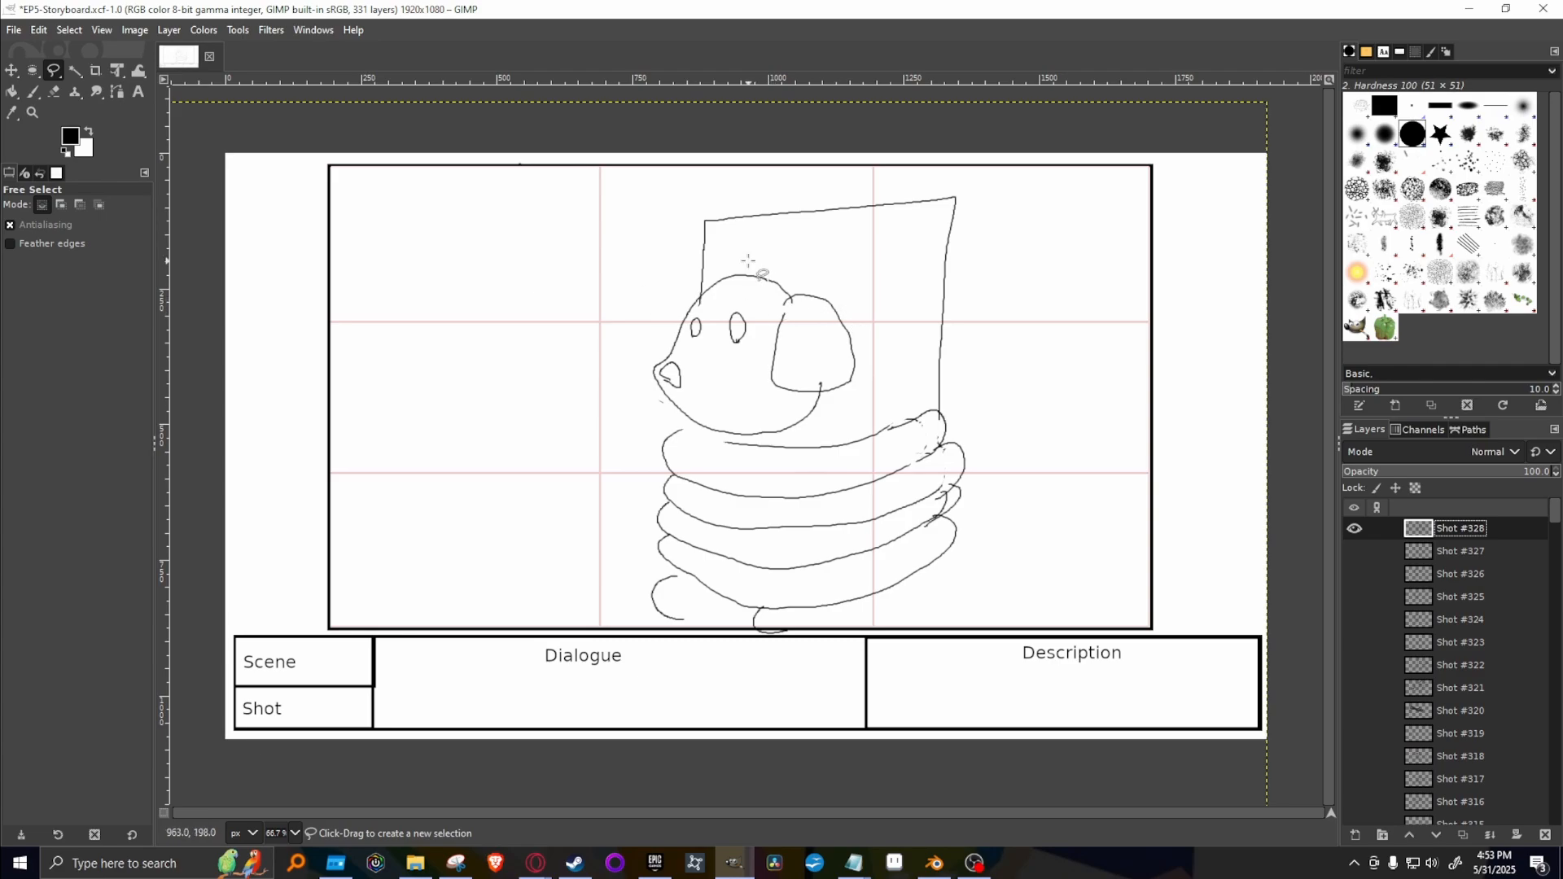
pyautogui.moveTo(748, 260)
pyautogui.mouseDown()
pyautogui.moveTo(672, 305)
pyautogui.moveTo(641, 396)
pyautogui.moveTo(688, 424)
pyautogui.moveTo(746, 444)
pyautogui.moveTo(869, 394)
pyautogui.moveTo(786, 253)
pyautogui.moveTo(765, 277)
pyautogui.moveTo(921, 328)
pyautogui.moveTo(886, 329)
pyautogui.mouseUp()
pyautogui.press('Escape')
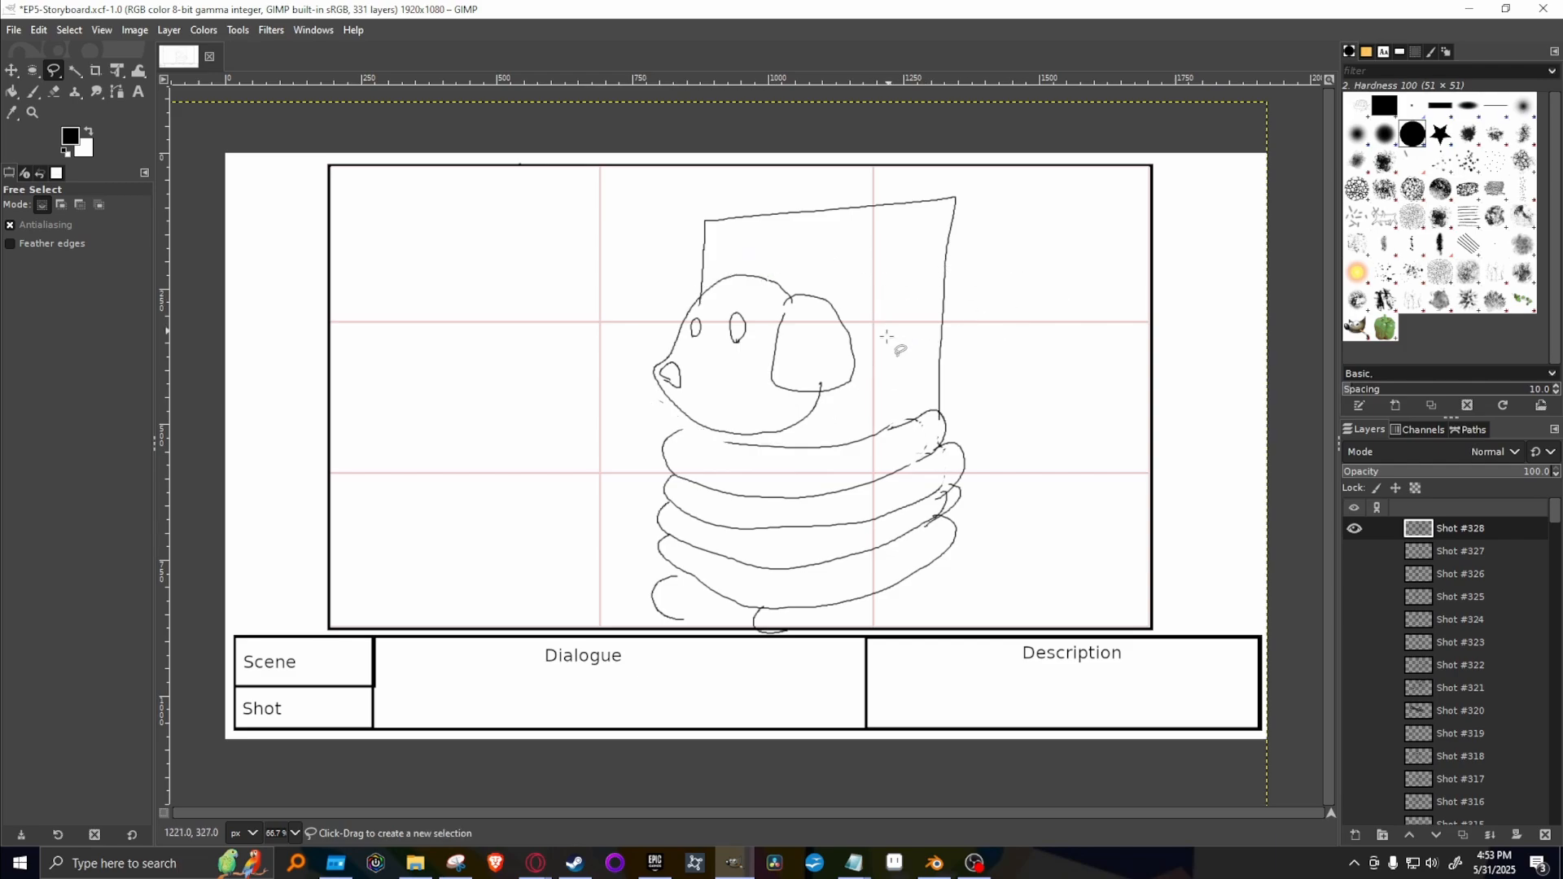
# Duplicate Shot #328 and hide the original, leaving only the copy shown.
pyautogui.rightClick(1513, 528)
pyautogui.click(1423, 199)
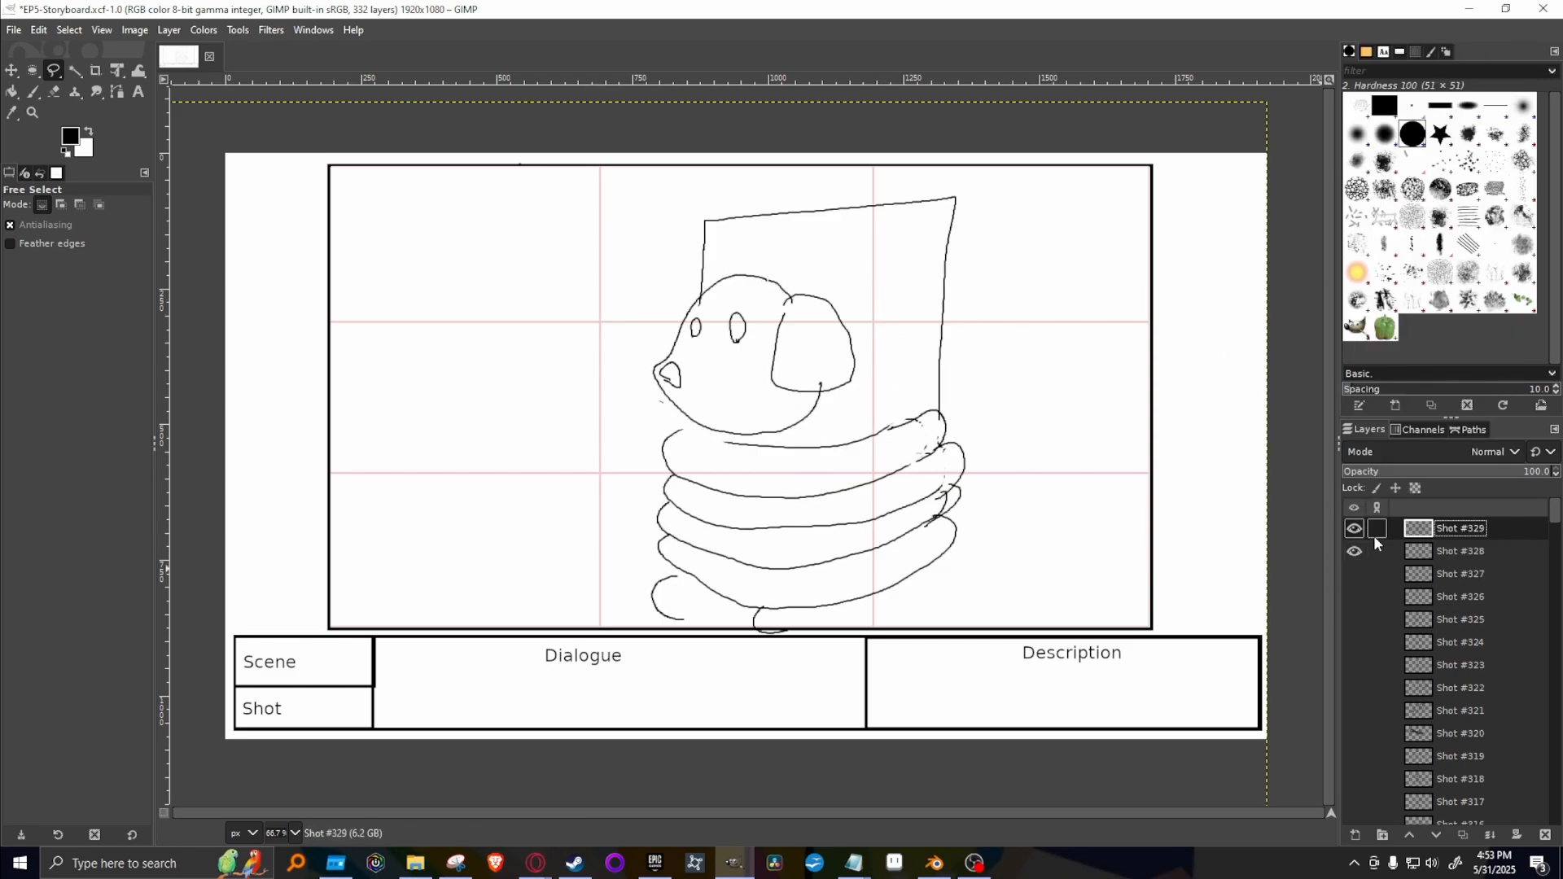
pyautogui.click(1354, 551)
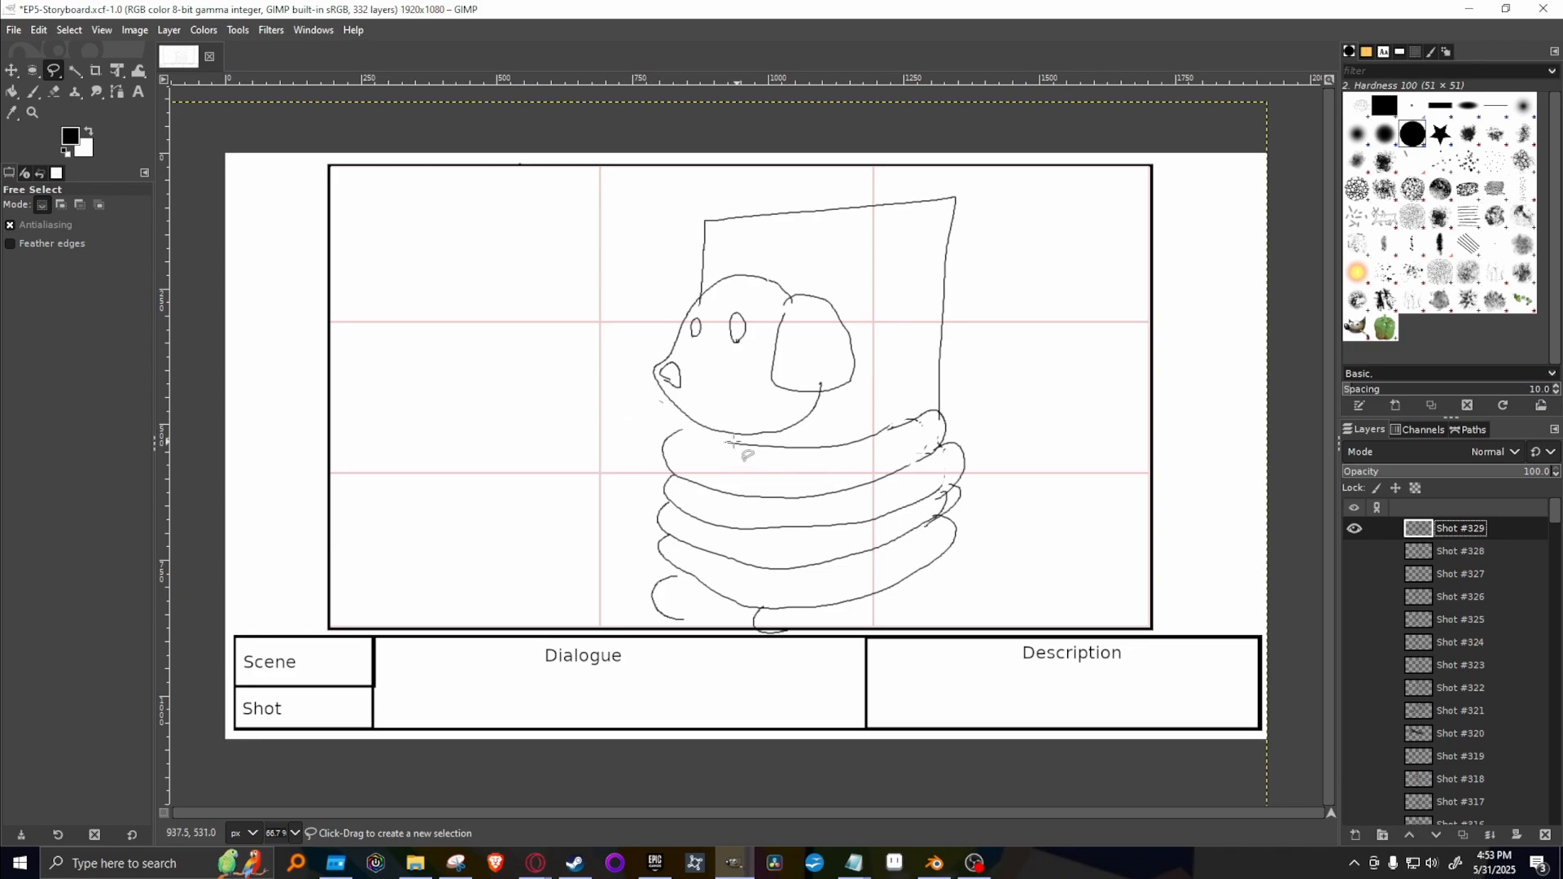
# Outline the dog's head on Shot #329 with Free Select, rotate it about 13° counterclockwise, and anchor the floating selection.
pyautogui.moveTo(735, 444)
pyautogui.mouseDown()
pyautogui.moveTo(635, 406)
pyautogui.moveTo(634, 320)
pyautogui.moveTo(678, 288)
pyautogui.moveTo(782, 259)
pyautogui.moveTo(872, 331)
pyautogui.moveTo(862, 400)
pyautogui.moveTo(810, 437)
pyautogui.moveTo(719, 433)
pyautogui.mouseUp()
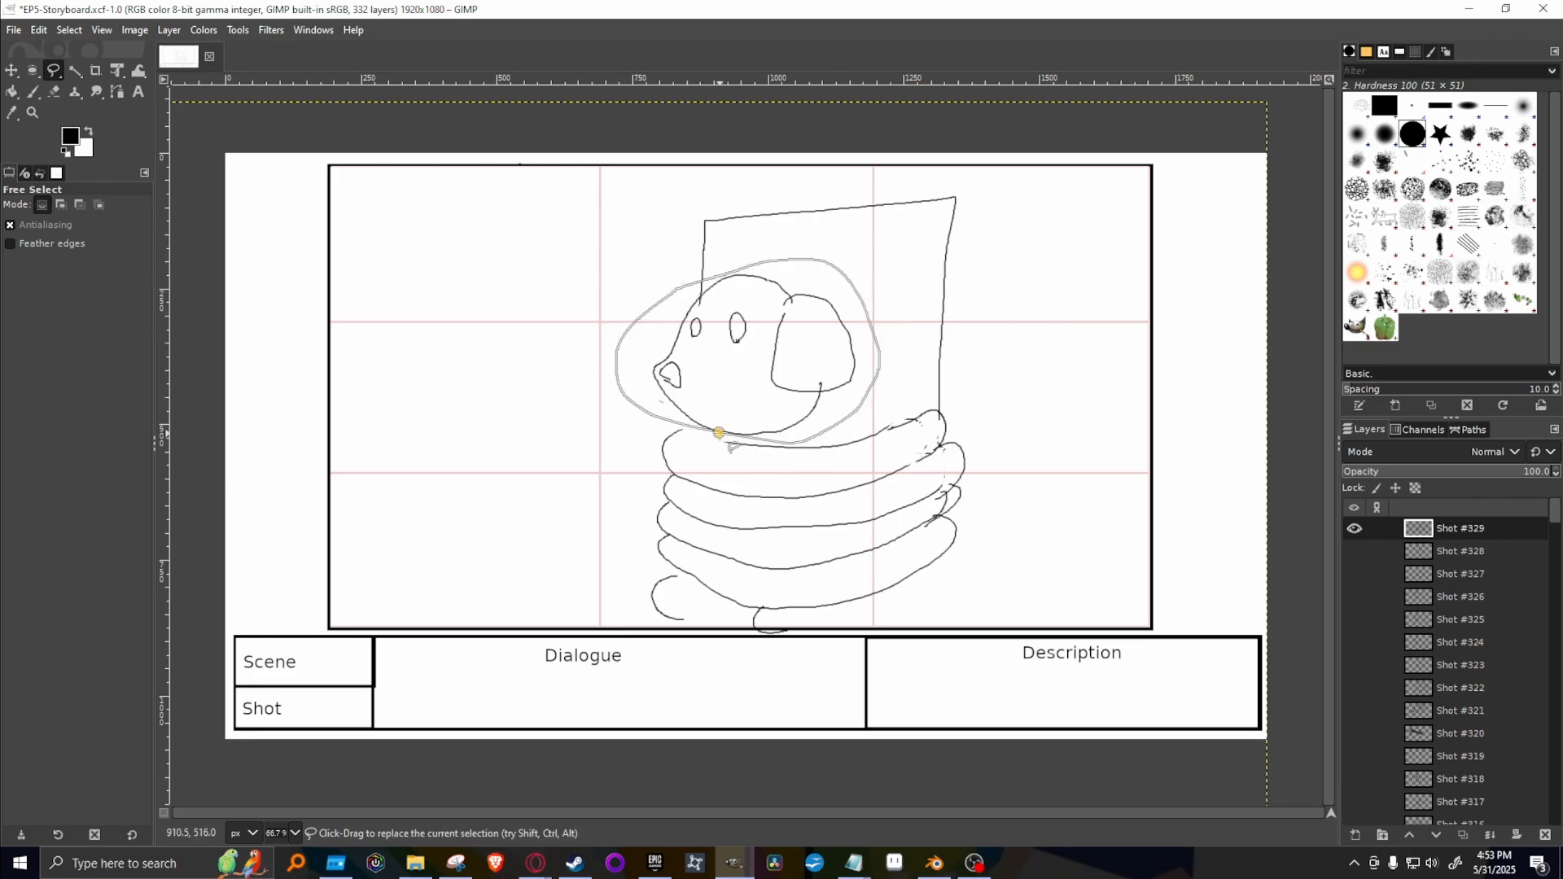
pyautogui.click(107, 73)
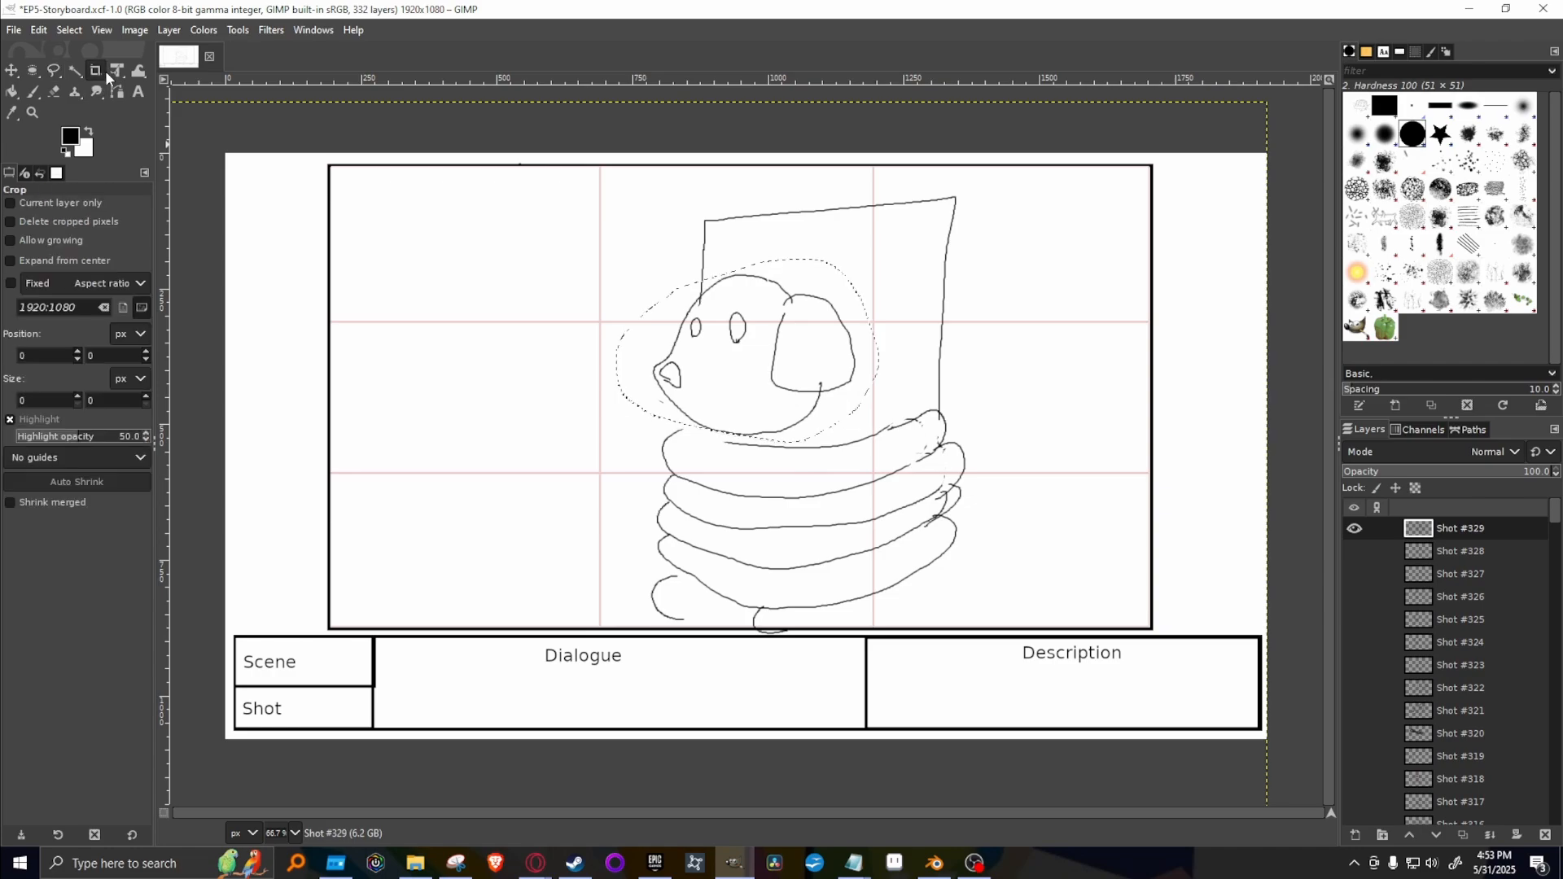
pyautogui.click(118, 70)
pyautogui.click(653, 259)
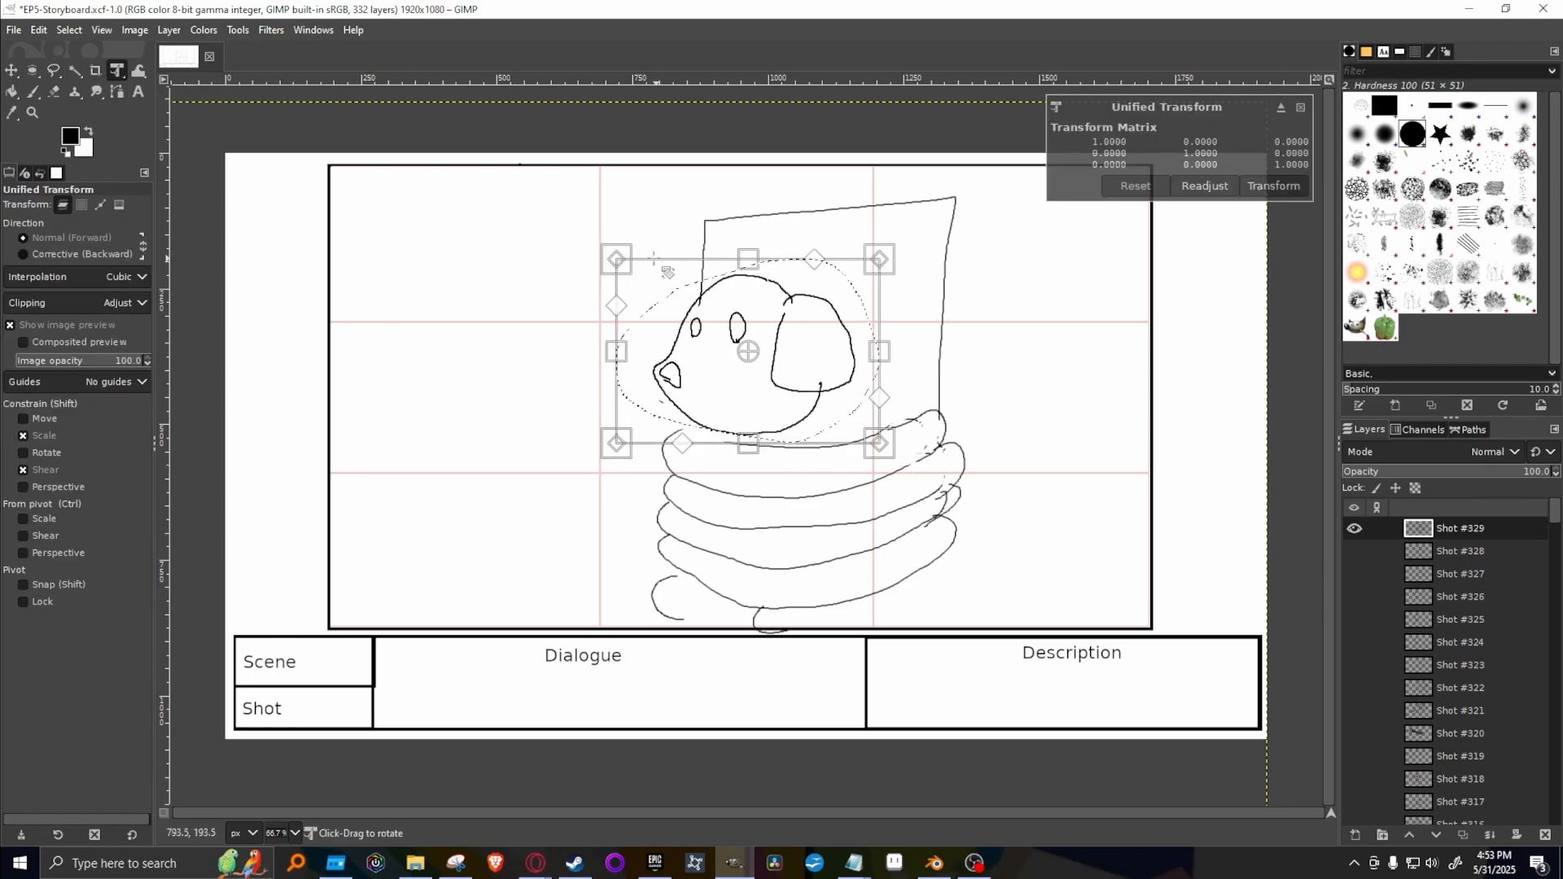
pyautogui.moveTo(594, 236); pyautogui.dragTo(572, 273)
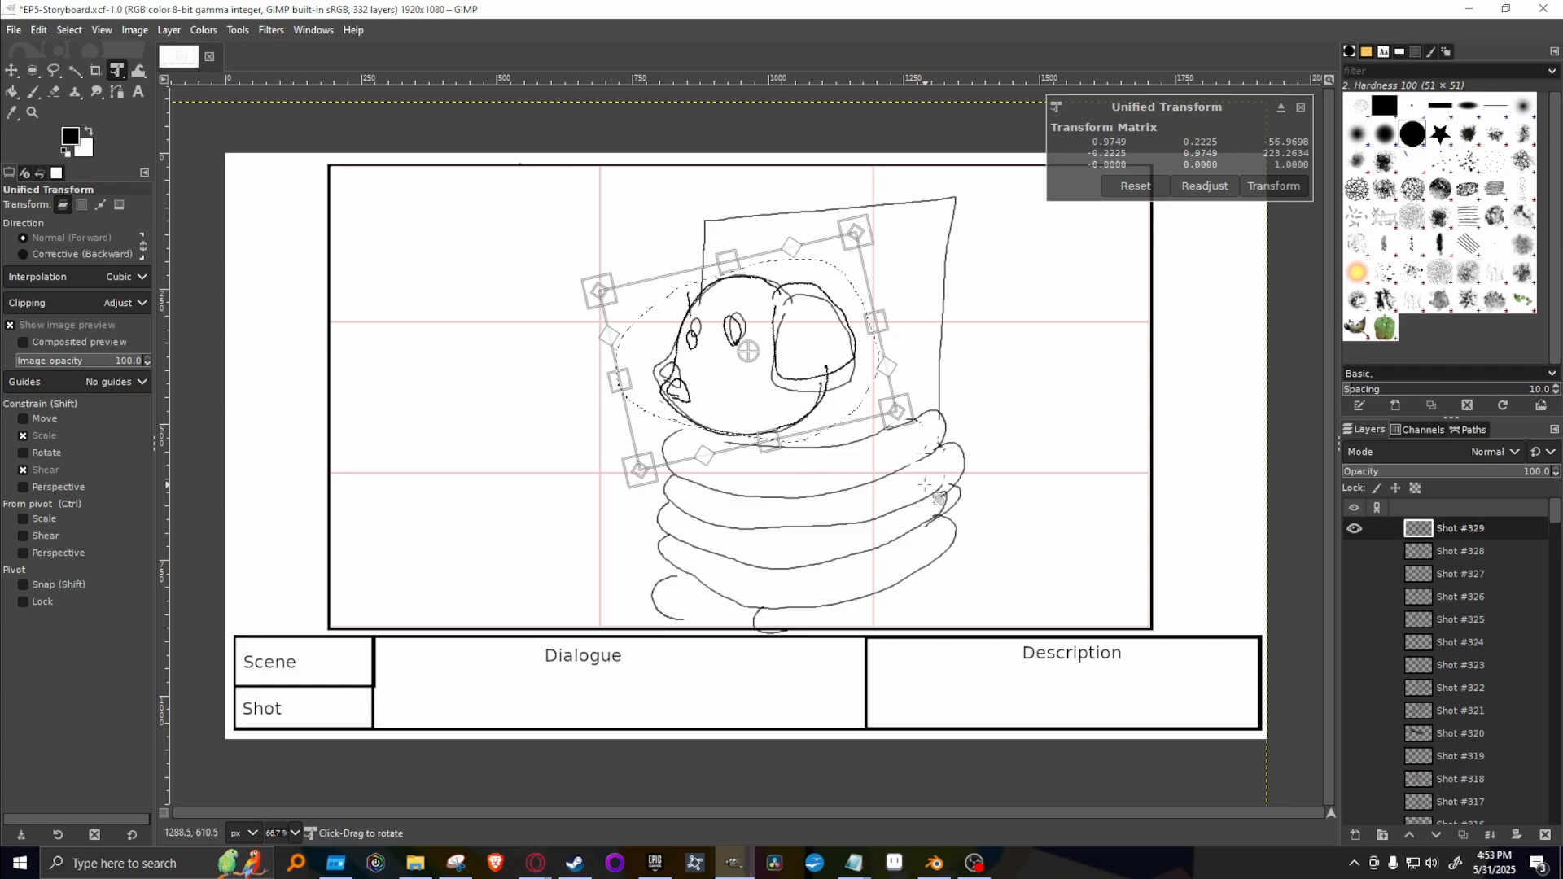
pyautogui.press('Return')
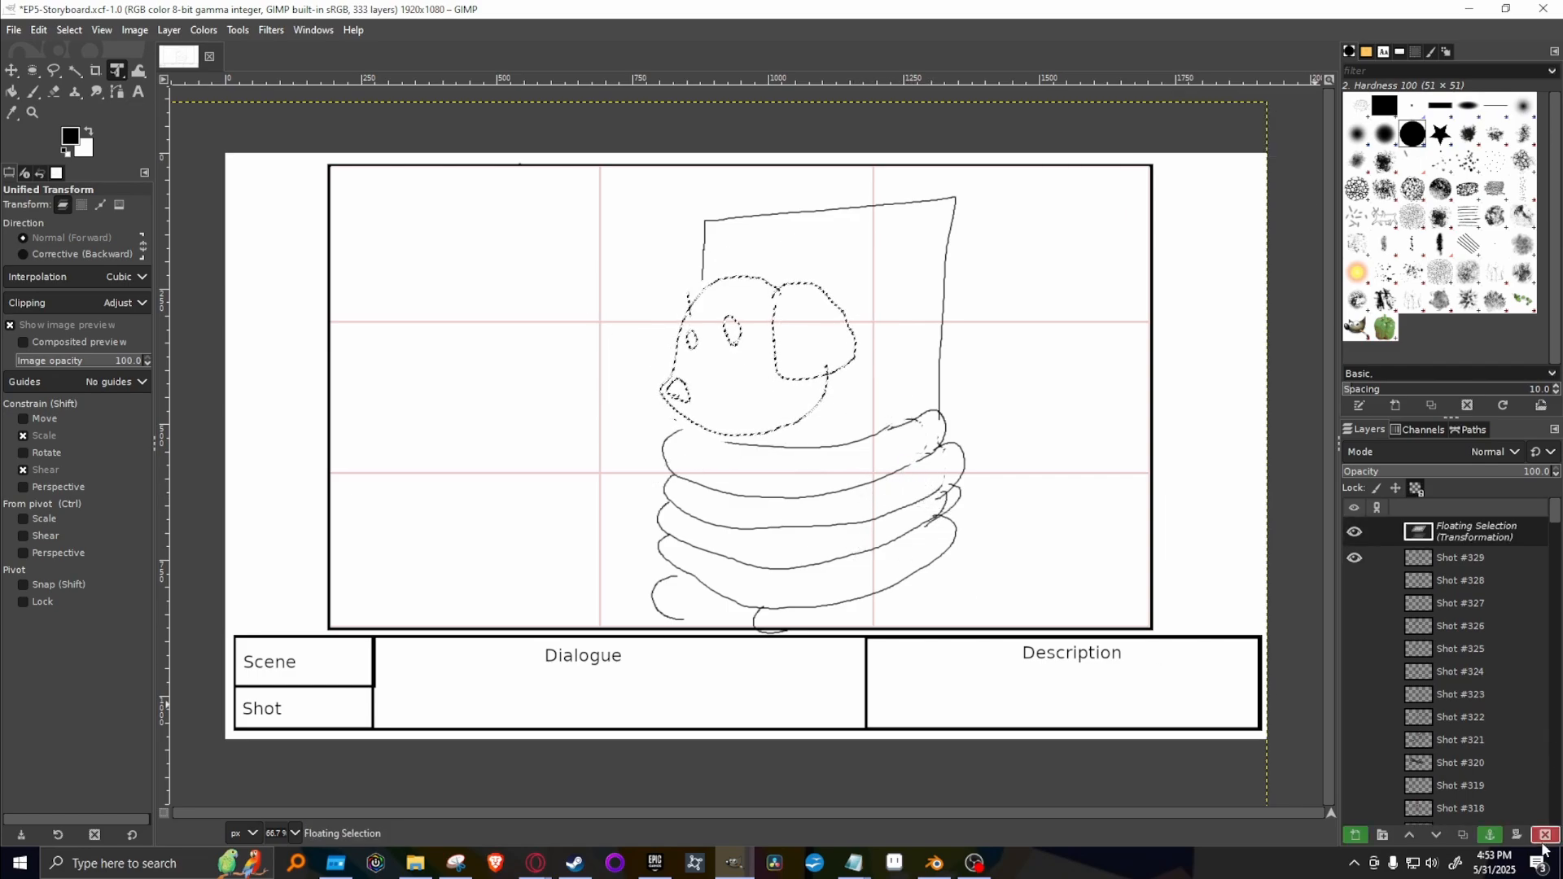
pyautogui.click(1490, 836)
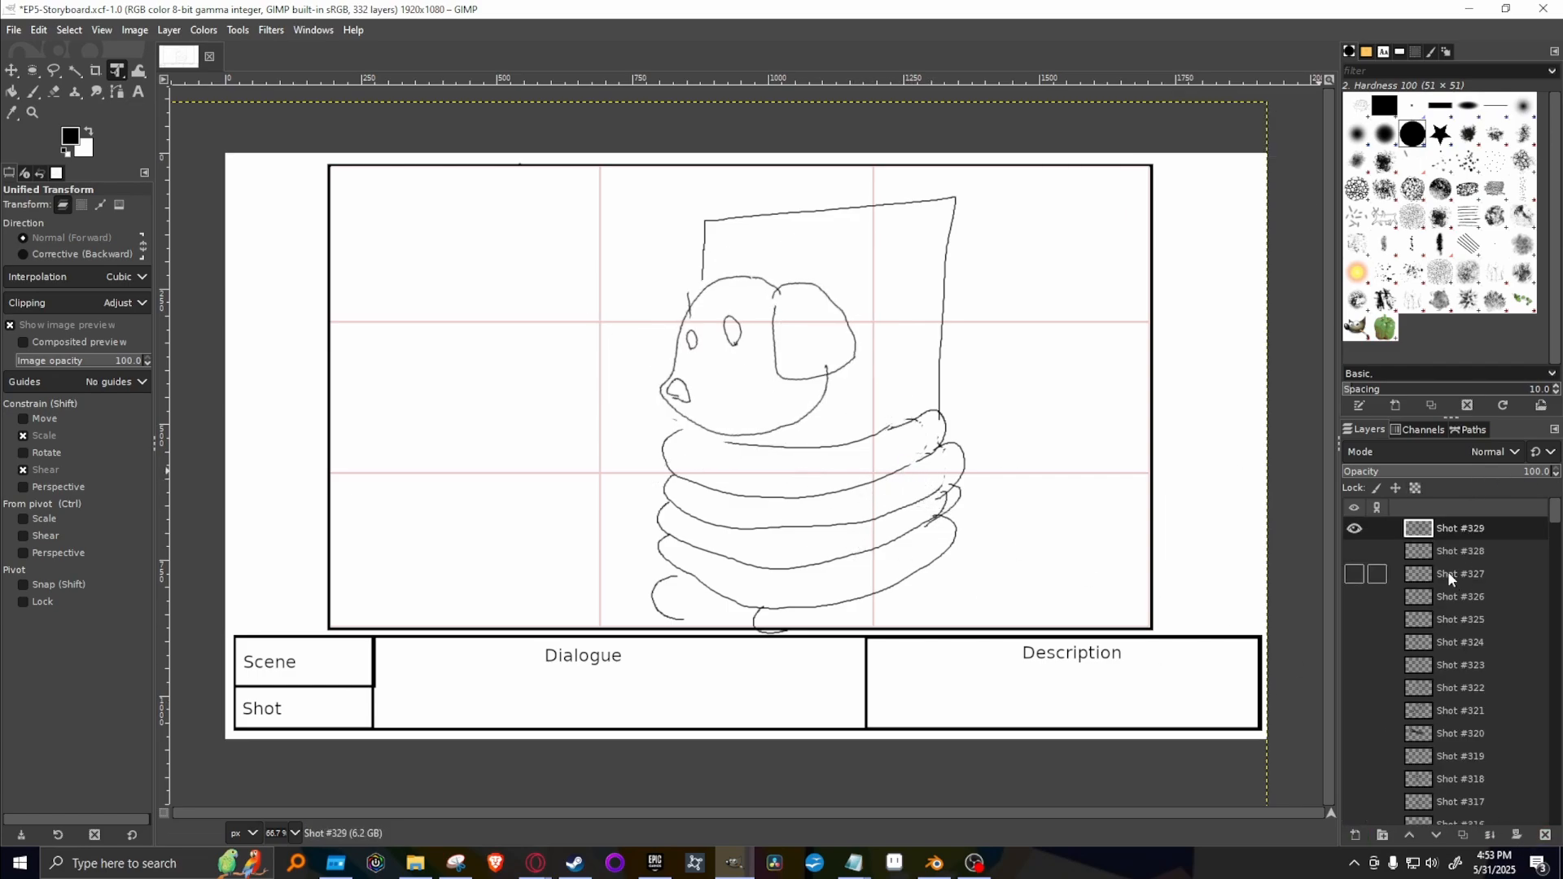
# Duplicate Shot #328 again, move the copy to the top of the layer stack, and show only that copy.
pyautogui.click(1457, 550)
pyautogui.rightClick(1454, 549)
pyautogui.click(1373, 190)
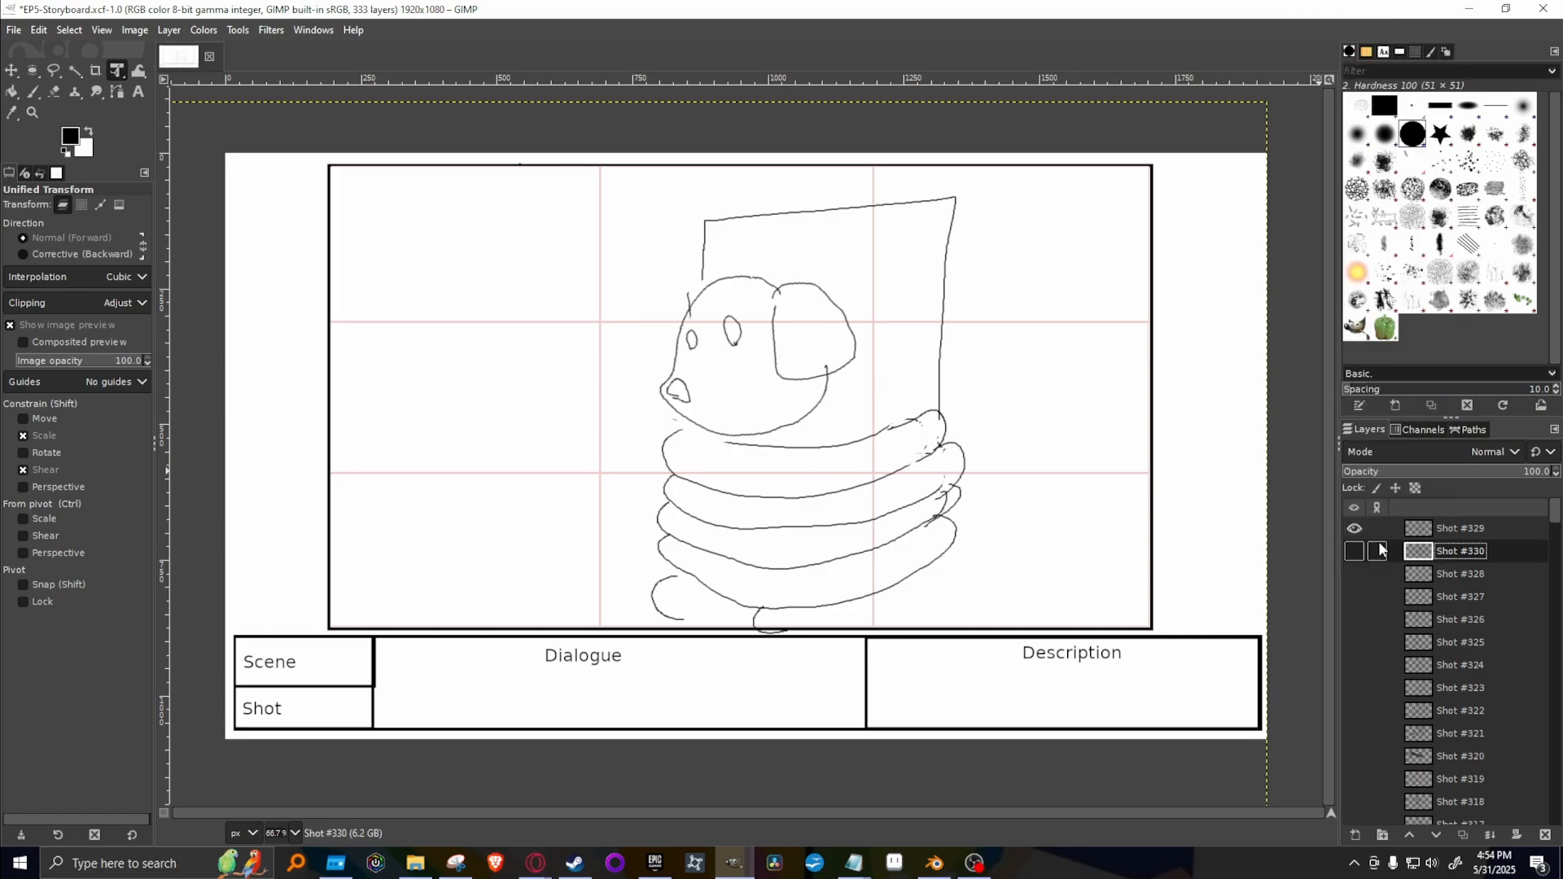
pyautogui.click(1354, 551)
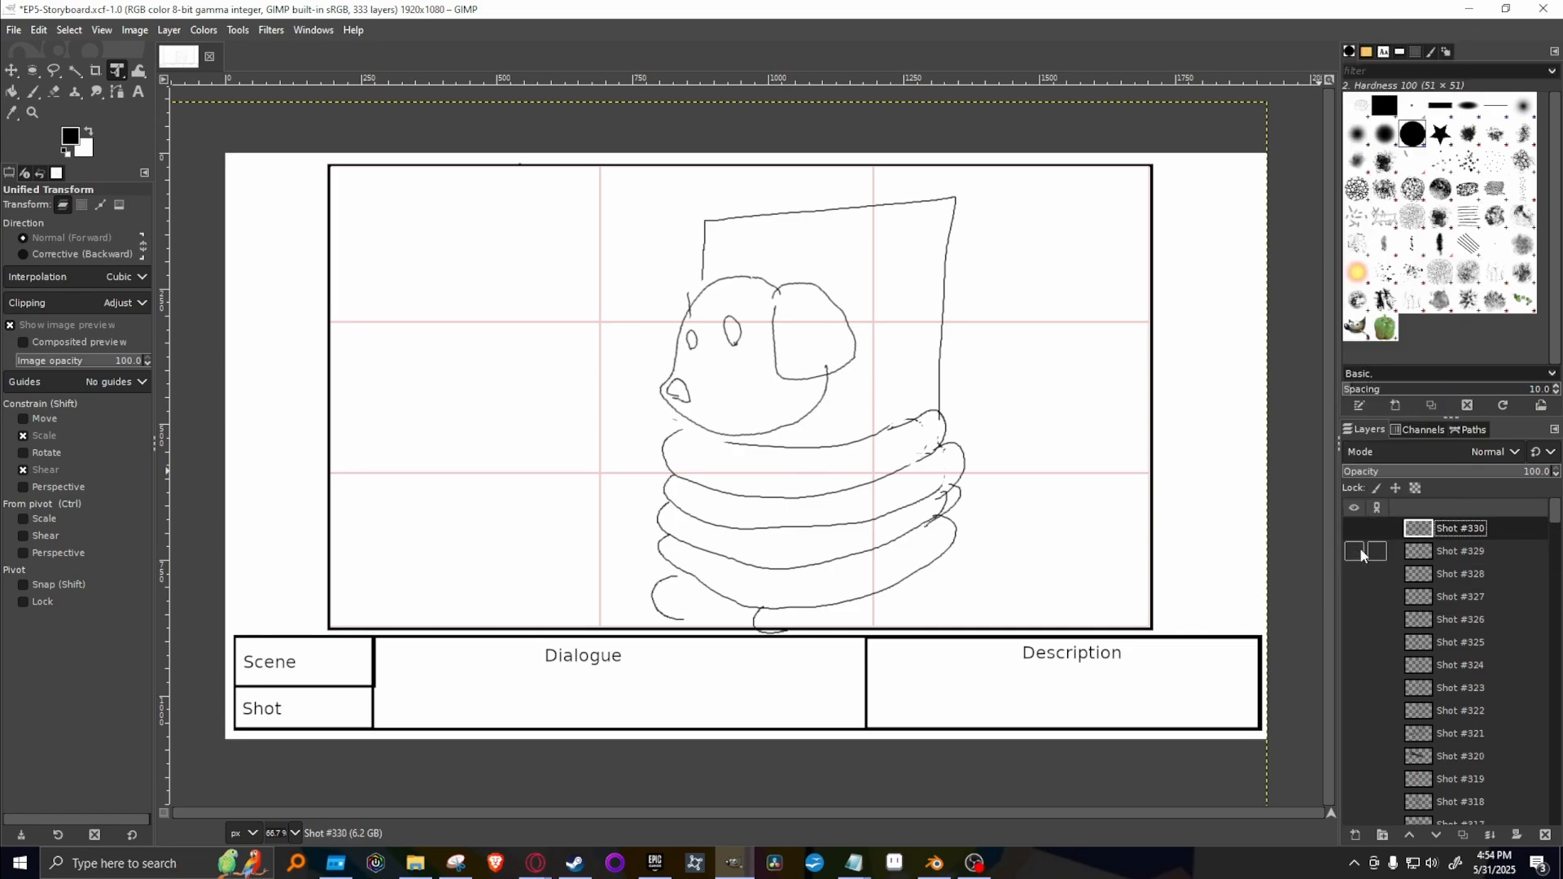
pyautogui.click(1354, 528)
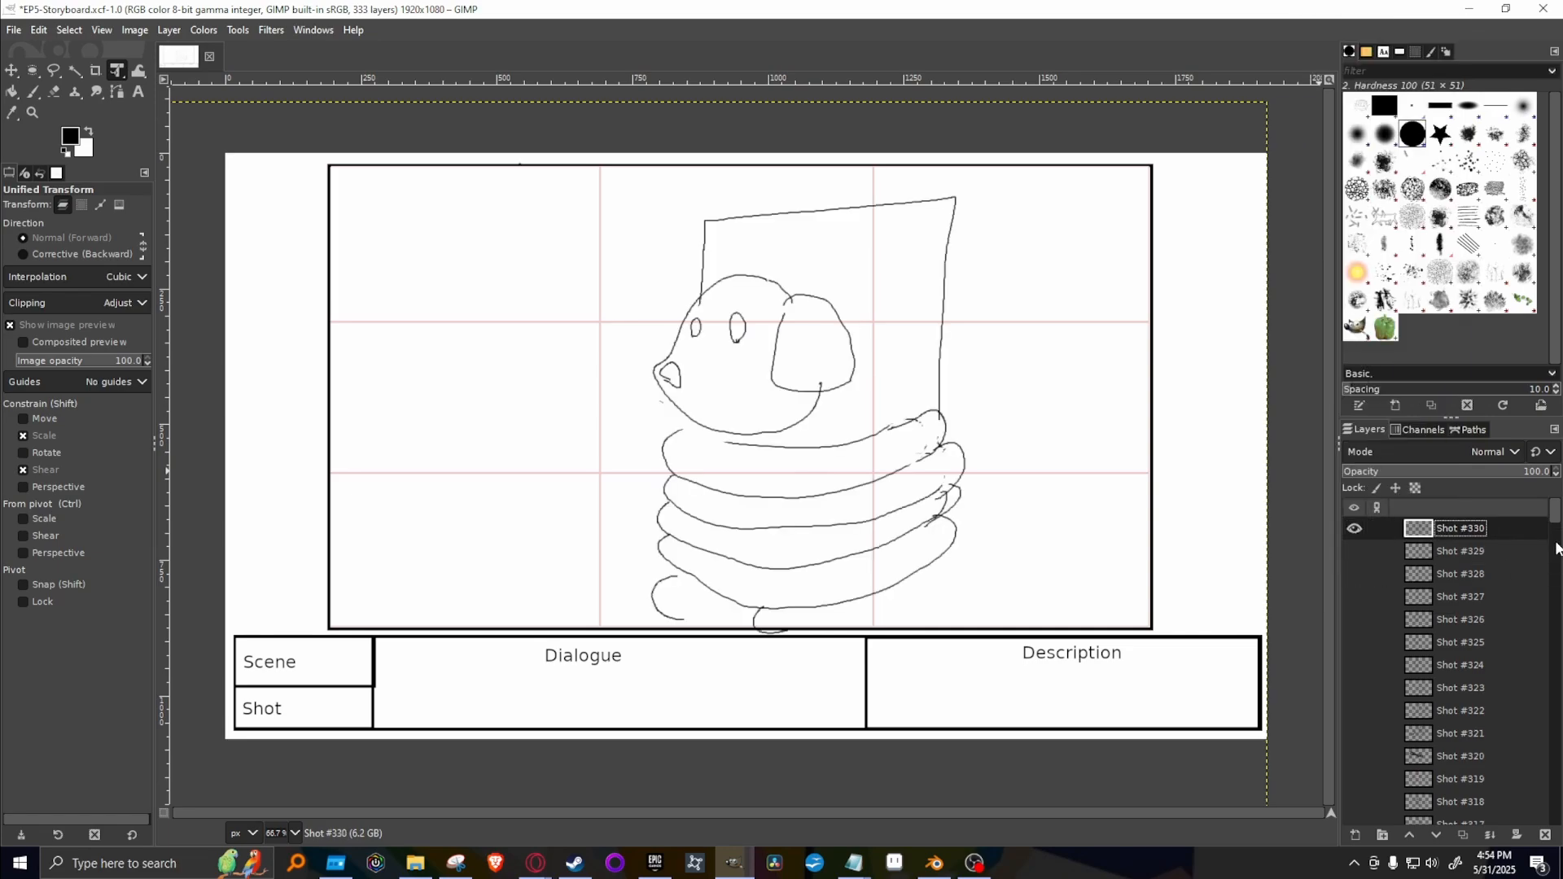
# Outline the dog's head on Shot #330 with Free Select, rotate it about 15° clockwise, and anchor the floating selection.
pyautogui.click(54, 70)
pyautogui.moveTo(732, 440)
pyautogui.mouseDown()
pyautogui.moveTo(607, 384)
pyautogui.moveTo(652, 303)
pyautogui.moveTo(733, 272)
pyautogui.moveTo(879, 329)
pyautogui.moveTo(842, 432)
pyautogui.moveTo(737, 439)
pyautogui.mouseUp()
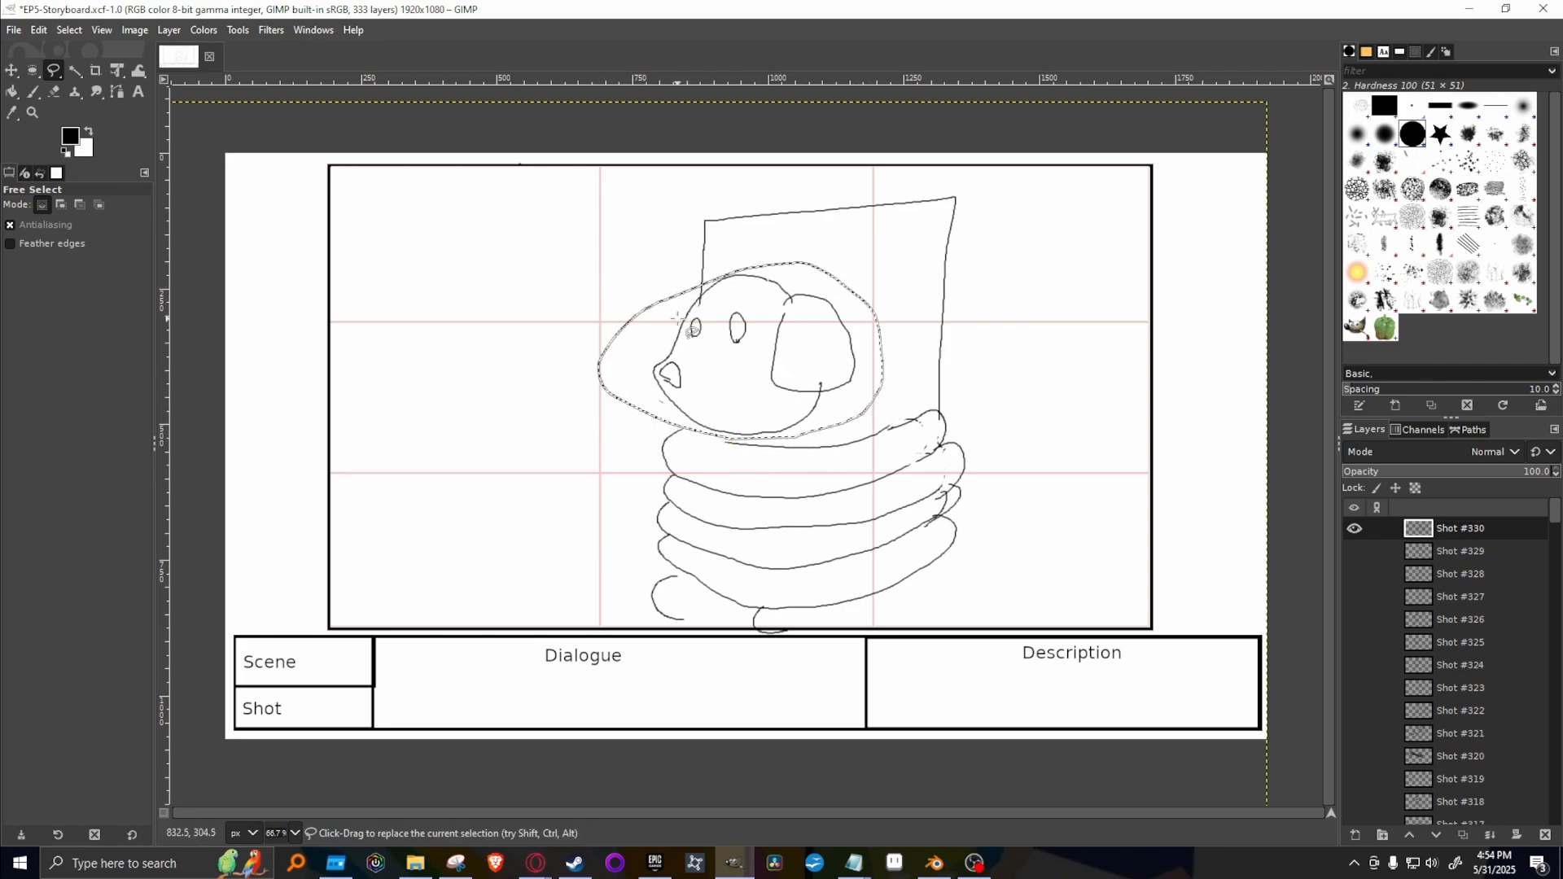
pyautogui.hotkey('shift', 't')
pyautogui.click(784, 366)
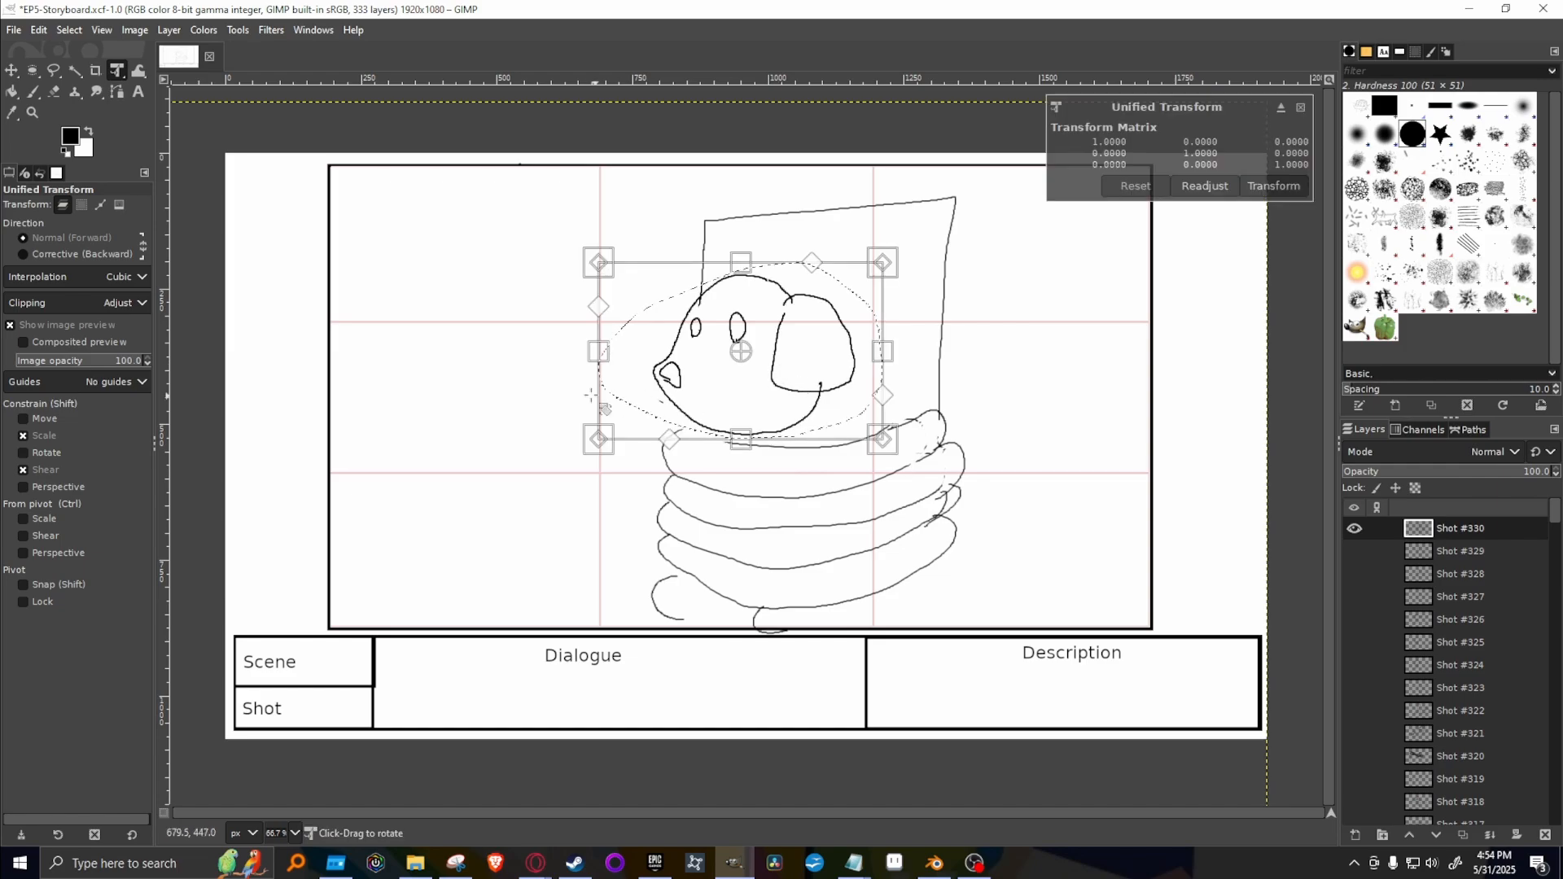
pyautogui.moveTo(559, 244); pyautogui.dragTo(608, 206)
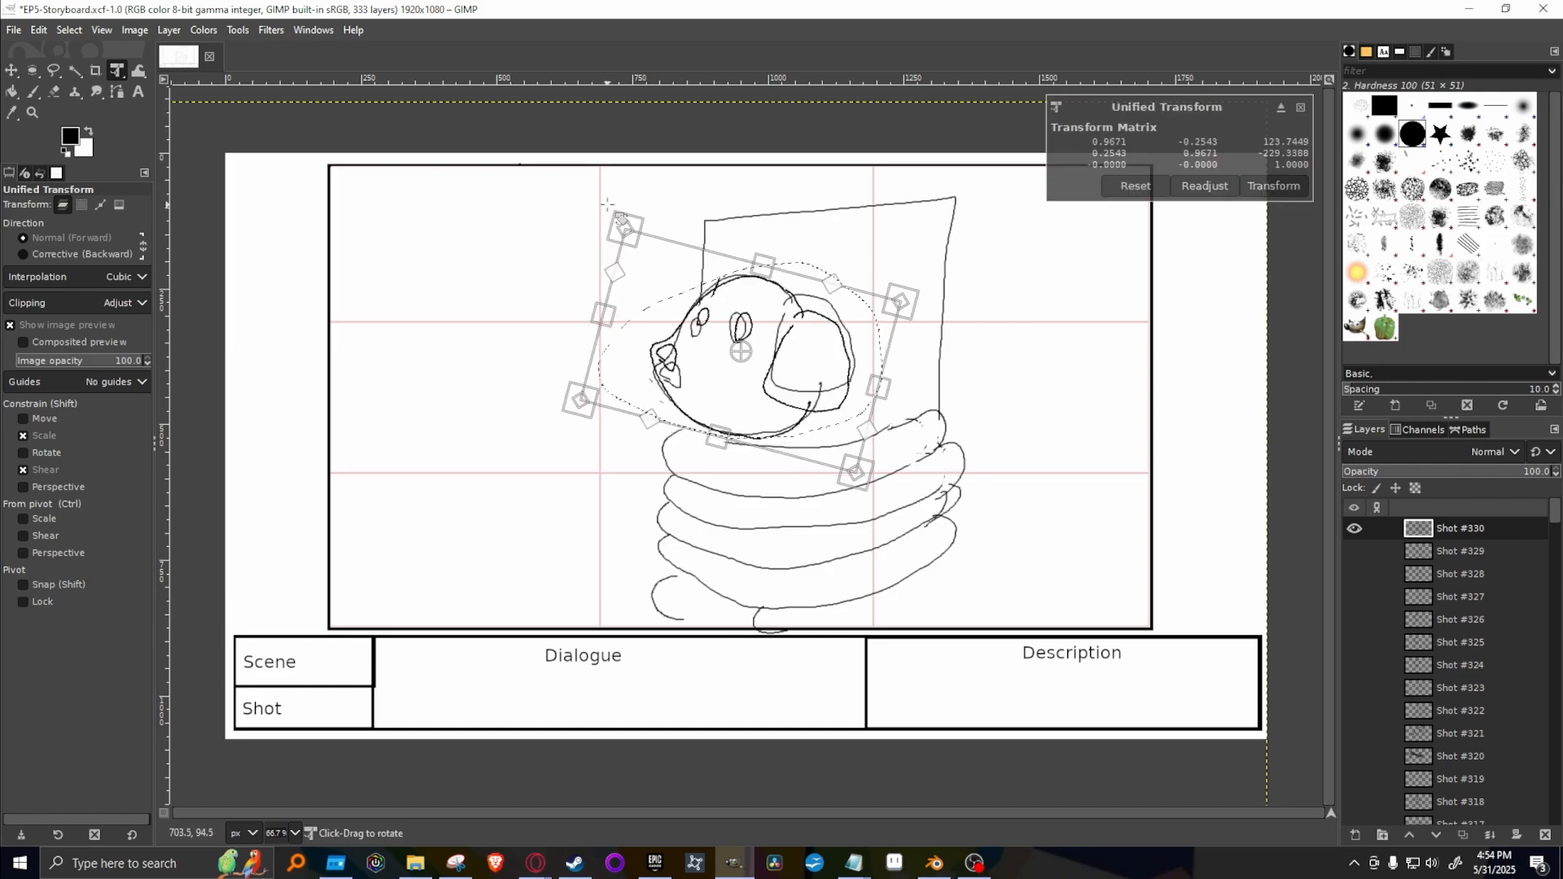
pyautogui.press('Return')
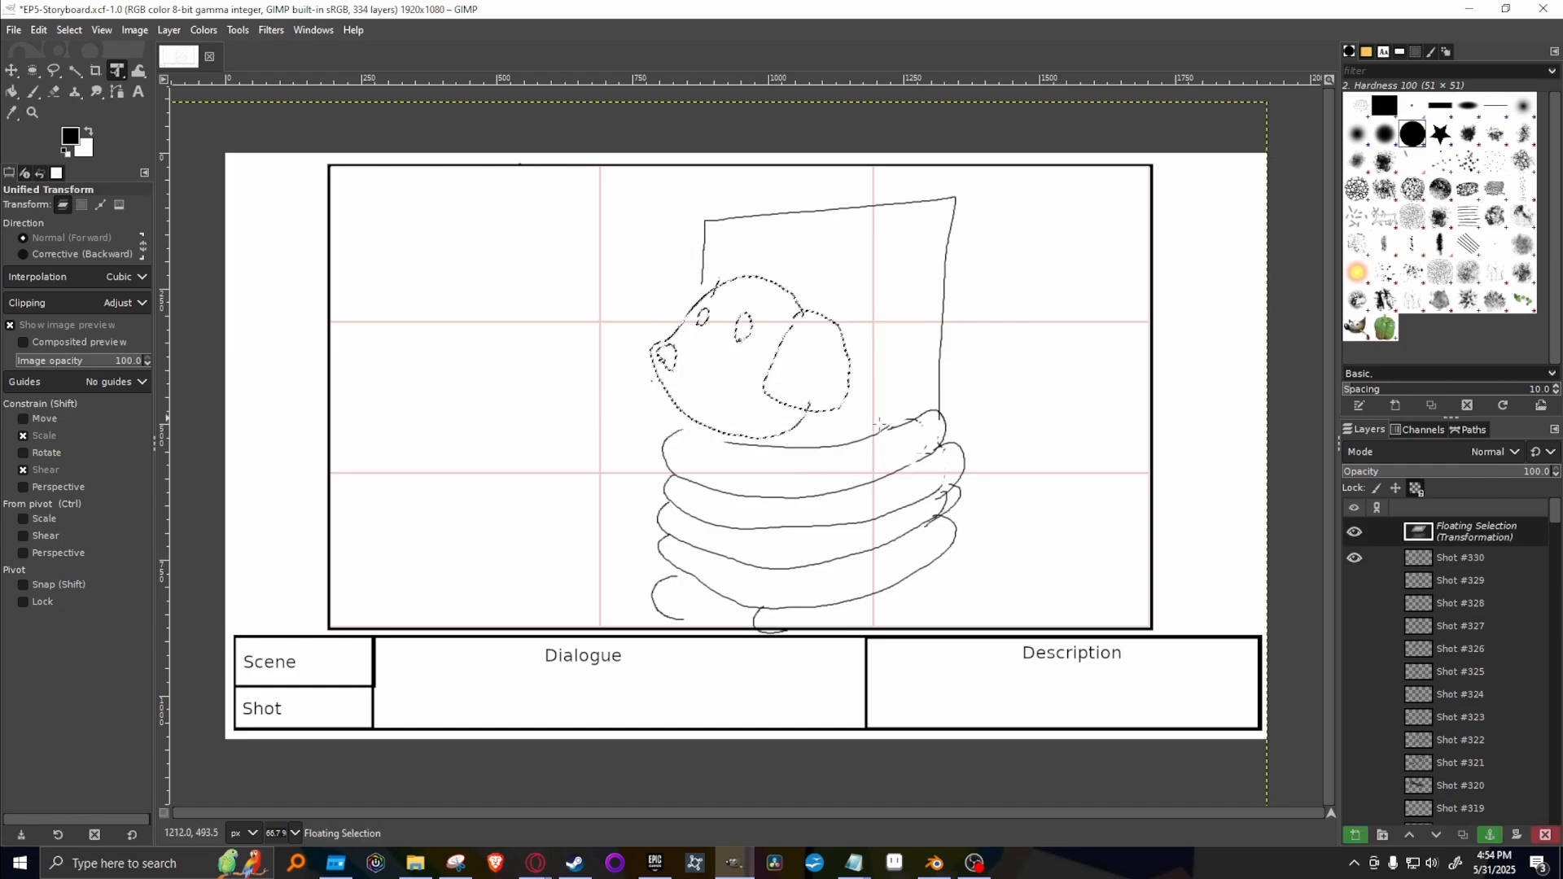
pyautogui.click(1491, 839)
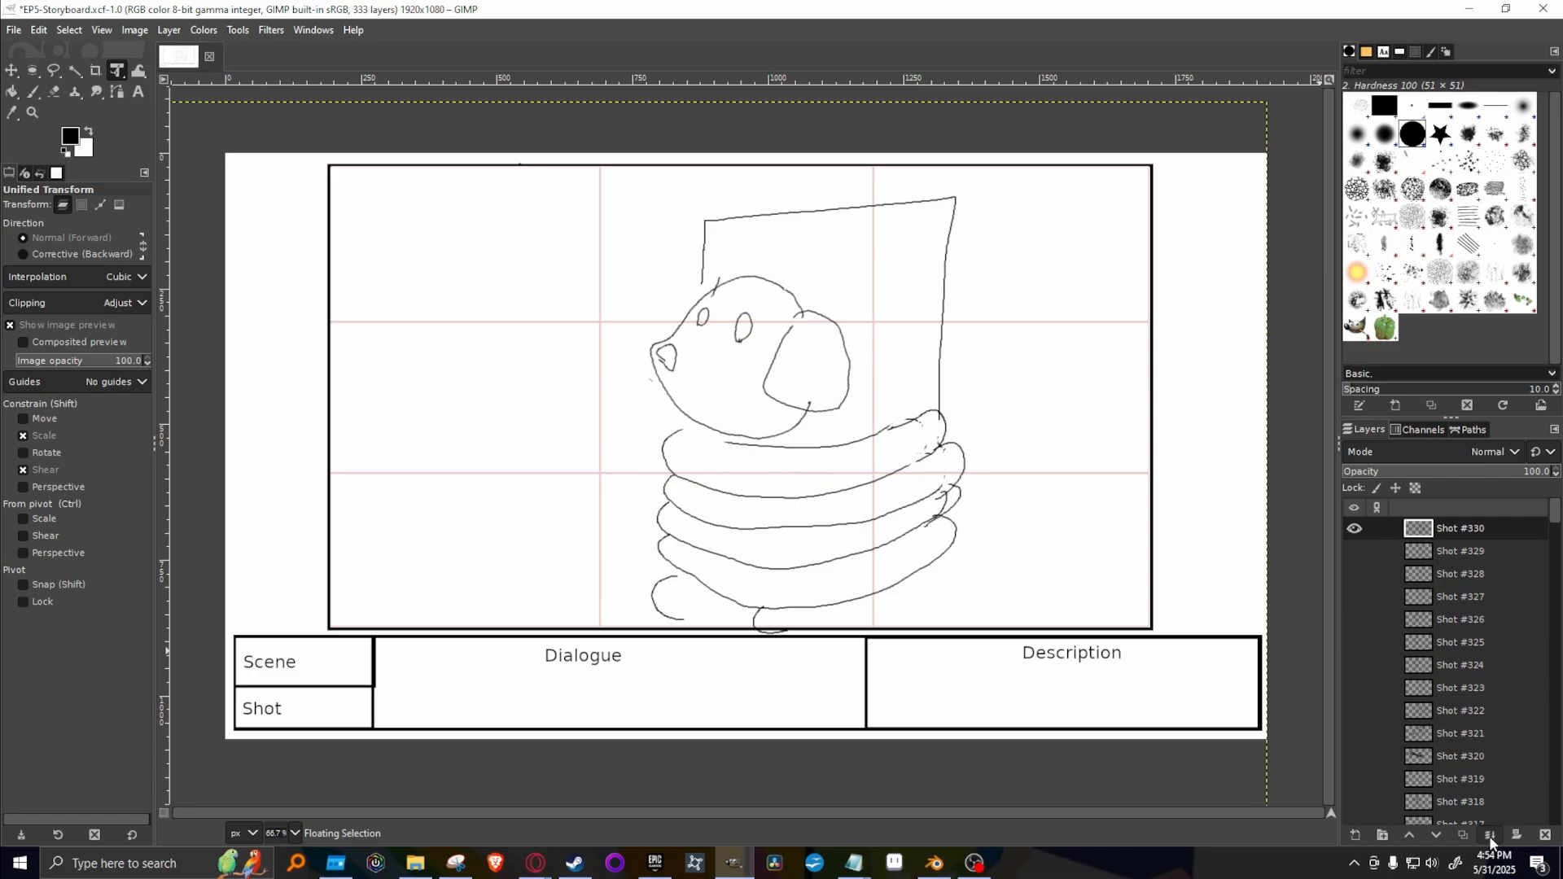
# Compare the drawings on Shot #327 up to Shot #330 one at a time, leaving Shot #330 shown.
pyautogui.click(1354, 528)
pyautogui.click(1354, 597)
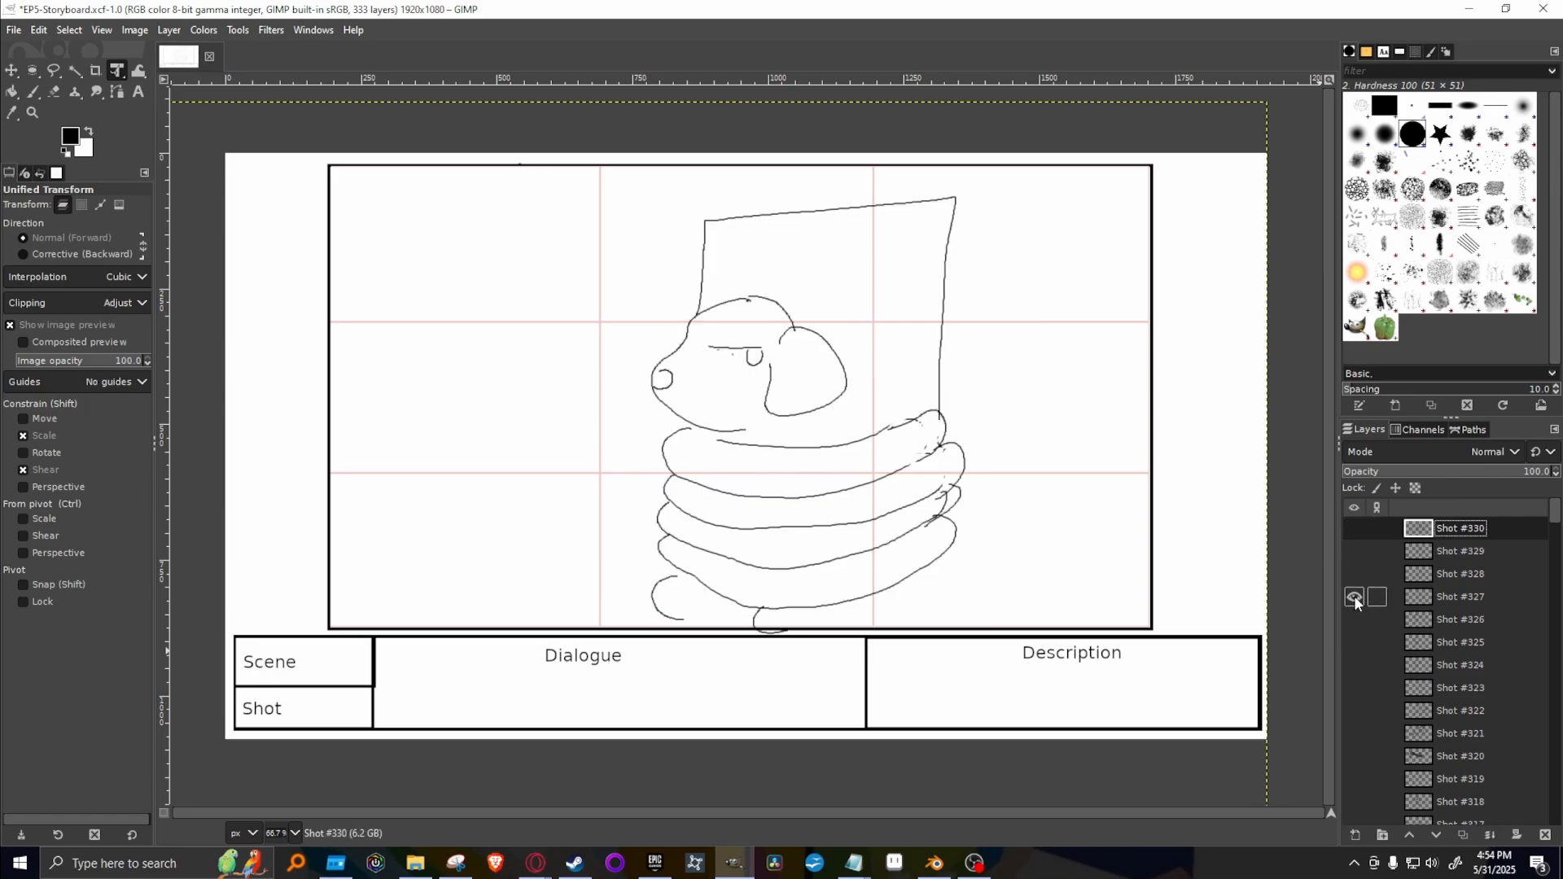
pyautogui.click(1354, 597)
pyautogui.click(1354, 574)
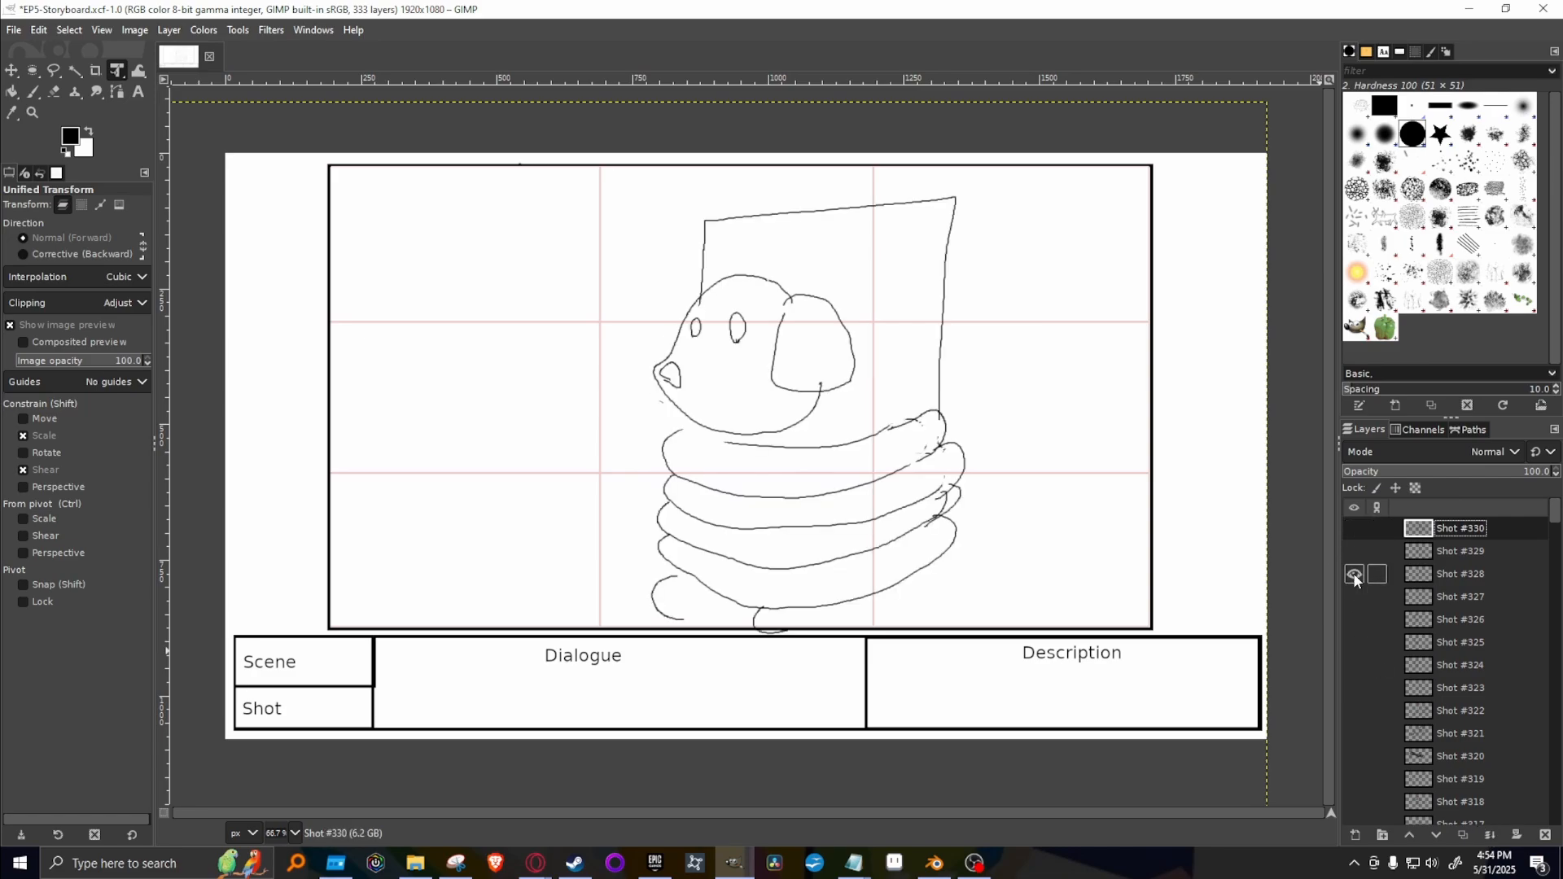
pyautogui.click(1354, 574)
pyautogui.click(1353, 551)
pyautogui.click(1354, 552)
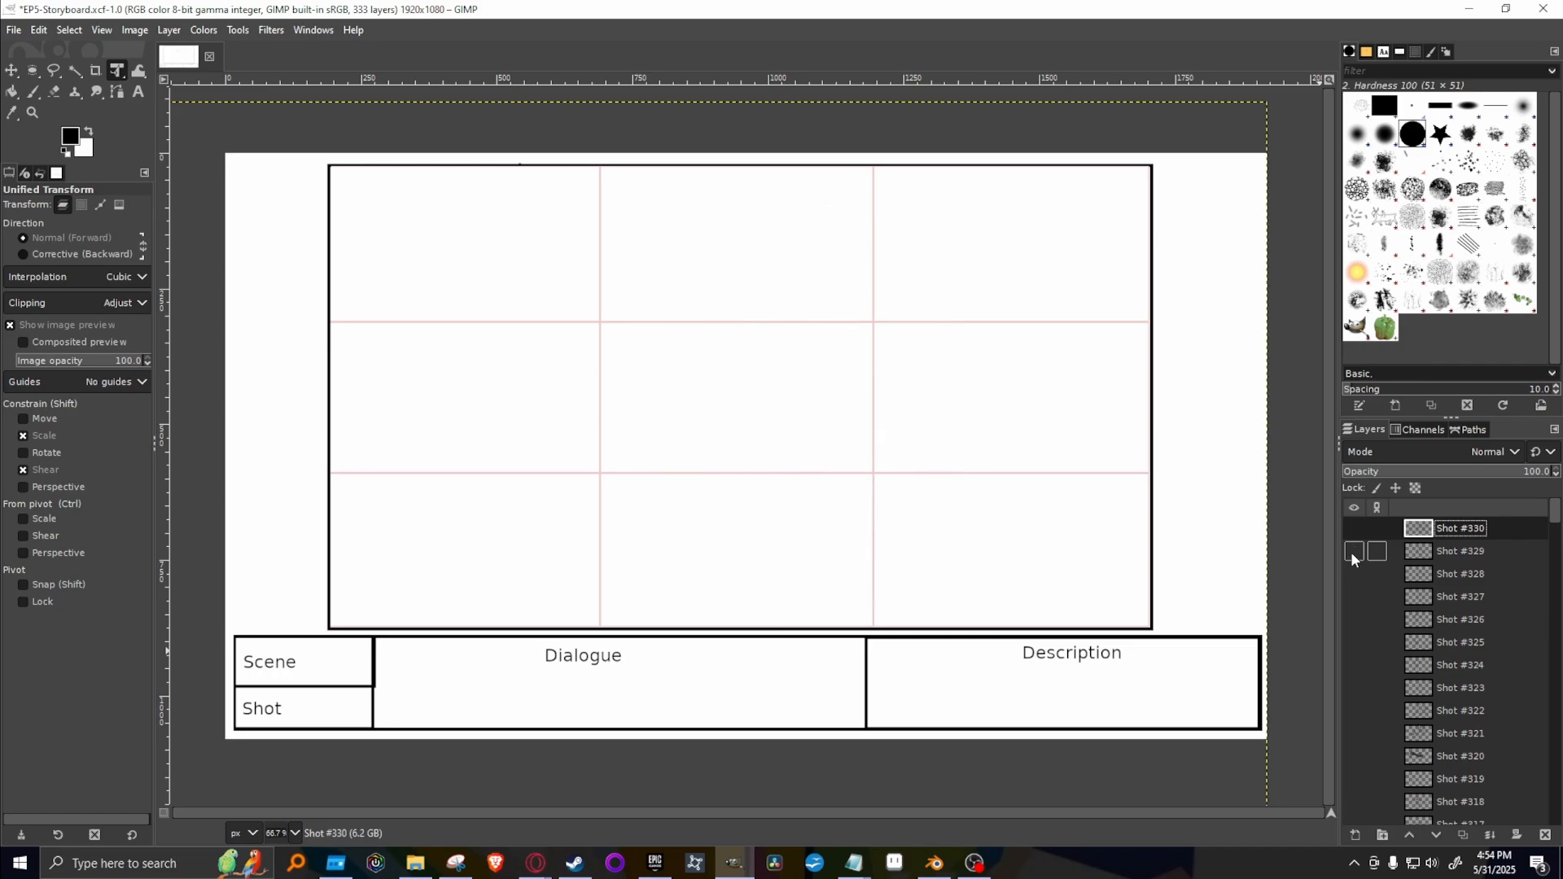
pyautogui.click(1354, 529)
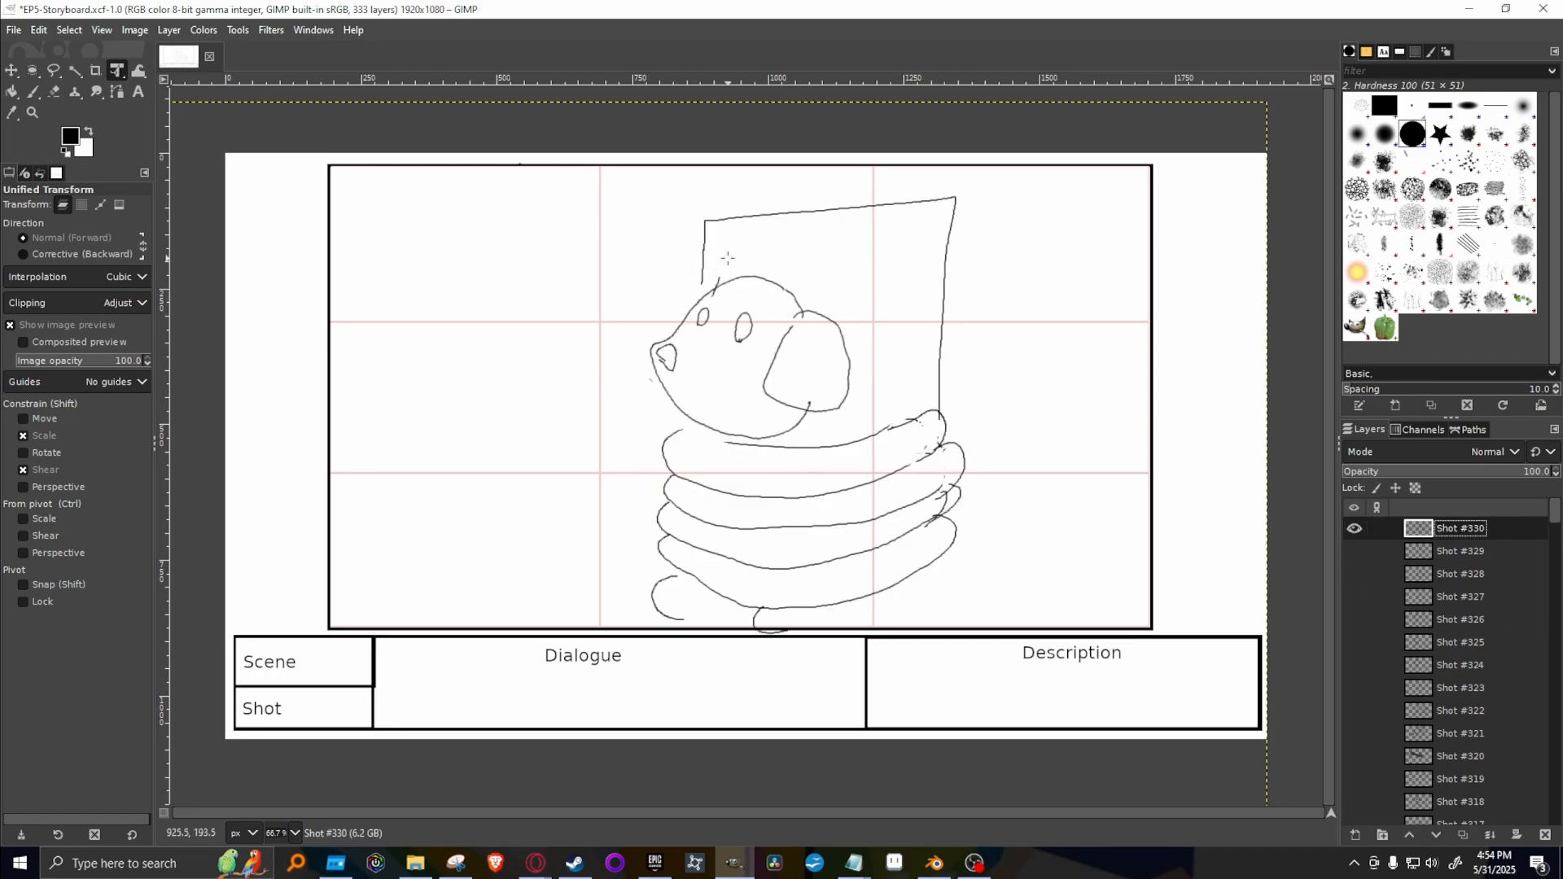
# Reselect the tilted head on Shot #330 freehand, shift it about 46 px to the right with Unified Transform, and anchor it.
pyautogui.moveTo(728, 258); pyautogui.dragTo(717, 267)
pyautogui.hotkey('ctrl', 'z')
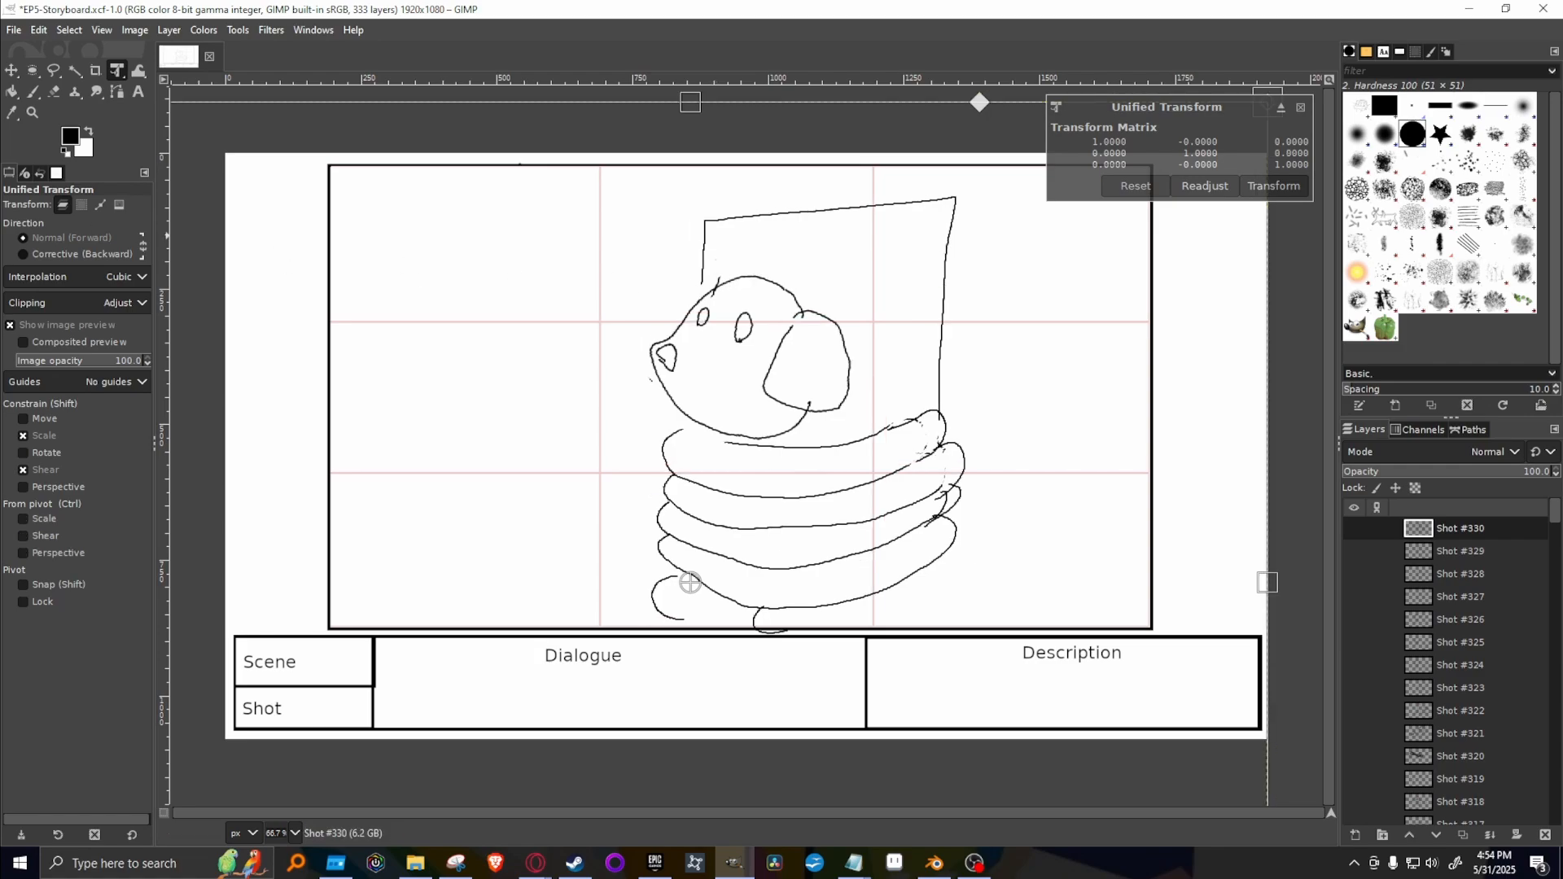
pyautogui.click(54, 71)
pyautogui.moveTo(710, 279)
pyautogui.mouseDown()
pyautogui.moveTo(635, 313)
pyautogui.moveTo(603, 384)
pyautogui.moveTo(711, 437)
pyautogui.moveTo(821, 438)
pyautogui.moveTo(880, 381)
pyautogui.moveTo(829, 259)
pyautogui.mouseUp()
pyautogui.click(713, 279)
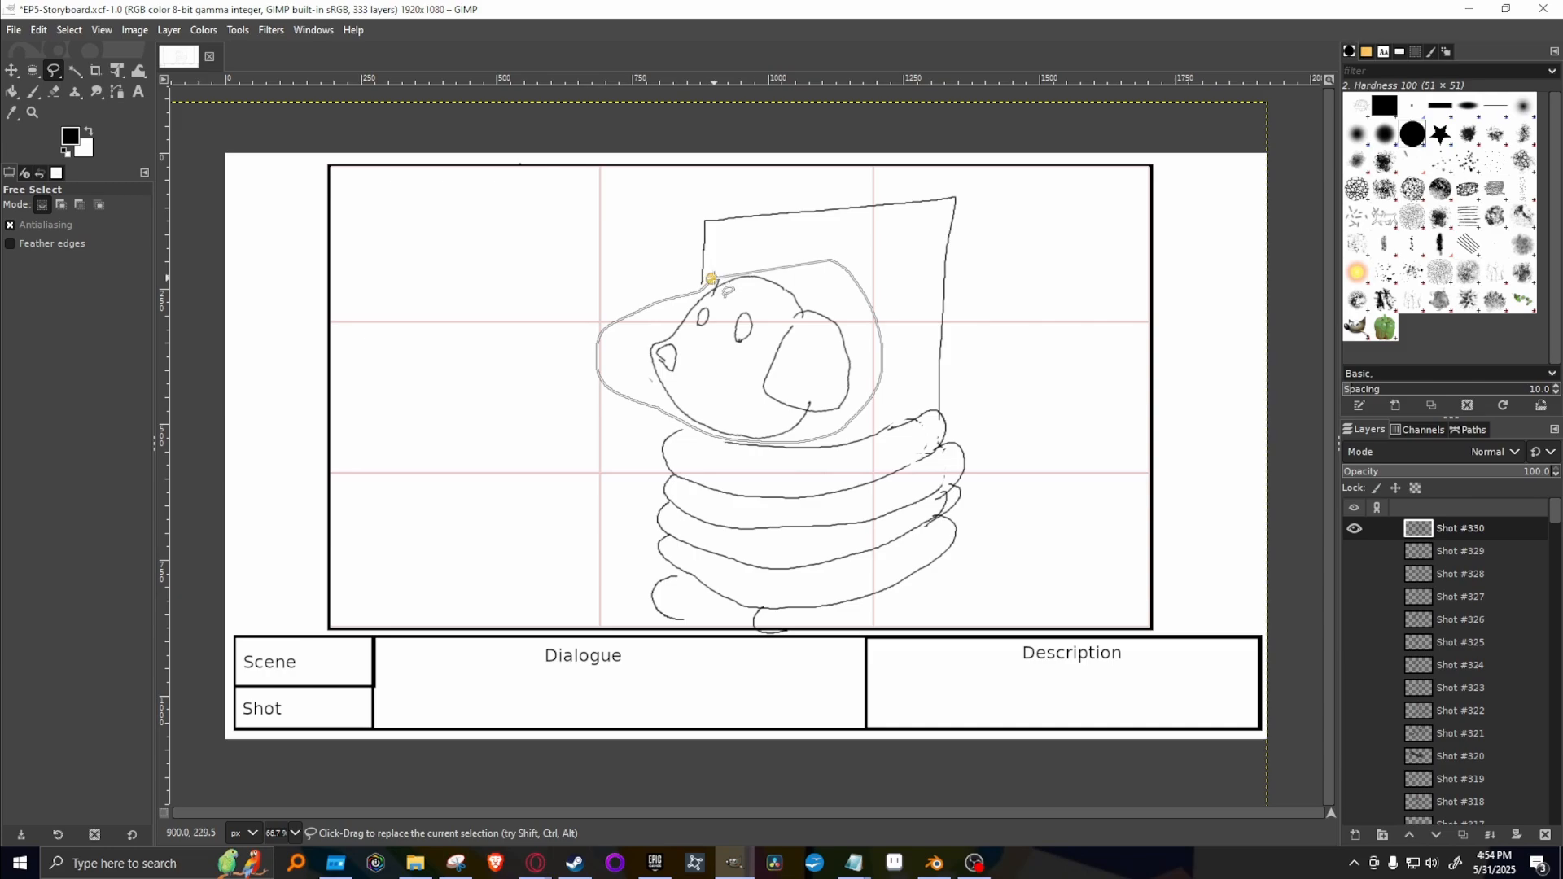
pyautogui.click(117, 70)
pyautogui.click(714, 328)
pyautogui.moveTo(714, 328); pyautogui.dragTo(817, 366)
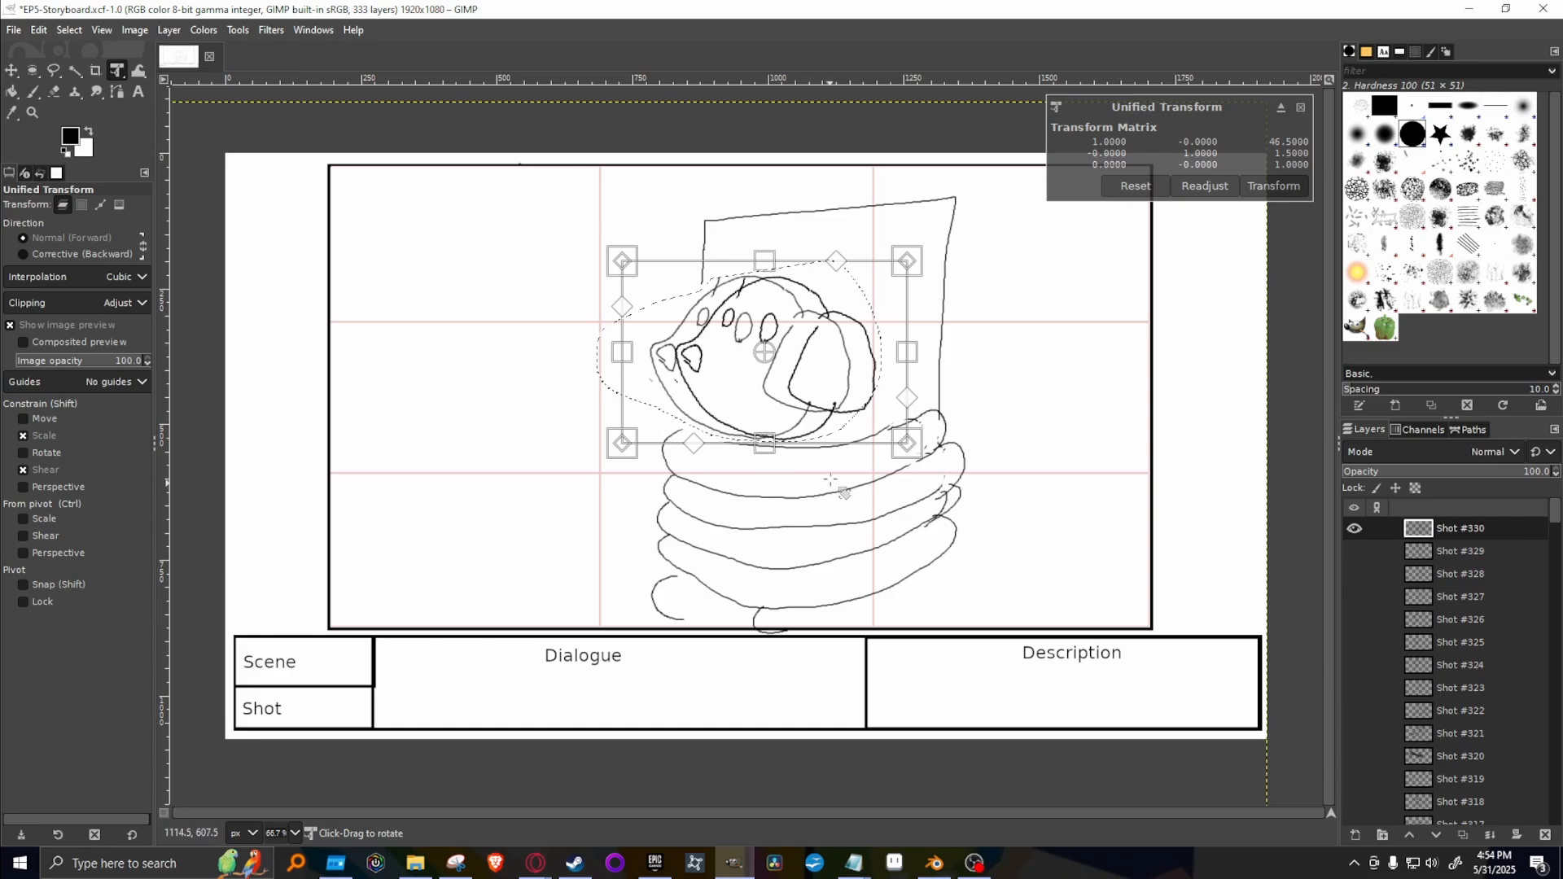
pyautogui.press('Return')
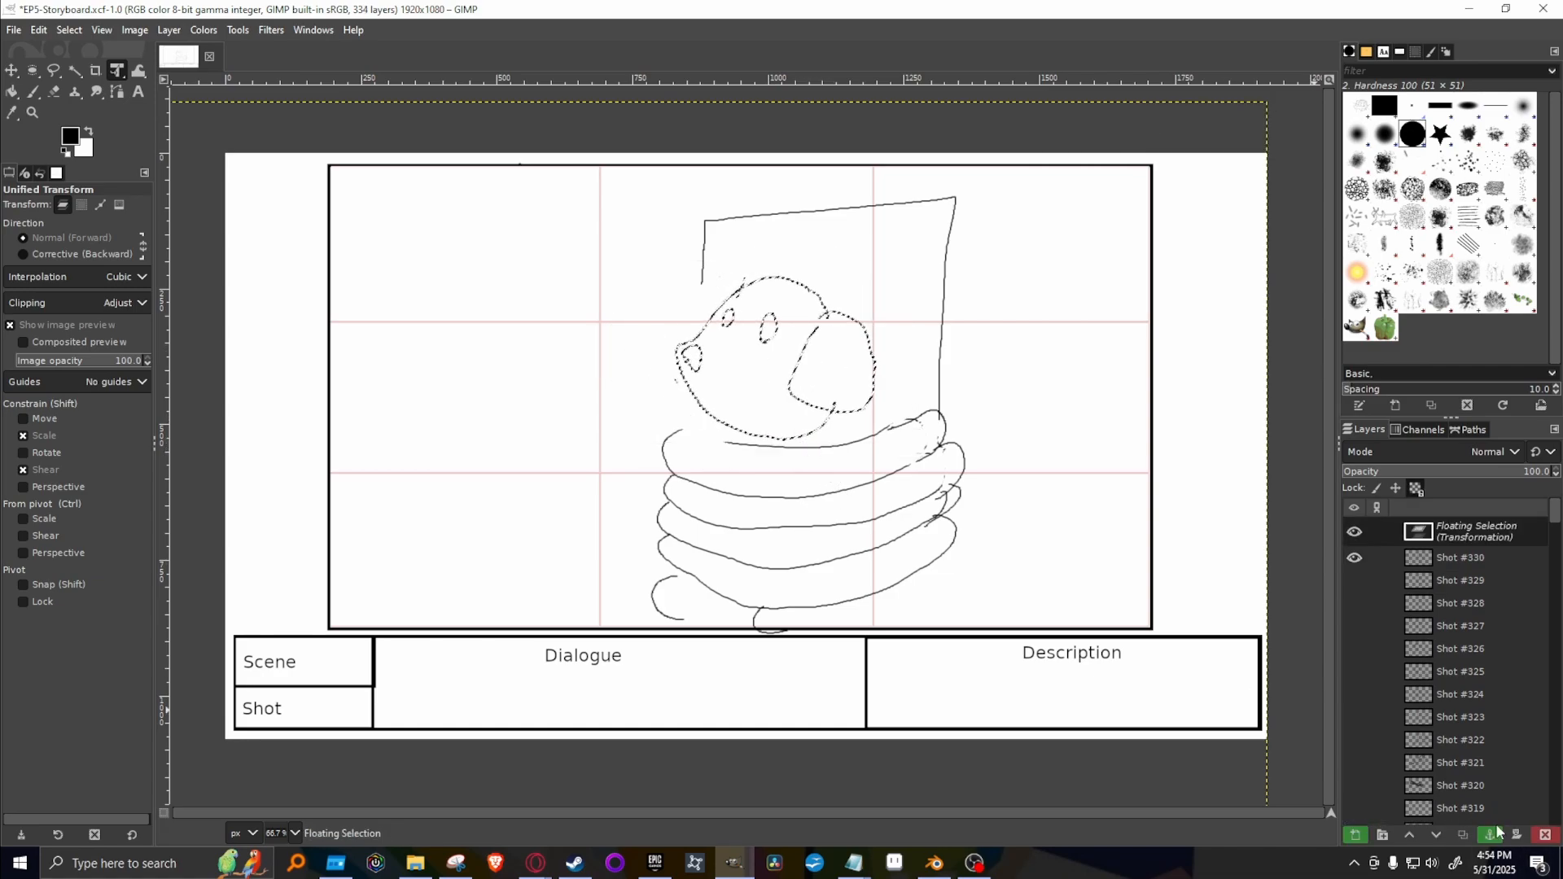
pyautogui.click(1490, 834)
# Compare the shifted head on Shot #330 with the drawings on Shot #327 and Shot #328, leaving all of them hidden.
pyautogui.click(1354, 528)
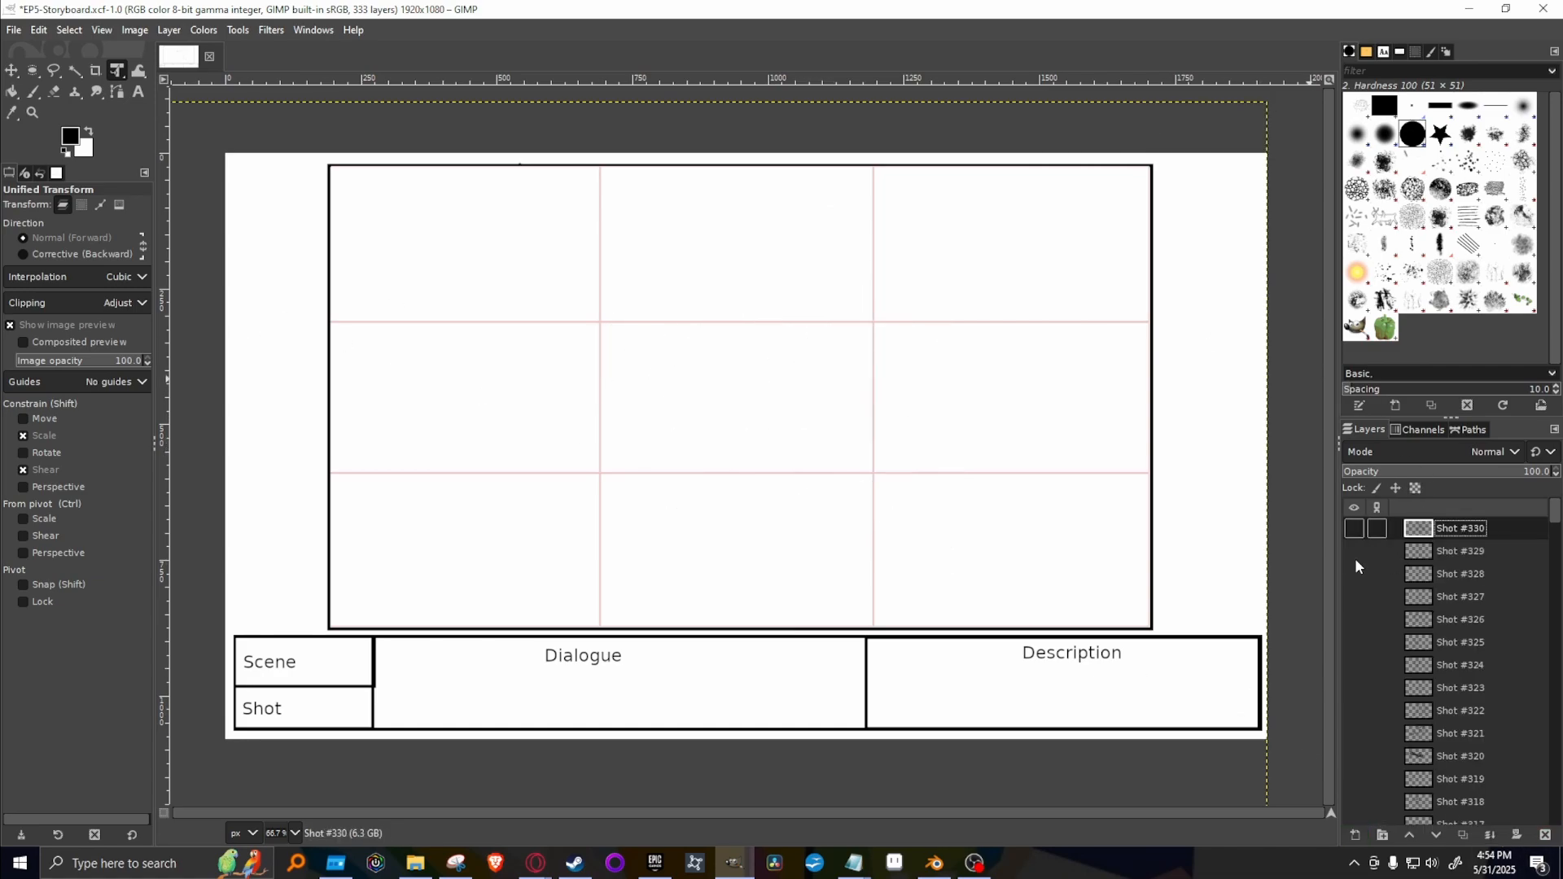
pyautogui.click(1354, 597)
pyautogui.click(1351, 598)
pyautogui.click(1352, 576)
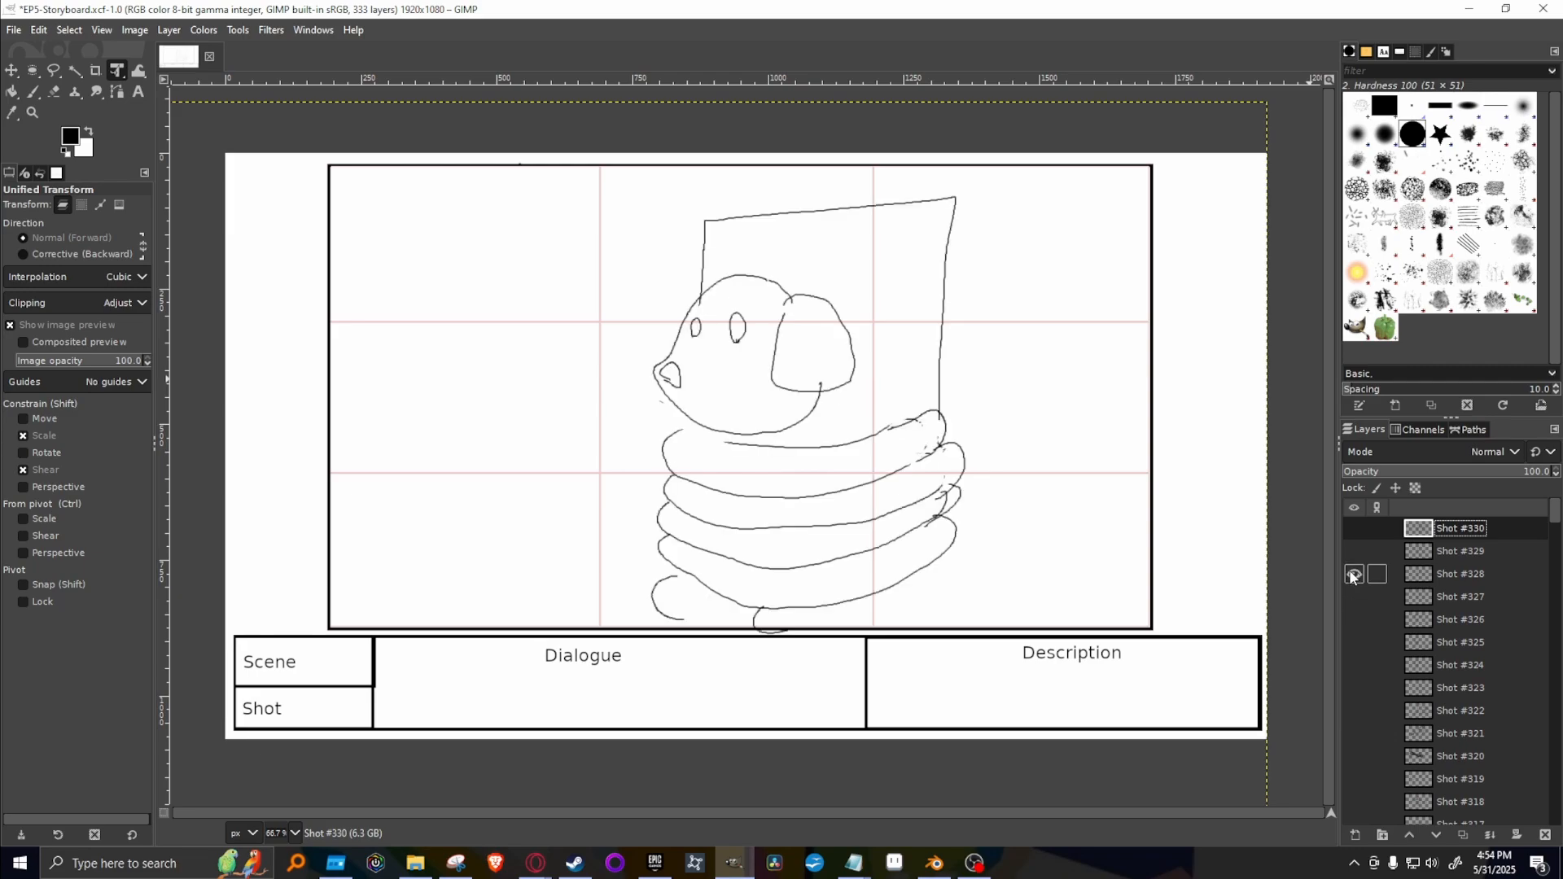
pyautogui.click(1351, 575)
pyautogui.click(1354, 528)
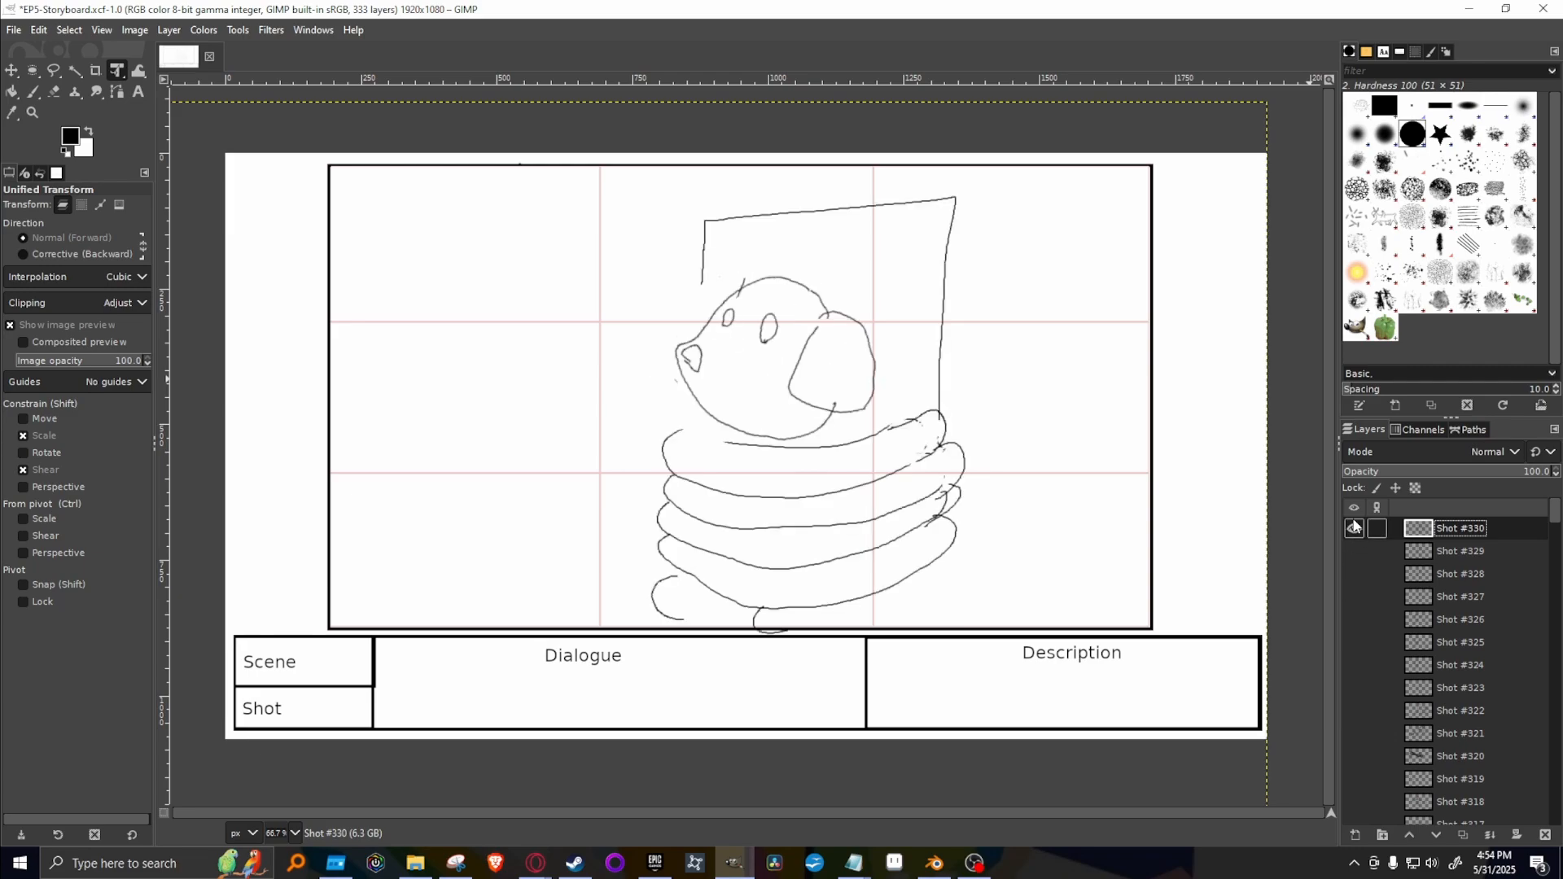
pyautogui.click(1354, 529)
pyautogui.click(1352, 530)
pyautogui.click(1348, 525)
pyautogui.scroll(-3, 1365, 728)
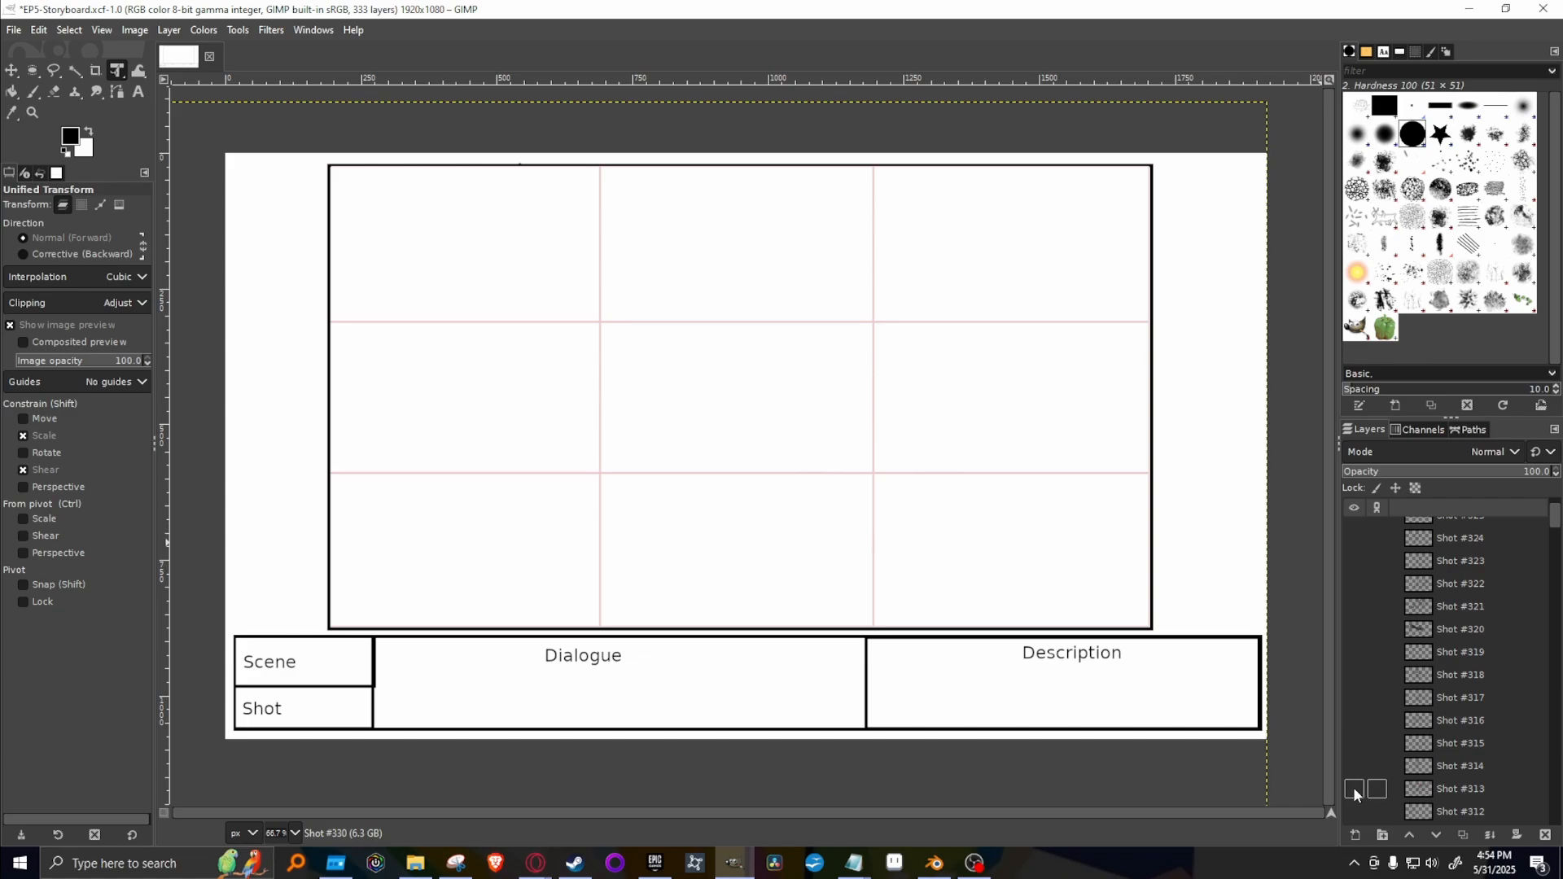
# Preview the drawings on earlier shots from Shot #313 down to Shot #305 for reuse, leaving Shot #305 shown.
pyautogui.click(1354, 790)
pyautogui.click(1354, 790)
pyautogui.scroll(-2, 1353, 802)
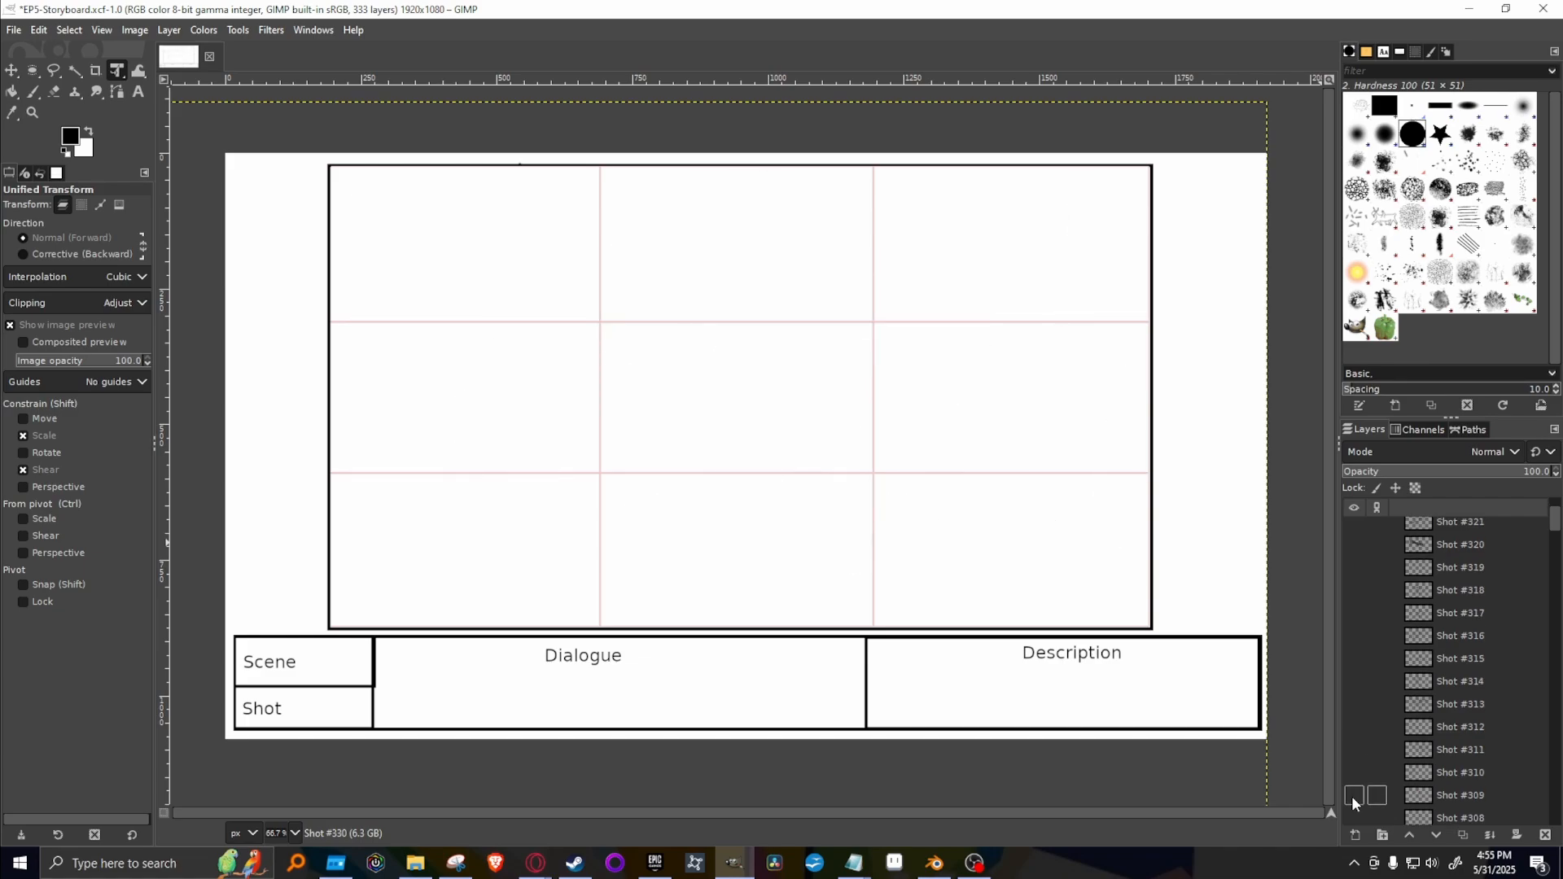
pyautogui.click(1354, 796)
pyautogui.click(1354, 796)
pyautogui.scroll(-2, 1353, 808)
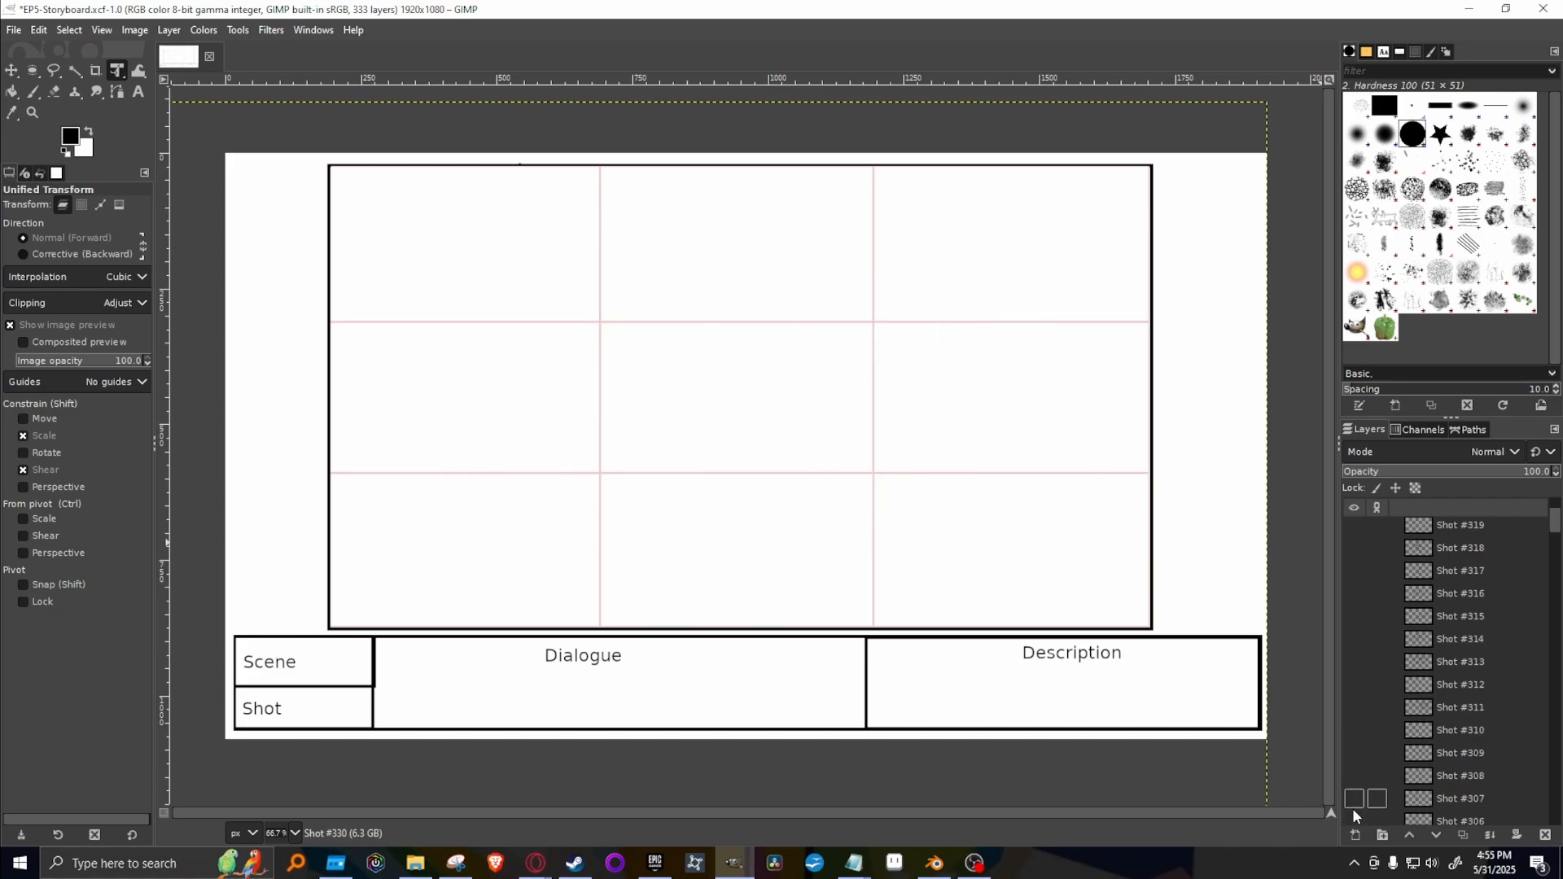
pyautogui.click(1354, 804)
# Duplicate the Shot #305 layer, hide the original, and place the copy directly above Shot #330.
pyautogui.rightClick(1453, 804)
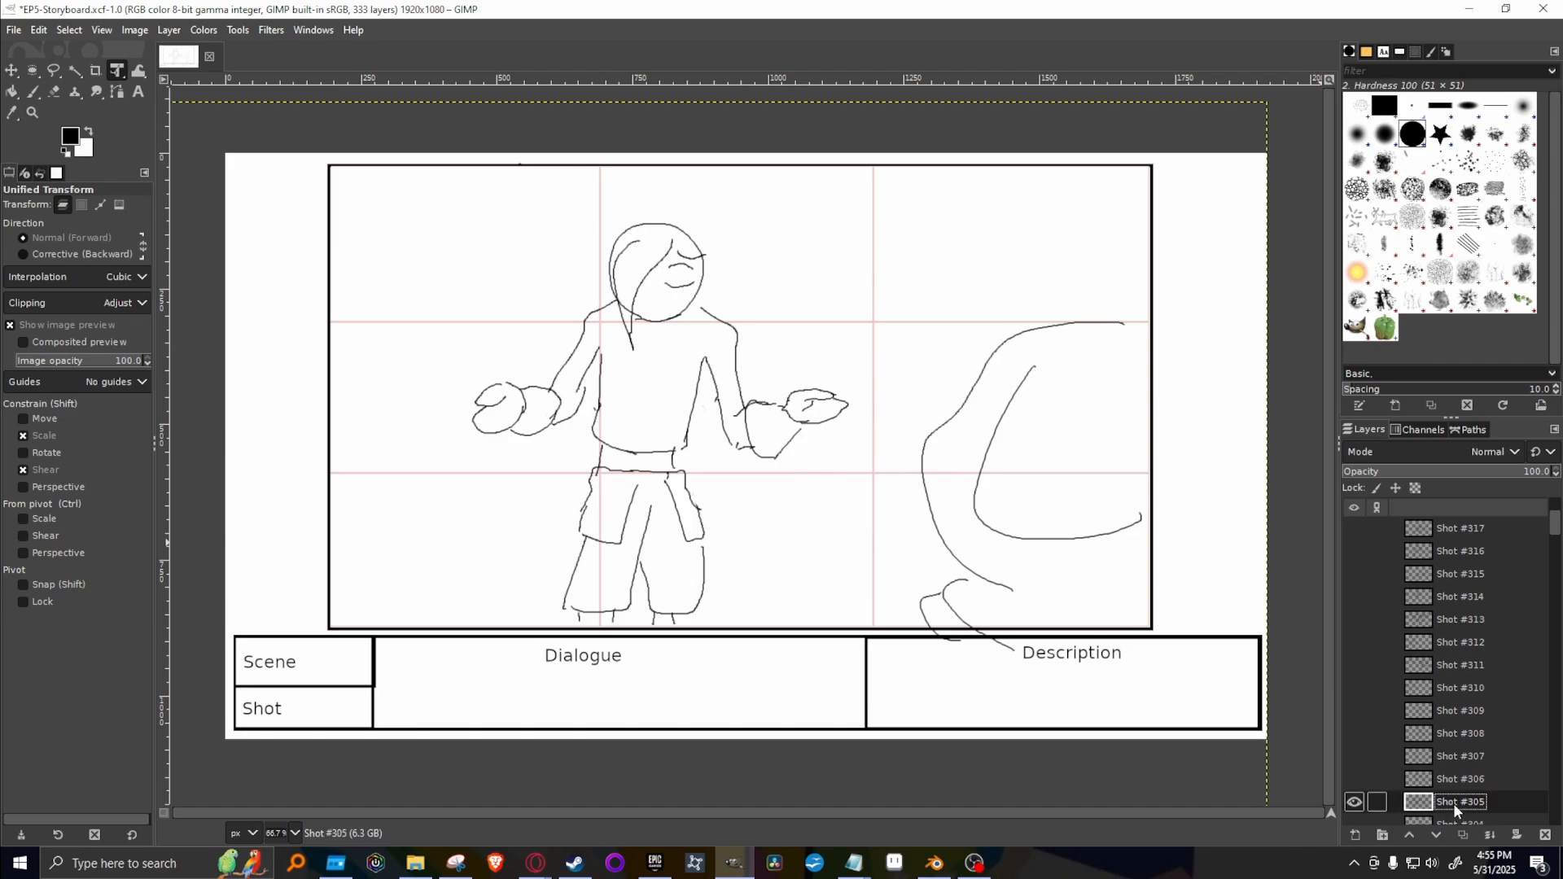
pyautogui.click(1352, 379)
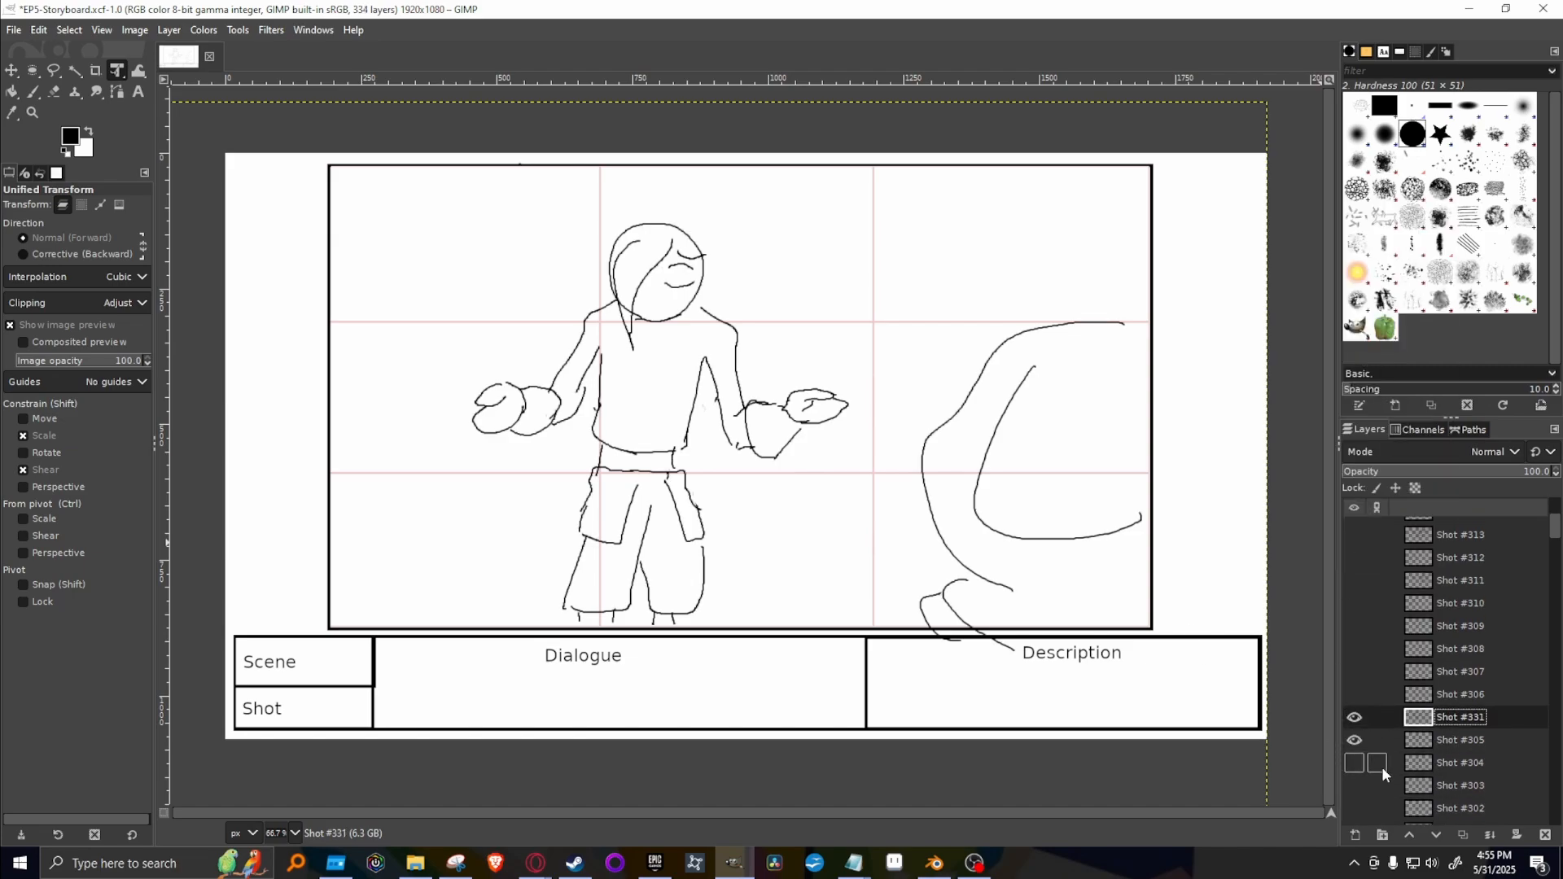
pyautogui.click(1354, 740)
pyautogui.moveTo(1492, 710); pyautogui.dragTo(1469, 521)
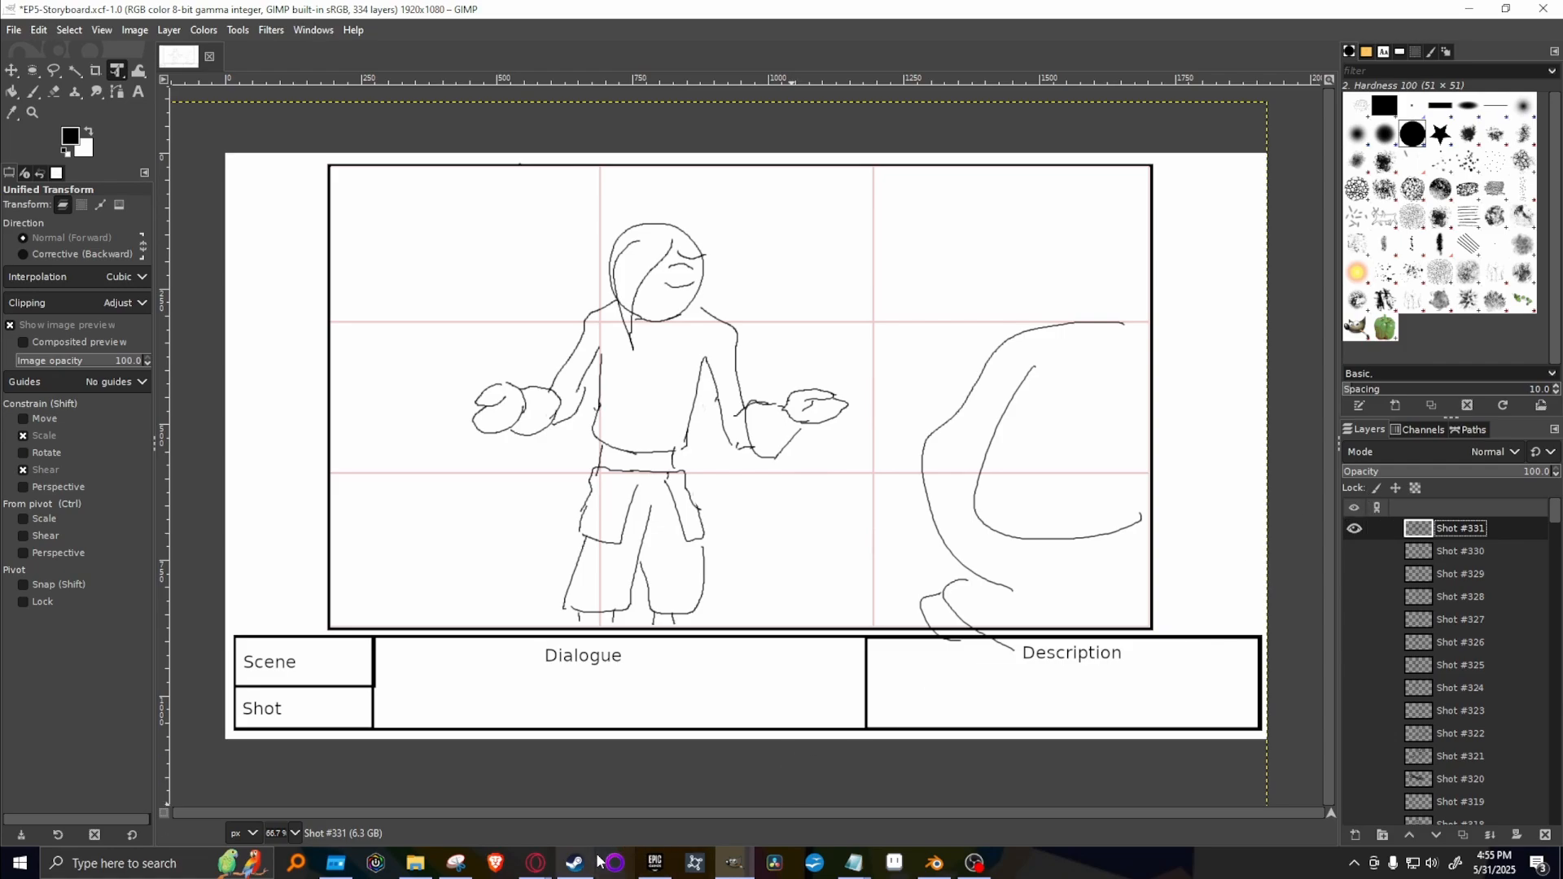
# Switch to the Google Docs script, read from Kakato's "Probably just kill you all" line to Hiro's "Here it is...", and return to GIMP.
pyautogui.moveTo(531, 868)
pyautogui.click(827, 799)
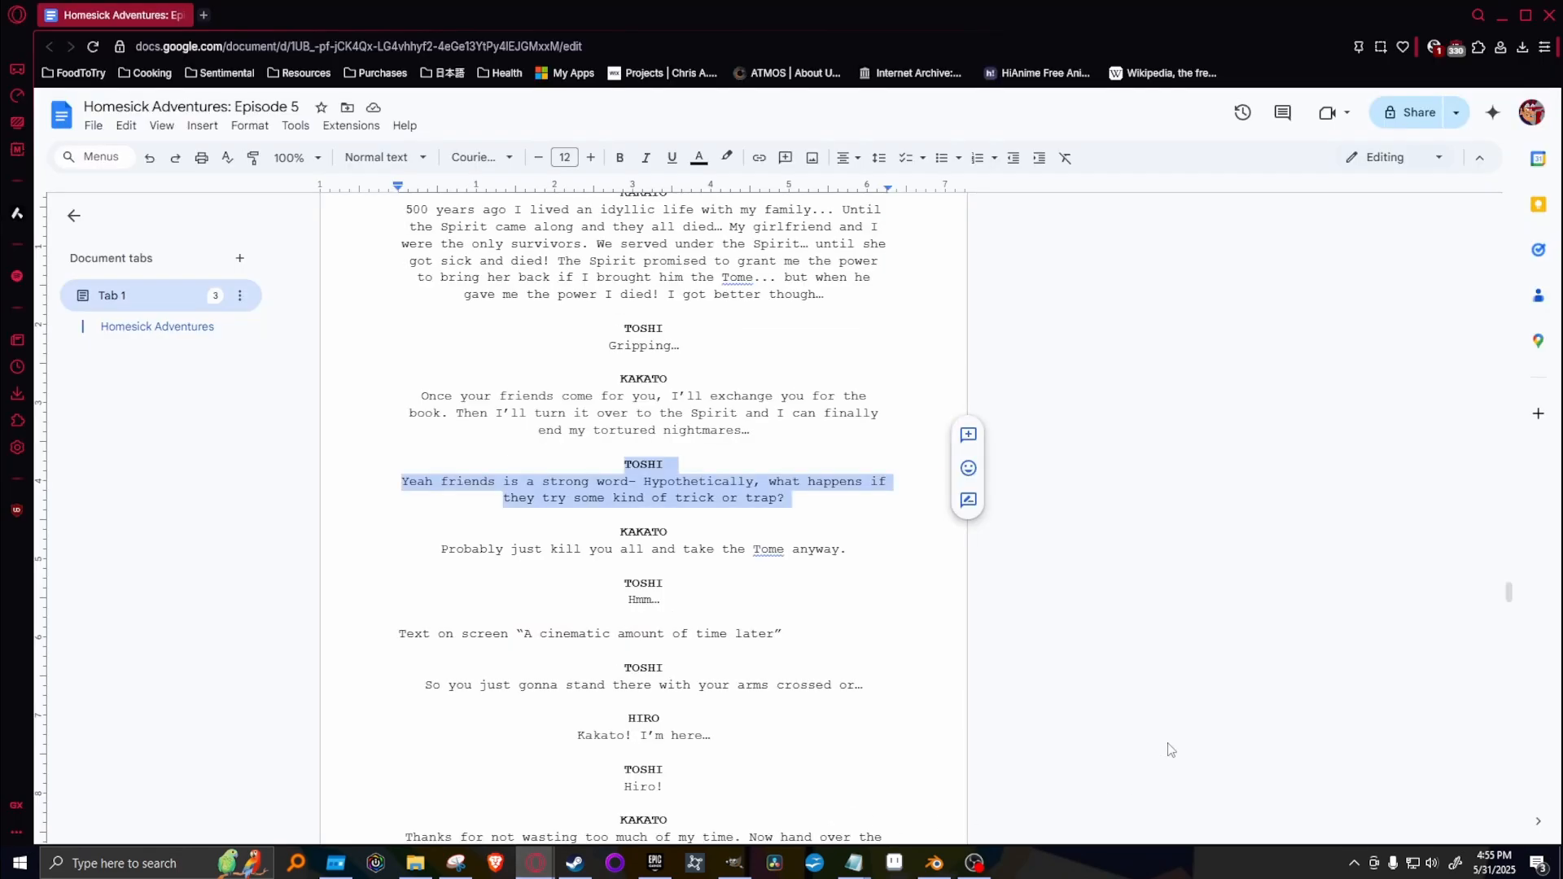
pyautogui.tripleClick(434, 544)
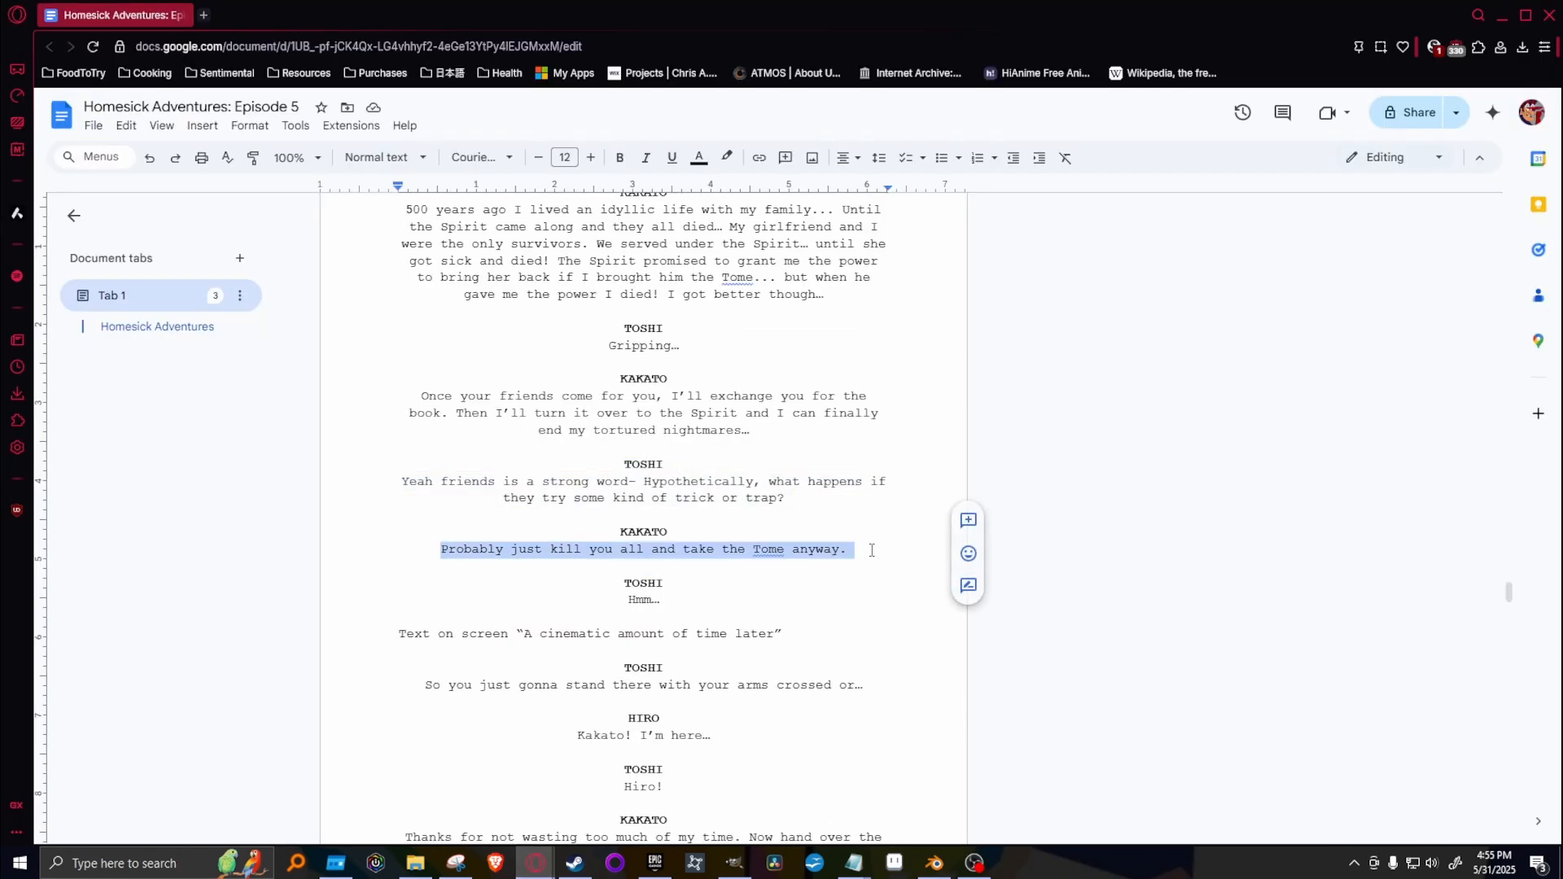
pyautogui.click(651, 602)
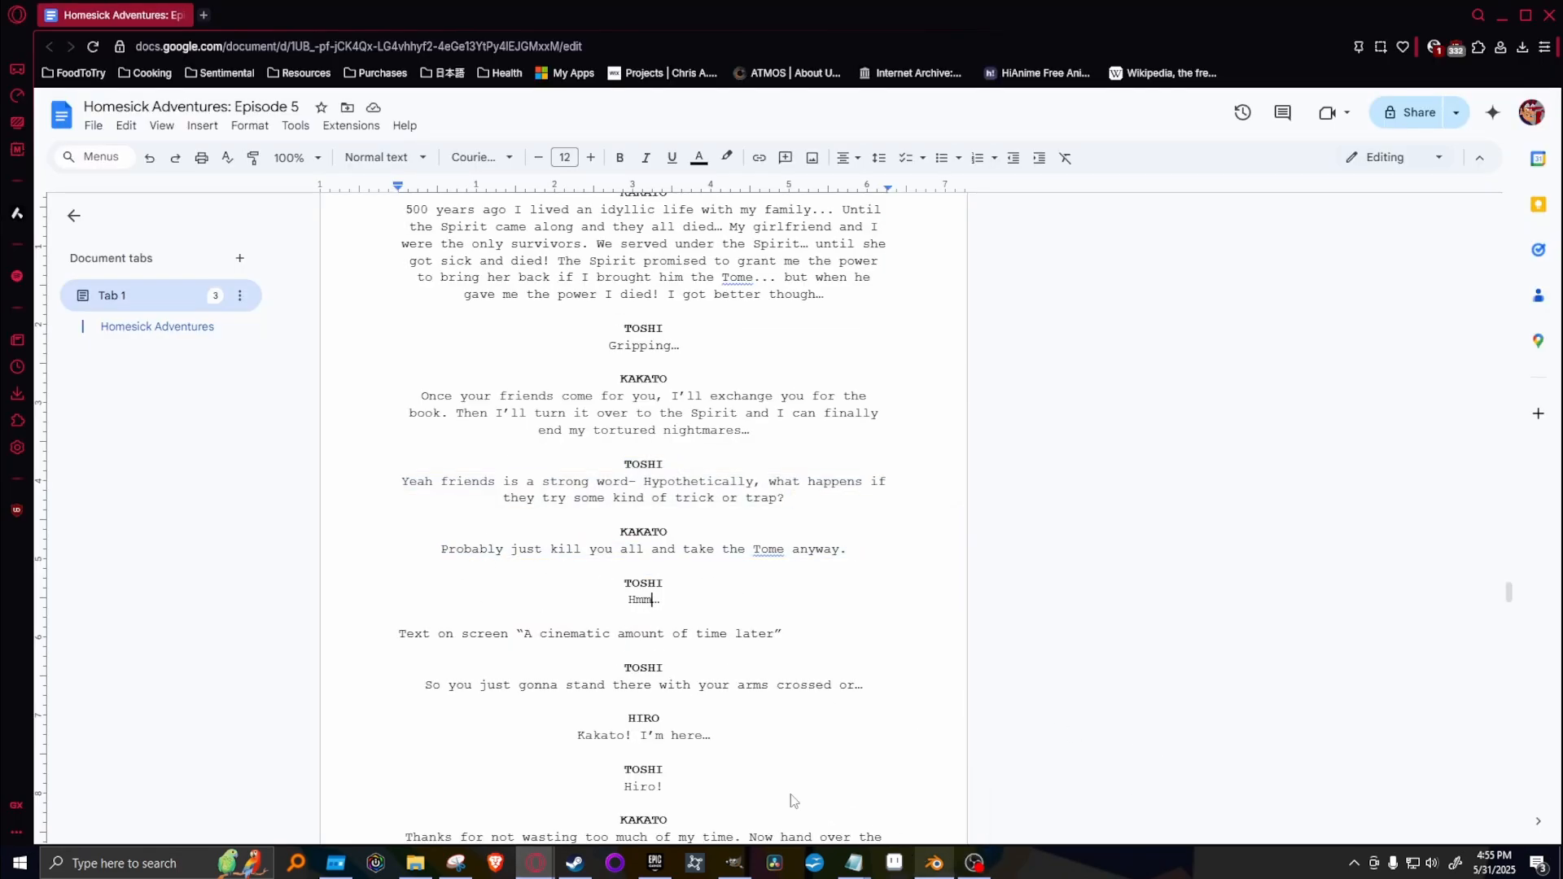
pyautogui.moveTo(594, 588); pyautogui.dragTo(767, 622)
pyautogui.moveTo(623, 585); pyautogui.dragTo(671, 606)
pyautogui.click(585, 603)
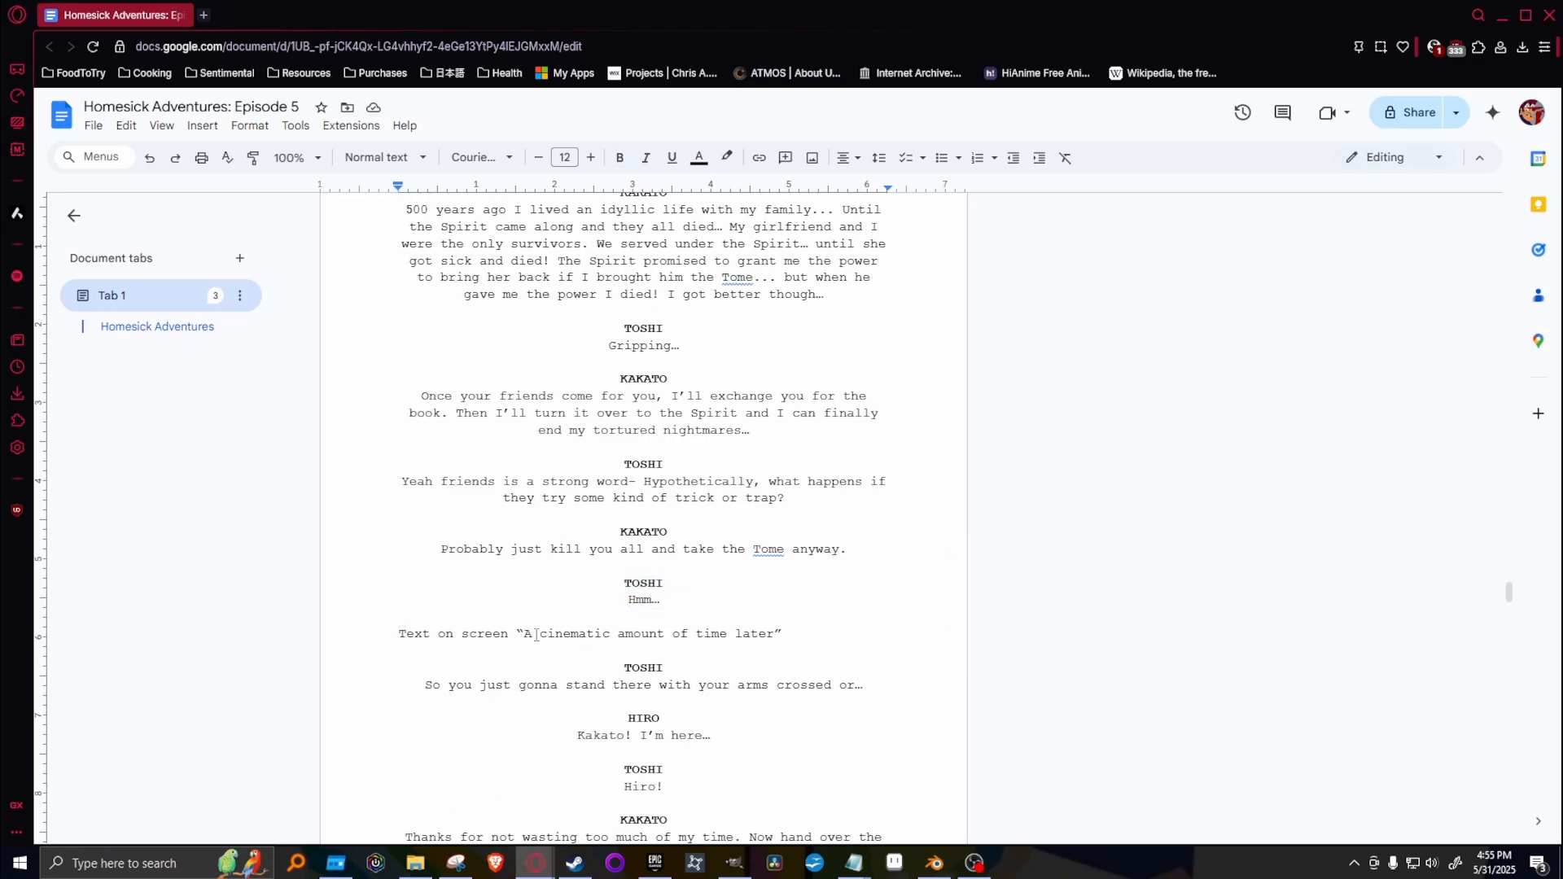
pyautogui.scroll(-2, 536, 637)
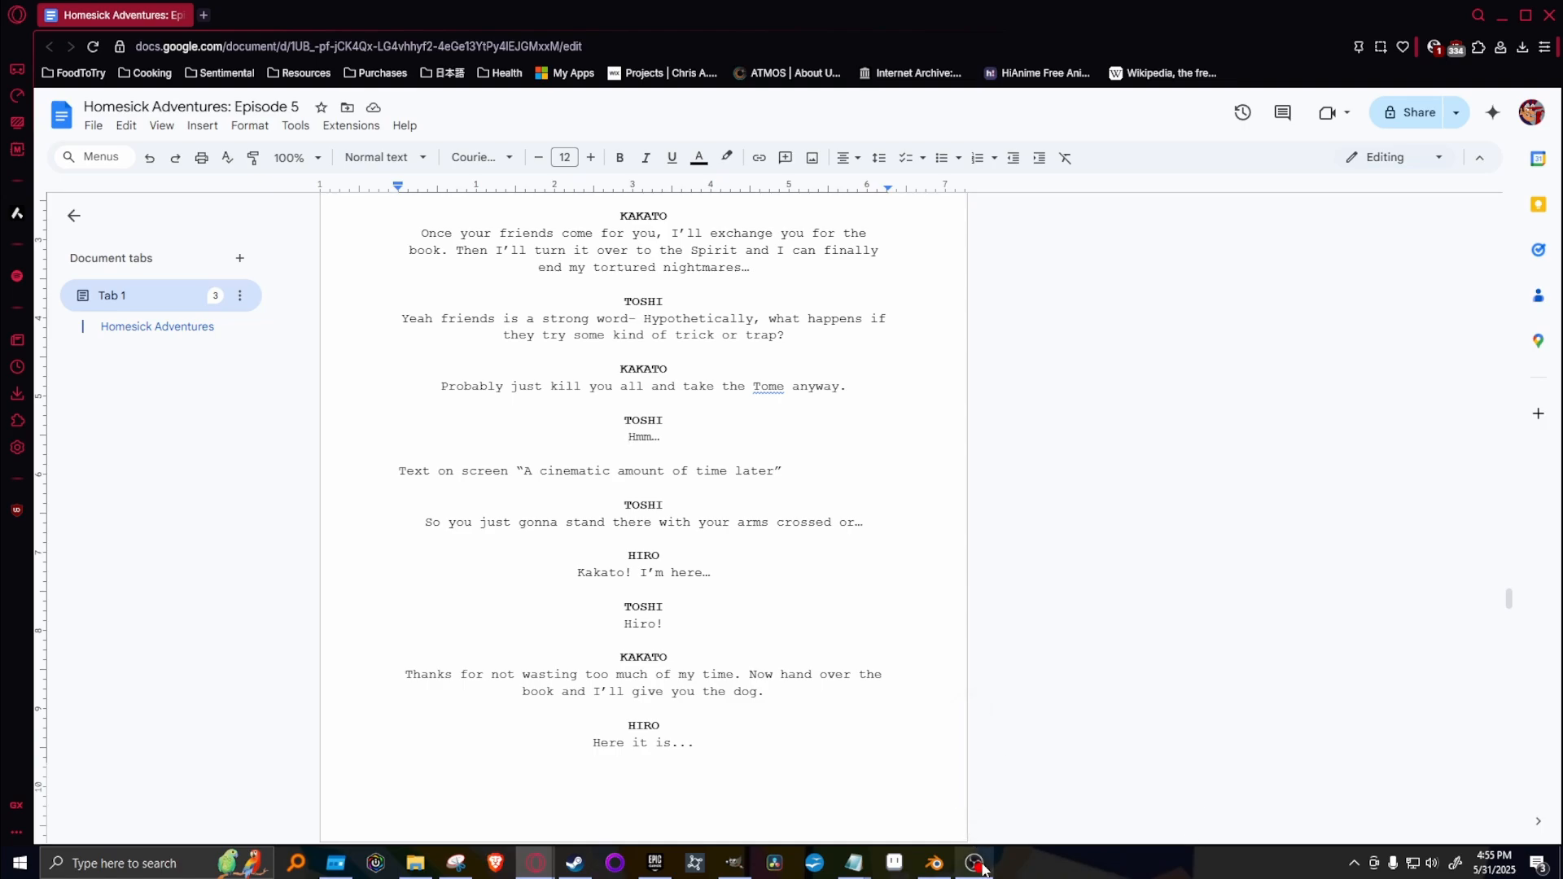
pyautogui.click(733, 863)
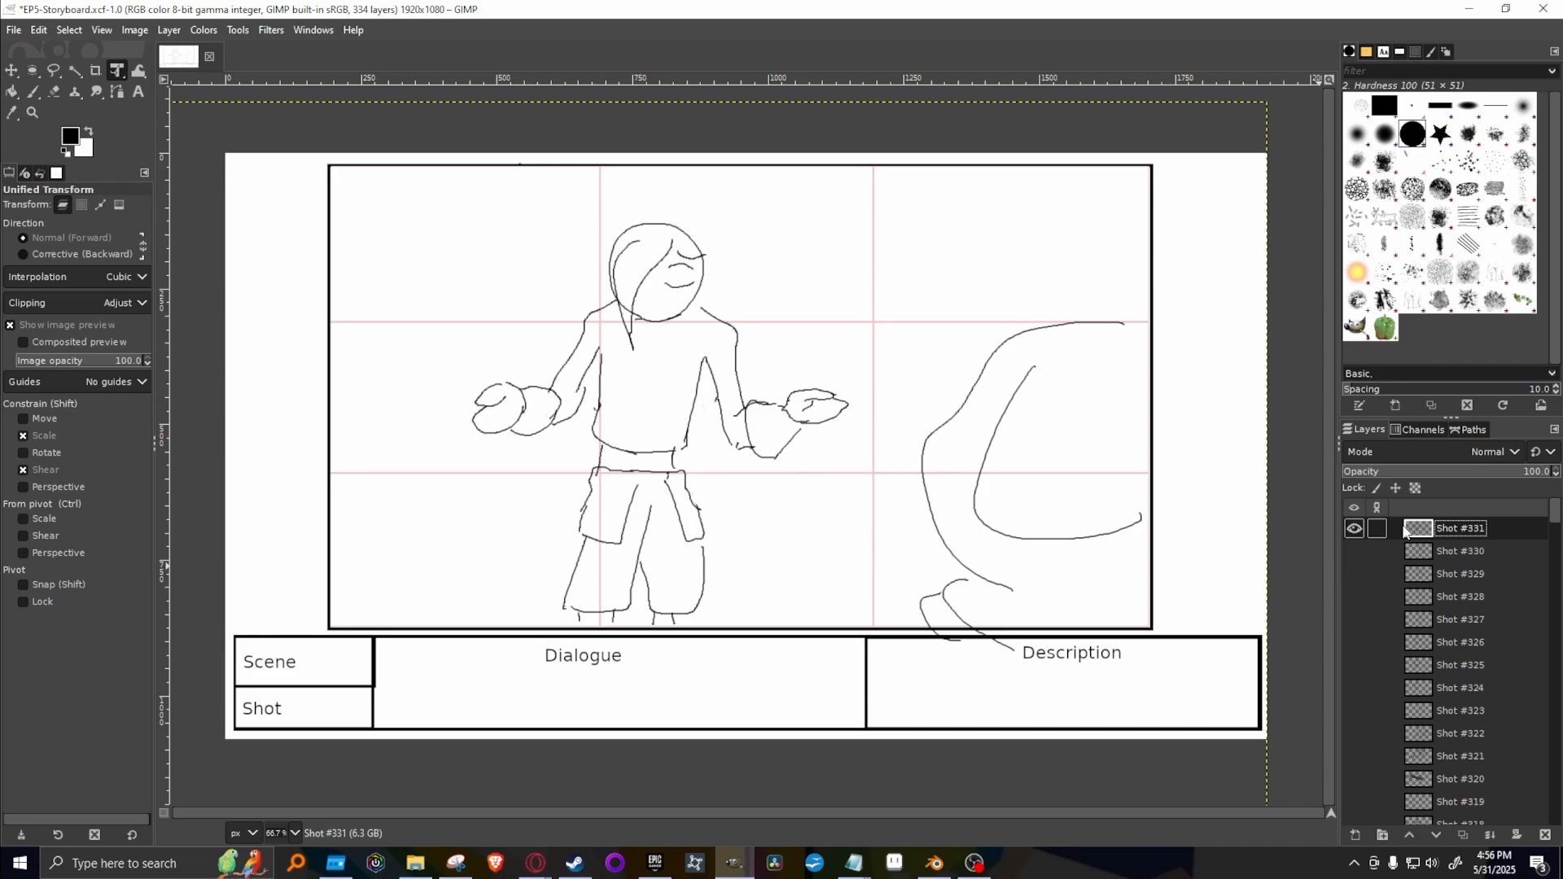
# Compare the Shot #331 drawing with Shot #330, leaving both layers hidden.
pyautogui.click(1355, 534)
pyautogui.click(1355, 532)
pyautogui.click(1354, 548)
pyautogui.click(1356, 545)
pyautogui.click(1354, 527)
pyautogui.click(1354, 530)
pyautogui.click(1354, 530)
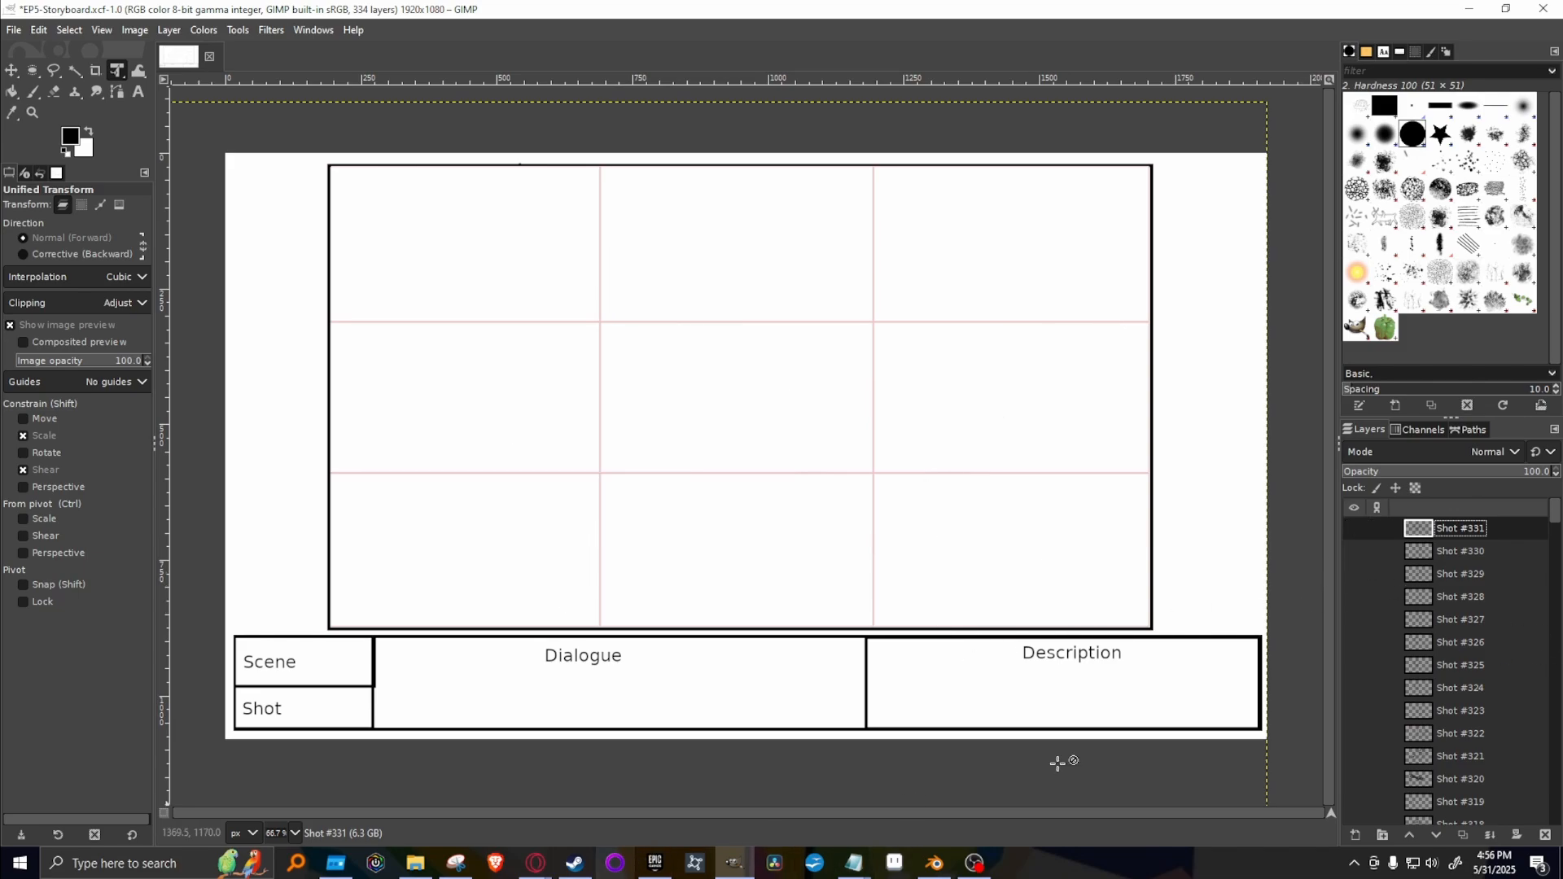
# Preview the earlier shot layers from #310 down to #302 one at a time to find a drawing to reuse.
pyautogui.scroll(-5, 1384, 668)
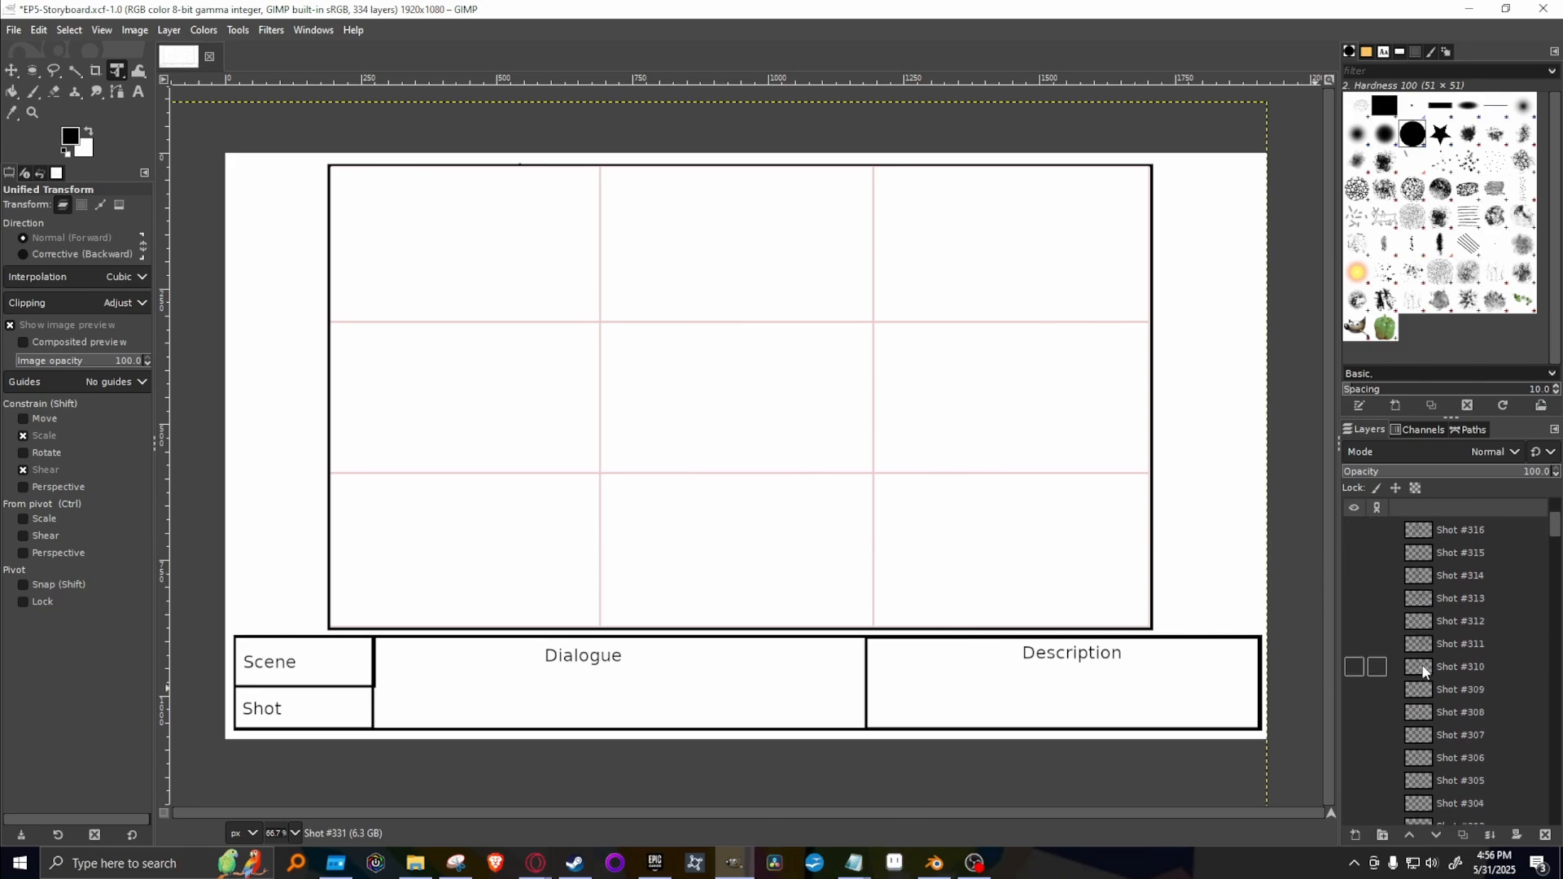
pyautogui.click(1354, 668)
pyautogui.click(1354, 668)
pyautogui.scroll(-2, 1354, 673)
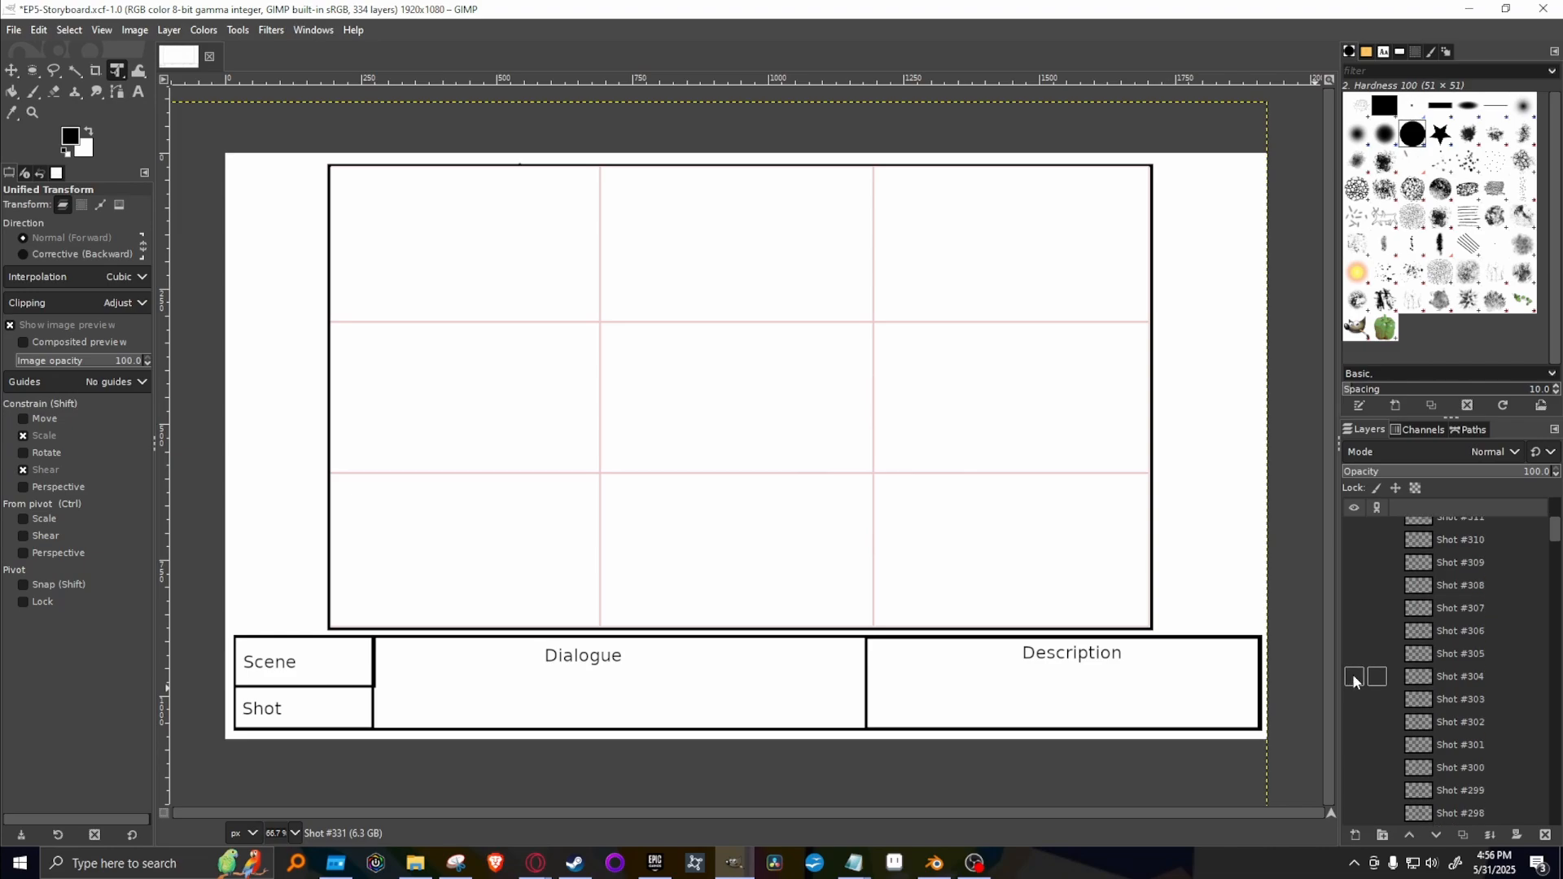
pyautogui.click(1354, 722)
pyautogui.click(1354, 722)
pyautogui.click(1354, 699)
pyautogui.click(1354, 700)
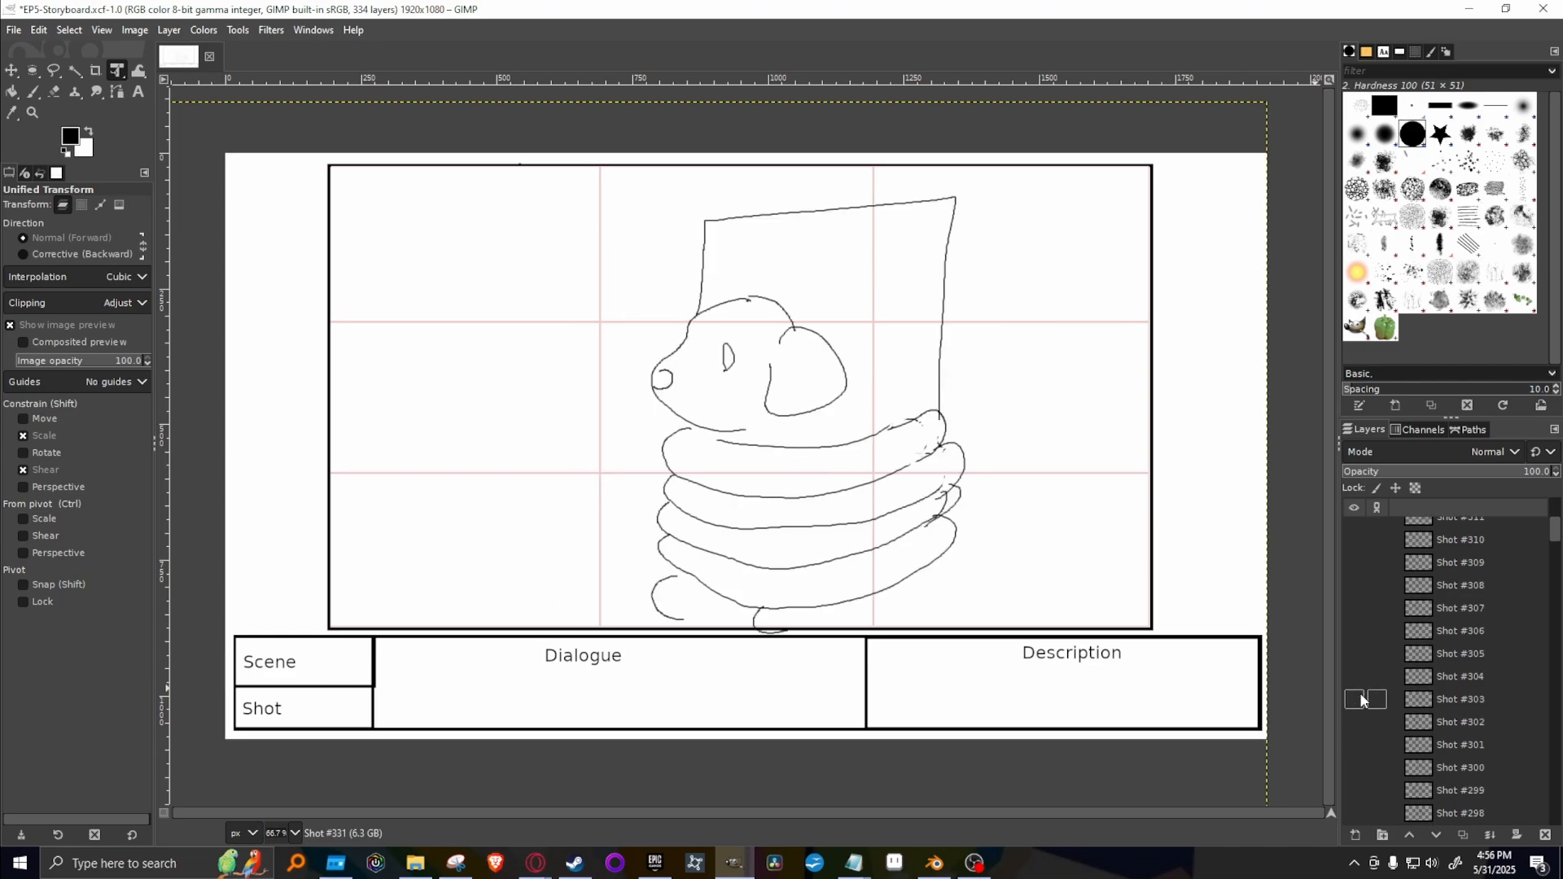
pyautogui.click(1354, 676)
pyautogui.click(1354, 677)
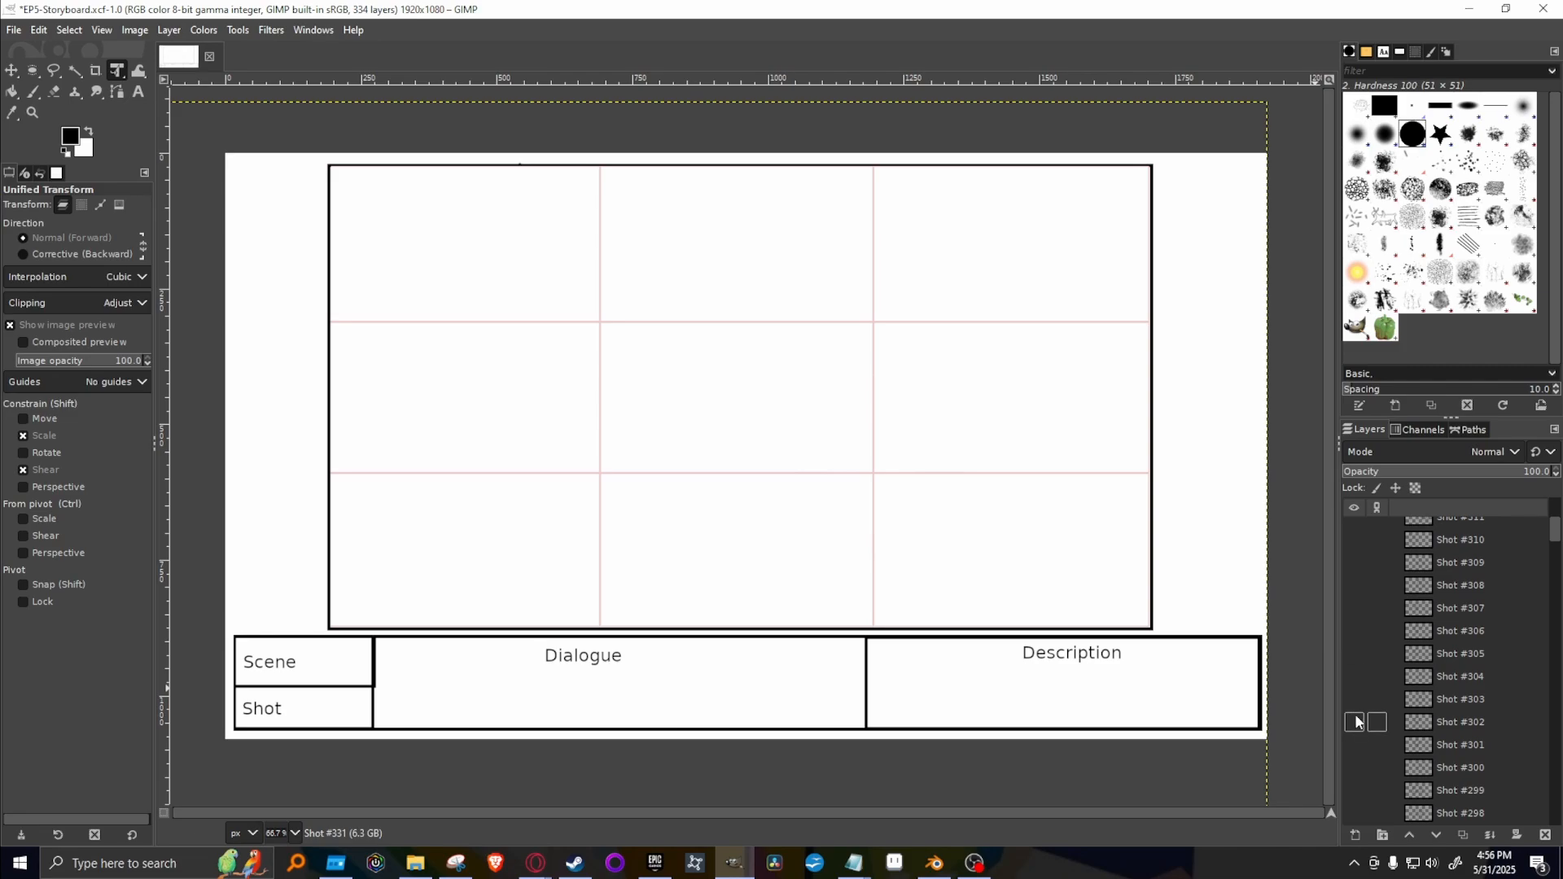
pyautogui.click(1354, 722)
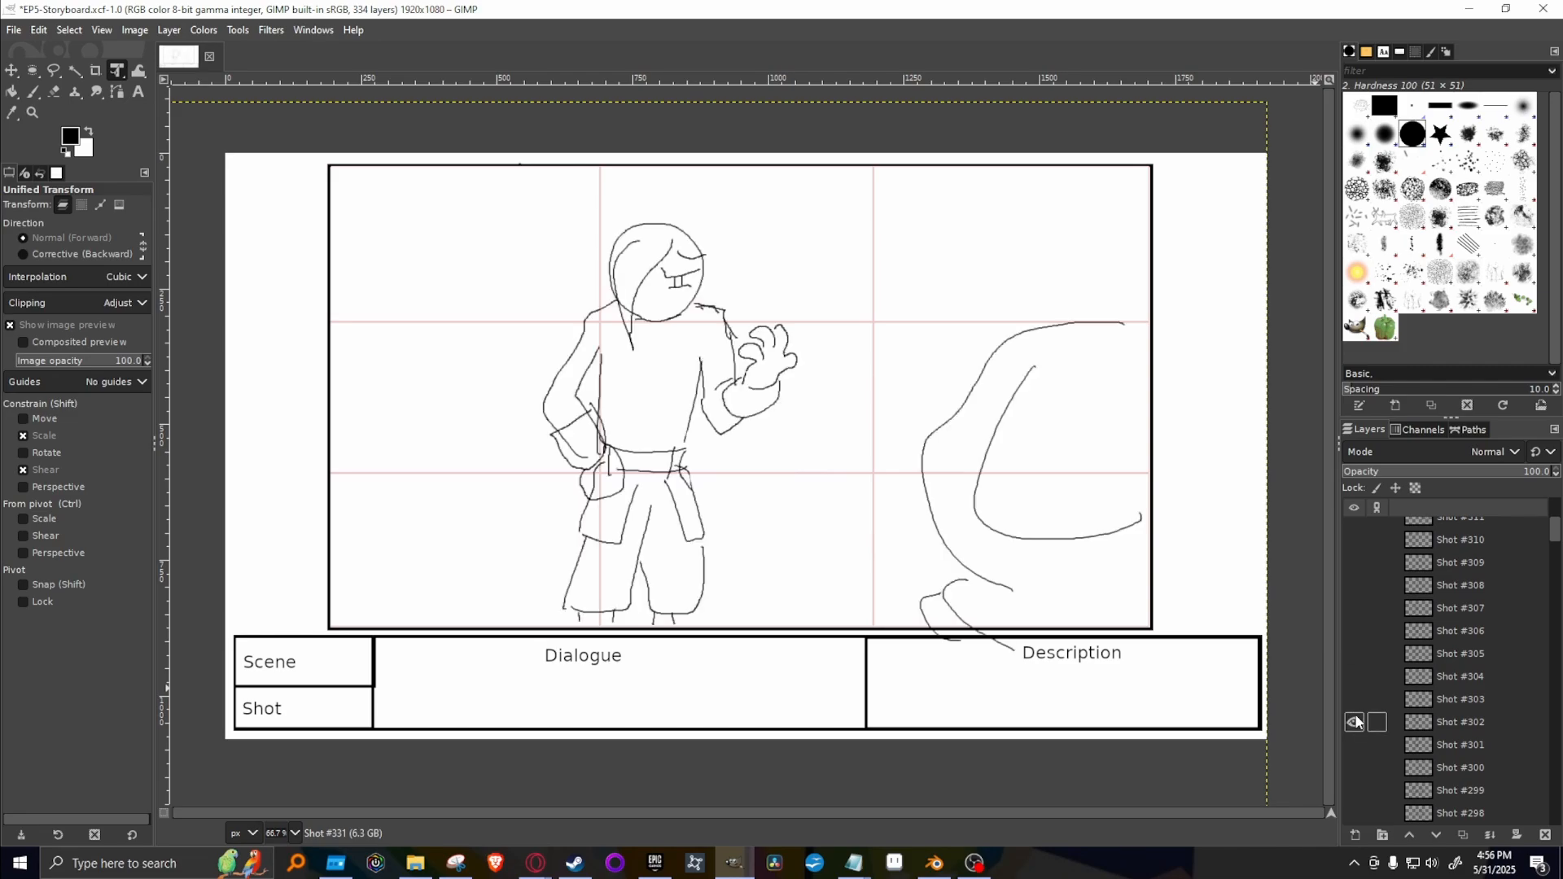
pyautogui.click(1354, 722)
# Show Shot #304, duplicate it, hide the original and move the copy to the top of the layer stack.
pyautogui.click(1355, 678)
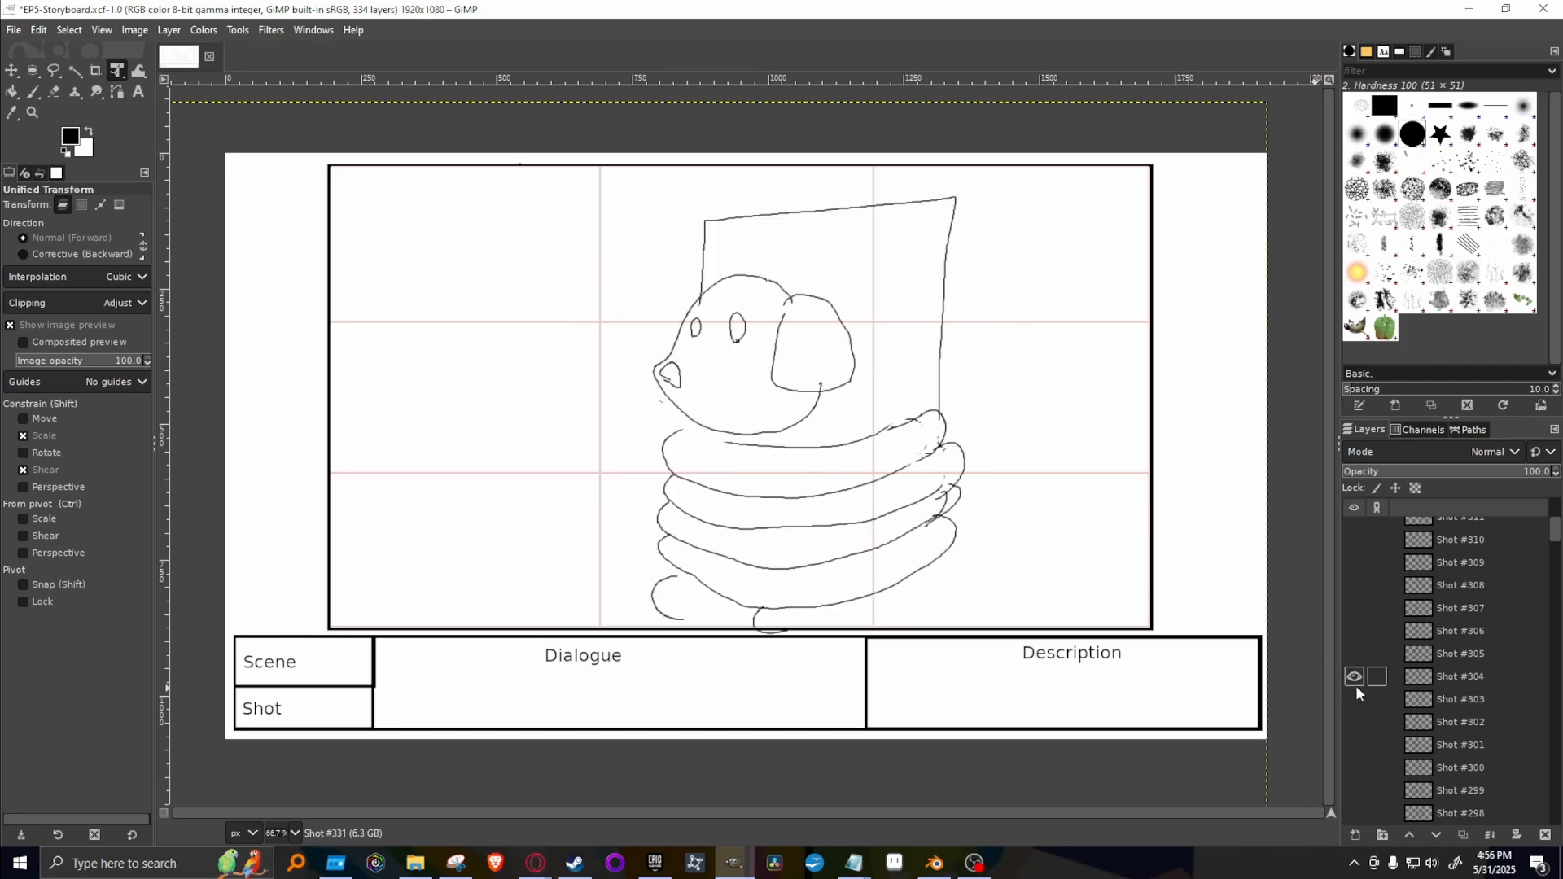
pyautogui.rightClick(1441, 678)
pyautogui.click(1379, 254)
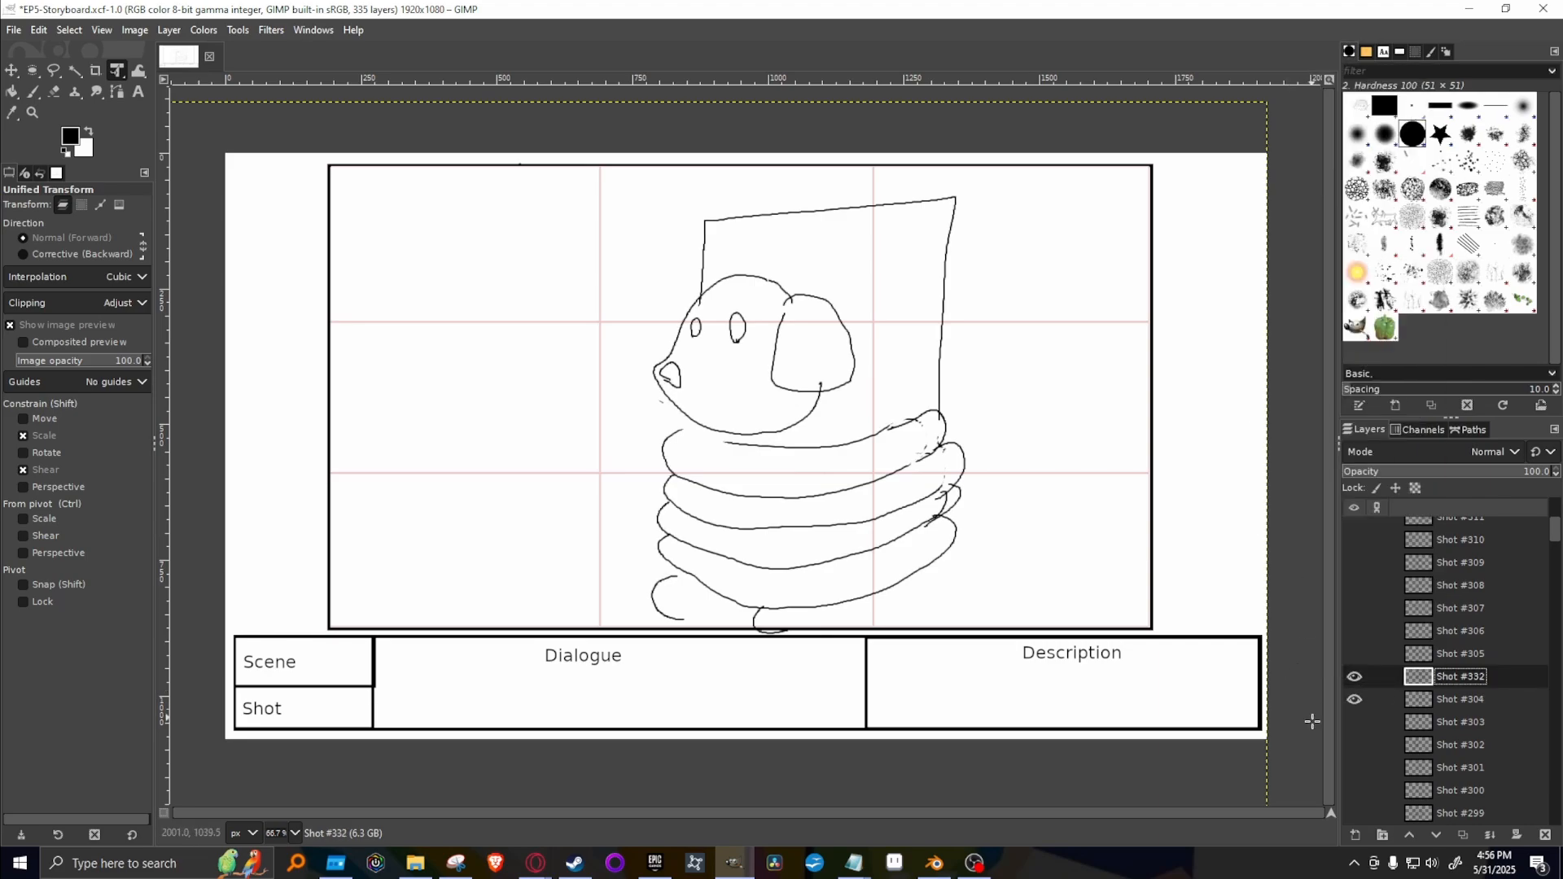
pyautogui.click(1352, 700)
pyautogui.moveTo(1513, 672); pyautogui.dragTo(1451, 530)
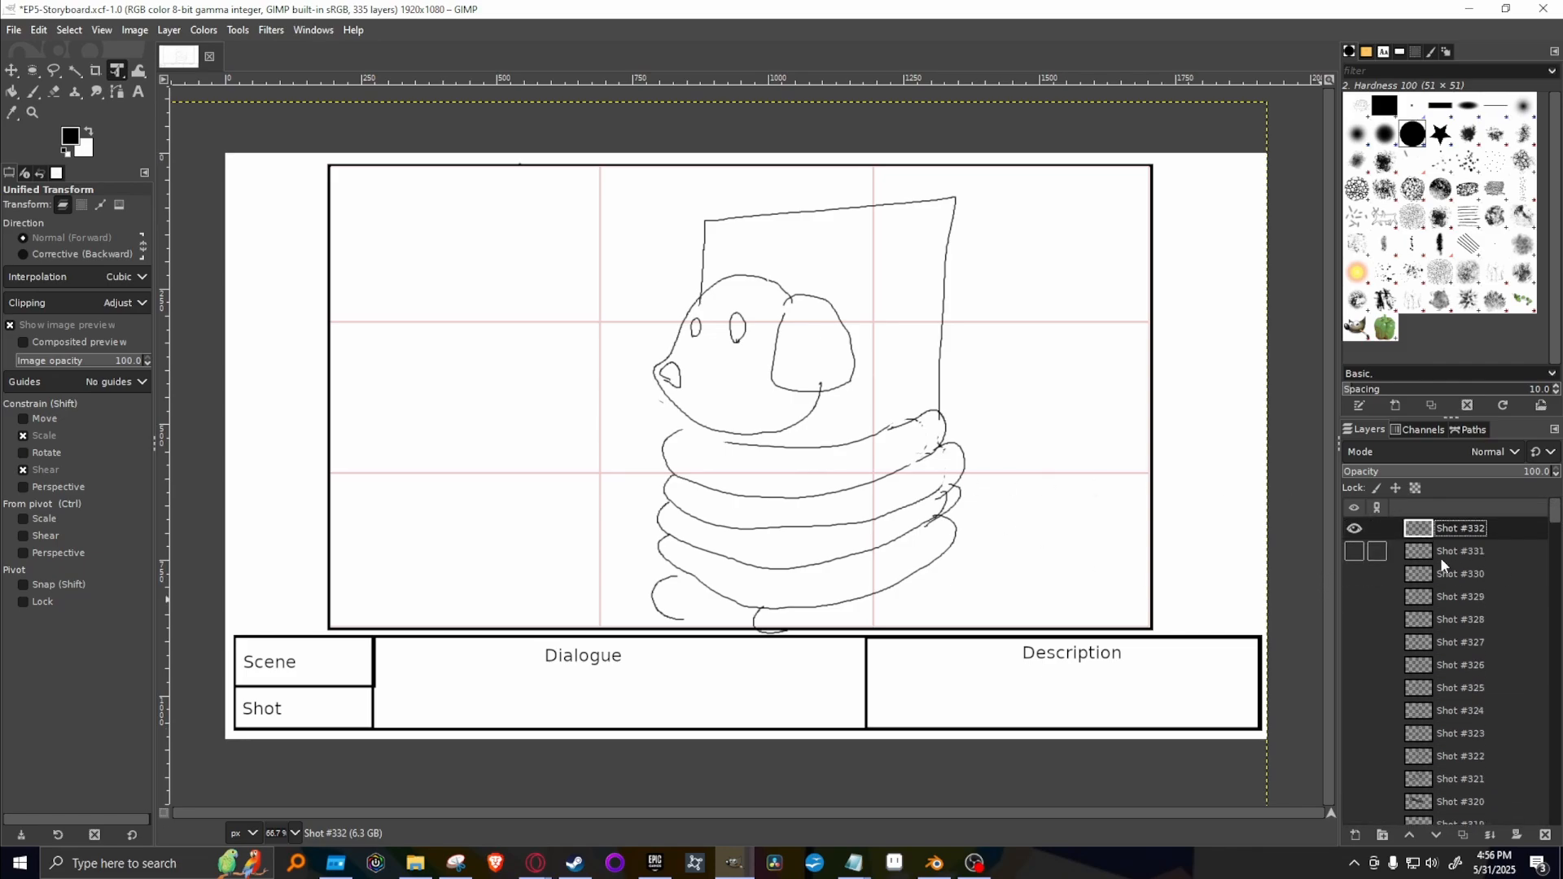
# Paint flat lines above the dog's eyes and a frowning mouth on the copied shot with the 1. Pixel brush.
pyautogui.scroll(-3, 1440, 562)
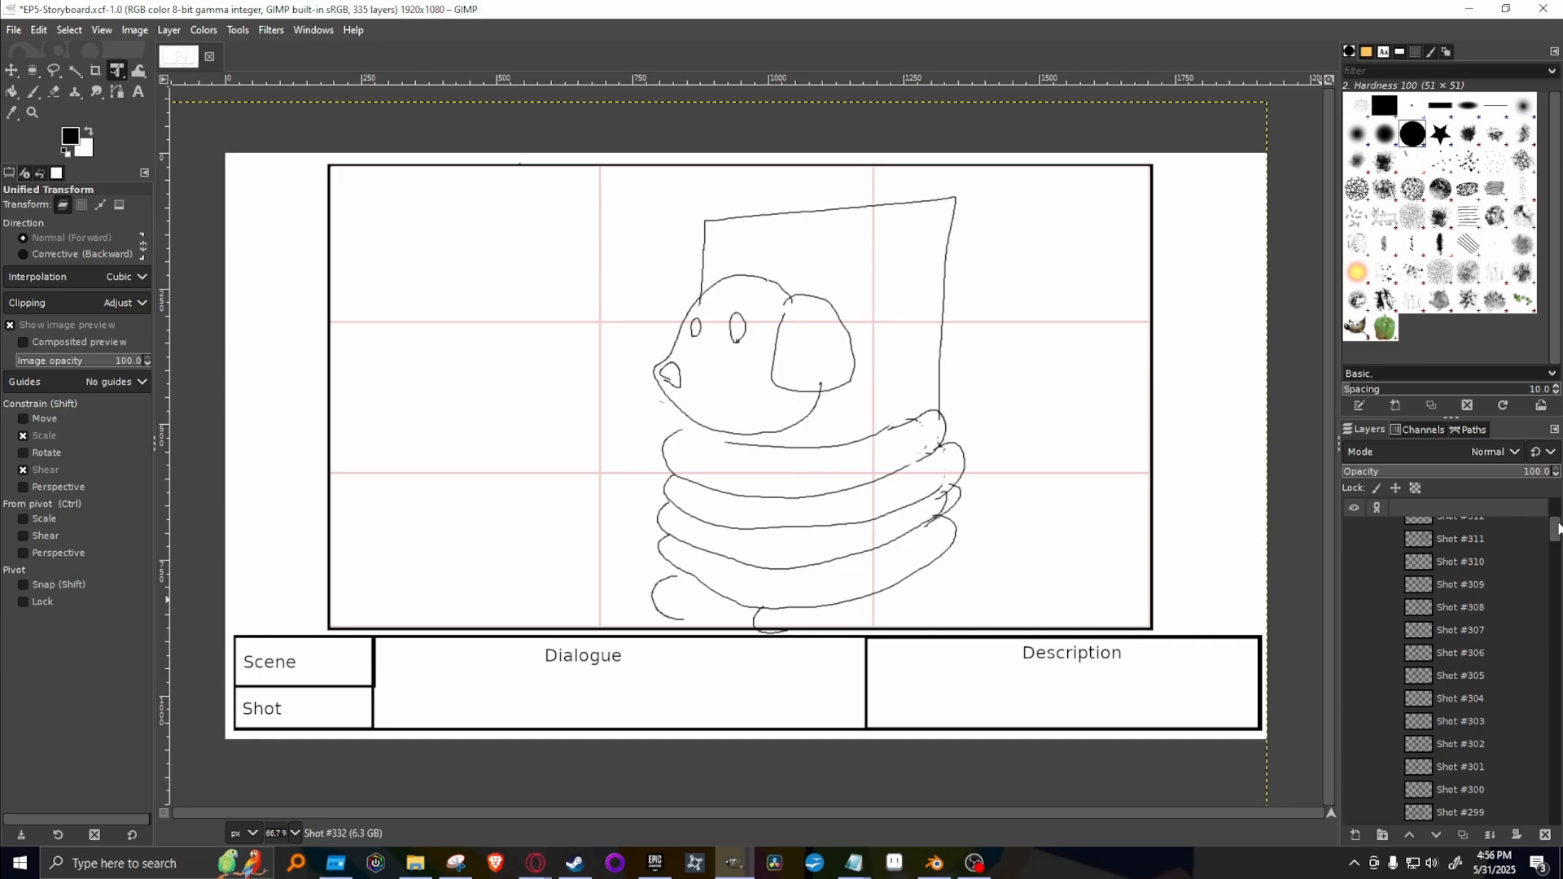
pyautogui.moveTo(1556, 527)
pyautogui.mouseDown()
pyautogui.moveTo(1556, 558)
pyautogui.moveTo(1556, 511)
pyautogui.mouseUp()
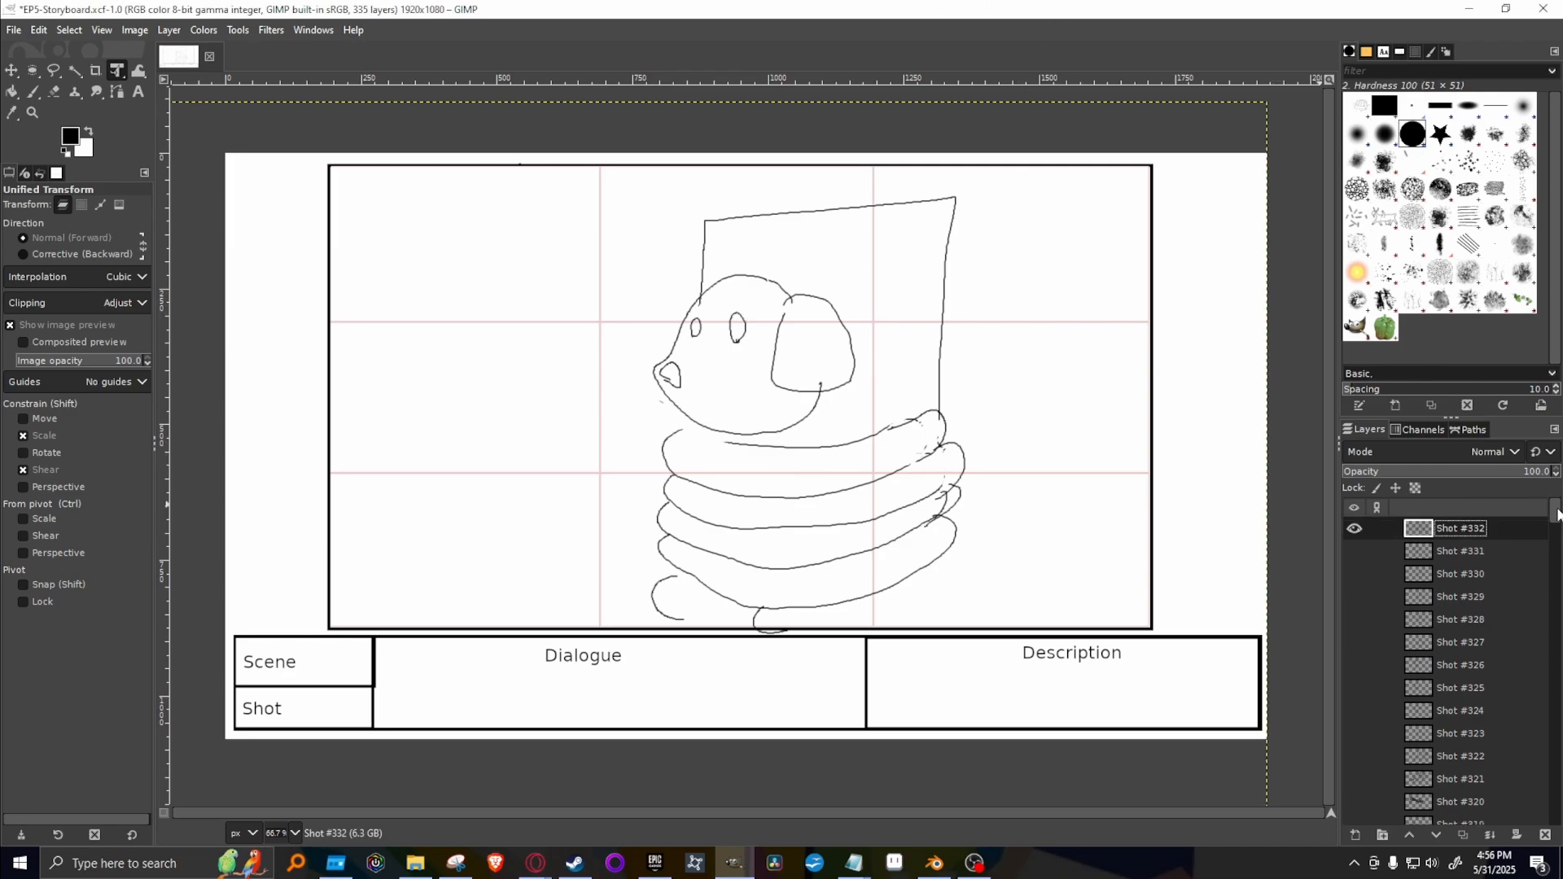
pyautogui.scroll(1, 1531, 528)
pyautogui.press('p')
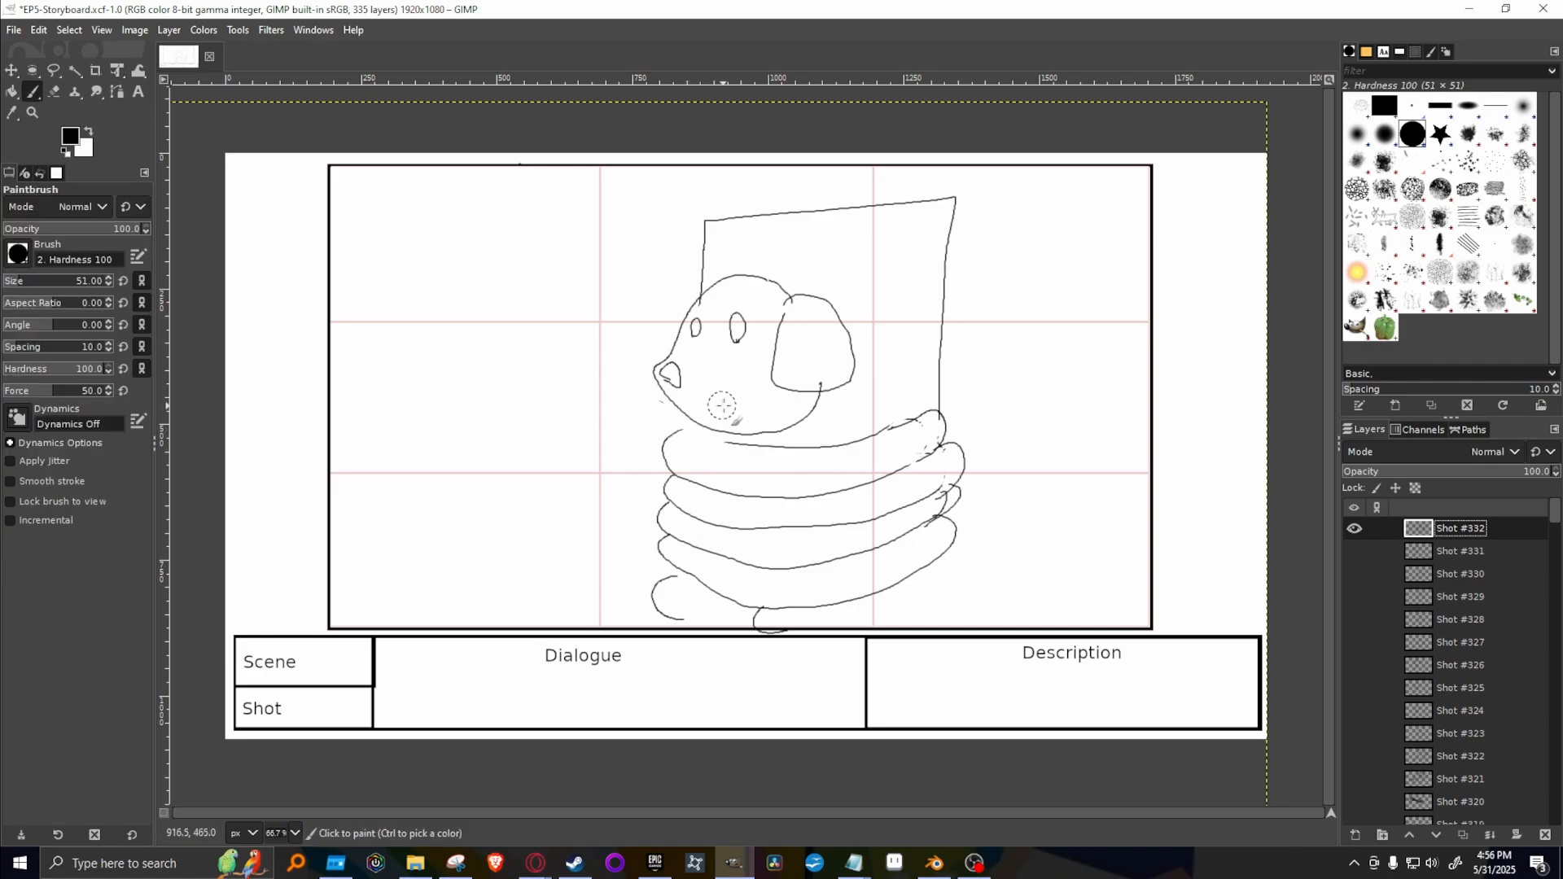
pyautogui.click(1417, 105)
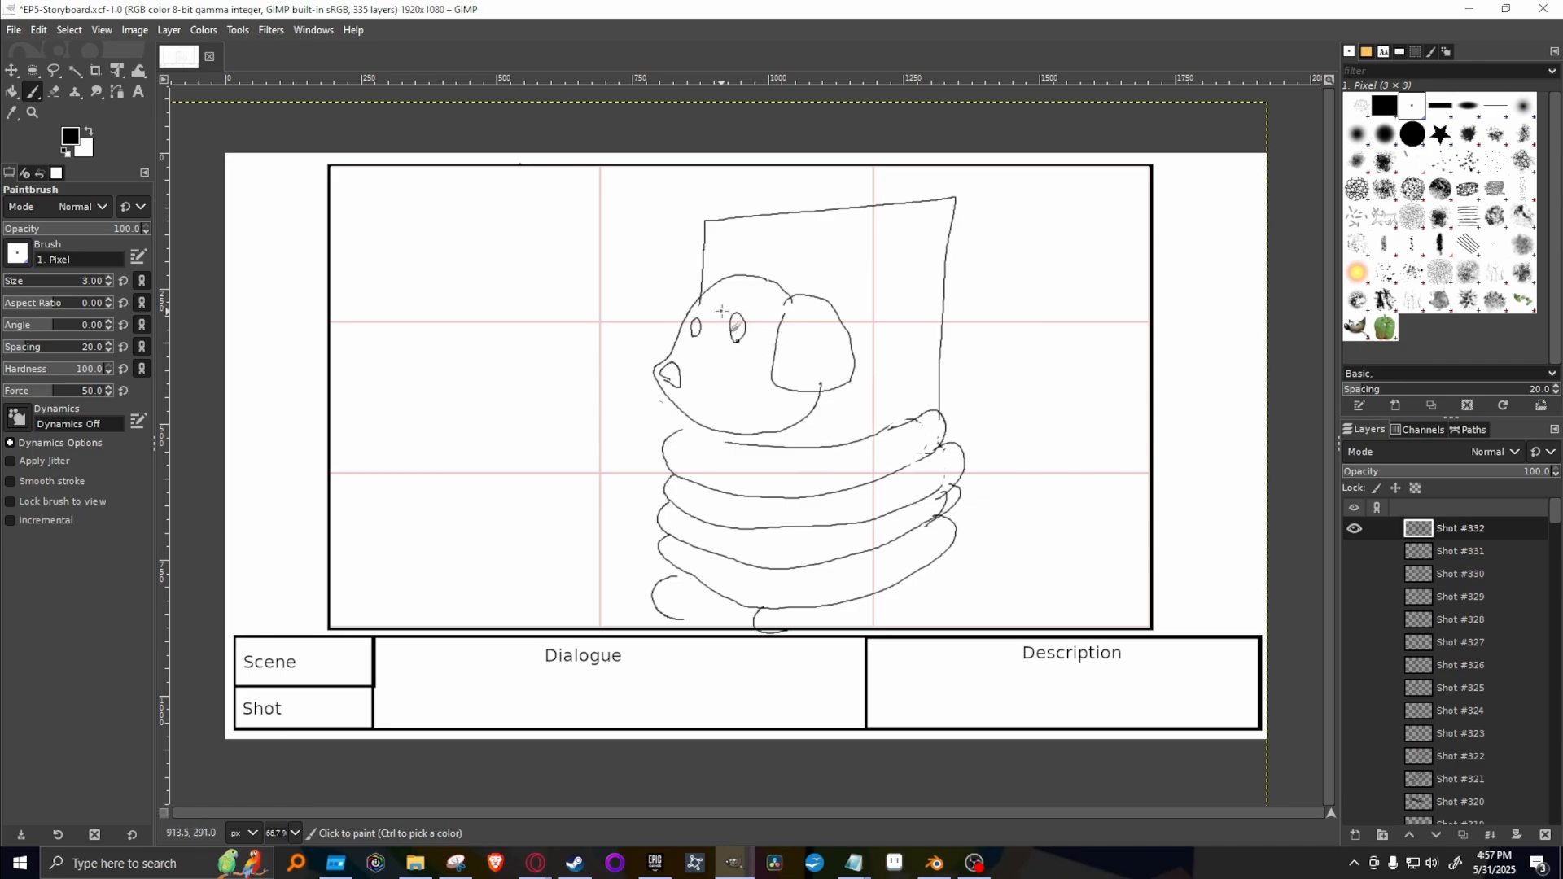
pyautogui.moveTo(723, 312)
pyautogui.mouseDown()
pyautogui.moveTo(753, 313)
pyautogui.moveTo(713, 310)
pyautogui.mouseUp()
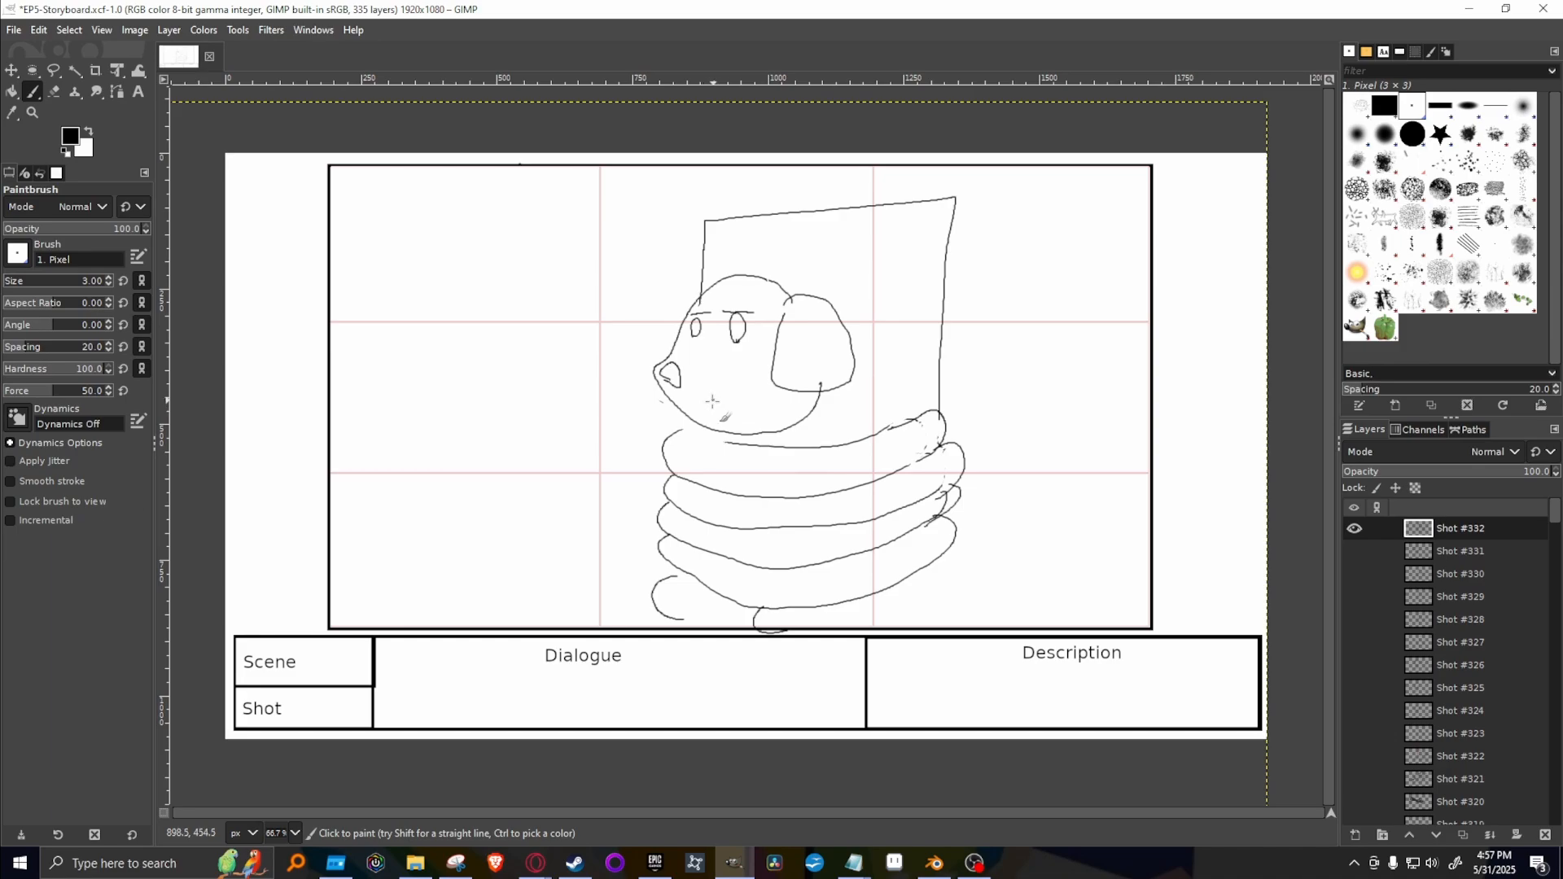
pyautogui.moveTo(711, 400); pyautogui.dragTo(766, 397)
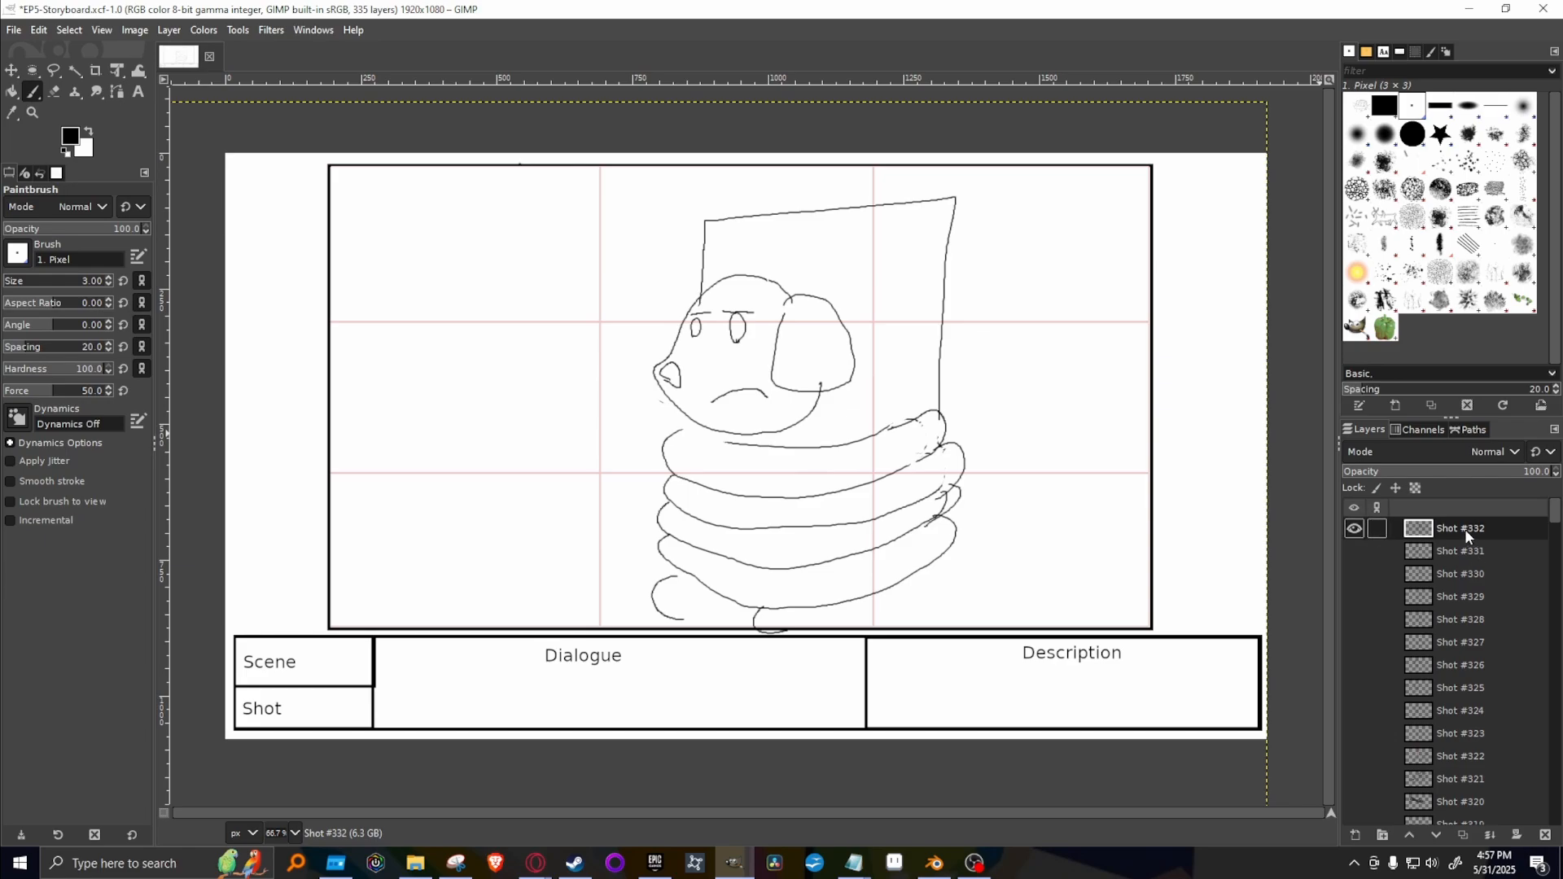
# Switch to the Homesick Adventures: Episode 5 script in Opera and highlight the line "Text on screen “A cinematic amount of time later”".
pyautogui.moveTo(535, 863)
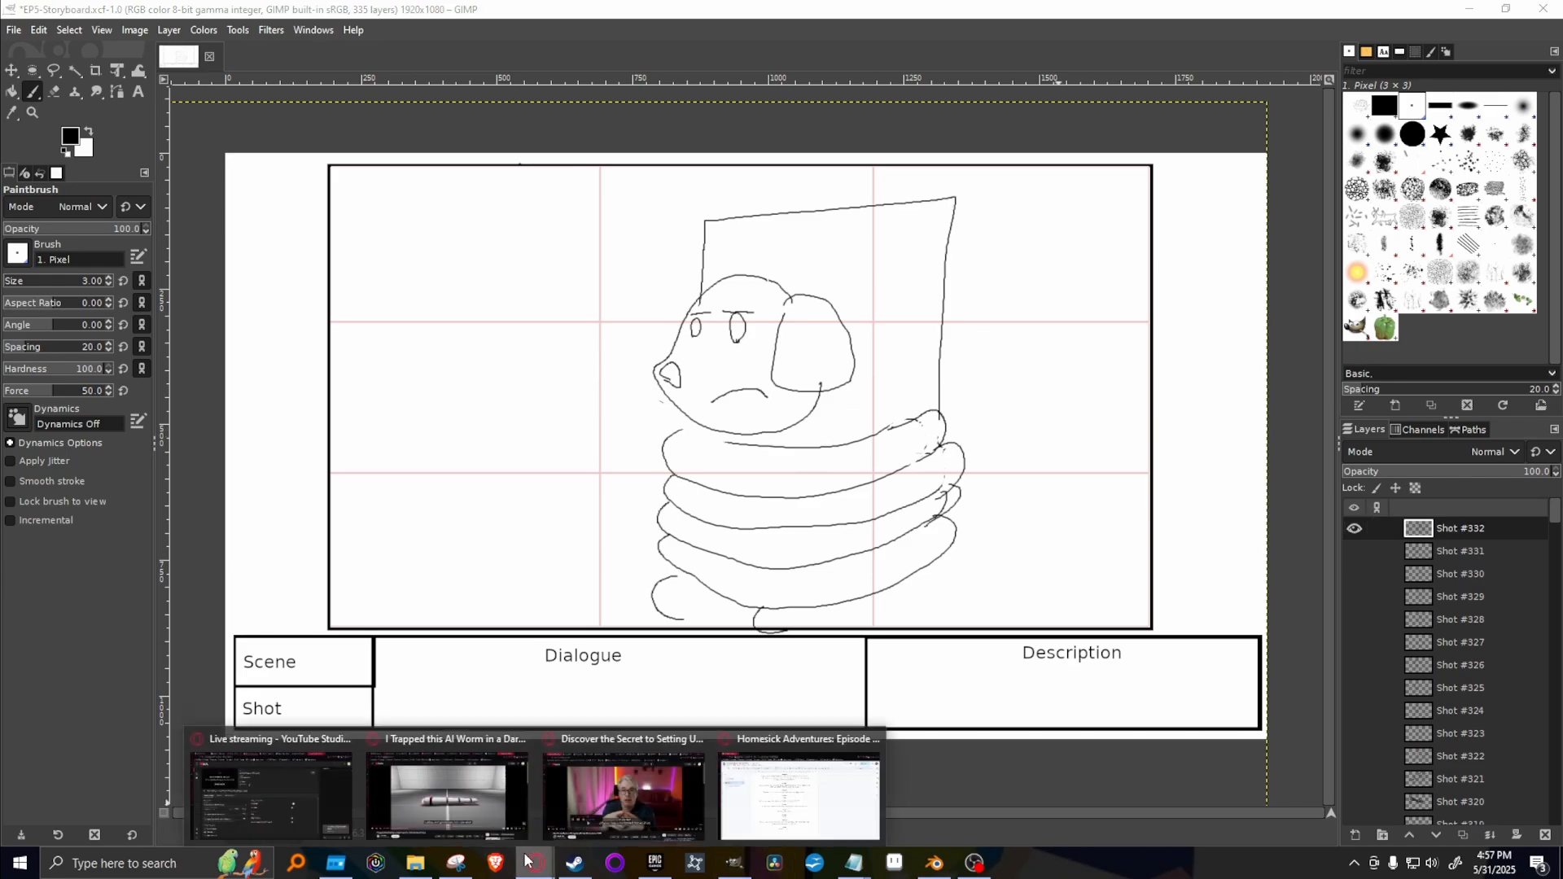
pyautogui.click(788, 775)
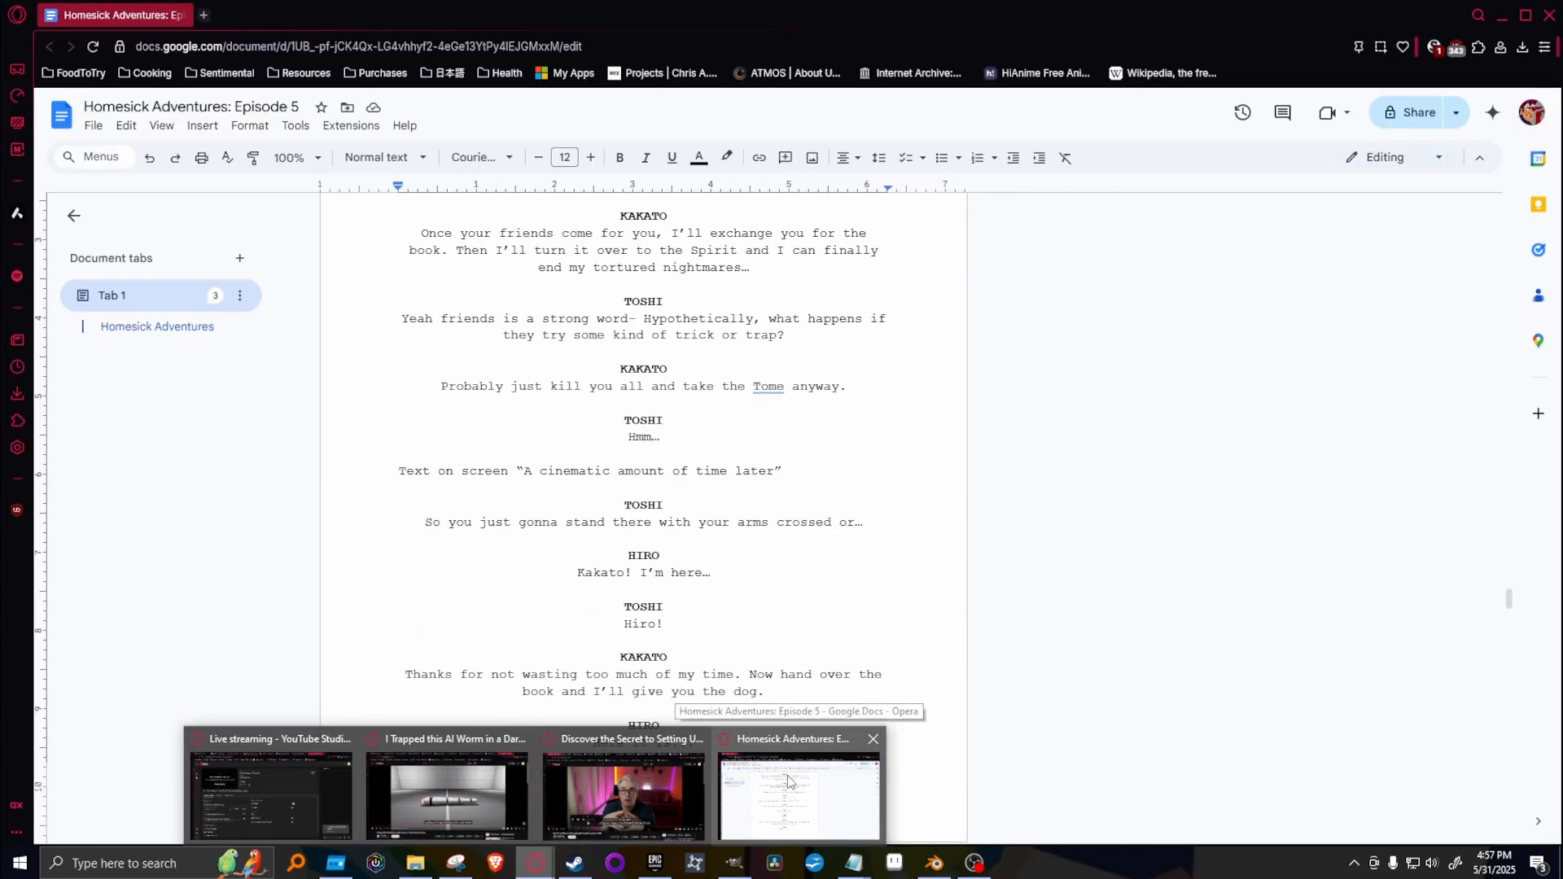
pyautogui.scroll(-2, 470, 591)
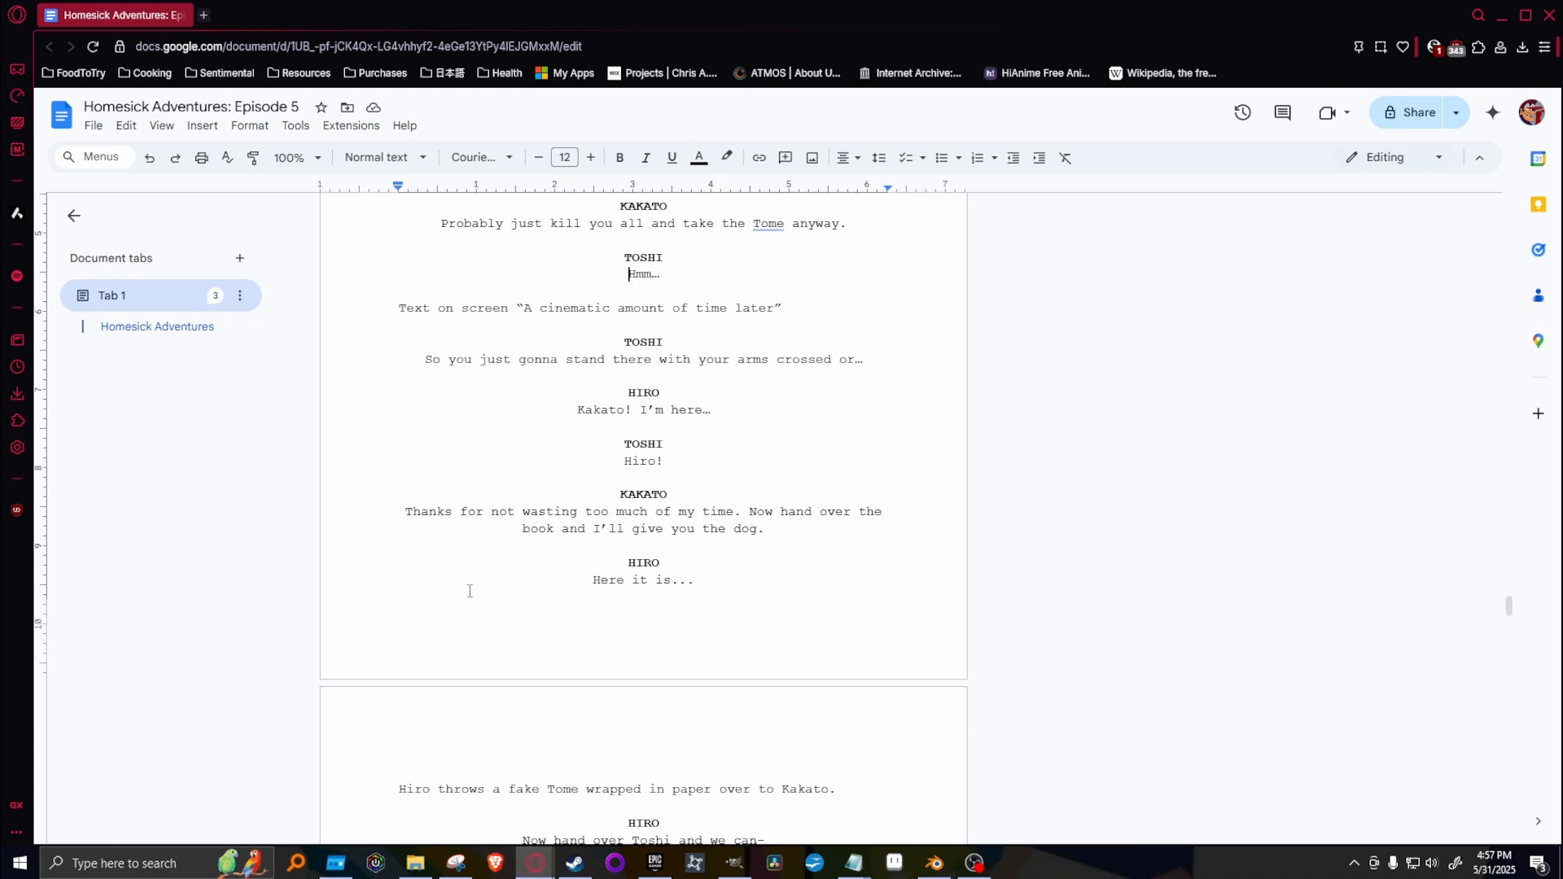
pyautogui.click(358, 298)
pyautogui.keyDown('shift'); pyautogui.click(778, 296); pyautogui.keyUp('shift')
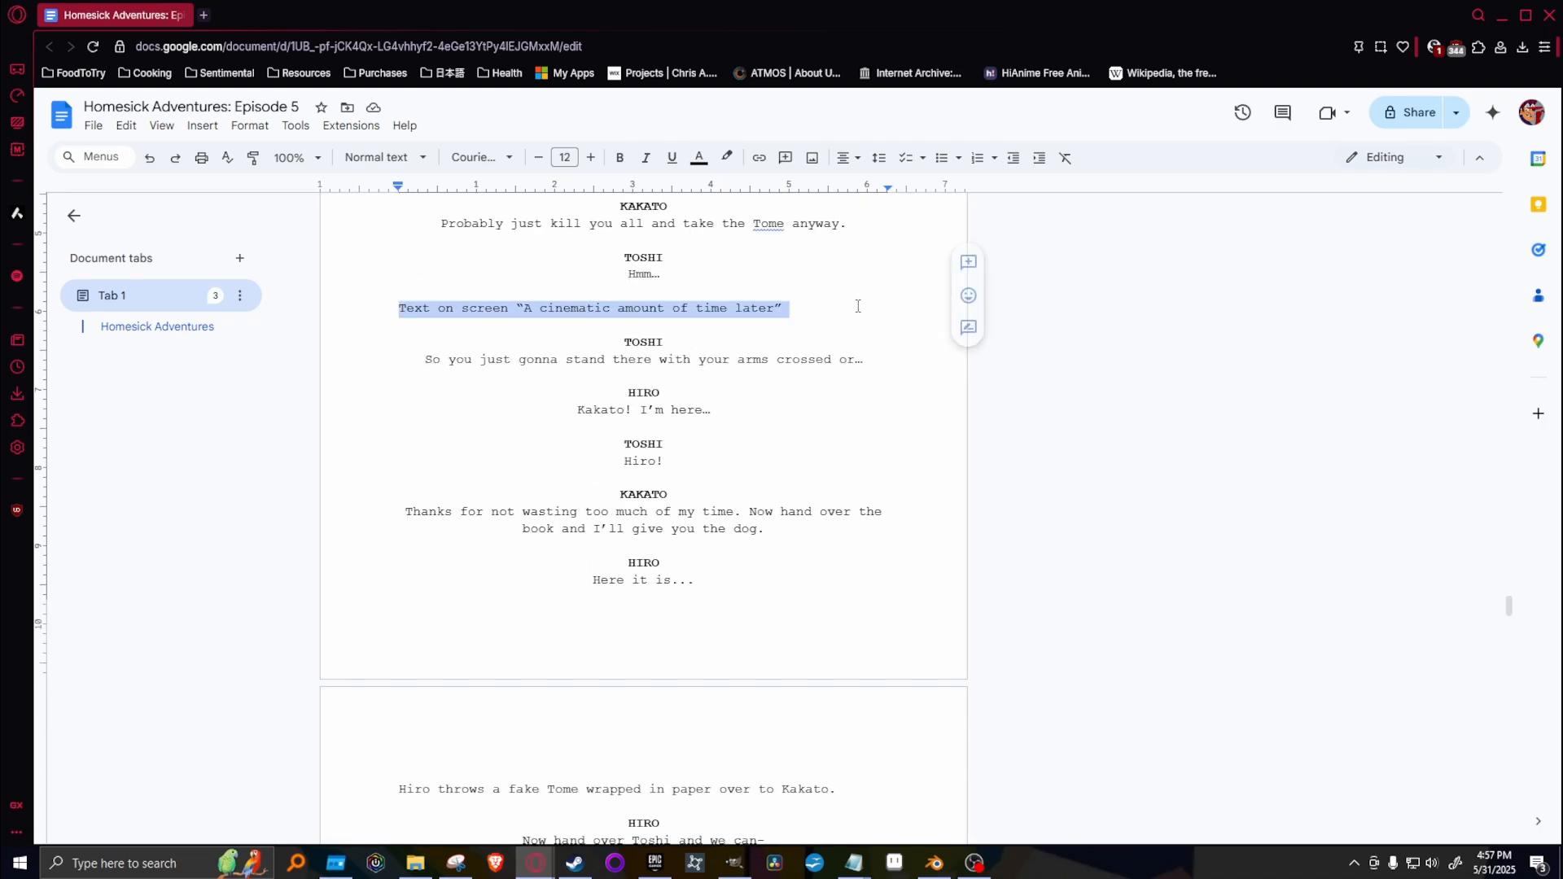
pyautogui.click(979, 863)
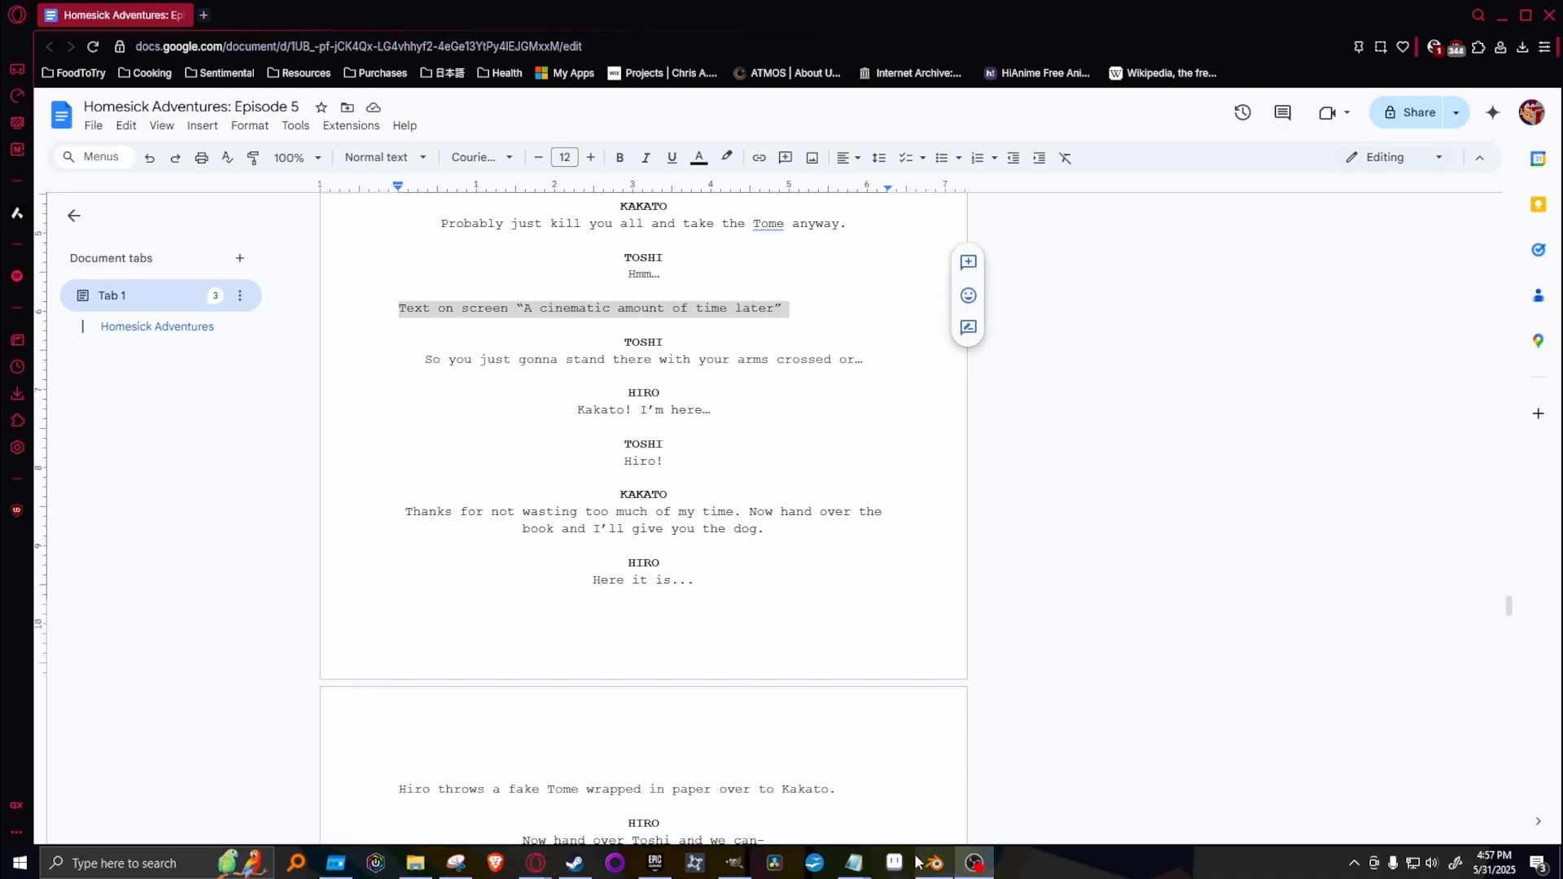
# Return to GIMP, duplicate Shot #332, hide the original and clear the copy's drawing for a blank new shot.
pyautogui.click(739, 864)
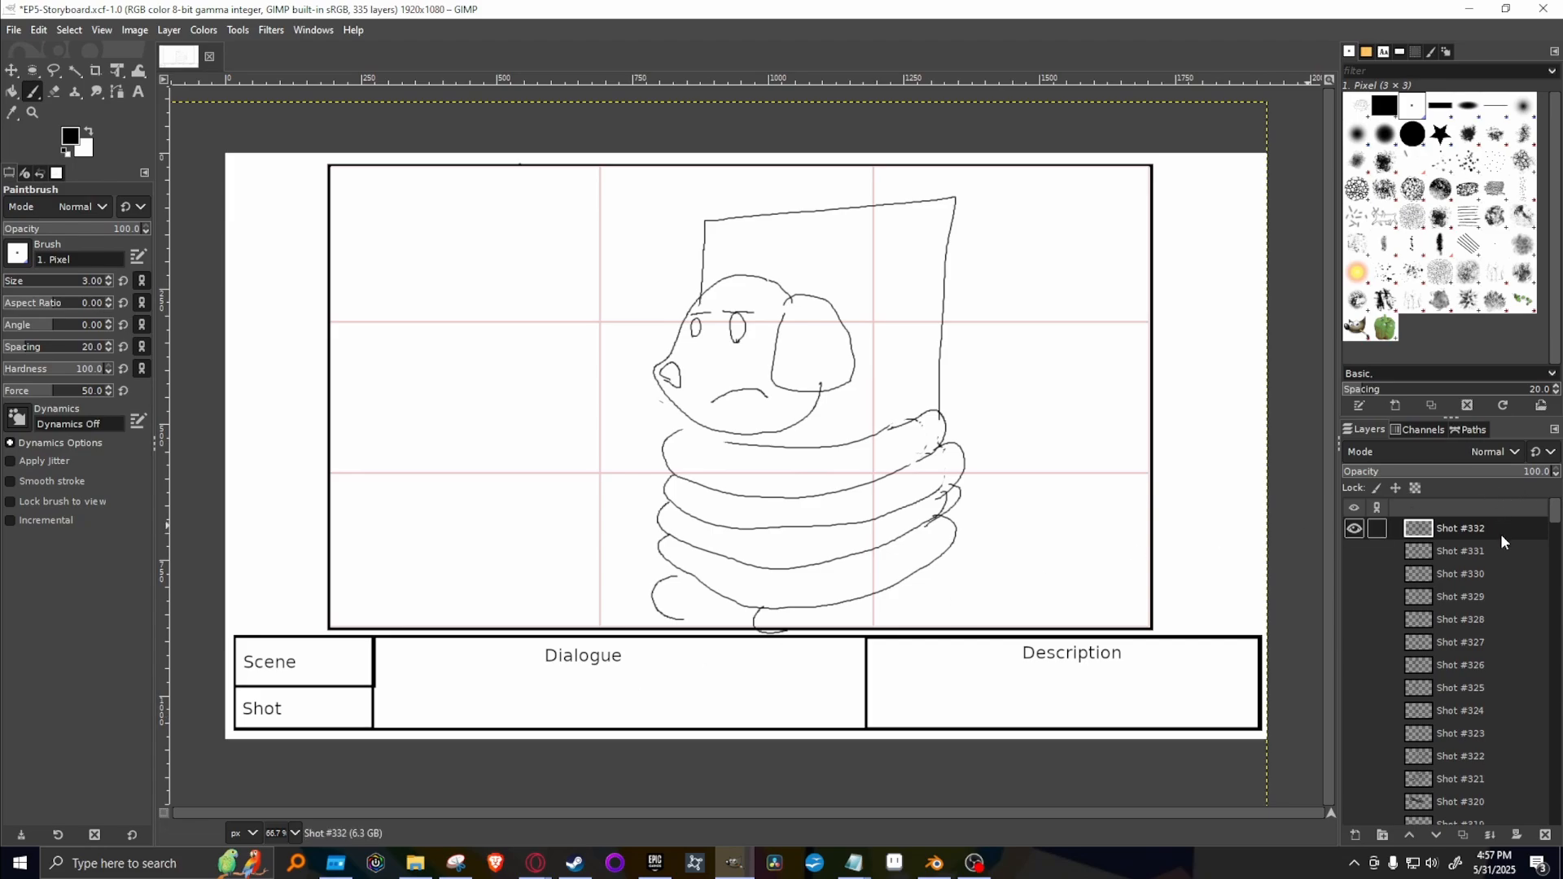
pyautogui.rightClick(1502, 534)
pyautogui.click(1409, 188)
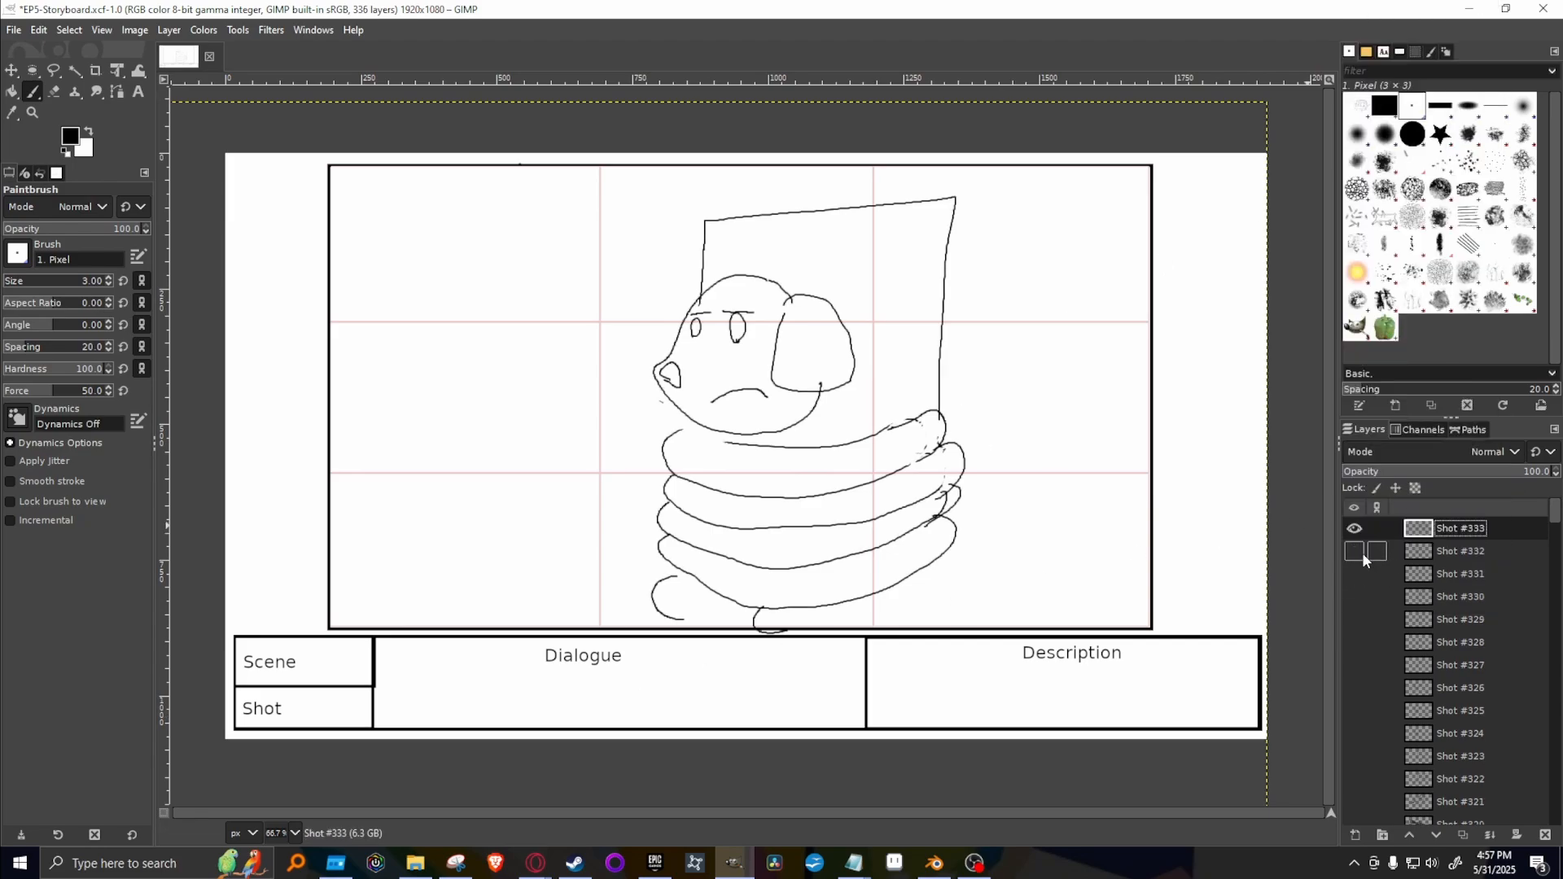
pyautogui.press('Delete')
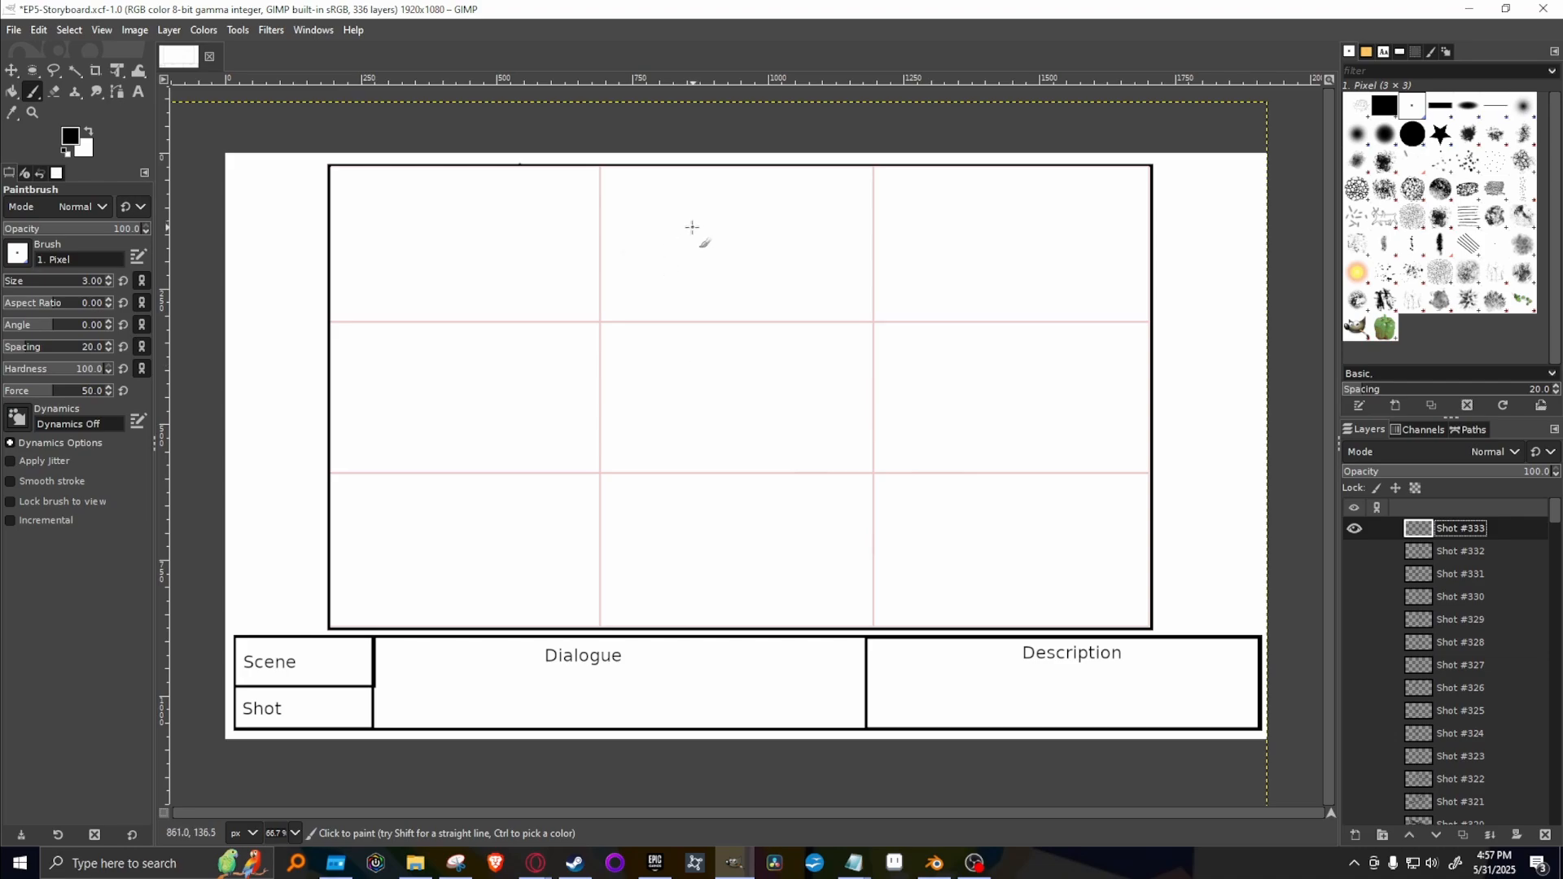
# Handwrite "A" with "Cinematic Amount" beneath it in the upper part of the blank storyboard frame.
pyautogui.moveTo(689, 238)
pyautogui.mouseDown()
pyautogui.moveTo(712, 191)
pyautogui.moveTo(730, 217)
pyautogui.mouseUp()
pyautogui.moveTo(446, 259); pyautogui.dragTo(435, 307)
pyautogui.moveTo(465, 293)
pyautogui.mouseDown()
pyautogui.moveTo(503, 309)
pyautogui.moveTo(534, 288)
pyautogui.moveTo(603, 315)
pyautogui.moveTo(603, 282)
pyautogui.moveTo(625, 316)
pyautogui.mouseUp()
pyautogui.moveTo(604, 290)
pyautogui.mouseDown()
pyautogui.moveTo(672, 313)
pyautogui.moveTo(748, 283)
pyautogui.moveTo(754, 308)
pyautogui.moveTo(731, 306)
pyautogui.moveTo(782, 304)
pyautogui.moveTo(813, 323)
pyautogui.moveTo(848, 304)
pyautogui.moveTo(899, 326)
pyautogui.mouseUp()
pyautogui.moveTo(925, 272); pyautogui.dragTo(921, 327)
pyautogui.moveTo(902, 299); pyautogui.dragTo(961, 287)
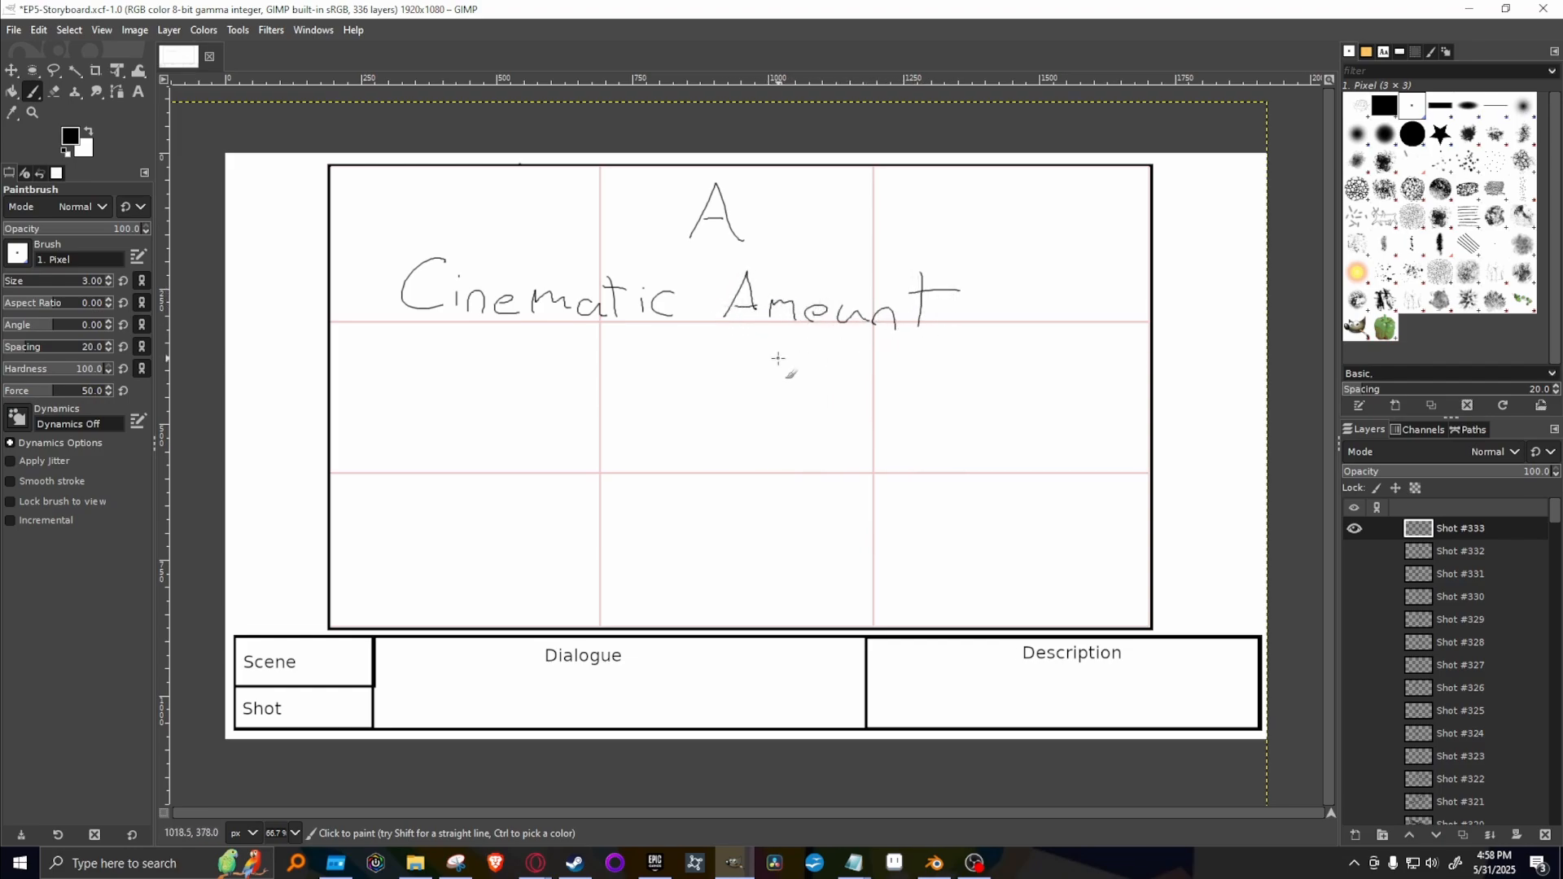
# Handwrite "of time" and "Later..." on two lines below "Cinematic Amount" to complete the title card.
pyautogui.moveTo(678, 371)
pyautogui.mouseDown()
pyautogui.moveTo(666, 392)
pyautogui.moveTo(679, 373)
pyautogui.mouseUp()
pyautogui.moveTo(705, 411)
pyautogui.mouseDown()
pyautogui.moveTo(694, 383)
pyautogui.moveTo(713, 359)
pyautogui.moveTo(708, 375)
pyautogui.moveTo(764, 395)
pyautogui.moveTo(794, 358)
pyautogui.moveTo(850, 391)
pyautogui.moveTo(908, 392)
pyautogui.mouseUp()
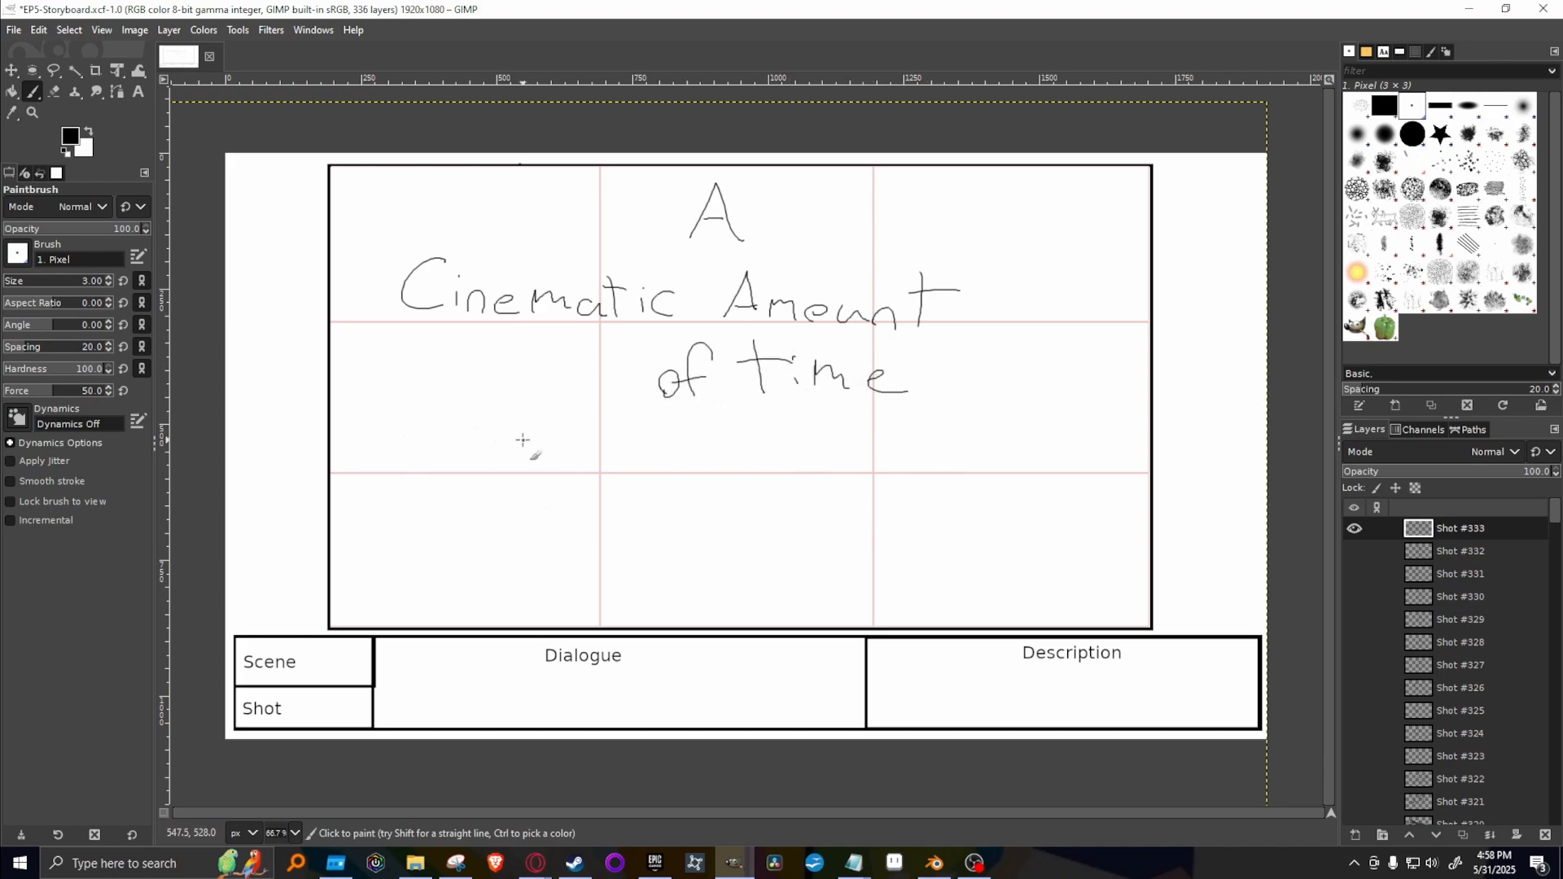
pyautogui.moveTo(578, 420)
pyautogui.mouseDown()
pyautogui.moveTo(567, 480)
pyautogui.moveTo(669, 480)
pyautogui.mouseUp()
pyautogui.moveTo(685, 464); pyautogui.dragTo(686, 478)
pyautogui.moveTo(672, 425); pyautogui.dragTo(674, 479)
pyautogui.moveTo(655, 447); pyautogui.dragTo(700, 442)
pyautogui.moveTo(705, 455)
pyautogui.mouseDown()
pyautogui.moveTo(735, 450)
pyautogui.moveTo(738, 470)
pyautogui.mouseUp()
pyautogui.moveTo(762, 471); pyautogui.dragTo(789, 453)
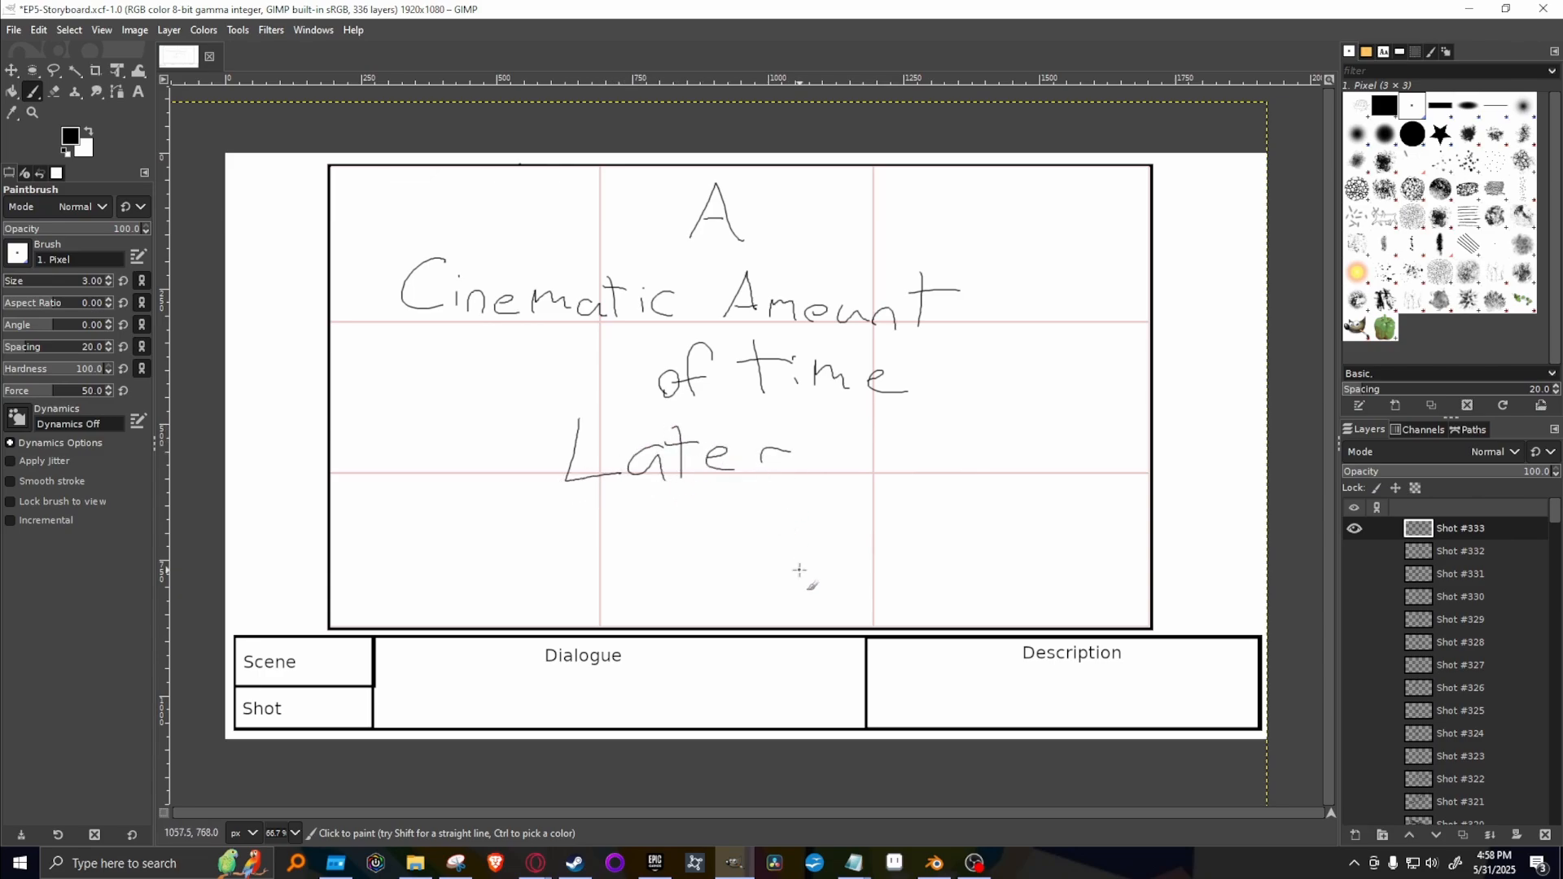
pyautogui.click(818, 477)
pyautogui.click(869, 470)
# Duplicate the title card layer, hide the original and clear the copy for the following shot.
pyautogui.rightClick(1488, 521)
pyautogui.click(1393, 190)
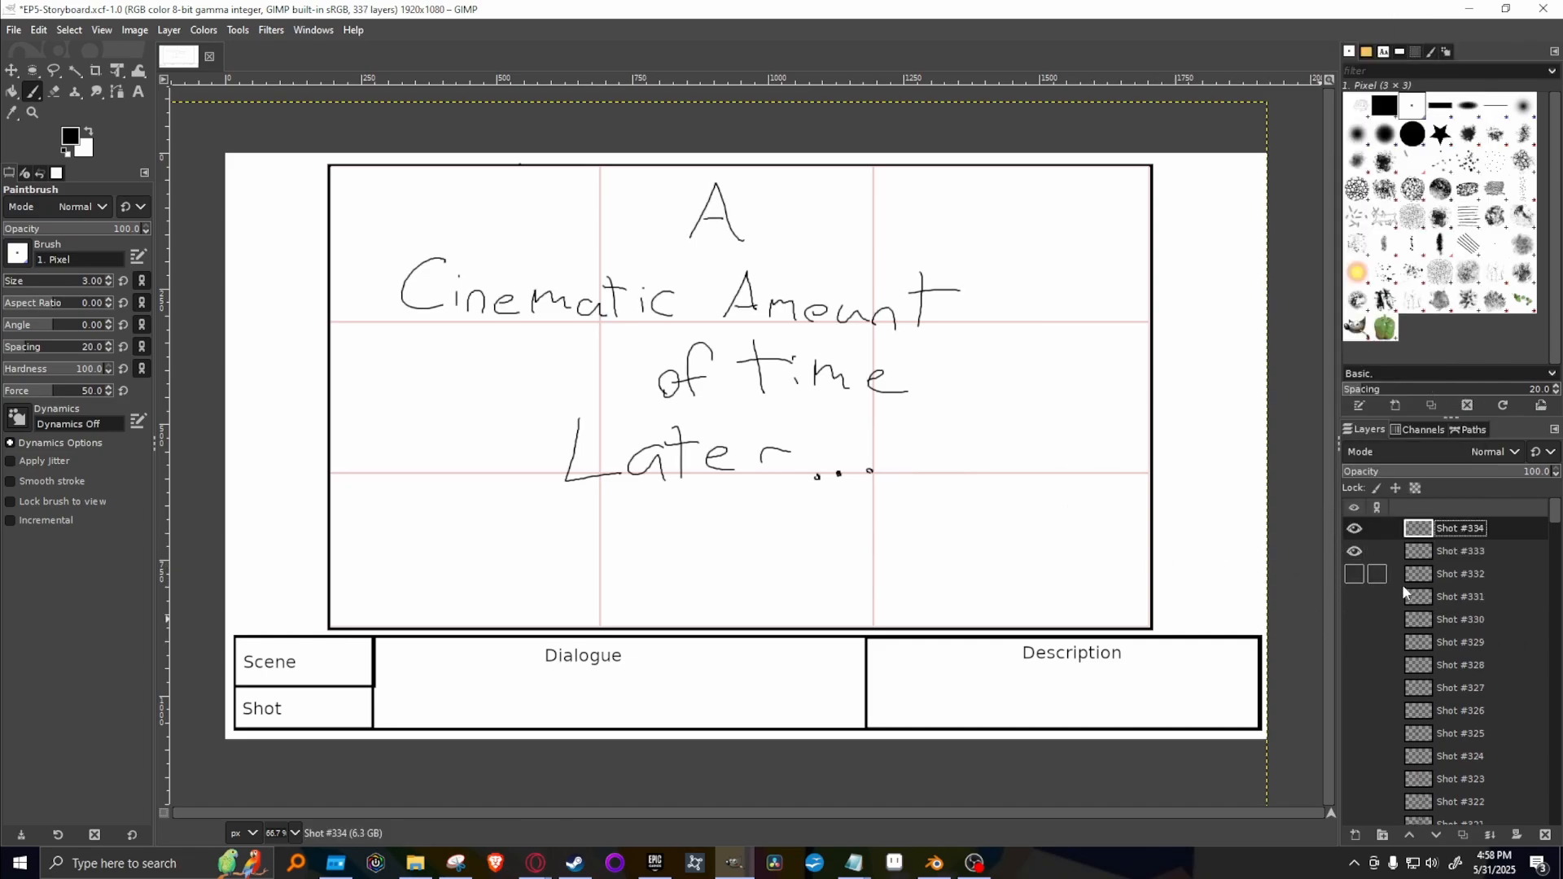
pyautogui.click(1355, 553)
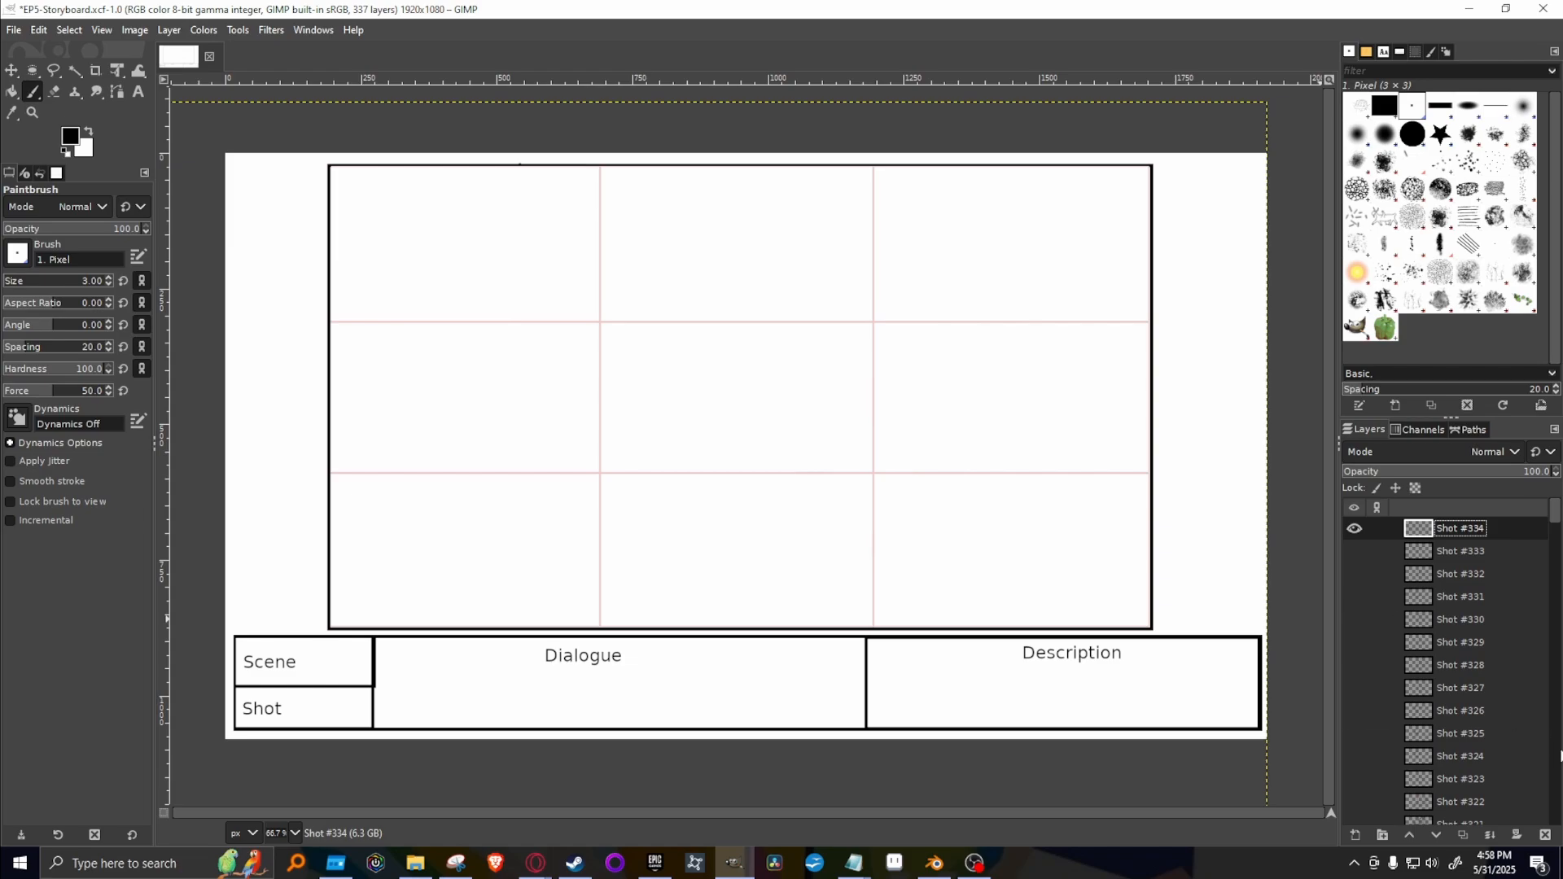
# Preview Shots #303 and #302 as references, hide them again and reselect the top layer, Shot #334.
pyautogui.scroll(-5, 1416, 717)
pyautogui.scroll(-10, 1415, 714)
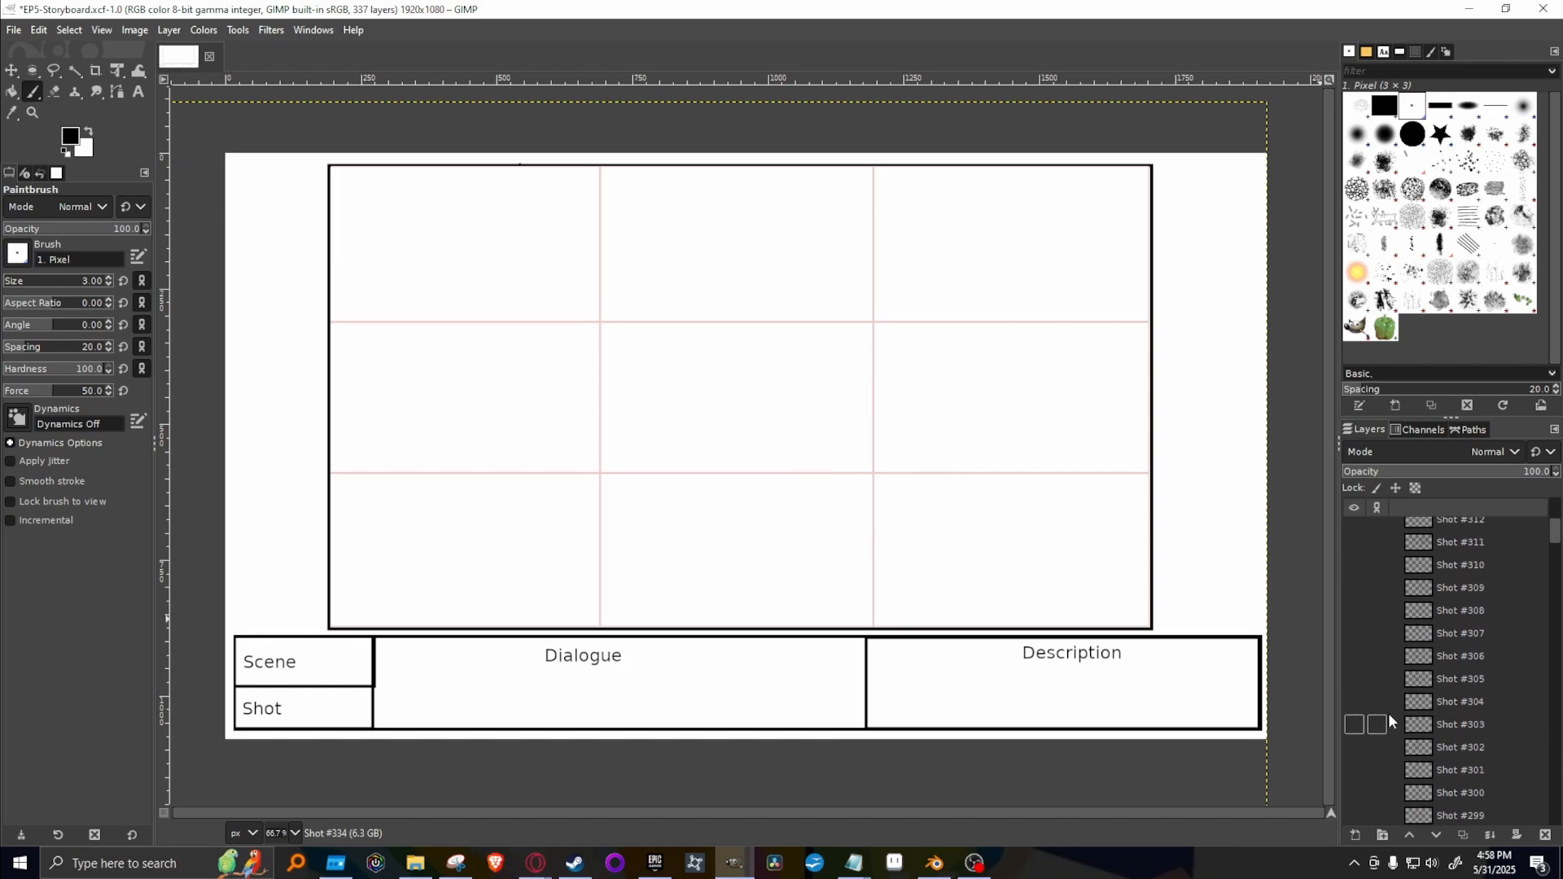
pyautogui.click(1354, 725)
pyautogui.click(1354, 725)
pyautogui.click(1354, 748)
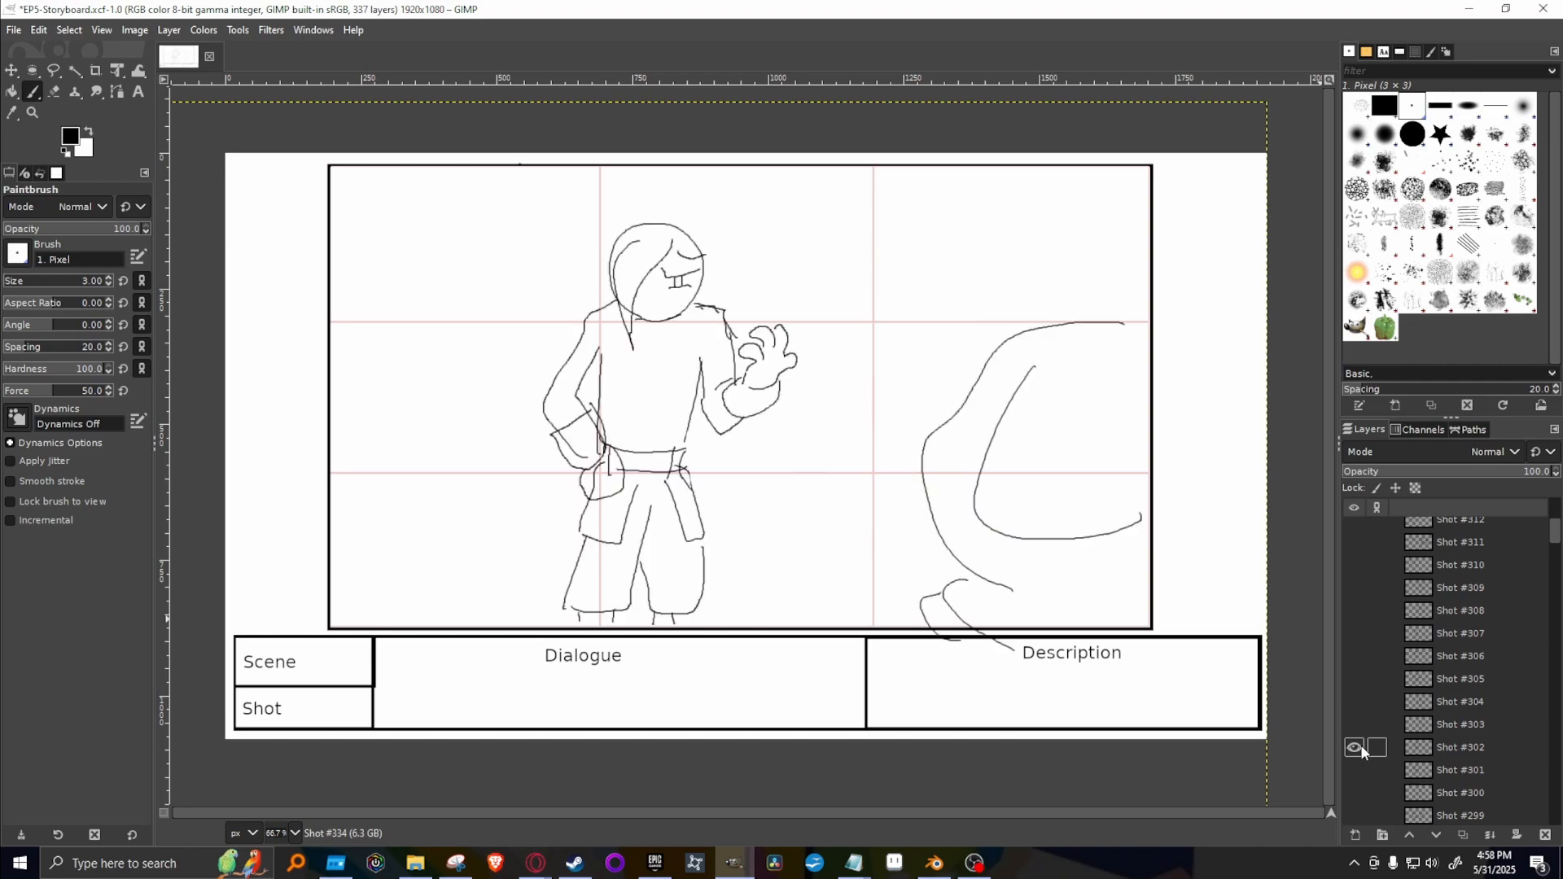
pyautogui.click(1355, 749)
pyautogui.click(1354, 725)
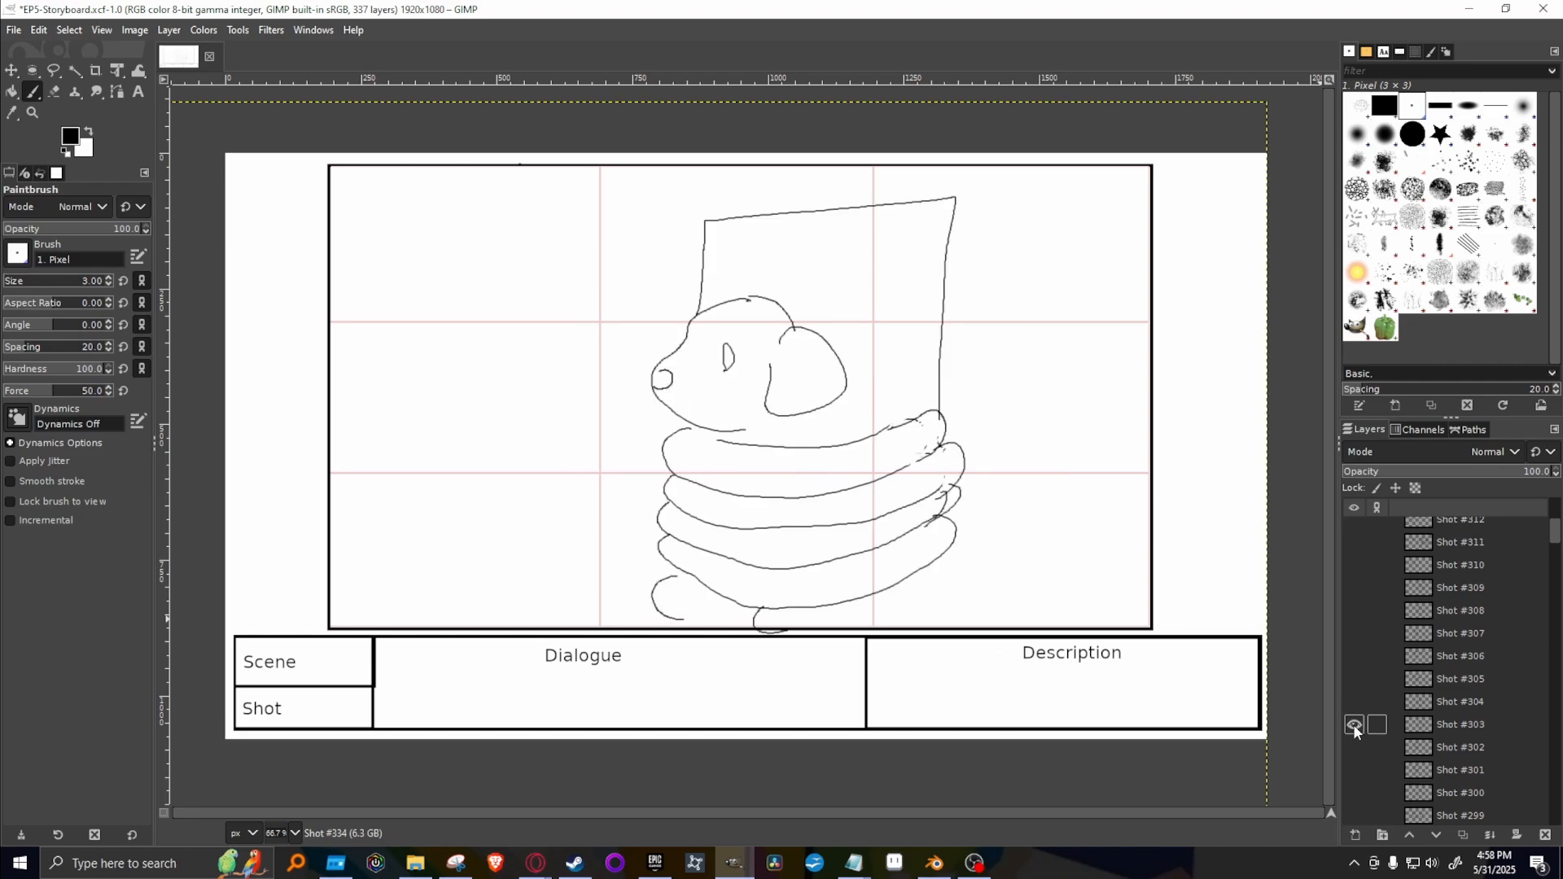
pyautogui.click(1487, 723)
pyautogui.click(1354, 725)
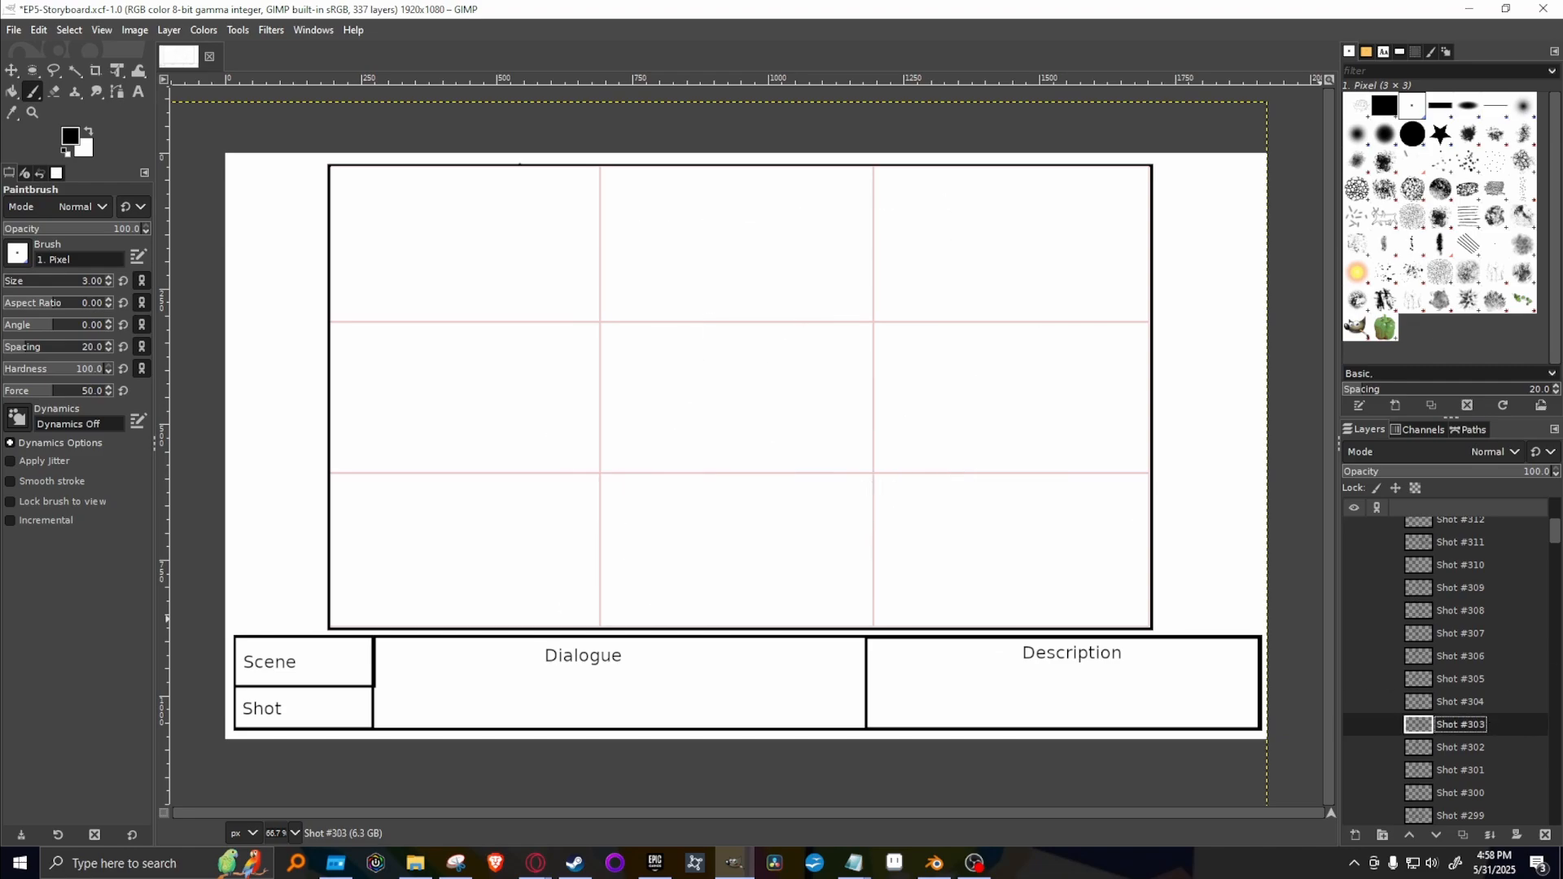
pyautogui.moveTo(1557, 529); pyautogui.dragTo(1555, 502)
pyautogui.click(1504, 529)
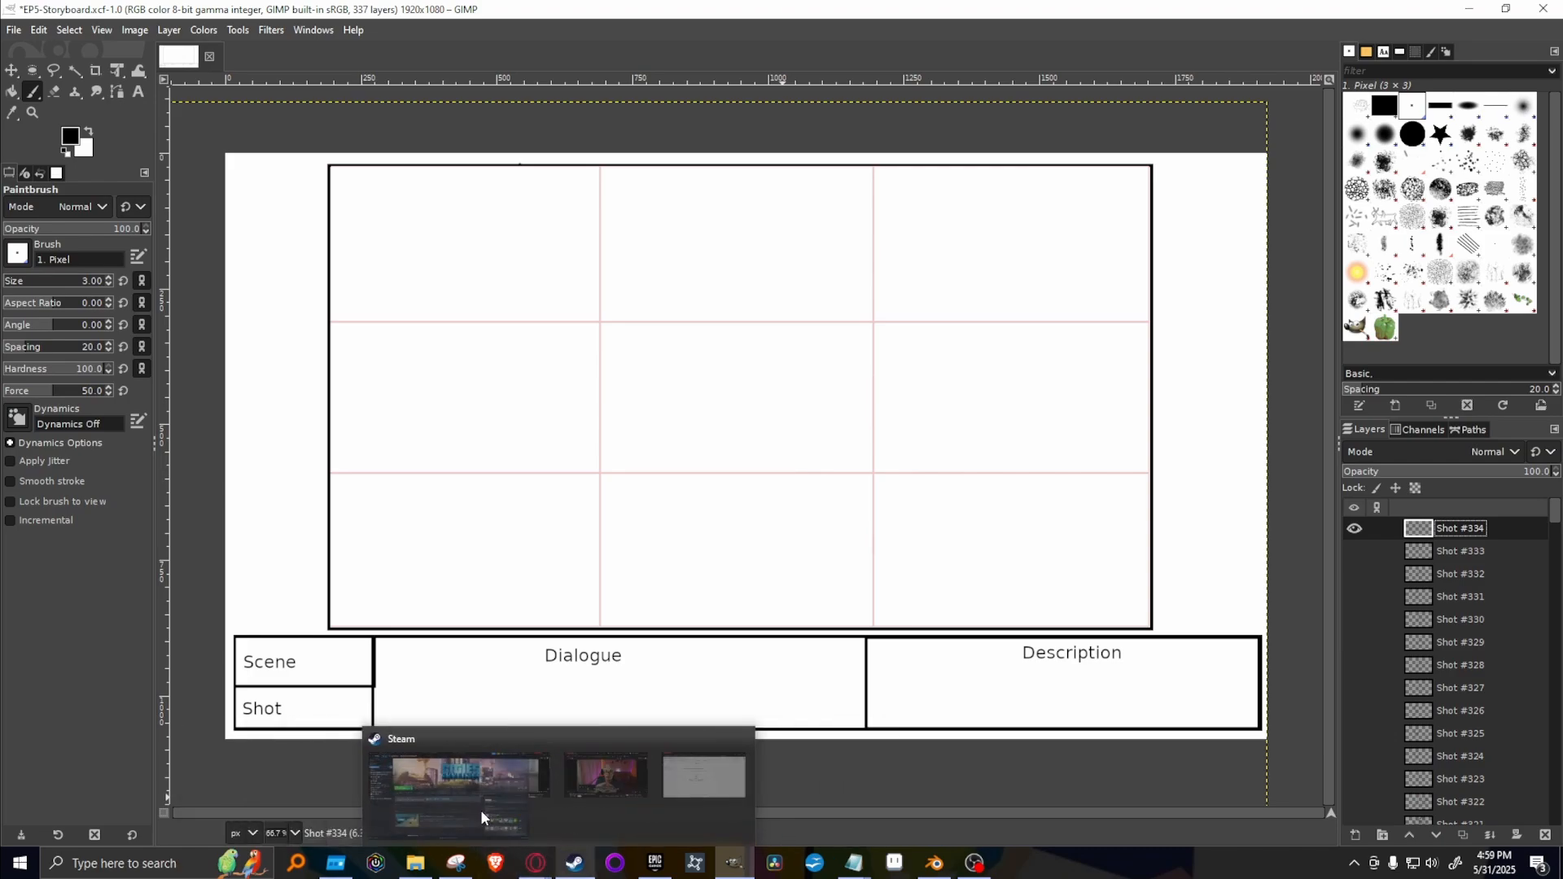
# Switch to the episode script in Opera and read Toshi's line after the title card text.
pyautogui.moveTo(536, 870)
pyautogui.click(775, 753)
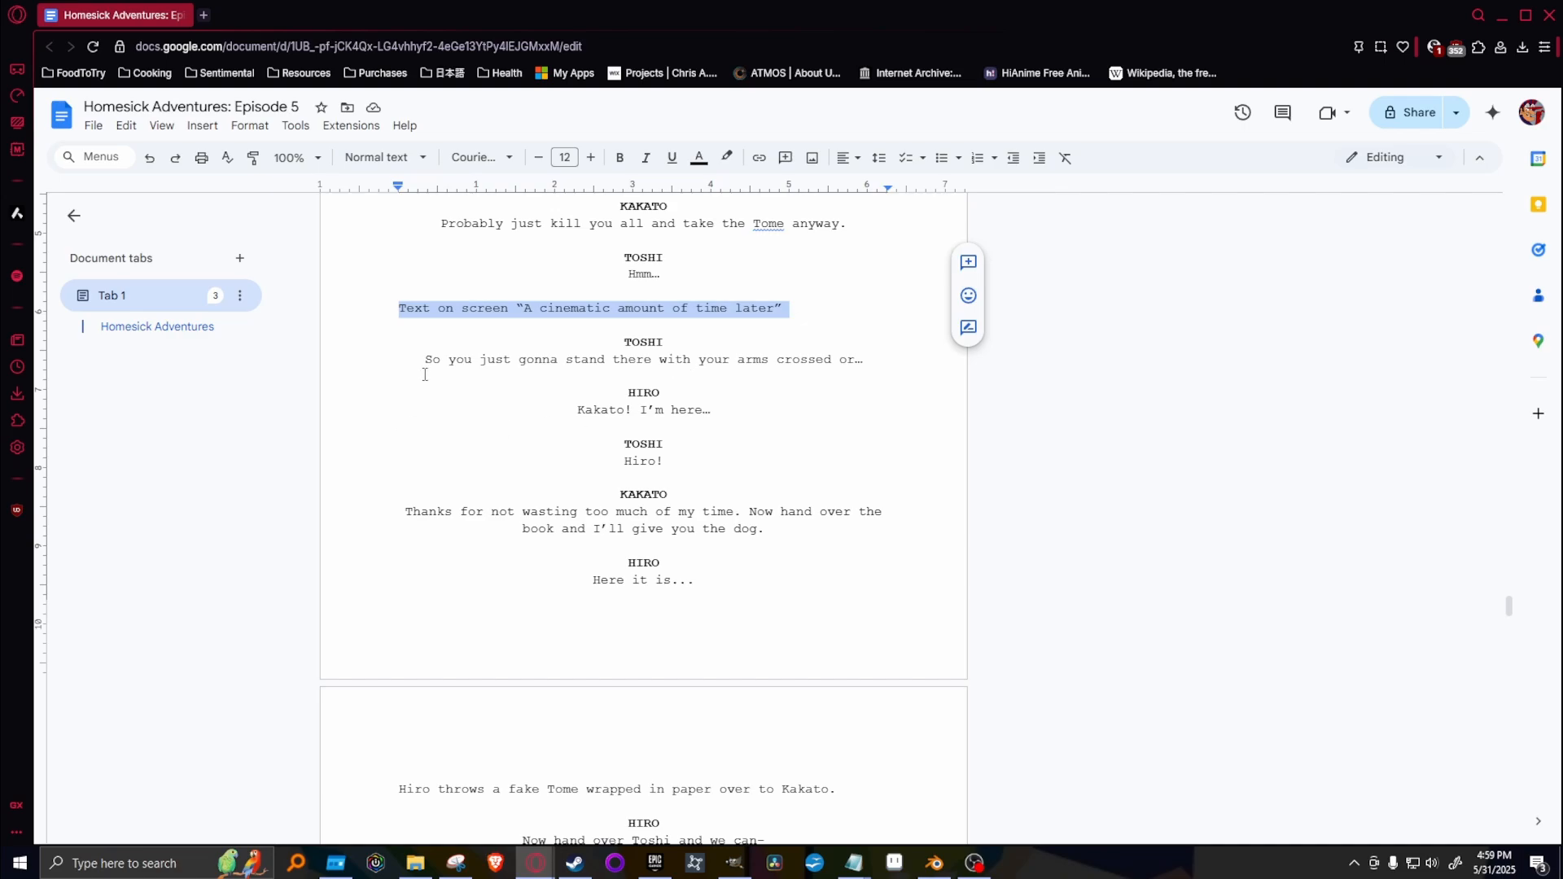
pyautogui.moveTo(619, 343); pyautogui.dragTo(816, 383)
pyautogui.click(798, 398)
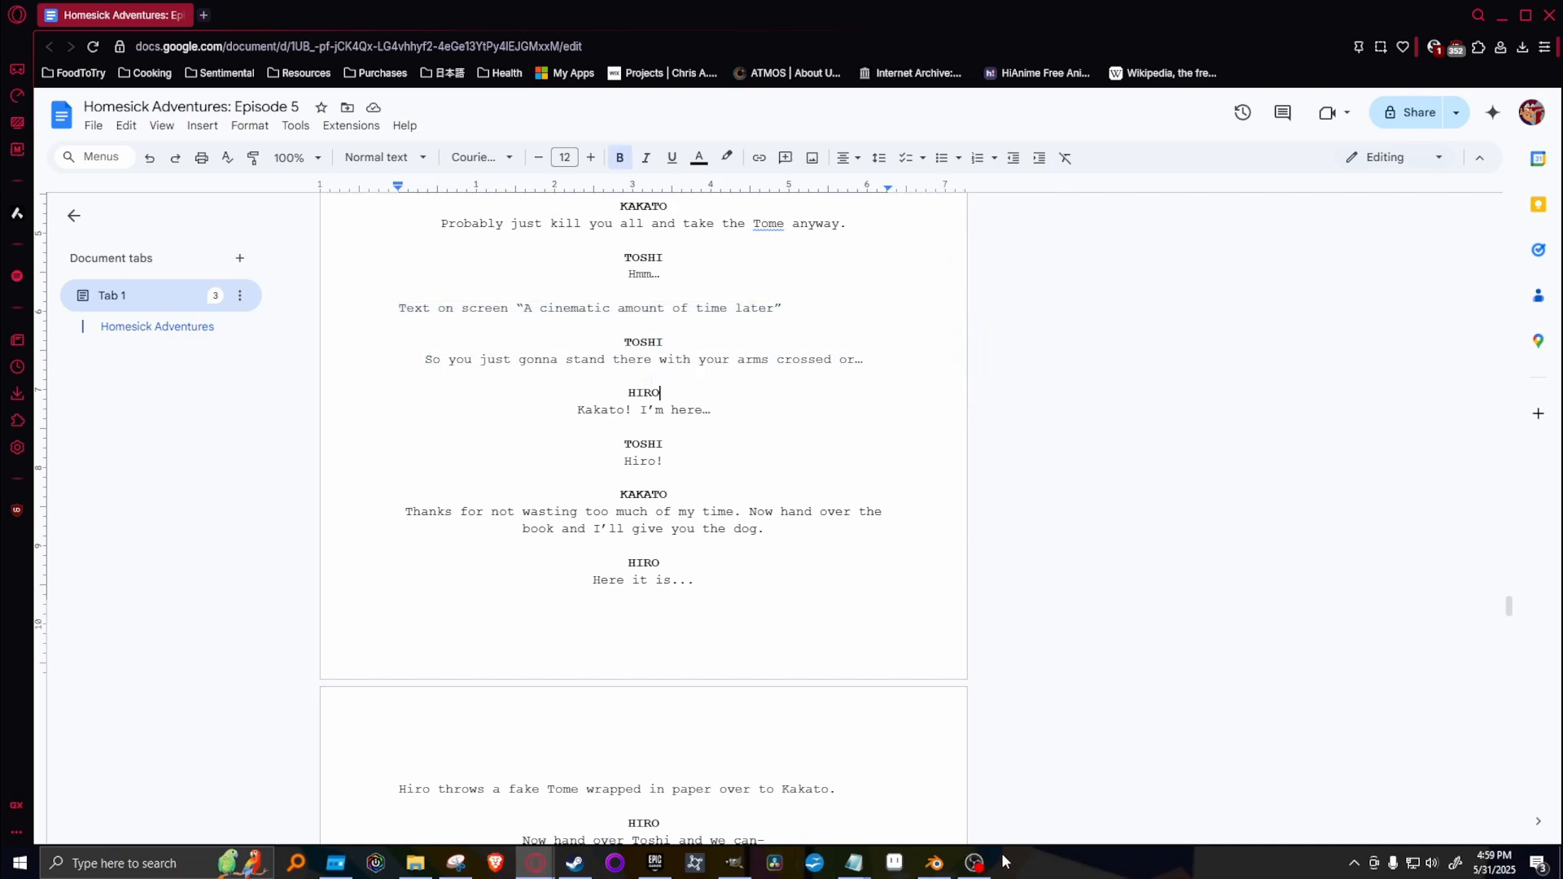
# Switch back to GIMP and browse the older shot layers, previewing Shot #295 as a reference and hiding it again.
pyautogui.click(734, 863)
pyautogui.scroll(-10, 1555, 514)
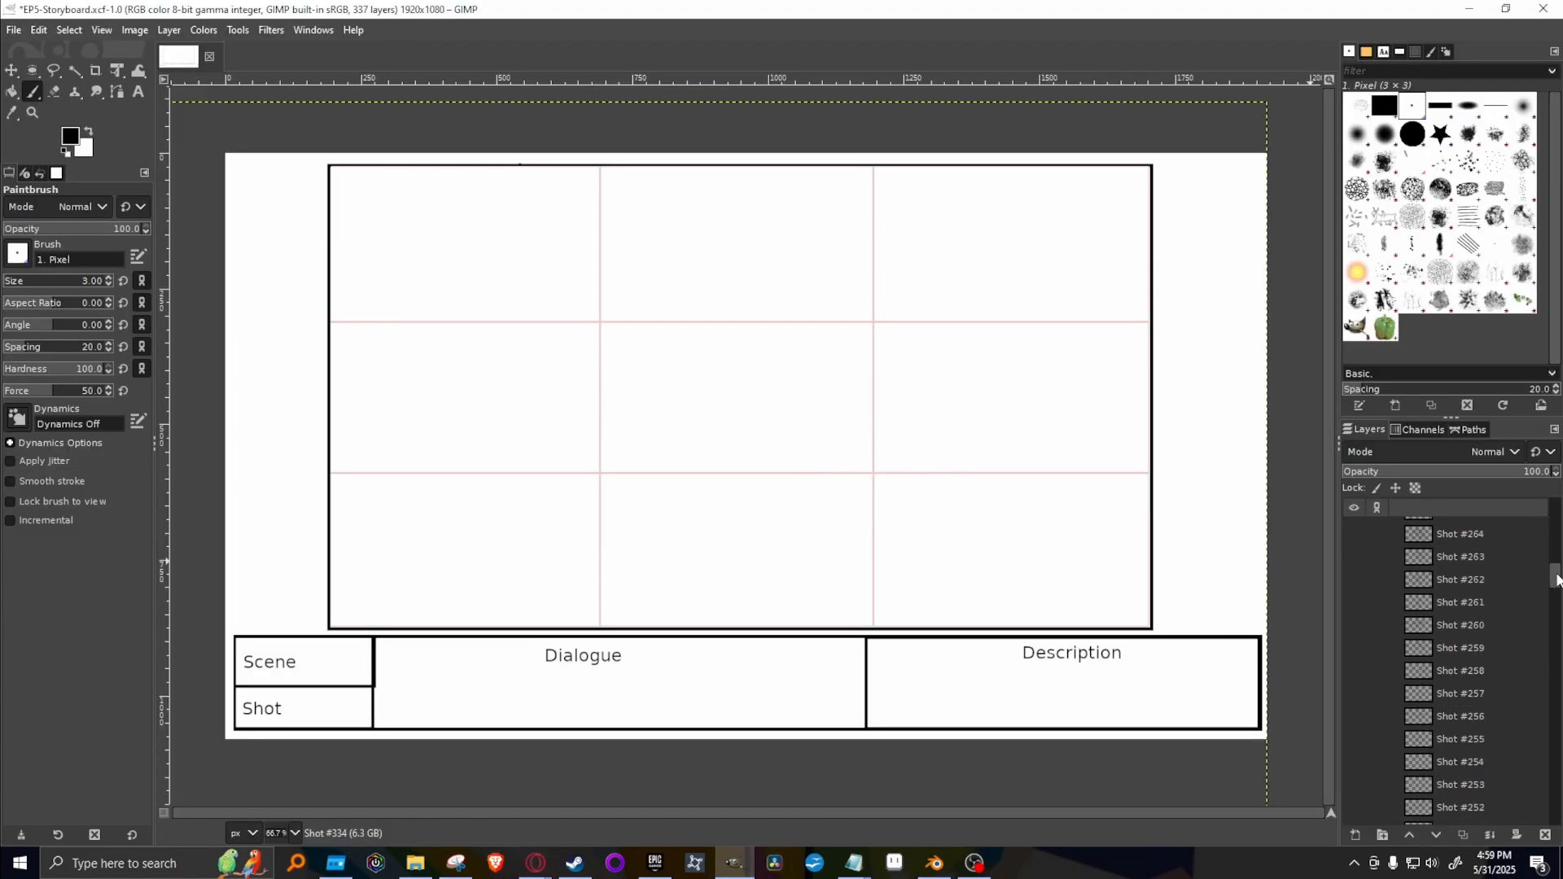
pyautogui.scroll(-10, 1477, 594)
pyautogui.scroll(2, 1484, 609)
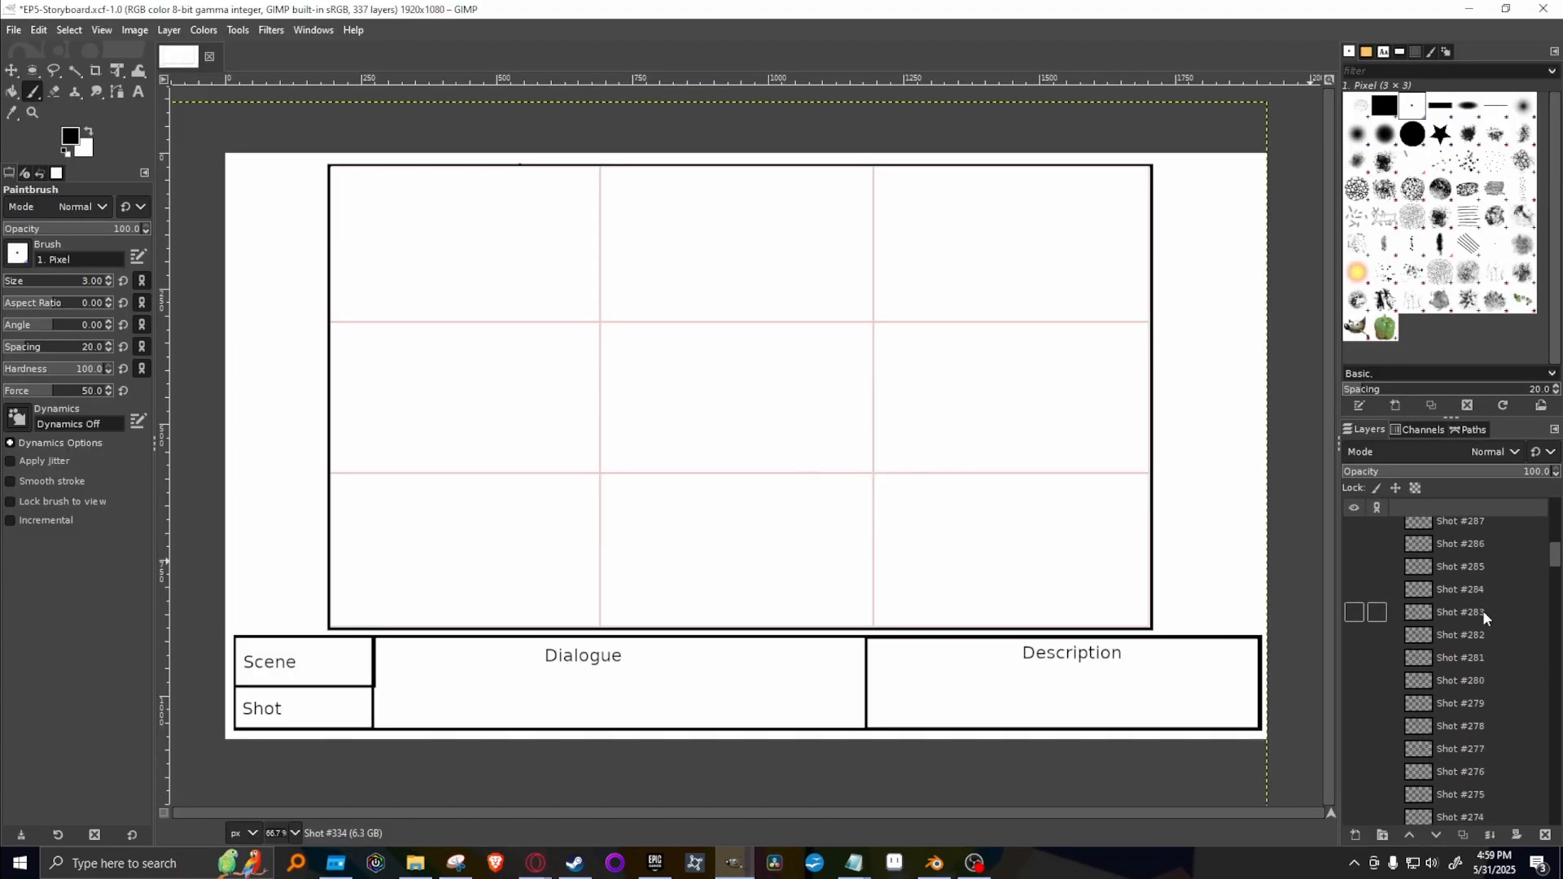
pyautogui.scroll(2, 1394, 590)
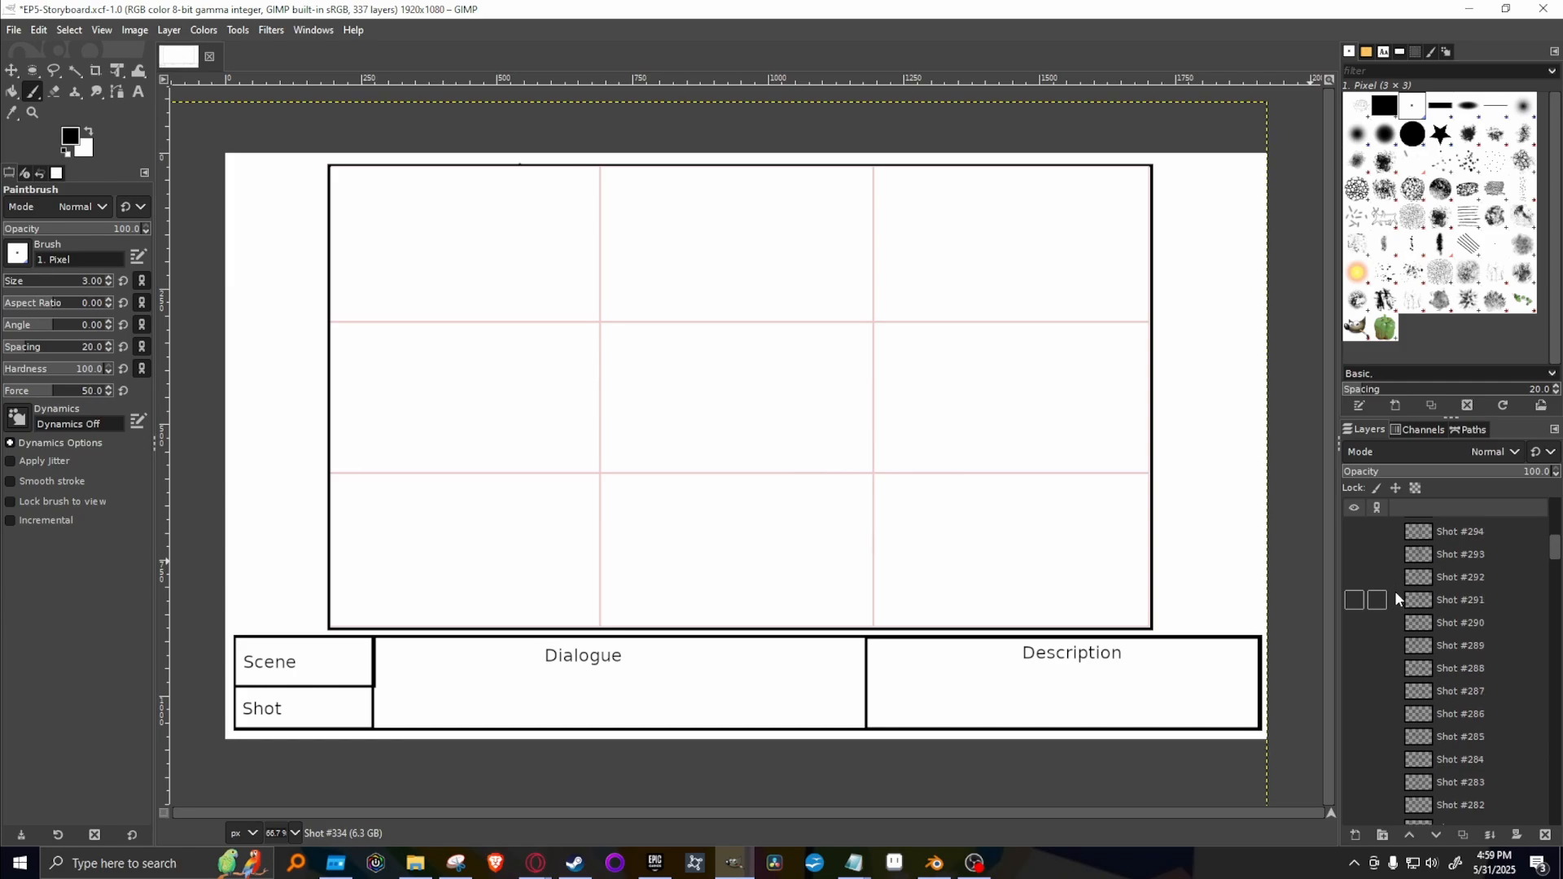
pyautogui.scroll(3, 1395, 589)
pyautogui.click(1364, 551)
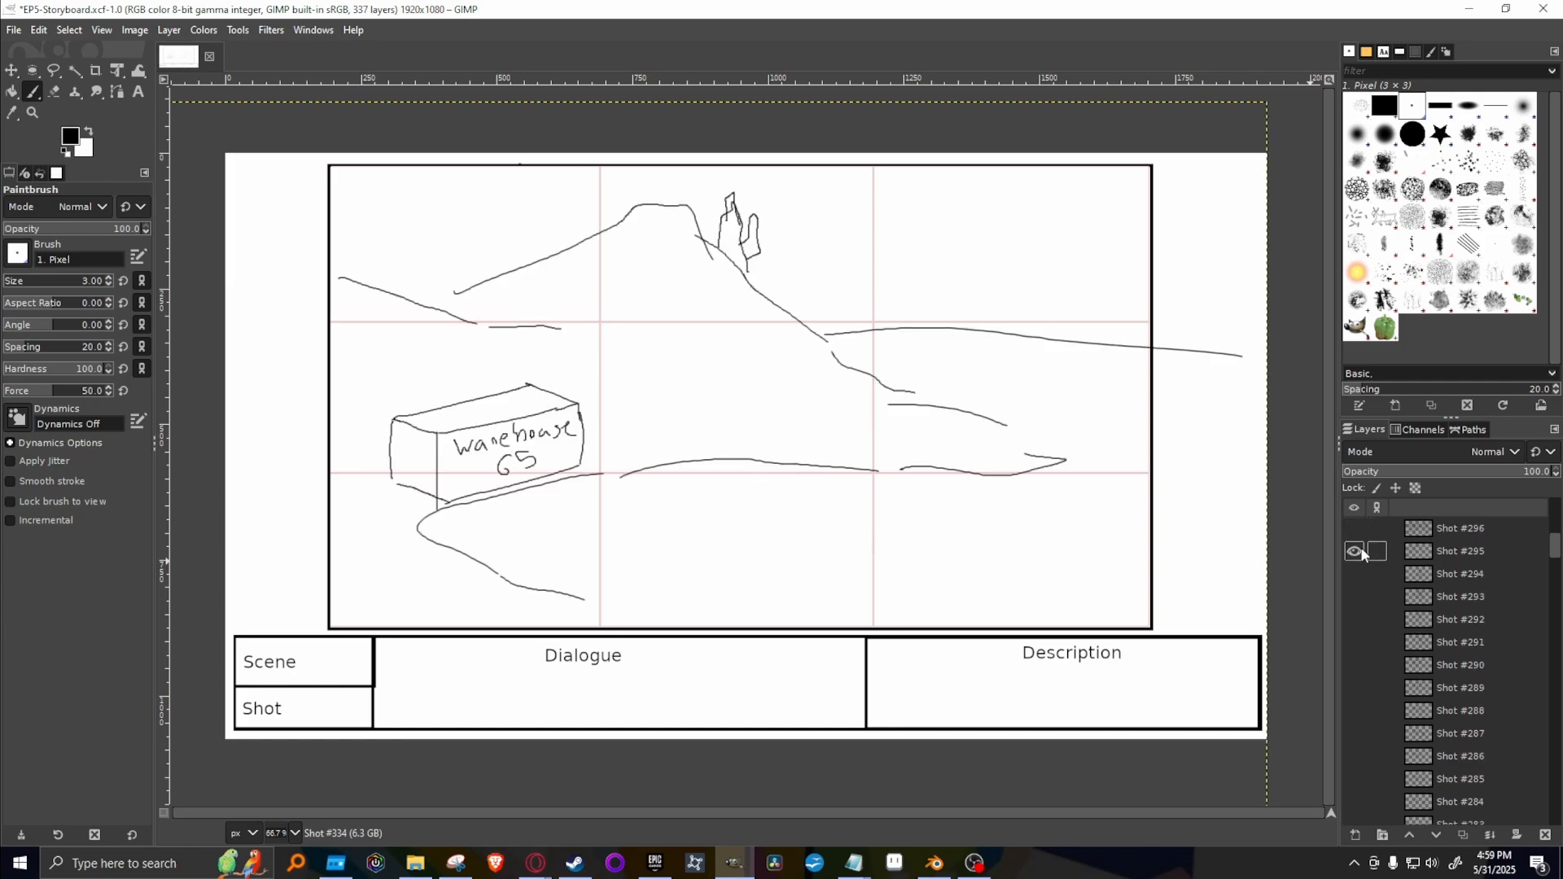
pyautogui.click(1358, 551)
pyautogui.click(1445, 533)
pyautogui.scroll(3, 1441, 547)
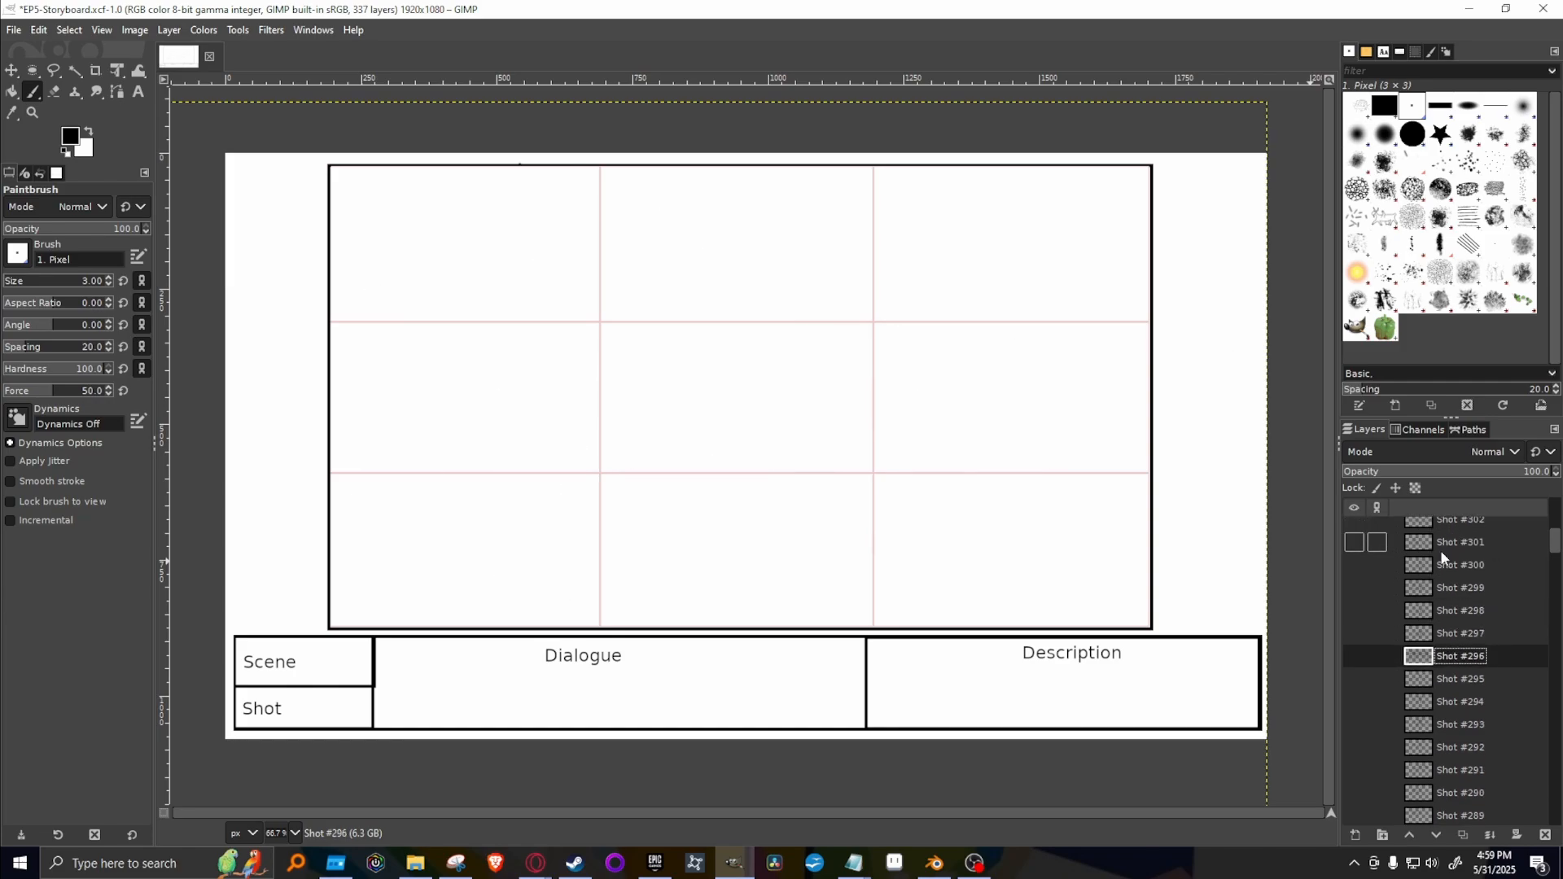
# Preview Shots #297, #298 and #299 one after another to compare the chair scenes, hiding each again.
pyautogui.click(1352, 635)
pyautogui.click(1354, 634)
pyautogui.click(1355, 611)
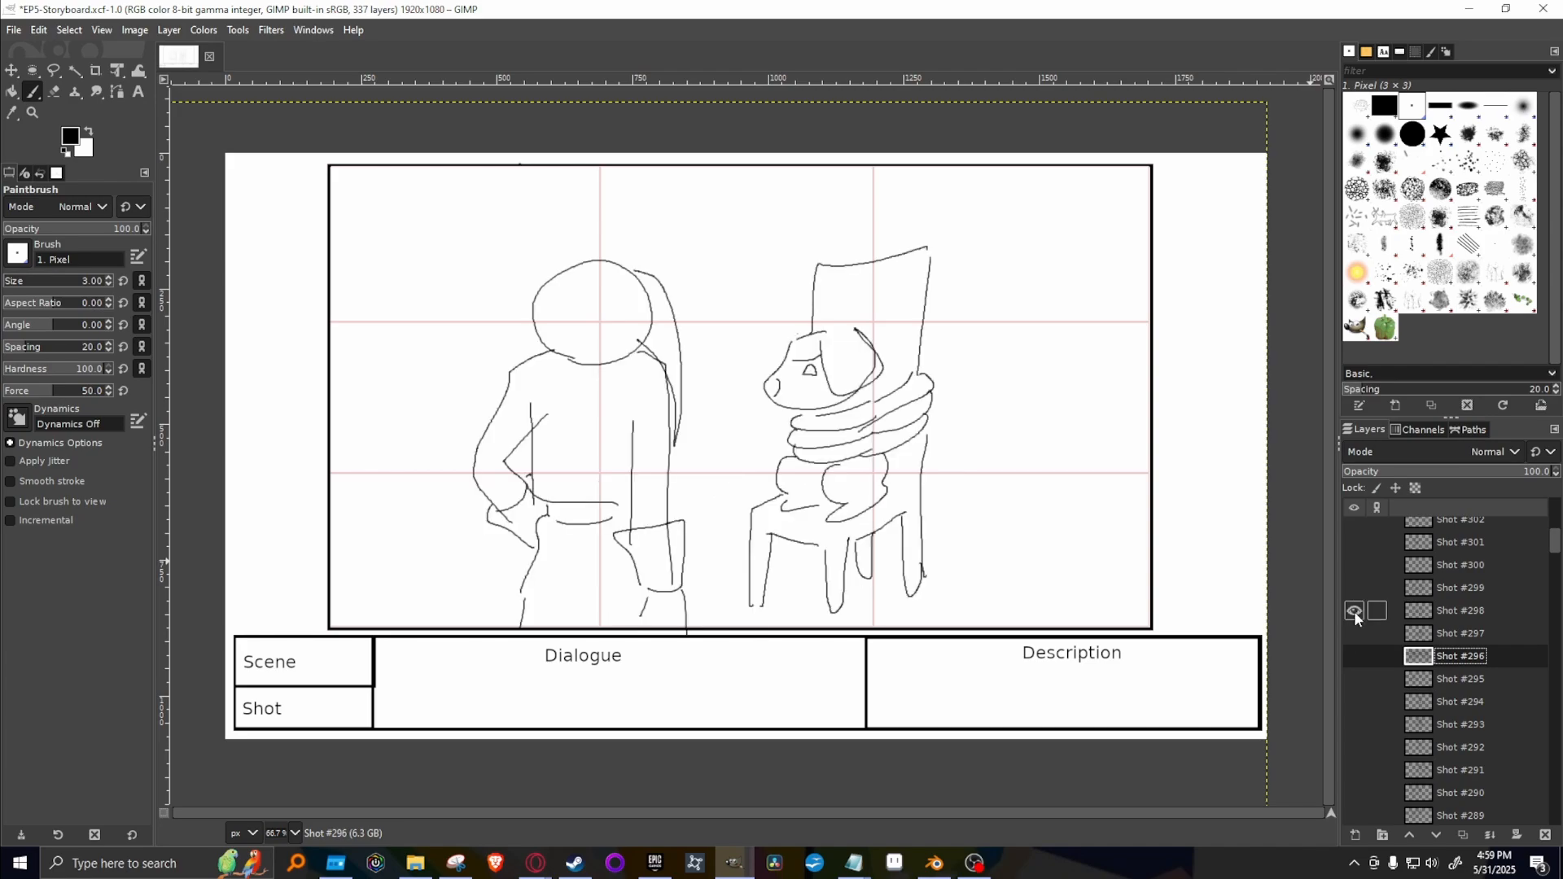
pyautogui.click(1354, 612)
pyautogui.click(1354, 588)
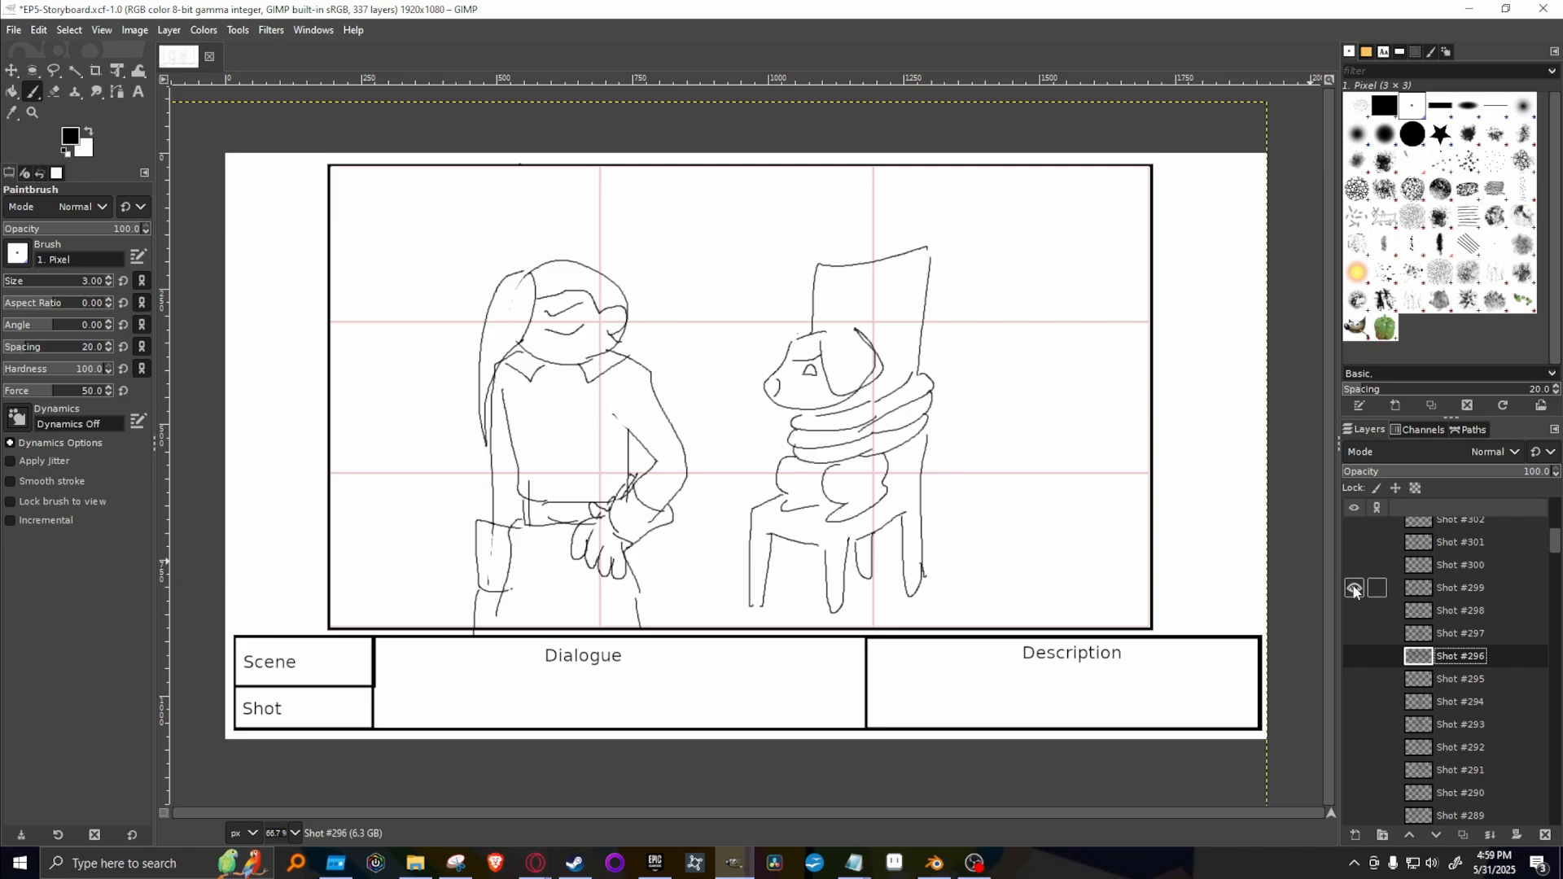
pyautogui.click(1354, 588)
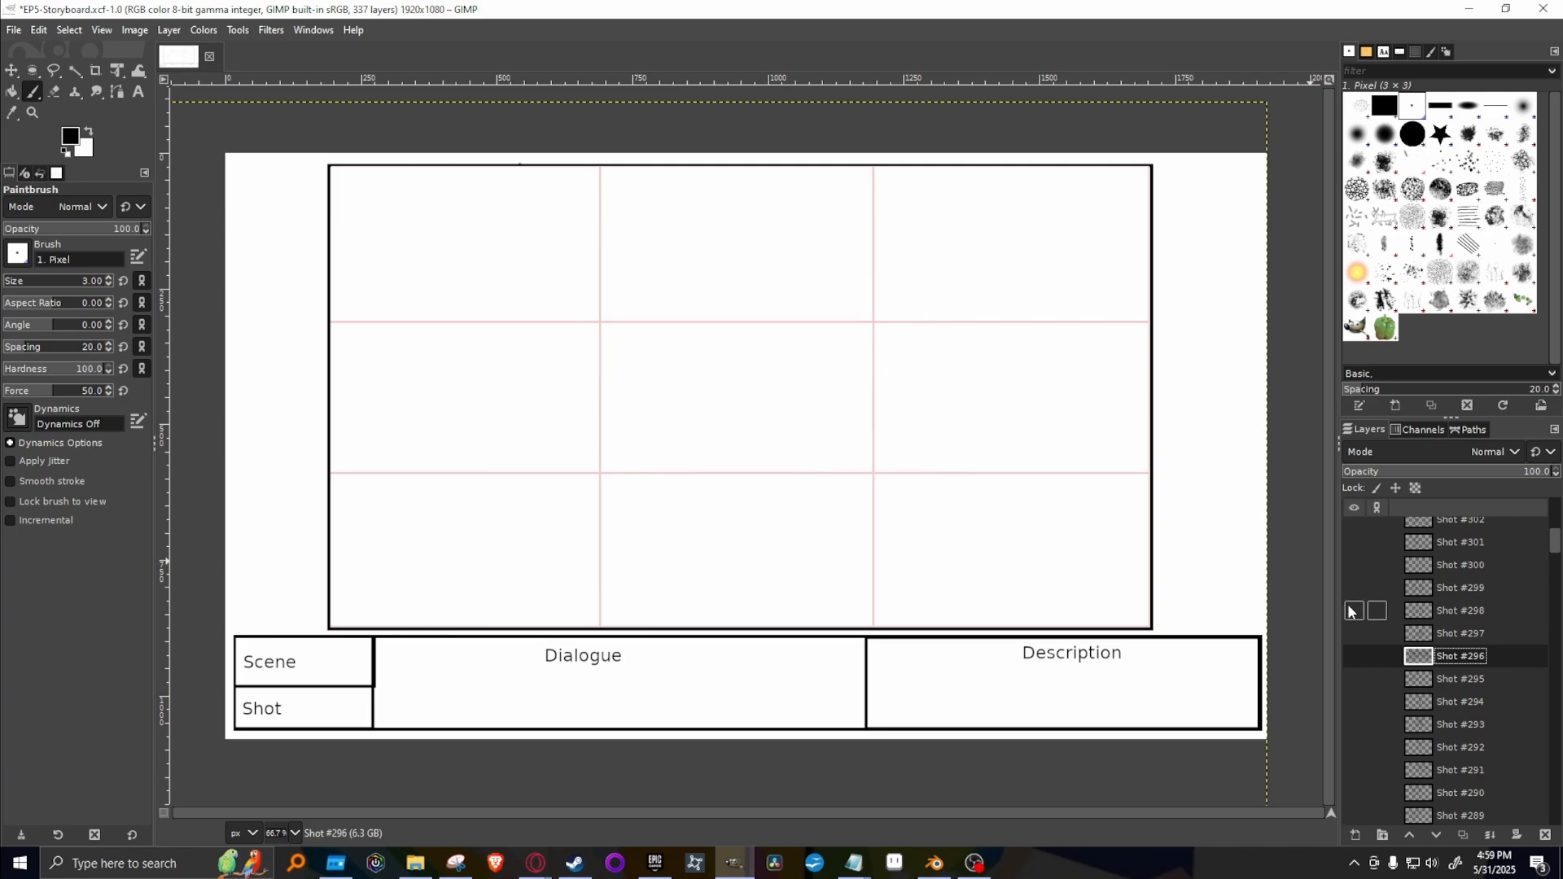
# Show Shot #298, duplicate it and move the copy up the layer stack to directly below Shot #334.
pyautogui.click(1354, 610)
pyautogui.click(1475, 611)
pyautogui.rightClick(1476, 609)
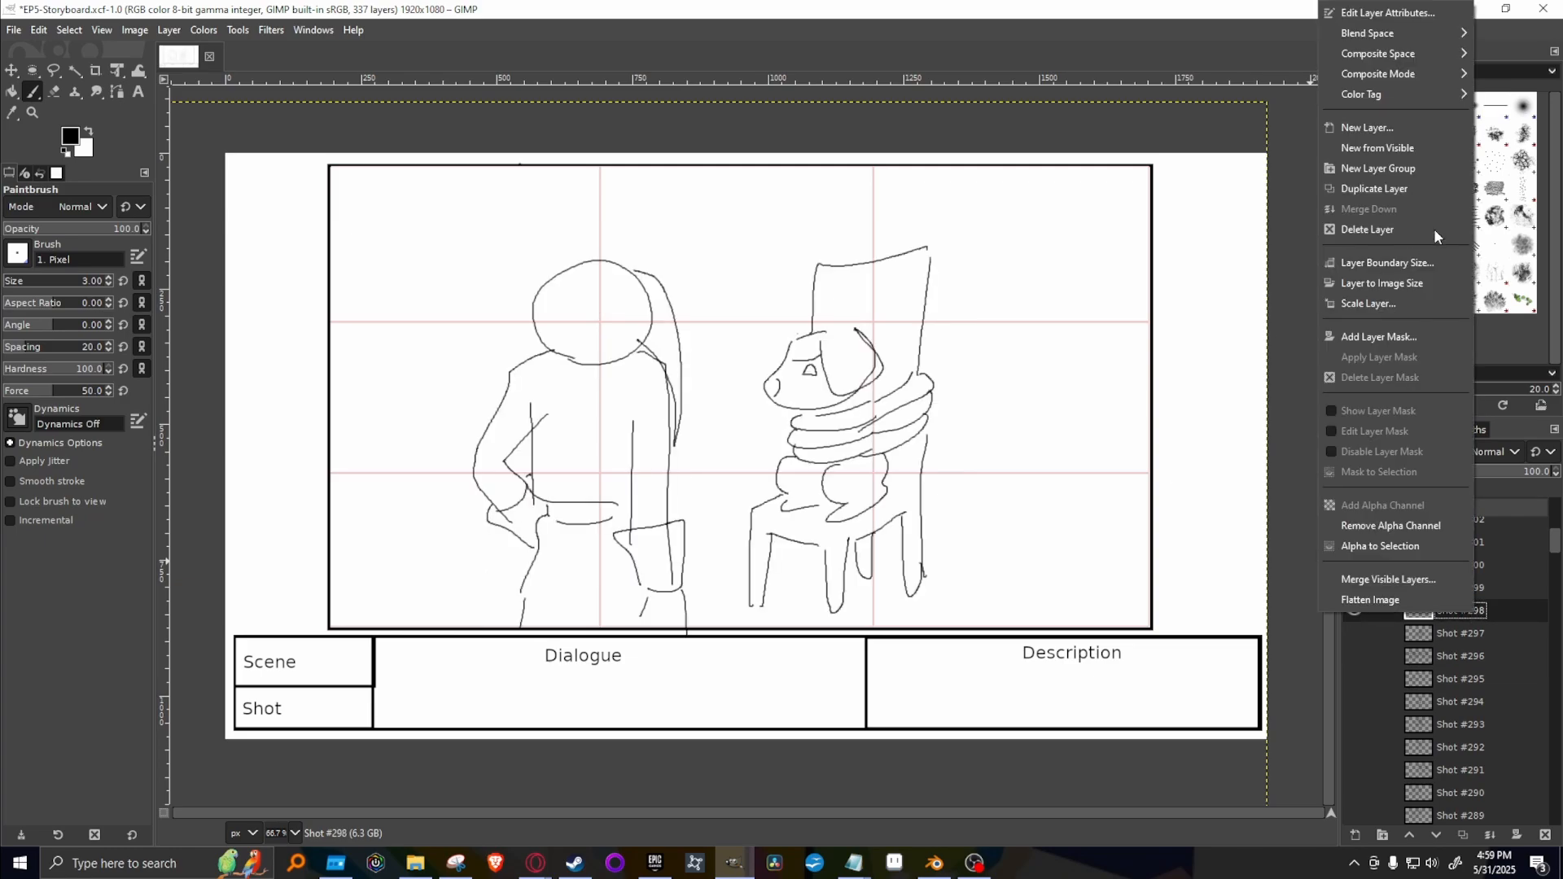
pyautogui.click(1428, 182)
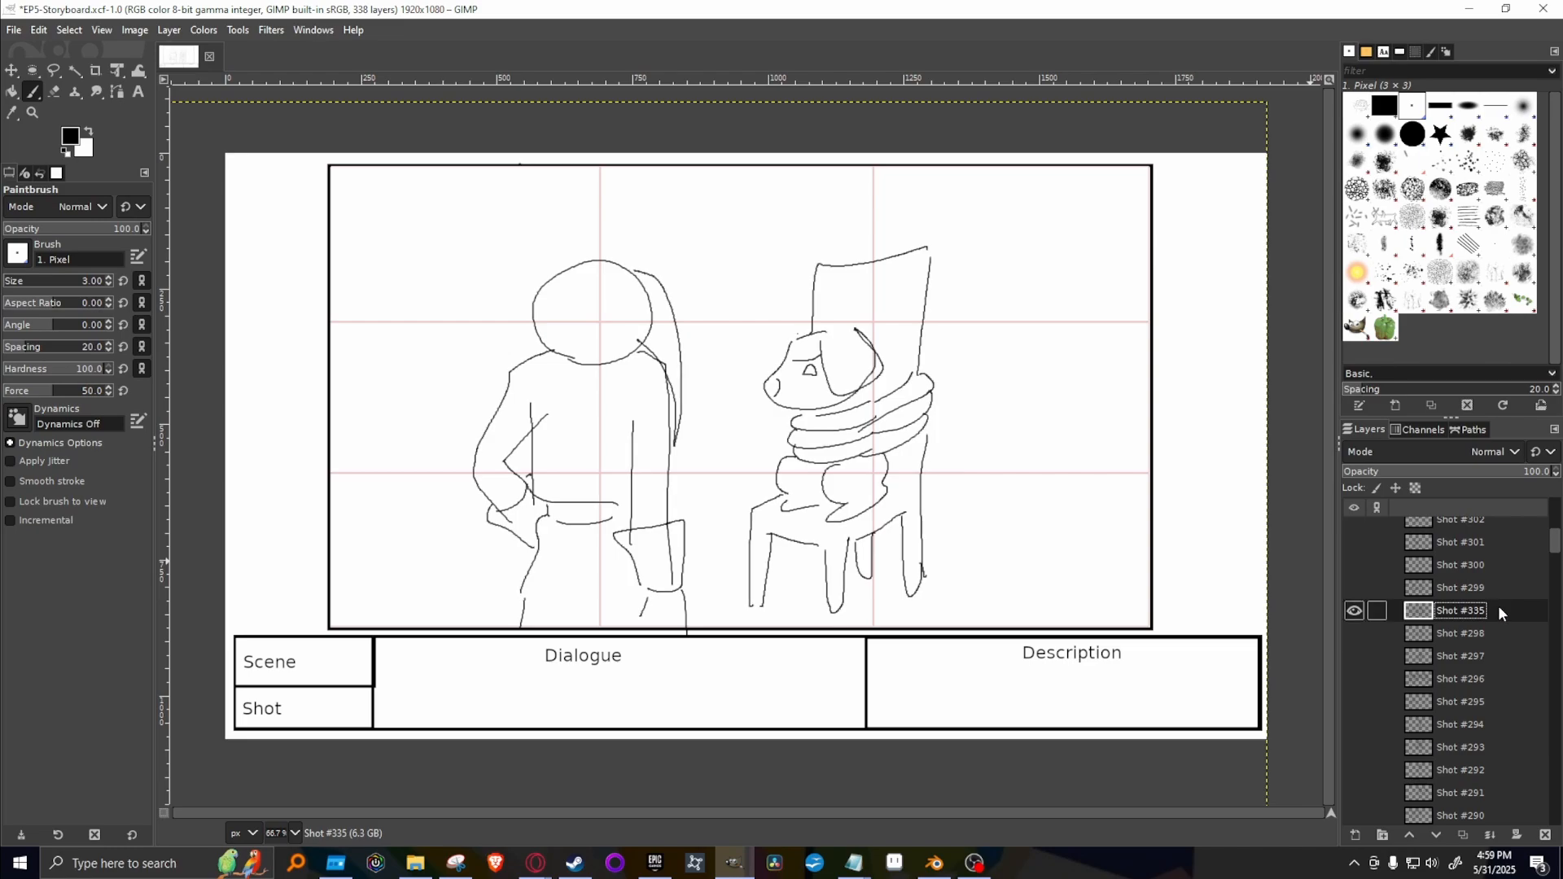
pyautogui.moveTo(1498, 609); pyautogui.dragTo(1463, 539)
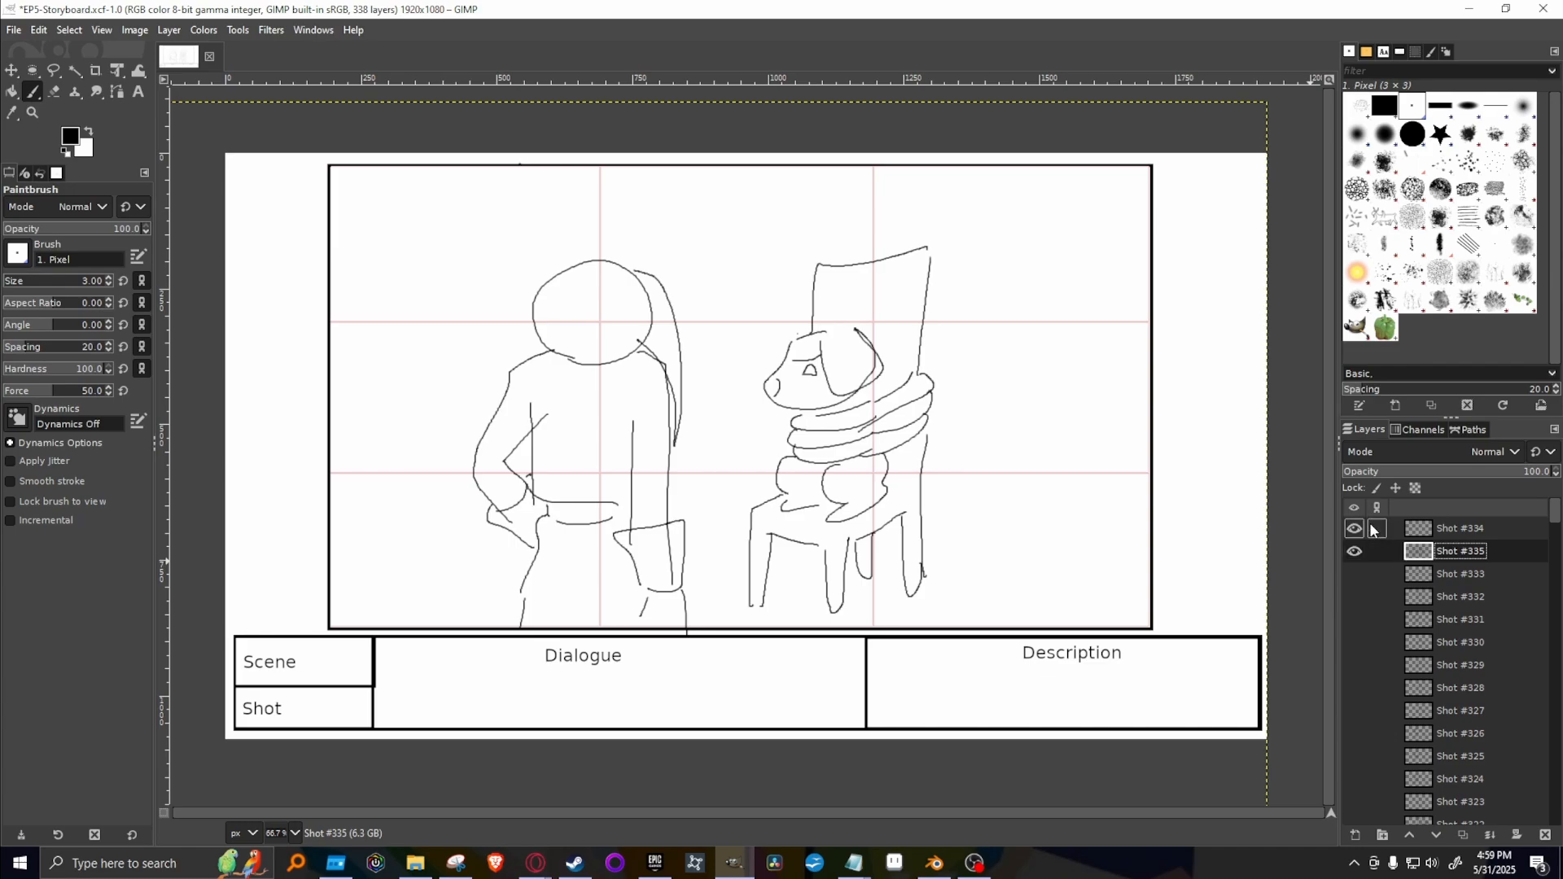
# Delete the empty Shot #334 layer, rename the duplicated layer Shot #334 and select it.
pyautogui.click(1401, 530)
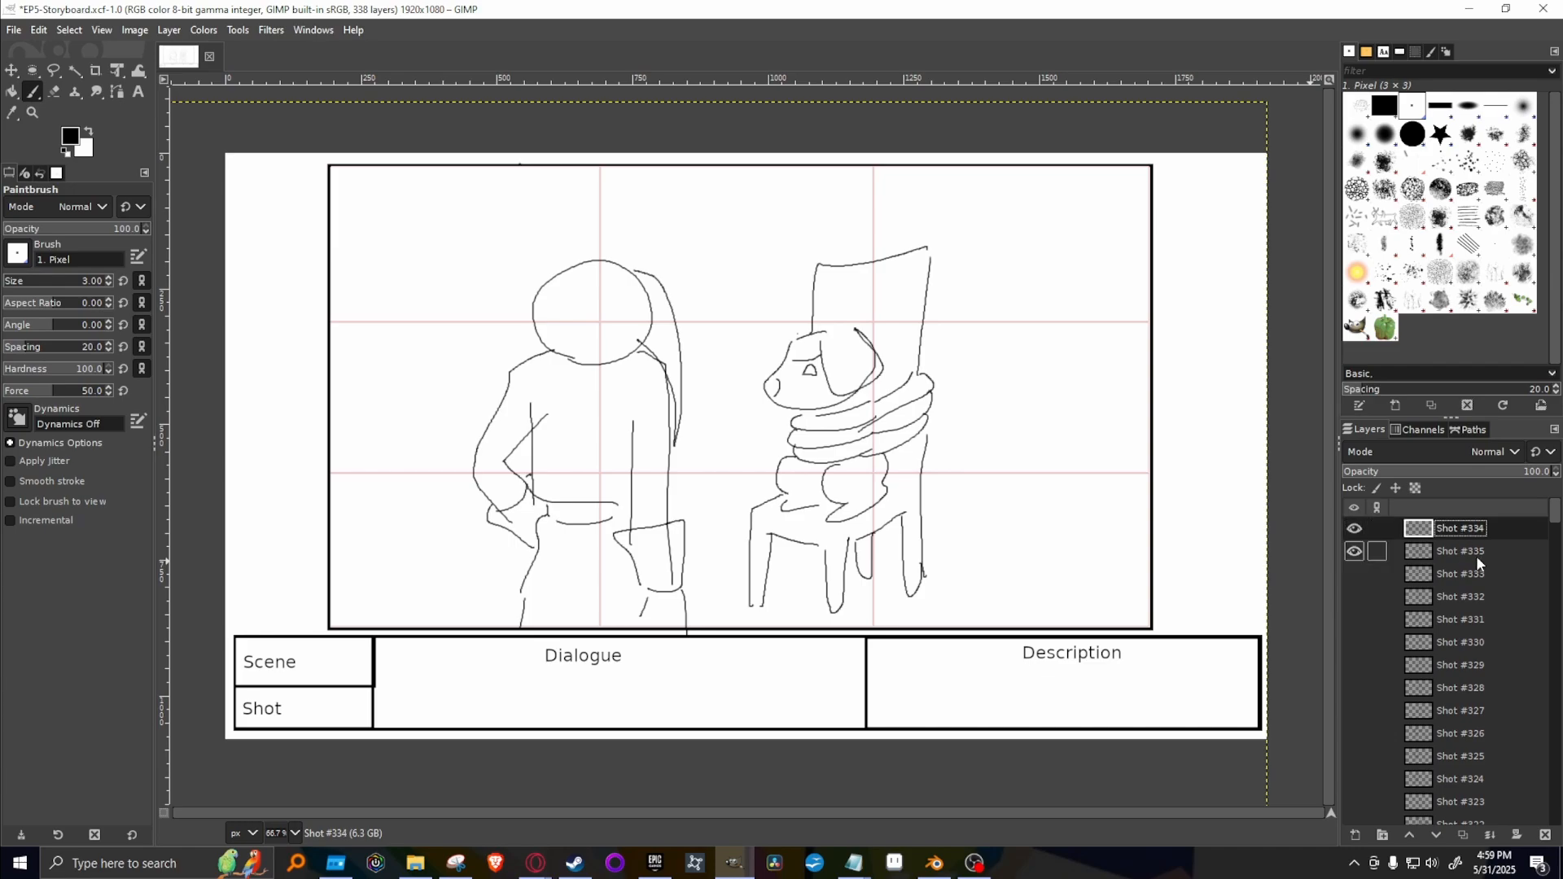
pyautogui.rightClick(1515, 539)
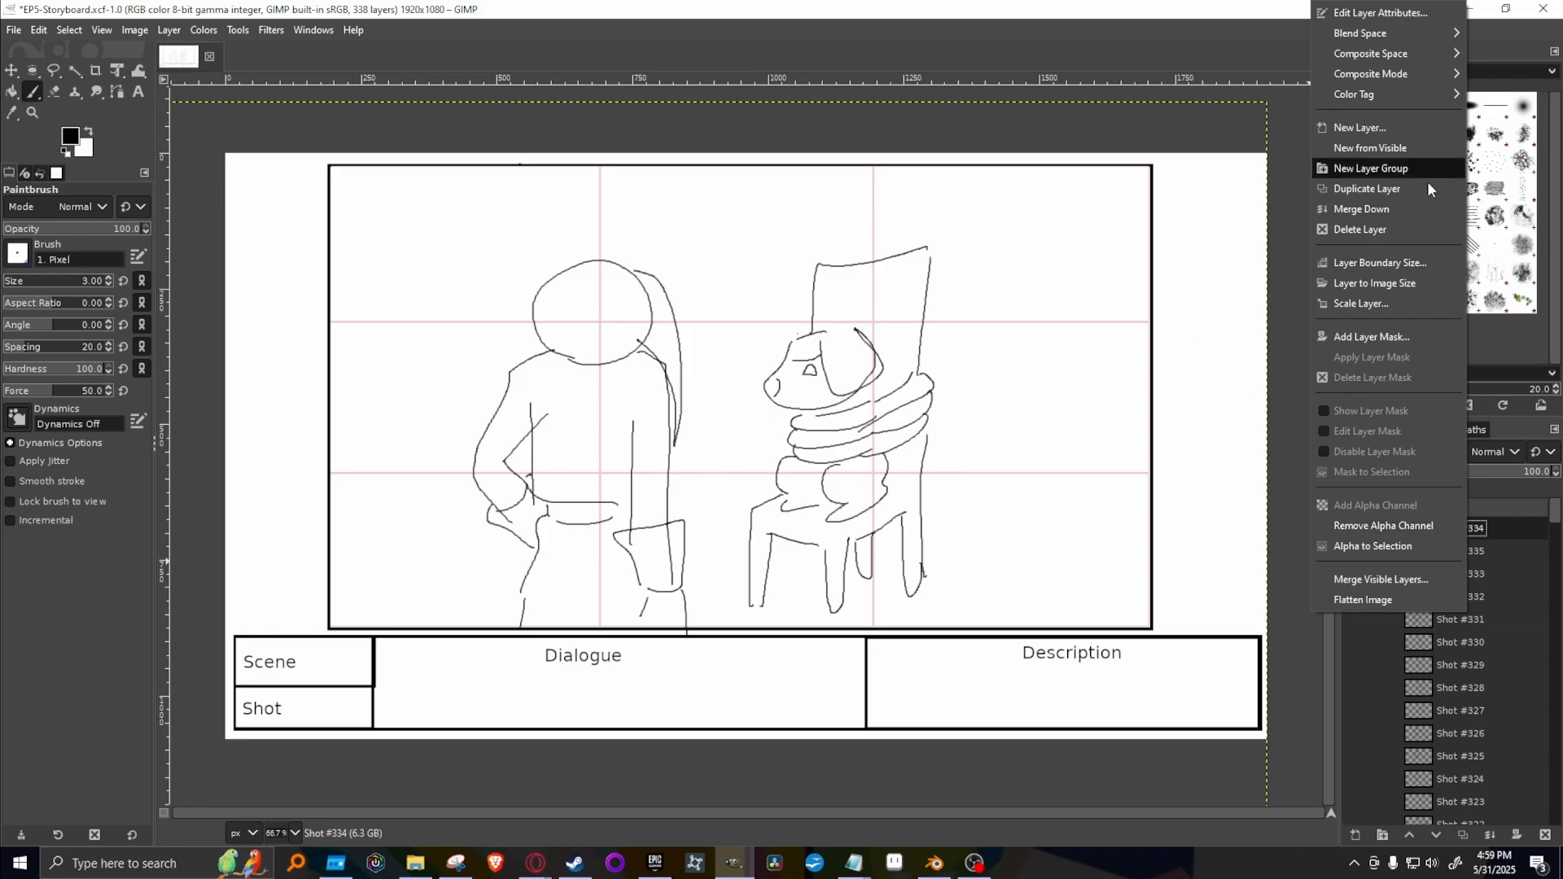
pyautogui.click(1406, 230)
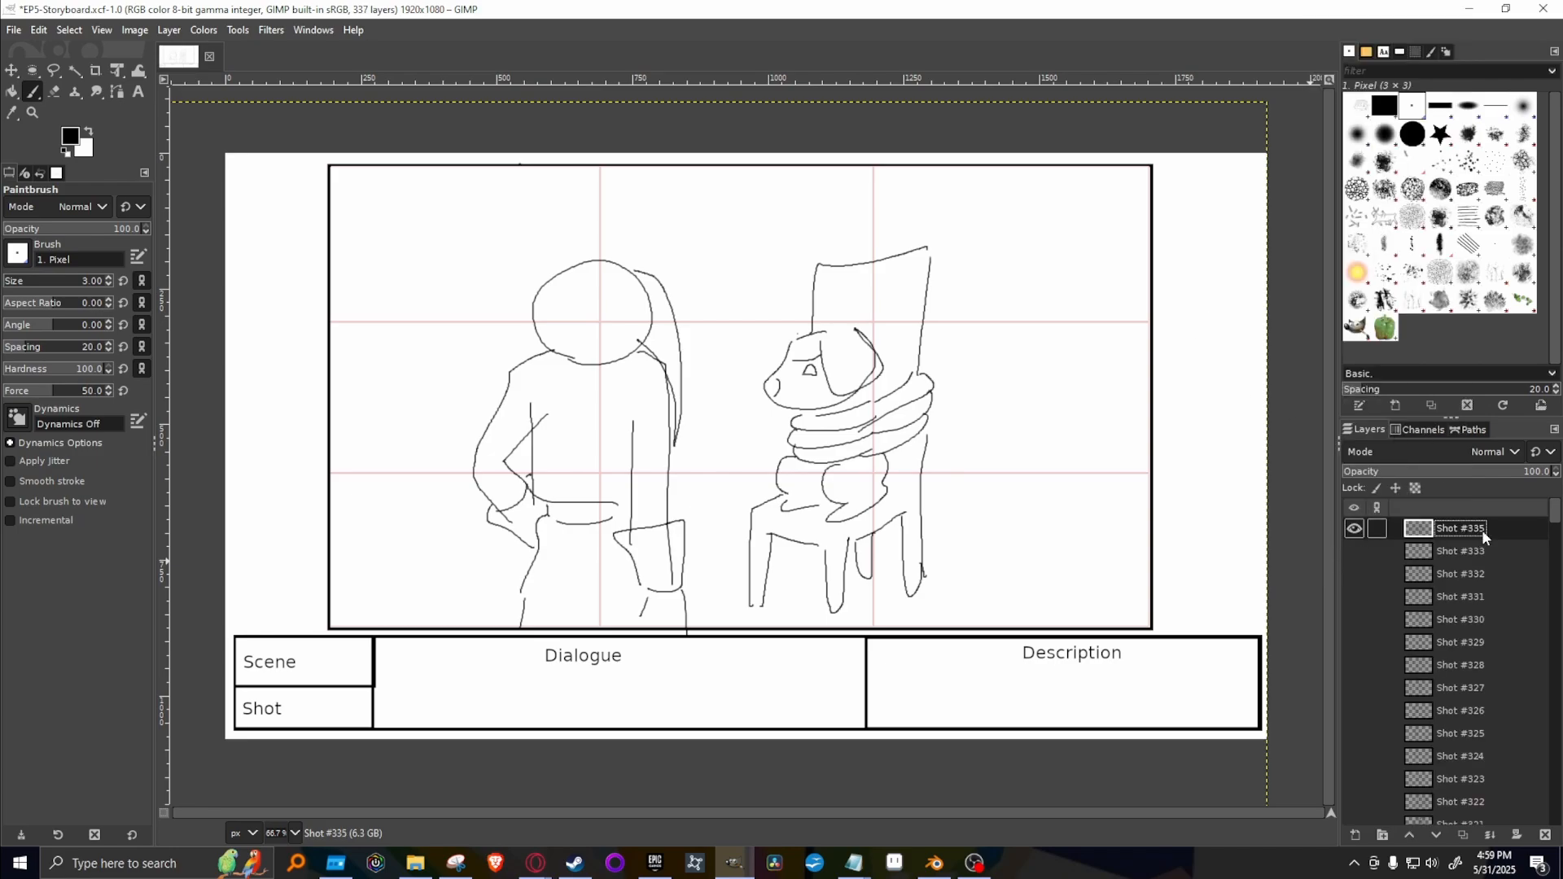
pyautogui.doubleClick(1480, 529)
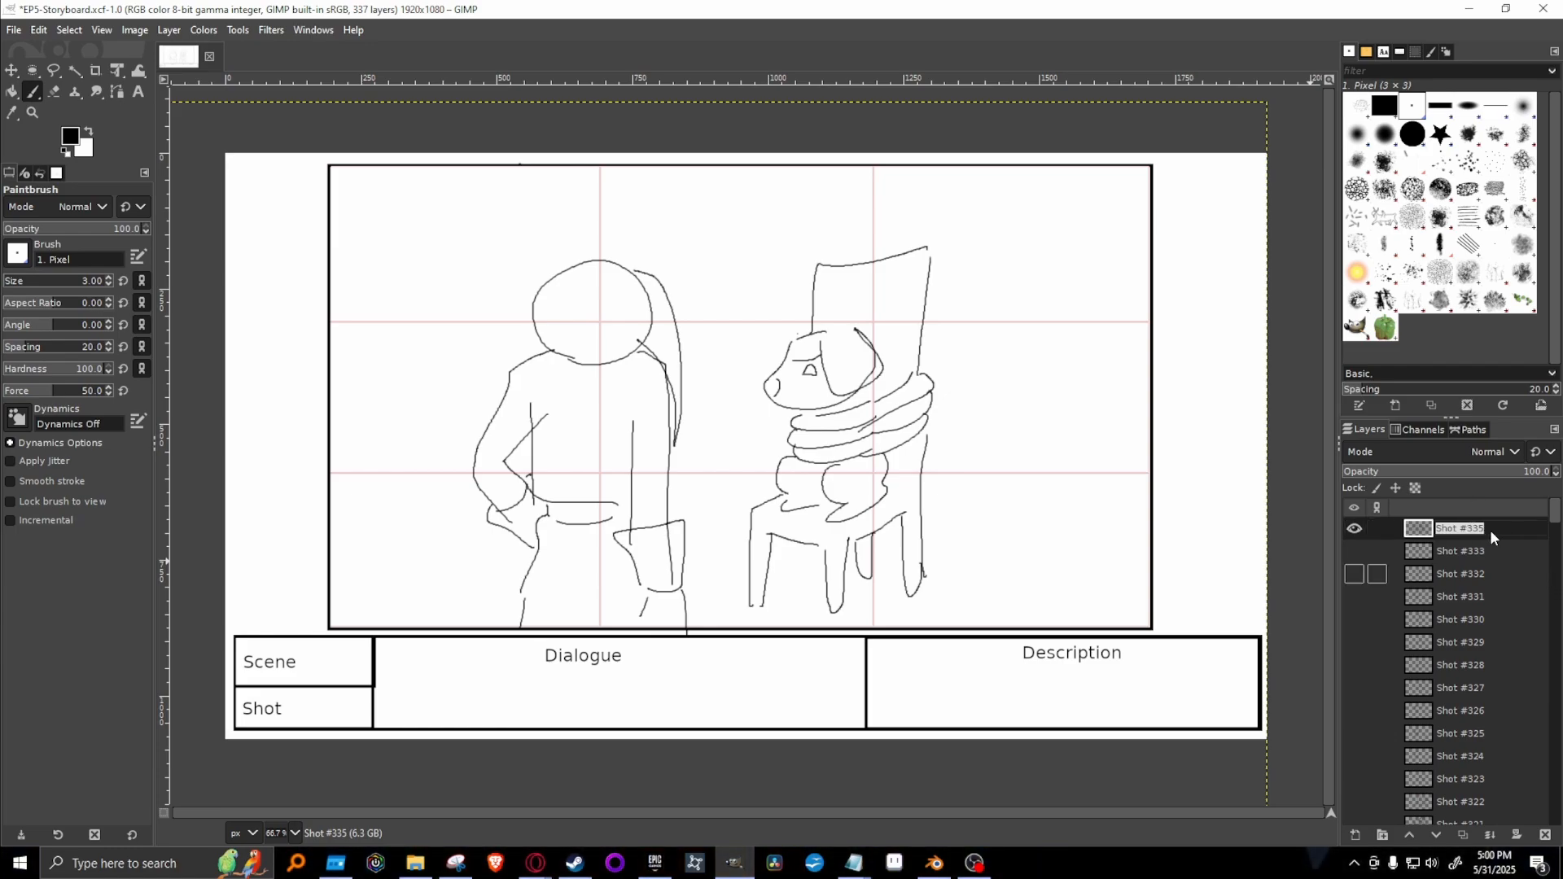
pyautogui.press('Right')
pyautogui.press('BackSpace')
pyautogui.write('4')
pyautogui.click(1497, 555)
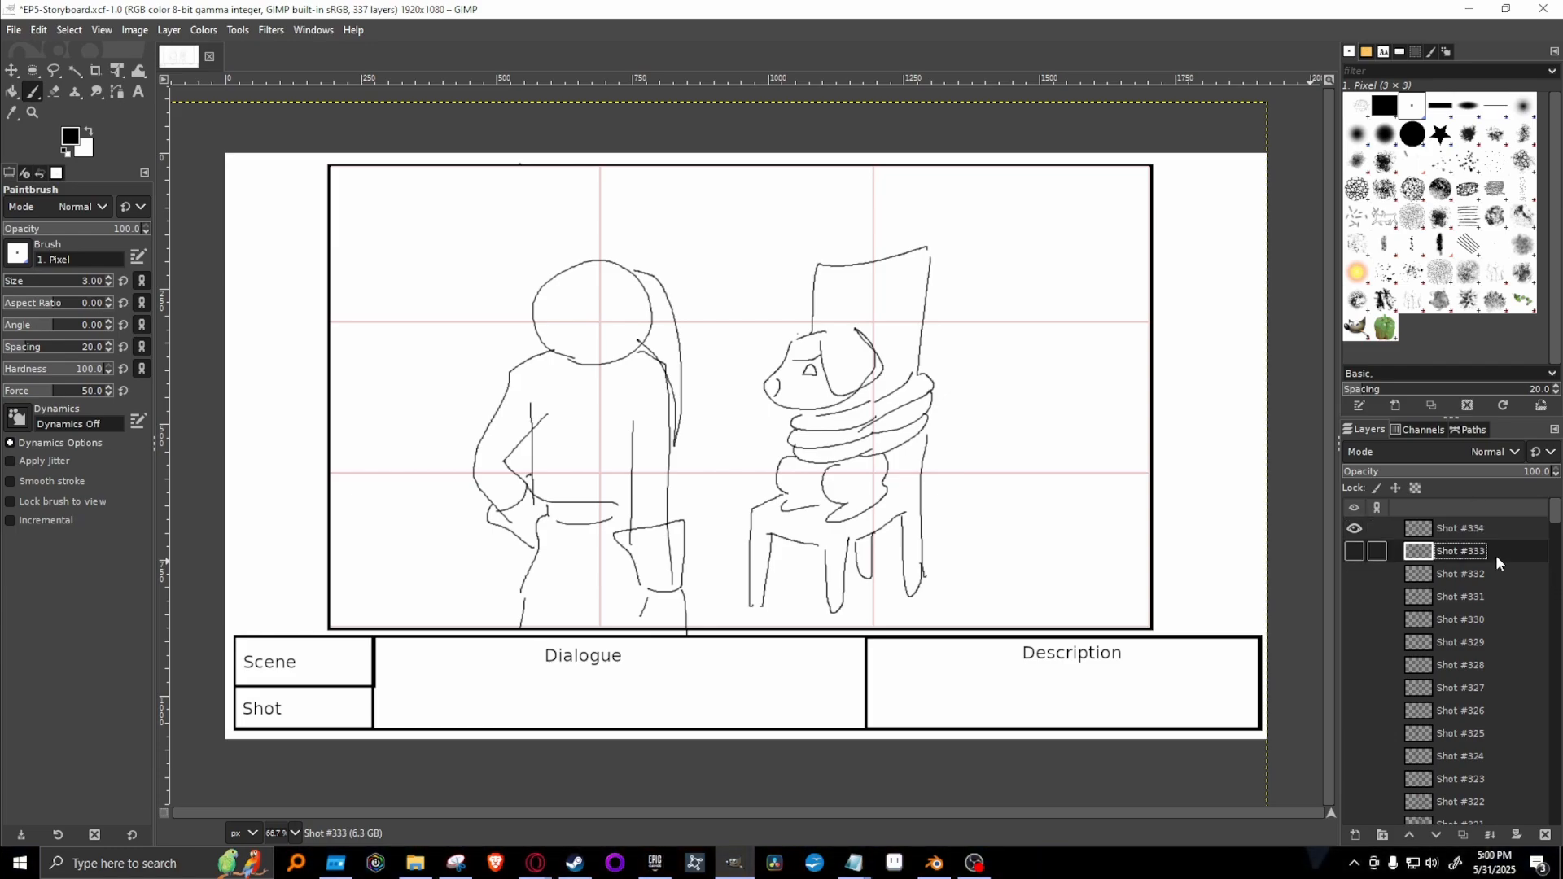
pyautogui.click(1477, 534)
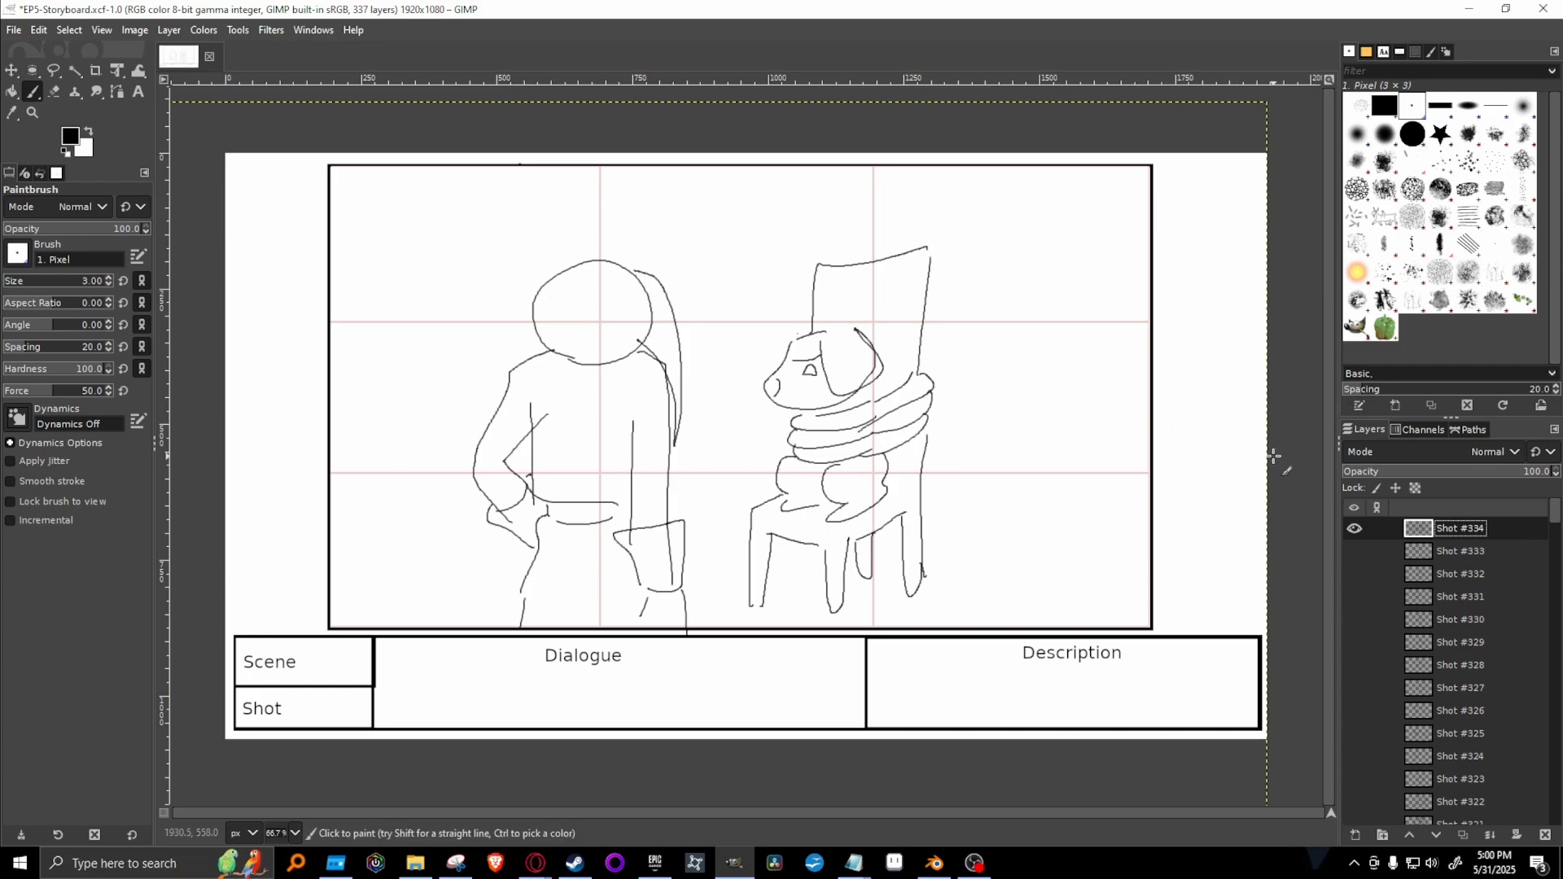
# Erase the standing figure from Shot #334 with the 2. Hardness 100 brush at size 51, keeping the dog and chair.
pyautogui.click(1413, 133)
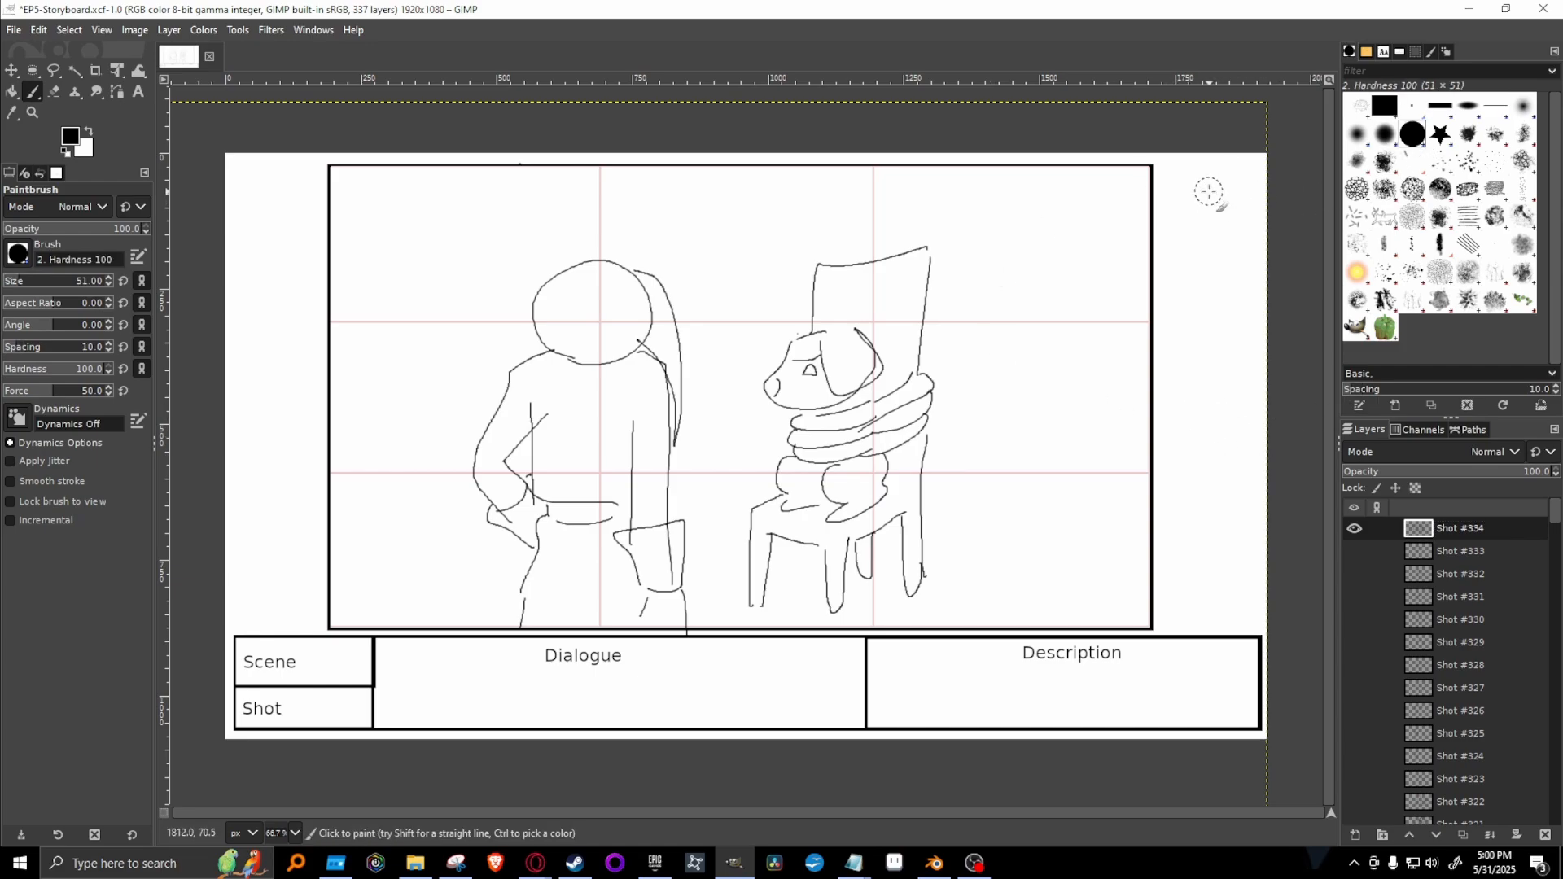
pyautogui.hotkey('shift', 'e')
pyautogui.moveTo(619, 338)
pyautogui.mouseDown()
pyautogui.moveTo(643, 259)
pyautogui.moveTo(548, 333)
pyautogui.moveTo(559, 385)
pyautogui.moveTo(635, 305)
pyautogui.moveTo(681, 547)
pyautogui.moveTo(647, 419)
pyautogui.moveTo(659, 619)
pyautogui.moveTo(696, 645)
pyautogui.moveTo(603, 377)
pyautogui.moveTo(652, 442)
pyautogui.moveTo(636, 588)
pyautogui.moveTo(640, 532)
pyautogui.moveTo(575, 377)
pyautogui.moveTo(538, 464)
pyautogui.moveTo(485, 447)
pyautogui.moveTo(535, 323)
pyautogui.moveTo(551, 475)
pyautogui.moveTo(447, 439)
pyautogui.moveTo(588, 519)
pyautogui.moveTo(681, 652)
pyautogui.mouseUp()
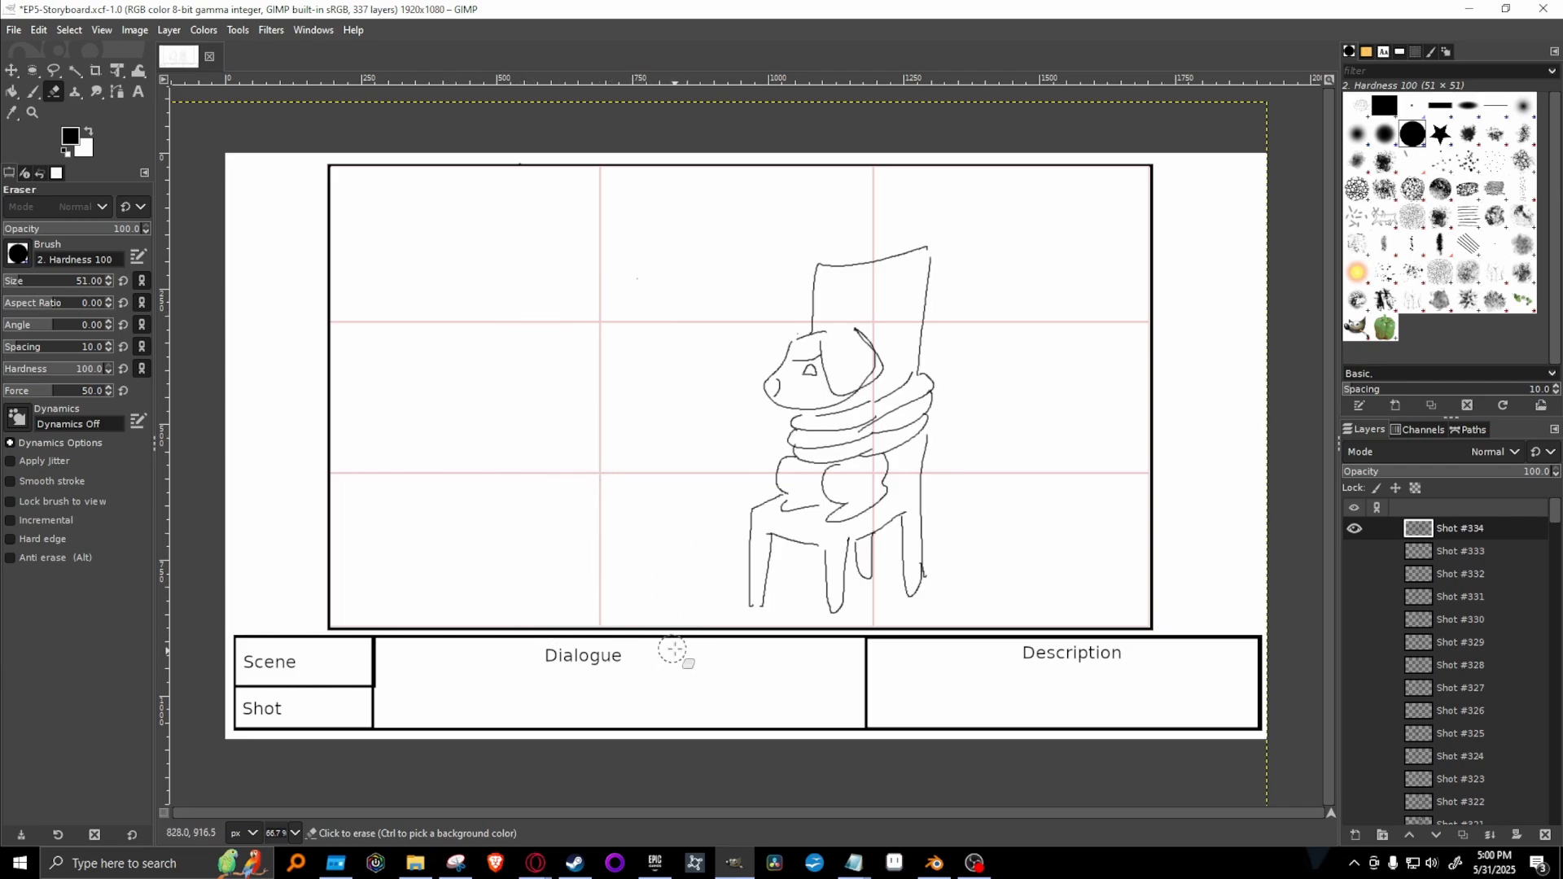
# Select the tied dog and chair, scale them to about 68%, move them toward the frame's upper right and anchor the result.
pyautogui.click(53, 70)
pyautogui.moveTo(909, 214)
pyautogui.mouseDown()
pyautogui.moveTo(810, 221)
pyautogui.moveTo(722, 636)
pyautogui.moveTo(1051, 424)
pyautogui.moveTo(971, 234)
pyautogui.moveTo(906, 214)
pyautogui.mouseUp()
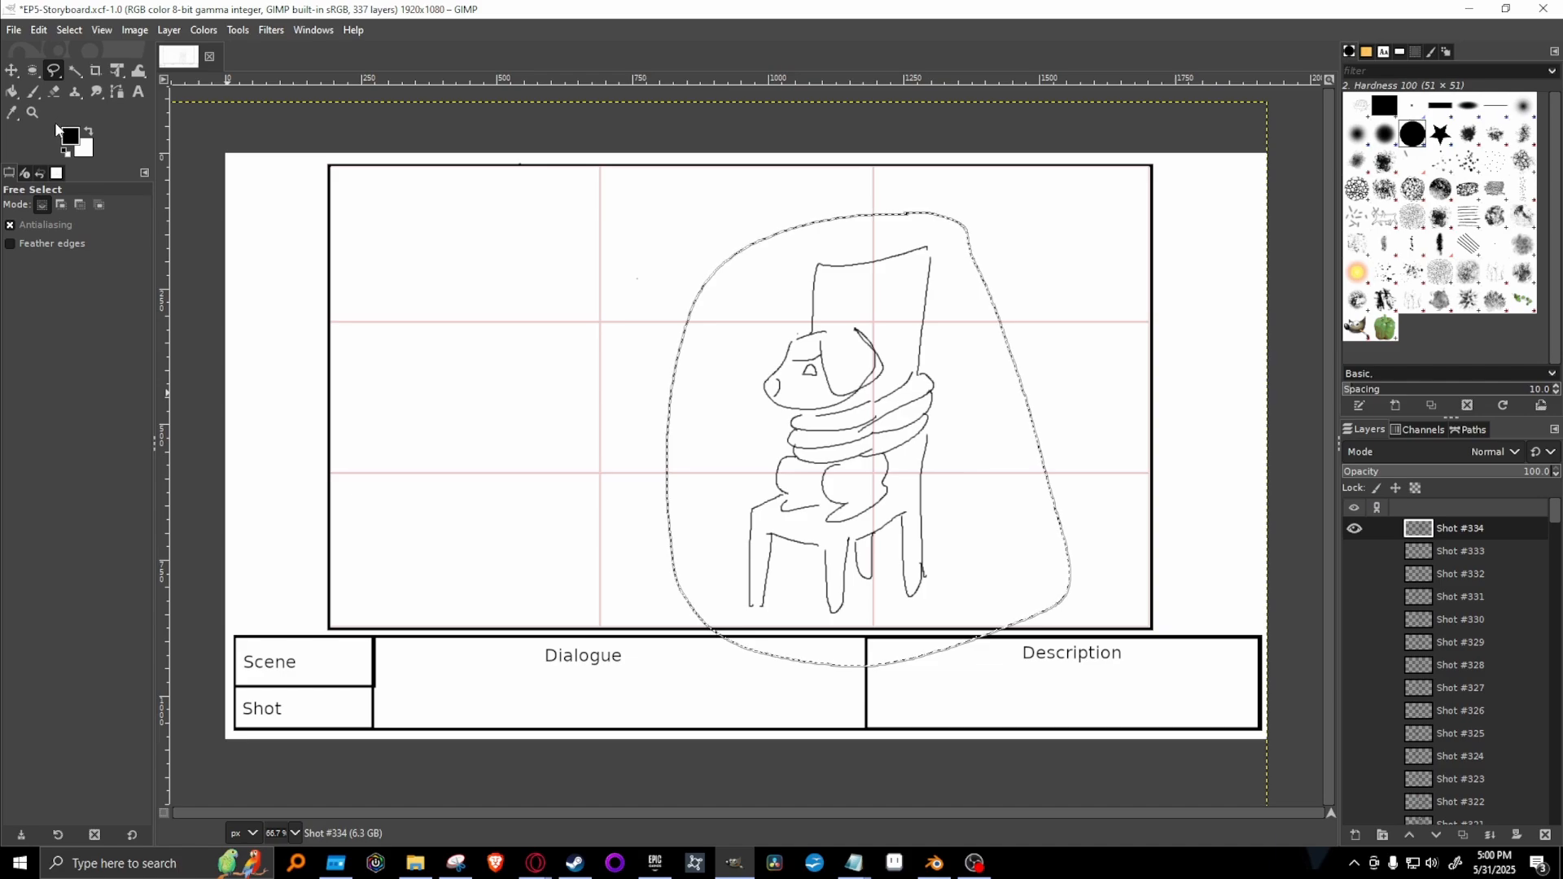
pyautogui.click(117, 71)
pyautogui.click(698, 611)
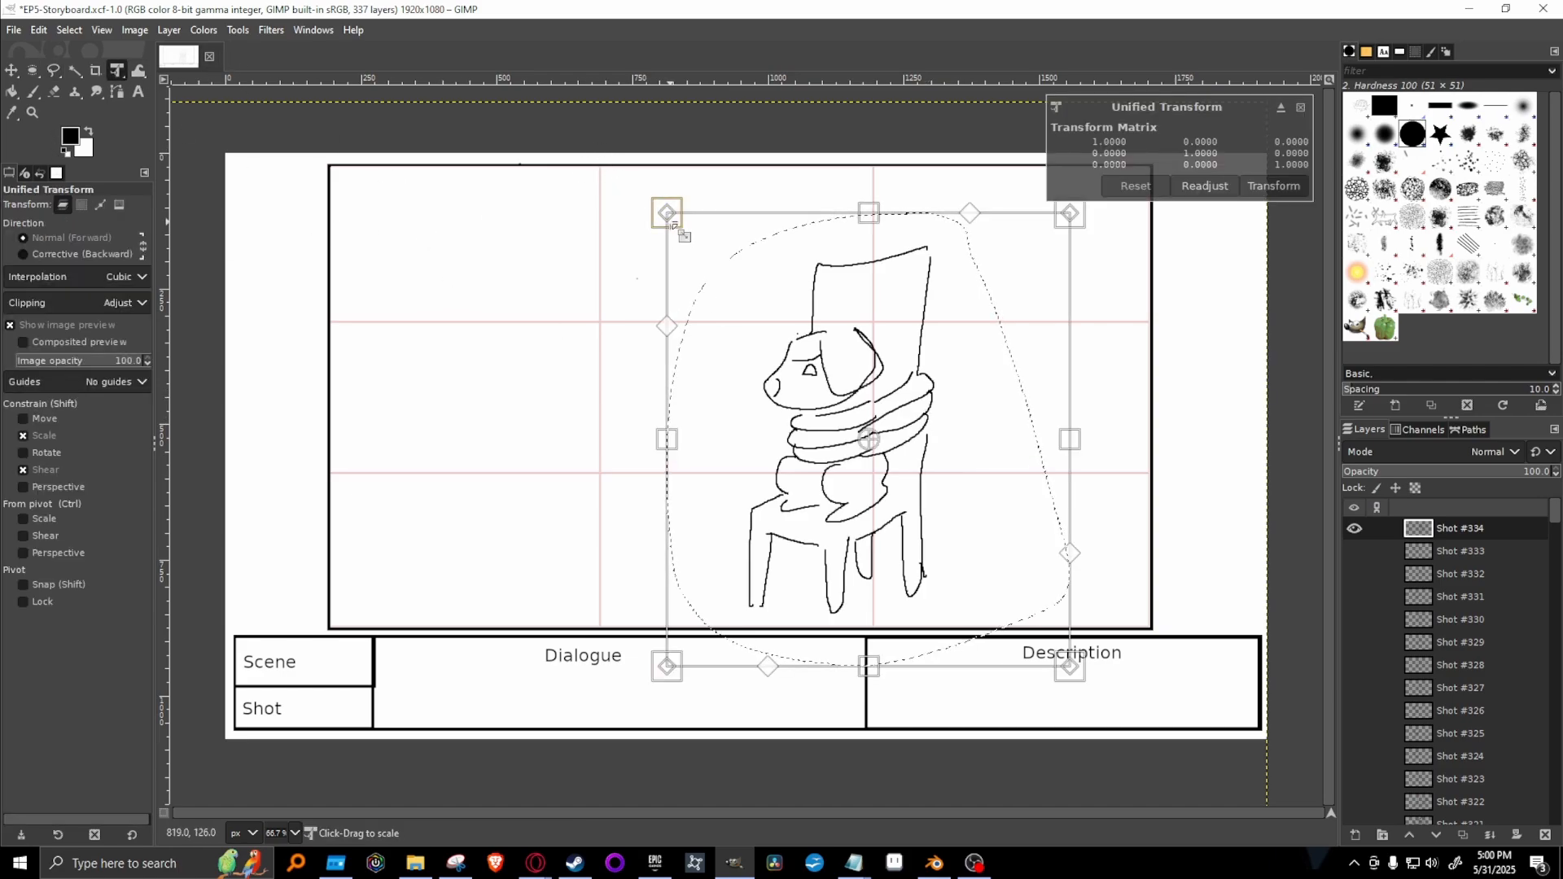
pyautogui.moveTo(674, 226); pyautogui.dragTo(802, 367)
pyautogui.moveTo(990, 541)
pyautogui.mouseDown()
pyautogui.moveTo(970, 387)
pyautogui.moveTo(1005, 383)
pyautogui.moveTo(956, 375)
pyautogui.moveTo(966, 383)
pyautogui.mouseUp()
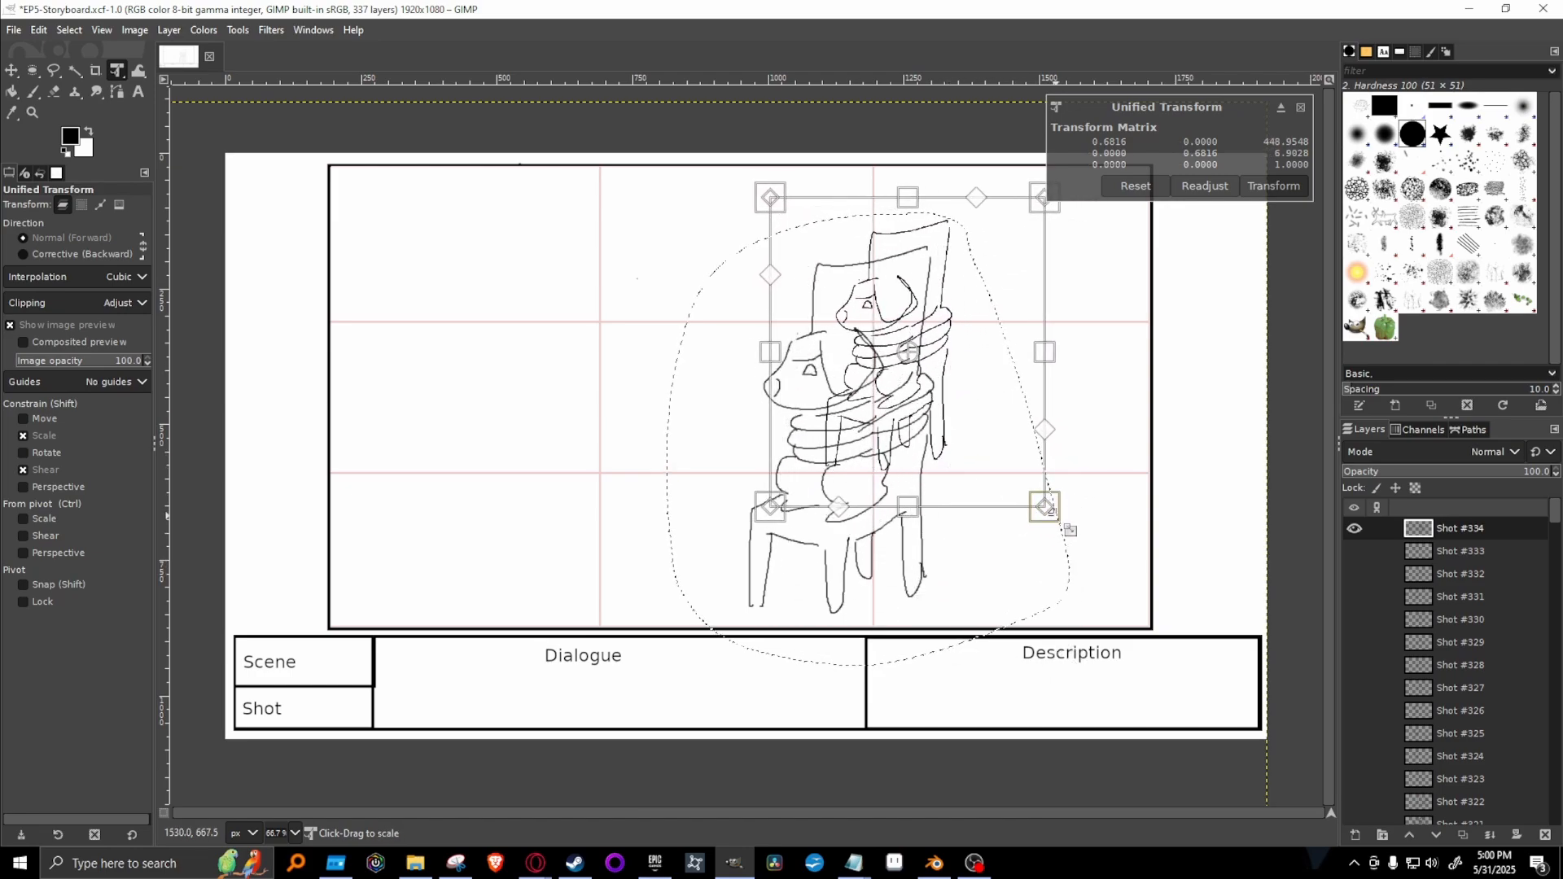
pyautogui.press('Return')
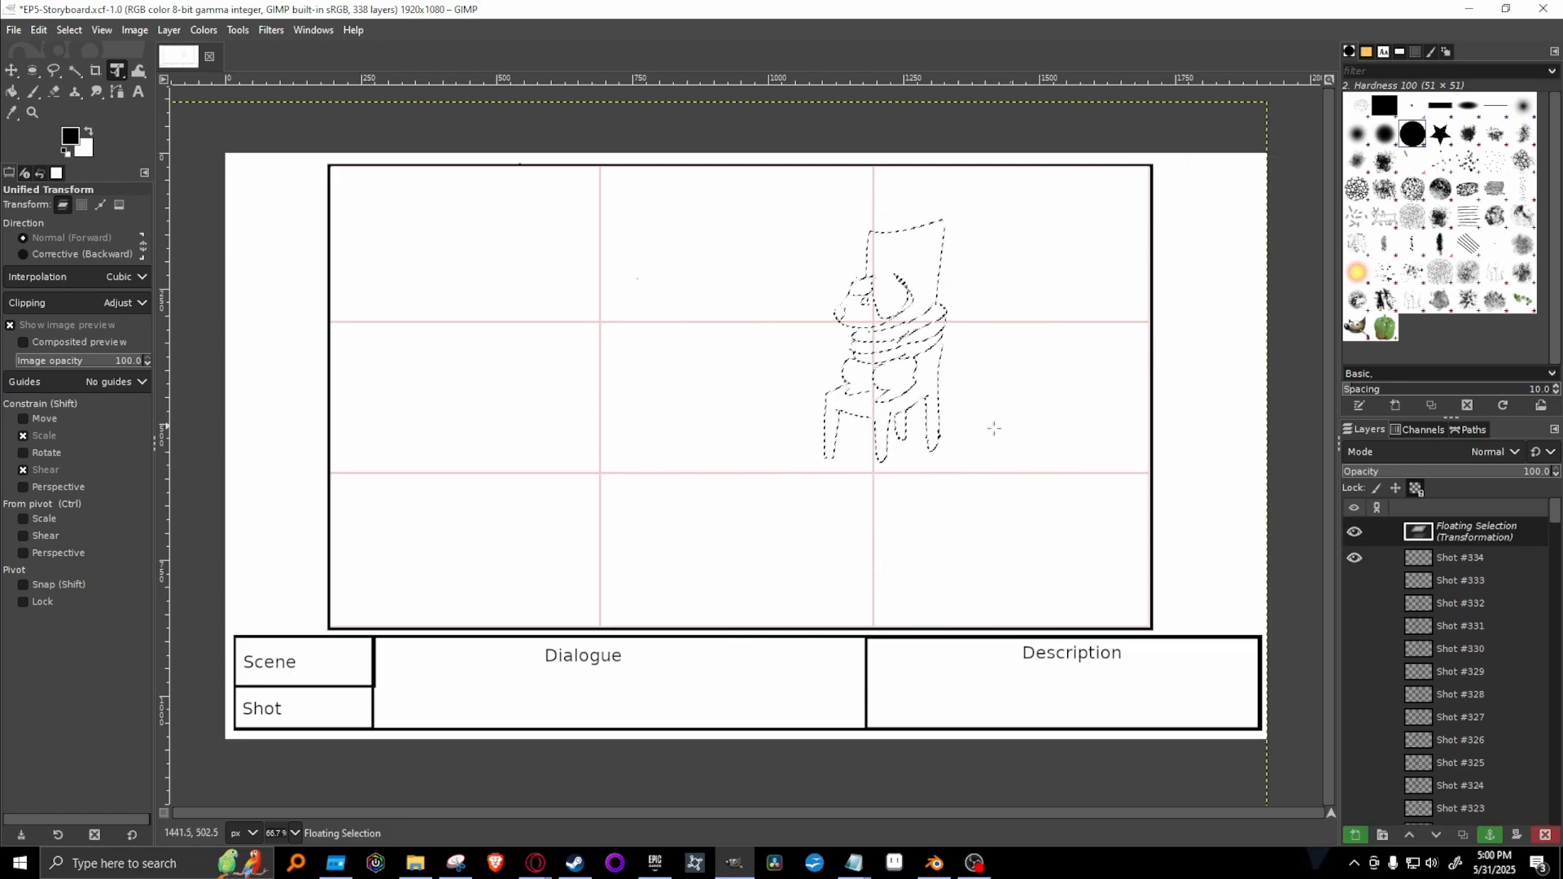
pyautogui.click(1490, 834)
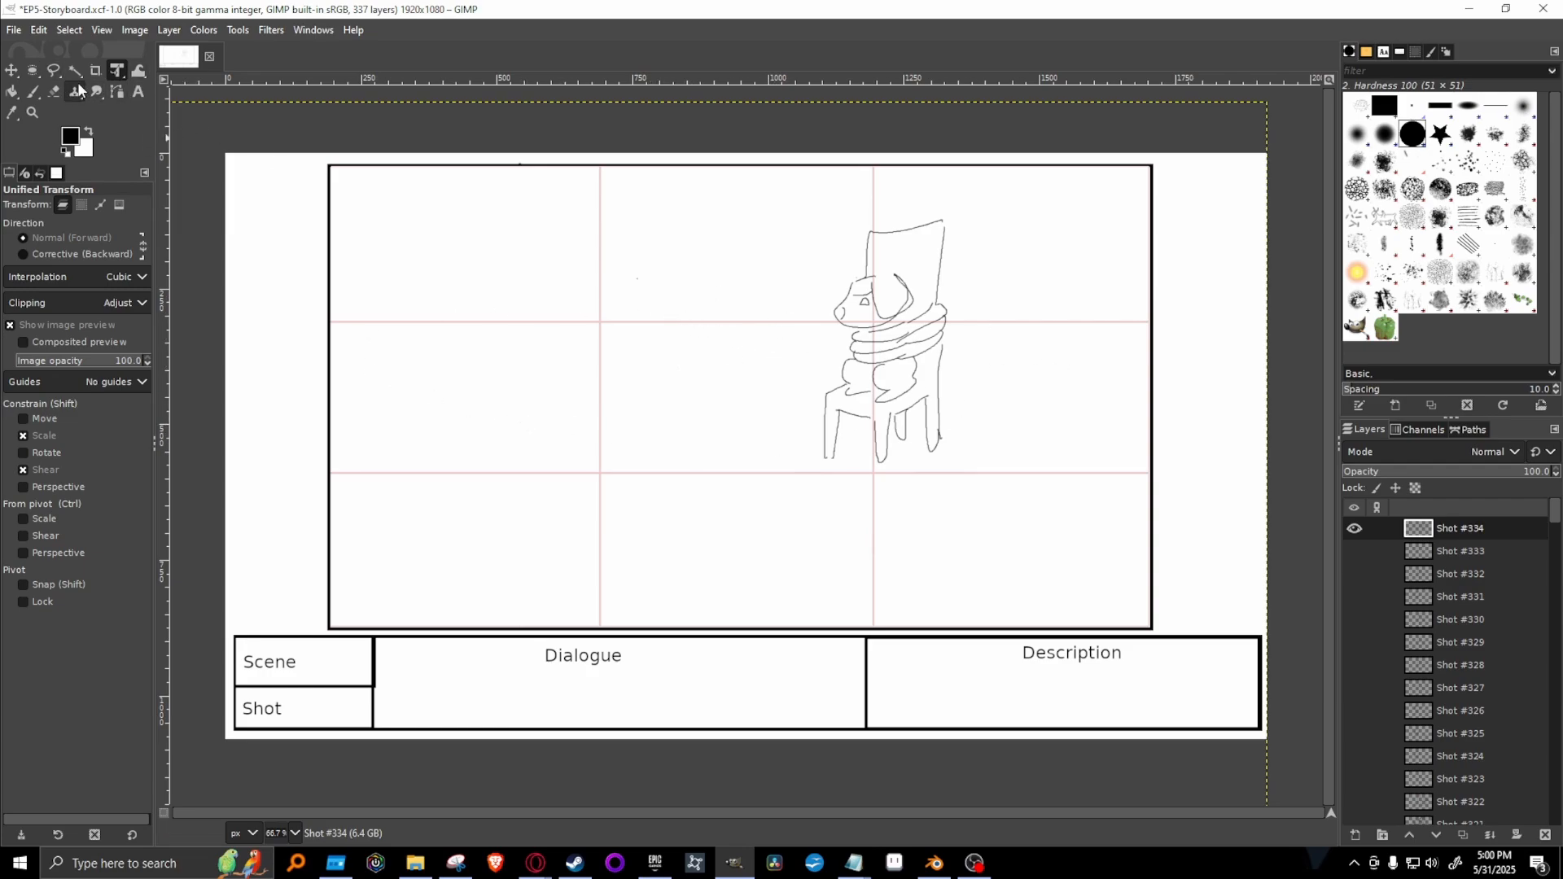
# Erase the dog's eye with the eraser size reduced to 25.
pyautogui.click(53, 92)
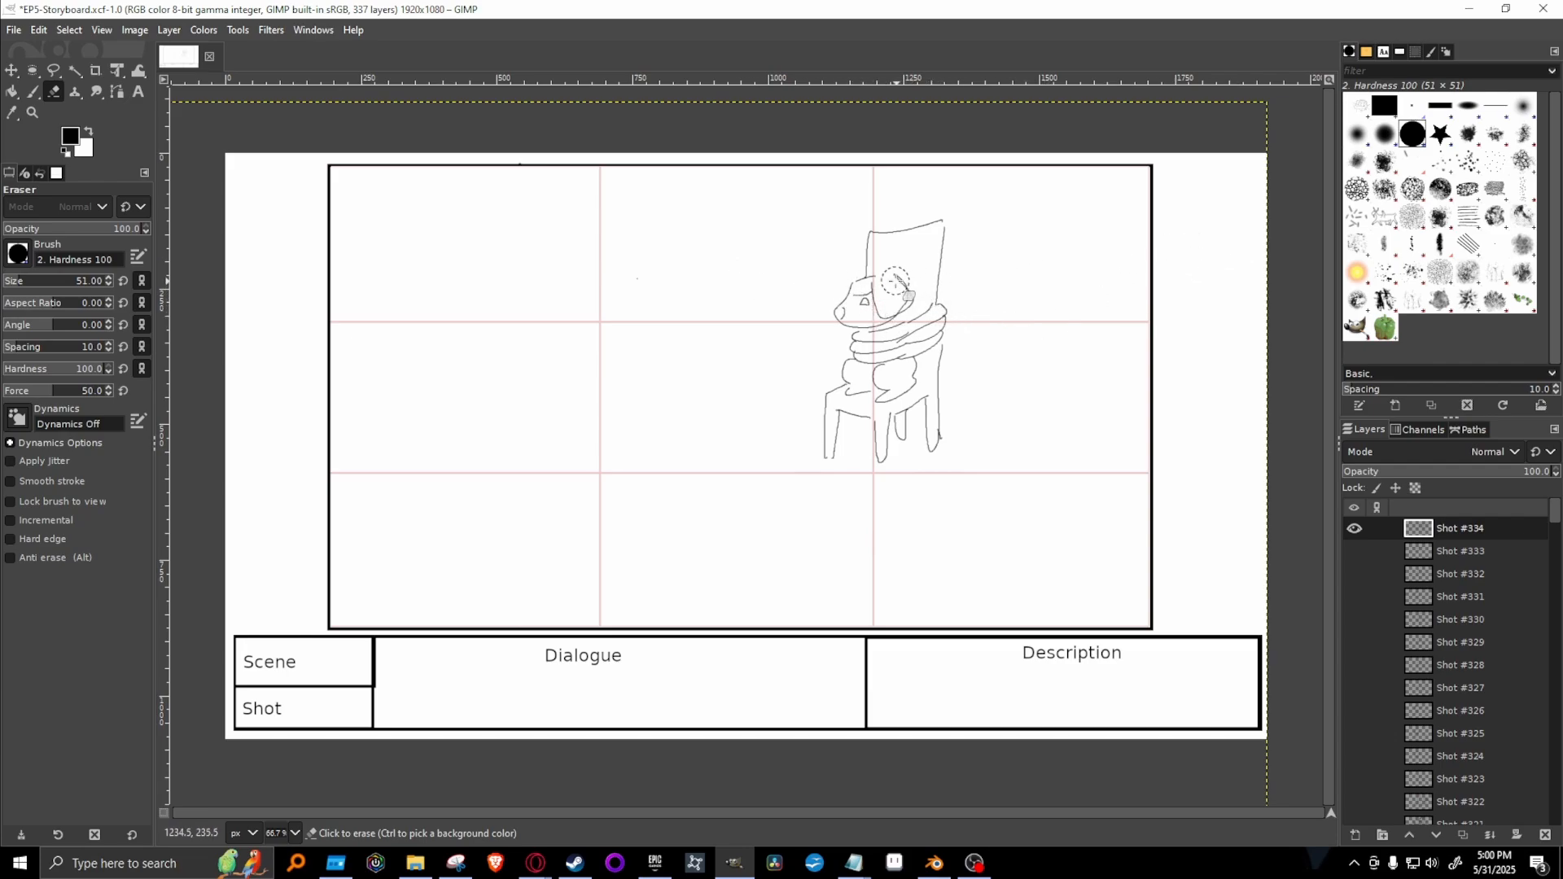
pyautogui.press('[')
pyautogui.press('[')
pyautogui.press('[')
pyautogui.press('[')
pyautogui.press('[')
pyautogui.press('[')
pyautogui.press('[')
pyautogui.press('[')
pyautogui.press('[')
pyautogui.press('[')
pyautogui.press('[')
pyautogui.press('[')
pyautogui.press('[')
pyautogui.press('[')
pyautogui.press('[')
pyautogui.press('[')
pyautogui.press('[')
pyautogui.press('[')
pyautogui.press('[')
pyautogui.press('[')
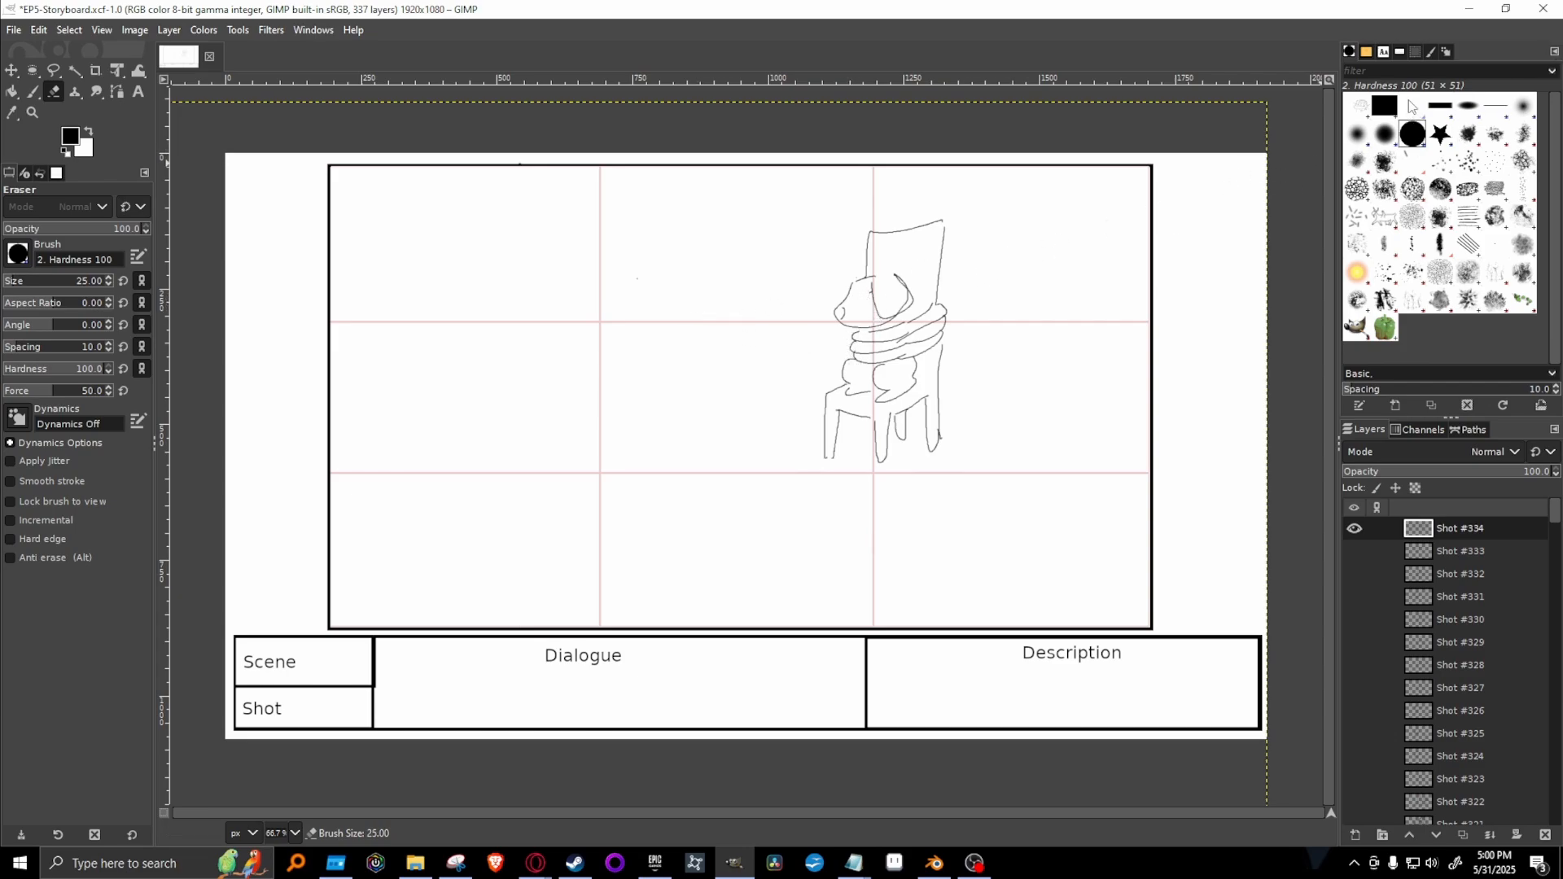
# Paint a figure's head, torso and crossed arms in the frame's left third with the 1. Pixel brush at size 3.
pyautogui.click(1413, 106)
pyautogui.click(381, 348)
pyautogui.press('p')
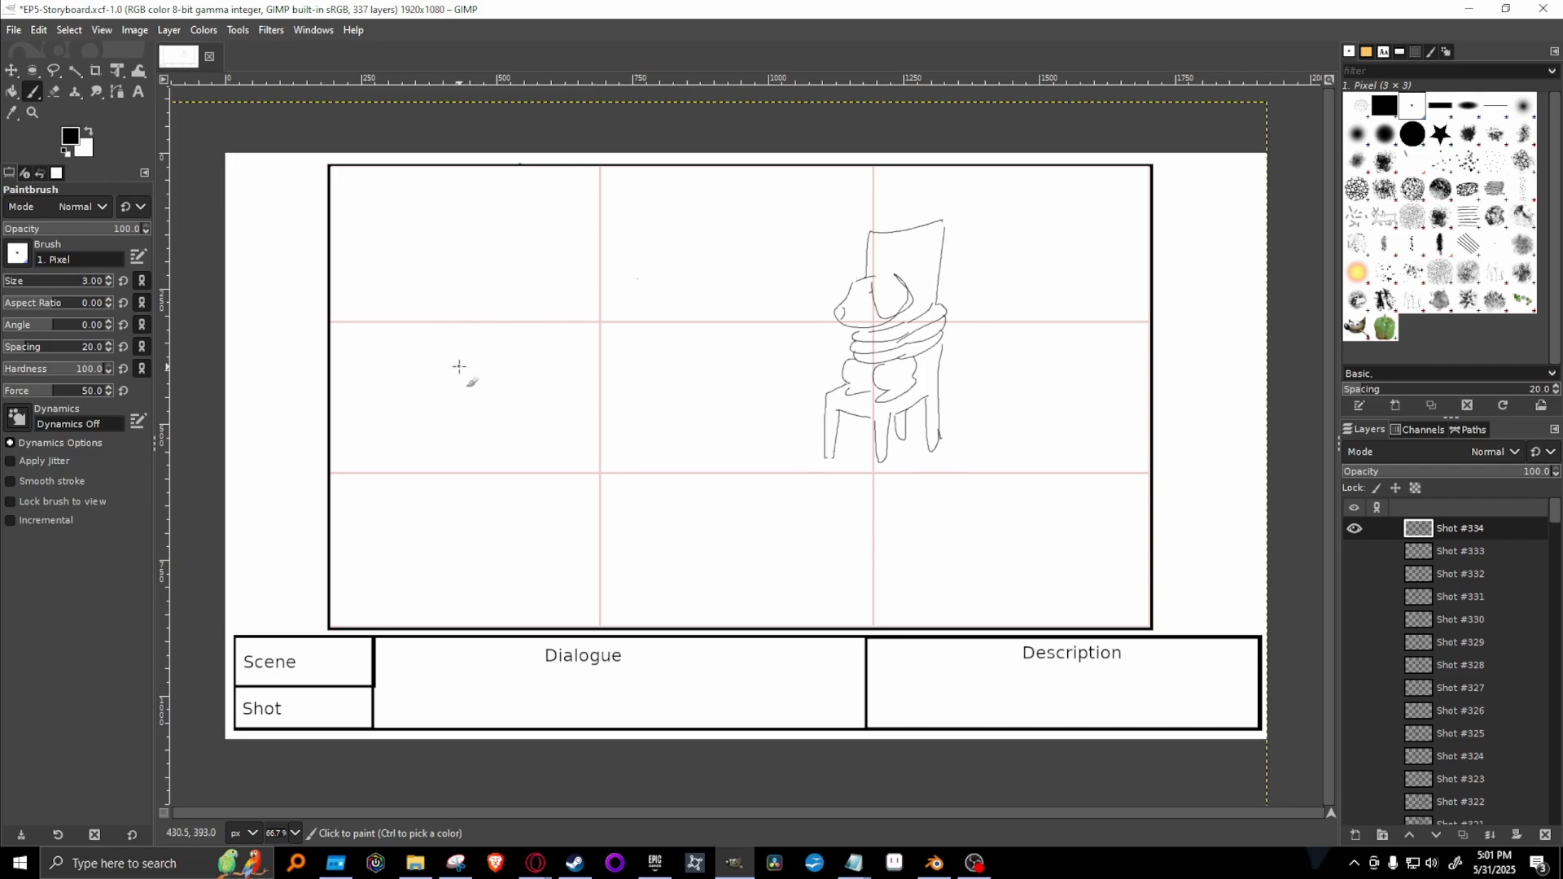
pyautogui.moveTo(471, 369)
pyautogui.mouseDown()
pyautogui.moveTo(422, 283)
pyautogui.moveTo(496, 294)
pyautogui.moveTo(480, 368)
pyautogui.moveTo(421, 389)
pyautogui.moveTo(395, 287)
pyautogui.moveTo(514, 276)
pyautogui.moveTo(518, 364)
pyautogui.moveTo(386, 393)
pyautogui.moveTo(376, 529)
pyautogui.moveTo(421, 556)
pyautogui.moveTo(481, 532)
pyautogui.moveTo(578, 539)
pyautogui.moveTo(572, 474)
pyautogui.moveTo(499, 381)
pyautogui.mouseUp()
pyautogui.hotkey('ctrl', 'z')
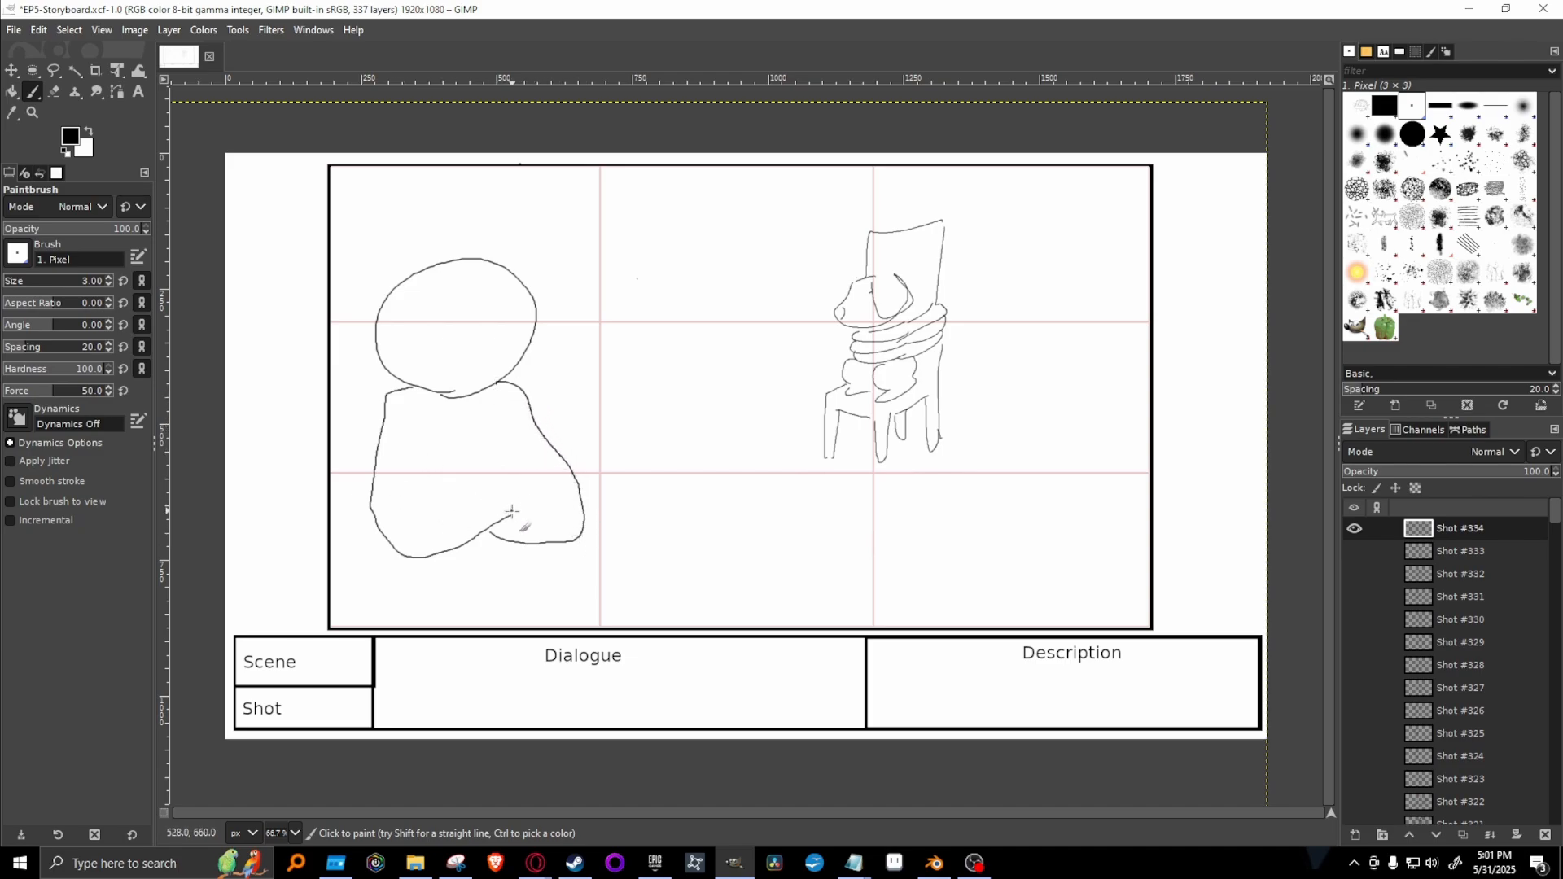
pyautogui.moveTo(512, 511)
pyautogui.mouseDown()
pyautogui.moveTo(540, 521)
pyautogui.moveTo(518, 491)
pyautogui.mouseUp()
pyautogui.moveTo(467, 482)
pyautogui.mouseDown()
pyautogui.moveTo(402, 513)
pyautogui.moveTo(419, 482)
pyautogui.moveTo(450, 491)
pyautogui.moveTo(432, 440)
pyautogui.mouseUp()
pyautogui.moveTo(534, 493); pyautogui.dragTo(521, 440)
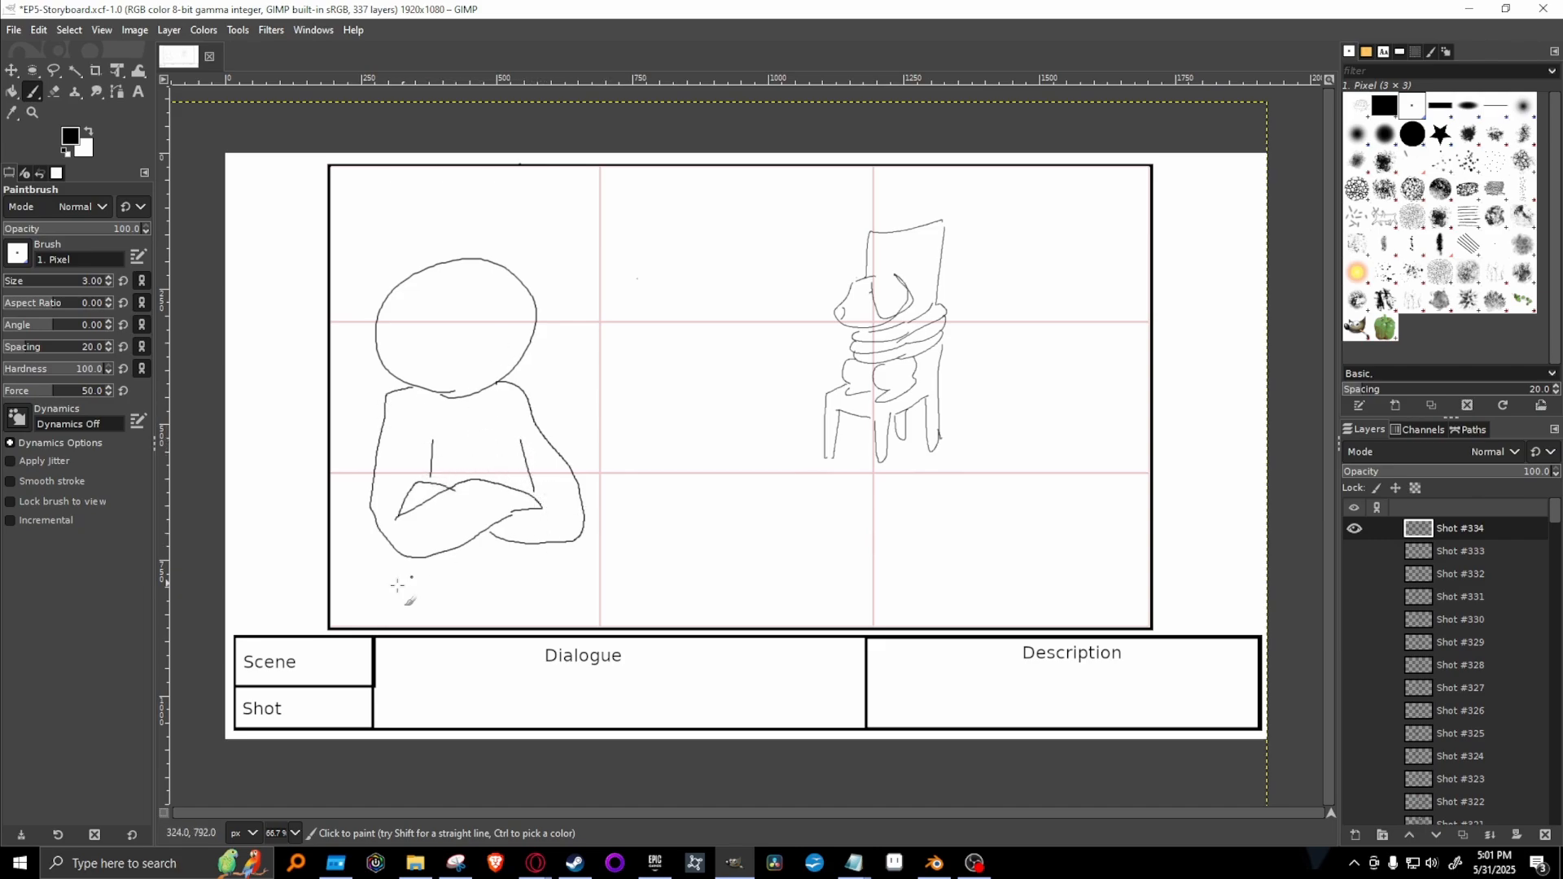
# Draw the figure's waist and upper legs down to the frame's lower edge, undoing and redrawing the misplaced leg strokes.
pyautogui.moveTo(411, 562)
pyautogui.mouseDown()
pyautogui.moveTo(443, 586)
pyautogui.moveTo(537, 564)
pyautogui.moveTo(459, 612)
pyautogui.mouseUp()
pyautogui.moveTo(538, 569)
pyautogui.mouseDown()
pyautogui.moveTo(547, 598)
pyautogui.moveTo(445, 623)
pyautogui.moveTo(464, 632)
pyautogui.moveTo(584, 585)
pyautogui.moveTo(624, 611)
pyautogui.mouseUp()
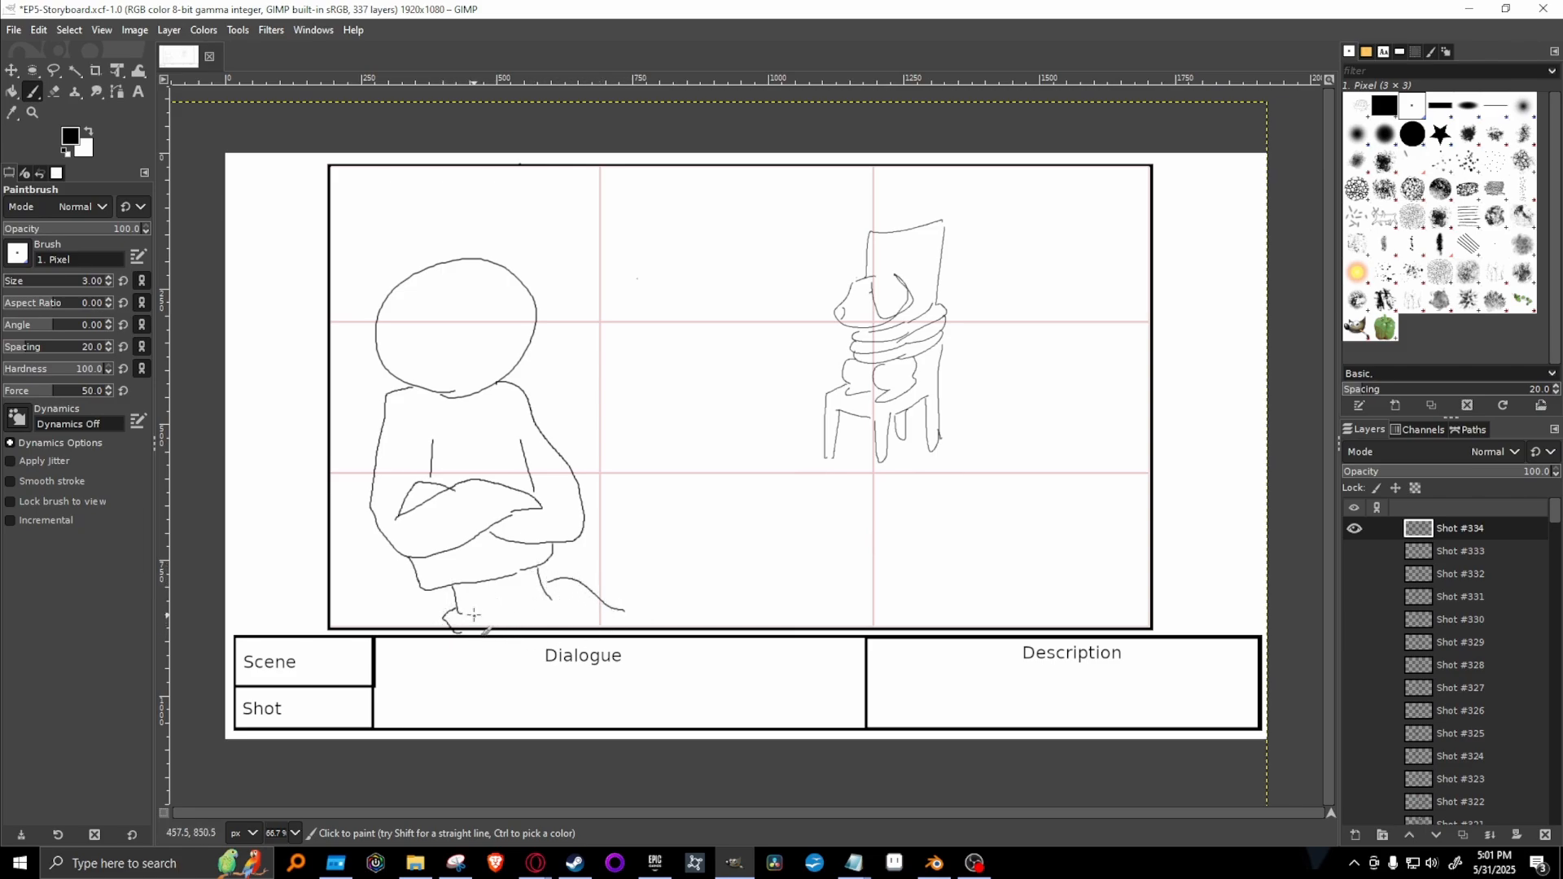
pyautogui.moveTo(471, 613); pyautogui.dragTo(554, 598)
pyautogui.hotkey('ctrl', 'z')
pyautogui.hotkey('ctrl', 'z')
pyautogui.hotkey('ctrl', 'z')
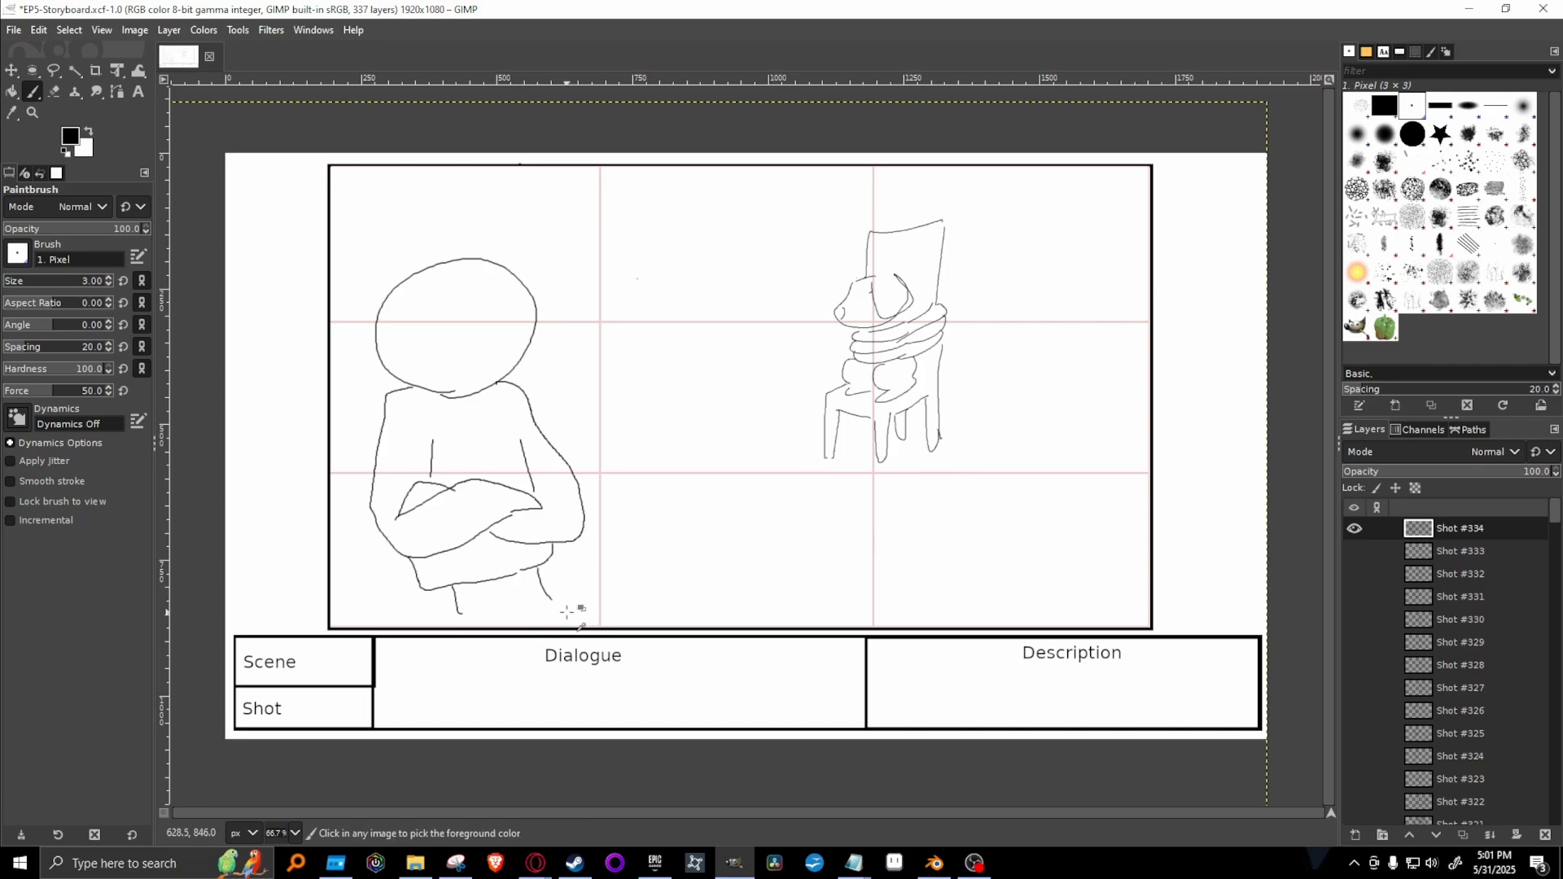
pyautogui.moveTo(548, 588); pyautogui.dragTo(590, 628)
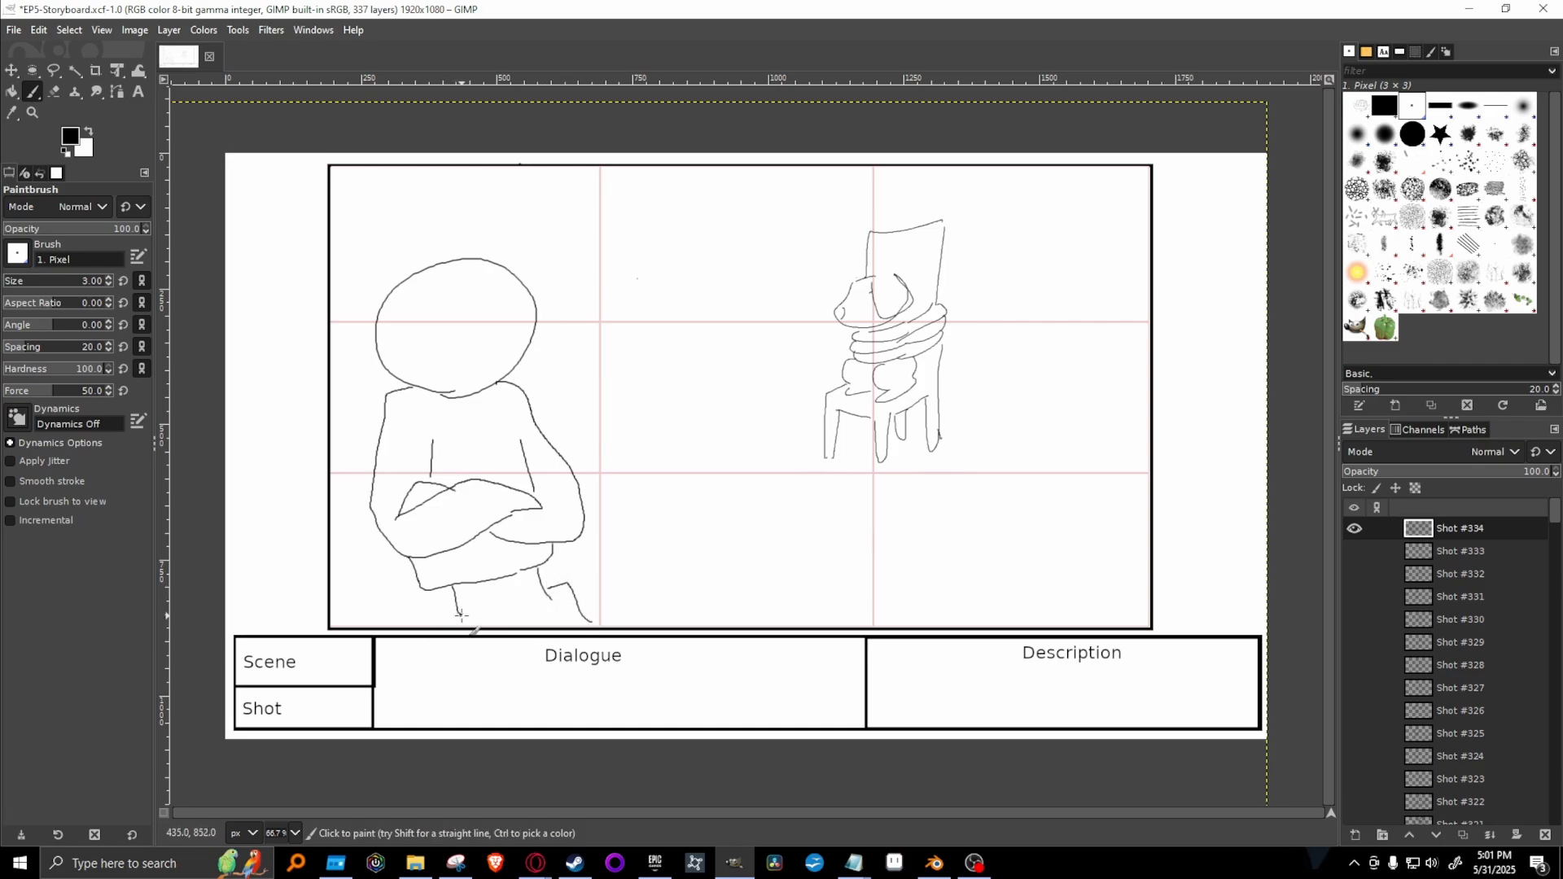
pyautogui.moveTo(454, 607)
pyautogui.mouseDown()
pyautogui.moveTo(447, 629)
pyautogui.moveTo(552, 588)
pyautogui.mouseUp()
# Add the figure's long hair and face, erasing the body outline that crosses the hair, and redraw the dog's eye.
pyautogui.moveTo(457, 273)
pyautogui.mouseDown()
pyautogui.moveTo(448, 482)
pyautogui.moveTo(377, 320)
pyautogui.mouseUp()
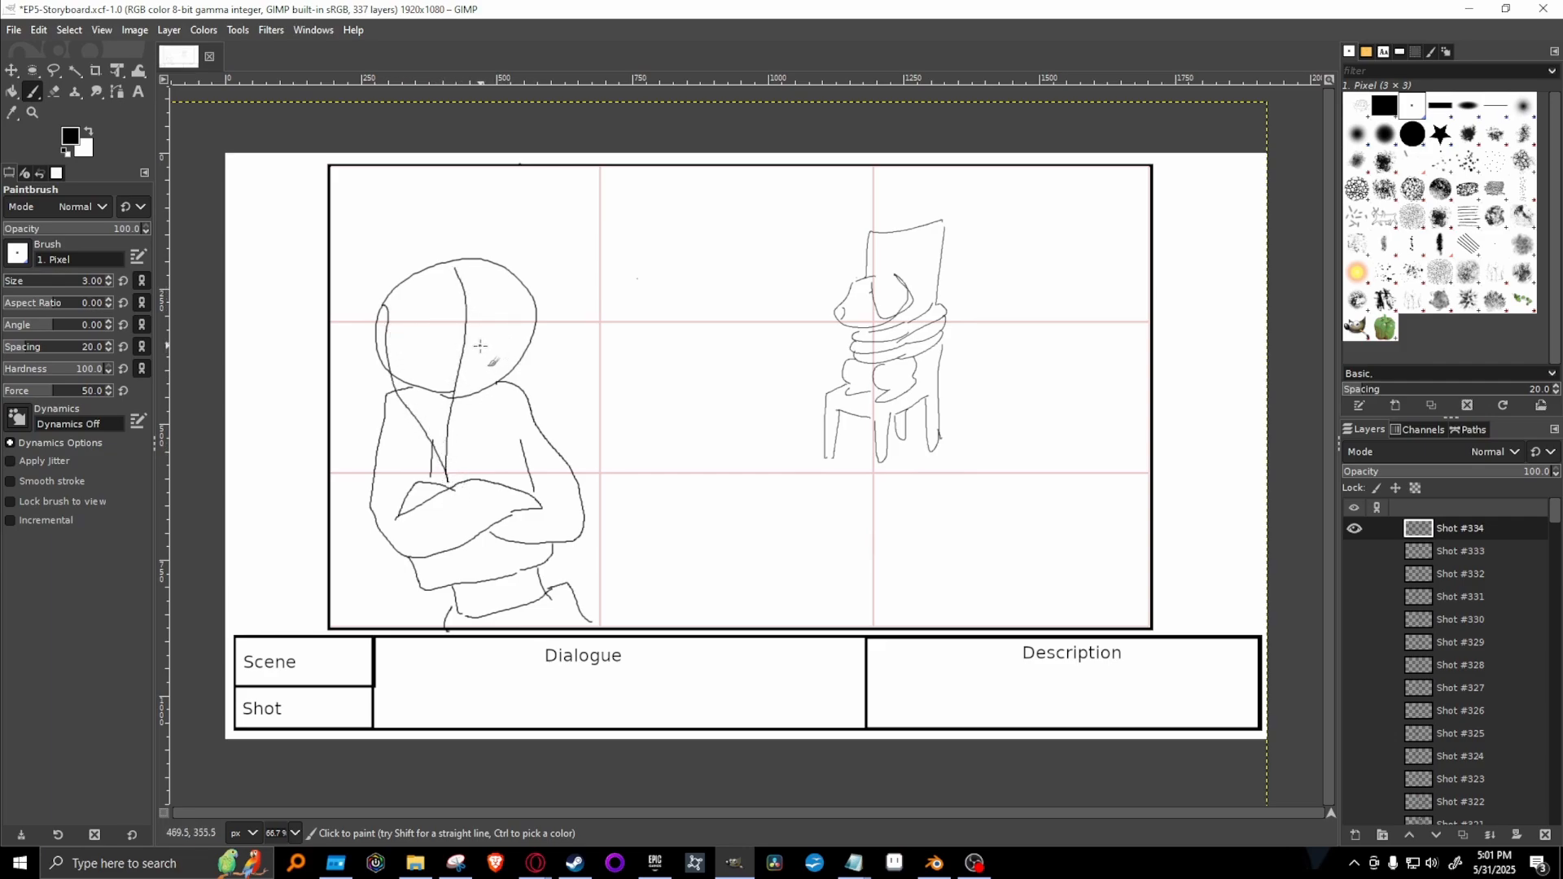
pyautogui.moveTo(474, 351)
pyautogui.mouseDown()
pyautogui.moveTo(533, 331)
pyautogui.moveTo(485, 329)
pyautogui.moveTo(530, 310)
pyautogui.moveTo(487, 294)
pyautogui.moveTo(539, 313)
pyautogui.mouseUp()
pyautogui.moveTo(860, 306); pyautogui.dragTo(861, 307)
pyautogui.hotkey('shift', 'e')
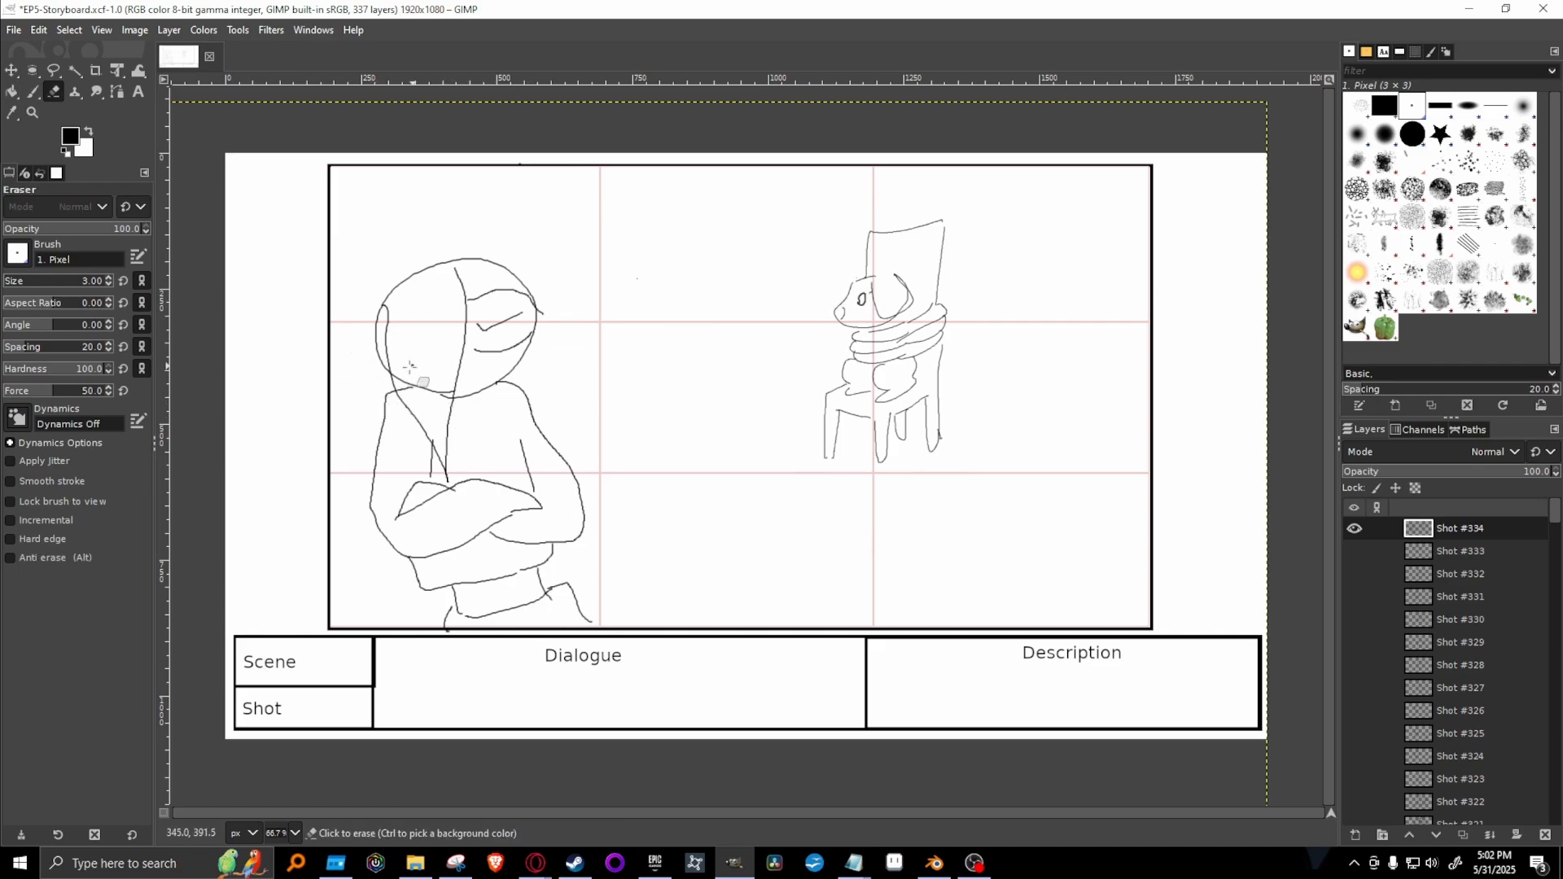
pyautogui.moveTo(398, 380); pyautogui.dragTo(449, 397)
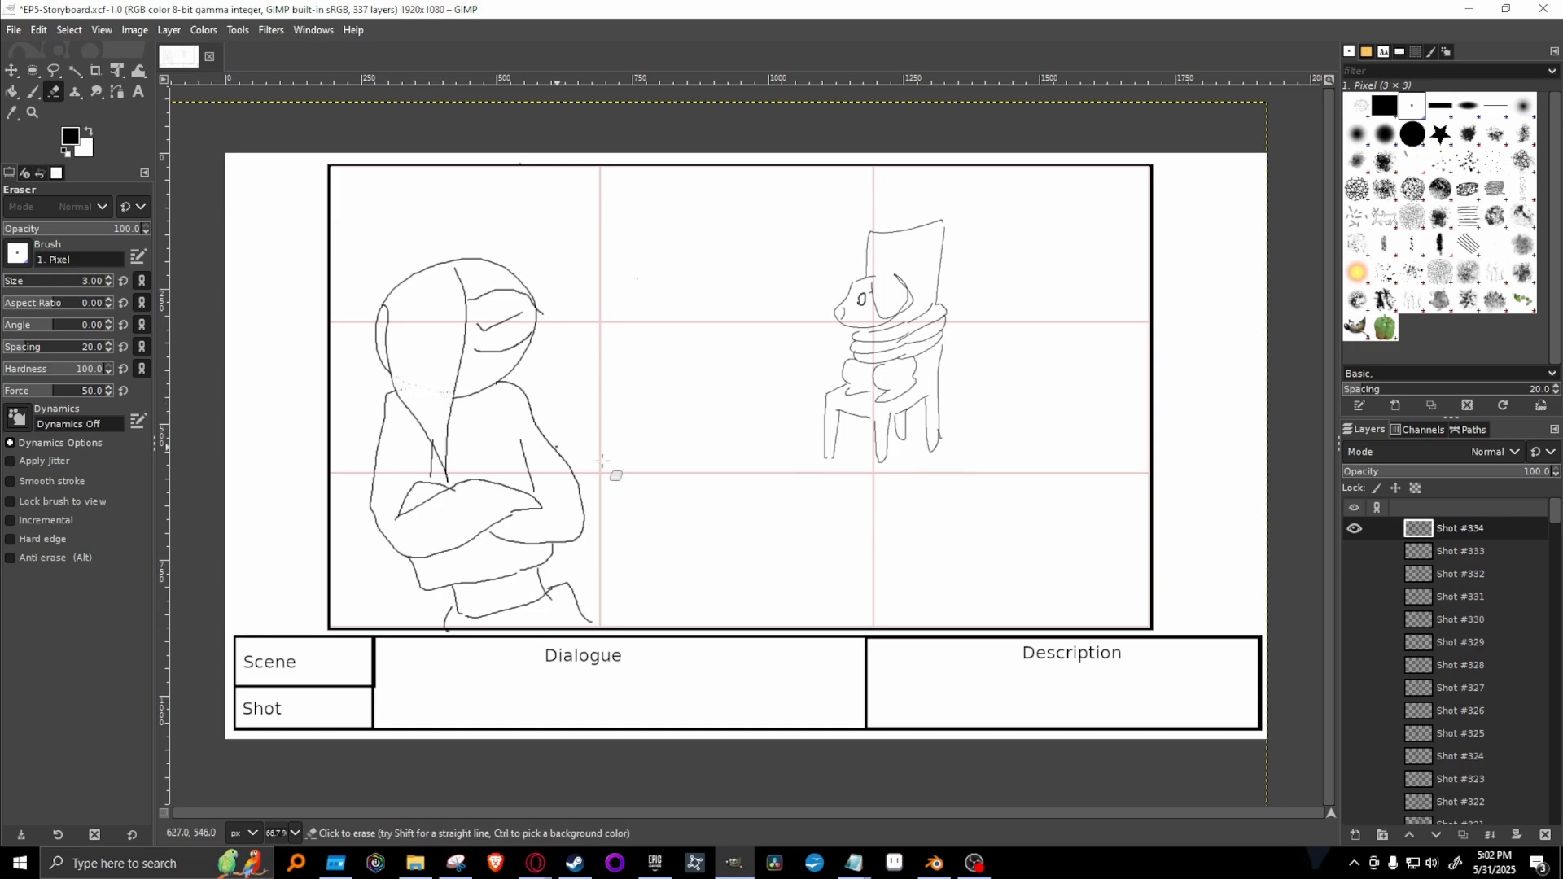
# Paint the room's corner behind the figure with straight lines from its leg to mid-frame and up to the frame's upper edge, undoing the misplaced strokes.
pyautogui.press('p')
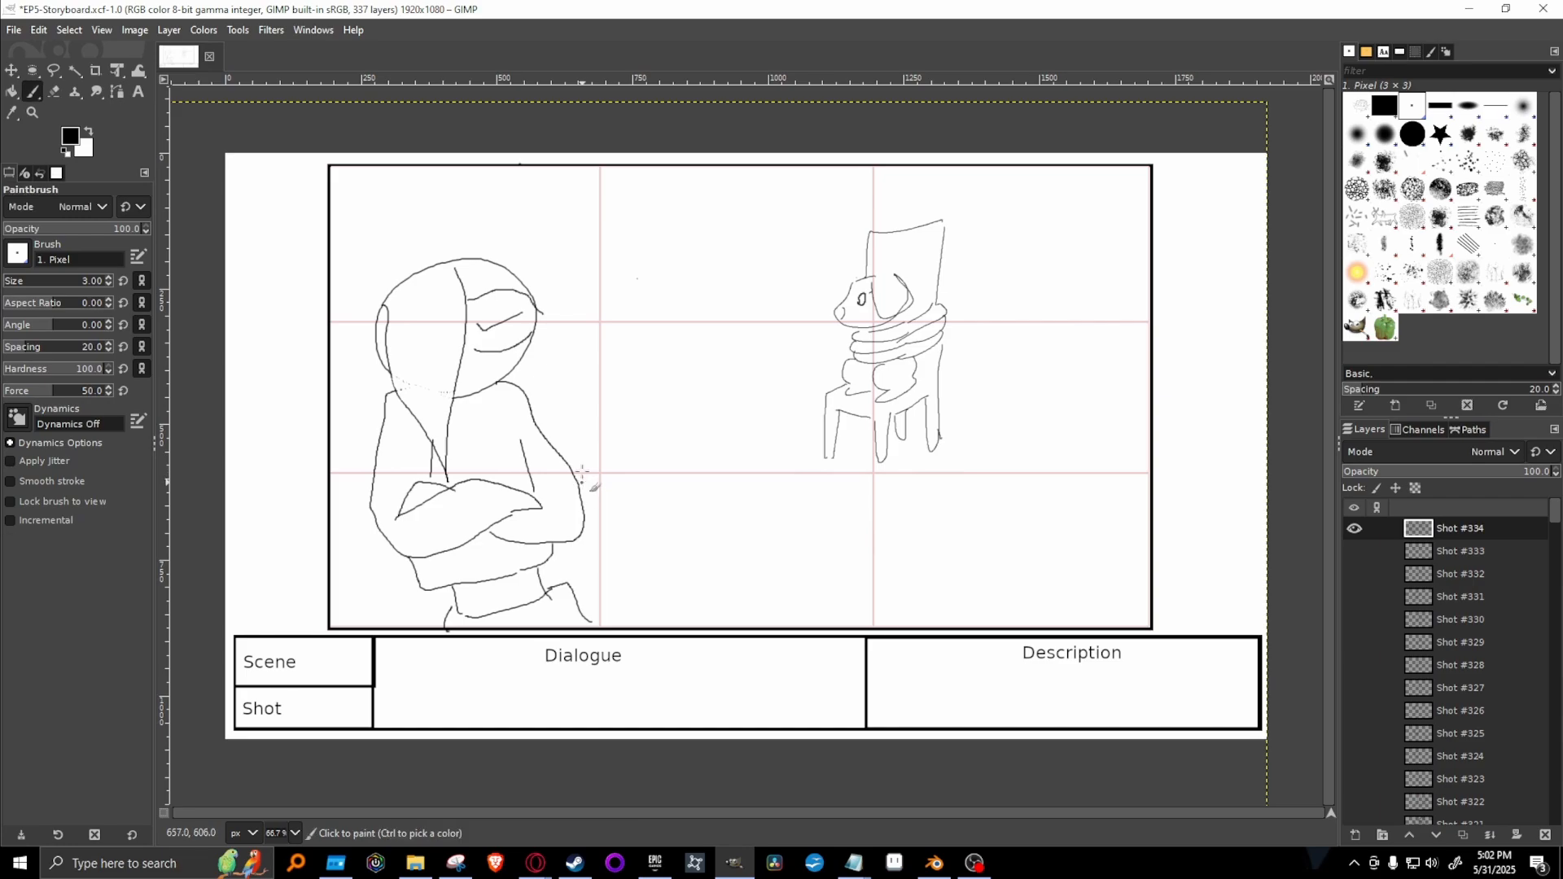
pyautogui.click(656, 275)
pyautogui.moveTo(588, 623); pyautogui.dragTo(688, 442)
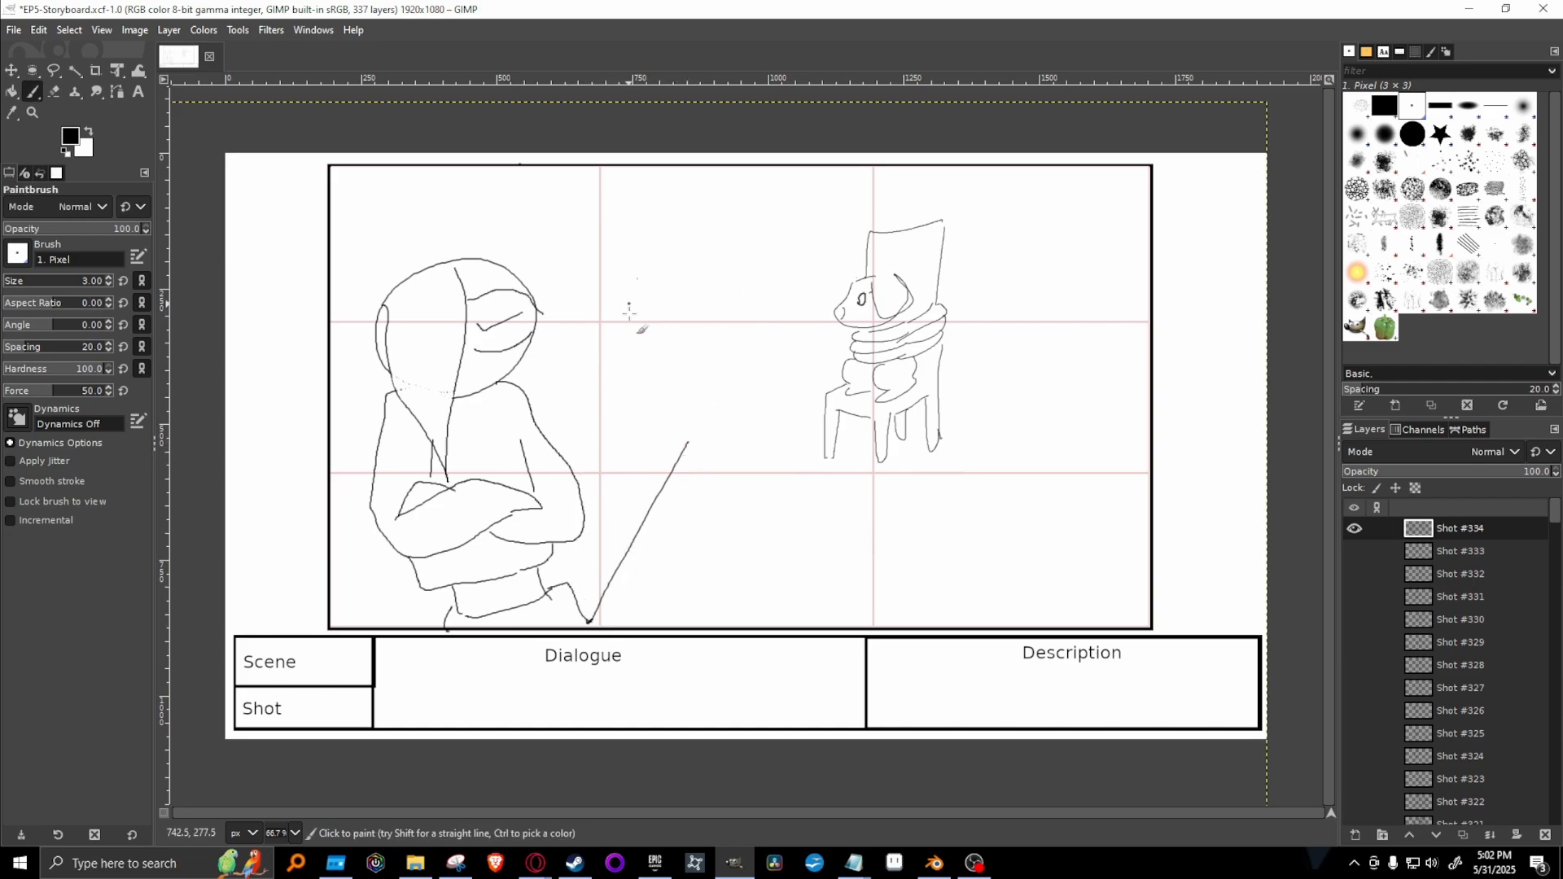
pyautogui.hotkey('ctrl', 'z')
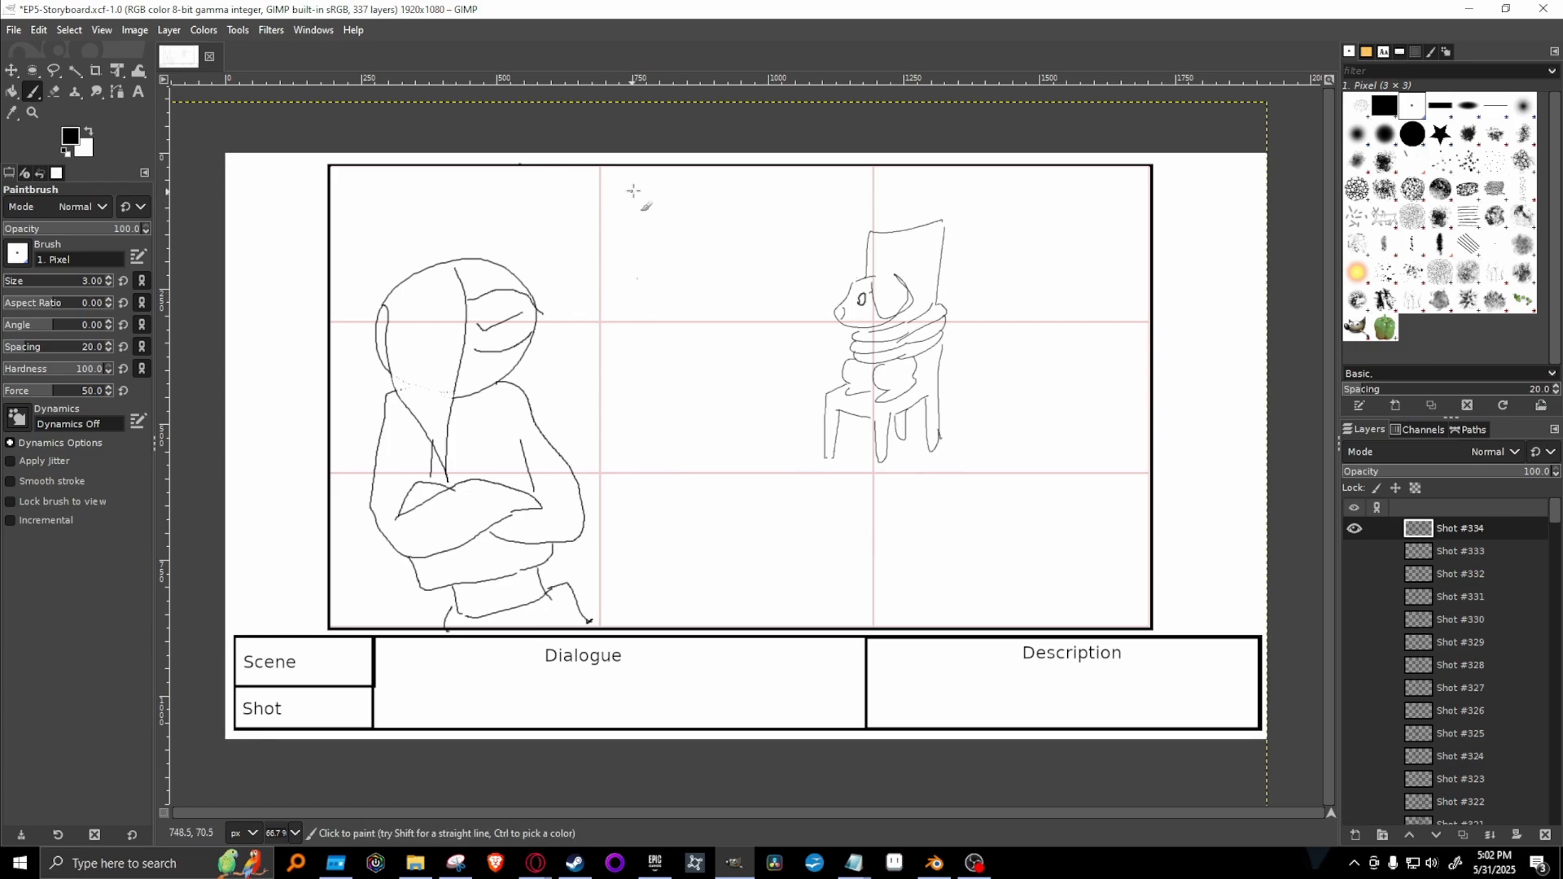
pyautogui.moveTo(631, 171); pyautogui.dragTo(663, 448)
pyautogui.hotkey('ctrl', 'z')
pyautogui.moveTo(638, 173)
pyautogui.mouseDown()
pyautogui.moveTo(621, 443)
pyautogui.moveTo(632, 421)
pyautogui.moveTo(581, 579)
pyautogui.mouseUp()
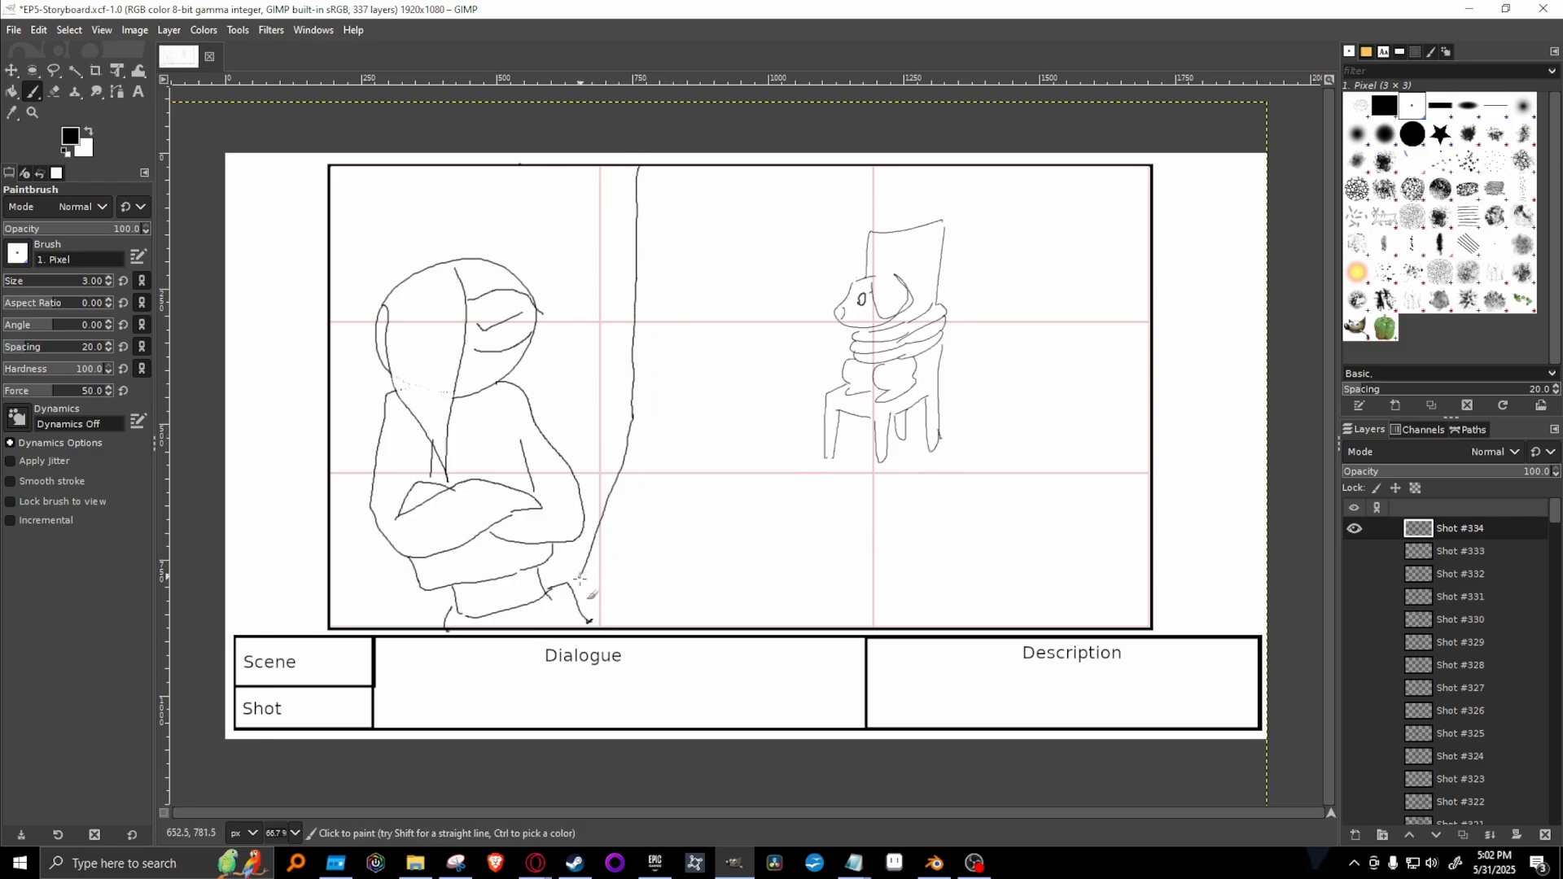
pyautogui.hotkey('ctrl', 'z')
pyautogui.hotkey('ctrl', 'z')
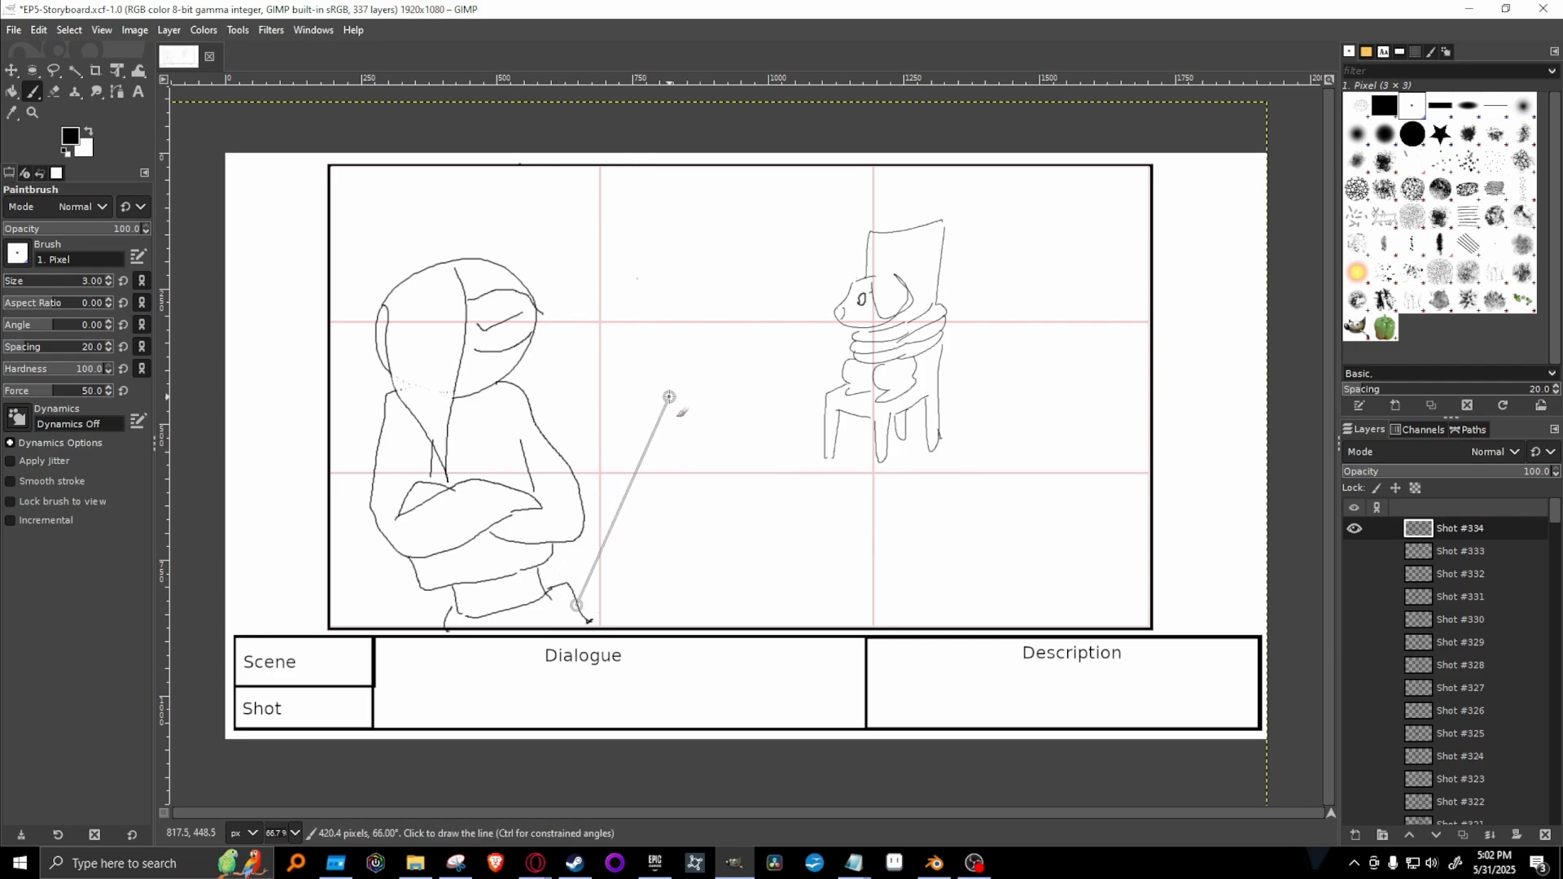
pyautogui.keyDown('shift'); pyautogui.click(696, 470); pyautogui.keyUp('shift')
pyautogui.keyDown('shift'); pyautogui.click(699, 163); pyautogui.keyUp('shift')
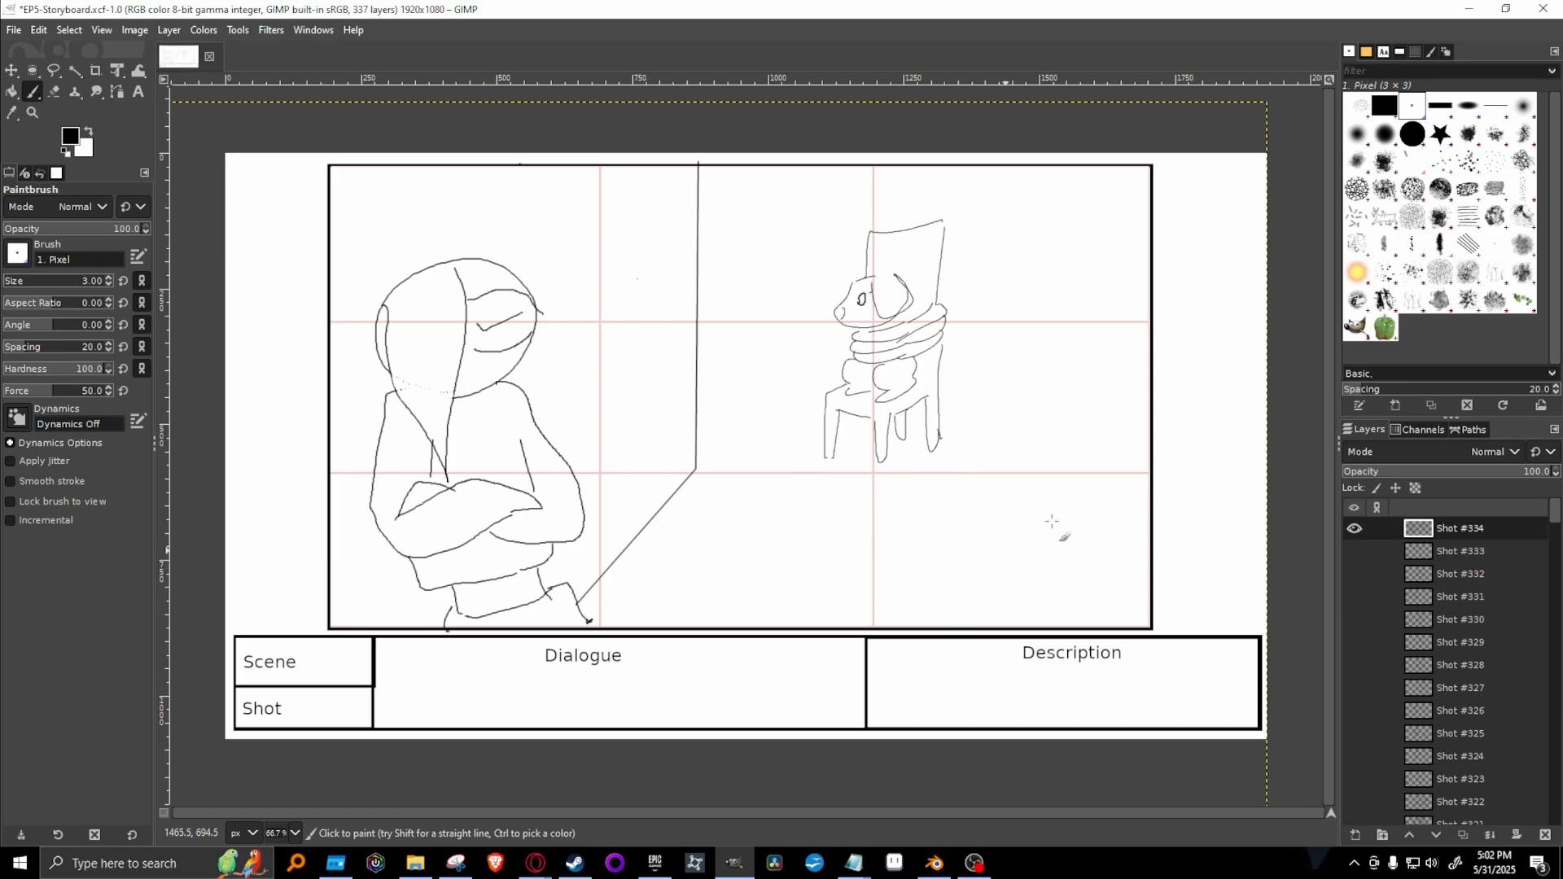
# Switch to the Google Docs script to read Toshi's crossed-arms line and Hiro's reply, and return to GIMP to check the Shot #333 layer.
pyautogui.moveTo(536, 862)
pyautogui.click(793, 806)
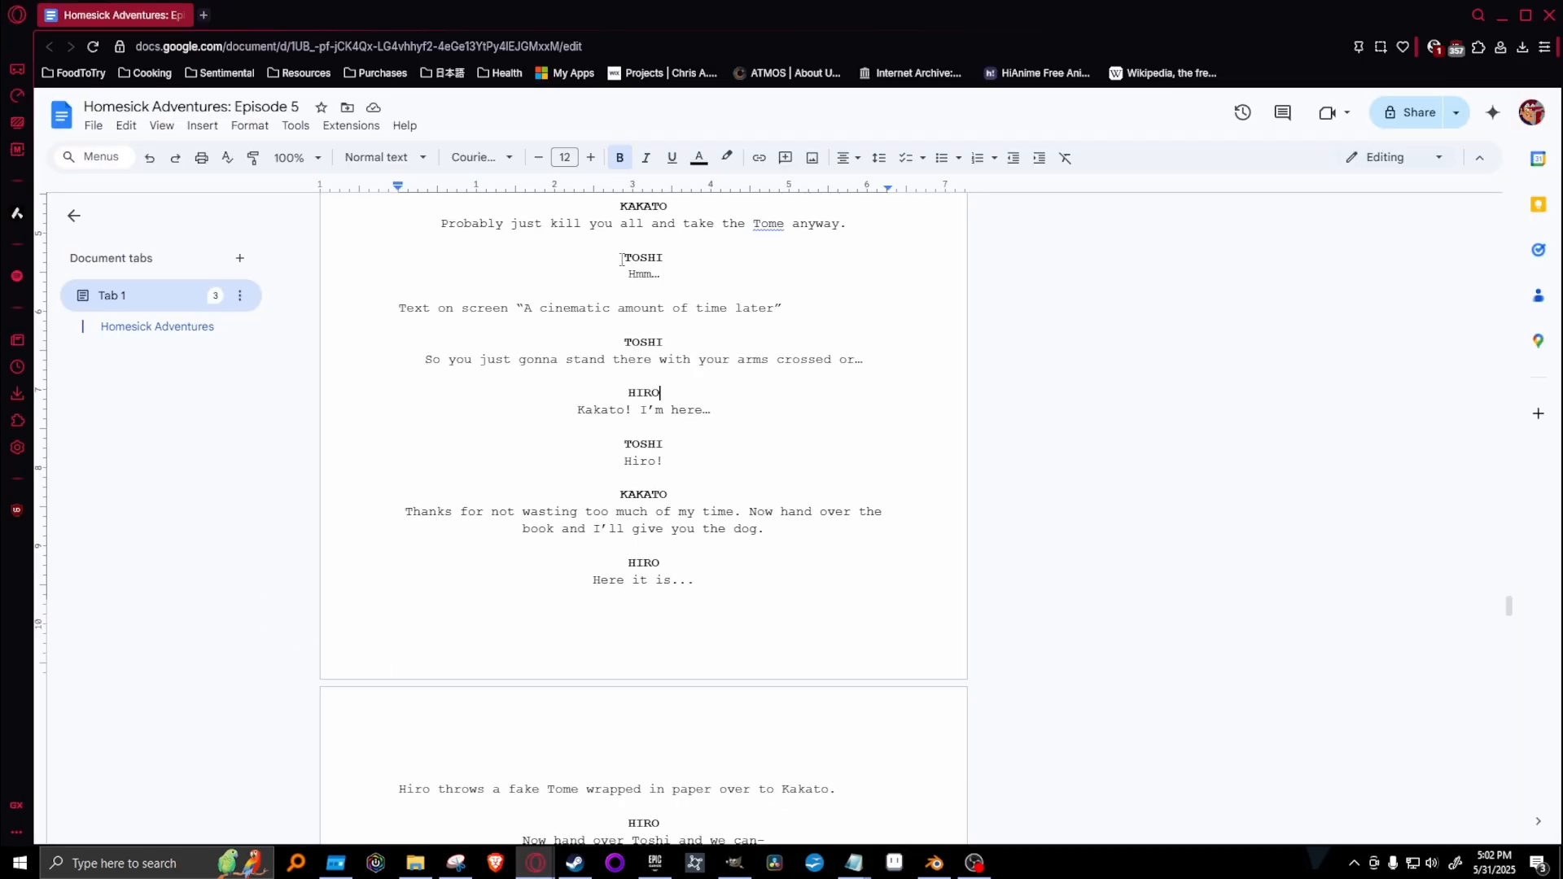
pyautogui.moveTo(373, 348); pyautogui.dragTo(922, 366)
pyautogui.moveTo(550, 409); pyautogui.dragTo(768, 425)
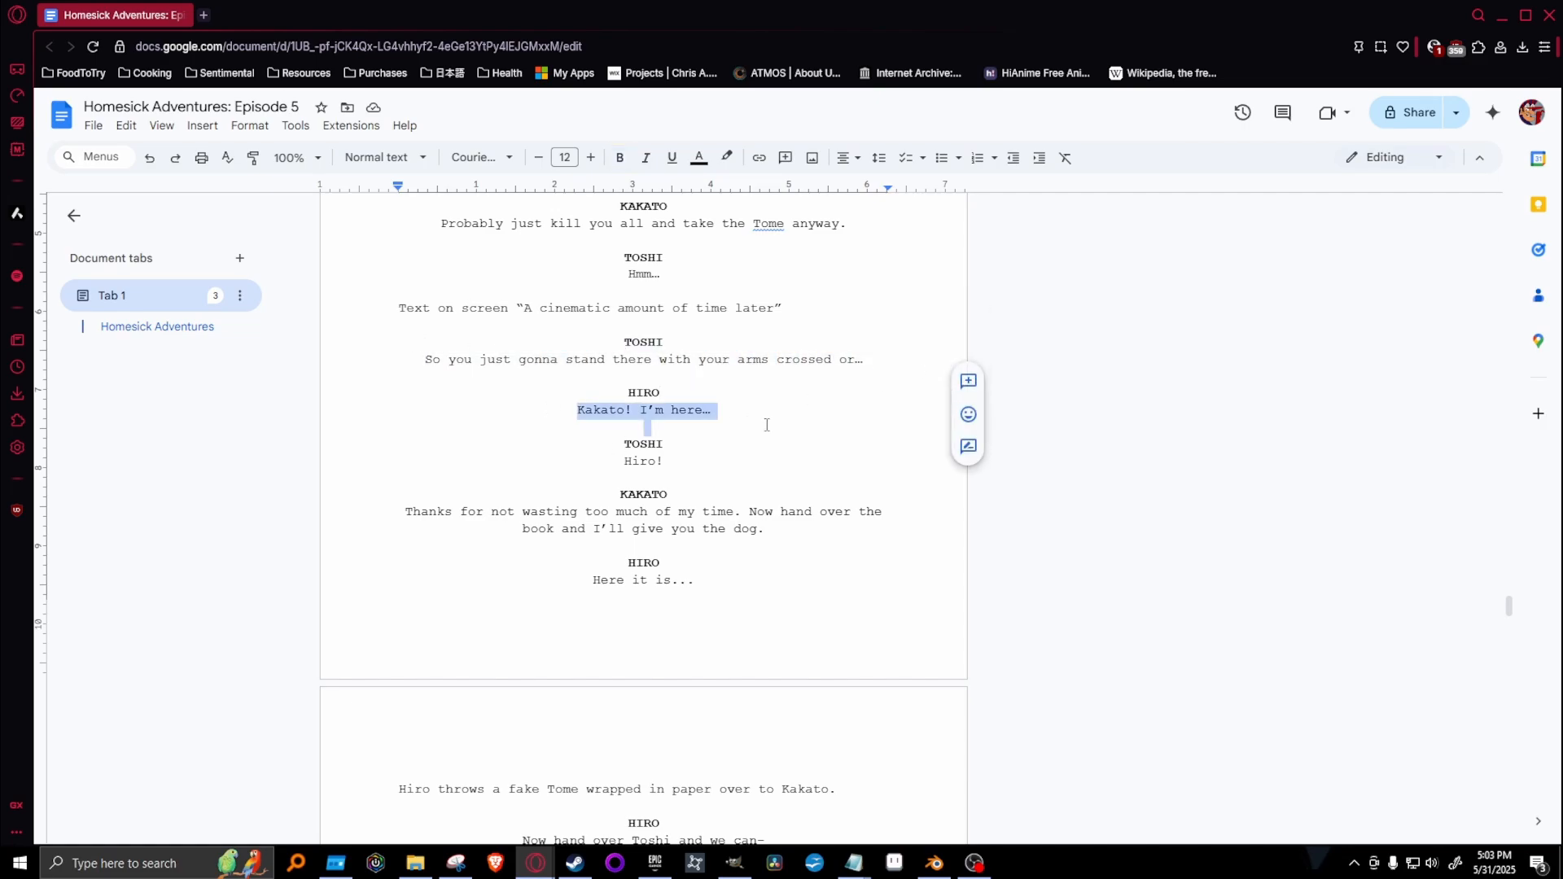
pyautogui.click(789, 388)
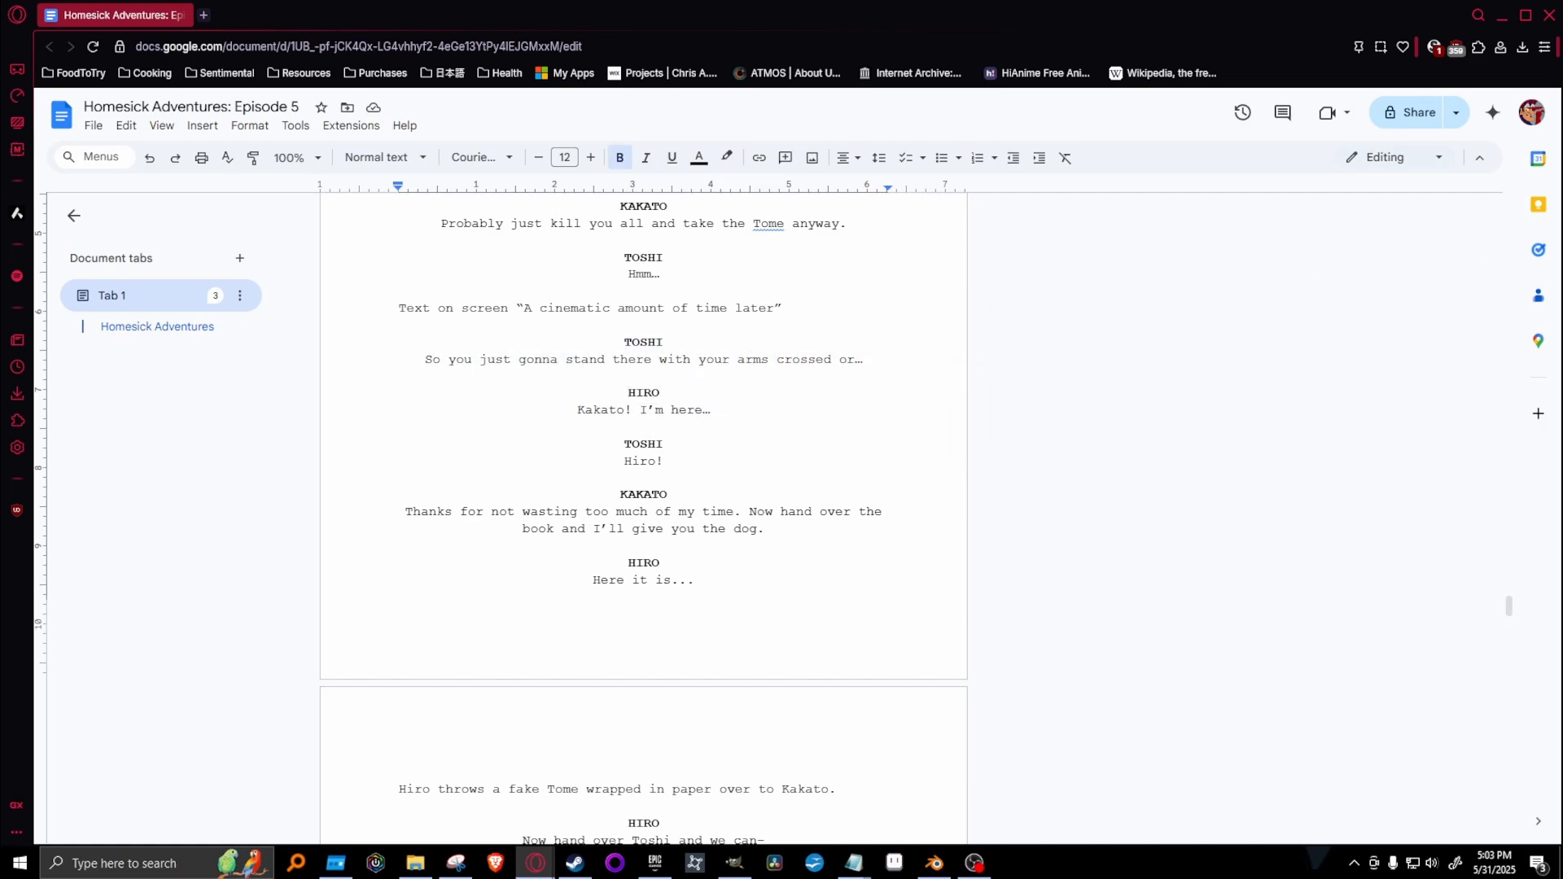
pyautogui.click(727, 865)
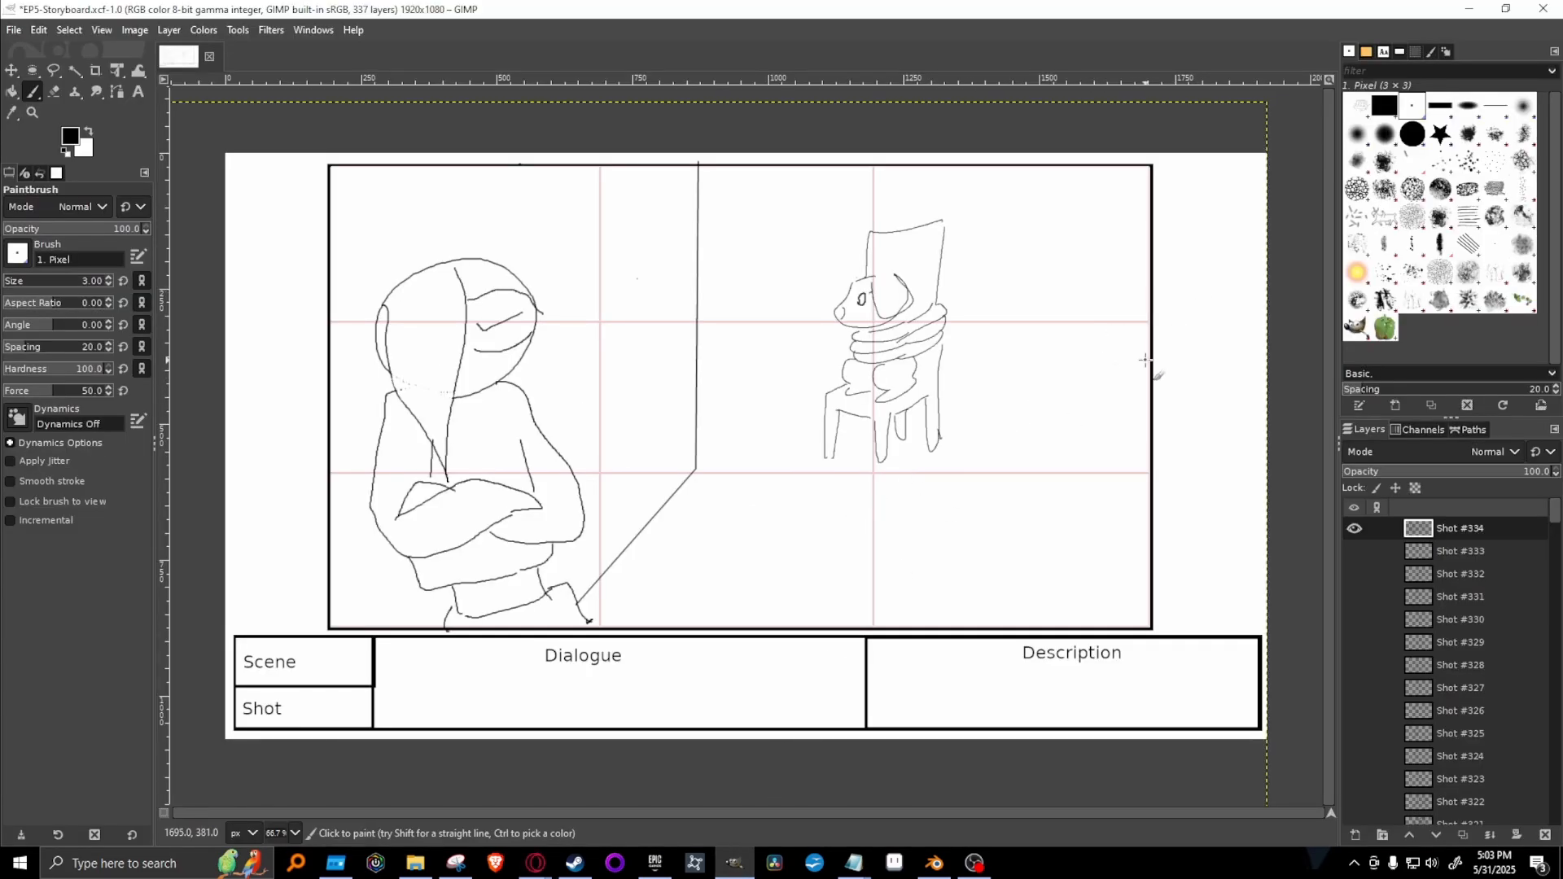
pyautogui.click(1356, 551)
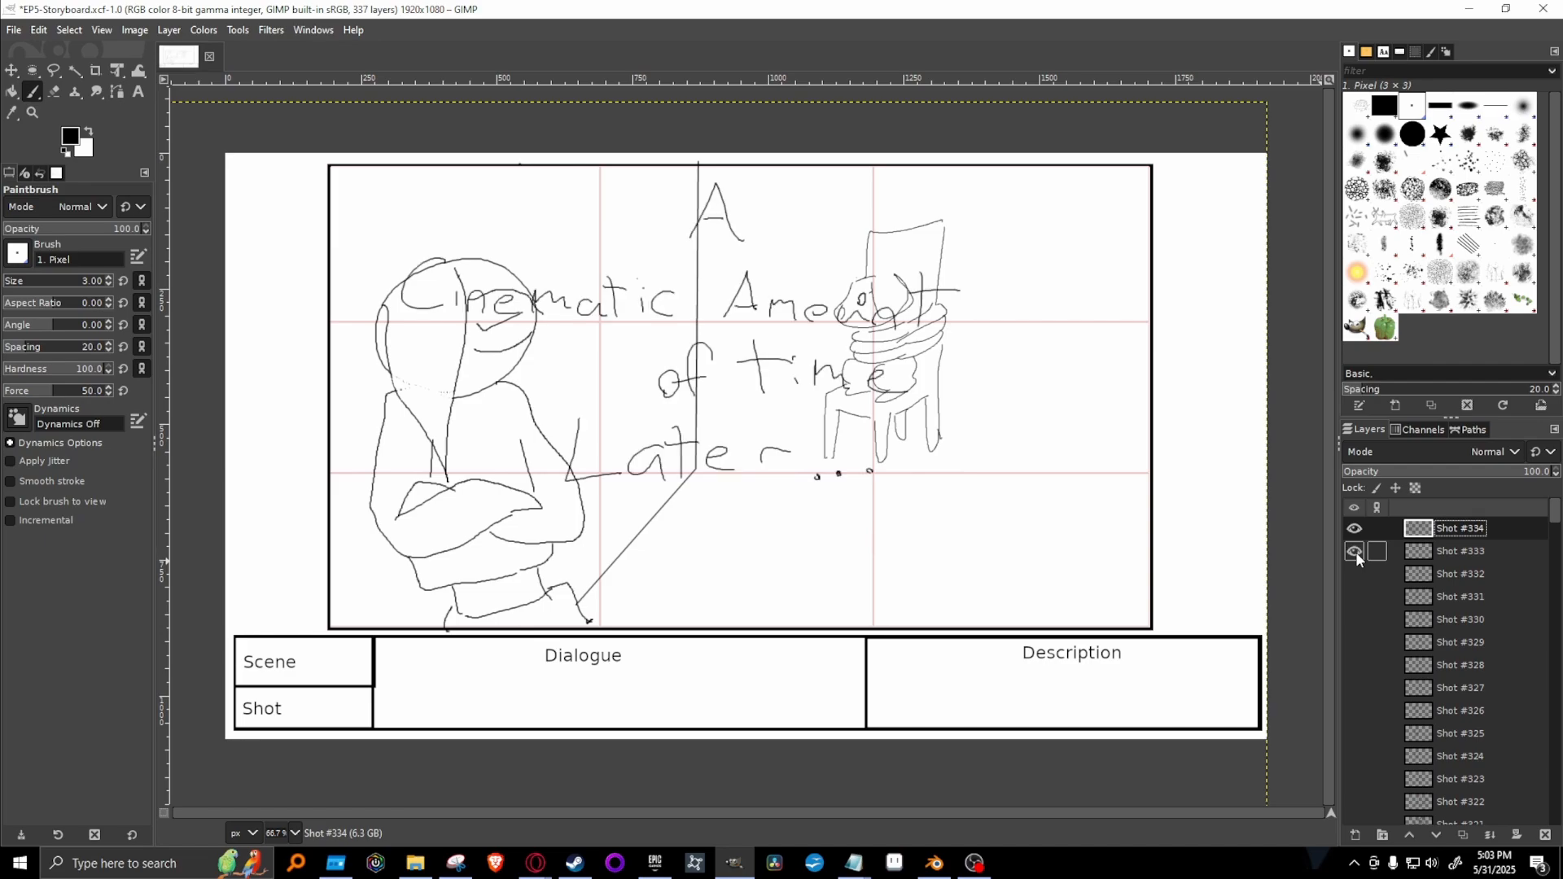
pyautogui.click(1356, 551)
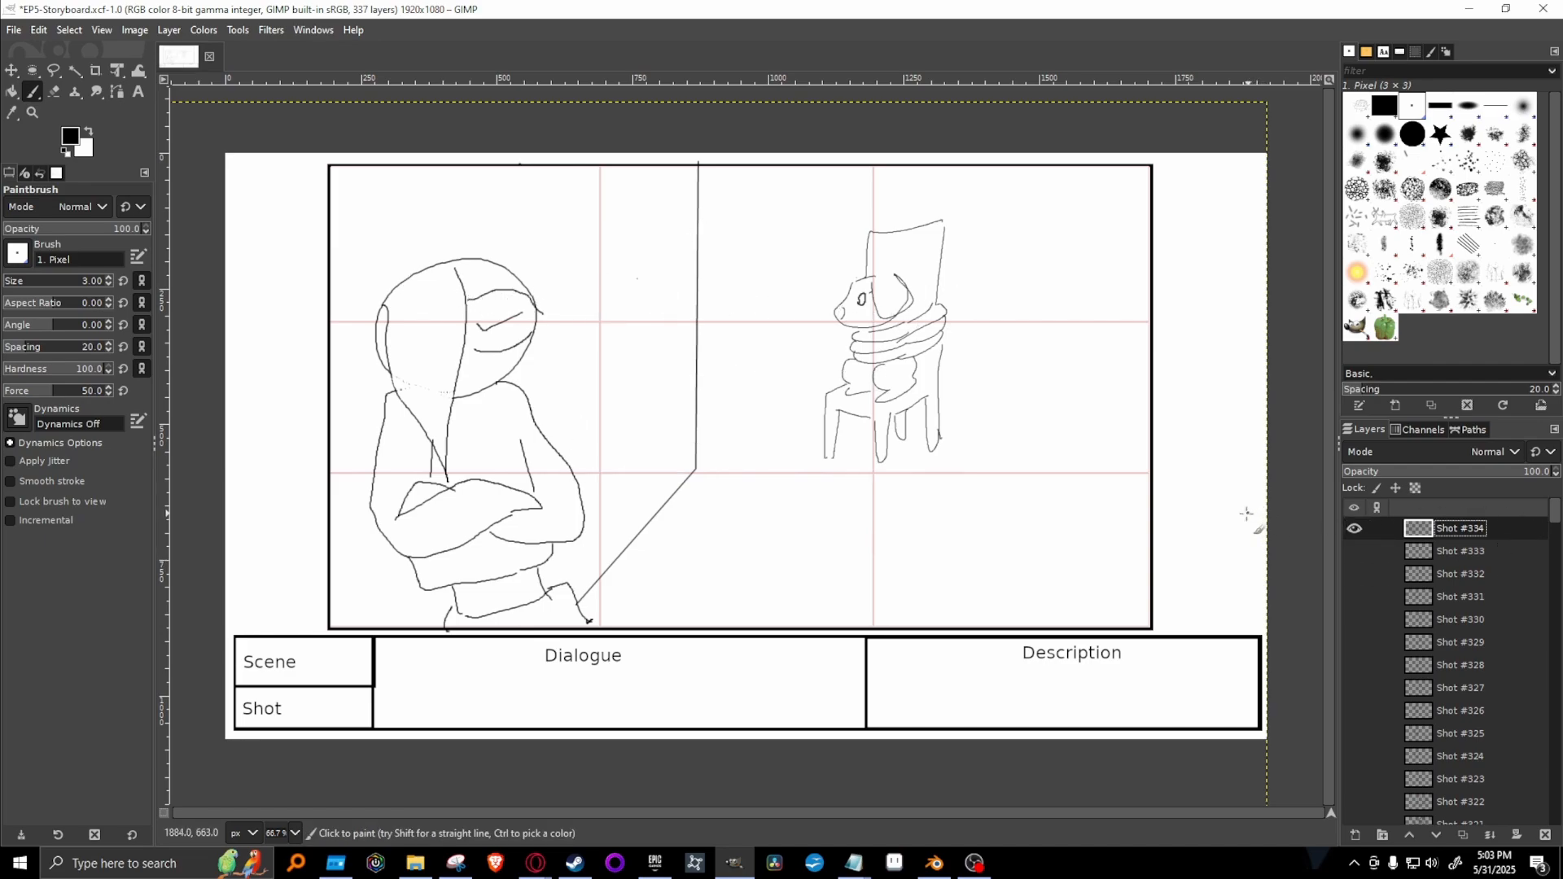
# Duplicate the Shot #334 layer for the next shot and hide the original.
pyautogui.rightClick(1497, 525)
pyautogui.click(1402, 188)
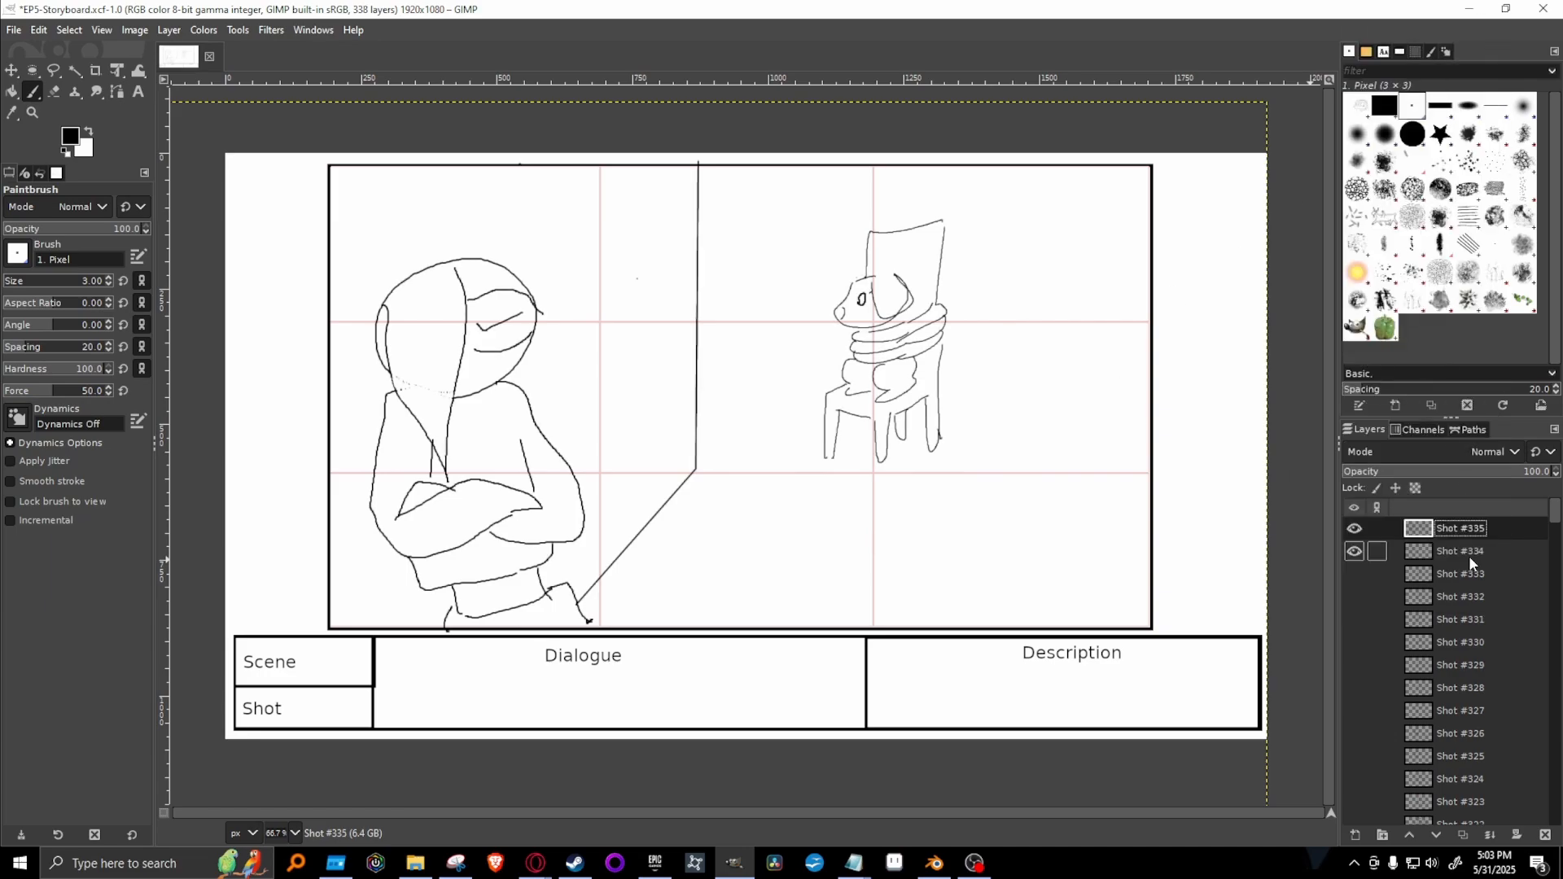
pyautogui.click(1355, 552)
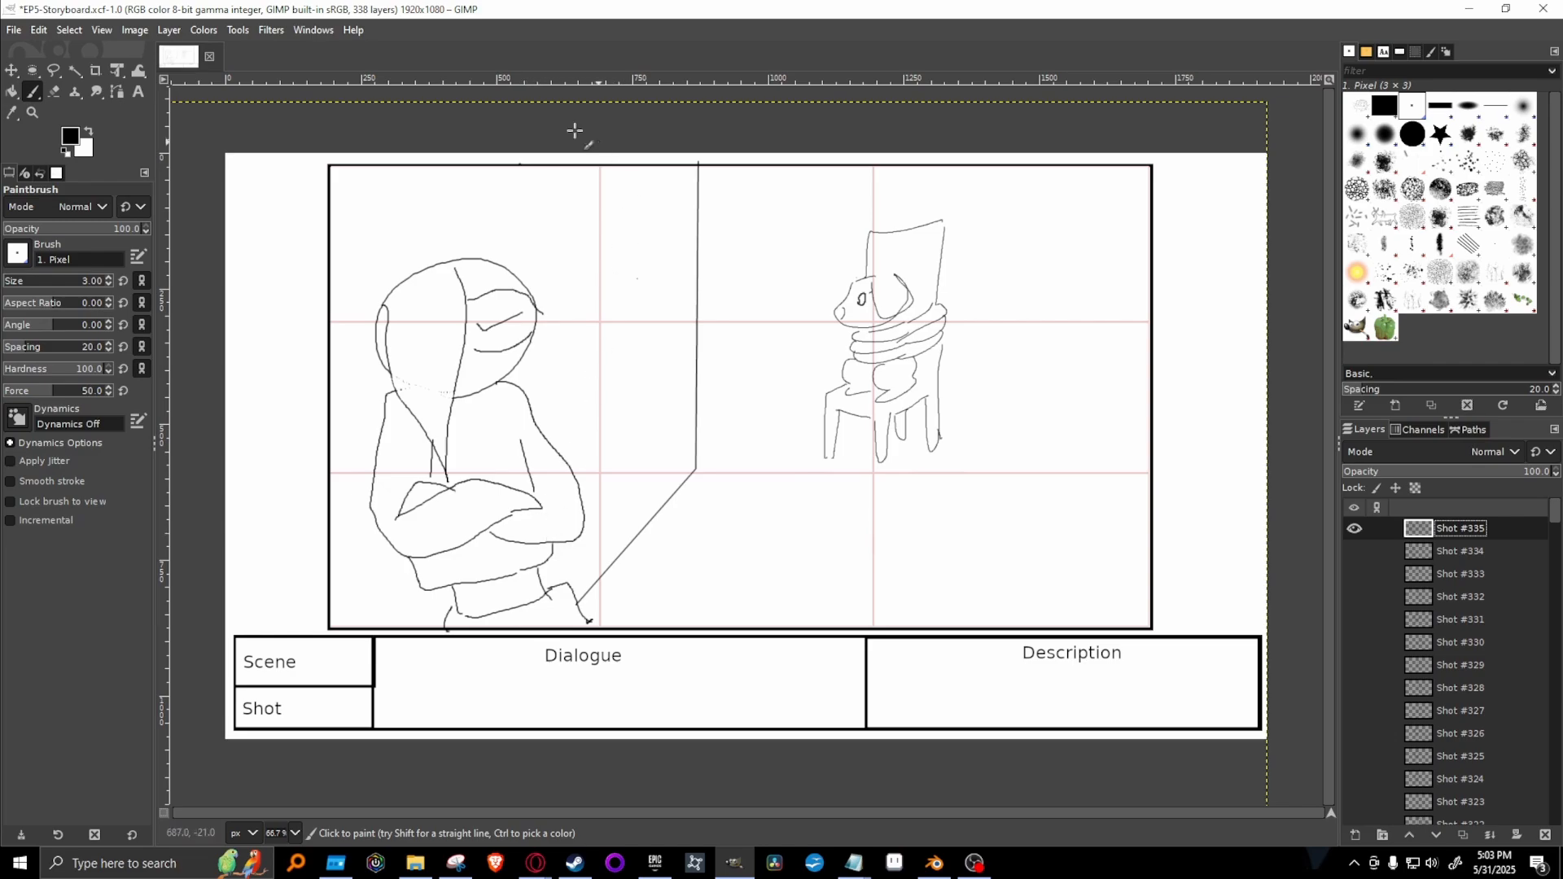
# Erase the standing figure's mouth and the dog's head on the new shot using the 2. Hardness 100 eraser at size 51.
pyautogui.click(54, 92)
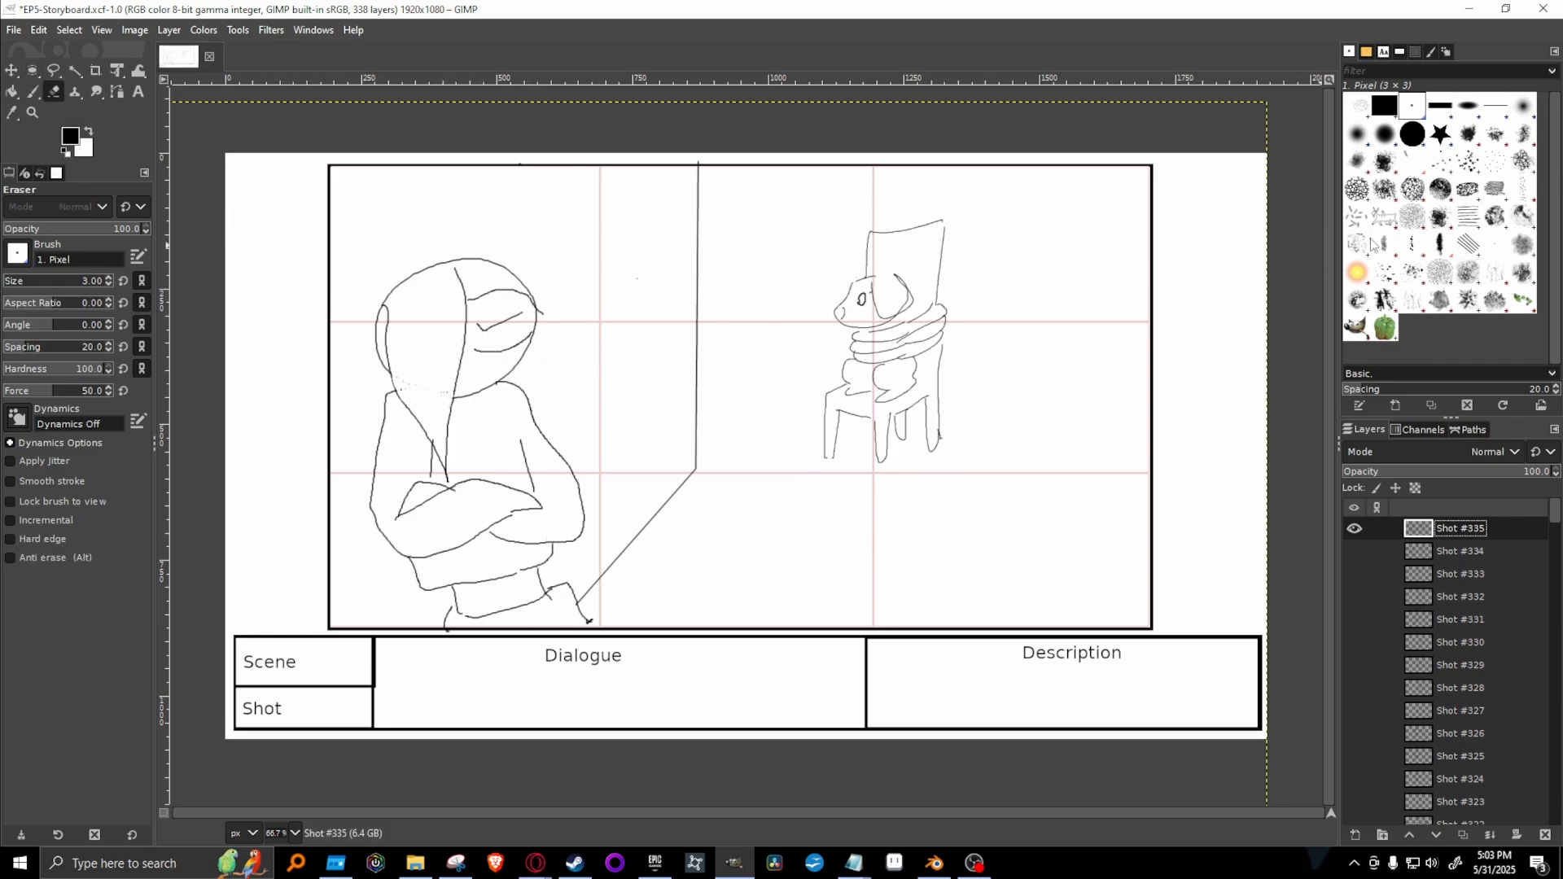
pyautogui.click(1412, 133)
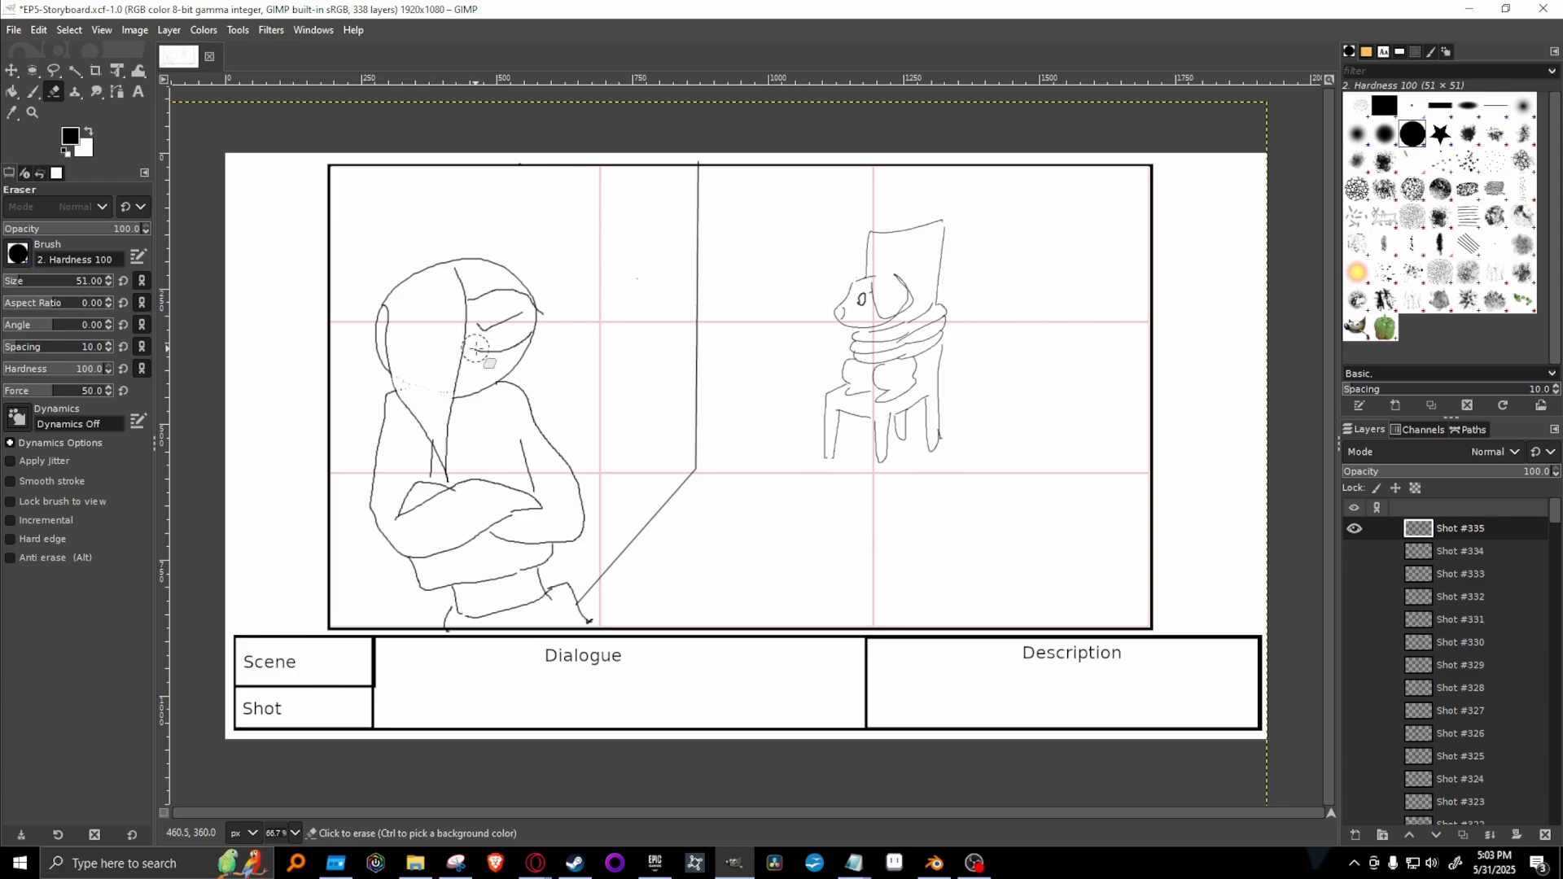
pyautogui.moveTo(494, 350); pyautogui.dragTo(516, 335)
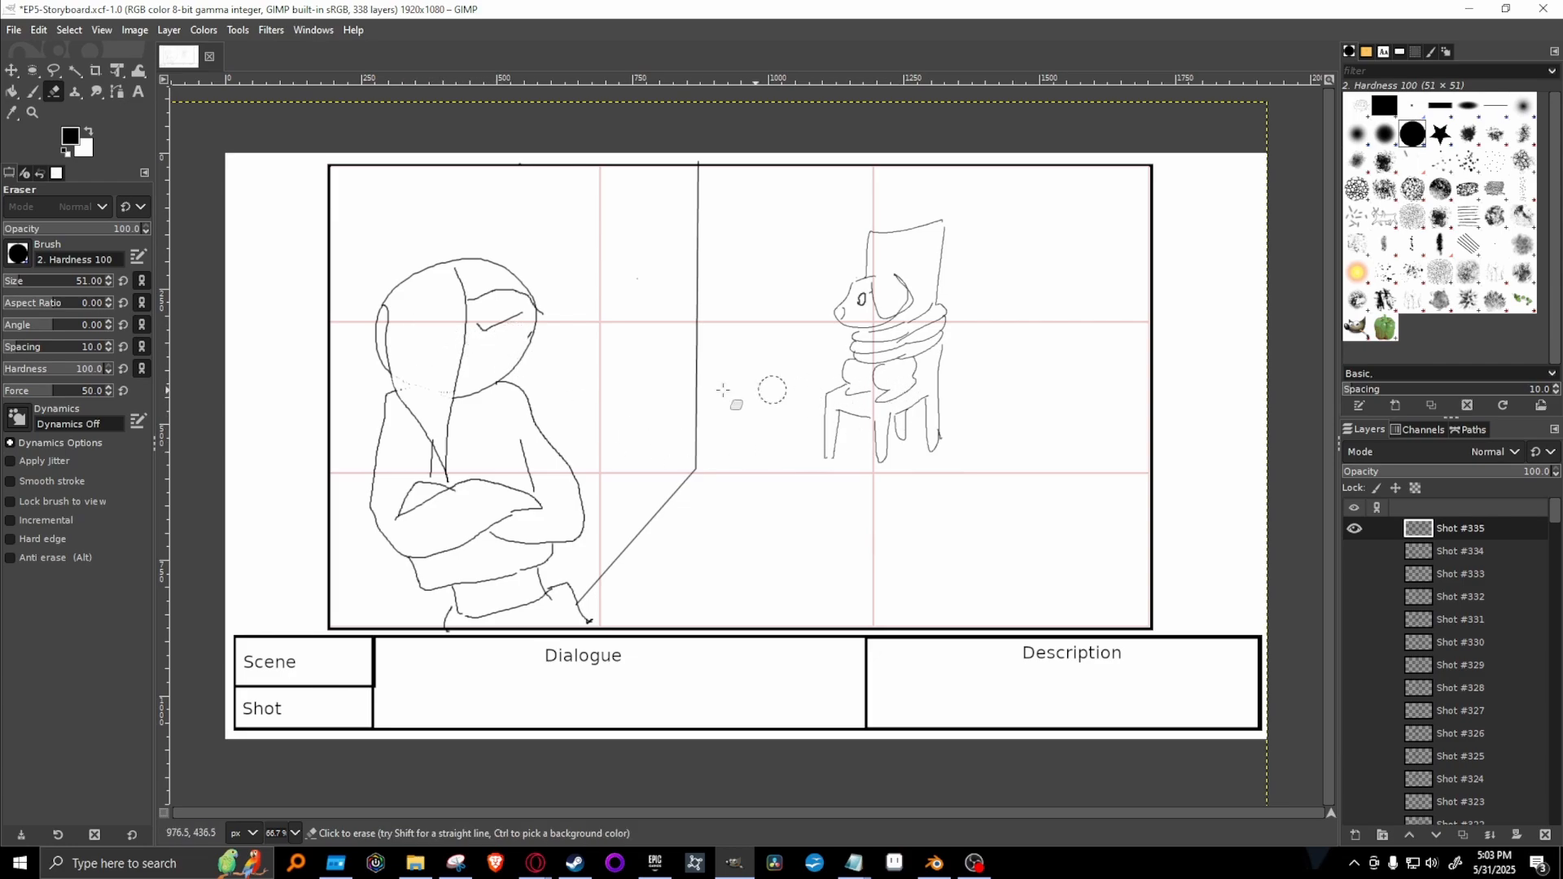
pyautogui.moveTo(923, 301)
pyautogui.mouseDown()
pyautogui.moveTo(880, 307)
pyautogui.moveTo(897, 288)
pyautogui.moveTo(842, 307)
pyautogui.mouseUp()
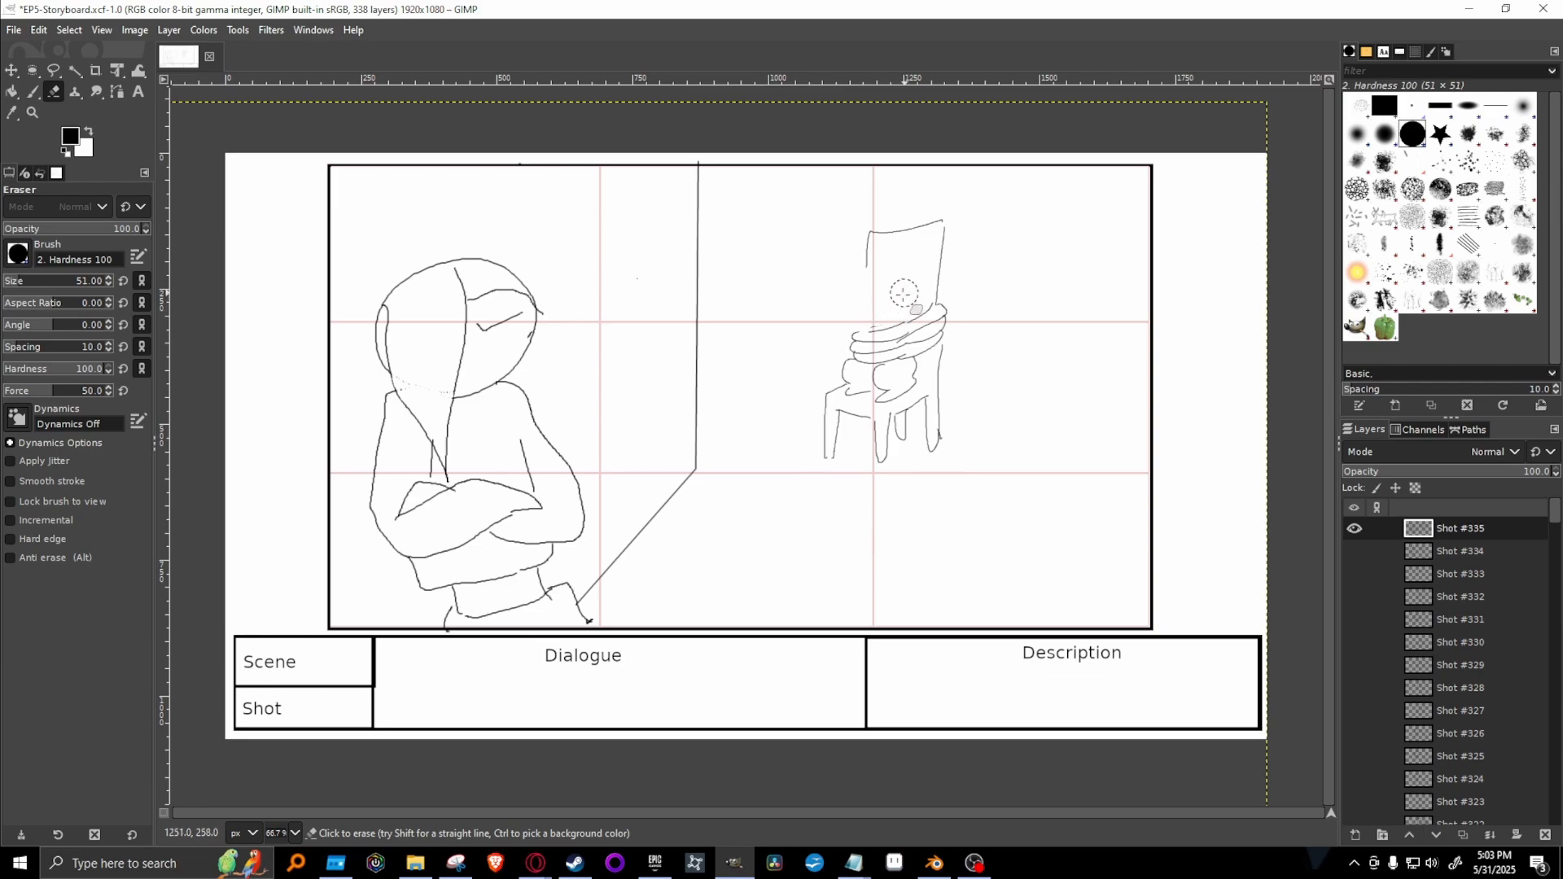
# Paint an eye under the figure's brow and redraw the dog's head with an ear, two eyes and a nose using the 1. Pixel brush.
pyautogui.press('p')
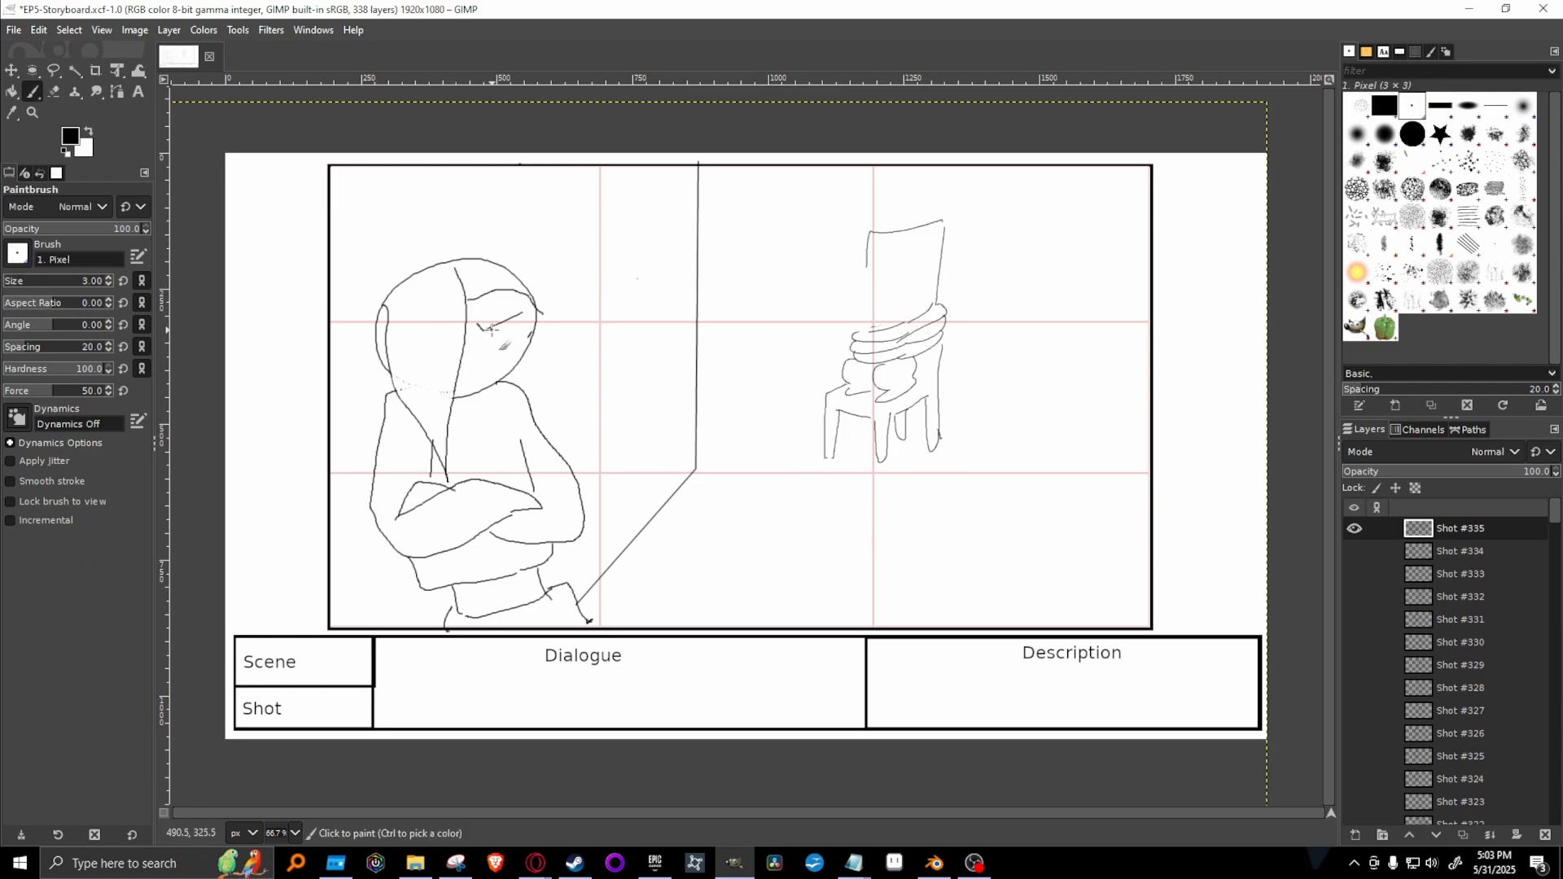
pyautogui.moveTo(486, 334)
pyautogui.mouseDown()
pyautogui.moveTo(494, 348)
pyautogui.moveTo(504, 325)
pyautogui.mouseUp()
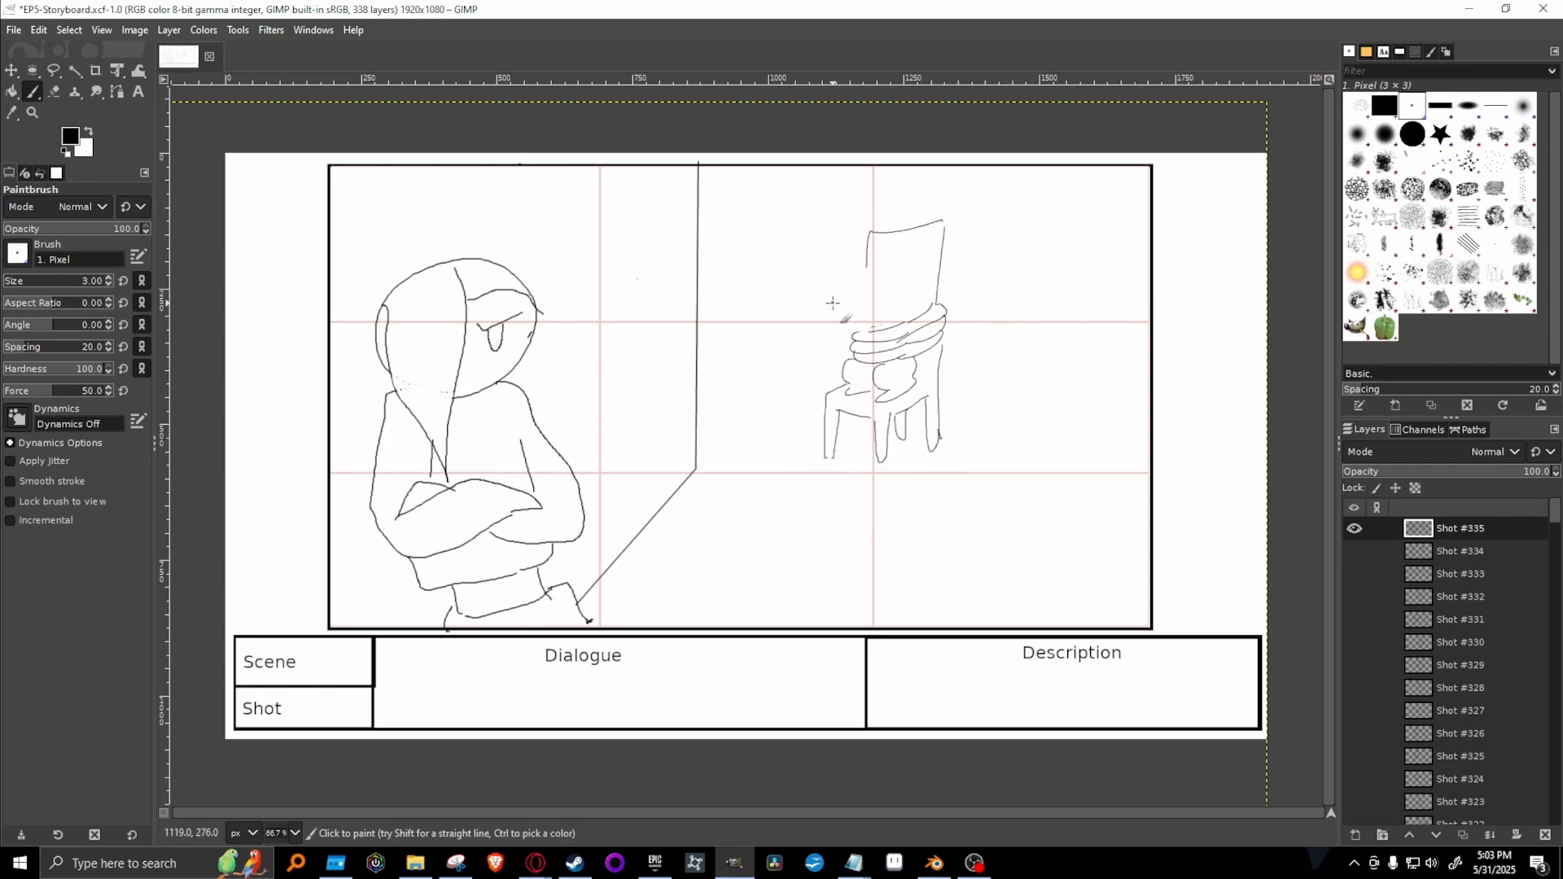
pyautogui.click(291, 833)
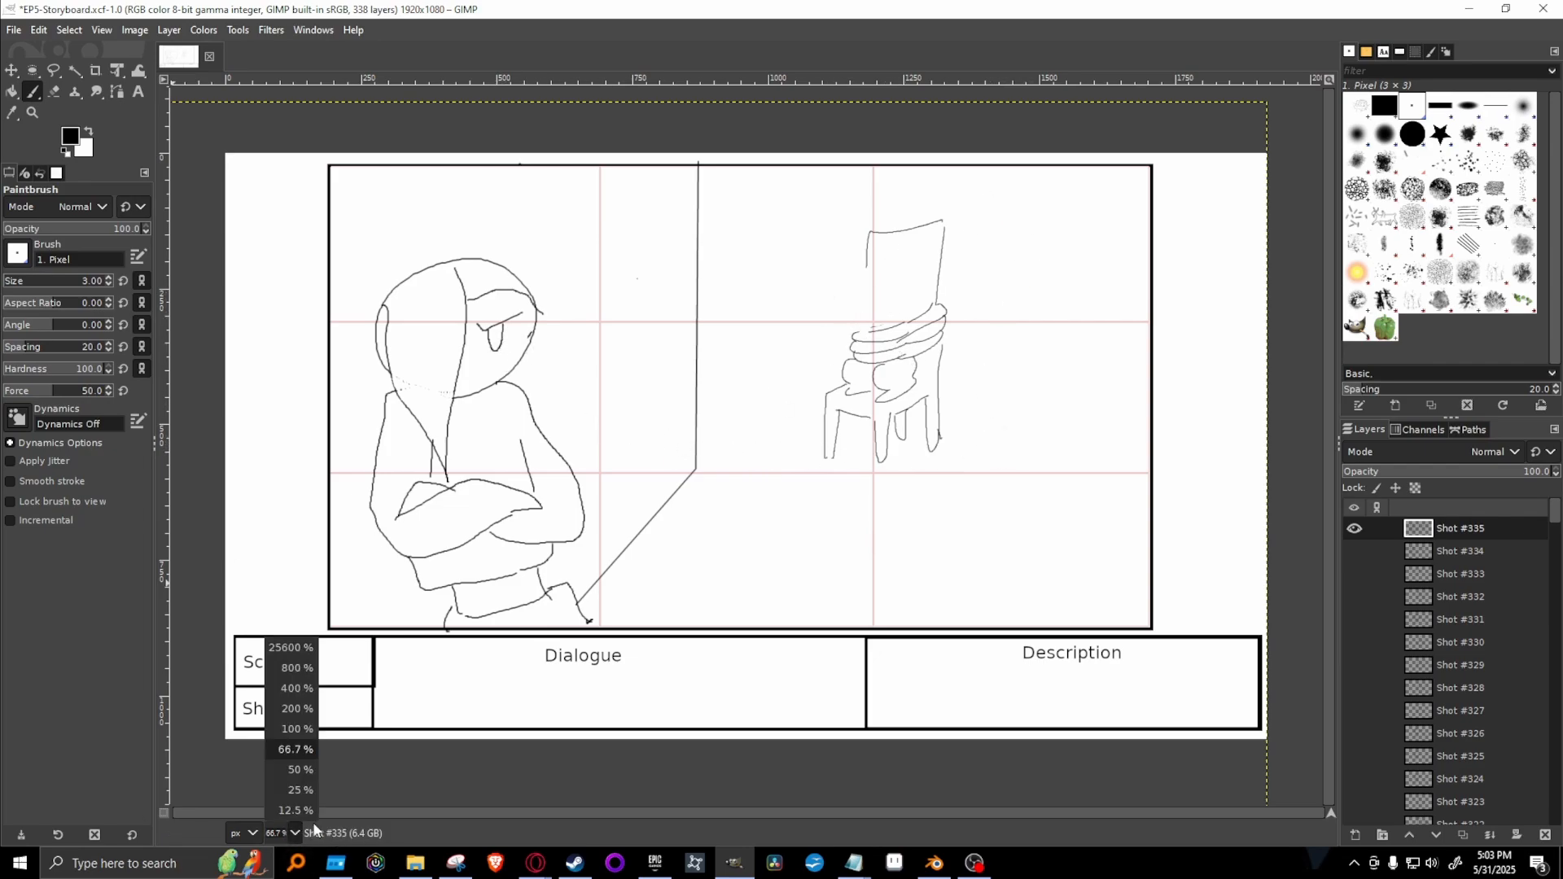
pyautogui.click(291, 710)
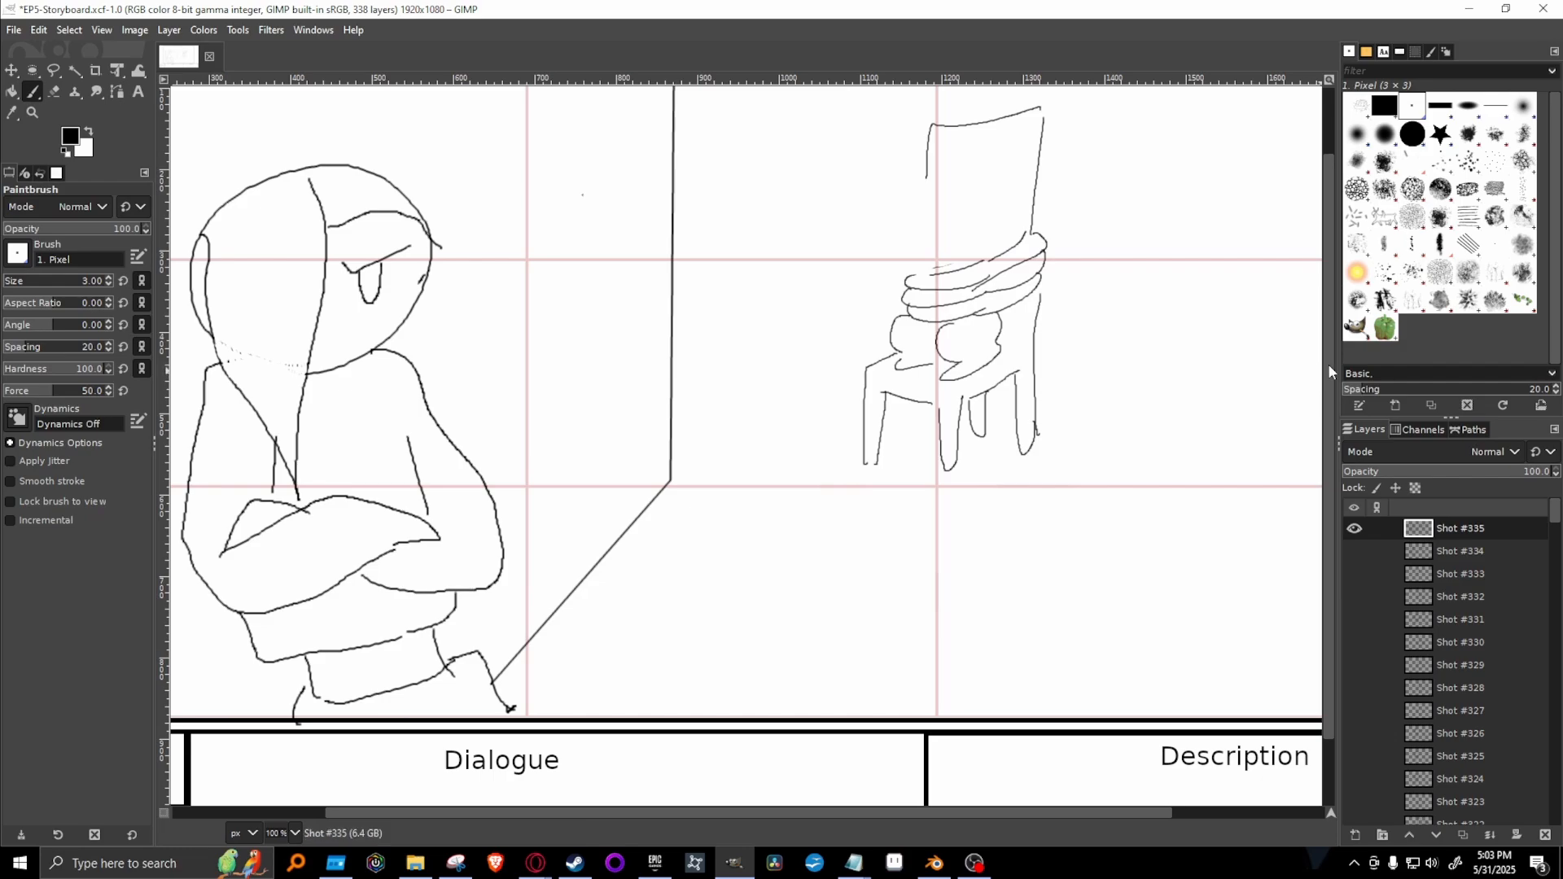
pyautogui.scroll(2, 1307, 383)
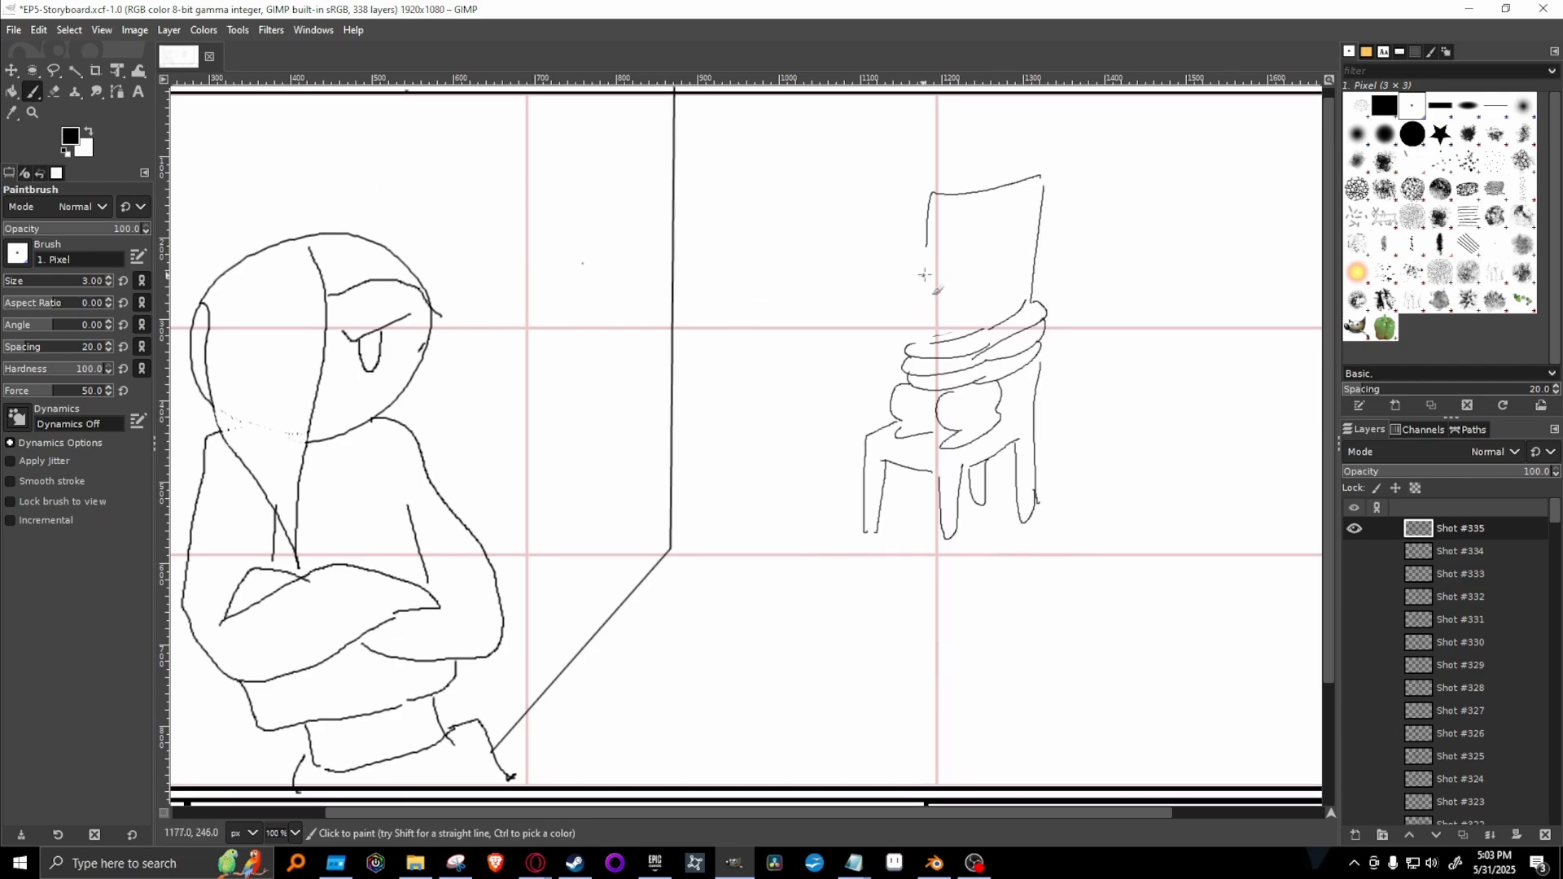
pyautogui.moveTo(933, 256)
pyautogui.mouseDown()
pyautogui.moveTo(905, 308)
pyautogui.moveTo(929, 329)
pyautogui.moveTo(981, 305)
pyautogui.moveTo(972, 285)
pyautogui.moveTo(998, 314)
pyautogui.moveTo(997, 260)
pyautogui.moveTo(955, 262)
pyautogui.moveTo(977, 262)
pyautogui.mouseUp()
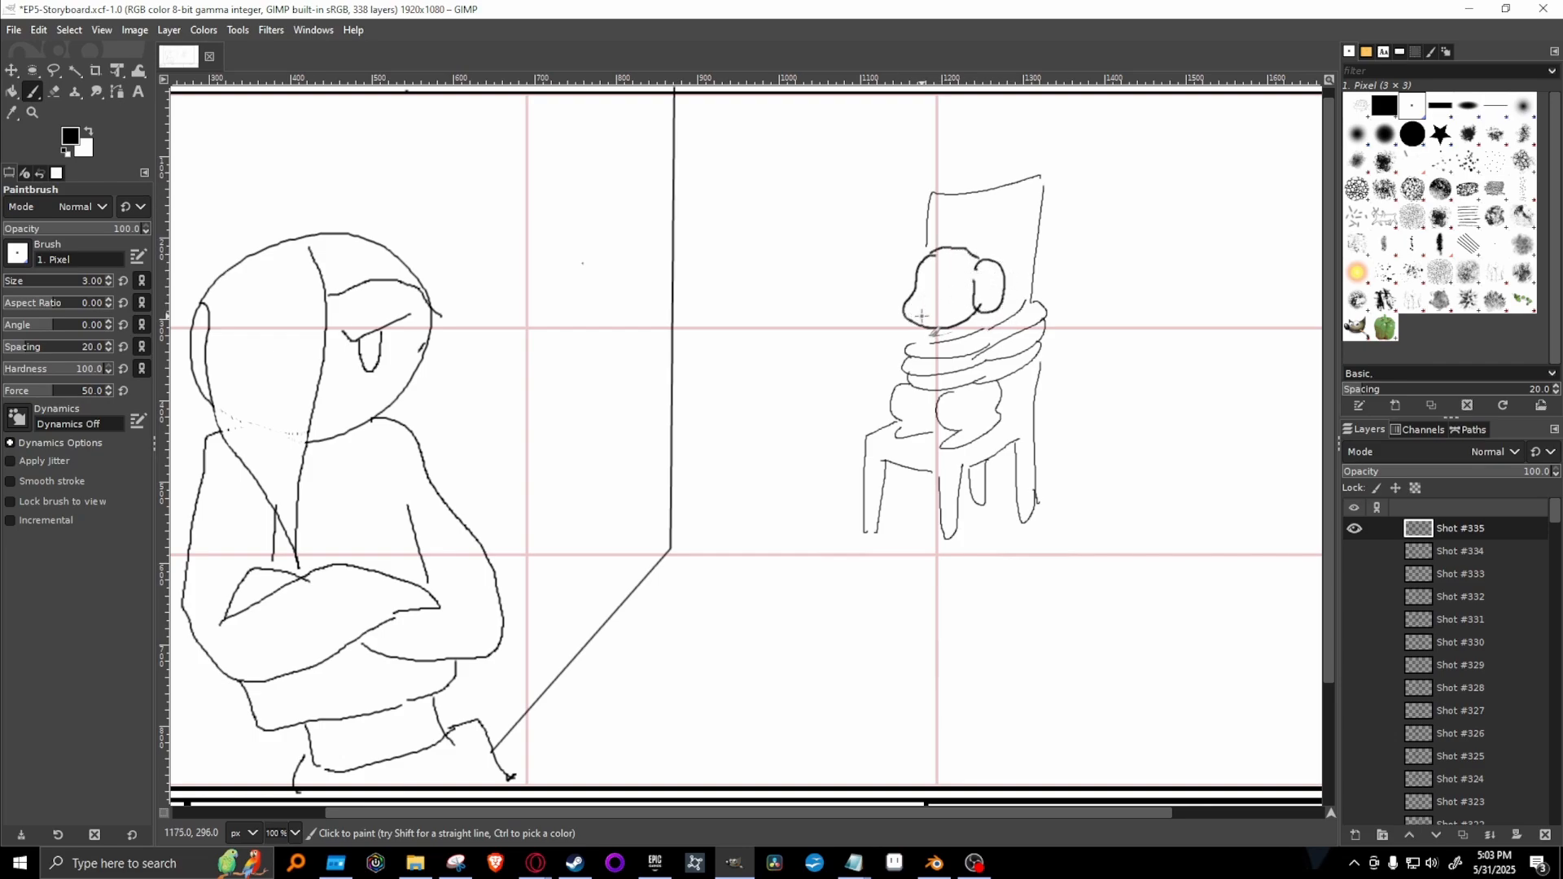
pyautogui.moveTo(921, 315)
pyautogui.mouseDown()
pyautogui.moveTo(965, 295)
pyautogui.moveTo(927, 290)
pyautogui.mouseUp()
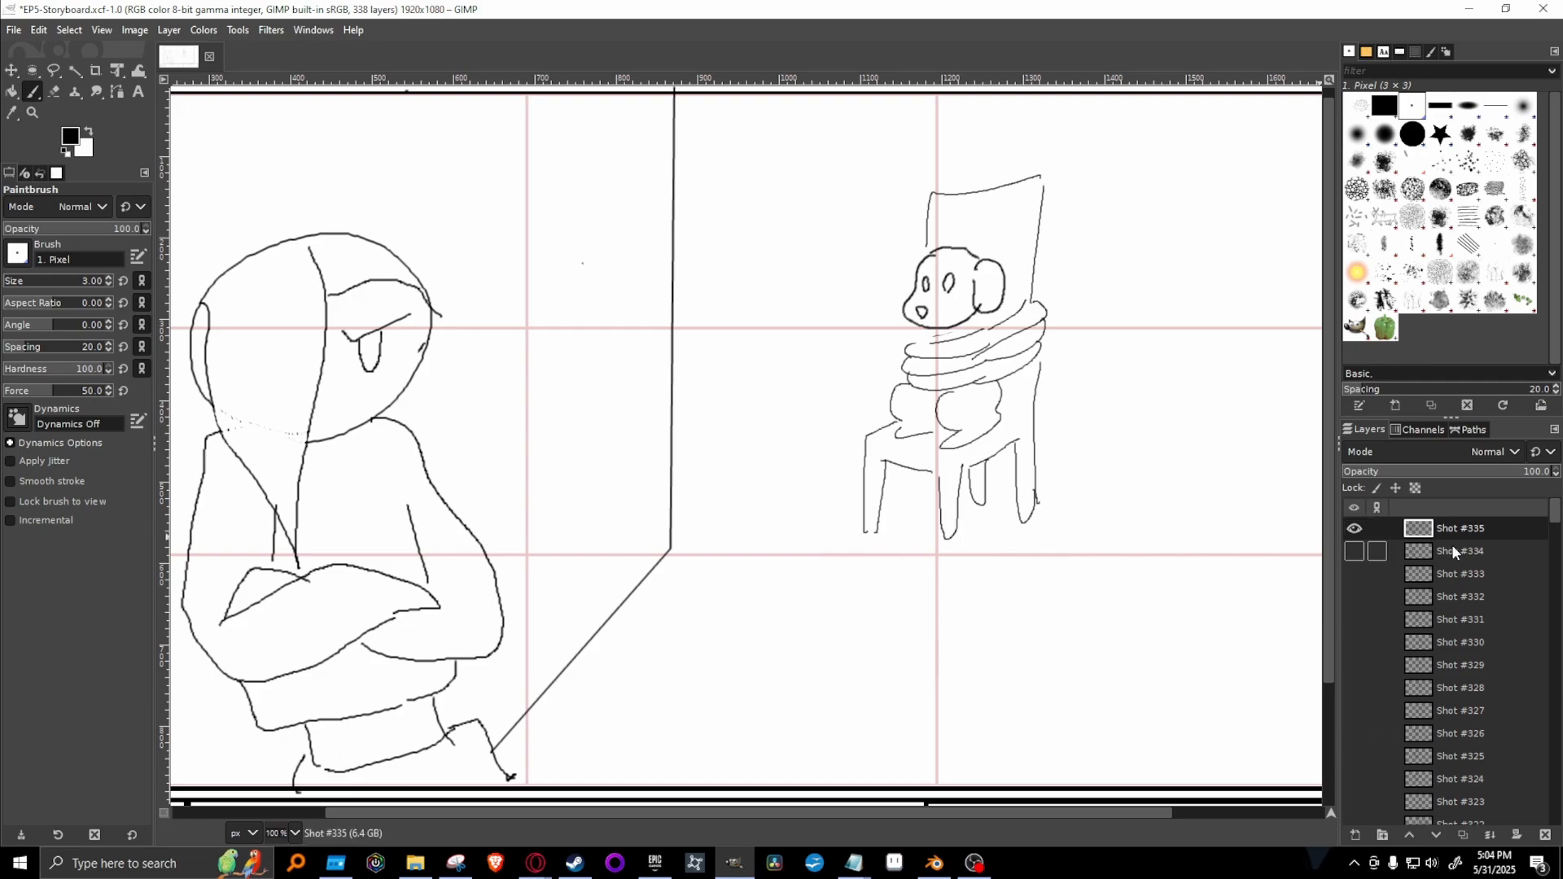
# Duplicate the Shot #335 layer, hide the original and clear everything drawn on the copy.
pyautogui.rightClick(1494, 531)
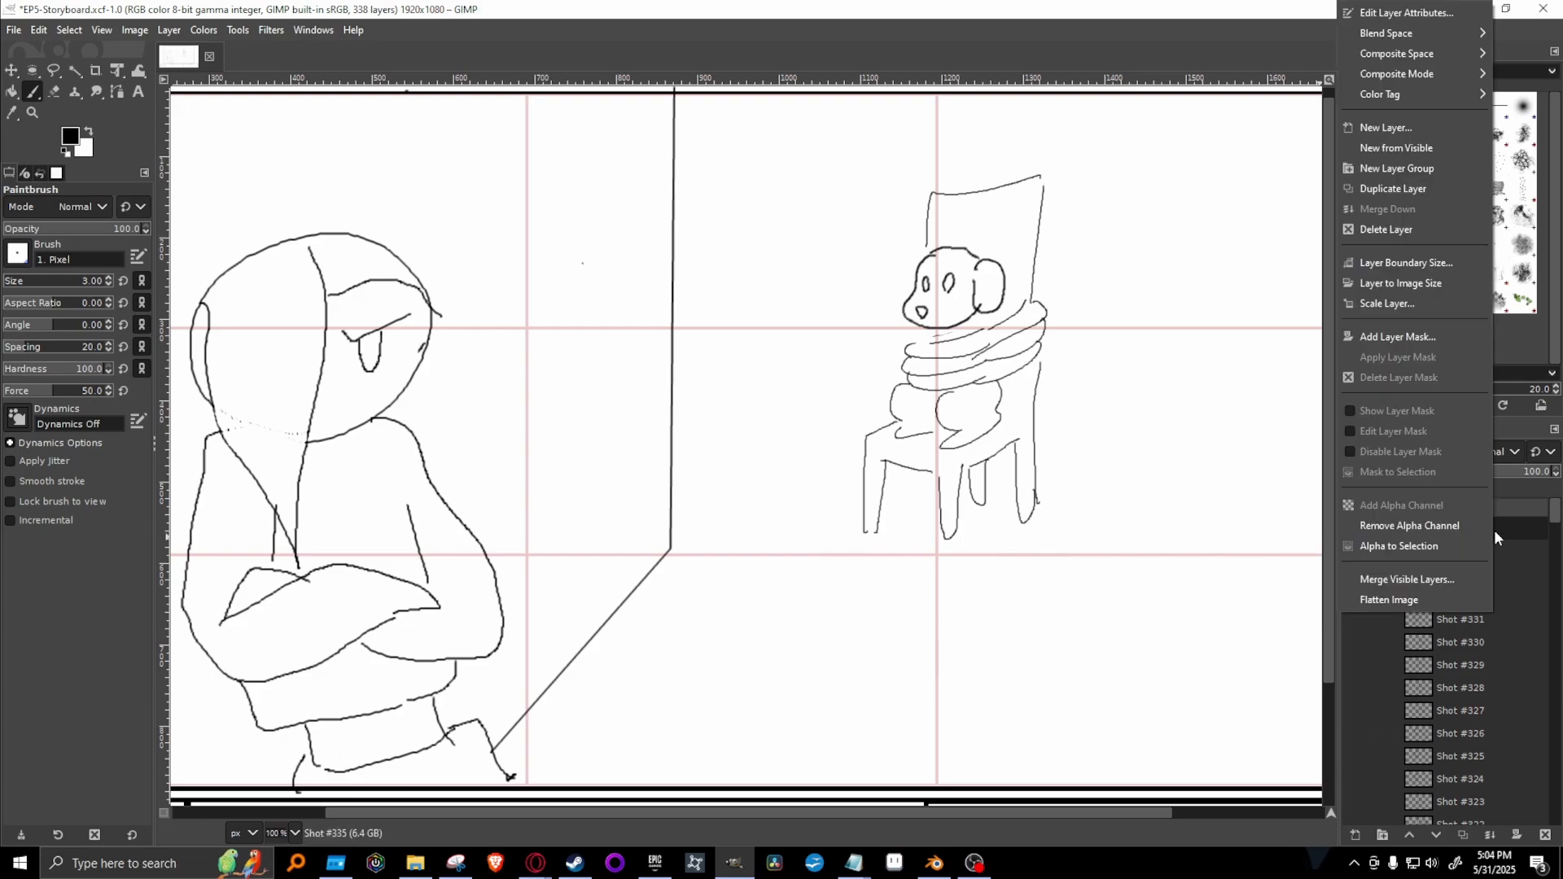
pyautogui.click(1400, 189)
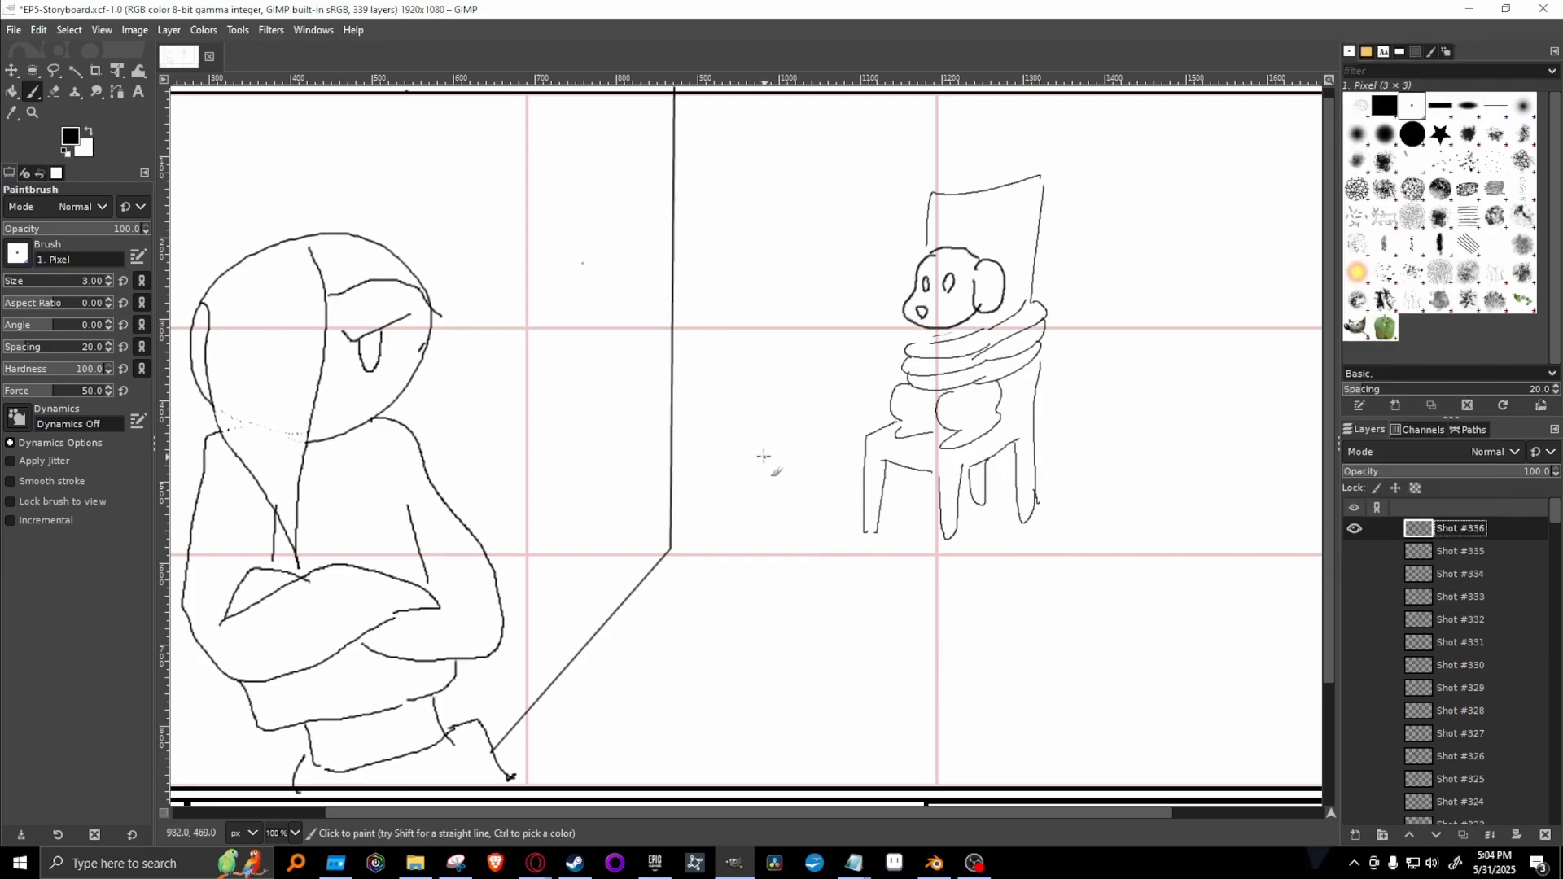
pyautogui.press('Delete')
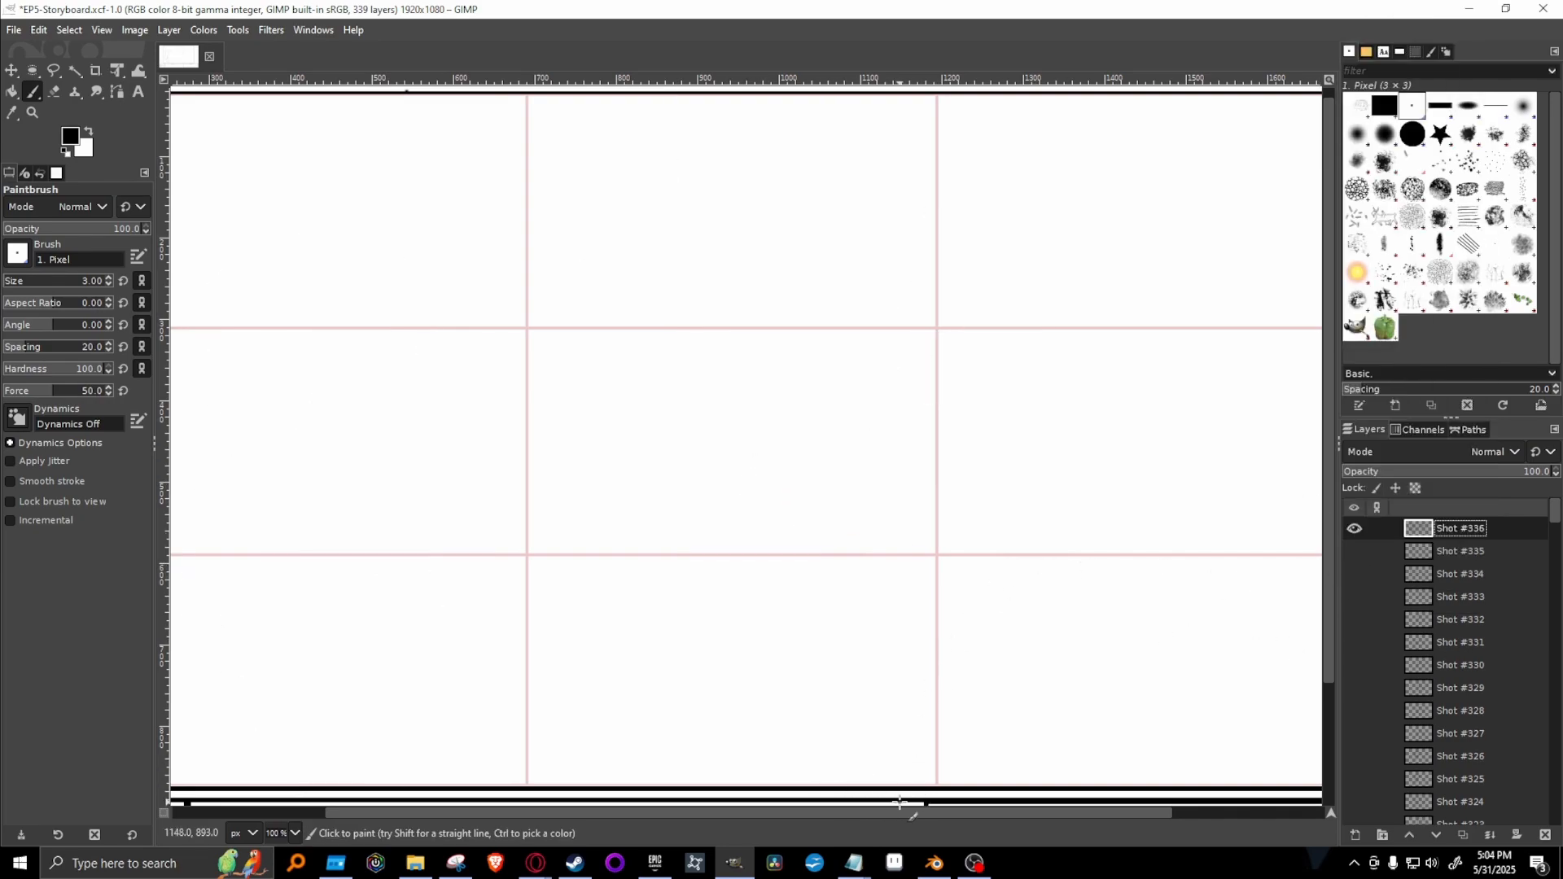
pyautogui.moveTo(907, 813)
pyautogui.mouseDown()
pyautogui.moveTo(853, 809)
pyautogui.moveTo(900, 811)
pyautogui.mouseUp()
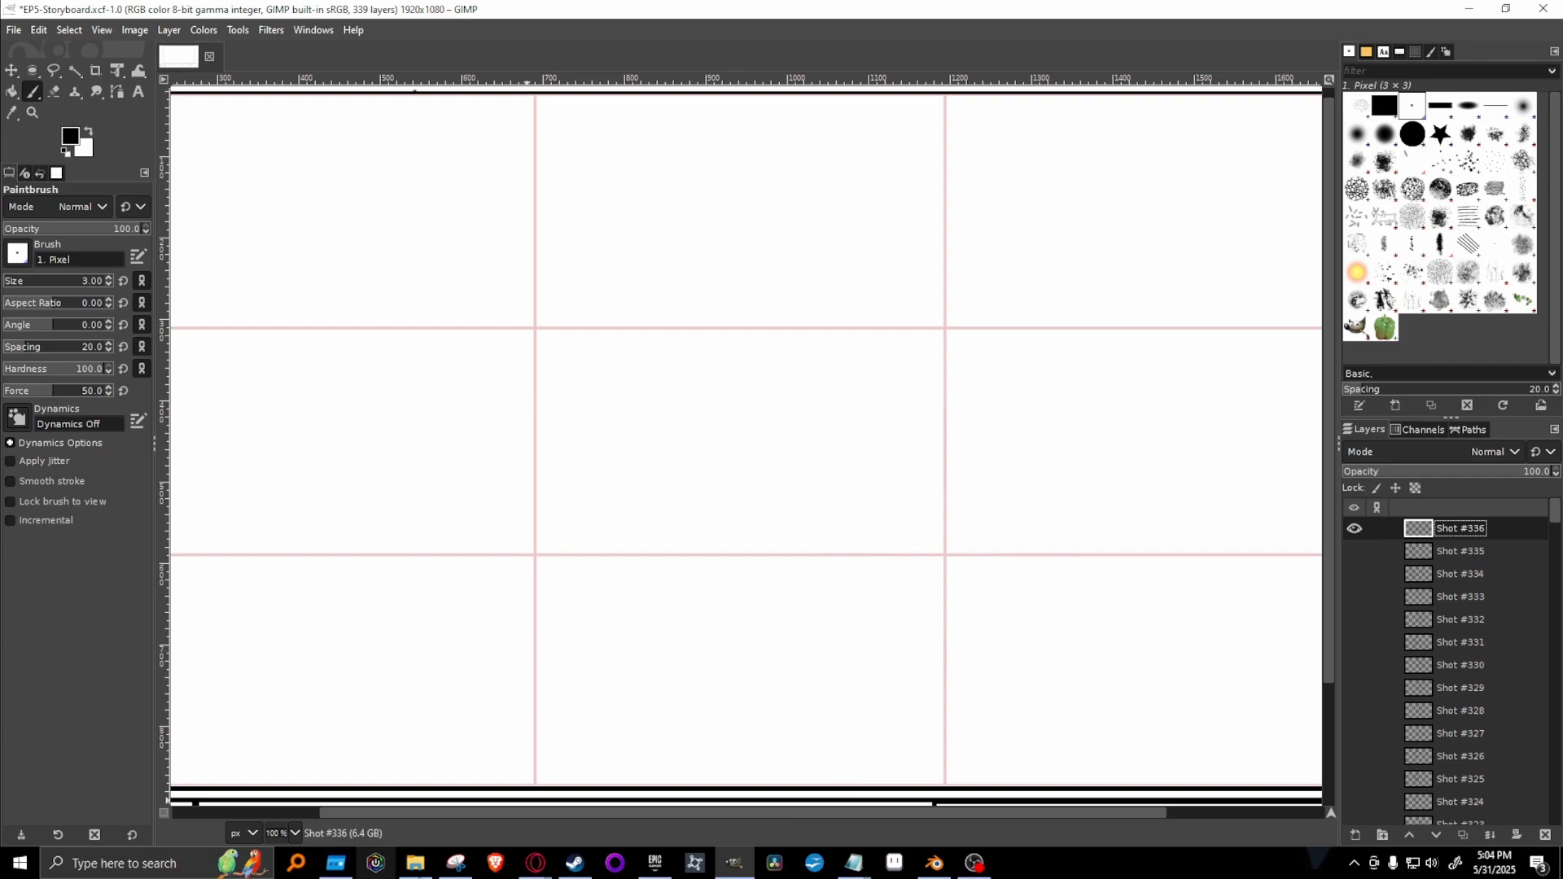
# Switch to the Google Docs script to read Hiro's arrival line, and return to the blank shot in GIMP.
pyautogui.moveTo(536, 863)
pyautogui.click(781, 778)
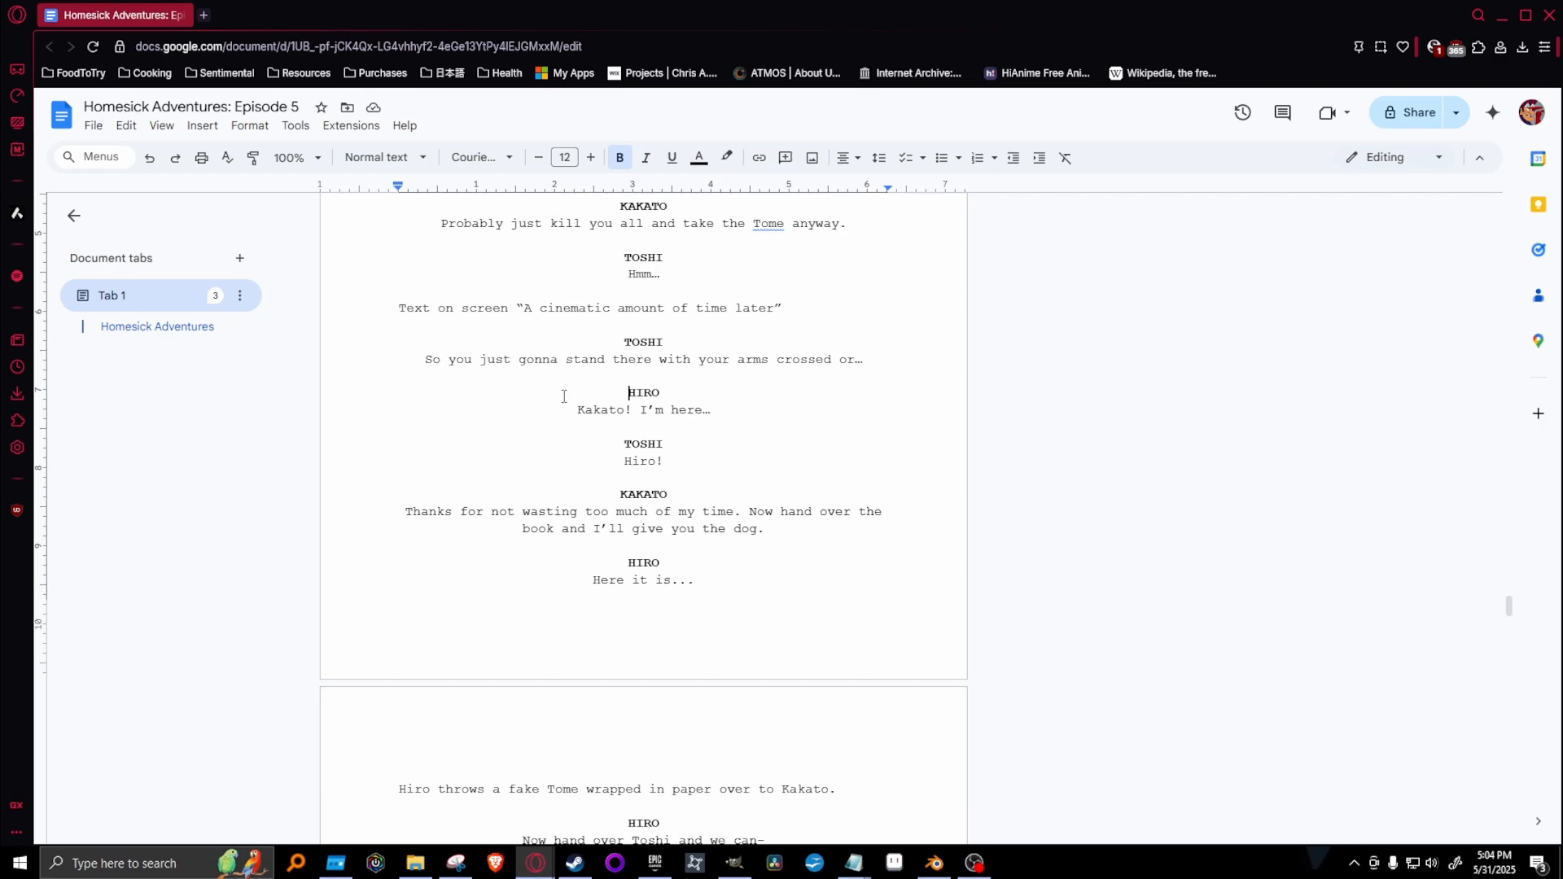
pyautogui.moveTo(564, 396); pyautogui.dragTo(627, 421)
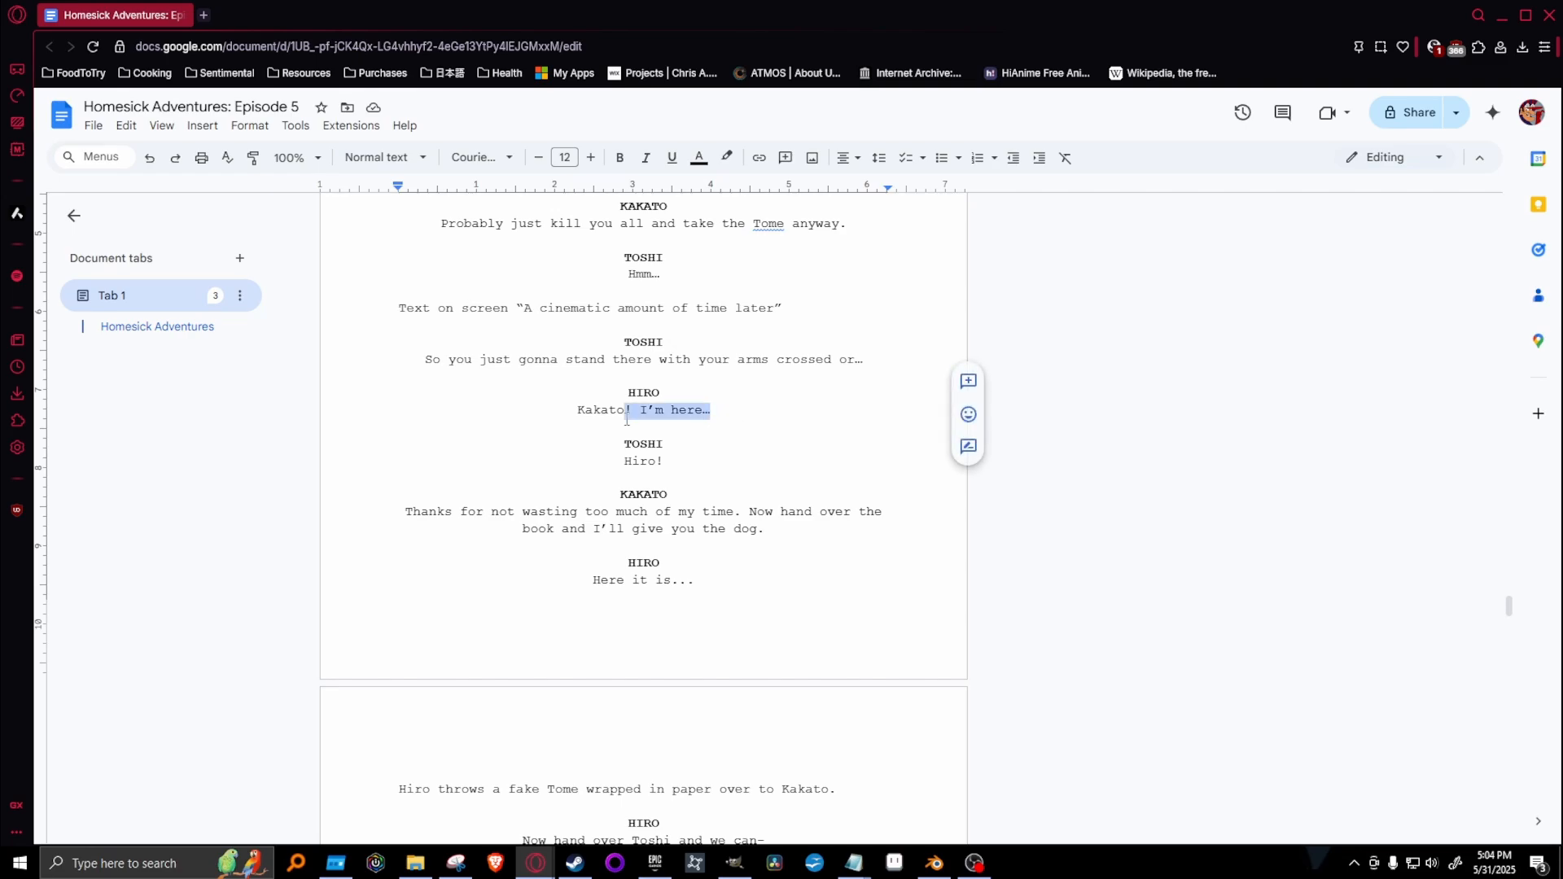
pyautogui.click(1502, 15)
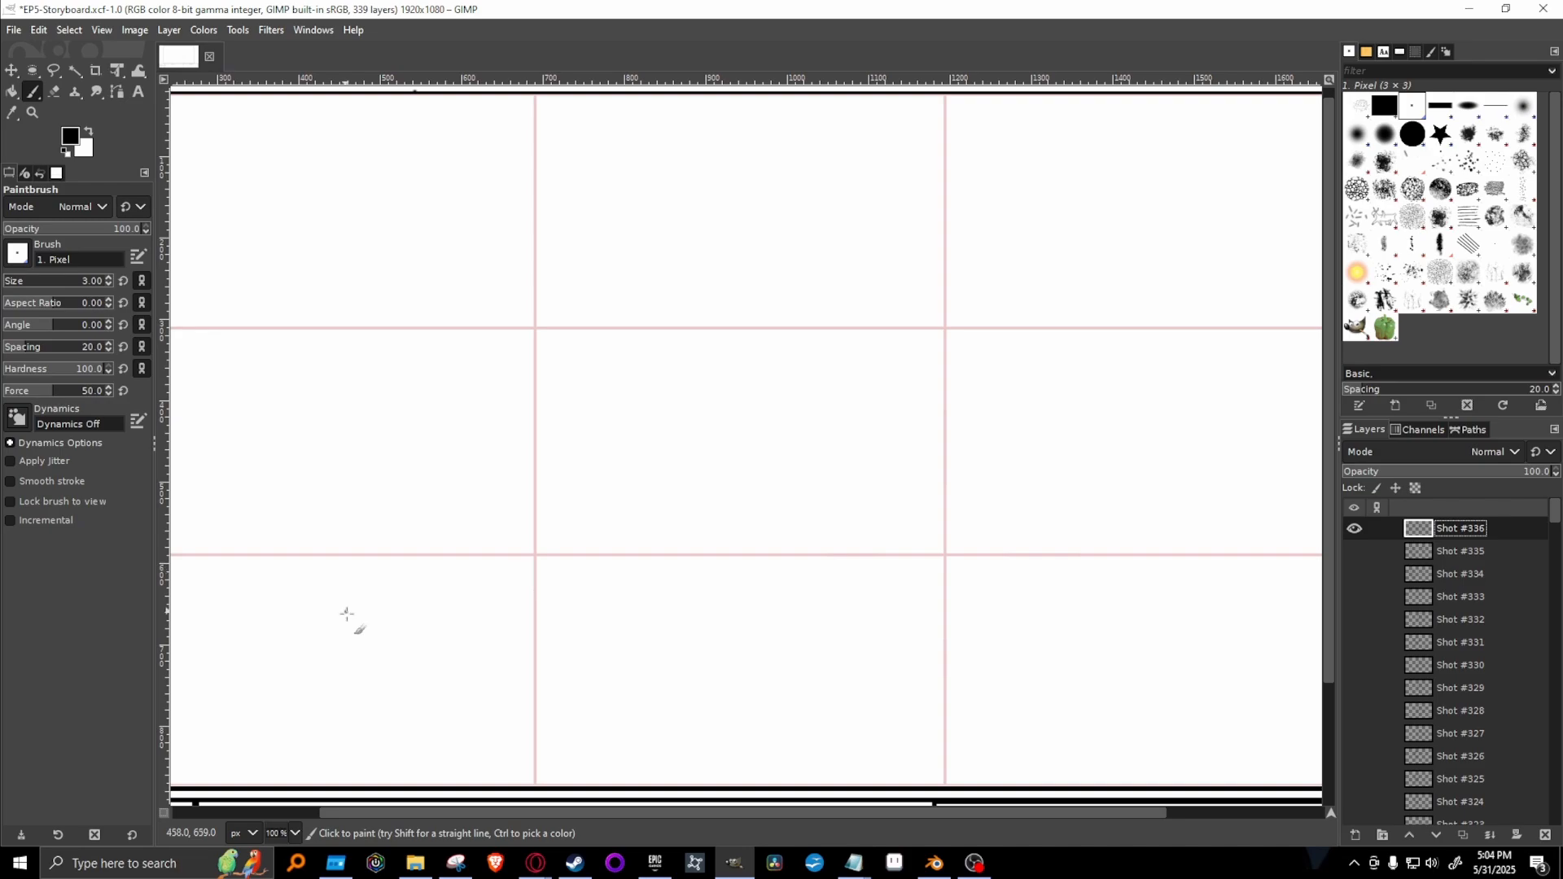
# Paint a standing figure's round head, bent arms, torso and spread legs in the middle of the Shot #336 frame at 66.7% zoom.
pyautogui.click(295, 833)
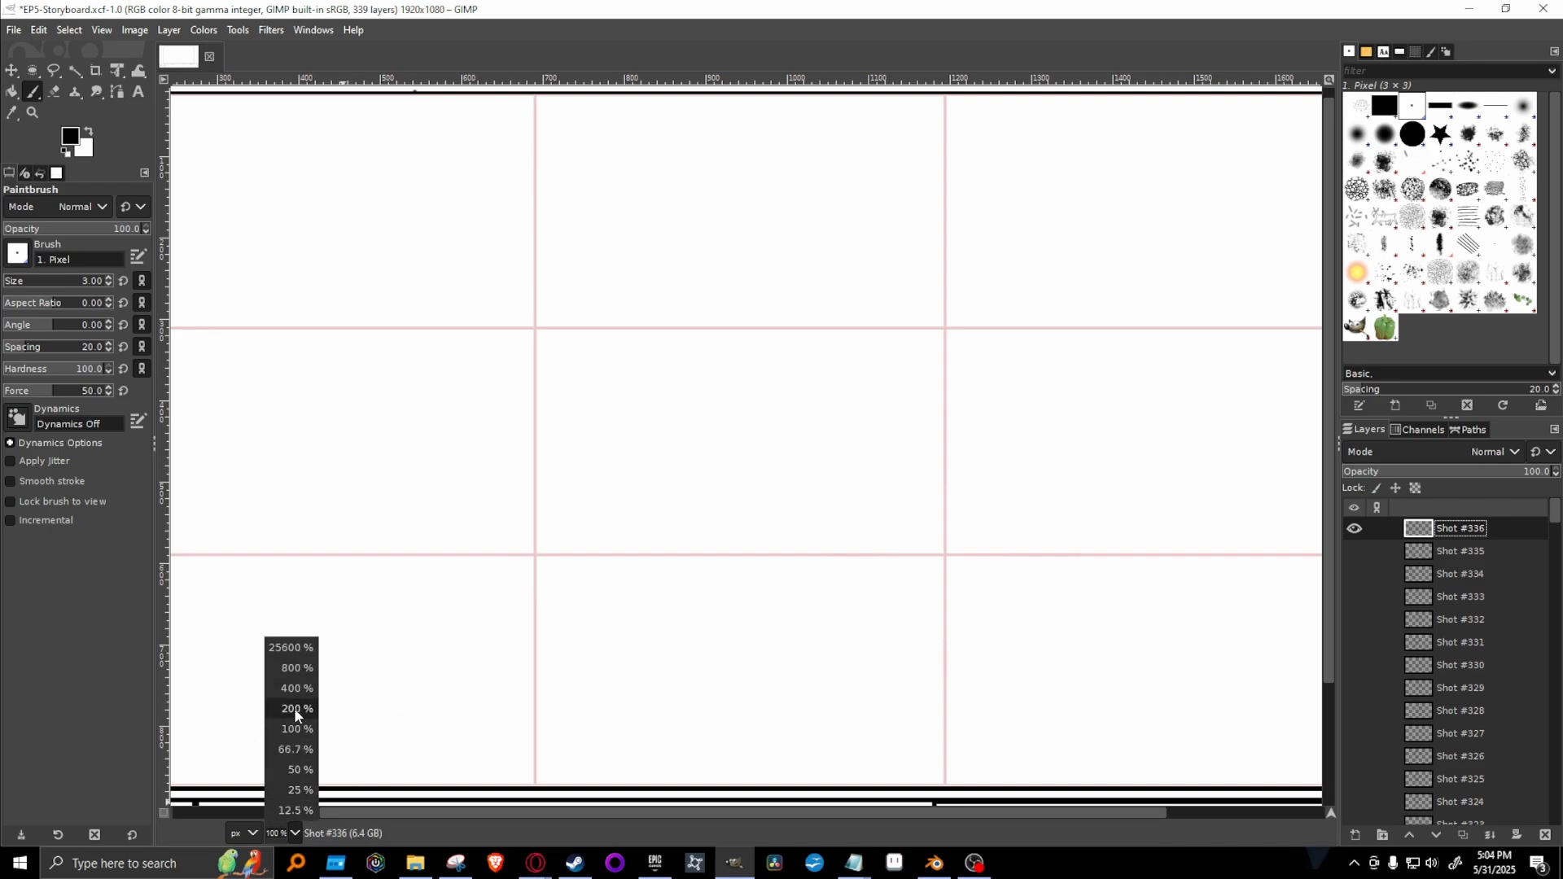
pyautogui.click(292, 750)
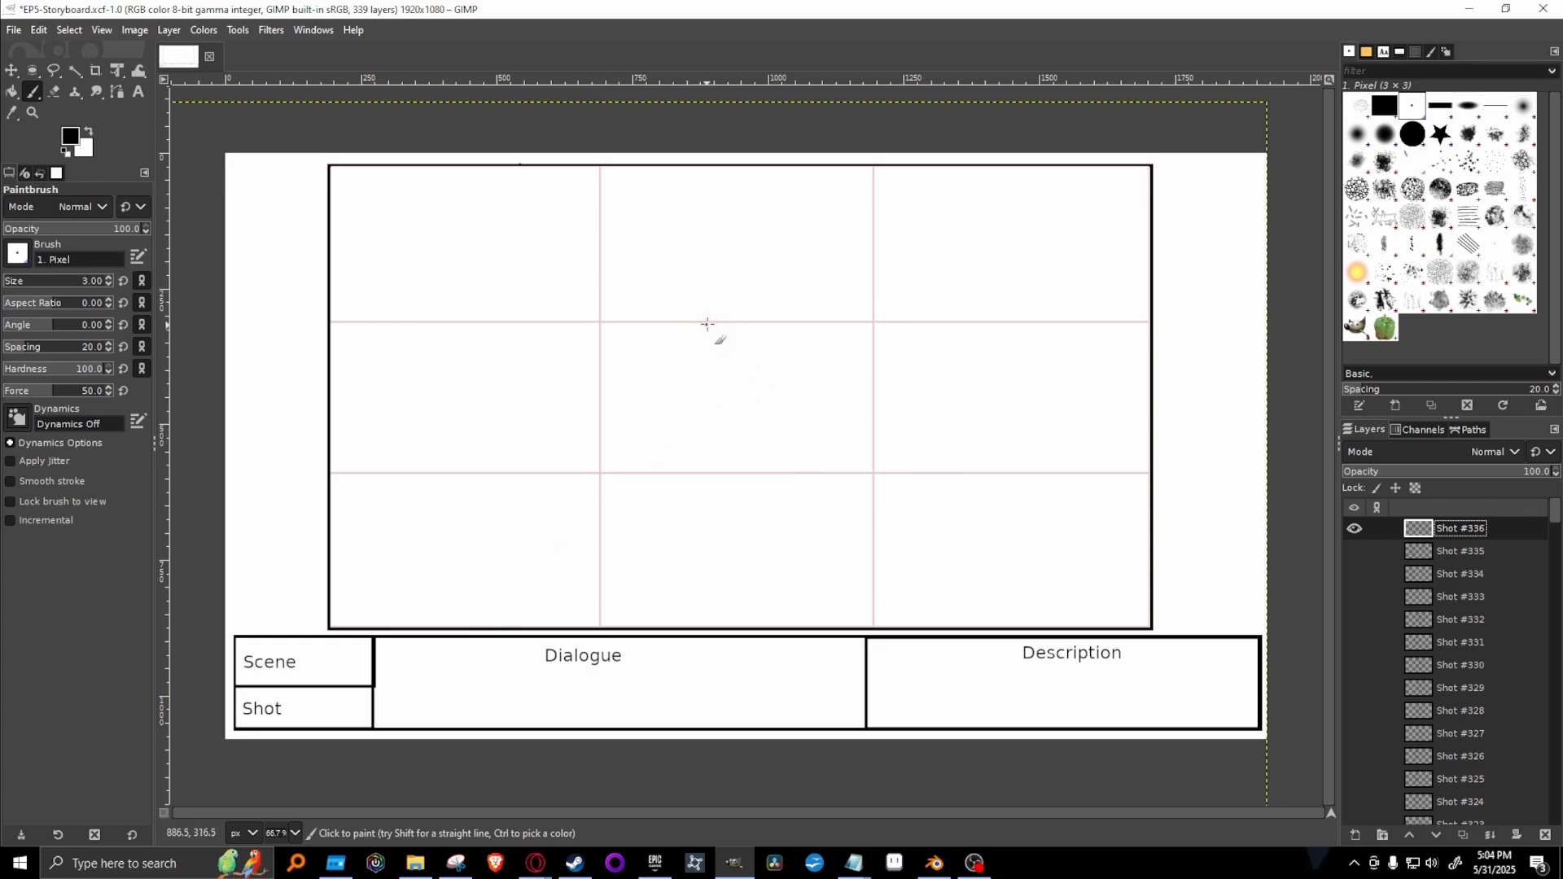
pyautogui.moveTo(713, 330)
pyautogui.mouseDown()
pyautogui.moveTo(733, 254)
pyautogui.moveTo(790, 292)
pyautogui.moveTo(683, 339)
pyautogui.moveTo(624, 433)
pyautogui.moveTo(630, 480)
pyautogui.moveTo(658, 464)
pyautogui.moveTo(649, 450)
pyautogui.moveTo(702, 378)
pyautogui.mouseUp()
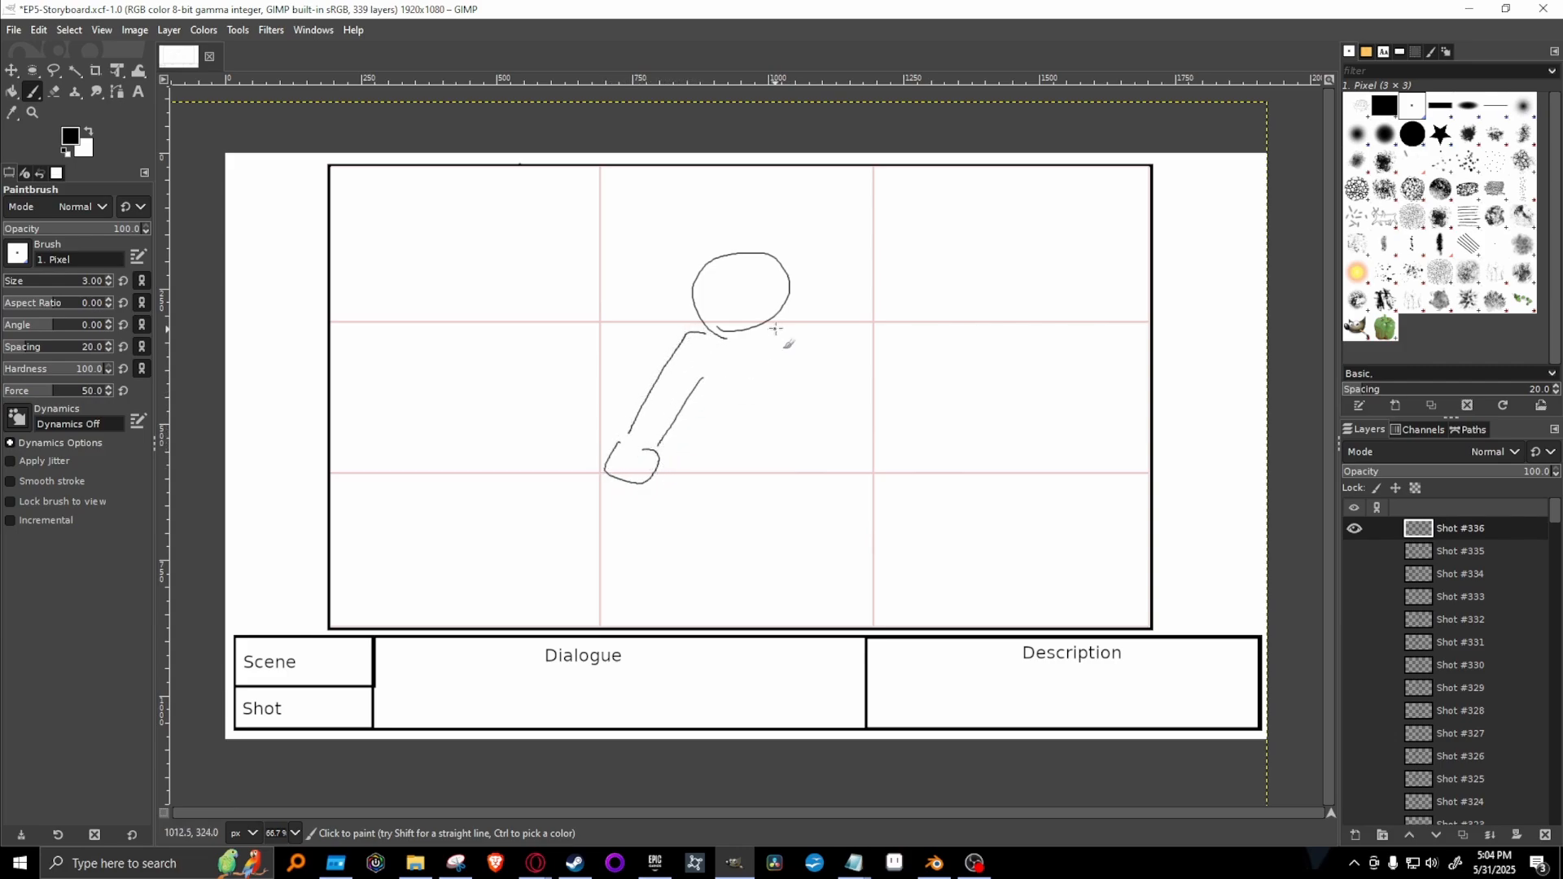
pyautogui.moveTo(775, 329)
pyautogui.mouseDown()
pyautogui.moveTo(797, 366)
pyautogui.moveTo(804, 457)
pyautogui.mouseUp()
pyautogui.hotkey('ctrl', 'z')
pyautogui.moveTo(763, 328)
pyautogui.mouseDown()
pyautogui.moveTo(794, 355)
pyautogui.moveTo(813, 438)
pyautogui.mouseUp()
pyautogui.moveTo(775, 367)
pyautogui.mouseDown()
pyautogui.moveTo(769, 440)
pyautogui.moveTo(652, 516)
pyautogui.moveTo(618, 599)
pyautogui.moveTo(723, 509)
pyautogui.mouseUp()
pyautogui.moveTo(771, 446); pyautogui.dragTo(787, 617)
pyautogui.moveTo(720, 551); pyautogui.dragTo(725, 616)
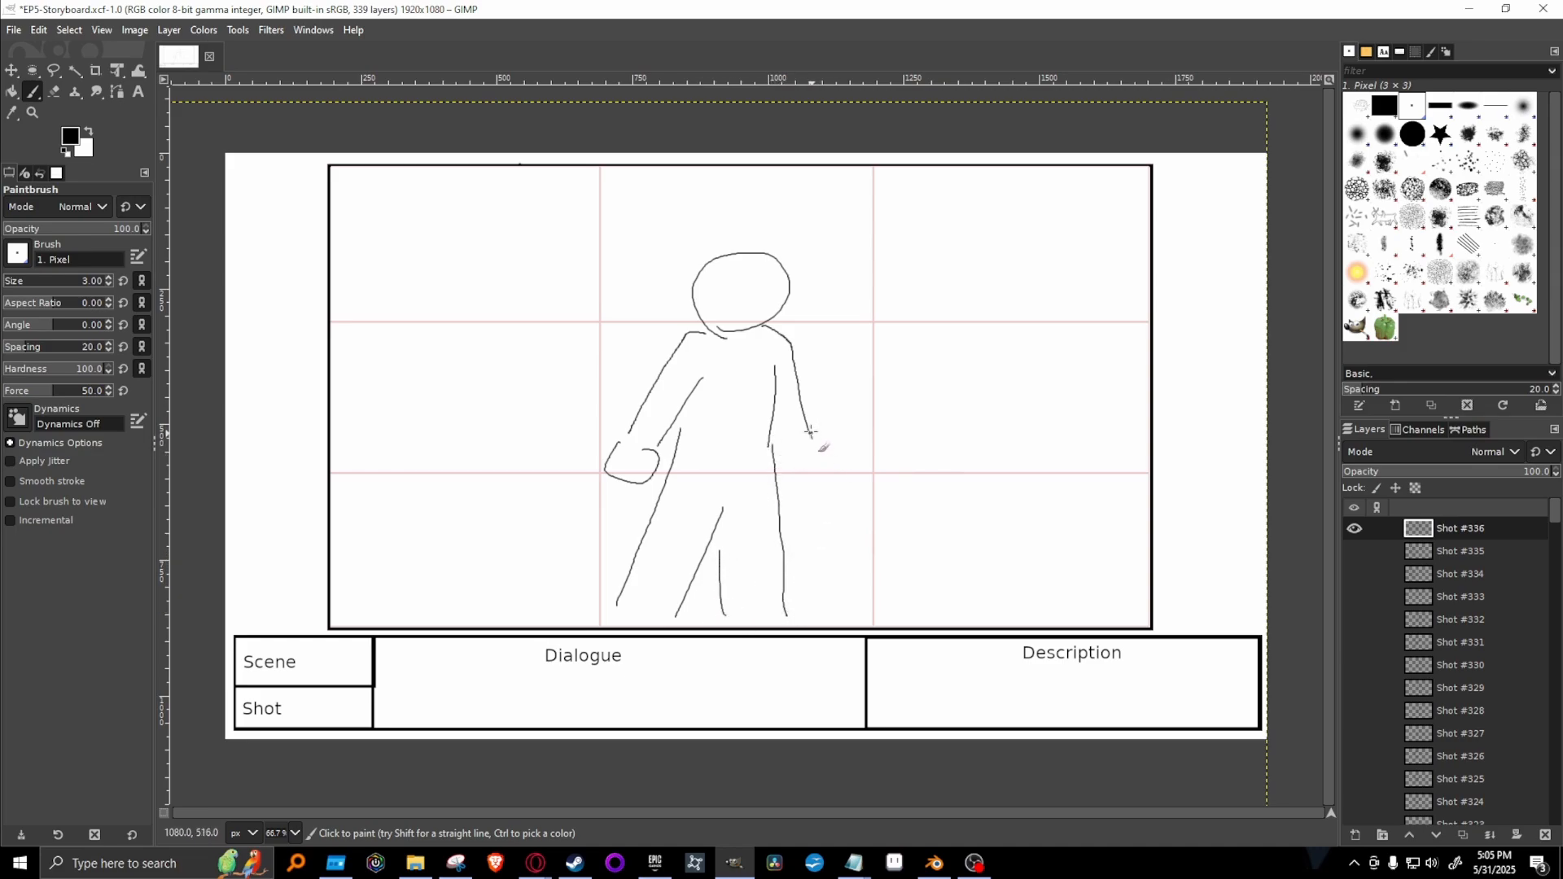
# Paint the figure's second hand, narrowed angry eyes, fringe and spiky hair on both sides of the head.
pyautogui.moveTo(810, 431)
pyautogui.mouseDown()
pyautogui.moveTo(820, 483)
pyautogui.moveTo(792, 481)
pyautogui.moveTo(778, 434)
pyautogui.mouseUp()
pyautogui.moveTo(722, 270)
pyautogui.mouseDown()
pyautogui.moveTo(785, 276)
pyautogui.moveTo(733, 276)
pyautogui.moveTo(736, 294)
pyautogui.moveTo(780, 288)
pyautogui.moveTo(748, 256)
pyautogui.moveTo(704, 294)
pyautogui.moveTo(715, 259)
pyautogui.moveTo(767, 254)
pyautogui.moveTo(732, 249)
pyautogui.moveTo(776, 253)
pyautogui.moveTo(793, 284)
pyautogui.moveTo(765, 253)
pyautogui.moveTo(778, 246)
pyautogui.moveTo(794, 311)
pyautogui.mouseUp()
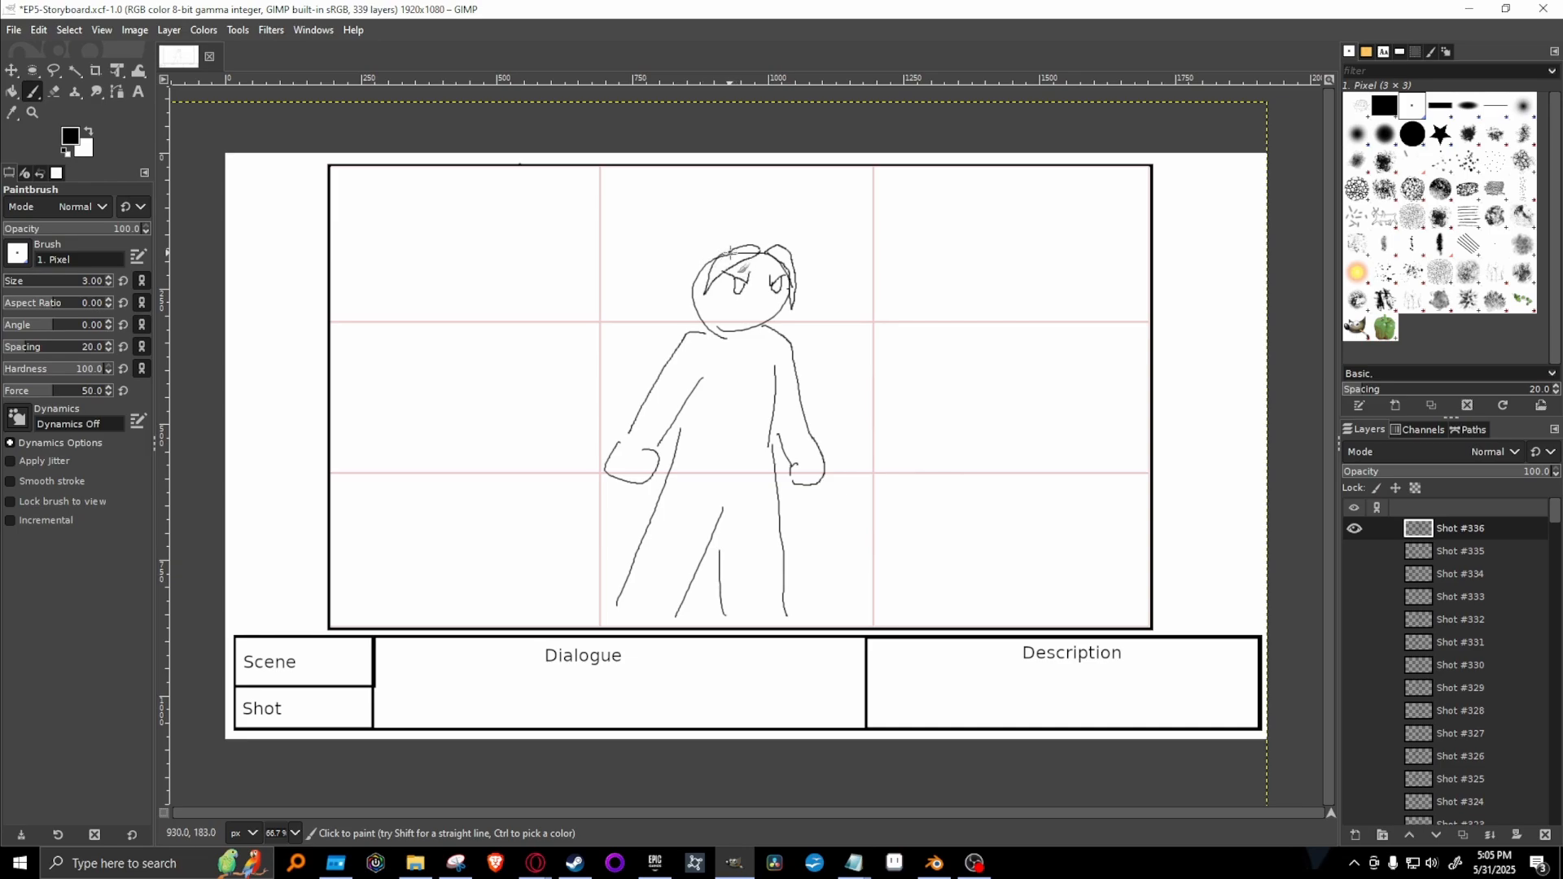
pyautogui.moveTo(750, 246)
pyautogui.mouseDown()
pyautogui.moveTo(676, 272)
pyautogui.moveTo(671, 298)
pyautogui.moveTo(691, 312)
pyautogui.mouseUp()
pyautogui.moveTo(790, 267)
pyautogui.mouseDown()
pyautogui.moveTo(816, 305)
pyautogui.moveTo(788, 337)
pyautogui.mouseUp()
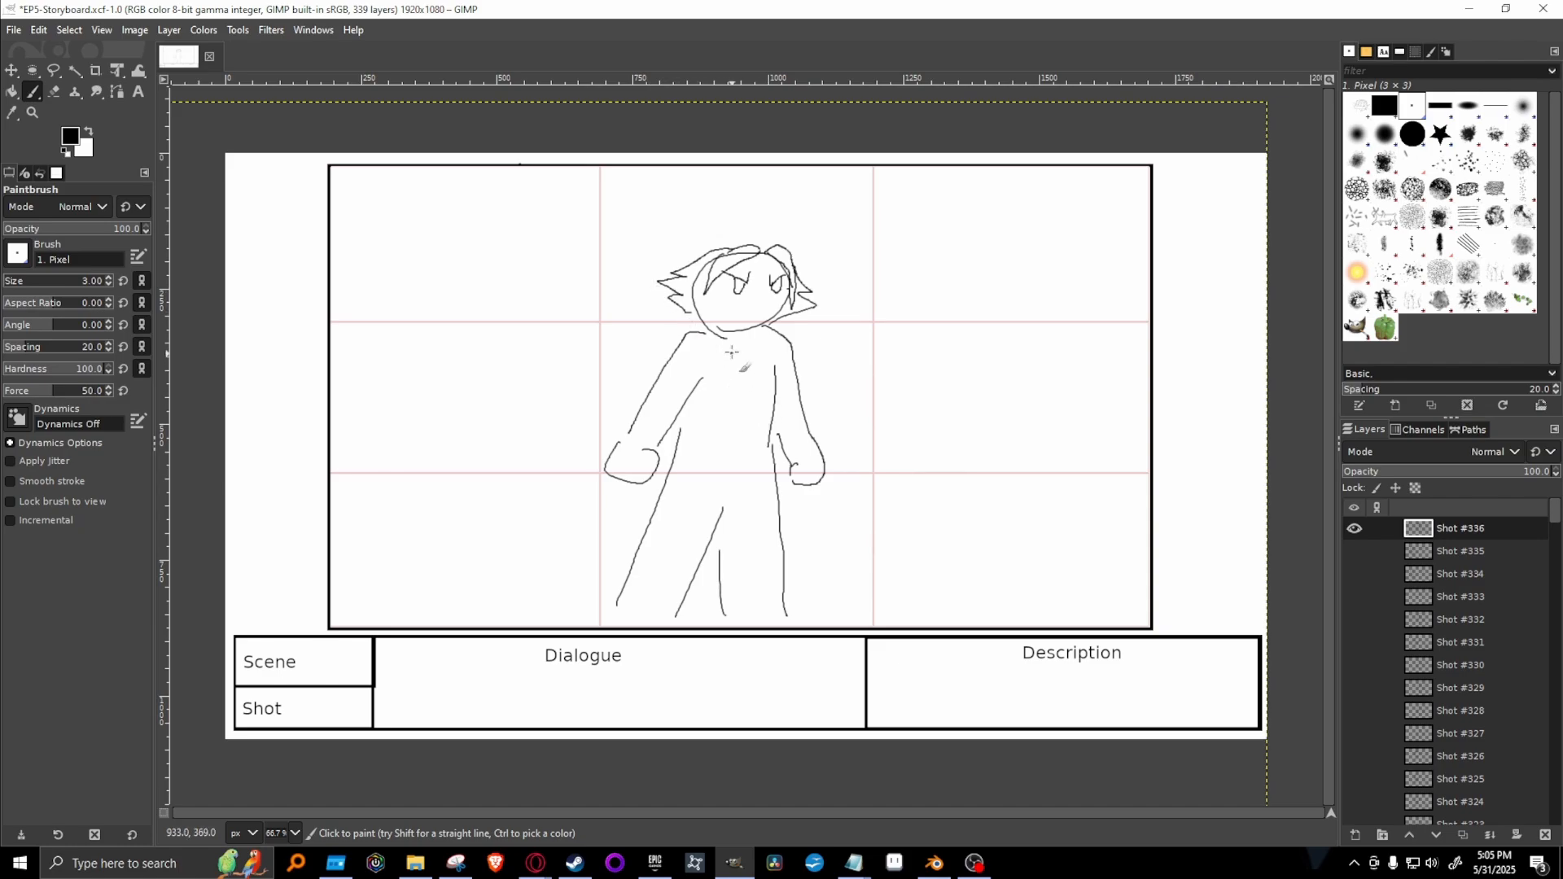
# Paint a collar below the figure's head, a shirt hem across the waist and a cuff at each wrist.
pyautogui.moveTo(694, 328)
pyautogui.mouseDown()
pyautogui.moveTo(727, 341)
pyautogui.moveTo(772, 328)
pyautogui.moveTo(758, 339)
pyautogui.mouseUp()
pyautogui.moveTo(686, 444); pyautogui.dragTo(766, 452)
pyautogui.moveTo(622, 443); pyautogui.dragTo(658, 451)
pyautogui.moveTo(794, 458); pyautogui.dragTo(820, 439)
pyautogui.moveTo(324, 561)
pyautogui.mouseDown()
pyautogui.moveTo(606, 539)
pyautogui.moveTo(1157, 664)
pyautogui.mouseUp()
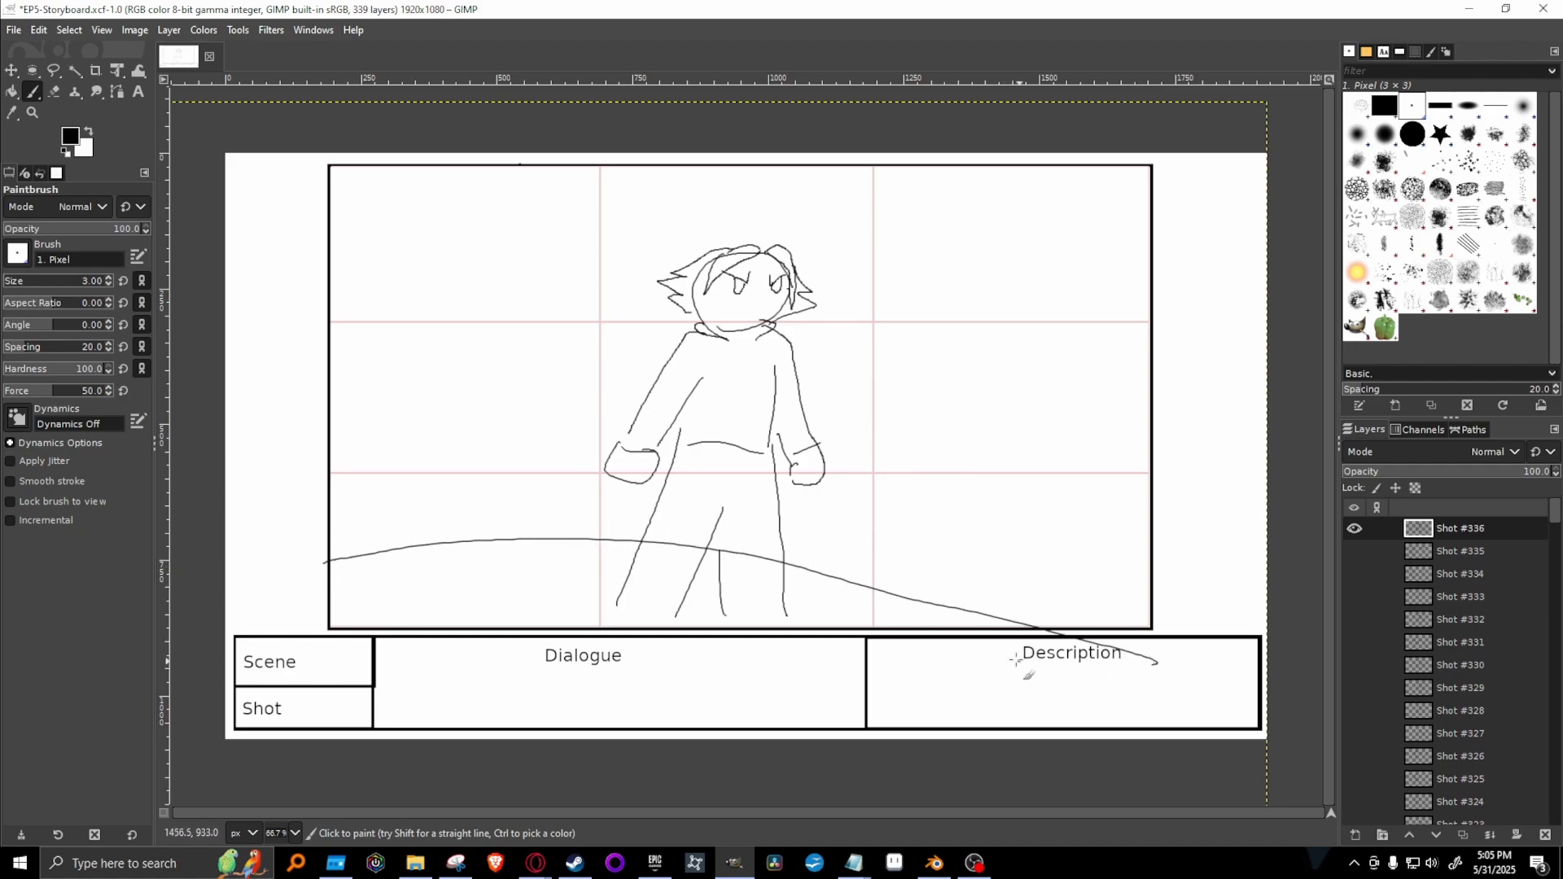
pyautogui.hotkey('ctrl', 'z')
pyautogui.moveTo(338, 550)
pyautogui.mouseDown()
pyautogui.moveTo(784, 528)
pyautogui.moveTo(1170, 554)
pyautogui.mouseUp()
pyautogui.hotkey('ctrl', 'z')
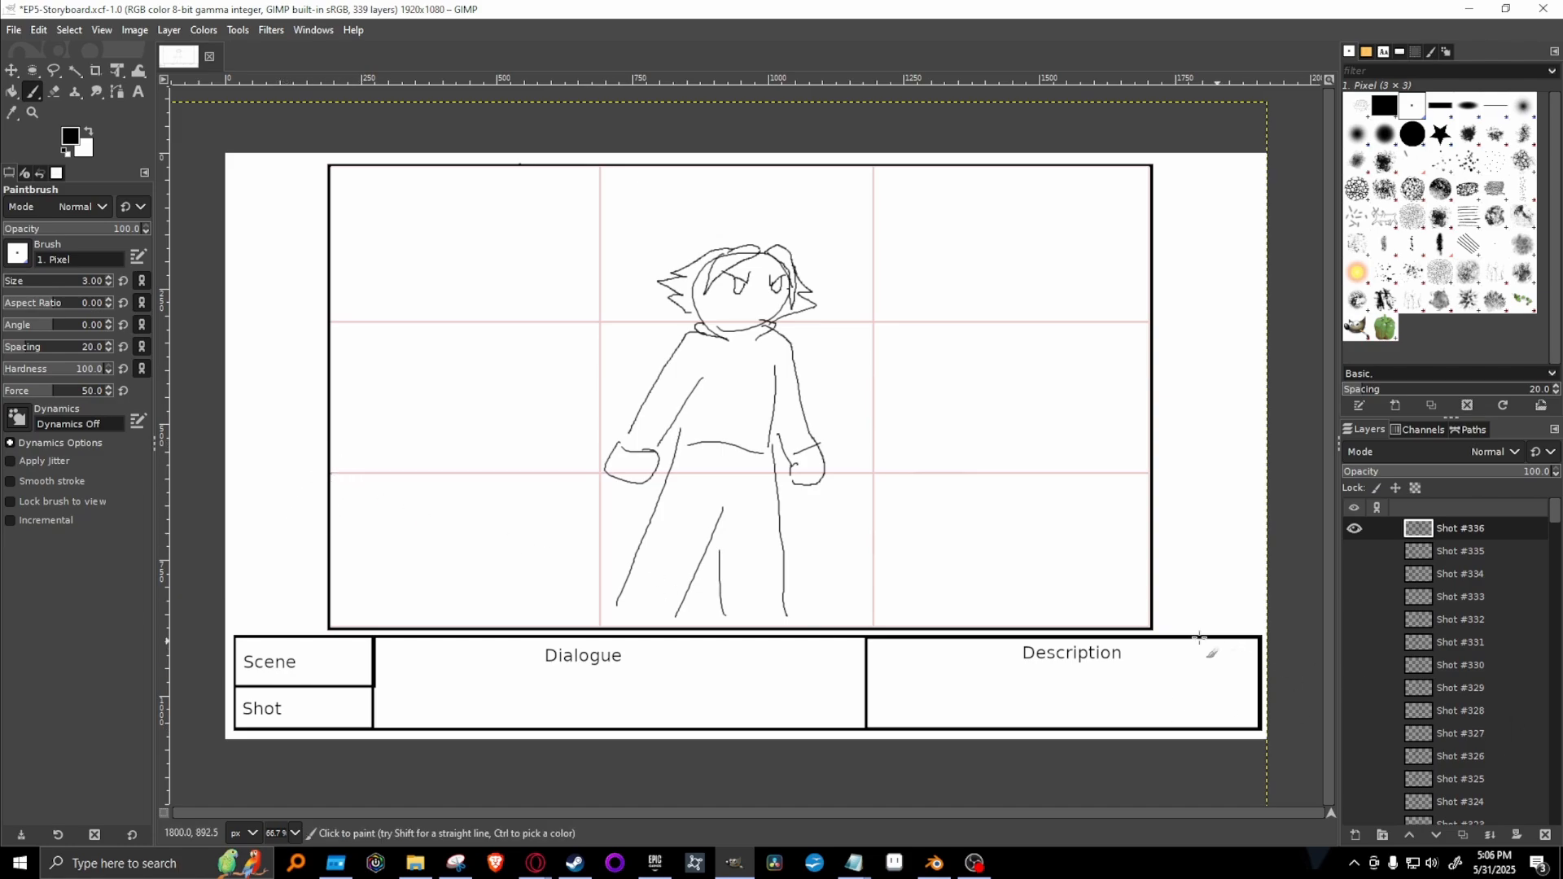
pyautogui.keyDown('shift'); pyautogui.click(1148, 623); pyautogui.keyUp('shift')
pyautogui.hotkey('ctrl', 'z')
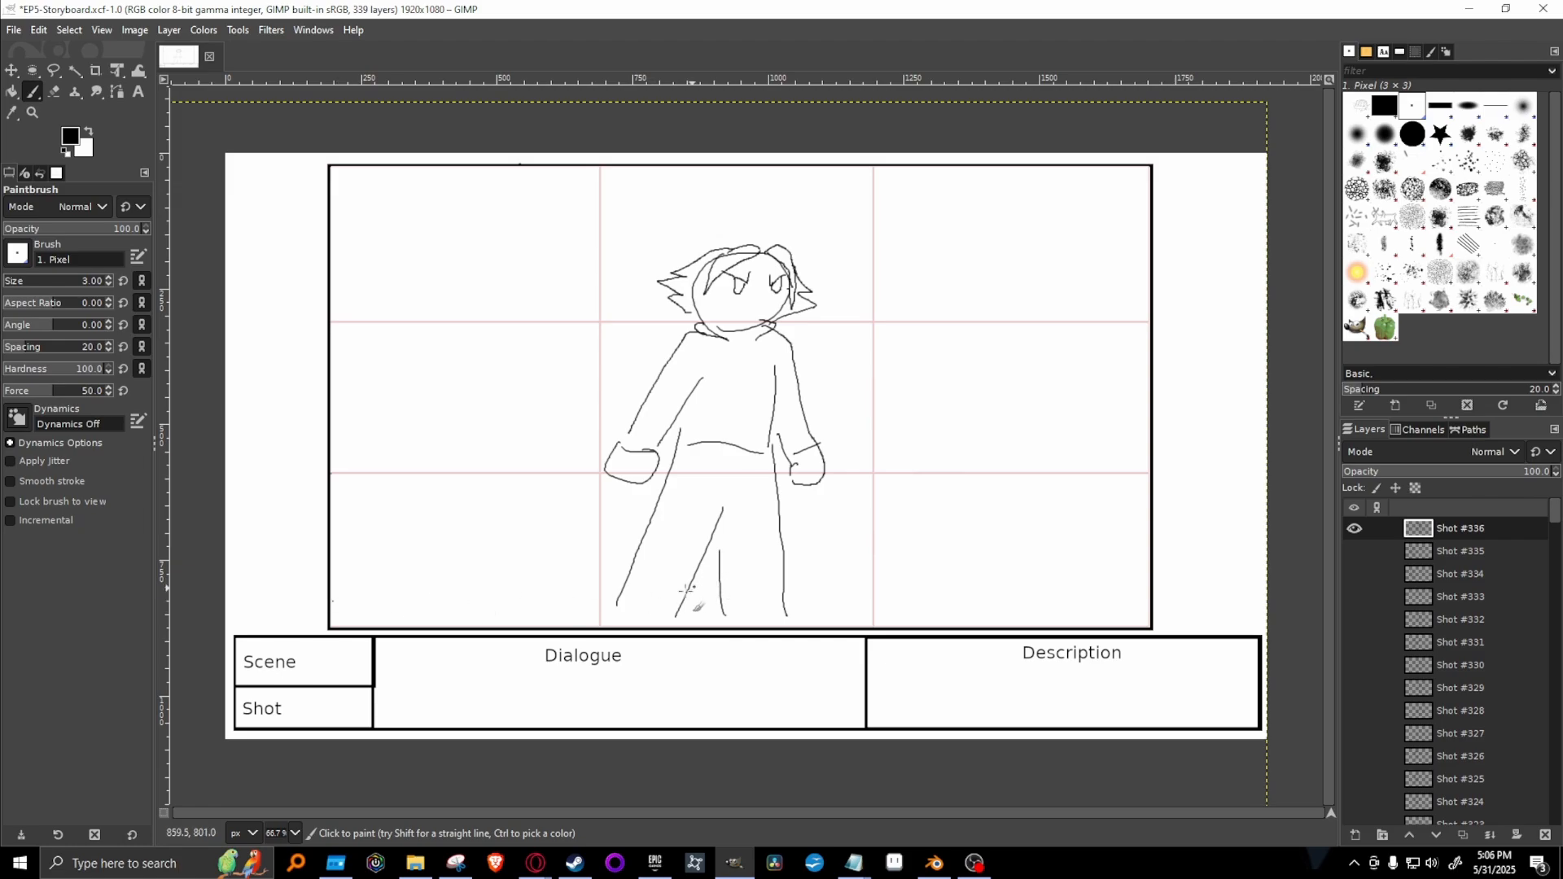
# Paint a straight, slightly descending floor line across the frame at the figure's feet and erase it where it crosses the legs.
pyautogui.keyDown('shift'); pyautogui.click(1162, 641); pyautogui.keyUp('shift')
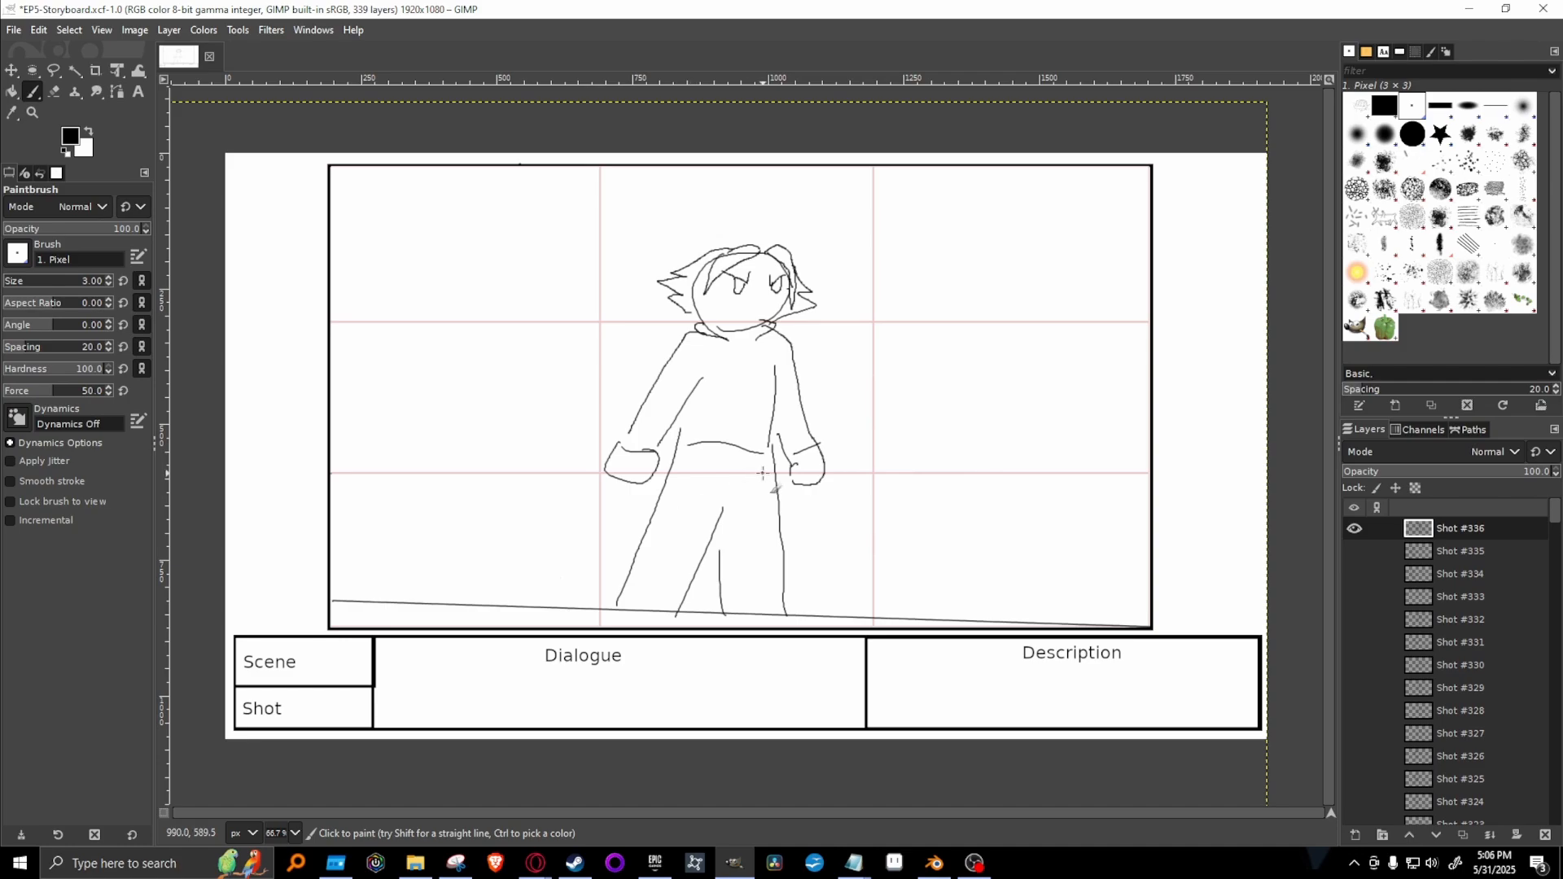
pyautogui.hotkey('shift', 'e')
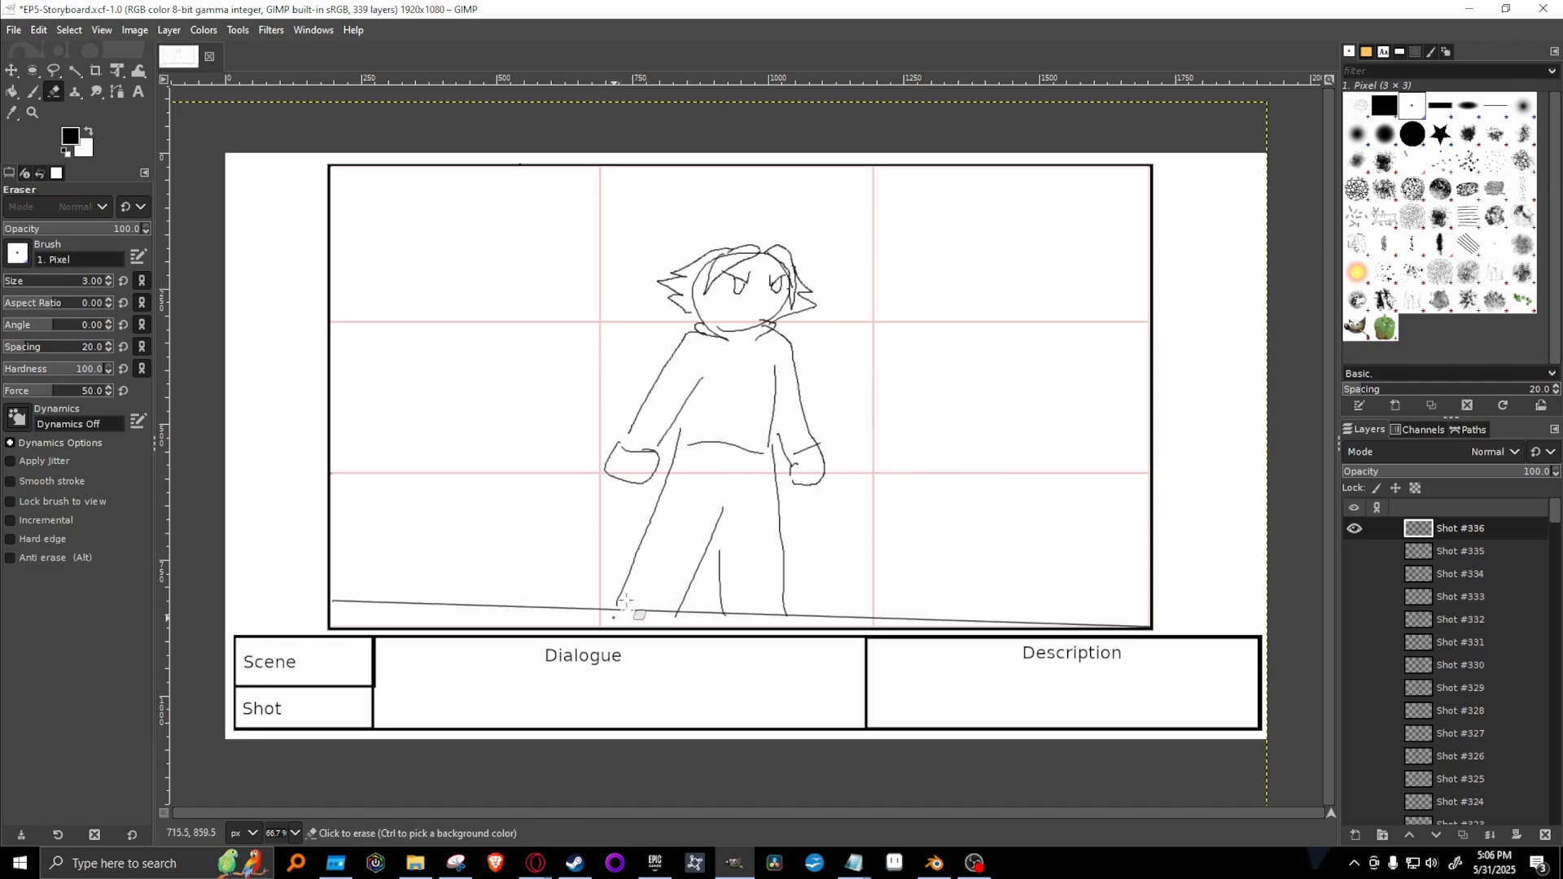
pyautogui.moveTo(631, 617)
pyautogui.mouseDown()
pyautogui.moveTo(668, 591)
pyautogui.moveTo(655, 609)
pyautogui.moveTo(782, 618)
pyautogui.moveTo(642, 612)
pyautogui.mouseUp()
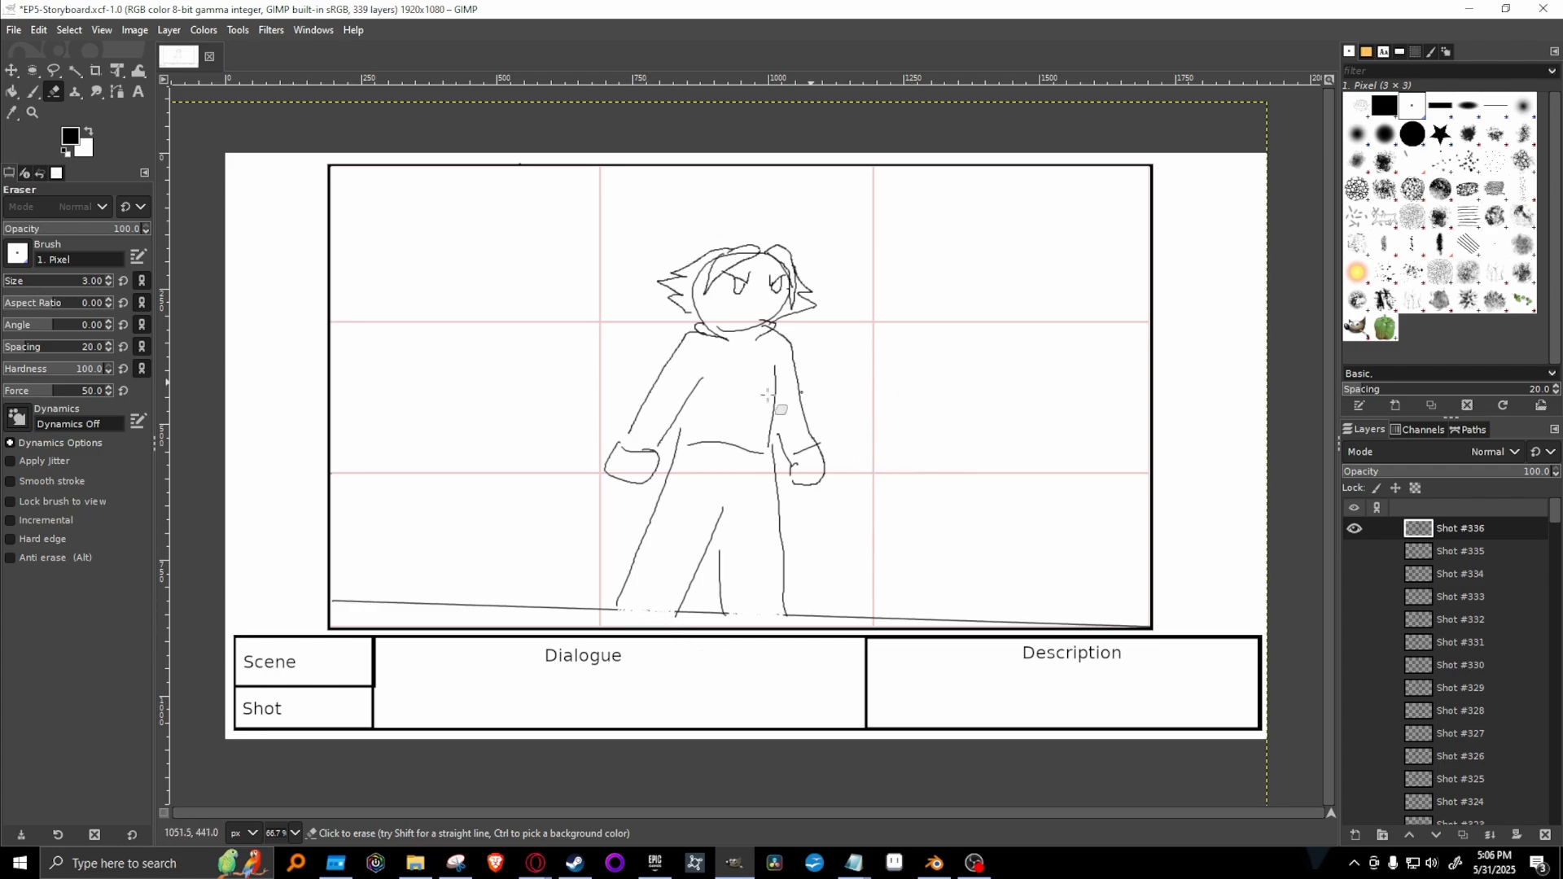
# Paint straight wall-top lines from both side edges of the frame to the figure's hair with the Paintbrush.
pyautogui.press('p')
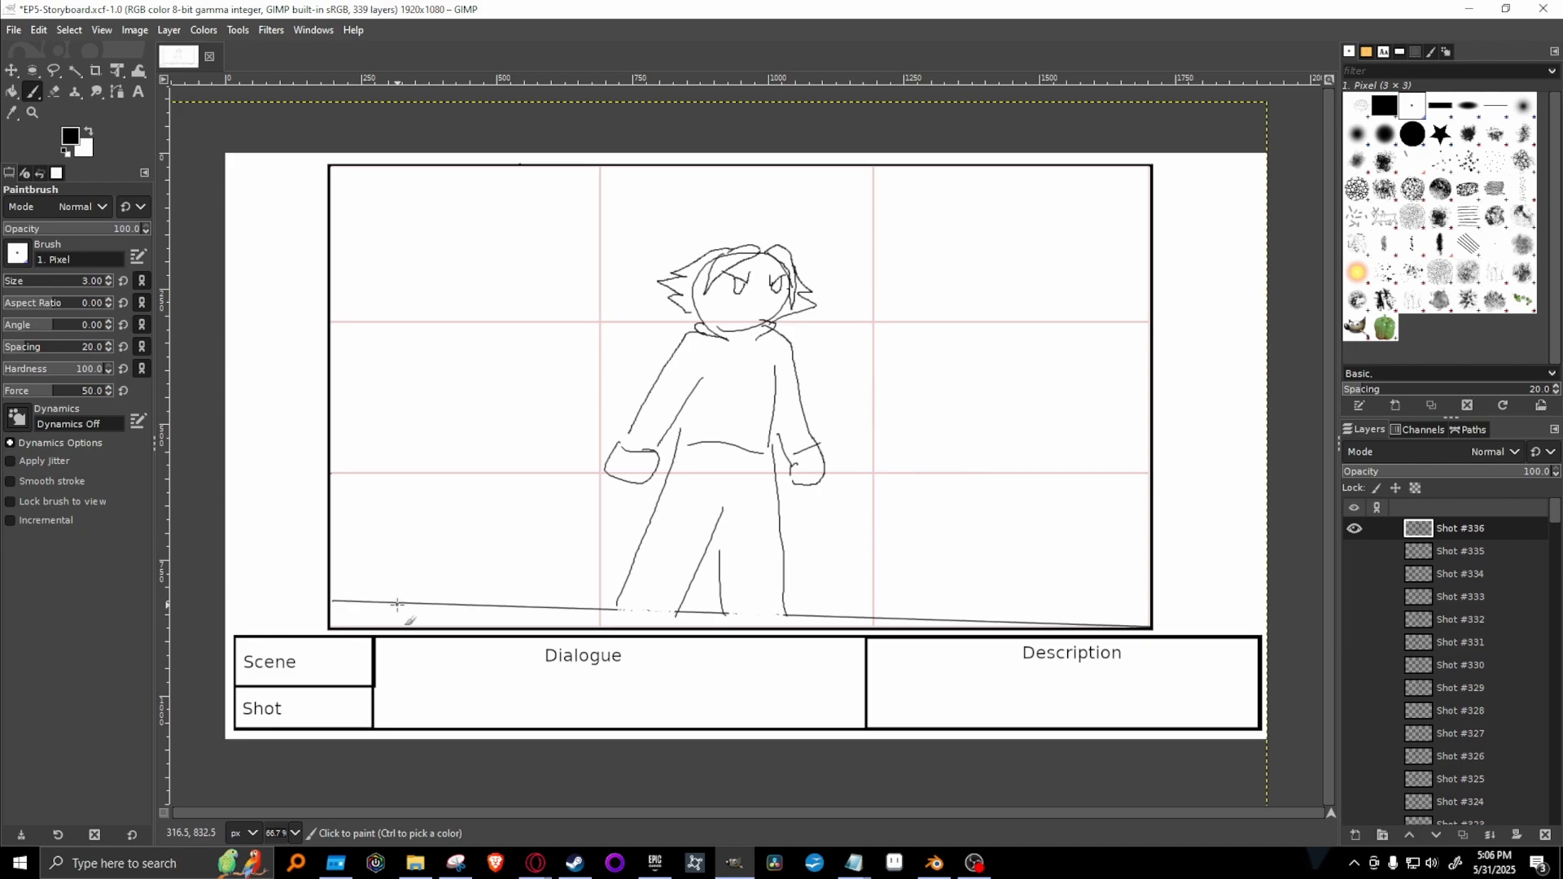
pyautogui.click(330, 250)
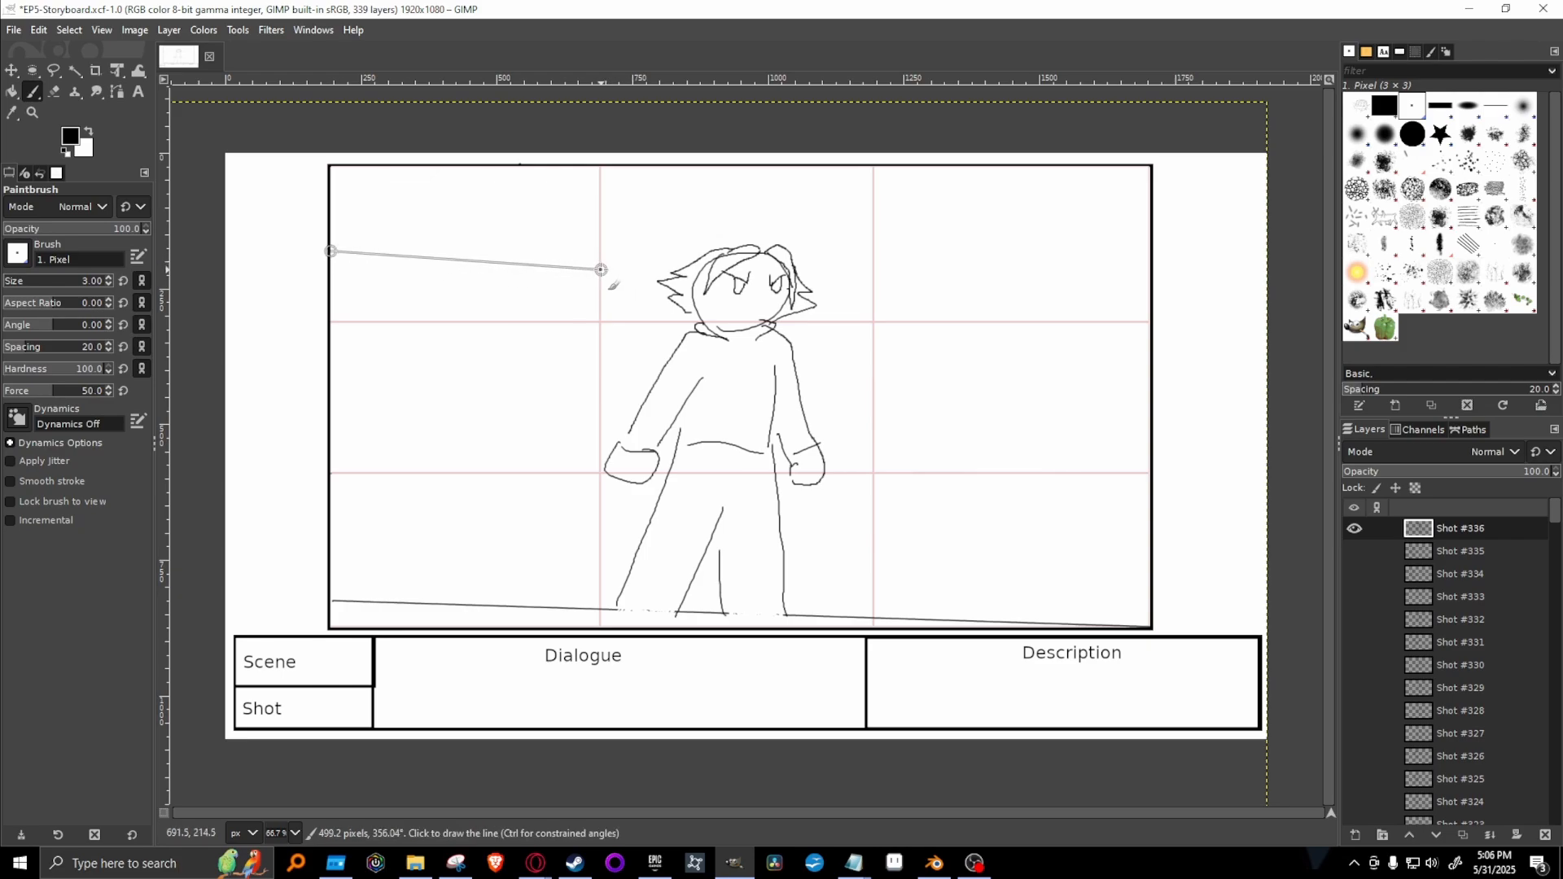
pyautogui.click(601, 270)
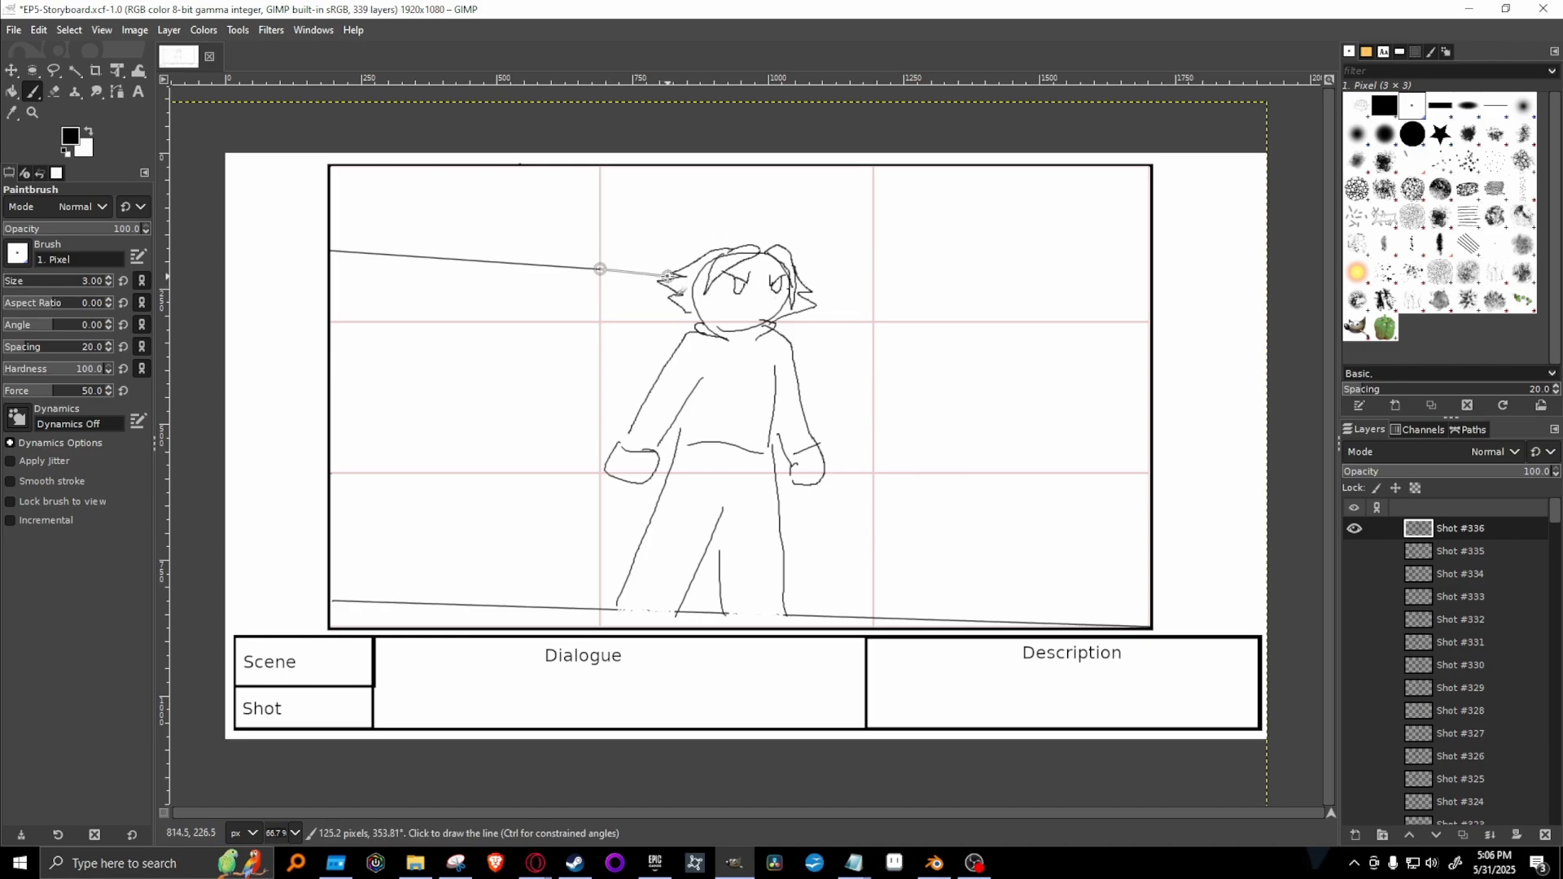
pyautogui.keyDown('shift'); pyautogui.click(669, 277); pyautogui.keyUp('shift')
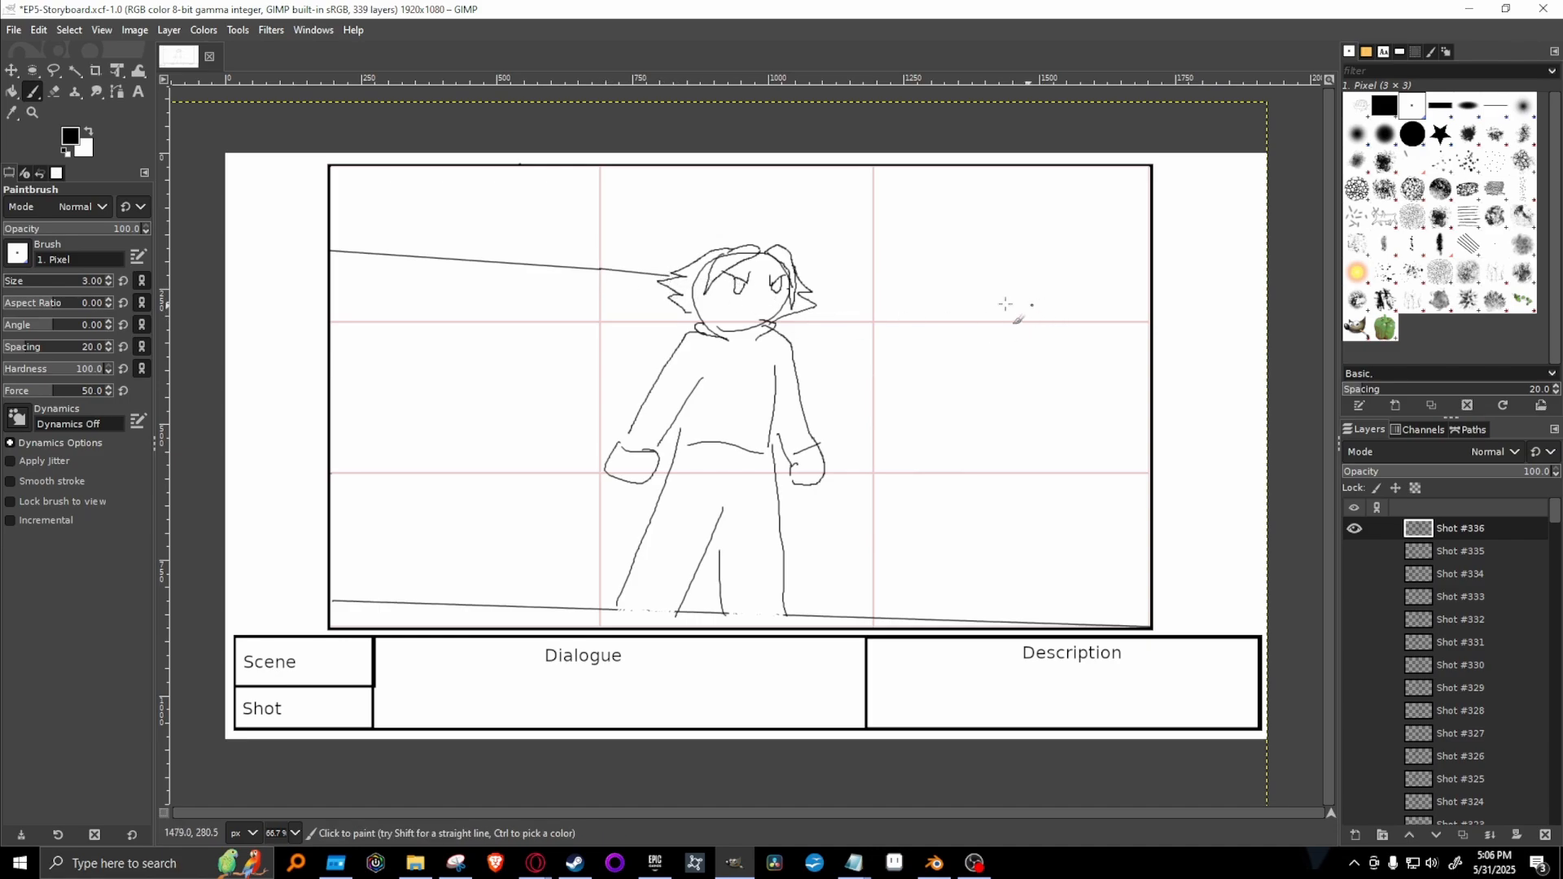
pyautogui.click(798, 271)
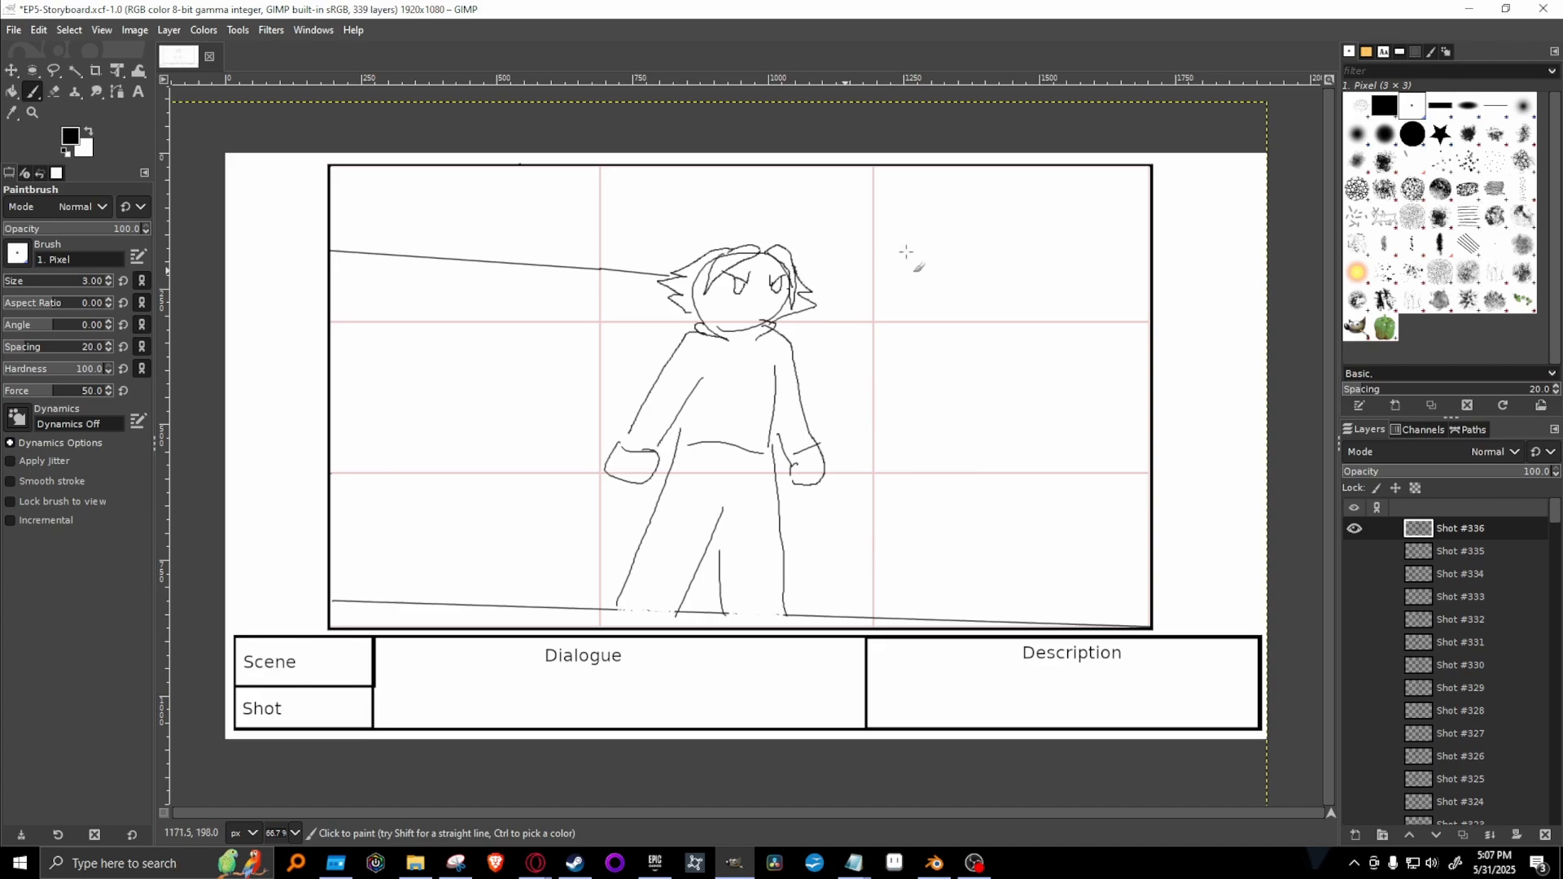
pyautogui.keyDown('shift'); pyautogui.click(1152, 203); pyautogui.keyUp('shift')
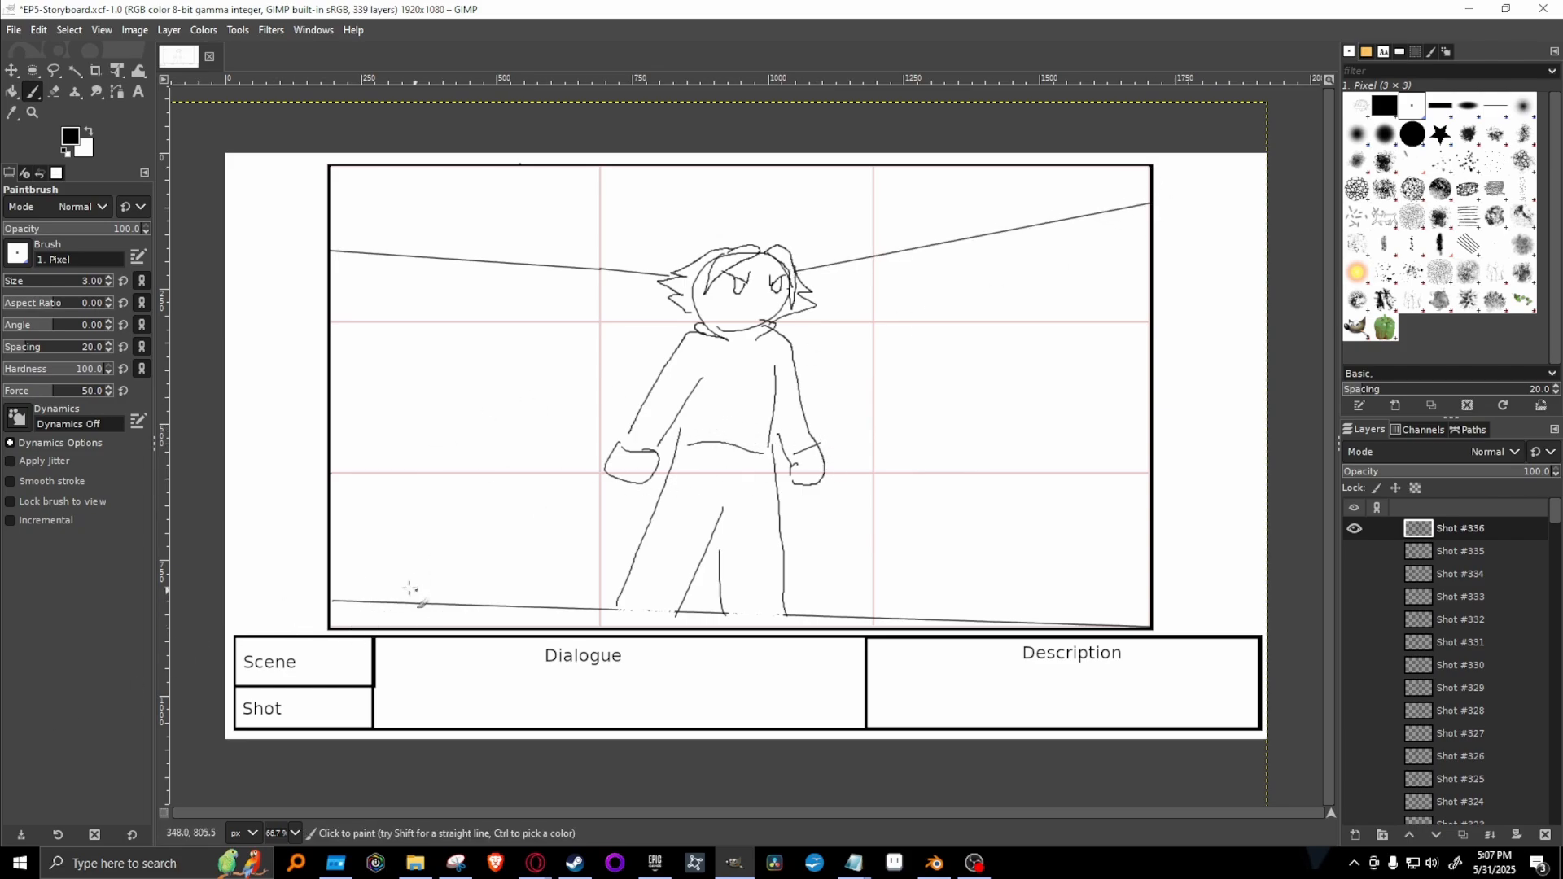
# Paint a straight-edged rectangular panel standing on the floor line beside the figure, near the frame's corner.
pyautogui.click(524, 605)
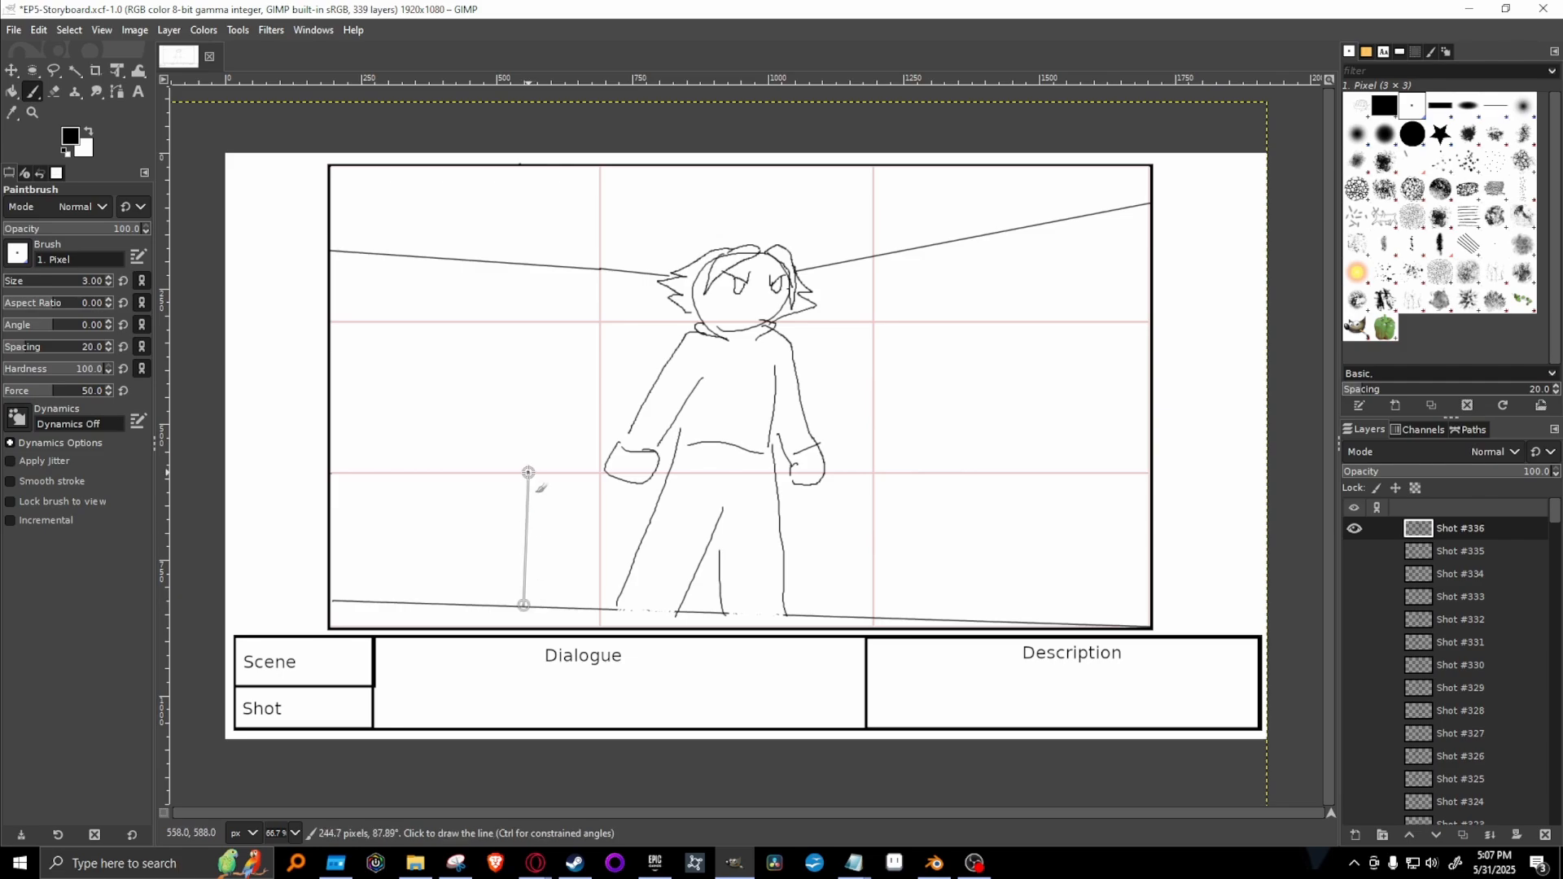
pyautogui.click(527, 472)
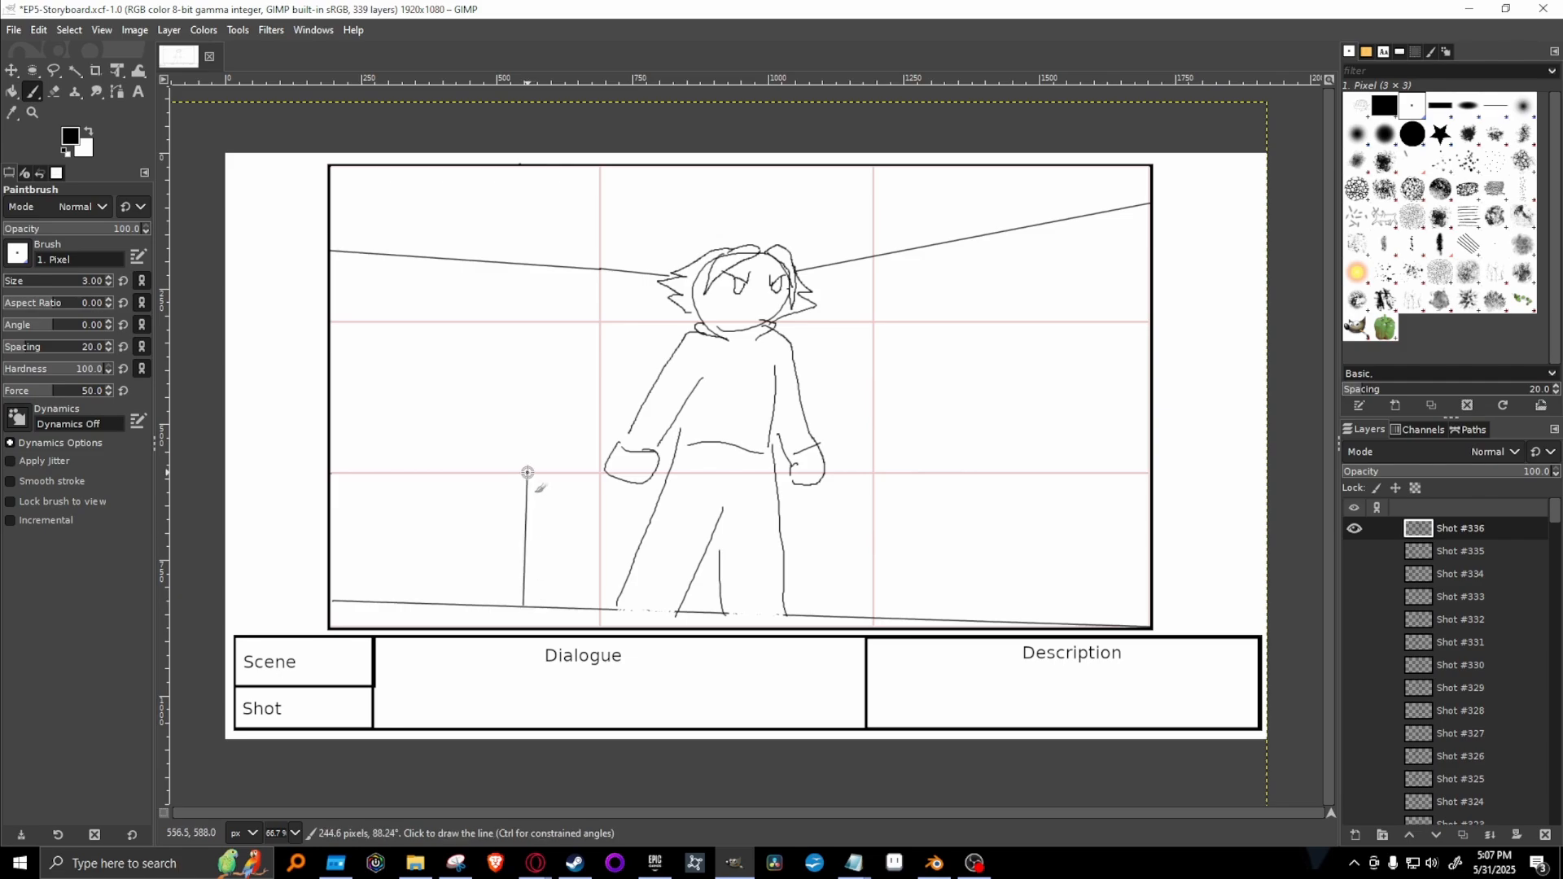
pyautogui.click(364, 461)
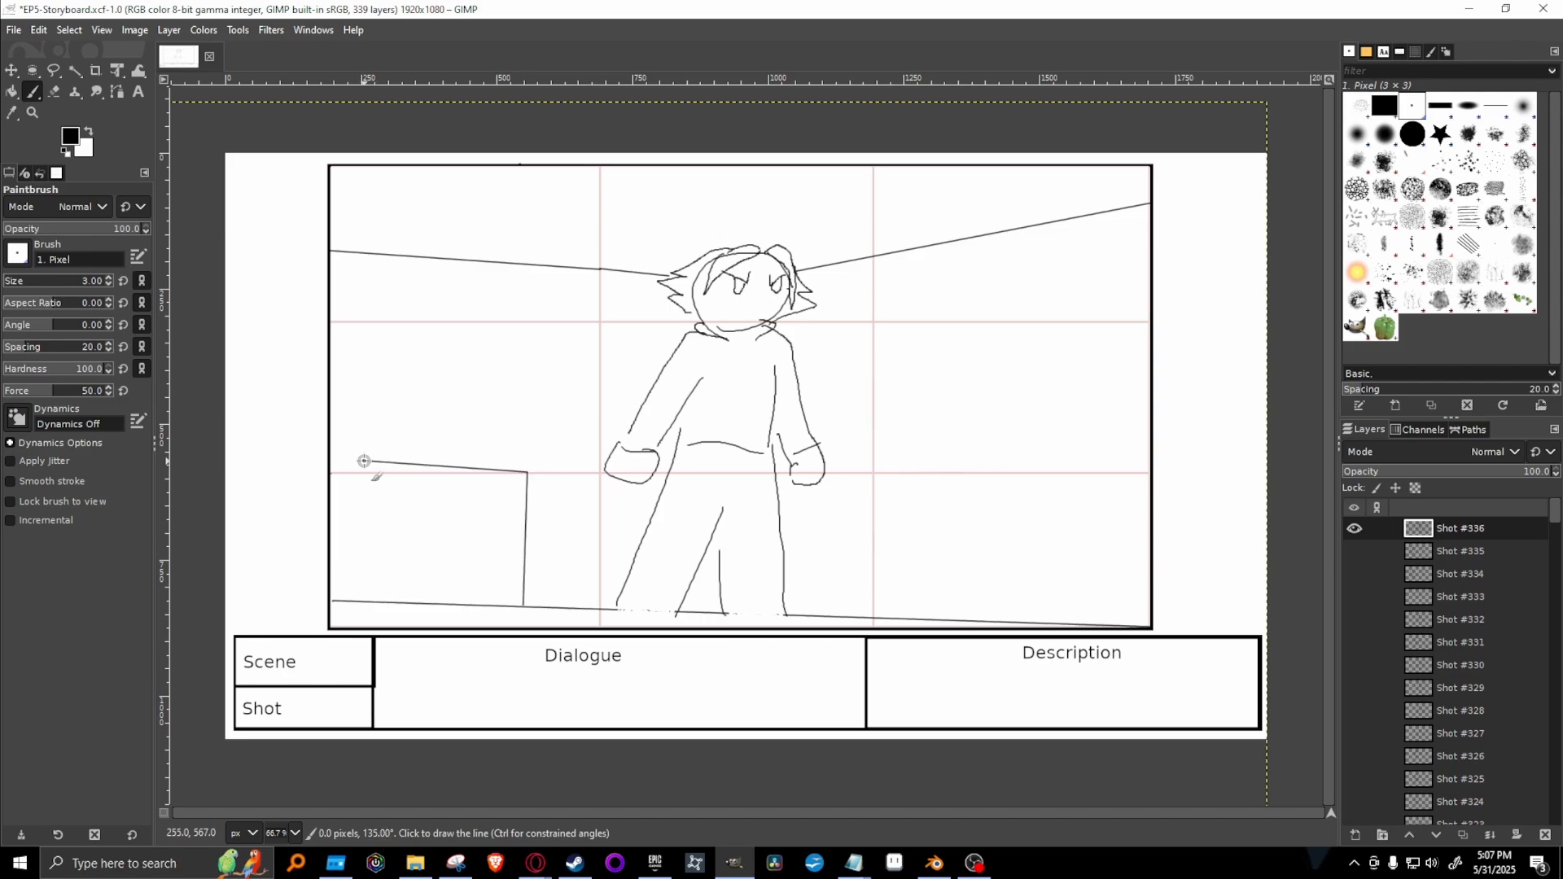
pyautogui.click(350, 599)
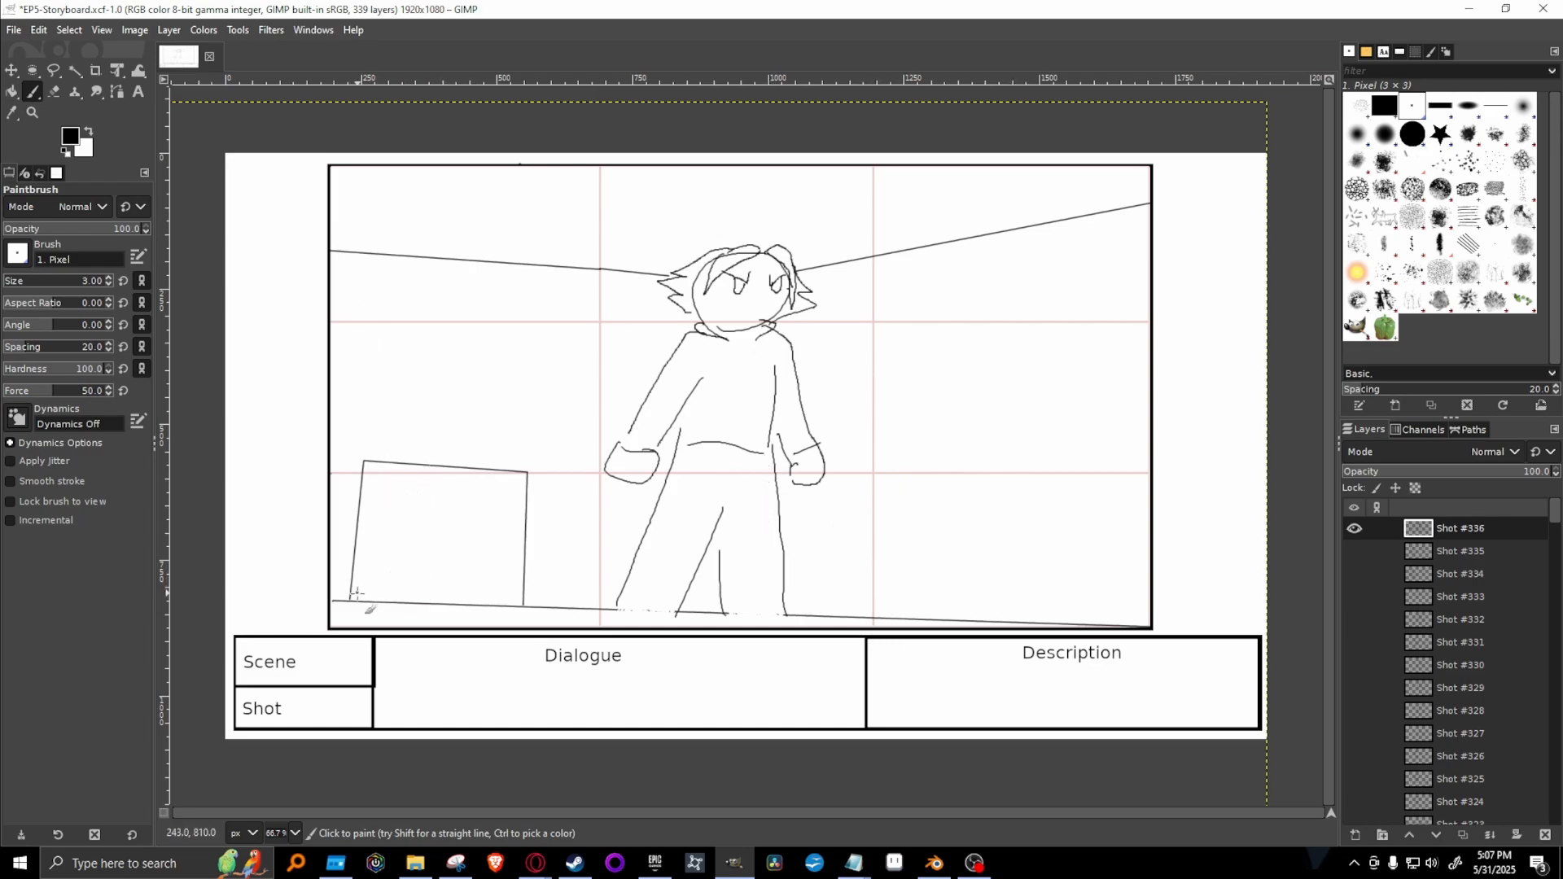
# Sketch a rising slope with a half-circle and radiating rays inside the rectangular panel.
pyautogui.moveTo(367, 589); pyautogui.dragTo(521, 529)
pyautogui.moveTo(469, 559); pyautogui.dragTo(526, 529)
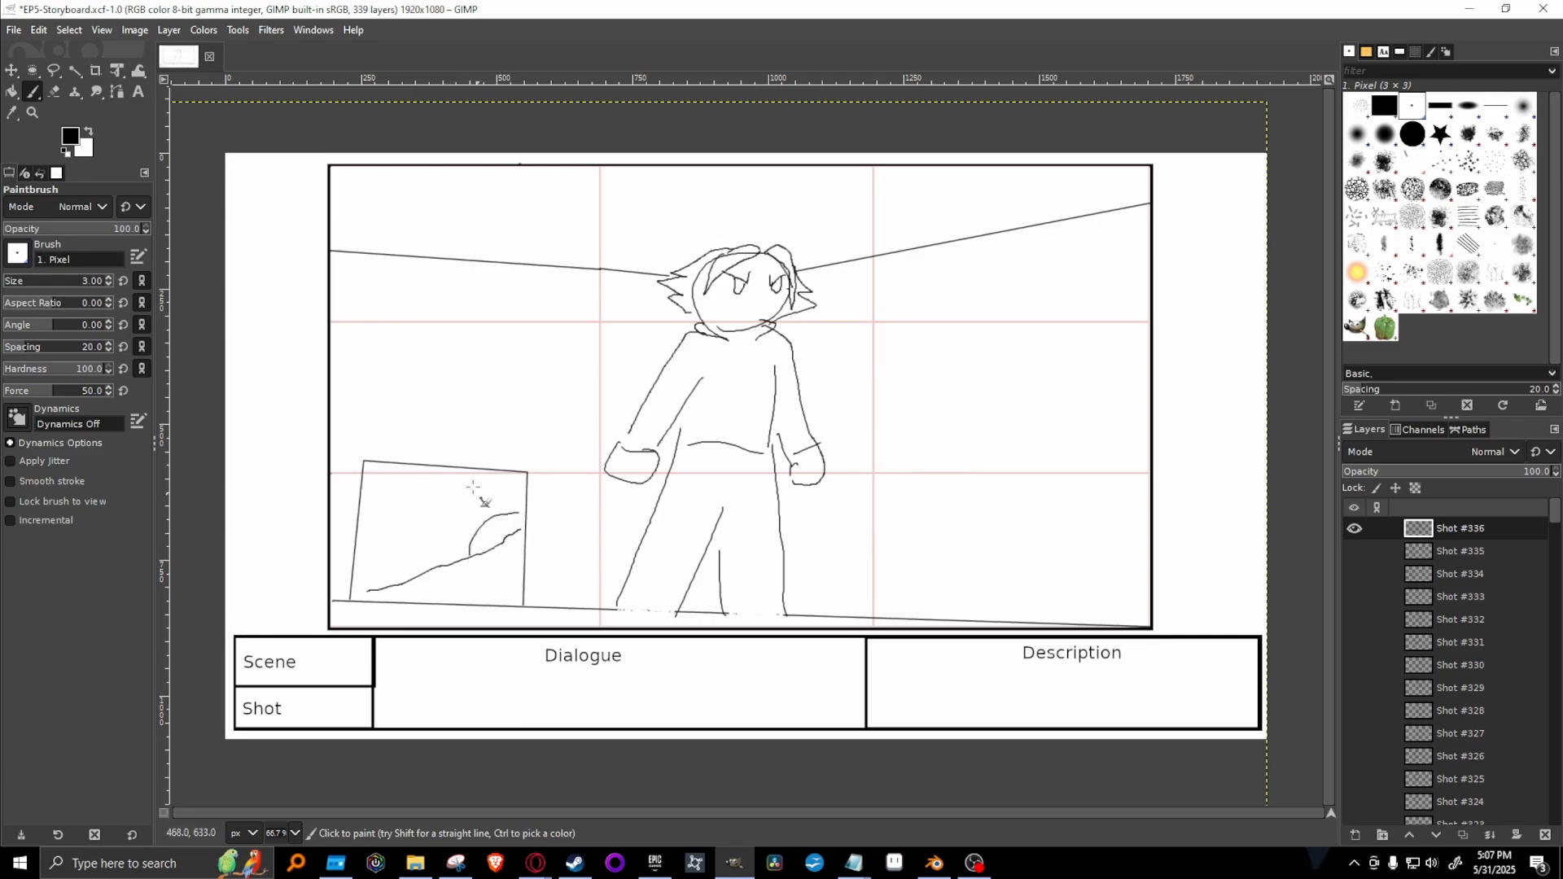
pyautogui.moveTo(471, 480); pyautogui.dragTo(487, 506)
pyautogui.moveTo(446, 486)
pyautogui.mouseDown()
pyautogui.moveTo(467, 520)
pyautogui.moveTo(421, 521)
pyautogui.moveTo(456, 541)
pyautogui.mouseUp()
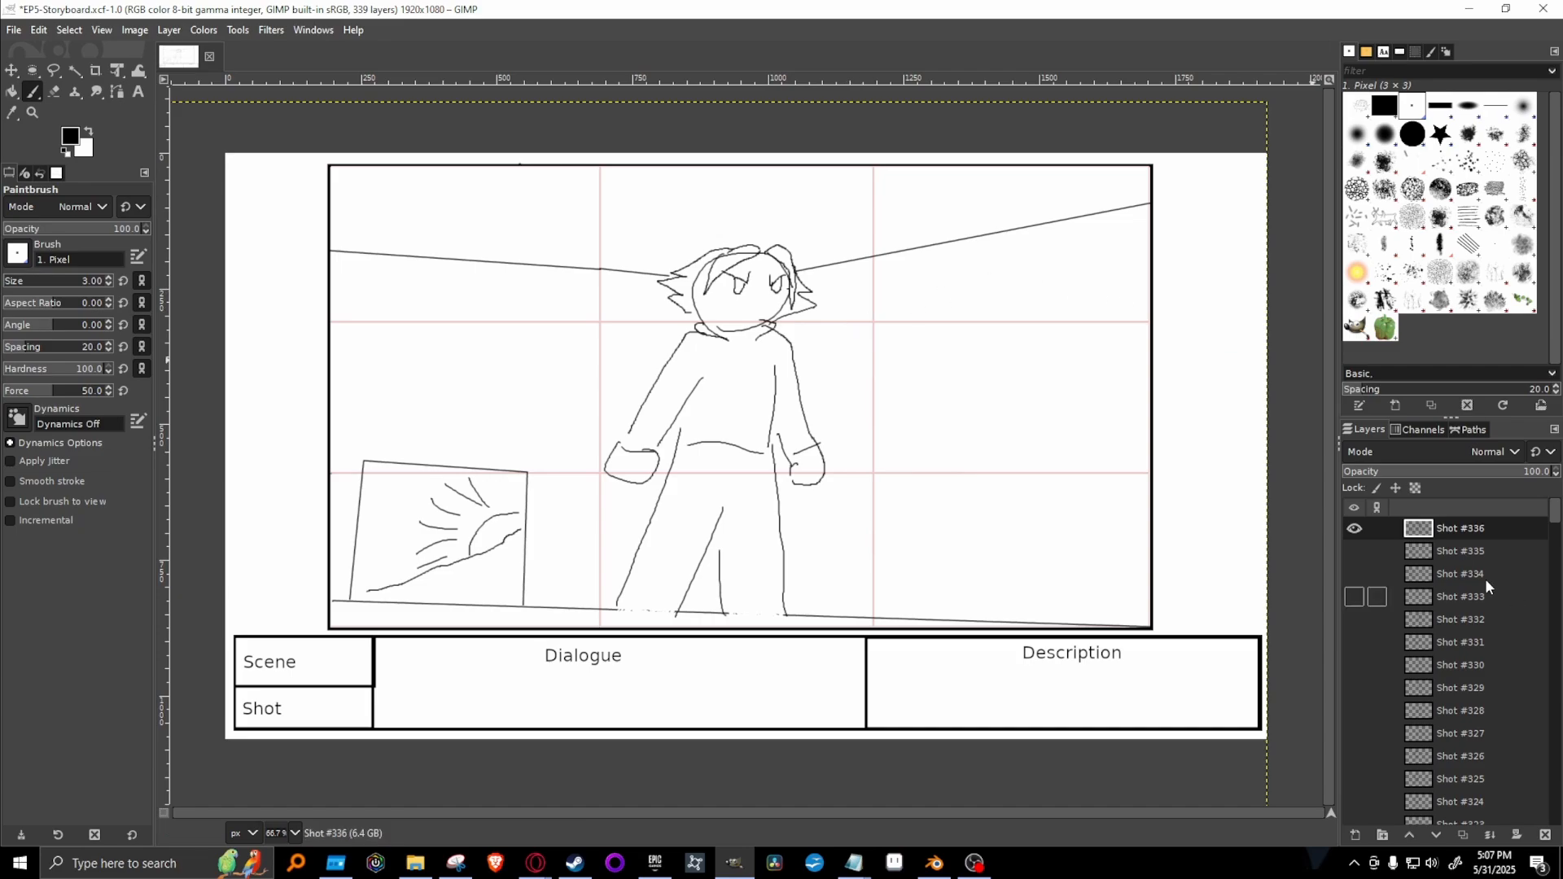
pyautogui.rightClick(1503, 529)
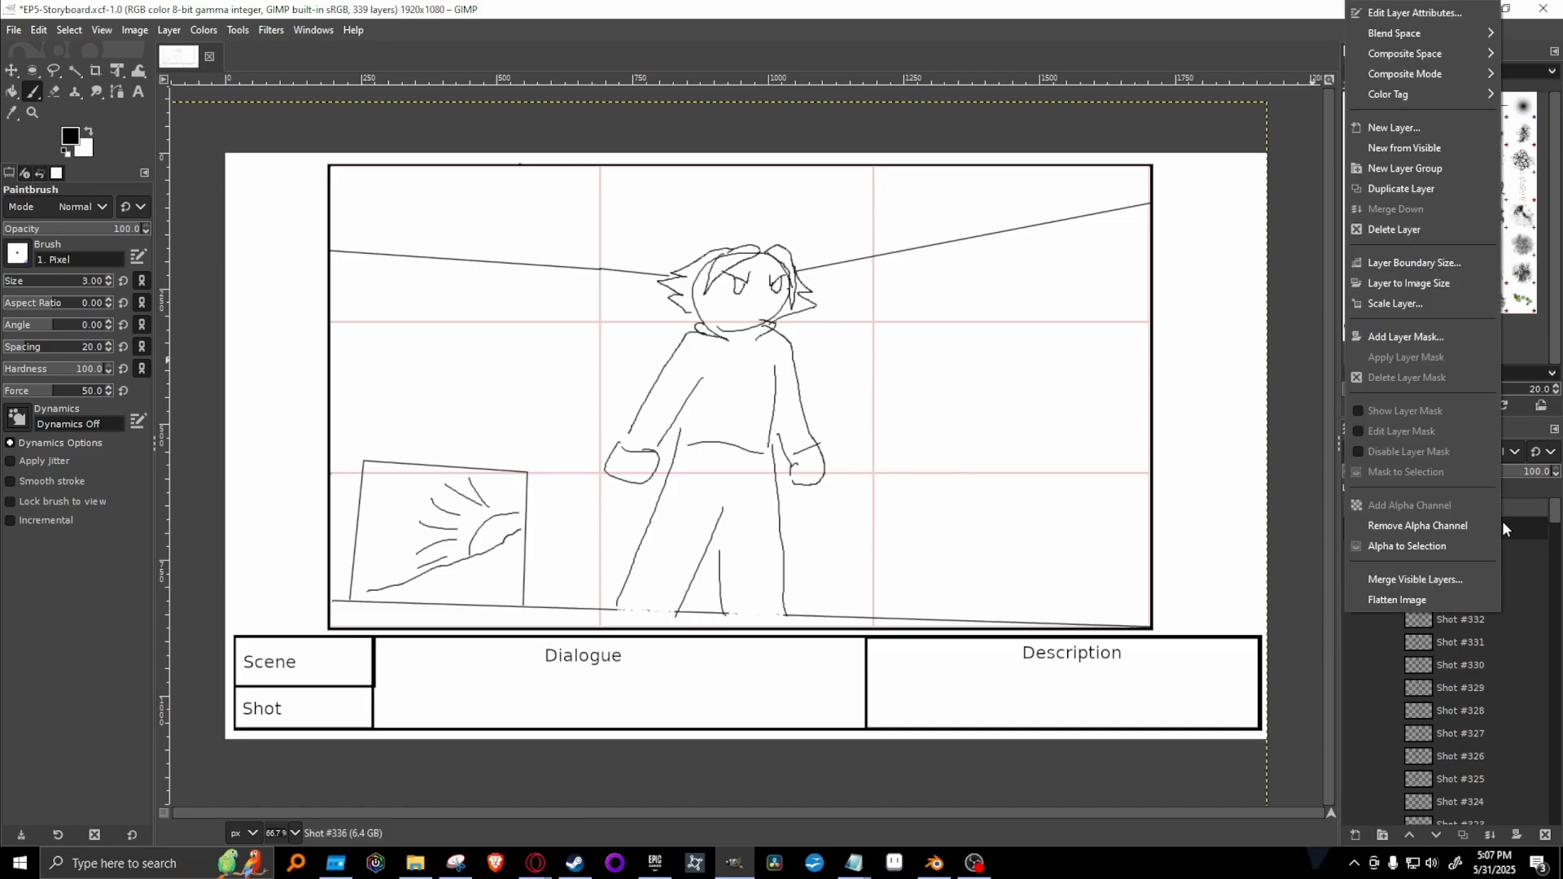
pyautogui.click(1457, 187)
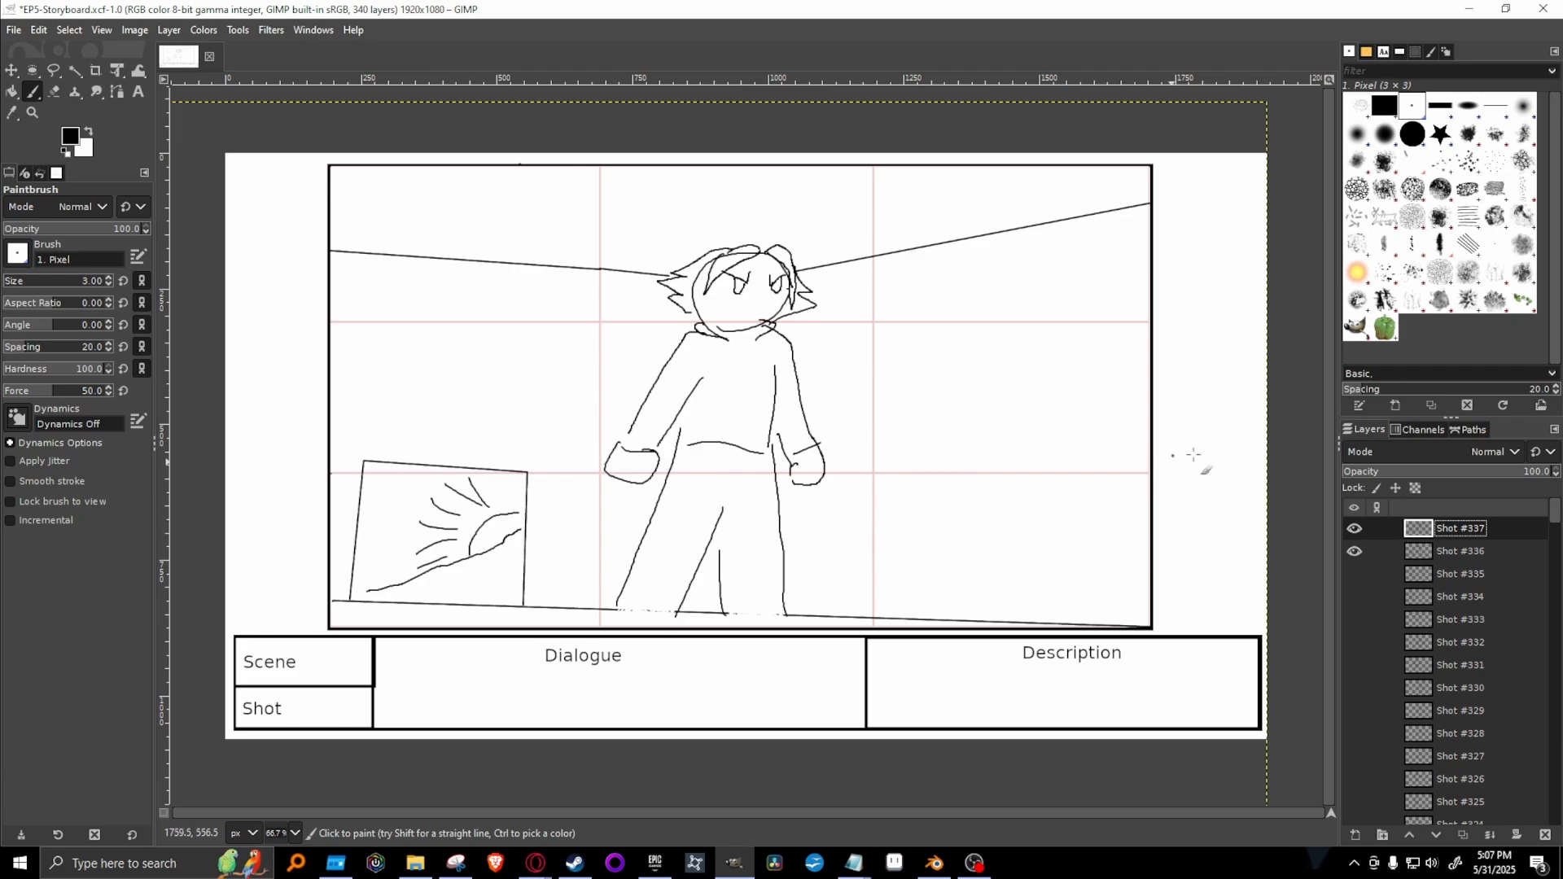
pyautogui.hotkey('ctrl', 'z')
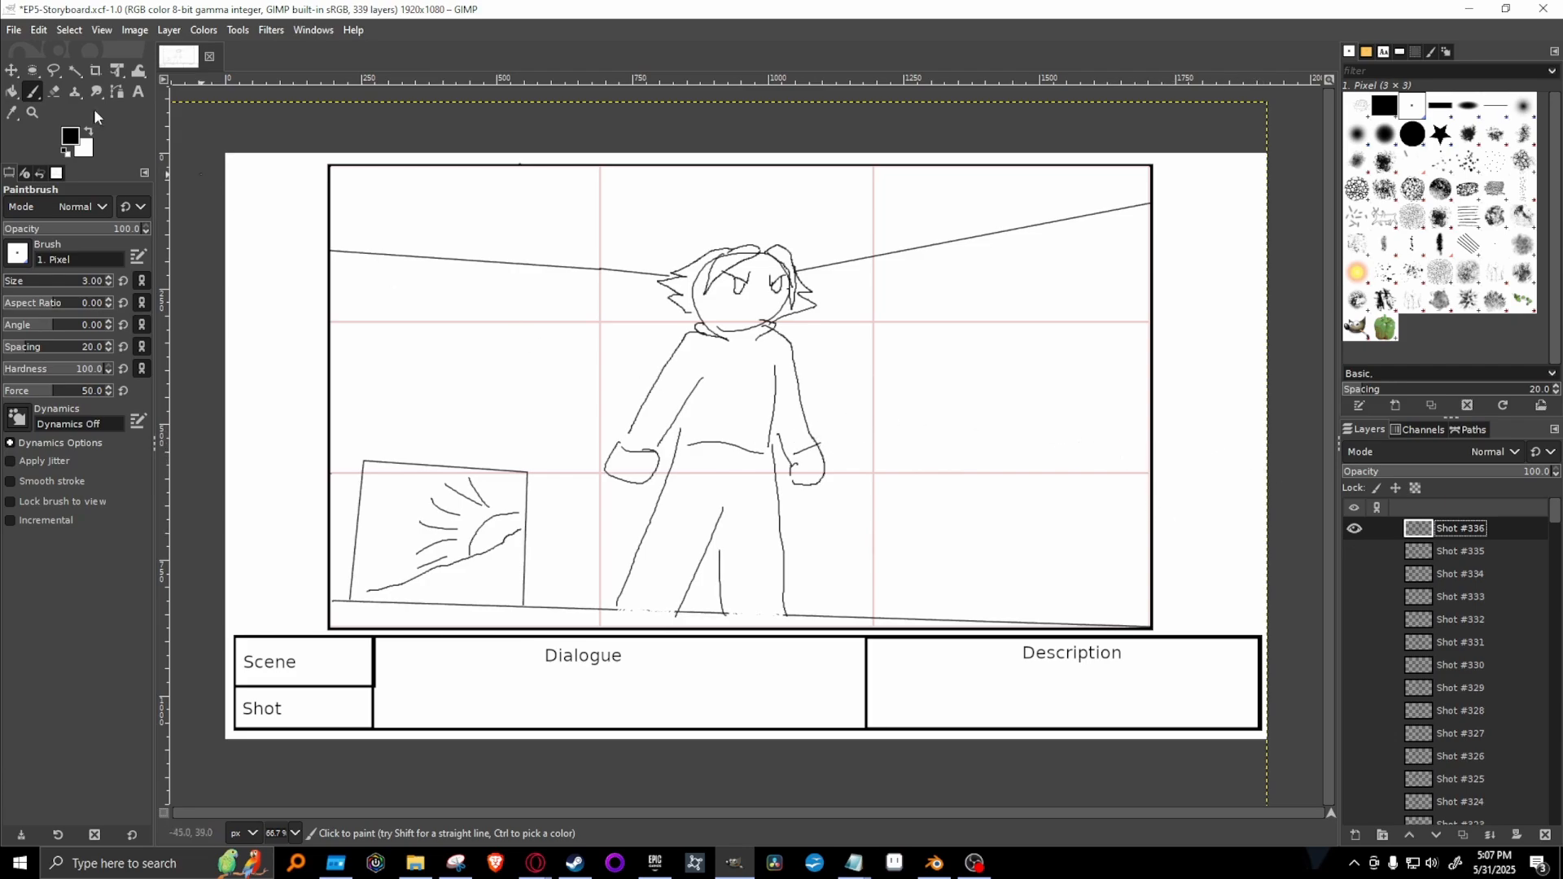
# Save the EP5-Storyboard.xcf file.
pyautogui.click(14, 29)
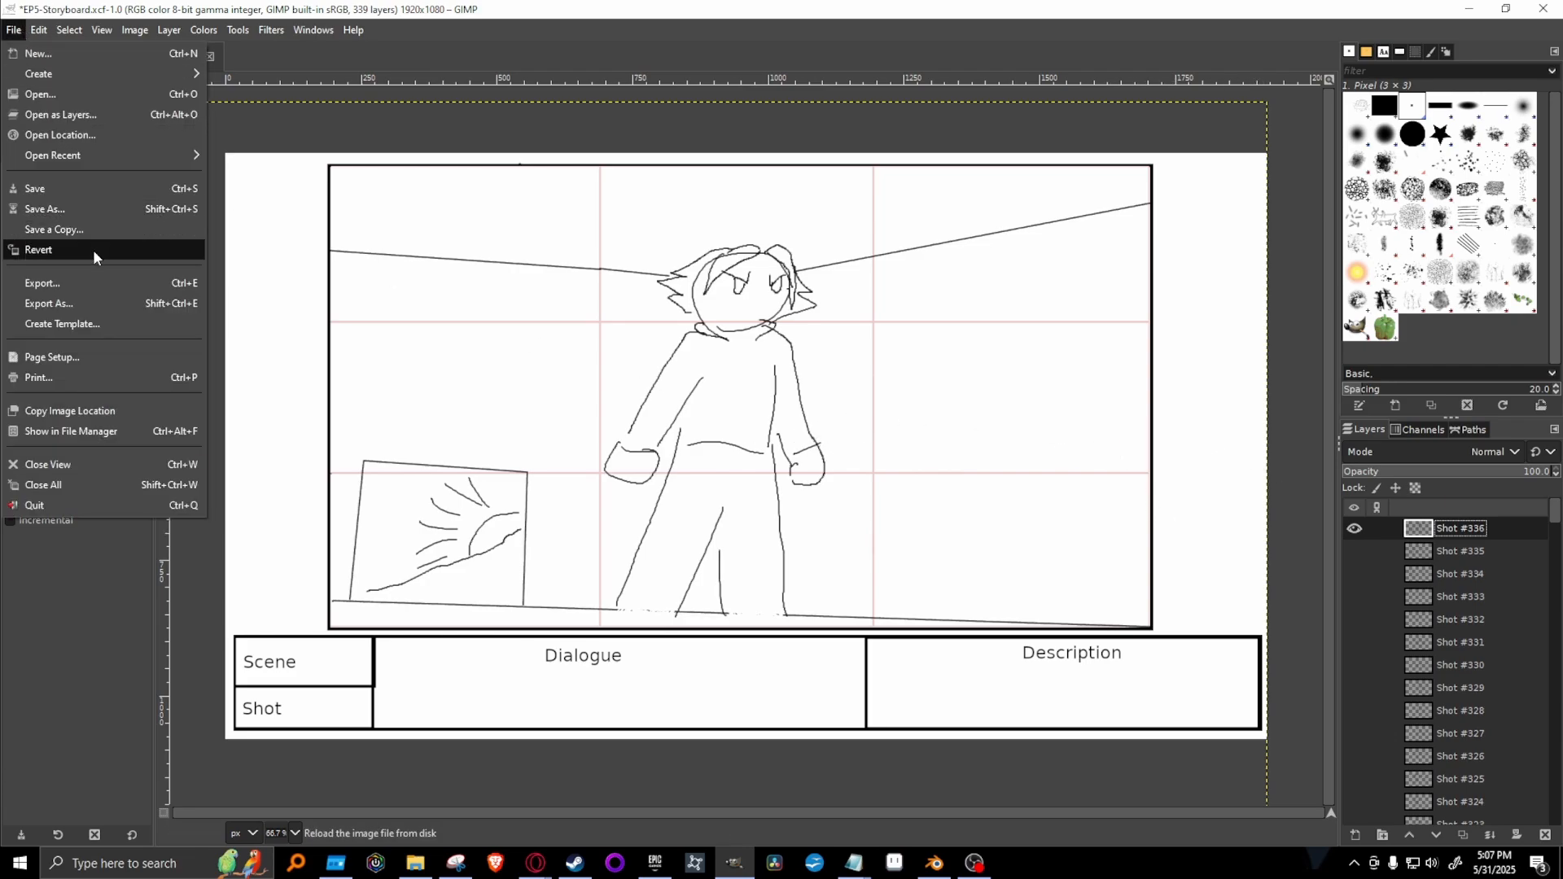
pyautogui.click(63, 189)
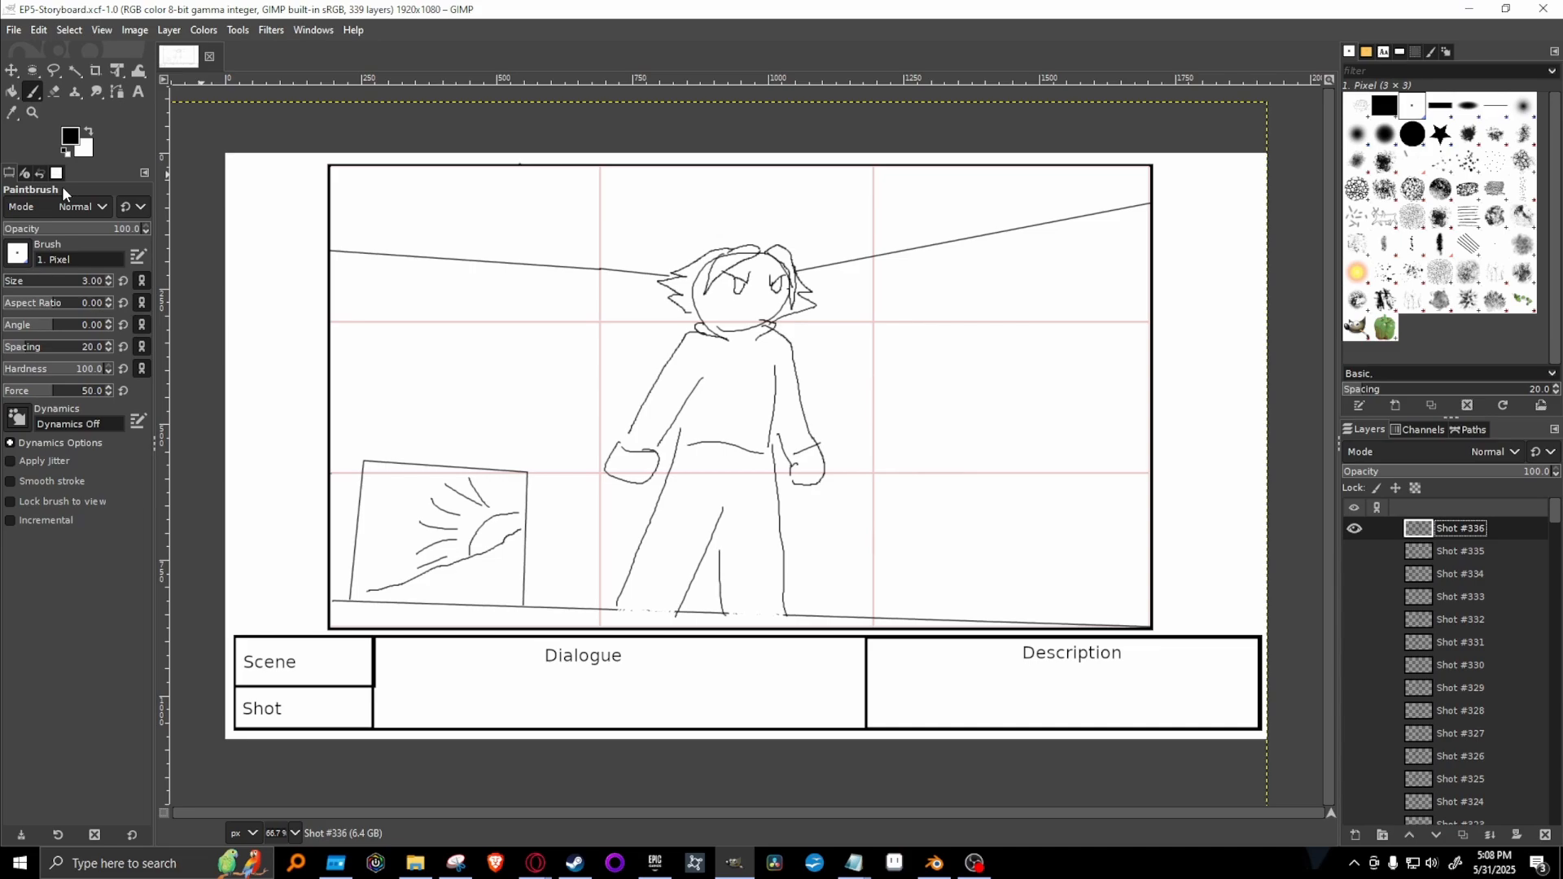
# Hide Shot #336 and show Shot #335 to compare the two drawings.
pyautogui.click(1354, 551)
pyautogui.click(1354, 552)
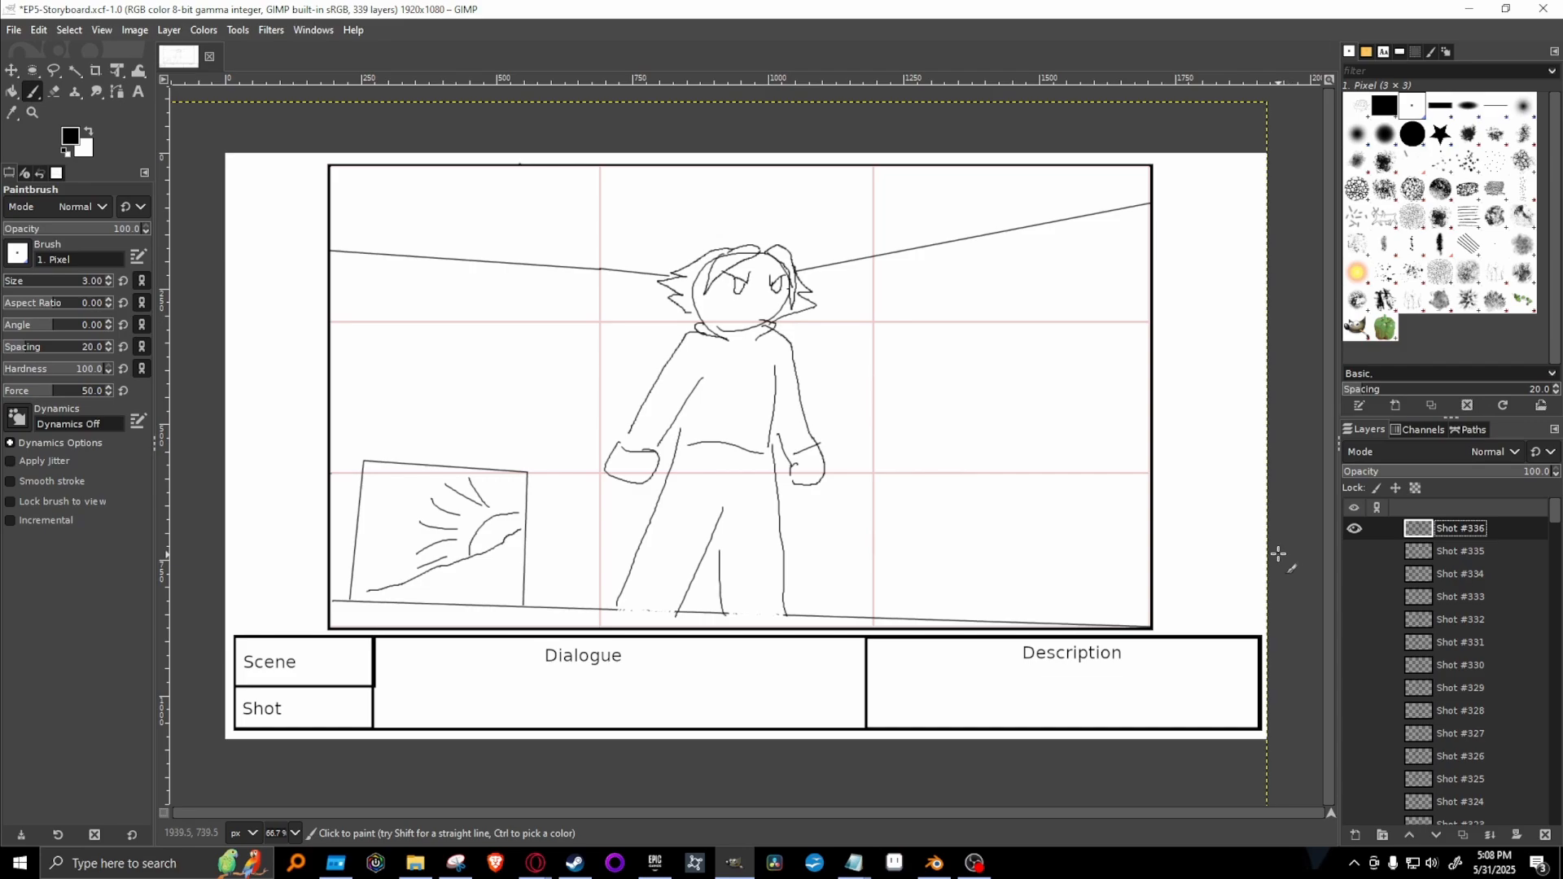
pyautogui.click(1353, 529)
pyautogui.click(1354, 552)
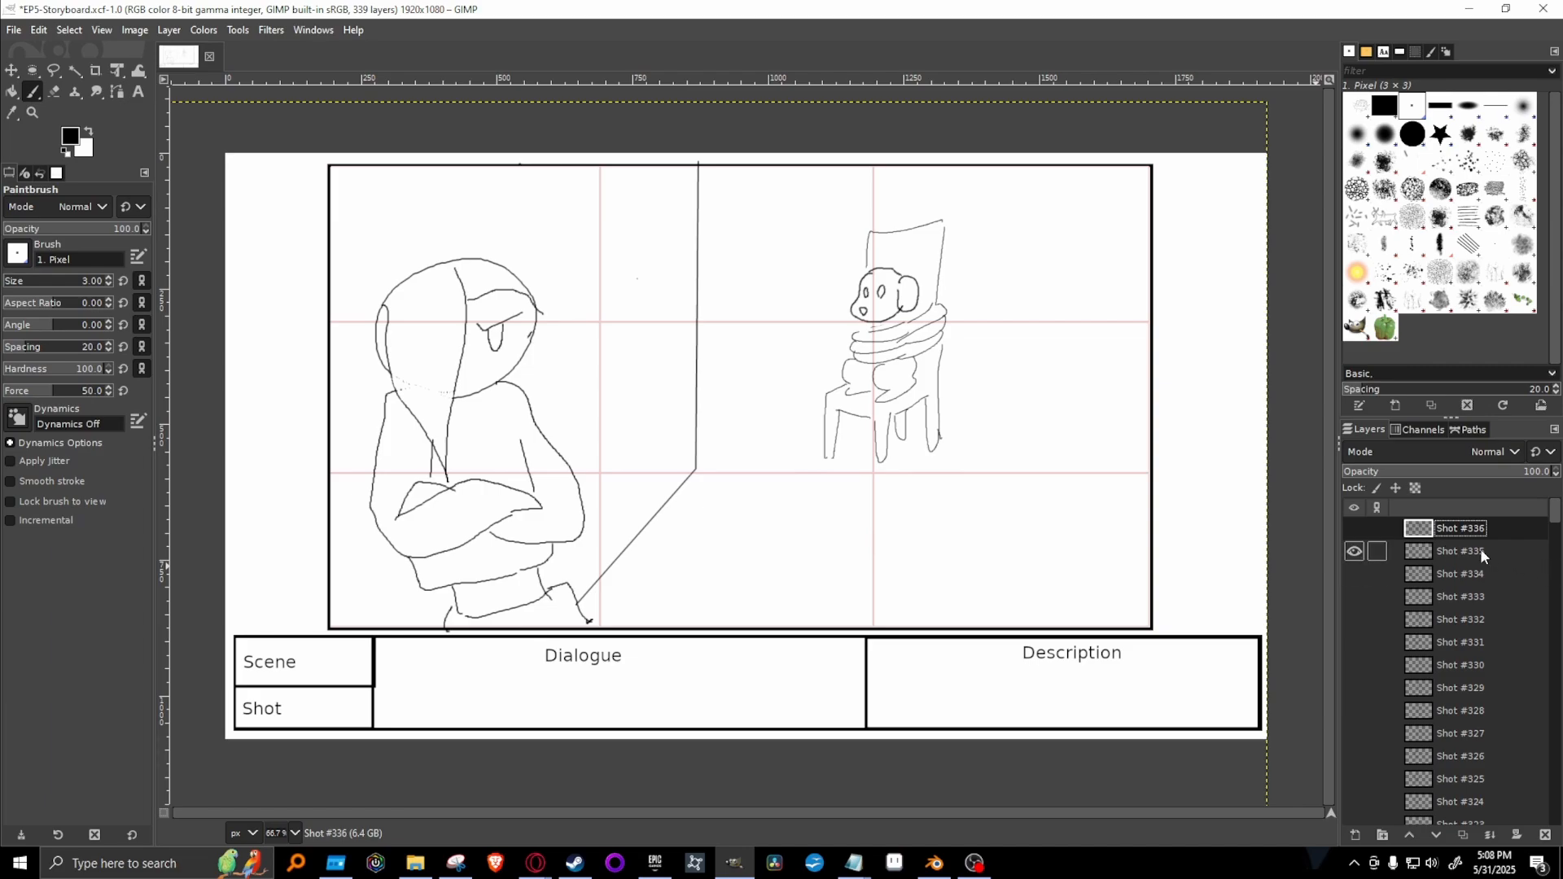
pyautogui.click(1351, 529)
pyautogui.click(1351, 529)
# Switch to the Google Docs script to reread Hiro's arrival line, and return to the storyboard in GIMP.
pyautogui.moveTo(535, 863)
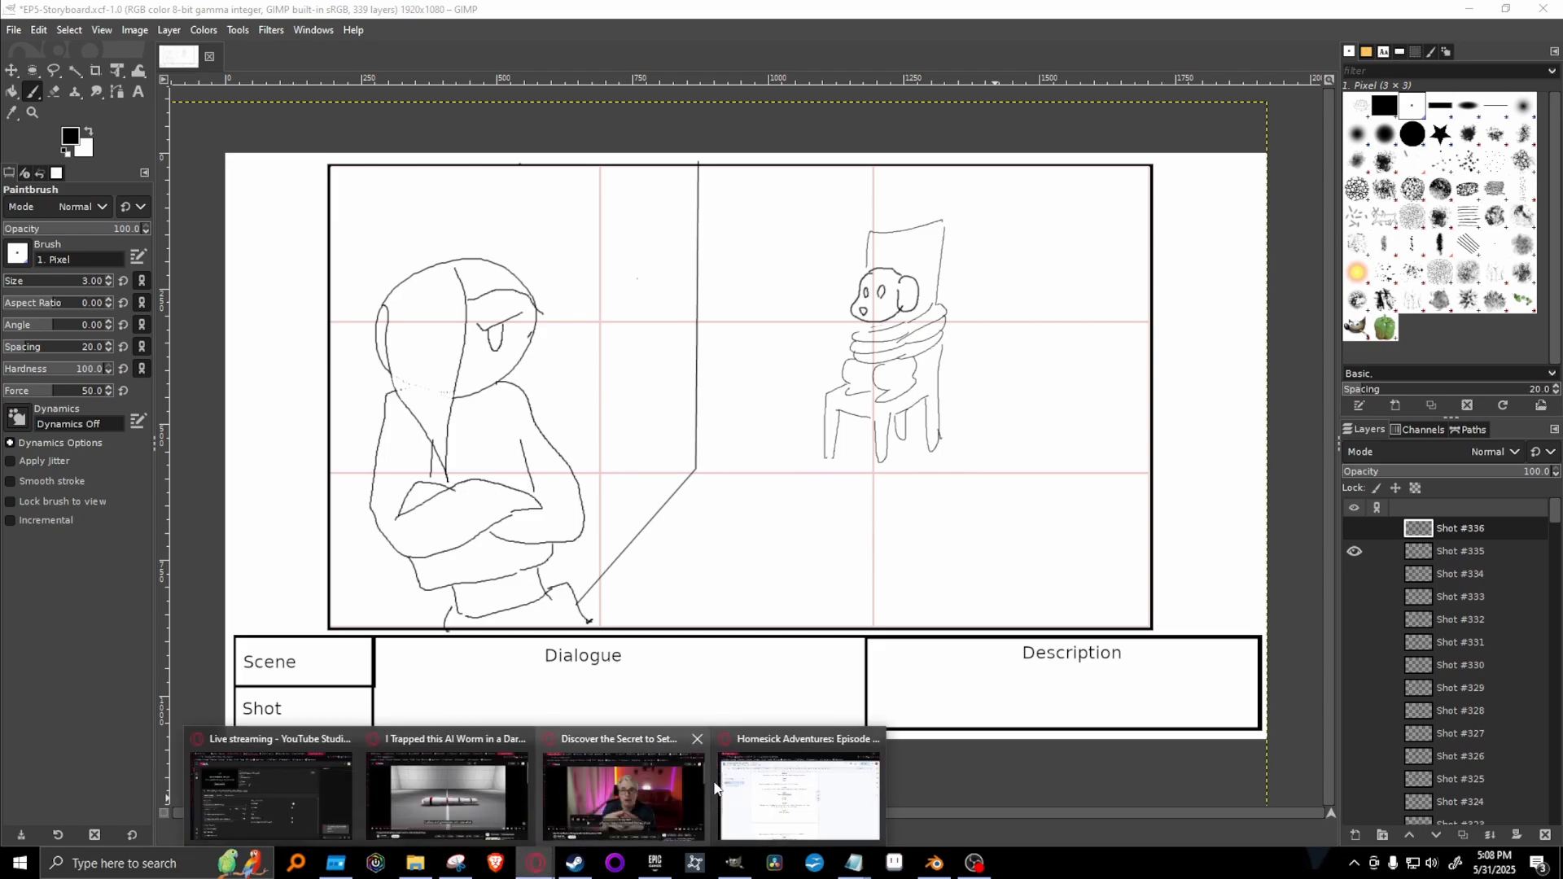
pyautogui.click(774, 796)
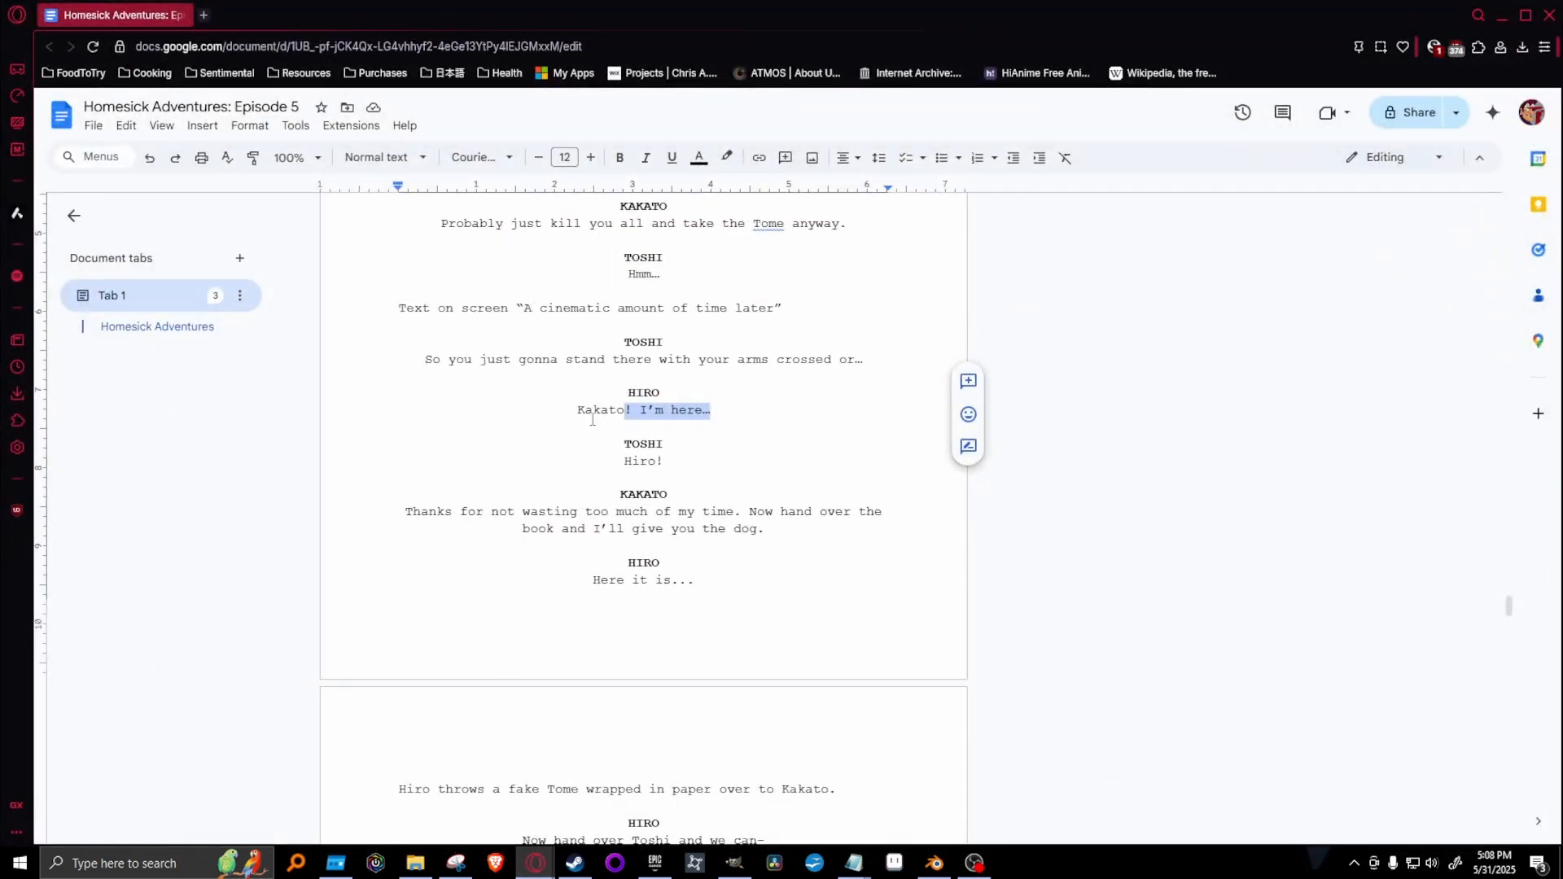
pyautogui.click(1502, 16)
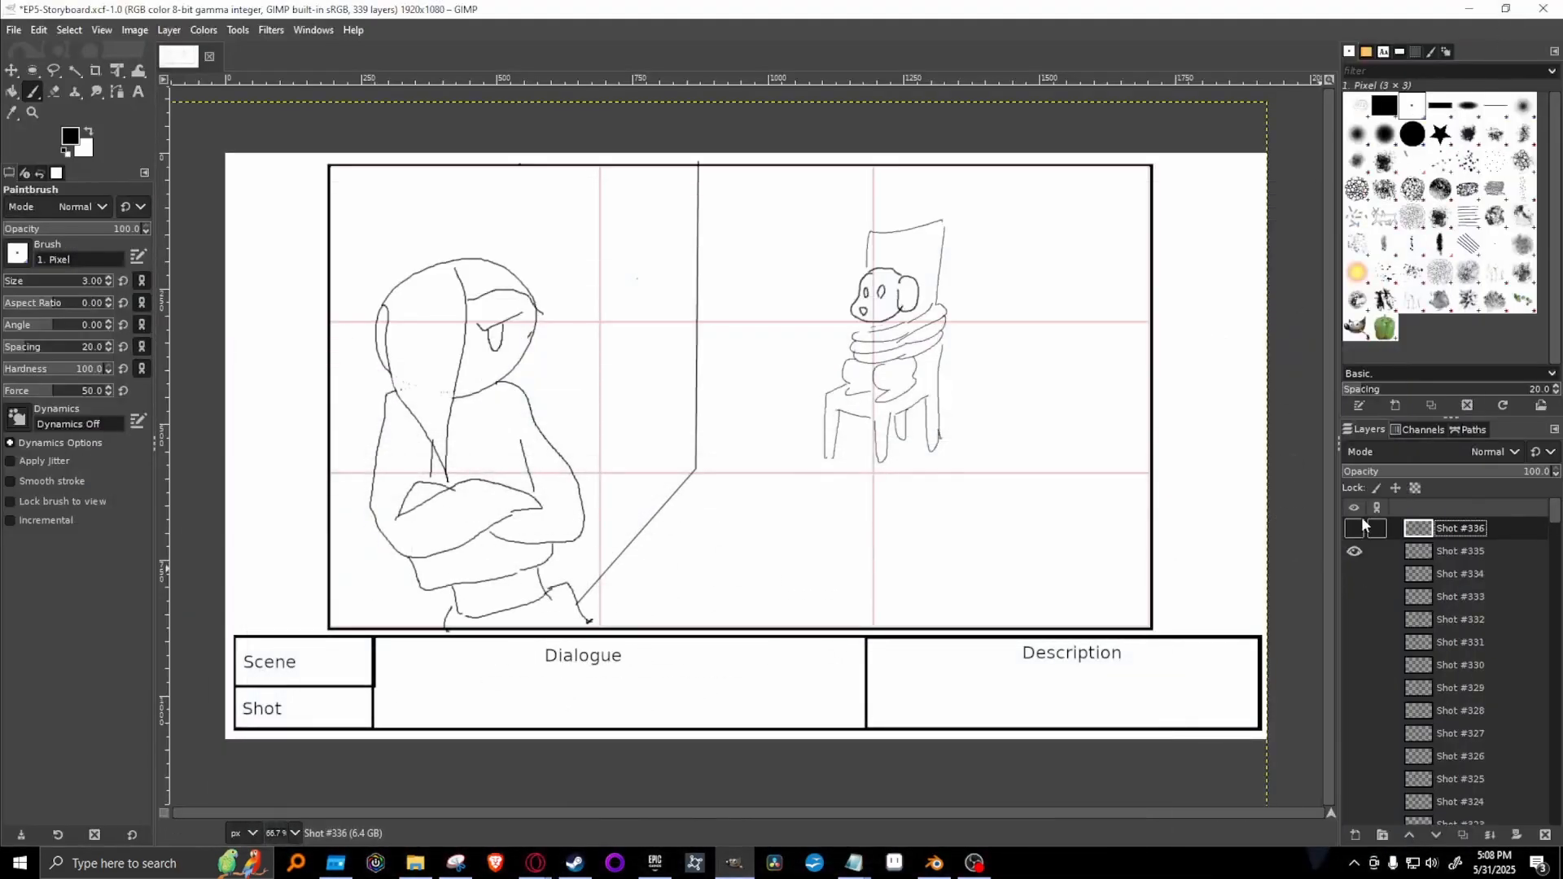
# Toggle the visibility of Shot #336 and Shot #335 to compare the two drawings, and leave both hidden.
pyautogui.click(1354, 530)
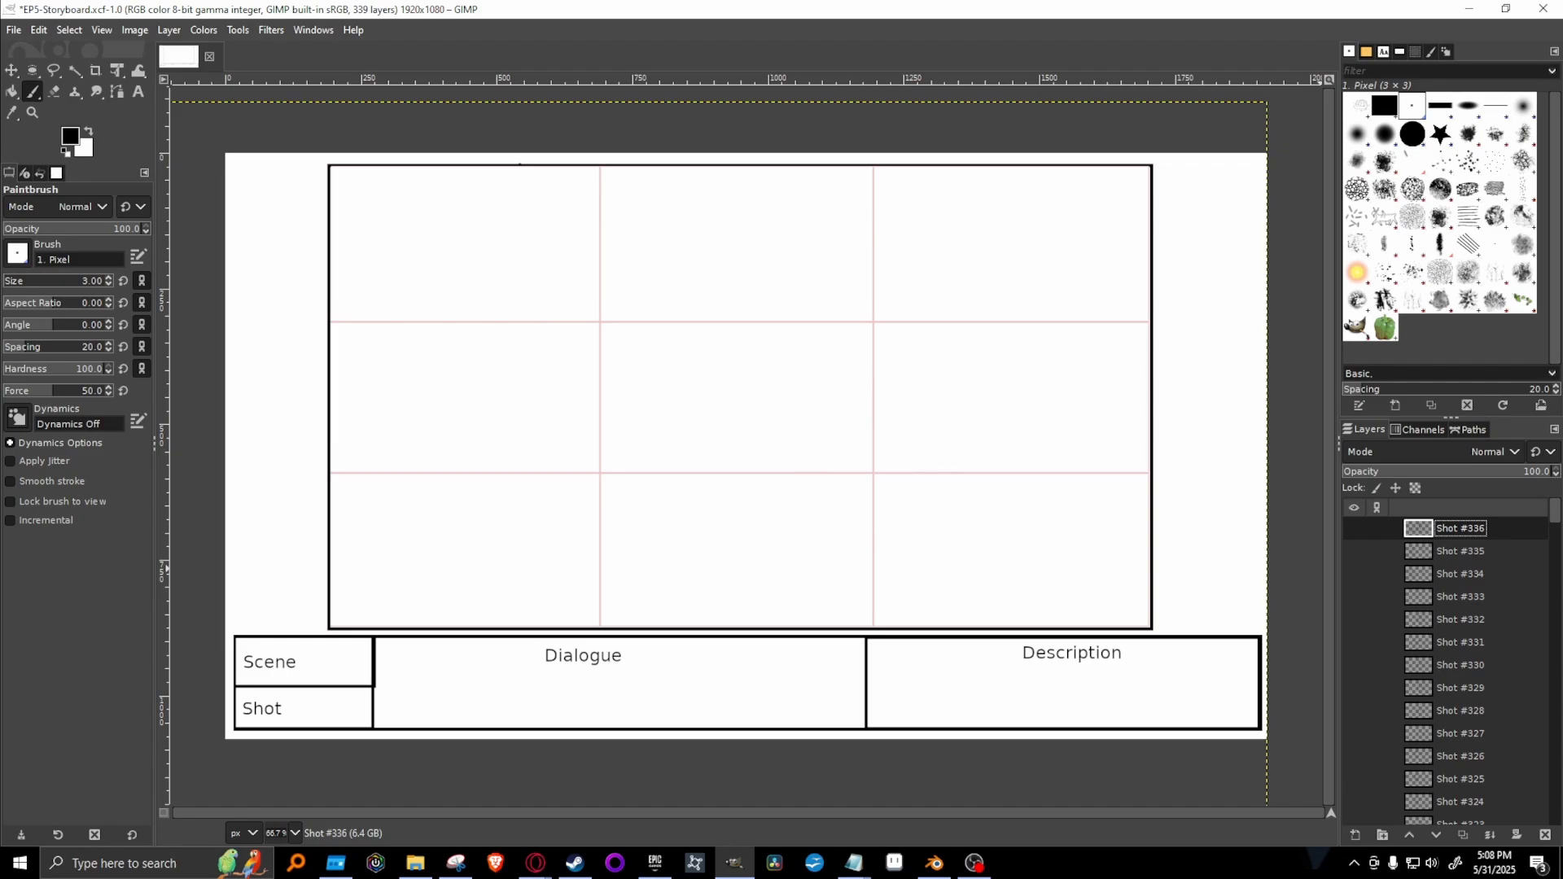
pyautogui.click(1354, 529)
pyautogui.click(1354, 530)
pyautogui.click(1353, 554)
pyautogui.click(1353, 554)
pyautogui.click(1353, 554)
pyautogui.click(1353, 553)
# Duplicate the Shot #328 close-up of the tied-up dog, hide the original, and move the copy to the top of the layer stack.
pyautogui.scroll(-4, 1503, 578)
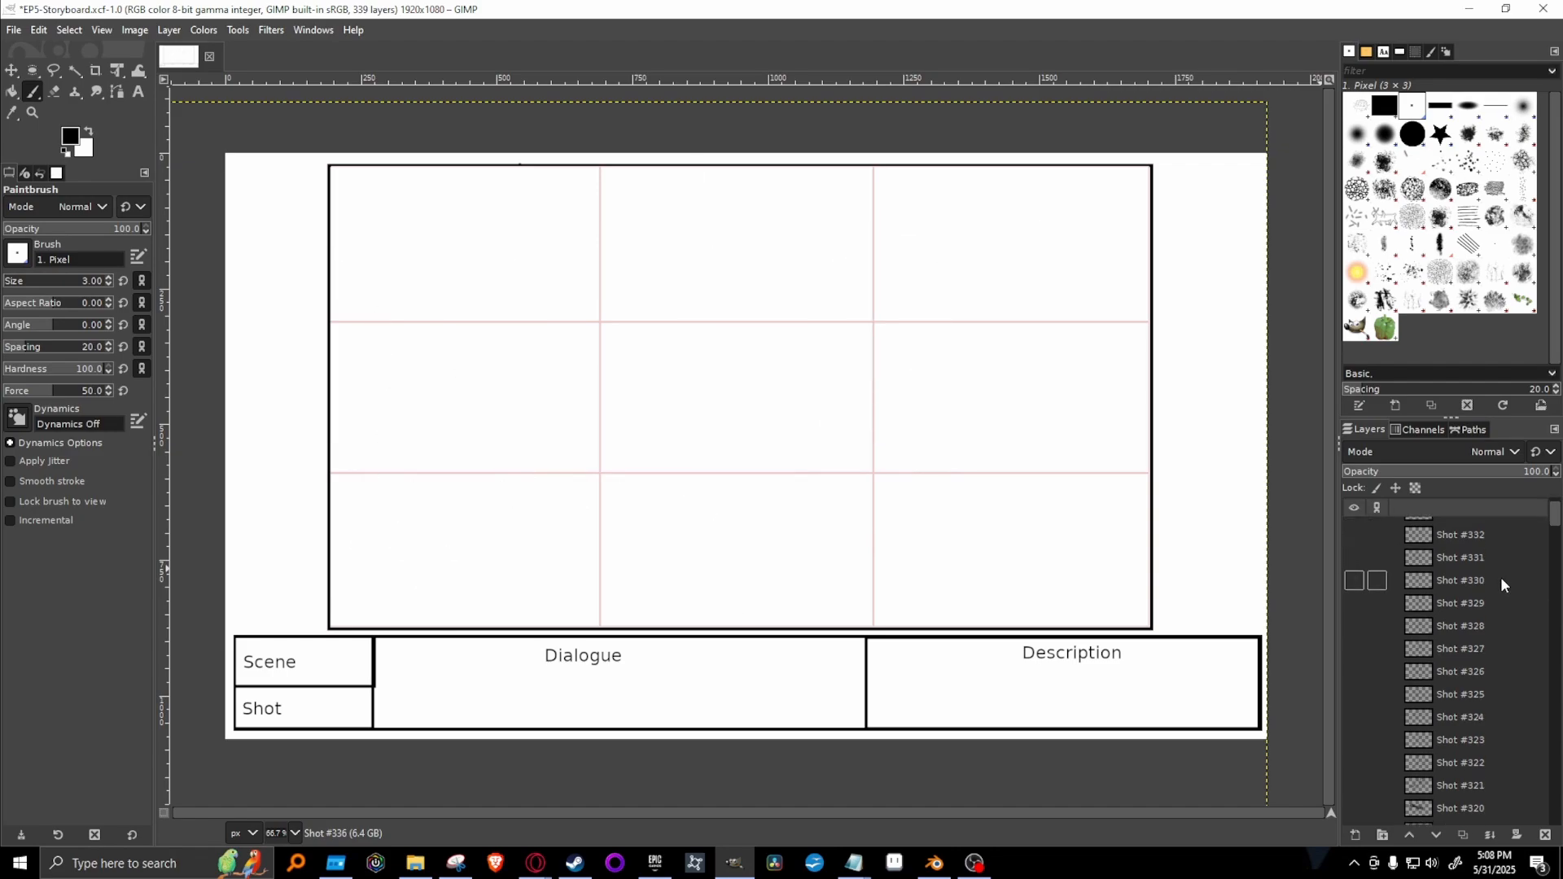
pyautogui.click(1354, 627)
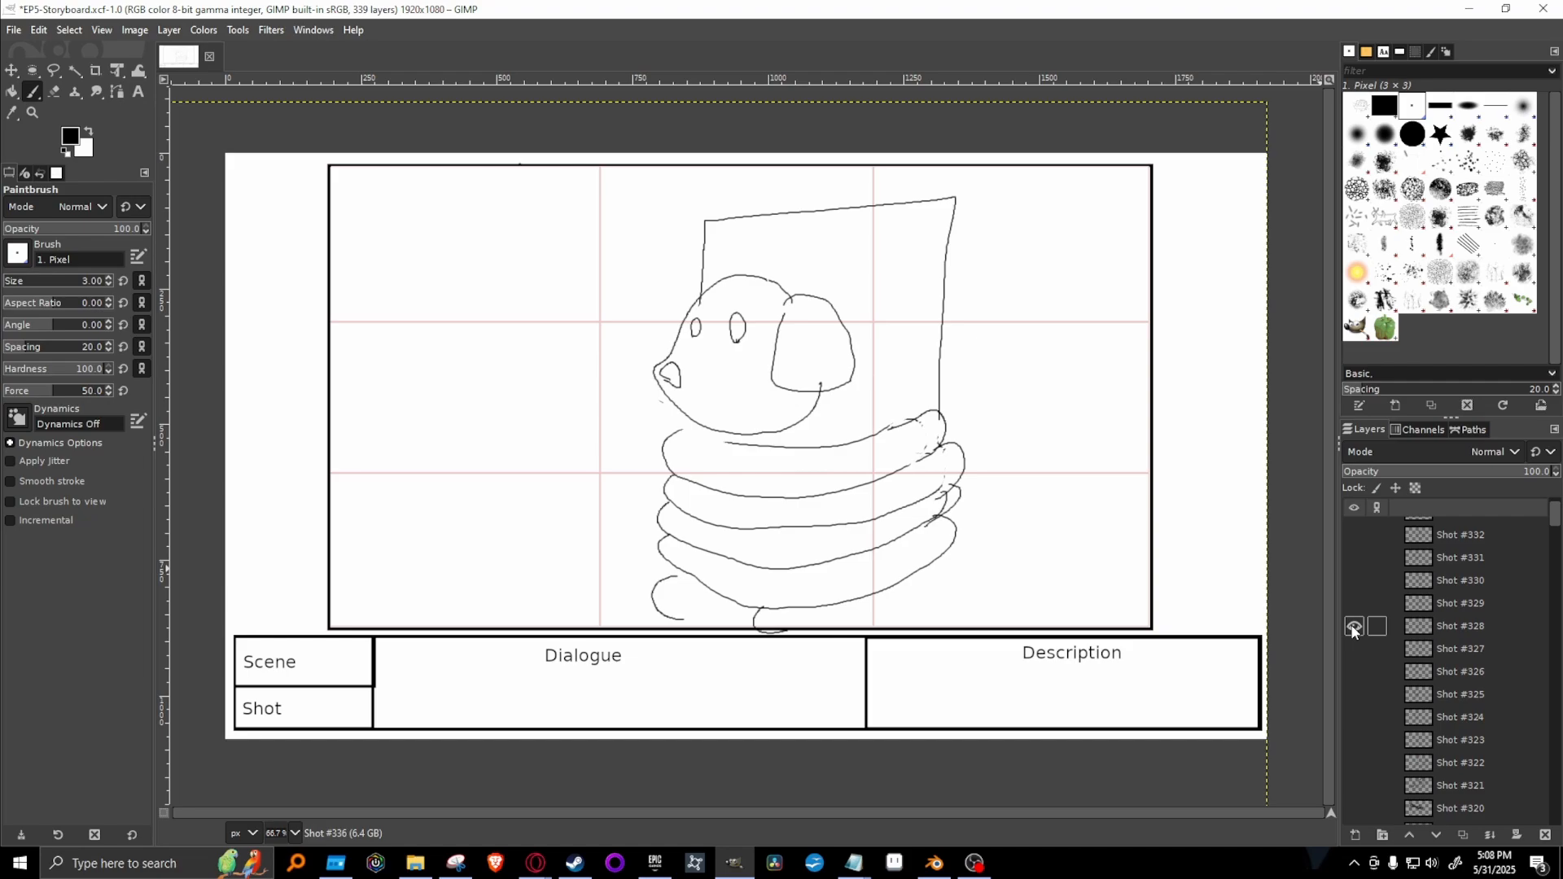
pyautogui.rightClick(1474, 627)
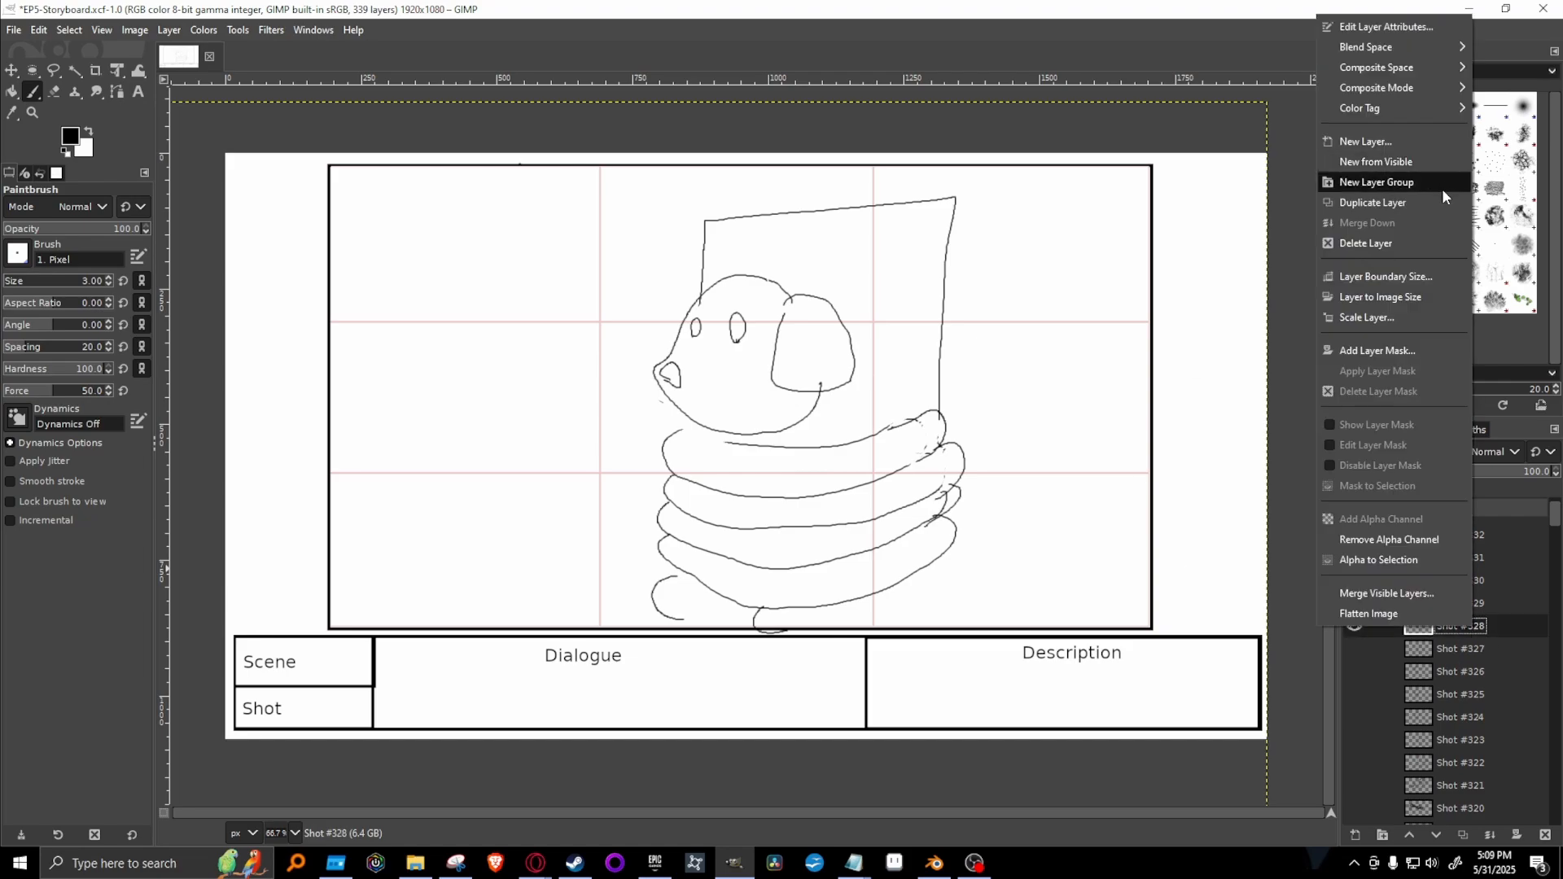
pyautogui.click(1402, 197)
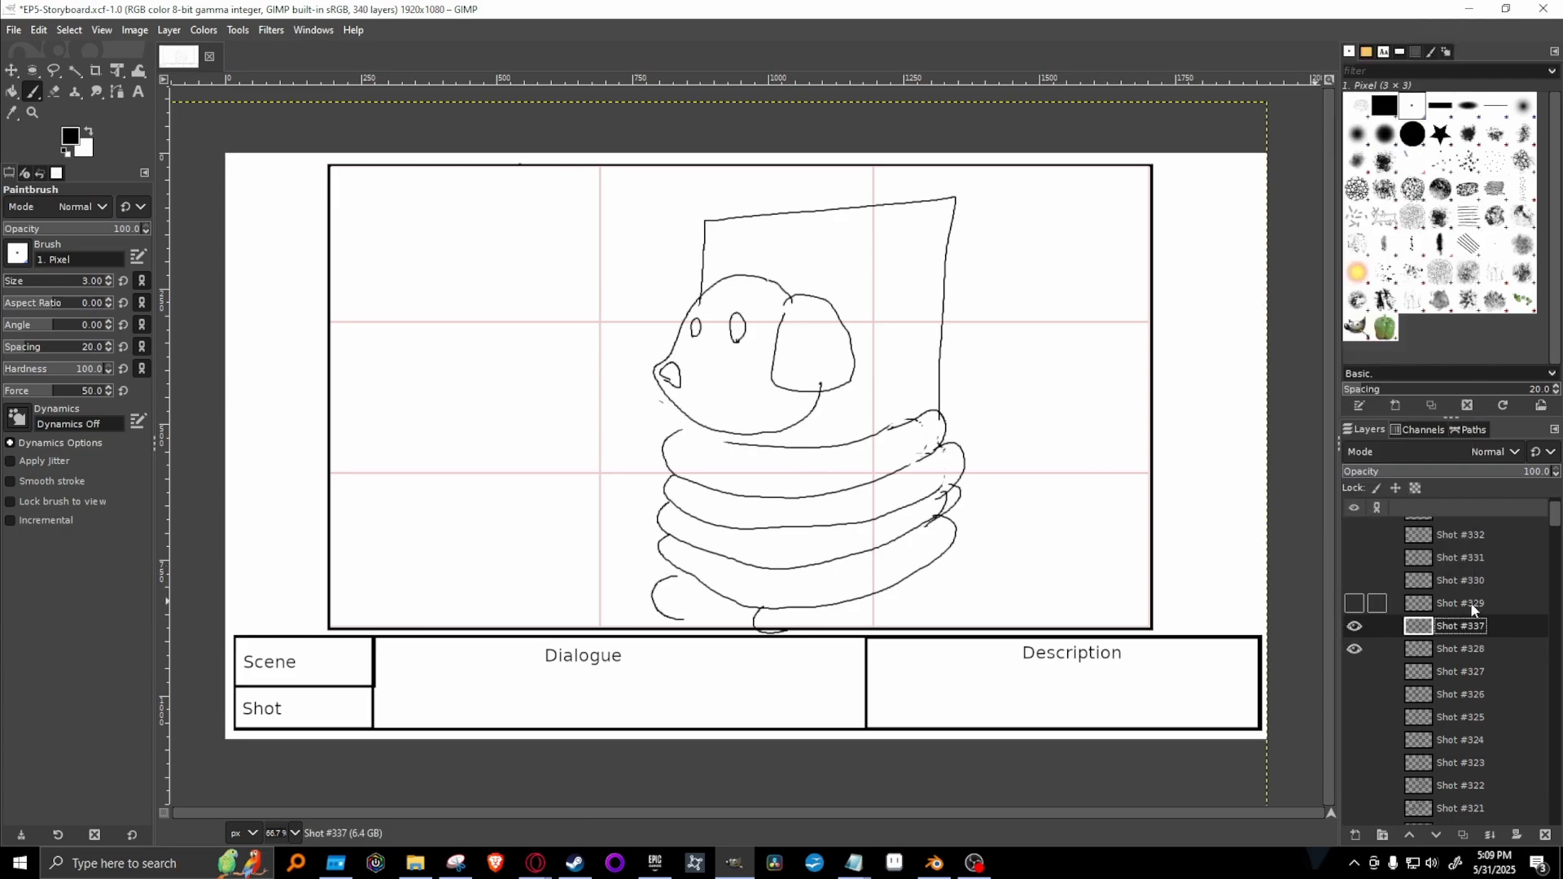
pyautogui.click(1354, 649)
pyautogui.moveTo(1525, 620); pyautogui.dragTo(1450, 520)
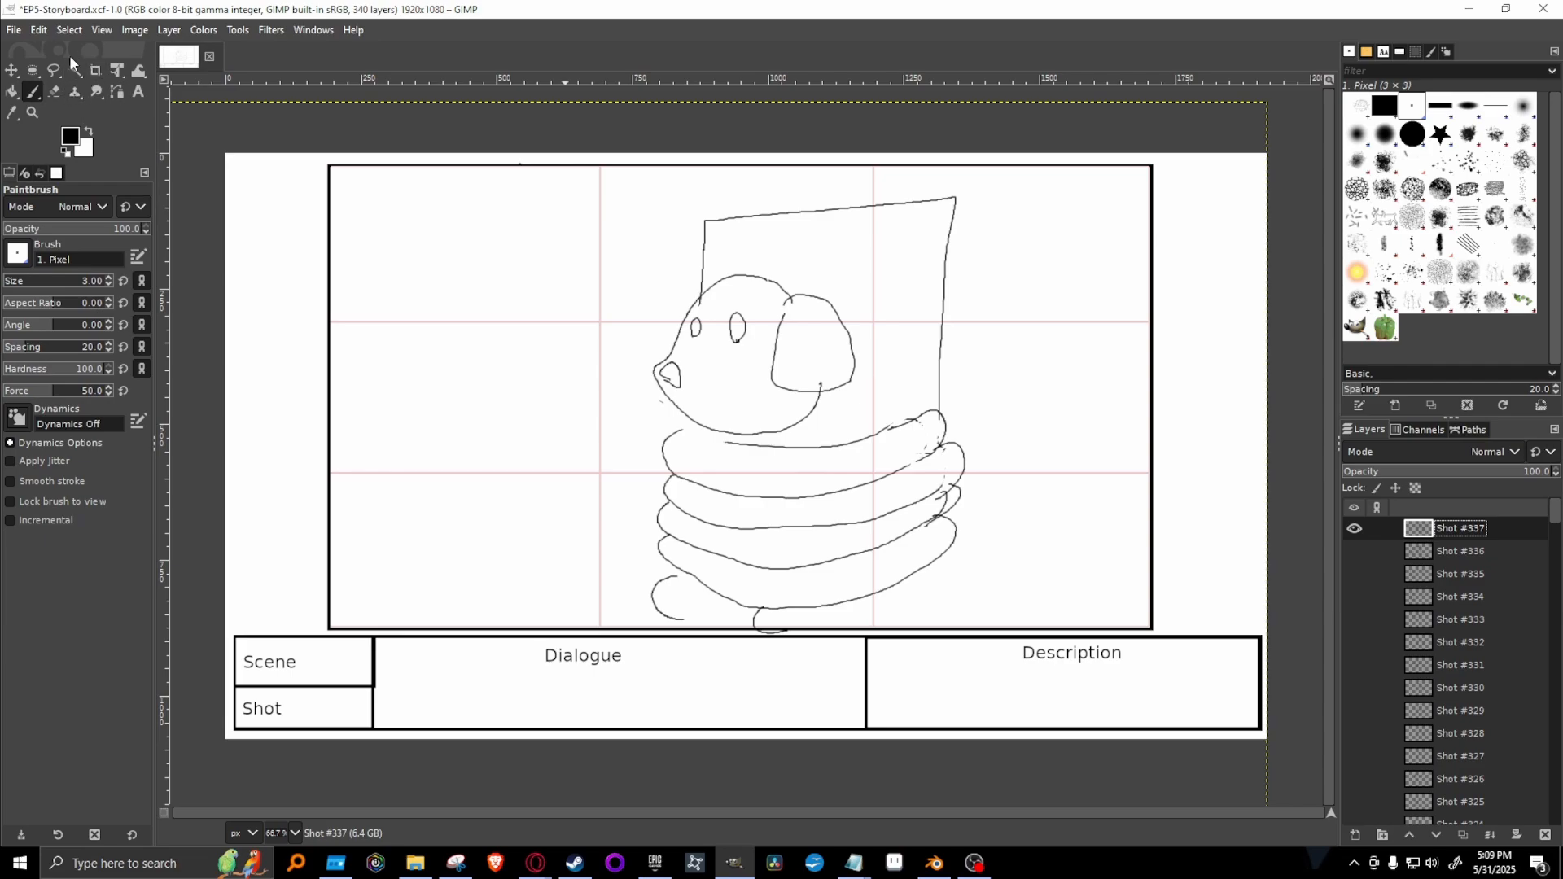
# Free-select the dog's head, shift it about 87 px left and 16.5 px down with Unified Transform, and anchor it.
pyautogui.click(54, 71)
pyautogui.click(722, 436)
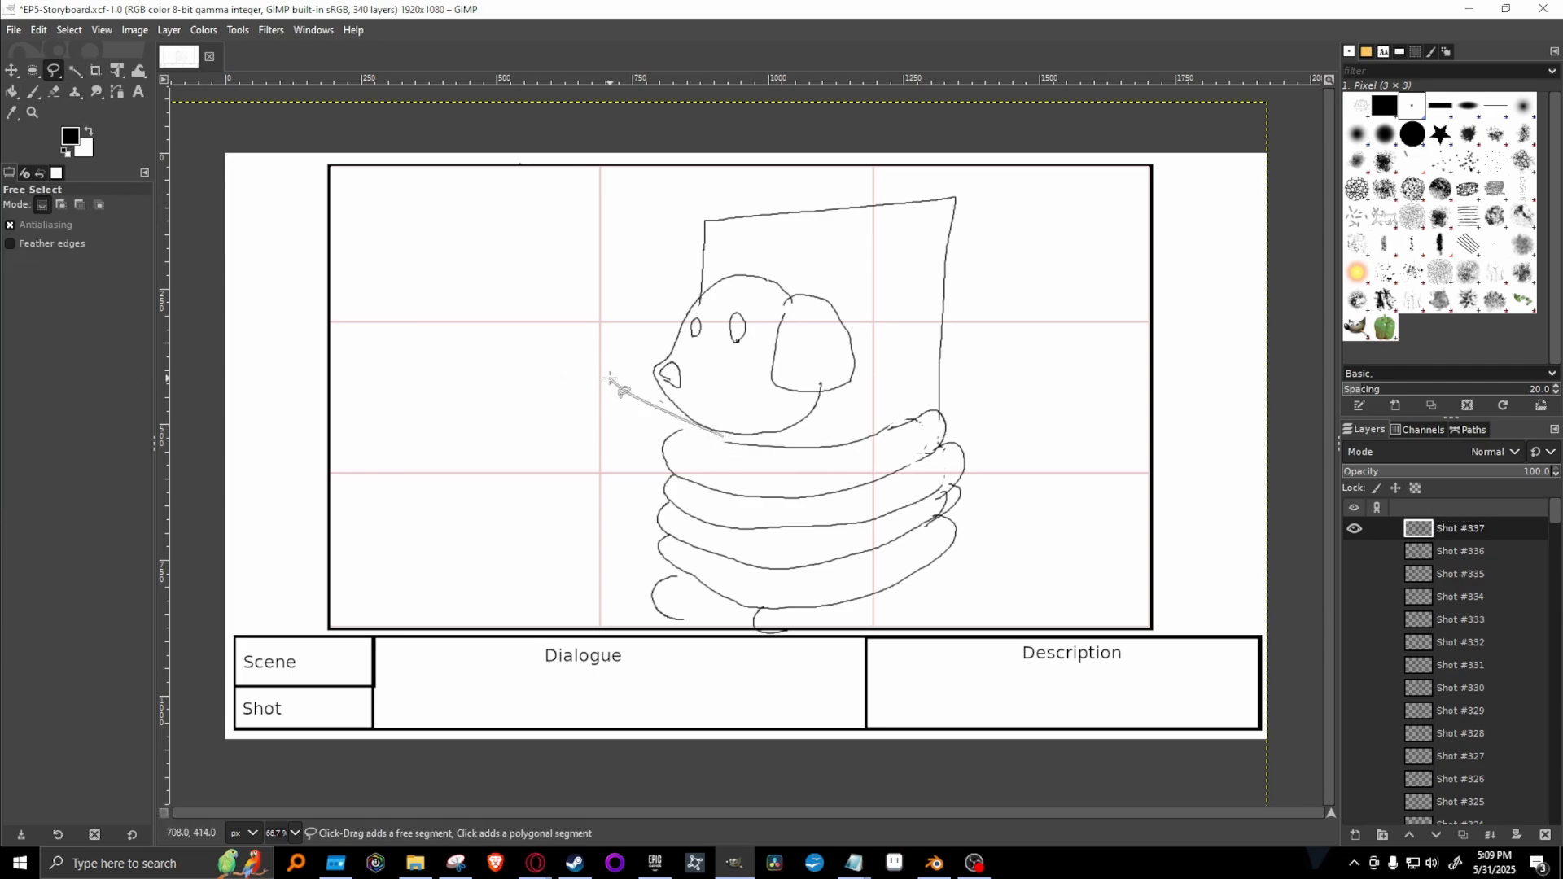
pyautogui.moveTo(609, 378)
pyautogui.mouseDown()
pyautogui.moveTo(663, 277)
pyautogui.moveTo(697, 287)
pyautogui.moveTo(746, 256)
pyautogui.moveTo(881, 295)
pyautogui.moveTo(888, 397)
pyautogui.moveTo(722, 436)
pyautogui.mouseUp()
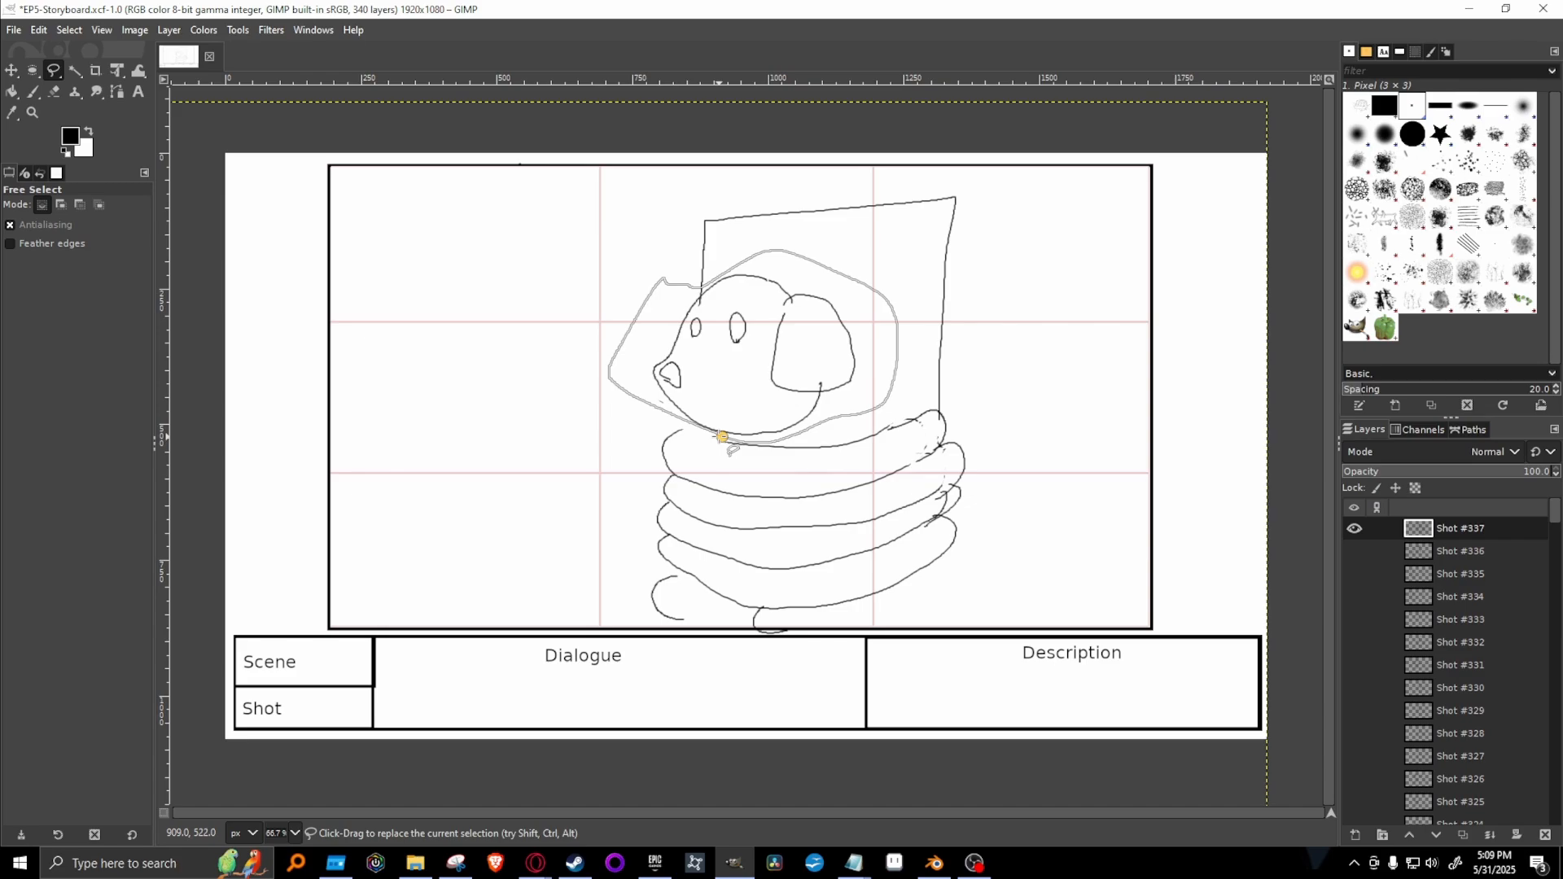
pyautogui.press('Return')
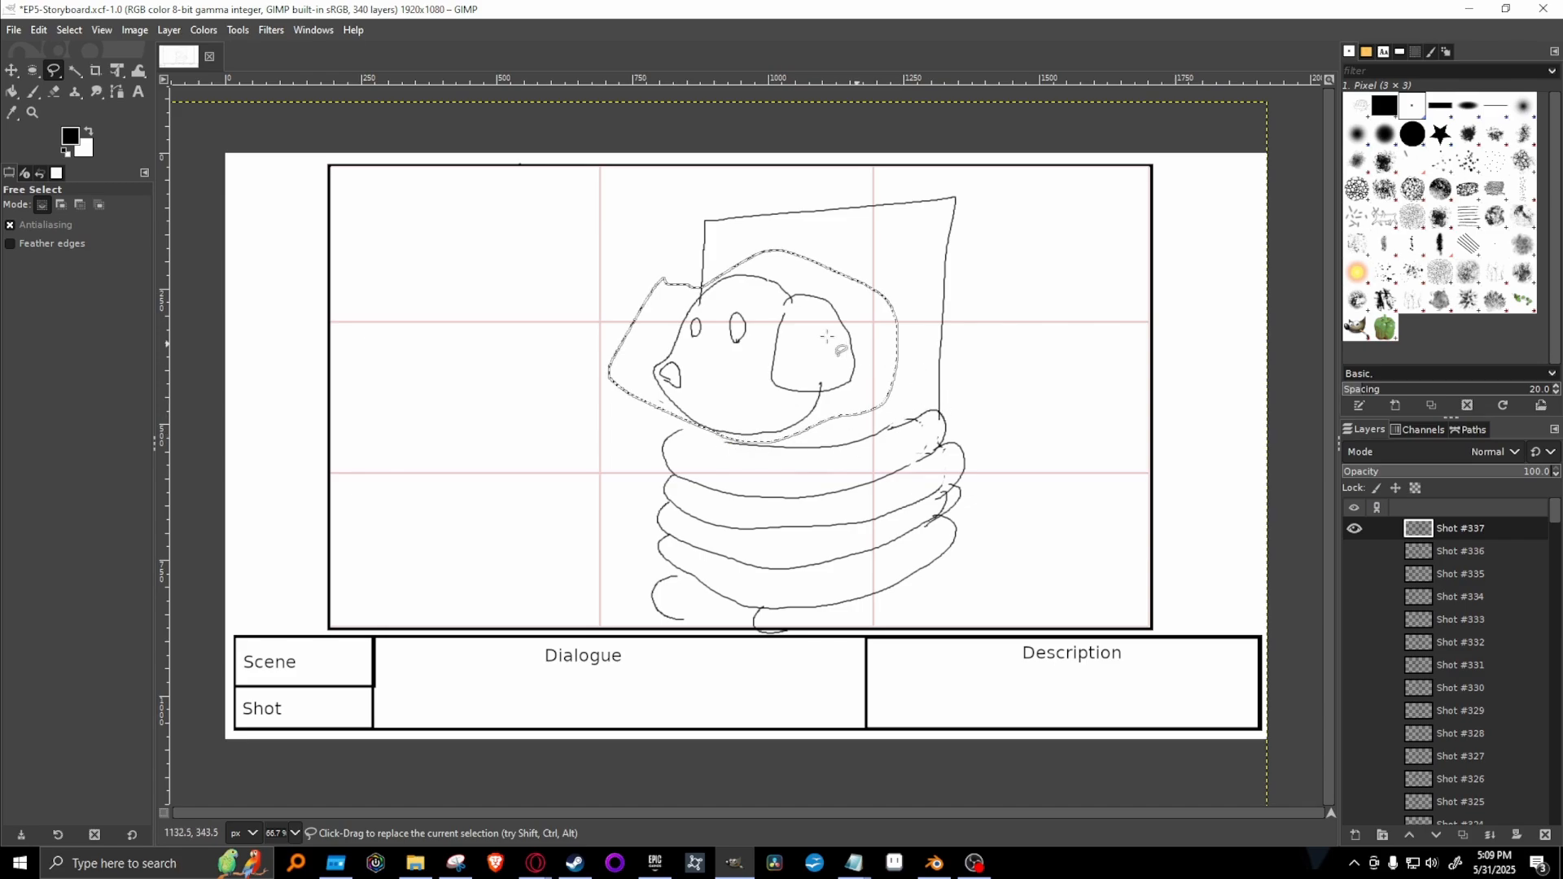
pyautogui.click(116, 70)
pyautogui.click(764, 383)
pyautogui.moveTo(765, 383); pyautogui.dragTo(718, 391)
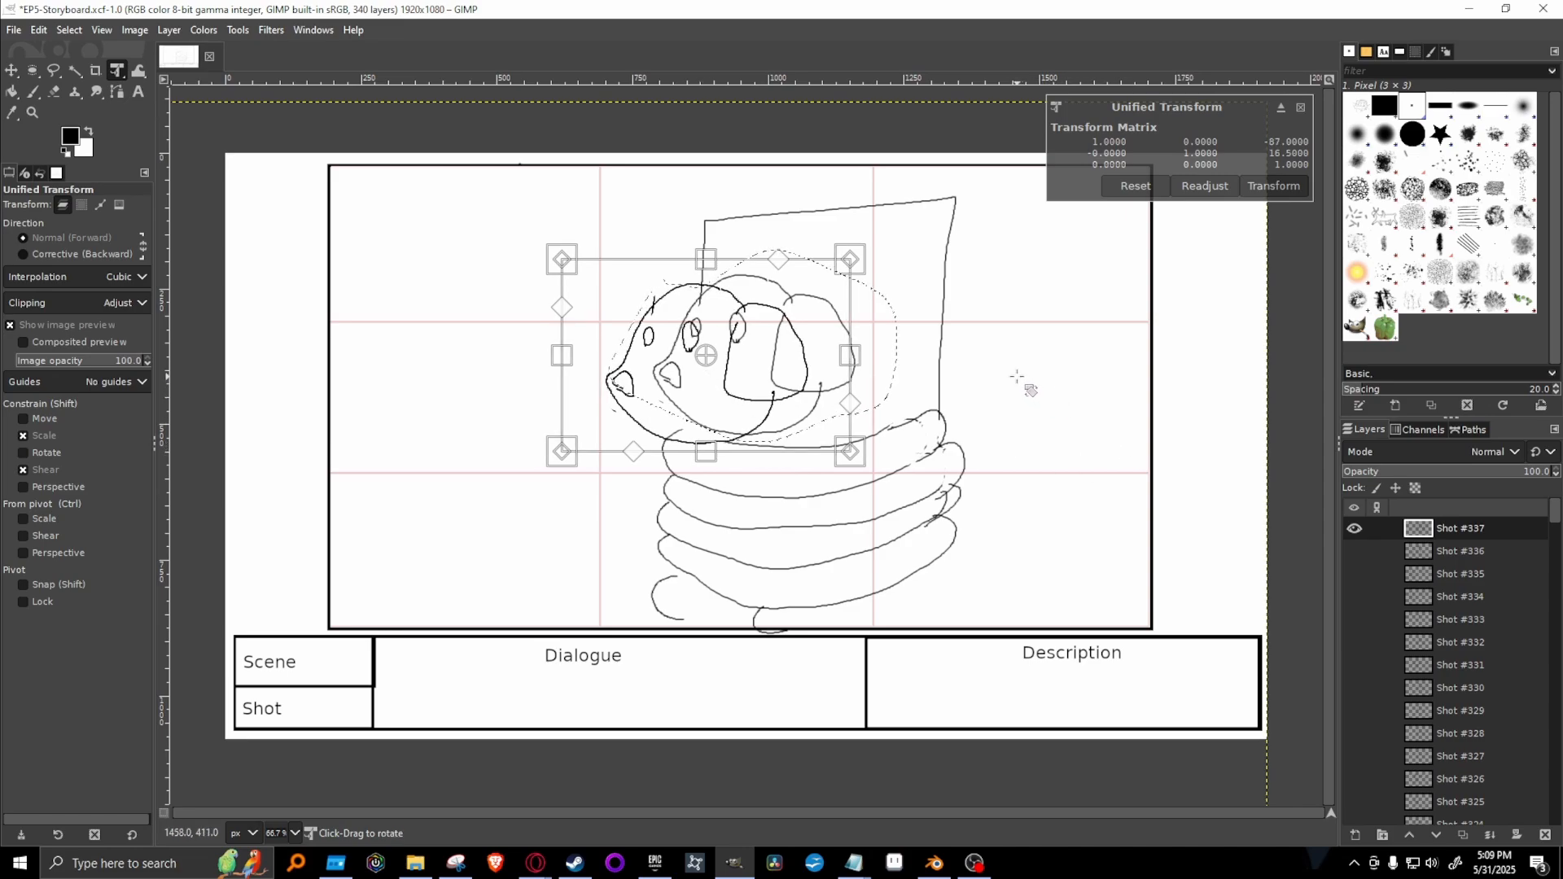
pyautogui.press('Return')
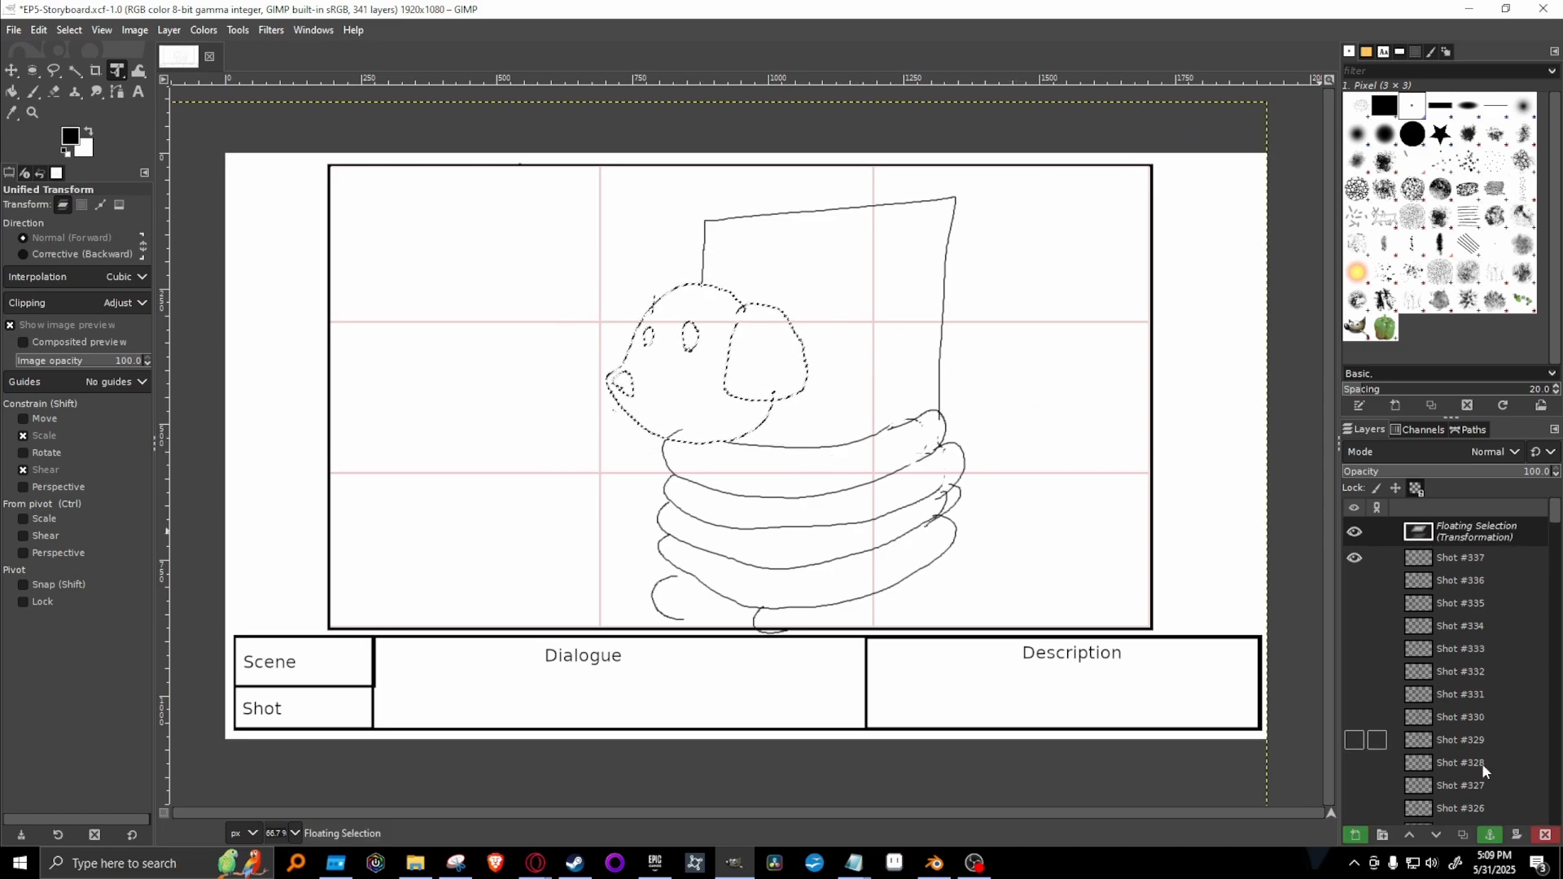
pyautogui.click(1490, 834)
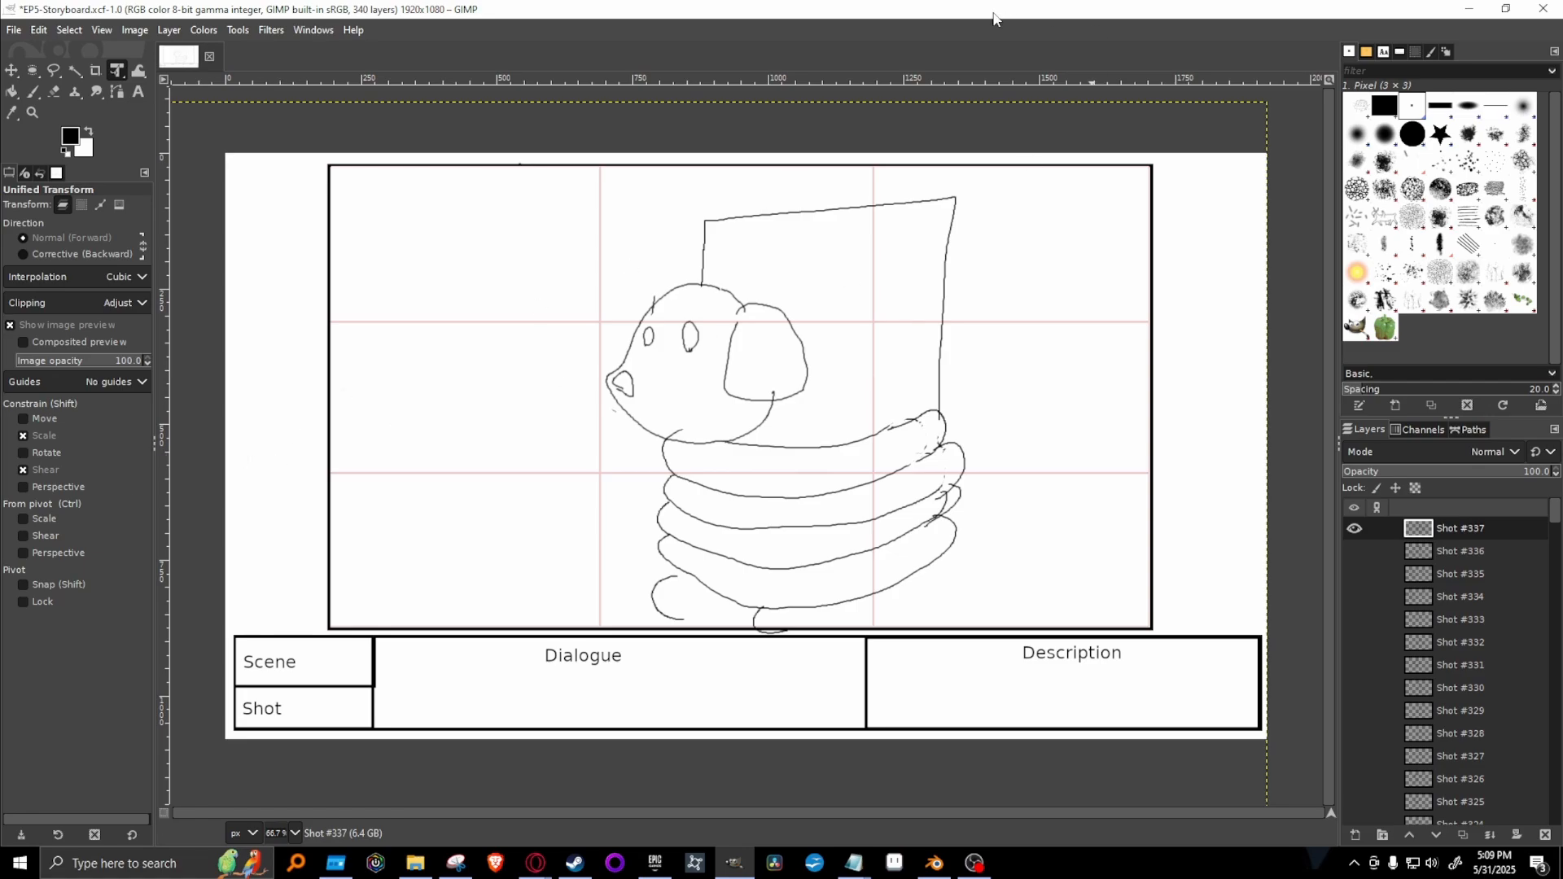
# Paint a short horizontal eyelid line across each of the dog's eyes, redrawing the first attempt.
pyautogui.press('p')
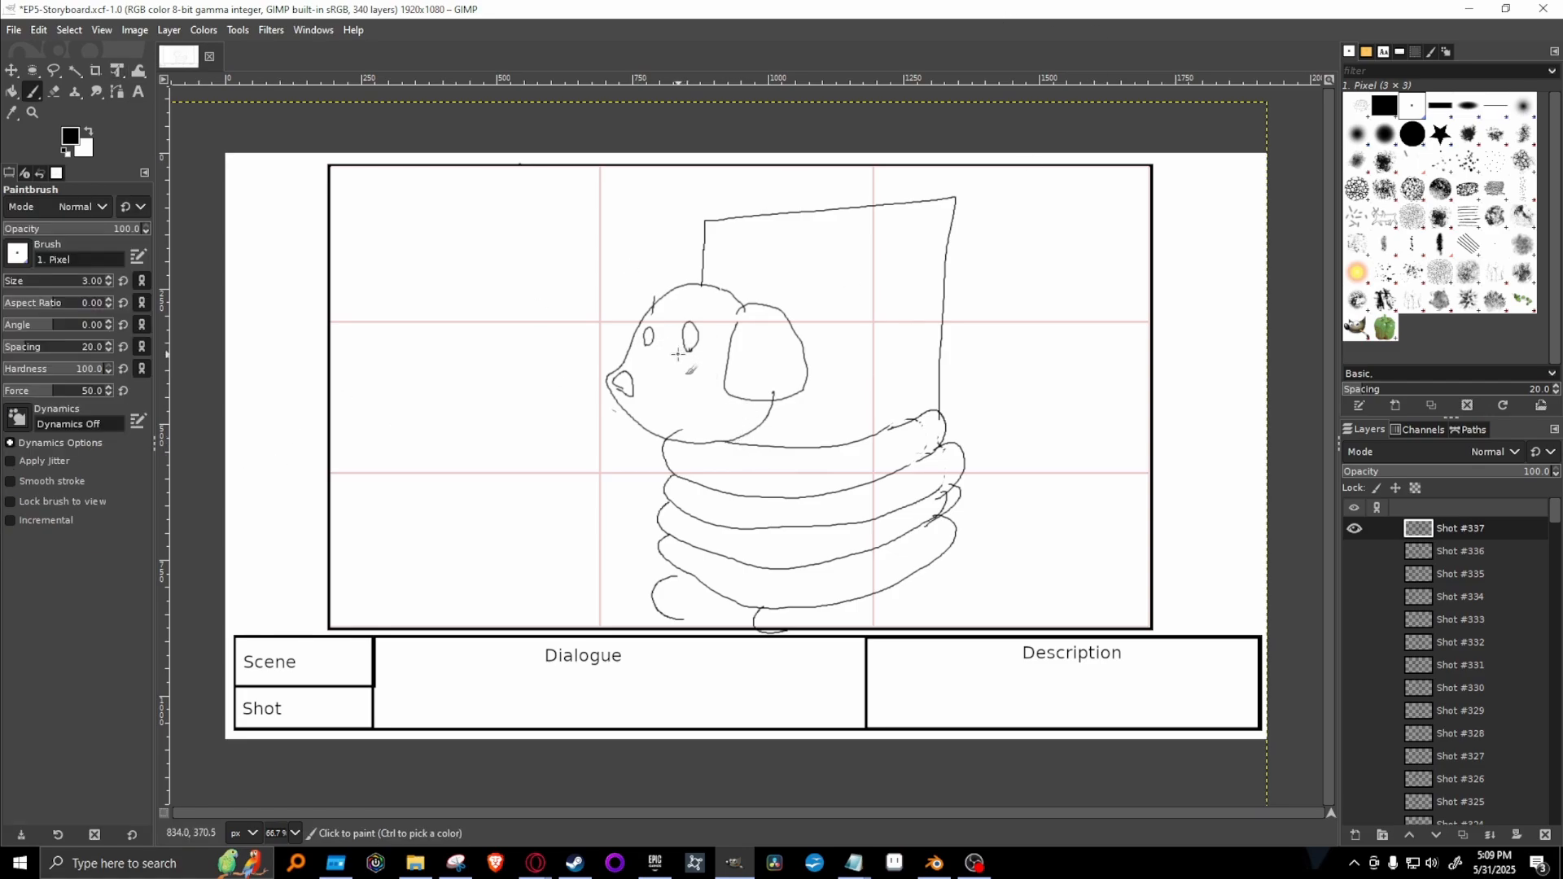
pyautogui.moveTo(676, 351)
pyautogui.mouseDown()
pyautogui.moveTo(713, 347)
pyautogui.moveTo(662, 339)
pyautogui.mouseUp()
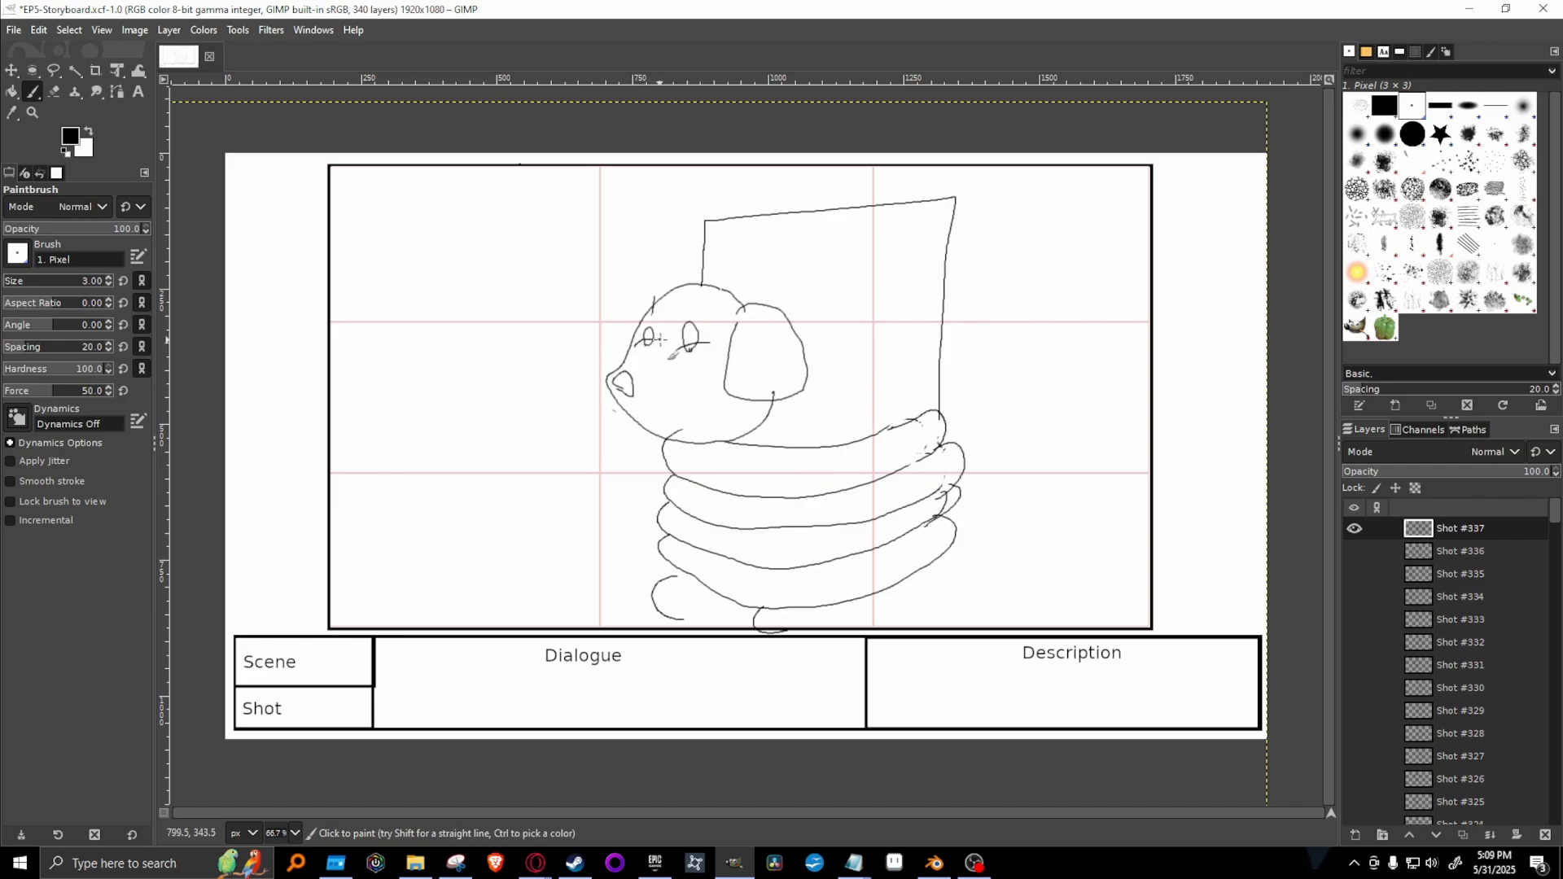
pyautogui.hotkey('ctrl', 'z')
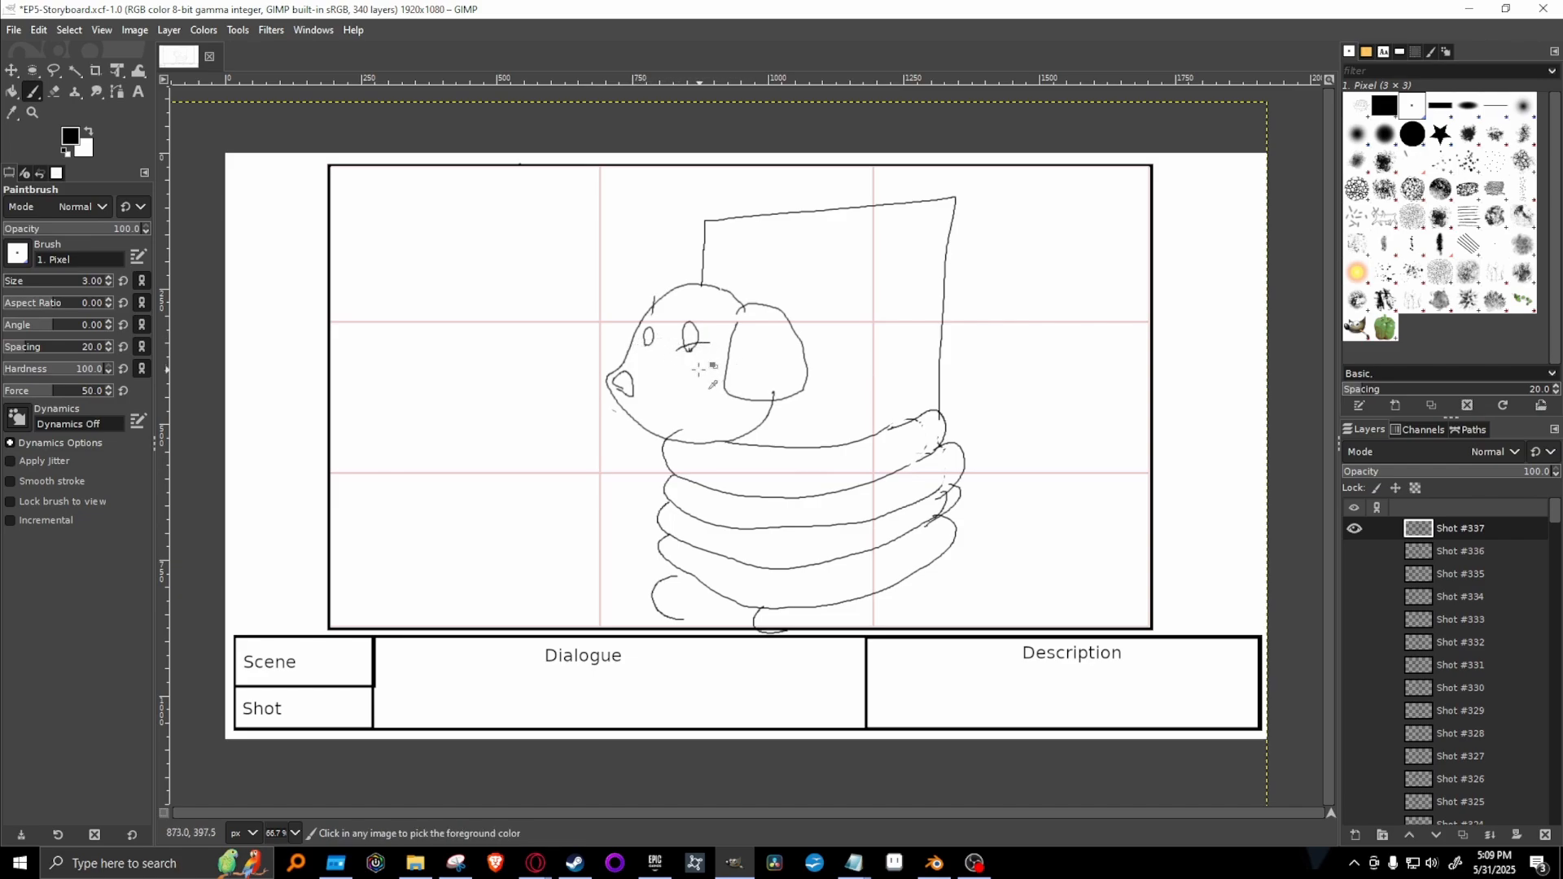
pyautogui.hotkey('ctrl', 'z')
pyautogui.moveTo(674, 349)
pyautogui.mouseDown()
pyautogui.moveTo(706, 344)
pyautogui.moveTo(662, 341)
pyautogui.mouseUp()
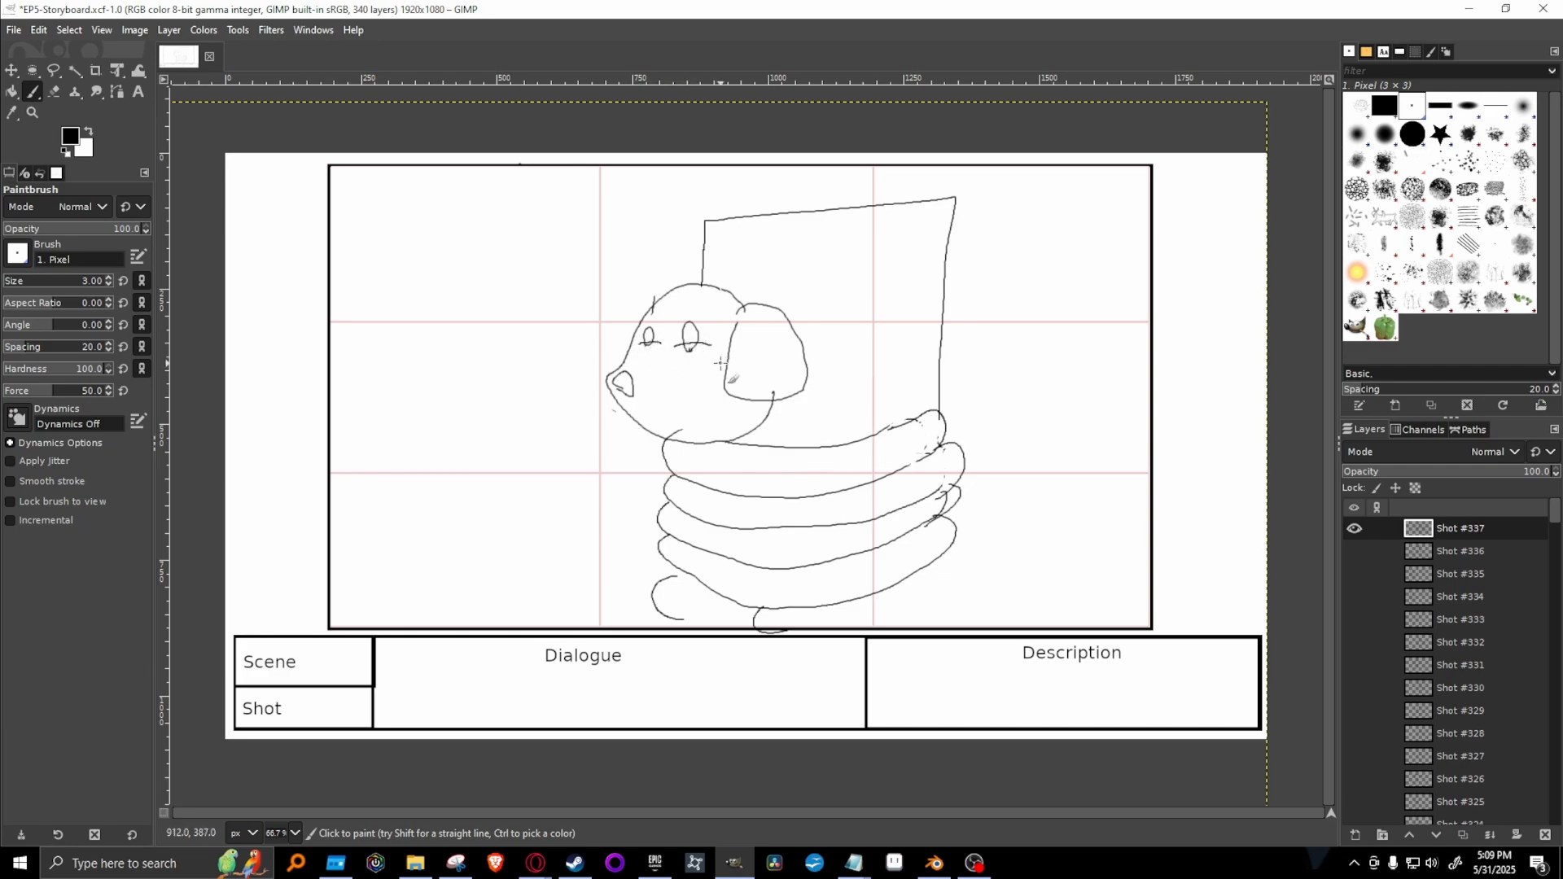
# Erase the eye outlines below the eyelid lines with the 2. Hardness 100 brush, and restore the Paintbrush with the 1. Pixel brush.
pyautogui.click(1413, 133)
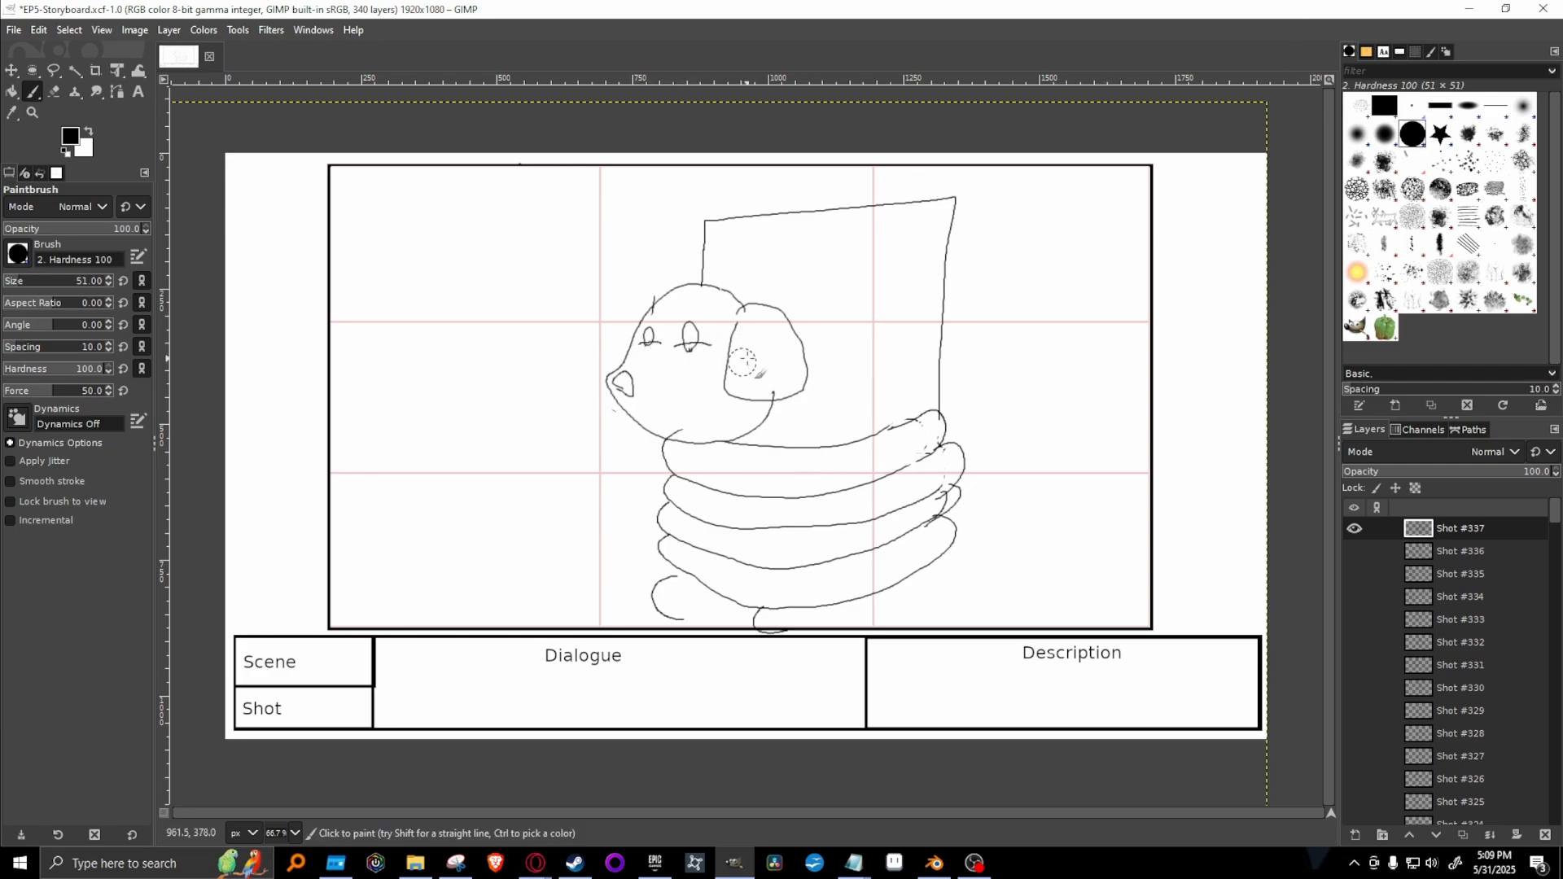
pyautogui.hotkey('shift', 'e')
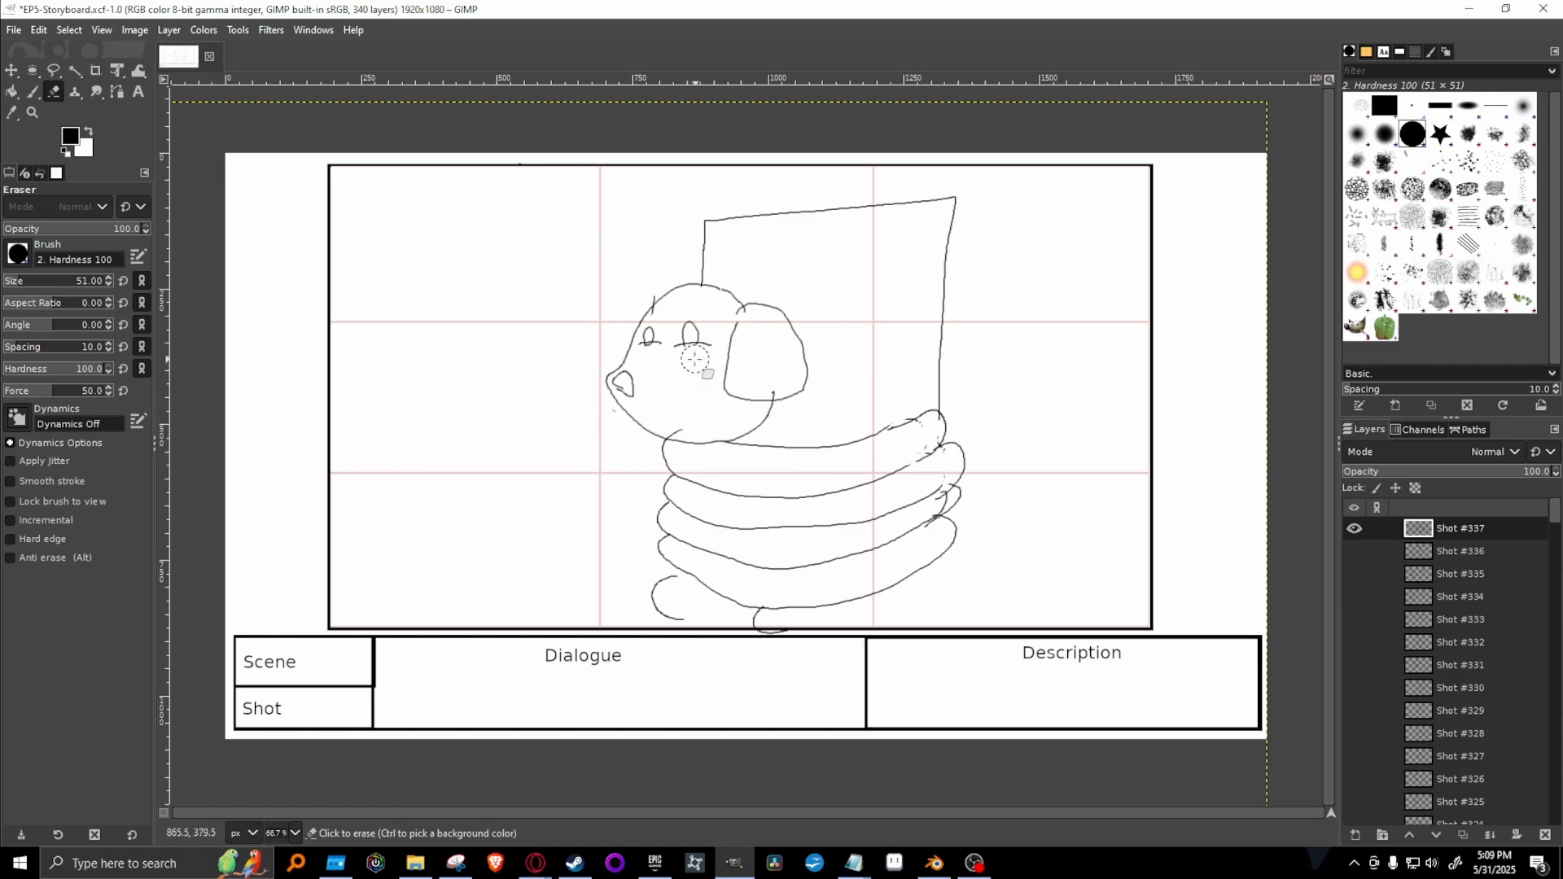
pyautogui.moveTo(649, 364); pyautogui.dragTo(654, 356)
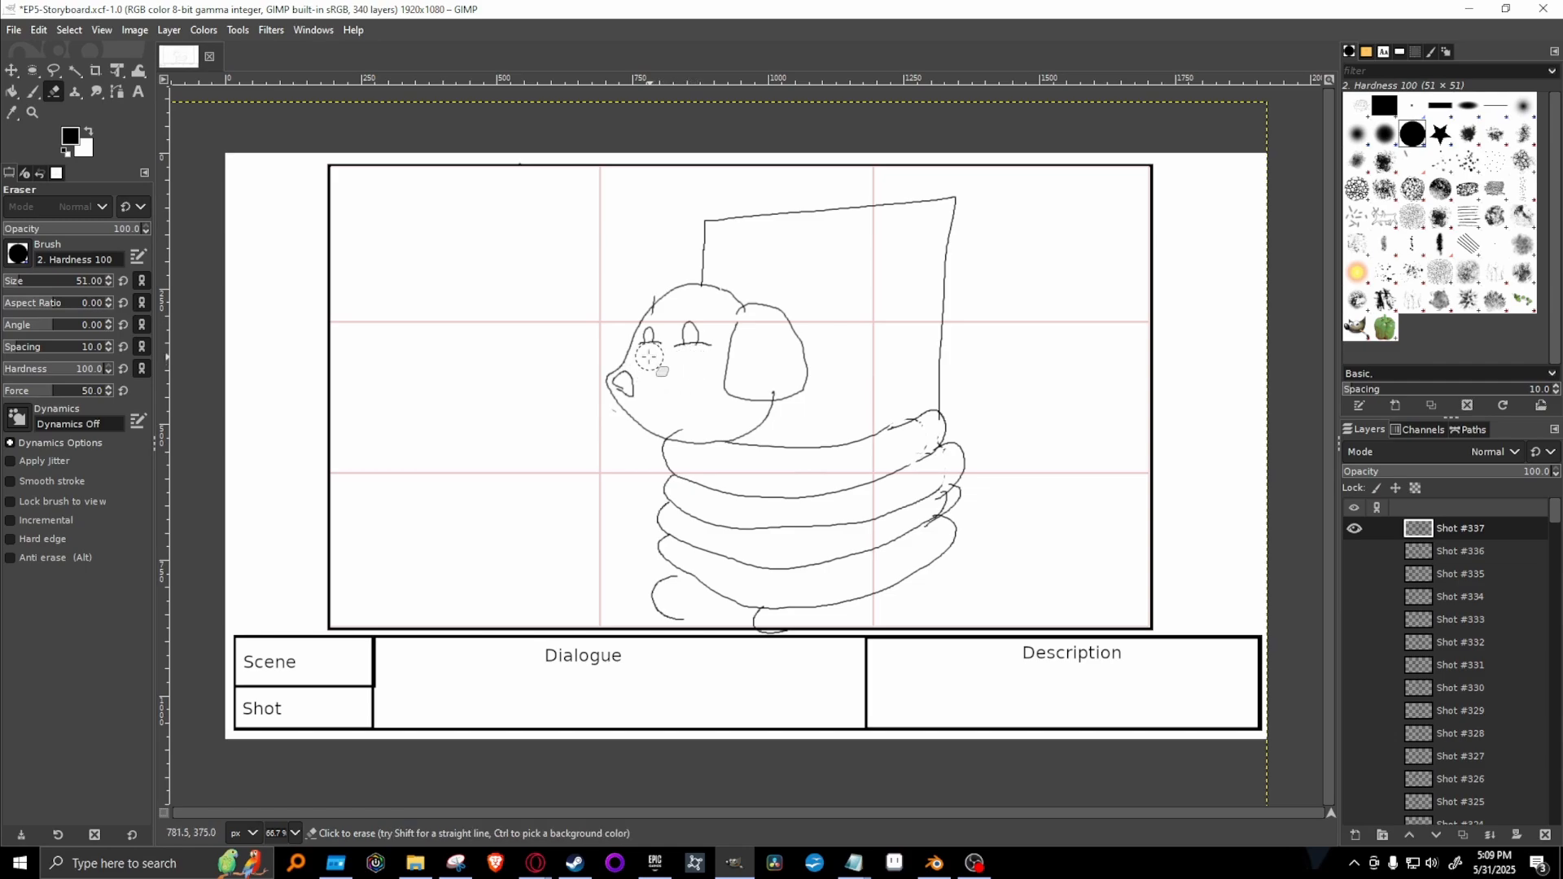
pyautogui.press('p')
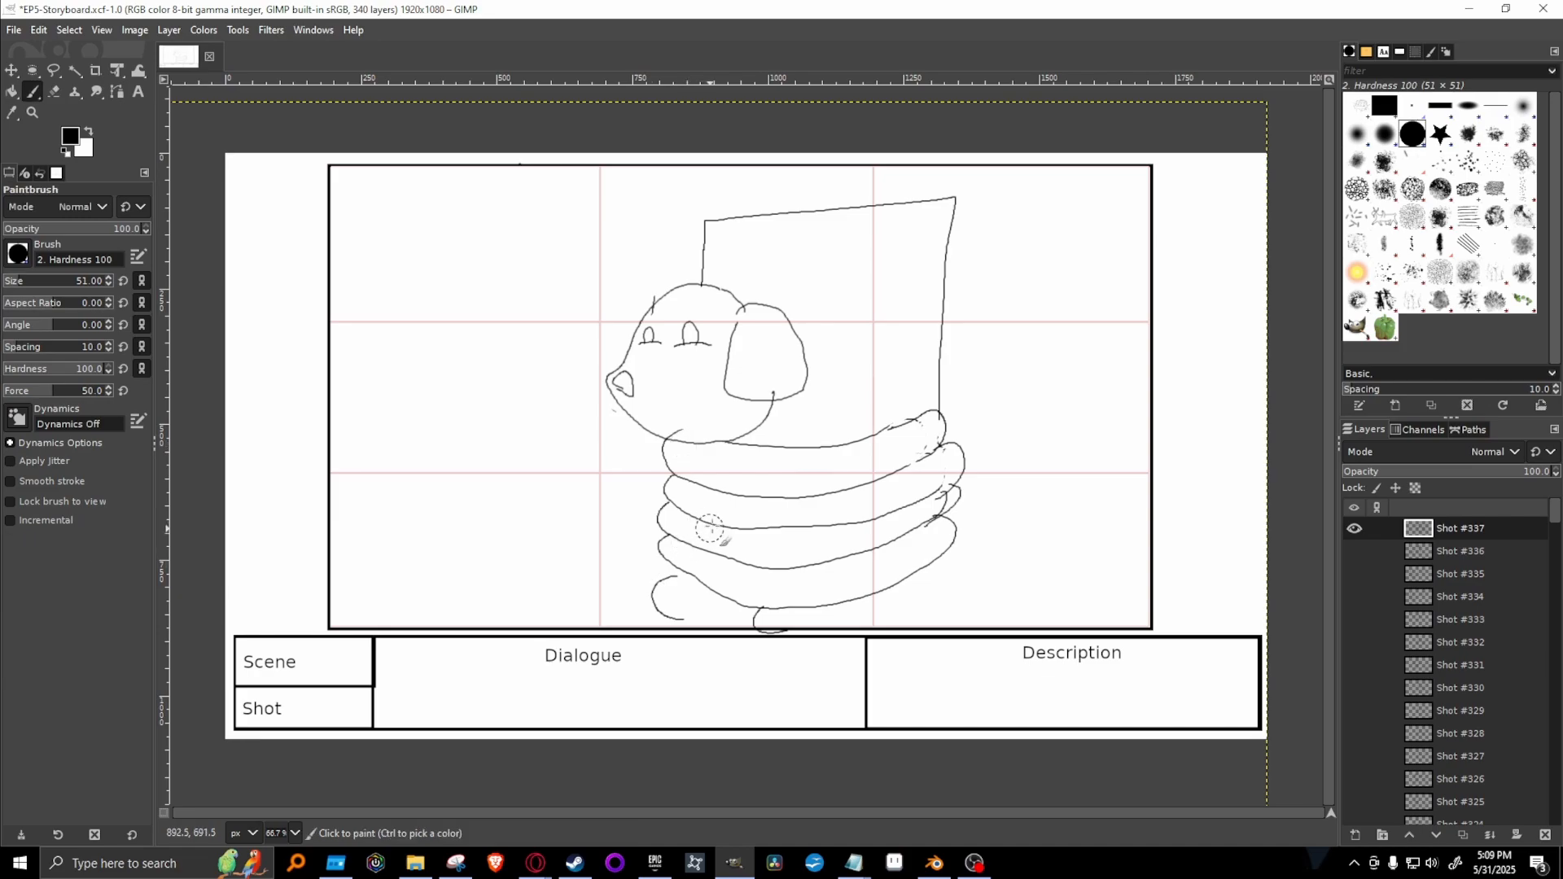
pyautogui.click(1412, 107)
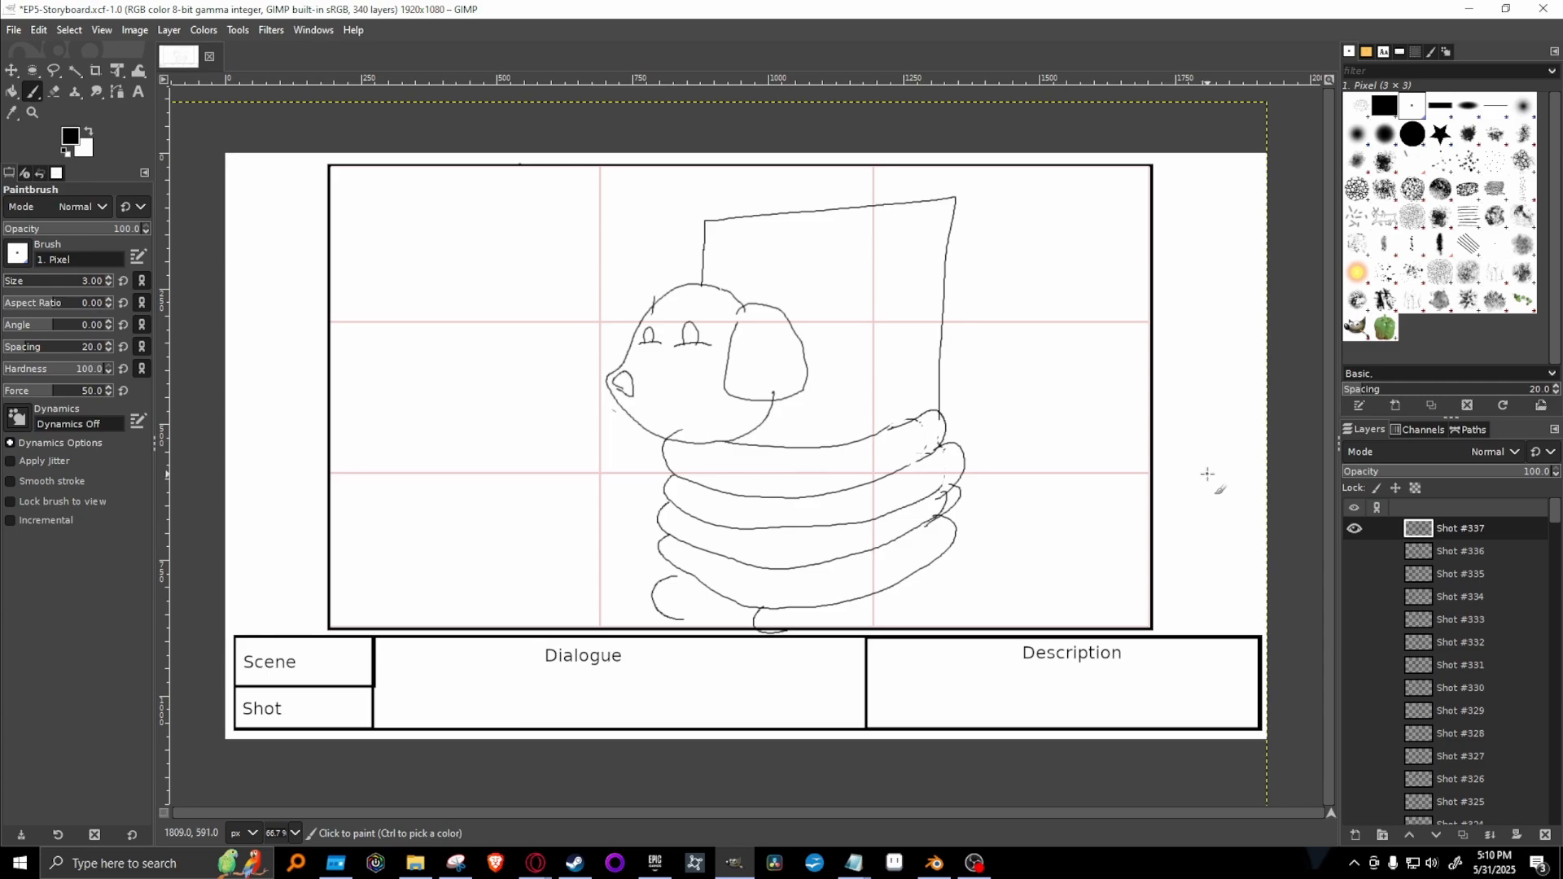
# Hide Shot #337, duplicate Shot #335 with the crossed-arms figure and tied-up dog, and move the copy to the top of the layer stack.
pyautogui.click(1354, 529)
pyautogui.click(1353, 552)
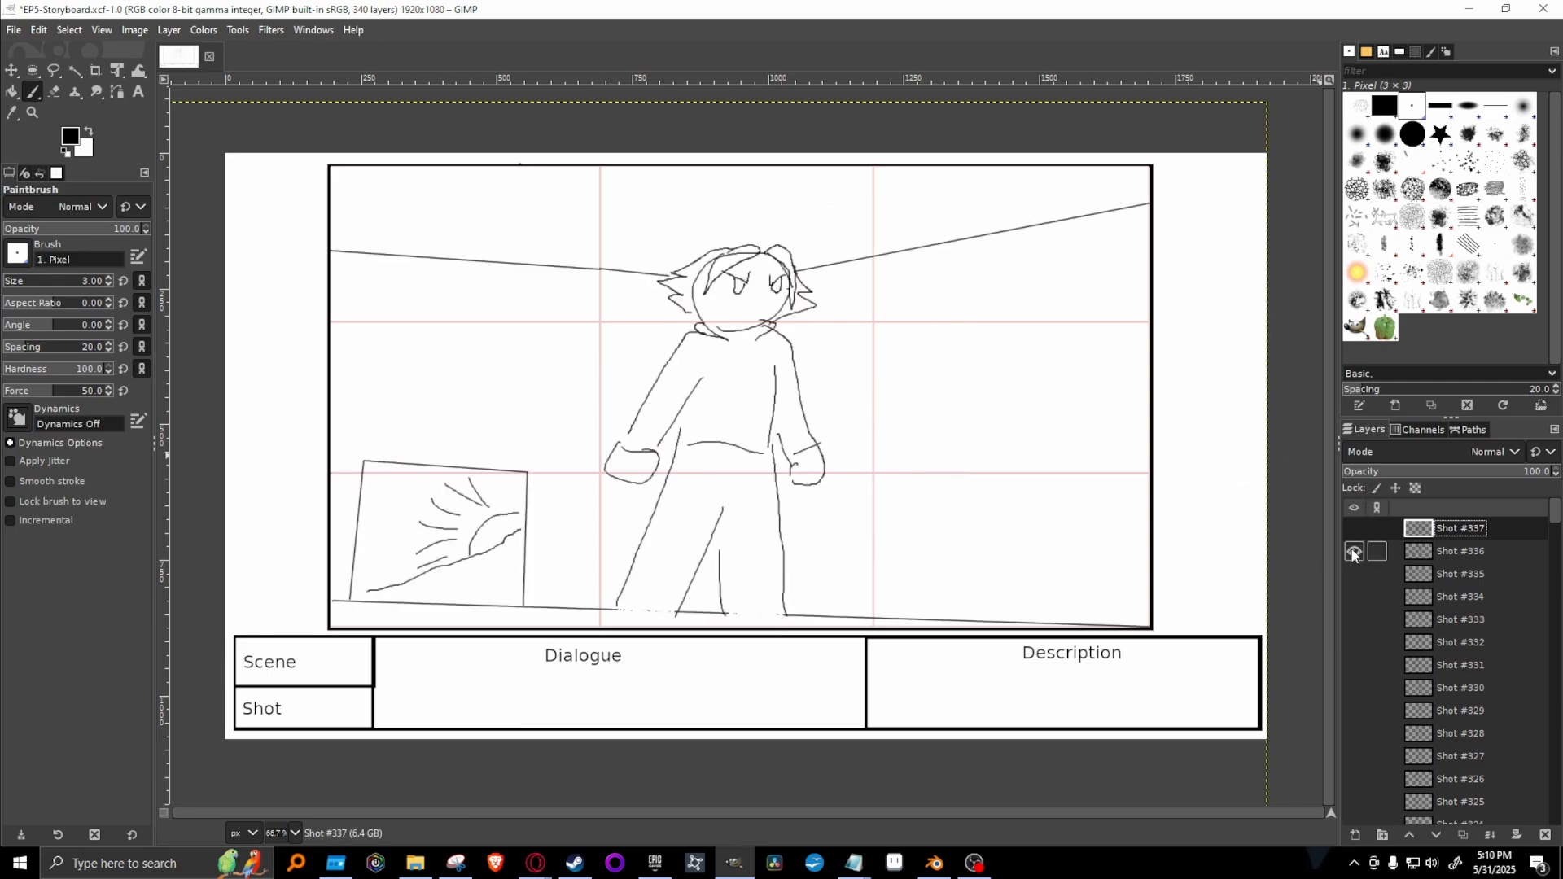
pyautogui.click(1354, 552)
pyautogui.click(1354, 574)
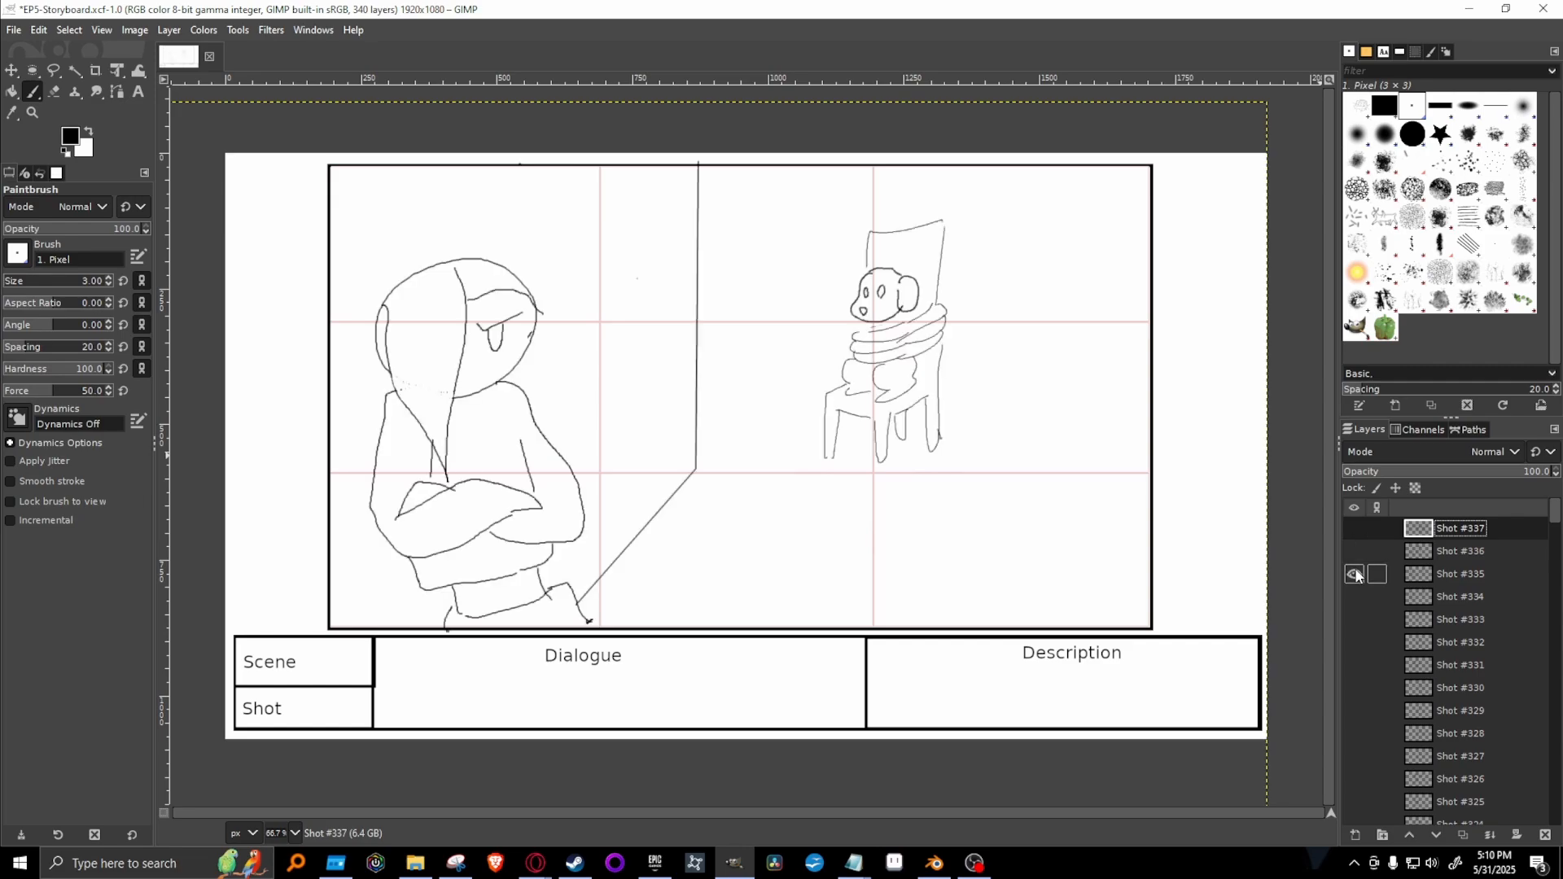
pyautogui.click(1462, 575)
pyautogui.rightClick(1463, 574)
pyautogui.click(1398, 189)
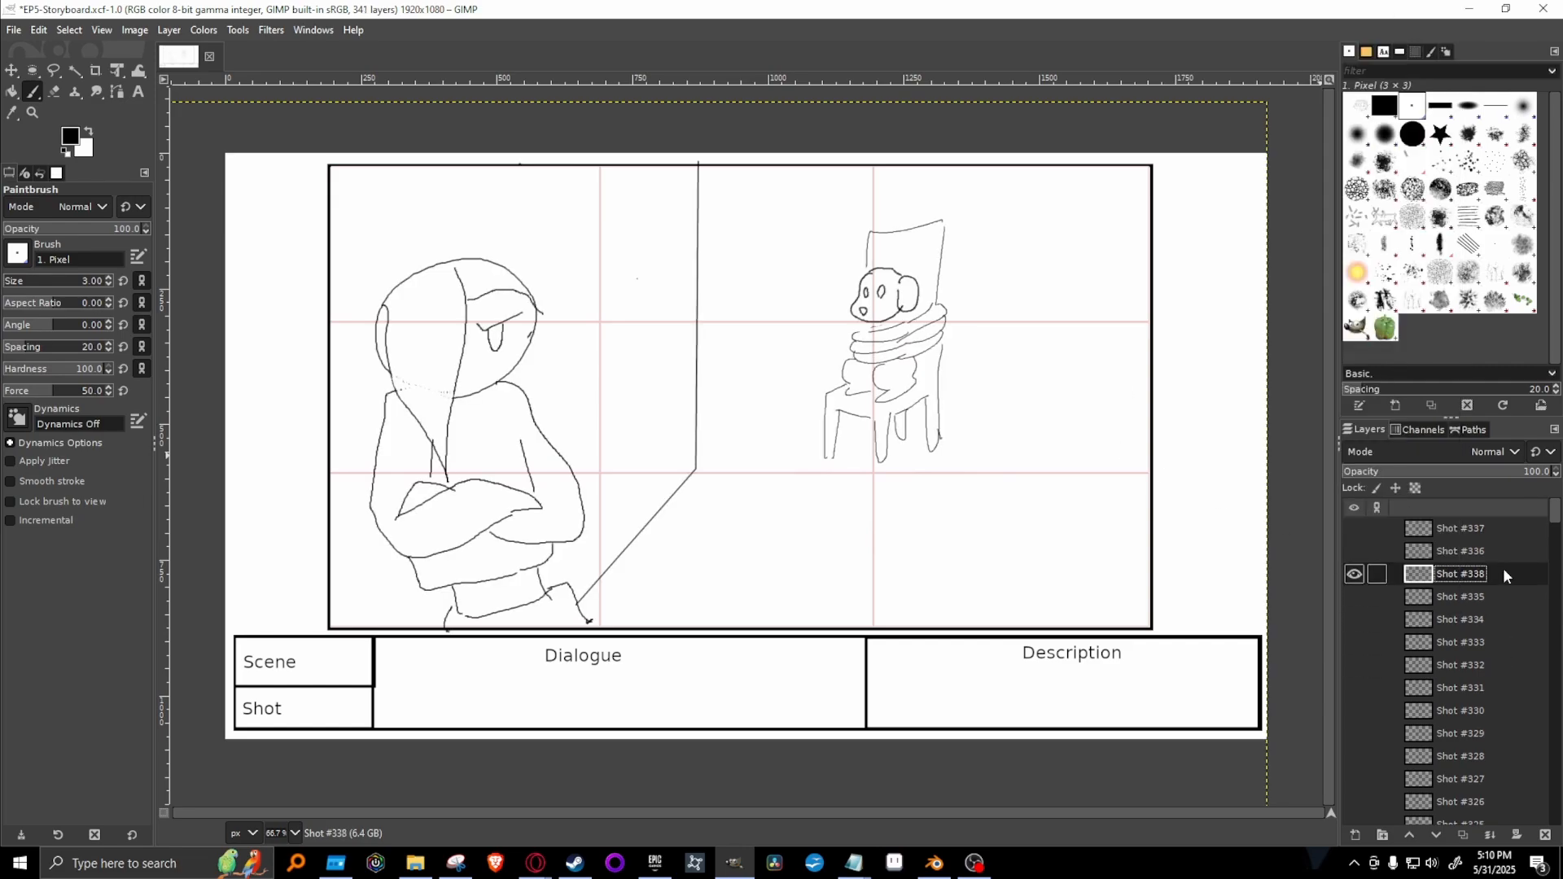
pyautogui.moveTo(1503, 568); pyautogui.dragTo(1497, 516)
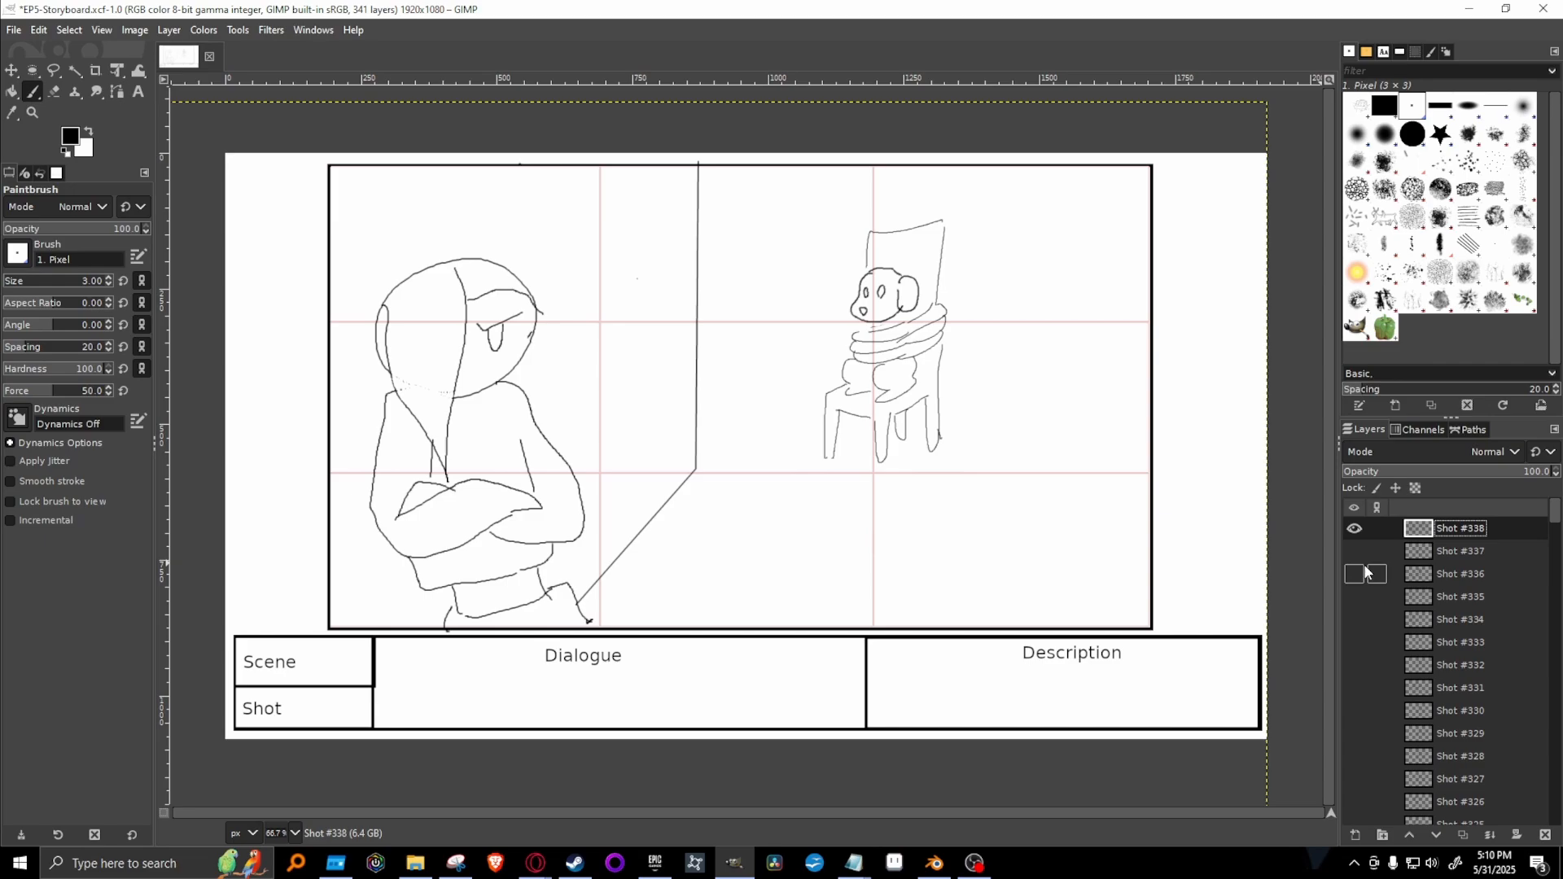
# Free-select the whole drawing, shift it about 283.5 px right and 18.5 px up with Unified Transform, and anchor it.
pyautogui.click(51, 72)
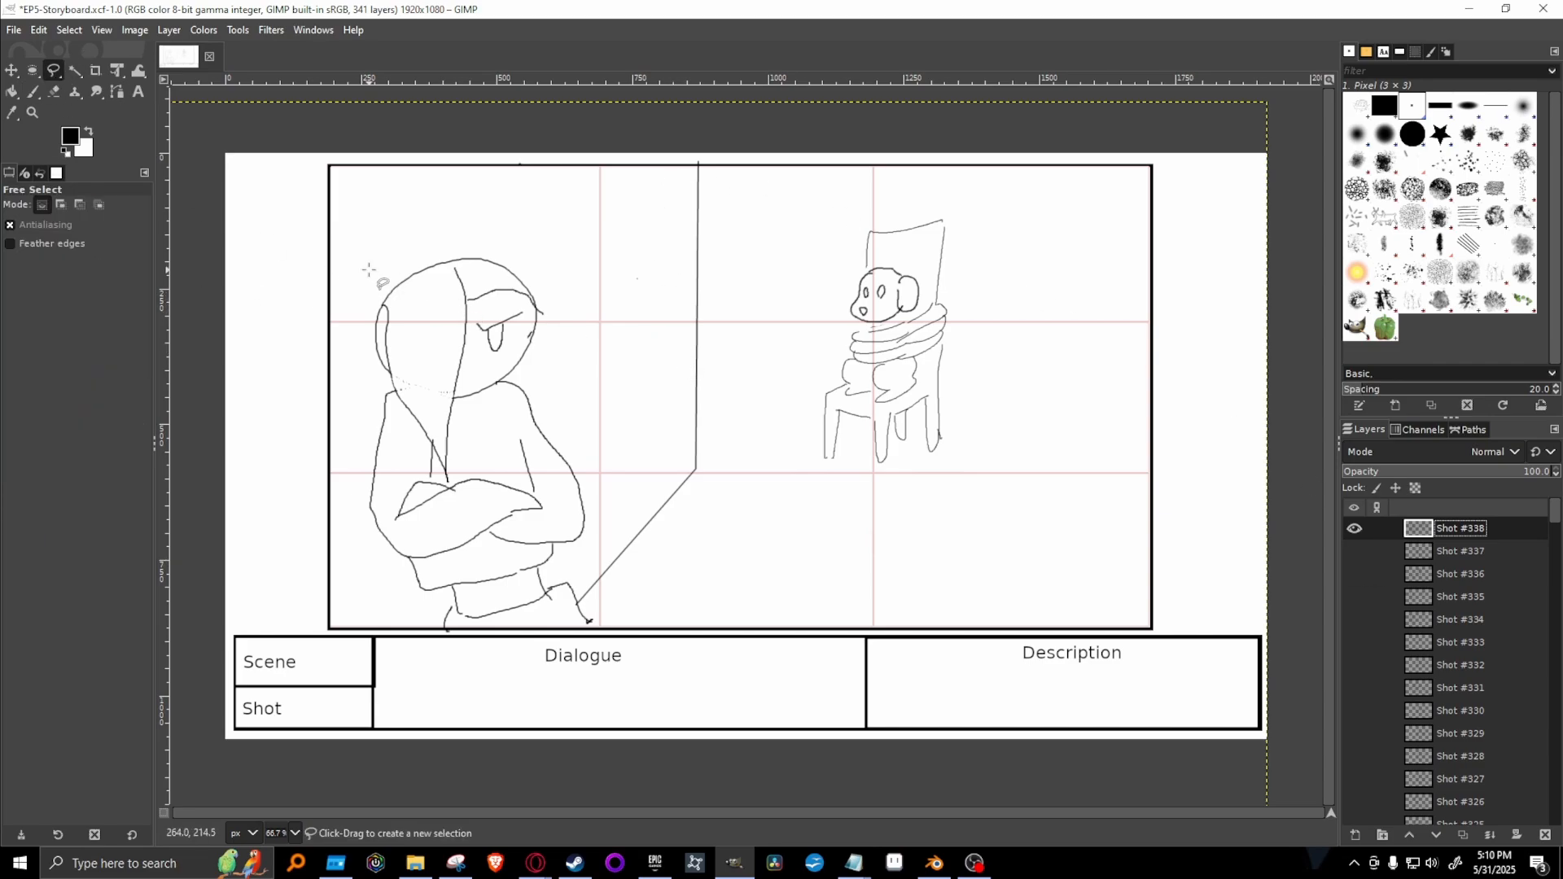
pyautogui.moveTo(364, 238)
pyautogui.mouseDown()
pyautogui.moveTo(333, 583)
pyautogui.moveTo(437, 694)
pyautogui.moveTo(761, 660)
pyautogui.moveTo(953, 593)
pyautogui.moveTo(1091, 360)
pyautogui.moveTo(1027, 172)
pyautogui.moveTo(726, 151)
pyautogui.moveTo(505, 160)
pyautogui.moveTo(372, 218)
pyautogui.mouseUp()
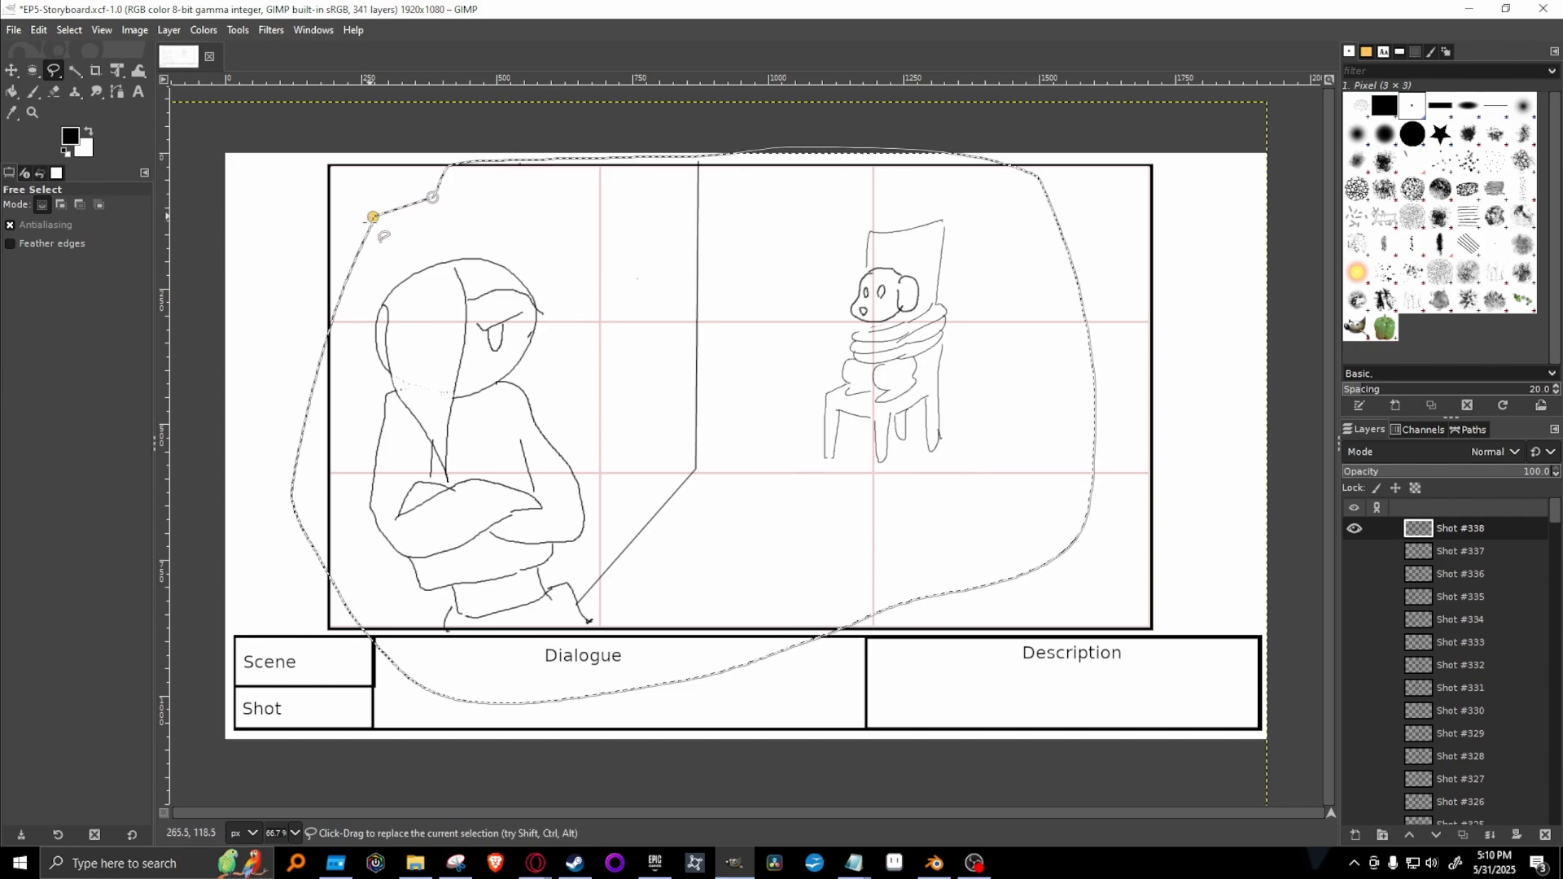
pyautogui.press('Return')
pyautogui.click(117, 70)
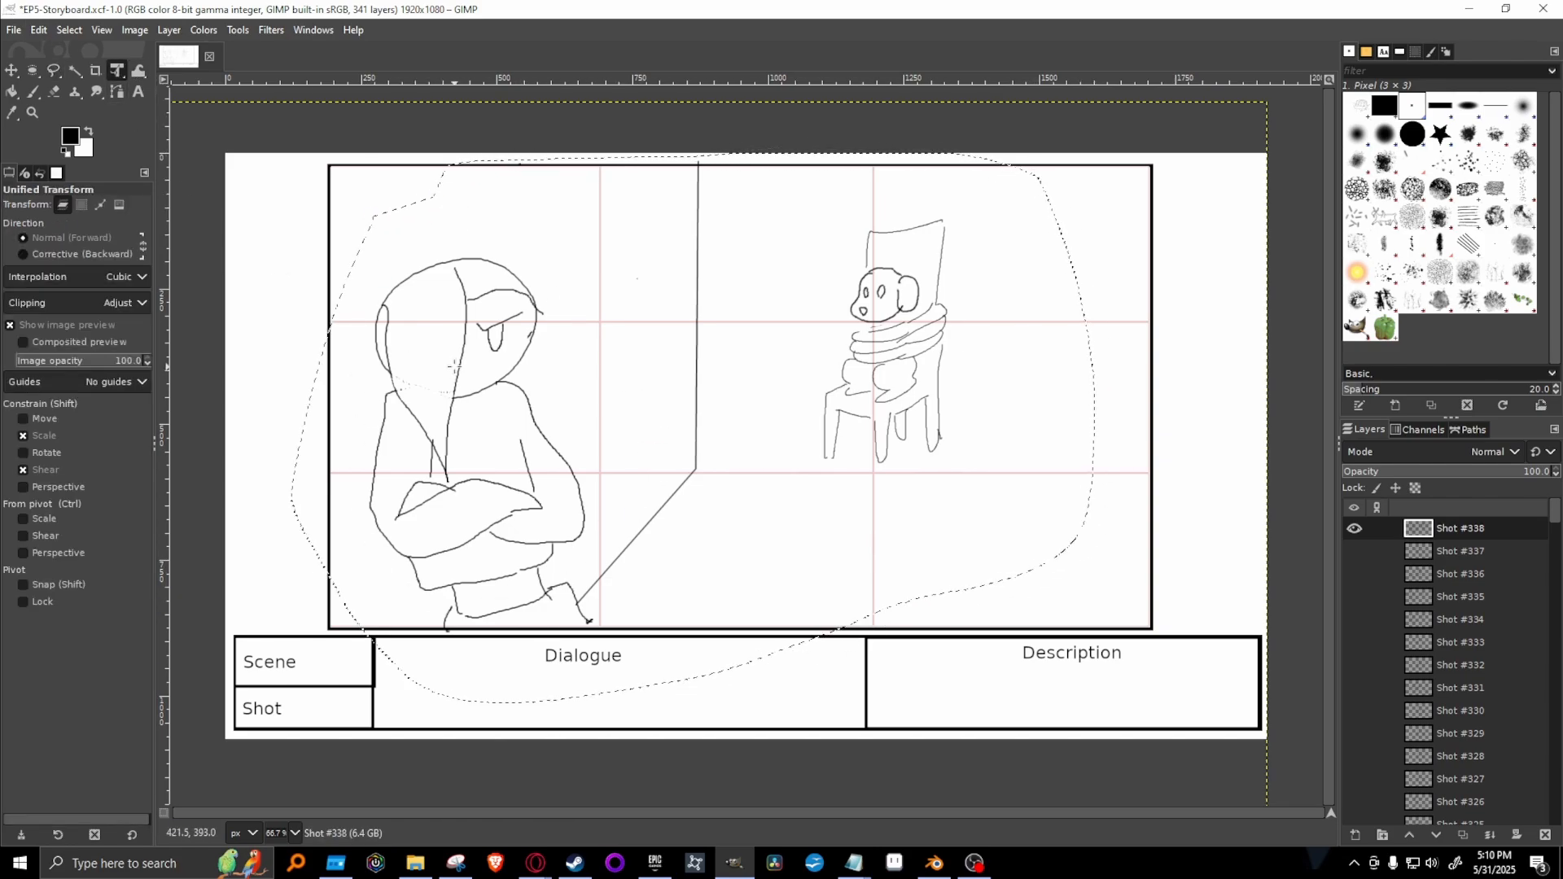
pyautogui.click(607, 397)
pyautogui.moveTo(607, 396); pyautogui.dragTo(703, 406)
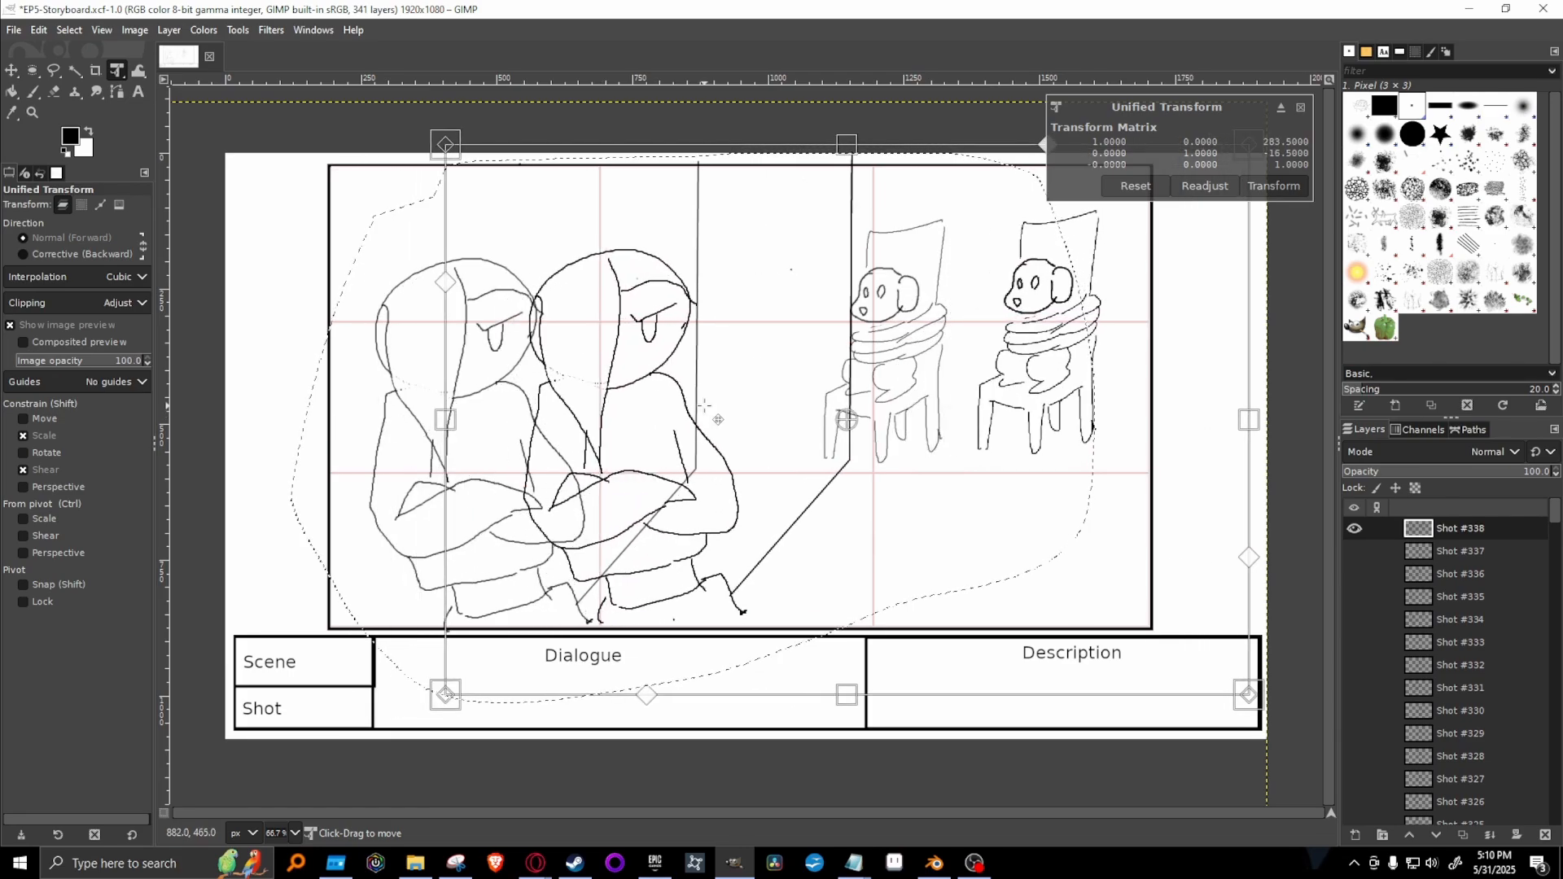
pyautogui.press('Return')
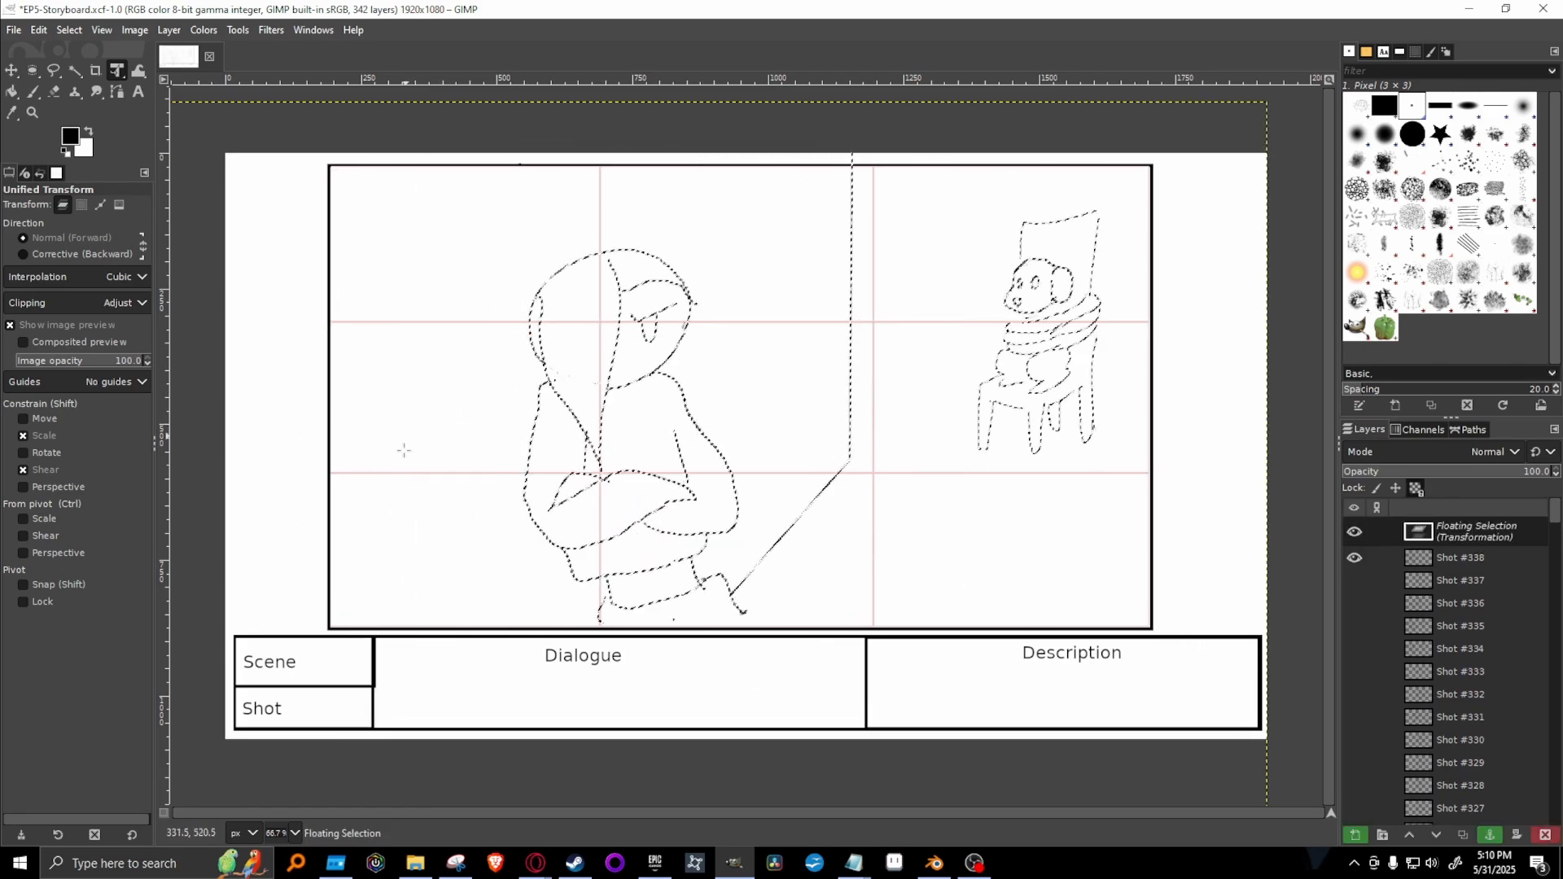
pyautogui.click(1490, 835)
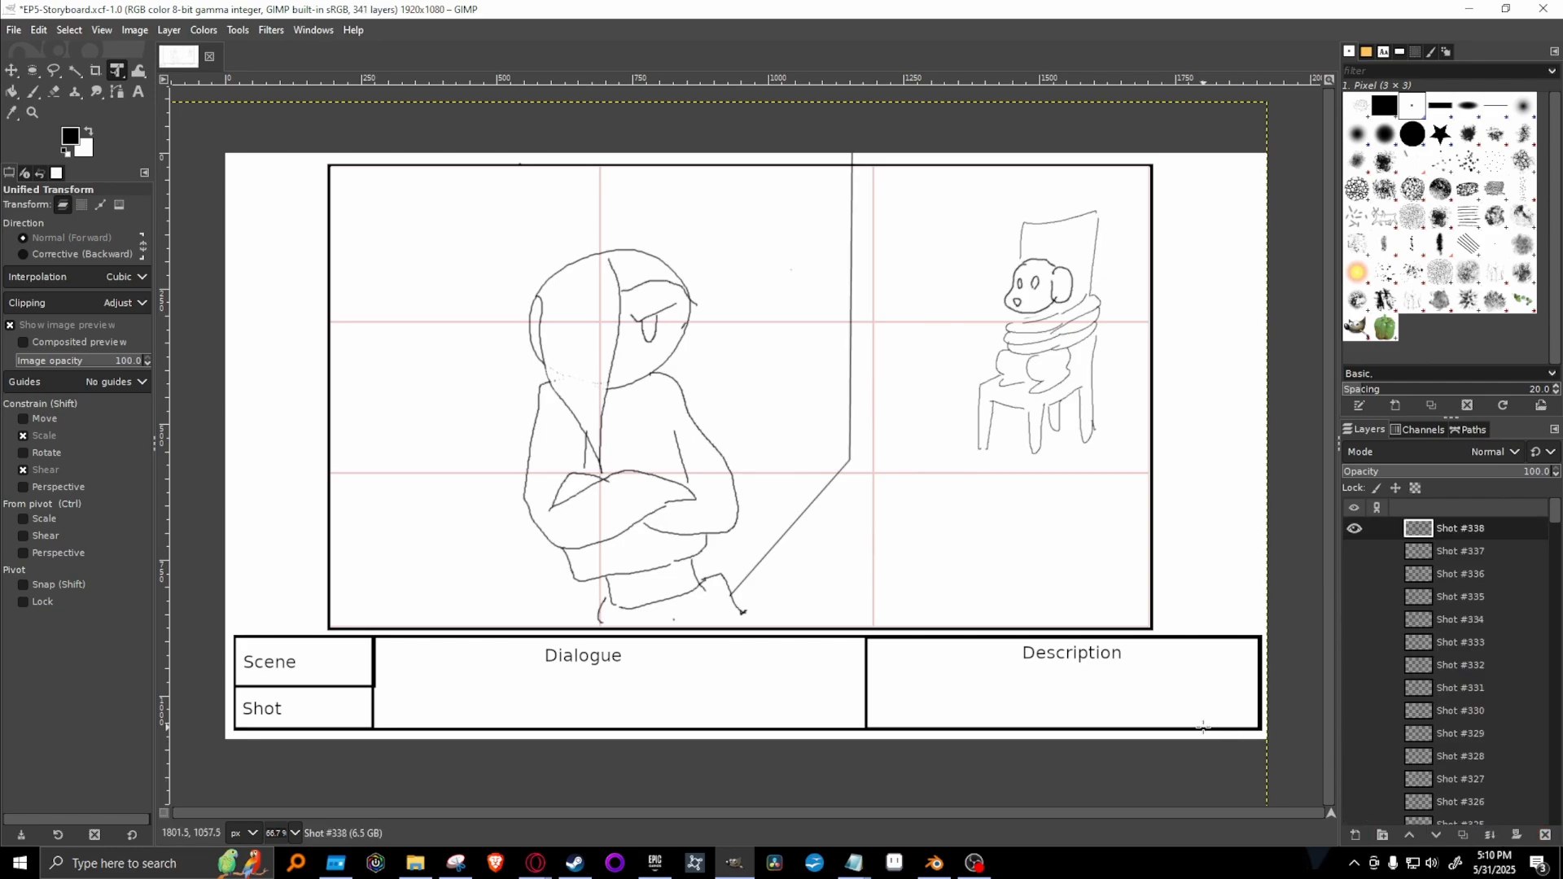
# Duplicate Shot #338 and hide the original, toggling its visibility to check it against the copy.
pyautogui.rightClick(1497, 544)
pyautogui.click(1428, 190)
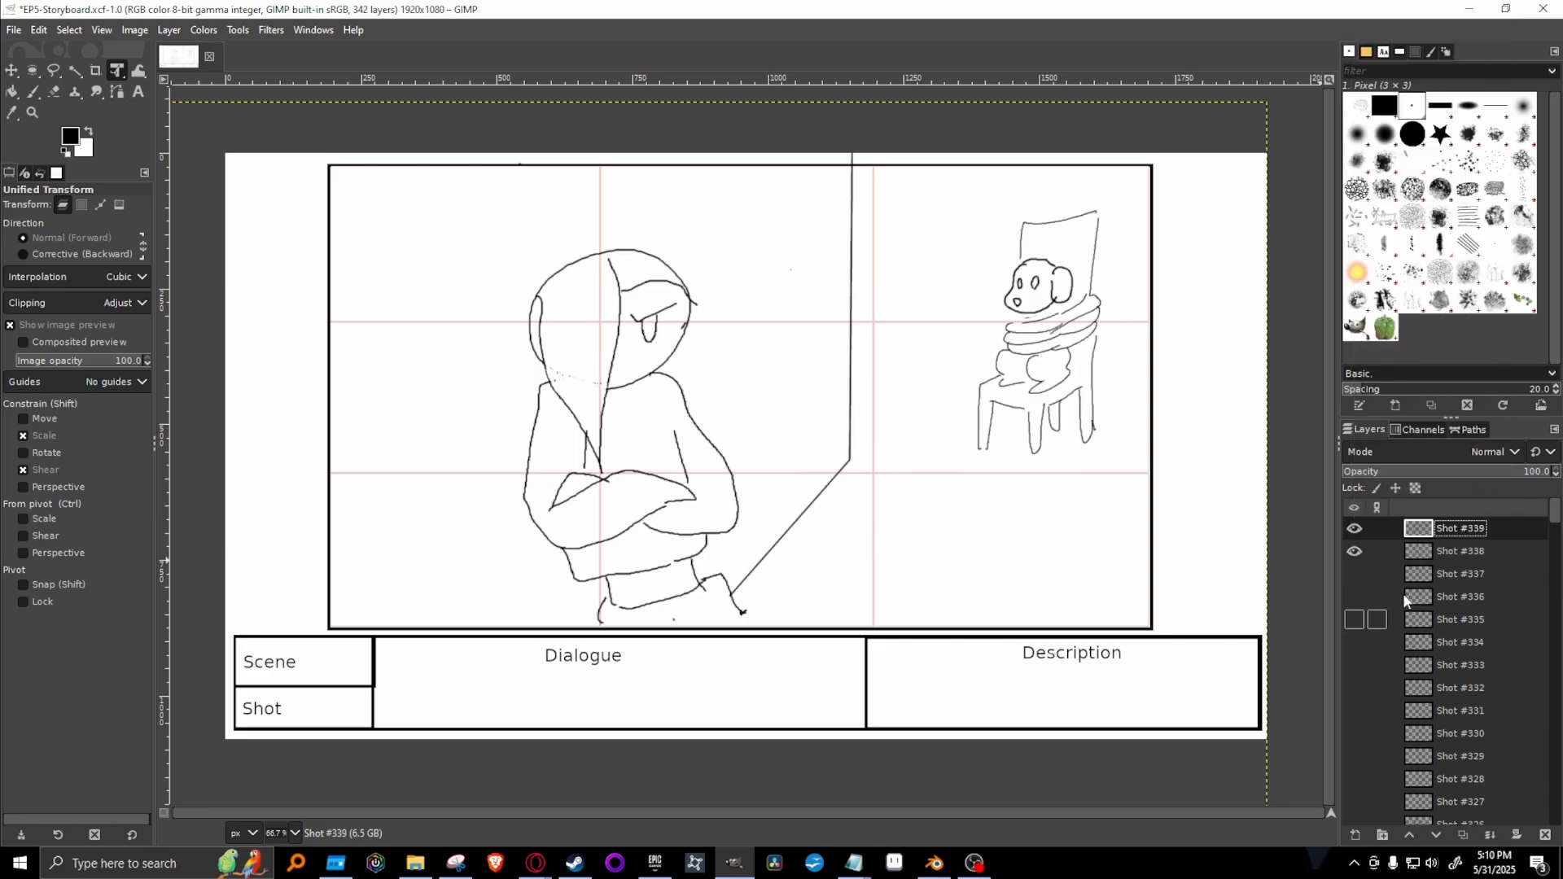
pyautogui.click(1355, 552)
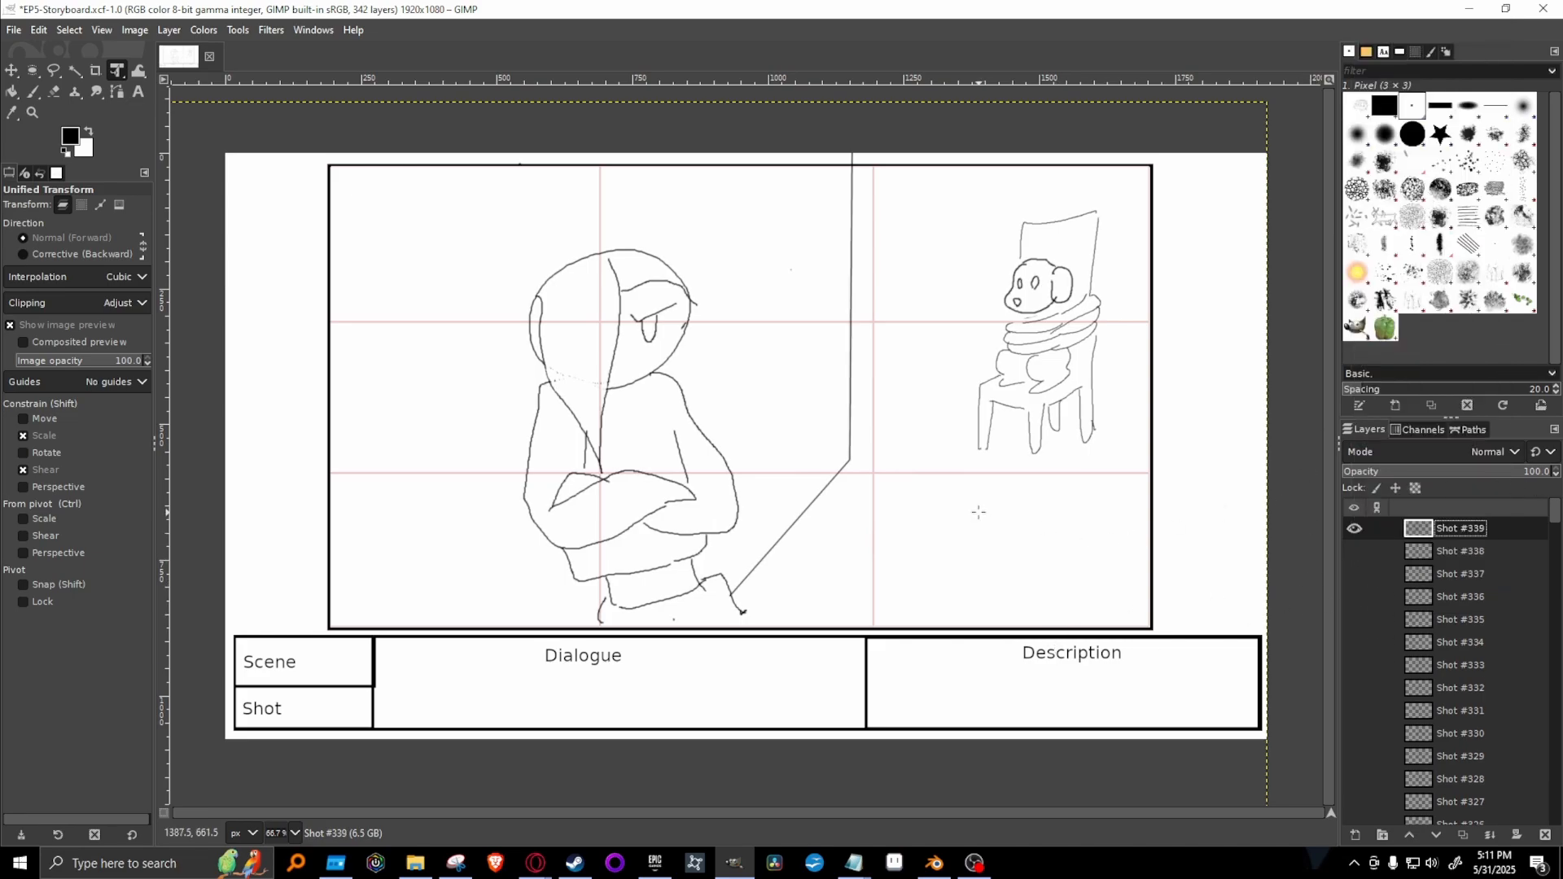
pyautogui.click(1353, 553)
pyautogui.click(1353, 552)
pyautogui.click(1354, 546)
pyautogui.click(1354, 546)
# Free-select the whole drawing in Shot #339, scale it down to about 88% with Unified Transform, and anchor it.
pyautogui.click(54, 71)
pyautogui.moveTo(506, 607)
pyautogui.mouseDown()
pyautogui.moveTo(472, 385)
pyautogui.moveTo(516, 243)
pyautogui.moveTo(781, 178)
pyautogui.moveTo(802, 151)
pyautogui.moveTo(982, 139)
pyautogui.moveTo(1165, 475)
pyautogui.mouseUp()
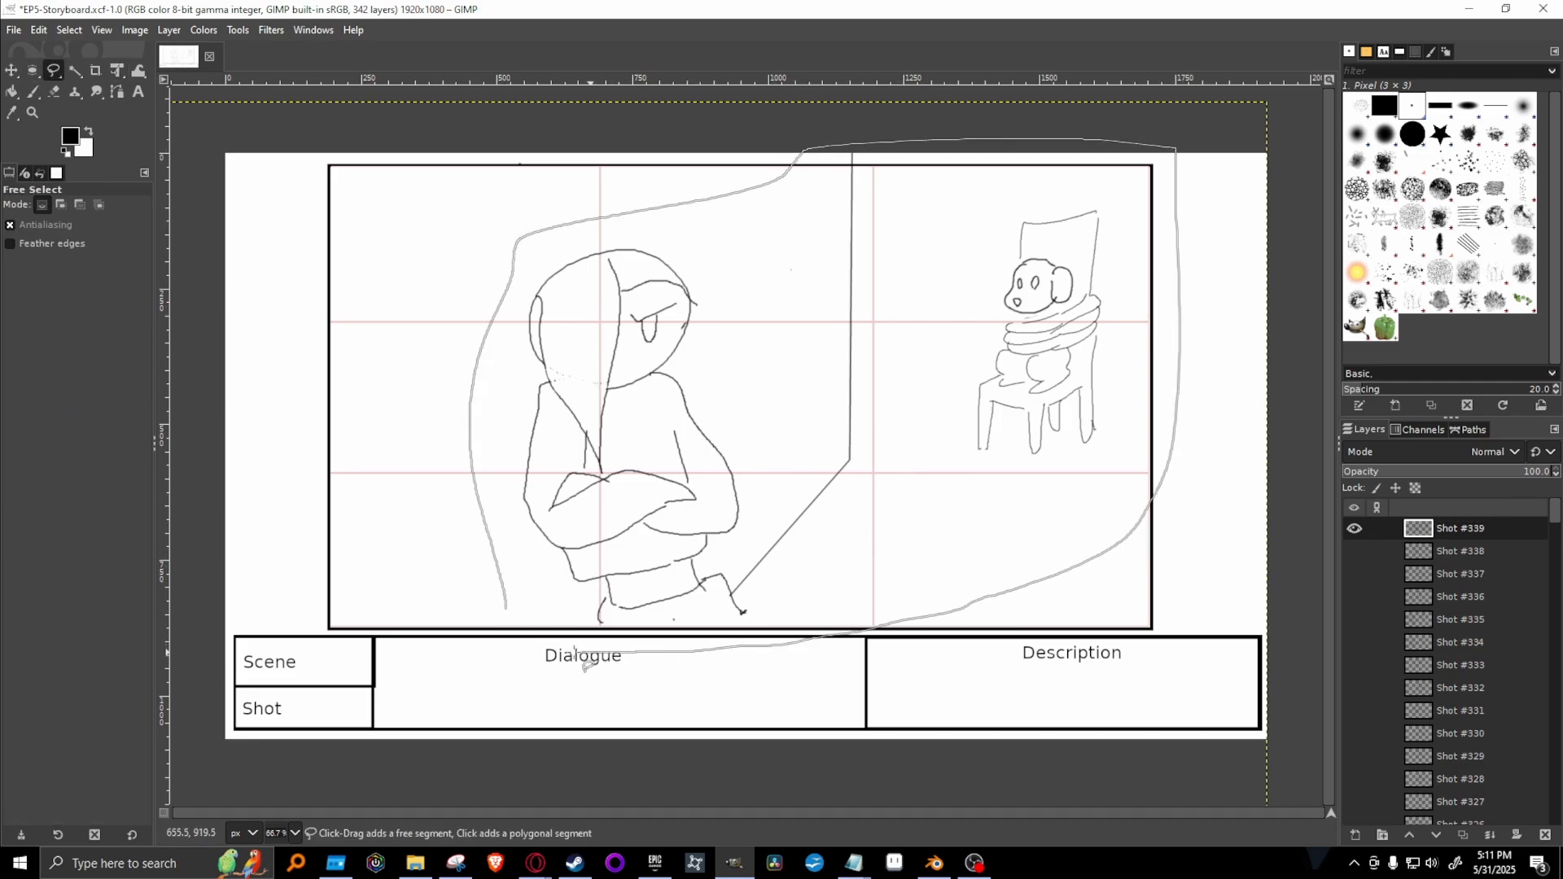
pyautogui.moveTo(508, 624); pyautogui.dragTo(505, 609)
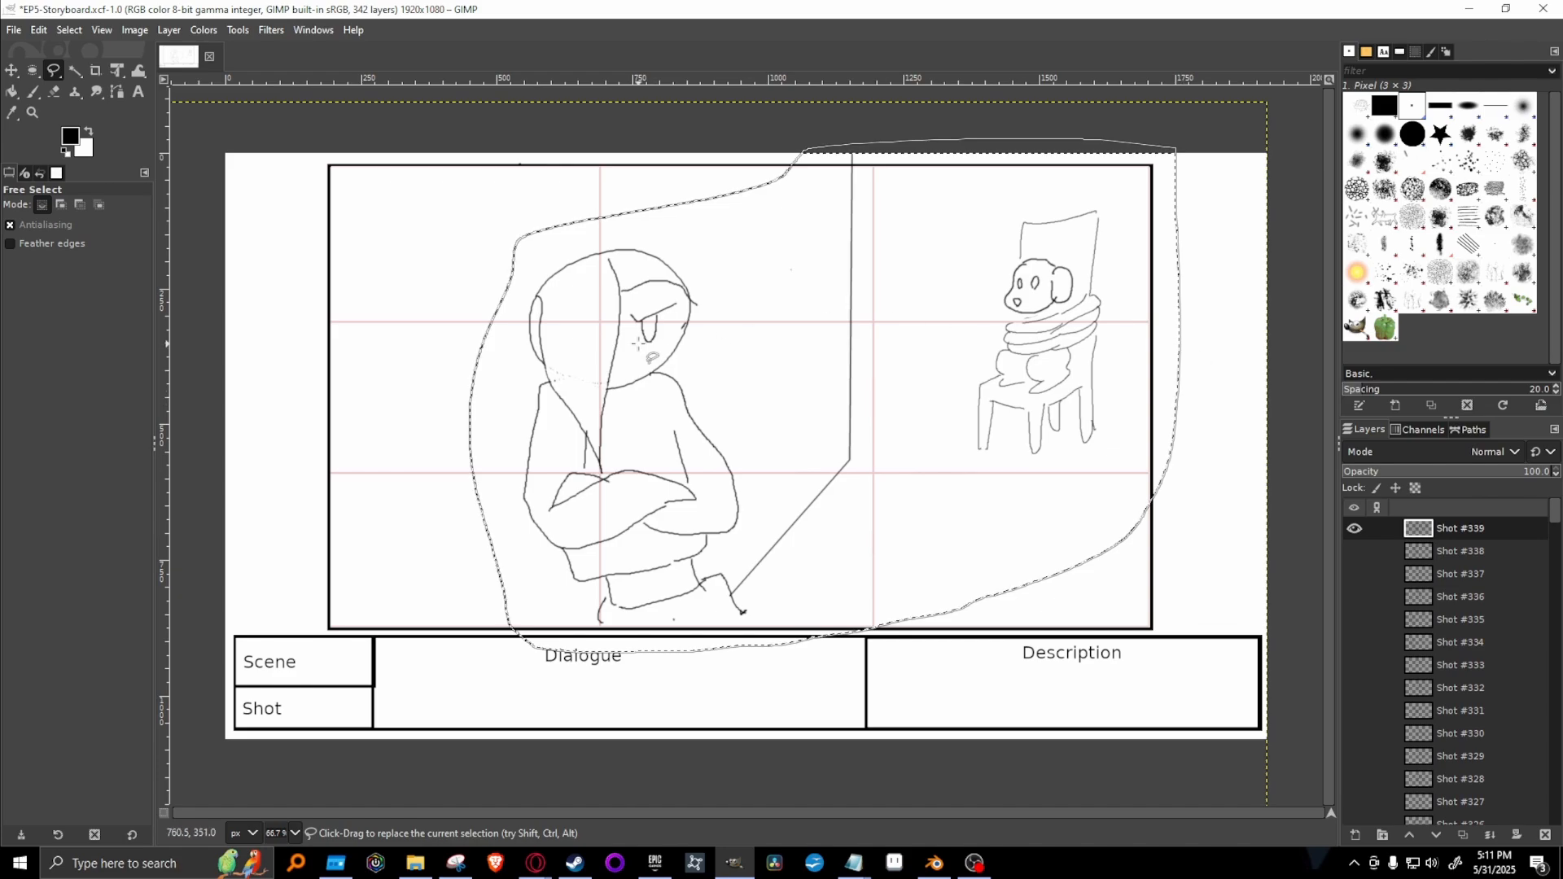
pyautogui.click(113, 71)
pyautogui.click(717, 438)
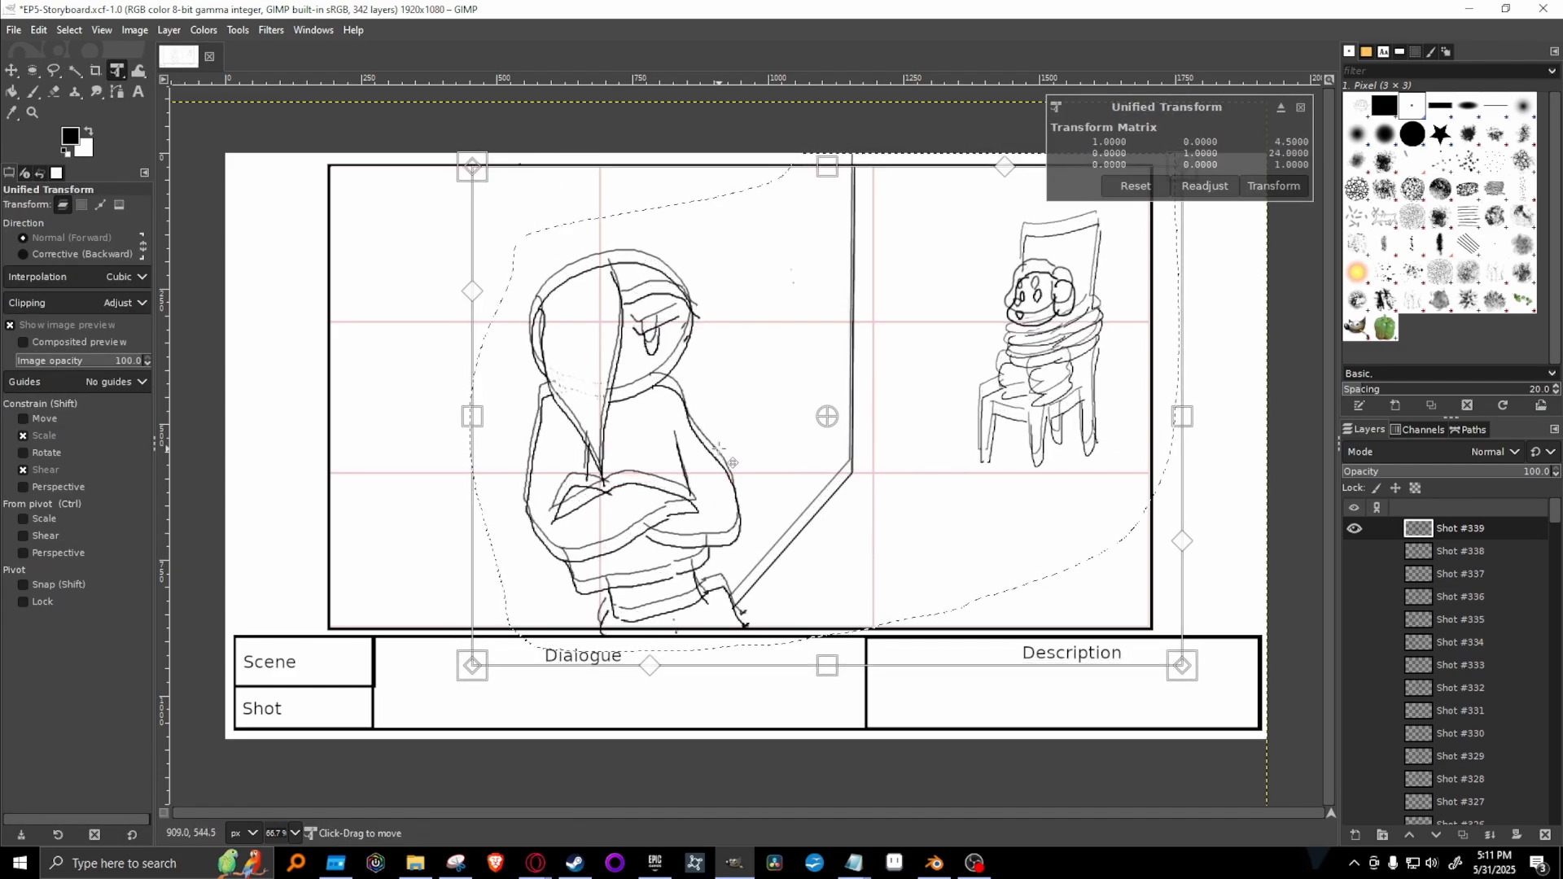
pyautogui.moveTo(717, 437); pyautogui.dragTo(726, 453)
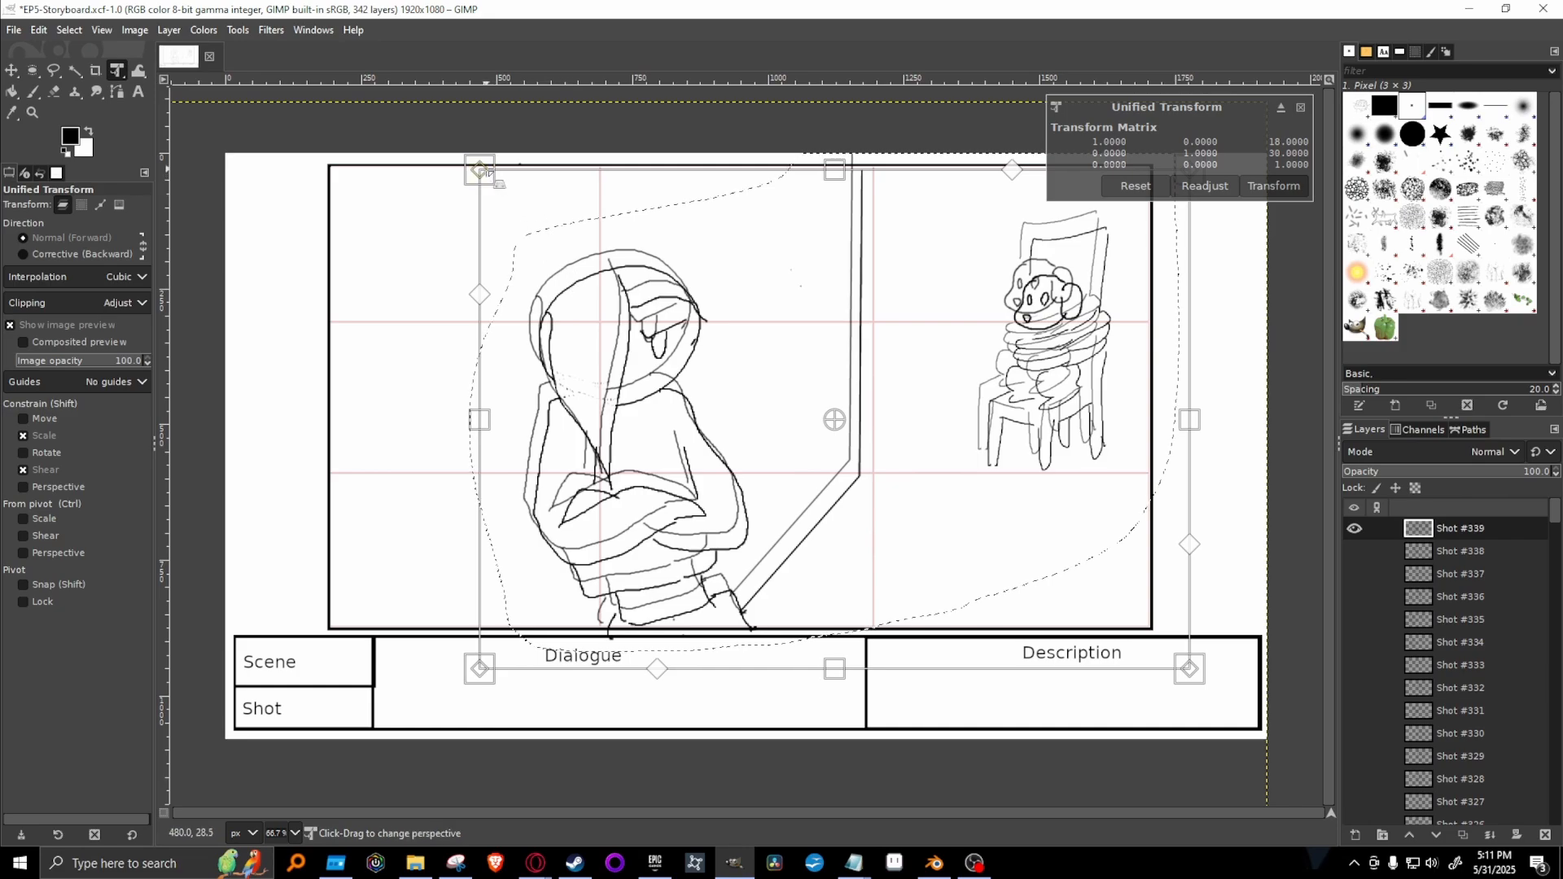
pyautogui.moveTo(481, 171); pyautogui.dragTo(568, 246)
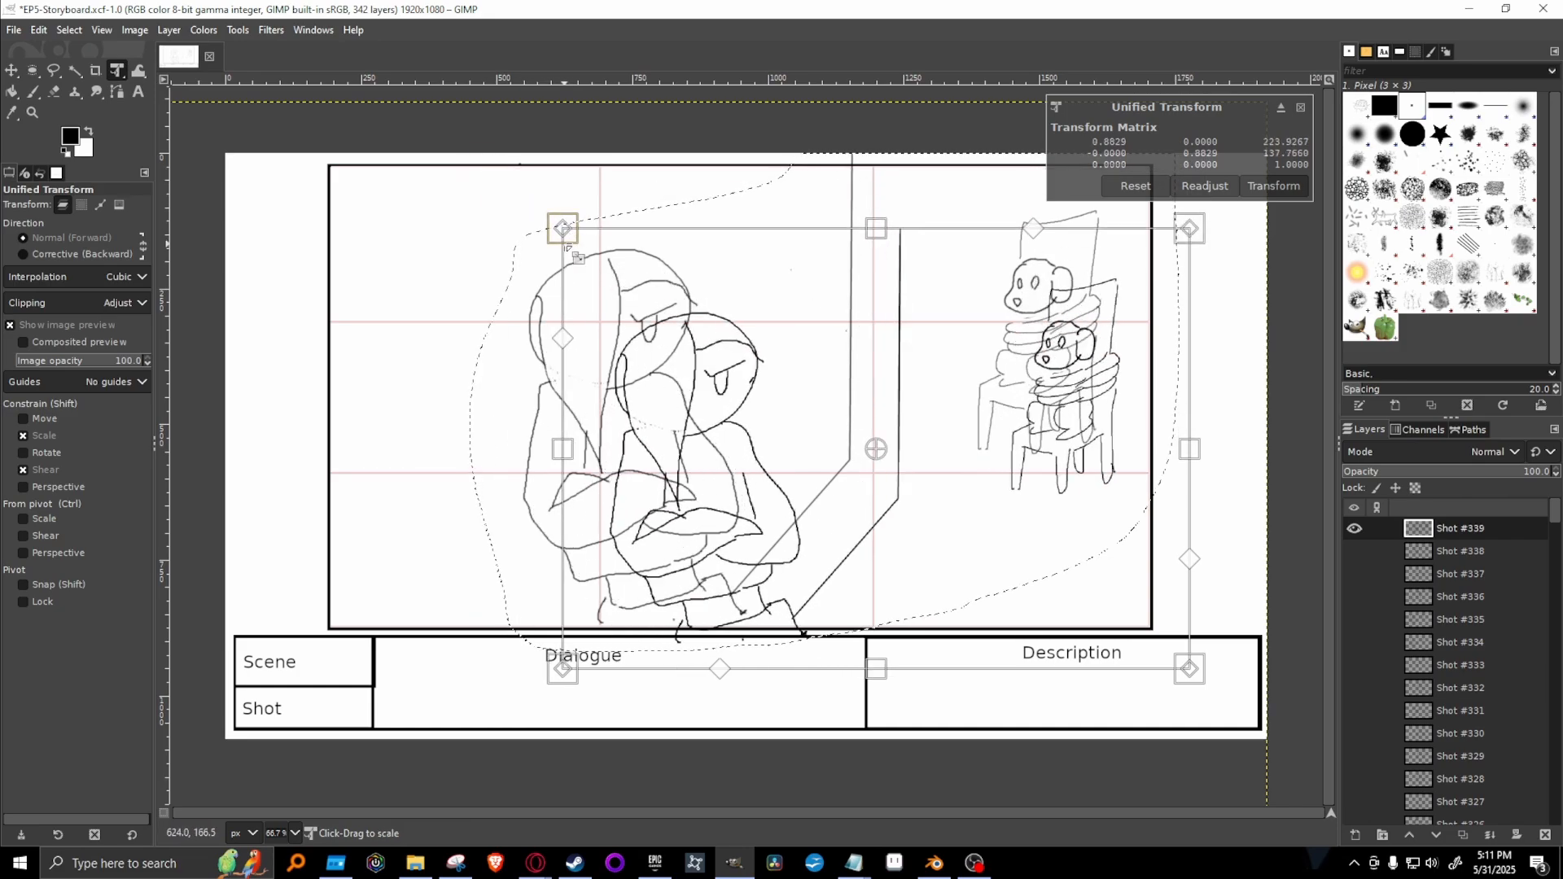
pyautogui.press('Return')
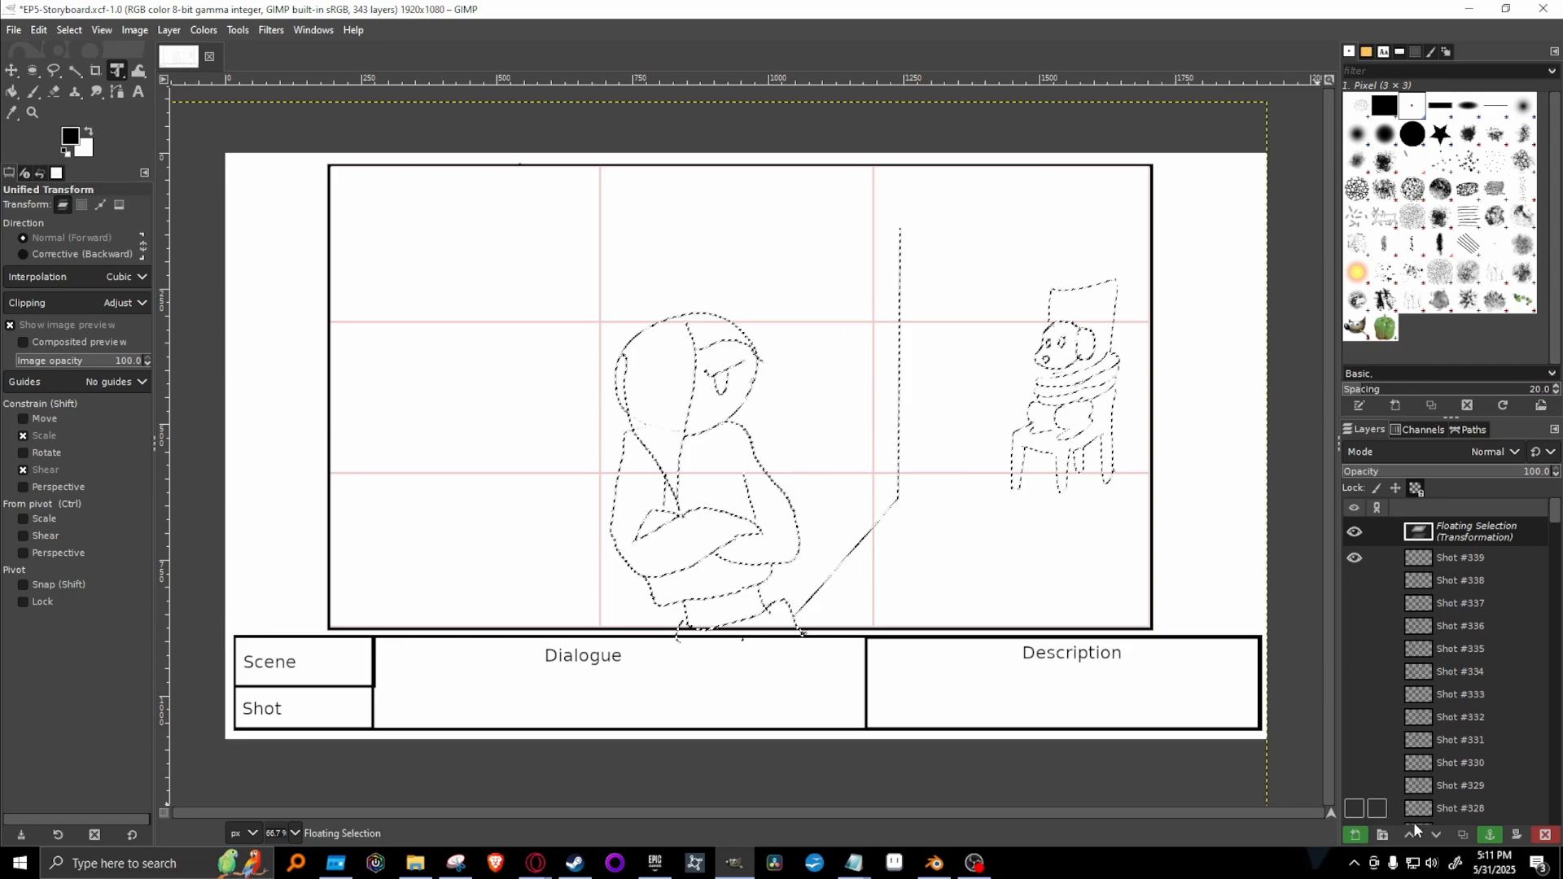
pyautogui.click(1481, 832)
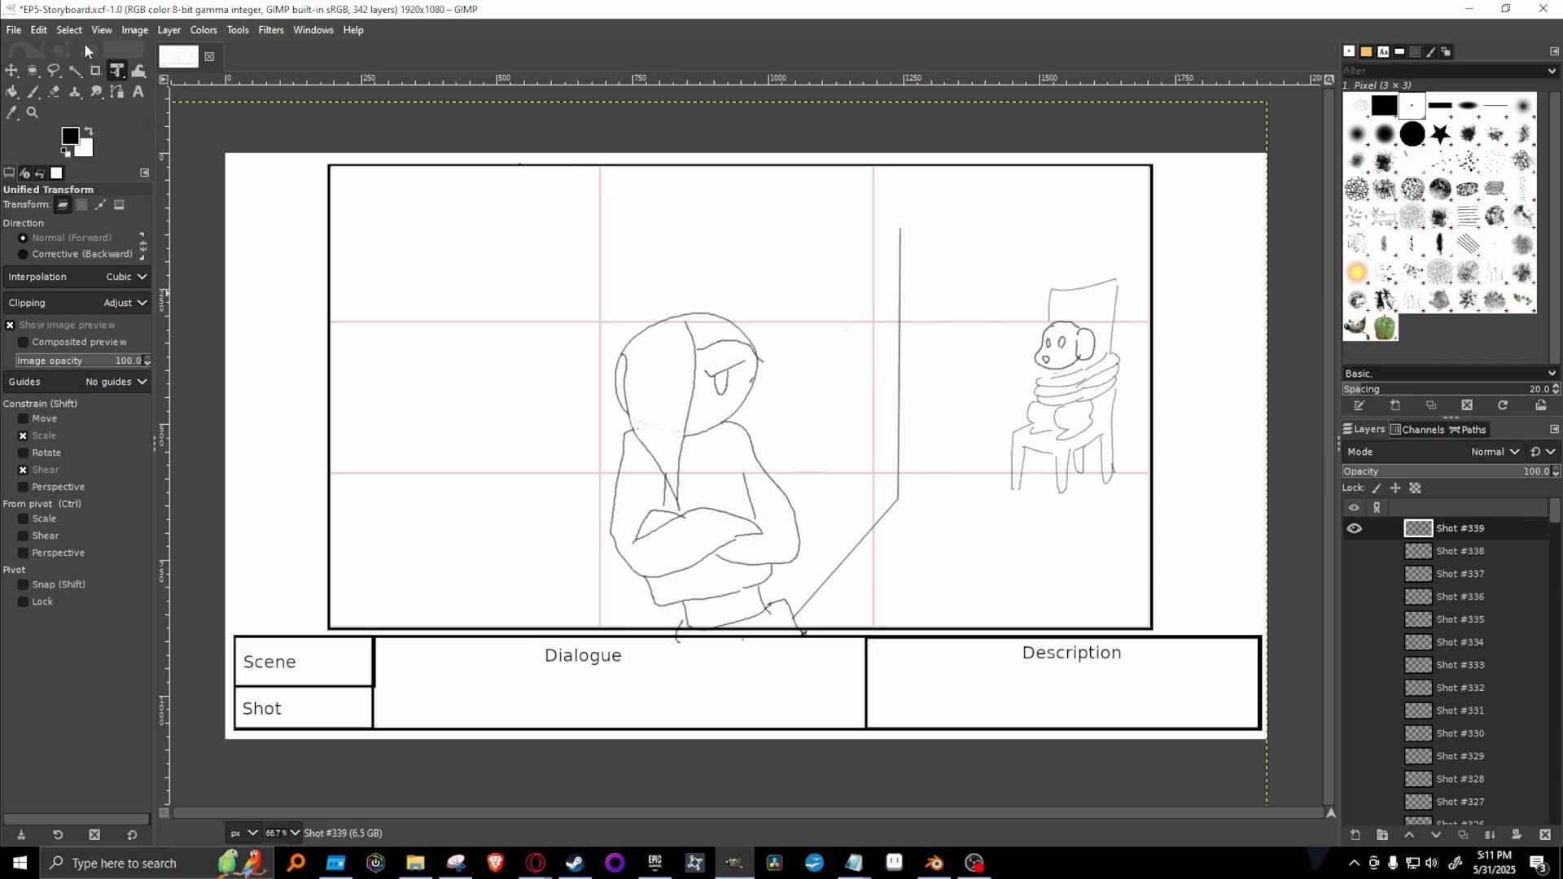
# Erase the whole crossed-arms figure with the 2. Hardness 100 brush, leaving the wall line and tied-up dog in place.
pyautogui.click(54, 91)
pyautogui.click(1414, 134)
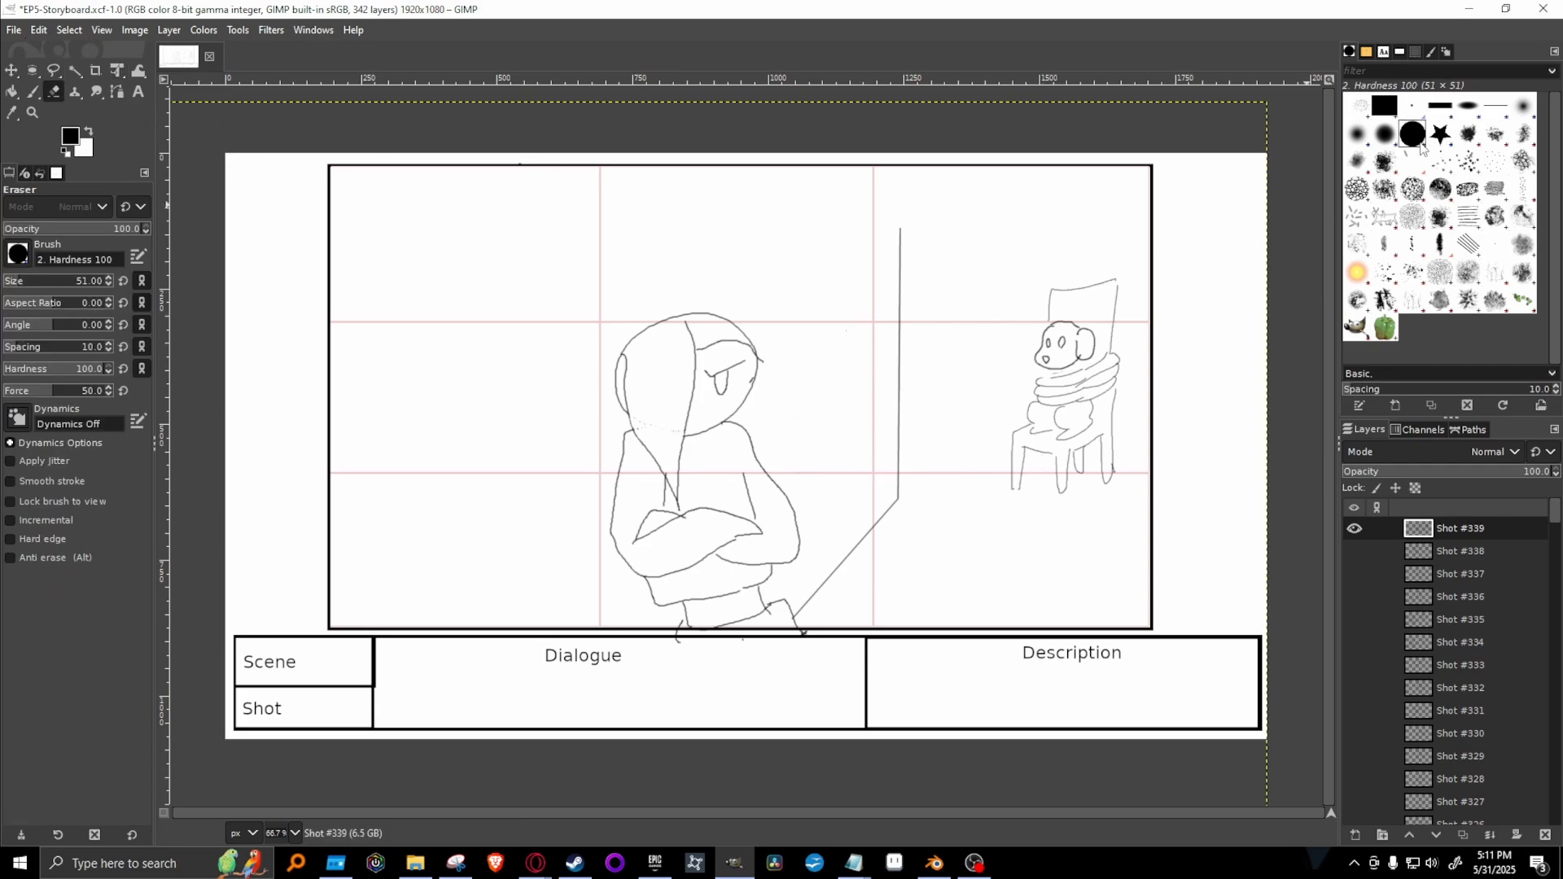
pyautogui.moveTo(770, 404)
pyautogui.mouseDown()
pyautogui.moveTo(650, 427)
pyautogui.moveTo(783, 237)
pyautogui.moveTo(588, 420)
pyautogui.moveTo(710, 305)
pyautogui.moveTo(665, 456)
pyautogui.moveTo(718, 409)
pyautogui.moveTo(611, 541)
pyautogui.moveTo(654, 404)
pyautogui.moveTo(670, 506)
pyautogui.moveTo(784, 433)
pyautogui.moveTo(732, 640)
pyautogui.moveTo(754, 506)
pyautogui.moveTo(798, 650)
pyautogui.moveTo(791, 456)
pyautogui.moveTo(783, 509)
pyautogui.moveTo(737, 518)
pyautogui.moveTo(715, 398)
pyautogui.moveTo(672, 576)
pyautogui.moveTo(627, 374)
pyautogui.moveTo(640, 586)
pyautogui.moveTo(667, 613)
pyautogui.mouseUp()
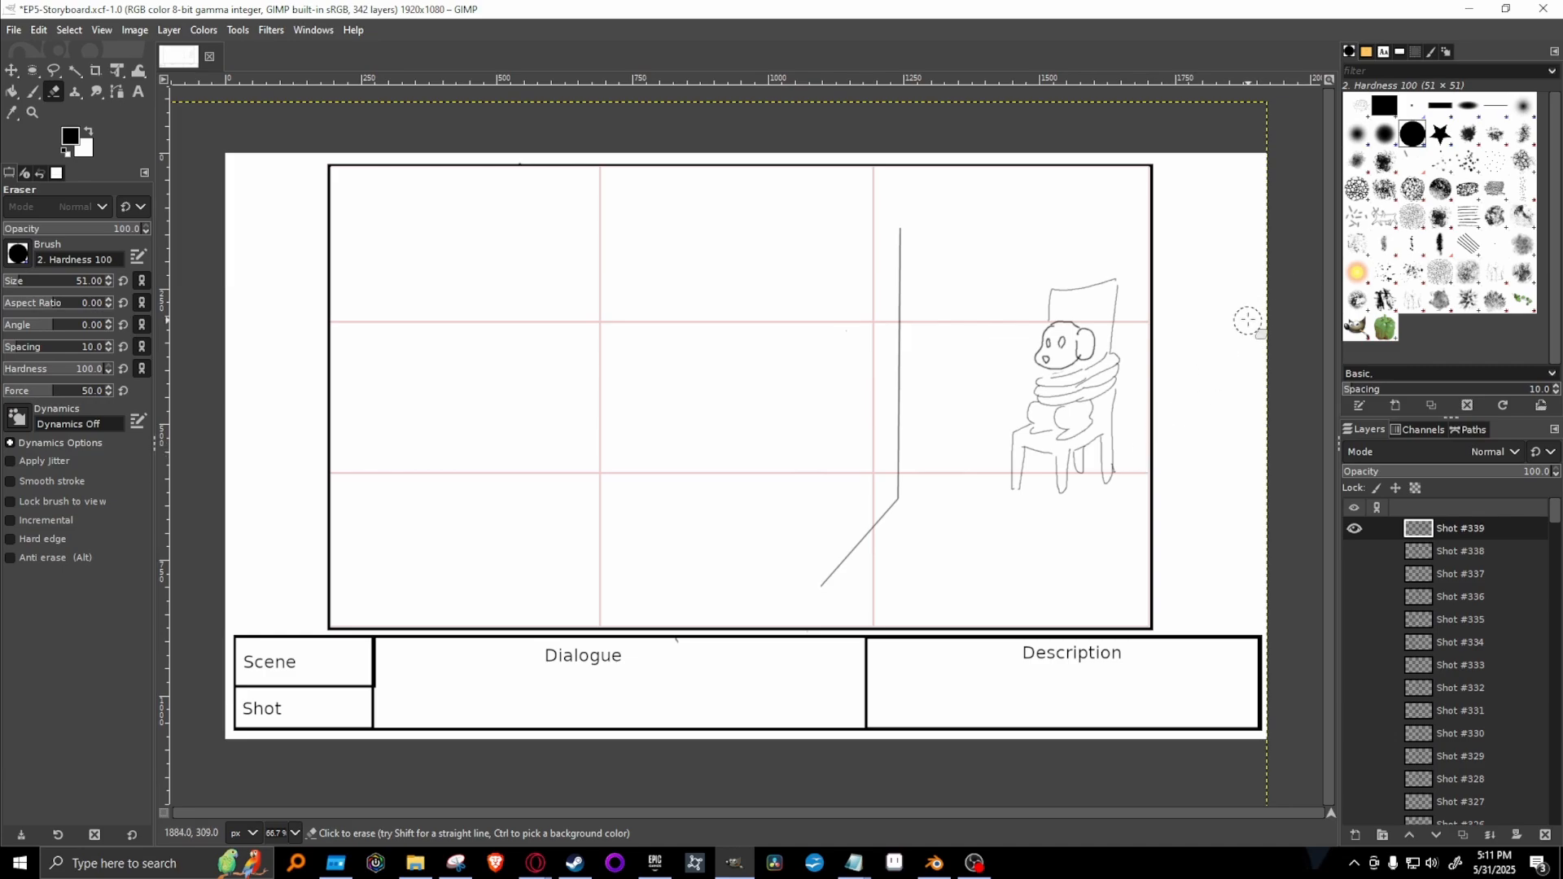
# Paint a round head with a pointed lock of hair over one side, using the 1. Pixel brush.
pyautogui.click(1413, 105)
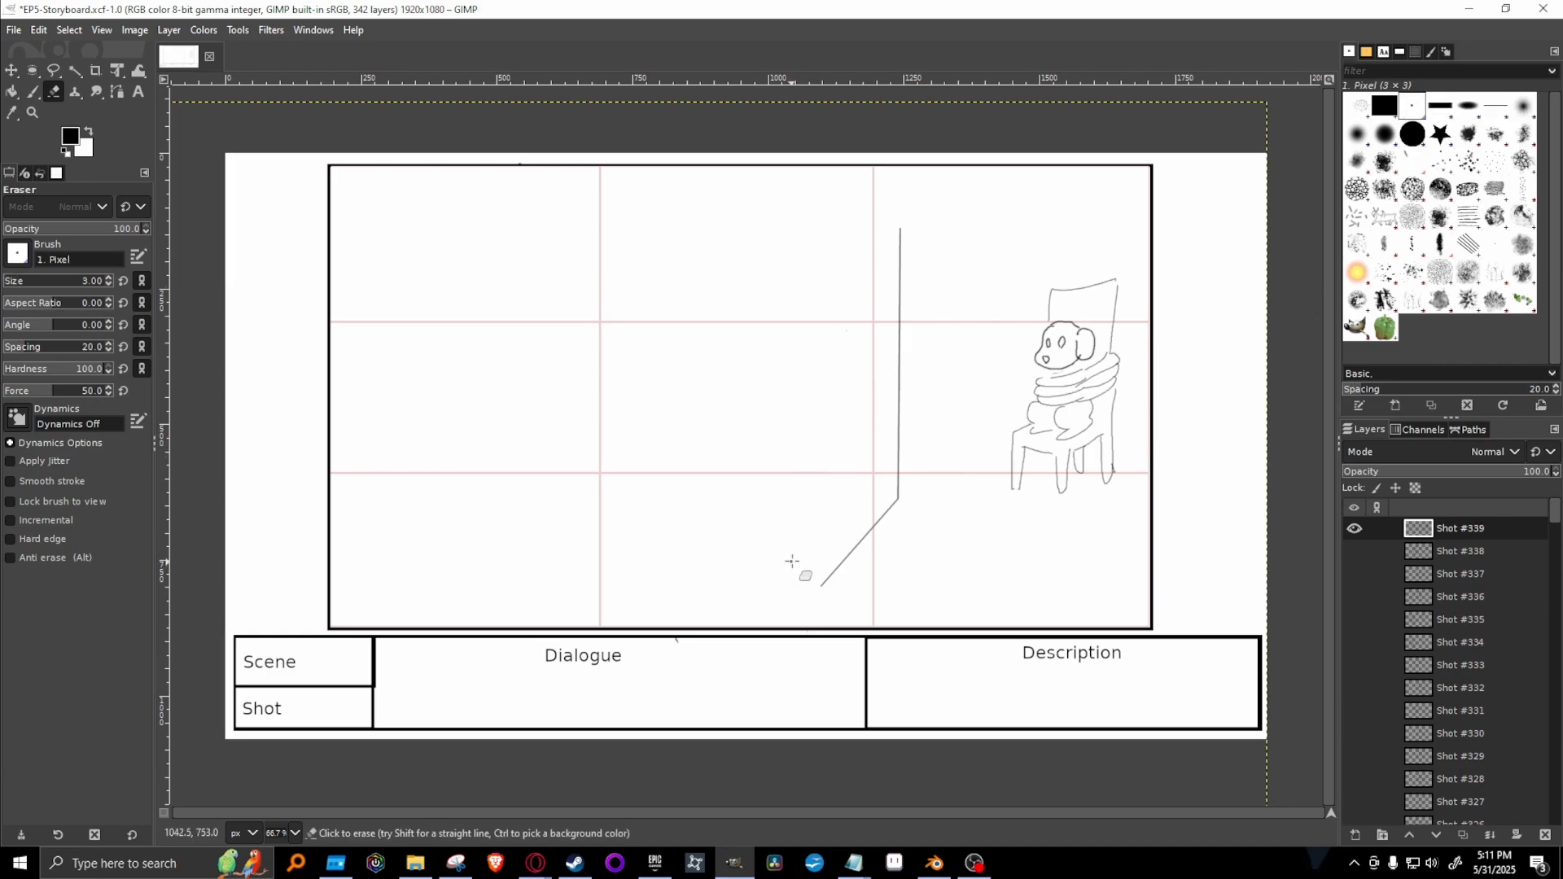
pyautogui.press('p')
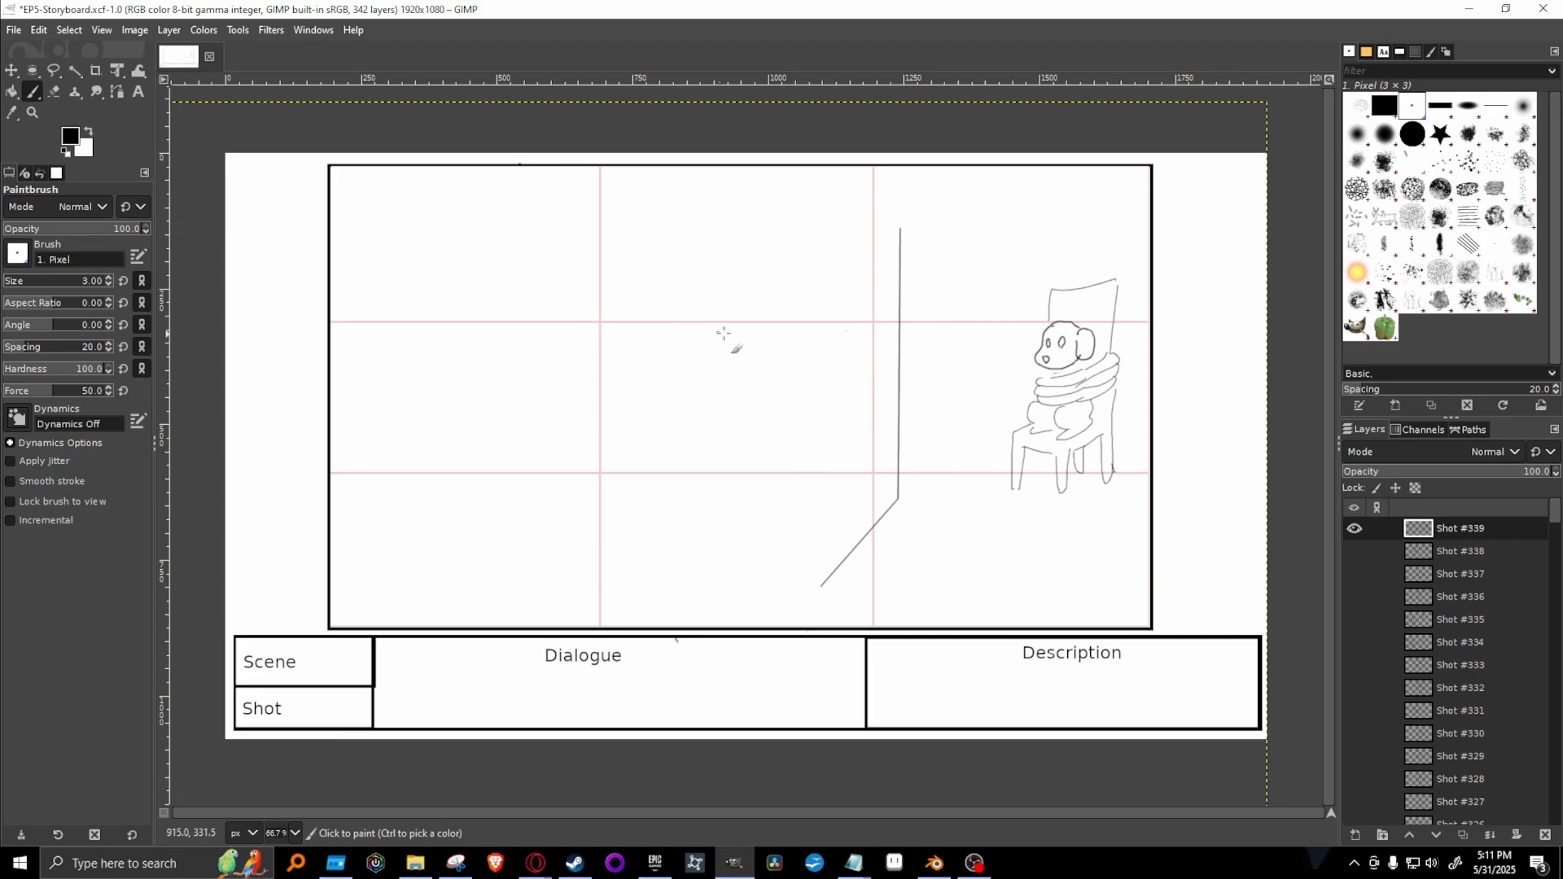
pyautogui.moveTo(732, 317)
pyautogui.mouseDown()
pyautogui.moveTo(680, 345)
pyautogui.moveTo(708, 402)
pyautogui.moveTo(744, 405)
pyautogui.mouseUp()
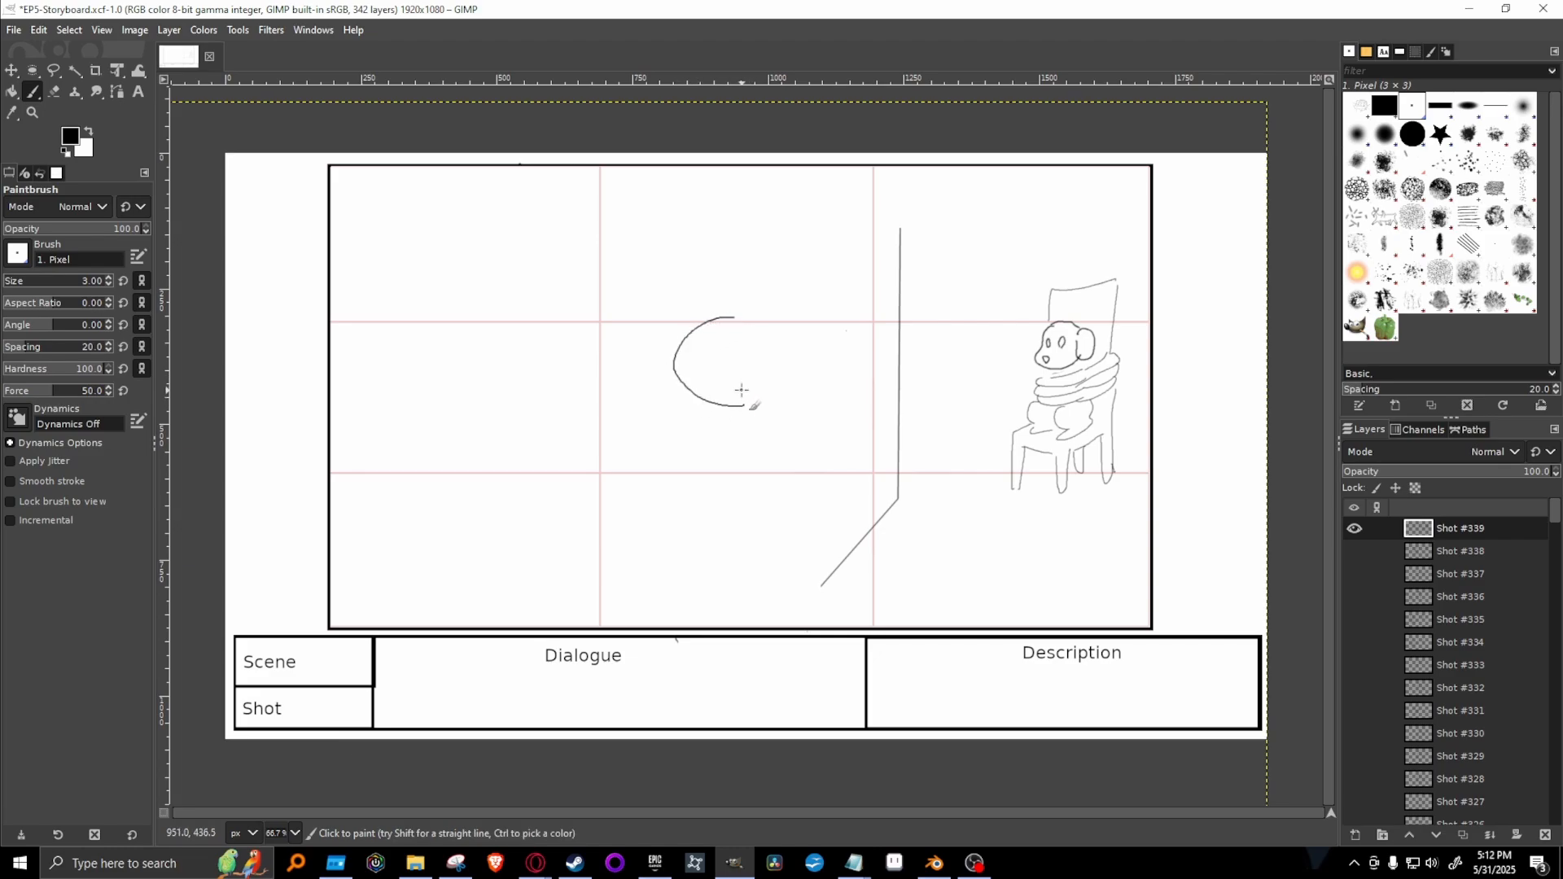
pyautogui.hotkey('ctrl', 'z')
pyautogui.moveTo(685, 274)
pyautogui.mouseDown()
pyautogui.moveTo(618, 367)
pyautogui.moveTo(699, 412)
pyautogui.moveTo(733, 408)
pyautogui.mouseUp()
pyautogui.hotkey('ctrl', 'z')
pyautogui.moveTo(702, 253)
pyautogui.mouseDown()
pyautogui.moveTo(618, 306)
pyautogui.moveTo(661, 372)
pyautogui.moveTo(747, 384)
pyautogui.moveTo(793, 312)
pyautogui.moveTo(757, 263)
pyautogui.moveTo(643, 270)
pyautogui.moveTo(632, 333)
pyautogui.moveTo(683, 372)
pyautogui.moveTo(767, 349)
pyautogui.moveTo(781, 294)
pyautogui.moveTo(725, 246)
pyautogui.moveTo(682, 289)
pyautogui.moveTo(671, 416)
pyautogui.moveTo(629, 287)
pyautogui.mouseUp()
pyautogui.hotkey('ctrl', 'z')
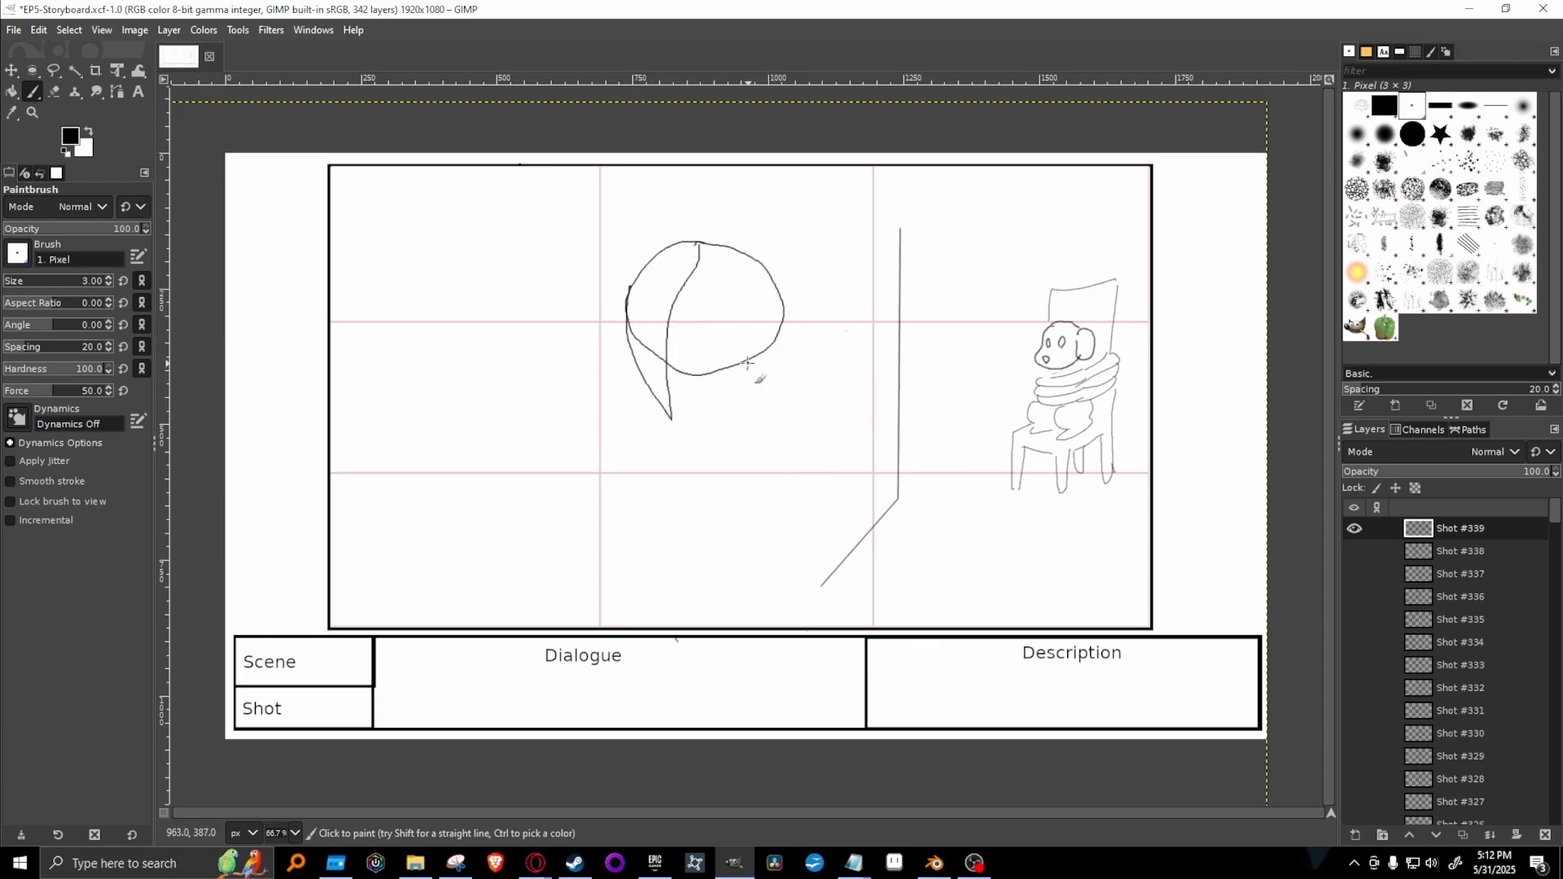
# Draw the shoulder and bent arm below the hair lock, with the hand resting on the hip.
pyautogui.moveTo(747, 363); pyautogui.dragTo(791, 403)
pyautogui.hotkey('ctrl', 'z')
pyautogui.moveTo(652, 364)
pyautogui.mouseDown()
pyautogui.moveTo(617, 395)
pyautogui.moveTo(603, 444)
pyautogui.mouseUp()
pyautogui.hotkey('ctrl', 'z')
pyautogui.moveTo(635, 372)
pyautogui.mouseDown()
pyautogui.moveTo(579, 480)
pyautogui.moveTo(622, 543)
pyautogui.mouseUp()
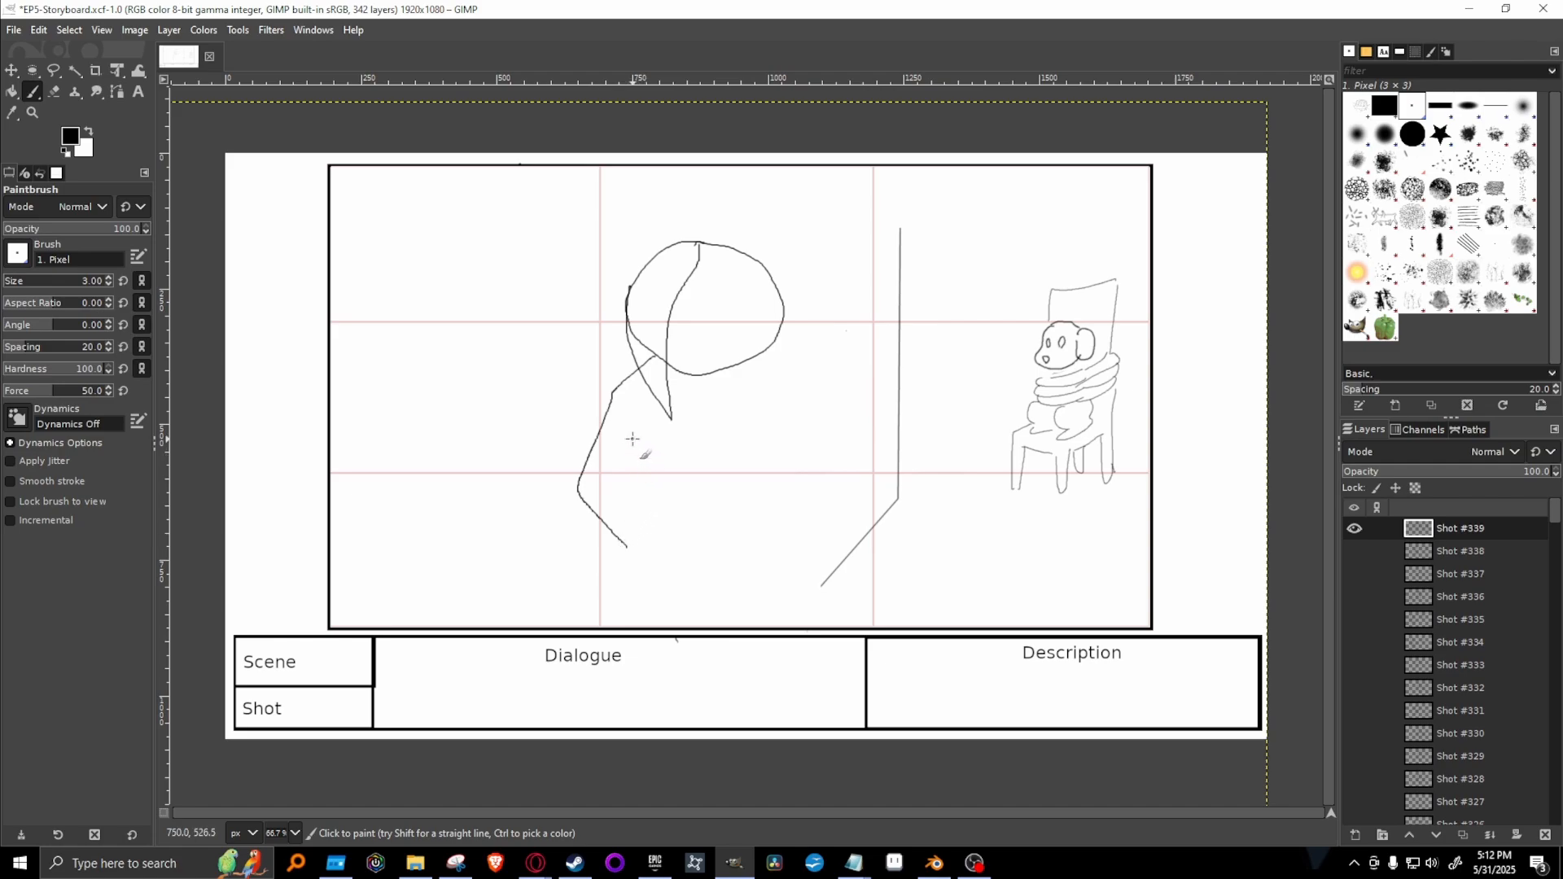
pyautogui.moveTo(647, 415)
pyautogui.mouseDown()
pyautogui.moveTo(619, 466)
pyautogui.moveTo(652, 509)
pyautogui.mouseUp()
pyautogui.moveTo(648, 415)
pyautogui.mouseDown()
pyautogui.moveTo(635, 536)
pyautogui.moveTo(655, 568)
pyautogui.moveTo(649, 549)
pyautogui.moveTo(645, 578)
pyautogui.moveTo(626, 579)
pyautogui.moveTo(641, 588)
pyautogui.moveTo(666, 511)
pyautogui.mouseUp()
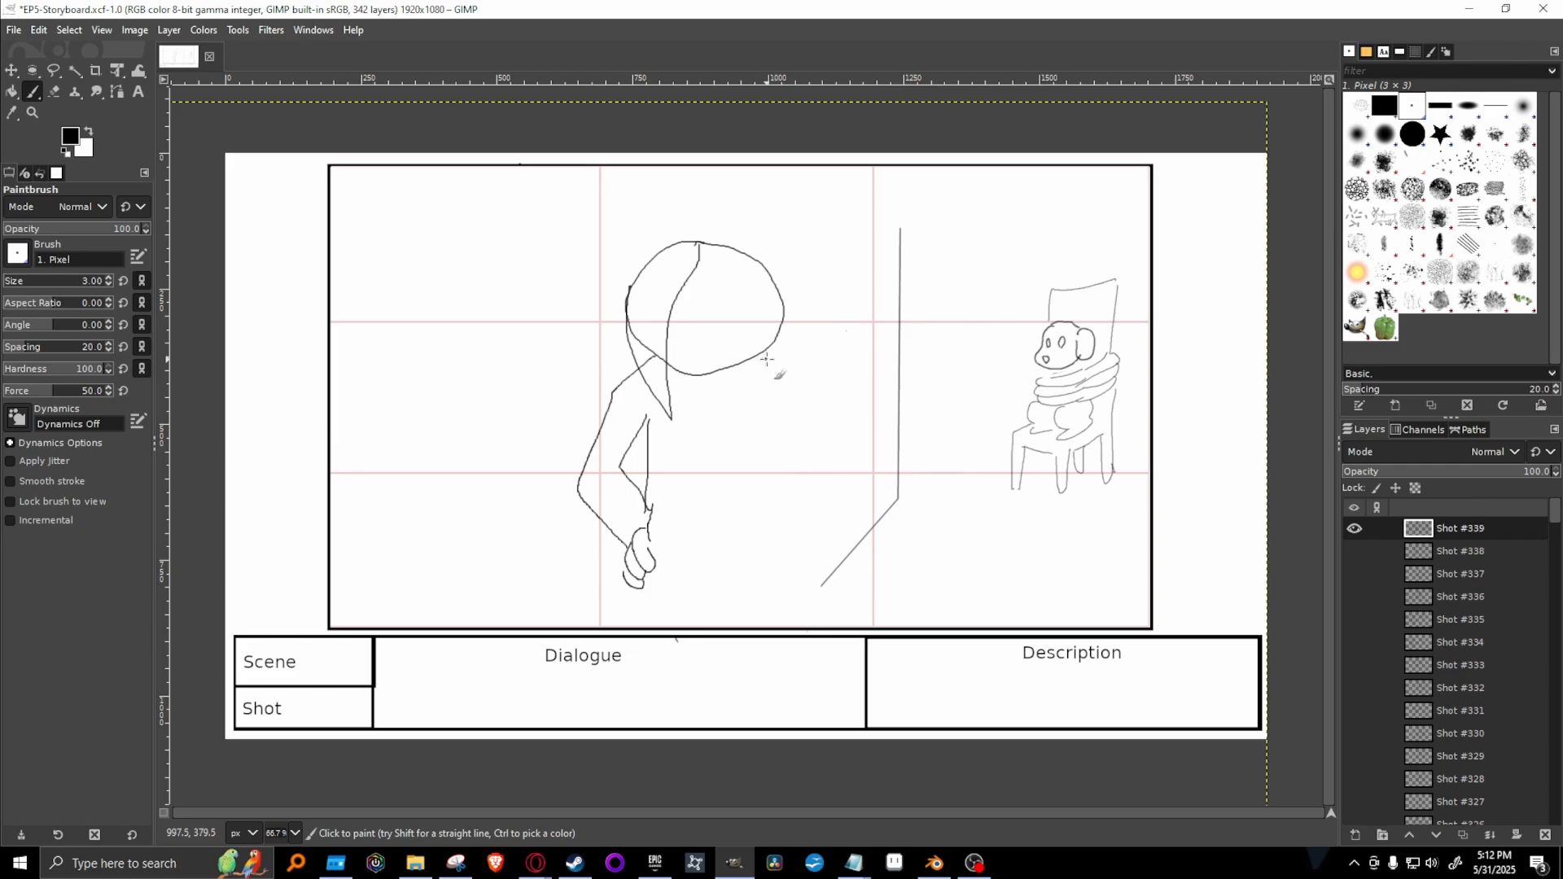
# Draw the other arm hanging straight down beside the body, and add the shirt hem and waist lines.
pyautogui.moveTo(766, 354)
pyautogui.mouseDown()
pyautogui.moveTo(796, 385)
pyautogui.moveTo(803, 438)
pyautogui.moveTo(792, 589)
pyautogui.mouseUp()
pyautogui.moveTo(753, 441)
pyautogui.mouseDown()
pyautogui.moveTo(753, 586)
pyautogui.moveTo(746, 567)
pyautogui.moveTo(808, 553)
pyautogui.moveTo(794, 616)
pyautogui.mouseUp()
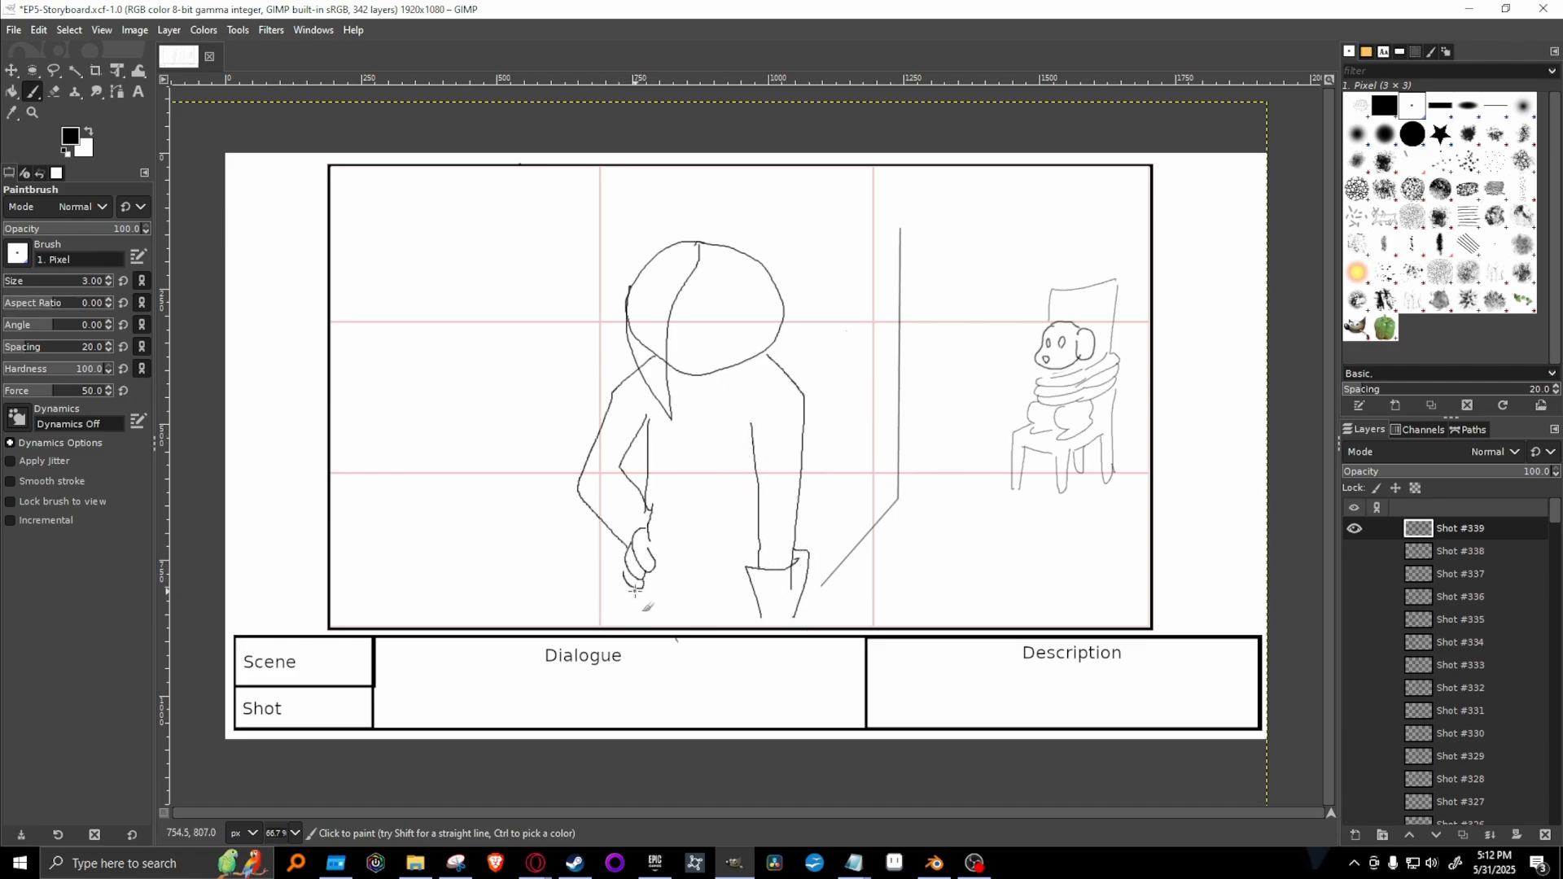
pyautogui.moveTo(651, 509)
pyautogui.mouseDown()
pyautogui.moveTo(745, 522)
pyautogui.moveTo(655, 544)
pyautogui.moveTo(759, 550)
pyautogui.mouseUp()
# Draw the frowning eye, brow and mouth on the face, and extend the vertical wall line up to the frame's edge.
pyautogui.moveTo(696, 299)
pyautogui.mouseDown()
pyautogui.moveTo(773, 285)
pyautogui.moveTo(707, 314)
pyautogui.moveTo(728, 332)
pyautogui.moveTo(731, 315)
pyautogui.moveTo(752, 352)
pyautogui.moveTo(691, 275)
pyautogui.moveTo(758, 277)
pyautogui.moveTo(774, 346)
pyautogui.mouseUp()
pyautogui.hotkey('ctrl', 'z')
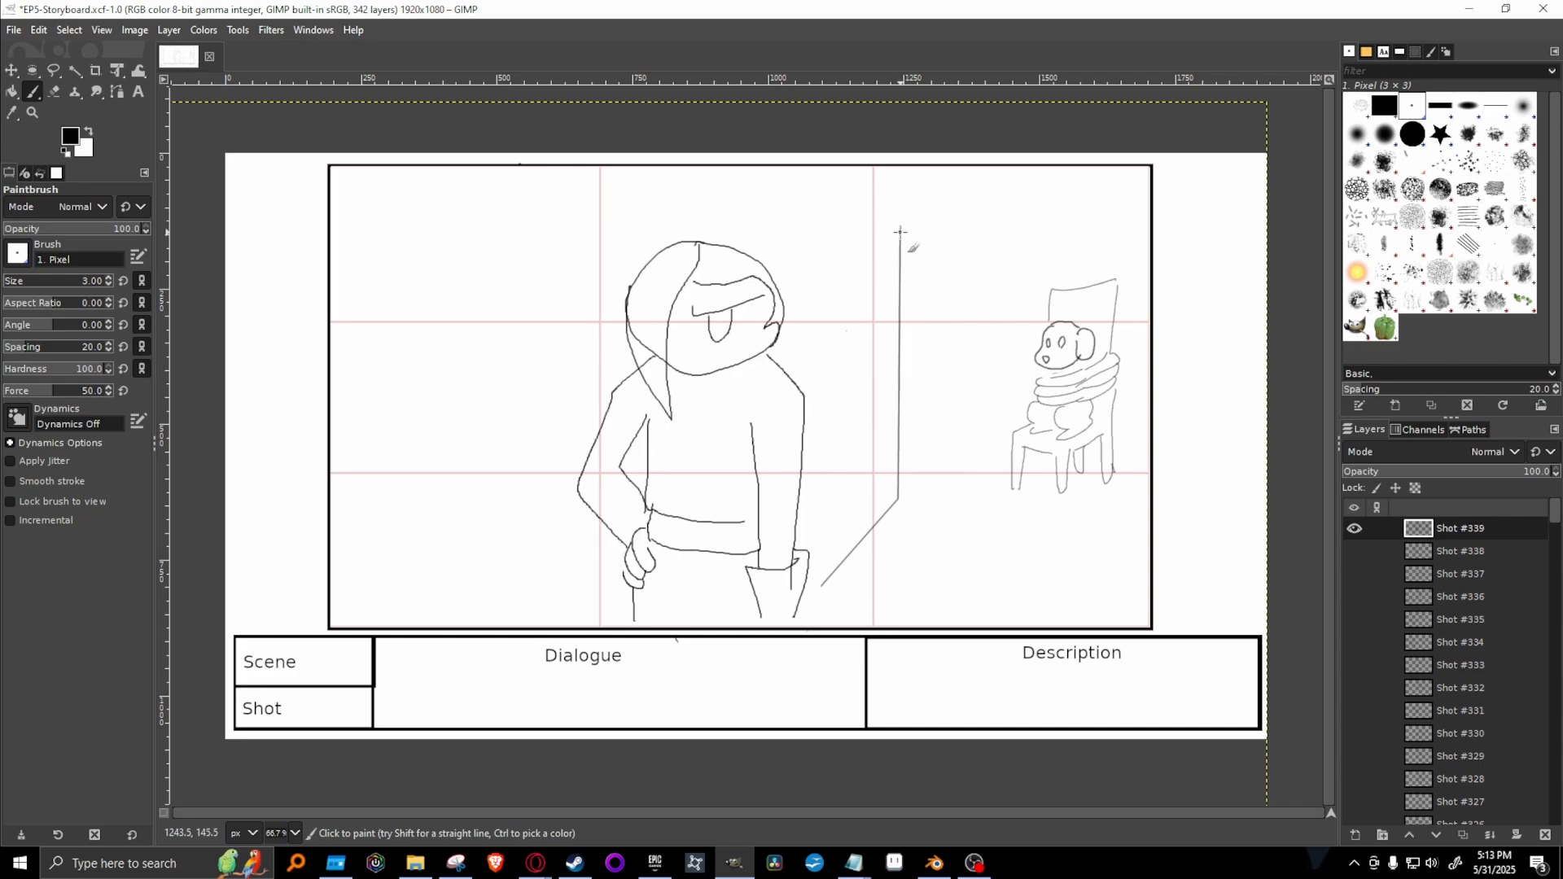
pyautogui.keyDown('shift'); pyautogui.click(901, 166); pyautogui.keyUp('shift')
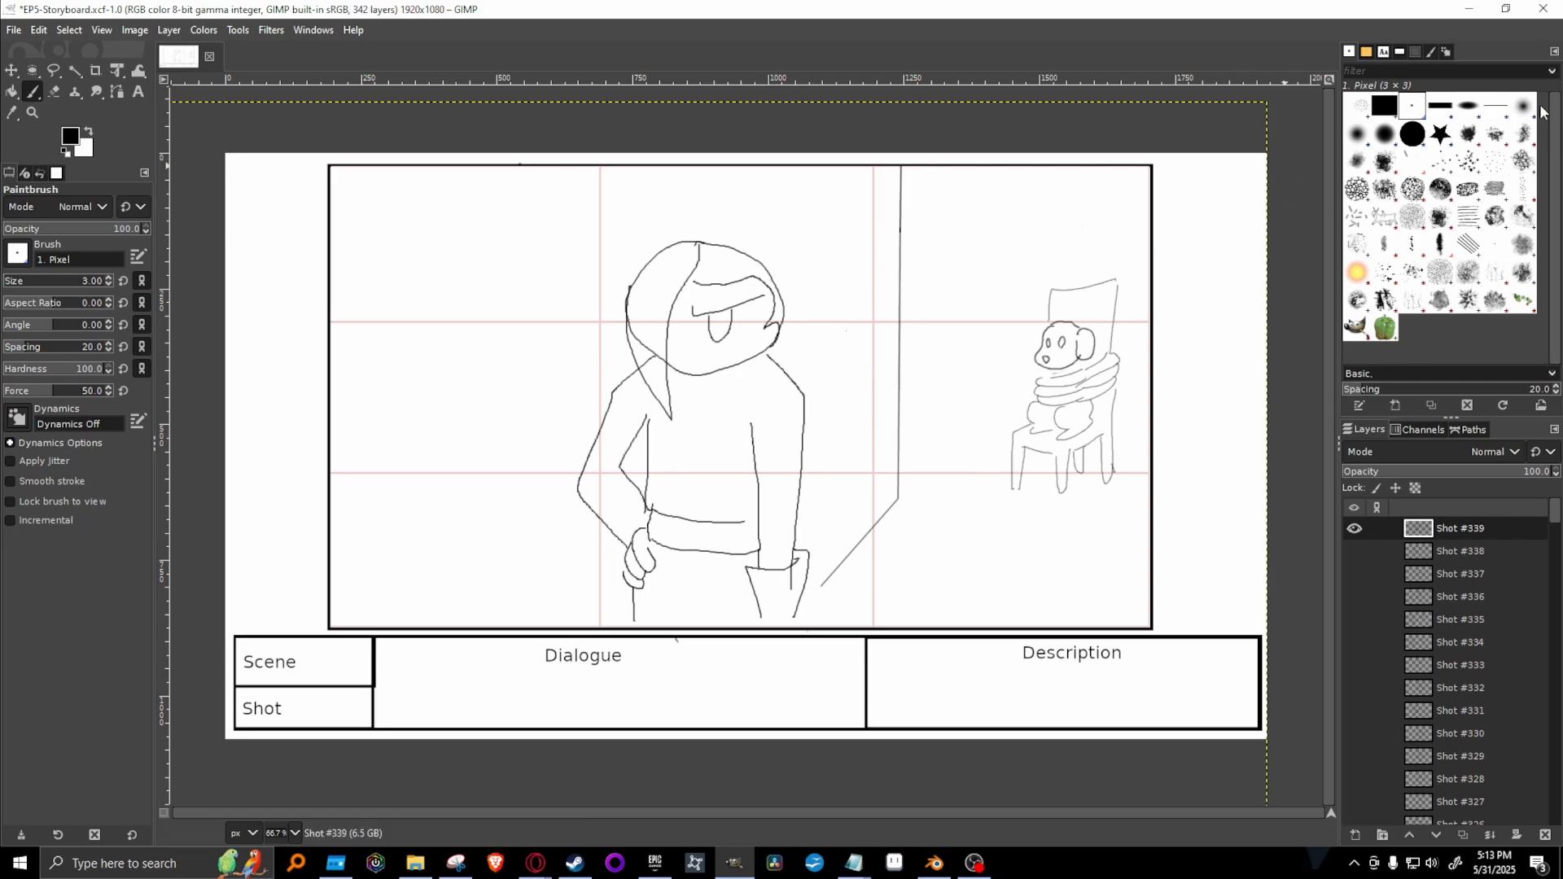
# Erase the head and shoulder lines that cross the hair lock with the 2. Hardness 100 brush.
pyautogui.click(1413, 135)
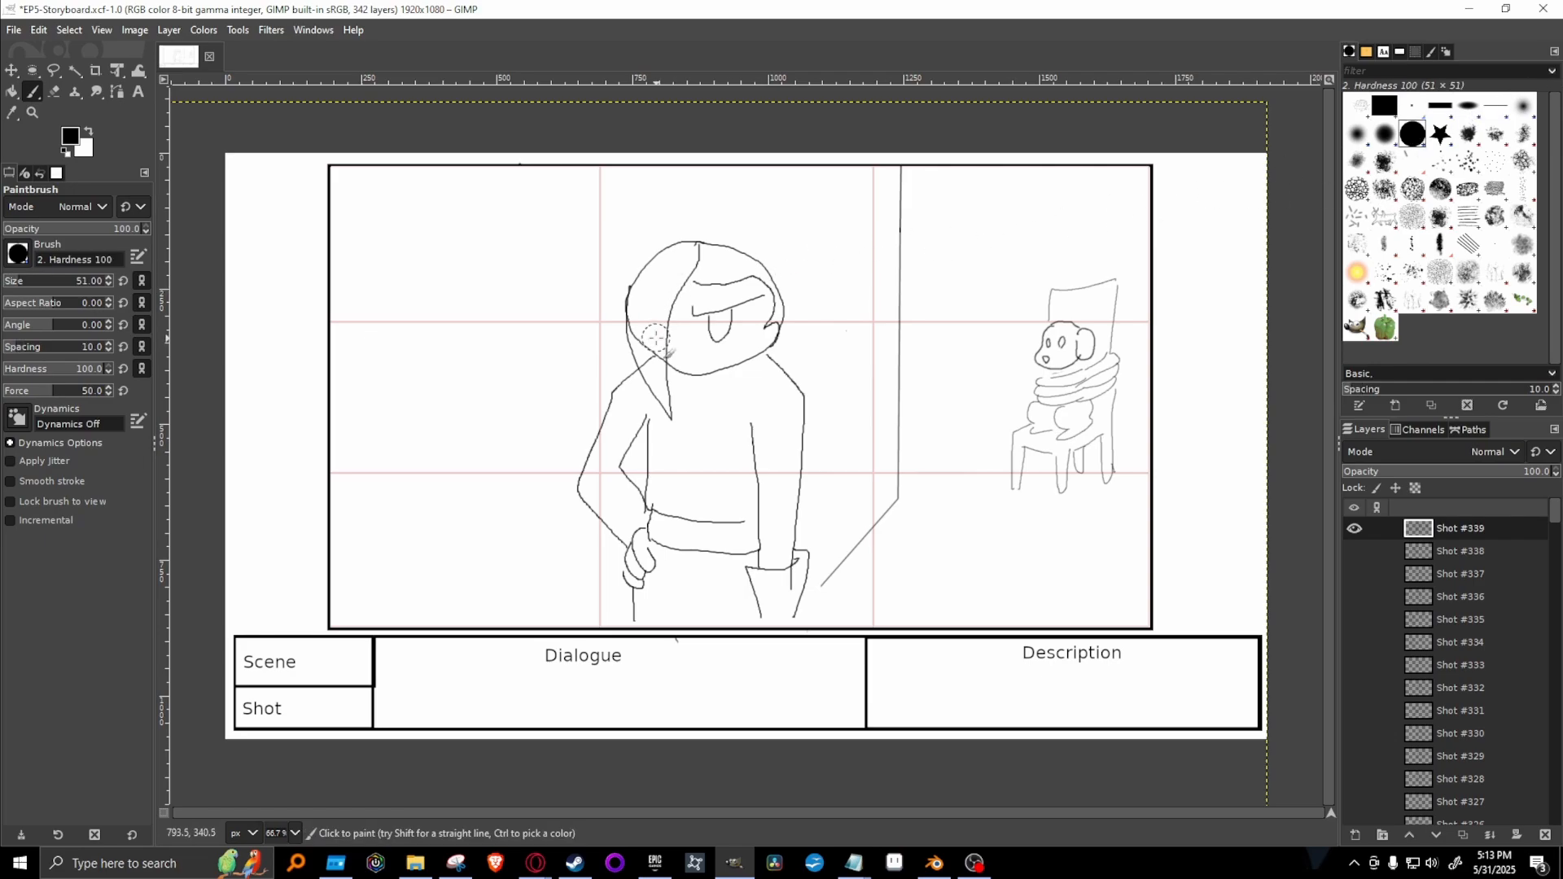
pyautogui.click(53, 91)
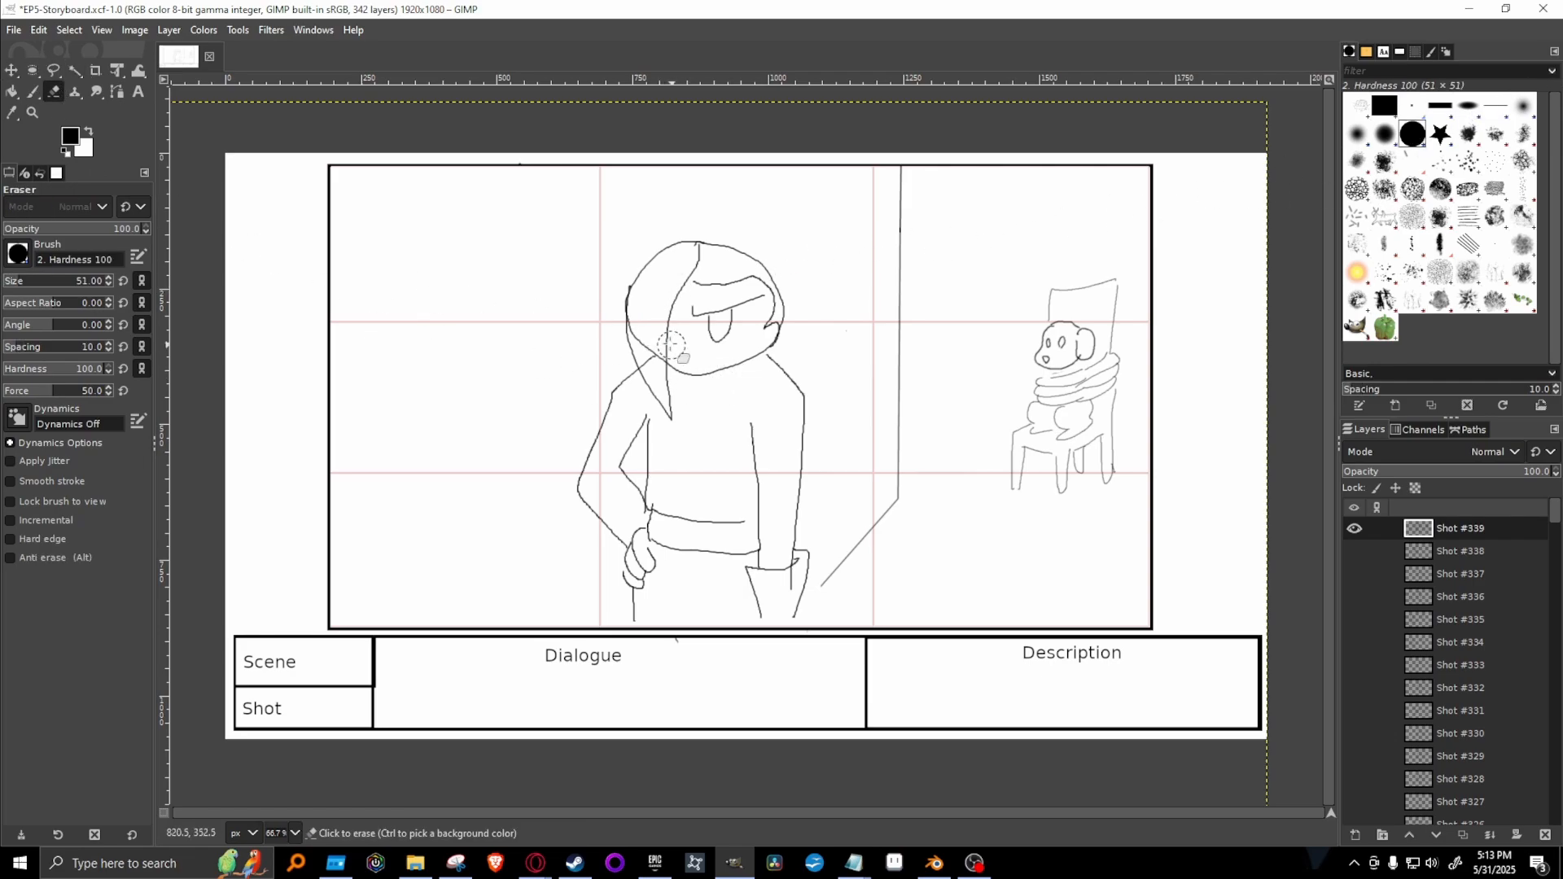
pyautogui.moveTo(646, 351); pyautogui.dragTo(649, 353)
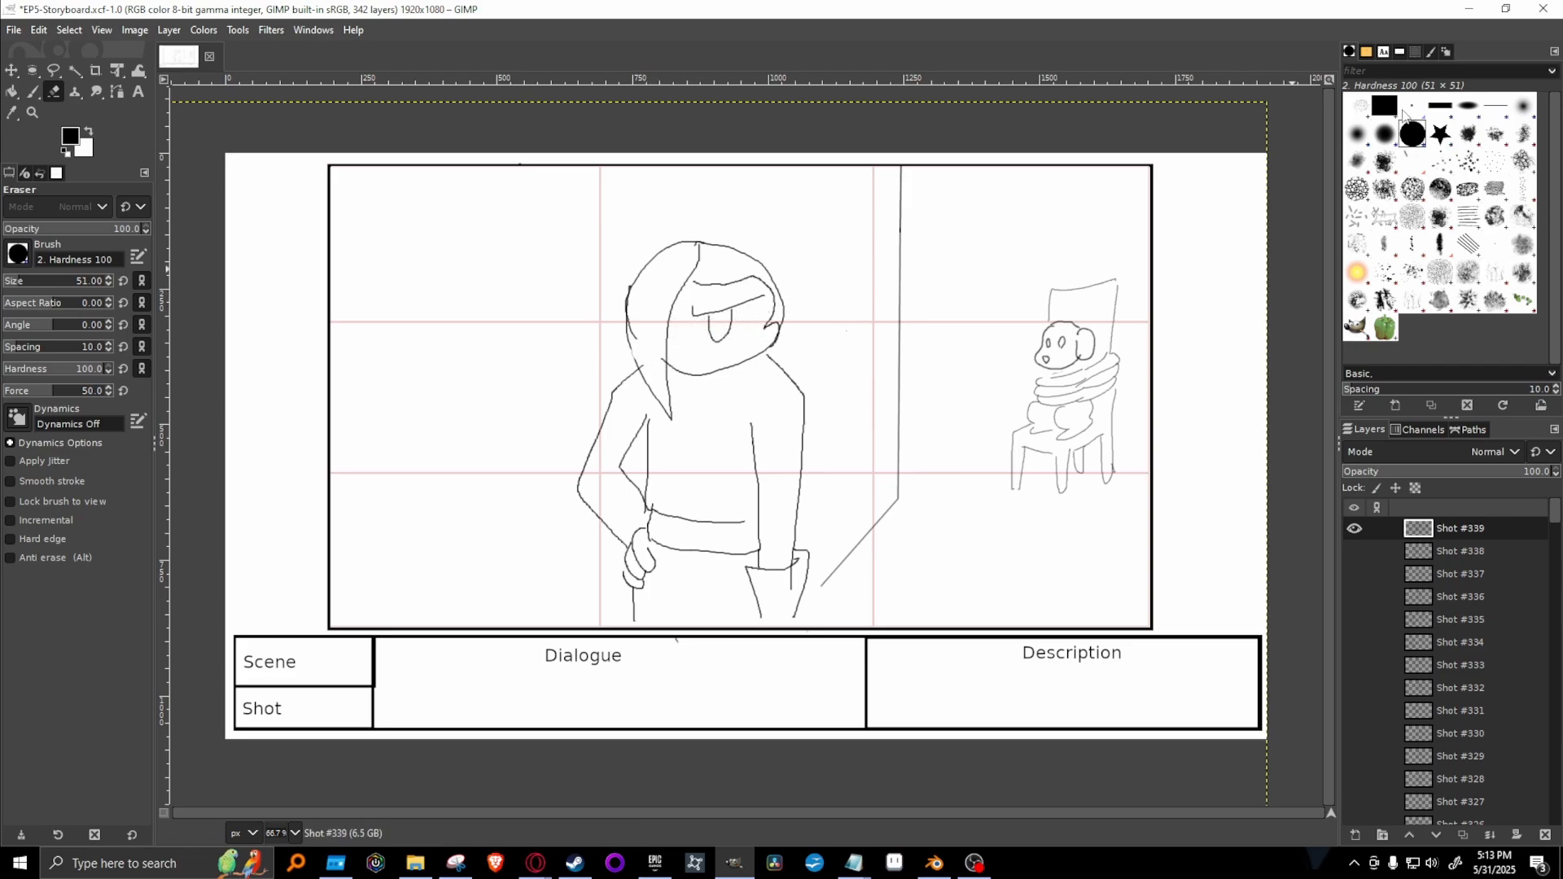
# Compare Shot #339 with Shot #338 by toggling their visibility, and duplicate Shot #339 with the original hidden.
pyautogui.click(1354, 528)
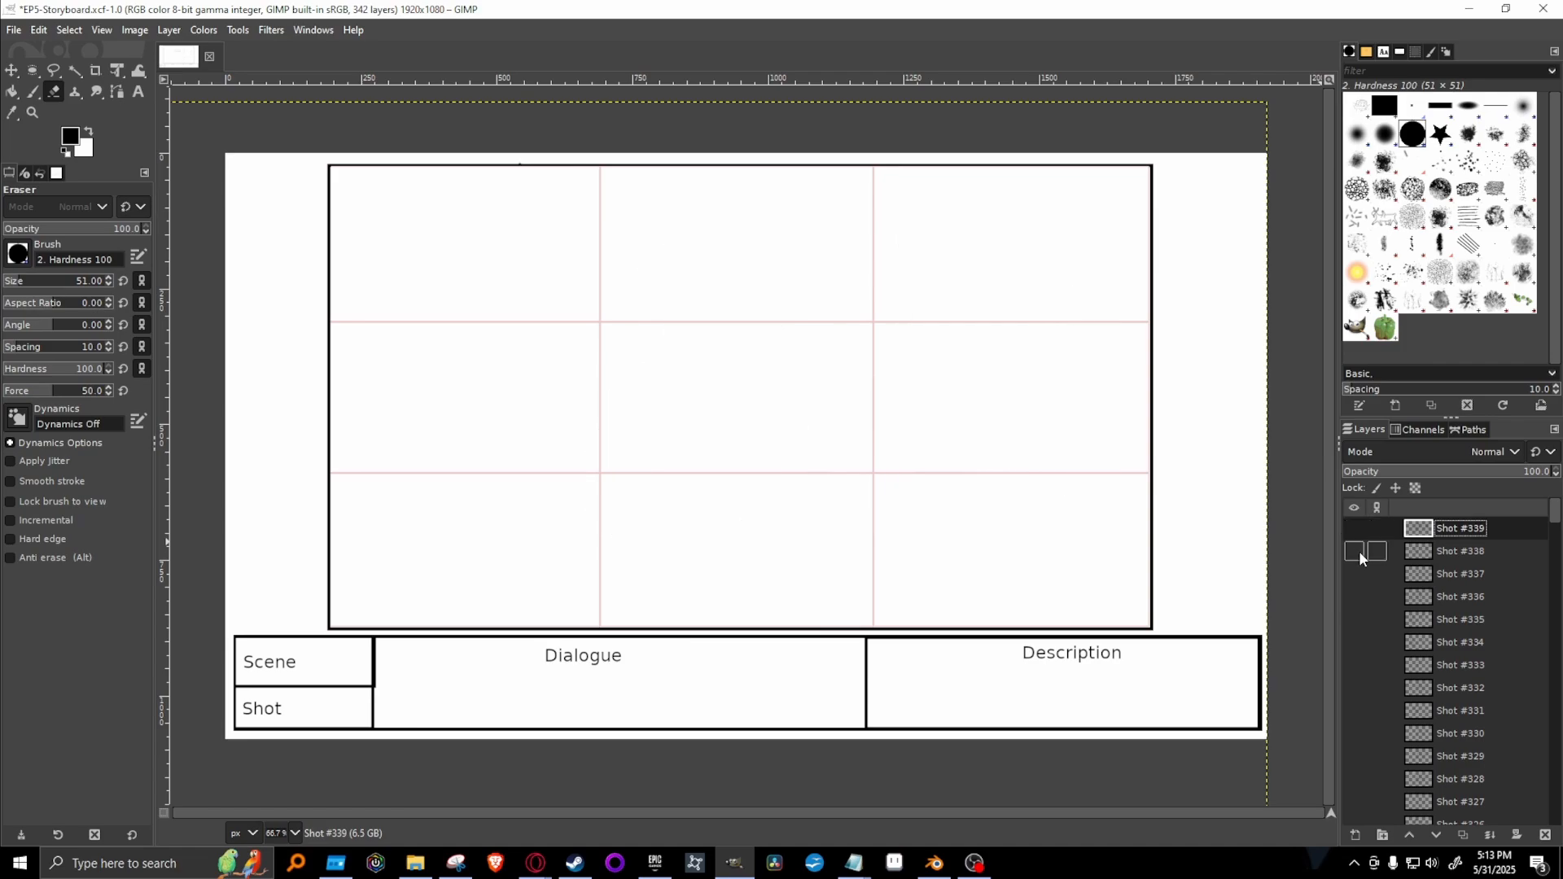
pyautogui.click(1354, 552)
pyautogui.click(1354, 551)
pyautogui.click(1354, 528)
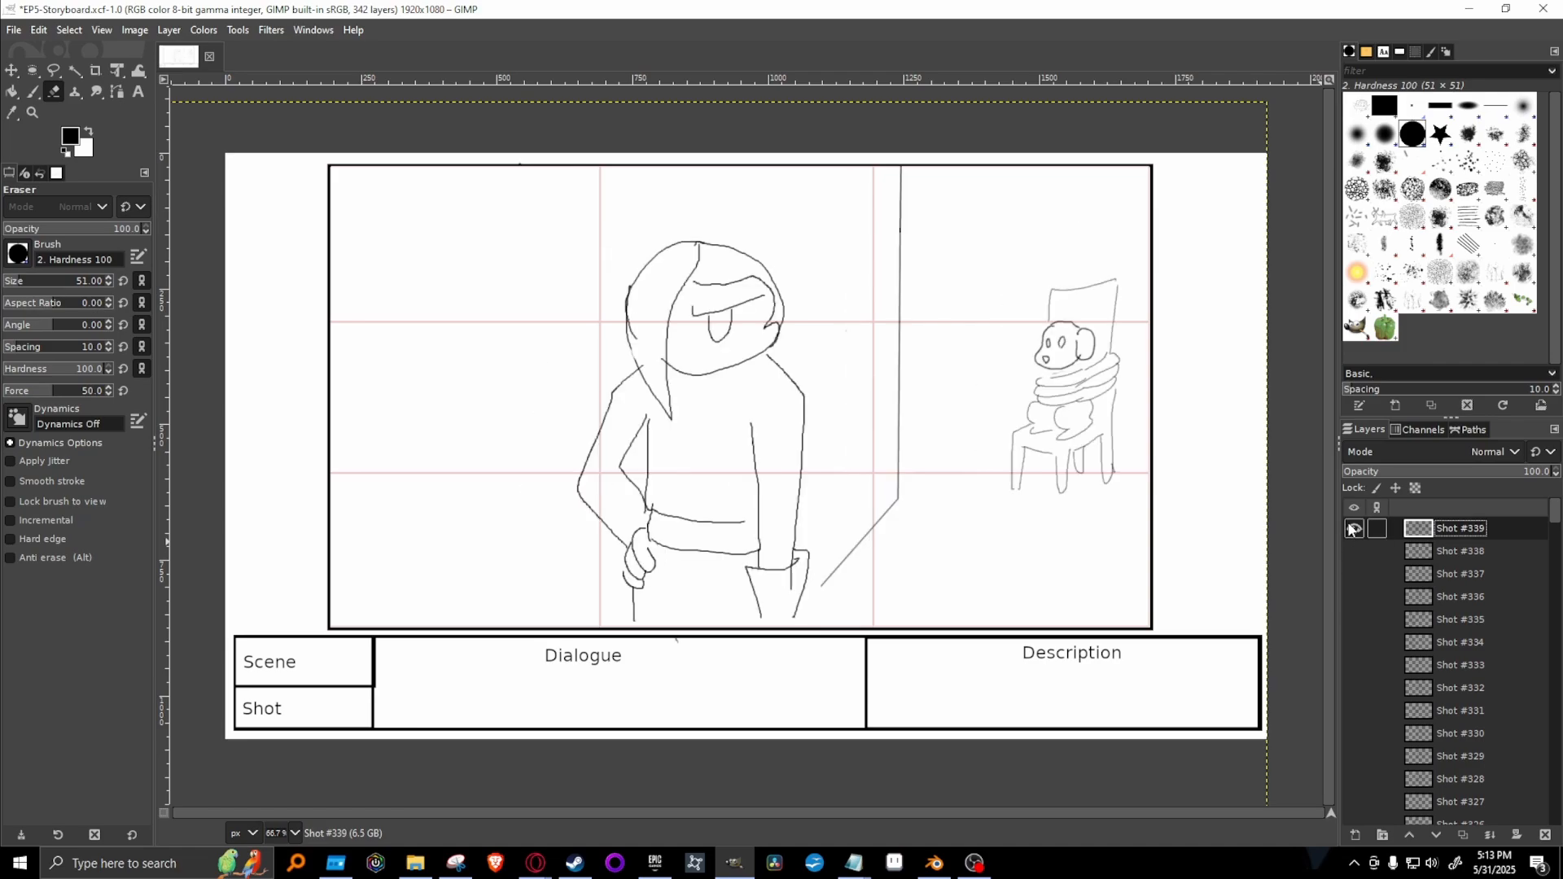
pyautogui.rightClick(1516, 531)
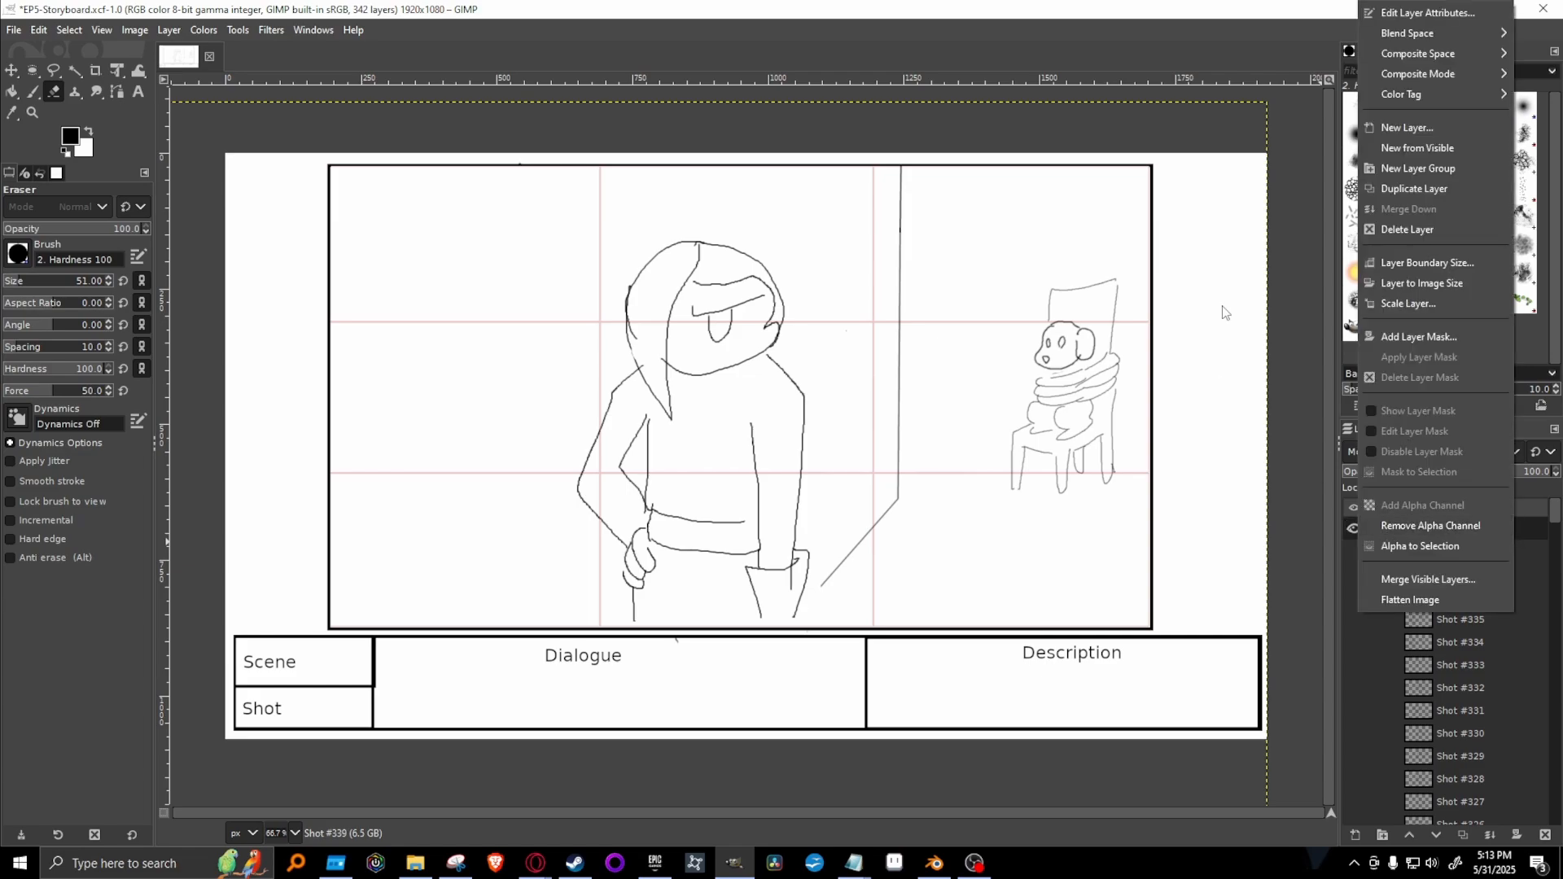
pyautogui.click(1416, 189)
pyautogui.click(1354, 551)
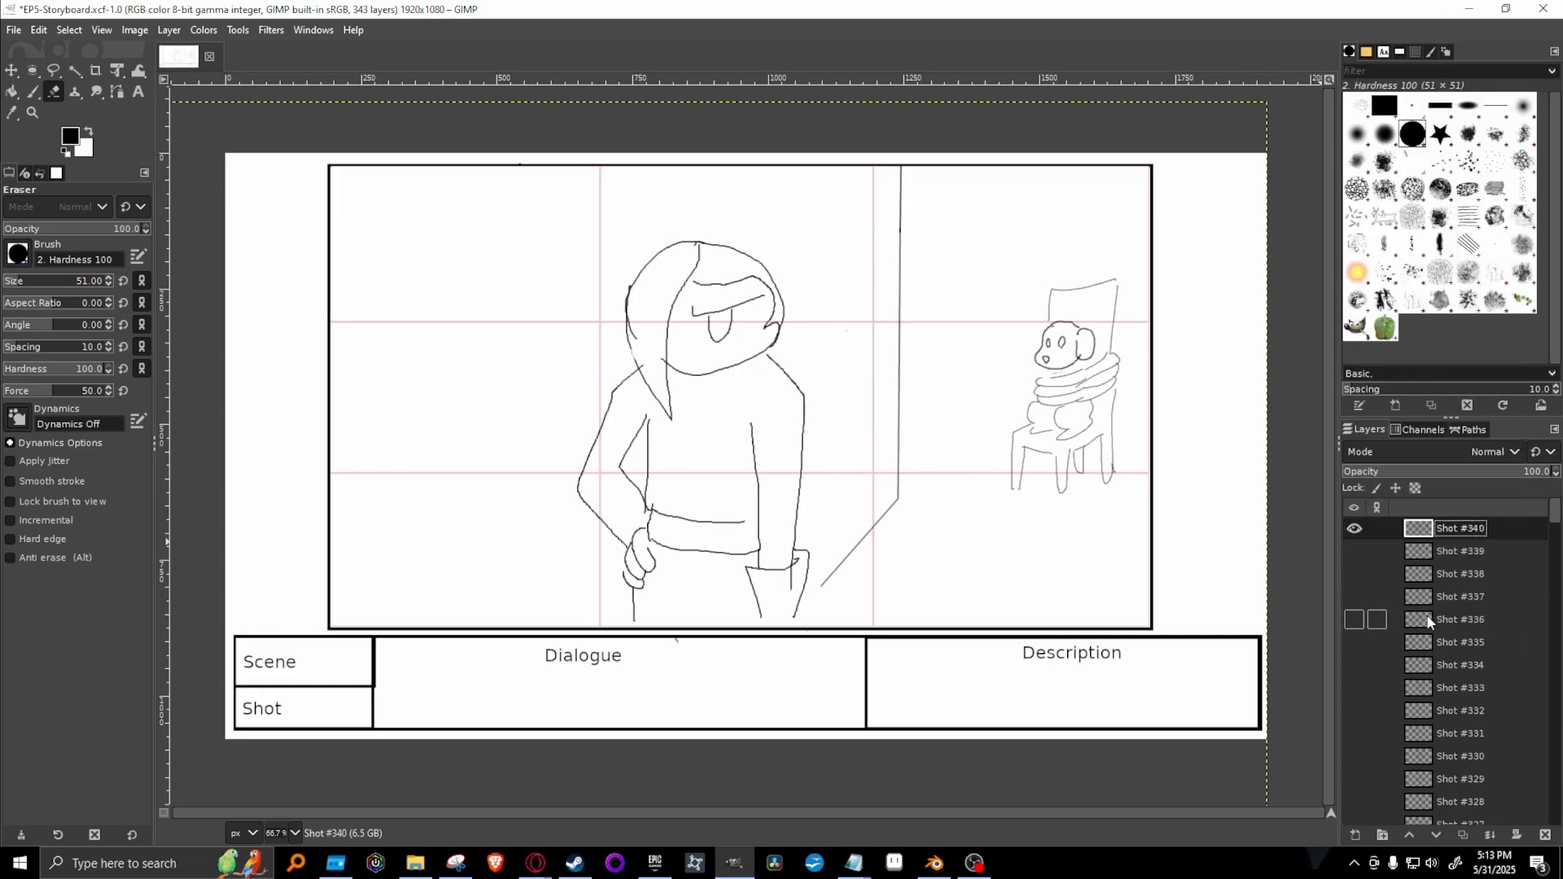
# Erase the hanging arm in Shot #340 and redraw it with the 1. Pixel brush as a large outstretched hand, restoring the hip line.
pyautogui.moveTo(757, 589)
pyautogui.mouseDown()
pyautogui.moveTo(799, 545)
pyautogui.moveTo(781, 570)
pyautogui.moveTo(794, 583)
pyautogui.moveTo(803, 545)
pyautogui.moveTo(790, 570)
pyautogui.moveTo(753, 562)
pyautogui.mouseUp()
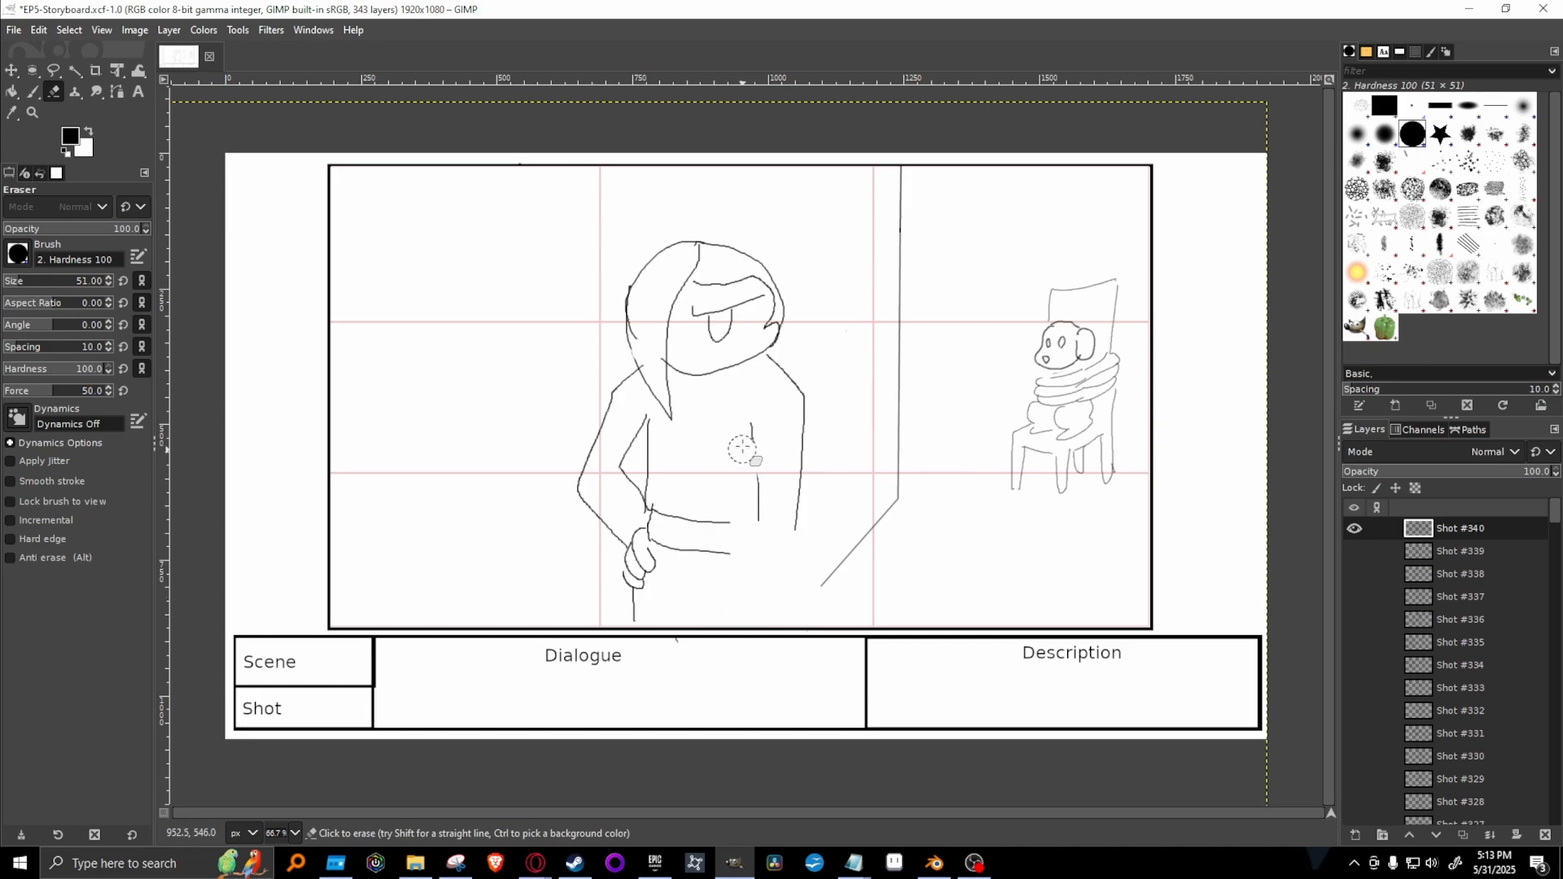
pyautogui.moveTo(753, 436)
pyautogui.mouseDown()
pyautogui.moveTo(788, 429)
pyautogui.moveTo(794, 489)
pyautogui.moveTo(808, 421)
pyautogui.moveTo(721, 518)
pyautogui.moveTo(786, 421)
pyautogui.mouseUp()
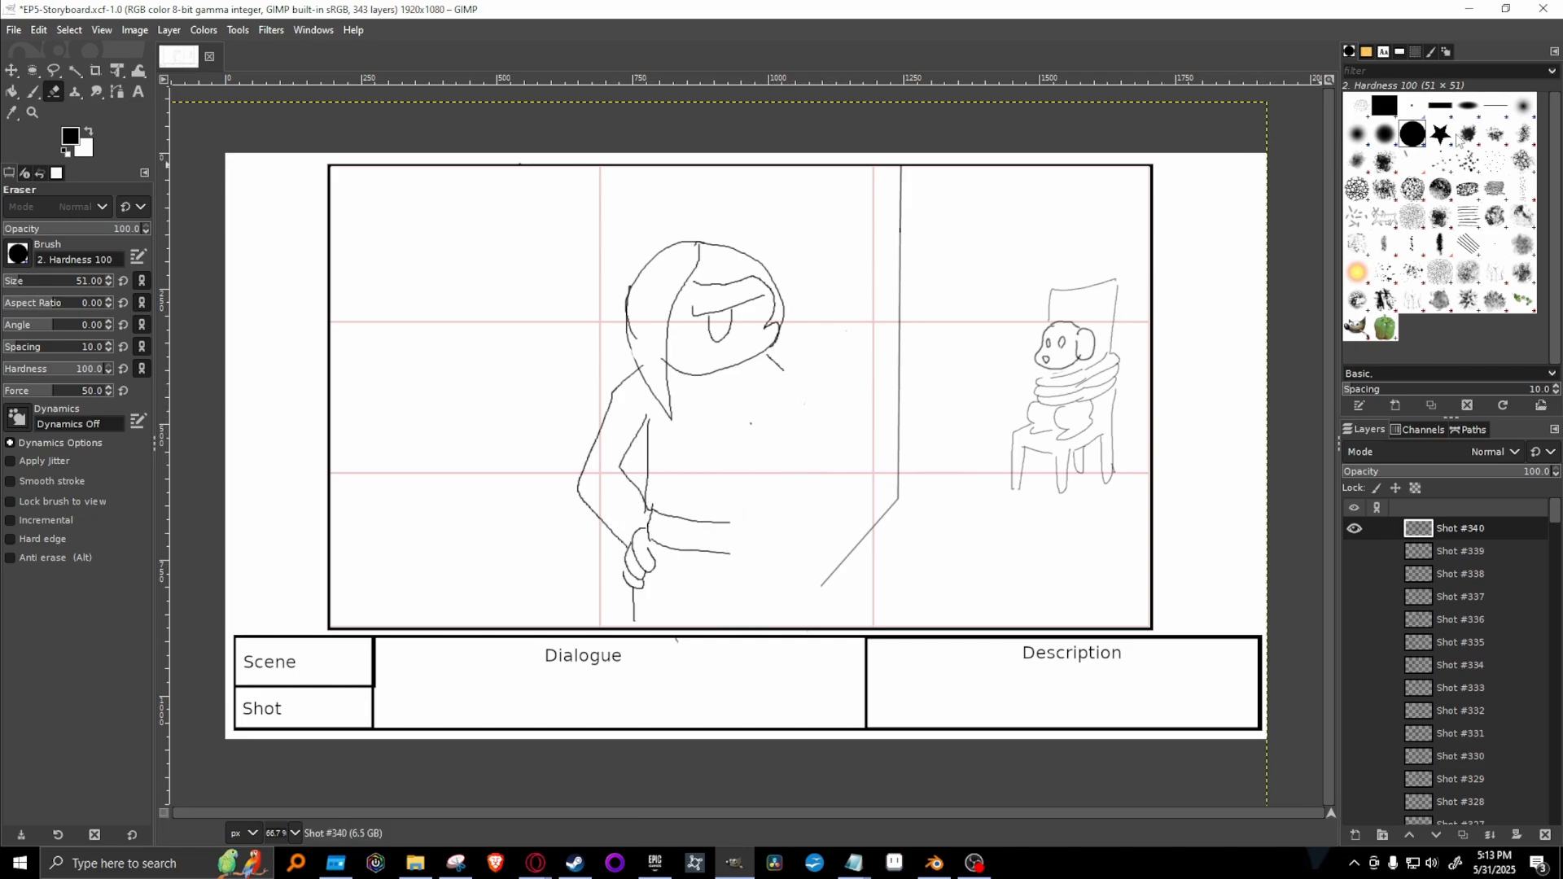
pyautogui.click(1411, 106)
pyautogui.press('p')
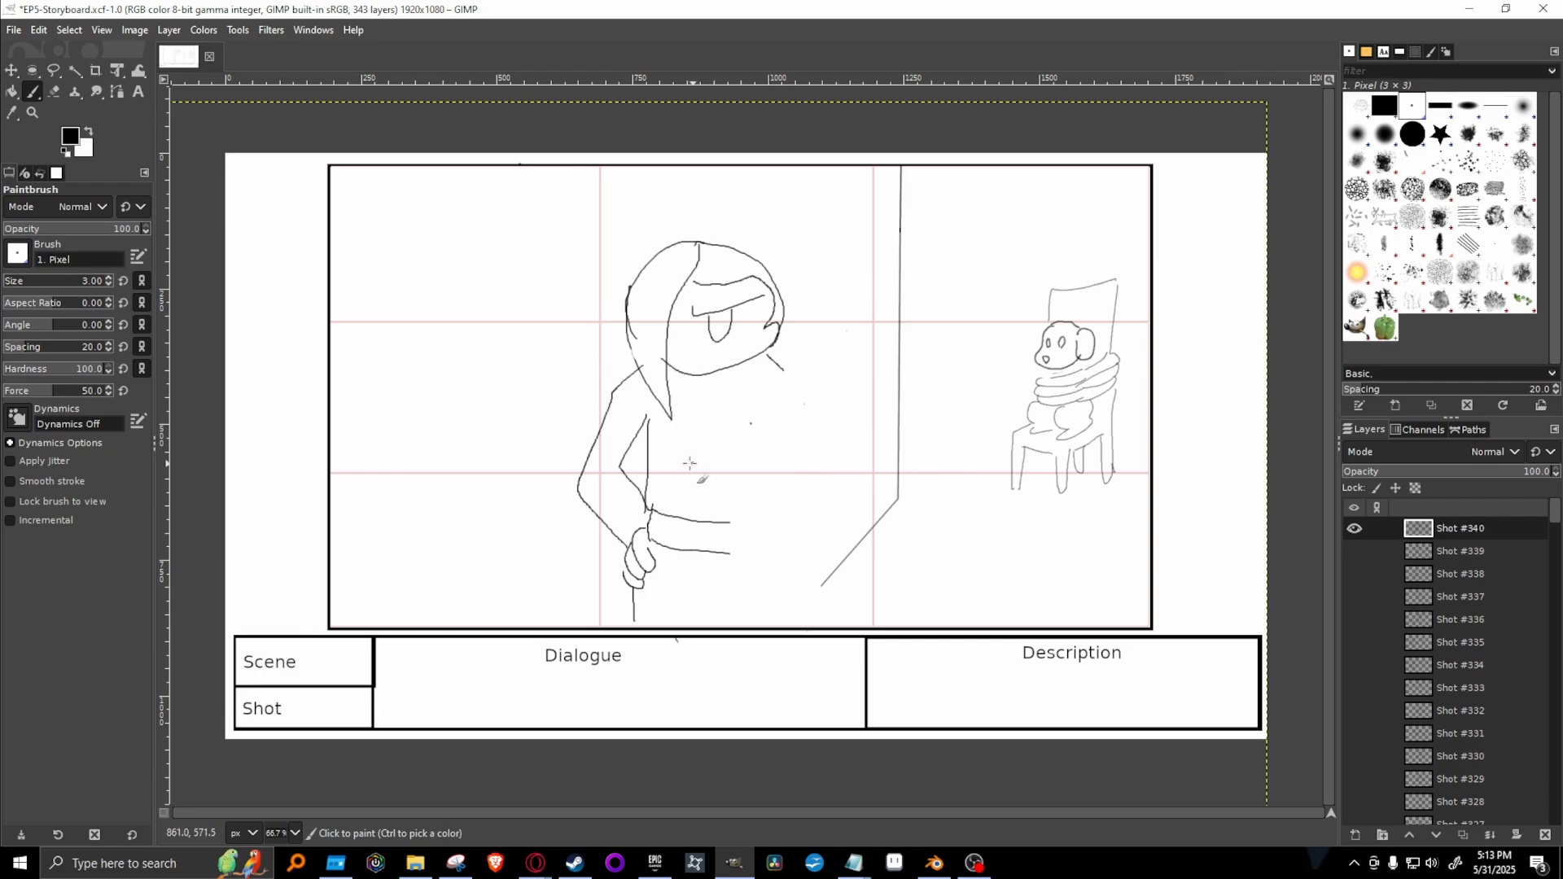
pyautogui.moveTo(693, 461)
pyautogui.mouseDown()
pyautogui.moveTo(650, 513)
pyautogui.moveTo(692, 500)
pyautogui.moveTo(658, 536)
pyautogui.moveTo(676, 543)
pyautogui.moveTo(713, 518)
pyautogui.moveTo(680, 556)
pyautogui.moveTo(710, 557)
pyautogui.moveTo(735, 513)
pyautogui.moveTo(729, 560)
pyautogui.moveTo(752, 549)
pyautogui.moveTo(783, 490)
pyautogui.moveTo(767, 475)
pyautogui.moveTo(843, 484)
pyautogui.moveTo(780, 429)
pyautogui.moveTo(707, 448)
pyautogui.moveTo(739, 444)
pyautogui.moveTo(715, 445)
pyautogui.moveTo(739, 412)
pyautogui.moveTo(801, 430)
pyautogui.moveTo(758, 399)
pyautogui.moveTo(739, 410)
pyautogui.moveTo(769, 383)
pyautogui.mouseUp()
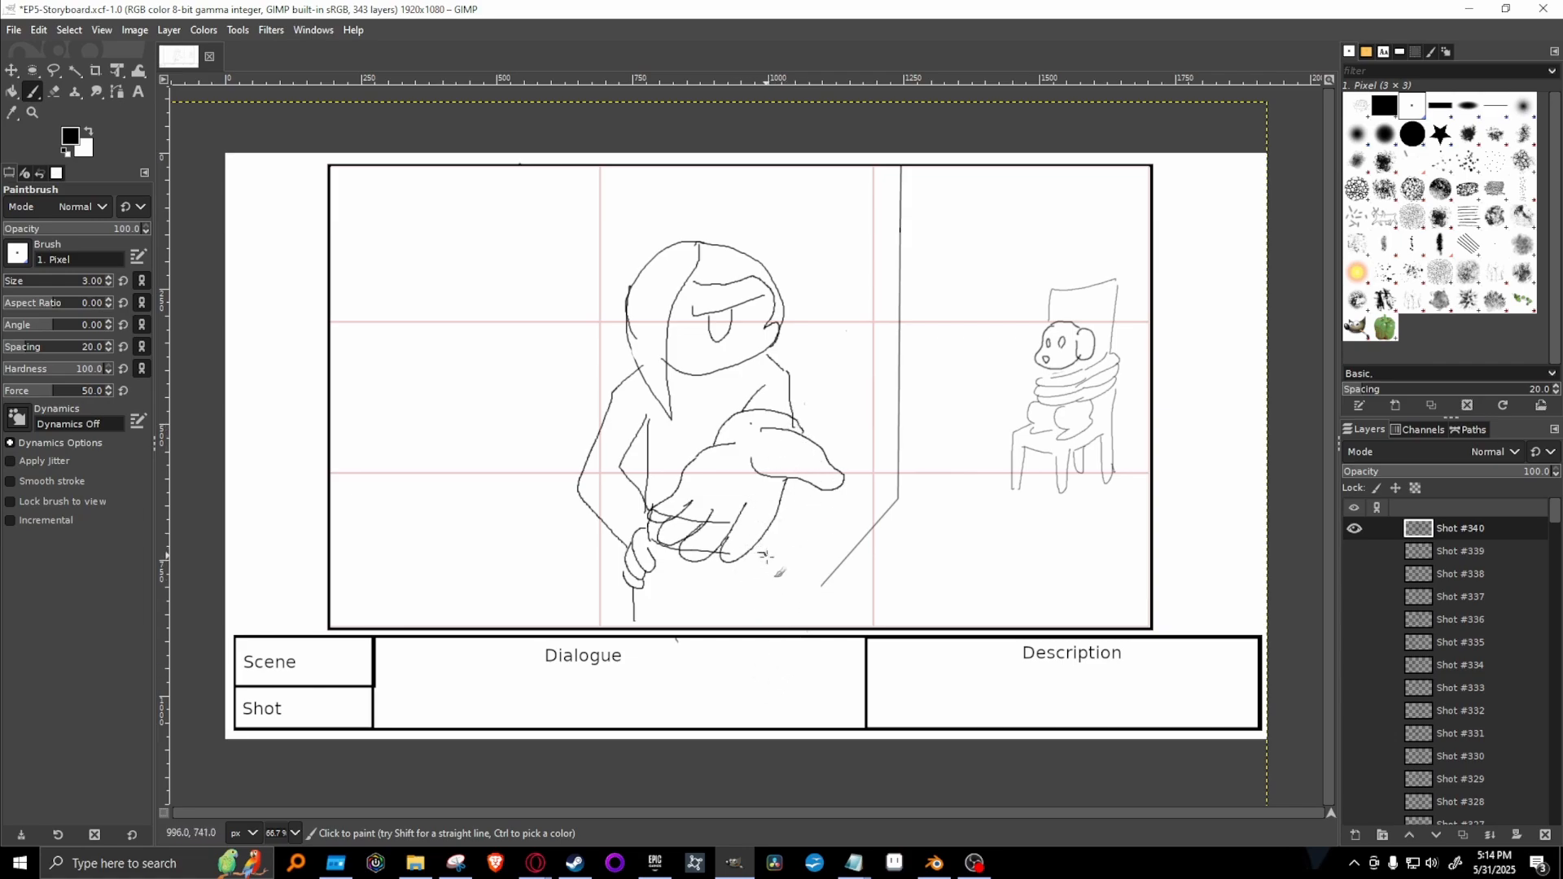
pyautogui.moveTo(760, 552); pyautogui.dragTo(775, 623)
# Erase the waist lines crossing the outstretched fingers, and extend the diagonal floor line down to the frame's lower edge.
pyautogui.hotkey('shift', 'e')
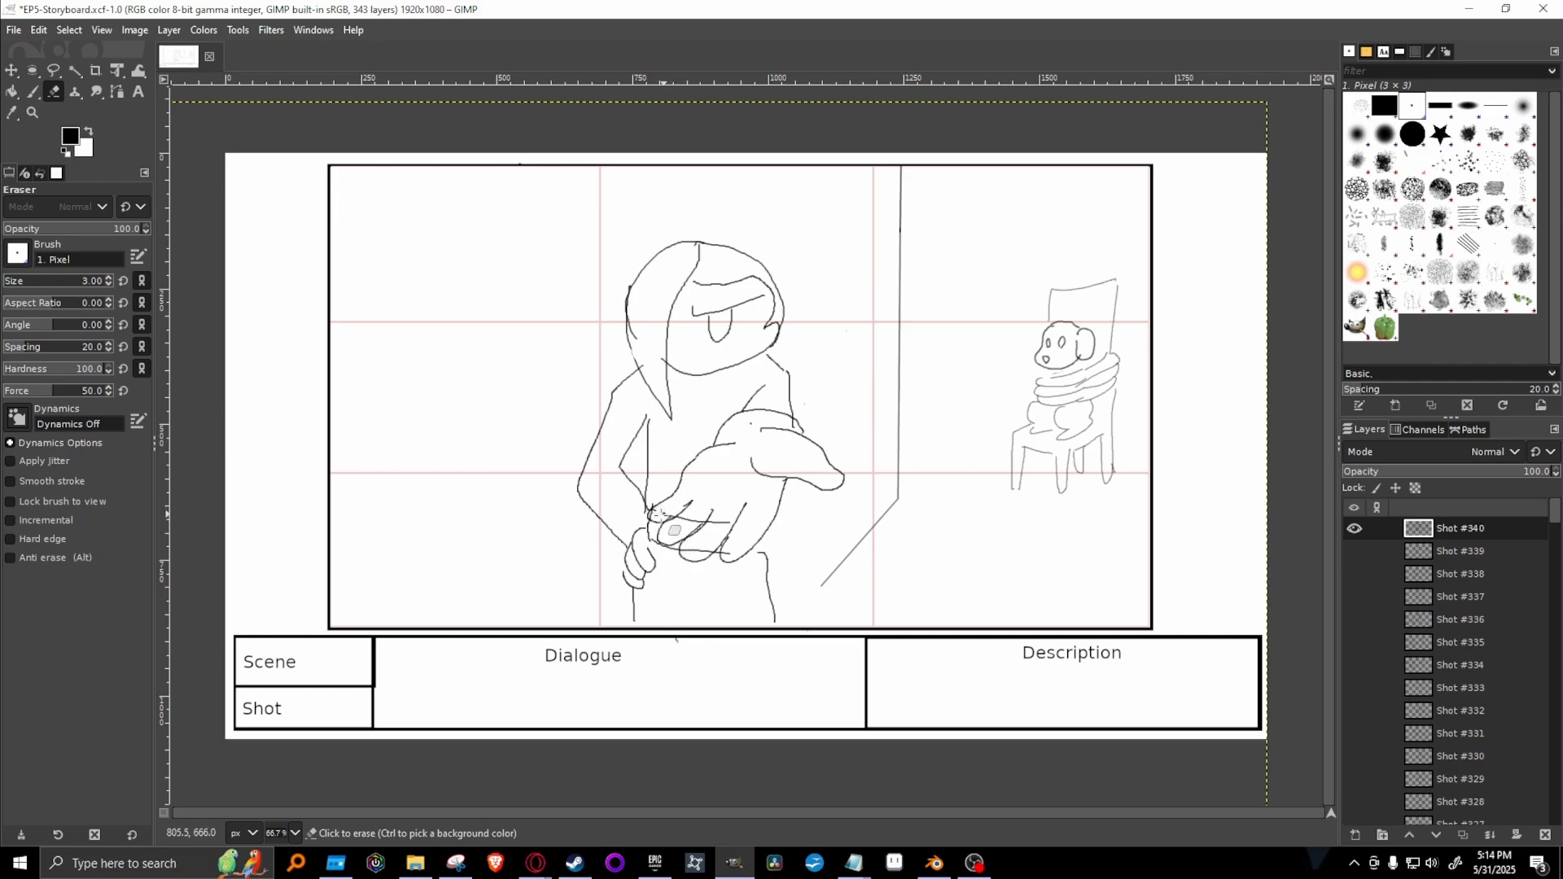
pyautogui.moveTo(665, 513)
pyautogui.mouseDown()
pyautogui.moveTo(734, 526)
pyautogui.moveTo(716, 530)
pyautogui.moveTo(719, 512)
pyautogui.moveTo(705, 544)
pyautogui.mouseUp()
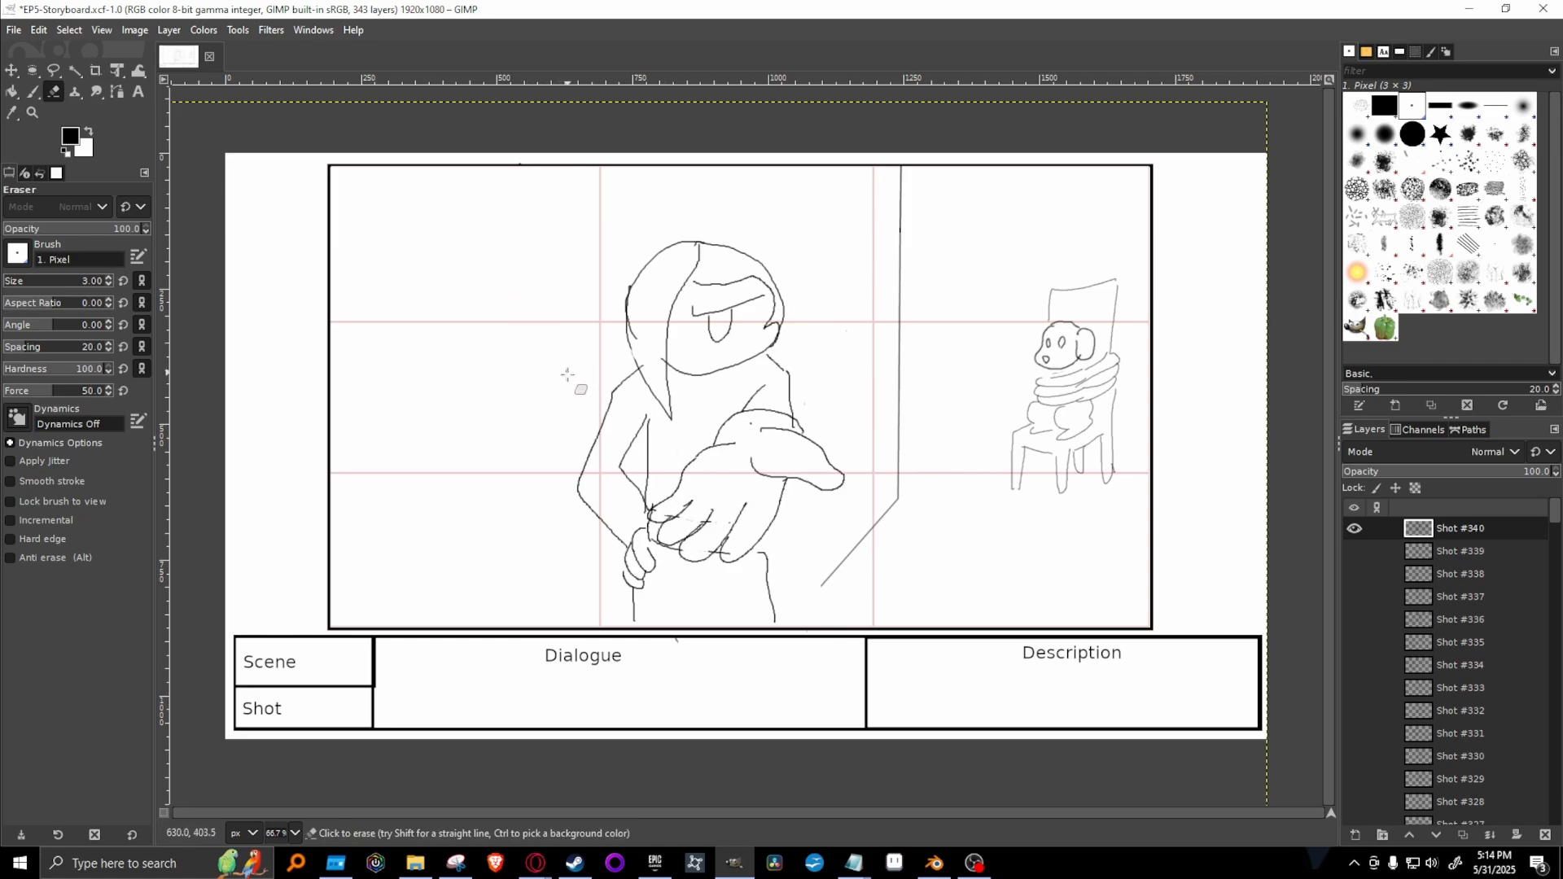
pyautogui.press('p')
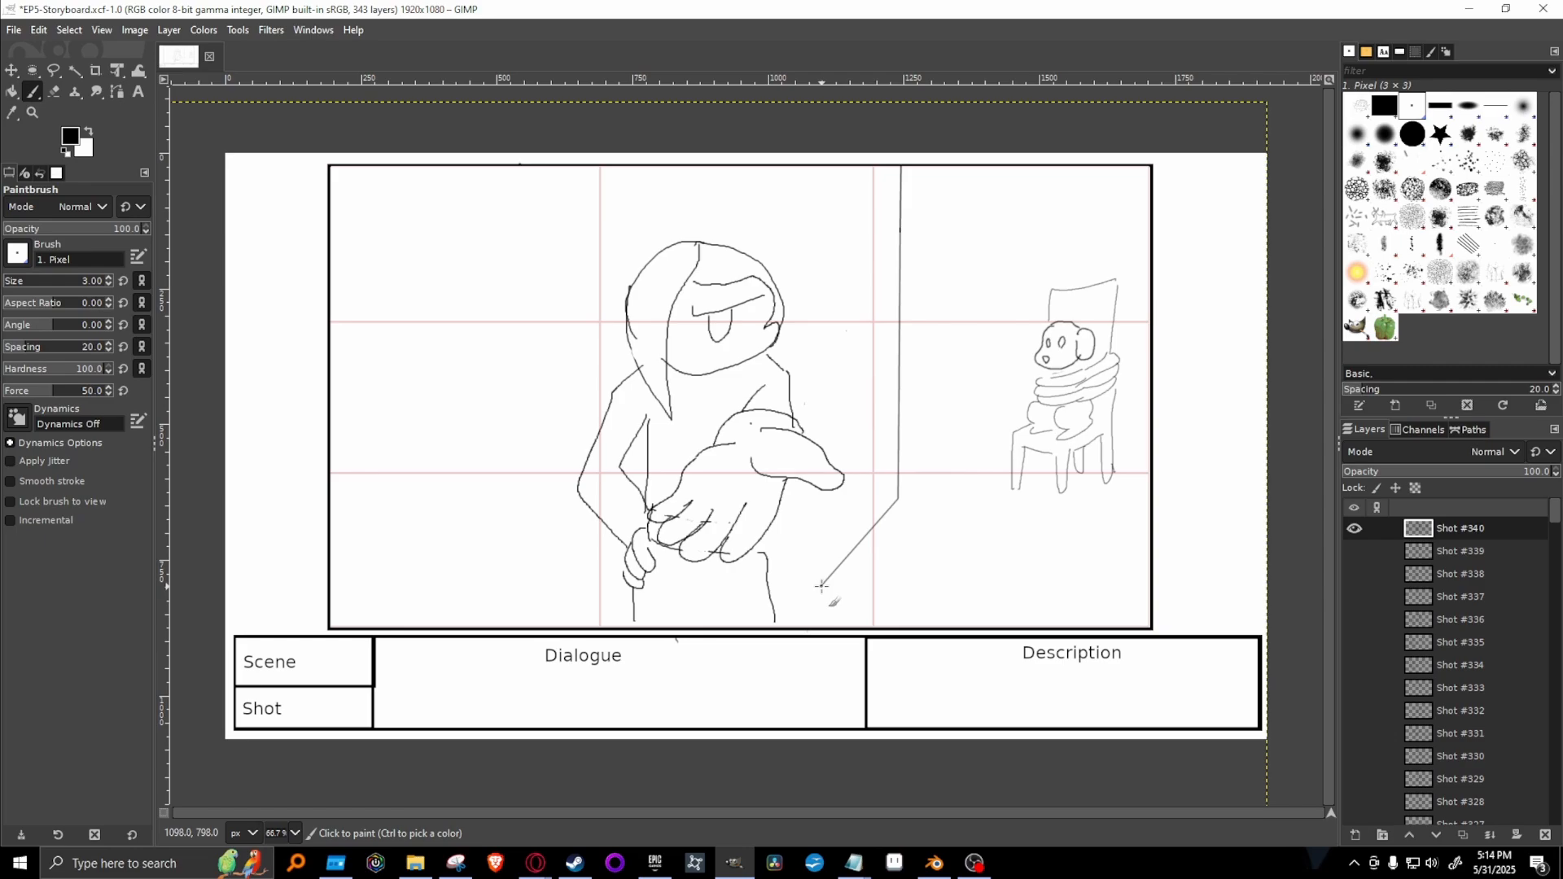
pyautogui.keyDown('shift'); pyautogui.click(778, 626); pyautogui.keyUp('shift')
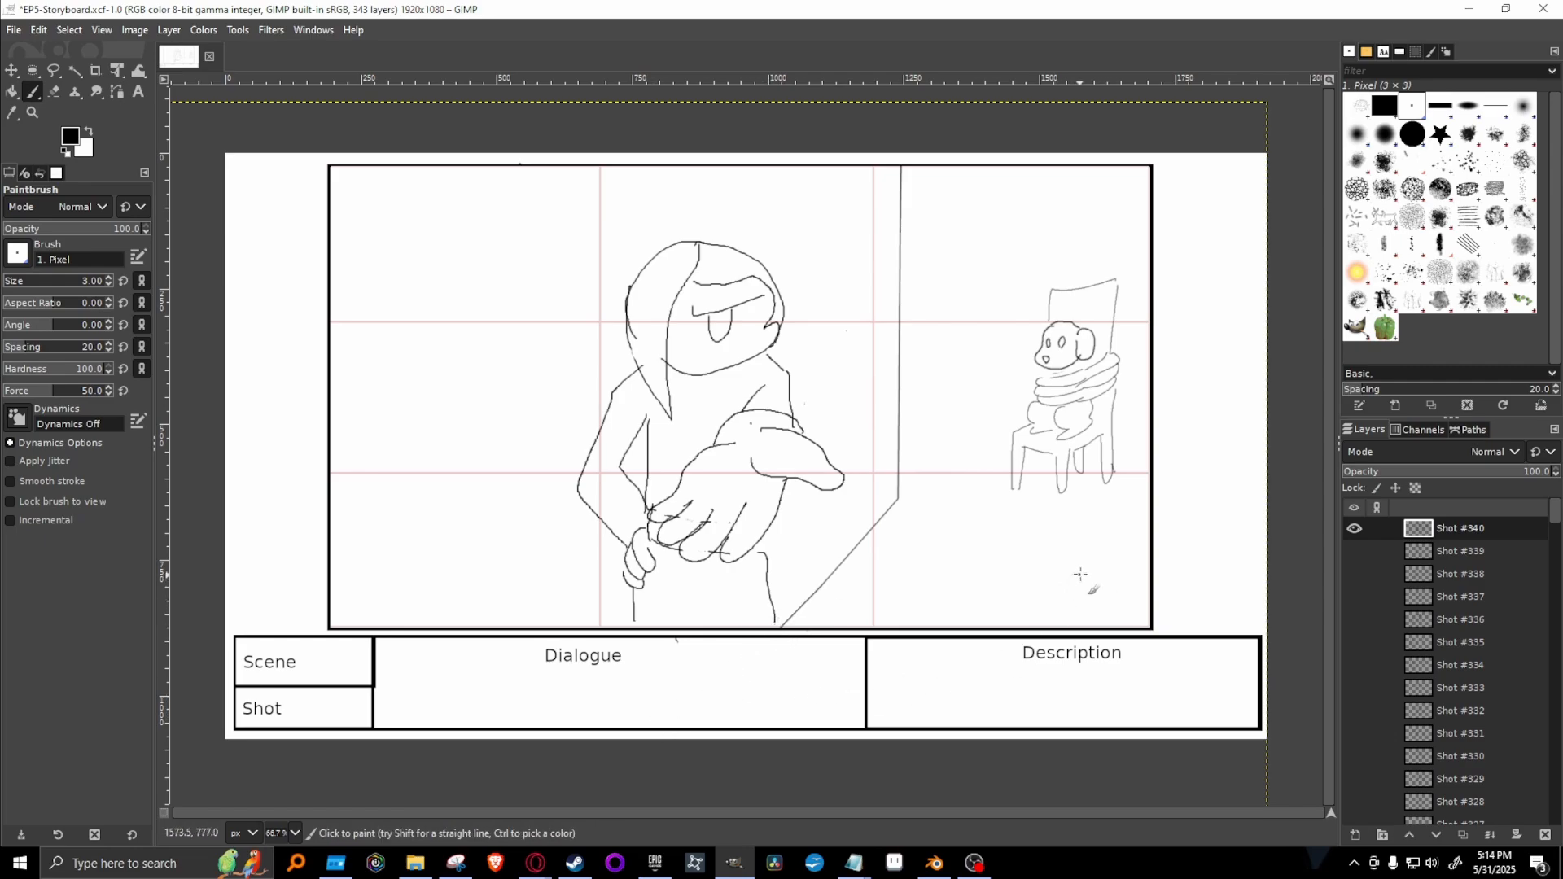
# Select the Shot #339 layer, hide Shot #340, and review Shots #336, #335 and #334 by showing and hiding each in turn.
pyautogui.press('pagedown')
pyautogui.click(1355, 529)
pyautogui.click(1358, 552)
pyautogui.click(1358, 552)
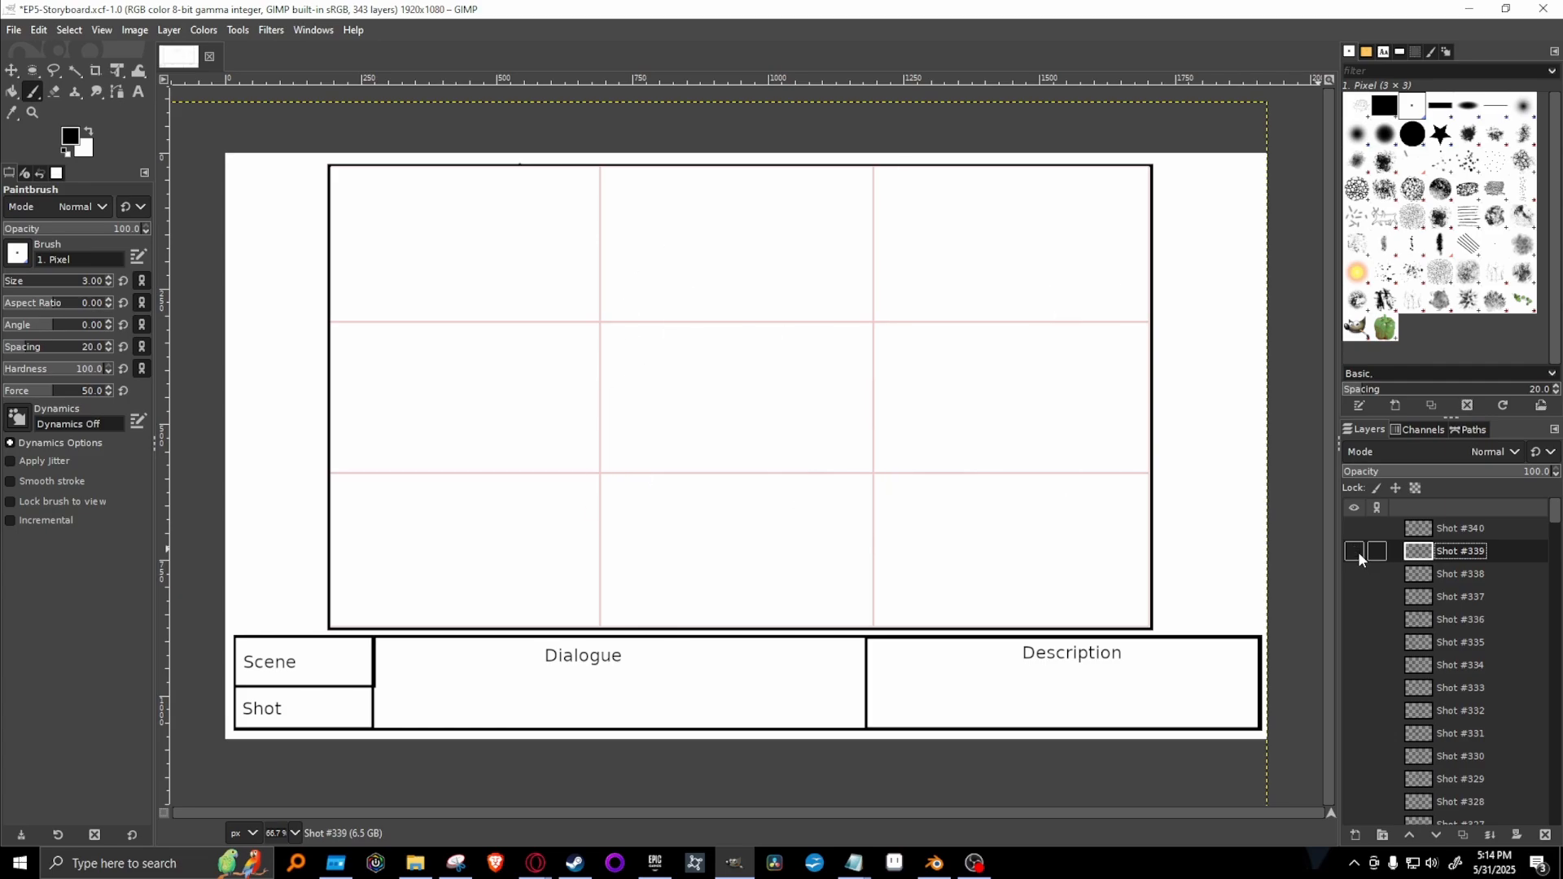
pyautogui.click(1354, 619)
pyautogui.click(1354, 619)
pyautogui.click(1352, 643)
pyautogui.click(1351, 643)
pyautogui.click(1353, 666)
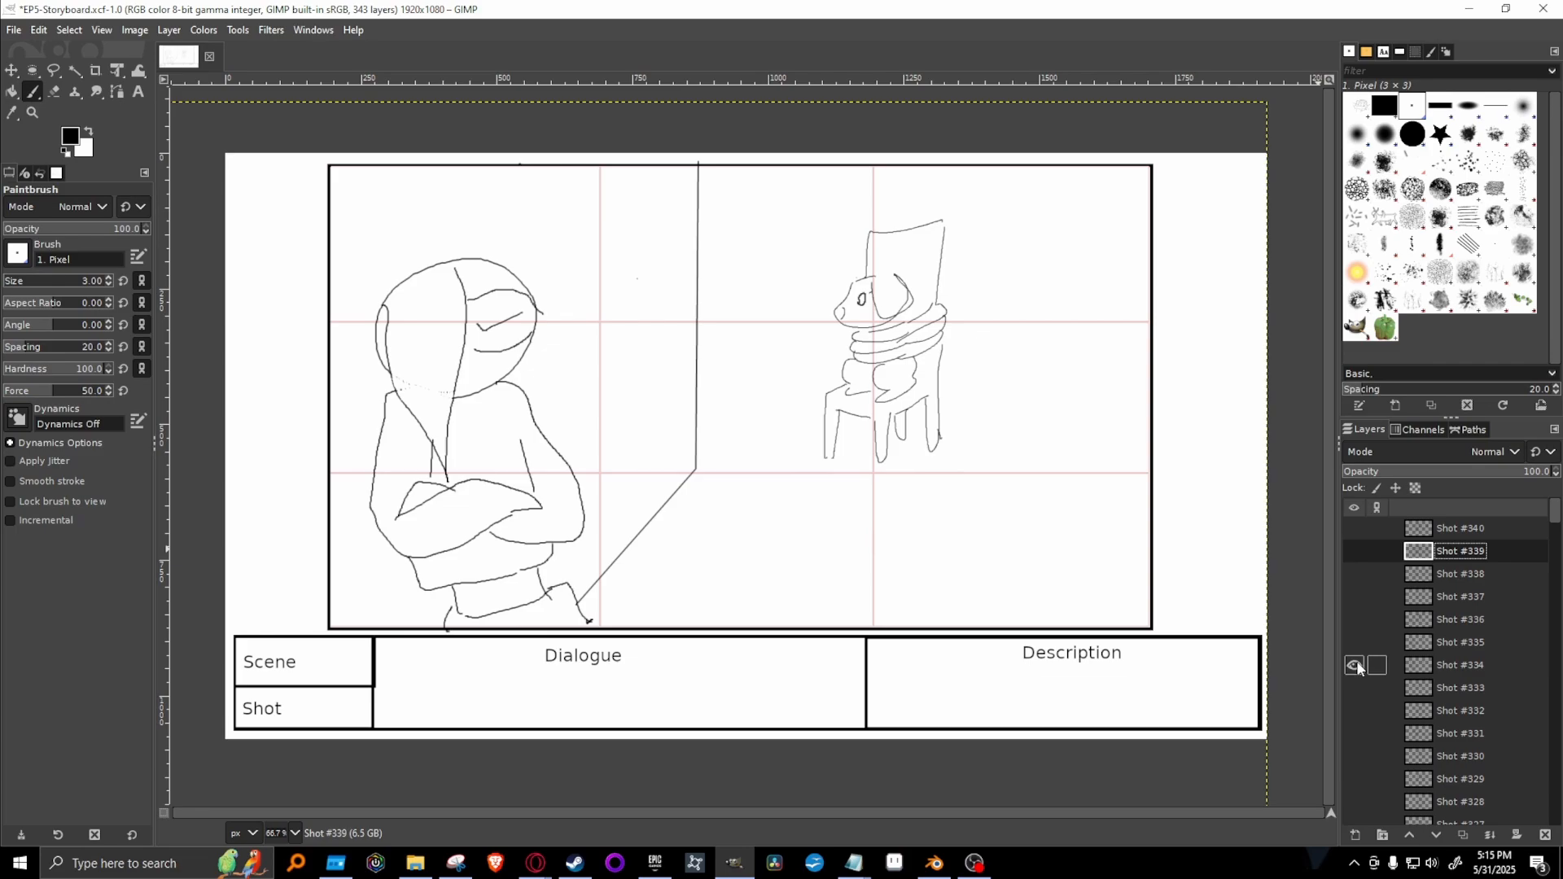
pyautogui.click(1356, 666)
# Play forward through Shots #335 to #340 by showing and hiding each in turn, and leave only Shot #336 shown.
pyautogui.click(1355, 645)
pyautogui.click(1355, 646)
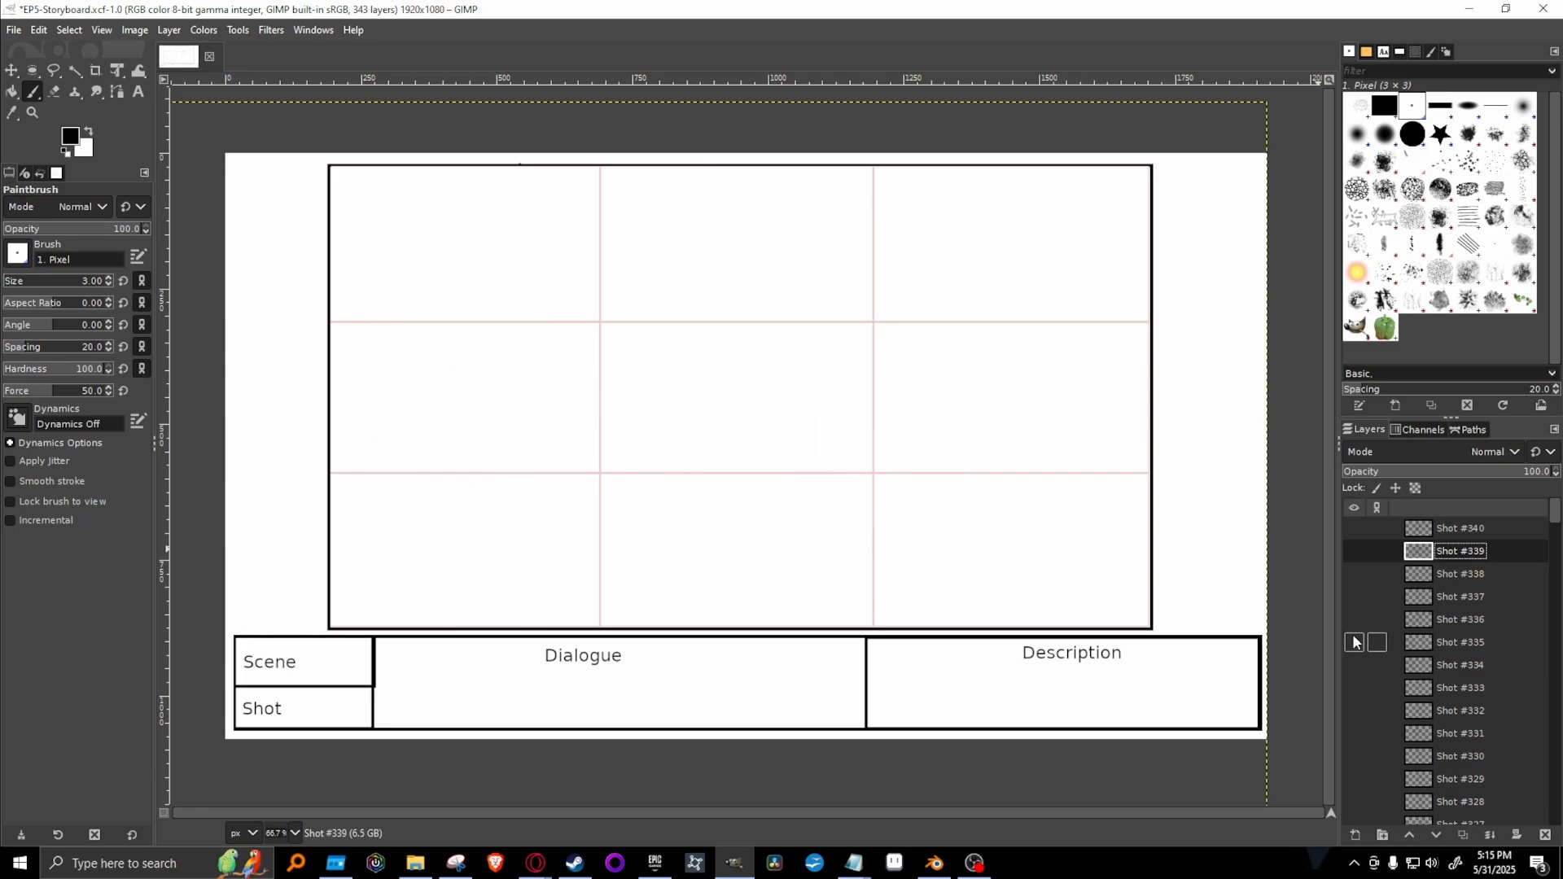
pyautogui.click(1350, 621)
pyautogui.click(1354, 621)
pyautogui.click(1352, 599)
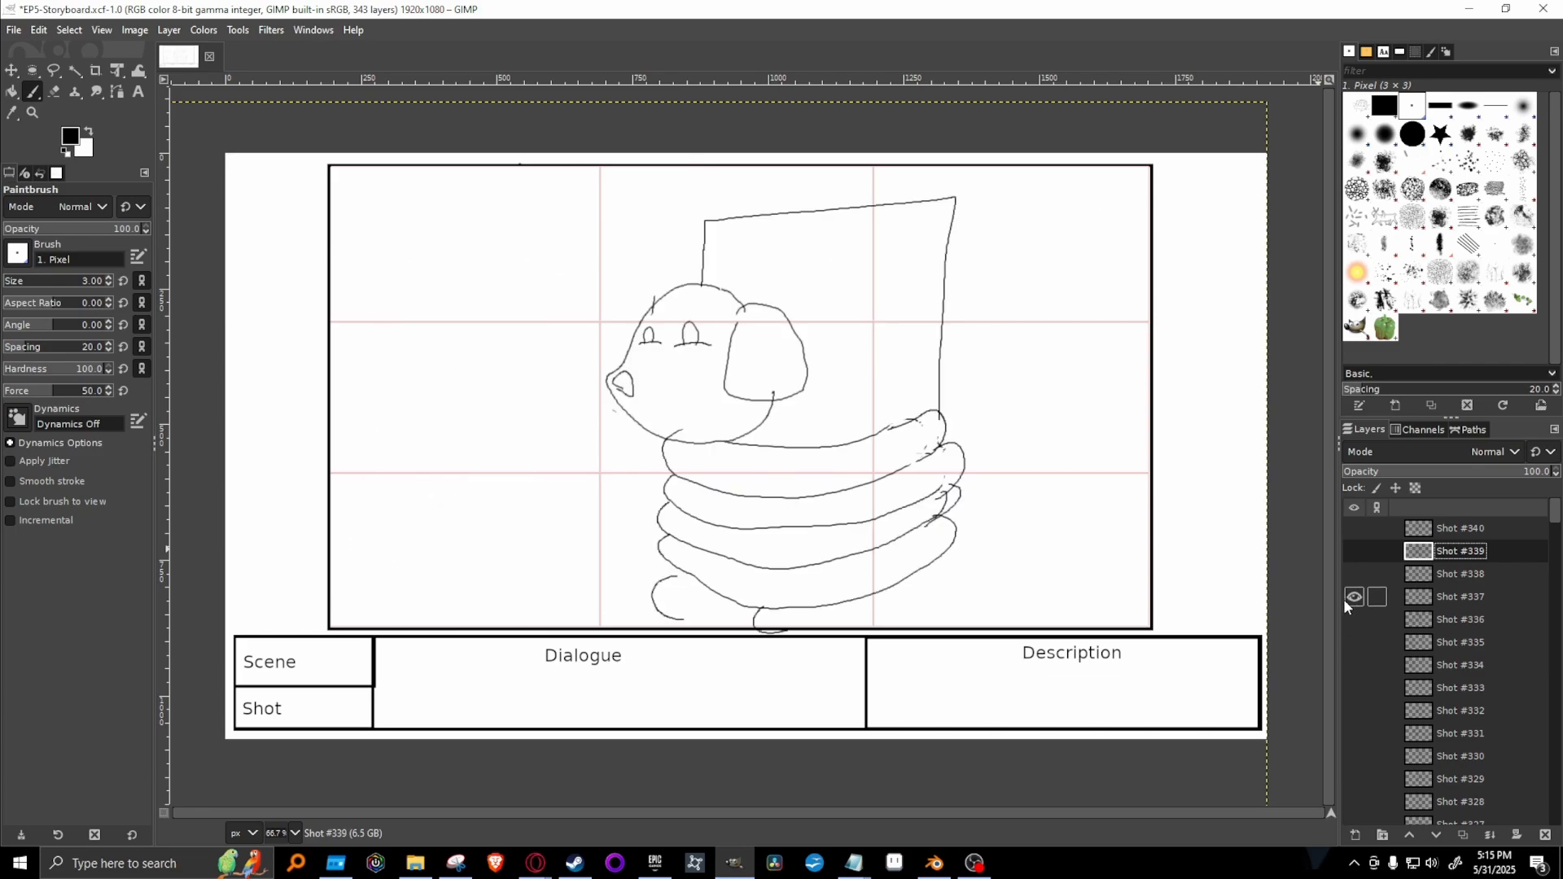
pyautogui.click(1353, 598)
pyautogui.click(1354, 575)
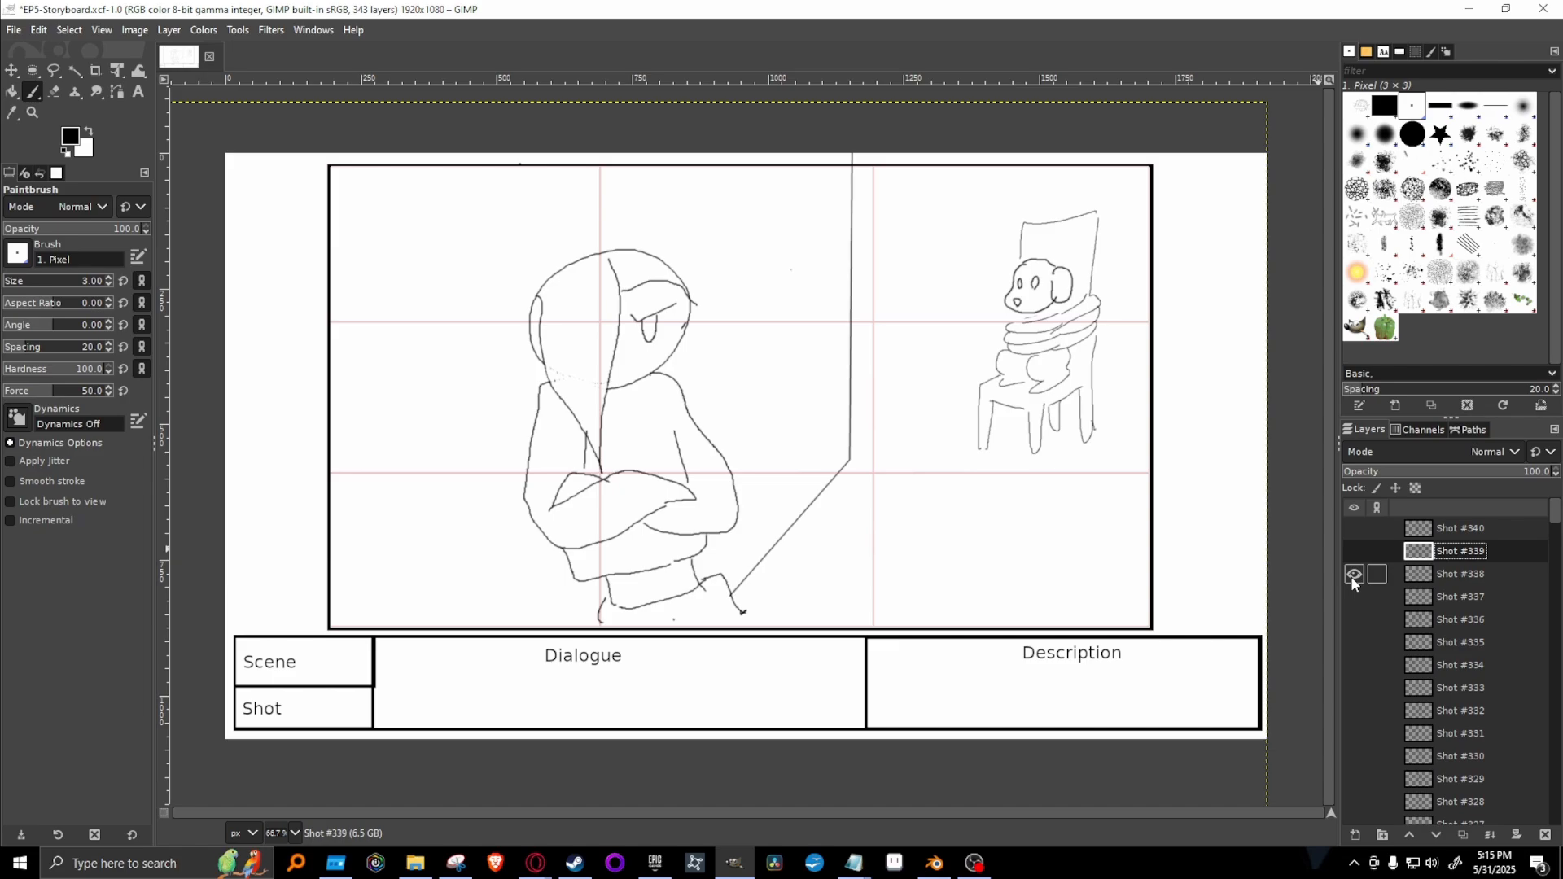
pyautogui.click(1353, 575)
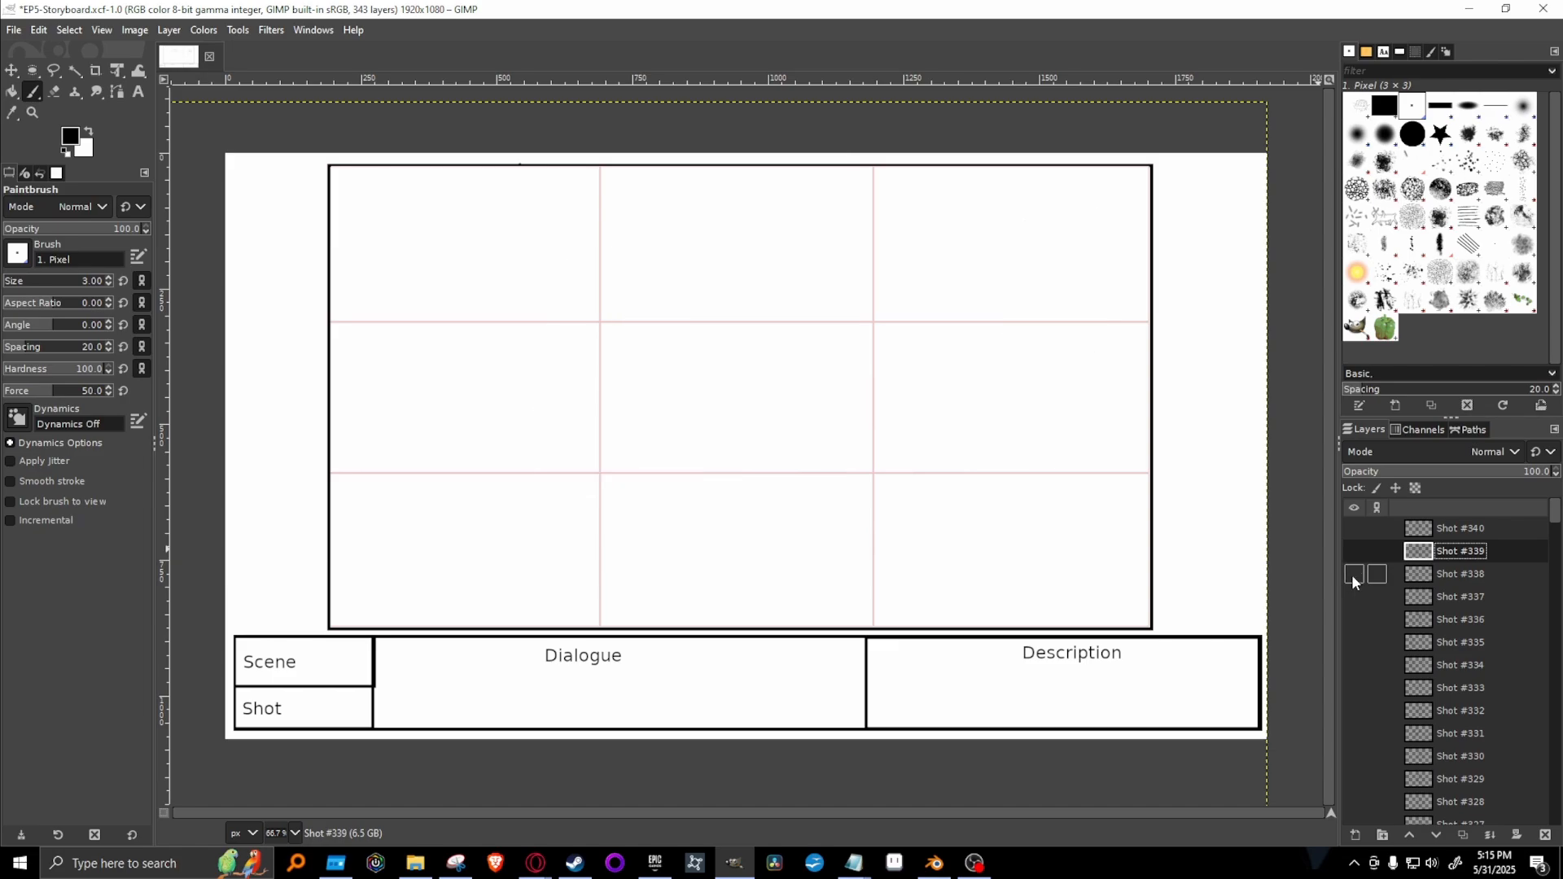
pyautogui.click(1355, 552)
pyautogui.click(1354, 552)
pyautogui.click(1352, 529)
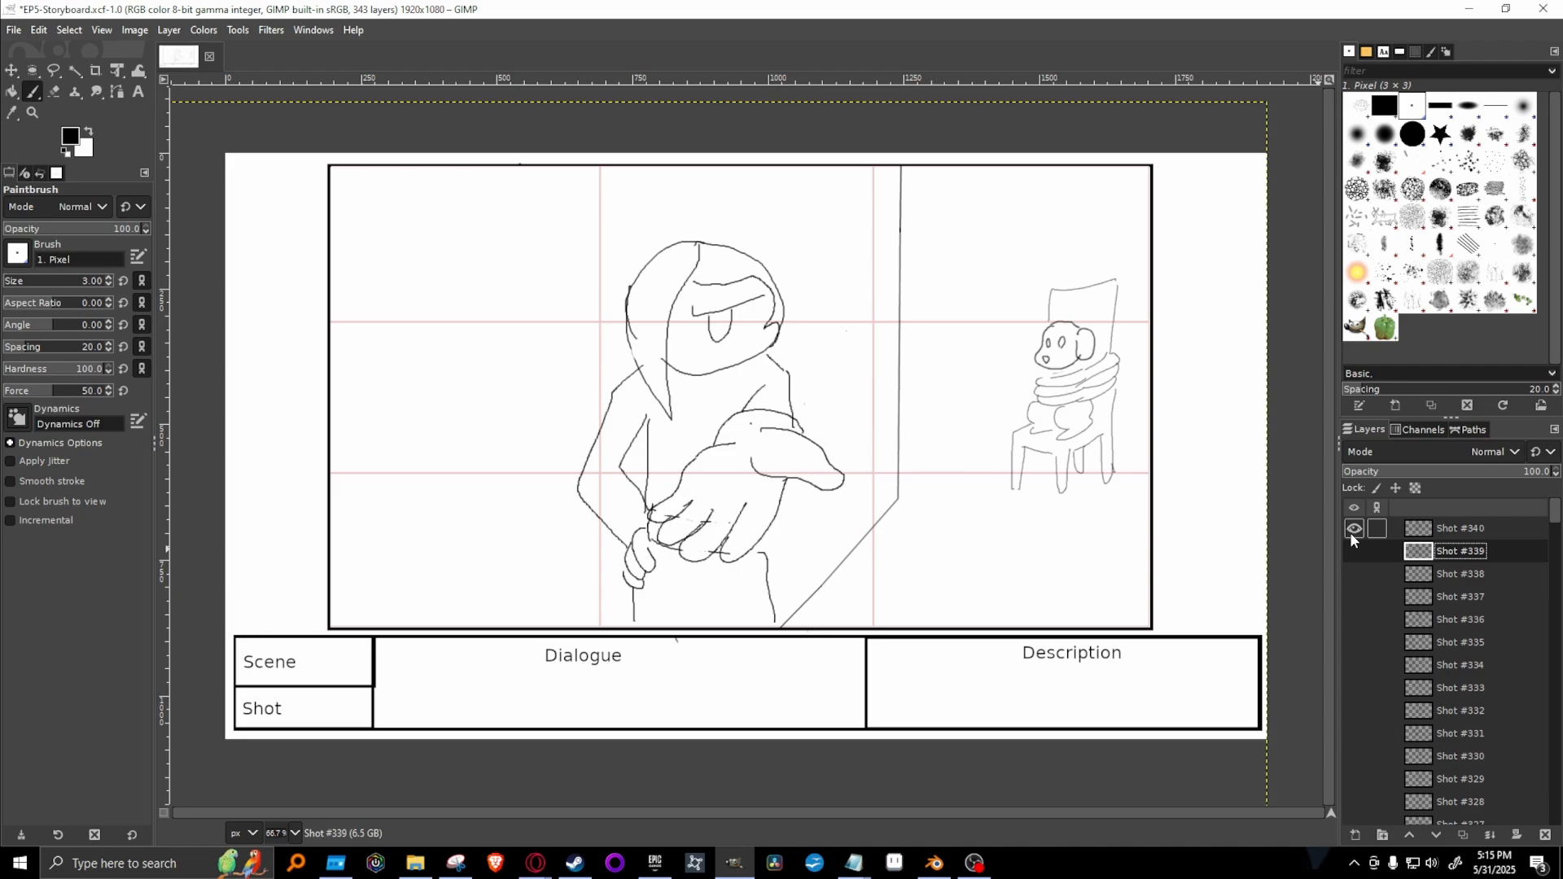
pyautogui.click(1351, 530)
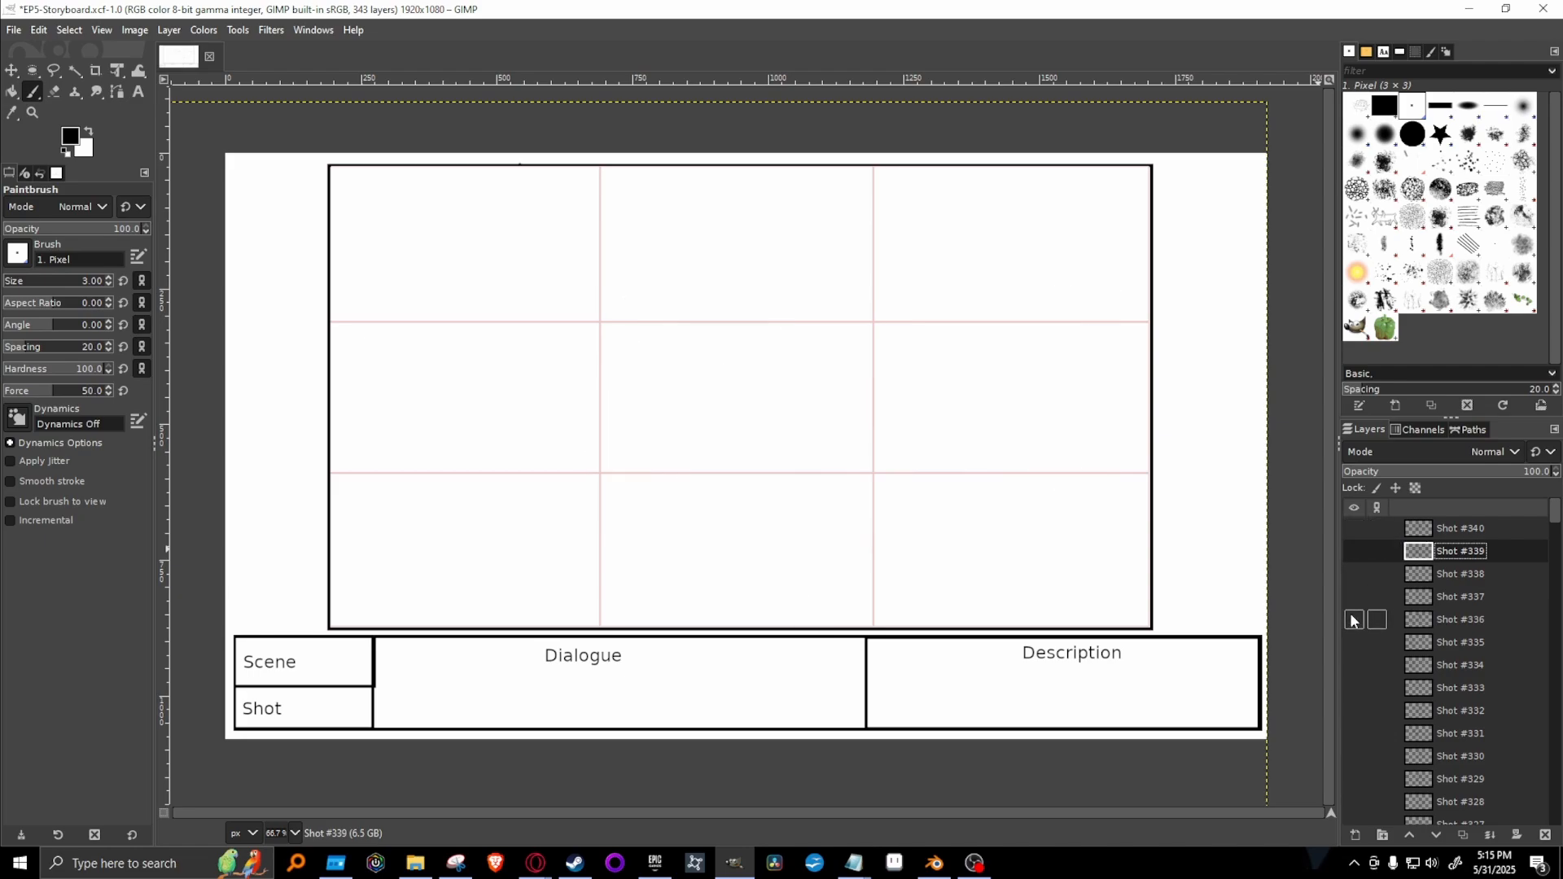
pyautogui.click(1354, 620)
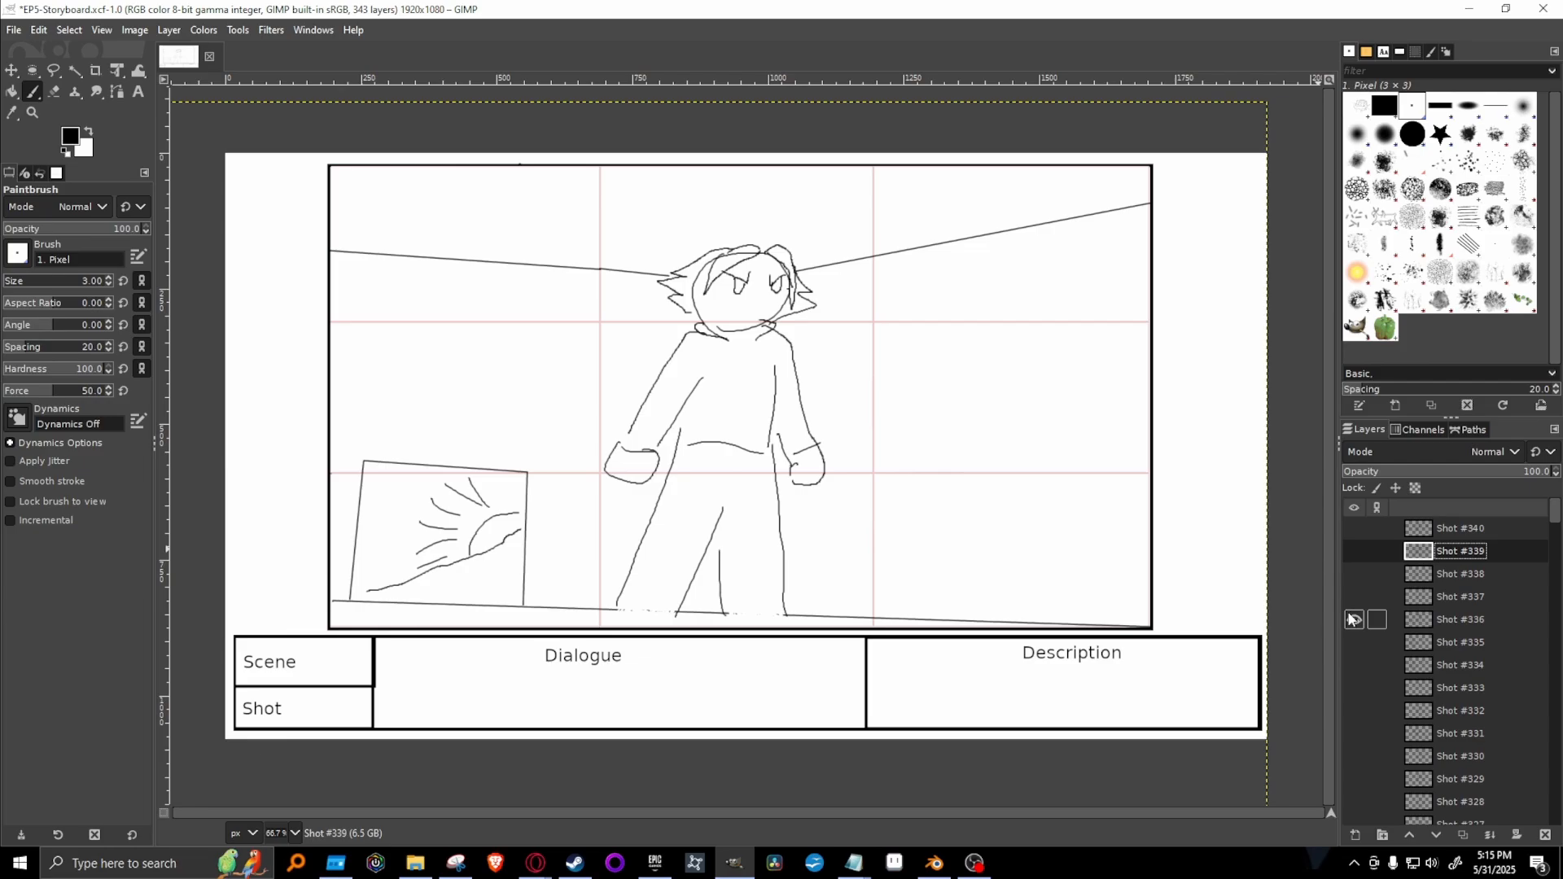
# Switch to the Homesick Adventures: Episode 5 script in the browser, highlight Hiro's line "Here it is...", read what follows, and return to GIMP.
pyautogui.moveTo(546, 867)
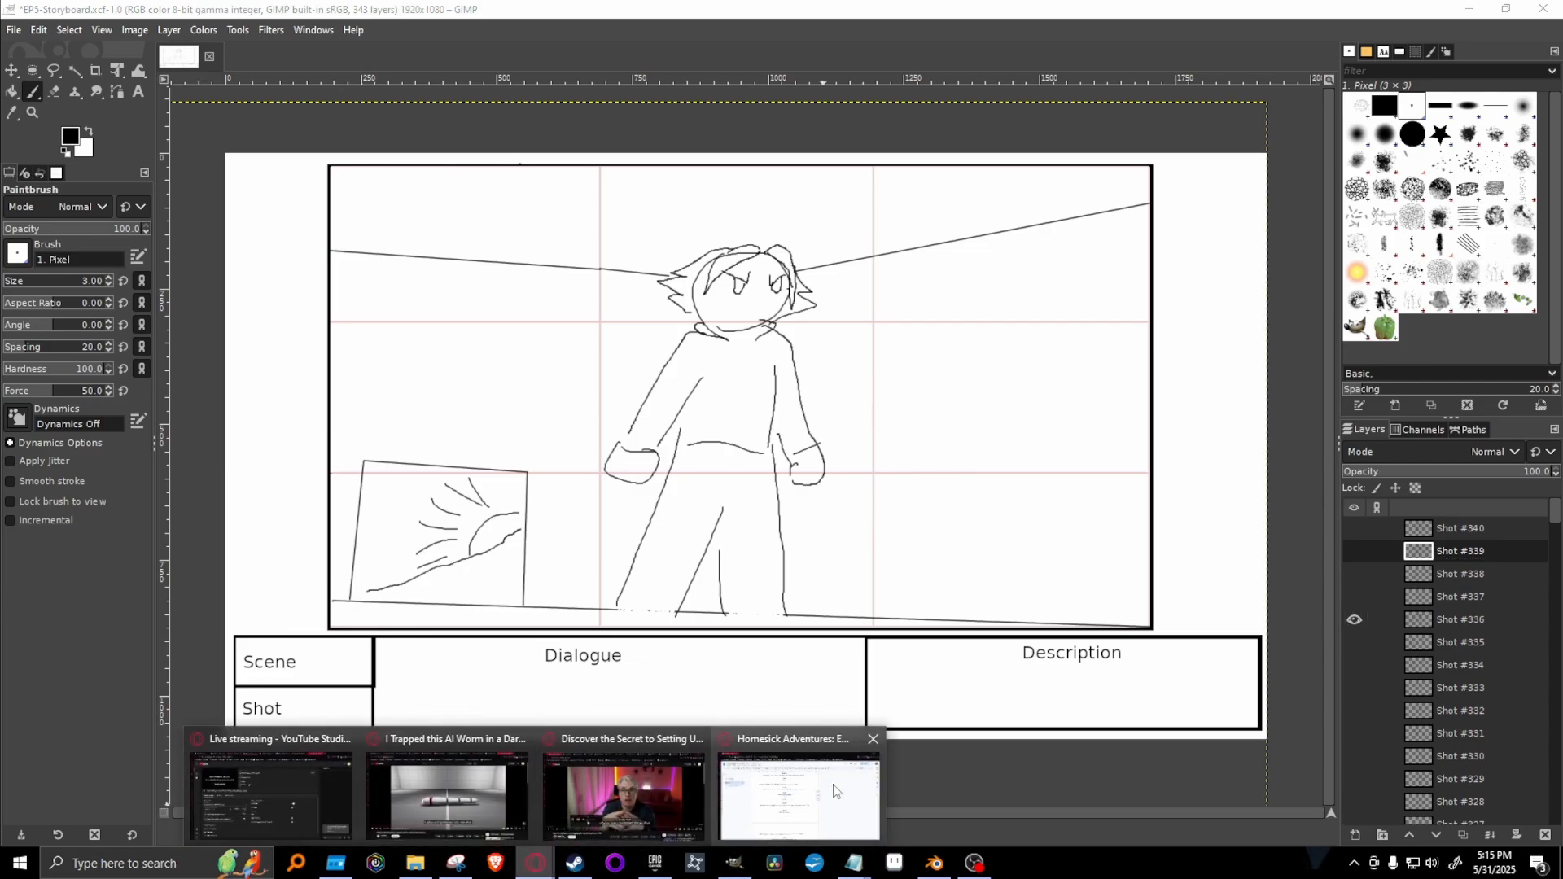
pyautogui.click(801, 798)
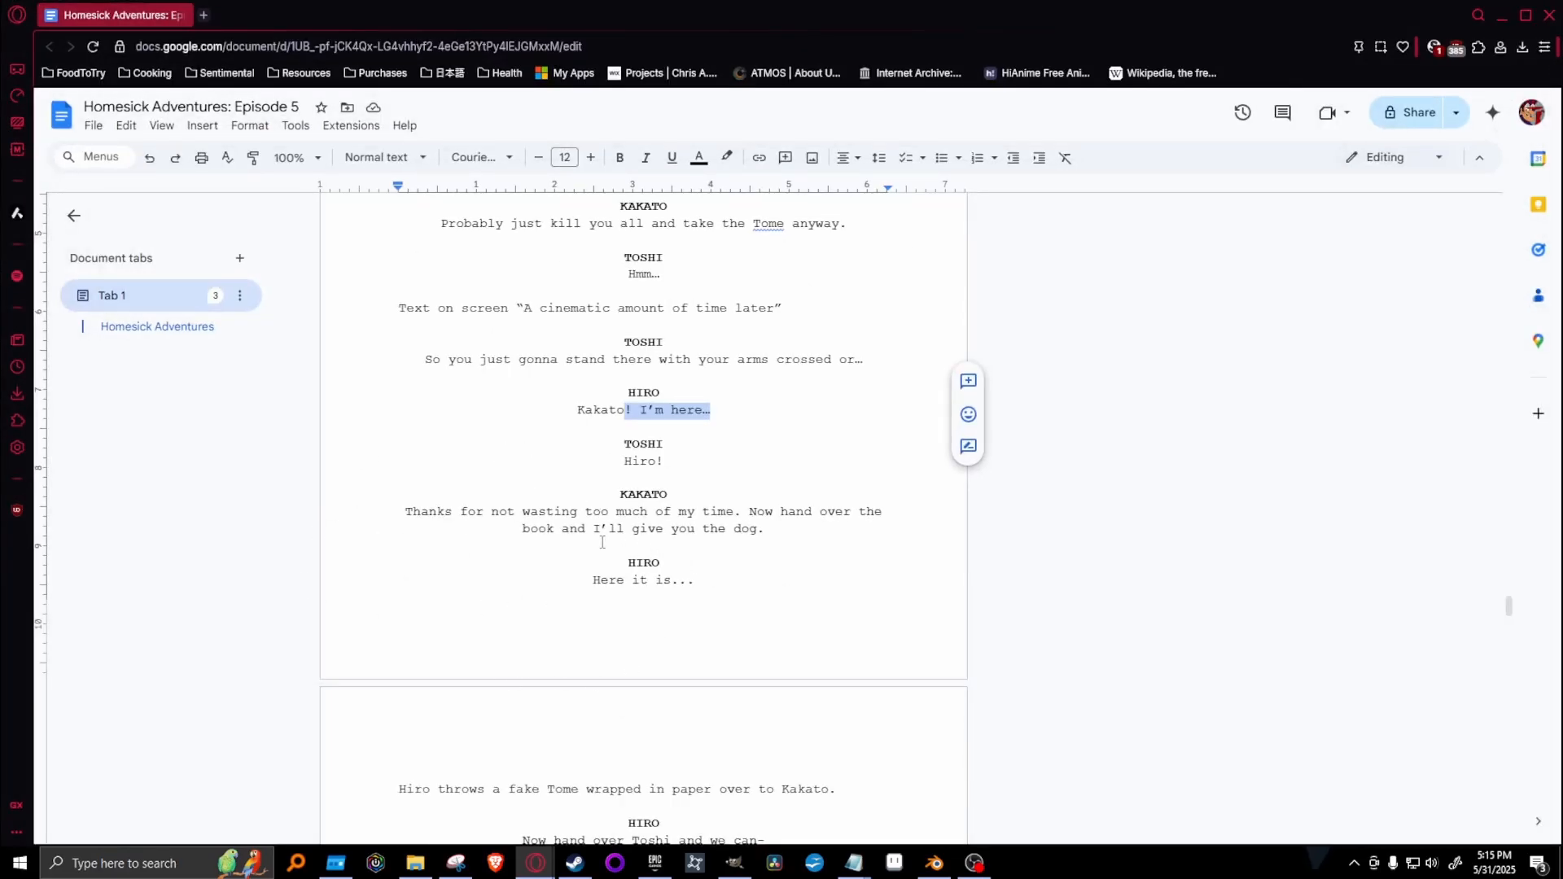
pyautogui.moveTo(530, 559); pyautogui.dragTo(761, 604)
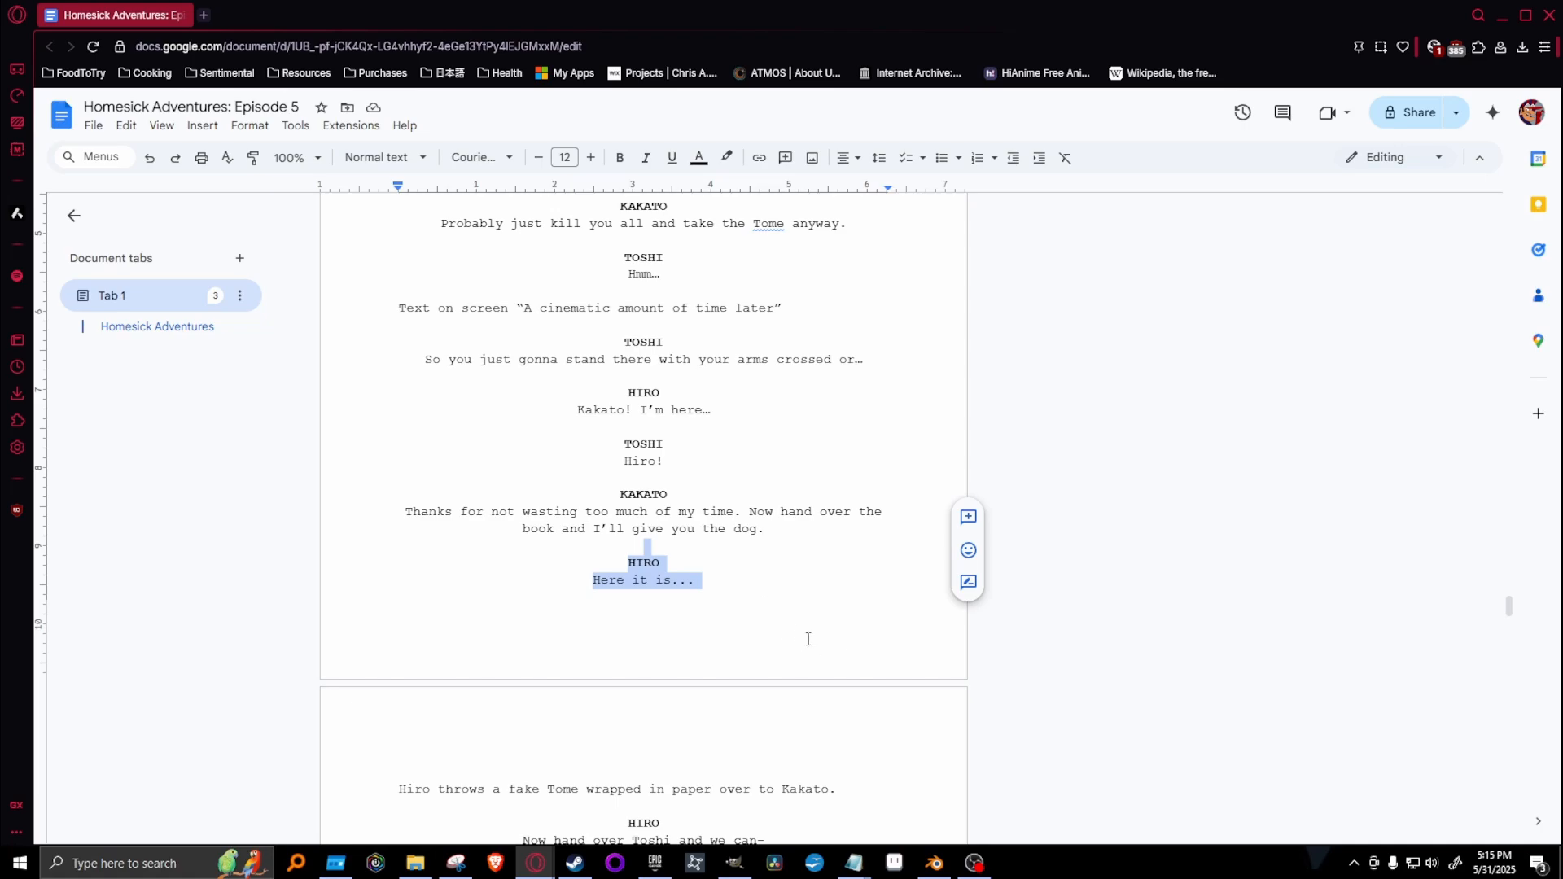
pyautogui.moveTo(1512, 607)
pyautogui.mouseDown()
pyautogui.moveTo(1512, 629)
pyautogui.moveTo(1512, 606)
pyautogui.mouseUp()
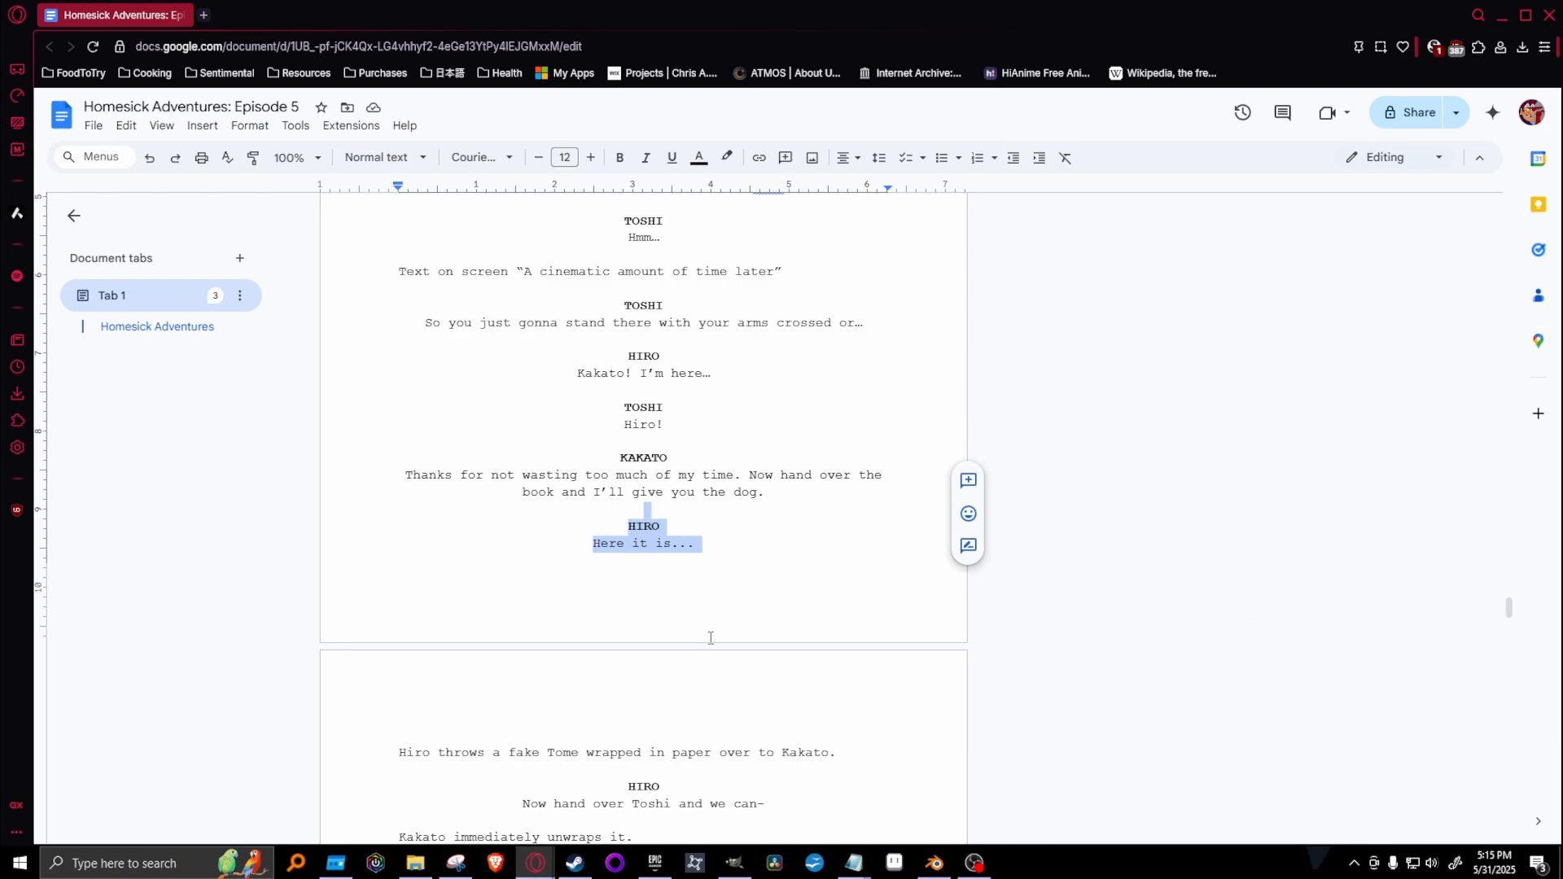
pyautogui.click(734, 862)
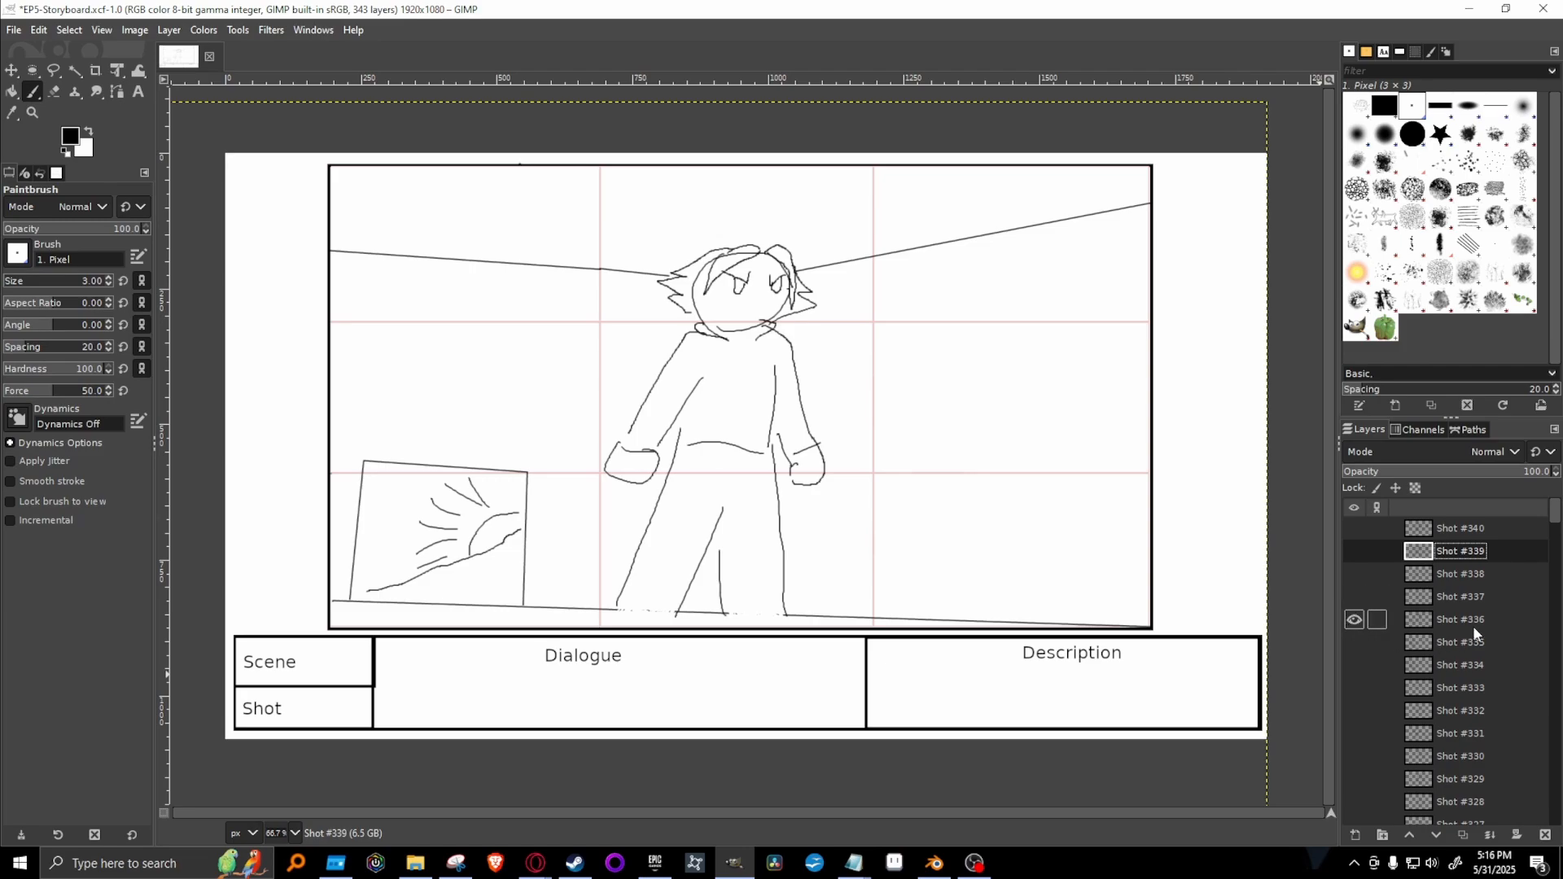
# Compare Shots #336 and #340 by showing and hiding them, and leave every shot layer hidden.
pyautogui.click(1354, 621)
pyautogui.click(1359, 530)
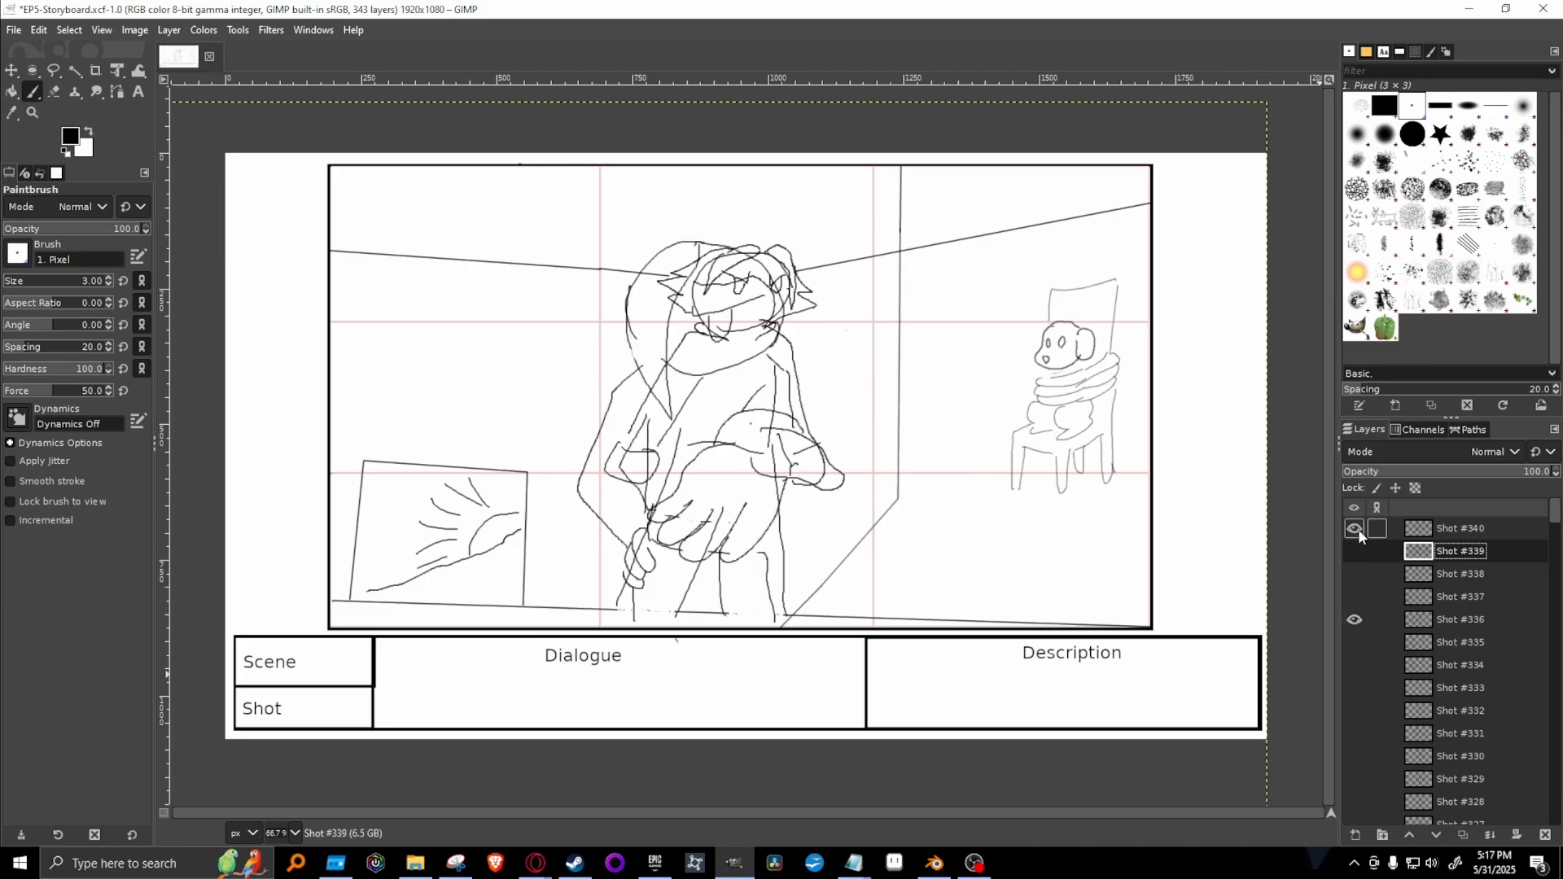
pyautogui.click(1358, 529)
pyautogui.click(1355, 620)
pyautogui.click(1355, 546)
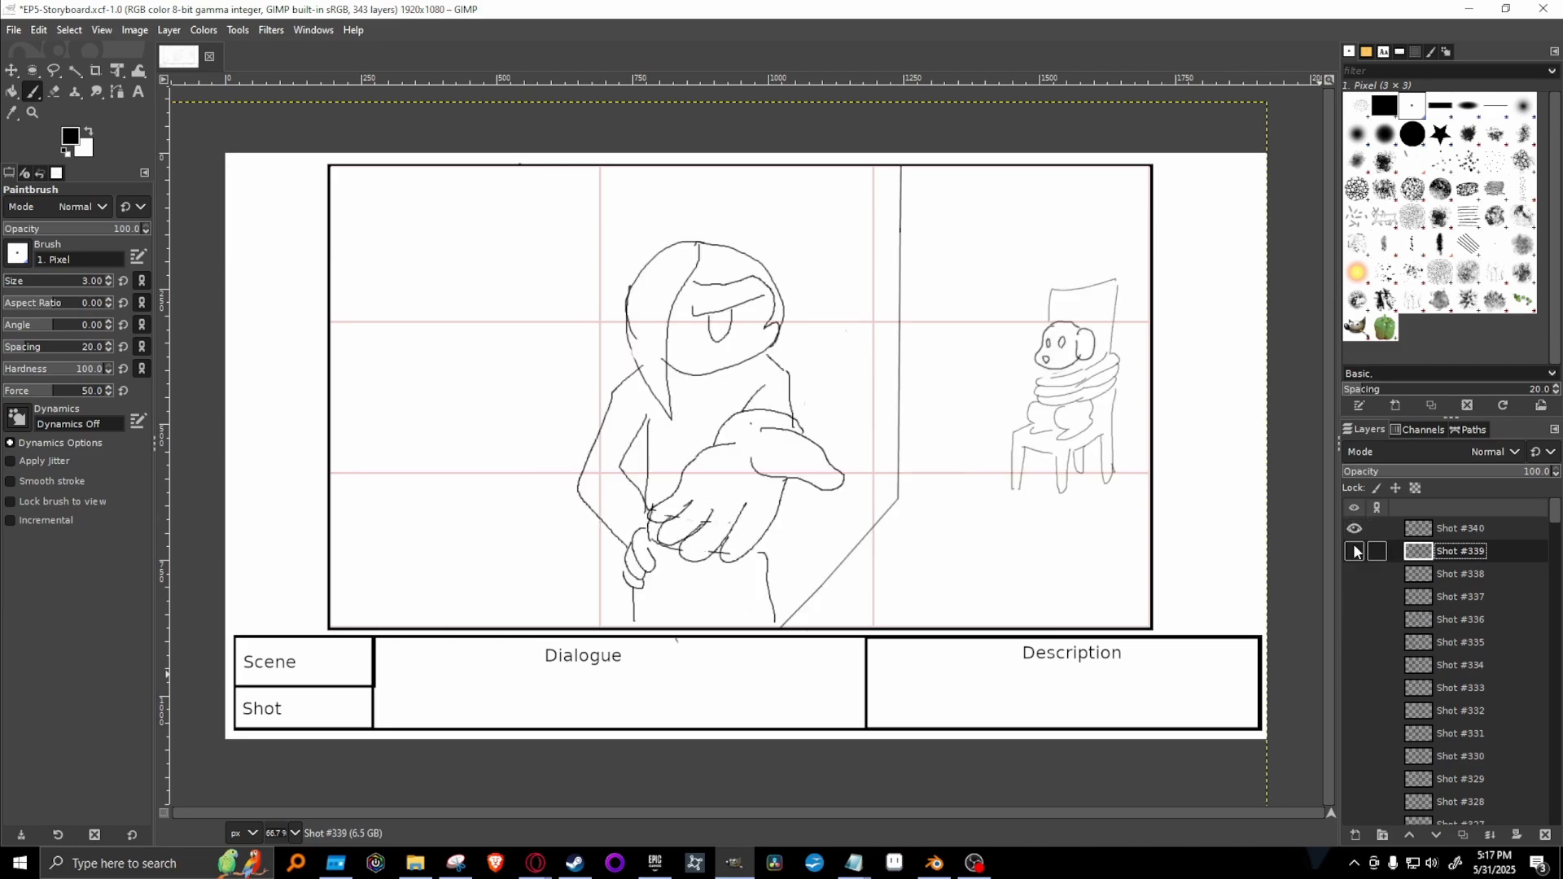
pyautogui.click(1355, 546)
# Duplicate the Shot #340 layer, show only the duplicate, and clear its drawing.
pyautogui.click(1497, 531)
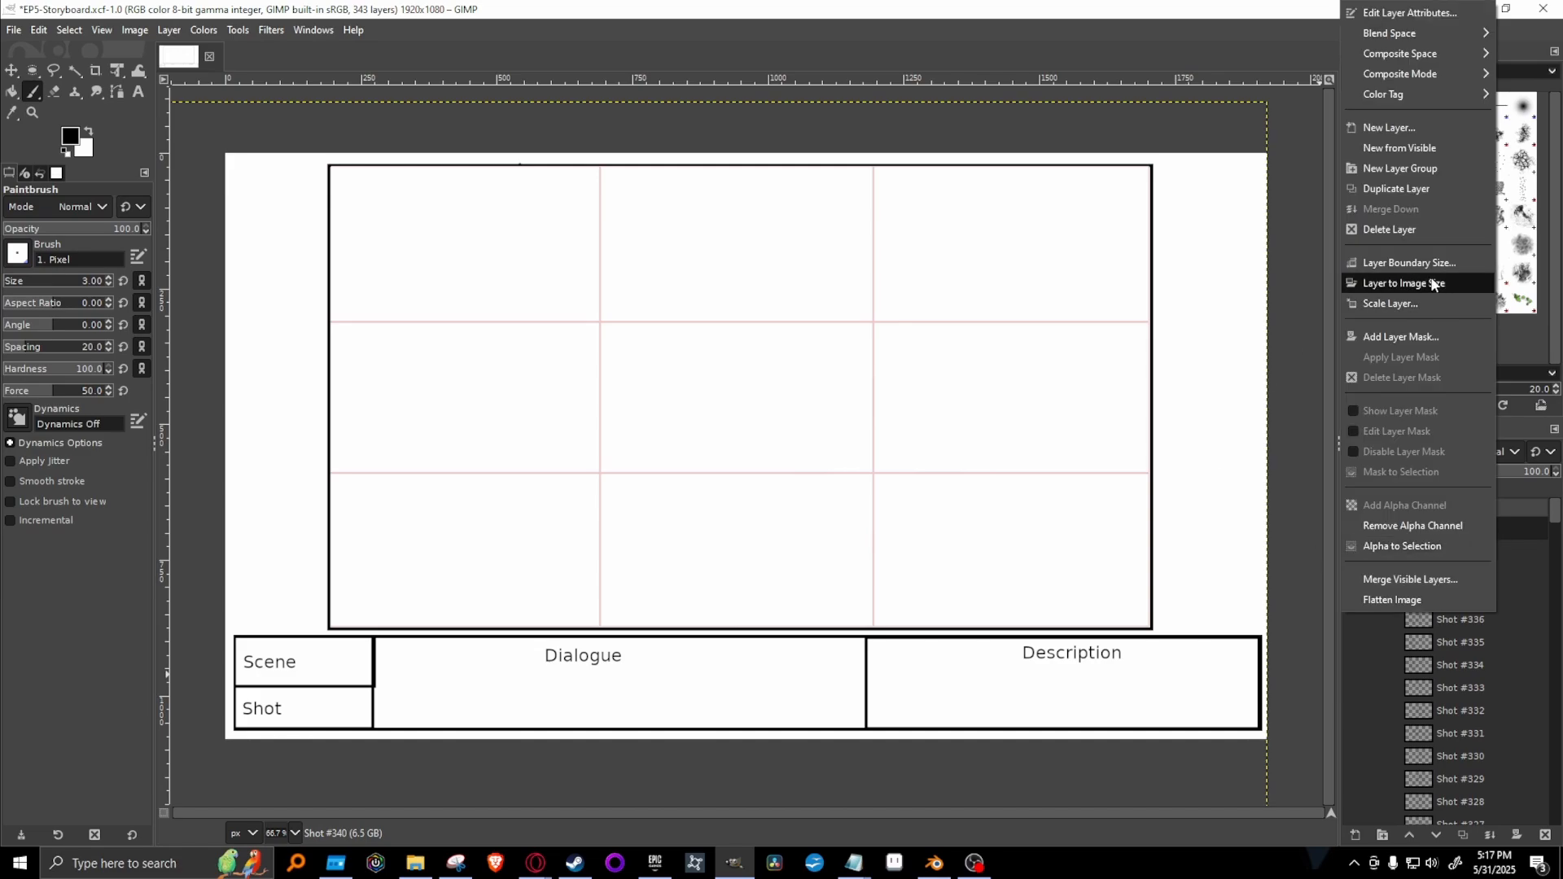
pyautogui.click(1406, 189)
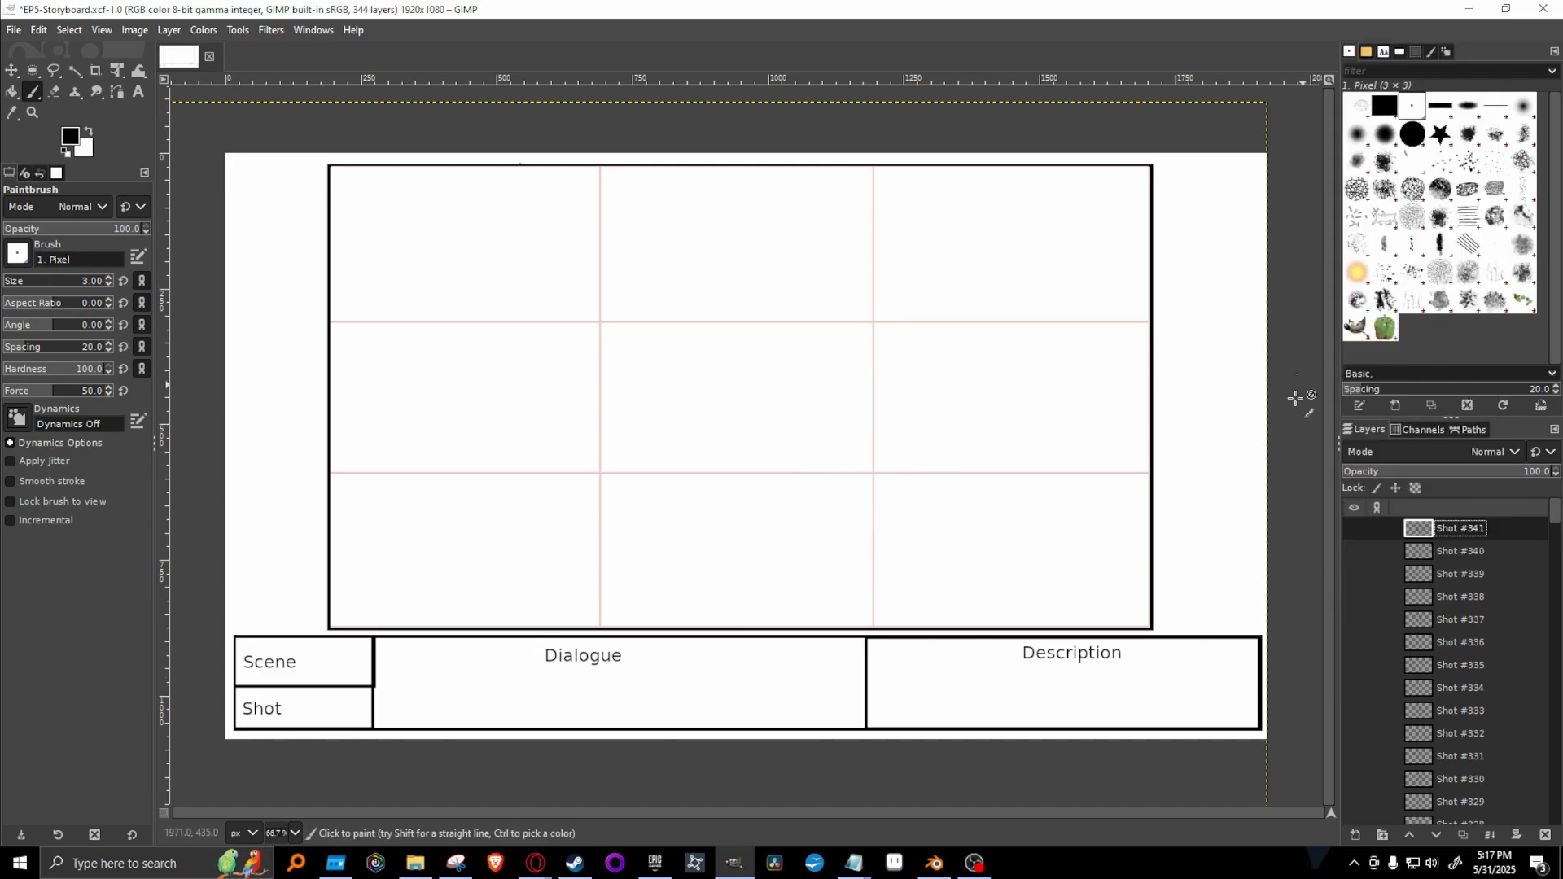
pyautogui.click(1355, 553)
pyautogui.click(1354, 529)
pyautogui.click(1355, 552)
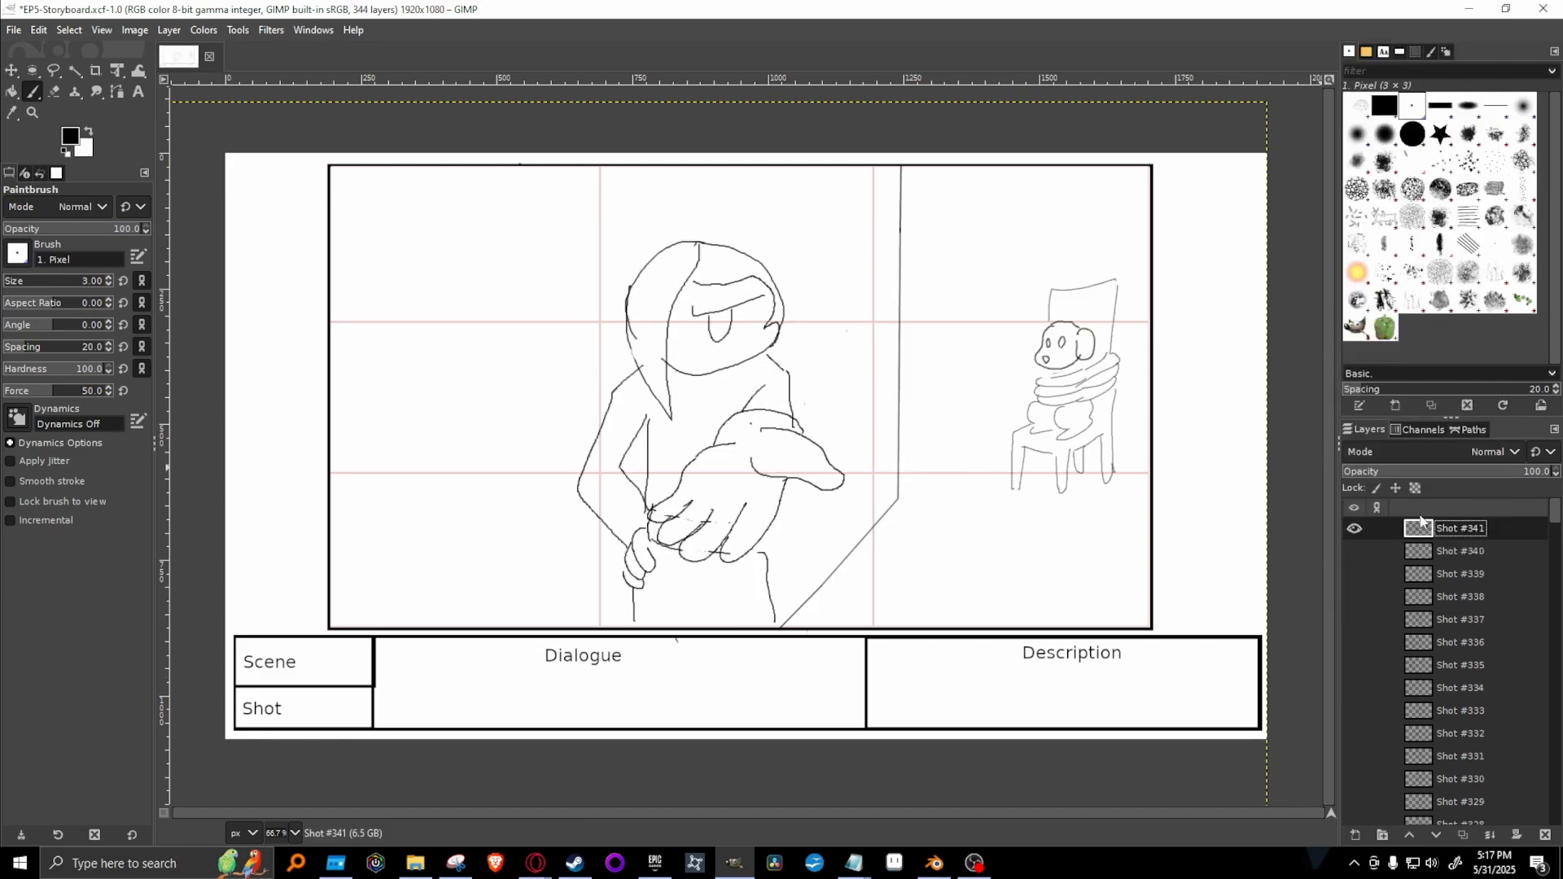
pyautogui.press('Delete')
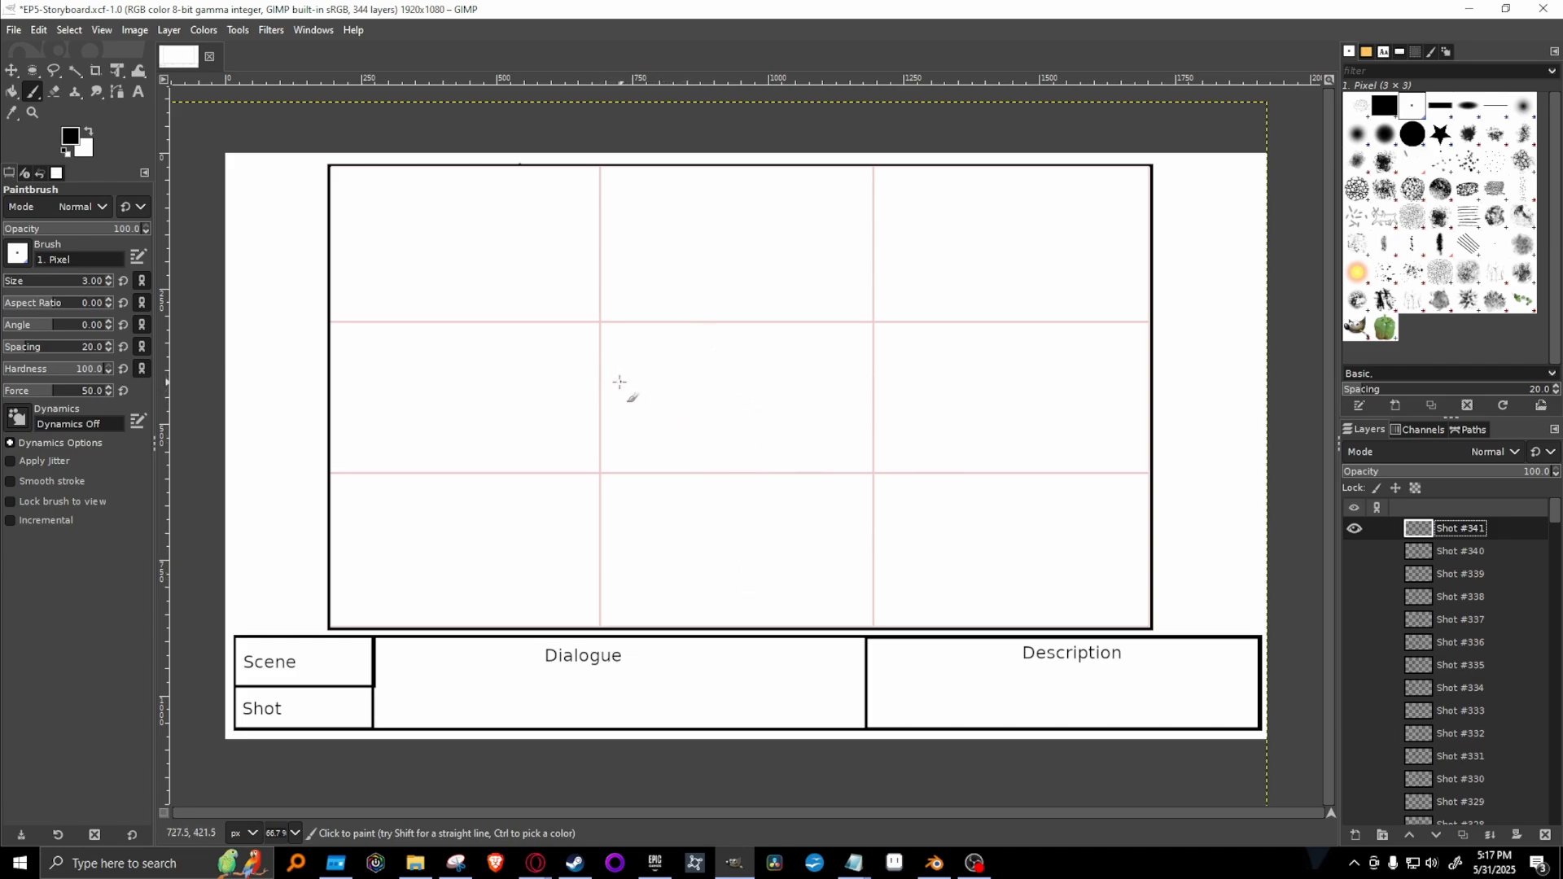
# Draw Hiro's round head around the upper-left grid intersection, and outline the top and side edges of a tilted book beside it.
pyautogui.moveTo(586, 384)
pyautogui.mouseDown()
pyautogui.moveTo(543, 355)
pyautogui.moveTo(606, 295)
pyautogui.moveTo(664, 345)
pyautogui.moveTo(581, 382)
pyautogui.moveTo(542, 370)
pyautogui.moveTo(552, 298)
pyautogui.moveTo(640, 332)
pyautogui.moveTo(604, 389)
pyautogui.mouseUp()
pyautogui.hotkey('ctrl', 'z')
pyautogui.hotkey('ctrl', 'z')
pyautogui.moveTo(618, 266)
pyautogui.mouseDown()
pyautogui.moveTo(570, 269)
pyautogui.moveTo(647, 359)
pyautogui.moveTo(593, 259)
pyautogui.mouseUp()
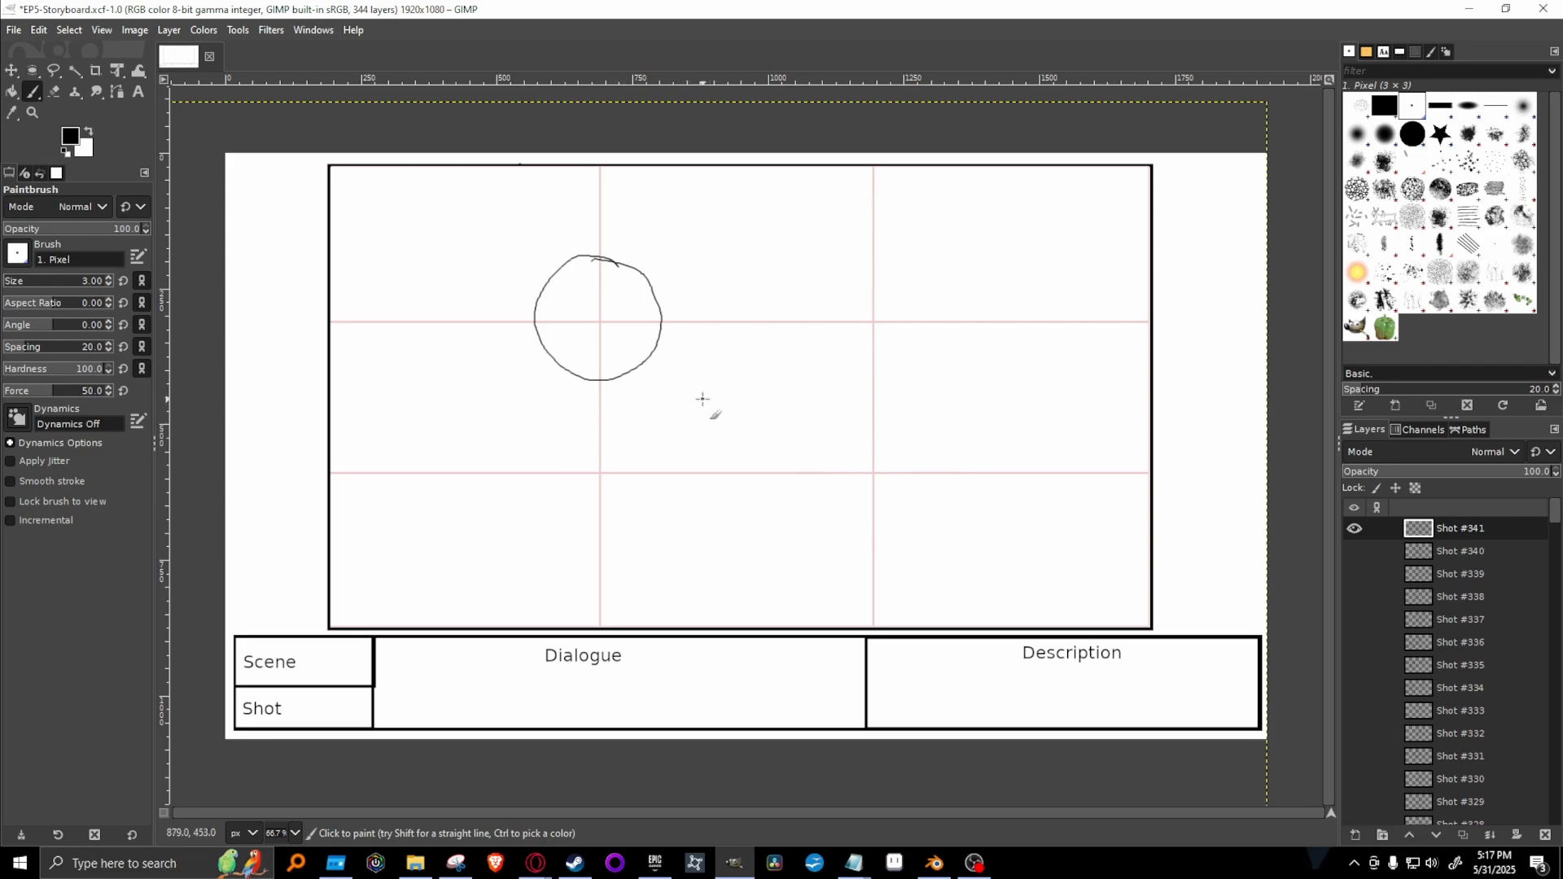
pyautogui.moveTo(703, 399)
pyautogui.mouseDown()
pyautogui.moveTo(694, 310)
pyautogui.moveTo(716, 284)
pyautogui.moveTo(804, 268)
pyautogui.moveTo(822, 392)
pyautogui.mouseUp()
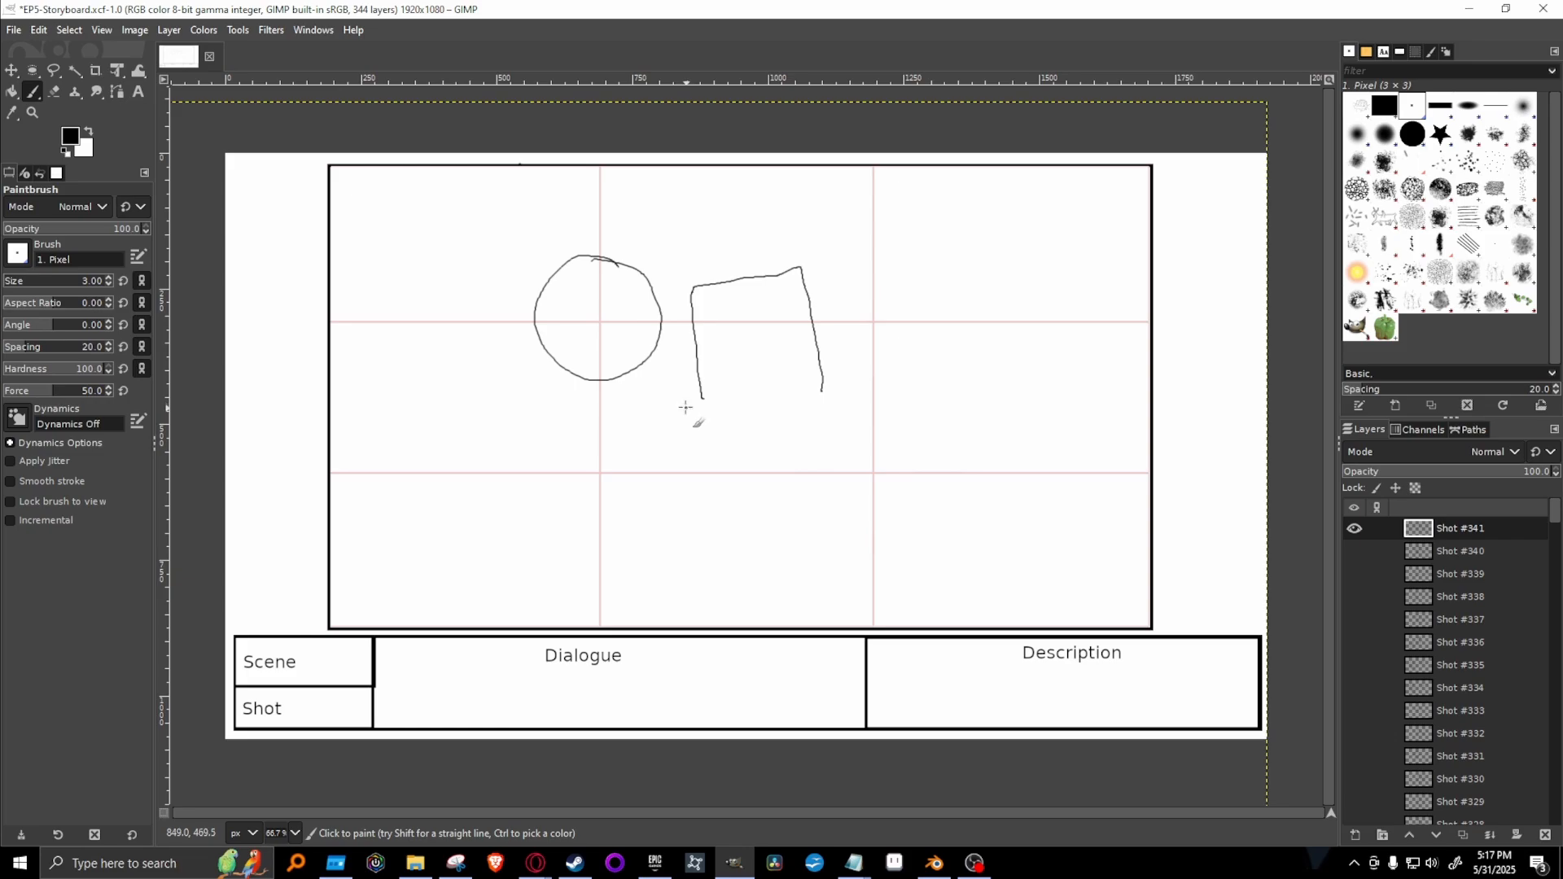
# Draw a thumb-up hand gripping the book's lower-left corner and curled fingers around its right edge, extending that edge slightly downward.
pyautogui.moveTo(685, 408)
pyautogui.mouseDown()
pyautogui.moveTo(691, 371)
pyautogui.moveTo(716, 386)
pyautogui.moveTo(702, 394)
pyautogui.moveTo(735, 371)
pyautogui.moveTo(701, 398)
pyautogui.moveTo(737, 387)
pyautogui.moveTo(759, 400)
pyautogui.moveTo(721, 461)
pyautogui.mouseUp()
pyautogui.hotkey('ctrl', 'z')
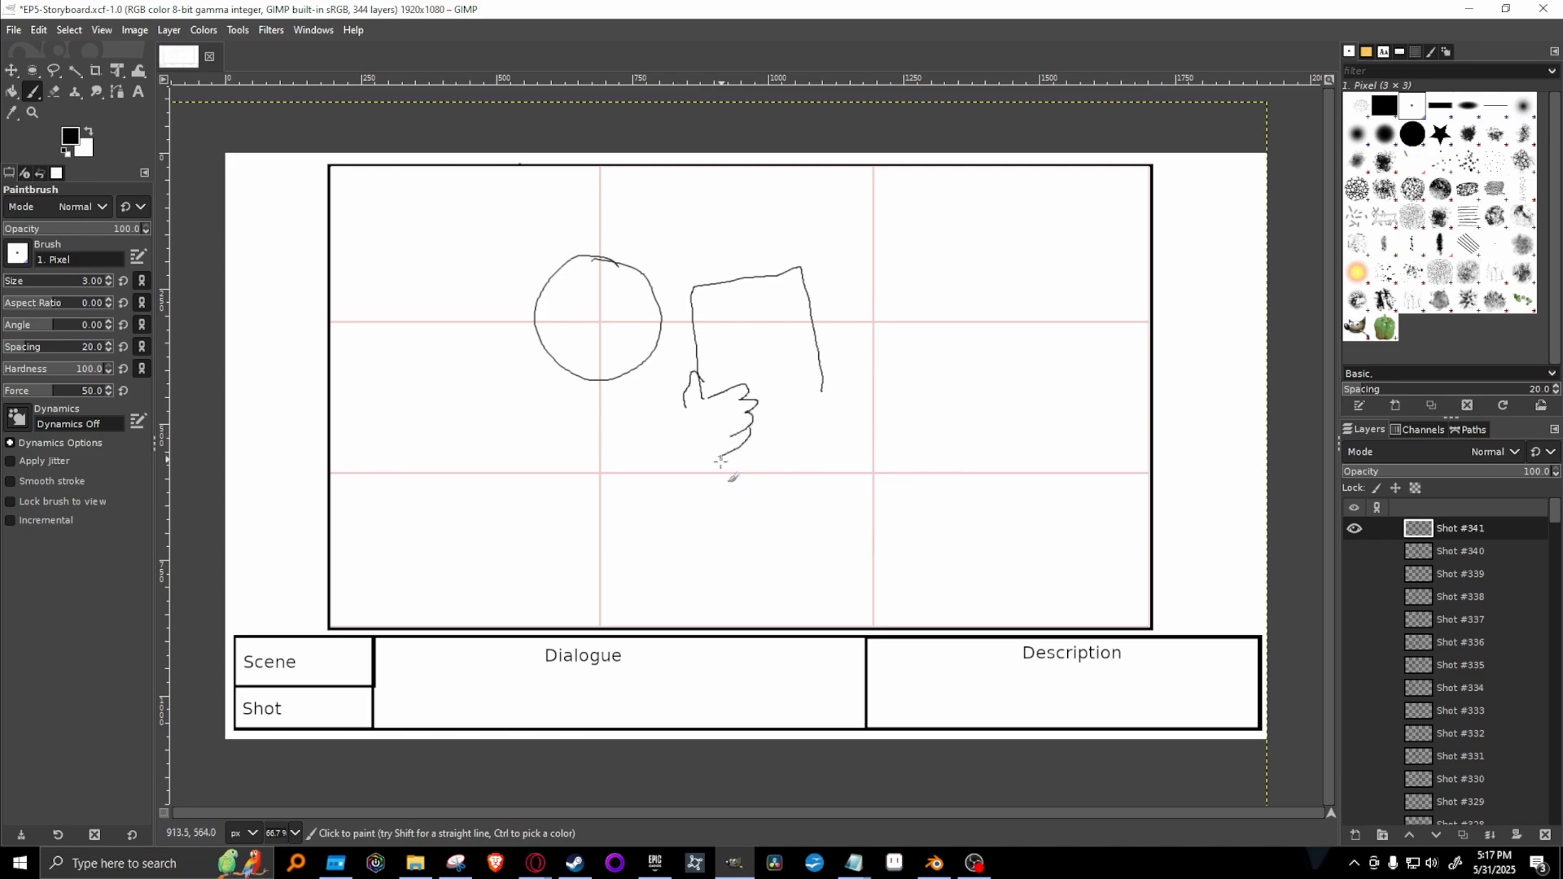
pyautogui.hotkey('ctrl', 'z')
pyautogui.hotkey('ctrl', 'z')
pyautogui.moveTo(702, 377)
pyautogui.mouseDown()
pyautogui.moveTo(702, 397)
pyautogui.moveTo(731, 392)
pyautogui.moveTo(742, 409)
pyautogui.moveTo(744, 433)
pyautogui.moveTo(707, 442)
pyautogui.mouseUp()
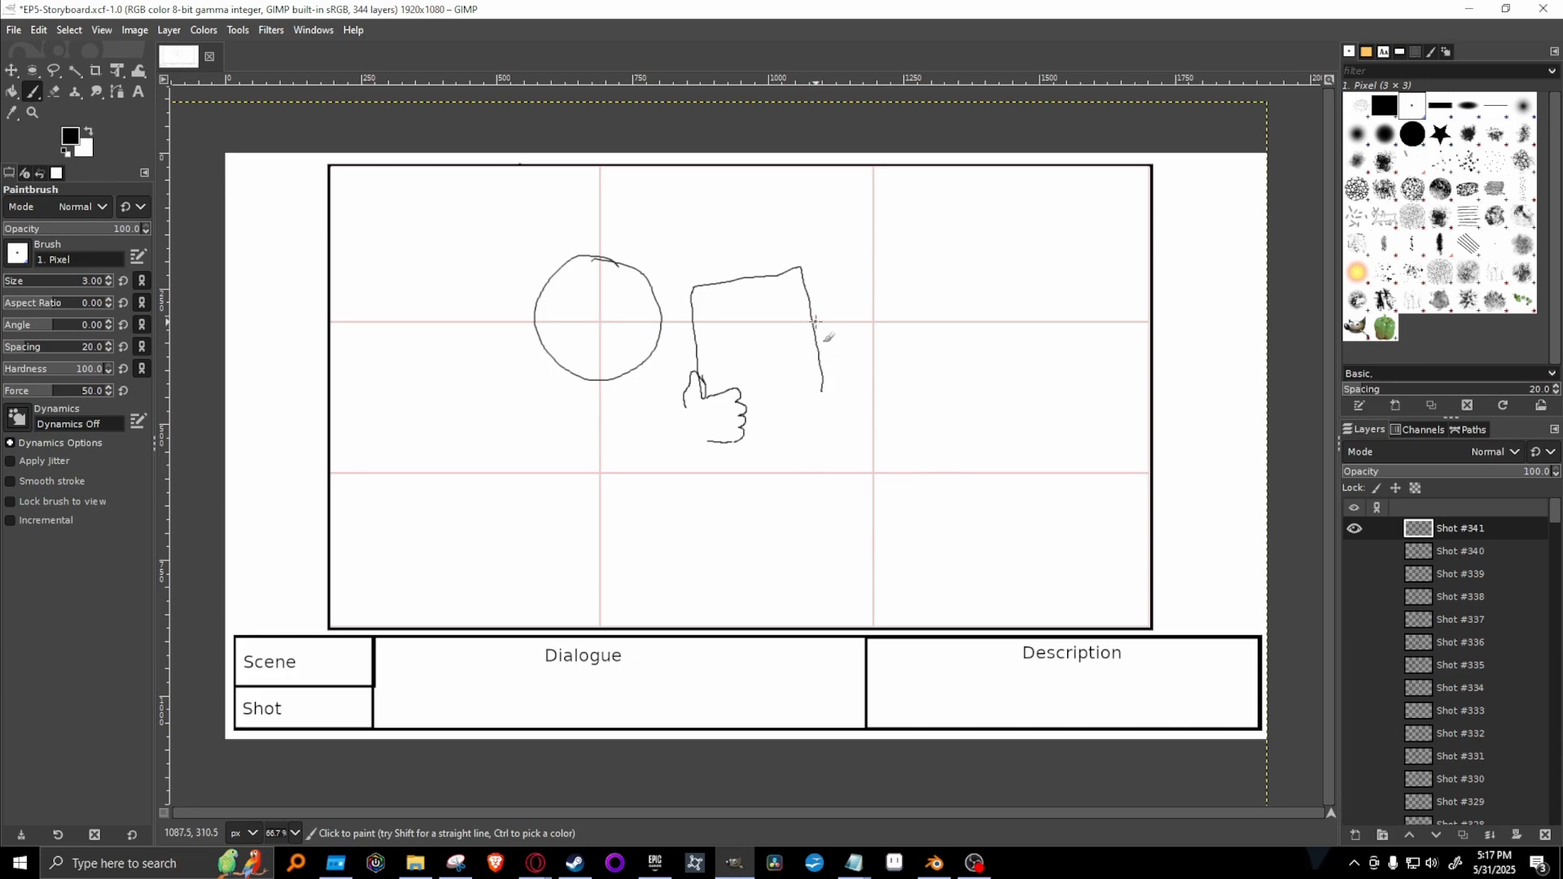
pyautogui.moveTo(802, 324)
pyautogui.mouseDown()
pyautogui.moveTo(823, 326)
pyautogui.moveTo(807, 337)
pyautogui.moveTo(819, 346)
pyautogui.moveTo(825, 329)
pyautogui.moveTo(824, 376)
pyautogui.moveTo(833, 358)
pyautogui.mouseUp()
pyautogui.moveTo(823, 382); pyautogui.dragTo(829, 410)
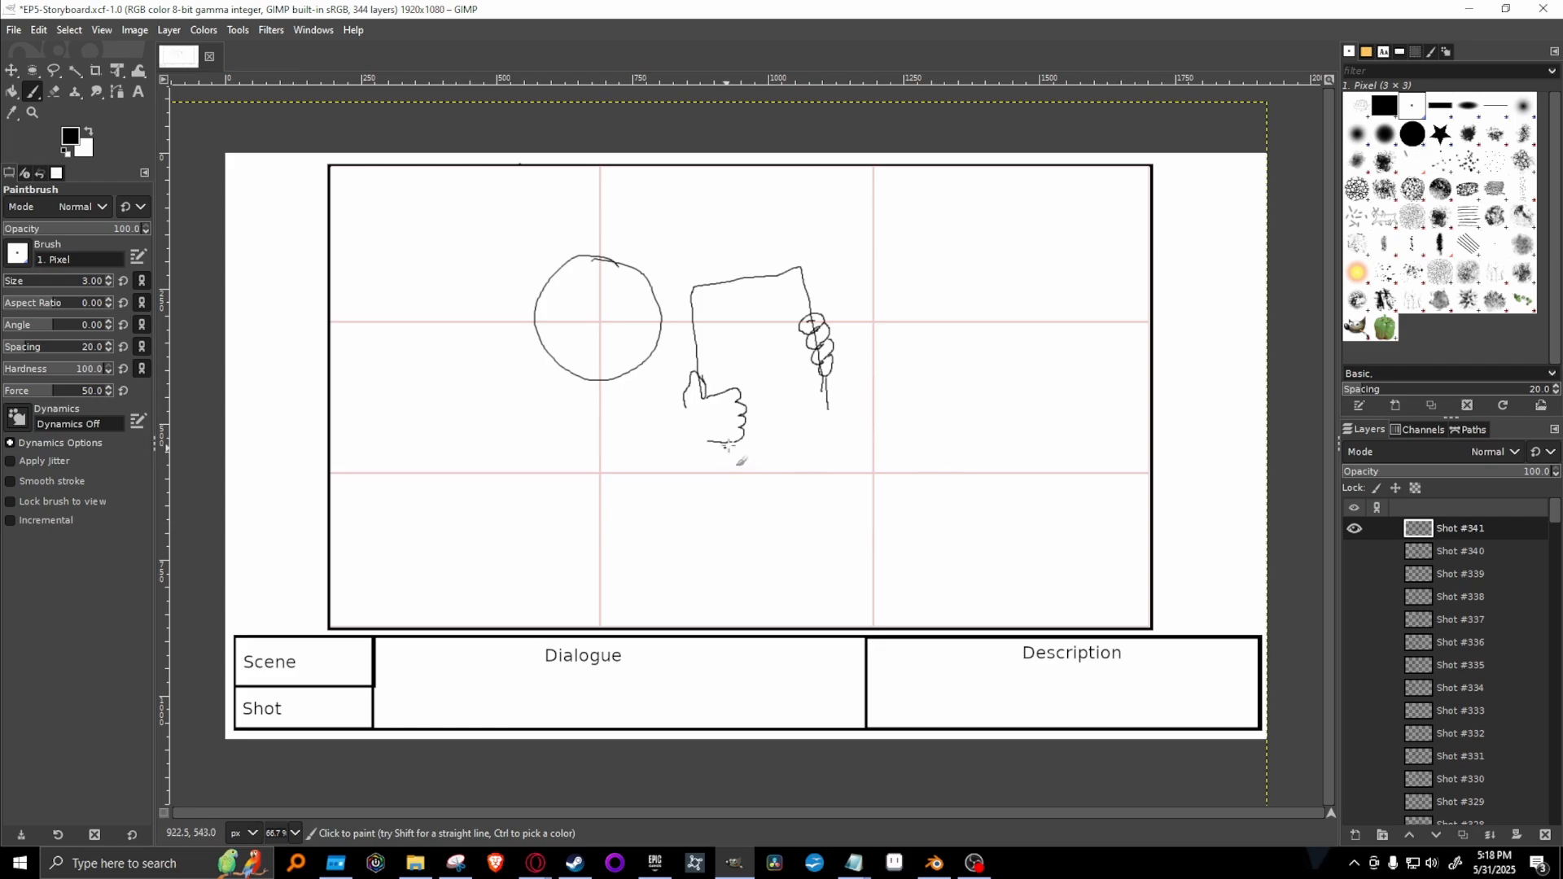
# Close the book's lower edge and add a vertical spine line along its left side.
pyautogui.moveTo(714, 445)
pyautogui.mouseDown()
pyautogui.moveTo(717, 457)
pyautogui.moveTo(815, 422)
pyautogui.mouseUp()
pyautogui.hotkey('ctrl', 'z')
pyautogui.moveTo(708, 446)
pyautogui.mouseDown()
pyautogui.moveTo(757, 450)
pyautogui.moveTo(832, 424)
pyautogui.moveTo(821, 392)
pyautogui.mouseUp()
pyautogui.moveTo(719, 395); pyautogui.dragTo(714, 284)
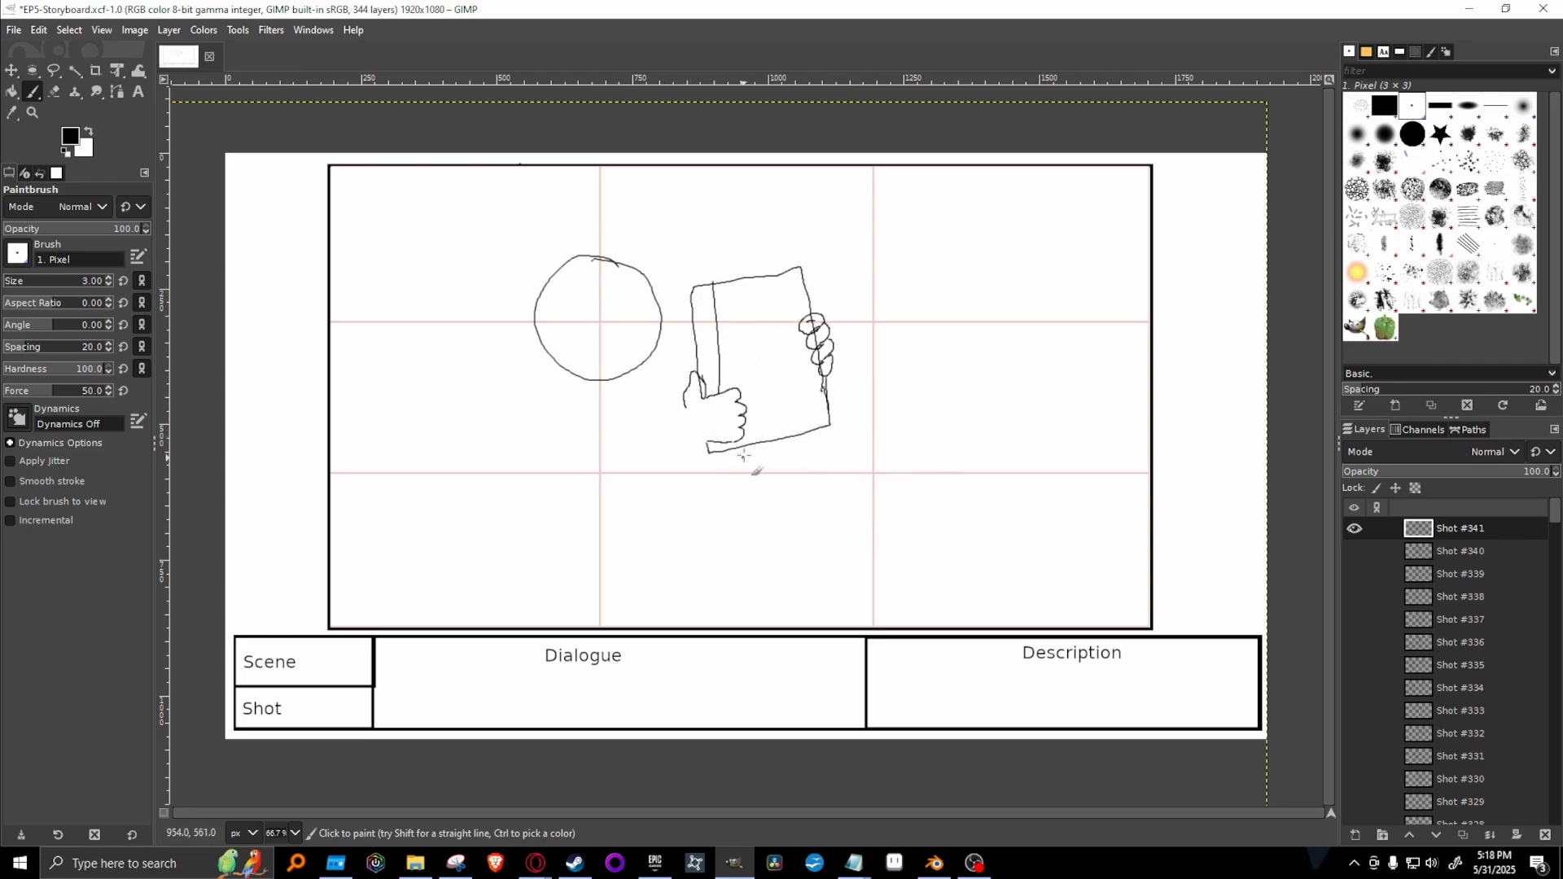
pyautogui.moveTo(725, 436); pyautogui.dragTo(725, 449)
# Draw wrapping bands across the book's spine and cover, and reinforce its upper-right edge.
pyautogui.moveTo(695, 334); pyautogui.dragTo(800, 293)
pyautogui.moveTo(701, 359); pyautogui.dragTo(800, 349)
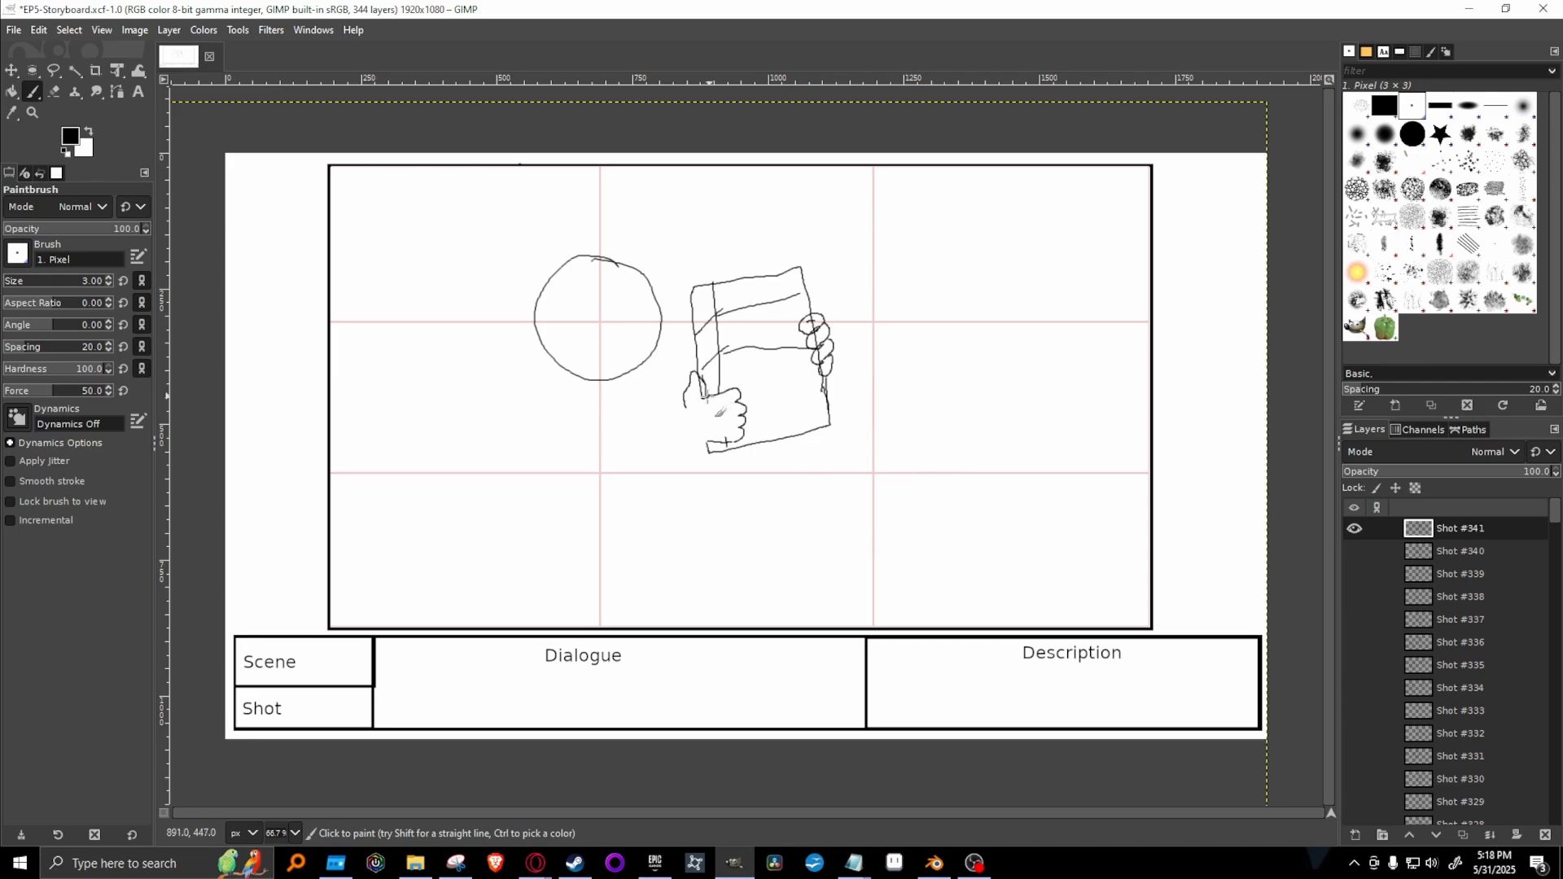
pyautogui.moveTo(722, 389); pyautogui.dragTo(816, 375)
pyautogui.moveTo(748, 416); pyautogui.dragTo(827, 413)
pyautogui.moveTo(813, 310); pyautogui.dragTo(797, 266)
# Draw Hiro's bent near arm from the shoulder to the gripping hand, and add the far shoulder behind the book.
pyautogui.moveTo(680, 406); pyautogui.dragTo(602, 458)
pyautogui.moveTo(698, 444); pyautogui.dragTo(600, 486)
pyautogui.moveTo(547, 367)
pyautogui.mouseDown()
pyautogui.moveTo(525, 479)
pyautogui.moveTo(554, 504)
pyautogui.moveTo(599, 504)
pyautogui.mouseUp()
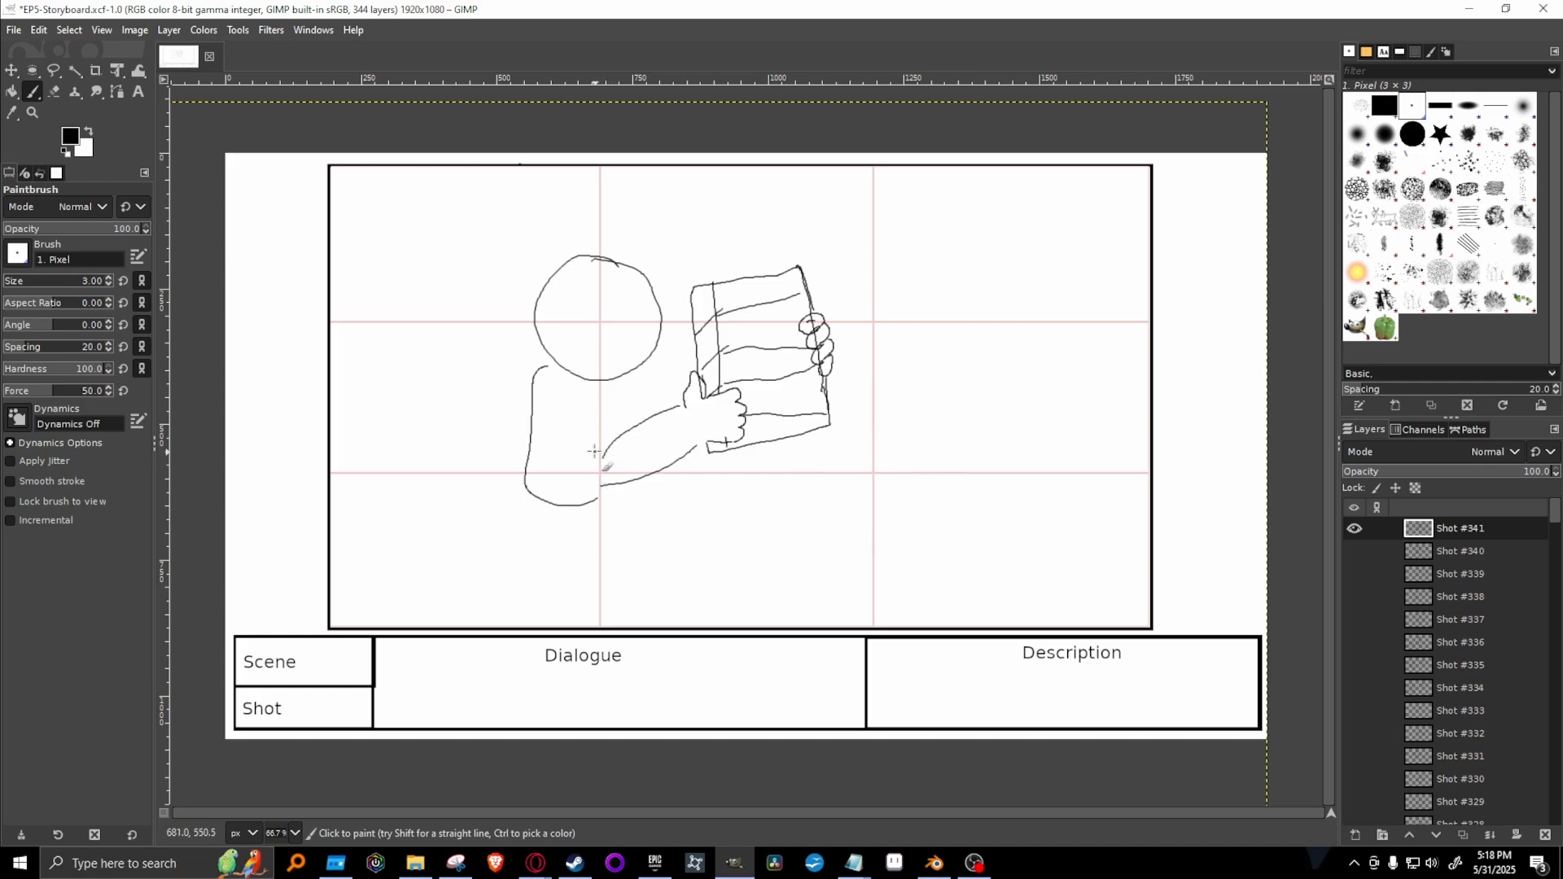
pyautogui.hotkey('ctrl', 'z')
pyautogui.moveTo(547, 364)
pyautogui.mouseDown()
pyautogui.moveTo(535, 389)
pyautogui.moveTo(574, 484)
pyautogui.mouseUp()
pyautogui.moveTo(577, 386)
pyautogui.mouseDown()
pyautogui.moveTo(608, 444)
pyautogui.moveTo(600, 487)
pyautogui.mouseUp()
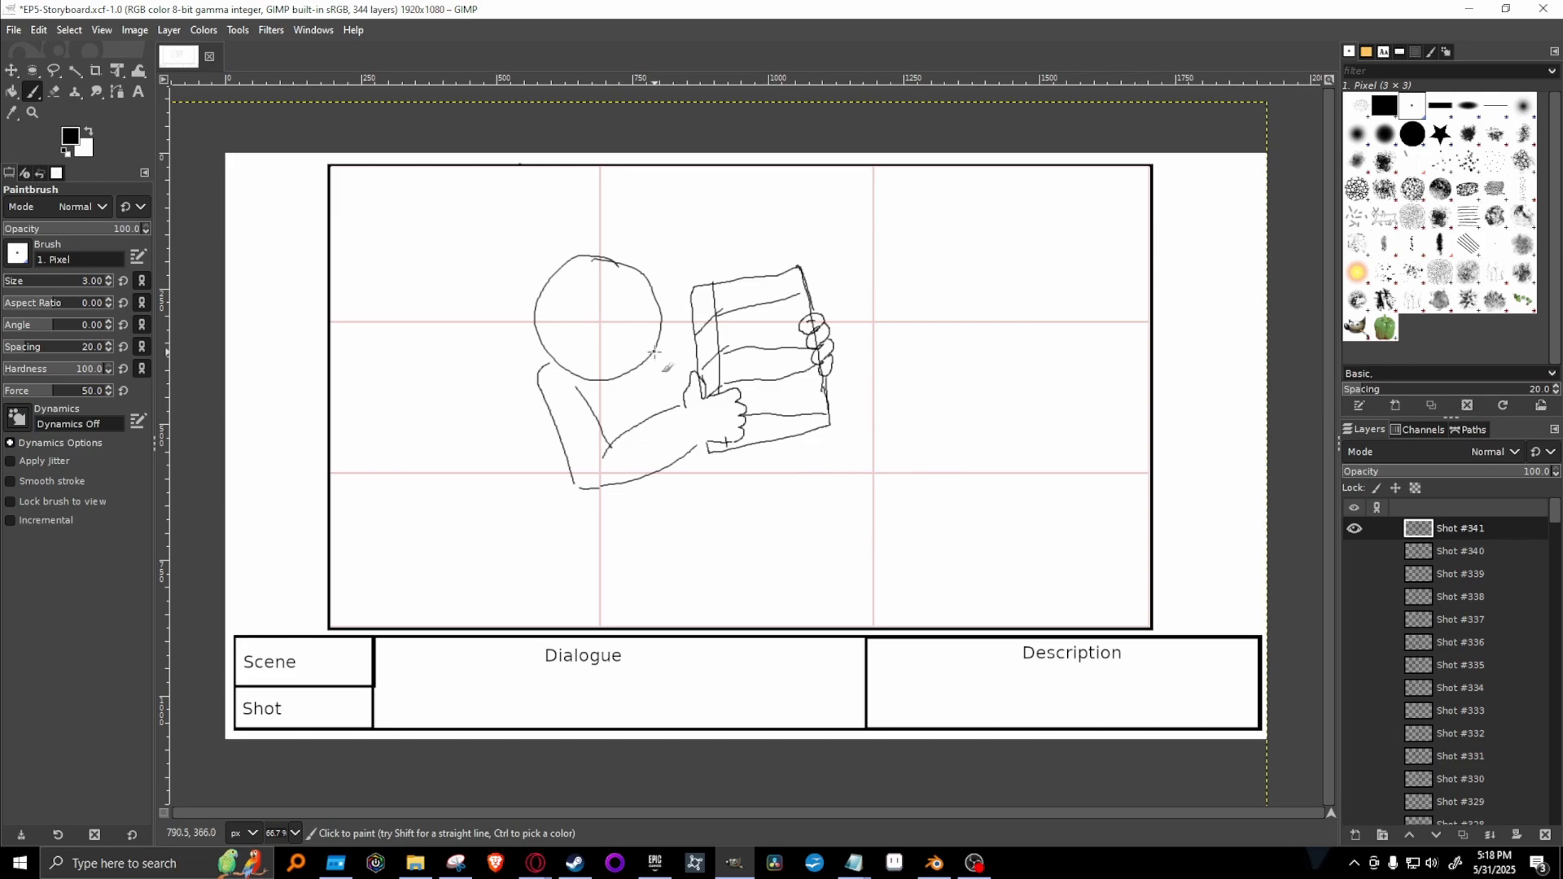
pyautogui.moveTo(650, 349)
pyautogui.mouseDown()
pyautogui.moveTo(690, 383)
pyautogui.moveTo(654, 416)
pyautogui.mouseUp()
# Draw the sides of Hiro's torso, the waistline, and both legs down to the frame's lower edge.
pyautogui.moveTo(546, 421); pyautogui.dragTo(552, 523)
pyautogui.moveTo(668, 468); pyautogui.dragTo(668, 544)
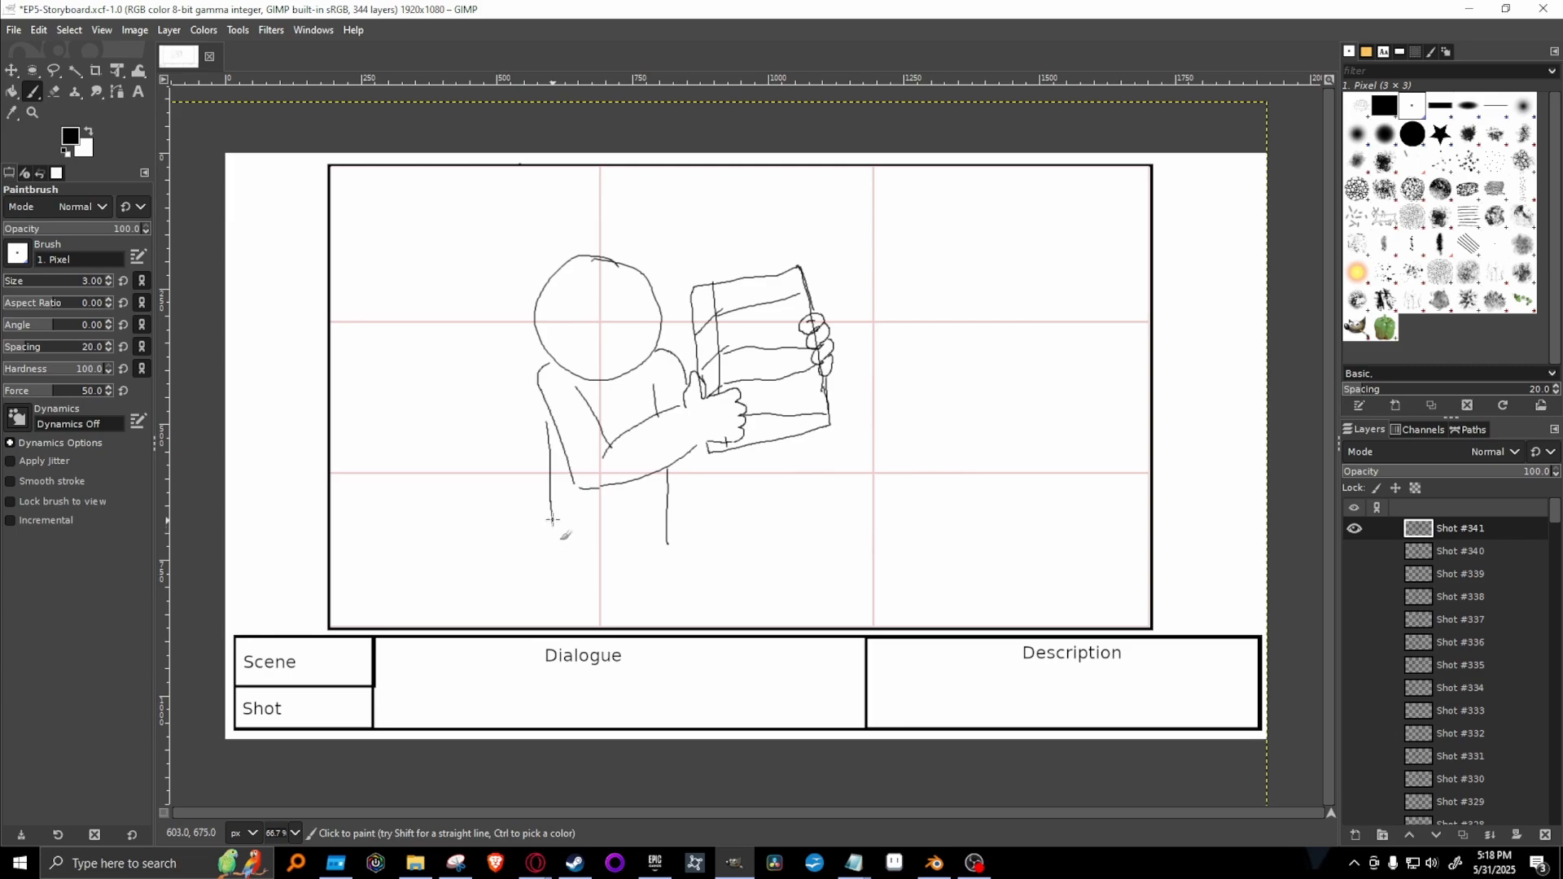
pyautogui.moveTo(552, 523)
pyautogui.mouseDown()
pyautogui.moveTo(542, 583)
pyautogui.moveTo(608, 583)
pyautogui.moveTo(669, 549)
pyautogui.moveTo(680, 615)
pyautogui.mouseUp()
pyautogui.moveTo(568, 532); pyautogui.dragTo(676, 526)
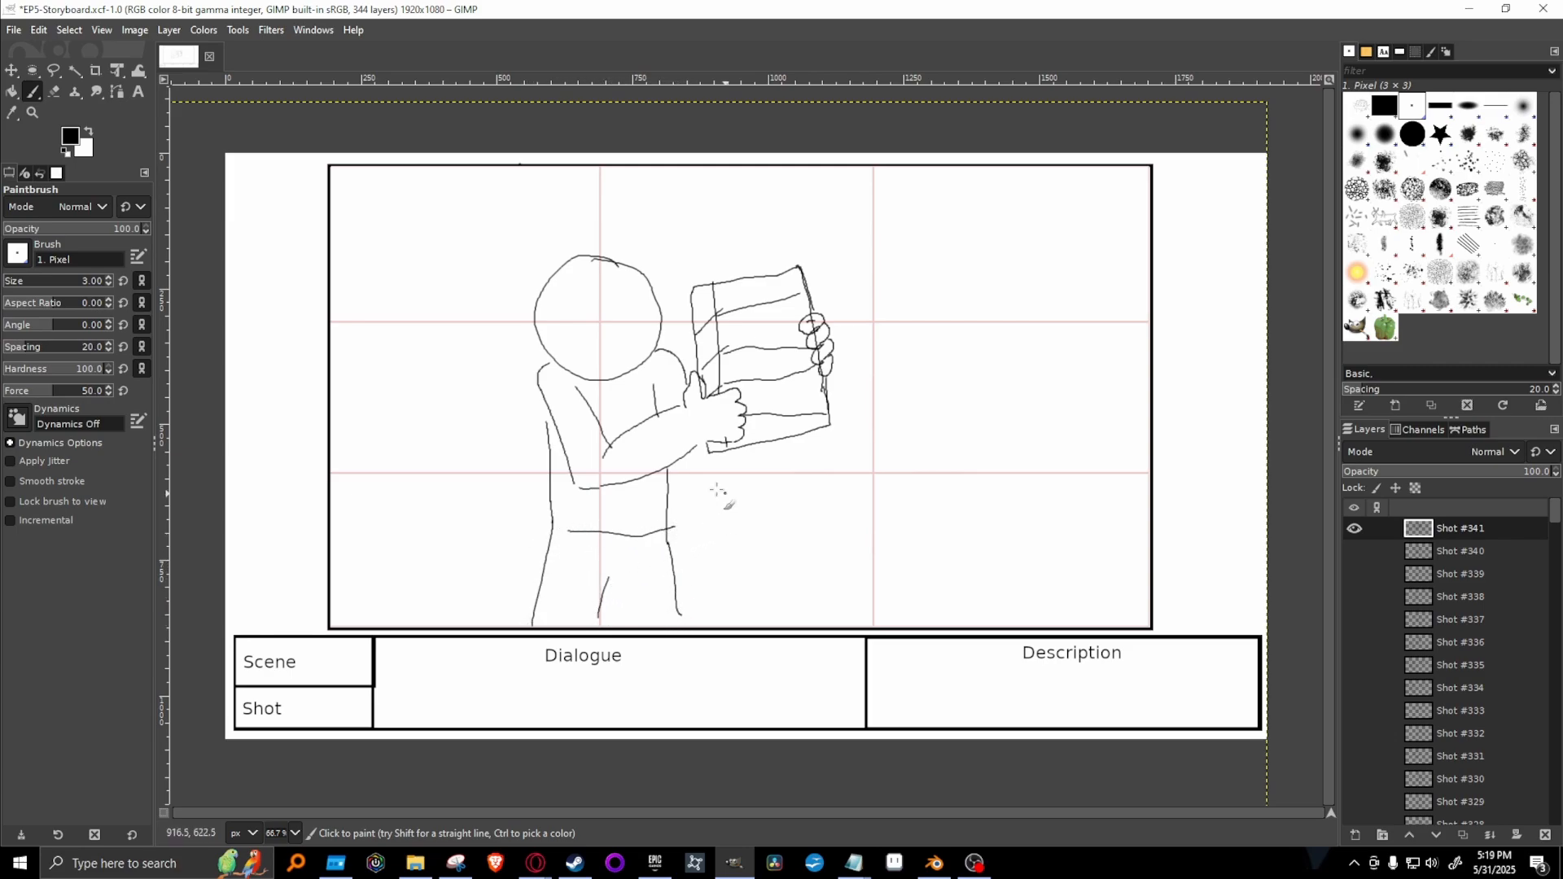
pyautogui.moveTo(588, 278)
pyautogui.mouseDown()
pyautogui.moveTo(564, 363)
pyautogui.moveTo(588, 287)
pyautogui.moveTo(621, 298)
pyautogui.moveTo(610, 286)
pyautogui.moveTo(659, 347)
pyautogui.moveTo(632, 274)
pyautogui.mouseUp()
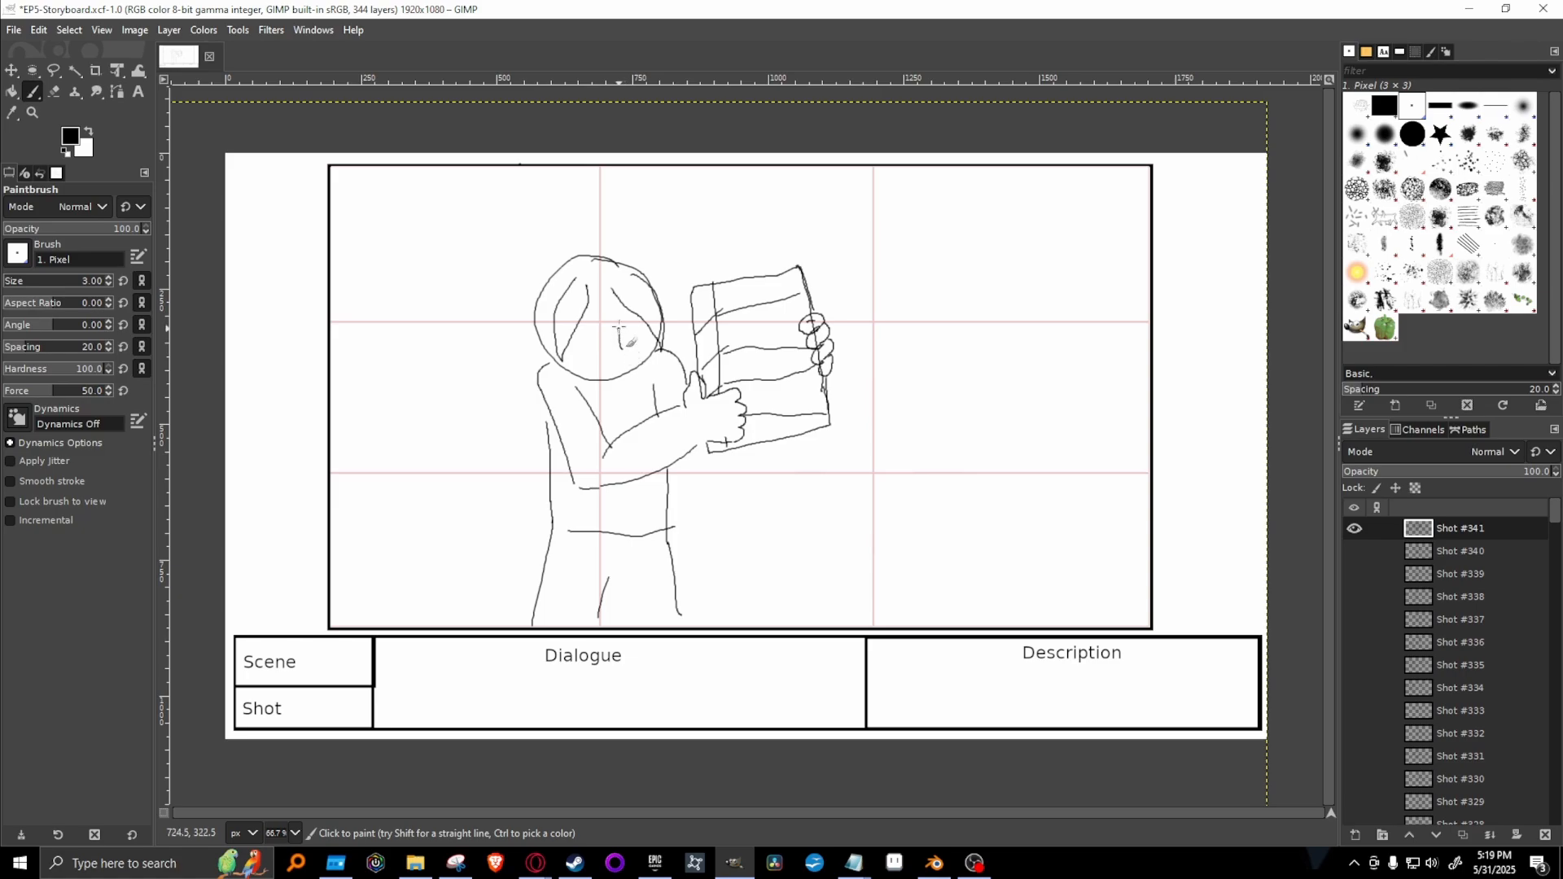
pyautogui.moveTo(622, 343)
pyautogui.mouseDown()
pyautogui.moveTo(588, 316)
pyautogui.moveTo(592, 344)
pyautogui.mouseUp()
pyautogui.hotkey('ctrl', 'z')
pyautogui.hotkey('ctrl', 'z')
pyautogui.hotkey('ctrl', 'z')
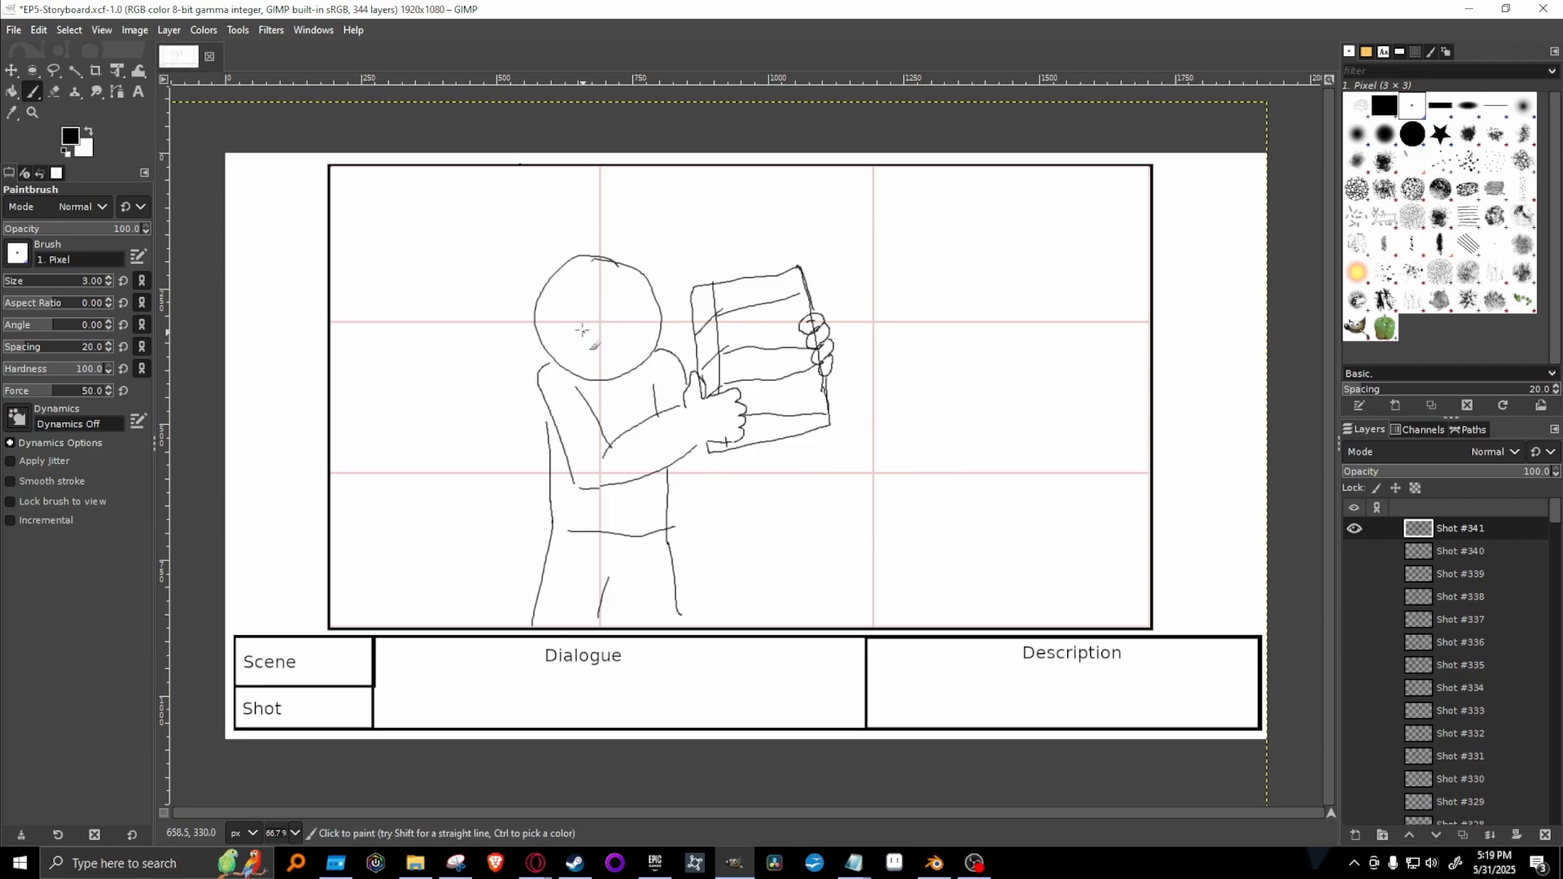
# Draw Hiro's parted bangs, spiky hair tufts on both sides of the head, and oval eyes with slanted brows.
pyautogui.moveTo(576, 278)
pyautogui.mouseDown()
pyautogui.moveTo(545, 317)
pyautogui.moveTo(545, 350)
pyautogui.moveTo(587, 277)
pyautogui.moveTo(645, 300)
pyautogui.moveTo(664, 350)
pyautogui.moveTo(658, 296)
pyautogui.moveTo(631, 278)
pyautogui.moveTo(546, 280)
pyautogui.moveTo(525, 321)
pyautogui.moveTo(499, 324)
pyautogui.moveTo(539, 364)
pyautogui.mouseUp()
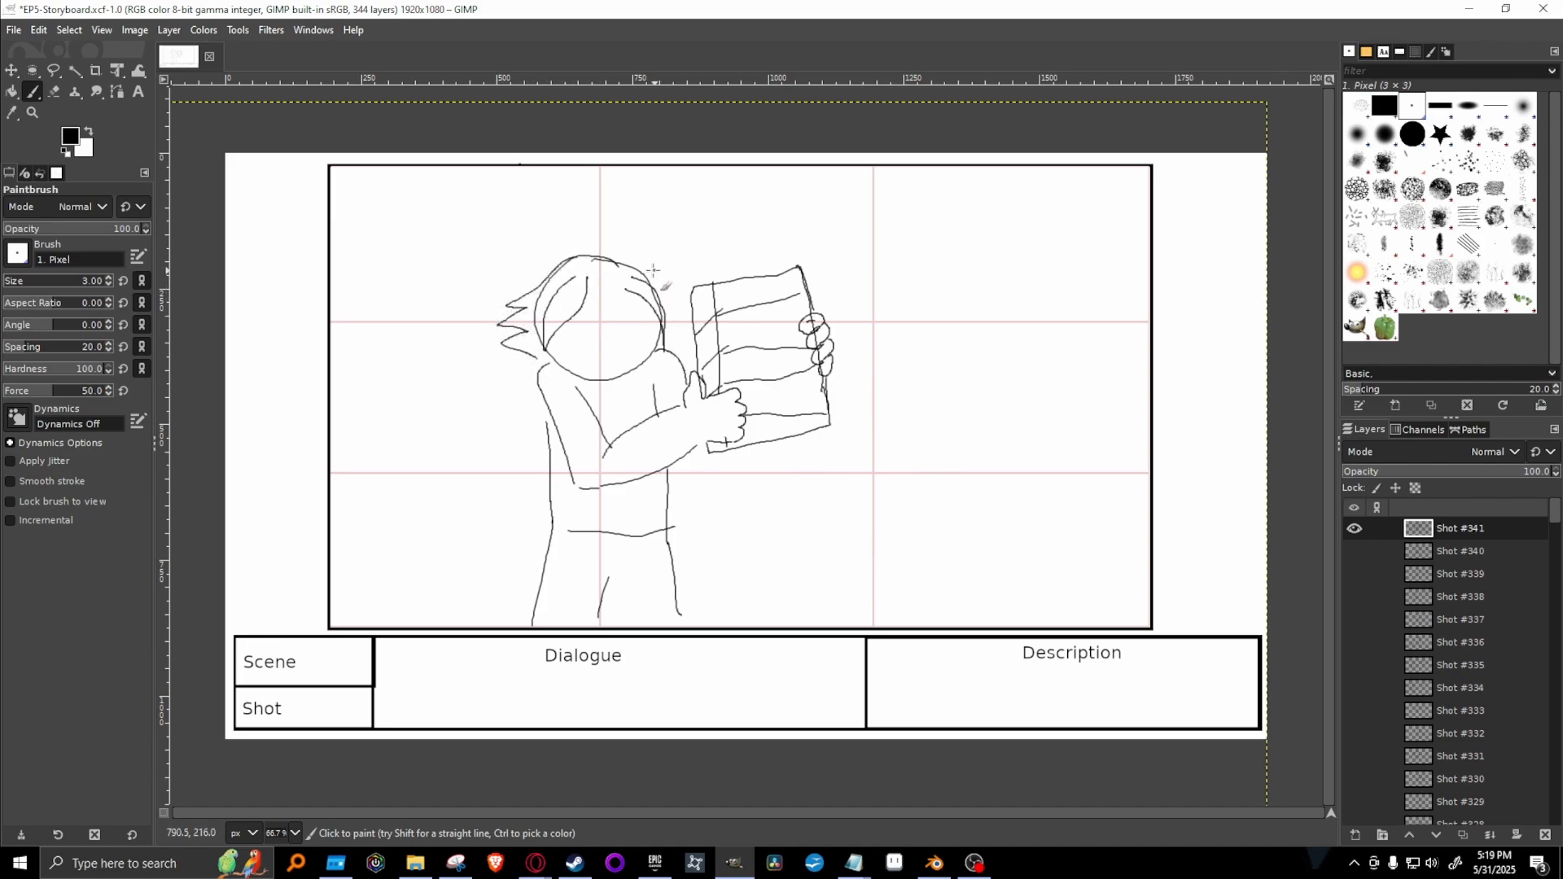
pyautogui.moveTo(628, 269)
pyautogui.mouseDown()
pyautogui.moveTo(678, 280)
pyautogui.moveTo(674, 324)
pyautogui.mouseUp()
pyautogui.moveTo(593, 313)
pyautogui.mouseDown()
pyautogui.moveTo(647, 338)
pyautogui.moveTo(646, 315)
pyautogui.moveTo(620, 326)
pyautogui.moveTo(629, 348)
pyautogui.moveTo(635, 318)
pyautogui.moveTo(584, 308)
pyautogui.moveTo(644, 310)
pyautogui.mouseUp()
pyautogui.hotkey('ctrl', 'z')
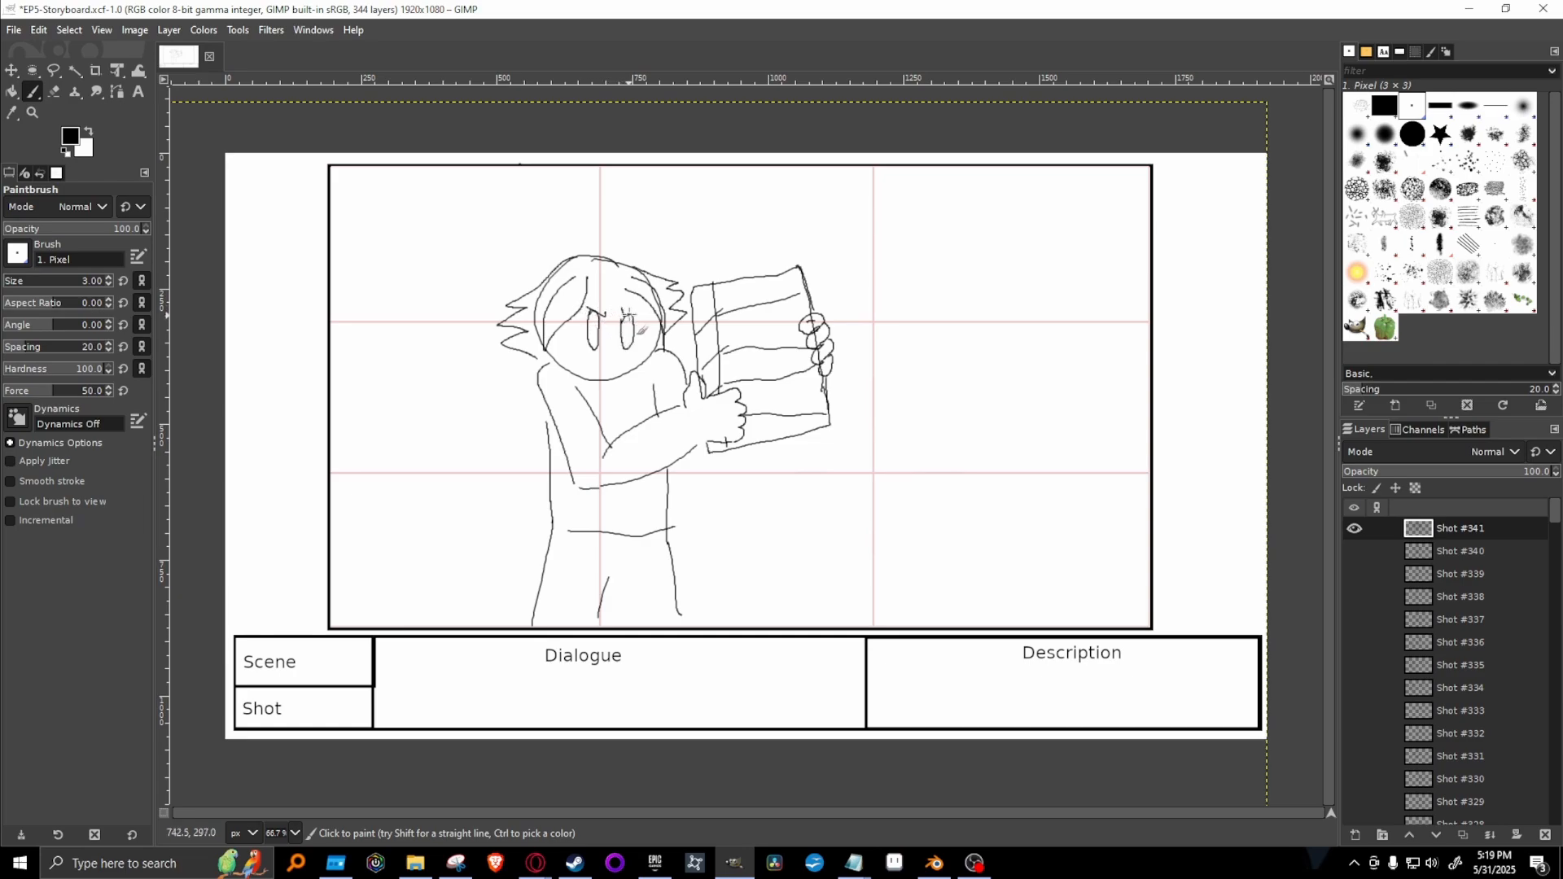
# Close the gripping hand's outline at the wrist, and draw a ribbon bow on top of the book.
pyautogui.click(701, 431)
pyautogui.moveTo(684, 399); pyautogui.dragTo(700, 444)
pyautogui.moveTo(749, 277)
pyautogui.mouseDown()
pyautogui.moveTo(726, 231)
pyautogui.moveTo(747, 263)
pyautogui.moveTo(768, 233)
pyautogui.moveTo(785, 275)
pyautogui.mouseUp()
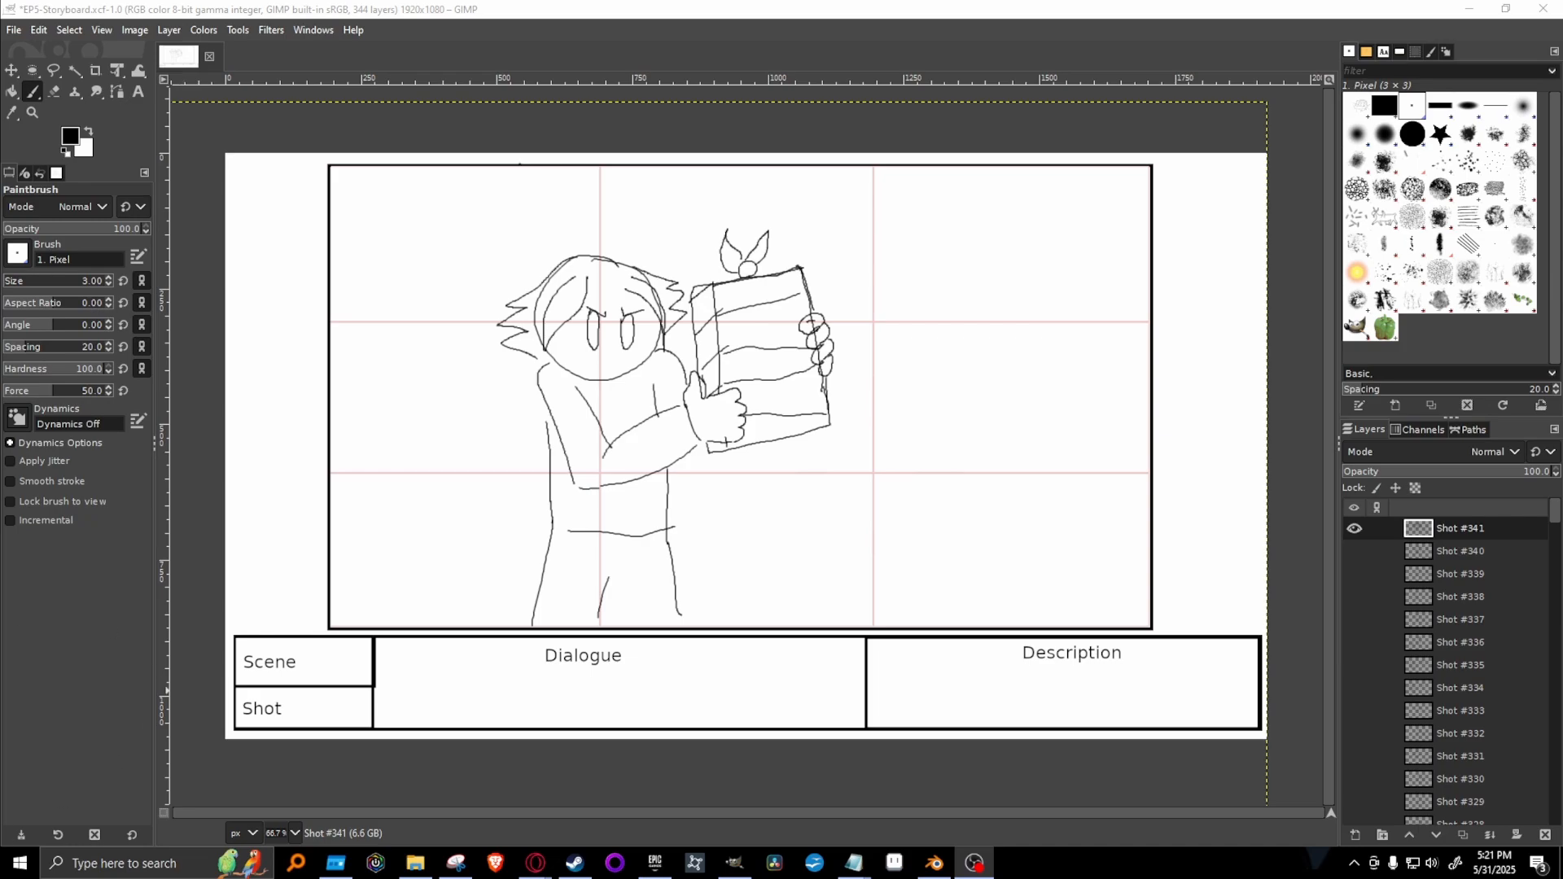
# Switch to the Episode 5 script in the browser, highlight "Hiro throws a fake Tome wrapped in paper over to Kakato.", and return to GIMP.
pyautogui.moveTo(536, 863)
pyautogui.click(855, 785)
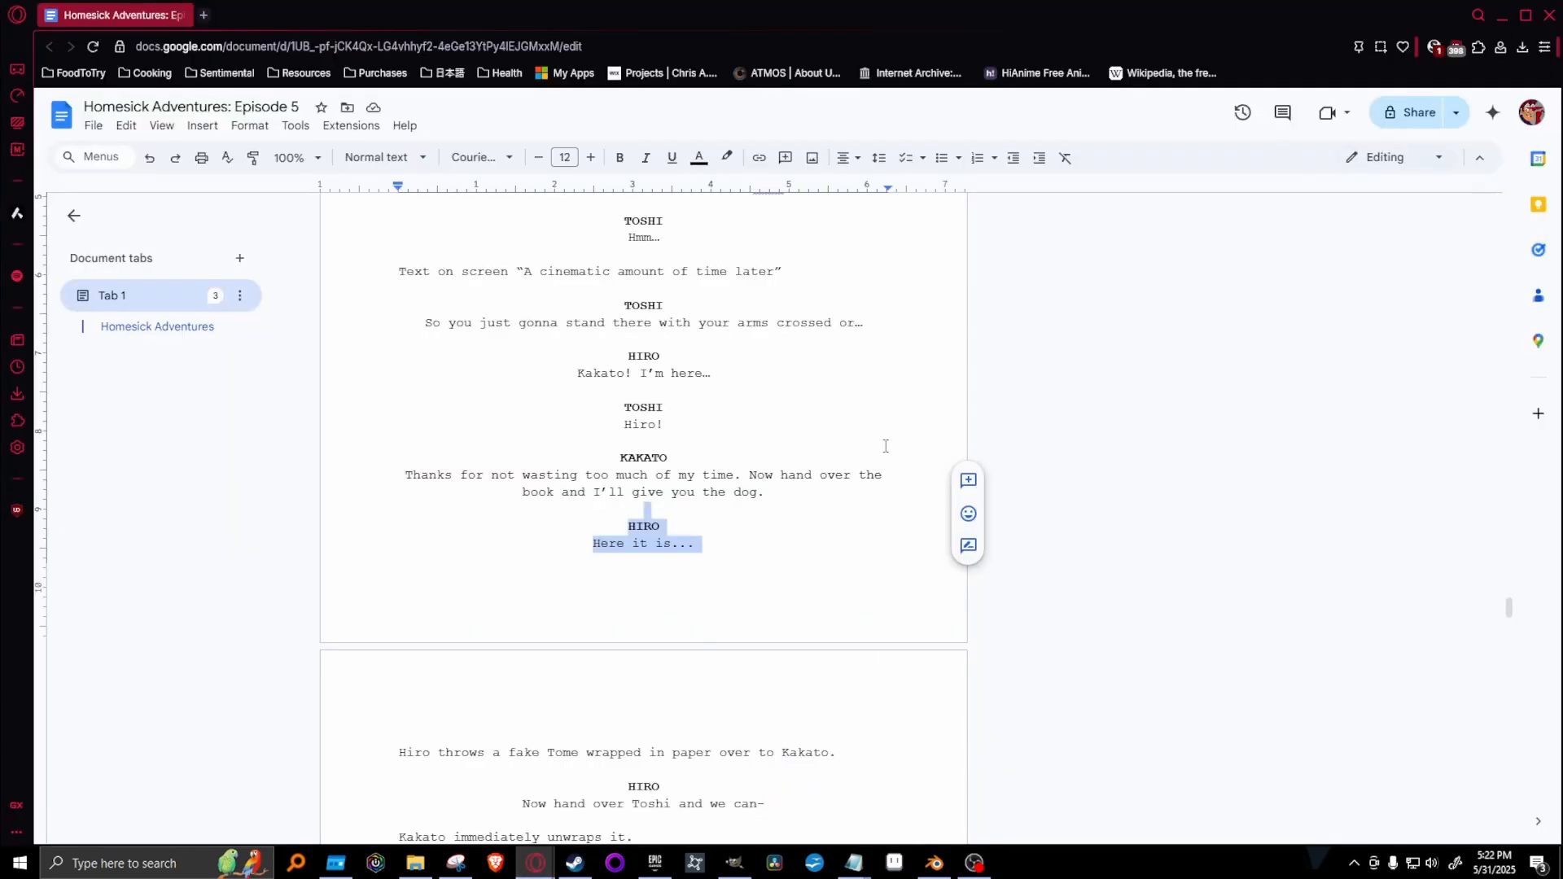
pyautogui.scroll(-4, 539, 511)
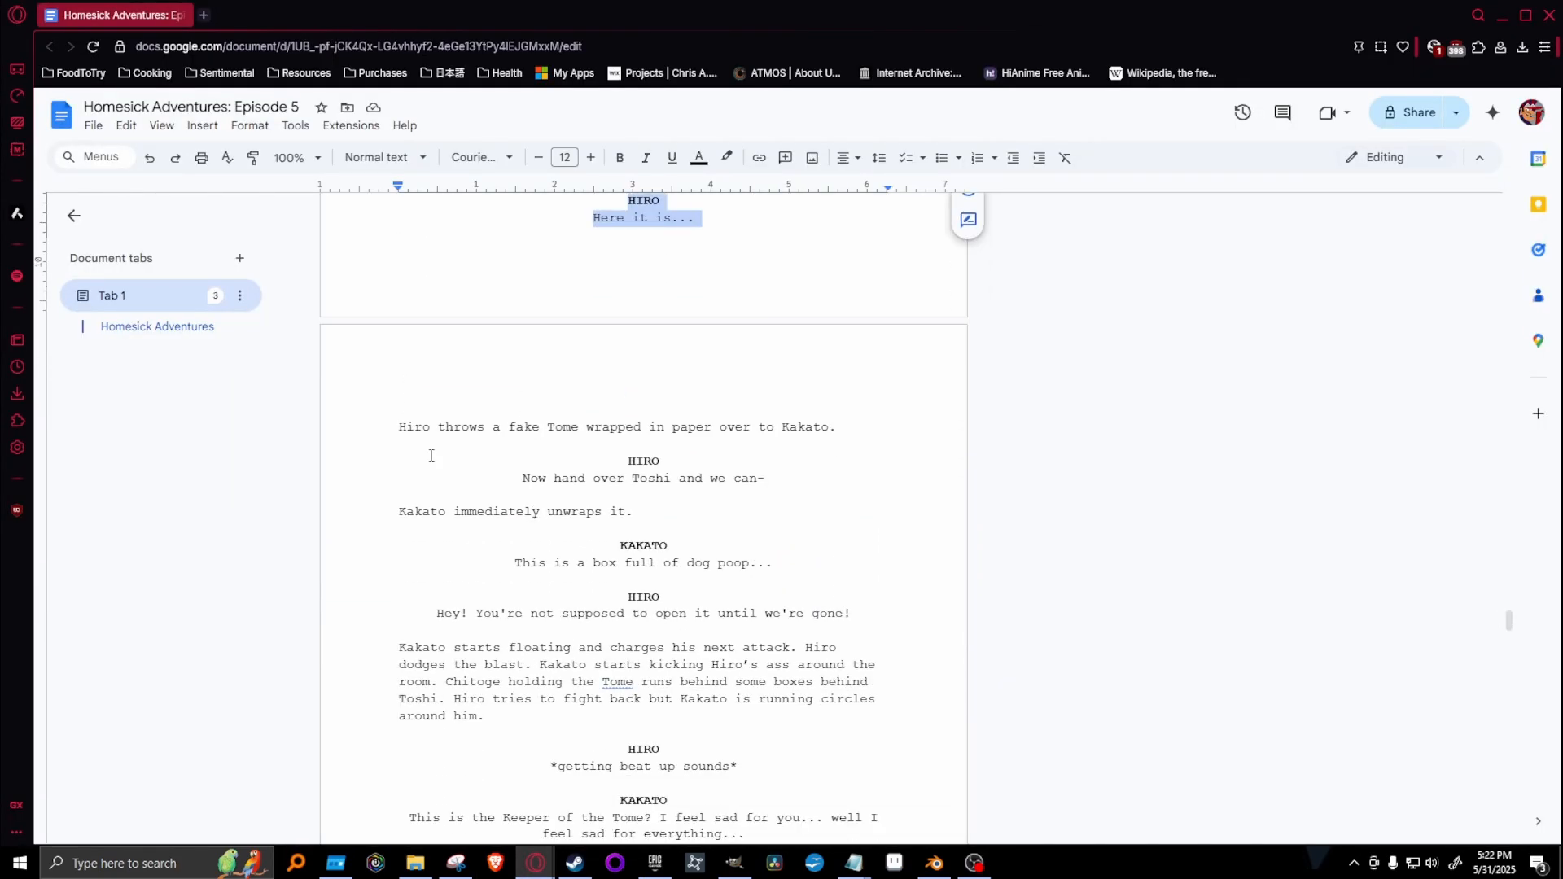
pyautogui.moveTo(405, 428); pyautogui.dragTo(872, 431)
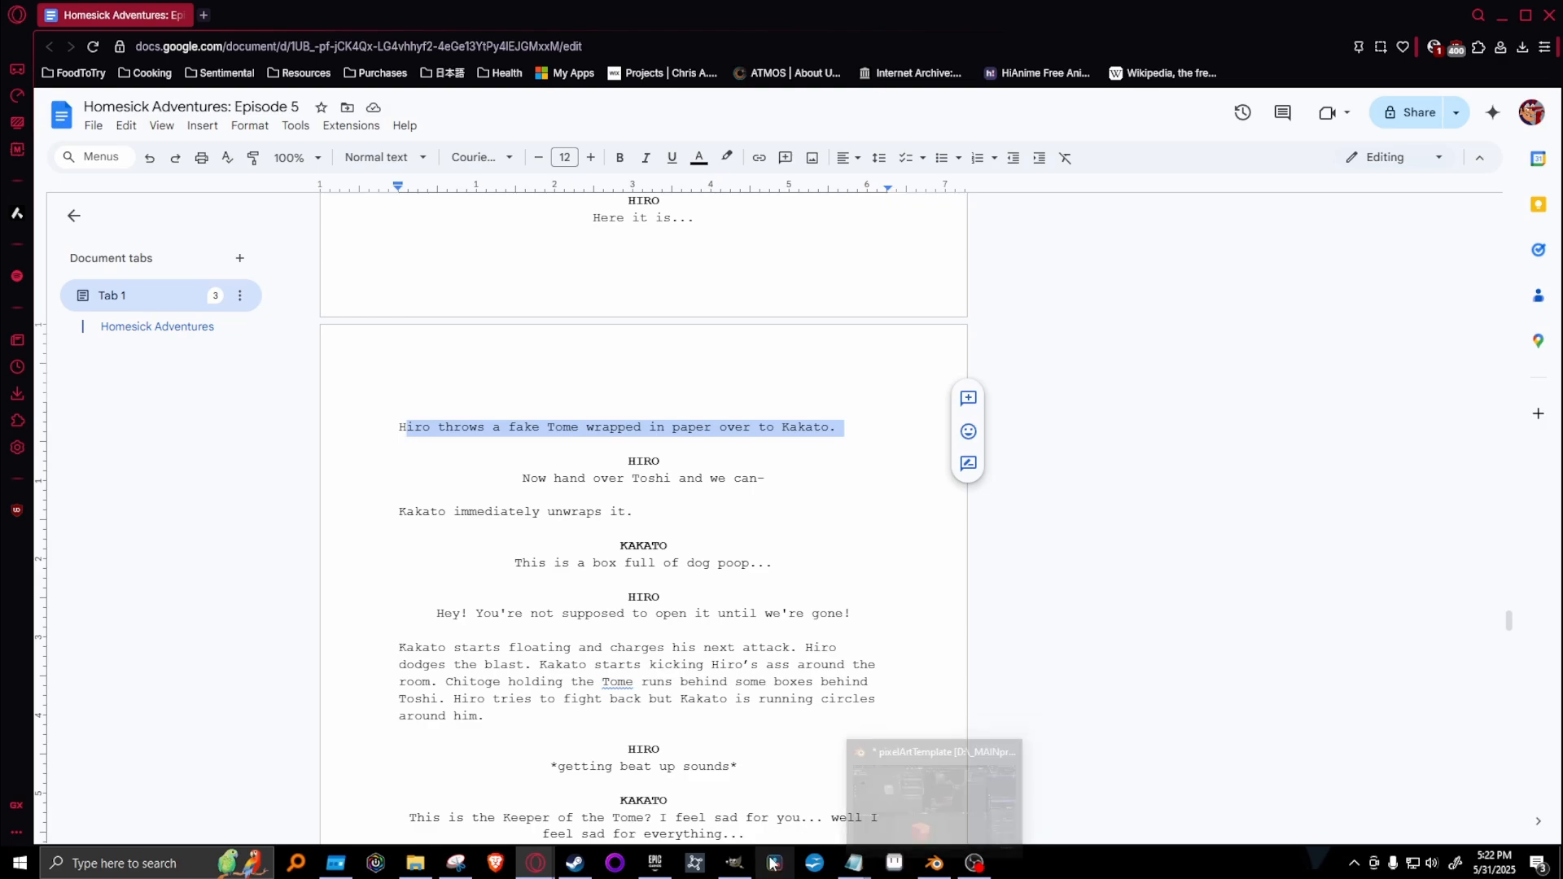
pyautogui.click(734, 863)
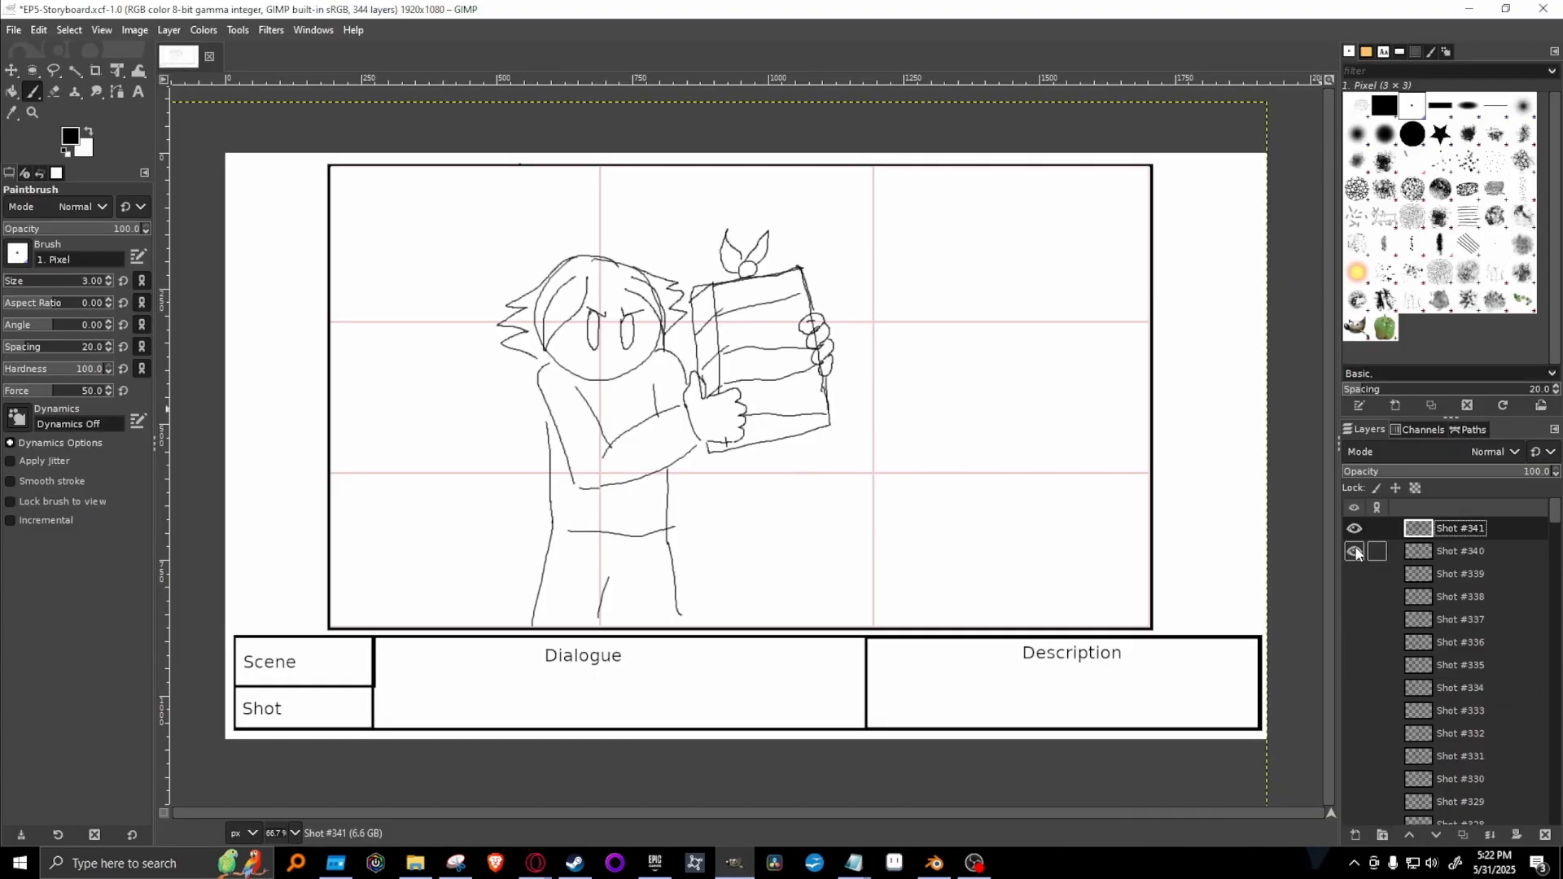
# Duplicate the Shot #341 layer and hide the original, leaving only the duplicate shown.
pyautogui.rightClick(1511, 540)
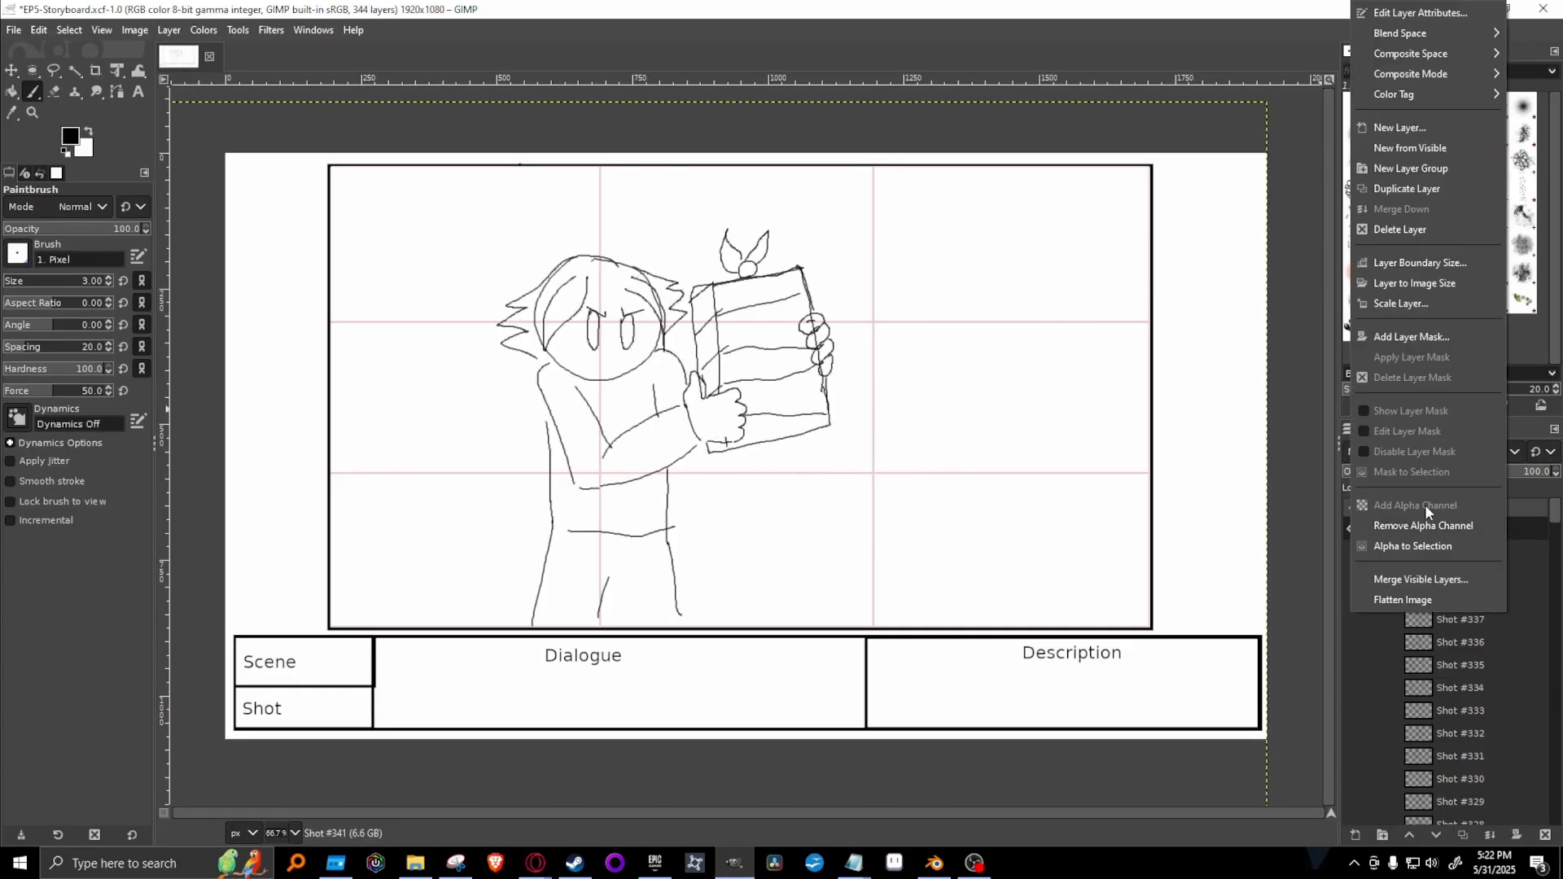
pyautogui.click(1429, 189)
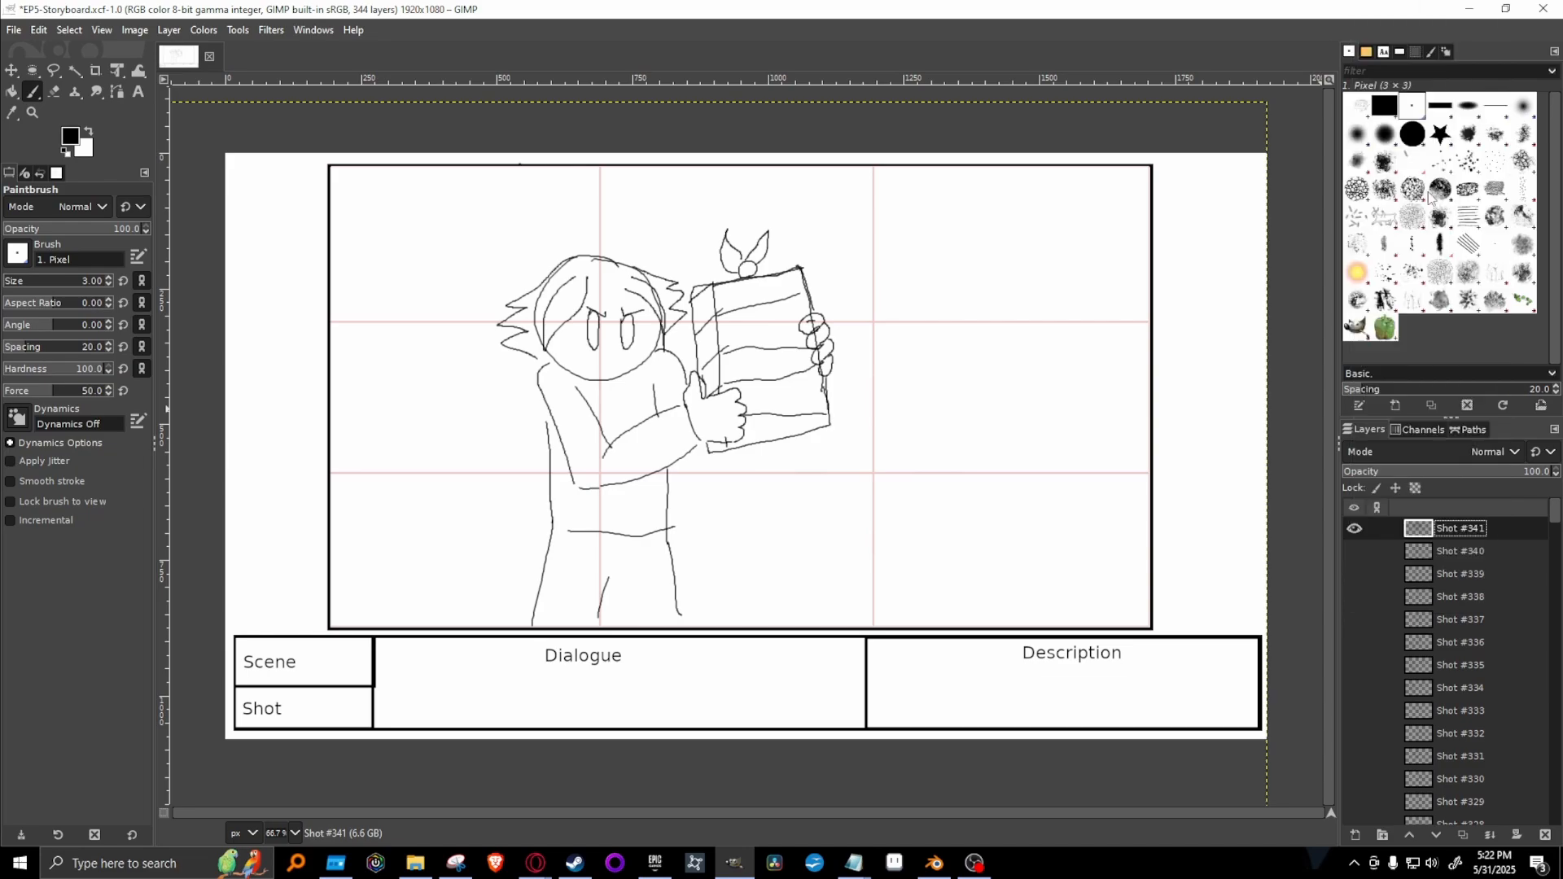
pyautogui.click(1355, 551)
# Erase the book, hands and arms using the 2. Hardness 100 brush, and return to the Paintbrush with the 1. Pixel brush.
pyautogui.click(58, 90)
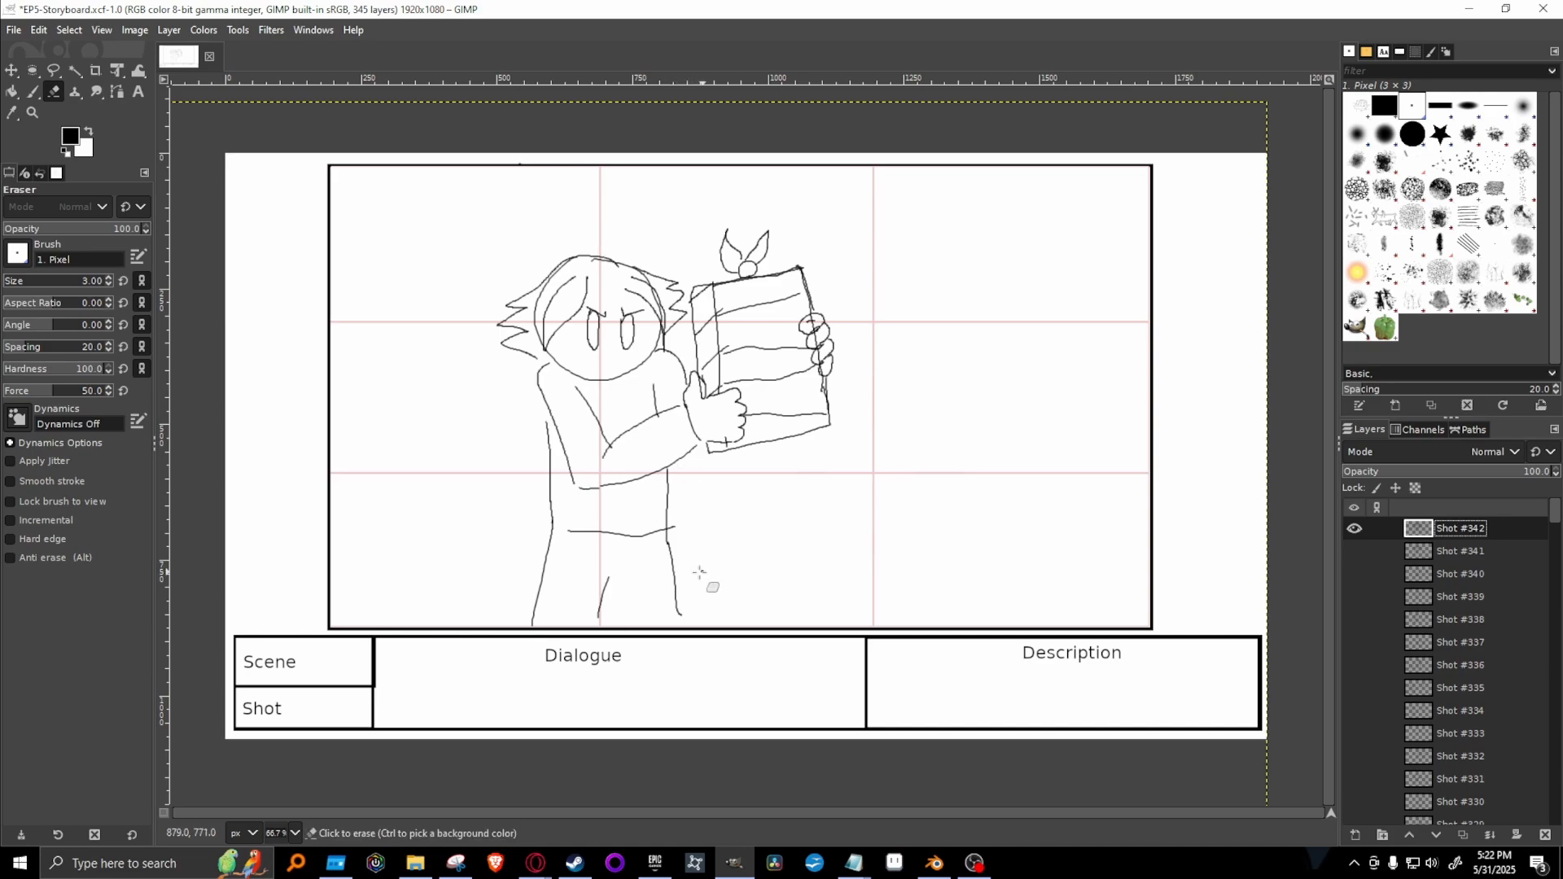
pyautogui.click(1413, 133)
pyautogui.moveTo(705, 308)
pyautogui.mouseDown()
pyautogui.moveTo(726, 271)
pyautogui.moveTo(710, 334)
pyautogui.moveTo(701, 308)
pyautogui.moveTo(736, 221)
pyautogui.moveTo(747, 288)
pyautogui.moveTo(797, 309)
pyautogui.moveTo(807, 203)
pyautogui.moveTo(829, 349)
pyautogui.moveTo(761, 418)
pyautogui.moveTo(738, 380)
pyautogui.moveTo(713, 460)
pyautogui.moveTo(690, 383)
pyautogui.moveTo(745, 471)
pyautogui.moveTo(808, 412)
pyautogui.moveTo(841, 410)
pyautogui.moveTo(776, 294)
pyautogui.moveTo(610, 512)
pyautogui.moveTo(605, 453)
pyautogui.moveTo(614, 487)
pyautogui.moveTo(576, 442)
pyautogui.moveTo(661, 440)
pyautogui.moveTo(633, 464)
pyautogui.moveTo(696, 438)
pyautogui.moveTo(703, 405)
pyautogui.moveTo(570, 425)
pyautogui.mouseUp()
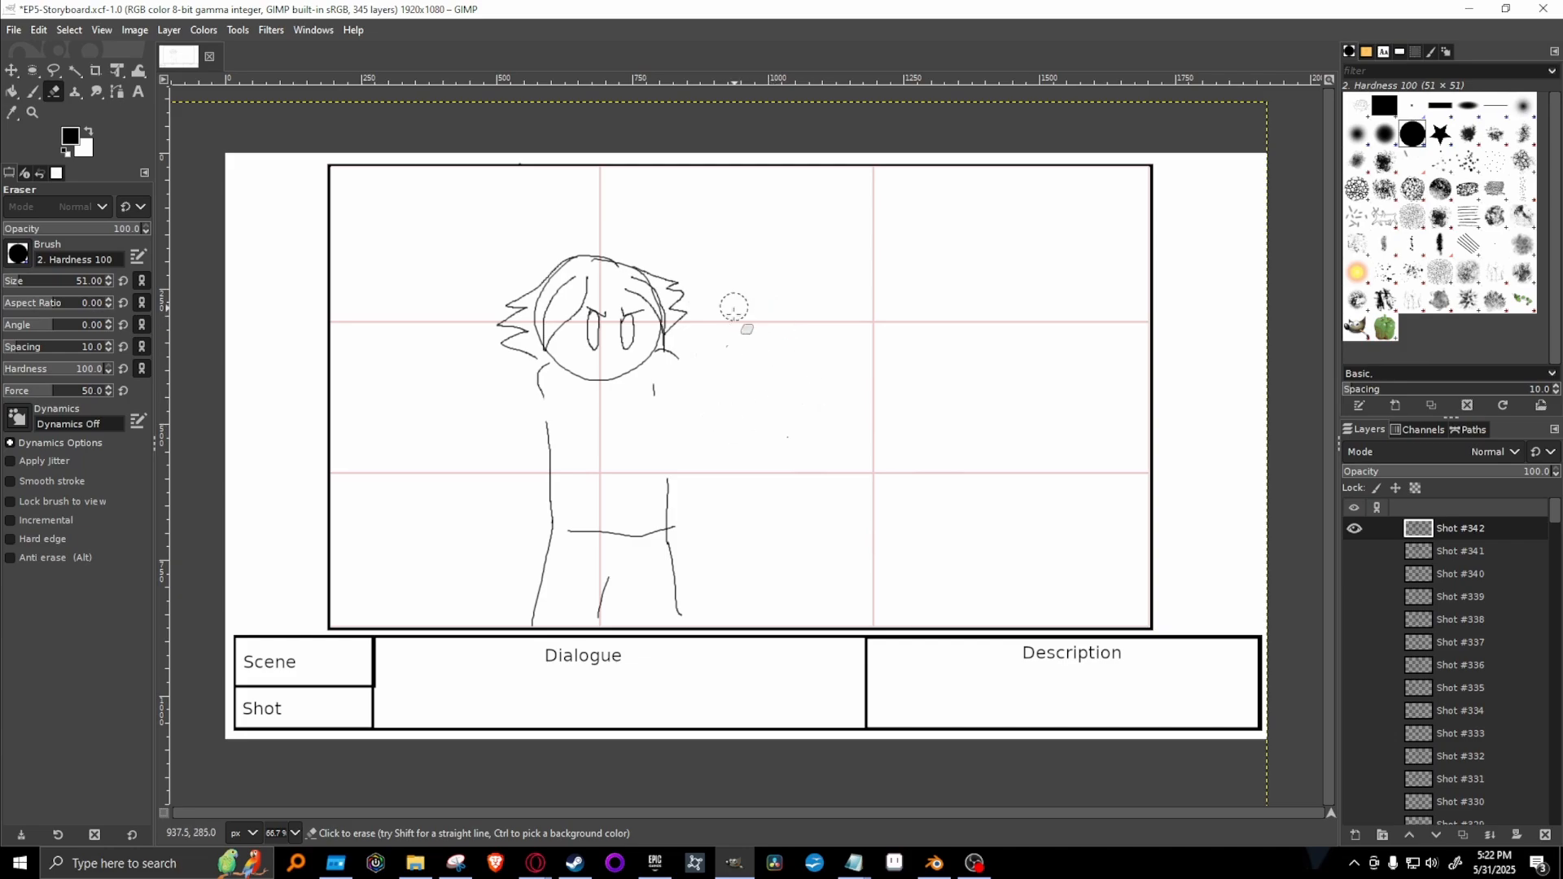
pyautogui.click(1413, 106)
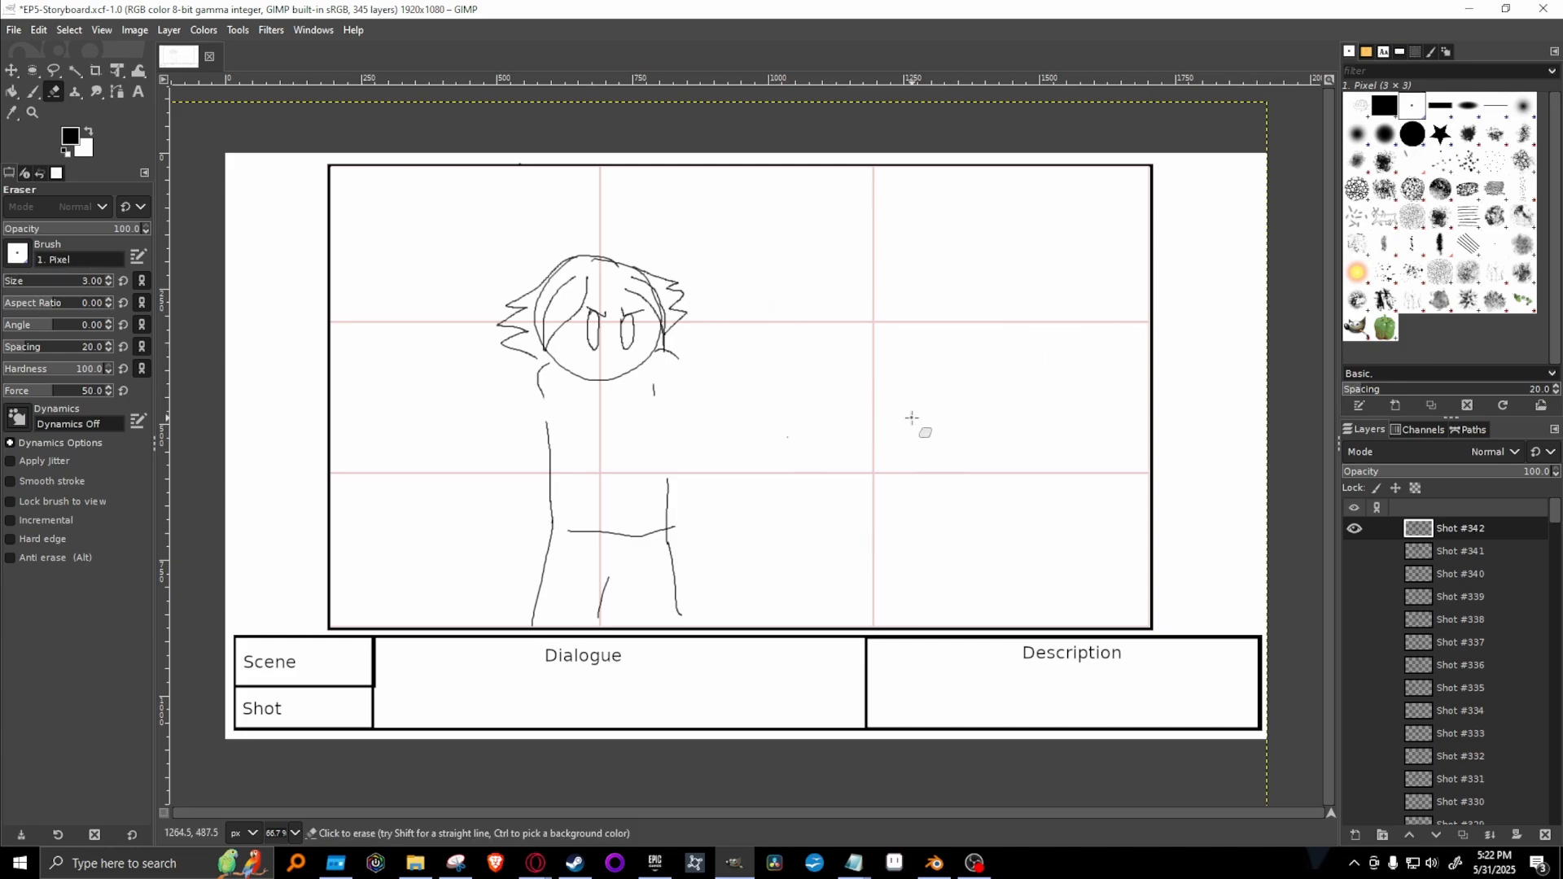
pyautogui.press('p')
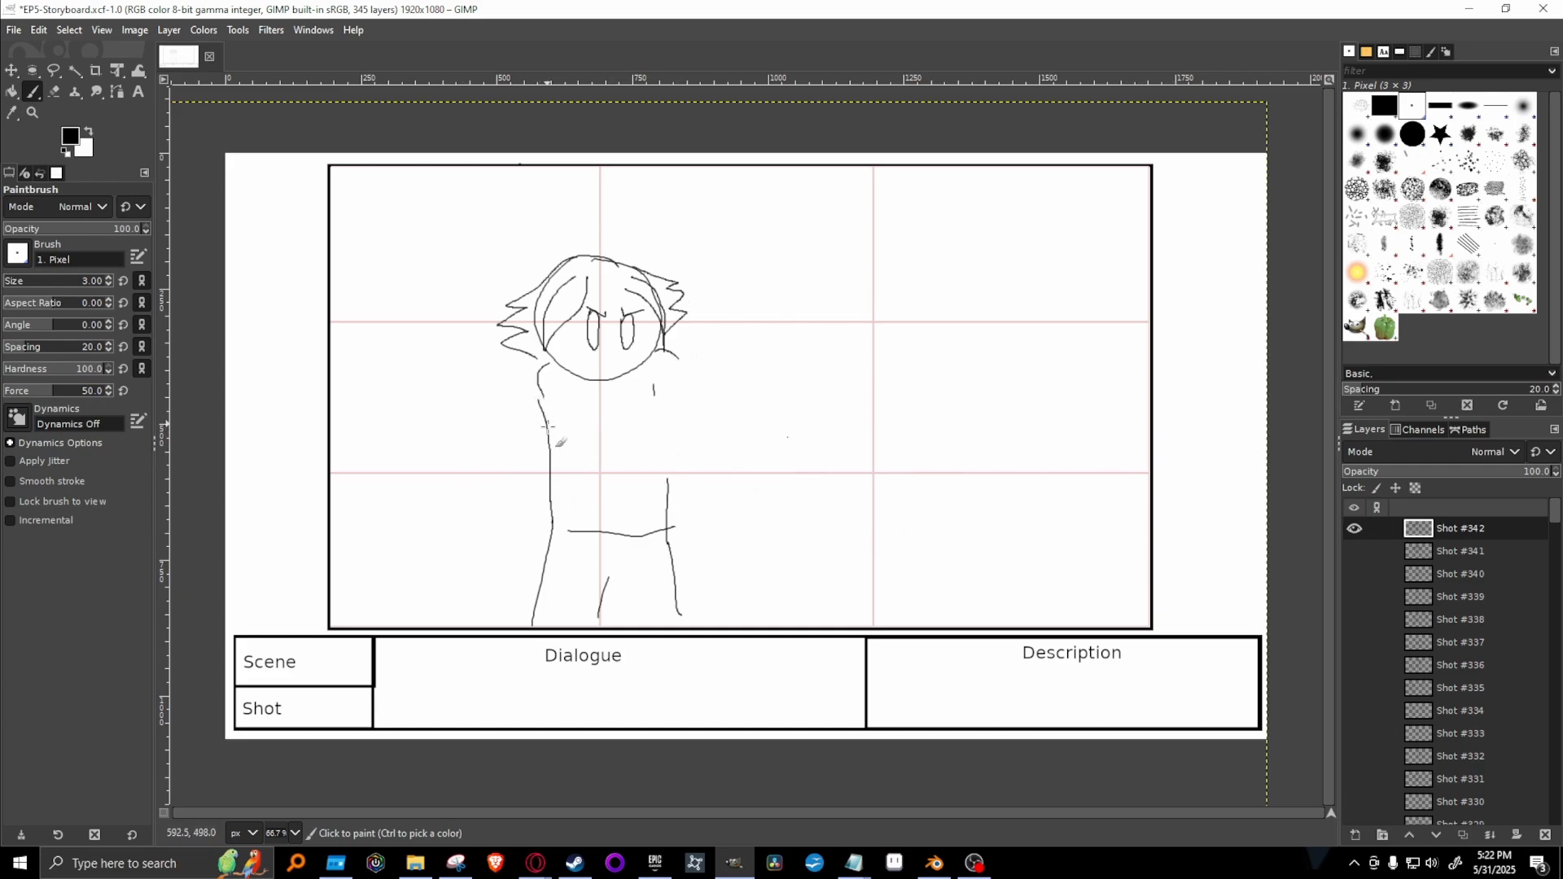
pyautogui.moveTo(539, 399)
pyautogui.mouseDown()
pyautogui.moveTo(582, 486)
pyautogui.moveTo(601, 456)
pyautogui.moveTo(720, 478)
pyautogui.moveTo(739, 464)
pyautogui.mouseUp()
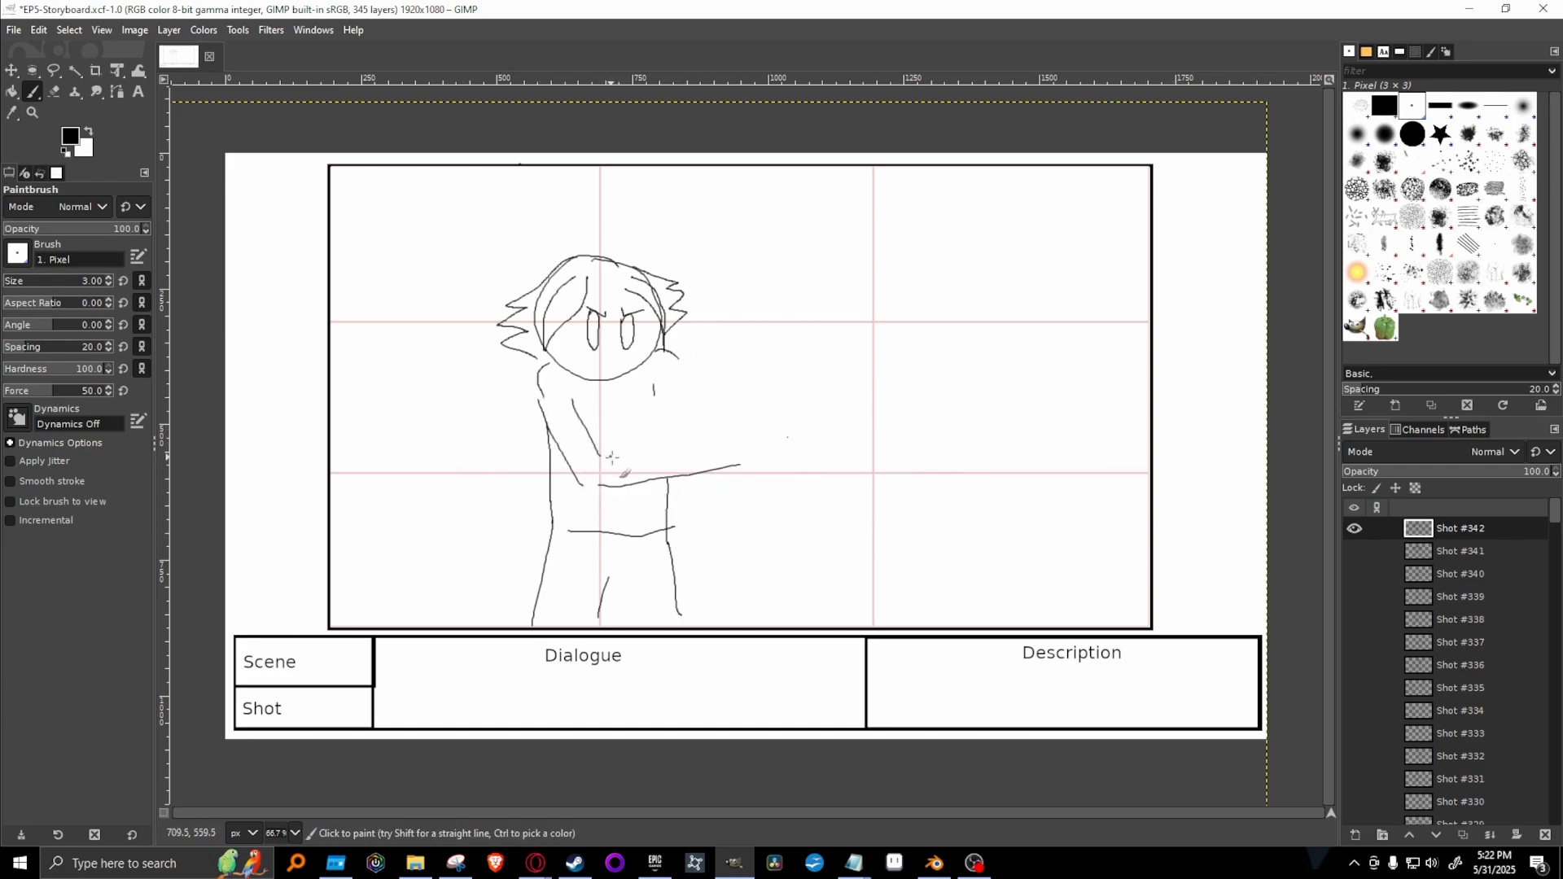
pyautogui.moveTo(611, 458)
pyautogui.mouseDown()
pyautogui.moveTo(716, 446)
pyautogui.moveTo(702, 457)
pyautogui.moveTo(767, 485)
pyautogui.moveTo(761, 460)
pyautogui.moveTo(810, 439)
pyautogui.moveTo(723, 445)
pyautogui.moveTo(790, 432)
pyautogui.mouseUp()
pyautogui.hotkey('ctrl', 'z')
pyautogui.hotkey('ctrl', 'z')
pyautogui.hotkey('ctrl', 'z')
pyautogui.hotkey('ctrl', 'z')
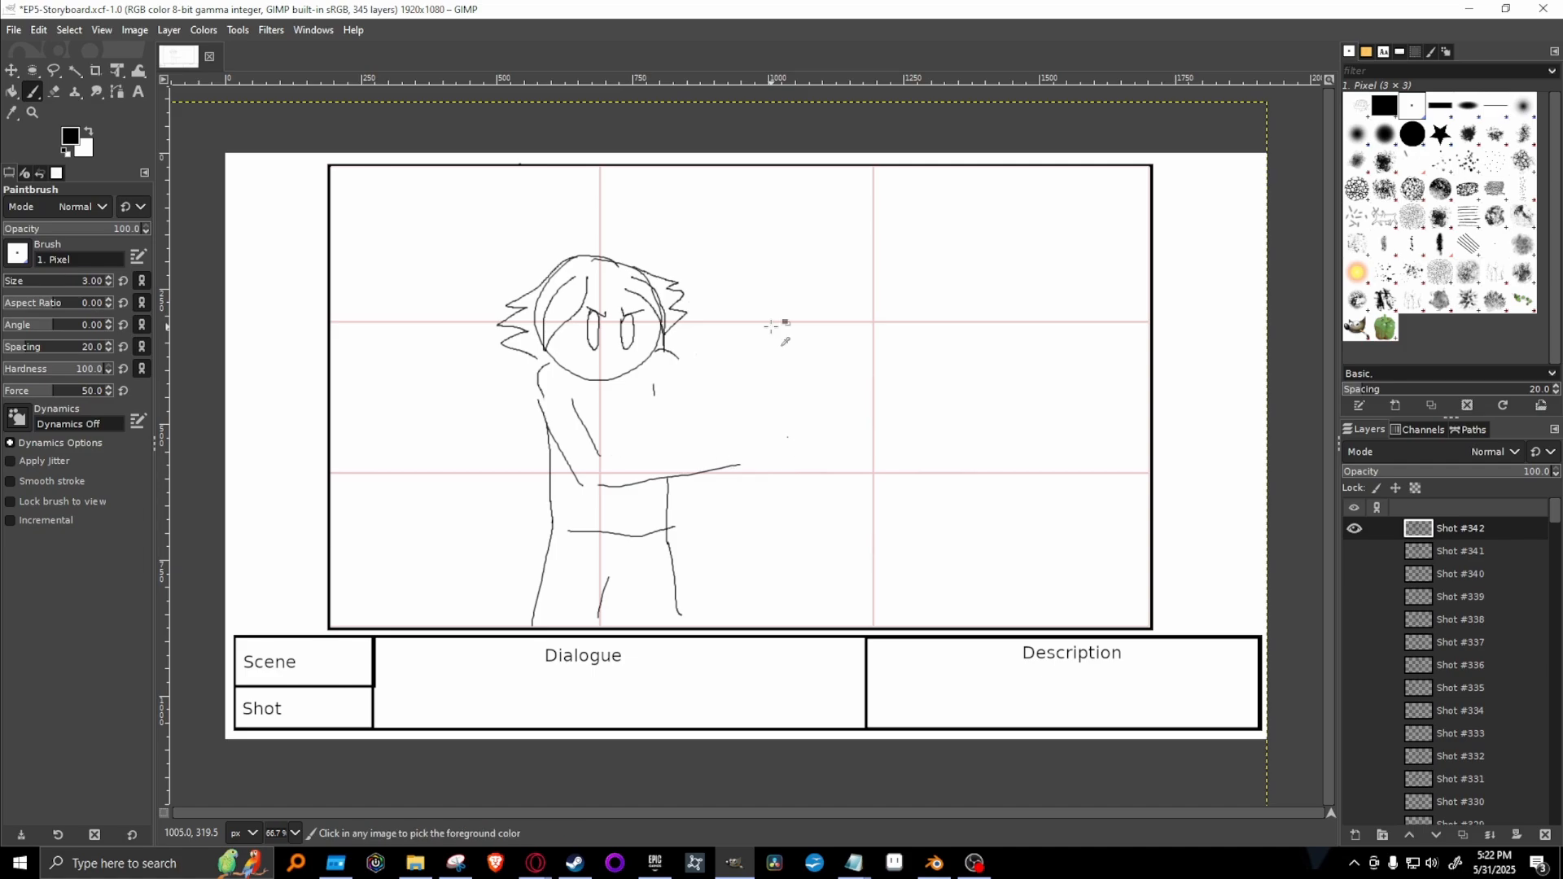
pyautogui.hotkey('ctrl', 'z')
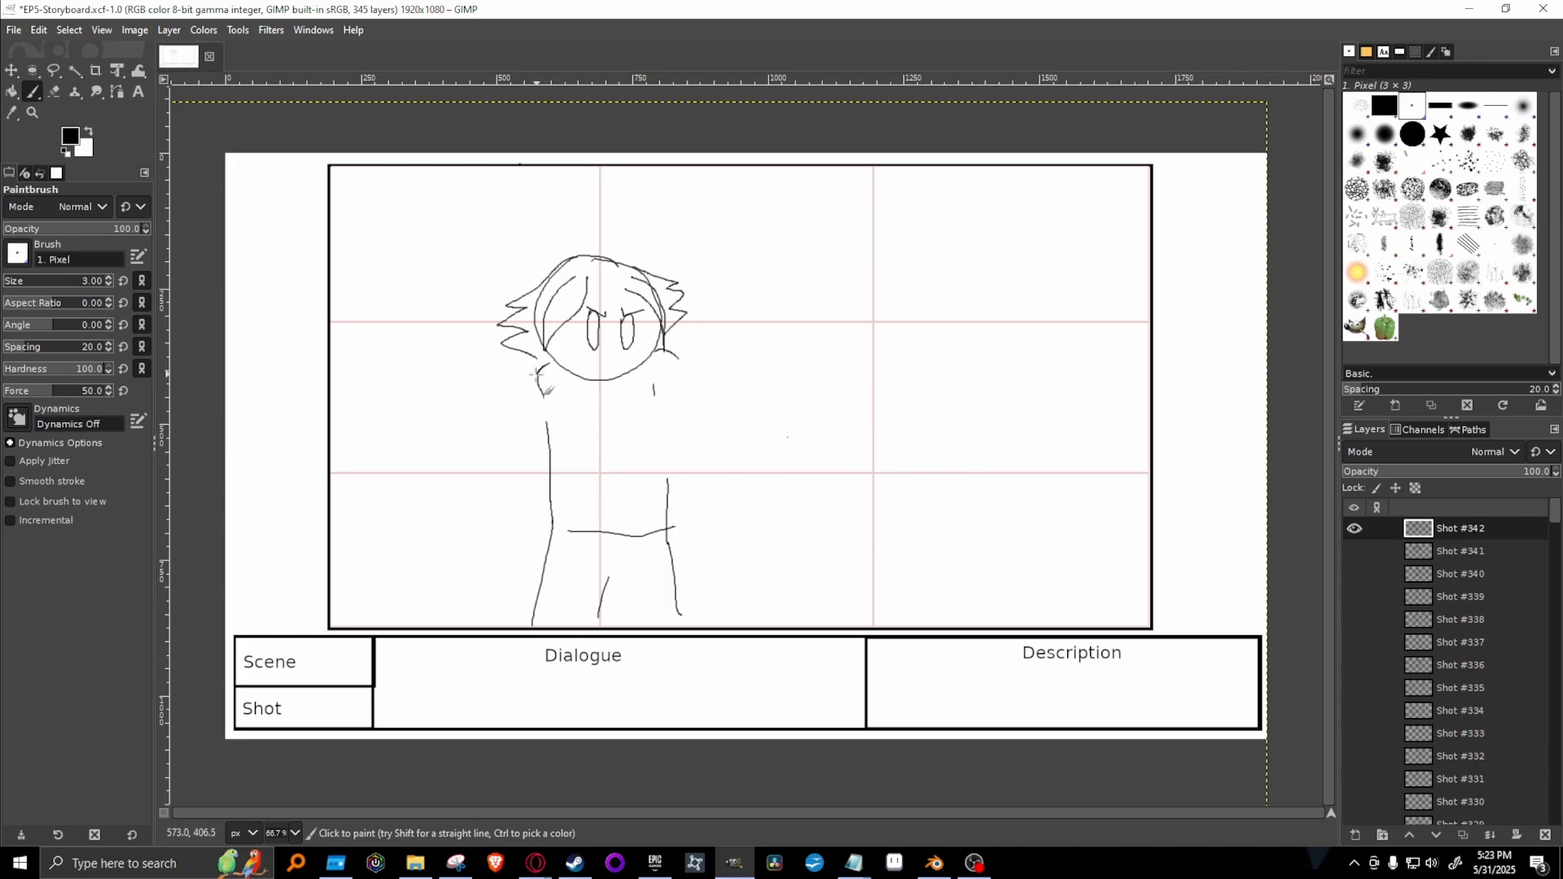
# Draw Hiro's lowered arm hanging at the left side of the body, ending in a closed fist.
pyautogui.moveTo(543, 368); pyautogui.dragTo(475, 533)
pyautogui.moveTo(469, 540)
pyautogui.mouseDown()
pyautogui.moveTo(494, 588)
pyautogui.moveTo(507, 572)
pyautogui.moveTo(543, 439)
pyautogui.mouseUp()
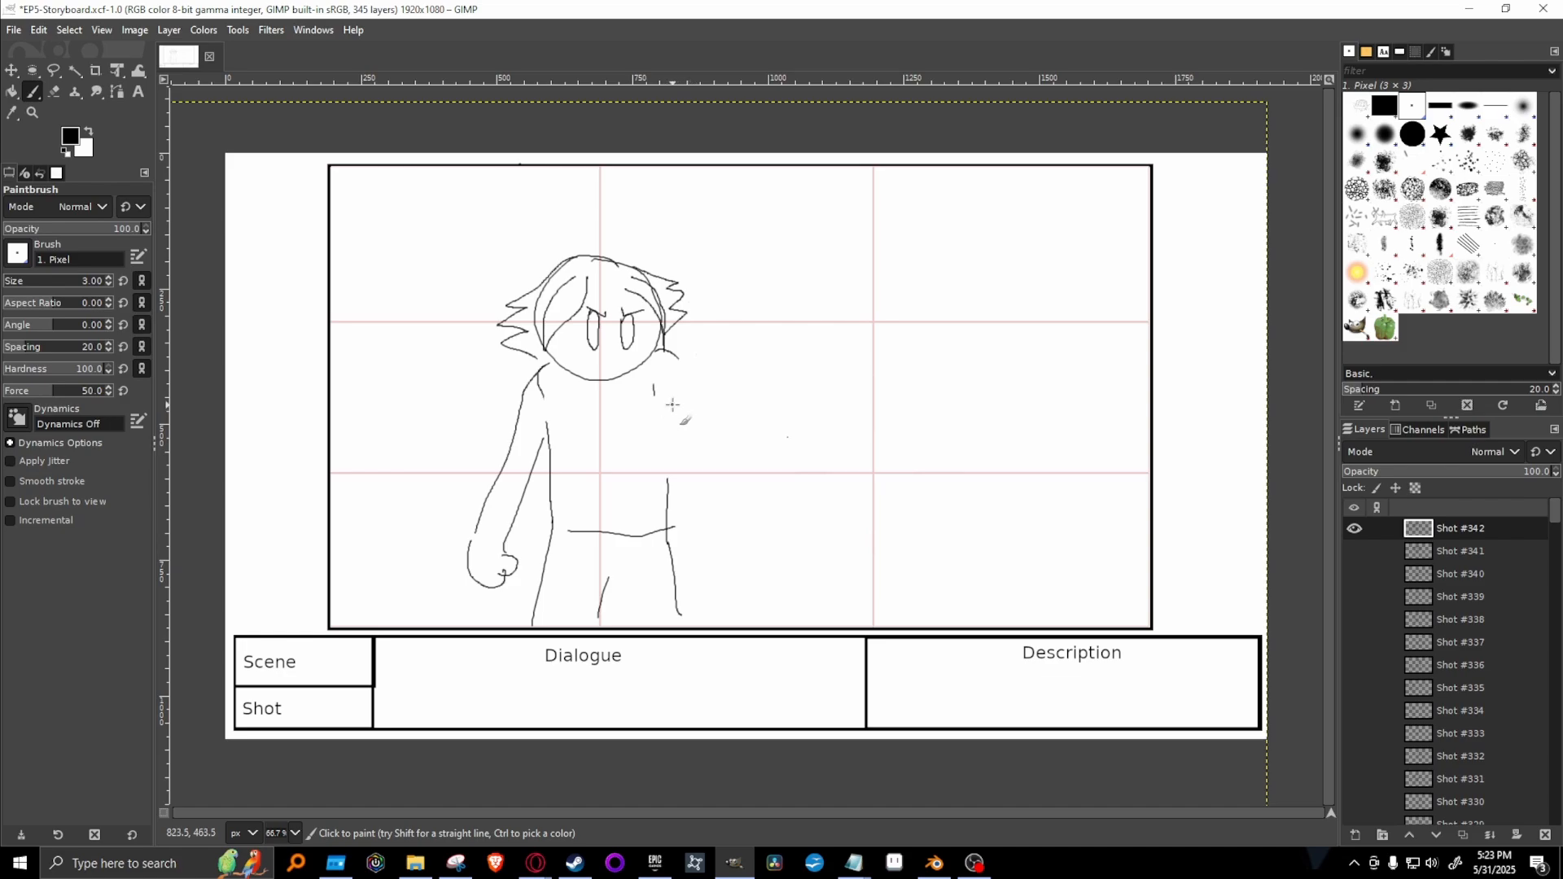
pyautogui.moveTo(671, 401)
pyautogui.mouseDown()
pyautogui.moveTo(706, 429)
pyautogui.moveTo(786, 397)
pyautogui.mouseUp()
pyautogui.hotkey('ctrl', 'z')
pyautogui.hotkey('ctrl', 'z')
# Draw Hiro's other arm stretched out and upward with an open, spread hand, and complete the torso's right edge.
pyautogui.moveTo(669, 398); pyautogui.dragTo(772, 353)
pyautogui.moveTo(666, 354); pyautogui.dragTo(829, 295)
pyautogui.moveTo(788, 354)
pyautogui.mouseDown()
pyautogui.moveTo(854, 301)
pyautogui.moveTo(828, 280)
pyautogui.moveTo(831, 245)
pyautogui.moveTo(854, 268)
pyautogui.moveTo(863, 237)
pyautogui.moveTo(865, 259)
pyautogui.moveTo(872, 241)
pyautogui.moveTo(886, 258)
pyautogui.moveTo(846, 310)
pyautogui.mouseUp()
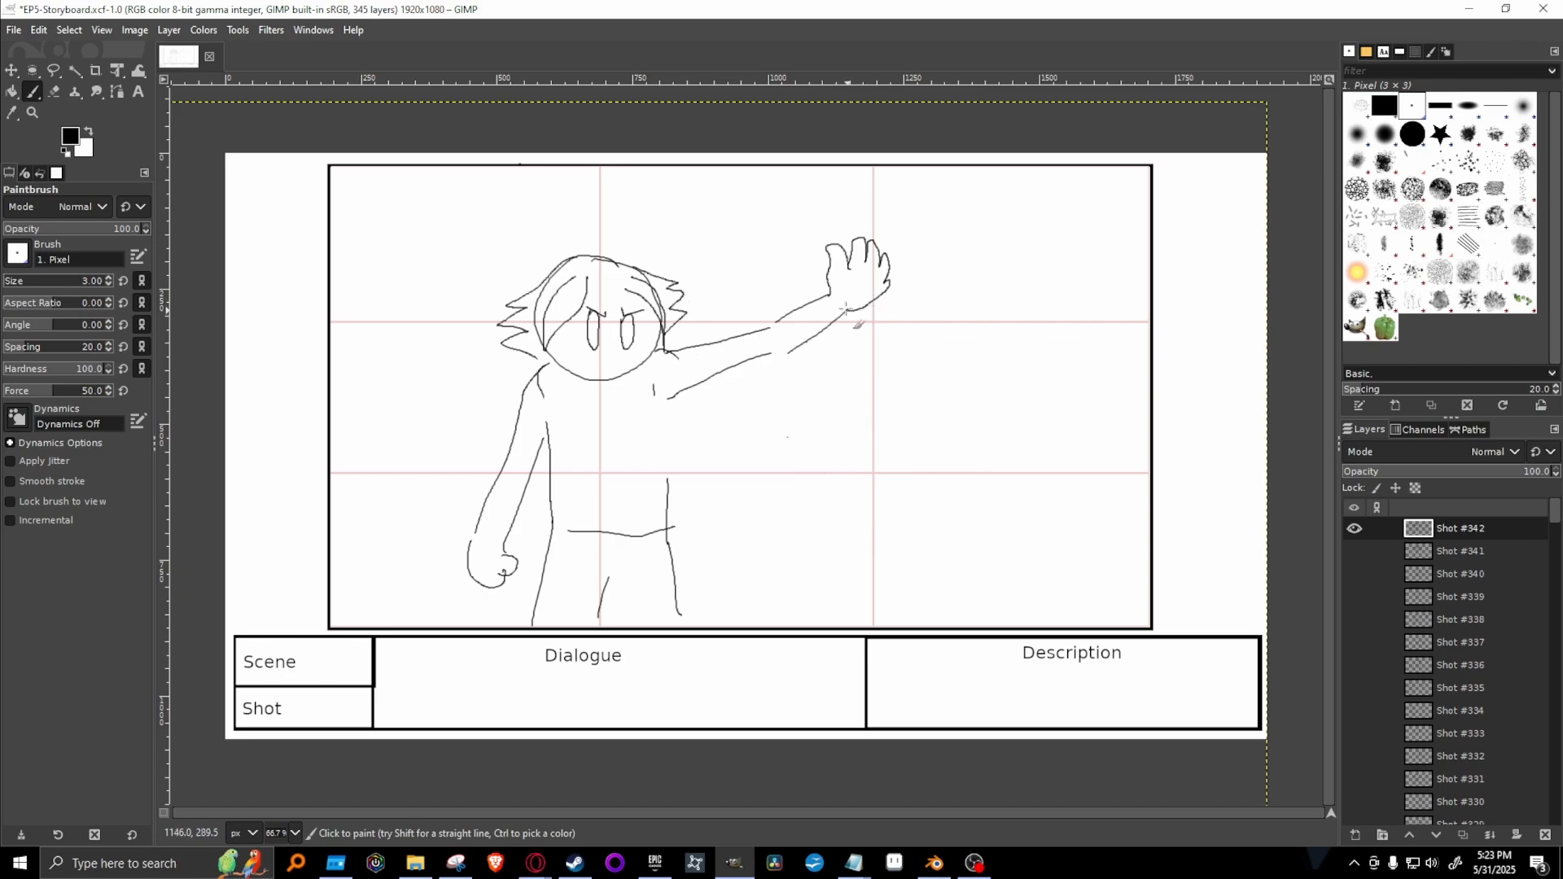
pyautogui.moveTo(668, 486); pyautogui.dragTo(670, 398)
pyautogui.moveTo(770, 357); pyautogui.dragTo(786, 351)
pyautogui.moveTo(841, 308); pyautogui.dragTo(829, 289)
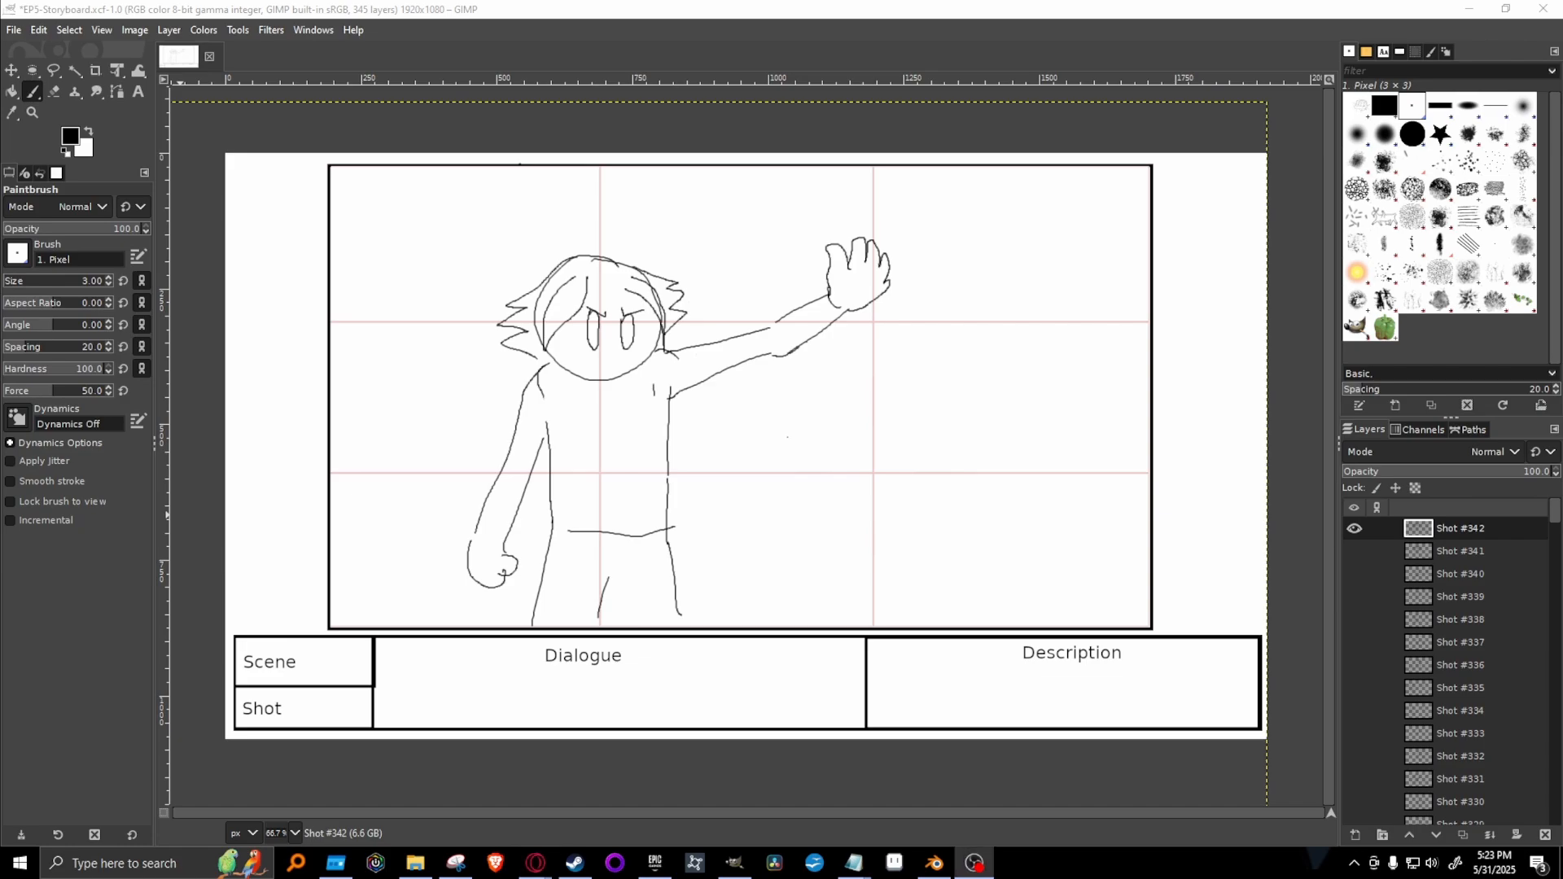
# Draw the large wrapped book in the frame's lower-right foreground, with ribbon bands across its cover and side.
pyautogui.click(814, 14)
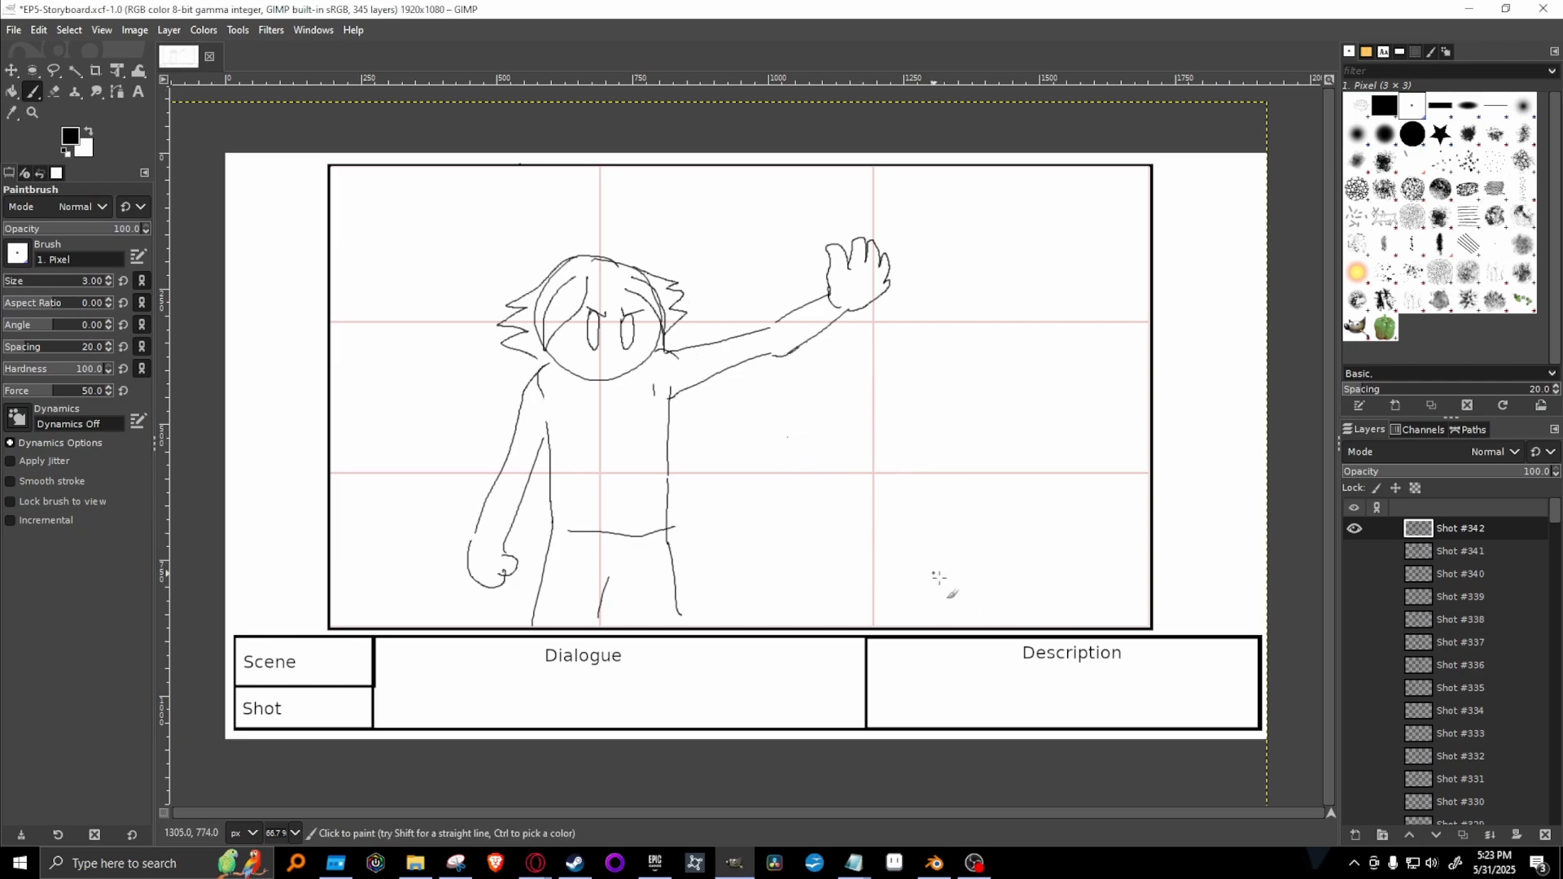
pyautogui.moveTo(912, 628)
pyautogui.mouseDown()
pyautogui.moveTo(873, 565)
pyautogui.moveTo(879, 530)
pyautogui.moveTo(982, 617)
pyautogui.mouseUp()
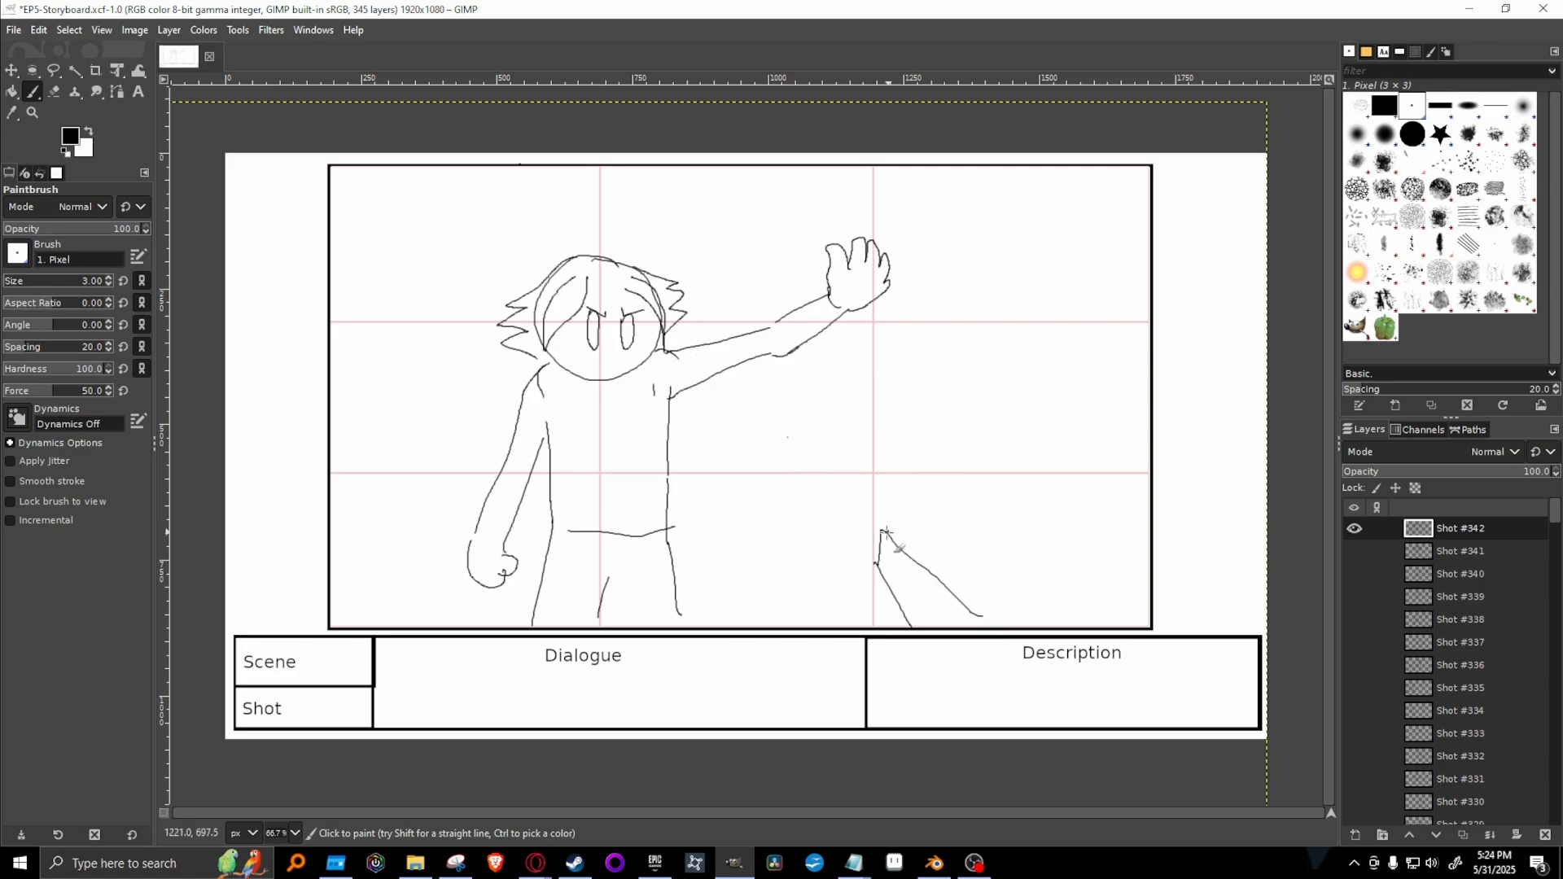
pyautogui.moveTo(889, 530)
pyautogui.mouseDown()
pyautogui.moveTo(1032, 495)
pyautogui.moveTo(1015, 489)
pyautogui.moveTo(1151, 605)
pyautogui.mouseUp()
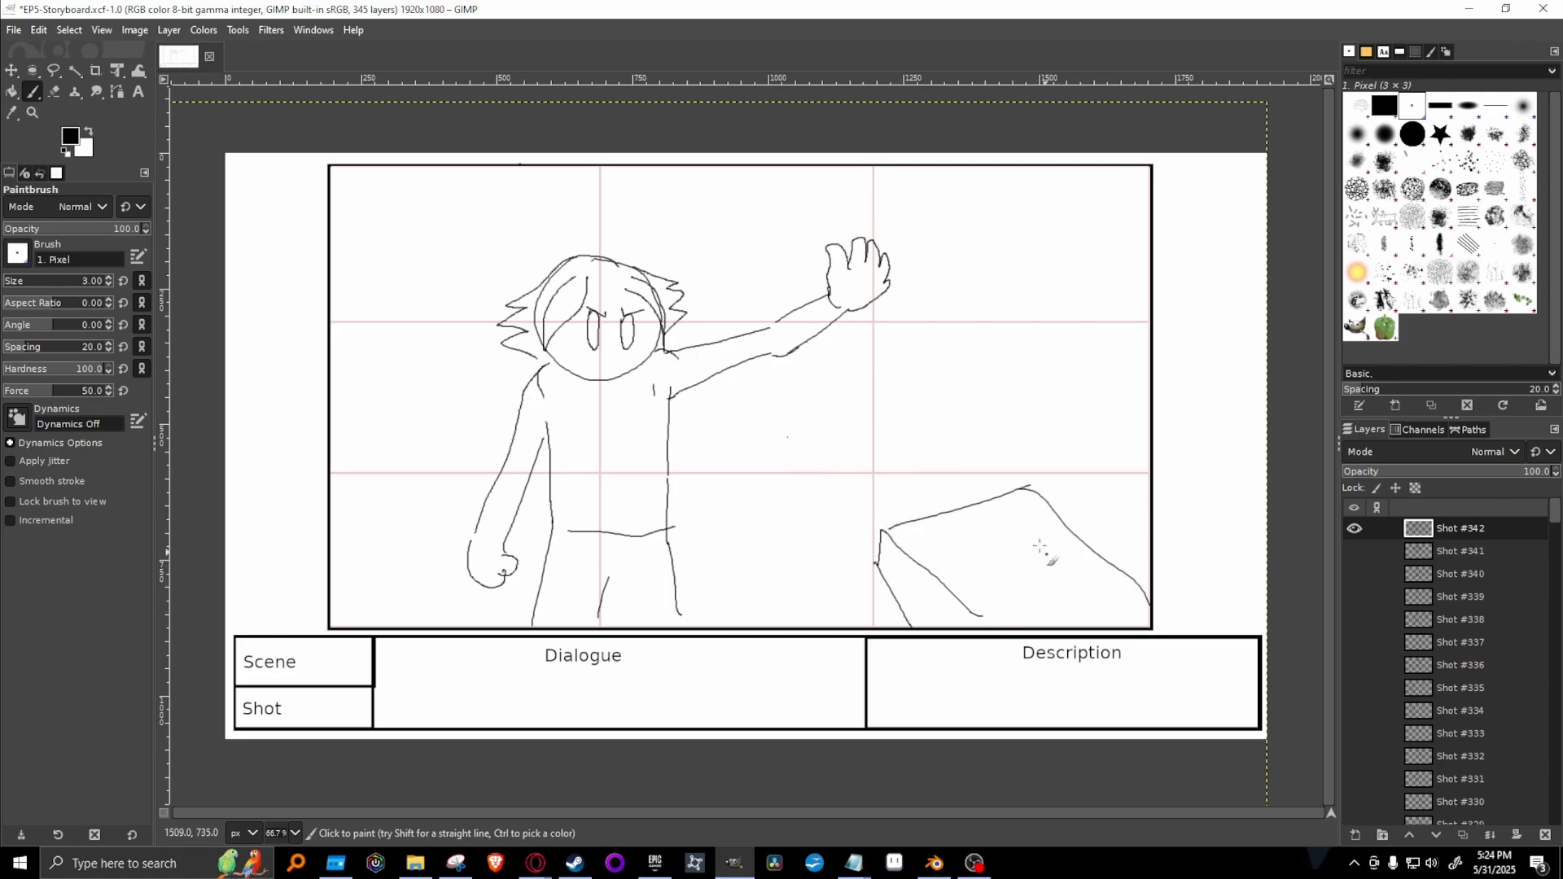
pyautogui.moveTo(893, 600)
pyautogui.mouseDown()
pyautogui.moveTo(905, 565)
pyautogui.moveTo(1011, 538)
pyautogui.moveTo(1066, 529)
pyautogui.mouseUp()
pyautogui.moveTo(941, 580); pyautogui.dragTo(1058, 539)
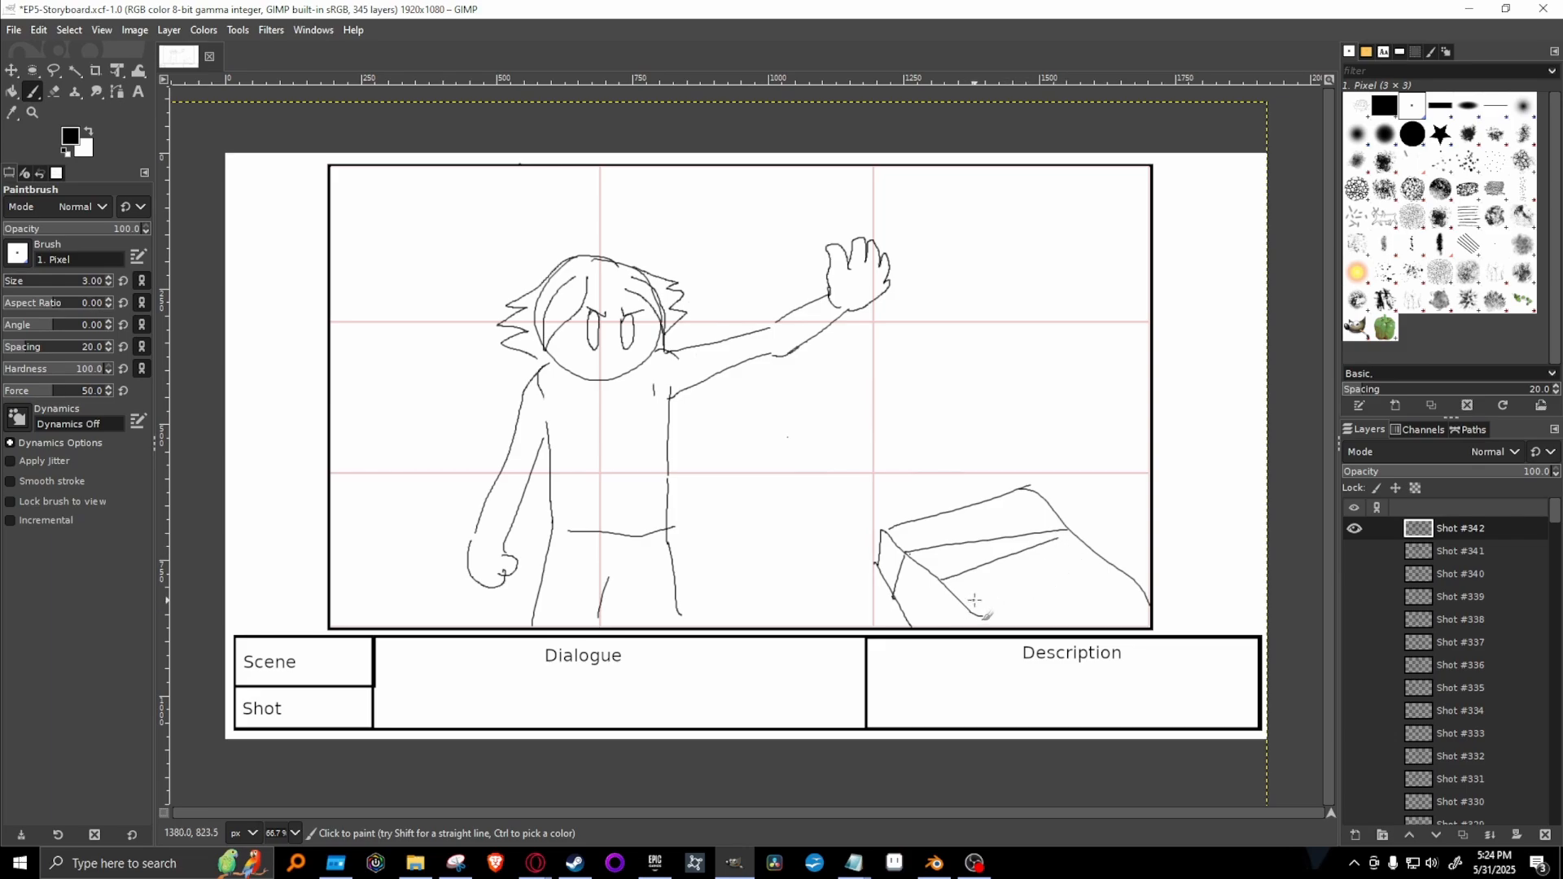
pyautogui.moveTo(971, 605); pyautogui.dragTo(1142, 585)
pyautogui.moveTo(945, 585)
pyautogui.mouseDown()
pyautogui.moveTo(971, 612)
pyautogui.moveTo(908, 633)
pyautogui.mouseUp()
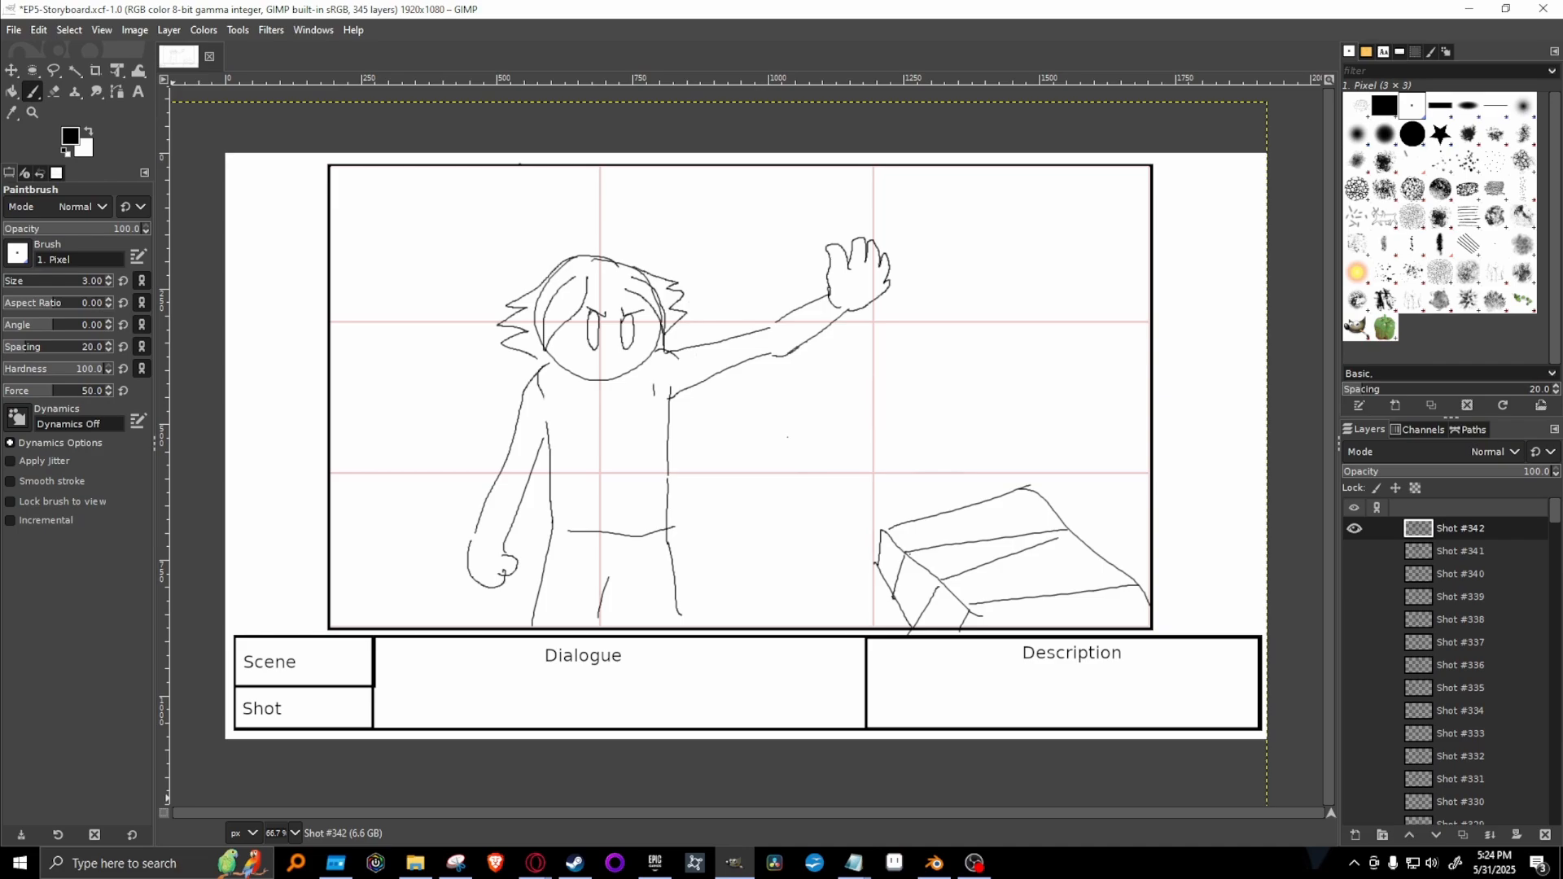
# Draw a block arrow below the outstretched arm, pointing diagonally down toward the thrown book.
pyautogui.hotkey('alt', 'Tab')
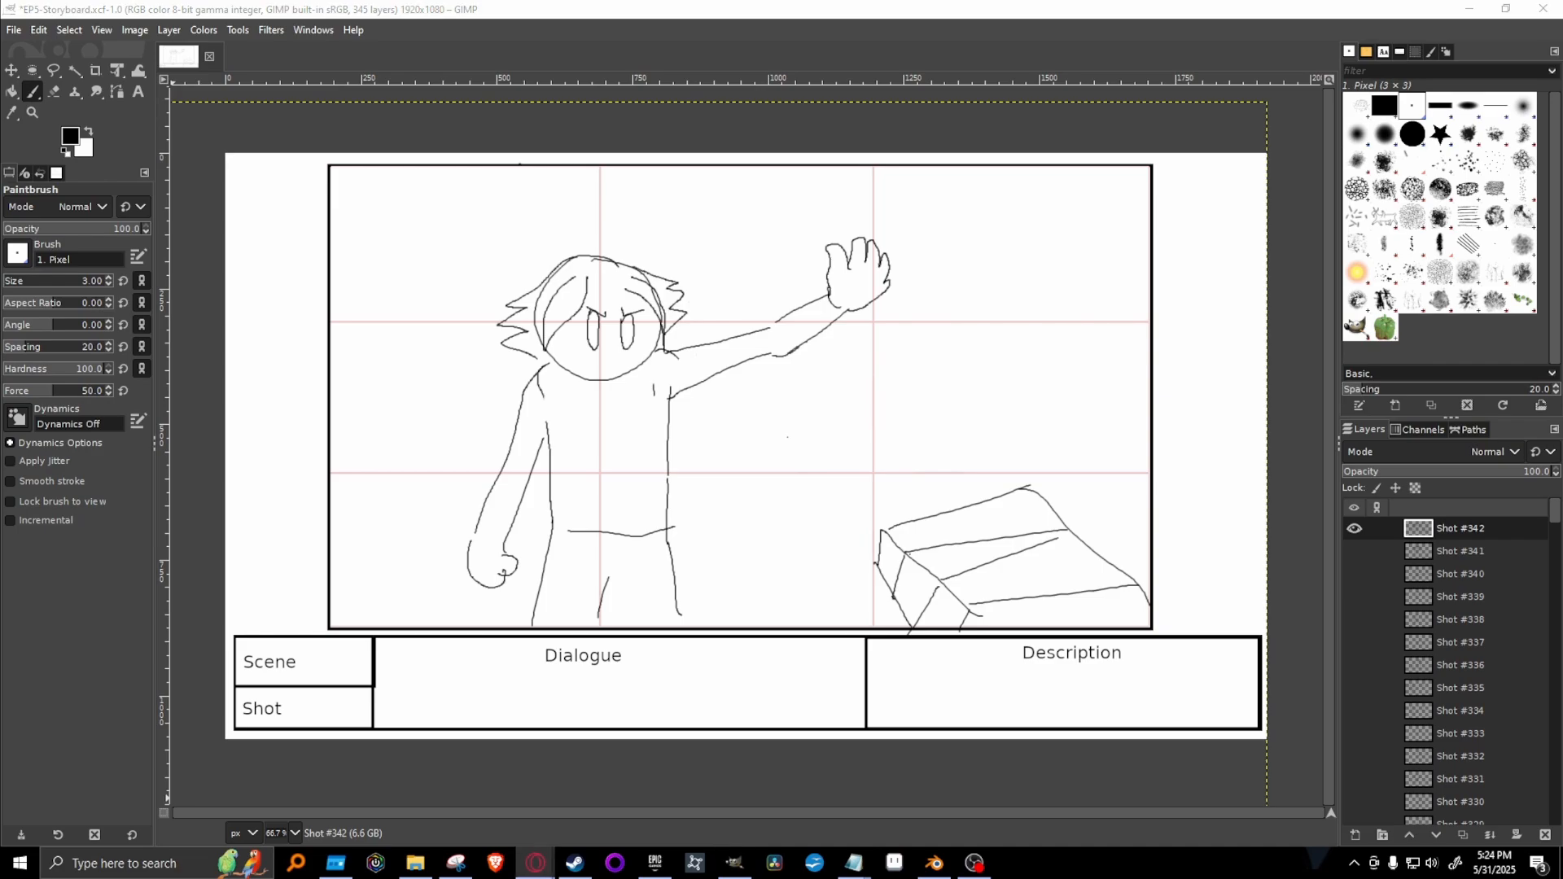
pyautogui.hotkey('alt', 'Tab')
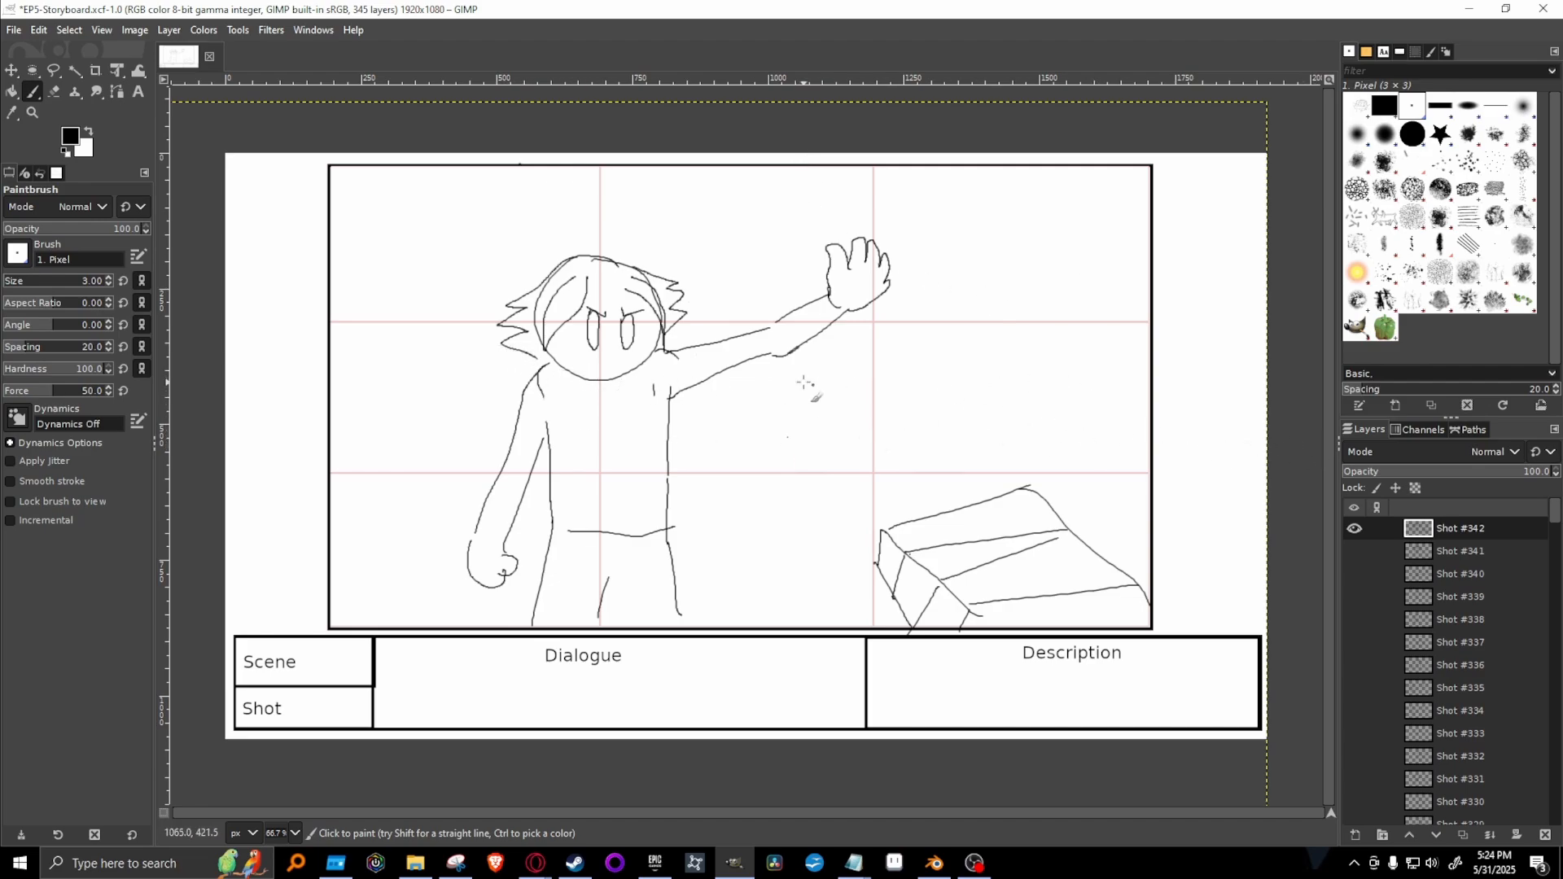
pyautogui.moveTo(753, 416)
pyautogui.mouseDown()
pyautogui.moveTo(800, 465)
pyautogui.moveTo(772, 473)
pyautogui.moveTo(866, 493)
pyautogui.moveTo(839, 444)
pyautogui.moveTo(765, 401)
pyautogui.moveTo(754, 416)
pyautogui.mouseUp()
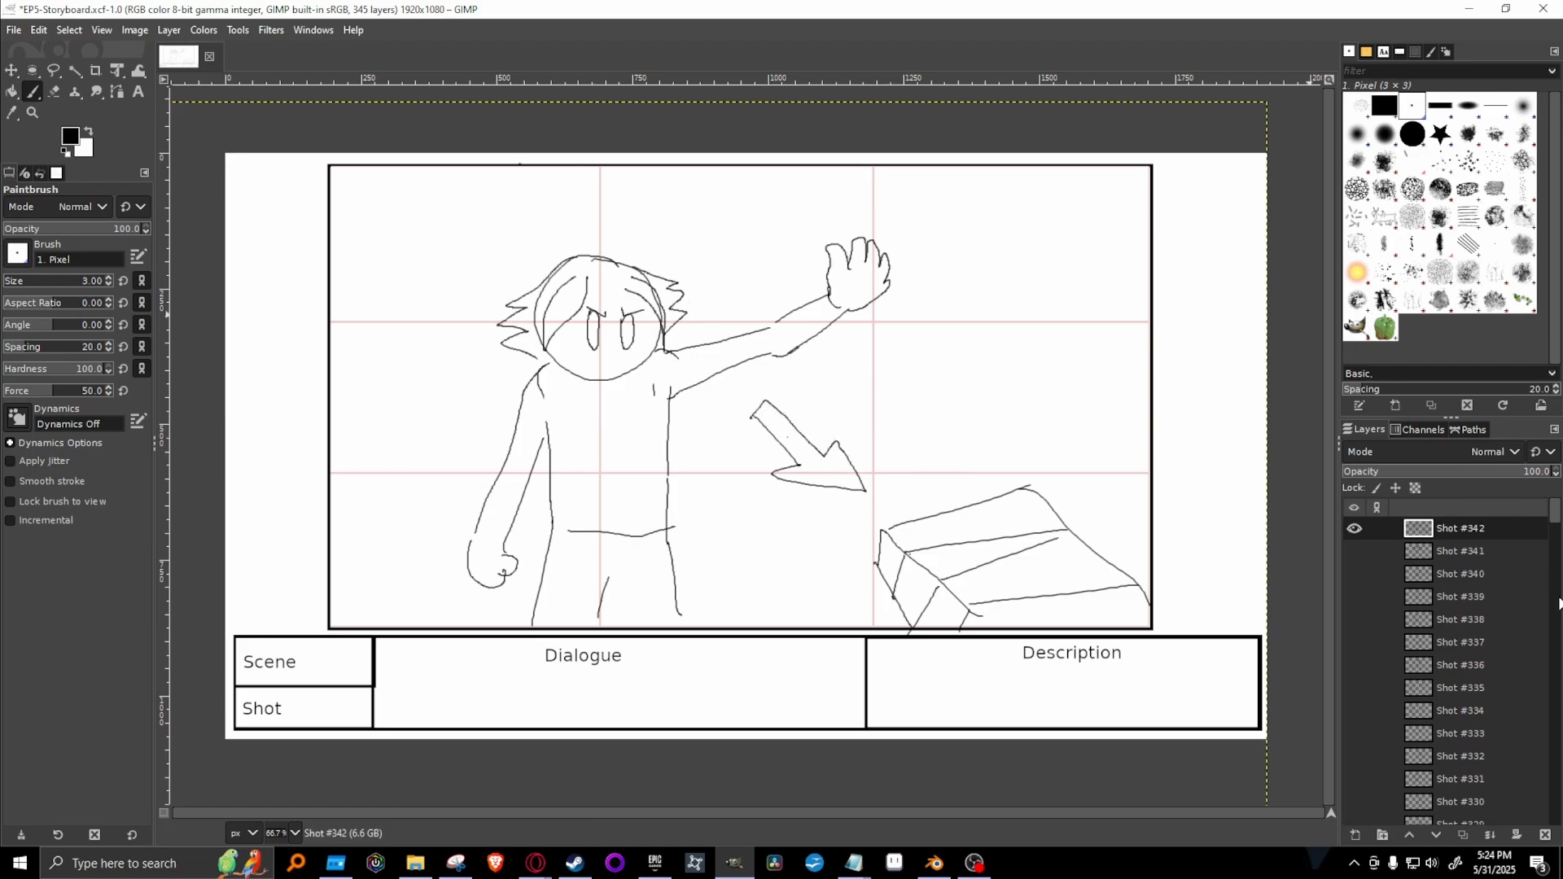
# Duplicate the Shot #342 layer, hide the original, and clear the copy to get a blank Shot #343.
pyautogui.rightClick(1482, 521)
pyautogui.click(1402, 190)
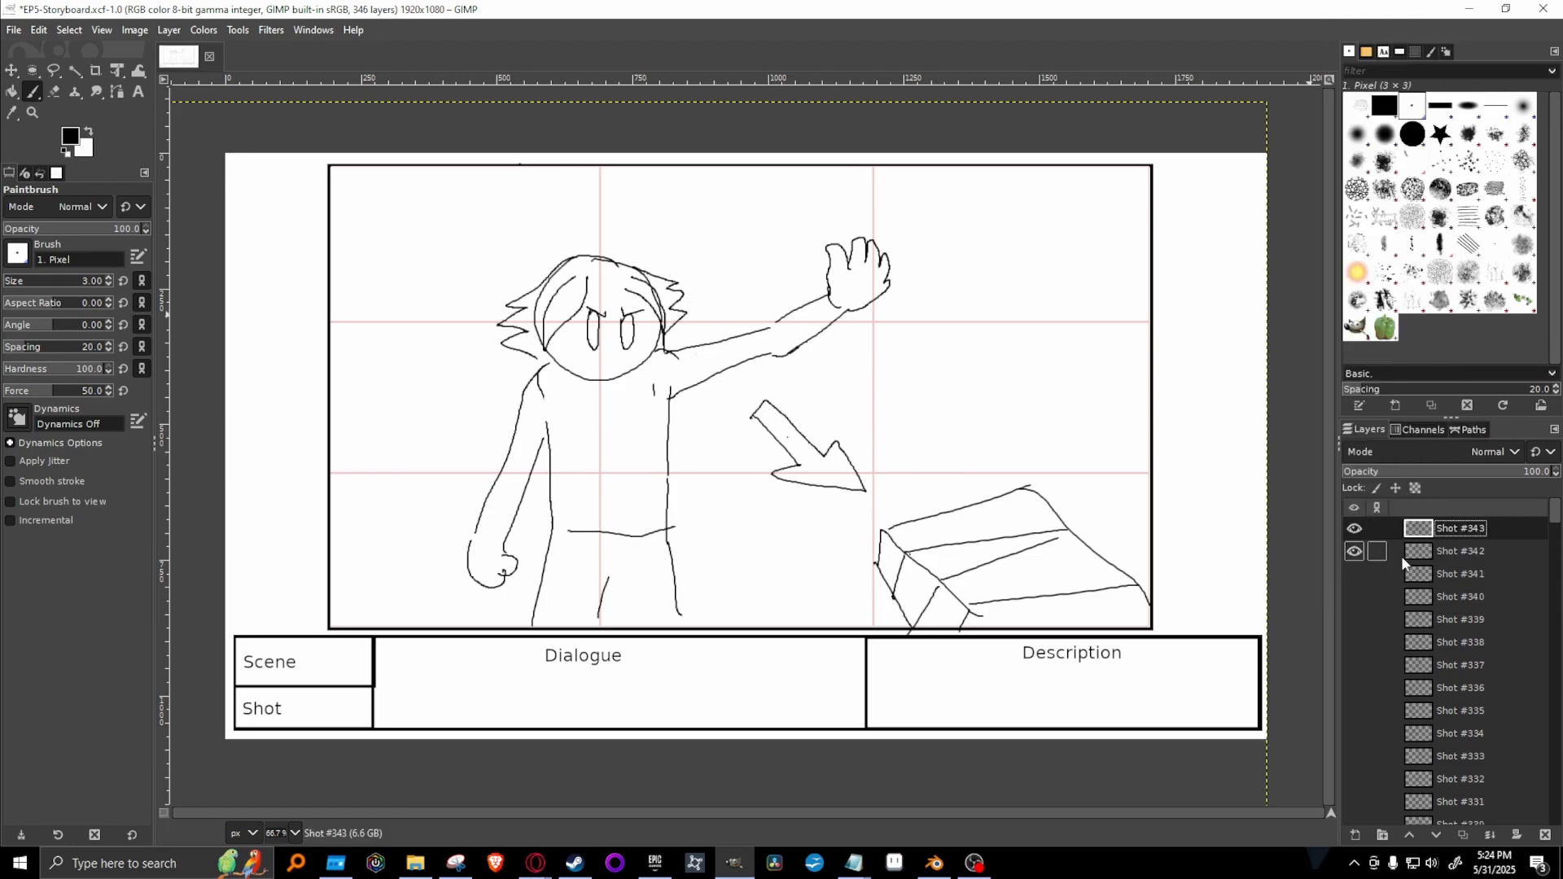
pyautogui.click(1354, 552)
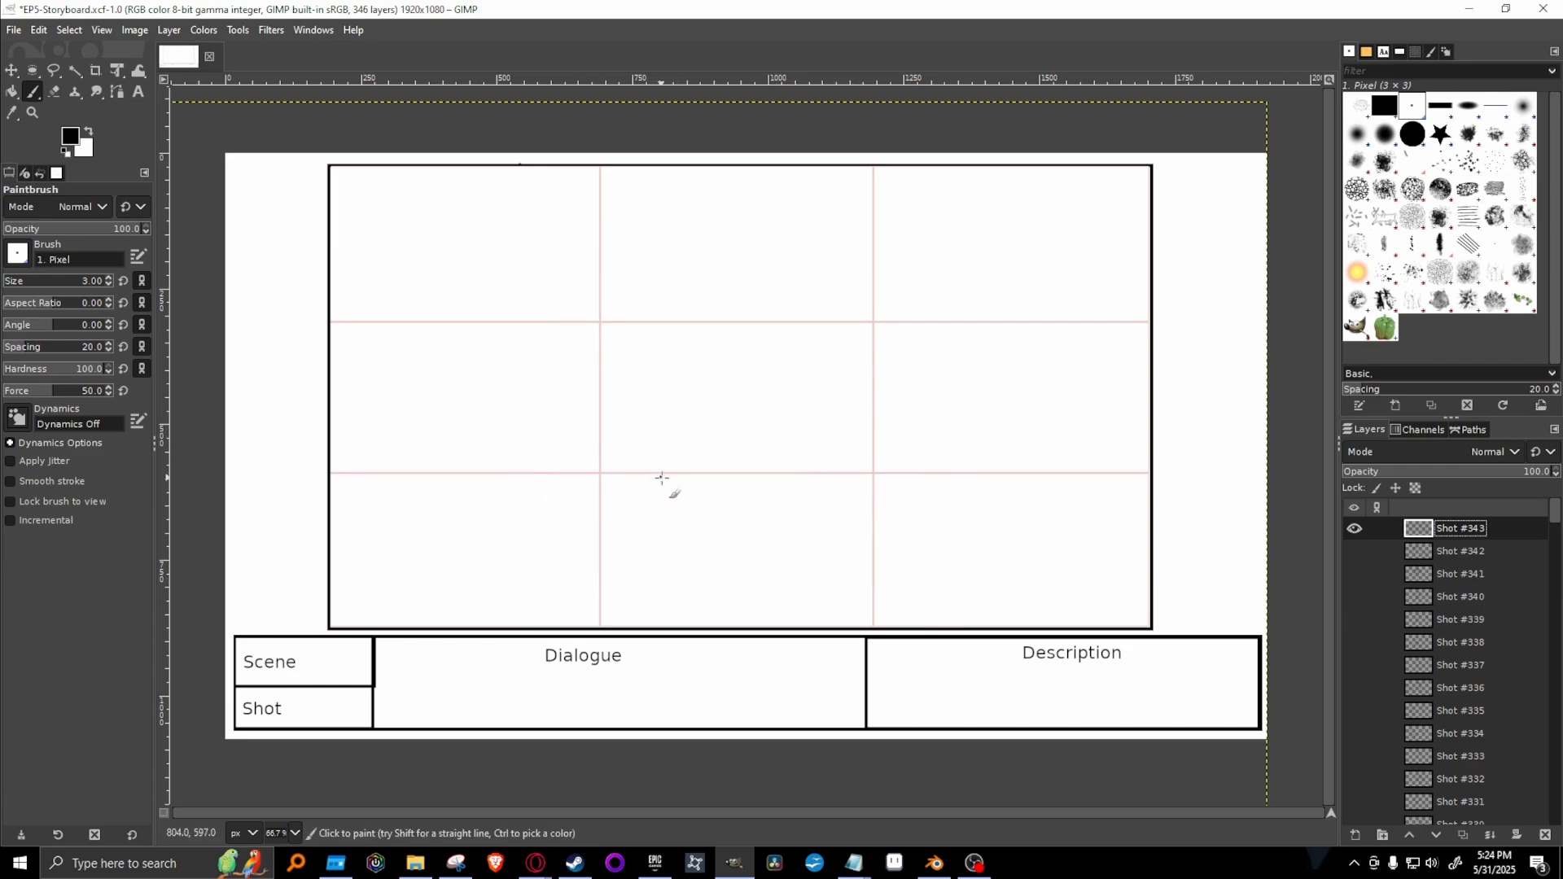
pyautogui.moveTo(661, 413)
pyautogui.mouseDown()
pyautogui.moveTo(680, 460)
pyautogui.moveTo(756, 444)
pyautogui.moveTo(683, 439)
pyautogui.moveTo(752, 418)
pyautogui.moveTo(676, 417)
pyautogui.moveTo(663, 389)
pyautogui.moveTo(666, 380)
pyautogui.mouseUp()
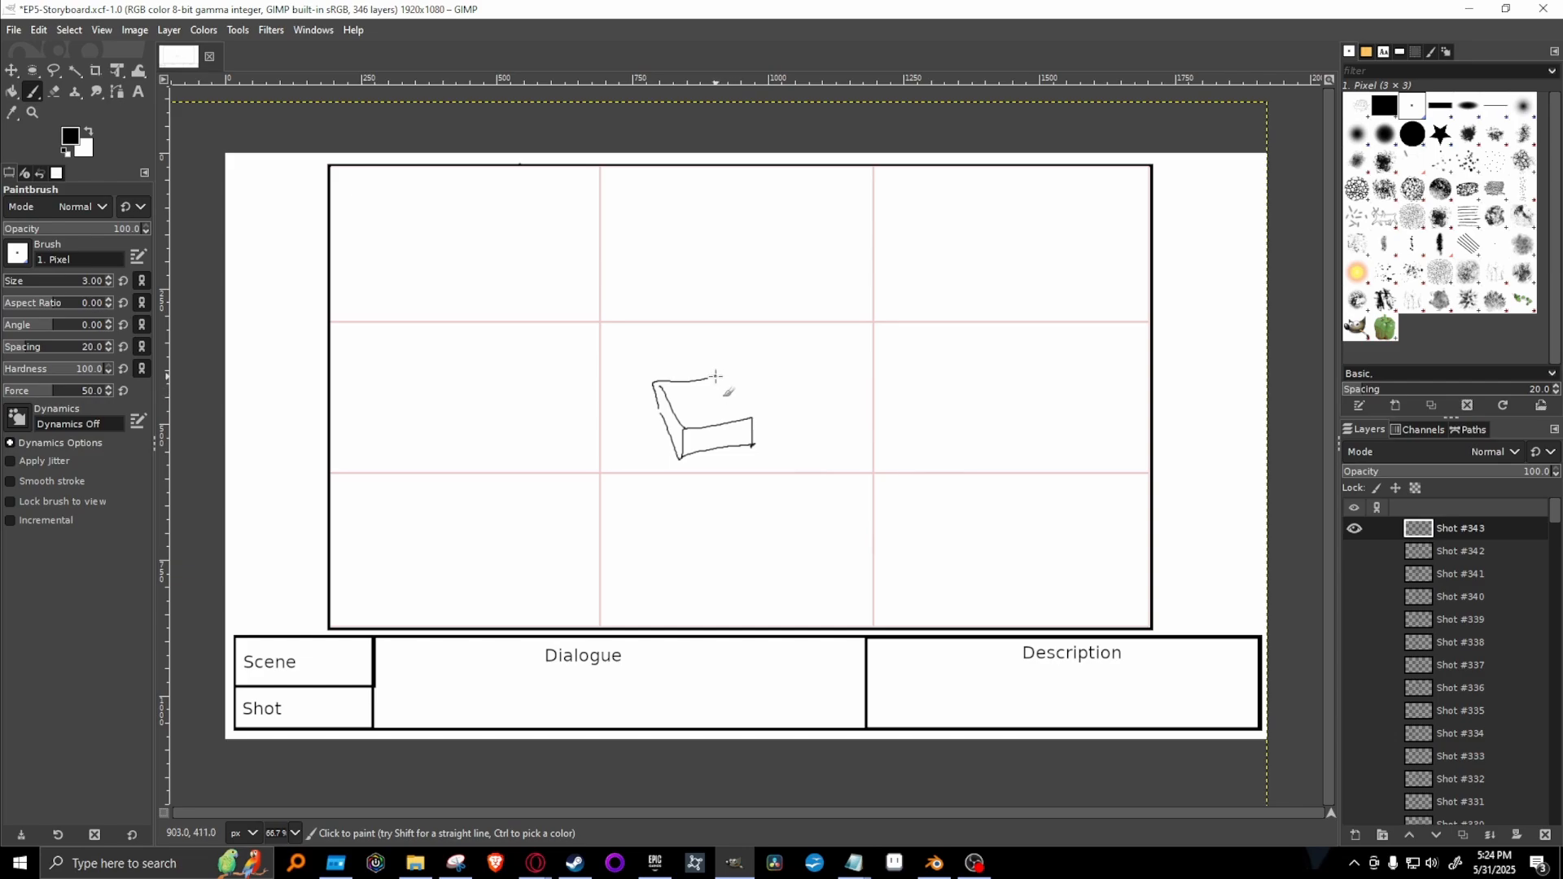
pyautogui.moveTo(717, 376); pyautogui.dragTo(742, 423)
pyautogui.hotkey('ctrl', 'z')
pyautogui.hotkey('ctrl', 'z')
pyautogui.hotkey('ctrl', 'z')
pyautogui.hotkey('ctrl', 'z')
pyautogui.hotkey('ctrl', 'z')
pyautogui.hotkey('ctrl', 'z')
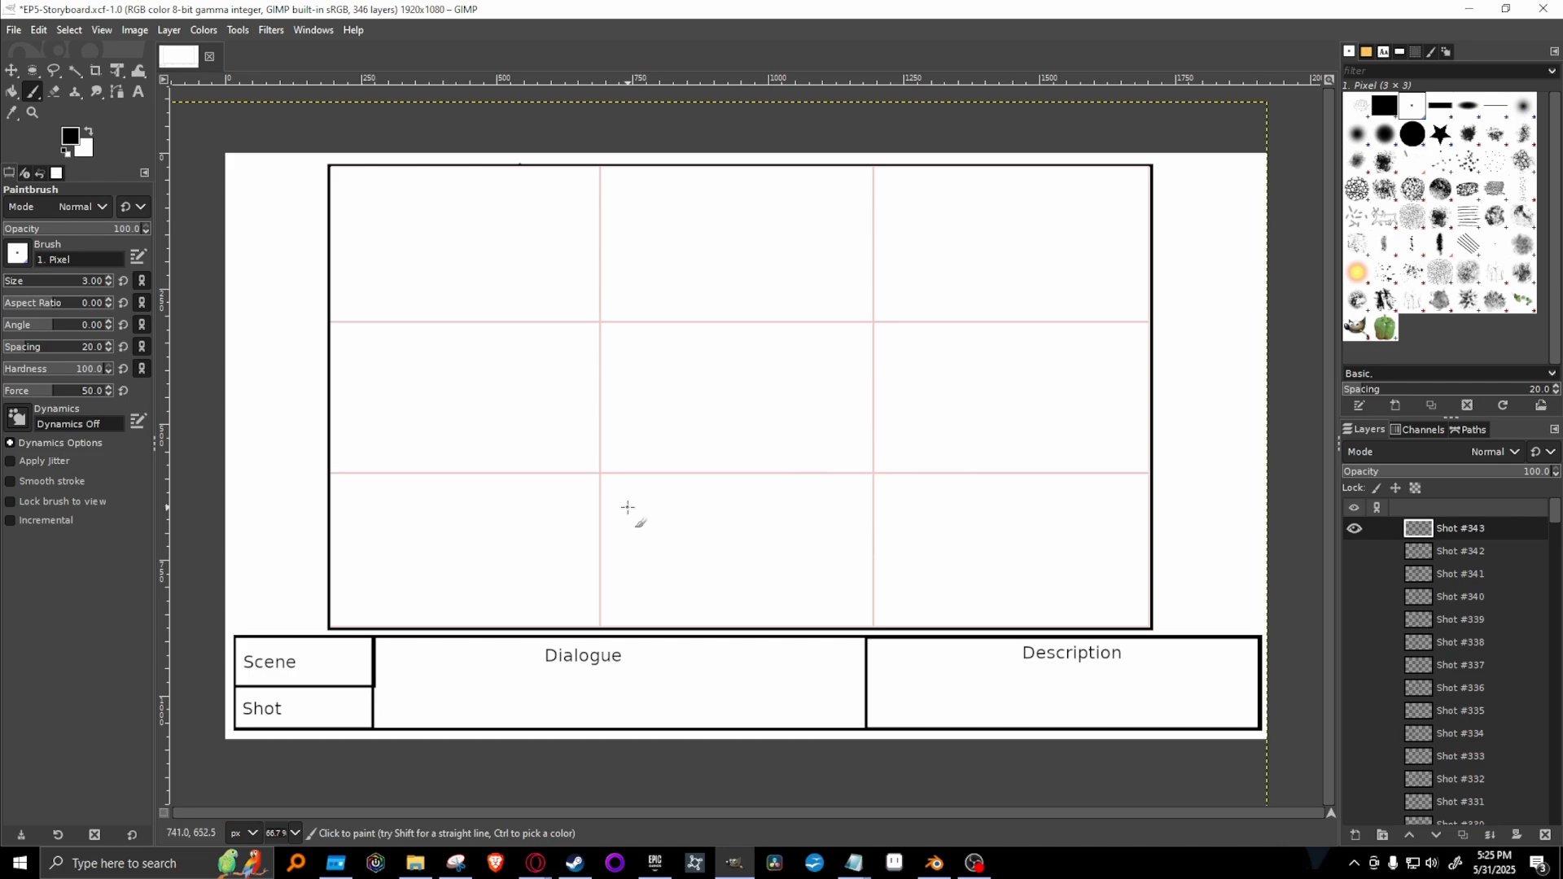
# Draw the flying book as a slanted flat box just below the middle of the frame.
pyautogui.moveTo(627, 508)
pyautogui.mouseDown()
pyautogui.moveTo(628, 480)
pyautogui.moveTo(676, 538)
pyautogui.mouseUp()
pyautogui.moveTo(629, 480); pyautogui.dragTo(684, 534)
pyautogui.moveTo(631, 474); pyautogui.dragTo(713, 430)
pyautogui.moveTo(690, 516)
pyautogui.mouseDown()
pyautogui.moveTo(744, 484)
pyautogui.moveTo(698, 528)
pyautogui.moveTo(757, 487)
pyautogui.moveTo(686, 429)
pyautogui.moveTo(661, 489)
pyautogui.moveTo(687, 516)
pyautogui.mouseUp()
# Add ribbon bands and a bow to the book, and draw a block arrow pointing diagonally up and right from it.
pyautogui.moveTo(658, 465); pyautogui.dragTo(717, 504)
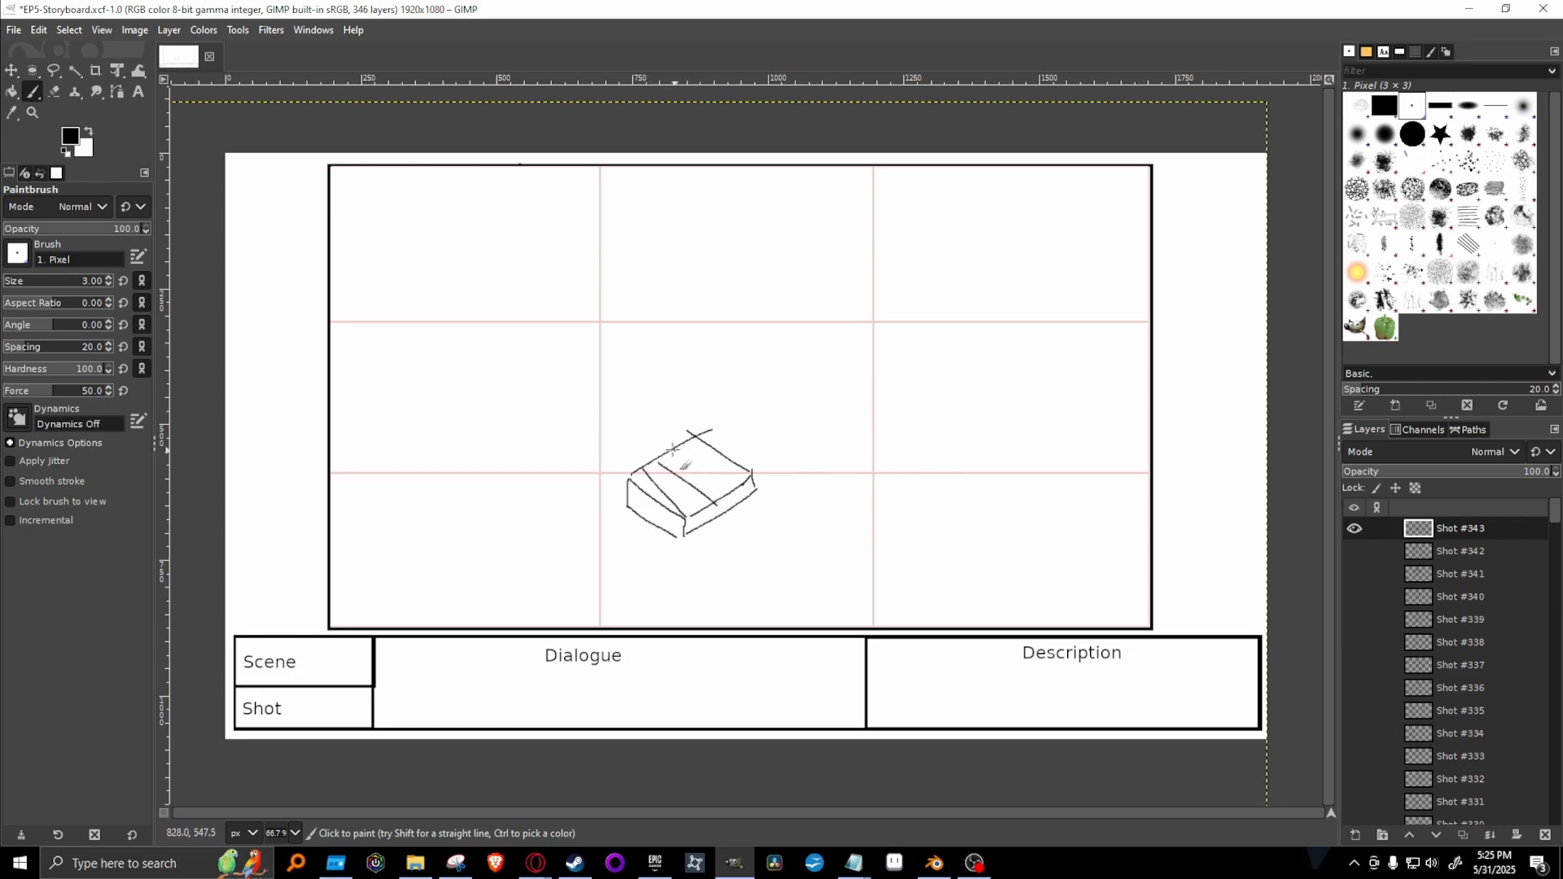
pyautogui.moveTo(671, 448); pyautogui.dragTo(738, 486)
pyautogui.moveTo(691, 434); pyautogui.dragTo(749, 485)
pyautogui.moveTo(722, 447); pyautogui.dragTo(746, 429)
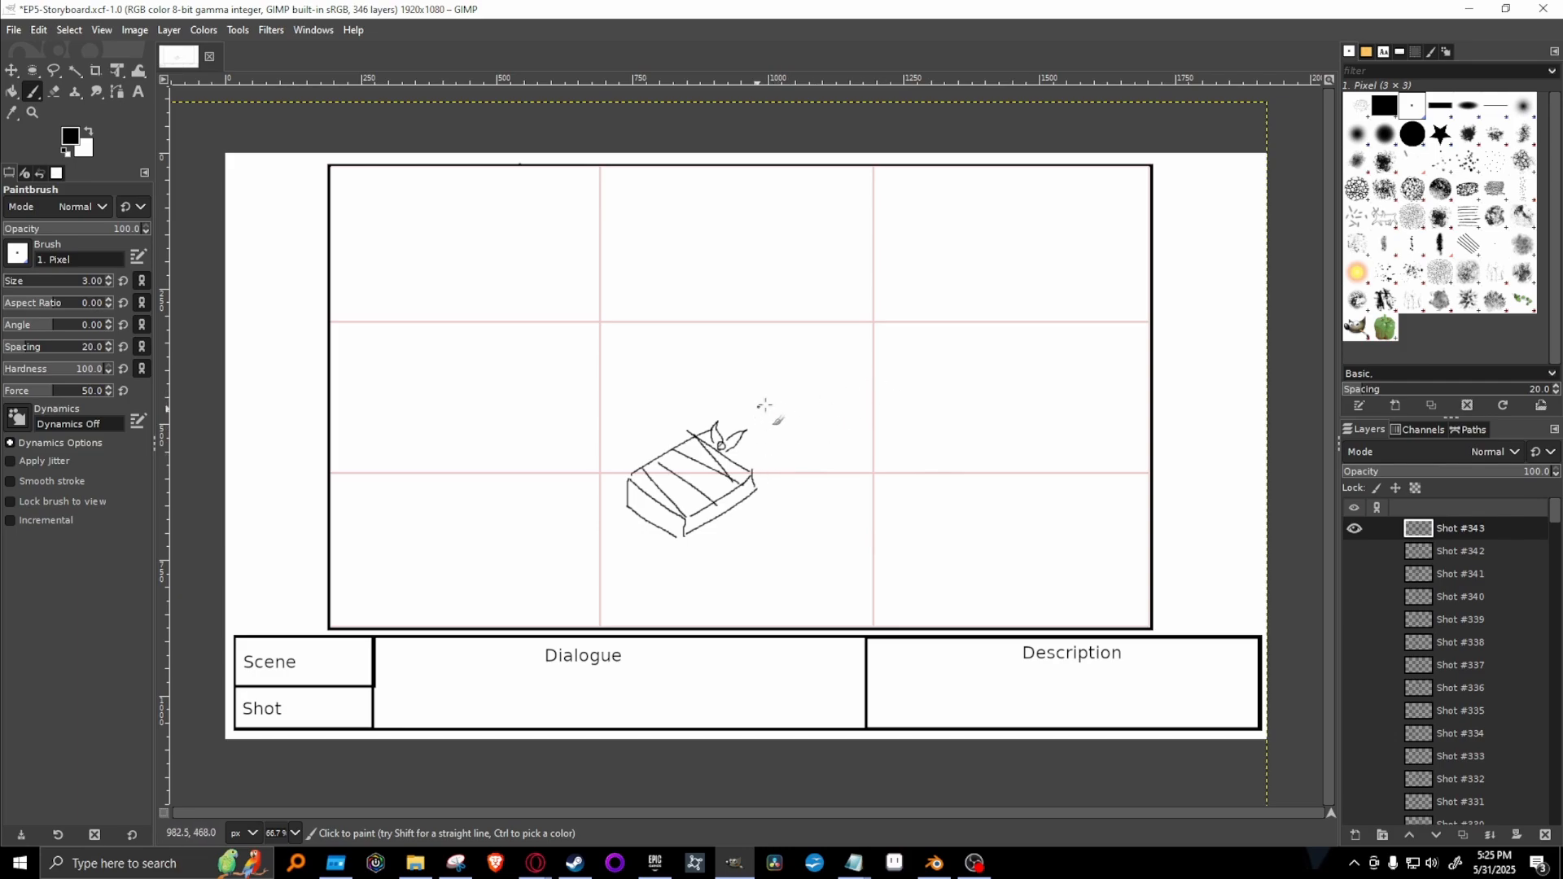
pyautogui.moveTo(757, 420)
pyautogui.mouseDown()
pyautogui.moveTo(777, 437)
pyautogui.moveTo(788, 386)
pyautogui.moveTo(804, 410)
pyautogui.moveTo(771, 377)
pyautogui.moveTo(826, 373)
pyautogui.moveTo(812, 416)
pyautogui.mouseUp()
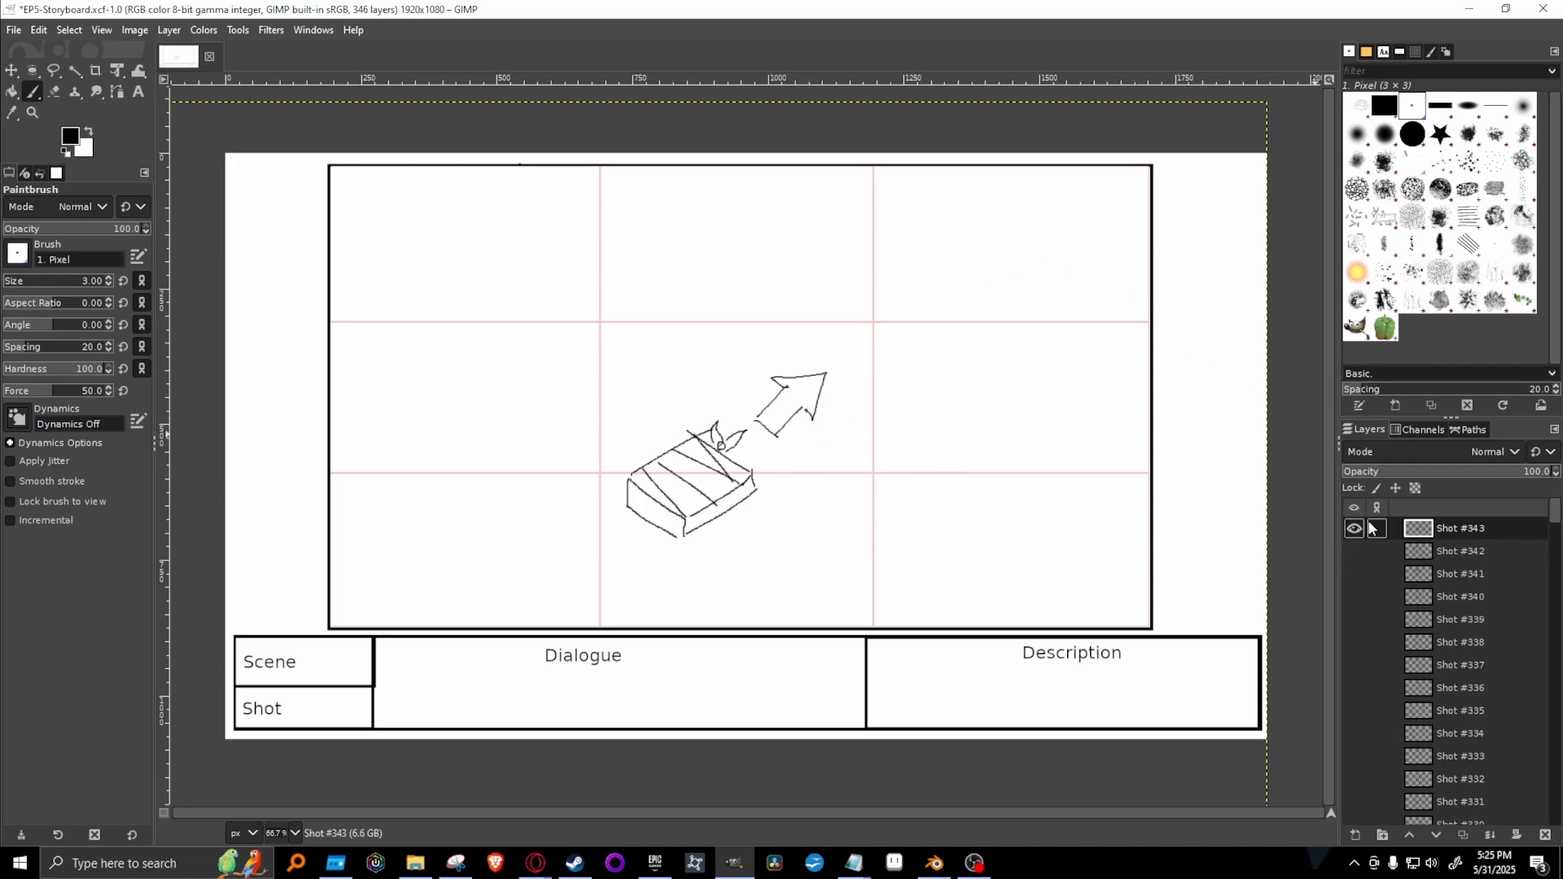
# Duplicate the Shot #343 layer and hide the original, leaving only Shot #344 shown.
pyautogui.rightClick(1479, 534)
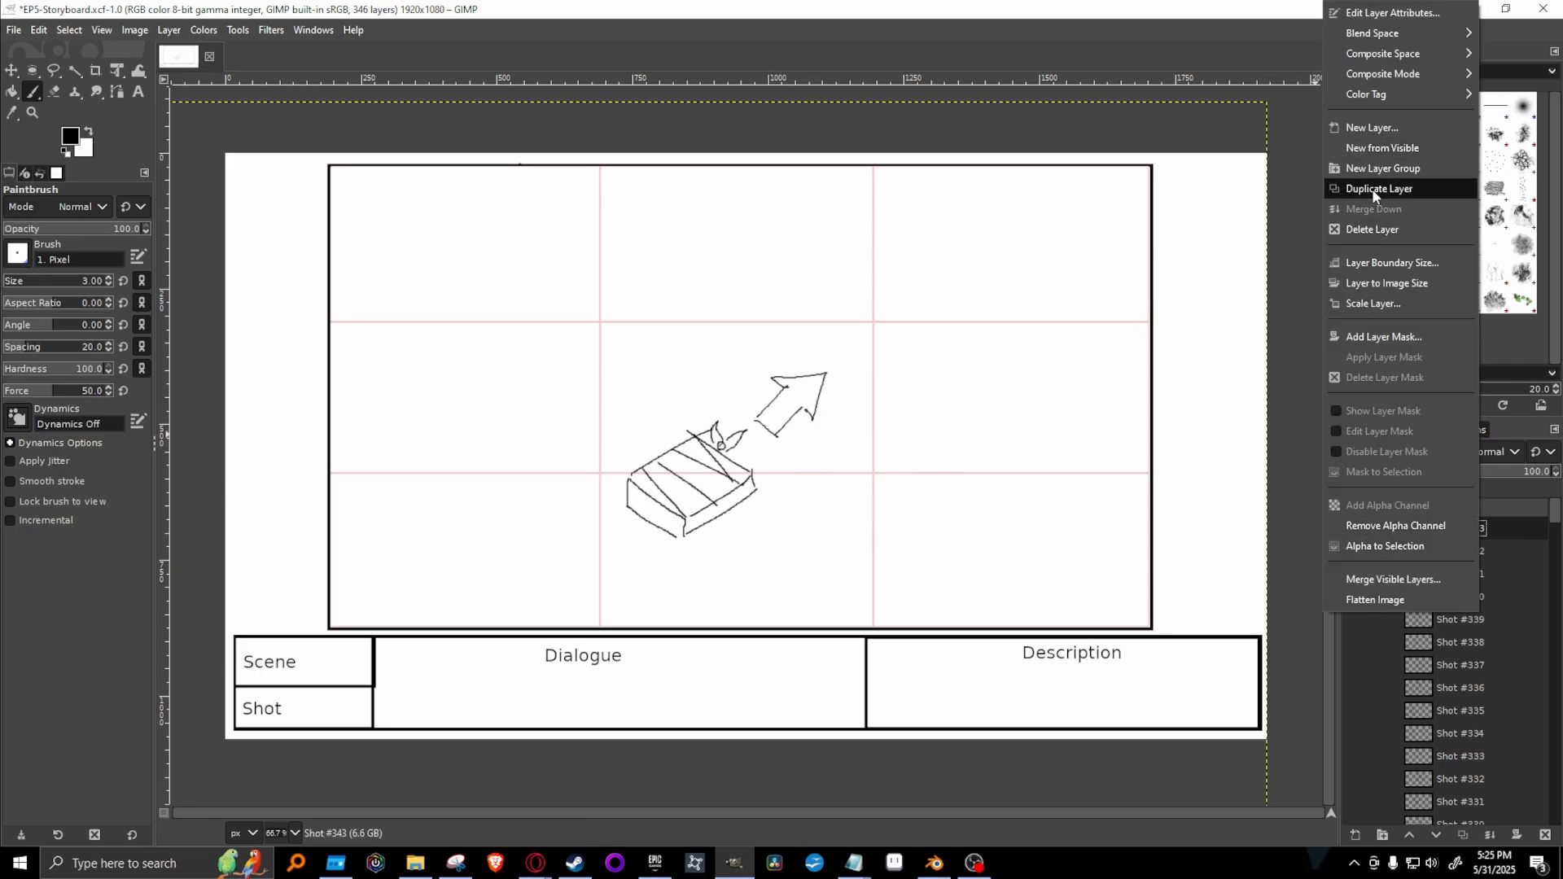
pyautogui.click(1417, 181)
pyautogui.click(1354, 553)
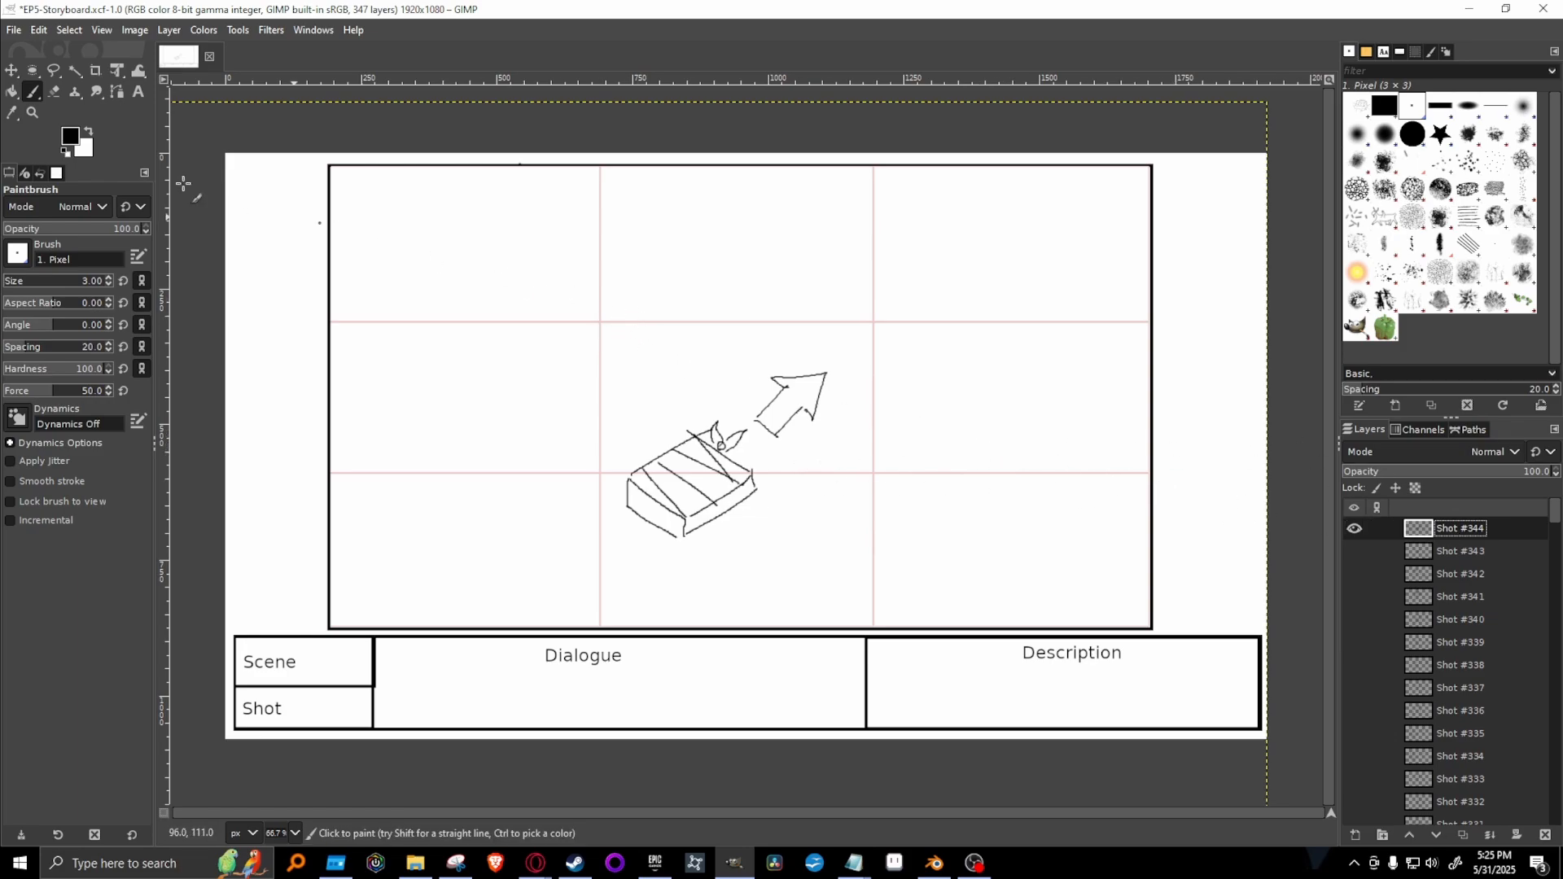
# Erase the block arrow and its leftover mark from Shot #344 using the Eraser with the 2. Hardness 100 brush.
pyautogui.click(55, 92)
pyautogui.click(1412, 133)
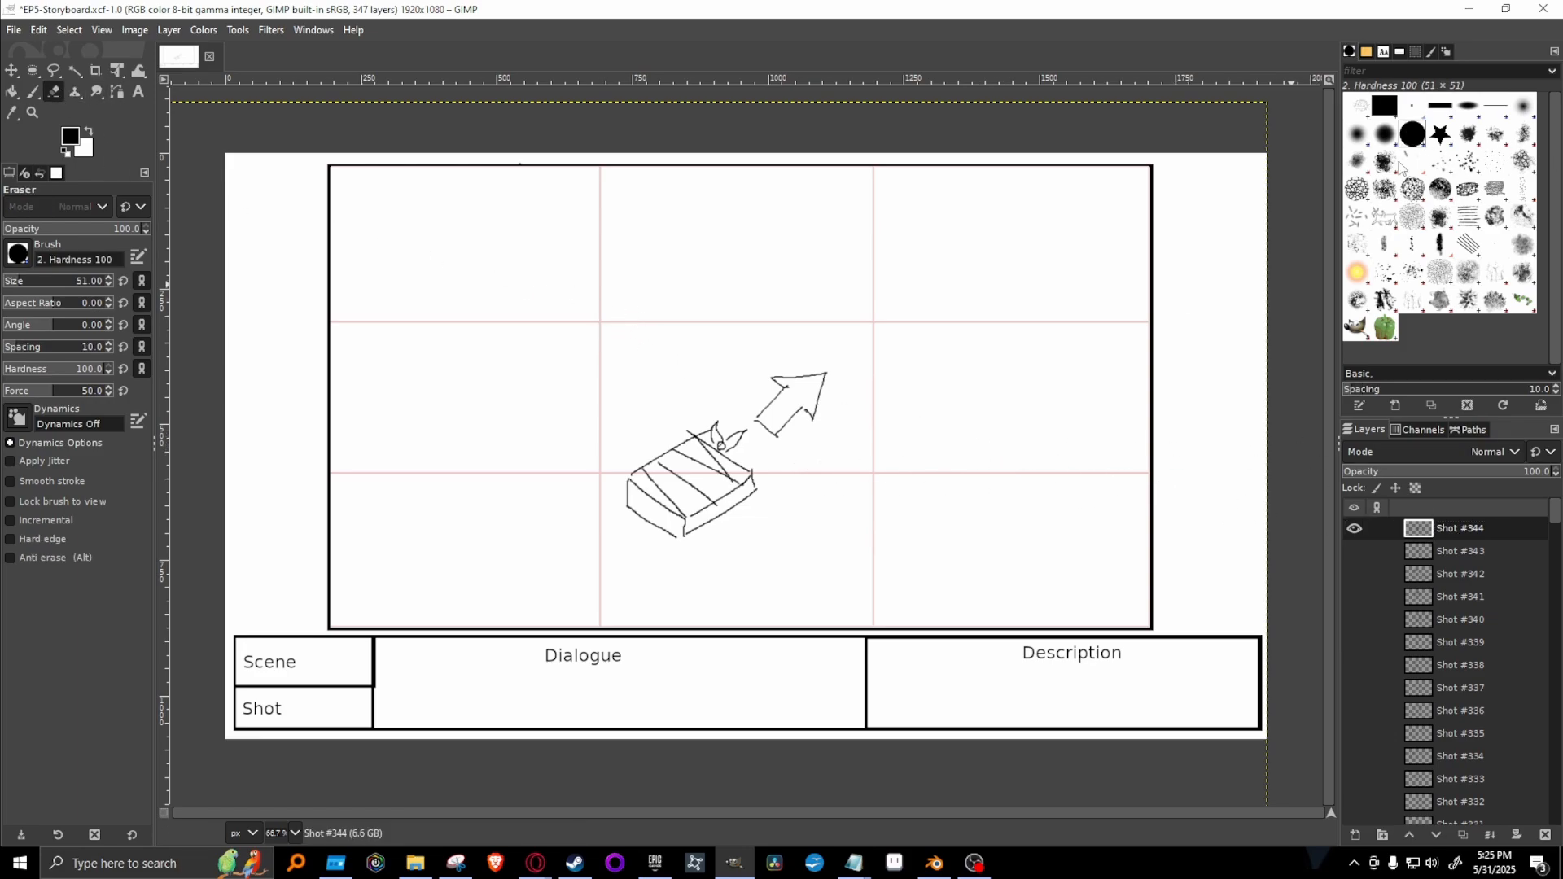
pyautogui.moveTo(823, 408)
pyautogui.mouseDown()
pyautogui.moveTo(774, 432)
pyautogui.moveTo(832, 376)
pyautogui.moveTo(808, 377)
pyautogui.mouseUp()
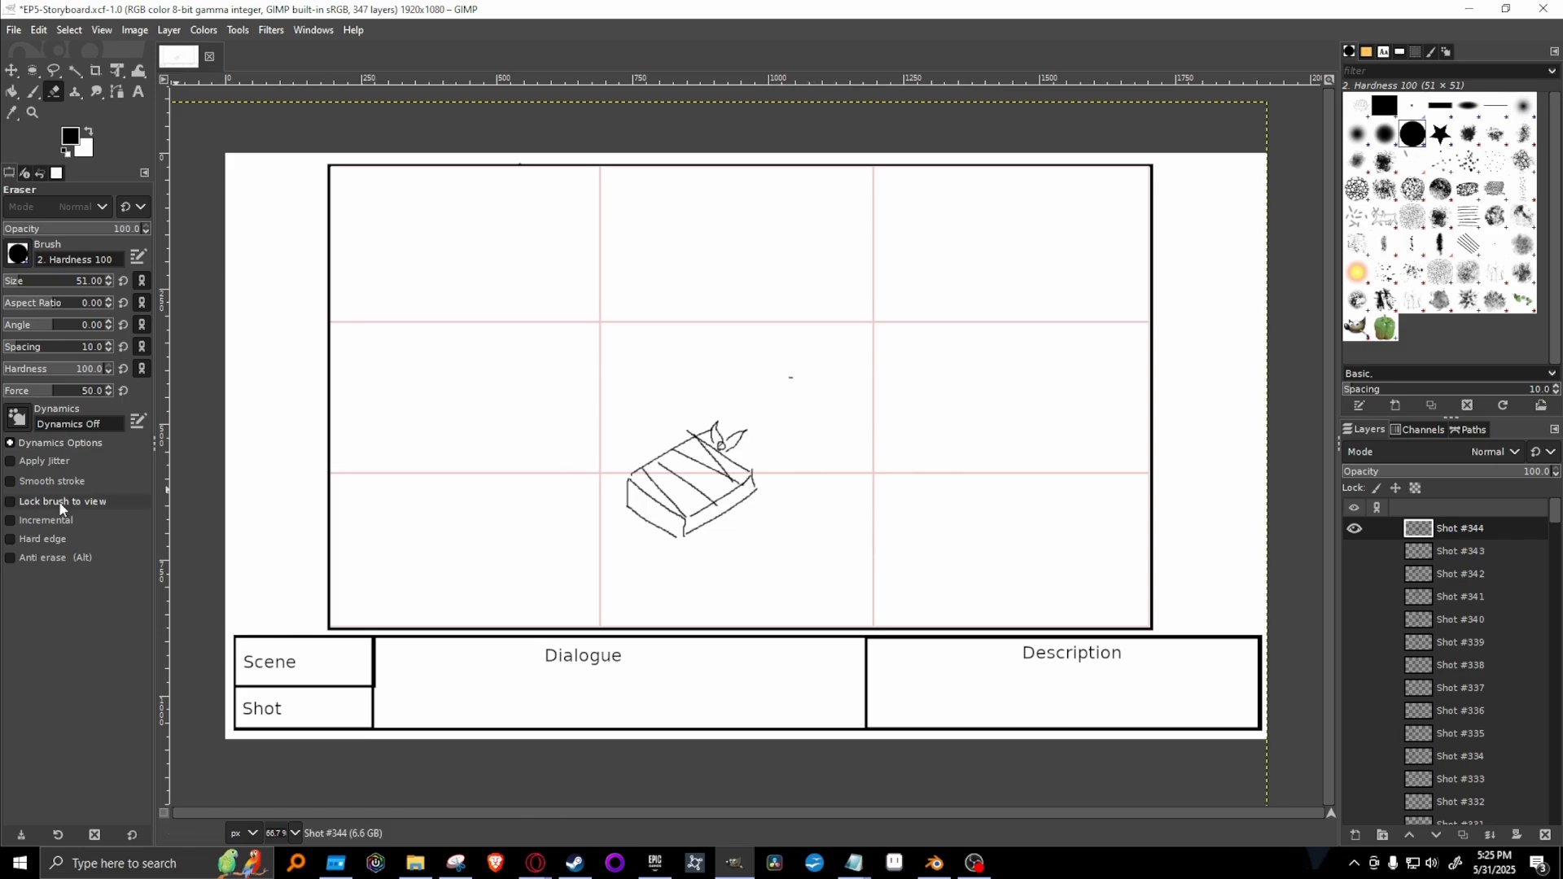
pyautogui.hotkey('alt', 'Tab')
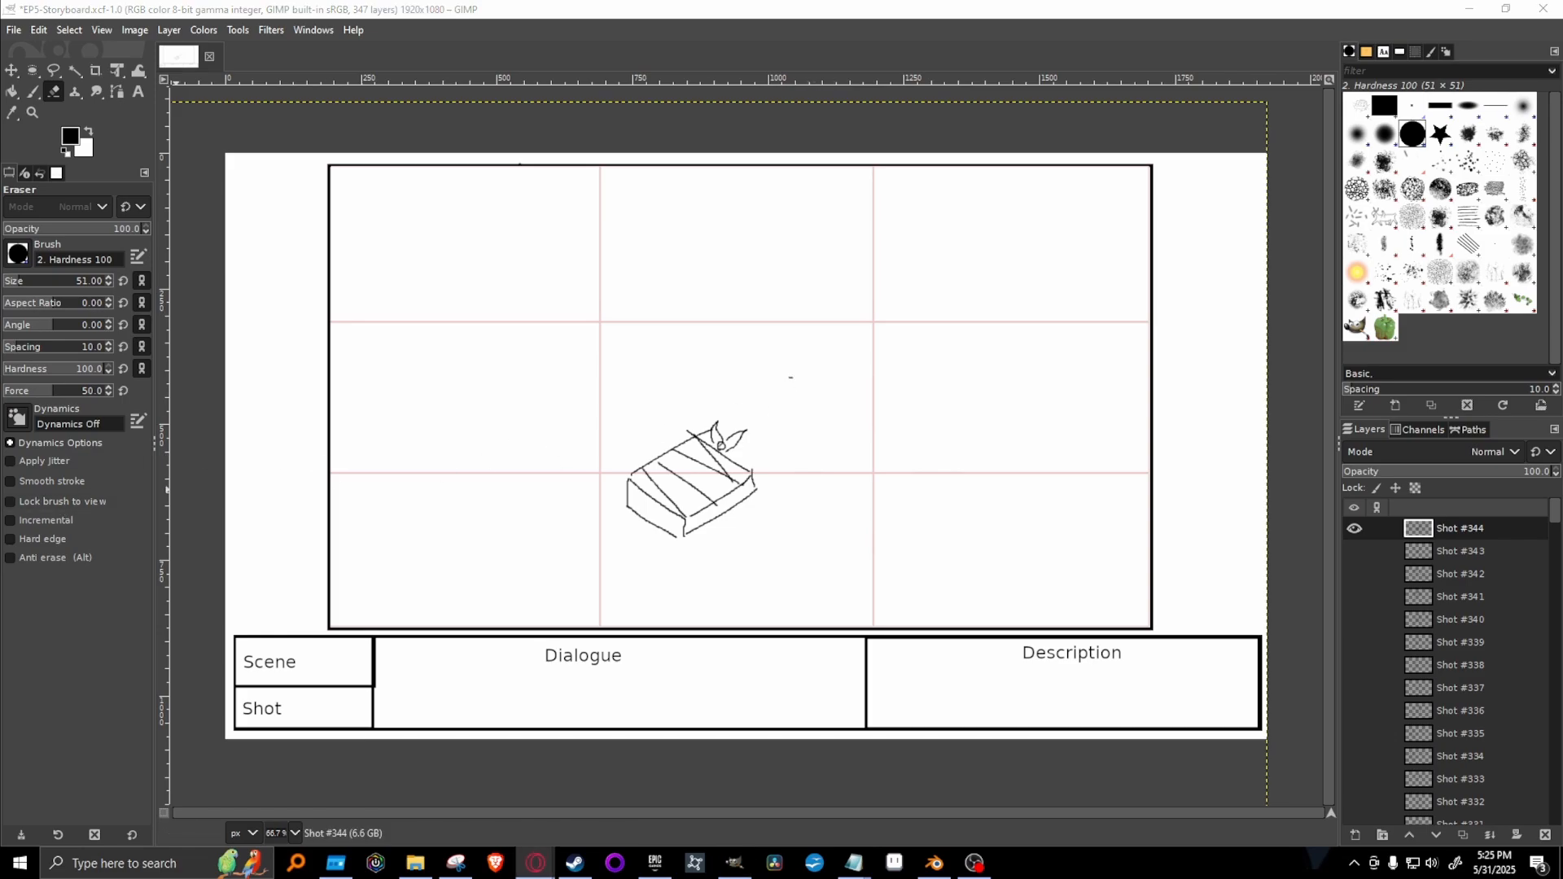
pyautogui.click(694, 7)
pyautogui.click(799, 375)
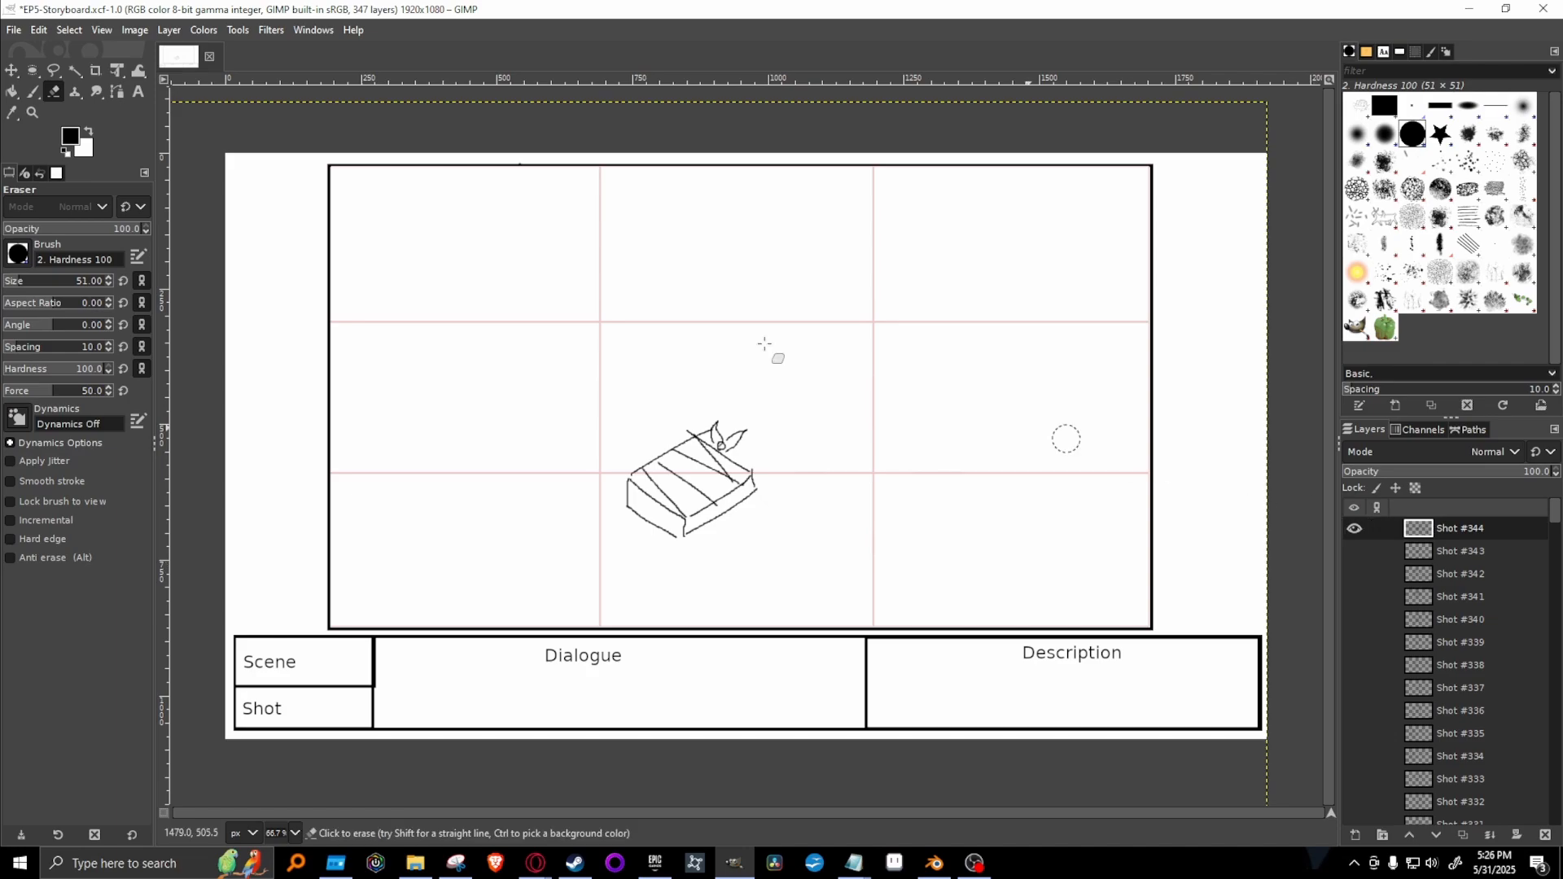
# Select the book freehand, scale it to about 59%, move it up and right, rotate it counter-clockwise, and anchor the result.
pyautogui.click(54, 72)
pyautogui.moveTo(810, 353)
pyautogui.mouseDown()
pyautogui.moveTo(674, 353)
pyautogui.moveTo(841, 408)
pyautogui.moveTo(827, 397)
pyautogui.mouseUp()
pyautogui.click(810, 352)
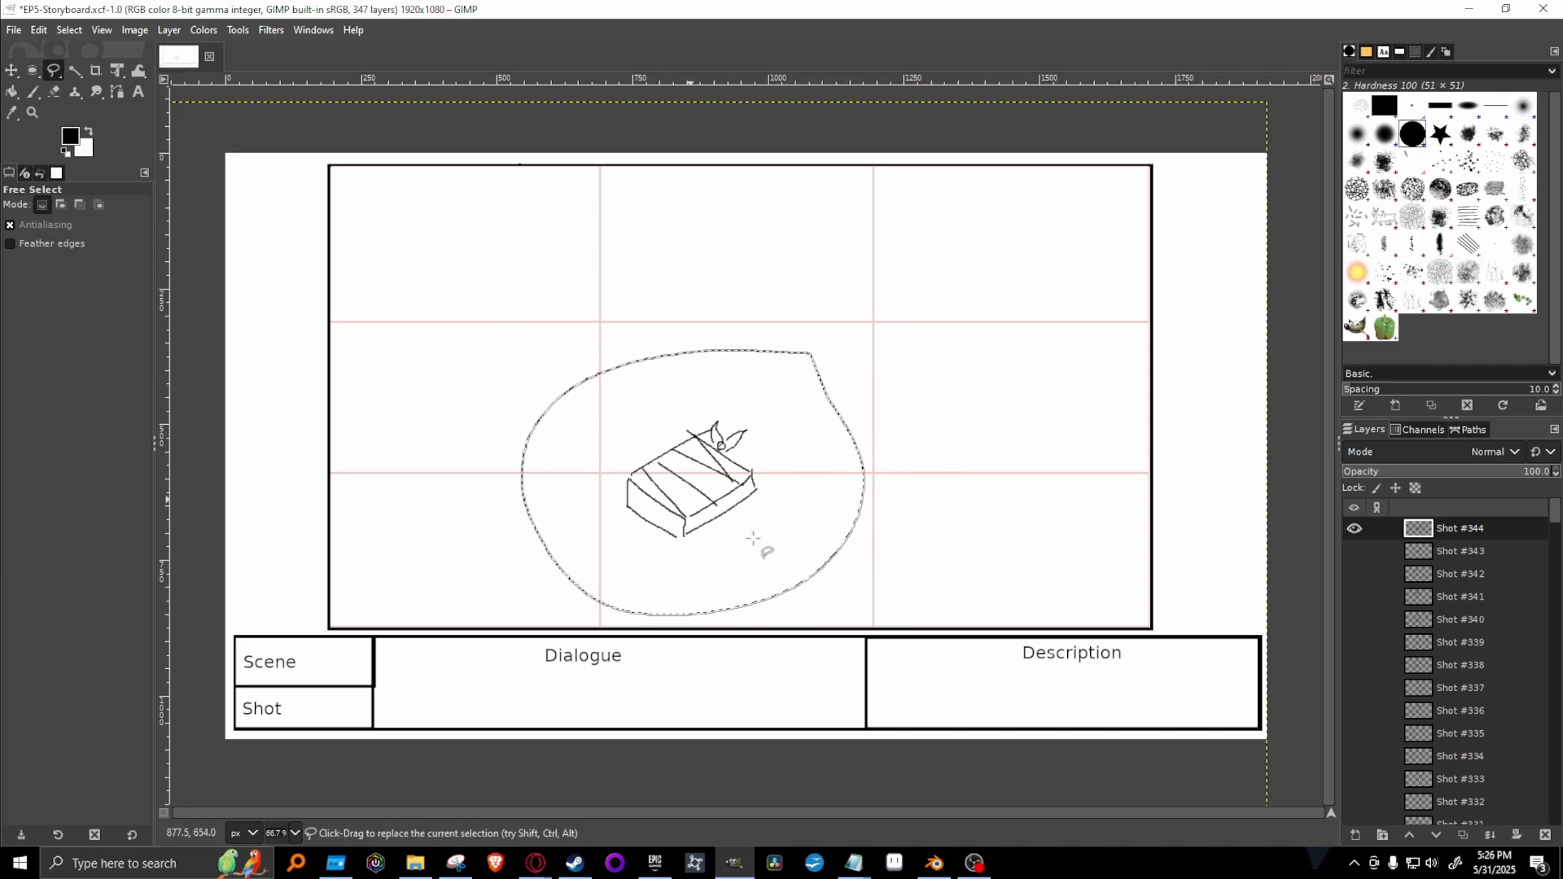
pyautogui.click(117, 72)
pyautogui.click(718, 566)
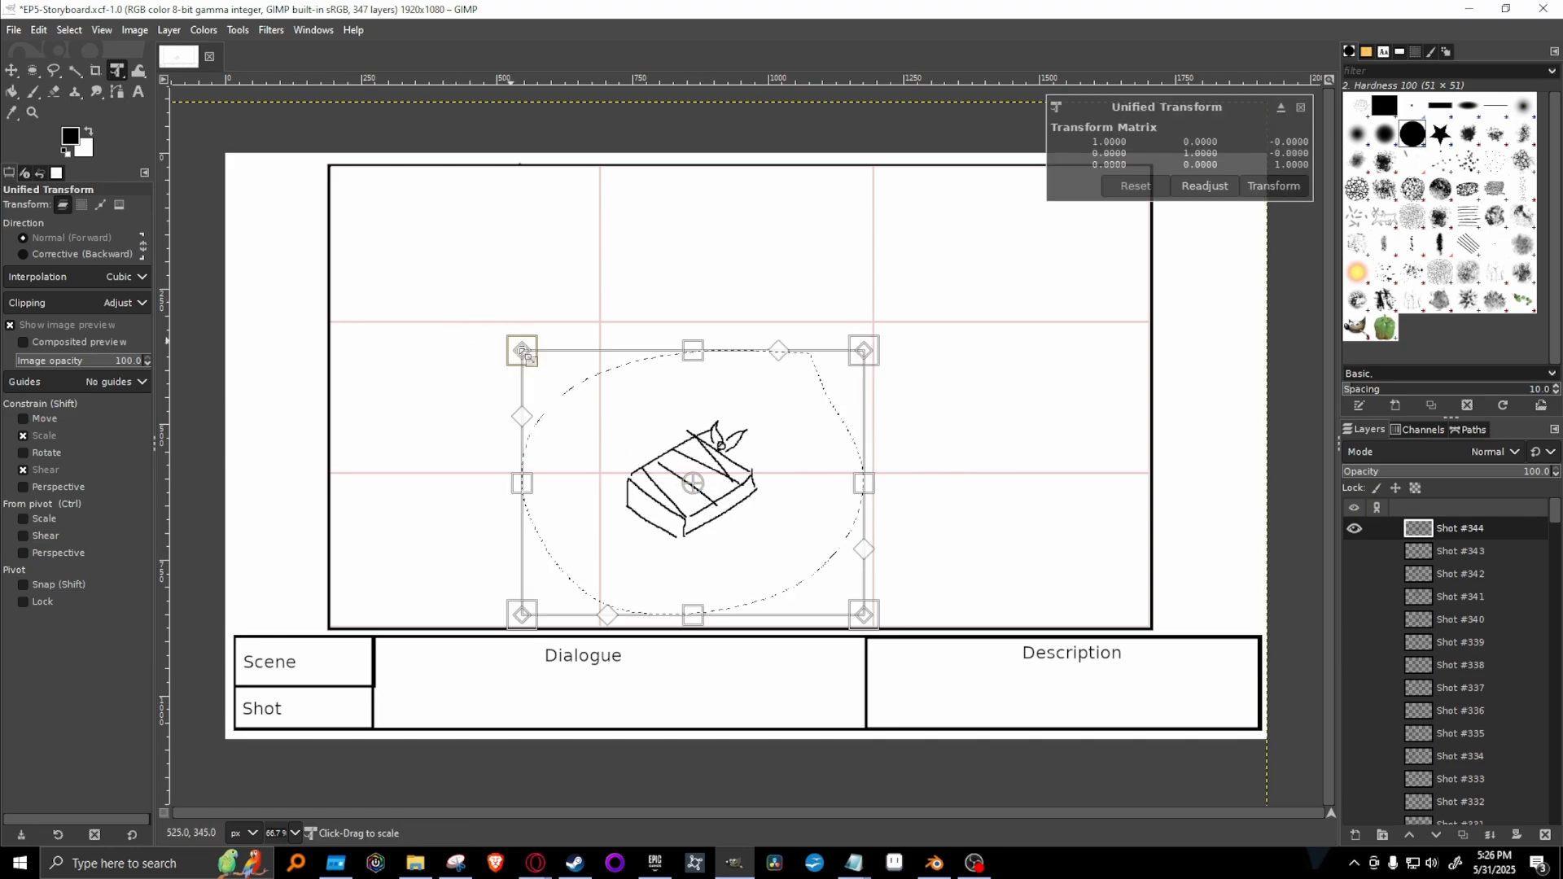
pyautogui.moveTo(512, 335); pyautogui.dragTo(662, 458)
pyautogui.moveTo(807, 539)
pyautogui.mouseDown()
pyautogui.moveTo(783, 351)
pyautogui.moveTo(877, 354)
pyautogui.moveTo(825, 427)
pyautogui.moveTo(883, 396)
pyautogui.moveTo(845, 377)
pyautogui.mouseUp()
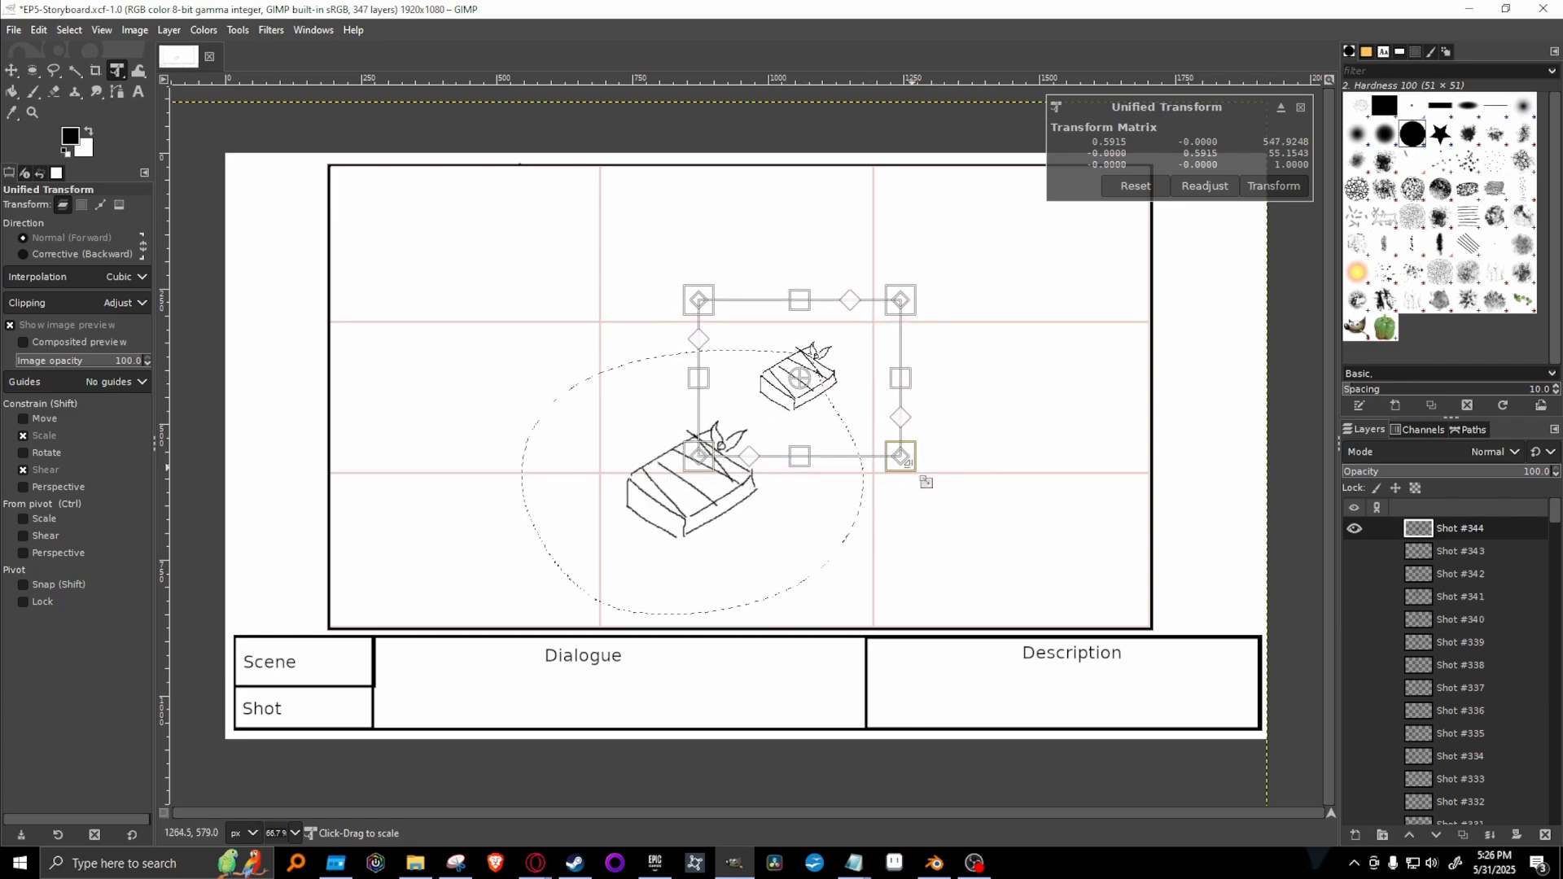
pyautogui.moveTo(910, 462)
pyautogui.mouseDown()
pyautogui.moveTo(956, 447)
pyautogui.moveTo(955, 408)
pyautogui.mouseUp()
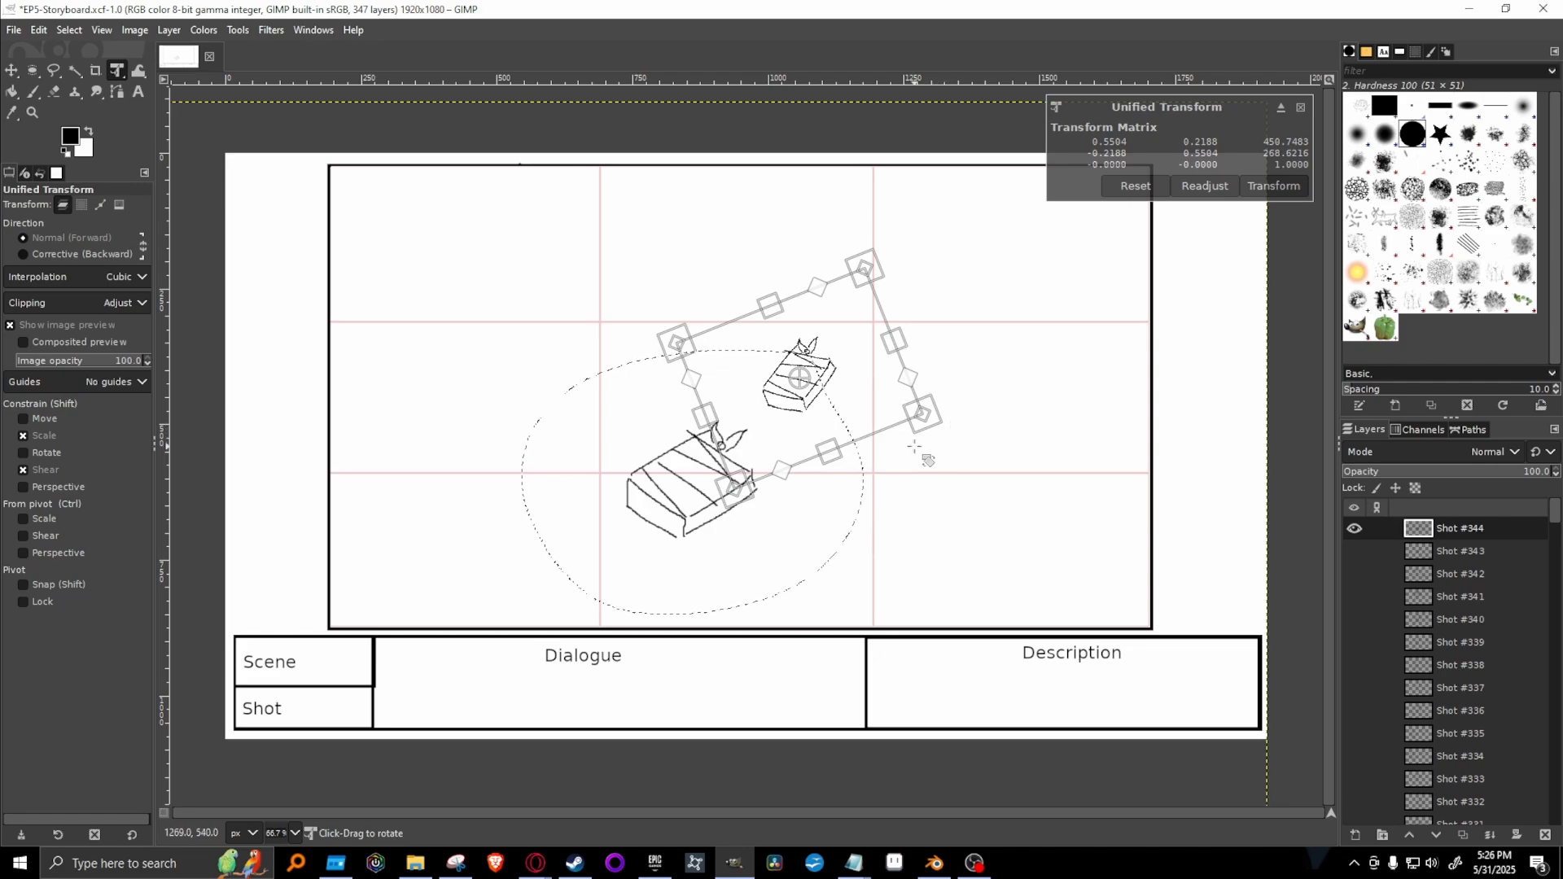
pyautogui.press('Return')
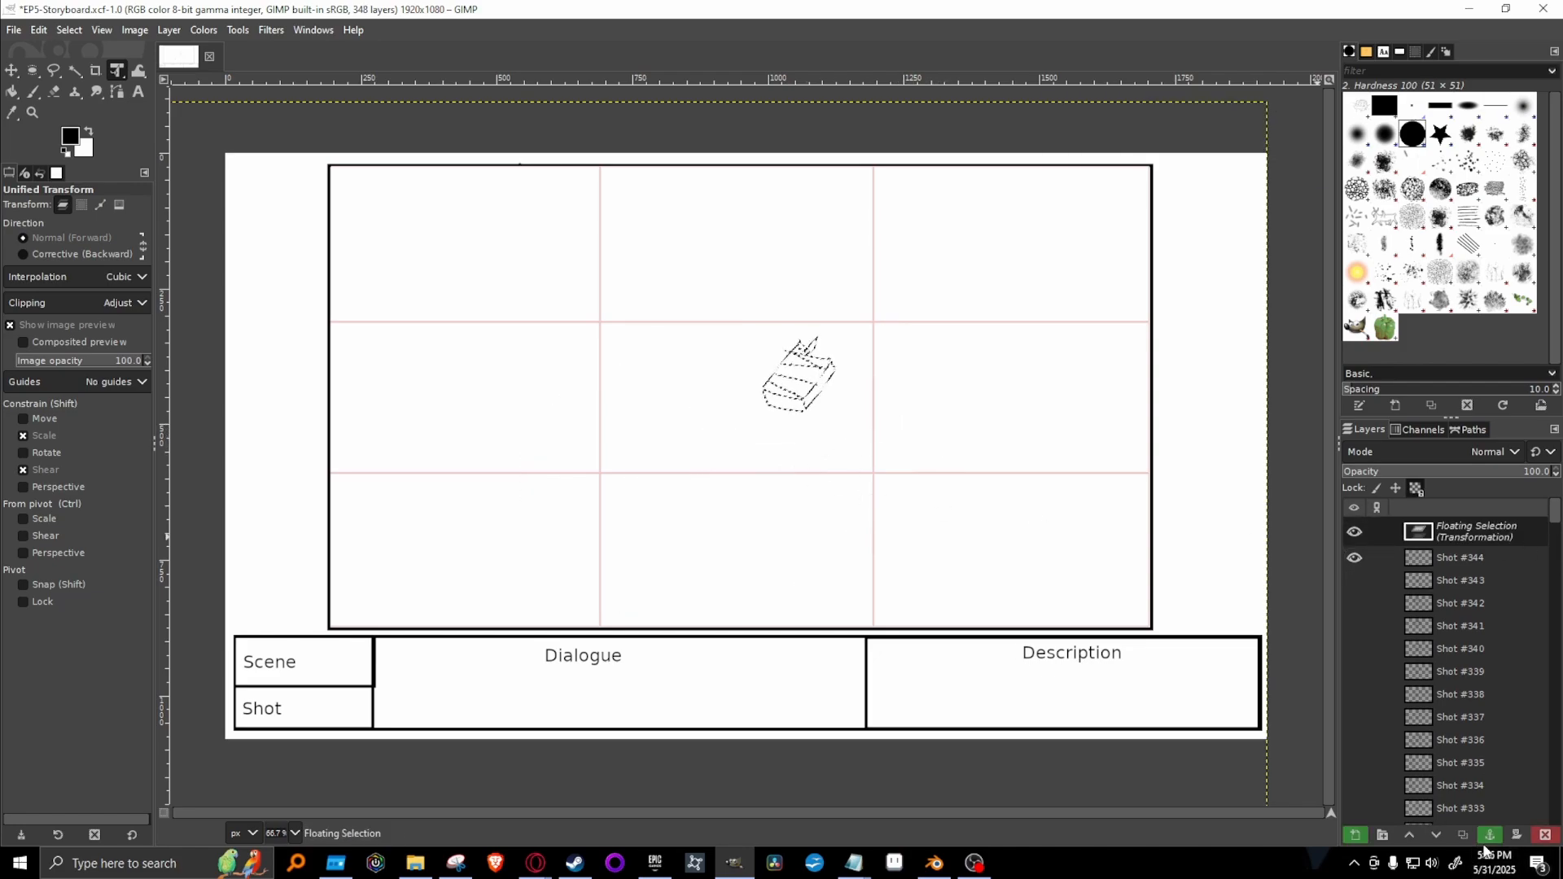
pyautogui.click(1490, 834)
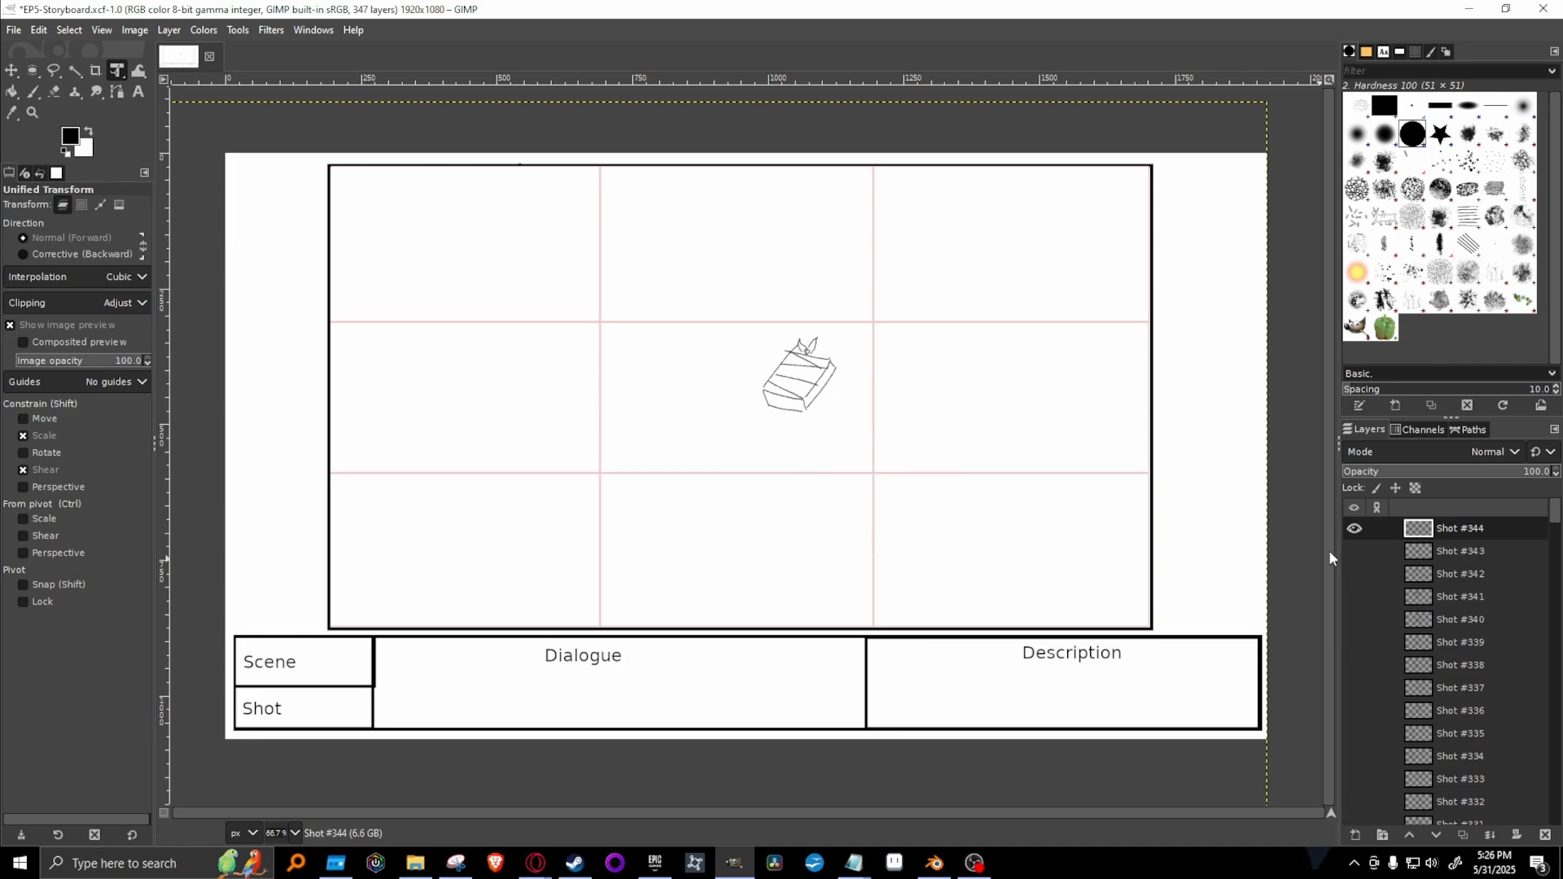
# Preview the earlier Shot #343, #341 and #340 layers over Shot #344 to look for a drawing to reuse.
pyautogui.click(1355, 551)
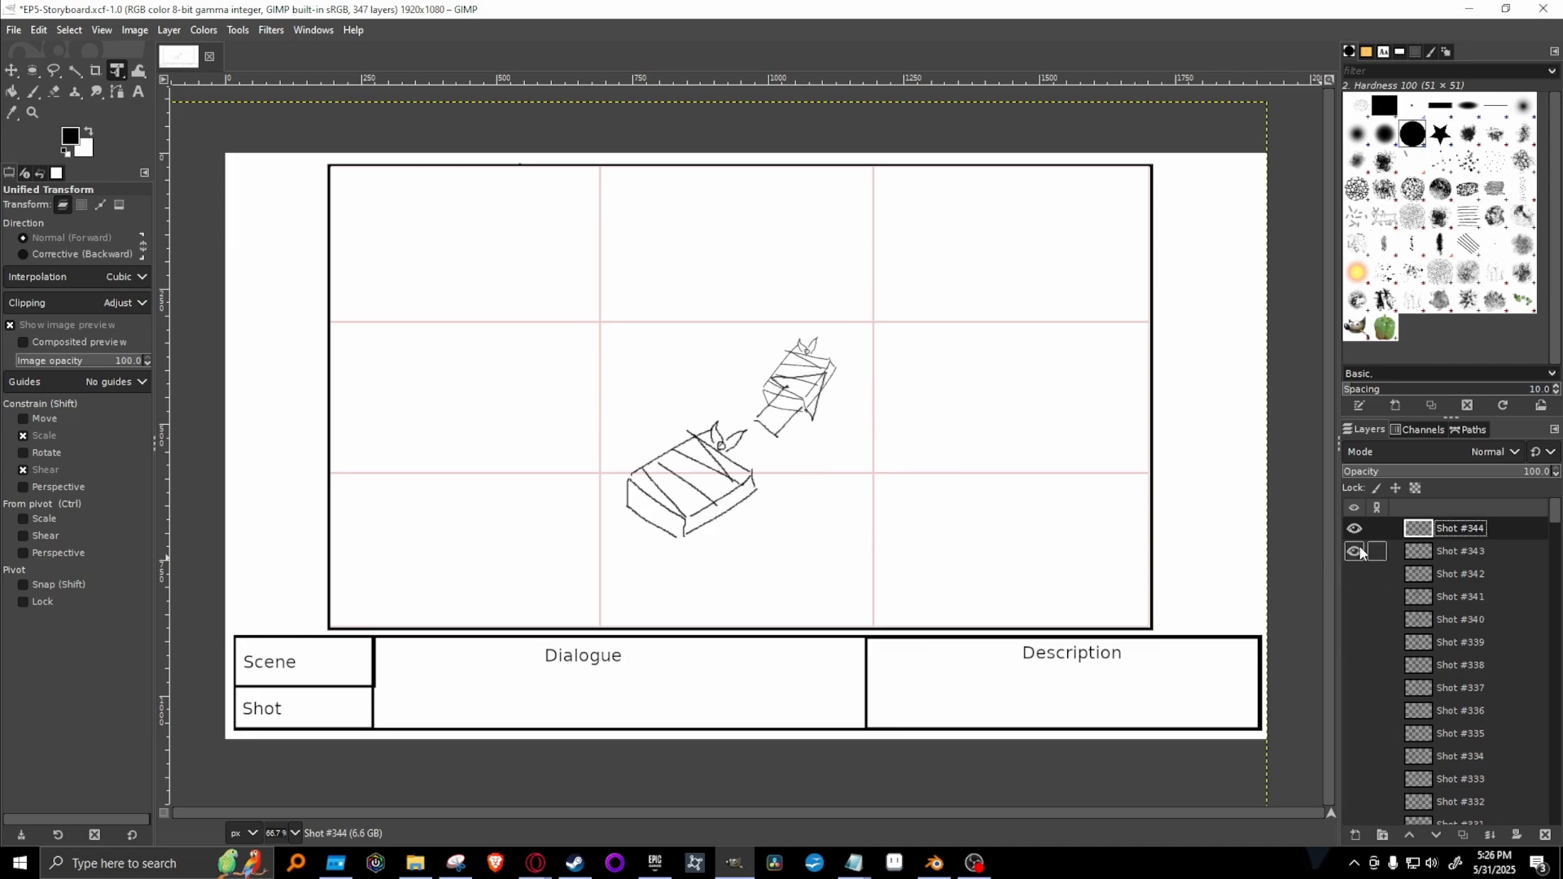
pyautogui.click(1355, 551)
pyautogui.click(1353, 597)
pyautogui.click(1353, 599)
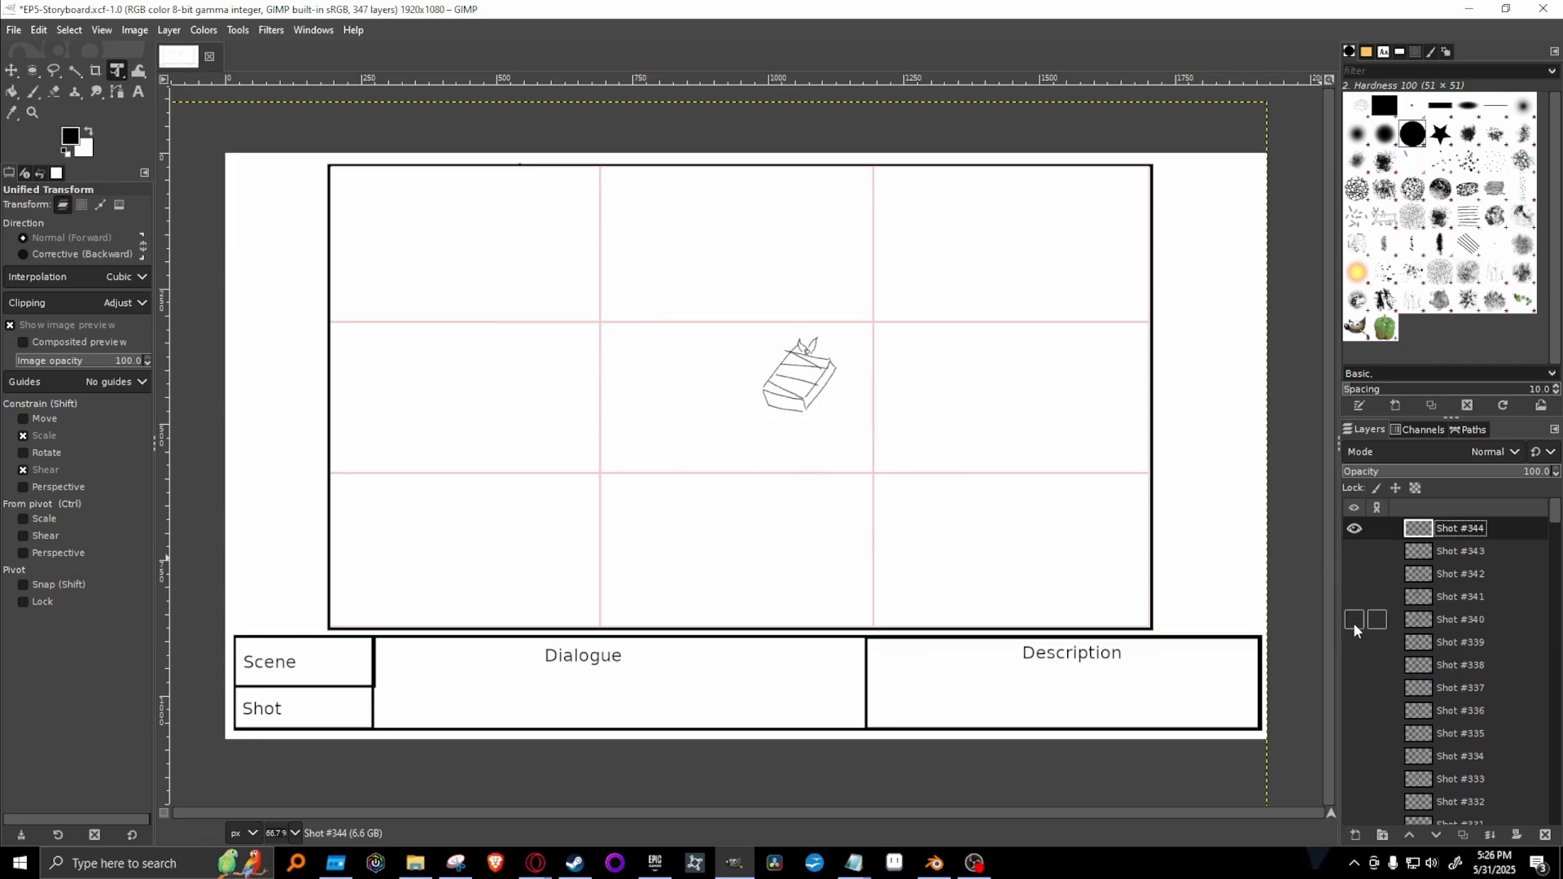
pyautogui.click(1354, 620)
pyautogui.click(1353, 622)
# Duplicate the Shot #339 layer, hide the original, and move the copy to the top of the layer stack.
pyautogui.click(1353, 643)
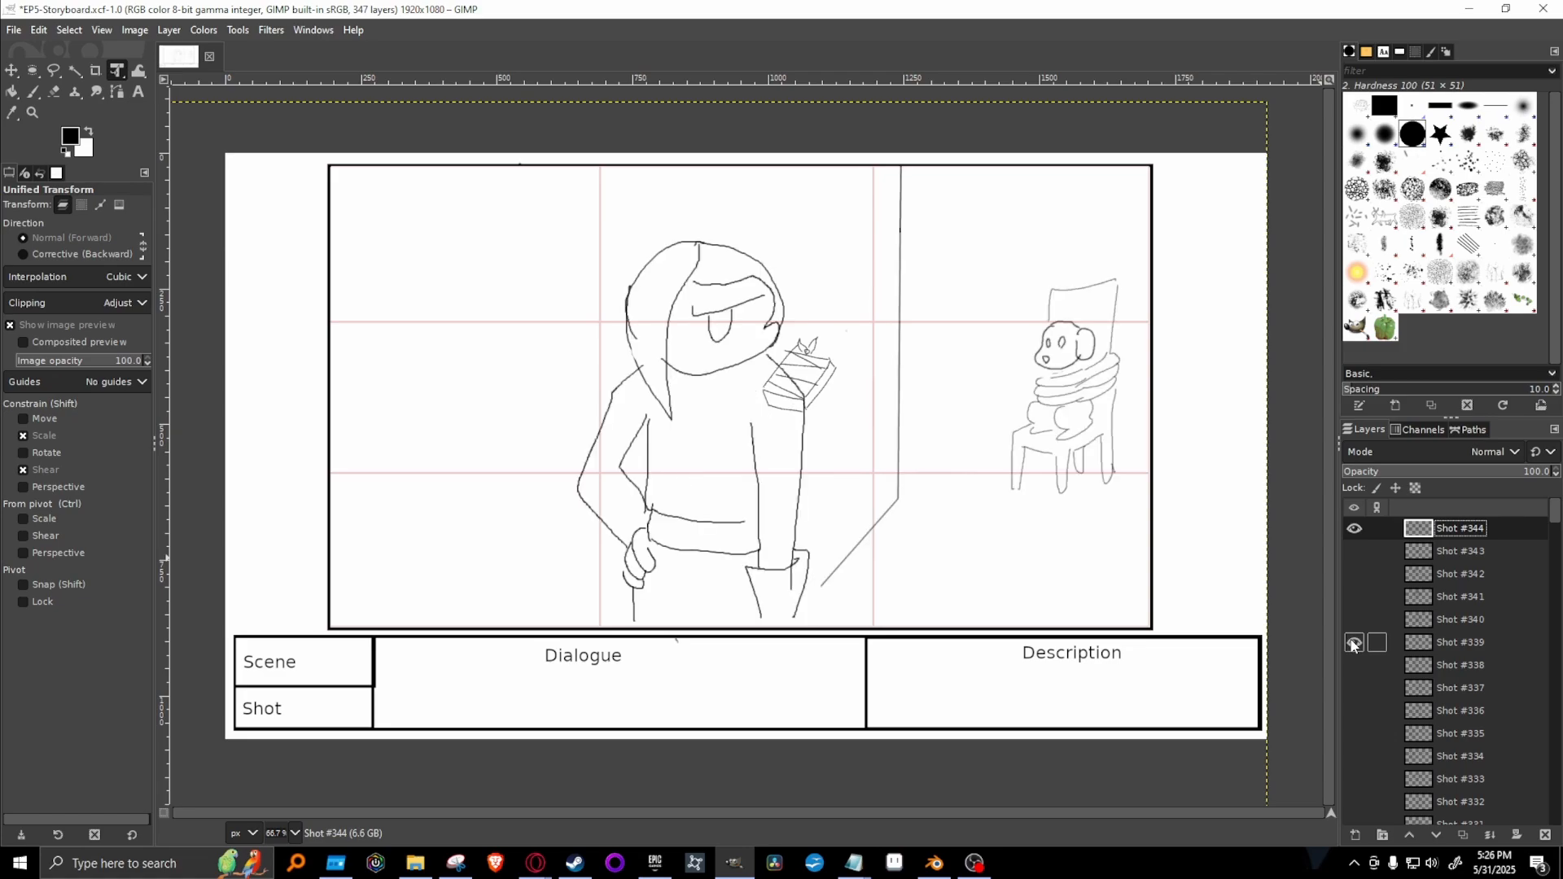
pyautogui.click(1467, 640)
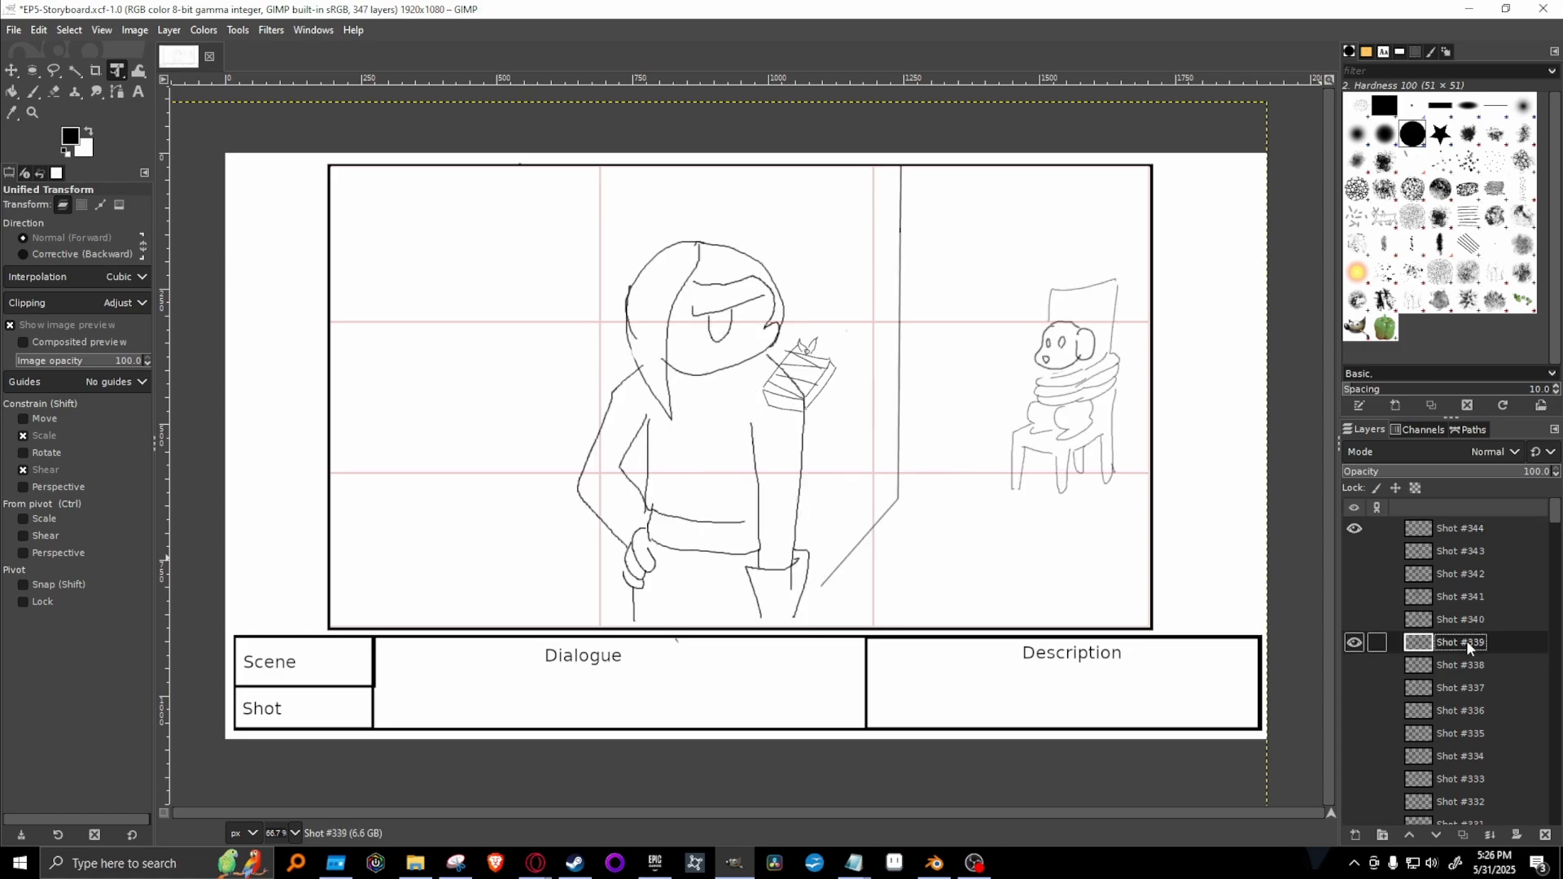
pyautogui.rightClick(1467, 640)
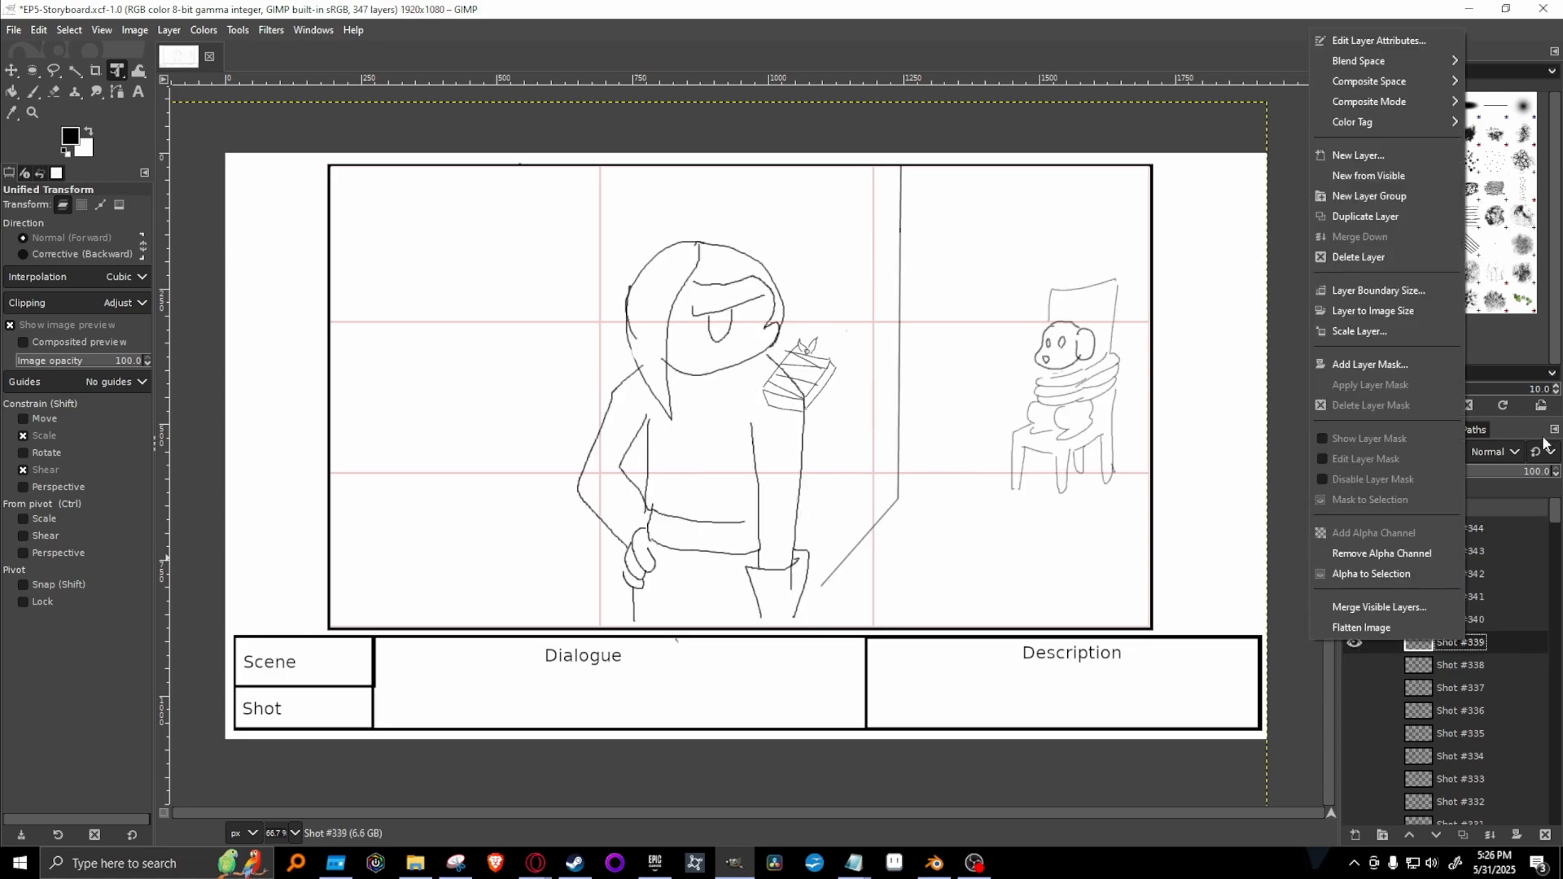
pyautogui.click(1386, 215)
pyautogui.click(1354, 666)
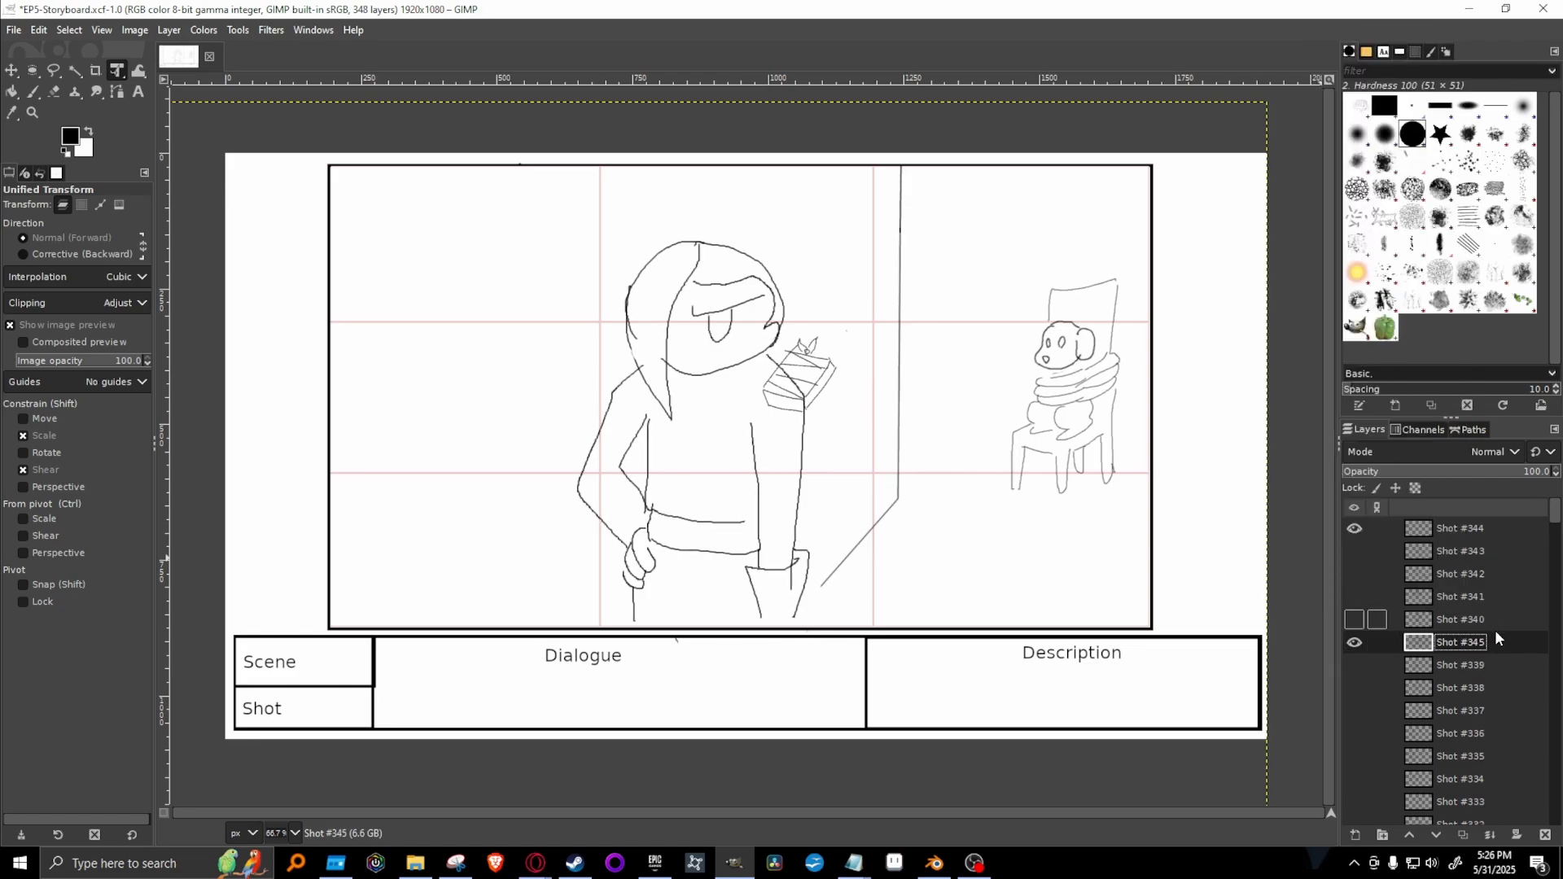
pyautogui.moveTo(1495, 641)
pyautogui.mouseDown()
pyautogui.moveTo(1530, 527)
pyautogui.moveTo(1506, 529)
pyautogui.mouseUp()
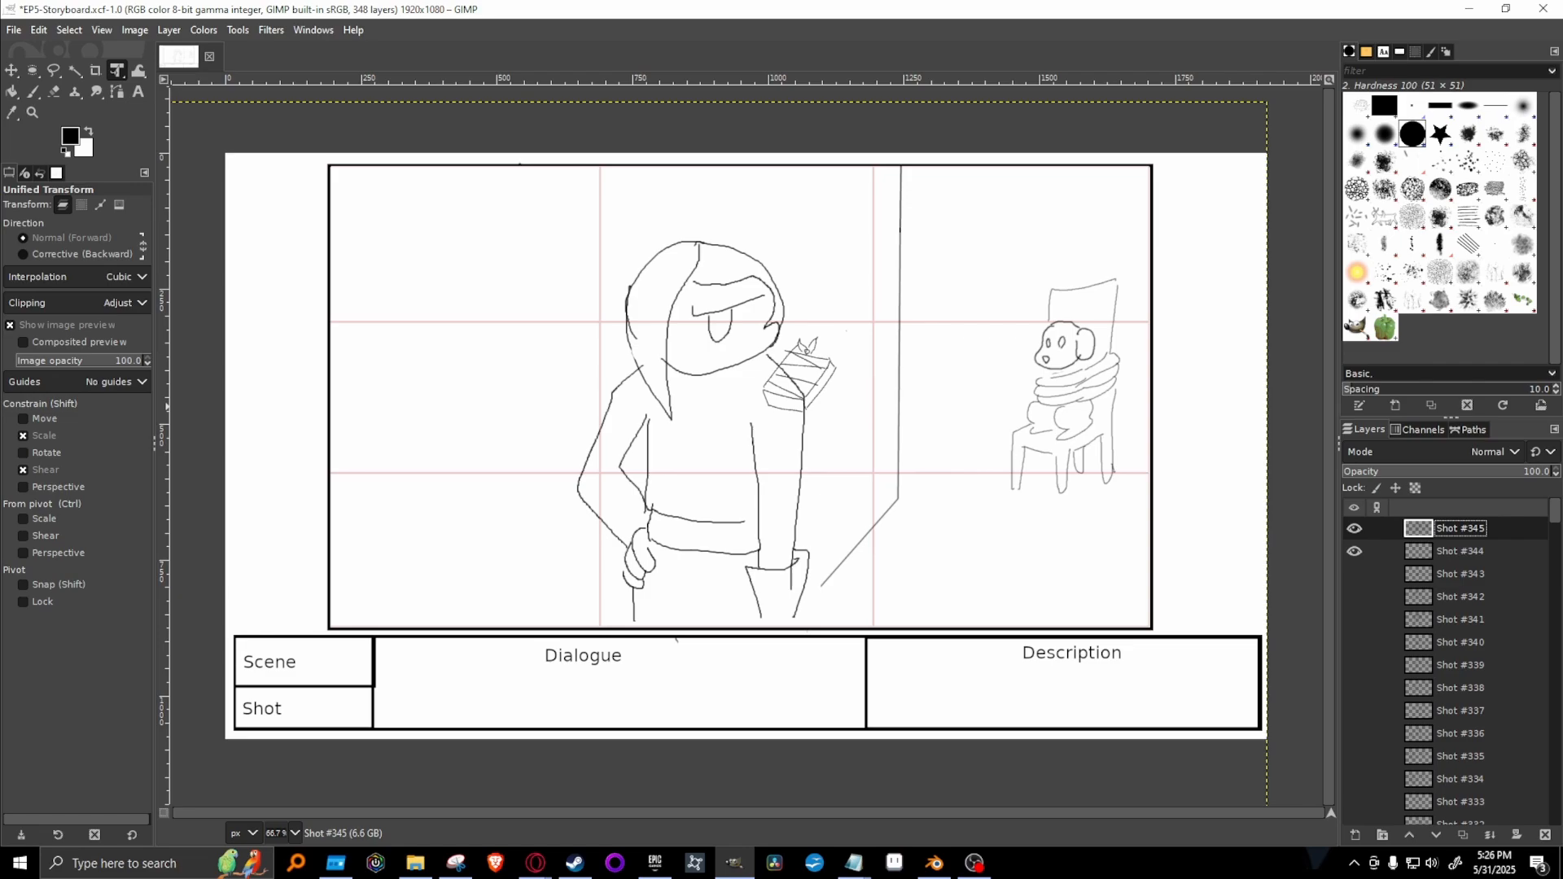
# Select the standing figure, wall lines and tied-up dog freehand, scale them to about 35%, move them above the book, and anchor the result.
pyautogui.hotkey('alt', 'Tab')
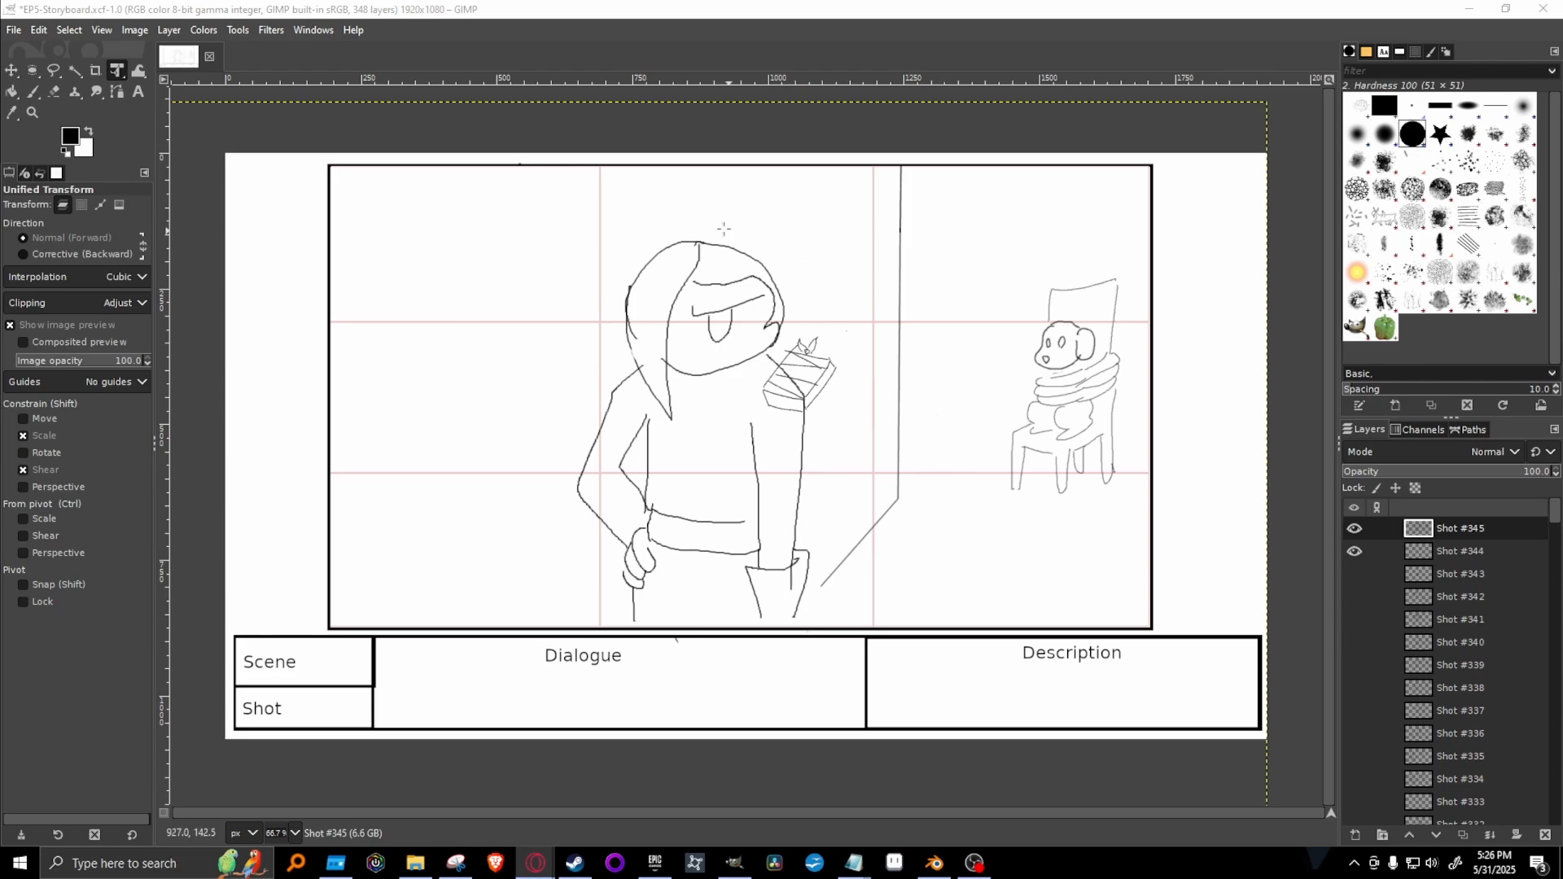
pyautogui.click(53, 70)
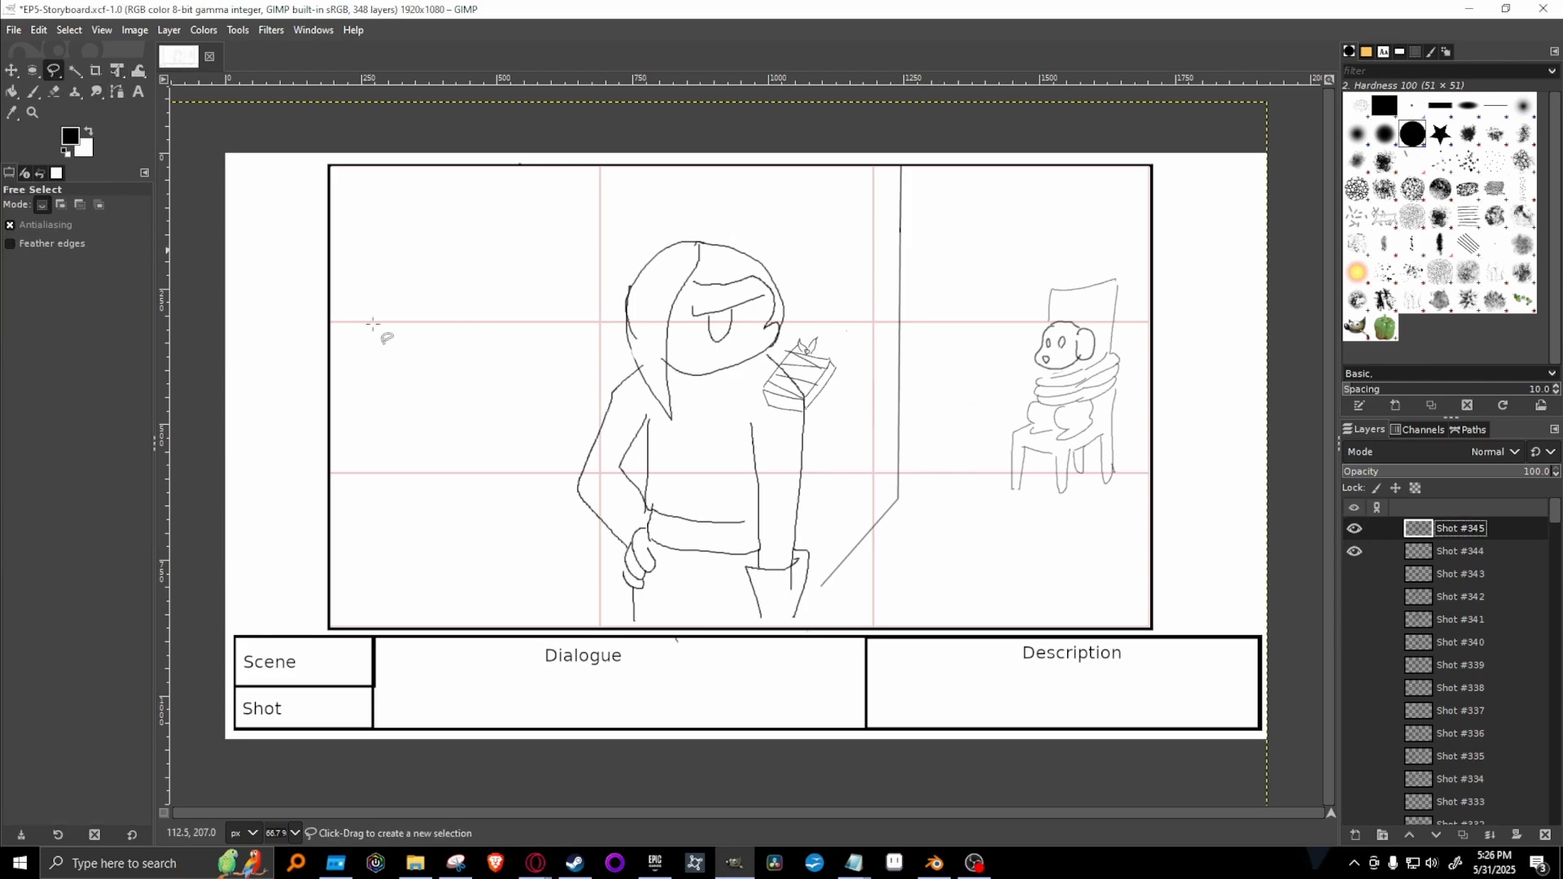
pyautogui.moveTo(563, 602)
pyautogui.mouseDown()
pyautogui.moveTo(594, 262)
pyautogui.moveTo(765, 169)
pyautogui.moveTo(892, 139)
pyautogui.moveTo(1158, 165)
pyautogui.moveTo(1212, 250)
pyautogui.moveTo(1204, 544)
pyautogui.moveTo(1135, 606)
pyautogui.moveTo(699, 655)
pyautogui.moveTo(565, 603)
pyautogui.mouseUp()
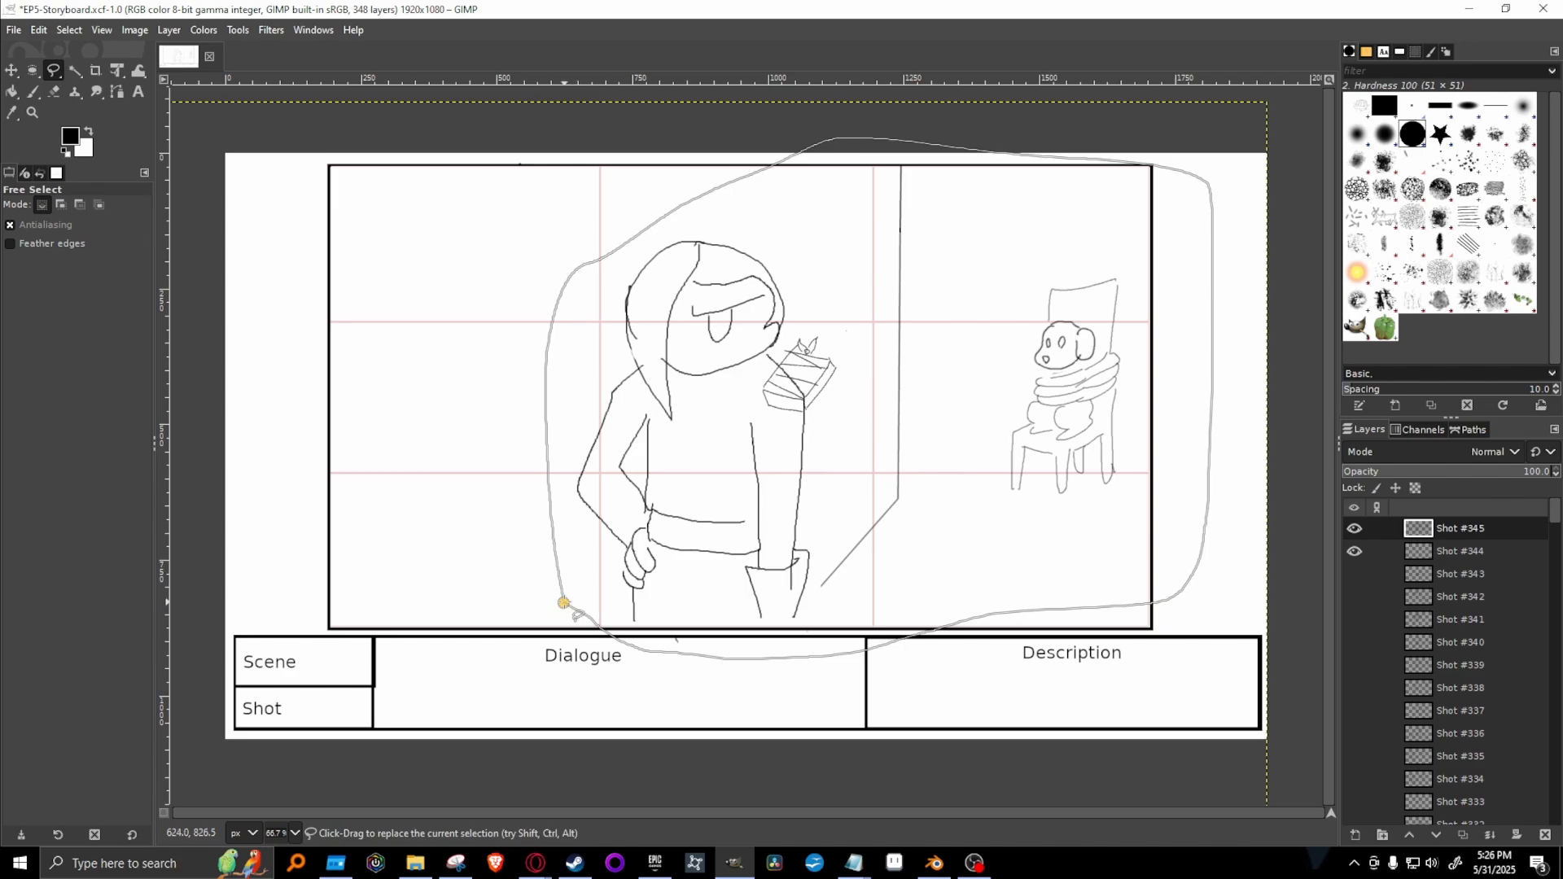
pyautogui.press('Return')
pyautogui.click(125, 70)
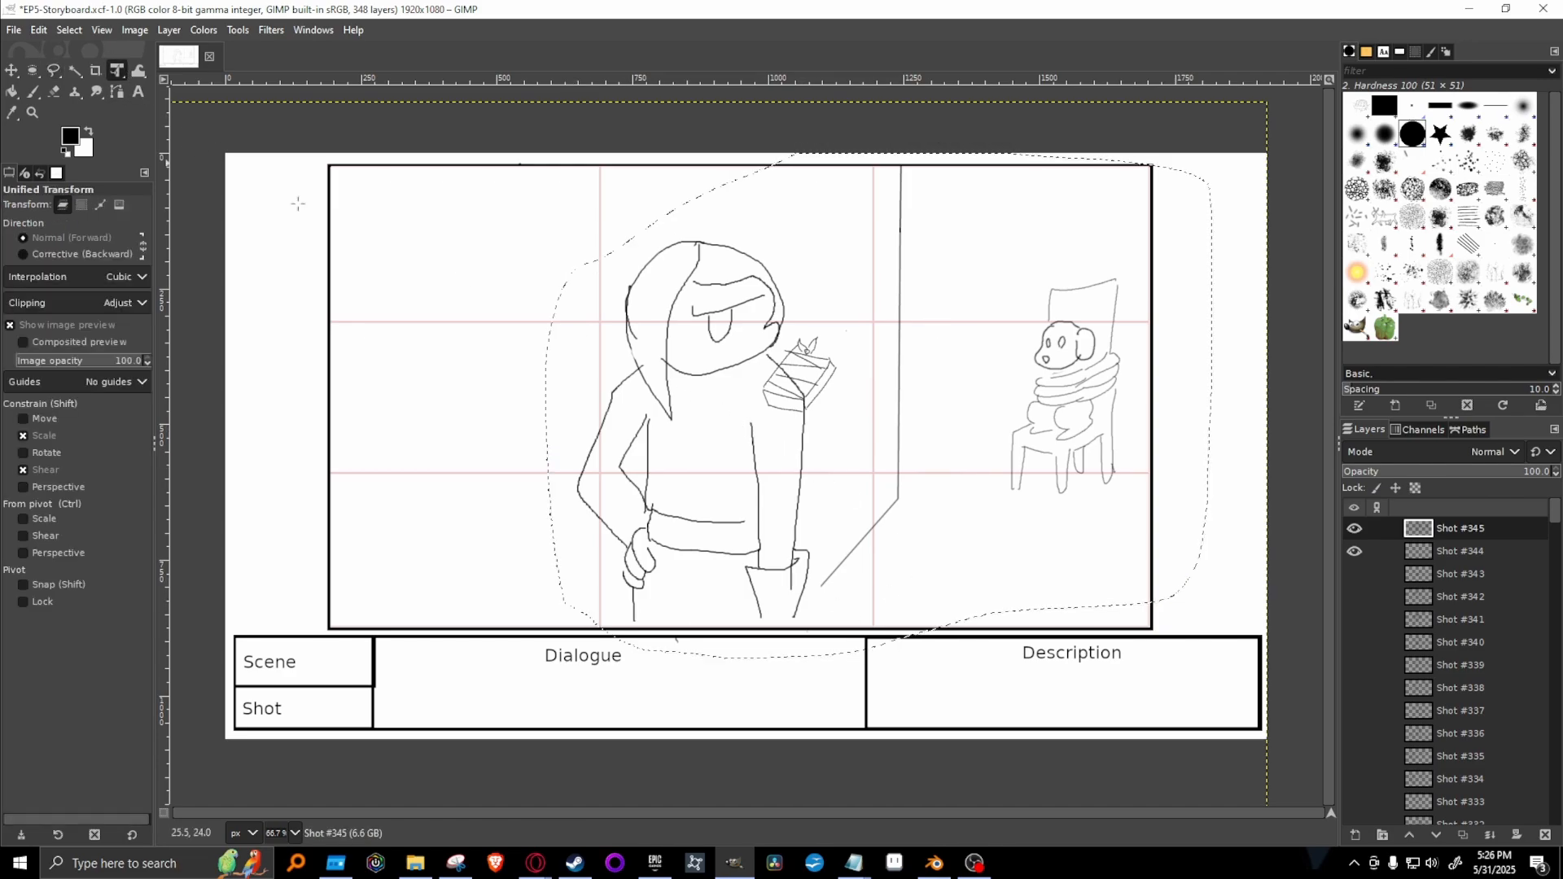
pyautogui.click(904, 463)
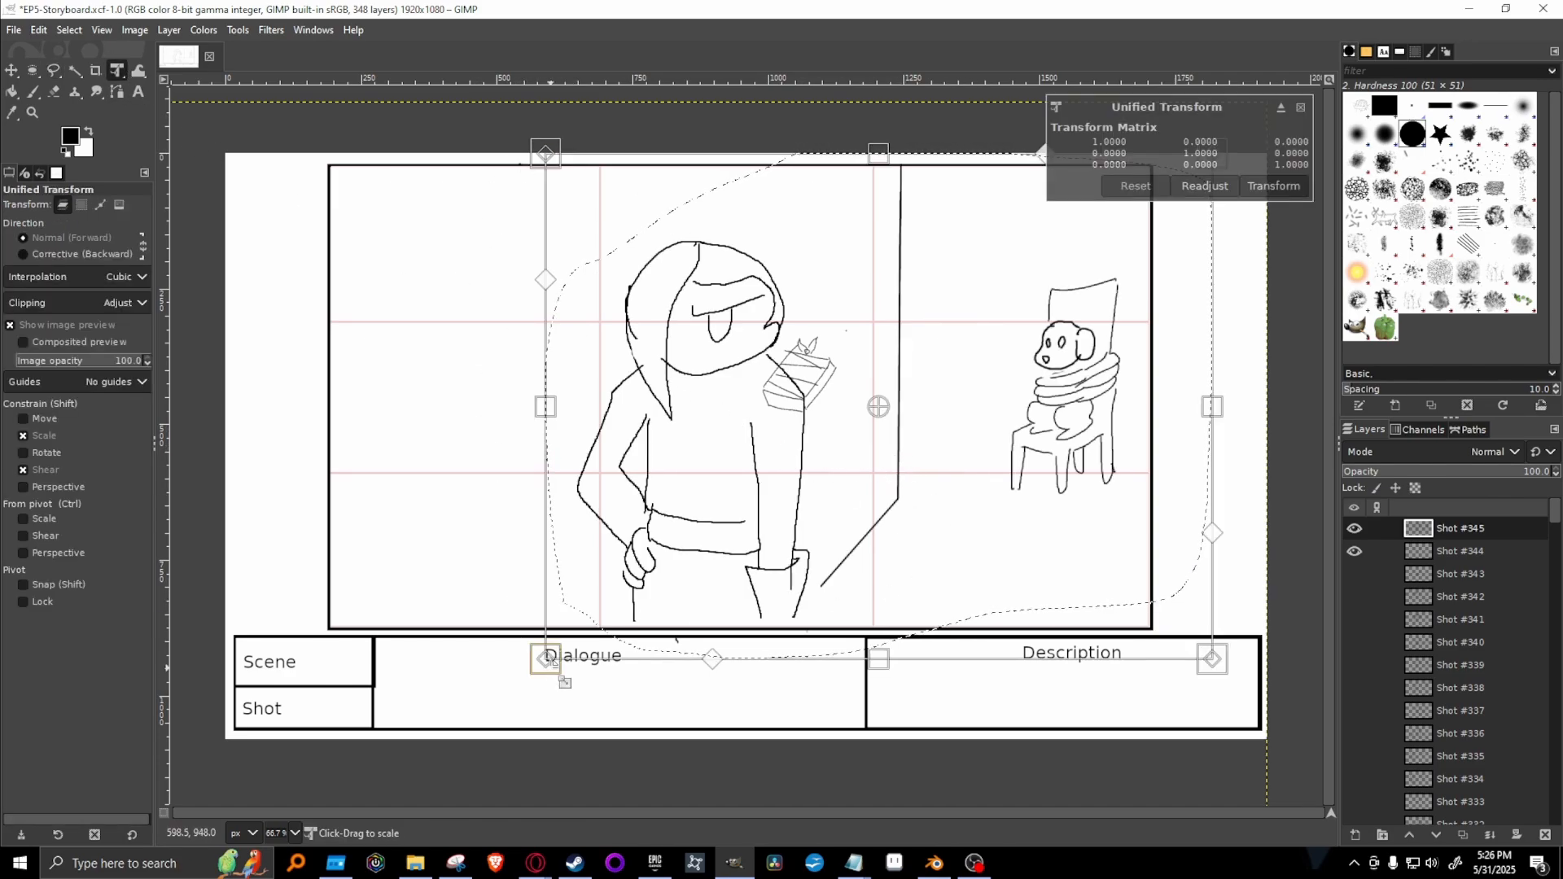
pyautogui.moveTo(554, 682); pyautogui.dragTo(916, 482)
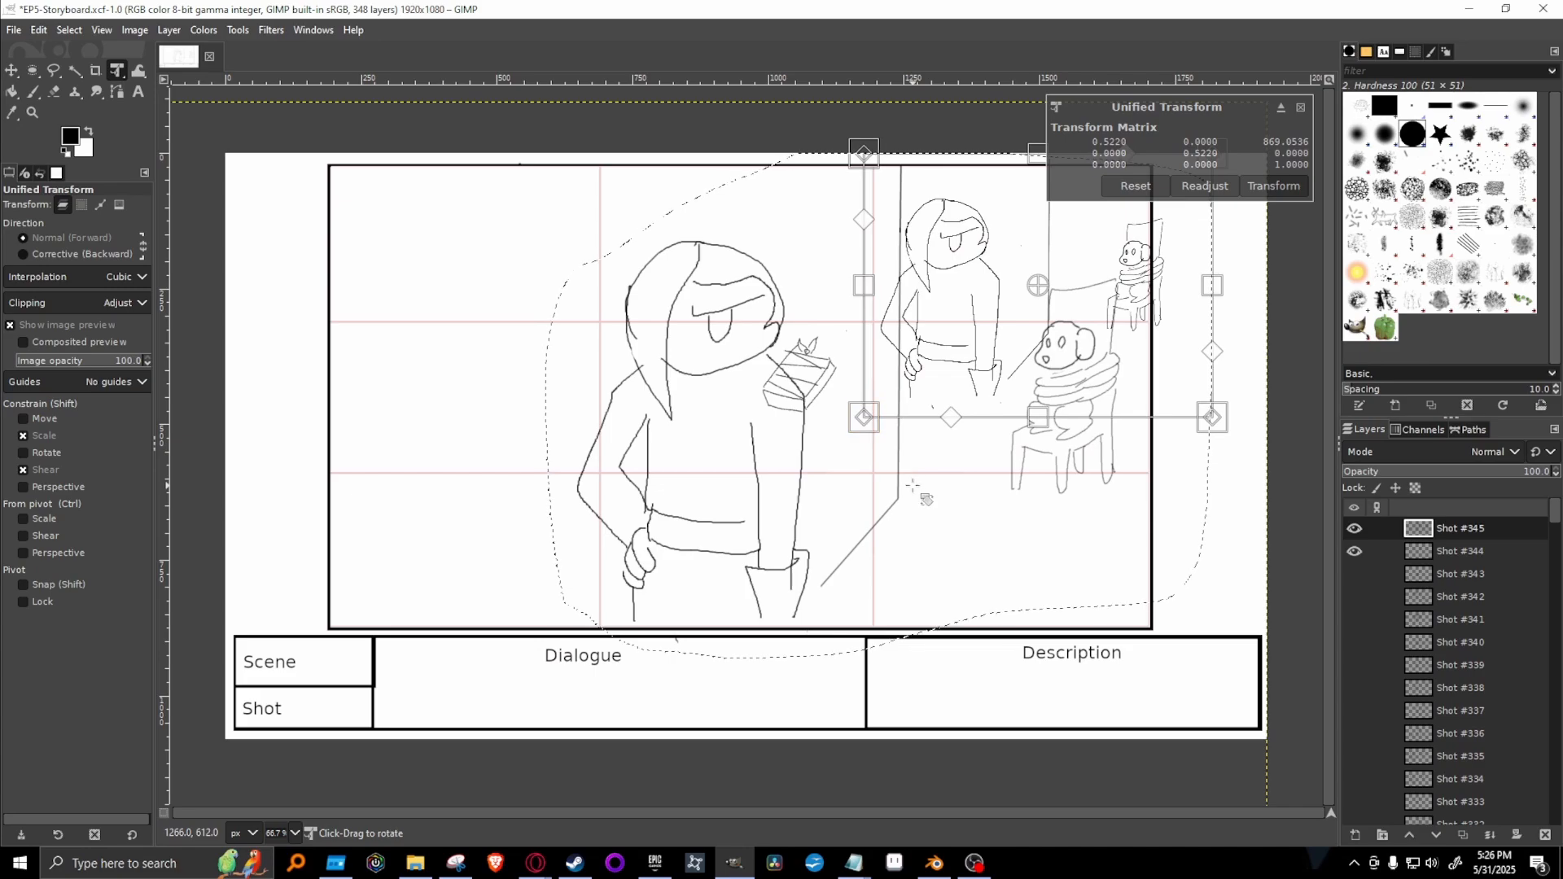
pyautogui.moveTo(960, 360); pyautogui.dragTo(870, 323)
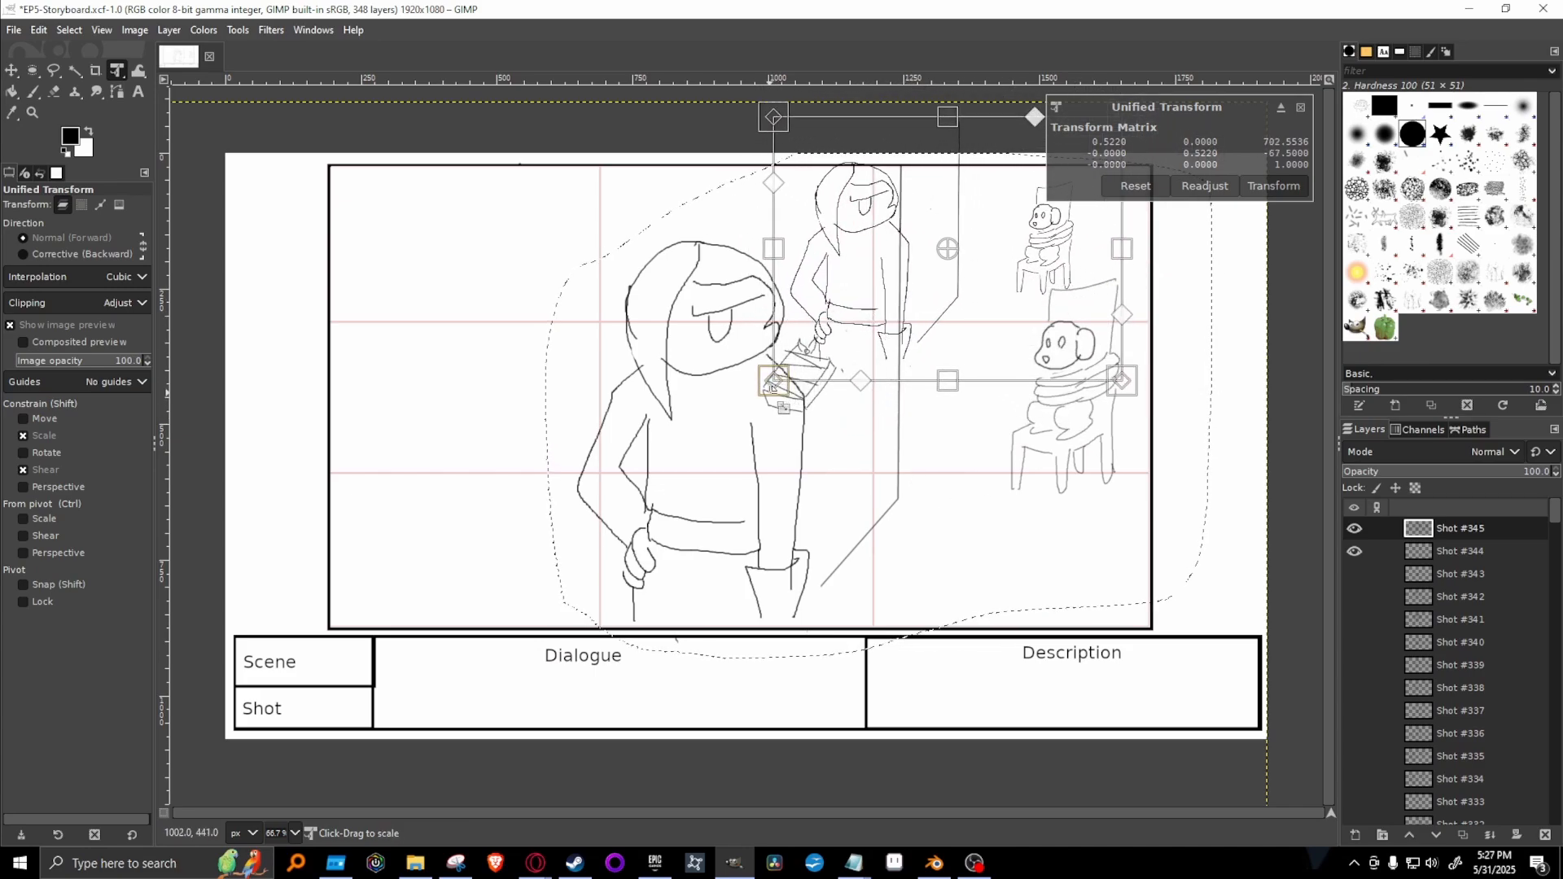
pyautogui.moveTo(767, 400); pyautogui.dragTo(889, 298)
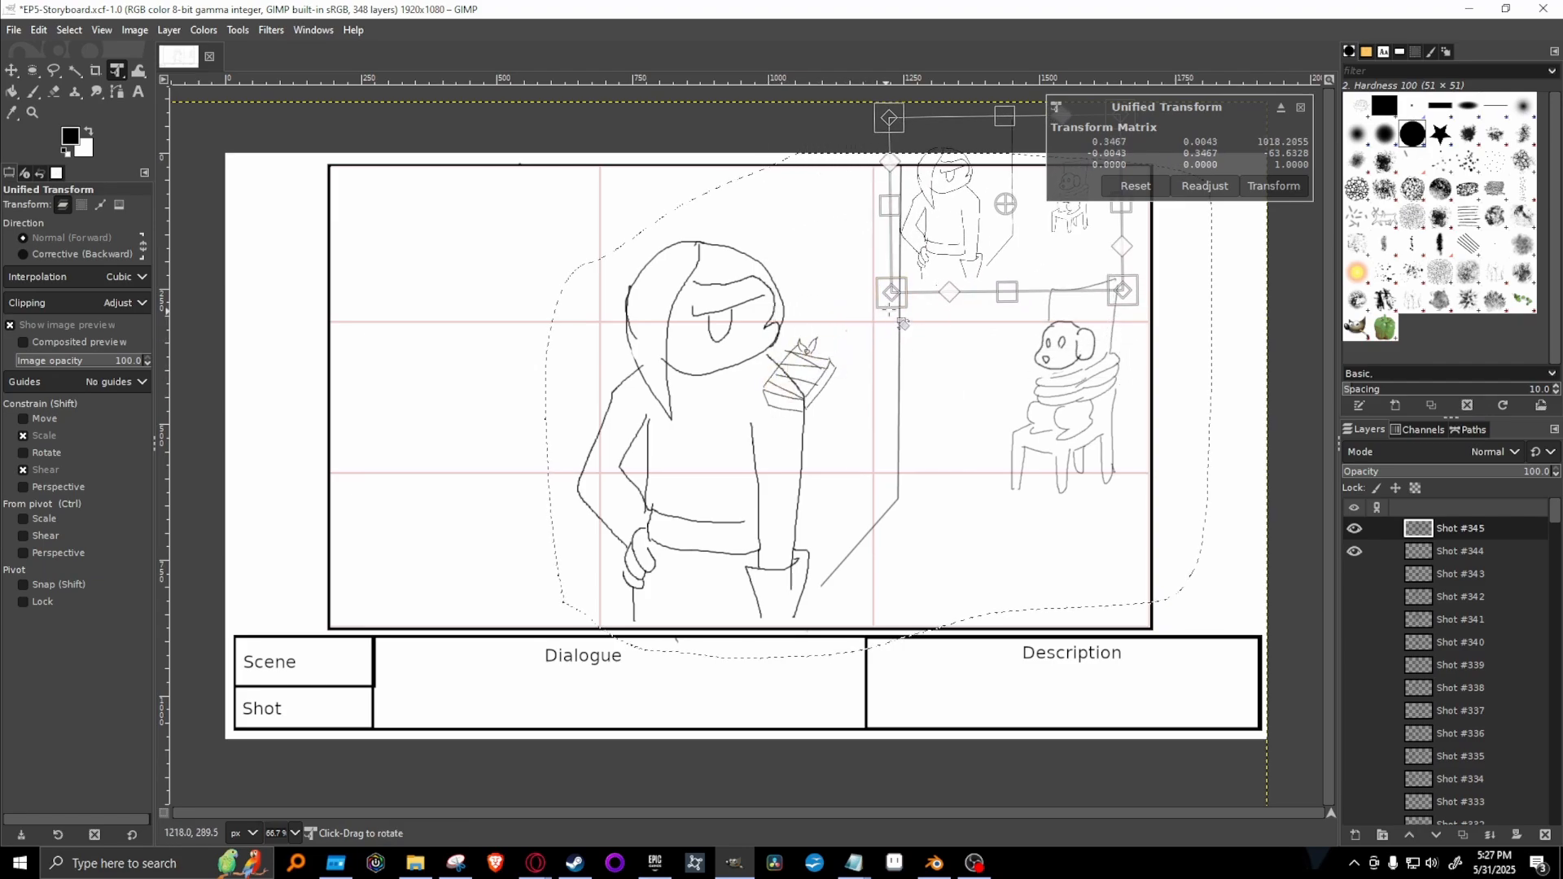
pyautogui.moveTo(1001, 281); pyautogui.dragTo(916, 304)
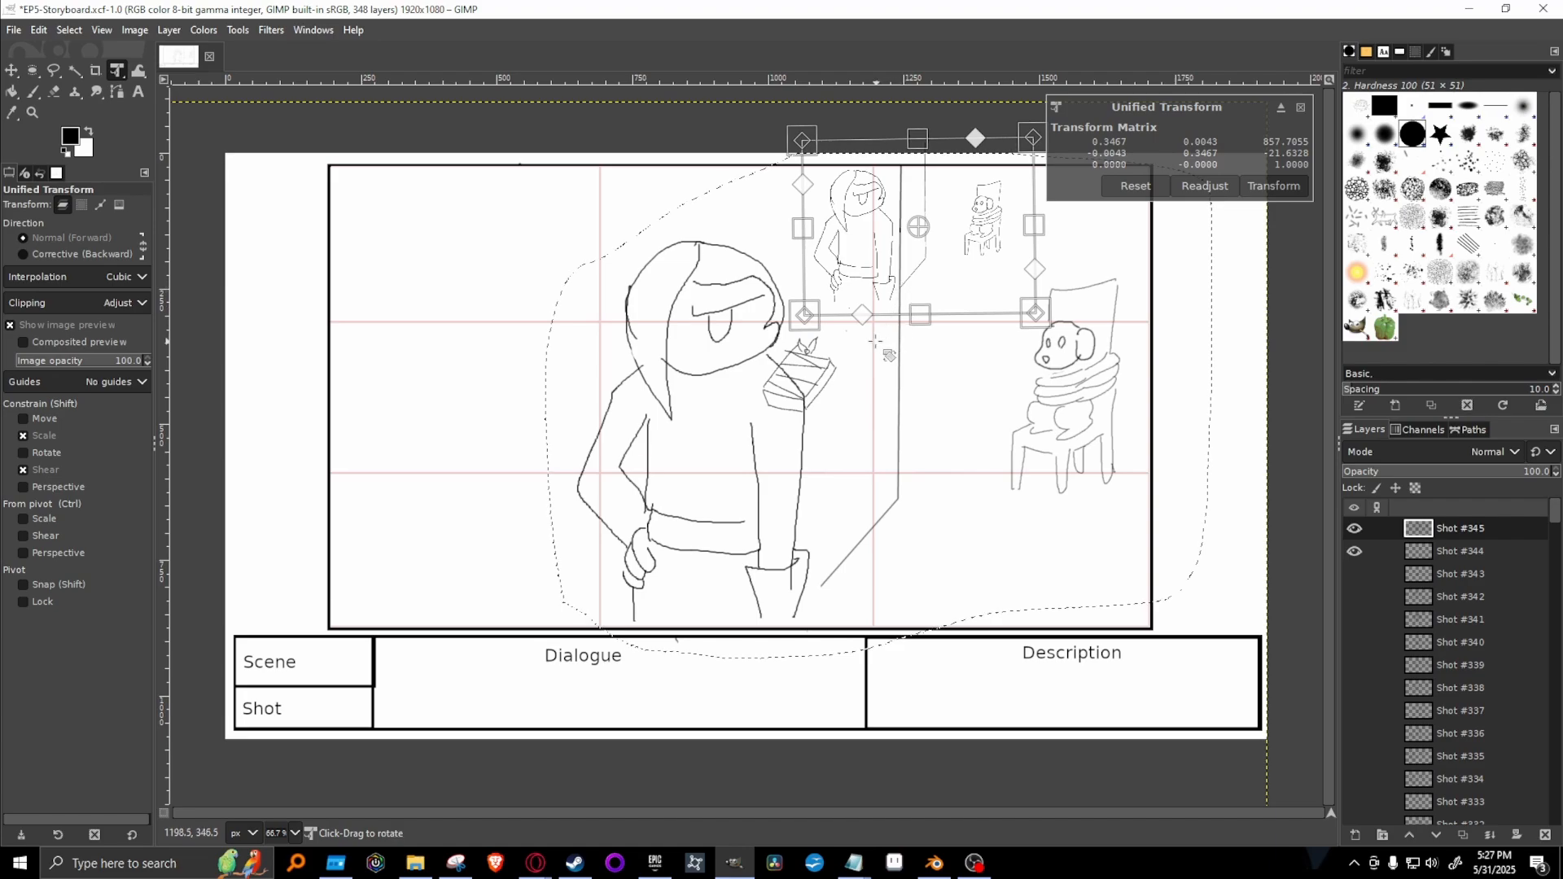
pyautogui.press('Return')
pyautogui.click(951, 412)
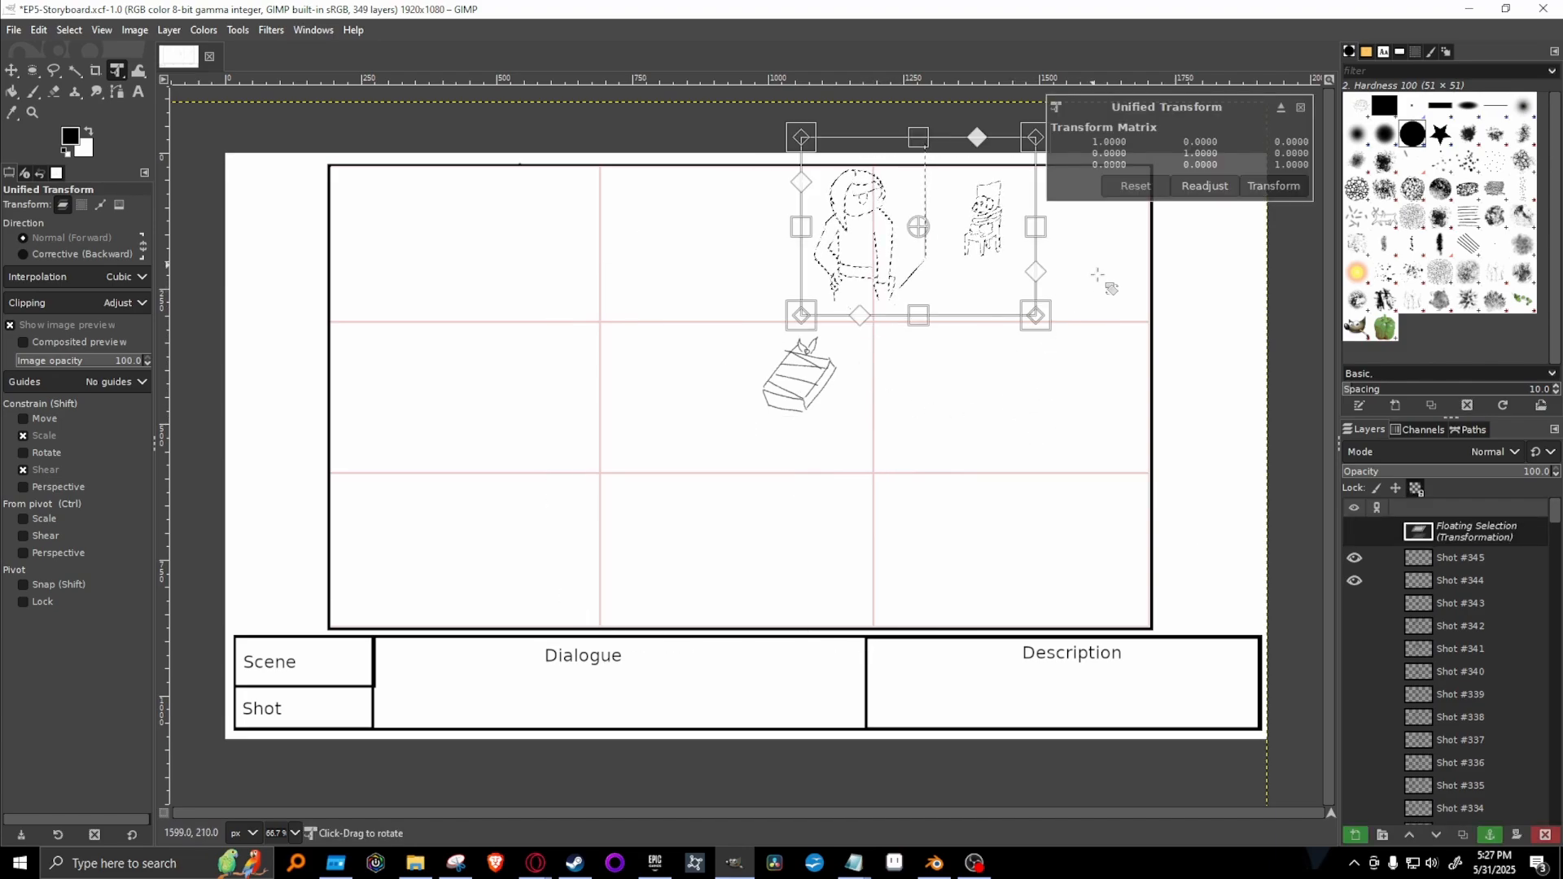
pyautogui.click(1496, 838)
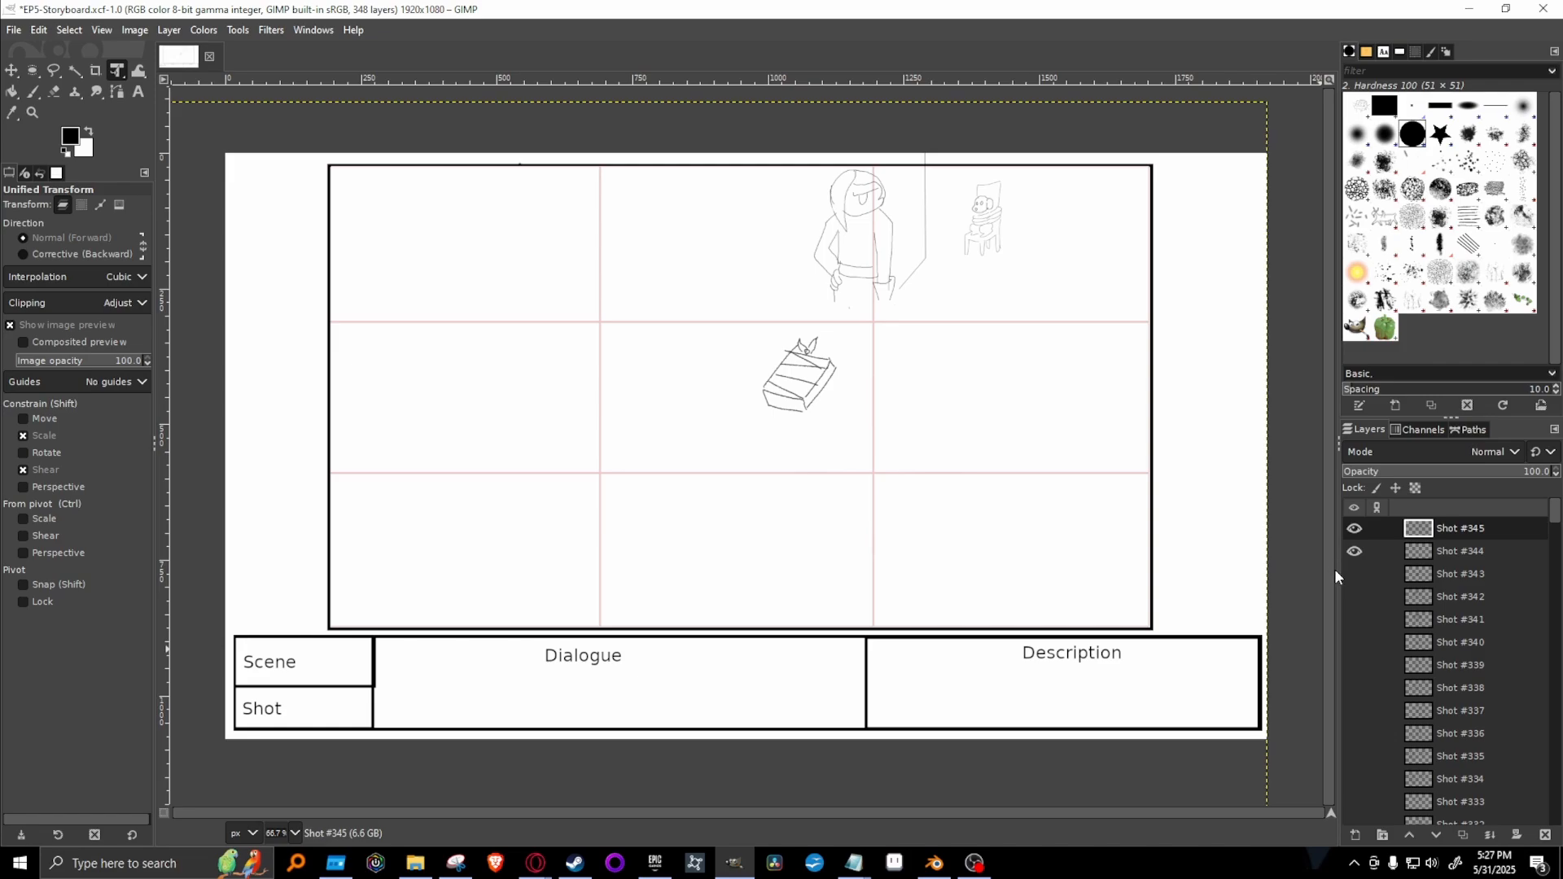
# Select the book on the Shot #344 layer freehand, scale it to about 80%, shift it slightly to the right, and anchor it.
pyautogui.press('f')
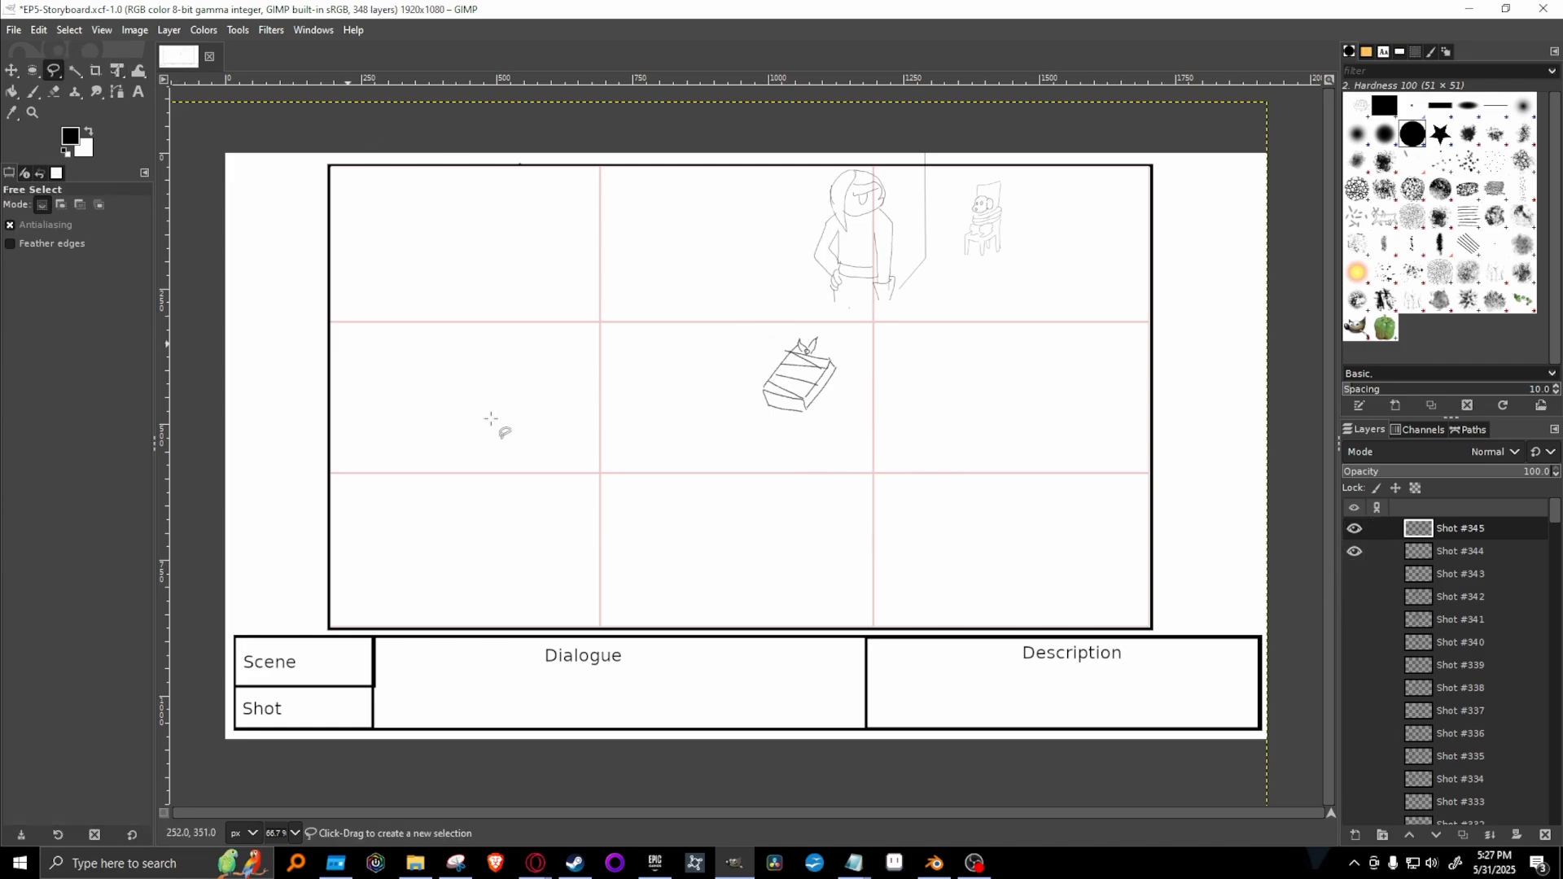
pyautogui.click(1460, 551)
pyautogui.moveTo(817, 321)
pyautogui.mouseDown()
pyautogui.moveTo(907, 418)
pyautogui.moveTo(876, 336)
pyautogui.mouseUp()
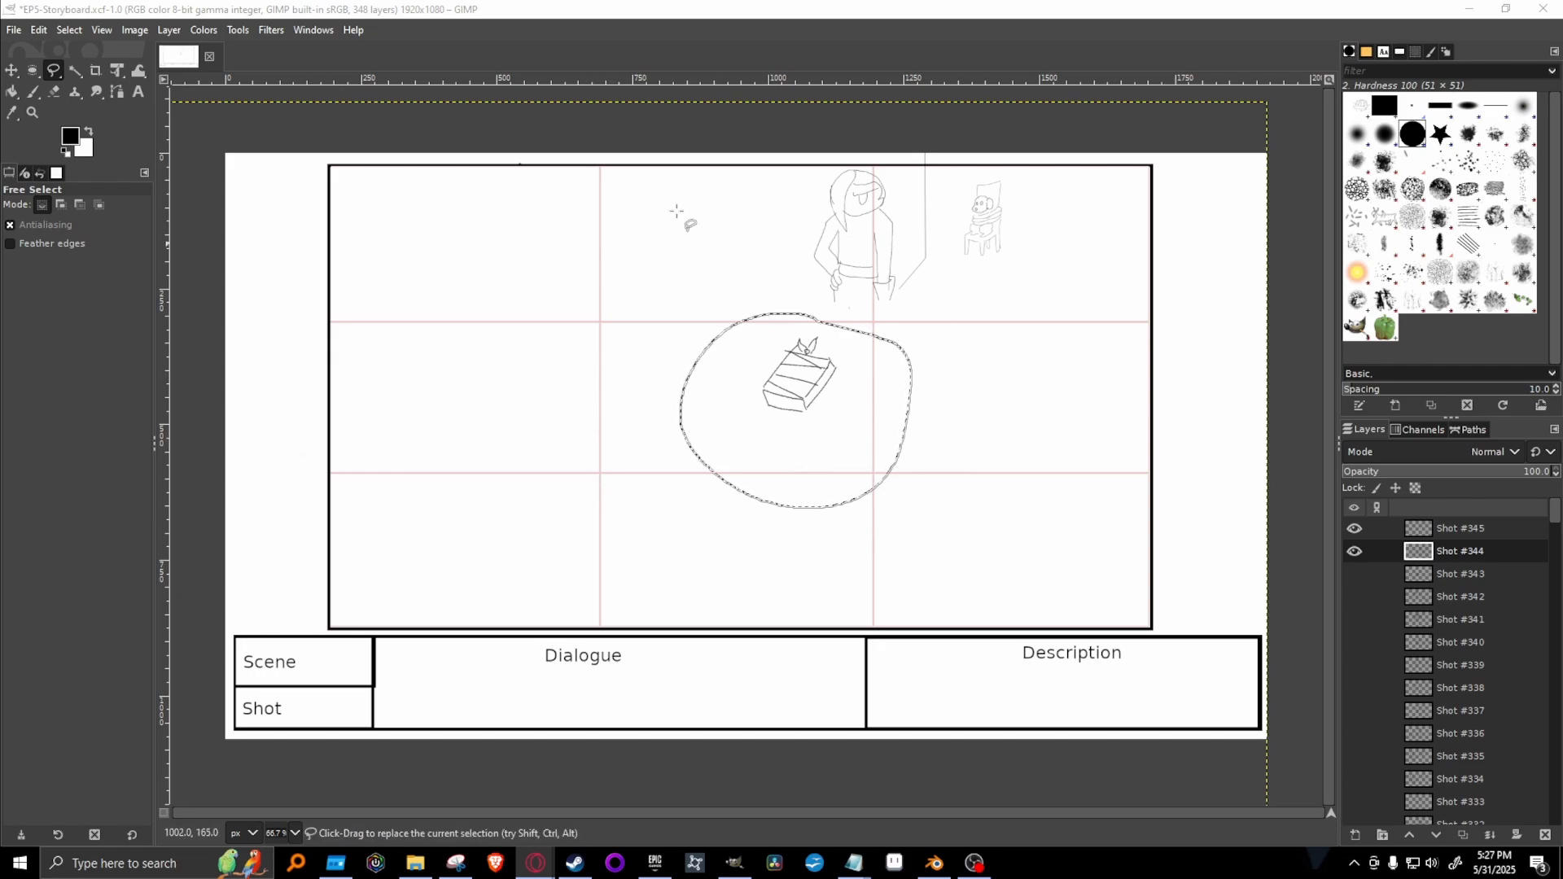
pyautogui.click(118, 73)
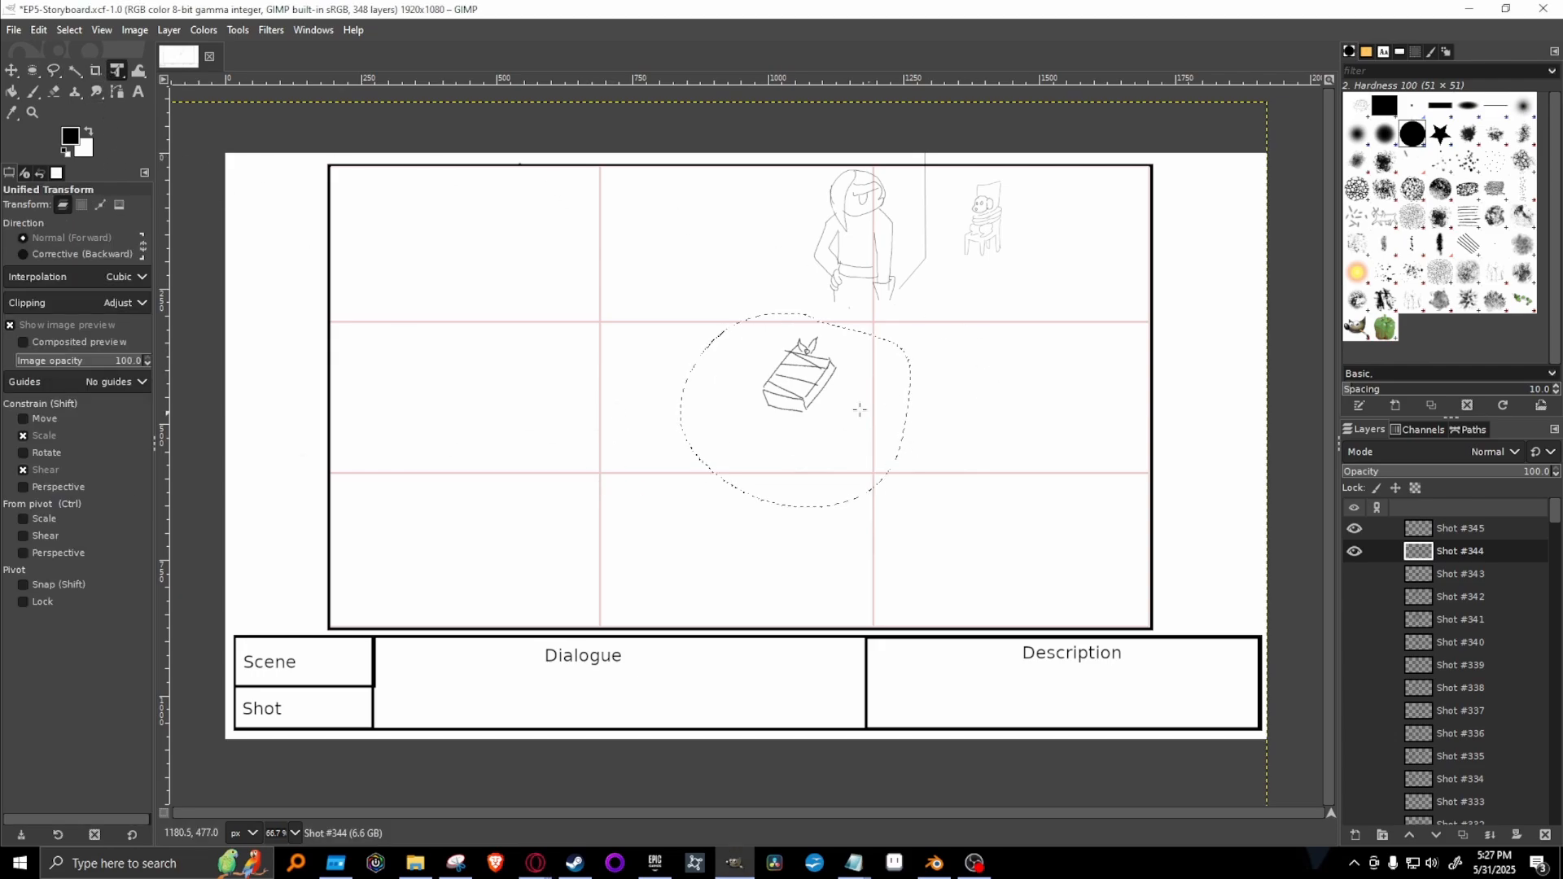
pyautogui.click(809, 373)
pyautogui.moveTo(839, 391)
pyautogui.mouseDown()
pyautogui.moveTo(796, 426)
pyautogui.moveTo(853, 429)
pyautogui.moveTo(833, 405)
pyautogui.mouseUp()
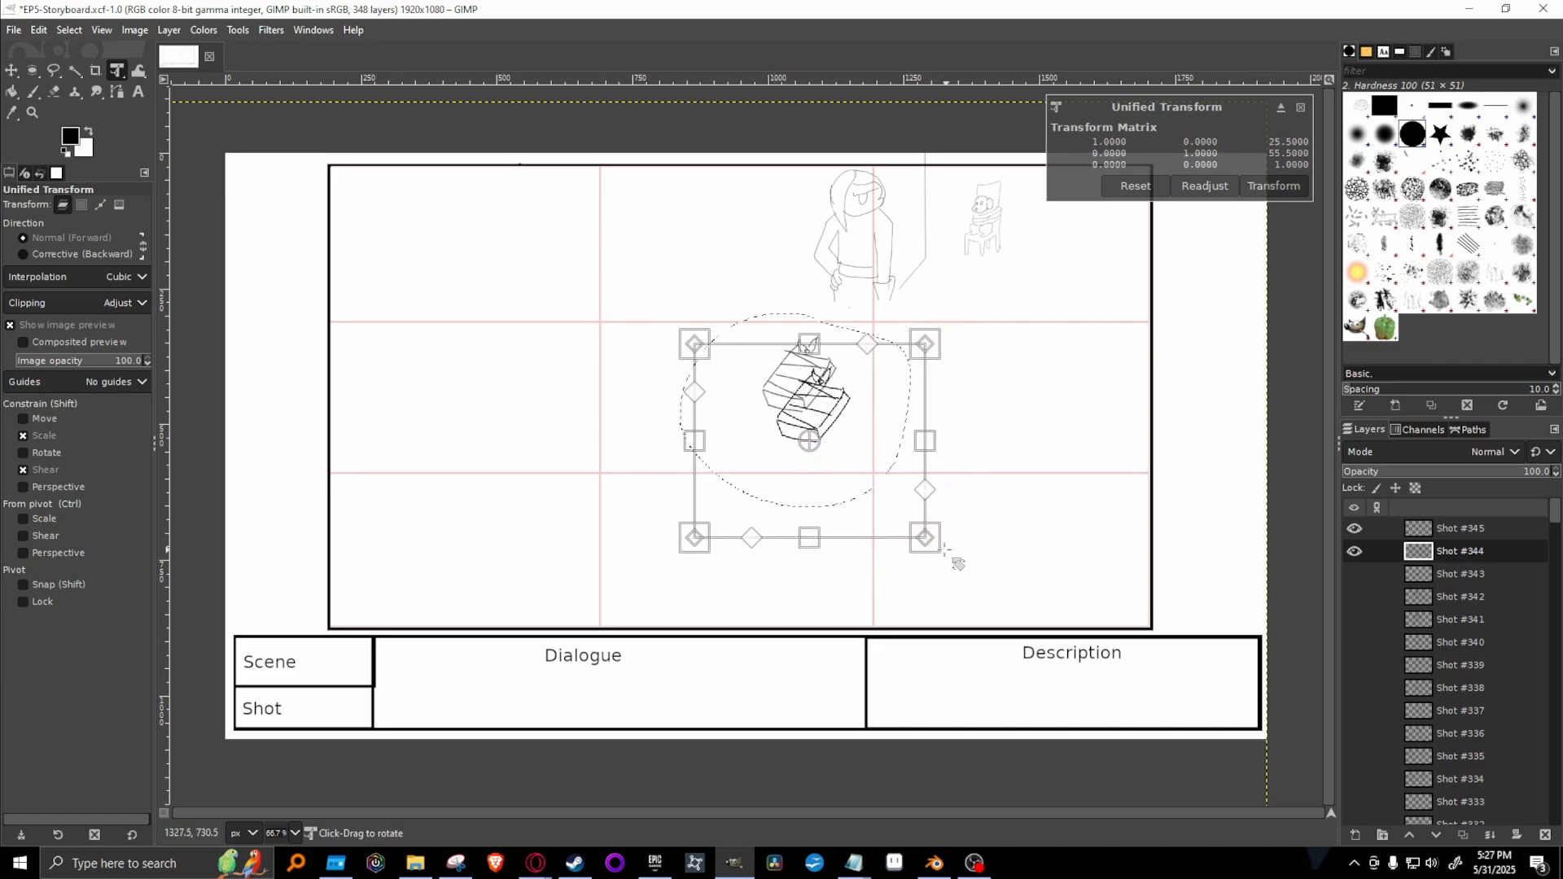
pyautogui.moveTo(949, 564); pyautogui.dragTo(911, 513)
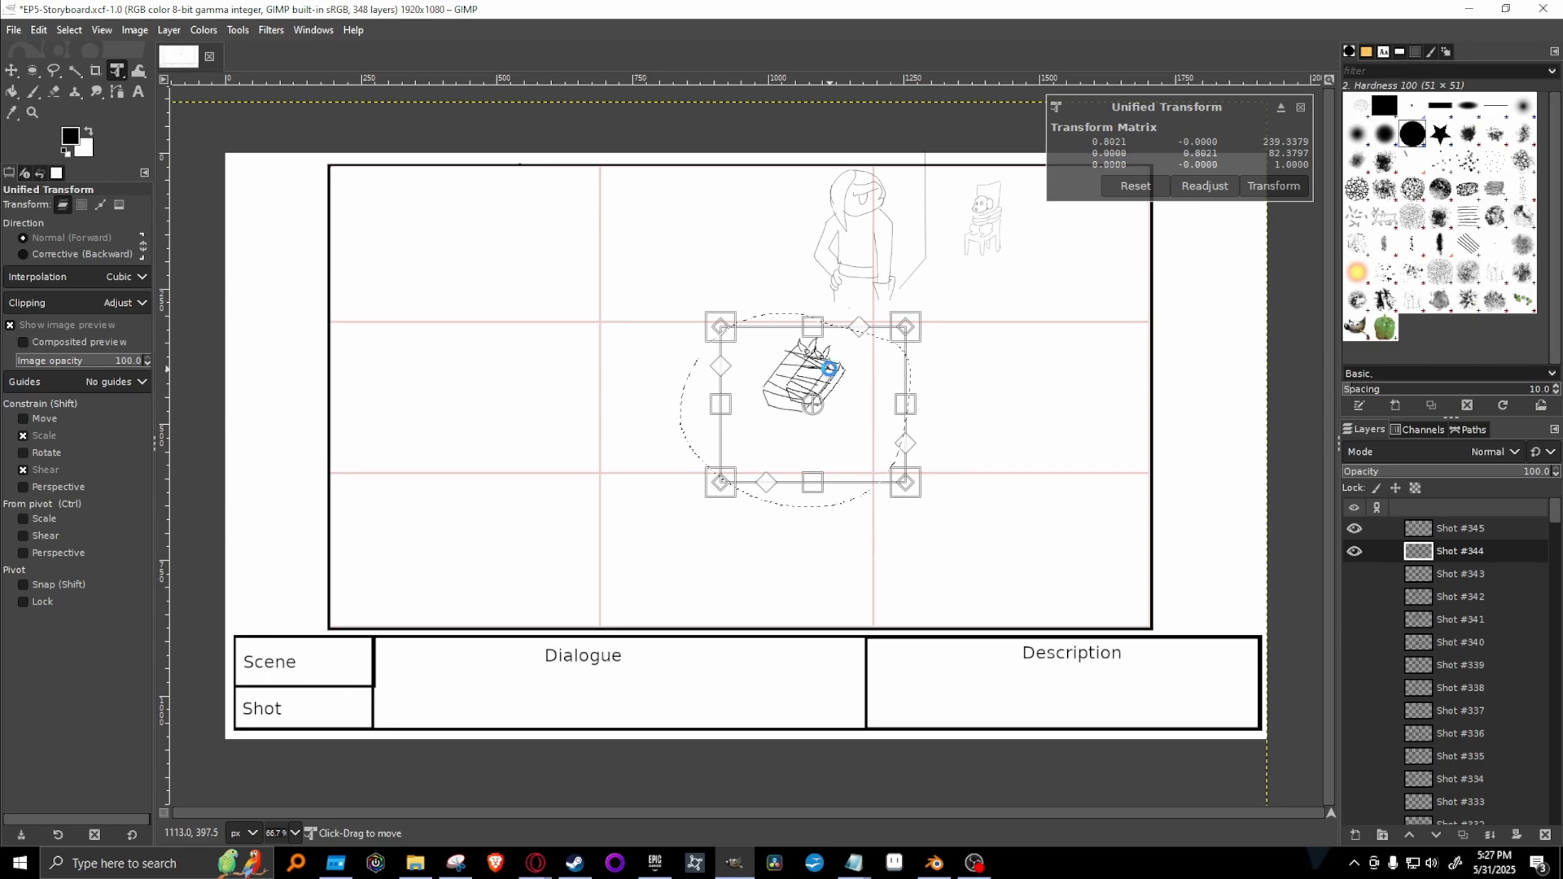
pyautogui.press('Return')
pyautogui.hotkey('ctrl', 'h')
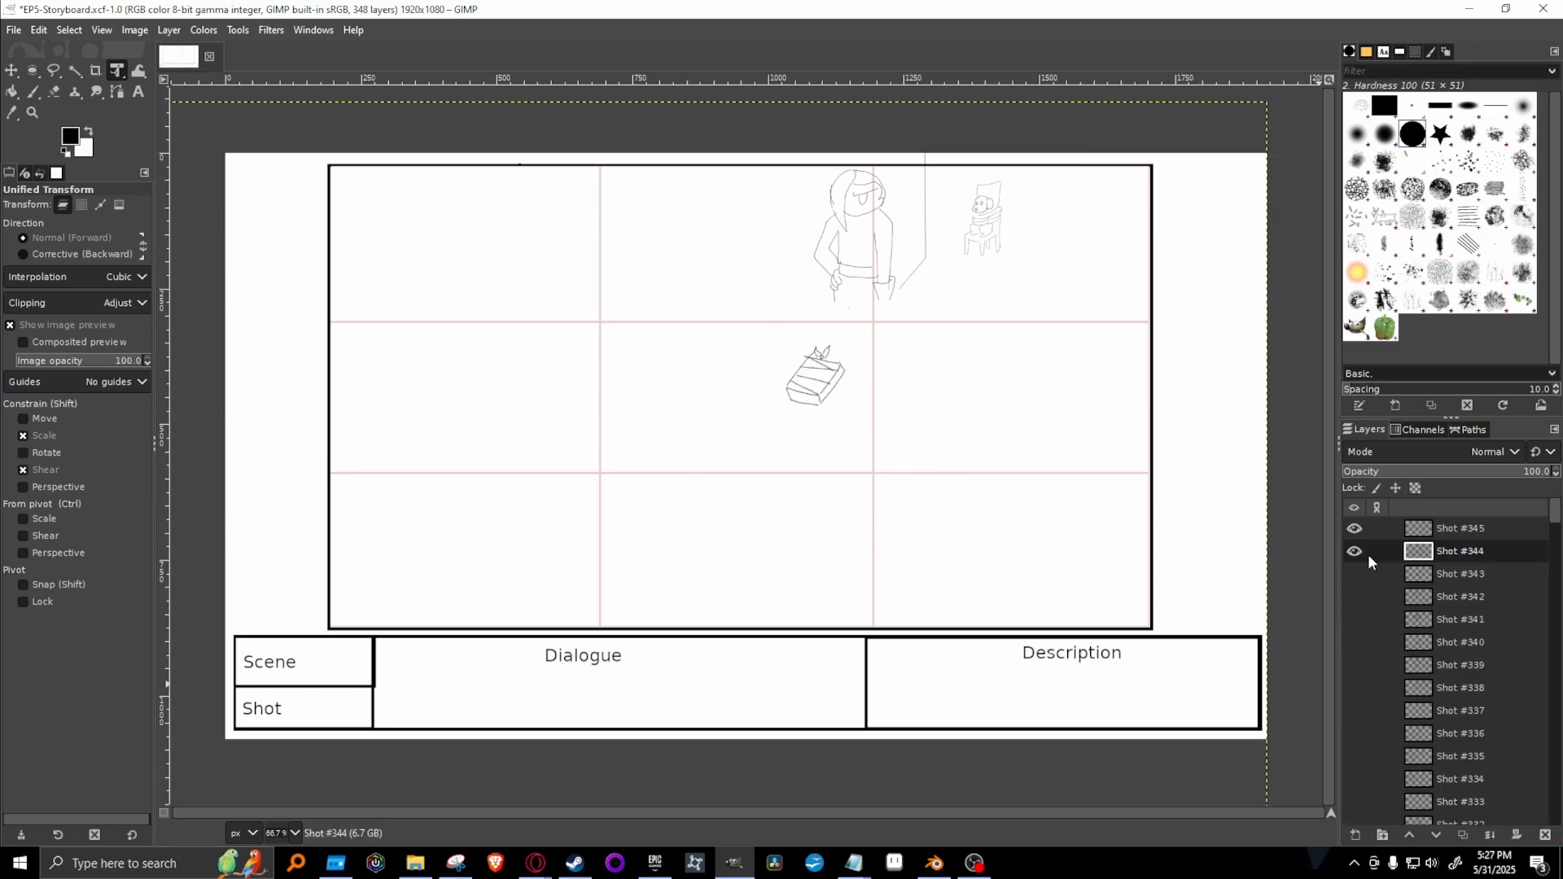
# Merge the Shot #345 layer down into Shot #344.
pyautogui.click(1471, 527)
pyautogui.rightClick(1483, 550)
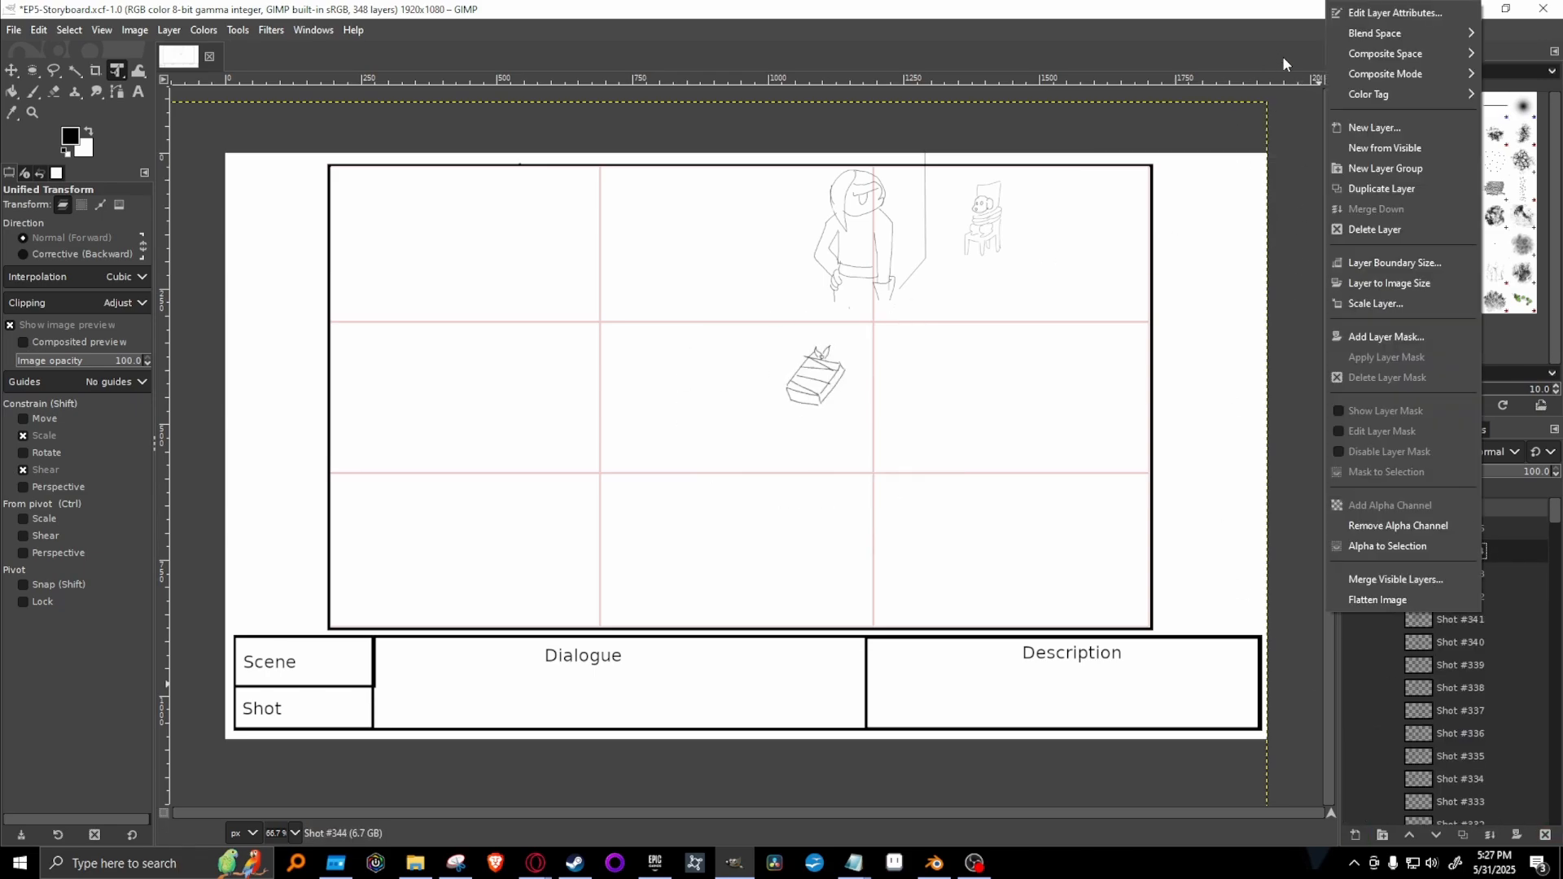
pyautogui.click(1517, 543)
pyautogui.rightClick(1508, 526)
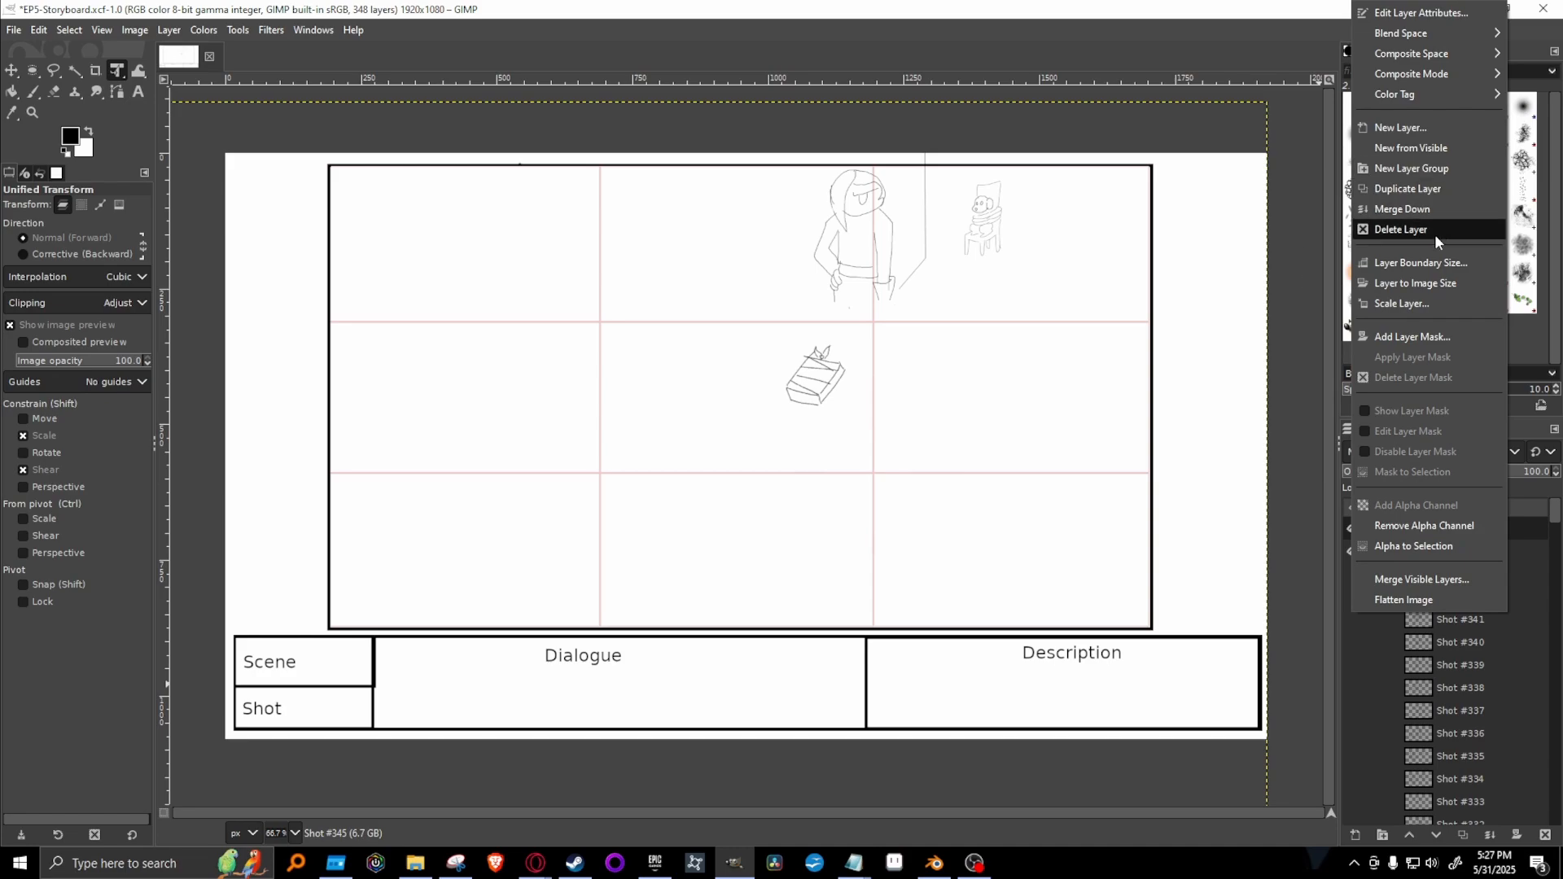
pyautogui.click(1424, 210)
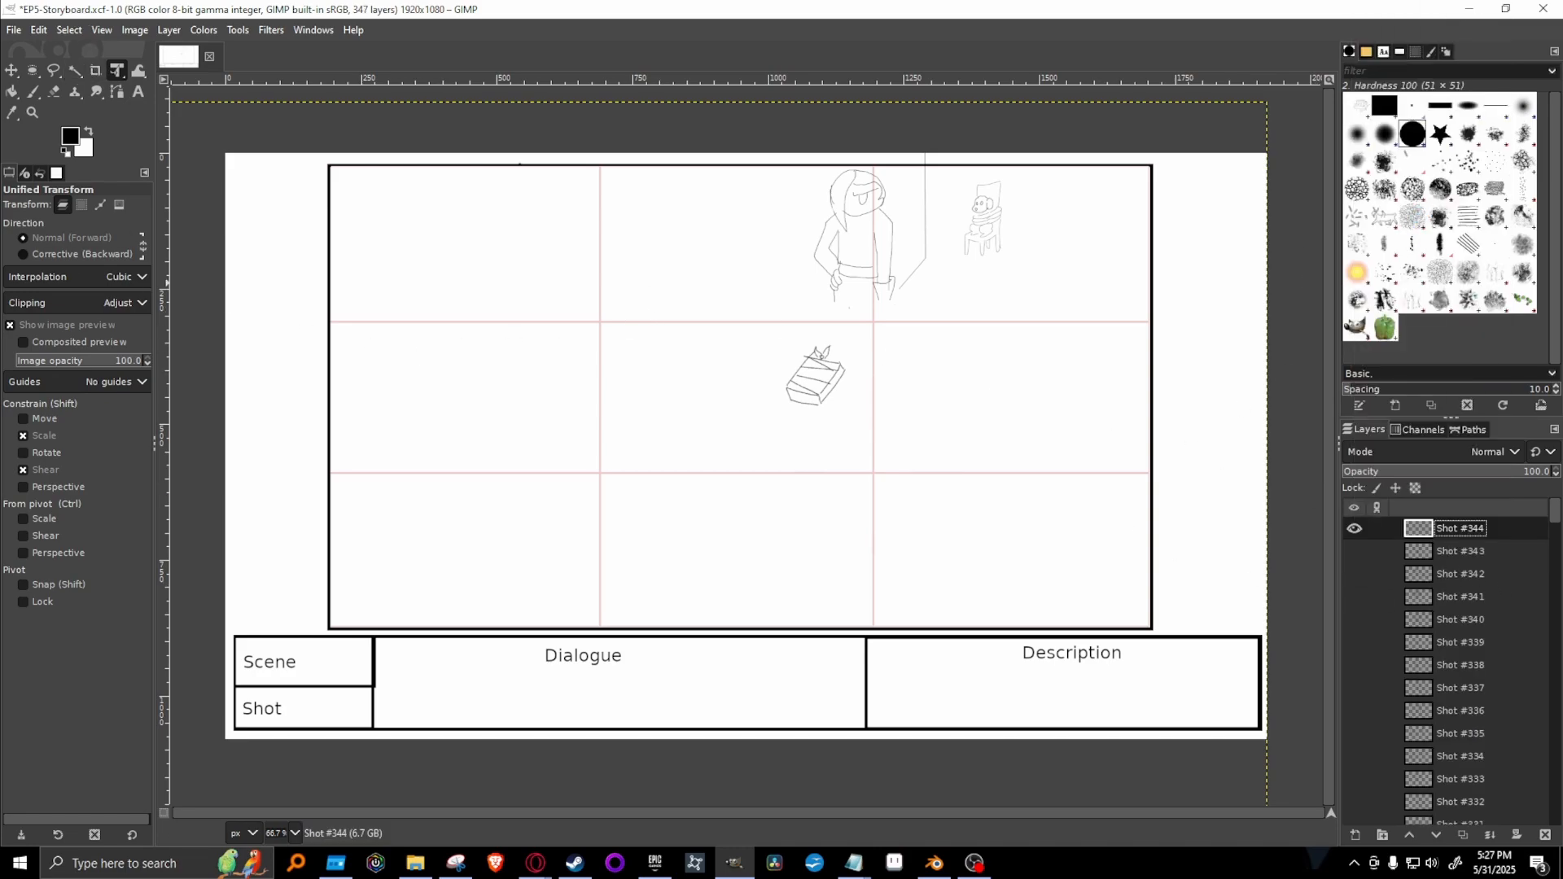
pyautogui.click(1164, 7)
# On the Shot #344 layer, extend the standing figure's outer leg line down towards the book with the 1. Pixel paintbrush at size 3.
pyautogui.click(294, 833)
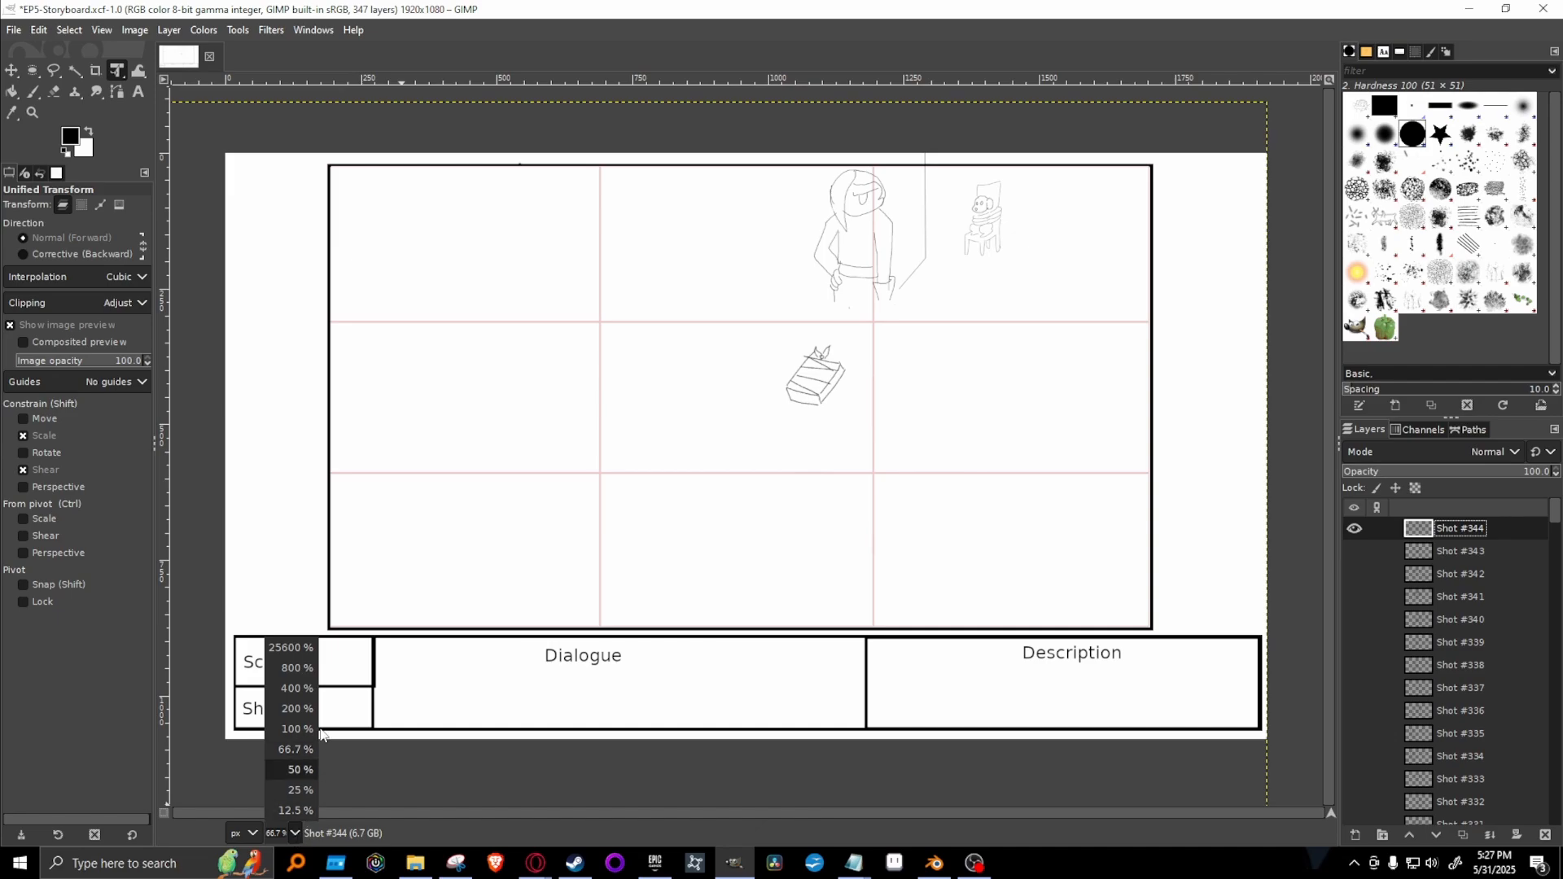
pyautogui.click(293, 708)
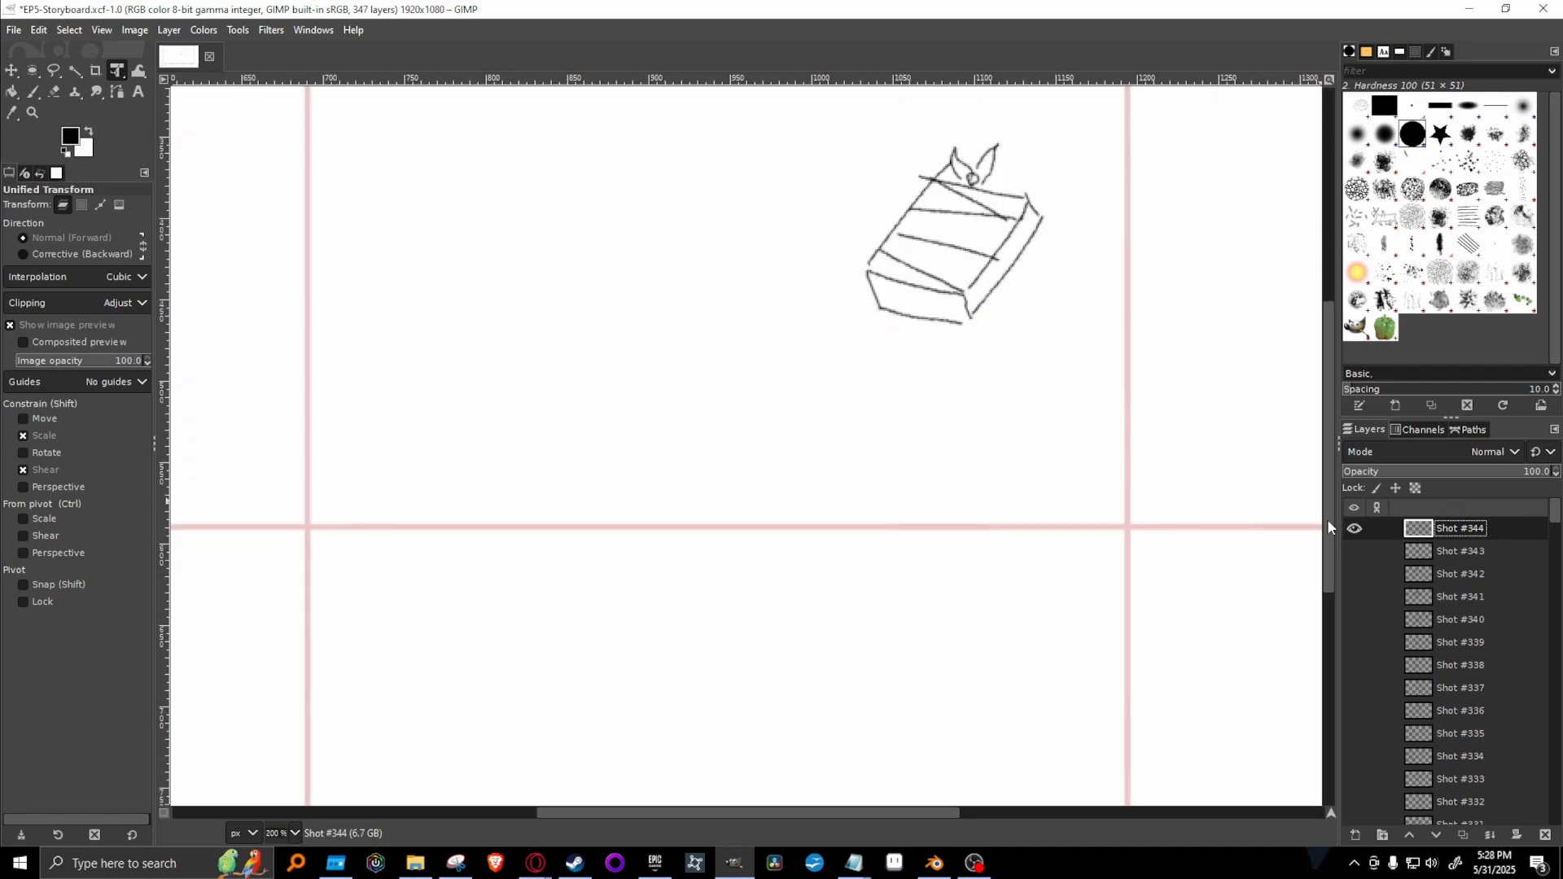
pyautogui.moveTo(1327, 519); pyautogui.dragTo(1325, 358)
pyautogui.press('BackSpace')
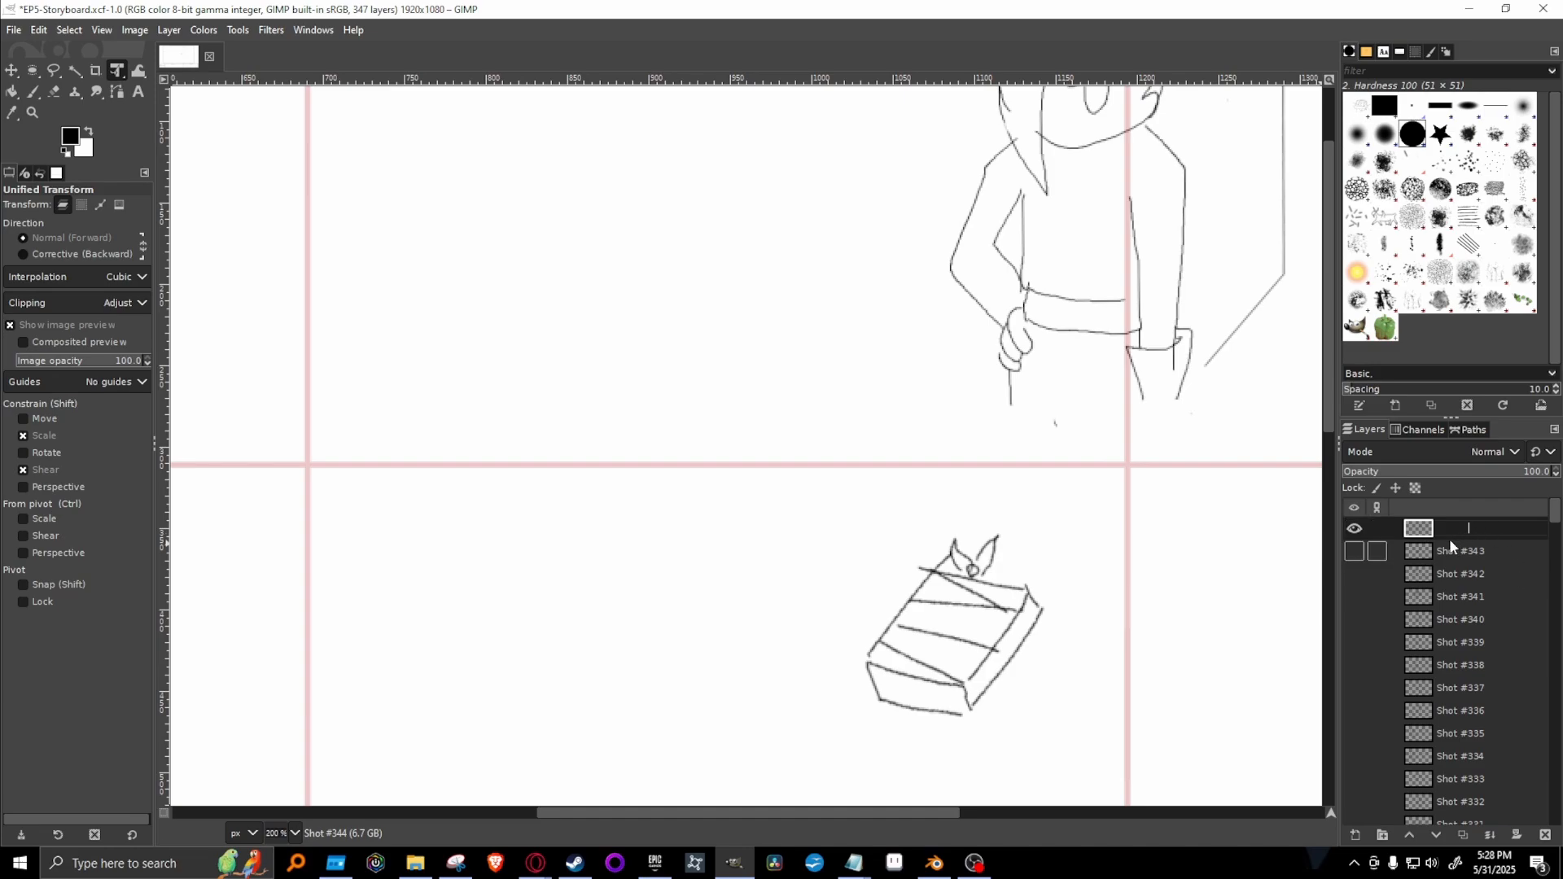
pyautogui.click(1502, 552)
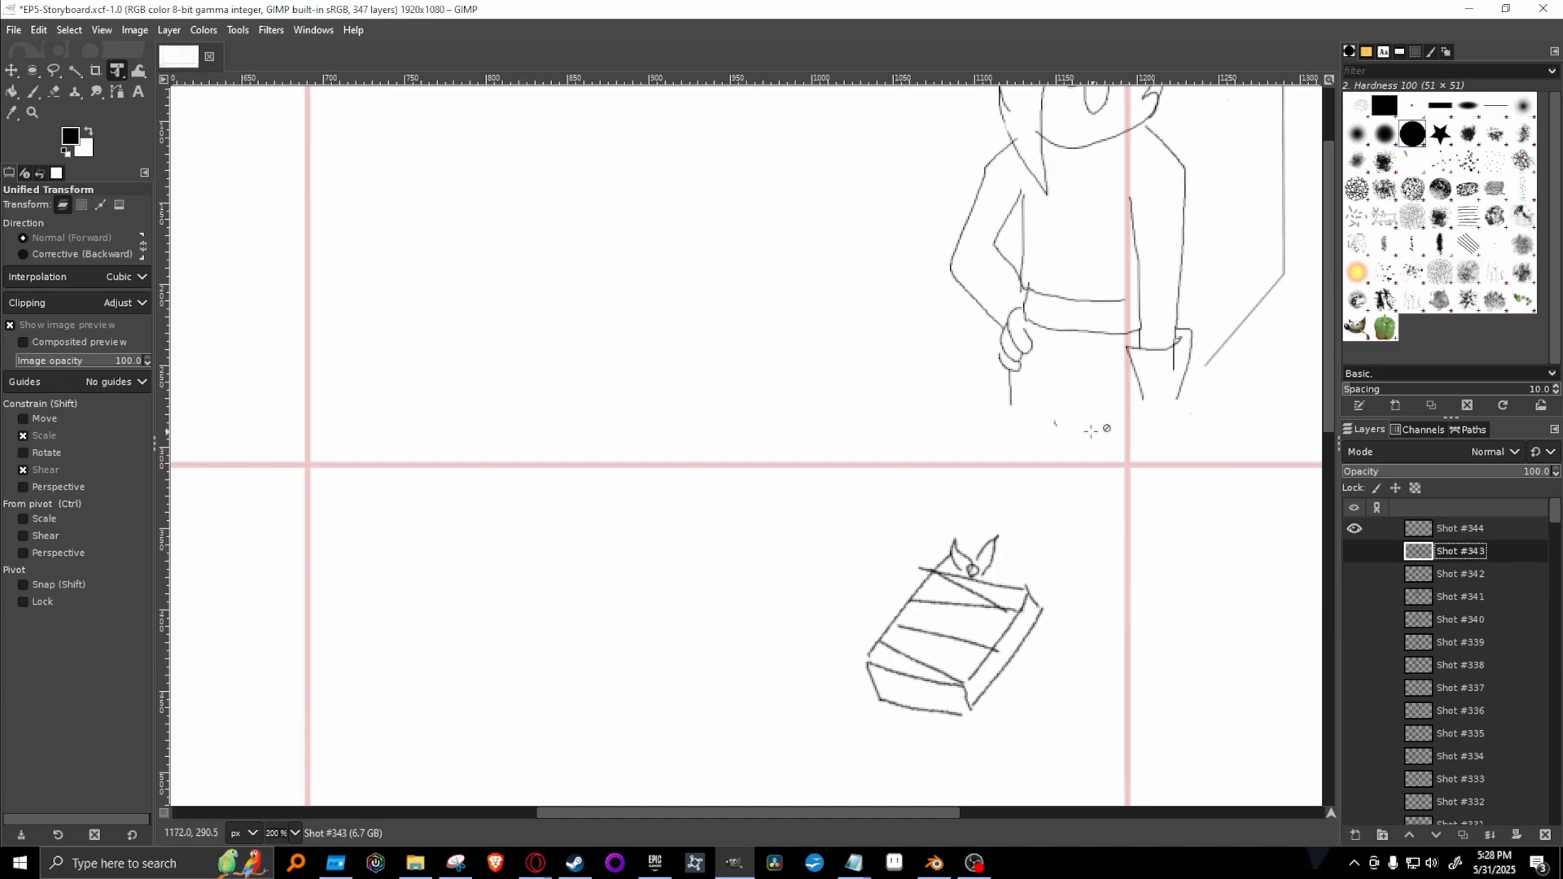
pyautogui.hscroll(5, 1050, 476)
pyautogui.scroll(2, 1050, 477)
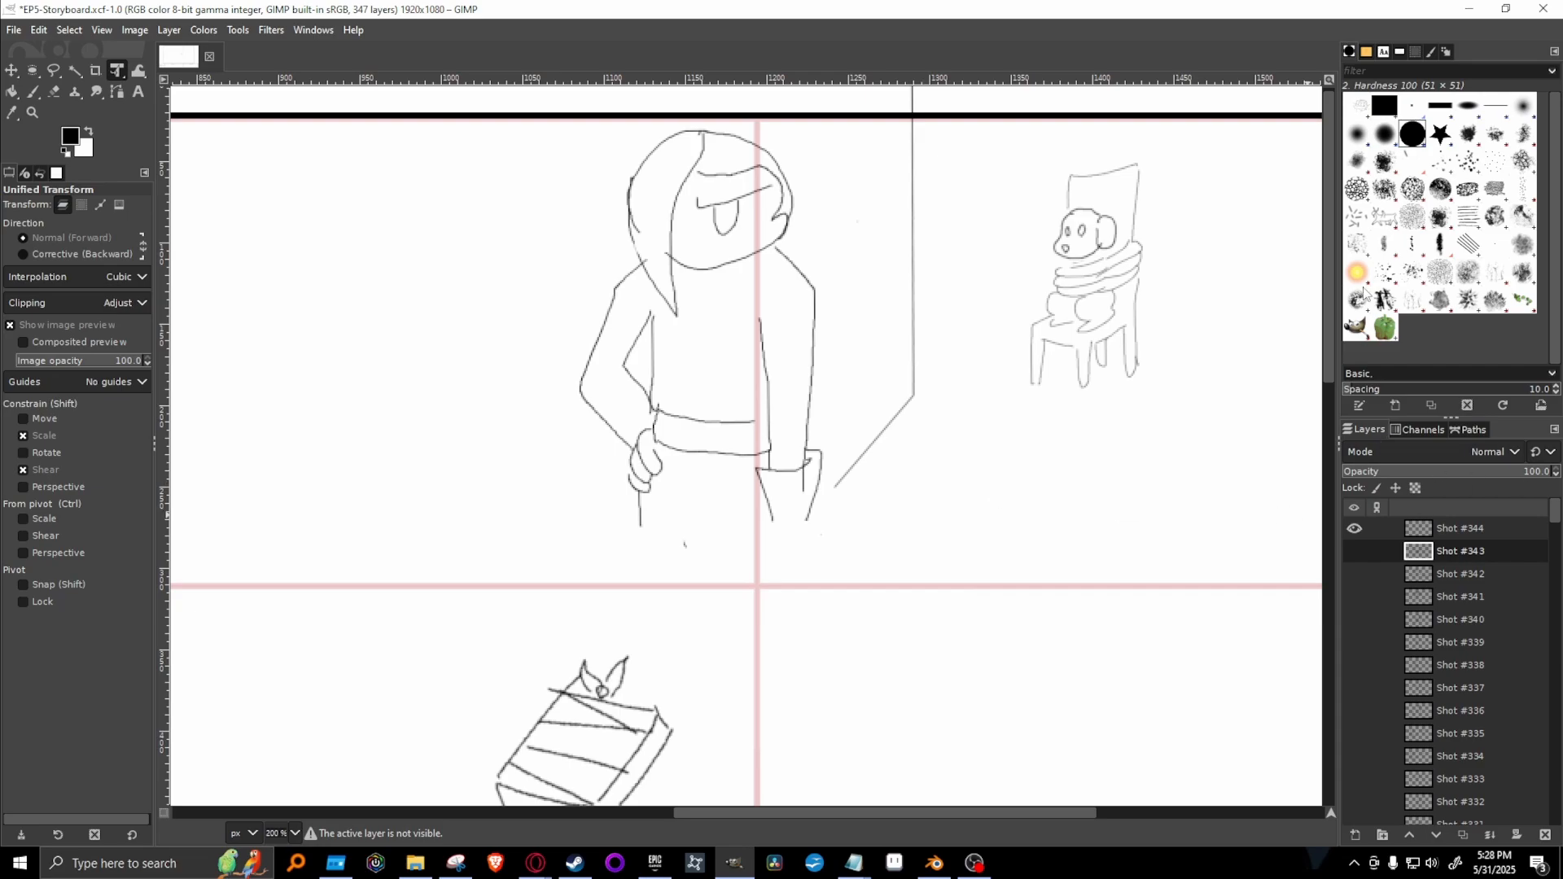
pyautogui.press('p')
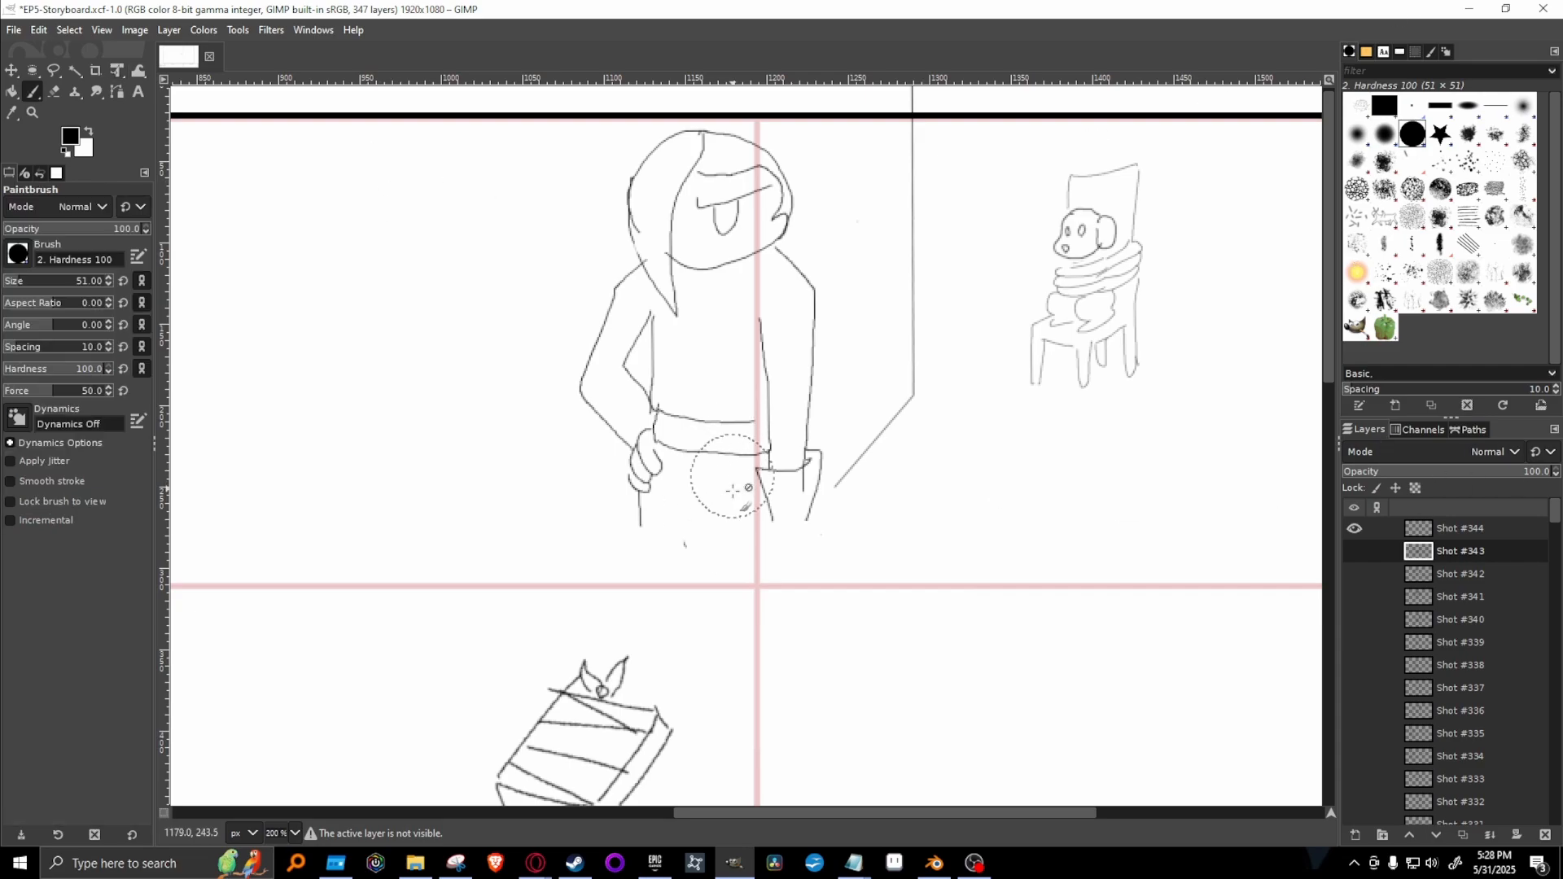
pyautogui.click(1413, 106)
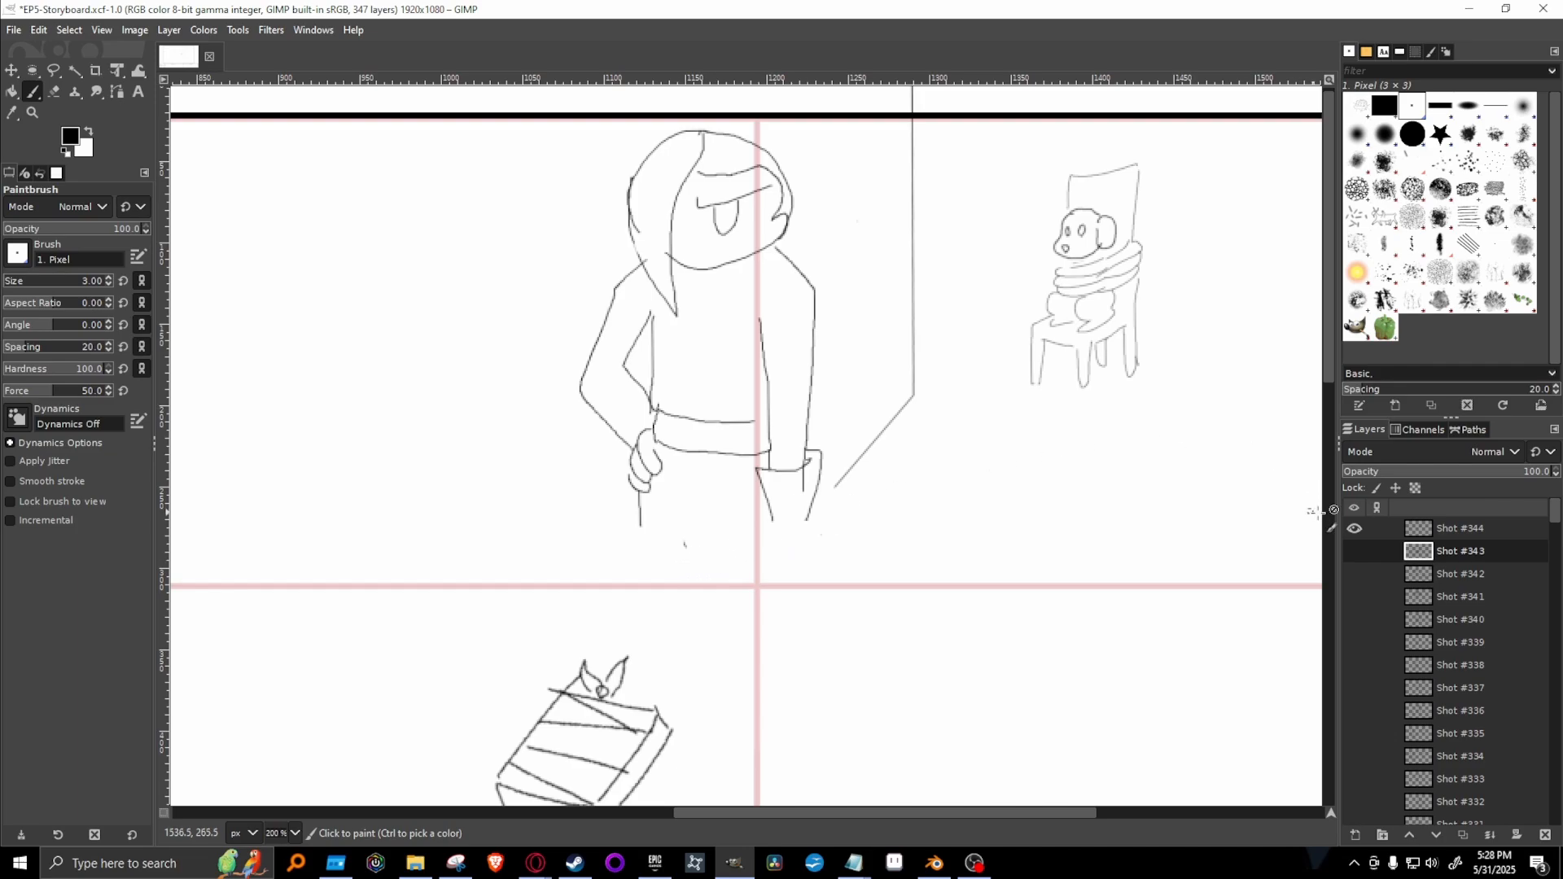
pyautogui.click(1448, 530)
pyautogui.click(1354, 555)
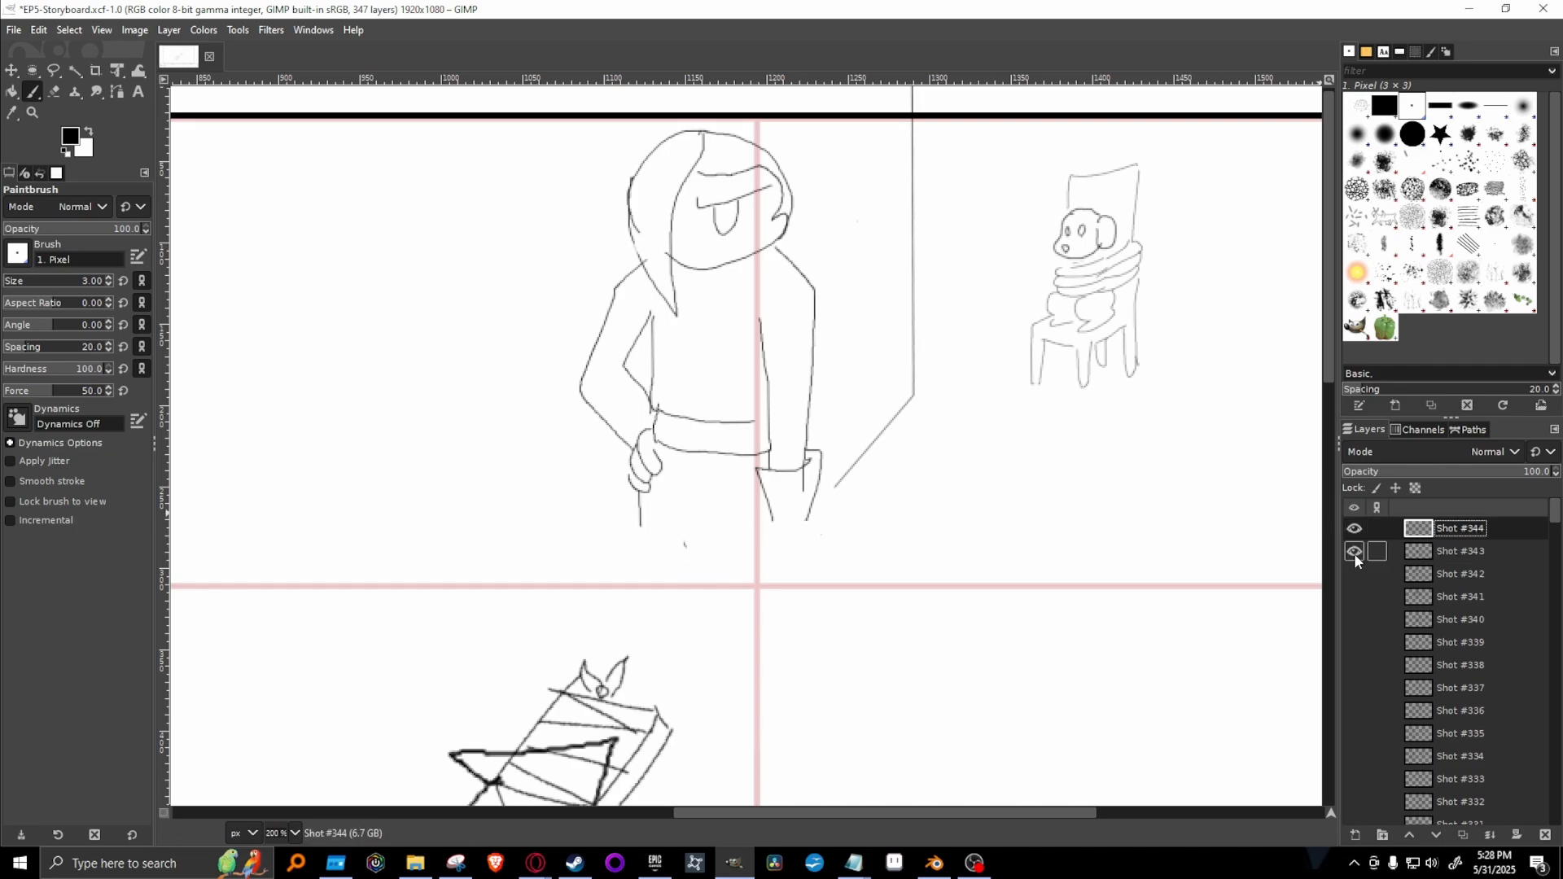
pyautogui.click(1355, 555)
pyautogui.scroll(-3, 1309, 425)
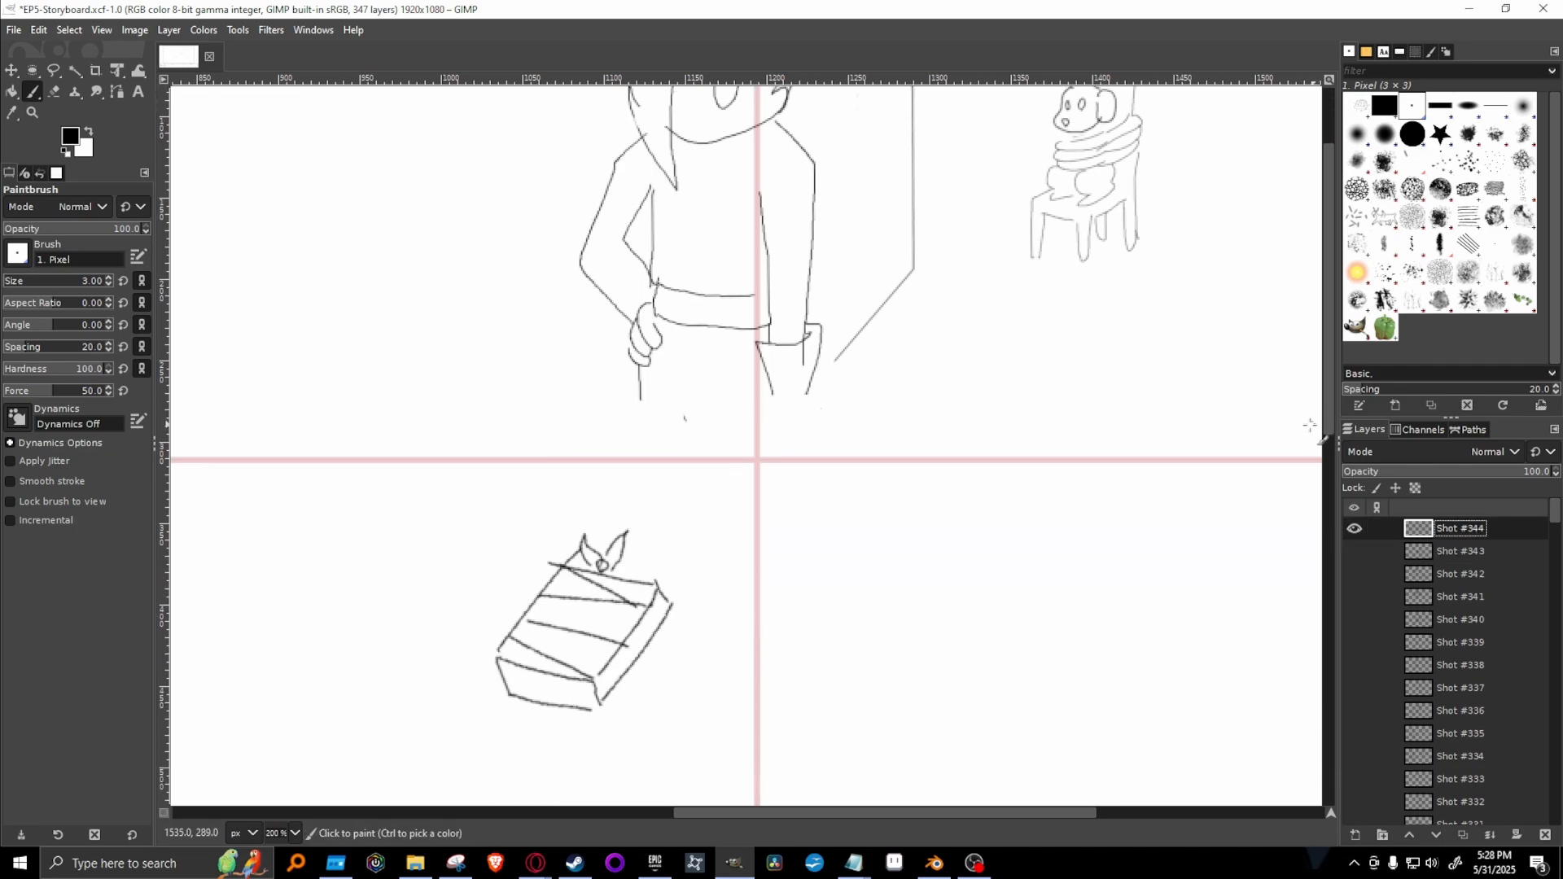
pyautogui.moveTo(639, 401); pyautogui.dragTo(654, 560)
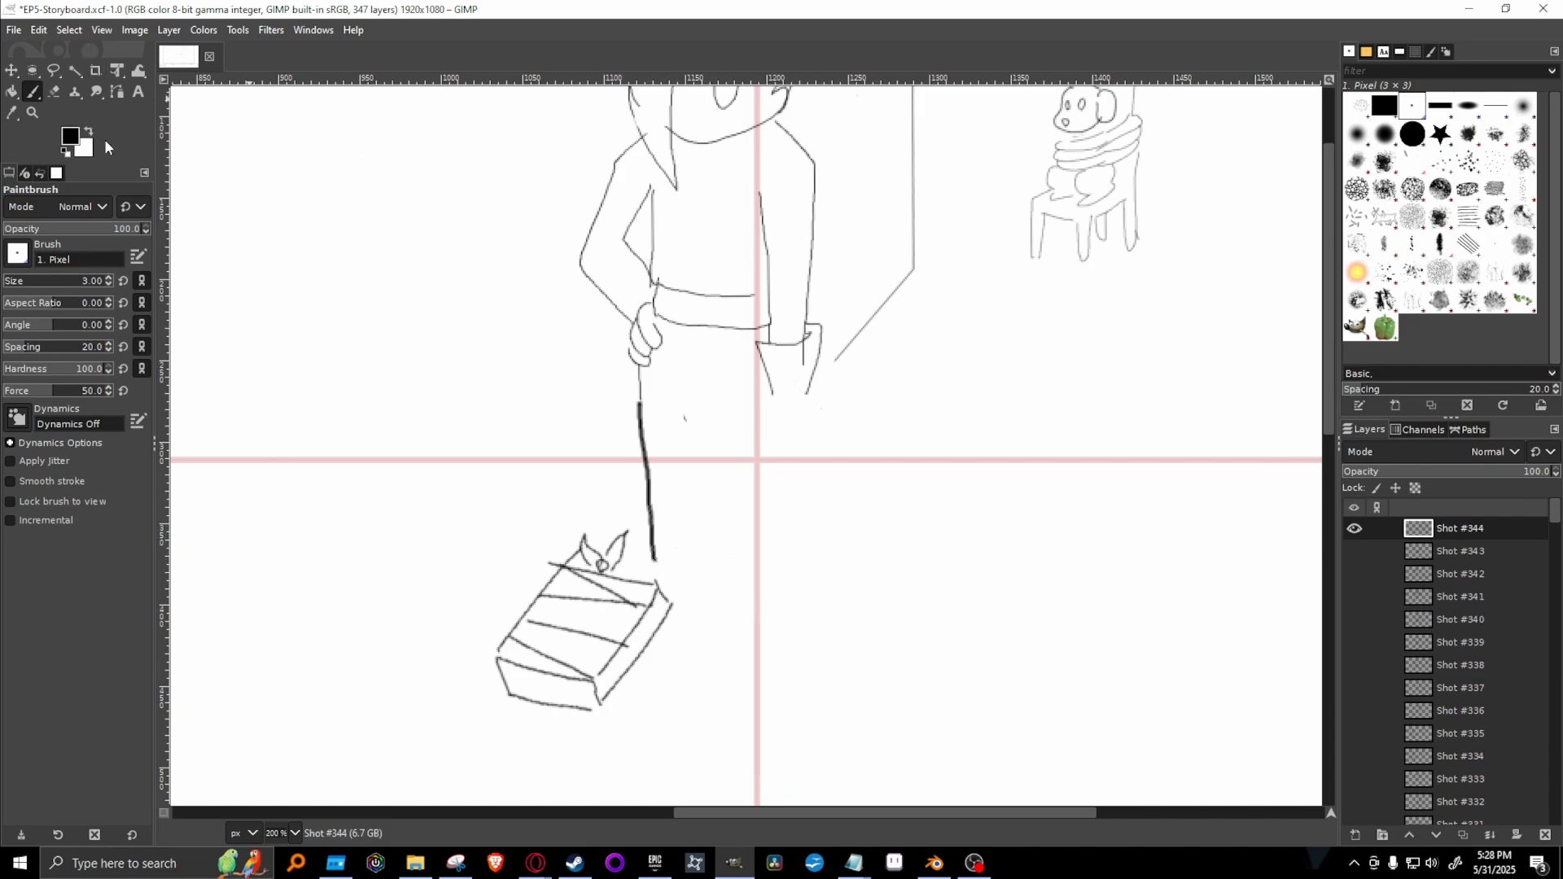
# Select the wrapped book freehand, move it 59 px left and 69 px down, away from the figure's leg, and anchor it.
pyautogui.click(54, 70)
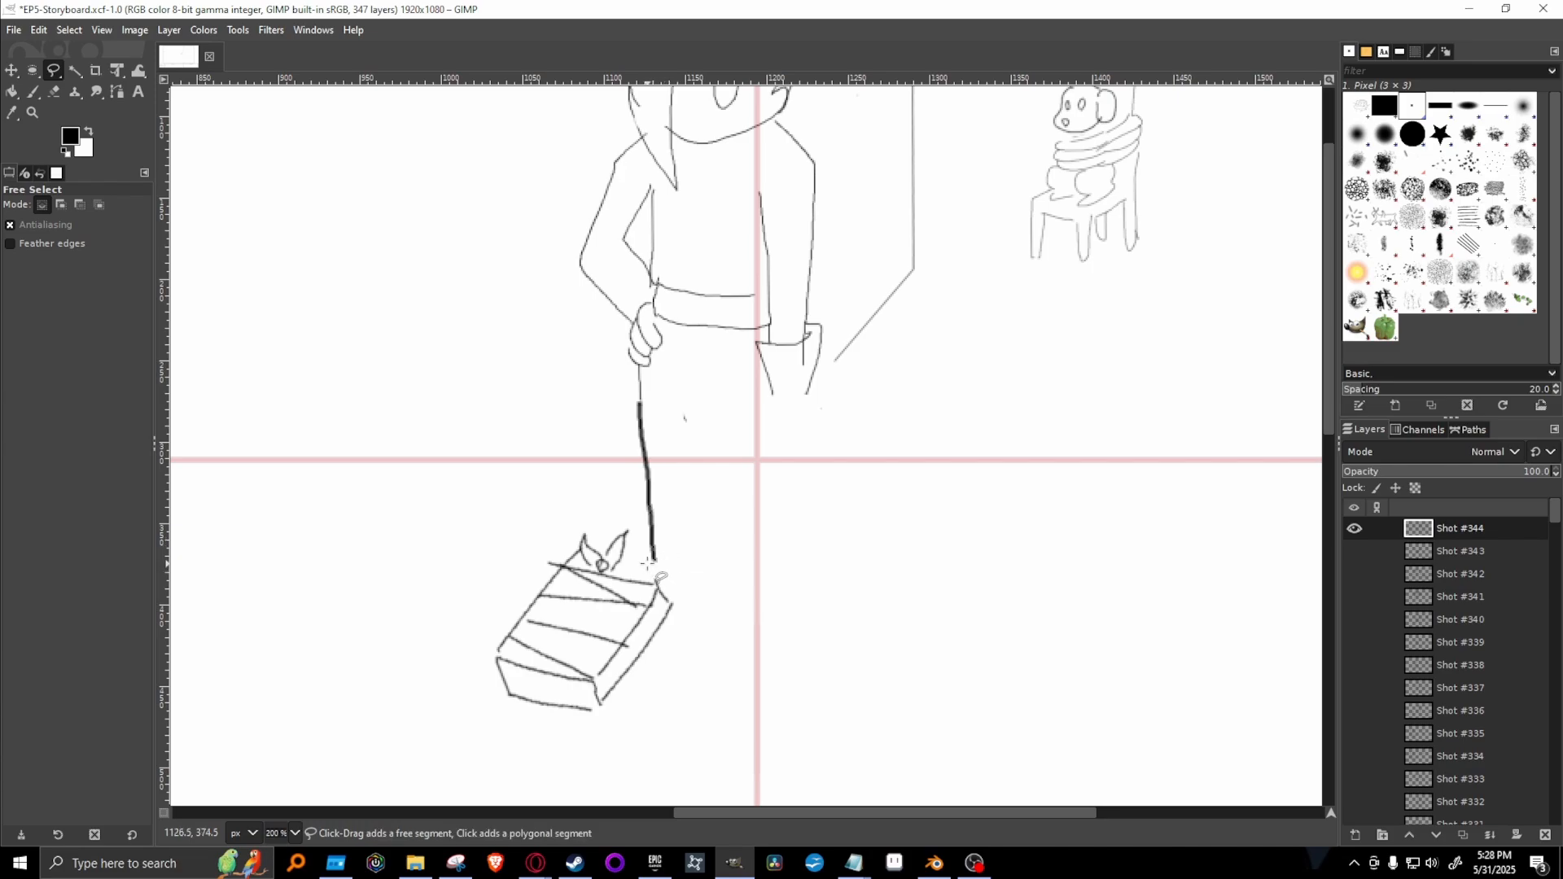
pyautogui.moveTo(651, 562)
pyautogui.mouseDown()
pyautogui.moveTo(586, 507)
pyautogui.moveTo(497, 564)
pyautogui.moveTo(445, 679)
pyautogui.moveTo(629, 757)
pyautogui.moveTo(716, 683)
pyautogui.moveTo(707, 600)
pyautogui.moveTo(656, 567)
pyautogui.moveTo(623, 512)
pyautogui.mouseUp()
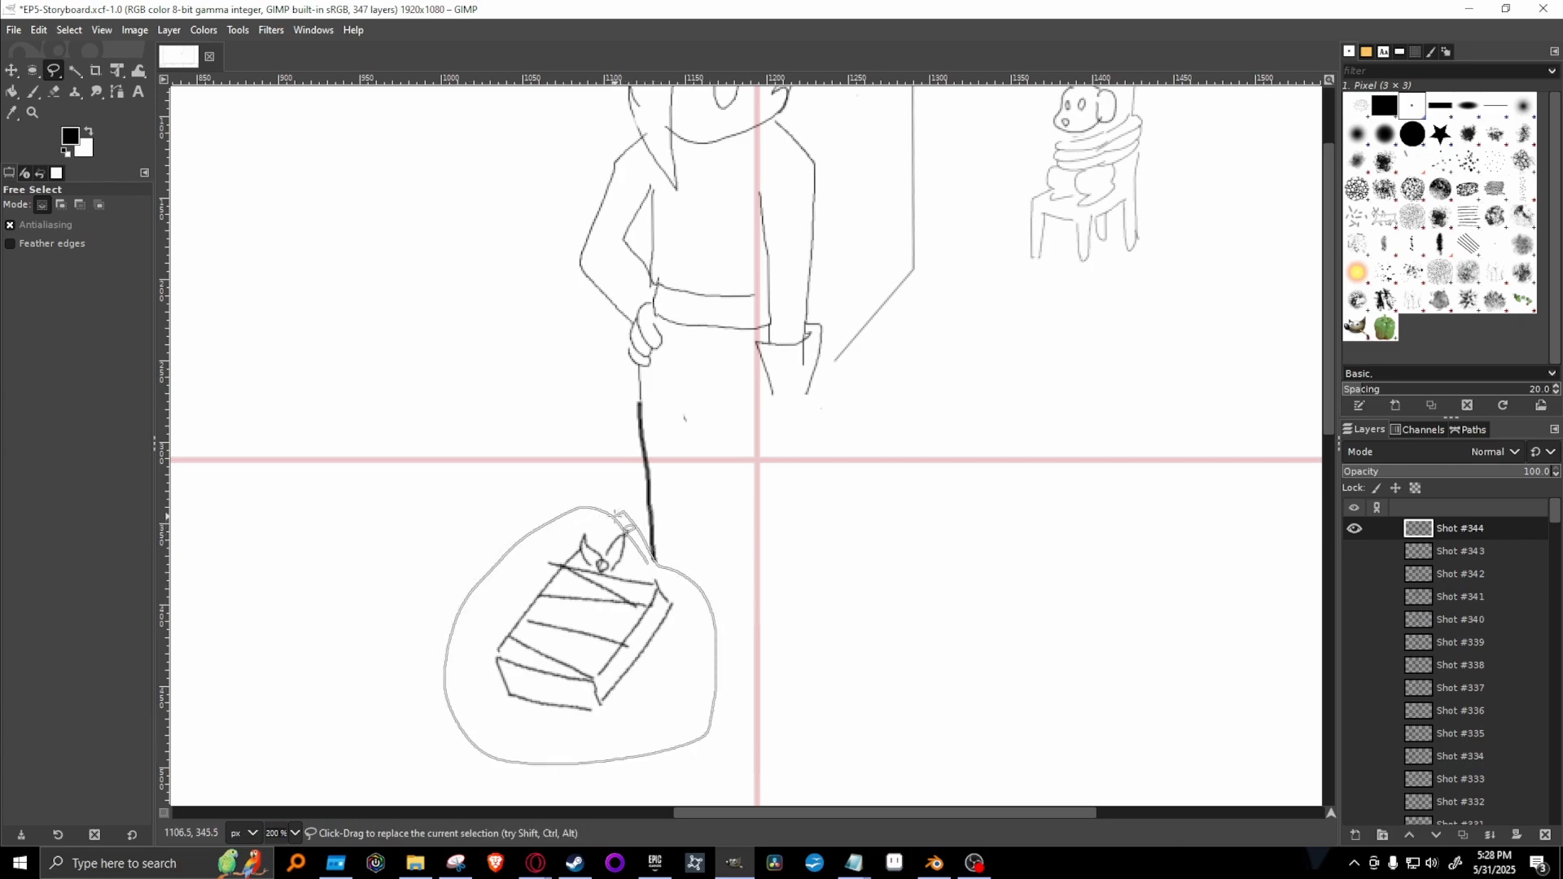
pyautogui.click(649, 563)
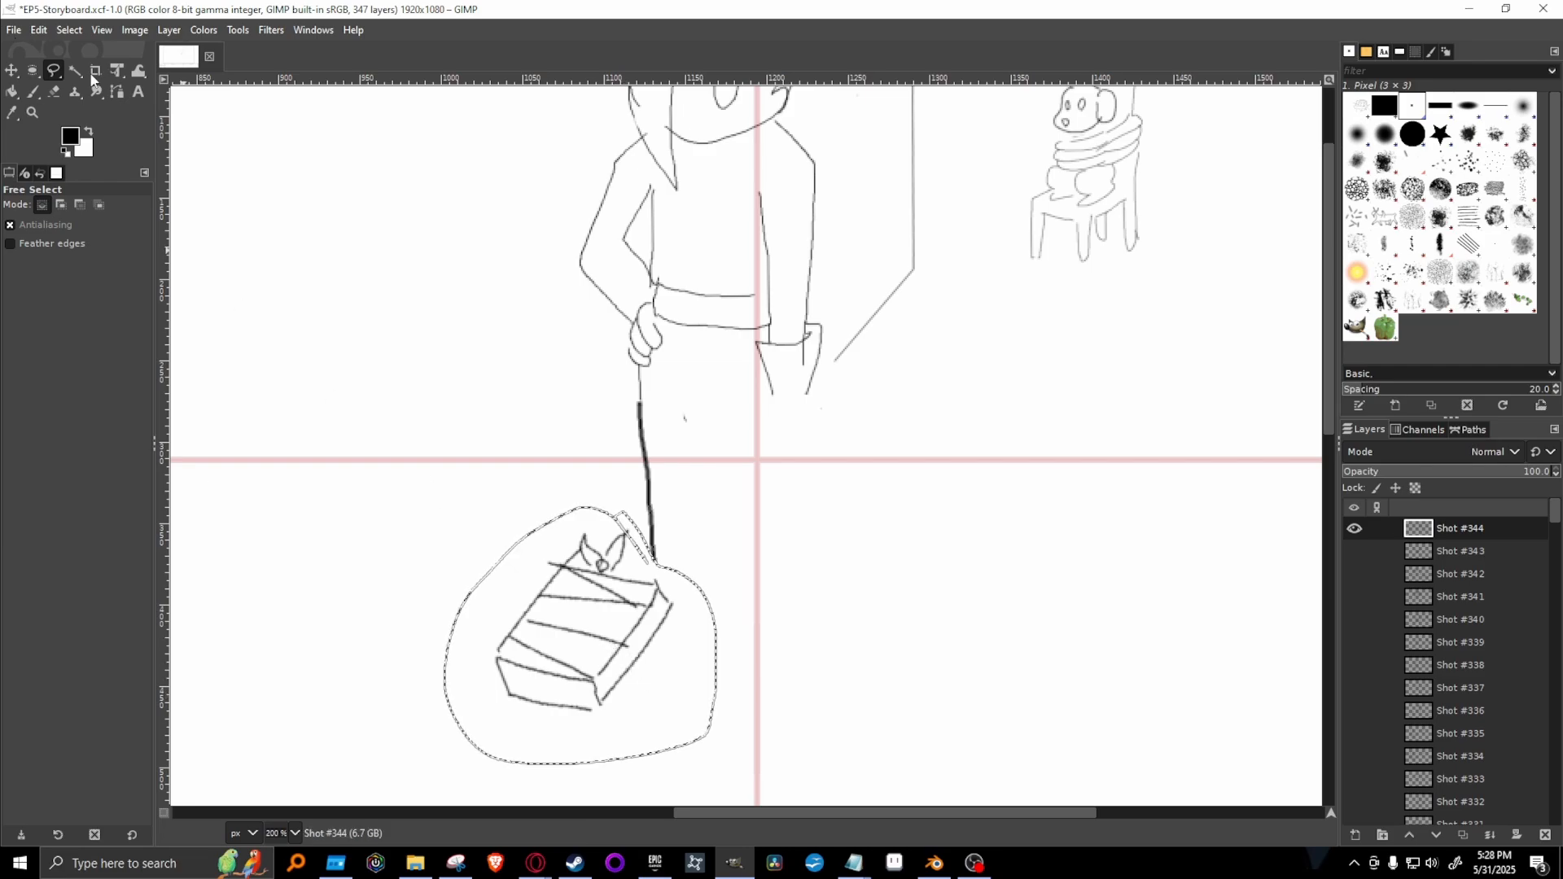
pyautogui.click(117, 70)
pyautogui.click(506, 554)
pyautogui.moveTo(613, 621); pyautogui.dragTo(514, 732)
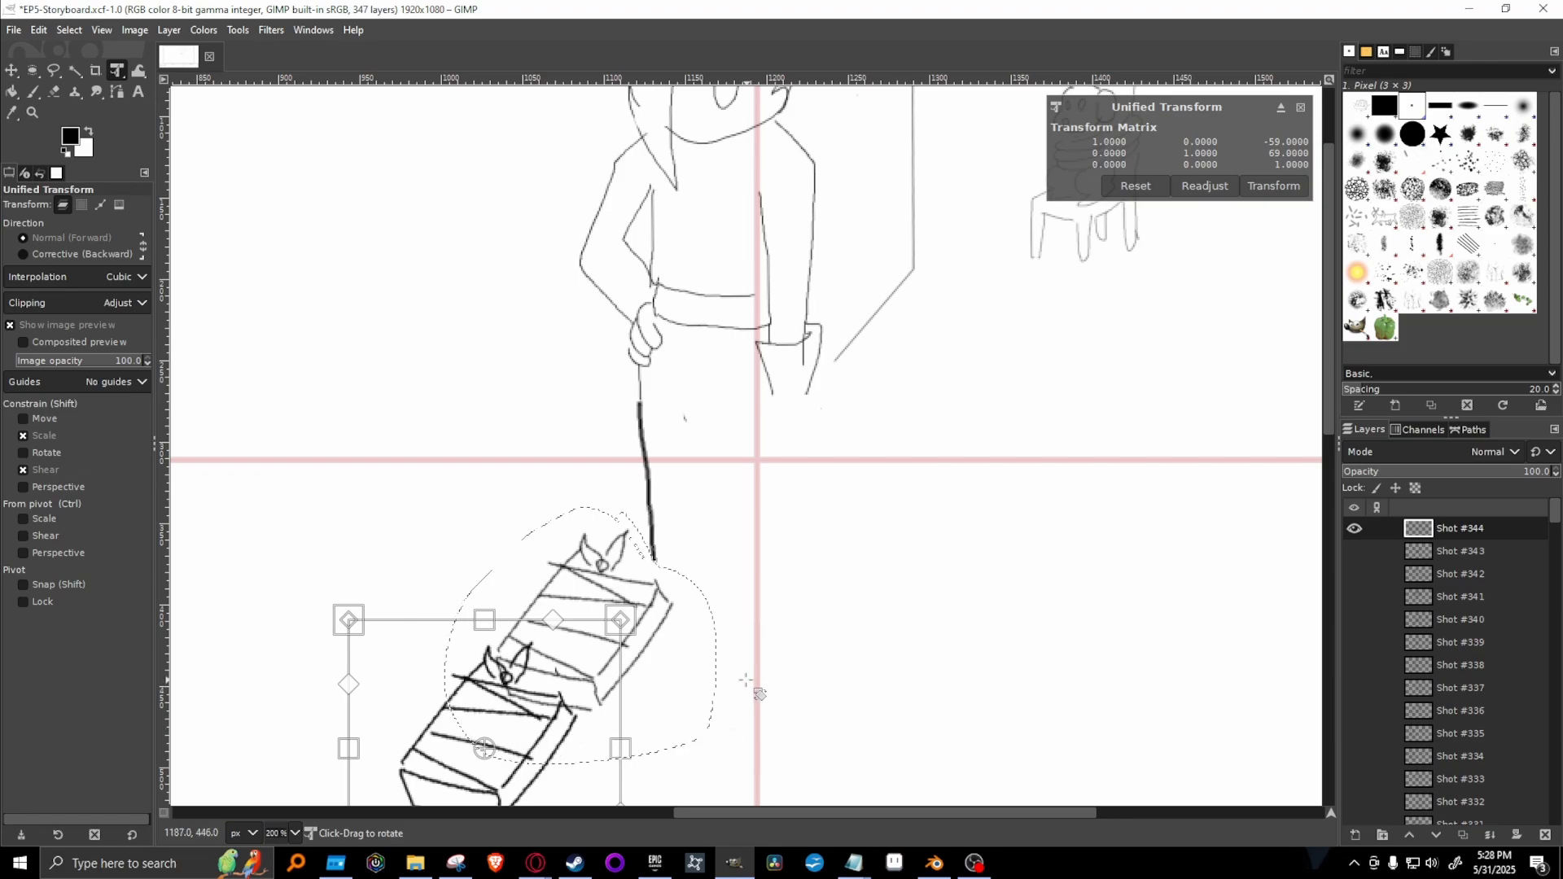
pyautogui.press('Return')
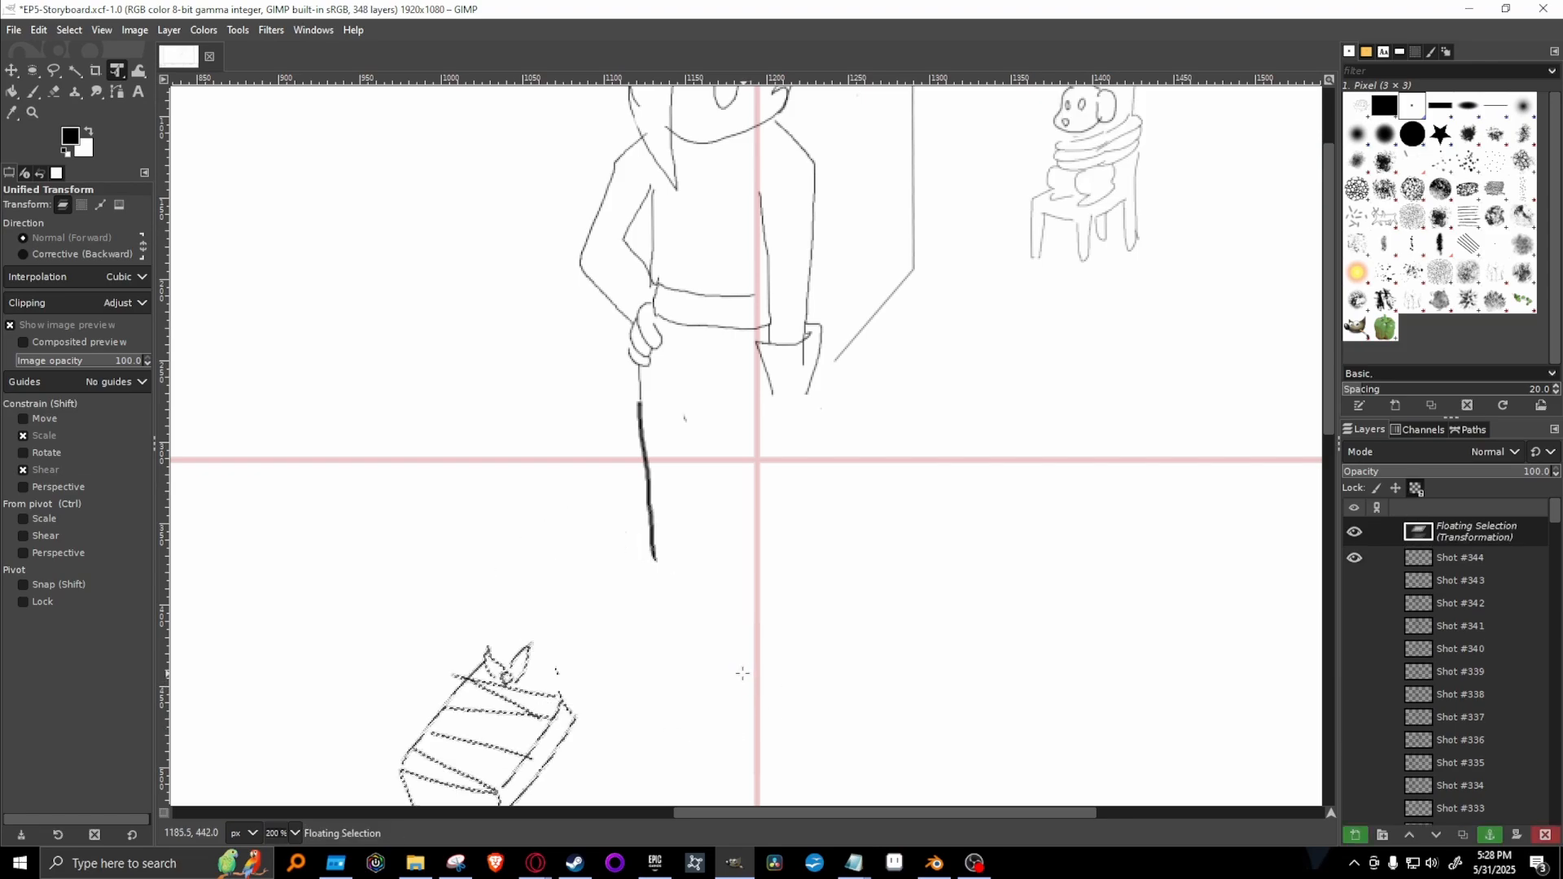
pyautogui.click(1490, 834)
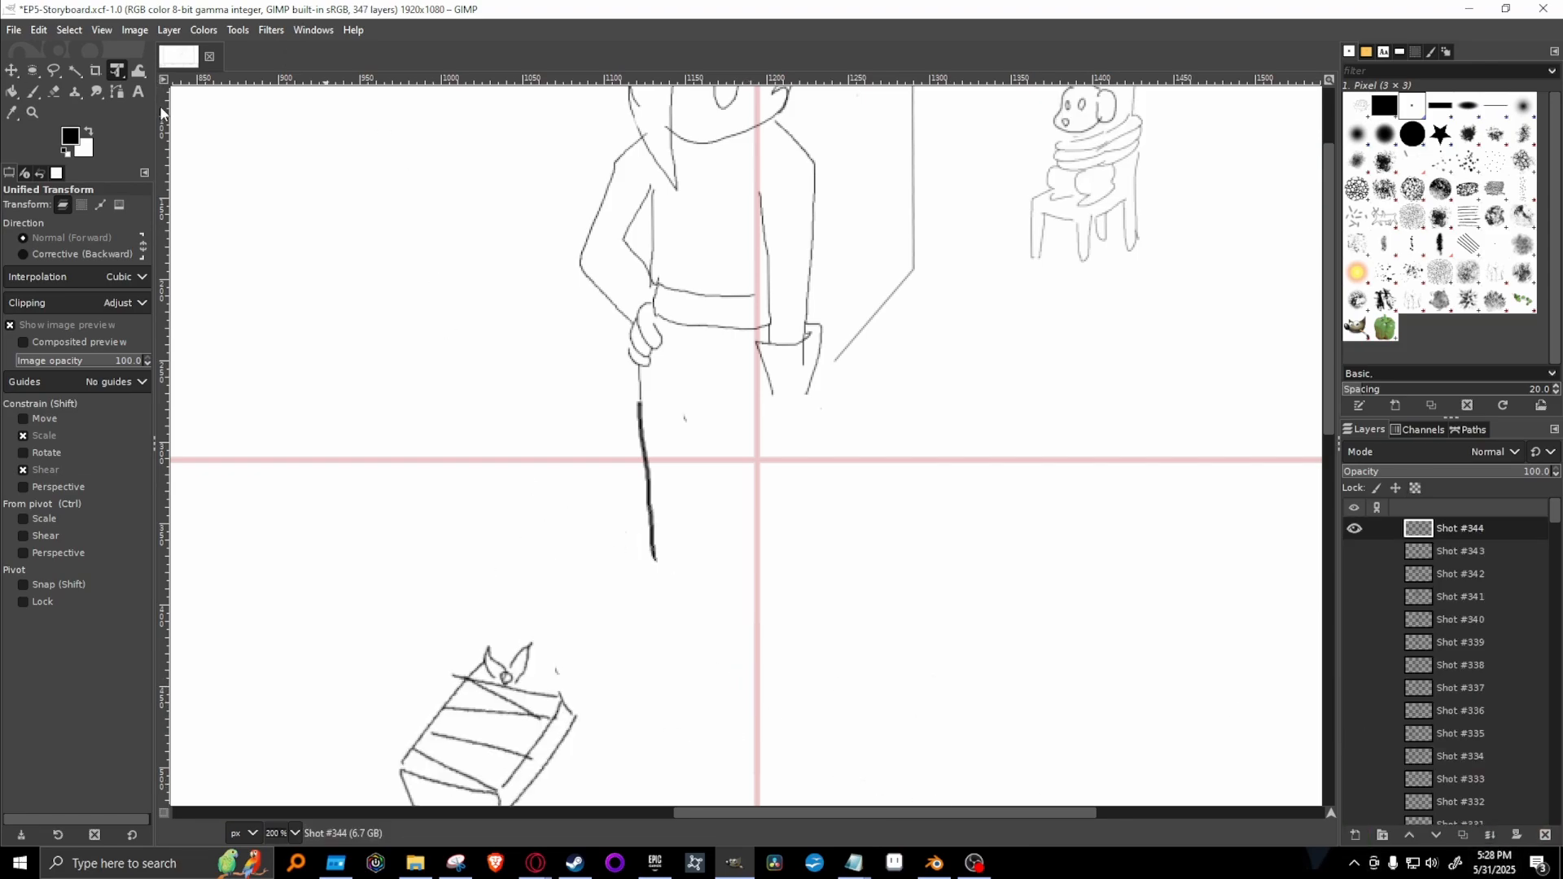
# Draw the standing figure's rounded hand at the end of the straight arm, and complete both legs with feet.
pyautogui.press('p')
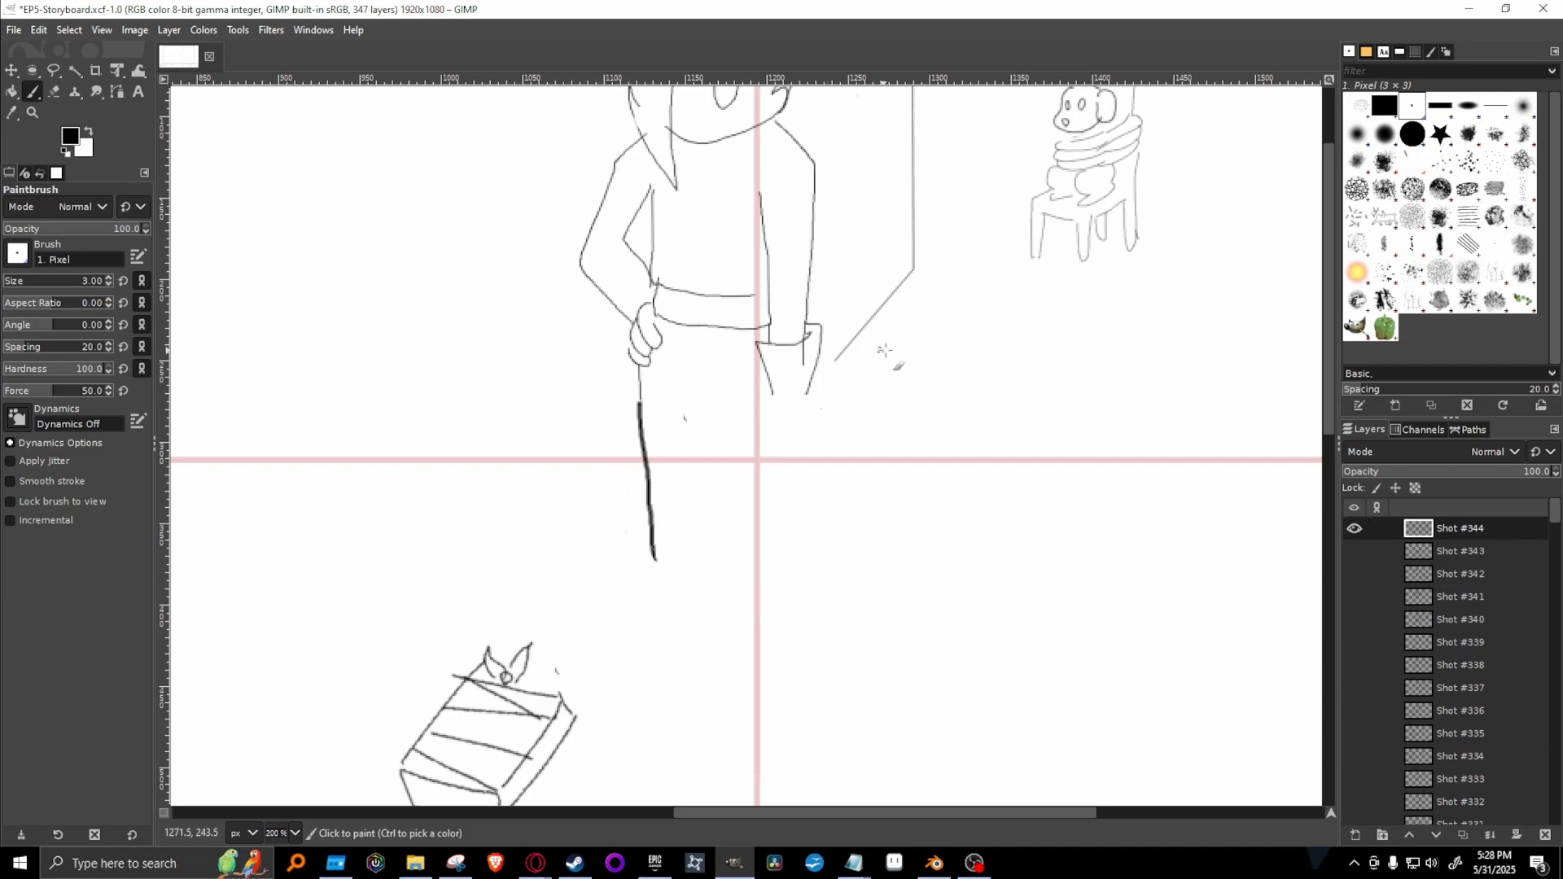
pyautogui.moveTo(771, 401)
pyautogui.mouseDown()
pyautogui.moveTo(777, 433)
pyautogui.moveTo(808, 407)
pyautogui.moveTo(763, 422)
pyautogui.moveTo(782, 452)
pyautogui.moveTo(813, 432)
pyautogui.moveTo(810, 401)
pyautogui.mouseUp()
pyautogui.hotkey('ctrl', 'z')
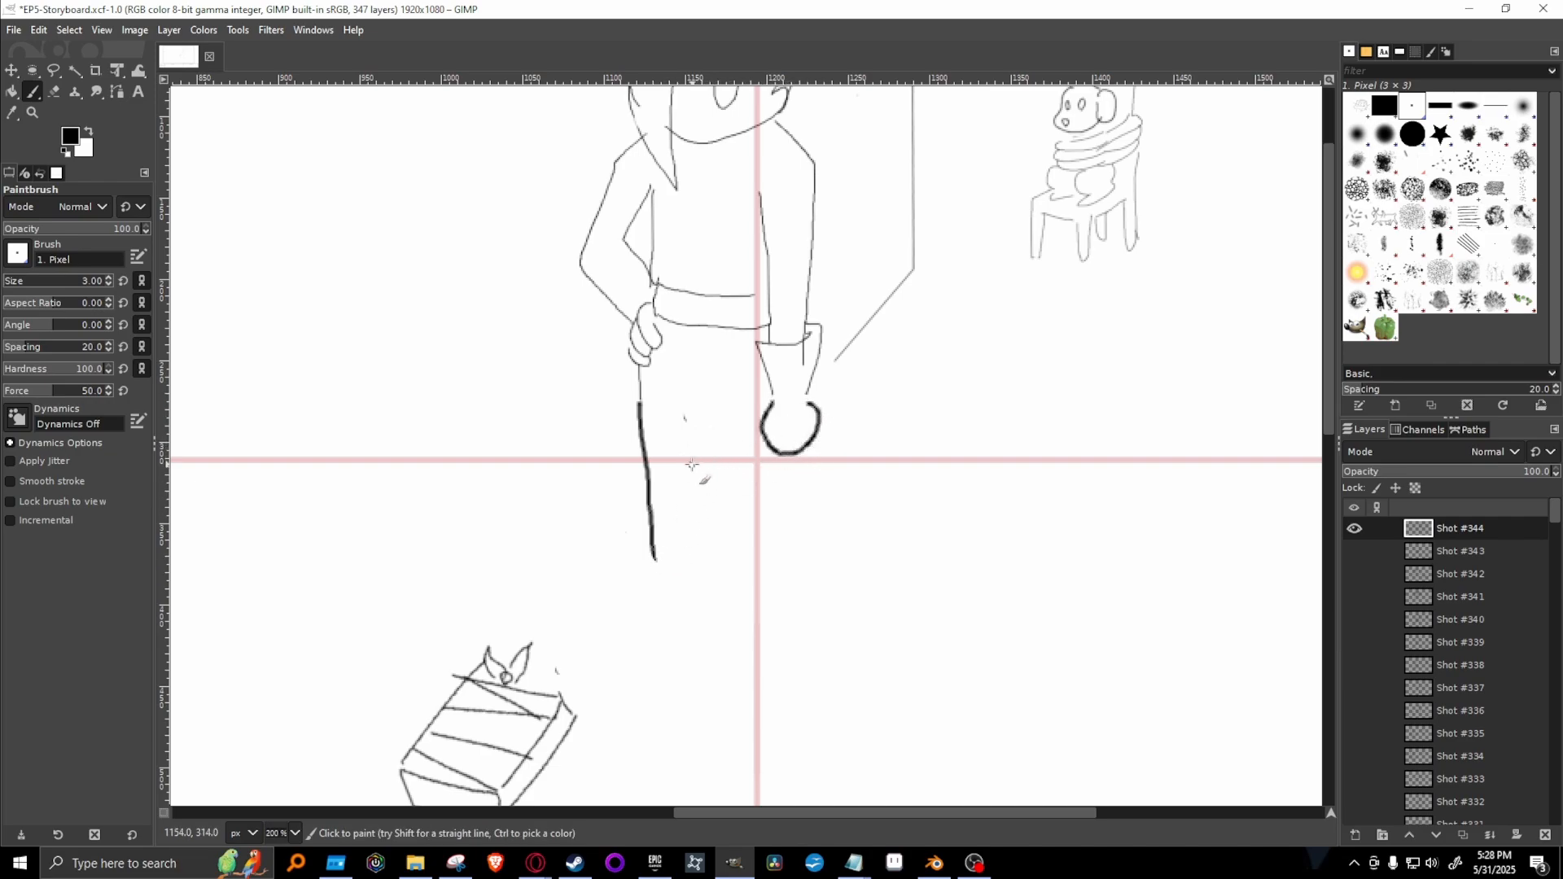
pyautogui.moveTo(698, 425)
pyautogui.mouseDown()
pyautogui.moveTo(701, 599)
pyautogui.moveTo(807, 594)
pyautogui.mouseUp()
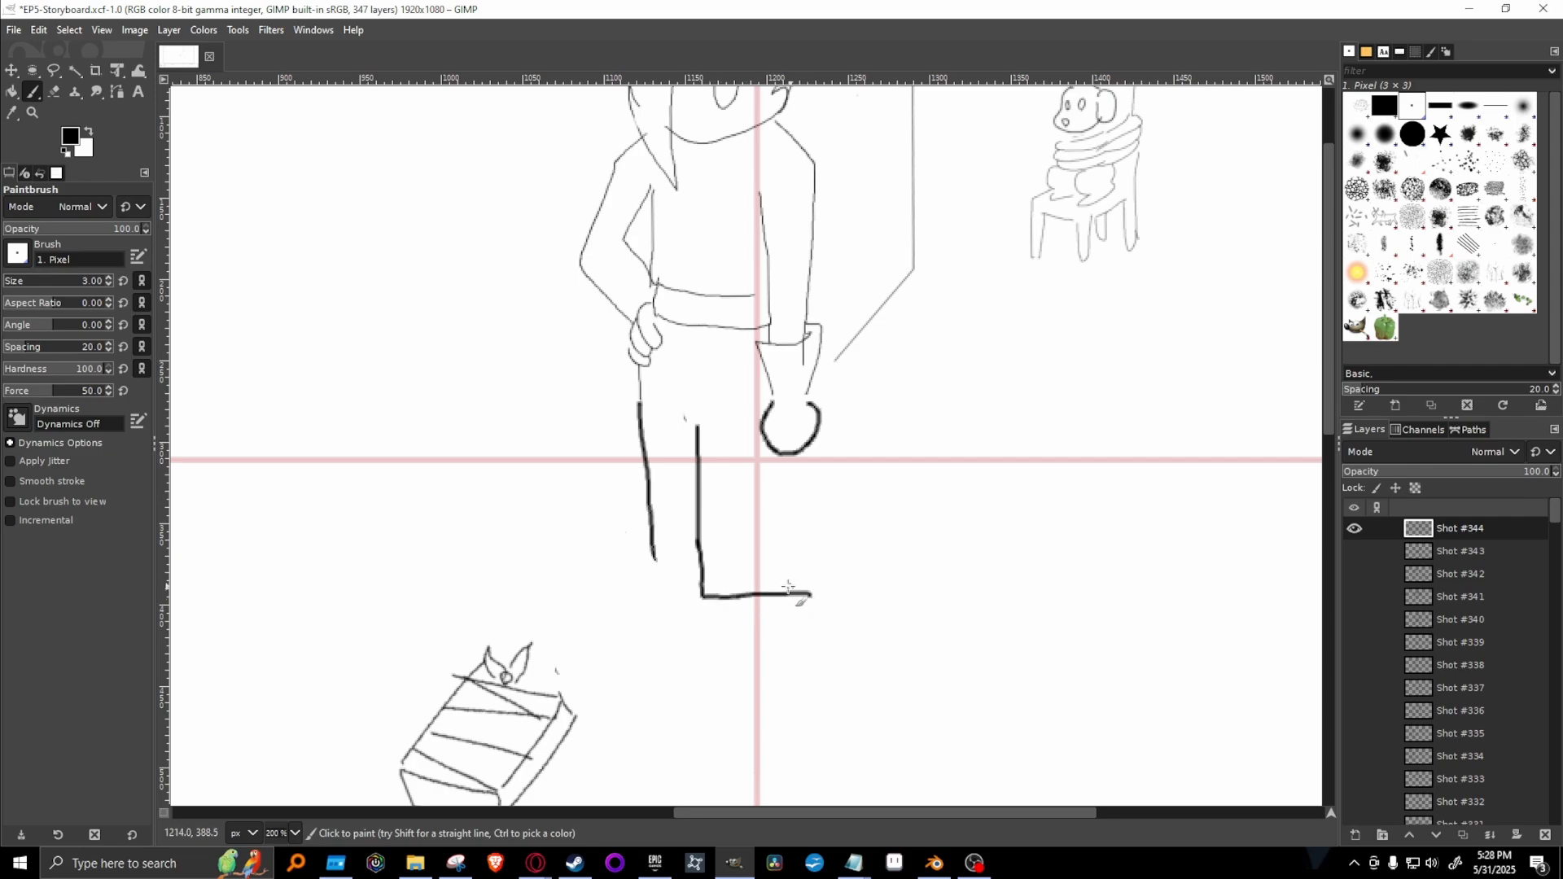
pyautogui.hotkey('ctrl', 'z')
pyautogui.moveTo(697, 541)
pyautogui.mouseDown()
pyautogui.moveTo(701, 610)
pyautogui.moveTo(775, 607)
pyautogui.moveTo(773, 454)
pyautogui.mouseUp()
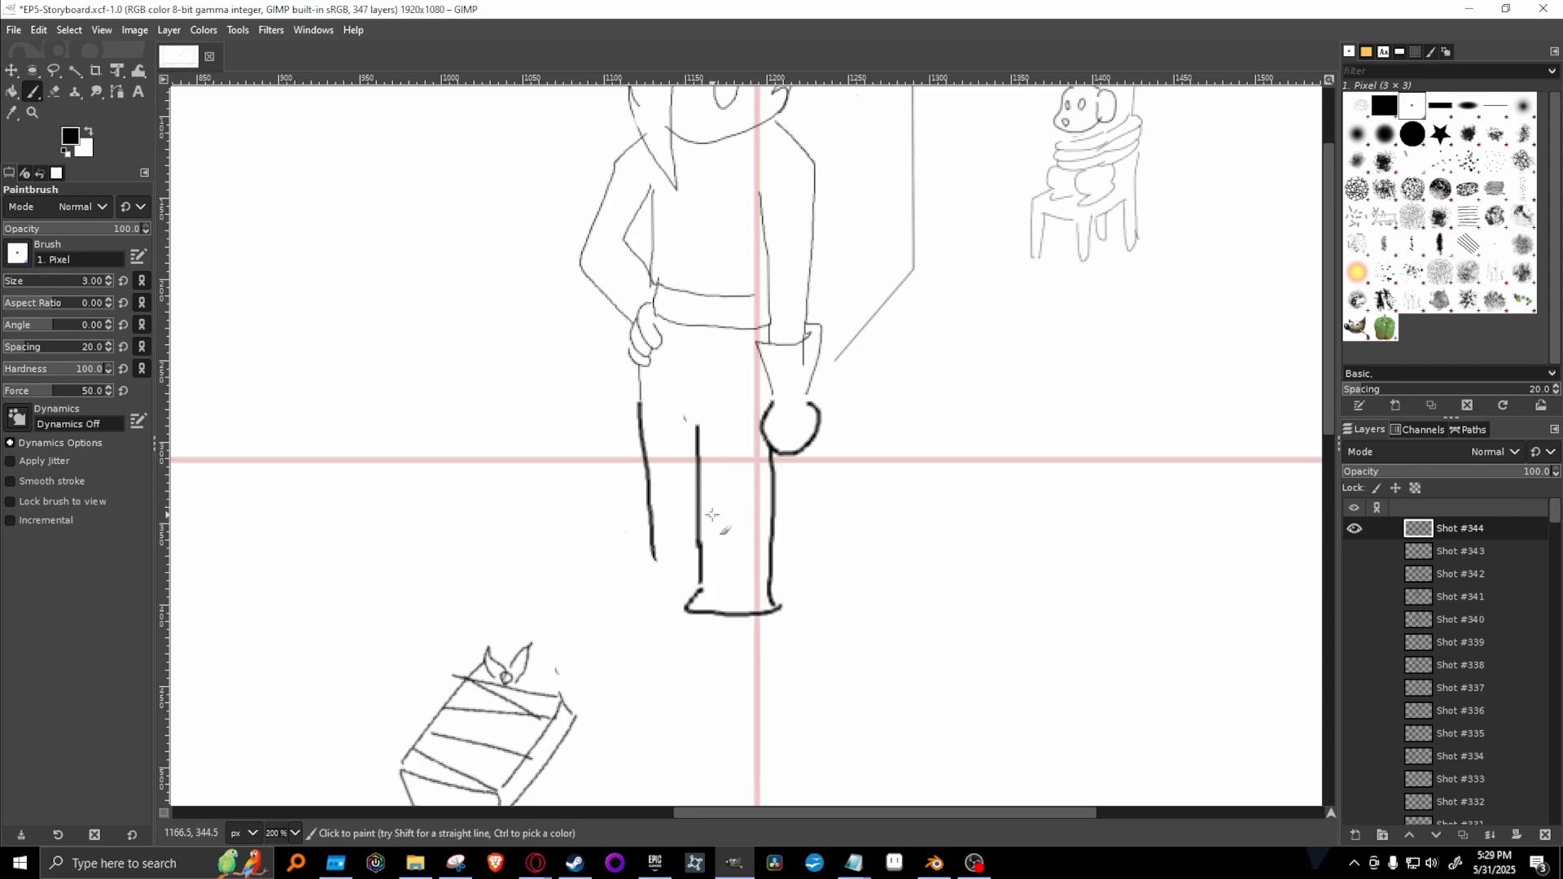
pyautogui.moveTo(651, 562)
pyautogui.mouseDown()
pyautogui.moveTo(629, 593)
pyautogui.moveTo(694, 596)
pyautogui.mouseUp()
# Erase the U-shaped eye beneath the standing figure's brow using the 2. Hardness 100 brush reduced to size 11.
pyautogui.moveTo(1332, 416); pyautogui.dragTo(1337, 360)
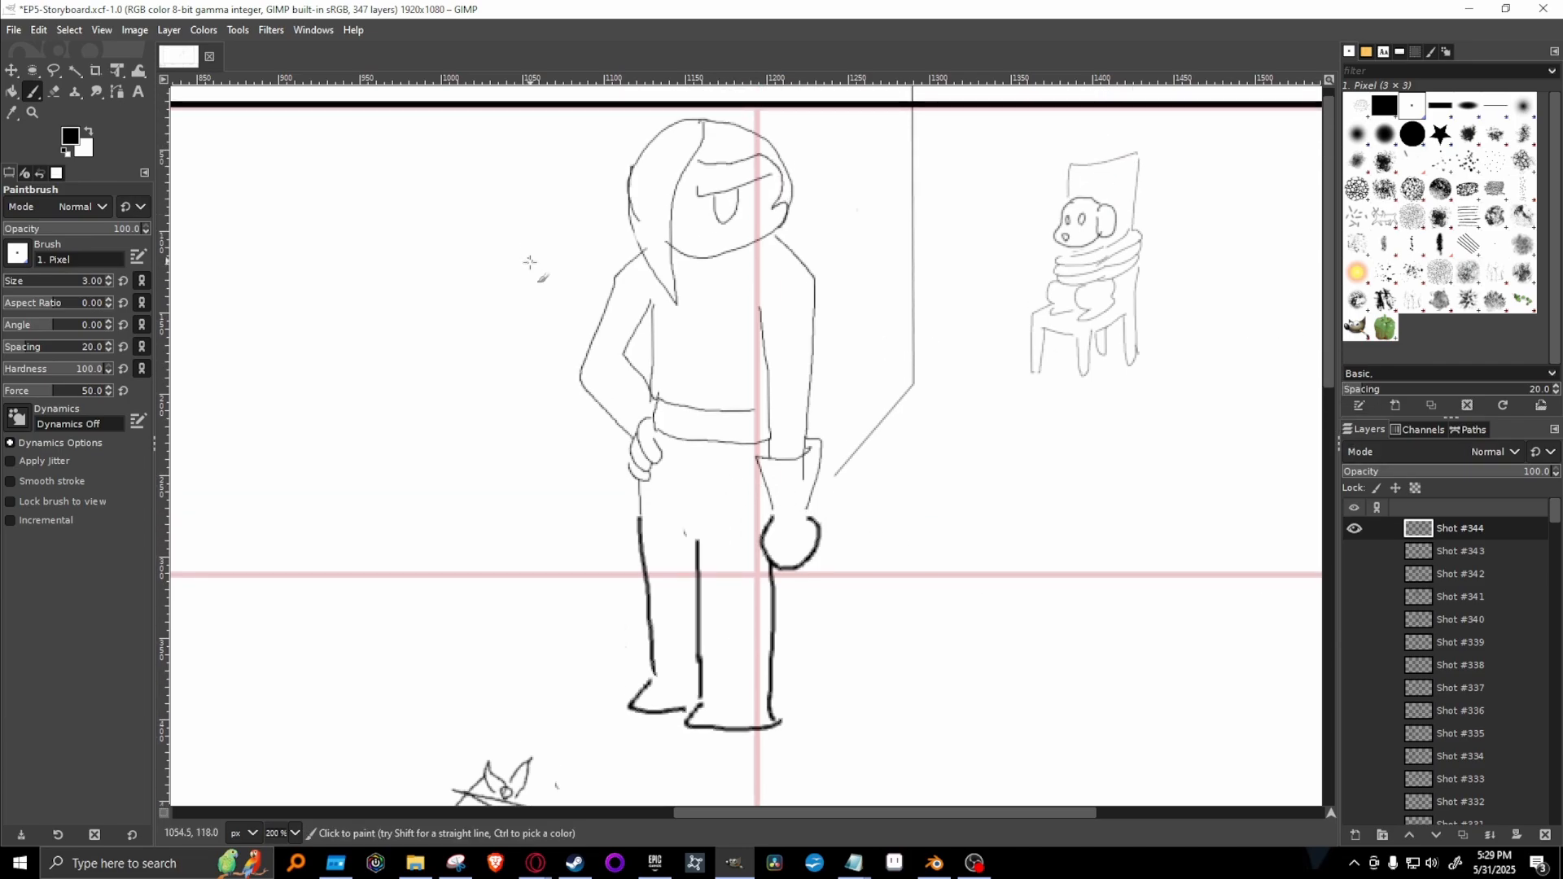
pyautogui.click(1413, 133)
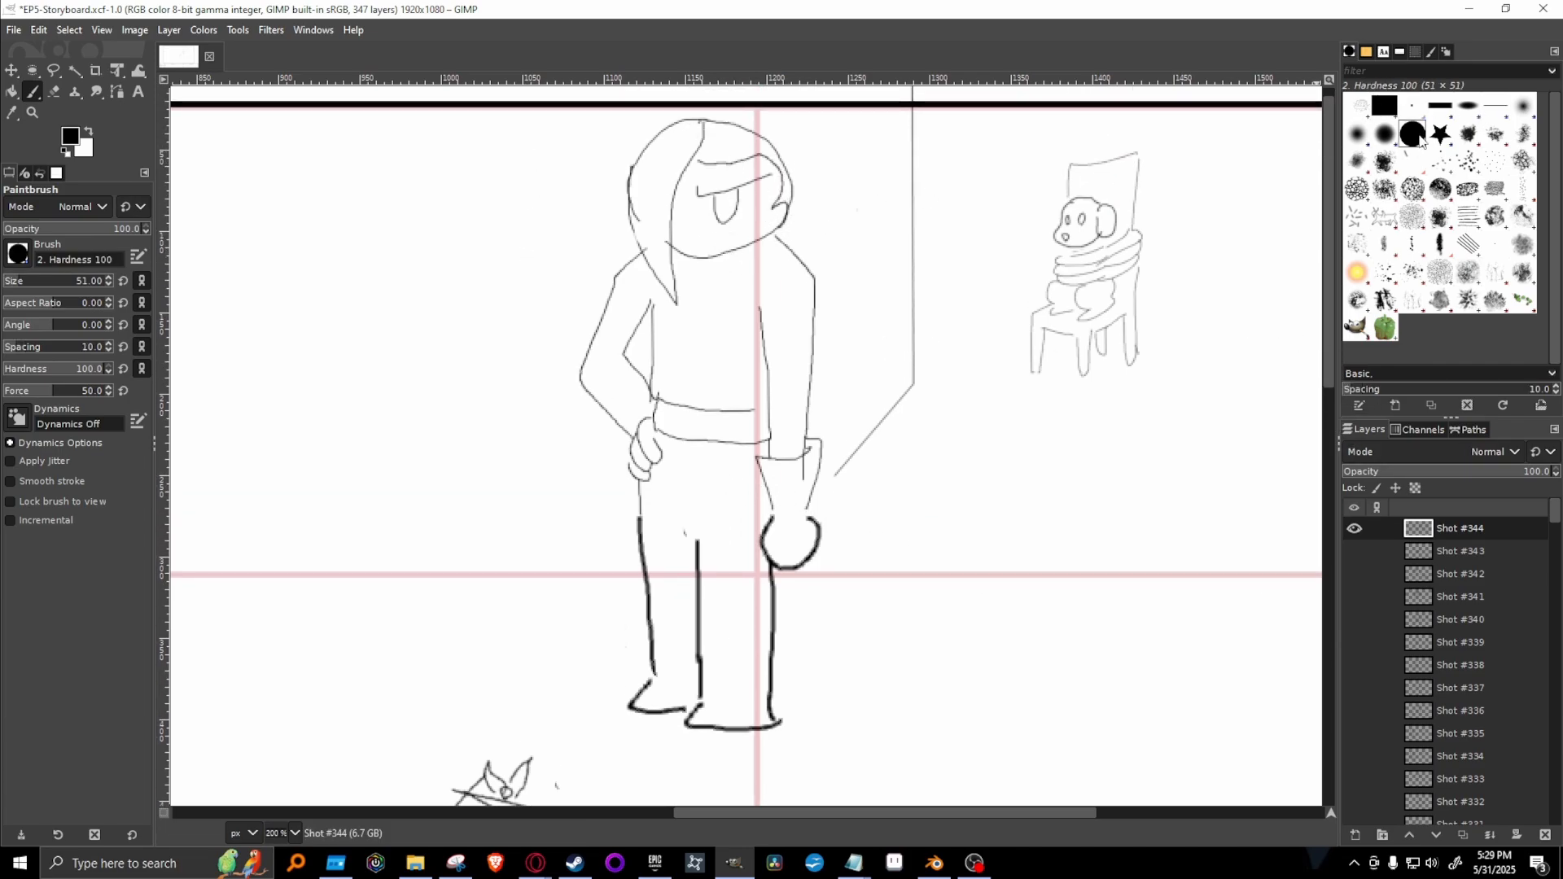
pyautogui.hotkey('shift', 'e')
pyautogui.press('[')
pyautogui.press('[')
pyautogui.press('[')
pyautogui.press('[')
pyautogui.press('[')
pyautogui.press('[')
pyautogui.press('[')
pyautogui.press('[')
pyautogui.press('[')
pyautogui.press('[')
pyautogui.press('[')
pyautogui.press('[')
pyautogui.press('[')
pyautogui.press('[')
pyautogui.press('[')
pyautogui.press('[')
pyautogui.press('[')
pyautogui.press('[')
pyautogui.press('[')
pyautogui.press('[')
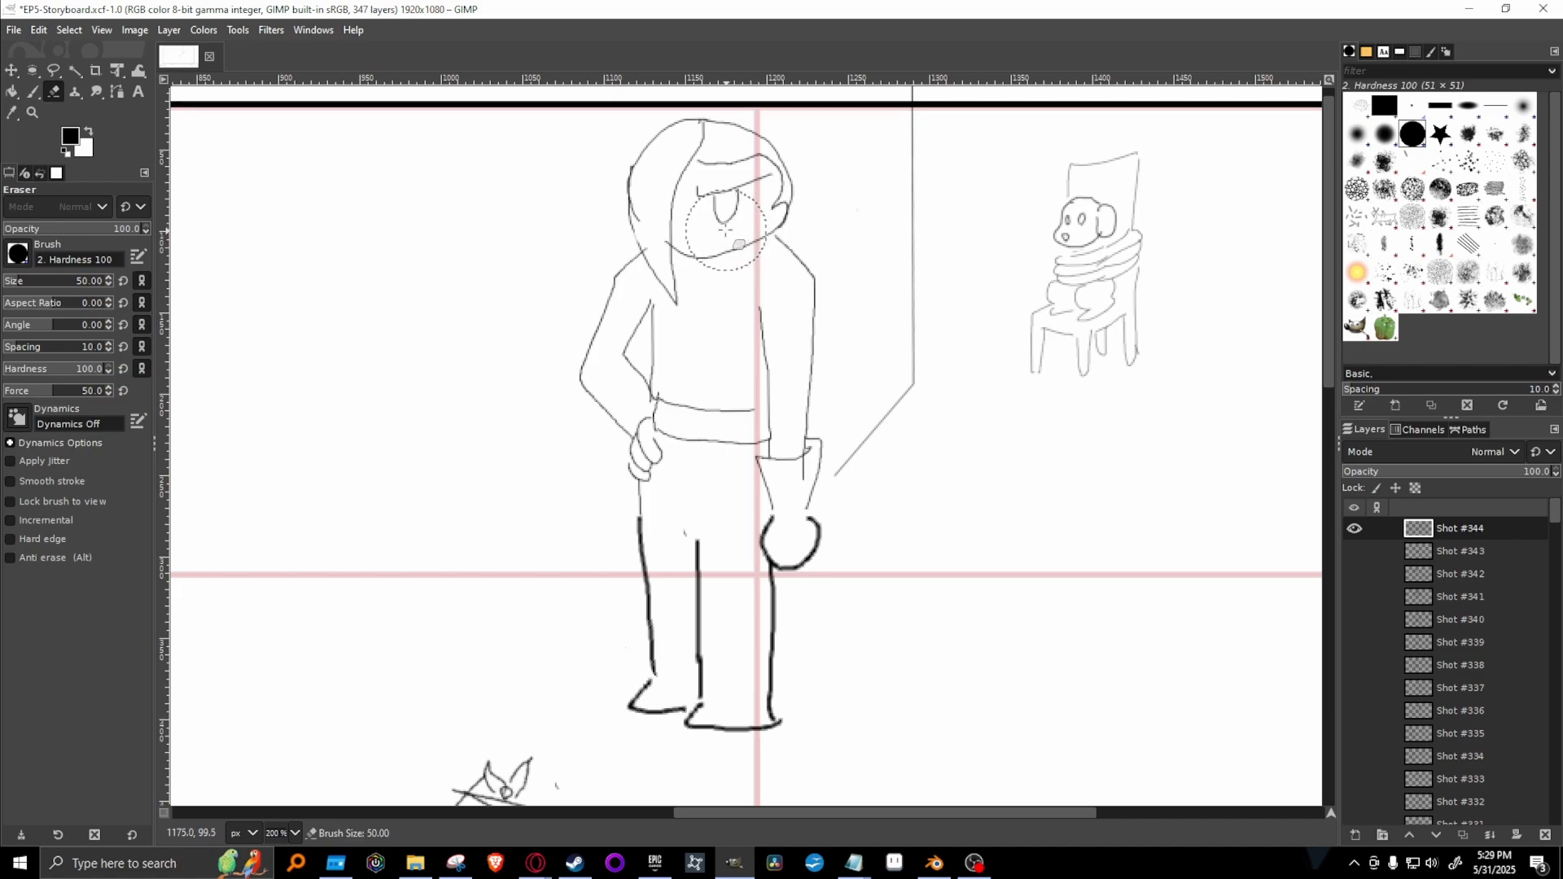
pyautogui.press('[')
pyautogui.press('[')
pyautogui.press('[')
pyautogui.press('[')
pyautogui.press('[')
pyautogui.press('[')
pyautogui.press('[')
pyautogui.press('[')
pyautogui.press('[')
pyautogui.press('[')
pyautogui.press('[')
pyautogui.press('[')
pyautogui.press('[')
pyautogui.press('[')
pyautogui.press('[')
pyautogui.press('[')
pyautogui.press('[')
pyautogui.press('[')
pyautogui.moveTo(728, 220); pyautogui.dragTo(744, 199)
# Draw a small round eye beneath the standing figure's brow with the 1. Pixel paintbrush at size 2.
pyautogui.press('p')
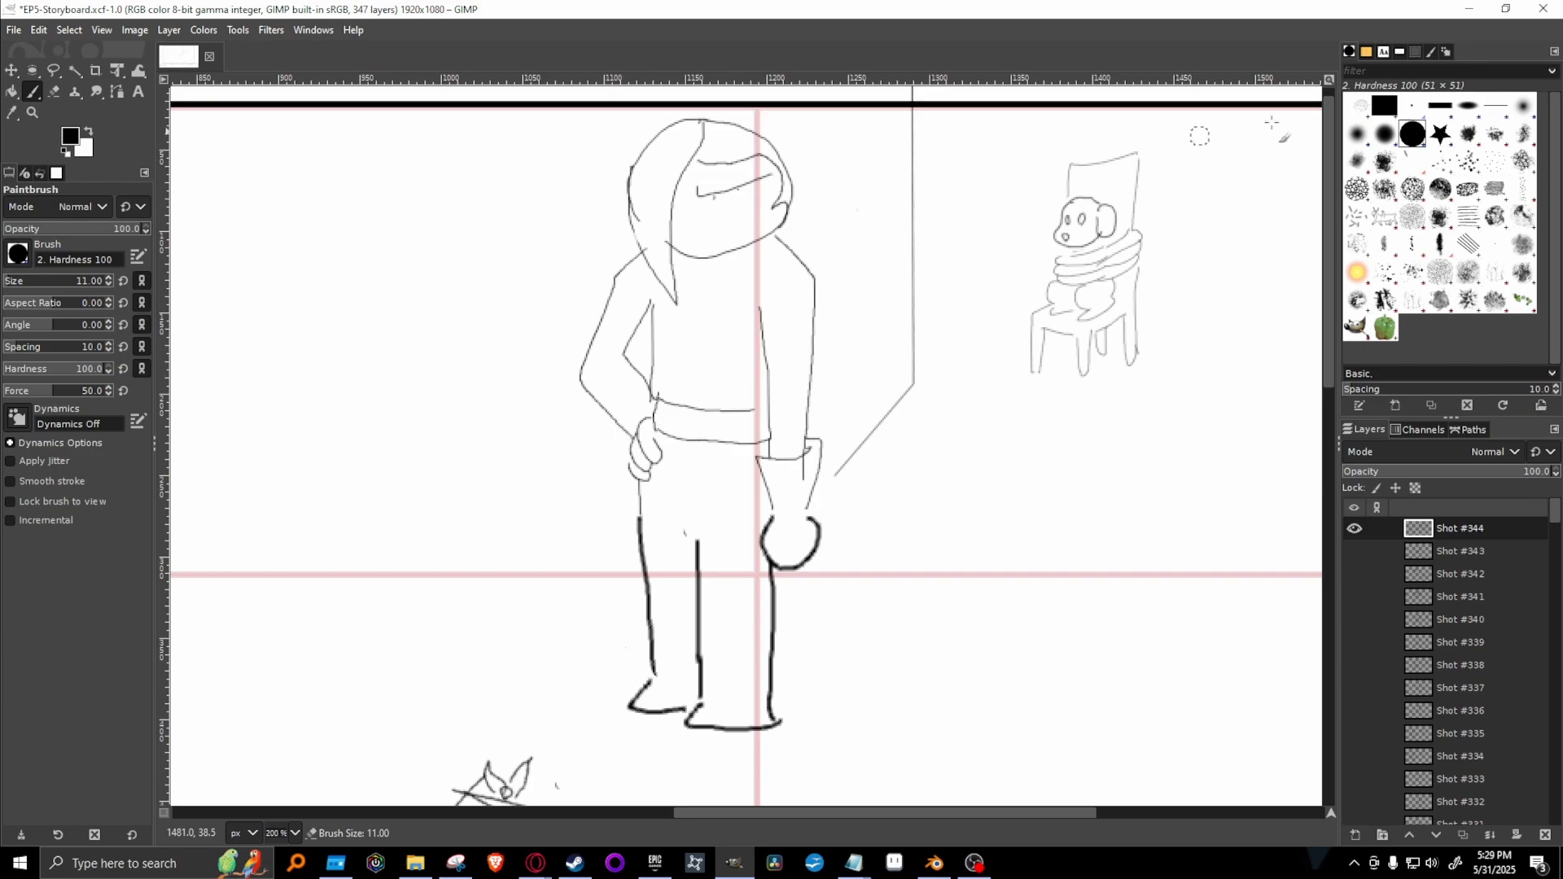
pyautogui.click(1413, 106)
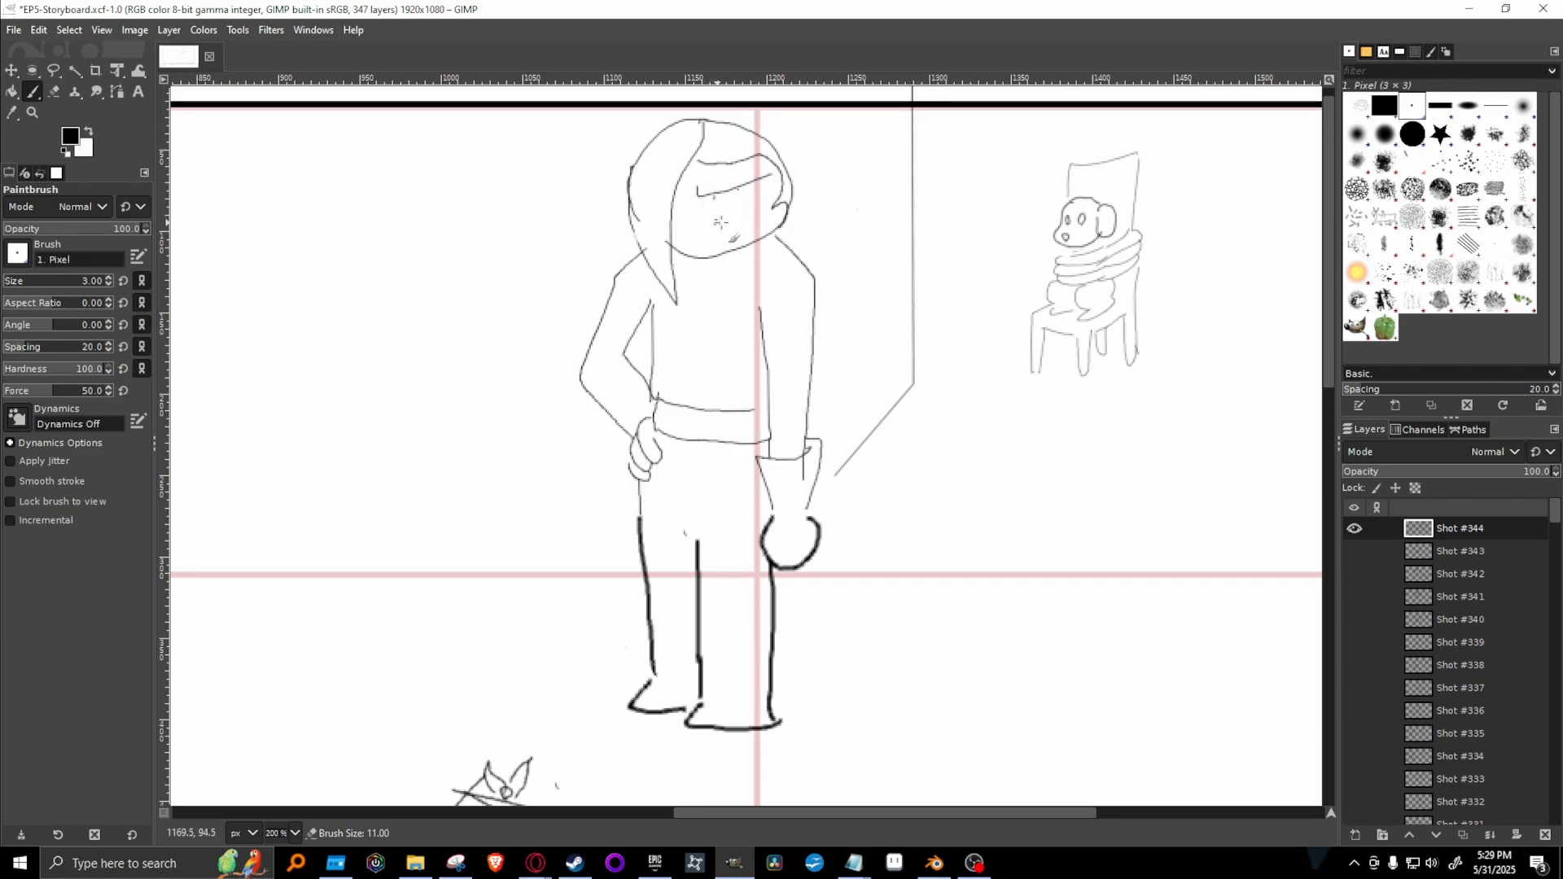
pyautogui.moveTo(726, 221); pyautogui.dragTo(724, 220)
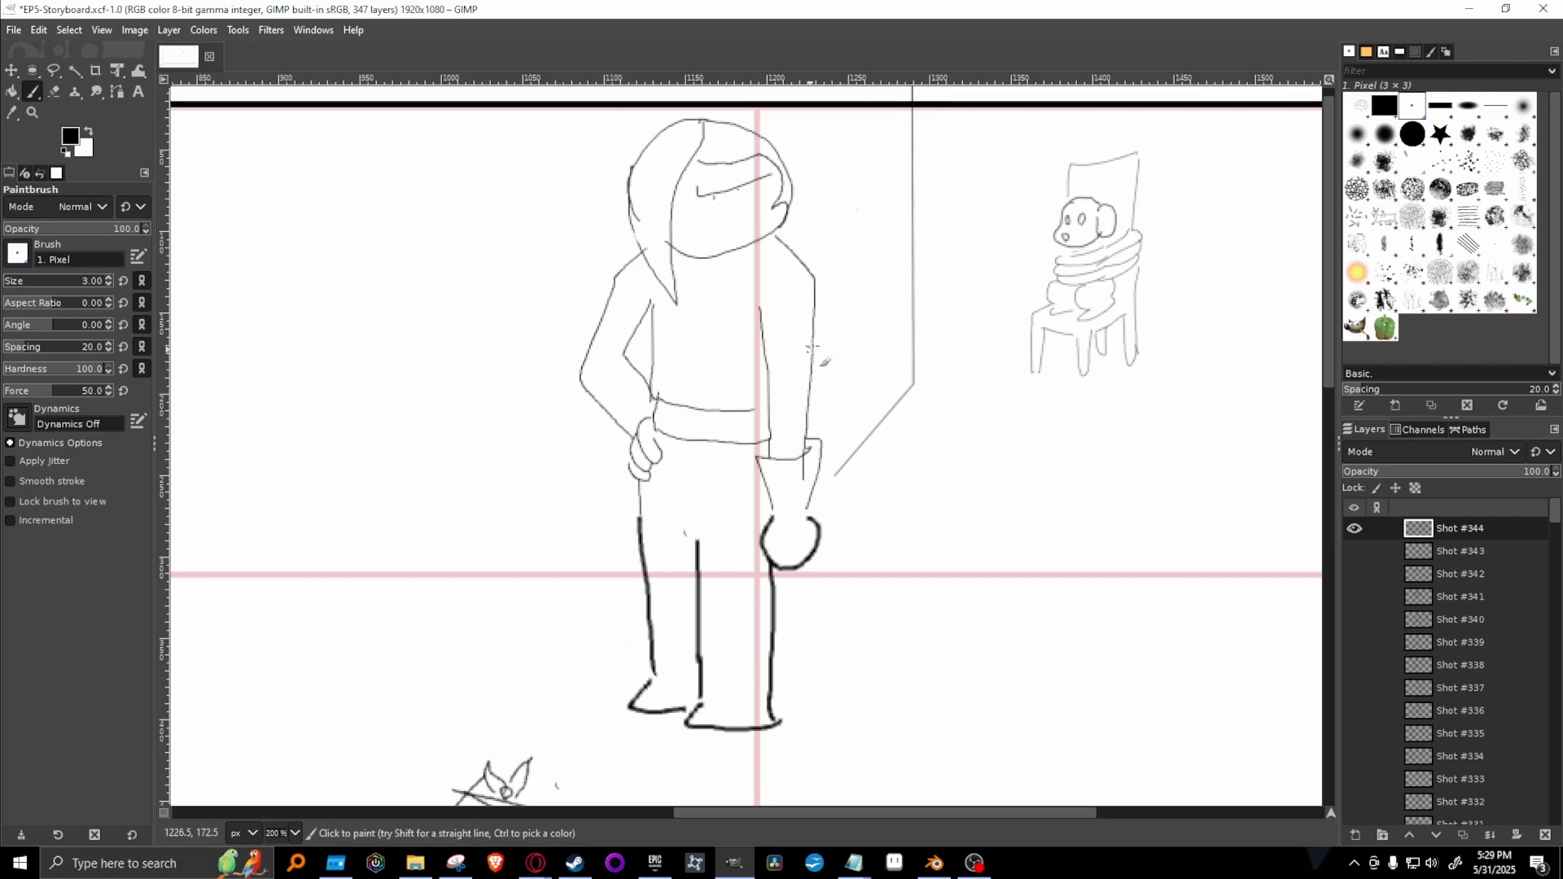
pyautogui.press('[')
pyautogui.press('[')
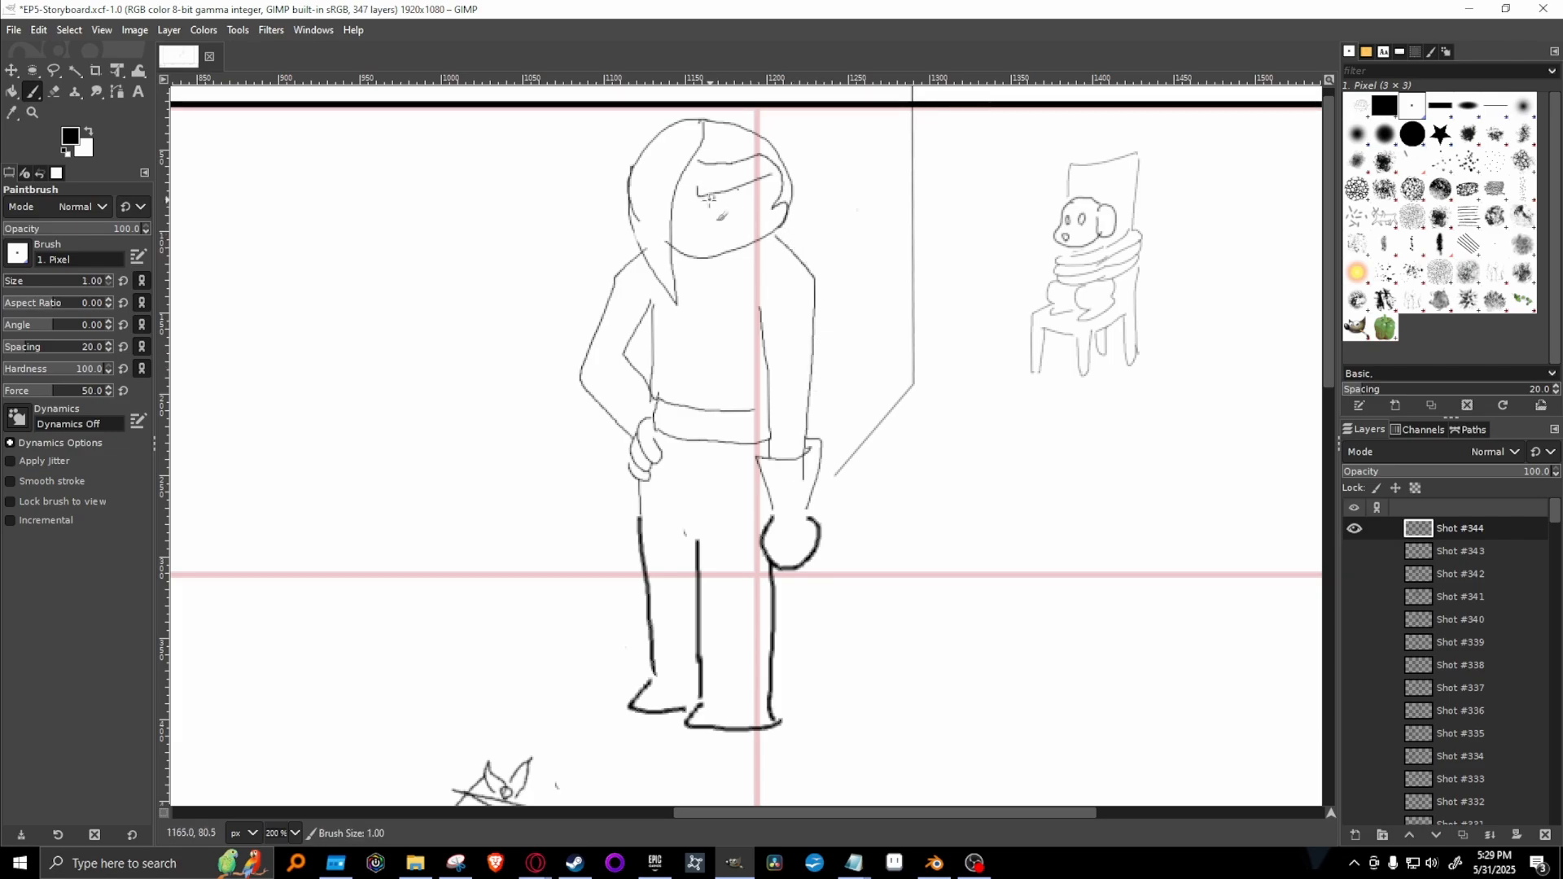
pyautogui.moveTo(724, 205); pyautogui.dragTo(728, 210)
pyautogui.hotkey('ctrl', 'z')
pyautogui.press(']')
pyautogui.moveTo(721, 213); pyautogui.dragTo(724, 220)
# Draw an outlined block arrow below the wrapped book, pointing diagonally up towards it to show the throw direction.
pyautogui.moveTo(1332, 374); pyautogui.dragTo(1327, 578)
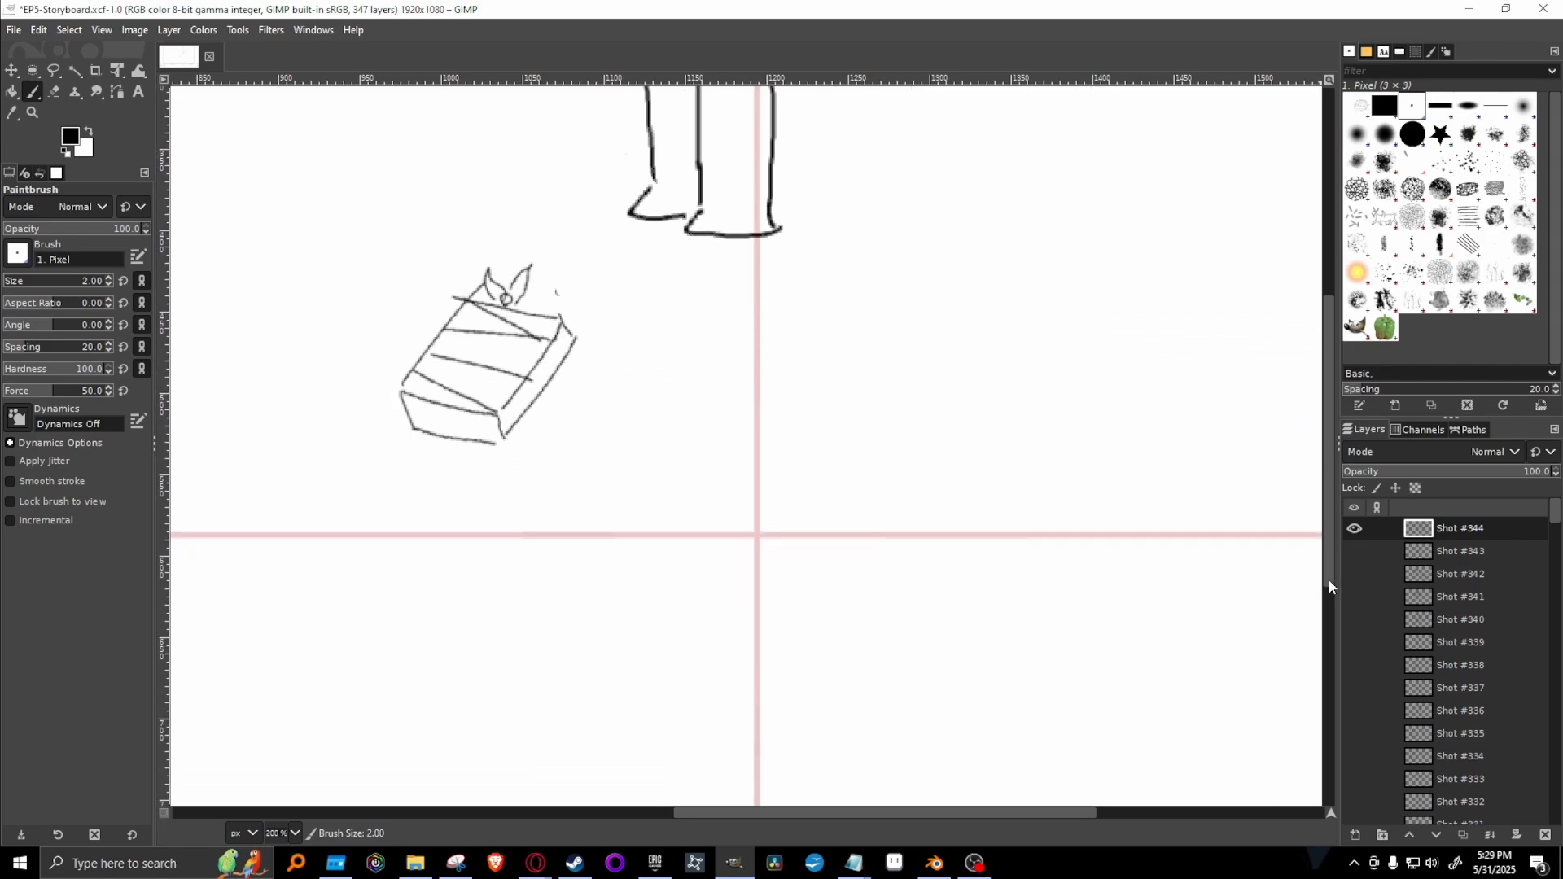
pyautogui.moveTo(304, 569)
pyautogui.mouseDown()
pyautogui.moveTo(346, 510)
pyautogui.moveTo(322, 488)
pyautogui.moveTo(426, 450)
pyautogui.moveTo(456, 540)
pyautogui.moveTo(412, 522)
pyautogui.moveTo(334, 622)
pyautogui.moveTo(303, 568)
pyautogui.mouseUp()
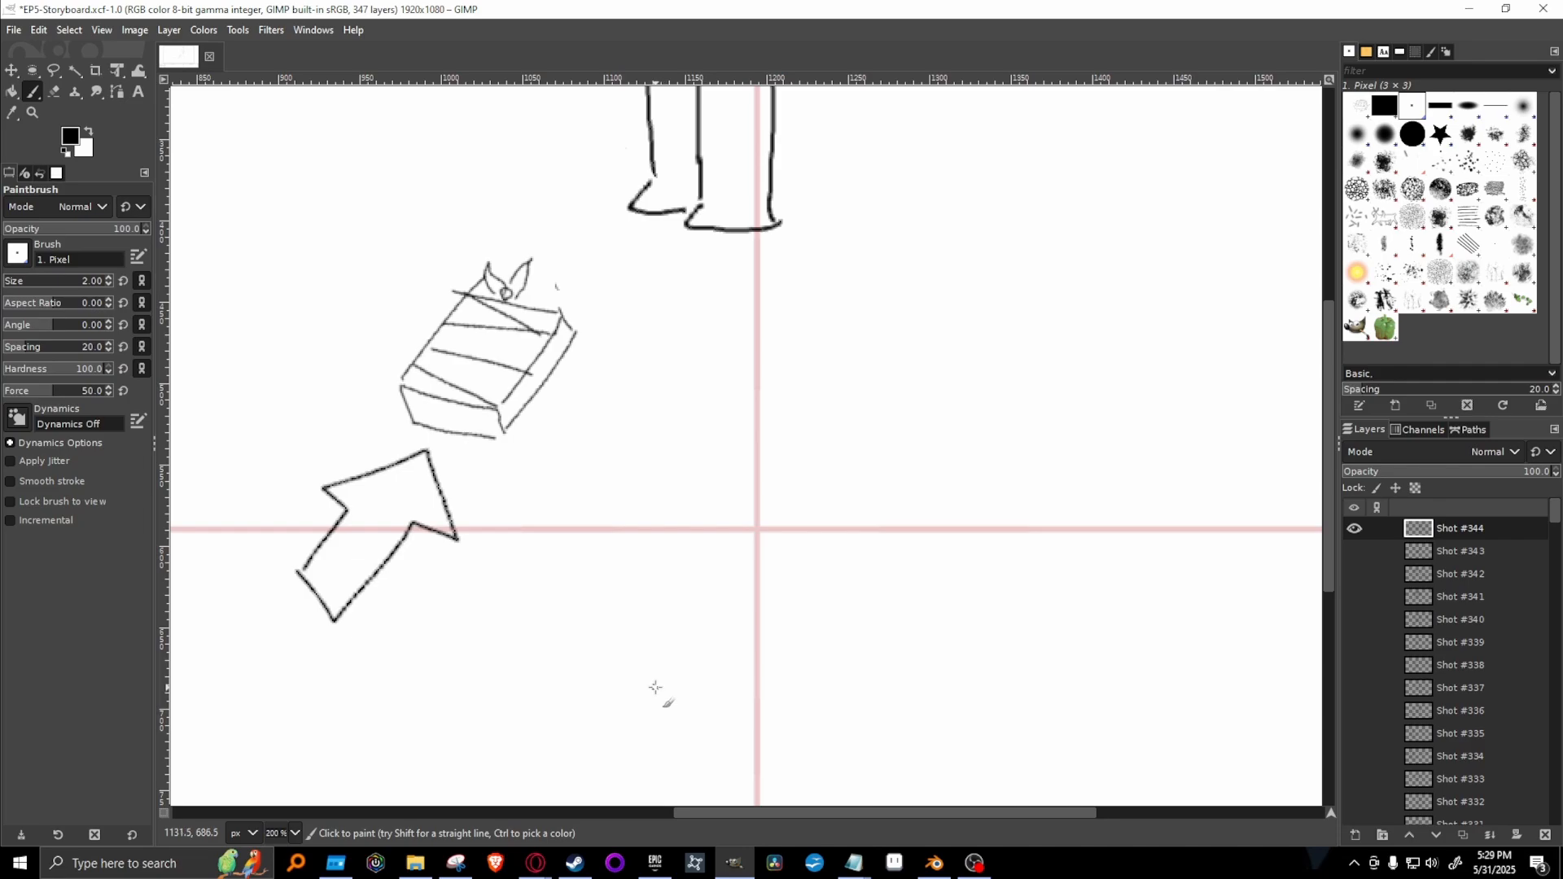
# Review the whole Shot #344 composition at 100% and compare it with the Shot #343 layer.
pyautogui.click(295, 834)
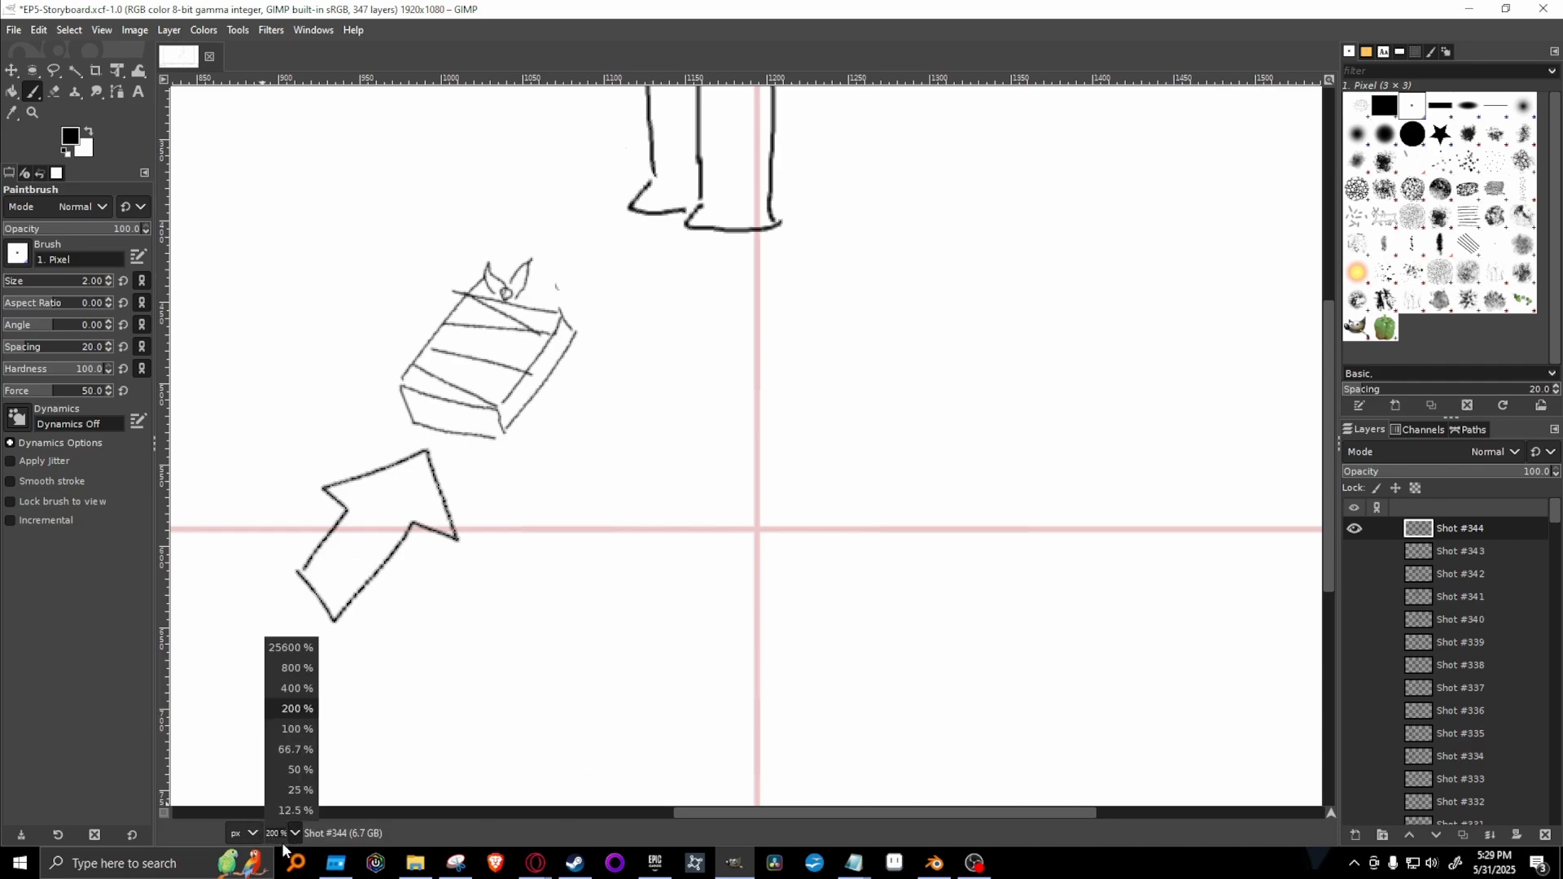
pyautogui.click(285, 762)
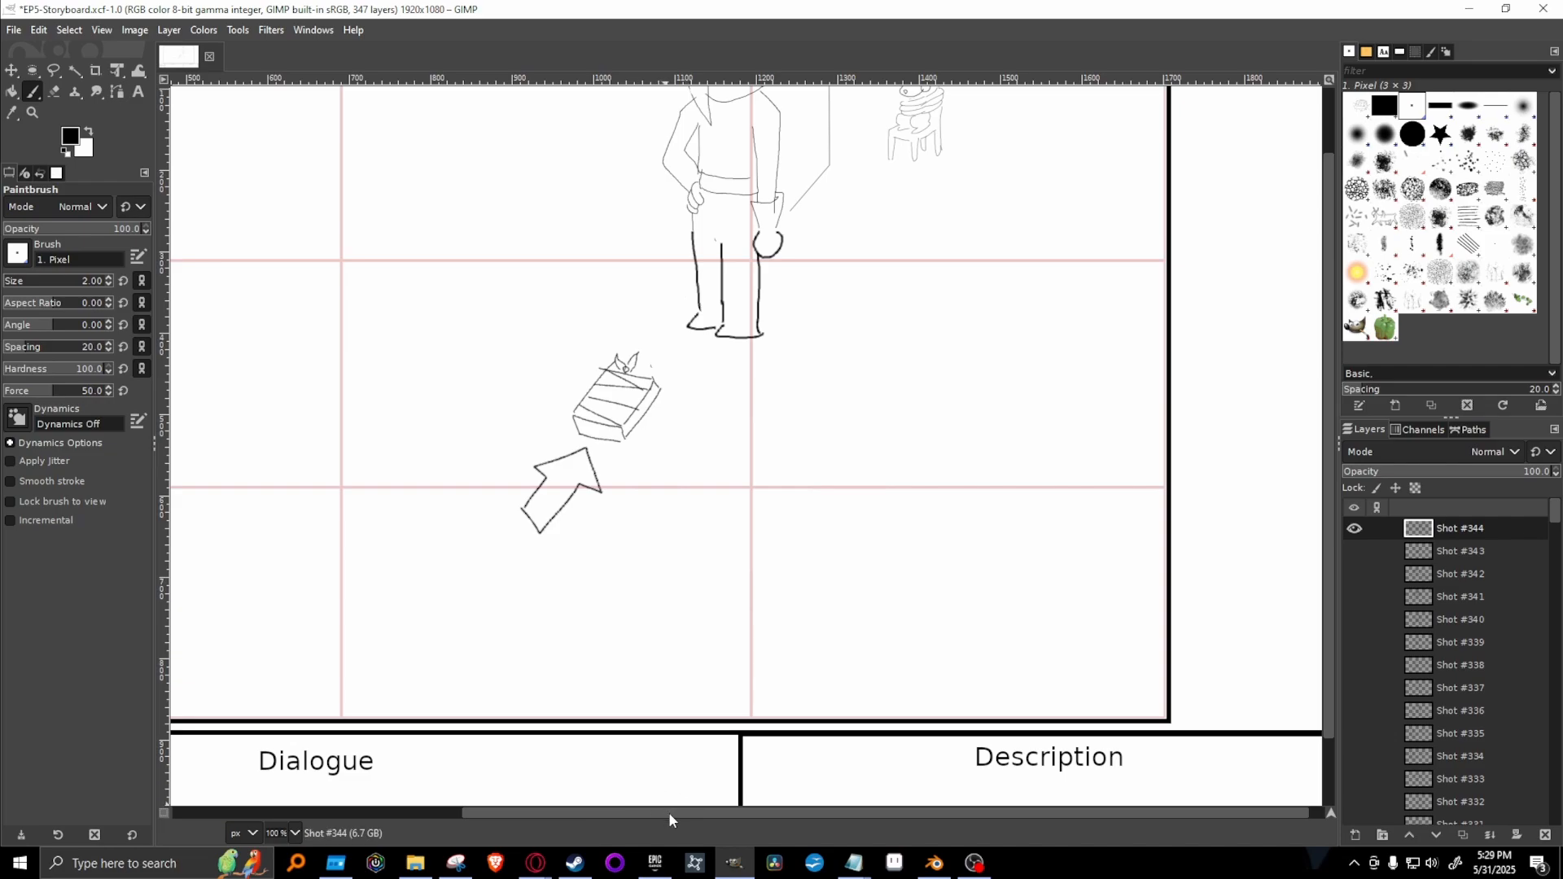
pyautogui.moveTo(668, 813); pyautogui.dragTo(590, 812)
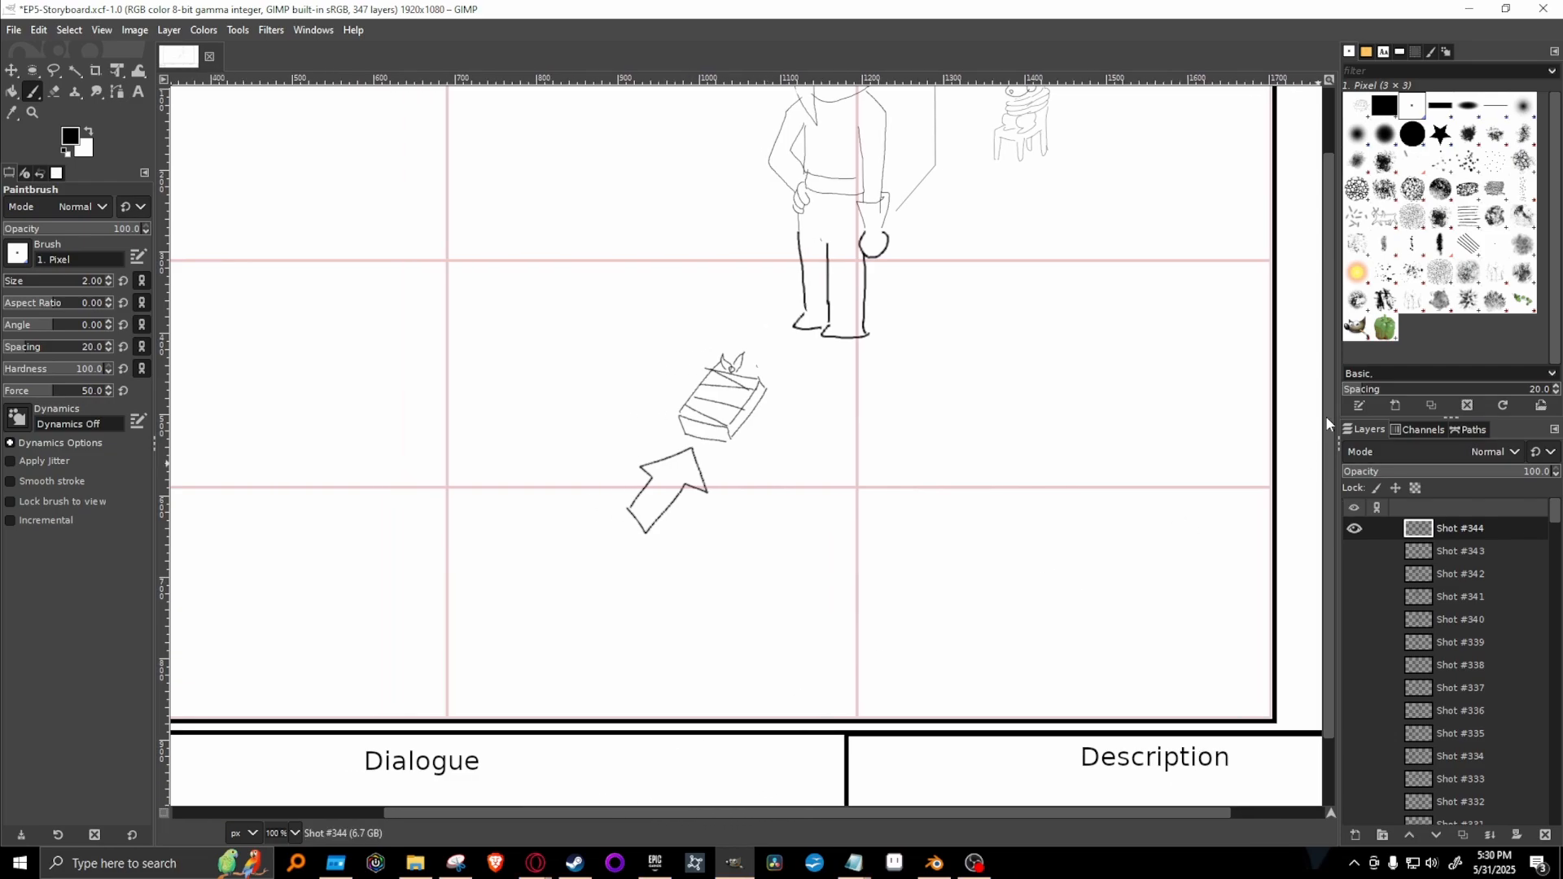
pyautogui.scroll(2, 1331, 423)
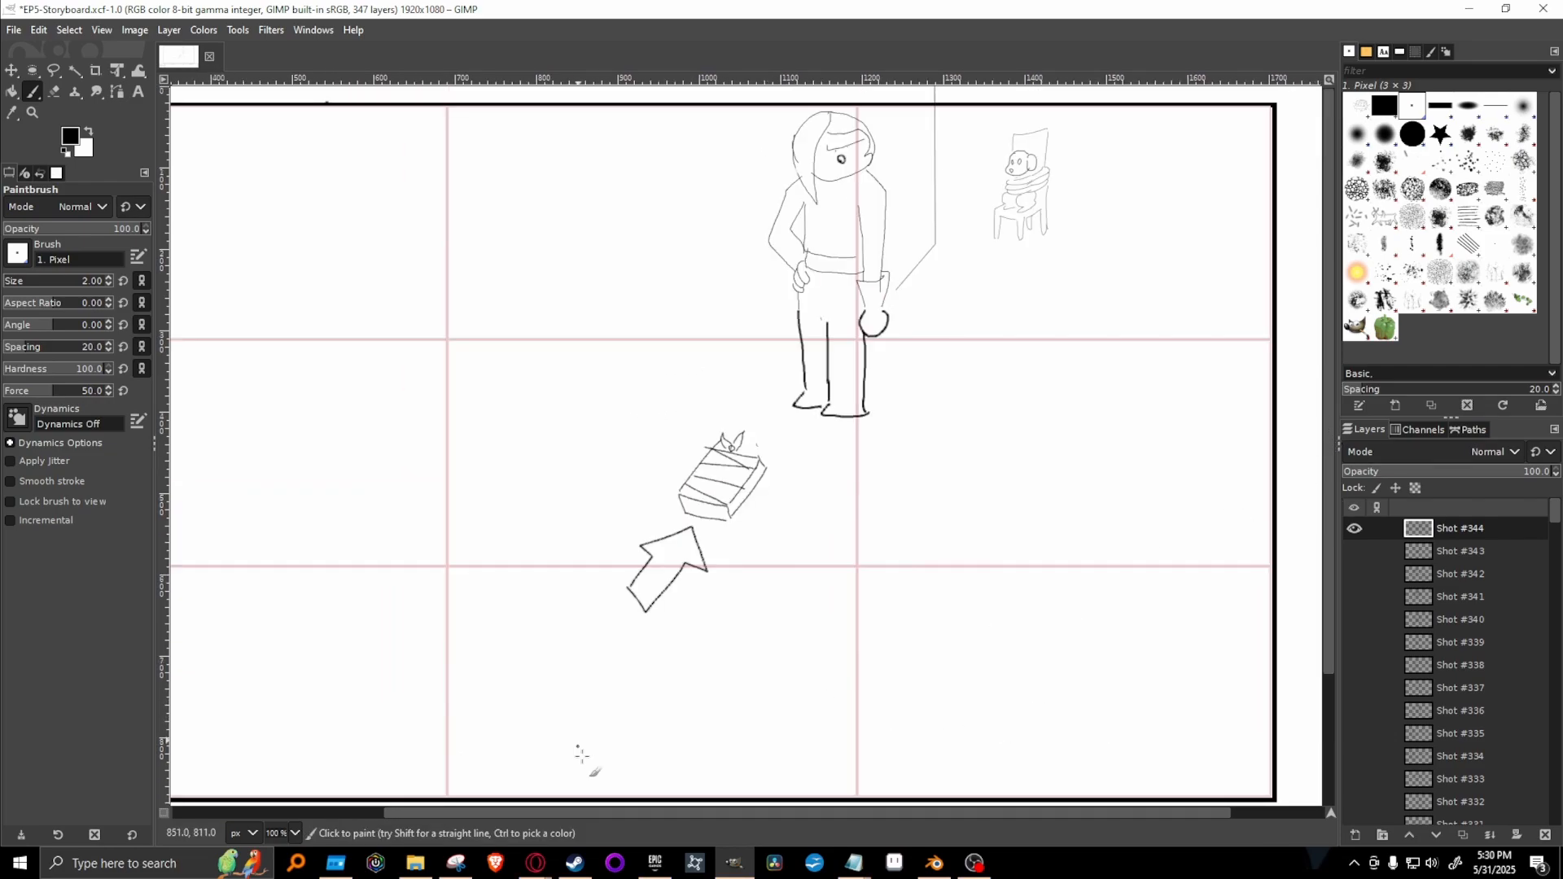
pyautogui.moveTo(678, 813)
pyautogui.mouseDown()
pyautogui.moveTo(545, 813)
pyautogui.moveTo(622, 810)
pyautogui.mouseUp()
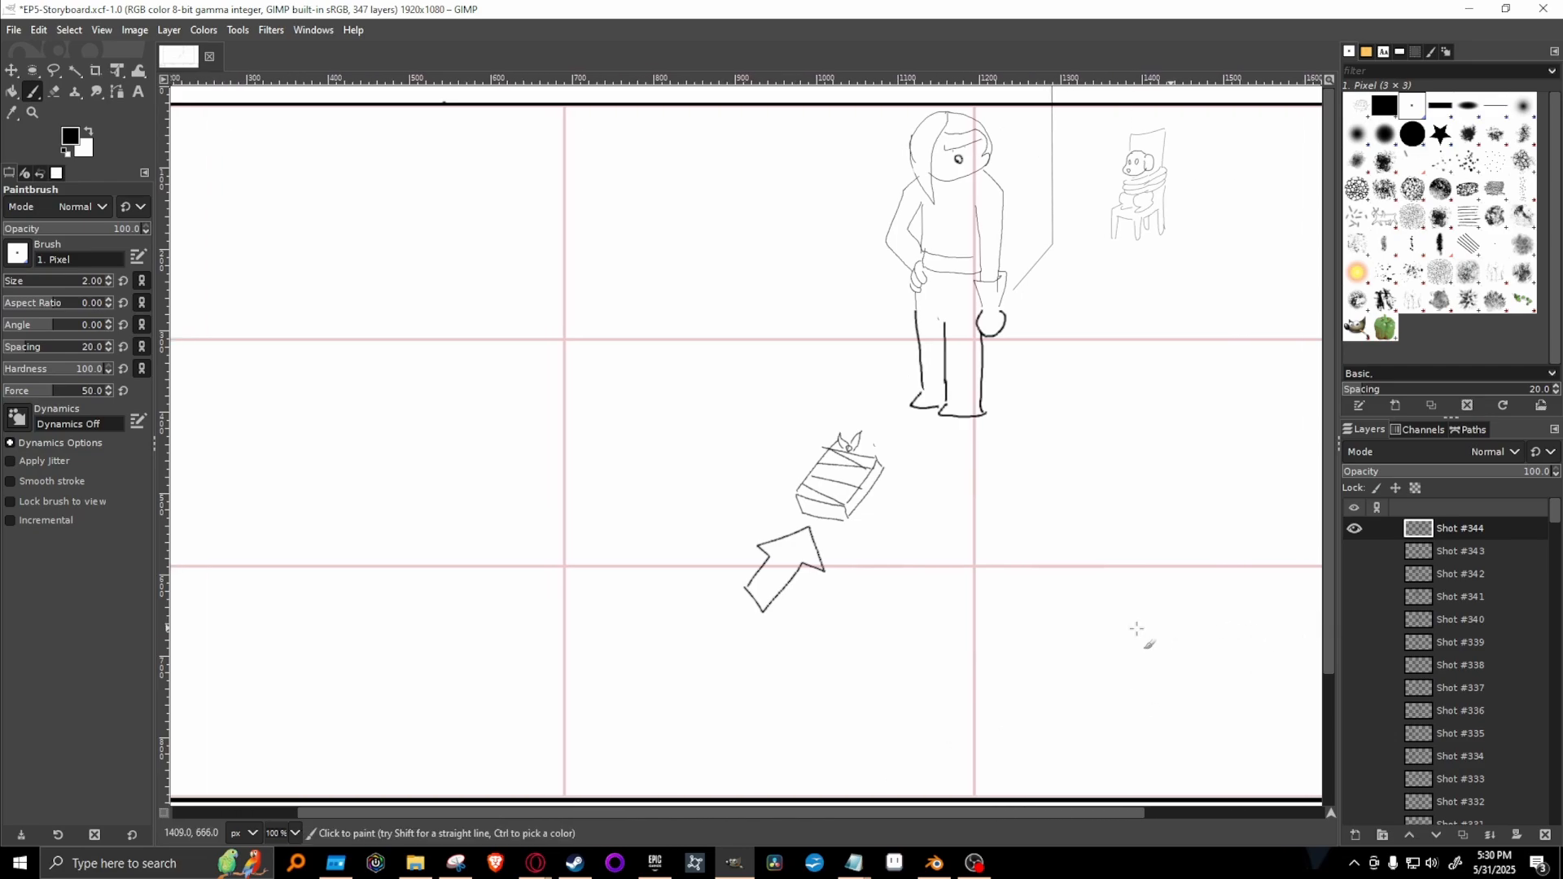
pyautogui.click(1353, 533)
pyautogui.click(1355, 553)
pyautogui.click(1357, 559)
pyautogui.click(1355, 530)
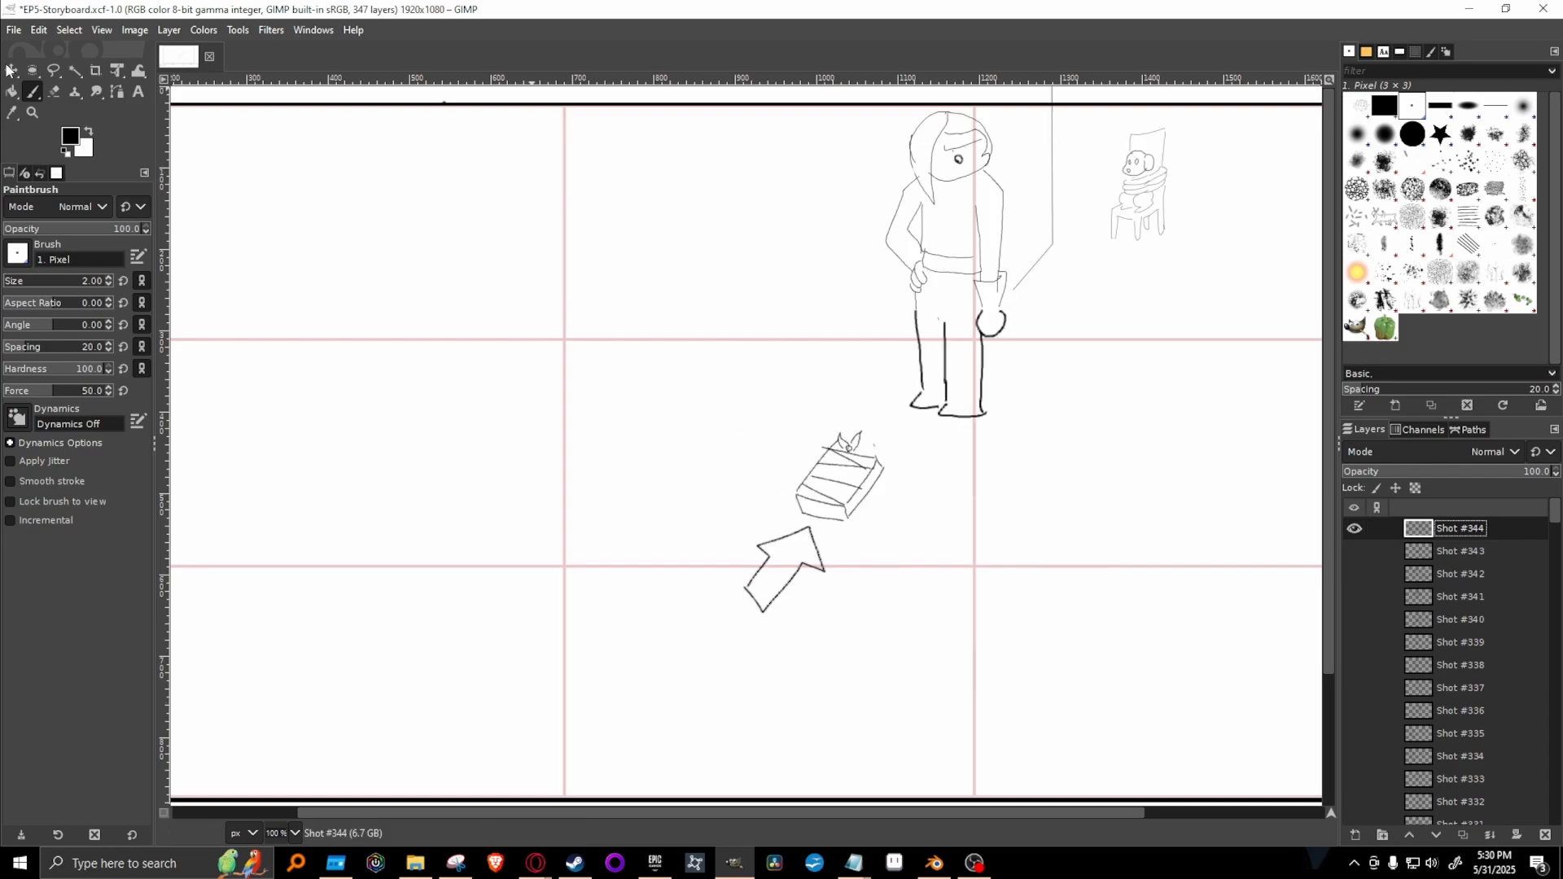
# Lasso the wrapped book and arrow in Shot #344, move them 48 px right and 39 px up, rotate about 11° clockwise, and anchor them.
pyautogui.click(52, 71)
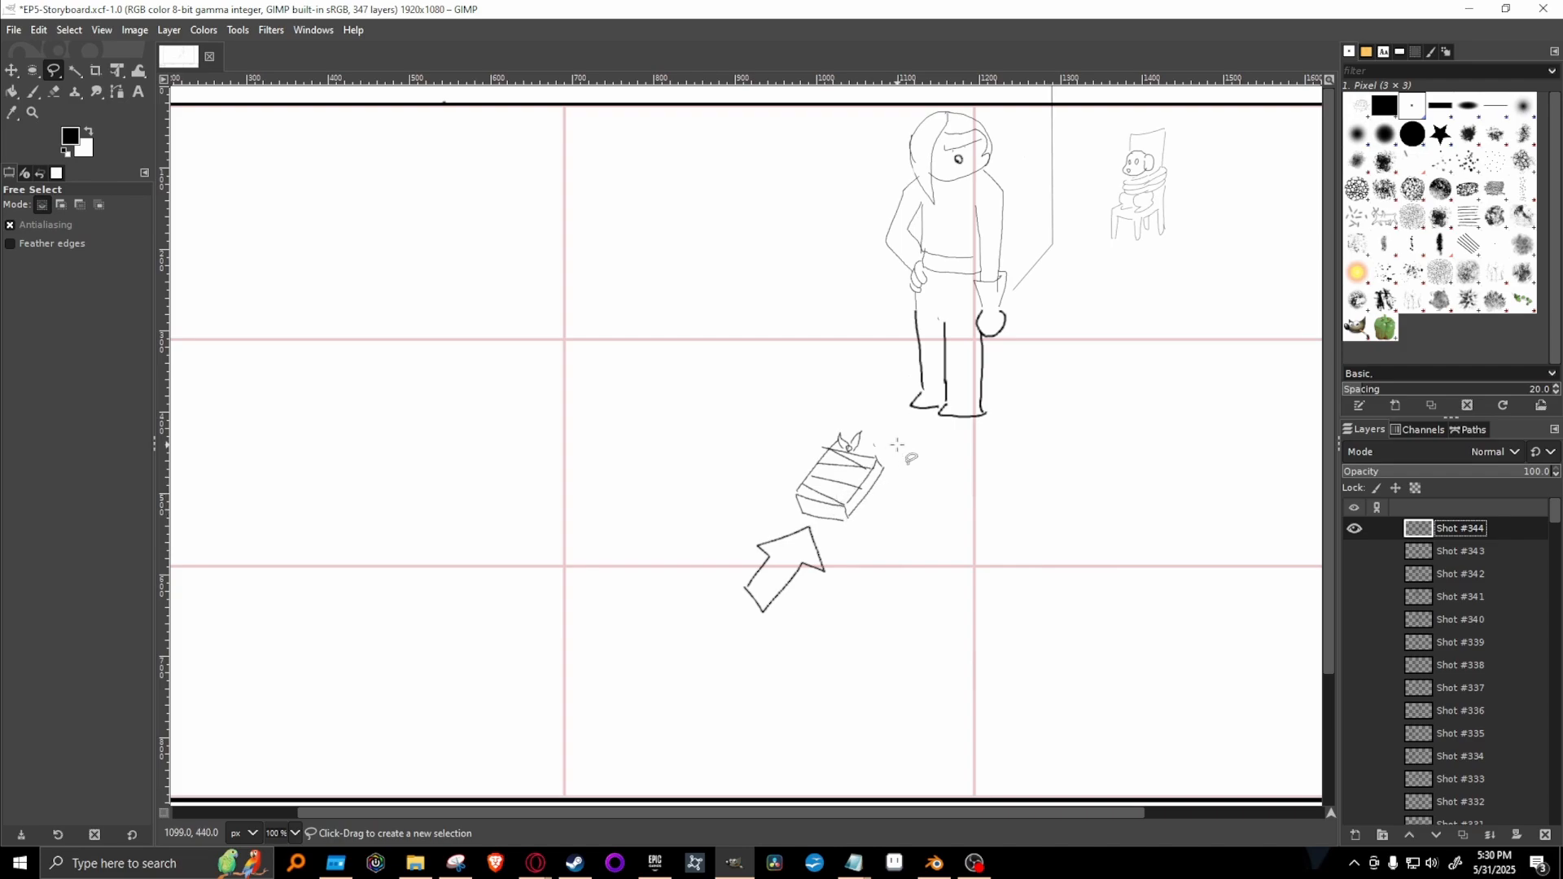
pyautogui.moveTo(896, 445)
pyautogui.mouseDown()
pyautogui.moveTo(733, 464)
pyautogui.moveTo(710, 597)
pyautogui.moveTo(848, 625)
pyautogui.moveTo(901, 496)
pyautogui.moveTo(899, 446)
pyautogui.mouseUp()
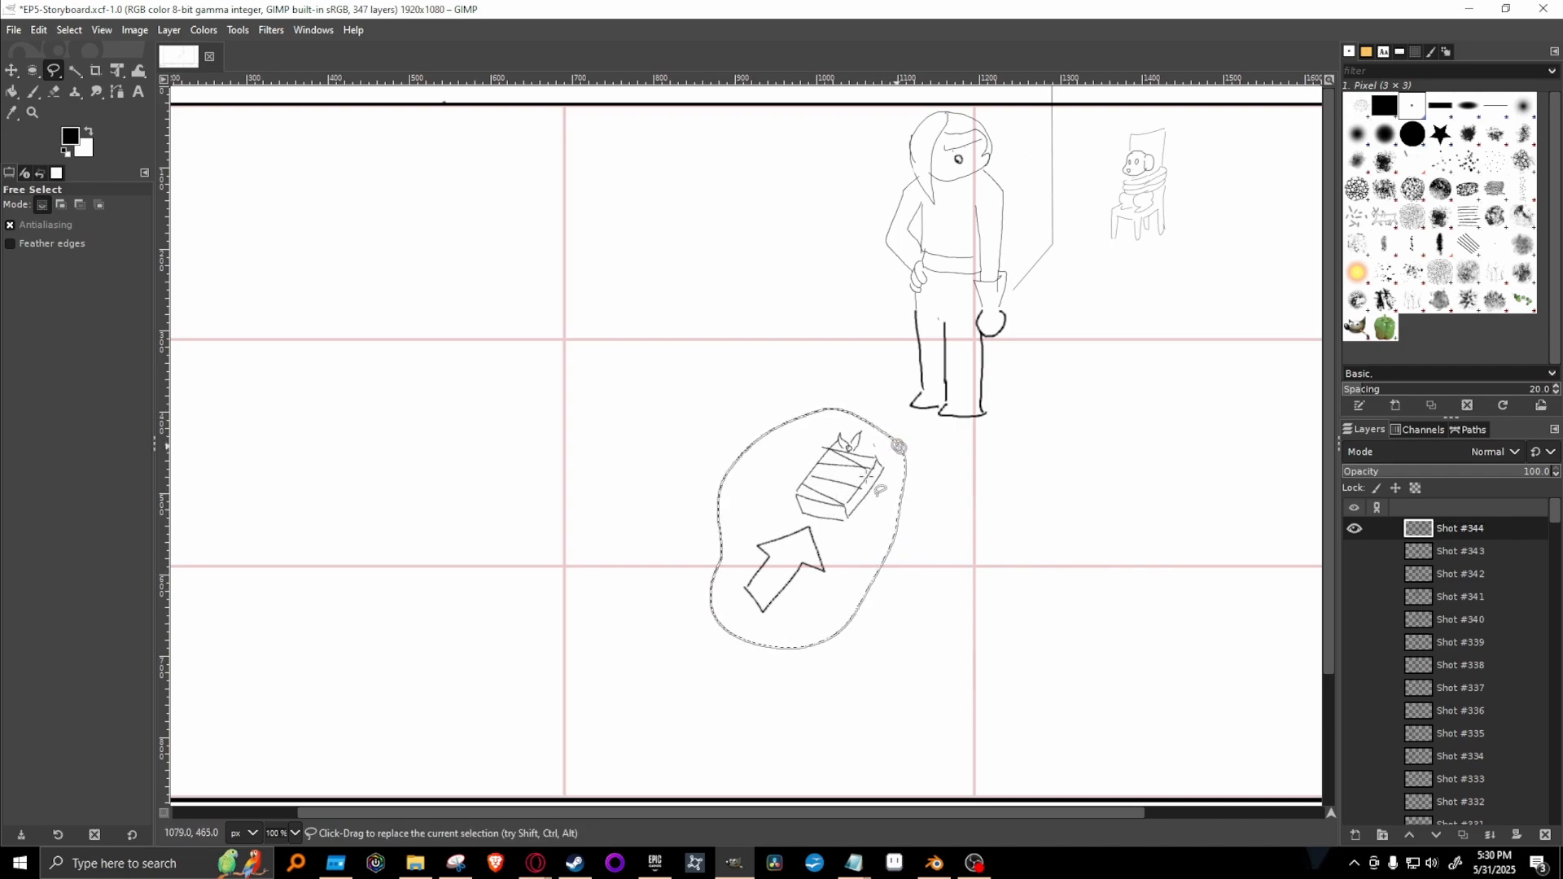
pyautogui.click(117, 70)
pyautogui.click(831, 505)
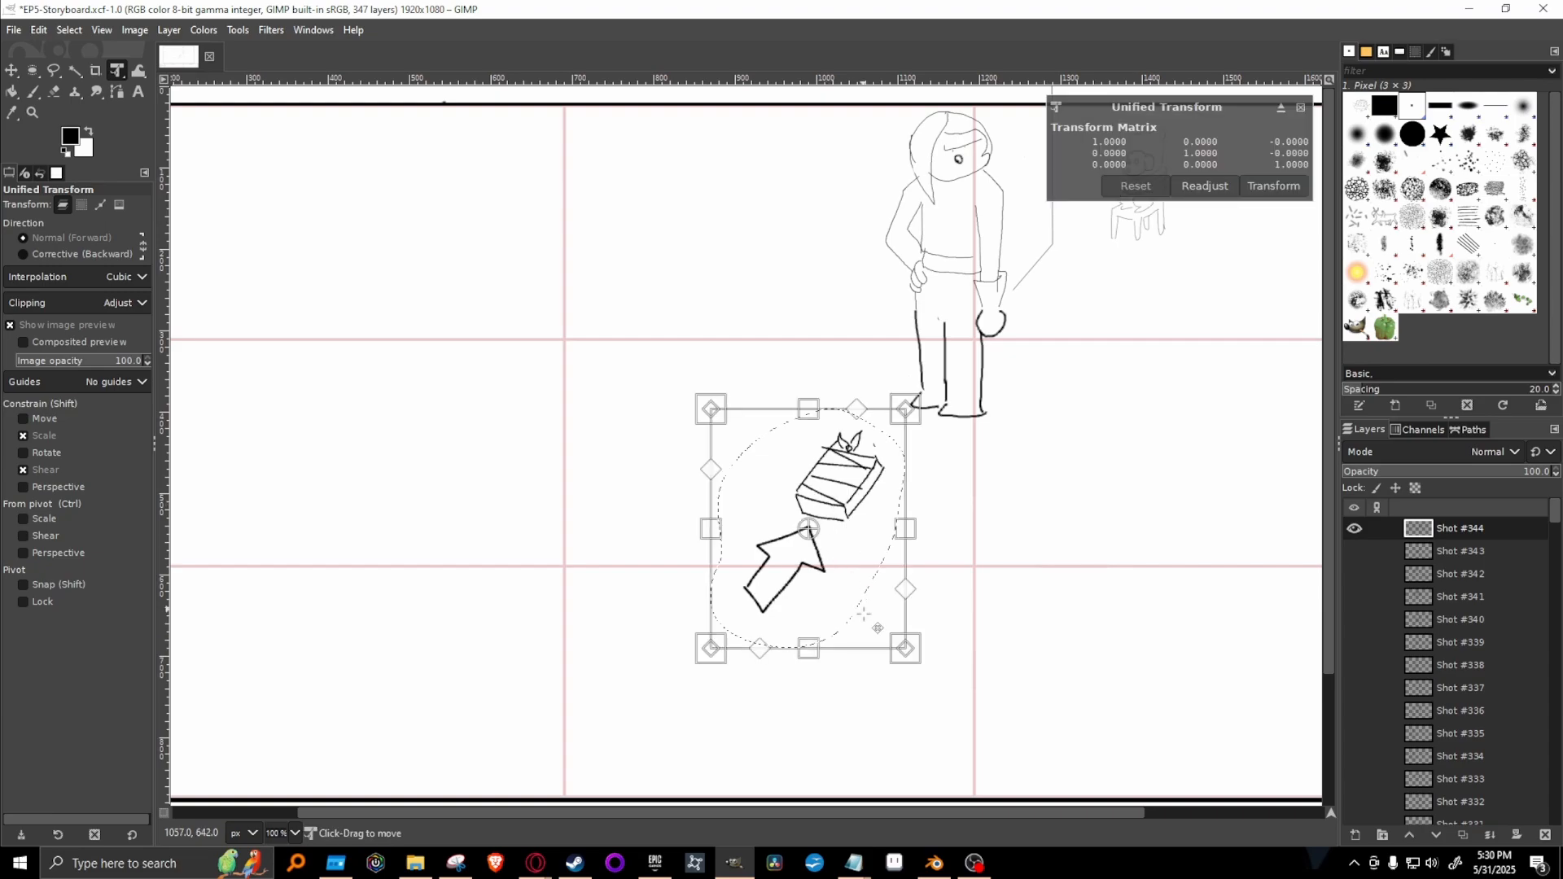
pyautogui.moveTo(830, 505); pyautogui.dragTo(874, 478)
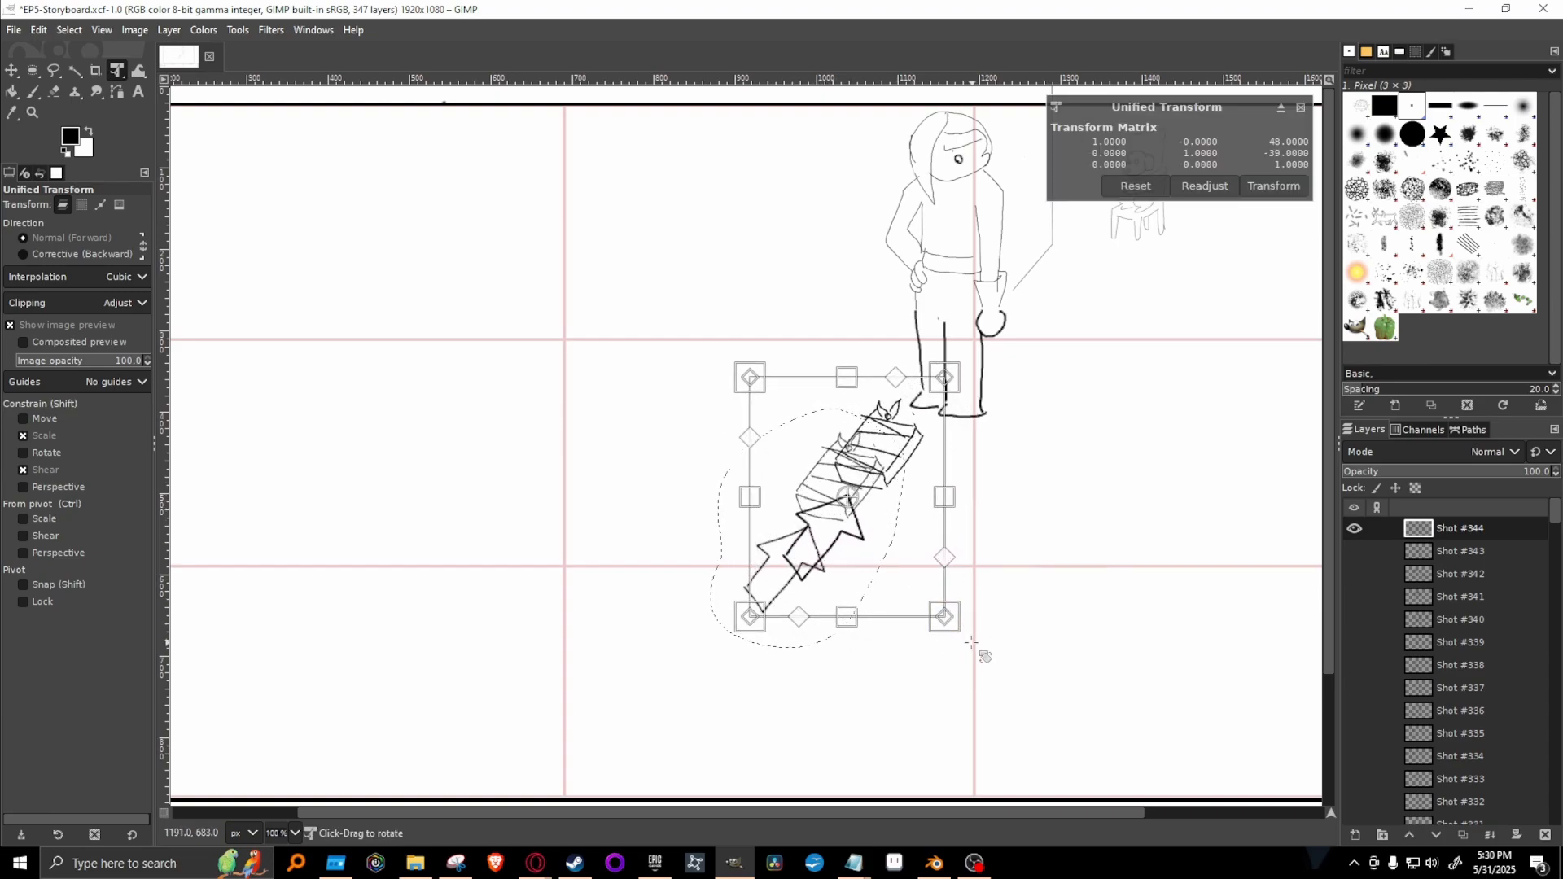
pyautogui.moveTo(986, 648); pyautogui.dragTo(936, 656)
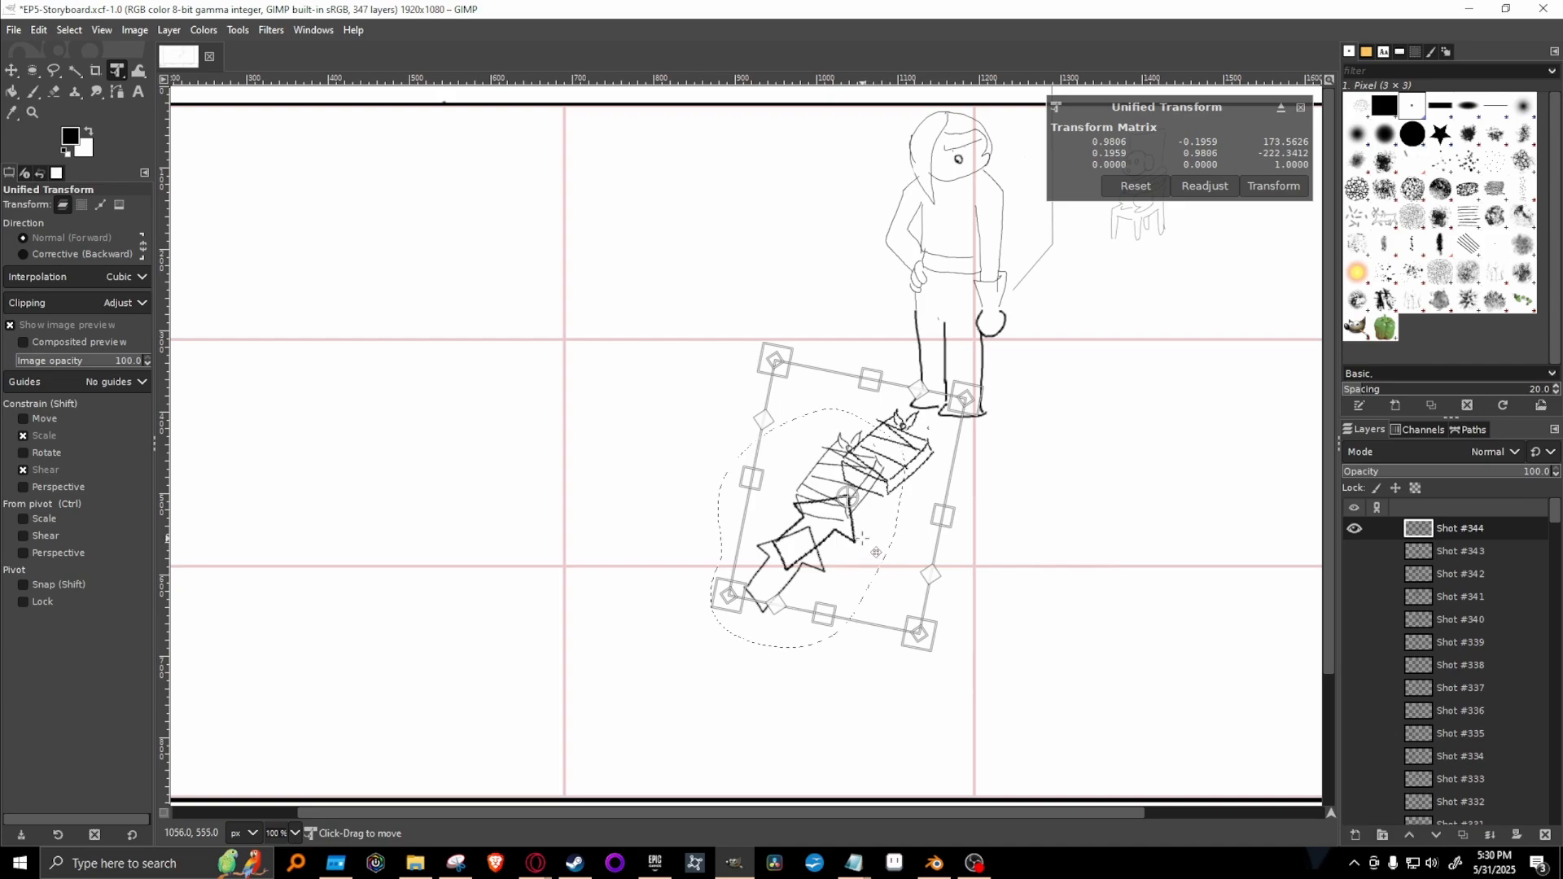
pyautogui.press('Return')
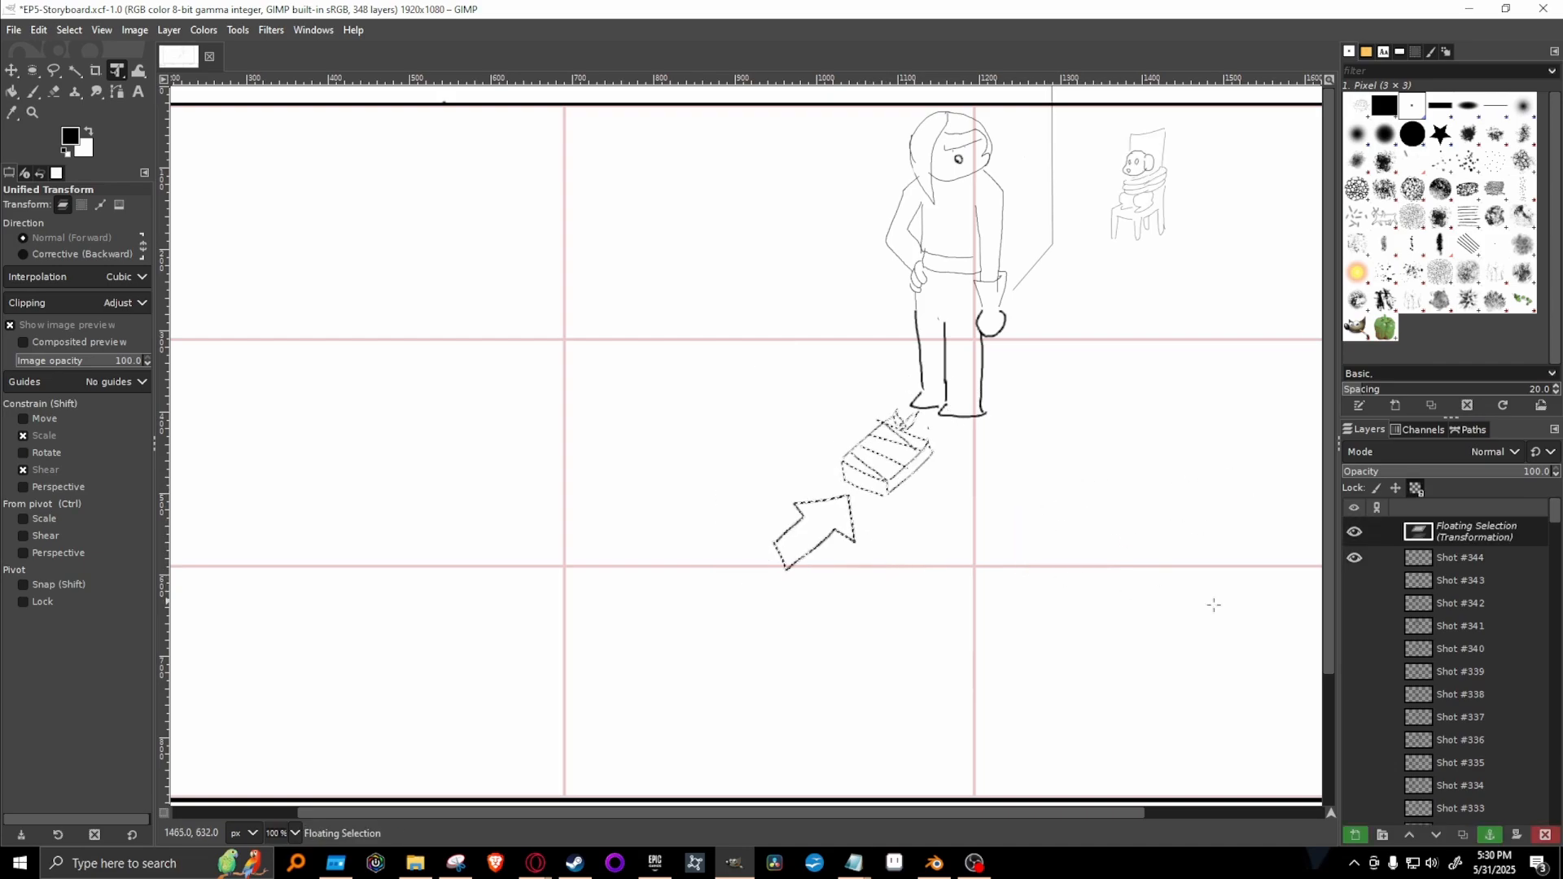
pyautogui.click(1490, 835)
# Show Shot #343 instead of Shot #344, lasso its wrapped book and arrow, and make Shot #343 the active layer.
pyautogui.click(1354, 553)
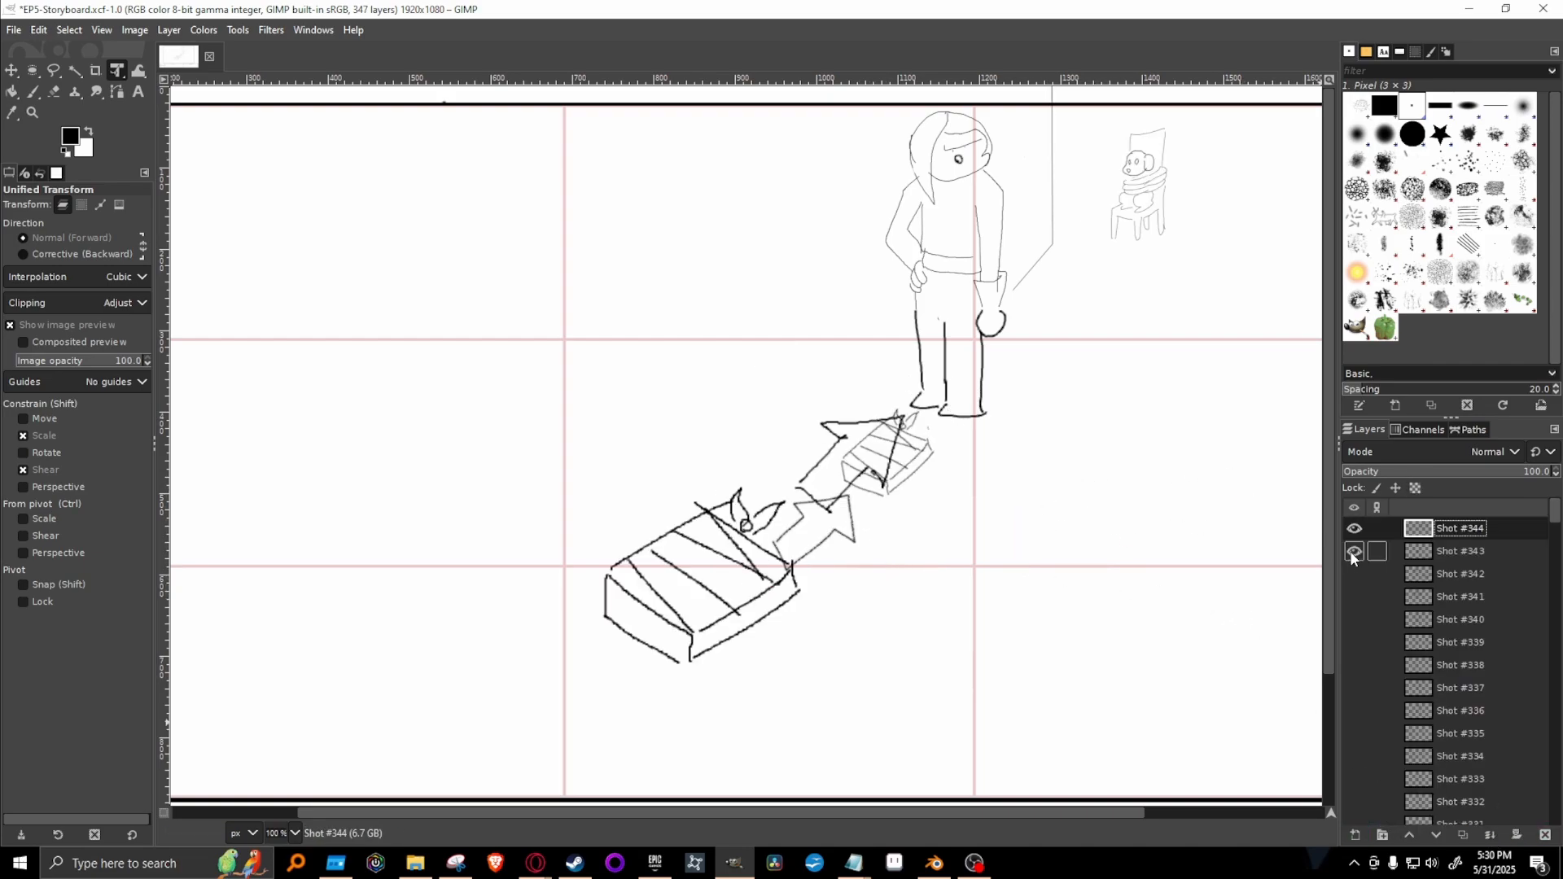
pyautogui.click(1354, 530)
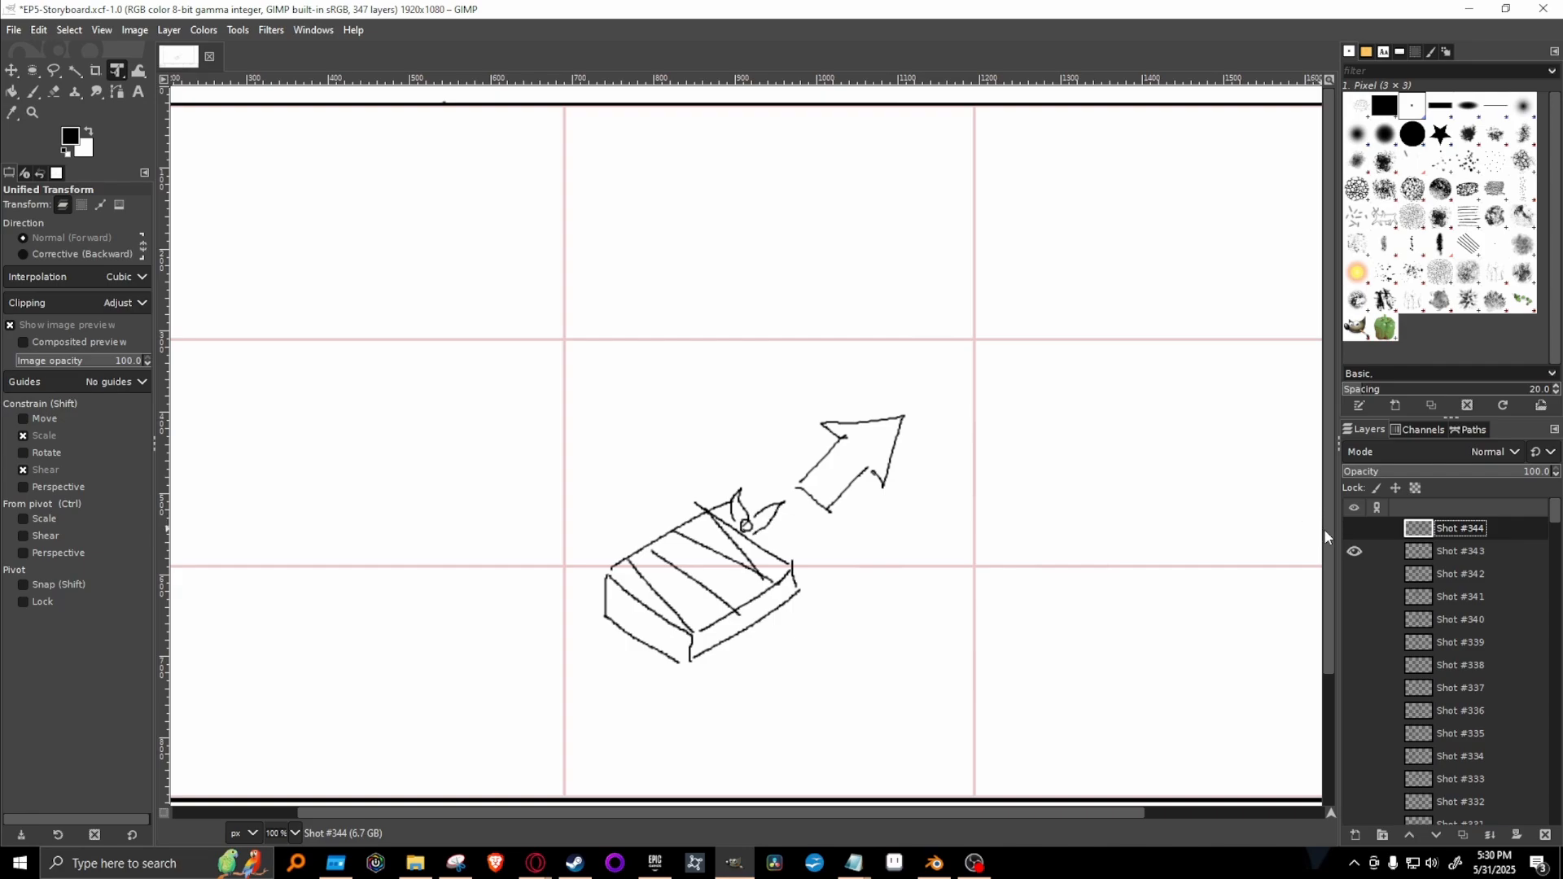
pyautogui.scroll(-2, 514, 562)
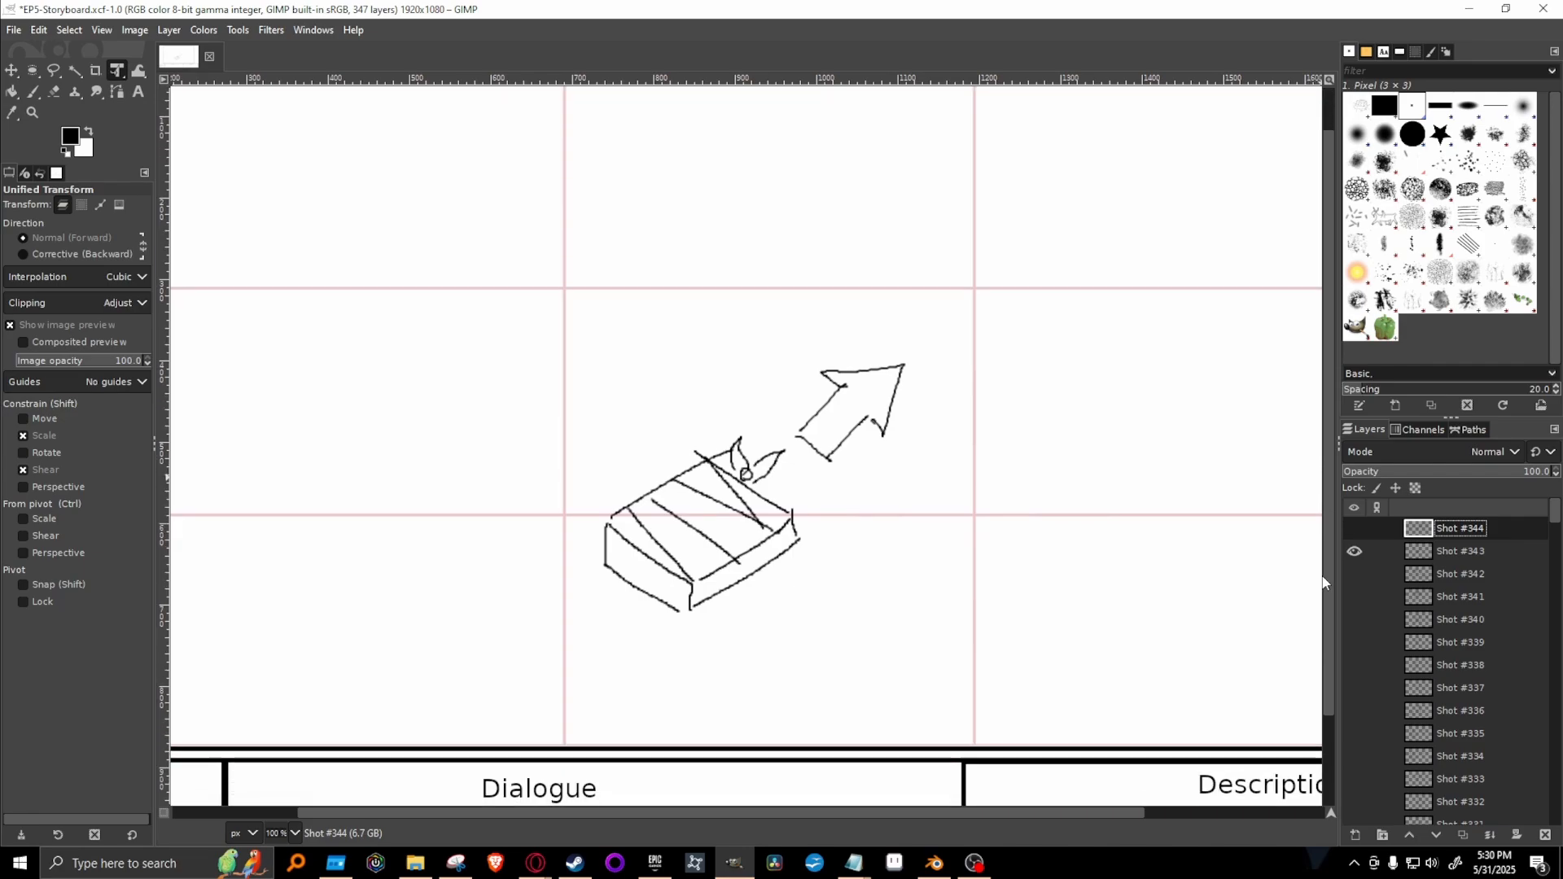
pyautogui.click(54, 71)
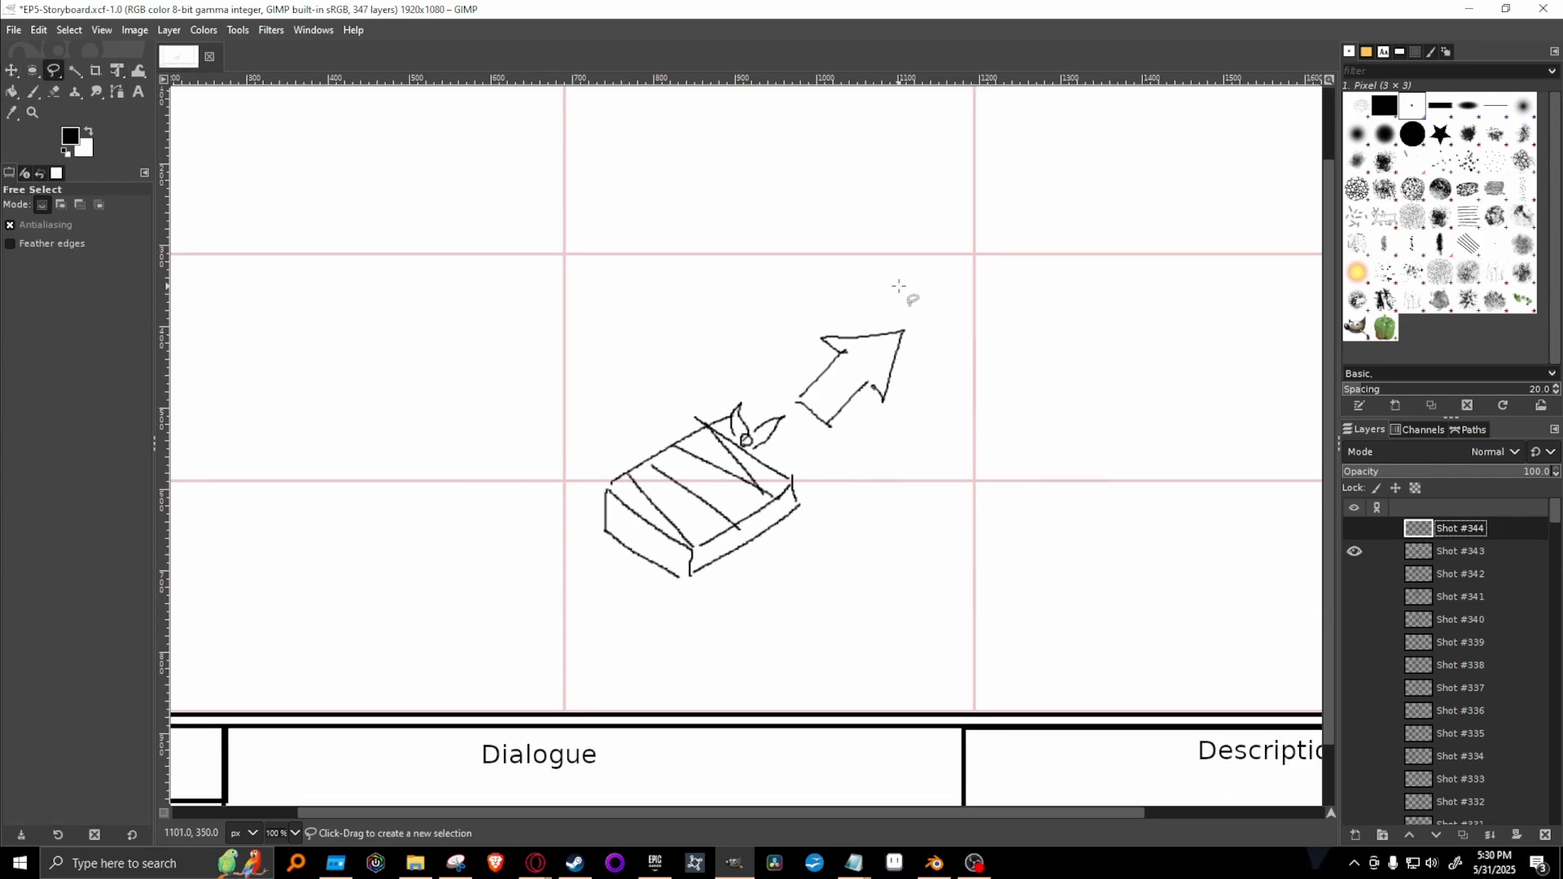
pyautogui.moveTo(899, 282)
pyautogui.mouseDown()
pyautogui.moveTo(504, 361)
pyautogui.moveTo(654, 637)
pyautogui.moveTo(971, 461)
pyautogui.moveTo(962, 329)
pyautogui.moveTo(900, 282)
pyautogui.mouseUp()
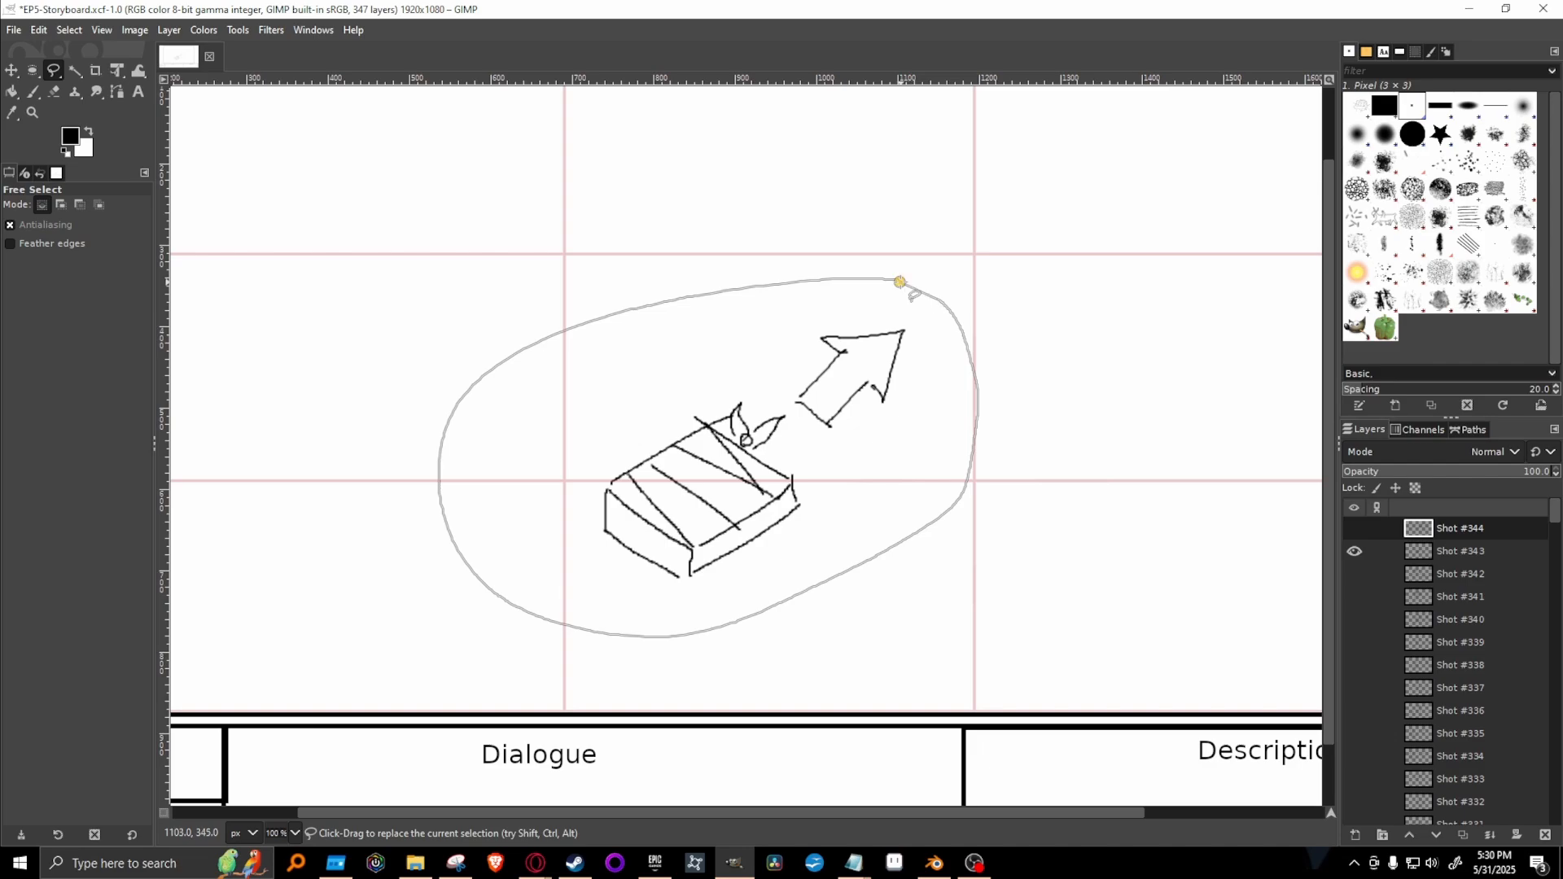
pyautogui.click(115, 72)
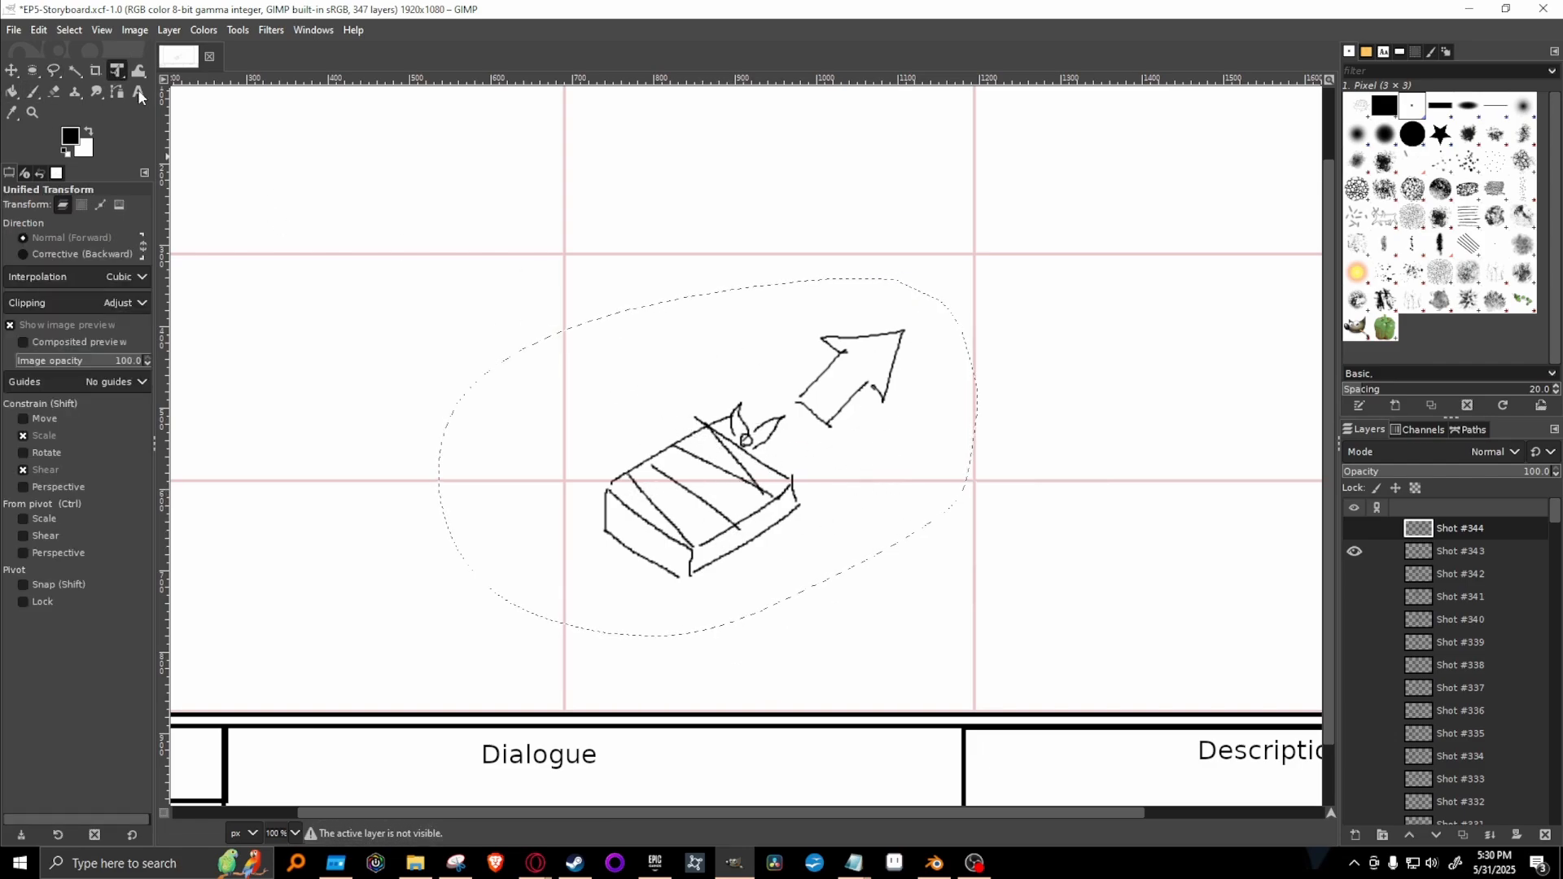
pyautogui.click(1459, 556)
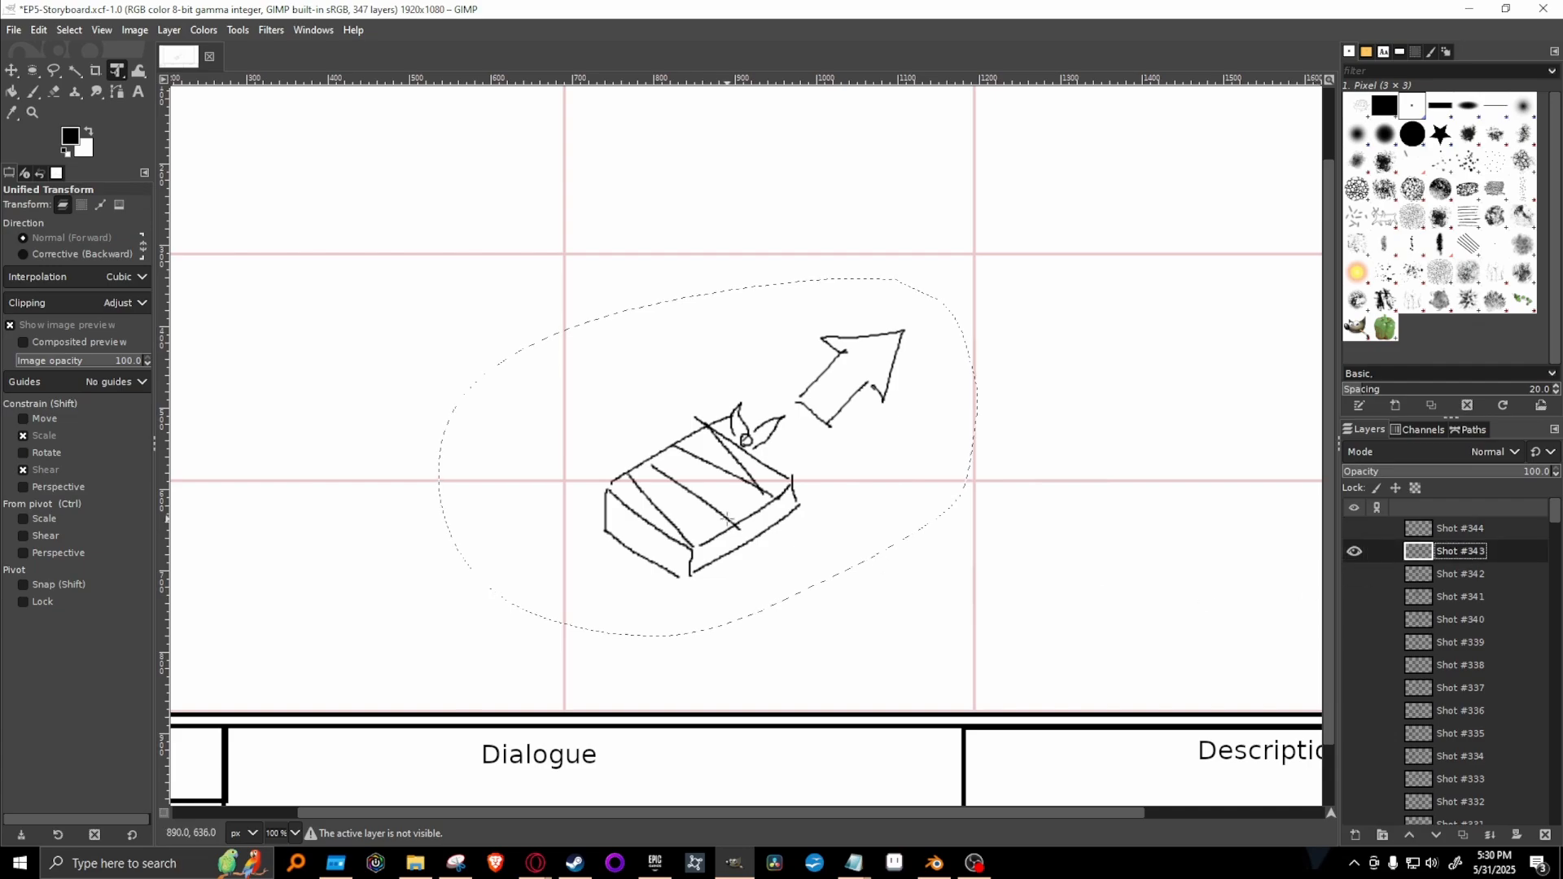
# Move the selected book and arrow down and left, rotate about 2° clockwise, enlarge to about 137%, and anchor them on Shot #343.
pyautogui.click(772, 473)
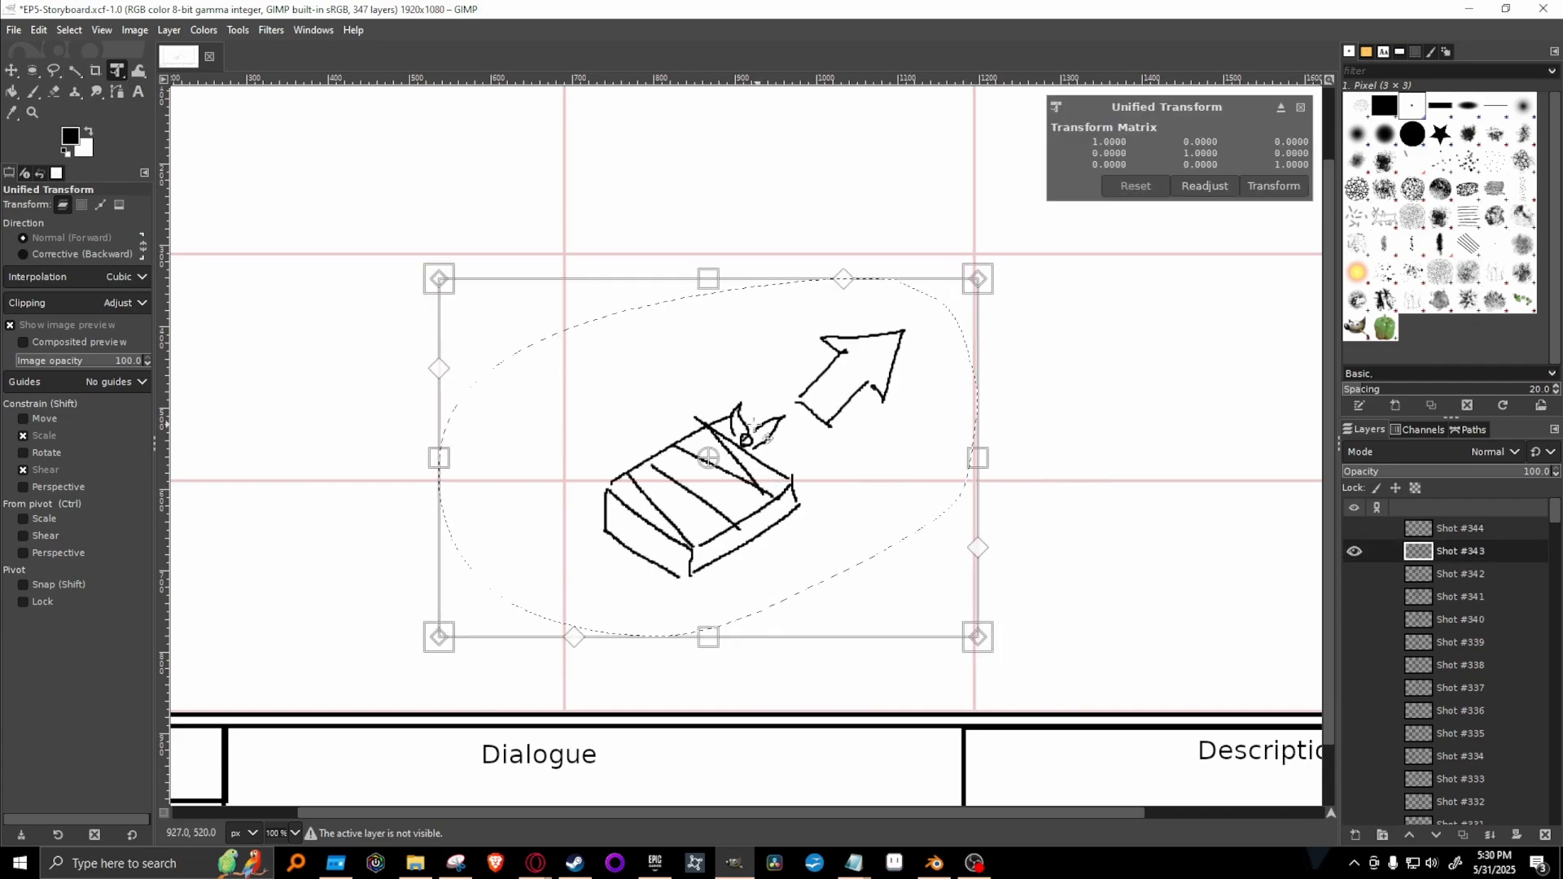
pyautogui.moveTo(754, 425); pyautogui.dragTo(623, 453)
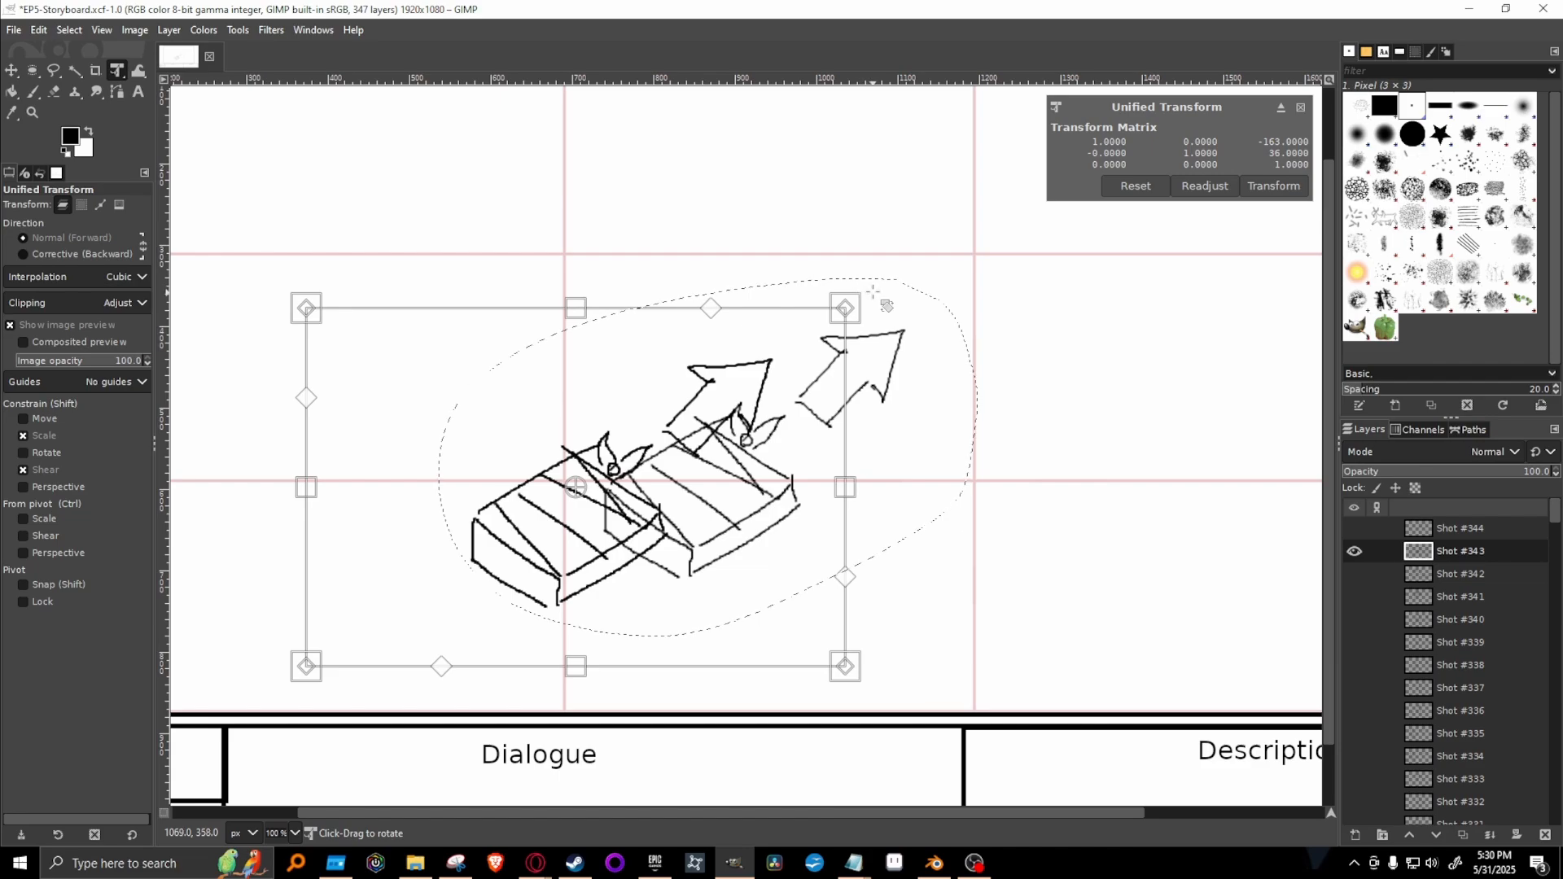
pyautogui.moveTo(873, 291)
pyautogui.mouseDown()
pyautogui.moveTo(900, 321)
pyautogui.moveTo(892, 310)
pyautogui.mouseUp()
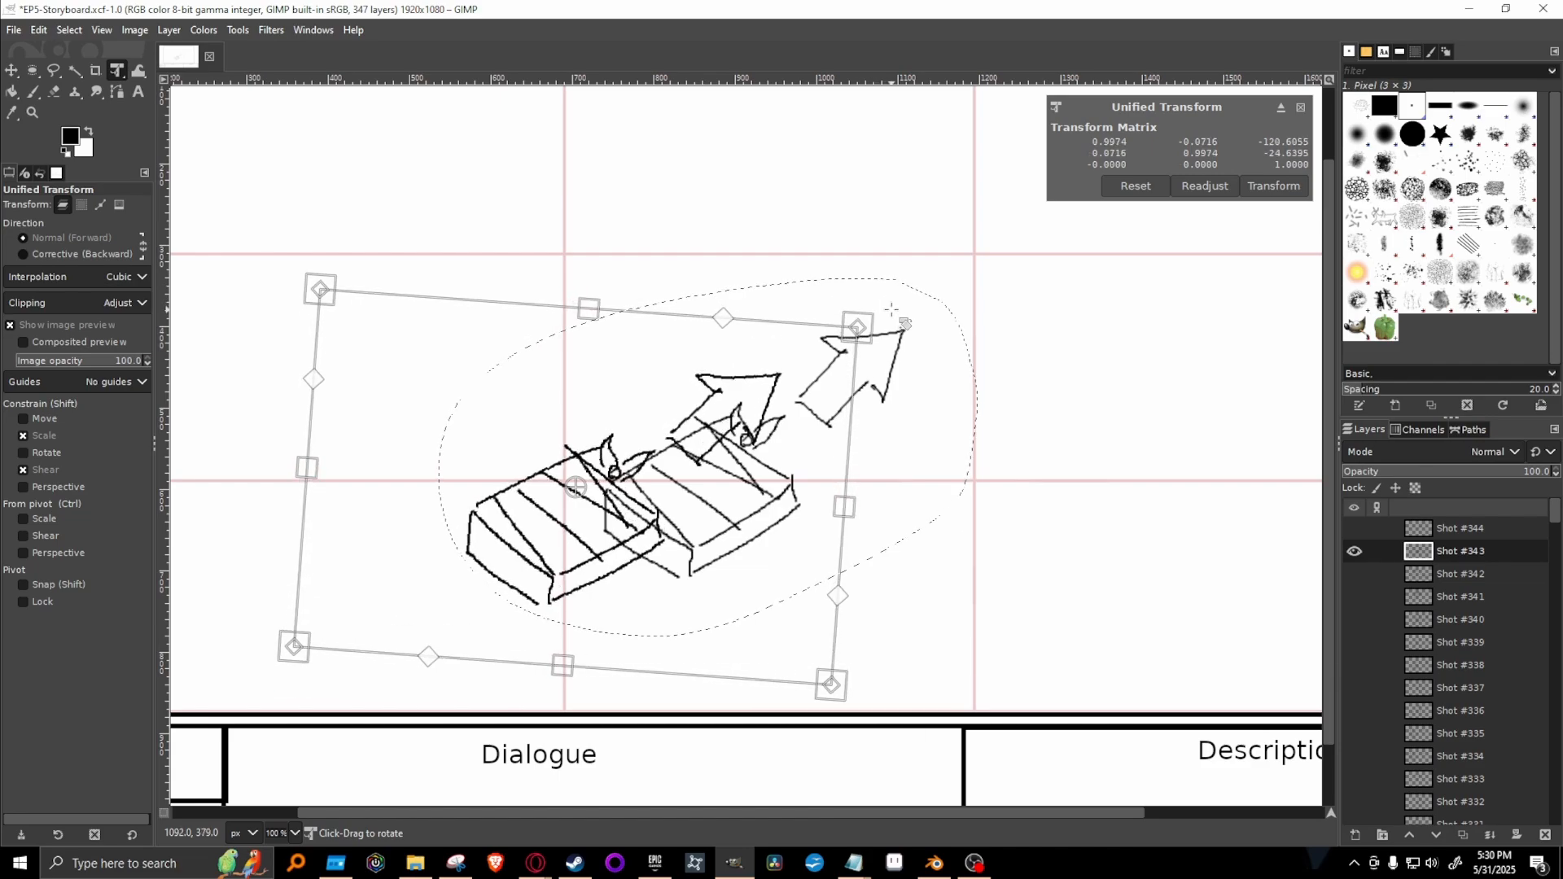
pyautogui.moveTo(696, 471); pyautogui.dragTo(671, 488)
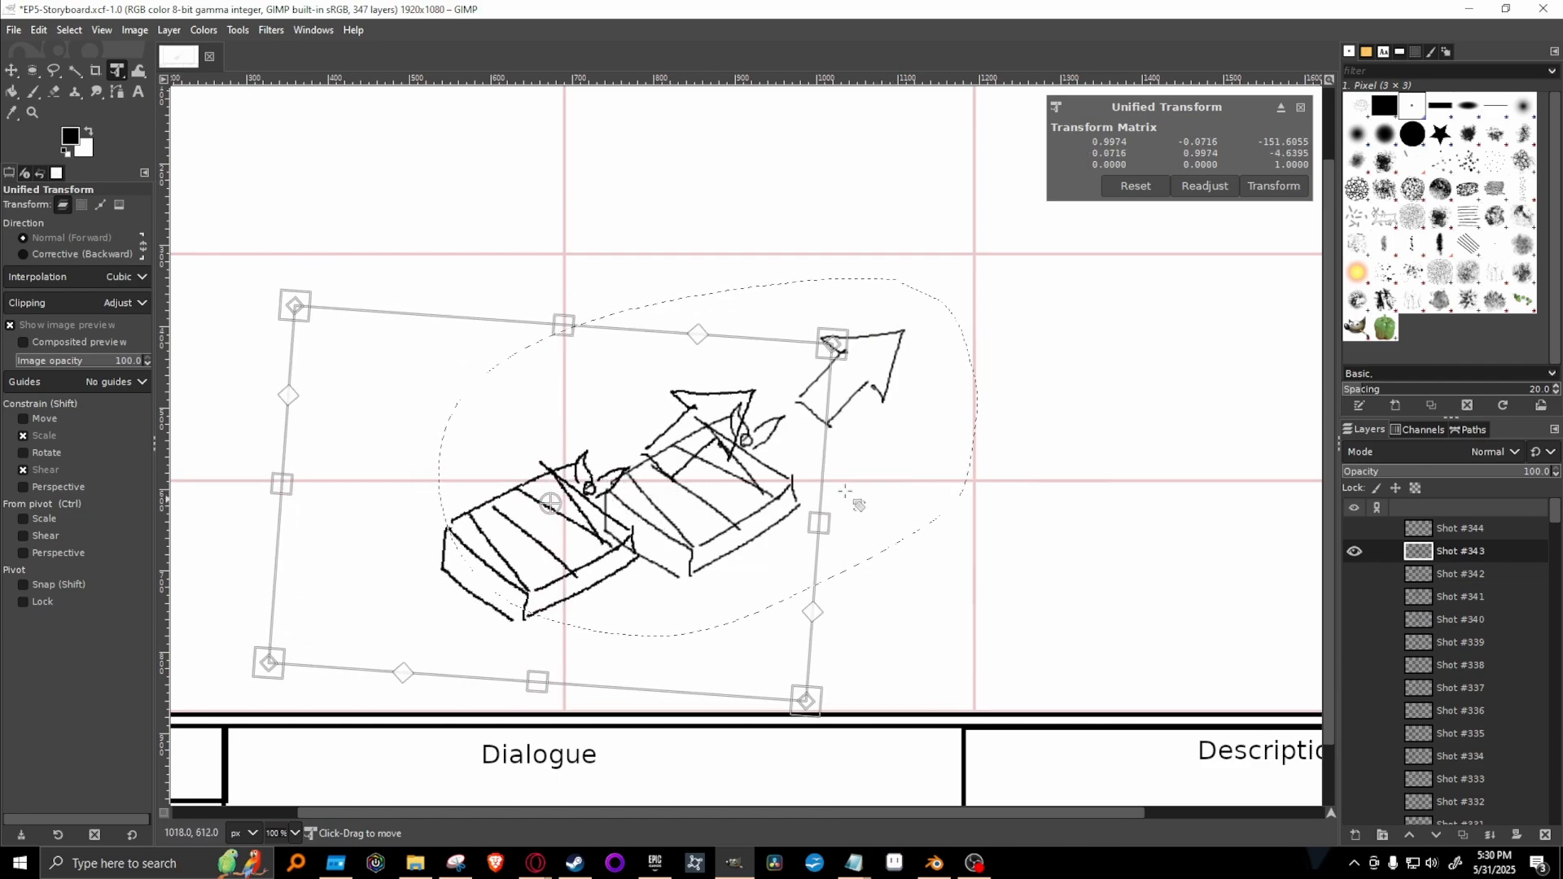
pyautogui.moveTo(845, 323)
pyautogui.mouseDown()
pyautogui.moveTo(837, 313)
pyautogui.moveTo(928, 262)
pyautogui.moveTo(1064, 220)
pyautogui.moveTo(1010, 224)
pyautogui.mouseUp()
pyautogui.moveTo(877, 356); pyautogui.dragTo(739, 434)
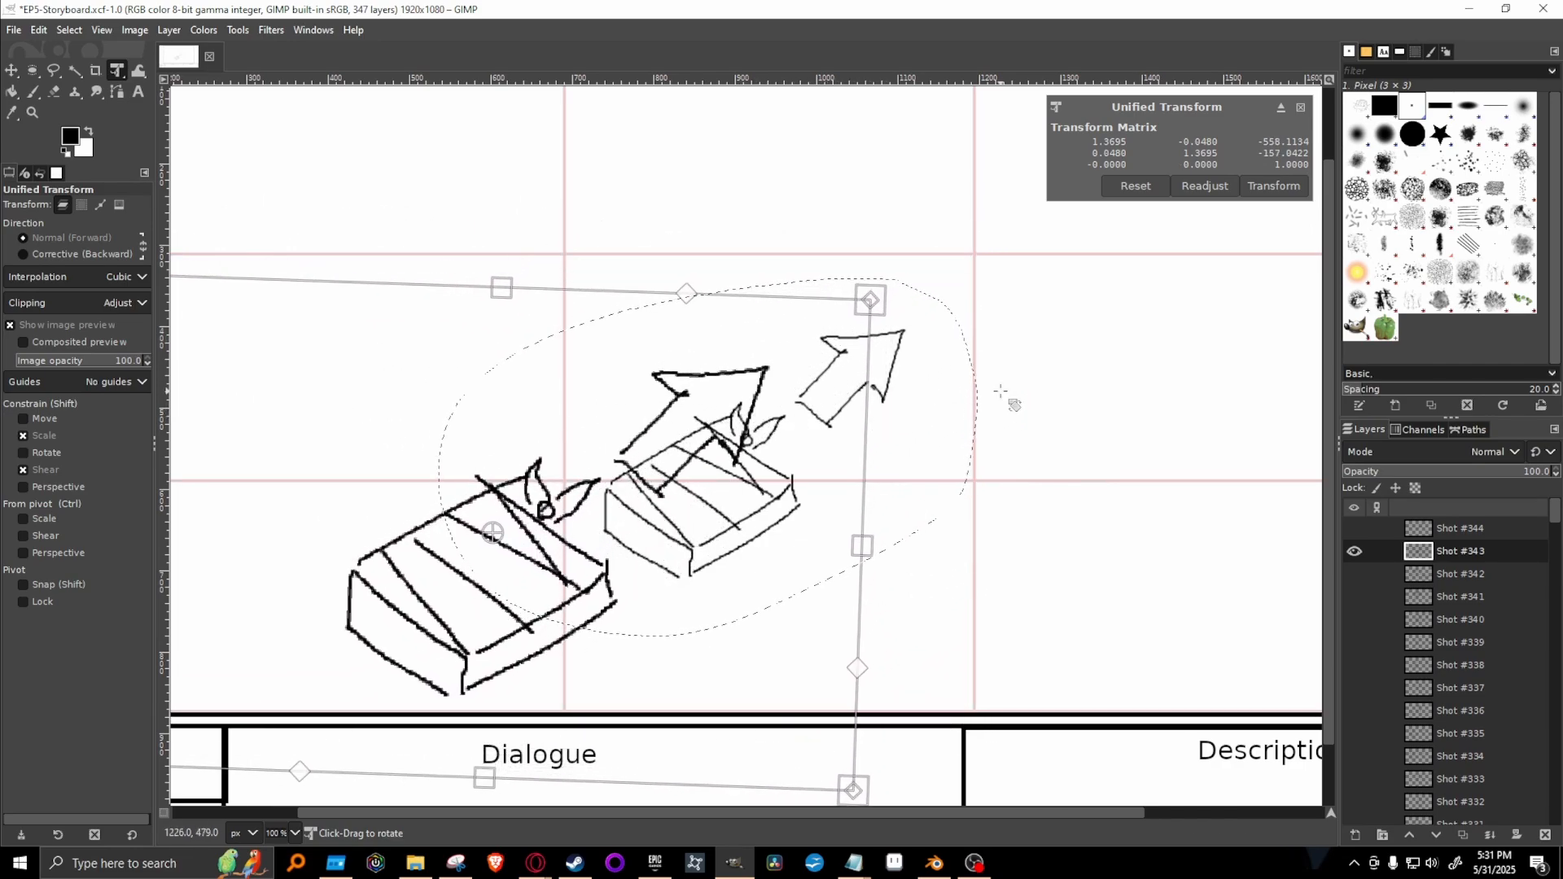
pyautogui.press('Return')
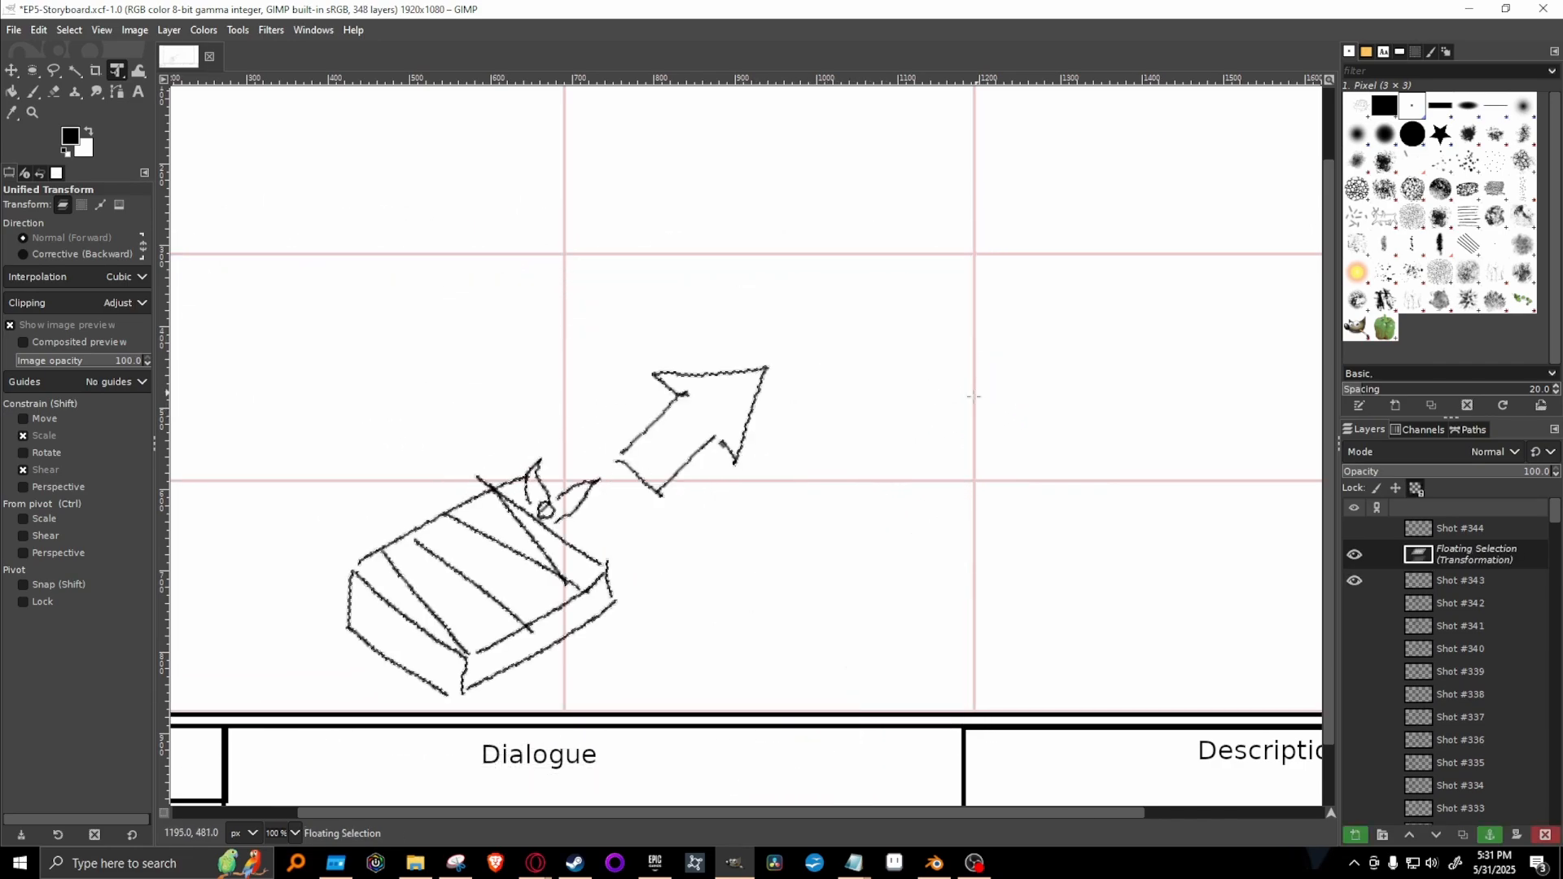
pyautogui.click(1490, 834)
# View the whole storyboard frame at 66.7% and check the earlier shots from #336 back to #333 individually.
pyautogui.click(279, 827)
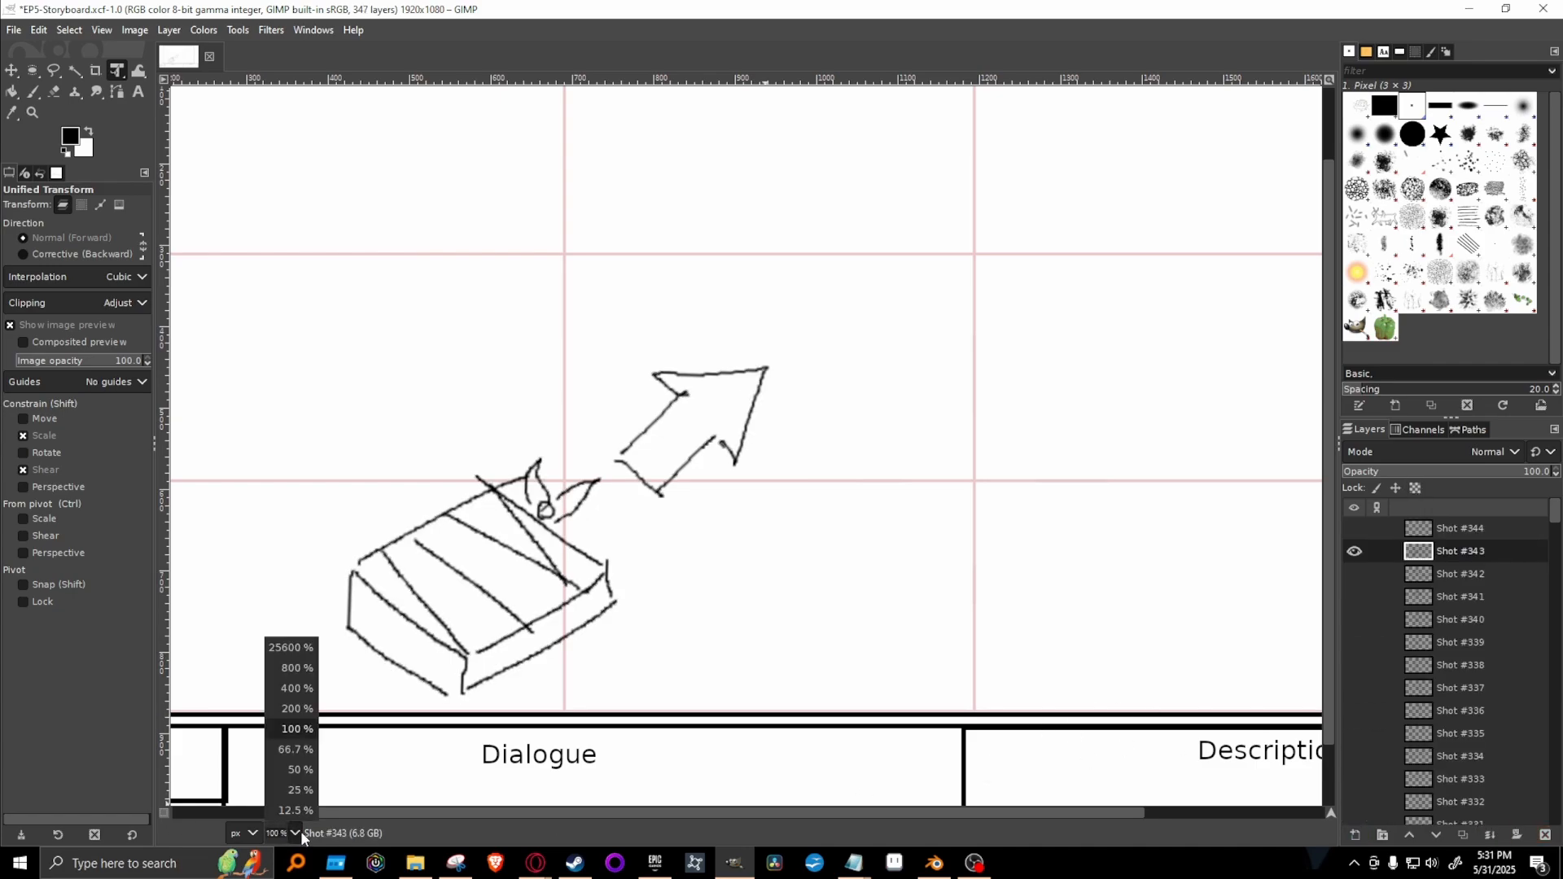
pyautogui.click(281, 747)
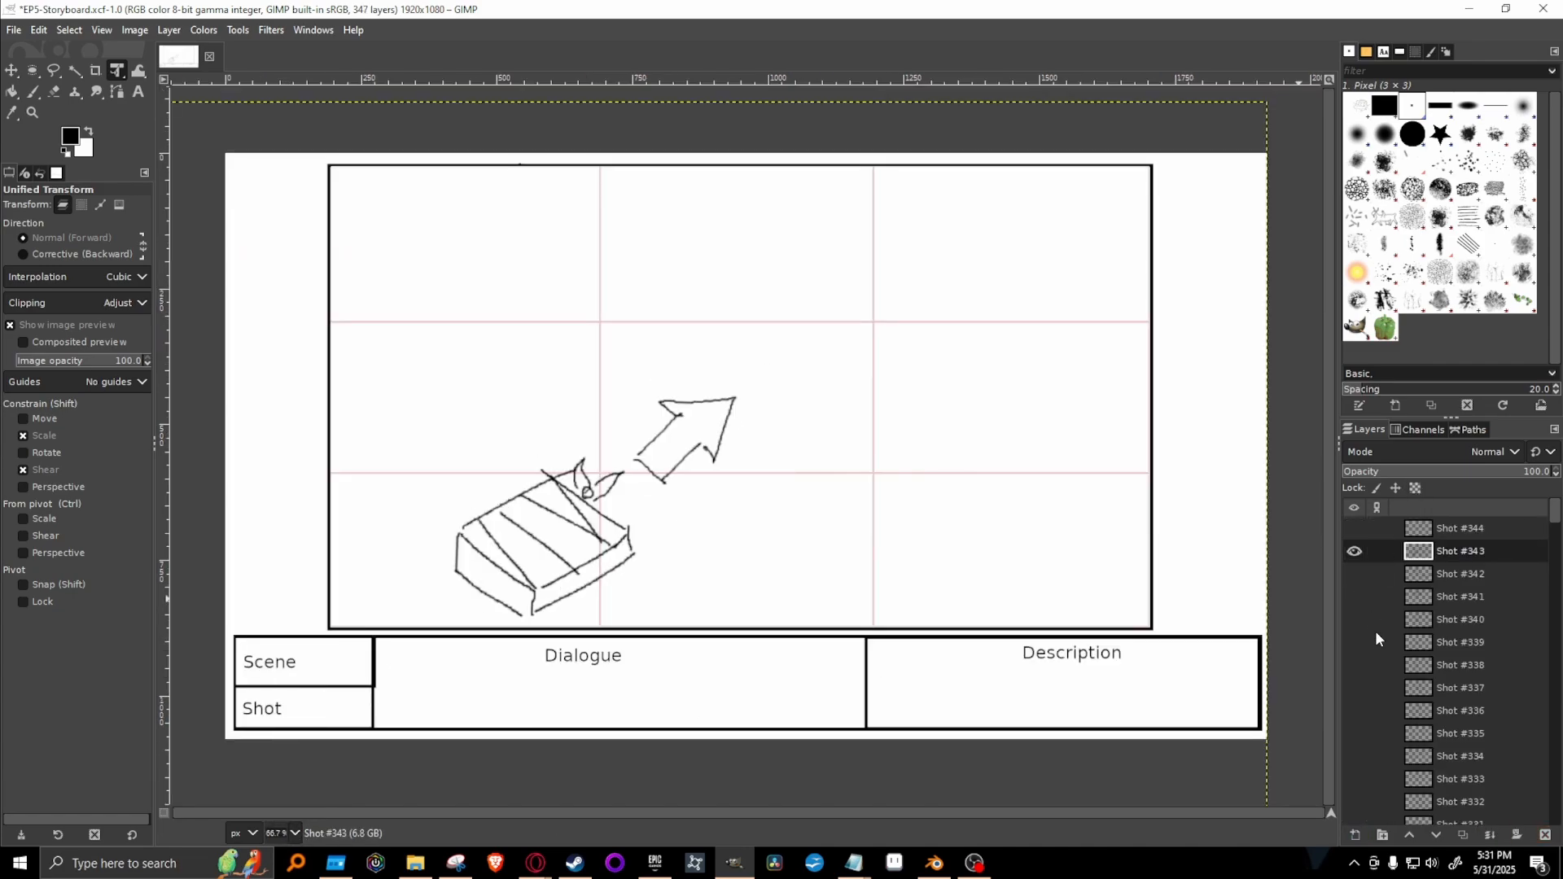
pyautogui.click(1349, 555)
pyautogui.click(1354, 711)
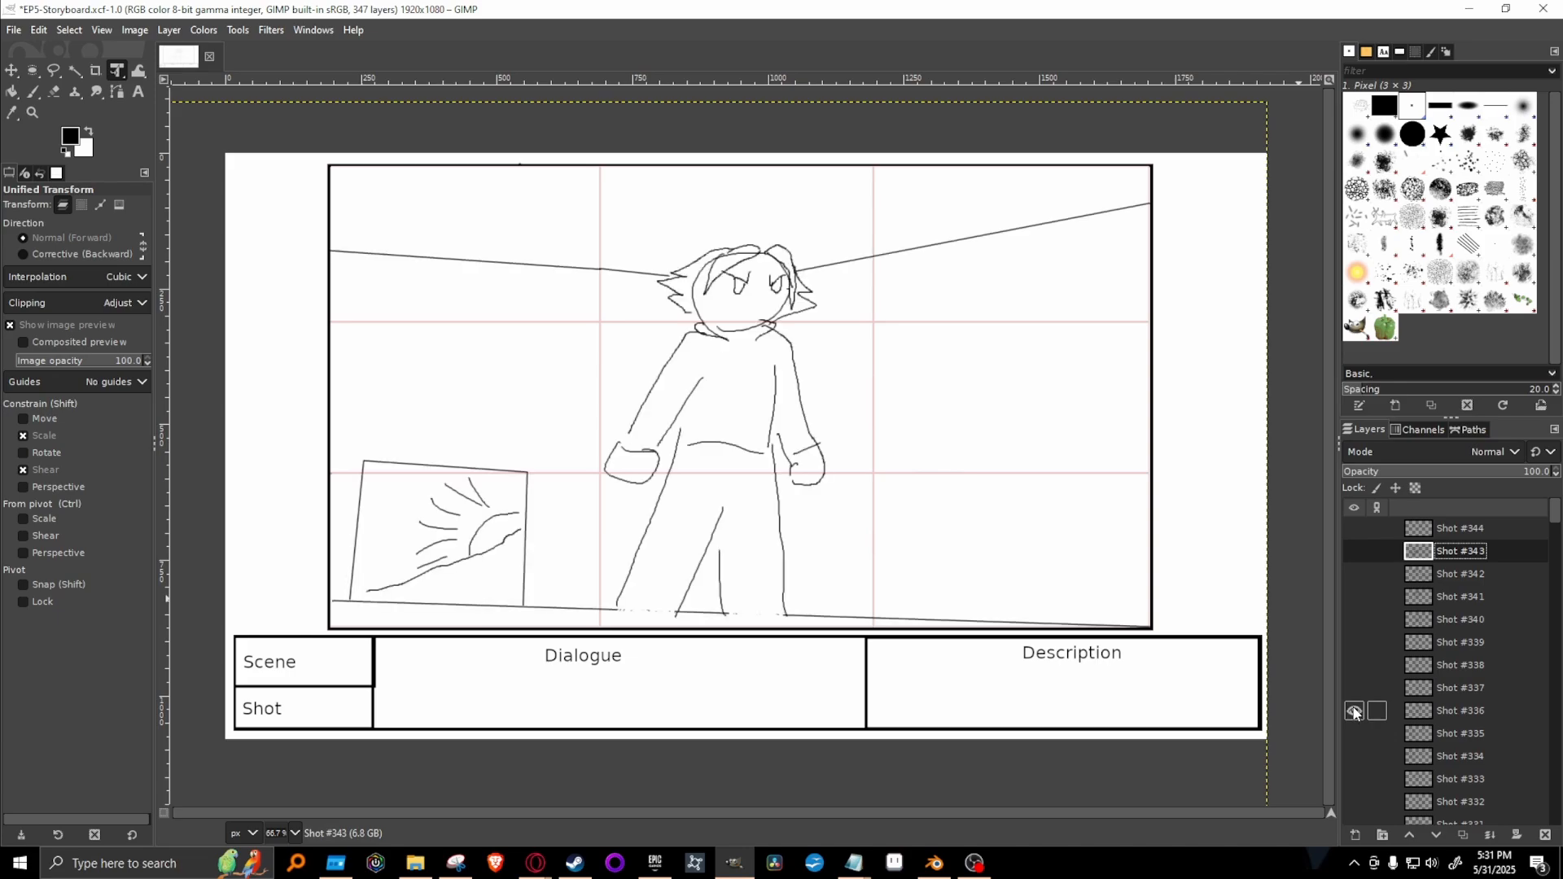
pyautogui.click(1354, 712)
pyautogui.click(1350, 735)
pyautogui.click(1350, 736)
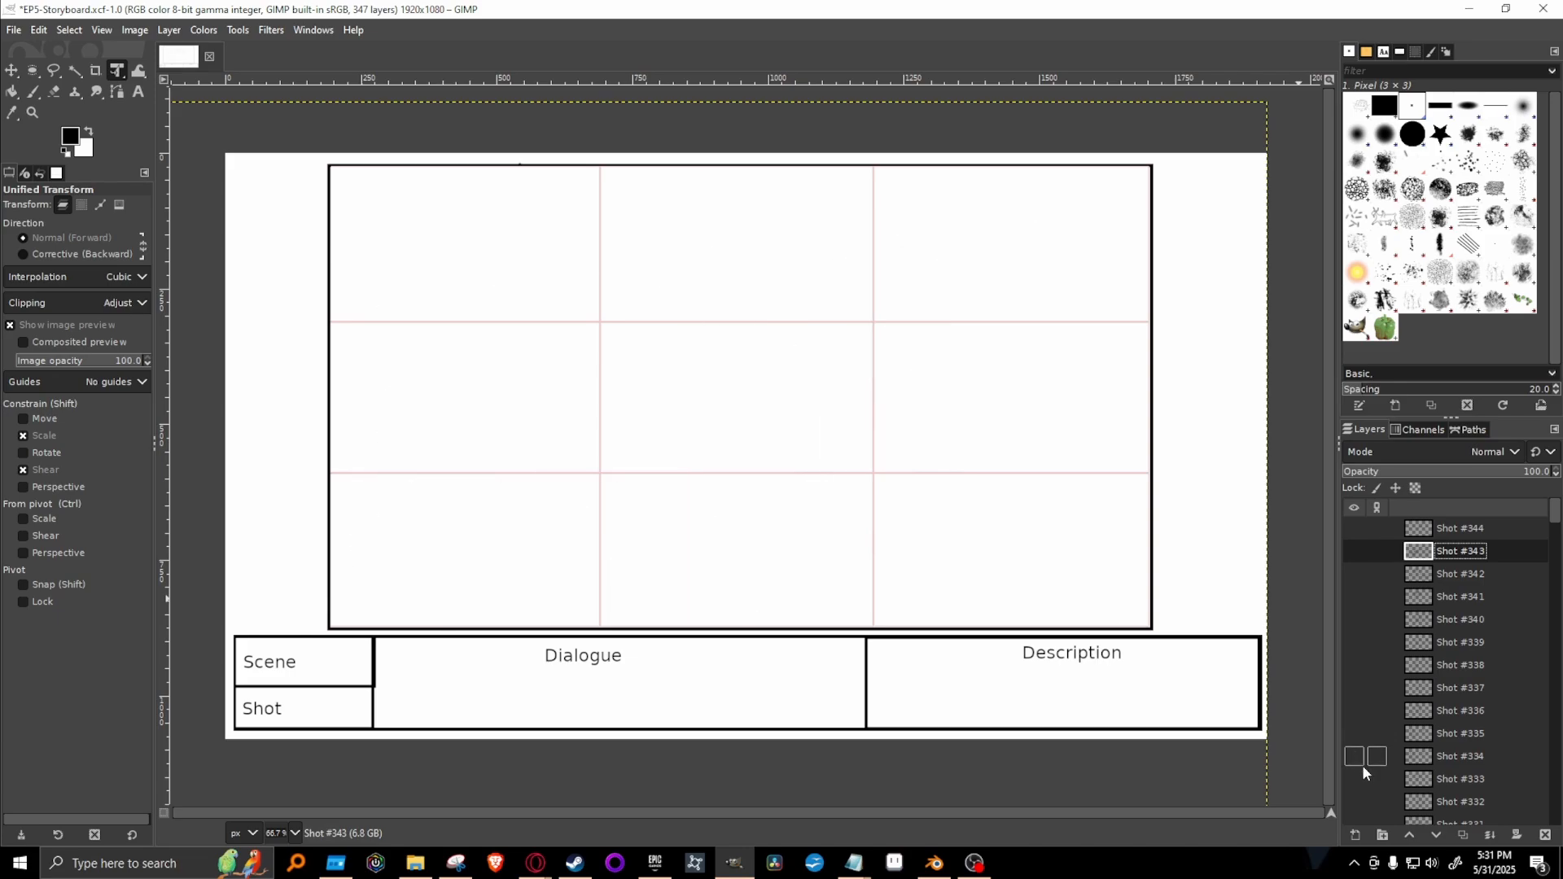
pyautogui.click(1361, 763)
pyautogui.click(1351, 782)
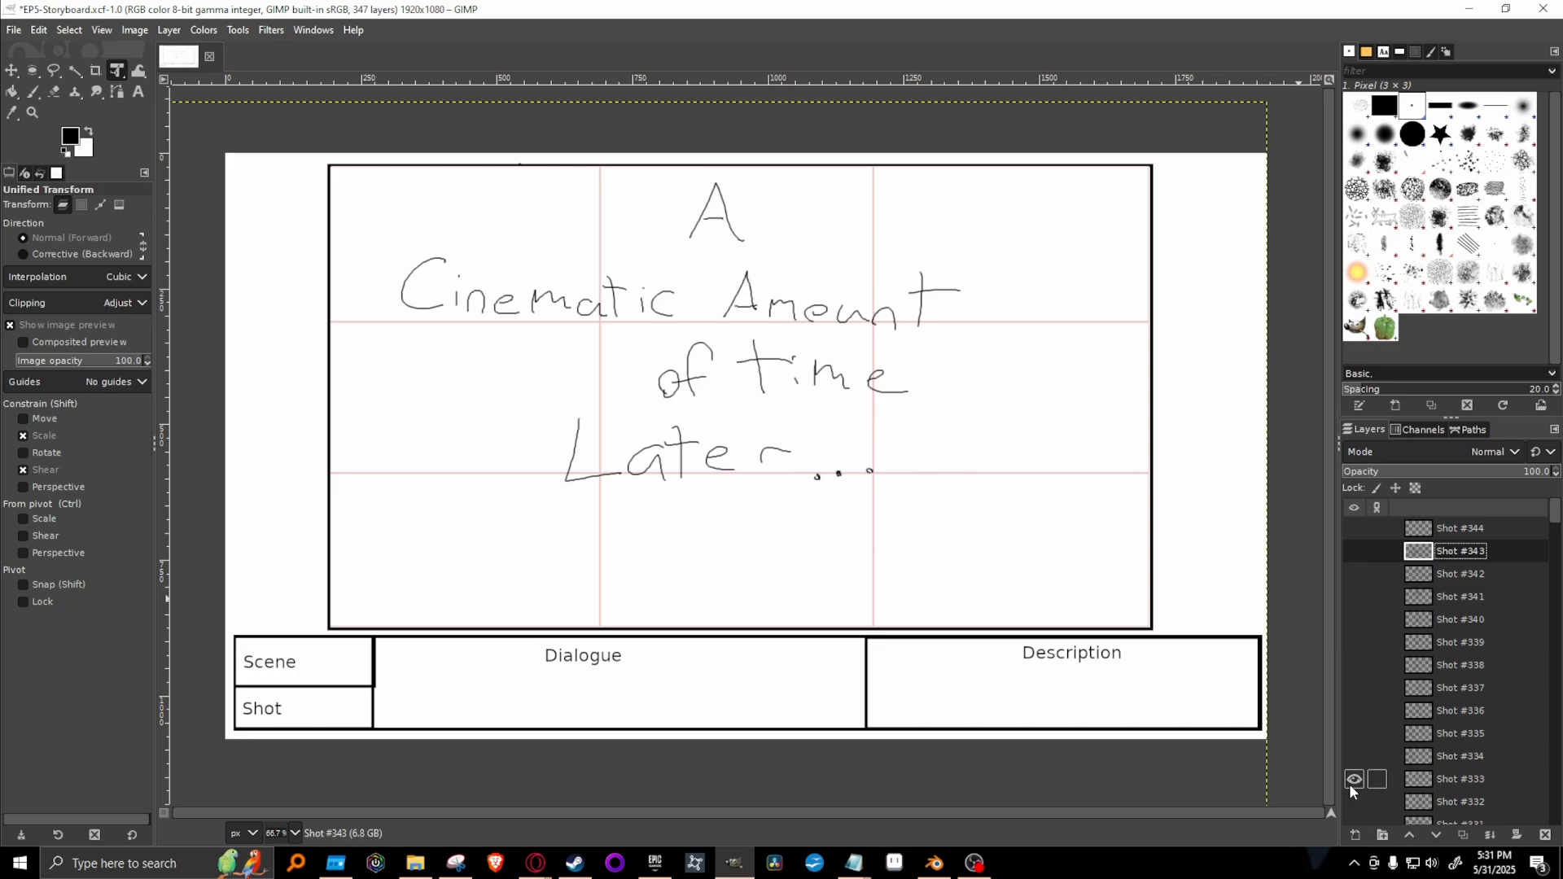
# Review Shots #334 to #344 in order, displaying one layer at a time, and leave Shot #344 visible.
pyautogui.scroll(-2, 1350, 784)
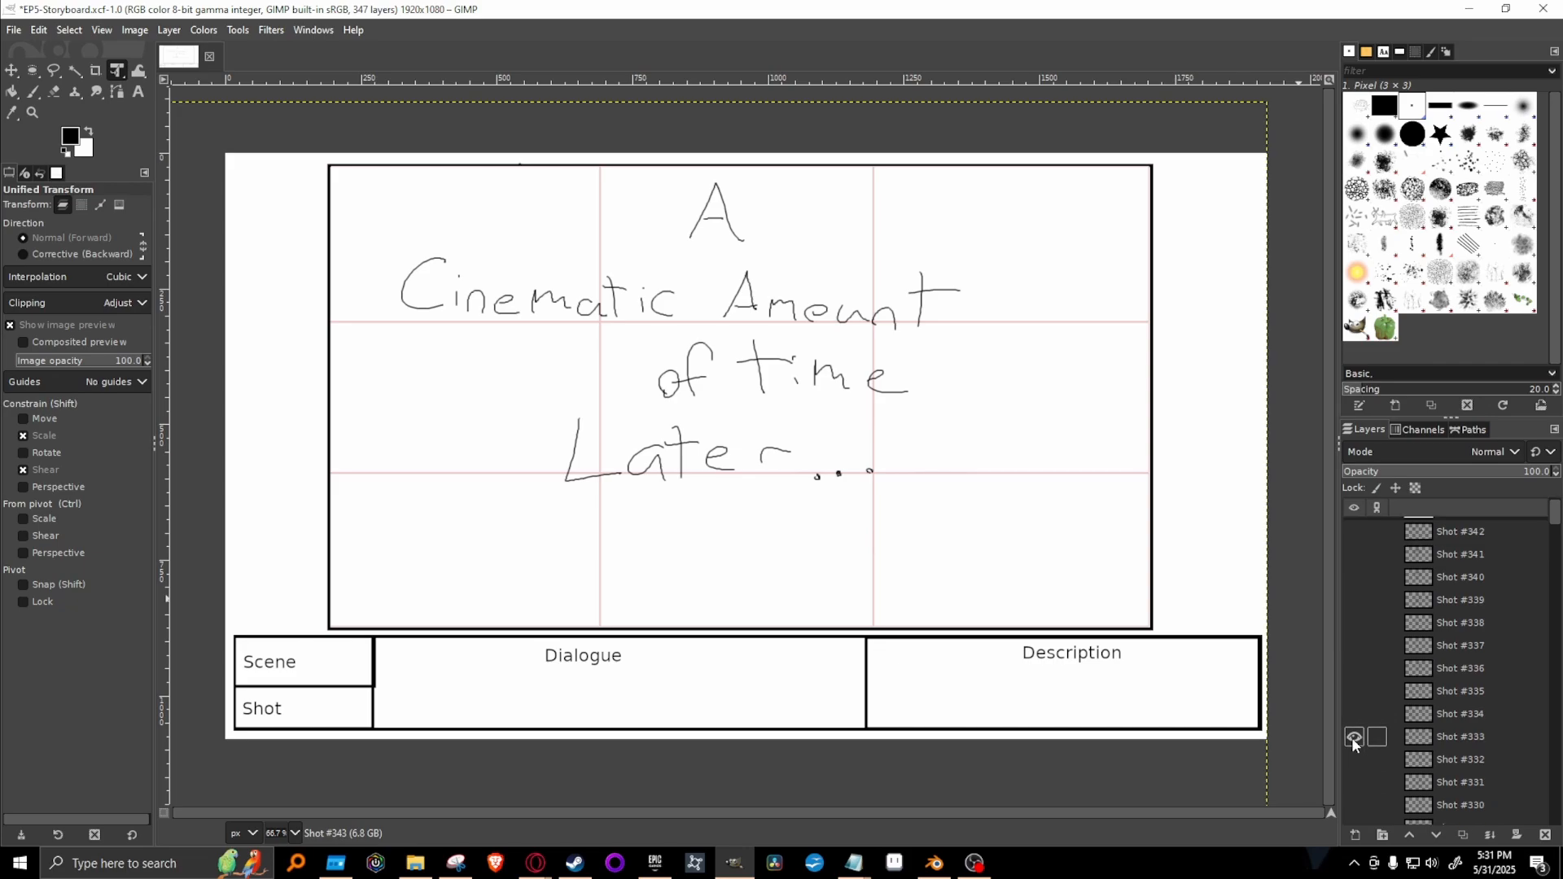
pyautogui.click(1351, 736)
pyautogui.click(1352, 714)
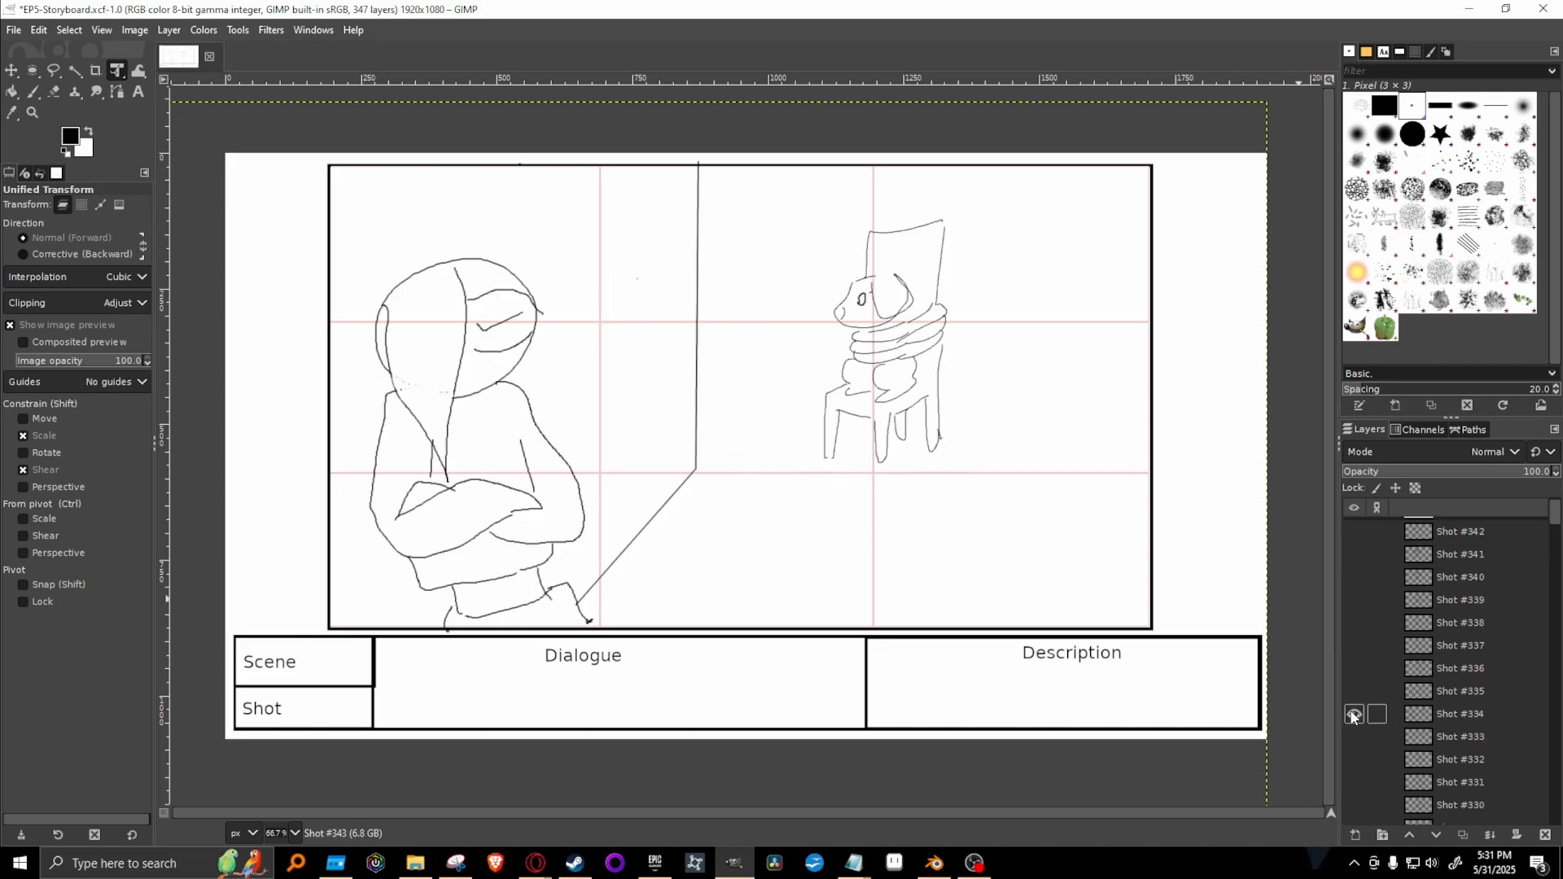
pyautogui.click(1352, 714)
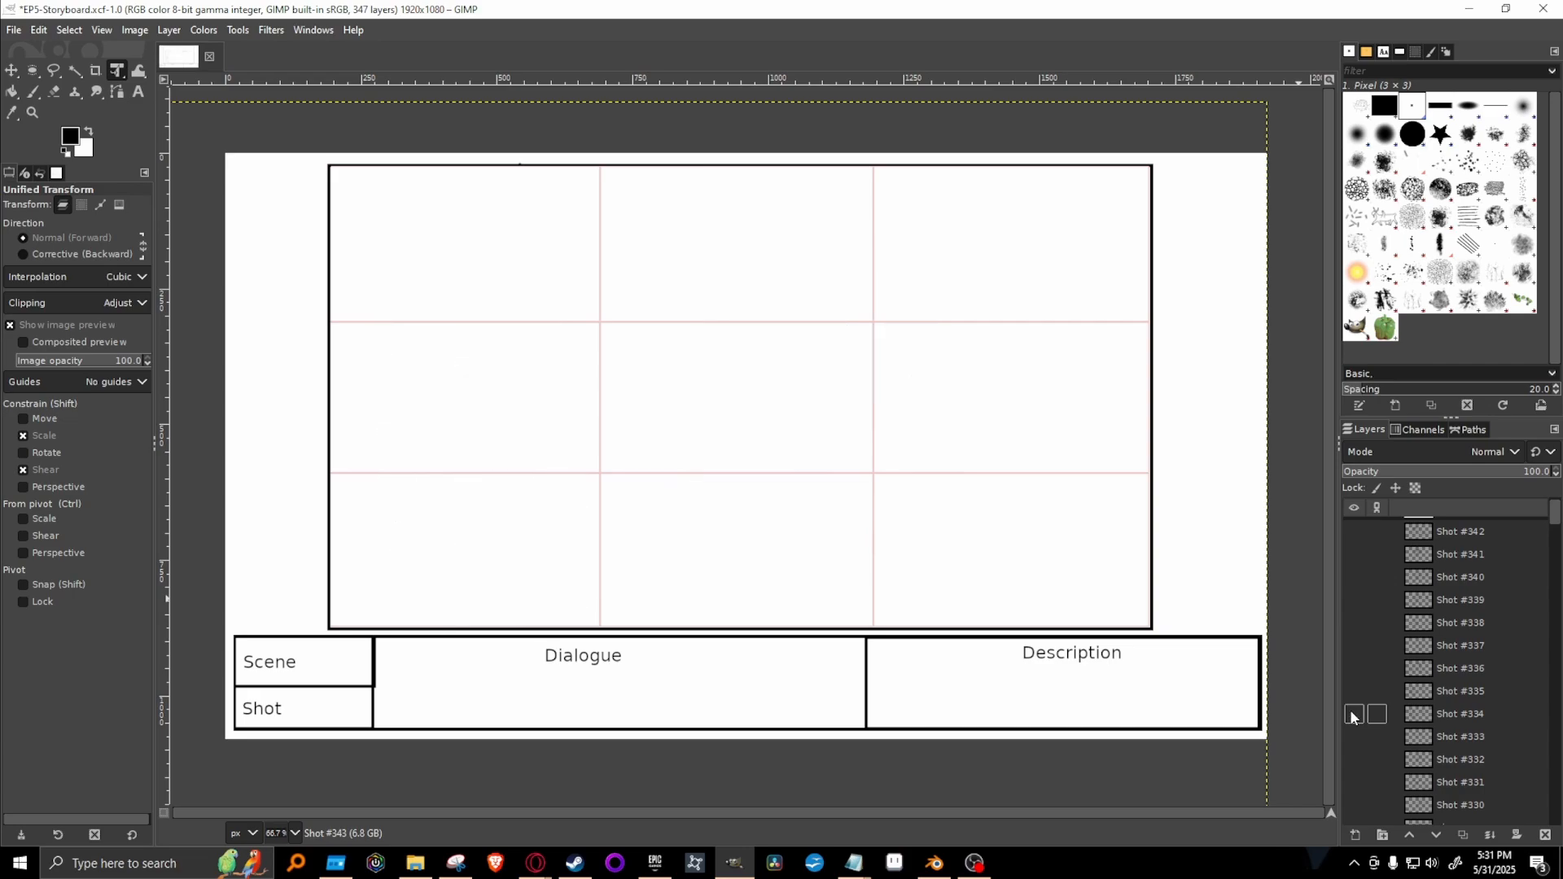
pyautogui.click(1352, 691)
pyautogui.click(1353, 691)
pyautogui.click(1354, 669)
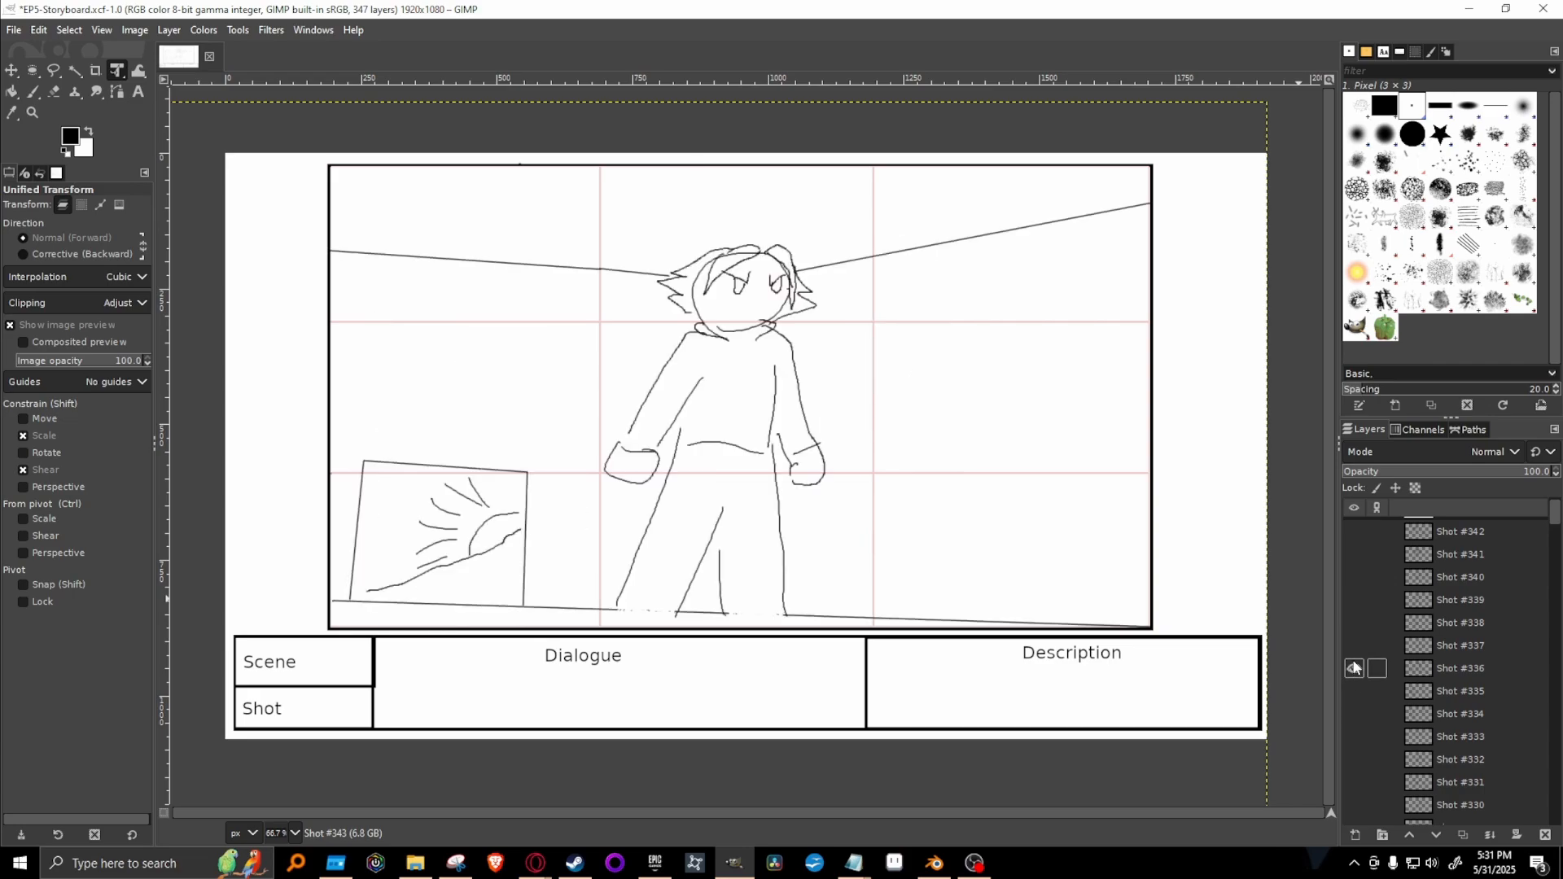
pyautogui.click(1354, 669)
pyautogui.click(1353, 645)
pyautogui.click(1354, 646)
pyautogui.click(1354, 622)
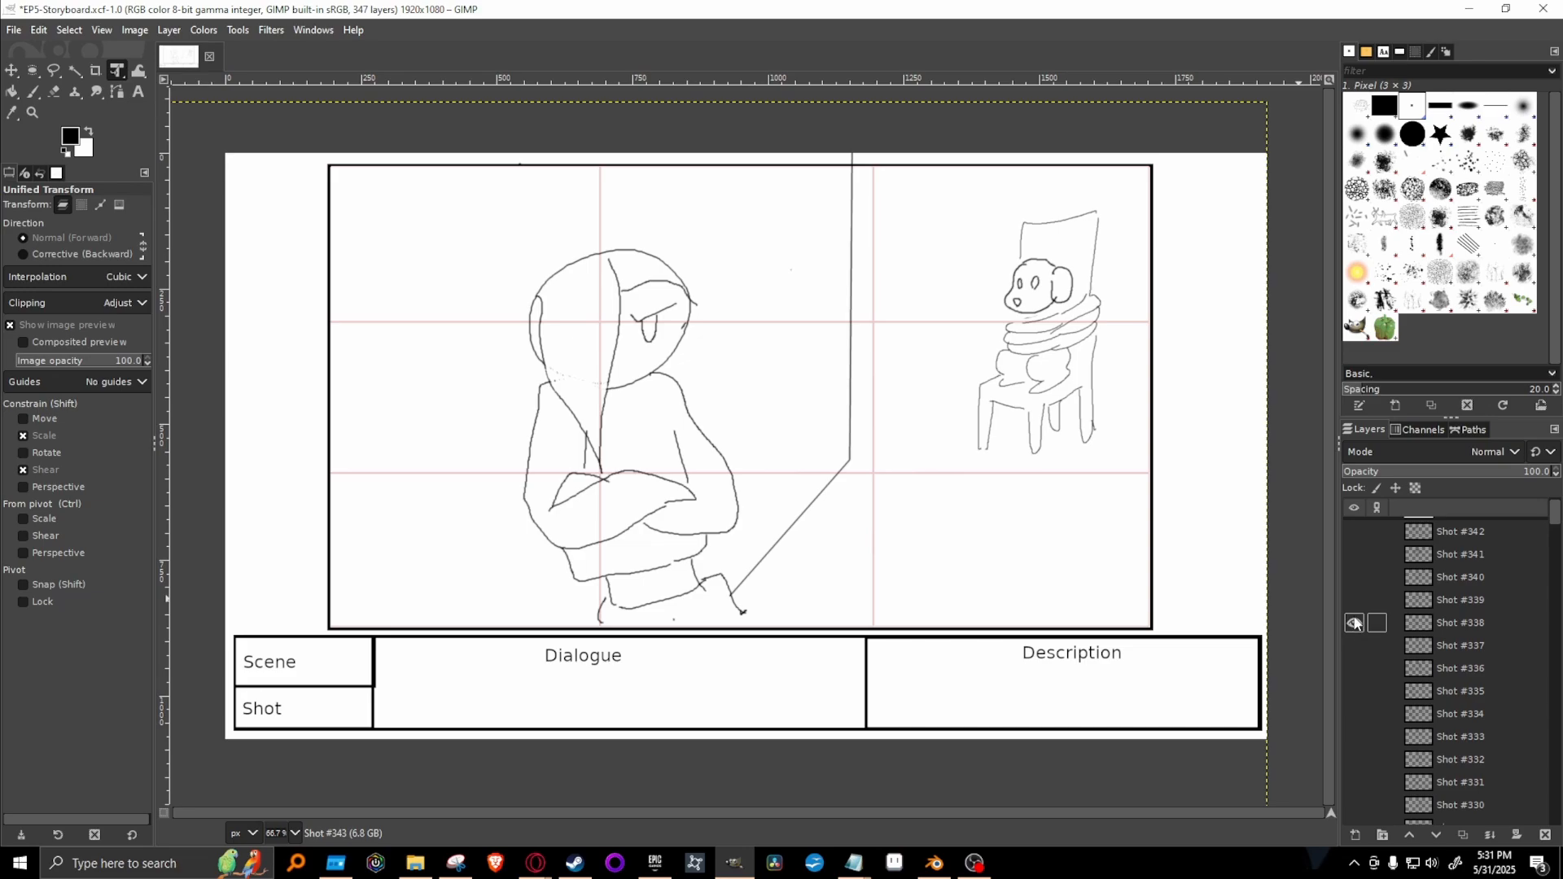
pyautogui.click(1354, 623)
pyautogui.click(1354, 600)
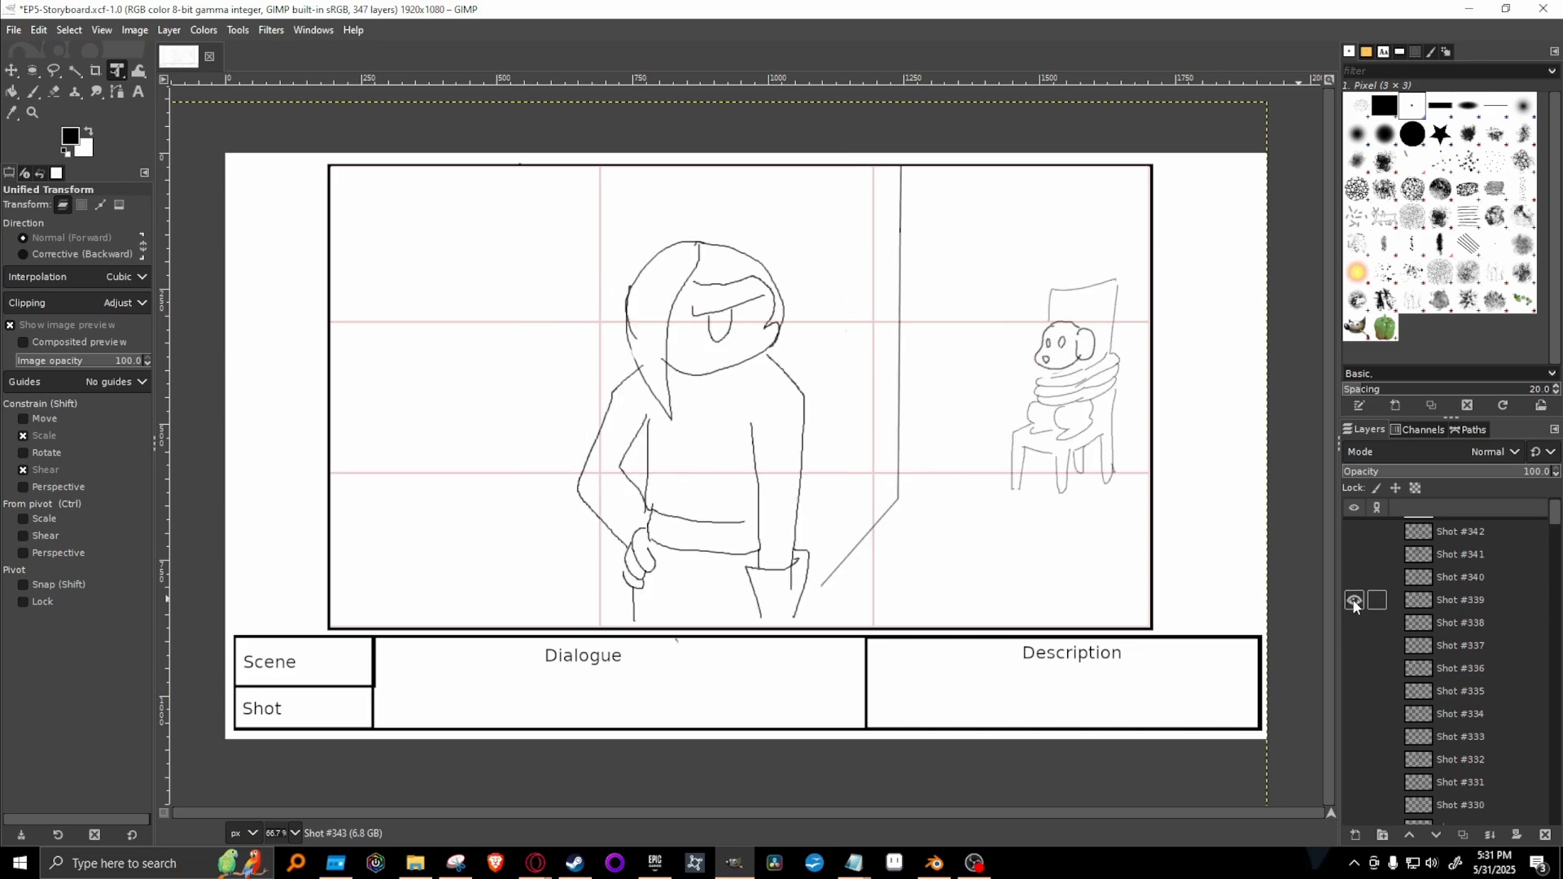
pyautogui.click(1354, 600)
pyautogui.click(1354, 577)
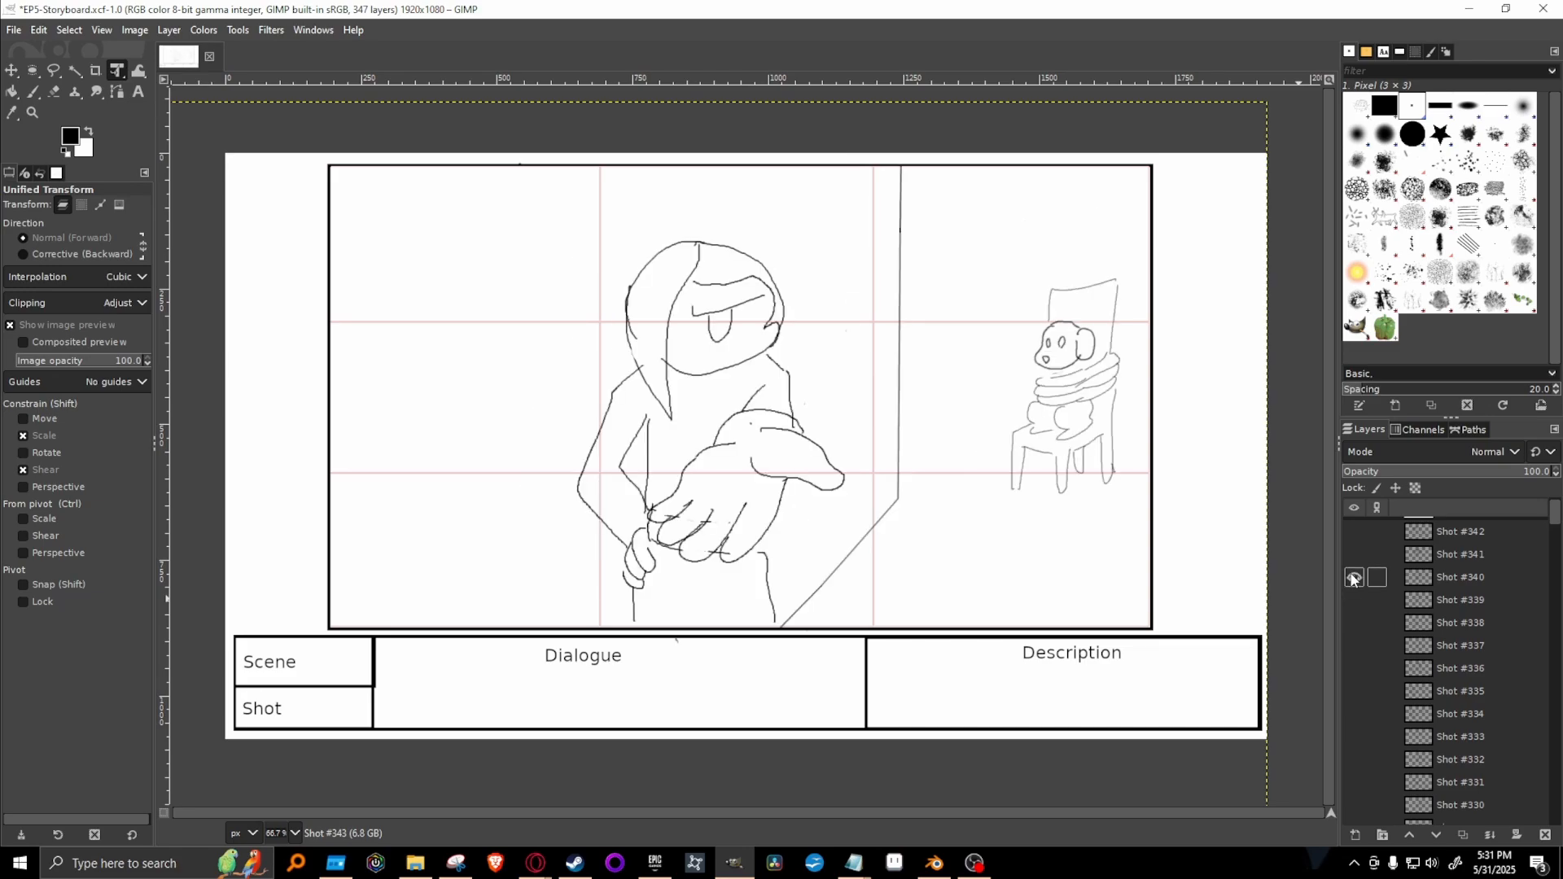
pyautogui.click(1354, 577)
pyautogui.click(1354, 554)
pyautogui.scroll(2, 1400, 606)
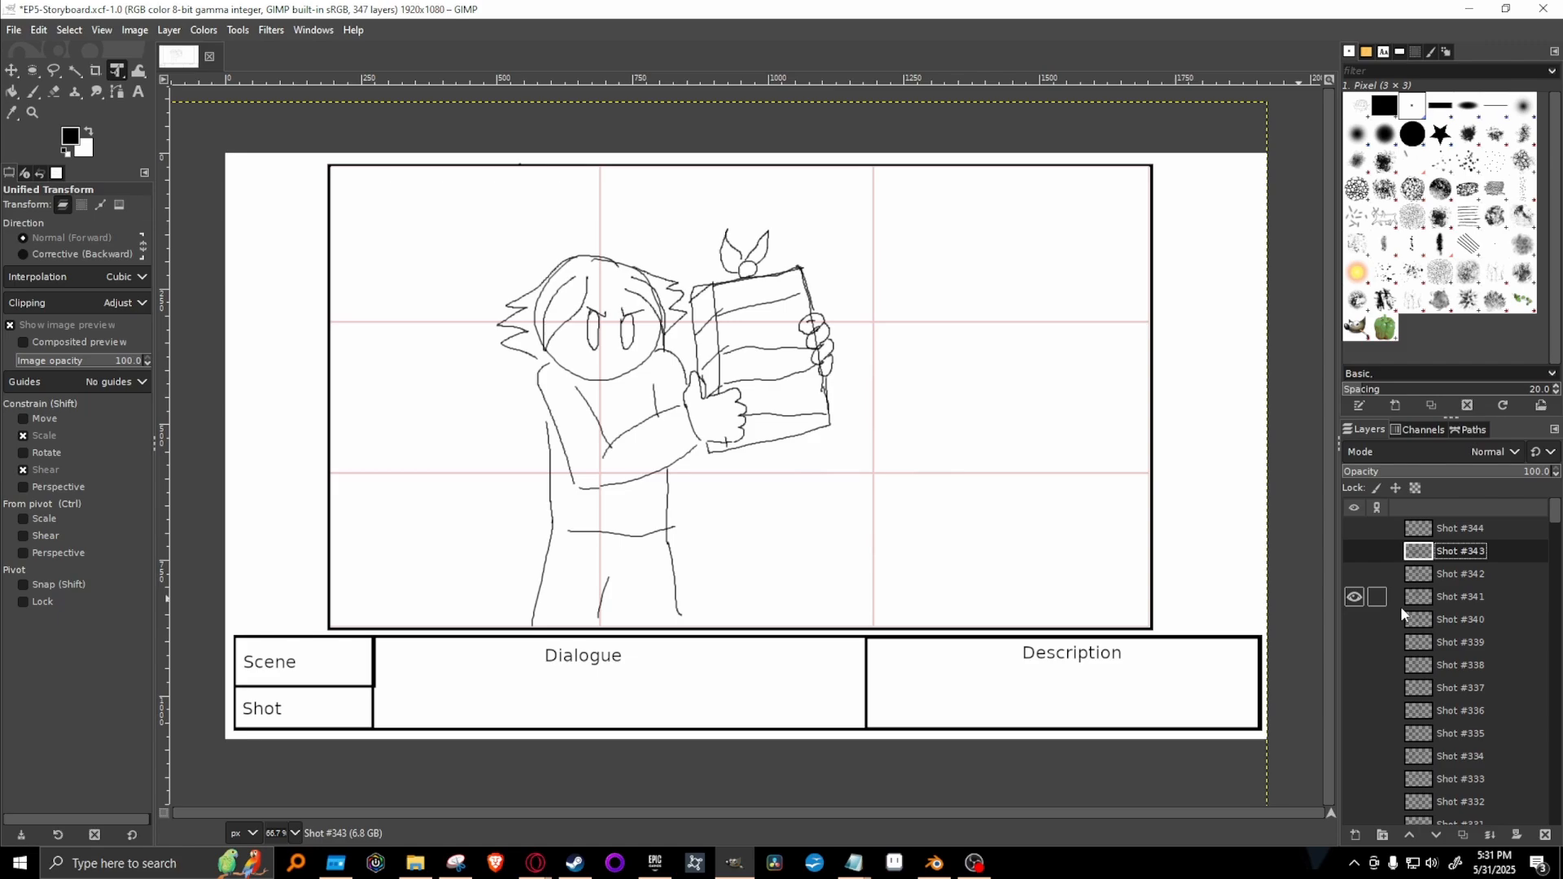
pyautogui.click(1354, 599)
pyautogui.click(1354, 576)
pyautogui.click(1354, 576)
pyautogui.click(1354, 553)
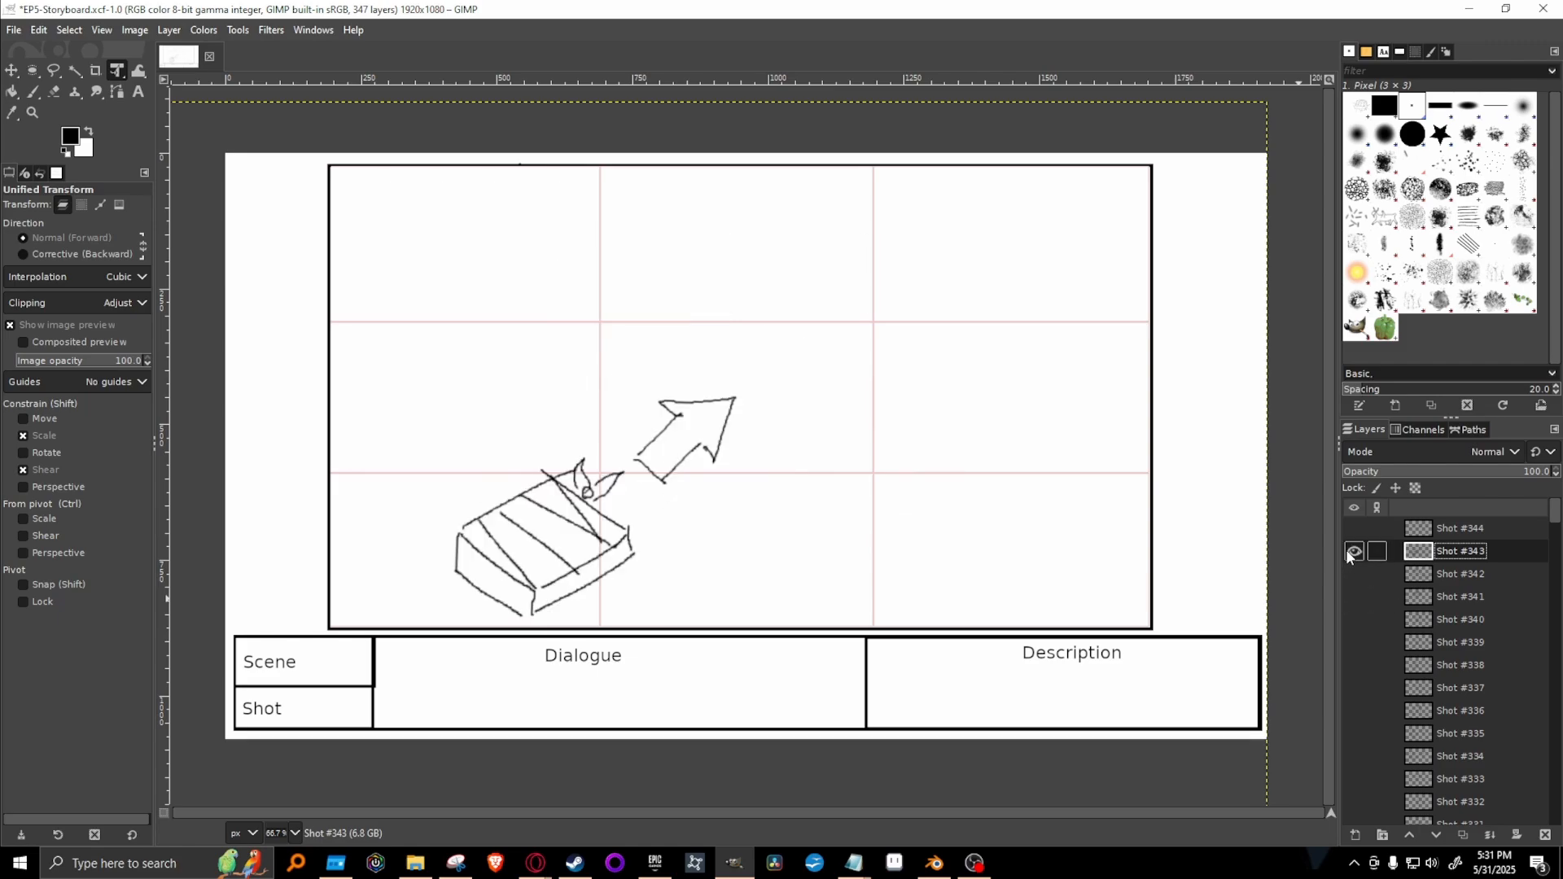
pyautogui.click(1346, 551)
pyautogui.click(1347, 530)
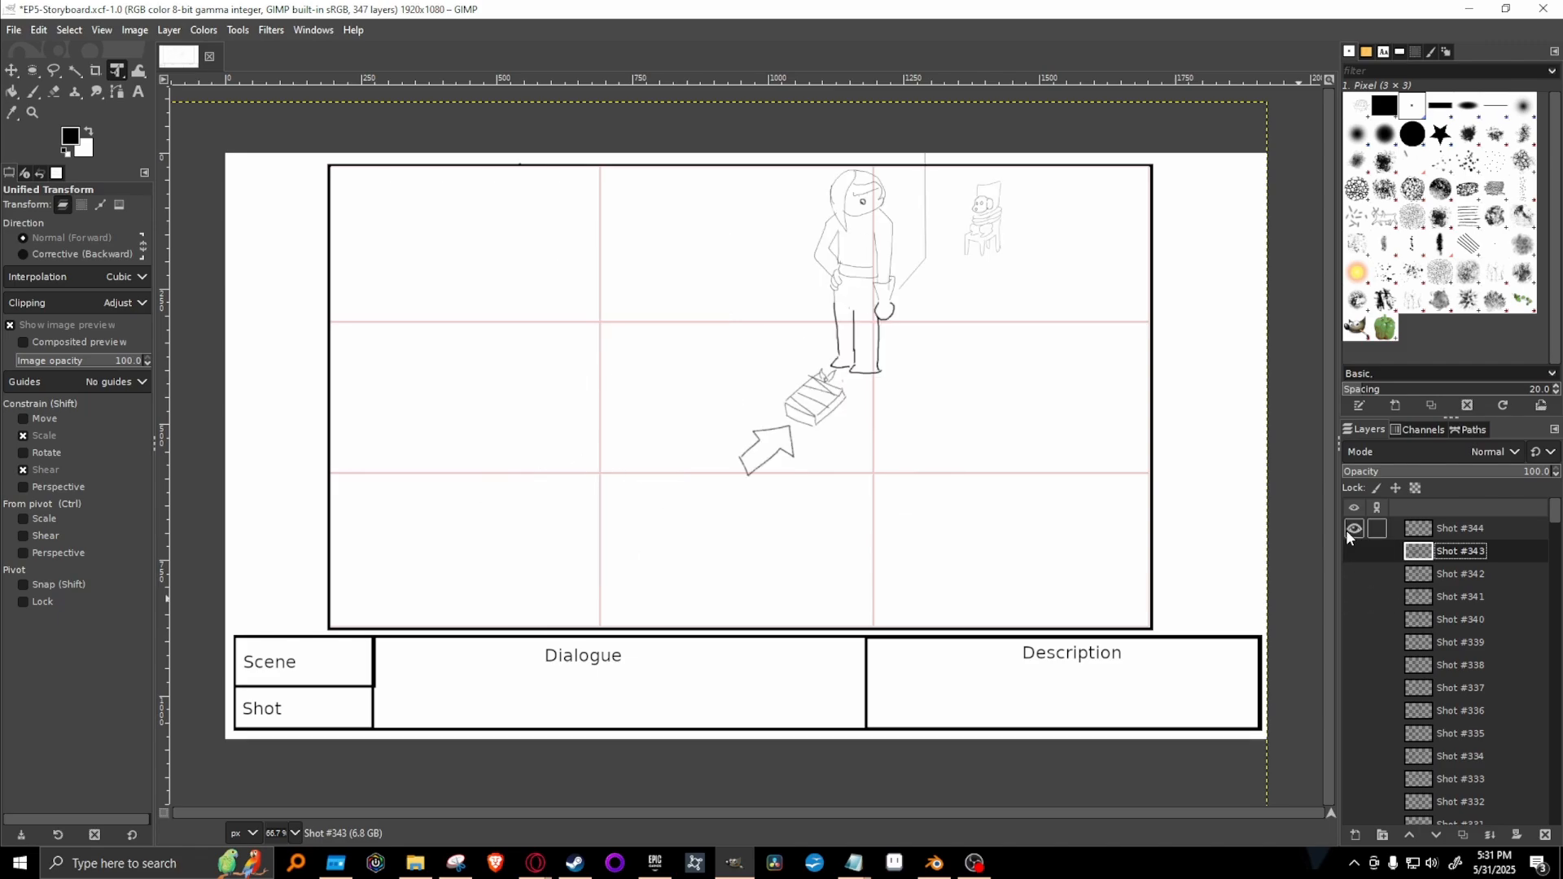